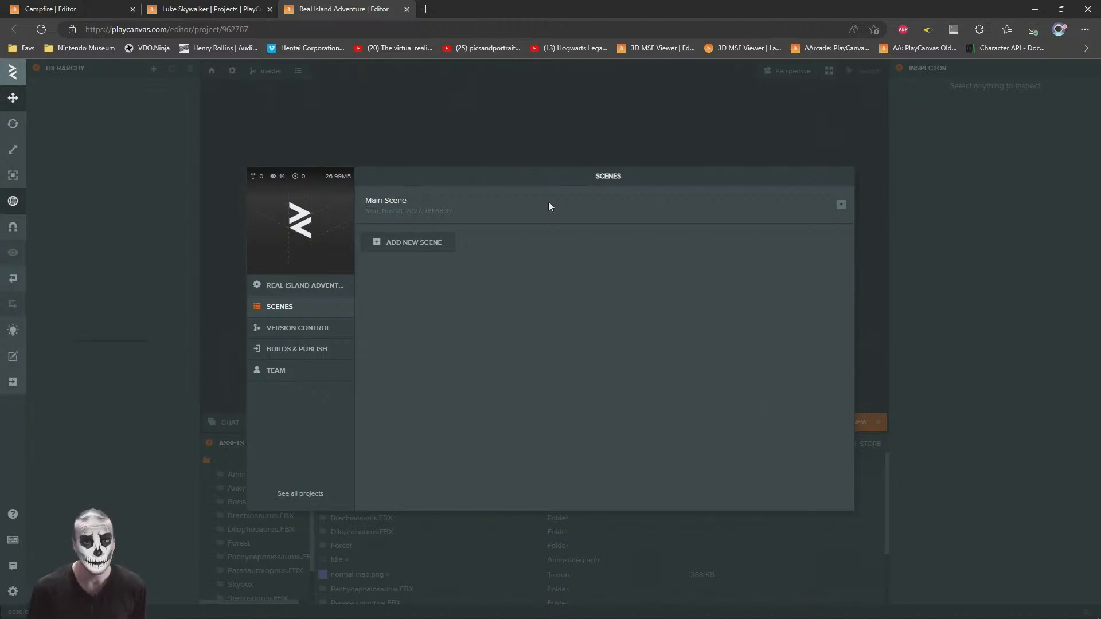
Step: Open the Main Scene of the Real Island Adventure project and bring the whole island into view
{"action": "left_click", "coordinate": [492, 213]}
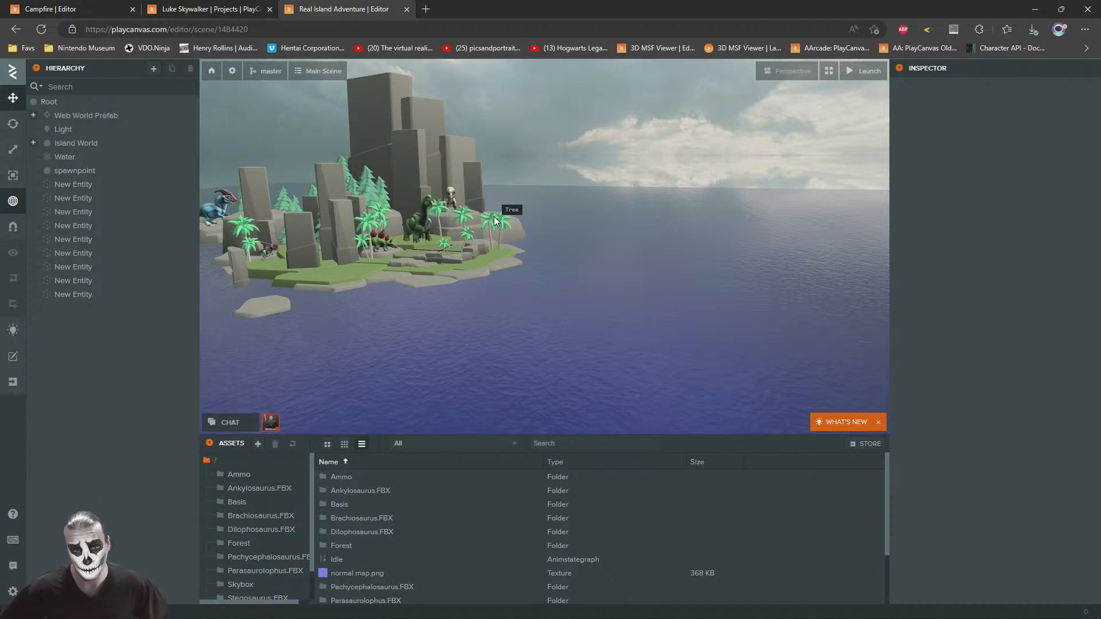
{"action": "right_click_drag", "start_coordinate": [638, 285], "coordinate": [512, 240]}
{"action": "key", "text": "w"}
{"action": "key", "text": "a"}
{"action": "key", "text": "w"}
{"action": "key", "text": "s"}
{"action": "key", "text": "w"}
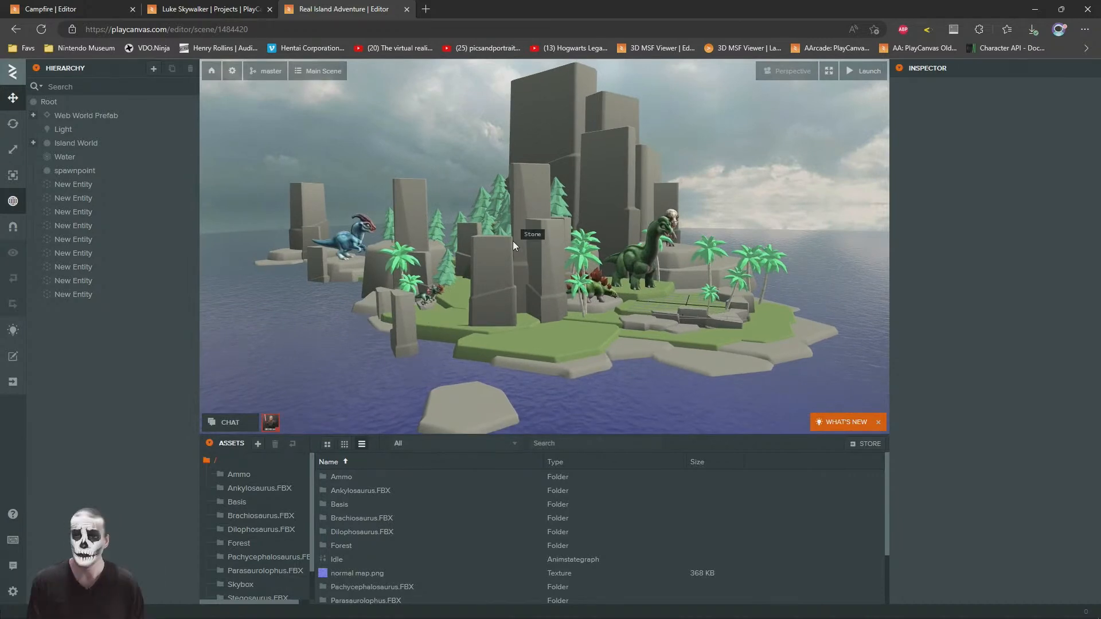
Step: Close the projects page, check the Campfire scene and return to the Real Island Adventure scene
{"action": "left_click", "coordinate": [239, 7]}
{"action": "left_click", "coordinate": [120, 6]}
{"action": "middle_click", "coordinate": [173, 7]}
{"action": "right_click_drag", "start_coordinate": [504, 268], "coordinate": [527, 271]}
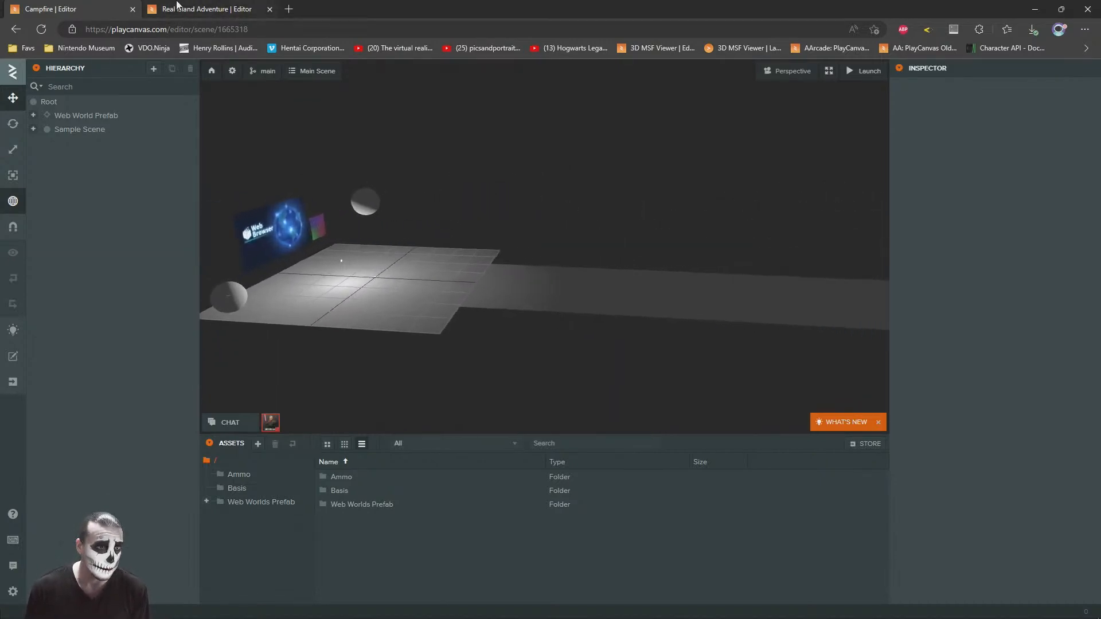
{"action": "left_click", "coordinate": [198, 7]}
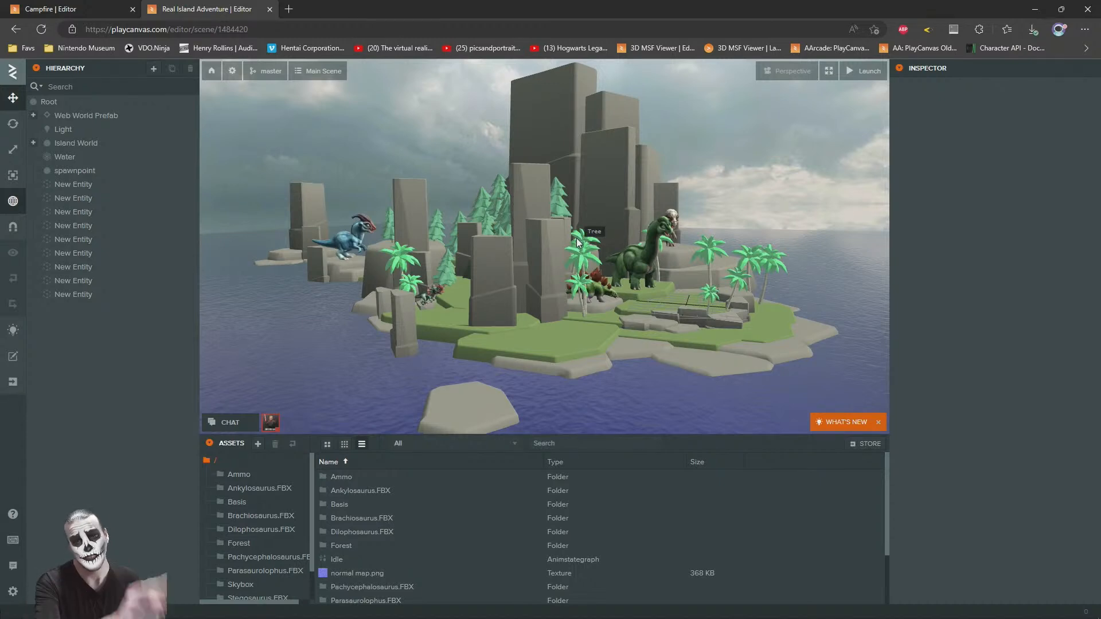
Step: Examine how the island is built, including its stones, the Water entity and the Island World entity
{"action": "key", "text": "w"}
{"action": "right_click_drag", "start_coordinate": [468, 248], "coordinate": [463, 337]}
{"action": "key", "text": "w"}
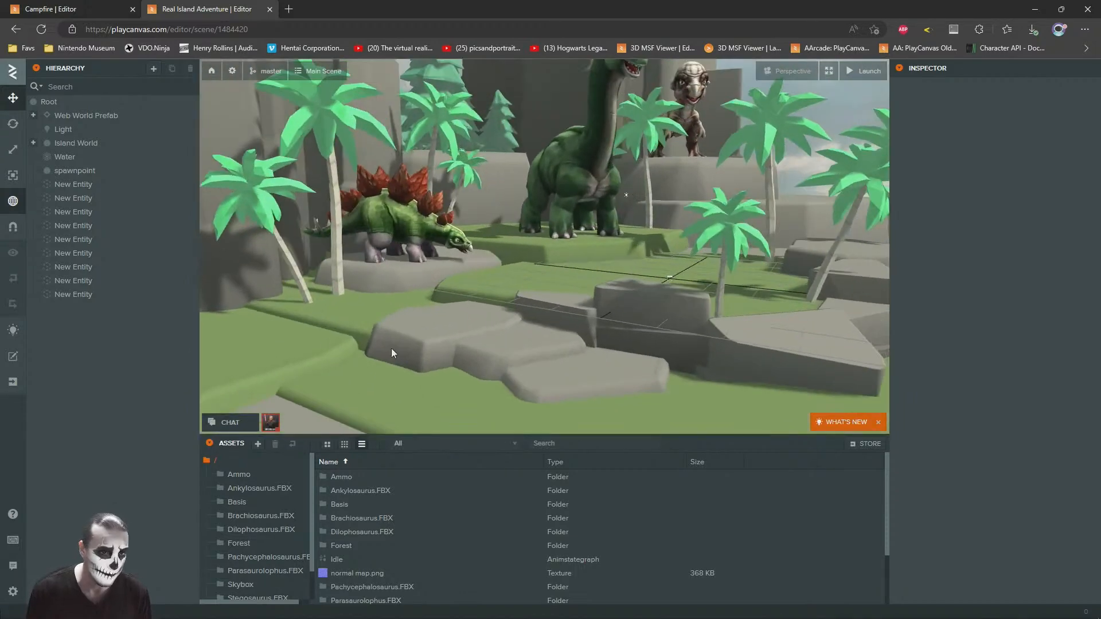
{"action": "left_click", "coordinate": [422, 306]}
{"action": "right_click_drag", "start_coordinate": [436, 290], "coordinate": [744, 188]}
{"action": "left_click", "coordinate": [686, 253]}
{"action": "right_click_drag", "start_coordinate": [686, 252], "coordinate": [686, 325]}
{"action": "key", "text": "w"}
{"action": "left_click", "coordinate": [686, 325]}
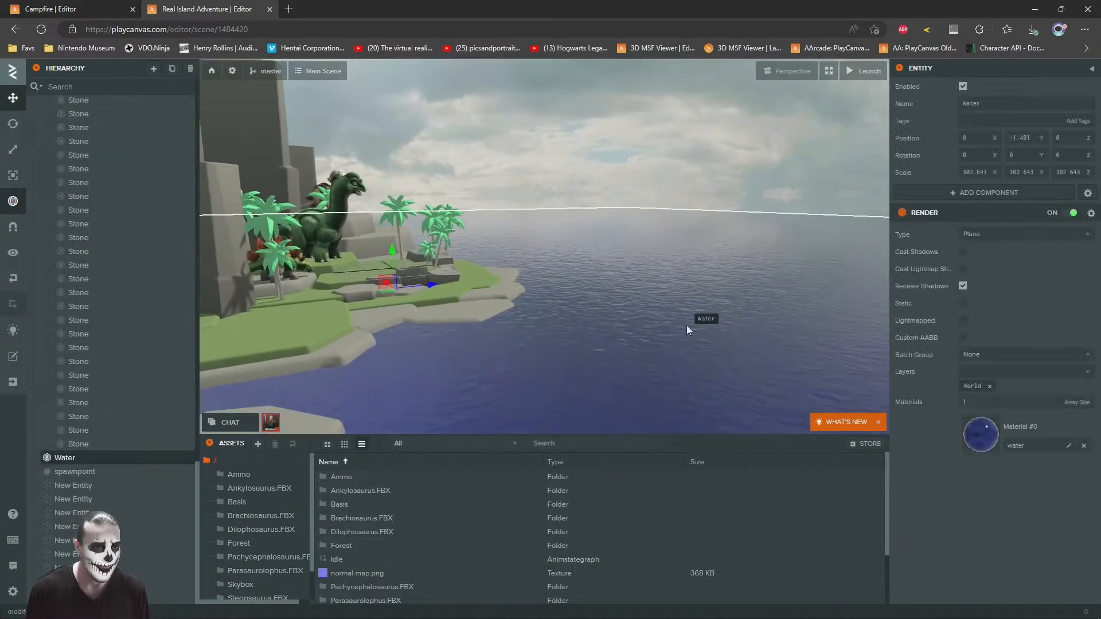
{"action": "scroll", "coordinate": [130, 241], "scroll_direction": "up", "scroll_amount": 15}
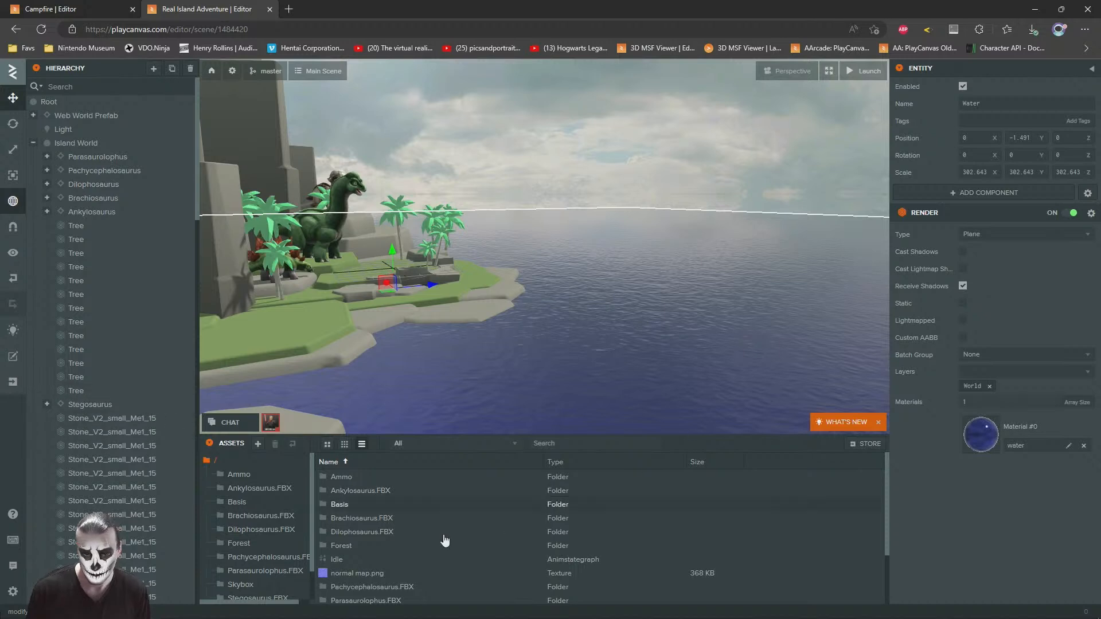
{"action": "right_click_drag", "start_coordinate": [604, 252], "coordinate": [544, 236]}
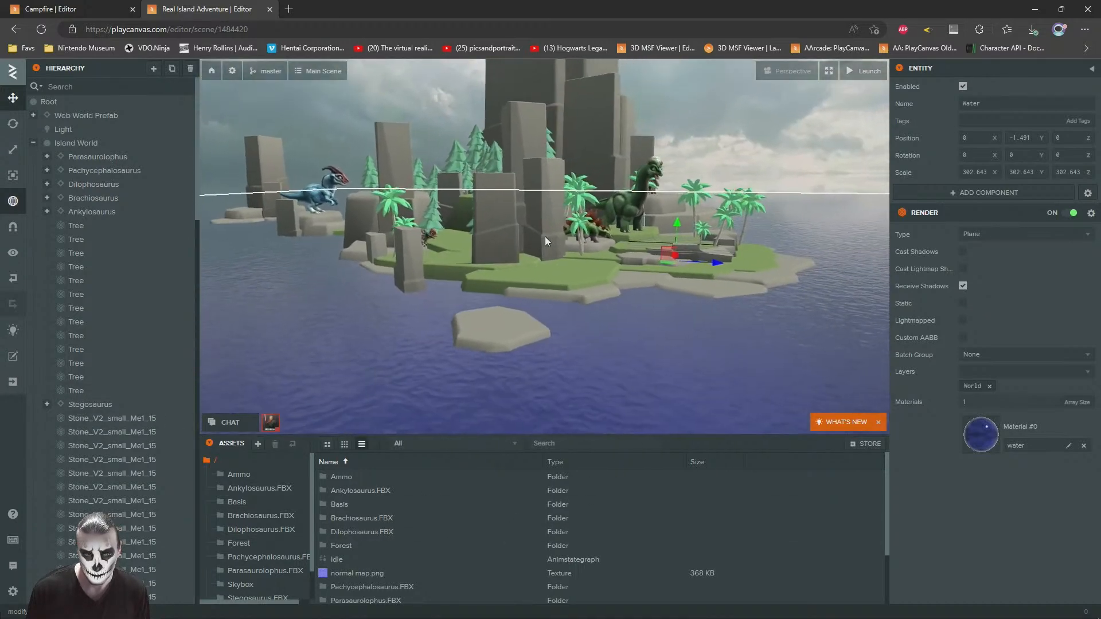
{"action": "left_click", "coordinate": [81, 149]}
{"action": "right_click_drag", "start_coordinate": [609, 223], "coordinate": [606, 194]}
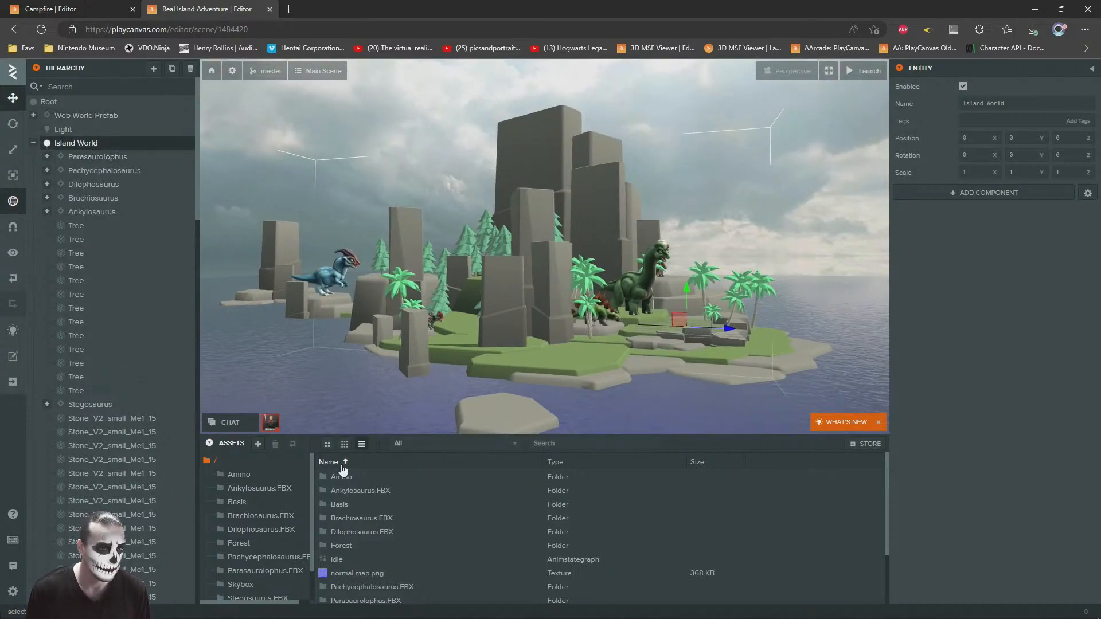
Step: Trace the tall stone at the island's centre to its render asset in the StonesPack.fbx folder
{"action": "left_click", "coordinate": [532, 166]}
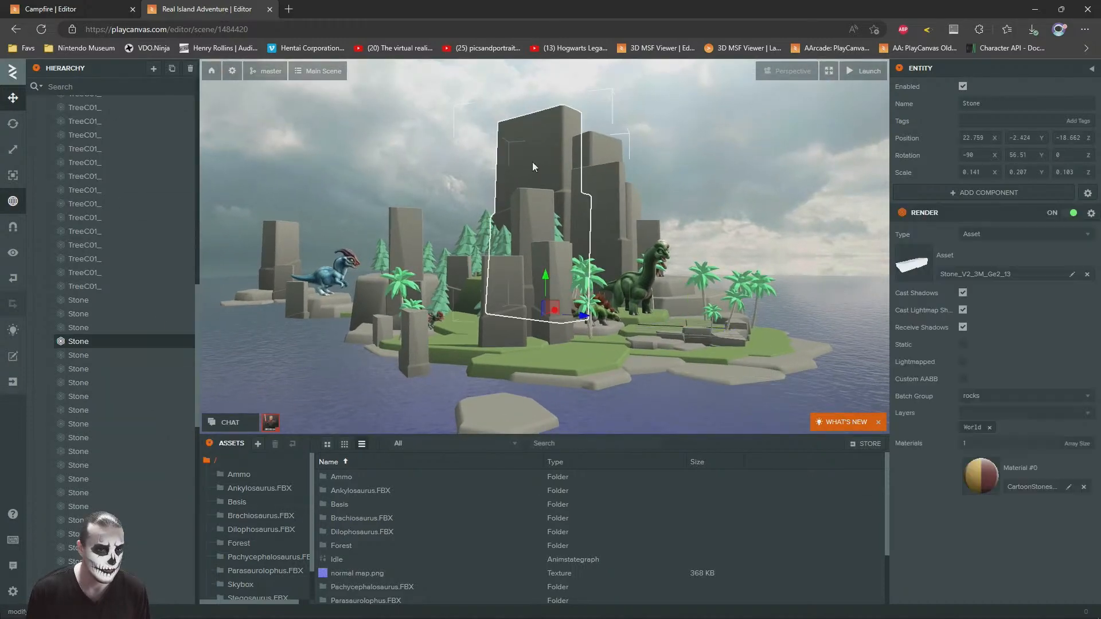
{"action": "left_click", "coordinate": [913, 270]}
{"action": "left_click", "coordinate": [252, 564]}
{"action": "left_click", "coordinate": [239, 579]}
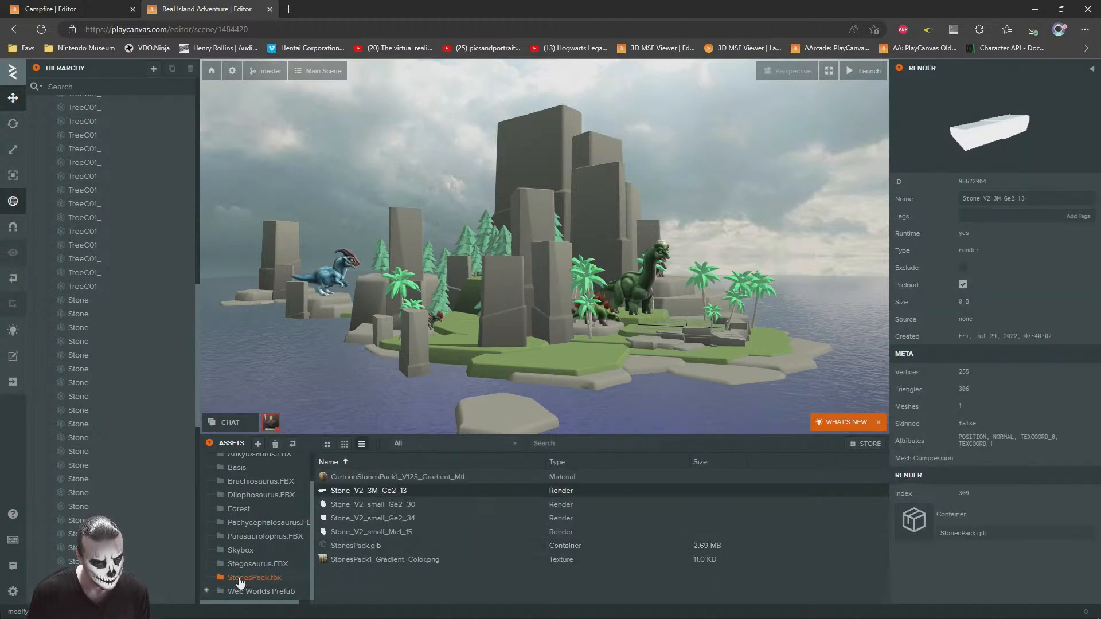
Step: Copy the StonesPack.fbx folder into the root assets of the Campfire project and open it there
{"action": "right_click", "coordinate": [239, 581]}
{"action": "left_click", "coordinate": [267, 555]}
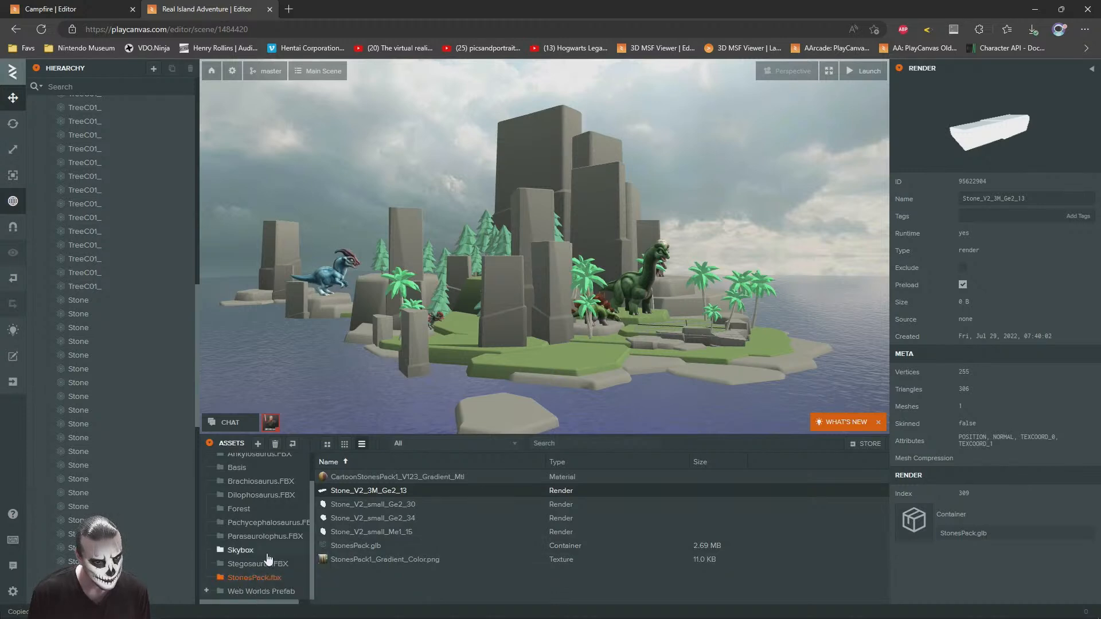
{"action": "left_click", "coordinate": [72, 5]}
{"action": "right_click", "coordinate": [383, 535]}
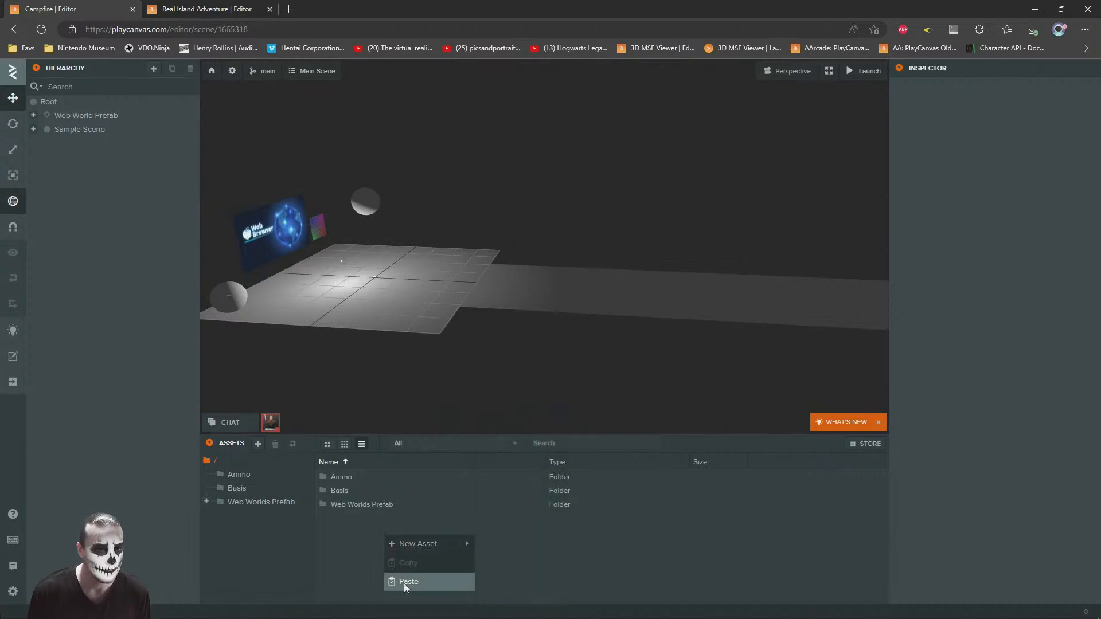
{"action": "left_click", "coordinate": [407, 582]}
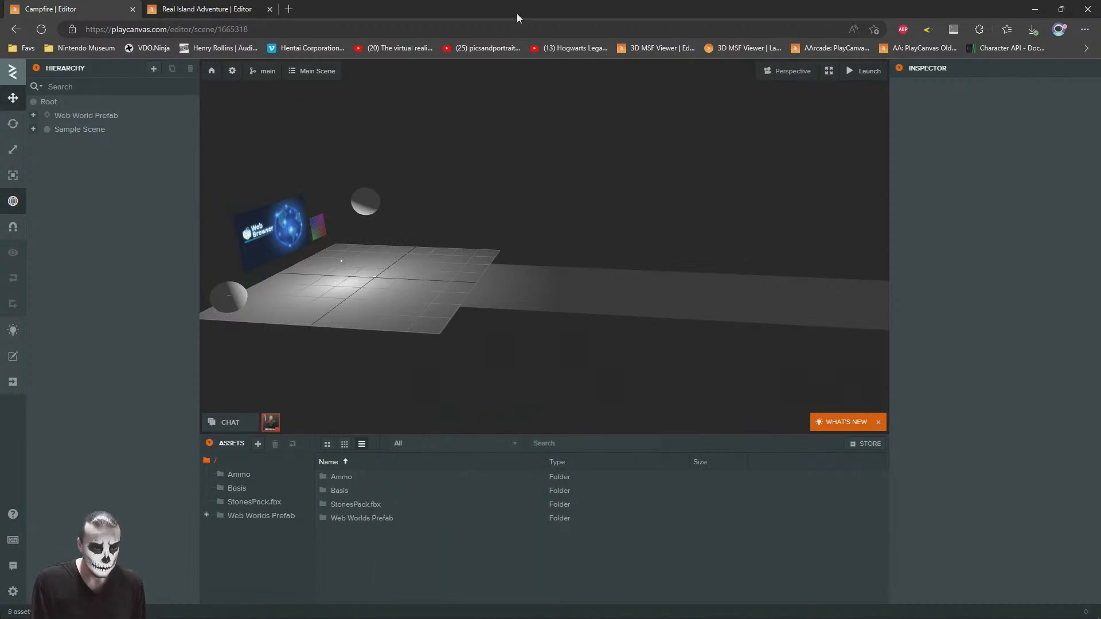
{"action": "double_click", "coordinate": [382, 503]}
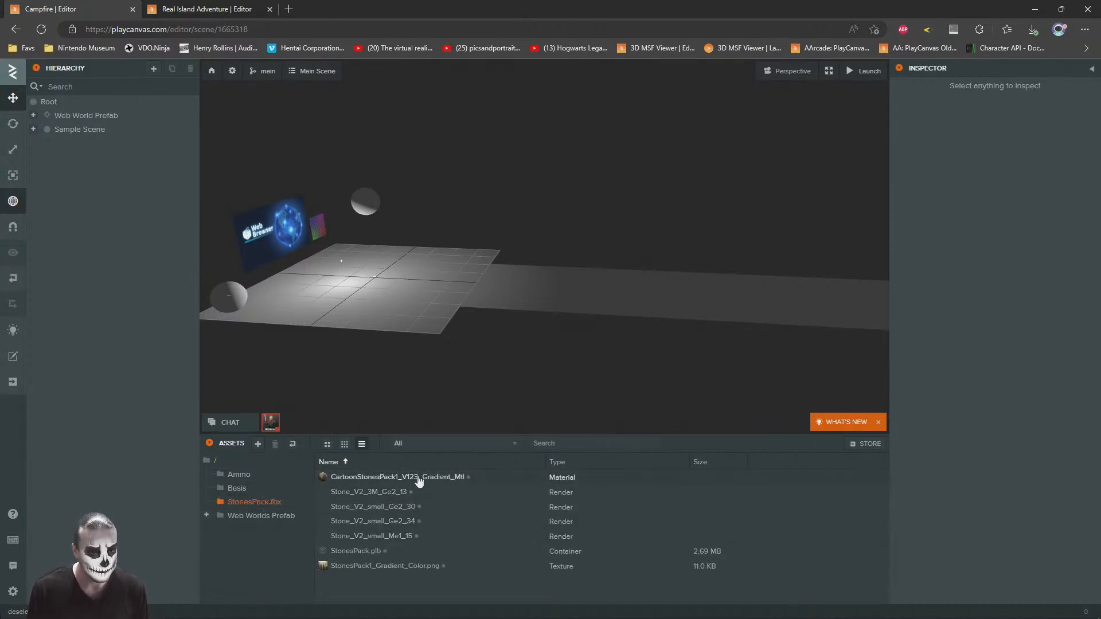
Step: Close the SteamVR Status window and return to the Campfire scene in the browser
{"action": "key", "text": "alt+Tab"}
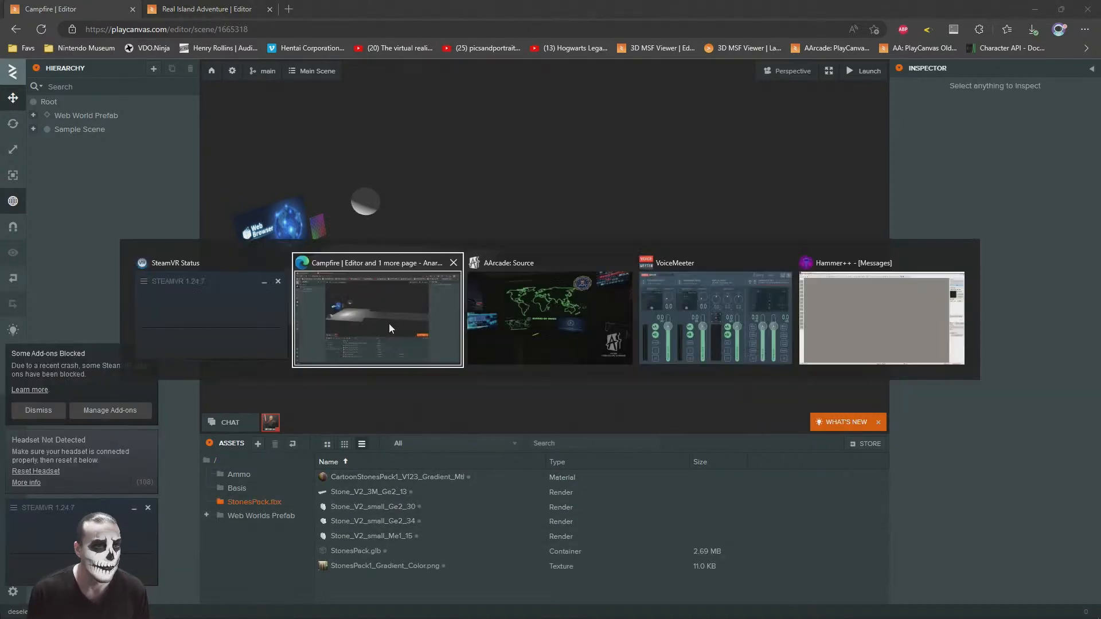
{"action": "left_click", "coordinate": [148, 507]}
{"action": "key", "text": "alt+Tab"}
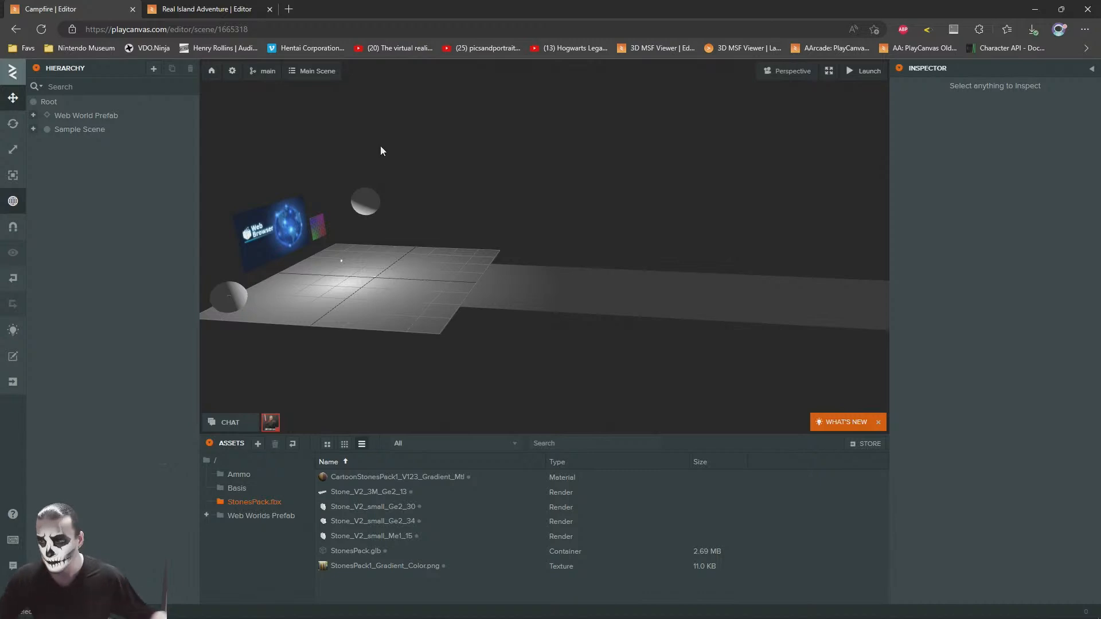
Step: Preview the small stone renders and the Stone_V2_3M_Ge2_13 render in the StonesPack.fbx folder
{"action": "key", "text": "s"}
{"action": "key", "text": "d"}
{"action": "right_click_drag", "start_coordinate": [462, 257], "coordinate": [437, 247]}
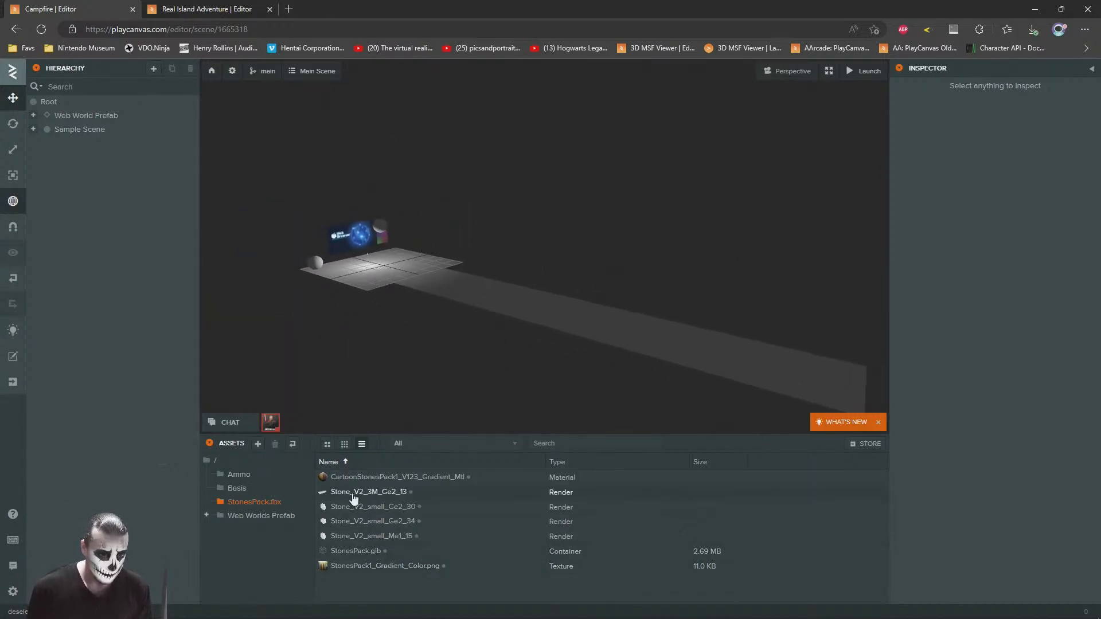
{"action": "left_click", "coordinate": [356, 521]}
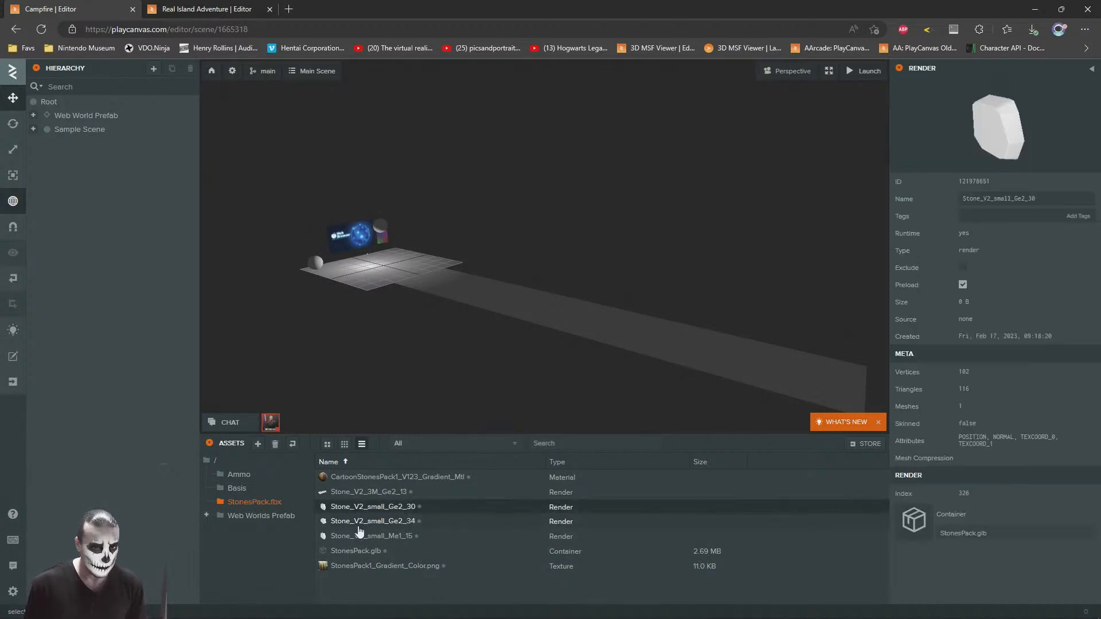
{"action": "left_click", "coordinate": [367, 491]}
{"action": "right_click_drag", "start_coordinate": [603, 176], "coordinate": [520, 204]}
{"action": "scroll", "coordinate": [518, 200], "scroll_direction": "down", "scroll_amount": 3}
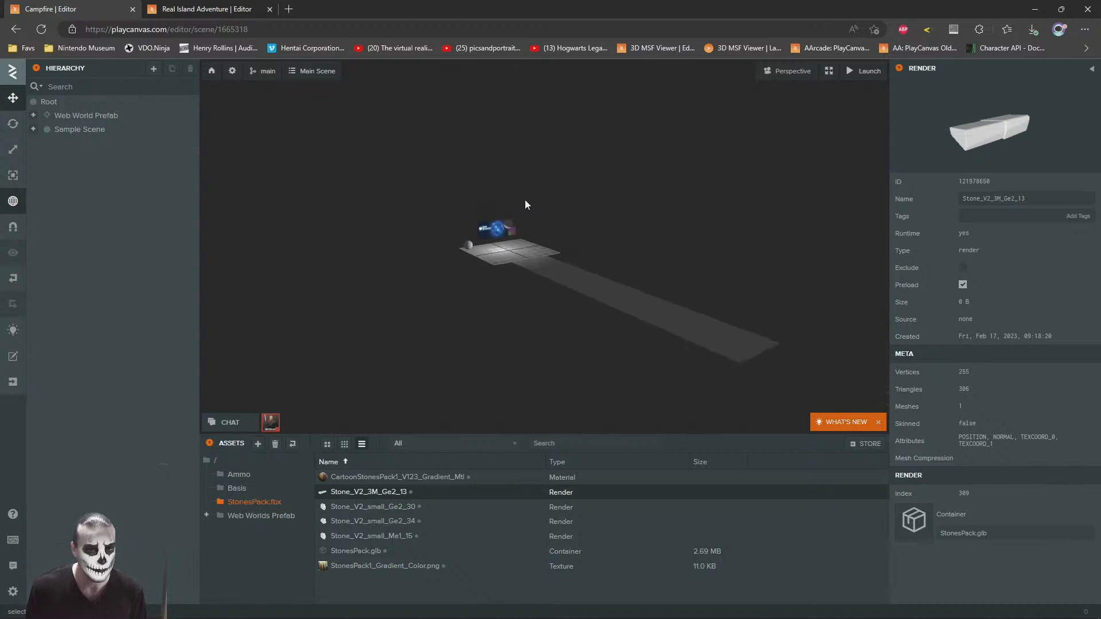
Step: Add a new entity under Root and name it Stone
{"action": "right_click", "coordinate": [47, 103]}
{"action": "mouse_move", "coordinate": [86, 113]}
{"action": "left_click", "coordinate": [173, 114]}
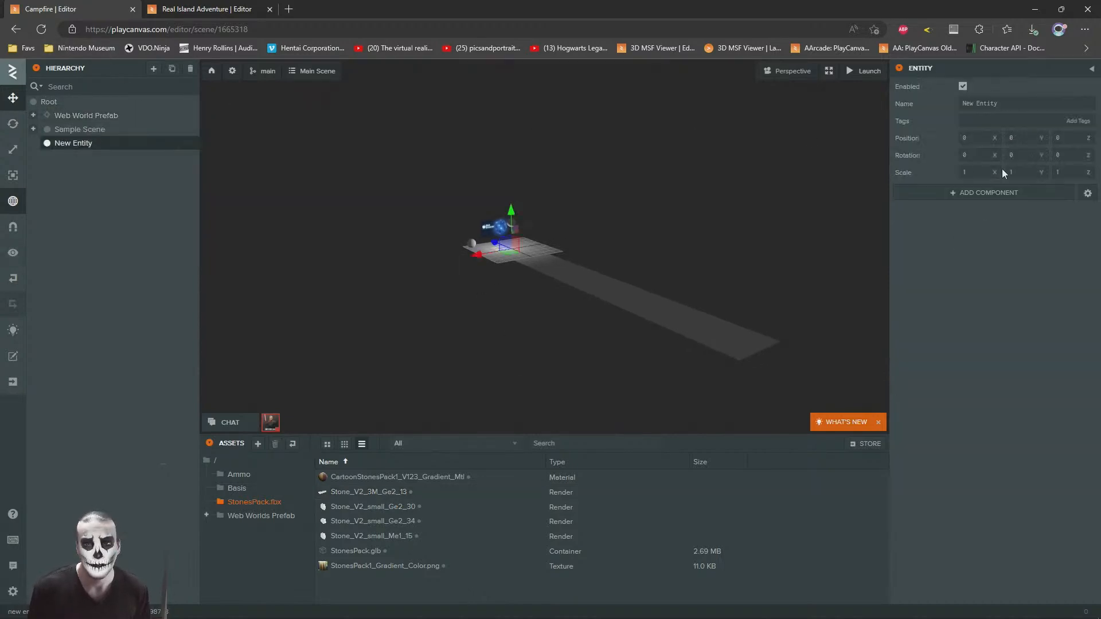
{"action": "type", "text": "Stone"}
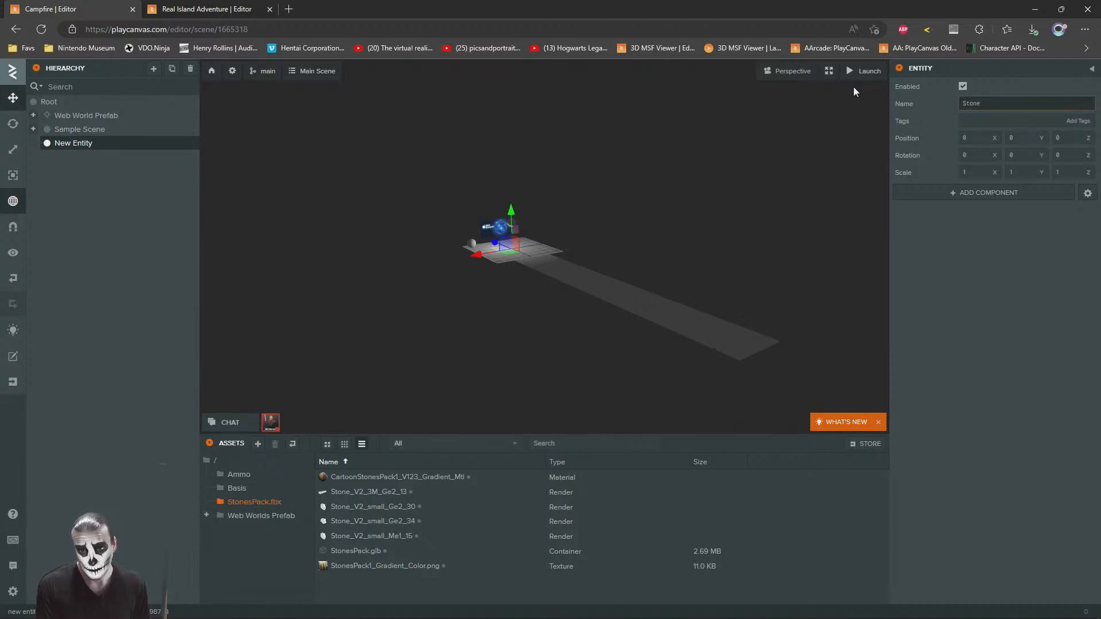
{"action": "key", "text": "Return"}
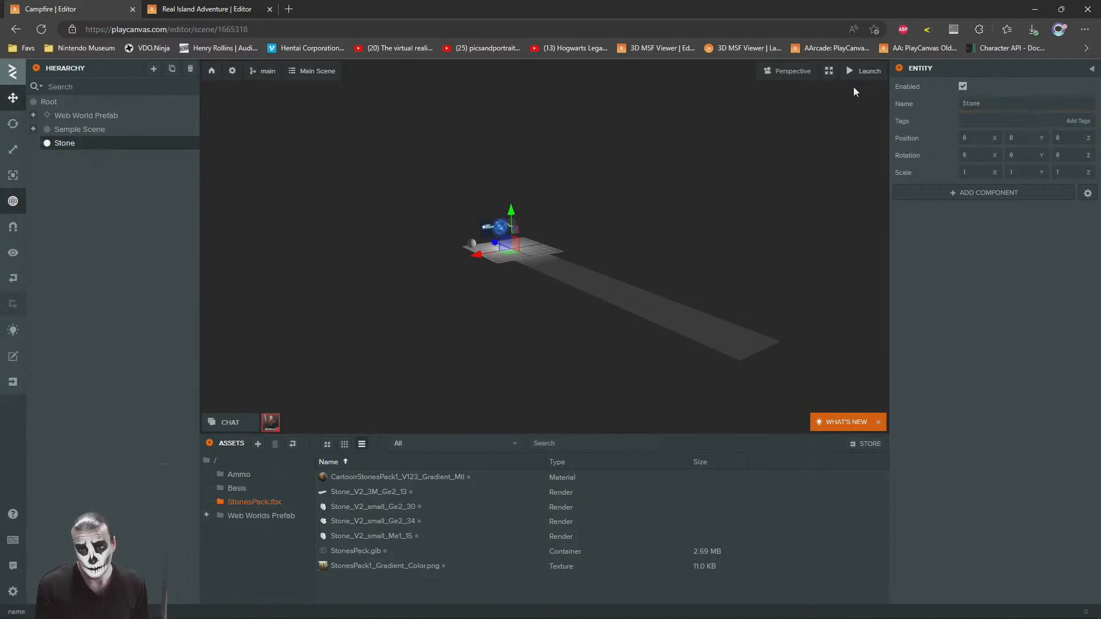
Step: Add a Render component to the Stone entity and assign Stone_V2_3M_Ge2_13 as its asset
{"action": "left_click", "coordinate": [1000, 195]}
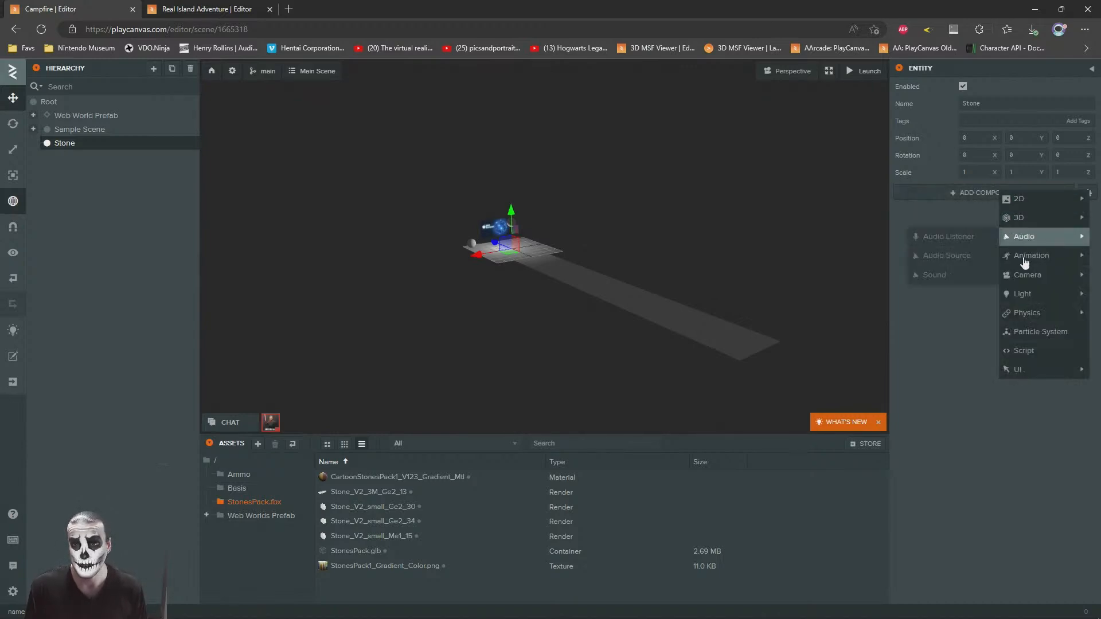
{"action": "mouse_move", "coordinate": [1040, 315]}
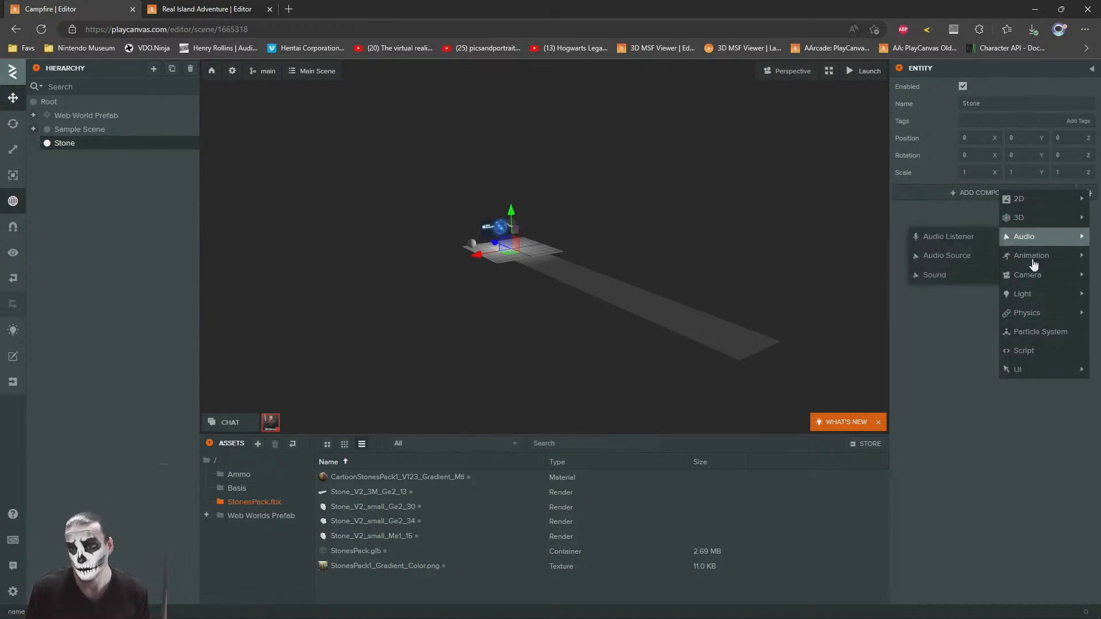
{"action": "mouse_move", "coordinate": [1030, 200]}
{"action": "mouse_move", "coordinate": [1018, 218]}
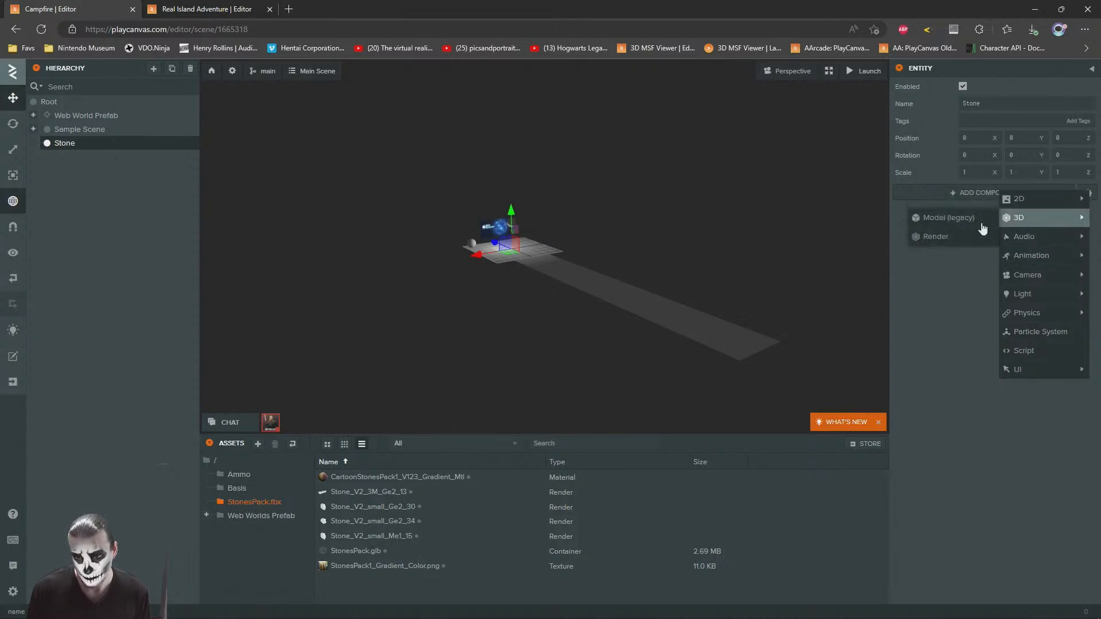
{"action": "left_click", "coordinate": [936, 238]}
{"action": "key", "text": "f"}
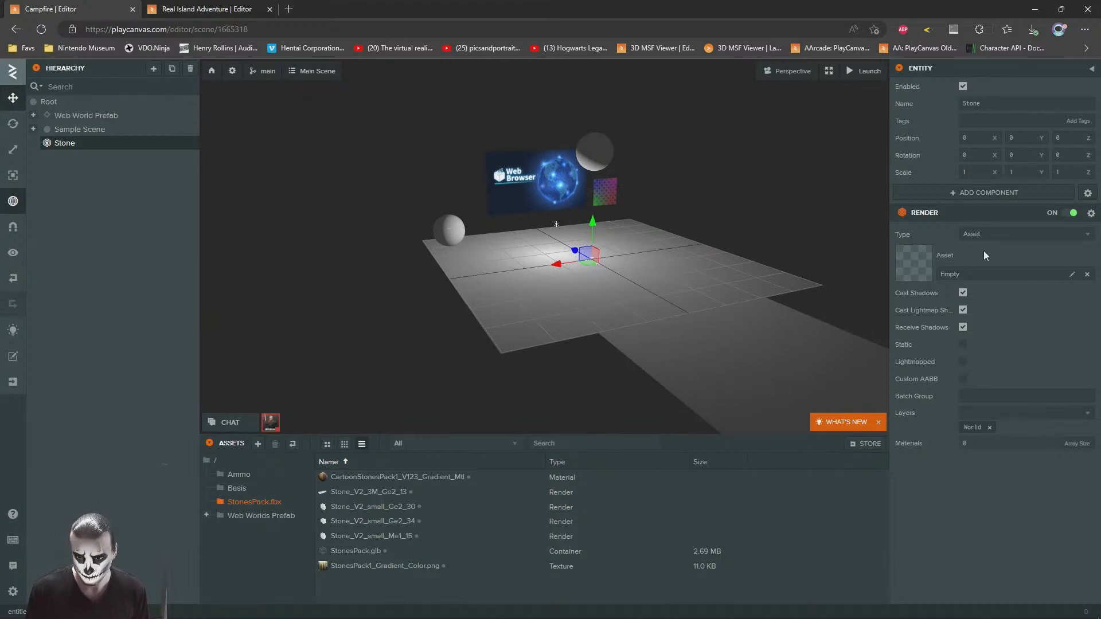
{"action": "left_click_drag", "start_coordinate": [347, 493], "coordinate": [919, 271]}
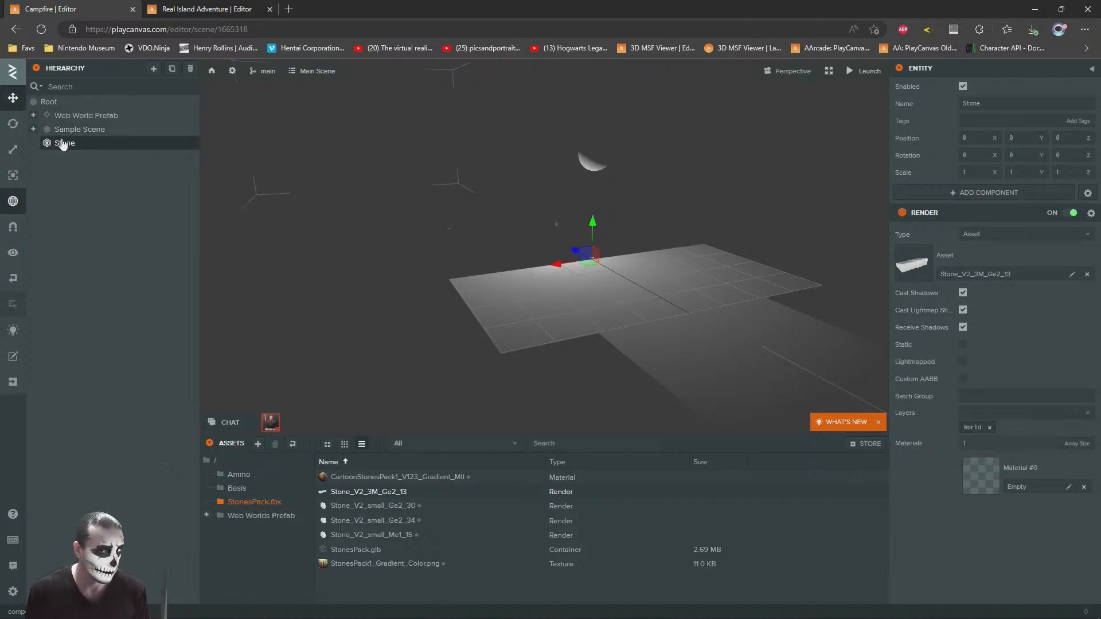
Step: Scale the Stone entity uniformly to about 0.047 and rotate it to -90° about X so it stands upright
{"action": "left_click", "coordinate": [14, 150]}
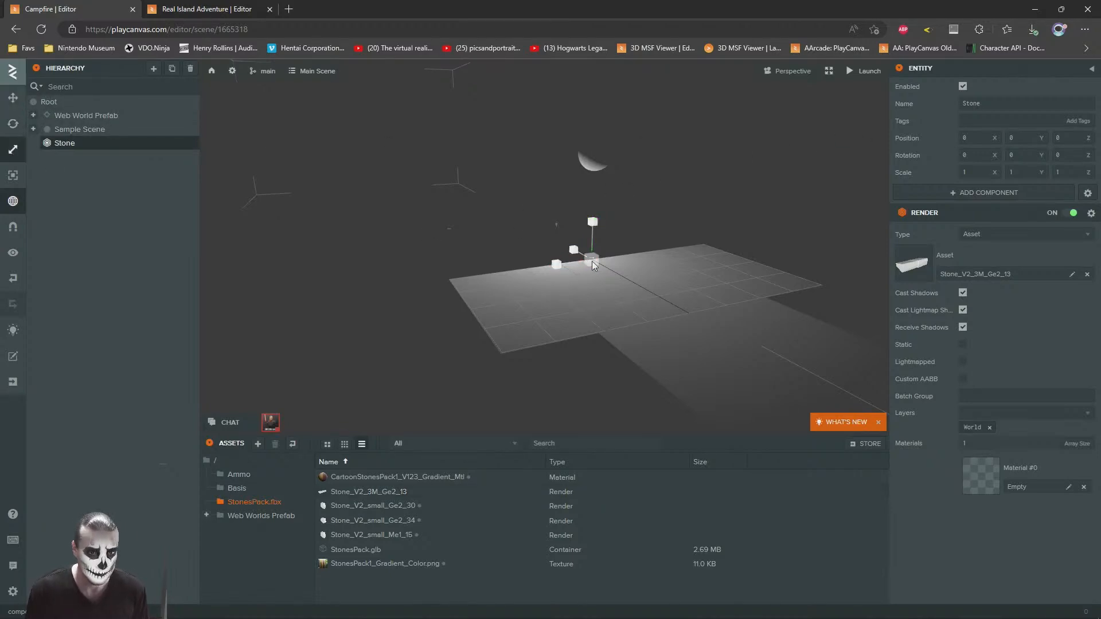
{"action": "left_click_drag", "start_coordinate": [596, 261], "coordinate": [594, 317]}
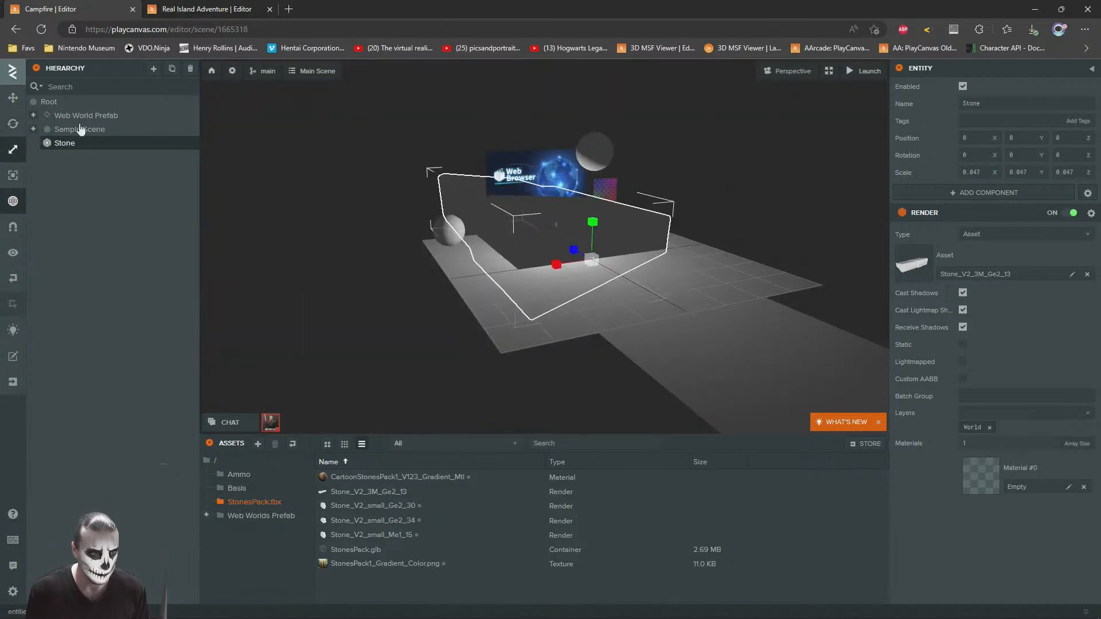
{"action": "key", "text": "e"}
{"action": "left_click", "coordinate": [14, 124]}
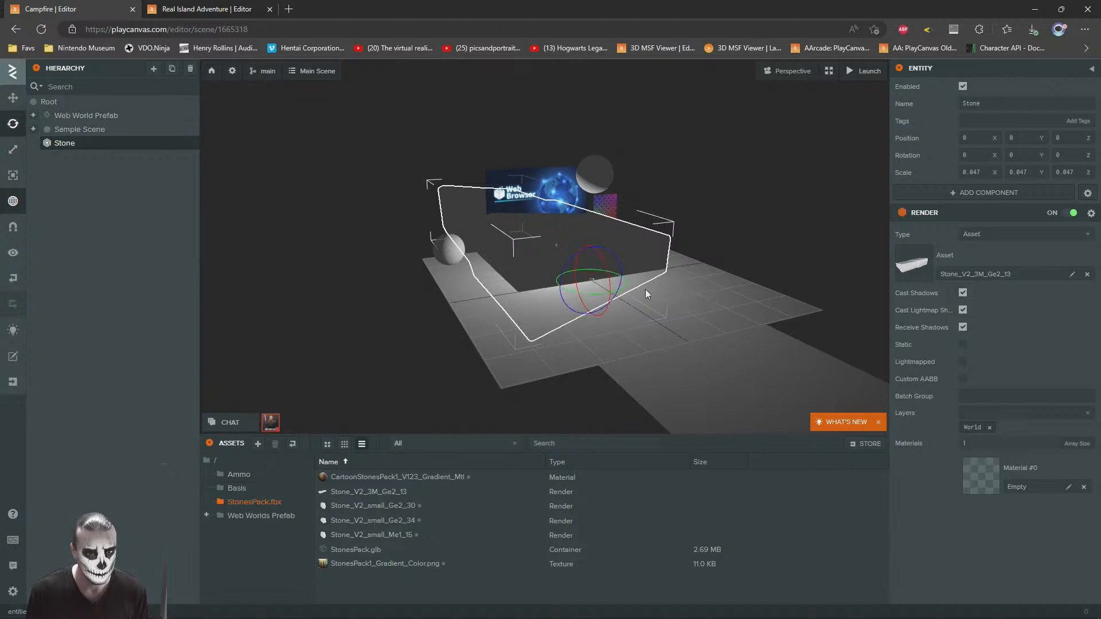
{"action": "left_click_drag", "start_coordinate": [603, 263], "coordinate": [603, 307]}
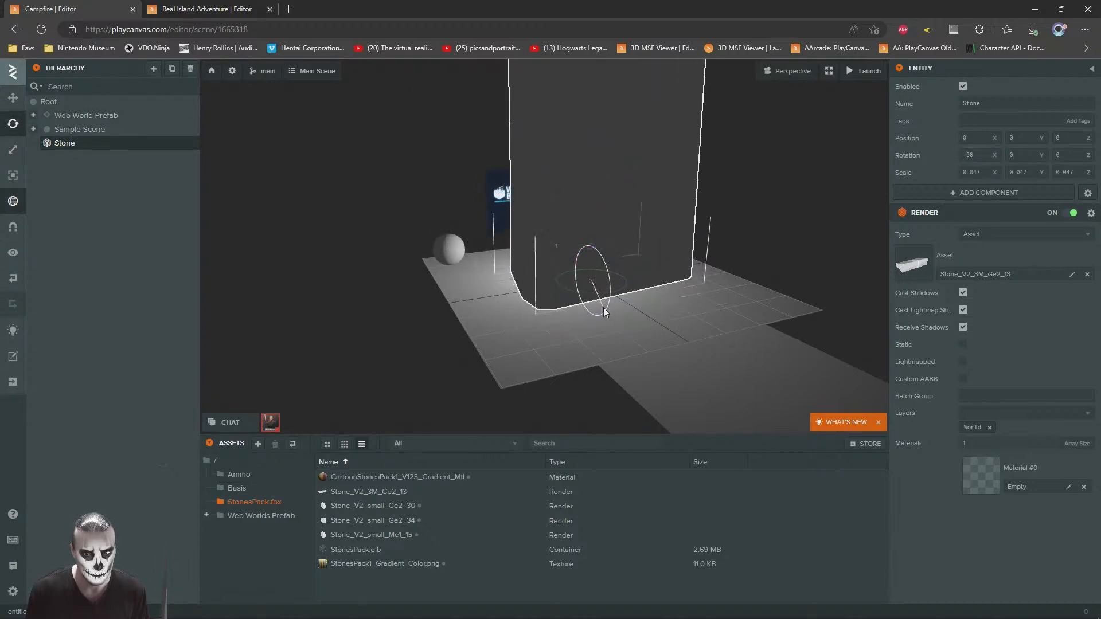
Step: Scale the upright Stone entity uniformly down to 0.03
{"action": "left_click", "coordinate": [13, 98]}
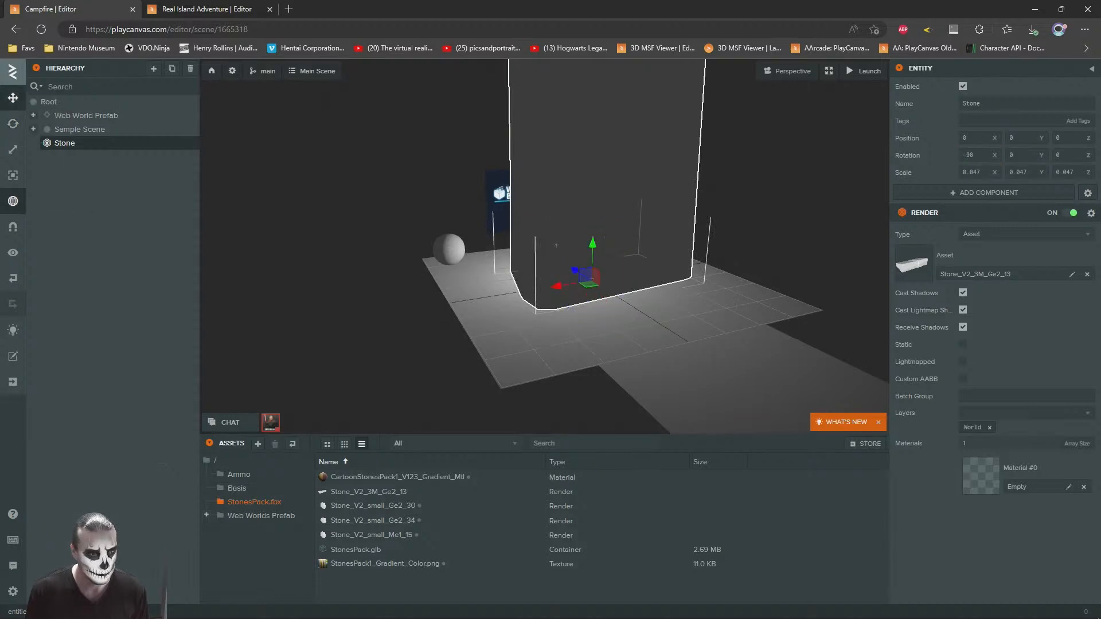
{"action": "left_click", "coordinate": [13, 149]}
{"action": "mouse_move", "coordinate": [587, 286]}
{"action": "left_mouse_down"}
{"action": "mouse_move", "coordinate": [590, 315]}
{"action": "mouse_move", "coordinate": [587, 303]}
{"action": "left_mouse_up"}
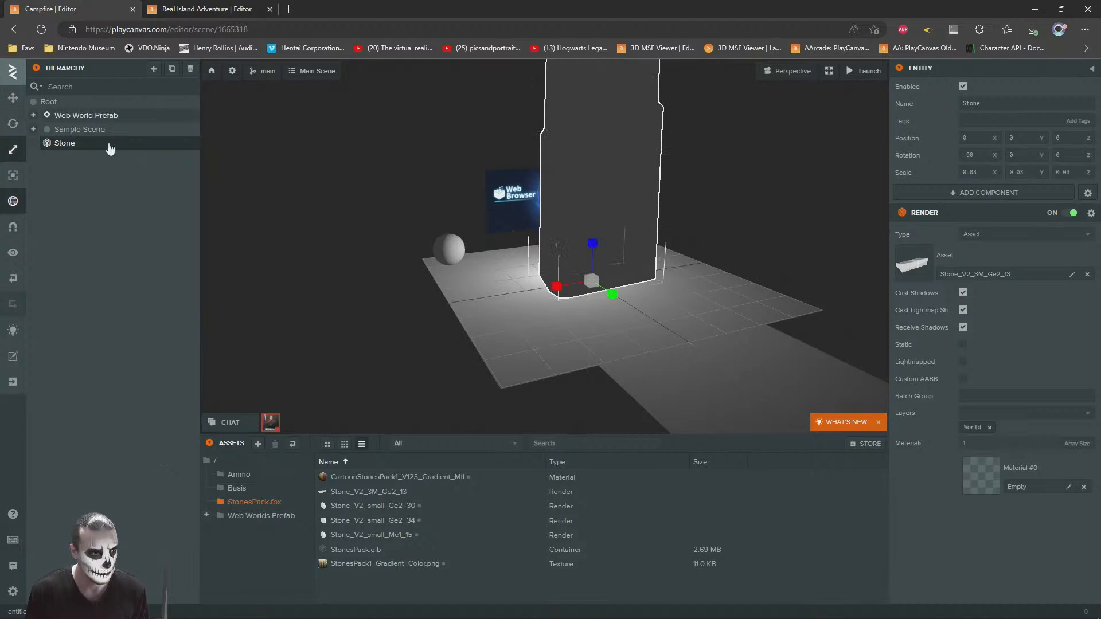
Step: Assign the CartoonStonesPack1_V123_Gradient_Mtl material to the Stone entity's Material #0 slot
{"action": "left_click", "coordinate": [13, 97]}
{"action": "scroll", "coordinate": [487, 234], "scroll_direction": "down", "scroll_amount": 4}
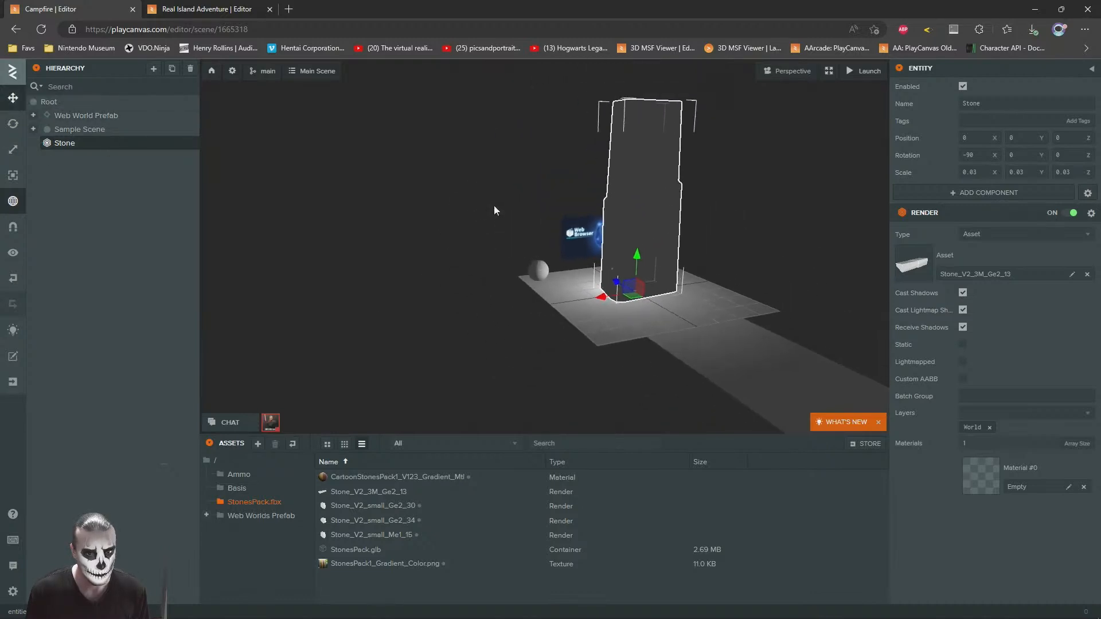
{"action": "right_click_drag", "start_coordinate": [493, 206], "coordinate": [498, 203]}
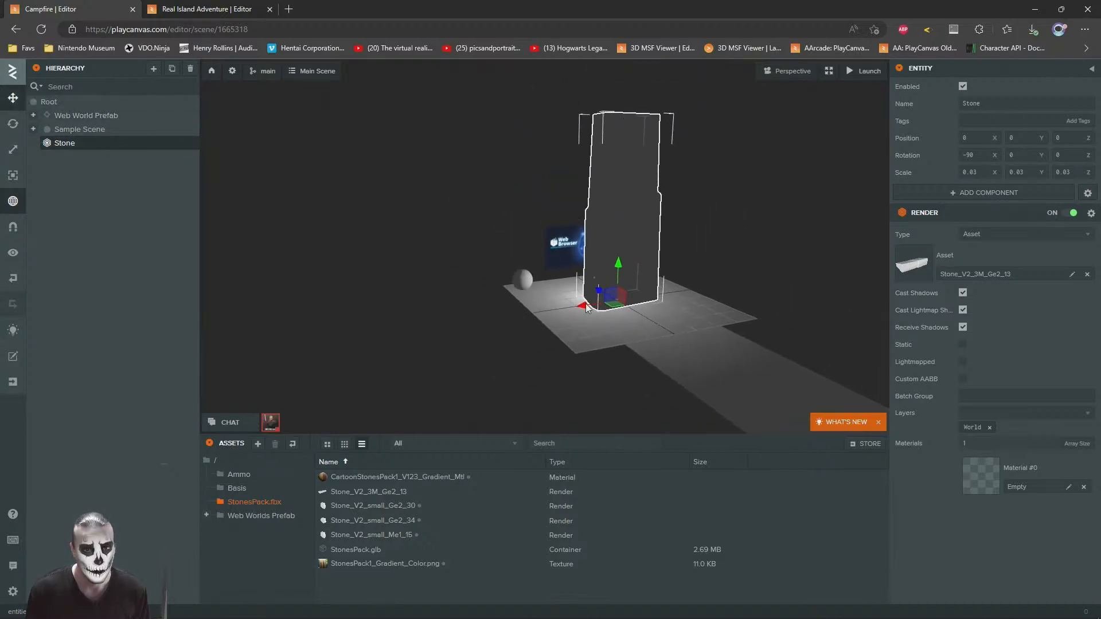
{"action": "left_click_drag", "start_coordinate": [367, 477], "coordinate": [987, 480]}
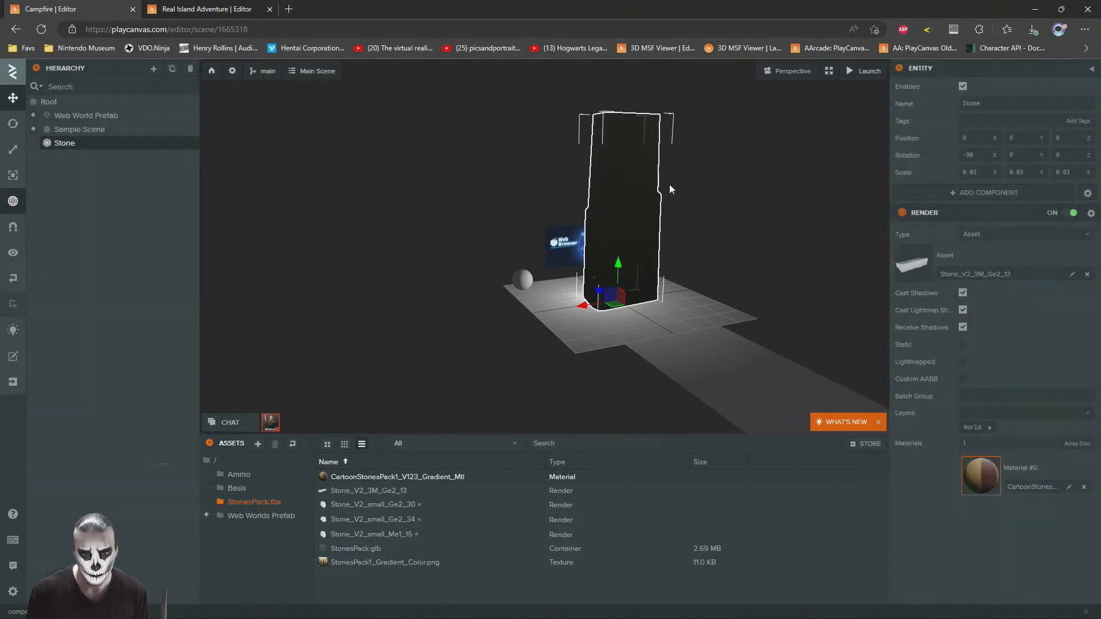
Step: Compare the Stone's shading with the rocks in Real Island Adventure and examine that project's CartoonStonesPack1_V123_Gradient_Mtl diffuse settings
{"action": "left_click", "coordinate": [751, 184]}
{"action": "right_click_drag", "start_coordinate": [667, 291], "coordinate": [658, 277]}
{"action": "left_click_drag", "start_coordinate": [658, 277], "coordinate": [337, 281]}
{"action": "key", "text": "w"}
{"action": "right_click_drag", "start_coordinate": [336, 276], "coordinate": [321, 273]}
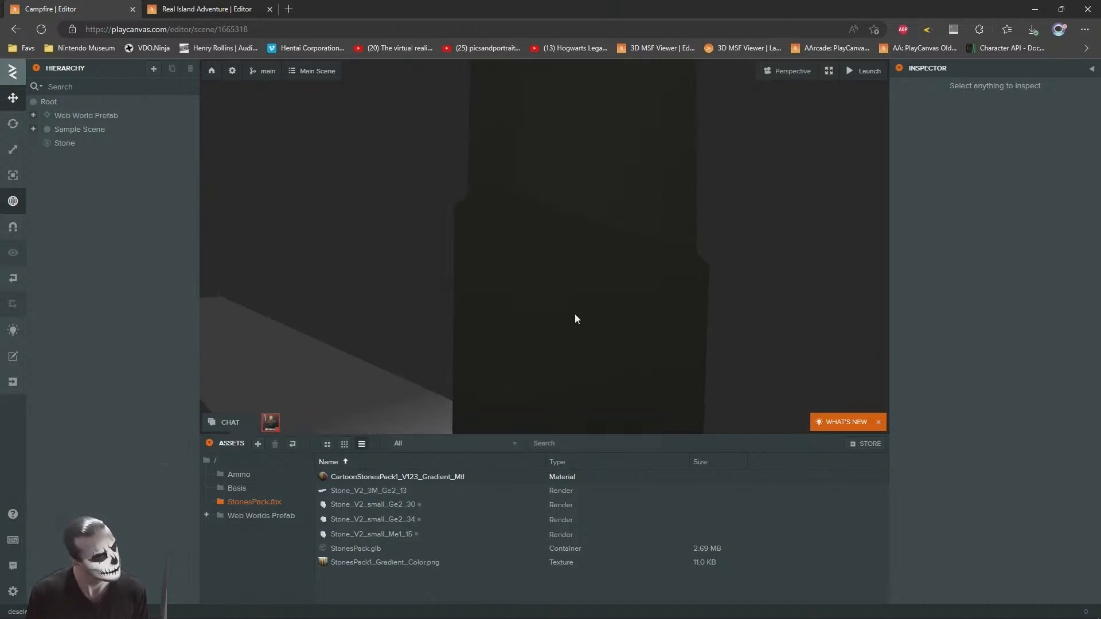
{"action": "left_click", "coordinate": [238, 7]}
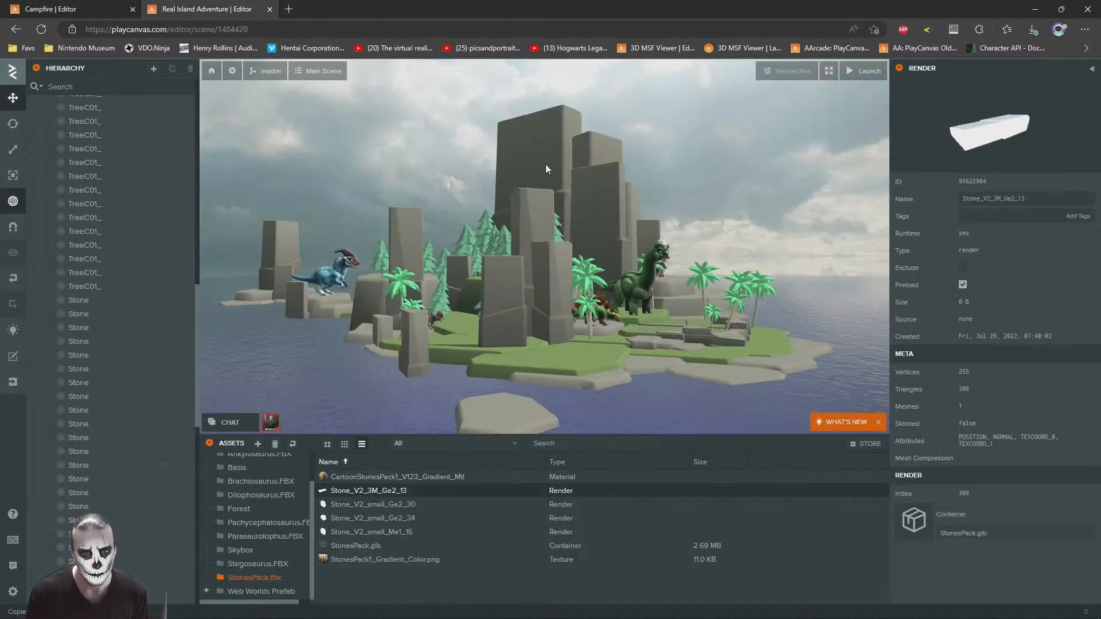
{"action": "left_click", "coordinate": [545, 165]}
{"action": "left_click", "coordinate": [990, 477]}
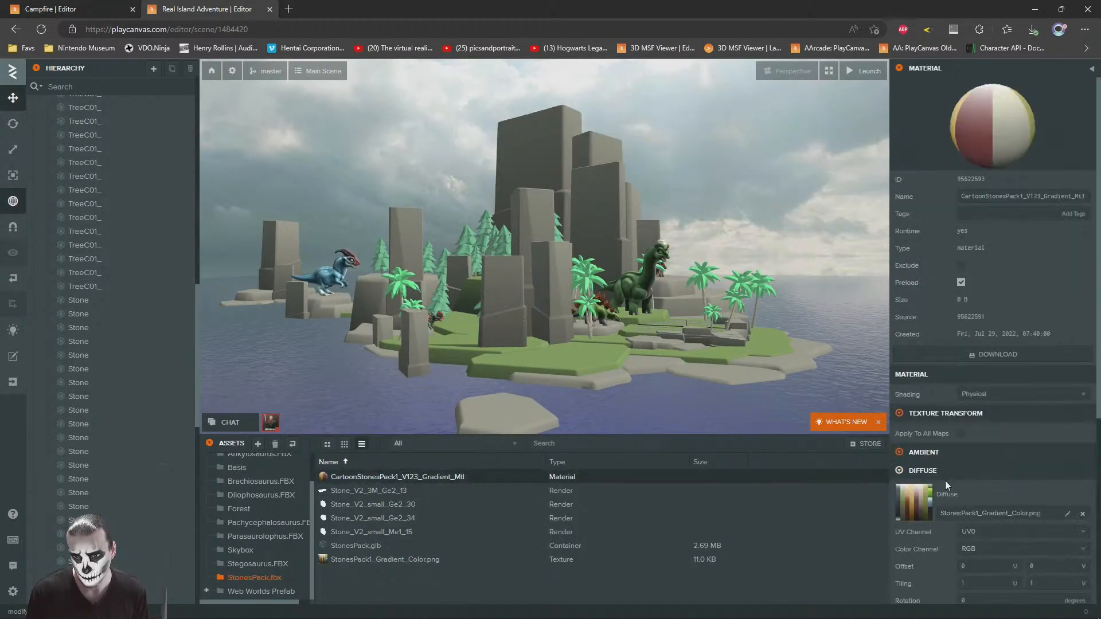
{"action": "scroll", "coordinate": [914, 493], "scroll_direction": "down", "scroll_amount": 2}
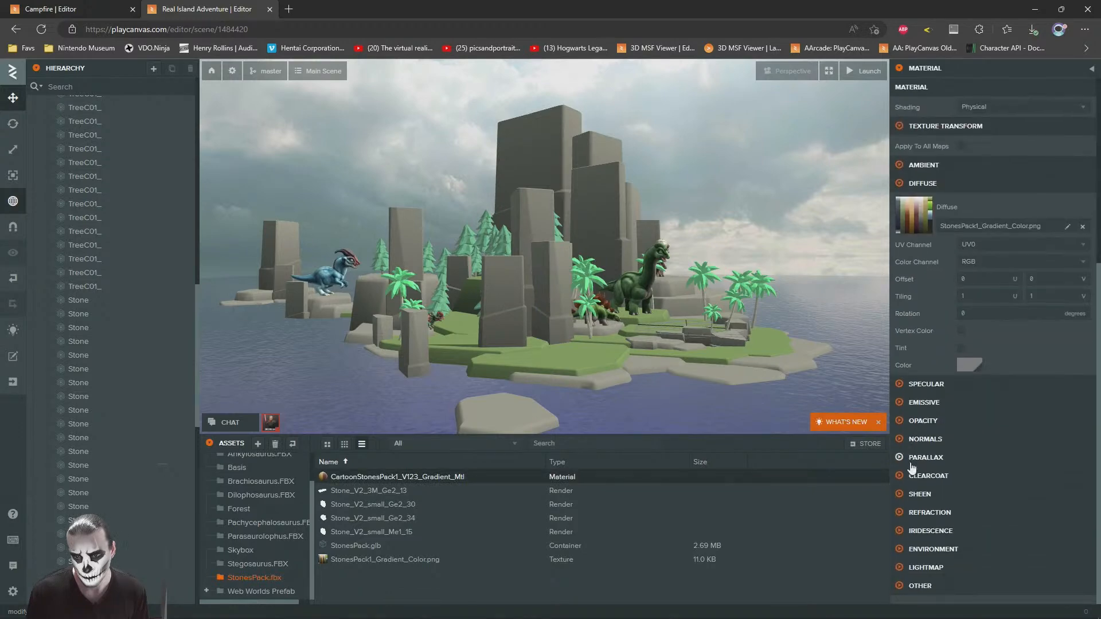
{"action": "left_click", "coordinate": [101, 7]}
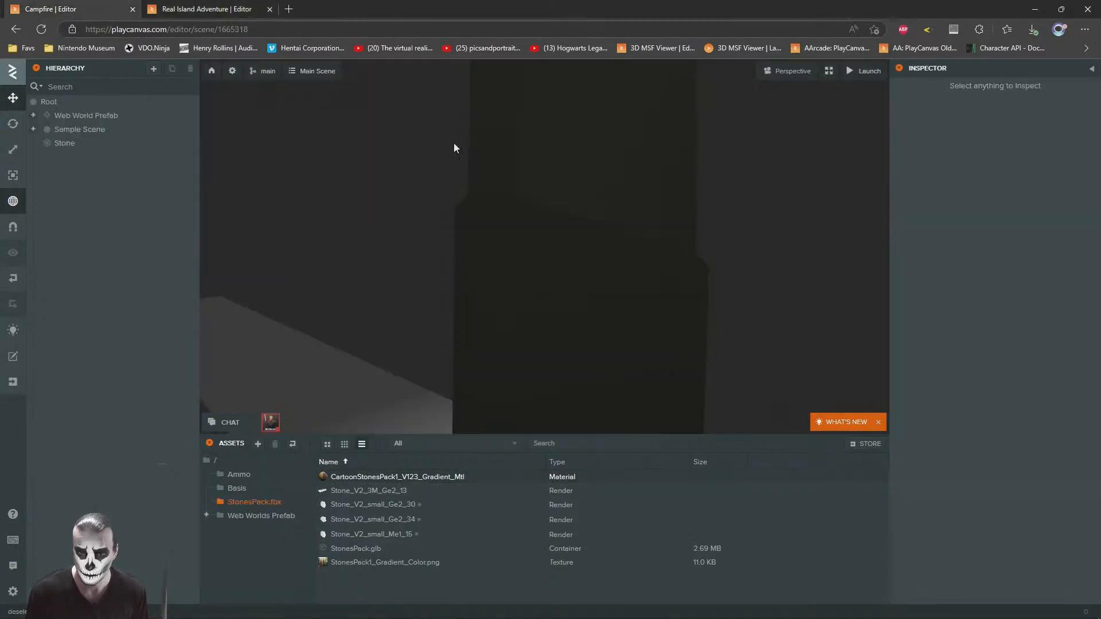
{"action": "left_click", "coordinate": [182, 7]}
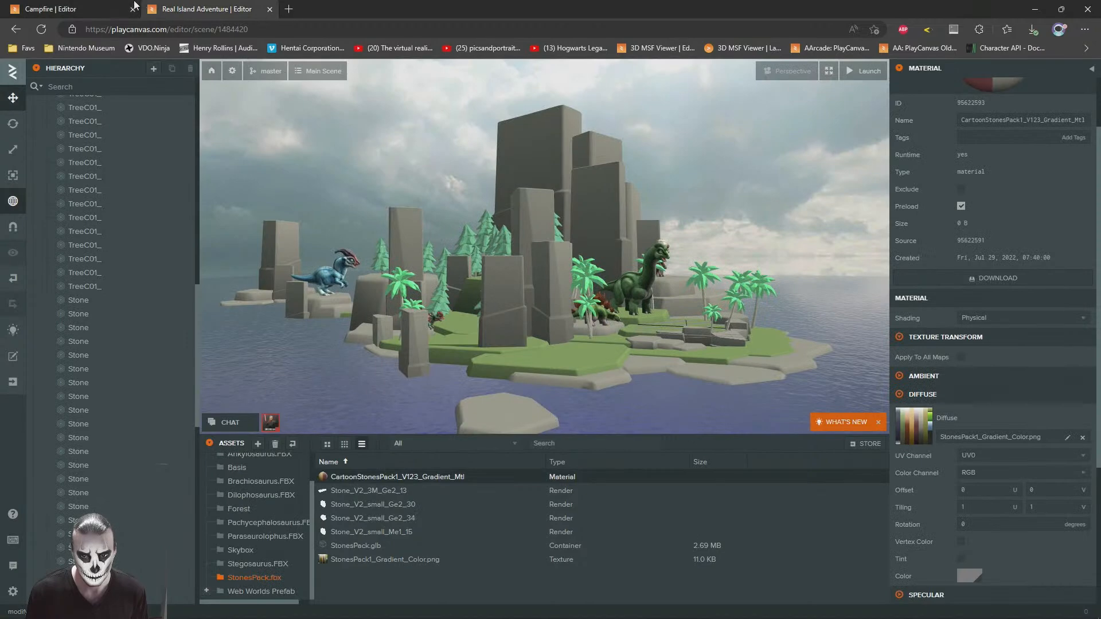
{"action": "left_click", "coordinate": [113, 6]}
Step: In the Campfire project, move the Stone entity along Z to about -3.022
{"action": "right_click_drag", "start_coordinate": [460, 197], "coordinate": [602, 271]}
{"action": "key", "text": "s"}
{"action": "key", "text": "a"}
{"action": "key", "text": "w"}
{"action": "key", "text": "d"}
{"action": "left_click", "coordinate": [433, 218]}
{"action": "left_click_drag", "start_coordinate": [459, 318], "coordinate": [295, 324]}
{"action": "left_click", "coordinate": [573, 131]}
{"action": "key", "text": "s"}
Step: Move the Point Light out of Sample Scene so that it sits directly under Root, and collapse Sample Scene
{"action": "right_click_drag", "start_coordinate": [270, 248], "coordinate": [498, 213]}
{"action": "left_click_drag", "start_coordinate": [498, 213], "coordinate": [513, 287]}
{"action": "left_click", "coordinate": [517, 259]}
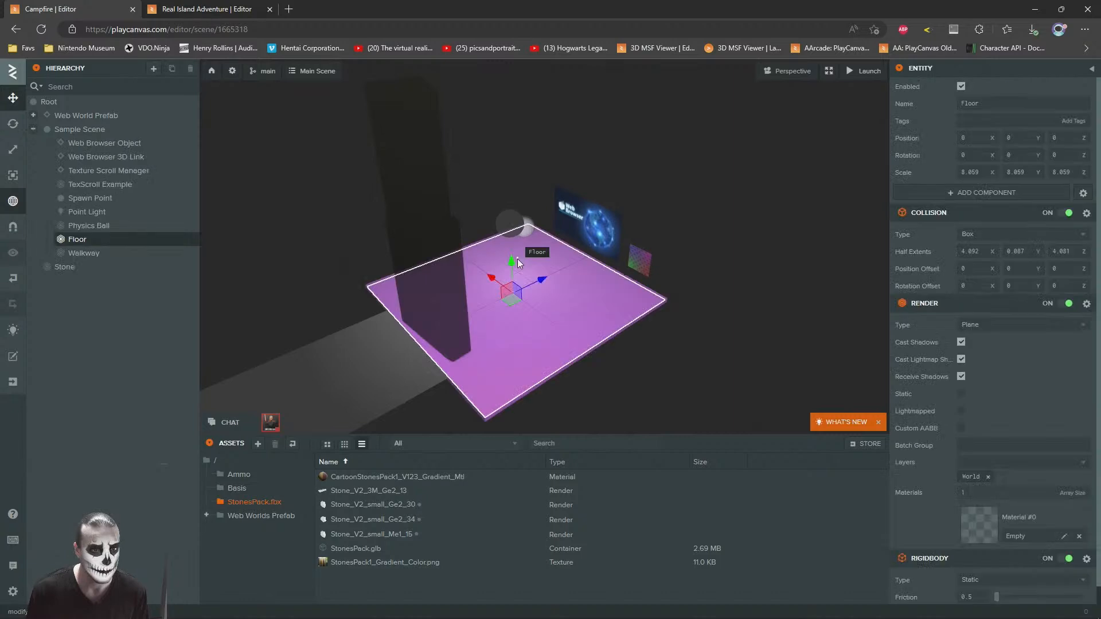
{"action": "left_click_drag", "start_coordinate": [86, 211], "coordinate": [62, 111]}
{"action": "left_click", "coordinate": [65, 253]}
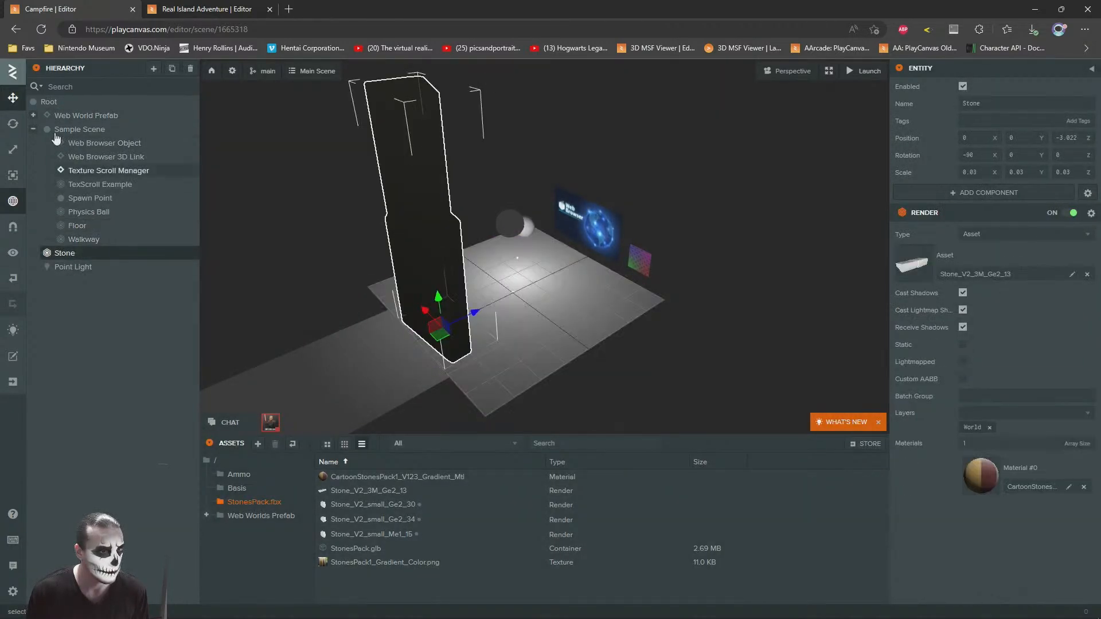
{"action": "left_click", "coordinate": [33, 129]}
Step: Change the Point Light entity's light type to Directional
{"action": "left_click", "coordinate": [69, 156]}
{"action": "left_click", "coordinate": [1004, 234]}
{"action": "left_click", "coordinate": [989, 245]}
Step: Move the directional light away from the stone along Z to about -16.273
{"action": "right_click_drag", "start_coordinate": [684, 253], "coordinate": [487, 207]}
{"action": "key", "text": "d"}
{"action": "key", "text": "s"}
{"action": "left_click_drag", "start_coordinate": [545, 336], "coordinate": [239, 274]}
{"action": "key", "text": "a"}
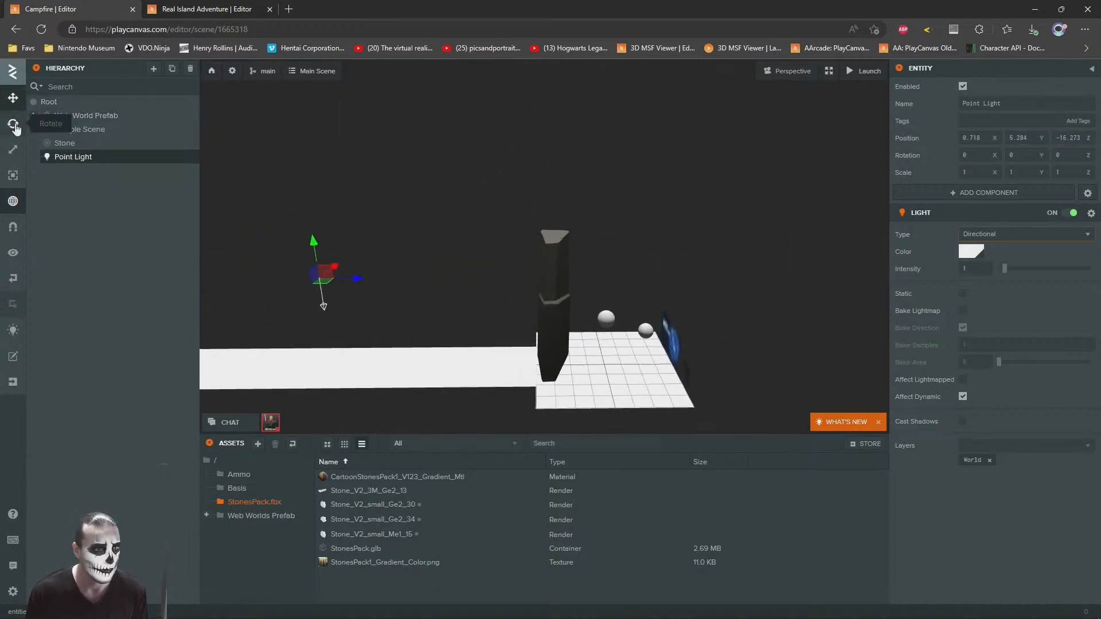
Step: Rotate the directional light so that it shines onto the front of the stone
{"action": "left_click", "coordinate": [15, 127]}
{"action": "key", "text": "w"}
{"action": "left_click_drag", "start_coordinate": [363, 257], "coordinate": [336, 290]}
{"action": "left_click", "coordinate": [475, 191]}
{"action": "left_click_drag", "start_coordinate": [475, 191], "coordinate": [553, 212]}
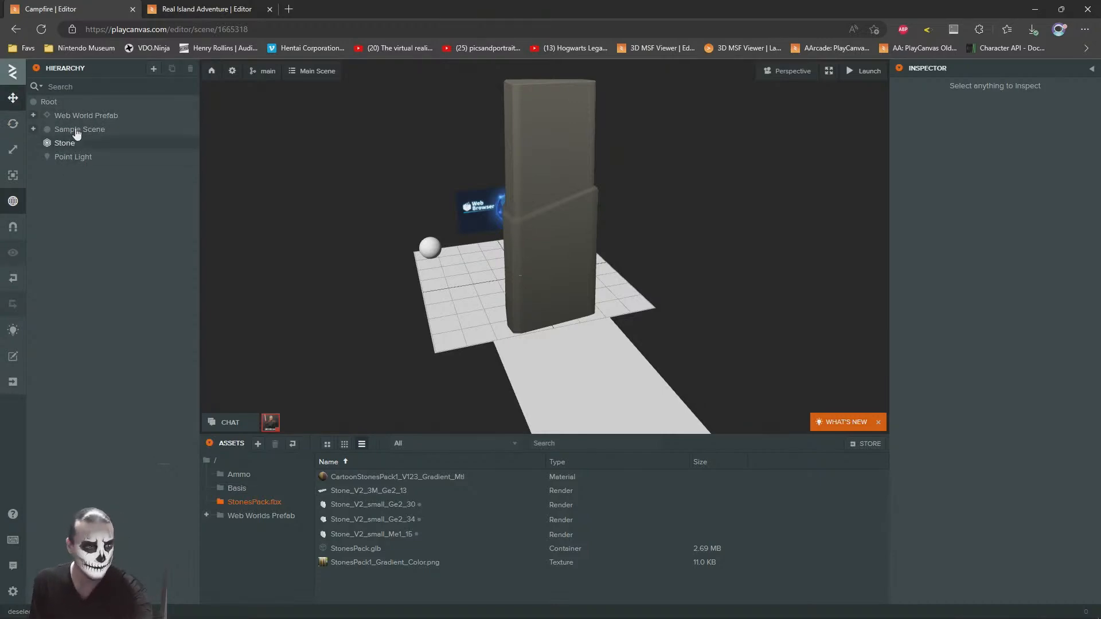
Step: Duplicate the Stone entity and move the copy along X to about -5.292
{"action": "left_click", "coordinate": [554, 182]}
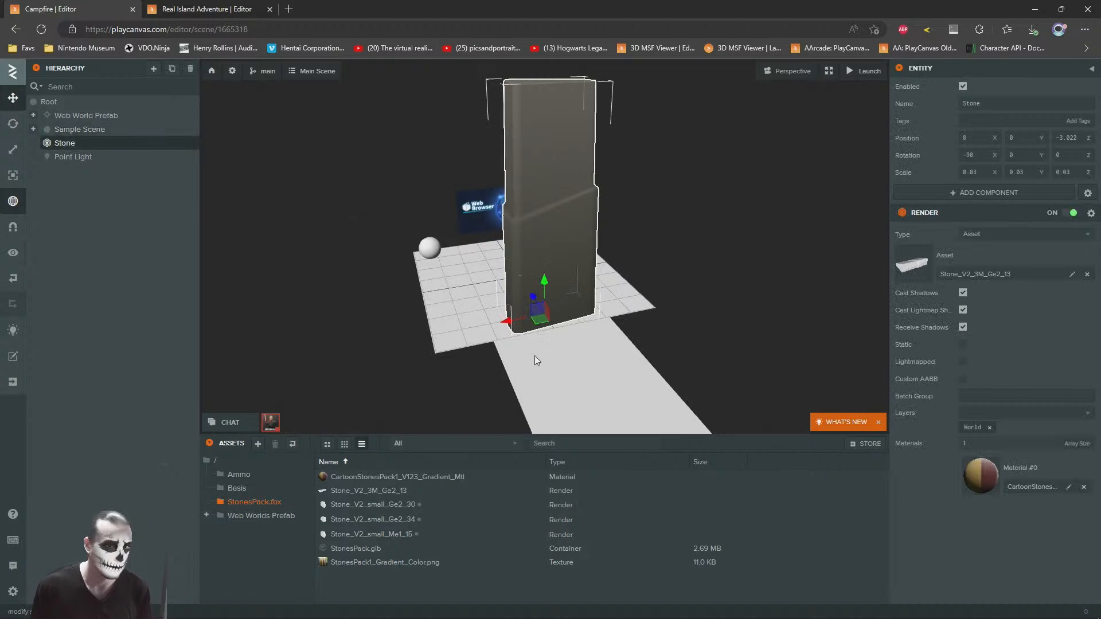
{"action": "left_click_drag", "start_coordinate": [509, 321], "coordinate": [641, 300]}
{"action": "key", "text": "ctrl+z"}
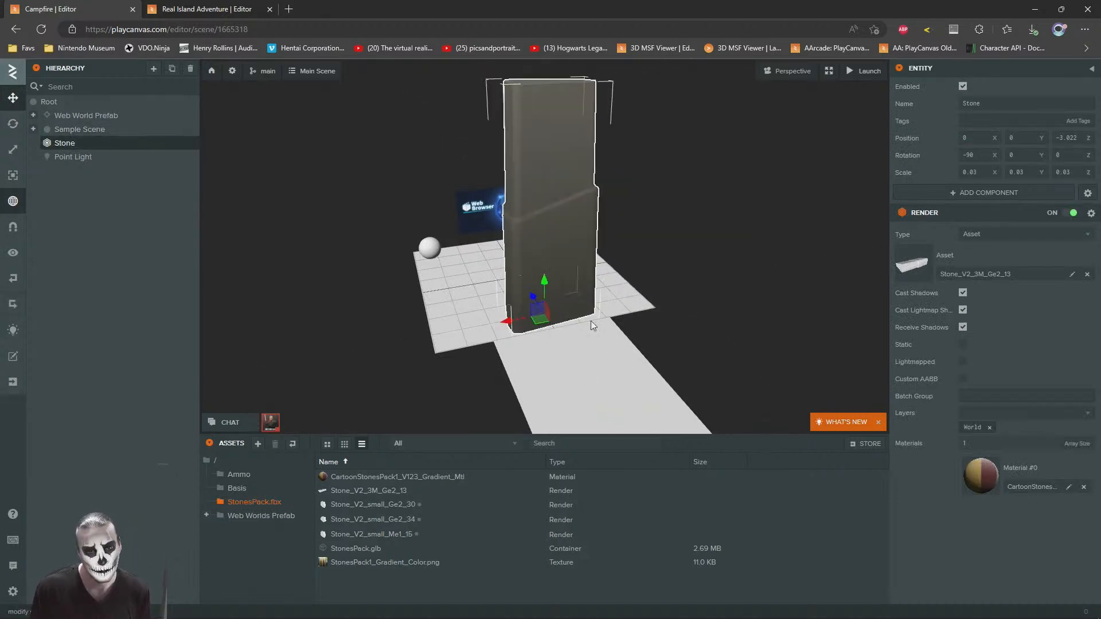
{"action": "key", "text": "ctrl+d"}
{"action": "left_click_drag", "start_coordinate": [512, 323], "coordinate": [646, 299]}
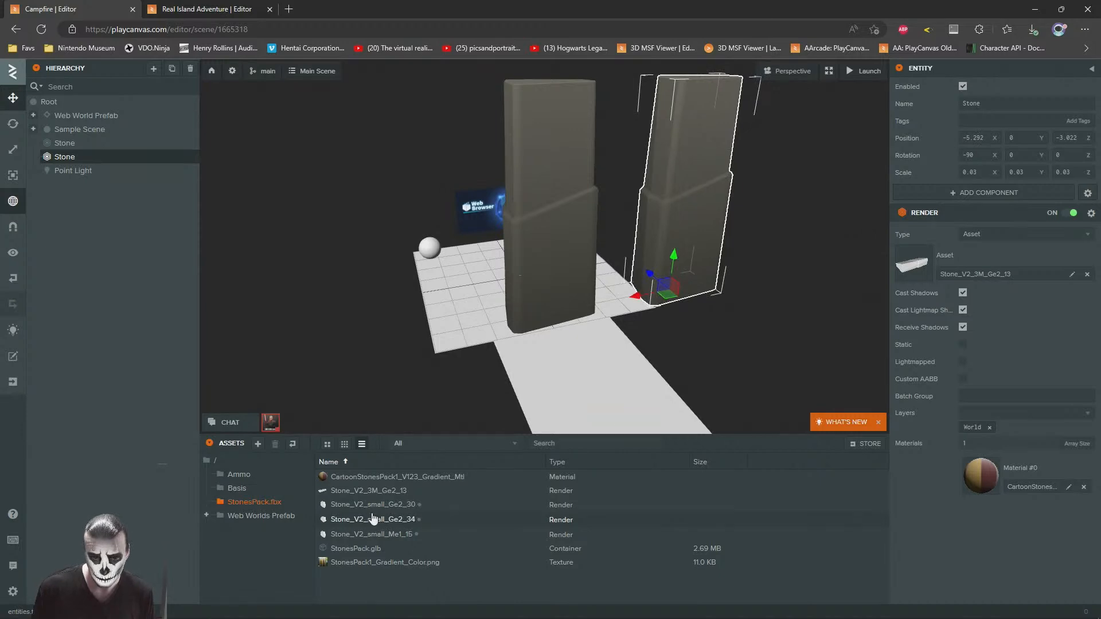
Step: Replace the copied stone's render asset with Stone_V2_small_Ge2_30
{"action": "left_click_drag", "start_coordinate": [367, 505], "coordinate": [967, 274]}
{"action": "key", "text": "w"}
{"action": "key", "text": "d"}
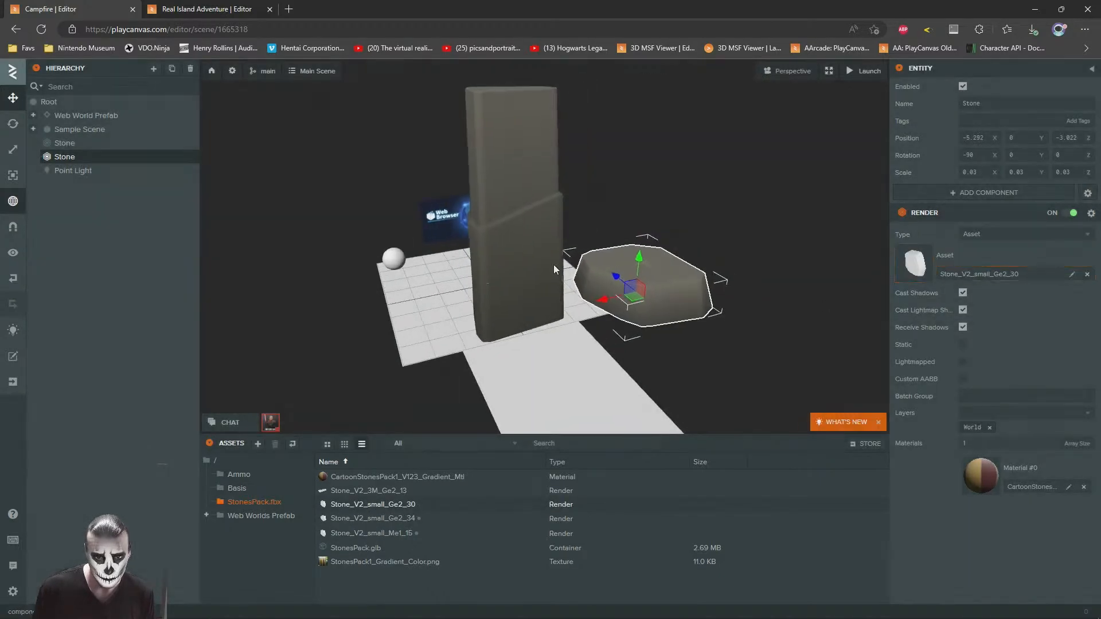
{"action": "key", "text": "s"}
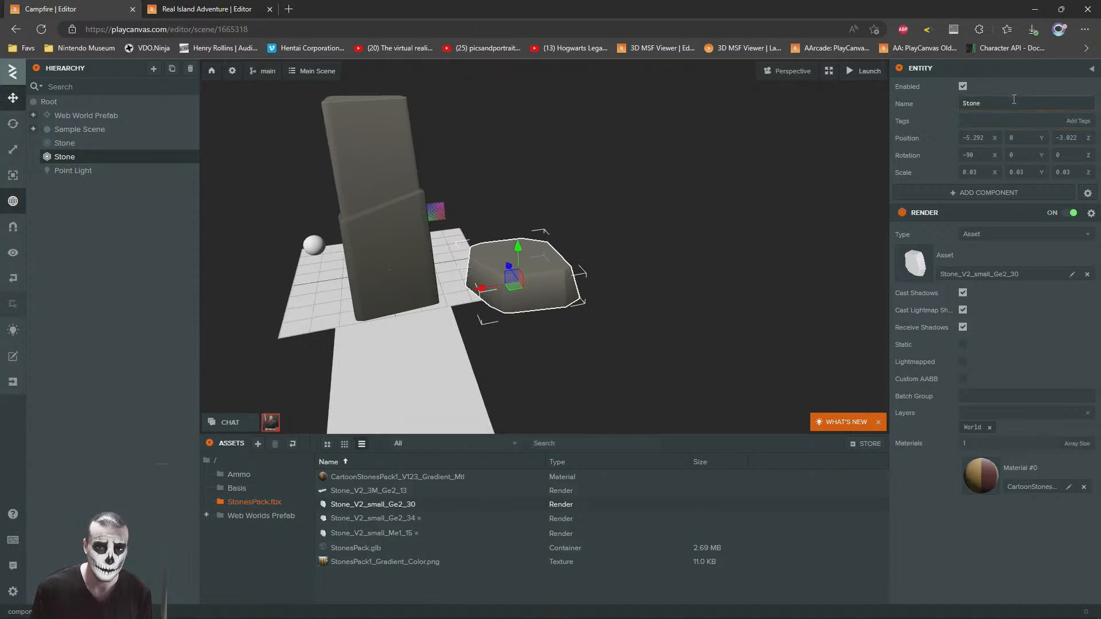
Step: Rename the low stone entity StoneB and the tall stone entity StoneA
{"action": "left_click", "coordinate": [1002, 102]}
{"action": "type", "text": "B"}
{"action": "left_click", "coordinate": [424, 187]}
{"action": "left_click", "coordinate": [1004, 103]}
{"action": "type", "text": "A"}
{"action": "key", "text": "Return"}
Step: Create StoneC from a duplicate of StoneB at about X -12.58, using the Stone_V2_small_Ge2_34 render asset
{"action": "left_click", "coordinate": [526, 270]}
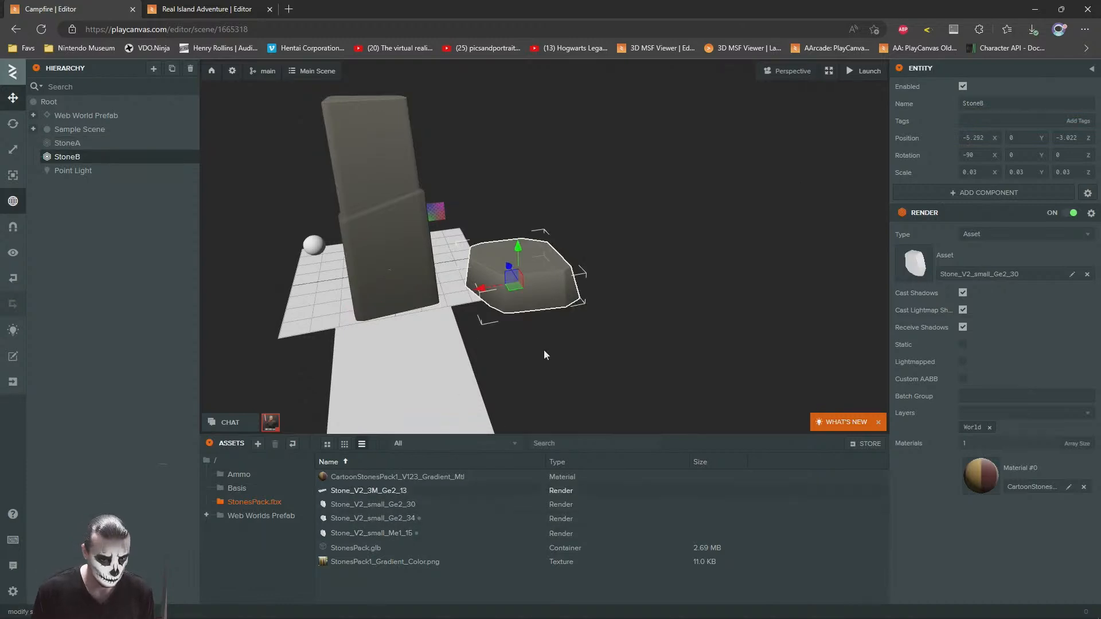
{"action": "left_click_drag", "start_coordinate": [483, 289], "coordinate": [624, 256]}
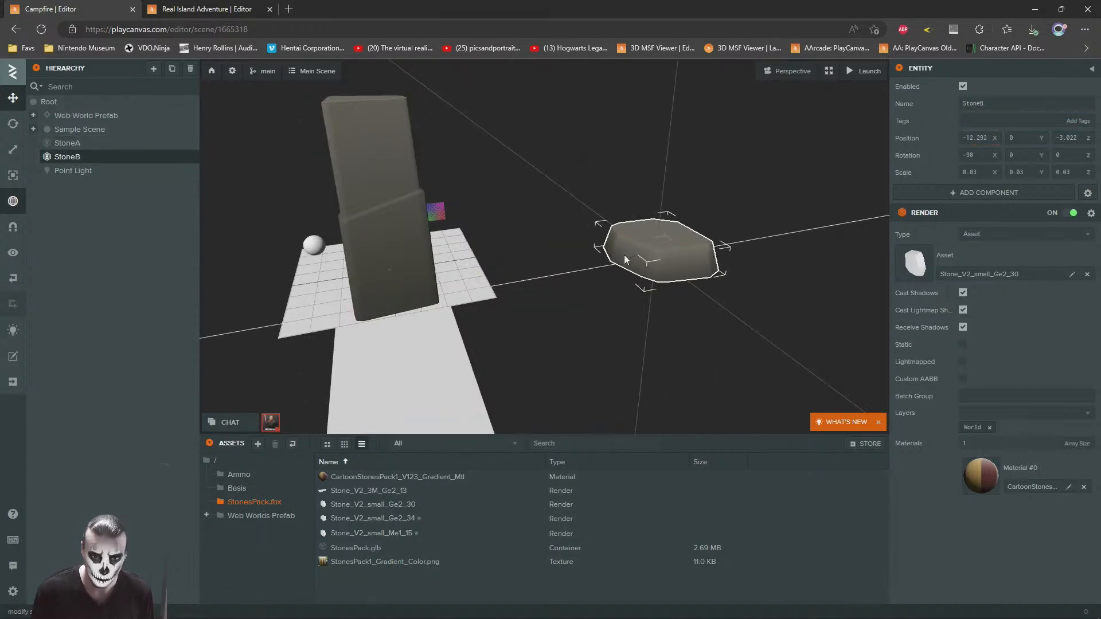
{"action": "key", "text": "ctrl+z"}
{"action": "key", "text": "ctrl+d"}
{"action": "left_click_drag", "start_coordinate": [486, 293], "coordinate": [629, 264]}
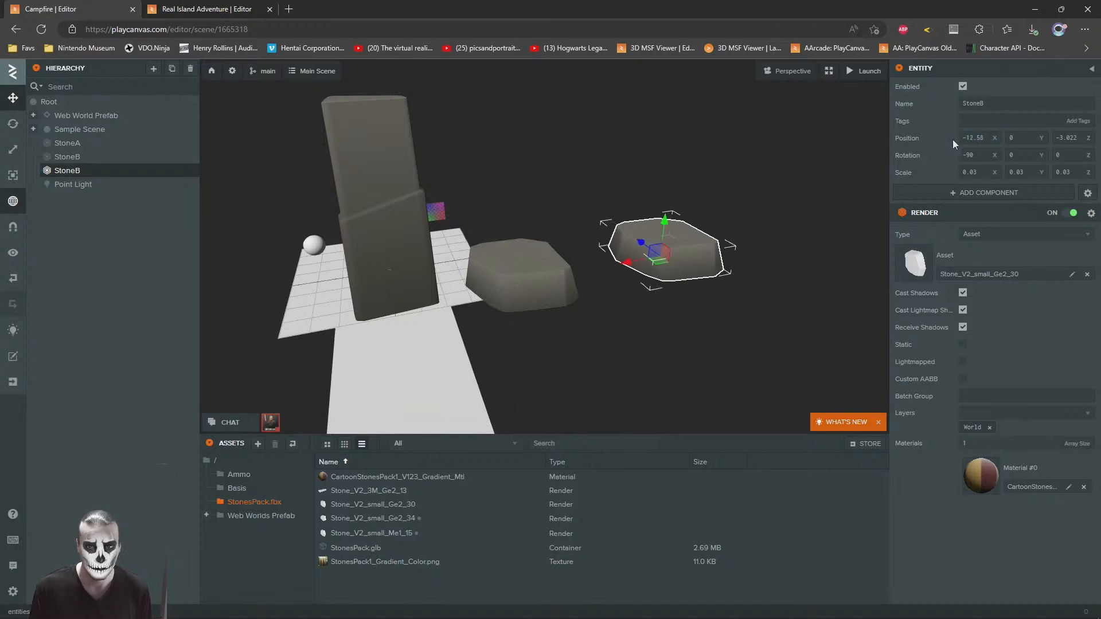
{"action": "key", "text": "Return"}
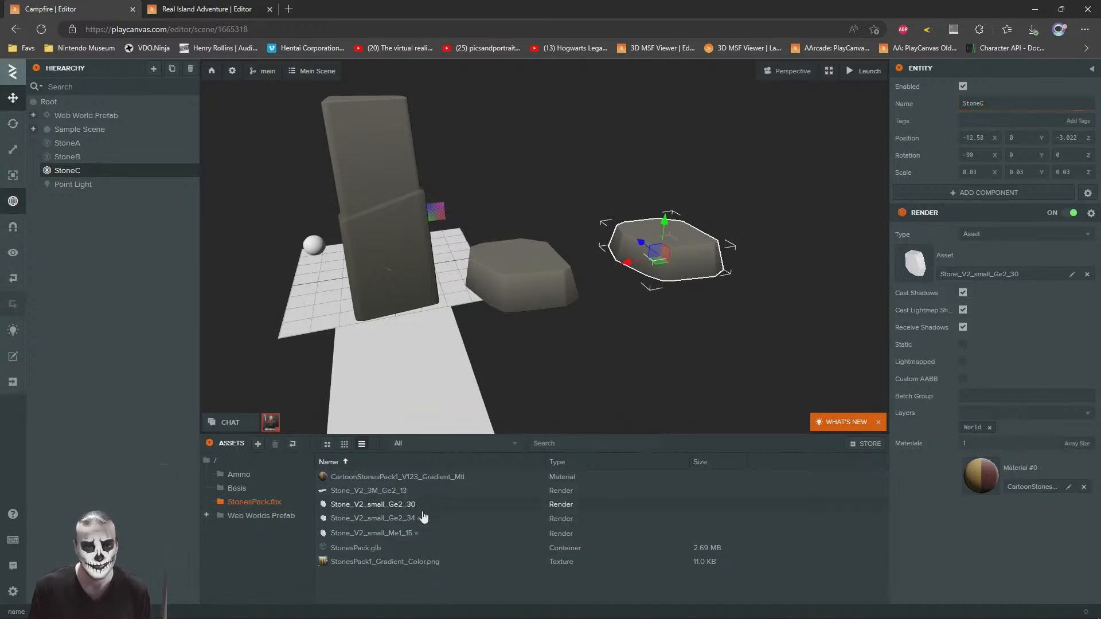
{"action": "left_click_drag", "start_coordinate": [372, 518], "coordinate": [1001, 266]}
Step: Create StoneD from a duplicate of StoneC at about X -16.715, using the Stone_V2_small_Me1_15 render asset
{"action": "left_click_drag", "start_coordinate": [634, 268], "coordinate": [697, 252]}
{"action": "key", "text": "ctrl+d"}
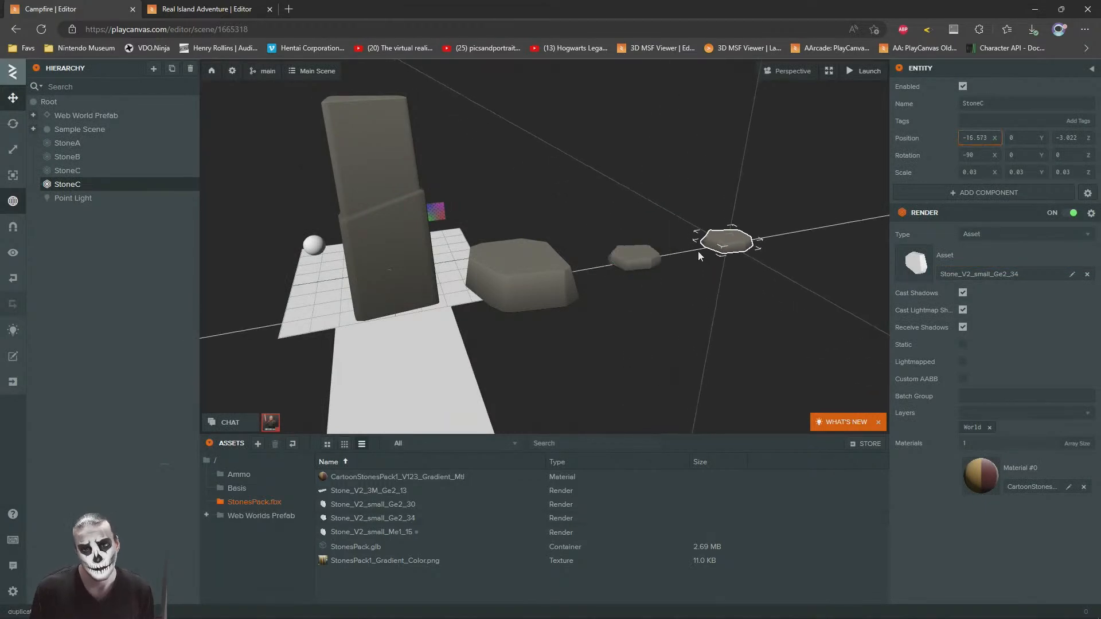
{"action": "key", "text": "Return"}
{"action": "left_click_drag", "start_coordinate": [370, 531], "coordinate": [991, 274]}
{"action": "left_click_drag", "start_coordinate": [655, 260], "coordinate": [404, 132]}
{"action": "left_click", "coordinate": [645, 325]}
Step: Switch to the Real Island Adventure project and locate the render asset used by one of its conifer trees
{"action": "left_click", "coordinate": [177, 7]}
{"action": "mouse_move", "coordinate": [605, 292]}
{"action": "left_mouse_down"}
{"action": "mouse_move", "coordinate": [527, 326]}
{"action": "mouse_move", "coordinate": [504, 308]}
{"action": "mouse_move", "coordinate": [477, 349]}
{"action": "mouse_move", "coordinate": [500, 326]}
{"action": "mouse_move", "coordinate": [497, 310]}
{"action": "mouse_move", "coordinate": [546, 329]}
{"action": "mouse_move", "coordinate": [592, 276]}
{"action": "left_mouse_up"}
{"action": "scroll", "coordinate": [524, 330], "scroll_direction": "up", "scroll_amount": 5}
{"action": "scroll", "coordinate": [500, 327], "scroll_direction": "down", "scroll_amount": 5}
{"action": "scroll", "coordinate": [516, 304], "scroll_direction": "up", "scroll_amount": 6}
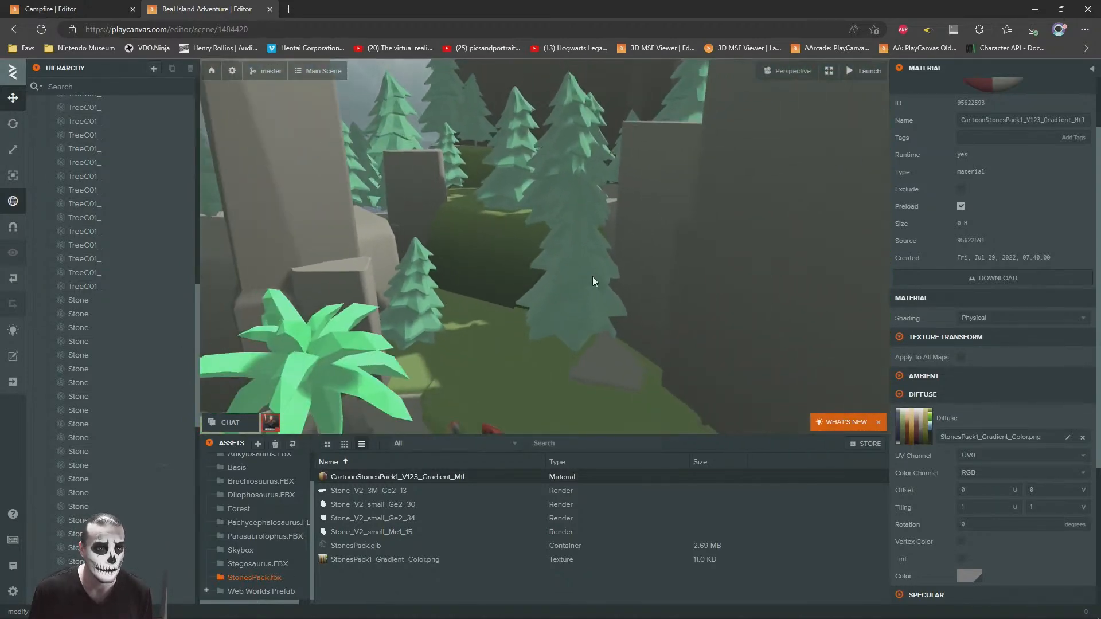
{"action": "left_click", "coordinate": [570, 237]}
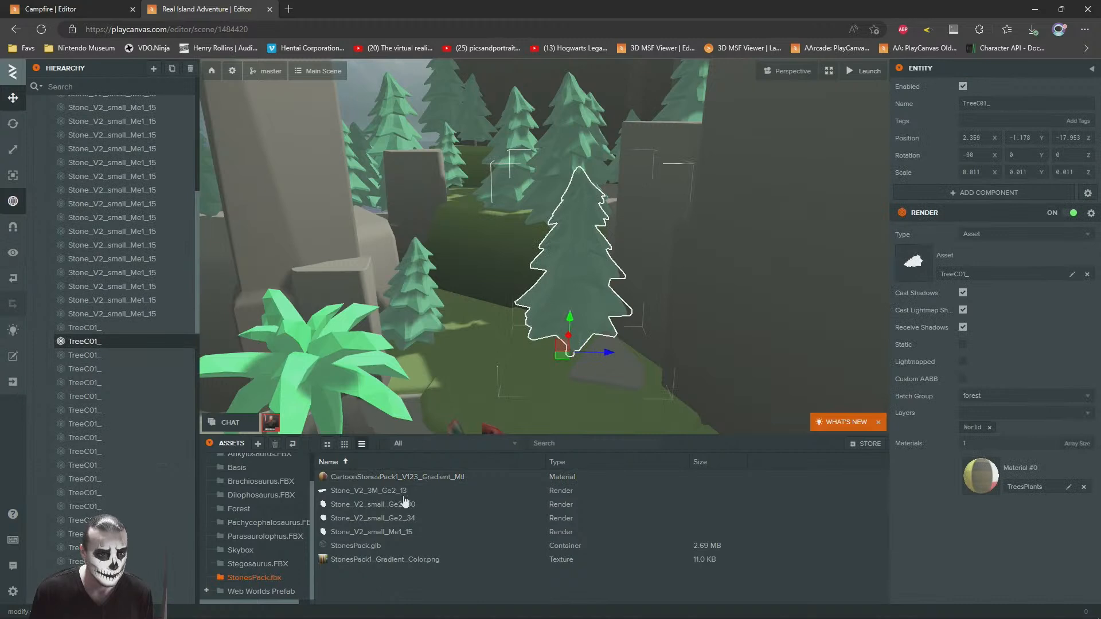
{"action": "left_click", "coordinate": [917, 265]}
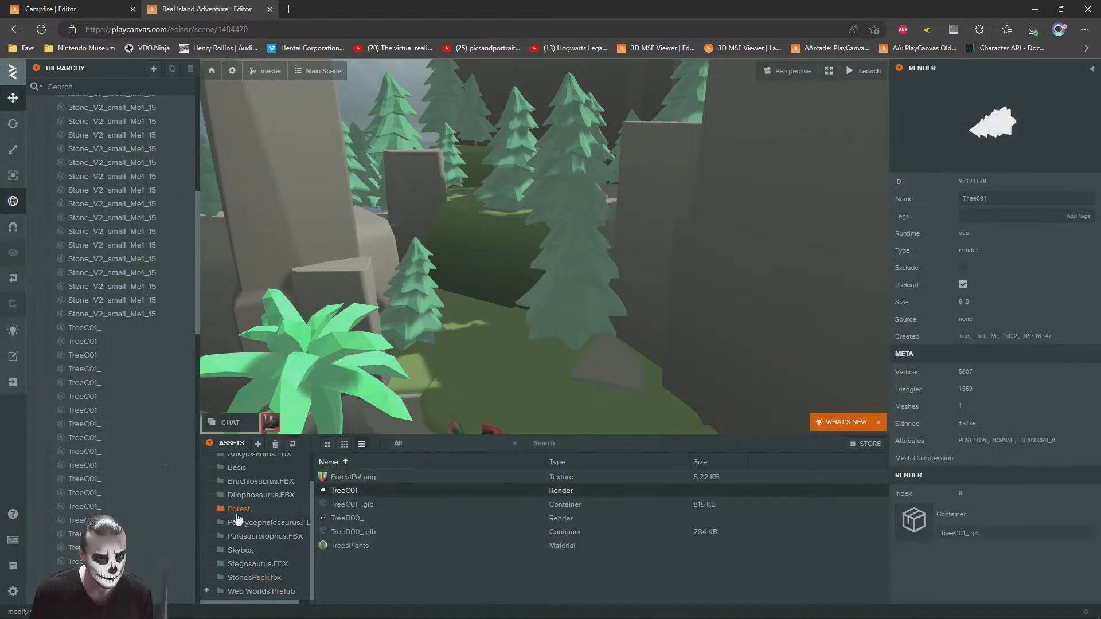
Step: Copy the Forest asset folder and paste it into the root assets folder of the Campfire project
{"action": "left_click", "coordinate": [237, 509]}
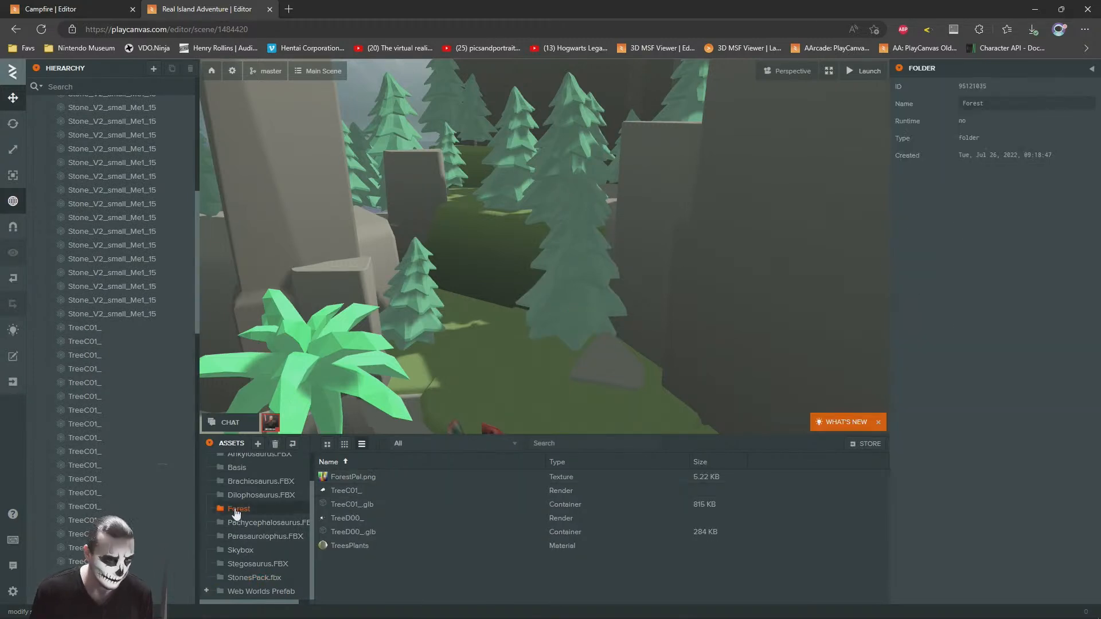
{"action": "right_click", "coordinate": [237, 509]}
{"action": "left_click", "coordinate": [261, 536]}
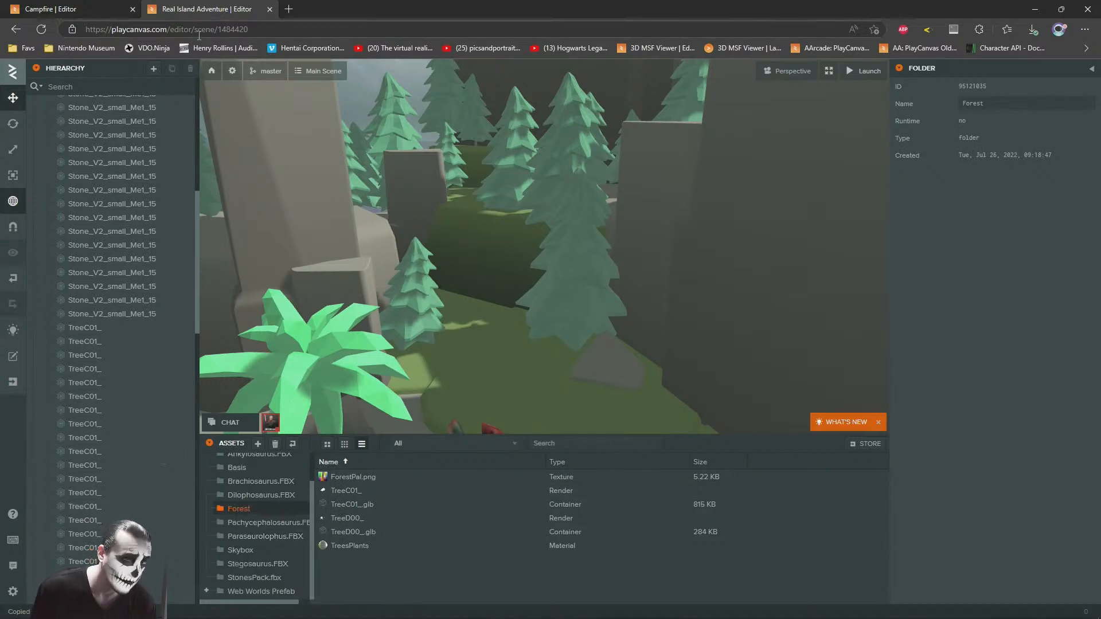
{"action": "left_click", "coordinate": [63, 7]}
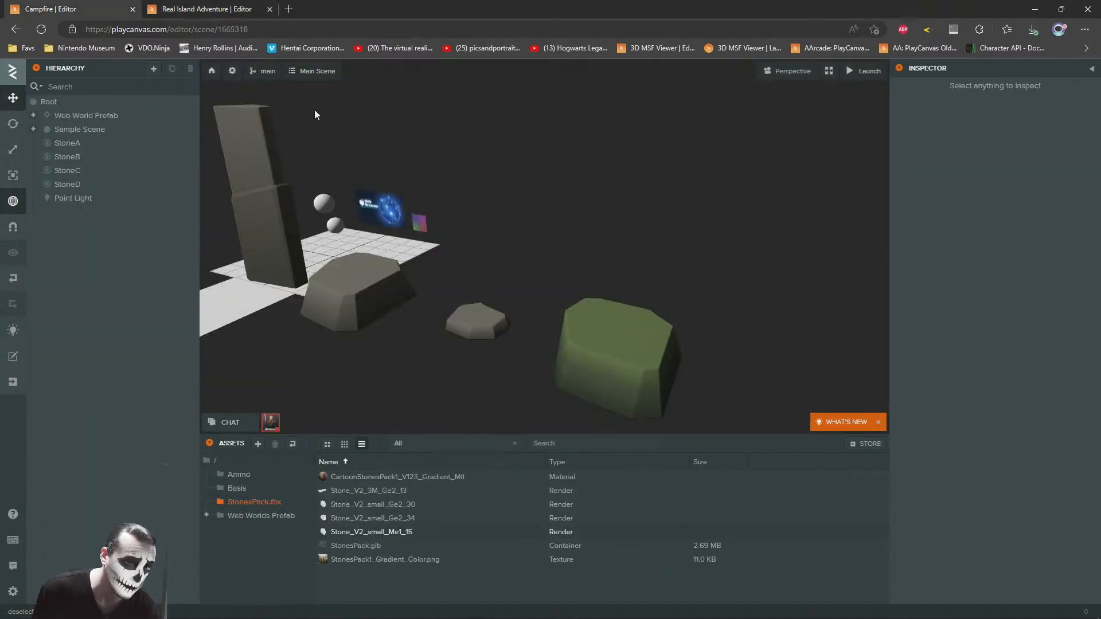
{"action": "left_click", "coordinate": [215, 462]}
{"action": "right_click", "coordinate": [532, 571]}
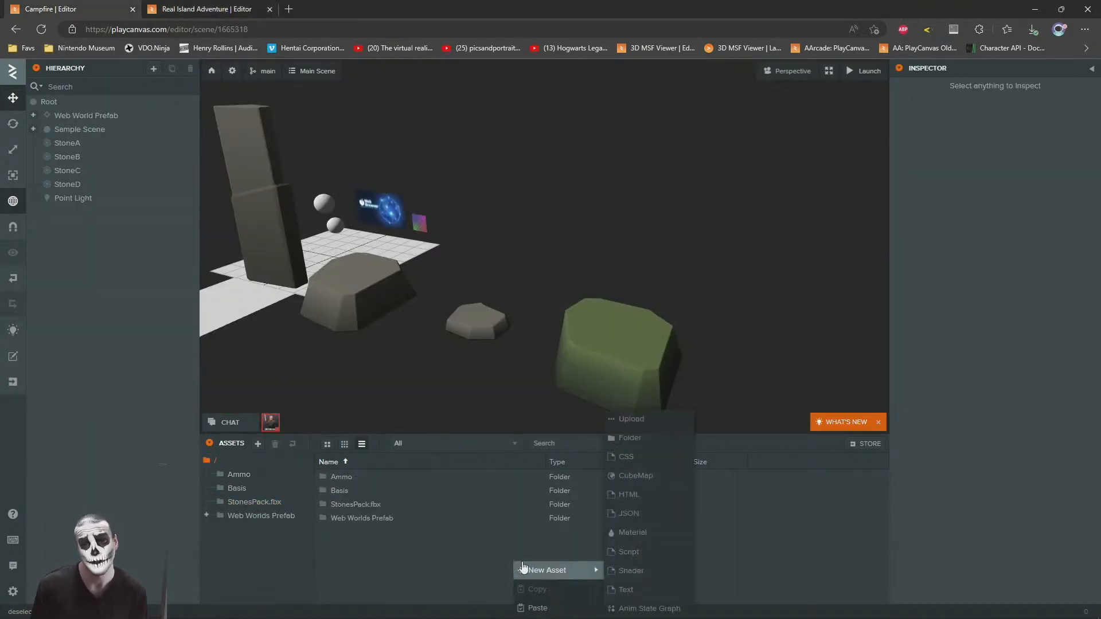
{"action": "left_click", "coordinate": [539, 604]}
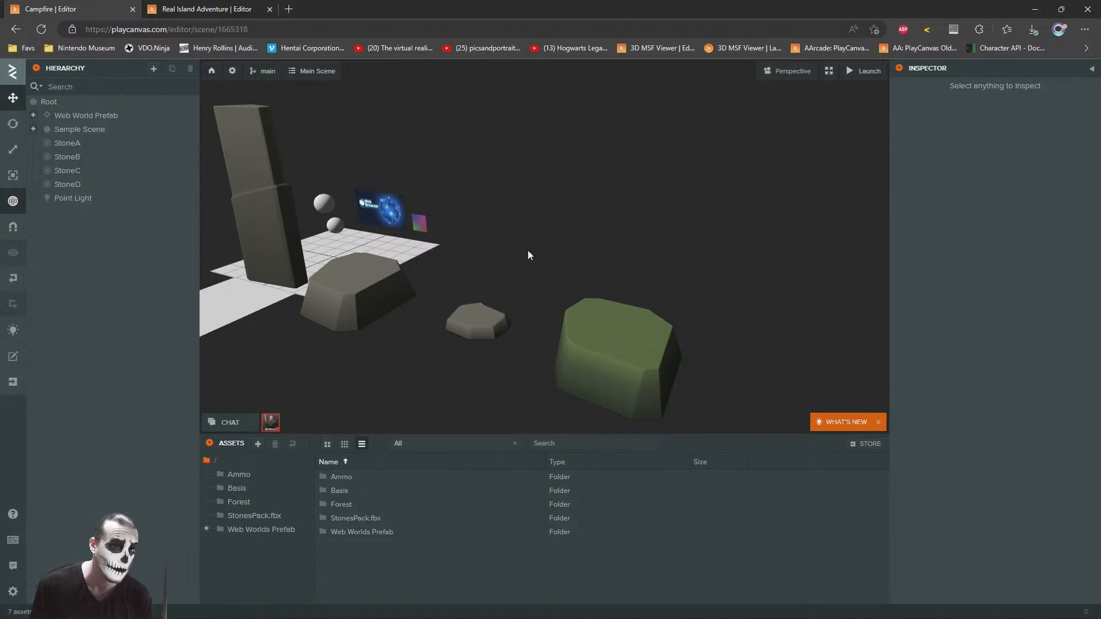
Step: Open the StoneD material's diffuse texture, StonesPack1_Gradient_Color.png, in the texture viewer and examine its color gradients
{"action": "left_click_drag", "start_coordinate": [510, 336], "coordinate": [508, 307]}
{"action": "left_click", "coordinate": [587, 317]}
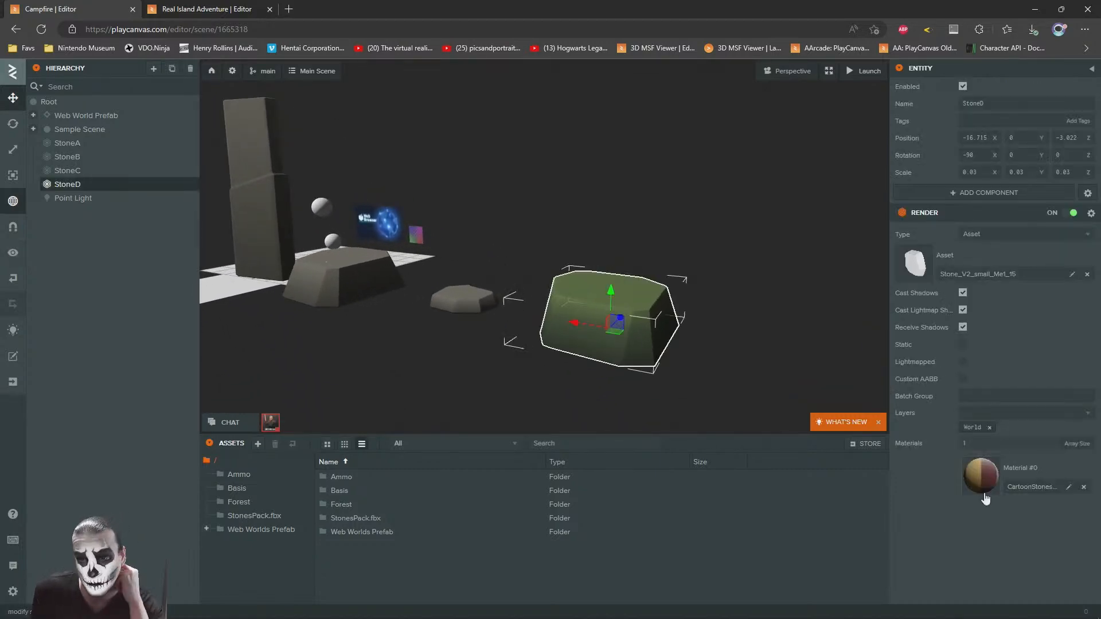
{"action": "left_click", "coordinate": [985, 469]}
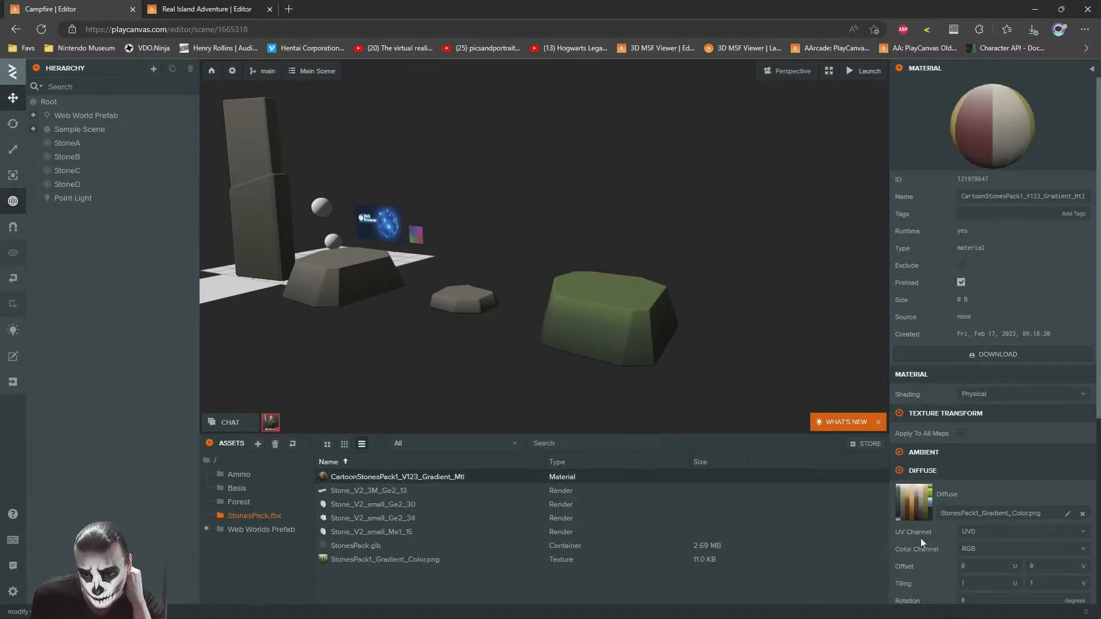
{"action": "left_click", "coordinate": [916, 505]}
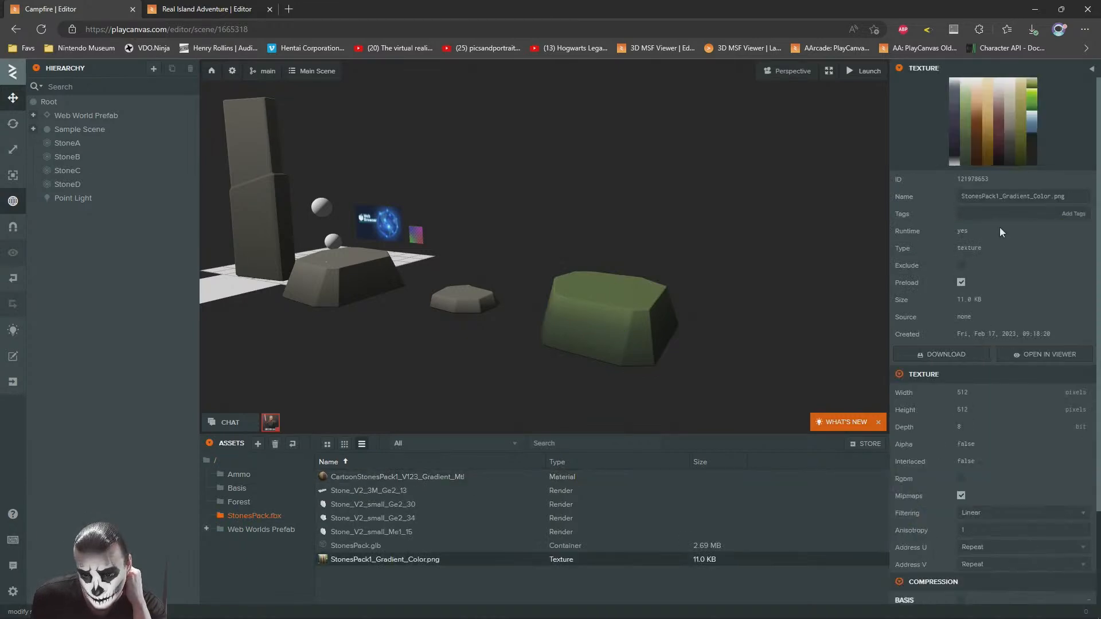
{"action": "left_click", "coordinate": [1043, 354]}
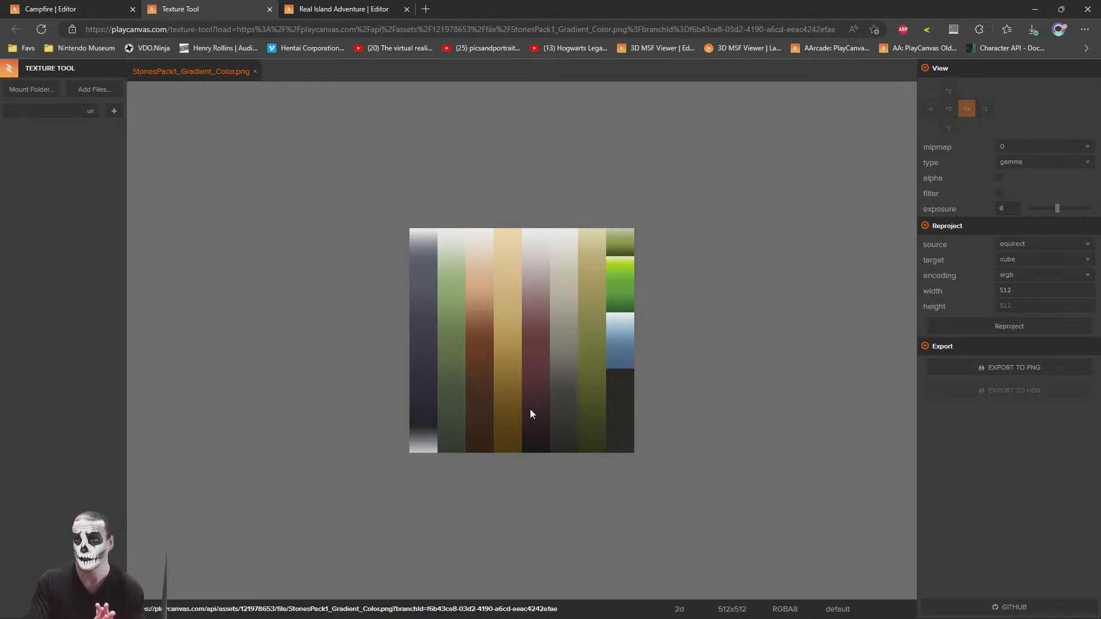
{"action": "scroll", "coordinate": [510, 376], "scroll_direction": "up", "scroll_amount": 5}
{"action": "scroll", "coordinate": [507, 377], "scroll_direction": "down", "scroll_amount": 4}
{"action": "scroll", "coordinate": [505, 378], "scroll_direction": "up", "scroll_amount": 2}
{"action": "scroll", "coordinate": [505, 379], "scroll_direction": "down", "scroll_amount": 2}
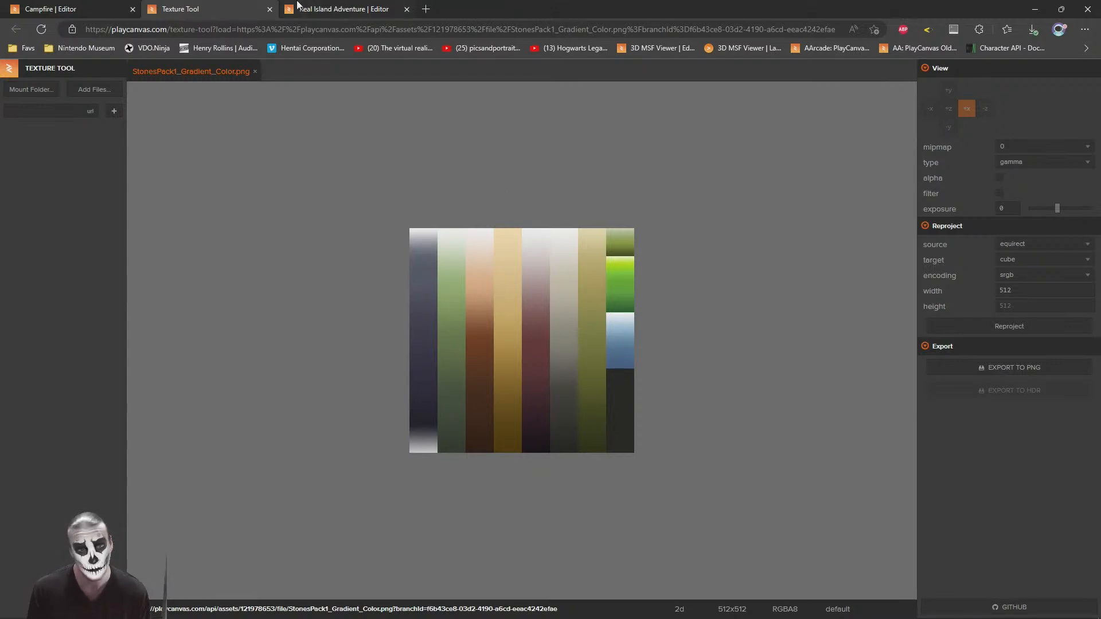
Step: Close the texture viewer and open the Forest asset folder in the Campfire project
{"action": "middle_click", "coordinate": [223, 5]}
{"action": "right_click_drag", "start_coordinate": [713, 251], "coordinate": [680, 245]}
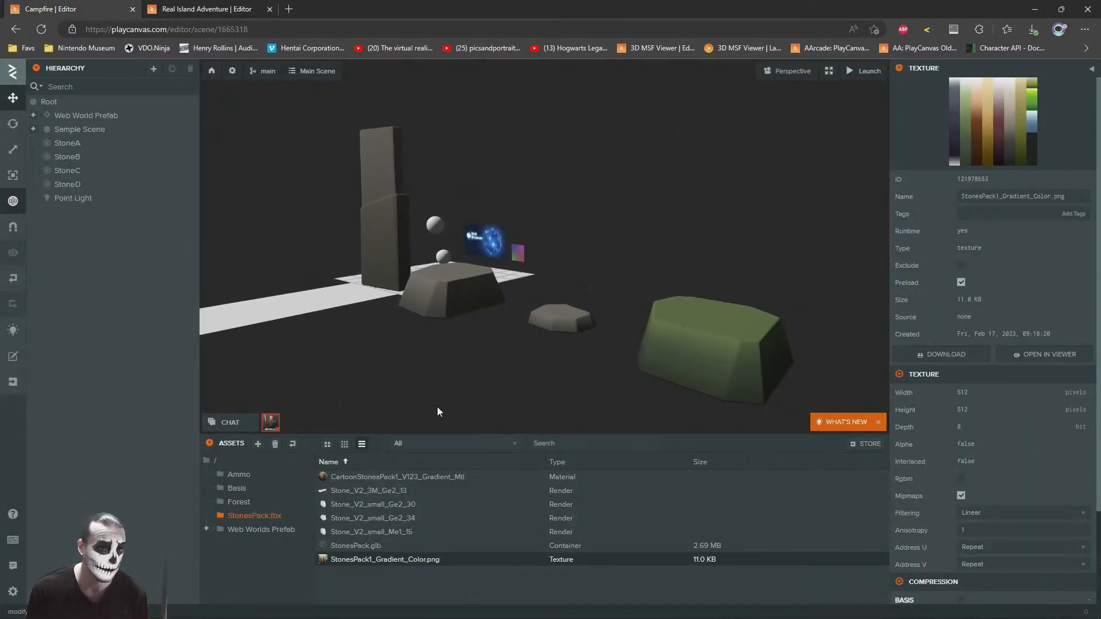
{"action": "left_click", "coordinate": [237, 504]}
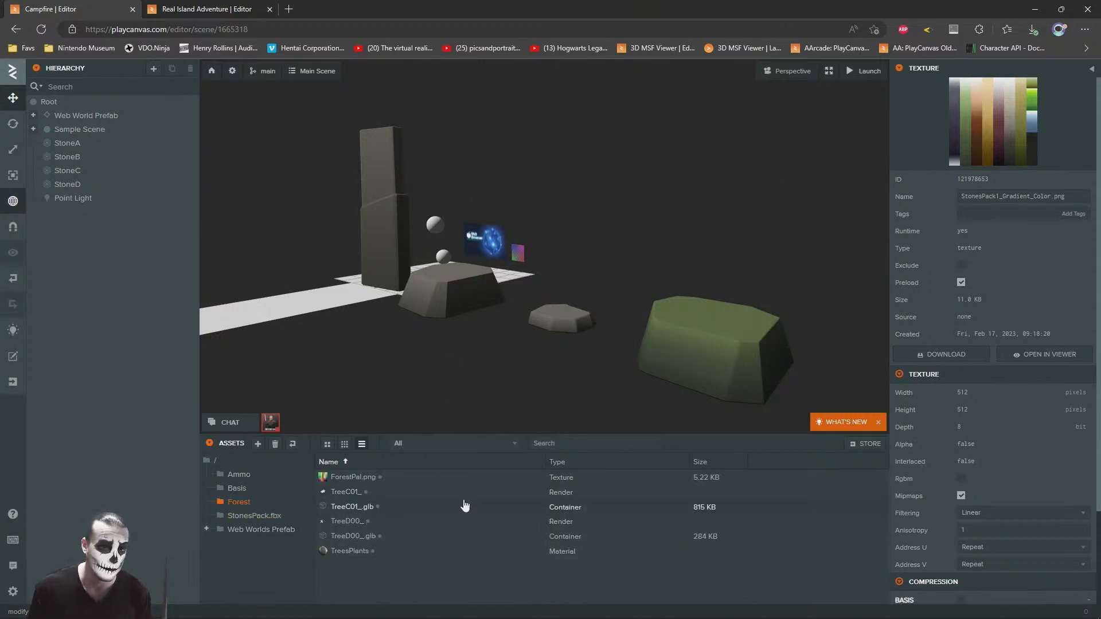
{"action": "key", "text": "s"}
{"action": "right_click_drag", "start_coordinate": [614, 134], "coordinate": [690, 159]}
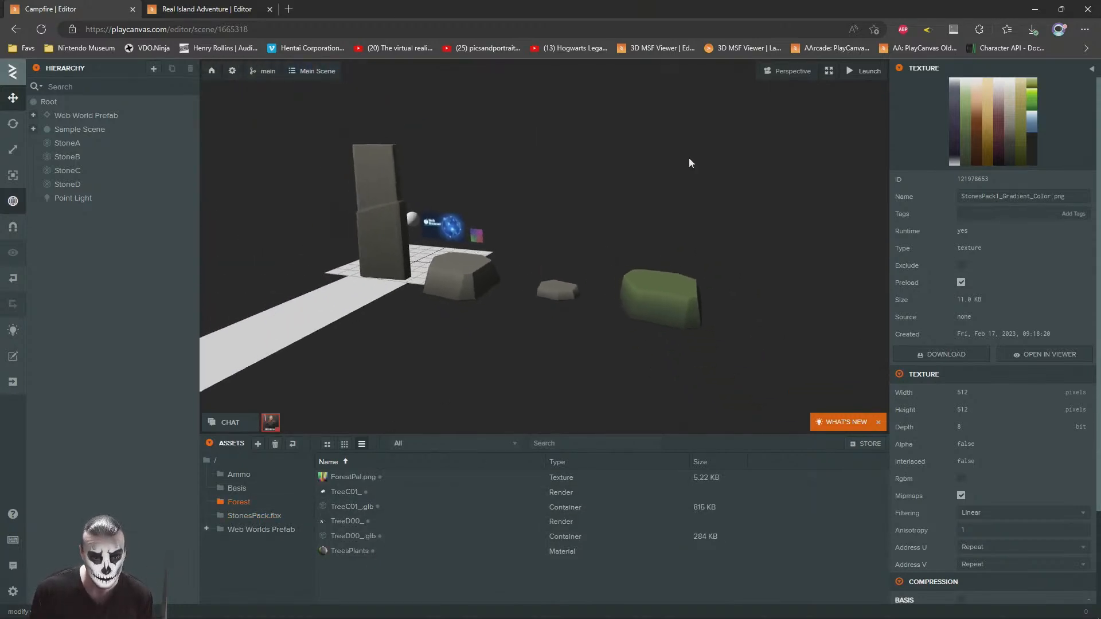
Step: Add a new empty entity under Root and name it TreeA
{"action": "left_click", "coordinate": [53, 102]}
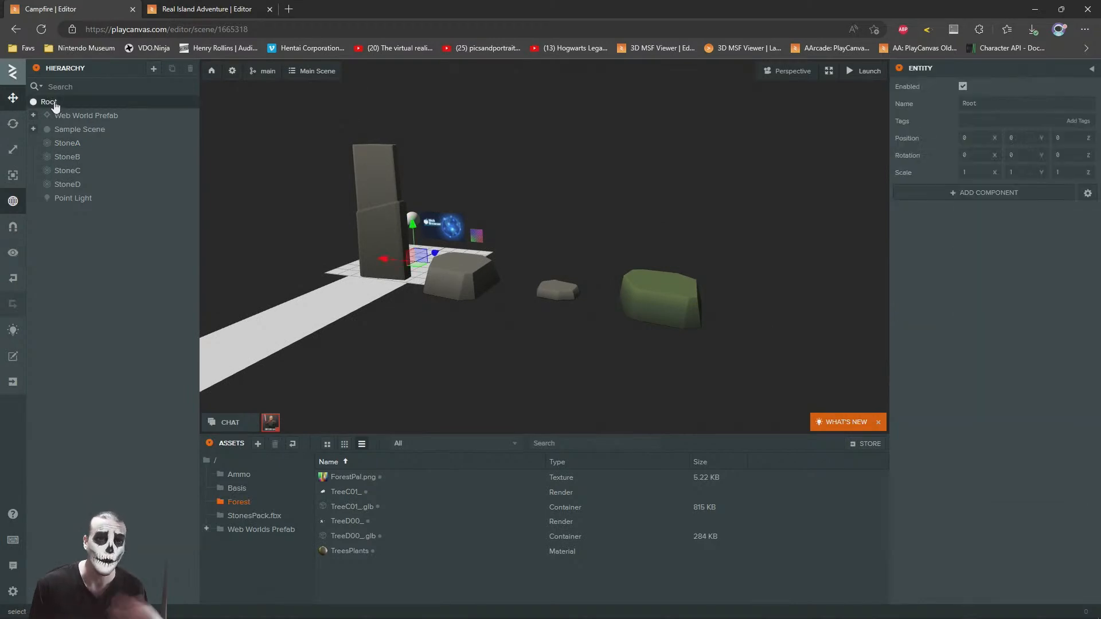
{"action": "right_click", "coordinate": [55, 106]}
{"action": "mouse_move", "coordinate": [113, 109]}
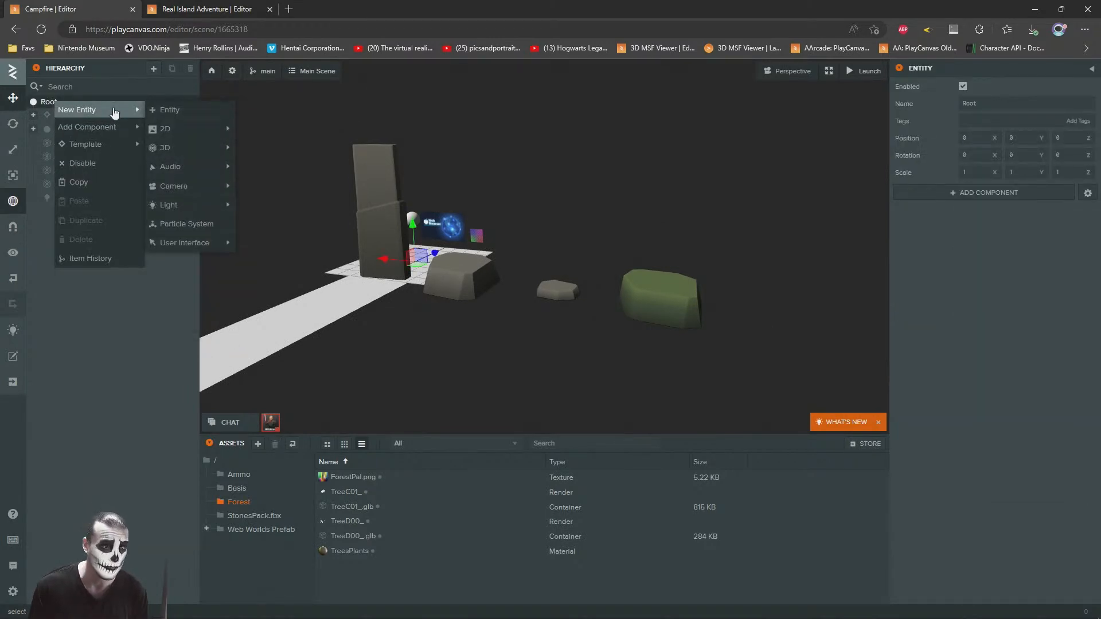
{"action": "left_click", "coordinate": [202, 113]}
{"action": "left_click", "coordinate": [794, 74]}
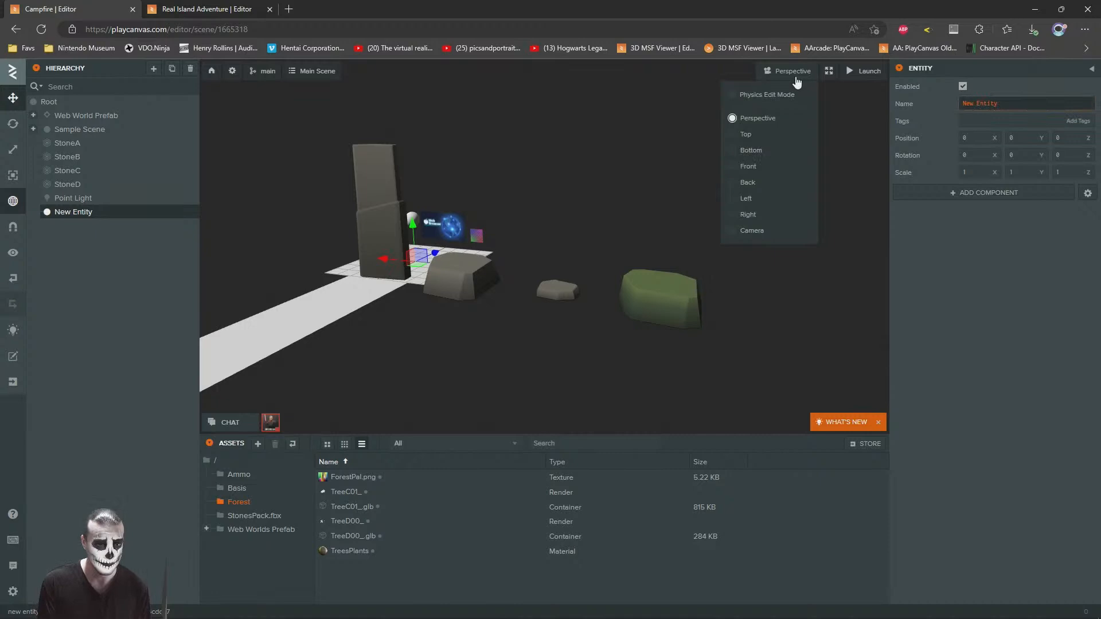
{"action": "type", "text": "TreeA"}
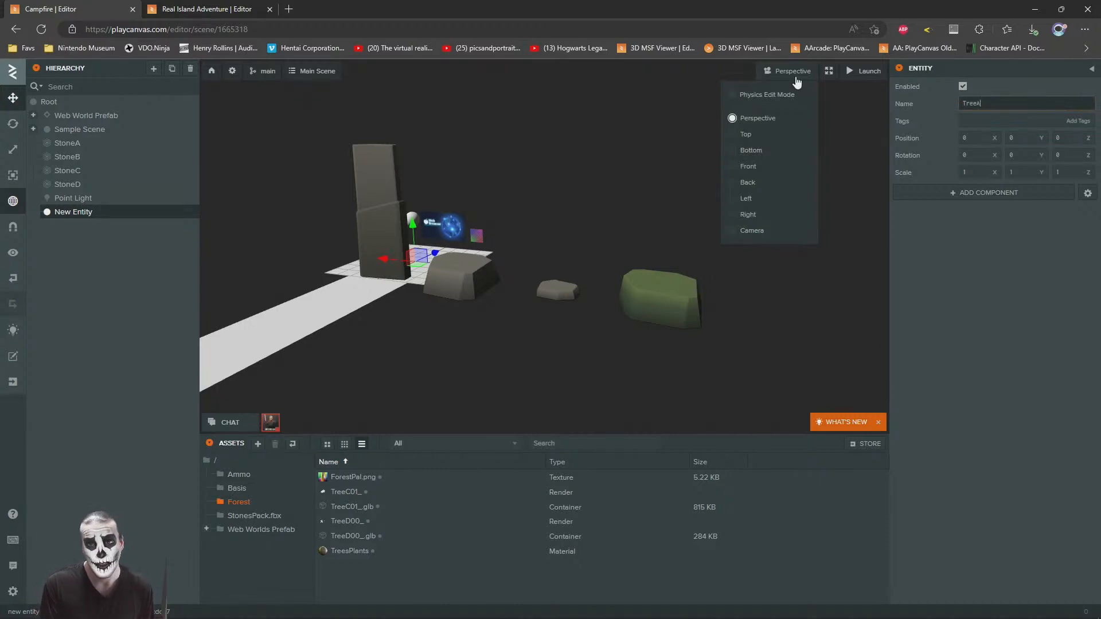
{"action": "key", "text": "Return"}
{"action": "right_click", "coordinate": [69, 210]}
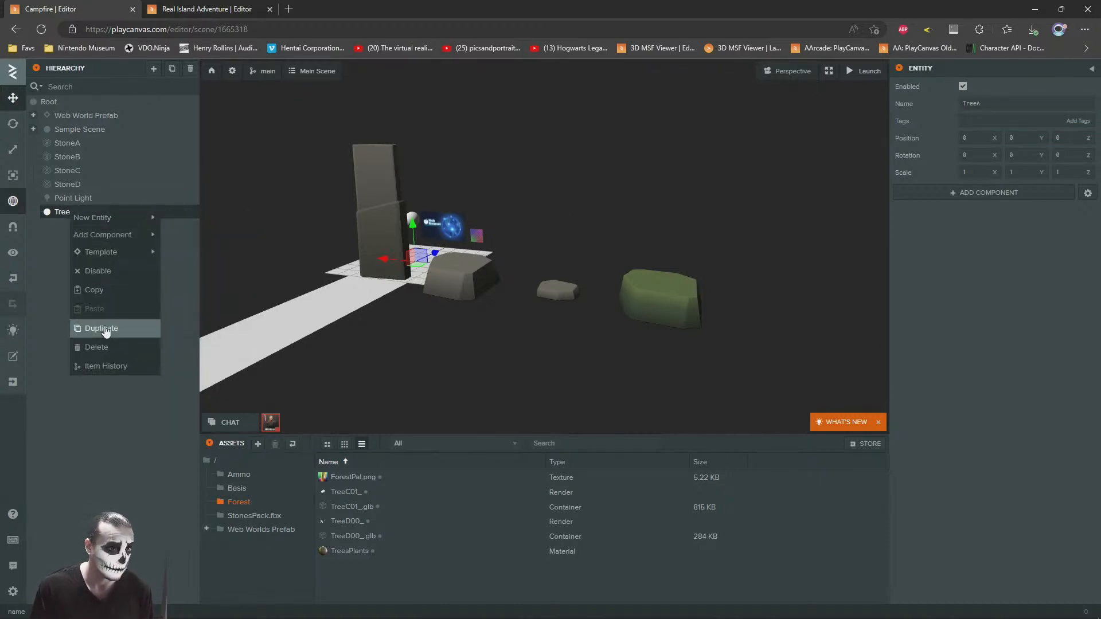
{"action": "left_click", "coordinate": [104, 328]}
{"action": "key", "text": "Delete"}
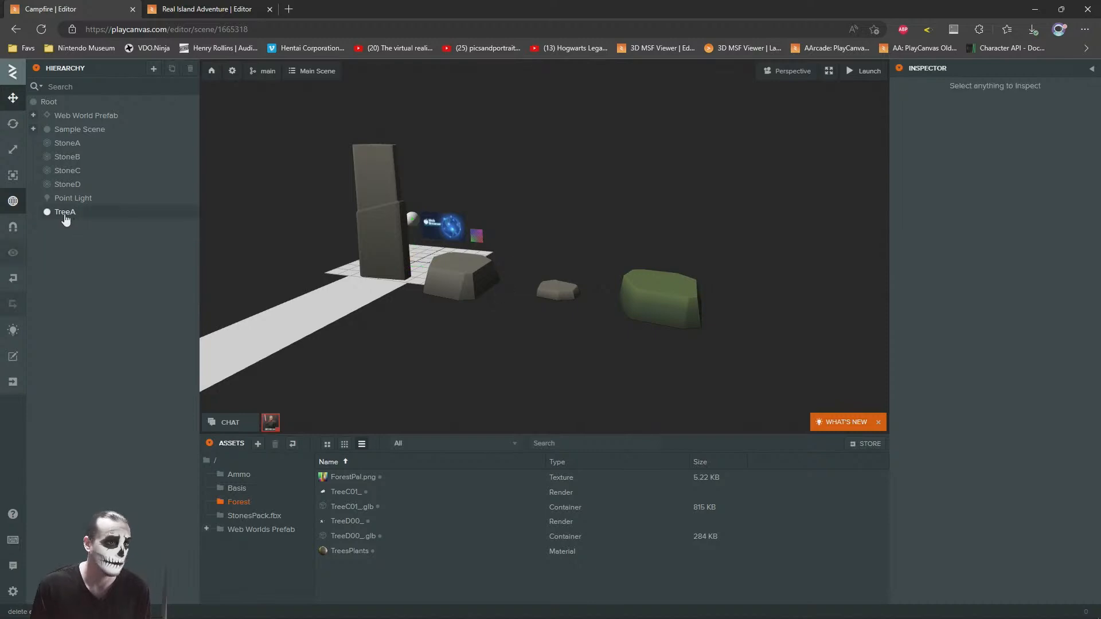
Step: Add a Render component to TreeA and assign it the TreeC01_ render asset
{"action": "left_click", "coordinate": [65, 214]}
{"action": "left_click", "coordinate": [934, 195]}
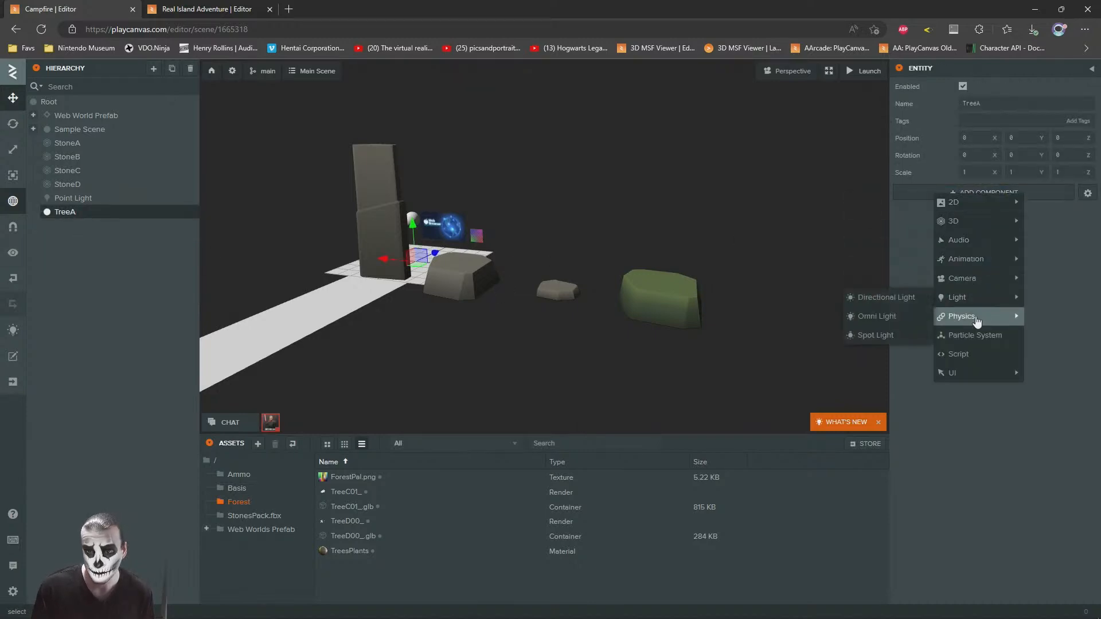
{"action": "mouse_move", "coordinate": [955, 221]}
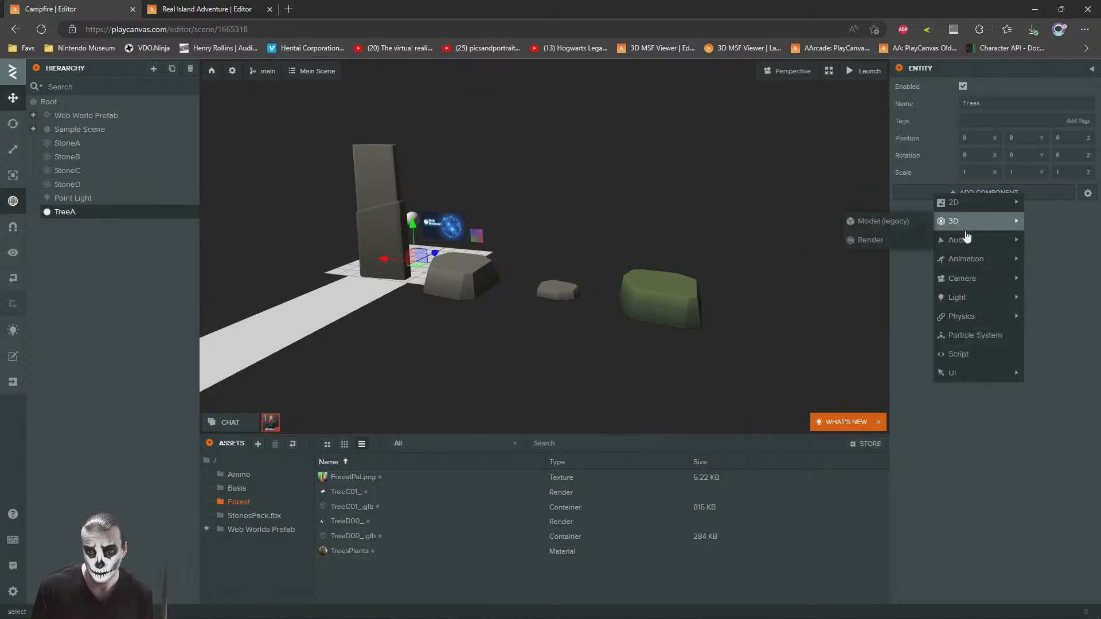
{"action": "left_click", "coordinate": [866, 241]}
{"action": "left_click_drag", "start_coordinate": [338, 493], "coordinate": [989, 265]}
{"action": "left_click_drag", "start_coordinate": [464, 273], "coordinate": [547, 198]}
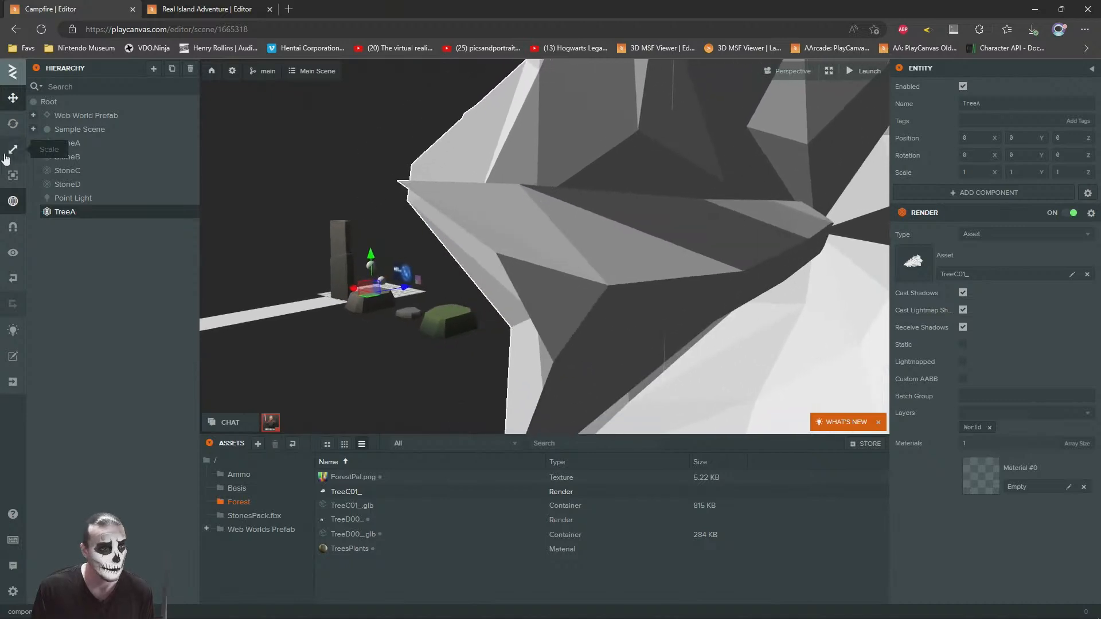
Step: Scale TreeA uniformly to 0.02 and rotate it -90 degrees about X so the tree stands upright
{"action": "left_click", "coordinate": [13, 149]}
{"action": "left_click_drag", "start_coordinate": [373, 296], "coordinate": [370, 356]}
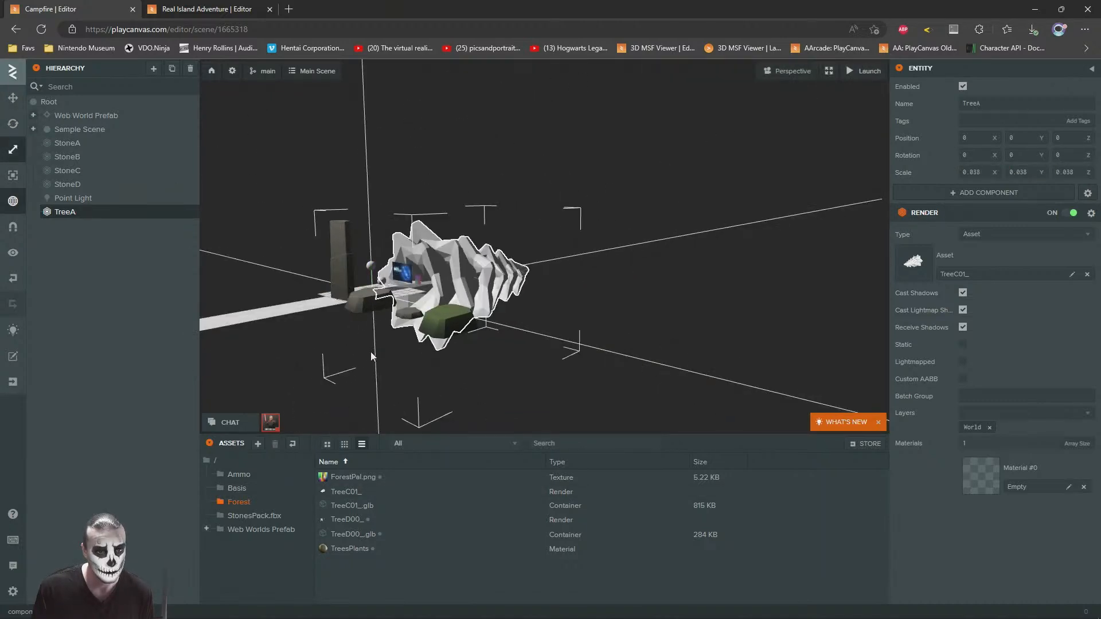
{"action": "left_click", "coordinate": [13, 124]}
{"action": "key", "text": "f"}
{"action": "left_click_drag", "start_coordinate": [514, 302], "coordinate": [487, 358]}
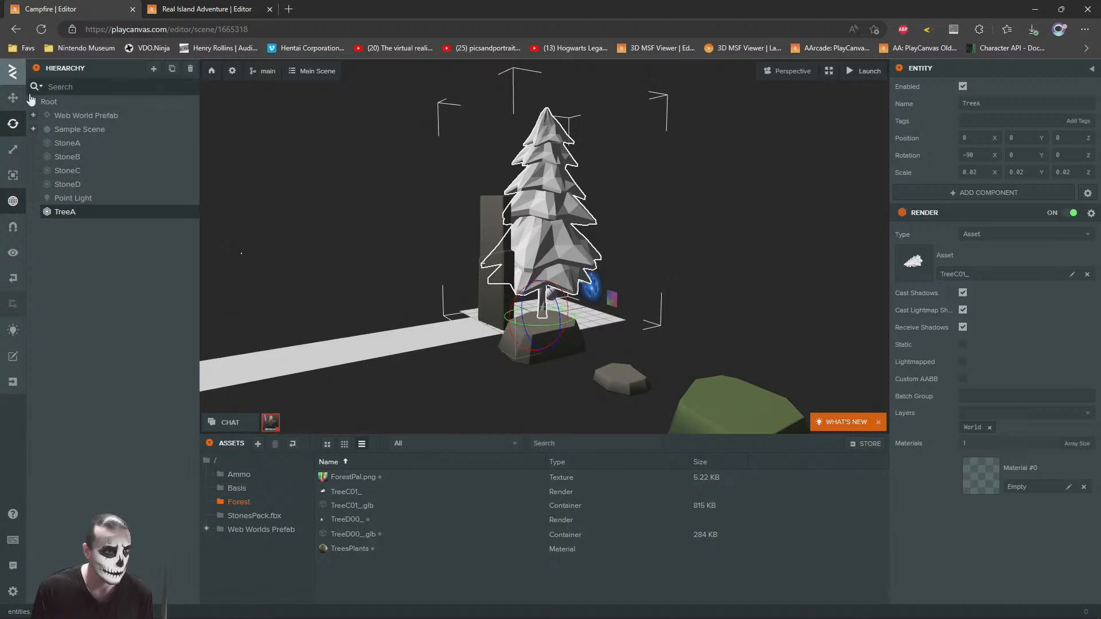
Step: Move TreeA along X to about -11.9, behind the small stone, and scale it uniformly to 0.01
{"action": "left_click", "coordinate": [13, 98]}
{"action": "key", "text": "a"}
{"action": "right_click_drag", "start_coordinate": [507, 278], "coordinate": [532, 286]}
{"action": "left_click_drag", "start_coordinate": [483, 298], "coordinate": [679, 301]}
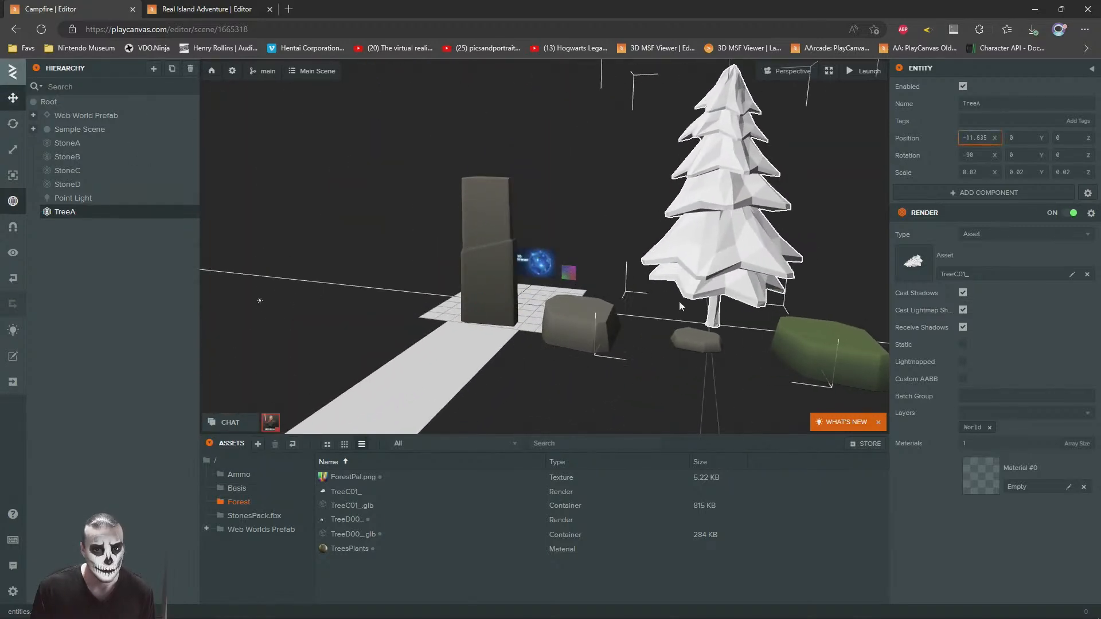
{"action": "left_click", "coordinate": [13, 149]}
{"action": "right_click_drag", "start_coordinate": [724, 329], "coordinate": [656, 366]}
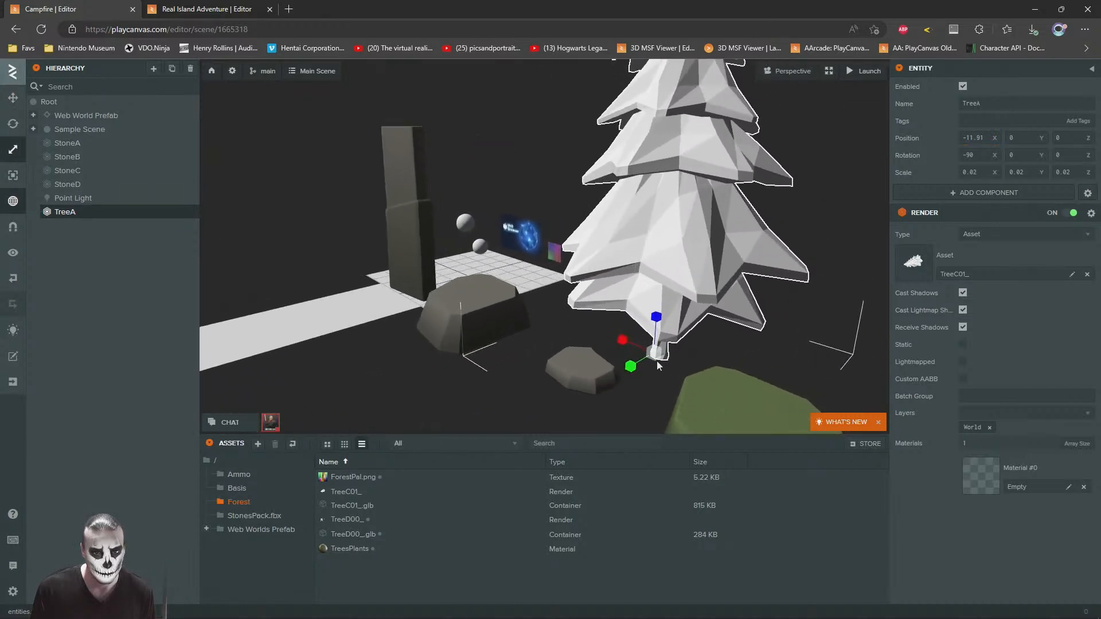
{"action": "left_click_drag", "start_coordinate": [657, 353], "coordinate": [676, 367]}
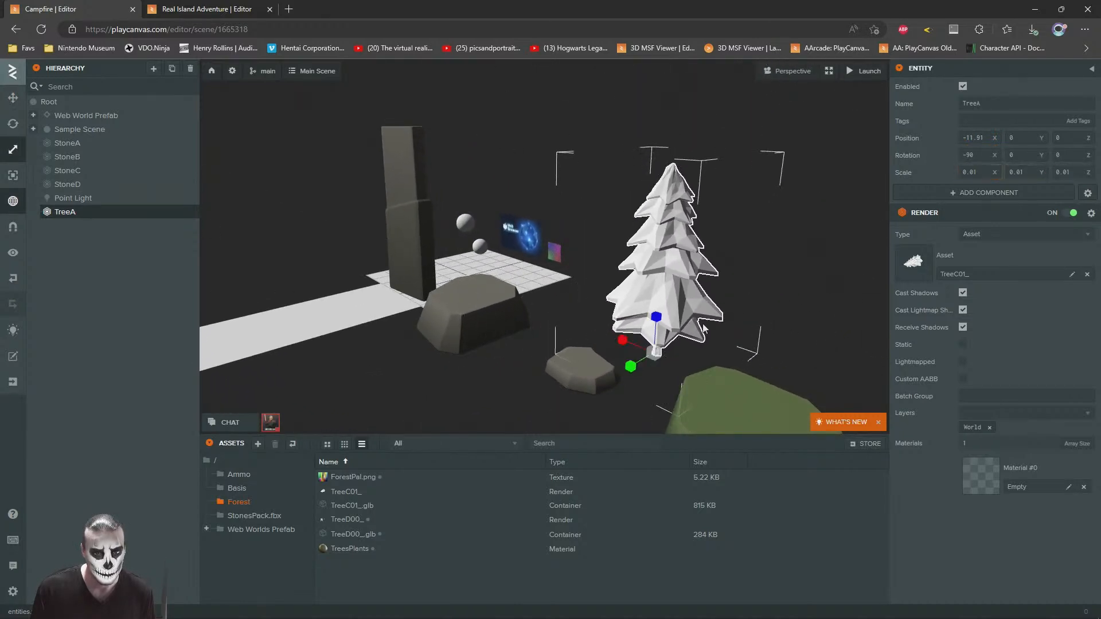
Step: Assign the TreesPlants material to TreeA's Material #0 slot and deselect the tree
{"action": "right_click_drag", "start_coordinate": [557, 229], "coordinate": [628, 223]}
{"action": "key", "text": "a"}
{"action": "left_click_drag", "start_coordinate": [344, 547], "coordinate": [990, 464]}
{"action": "left_click", "coordinate": [638, 366]}
{"action": "right_click_drag", "start_coordinate": [638, 365], "coordinate": [662, 334]}
{"action": "key", "text": "s"}
{"action": "key", "text": "a"}
{"action": "key", "text": "d"}
{"action": "key", "text": "w"}
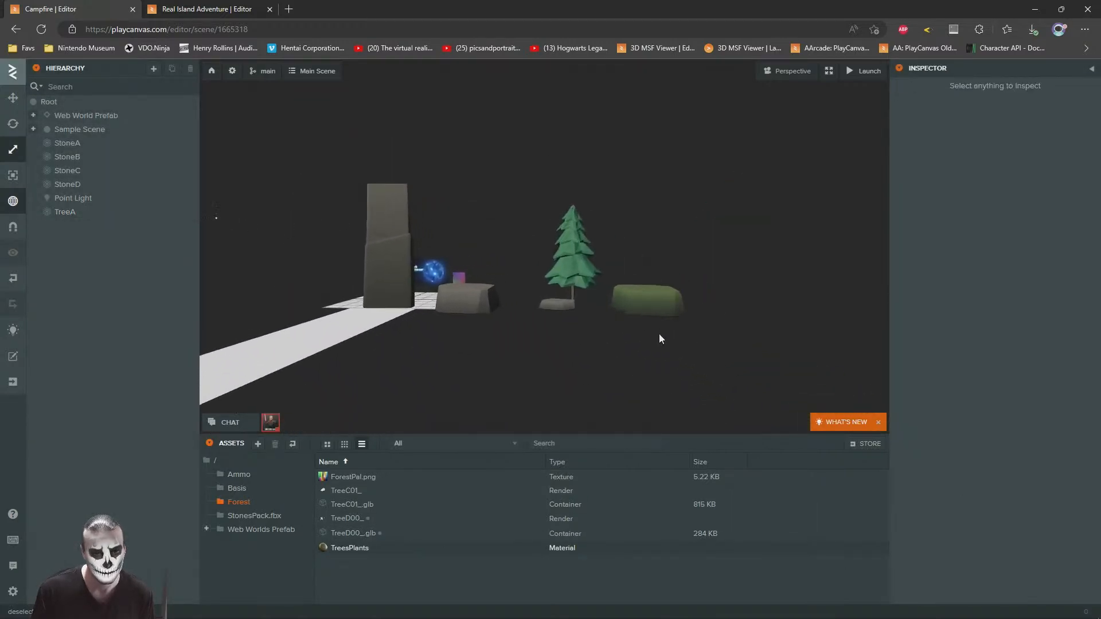
Step: Duplicate TreeA and move the copy along X to about -8.995, beside the original conifer
{"action": "left_click", "coordinate": [65, 212]}
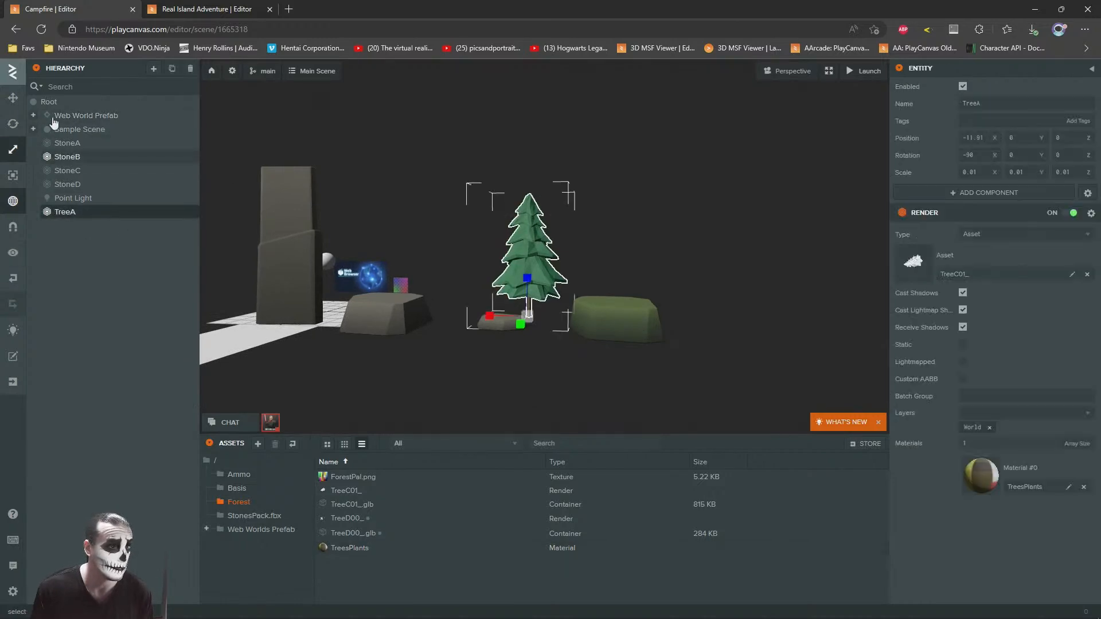
{"action": "left_click", "coordinate": [14, 99]}
{"action": "key", "text": "d"}
{"action": "right_click_drag", "start_coordinate": [500, 319], "coordinate": [520, 338]}
{"action": "key", "text": "w"}
{"action": "key", "text": "ctrl+d"}
{"action": "left_click_drag", "start_coordinate": [534, 252], "coordinate": [454, 251]}
Step: Rename the duplicated tree entity TreeB
{"action": "left_click", "coordinate": [978, 101]}
{"action": "key", "text": "BackSpace"}
{"action": "type", "text": "C"}
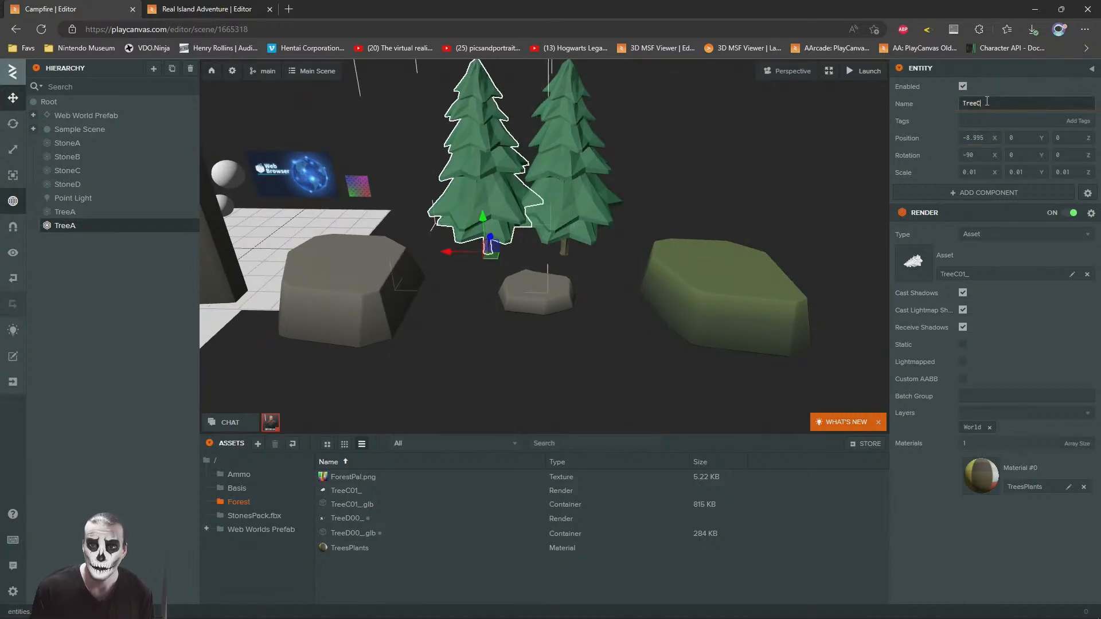
{"action": "type", "text": "B"}
{"action": "key", "text": "Return"}
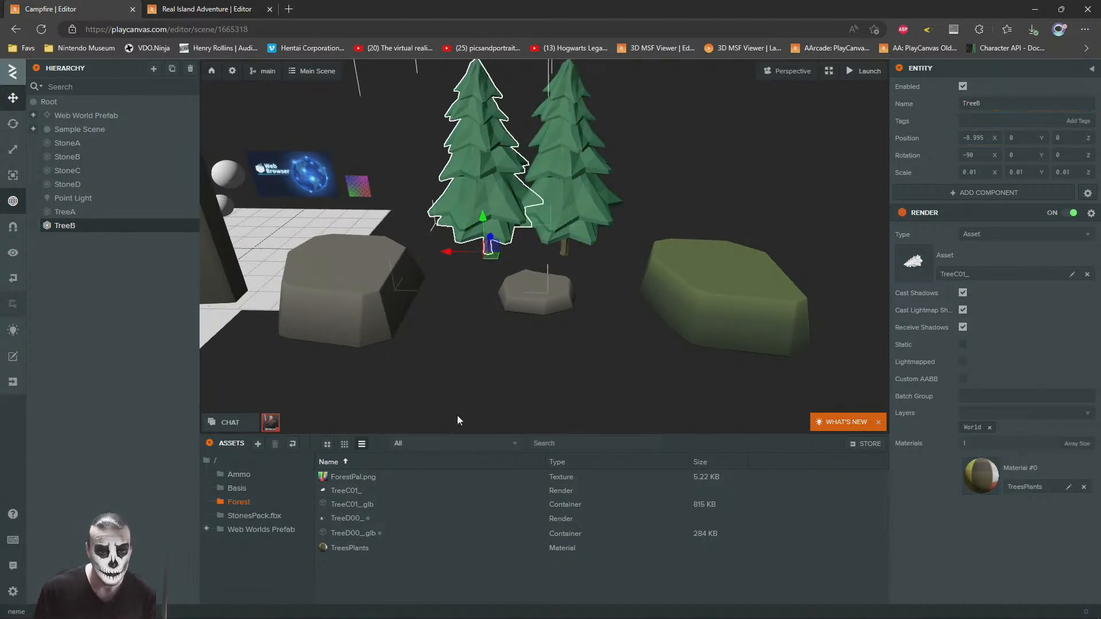
Step: Replace TreeB's render asset with TreeD00_ and deselect the tree
{"action": "left_click_drag", "start_coordinate": [346, 518], "coordinate": [937, 260]}
{"action": "left_click", "coordinate": [621, 316]}
{"action": "scroll", "coordinate": [601, 256], "scroll_direction": "down", "scroll_amount": 5}
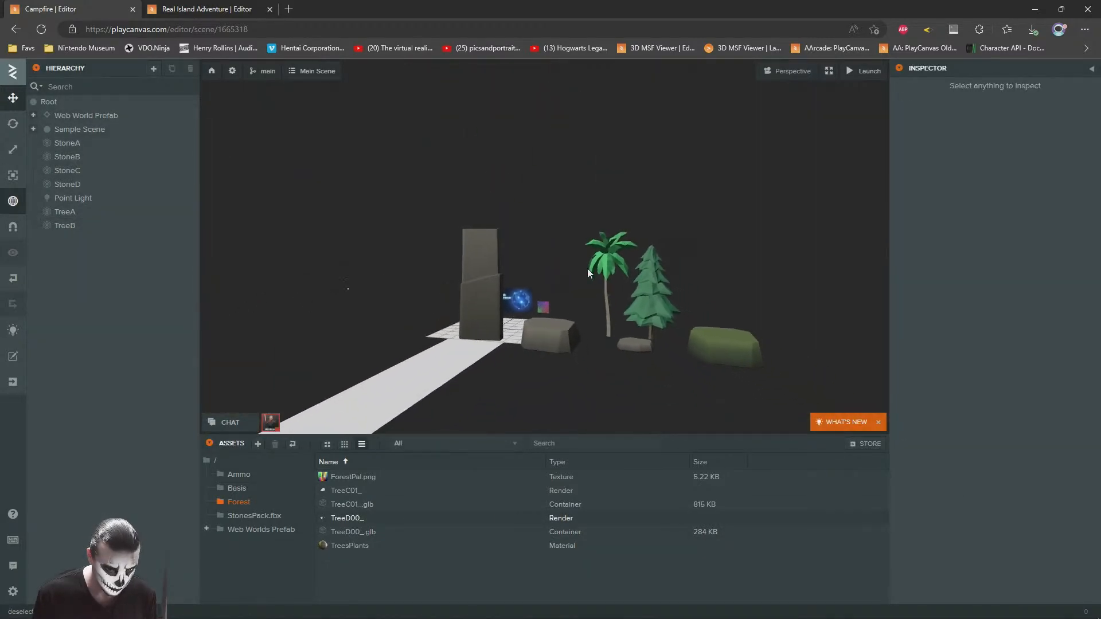
{"action": "scroll", "coordinate": [586, 270], "scroll_direction": "up", "scroll_amount": 4}
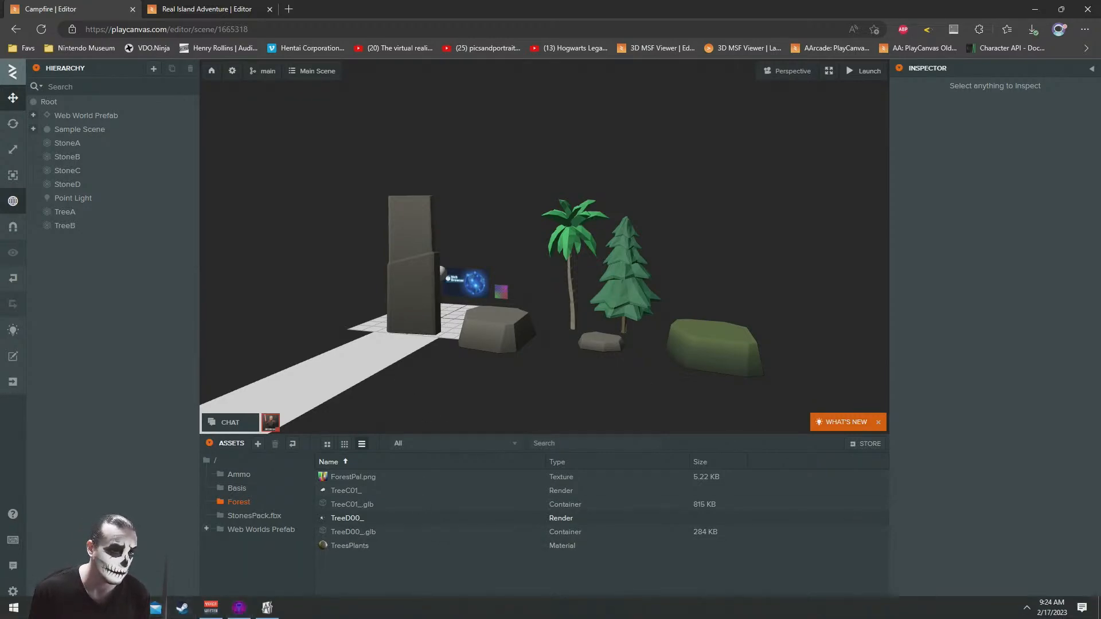
Step: Launch 3ds Max 2023 and switch back to the Campfire scene in the PlayCanvas editor
{"action": "left_click", "coordinate": [5, 614]}
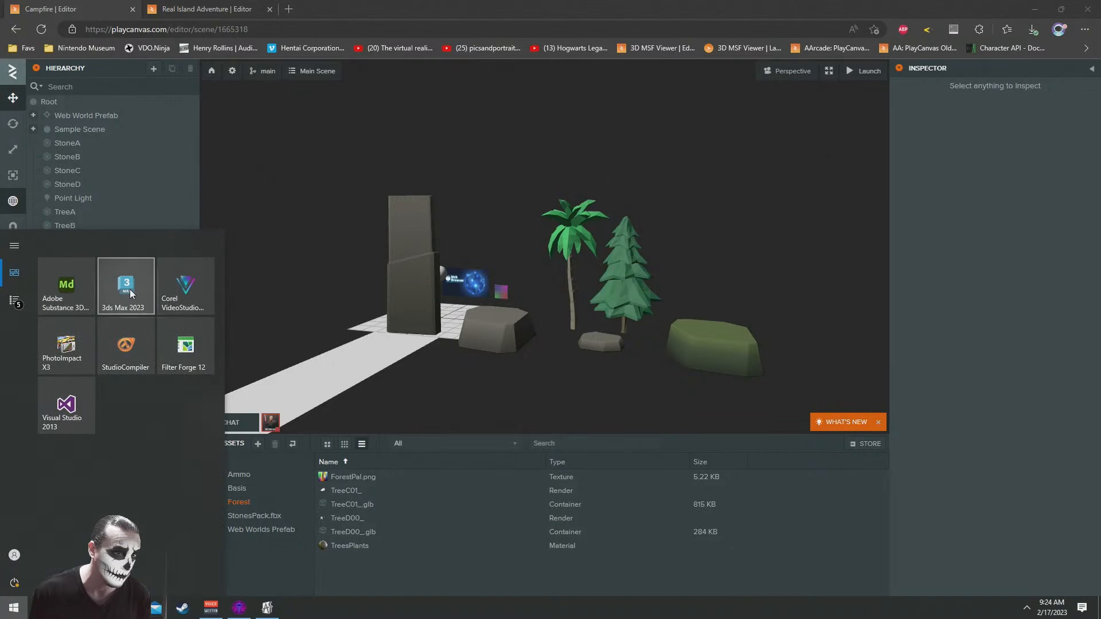
{"action": "left_click", "coordinate": [132, 293]}
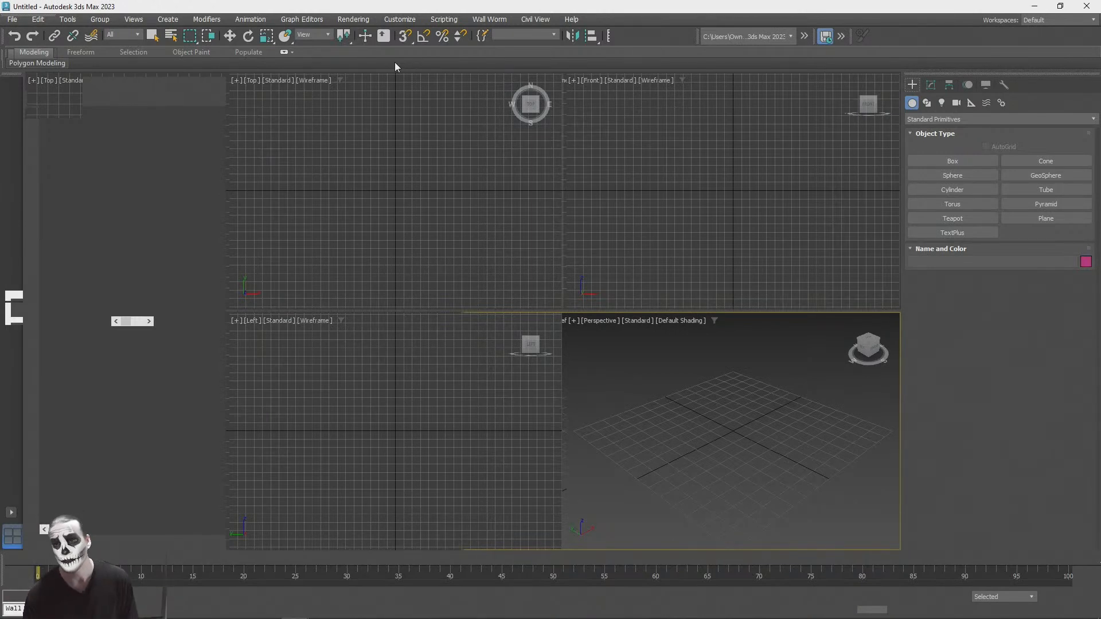
{"action": "key", "text": "alt+Tab"}
{"action": "left_click", "coordinate": [793, 143]}
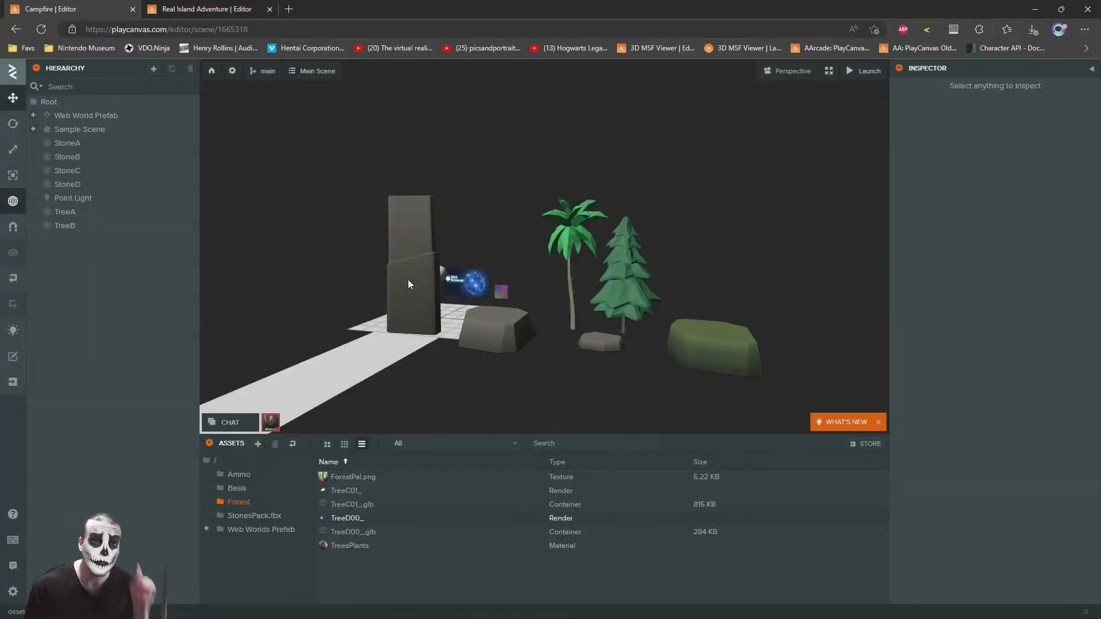
Step: Open the TreesPlants material's diffuse texture, ForestPal.png, from TreeA in the texture viewer and examine its color swatches
{"action": "right_click_drag", "start_coordinate": [492, 288], "coordinate": [506, 308]}
{"action": "scroll", "coordinate": [507, 315], "scroll_direction": "up", "scroll_amount": 8}
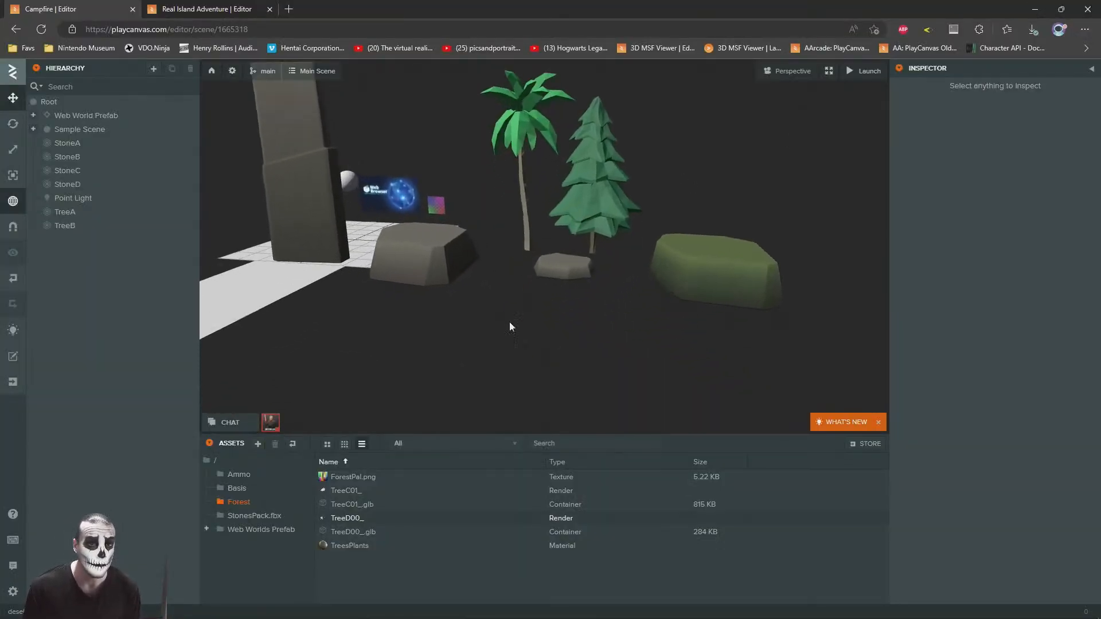
{"action": "left_click", "coordinate": [528, 135]}
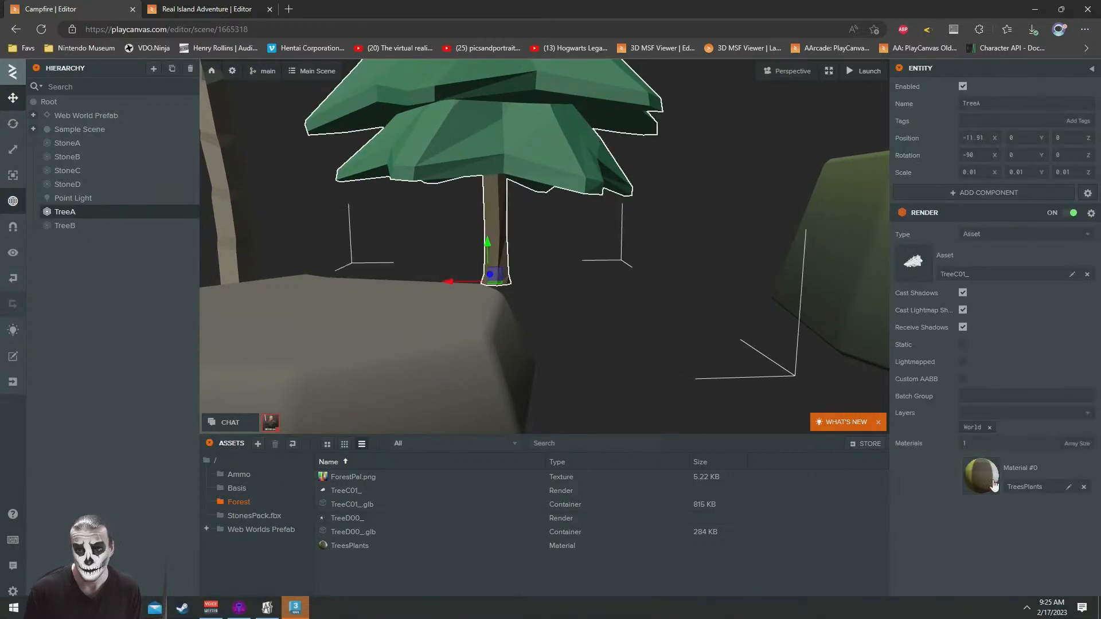
{"action": "left_click", "coordinate": [989, 481]}
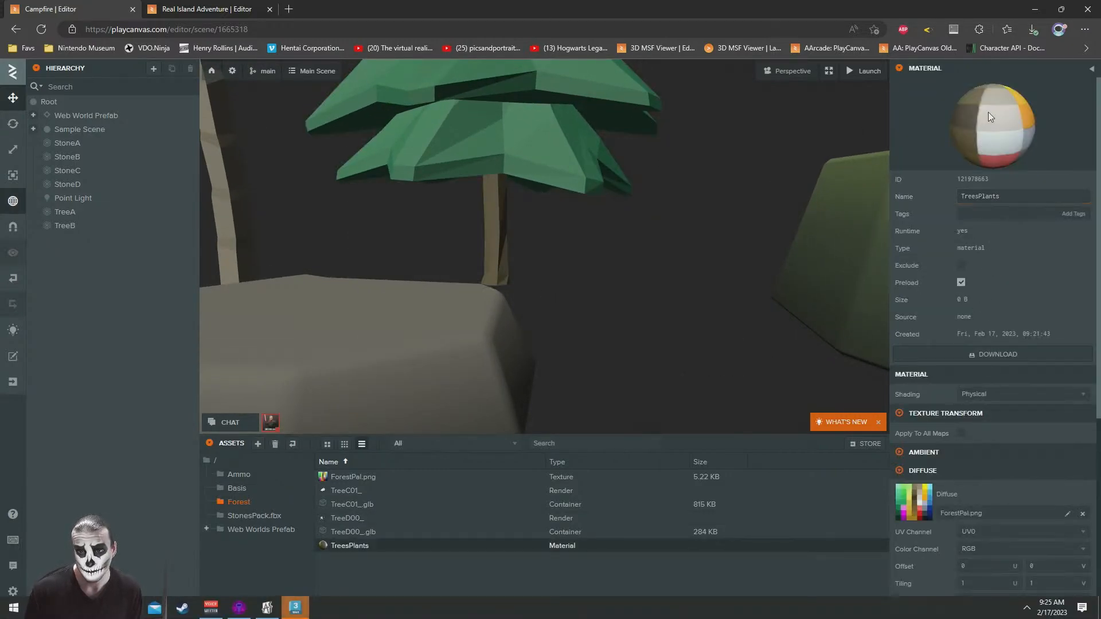
{"action": "scroll", "coordinate": [910, 460], "scroll_direction": "down", "scroll_amount": 5}
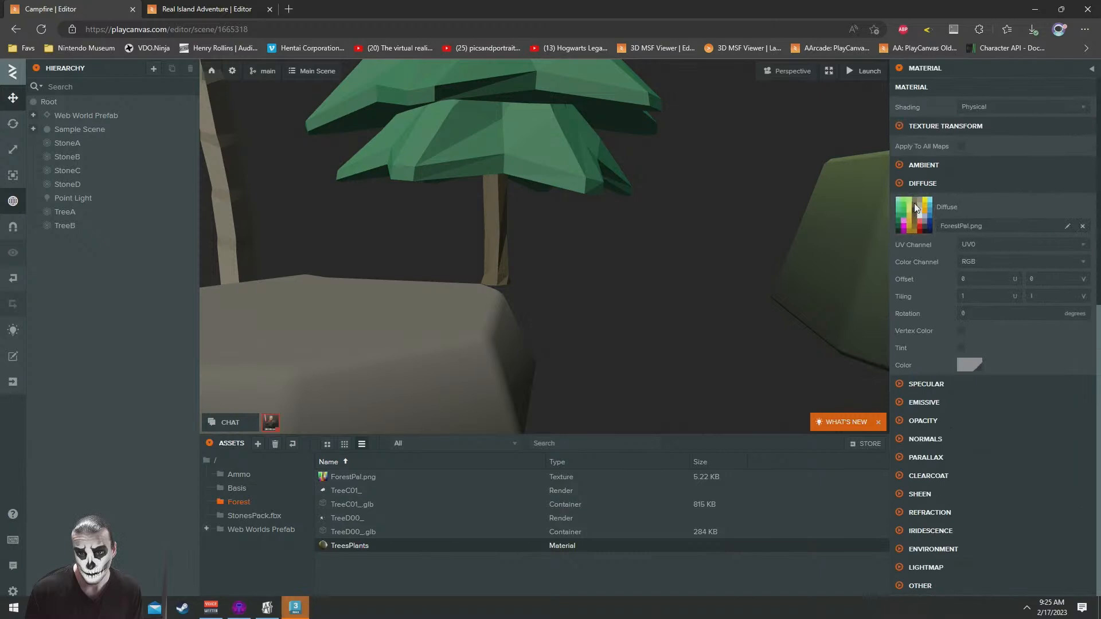
{"action": "left_click", "coordinate": [915, 209]}
{"action": "left_click", "coordinate": [1031, 243]}
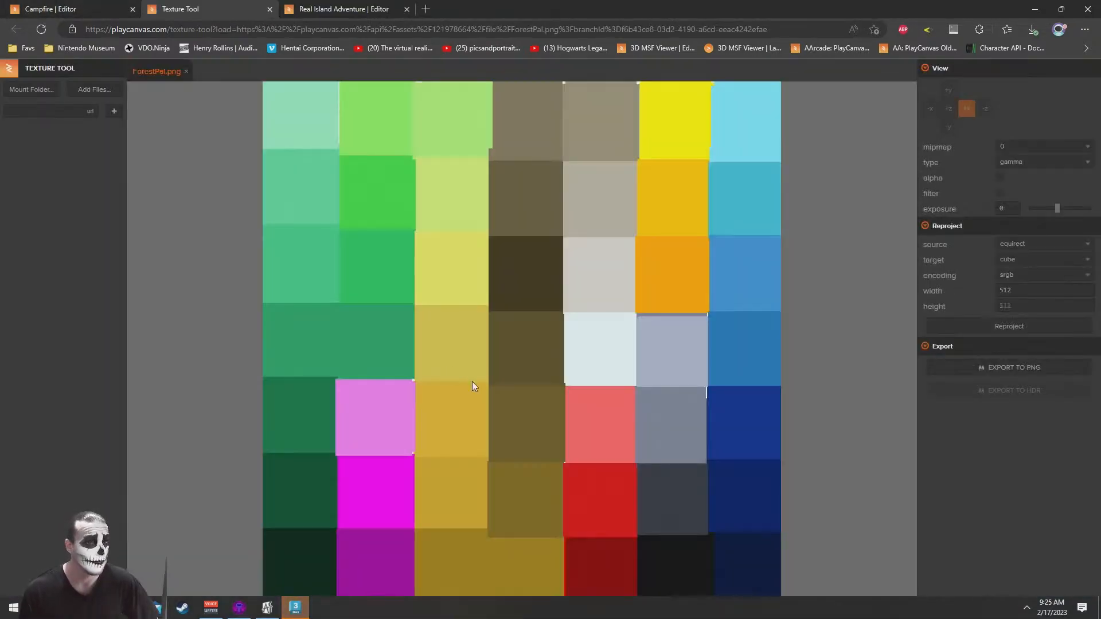
{"action": "scroll", "coordinate": [473, 381], "scroll_direction": "up", "scroll_amount": 10}
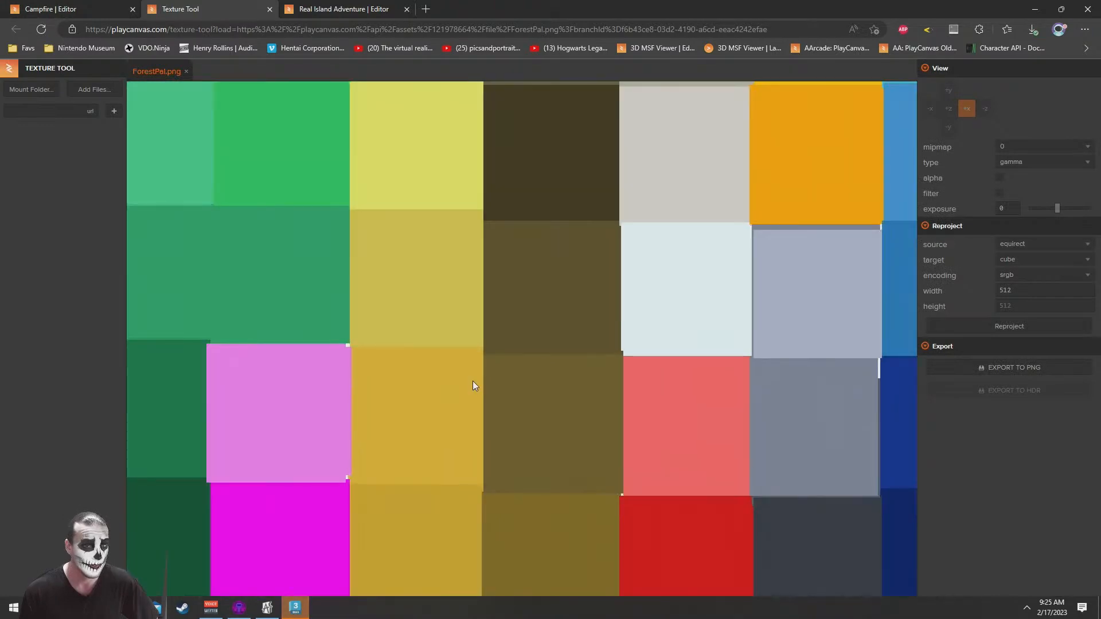
{"action": "scroll", "coordinate": [473, 381], "scroll_direction": "down", "scroll_amount": 5}
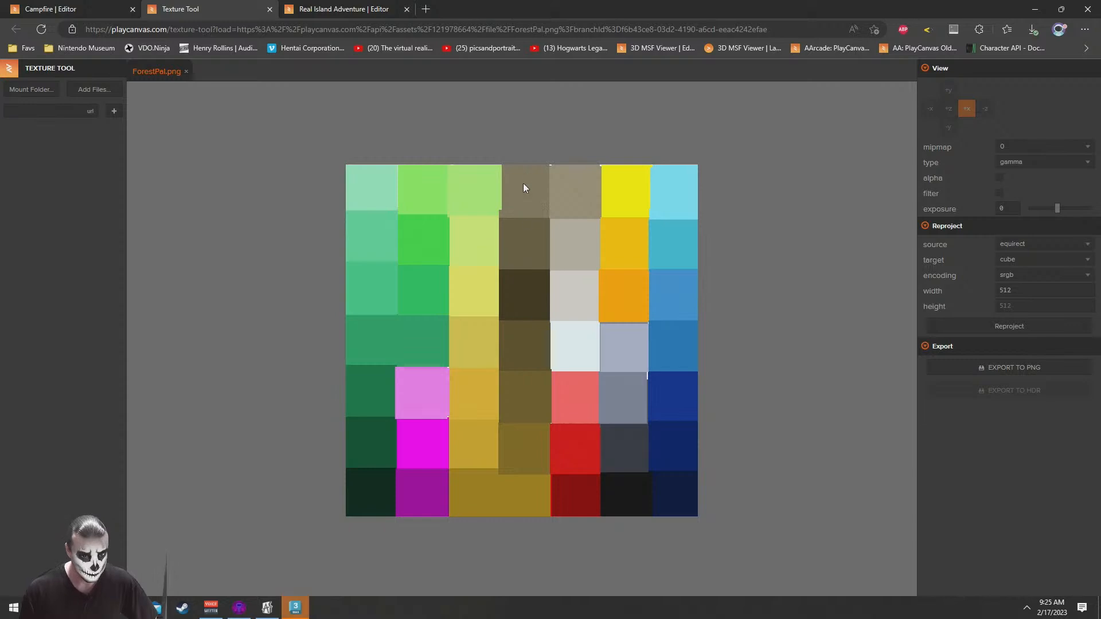
Step: Open the stone material's StonesPack1_Gradient_Color.png texture in the viewer and compare it with the ForestPal.png palette
{"action": "left_click", "coordinate": [84, 5]}
{"action": "left_click", "coordinate": [369, 345]}
{"action": "left_click_drag", "start_coordinate": [370, 345], "coordinate": [467, 224]}
{"action": "left_click", "coordinate": [980, 475]}
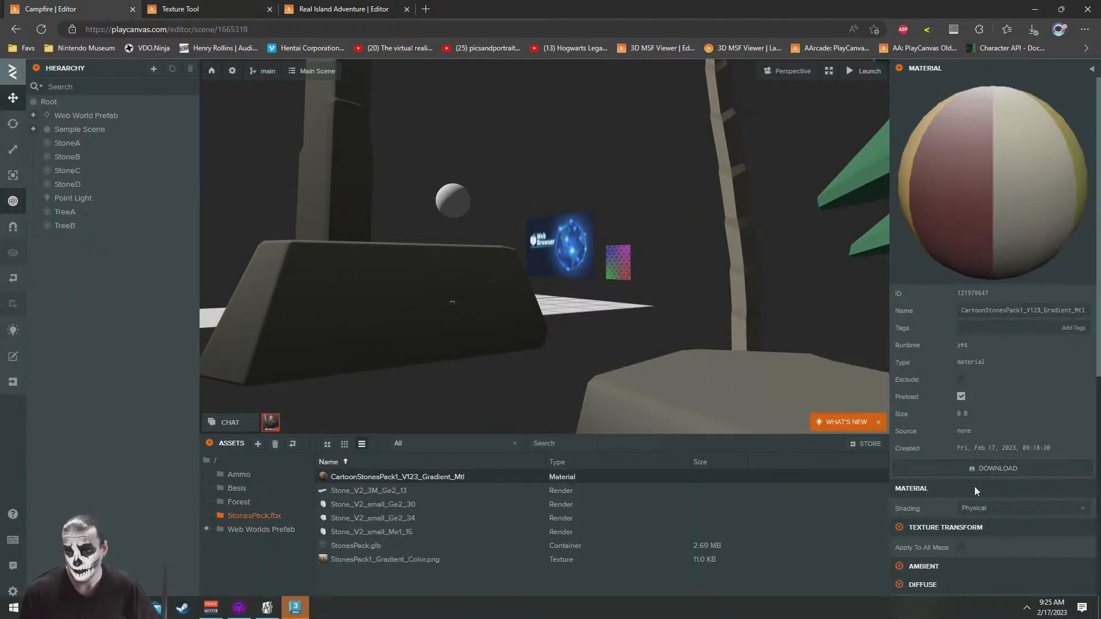
{"action": "scroll", "coordinate": [972, 492], "scroll_direction": "down", "scroll_amount": 7}
{"action": "left_click", "coordinate": [914, 212]}
{"action": "left_click", "coordinate": [1039, 247]}
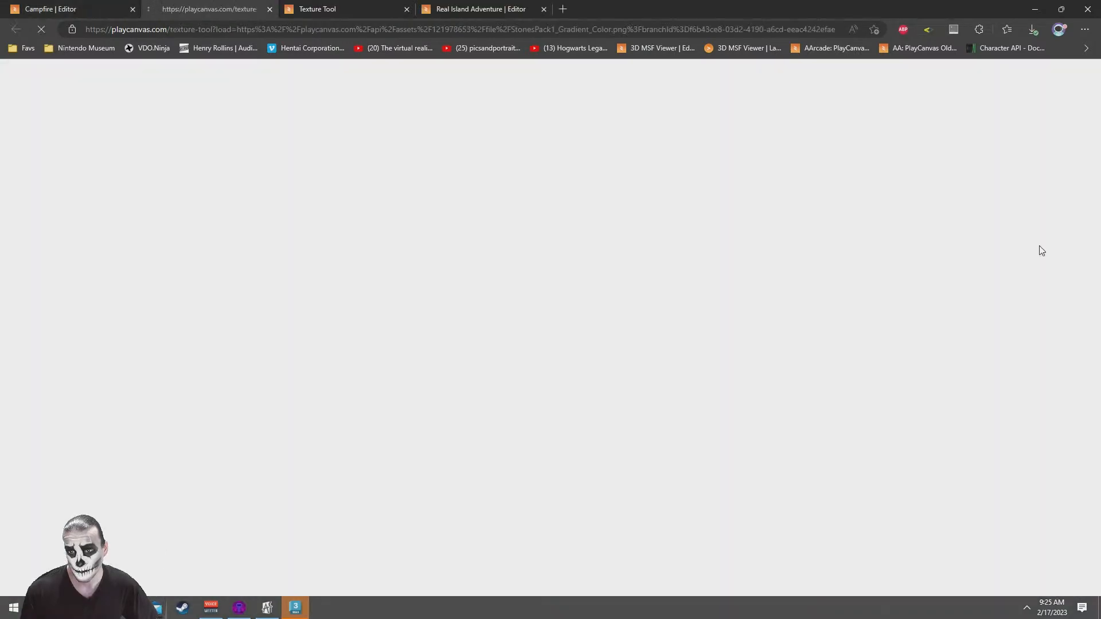
{"action": "left_click", "coordinate": [341, 4]}
{"action": "left_click", "coordinate": [165, 5]}
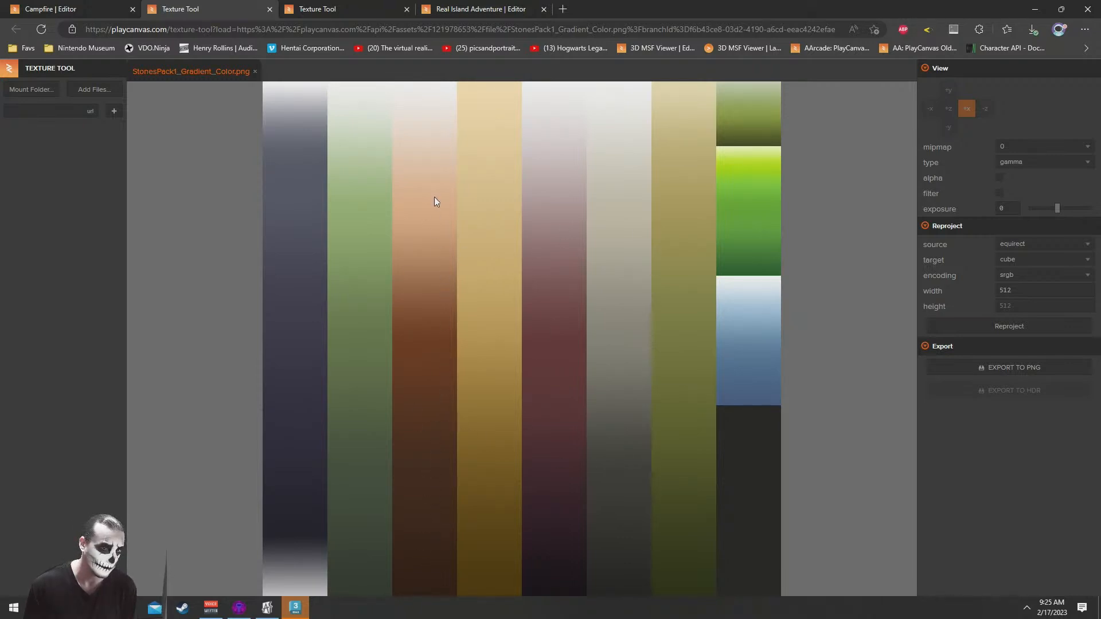
Step: Compare the ForestPal.png palette with StonesPack1_Gradient_Color.png once more and return to the Campfire scene editor
{"action": "left_click", "coordinate": [352, 10]}
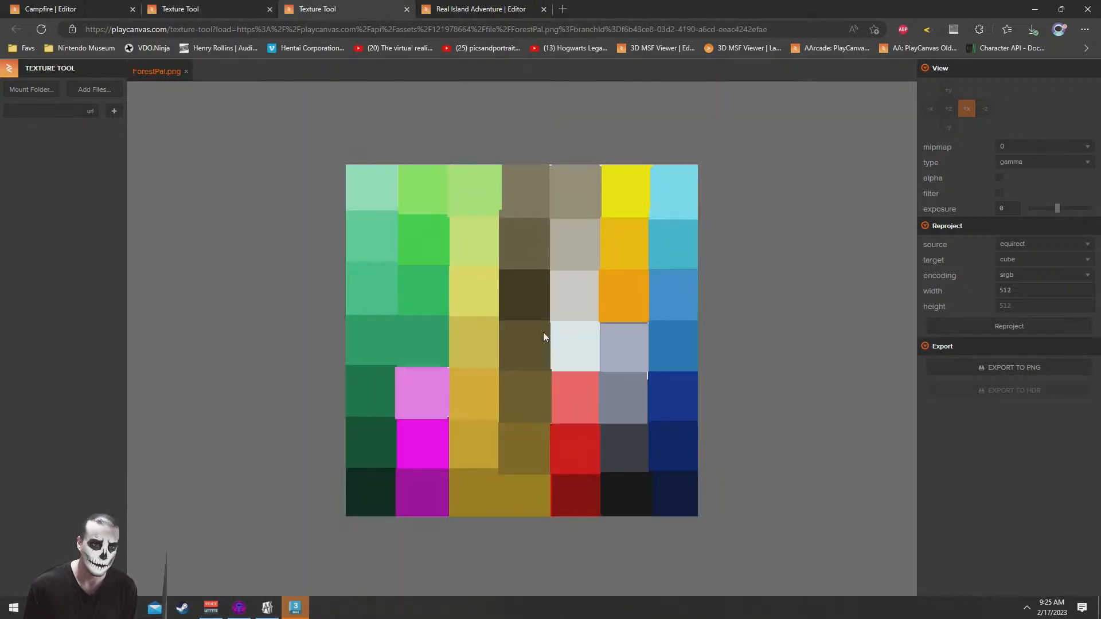
{"action": "left_click", "coordinate": [226, 7]}
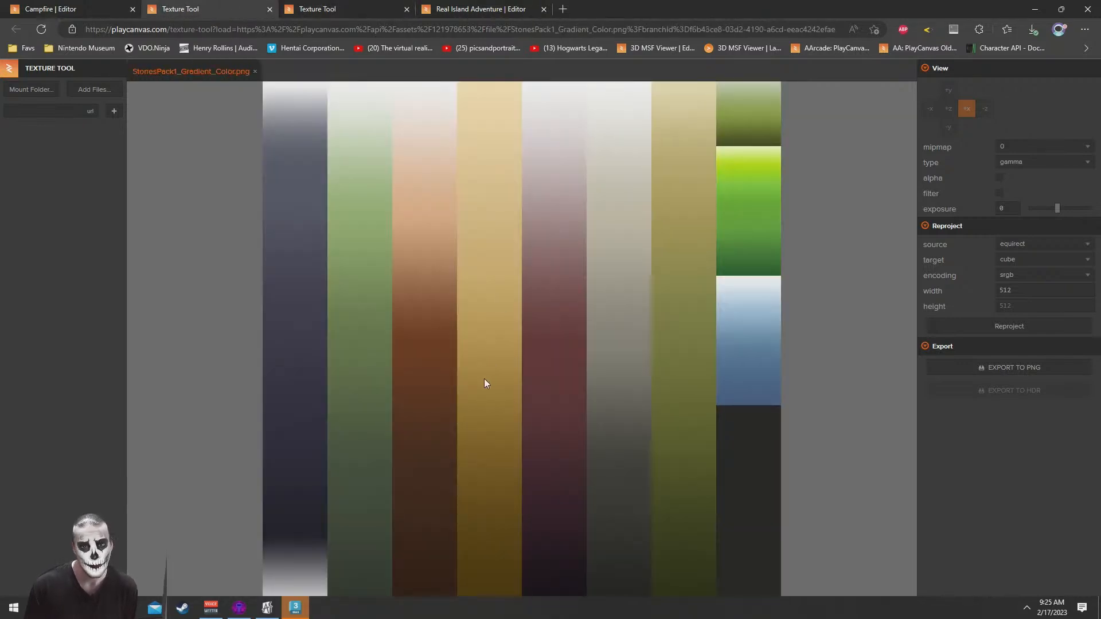
{"action": "left_click", "coordinate": [95, 6]}
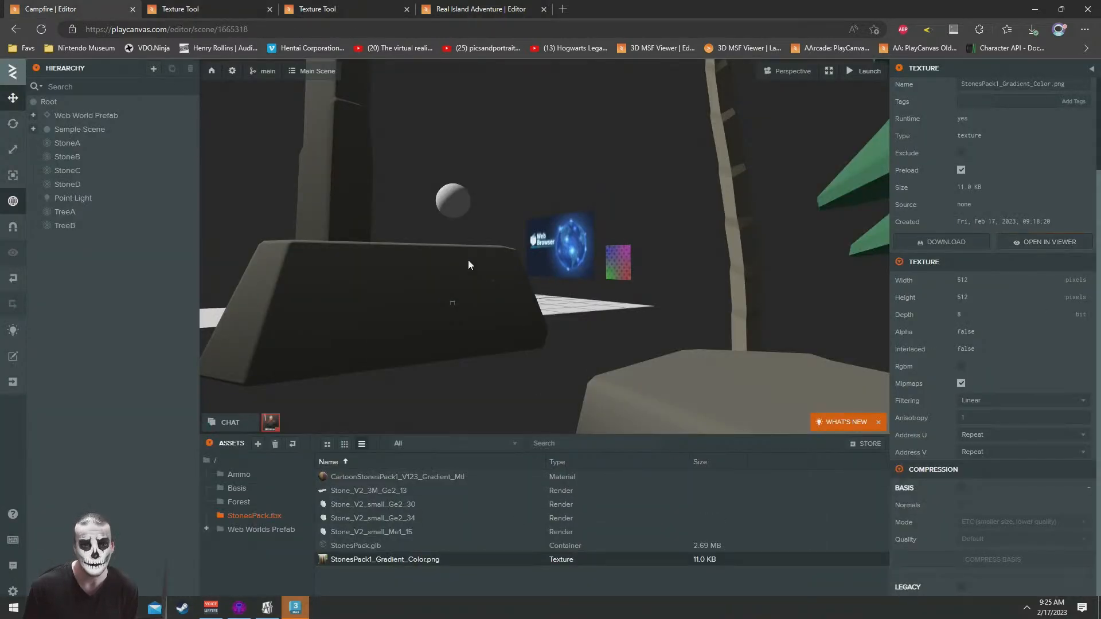
Step: Download the CartoonStonesPack1_V123_Gradient_Mtl material of the large stone in the scene
{"action": "left_click", "coordinate": [457, 290]}
{"action": "left_click", "coordinate": [978, 483]}
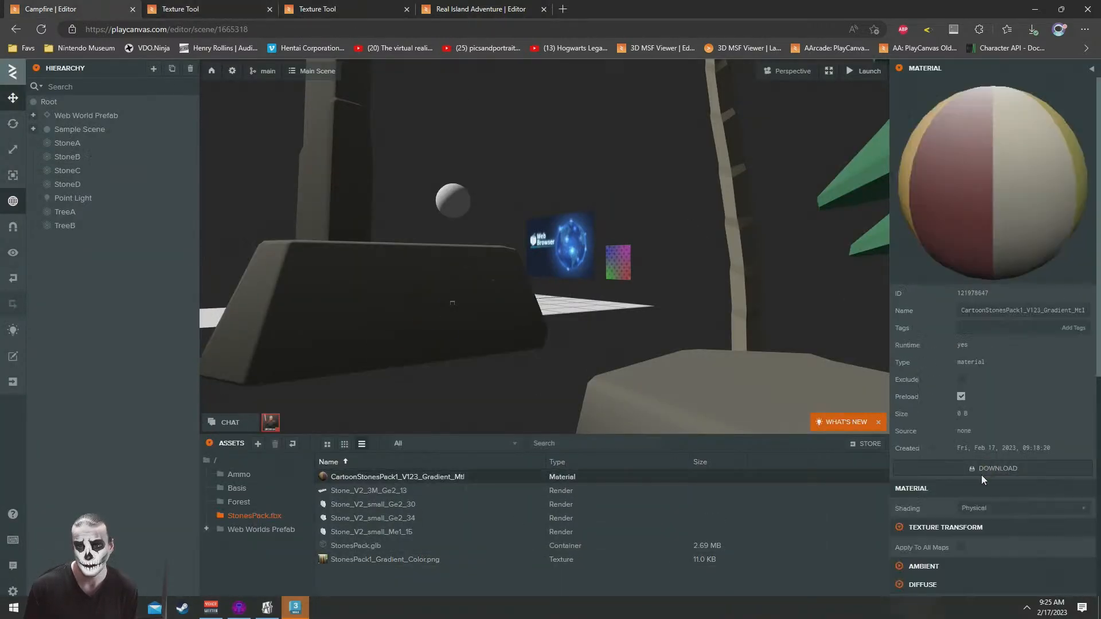
{"action": "scroll", "coordinate": [1026, 343], "scroll_direction": "down", "scroll_amount": 5}
{"action": "left_click", "coordinate": [974, 261]}
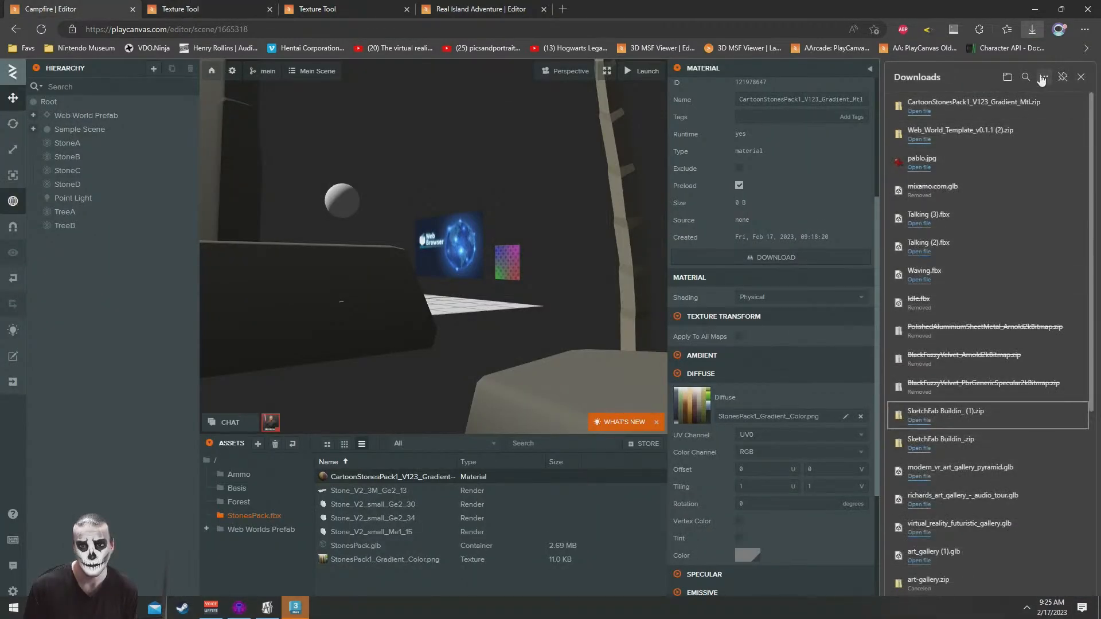
{"action": "left_click", "coordinate": [1080, 77]}
Step: Download the StonesPack1_Gradient_Color.png texture used as the stone material's diffuse map
{"action": "scroll", "coordinate": [975, 373], "scroll_direction": "down", "scroll_amount": 3}
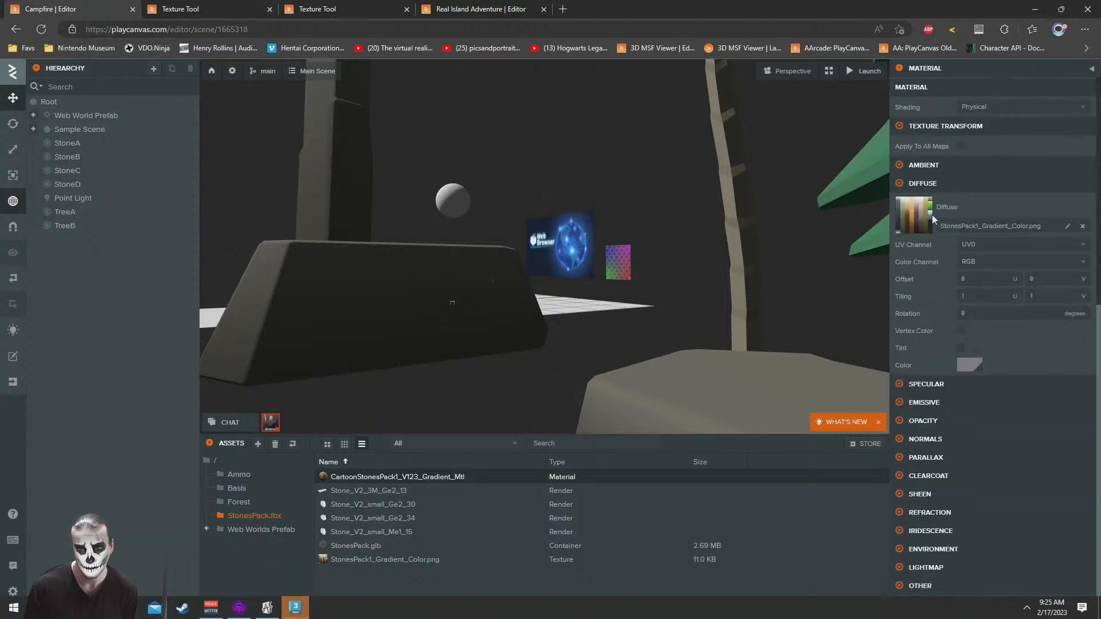
{"action": "left_click", "coordinate": [906, 212]}
{"action": "left_click", "coordinate": [948, 242]}
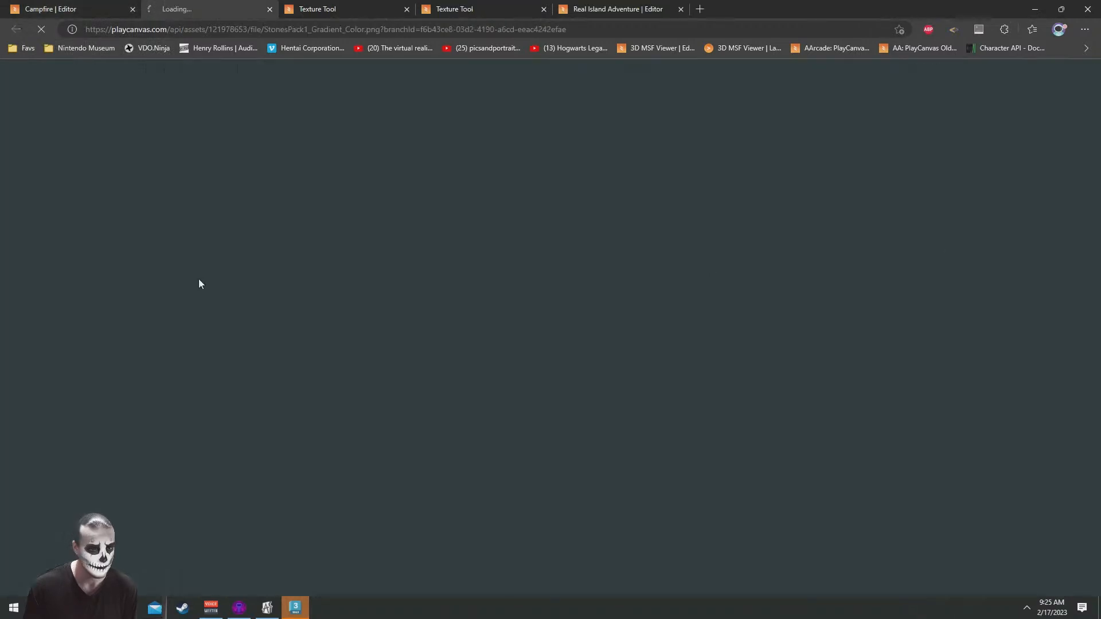
Step: Switch to 3ds Max and dismiss its Welcome screen
{"action": "left_click", "coordinate": [294, 607]}
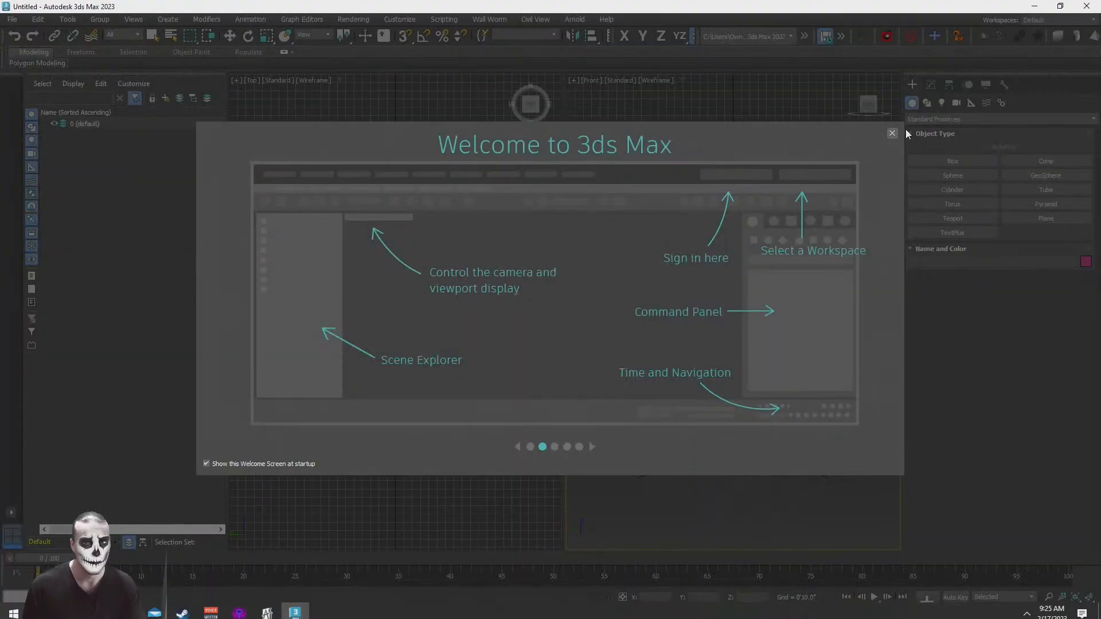
{"action": "left_click", "coordinate": [891, 133]}
{"action": "left_click", "coordinate": [688, 238]}
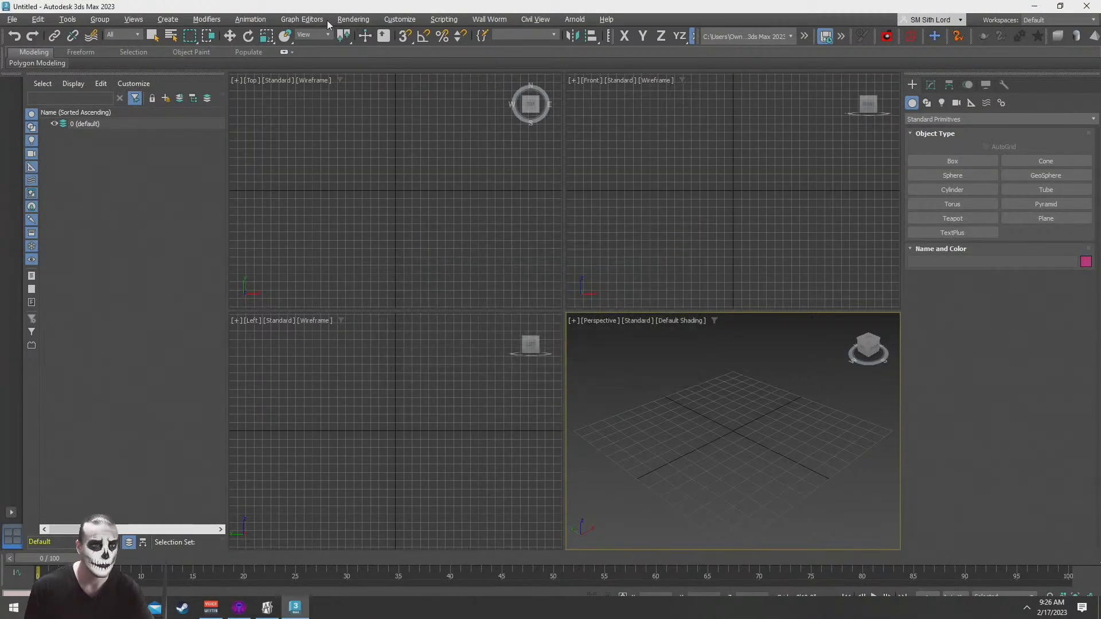
Step: Configure the scene's units to meters in Units Setup
{"action": "left_click", "coordinate": [353, 19]}
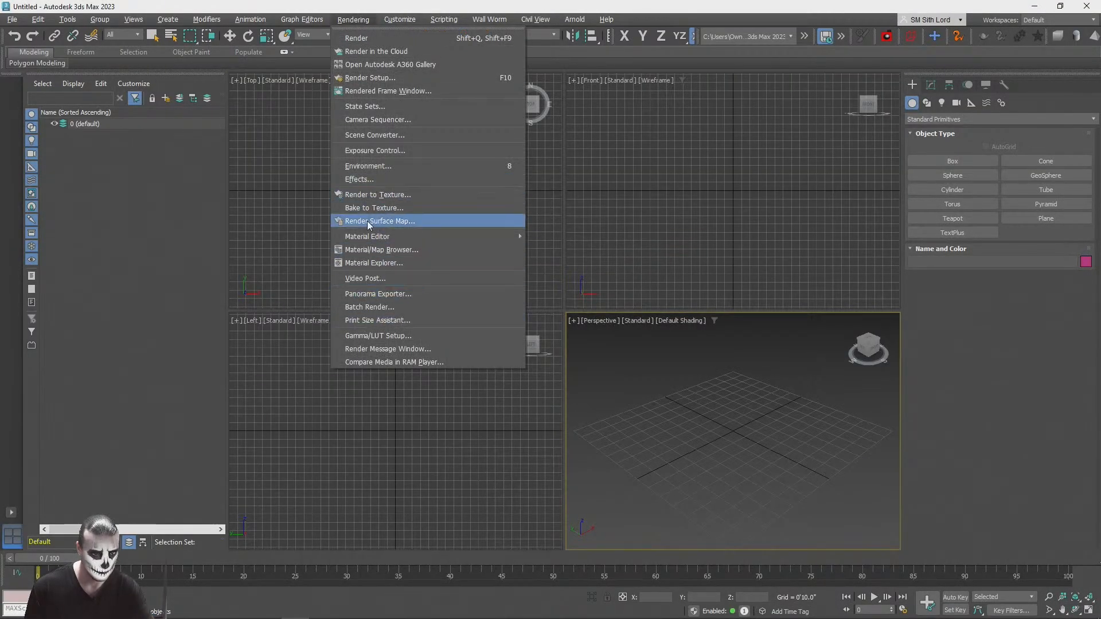
{"action": "mouse_move", "coordinate": [422, 14]}
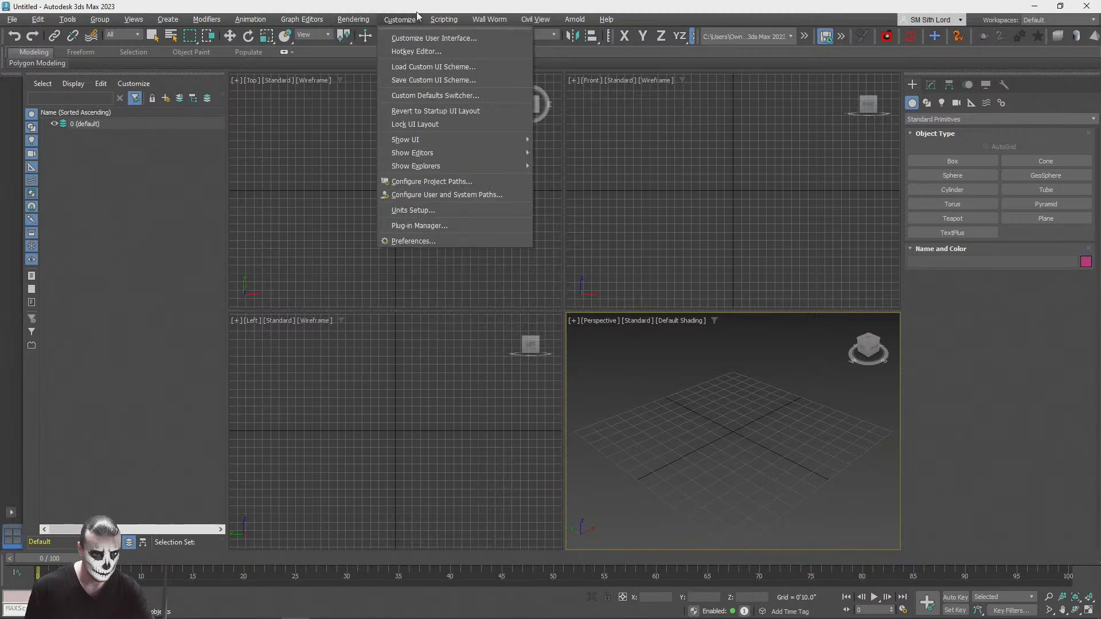
{"action": "left_click", "coordinate": [481, 261]}
{"action": "left_click", "coordinate": [522, 224]}
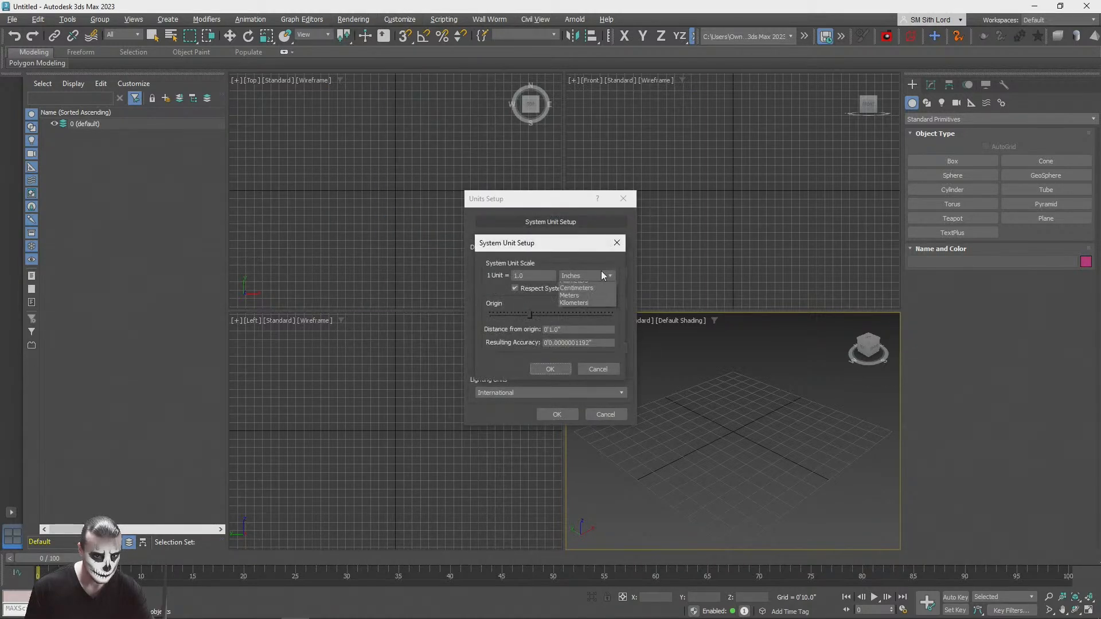
{"action": "left_click", "coordinate": [582, 324]}
{"action": "left_click", "coordinate": [564, 369]}
{"action": "left_click", "coordinate": [559, 415]}
Step: Create a Capsule extended primitive near the grid's center, about 1.1 m in radius and 14 m high
{"action": "scroll", "coordinate": [741, 449], "scroll_direction": "down", "scroll_amount": 5}
{"action": "scroll", "coordinate": [746, 408], "scroll_direction": "up", "scroll_amount": 5}
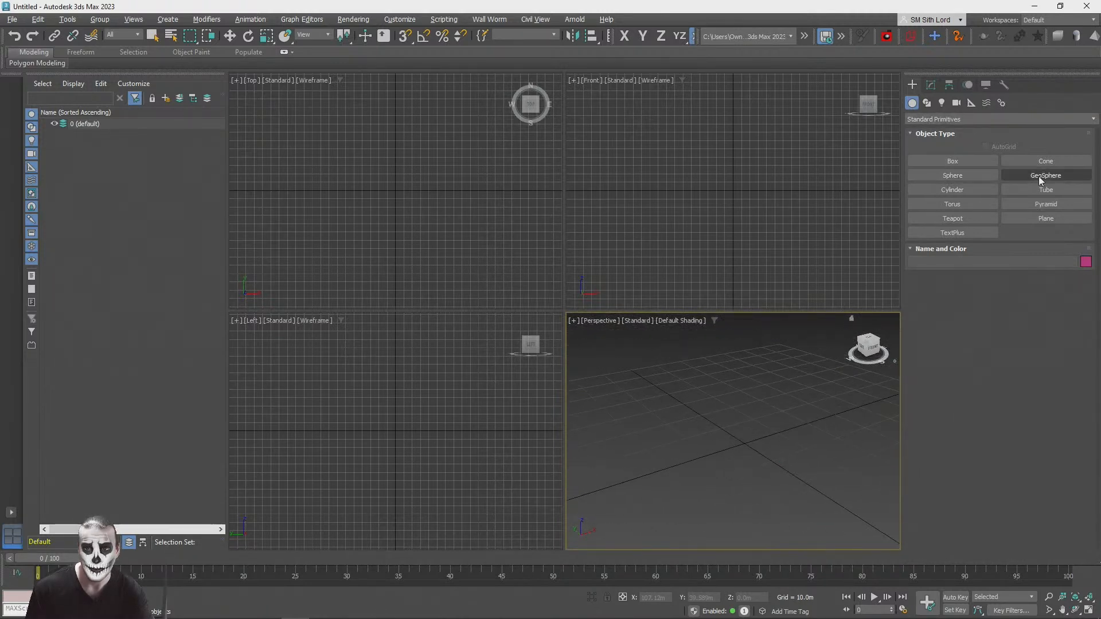
{"action": "left_click", "coordinate": [929, 120]}
{"action": "left_click", "coordinate": [938, 128]}
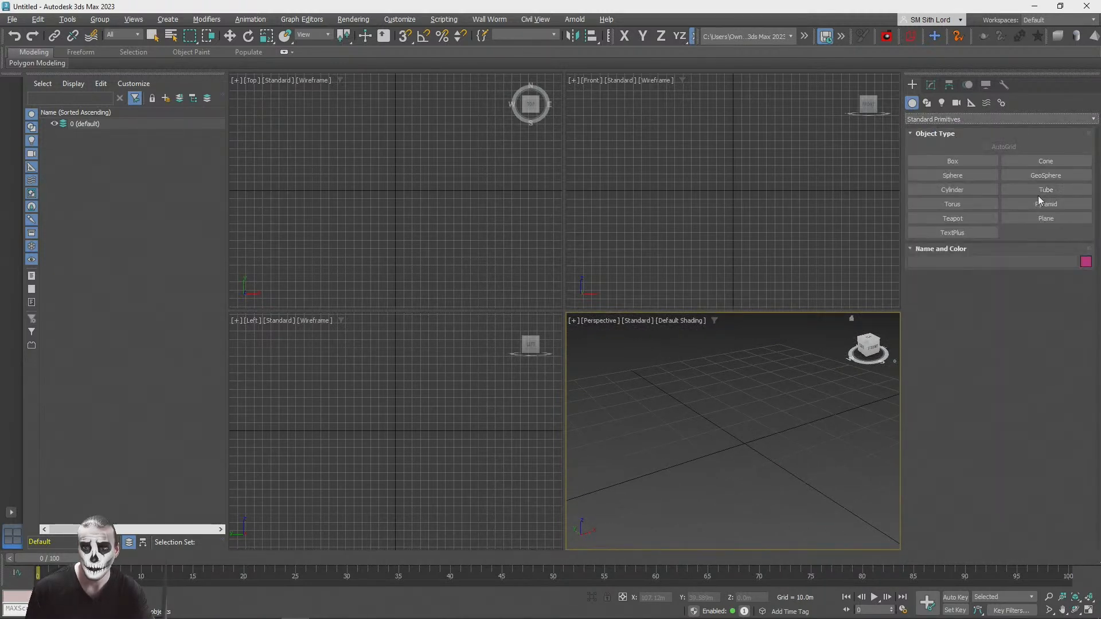
{"action": "left_click", "coordinate": [934, 118]}
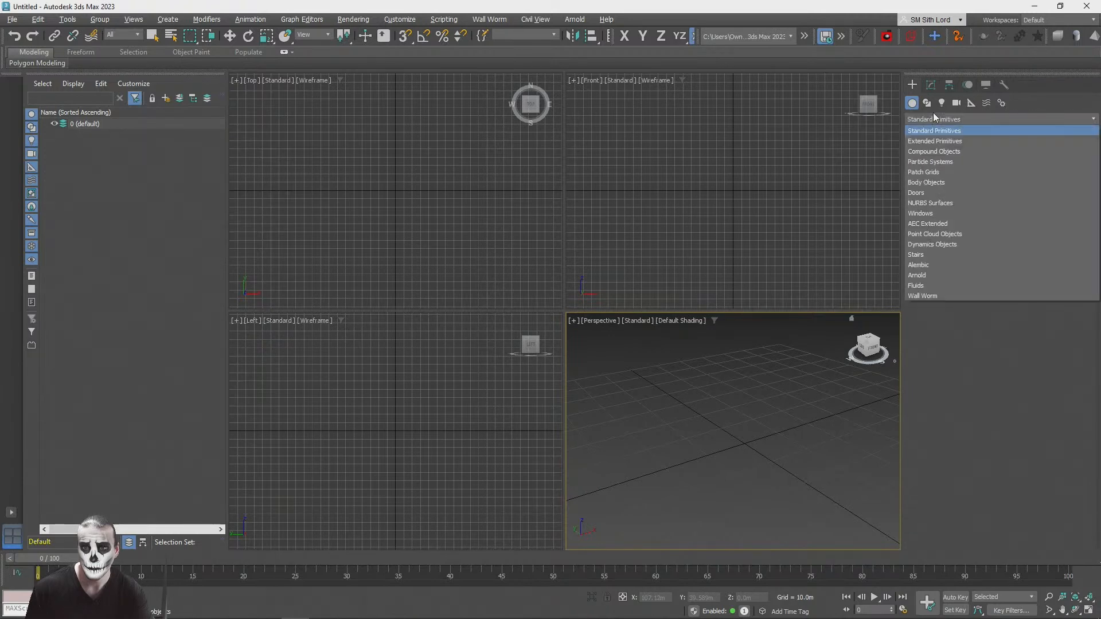
{"action": "left_click", "coordinate": [927, 141]}
{"action": "left_click", "coordinate": [1050, 190]}
{"action": "mouse_move", "coordinate": [741, 445]}
{"action": "left_mouse_down"}
{"action": "mouse_move", "coordinate": [774, 453]}
{"action": "mouse_move", "coordinate": [745, 448]}
{"action": "left_mouse_up"}
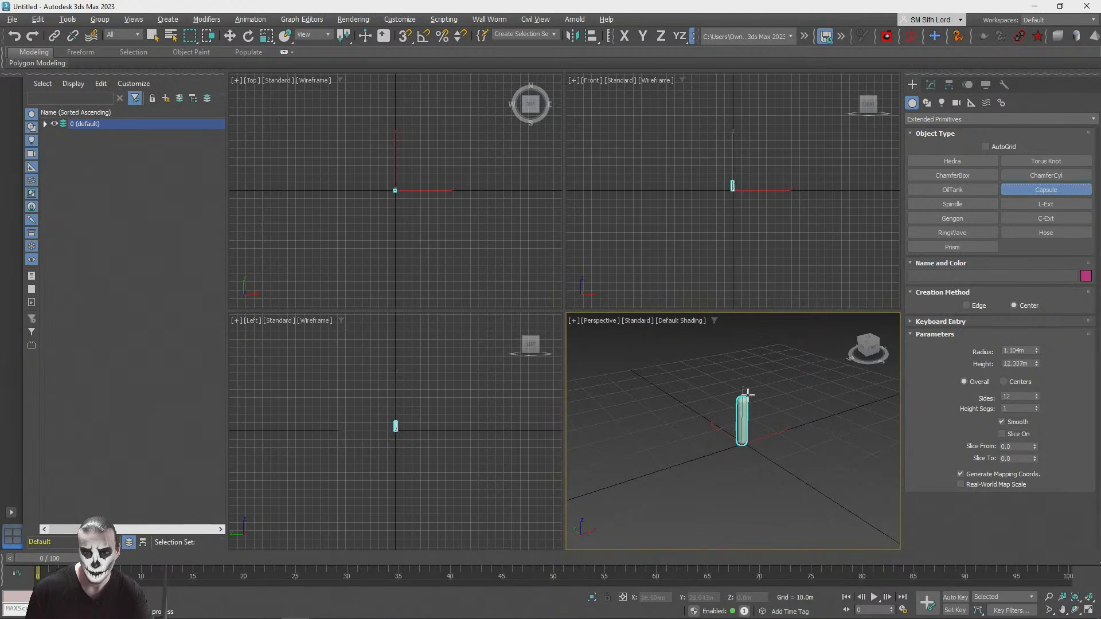
{"action": "left_click", "coordinate": [747, 389]}
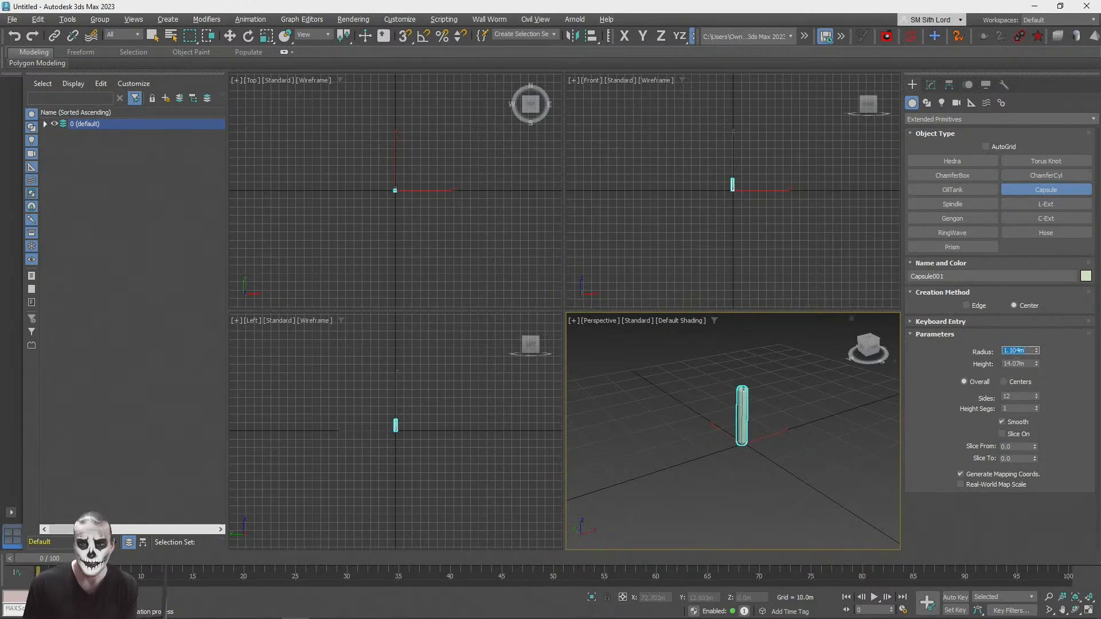
Step: Set the capsule's height to 1.88 m and its radius to 0.37 m
{"action": "type", "text": "0.1"}
{"action": "key", "text": "Return"}
{"action": "key", "text": "Tab"}
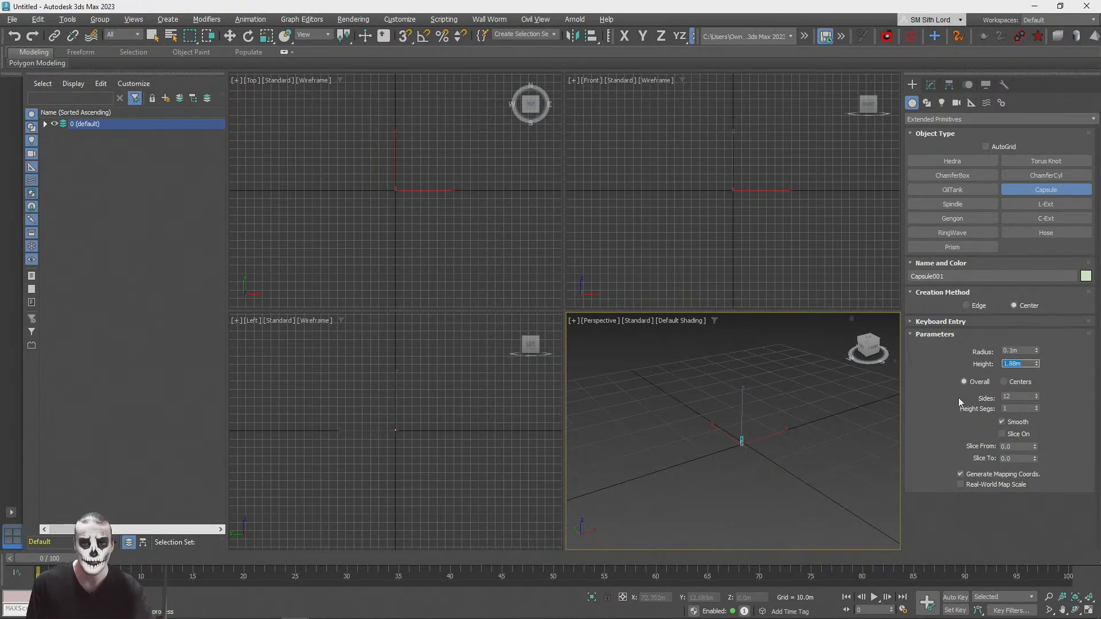
{"action": "left_click", "coordinate": [1088, 610]}
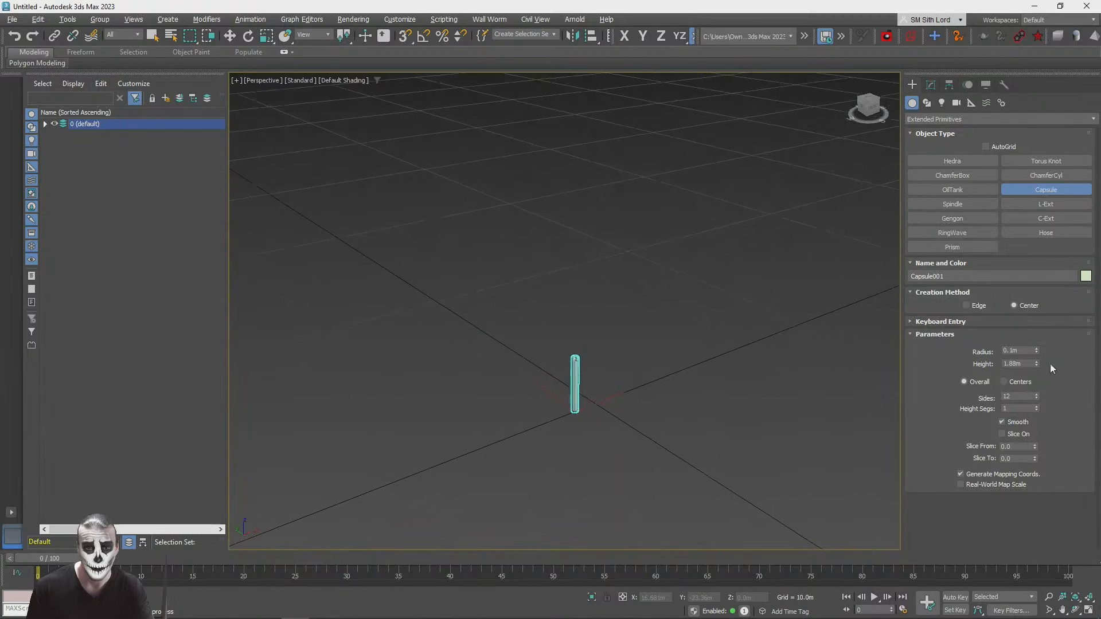
{"action": "mouse_move", "coordinate": [1036, 351]}
{"action": "left_mouse_down"}
{"action": "mouse_move", "coordinate": [1038, 336]}
{"action": "mouse_move", "coordinate": [1034, 346]}
{"action": "left_mouse_up"}
{"action": "scroll", "coordinate": [499, 326], "scroll_direction": "down", "scroll_amount": 4}
{"action": "middle_click_drag", "start_coordinate": [498, 327], "coordinate": [564, 329], "text": "alt"}
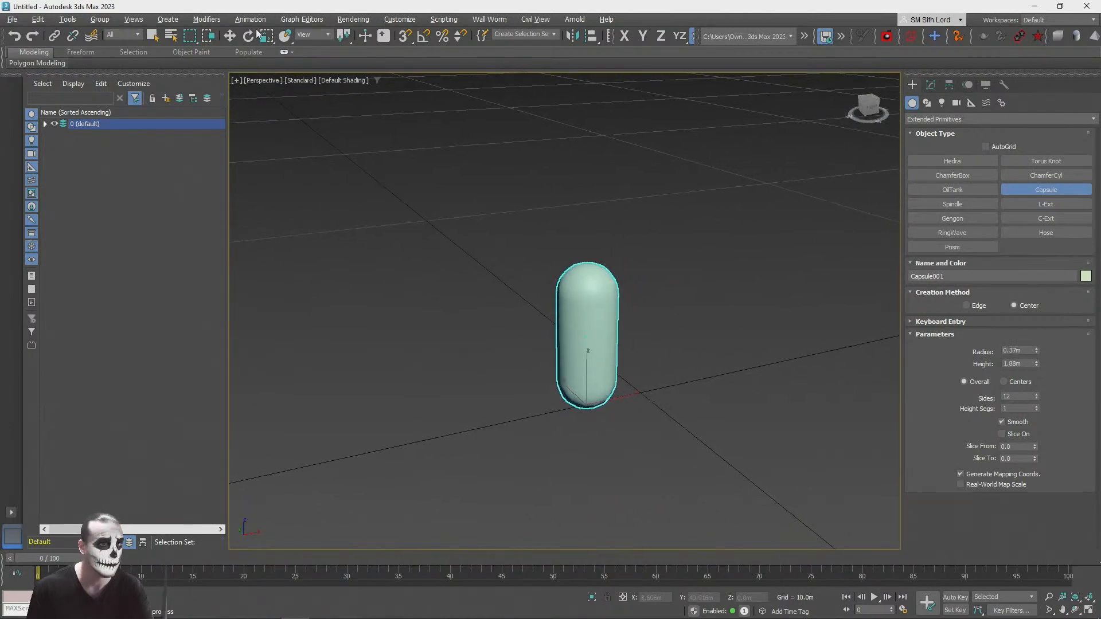
Step: Move the capsule to the world origin with X, Y and Z at 0.0 m
{"action": "right_click", "coordinate": [228, 36]}
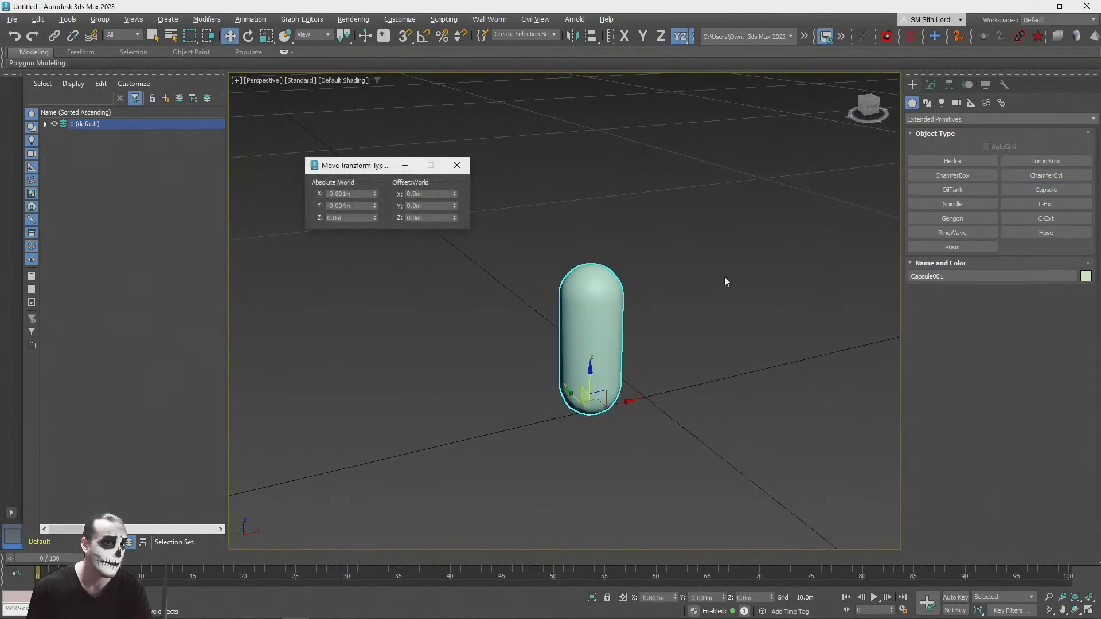
{"action": "right_click", "coordinate": [373, 192]}
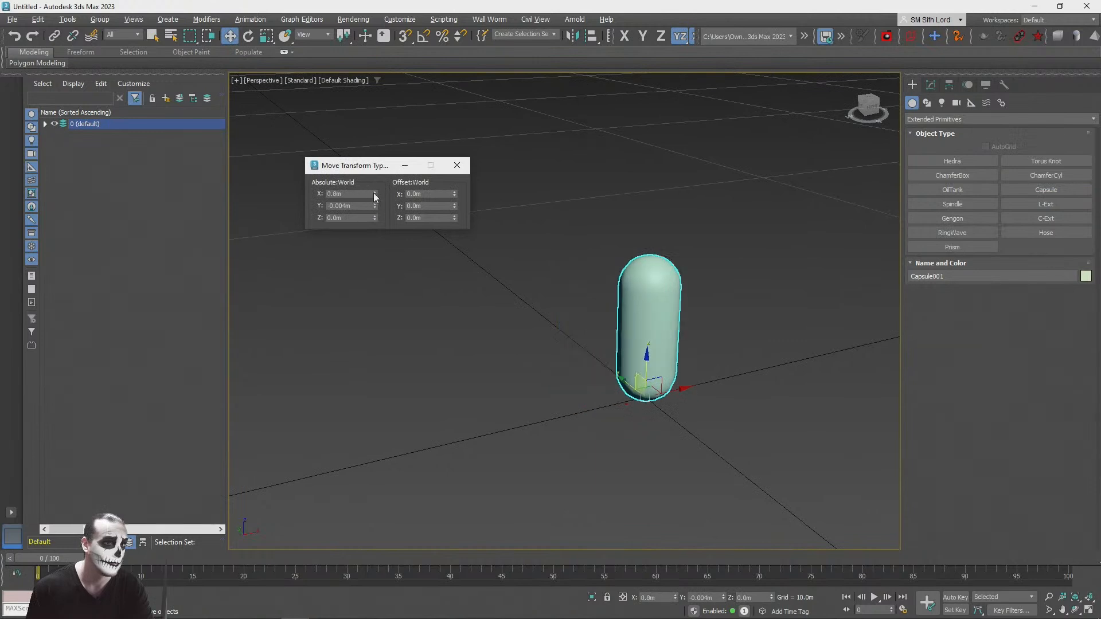
{"action": "left_click", "coordinate": [457, 165]}
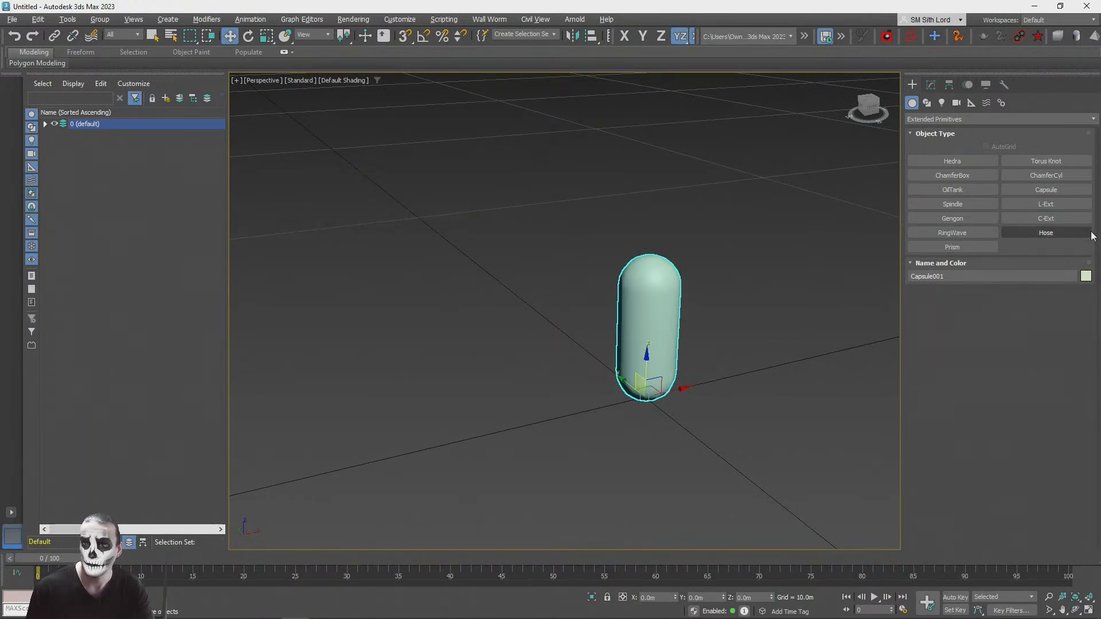
Step: Change the capsule's object color to orange and deselect it
{"action": "left_click", "coordinate": [1085, 276]}
{"action": "left_click", "coordinate": [474, 306]}
{"action": "left_click", "coordinate": [619, 380]}
{"action": "left_click", "coordinate": [339, 377]}
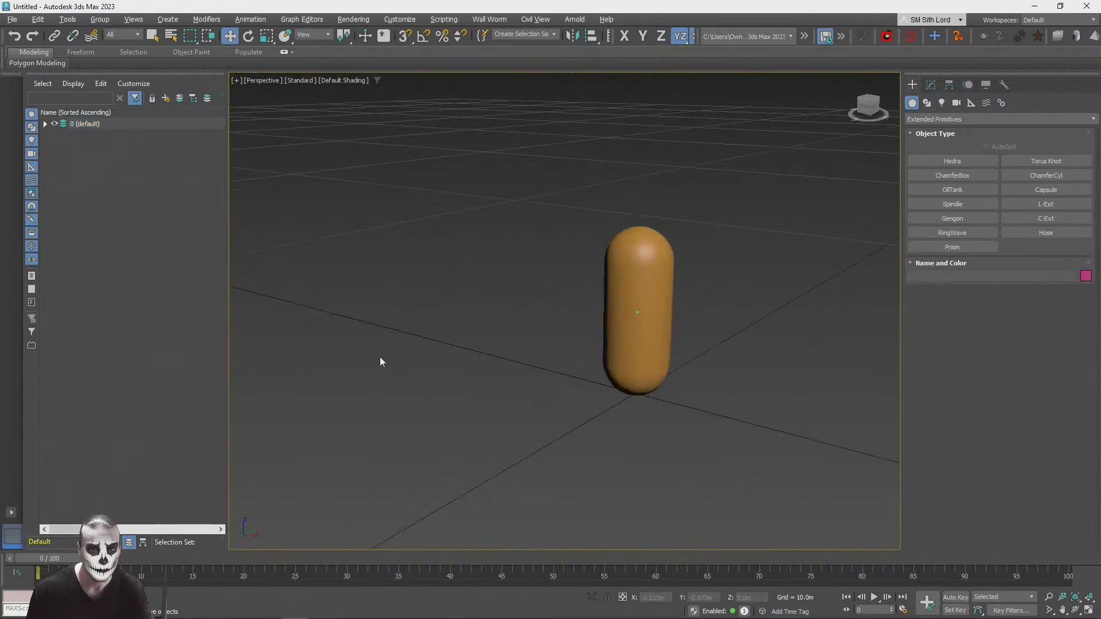
{"action": "middle_click_drag", "start_coordinate": [379, 356], "coordinate": [505, 358], "text": "alt"}
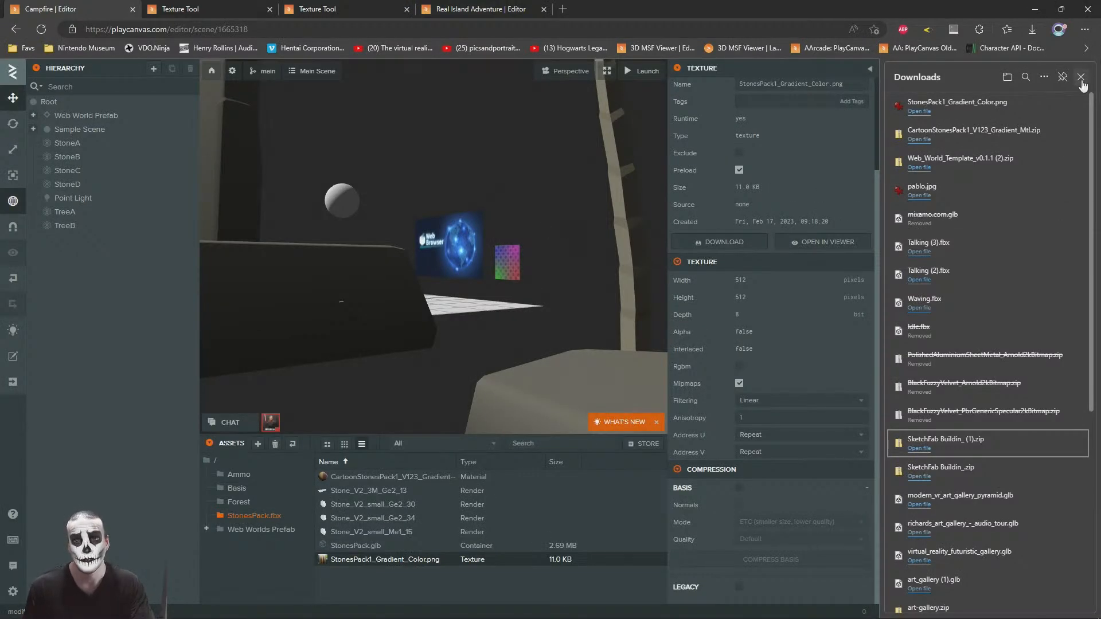
Step: Copy the downloaded StonesPack1_Gradient_Color.png to the Desktop folder and switch back to 3ds Max
{"action": "left_click", "coordinate": [1035, 106]}
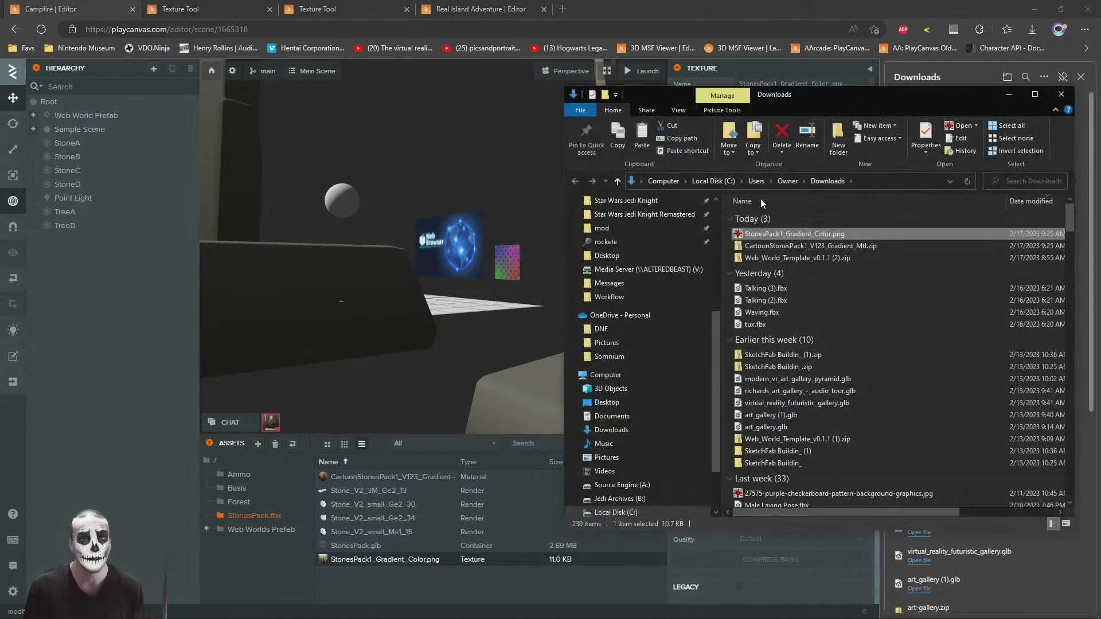
{"action": "left_click", "coordinate": [606, 402]}
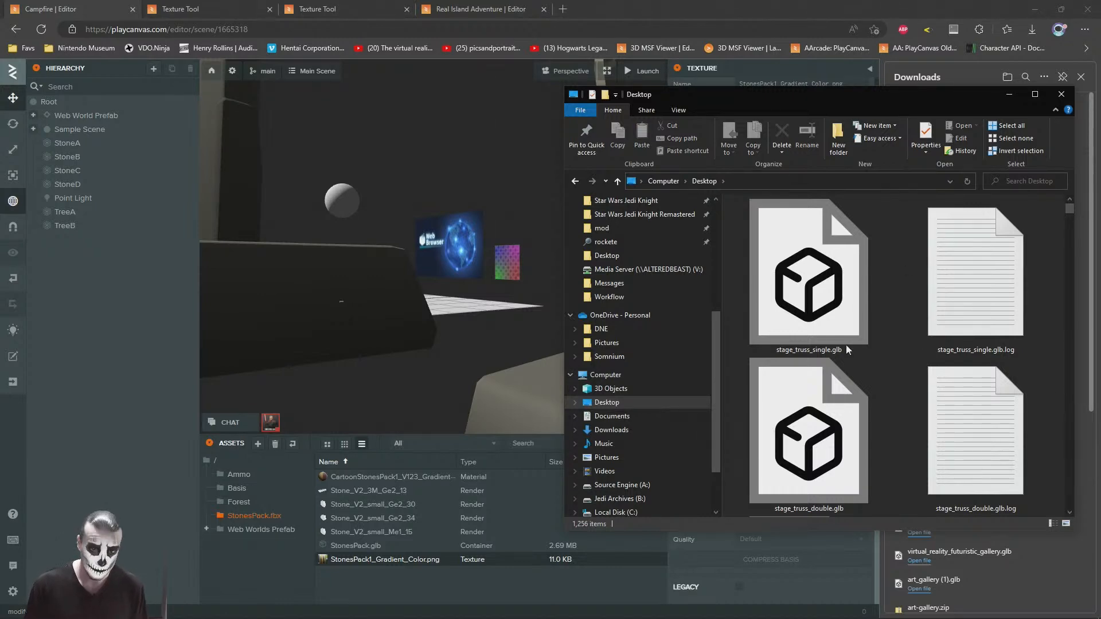
{"action": "left_click", "coordinate": [670, 6]}
{"action": "key", "text": "alt+Tab"}
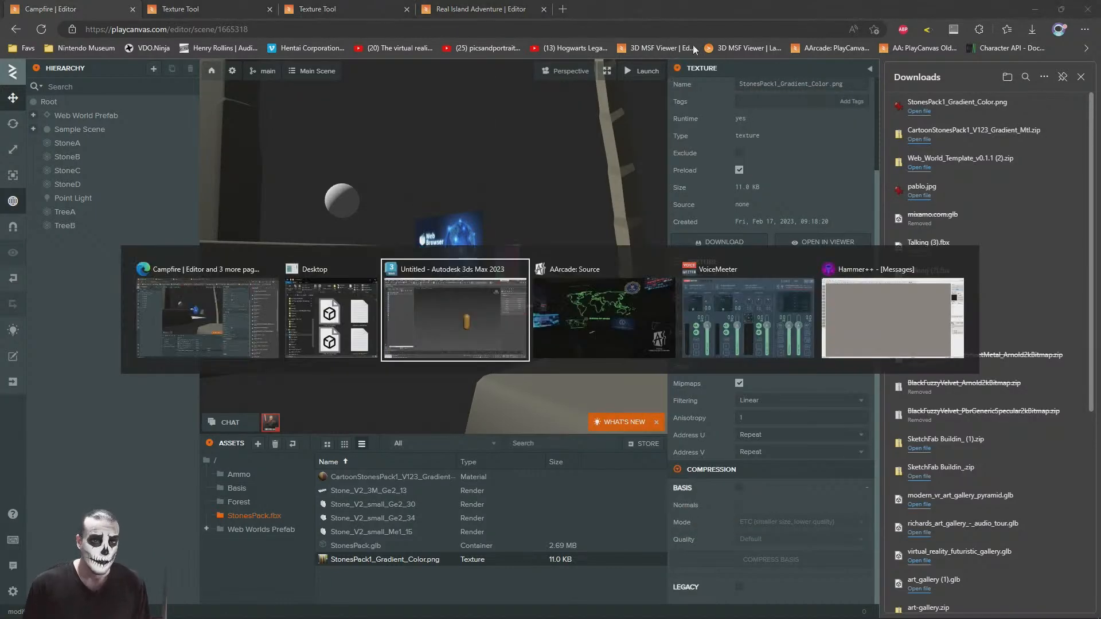
Step: Open the Slate Material Editor and add StonesPack1_Gradient_Color.png from the Desktop folder as a Bitmap map
{"action": "middle_click_drag", "start_coordinate": [540, 297], "coordinate": [595, 253]}
{"action": "key", "text": "m"}
{"action": "left_click_drag", "start_coordinate": [442, 324], "coordinate": [426, 72]}
{"action": "left_click", "coordinate": [155, 114]}
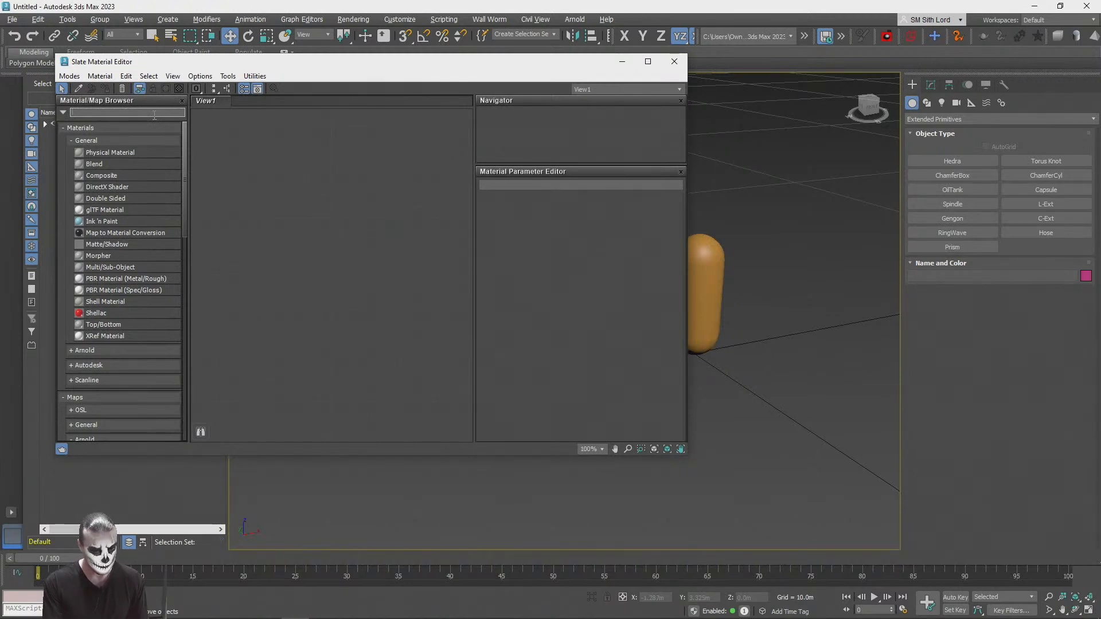
{"action": "key", "text": "alt+Tab"}
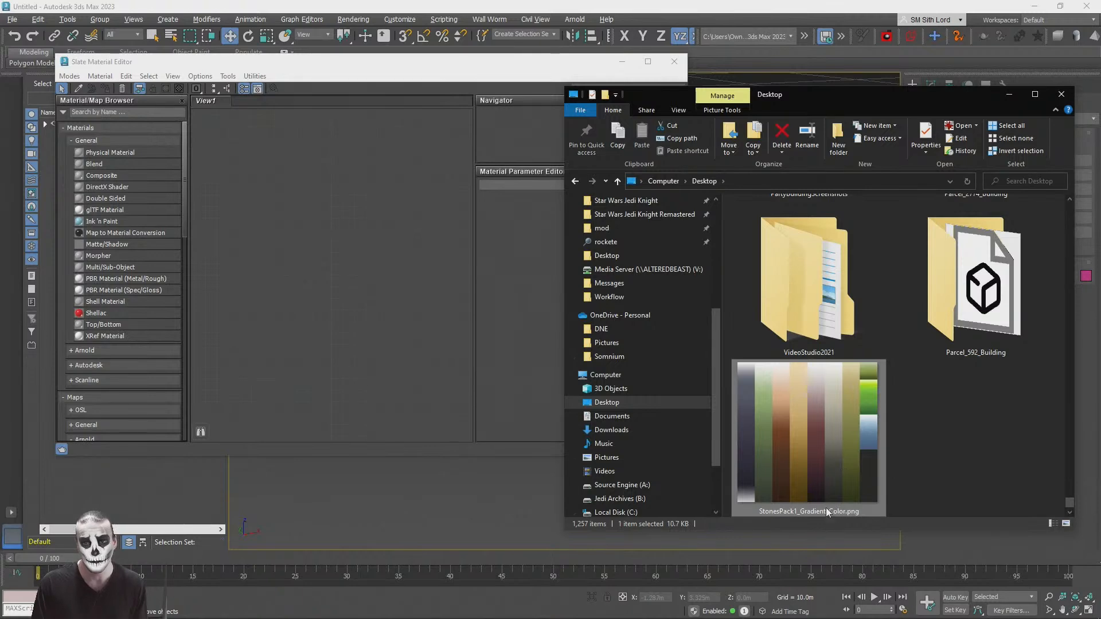
{"action": "left_click_drag", "start_coordinate": [826, 425], "coordinate": [334, 219]}
{"action": "left_click", "coordinate": [1009, 94]}
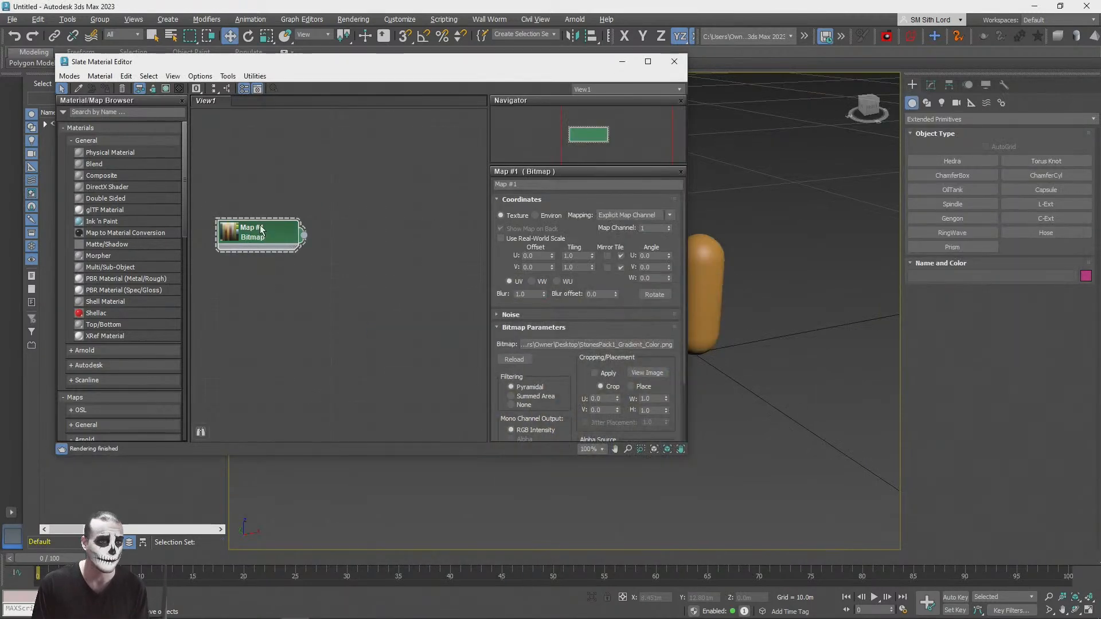
Step: Add a glTF Material beside the bitmap node and name it StonesPack1_Gradient
{"action": "left_click_drag", "start_coordinate": [546, 184], "coordinate": [459, 187]}
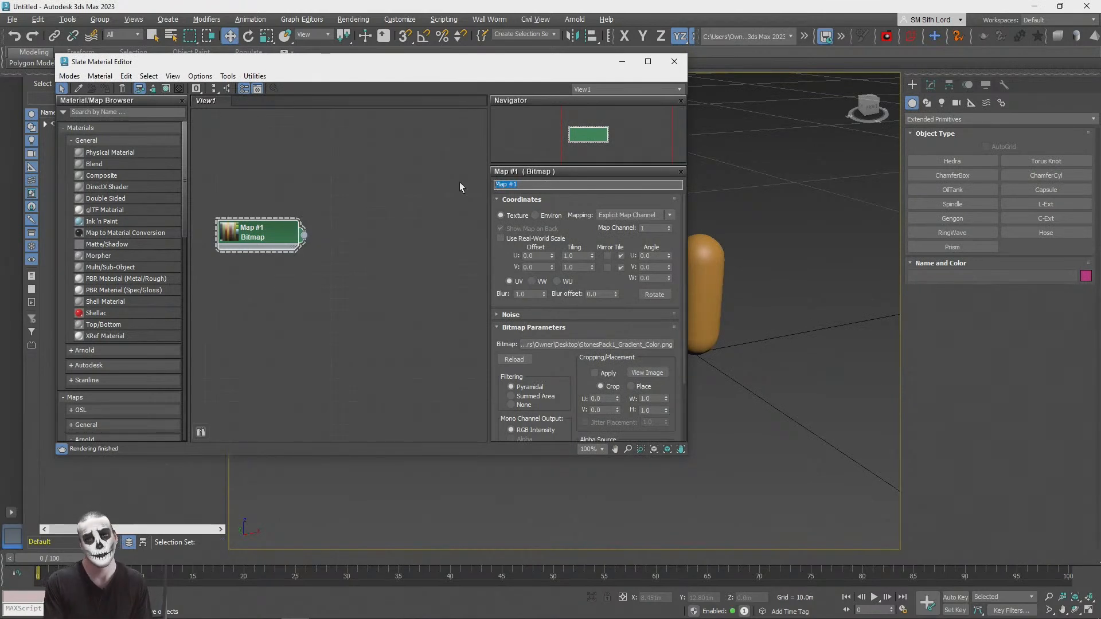
{"action": "left_click", "coordinate": [120, 113]}
{"action": "type", "text": "gltf"}
{"action": "left_click_drag", "start_coordinate": [90, 125], "coordinate": [376, 162]}
{"action": "left_click_drag", "start_coordinate": [255, 236], "coordinate": [231, 223]}
{"action": "left_click_drag", "start_coordinate": [524, 184], "coordinate": [442, 173]}
{"action": "type", "text": "StonesPack1_Gradient_Color"}
{"action": "key", "text": "Return"}
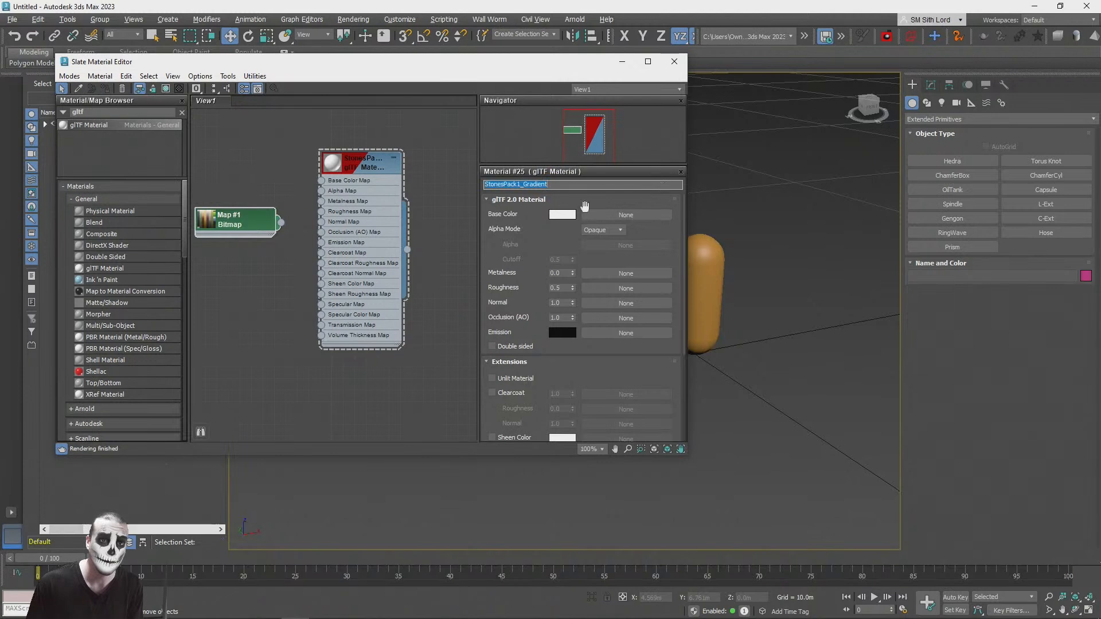
Step: Rename the bitmap map StonesPack1_Gradient_Color and connect it to the glTF material's Base Color Map
{"action": "double_click", "coordinate": [238, 222]}
{"action": "left_click_drag", "start_coordinate": [528, 184], "coordinate": [444, 173]}
{"action": "type", "text": "StonesPack1_Gradient_Color"}
{"action": "key", "text": "Return"}
{"action": "left_click_drag", "start_coordinate": [282, 225], "coordinate": [309, 186]}
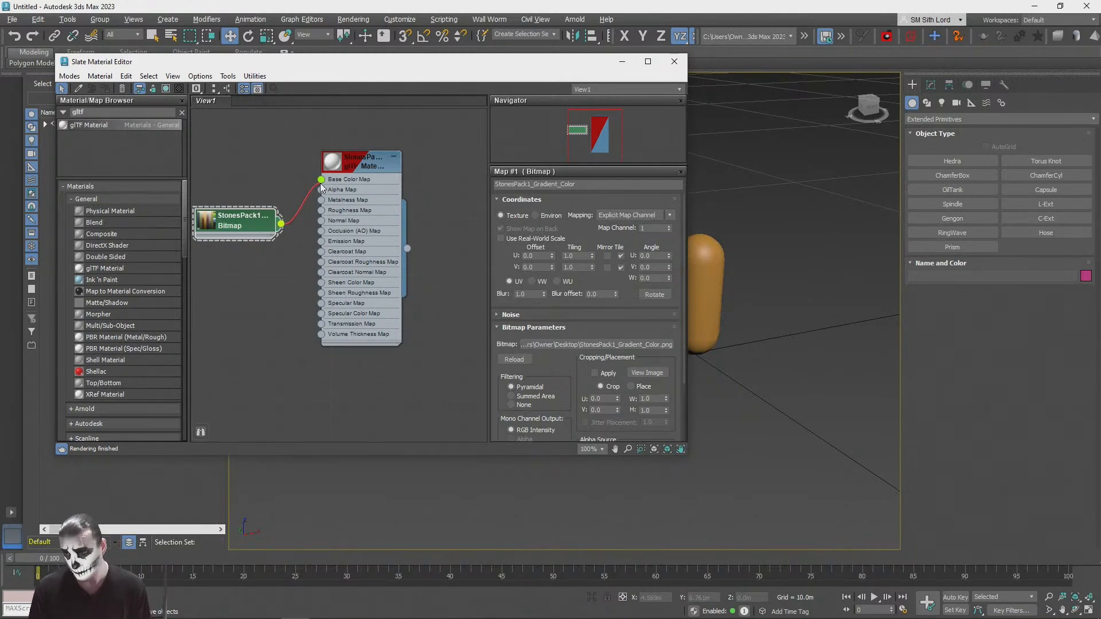
{"action": "left_click_drag", "start_coordinate": [321, 186], "coordinate": [321, 201]}
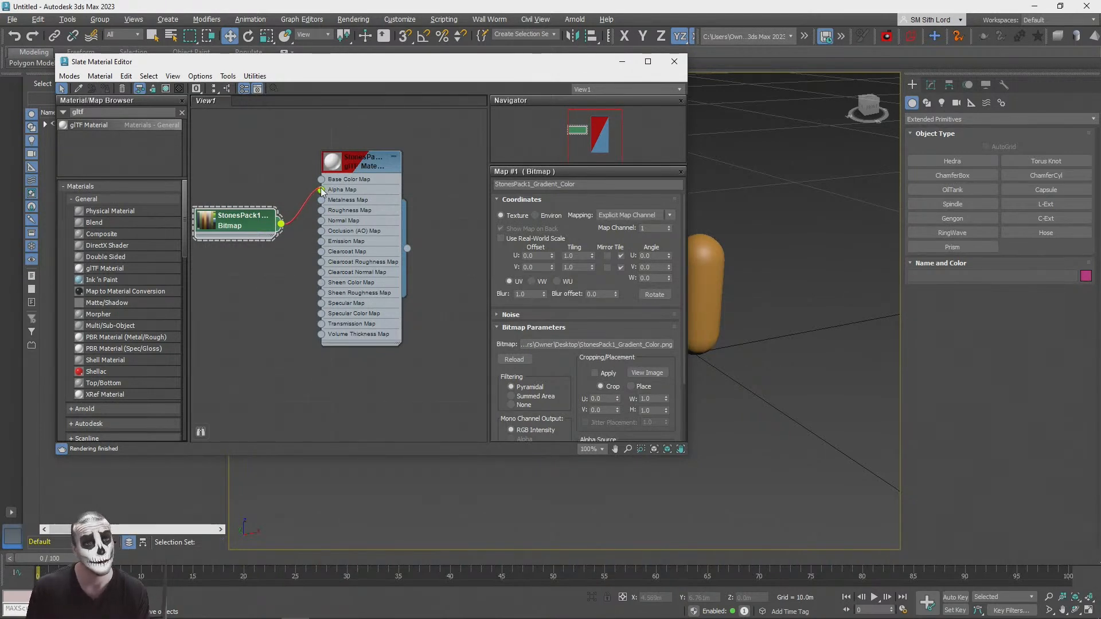
Step: Set the StonesPack1_Gradient glTF material's roughness to 1.0 and close the material editor
{"action": "double_click", "coordinate": [357, 166]}
{"action": "left_click", "coordinate": [574, 215]}
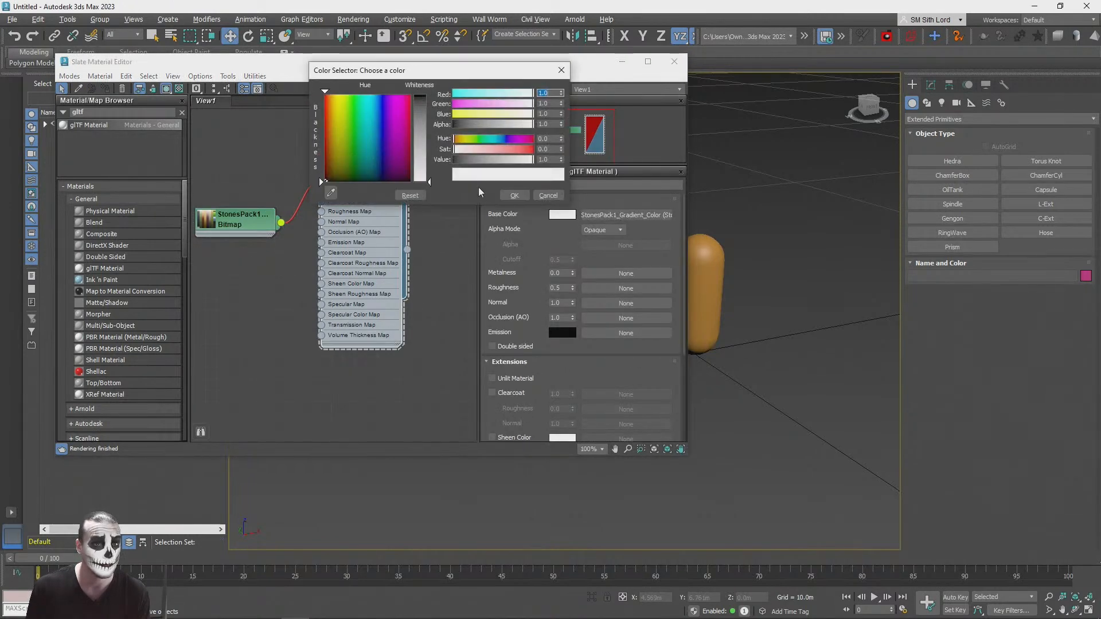
{"action": "left_click_drag", "start_coordinate": [436, 70], "coordinate": [558, 291]}
{"action": "left_click", "coordinate": [672, 412]}
{"action": "left_click_drag", "start_coordinate": [573, 287], "coordinate": [562, 105]}
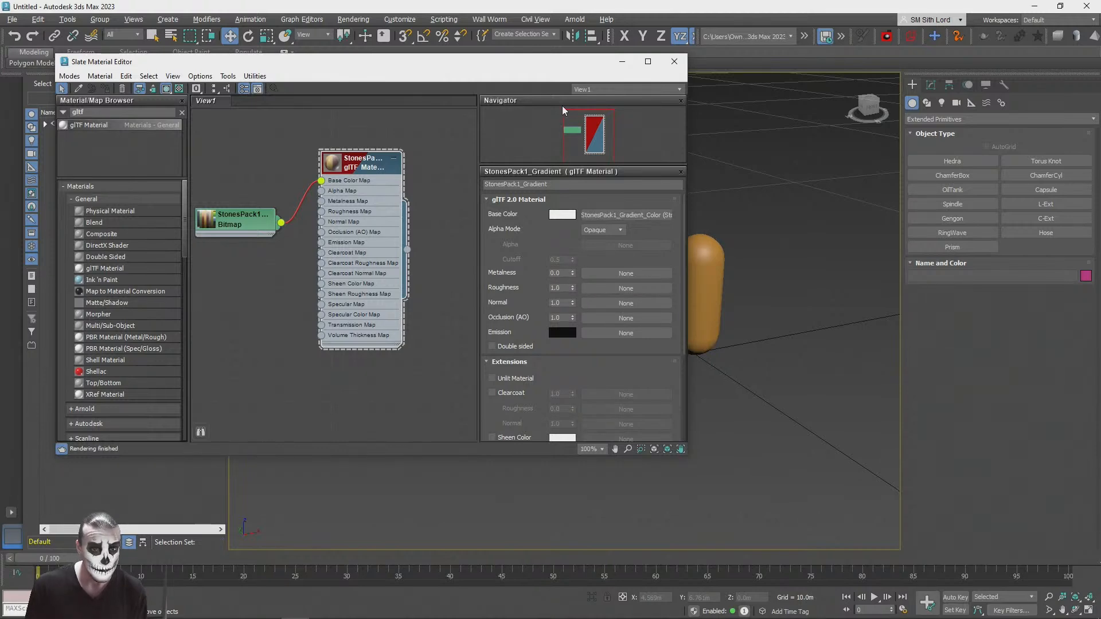
{"action": "left_click", "coordinate": [675, 60]}
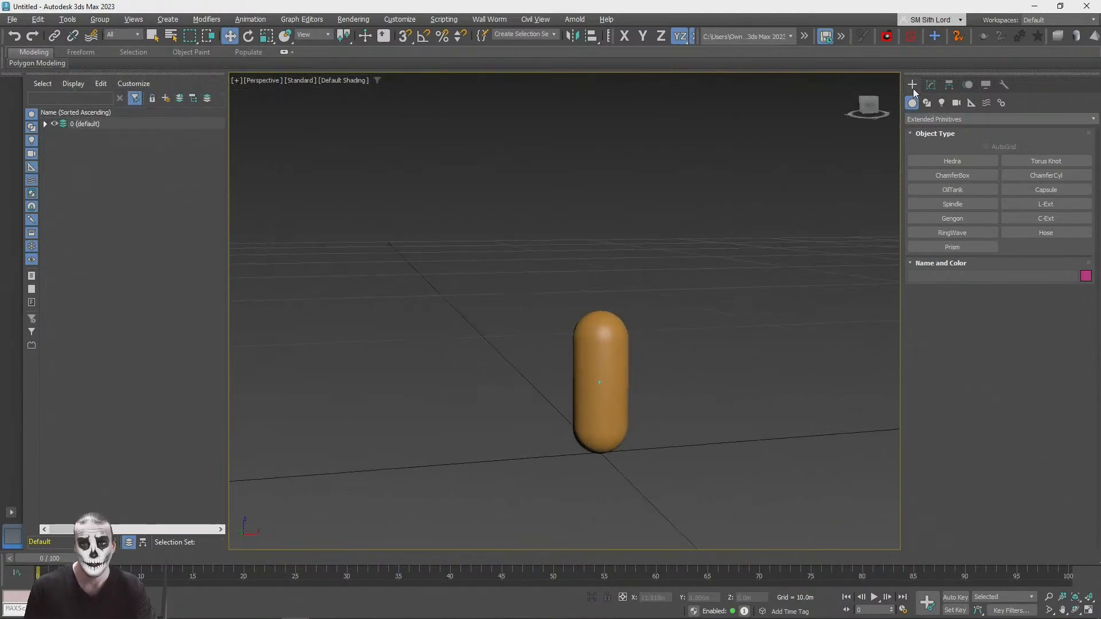
Step: Create a Standard Primitives cylinder beside the capsule, about 0.143 m in radius and 1.905 m high
{"action": "left_click", "coordinate": [925, 119]}
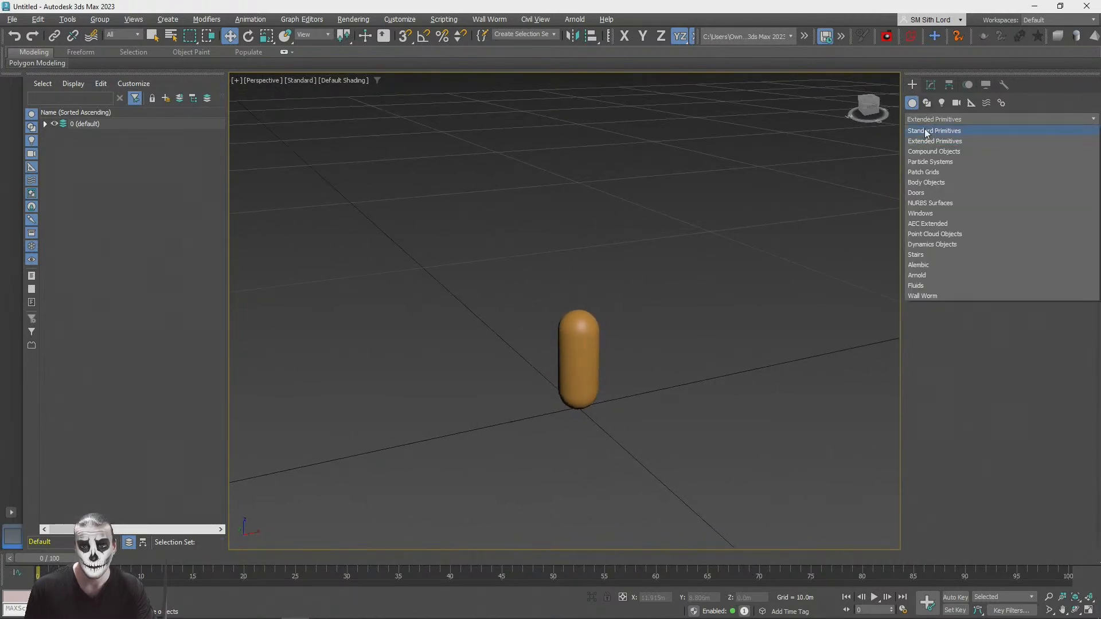
{"action": "left_click", "coordinate": [927, 130]}
{"action": "left_click", "coordinate": [961, 188]}
{"action": "middle_click_drag", "start_coordinate": [605, 459], "coordinate": [479, 377], "text": "alt"}
{"action": "mouse_move", "coordinate": [480, 376]}
{"action": "left_mouse_down"}
{"action": "mouse_move", "coordinate": [512, 378]}
{"action": "mouse_move", "coordinate": [495, 372]}
{"action": "left_mouse_up"}
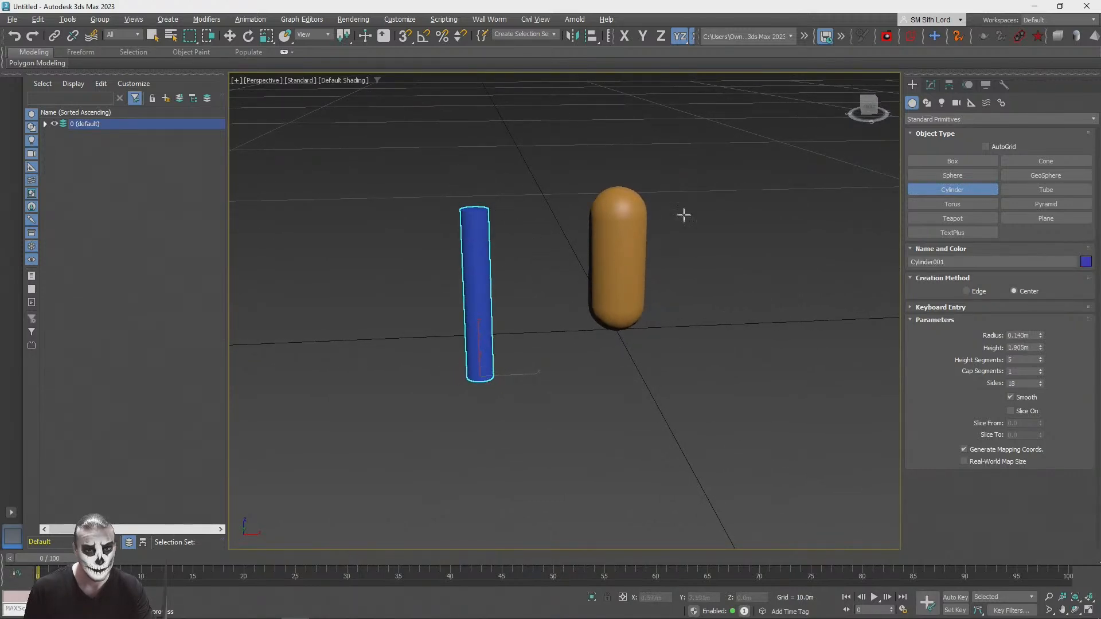
{"action": "middle_click_drag", "start_coordinate": [496, 351], "coordinate": [500, 367]}
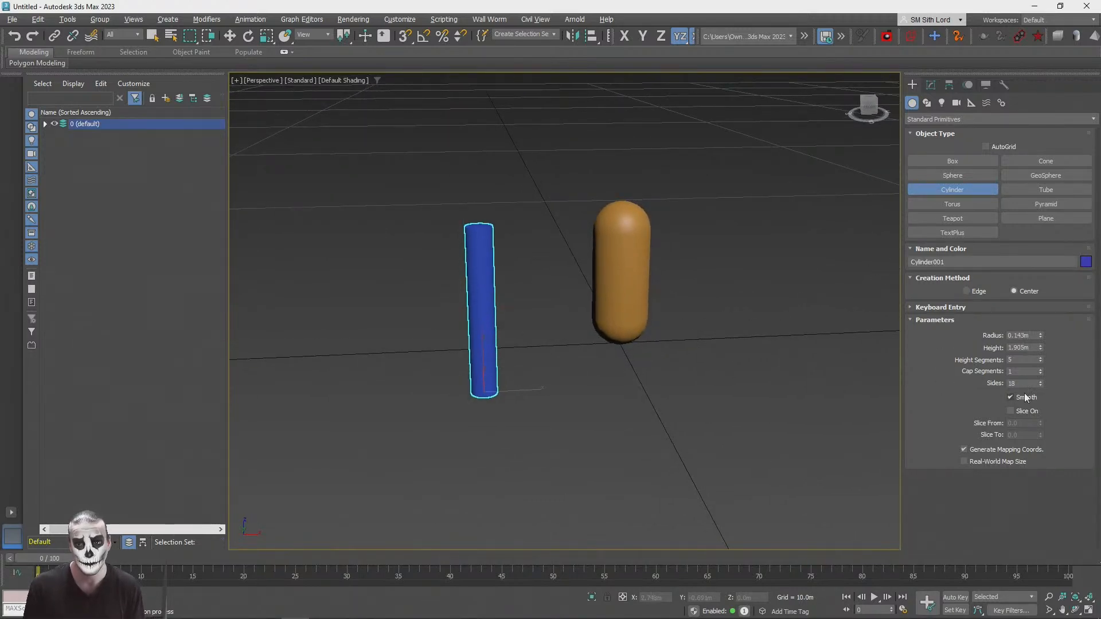
Step: Show edged faces in the viewport and set the cylinder to 1 height segment and 8 sides
{"action": "key", "text": "F4"}
{"action": "type", "text": "4"}
{"action": "key", "text": "Return"}
{"action": "right_click", "coordinate": [1040, 360]}
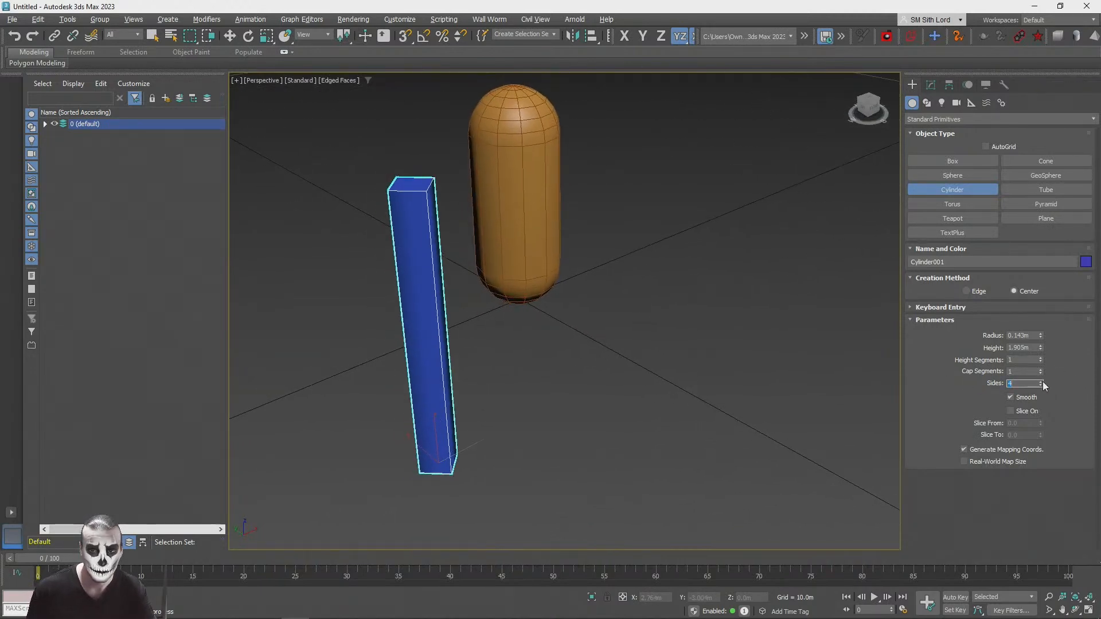
{"action": "left_click", "coordinate": [1041, 381]}
{"action": "left_click", "coordinate": [1041, 382]}
{"action": "left_click", "coordinate": [1041, 381]}
{"action": "left_click", "coordinate": [1041, 380]}
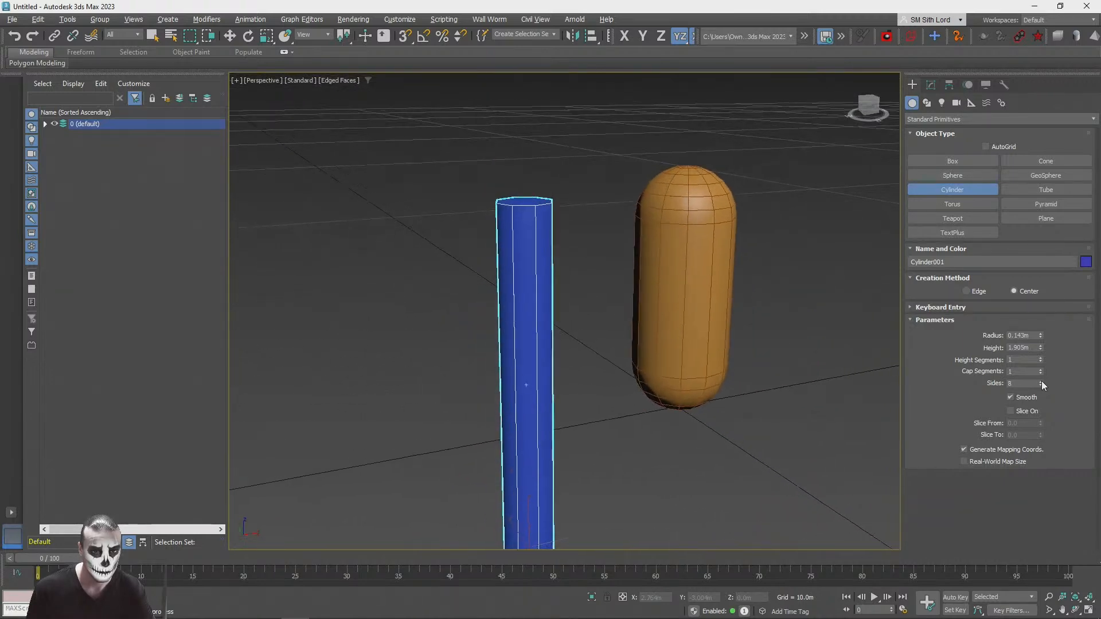
Step: Assign the StonesPack1_Gradient material to the cylinder and close the material editor
{"action": "key", "text": "m"}
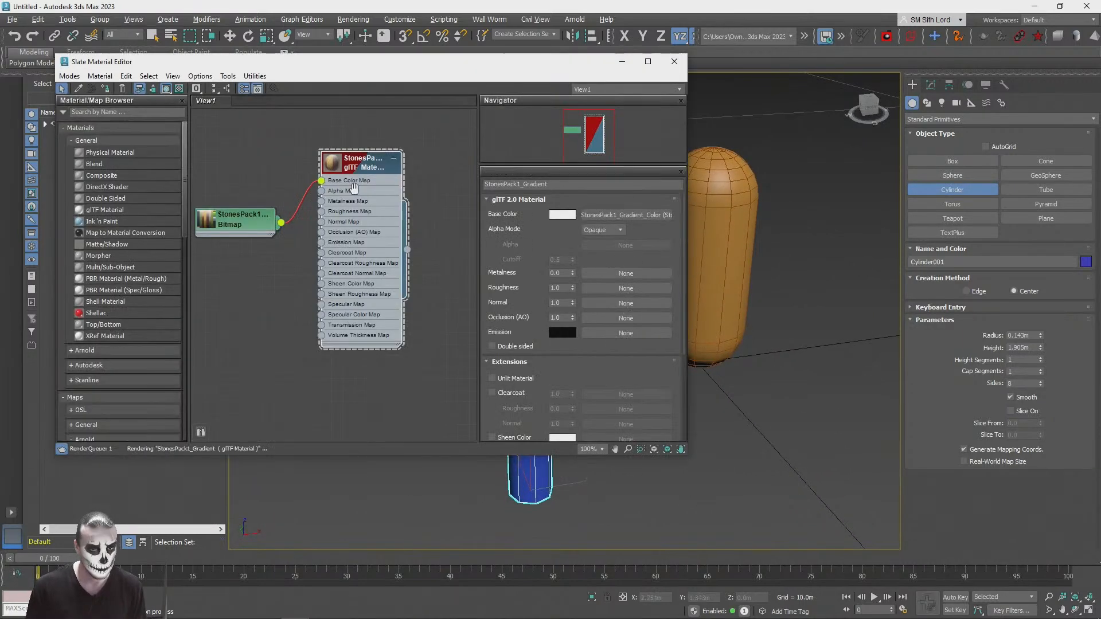
{"action": "left_click", "coordinate": [105, 89]}
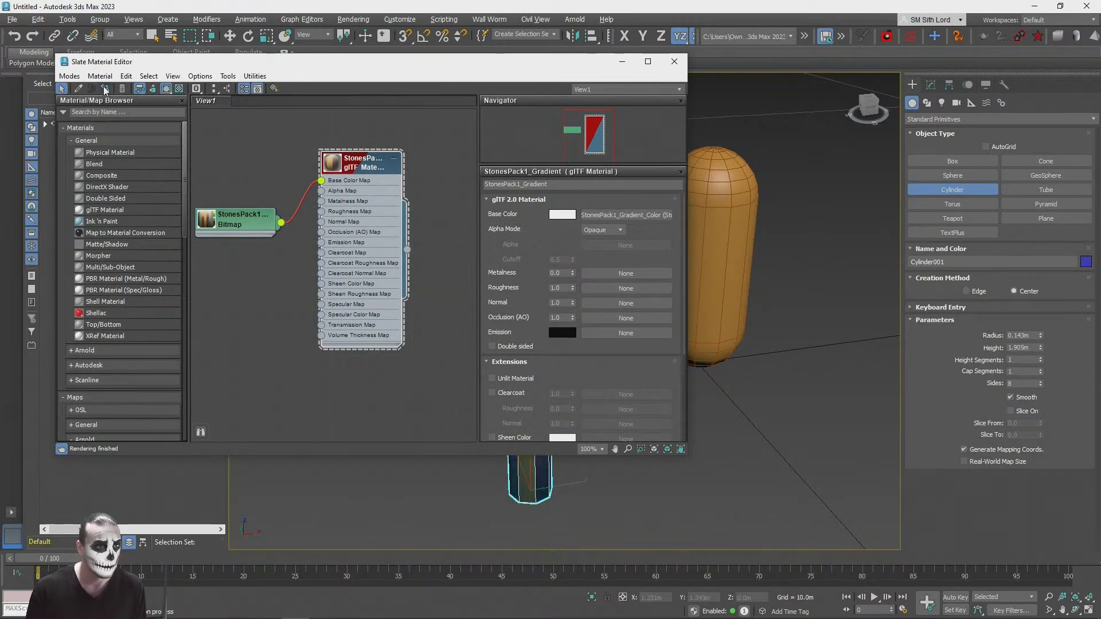
{"action": "left_click", "coordinate": [675, 62]}
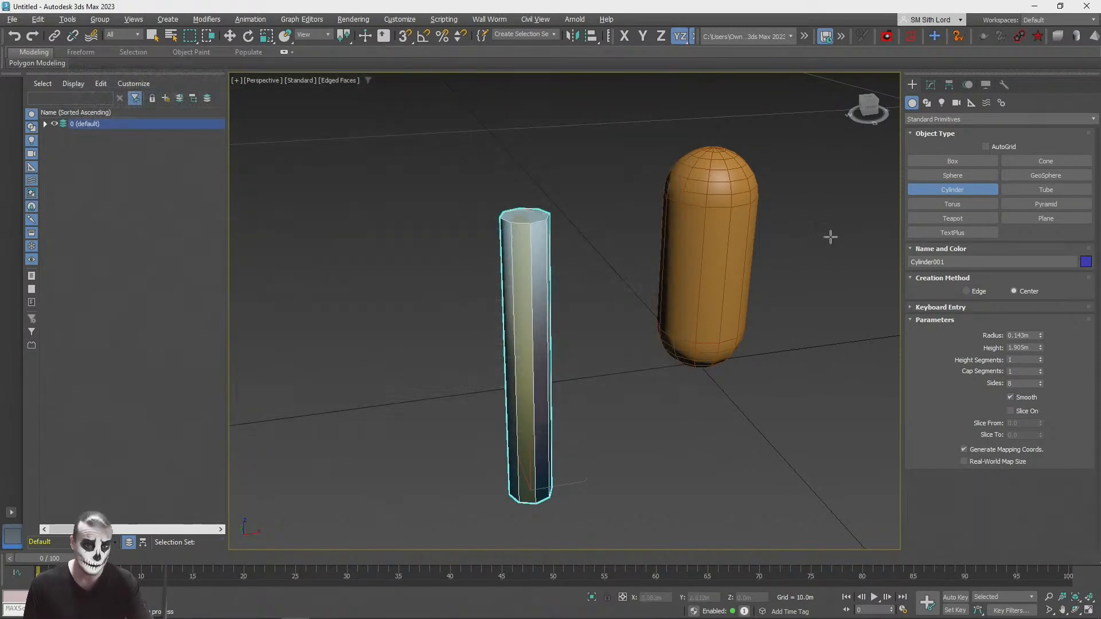
Step: Adjust the cylinder to 10 sides, a 0.113 m radius and a 1.223 m height, and lower it to about Z -0.235 m
{"action": "key", "text": "z"}
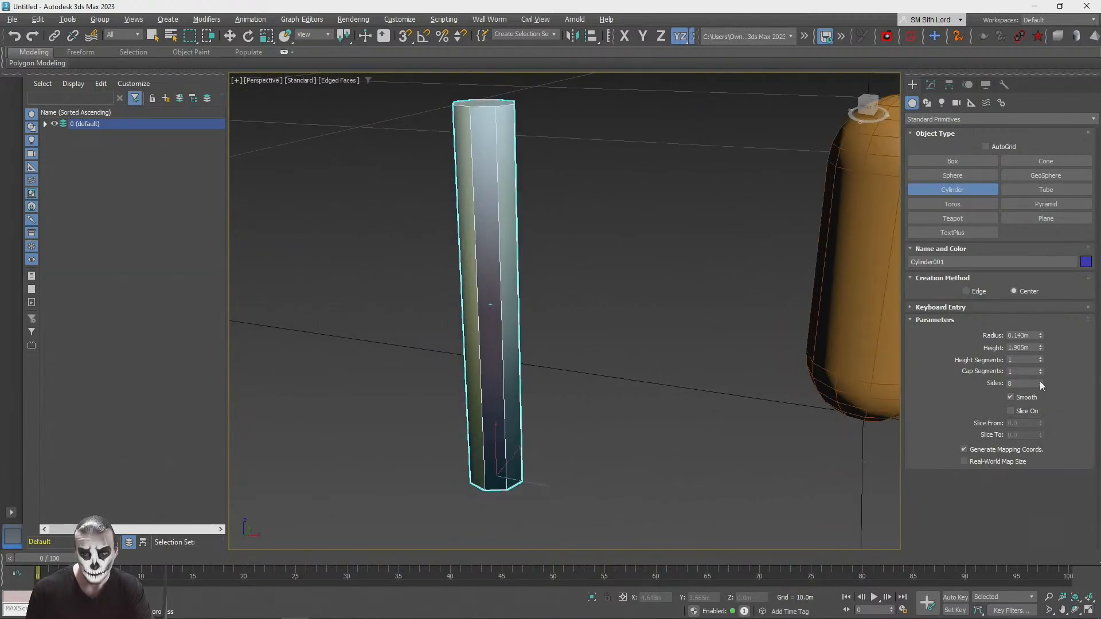
{"action": "left_click", "coordinate": [1039, 381]}
{"action": "left_click", "coordinate": [1039, 381]}
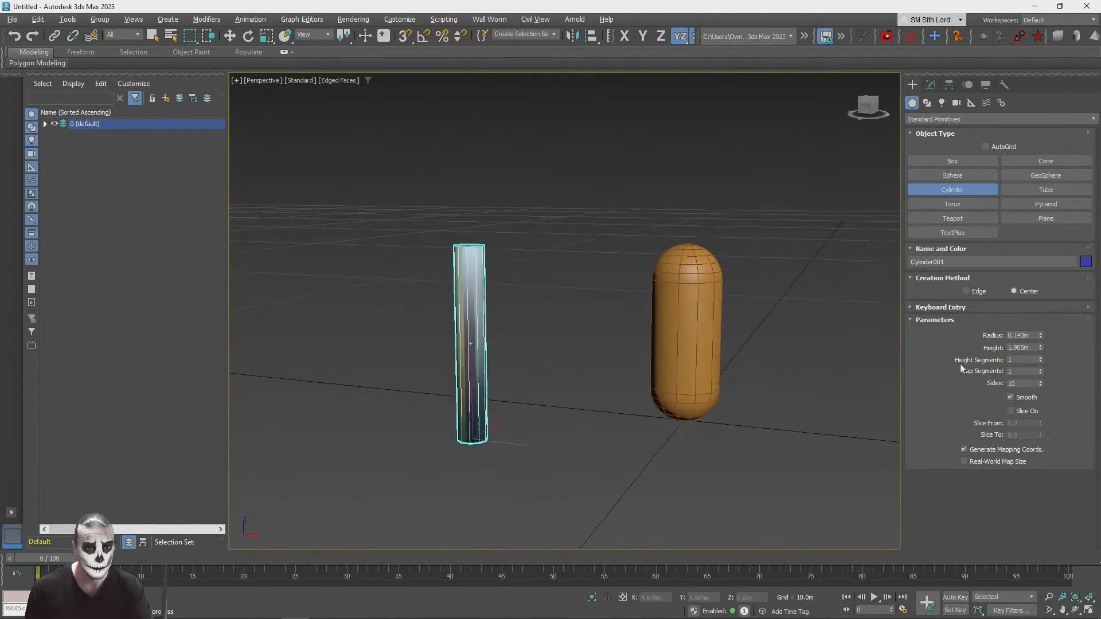
{"action": "left_click", "coordinate": [931, 86]}
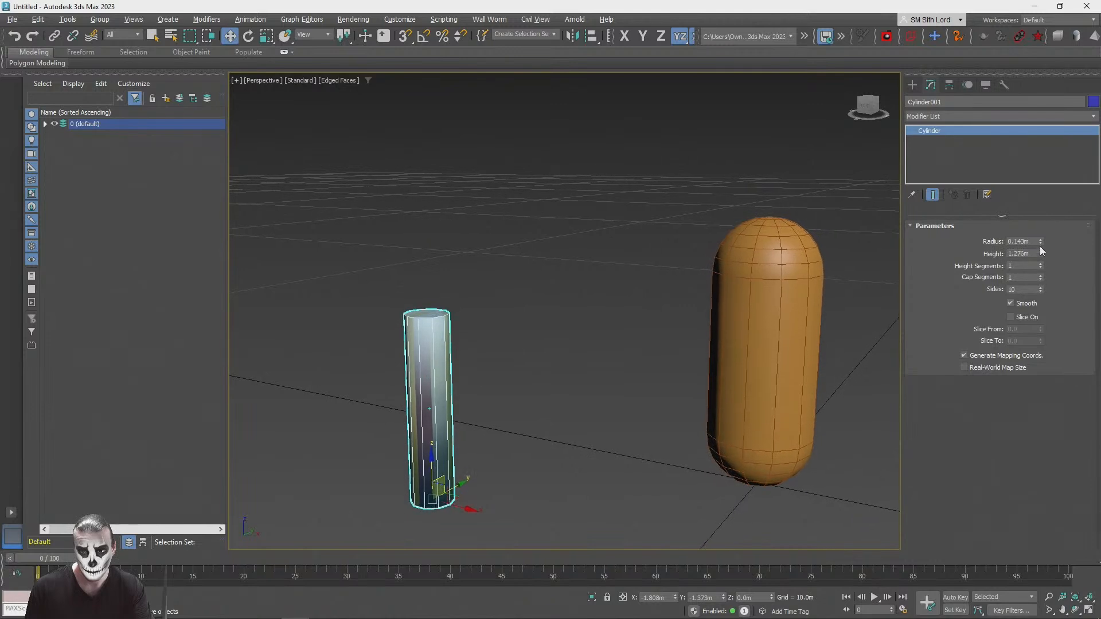
{"action": "mouse_move", "coordinate": [1040, 241]}
{"action": "left_mouse_down"}
{"action": "mouse_move", "coordinate": [1039, 231]}
{"action": "mouse_move", "coordinate": [1040, 270]}
{"action": "mouse_move", "coordinate": [1043, 246]}
{"action": "left_mouse_up"}
{"action": "left_click_drag", "start_coordinate": [493, 412], "coordinate": [495, 444]}
{"action": "left_click_drag", "start_coordinate": [1041, 252], "coordinate": [1038, 263]}
Step: Copy the cylinder along the X axis to about X 1.524 m as a second post
{"action": "middle_click_drag", "start_coordinate": [693, 371], "coordinate": [568, 459], "text": "alt"}
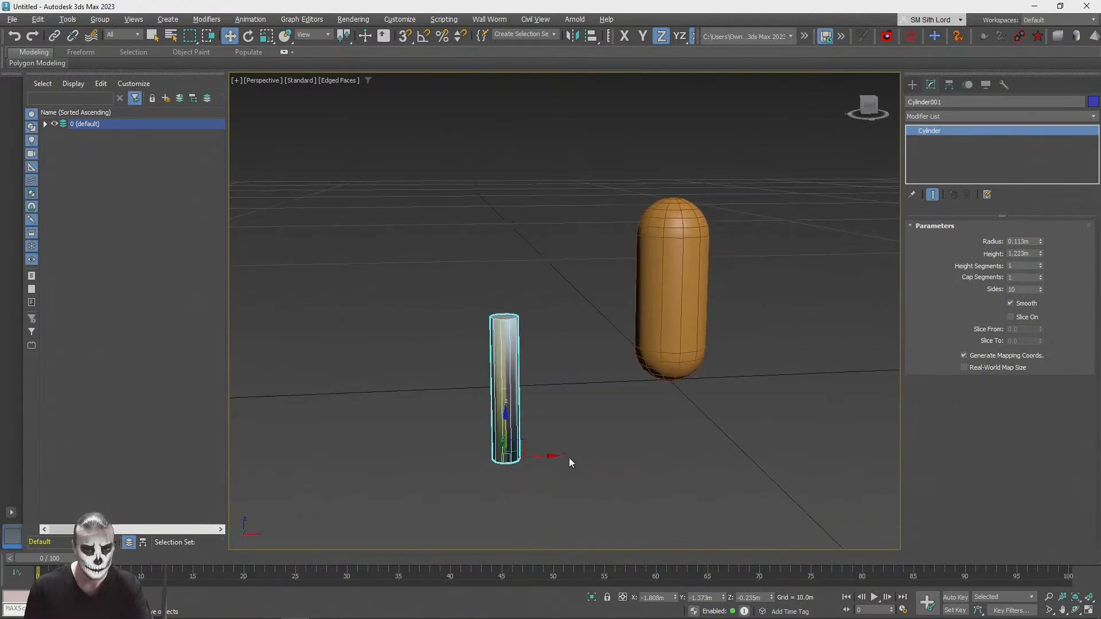
{"action": "left_click_drag", "start_coordinate": [543, 457], "coordinate": [905, 426], "text": "shift"}
{"action": "left_click", "coordinate": [549, 363]}
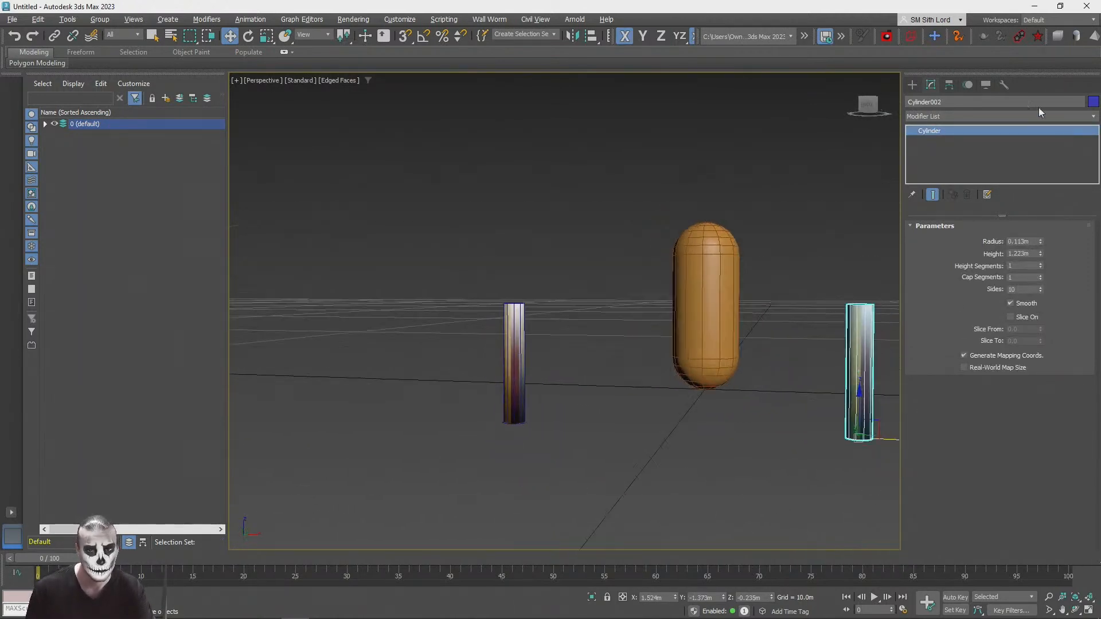
Step: Draw a box in the Front view as a rail across the posts, about 0.198 m long, 3.484 m wide and 0.091 m high
{"action": "left_click", "coordinate": [912, 85]}
{"action": "left_click", "coordinate": [1088, 611]}
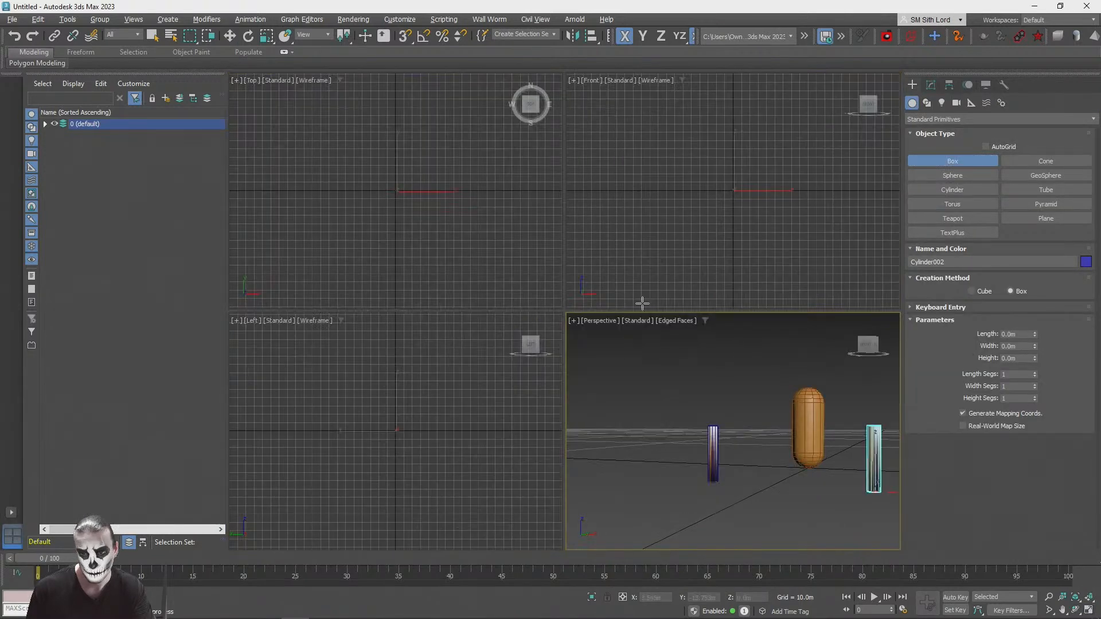
{"action": "scroll", "coordinate": [418, 445], "scroll_direction": "down", "scroll_amount": 5}
{"action": "middle_click_drag", "start_coordinate": [339, 486], "coordinate": [393, 413]}
{"action": "scroll", "coordinate": [451, 405], "scroll_direction": "up", "scroll_amount": 5}
{"action": "scroll", "coordinate": [405, 418], "scroll_direction": "up", "scroll_amount": 3}
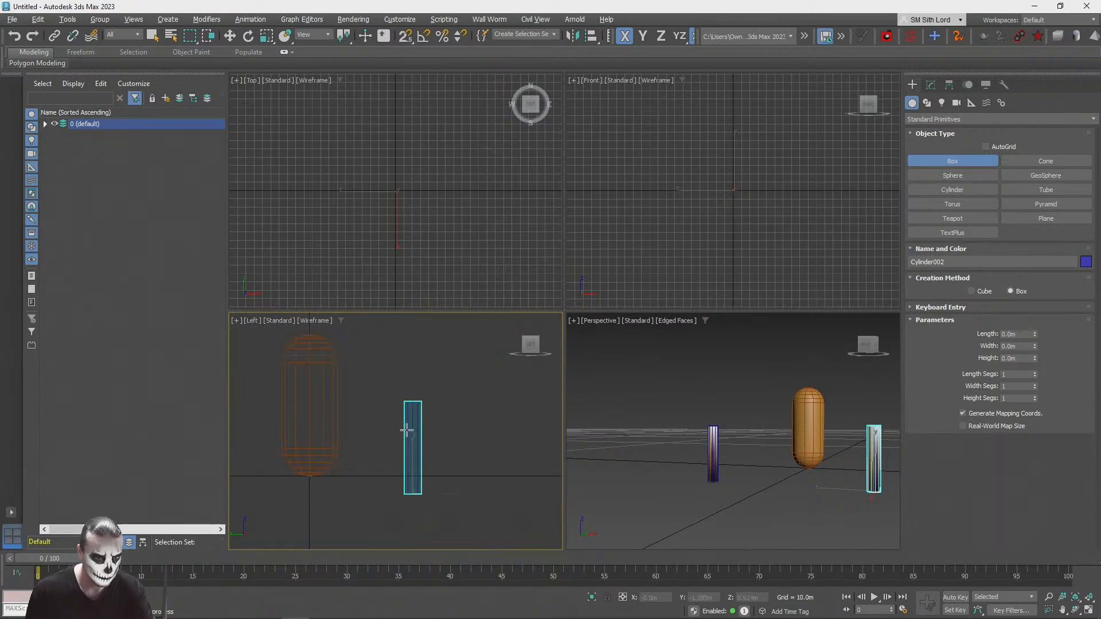
{"action": "scroll", "coordinate": [709, 186], "scroll_direction": "down", "scroll_amount": 6}
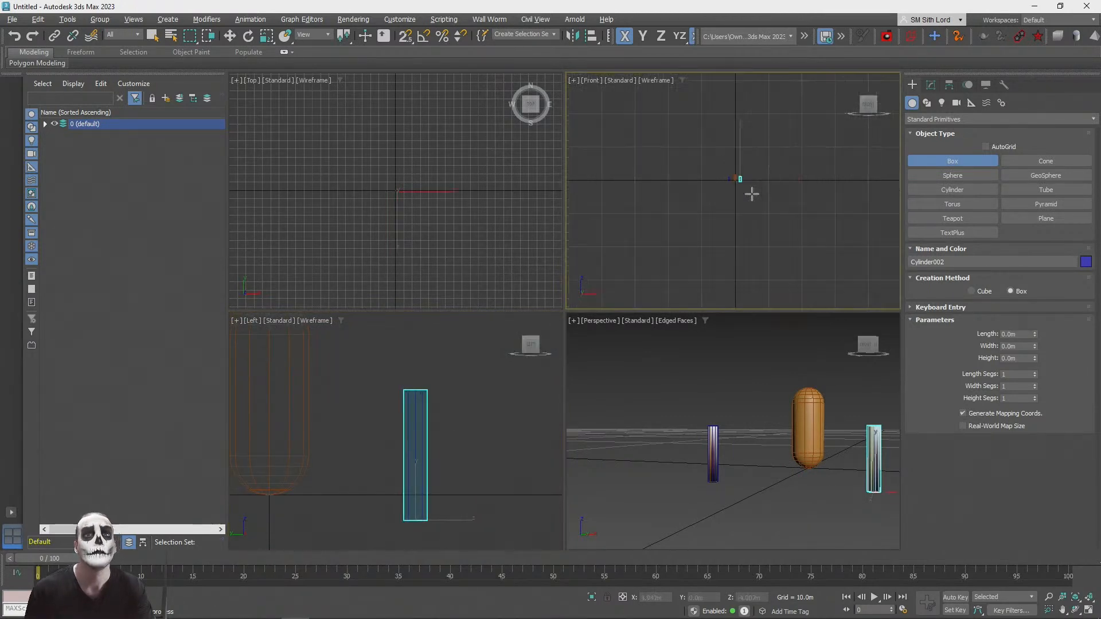
{"action": "middle_click_drag", "start_coordinate": [720, 154], "coordinate": [719, 193]}
{"action": "scroll", "coordinate": [802, 195], "scroll_direction": "up", "scroll_amount": 3}
{"action": "left_click_drag", "start_coordinate": [631, 184], "coordinate": [764, 193]}
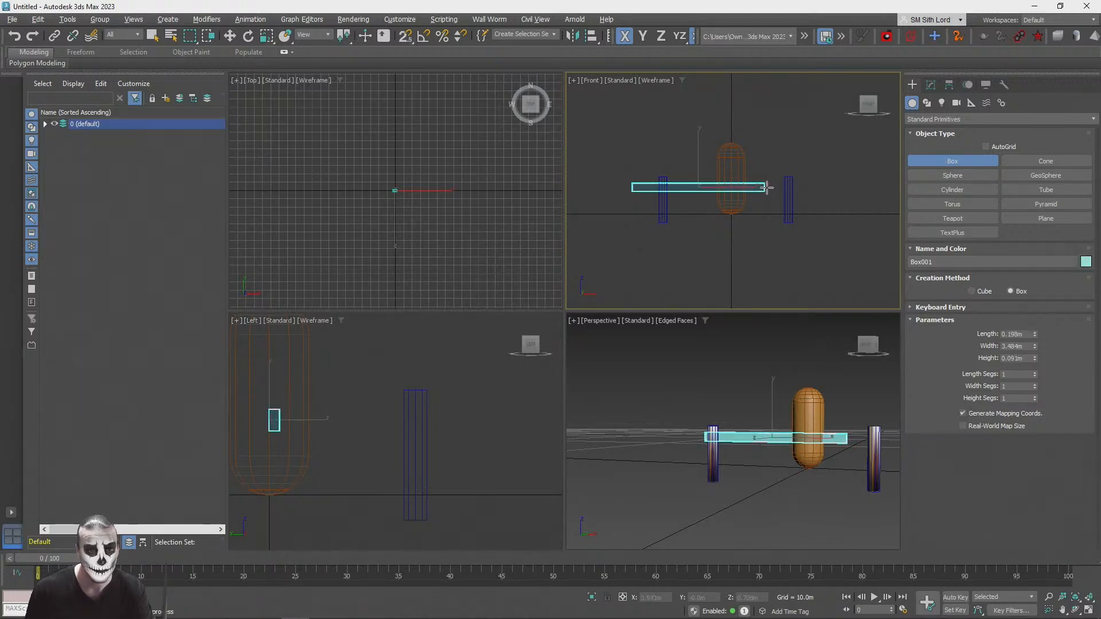
Step: Move the box between the two posts in the maximized Perspective view, to about Y -1.336 m
{"action": "middle_click_drag", "start_coordinate": [839, 486], "coordinate": [822, 476]}
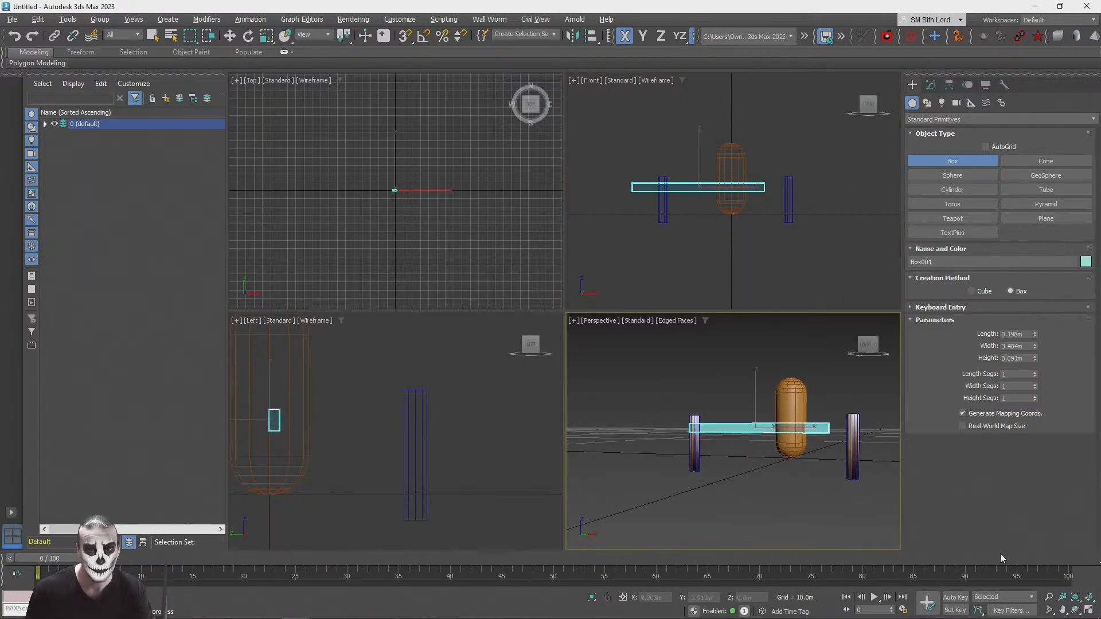
{"action": "left_click", "coordinate": [1088, 608]}
{"action": "middle_click_drag", "start_coordinate": [880, 386], "coordinate": [565, 288], "text": "alt"}
{"action": "key", "text": "w"}
{"action": "left_click_drag", "start_coordinate": [570, 305], "coordinate": [536, 355]}
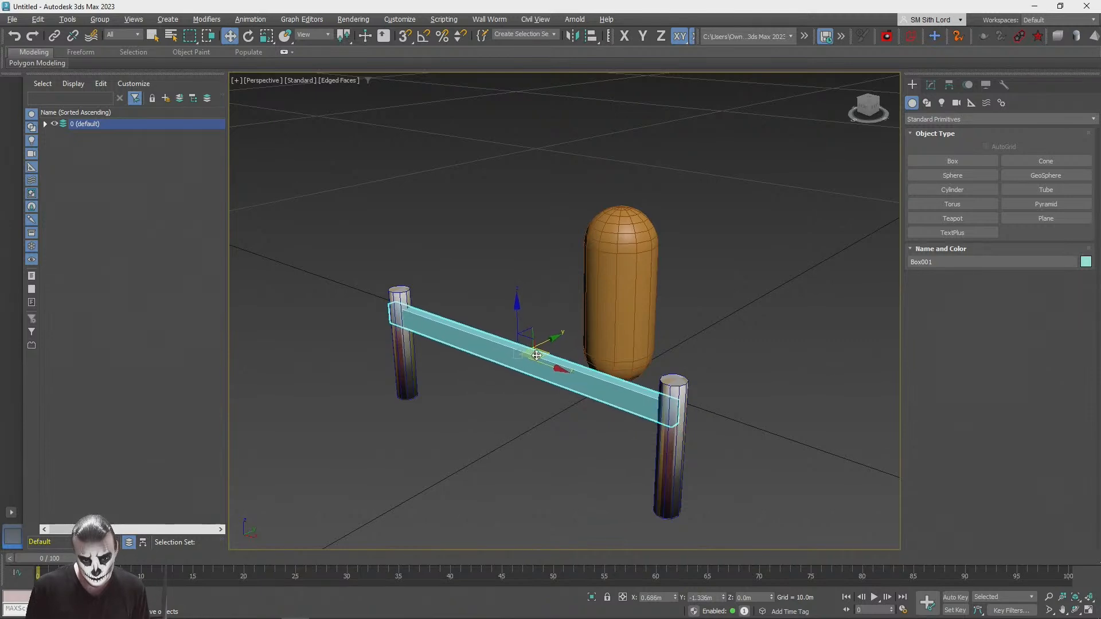
{"action": "middle_click_drag", "start_coordinate": [531, 356], "coordinate": [425, 369], "text": "alt"}
Step: Select both cylinder posts and group them under the default name Group001
{"action": "left_click", "coordinate": [418, 368]}
{"action": "mouse_move", "coordinate": [437, 414]}
{"action": "left_mouse_down"}
{"action": "mouse_move", "coordinate": [418, 413]}
{"action": "mouse_move", "coordinate": [472, 400]}
{"action": "mouse_move", "coordinate": [406, 401]}
{"action": "mouse_move", "coordinate": [422, 402]}
{"action": "left_mouse_up"}
{"action": "middle_click_drag", "start_coordinate": [422, 401], "coordinate": [688, 378], "text": "alt"}
{"action": "left_click", "coordinate": [751, 382], "text": "ctrl"}
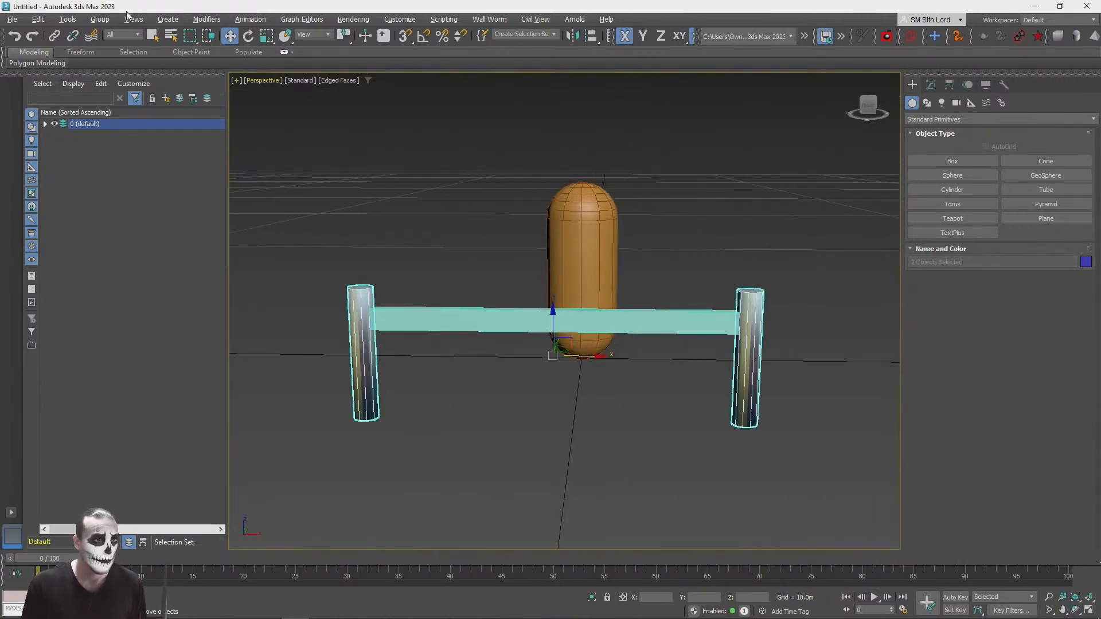
{"action": "left_click", "coordinate": [99, 19]}
{"action": "left_click", "coordinate": [101, 33]}
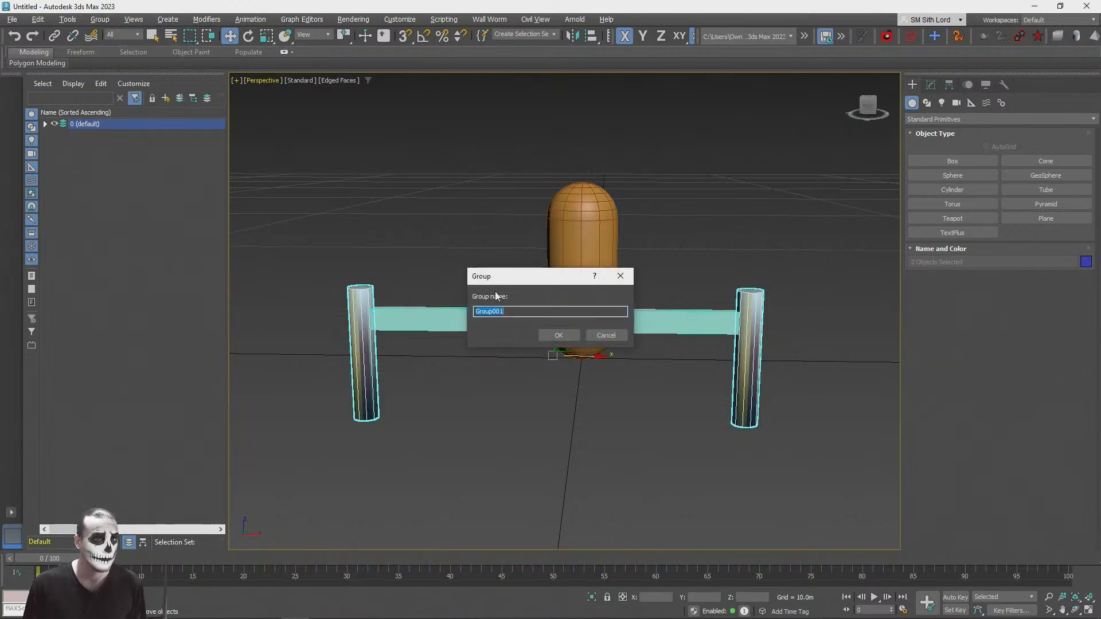
{"action": "left_click", "coordinate": [559, 335]}
Step: Set the post group's absolute X position to 0 and ungroup the posts
{"action": "right_click", "coordinate": [229, 36]}
{"action": "right_click", "coordinate": [375, 193]}
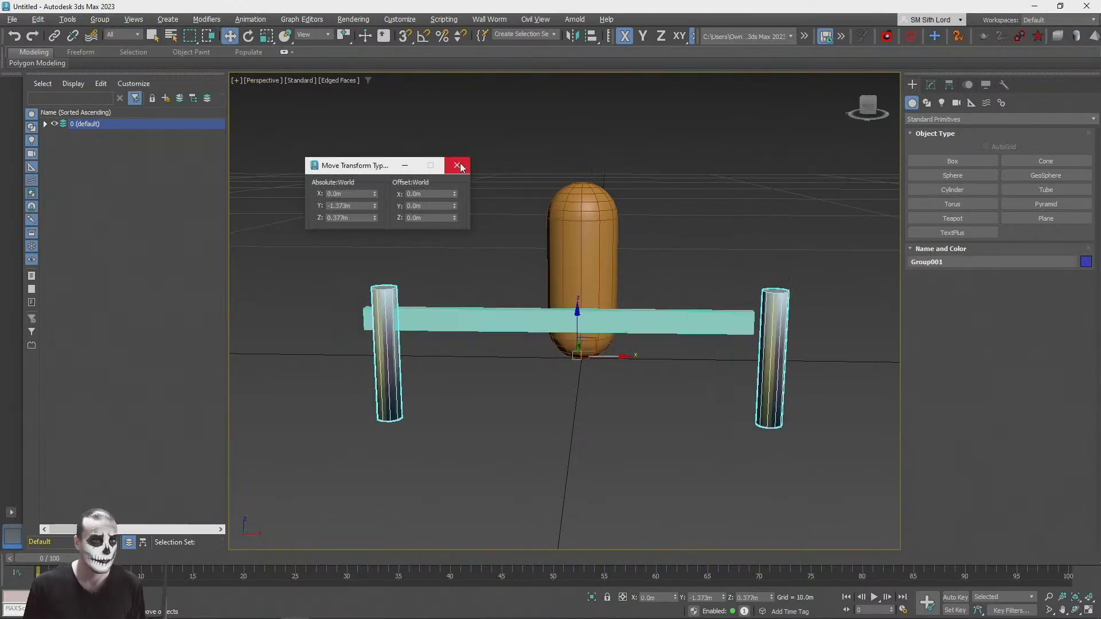
{"action": "left_click", "coordinate": [457, 165]}
{"action": "left_click", "coordinate": [116, 52]}
Step: Select the box rail and set its absolute X position to 0 to centre it between the posts
{"action": "left_click", "coordinate": [367, 172]}
{"action": "left_click", "coordinate": [461, 313]}
{"action": "right_click", "coordinate": [229, 36]}
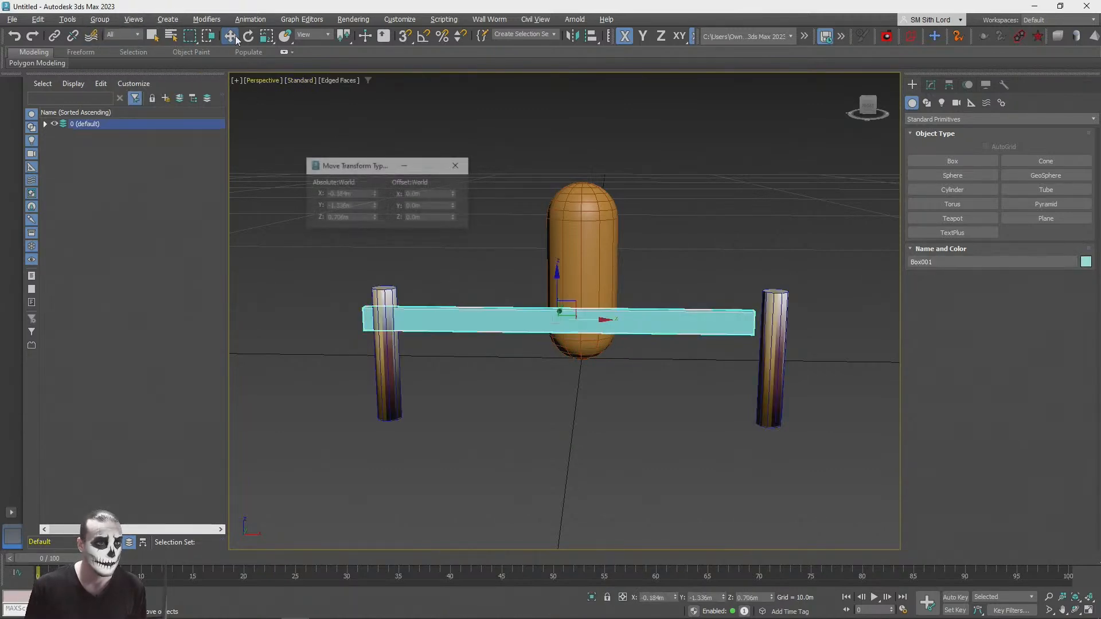
{"action": "right_click", "coordinate": [375, 193]}
{"action": "left_click", "coordinate": [464, 165]}
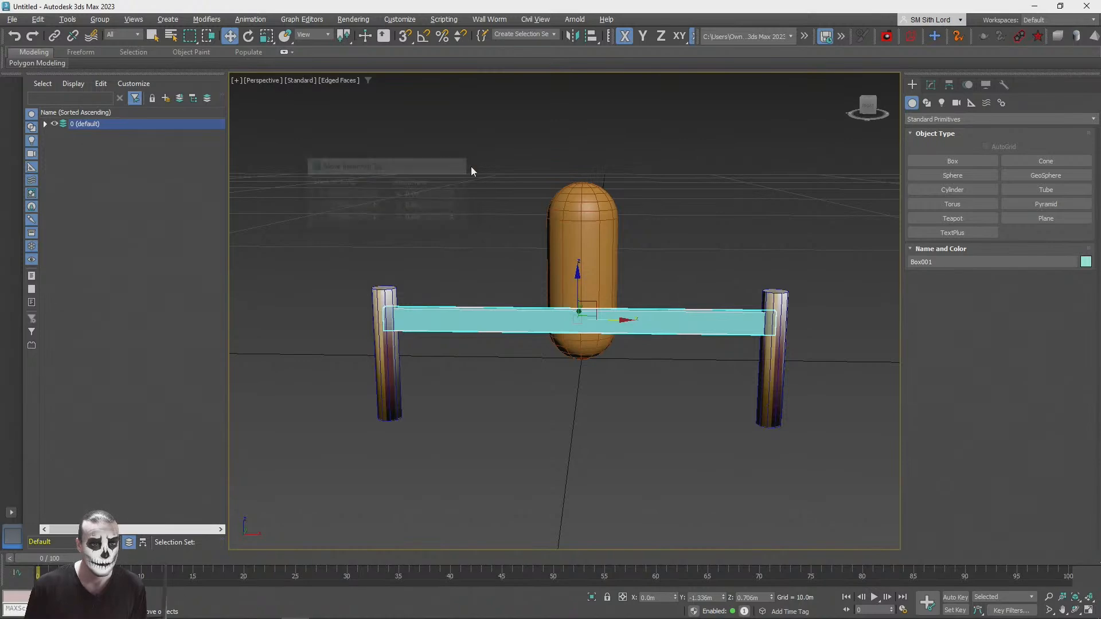
Step: Assign the StonesPack1_Gradient material to the box rail and close the material editor
{"action": "middle_click_drag", "start_coordinate": [707, 441], "coordinate": [721, 275], "text": "alt"}
{"action": "key", "text": "m"}
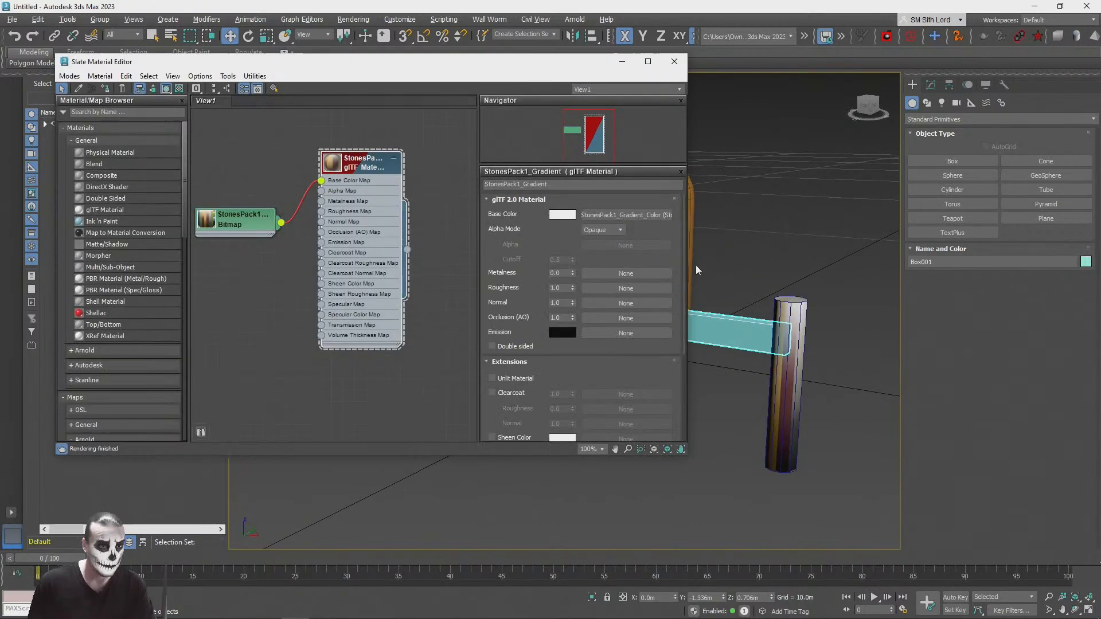
{"action": "left_click", "coordinate": [103, 90]}
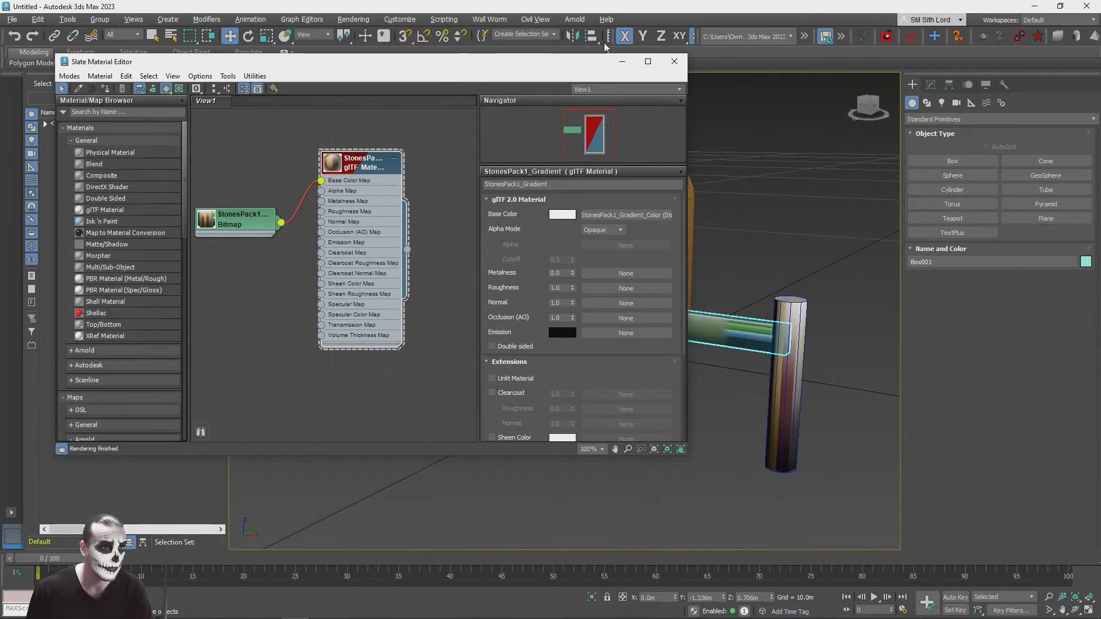
{"action": "left_click", "coordinate": [682, 63]}
Step: Reduce the box rail's height parameter to 0.041 m to make the board thinner
{"action": "scroll", "coordinate": [768, 153], "scroll_direction": "up", "scroll_amount": 4}
{"action": "middle_click_drag", "start_coordinate": [786, 153], "coordinate": [921, 135], "text": "alt"}
{"action": "left_click", "coordinate": [931, 85]}
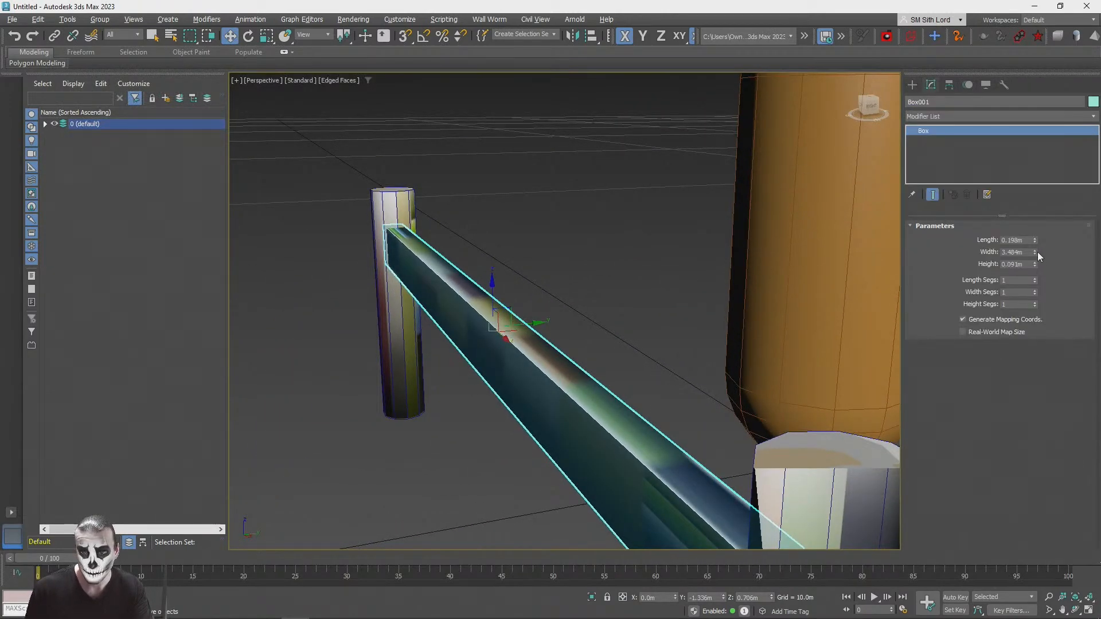
{"action": "left_click_drag", "start_coordinate": [1037, 243], "coordinate": [1034, 266]}
{"action": "middle_click_drag", "start_coordinate": [682, 338], "coordinate": [539, 330], "text": "alt"}
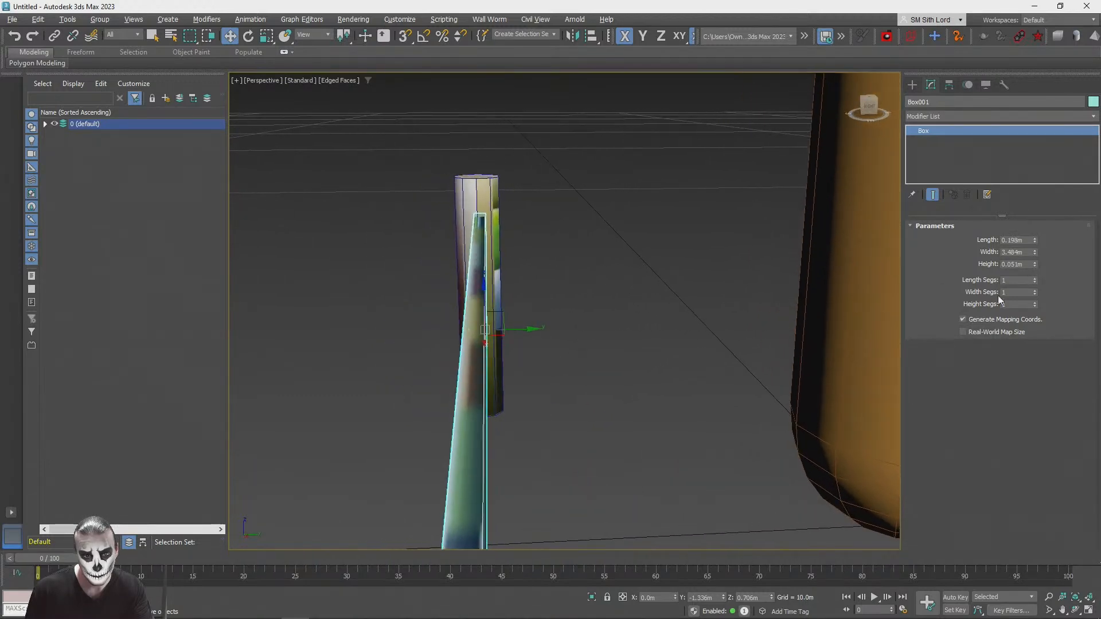
{"action": "left_click", "coordinate": [1034, 265]}
Step: Lower the box rail between the posts to about Z 0.651 m
{"action": "middle_click_drag", "start_coordinate": [596, 275], "coordinate": [772, 252], "text": "alt"}
{"action": "scroll", "coordinate": [688, 261], "scroll_direction": "down", "scroll_amount": 2}
{"action": "scroll", "coordinate": [601, 262], "scroll_direction": "up", "scroll_amount": 1}
{"action": "scroll", "coordinate": [544, 263], "scroll_direction": "down", "scroll_amount": 2}
{"action": "left_click_drag", "start_coordinate": [507, 255], "coordinate": [508, 269]}
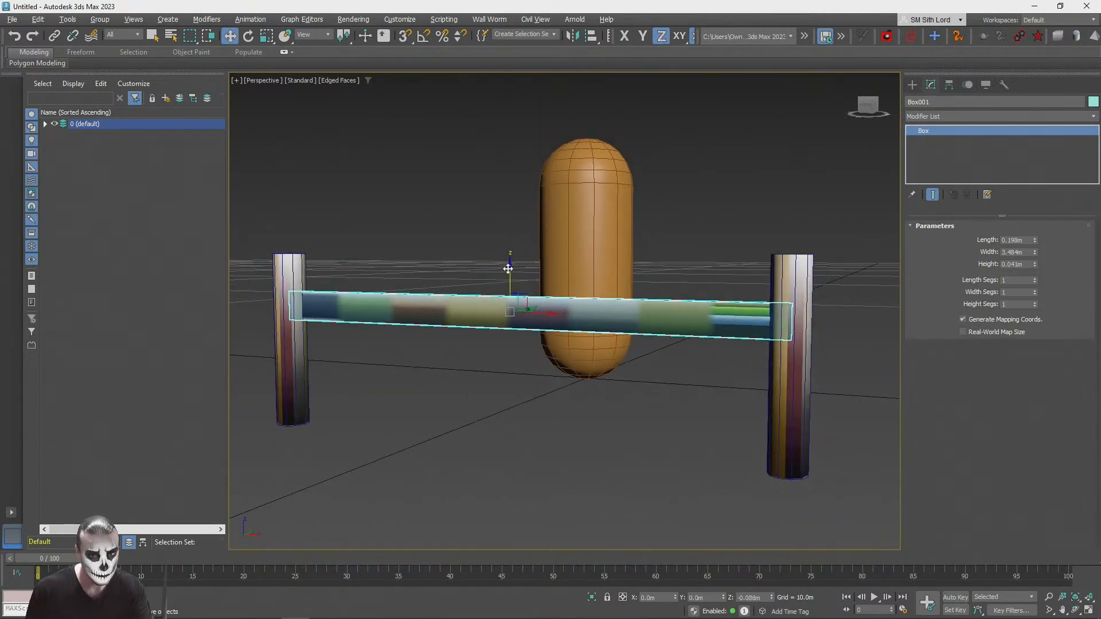
{"action": "middle_click_drag", "start_coordinate": [507, 262], "coordinate": [896, 311], "text": "alt"}
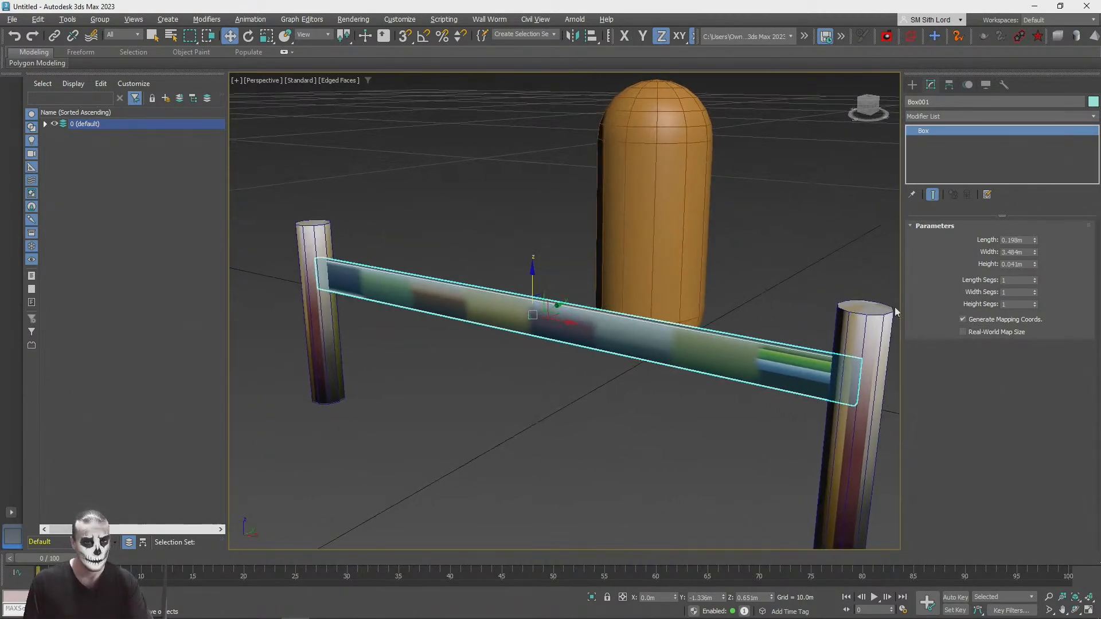
{"action": "left_click", "coordinate": [952, 115]}
{"action": "left_click", "coordinate": [515, 166]}
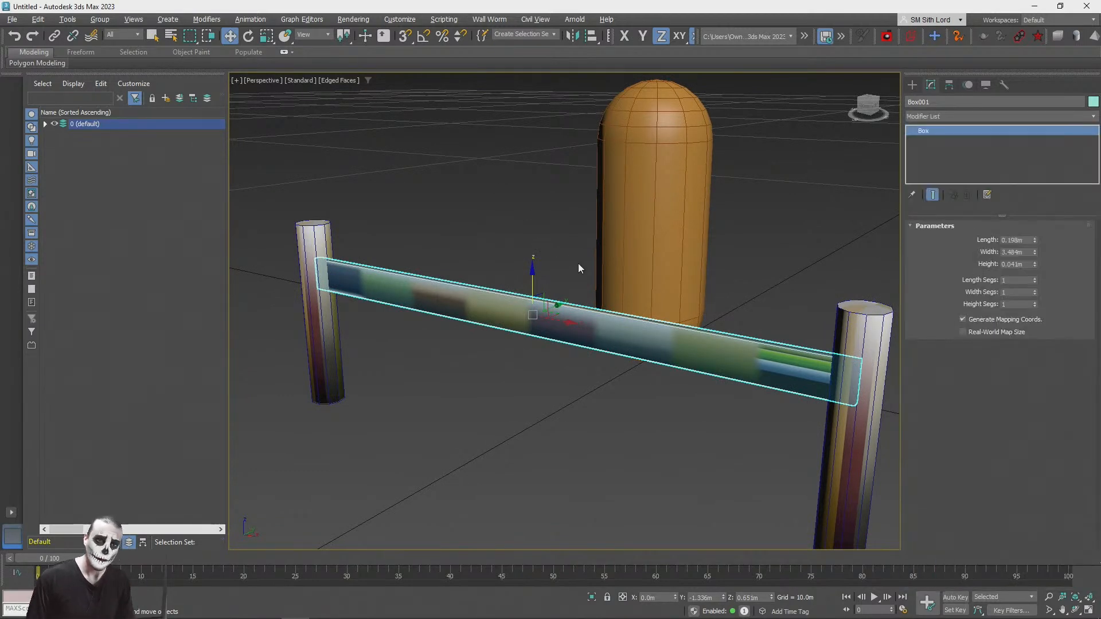
{"action": "middle_click_drag", "start_coordinate": [548, 191], "coordinate": [538, 181]}
{"action": "scroll", "coordinate": [628, 218], "scroll_direction": "down", "scroll_amount": 2}
{"action": "middle_click_drag", "start_coordinate": [564, 347], "coordinate": [600, 266]}
{"action": "scroll", "coordinate": [561, 325], "scroll_direction": "up", "scroll_amount": 2}
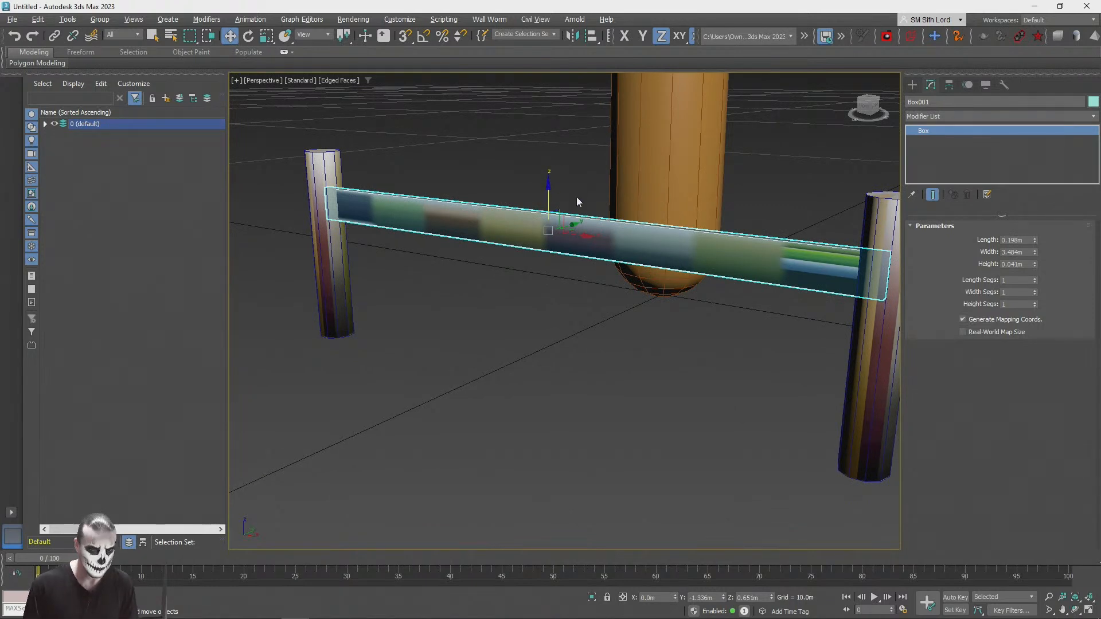
{"action": "key", "text": "m"}
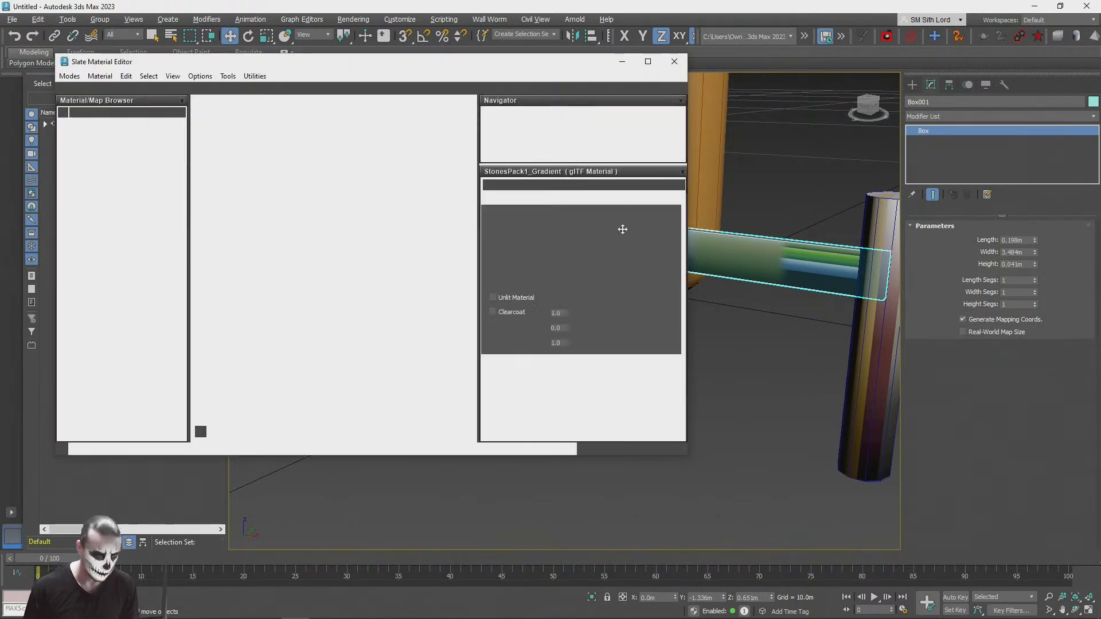
{"action": "left_click", "coordinate": [674, 62]}
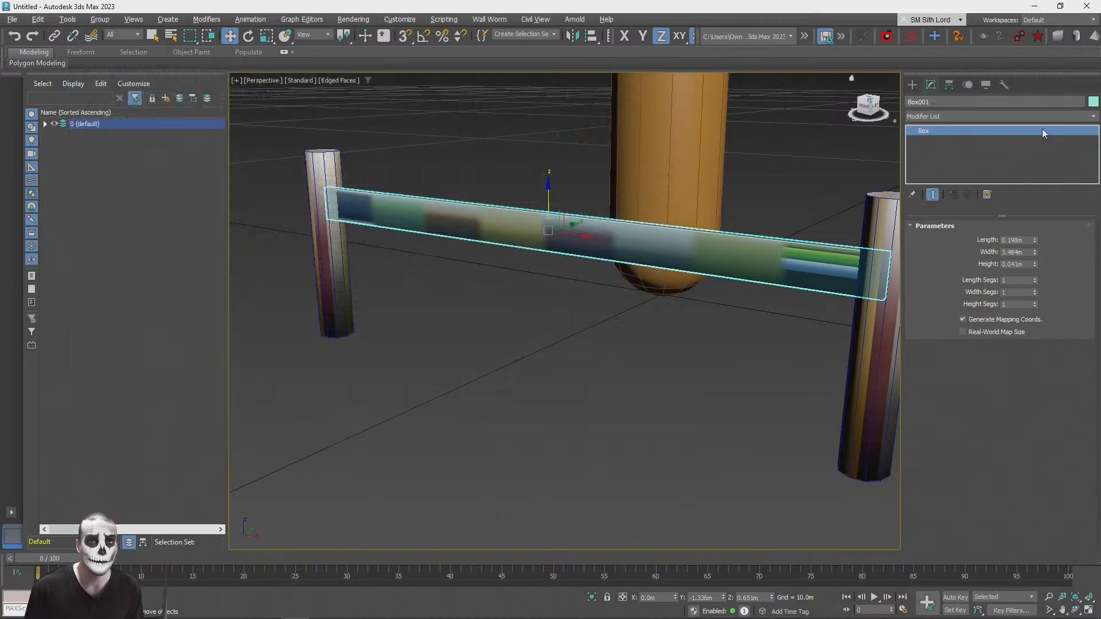
{"action": "left_click", "coordinate": [967, 118]}
{"action": "key", "text": "u"}
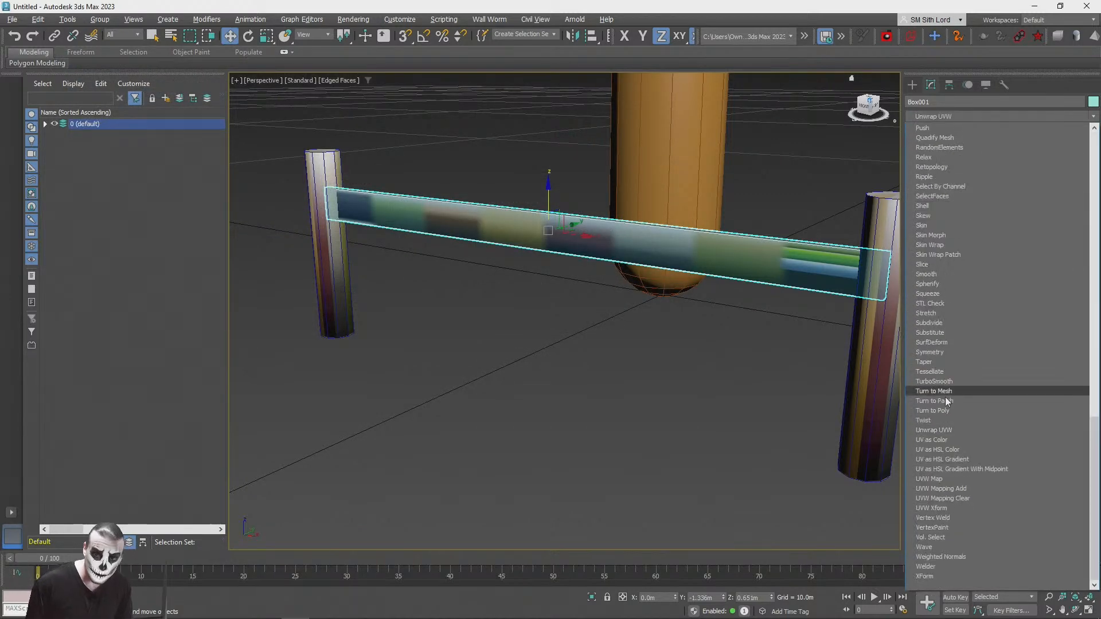
{"action": "left_click", "coordinate": [769, 5]}
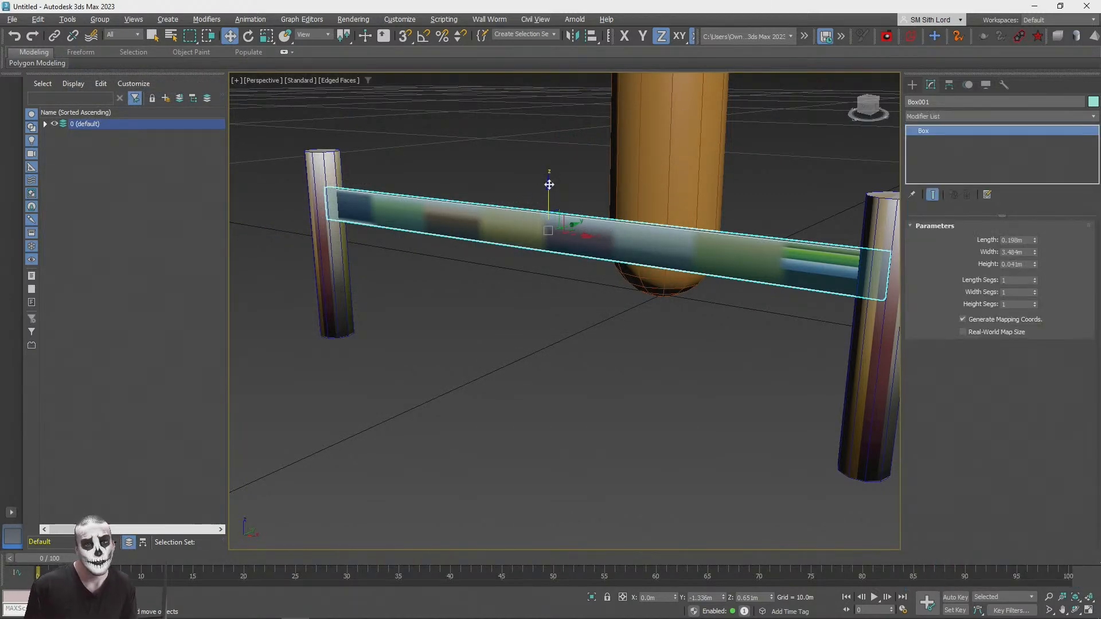
Step: Clone the near fence post as an instance, placing it along the rail at about X 0.48 m
{"action": "left_click", "coordinate": [863, 448]}
{"action": "left_click_drag", "start_coordinate": [901, 482], "coordinate": [647, 419], "text": "shift"}
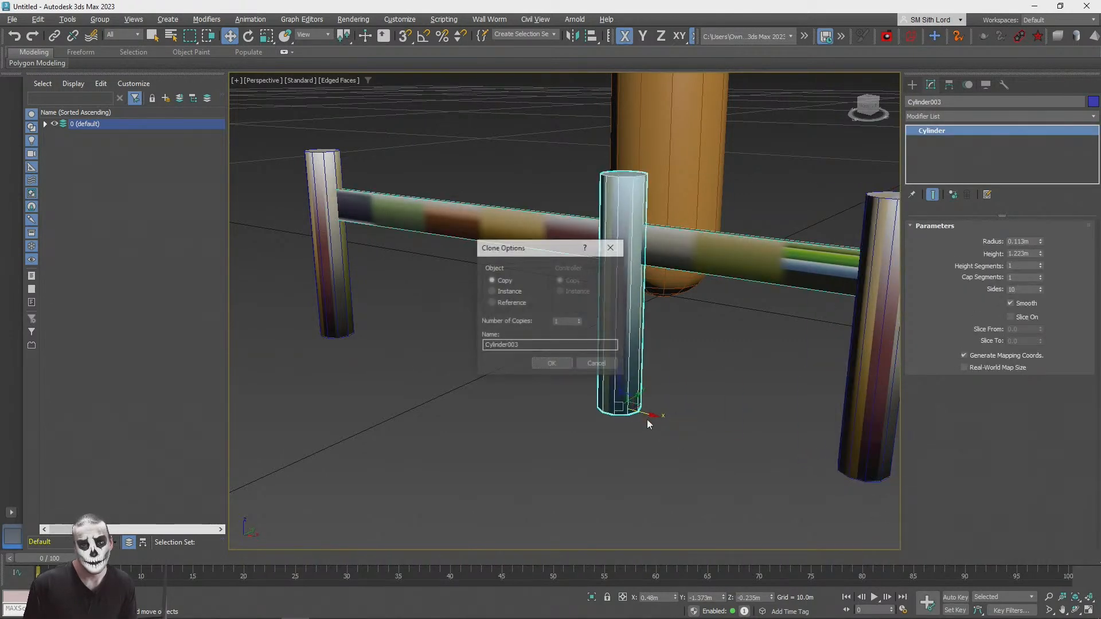
{"action": "left_click", "coordinate": [553, 365]}
Step: Align the cloned post centre to centre with the far fence post in X, Y and Z, and delete the clone
{"action": "key", "text": "alt+a"}
{"action": "left_click", "coordinate": [329, 270]}
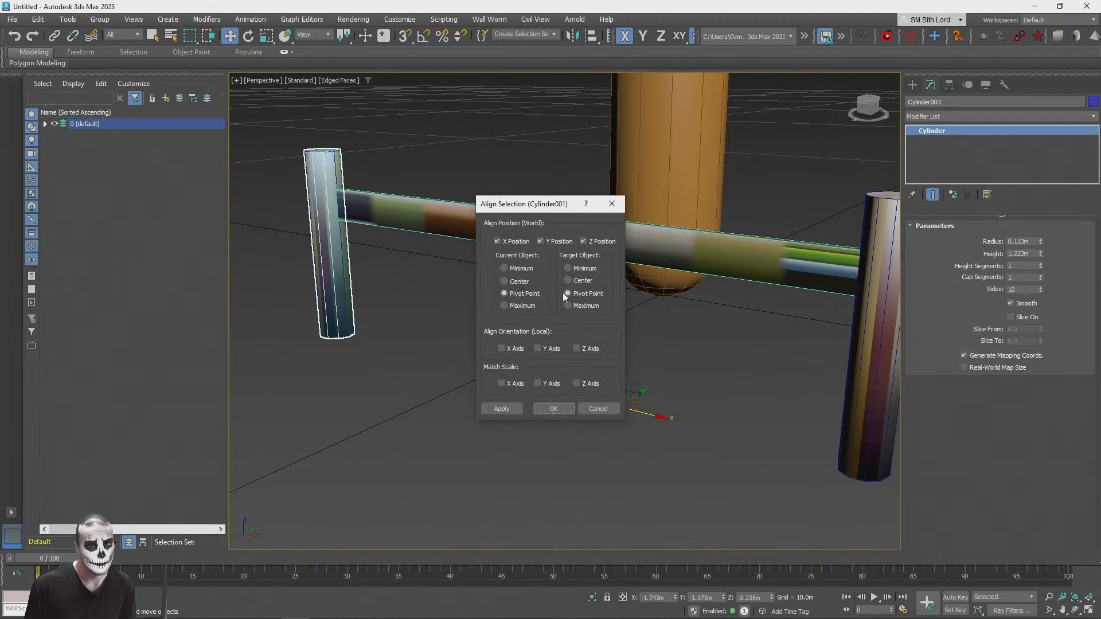
{"action": "left_click", "coordinate": [519, 281]}
{"action": "left_click", "coordinate": [582, 279]}
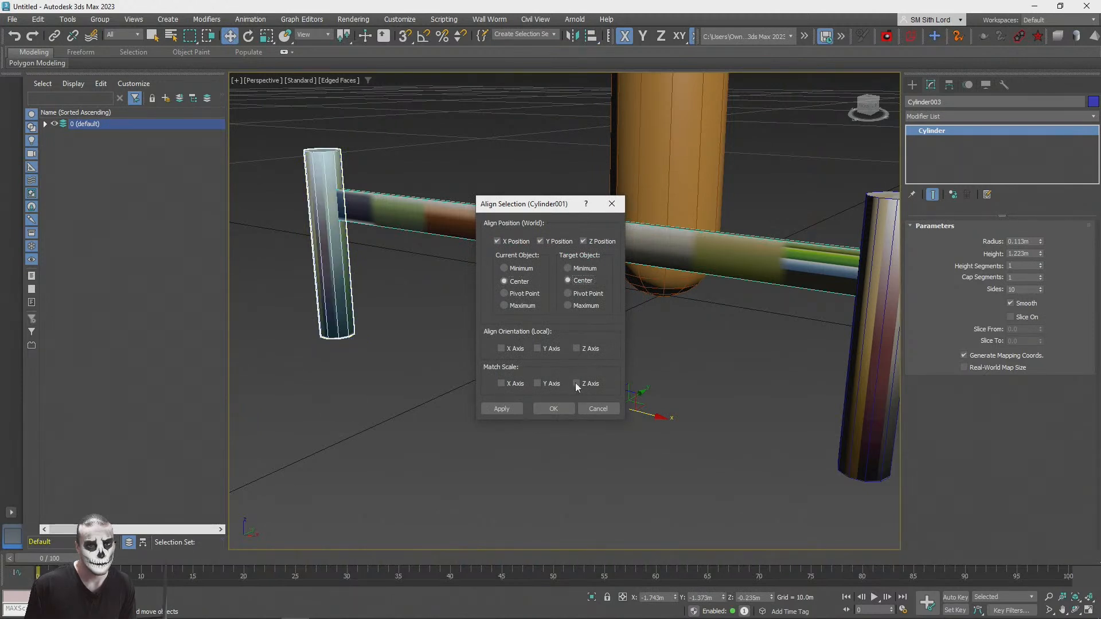
{"action": "left_click", "coordinate": [553, 408]}
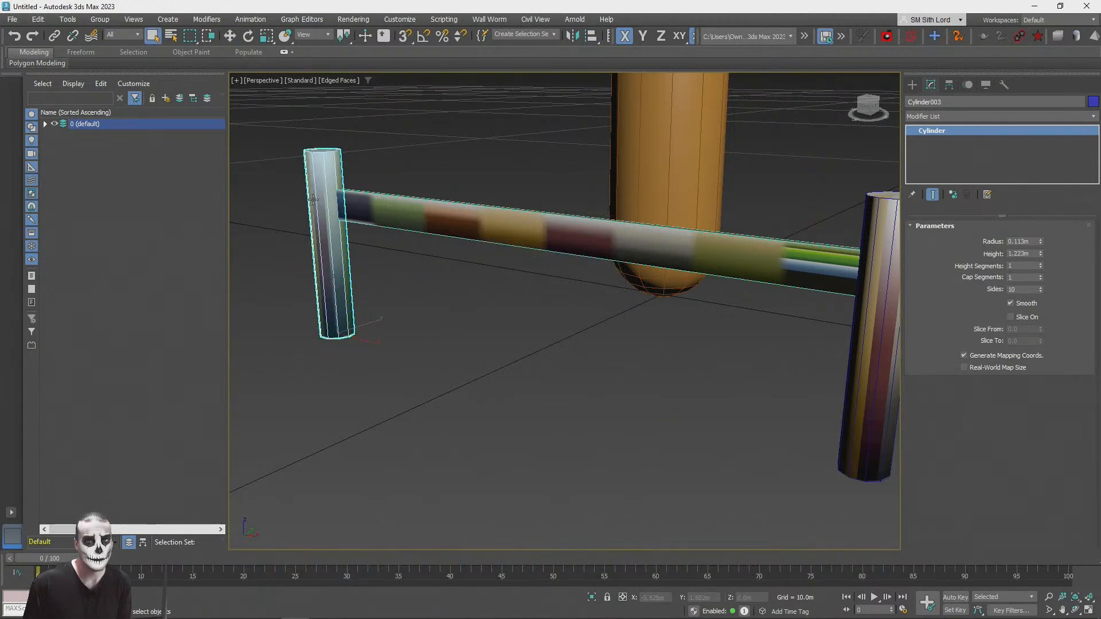
{"action": "key", "text": "Delete"}
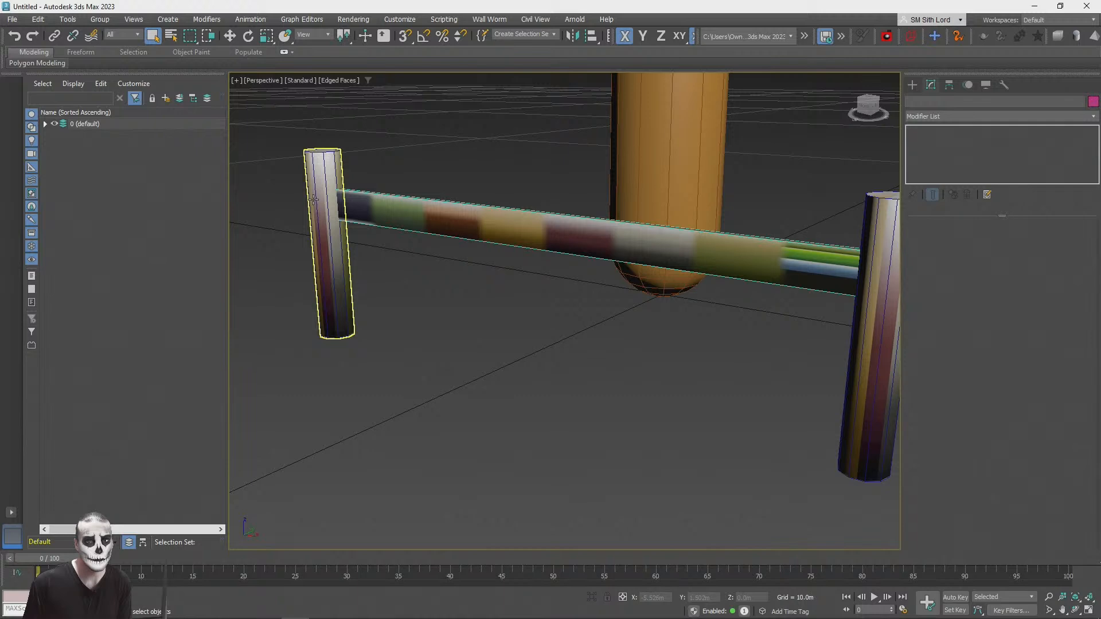
Step: Clone the box rail as an instance directly below the original, at about Z 0.221 m
{"action": "left_click", "coordinate": [766, 272]}
{"action": "key", "text": "w"}
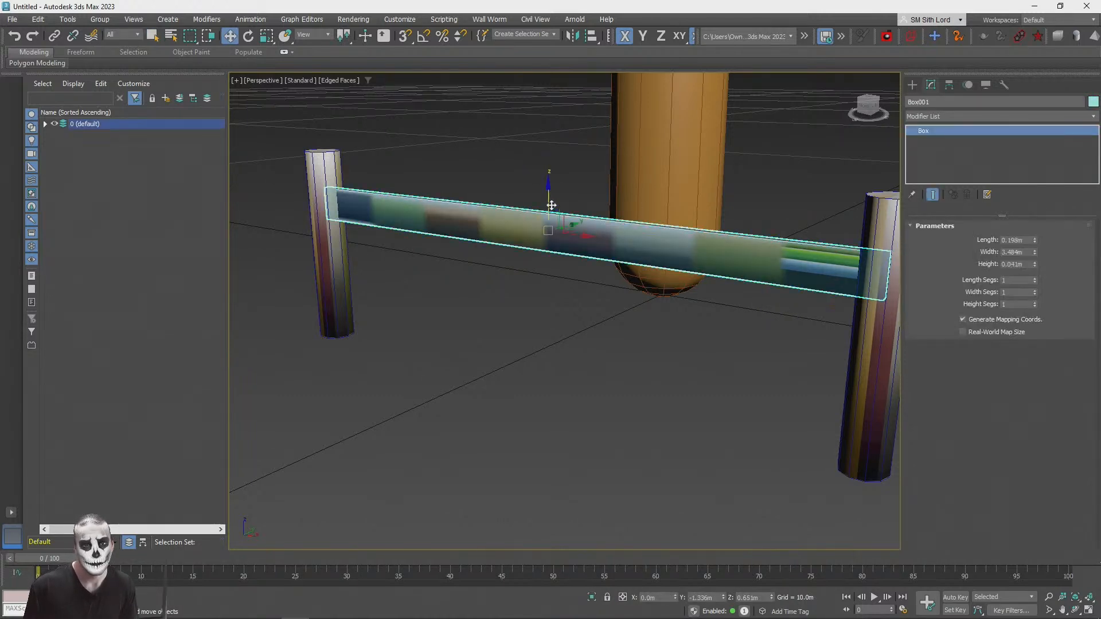
{"action": "left_click_drag", "start_coordinate": [545, 193], "coordinate": [548, 271], "text": "shift"}
{"action": "left_click", "coordinate": [552, 364]}
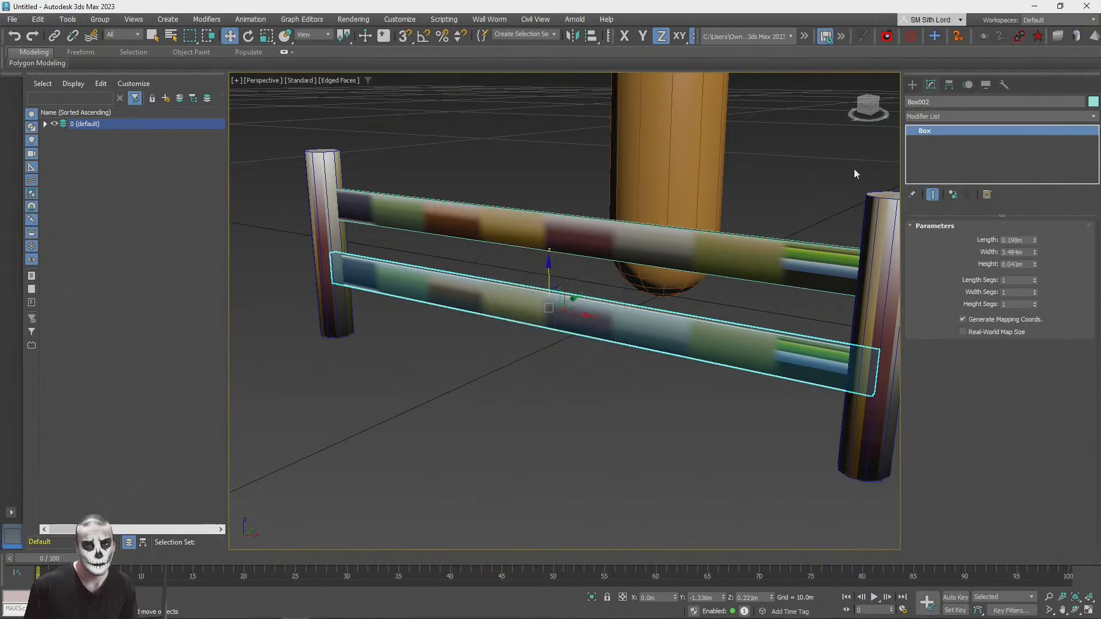
Step: Add a UVW Map modifier with Box mapping to the upper fence rail
{"action": "left_click", "coordinate": [531, 242]}
{"action": "key", "text": "q"}
{"action": "left_click", "coordinate": [935, 115]}
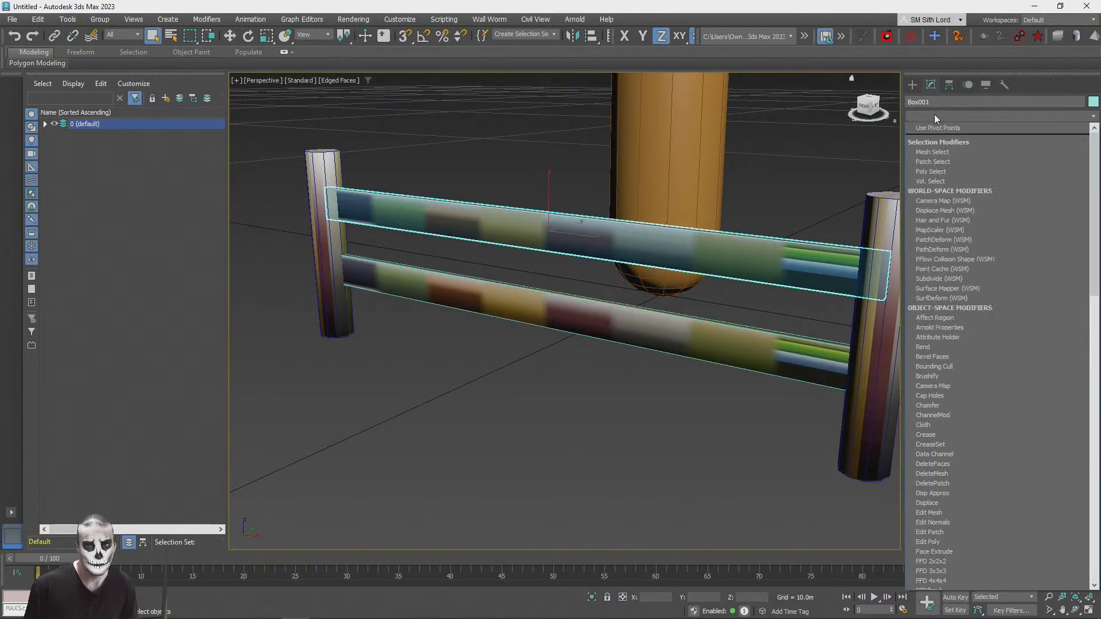
{"action": "key", "text": "u"}
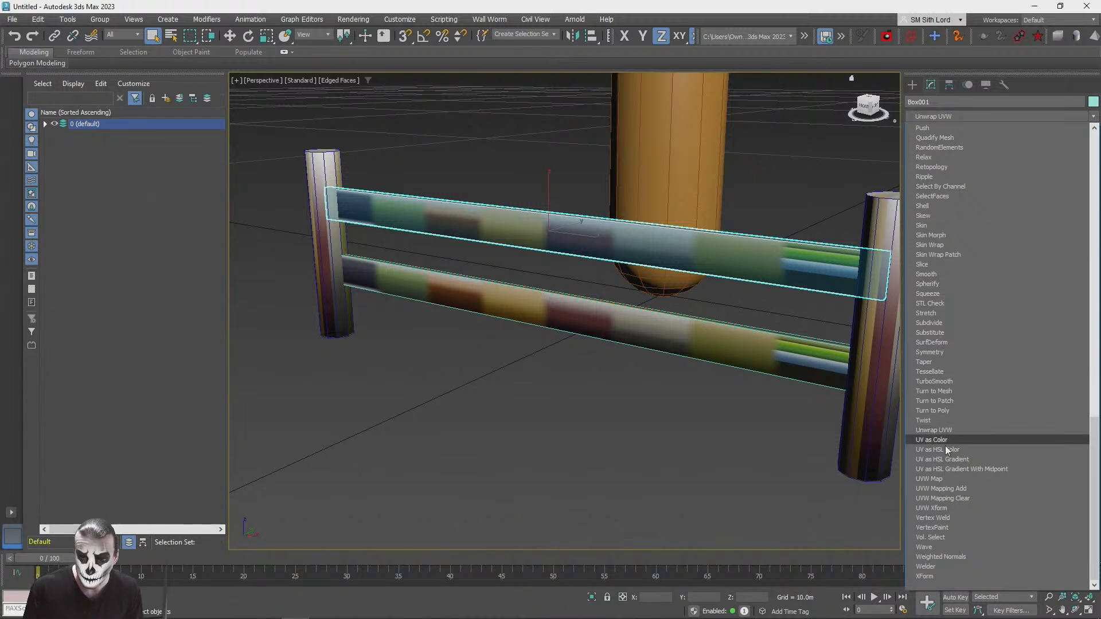
{"action": "left_click", "coordinate": [941, 478]}
{"action": "left_click", "coordinate": [990, 291]}
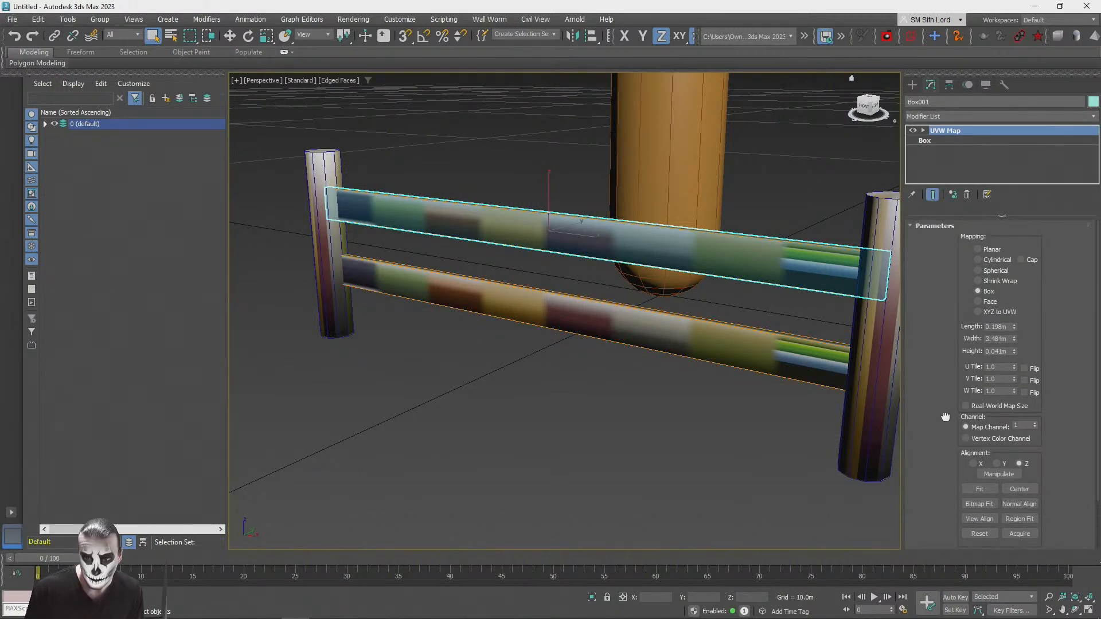
{"action": "left_click_drag", "start_coordinate": [939, 400], "coordinate": [950, 253]}
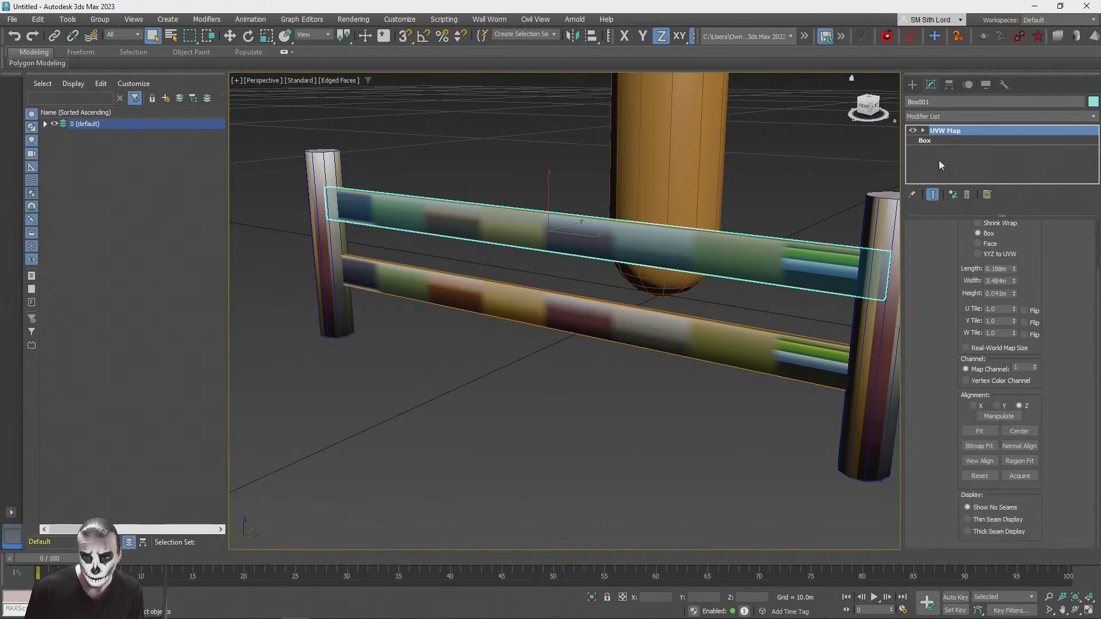
Step: Add an Unwrap UVW modifier to the upper rail and show StonesPack1_Gradient_Color.png as the UV editor background
{"action": "left_click", "coordinate": [974, 116]}
{"action": "scroll", "coordinate": [969, 402], "scroll_direction": "down", "scroll_amount": 10}
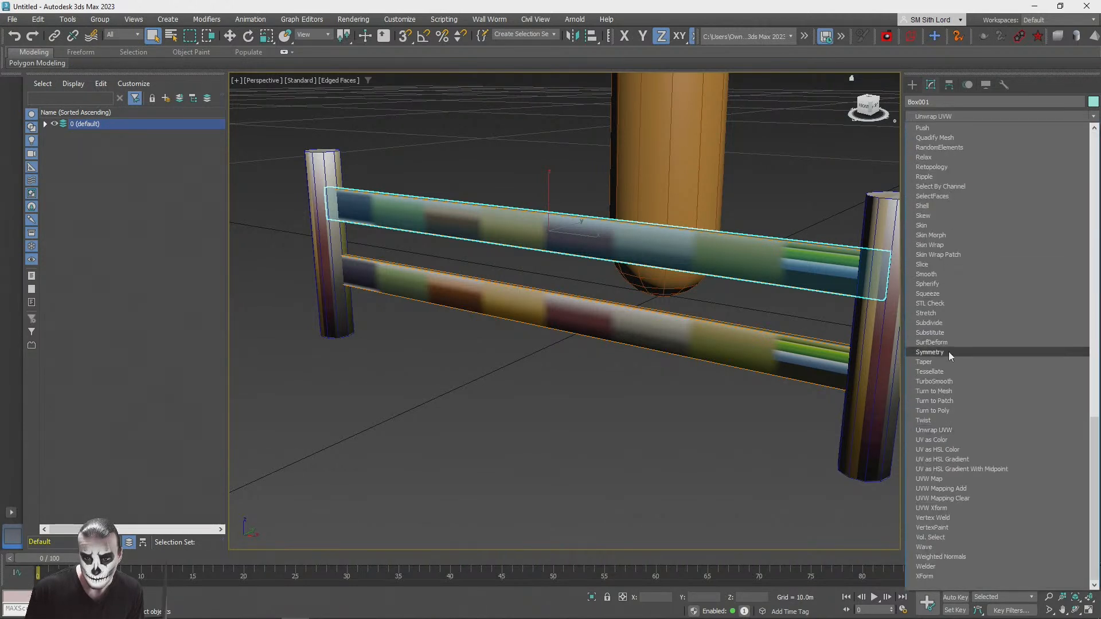
{"action": "left_click", "coordinate": [933, 430]}
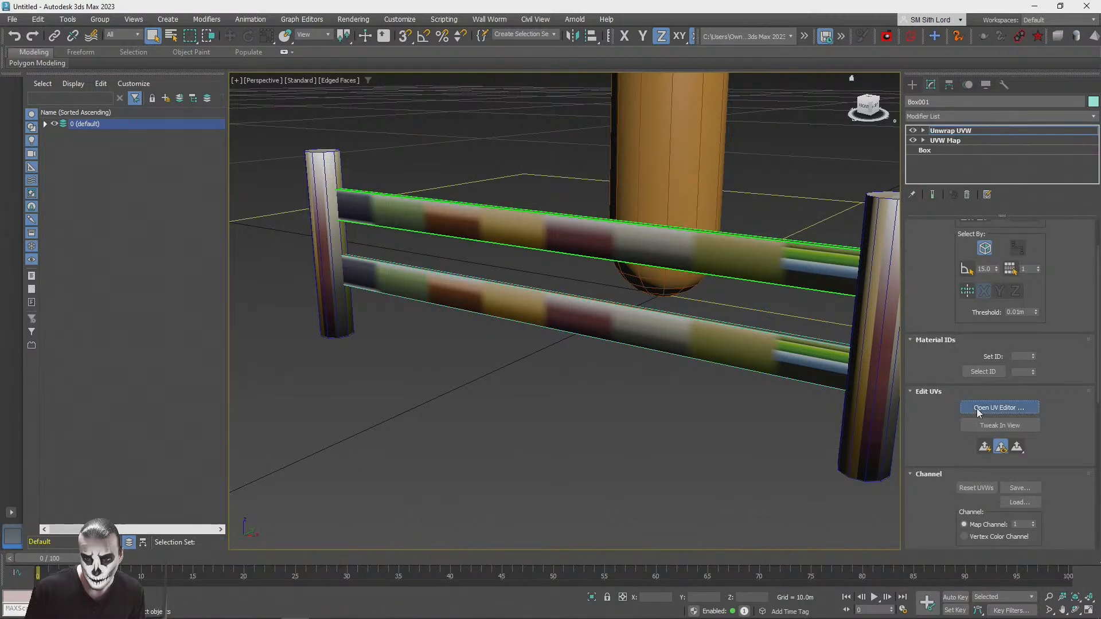
{"action": "left_click", "coordinate": [975, 407]}
{"action": "left_click", "coordinate": [739, 102]}
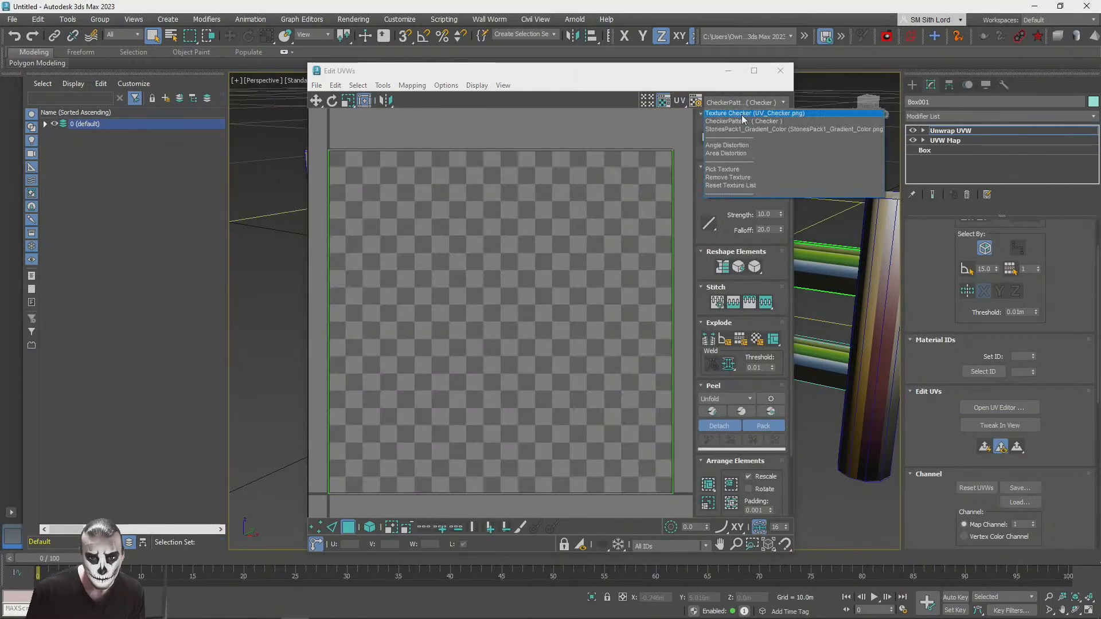
{"action": "left_click", "coordinate": [745, 129]}
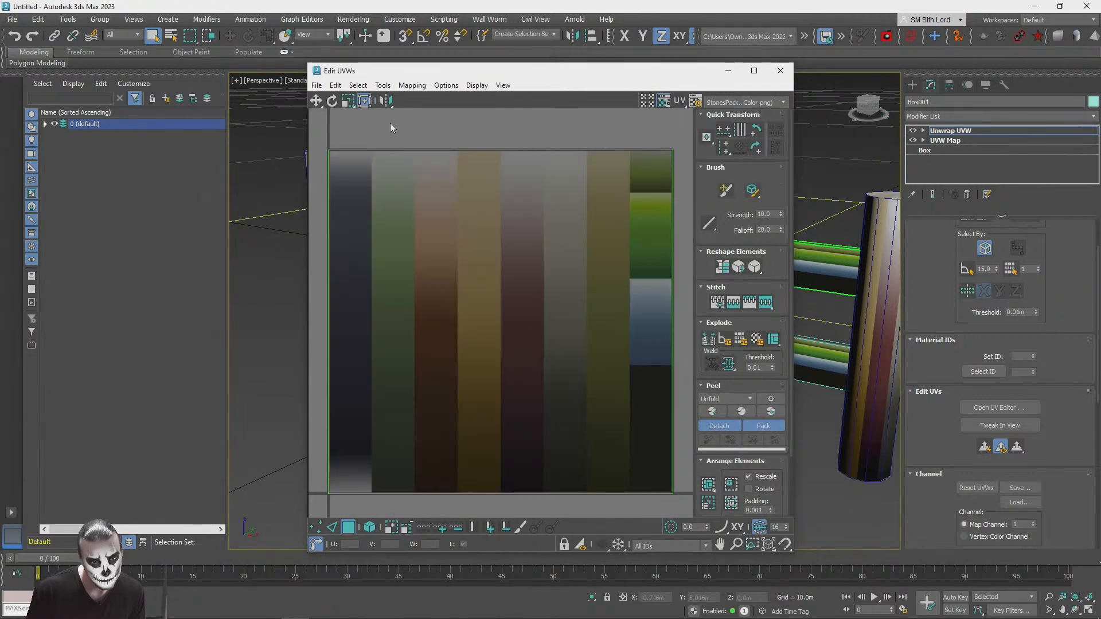
Step: Select all of the rail's UV faces and scale them down uniformly to a small square
{"action": "scroll", "coordinate": [427, 317], "scroll_direction": "down", "scroll_amount": 5}
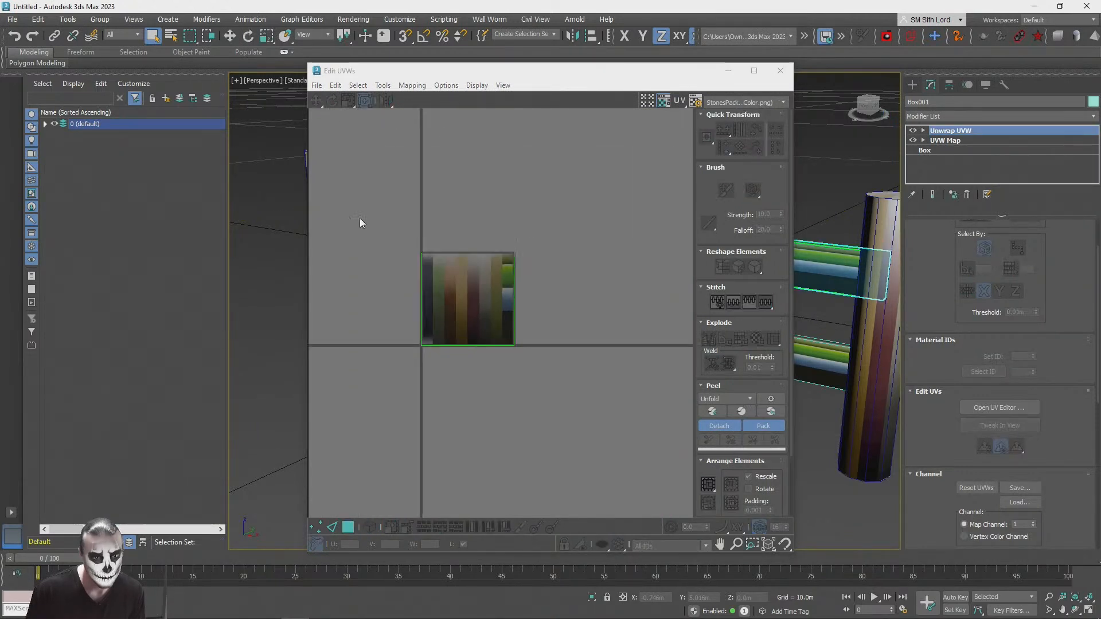
{"action": "scroll", "coordinate": [429, 356], "scroll_direction": "up", "scroll_amount": 3}
{"action": "left_click", "coordinate": [348, 525]}
{"action": "left_click_drag", "start_coordinate": [374, 116], "coordinate": [680, 396]}
{"action": "left_click", "coordinate": [346, 102]}
{"action": "left_click_drag", "start_coordinate": [506, 232], "coordinate": [517, 371]}
Step: Move the UV square onto the reddish-brown gradient strip and stretch it vertically along the strip
{"action": "scroll", "coordinate": [483, 263], "scroll_direction": "up", "scroll_amount": 3}
{"action": "left_click", "coordinate": [316, 101]}
{"action": "left_click_drag", "start_coordinate": [591, 227], "coordinate": [506, 257]}
{"action": "left_click", "coordinate": [347, 101]}
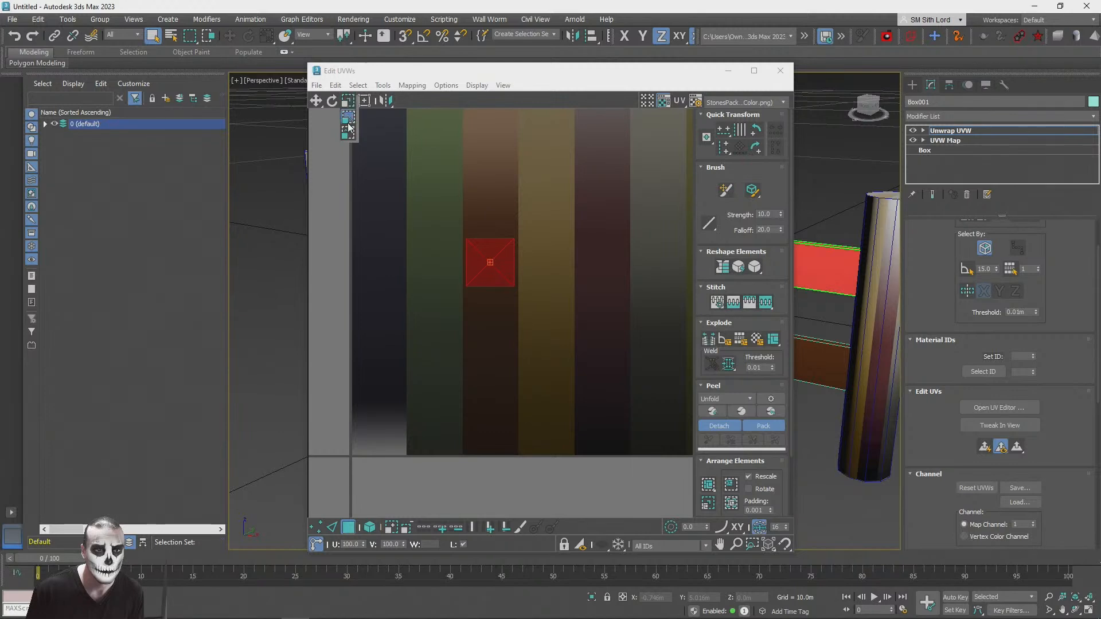
{"action": "left_click_drag", "start_coordinate": [479, 263], "coordinate": [494, 315]}
Step: Turn on angle snap and rotate the rail's UV faces within the brown gradient strip
{"action": "left_click", "coordinate": [331, 101]}
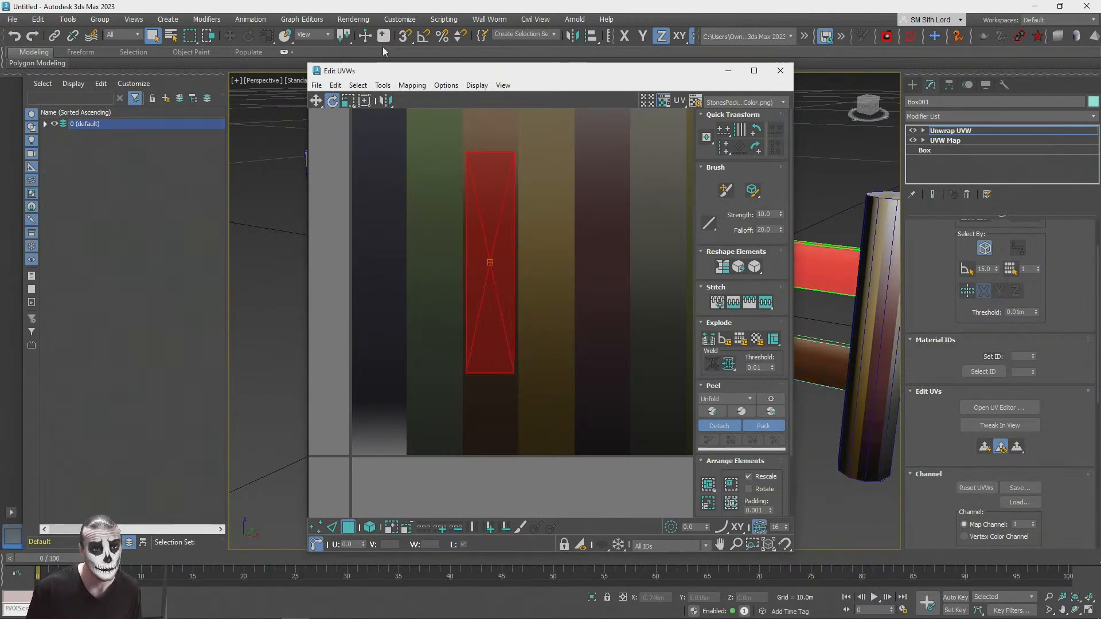
{"action": "left_click", "coordinate": [423, 38]}
{"action": "left_click_drag", "start_coordinate": [482, 159], "coordinate": [494, 364]}
{"action": "left_click_drag", "start_coordinate": [472, 238], "coordinate": [471, 237]}
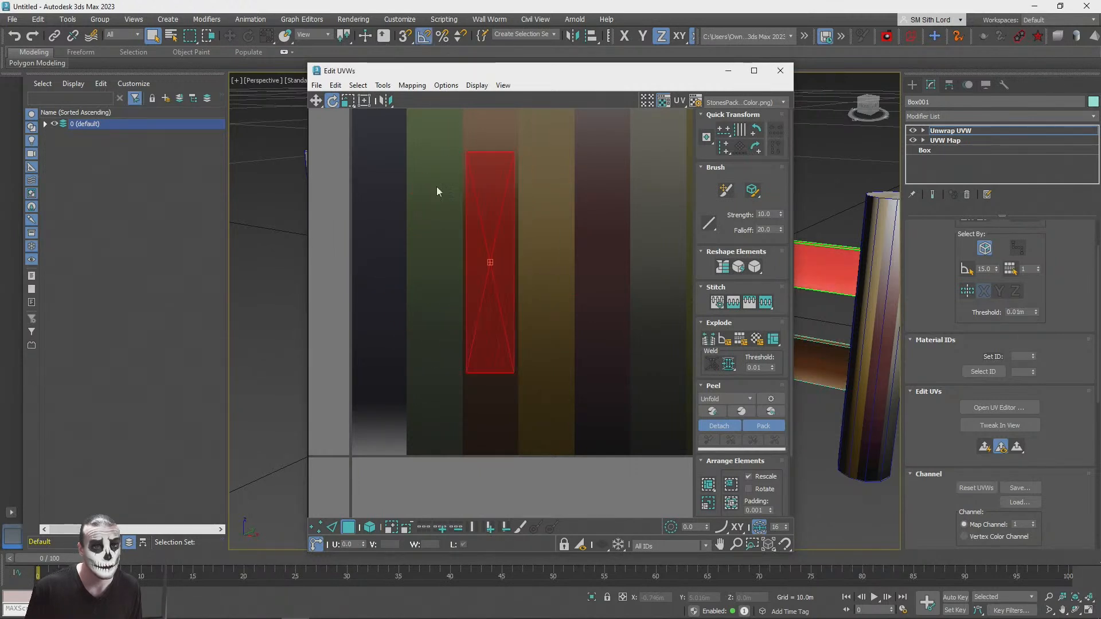
Step: Move the rail's UV faces down the brown strip toward its darker shades
{"action": "left_click", "coordinate": [490, 183]}
{"action": "left_click", "coordinate": [316, 100]}
{"action": "left_click_drag", "start_coordinate": [500, 171], "coordinate": [486, 199]}
{"action": "right_click", "coordinate": [486, 198]}
{"action": "mouse_move", "coordinate": [500, 306]}
{"action": "left_mouse_down"}
{"action": "mouse_move", "coordinate": [499, 383]}
{"action": "mouse_move", "coordinate": [501, 338]}
{"action": "left_mouse_up"}
{"action": "right_click", "coordinate": [501, 339]}
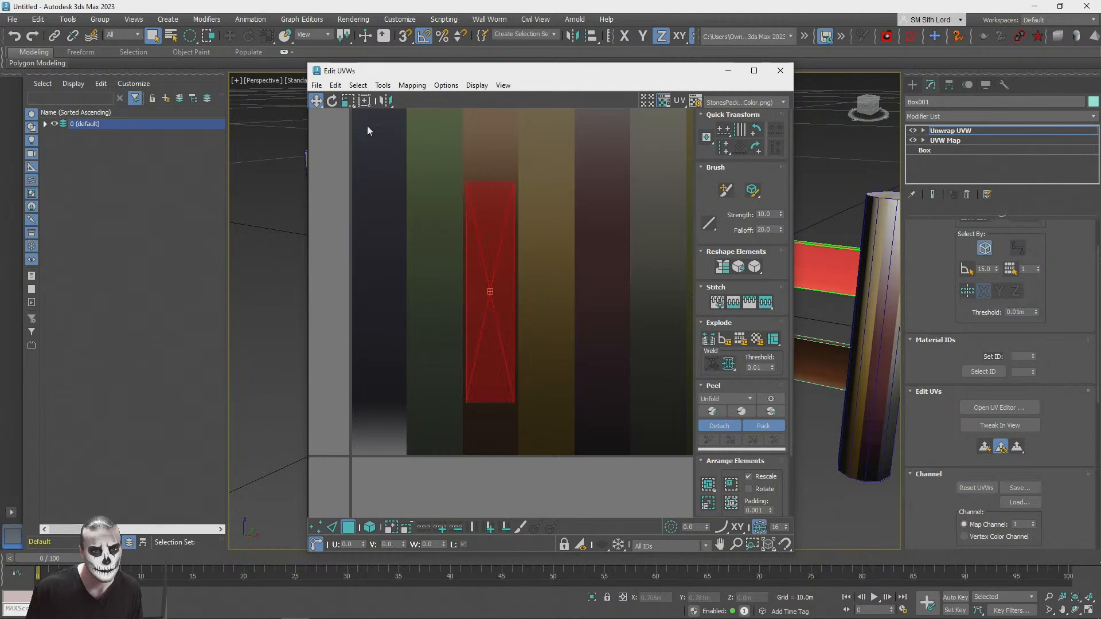
Step: Shorten the rail's UV faces vertically, then nudge them slightly up the brown strip and rotate them
{"action": "left_click", "coordinate": [344, 102]}
{"action": "left_click_drag", "start_coordinate": [493, 234], "coordinate": [493, 300], "text": "shift"}
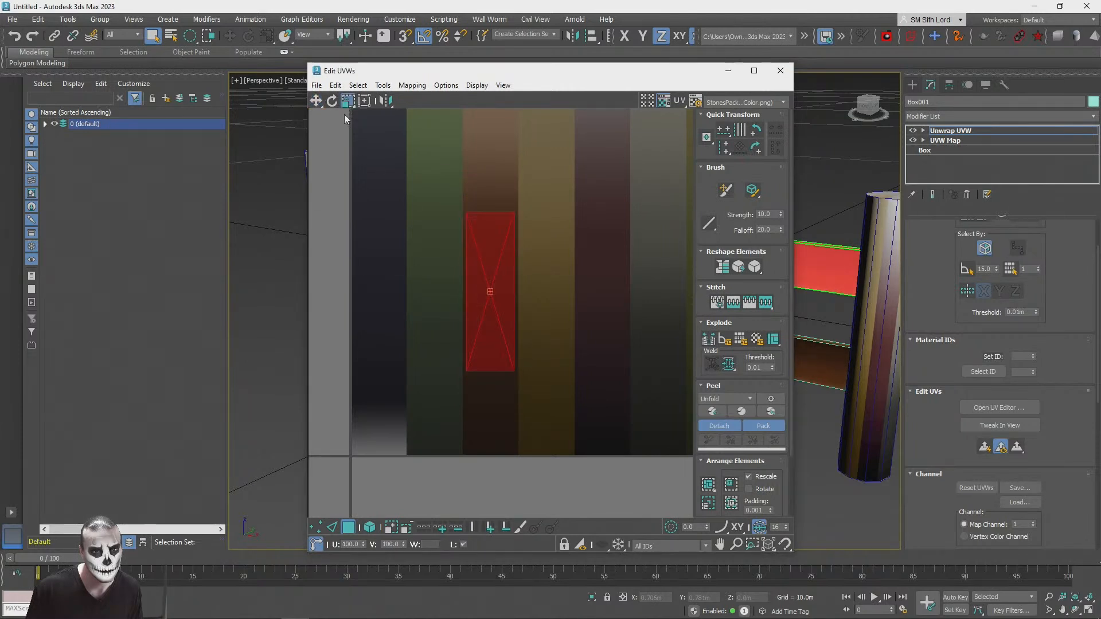
{"action": "left_click", "coordinate": [314, 99]}
{"action": "left_click_drag", "start_coordinate": [500, 361], "coordinate": [495, 333]}
{"action": "left_click", "coordinate": [332, 100]}
{"action": "left_click_drag", "start_coordinate": [494, 195], "coordinate": [504, 328]}
Step: Close the UV editor, deselect the rail and turn off the edged-faces display to check the brown rails
{"action": "left_click", "coordinate": [316, 100]}
{"action": "left_click", "coordinate": [779, 70]}
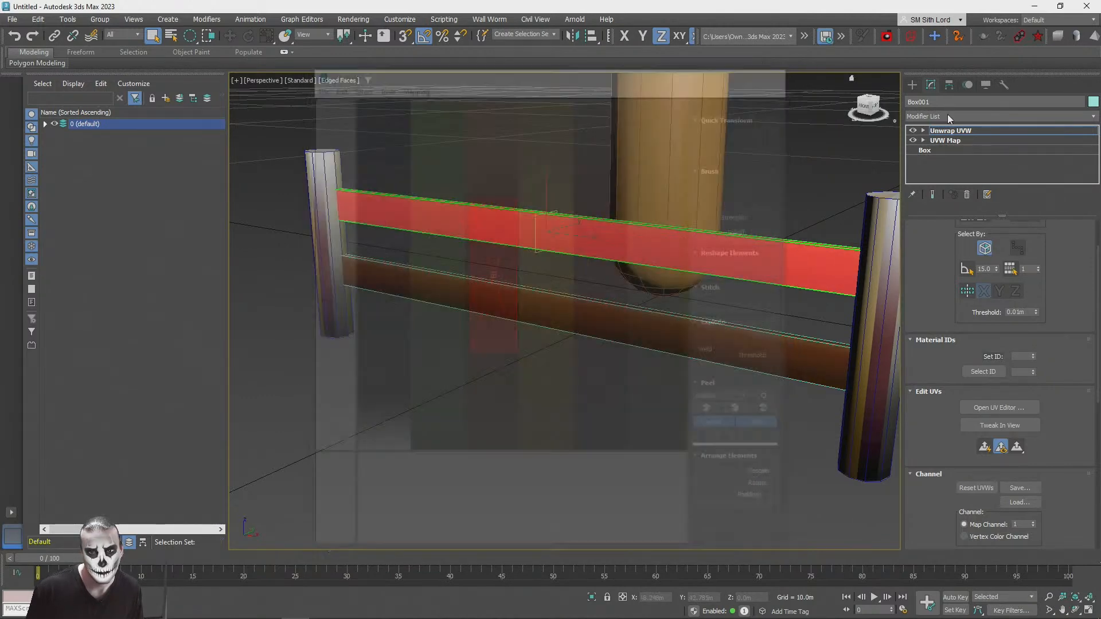
{"action": "left_click", "coordinate": [805, 418]}
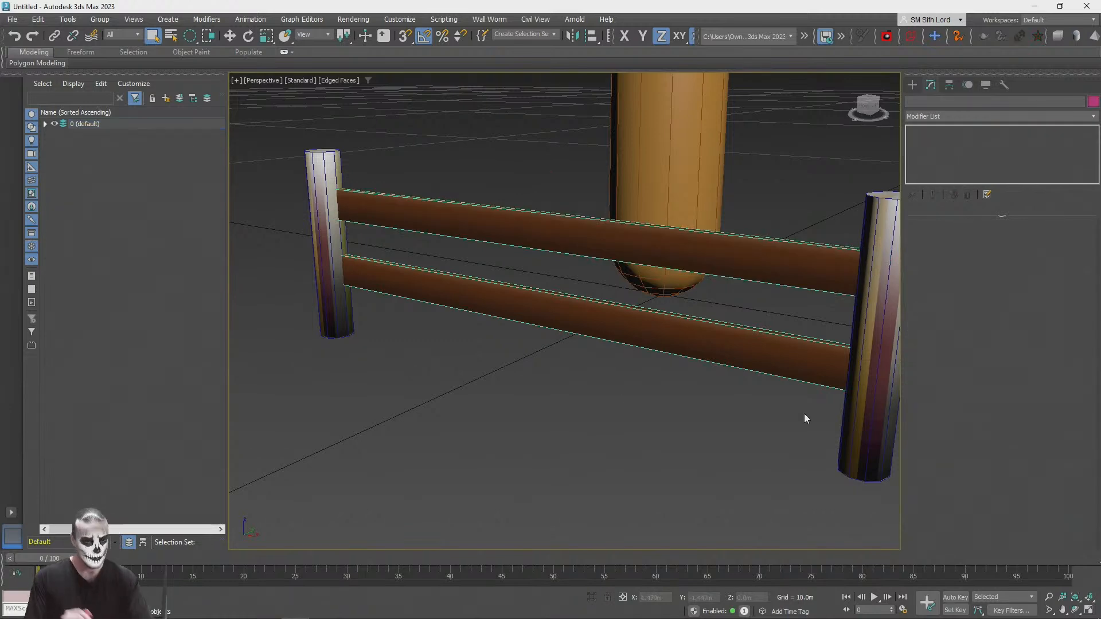
{"action": "key", "text": "F4"}
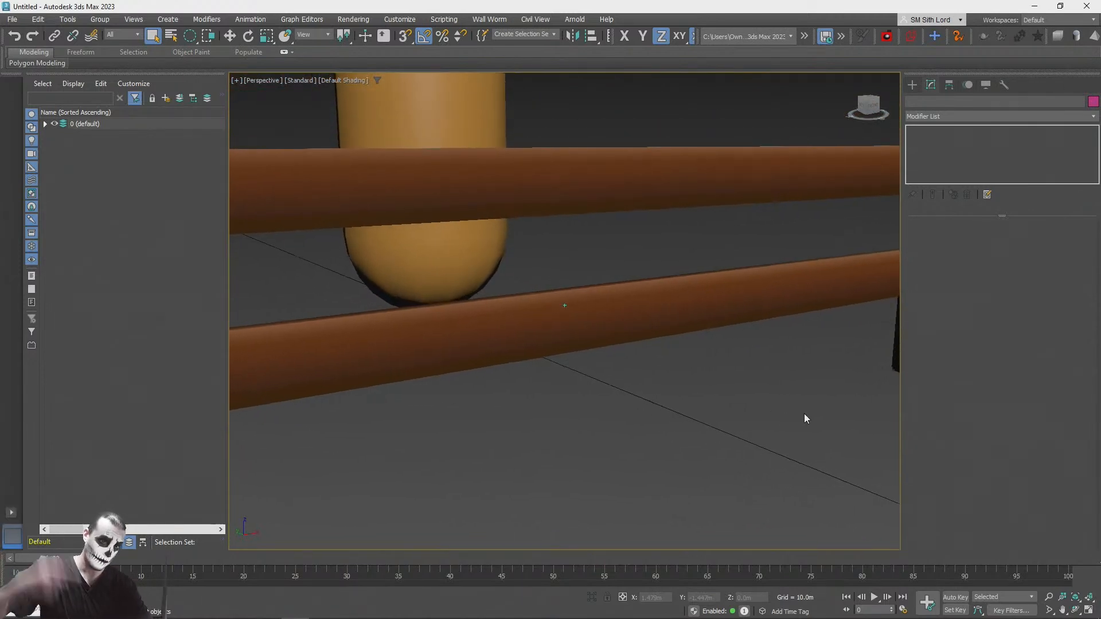
Step: Switch to the PlayCanvas browser window and compare the StonesPack1_Gradient_Color.png palette with ForestPal.png
{"action": "key", "text": "alt+Tab"}
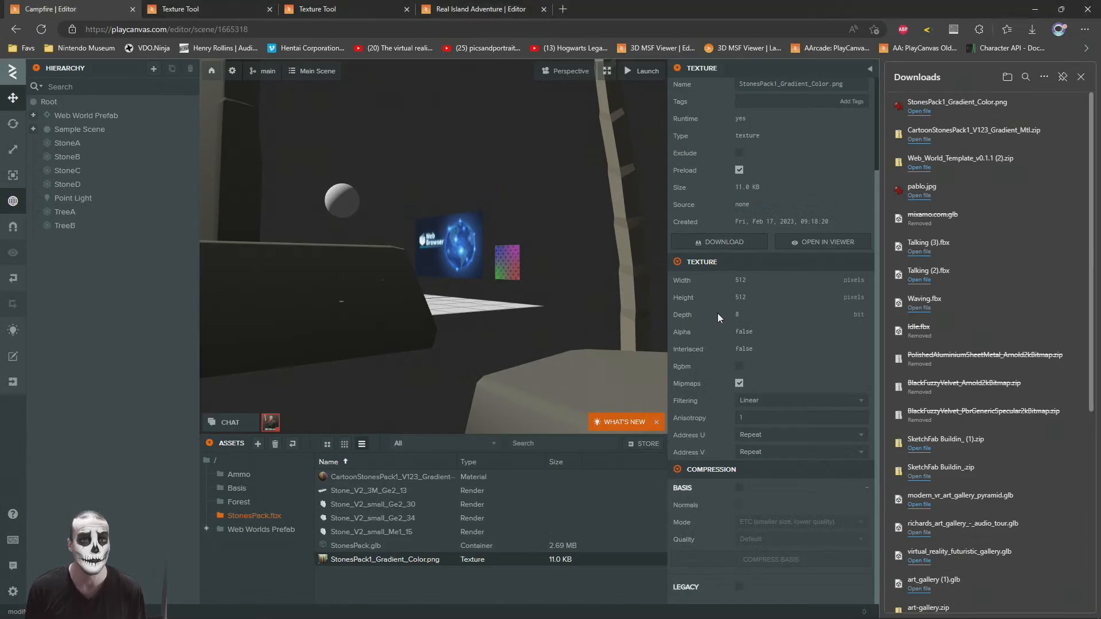
{"action": "left_click", "coordinate": [264, 7]}
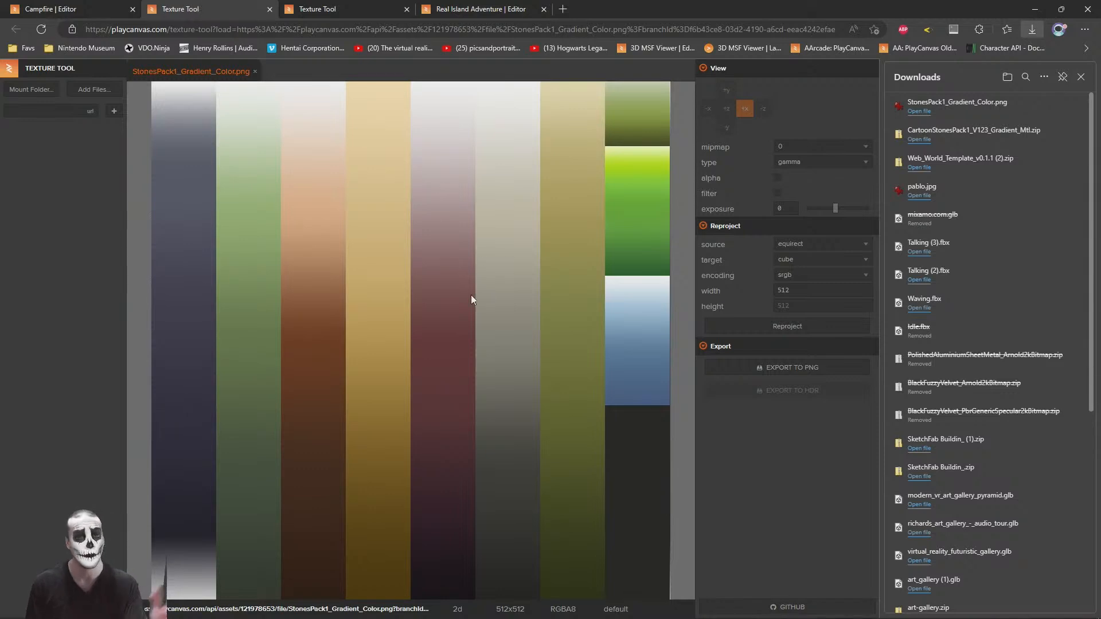
{"action": "left_click", "coordinate": [345, 8]}
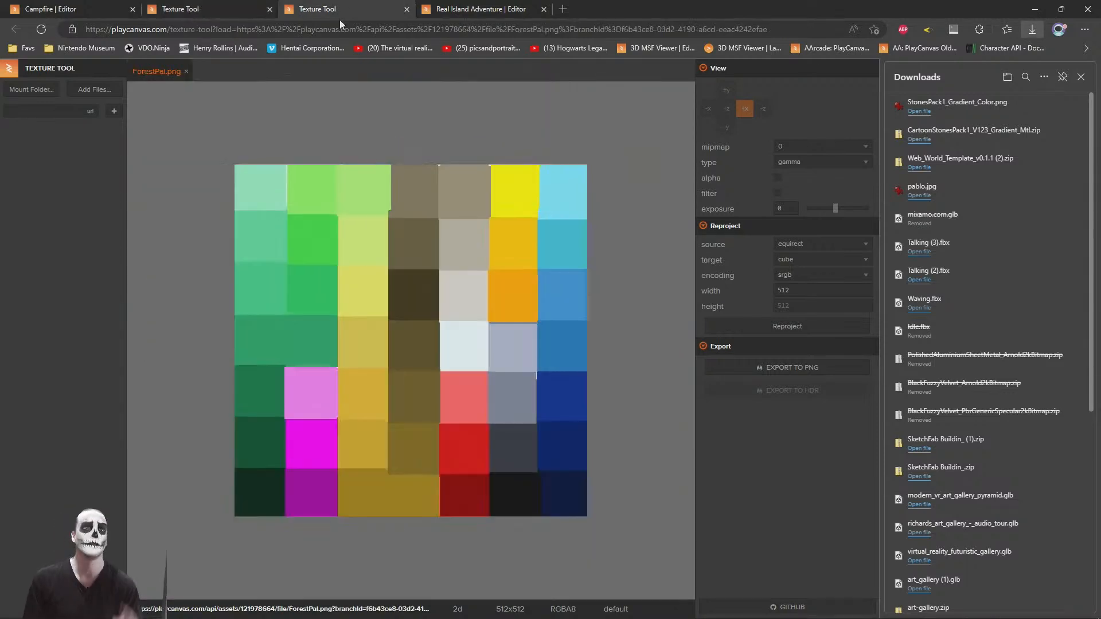
{"action": "left_click", "coordinate": [226, 6]}
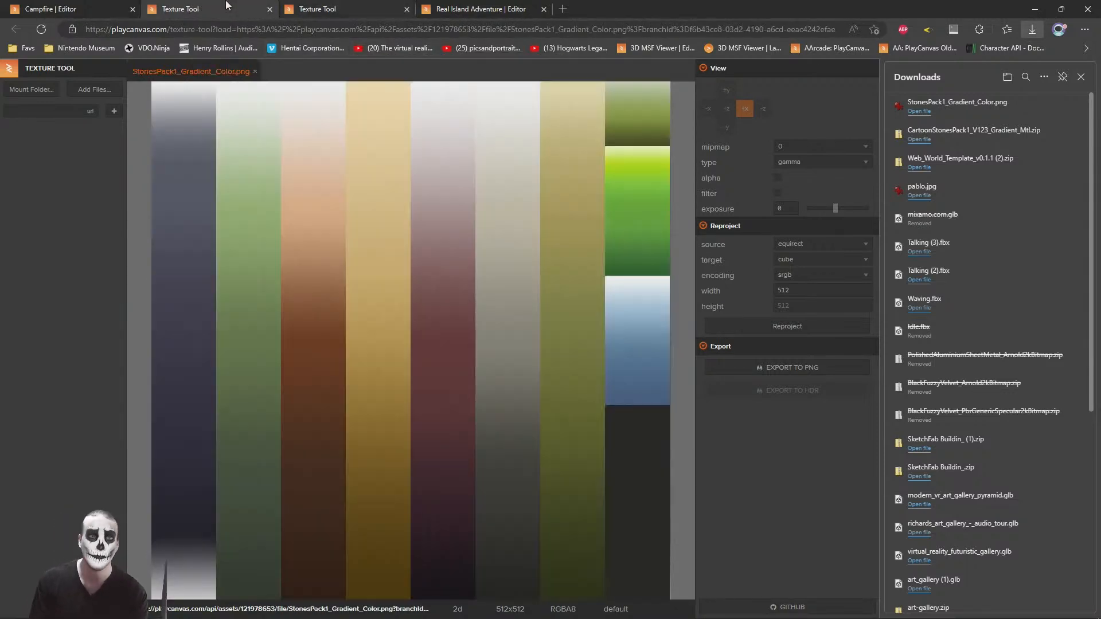
{"action": "left_click", "coordinate": [356, 5]}
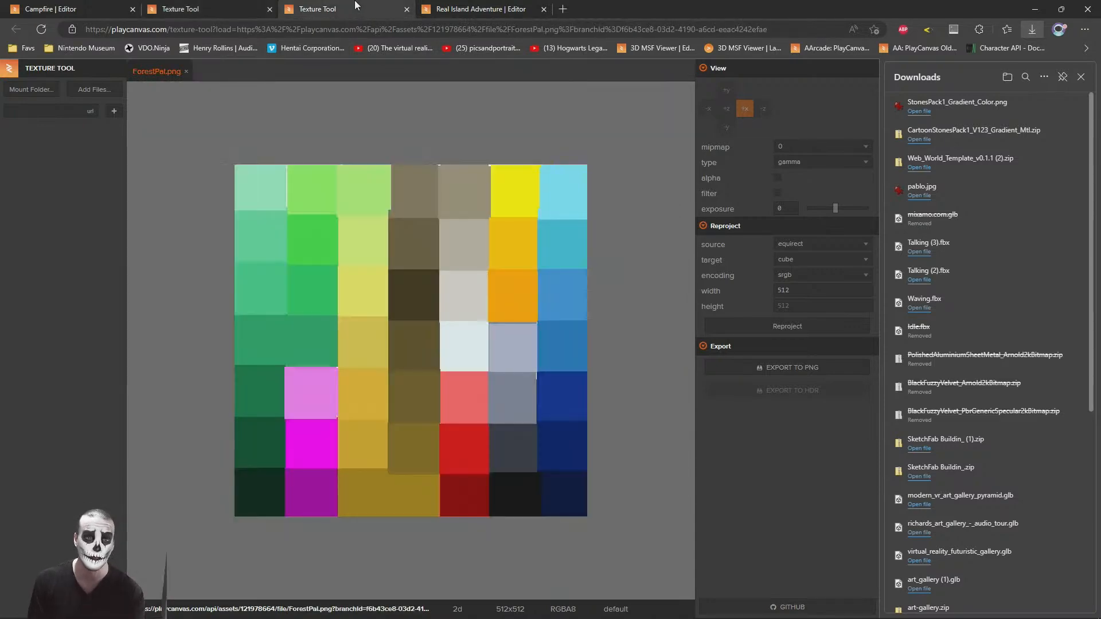
{"action": "left_click", "coordinate": [200, 6]}
Step: Switch back to 3ds Max and give the fence's right post a UVW Map modifier with capped cylindrical mapping
{"action": "key", "text": "alt+Tab"}
{"action": "scroll", "coordinate": [677, 382], "scroll_direction": "down", "scroll_amount": 10}
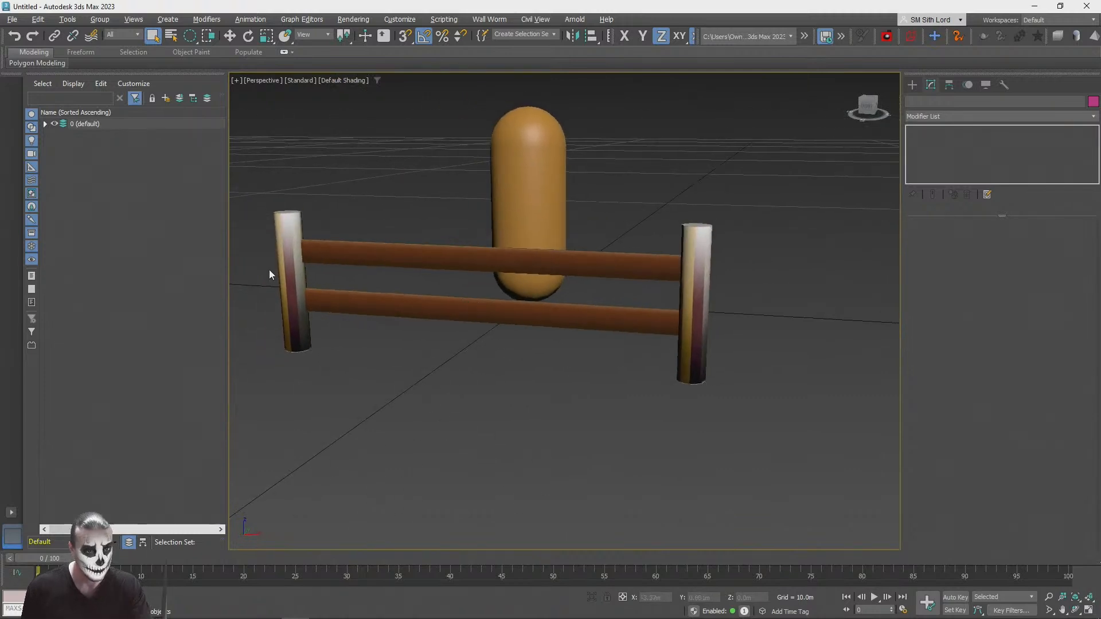
{"action": "left_click", "coordinate": [702, 286]}
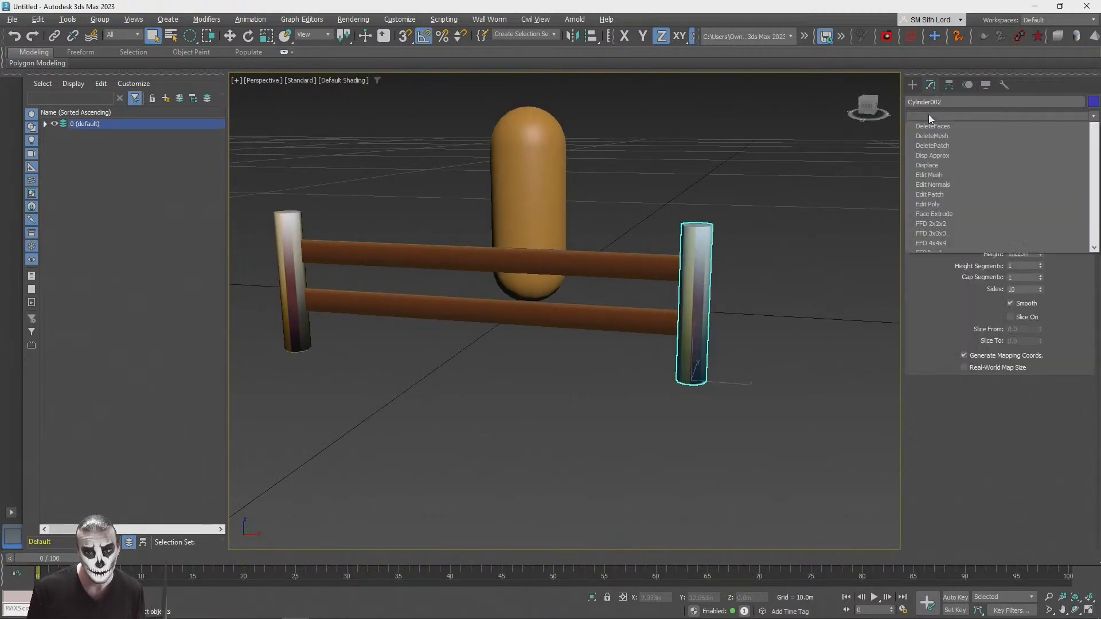
{"action": "left_click", "coordinate": [928, 116]}
{"action": "key", "text": "u"}
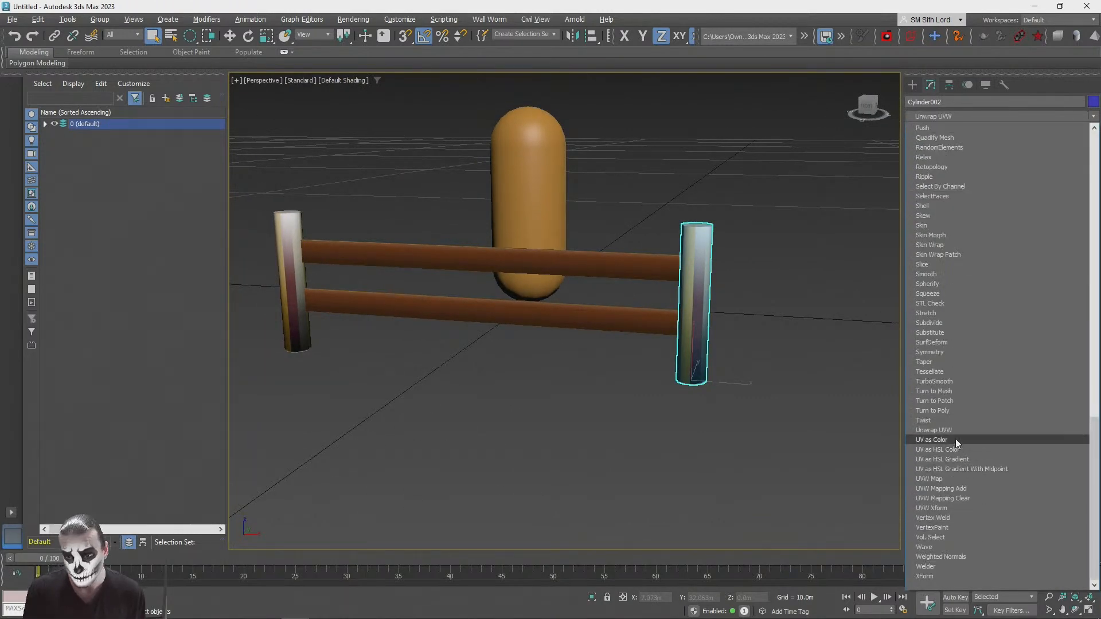
{"action": "left_click", "coordinate": [950, 480]}
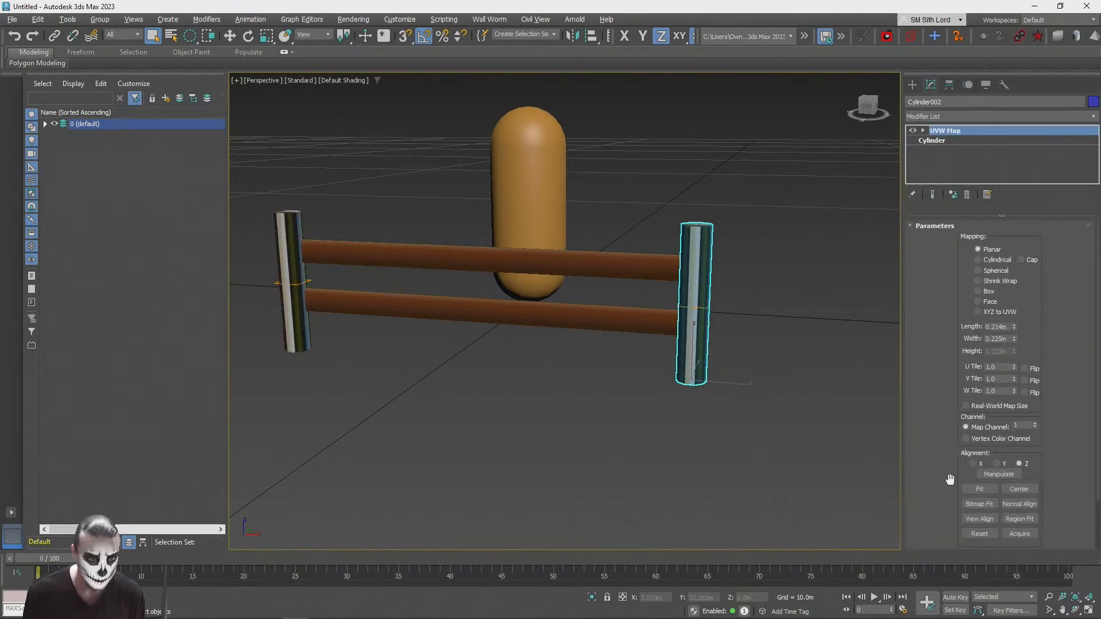
{"action": "left_click", "coordinate": [988, 261]}
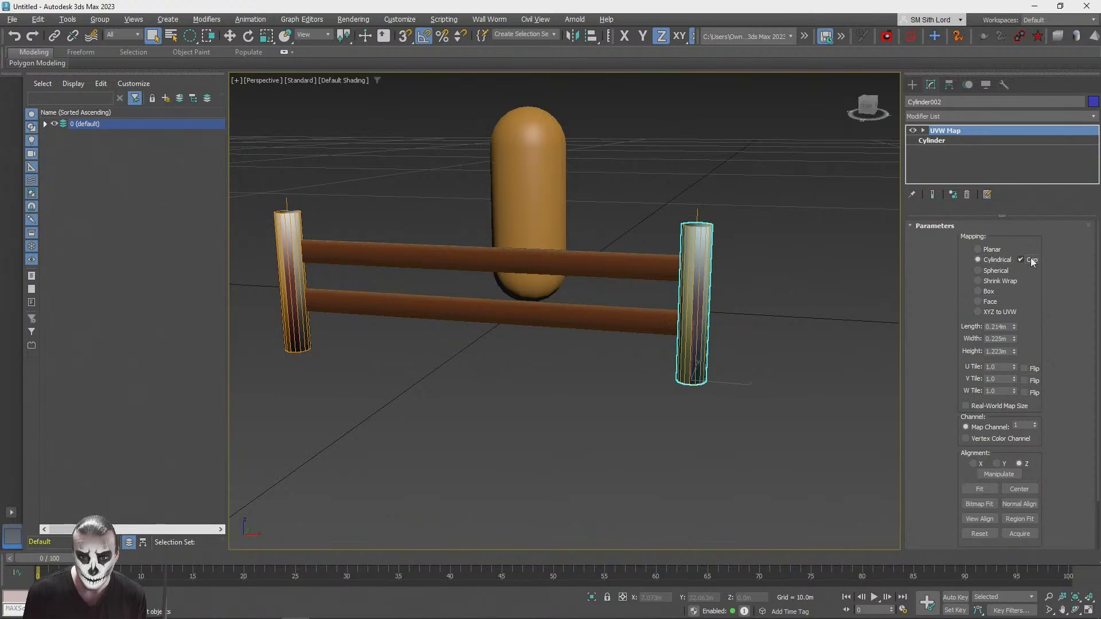
Step: Add an Unwrap UVW modifier to the post and show the StonesPack gradient colour texture behind its UV layout
{"action": "left_click", "coordinate": [937, 117]}
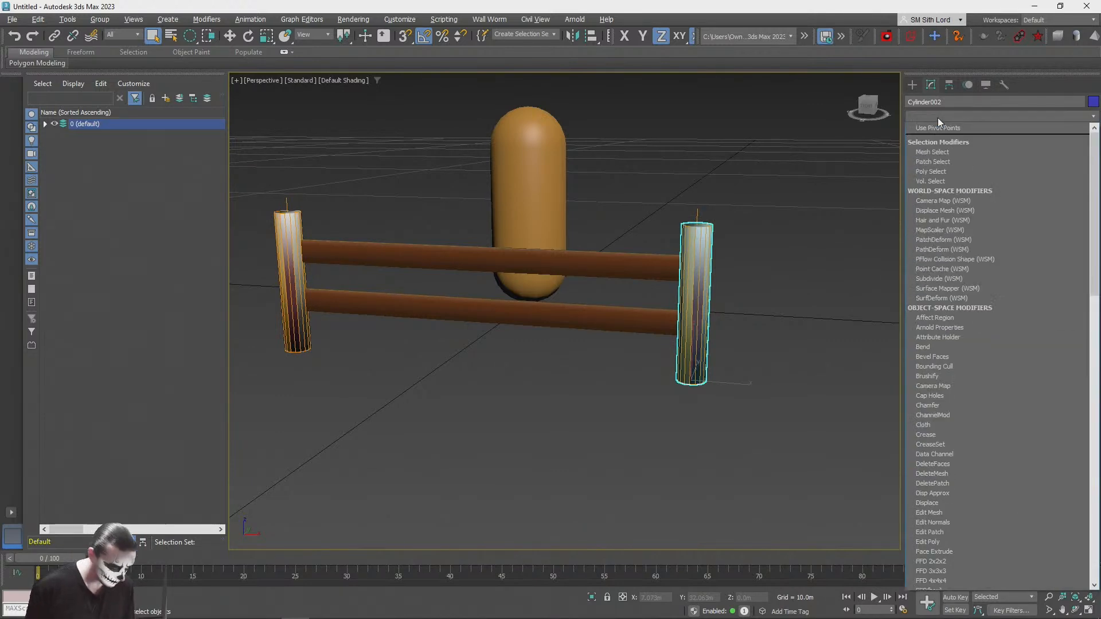
{"action": "scroll", "coordinate": [956, 477], "scroll_direction": "down", "scroll_amount": 10}
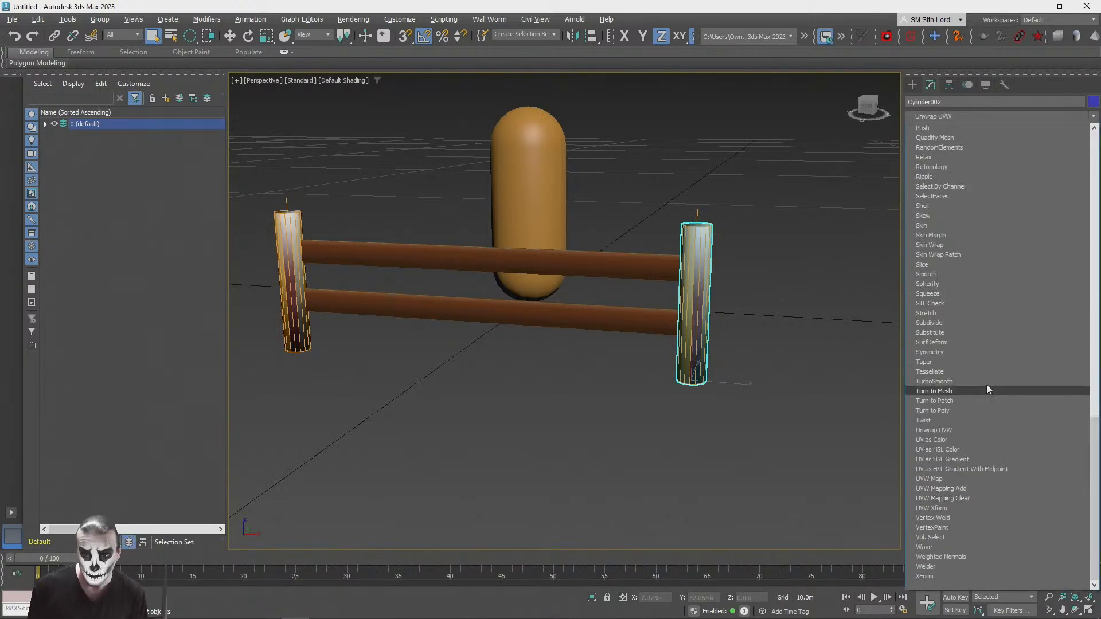
{"action": "left_click", "coordinate": [941, 439]}
{"action": "left_click", "coordinate": [984, 408]}
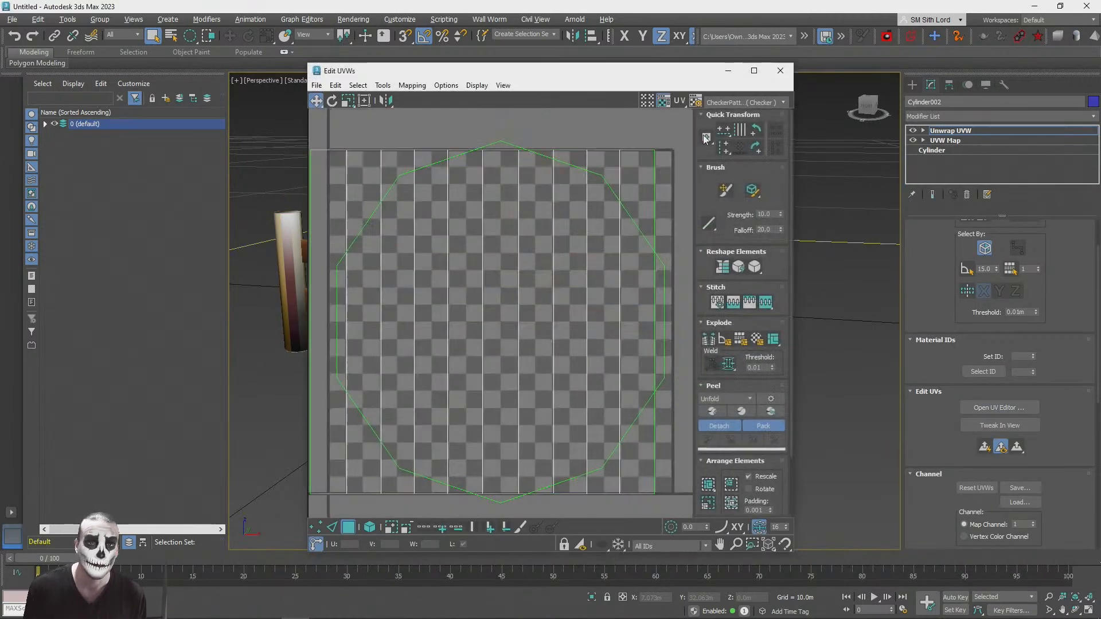
{"action": "left_click", "coordinate": [744, 103]}
{"action": "left_click", "coordinate": [735, 130]}
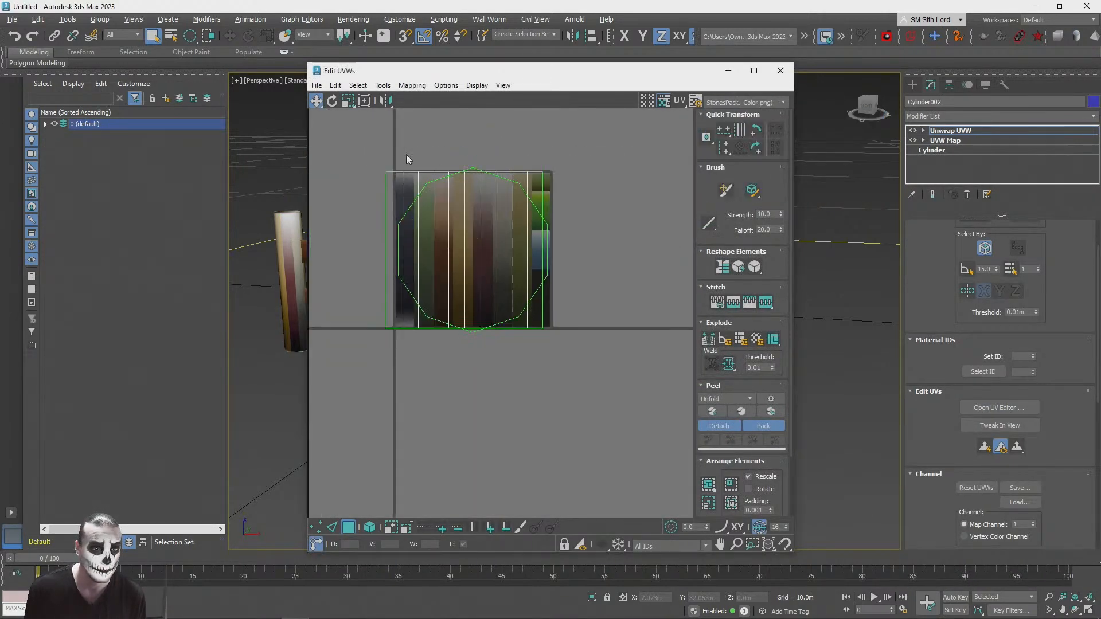
Step: Scale all the post's UV faces down and place them over the palette's dark and green strips
{"action": "key", "text": "ctrl+a"}
{"action": "scroll", "coordinate": [474, 243], "scroll_direction": "up", "scroll_amount": 6}
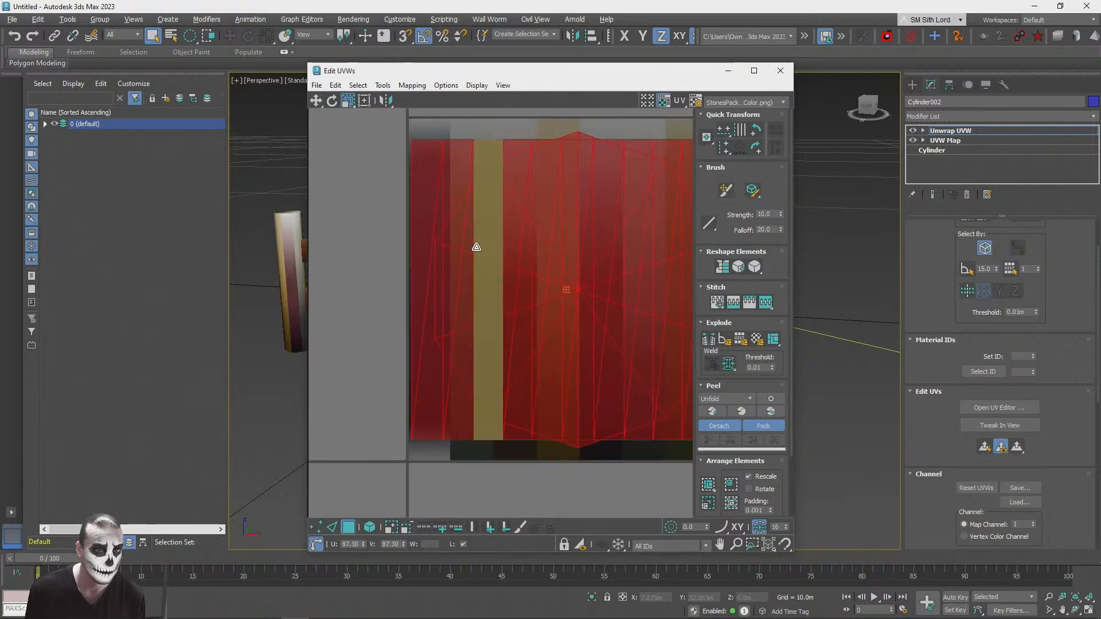
{"action": "left_click_drag", "start_coordinate": [505, 389], "coordinate": [509, 479]}
{"action": "left_click", "coordinate": [316, 100]}
{"action": "scroll", "coordinate": [471, 319], "scroll_direction": "up", "scroll_amount": 2}
{"action": "left_click_drag", "start_coordinate": [587, 257], "coordinate": [434, 273]}
{"action": "middle_click_drag", "start_coordinate": [502, 288], "coordinate": [575, 285]}
{"action": "scroll", "coordinate": [554, 330], "scroll_direction": "up", "scroll_amount": 1}
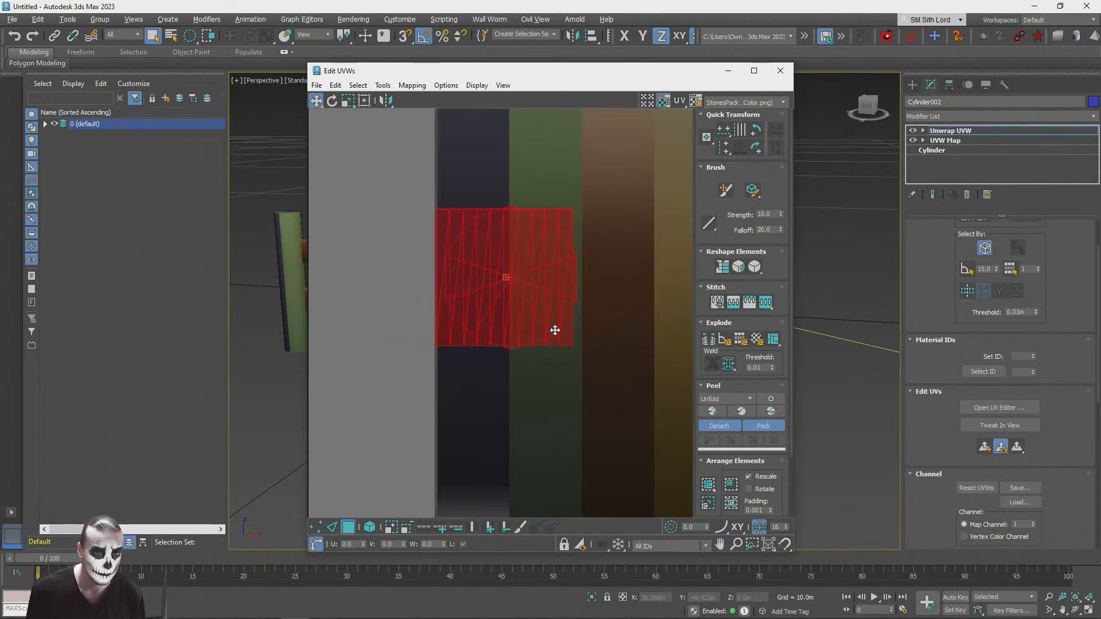
Step: Select all the post's UV faces and deselect the side faces so that only the round cap faces are selected
{"action": "left_click_drag", "start_coordinate": [636, 401], "coordinate": [397, 328]}
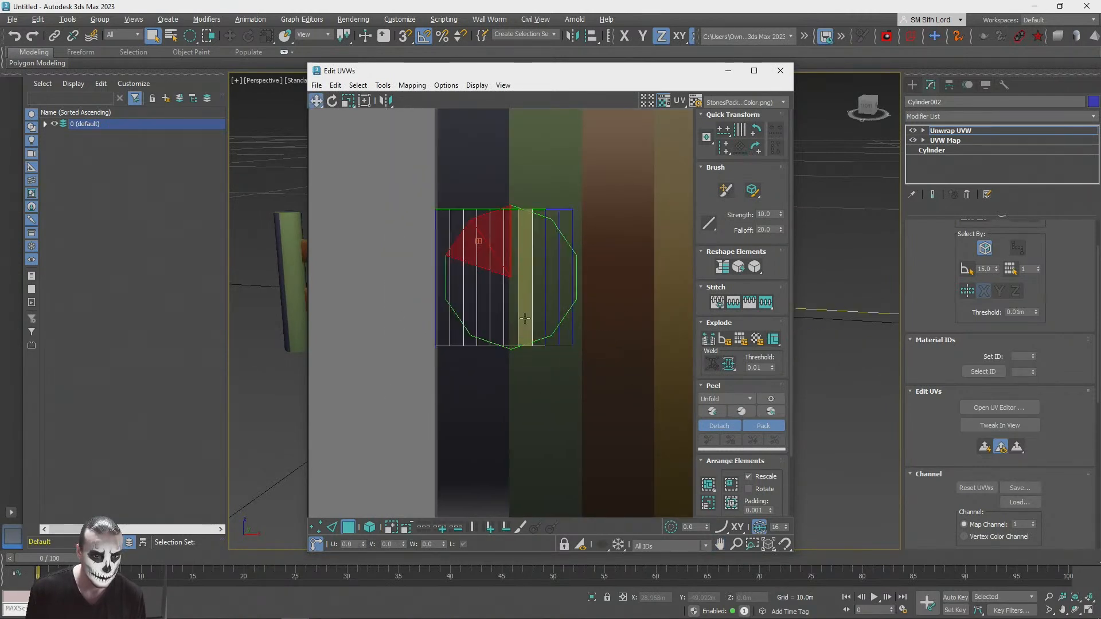
{"action": "key", "text": "ctrl+a"}
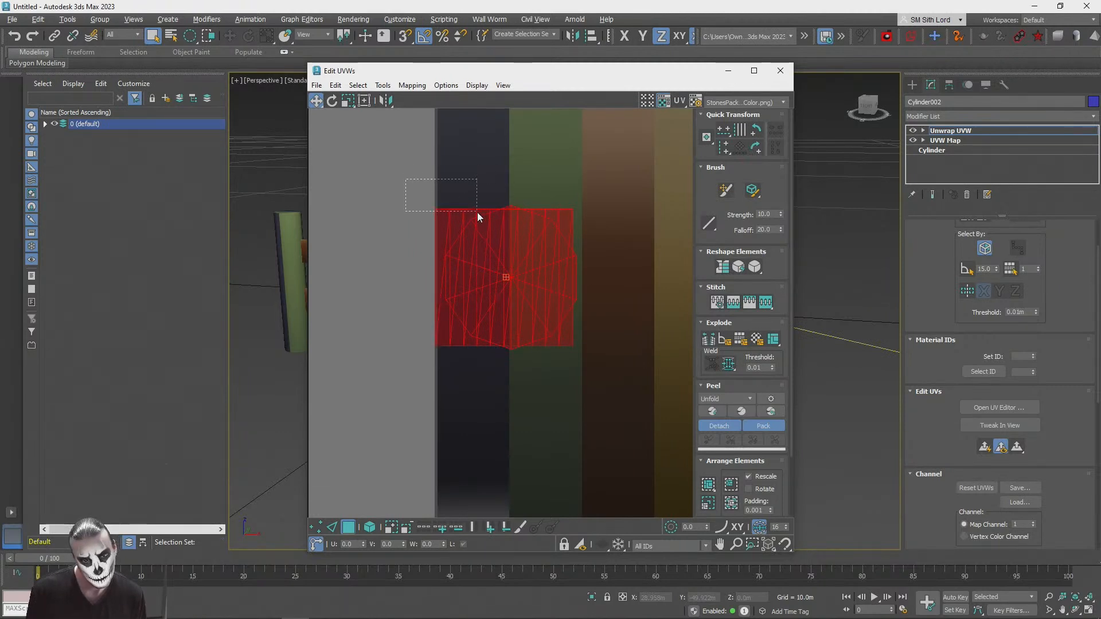
{"action": "left_click_drag", "start_coordinate": [477, 211], "coordinate": [477, 214], "text": "alt"}
{"action": "left_click_drag", "start_coordinate": [591, 340], "coordinate": [541, 352], "text": "alt"}
{"action": "scroll", "coordinate": [552, 206], "scroll_direction": "up", "scroll_amount": 5}
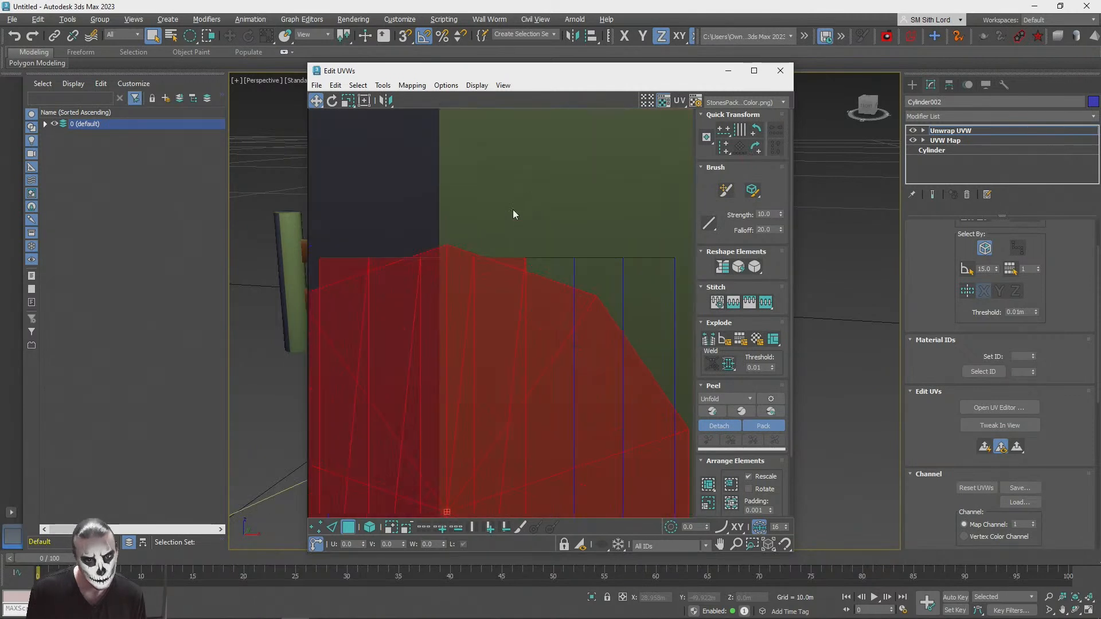
{"action": "left_click_drag", "start_coordinate": [375, 259], "coordinate": [376, 262], "text": "alt"}
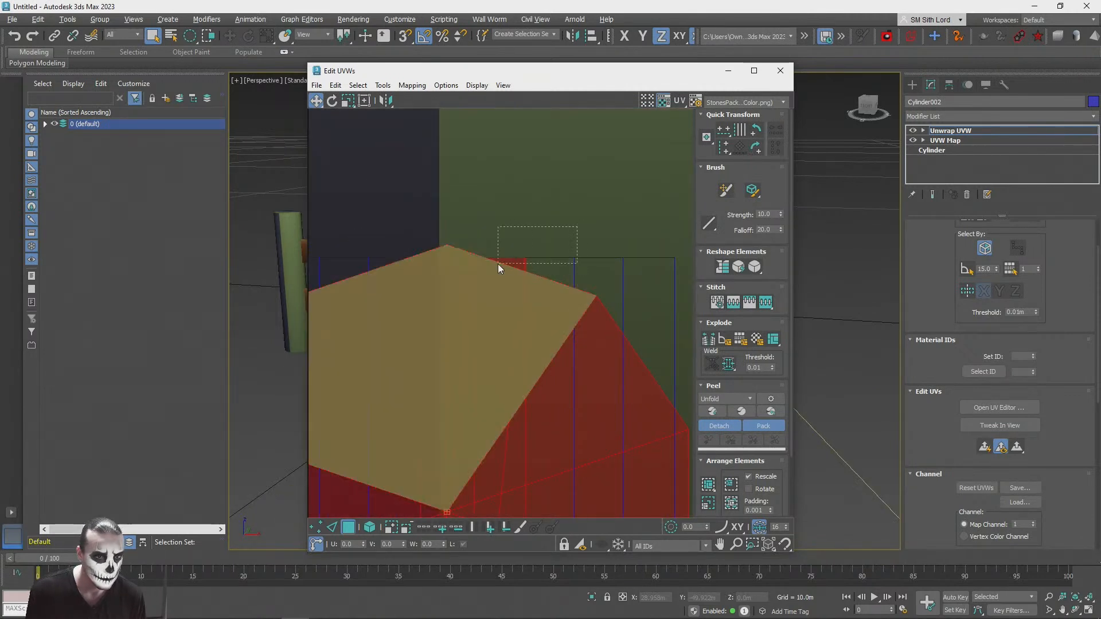
{"action": "scroll", "coordinate": [521, 218], "scroll_direction": "down", "scroll_amount": 5}
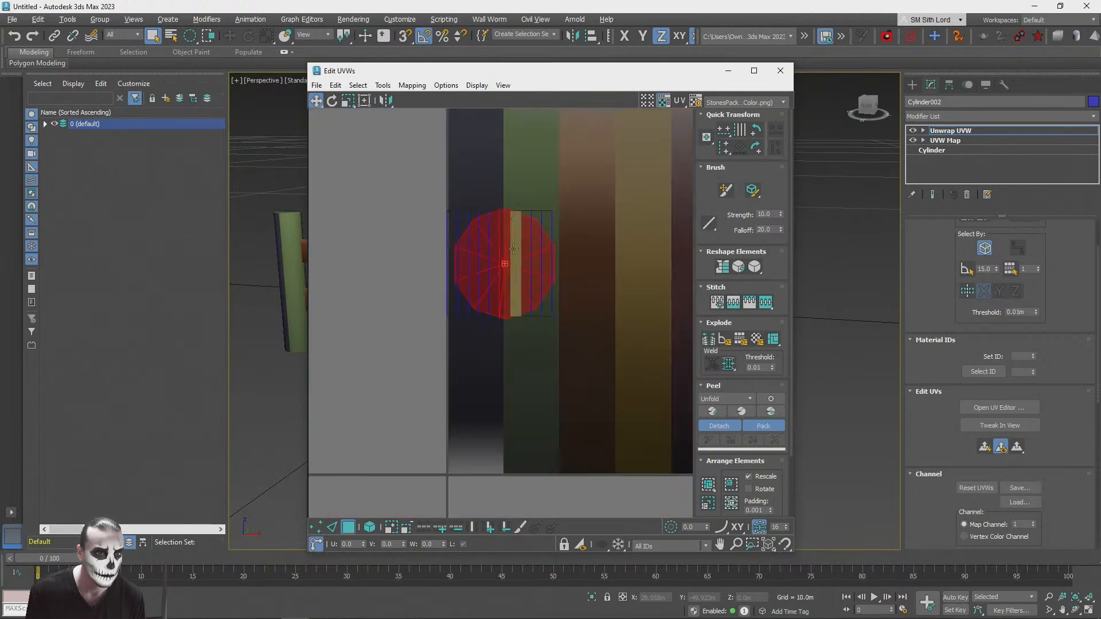
{"action": "scroll", "coordinate": [504, 319], "scroll_direction": "up", "scroll_amount": 5}
{"action": "middle_click_drag", "start_coordinate": [533, 207], "coordinate": [529, 340]}
{"action": "scroll", "coordinate": [528, 339], "scroll_direction": "down", "scroll_amount": 3}
Step: Check the selected cap faces on the post in the viewport, then move their UVs off the palette beside the dark strip
{"action": "left_click_drag", "start_coordinate": [527, 267], "coordinate": [644, 201]}
{"action": "key", "text": "ctrl+z"}
{"action": "left_click_drag", "start_coordinate": [584, 80], "coordinate": [264, 87]}
{"action": "left_click_drag", "start_coordinate": [944, 252], "coordinate": [943, 301]}
{"action": "scroll", "coordinate": [783, 260], "scroll_direction": "up", "scroll_amount": 4}
{"action": "middle_click_drag", "start_coordinate": [783, 260], "coordinate": [771, 220], "text": "alt"}
{"action": "middle_click_drag", "start_coordinate": [1054, 264], "coordinate": [986, 247], "text": "alt"}
{"action": "left_click", "coordinate": [872, 324]}
{"action": "middle_click_drag", "start_coordinate": [785, 240], "coordinate": [659, 321], "text": "alt"}
{"action": "left_click", "coordinate": [692, 298]}
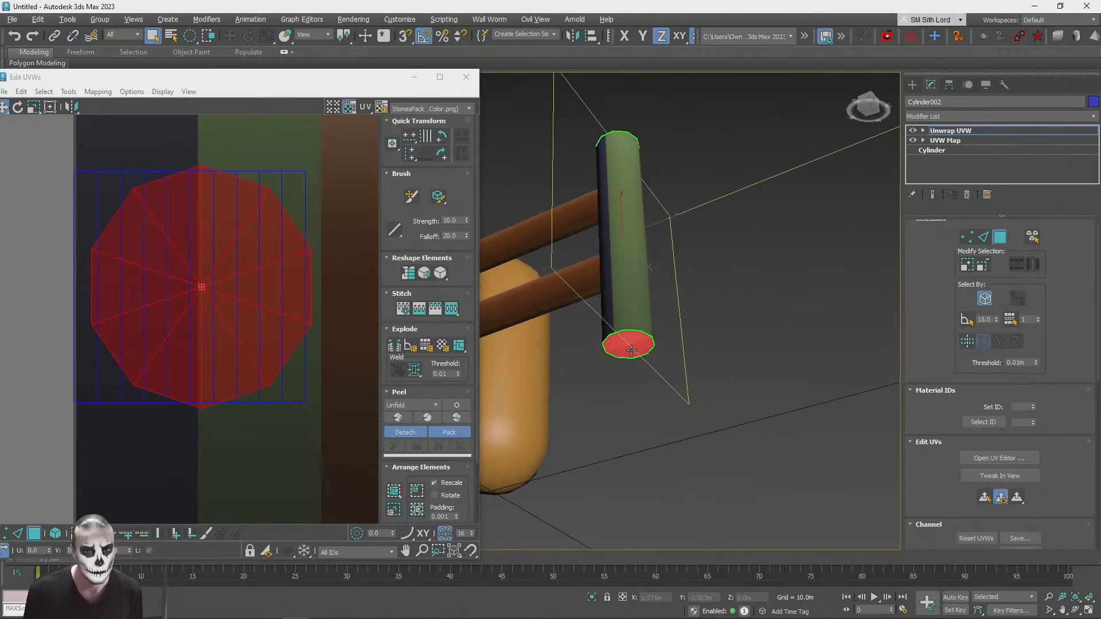
{"action": "scroll", "coordinate": [208, 270], "scroll_direction": "down", "scroll_amount": 3}
{"action": "left_click_drag", "start_coordinate": [231, 328], "coordinate": [42, 297]}
Step: Select the post's side faces in the UV layout and move them onto the lower part of the brown strip
{"action": "scroll", "coordinate": [225, 230], "scroll_direction": "down", "scroll_amount": 2}
{"action": "left_click_drag", "start_coordinate": [172, 203], "coordinate": [335, 390]}
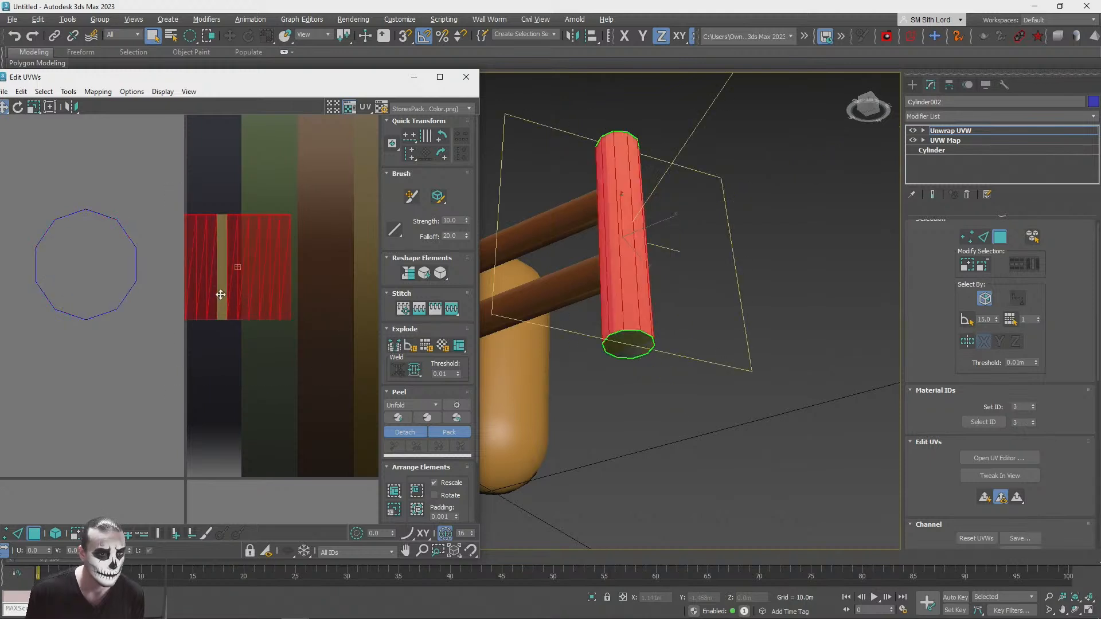
{"action": "left_click_drag", "start_coordinate": [220, 294], "coordinate": [293, 372]}
{"action": "middle_click_drag", "start_coordinate": [293, 372], "coordinate": [166, 391]}
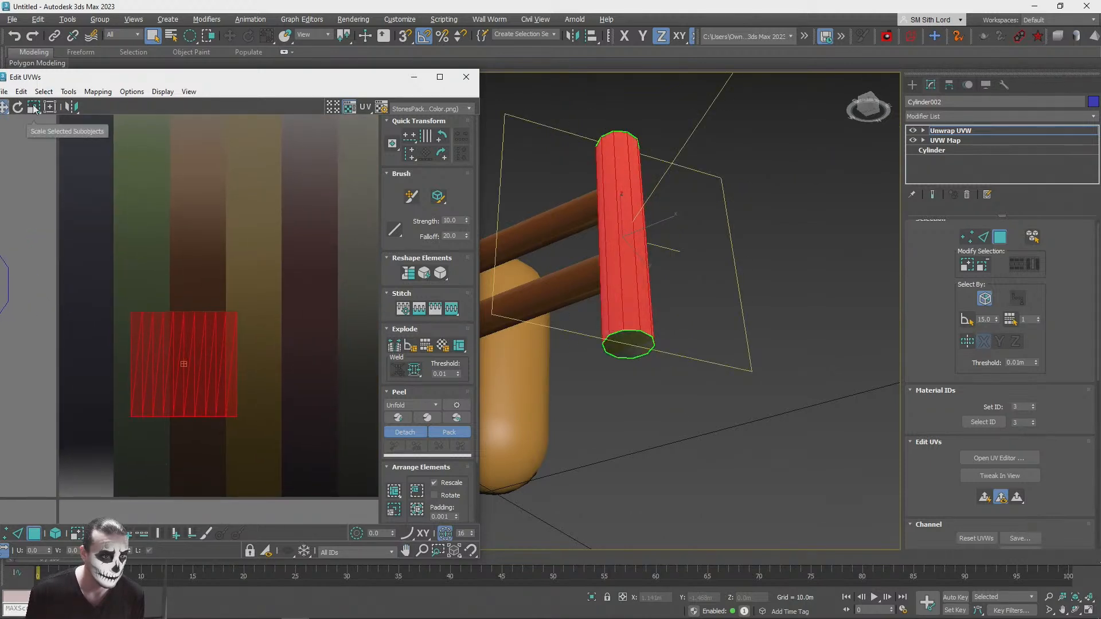
Step: Stretch the post's side UV faces vertically, narrow them to less than the brown strip's width, and centre them in it
{"action": "left_click_drag", "start_coordinate": [182, 368], "coordinate": [166, 308]}
{"action": "left_click", "coordinate": [35, 124]}
{"action": "left_click_drag", "start_coordinate": [241, 278], "coordinate": [190, 280]}
{"action": "left_click", "coordinate": [5, 108]}
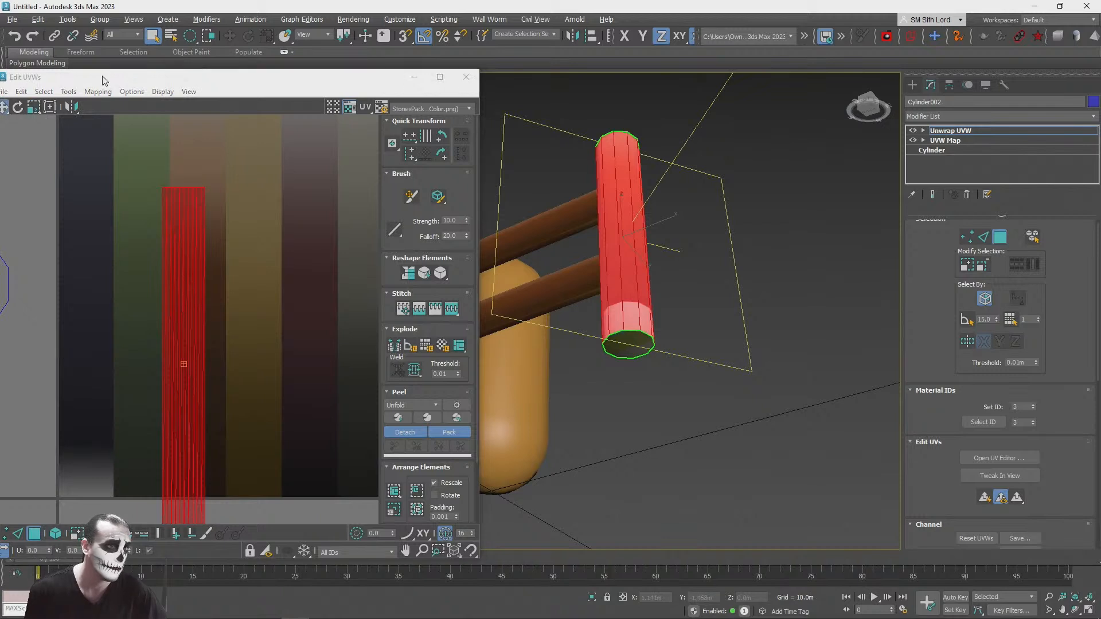
{"action": "left_click_drag", "start_coordinate": [164, 77], "coordinate": [258, 65]}
{"action": "left_click_drag", "start_coordinate": [259, 206], "coordinate": [290, 152]}
{"action": "key", "text": "z"}
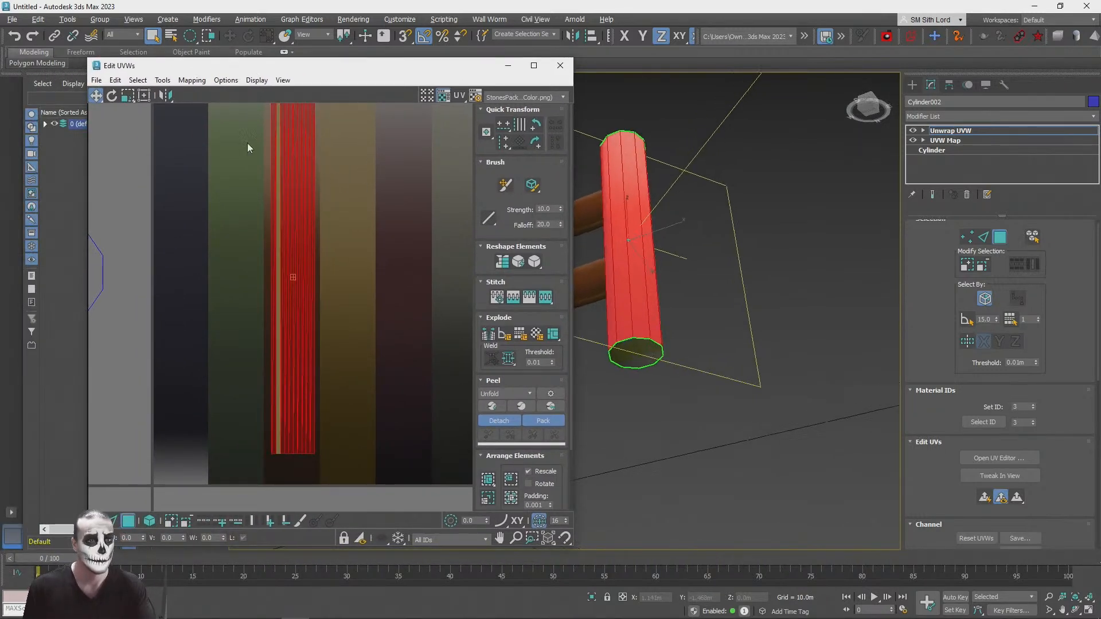
Step: Shorten the side UV faces vertically, then widen them to fill the width of the brown strip
{"action": "left_click", "coordinate": [128, 97]}
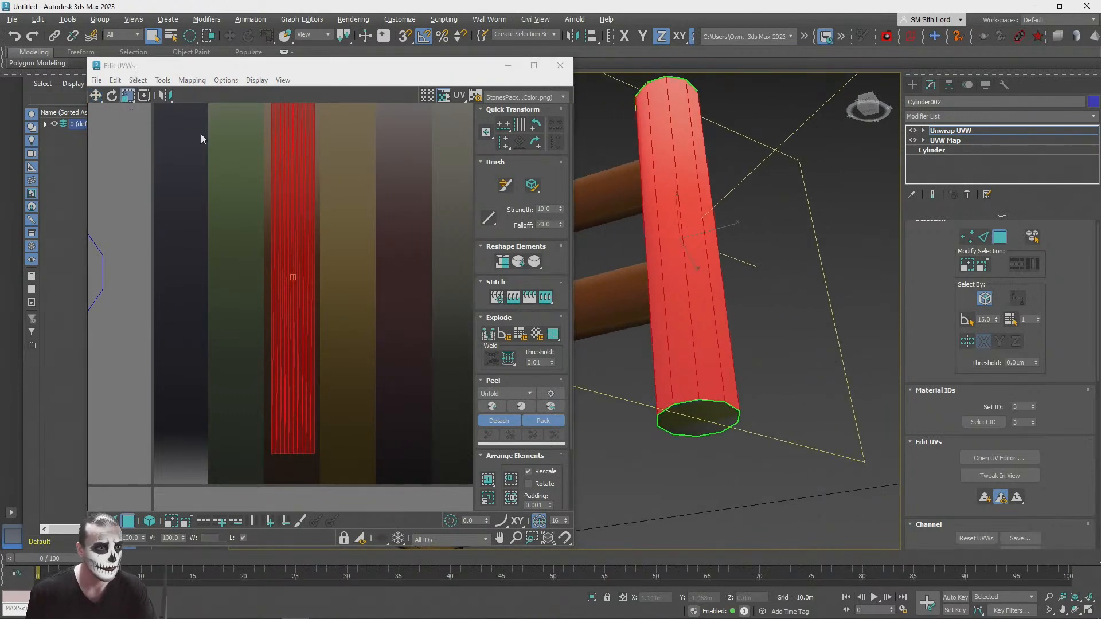
{"action": "left_click_drag", "start_coordinate": [289, 227], "coordinate": [282, 299]}
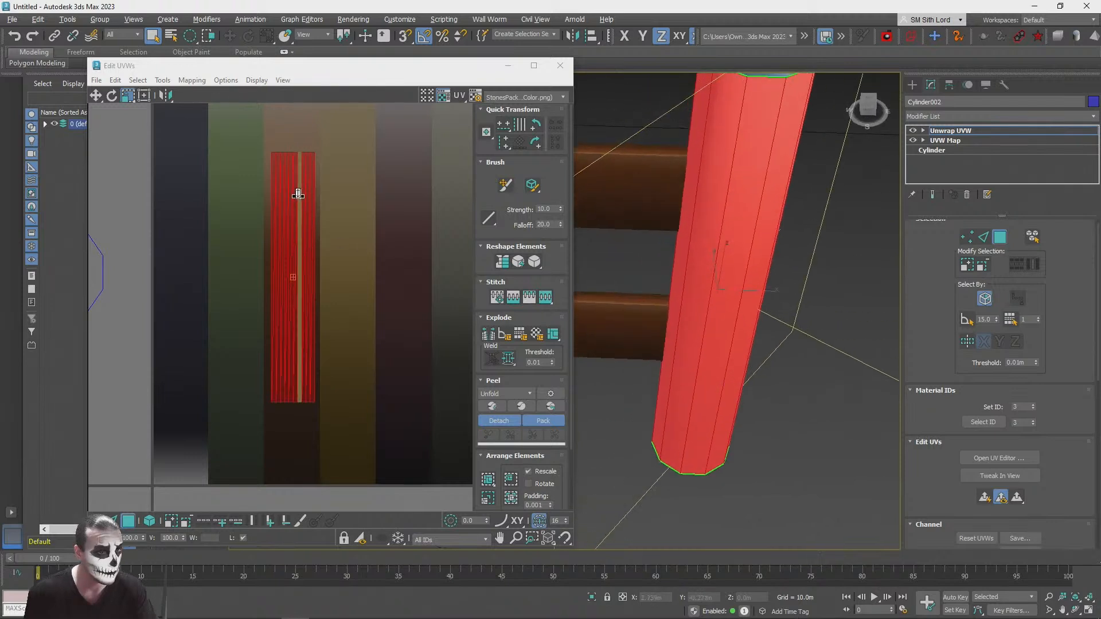
{"action": "mouse_move", "coordinate": [298, 220]}
{"action": "left_mouse_down"}
{"action": "mouse_move", "coordinate": [292, 238]}
{"action": "mouse_move", "coordinate": [280, 224]}
{"action": "left_mouse_up"}
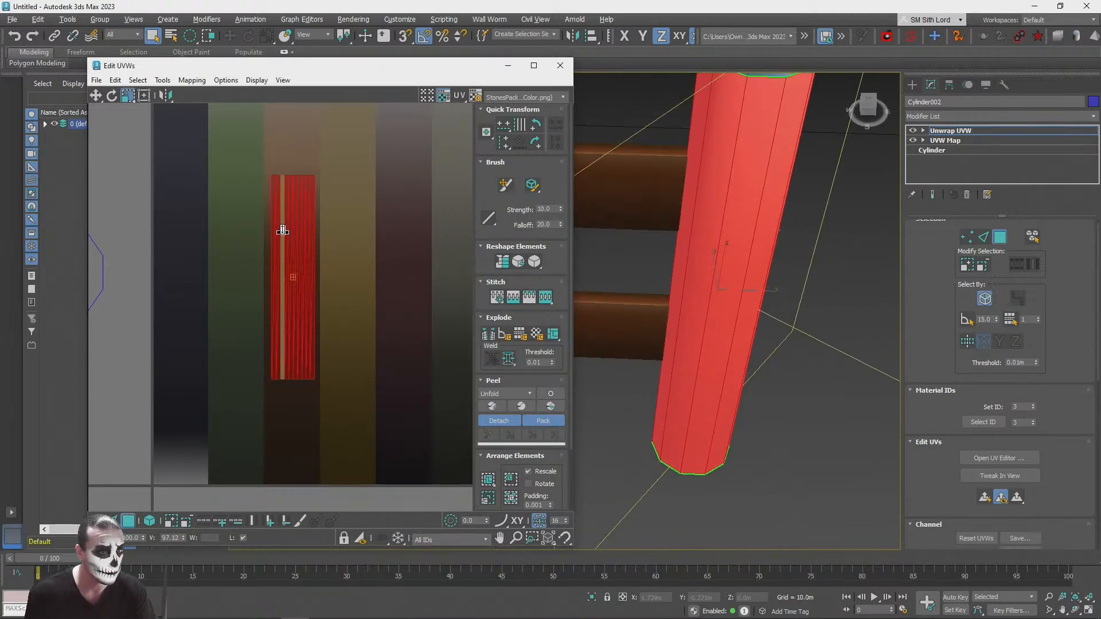
{"action": "left_click", "coordinate": [130, 86]}
{"action": "left_click_drag", "start_coordinate": [316, 218], "coordinate": [294, 238]}
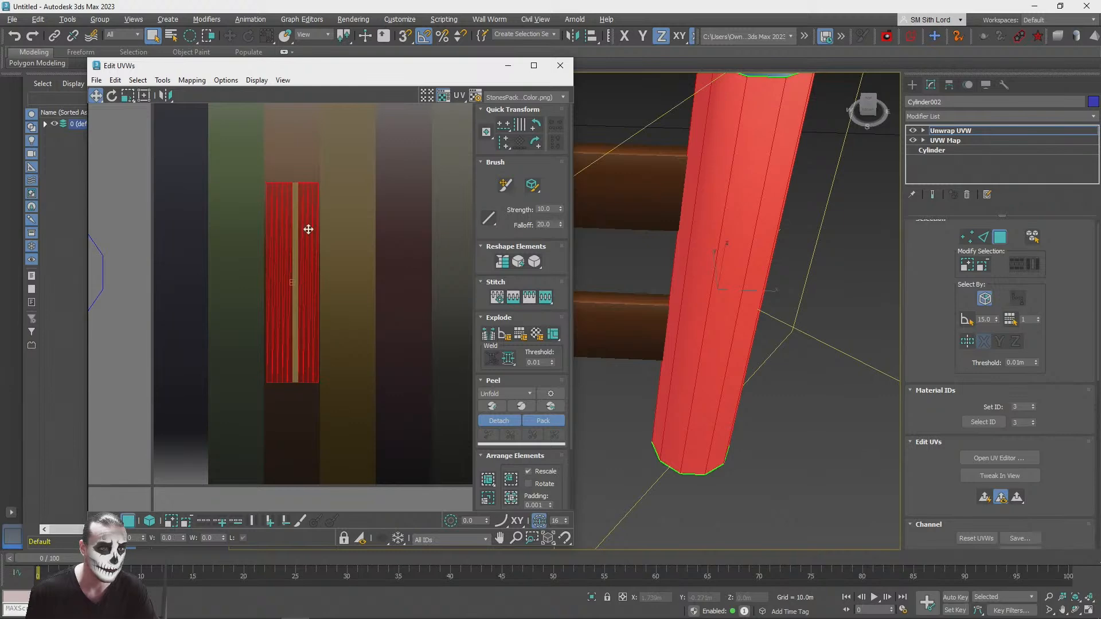
Step: Close the UV editor, leave Unwrap UVW face editing and deselect the post to check the whole fence
{"action": "left_click", "coordinate": [560, 65]}
{"action": "left_click", "coordinate": [782, 303]}
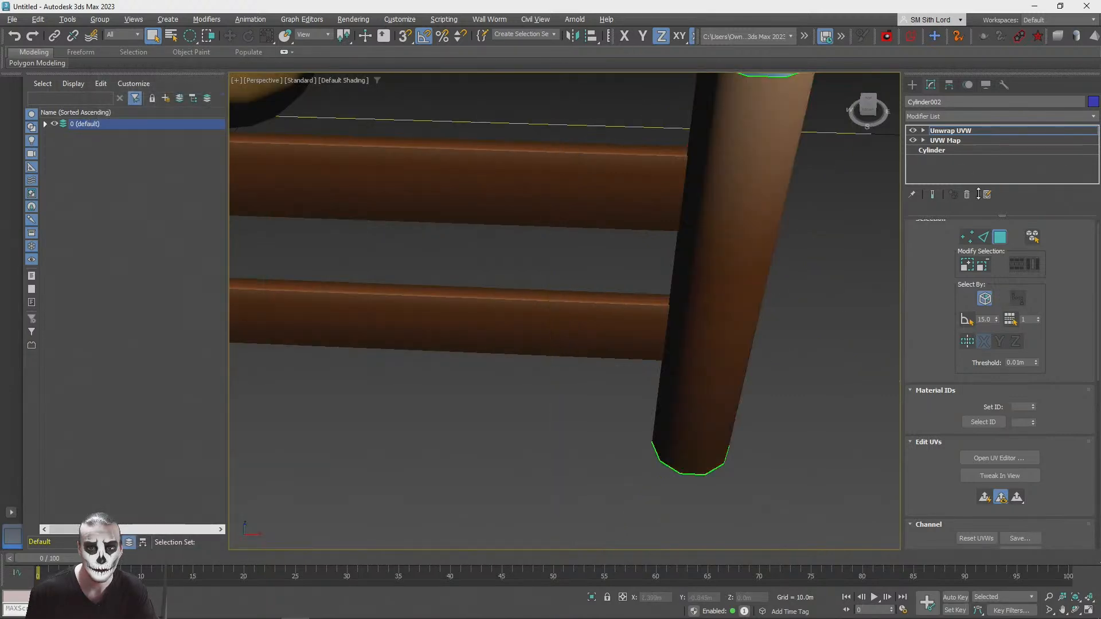
{"action": "left_click", "coordinate": [951, 131]}
{"action": "left_click", "coordinate": [556, 452]}
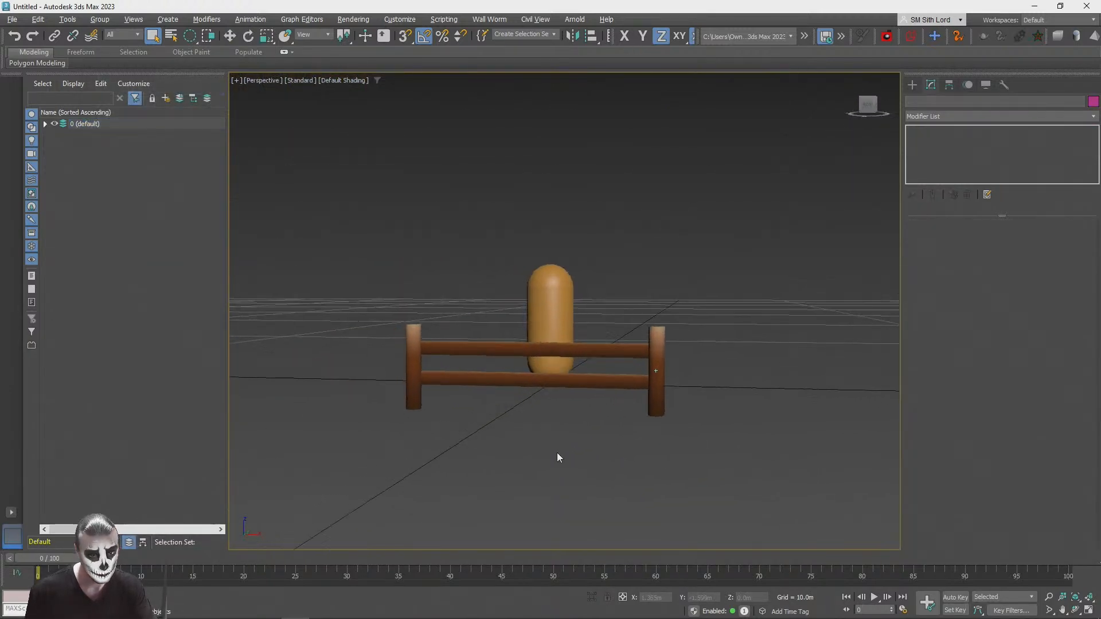
Step: Reopen the right post's UV layout and shorten its side faces vertically further within the brown strip
{"action": "left_click", "coordinate": [790, 391]}
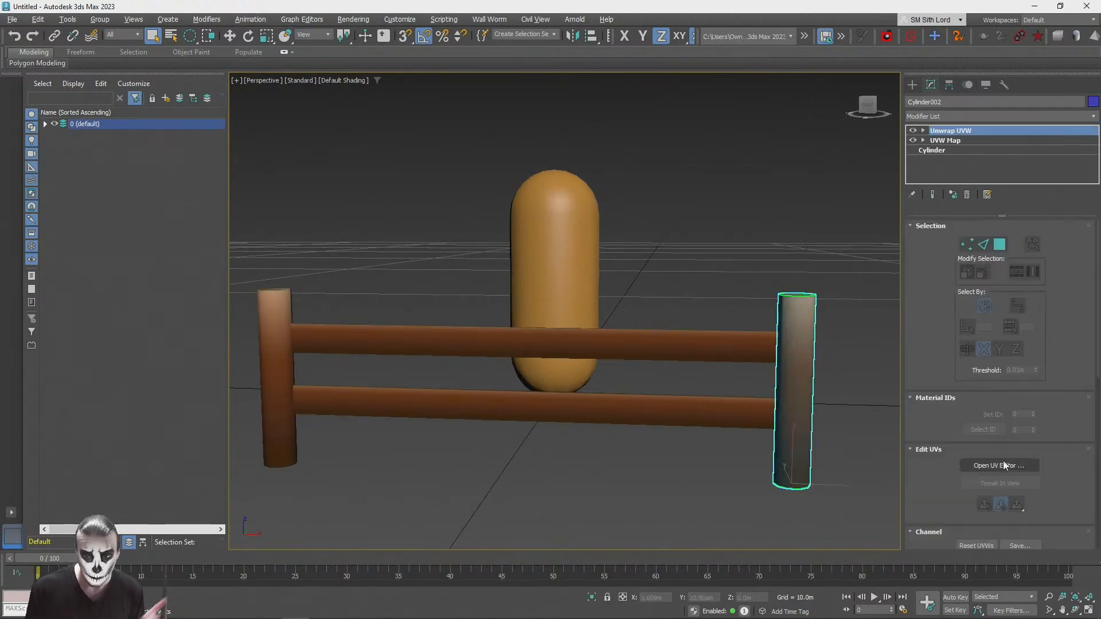
{"action": "left_click", "coordinate": [998, 463]}
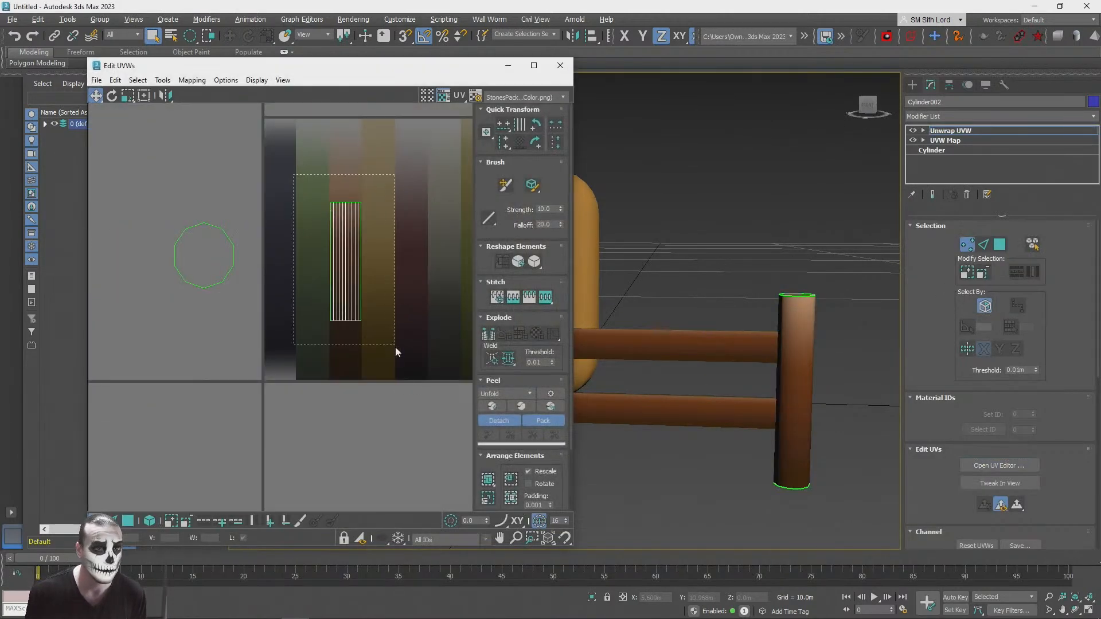
{"action": "scroll", "coordinate": [360, 266], "scroll_direction": "up", "scroll_amount": 3}
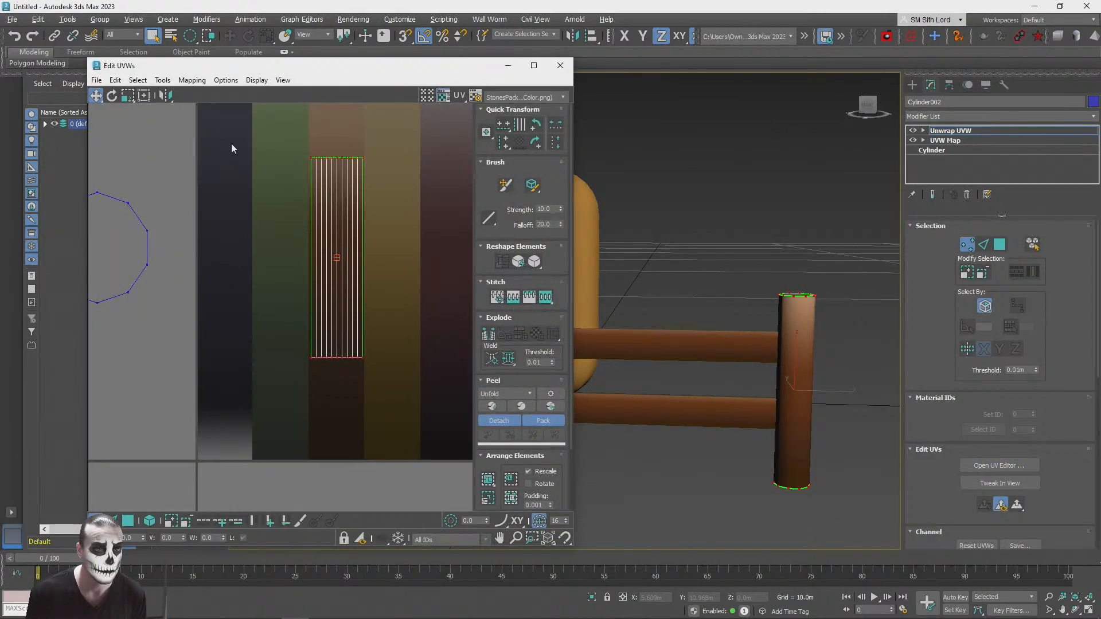
{"action": "left_click", "coordinate": [128, 521]}
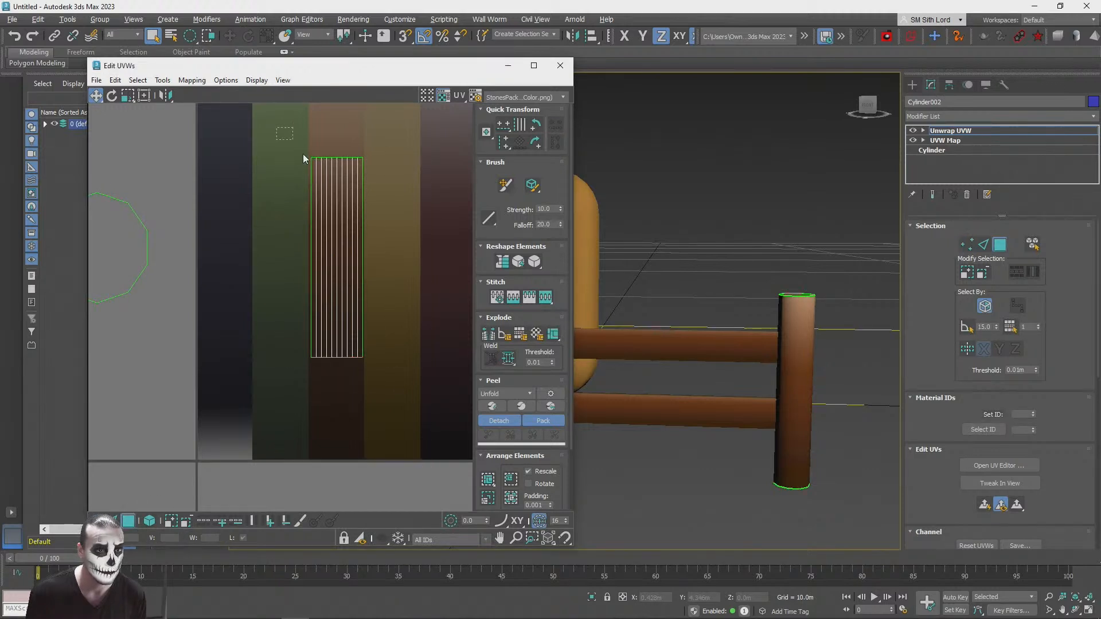
{"action": "left_click", "coordinate": [336, 246]}
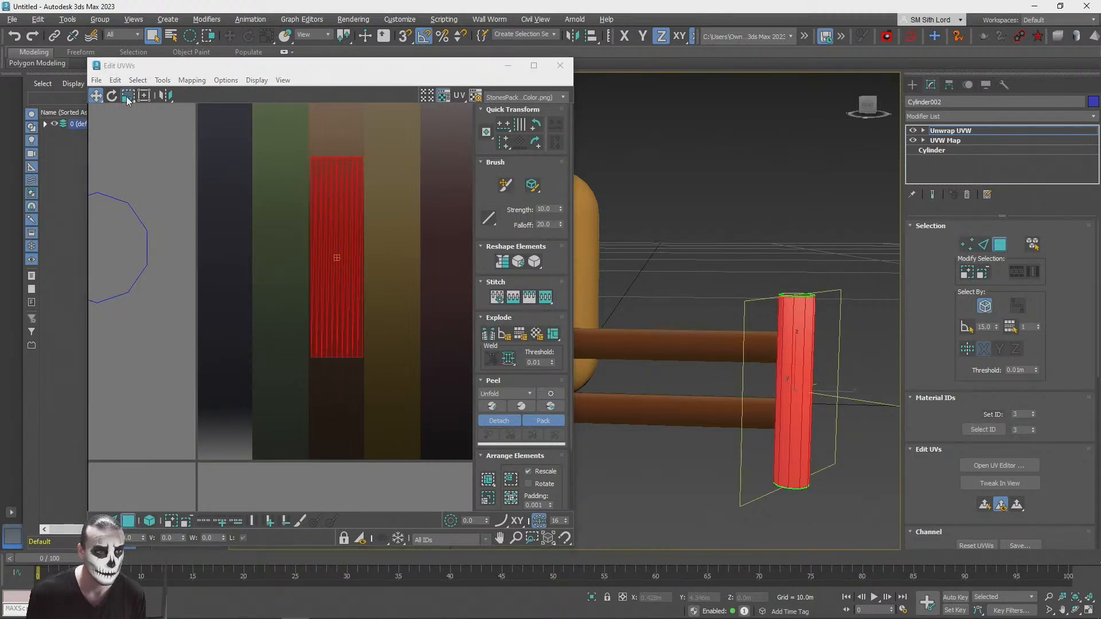
{"action": "left_click", "coordinate": [131, 115]}
{"action": "left_click_drag", "start_coordinate": [350, 226], "coordinate": [350, 228]}
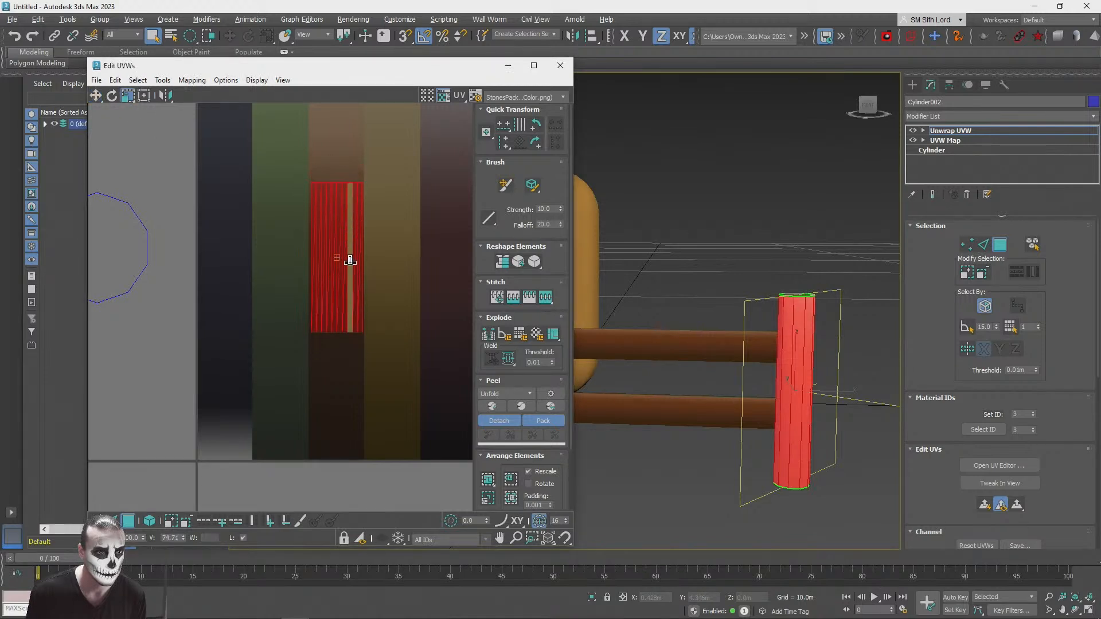
{"action": "left_click", "coordinate": [755, 201]}
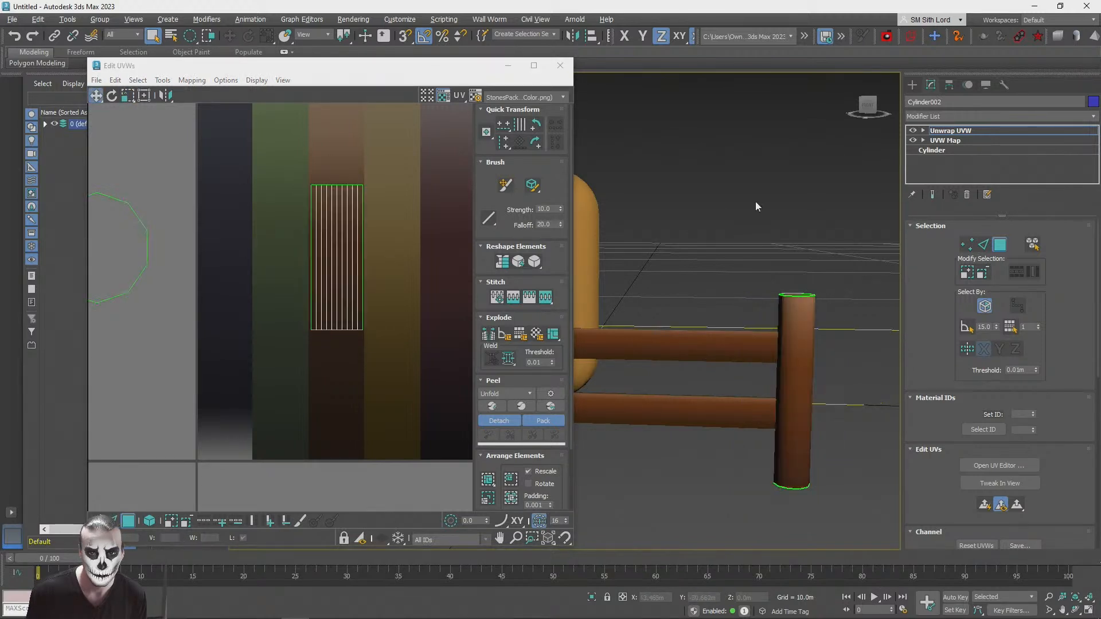
Step: Move the post's side UV faces down the brown strip toward darker shades and check the post's colour
{"action": "left_click", "coordinate": [341, 246]}
{"action": "left_click_drag", "start_coordinate": [341, 246], "coordinate": [341, 278]}
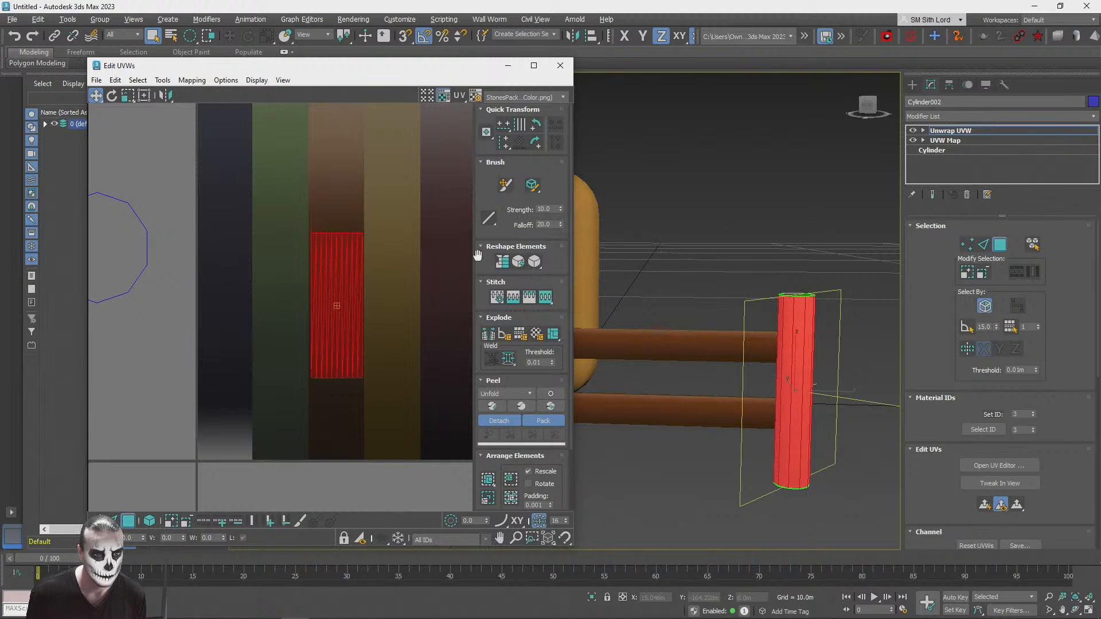
{"action": "left_click", "coordinate": [895, 200]}
{"action": "left_click", "coordinate": [357, 331]}
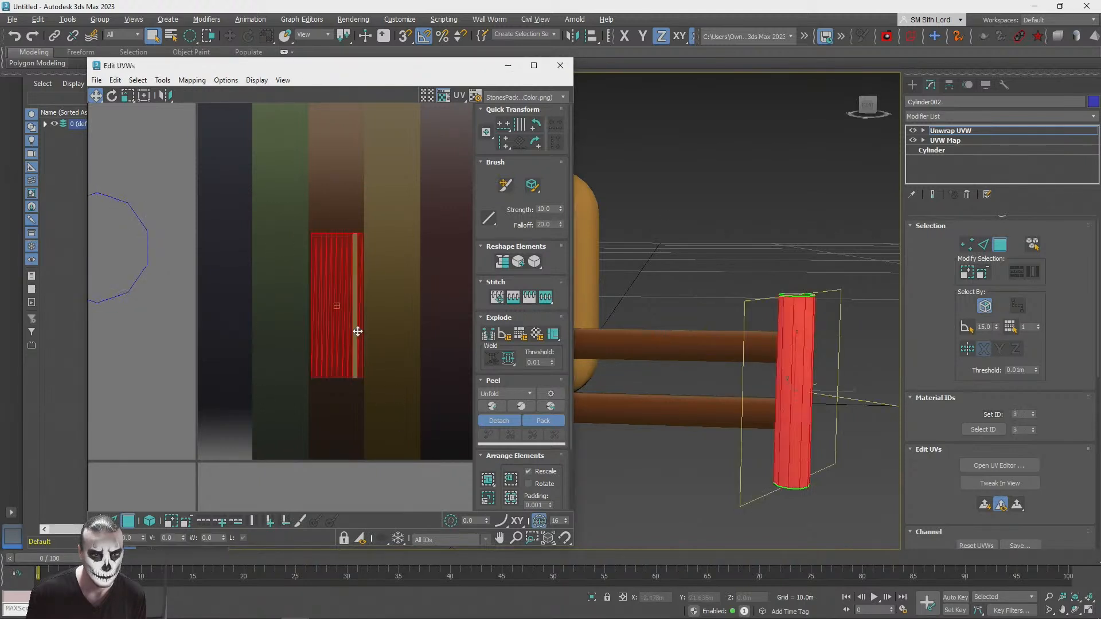
Step: Compare the post with the rails from another angle and move its side UV faces back up the brown strip
{"action": "left_click", "coordinate": [795, 210]}
{"action": "middle_click_drag", "start_coordinate": [779, 214], "coordinate": [610, 246], "text": "alt"}
{"action": "left_click", "coordinate": [348, 358]}
{"action": "left_click_drag", "start_coordinate": [348, 358], "coordinate": [352, 333]}
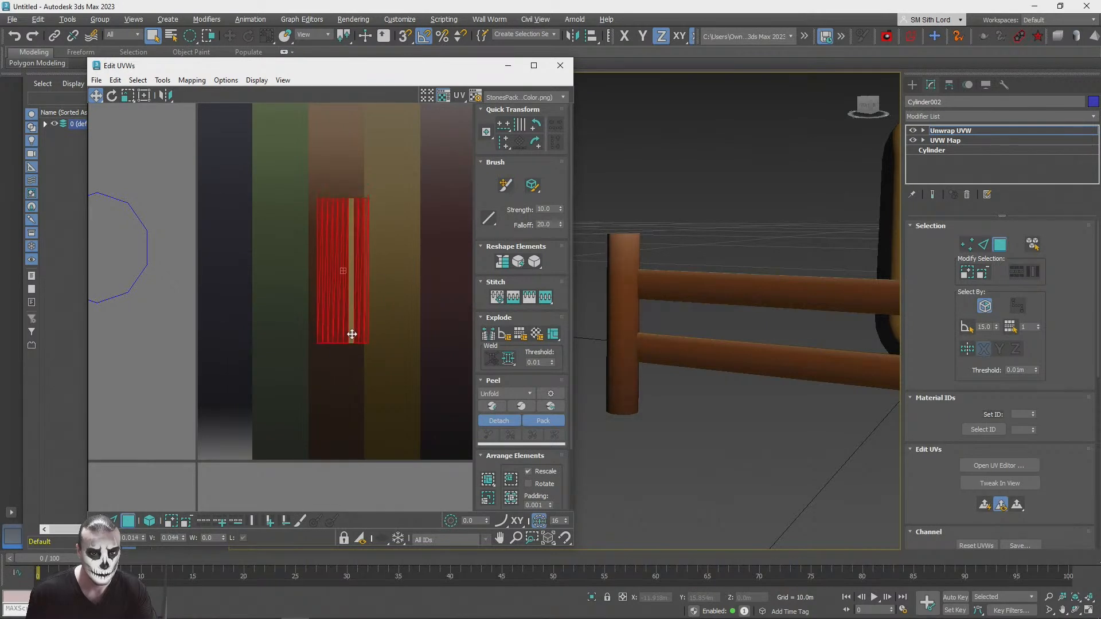
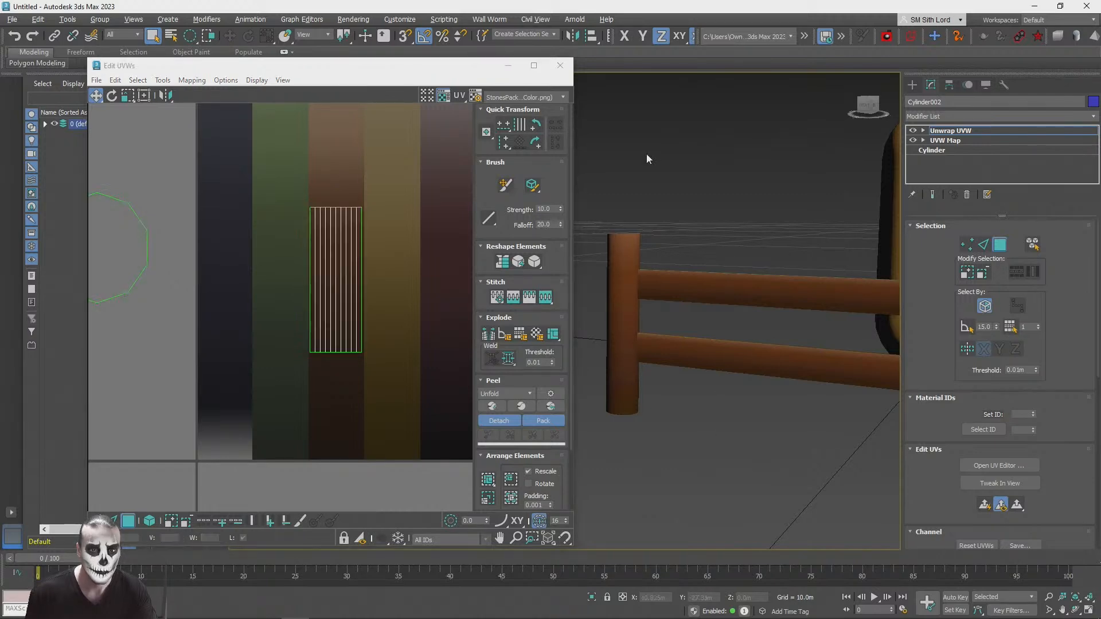
Step: Close the UV editor and inspect the fence's colours beside the capsule from several angles, with and without edged faces
{"action": "left_click", "coordinate": [560, 69]}
{"action": "scroll", "coordinate": [570, 104], "scroll_direction": "down", "scroll_amount": 2}
{"action": "middle_click_drag", "start_coordinate": [569, 104], "coordinate": [590, 355], "text": "alt"}
{"action": "scroll", "coordinate": [593, 288], "scroll_direction": "down", "scroll_amount": 5}
{"action": "key", "text": "z"}
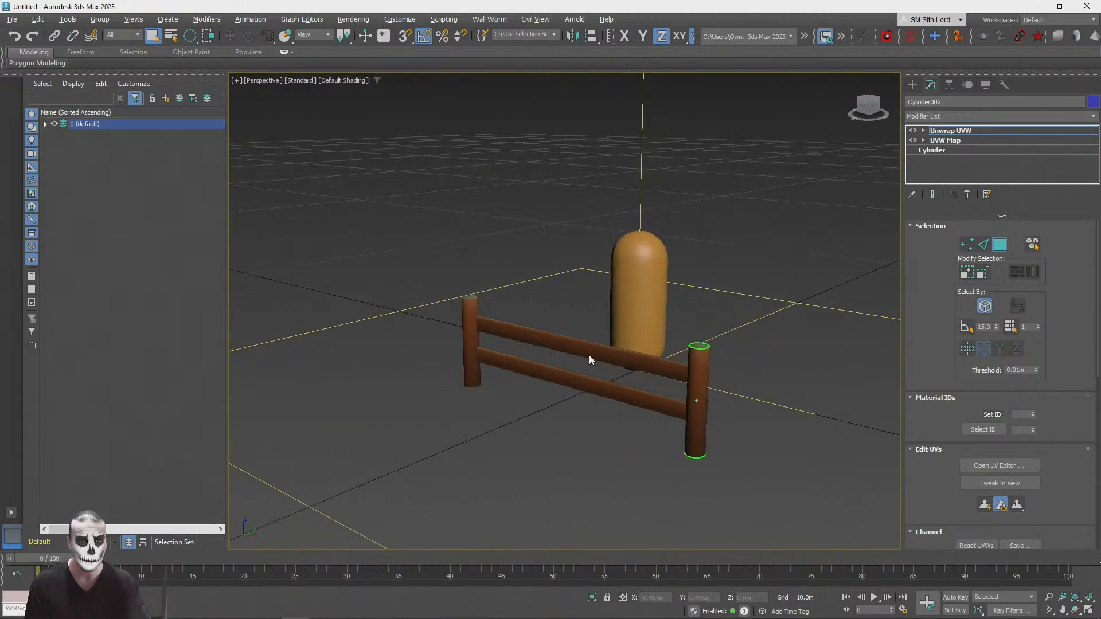
{"action": "scroll", "coordinate": [589, 356], "scroll_direction": "down", "scroll_amount": 5}
{"action": "middle_click_drag", "start_coordinate": [589, 355], "coordinate": [590, 360], "text": "alt"}
{"action": "key", "text": "F4"}
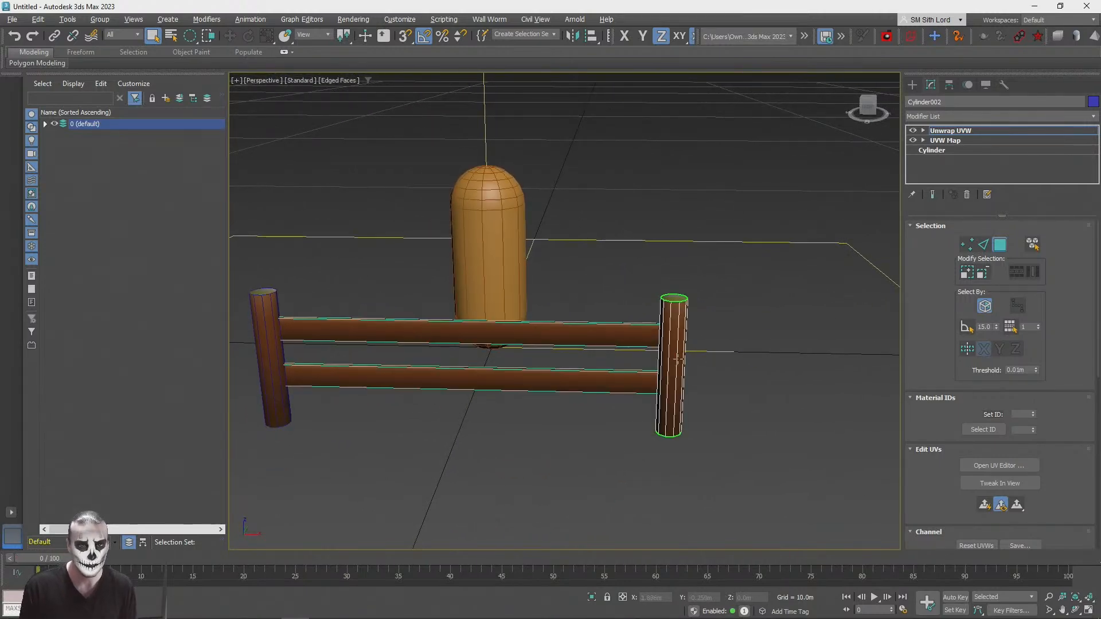
{"action": "mouse_move", "coordinate": [725, 329]}
{"action": "middle_mouse_down", "text": "alt"}
{"action": "mouse_move", "coordinate": [680, 344]}
{"action": "mouse_move", "coordinate": [698, 349]}
{"action": "mouse_move", "coordinate": [647, 378]}
{"action": "mouse_move", "coordinate": [570, 404]}
{"action": "mouse_move", "coordinate": [494, 398]}
{"action": "mouse_move", "coordinate": [562, 301]}
{"action": "middle_mouse_up", "text": "alt"}
{"action": "key", "text": "F4"}
{"action": "scroll", "coordinate": [687, 353], "scroll_direction": "down", "scroll_amount": 8}
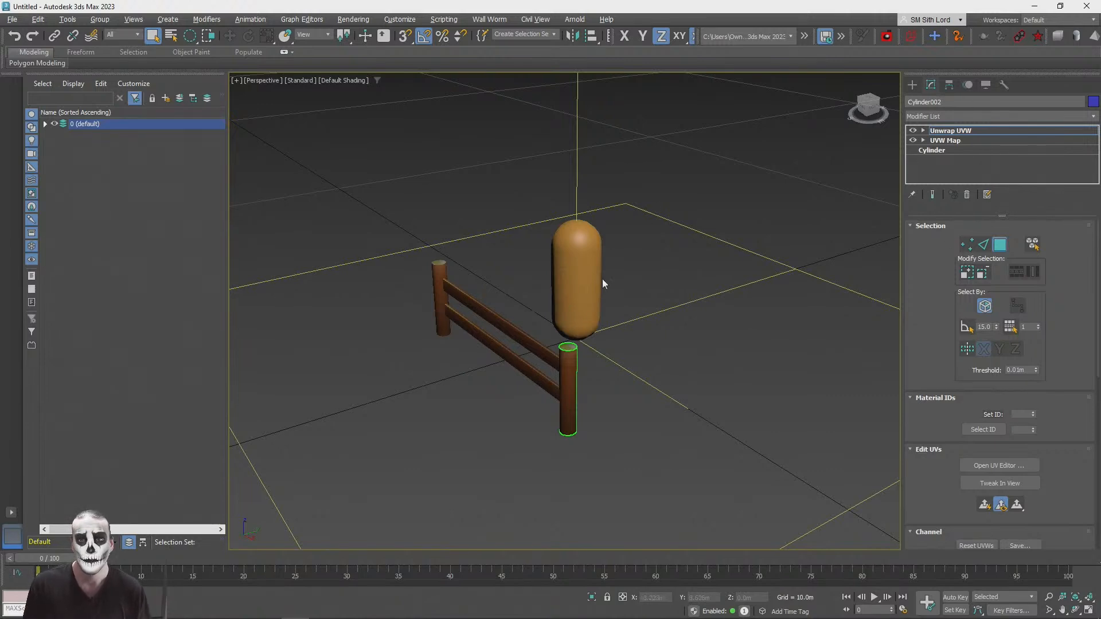
Step: Leave the right post's Unwrap UVW face editing, collapse its modifier stack and convert it to an Editable Poly
{"action": "key", "text": "q"}
{"action": "left_click", "coordinate": [567, 374]}
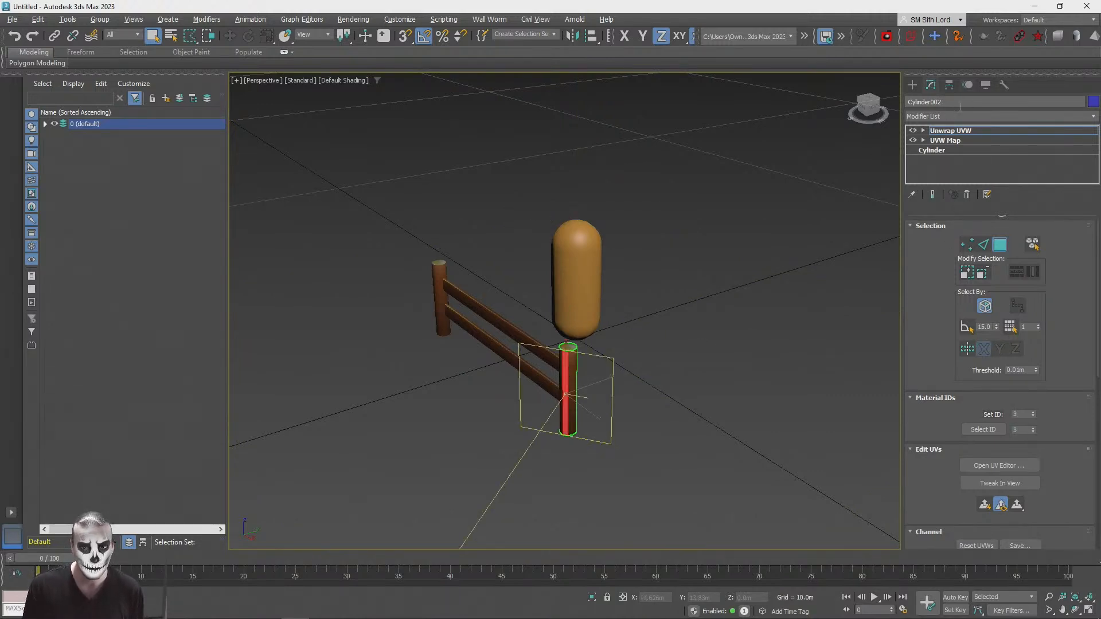
{"action": "left_click", "coordinate": [950, 134]}
{"action": "left_click", "coordinate": [680, 291]}
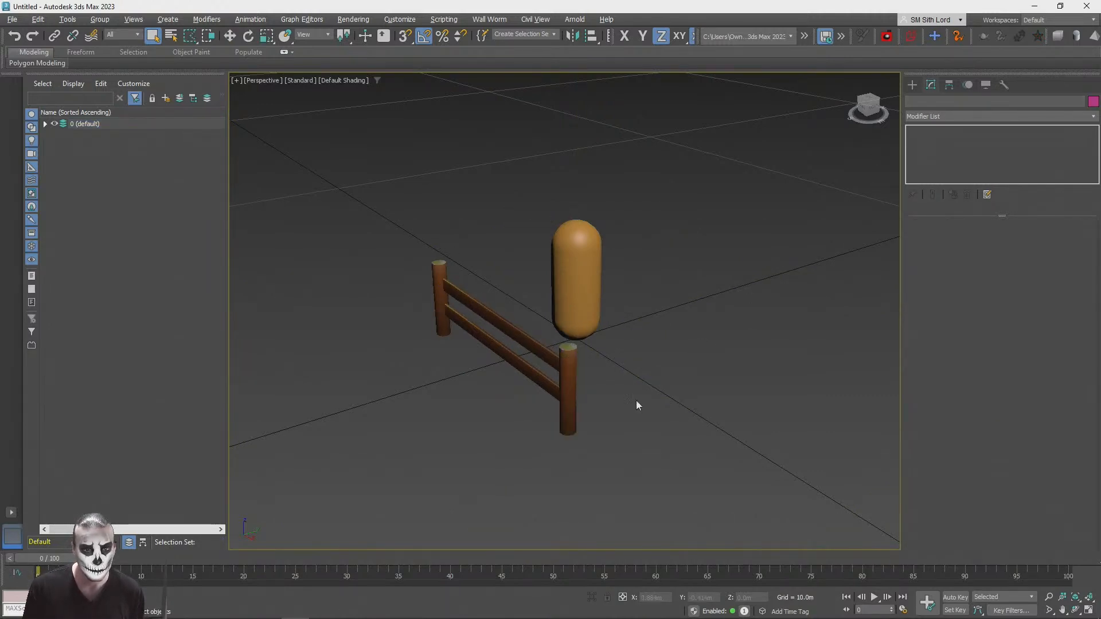
{"action": "left_click", "coordinate": [571, 367]}
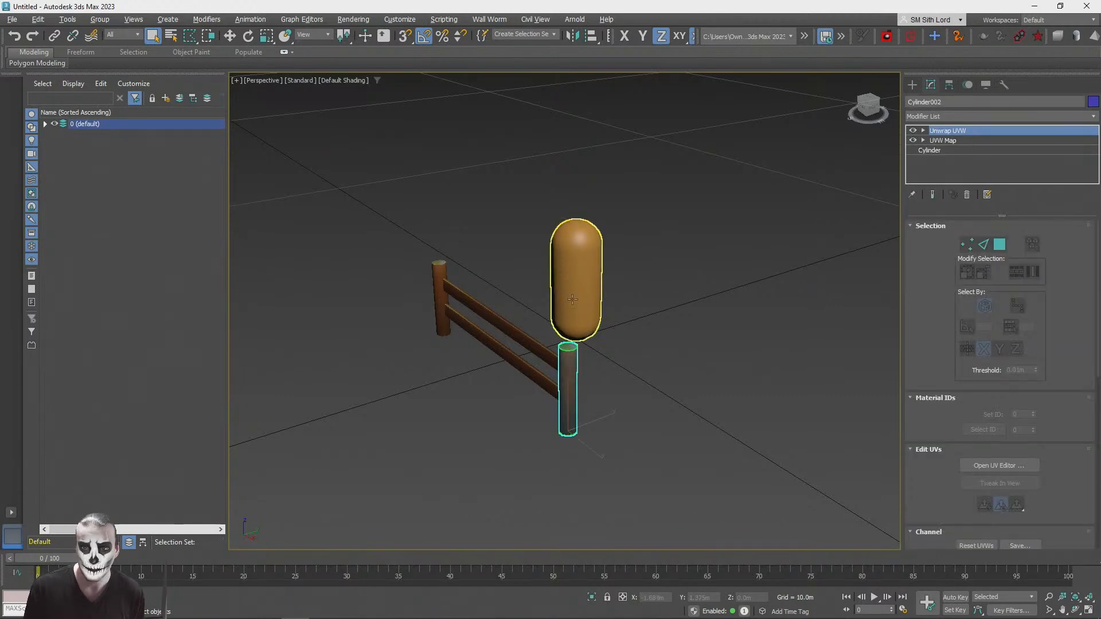
{"action": "right_click", "coordinate": [944, 130]}
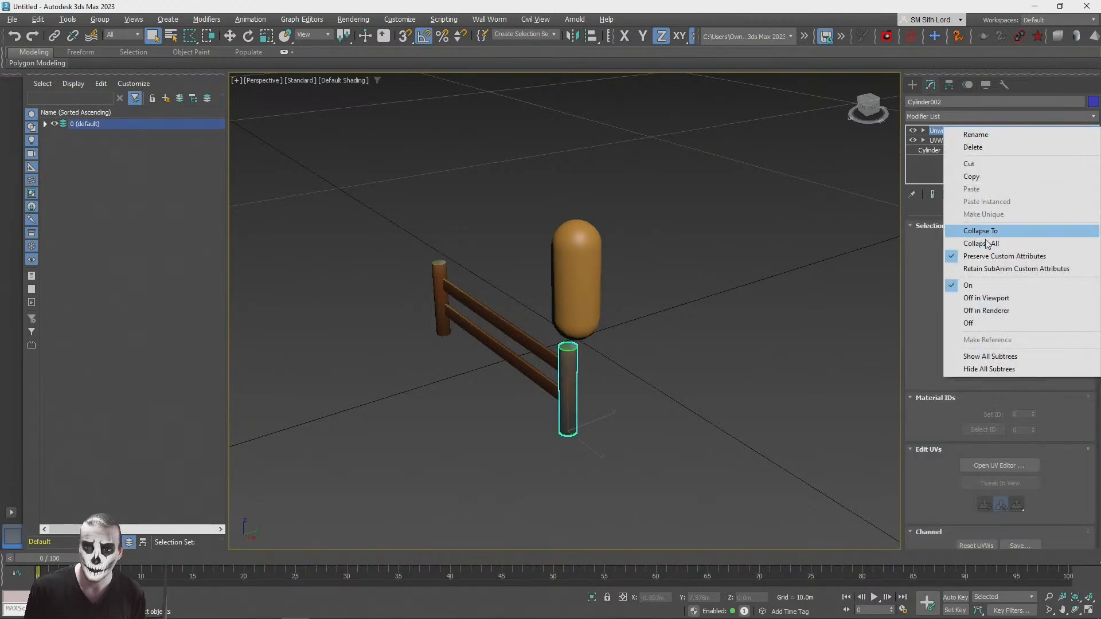
{"action": "left_click", "coordinate": [958, 224]}
{"action": "right_click", "coordinate": [920, 131]}
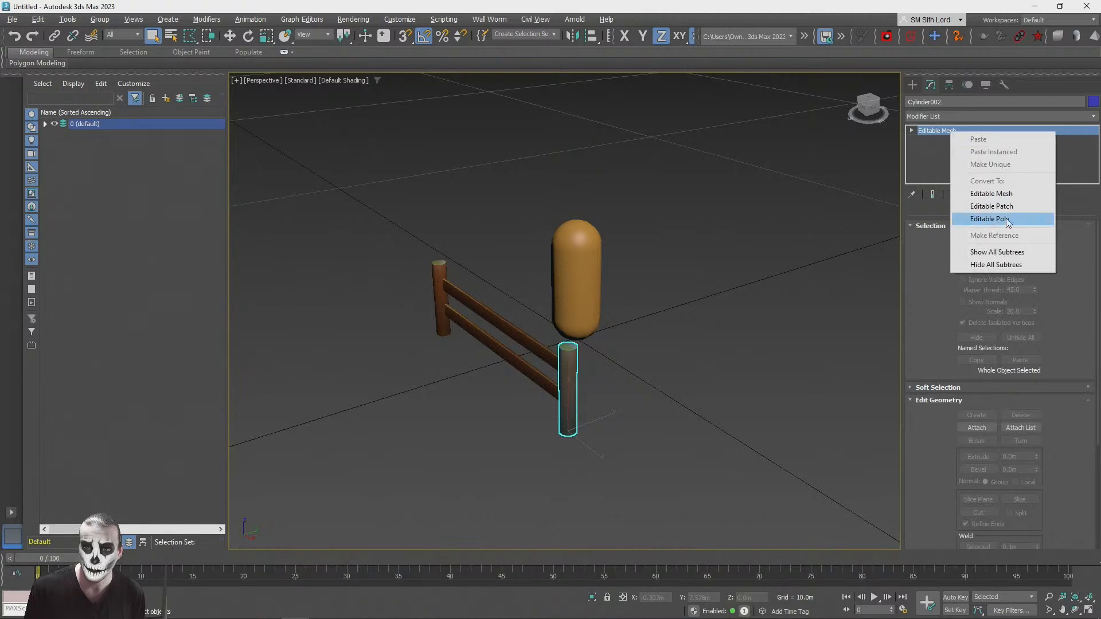
{"action": "left_click", "coordinate": [940, 218]}
Step: Attach the two rails to the right post's Editable Poly
{"action": "left_click", "coordinate": [1025, 239]}
{"action": "scroll", "coordinate": [983, 328], "scroll_direction": "down", "scroll_amount": 5}
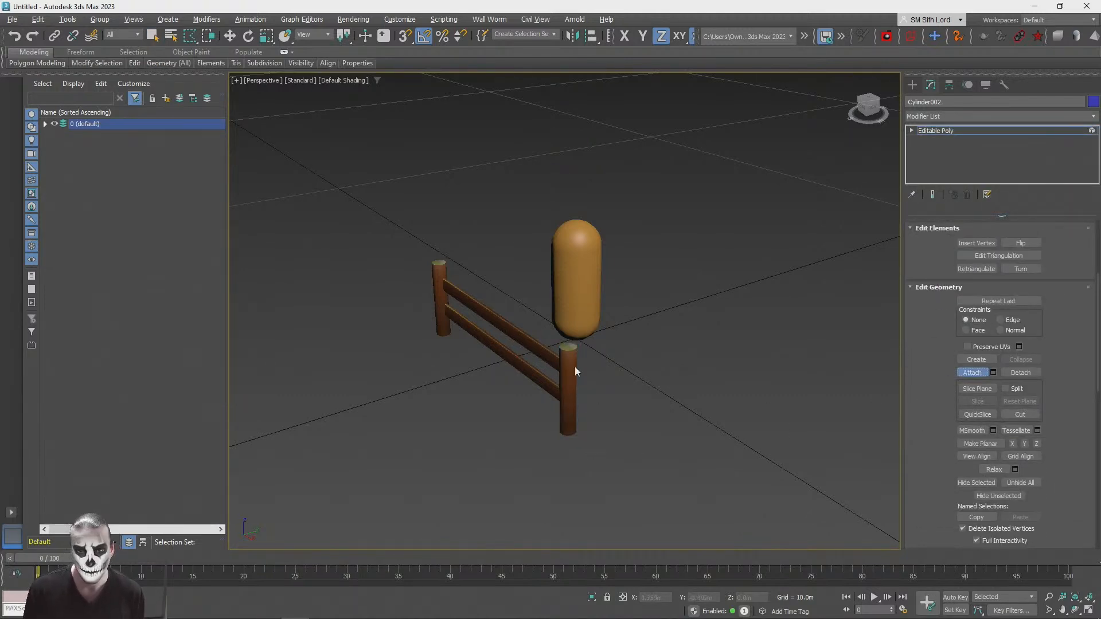
{"action": "left_click", "coordinate": [548, 358]}
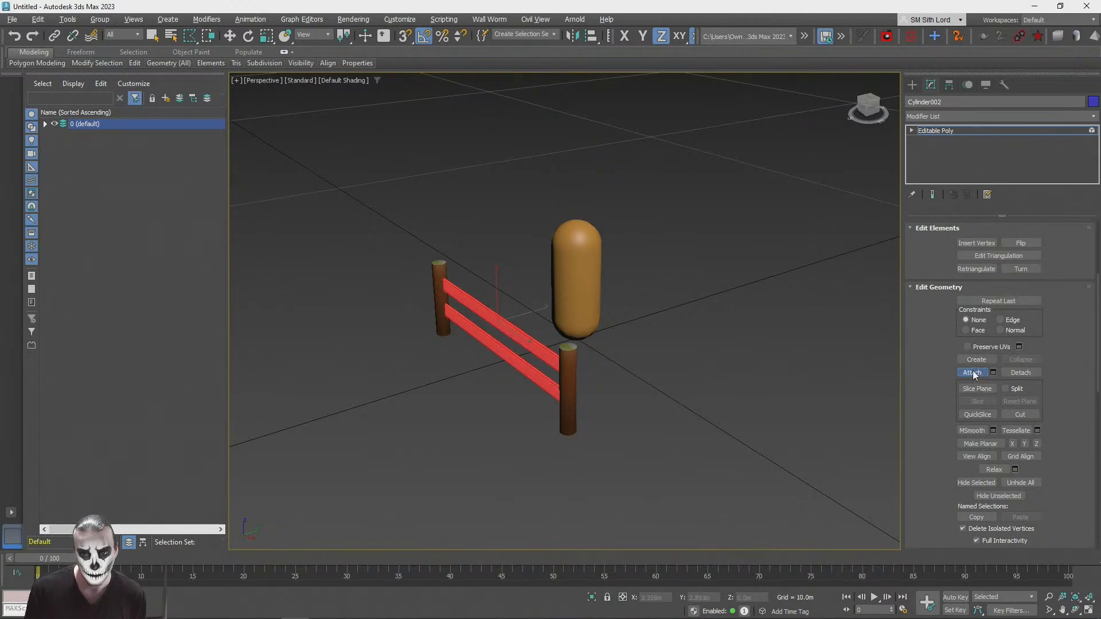
{"action": "left_click", "coordinate": [972, 372]}
{"action": "left_click", "coordinate": [584, 436]}
{"action": "left_click", "coordinate": [563, 358]}
Step: Leave element editing and rename the combined rails and right post object as main
{"action": "key", "text": "q"}
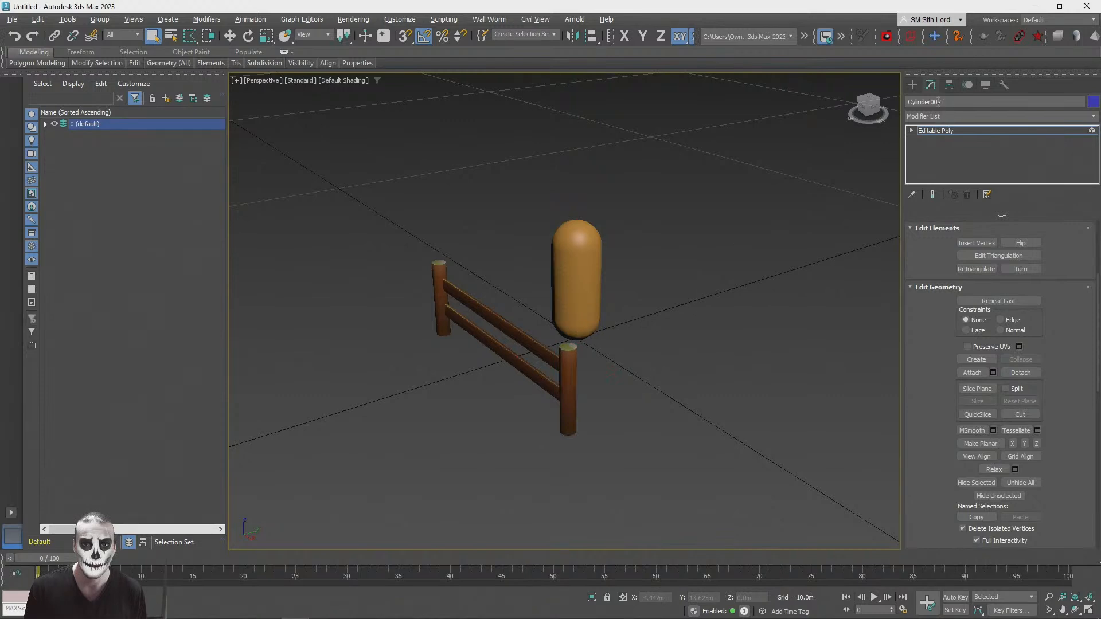
{"action": "left_click", "coordinate": [929, 132]}
{"action": "left_click", "coordinate": [604, 380]}
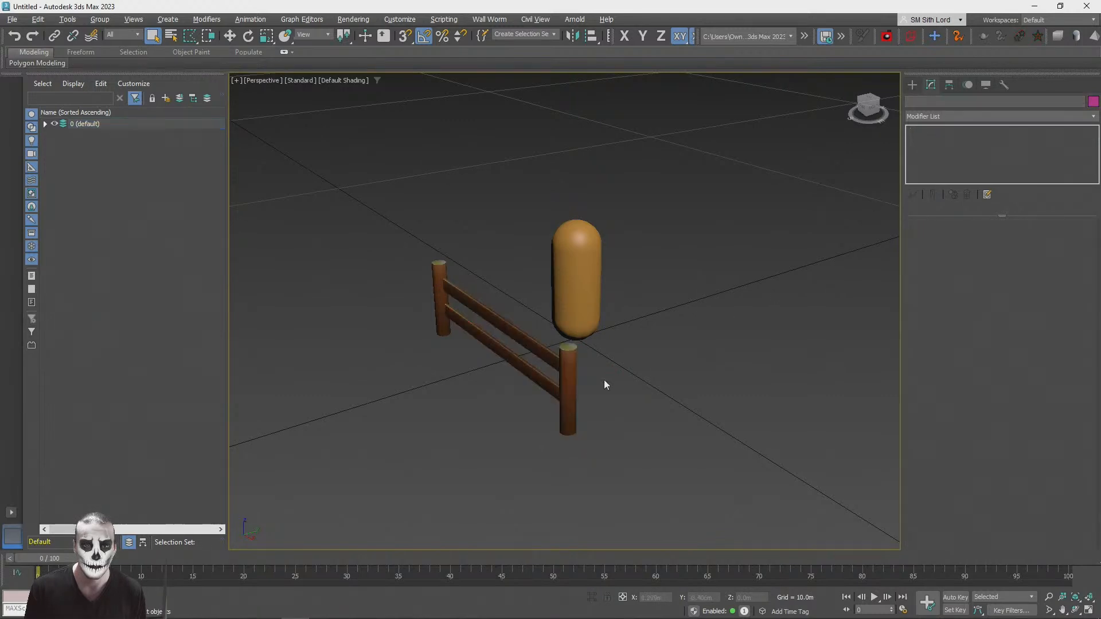
{"action": "left_click", "coordinate": [564, 359]}
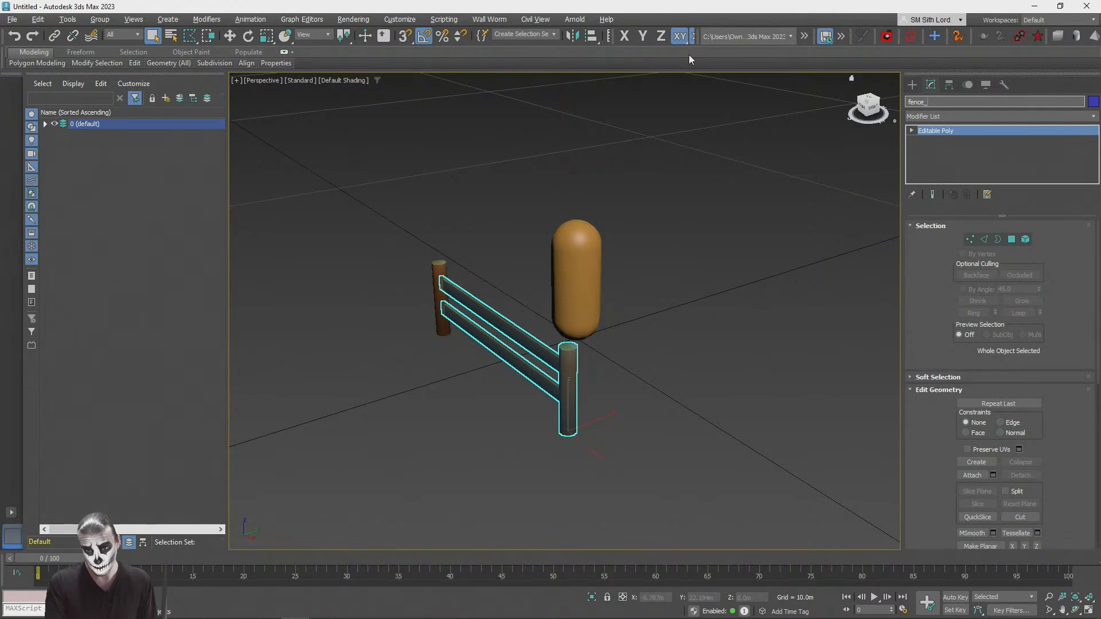
{"action": "type", "text": "main"}
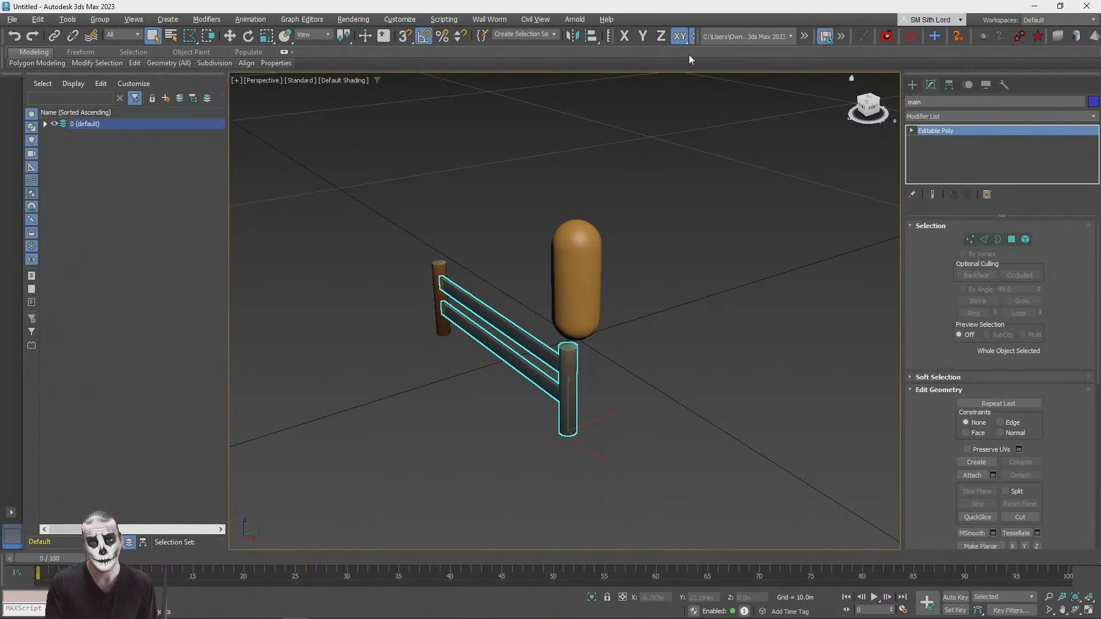
Step: Collapse the left post's modifiers, convert it to an Editable Poly and rename it post
{"action": "left_click", "coordinate": [441, 264]}
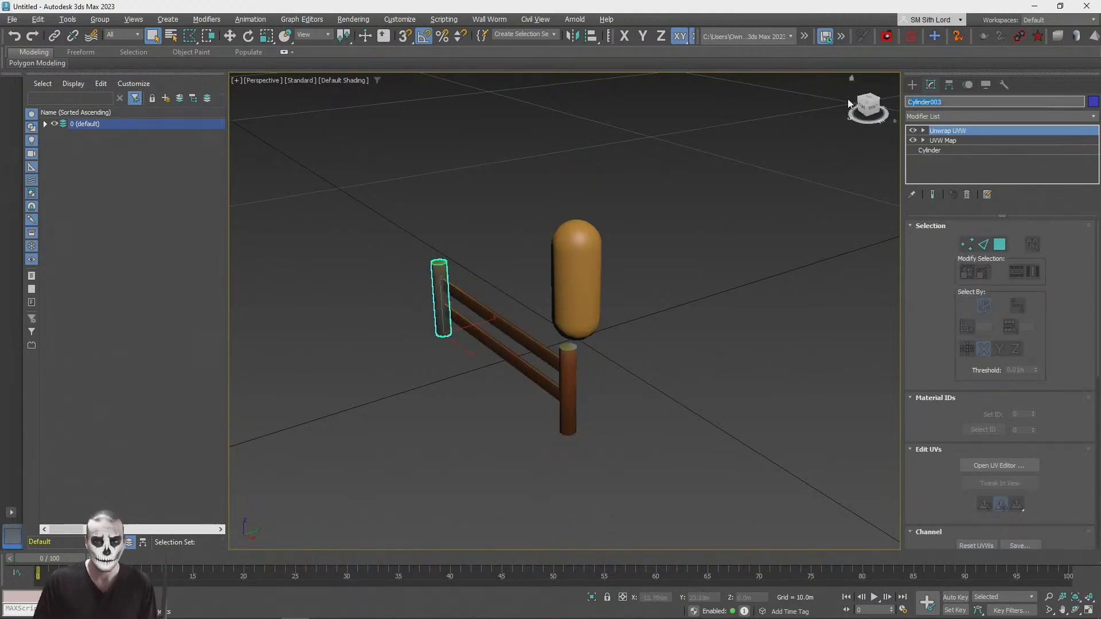
{"action": "right_click", "coordinate": [962, 130]}
{"action": "left_click", "coordinate": [999, 244]}
{"action": "right_click", "coordinate": [951, 131]}
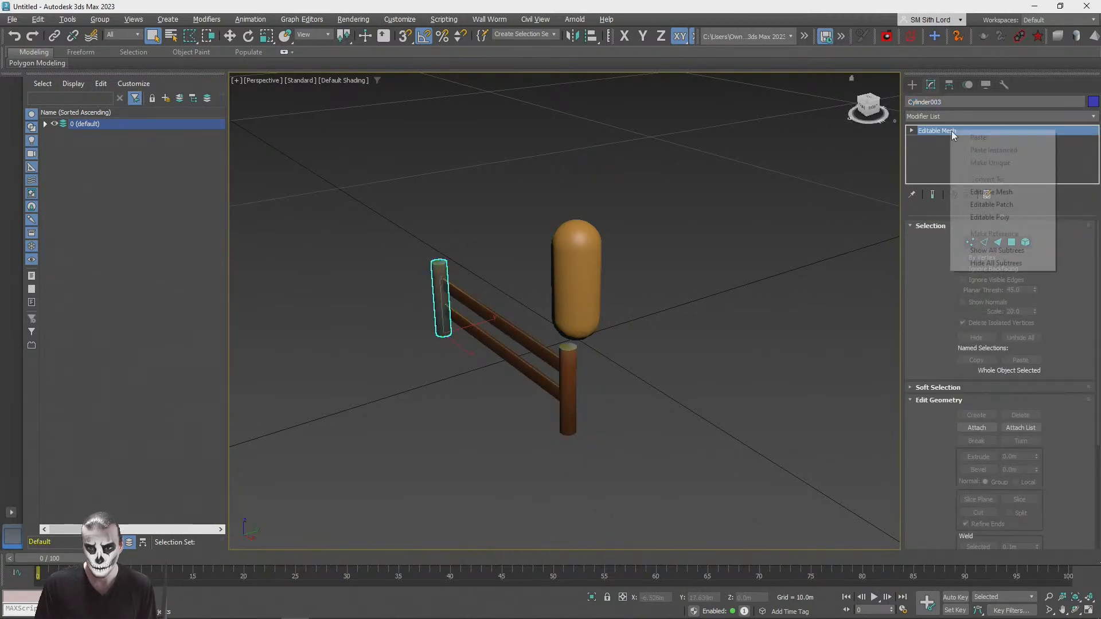
{"action": "left_click", "coordinate": [981, 216]}
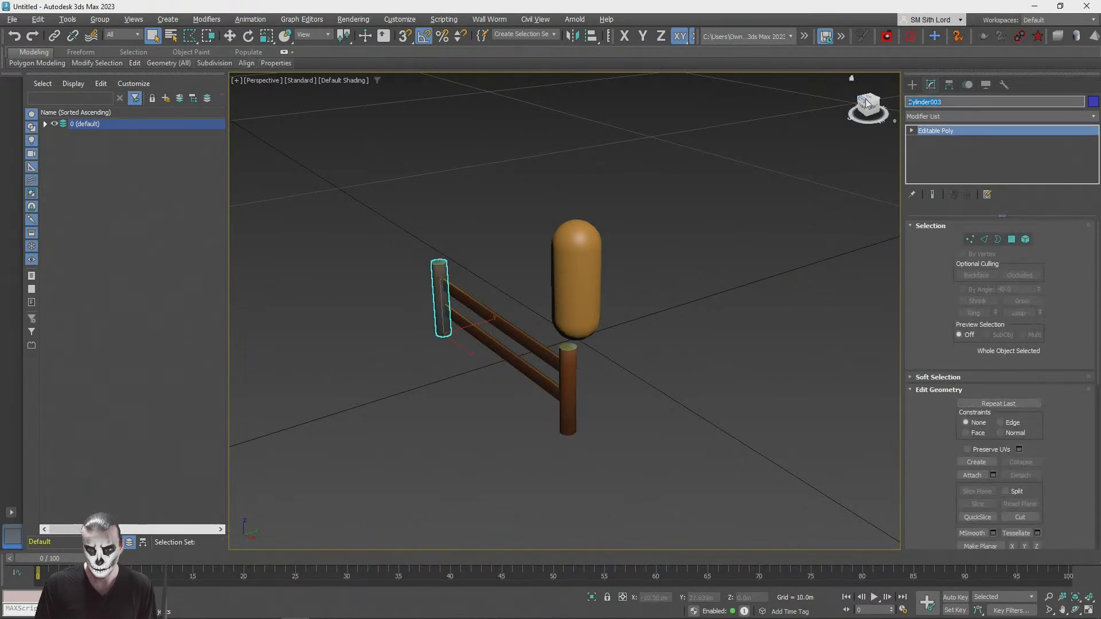
{"action": "type", "text": "post"}
{"action": "key", "text": "Return"}
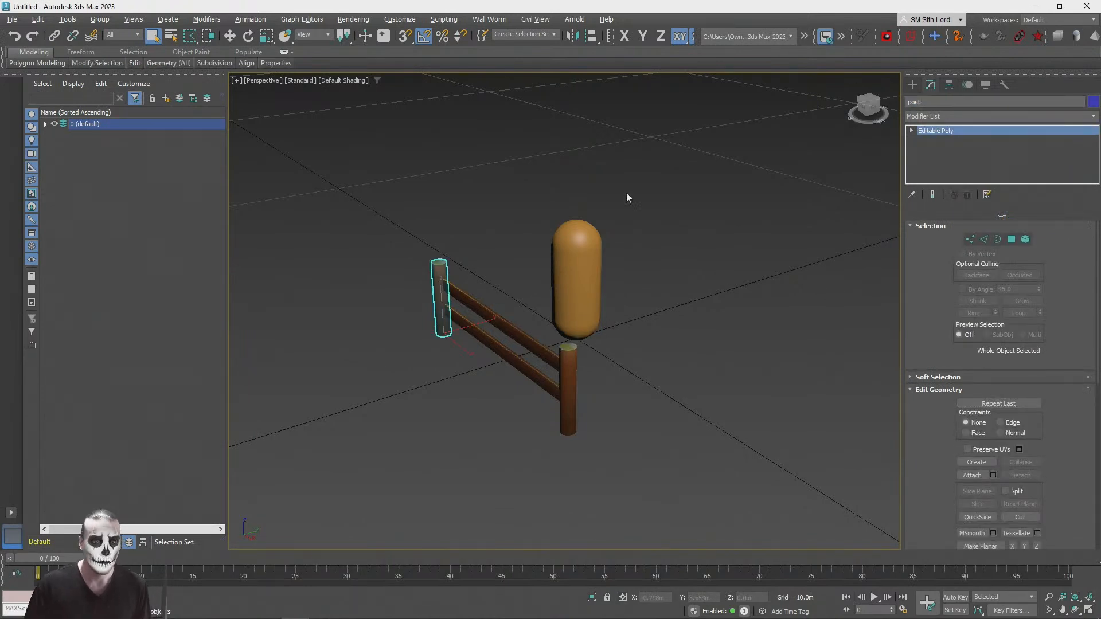
Step: Select the left post together with the rails object and group them as Group001
{"action": "left_click", "coordinate": [669, 216]}
{"action": "left_click", "coordinate": [442, 298]}
{"action": "left_click", "coordinate": [484, 312], "text": "ctrl"}
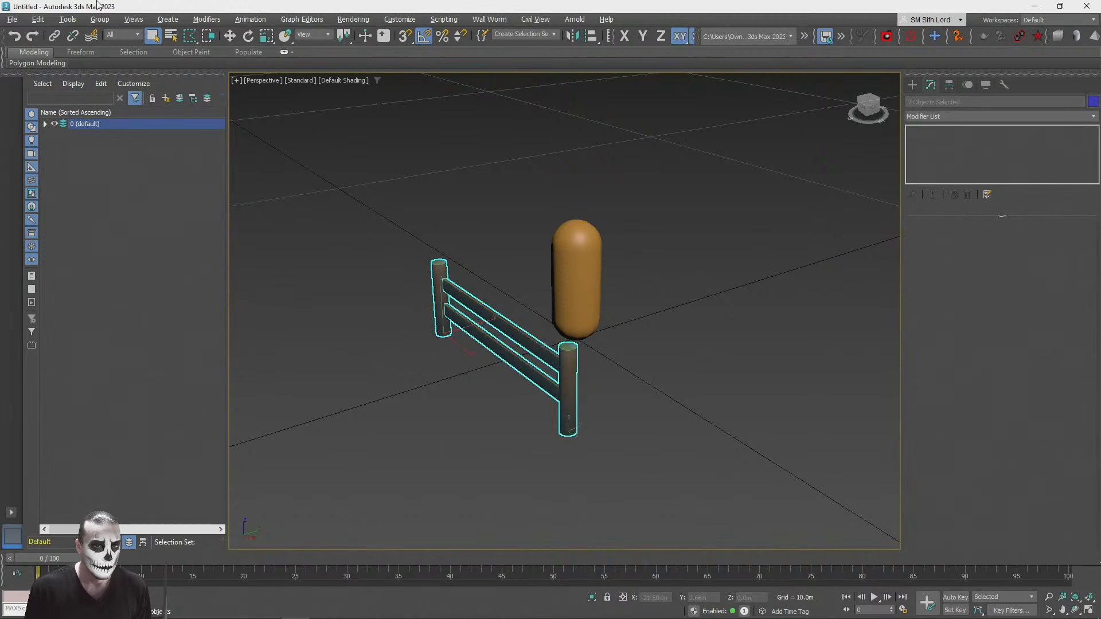
{"action": "left_click", "coordinate": [101, 19]}
{"action": "left_click", "coordinate": [118, 40]}
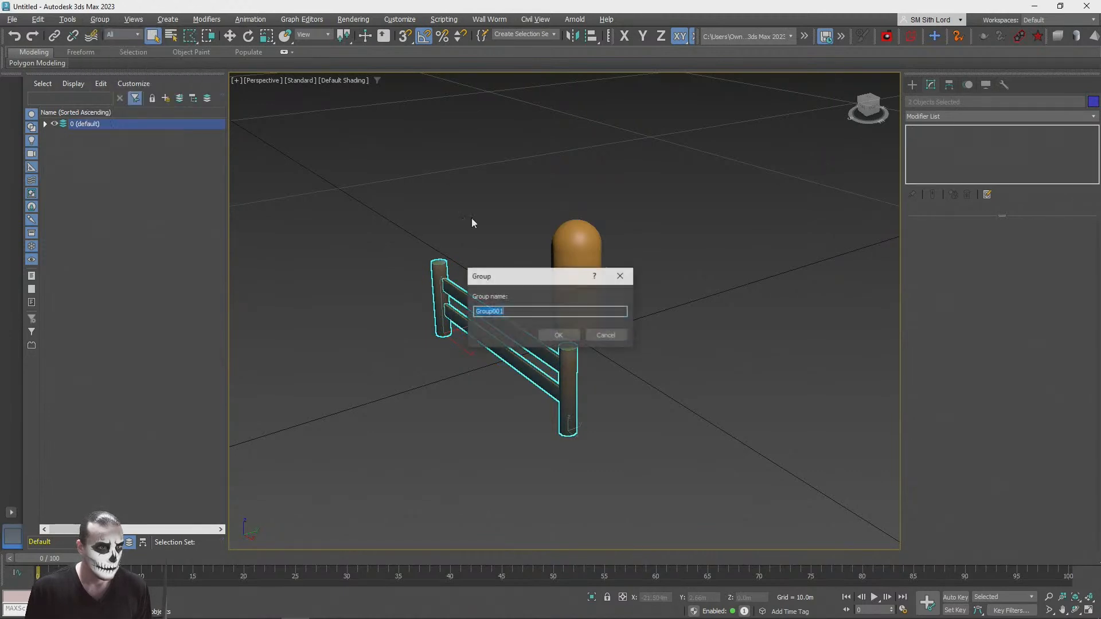
{"action": "left_click", "coordinate": [560, 334]}
Step: Move the fence group to world position X 0 and Y 0, keeping its height
{"action": "left_click", "coordinate": [230, 38]}
{"action": "right_click", "coordinate": [229, 38]}
{"action": "middle_click_drag", "start_coordinate": [781, 271], "coordinate": [659, 247], "text": "alt"}
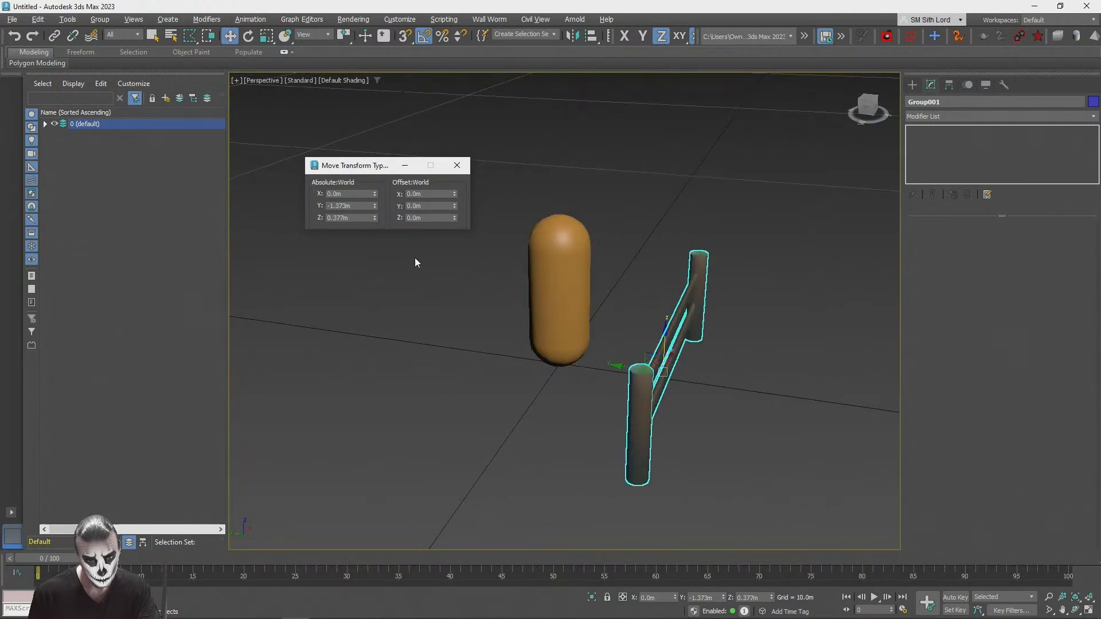
{"action": "right_click", "coordinate": [374, 207]}
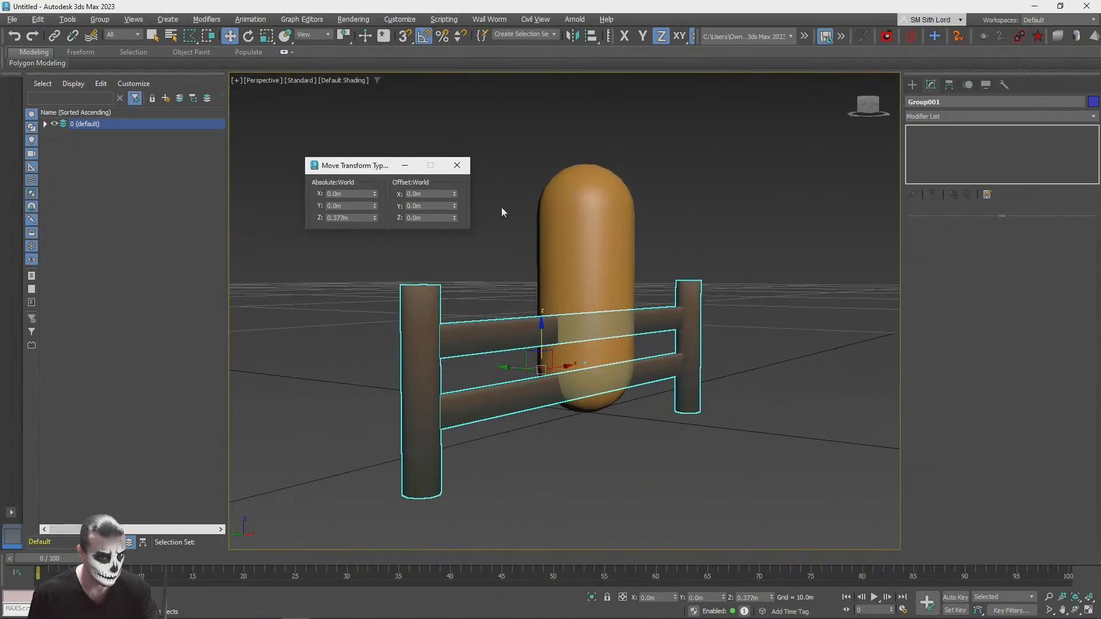
{"action": "middle_click_drag", "start_coordinate": [497, 208], "coordinate": [501, 172], "text": "alt"}
{"action": "left_click", "coordinate": [456, 165]}
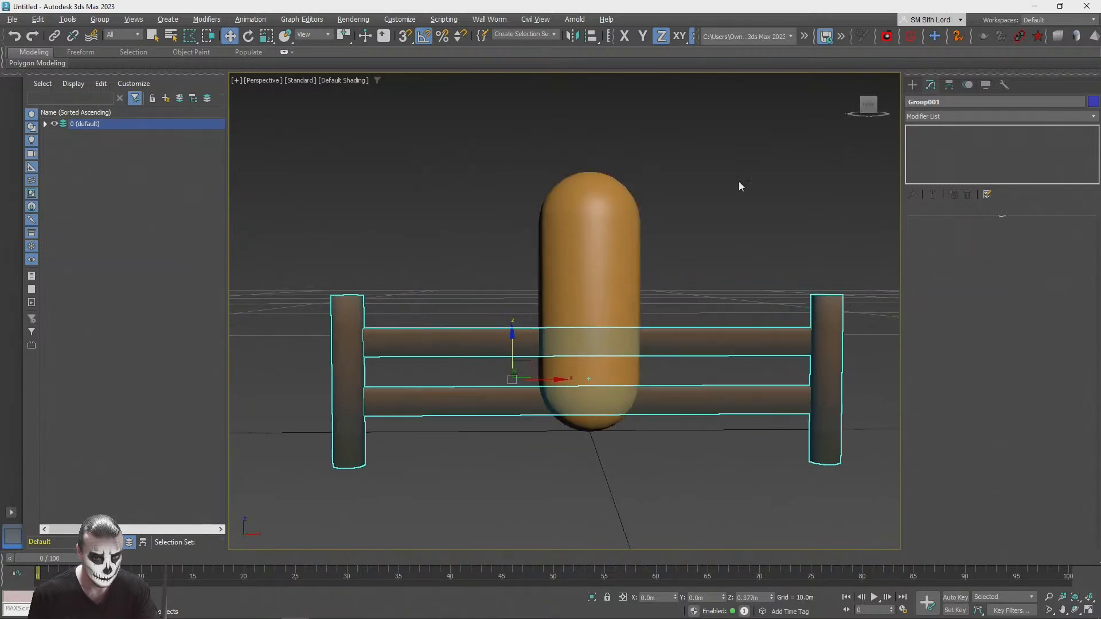
Step: Ungroup the fence and check that the left post and the main object can be selected separately
{"action": "left_click", "coordinate": [741, 219]}
{"action": "left_click", "coordinate": [797, 331]}
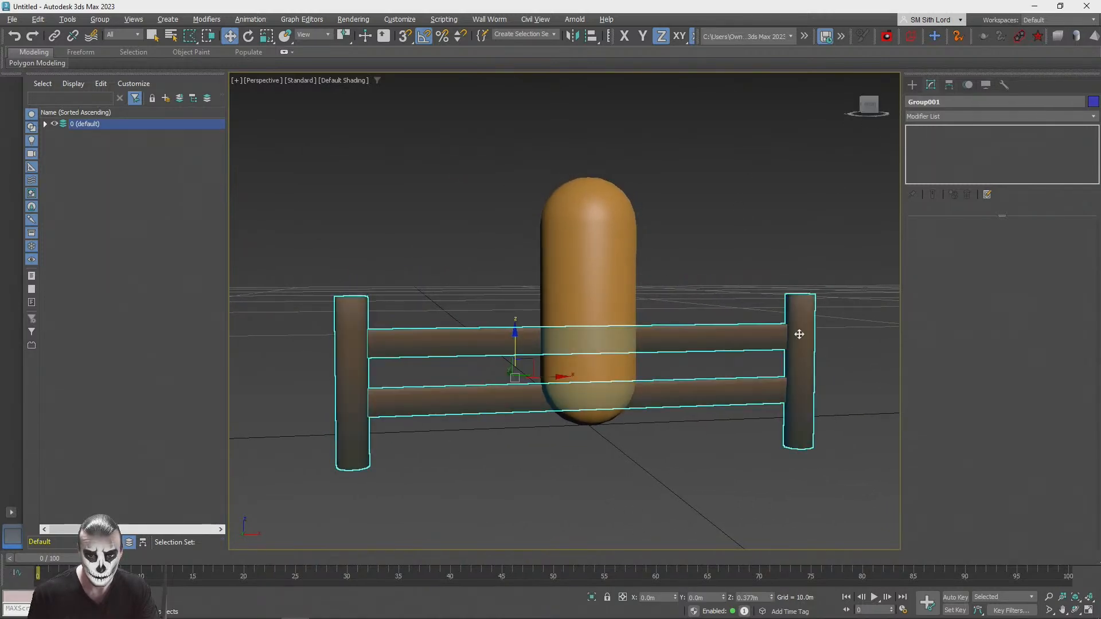
{"action": "left_click", "coordinate": [99, 19]}
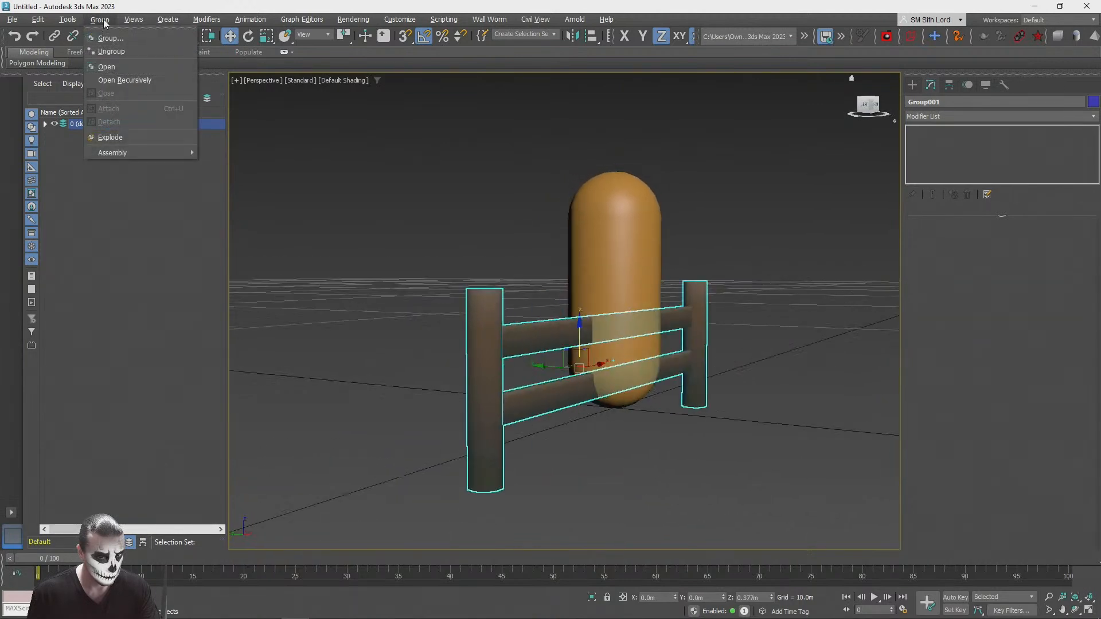
{"action": "left_click", "coordinate": [106, 66]}
{"action": "left_click", "coordinate": [359, 184]}
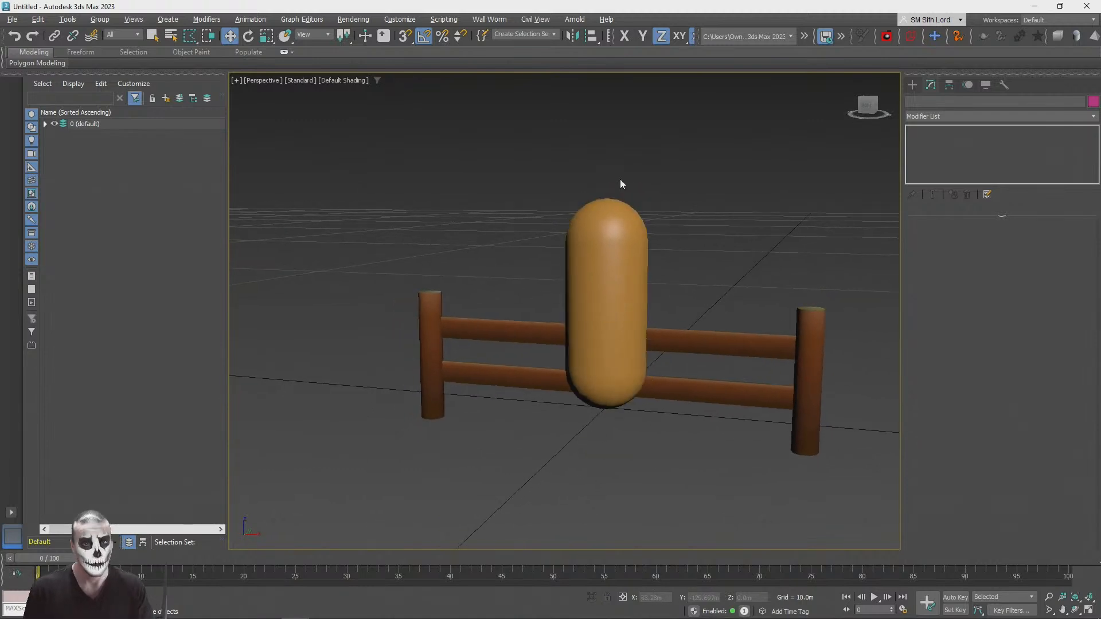
{"action": "scroll", "coordinate": [390, 439], "scroll_direction": "up", "scroll_amount": 4}
{"action": "middle_click_drag", "start_coordinate": [439, 349], "coordinate": [380, 346], "text": "alt"}
{"action": "scroll", "coordinate": [390, 439], "scroll_direction": "down", "scroll_amount": 3}
{"action": "left_click", "coordinate": [334, 309]}
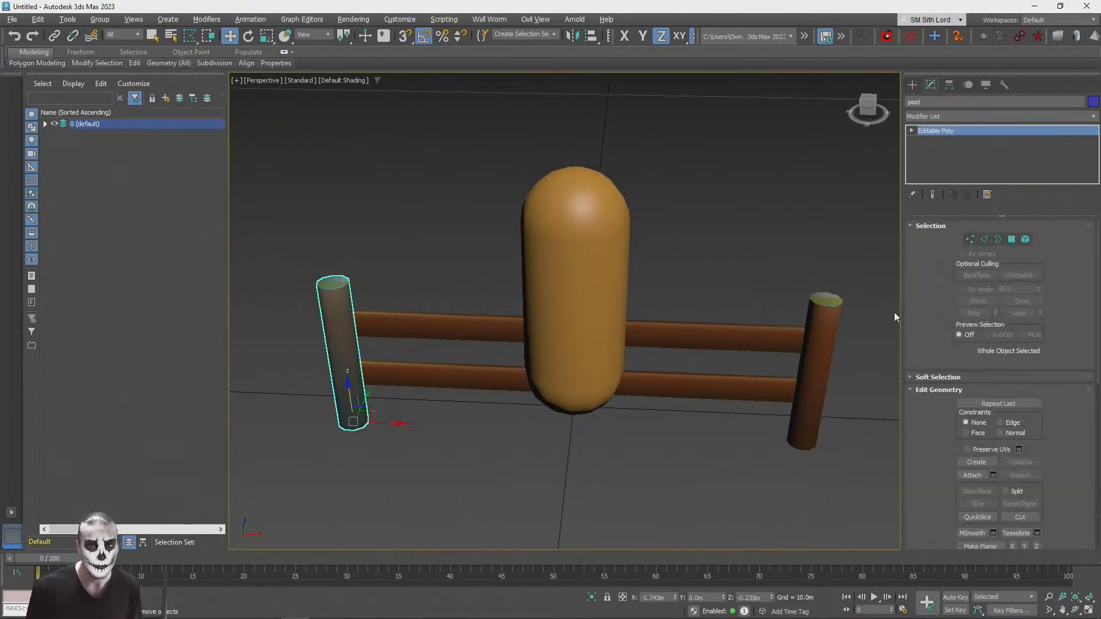
{"action": "left_click", "coordinate": [822, 308], "text": "ctrl"}
{"action": "left_click", "coordinate": [801, 247]}
Step: Select both fence objects and apply a shared Unwrap UVW modifier to them
{"action": "left_click", "coordinate": [467, 327]}
{"action": "left_click", "coordinate": [334, 293], "text": "ctrl"}
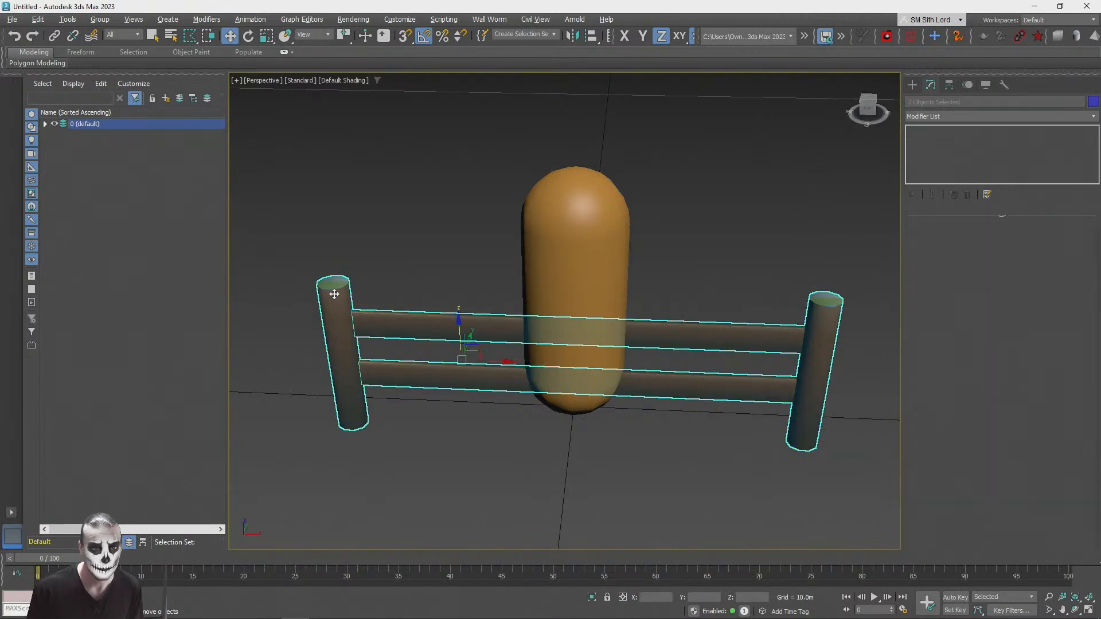
{"action": "left_click", "coordinate": [959, 114]}
{"action": "scroll", "coordinate": [980, 361], "scroll_direction": "down", "scroll_amount": 10}
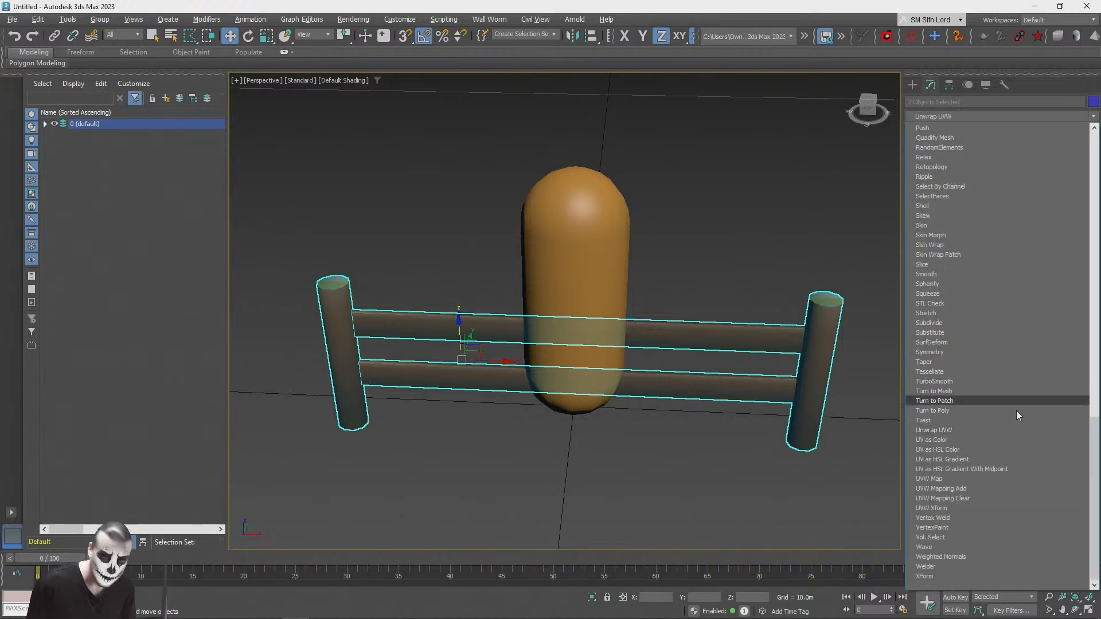
{"action": "left_click", "coordinate": [972, 436]}
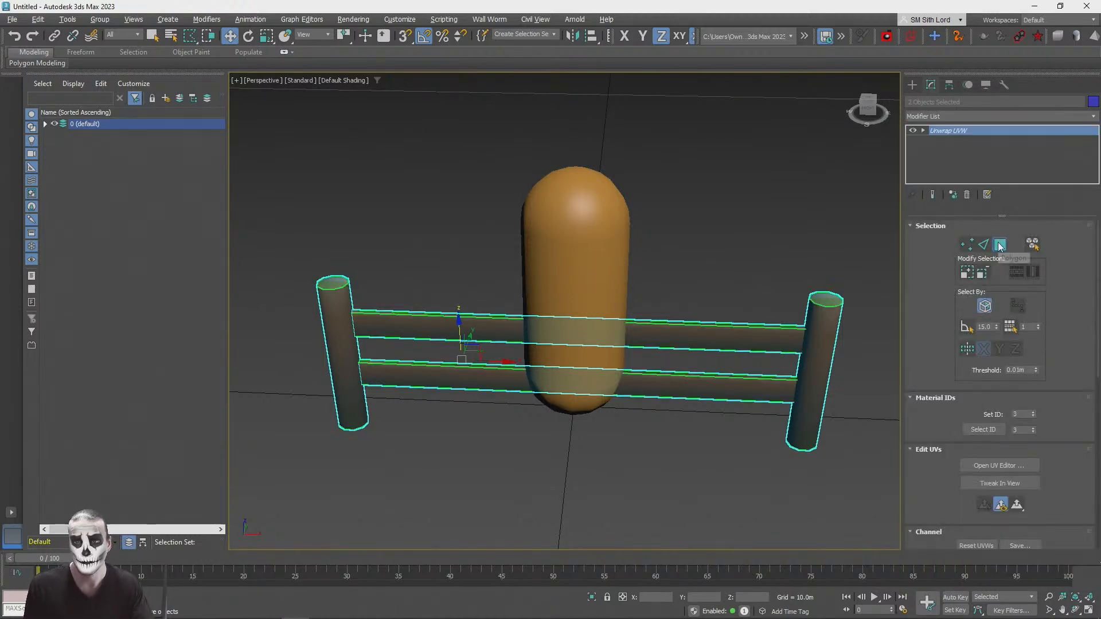
Step: Inspect the shared Unwrap UVW on each object separately, selecting the right post's top face as a test
{"action": "left_click", "coordinate": [797, 270]}
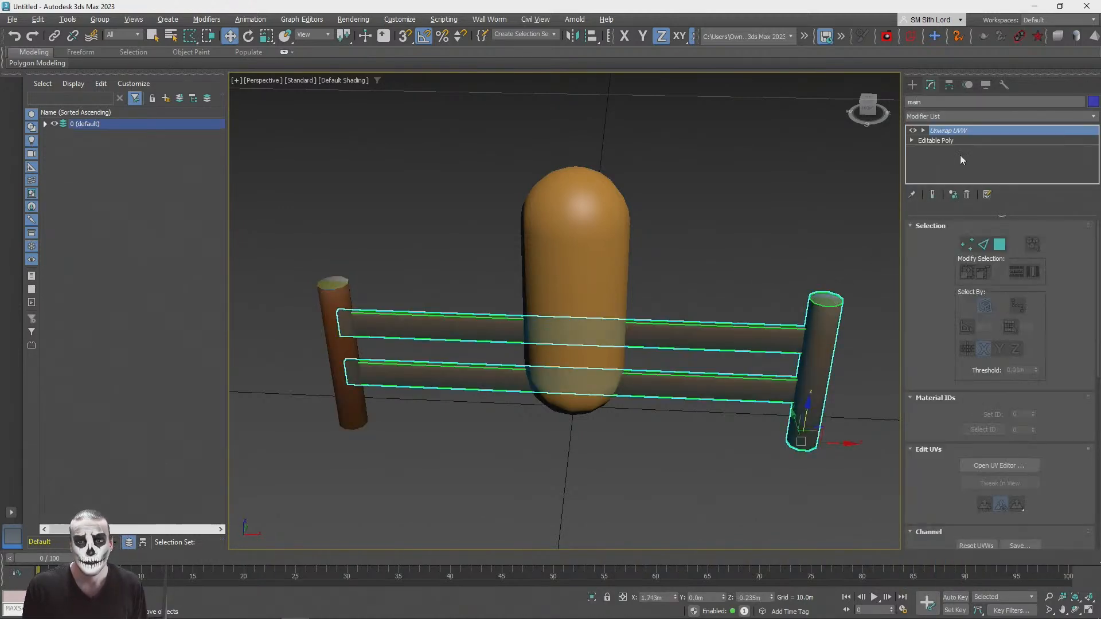
{"action": "key", "text": "q"}
{"action": "left_click", "coordinate": [830, 299]}
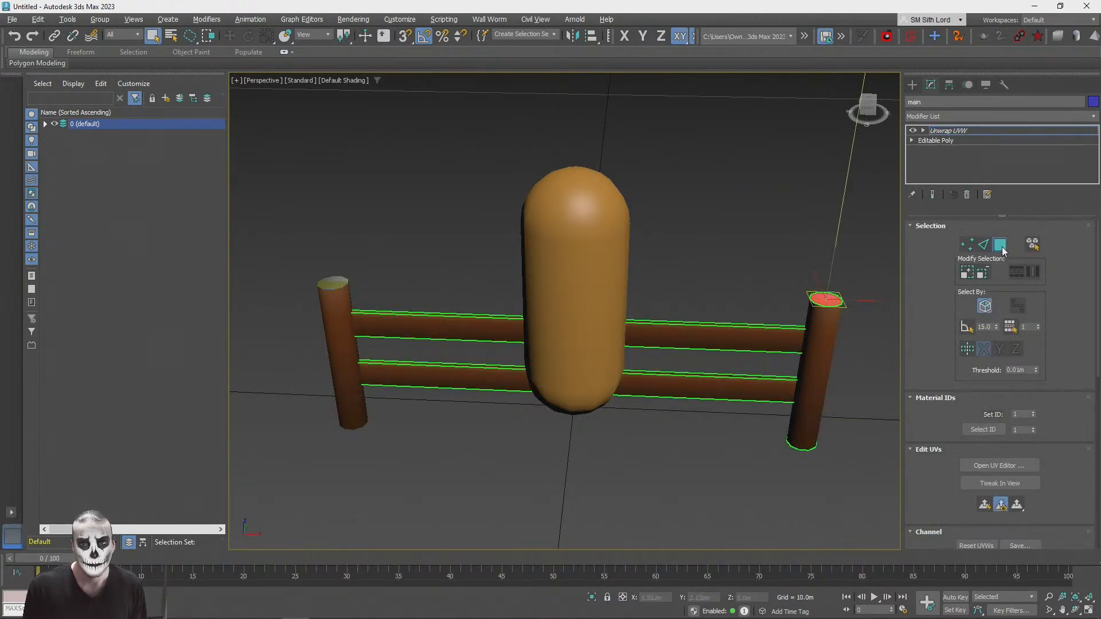
{"action": "left_click", "coordinate": [999, 244]}
{"action": "left_click", "coordinate": [289, 301]}
{"action": "left_click", "coordinate": [341, 350]}
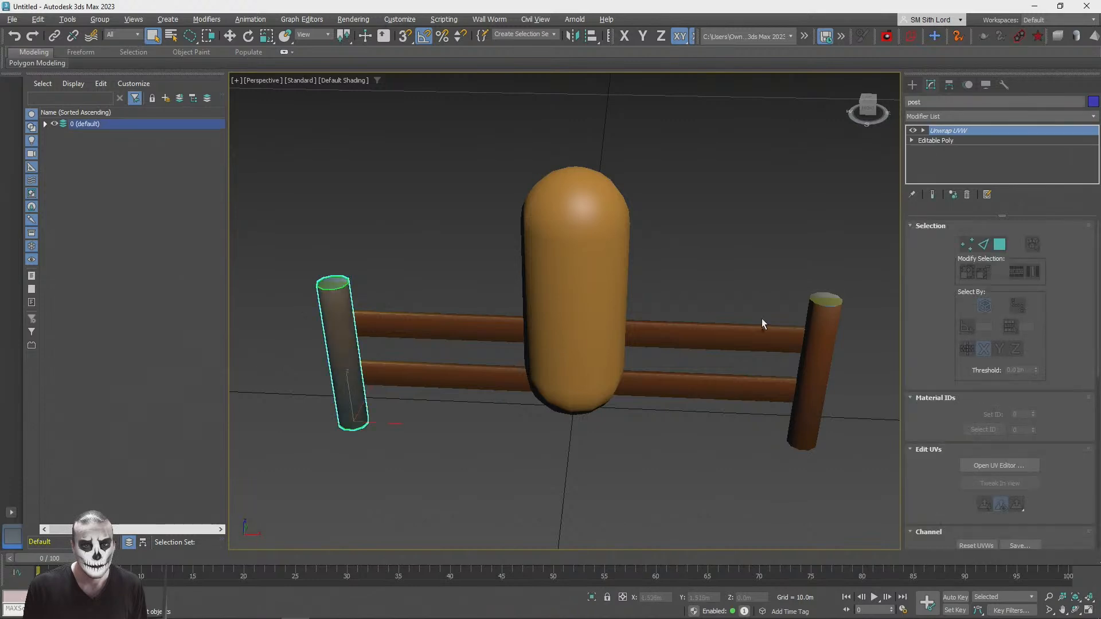
Step: Select both fence objects and pick the top and bottom cap faces of both posts in the shared Unwrap UVW
{"action": "left_click", "coordinate": [753, 325], "text": "ctrl"}
{"action": "left_click", "coordinate": [999, 245]}
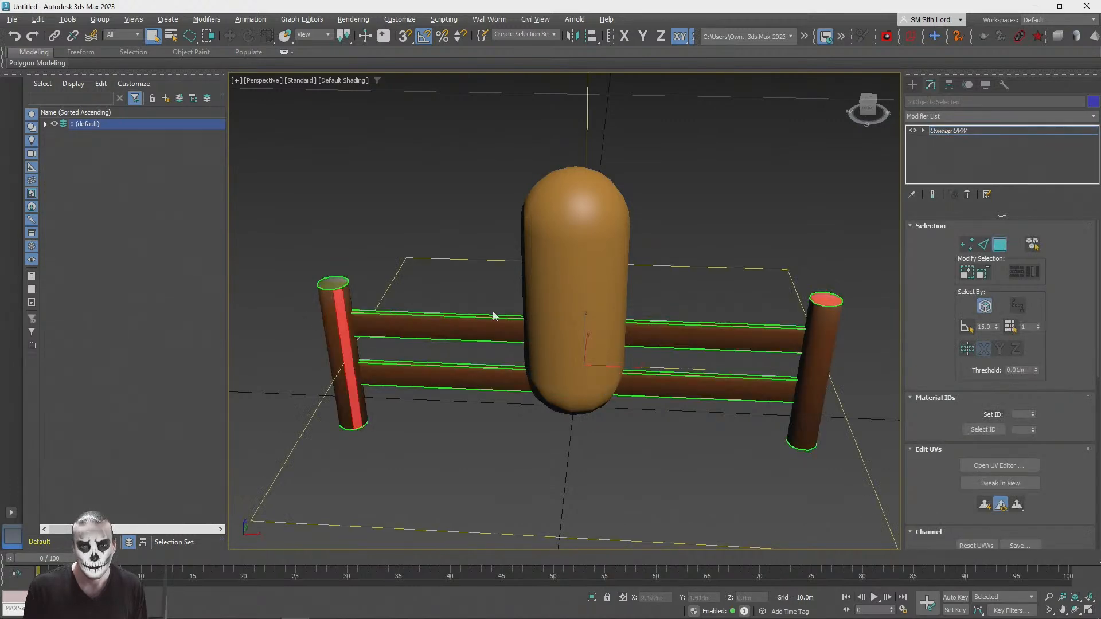
{"action": "left_click", "coordinate": [327, 281]}
{"action": "left_click", "coordinate": [823, 296], "text": "ctrl"}
{"action": "scroll", "coordinate": [822, 298], "scroll_direction": "down", "scroll_amount": 3}
{"action": "middle_click_drag", "start_coordinate": [826, 390], "coordinate": [803, 293], "text": "alt"}
{"action": "left_click", "coordinate": [367, 351], "text": "ctrl"}
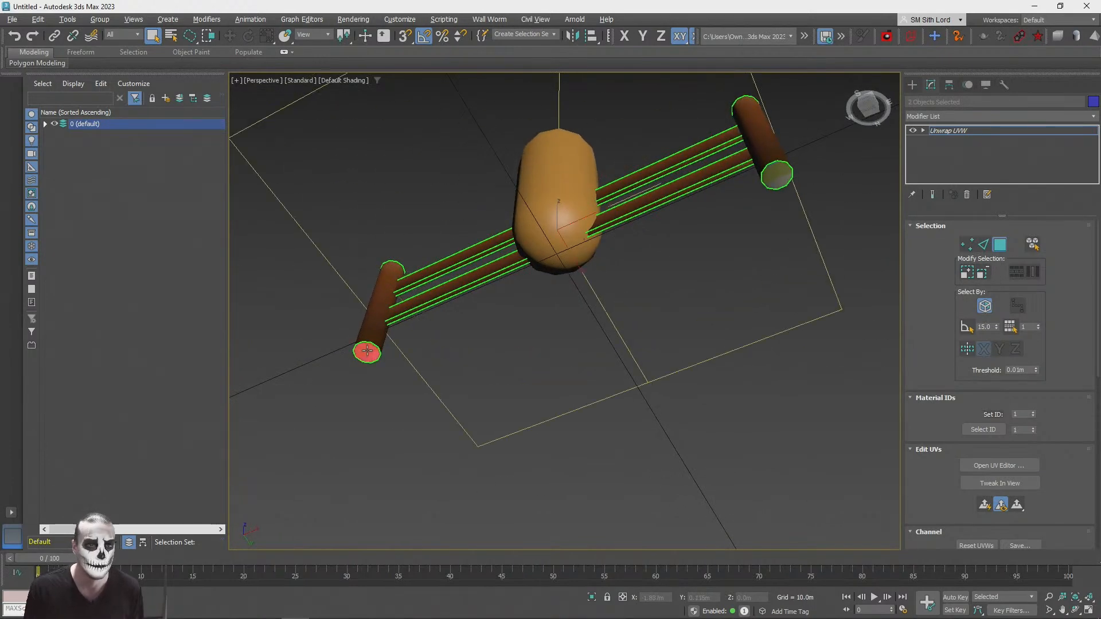
{"action": "left_click", "coordinate": [783, 172], "text": "ctrl"}
Step: Open the UV editor with the StonesPack1_Gradient_Color texture as background and move the cap UVs onto the brown gradient strip
{"action": "left_click", "coordinate": [1001, 466]}
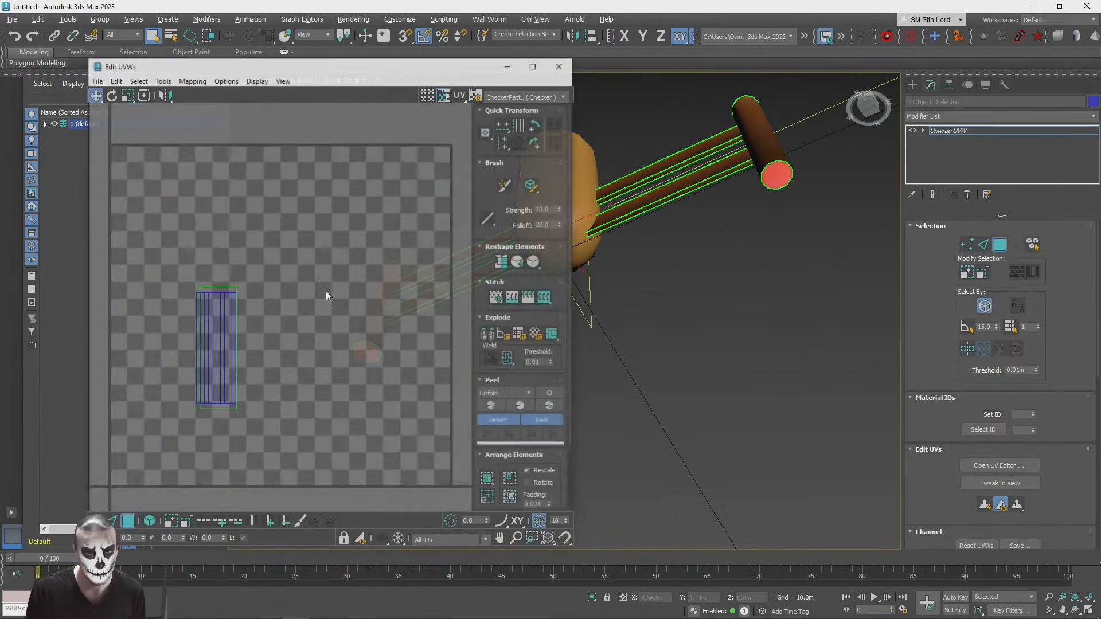
{"action": "left_click", "coordinate": [502, 95]}
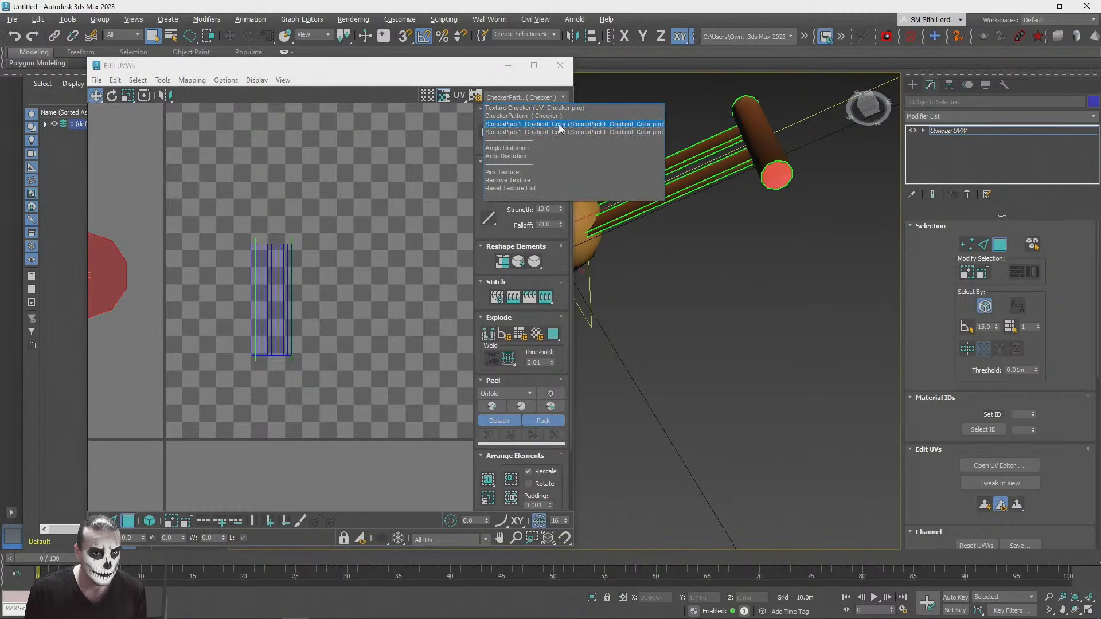
{"action": "left_click", "coordinate": [510, 131]}
{"action": "left_click_drag", "start_coordinate": [332, 251], "coordinate": [444, 177]}
{"action": "scroll", "coordinate": [438, 205], "scroll_direction": "up", "scroll_amount": 5}
{"action": "middle_click_drag", "start_coordinate": [439, 206], "coordinate": [376, 212]}
{"action": "left_click_drag", "start_coordinate": [348, 219], "coordinate": [357, 274]}
{"action": "left_click_drag", "start_coordinate": [375, 289], "coordinate": [376, 264]}
Step: Scale the cap UVs to fit within the brown strip's width, centre them and flatten them vertically
{"action": "left_click", "coordinate": [130, 97]}
{"action": "left_click_drag", "start_coordinate": [326, 220], "coordinate": [348, 333]}
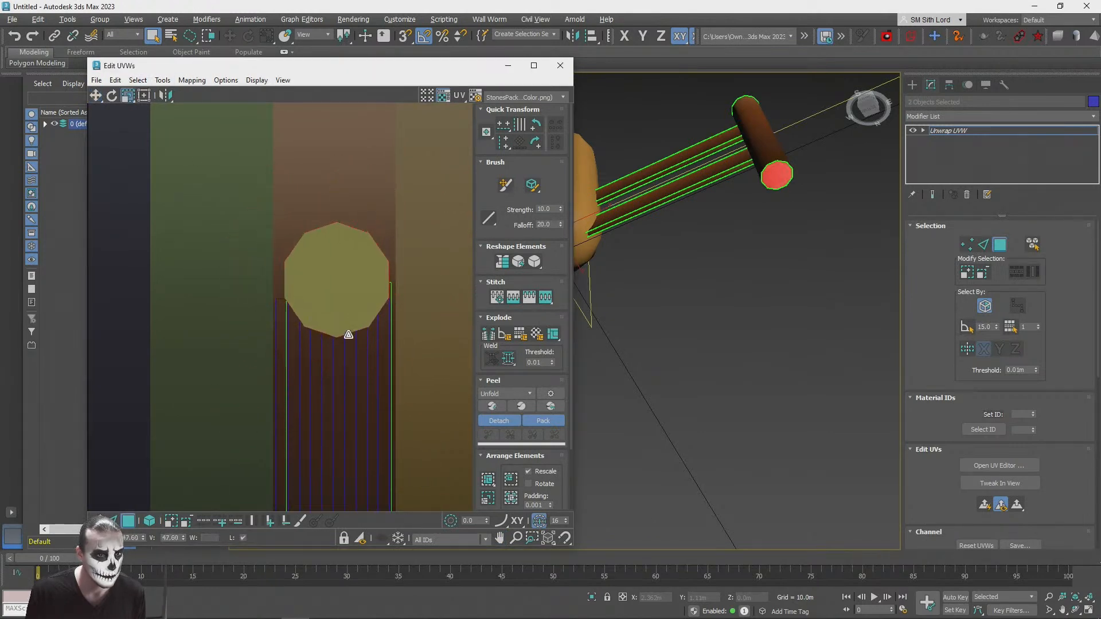
{"action": "left_click", "coordinate": [96, 95]}
{"action": "left_click_drag", "start_coordinate": [358, 265], "coordinate": [356, 265]}
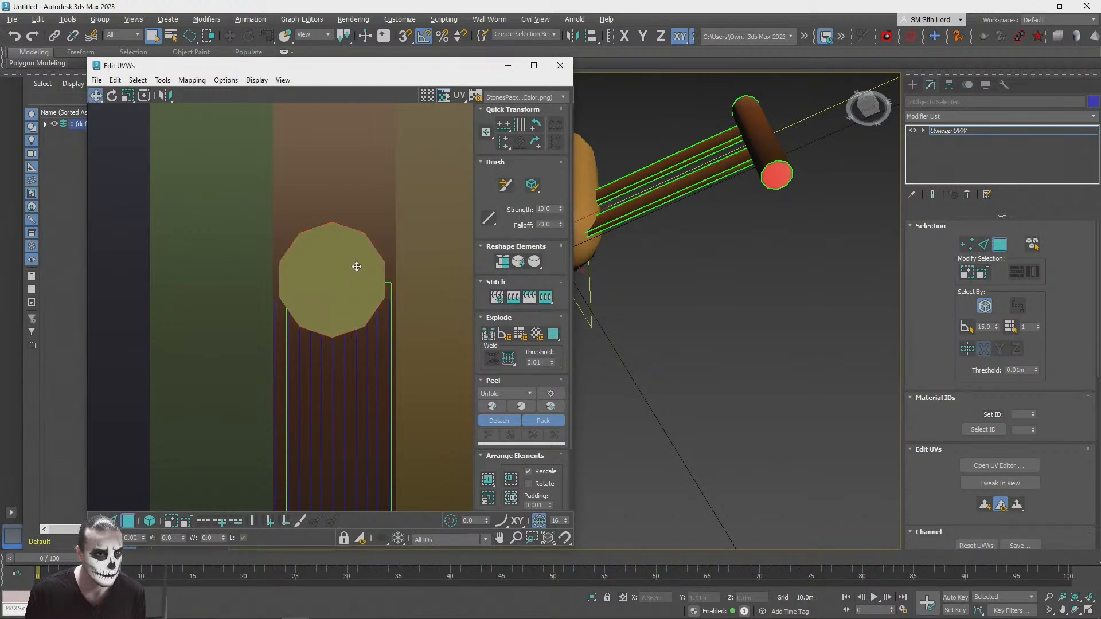
{"action": "left_click", "coordinate": [127, 96]}
{"action": "left_click_drag", "start_coordinate": [362, 275], "coordinate": [368, 349]}
{"action": "middle_click_drag", "start_coordinate": [855, 297], "coordinate": [699, 140], "text": "alt"}
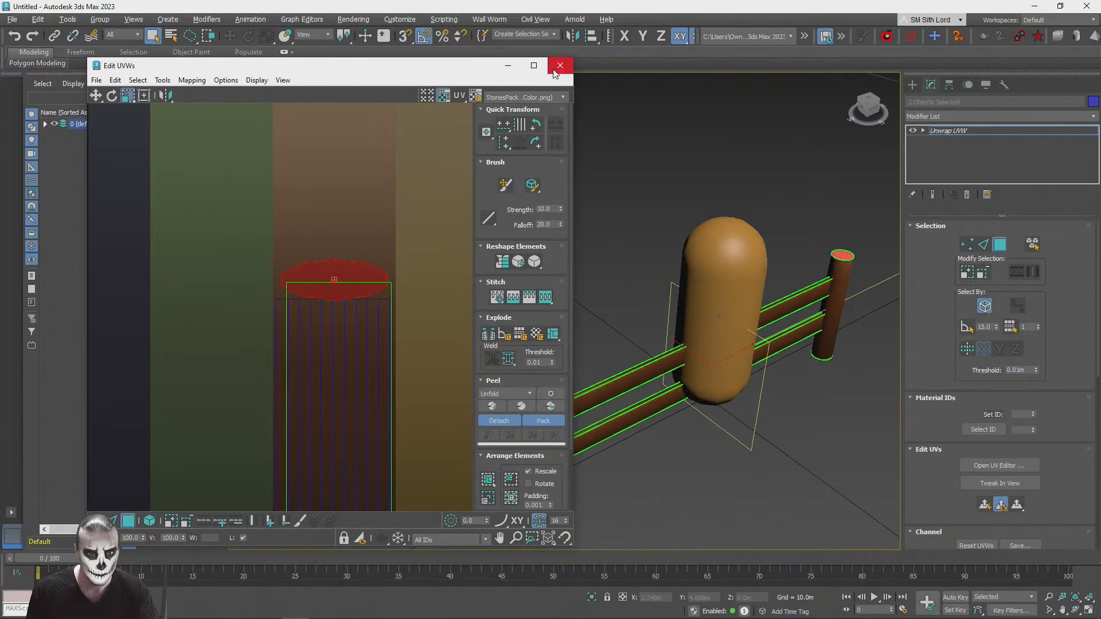
Step: Close the UV editor and collapse the Unwrap UVW modifier into the editable poly on both the main object and the left post
{"action": "left_click", "coordinate": [560, 66]}
{"action": "left_click", "coordinate": [540, 198]}
{"action": "middle_click_drag", "start_coordinate": [540, 198], "coordinate": [654, 357], "text": "alt"}
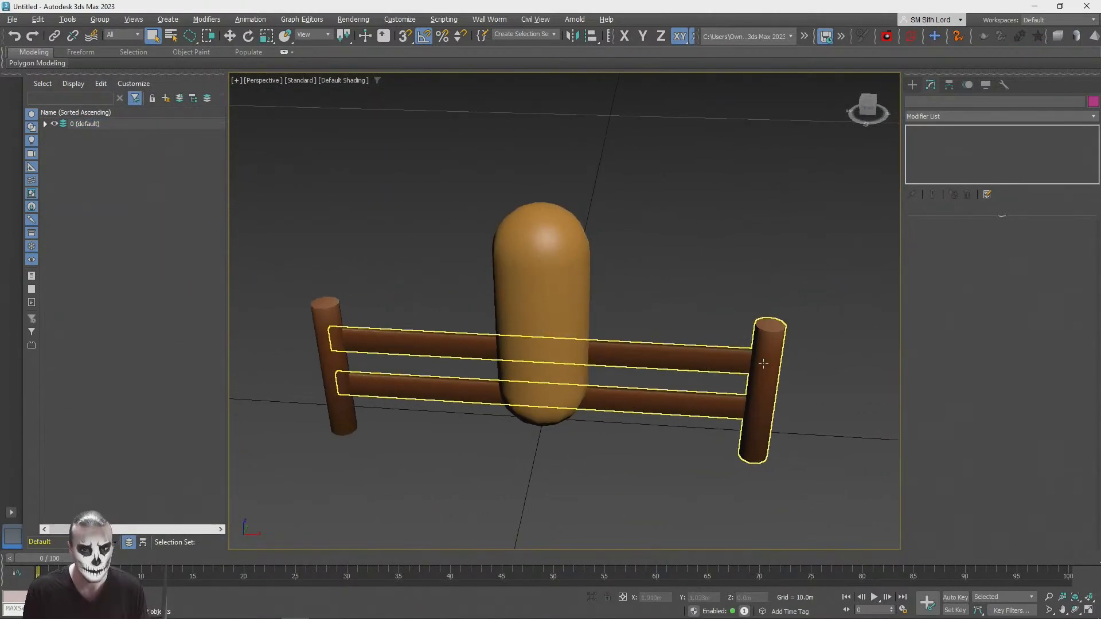
{"action": "left_click", "coordinate": [653, 357]}
{"action": "right_click", "coordinate": [945, 131]}
{"action": "left_click", "coordinate": [993, 246]}
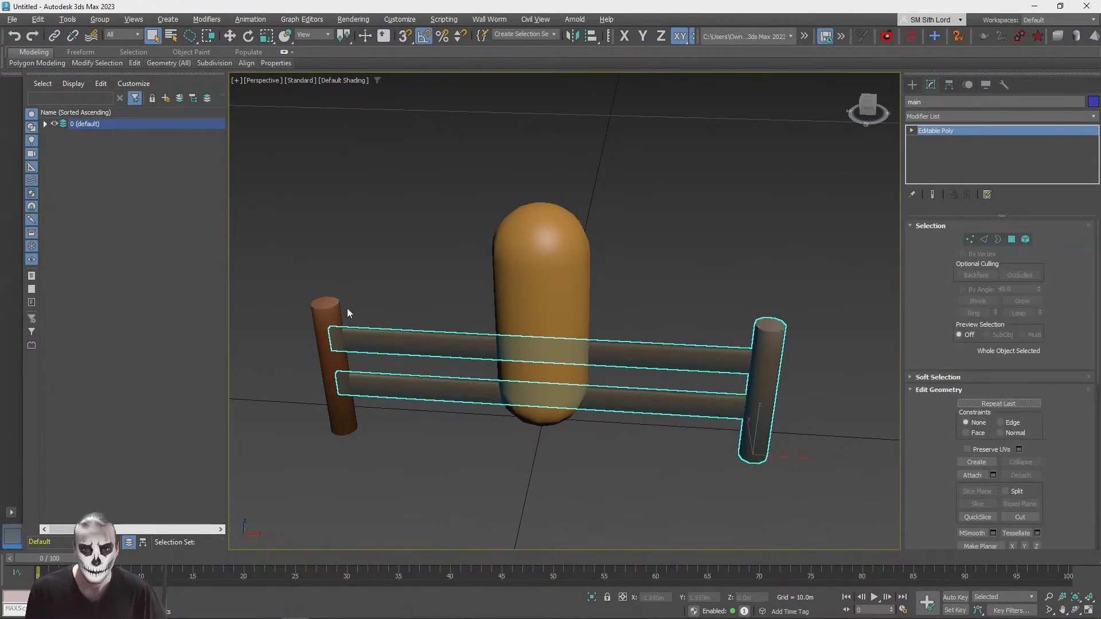
{"action": "left_click", "coordinate": [331, 321]}
{"action": "right_click", "coordinate": [948, 131]}
{"action": "left_click", "coordinate": [980, 248]}
Step: Deselect everything and save the scene as campfire
{"action": "left_click", "coordinate": [659, 220]}
{"action": "key", "text": "ctrl+s"}
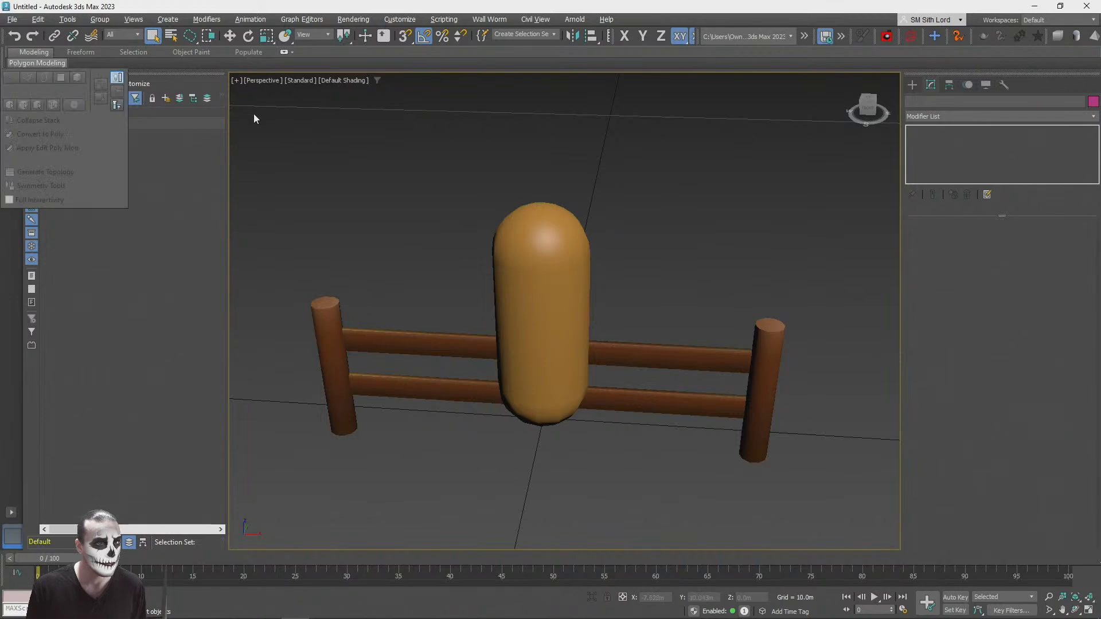
{"action": "type", "text": "campfire"}
{"action": "key", "text": "Return"}
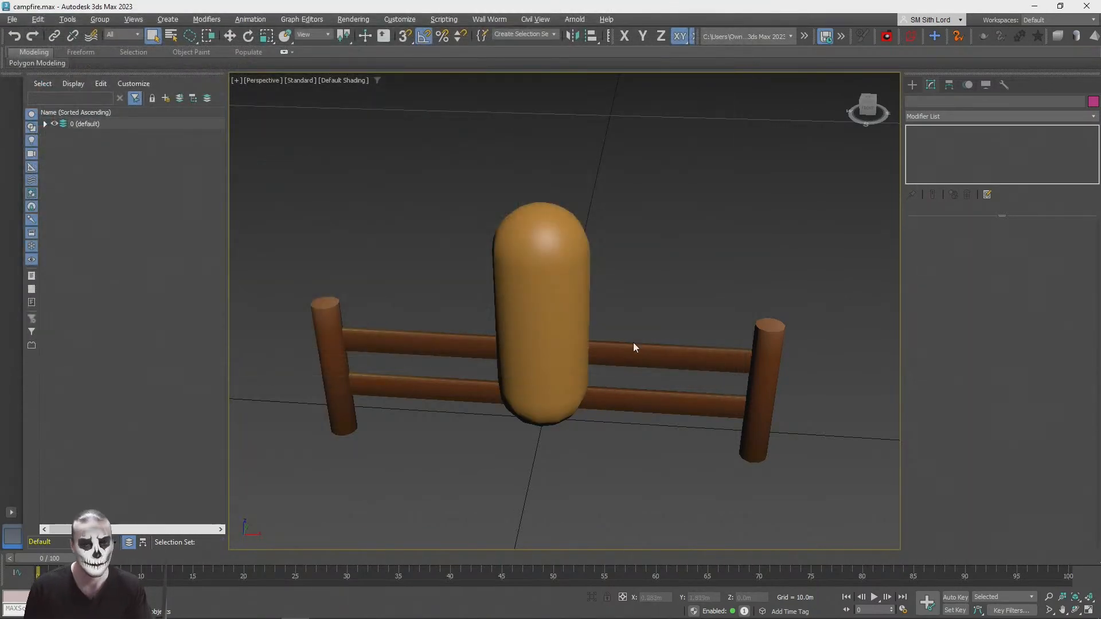
Step: Export only the two fence objects to the Desktop as fence in GL Transmission Format, written as a binary .glb
{"action": "middle_click_drag", "start_coordinate": [627, 341], "coordinate": [717, 401], "text": "alt"}
{"action": "left_click", "coordinate": [728, 421]}
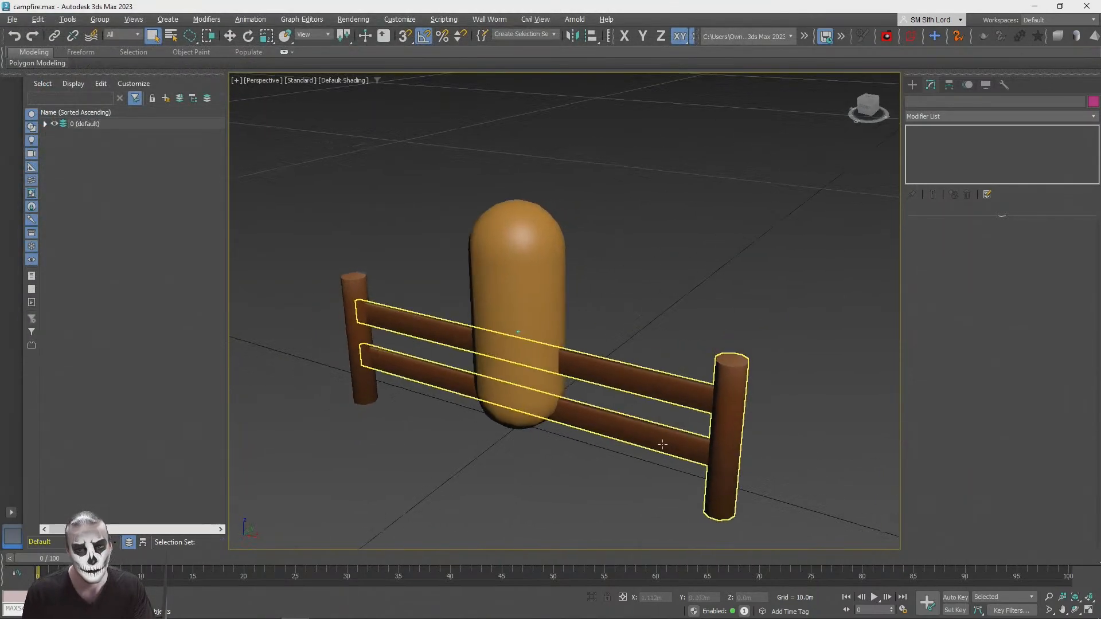
{"action": "left_click", "coordinate": [728, 420]}
{"action": "left_click", "coordinate": [356, 338], "text": "ctrl"}
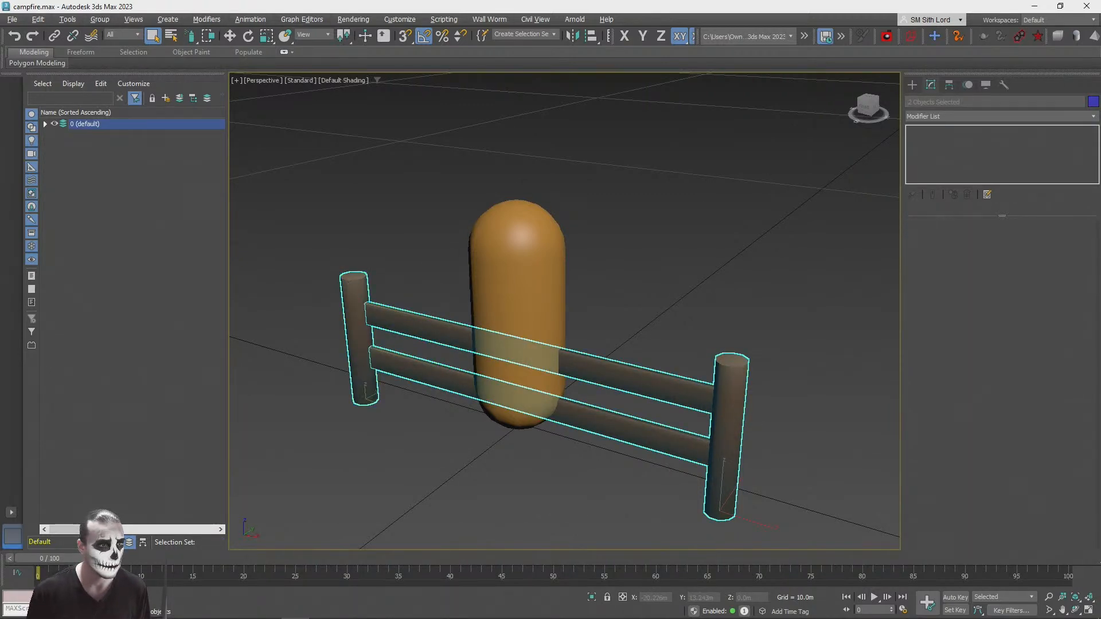
{"action": "left_click", "coordinate": [11, 19]}
{"action": "mouse_move", "coordinate": [39, 201]}
{"action": "left_click", "coordinate": [178, 214]}
{"action": "left_click", "coordinate": [29, 118]}
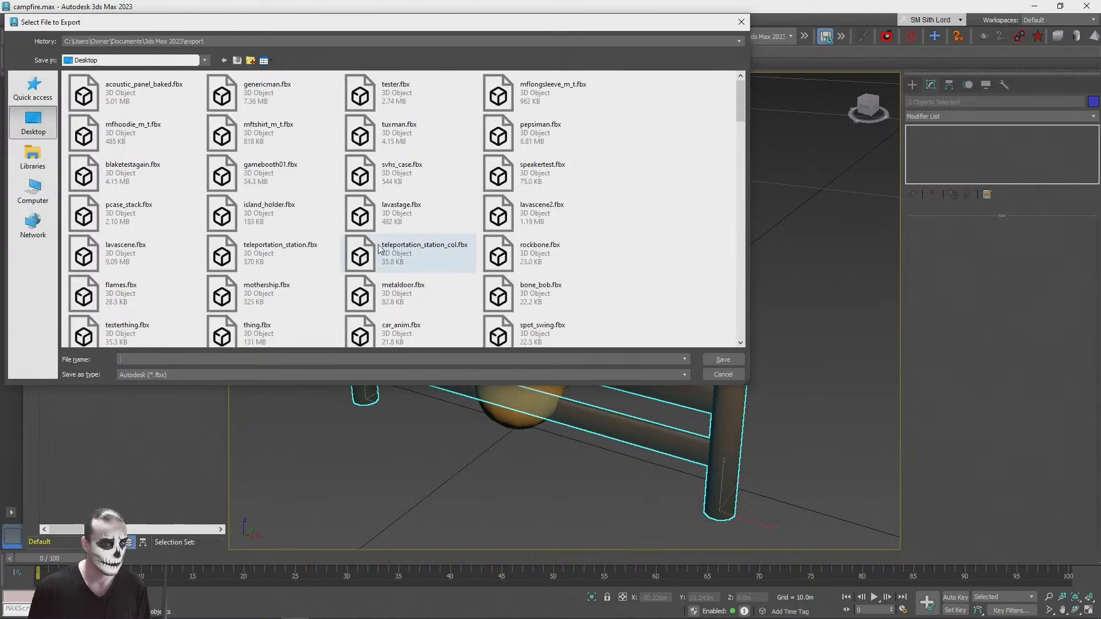
{"action": "type", "text": "fence"}
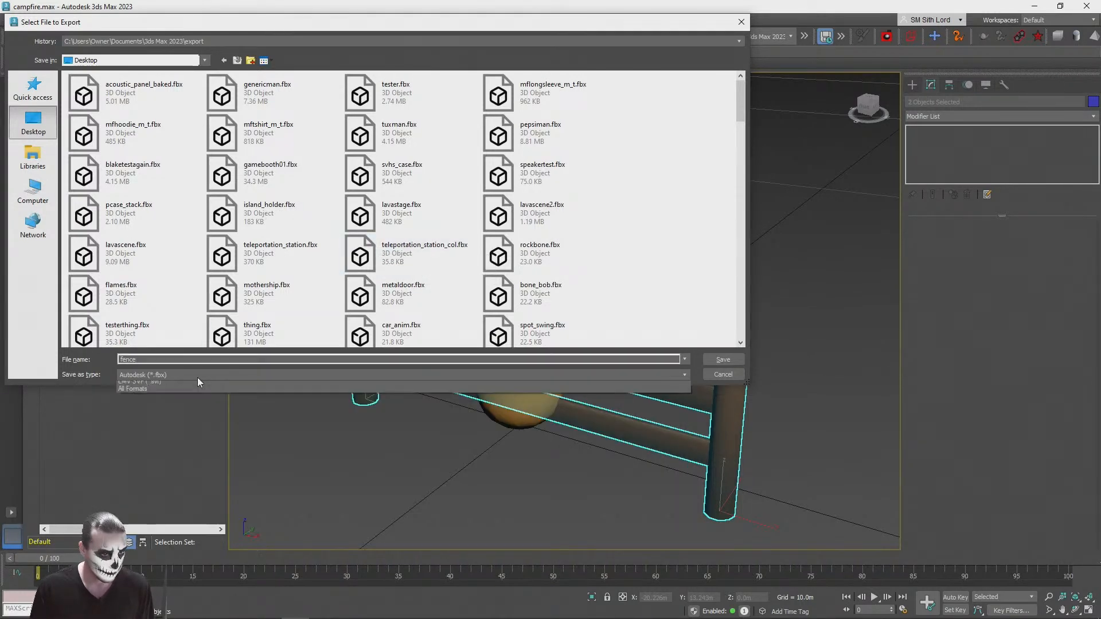
{"action": "left_click", "coordinate": [197, 375]}
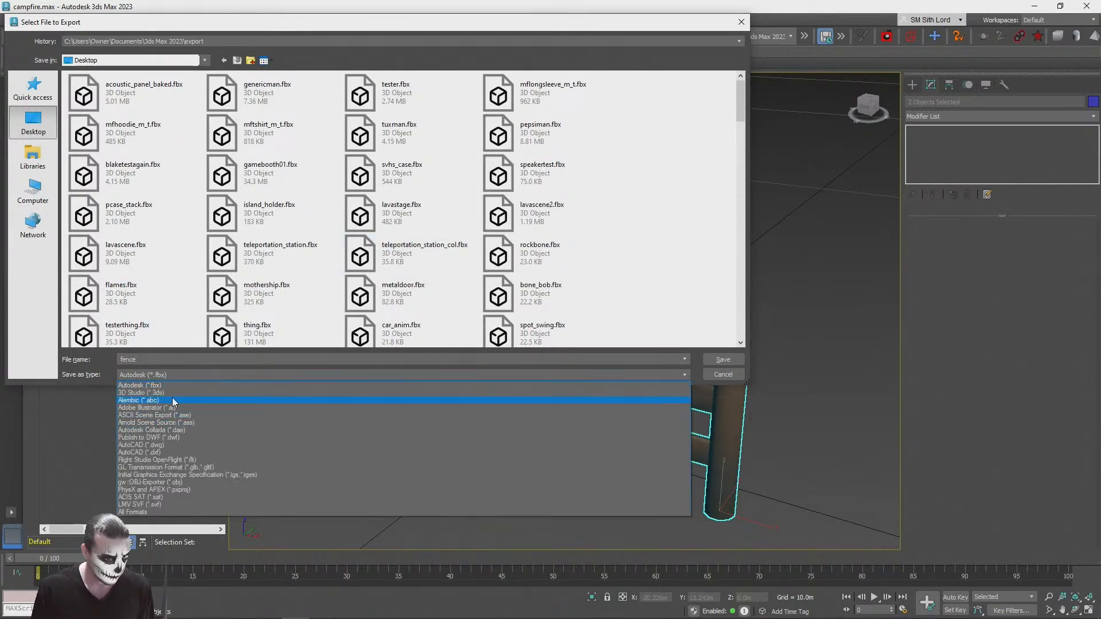
{"action": "left_click", "coordinate": [211, 468]}
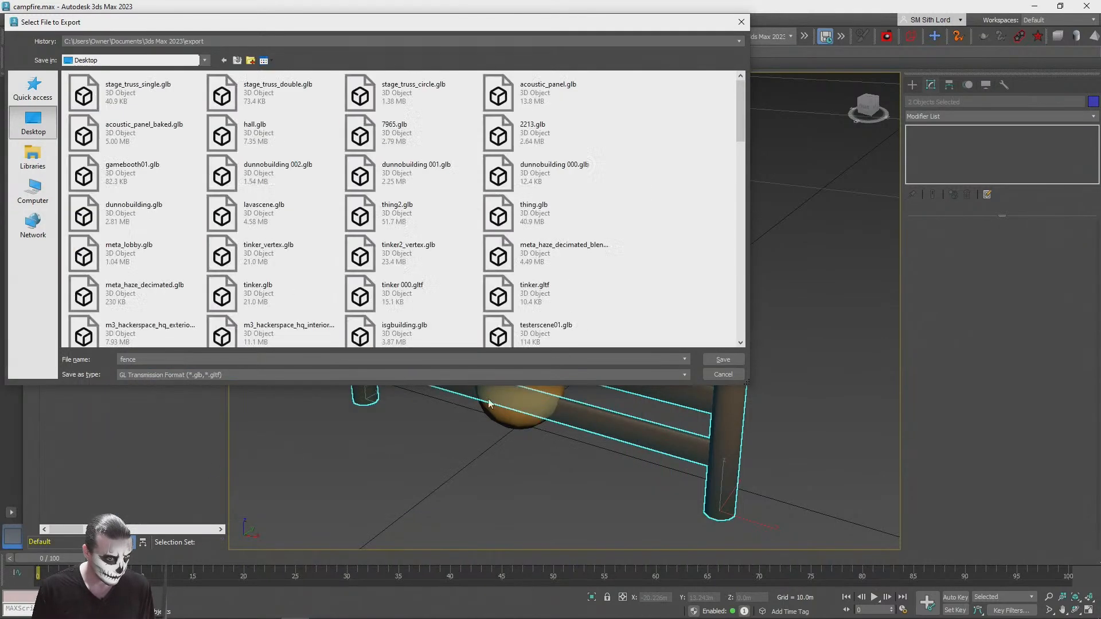
{"action": "left_click", "coordinate": [723, 359]}
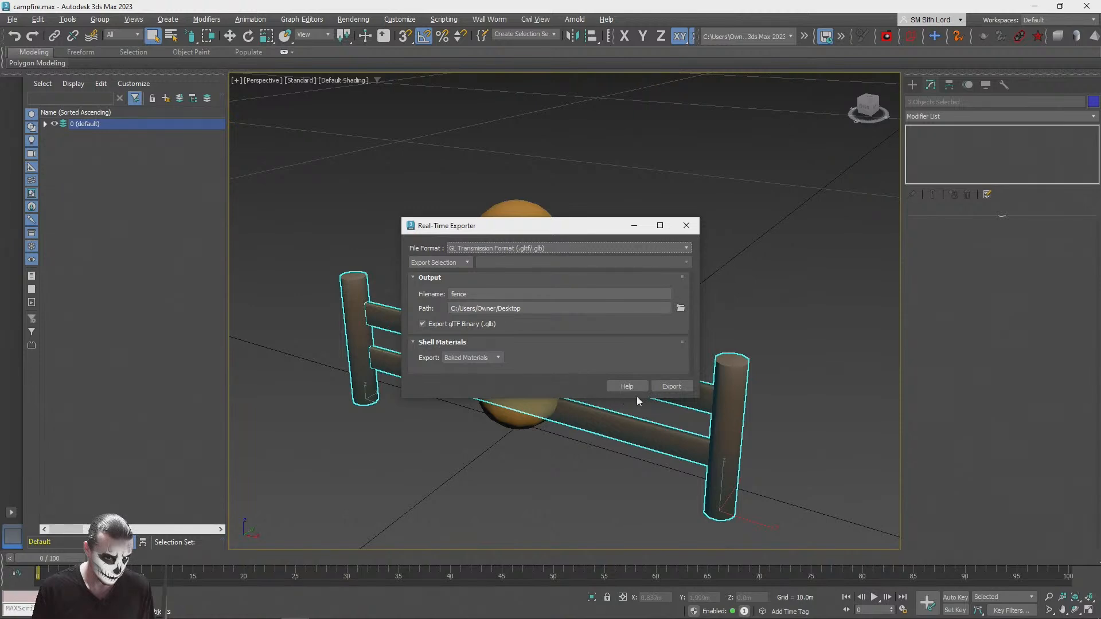
{"action": "left_click", "coordinate": [670, 387]}
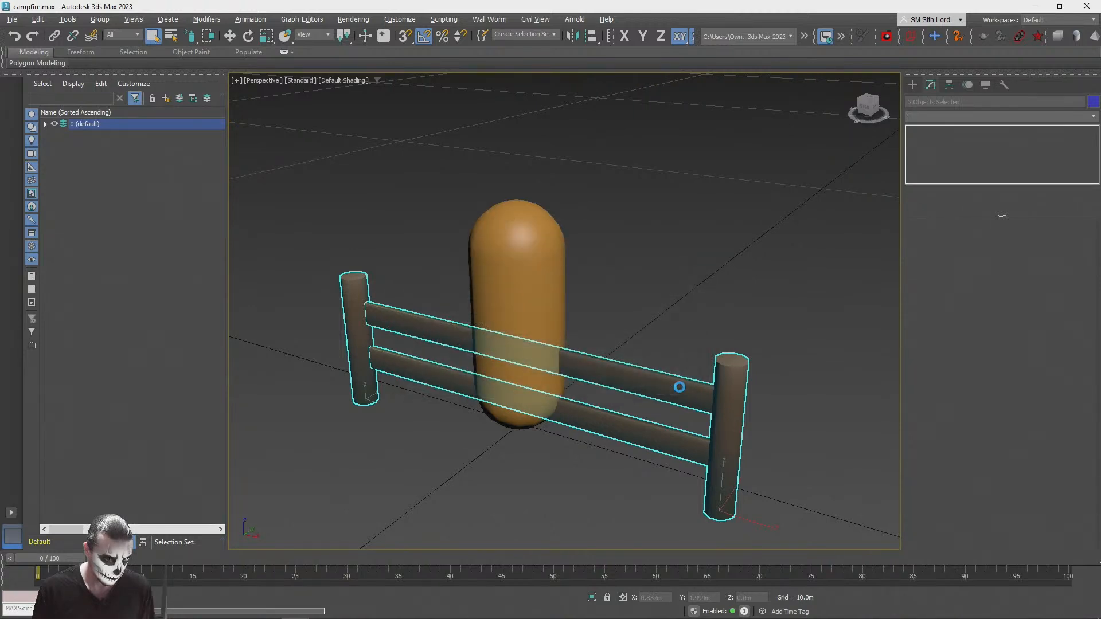
Step: Look on the Desktop for the exported fence file and view the stones and trees in PlayCanvas's Campfire scene
{"action": "key", "text": "alt+Tab"}
{"action": "key", "text": "alt+Tab"}
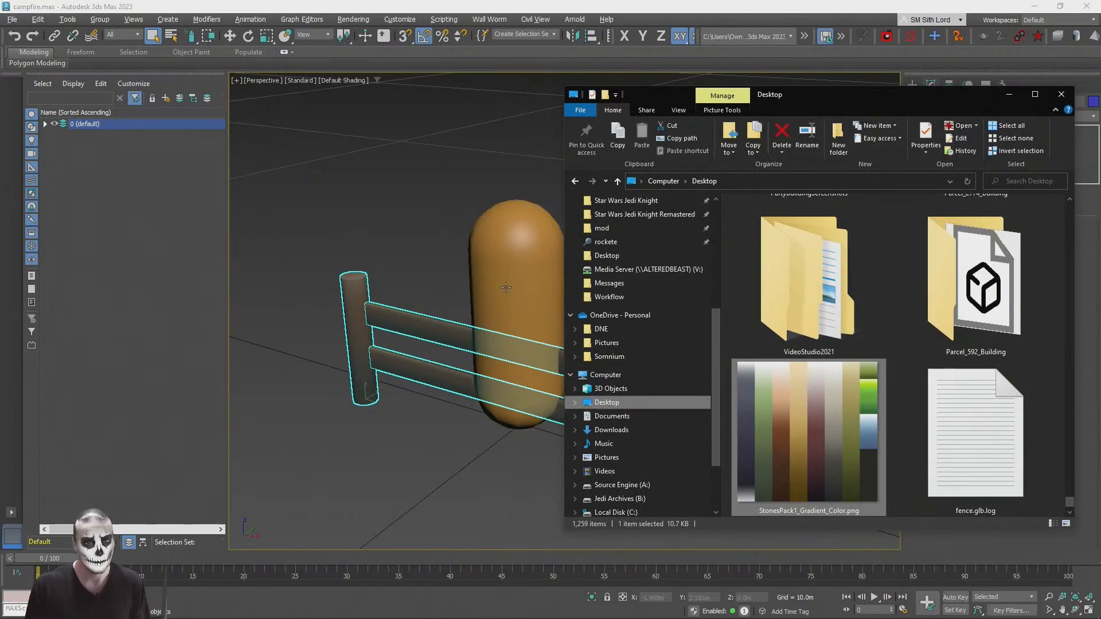
{"action": "key", "text": "alt+Tab"}
{"action": "key", "text": "alt+Tab"}
{"action": "left_click", "coordinate": [96, 6]}
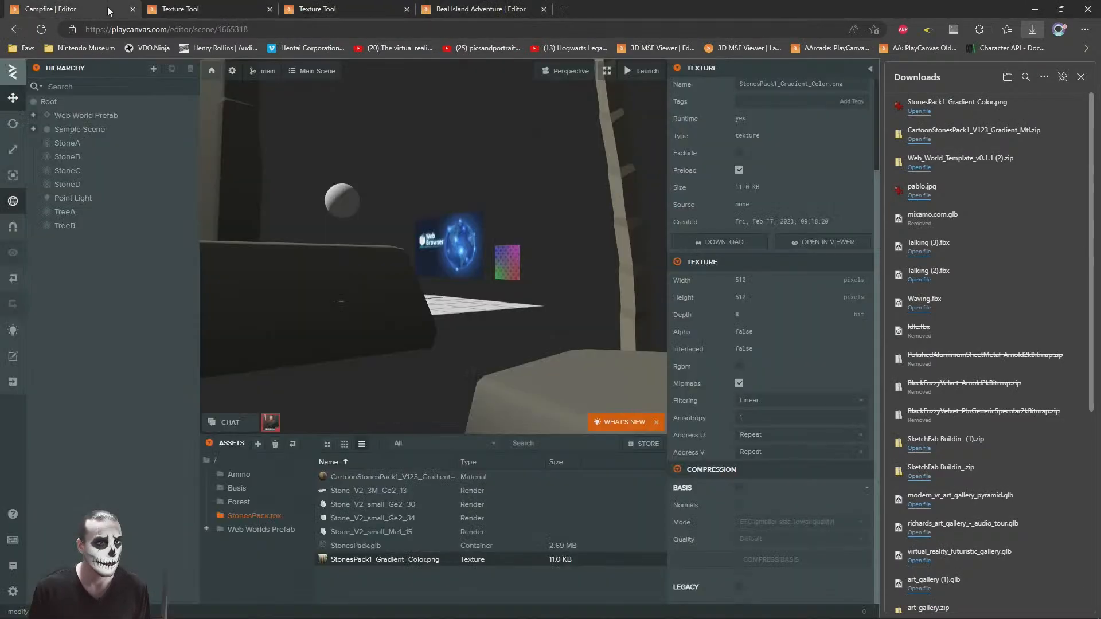
{"action": "key", "text": "s"}
{"action": "right_click_drag", "start_coordinate": [485, 194], "coordinate": [601, 233]}
{"action": "key", "text": "w"}
{"action": "key", "text": "alt+Tab"}
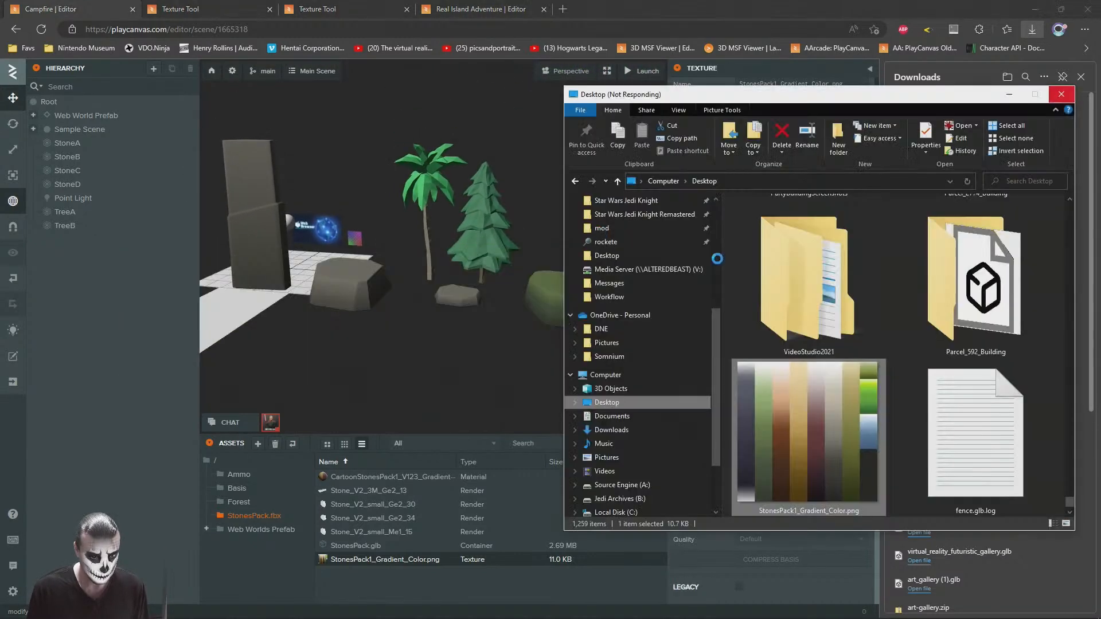
{"action": "left_click", "coordinate": [623, 5]}
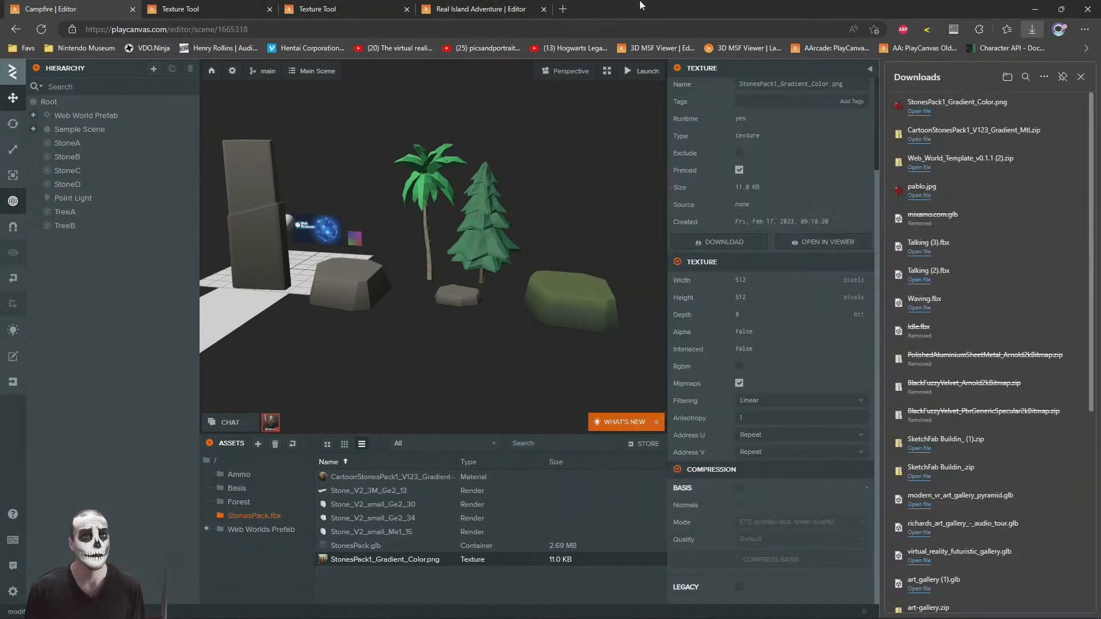
Step: Search the web for "playcanvas model viewer" in a new browser tab, open the PlayCanvas glTF Viewer and close the downloads list
{"action": "key", "text": "ctrl+t"}
{"action": "type", "text": "playcanvas model viewer"}
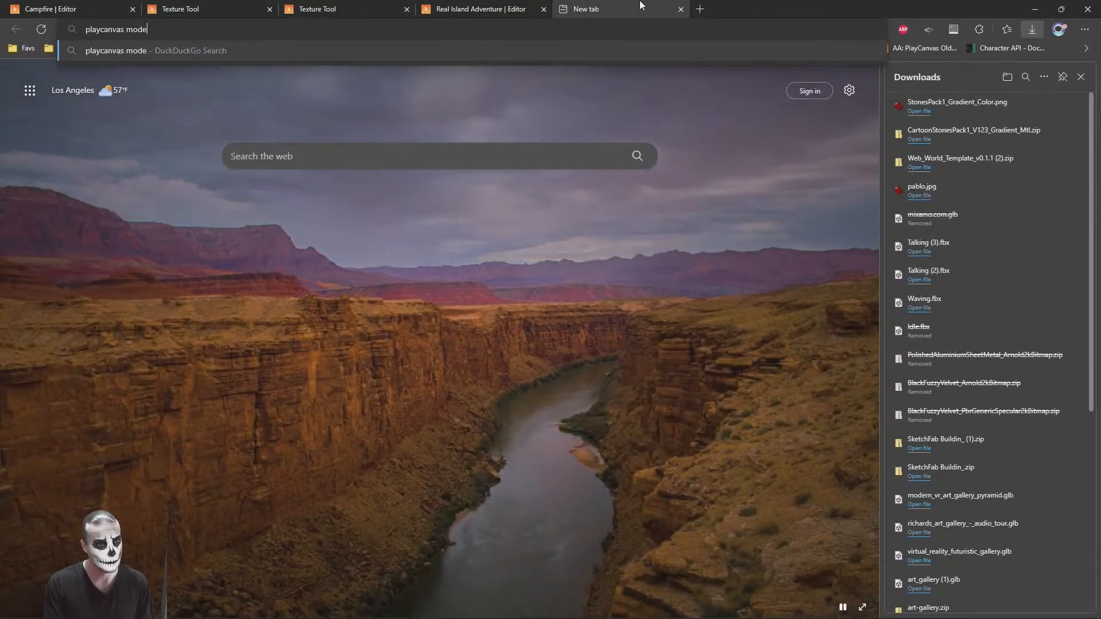
{"action": "key", "text": "Return"}
{"action": "left_click", "coordinate": [638, 5]}
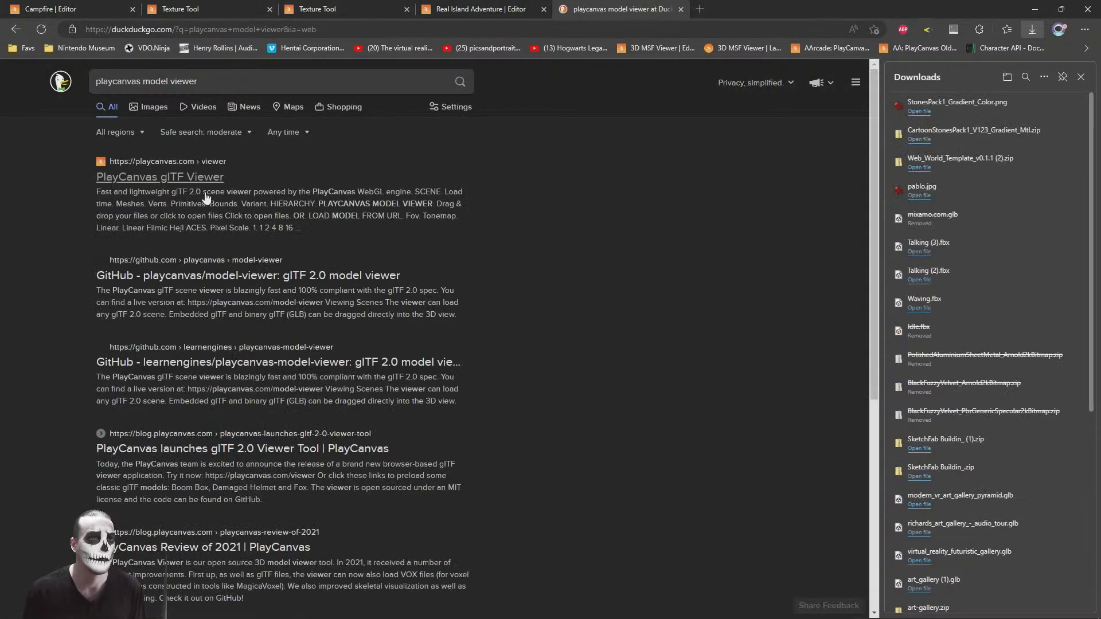
{"action": "left_click", "coordinate": [181, 181]}
{"action": "left_click", "coordinate": [1081, 76]}
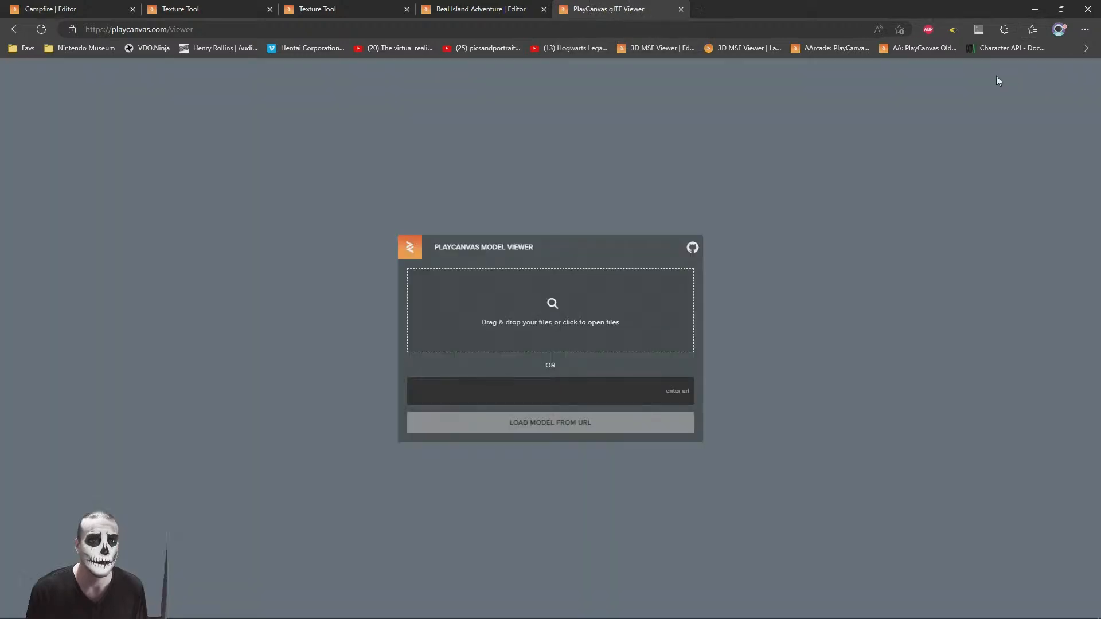
Step: Open fence.glb from the Desktop in 3D Viewer, inspect the fence and close the viewer
{"action": "key", "text": "alt+Tab"}
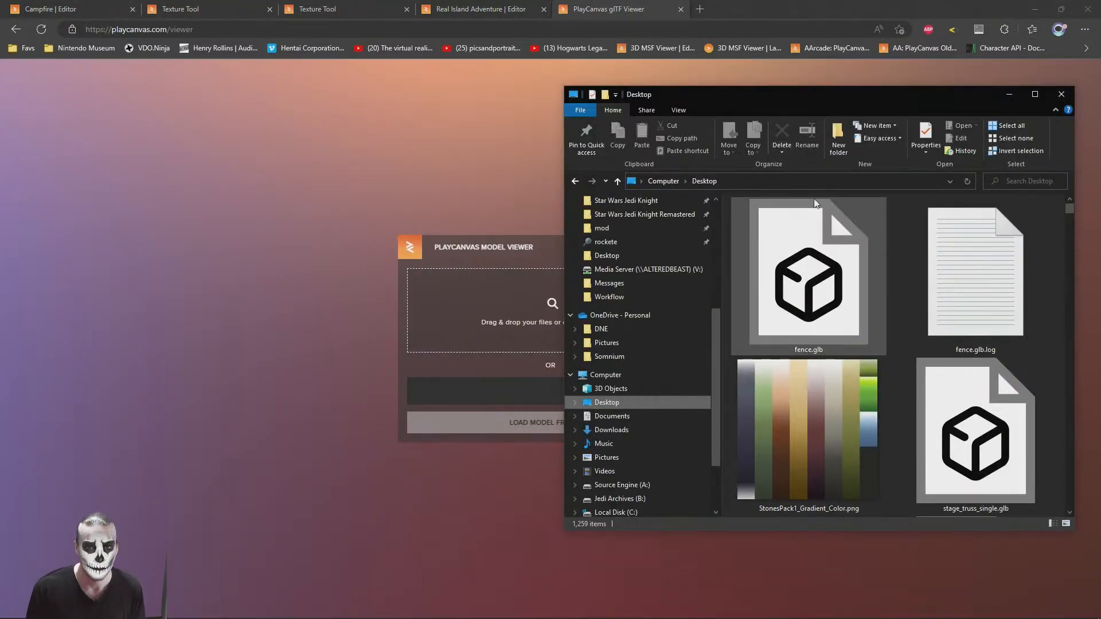
{"action": "left_click_drag", "start_coordinate": [799, 96], "coordinate": [646, 102]}
{"action": "double_click", "coordinate": [676, 285]}
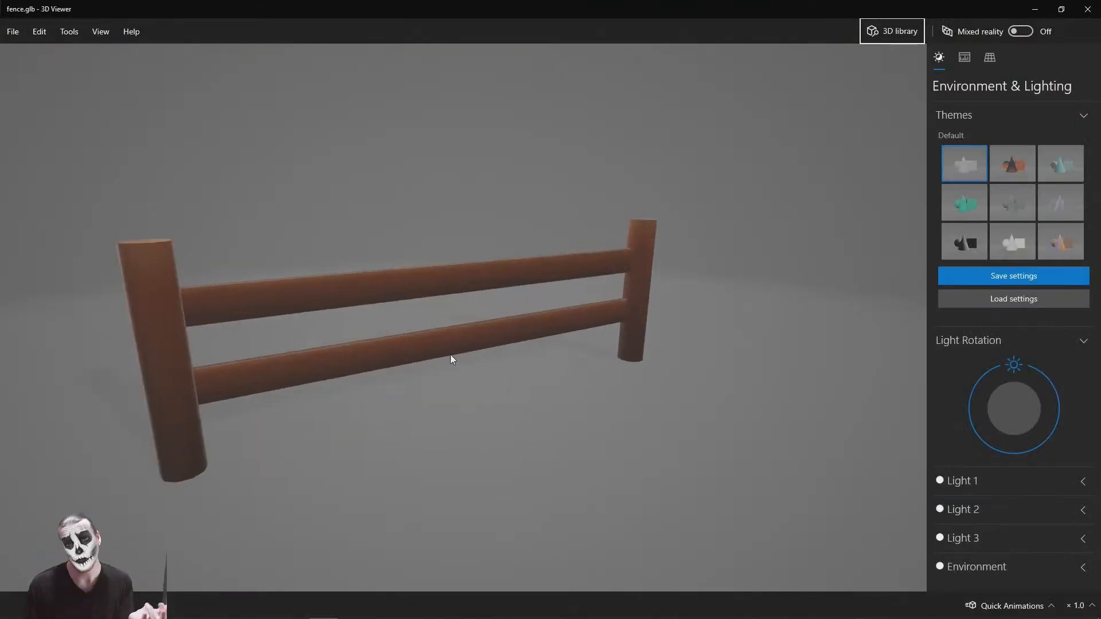
{"action": "mouse_move", "coordinate": [450, 360]}
{"action": "left_mouse_down"}
{"action": "mouse_move", "coordinate": [521, 319]}
{"action": "mouse_move", "coordinate": [449, 359]}
{"action": "left_mouse_up"}
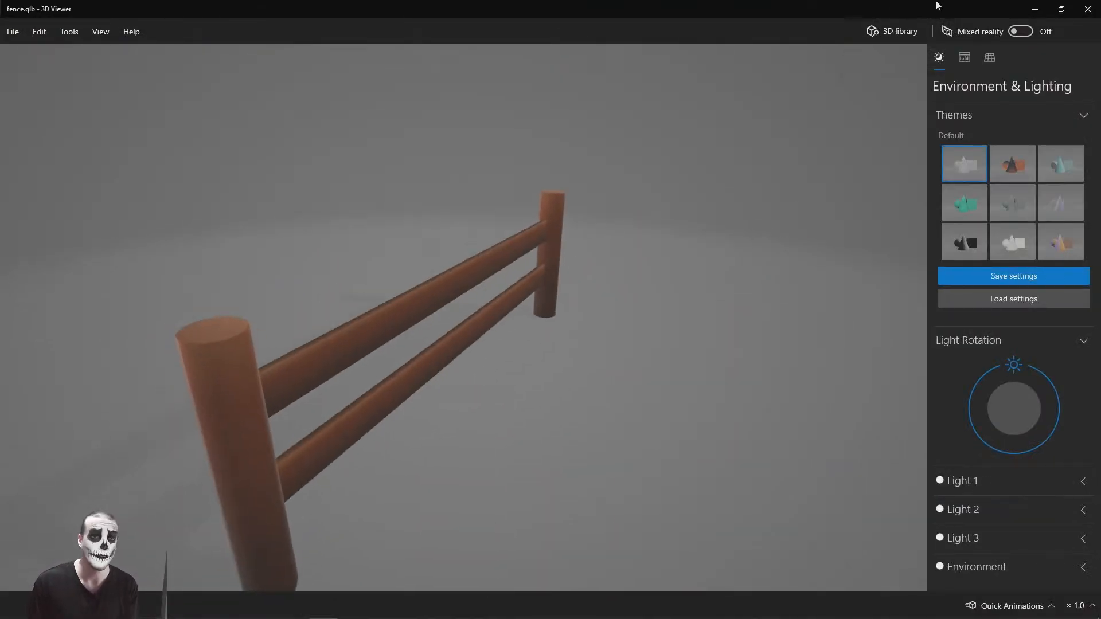
{"action": "left_click", "coordinate": [1087, 13]}
Step: Load fence.glb from the Desktop into the PlayCanvas Model Viewer and inspect the fence from several angles
{"action": "left_click_drag", "start_coordinate": [703, 104], "coordinate": [960, 67]}
{"action": "left_click_drag", "start_coordinate": [923, 235], "coordinate": [492, 319]}
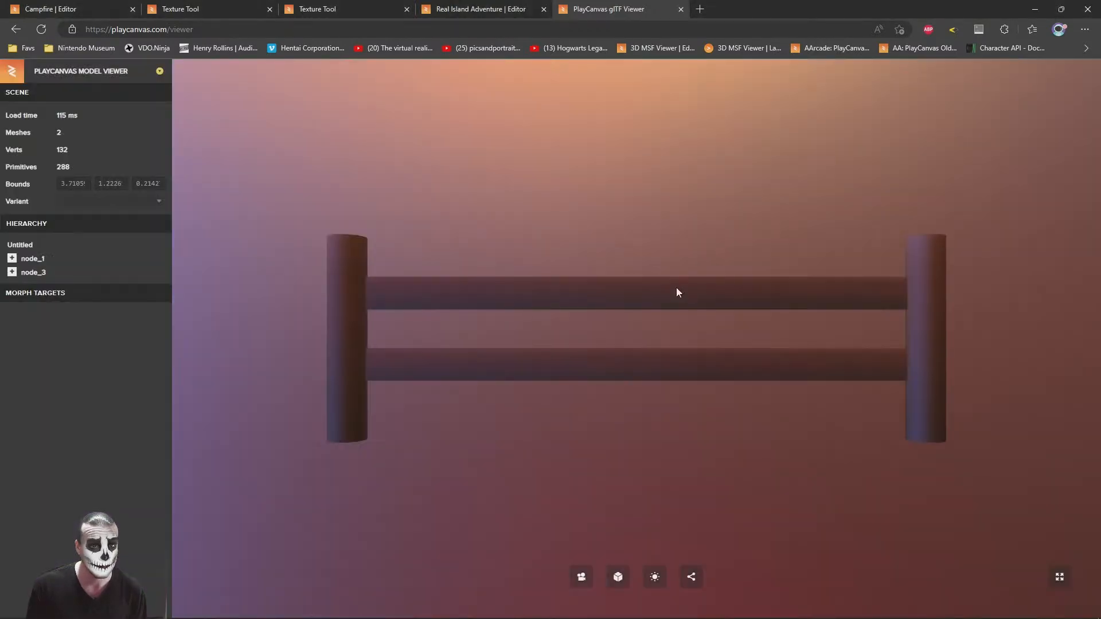
{"action": "key", "text": "alt+Tab"}
{"action": "left_click", "coordinate": [441, 169]}
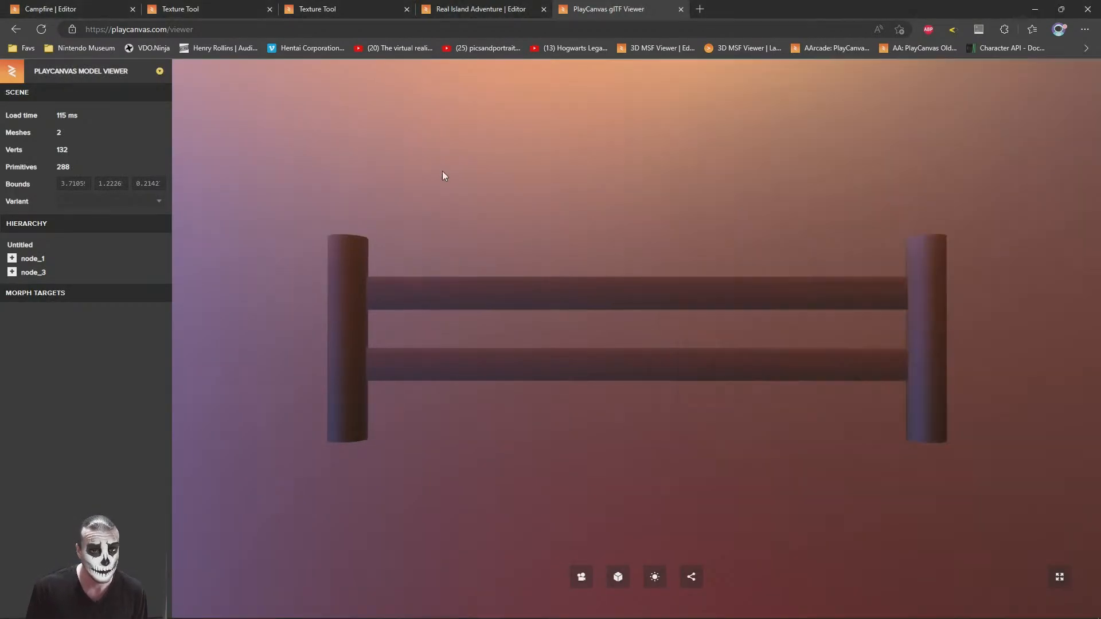
{"action": "left_click_drag", "start_coordinate": [619, 309], "coordinate": [735, 379]}
{"action": "scroll", "coordinate": [733, 377], "scroll_direction": "down", "scroll_amount": 3}
{"action": "left_click_drag", "start_coordinate": [631, 368], "coordinate": [722, 332]}
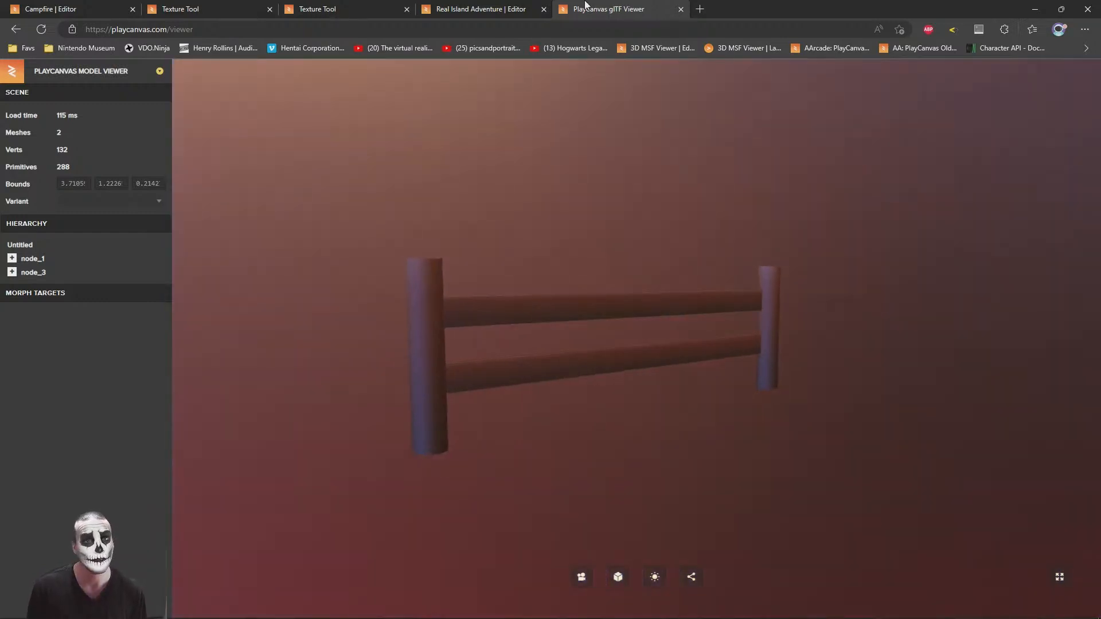
Step: Close the model viewer tab and upload fence.glb from the Desktop into the root assets folder of the Campfire project
{"action": "middle_click", "coordinate": [583, 4]}
{"action": "left_click", "coordinate": [508, 351]}
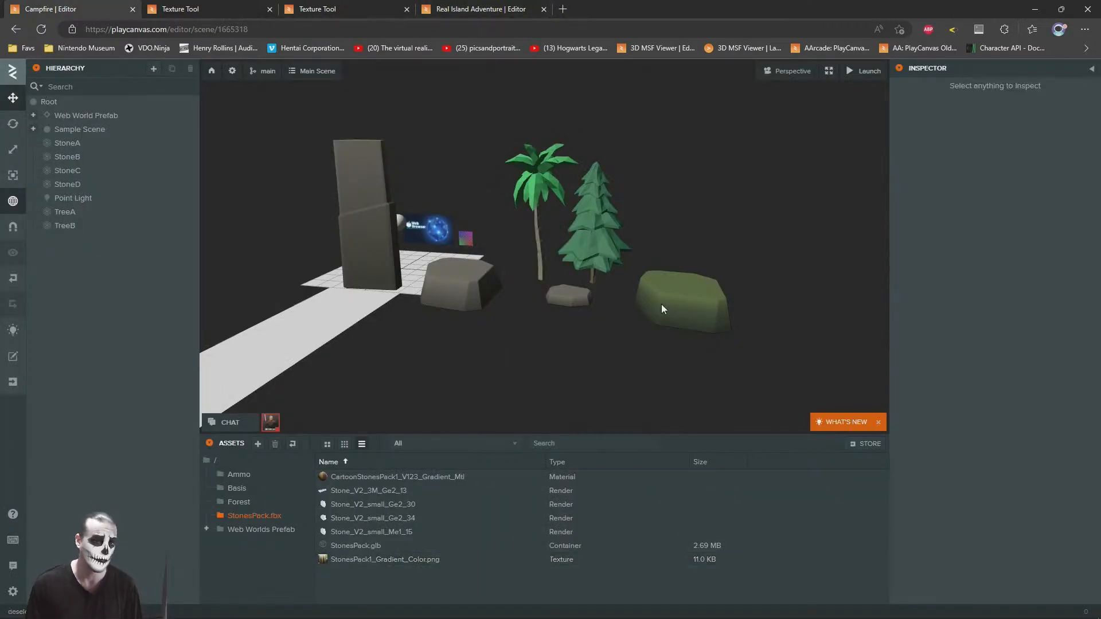
{"action": "left_click", "coordinate": [210, 460]}
{"action": "key", "text": "alt+Tab"}
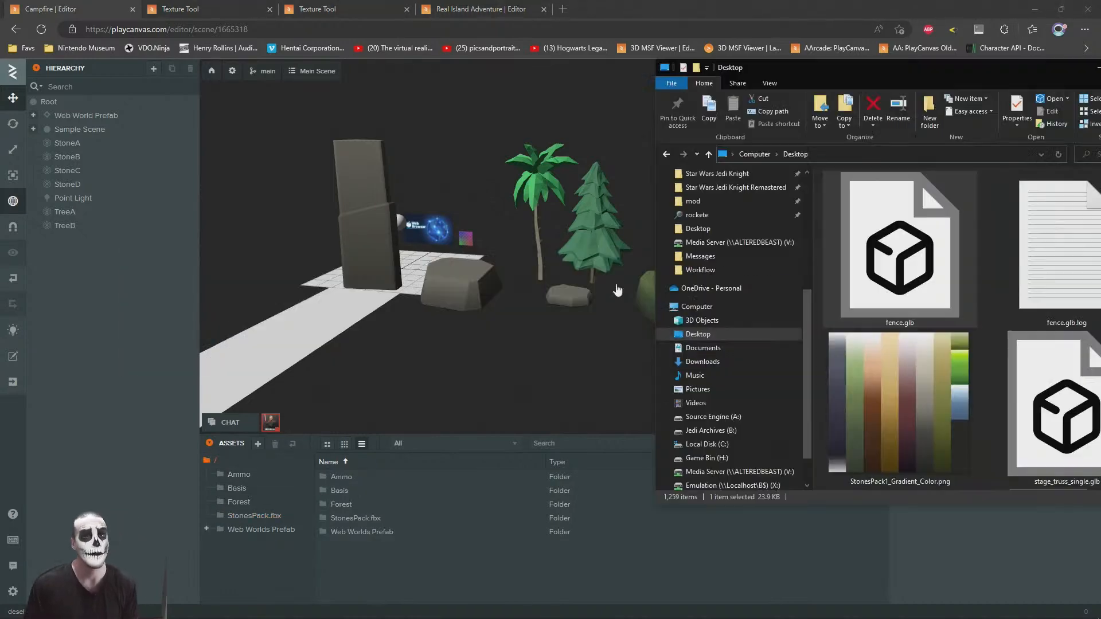
{"action": "left_click_drag", "start_coordinate": [904, 257], "coordinate": [440, 568]}
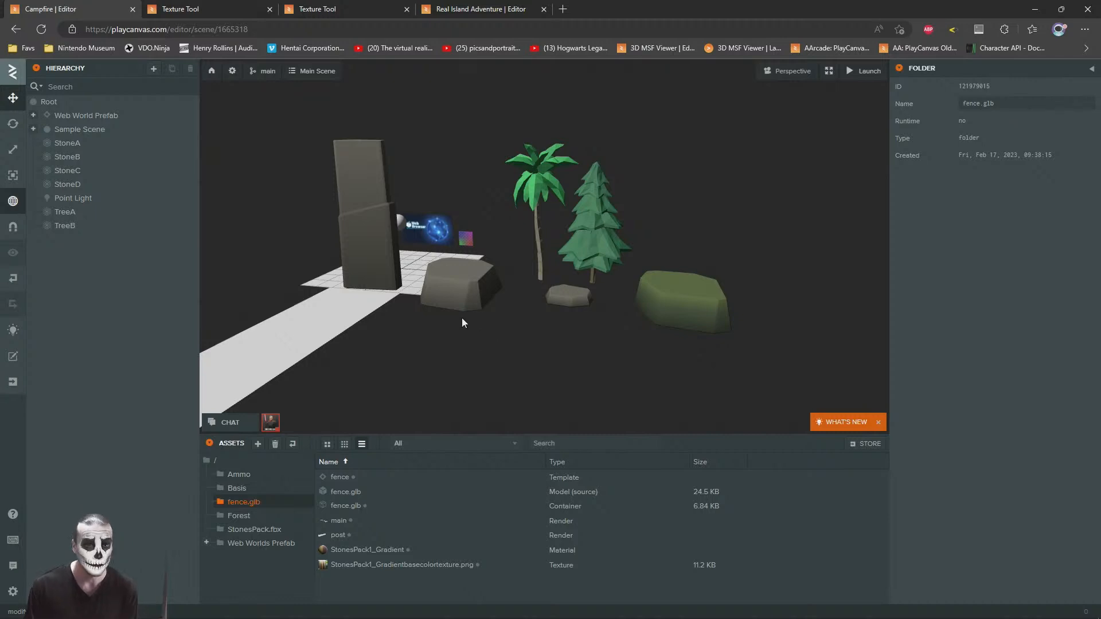
Step: Inspect the uploaded fence.glb source model, its StonesPack1_Gradient material and its gradient base color texture in the fence.glb folder
{"action": "scroll", "coordinate": [463, 322], "scroll_direction": "up", "scroll_amount": 10}
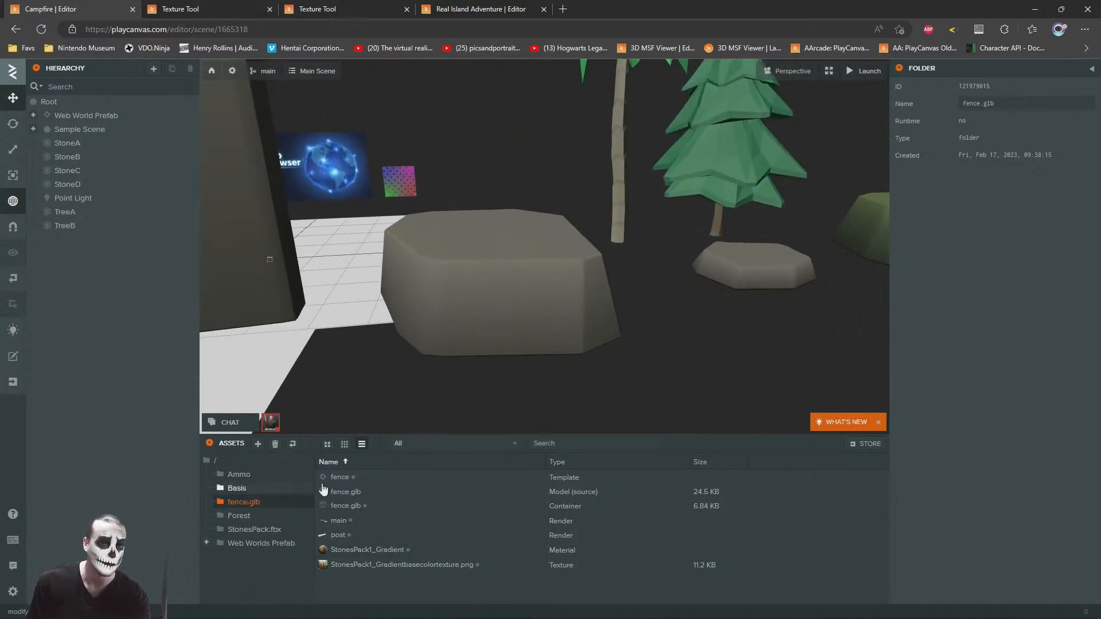
{"action": "left_click", "coordinate": [528, 491]}
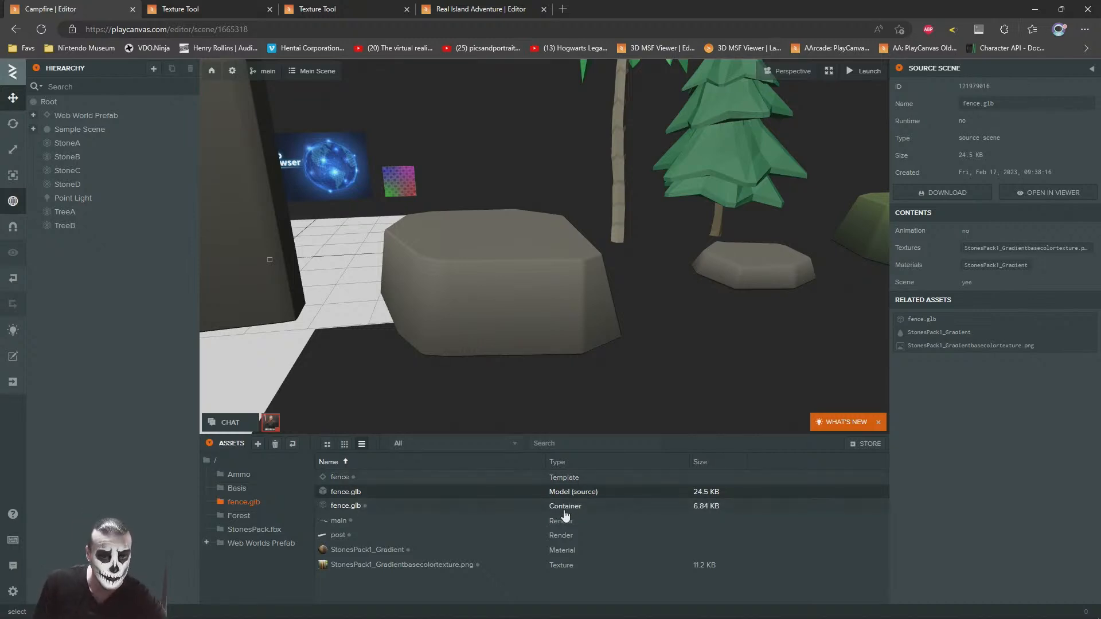
{"action": "left_click", "coordinate": [358, 565]}
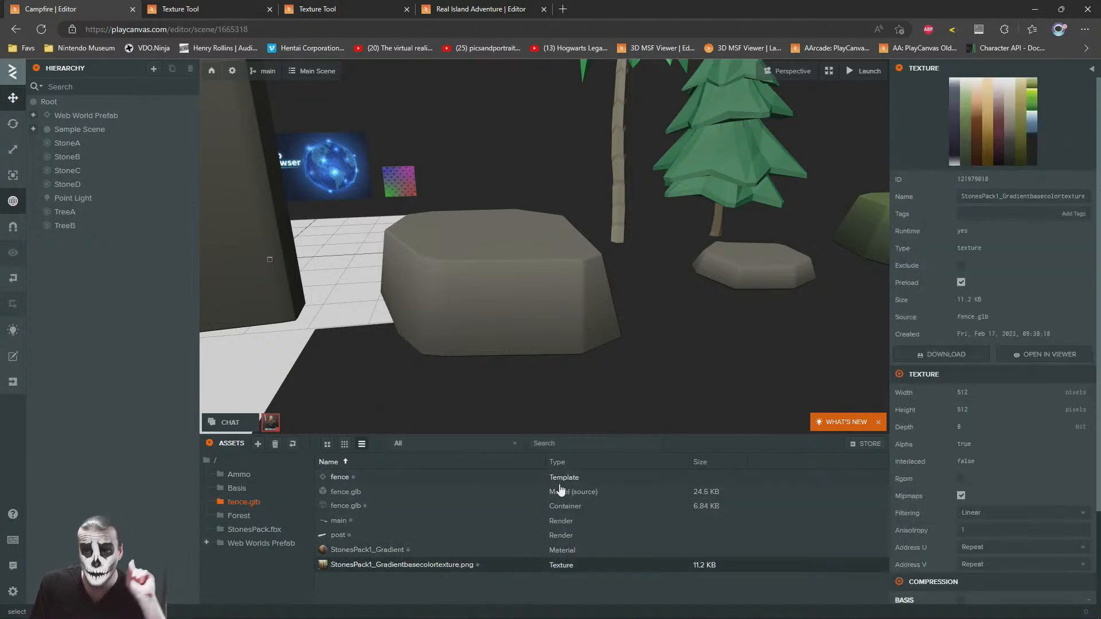
{"action": "left_click", "coordinate": [355, 549]}
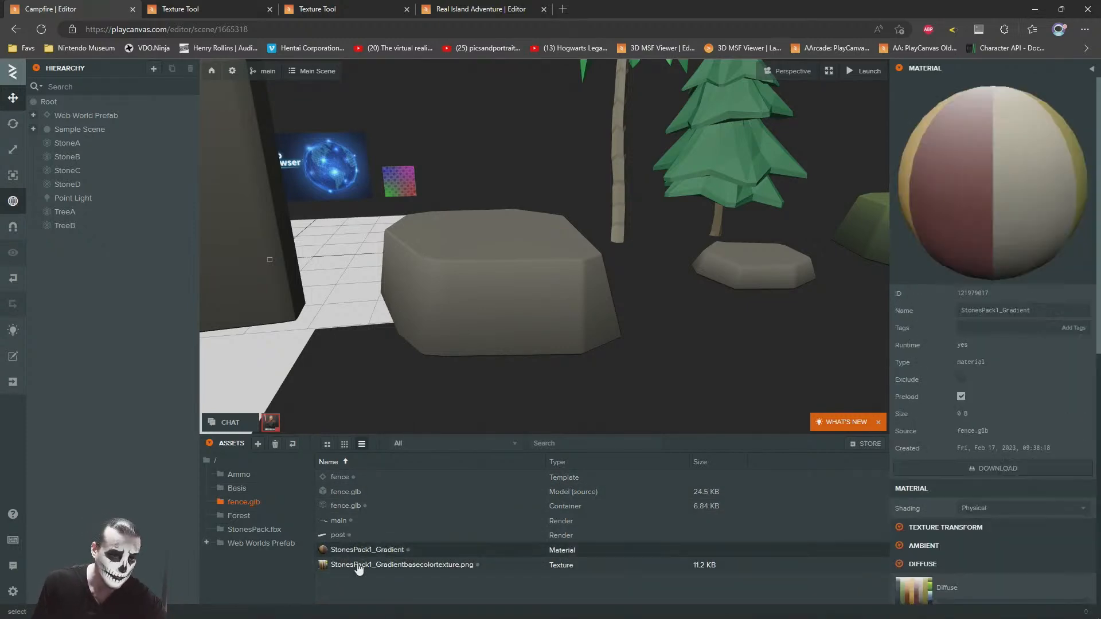
{"action": "left_click", "coordinate": [359, 564]}
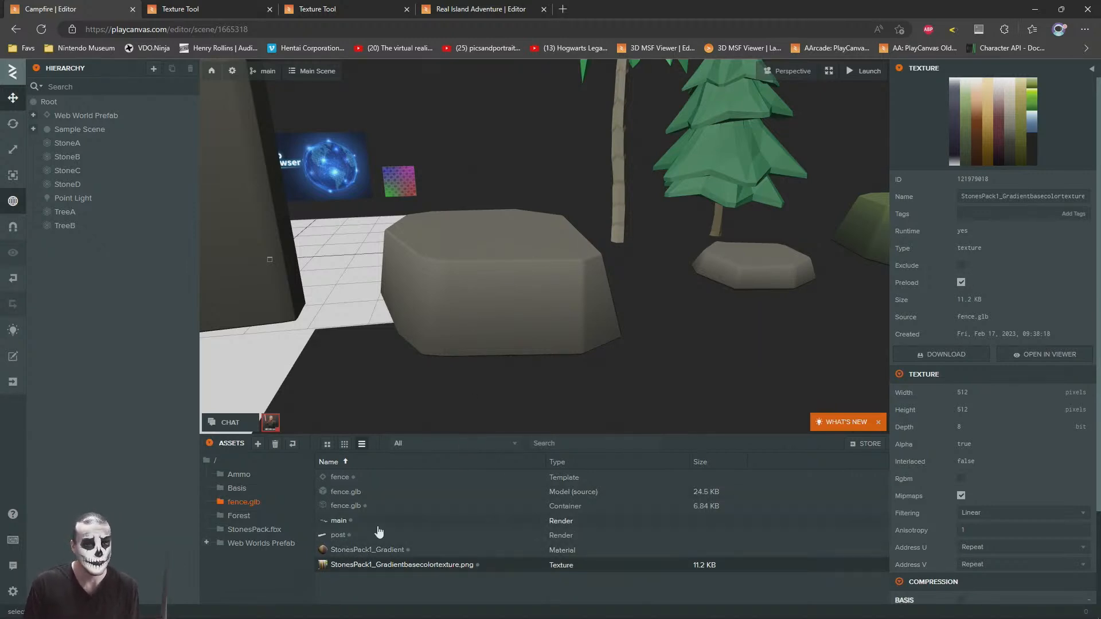
Step: Add the fence template to the scene under Root and move it in front of the small stone and pine tree
{"action": "left_click_drag", "start_coordinate": [339, 483], "coordinate": [75, 138]}
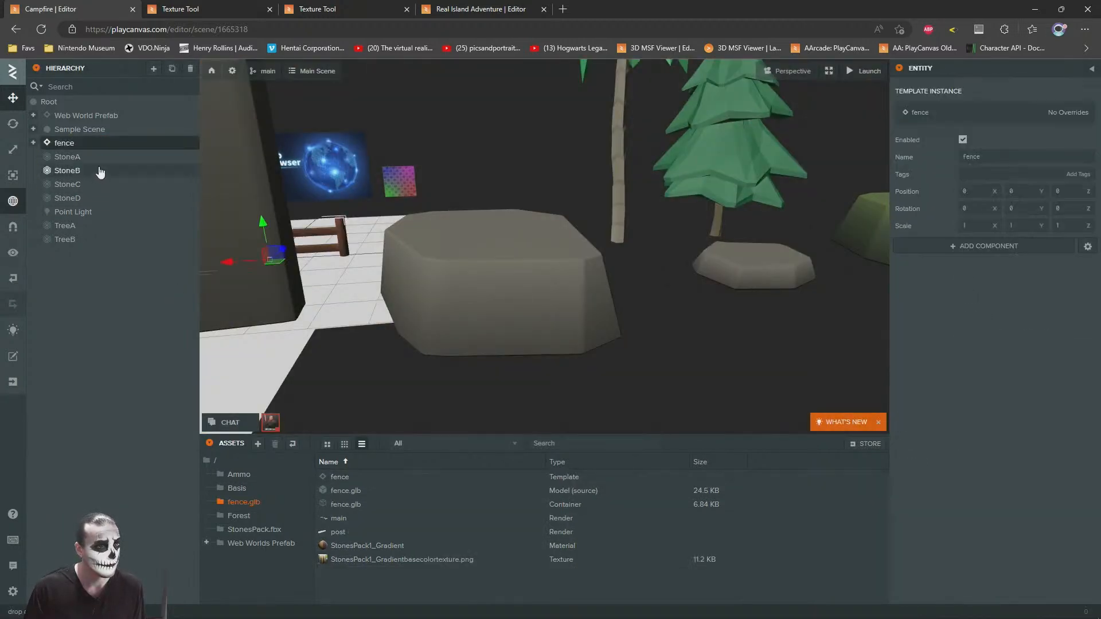
{"action": "right_click_drag", "start_coordinate": [456, 233], "coordinate": [432, 251]}
{"action": "scroll", "coordinate": [435, 252], "scroll_direction": "down", "scroll_amount": 5}
{"action": "left_click_drag", "start_coordinate": [391, 253], "coordinate": [618, 298]}
{"action": "key", "text": "f"}
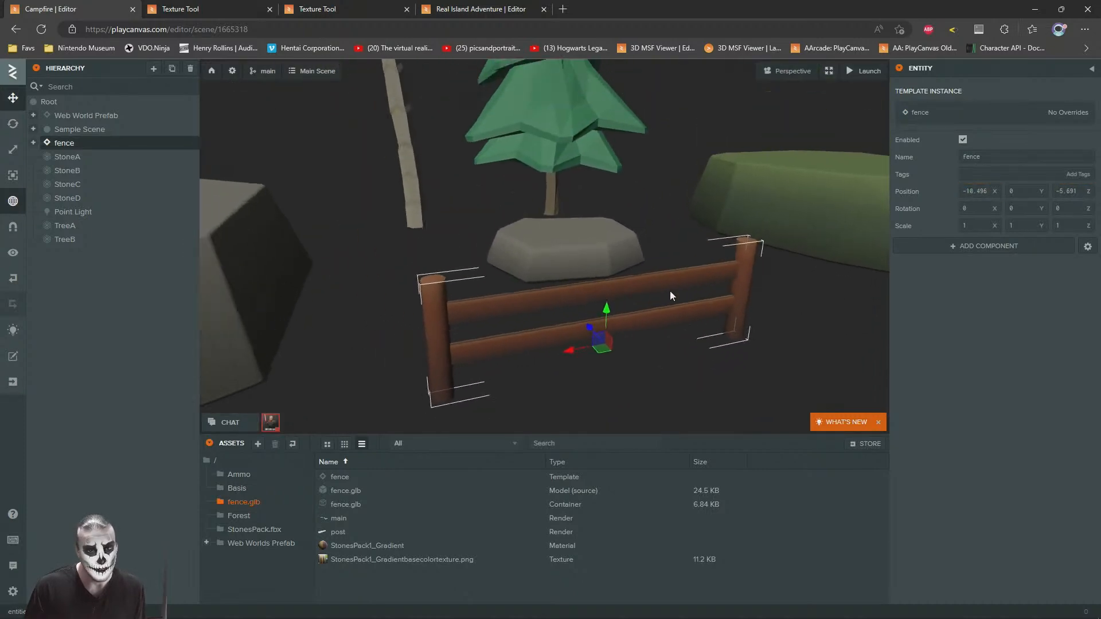
Step: Delete the duplicate StonesPack1_Gradient material and StonesPack1_Gradientbasecolortexture.png from the fence.glb folder
{"action": "left_click", "coordinate": [354, 546]}
{"action": "left_click", "coordinate": [391, 559], "text": "ctrl"}
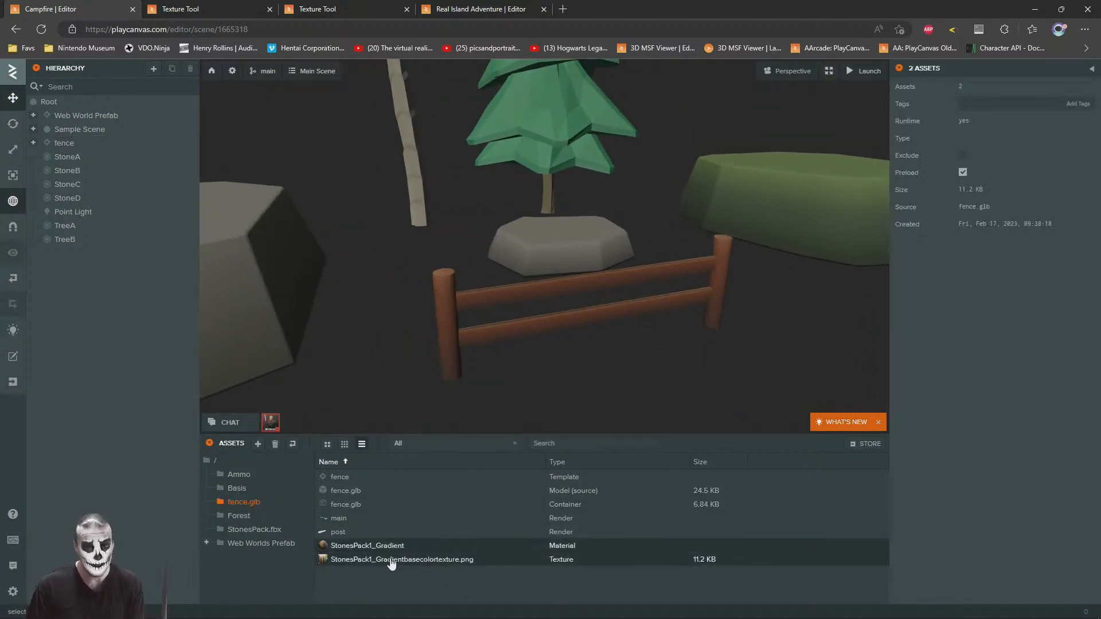
{"action": "key", "text": "Delete"}
{"action": "left_click", "coordinate": [629, 362]}
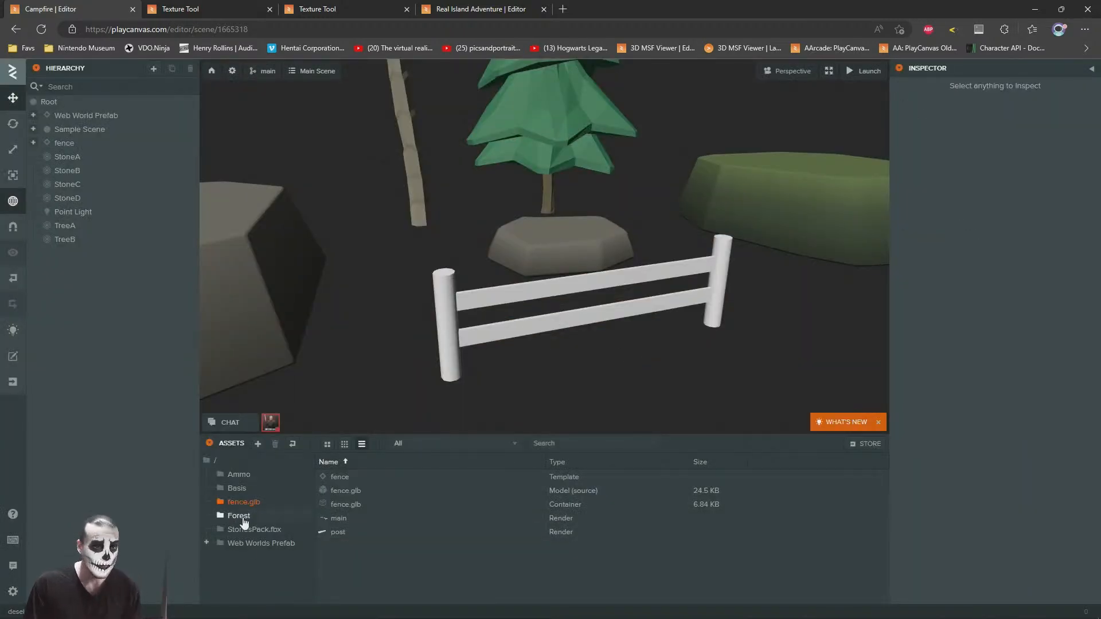
Step: Assign CartoonStonesPack1_V123_Gradient_Mtl from the StonesPack.fbx folder to the fence's main and post meshes
{"action": "left_click", "coordinate": [253, 277]}
{"action": "left_click", "coordinate": [976, 473]}
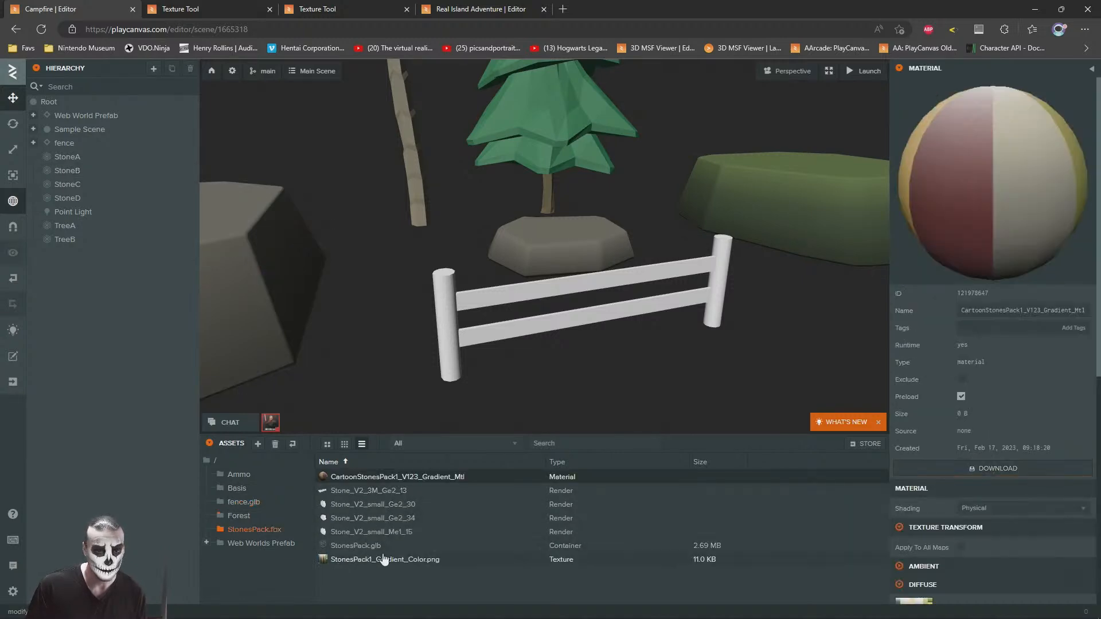
{"action": "left_click", "coordinate": [461, 343]}
{"action": "left_click_drag", "start_coordinate": [423, 478], "coordinate": [986, 475]}
{"action": "left_click", "coordinate": [726, 266]}
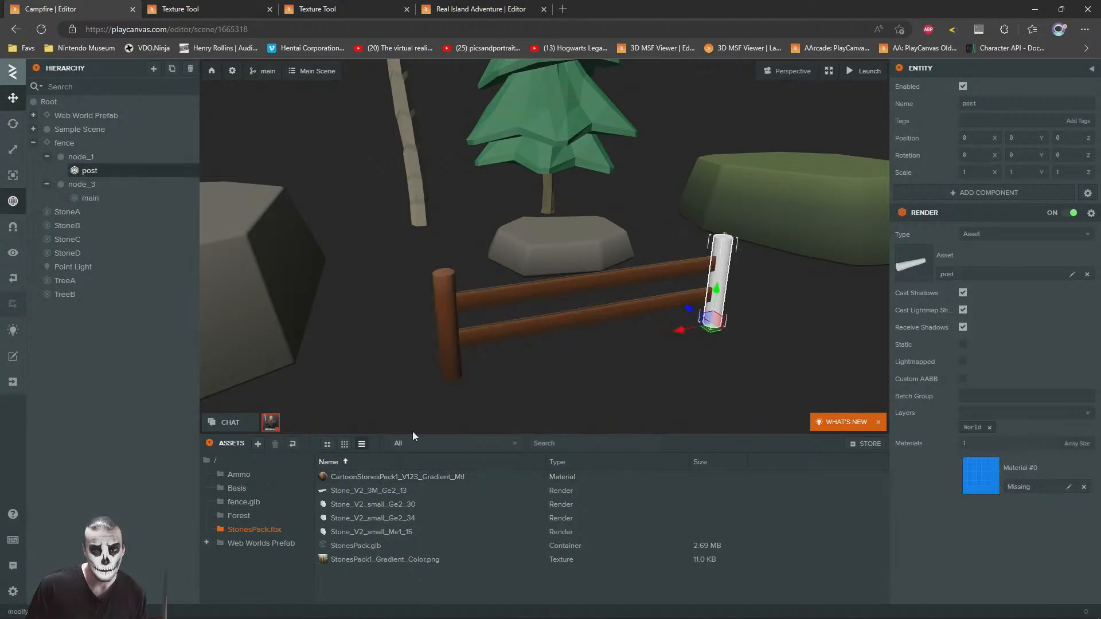
{"action": "left_click_drag", "start_coordinate": [376, 476], "coordinate": [1023, 483]}
{"action": "left_click", "coordinate": [668, 348]}
Step: Disable the fence's separate post entity so only the main section with its own post remains
{"action": "left_click_drag", "start_coordinate": [669, 347], "coordinate": [473, 282]}
{"action": "scroll", "coordinate": [474, 282], "scroll_direction": "down", "scroll_amount": 3}
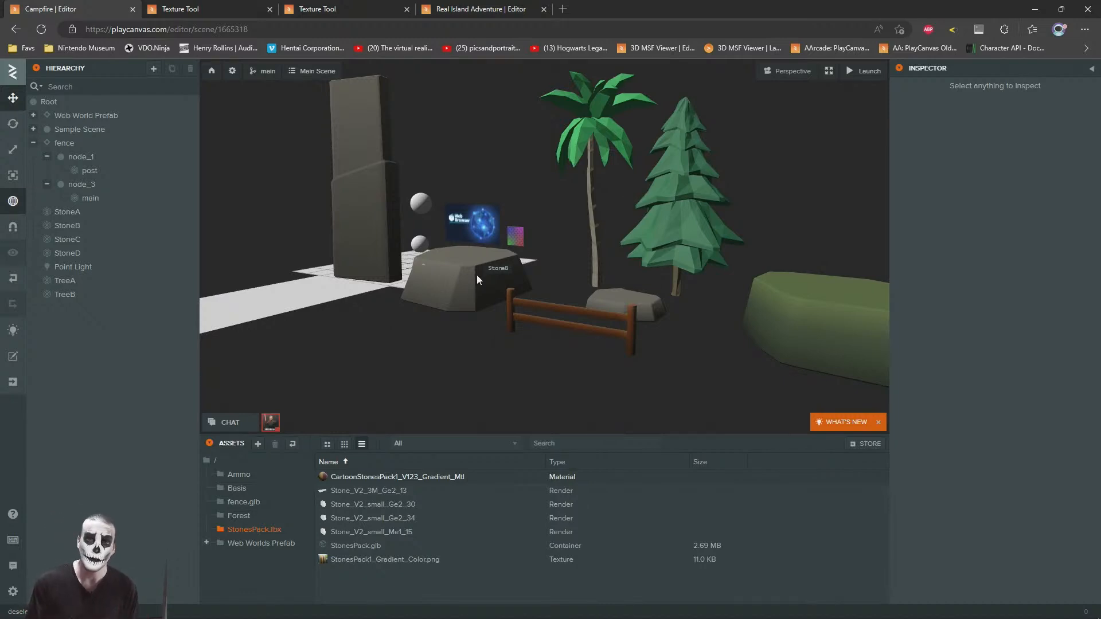
{"action": "key", "text": "w"}
{"action": "right_click_drag", "start_coordinate": [532, 259], "coordinate": [607, 242]}
{"action": "key", "text": "d"}
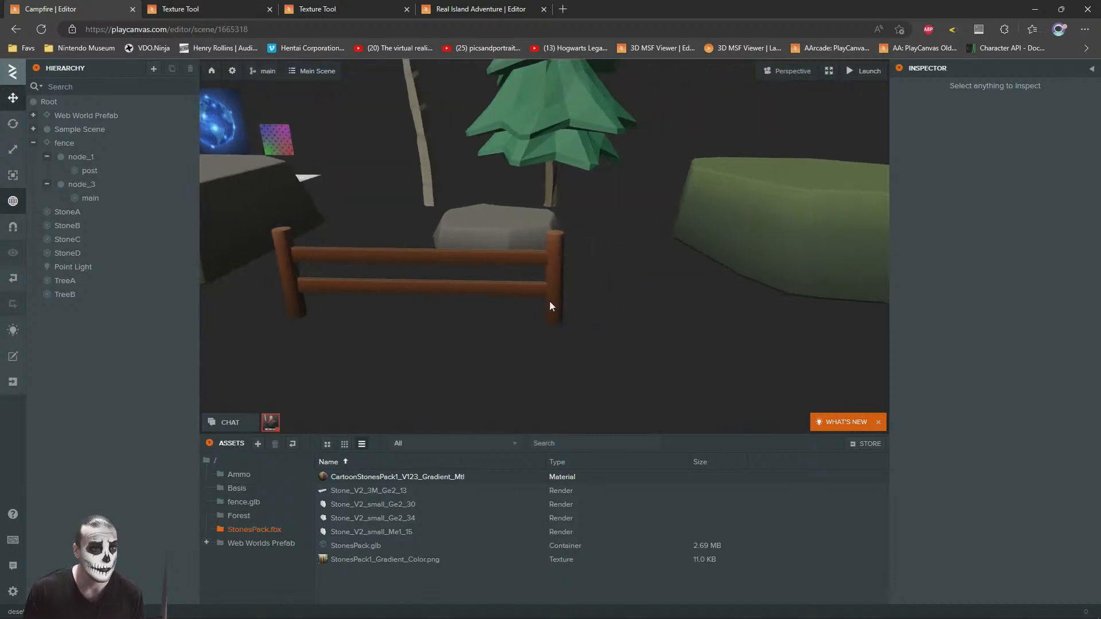
{"action": "left_click", "coordinate": [556, 263]}
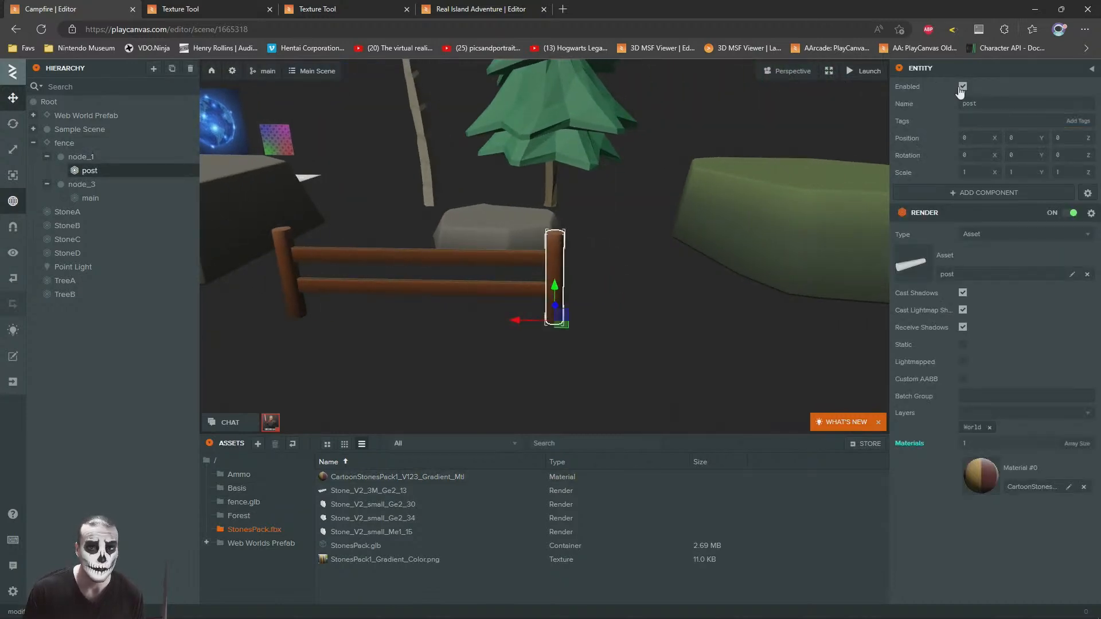
{"action": "left_click", "coordinate": [963, 86]}
{"action": "left_click", "coordinate": [620, 311]}
{"action": "scroll", "coordinate": [628, 297], "scroll_direction": "down", "scroll_amount": 3}
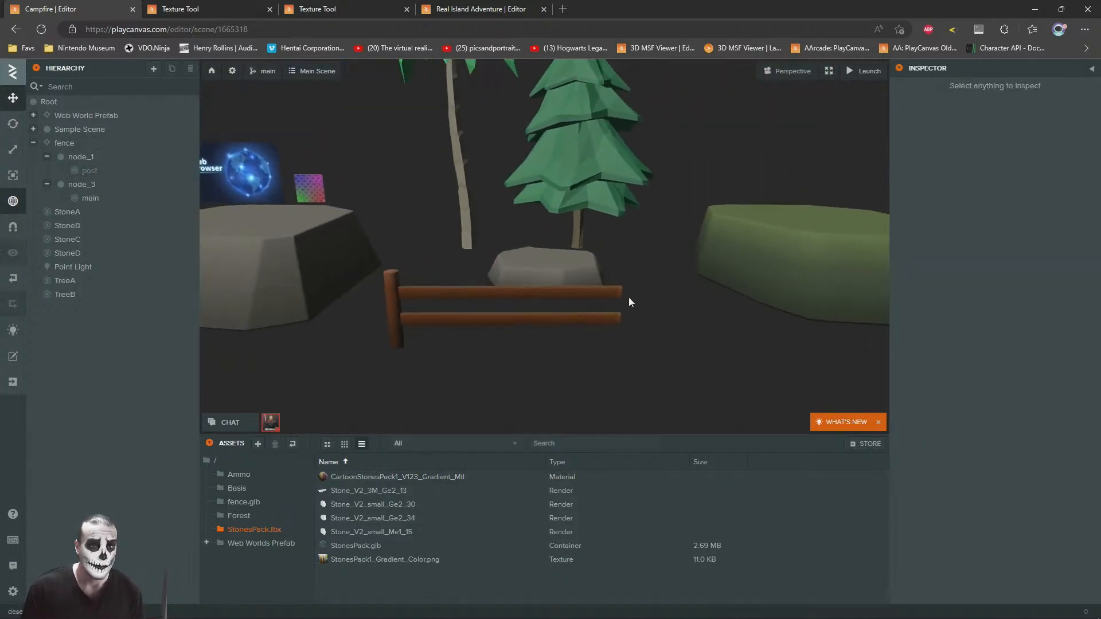
Step: Duplicate the fence's main section and slide the copy along X to about -3.485 to extend the fence
{"action": "scroll", "coordinate": [628, 297], "scroll_direction": "up", "scroll_amount": 2}
{"action": "left_click", "coordinate": [443, 327]}
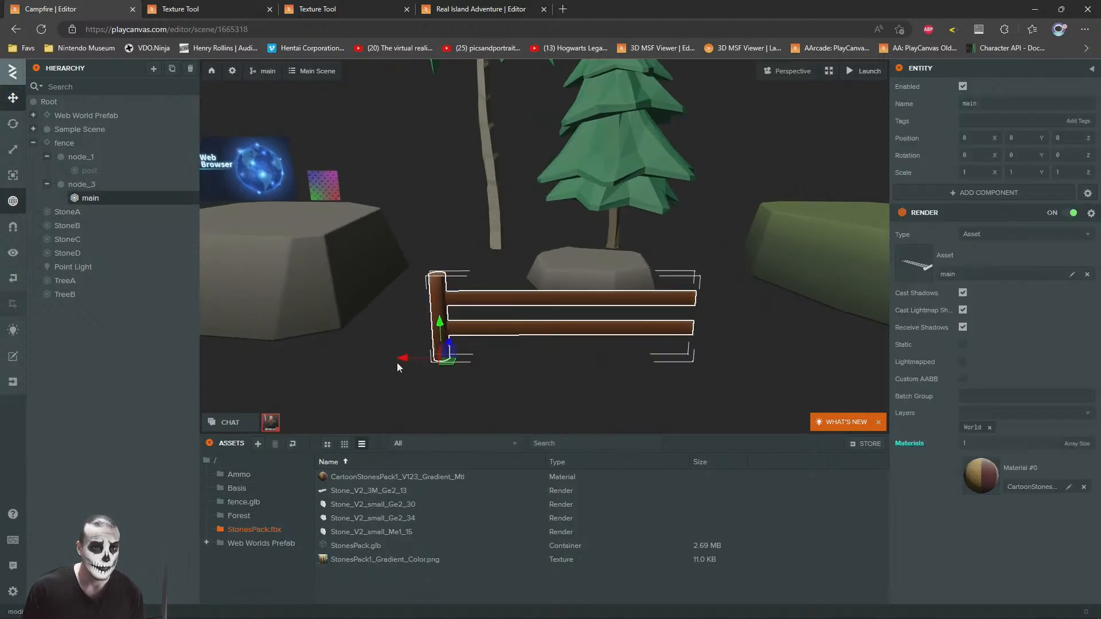
{"action": "left_click_drag", "start_coordinate": [401, 359], "coordinate": [690, 364]}
{"action": "key", "text": "ctrl+z"}
{"action": "key", "text": "ctrl+d"}
{"action": "left_click_drag", "start_coordinate": [408, 360], "coordinate": [653, 357]}
Step: Try duplicating the copied fence section again, undo that, and offset the section to about 0.199 in Z
{"action": "key", "text": "d"}
{"action": "key", "text": "s"}
{"action": "left_click_drag", "start_coordinate": [628, 310], "coordinate": [536, 314]}
{"action": "key", "text": "ctrl+d"}
{"action": "left_click_drag", "start_coordinate": [432, 320], "coordinate": [542, 294]}
{"action": "key", "text": "ctrl+z"}
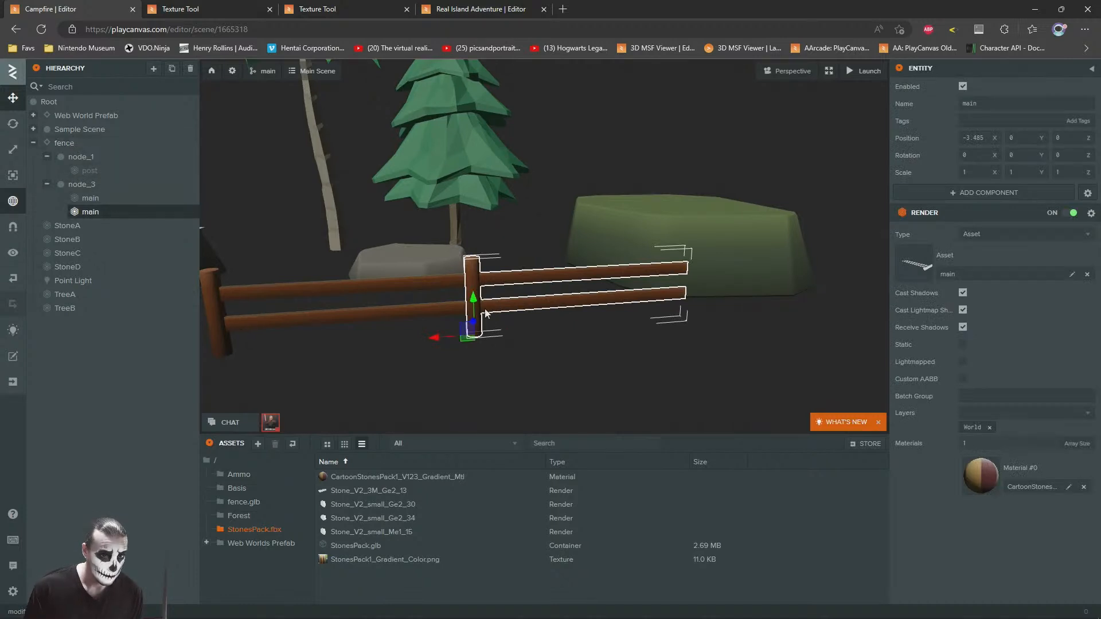
{"action": "left_click_drag", "start_coordinate": [473, 302], "coordinate": [662, 276]}
{"action": "key", "text": "ctrl+z"}
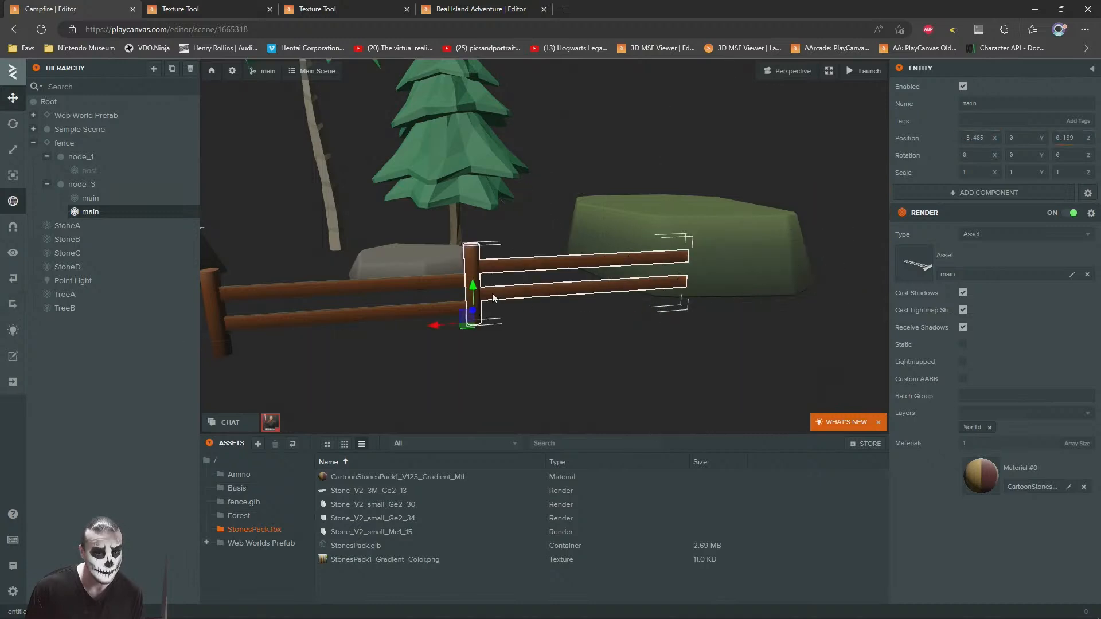
Step: Duplicate the fence section twice more, placing the last copy at about X -10.352 and Z 0.755
{"action": "key", "text": "ctrl+d"}
{"action": "left_click_drag", "start_coordinate": [459, 311], "coordinate": [674, 288]}
{"action": "left_click_drag", "start_coordinate": [728, 256], "coordinate": [527, 267]}
{"action": "key", "text": "ctrl+d"}
{"action": "left_click_drag", "start_coordinate": [513, 309], "coordinate": [714, 319]}
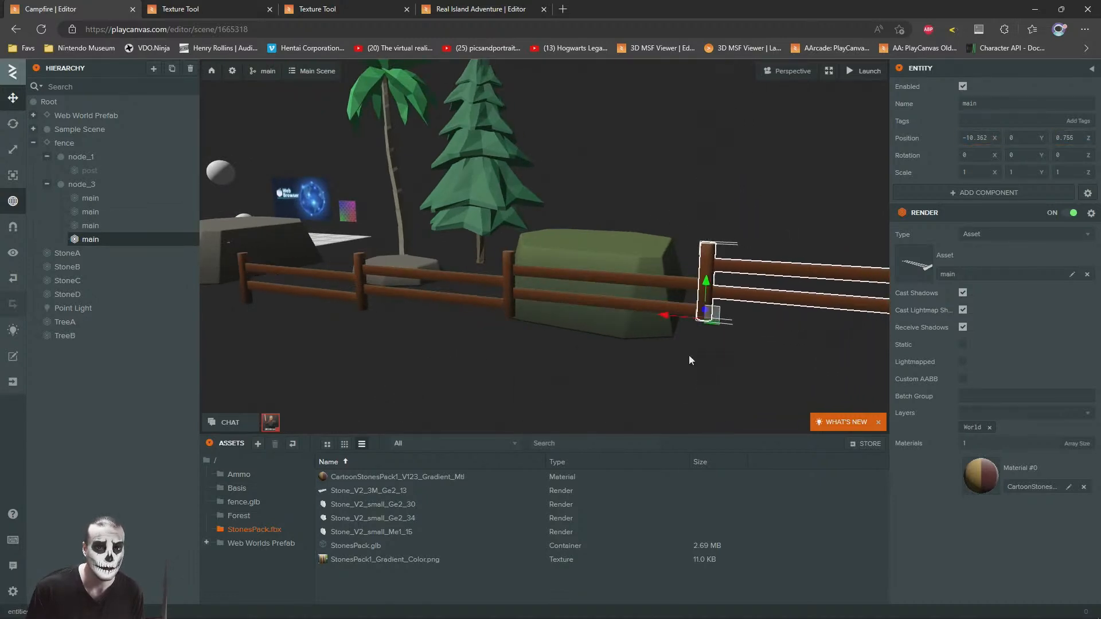
Step: Try scaling the first fence section along X to about 0.216, undo the scaling and return to the move tool
{"action": "left_click", "coordinate": [666, 373]}
{"action": "scroll", "coordinate": [534, 322], "scroll_direction": "down", "scroll_amount": 4}
{"action": "right_click_drag", "start_coordinate": [534, 322], "coordinate": [587, 275]}
{"action": "scroll", "coordinate": [597, 294], "scroll_direction": "up", "scroll_amount": 5}
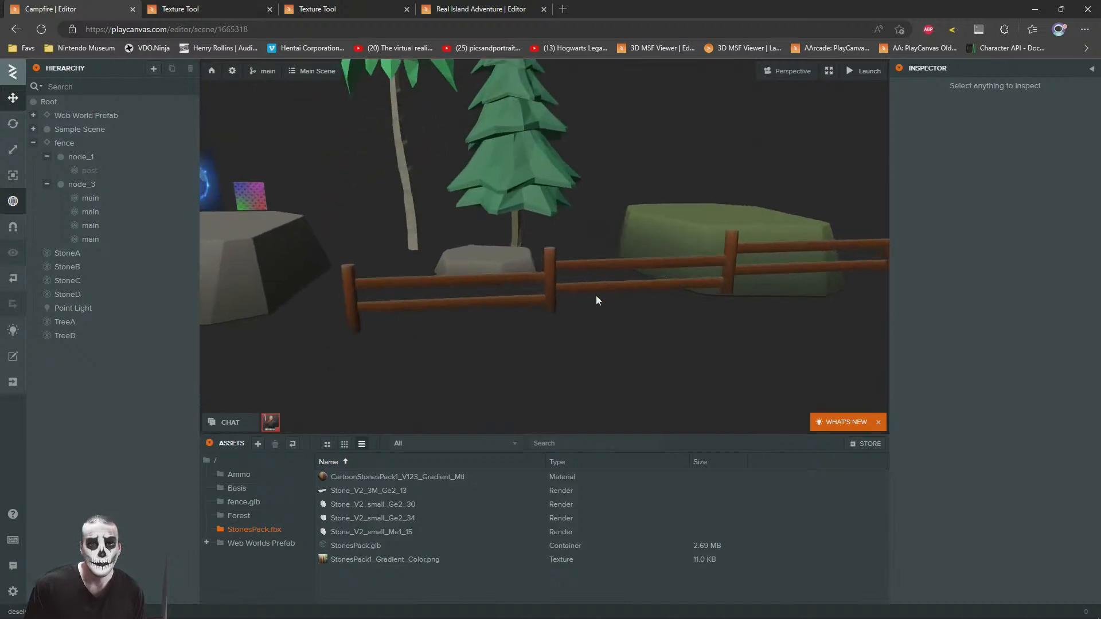
{"action": "left_click", "coordinate": [159, 198]}
{"action": "left_click", "coordinate": [12, 149]}
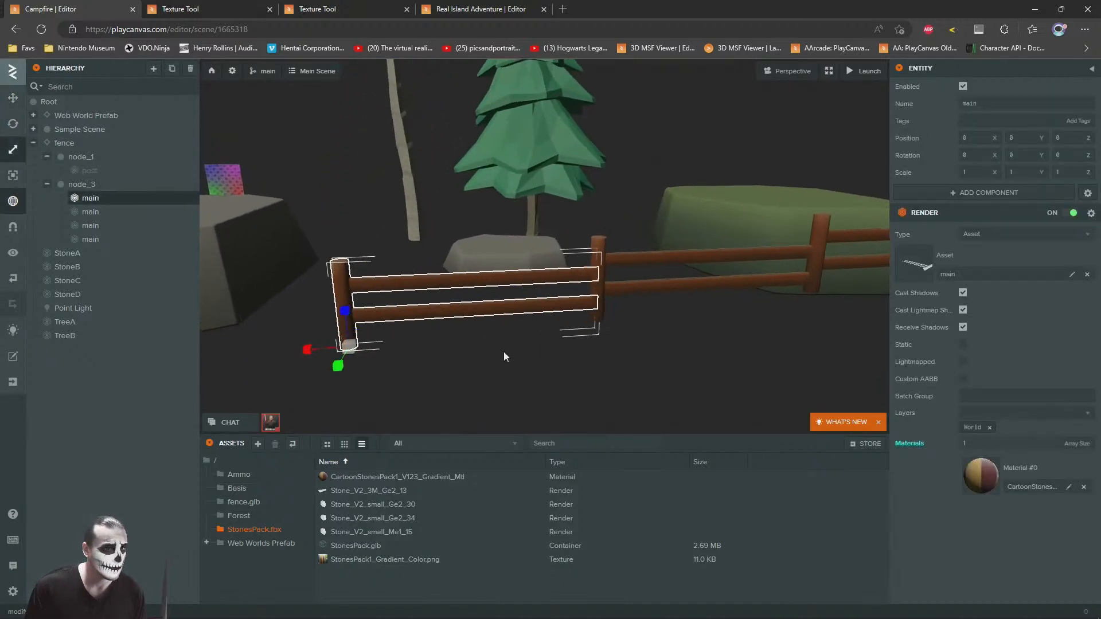
{"action": "scroll", "coordinate": [488, 332], "scroll_direction": "up", "scroll_amount": 2}
{"action": "left_click_drag", "start_coordinate": [284, 364], "coordinate": [315, 363]}
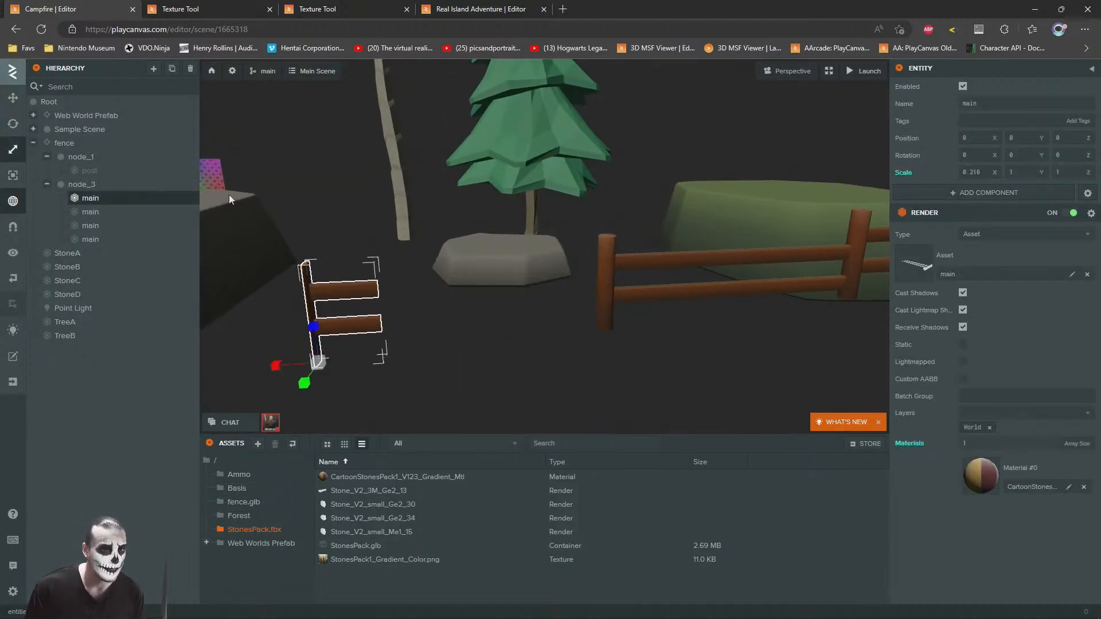
{"action": "key", "text": "ctrl+z"}
{"action": "left_click", "coordinate": [18, 99]}
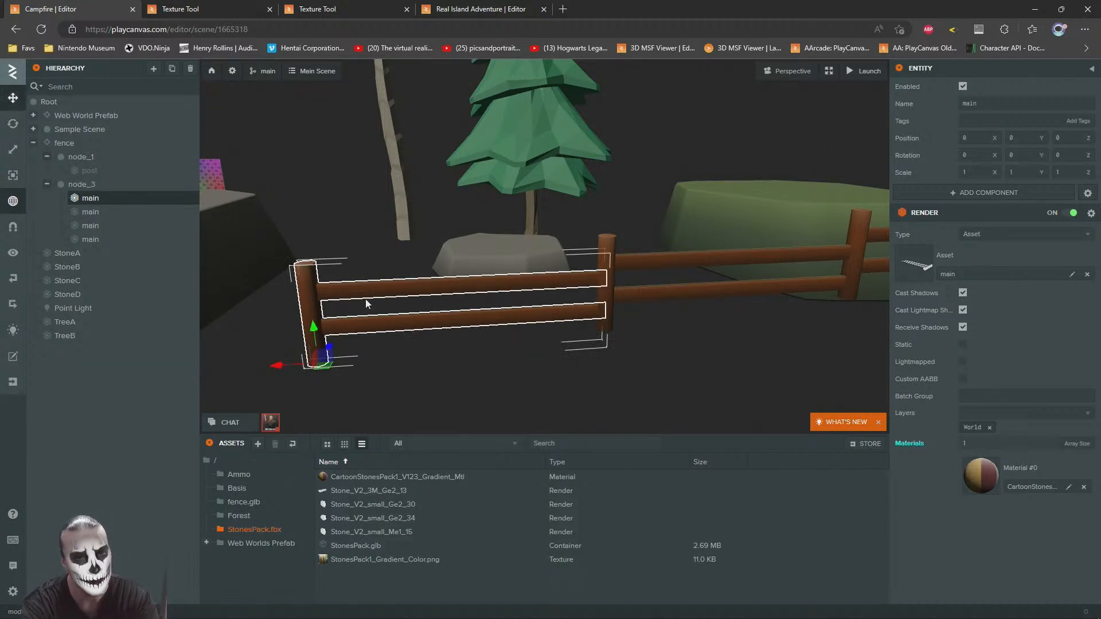
Step: Delete the whole fence entity from the scene and switch to 3ds Max
{"action": "left_click", "coordinate": [71, 144]}
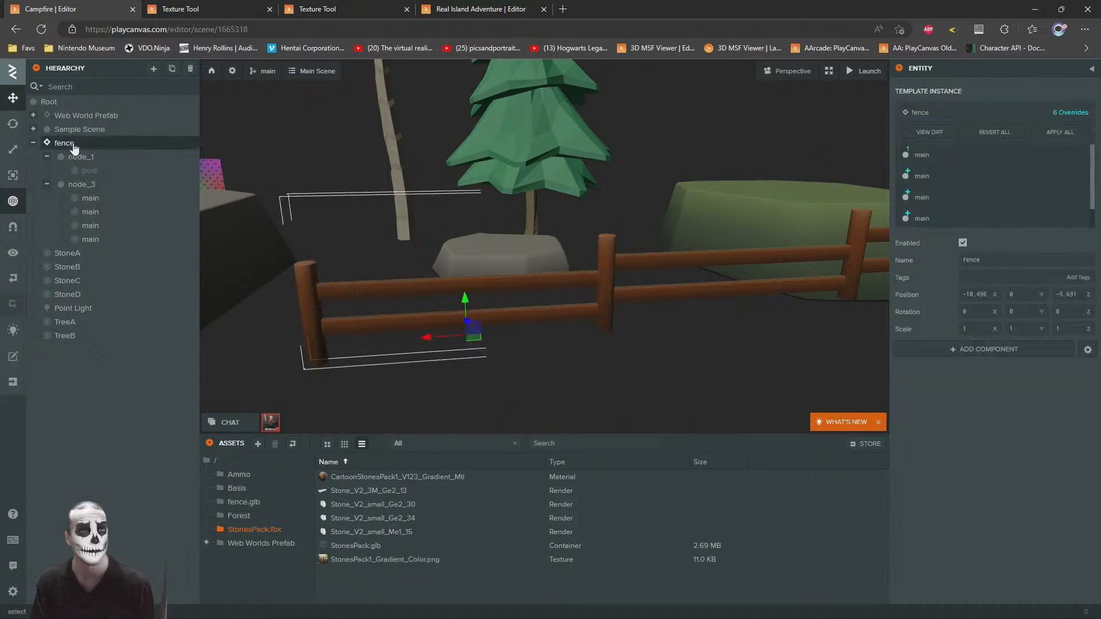
{"action": "key", "text": "Delete"}
{"action": "key", "text": "alt+Tab"}
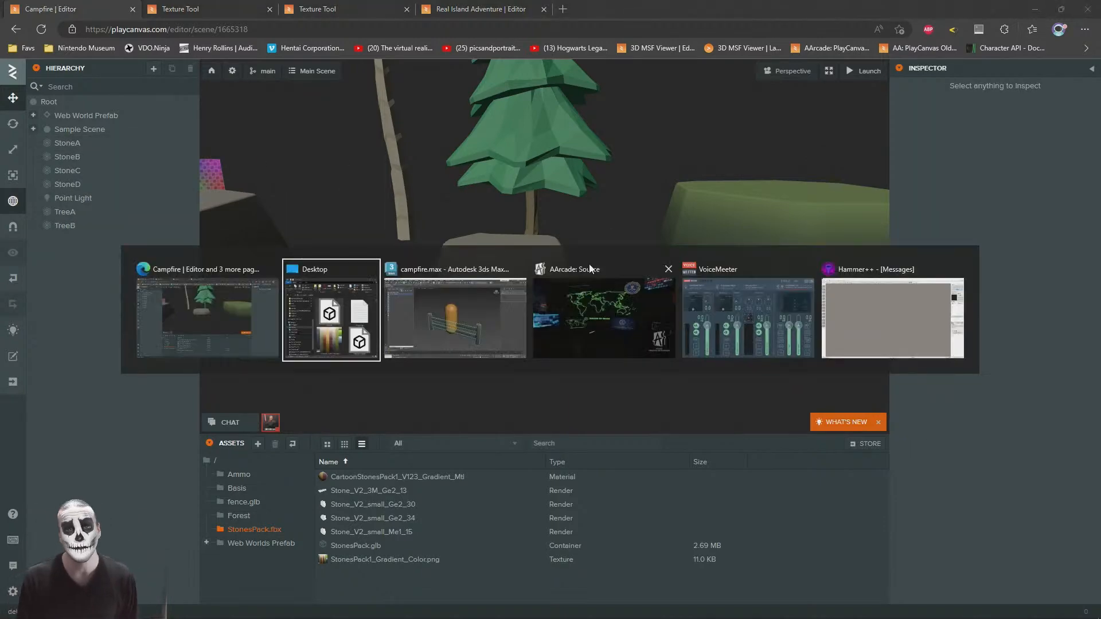
Step: Detach the two horizontal rail elements from the fence's main mesh as a separate object
{"action": "left_click", "coordinate": [717, 382]}
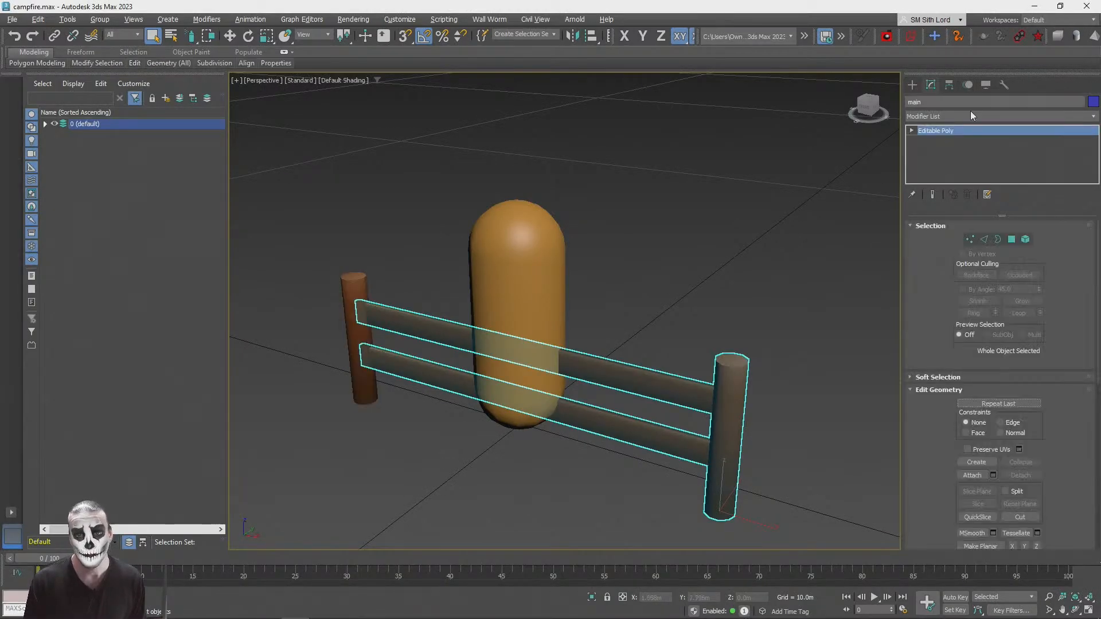
{"action": "left_click", "coordinate": [1025, 239]}
{"action": "left_click", "coordinate": [681, 383]}
{"action": "left_click", "coordinate": [660, 442], "text": "ctrl"}
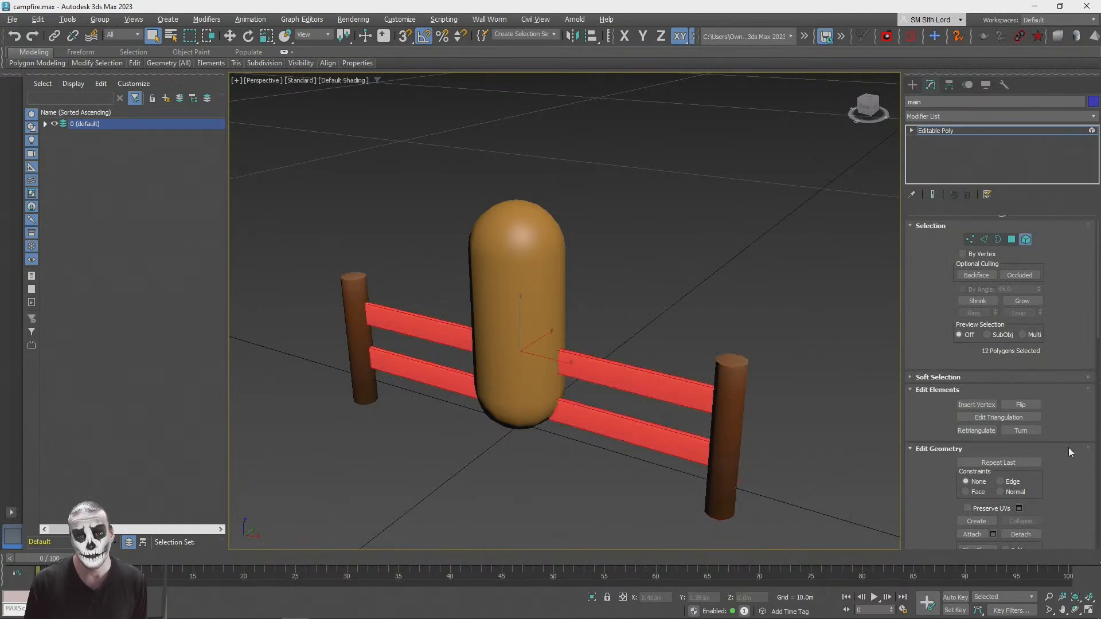
{"action": "scroll", "coordinate": [1071, 446], "scroll_direction": "down", "scroll_amount": 5}
{"action": "left_click", "coordinate": [1021, 374]}
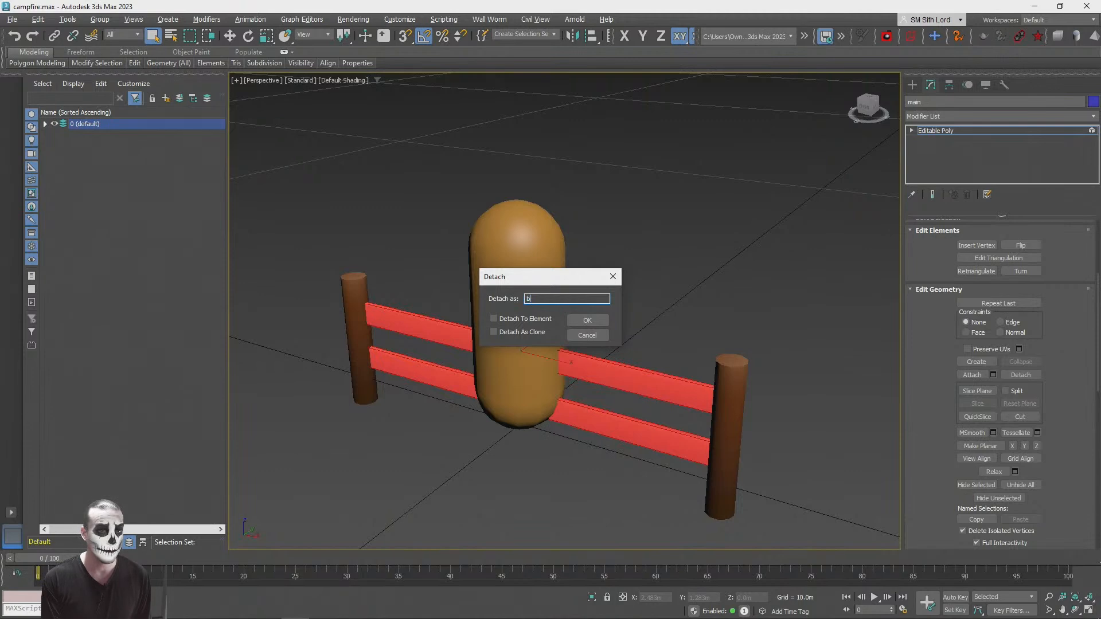
{"action": "key", "text": "Return"}
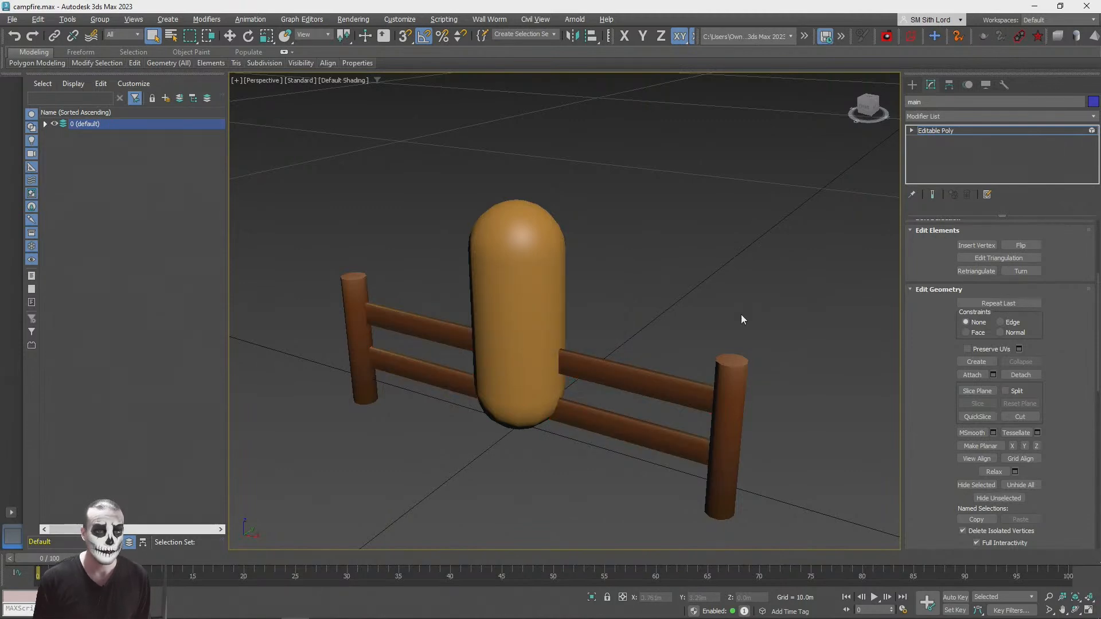
Step: Rename the remaining main object as post and check the other post and the detached rails
{"action": "left_click", "coordinate": [937, 132]}
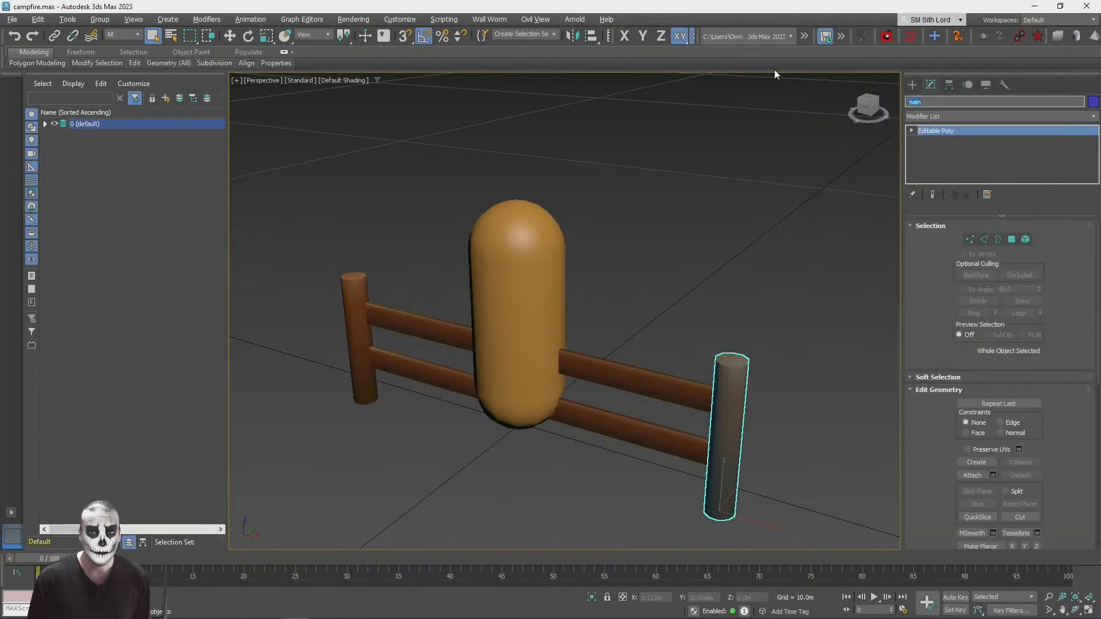
{"action": "type", "text": "postA"}
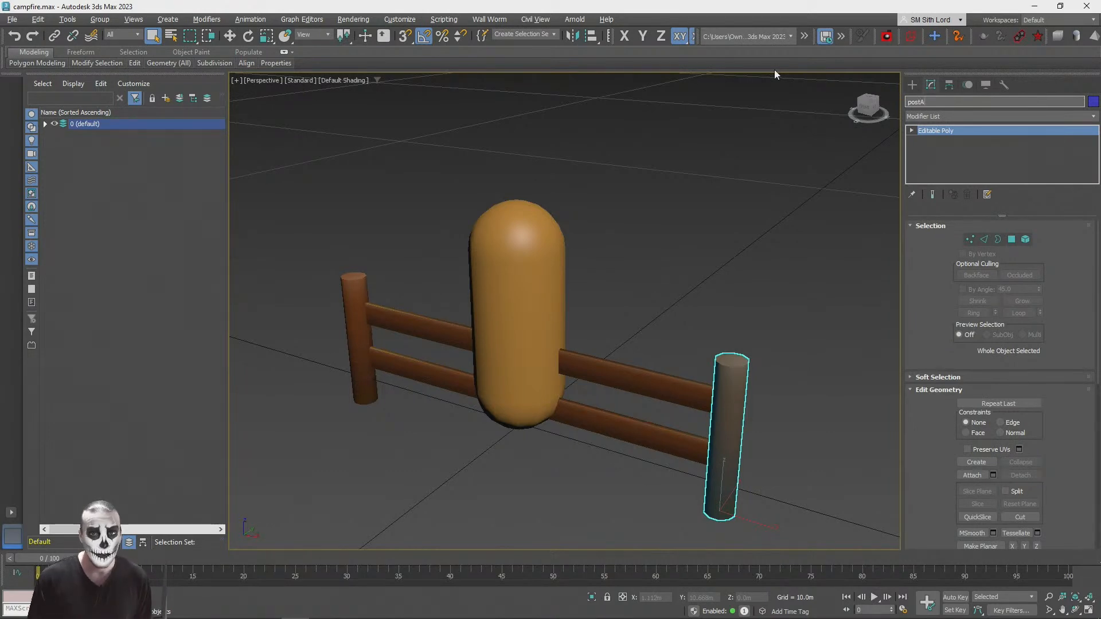
{"action": "key", "text": "Return"}
{"action": "left_click", "coordinate": [361, 292]}
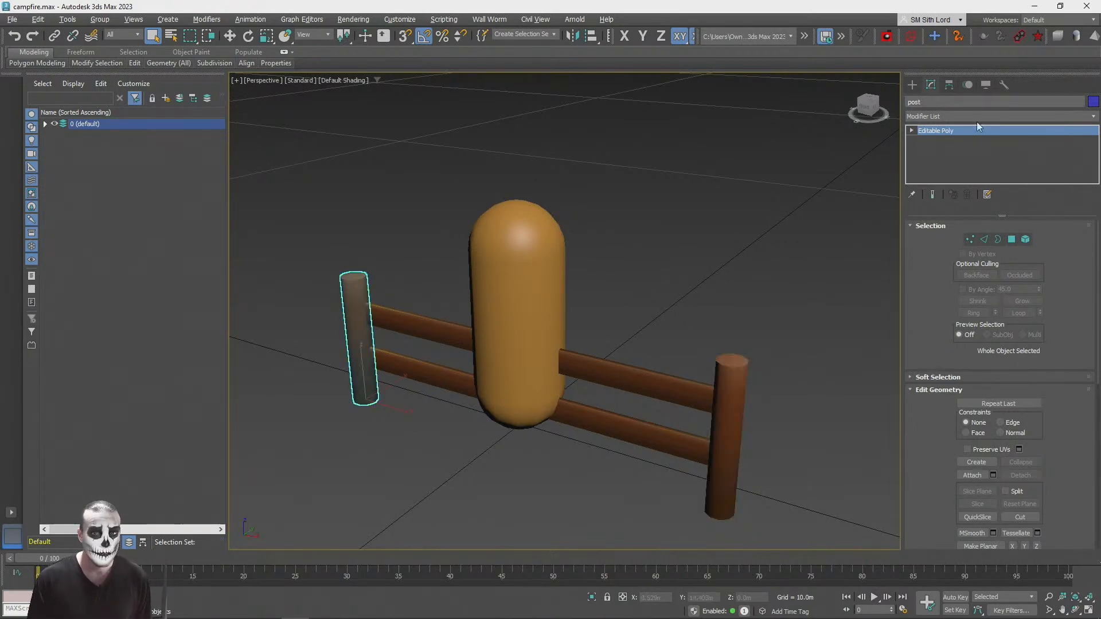
{"action": "left_click", "coordinate": [690, 219]}
{"action": "left_click", "coordinate": [643, 380]}
{"action": "left_click", "coordinate": [725, 216]}
Step: Select both posts and the rails and export only them as GLB, overwriting fence.glb on the Desktop
{"action": "left_click", "coordinate": [735, 381]}
{"action": "left_click", "coordinate": [676, 382], "text": "ctrl"}
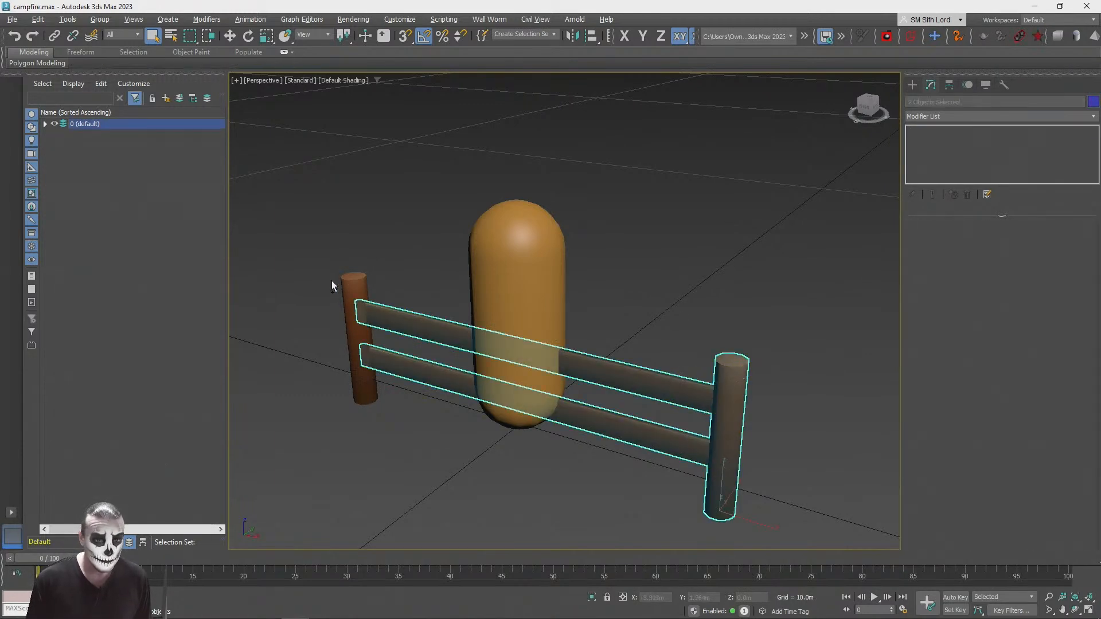
{"action": "left_click", "coordinate": [347, 279], "text": "ctrl"}
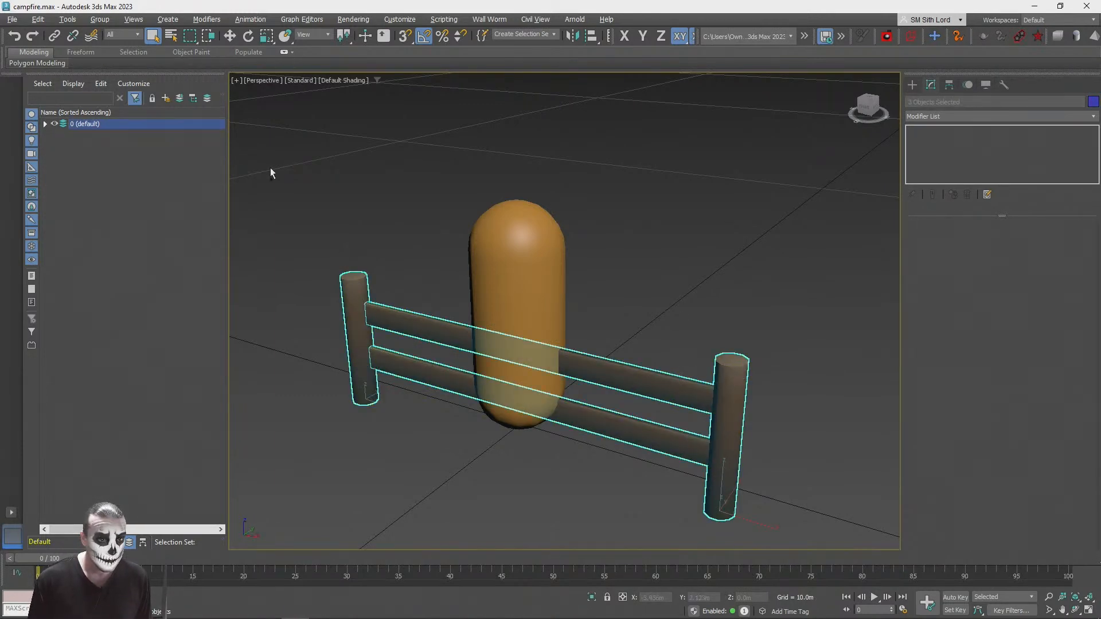
{"action": "left_click", "coordinate": [14, 21]}
{"action": "mouse_move", "coordinate": [55, 199]}
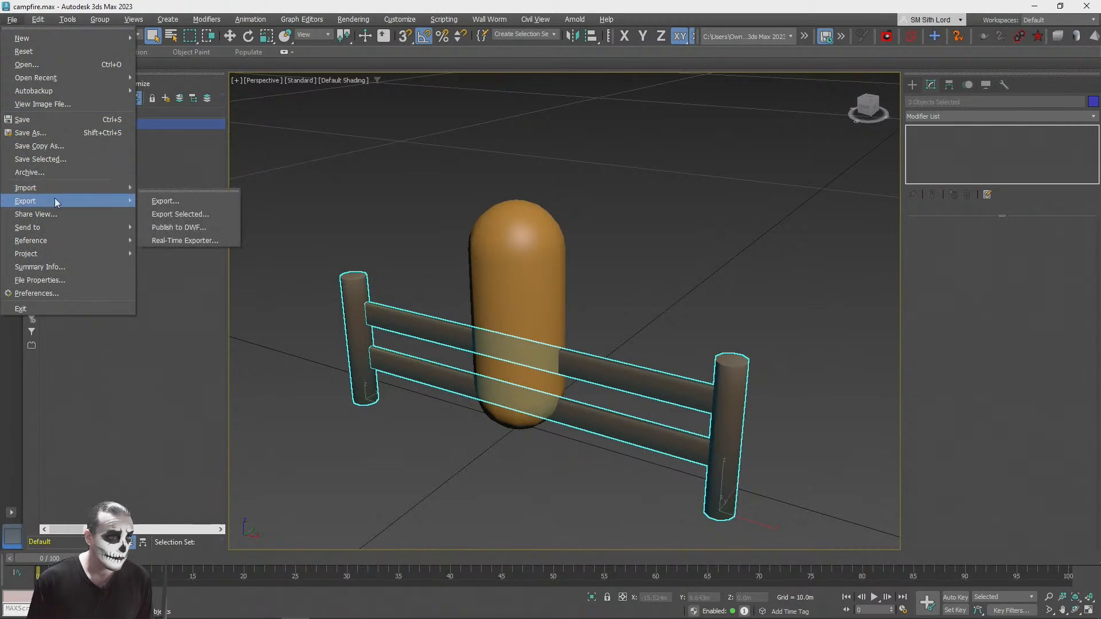
{"action": "left_click", "coordinate": [148, 218]}
{"action": "double_click", "coordinate": [117, 85]}
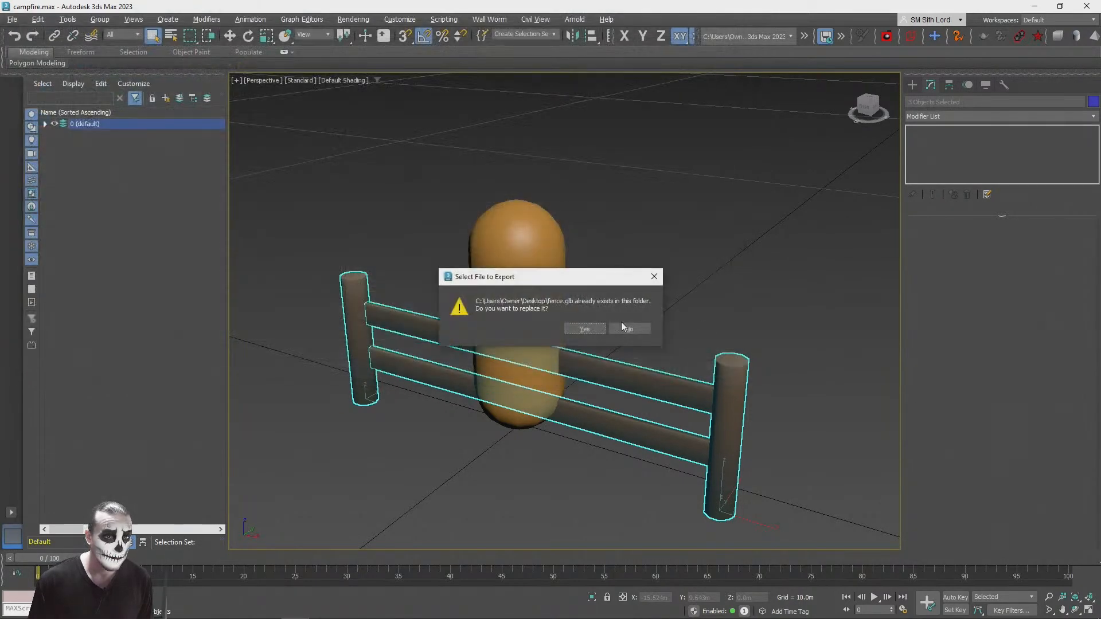
{"action": "left_click", "coordinate": [584, 328]}
{"action": "left_click", "coordinate": [666, 385]}
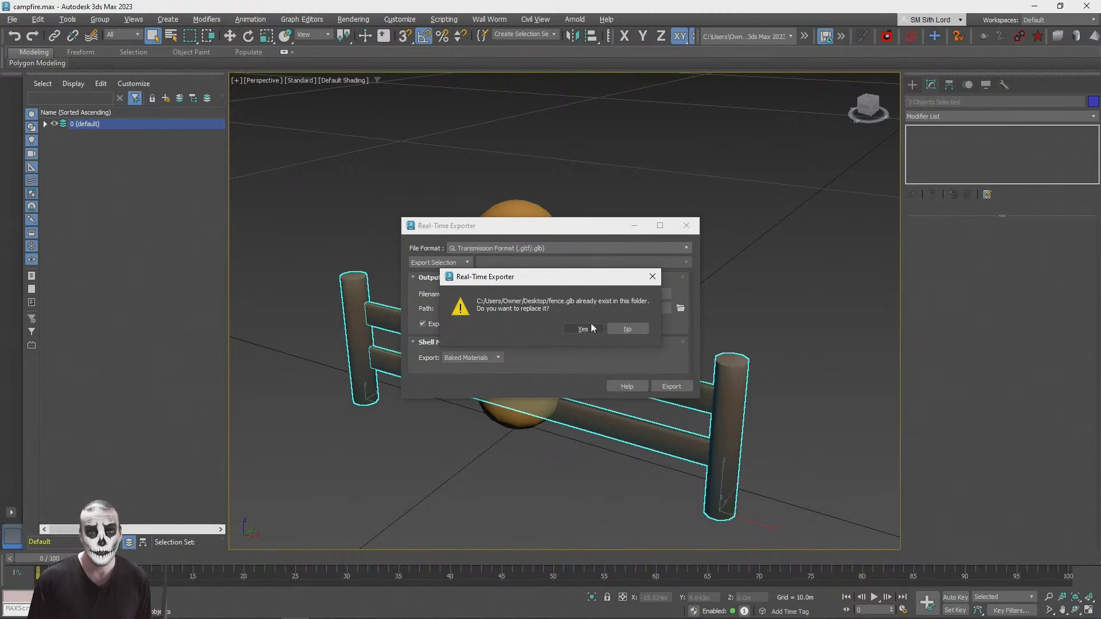
{"action": "left_click", "coordinate": [583, 329]}
Step: Switch to the PlayCanvas editor and upload fence.glb from the Desktop into the root assets folder
{"action": "key", "text": "alt+Tab"}
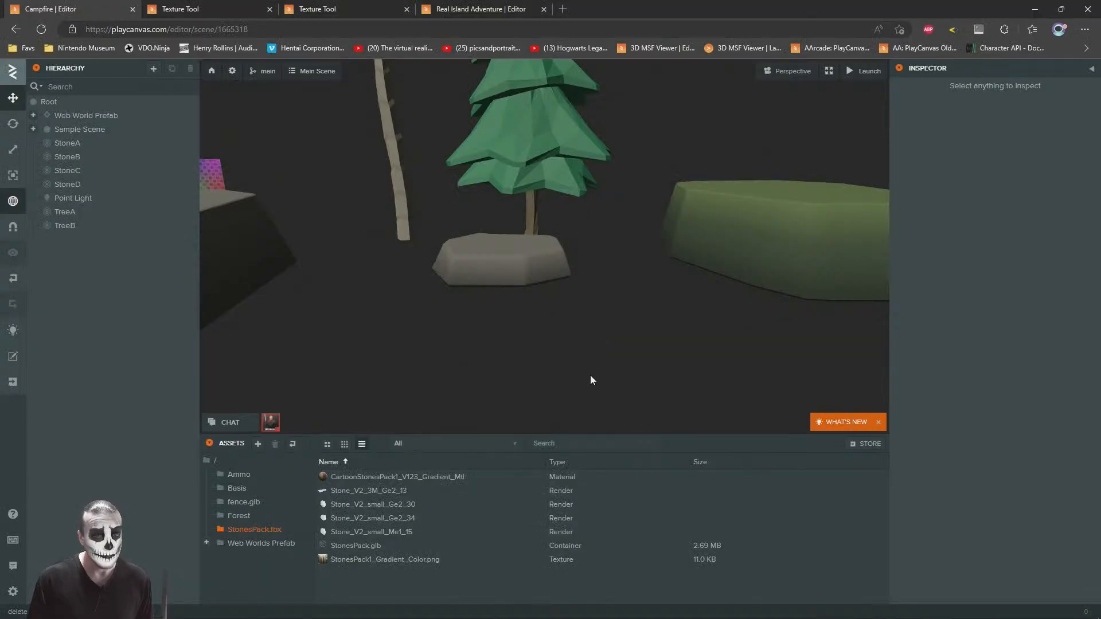
{"action": "left_click", "coordinate": [208, 463]}
{"action": "key", "text": "alt+Tab"}
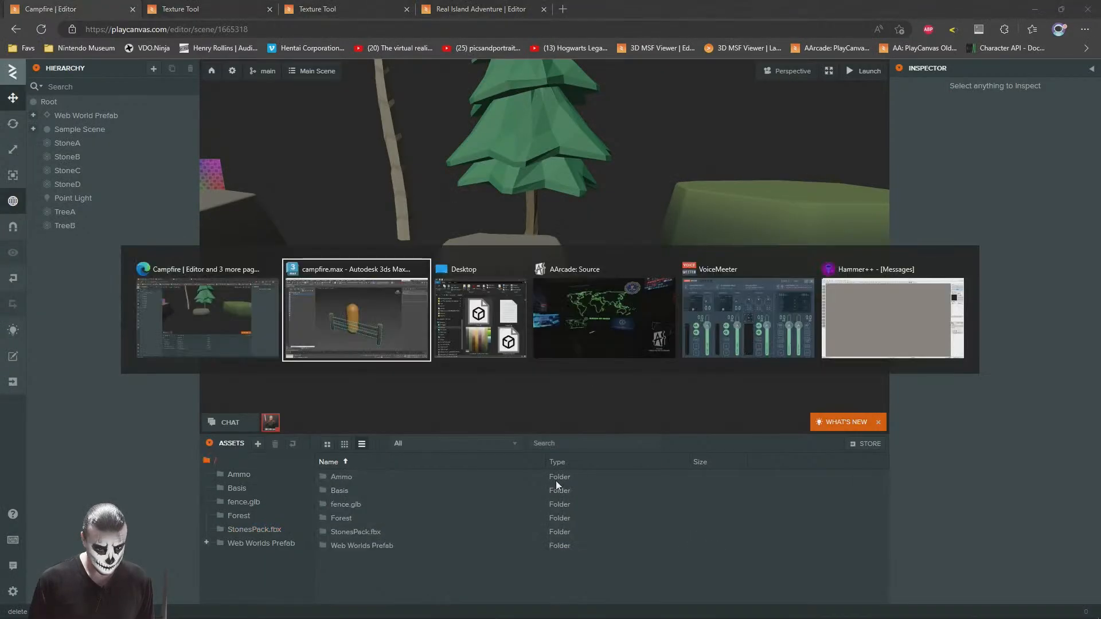
{"action": "left_click_drag", "start_coordinate": [898, 253], "coordinate": [515, 576]}
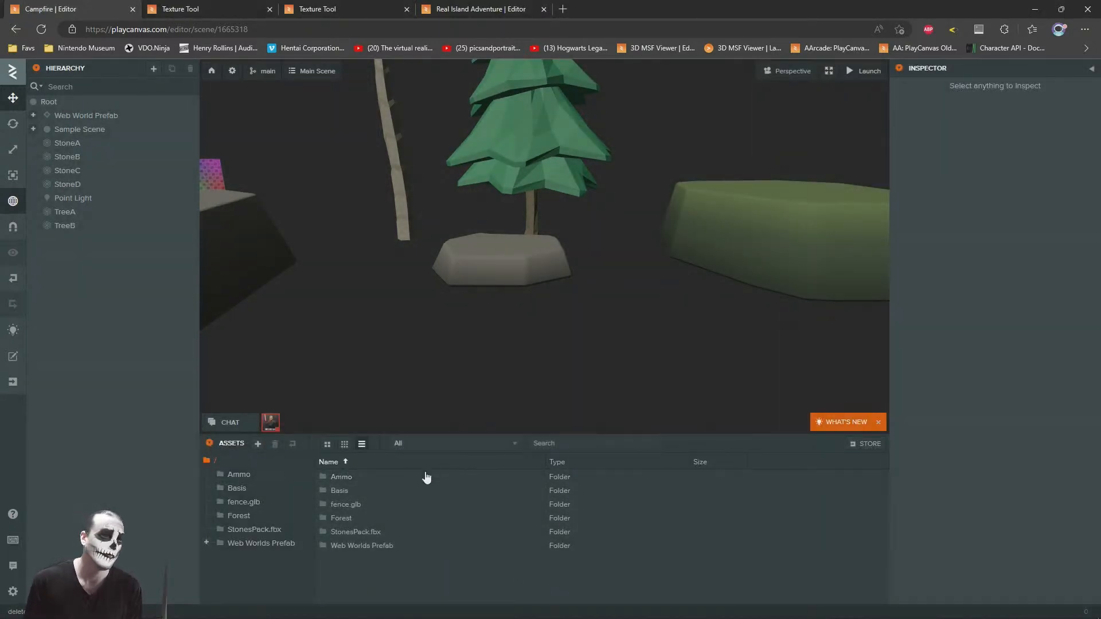
Step: Add the fence template from the fence.glb folder to the scene and move it in front of the small stone, about X -11.35, Z -5.75
{"action": "left_click", "coordinate": [245, 503]}
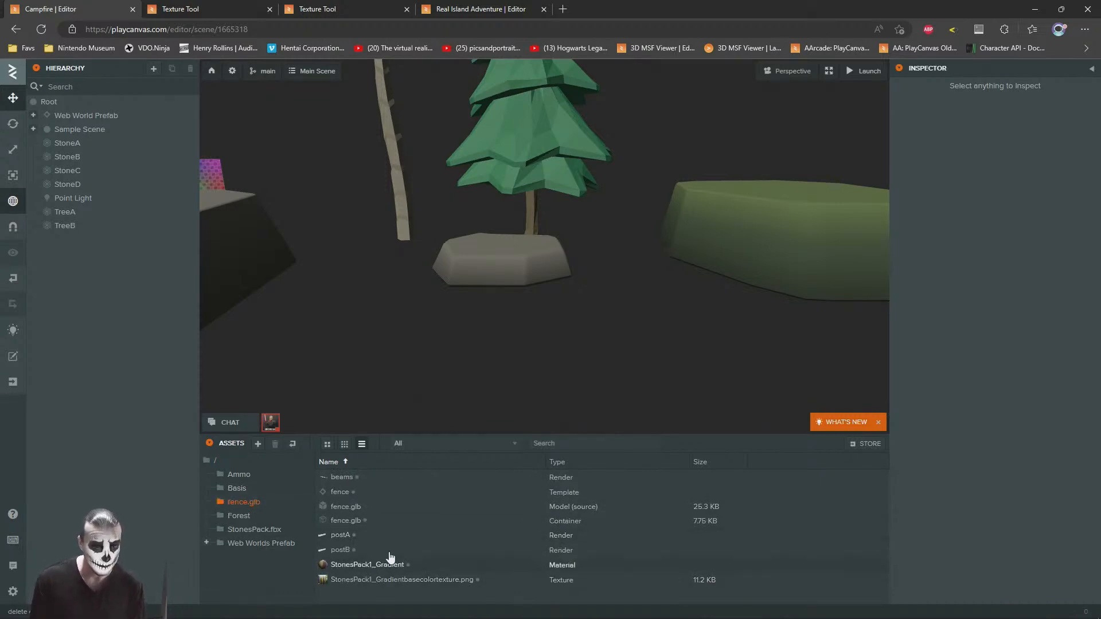
{"action": "left_click_drag", "start_coordinate": [340, 492], "coordinate": [88, 139]}
{"action": "right_click_drag", "start_coordinate": [504, 290], "coordinate": [678, 288]}
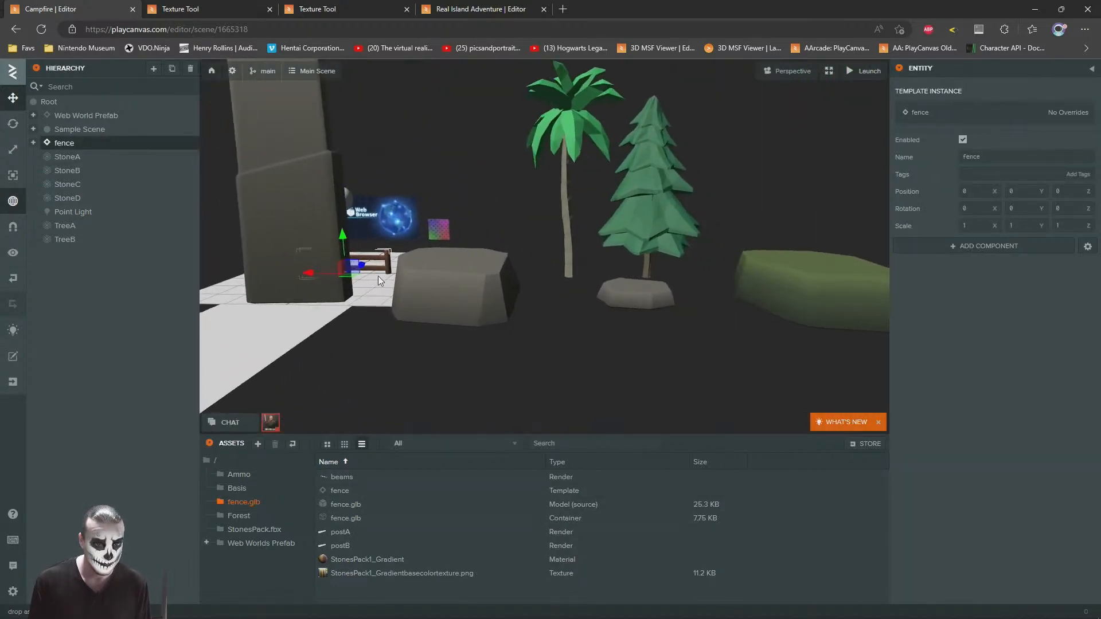
{"action": "left_click_drag", "start_coordinate": [348, 281], "coordinate": [575, 302]}
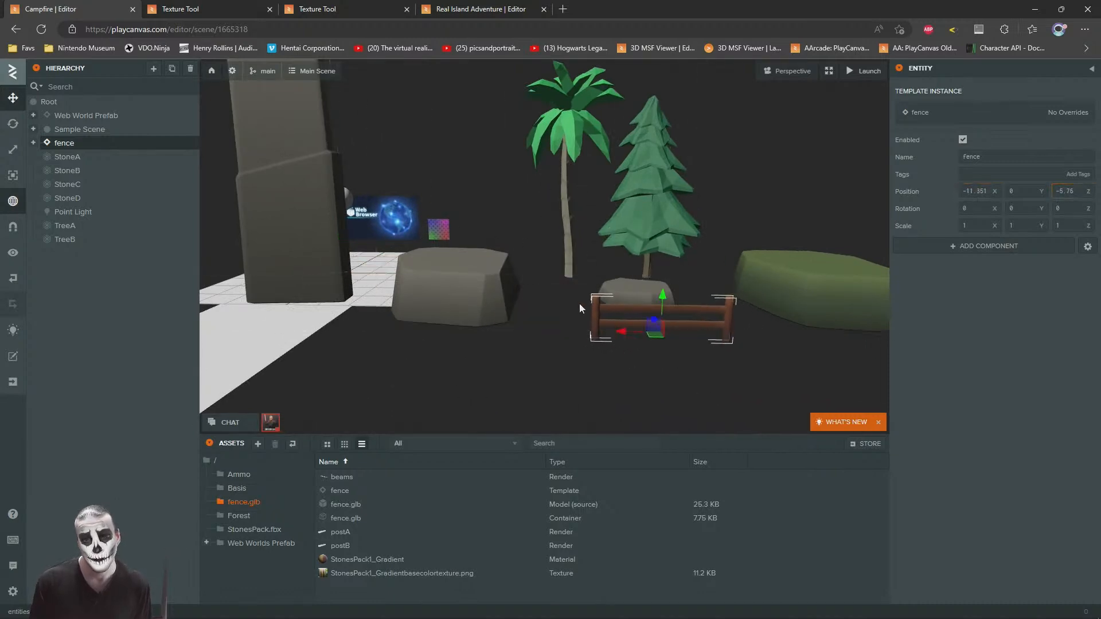
{"action": "key", "text": "f"}
Step: Delete the imported StonesPack1_Gradient material and StonesPack1_Gradientbasecolortexture.png from the fence.glb folder
{"action": "left_click", "coordinate": [368, 545]}
{"action": "left_click", "coordinate": [369, 560]}
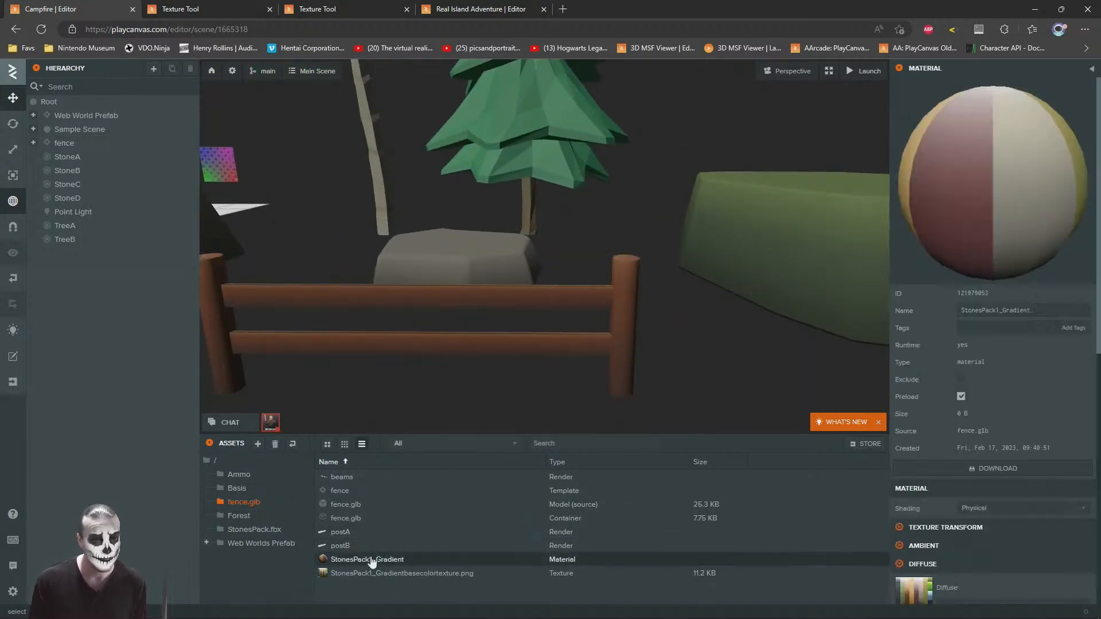
{"action": "left_click", "coordinate": [381, 573], "text": "ctrl"}
{"action": "key", "text": "Delete"}
Step: Assign CartoonStonesPack1_V123_Gradient_Mtl from the StonesPack.fbx folder to postA, postB and beams together
{"action": "left_click", "coordinate": [629, 361]}
{"action": "left_click_drag", "start_coordinate": [647, 306], "coordinate": [446, 312]}
{"action": "left_click", "coordinate": [394, 277]}
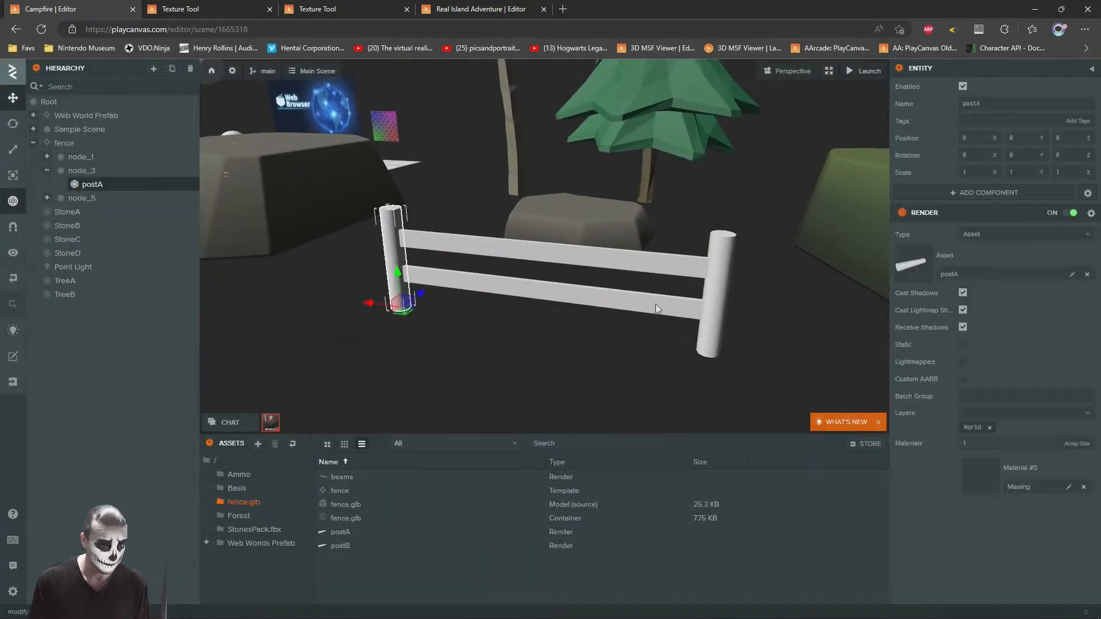
{"action": "left_click", "coordinate": [674, 305], "text": "ctrl"}
{"action": "left_click", "coordinate": [681, 271], "text": "ctrl"}
{"action": "left_click", "coordinate": [713, 290], "text": "ctrl"}
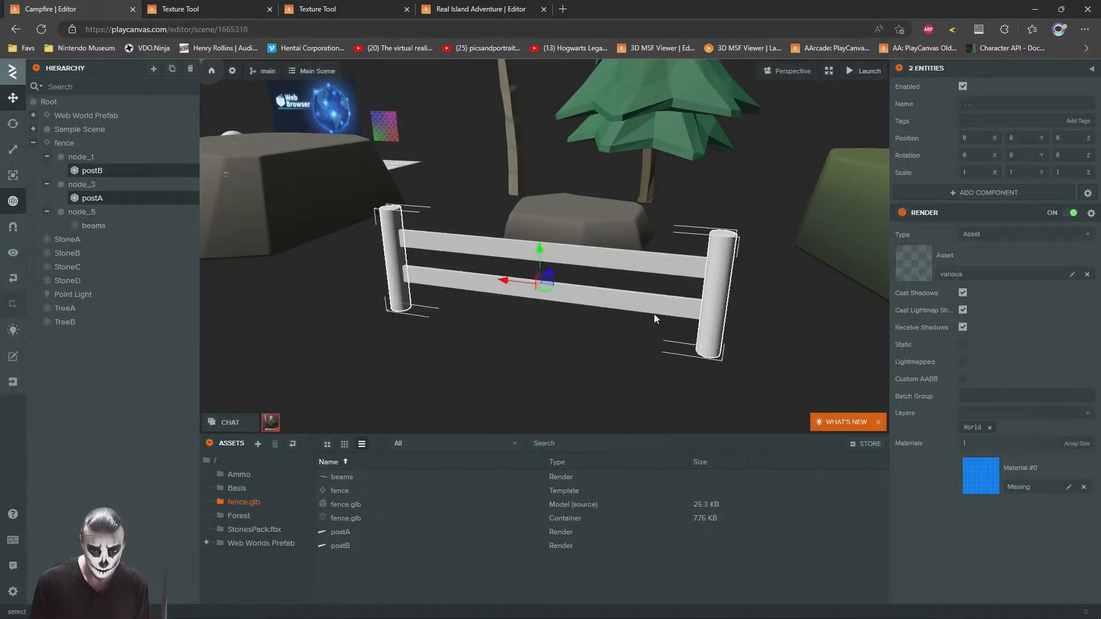
{"action": "left_click", "coordinate": [655, 308], "text": "ctrl"}
{"action": "left_click", "coordinate": [247, 529]}
{"action": "left_click_drag", "start_coordinate": [395, 473], "coordinate": [1019, 468]}
{"action": "left_click", "coordinate": [552, 386]}
Step: Scale the beams entity along X to about 0.278 to shorten the rails
{"action": "right_click_drag", "start_coordinate": [309, 289], "coordinate": [378, 292]}
{"action": "key", "text": "a"}
{"action": "key", "text": "w"}
{"action": "key", "text": "d"}
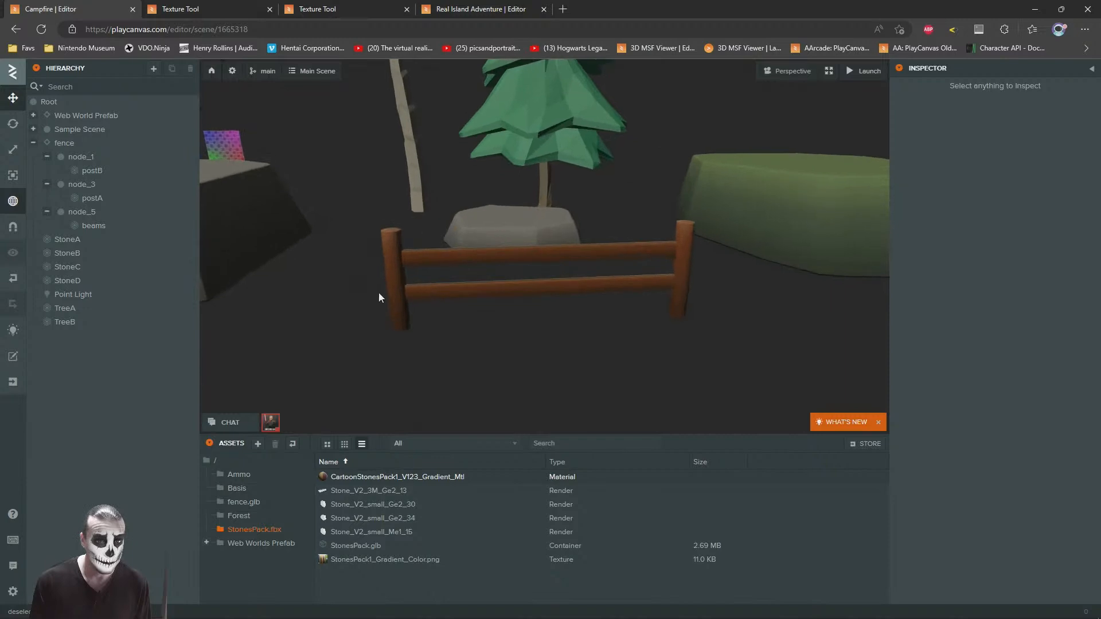
{"action": "left_click", "coordinate": [466, 257]}
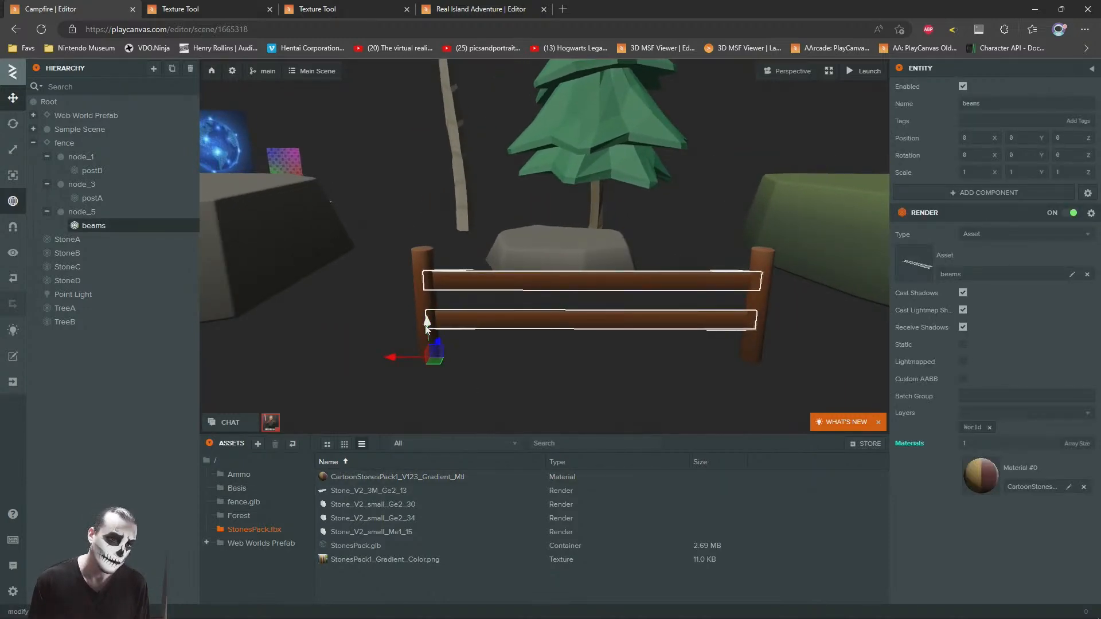
{"action": "left_click_drag", "start_coordinate": [438, 345], "coordinate": [404, 351]}
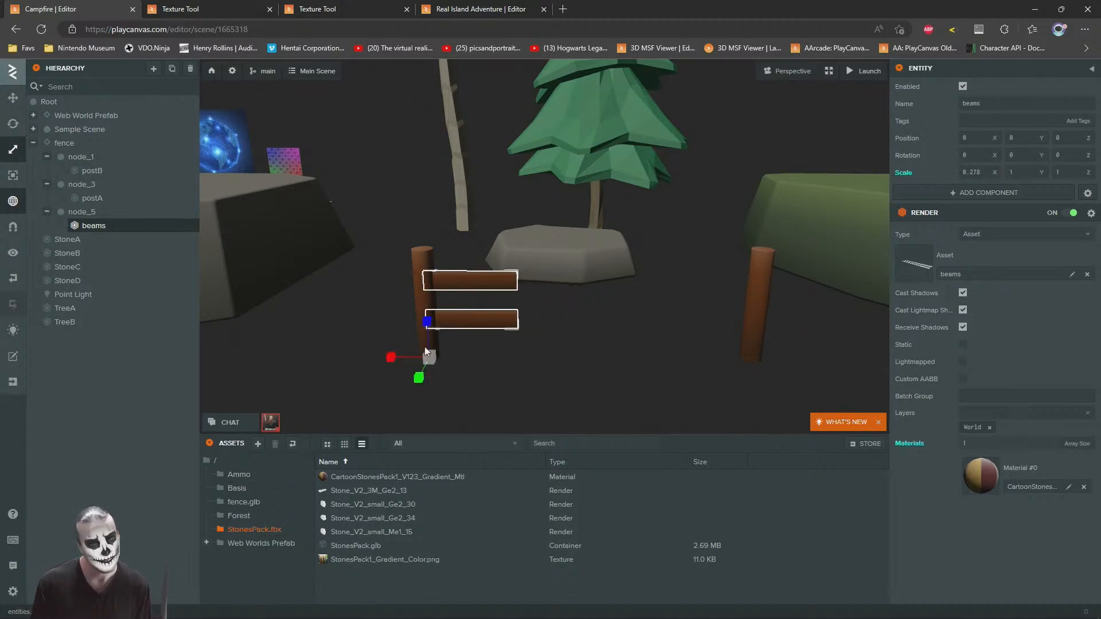
Step: Move postB along X to meet the free end of the shortened rails, and deselect it
{"action": "left_click", "coordinate": [756, 321]}
{"action": "left_click", "coordinate": [757, 323]}
{"action": "scroll", "coordinate": [757, 361], "scroll_direction": "up", "scroll_amount": 2}
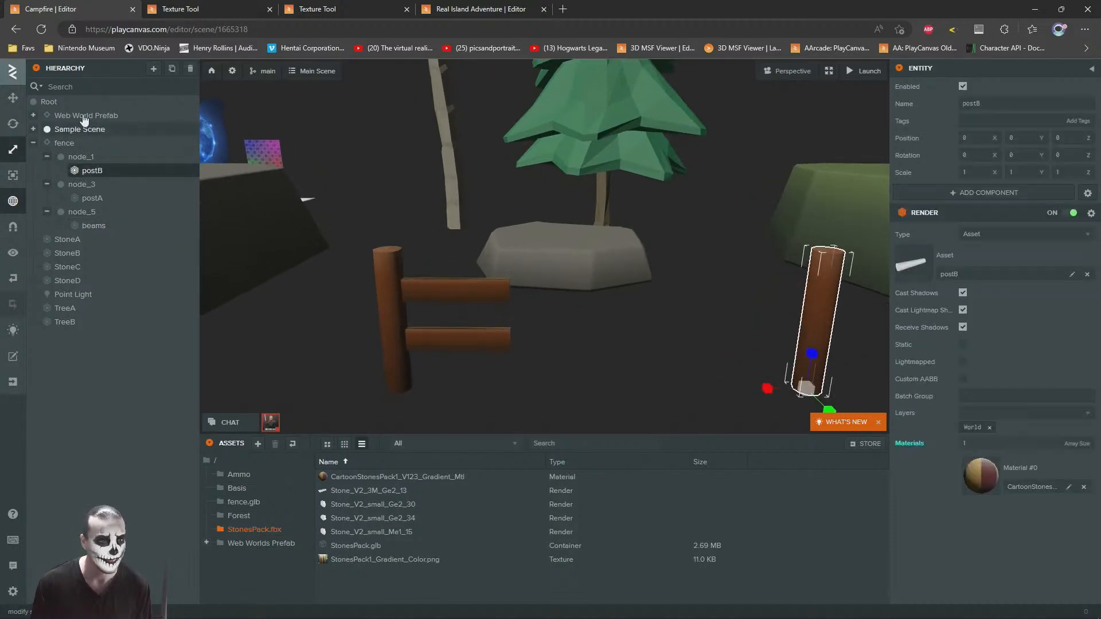
{"action": "key", "text": "1"}
{"action": "scroll", "coordinate": [789, 317], "scroll_direction": "down", "scroll_amount": 2}
{"action": "left_click_drag", "start_coordinate": [696, 295], "coordinate": [471, 296]}
{"action": "mouse_move", "coordinate": [471, 296]}
{"action": "right_mouse_down"}
{"action": "mouse_move", "coordinate": [463, 308]}
{"action": "mouse_move", "coordinate": [468, 296]}
{"action": "right_mouse_up"}
{"action": "scroll", "coordinate": [469, 296], "scroll_direction": "up", "scroll_amount": 2}
{"action": "left_click", "coordinate": [700, 305]}
Step: Examine the shortened fence section among the stones and trees from several viewpoints
{"action": "scroll", "coordinate": [687, 301], "scroll_direction": "up", "scroll_amount": 3}
{"action": "left_click_drag", "start_coordinate": [606, 288], "coordinate": [708, 331]}
{"action": "right_click_drag", "start_coordinate": [707, 330], "coordinate": [681, 273]}
{"action": "key", "text": "s"}
{"action": "key", "text": "w"}
{"action": "key", "text": "s"}
{"action": "key", "text": "d"}
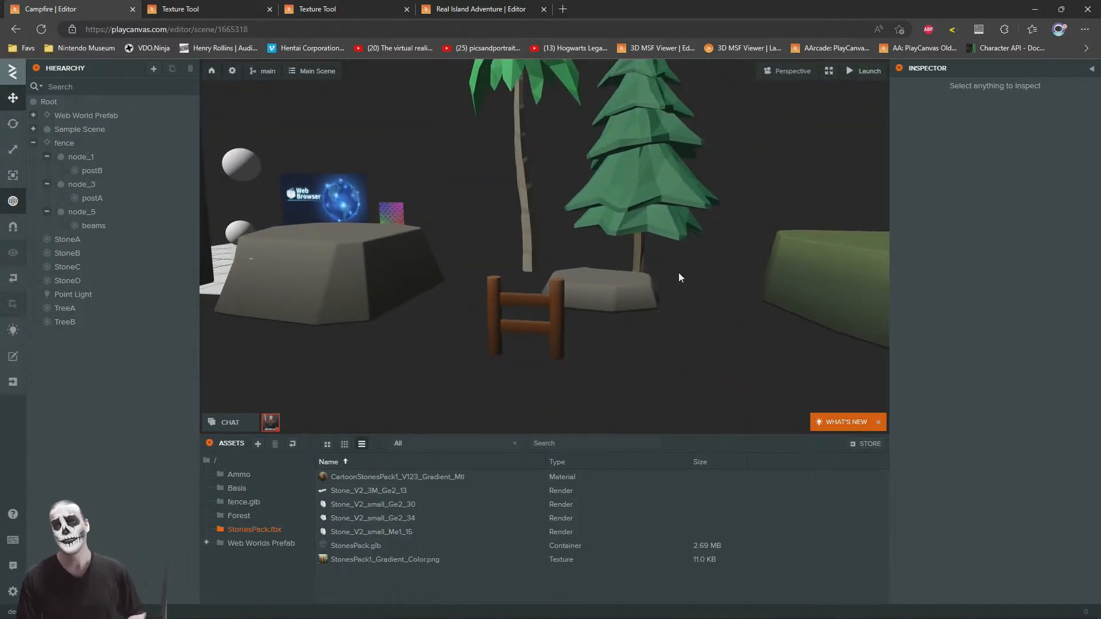
{"action": "right_click_drag", "start_coordinate": [618, 310], "coordinate": [574, 241]}
Step: Switch to 3ds Max and inspect the fence and the postA post, briefly toggling edged faces
{"action": "key", "text": "alt+Tab"}
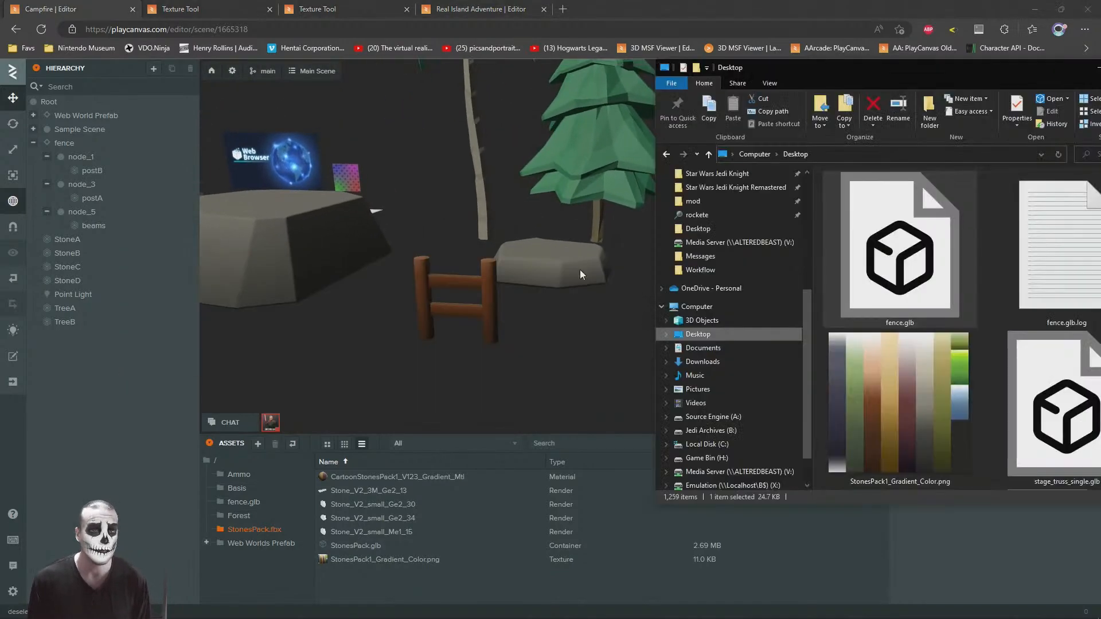
{"action": "key", "text": "alt+Tab"}
{"action": "left_click", "coordinate": [642, 190]}
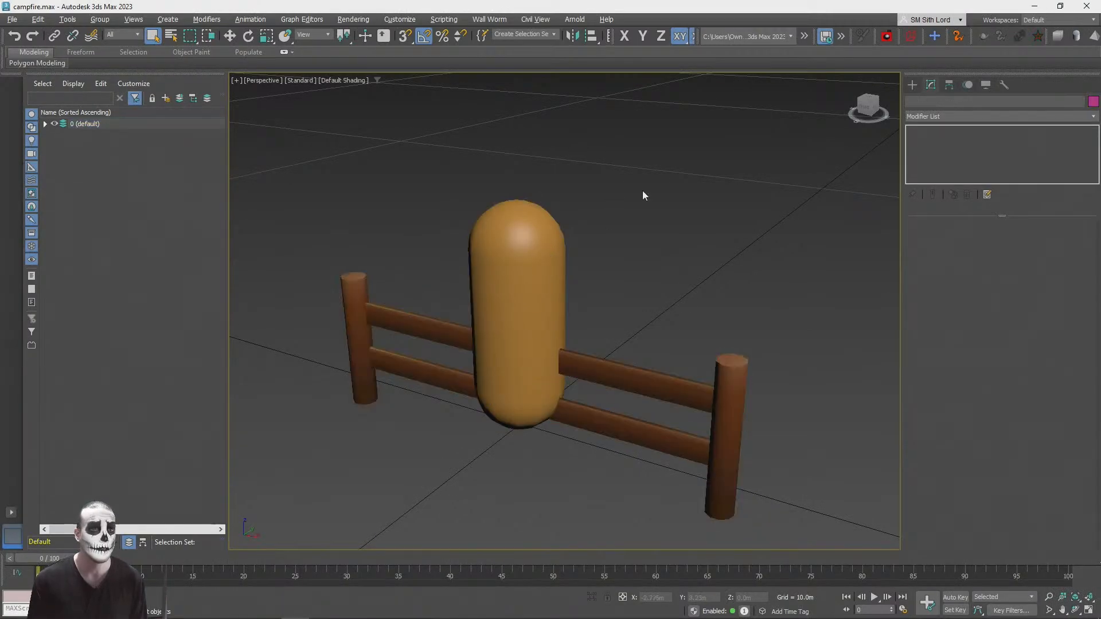
{"action": "scroll", "coordinate": [644, 191], "scroll_direction": "down", "scroll_amount": 5}
{"action": "middle_click_drag", "start_coordinate": [644, 192], "coordinate": [848, 165], "text": "alt"}
{"action": "scroll", "coordinate": [860, 152], "scroll_direction": "up", "scroll_amount": 3}
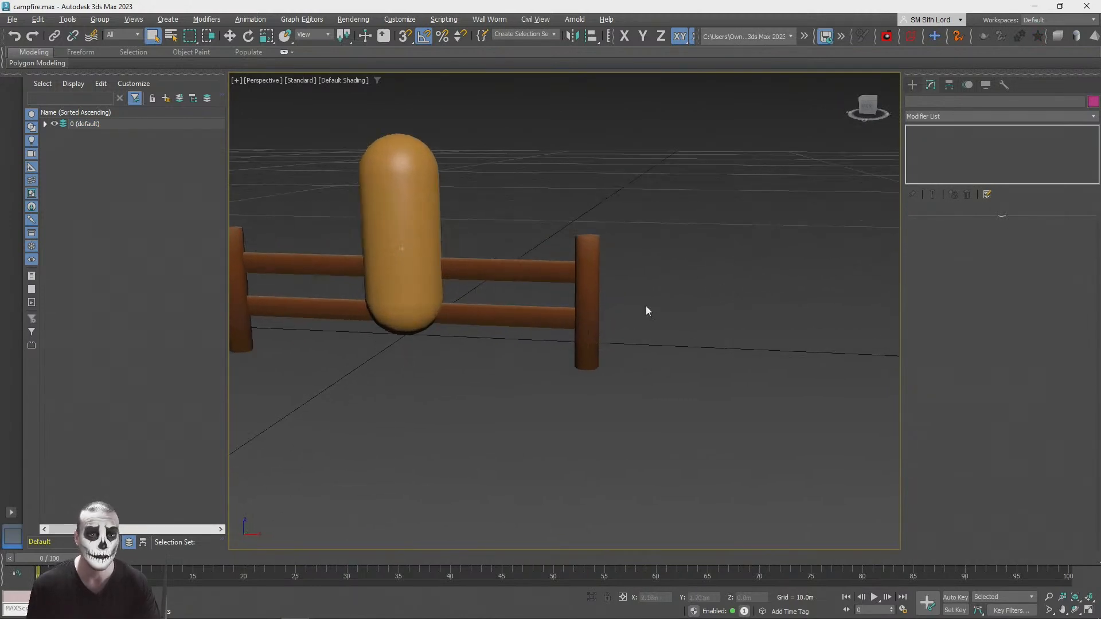
{"action": "scroll", "coordinate": [647, 305], "scroll_direction": "up", "scroll_amount": 5}
{"action": "left_click", "coordinate": [590, 318]}
{"action": "scroll", "coordinate": [602, 317], "scroll_direction": "down", "scroll_amount": 2}
{"action": "key", "text": "F4"}
{"action": "key", "text": "F4"}
Step: Create a cylinder beside the fence with a radius of 0.362 m and a height of 8.018 m
{"action": "left_click", "coordinate": [912, 84]}
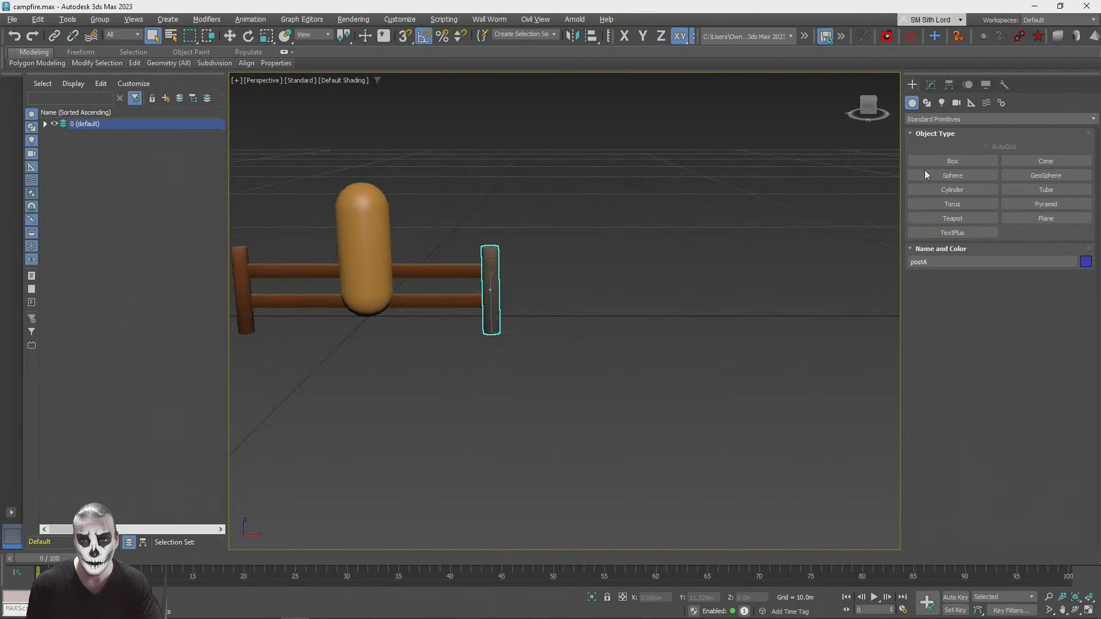
{"action": "left_click", "coordinate": [953, 190]}
{"action": "scroll", "coordinate": [610, 346], "scroll_direction": "down", "scroll_amount": 3}
{"action": "left_click_drag", "start_coordinate": [588, 324], "coordinate": [594, 332]}
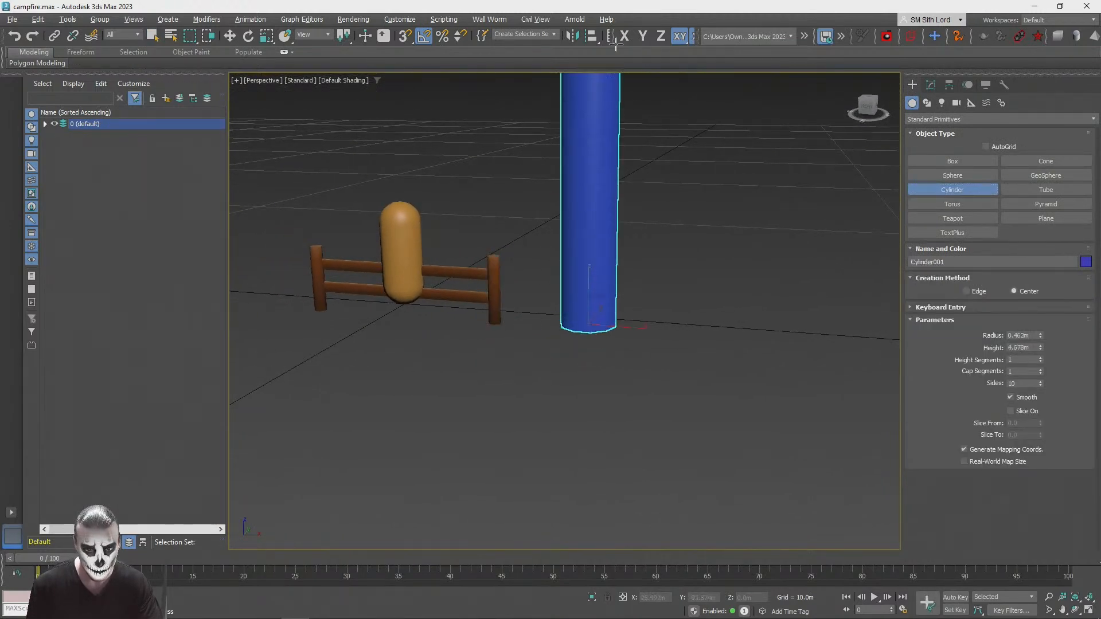
{"action": "left_click", "coordinate": [628, 115]}
{"action": "middle_click_drag", "start_coordinate": [628, 115], "coordinate": [605, 218]}
{"action": "middle_click_drag", "start_coordinate": [710, 287], "coordinate": [668, 356], "text": "alt"}
{"action": "scroll", "coordinate": [668, 355], "scroll_direction": "up", "scroll_amount": 2}
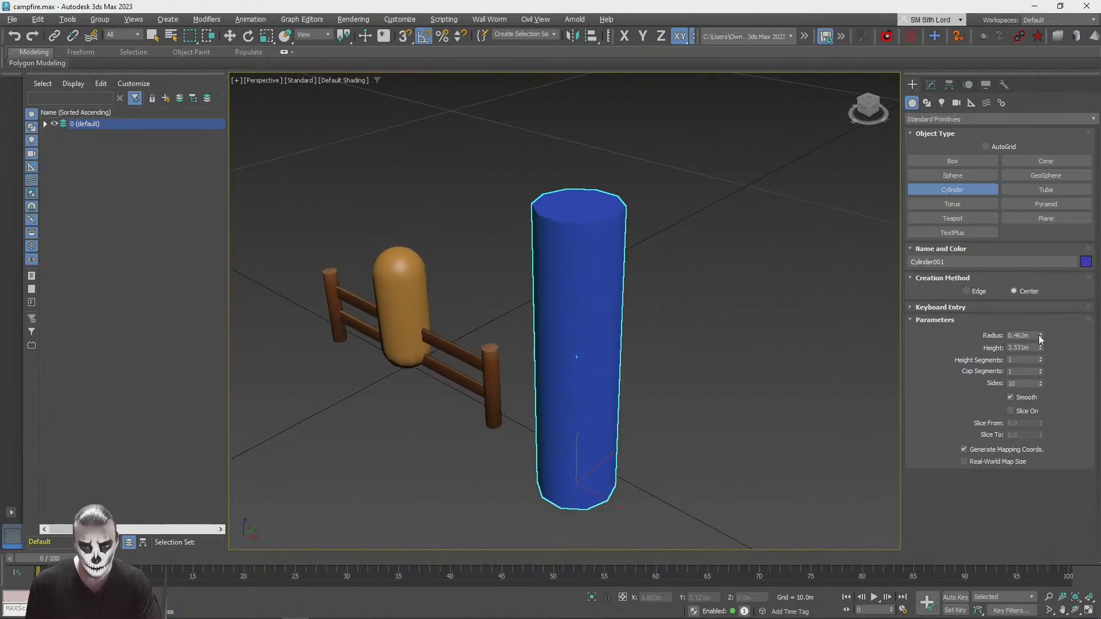
{"action": "left_click_drag", "start_coordinate": [1040, 336], "coordinate": [1030, 305]}
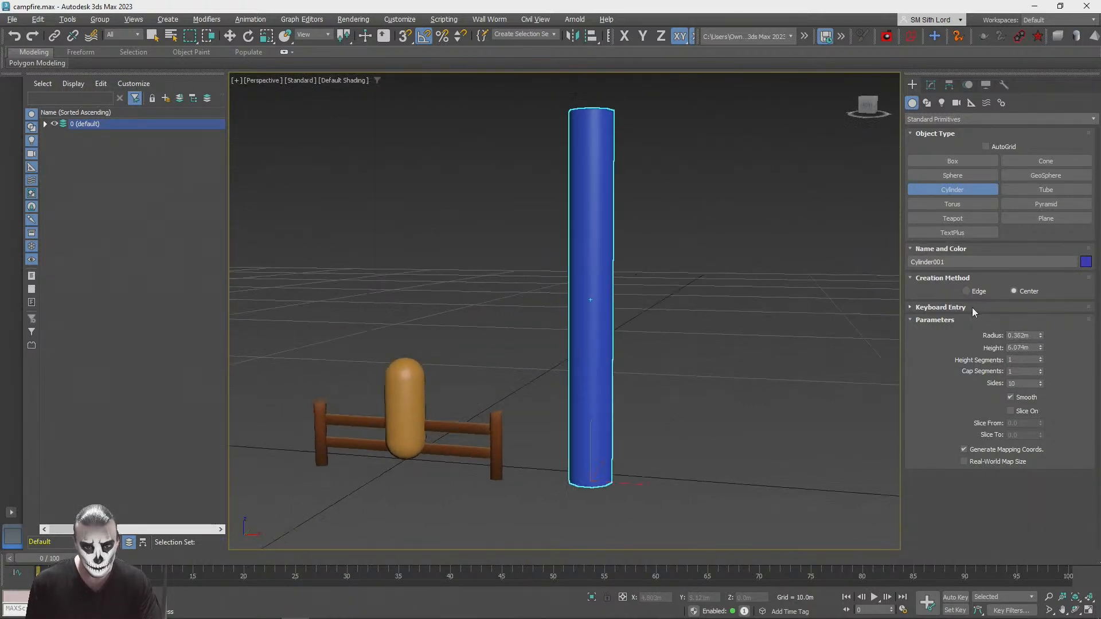
{"action": "left_click_drag", "start_coordinate": [1040, 348], "coordinate": [1037, 330]}
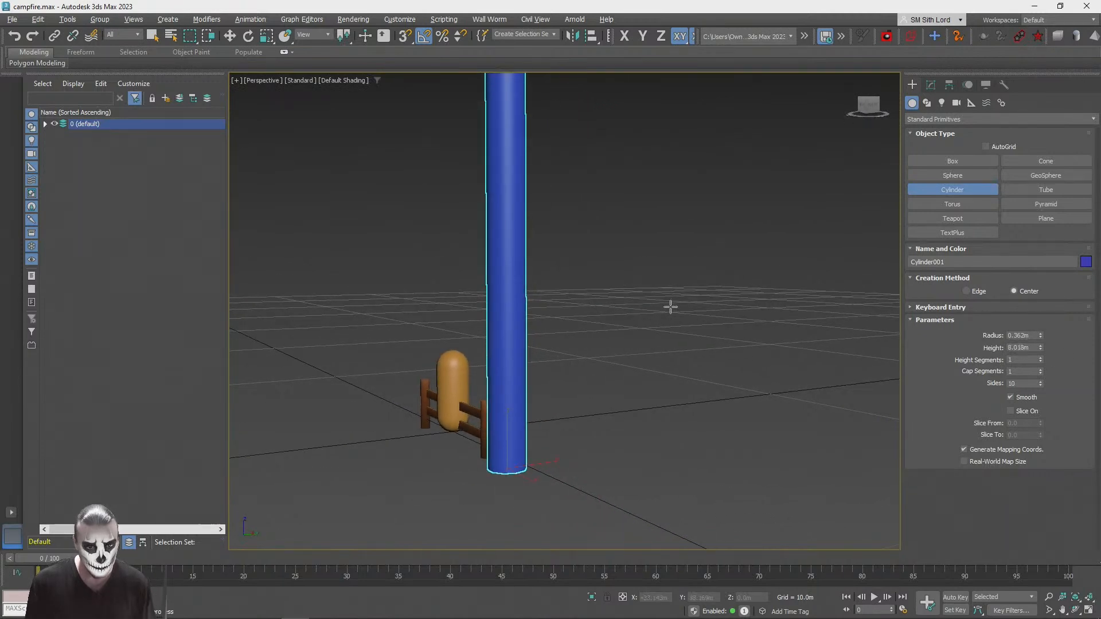
Step: Rotate the cylinder onto its side so that it lies along the Y axis
{"action": "key", "text": "e"}
{"action": "left_click_drag", "start_coordinate": [445, 418], "coordinate": [499, 401]}
{"action": "key", "text": "w"}
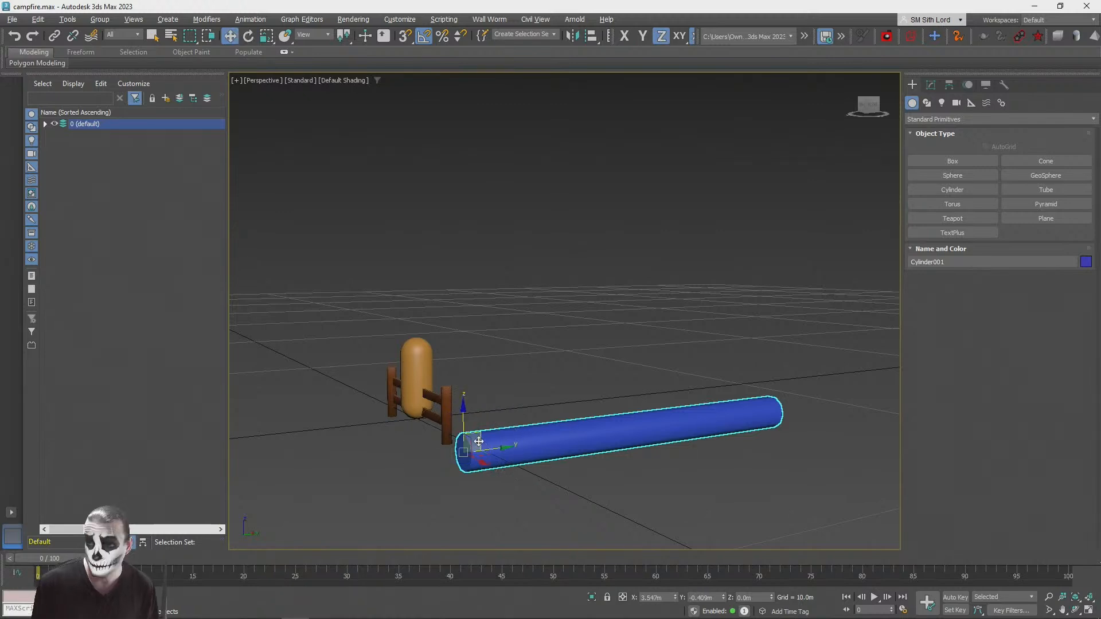
{"action": "middle_click_drag", "start_coordinate": [479, 441], "coordinate": [543, 319], "text": "alt"}
{"action": "mouse_move", "coordinate": [513, 325]}
{"action": "left_mouse_down"}
{"action": "mouse_move", "coordinate": [512, 296]}
{"action": "mouse_move", "coordinate": [513, 319]}
{"action": "left_mouse_up"}
{"action": "right_click", "coordinate": [513, 319]}
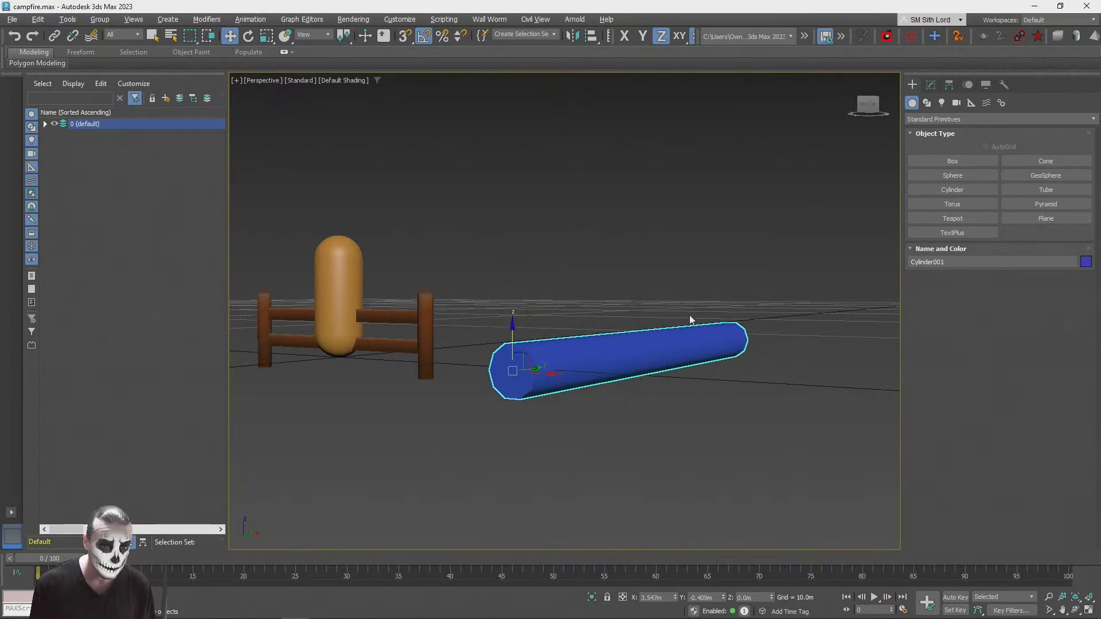
Step: Display edged faces in the viewport and set the cylinder's sides to 12
{"action": "key", "text": "F4"}
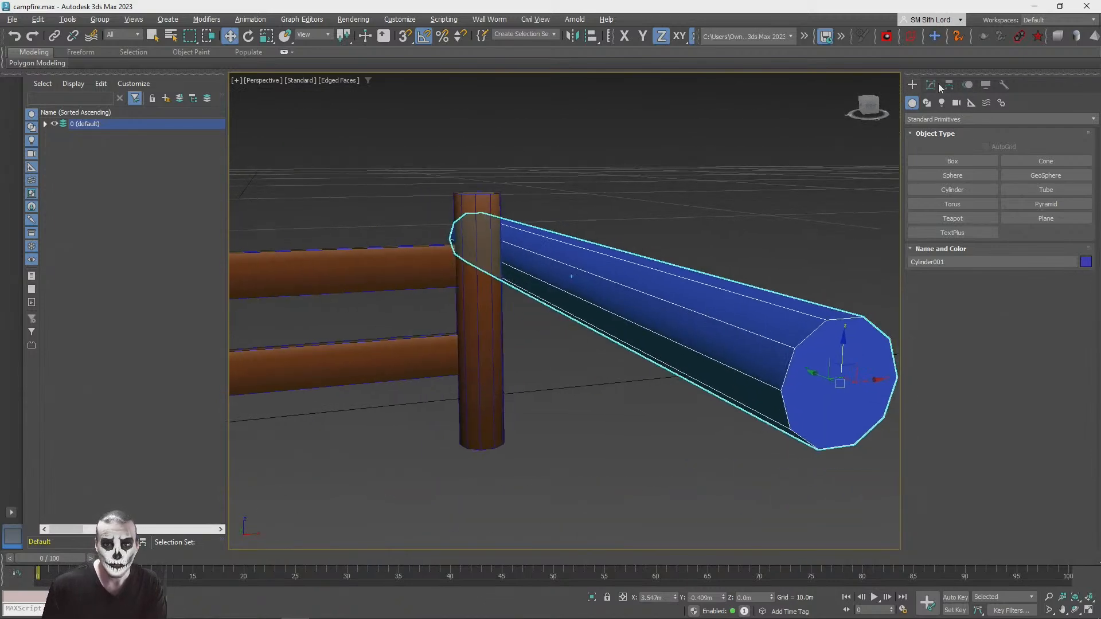
{"action": "left_click", "coordinate": [930, 84]}
{"action": "left_click", "coordinate": [1043, 288]}
{"action": "left_click", "coordinate": [1043, 289]}
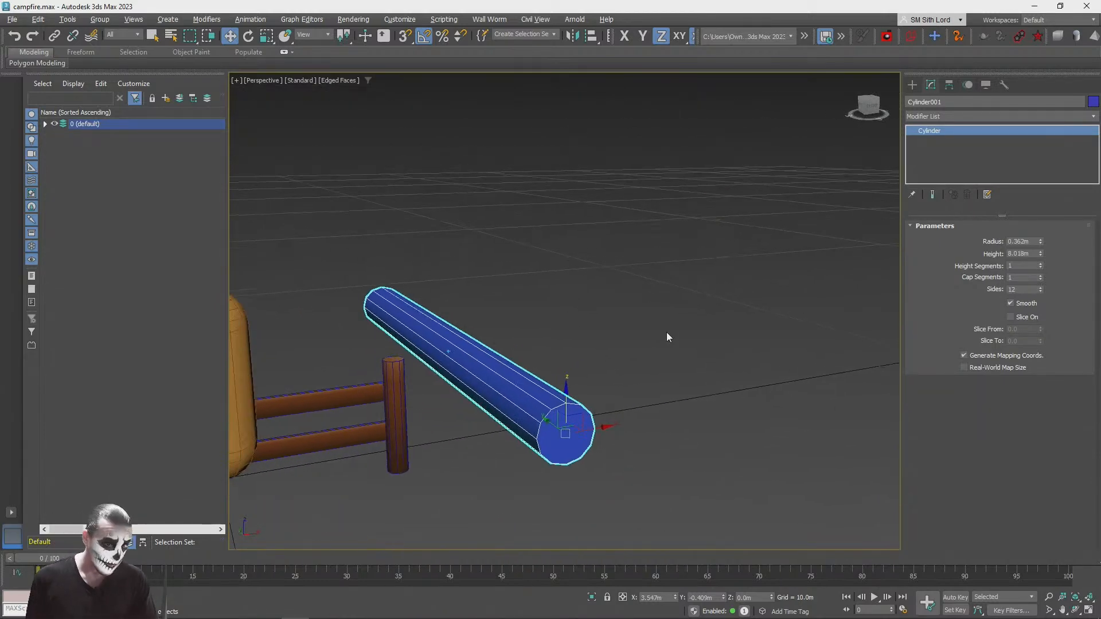
{"action": "key", "text": "q"}
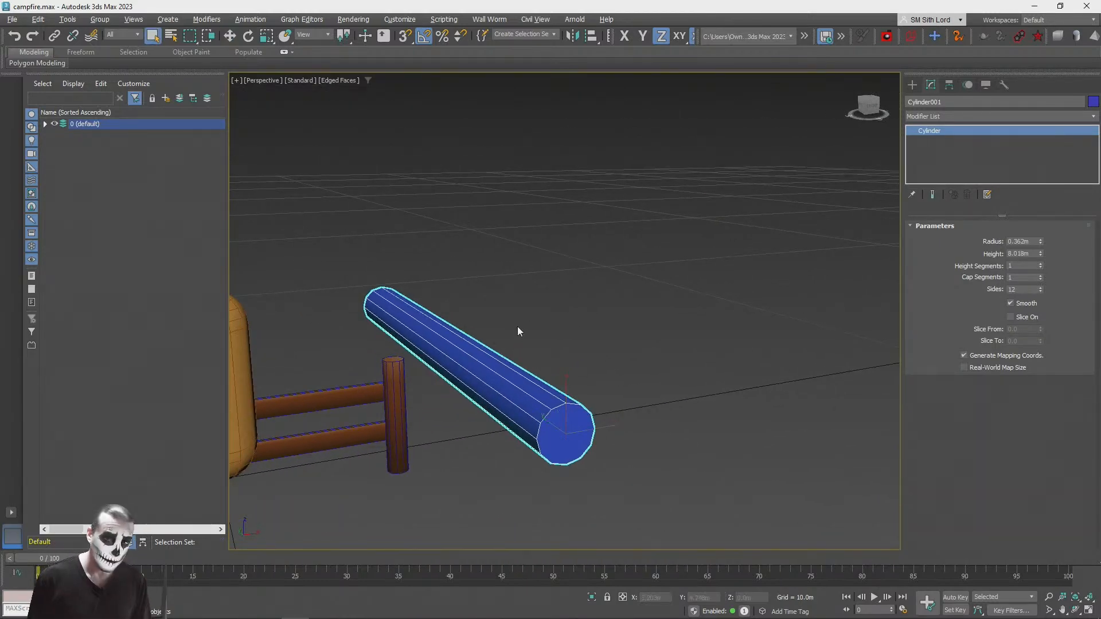
Step: Assign the StonesPack1_Gradient glTF material to the cylinder in the Slate Material Editor
{"action": "left_click", "coordinate": [632, 324]}
{"action": "left_click", "coordinate": [512, 384]}
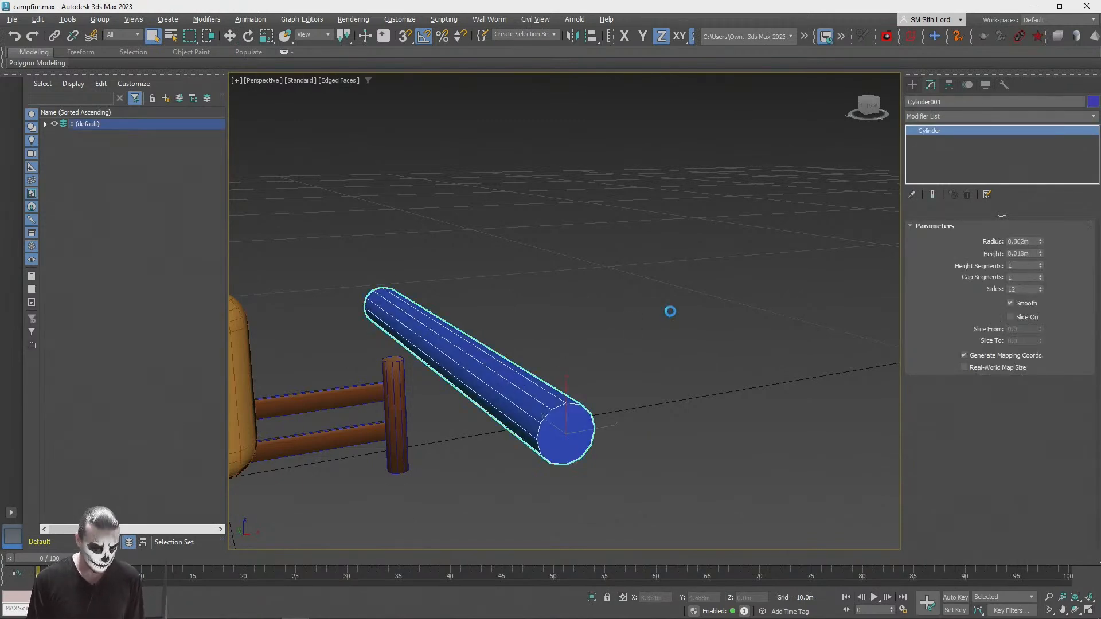
{"action": "key", "text": "m"}
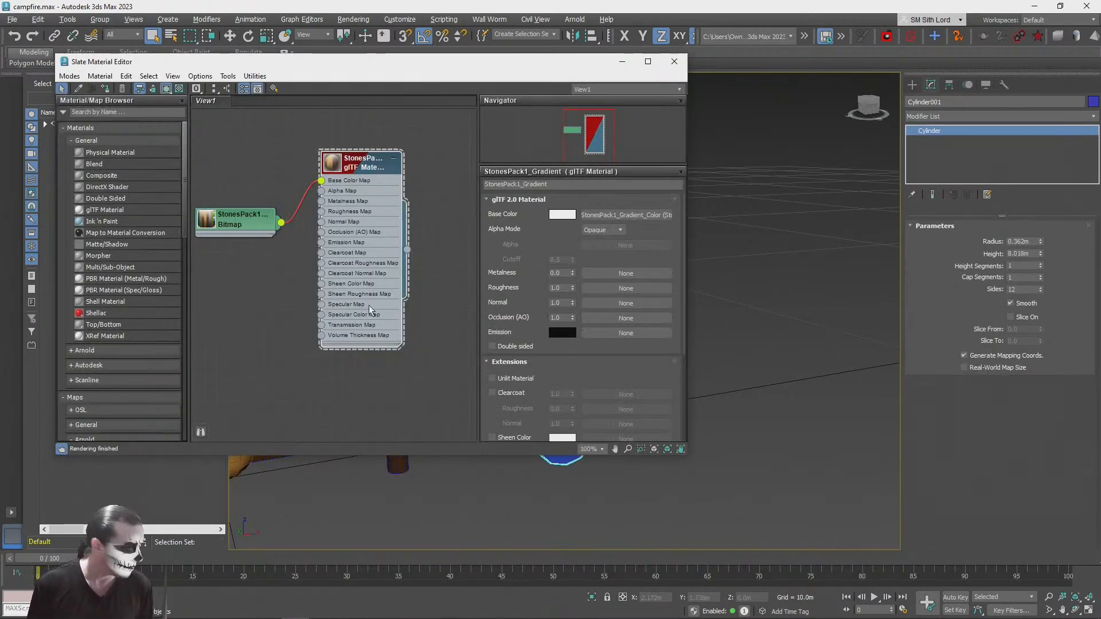
{"action": "left_click", "coordinate": [105, 89]}
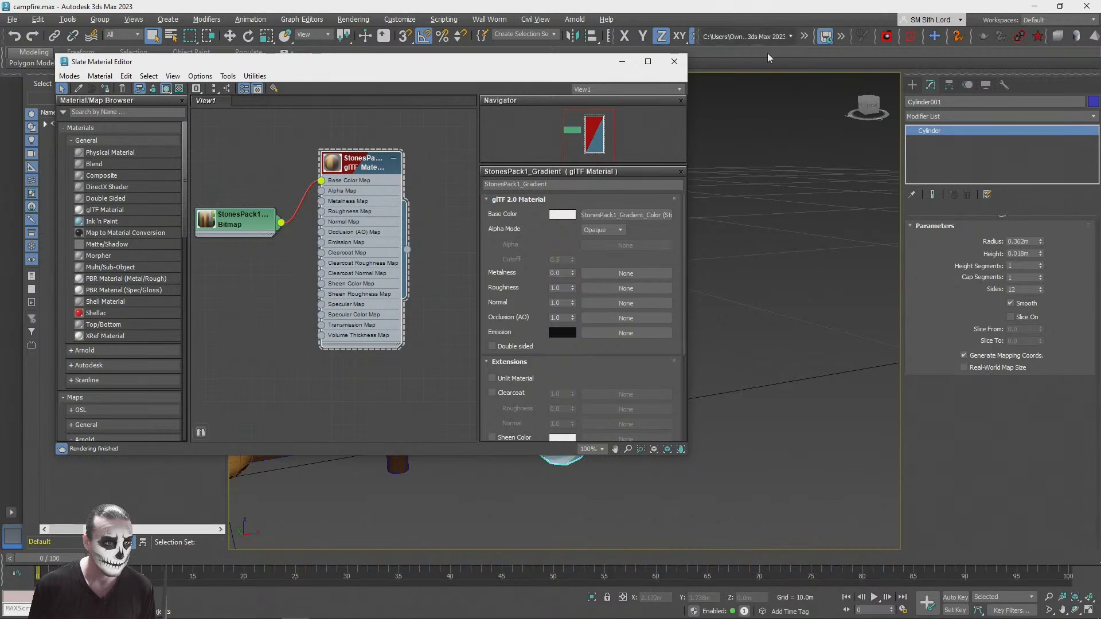
Step: Close the material editor and clone the log upward as four stacked instances to form a wall of five logs
{"action": "left_click", "coordinate": [675, 61]}
{"action": "left_click", "coordinate": [705, 404]}
{"action": "middle_click_drag", "start_coordinate": [705, 404], "coordinate": [570, 360], "text": "alt"}
{"action": "left_click", "coordinate": [571, 360]}
{"action": "key", "text": "w"}
{"action": "left_click_drag", "start_coordinate": [492, 361], "coordinate": [493, 306], "text": "shift"}
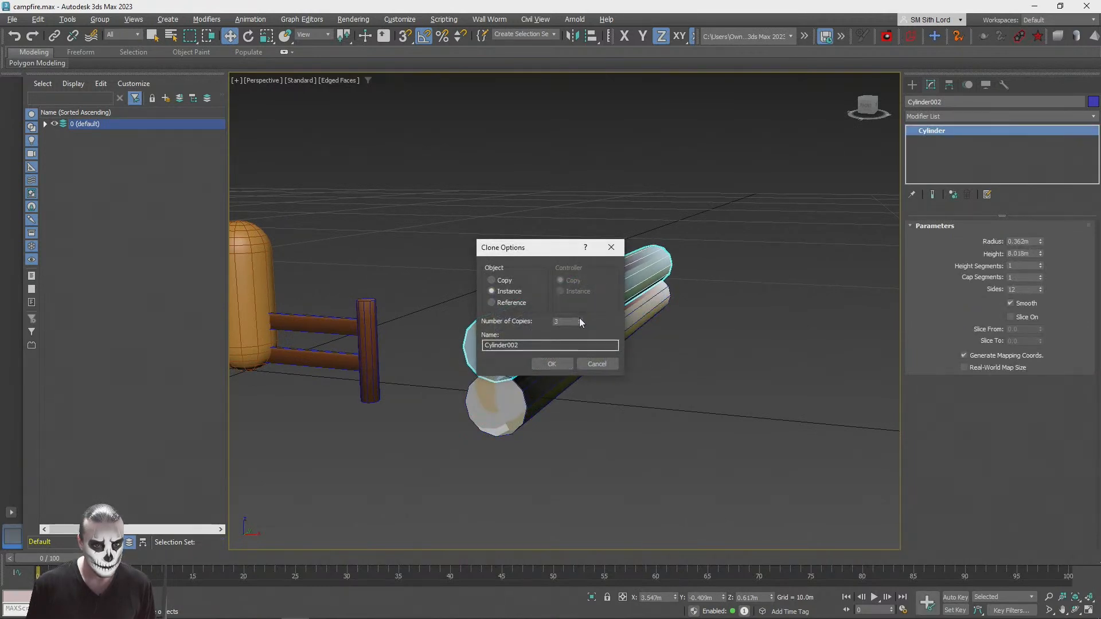
{"action": "left_click", "coordinate": [580, 320]}
{"action": "left_click", "coordinate": [544, 364]}
{"action": "left_click", "coordinate": [685, 403]}
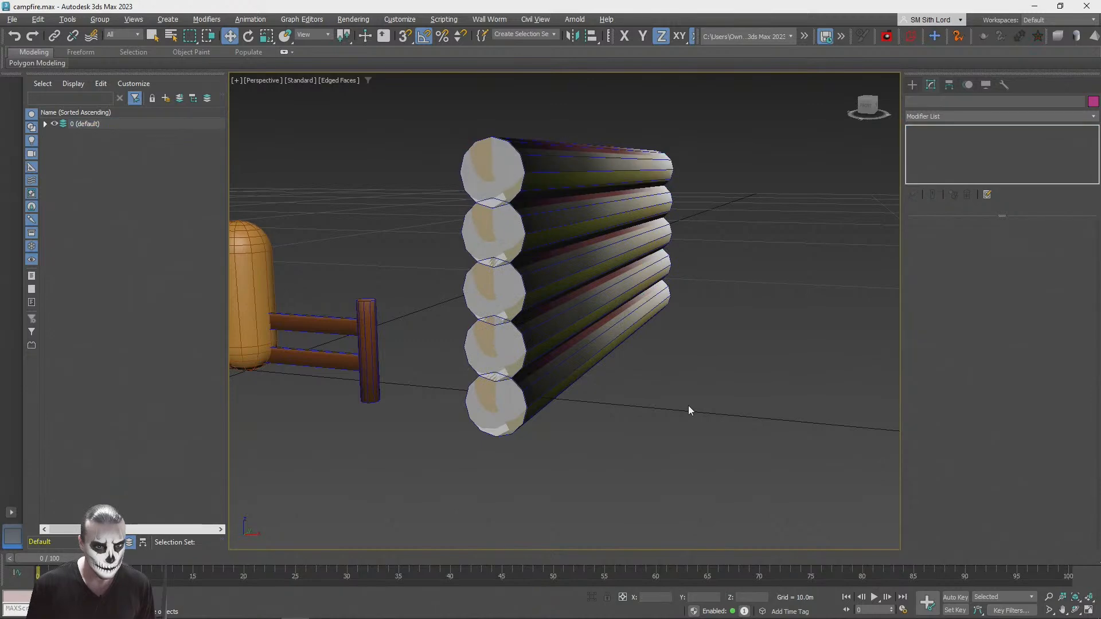
Step: Add a UVW Map modifier to the bottom log and set its mapping to Cylindrical with Cap
{"action": "scroll", "coordinate": [680, 398], "scroll_direction": "down", "scroll_amount": 2}
{"action": "middle_click_drag", "start_coordinate": [681, 400], "coordinate": [631, 399], "text": "alt"}
{"action": "scroll", "coordinate": [680, 397], "scroll_direction": "up", "scroll_amount": 4}
{"action": "scroll", "coordinate": [674, 395], "scroll_direction": "down", "scroll_amount": 4}
{"action": "scroll", "coordinate": [631, 399], "scroll_direction": "up", "scroll_amount": 4}
{"action": "middle_click_drag", "start_coordinate": [535, 407], "coordinate": [533, 427], "text": "alt"}
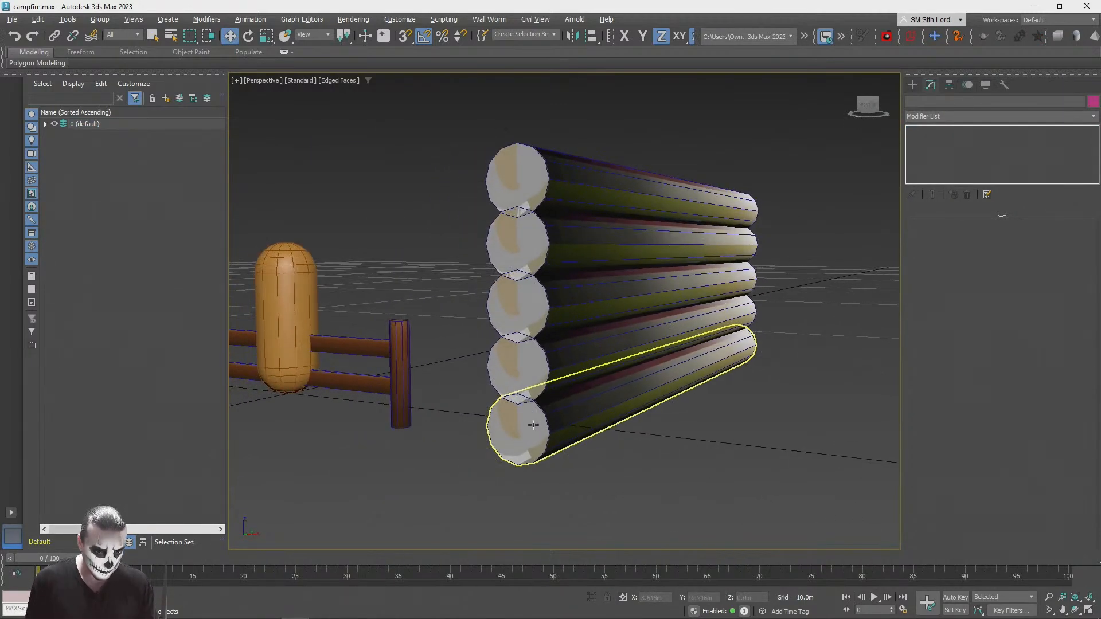
{"action": "left_click", "coordinate": [562, 410]}
{"action": "key", "text": "q"}
{"action": "left_click", "coordinate": [665, 198]}
{"action": "left_click", "coordinate": [630, 377]}
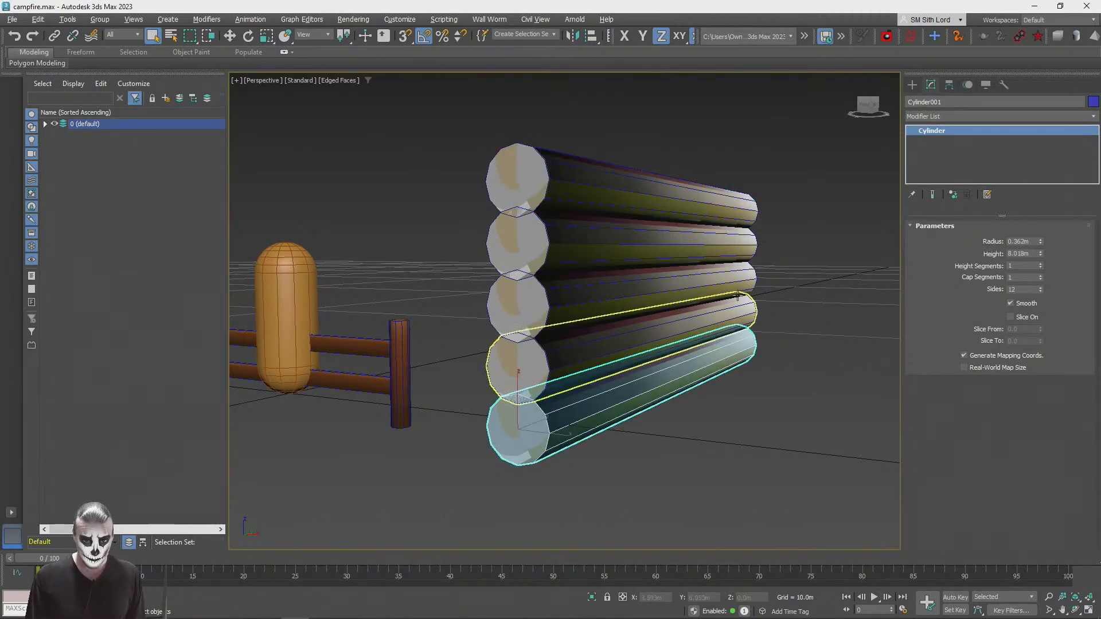
{"action": "left_click", "coordinate": [939, 115]}
{"action": "type", "text": "u"}
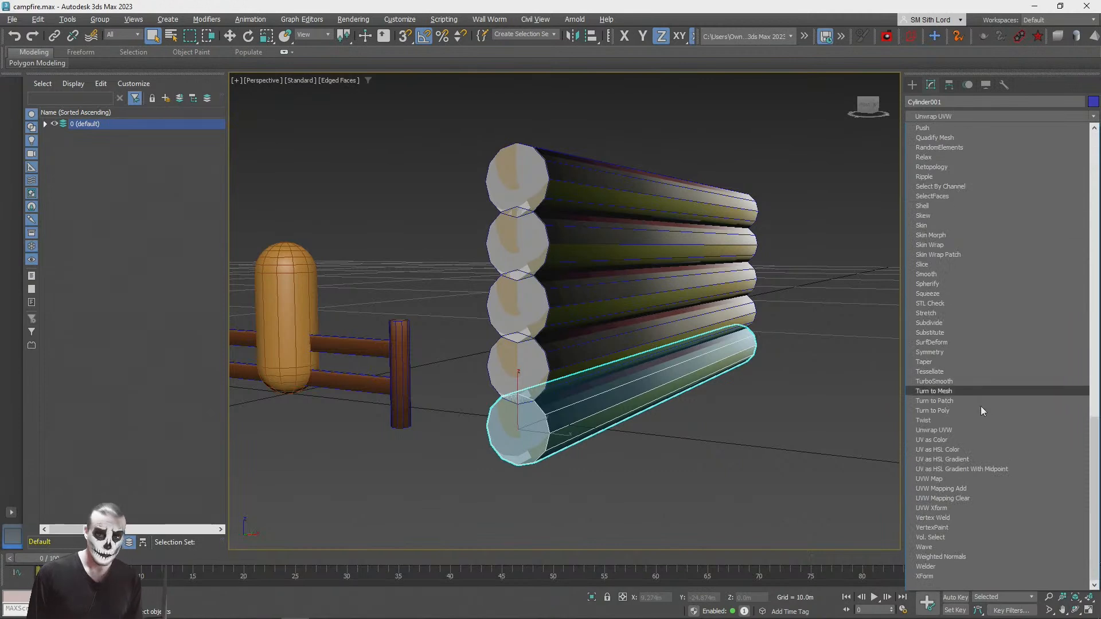
{"action": "left_click", "coordinate": [952, 479]}
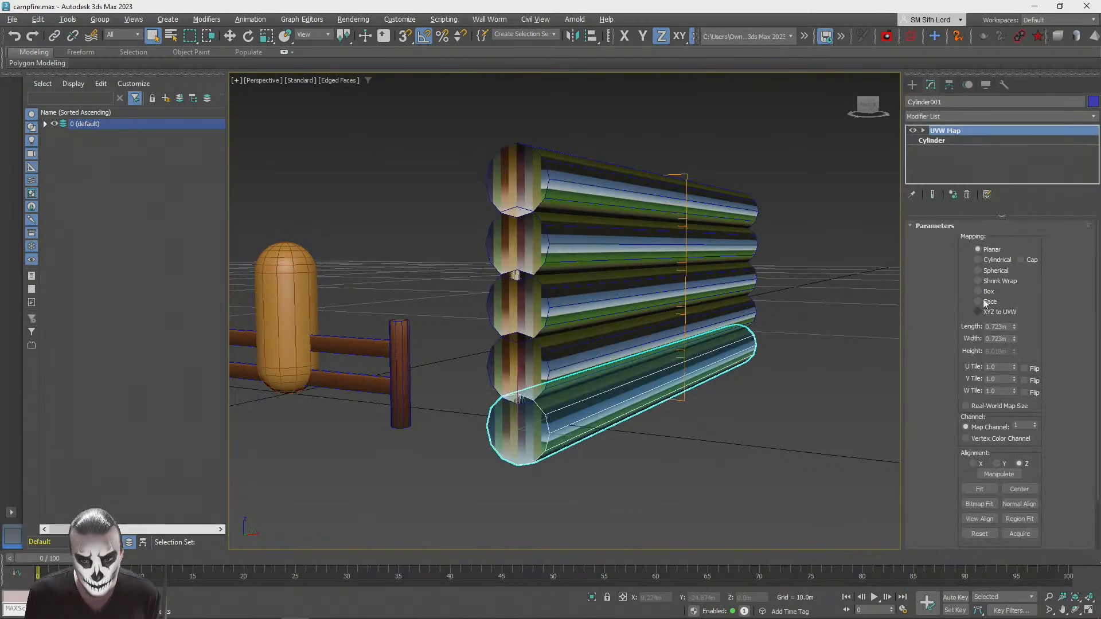
{"action": "left_click", "coordinate": [977, 259]}
{"action": "left_click", "coordinate": [1021, 259]}
Step: Add an Unwrap UVW modifier to the bottom log and open its UV editor
{"action": "left_click", "coordinate": [947, 115]}
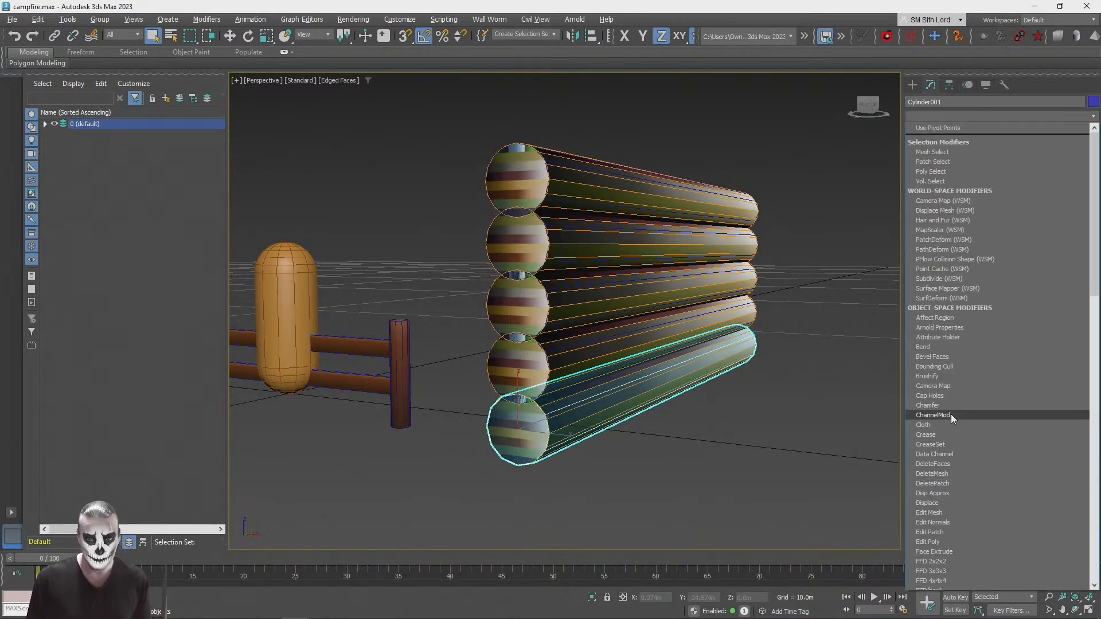
{"action": "scroll", "coordinate": [950, 414], "scroll_direction": "down", "scroll_amount": 20}
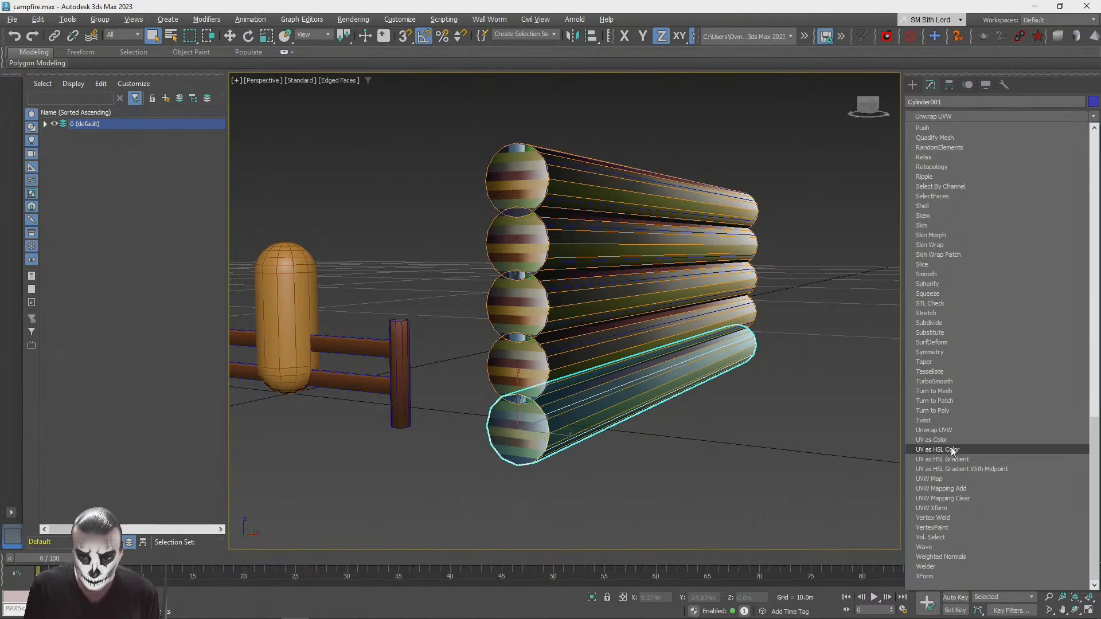
{"action": "left_click", "coordinate": [933, 430]}
{"action": "left_click", "coordinate": [972, 467]}
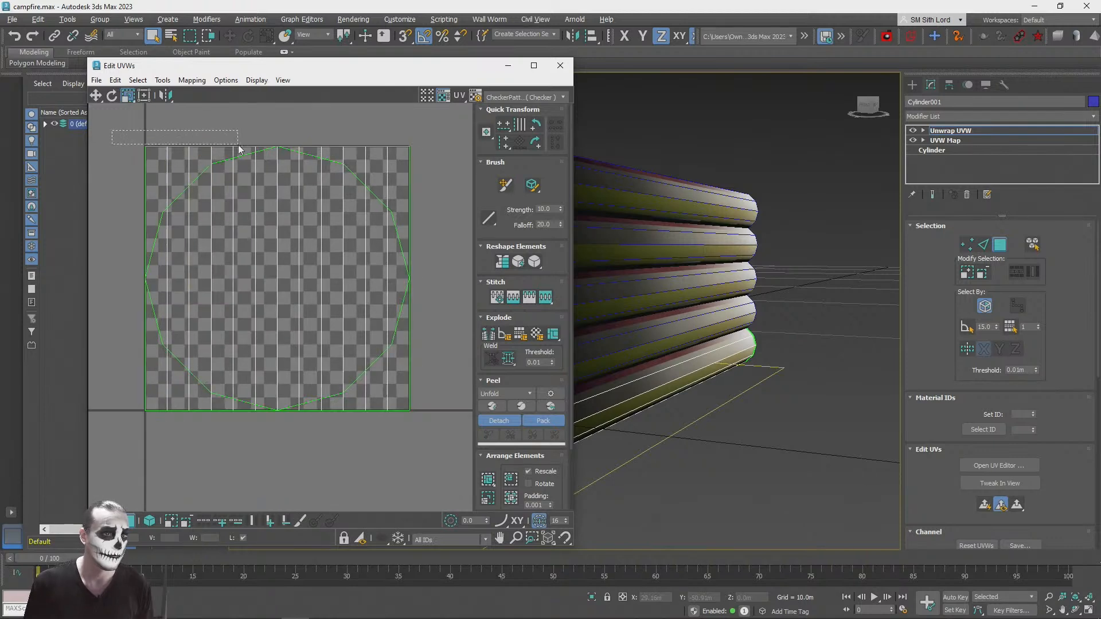
Step: Select the log's rectangular side UVs and move them clear of the round cap UVs and the texture tile
{"action": "left_click", "coordinate": [260, 150]}
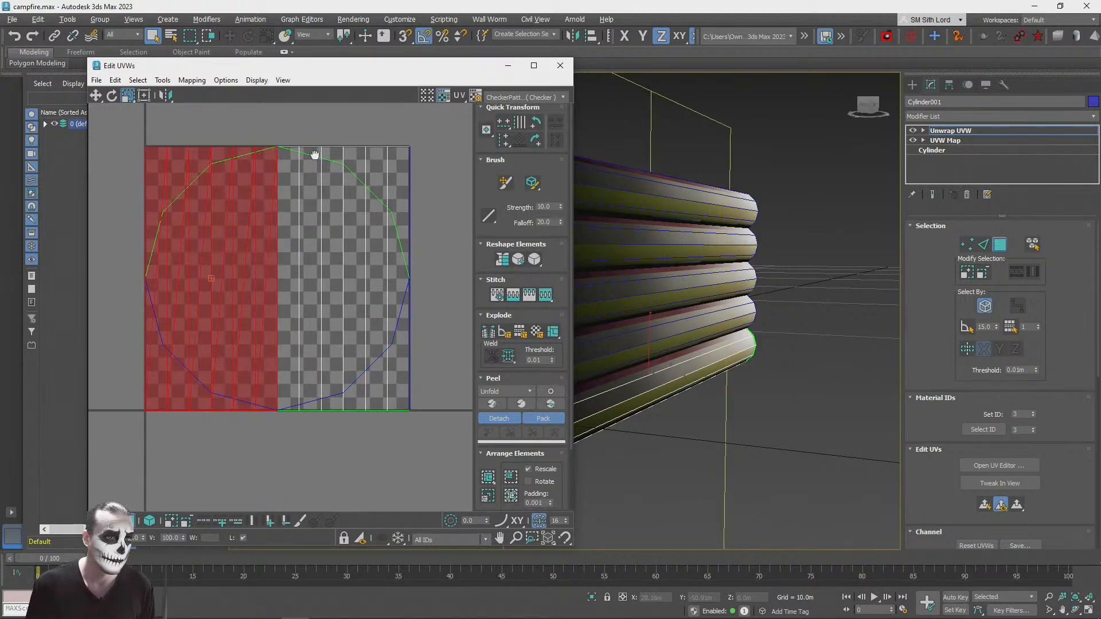
{"action": "left_click", "coordinate": [406, 146]}
{"action": "left_click_drag", "start_coordinate": [446, 124], "coordinate": [294, 152]}
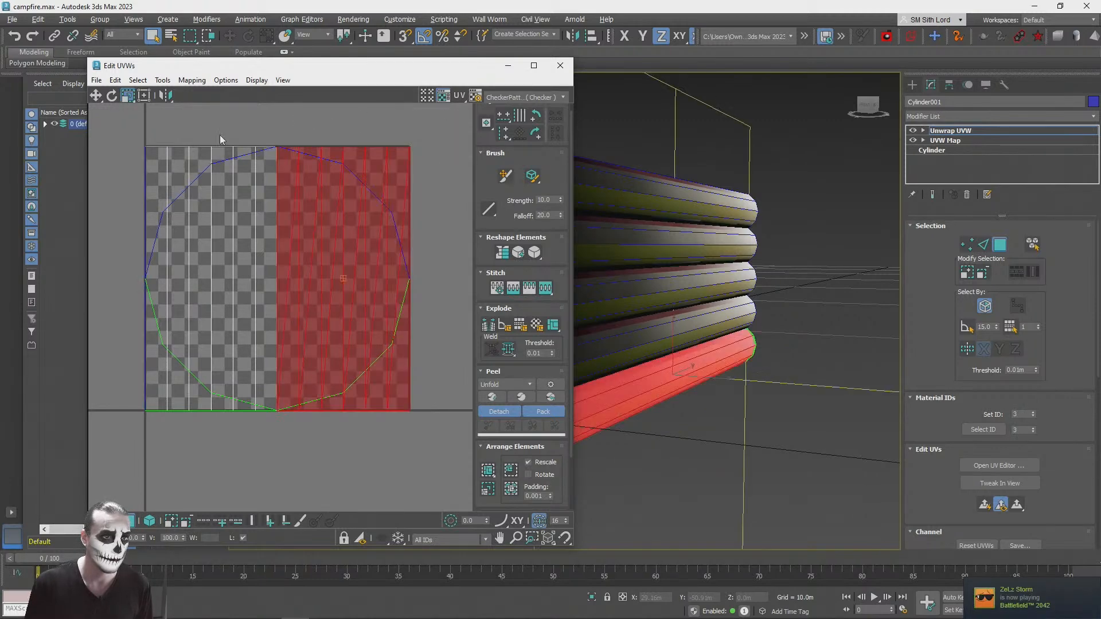
{"action": "left_click_drag", "start_coordinate": [104, 129], "coordinate": [259, 152]}
{"action": "left_click", "coordinate": [95, 97]}
{"action": "scroll", "coordinate": [248, 168], "scroll_direction": "down", "scroll_amount": 3}
{"action": "left_click_drag", "start_coordinate": [243, 191], "coordinate": [430, 199]}
Step: Select the round cap UVs and move them outside the texture tile, away from the side UVs
{"action": "left_click_drag", "start_coordinate": [140, 138], "coordinate": [335, 317]}
{"action": "left_click_drag", "start_coordinate": [304, 209], "coordinate": [162, 312]}
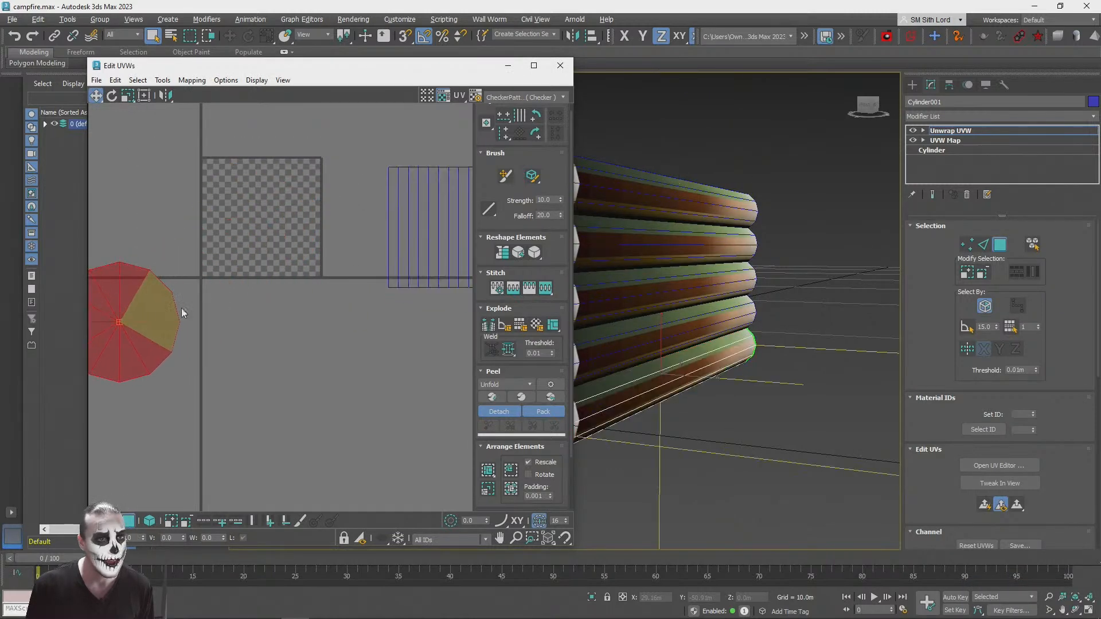
{"action": "middle_click_drag", "start_coordinate": [815, 314], "coordinate": [579, 306], "text": "alt"}
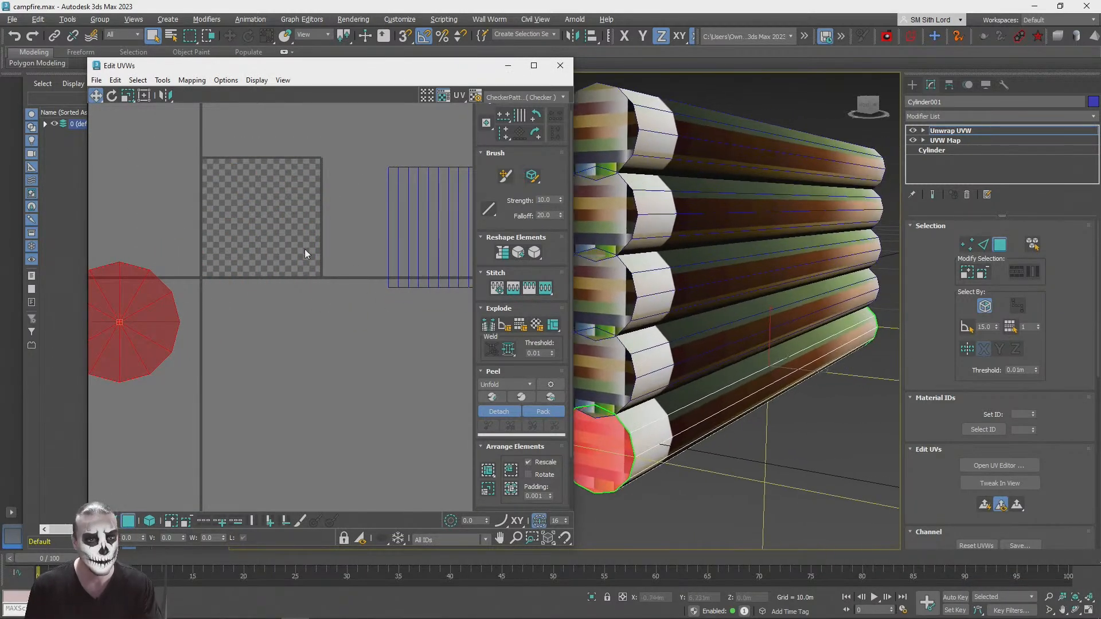
{"action": "middle_click_drag", "start_coordinate": [302, 261], "coordinate": [305, 268]}
Step: Show StonesPack1_Gradient_Color as the UV editor background
{"action": "left_click", "coordinate": [509, 99]}
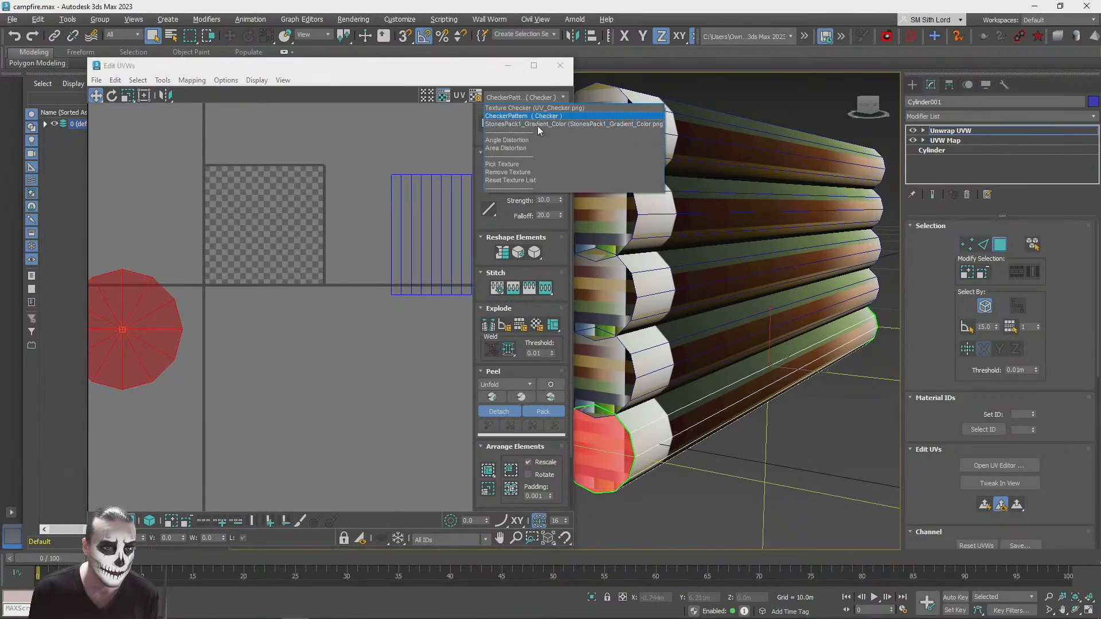
{"action": "left_click", "coordinate": [534, 125]}
{"action": "middle_click_drag", "start_coordinate": [347, 161], "coordinate": [304, 136]}
Step: Select the side UVs, scale them down and place them inside the brown gradient strip
{"action": "left_click_drag", "start_coordinate": [286, 255], "coordinate": [376, 323]}
{"action": "middle_click_drag", "start_coordinate": [347, 278], "coordinate": [402, 283]}
{"action": "left_click_drag", "start_coordinate": [407, 247], "coordinate": [187, 217]}
{"action": "scroll", "coordinate": [207, 223], "scroll_direction": "up", "scroll_amount": 7}
{"action": "scroll", "coordinate": [323, 278], "scroll_direction": "down", "scroll_amount": 3}
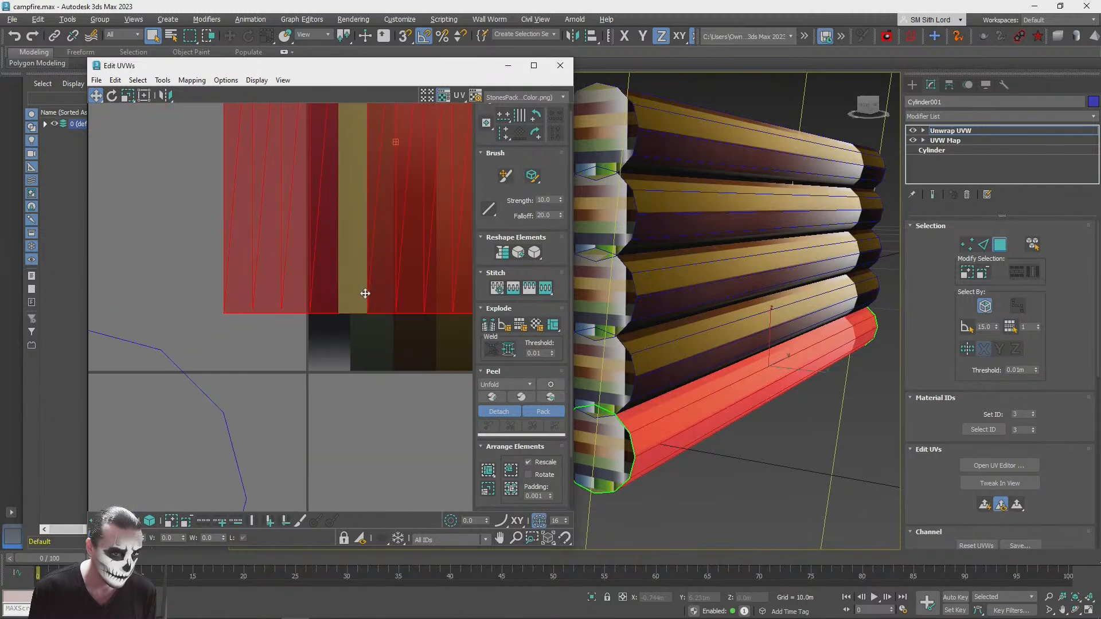
{"action": "middle_click_drag", "start_coordinate": [383, 265], "coordinate": [292, 287]}
{"action": "left_click_drag", "start_coordinate": [341, 240], "coordinate": [338, 335]}
{"action": "left_click", "coordinate": [128, 96]}
{"action": "left_click_drag", "start_coordinate": [399, 220], "coordinate": [378, 385]}
{"action": "left_click", "coordinate": [97, 95]}
{"action": "middle_click_drag", "start_coordinate": [334, 269], "coordinate": [275, 261]}
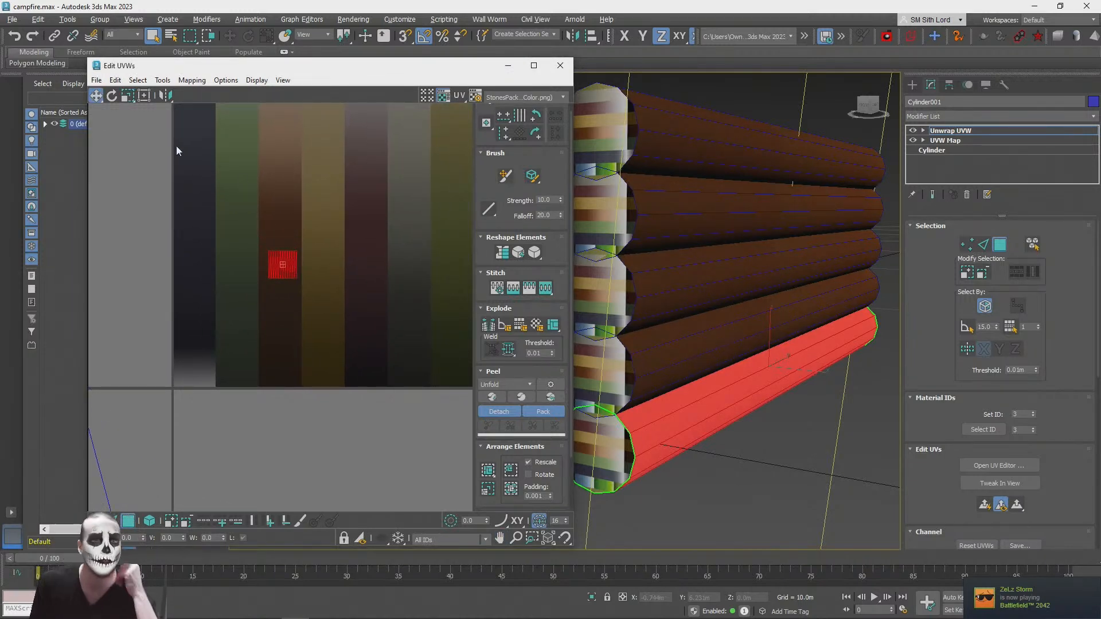
{"action": "left_click", "coordinate": [112, 96]}
{"action": "scroll", "coordinate": [280, 299], "scroll_direction": "up", "scroll_amount": 5}
{"action": "left_click_drag", "start_coordinate": [261, 230], "coordinate": [267, 256]}
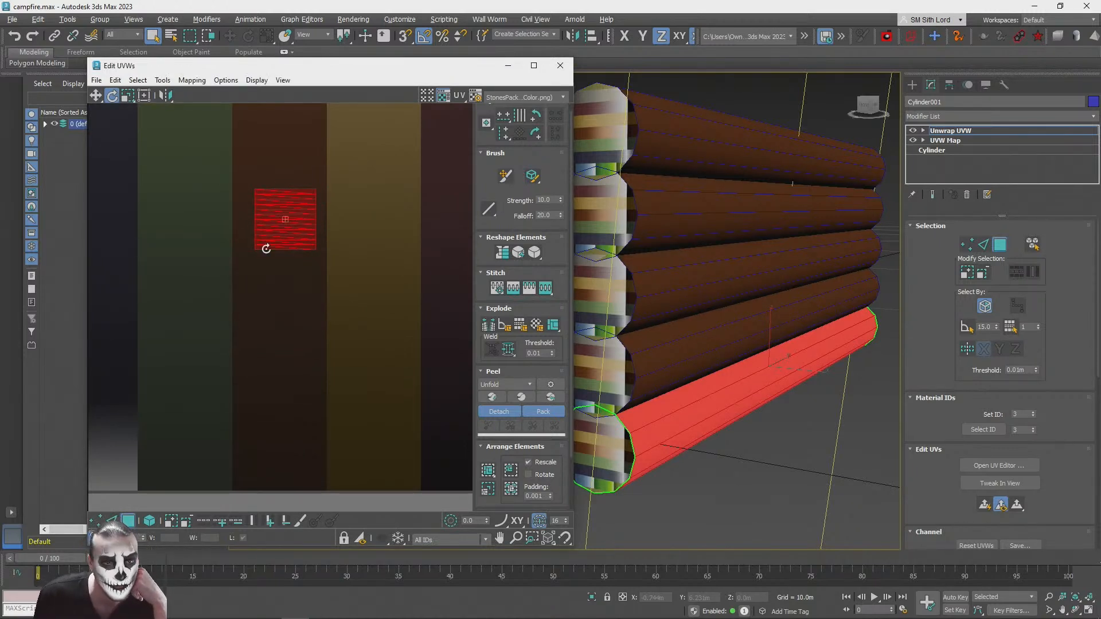
{"action": "left_click", "coordinate": [128, 96]}
{"action": "middle_click_drag", "start_coordinate": [389, 229], "coordinate": [376, 261]}
{"action": "scroll", "coordinate": [366, 271], "scroll_direction": "down", "scroll_amount": 2}
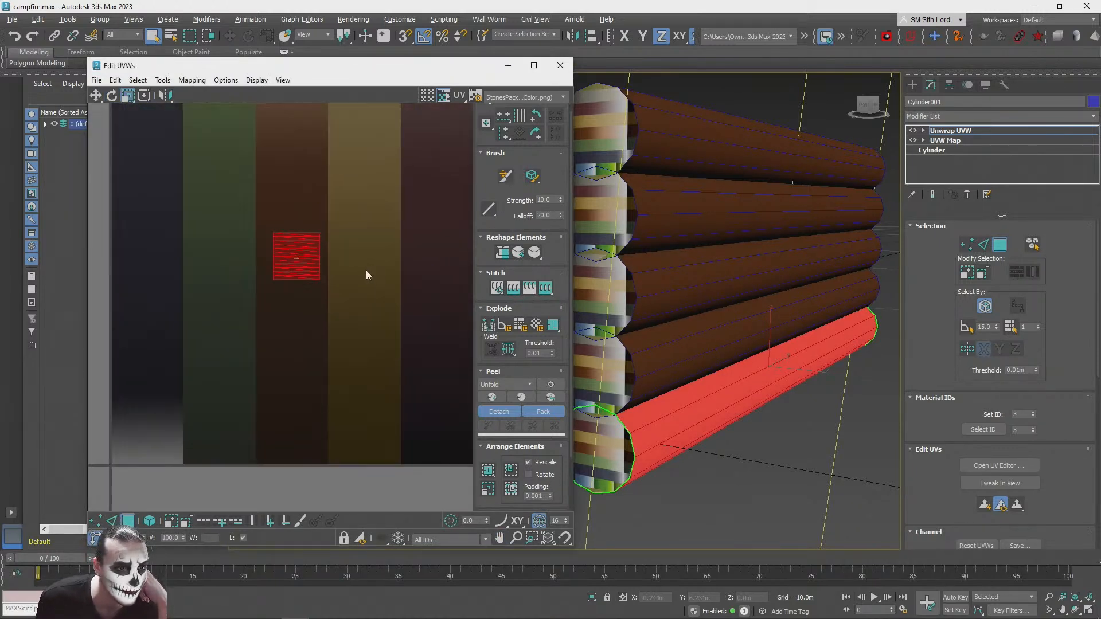
{"action": "scroll", "coordinate": [296, 282], "scroll_direction": "up", "scroll_amount": 5}
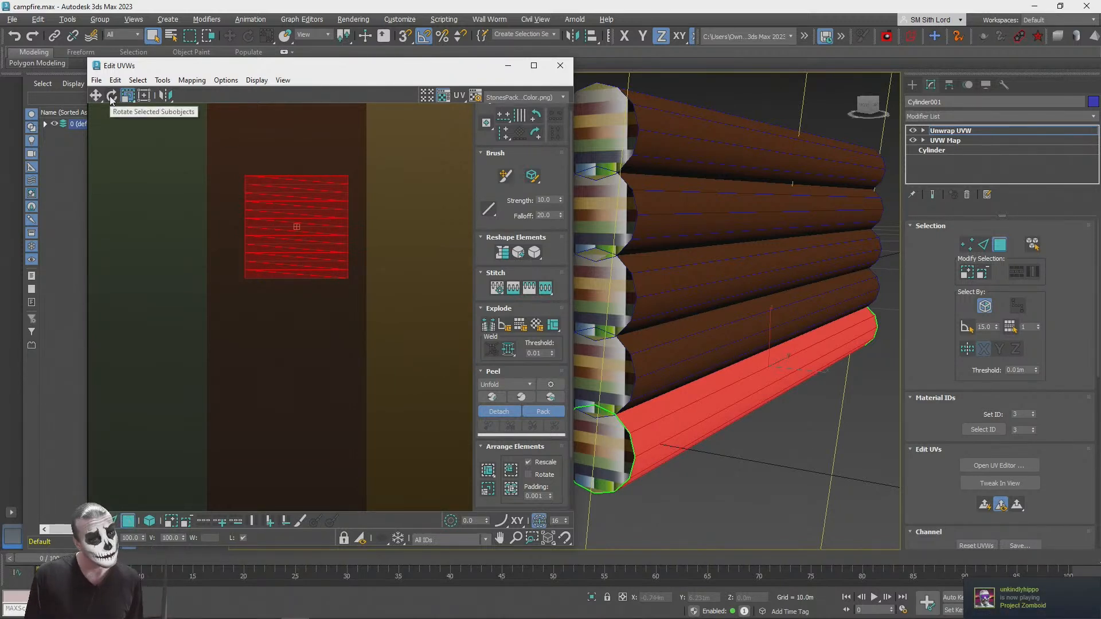
{"action": "key", "text": "ctrl+z"}
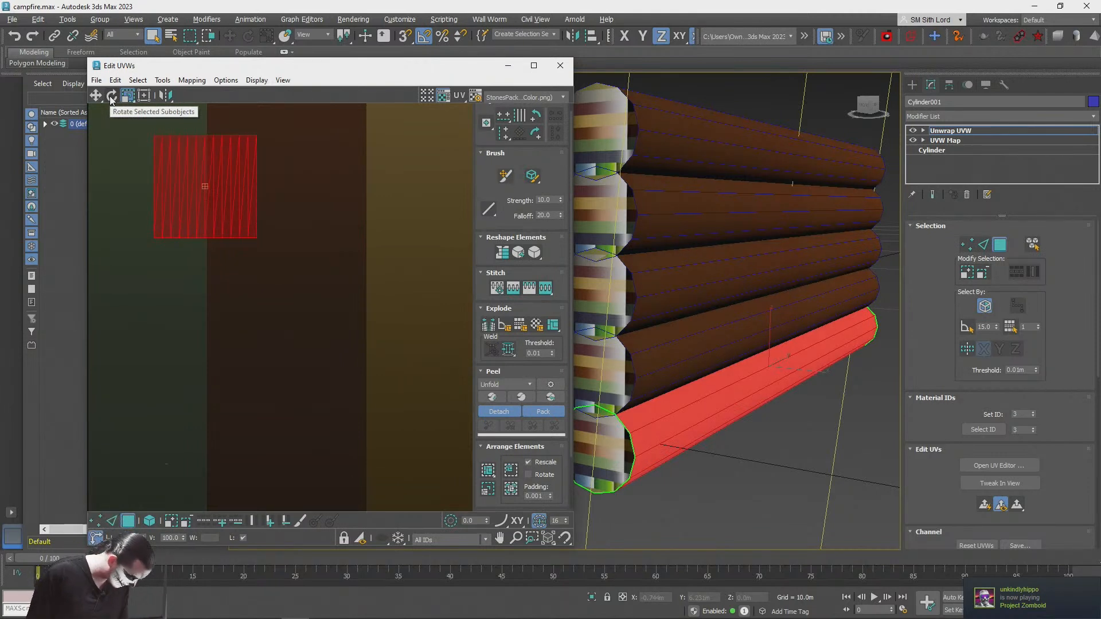
Step: Scale the side UVs vertically into a flat rectangle and position it within the brown gradient strip
{"action": "scroll", "coordinate": [270, 264], "scroll_direction": "down", "scroll_amount": 5}
{"action": "left_click", "coordinate": [131, 102]}
{"action": "middle_click_drag", "start_coordinate": [293, 275], "coordinate": [294, 321]}
{"action": "left_click_drag", "start_coordinate": [270, 279], "coordinate": [300, 98]}
{"action": "middle_click_drag", "start_coordinate": [321, 221], "coordinate": [316, 305]}
{"action": "left_click_drag", "start_coordinate": [273, 272], "coordinate": [285, 510]}
Step: Rotate the side UVs 90 degrees and stretch them vertically along the brown gradient strip
{"action": "left_click", "coordinate": [113, 98]}
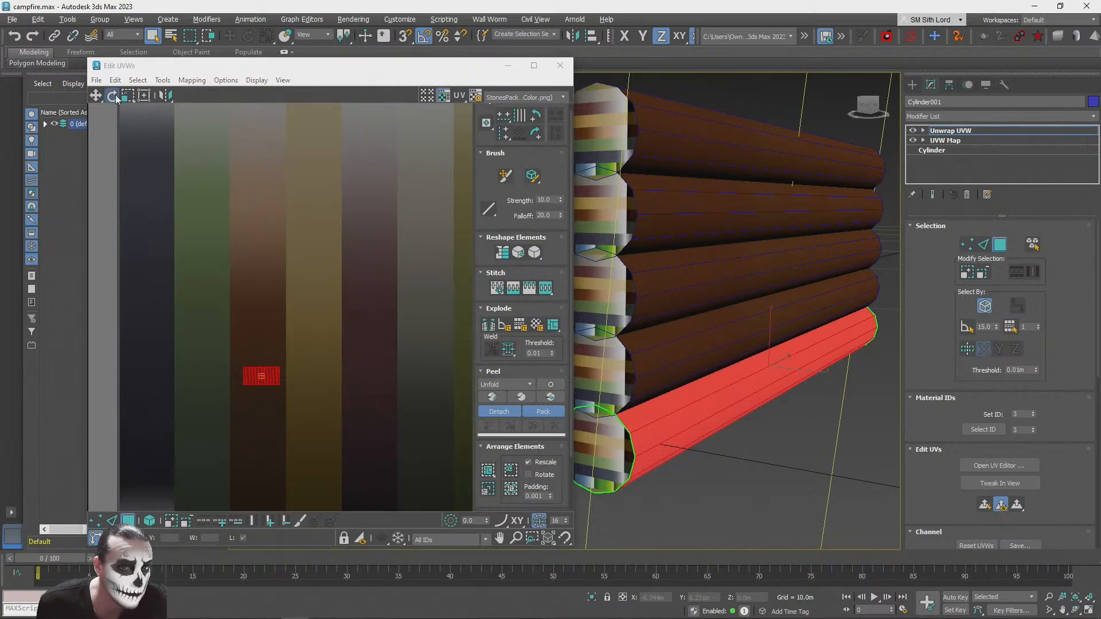
{"action": "left_click_drag", "start_coordinate": [251, 376], "coordinate": [258, 386]}
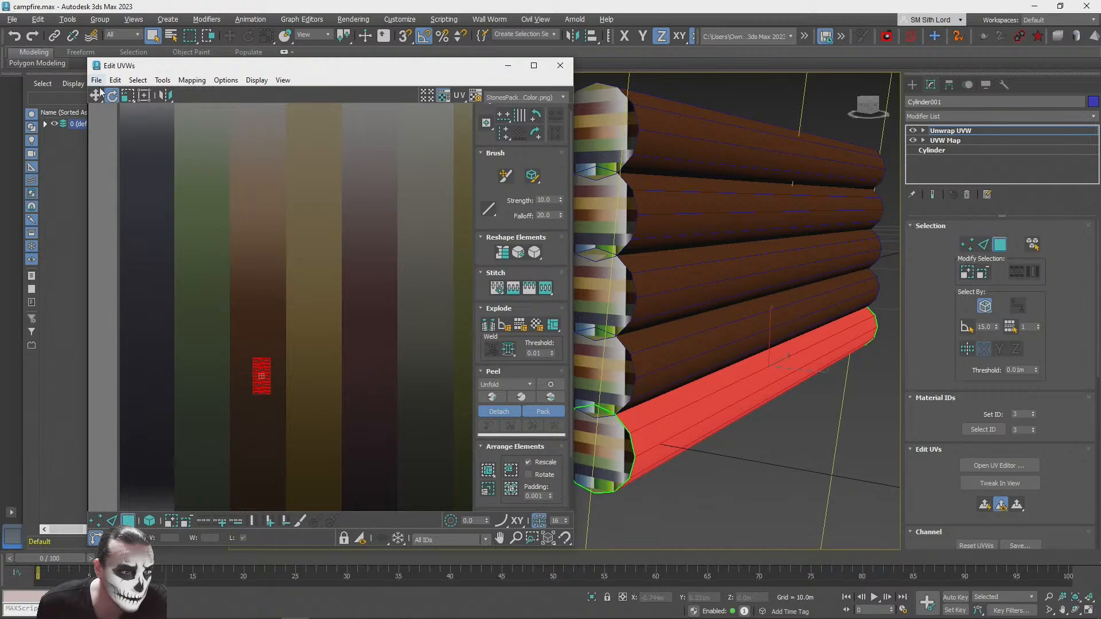
{"action": "left_click_drag", "start_coordinate": [258, 375], "coordinate": [251, 95]}
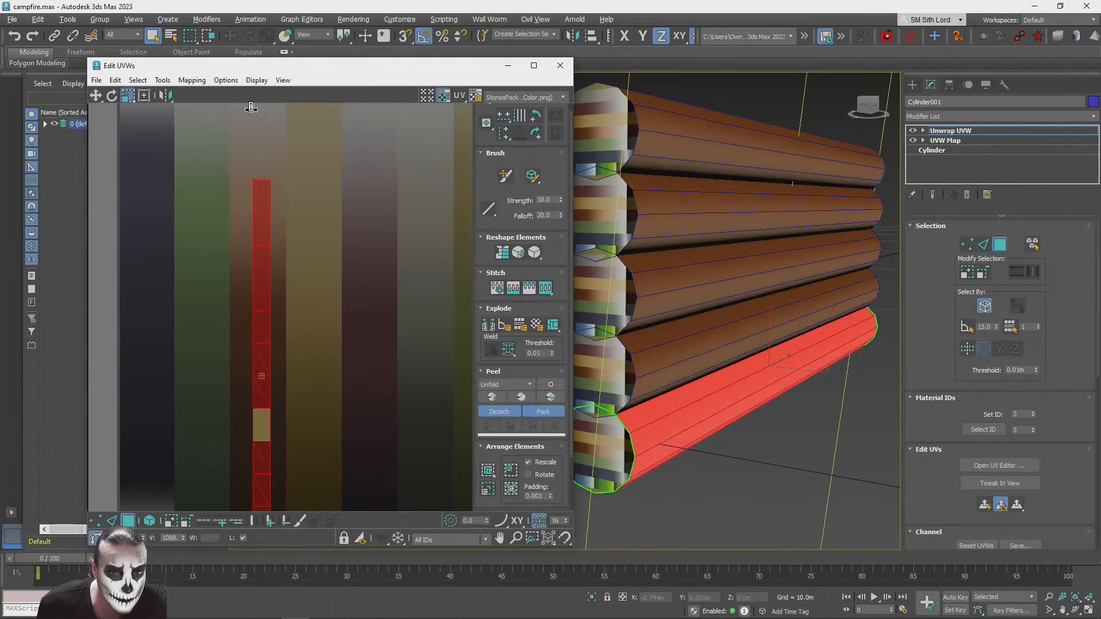
{"action": "scroll", "coordinate": [277, 291], "scroll_direction": "down", "scroll_amount": 2}
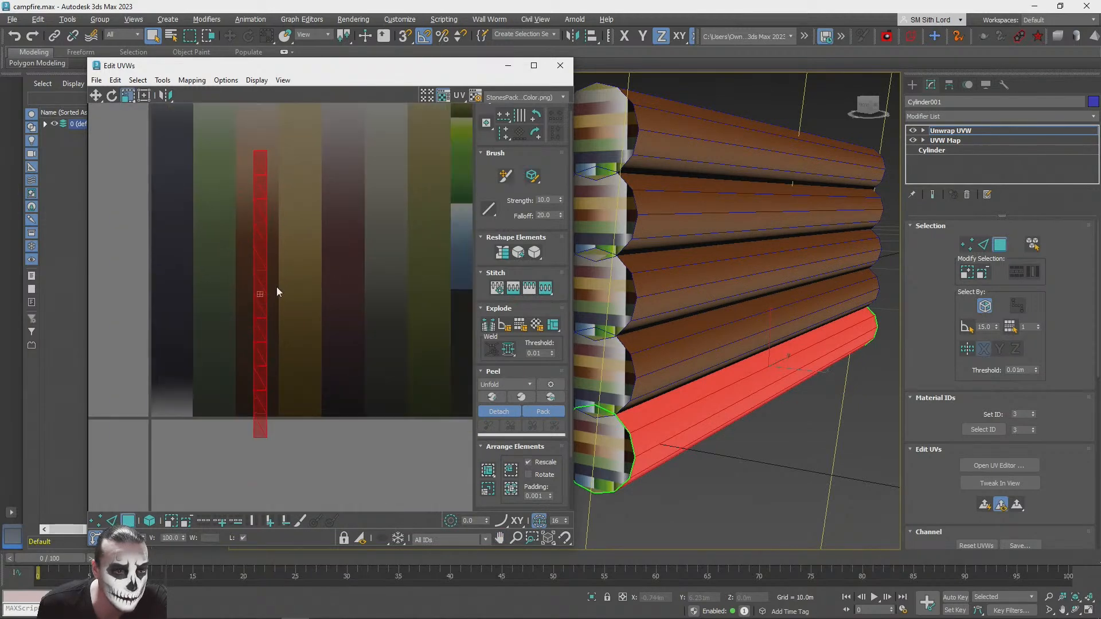
Step: Rotate the side UVs 180 degrees and shift them upward along the brown strip
{"action": "left_click", "coordinate": [112, 96]}
{"action": "left_click_drag", "start_coordinate": [258, 164], "coordinate": [259, 411]}
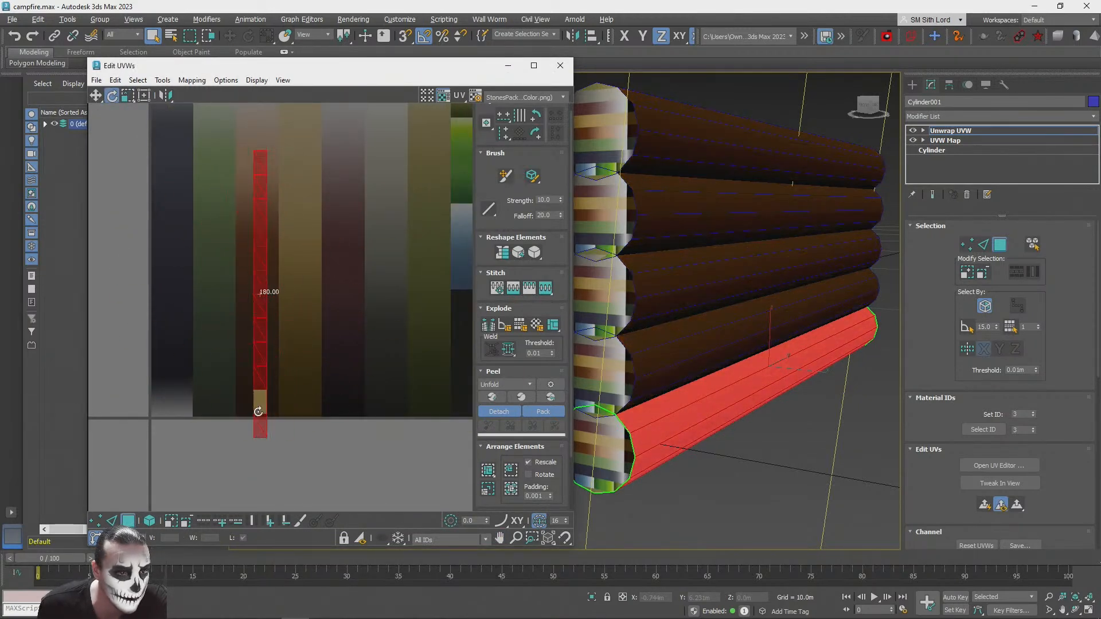
{"action": "left_click", "coordinate": [96, 95]}
{"action": "middle_click_drag", "start_coordinate": [398, 234], "coordinate": [400, 286]}
{"action": "left_click_drag", "start_coordinate": [258, 264], "coordinate": [259, 232]}
Step: Widen the side UVs horizontally to nearly the full width of the brown strip and centre them in it
{"action": "left_click", "coordinate": [127, 97]}
{"action": "left_click", "coordinate": [127, 83]}
{"action": "left_click_drag", "start_coordinate": [260, 263], "coordinate": [252, 225]}
{"action": "left_click", "coordinate": [94, 95]}
{"action": "middle_click_drag", "start_coordinate": [258, 279], "coordinate": [306, 249]}
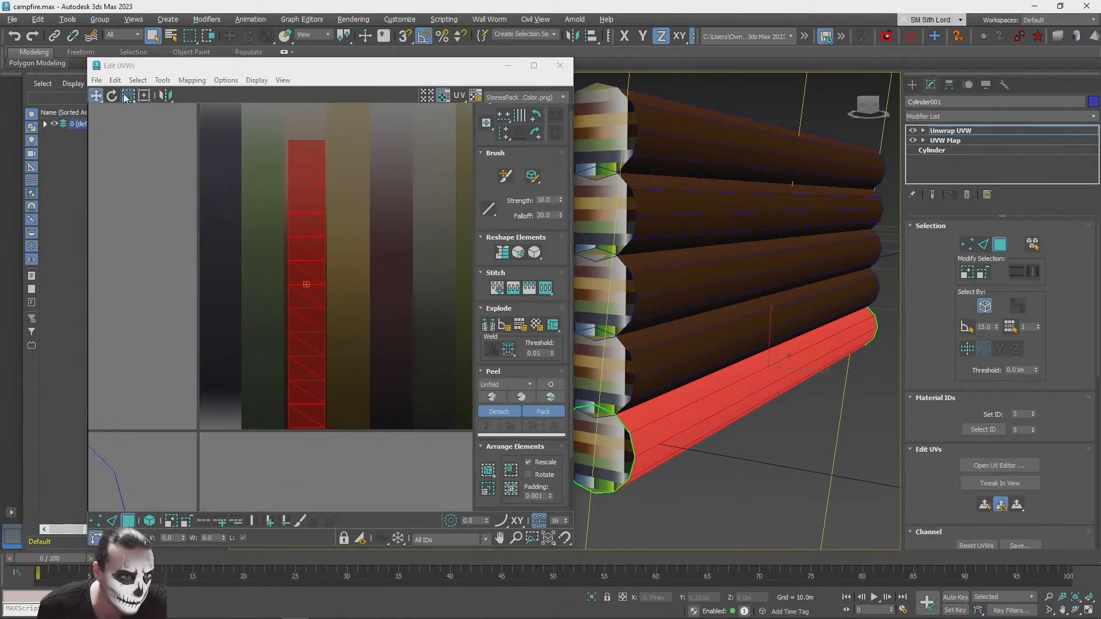
Step: Shorten the side UVs vertically and reposition them in the middle of the brown strip
{"action": "left_click", "coordinate": [131, 113]}
{"action": "left_click_drag", "start_coordinate": [306, 227], "coordinate": [317, 302]}
{"action": "left_click", "coordinate": [94, 96]}
{"action": "mouse_move", "coordinate": [292, 217]}
{"action": "left_mouse_down"}
{"action": "mouse_move", "coordinate": [291, 262]}
{"action": "mouse_move", "coordinate": [292, 228]}
{"action": "left_mouse_up"}
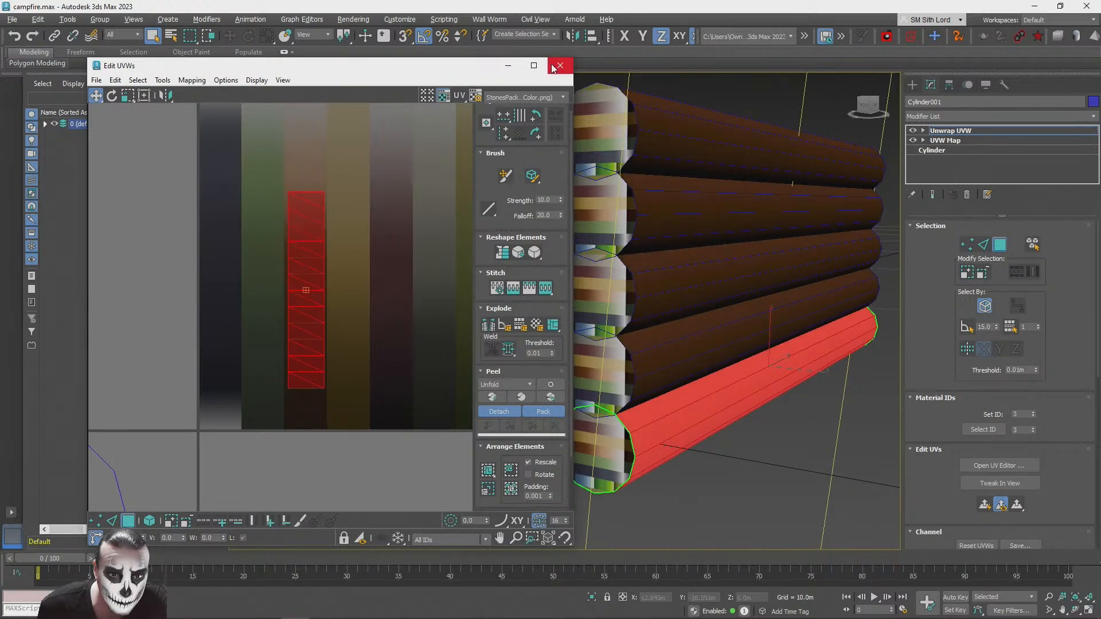
Step: Close the UV editor, leave polygon editing, deselect the log and turn off edged faces in the viewport
{"action": "left_click", "coordinate": [559, 66]}
{"action": "left_click", "coordinate": [998, 245]}
{"action": "left_click", "coordinate": [836, 435]}
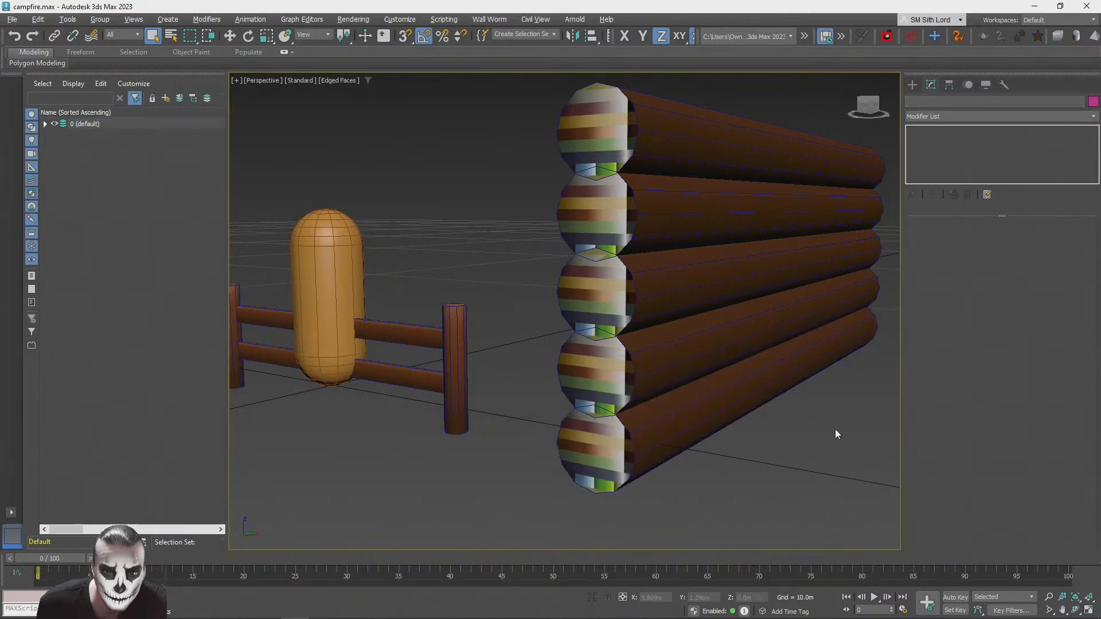
{"action": "key", "text": "F4"}
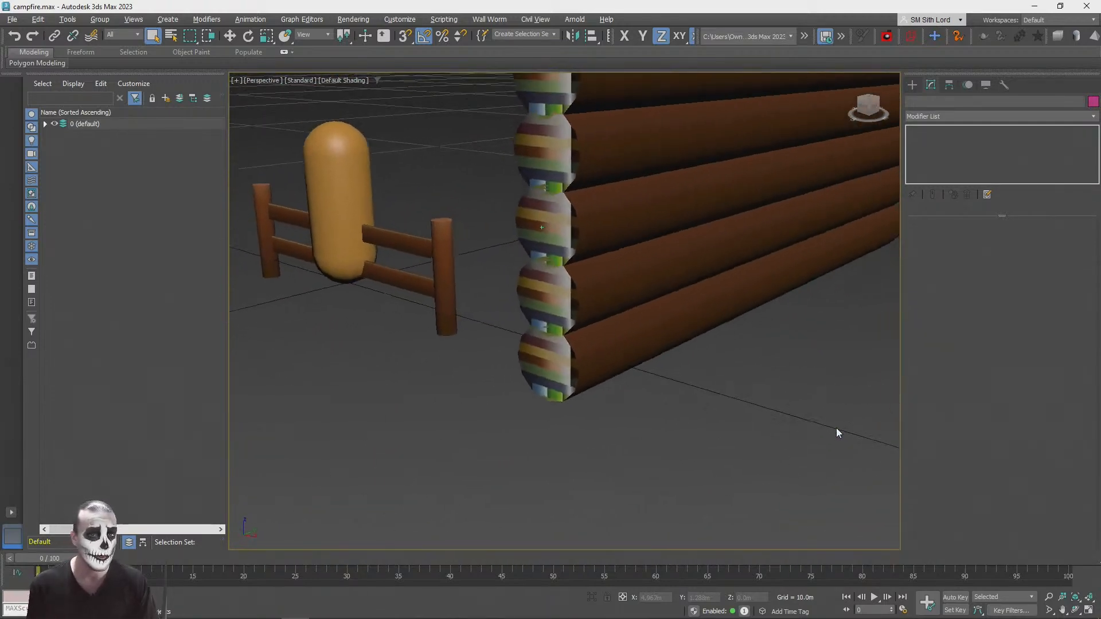
Step: Select the bottom log again and reopen its UV editor in polygon selection mode
{"action": "left_click", "coordinate": [579, 365]}
{"action": "key", "text": "m"}
{"action": "left_click", "coordinate": [981, 466]}
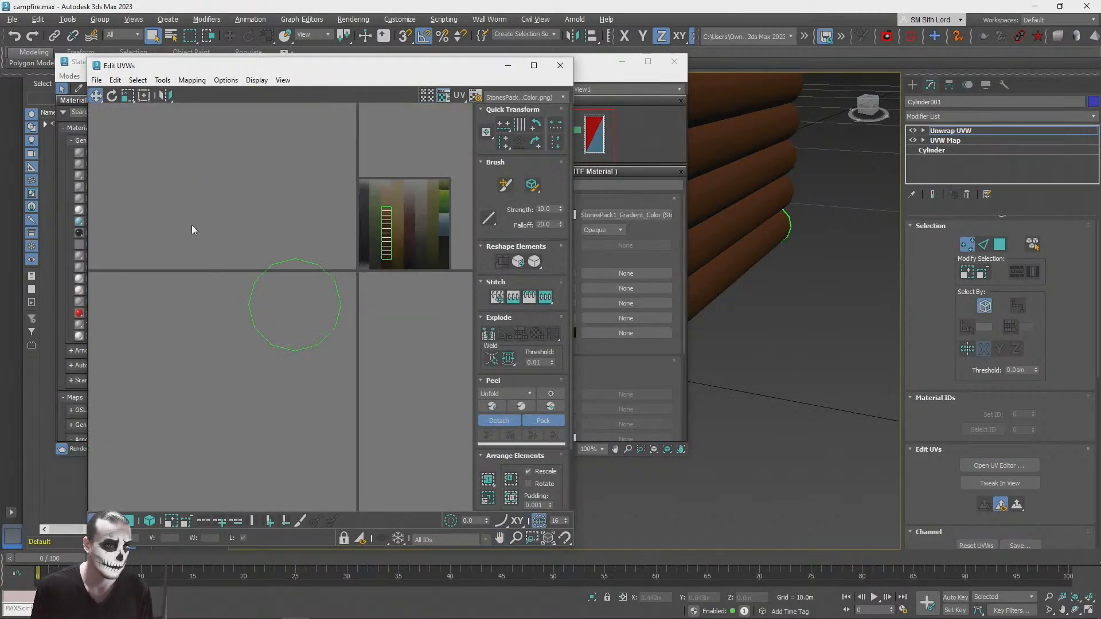
{"action": "left_click_drag", "start_coordinate": [352, 370], "coordinate": [353, 371]}
{"action": "left_click", "coordinate": [1000, 244]}
Step: Select the round cap UVs and move them over the gradient texture at the brown strip
{"action": "left_click_drag", "start_coordinate": [124, 236], "coordinate": [347, 395]}
{"action": "left_click_drag", "start_coordinate": [283, 319], "coordinate": [393, 239]}
{"action": "scroll", "coordinate": [385, 246], "scroll_direction": "up", "scroll_amount": 5}
{"action": "middle_click_drag", "start_coordinate": [385, 245], "coordinate": [200, 303]}
{"action": "scroll", "coordinate": [201, 303], "scroll_direction": "down", "scroll_amount": 1}
{"action": "middle_click_drag", "start_coordinate": [315, 273], "coordinate": [366, 292]}
{"action": "left_click_drag", "start_coordinate": [363, 282], "coordinate": [290, 325]}
Step: Scale the cap UVs down uniformly to fit within the width of the brown strip
{"action": "left_click", "coordinate": [133, 98]}
{"action": "left_click_drag", "start_coordinate": [133, 100], "coordinate": [128, 66]}
{"action": "left_click_drag", "start_coordinate": [233, 201], "coordinate": [234, 576]}
{"action": "scroll", "coordinate": [203, 367], "scroll_direction": "up", "scroll_amount": 3}
{"action": "left_click_drag", "start_coordinate": [296, 132], "coordinate": [301, 216]}
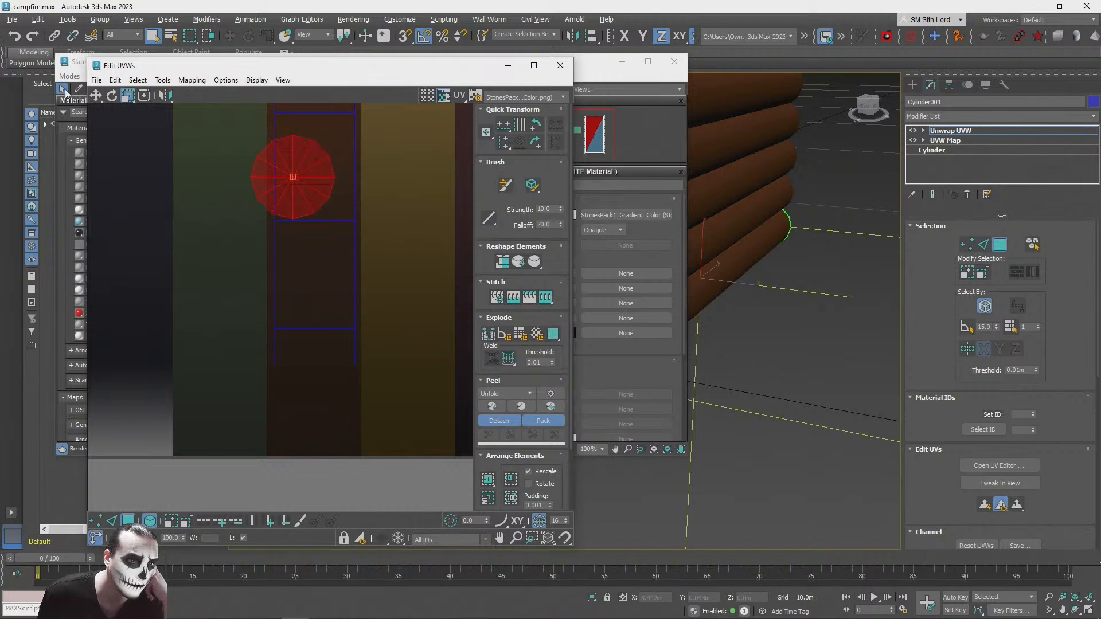
Step: Position the cap UVs on the darker brown of the strip so that the log ends match the sides
{"action": "left_click", "coordinate": [94, 96]}
{"action": "scroll", "coordinate": [307, 174], "scroll_direction": "down", "scroll_amount": 2}
{"action": "middle_click_drag", "start_coordinate": [307, 174], "coordinate": [277, 316]}
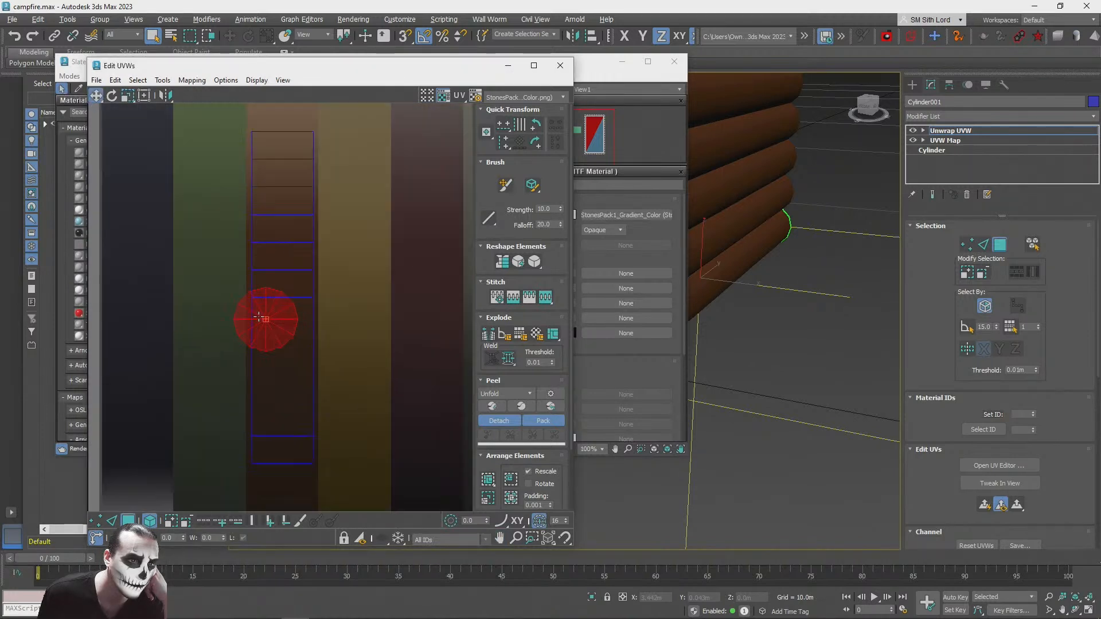
{"action": "left_click_drag", "start_coordinate": [288, 317], "coordinate": [301, 295]}
{"action": "middle_click_drag", "start_coordinate": [751, 318], "coordinate": [842, 275]}
{"action": "left_click_drag", "start_coordinate": [305, 303], "coordinate": [293, 350]}
{"action": "left_click", "coordinate": [112, 95]}
{"action": "left_click", "coordinate": [95, 95]}
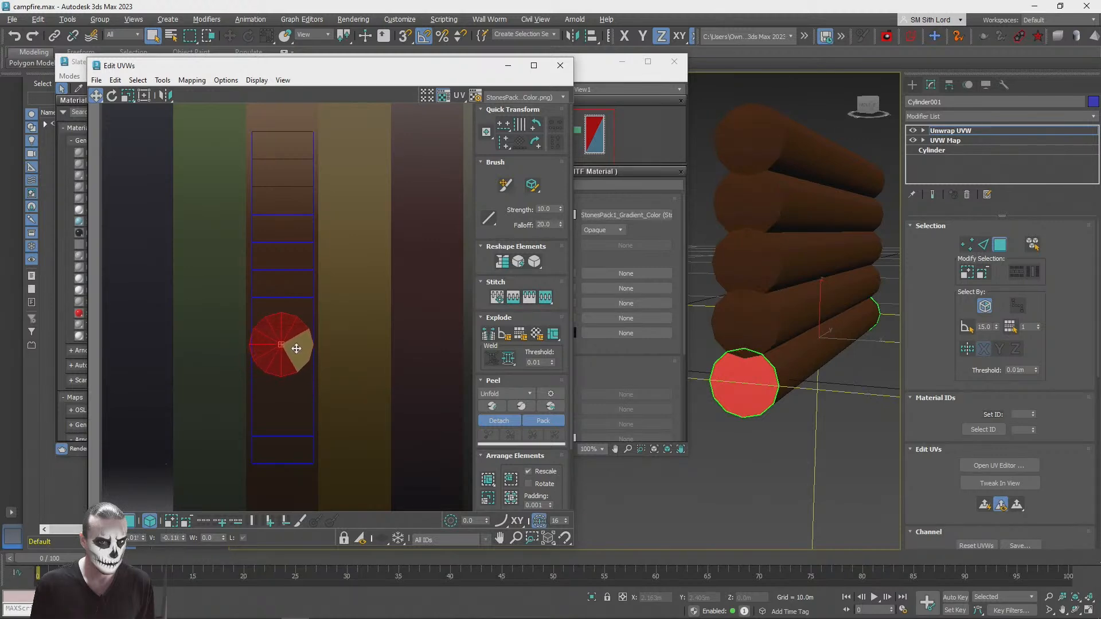
Step: Close the UV editor and the Slate Material Editor
{"action": "left_click", "coordinate": [560, 65]}
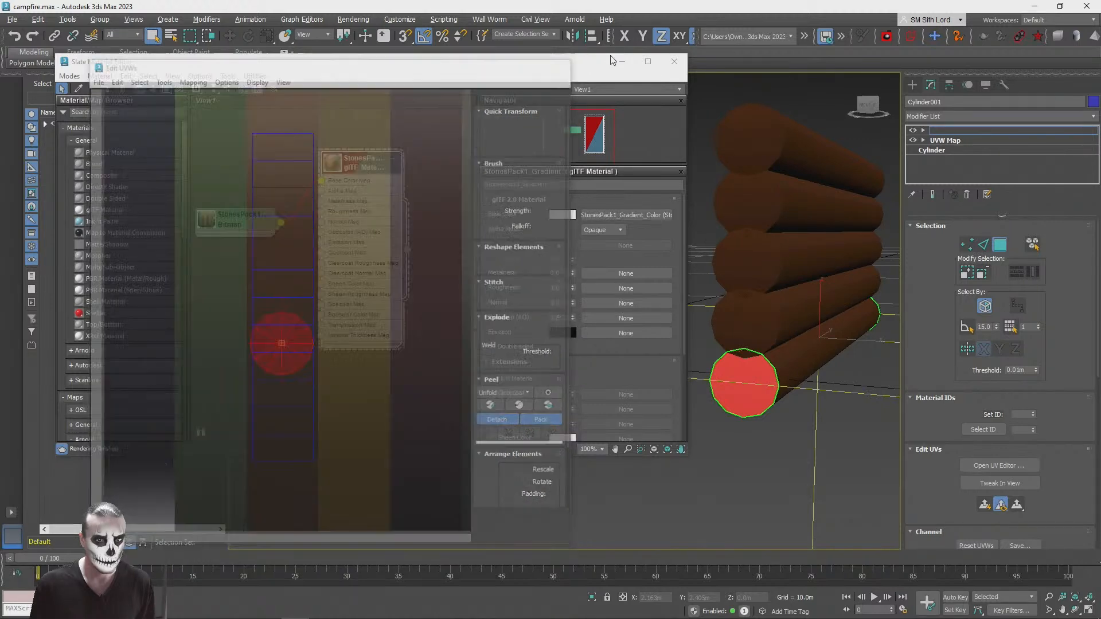
{"action": "left_click", "coordinate": [674, 61]}
{"action": "left_click", "coordinate": [673, 503]}
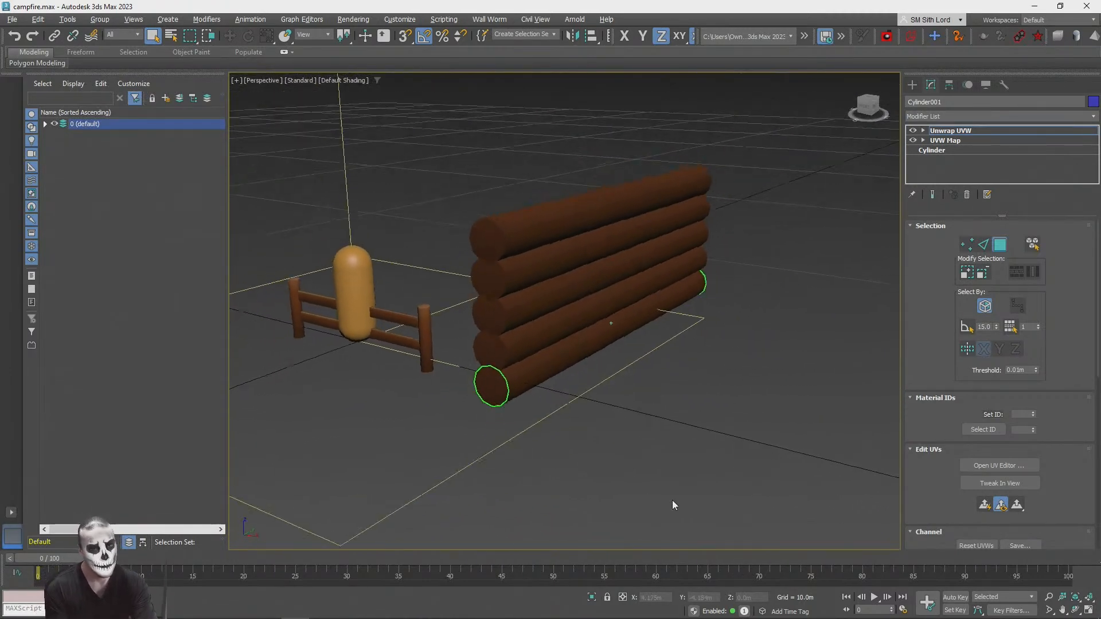
Step: Offset the second and fourth logs from the bottom slightly along Y to stagger their ends, and inspect the overlaps in wireframe
{"action": "key", "text": "F4"}
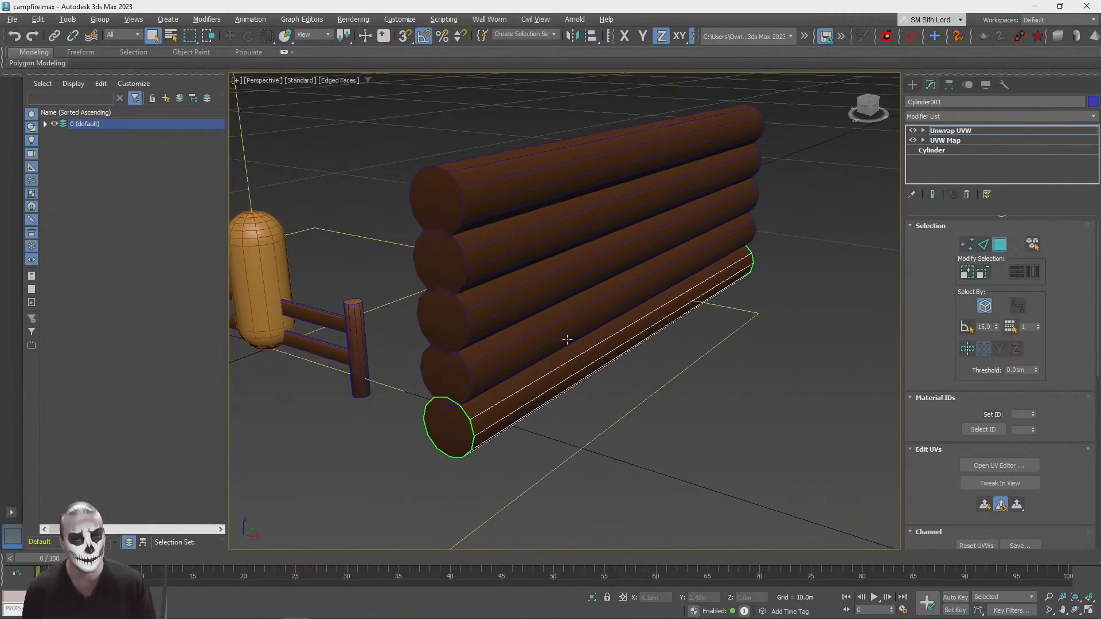
{"action": "key", "text": "q"}
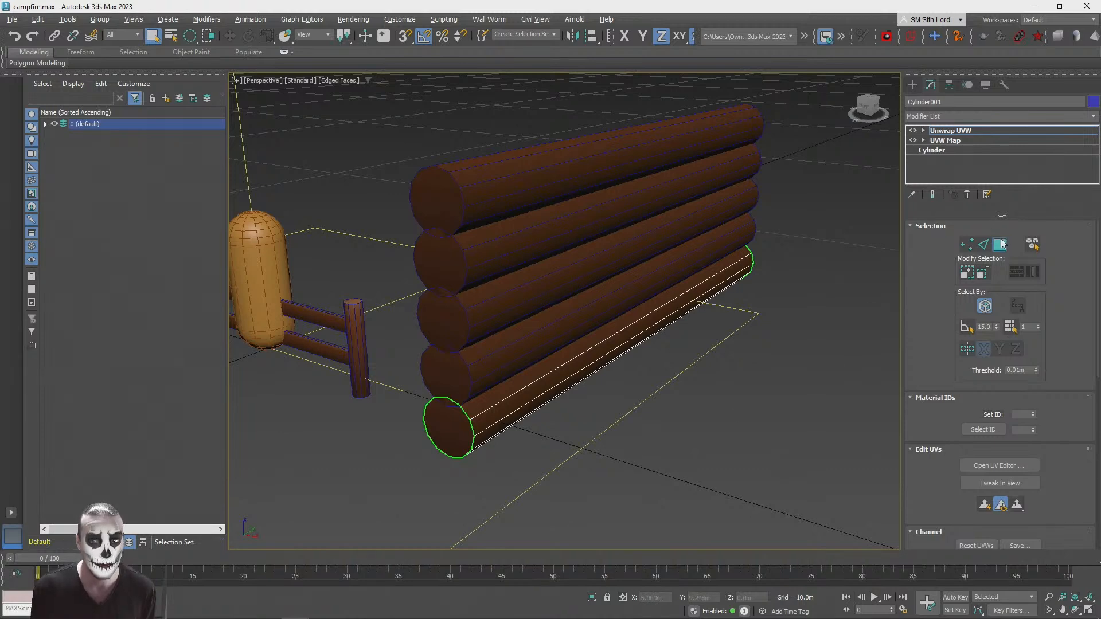
{"action": "left_click", "coordinate": [550, 355]}
{"action": "key", "text": "w"}
{"action": "left_click_drag", "start_coordinate": [474, 360], "coordinate": [470, 362]}
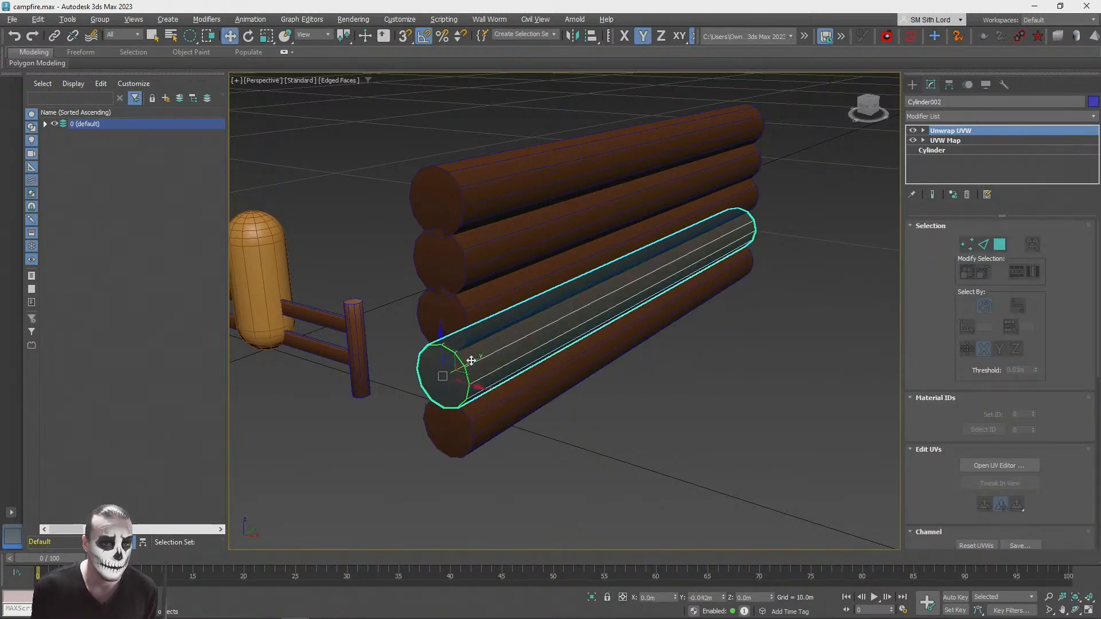
{"action": "left_click", "coordinate": [478, 258], "text": "ctrl"}
{"action": "left_click_drag", "start_coordinate": [653, 231], "coordinate": [650, 232]}
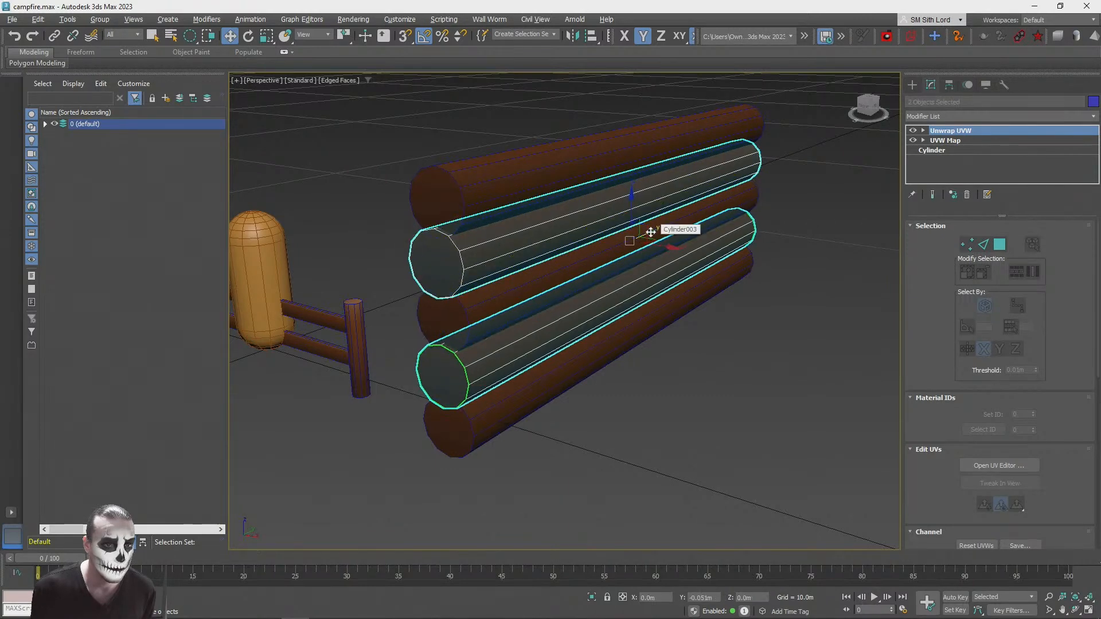
{"action": "left_click", "coordinate": [614, 438]}
{"action": "middle_click_drag", "start_coordinate": [614, 438], "coordinate": [501, 332], "text": "alt"}
{"action": "left_click", "coordinate": [501, 331]}
{"action": "left_click", "coordinate": [685, 205], "text": "ctrl"}
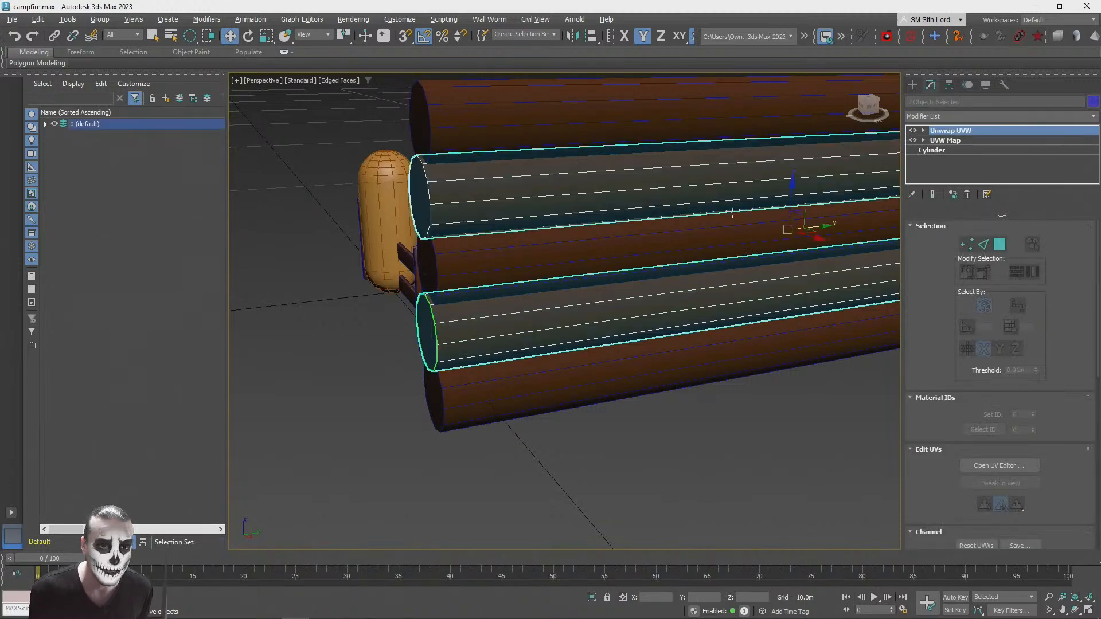
{"action": "left_click_drag", "start_coordinate": [824, 226], "coordinate": [824, 226]}
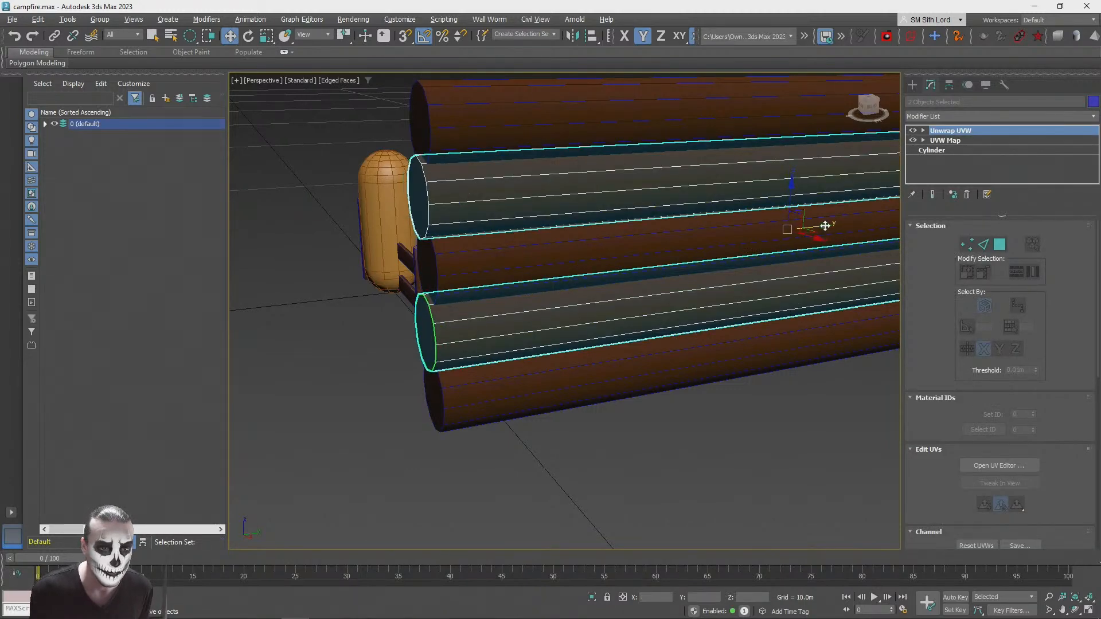
{"action": "left_click", "coordinate": [714, 434]}
{"action": "middle_click_drag", "start_coordinate": [713, 433], "coordinate": [713, 423], "text": "alt"}
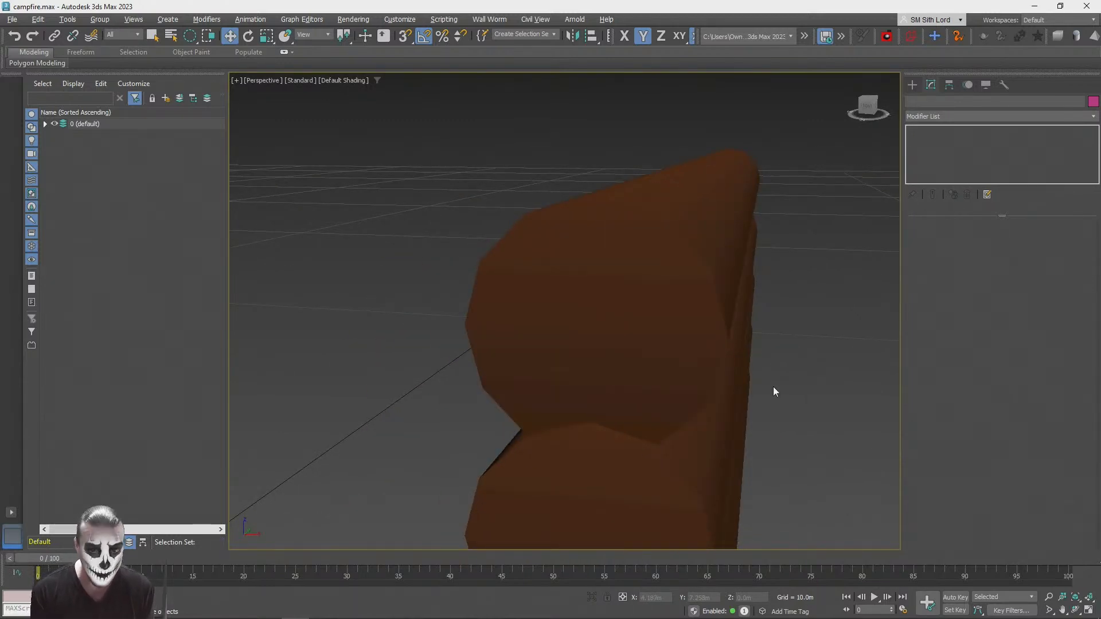
{"action": "key", "text": "F3"}
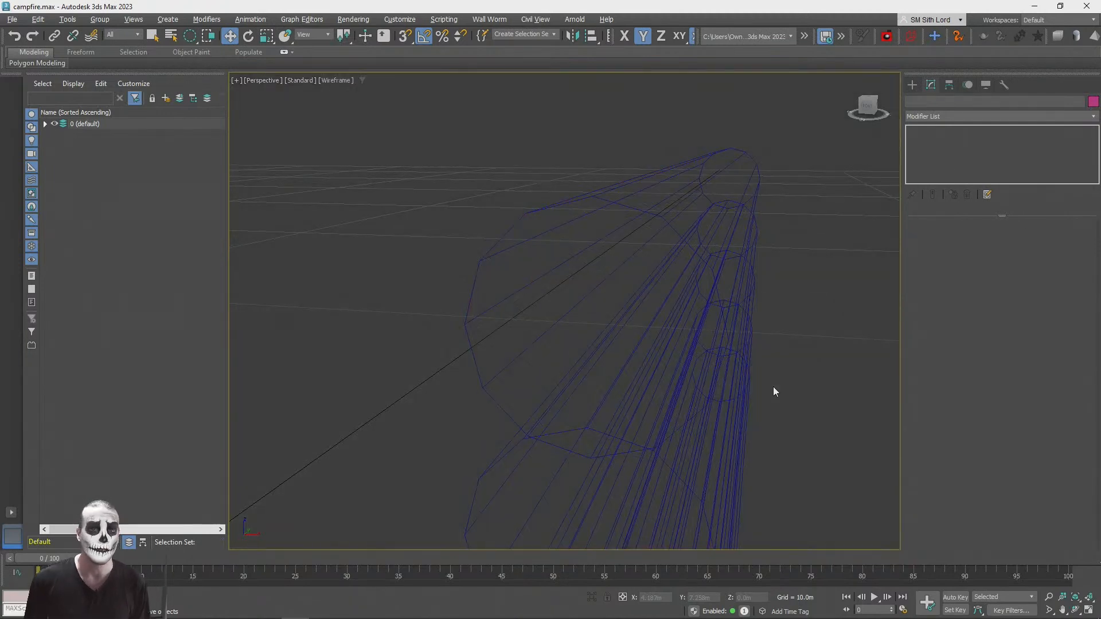
{"action": "key", "text": "F3"}
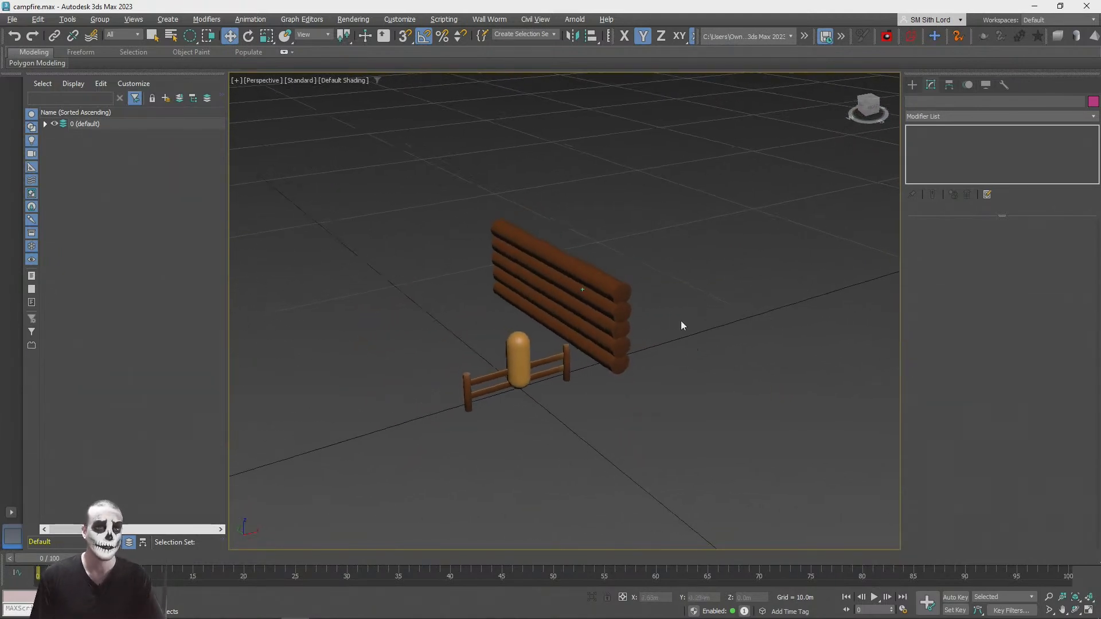
Step: Move the whole five-log wall away from the fence along Y and X, to about X 5.2 m and Y 7.7 m
{"action": "left_click_drag", "start_coordinate": [430, 198], "coordinate": [512, 349]}
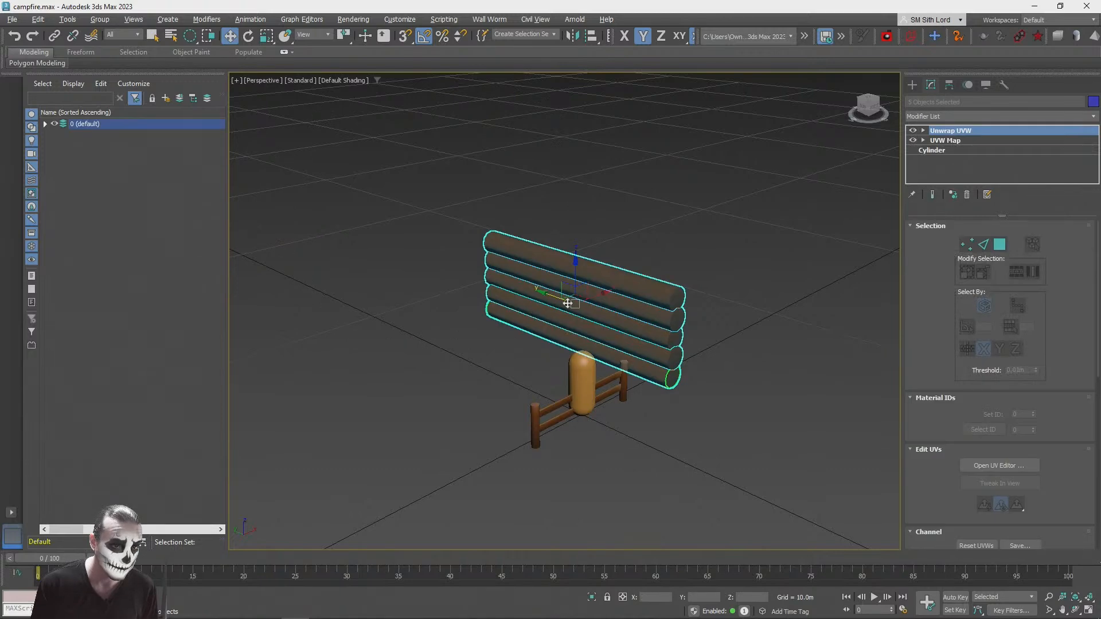
{"action": "left_click_drag", "start_coordinate": [521, 286], "coordinate": [404, 267]}
{"action": "middle_click_drag", "start_coordinate": [453, 279], "coordinate": [549, 359], "text": "alt"}
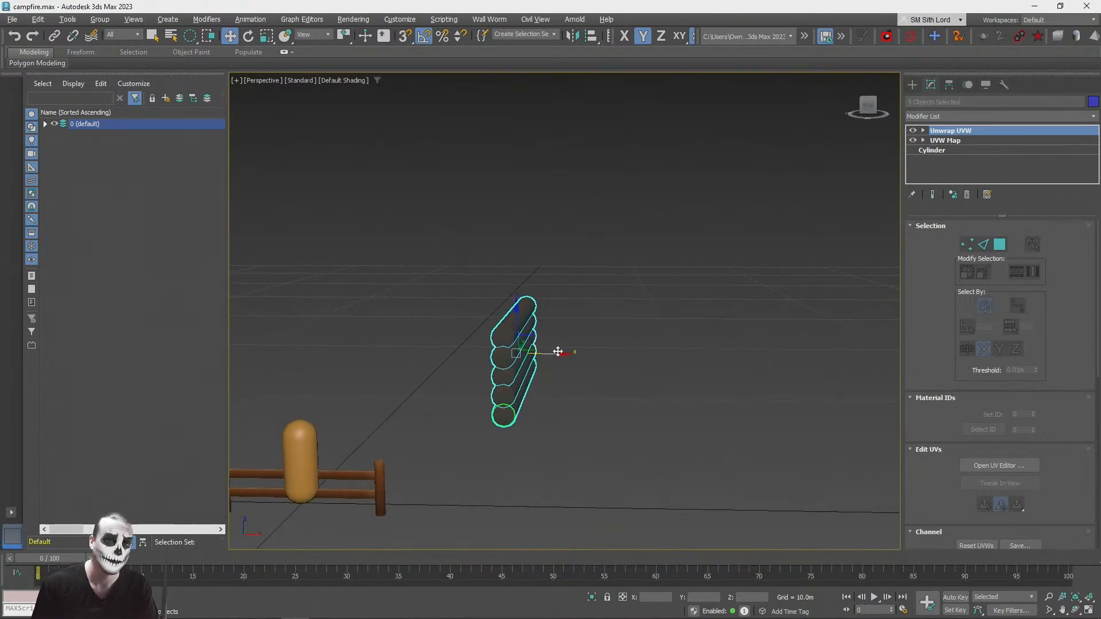
{"action": "left_click_drag", "start_coordinate": [557, 352], "coordinate": [600, 351]}
{"action": "middle_click_drag", "start_coordinate": [601, 351], "coordinate": [677, 310], "text": "alt"}
{"action": "scroll", "coordinate": [603, 339], "scroll_direction": "up", "scroll_amount": 5}
{"action": "scroll", "coordinate": [603, 337], "scroll_direction": "down", "scroll_amount": 6}
{"action": "scroll", "coordinate": [605, 338], "scroll_direction": "up", "scroll_amount": 2}
{"action": "left_click", "coordinate": [696, 370]}
Step: Delete the four upper logs, keeping only the bottom one
{"action": "left_click", "coordinate": [656, 304]}
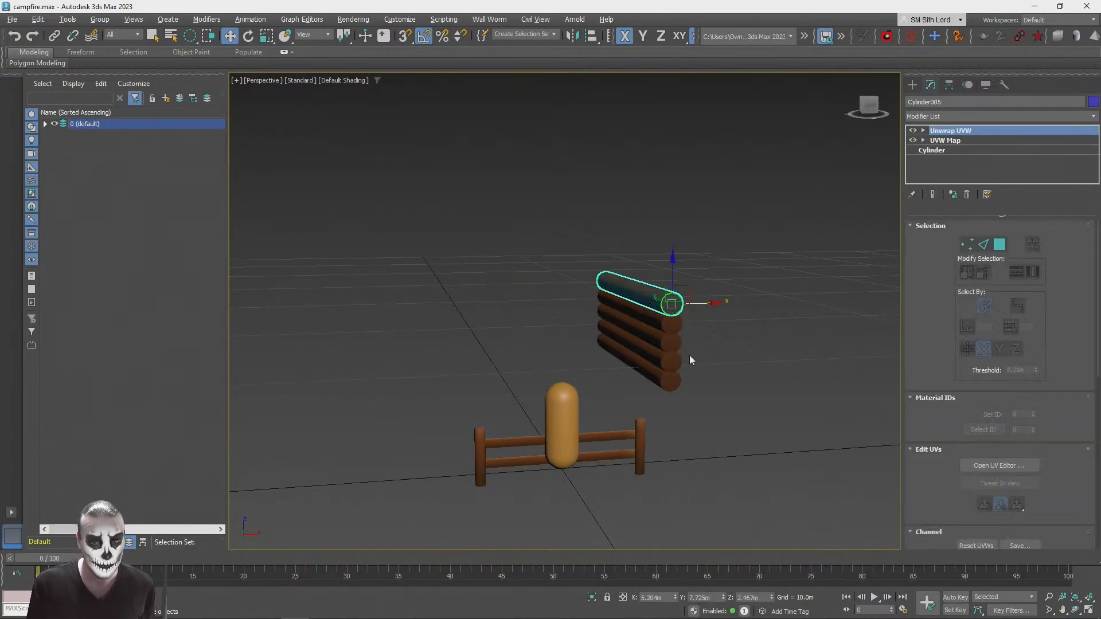
{"action": "middle_click_drag", "start_coordinate": [704, 368], "coordinate": [670, 335], "text": "alt"}
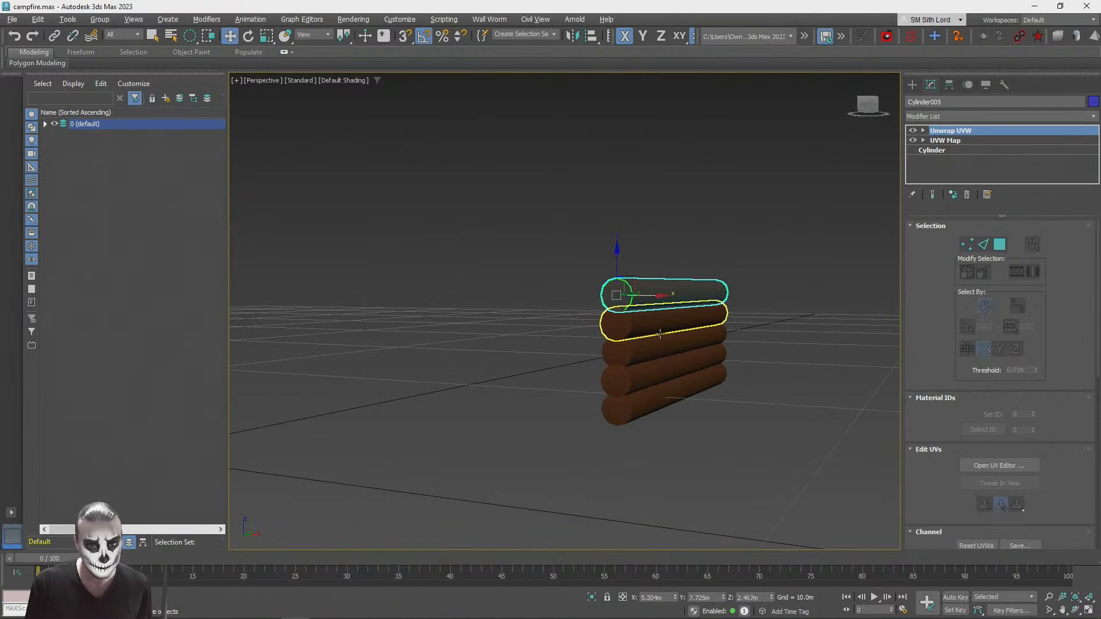
{"action": "left_click", "coordinate": [646, 324], "text": "ctrl"}
{"action": "scroll", "coordinate": [693, 262], "scroll_direction": "up", "scroll_amount": 4}
{"action": "middle_click_drag", "start_coordinate": [692, 262], "coordinate": [658, 299], "text": "alt"}
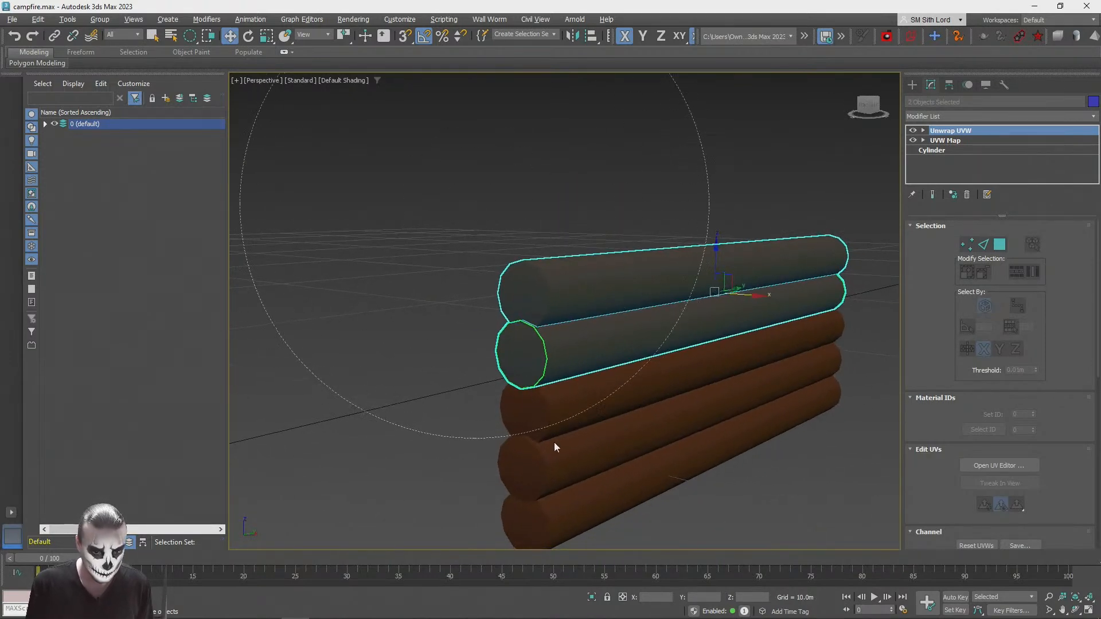
{"action": "left_click_drag", "start_coordinate": [555, 436], "coordinate": [555, 438]}
{"action": "key", "text": "Delete"}
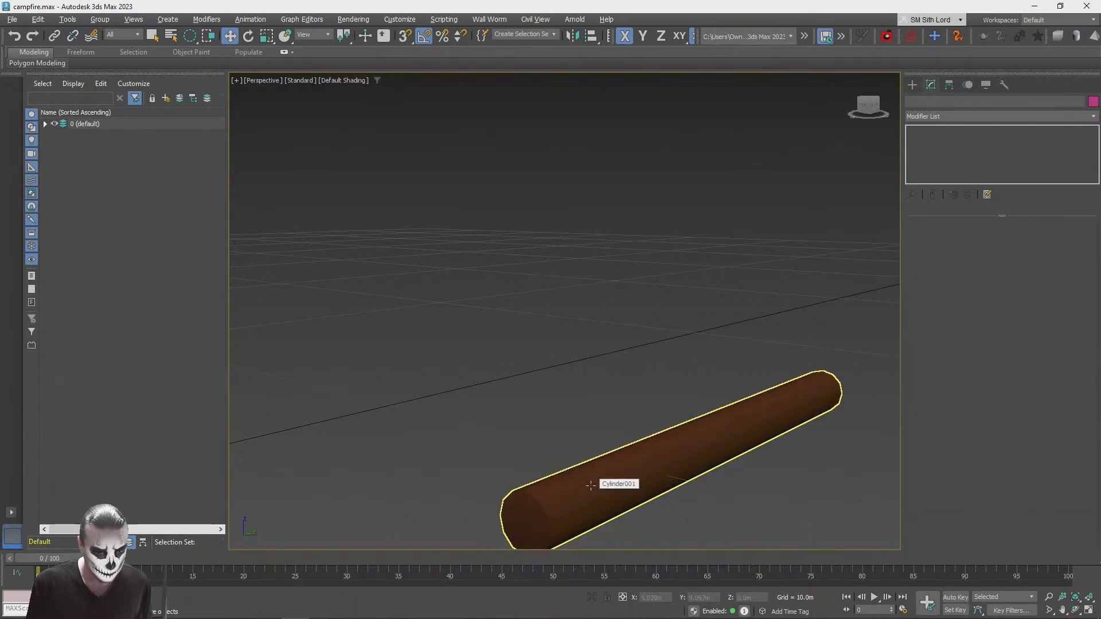
Step: Clone the remaining log straight up as six instances spaced about 0.63 m apart
{"action": "left_click", "coordinate": [590, 485]}
{"action": "left_click_drag", "start_coordinate": [522, 482], "coordinate": [539, 434], "text": "shift"}
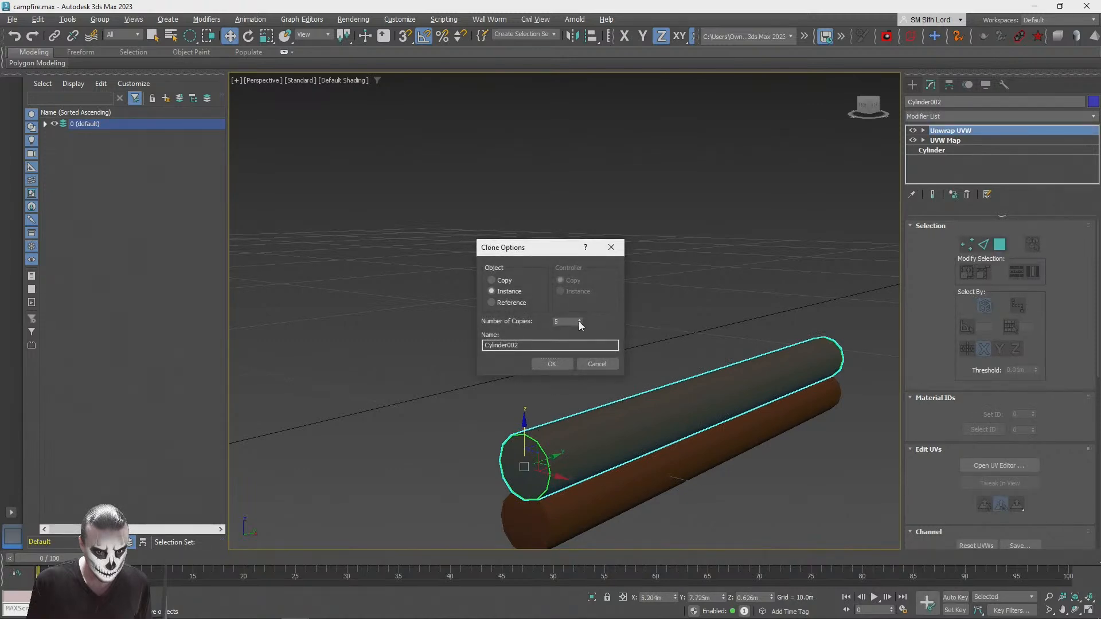
{"action": "left_click", "coordinate": [555, 364]}
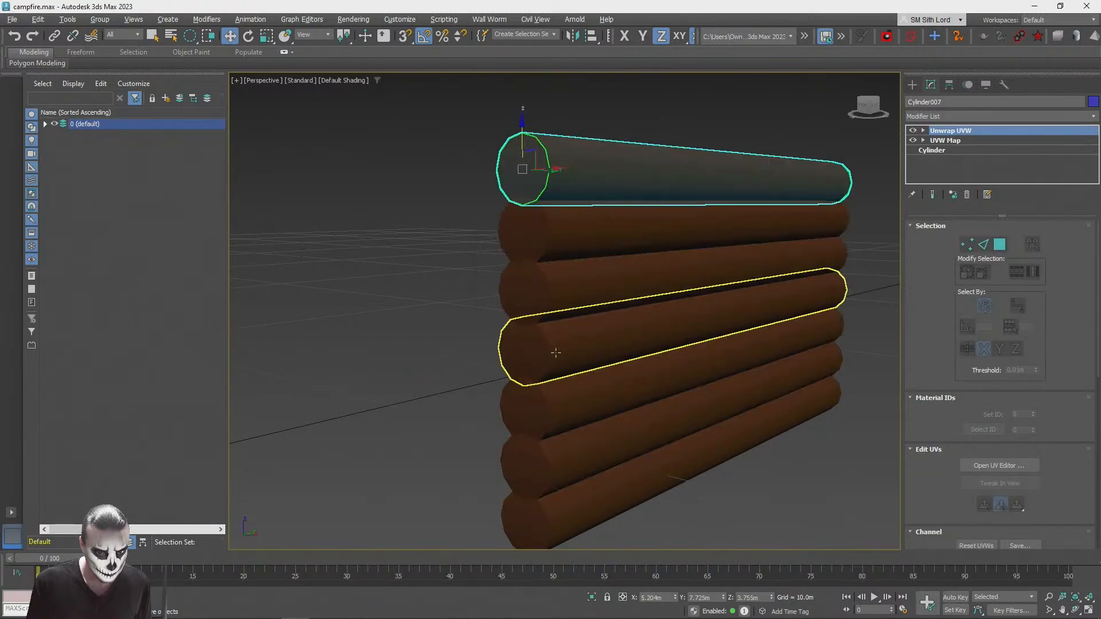
{"action": "left_click", "coordinate": [401, 349]}
Step: Shift every other log, from the bottom one to the top one, slightly along Y to stagger the wall's ends
{"action": "scroll", "coordinate": [401, 349], "scroll_direction": "down", "scroll_amount": 5}
{"action": "middle_click_drag", "start_coordinate": [401, 350], "coordinate": [433, 263], "text": "alt"}
{"action": "left_click", "coordinate": [583, 427]}
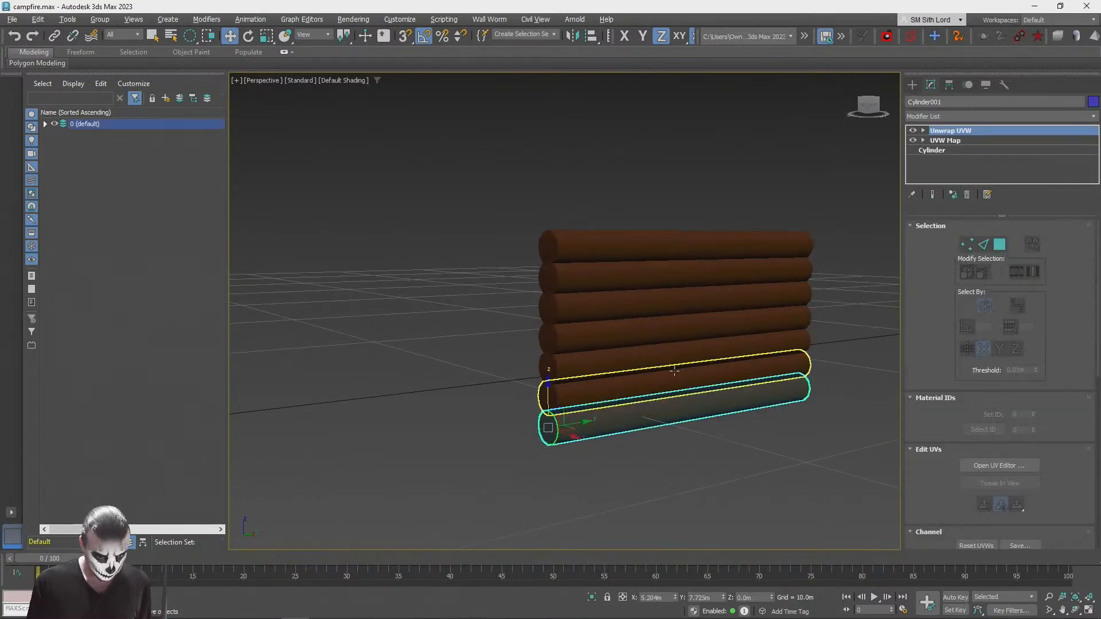
{"action": "left_click", "coordinate": [695, 355], "text": "ctrl"}
{"action": "left_click", "coordinate": [722, 302], "text": "ctrl"}
{"action": "left_click", "coordinate": [745, 244], "text": "ctrl"}
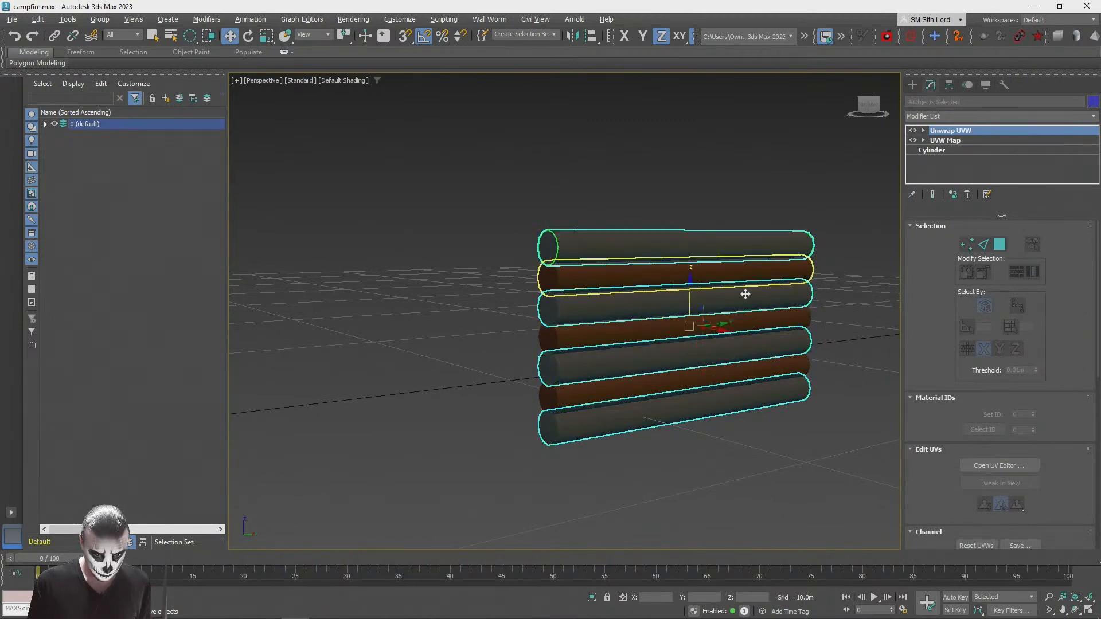
{"action": "left_click", "coordinate": [683, 462]}
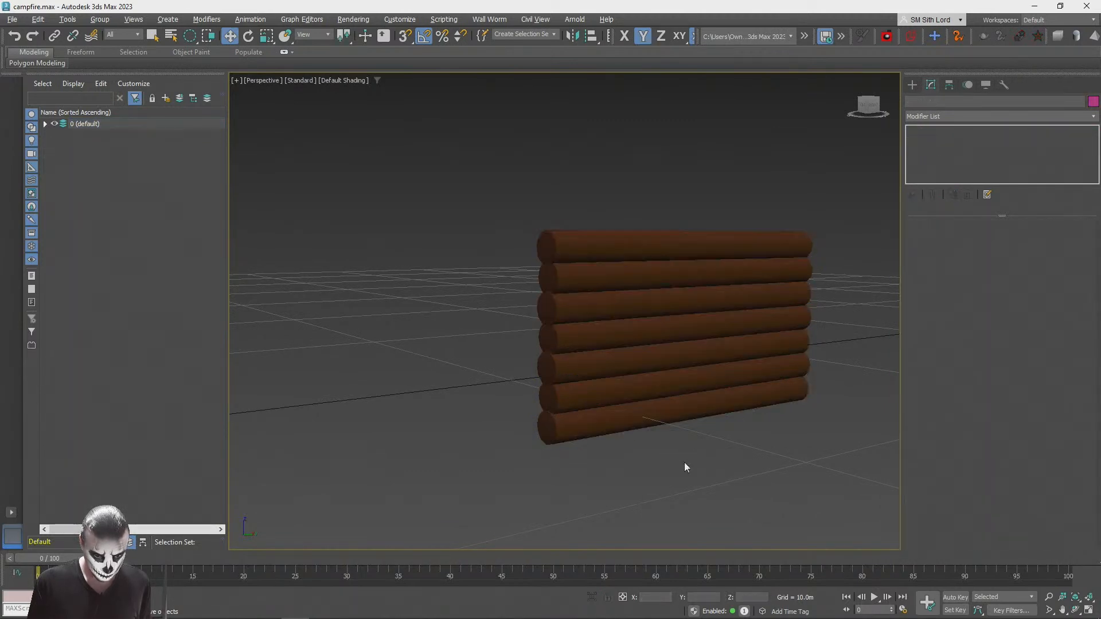
Step: Group all seven stacked logs, keeping the default group name
{"action": "middle_click_drag", "start_coordinate": [648, 481], "coordinate": [848, 360], "text": "alt"}
{"action": "scroll", "coordinate": [638, 383], "scroll_direction": "up", "scroll_amount": 5}
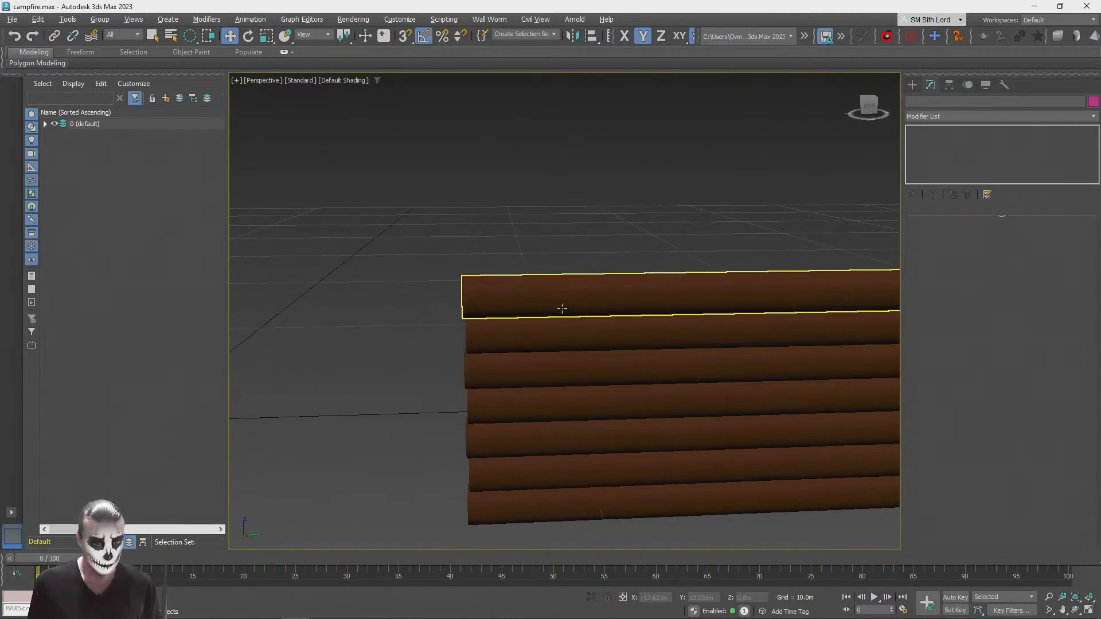
{"action": "left_click", "coordinate": [562, 308]}
{"action": "left_click", "coordinate": [560, 336], "text": "ctrl"}
{"action": "left_click", "coordinate": [564, 368], "text": "ctrl"}
{"action": "left_click", "coordinate": [567, 399], "text": "ctrl"}
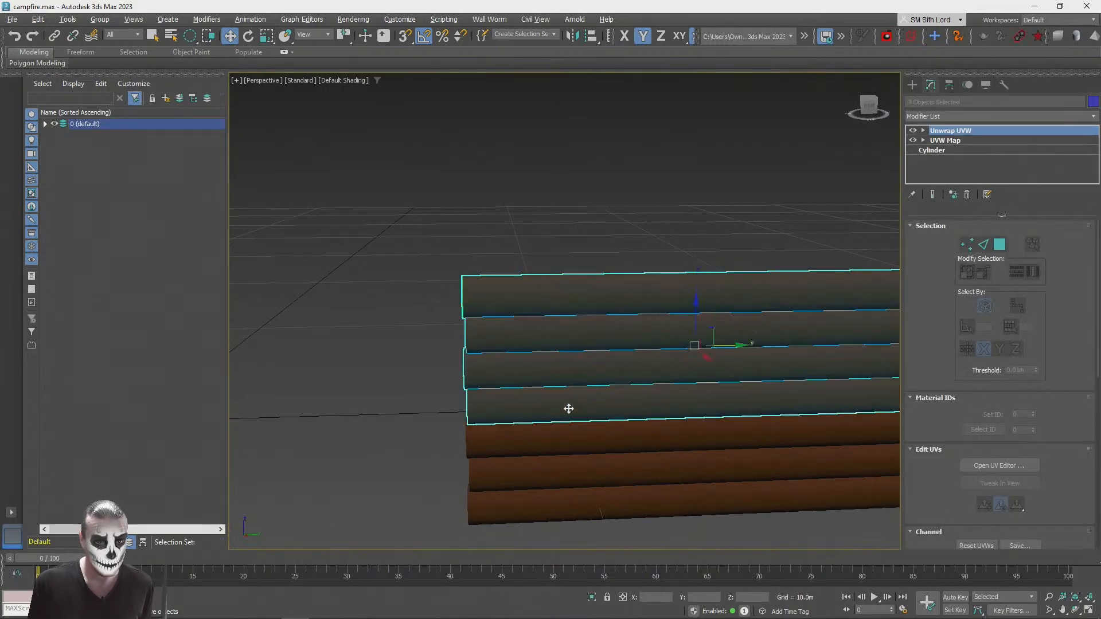
{"action": "left_click", "coordinate": [568, 439], "text": "ctrl"}
{"action": "left_click", "coordinate": [568, 473], "text": "ctrl"}
{"action": "left_click", "coordinate": [569, 506], "text": "ctrl"}
{"action": "left_click", "coordinate": [99, 20]}
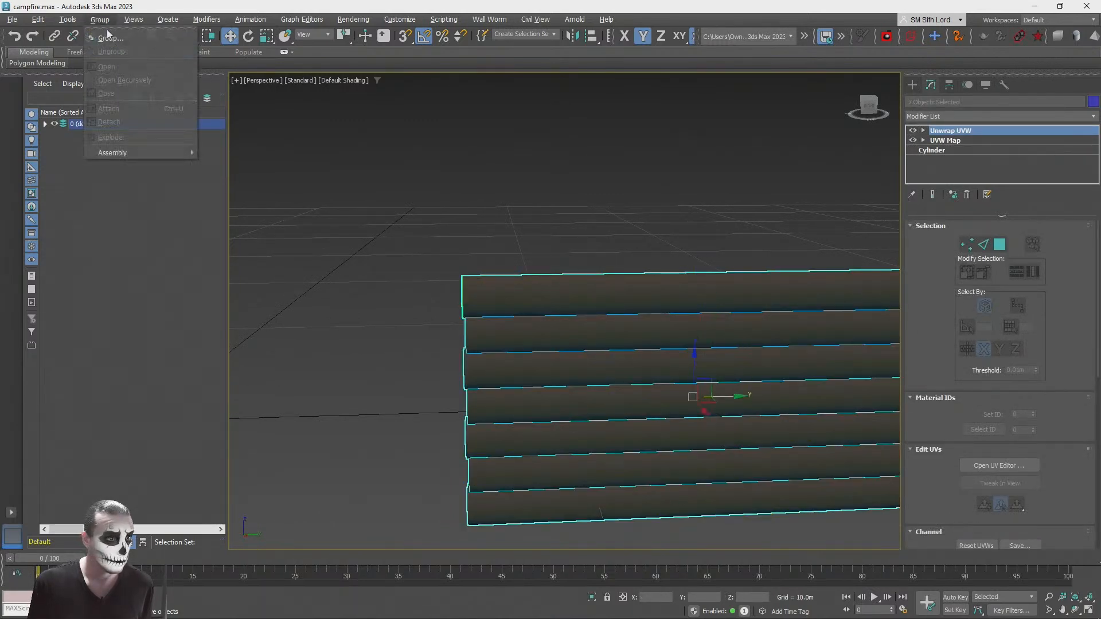
{"action": "left_click", "coordinate": [126, 39]}
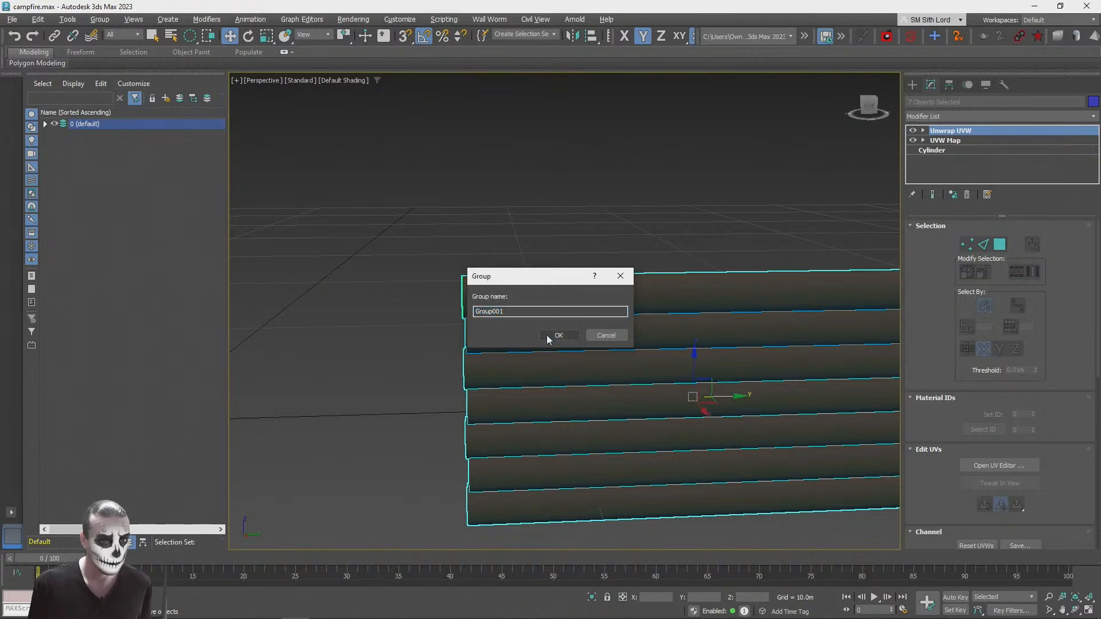
{"action": "left_click", "coordinate": [545, 336]}
Step: Clone the log wall group as one instance rotated 90° about the Z axis
{"action": "key", "text": "e"}
{"action": "left_click_drag", "start_coordinate": [673, 406], "coordinate": [727, 409]}
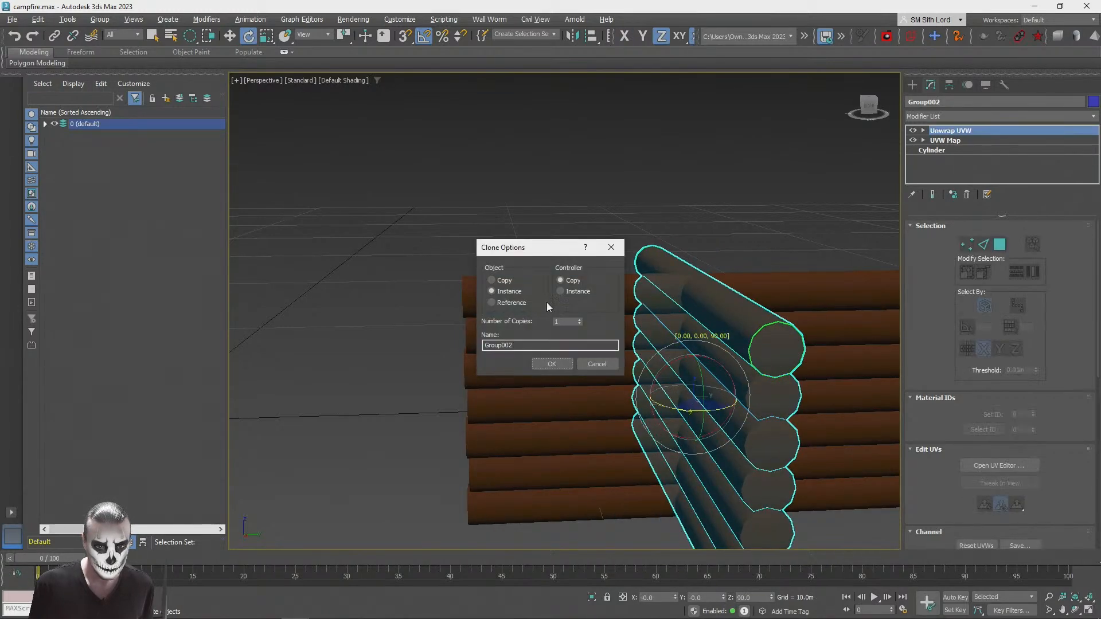
{"action": "left_click", "coordinate": [552, 364]}
Step: Move the rotated wall to the fence-side end of the first wall so that their logs cross at the corner
{"action": "mouse_move", "coordinate": [552, 359]}
{"action": "middle_mouse_down", "text": "alt"}
{"action": "mouse_move", "coordinate": [548, 346]}
{"action": "mouse_move", "coordinate": [564, 339]}
{"action": "middle_mouse_up", "text": "alt"}
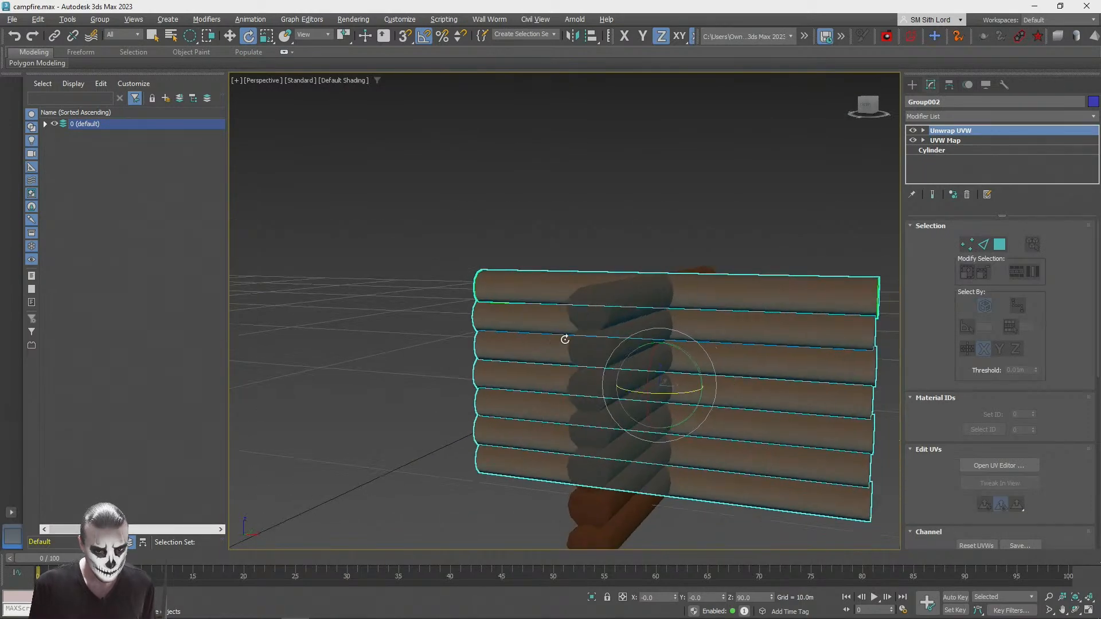
{"action": "mouse_move", "coordinate": [625, 381]}
{"action": "middle_mouse_down", "text": "alt"}
{"action": "mouse_move", "coordinate": [659, 336]}
{"action": "mouse_move", "coordinate": [654, 322]}
{"action": "middle_mouse_up", "text": "alt"}
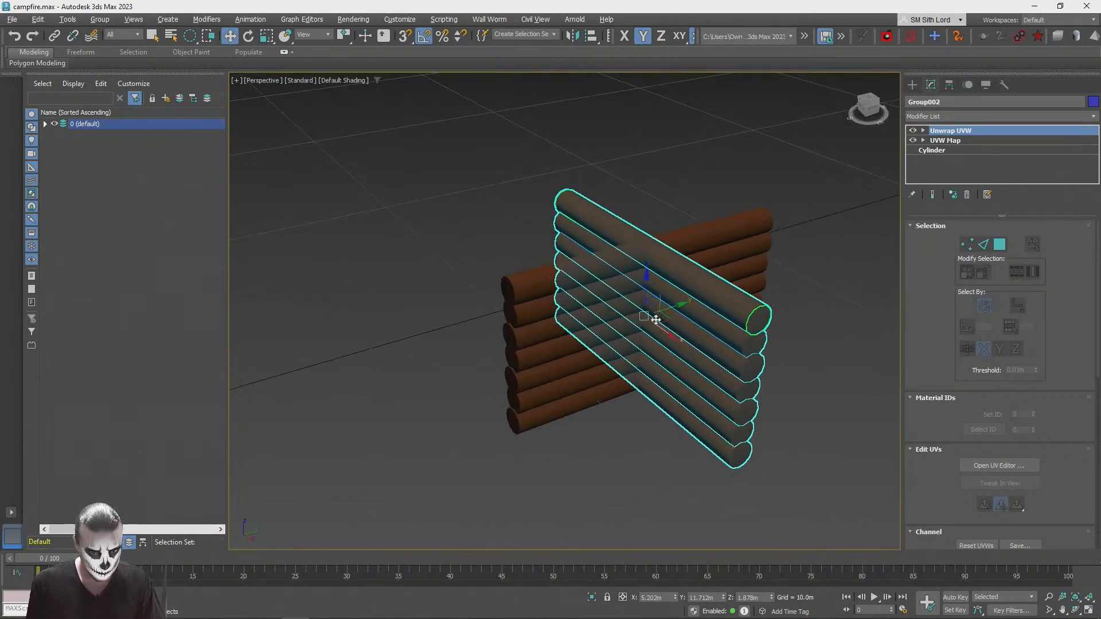
{"action": "mouse_move", "coordinate": [663, 317]}
{"action": "left_mouse_down"}
{"action": "mouse_move", "coordinate": [481, 285]}
{"action": "mouse_move", "coordinate": [494, 298]}
{"action": "left_mouse_up"}
{"action": "left_click", "coordinate": [378, 359]}
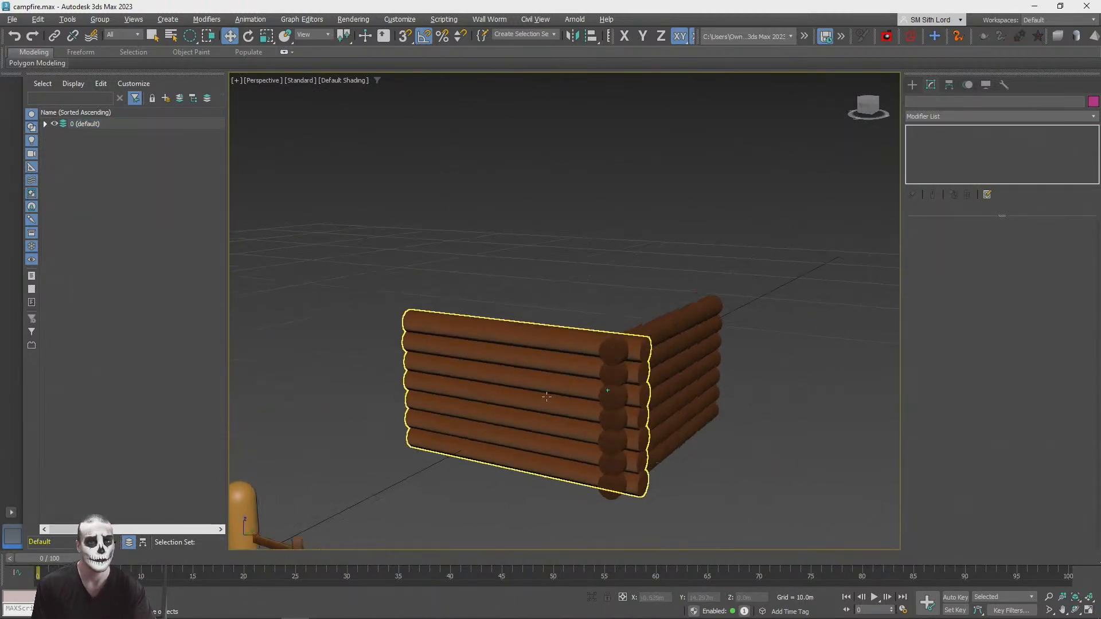
Step: Clone the first wall along X as one instance at the other end of the rotated wall, about X -1.44 m
{"action": "left_click", "coordinate": [721, 344]}
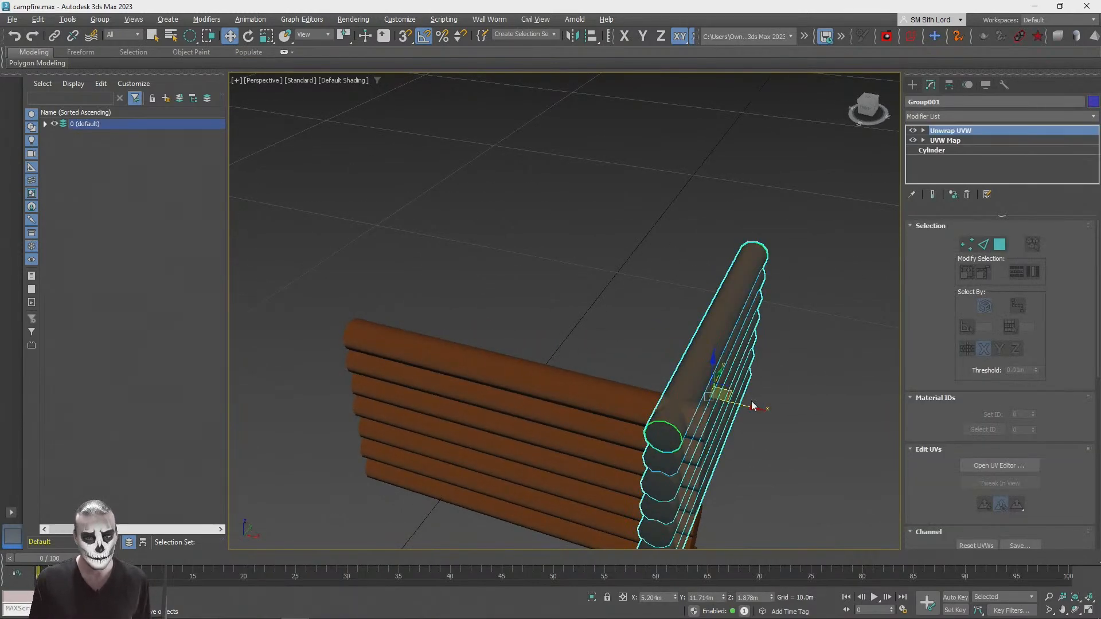
{"action": "mouse_move", "coordinate": [662, 396]}
{"action": "left_mouse_down", "text": "shift"}
{"action": "mouse_move", "coordinate": [492, 364]}
{"action": "mouse_move", "coordinate": [512, 367]}
{"action": "left_mouse_up", "text": "shift"}
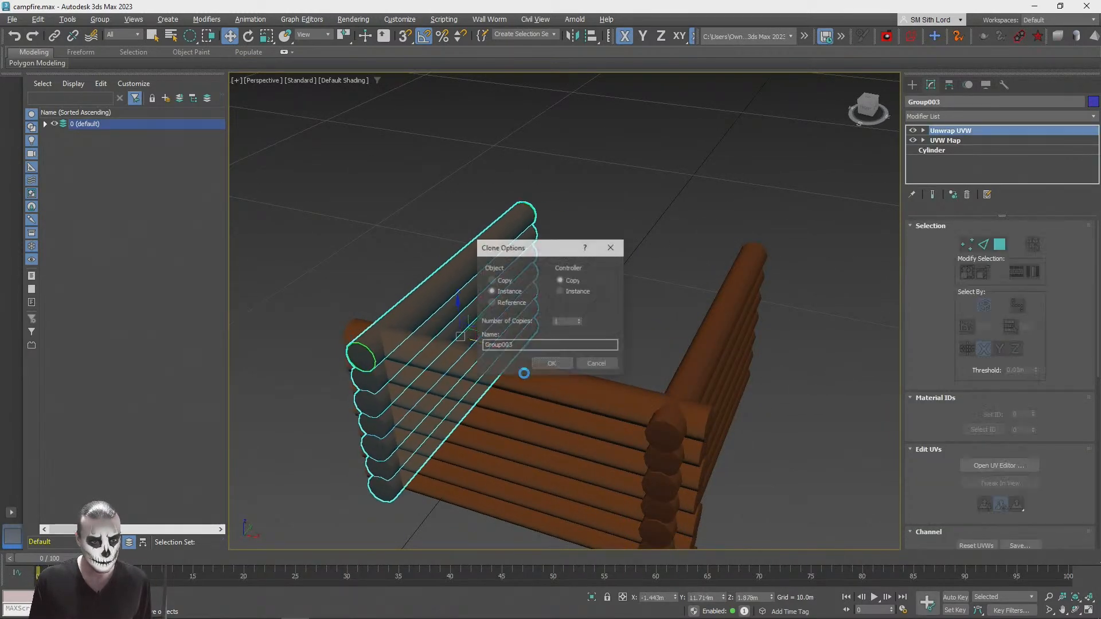
{"action": "left_click", "coordinate": [552, 364]}
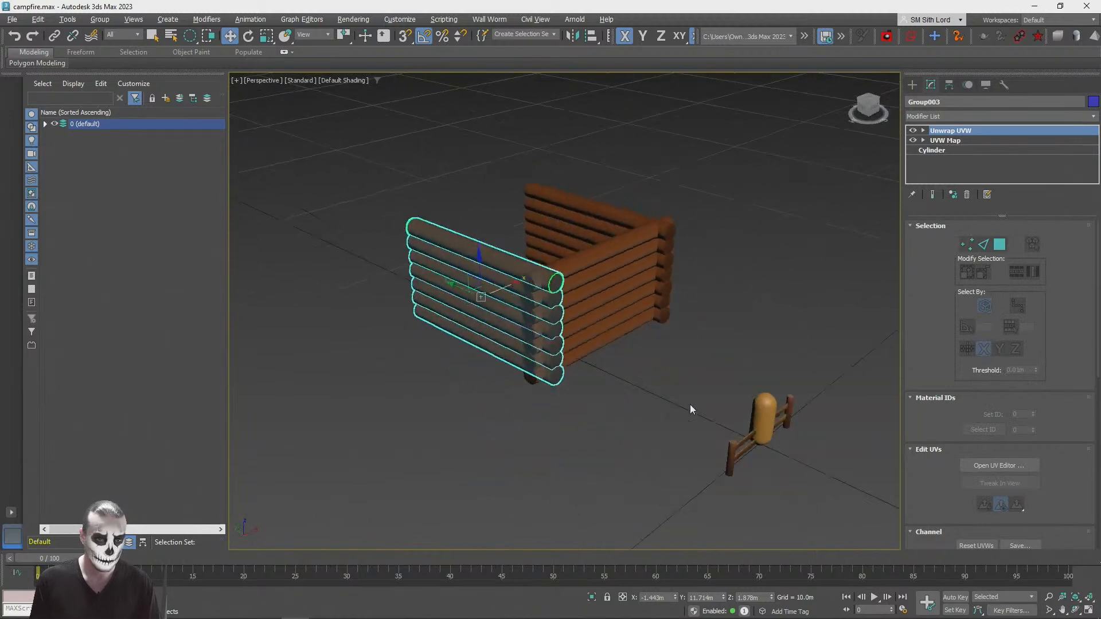
{"action": "left_click", "coordinate": [628, 389]}
{"action": "middle_click_drag", "start_coordinate": [628, 389], "coordinate": [338, 378], "text": "alt"}
{"action": "middle_click_drag", "start_coordinate": [536, 298], "coordinate": [396, 309], "text": "alt"}
{"action": "left_click", "coordinate": [396, 308]}
{"action": "left_click_drag", "start_coordinate": [436, 362], "coordinate": [726, 408]}
{"action": "left_click", "coordinate": [596, 365]}
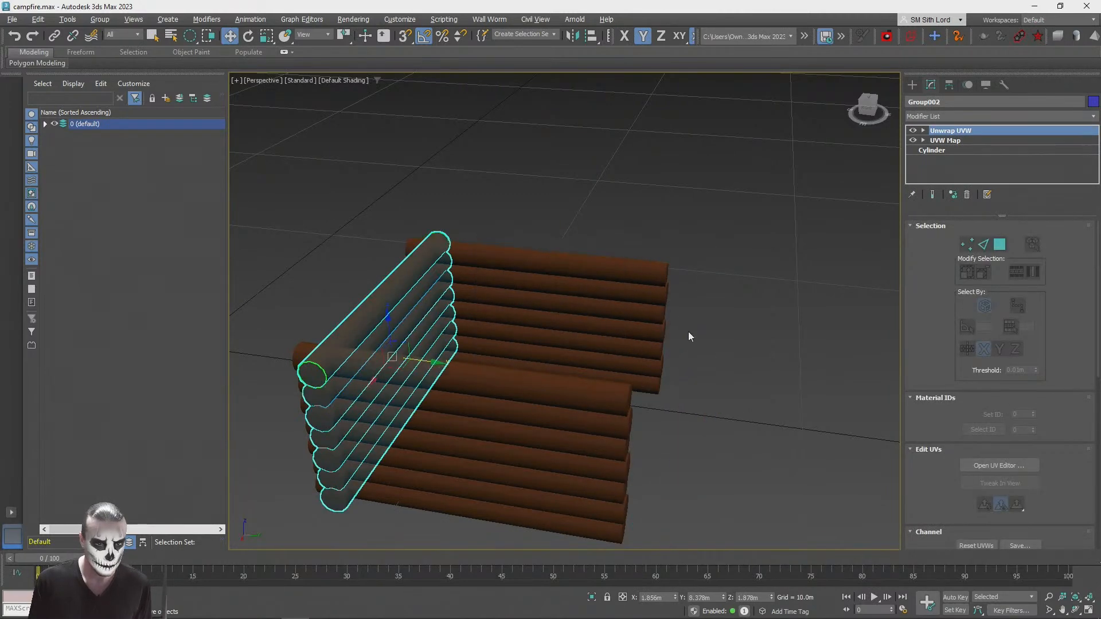
Step: Try scaling the connecting wall to about 145% along X, and undo the scaling
{"action": "middle_click_drag", "start_coordinate": [475, 404], "coordinate": [567, 365], "text": "alt"}
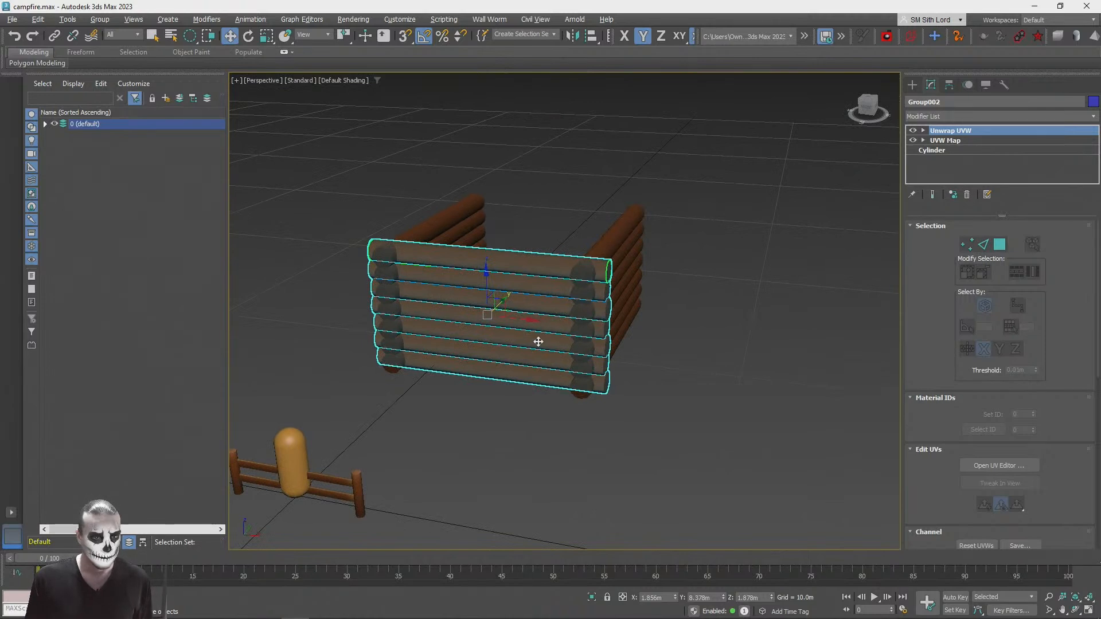
{"action": "left_click_drag", "start_coordinate": [537, 319], "coordinate": [552, 317]}
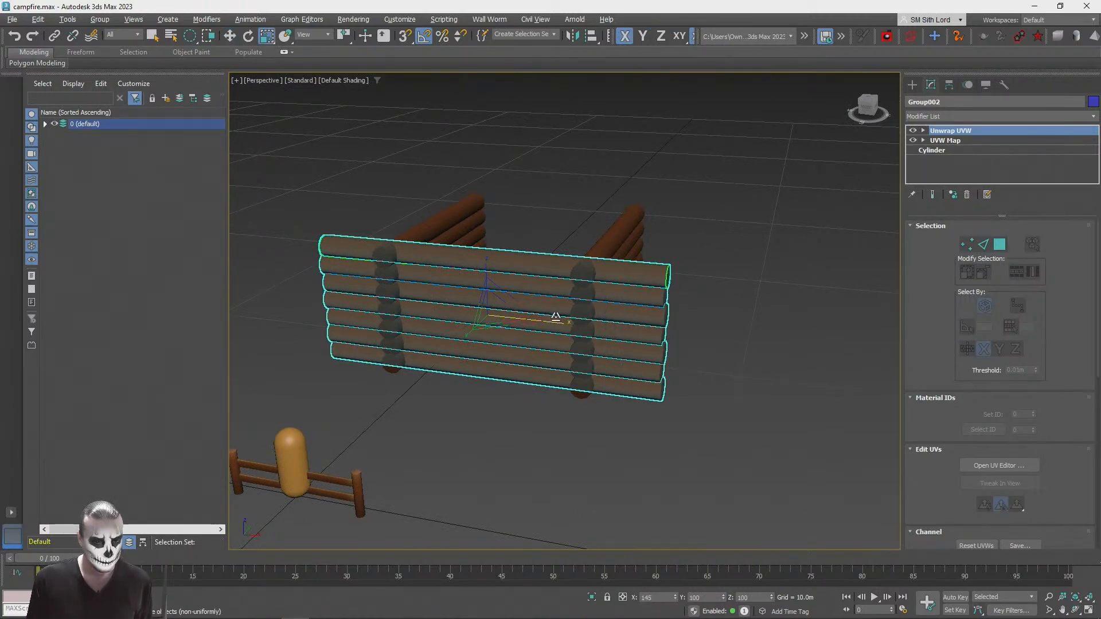
{"action": "key", "text": "ctrl+z"}
Step: Lengthen the two parallel log walls along Y and move them about 2.19 m along Y so their ends cross the connecting wall
{"action": "middle_click_drag", "start_coordinate": [642, 380], "coordinate": [550, 412], "text": "alt"}
{"action": "left_click", "coordinate": [634, 504]}
{"action": "left_click", "coordinate": [461, 407]}
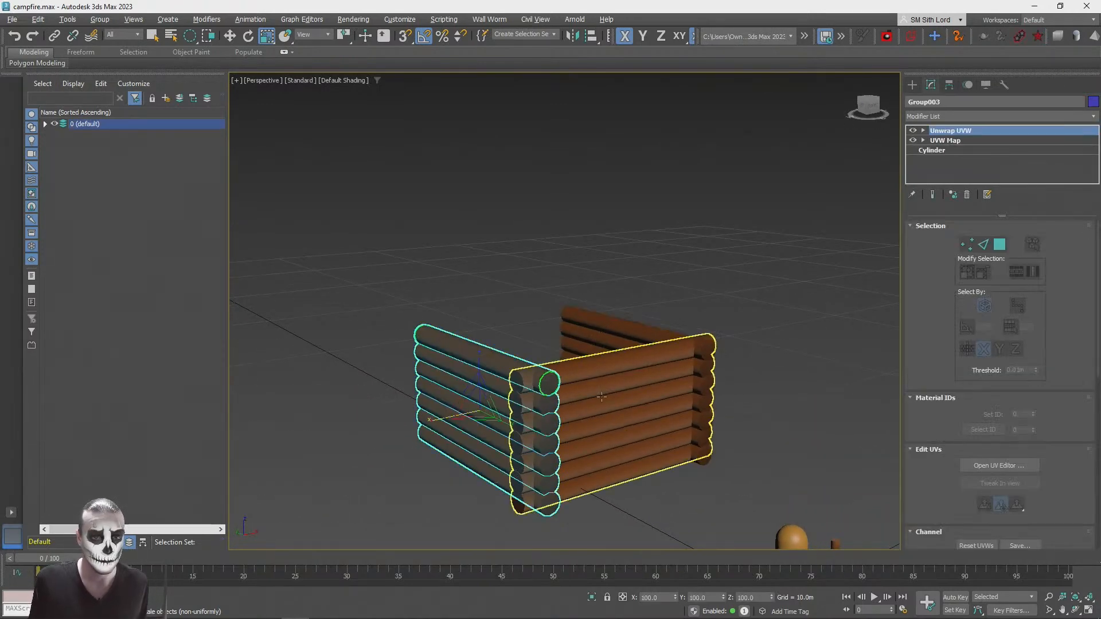
{"action": "left_click", "coordinate": [610, 333]}
{"action": "scroll", "coordinate": [911, 309], "scroll_direction": "down", "scroll_amount": 5}
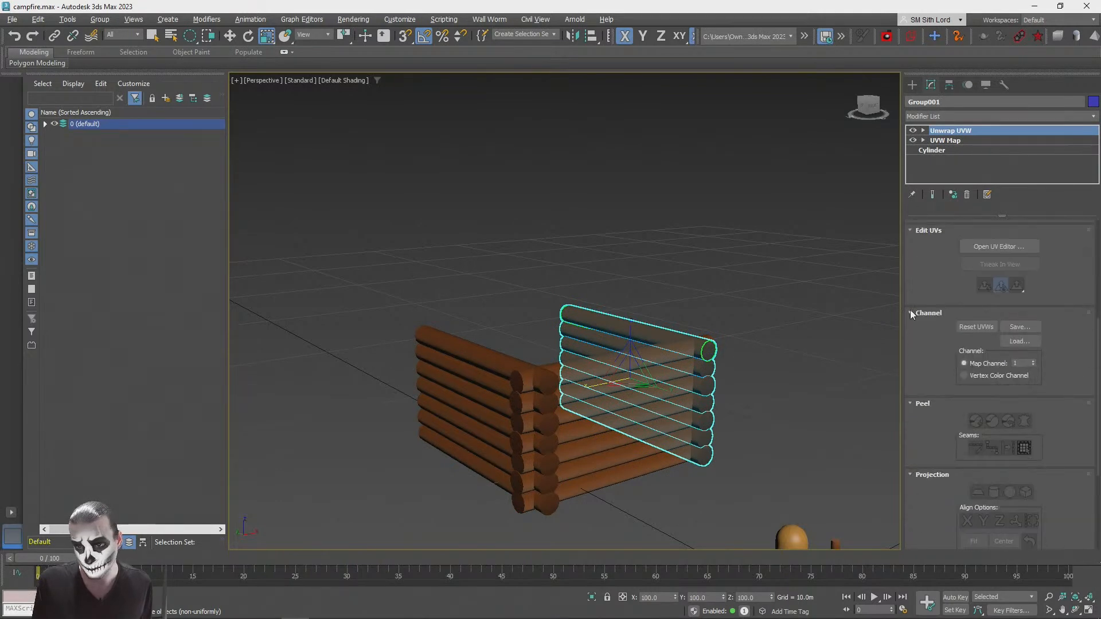
{"action": "scroll", "coordinate": [927, 236], "scroll_direction": "down", "scroll_amount": 1}
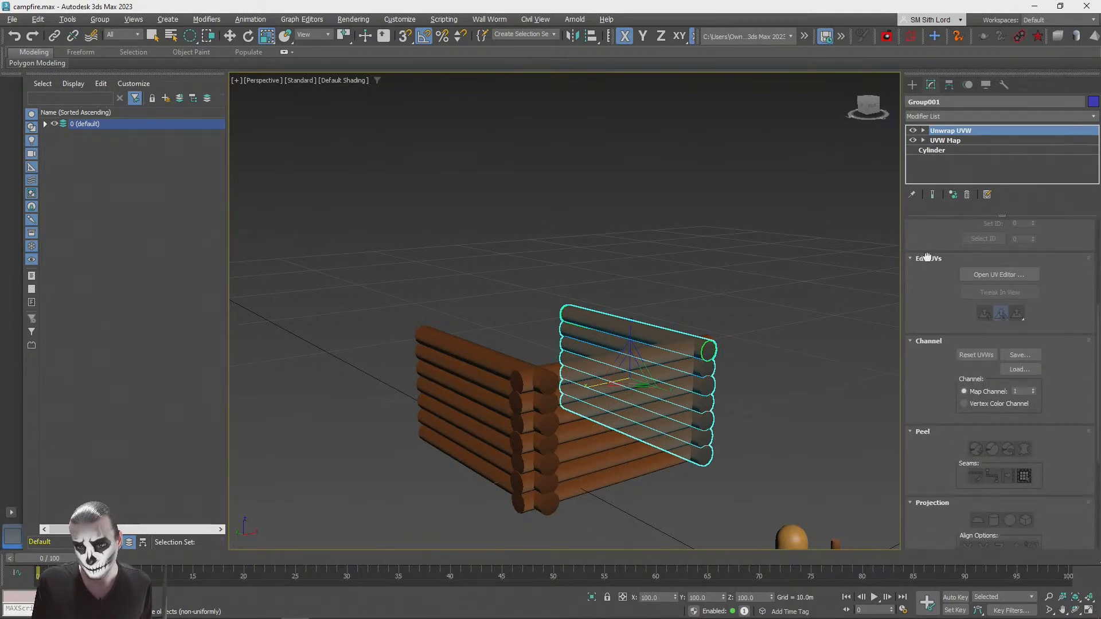
{"action": "left_click", "coordinate": [501, 376], "text": "ctrl"}
{"action": "left_click_drag", "start_coordinate": [593, 408], "coordinate": [607, 410]}
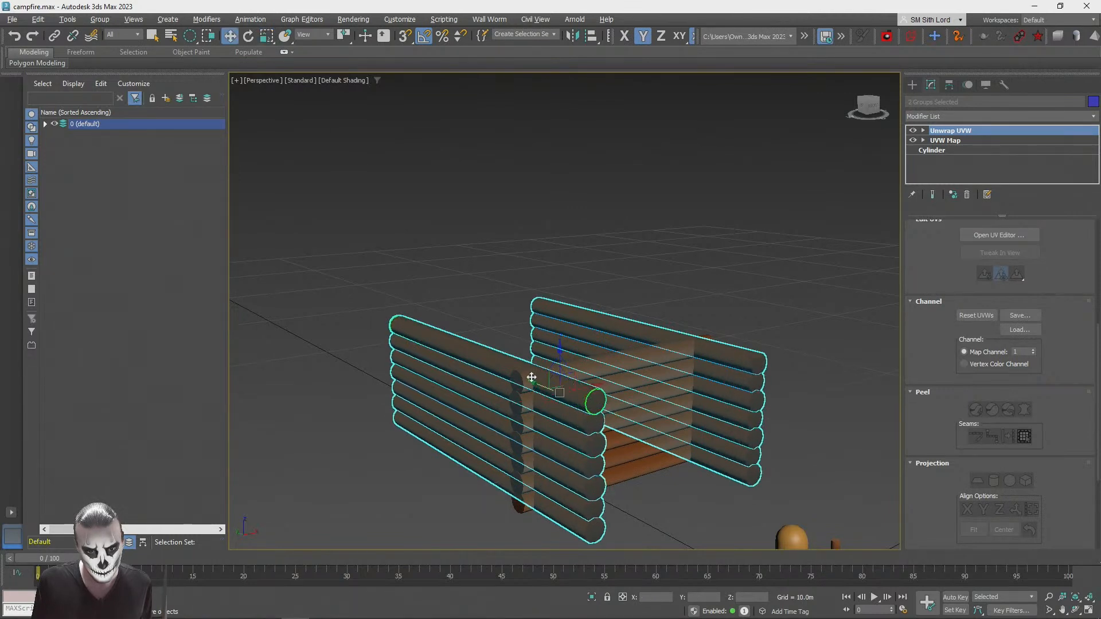
{"action": "left_click_drag", "start_coordinate": [533, 384], "coordinate": [500, 380]}
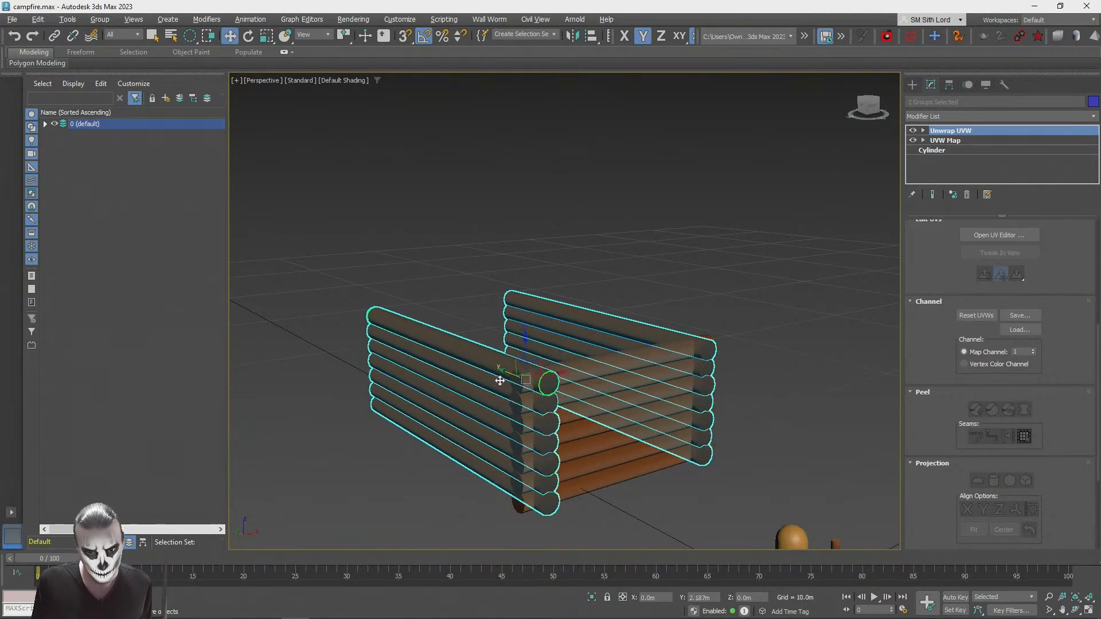
Step: Move the cloned side wall about 3.42 m outward along X and scale the connecting wall to about 140.5% along its length
{"action": "left_click", "coordinate": [609, 489]}
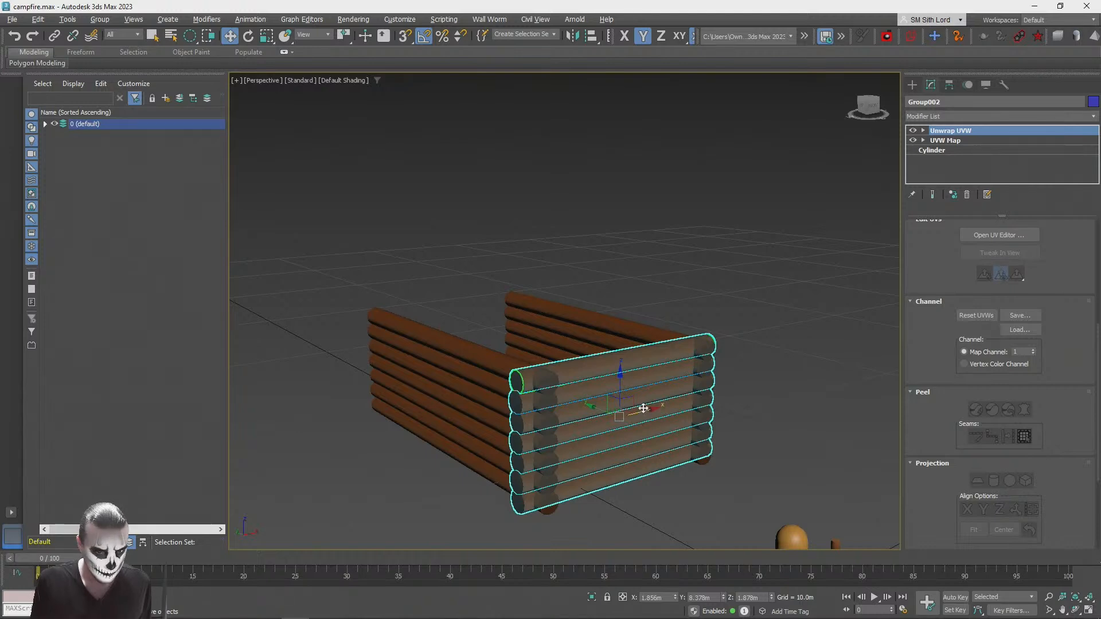
{"action": "left_click", "coordinate": [449, 352]}
{"action": "middle_click_drag", "start_coordinate": [508, 379], "coordinate": [482, 354], "text": "alt"}
{"action": "left_click_drag", "start_coordinate": [482, 354], "coordinate": [487, 353]}
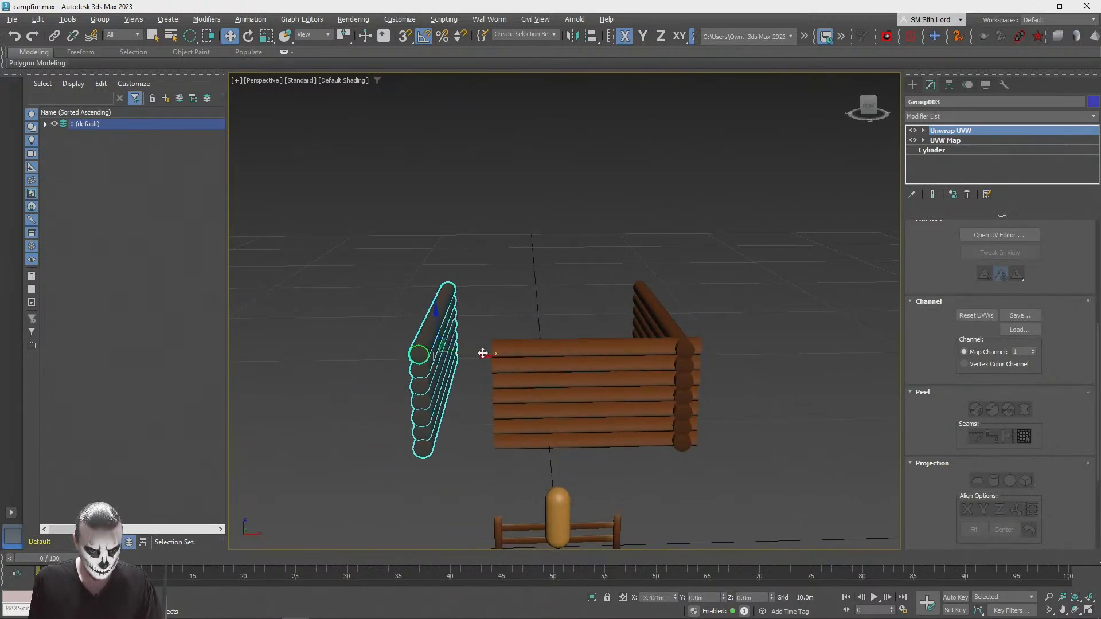
{"action": "left_click", "coordinate": [593, 398]}
{"action": "left_click_drag", "start_coordinate": [621, 393], "coordinate": [568, 393]}
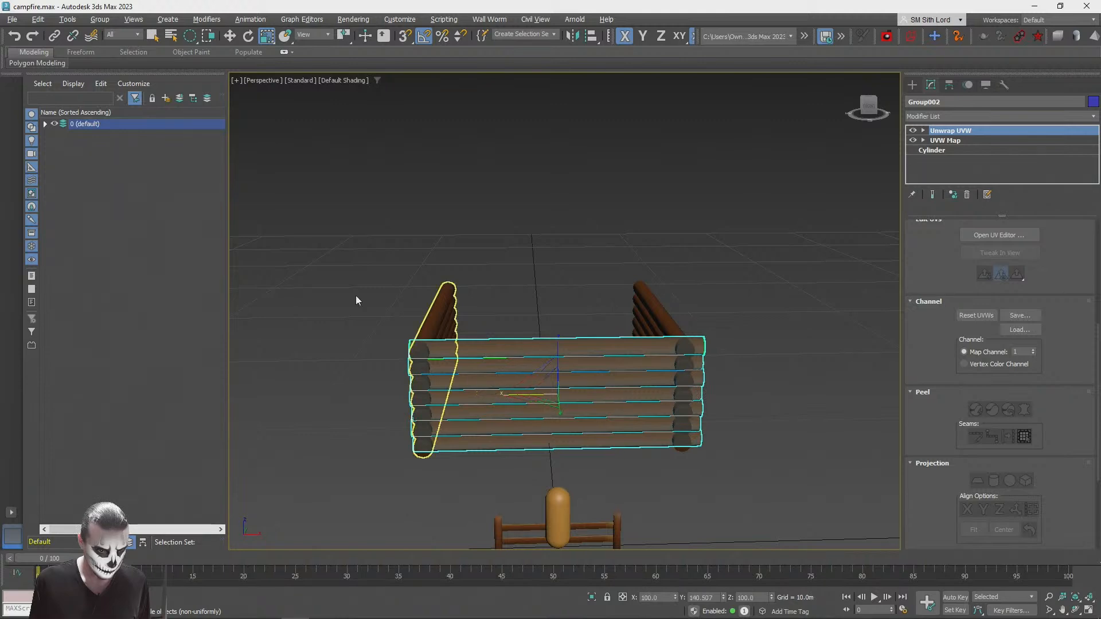
Step: Clone the connecting wall along Y to the open end of the side walls to close the cabin rectangle
{"action": "left_click", "coordinate": [230, 36]}
{"action": "middle_click_drag", "start_coordinate": [418, 298], "coordinate": [428, 372], "text": "alt"}
{"action": "left_click", "coordinate": [704, 470]}
{"action": "left_click", "coordinate": [436, 362]}
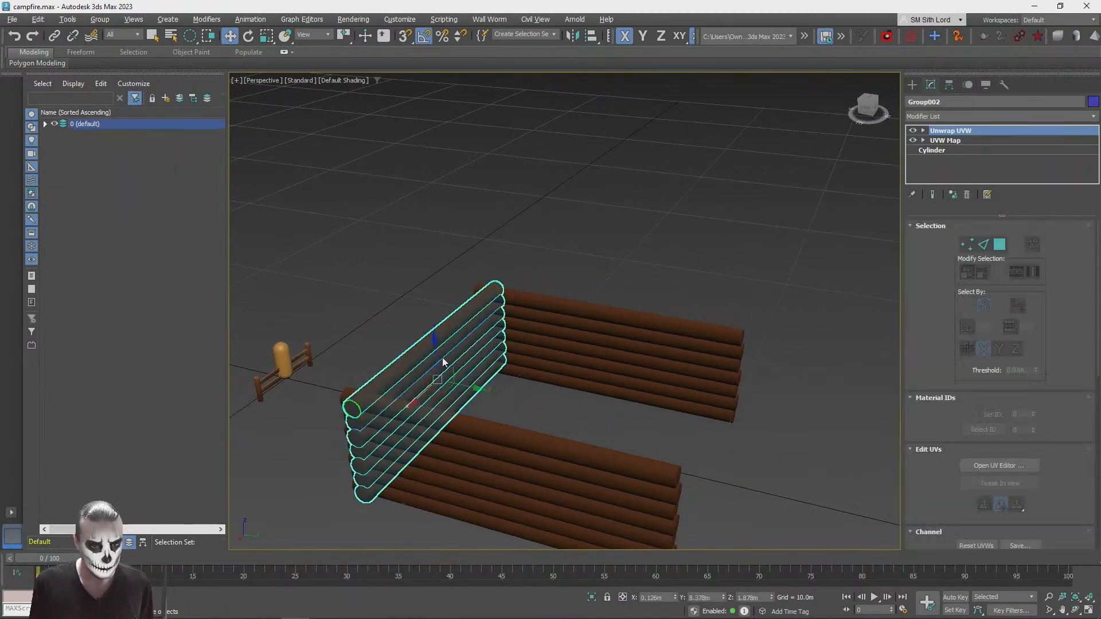
{"action": "left_click_drag", "start_coordinate": [475, 389], "coordinate": [672, 394], "text": "shift"}
{"action": "left_click", "coordinate": [542, 364]}
{"action": "left_click", "coordinate": [776, 305]}
Step: Draw a box over the cabin's footprint, about 8.4 m long and 7.1 m high
{"action": "mouse_move", "coordinate": [776, 305]}
{"action": "middle_mouse_down", "text": "alt"}
{"action": "mouse_move", "coordinate": [772, 295]}
{"action": "mouse_move", "coordinate": [751, 319]}
{"action": "middle_mouse_up", "text": "alt"}
{"action": "scroll", "coordinate": [751, 319], "scroll_direction": "down", "scroll_amount": 1}
{"action": "left_click", "coordinate": [915, 83]}
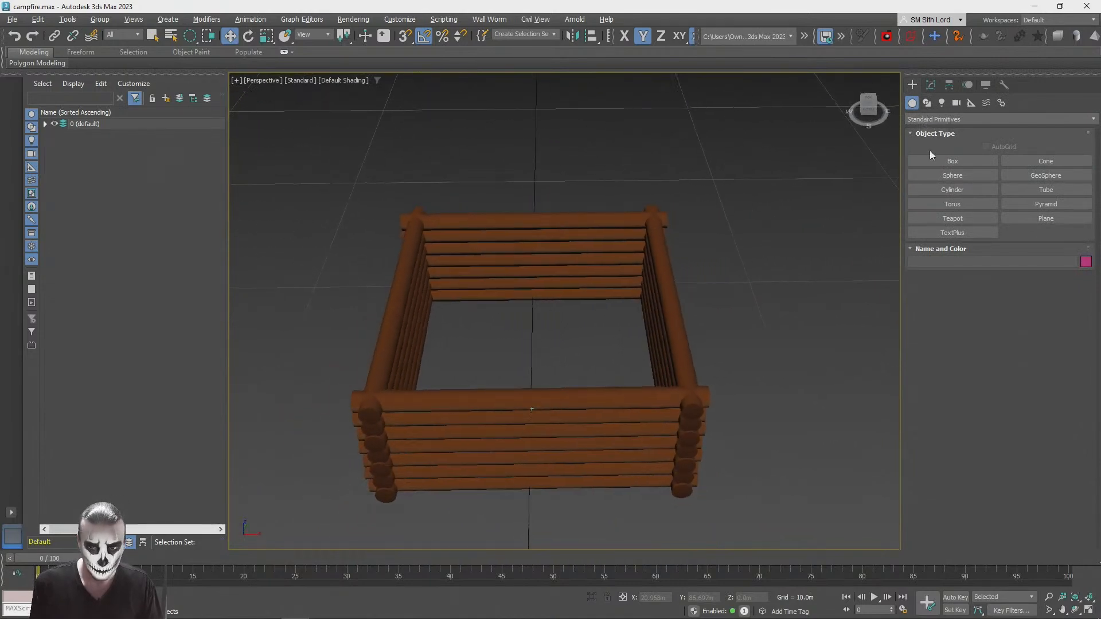
{"action": "left_click", "coordinate": [952, 162]}
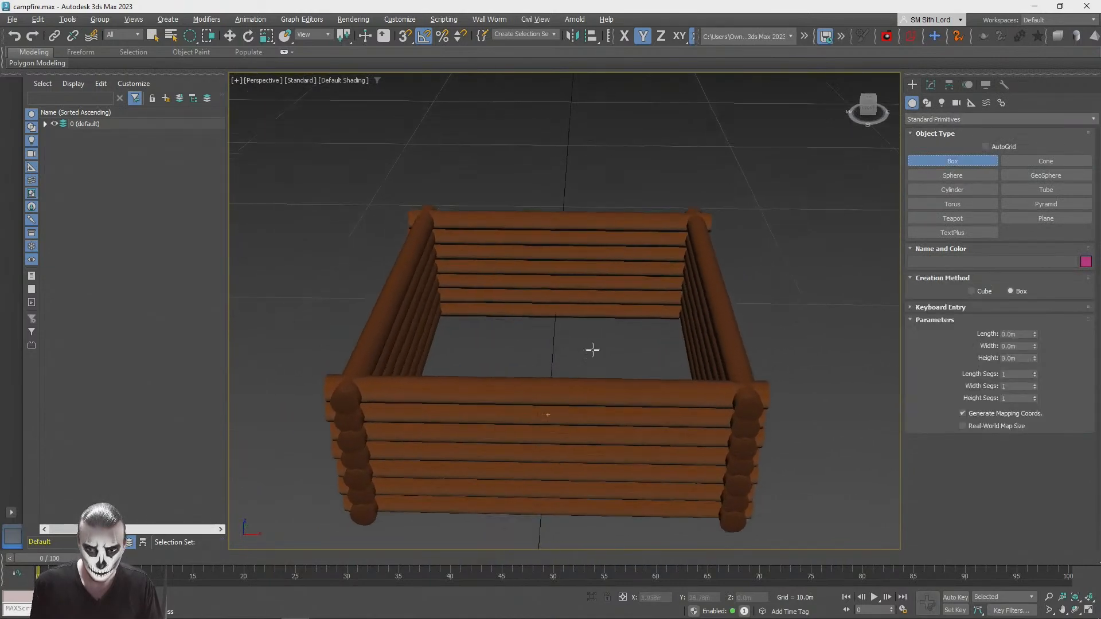
{"action": "left_click_drag", "start_coordinate": [422, 242], "coordinate": [749, 492]}
{"action": "left_click", "coordinate": [762, 263]}
{"action": "middle_click_drag", "start_coordinate": [670, 242], "coordinate": [658, 282], "text": "alt"}
{"action": "scroll", "coordinate": [636, 288], "scroll_direction": "down", "scroll_amount": 2}
Step: Align the box's minimum X and Y positions to the minimum of the fence-side wall, and shift it along X
{"action": "key", "text": "q"}
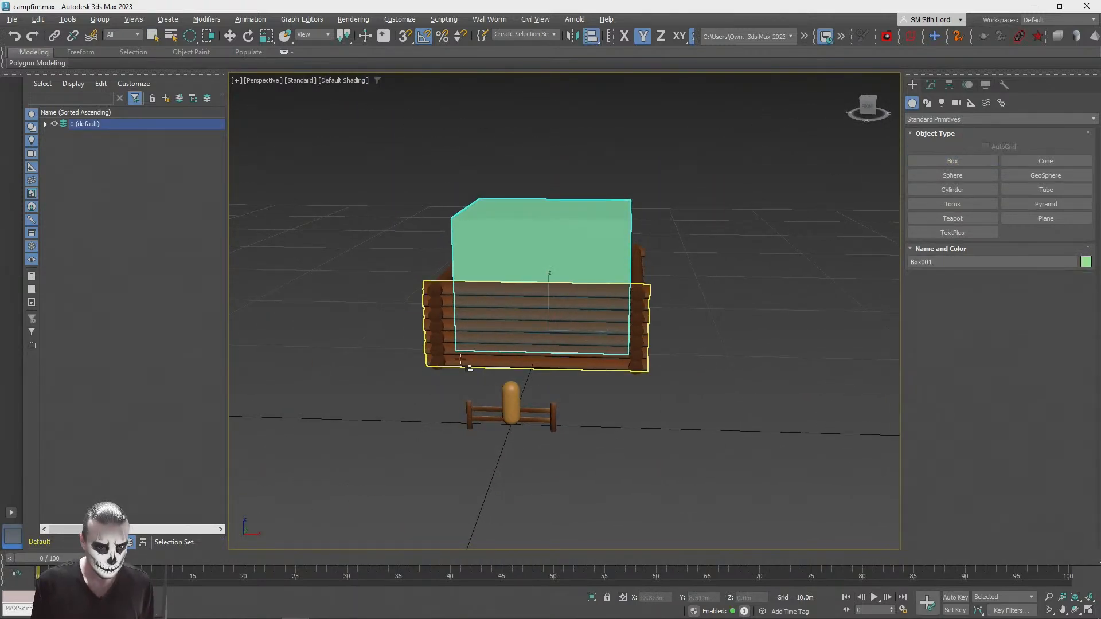
{"action": "left_click", "coordinate": [460, 359]}
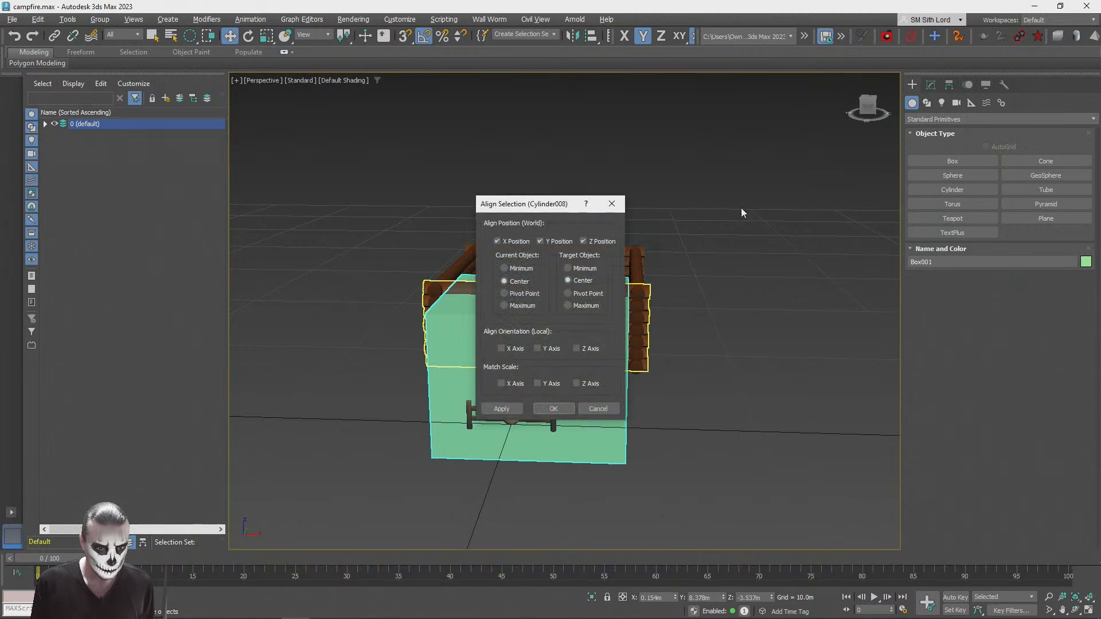
{"action": "left_click", "coordinate": [515, 241]}
{"action": "left_click", "coordinate": [520, 268]}
{"action": "left_click", "coordinate": [584, 268]}
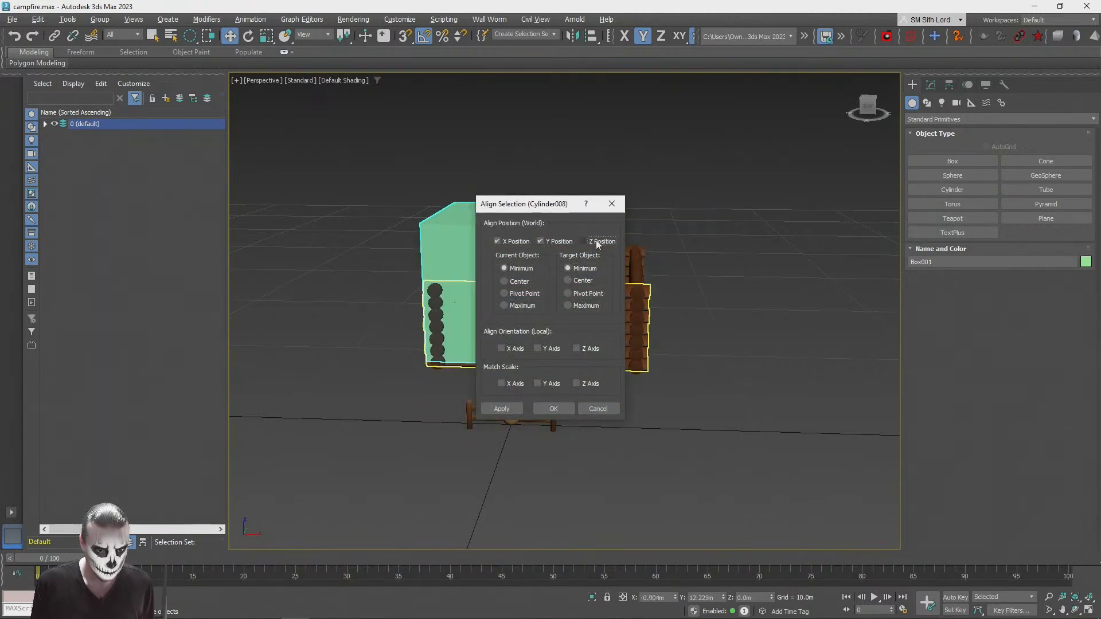
{"action": "left_click", "coordinate": [552, 409]}
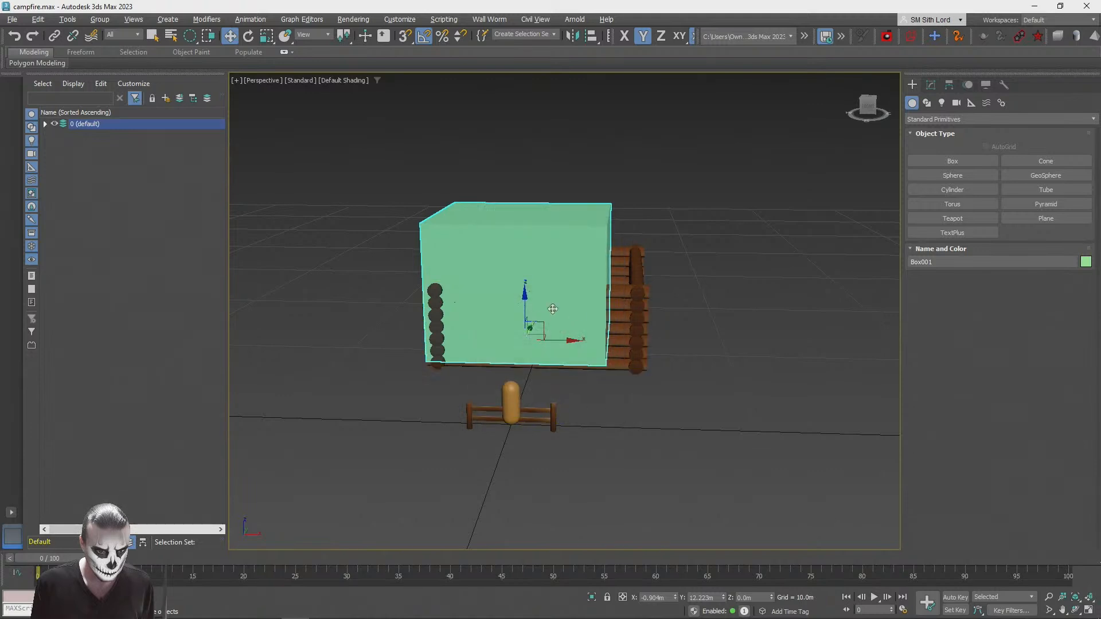
{"action": "left_click_drag", "start_coordinate": [560, 342], "coordinate": [584, 343]}
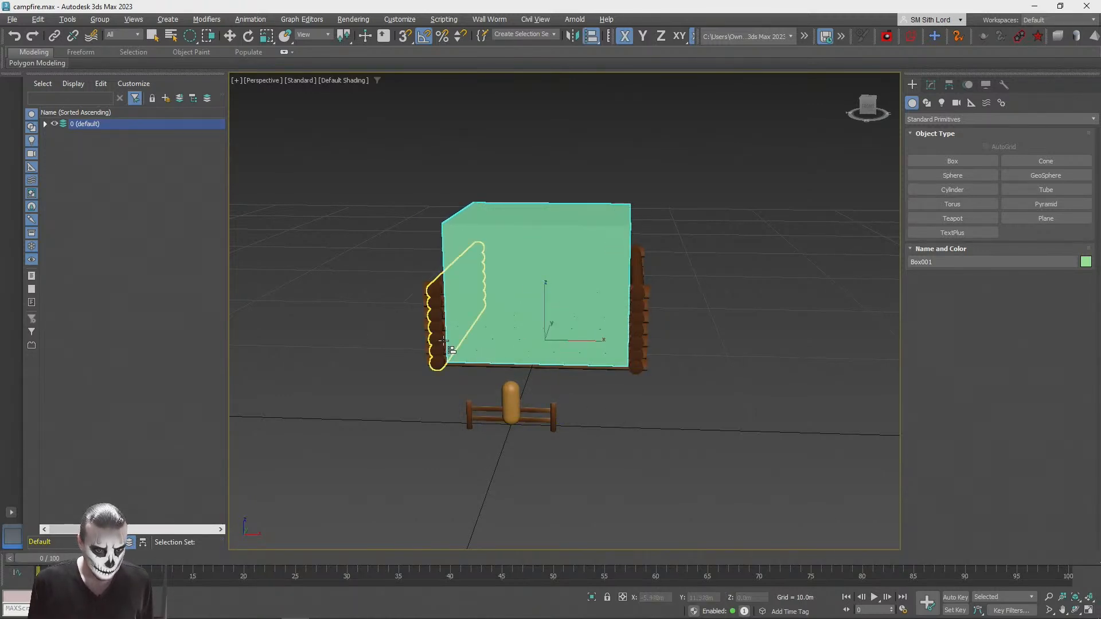
Step: Align the box centre to centre with the fence-side log wall in X and Y position, leaving Z out
{"action": "left_click", "coordinate": [424, 330]}
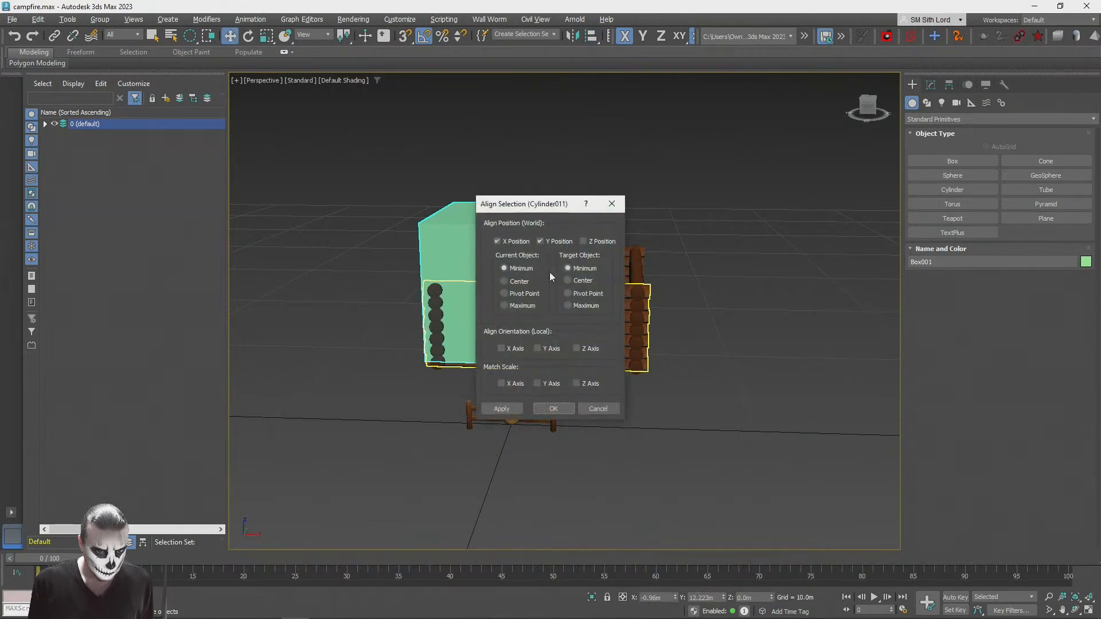
{"action": "left_click", "coordinate": [503, 280]}
{"action": "left_click", "coordinate": [567, 280]}
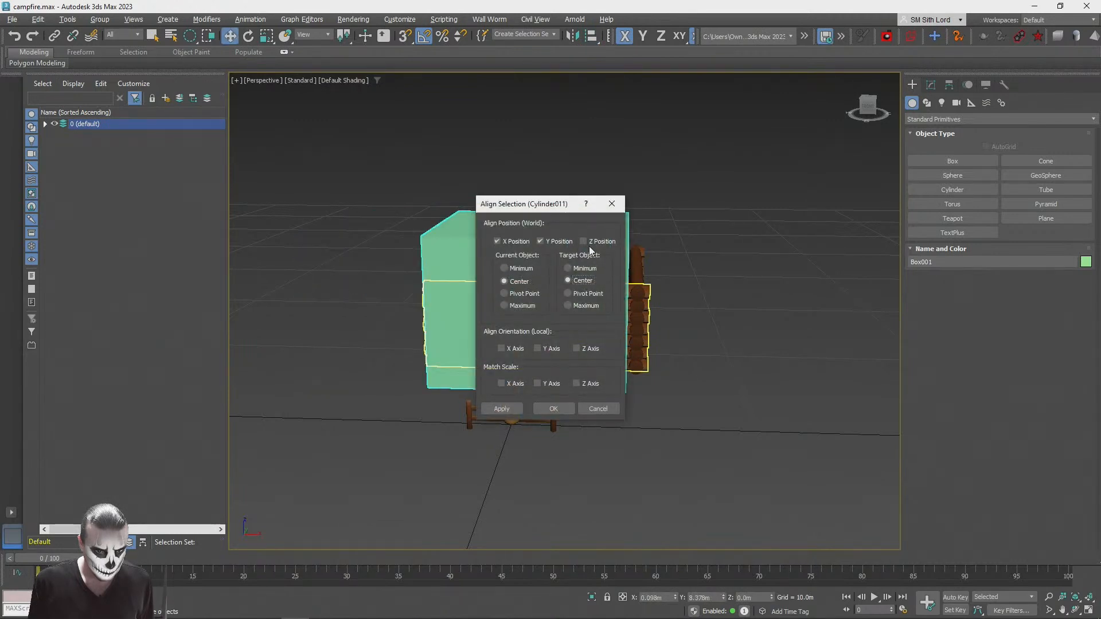
{"action": "left_click", "coordinate": [551, 409]}
{"action": "left_click", "coordinate": [646, 323]}
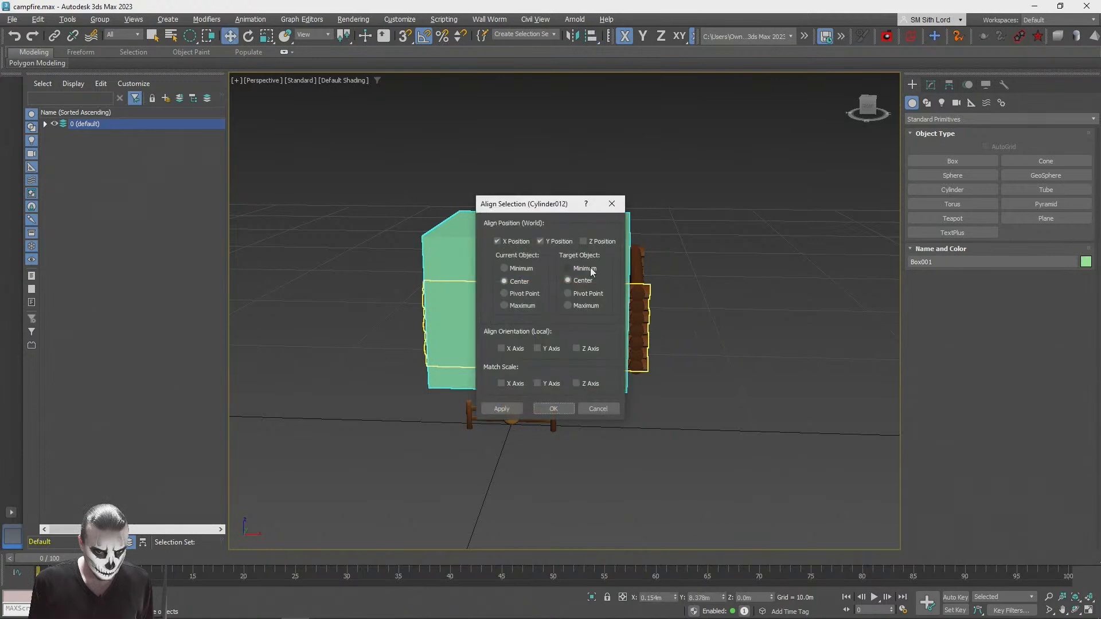
{"action": "left_click", "coordinate": [611, 410]}
{"action": "middle_click_drag", "start_coordinate": [676, 364], "coordinate": [624, 408], "text": "alt"}
{"action": "left_click", "coordinate": [629, 404]}
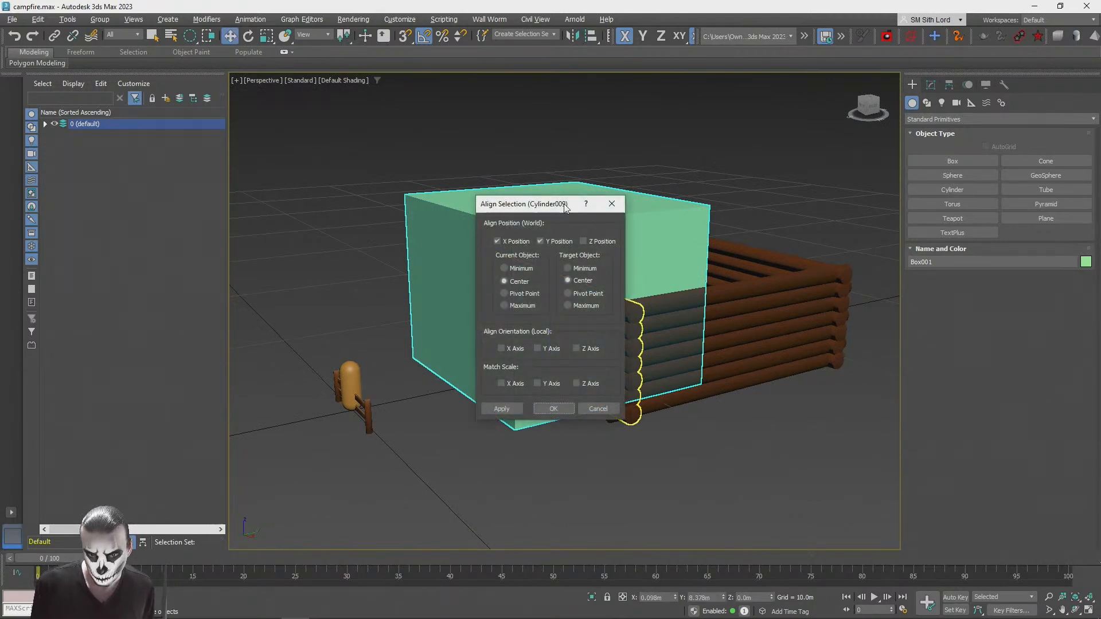
{"action": "left_click_drag", "start_coordinate": [542, 209], "coordinate": [384, 208]}
{"action": "left_click", "coordinate": [453, 205]}
Step: Align the box centre to centre with a long side wall in Y position only
{"action": "middle_click_drag", "start_coordinate": [545, 395], "coordinate": [570, 390], "text": "alt"}
{"action": "key", "text": "s"}
{"action": "left_click_drag", "start_coordinate": [551, 396], "coordinate": [636, 401]}
{"action": "left_click_drag", "start_coordinate": [756, 457], "coordinate": [712, 470]}
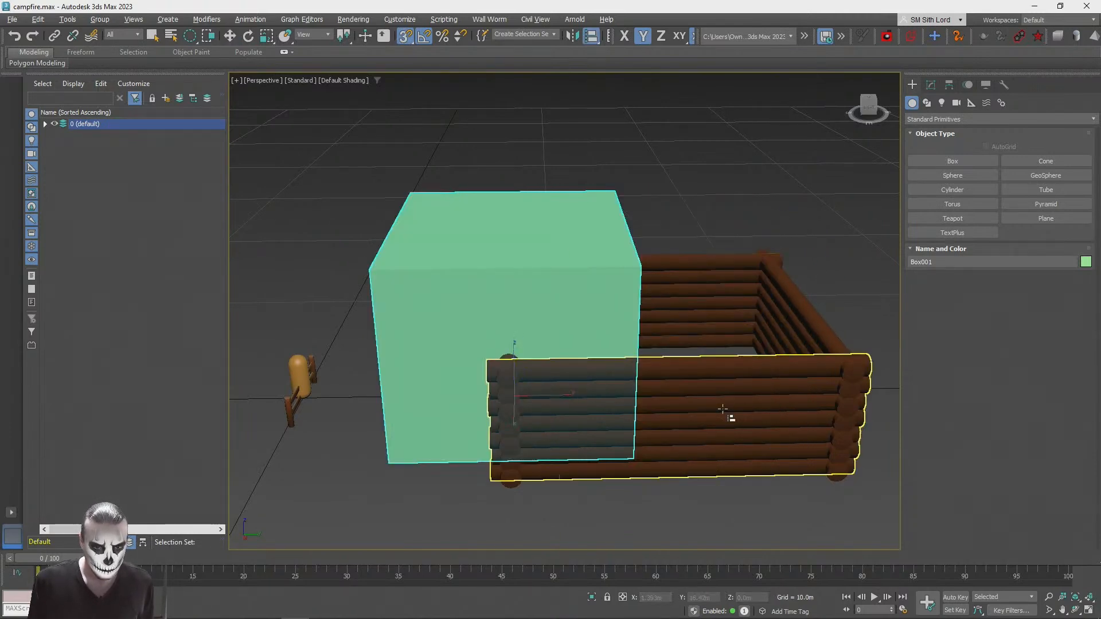
{"action": "left_click", "coordinate": [723, 412]}
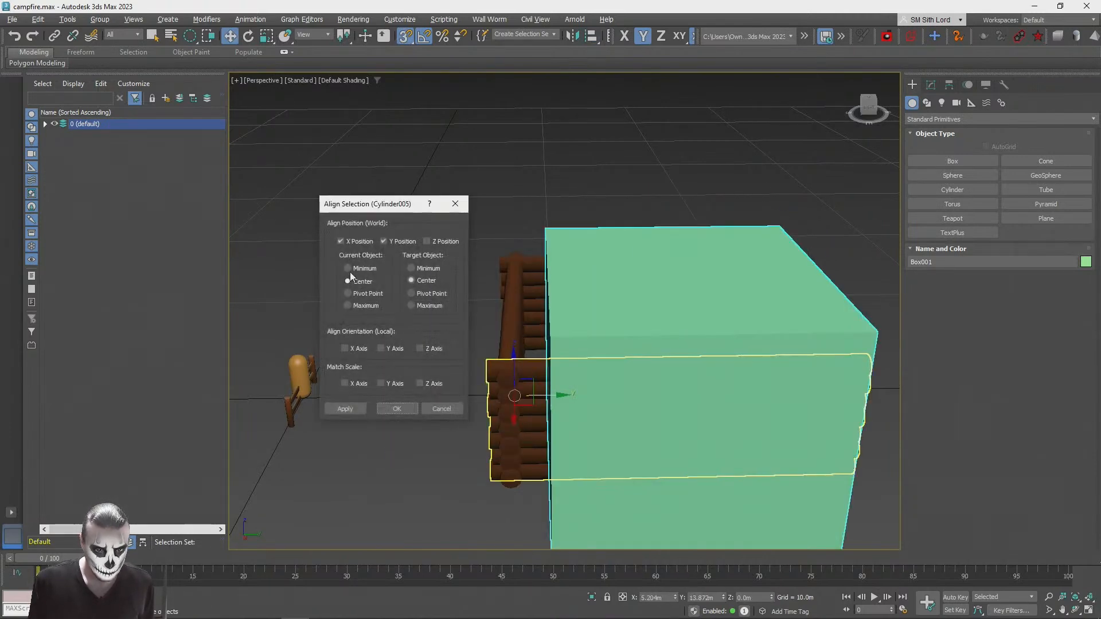
{"action": "left_click", "coordinate": [411, 409]}
Step: Resize the box to fit the cabin walls: about 10.9 m long, 9.8 m wide and 4.7 m high
{"action": "key", "text": "q"}
{"action": "left_click", "coordinate": [747, 514]}
{"action": "middle_click_drag", "start_coordinate": [751, 507], "coordinate": [869, 112], "text": "alt"}
{"action": "left_click", "coordinate": [662, 351]}
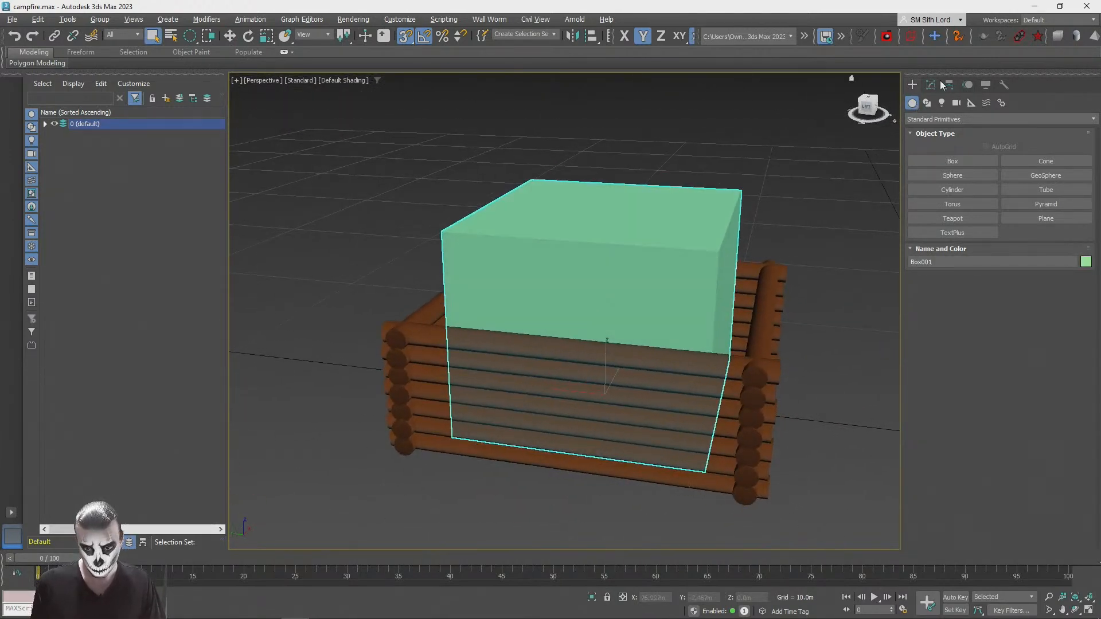
{"action": "left_click", "coordinate": [932, 84]}
{"action": "left_click_drag", "start_coordinate": [1034, 253], "coordinate": [1035, 253]}
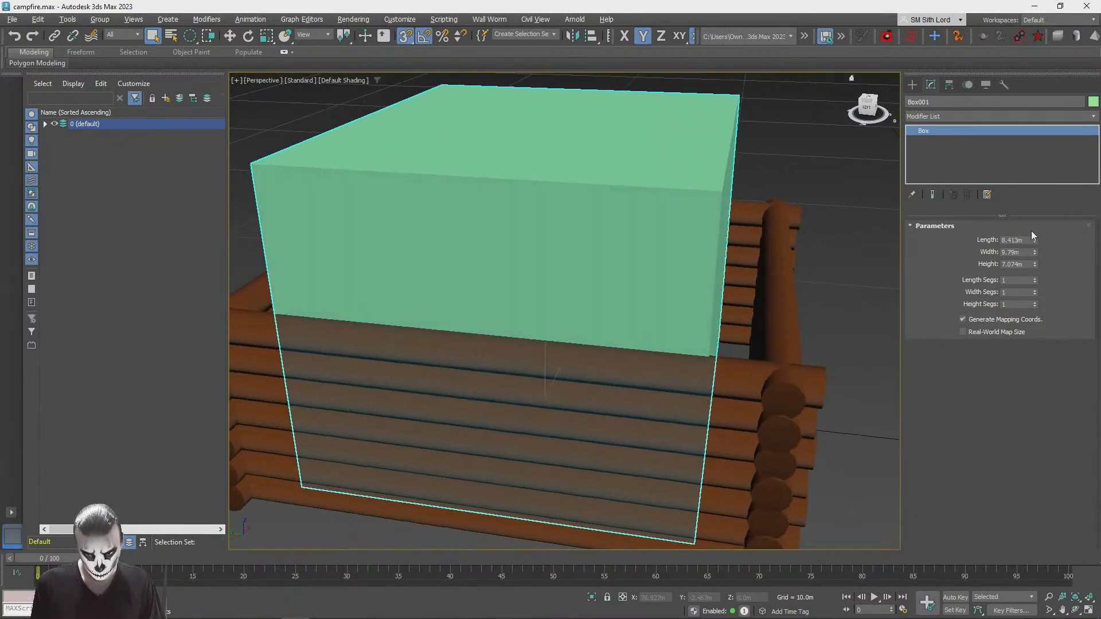
{"action": "left_click_drag", "start_coordinate": [1034, 240], "coordinate": [1032, 222]}
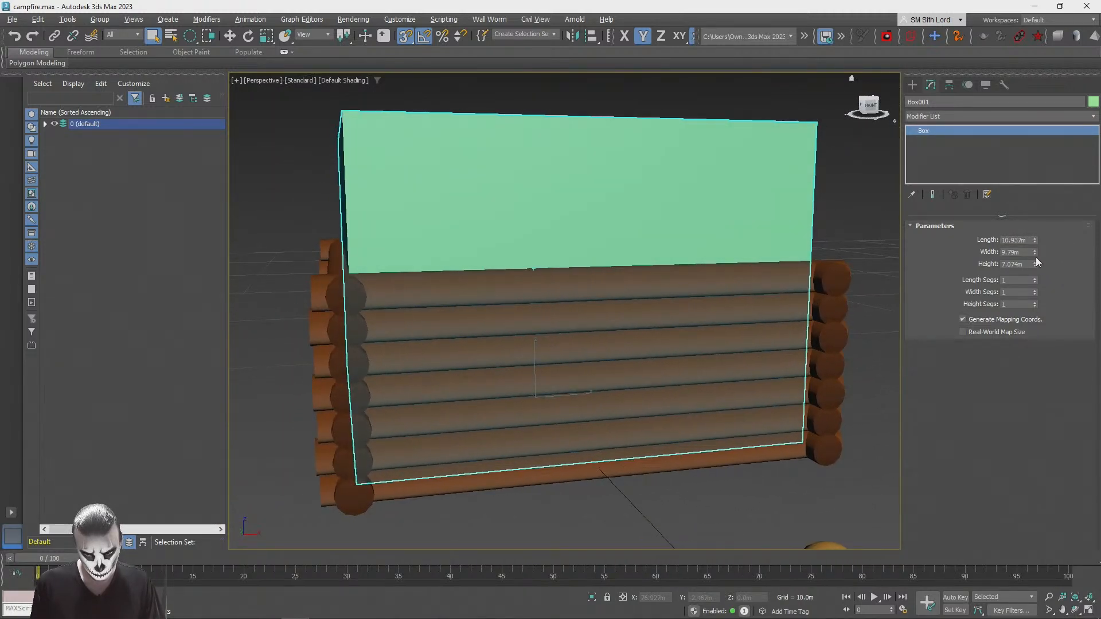
{"action": "left_click_drag", "start_coordinate": [1034, 263], "coordinate": [1038, 284]}
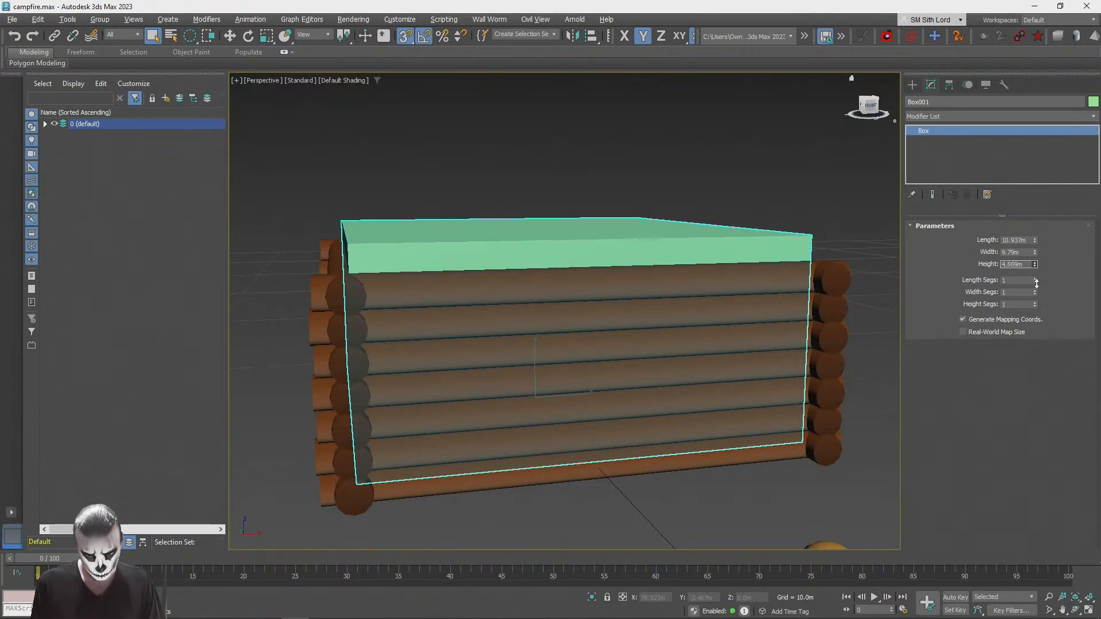
{"action": "left_click", "coordinate": [683, 502]}
{"action": "middle_click_drag", "start_coordinate": [683, 502], "coordinate": [653, 347], "text": "alt"}
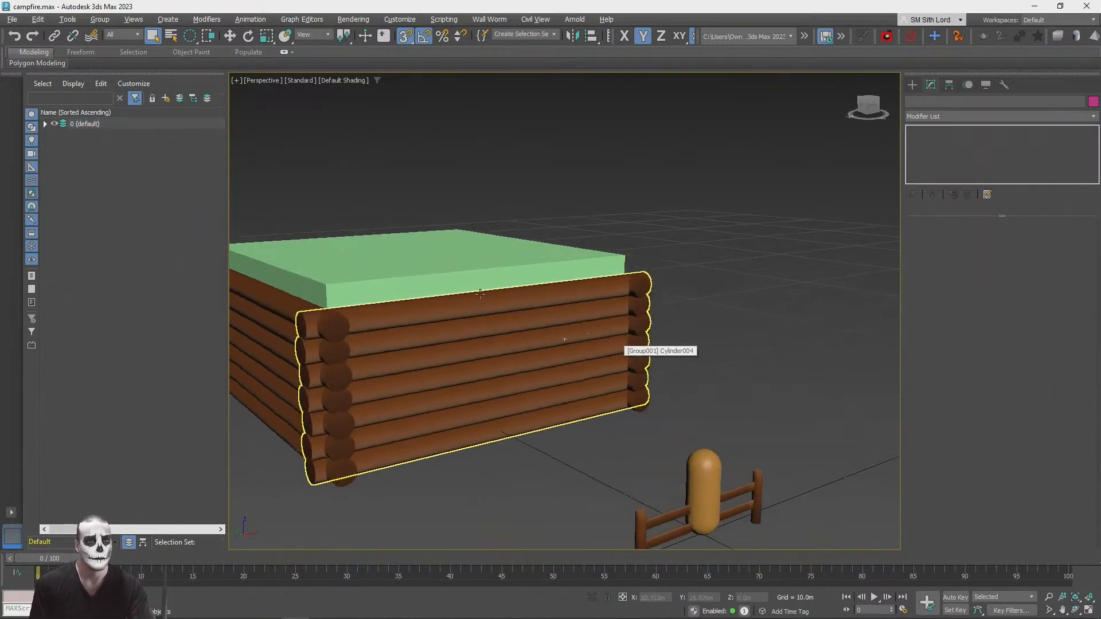
Step: Assign the StonesPack1_Gradient material to the box and set its object colour to orange-brown
{"action": "left_click", "coordinate": [368, 253]}
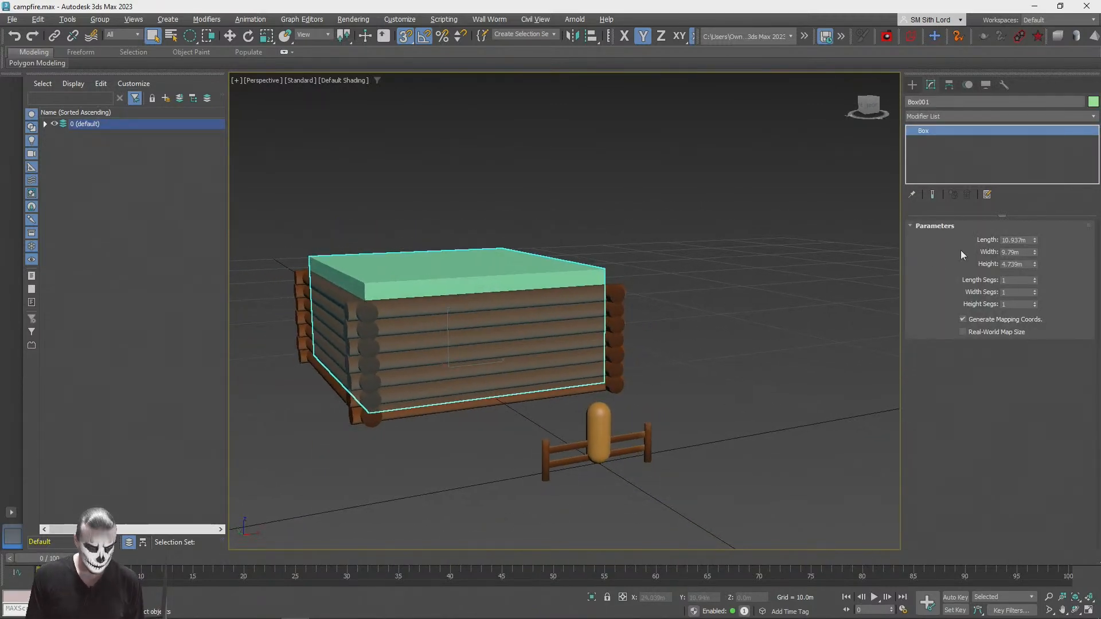
{"action": "key", "text": "m"}
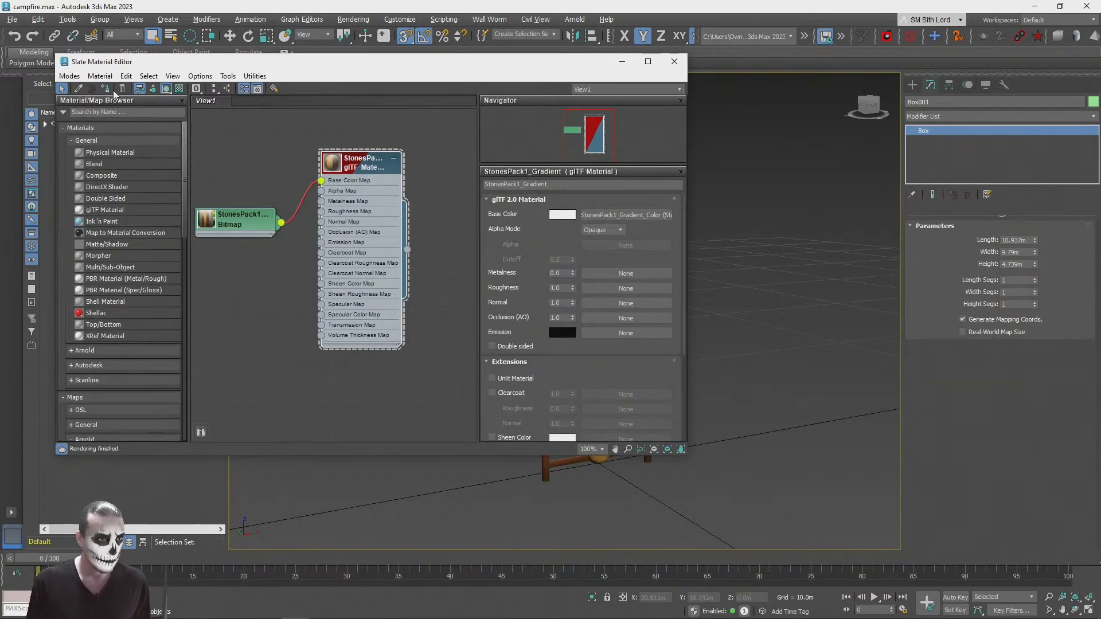
{"action": "left_click", "coordinate": [674, 61]}
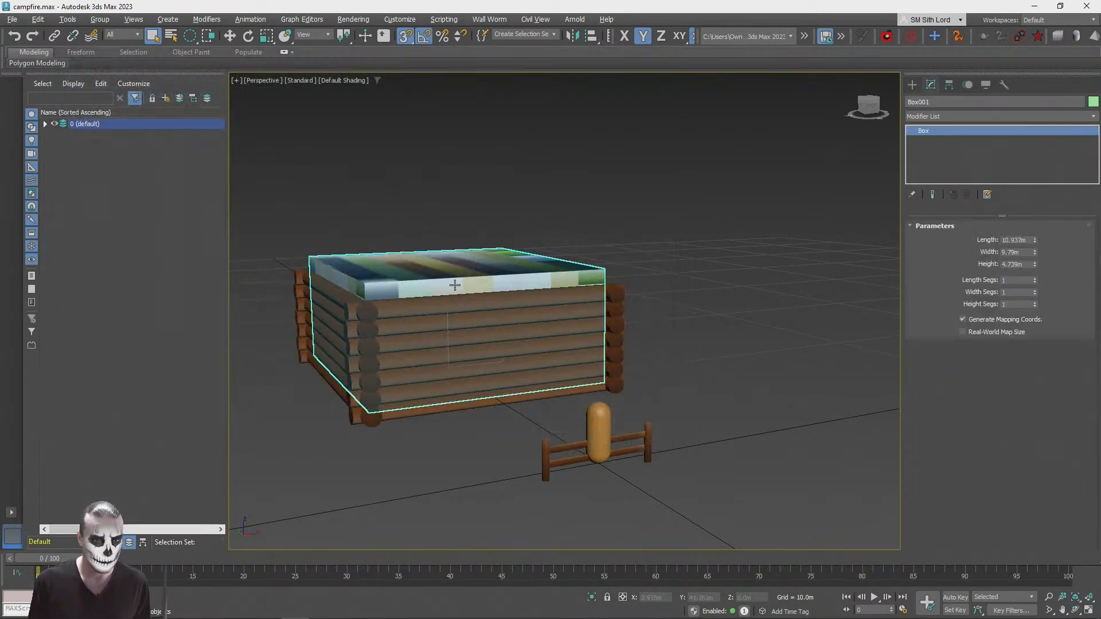
{"action": "left_click", "coordinate": [1092, 102]}
{"action": "left_click", "coordinate": [470, 307]}
{"action": "left_click", "coordinate": [609, 378]}
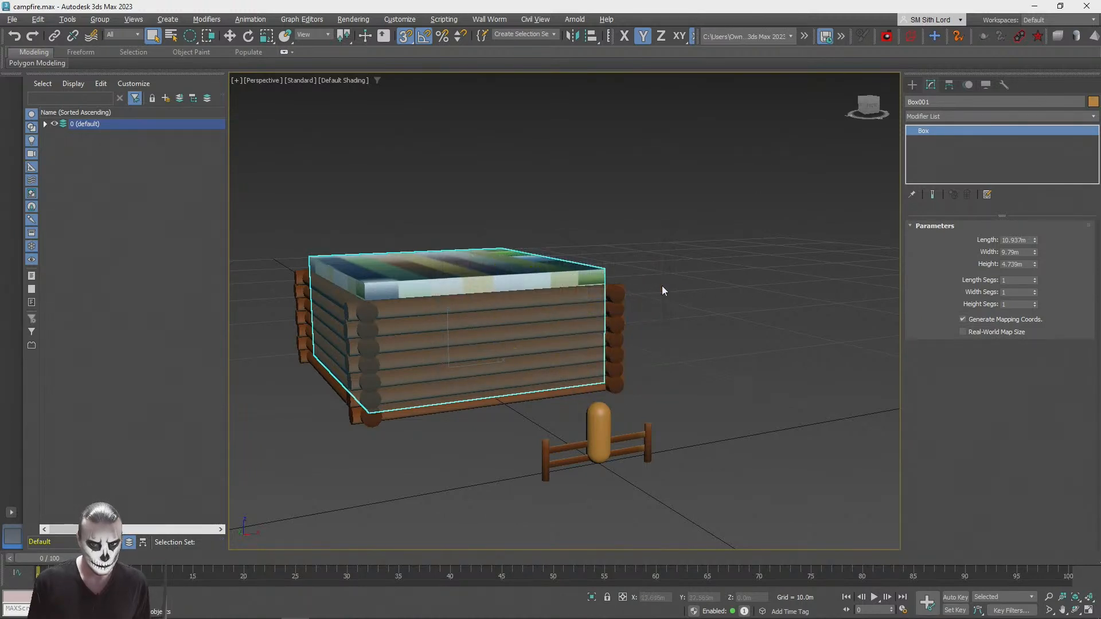
Step: Undo the box's object colour and material assignment
{"action": "key", "text": "m"}
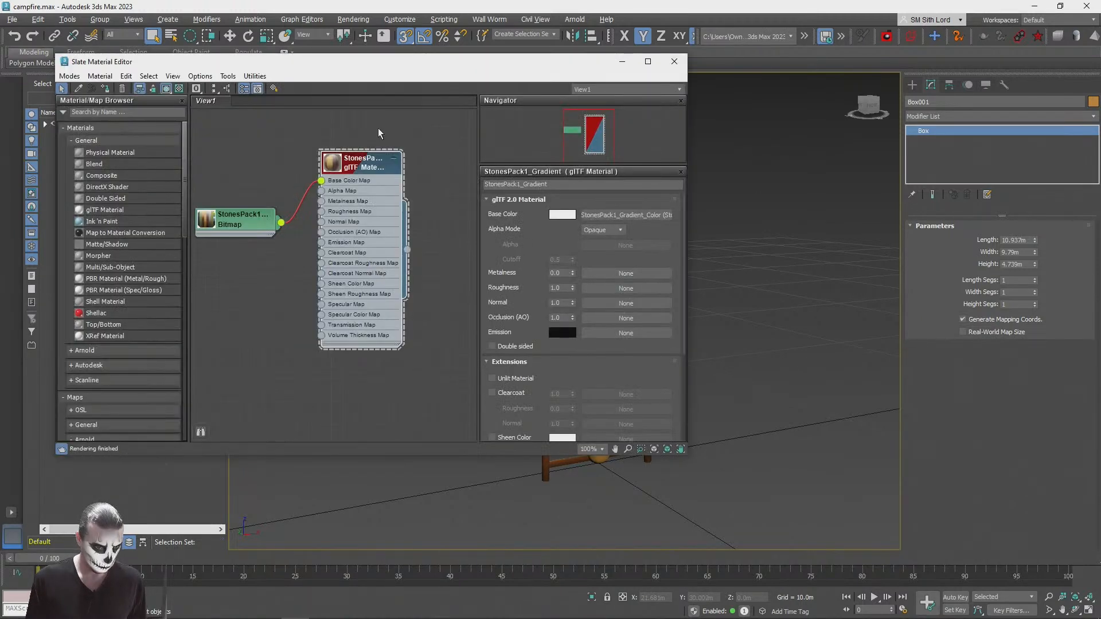
{"action": "left_click", "coordinate": [673, 62]}
{"action": "left_click", "coordinate": [720, 255]}
{"action": "key", "text": "ctrl+z"}
{"action": "key", "text": "ctrl+z"}
{"action": "key", "text": "ctrl+z"}
Step: Set the box's object colour to orange-brown and deselect it
{"action": "left_click", "coordinate": [1092, 101]}
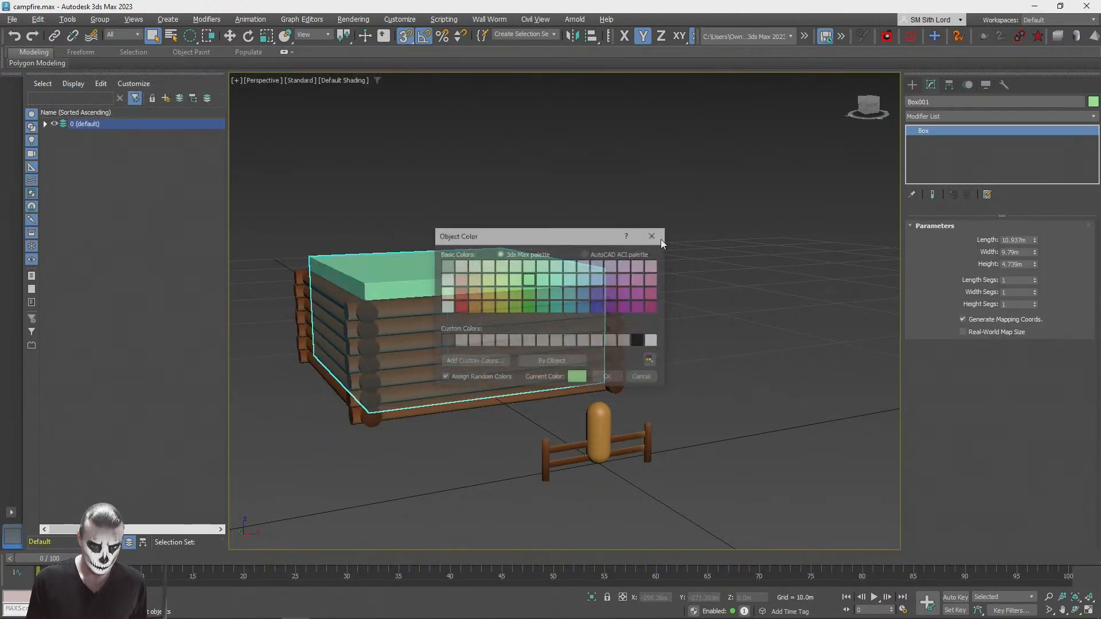
{"action": "left_click", "coordinate": [473, 307]}
{"action": "left_click", "coordinate": [609, 375]}
{"action": "left_click", "coordinate": [704, 270]}
{"action": "middle_click_drag", "start_coordinate": [689, 287], "coordinate": [943, 142], "text": "alt"}
{"action": "left_click", "coordinate": [912, 84]}
{"action": "left_click", "coordinate": [953, 175]}
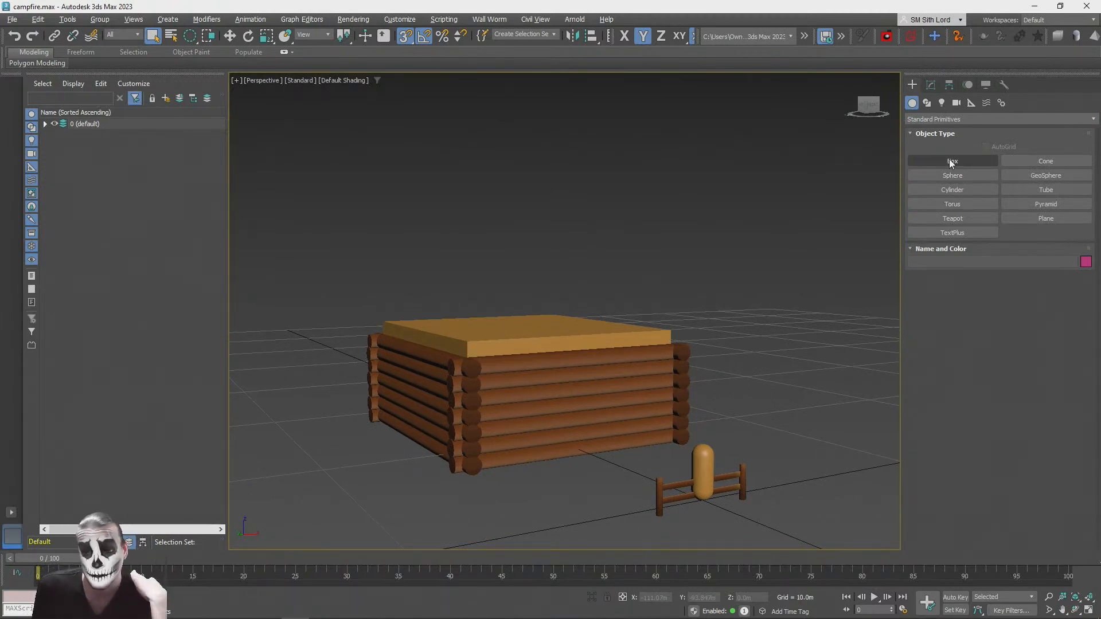
{"action": "left_click", "coordinate": [951, 162]}
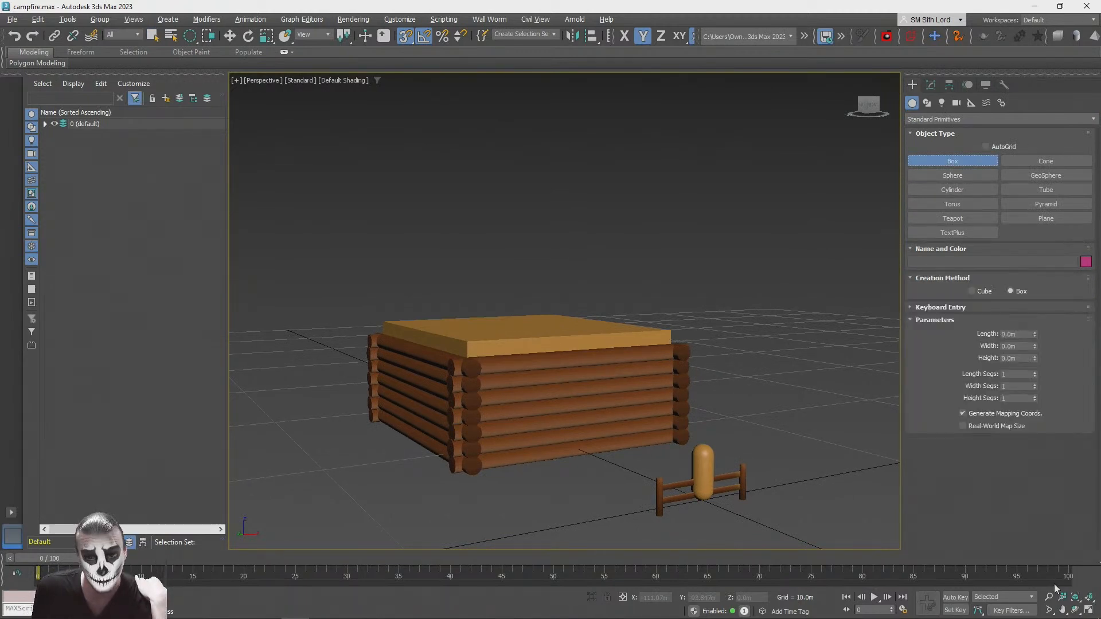
Step: Show all four viewports, turn snapping off and frame the cabin in the front view
{"action": "left_click", "coordinate": [1087, 609]}
{"action": "left_click", "coordinate": [482, 142]}
{"action": "scroll", "coordinate": [346, 152], "scroll_direction": "down", "scroll_amount": 5}
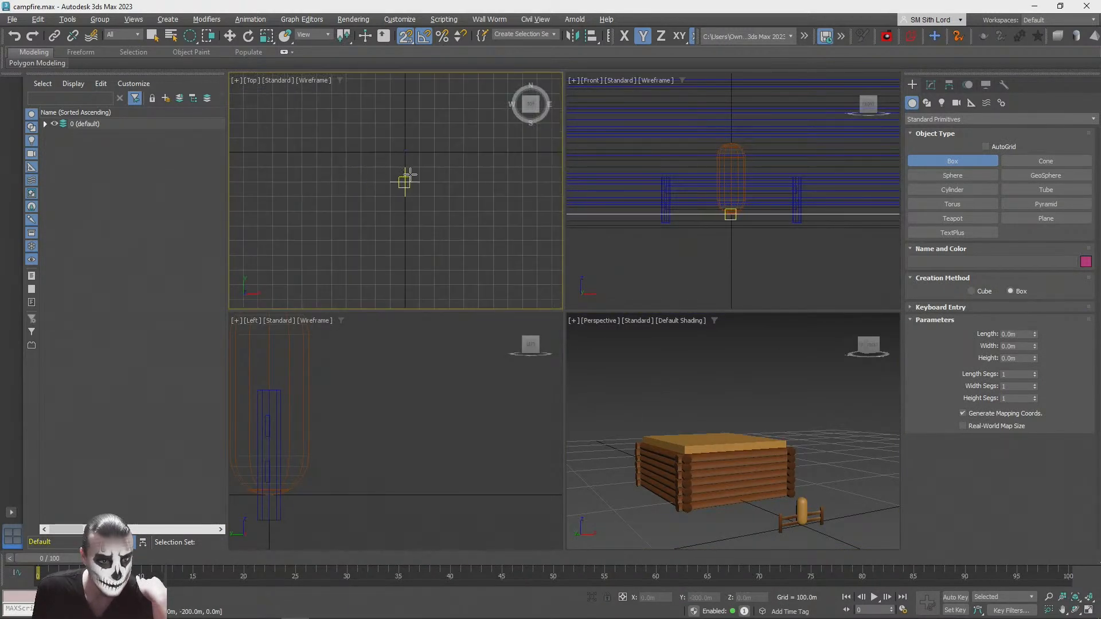
{"action": "key", "text": "s"}
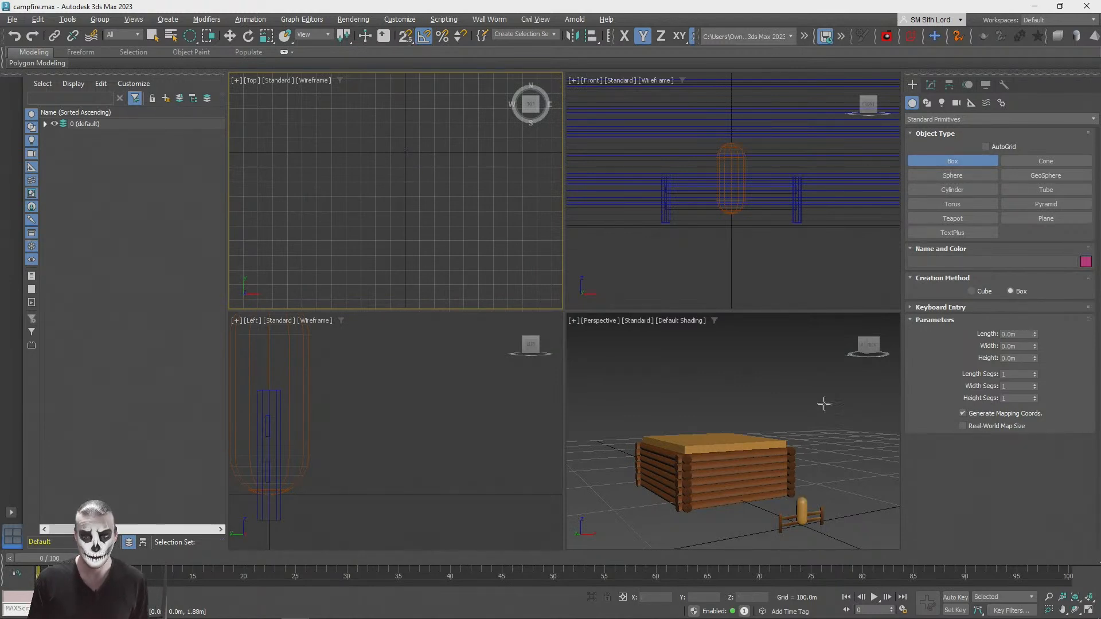
{"action": "middle_click_drag", "start_coordinate": [802, 422], "coordinate": [790, 421]}
{"action": "middle_click_drag", "start_coordinate": [356, 421], "coordinate": [459, 484]}
{"action": "scroll", "coordinate": [449, 460], "scroll_direction": "down", "scroll_amount": 7}
{"action": "scroll", "coordinate": [449, 460], "scroll_direction": "up", "scroll_amount": 4}
{"action": "middle_click_drag", "start_coordinate": [767, 129], "coordinate": [751, 219]}
{"action": "scroll", "coordinate": [758, 246], "scroll_direction": "down", "scroll_amount": 5}
{"action": "scroll", "coordinate": [756, 246], "scroll_direction": "up", "scroll_amount": 2}
{"action": "scroll", "coordinate": [729, 204], "scroll_direction": "up", "scroll_amount": 1}
{"action": "middle_click_drag", "start_coordinate": [799, 189], "coordinate": [799, 222]}
Step: Draw a rectangle spline about 3.85 m long and 16.4 m wide above the cabin walls in the maximized front view
{"action": "left_click", "coordinate": [931, 85]}
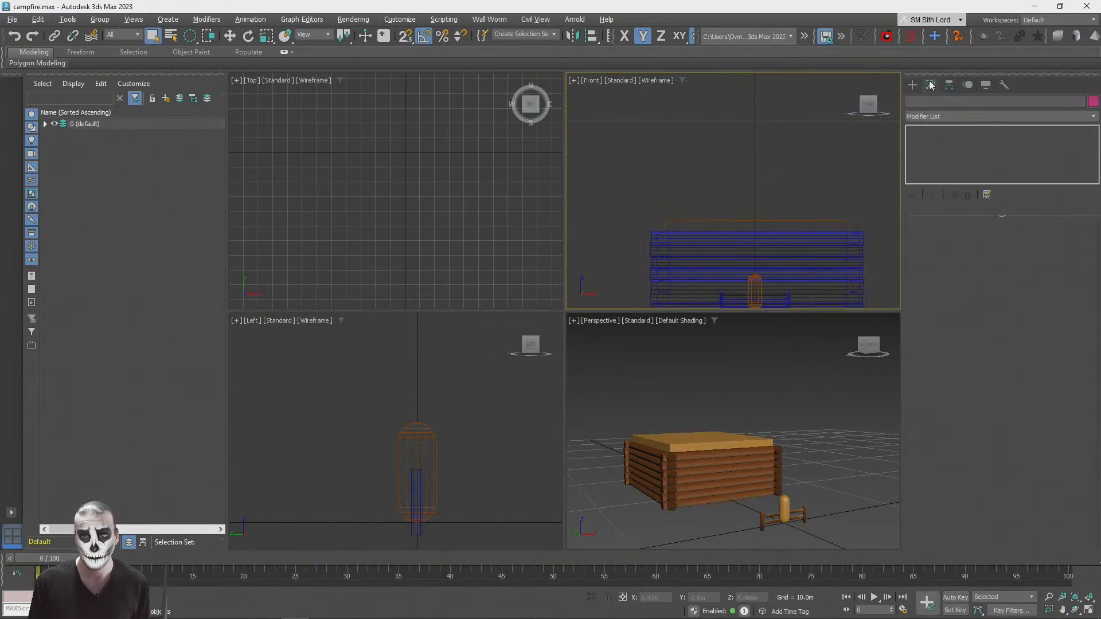
{"action": "left_click", "coordinate": [911, 84]}
{"action": "left_click", "coordinate": [927, 103]}
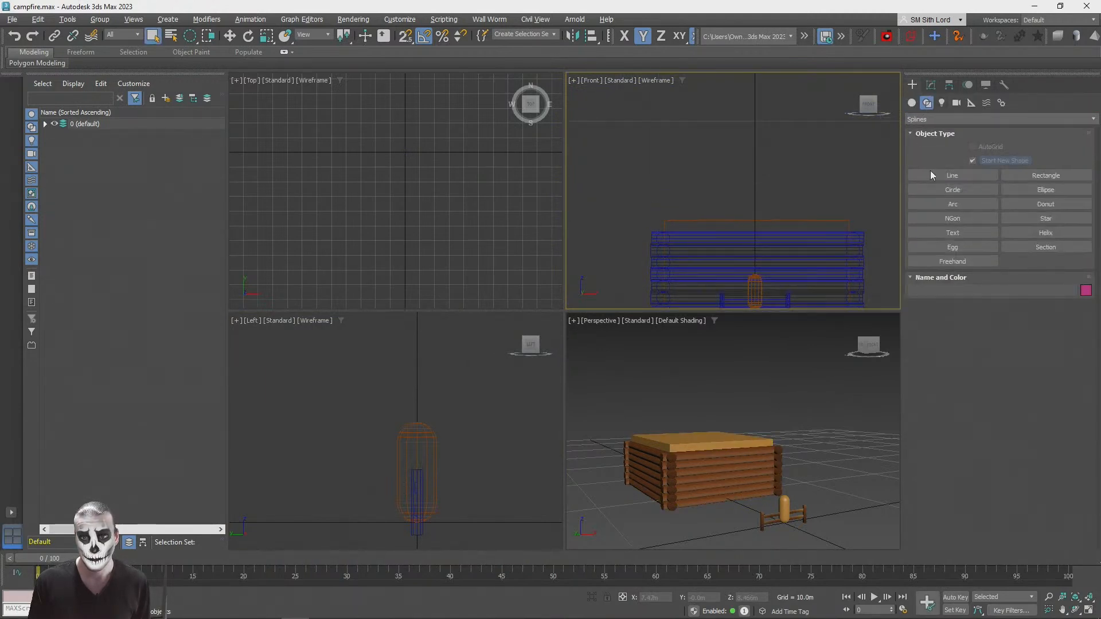
{"action": "left_click", "coordinate": [948, 189]}
{"action": "left_click", "coordinate": [1045, 174]}
{"action": "scroll", "coordinate": [641, 177], "scroll_direction": "down", "scroll_amount": 2}
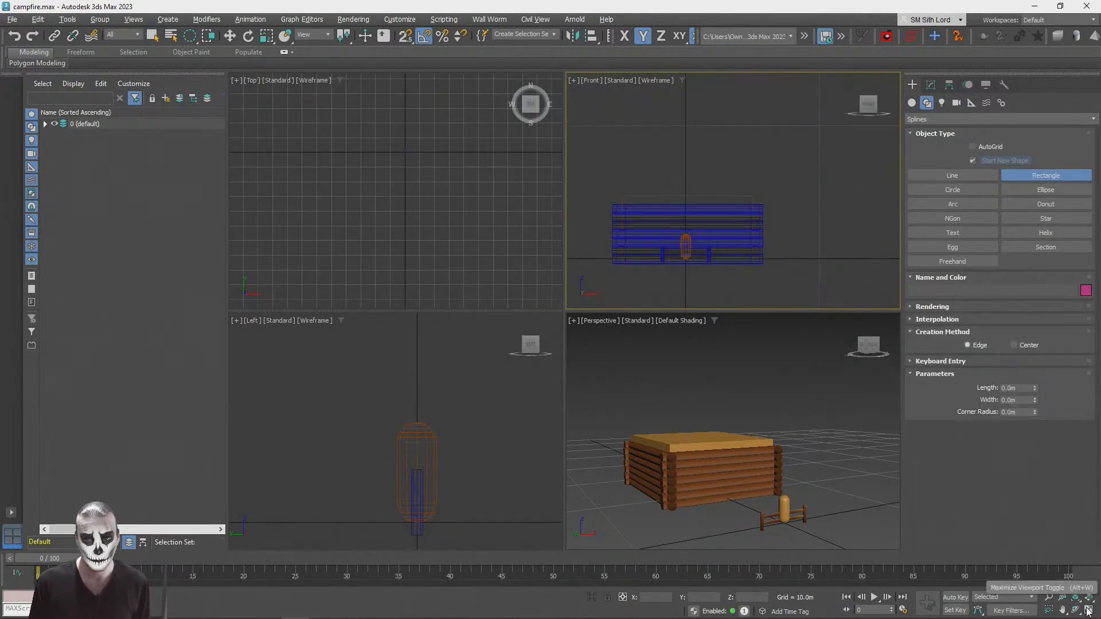
{"action": "key", "text": "alt+w"}
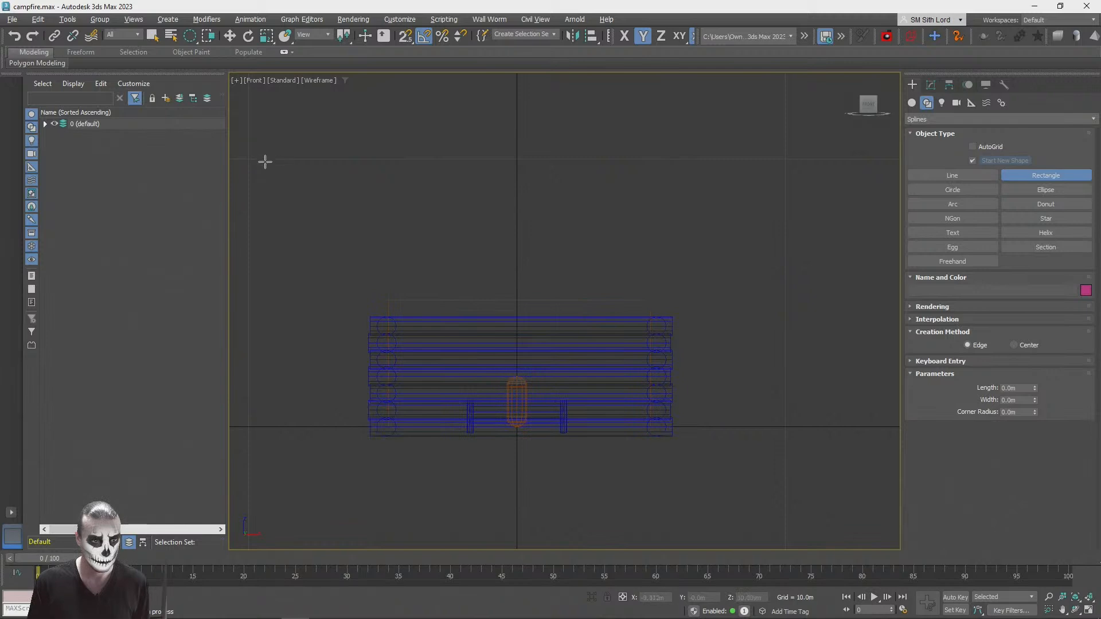
{"action": "left_click_drag", "start_coordinate": [300, 213], "coordinate": [740, 317]}
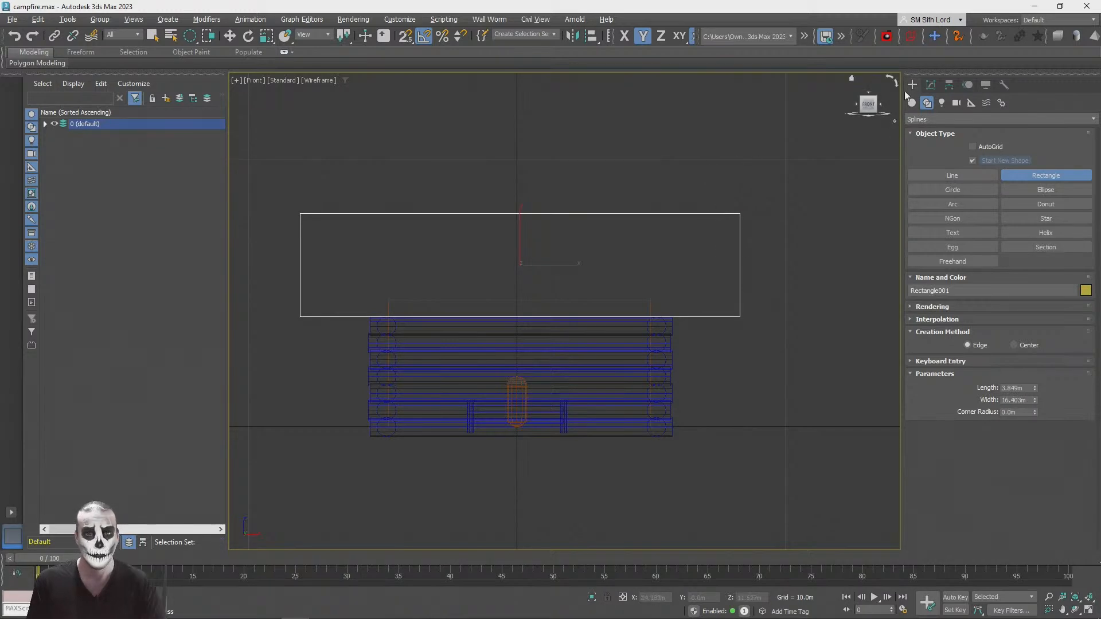
Step: Convert the rectangle to an Editable Spline and start editing its vertices
{"action": "left_click", "coordinate": [930, 85]}
{"action": "right_click", "coordinate": [923, 132]}
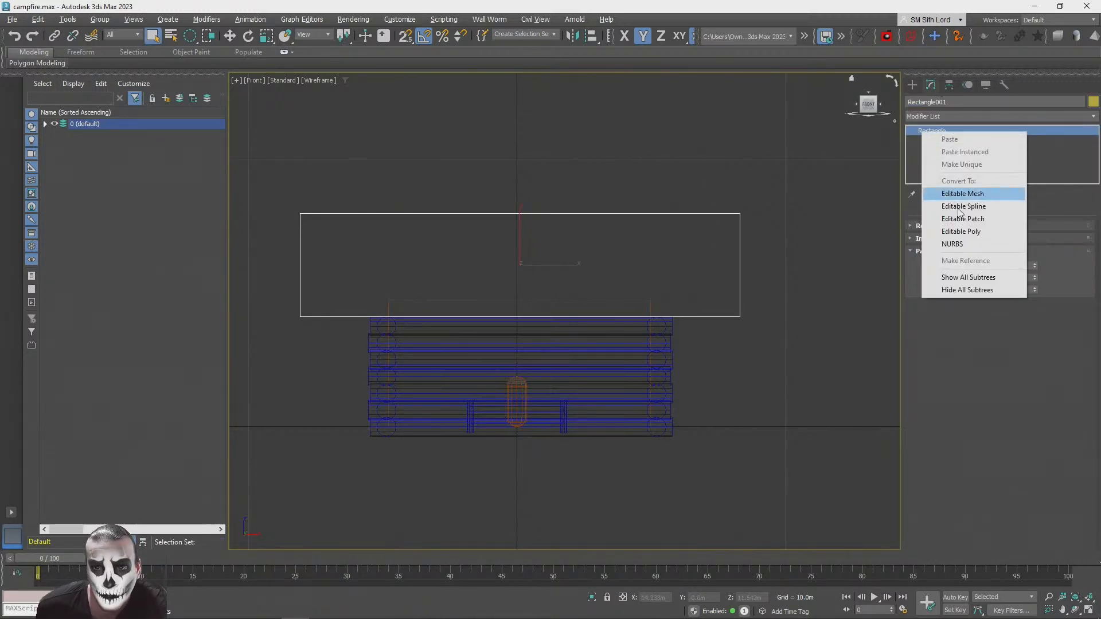
{"action": "left_click", "coordinate": [963, 206]}
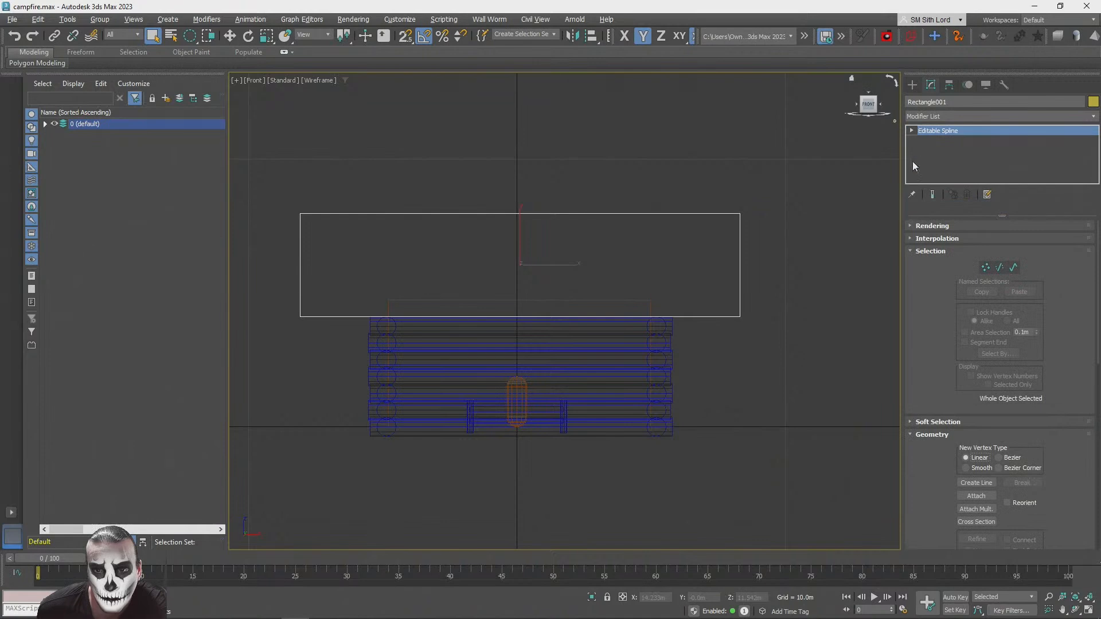
{"action": "left_click", "coordinate": [972, 267]}
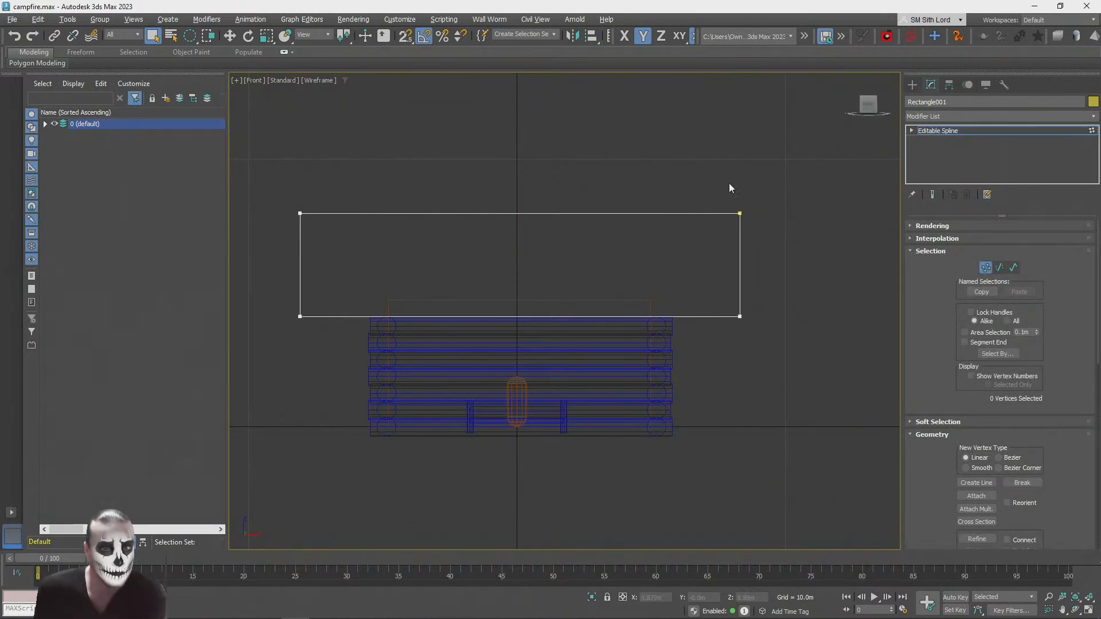
Step: Select all four vertices of the rectangle and change them to Corner type
{"action": "left_click_drag", "start_coordinate": [237, 269], "coordinate": [612, 239]}
{"action": "key", "text": "q"}
{"action": "key", "text": "q"}
{"action": "key", "text": "q"}
{"action": "key", "text": "q"}
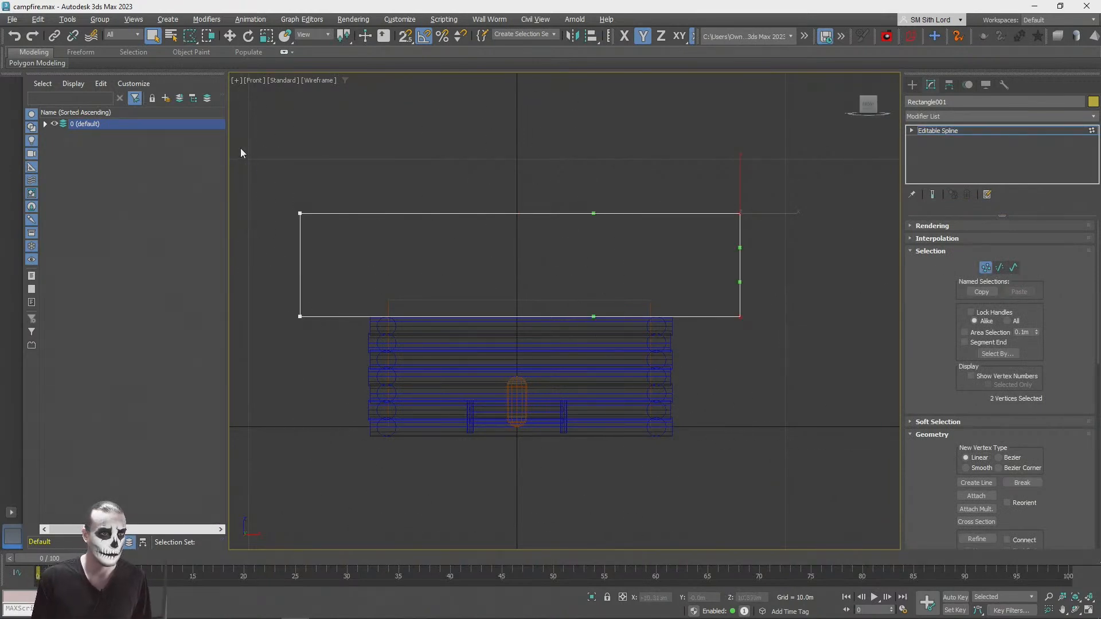
{"action": "key", "text": "q"}
{"action": "left_click", "coordinate": [240, 148]}
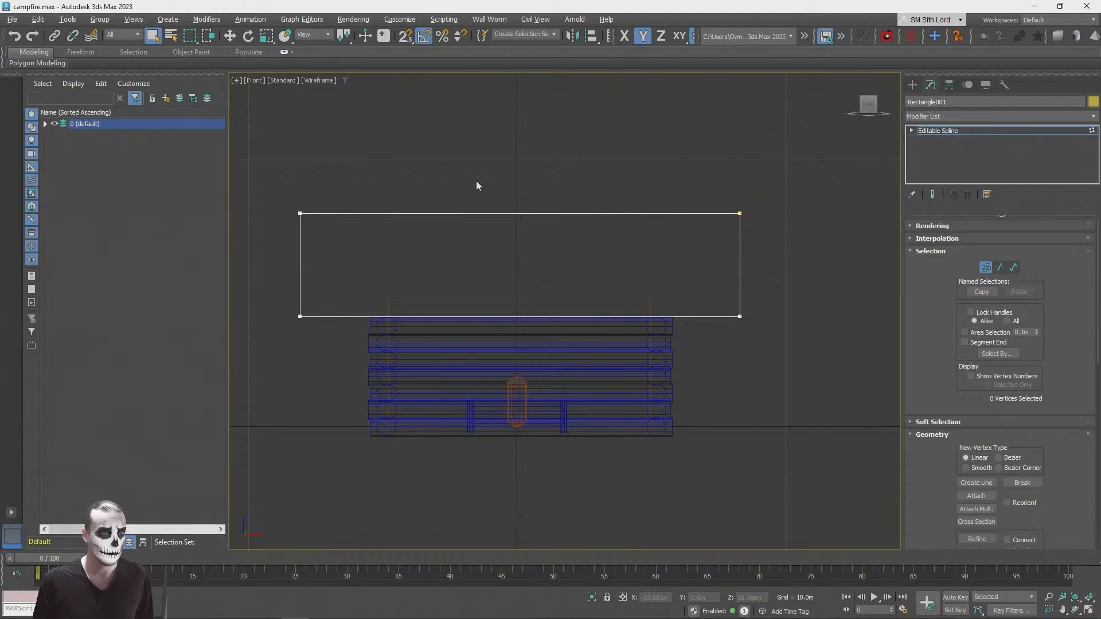
{"action": "key", "text": "r"}
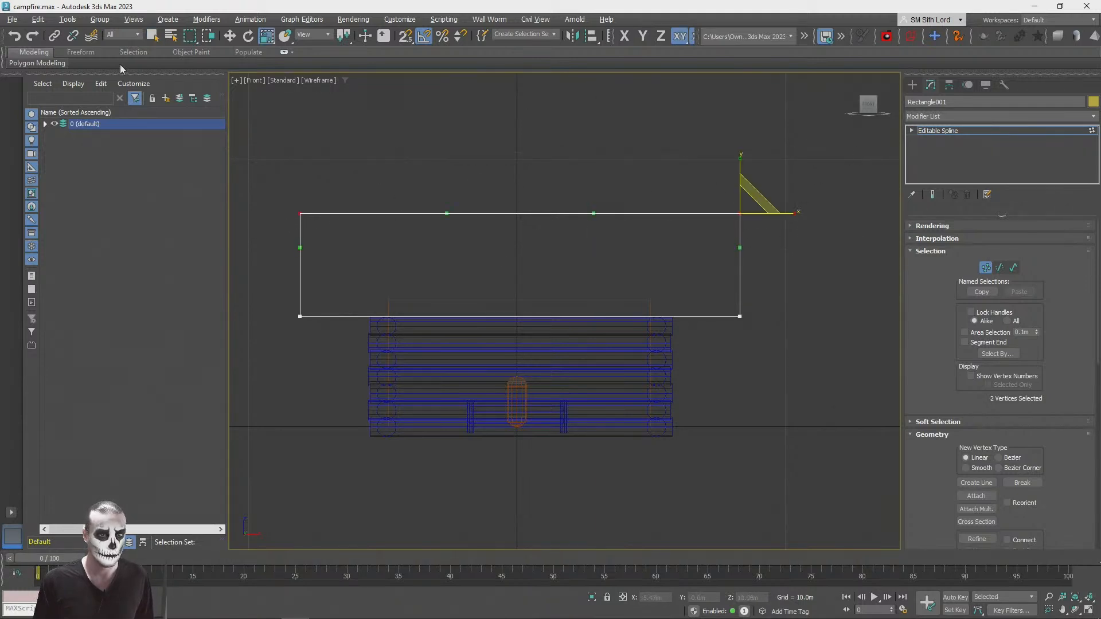
{"action": "right_click", "coordinate": [635, 205]}
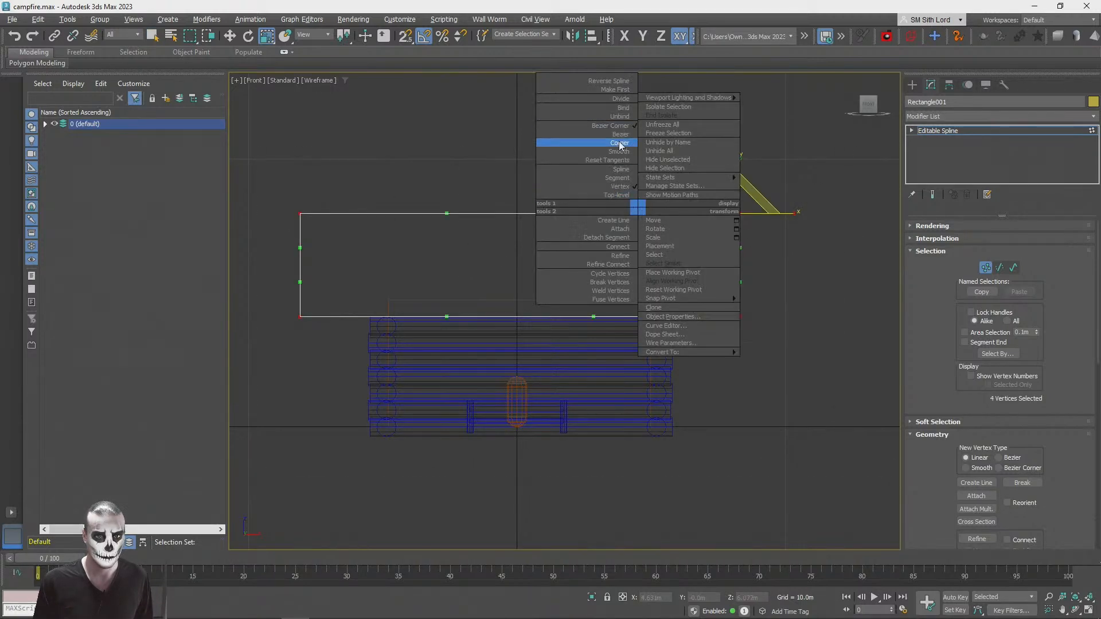
{"action": "left_click", "coordinate": [610, 141]}
Step: Scale the two upper vertices horizontally towards their shared centre to form a narrow roof ridge
{"action": "left_click_drag", "start_coordinate": [350, 39], "coordinate": [345, 60]}
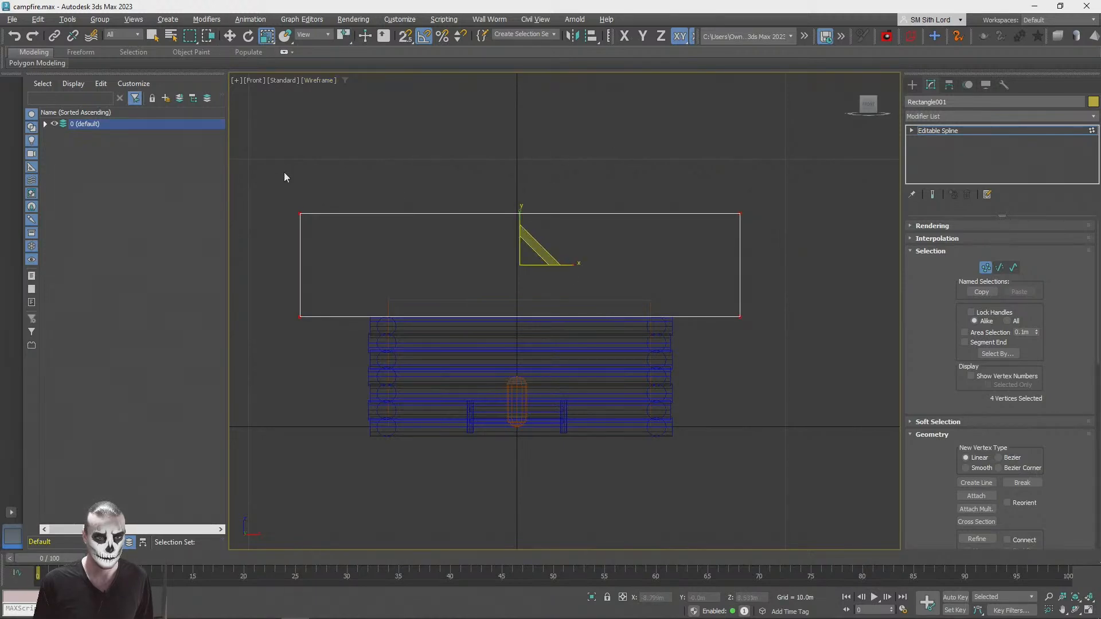
{"action": "left_click_drag", "start_coordinate": [794, 270], "coordinate": [793, 270]}
{"action": "left_click_drag", "start_coordinate": [572, 220], "coordinate": [170, 214]}
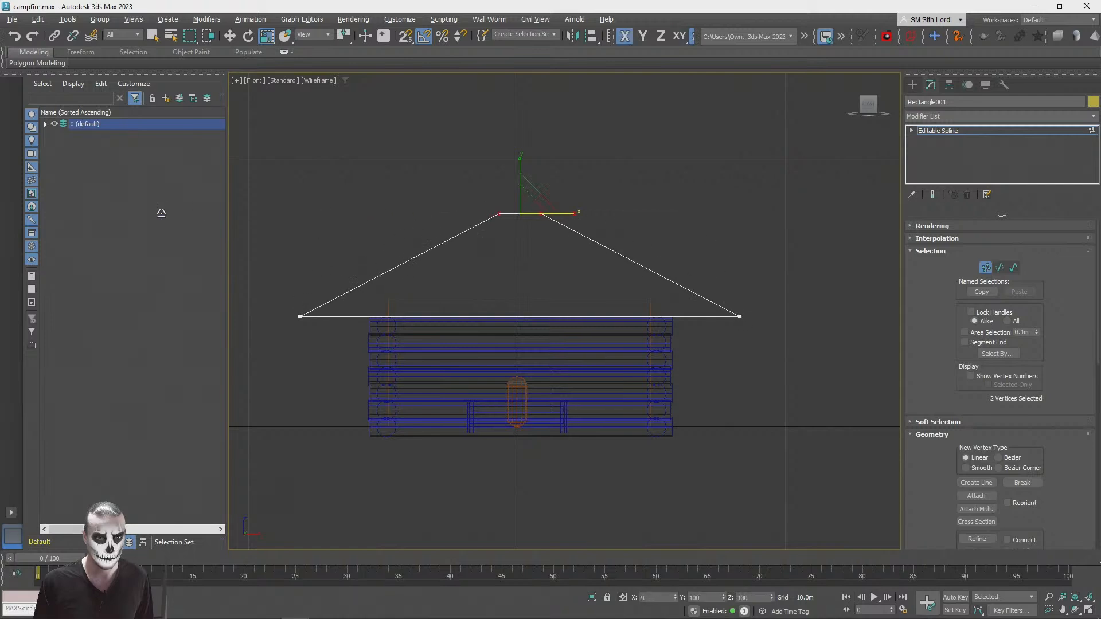
{"action": "left_click_drag", "start_coordinate": [576, 211], "coordinate": [538, 212]}
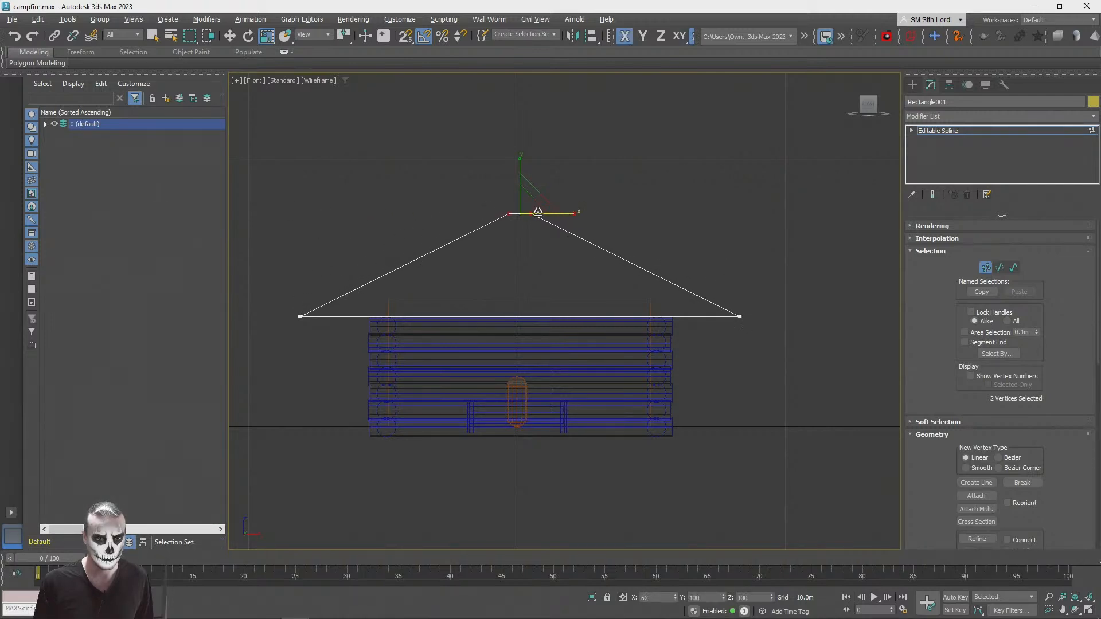
Step: Align the roof outline's Minimum with the Maximum of the cabin walls so it sits on top, and deselect it
{"action": "left_click", "coordinate": [985, 266]}
{"action": "key", "text": "w"}
{"action": "key", "text": "alt+a"}
{"action": "left_click", "coordinate": [510, 342]}
{"action": "left_click", "coordinate": [348, 268]}
{"action": "left_click", "coordinate": [411, 305]}
{"action": "left_click", "coordinate": [397, 408]}
{"action": "left_click", "coordinate": [606, 179]}
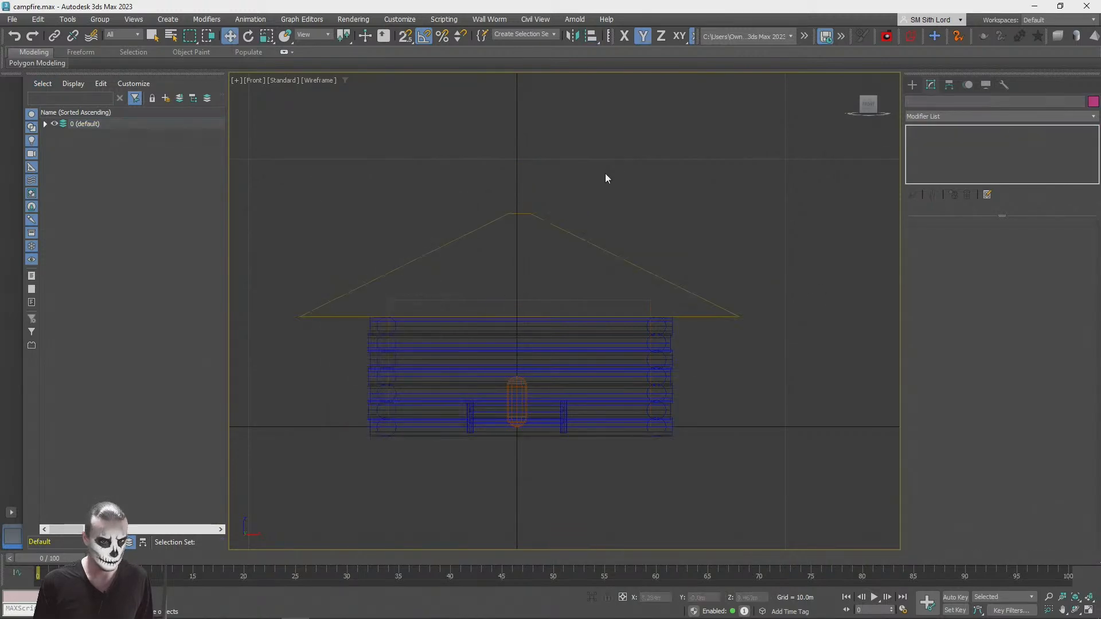
Step: Refine the roof outline with an extra vertex near the middle of its bottom edge
{"action": "key", "text": "q"}
{"action": "left_click", "coordinate": [625, 260]}
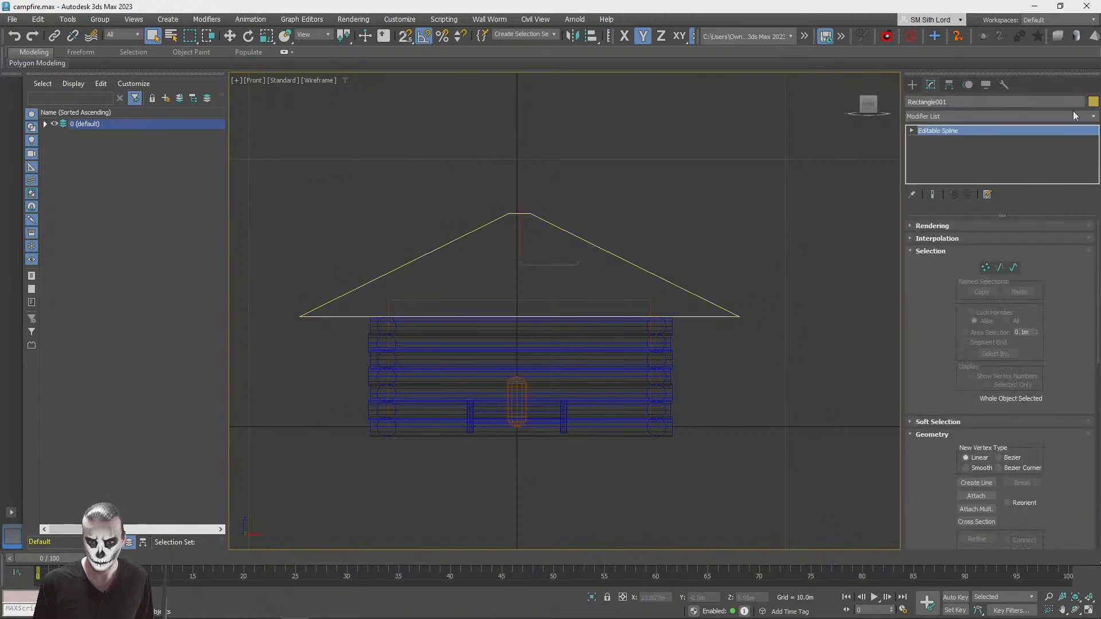
{"action": "left_click", "coordinate": [986, 267]}
{"action": "left_click", "coordinate": [975, 495]}
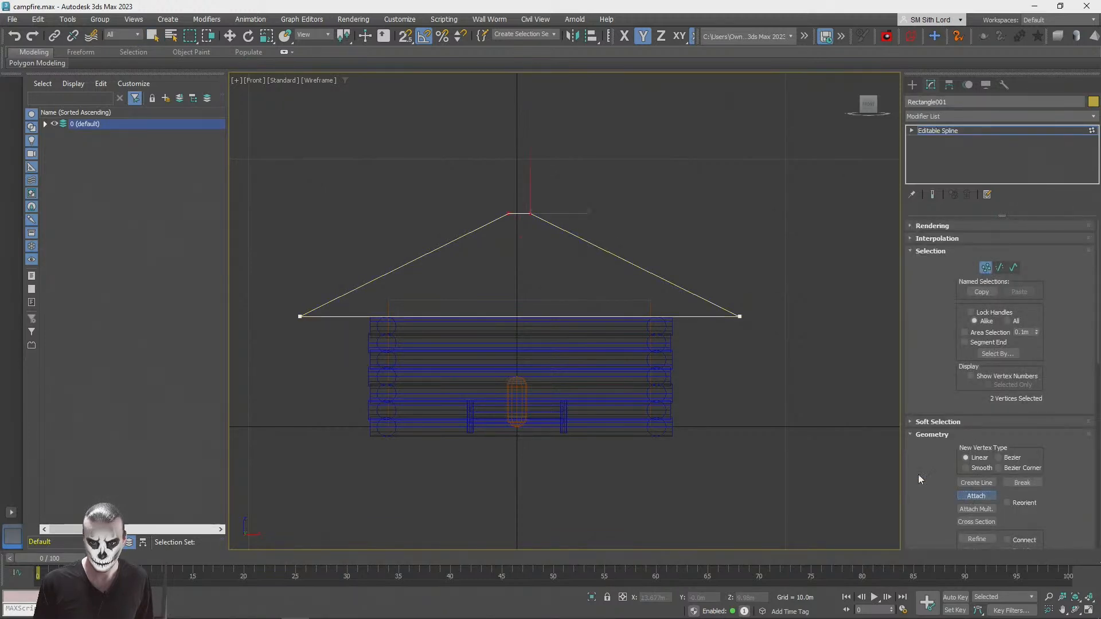
{"action": "left_click", "coordinate": [976, 539]}
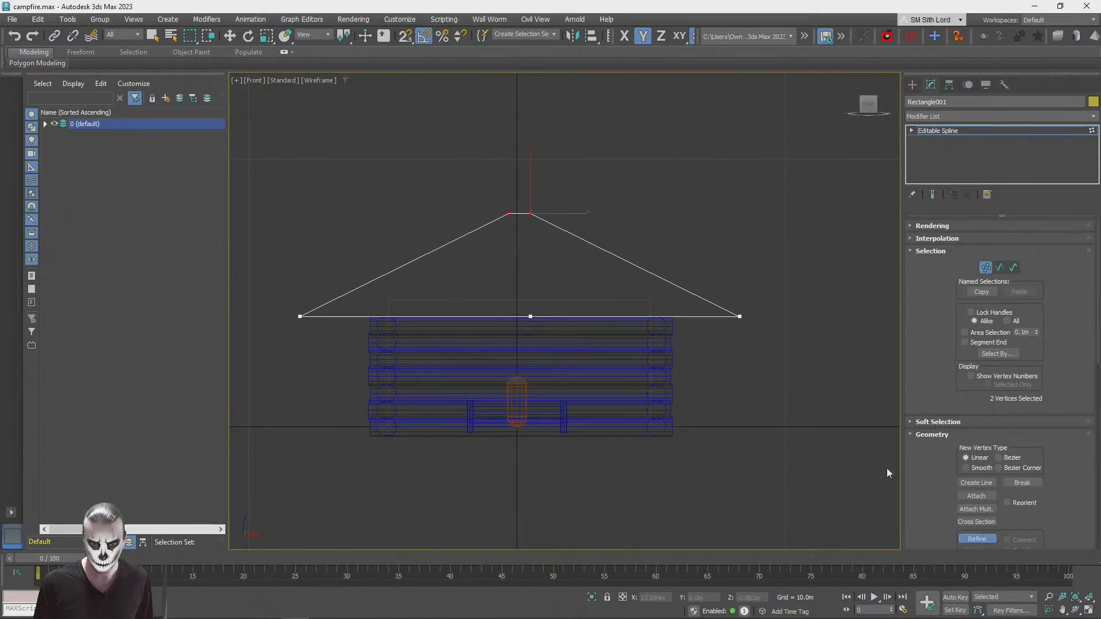
Step: Raise the new vertex to just below the ridge and align its X position with the centre of the cabin walls
{"action": "key", "text": "w"}
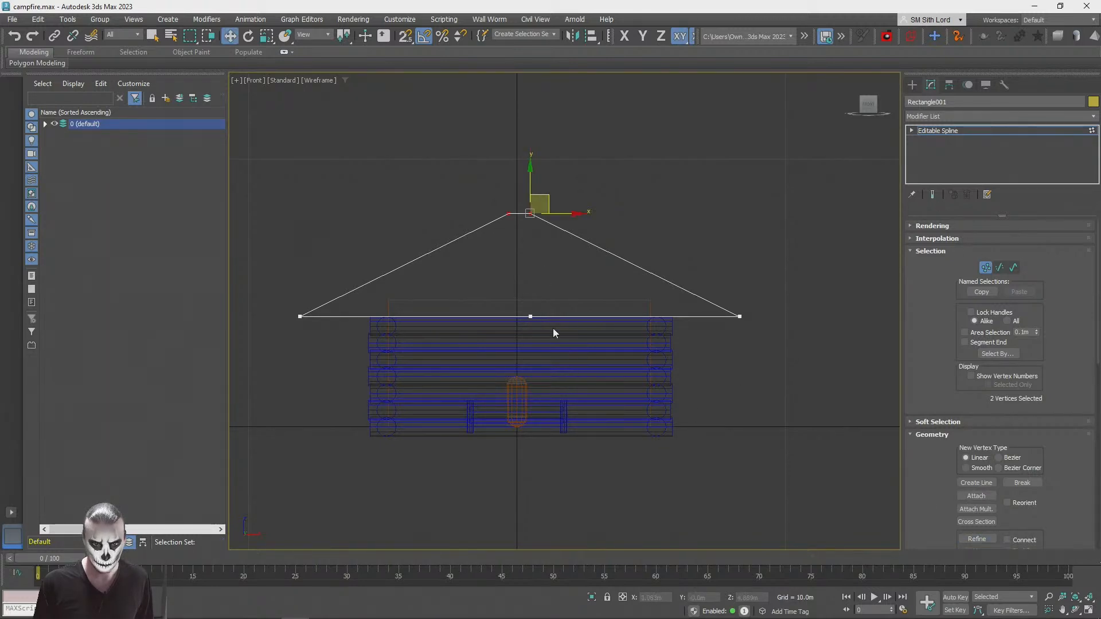
{"action": "left_click_drag", "start_coordinate": [511, 301], "coordinate": [537, 210]}
{"action": "scroll", "coordinate": [510, 216], "scroll_direction": "up", "scroll_amount": 3}
{"action": "key", "text": "alt+a"}
{"action": "scroll", "coordinate": [504, 212], "scroll_direction": "down", "scroll_amount": 2}
{"action": "left_click", "coordinate": [527, 391]}
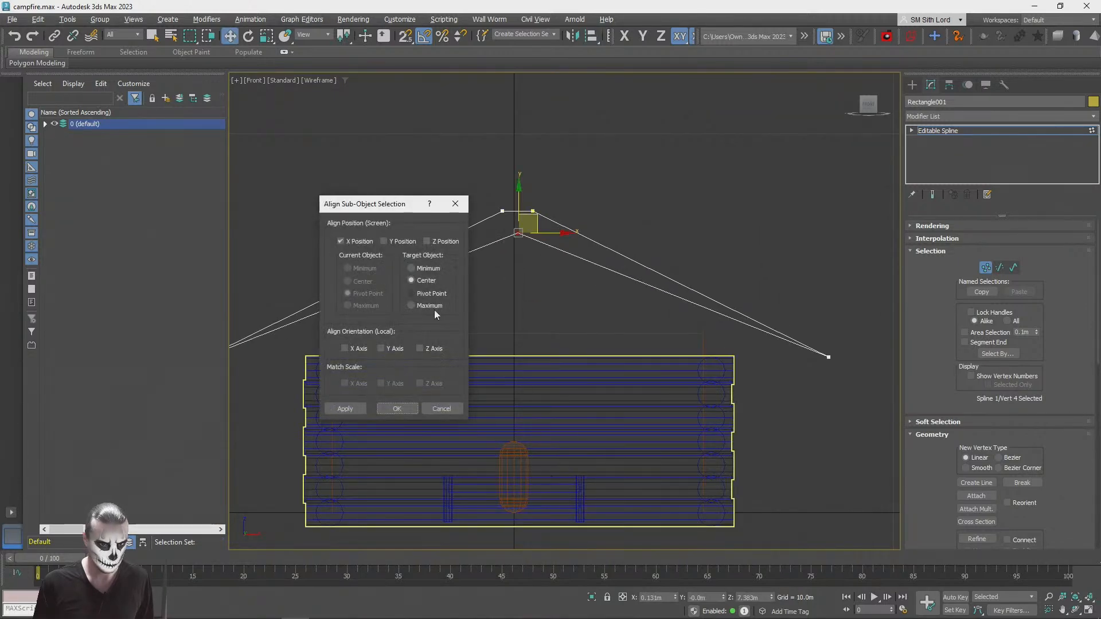
{"action": "left_click", "coordinate": [395, 408]}
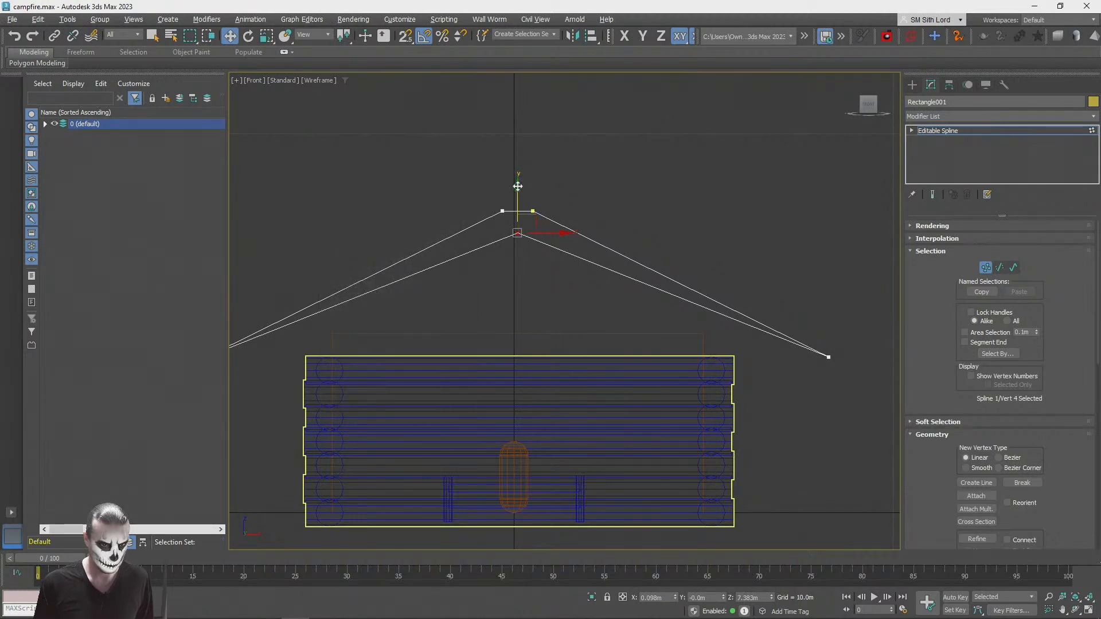
Step: Chamfer the vertex below the ridge until its two halves slide down near the eaves
{"action": "scroll", "coordinate": [851, 433], "scroll_direction": "down", "scroll_amount": 2}
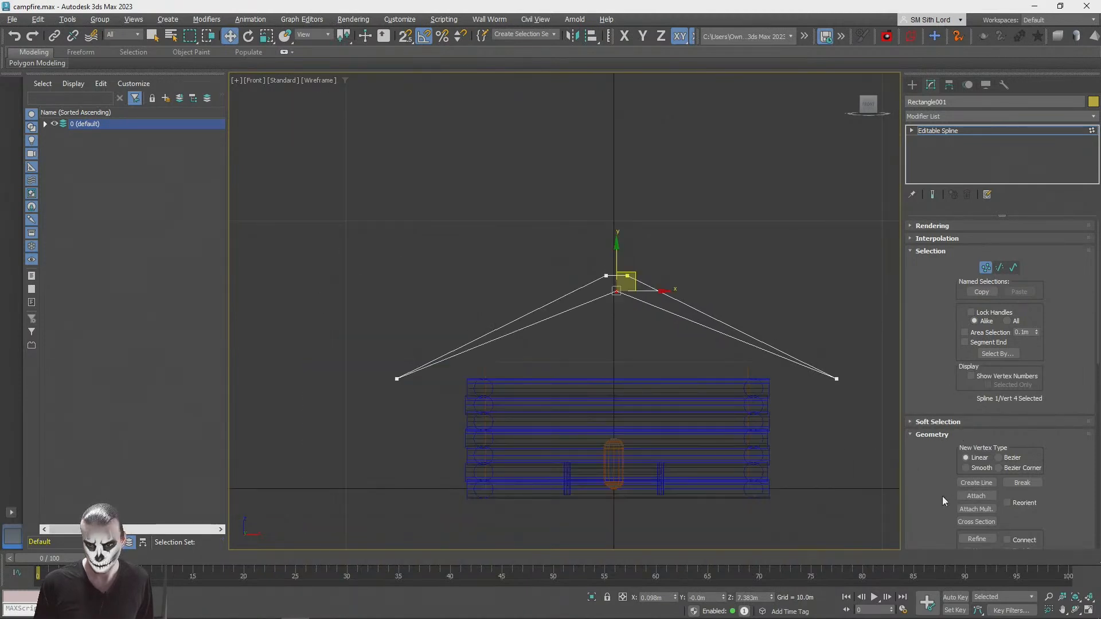
{"action": "left_click_drag", "start_coordinate": [949, 496], "coordinate": [940, 264]}
{"action": "left_click_drag", "start_coordinate": [937, 419], "coordinate": [933, 383]}
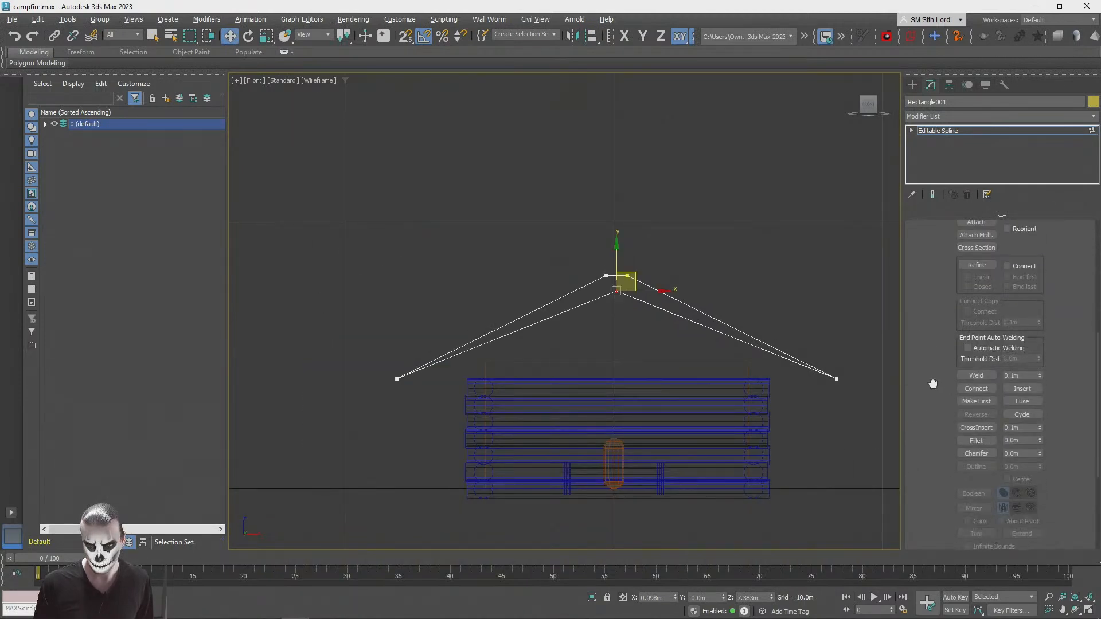
{"action": "left_click", "coordinate": [972, 453]}
{"action": "left_click_drag", "start_coordinate": [616, 277], "coordinate": [607, 107]}
{"action": "left_click", "coordinate": [976, 453]}
{"action": "key", "text": "q"}
Step: Move the horizontal bottom segment down to the level of the outer eave vertices, using snapping
{"action": "left_click", "coordinate": [911, 131]}
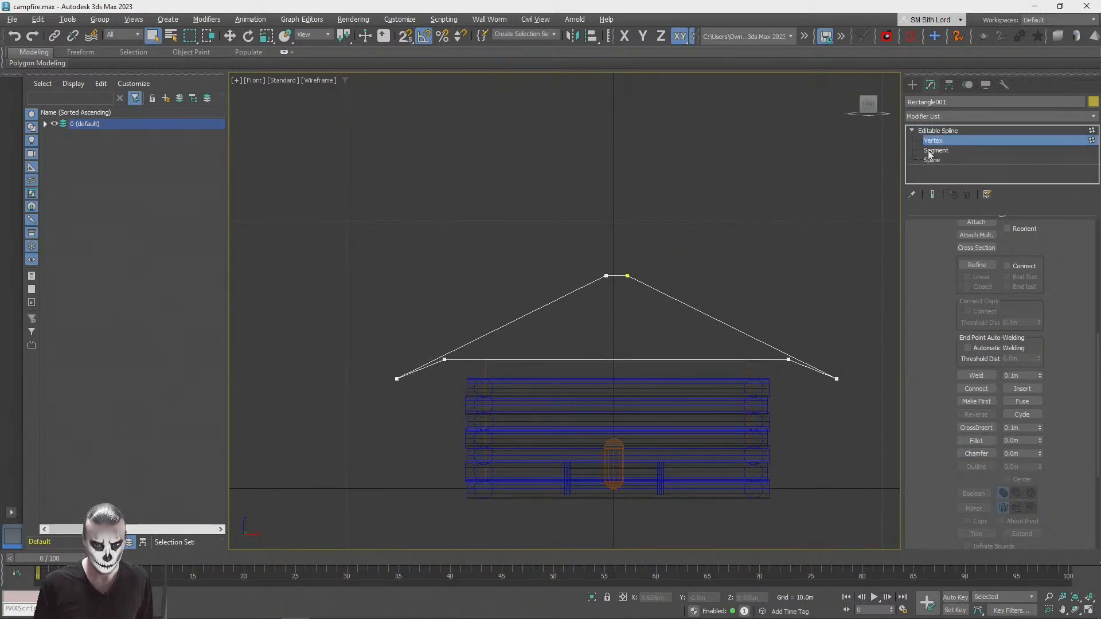
{"action": "left_click", "coordinate": [936, 151]}
{"action": "left_click", "coordinate": [601, 358]}
{"action": "key", "text": "w"}
{"action": "left_click_drag", "start_coordinate": [616, 321], "coordinate": [396, 379]}
{"action": "key", "text": "s"}
{"action": "key", "text": "s"}
{"action": "key", "text": "q"}
Step: Select every vertex of the roof outline and change them to Corner type
{"action": "left_click", "coordinate": [931, 140]}
{"action": "key", "text": "ctrl+a"}
{"action": "right_click", "coordinate": [462, 258]}
{"action": "left_click", "coordinate": [442, 202]}
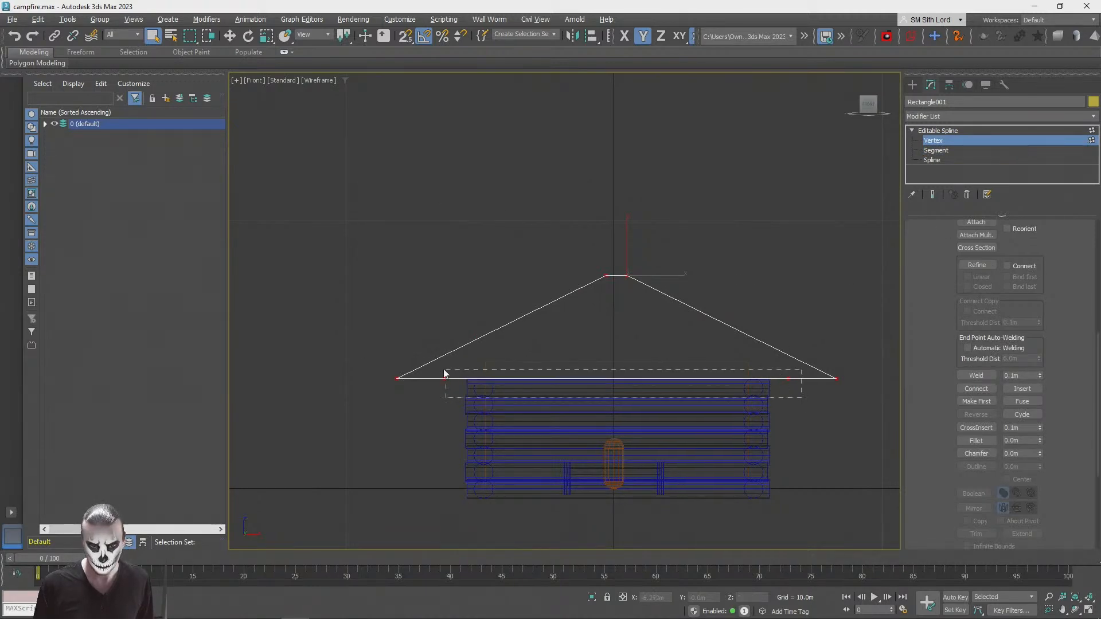
Step: Move the two inner bottom vertices slightly below the eaves and scale them outward to form short bevelled eave ends
{"action": "left_click_drag", "start_coordinate": [431, 367], "coordinate": [444, 350]}
{"action": "key", "text": "w"}
{"action": "key", "text": "r"}
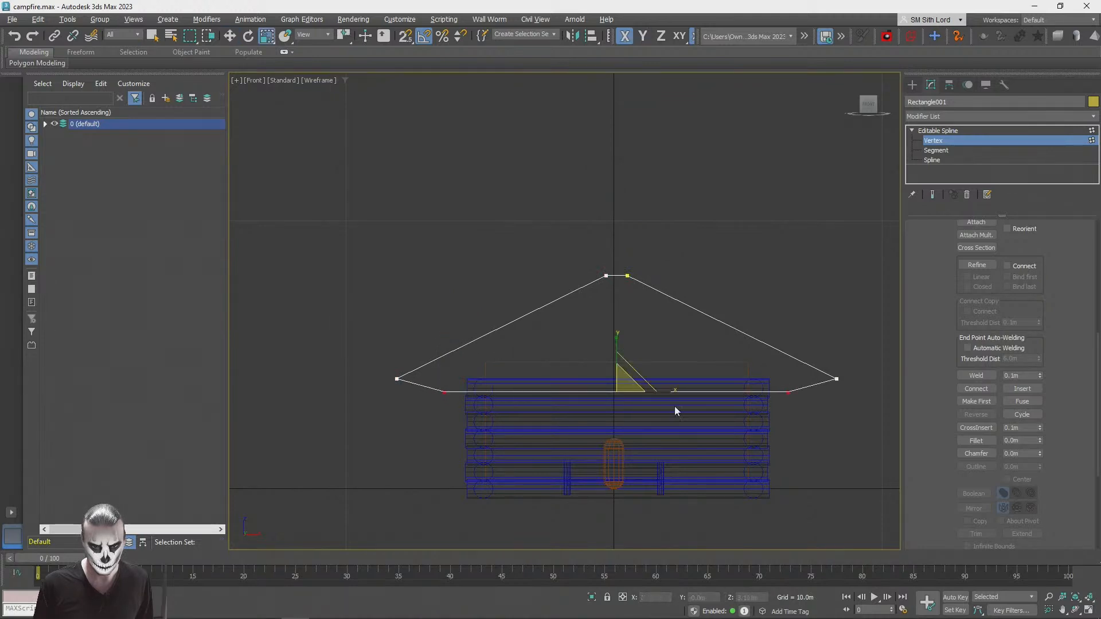
{"action": "left_click_drag", "start_coordinate": [669, 390], "coordinate": [678, 392]}
{"action": "left_click", "coordinate": [786, 251]}
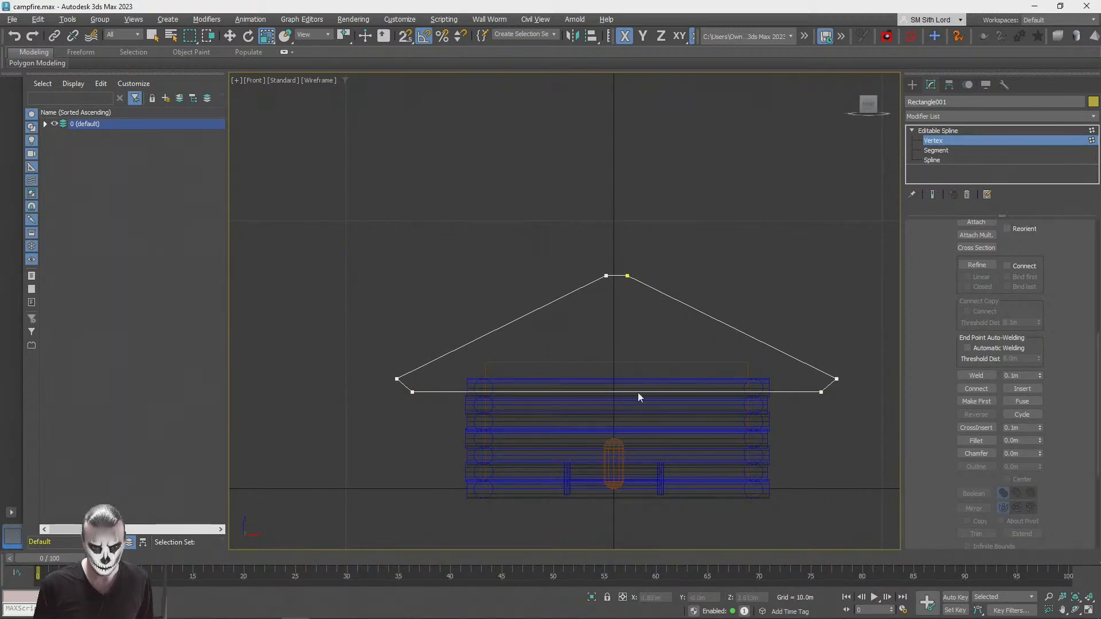
Step: Refine the lowered bottom edge of the roof outline with a vertex near its middle
{"action": "scroll", "coordinate": [954, 348], "scroll_direction": "up", "scroll_amount": 5}
{"action": "left_click", "coordinate": [976, 381]}
{"action": "left_click", "coordinate": [983, 382]}
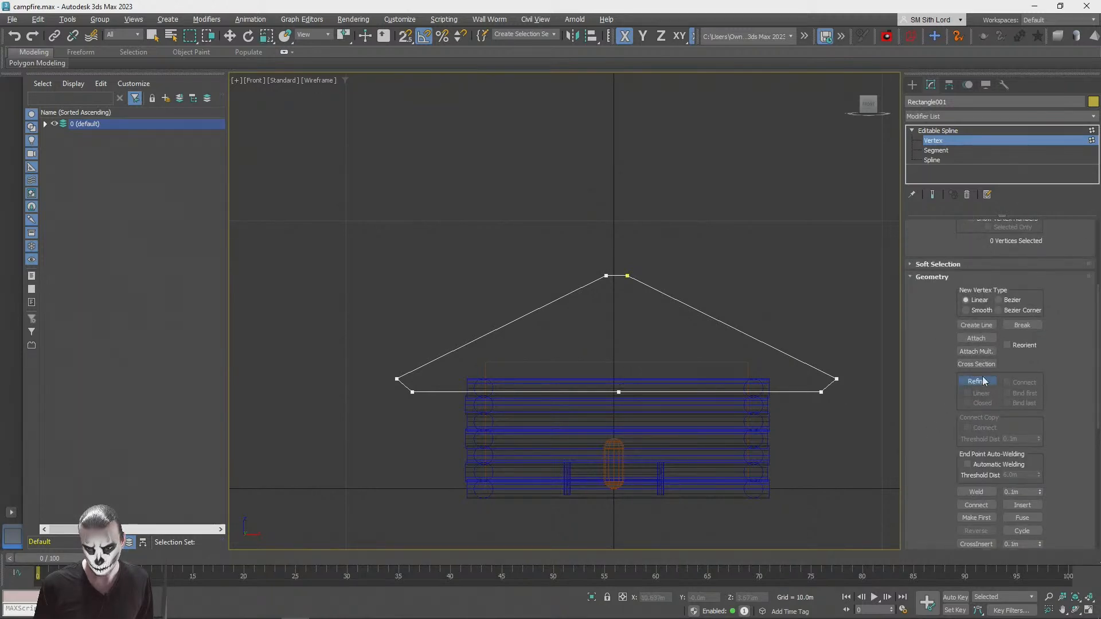
Step: Align the bottom edge's middle vertex in X with the centre of the cabin walls and raise it to the box top, Z 4.739 m
{"action": "key", "text": "w"}
{"action": "left_click_drag", "start_coordinate": [573, 374], "coordinate": [657, 449]}
{"action": "key", "text": "alt+a"}
{"action": "left_click", "coordinate": [655, 423]}
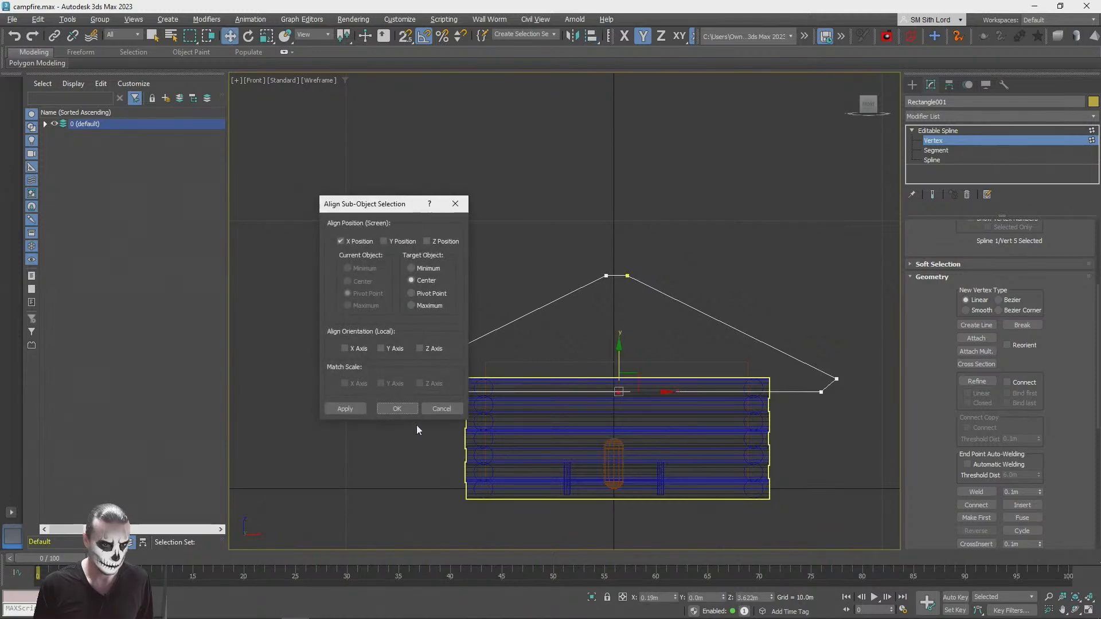
{"action": "left_click", "coordinate": [397, 407]}
{"action": "left_click_drag", "start_coordinate": [621, 354], "coordinate": [777, 333]}
{"action": "scroll", "coordinate": [618, 388], "scroll_direction": "up", "scroll_amount": 2}
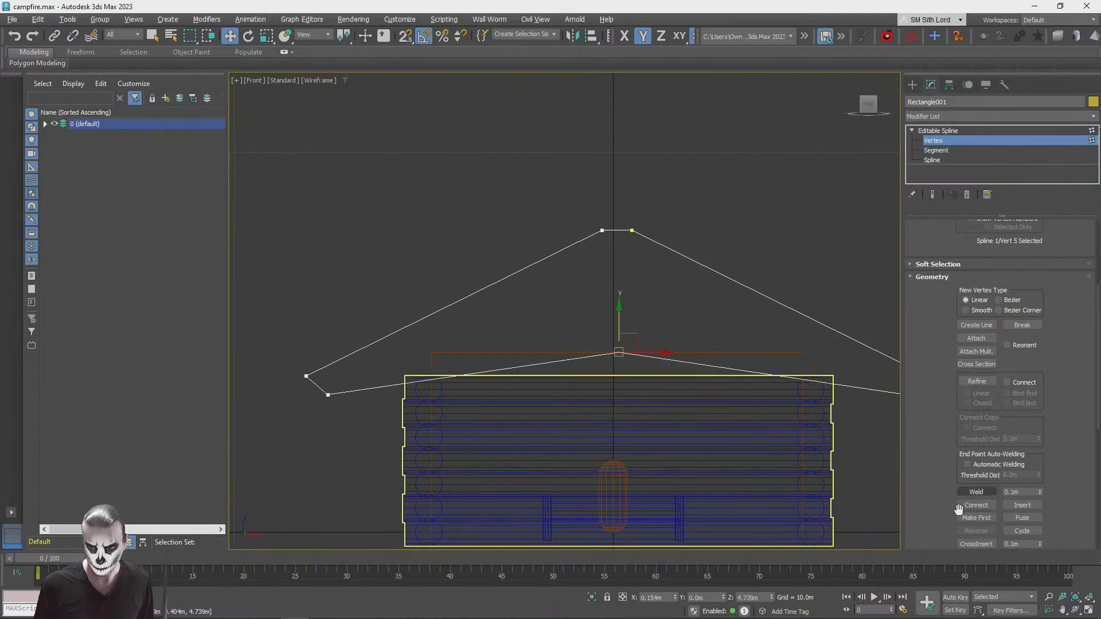
Step: Chamfer the roof outline's bottom middle vertex into two vertices near the side walls, leaving a flat underside, and finish editing the spline
{"action": "left_click_drag", "start_coordinate": [934, 422], "coordinate": [937, 285]}
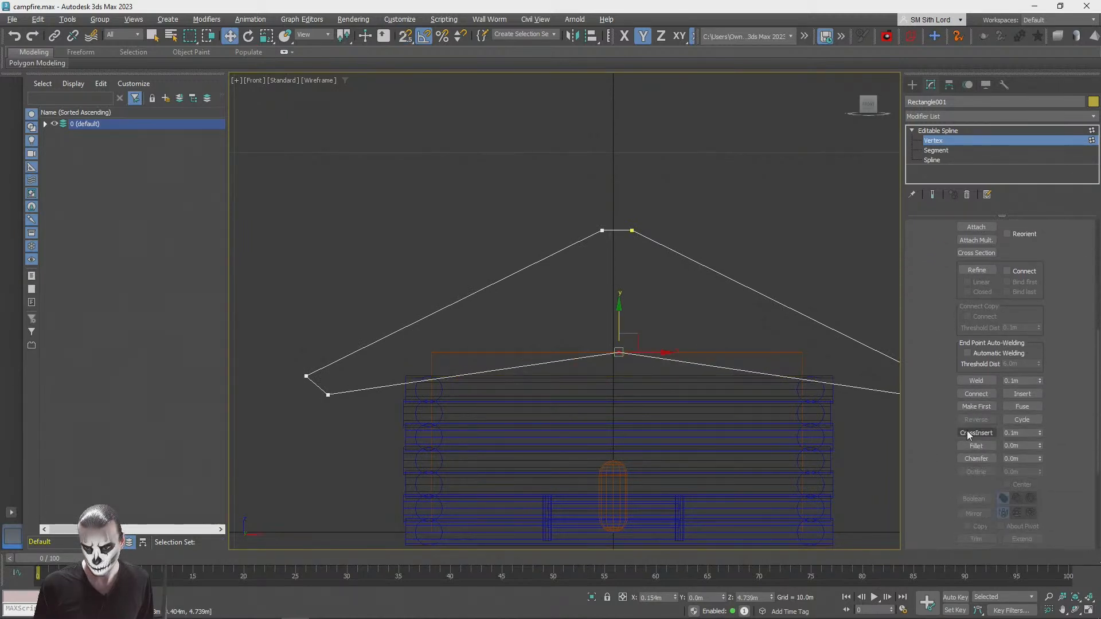
{"action": "left_click", "coordinate": [976, 459]}
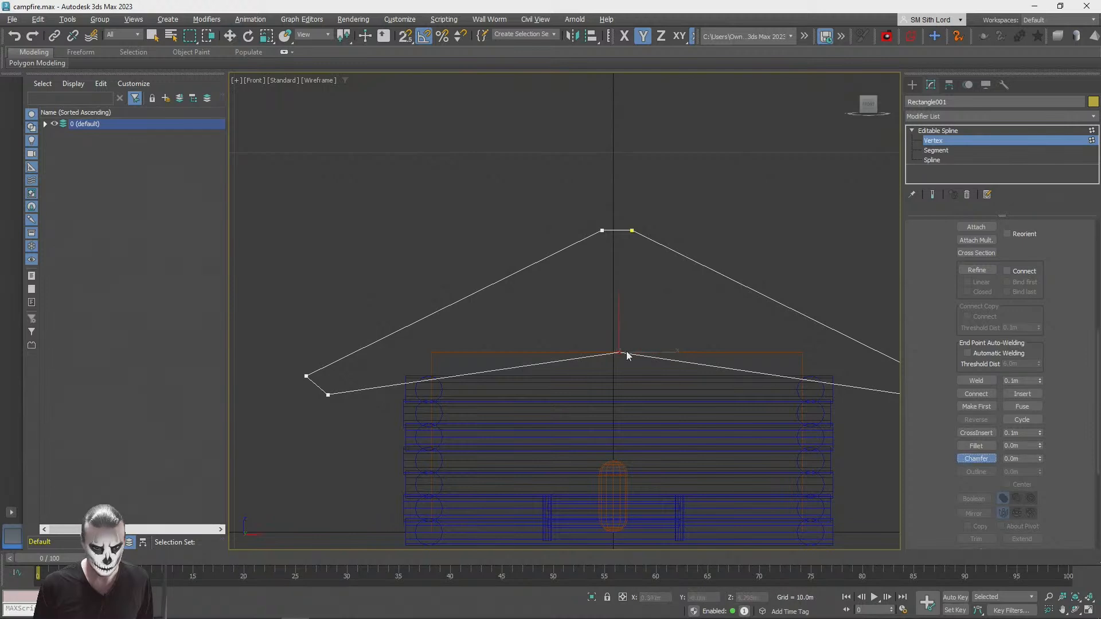
{"action": "left_click_drag", "start_coordinate": [616, 321], "coordinate": [601, 169]}
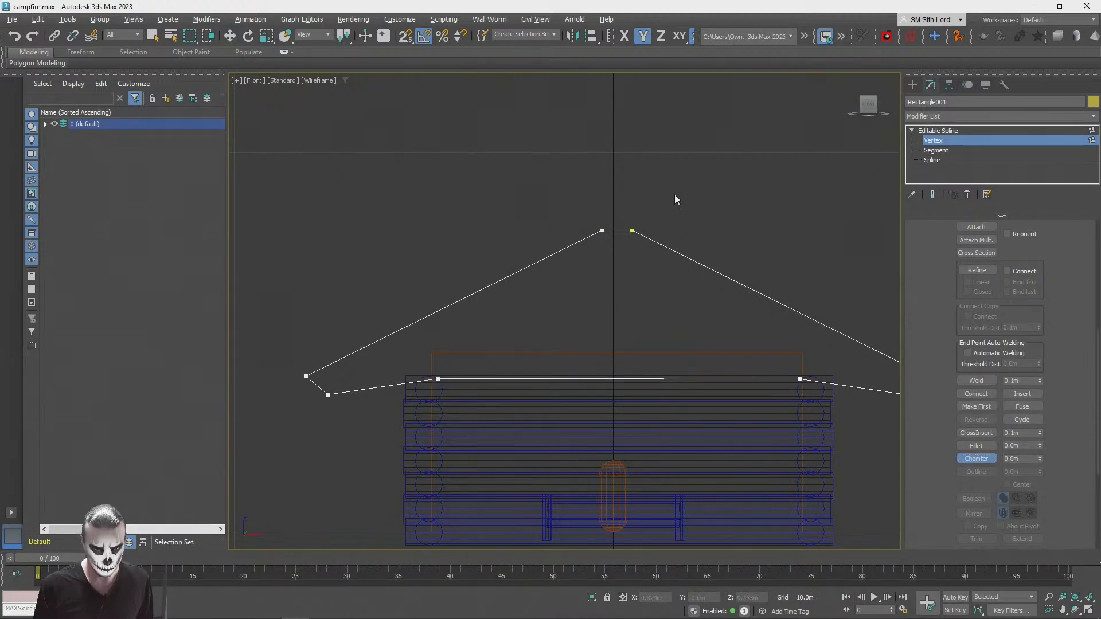
{"action": "left_click", "coordinate": [976, 458]}
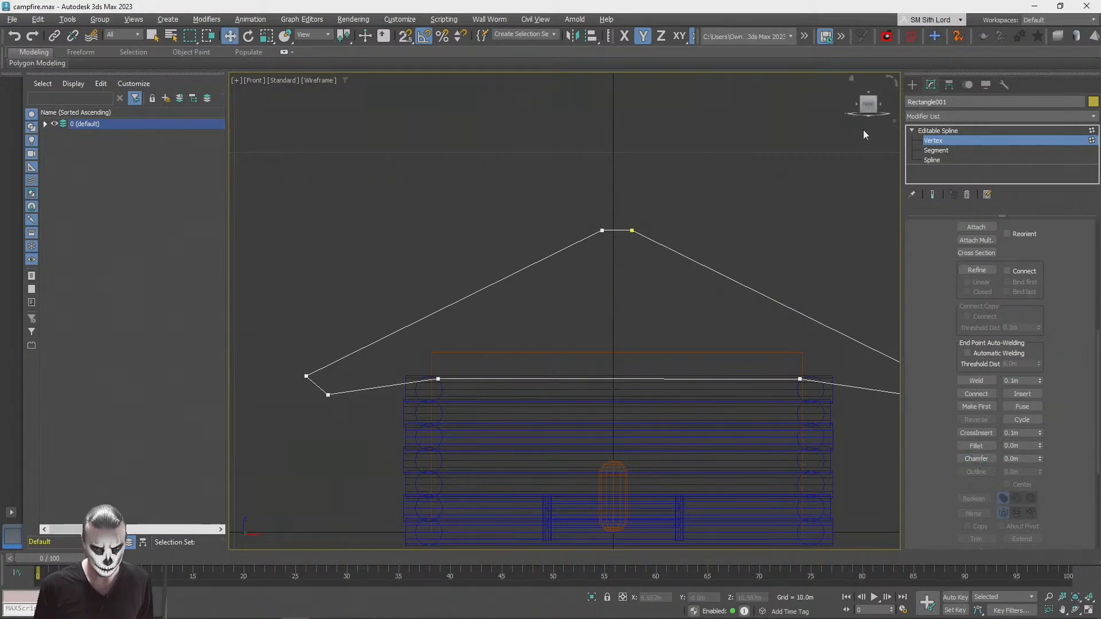
{"action": "key", "text": "1"}
{"action": "key", "text": "q"}
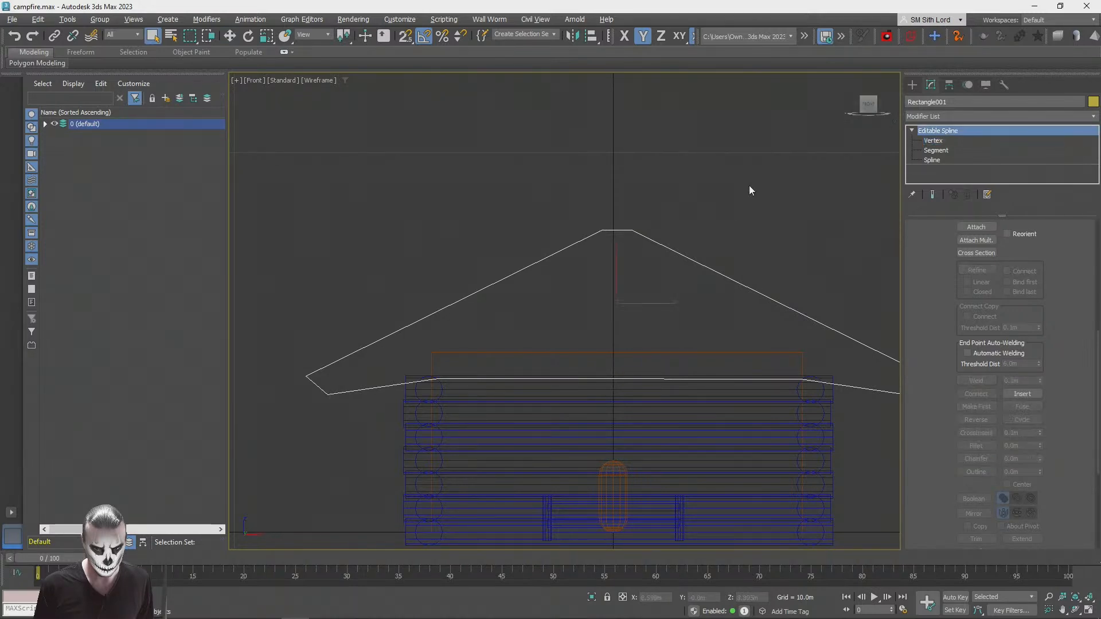
{"action": "left_click", "coordinate": [772, 156]}
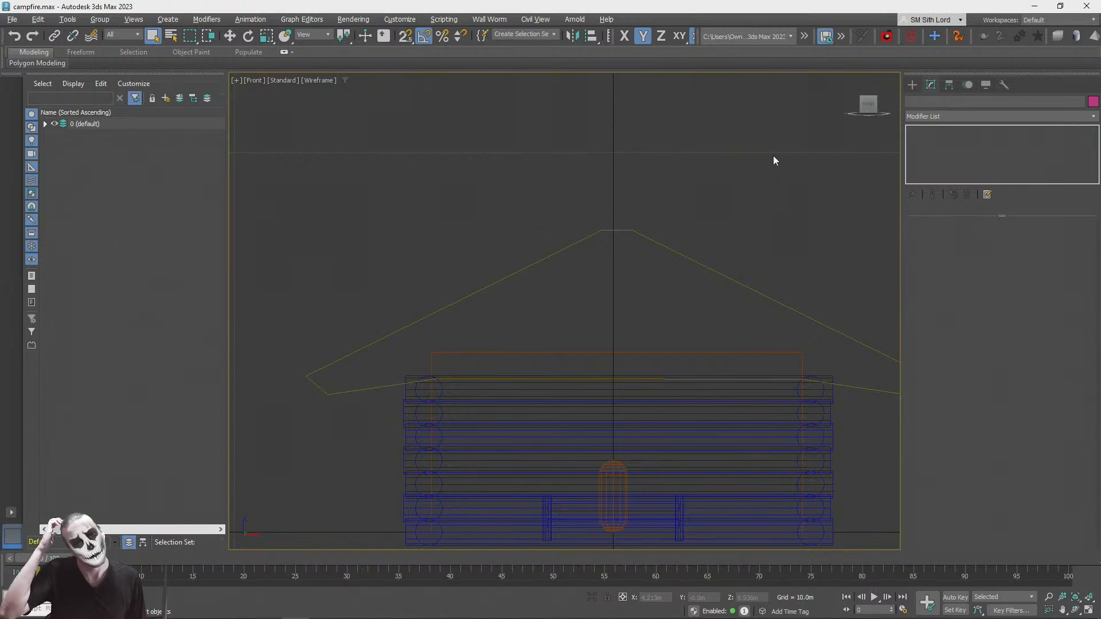
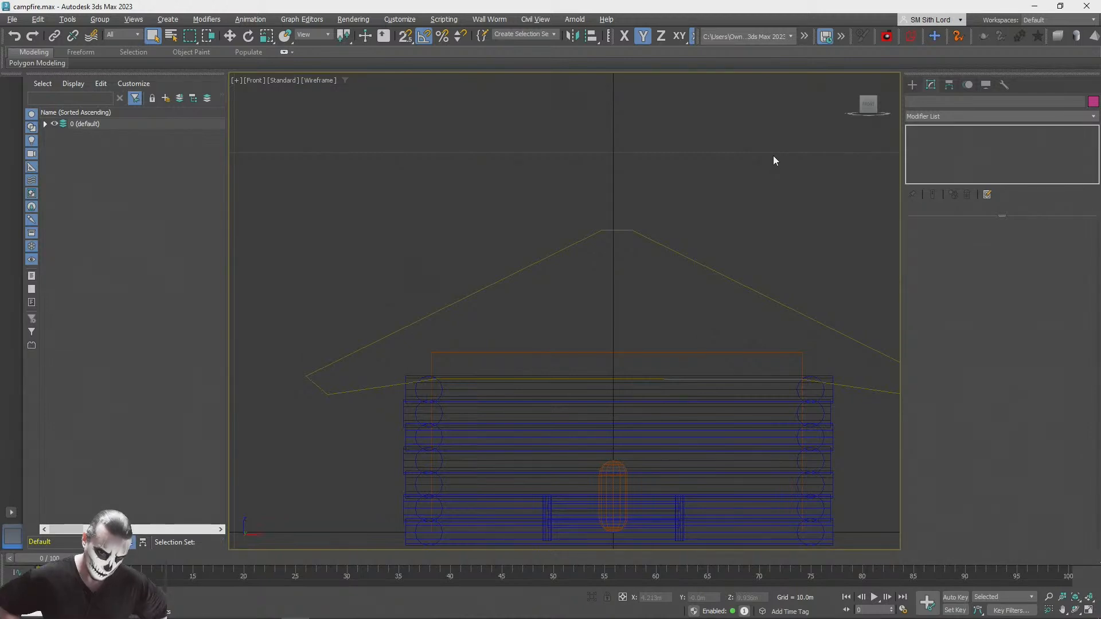
Step: Select the roof outline spline above the cabin
{"action": "scroll", "coordinate": [639, 224], "scroll_direction": "down", "scroll_amount": 2}
{"action": "scroll", "coordinate": [659, 229], "scroll_direction": "up", "scroll_amount": 4}
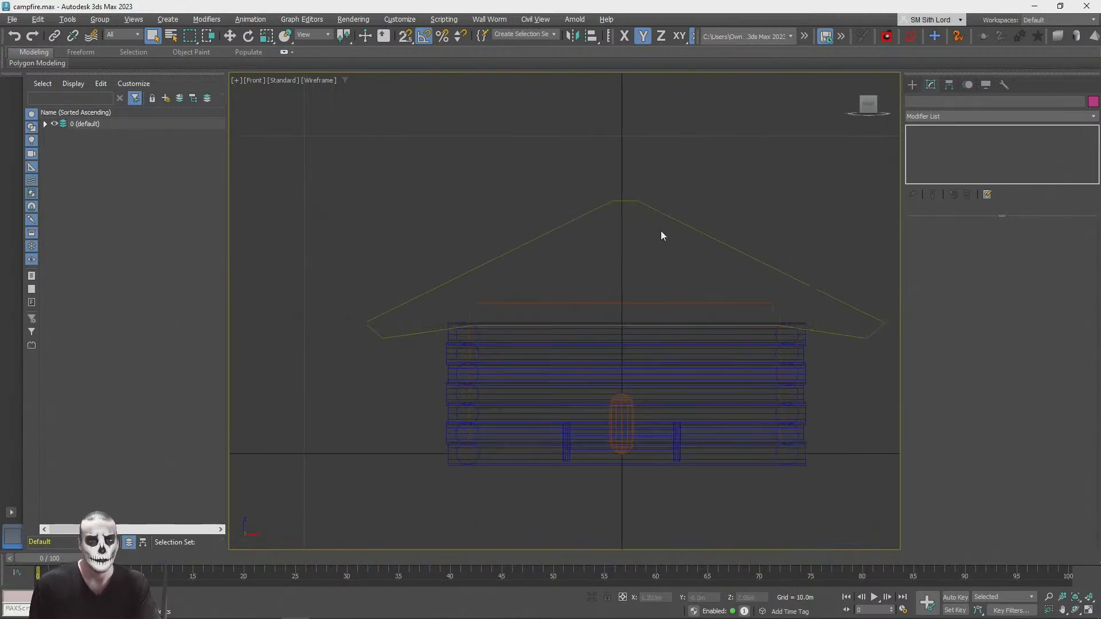
{"action": "left_click", "coordinate": [682, 251]}
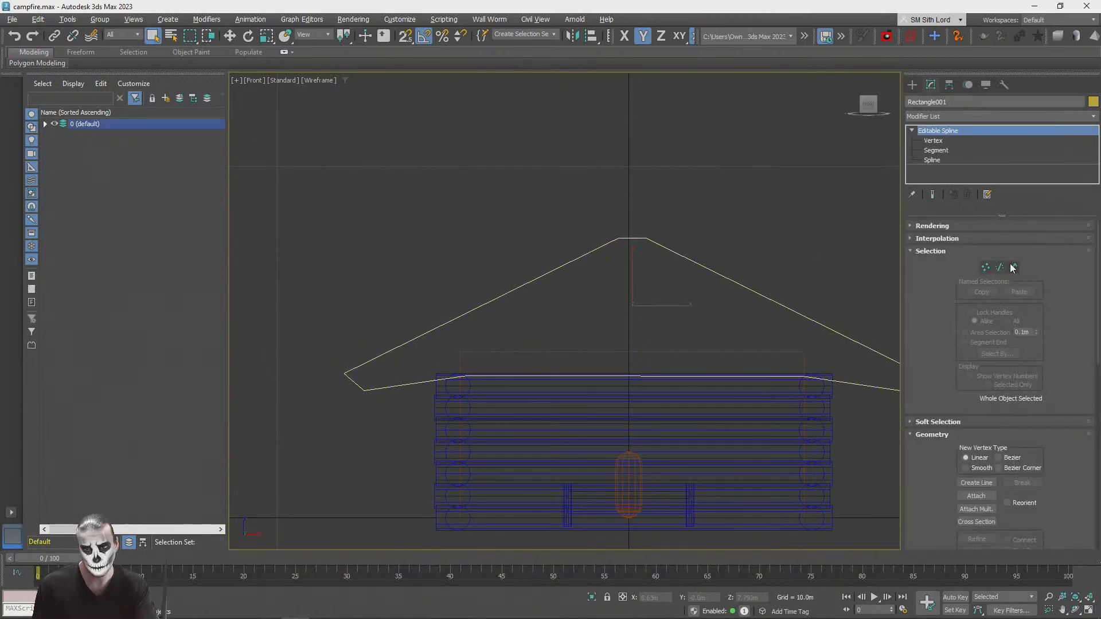
Step: Try to edit the short flat ridge segment at the peak of the roof outline
{"action": "left_click", "coordinate": [999, 267]}
{"action": "left_click", "coordinate": [637, 250]}
{"action": "key", "text": "w"}
{"action": "key", "text": "ctrl+z"}
{"action": "scroll", "coordinate": [945, 267], "scroll_direction": "down", "scroll_amount": 5}
{"action": "scroll", "coordinate": [931, 321], "scroll_direction": "down", "scroll_amount": 3}
{"action": "scroll", "coordinate": [921, 317], "scroll_direction": "down", "scroll_amount": 10}
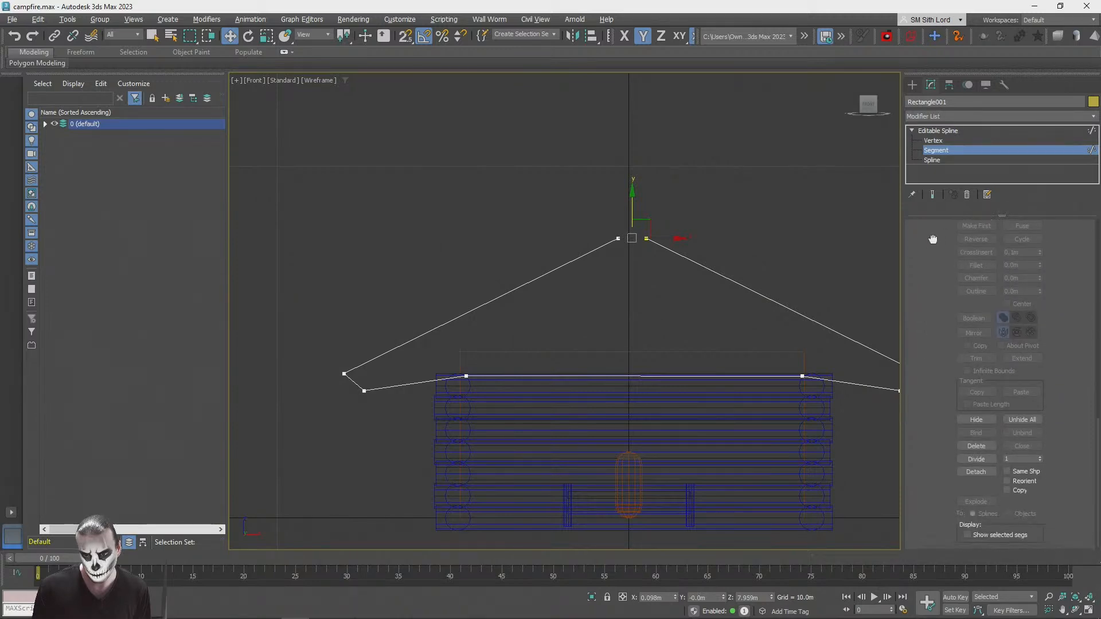
{"action": "scroll", "coordinate": [933, 239], "scroll_direction": "up", "scroll_amount": 10}
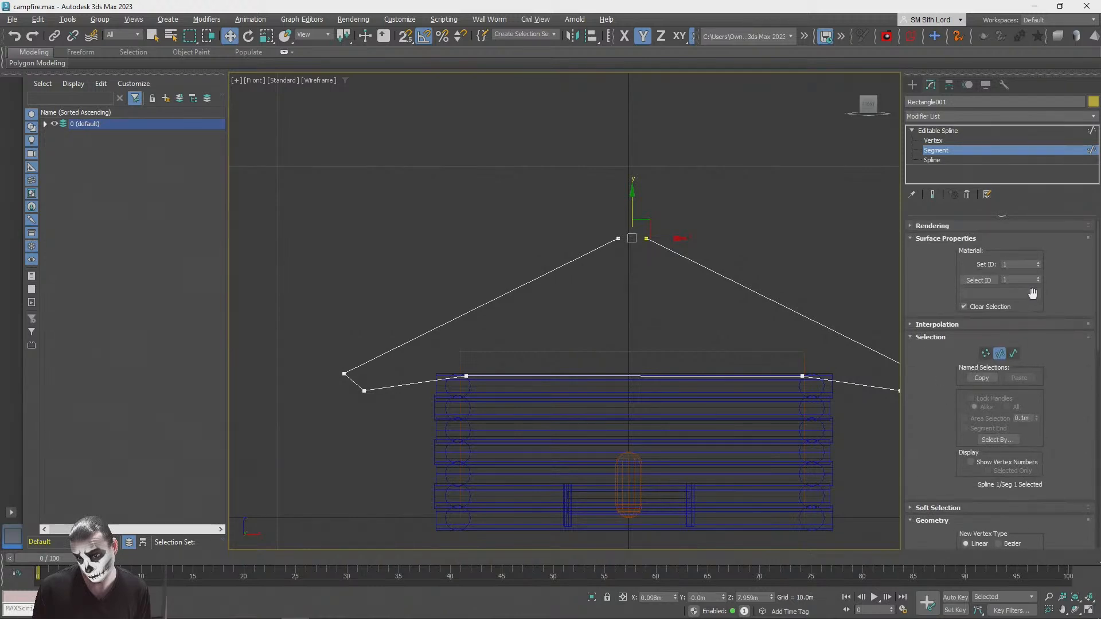
Step: Refine the roof outline's flat ridge edge with two extra vertices
{"action": "left_click", "coordinate": [938, 142]}
{"action": "scroll", "coordinate": [671, 224], "scroll_direction": "up", "scroll_amount": 2}
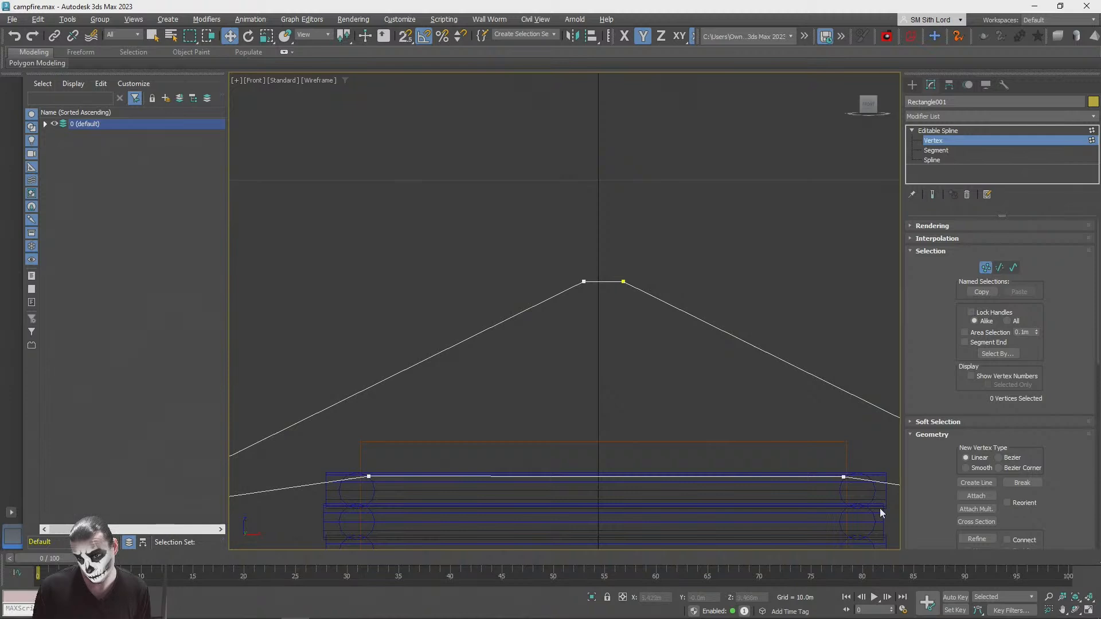
{"action": "scroll", "coordinate": [983, 433], "scroll_direction": "down", "scroll_amount": 3}
{"action": "left_click", "coordinate": [977, 452]}
{"action": "left_click", "coordinate": [608, 282]}
{"action": "left_click", "coordinate": [597, 281]}
{"action": "left_click", "coordinate": [975, 452]}
Step: Snap the two added ridge vertices onto the adjacent corners of the peak
{"action": "scroll", "coordinate": [587, 313], "scroll_direction": "up", "scroll_amount": 2}
{"action": "left_click_drag", "start_coordinate": [611, 286], "coordinate": [623, 285]}
{"action": "left_click_drag", "start_coordinate": [620, 228], "coordinate": [581, 269]}
{"action": "key", "text": "s"}
{"action": "left_click_drag", "start_coordinate": [676, 161], "coordinate": [638, 269]}
{"action": "left_click", "coordinate": [757, 248]}
Step: Try raising two ridge vertices to form a narrow vertical stub at the roof peak
{"action": "scroll", "coordinate": [650, 257], "scroll_direction": "down", "scroll_amount": 5}
{"action": "left_click_drag", "start_coordinate": [608, 227], "coordinate": [671, 254]}
{"action": "key", "text": "w"}
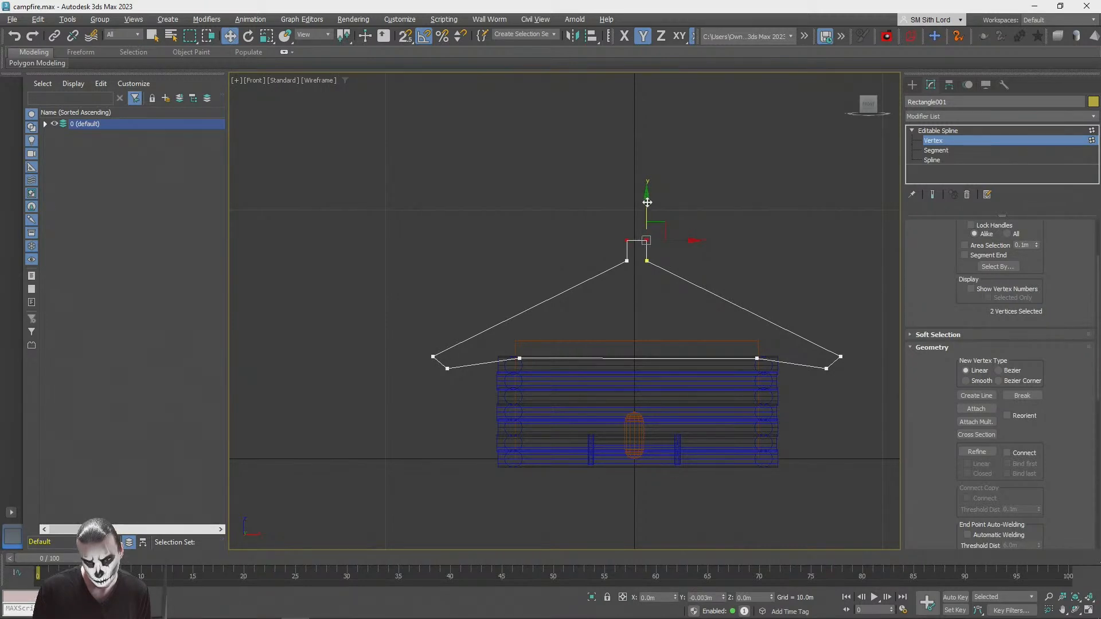
{"action": "left_click_drag", "start_coordinate": [646, 202], "coordinate": [646, 198]}
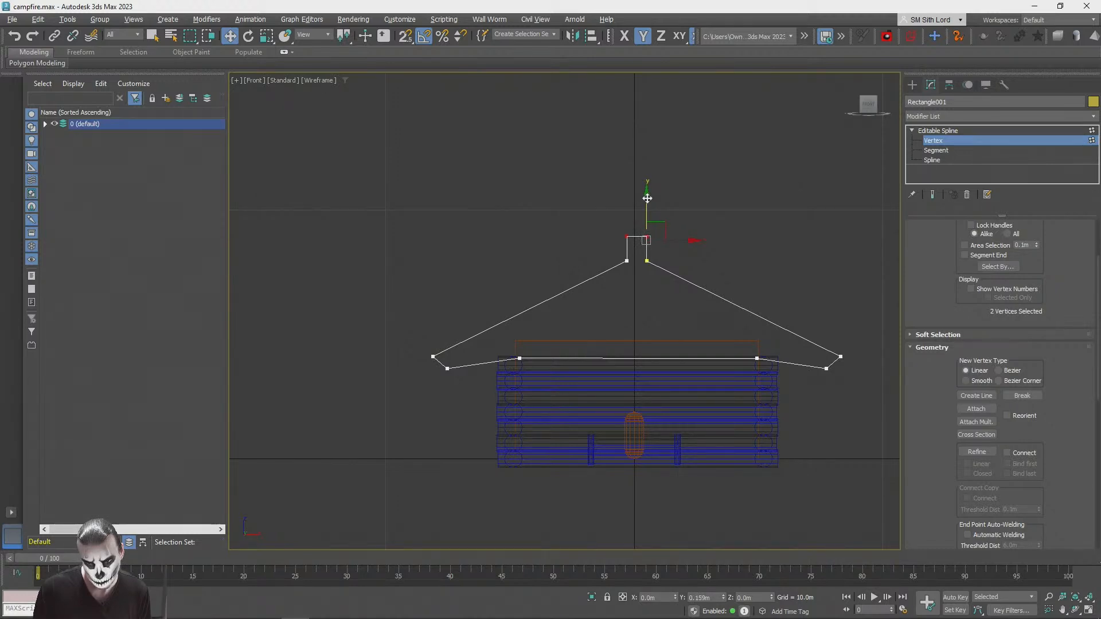
Step: Undo the raised ridge stub and the vertices added for it
{"action": "key", "text": "ctrl+z"}
{"action": "key", "text": "ctrl+z"}
{"action": "key", "text": "ctrl+z"}
{"action": "key", "text": "ctrl+z"}
{"action": "key", "text": "ctrl+z"}
{"action": "key", "text": "ctrl+z"}
{"action": "key", "text": "ctrl+z"}
{"action": "key", "text": "ctrl+z"}
{"action": "key", "text": "q"}
{"action": "left_click", "coordinate": [935, 150]}
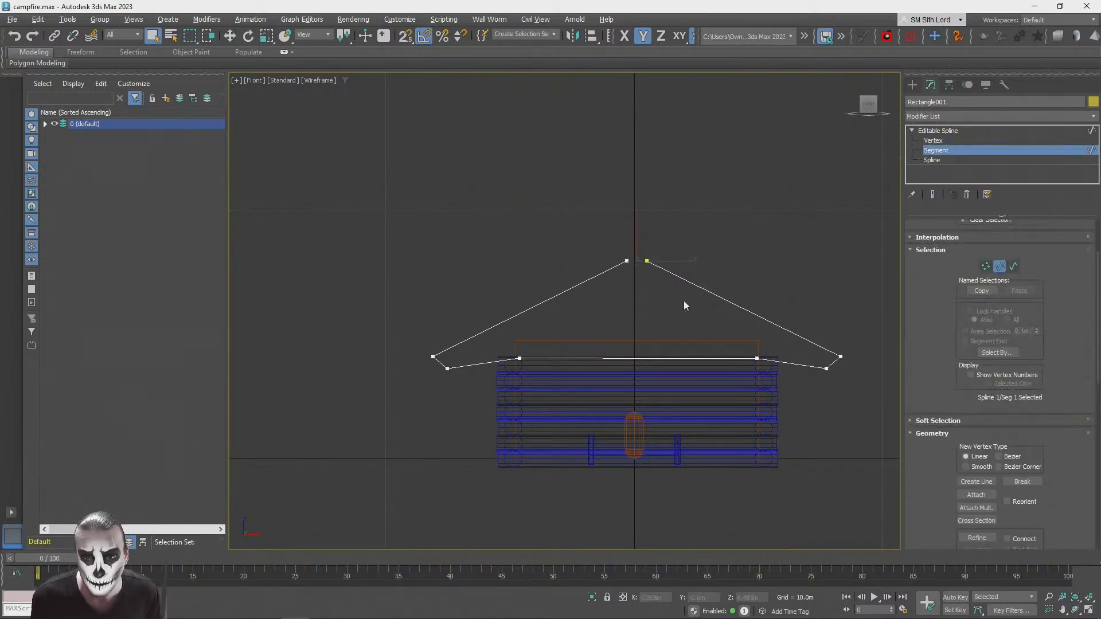
{"action": "left_click", "coordinate": [933, 141]}
{"action": "left_click_drag", "start_coordinate": [660, 326], "coordinate": [662, 326]}
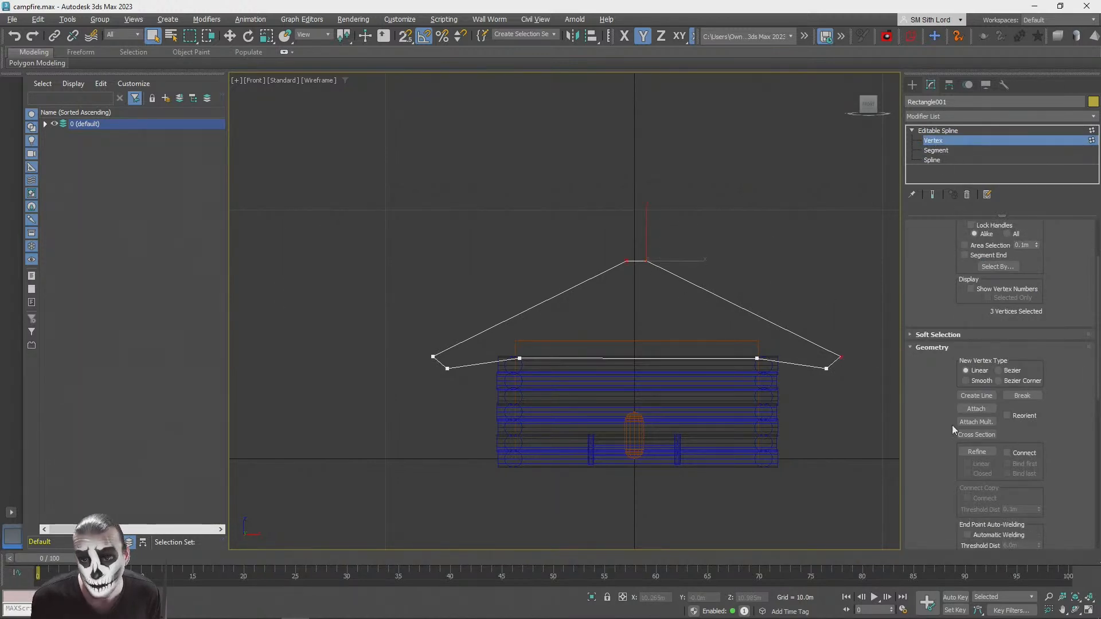
{"action": "left_click", "coordinate": [976, 452]}
{"action": "scroll", "coordinate": [659, 343], "scroll_direction": "up", "scroll_amount": 4}
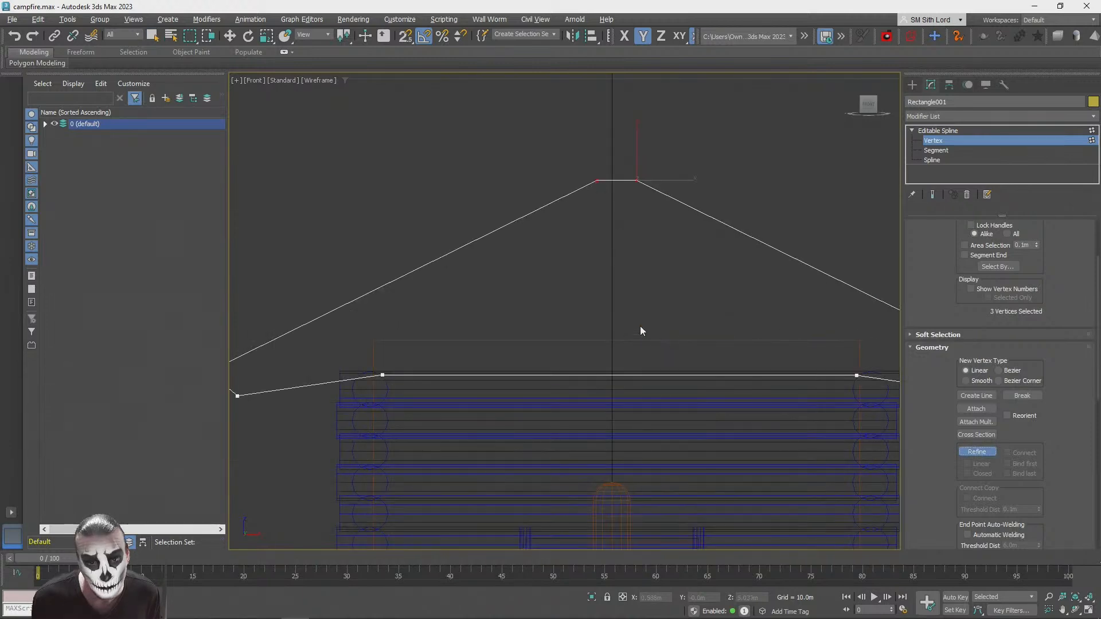
{"action": "left_click", "coordinate": [932, 141]}
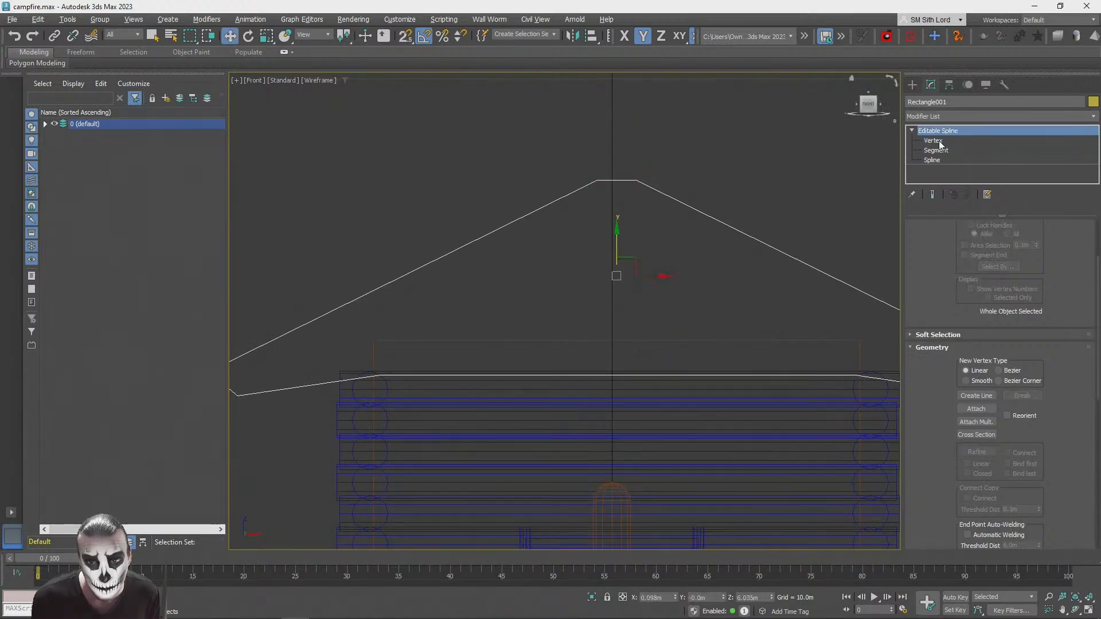
{"action": "left_click", "coordinate": [933, 141]}
Step: Convert all vertices of the roof outline to Corner type
{"action": "scroll", "coordinate": [550, 233], "scroll_direction": "down", "scroll_amount": 8}
{"action": "key", "text": "q"}
{"action": "key", "text": "ctrl+a"}
{"action": "right_click", "coordinate": [655, 214]}
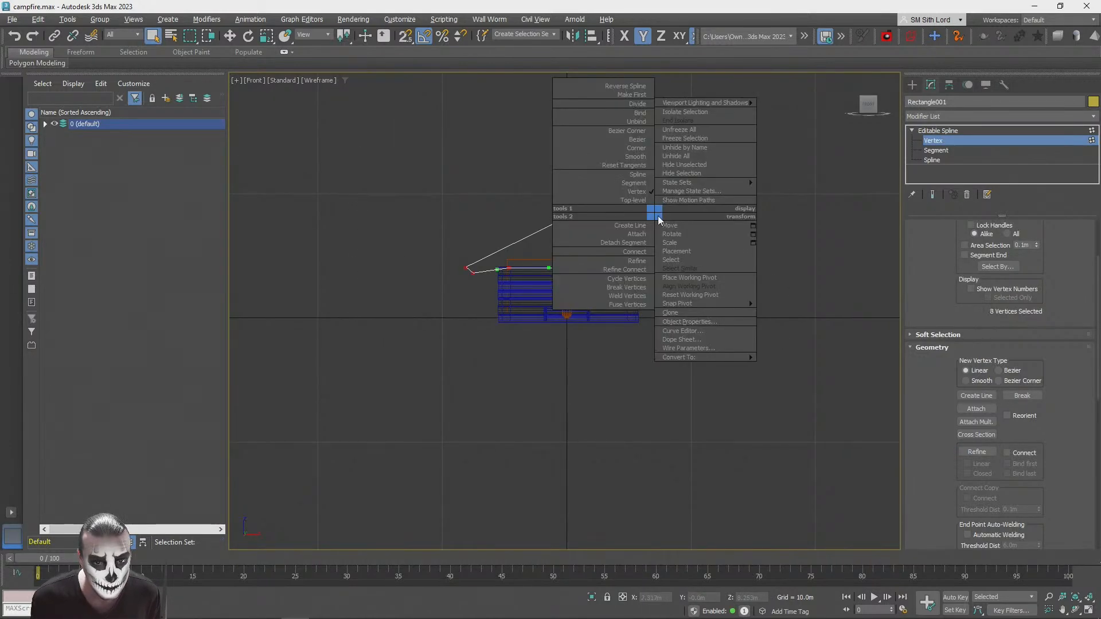
{"action": "left_click", "coordinate": [625, 156]}
{"action": "right_click", "coordinate": [624, 152]}
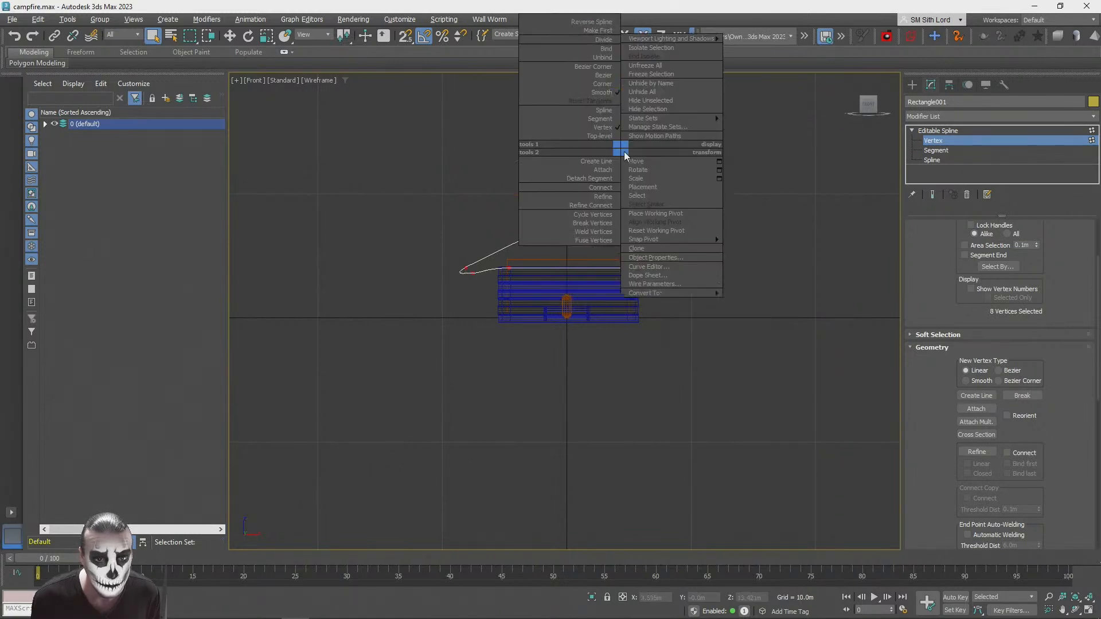
{"action": "left_click", "coordinate": [597, 87]}
{"action": "right_click", "coordinate": [583, 133]}
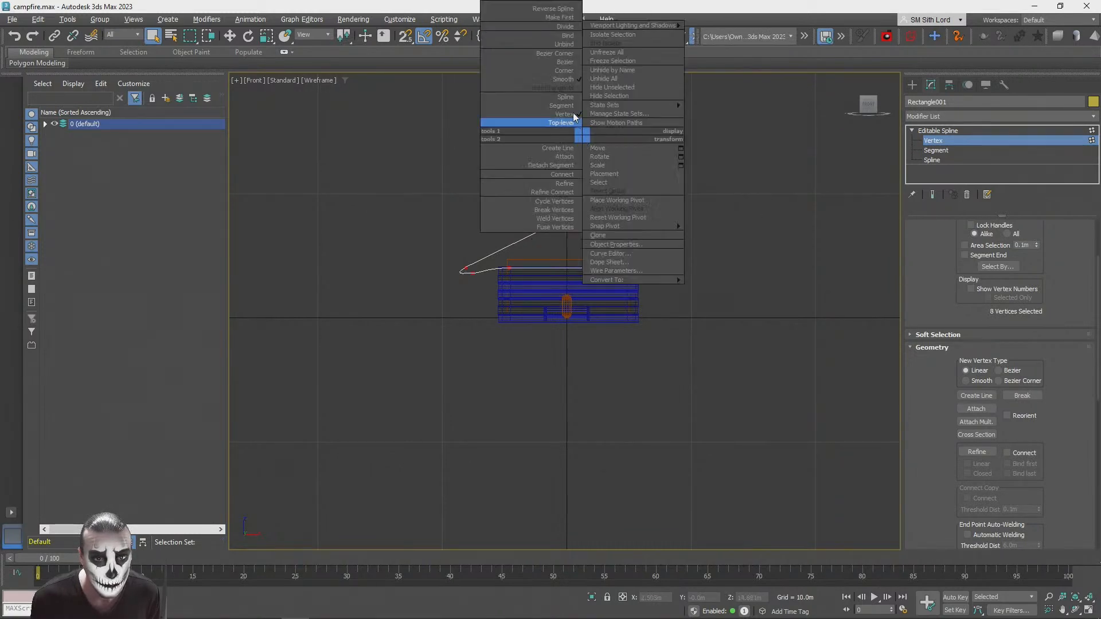
{"action": "left_click", "coordinate": [562, 70]}
{"action": "scroll", "coordinate": [573, 174], "scroll_direction": "up", "scroll_amount": 3}
{"action": "middle_click_drag", "start_coordinate": [801, 382], "coordinate": [811, 296]}
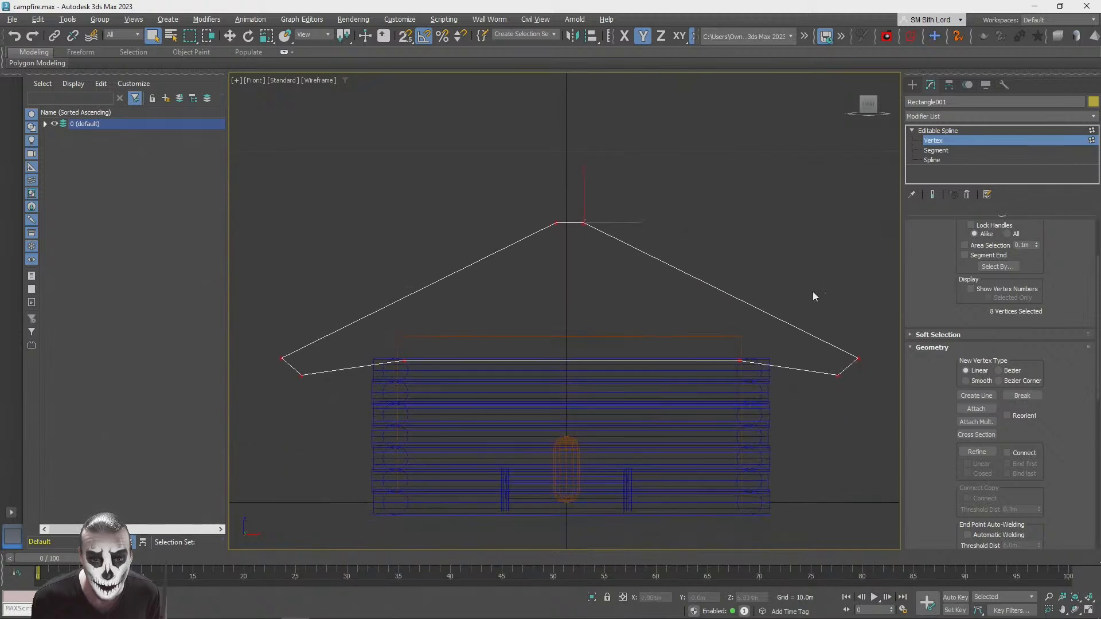
{"action": "key", "text": "q"}
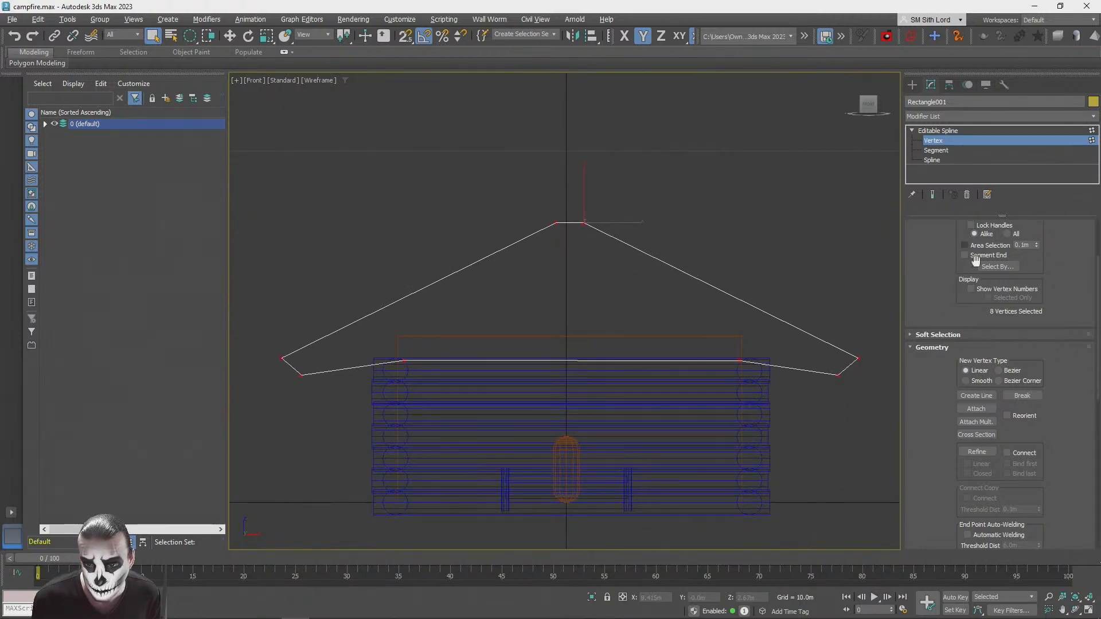
Step: Refine the roof outline with one vertex near the middle of the bottom edge and one near the middle of the ridge
{"action": "scroll", "coordinate": [931, 290], "scroll_direction": "up", "scroll_amount": 1}
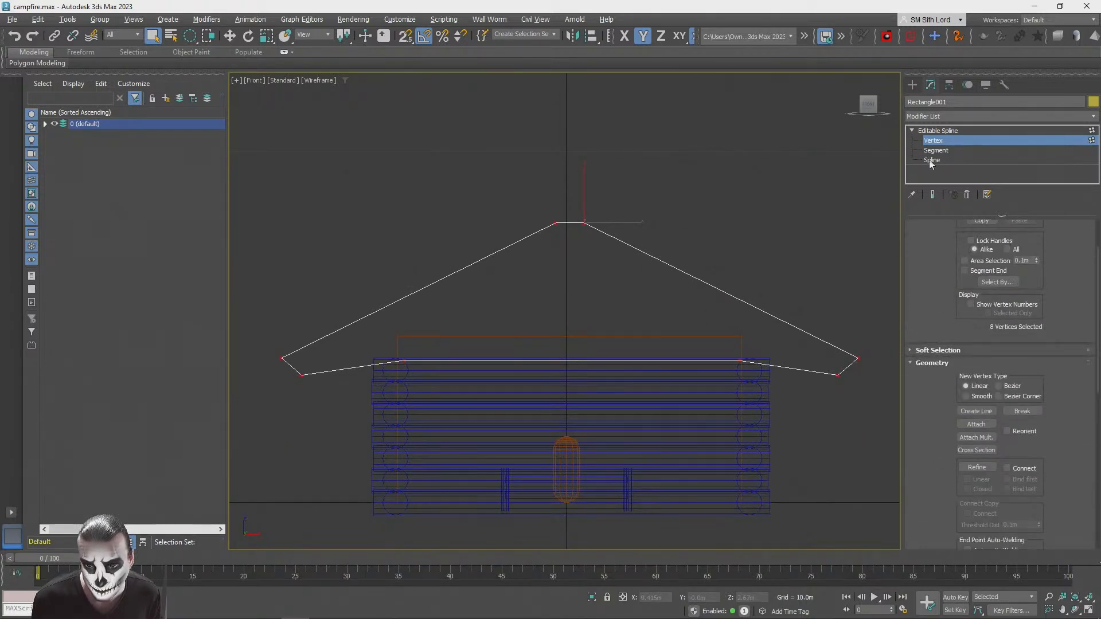
{"action": "left_click", "coordinate": [976, 467]}
{"action": "left_click", "coordinate": [571, 360]}
{"action": "left_click", "coordinate": [567, 222]}
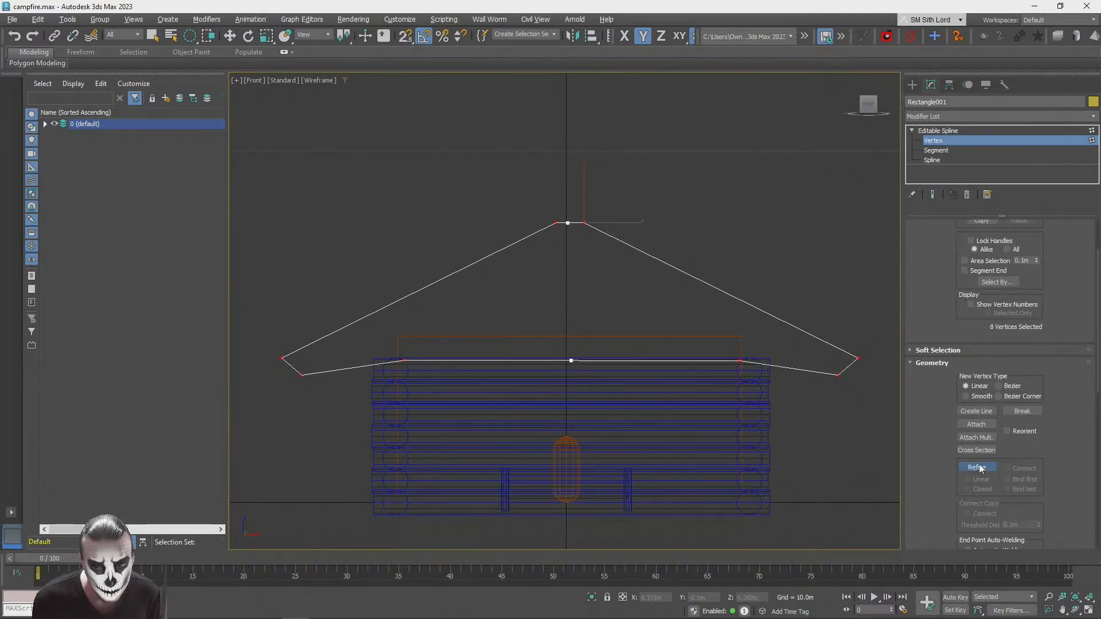
Step: Delete the roof outline's vertices on the left of the two middle ones, keeping only the right half
{"action": "key", "text": "w"}
{"action": "left_click_drag", "start_coordinate": [256, 128], "coordinate": [423, 332]}
{"action": "key", "text": "q"}
{"action": "key", "text": "q"}
{"action": "key", "text": "q"}
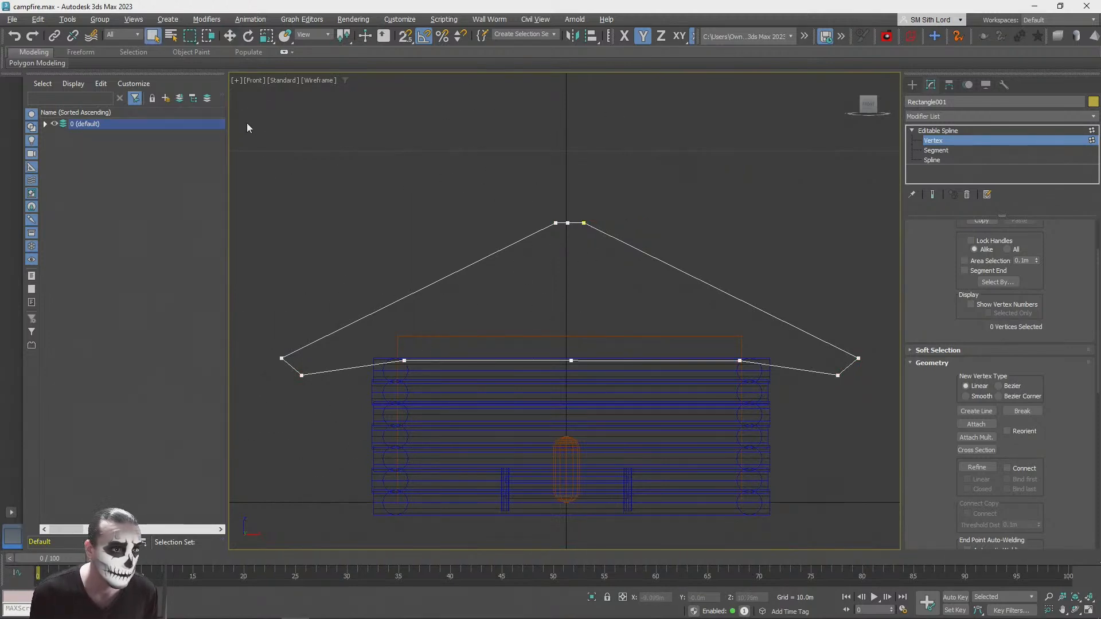
{"action": "mouse_move", "coordinate": [381, 399]}
{"action": "left_mouse_down"}
{"action": "mouse_move", "coordinate": [523, 508]}
{"action": "mouse_move", "coordinate": [560, 504]}
{"action": "left_mouse_up"}
{"action": "key", "text": "Delete"}
Step: Align the half outline's inner bottom vertex in X with the centre of the cabin walls
{"action": "left_click", "coordinate": [571, 360]}
{"action": "key", "text": "w"}
{"action": "key", "text": "alt+a"}
{"action": "left_click", "coordinate": [610, 401]}
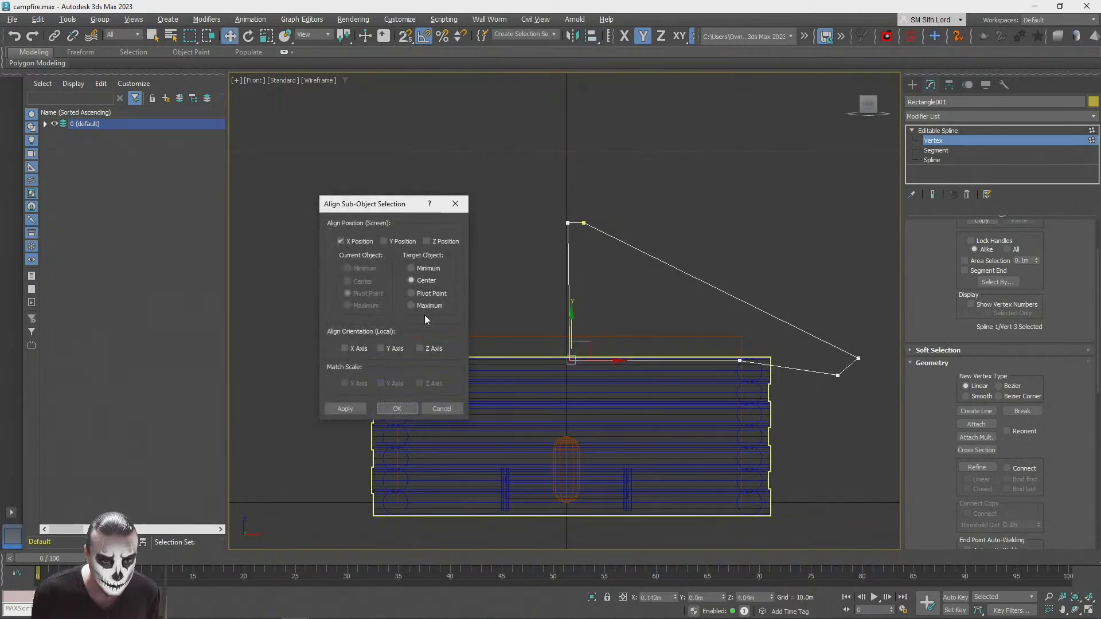
{"action": "left_click", "coordinate": [395, 409]}
Step: Align the half outline's inner ridge vertex in X with the centre of the cabin walls and clear the vertex selection
{"action": "mouse_move", "coordinate": [542, 172]}
{"action": "left_mouse_down"}
{"action": "mouse_move", "coordinate": [584, 232]}
{"action": "mouse_move", "coordinate": [573, 249]}
{"action": "left_mouse_up"}
{"action": "key", "text": "alt+a"}
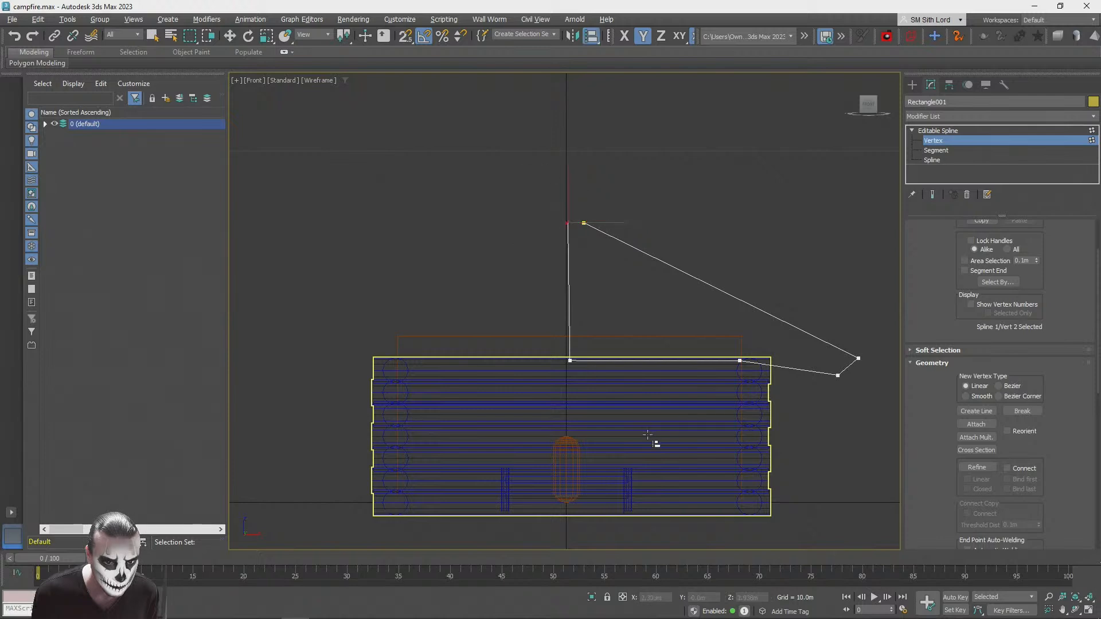
{"action": "left_click", "coordinate": [654, 442]}
{"action": "left_click", "coordinate": [394, 409]}
{"action": "key", "text": "ctrl+a"}
{"action": "left_click_drag", "start_coordinate": [627, 411], "coordinate": [627, 411]}
{"action": "key", "text": "s"}
{"action": "key", "text": "q"}
{"action": "key", "text": "s"}
{"action": "left_click", "coordinate": [432, 257]}
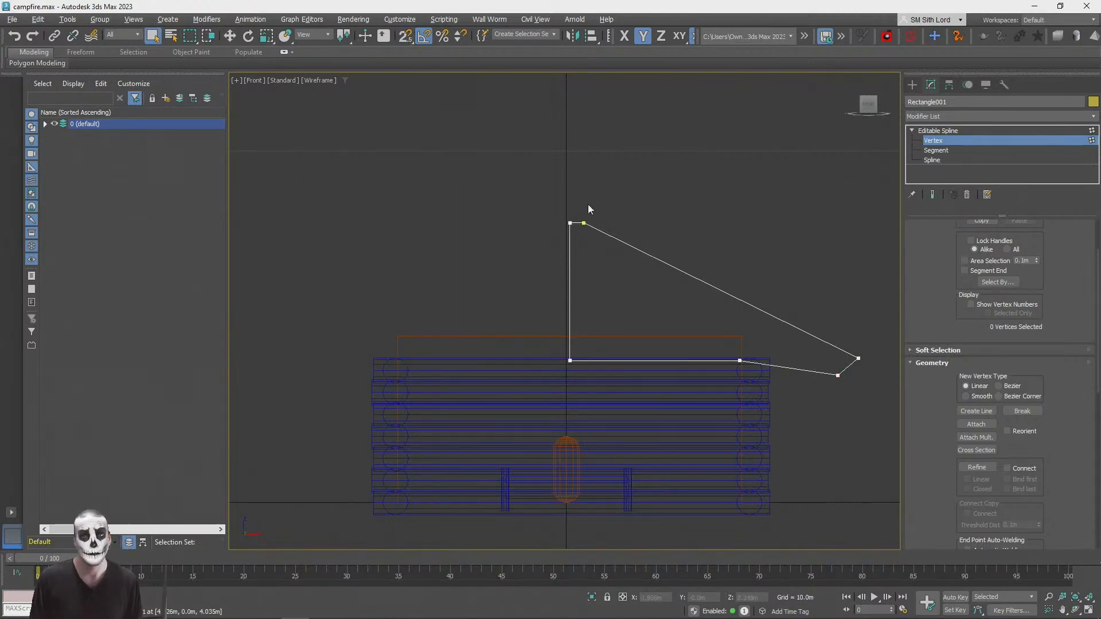
Step: Add a Mirror modifier on the X axis with Copy enabled to complete the roof outline
{"action": "left_click", "coordinate": [953, 131]}
{"action": "left_click", "coordinate": [941, 115]}
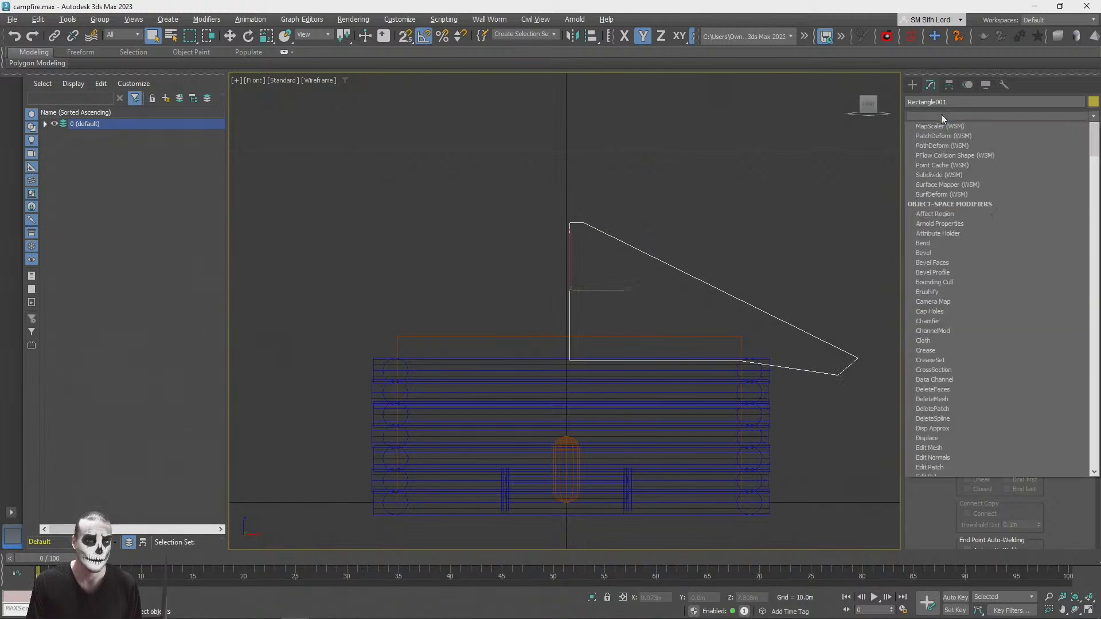
{"action": "key", "text": "m"}
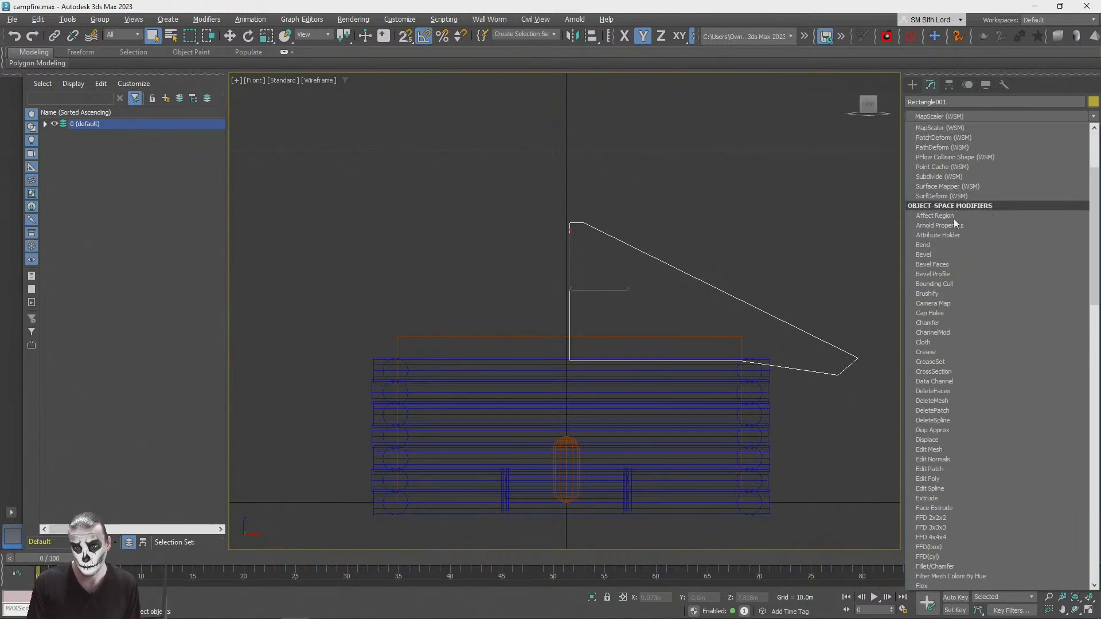
{"action": "scroll", "coordinate": [976, 206], "scroll_direction": "down", "scroll_amount": 20}
{"action": "left_click", "coordinate": [947, 216]}
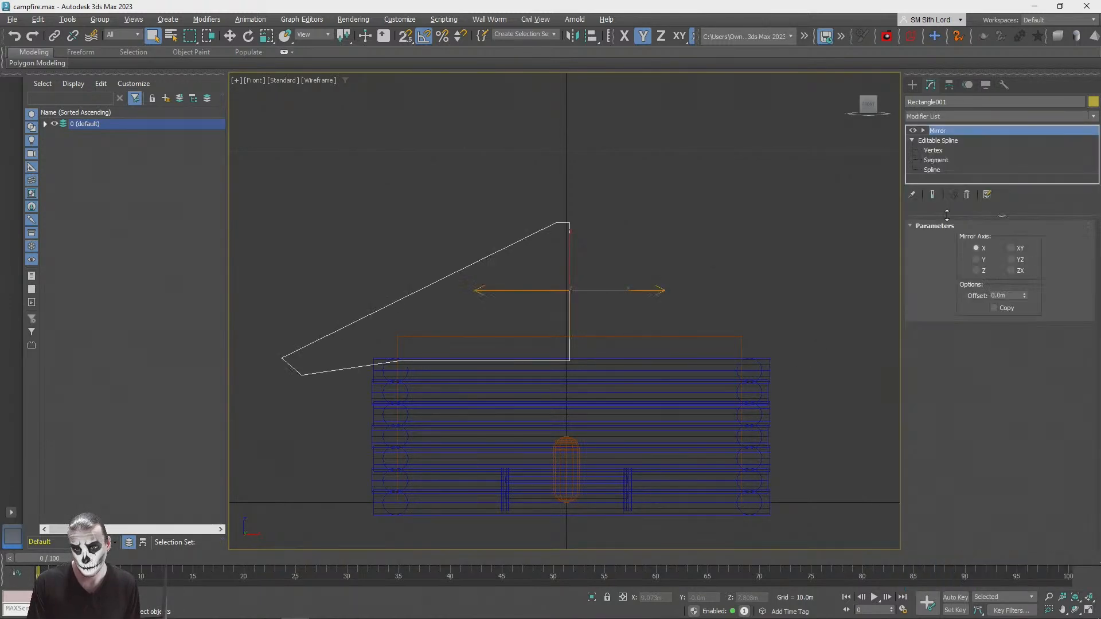
{"action": "left_click", "coordinate": [994, 308]}
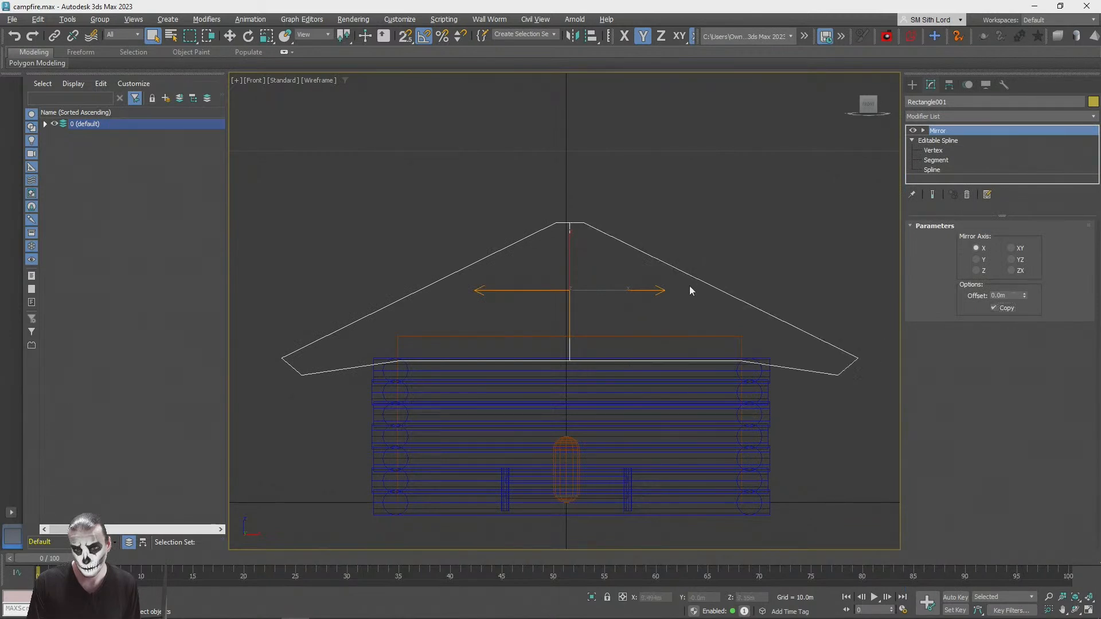
Step: Return to the vertices of the spline beneath the Mirror and convert the ridge and eave tip vertices to Bezier Corner
{"action": "left_click", "coordinate": [949, 141]}
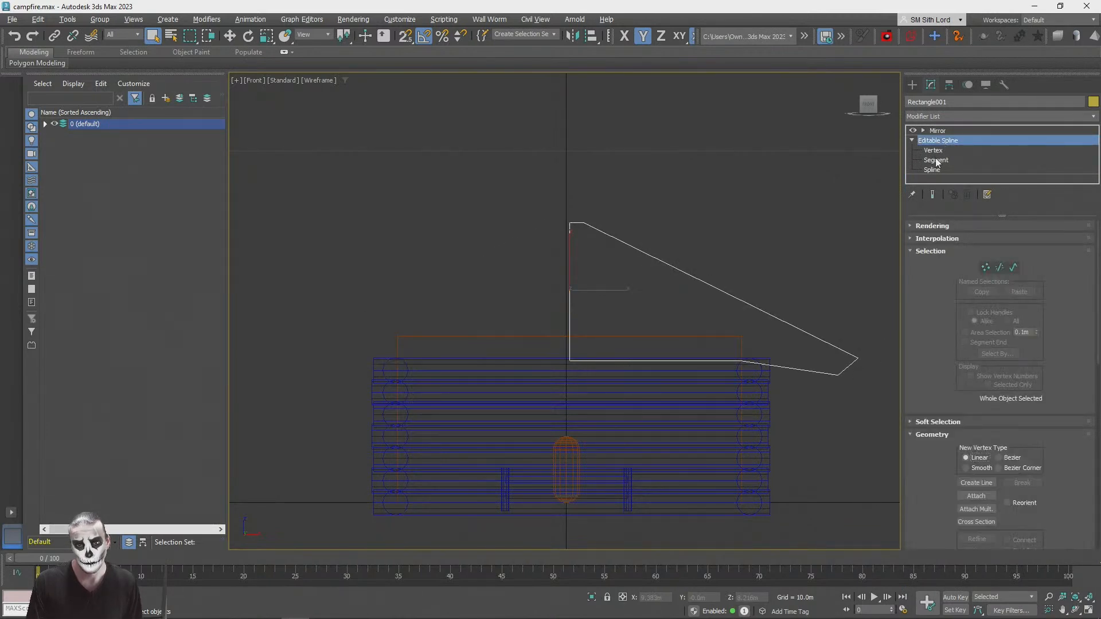
{"action": "left_click", "coordinate": [933, 151]}
{"action": "middle_click_drag", "start_coordinate": [712, 226], "coordinate": [593, 194]}
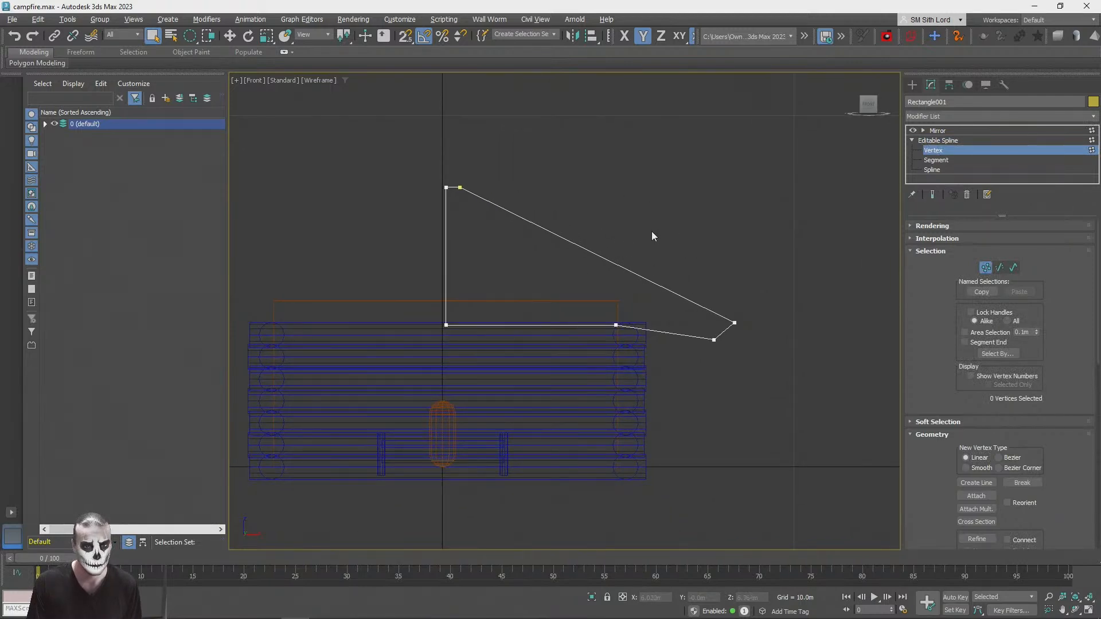
{"action": "left_click_drag", "start_coordinate": [439, 152], "coordinate": [458, 226]}
{"action": "left_click_drag", "start_coordinate": [762, 330], "coordinate": [762, 329], "text": "ctrl"}
{"action": "right_click", "coordinate": [736, 324]}
{"action": "left_click", "coordinate": [718, 225]}
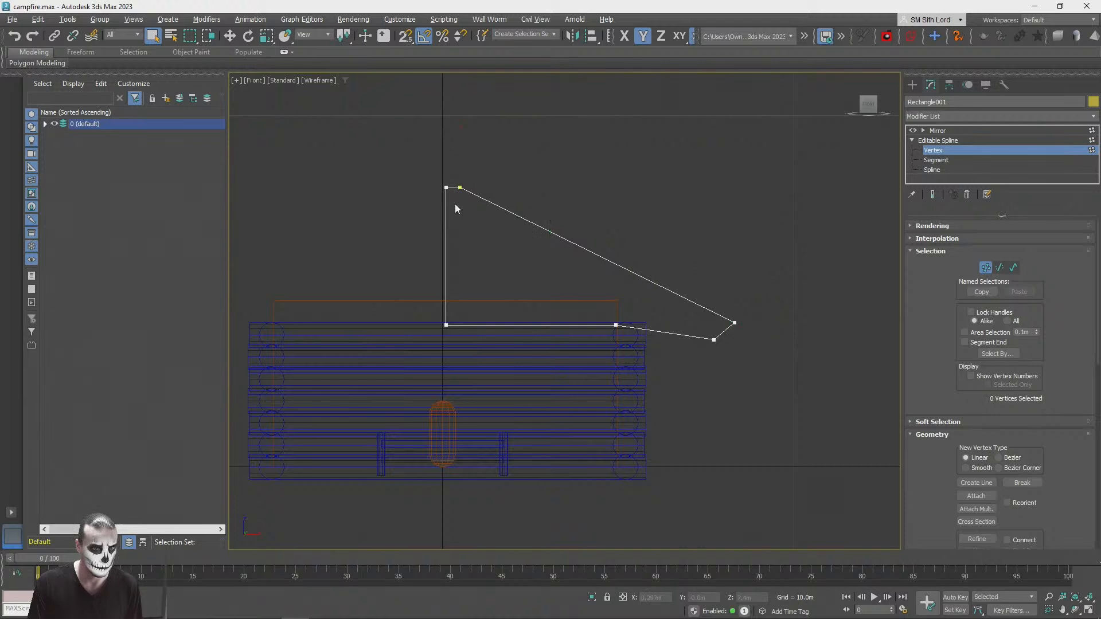
Step: Pull the outer ridge vertex's handle downward so the roof slope curves inward
{"action": "key", "text": "w"}
{"action": "left_click", "coordinate": [480, 171]}
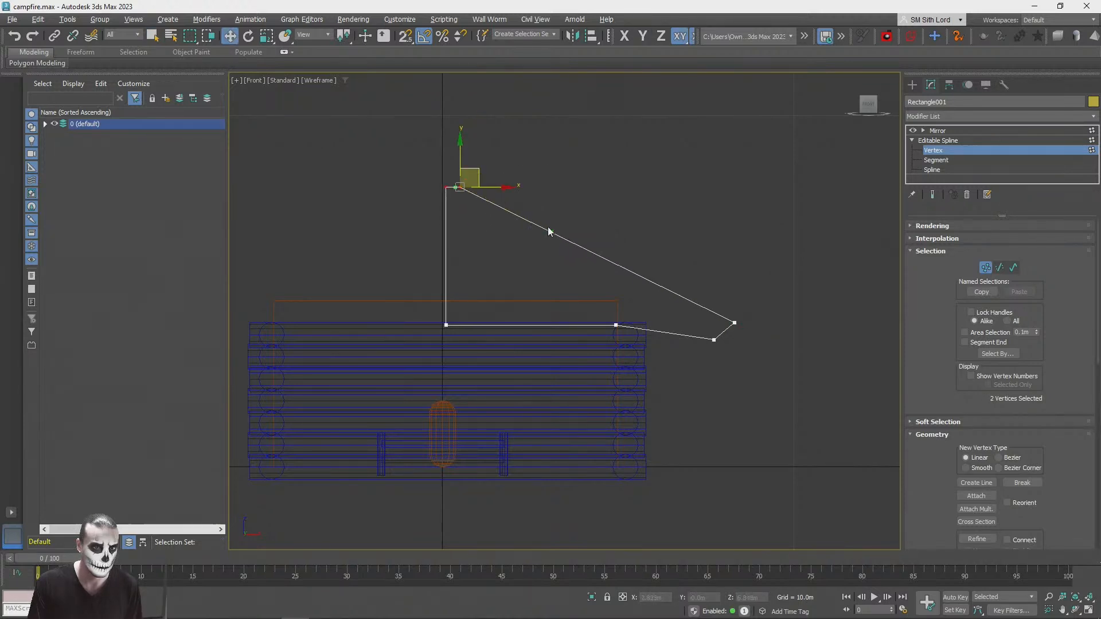
{"action": "left_click_drag", "start_coordinate": [553, 232], "coordinate": [537, 285]}
{"action": "middle_click_drag", "start_coordinate": [664, 233], "coordinate": [592, 265]}
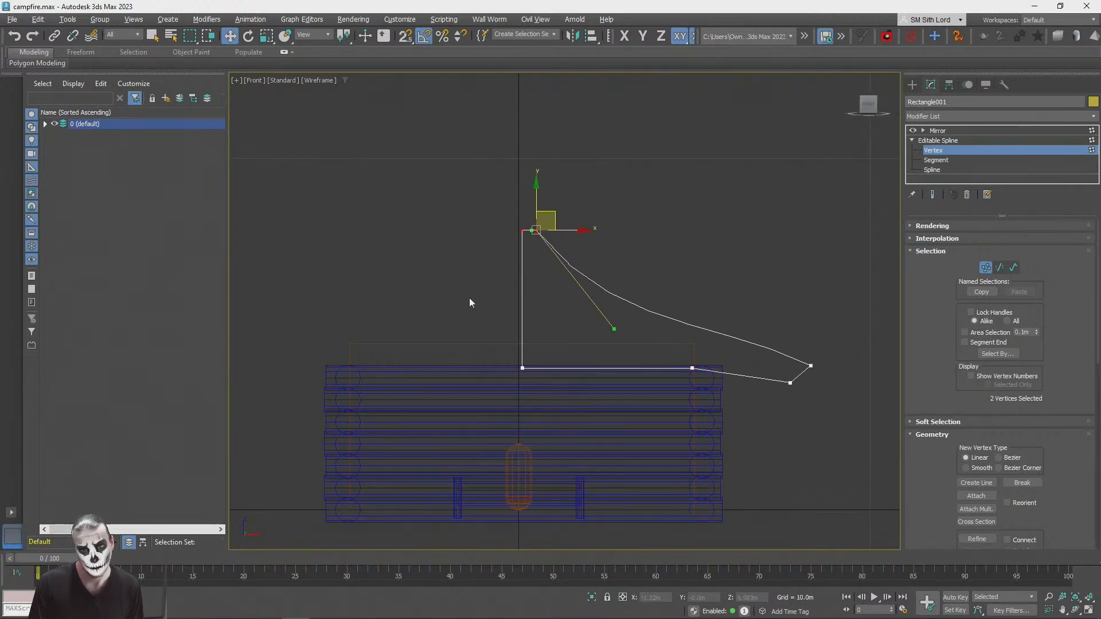
{"action": "middle_click_drag", "start_coordinate": [473, 306], "coordinate": [491, 348]}
{"action": "scroll", "coordinate": [511, 342], "scroll_direction": "down", "scroll_amount": 3}
{"action": "scroll", "coordinate": [605, 394], "scroll_direction": "up", "scroll_amount": 3}
{"action": "mouse_move", "coordinate": [543, 322]}
{"action": "left_mouse_down"}
{"action": "mouse_move", "coordinate": [589, 344]}
{"action": "mouse_move", "coordinate": [551, 324]}
{"action": "left_mouse_up"}
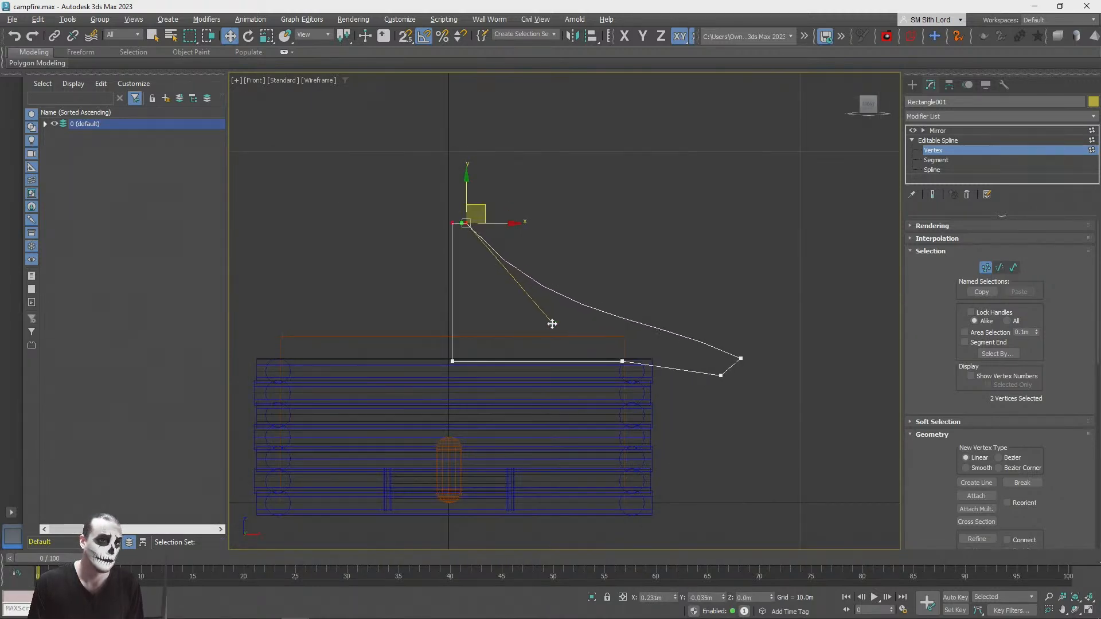
Step: Raise the two ridge vertices straight up and pull the outer one's handle lower to deepen the curve
{"action": "left_click_drag", "start_coordinate": [368, 167], "coordinate": [563, 263]}
{"action": "left_click_drag", "start_coordinate": [468, 183], "coordinate": [468, 153]}
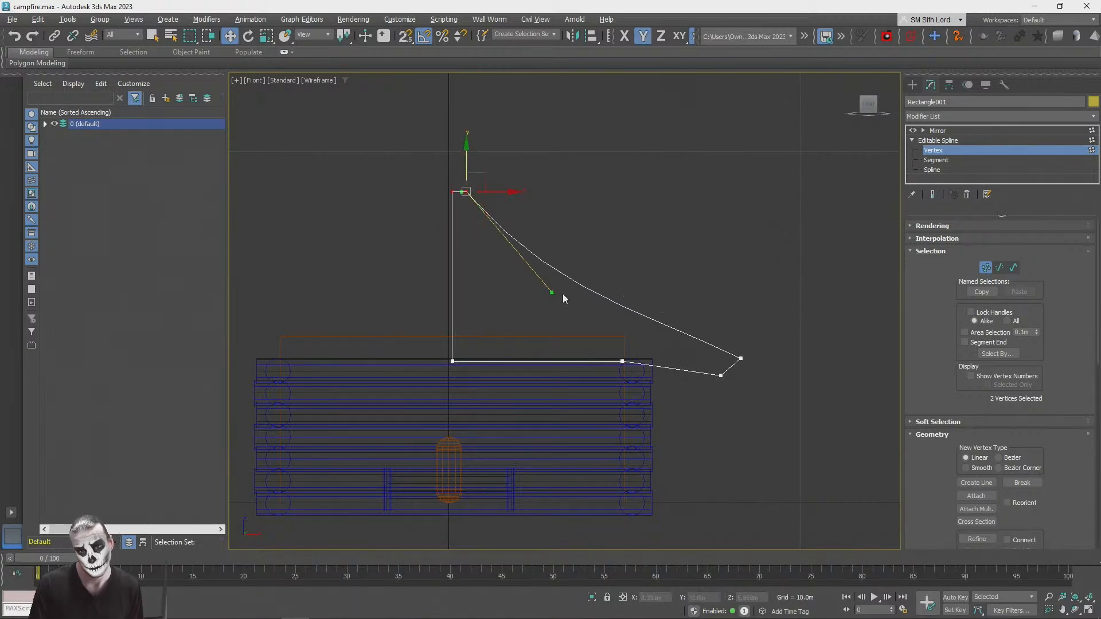
{"action": "left_click", "coordinate": [513, 177]}
{"action": "left_click", "coordinate": [466, 192]}
{"action": "key", "text": "F8"}
{"action": "left_click_drag", "start_coordinate": [548, 293], "coordinate": [536, 313]}
Step: Lower the eave tip's slope handle to flatten the curve's end and raise the tip vertex slightly
{"action": "left_click_drag", "start_coordinate": [743, 370], "coordinate": [744, 371]}
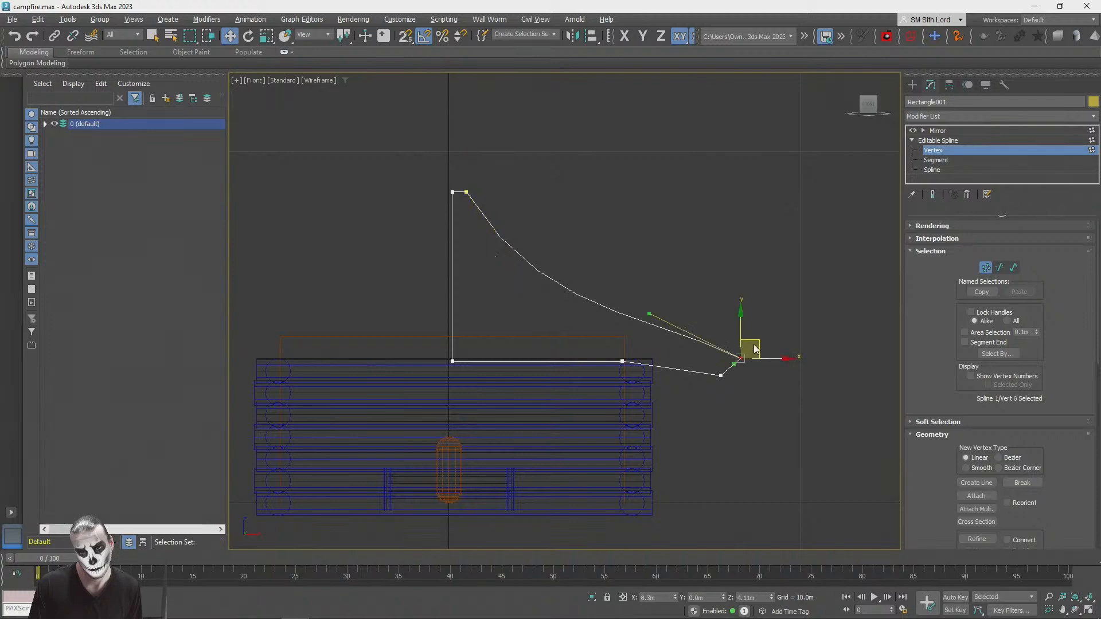
{"action": "left_click_drag", "start_coordinate": [652, 314], "coordinate": [649, 357]}
{"action": "left_click_drag", "start_coordinate": [757, 340], "coordinate": [752, 334]}
Step: Snap the eave's lower vertex level with the roof underside and clear the vertex selection
{"action": "left_click_drag", "start_coordinate": [744, 386], "coordinate": [622, 362]}
{"action": "key", "text": "s"}
{"action": "key", "text": "s"}
{"action": "key", "text": "q"}
{"action": "left_click", "coordinate": [742, 435]}
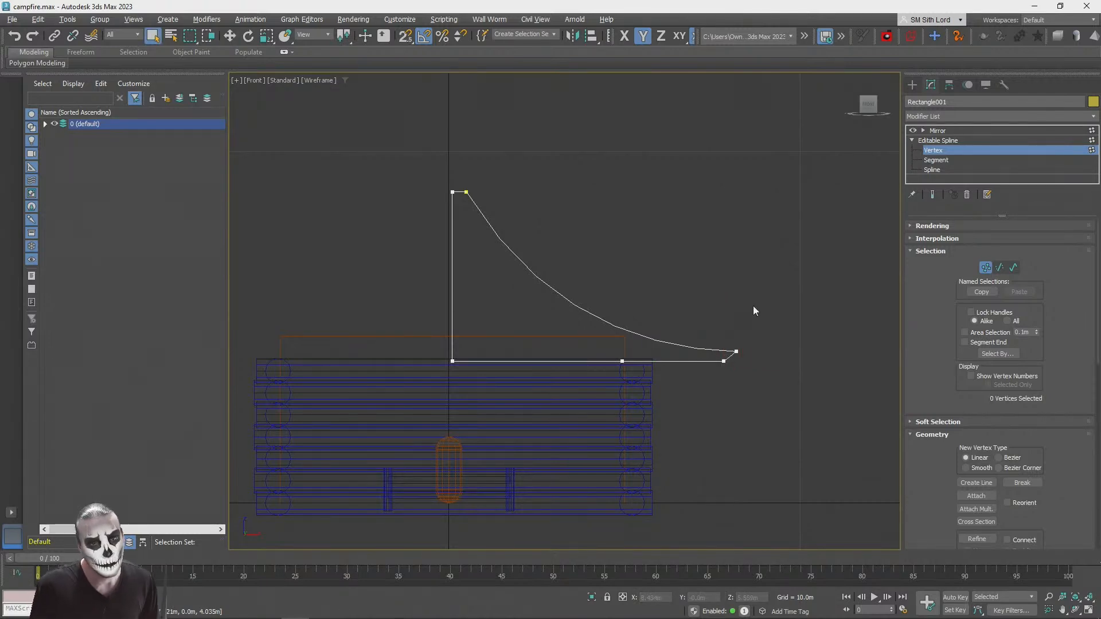
Step: Leave vertex editing, deselect the roof profile and display the scene in a maximized, shaded Perspective view
{"action": "left_click", "coordinate": [940, 151]}
{"action": "left_click", "coordinate": [748, 203]}
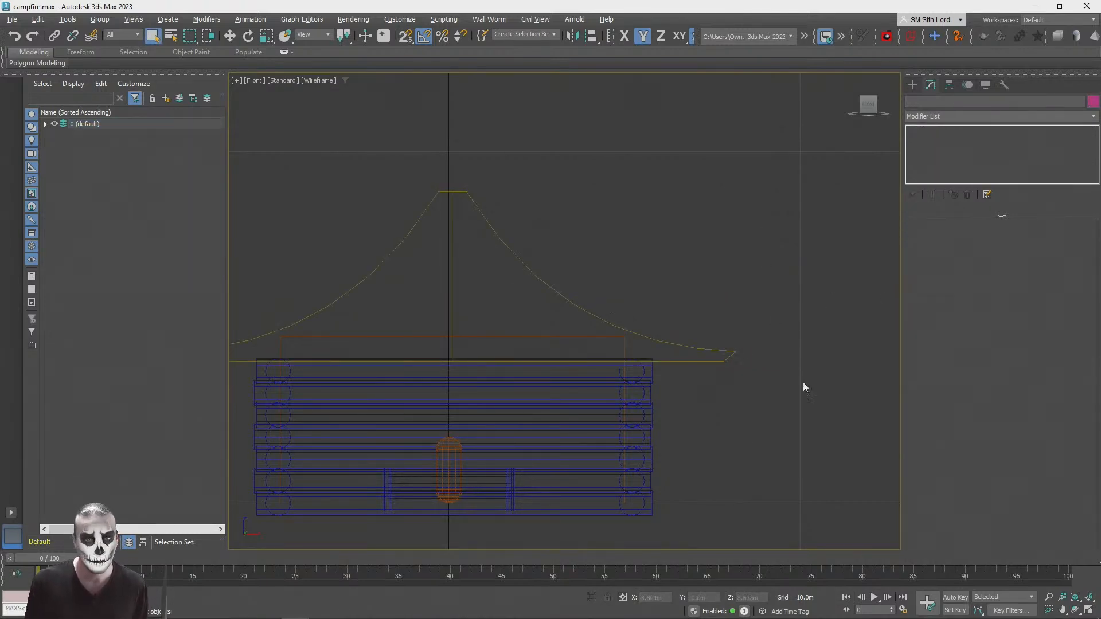
{"action": "key", "text": "F3"}
{"action": "key", "text": "F3"}
{"action": "middle_click_drag", "start_coordinate": [699, 420], "coordinate": [713, 365]}
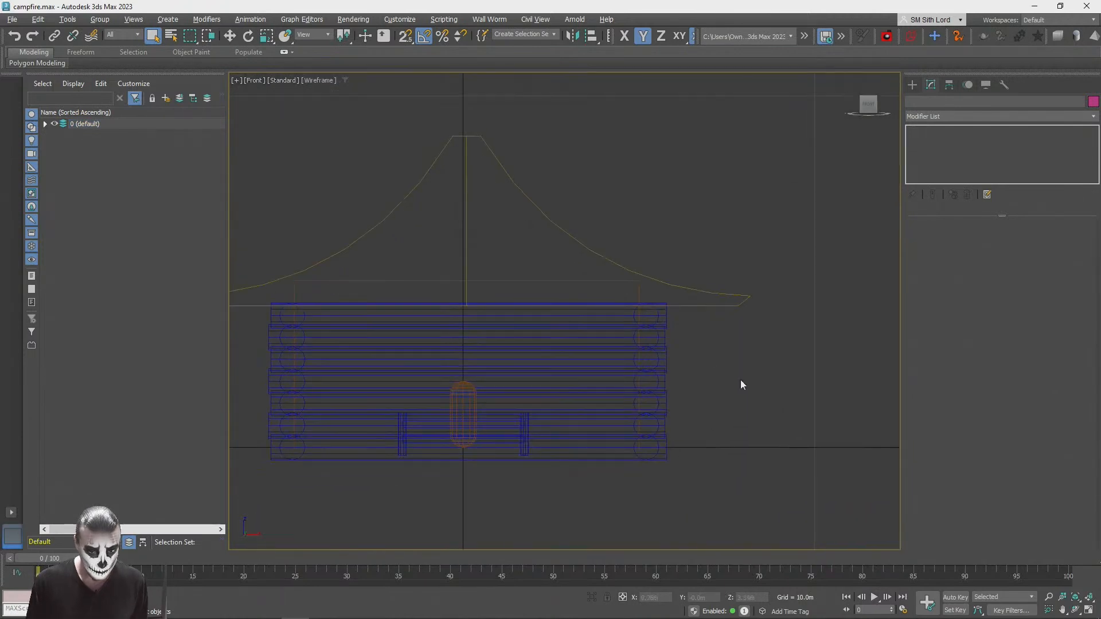
{"action": "left_click", "coordinate": [1089, 611]}
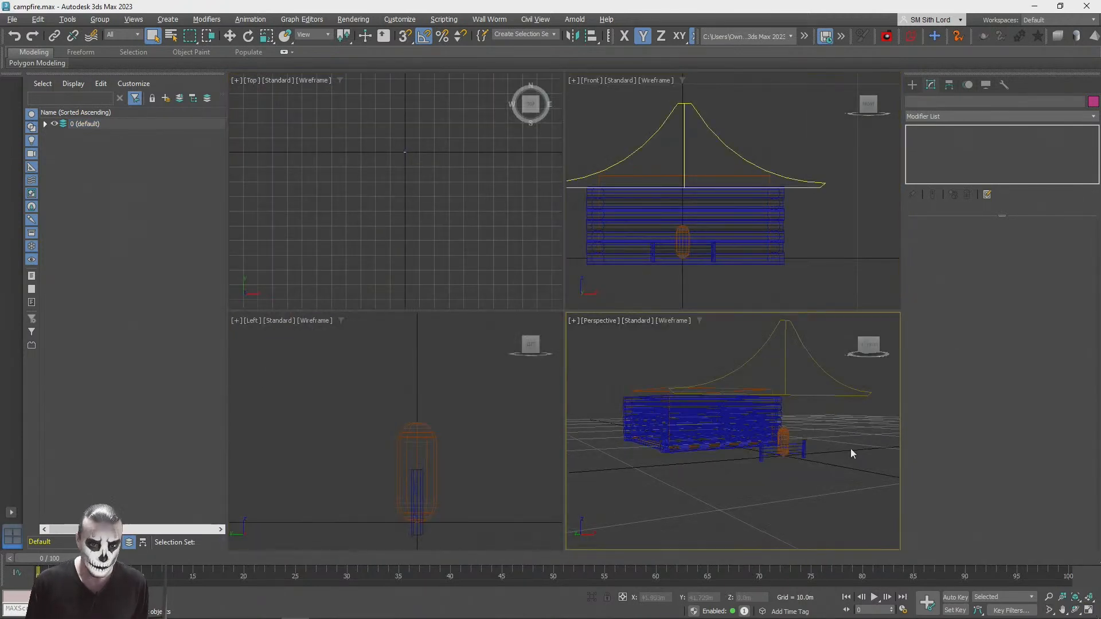
{"action": "left_click", "coordinate": [1092, 612]}
{"action": "middle_click_drag", "start_coordinate": [642, 264], "coordinate": [539, 304], "text": "alt"}
{"action": "key", "text": "z"}
{"action": "scroll", "coordinate": [634, 279], "scroll_direction": "up", "scroll_amount": 4}
{"action": "middle_click_drag", "start_coordinate": [452, 376], "coordinate": [379, 383], "text": "alt"}
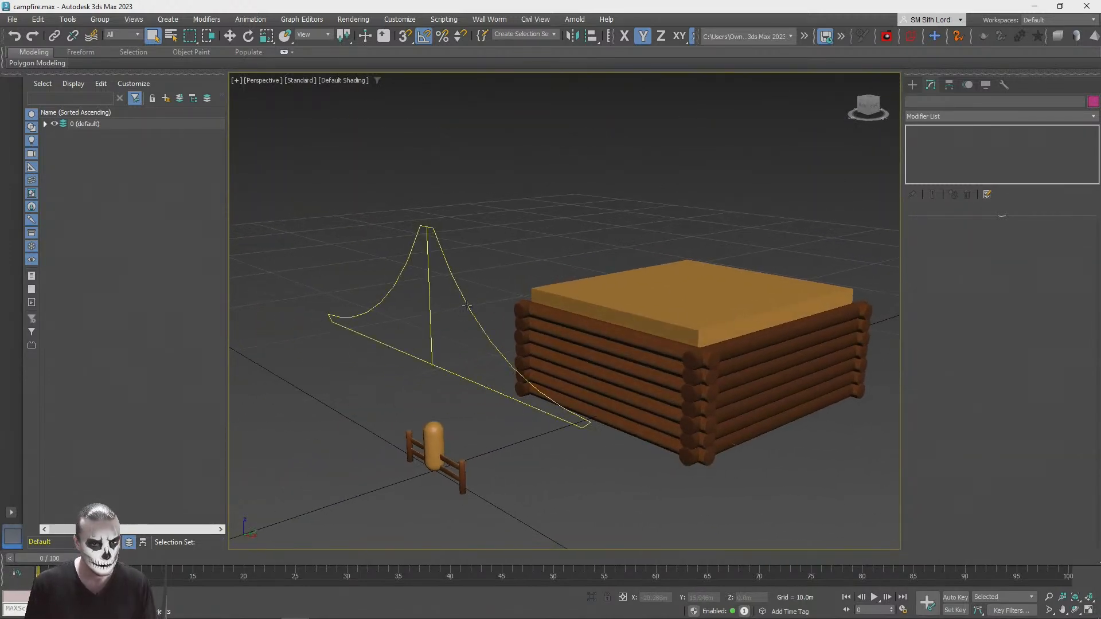
Step: Insert an Extrude modifier beneath Mirror on the roof profile, with an amount of about -12 m
{"action": "left_click", "coordinate": [469, 307]}
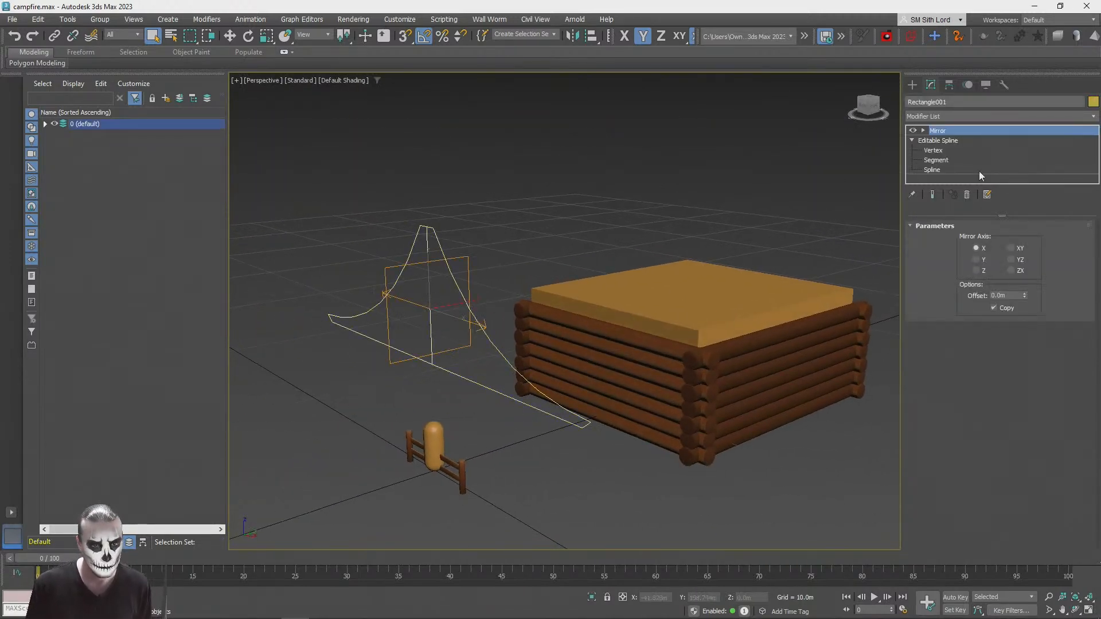
{"action": "left_click", "coordinate": [945, 116]}
{"action": "left_click", "coordinate": [761, 3]}
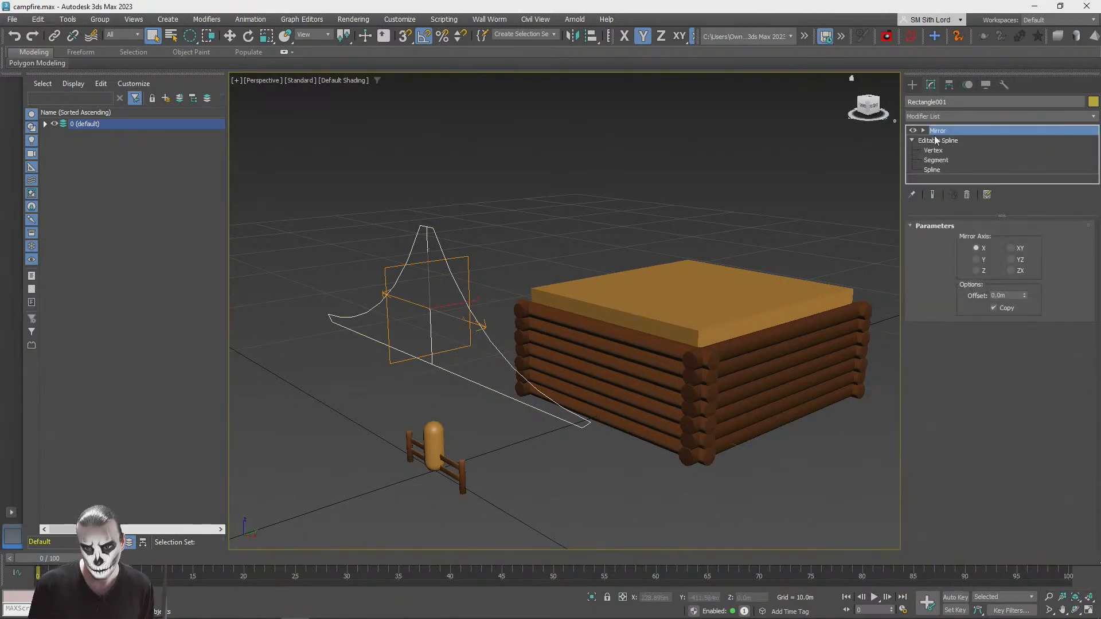
{"action": "left_click", "coordinate": [936, 140]}
{"action": "left_click", "coordinate": [956, 114]}
{"action": "key", "text": "e"}
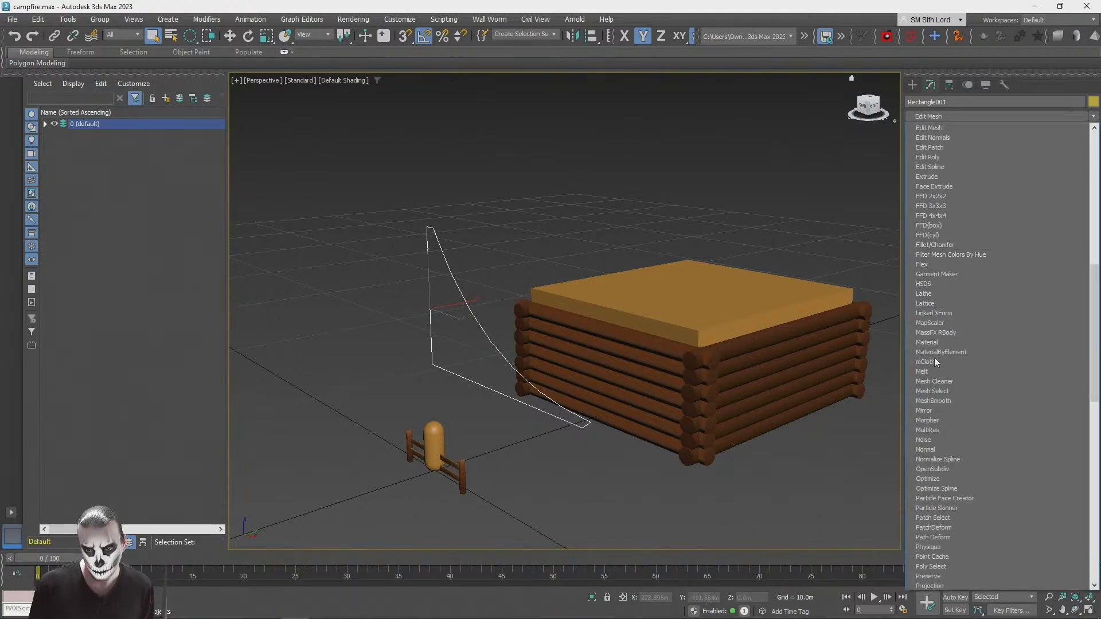
{"action": "left_click", "coordinate": [945, 175]}
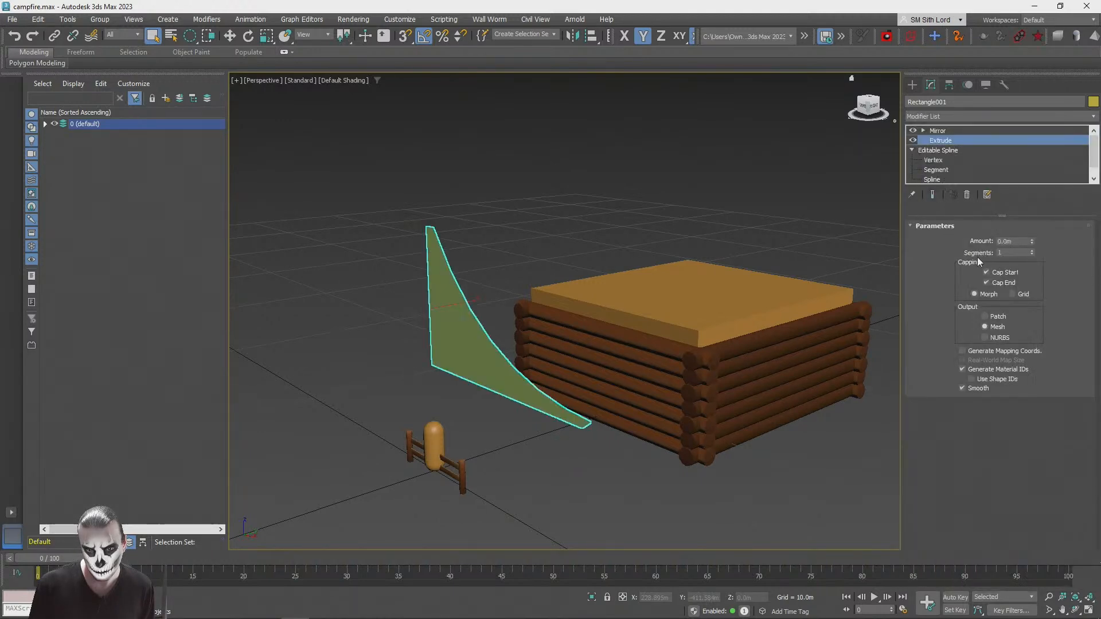
{"action": "mouse_move", "coordinate": [1032, 244]}
{"action": "left_mouse_down"}
{"action": "mouse_move", "coordinate": [1029, 218]}
{"action": "mouse_move", "coordinate": [1033, 256]}
{"action": "left_mouse_up"}
Step: Move the extruded roof along Y onto the log cabin, to about Y 8.26 m
{"action": "middle_click_drag", "start_coordinate": [684, 299], "coordinate": [618, 314]}
{"action": "key", "text": "w"}
{"action": "left_click_drag", "start_coordinate": [395, 318], "coordinate": [579, 298]}
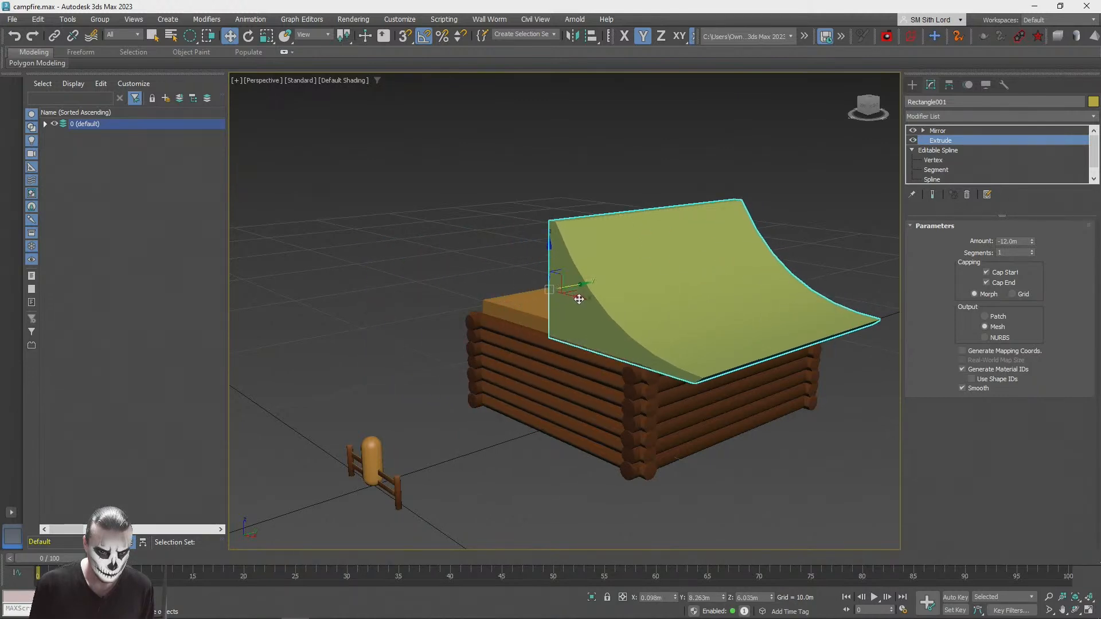
{"action": "left_click", "coordinate": [695, 174]}
{"action": "scroll", "coordinate": [615, 216], "scroll_direction": "up", "scroll_amount": 3}
{"action": "middle_click_drag", "start_coordinate": [616, 216], "coordinate": [596, 205], "text": "alt"}
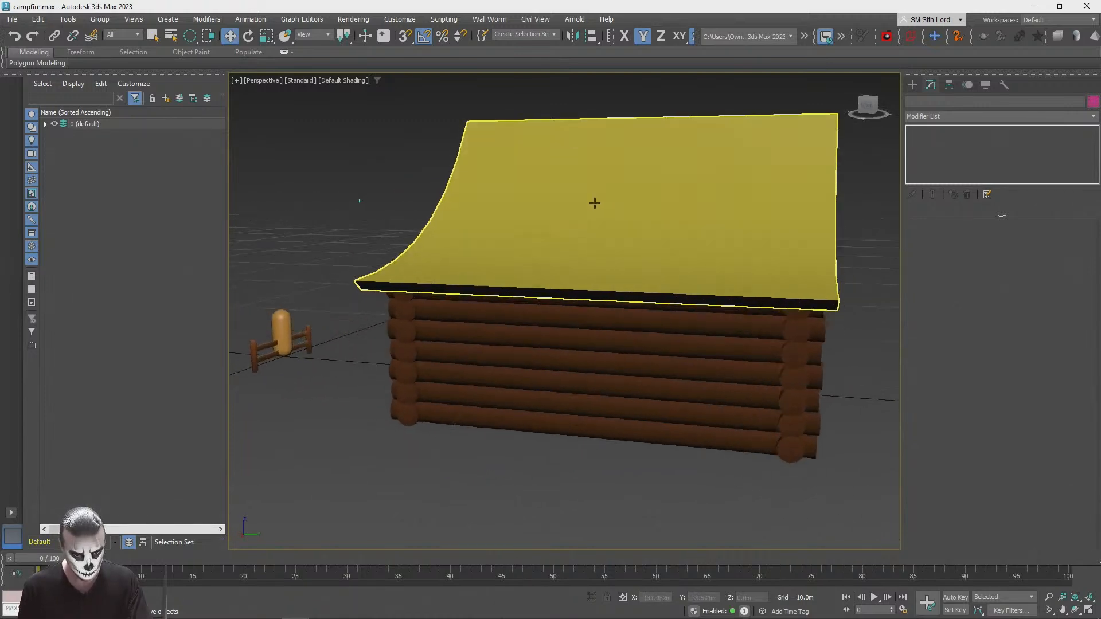
Step: Set the roof's Extrude amount to about -11.5 m to fit the cabin's depth and deselect the roof
{"action": "left_click", "coordinate": [596, 205]}
{"action": "left_click", "coordinate": [941, 141]}
{"action": "mouse_move", "coordinate": [1032, 241]}
{"action": "left_mouse_down"}
{"action": "mouse_move", "coordinate": [1031, 254]}
{"action": "mouse_move", "coordinate": [1032, 240]}
{"action": "left_mouse_up"}
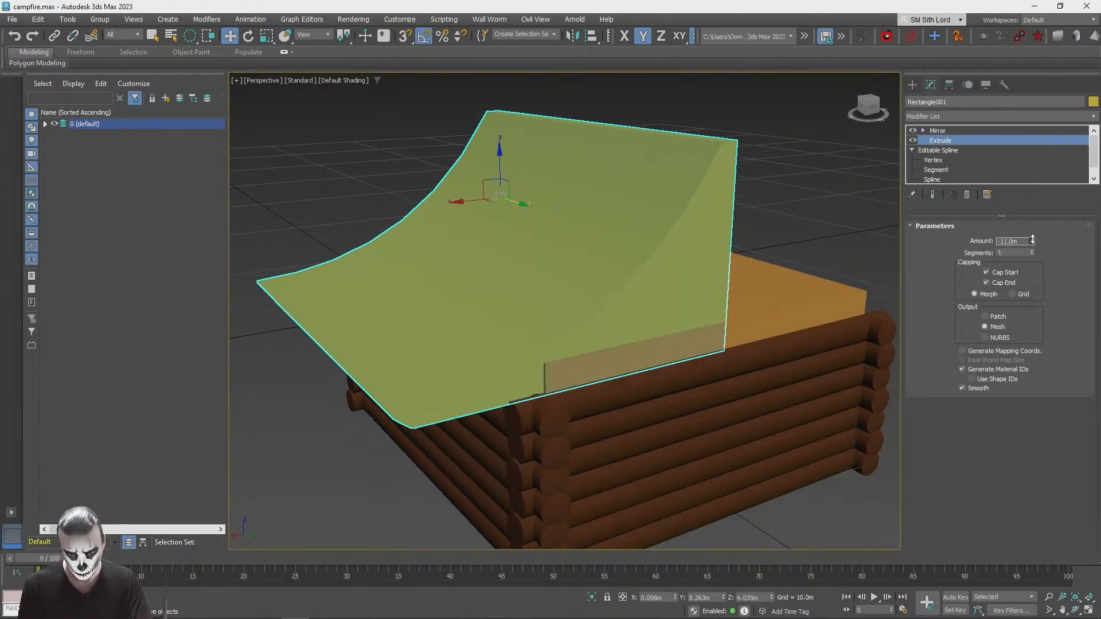
{"action": "left_click", "coordinate": [1032, 238]}
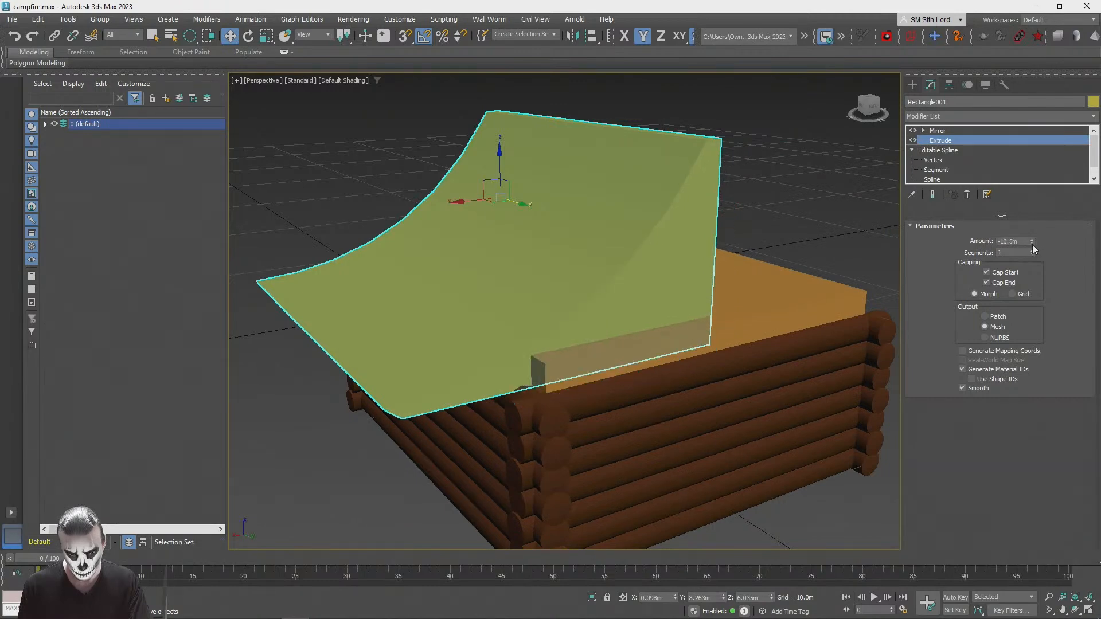
{"action": "left_click", "coordinate": [1032, 245]}
{"action": "left_click", "coordinate": [1031, 244]}
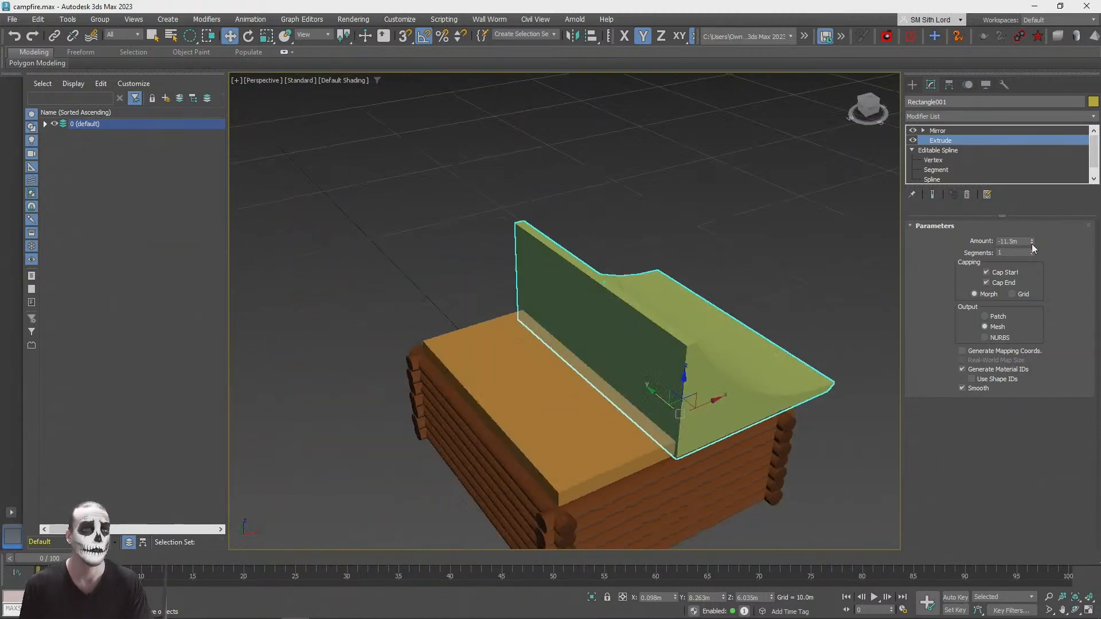
{"action": "left_click", "coordinate": [803, 211]}
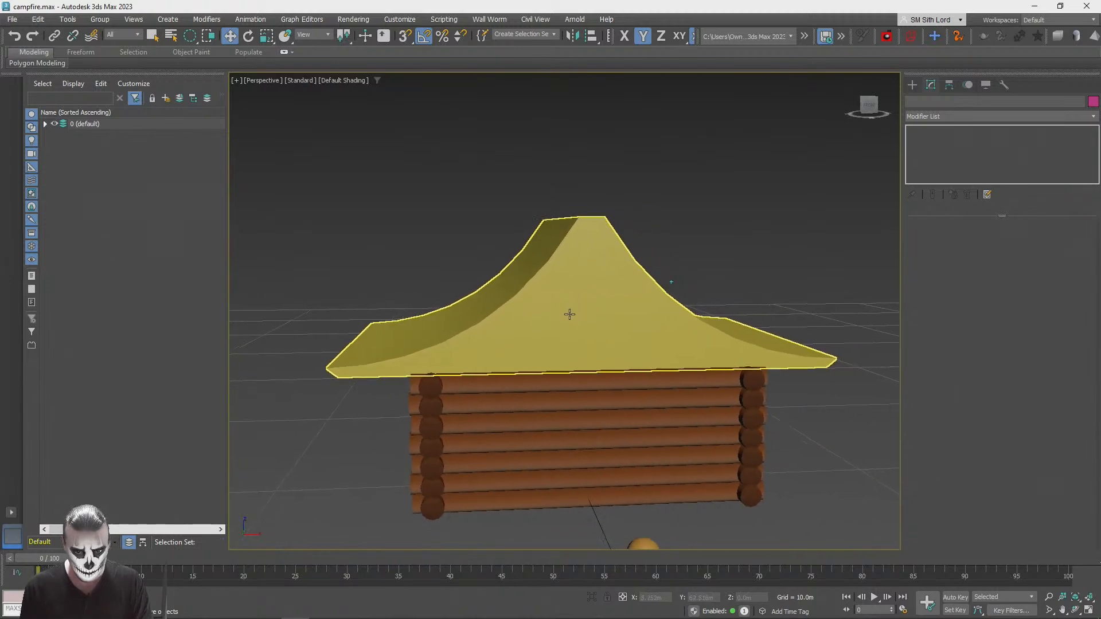
Step: Move the roof profile's two eave vertices inward along X to shorten the side overhang
{"action": "left_click", "coordinate": [558, 310]}
{"action": "mouse_move", "coordinate": [590, 265]}
{"action": "left_mouse_down"}
{"action": "mouse_move", "coordinate": [590, 245]}
{"action": "mouse_move", "coordinate": [590, 265]}
{"action": "left_mouse_up"}
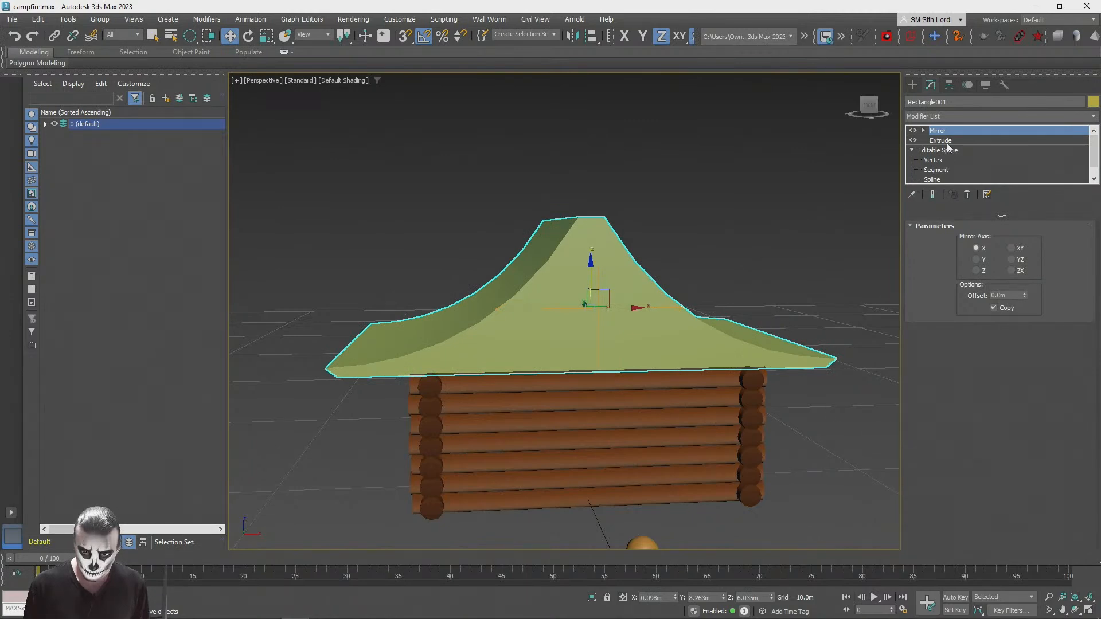
{"action": "left_click", "coordinate": [933, 160]}
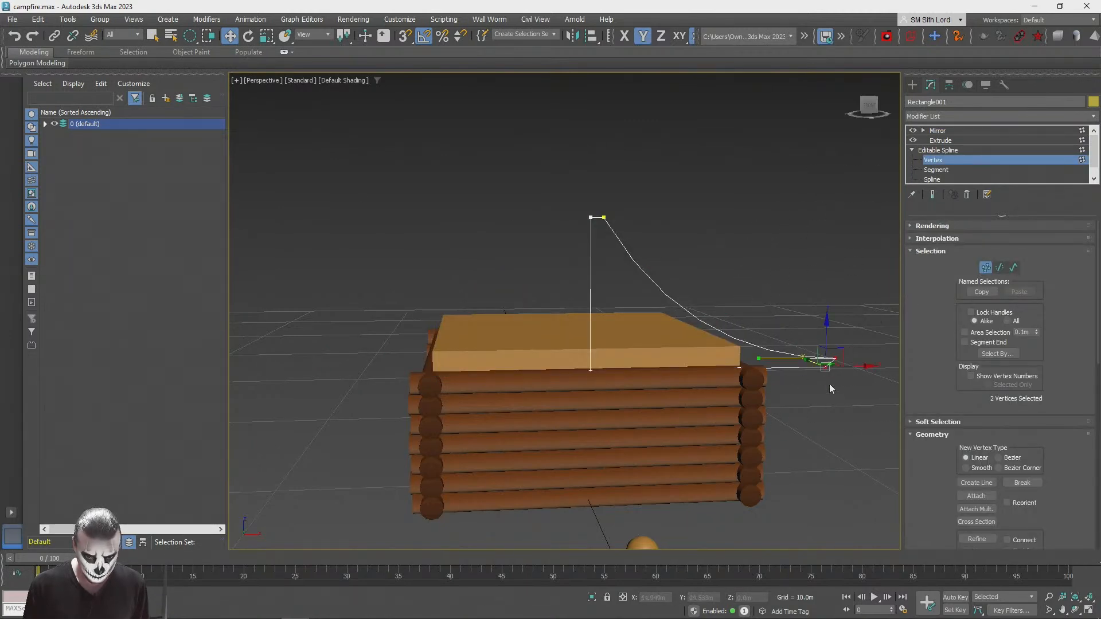
{"action": "left_click_drag", "start_coordinate": [861, 367], "coordinate": [841, 370]}
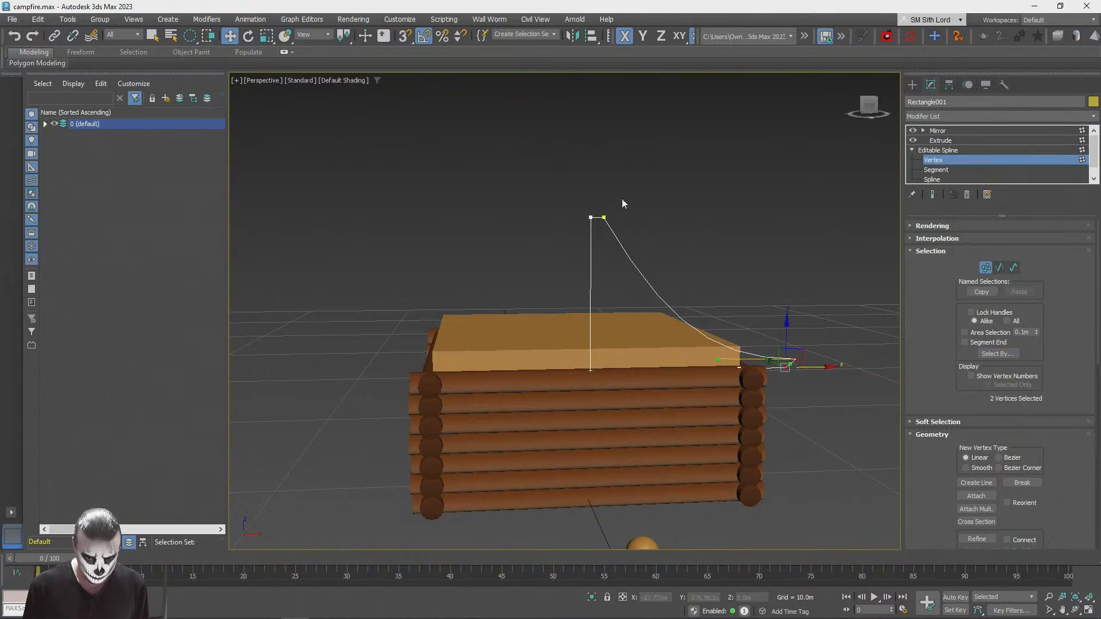
{"action": "left_click_drag", "start_coordinate": [803, 353], "coordinate": [802, 348]}
{"action": "key", "text": "ctrl+z"}
Step: Try to reshape the roof slope by raising the eave tip's handle and pulling the ridge vertex's handle inward
{"action": "left_click_drag", "start_coordinate": [716, 353], "coordinate": [728, 323]}
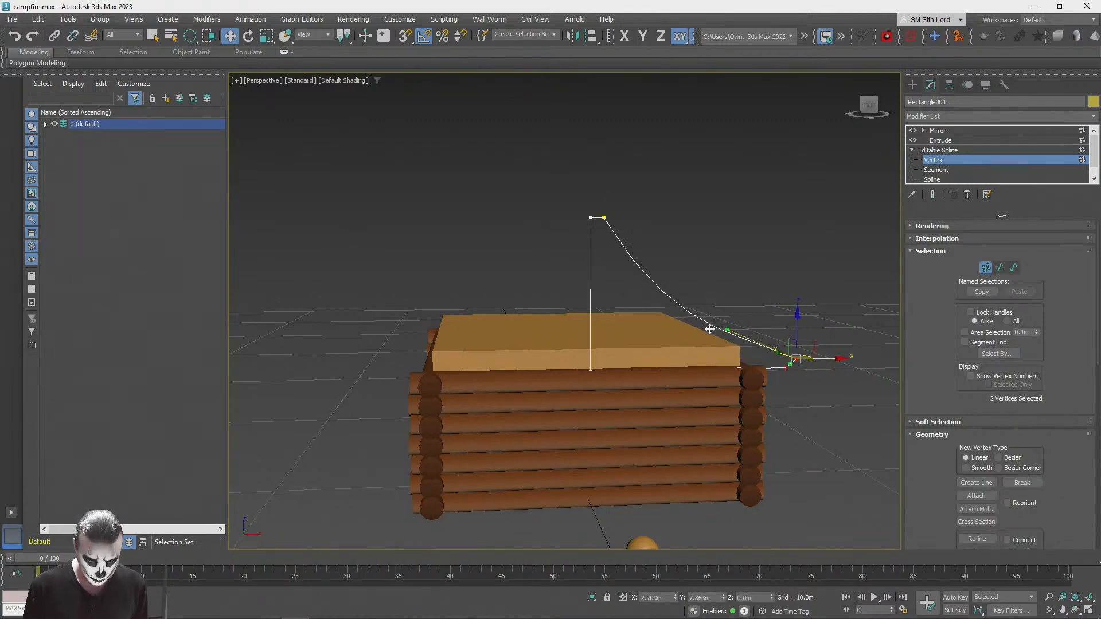
{"action": "mouse_move", "coordinate": [627, 243]}
{"action": "left_mouse_down"}
{"action": "mouse_move", "coordinate": [633, 192]}
{"action": "mouse_move", "coordinate": [617, 234]}
{"action": "left_mouse_up"}
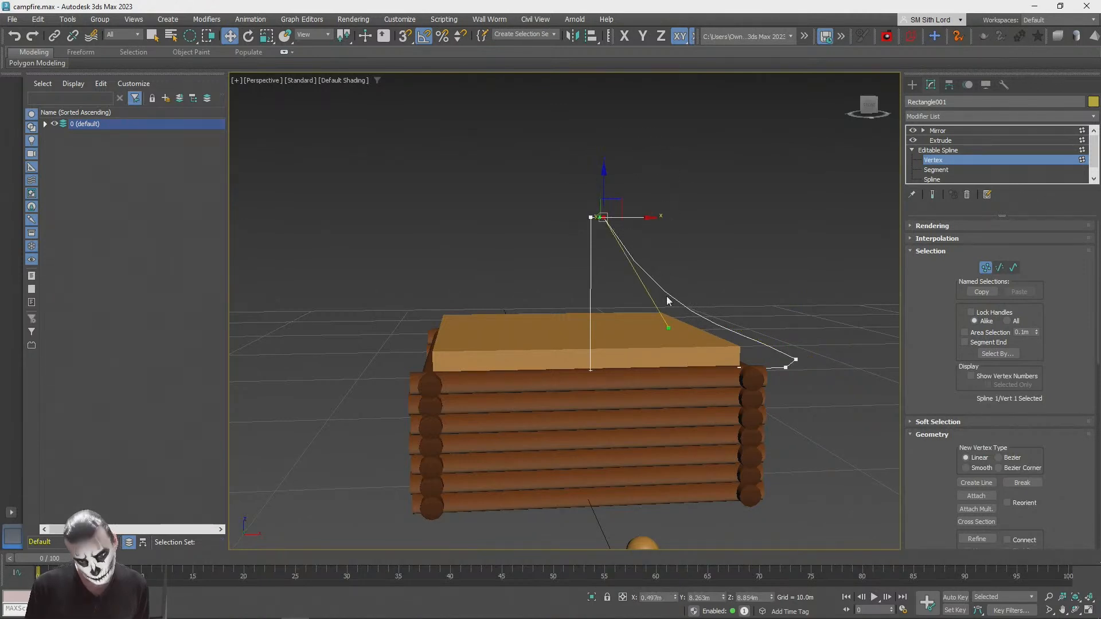
{"action": "left_click", "coordinate": [618, 209]}
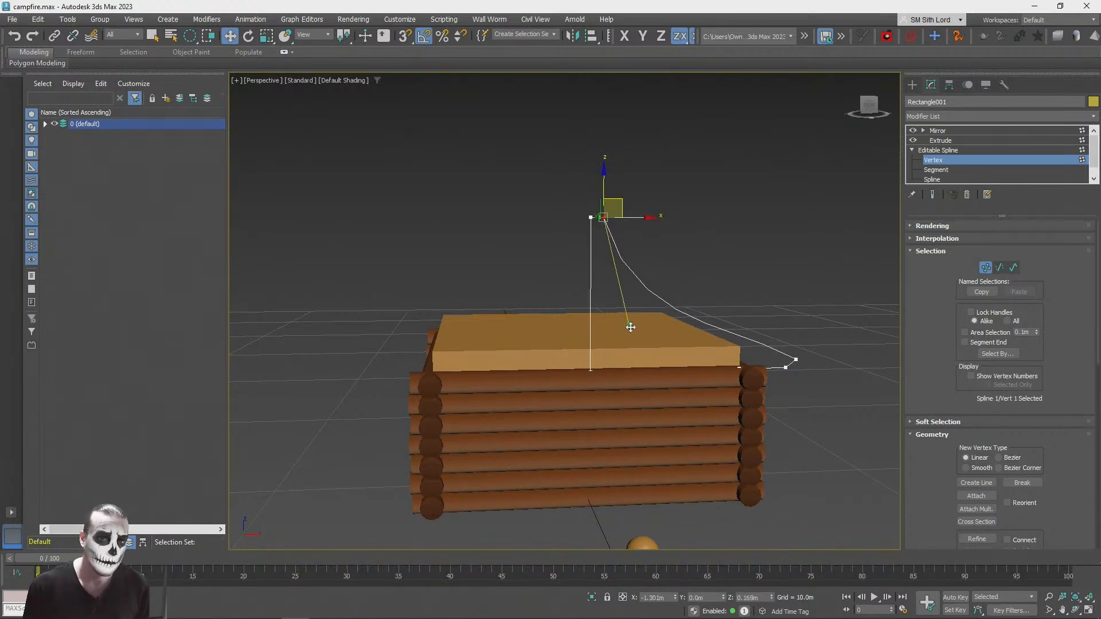
{"action": "left_click_drag", "start_coordinate": [788, 361], "coordinate": [787, 360]}
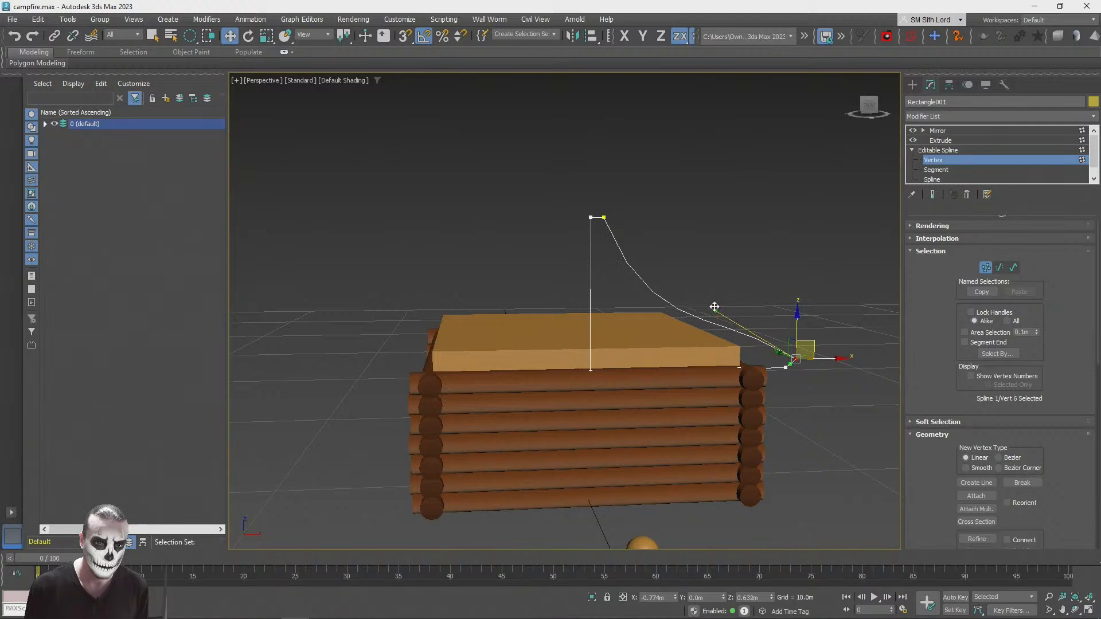
{"action": "left_click", "coordinate": [961, 160]}
{"action": "left_click", "coordinate": [796, 218]}
{"action": "middle_click_drag", "start_coordinate": [837, 249], "coordinate": [832, 230], "text": "alt"}
{"action": "left_click", "coordinate": [782, 266]}
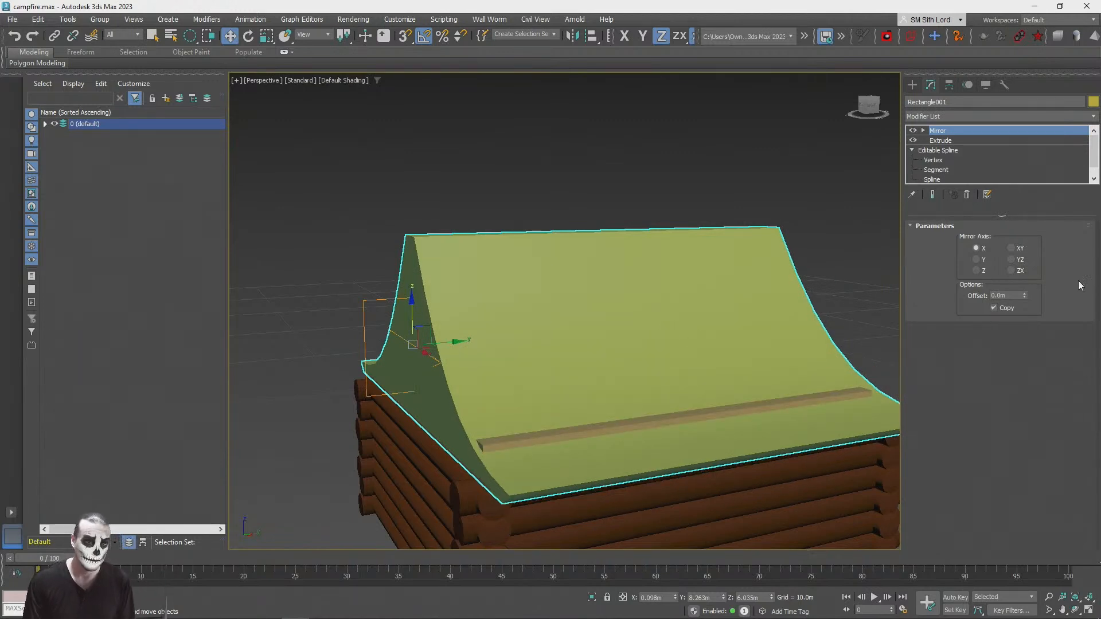
Step: Try to raise the roof profile's two eave vertices
{"action": "left_click", "coordinate": [933, 159]}
{"action": "key", "text": "q"}
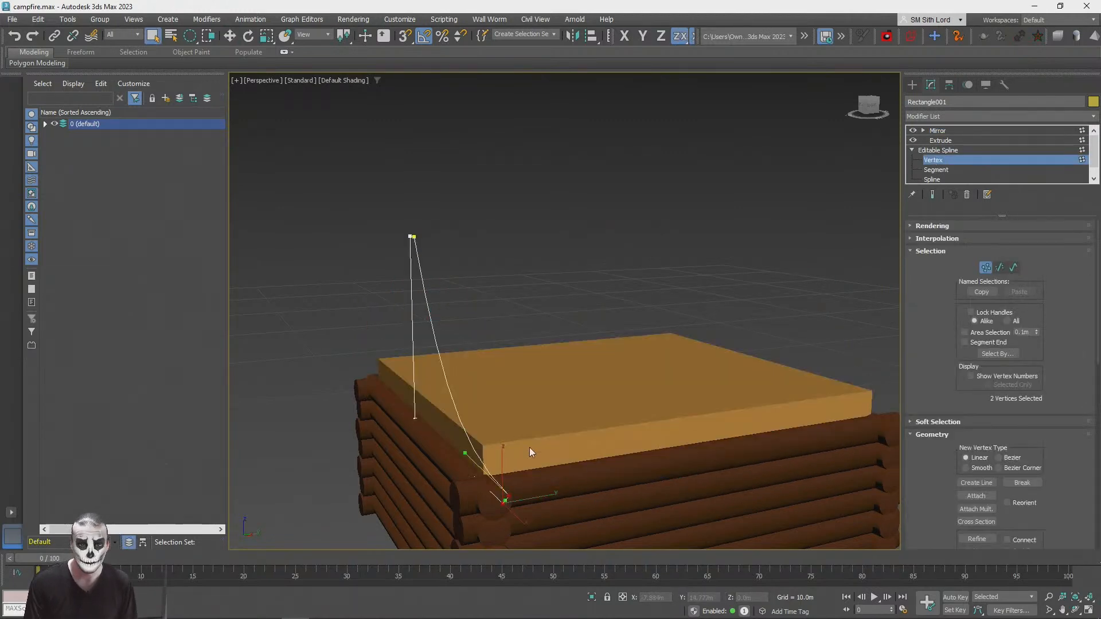
{"action": "middle_click_drag", "start_coordinate": [562, 477], "coordinate": [606, 456], "text": "alt"}
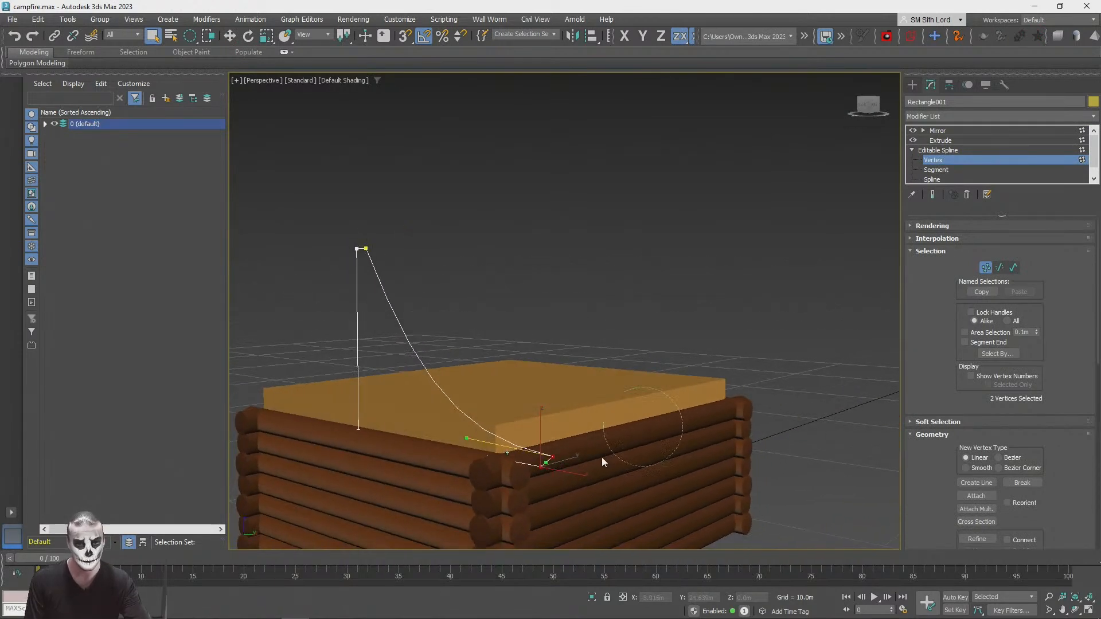
{"action": "key", "text": "w"}
{"action": "left_click_drag", "start_coordinate": [538, 426], "coordinate": [544, 401]}
{"action": "key", "text": "ctrl+z"}
{"action": "middle_click_drag", "start_coordinate": [497, 508], "coordinate": [495, 510], "text": "alt"}
Step: Raise the complete mirrored roof along Z to about 6.43 m and deselect it
{"action": "left_click", "coordinate": [937, 131]}
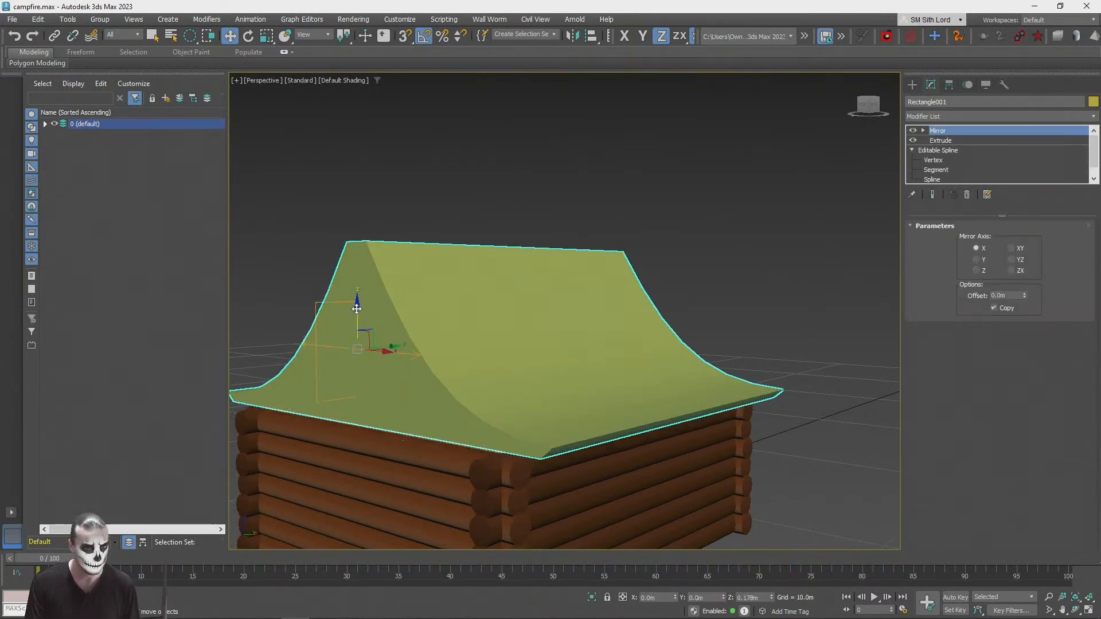
{"action": "left_click", "coordinate": [763, 219]}
{"action": "scroll", "coordinate": [763, 215], "scroll_direction": "down", "scroll_amount": 5}
{"action": "middle_click_drag", "start_coordinate": [762, 216], "coordinate": [754, 257], "text": "alt"}
{"action": "scroll", "coordinate": [755, 257], "scroll_direction": "up", "scroll_amount": 2}
{"action": "scroll", "coordinate": [754, 256], "scroll_direction": "down", "scroll_amount": 2}
Step: Pull the outer ridge vertex's handle outward and upward so the upper roof slope bulges outward
{"action": "left_click", "coordinate": [622, 289]}
{"action": "middle_click_drag", "start_coordinate": [622, 289], "coordinate": [931, 152], "text": "alt"}
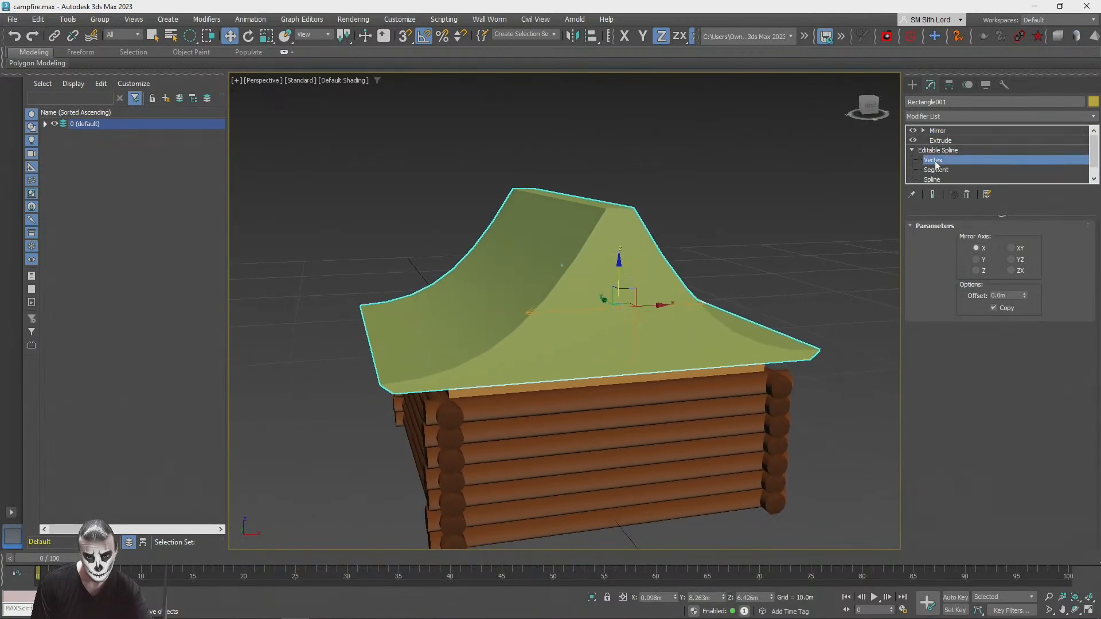
{"action": "left_click", "coordinate": [932, 160]}
{"action": "left_click", "coordinate": [622, 196]}
{"action": "left_click", "coordinate": [674, 169]}
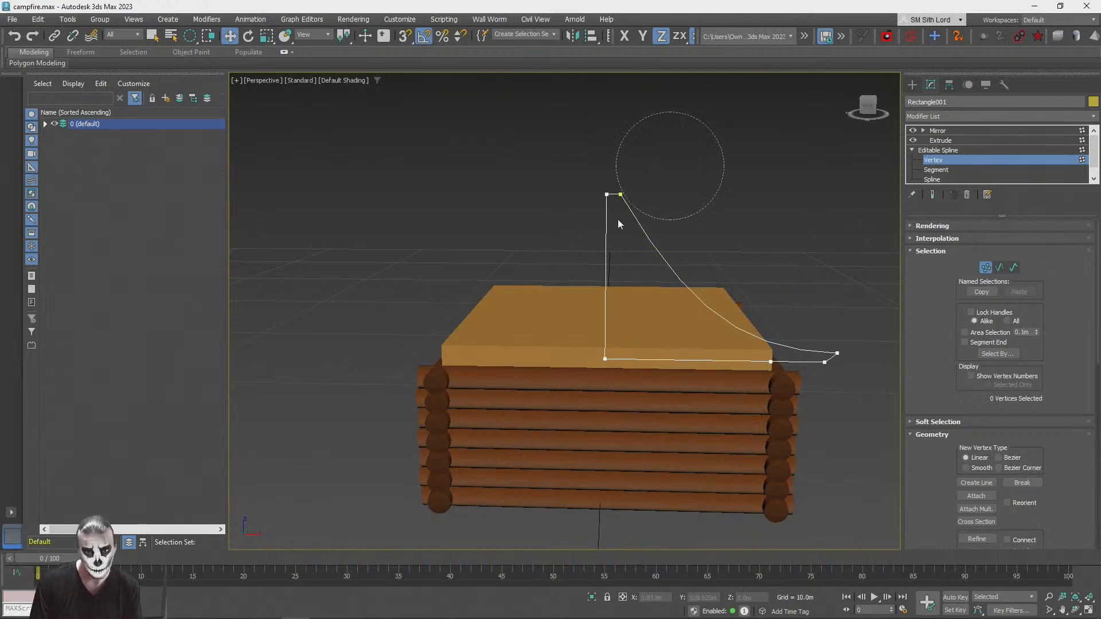
{"action": "left_click_drag", "start_coordinate": [610, 228], "coordinate": [609, 229]}
{"action": "left_click_drag", "start_coordinate": [639, 182], "coordinate": [647, 168]}
{"action": "key", "text": "ctrl+z"}
{"action": "left_click_drag", "start_coordinate": [694, 314], "coordinate": [726, 279]}
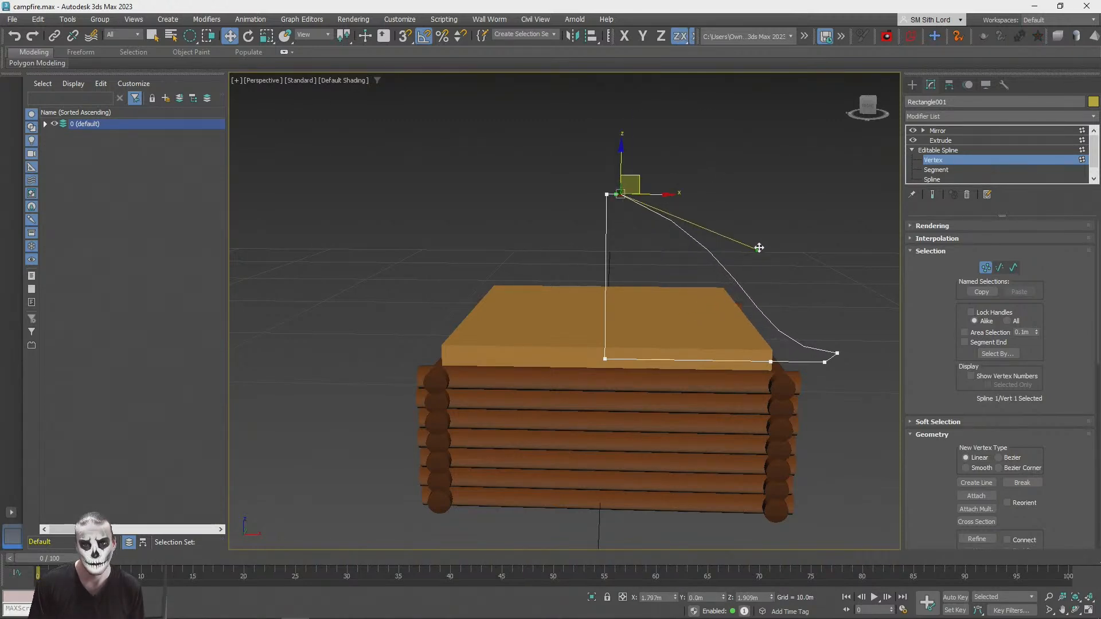
Step: Raise the eave tip vertex's handle slightly to smooth the lower curve and return to the complete mirrored roof
{"action": "left_click", "coordinate": [836, 353]}
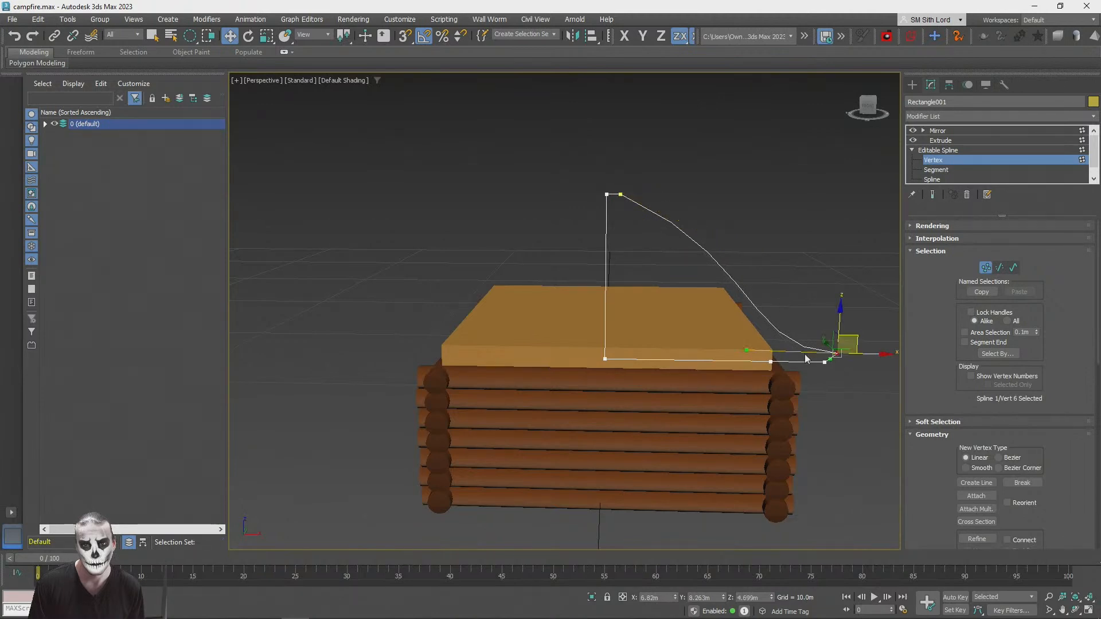
{"action": "left_click_drag", "start_coordinate": [737, 275], "coordinate": [716, 290]}
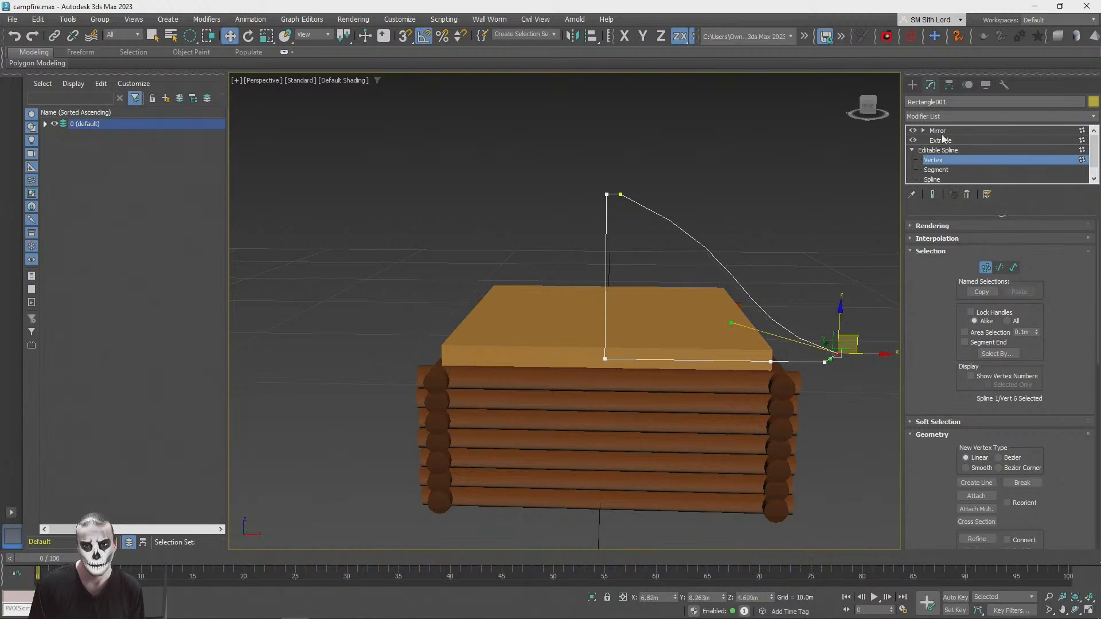
{"action": "left_click", "coordinate": [940, 132]}
{"action": "left_click", "coordinate": [760, 192]}
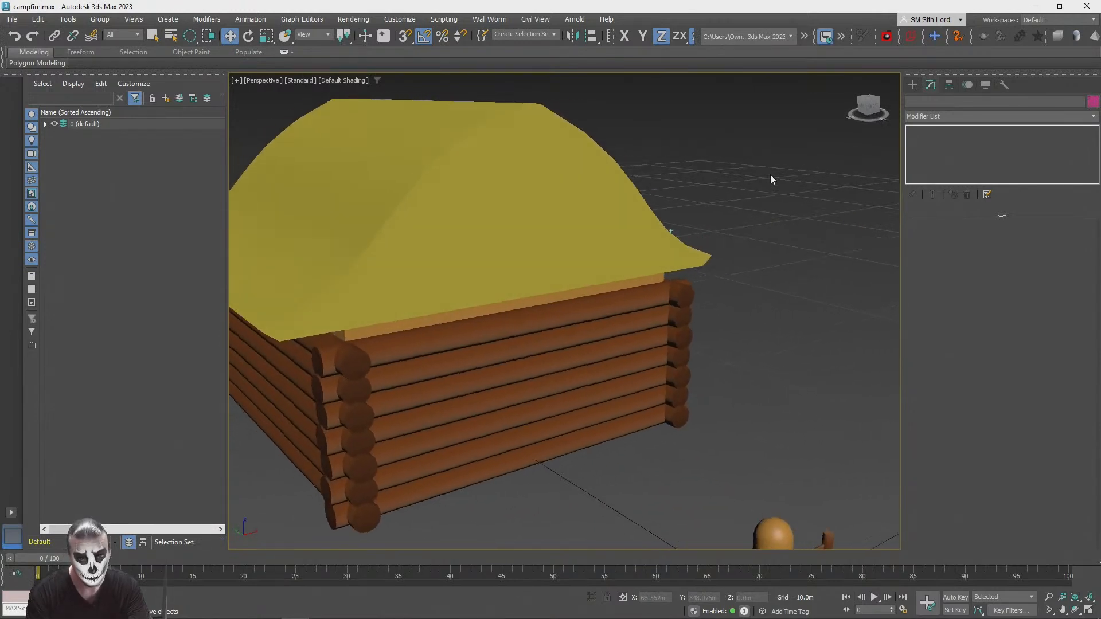
{"action": "left_click", "coordinate": [550, 234]}
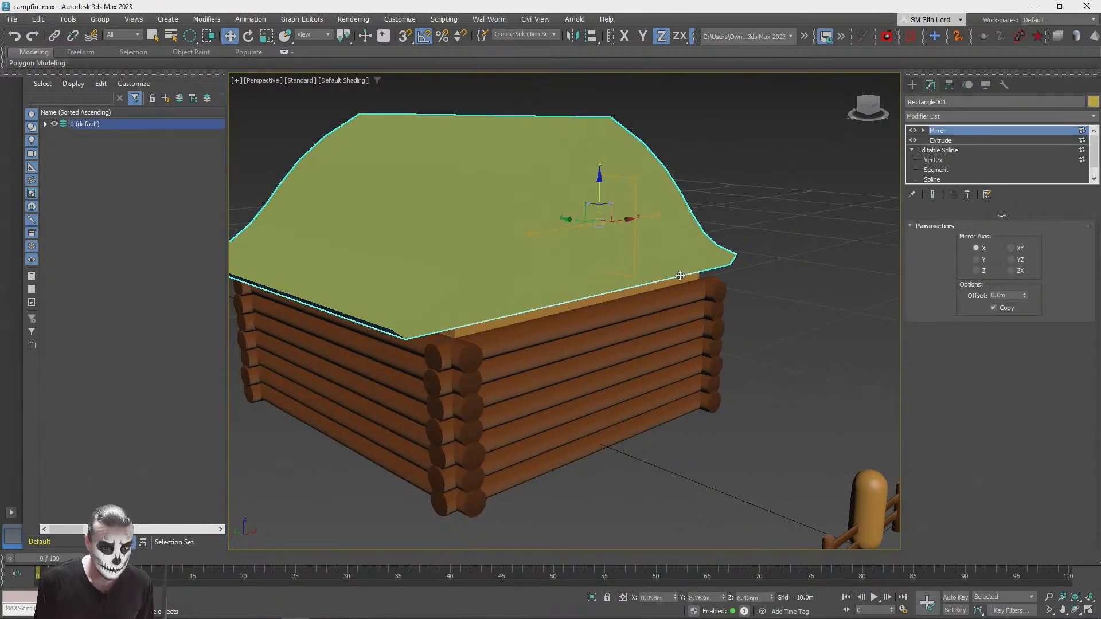
Step: Try copying the cabin's inner box upward, delete the copy and reselect the original box
{"action": "left_click", "coordinate": [494, 426]}
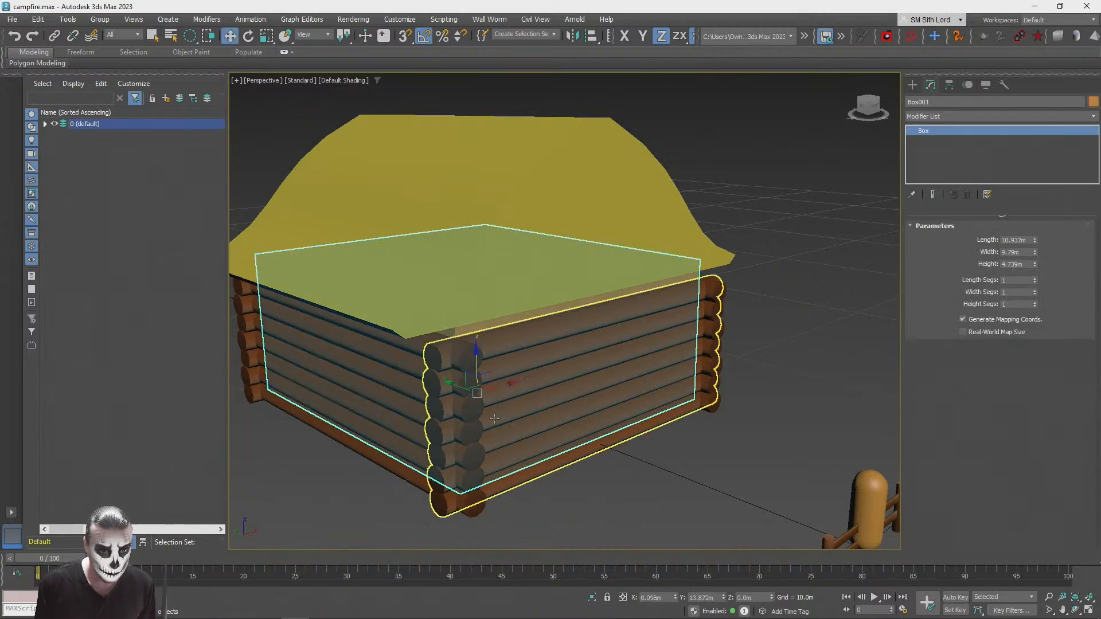
{"action": "mouse_move", "coordinate": [468, 375]}
{"action": "left_mouse_down"}
{"action": "mouse_move", "coordinate": [527, 302]}
{"action": "mouse_move", "coordinate": [528, 339]}
{"action": "left_mouse_up"}
{"action": "left_click", "coordinate": [551, 363]}
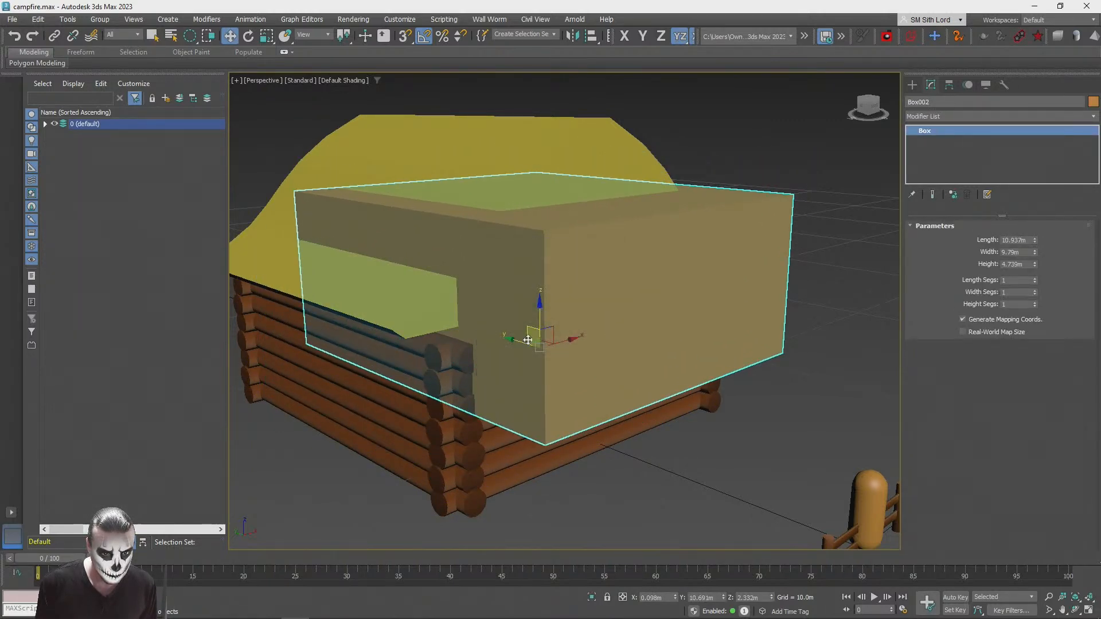
{"action": "key", "text": "Delete"}
{"action": "left_click", "coordinate": [521, 328]}
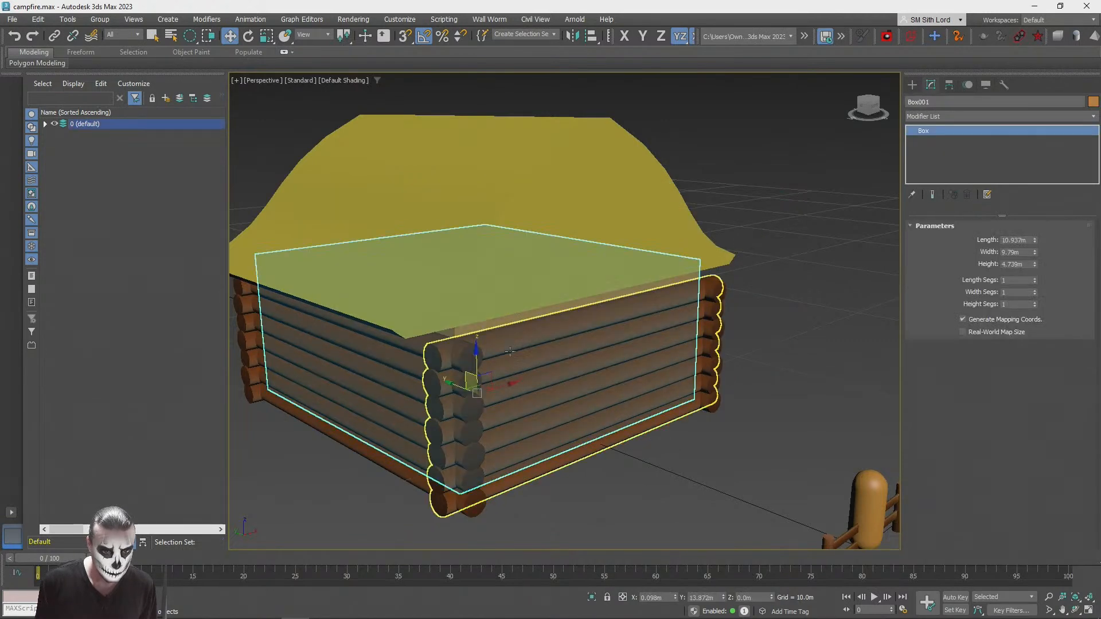
Step: Make one copy of the cabin's inner box, raised to about 2.21 m along Z
{"action": "left_click_drag", "start_coordinate": [468, 373], "coordinate": [507, 315], "text": "shift"}
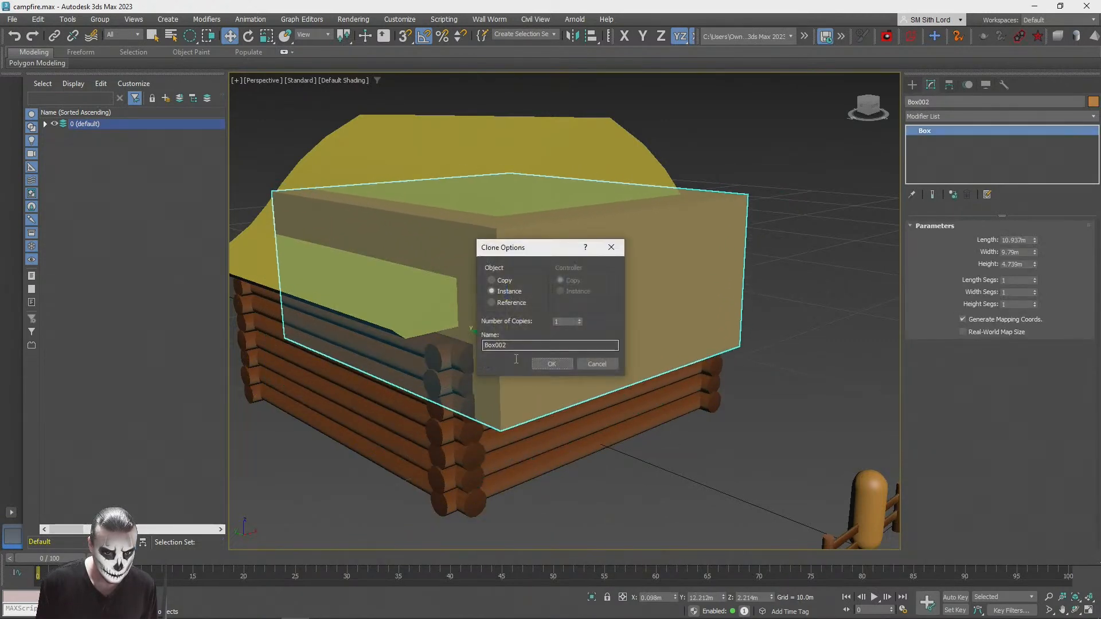
{"action": "left_click", "coordinate": [551, 364]}
Step: Try thinning the copied box by scaling it along Y and moving it above the front wall, and undo these changes
{"action": "key", "text": "r"}
{"action": "left_click_drag", "start_coordinate": [551, 354], "coordinate": [370, 316]}
{"action": "key", "text": "w"}
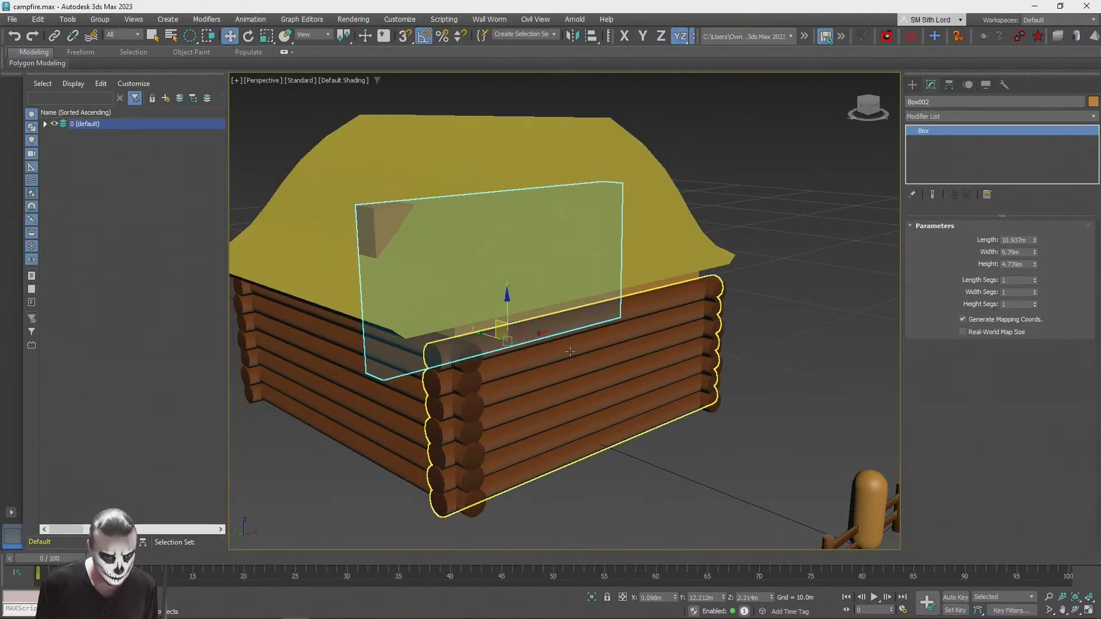
{"action": "left_click_drag", "start_coordinate": [476, 333], "coordinate": [565, 359]}
{"action": "middle_click_drag", "start_coordinate": [591, 365], "coordinate": [556, 358], "text": "alt"}
{"action": "left_click_drag", "start_coordinate": [551, 337], "coordinate": [566, 279]}
{"action": "key", "text": "r"}
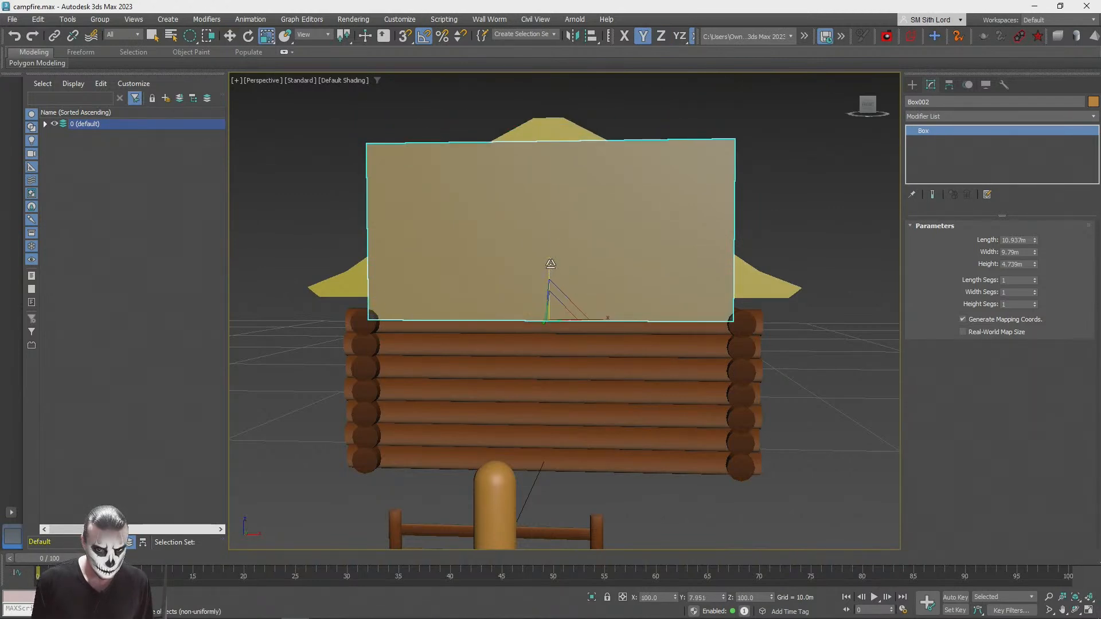
{"action": "key", "text": "ctrl+z"}
{"action": "key", "text": "ctrl+z"}
{"action": "key", "text": "ctrl+z"}
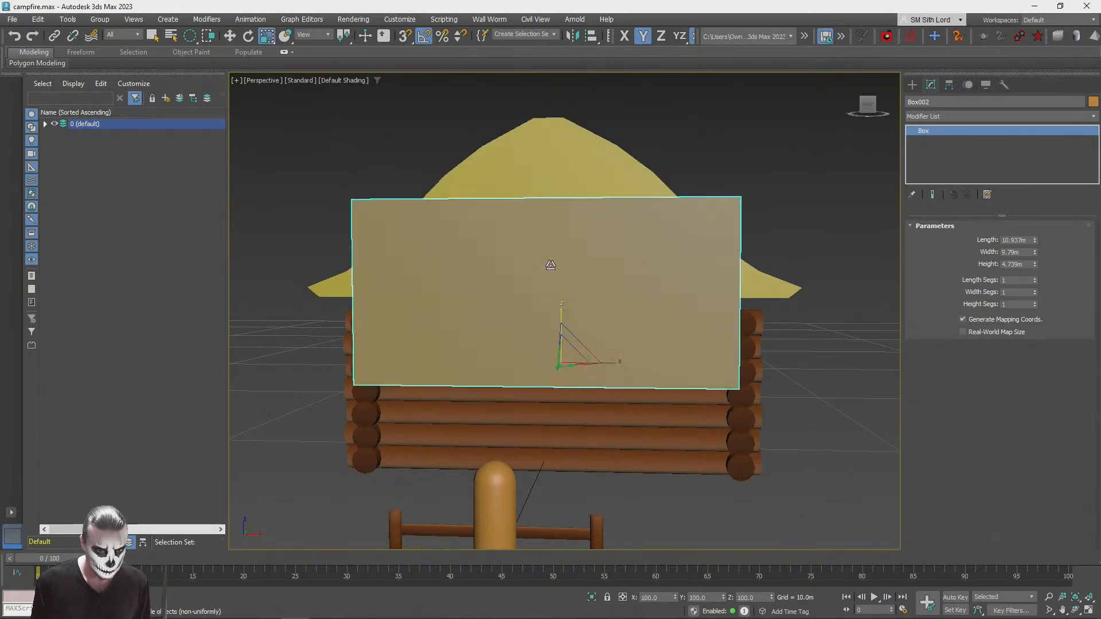
Step: Set the copied box's length to 0.547 m and move it above the front log wall, at about Y 8.37 m and Z 3.96 m
{"action": "key", "text": "q"}
{"action": "middle_click_drag", "start_coordinate": [849, 322], "coordinate": [1042, 242], "text": "alt"}
{"action": "left_click_drag", "start_coordinate": [1035, 242], "coordinate": [1036, 295]}
{"action": "key", "text": "w"}
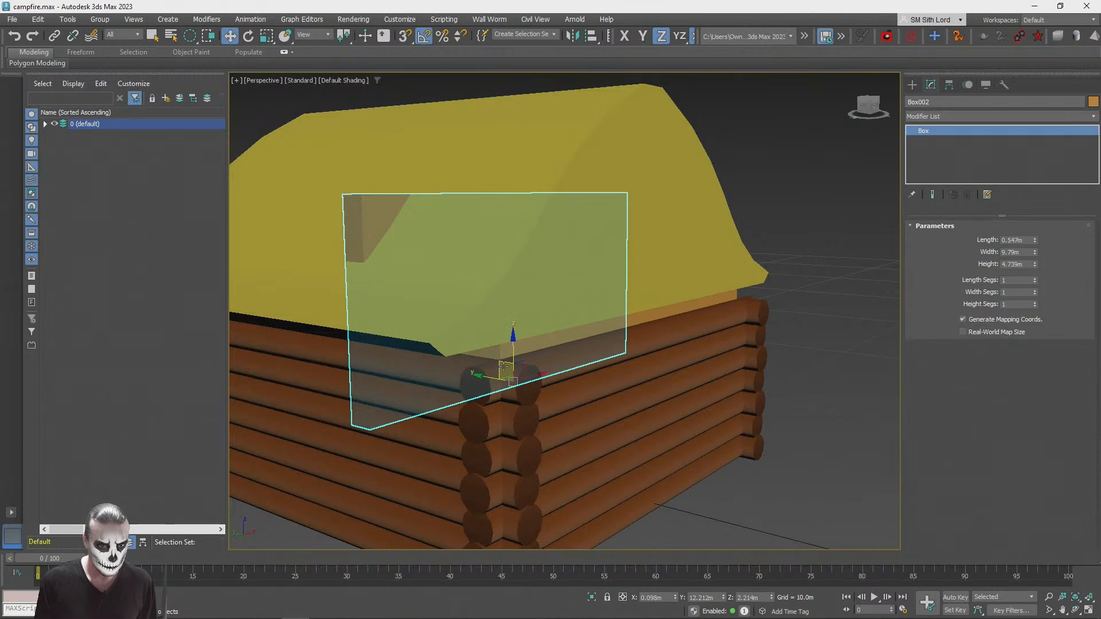
{"action": "left_click_drag", "start_coordinate": [501, 368], "coordinate": [633, 313]}
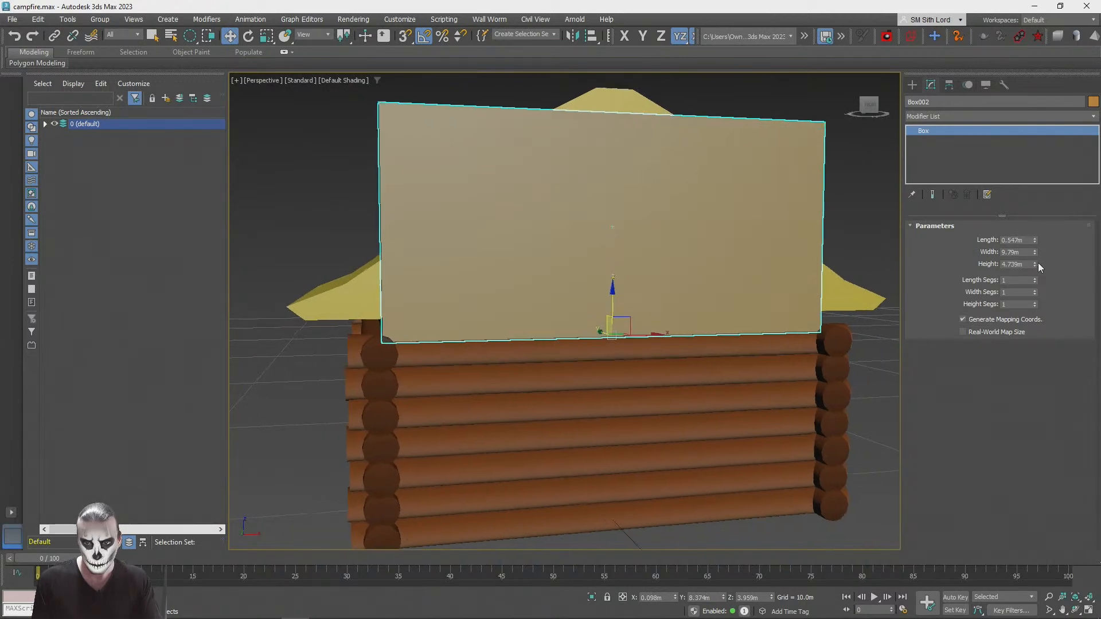
Step: Set the copied box's height to 0.569 m and its width to 12.825 m to form a beam spanning the roof eaves
{"action": "left_click_drag", "start_coordinate": [1034, 265], "coordinate": [1037, 317]}
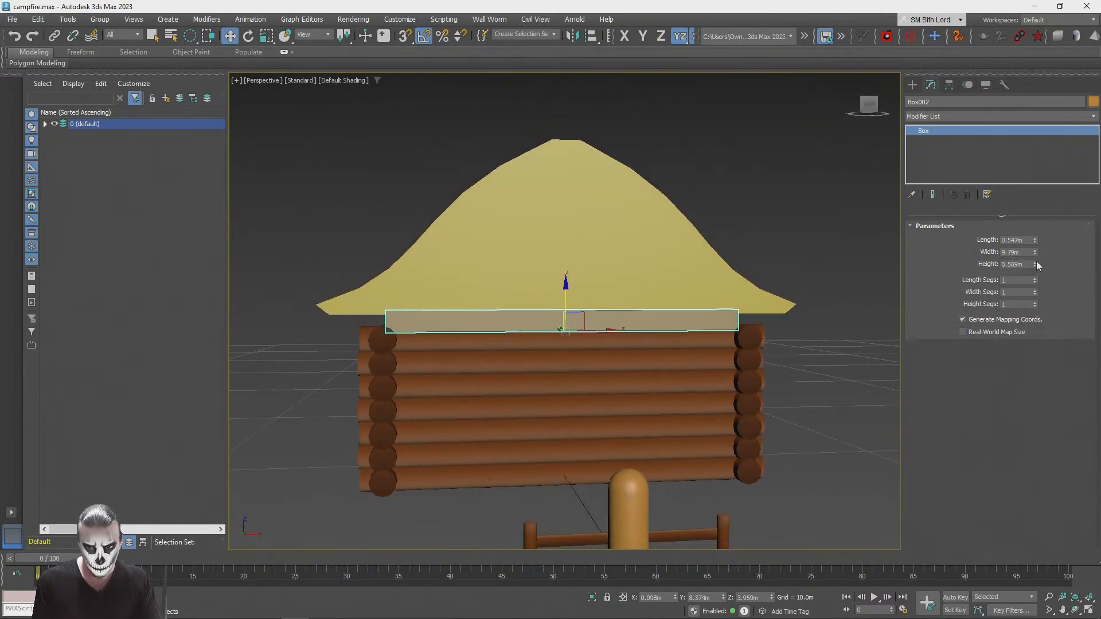
{"action": "left_click_drag", "start_coordinate": [1035, 252], "coordinate": [1034, 233]}
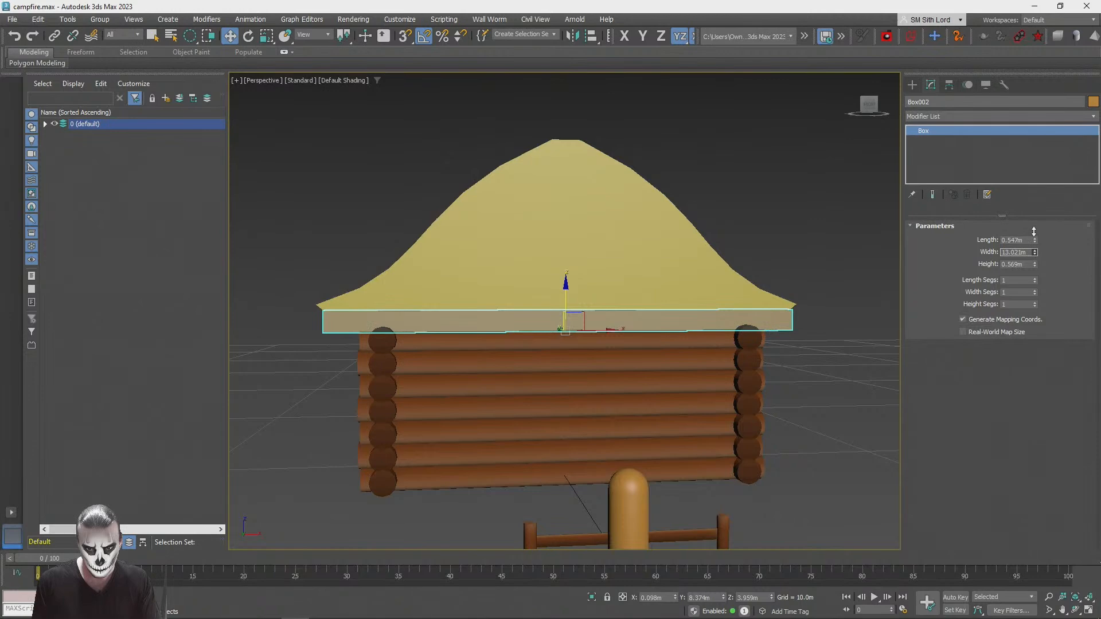
{"action": "left_click", "coordinate": [815, 428]}
Step: Assign the StonesPack1_Gradient material to the eave beam and close the Slate Material Editor
{"action": "middle_click_drag", "start_coordinate": [815, 428], "coordinate": [442, 284], "text": "alt"}
{"action": "scroll", "coordinate": [670, 387], "scroll_direction": "down", "scroll_amount": 5}
{"action": "scroll", "coordinate": [459, 316], "scroll_direction": "up", "scroll_amount": 3}
{"action": "left_click", "coordinate": [443, 283]}
{"action": "scroll", "coordinate": [444, 277], "scroll_direction": "up", "scroll_amount": 2}
{"action": "key", "text": "m"}
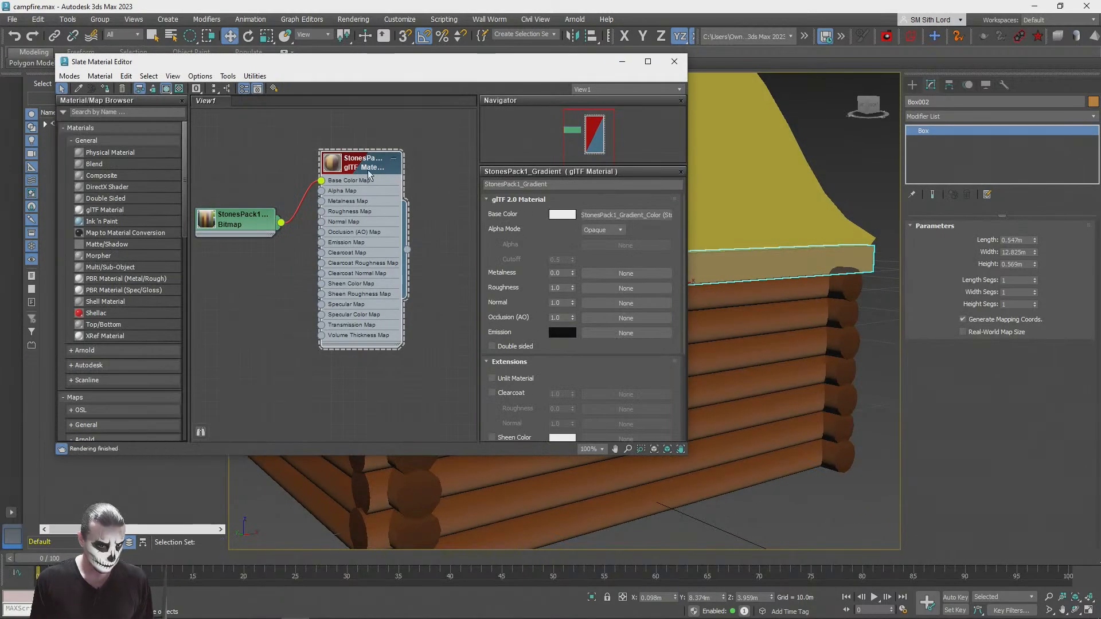
{"action": "left_click", "coordinate": [105, 89]}
{"action": "left_click", "coordinate": [674, 61]}
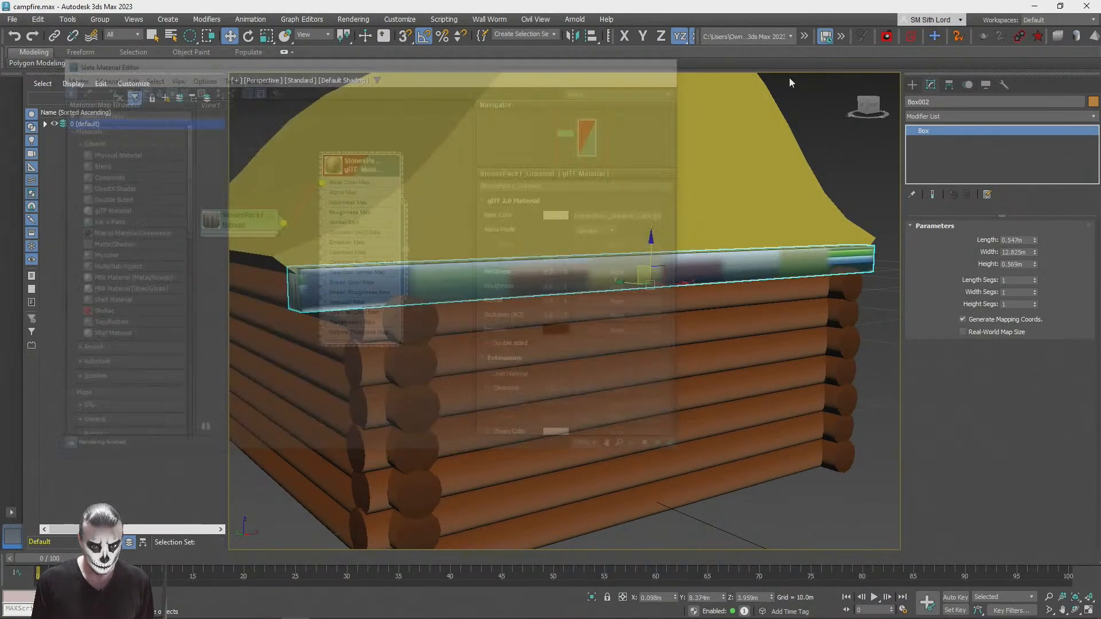
Step: Add a UVW Map modifier with Box mapping to the eave beam
{"action": "left_click", "coordinate": [940, 116]}
{"action": "key", "text": "u"}
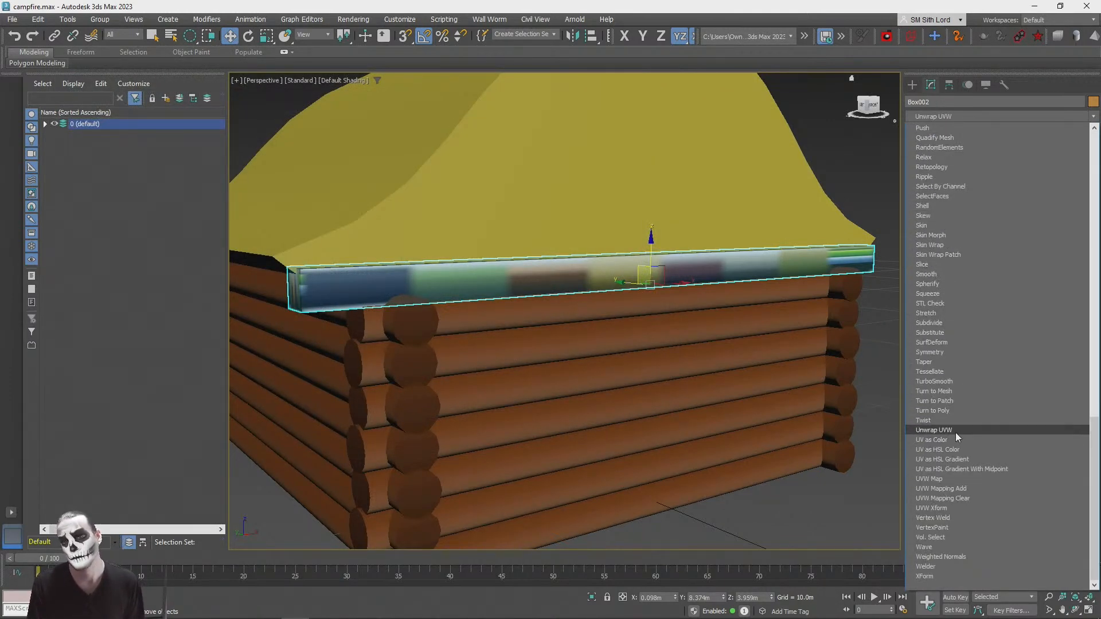
{"action": "left_click", "coordinate": [946, 478]}
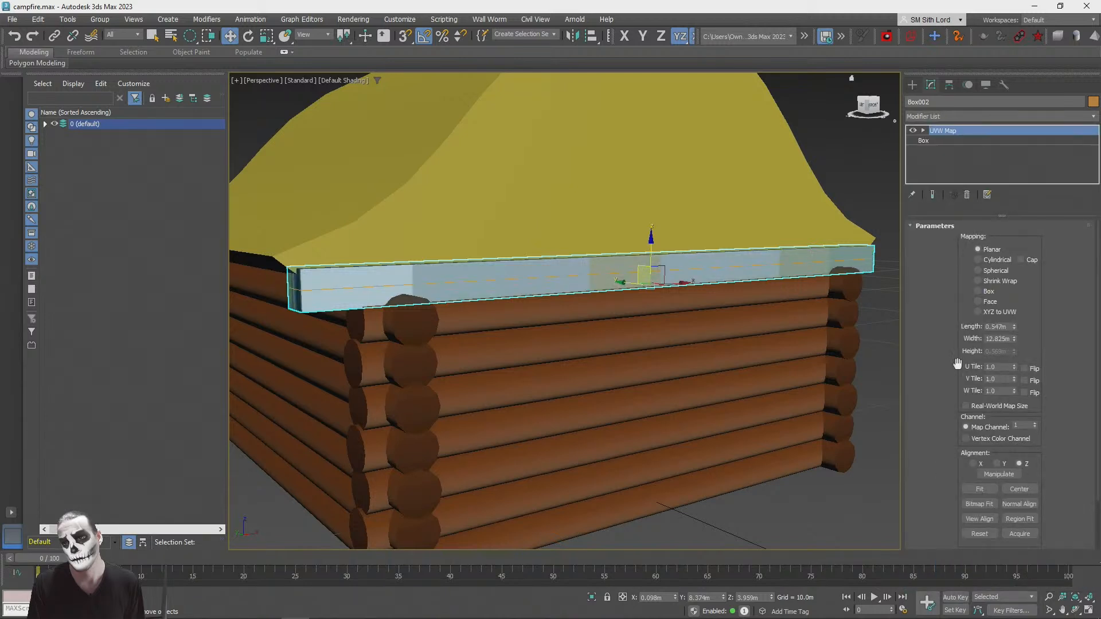
{"action": "left_click", "coordinate": [979, 291]}
Step: Add an Unwrap UVW modifier to the beam and open its UV editor with StonesPack1_Gradient_Color.png as the background
{"action": "left_click", "coordinate": [942, 114]}
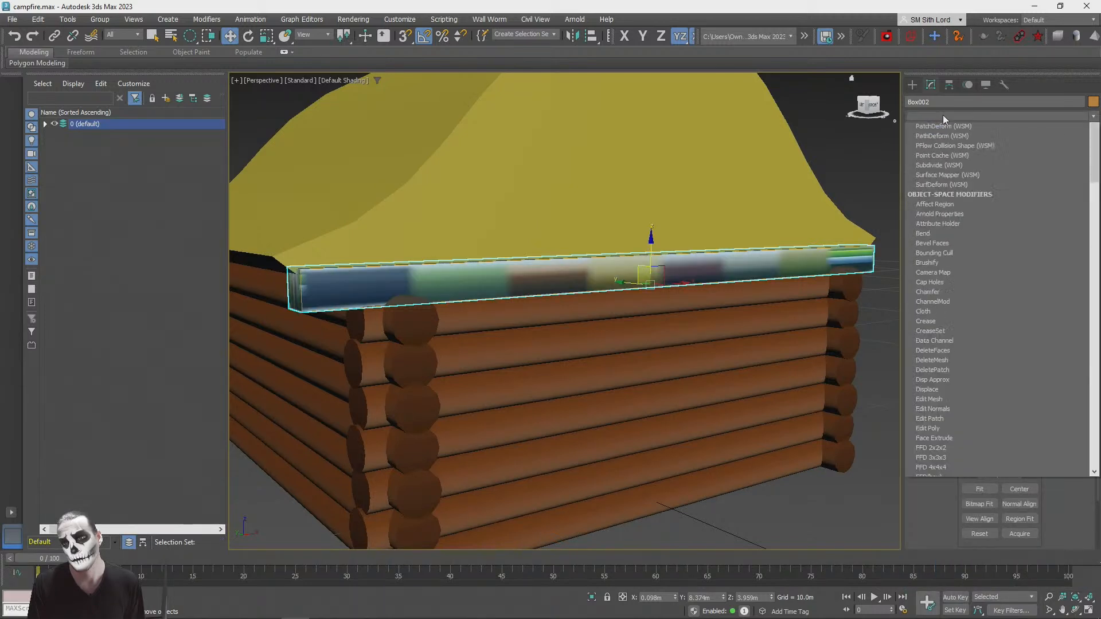
{"action": "scroll", "coordinate": [992, 313], "scroll_direction": "down", "scroll_amount": 10}
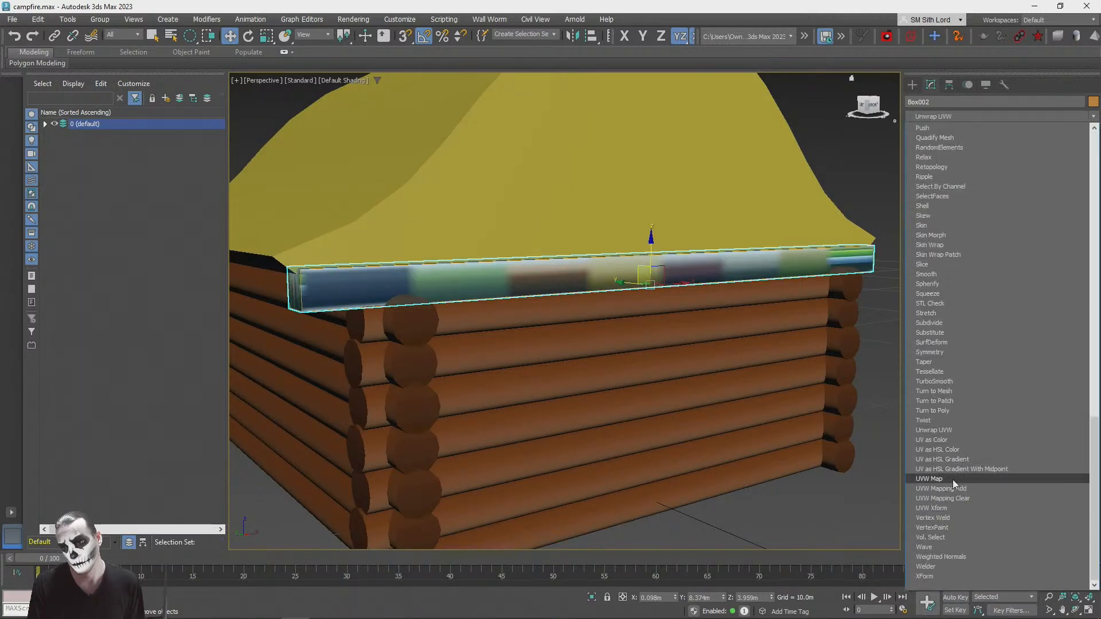
{"action": "left_click", "coordinate": [940, 430]}
{"action": "left_click", "coordinate": [989, 465]}
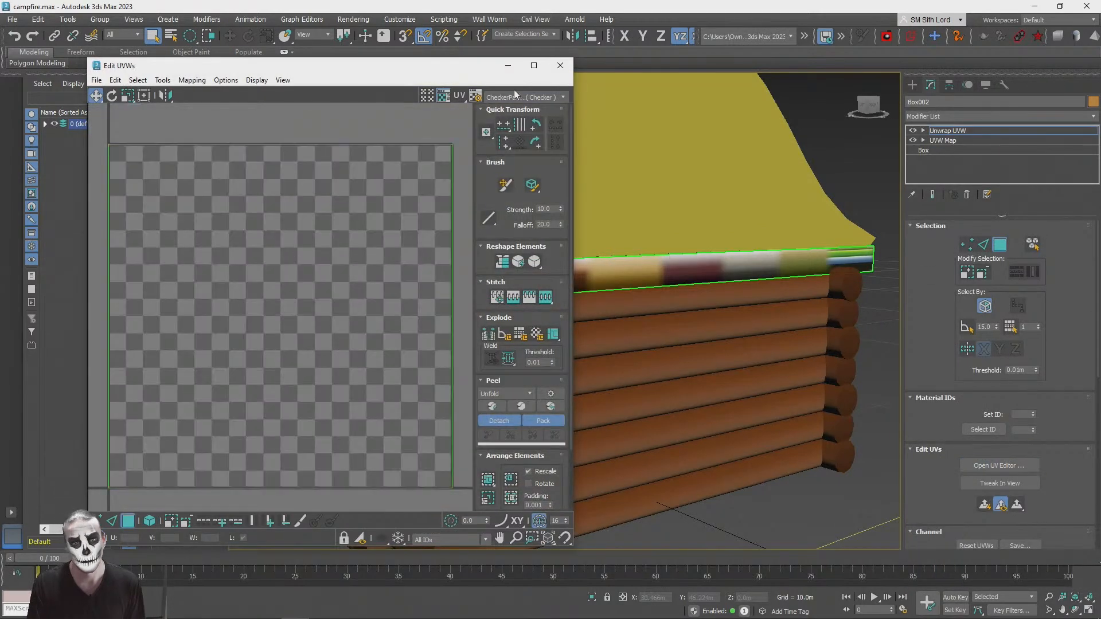
{"action": "left_click", "coordinate": [519, 97]}
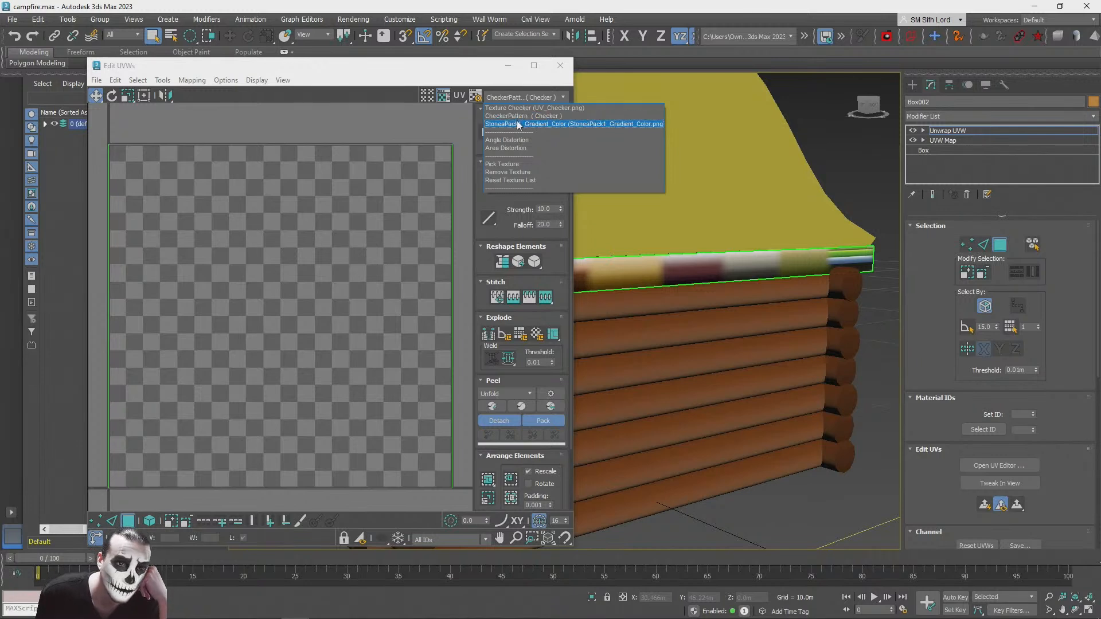
{"action": "left_click", "coordinate": [518, 124]}
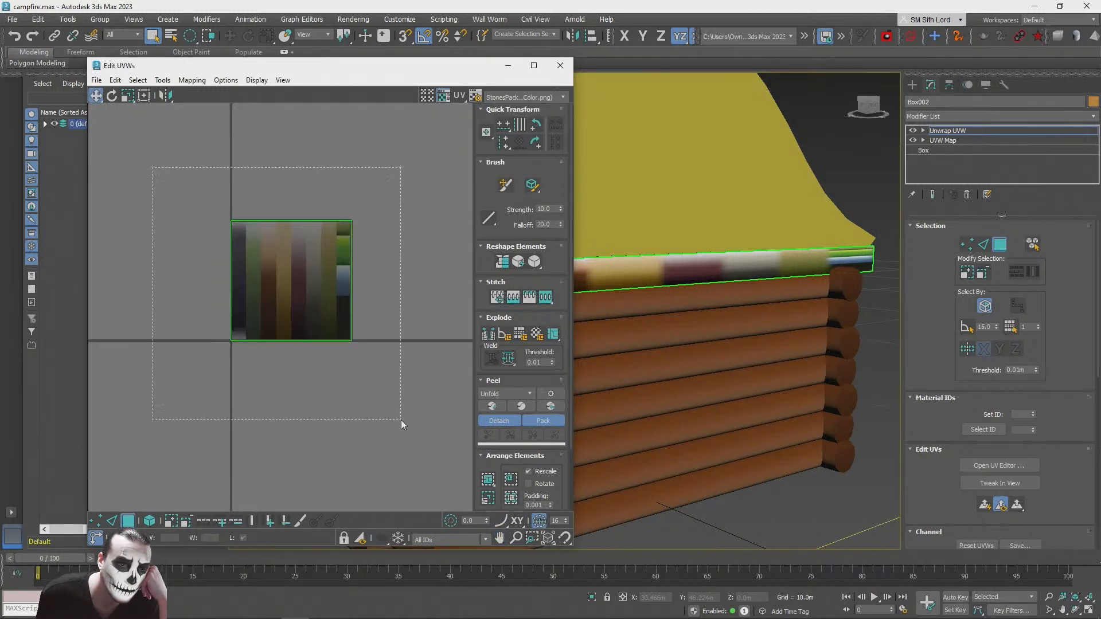
Step: Select all of the beam's UV faces and scale them down to a small square
{"action": "left_click_drag", "start_coordinate": [401, 420], "coordinate": [401, 420]}
{"action": "scroll", "coordinate": [225, 262], "scroll_direction": "up", "scroll_amount": 2}
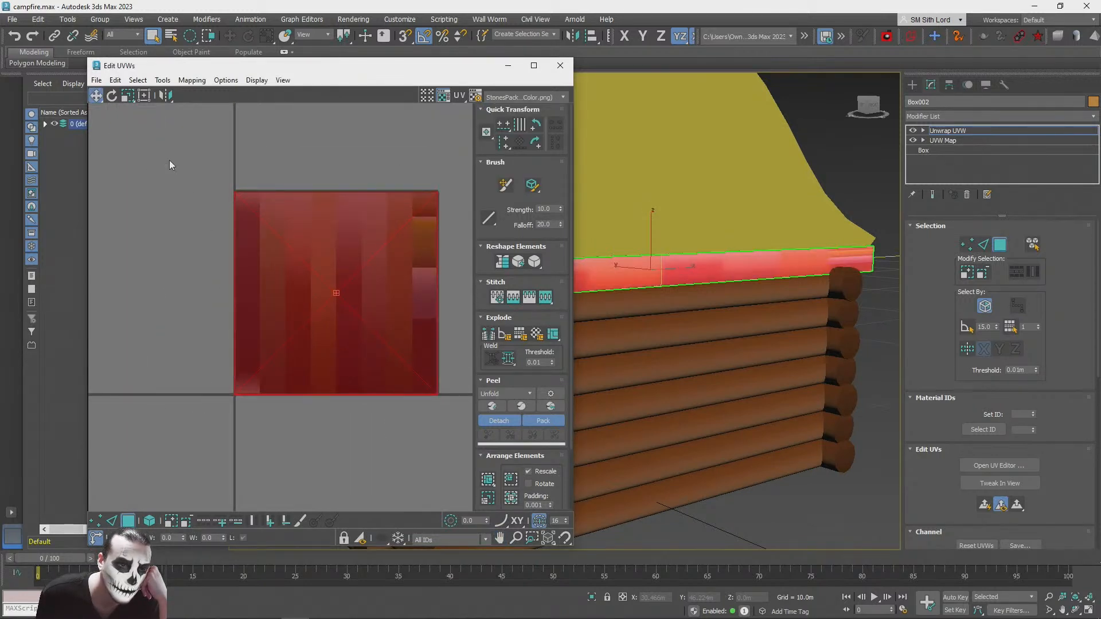
{"action": "left_click", "coordinate": [127, 95]}
{"action": "left_click_drag", "start_coordinate": [298, 240], "coordinate": [326, 443]}
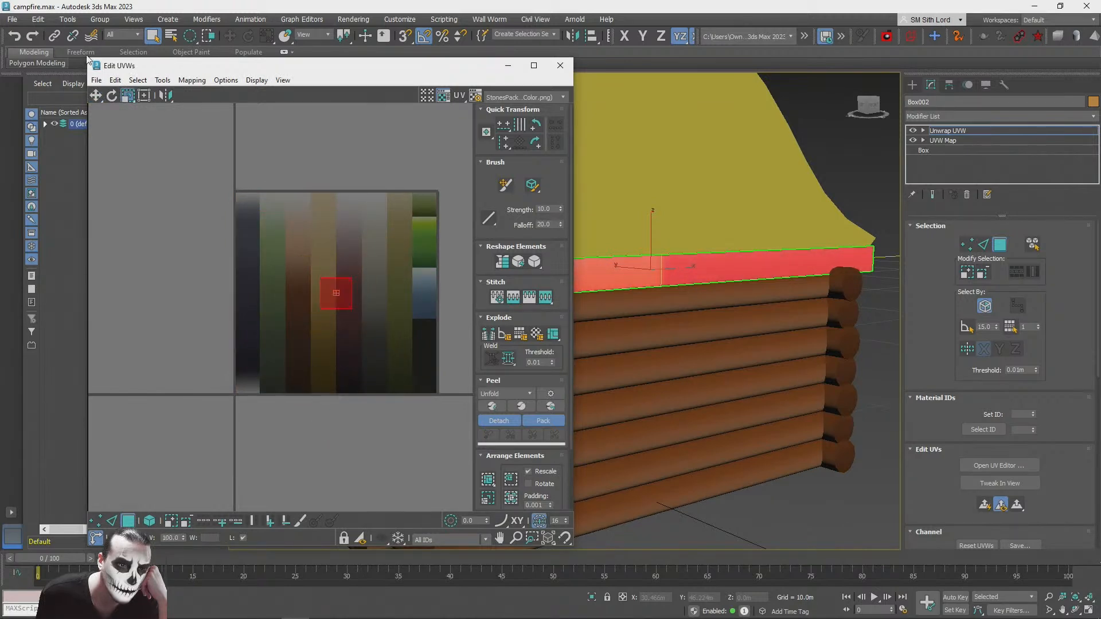
Step: Move the beam's UVs onto the brown gradient strip, scale them to fit its width, and deselect them
{"action": "left_click", "coordinate": [96, 95]}
{"action": "scroll", "coordinate": [259, 318], "scroll_direction": "up", "scroll_amount": 3}
{"action": "left_click_drag", "start_coordinate": [409, 273], "coordinate": [341, 292]}
{"action": "left_click", "coordinate": [127, 95]}
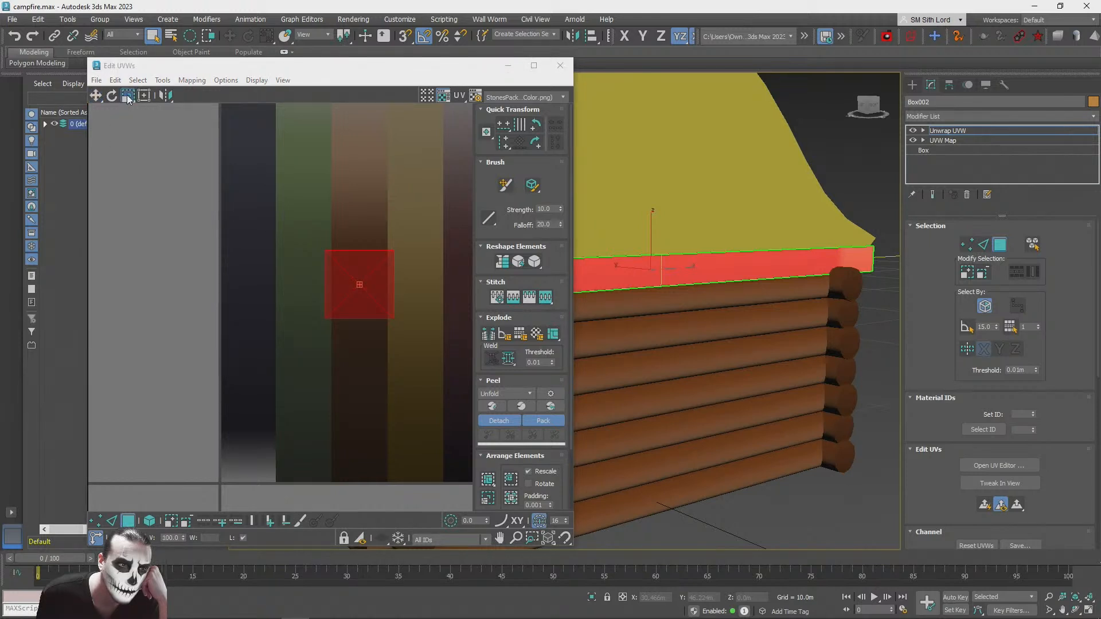
{"action": "mouse_move", "coordinate": [364, 280]}
{"action": "left_mouse_down"}
{"action": "mouse_move", "coordinate": [368, 297]}
{"action": "mouse_move", "coordinate": [378, 281]}
{"action": "left_mouse_up"}
{"action": "left_click", "coordinate": [95, 96]}
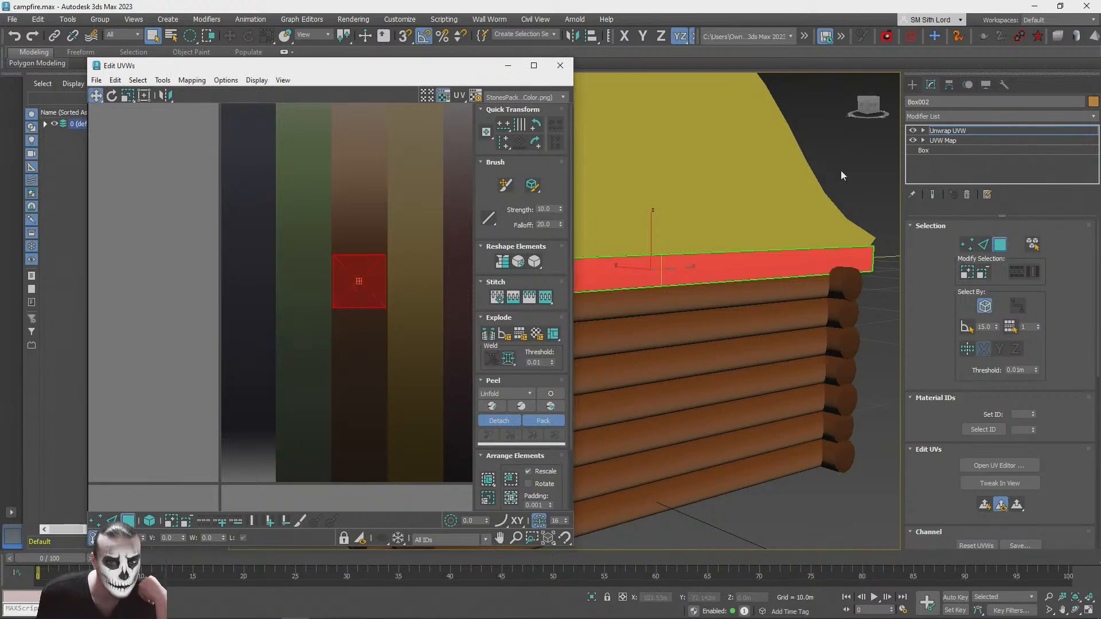
{"action": "left_click", "coordinate": [851, 185]}
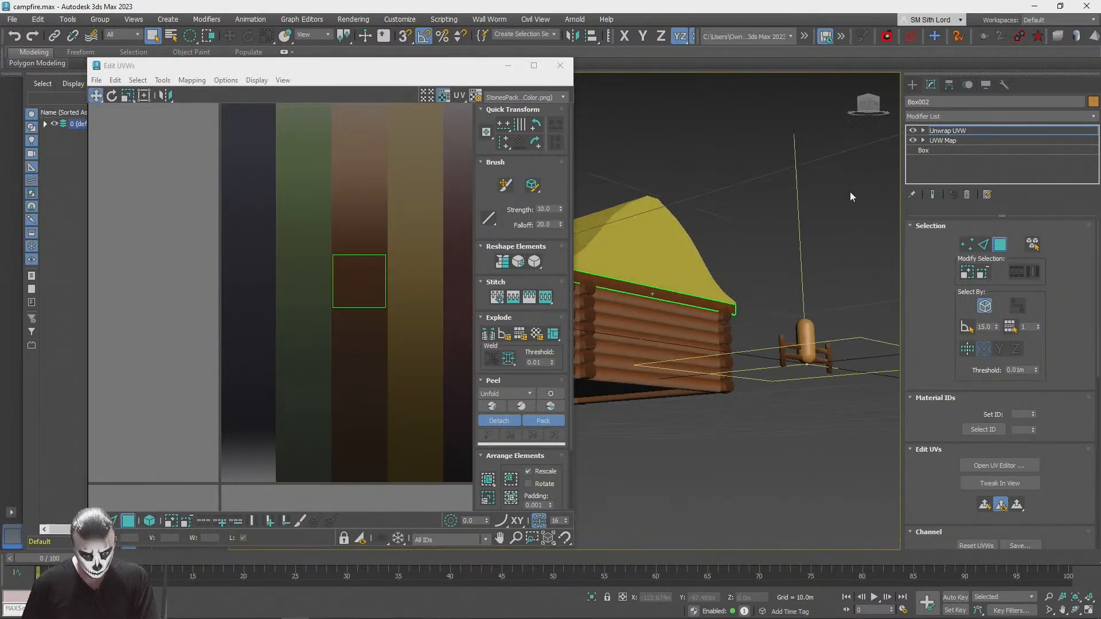
Step: Try moving only the beam's front face UVs down the brown strip, and undo the move
{"action": "left_click", "coordinate": [708, 243]}
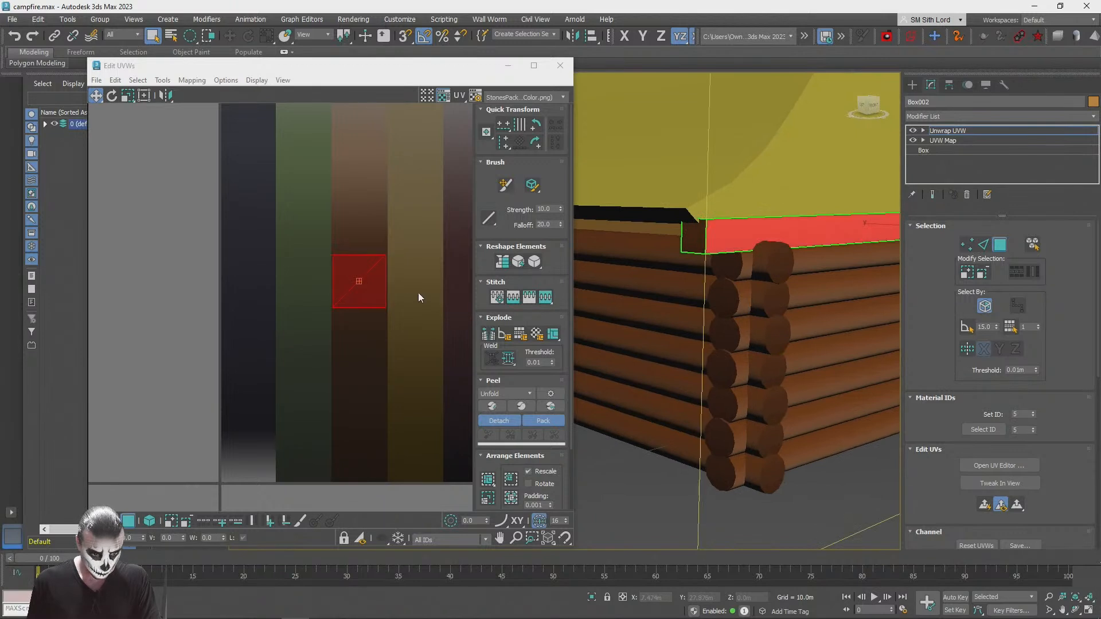
{"action": "left_click_drag", "start_coordinate": [350, 288], "coordinate": [360, 397]}
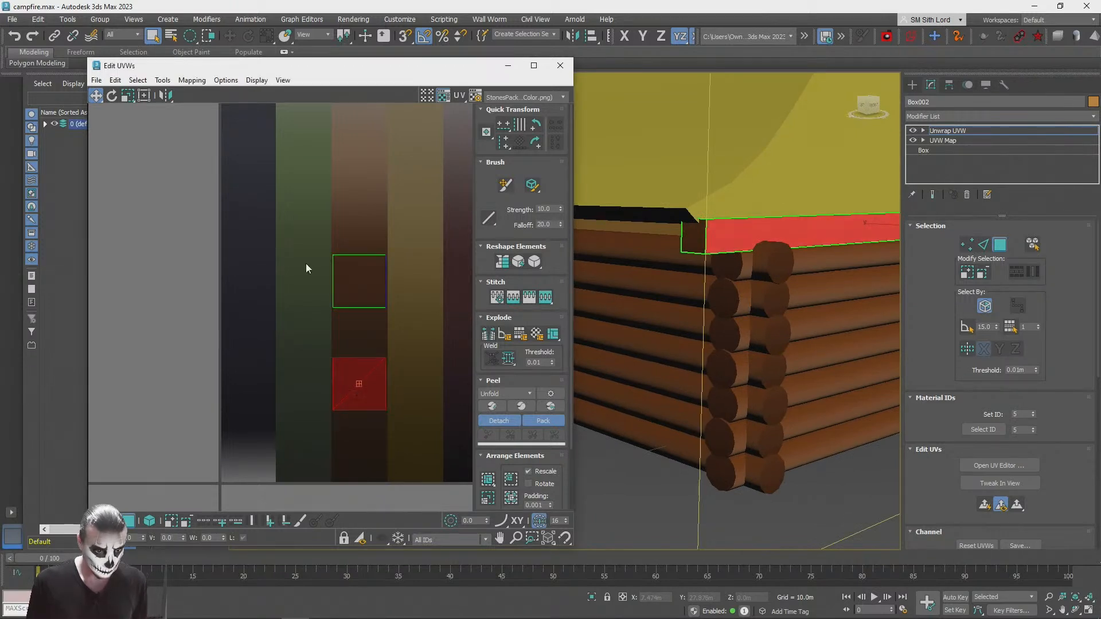
{"action": "key", "text": "ctrl+z"}
Step: Select all of the beam's UVs and move them down to the darker lower part of the brown strip
{"action": "left_click_drag", "start_coordinate": [413, 251], "coordinate": [265, 337]}
{"action": "left_click_drag", "start_coordinate": [375, 293], "coordinate": [380, 419]}
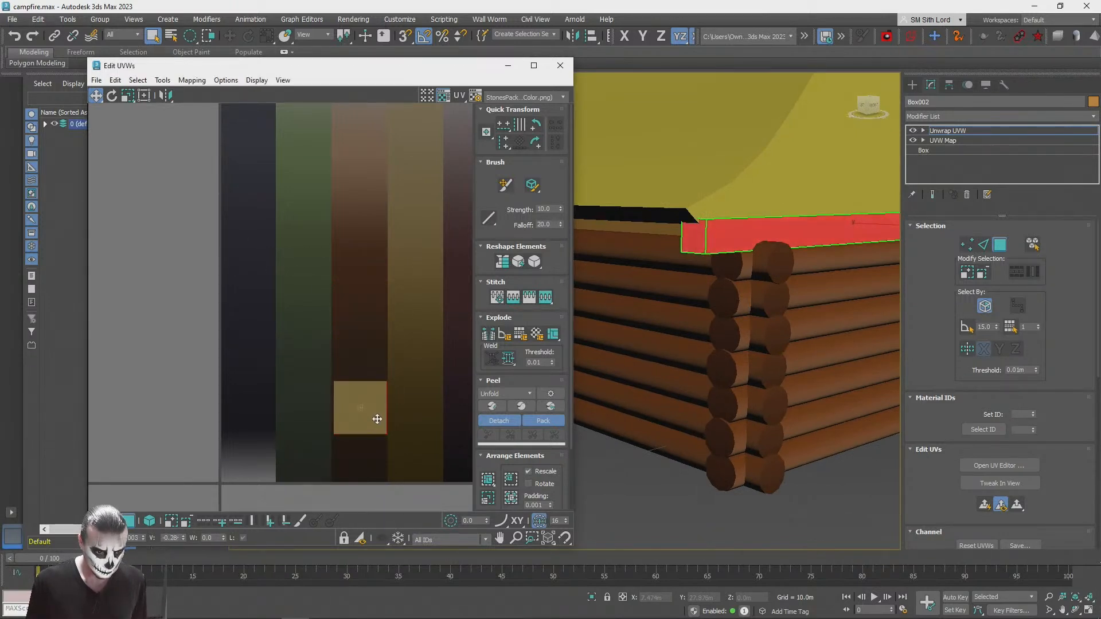
{"action": "left_click", "coordinate": [611, 515]}
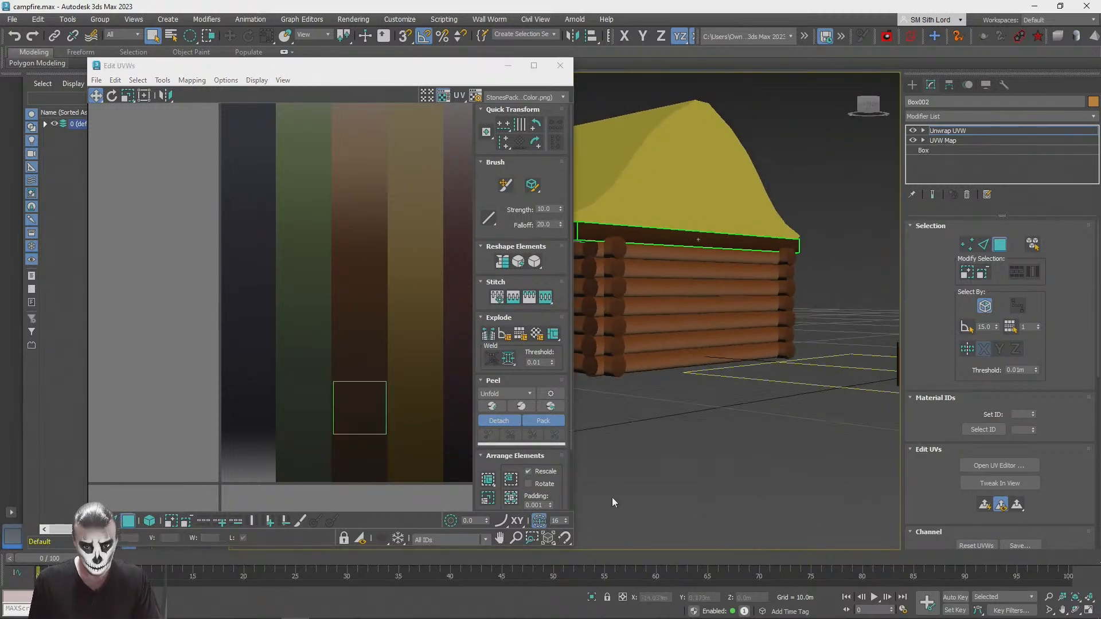
{"action": "middle_click_drag", "start_coordinate": [612, 494], "coordinate": [610, 493], "text": "alt"}
{"action": "scroll", "coordinate": [687, 283], "scroll_direction": "up", "scroll_amount": 4}
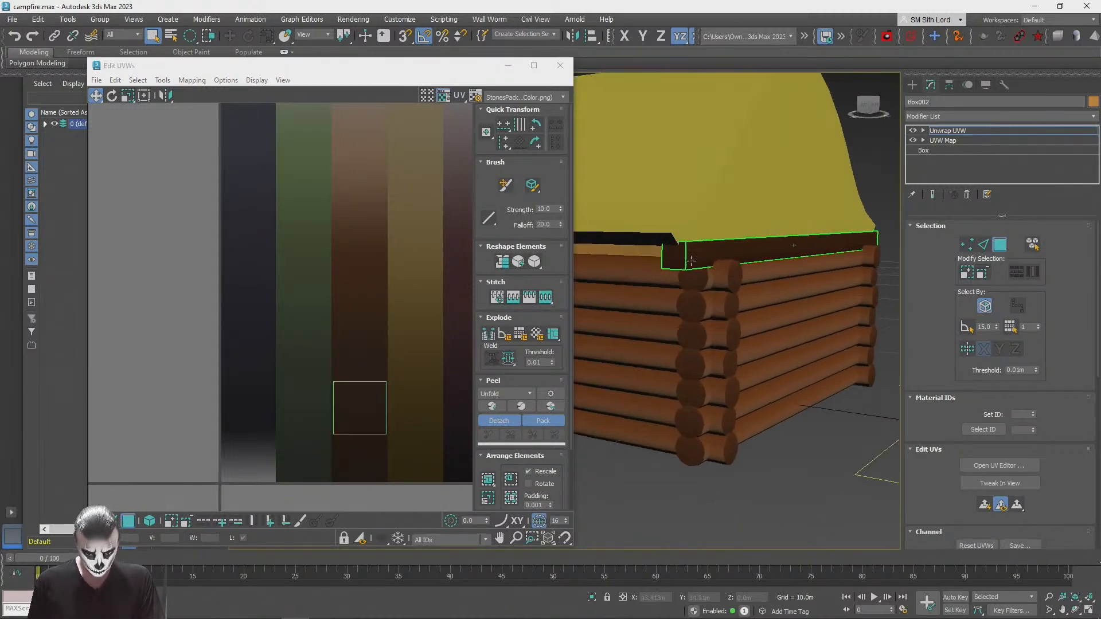
Step: Try moving the beam's end face UVs onto the dark blue strip and stretching the remaining UVs vertically, and undo these changes
{"action": "left_click", "coordinate": [689, 274]}
{"action": "left_click_drag", "start_coordinate": [436, 437], "coordinate": [283, 336]}
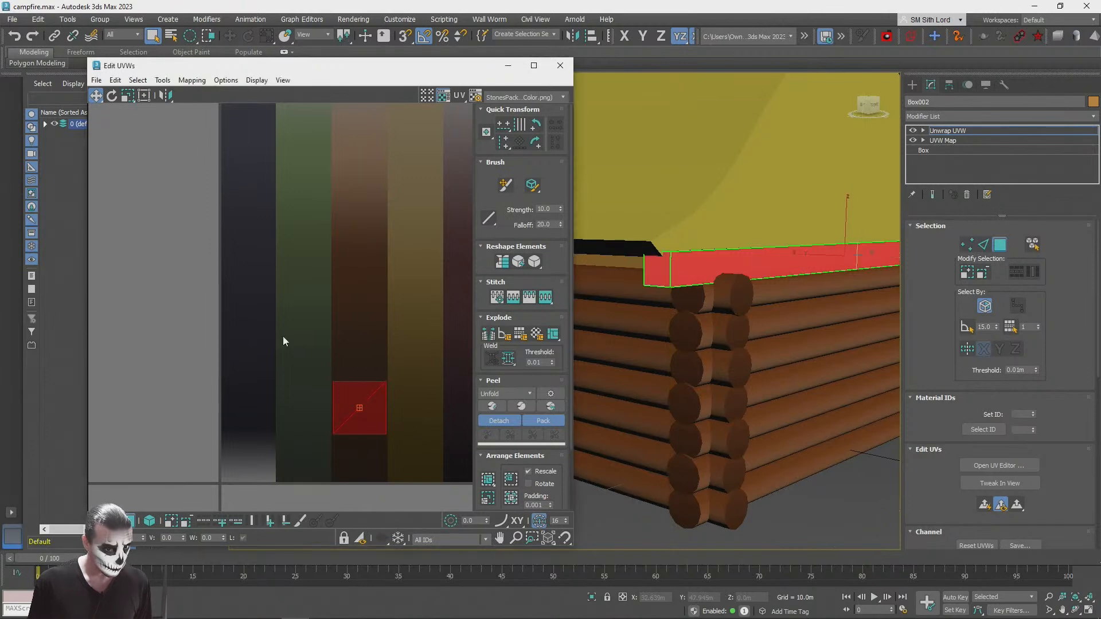
{"action": "left_click", "coordinate": [656, 278]}
{"action": "middle_click_drag", "start_coordinate": [657, 278], "coordinate": [705, 187], "text": "alt"}
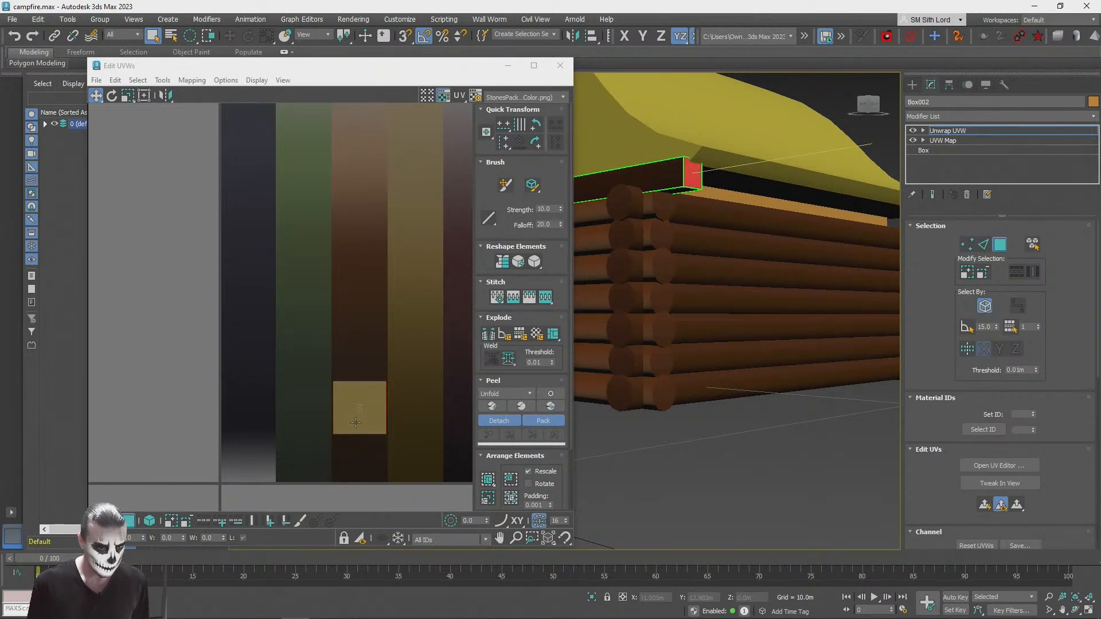
{"action": "left_click_drag", "start_coordinate": [393, 432], "coordinate": [420, 479]}
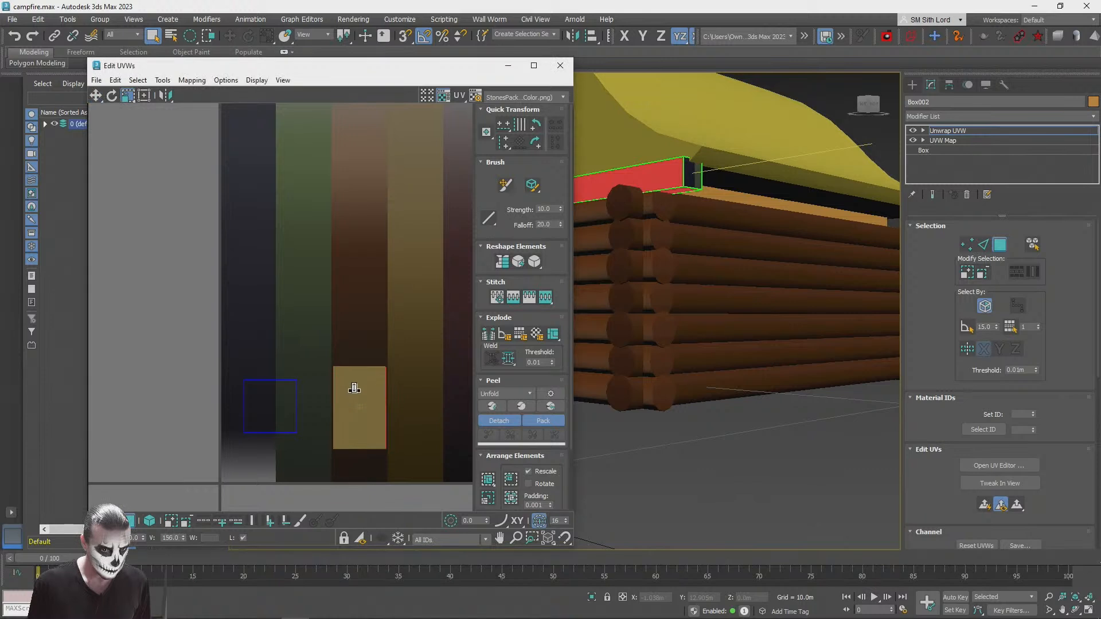
{"action": "left_click_drag", "start_coordinate": [354, 393], "coordinate": [354, 341]}
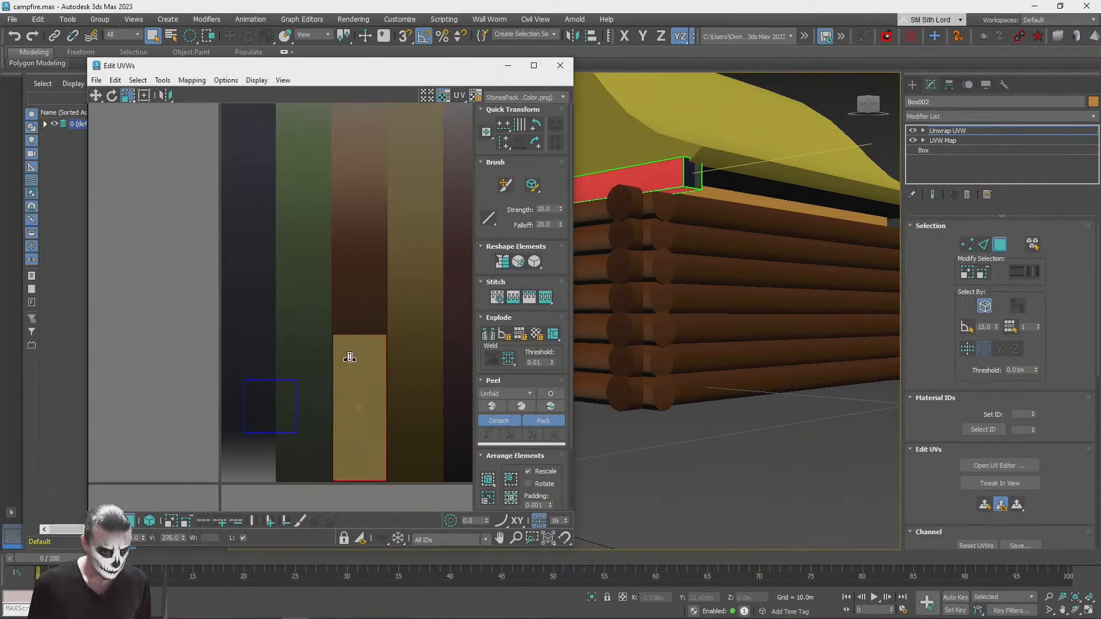
{"action": "left_click_drag", "start_coordinate": [349, 357], "coordinate": [364, 321]}
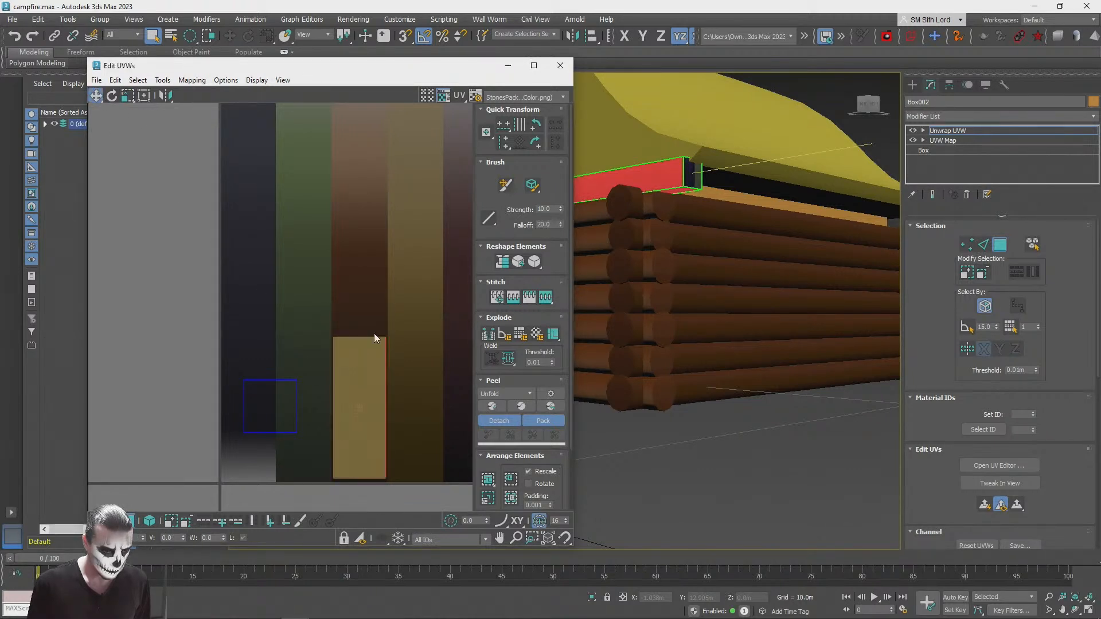
{"action": "key", "text": "ctrl+z"}
{"action": "key", "text": "ctrl+z"}
{"action": "key", "text": "ctrl+z"}
Step: Select all of the beam's UVs, raise them slightly and stretch them vertically along the brown strip
{"action": "left_click_drag", "start_coordinate": [292, 356], "coordinate": [412, 444]}
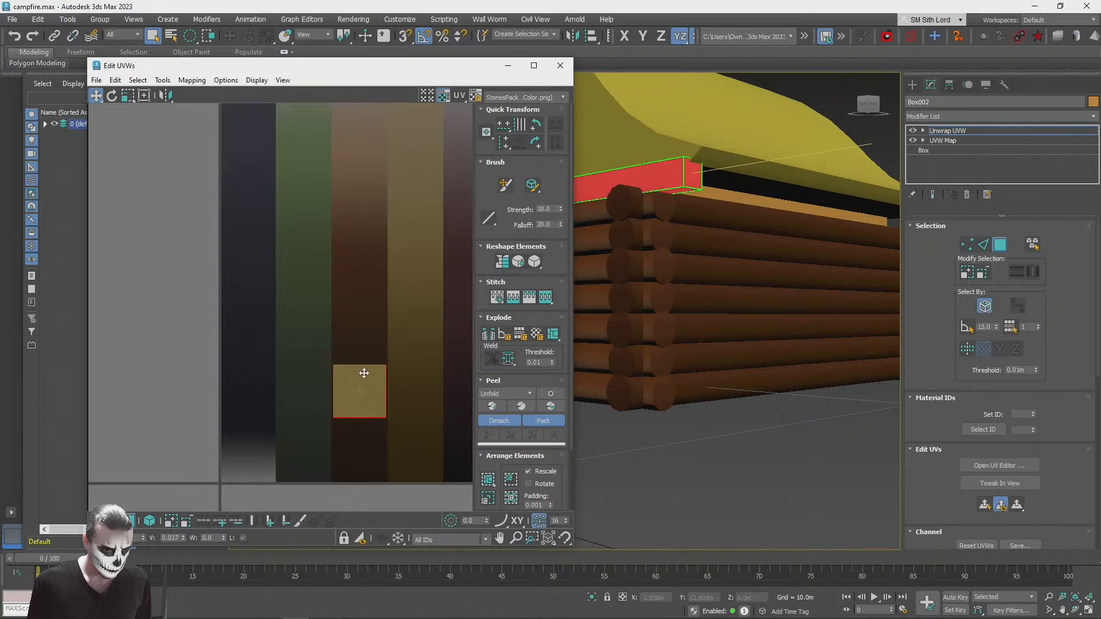
{"action": "left_click_drag", "start_coordinate": [364, 364], "coordinate": [364, 363]}
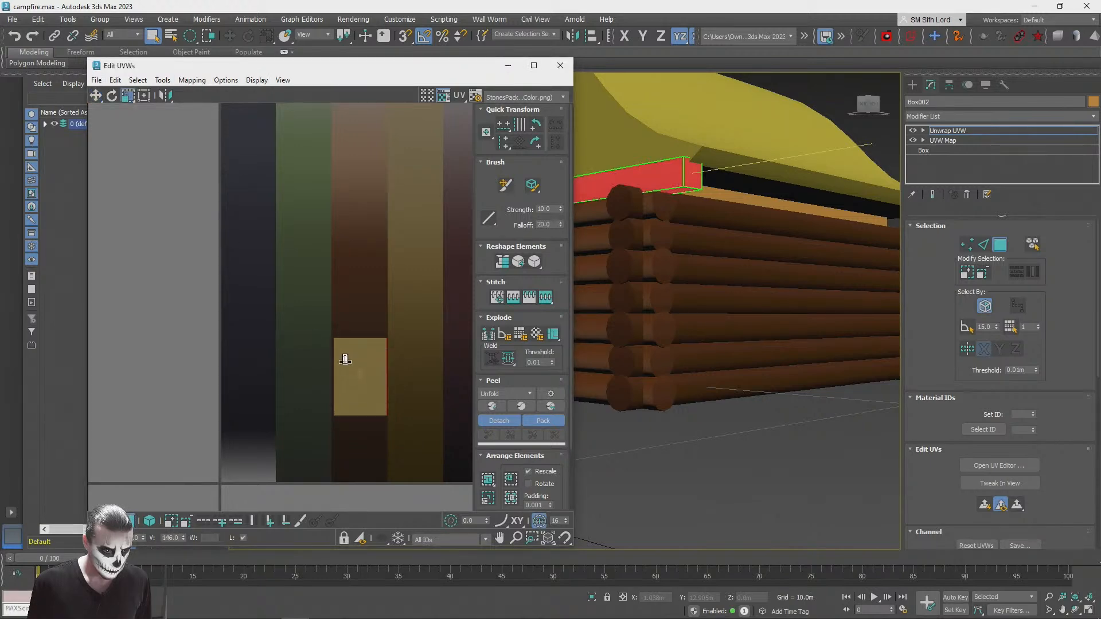
{"action": "left_click_drag", "start_coordinate": [344, 324], "coordinate": [344, 322]}
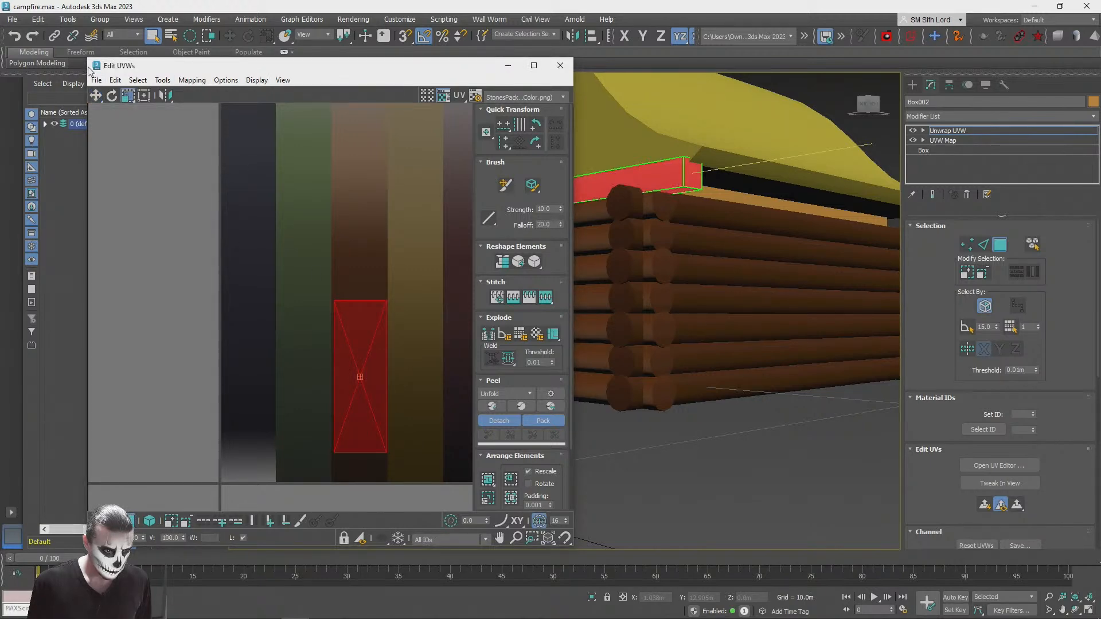
Step: Select the beam's top face, move its UVs up to the lighter brown part of the strip and squash them vertically
{"action": "left_click", "coordinate": [784, 481]}
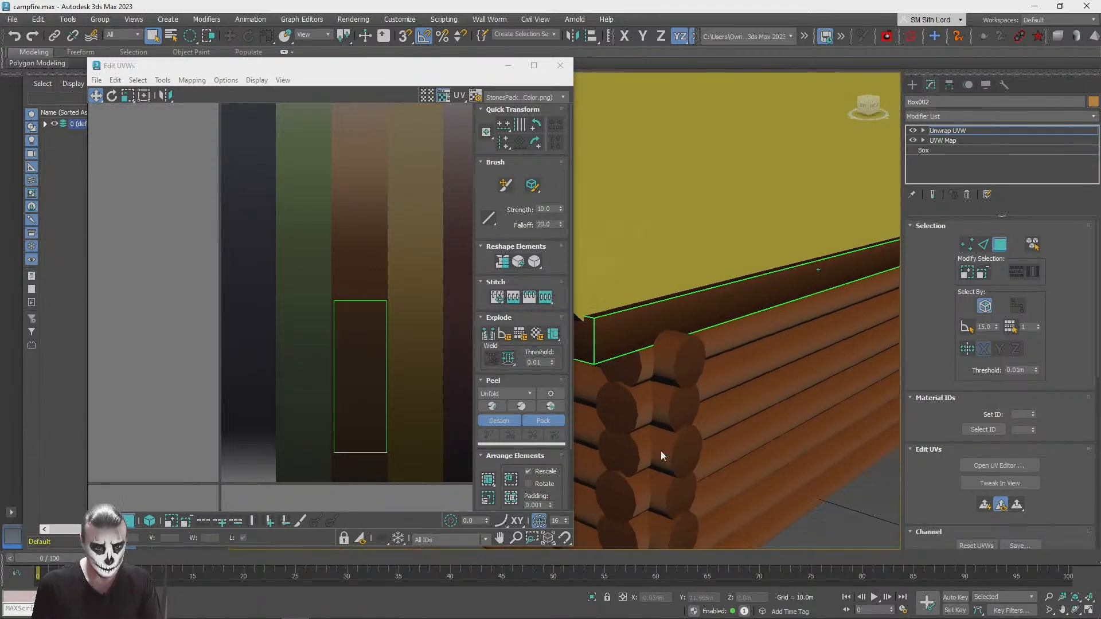
{"action": "scroll", "coordinate": [662, 449], "scroll_direction": "down", "scroll_amount": 4}
{"action": "middle_click_drag", "start_coordinate": [661, 449], "coordinate": [661, 437], "text": "alt"}
{"action": "scroll", "coordinate": [662, 436], "scroll_direction": "up", "scroll_amount": 4}
{"action": "left_click", "coordinate": [691, 366]}
{"action": "left_click_drag", "start_coordinate": [369, 421], "coordinate": [369, 212]}
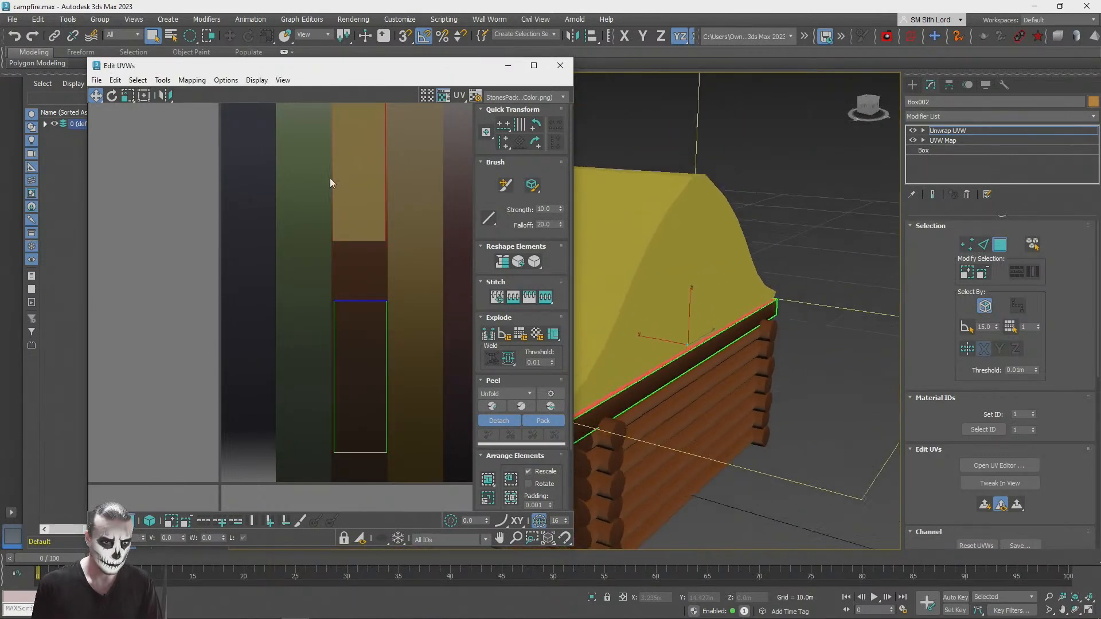
{"action": "left_click", "coordinate": [128, 96]}
{"action": "left_click_drag", "start_coordinate": [363, 184], "coordinate": [358, 240]}
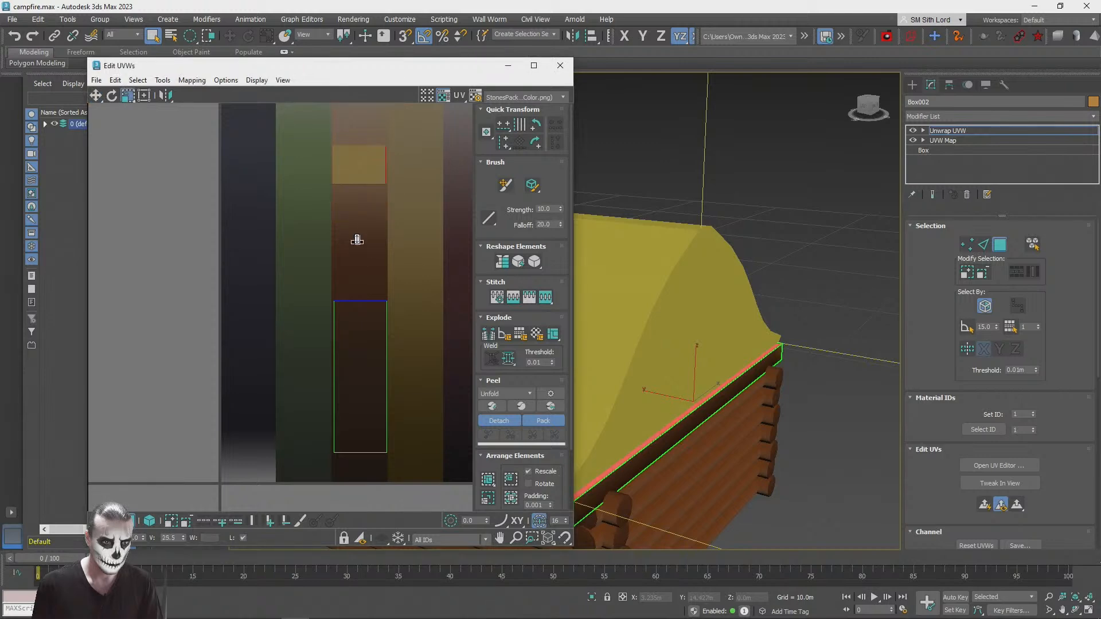
Step: Move the top face's UVs down to the dark part of the brown strip and close the UV editor
{"action": "left_click", "coordinate": [96, 98]}
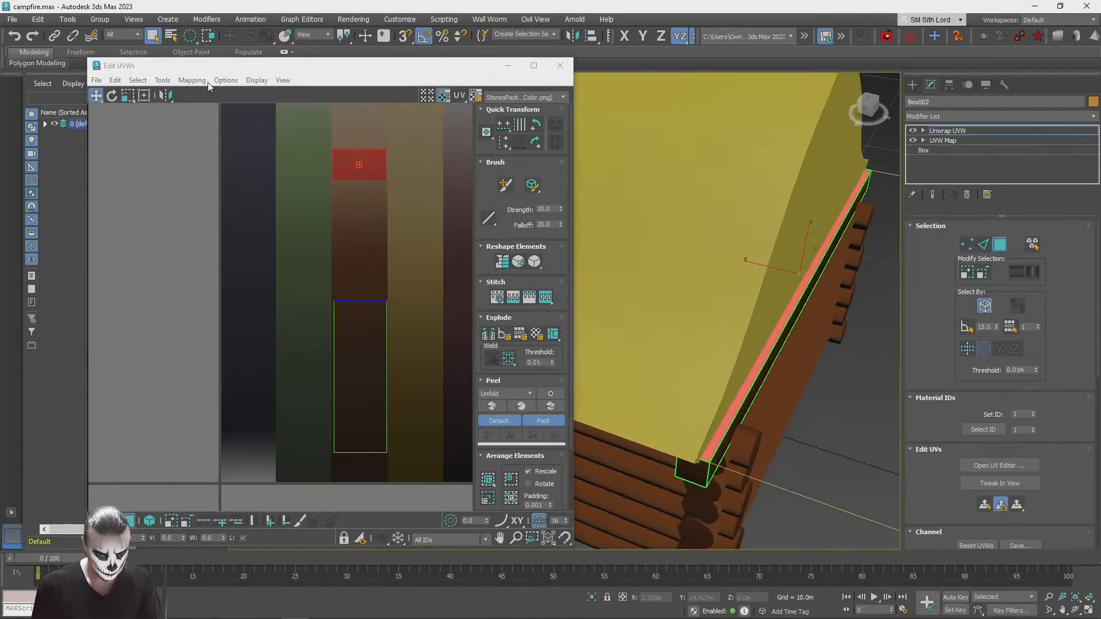
{"action": "left_click_drag", "start_coordinate": [345, 172], "coordinate": [352, 277]}
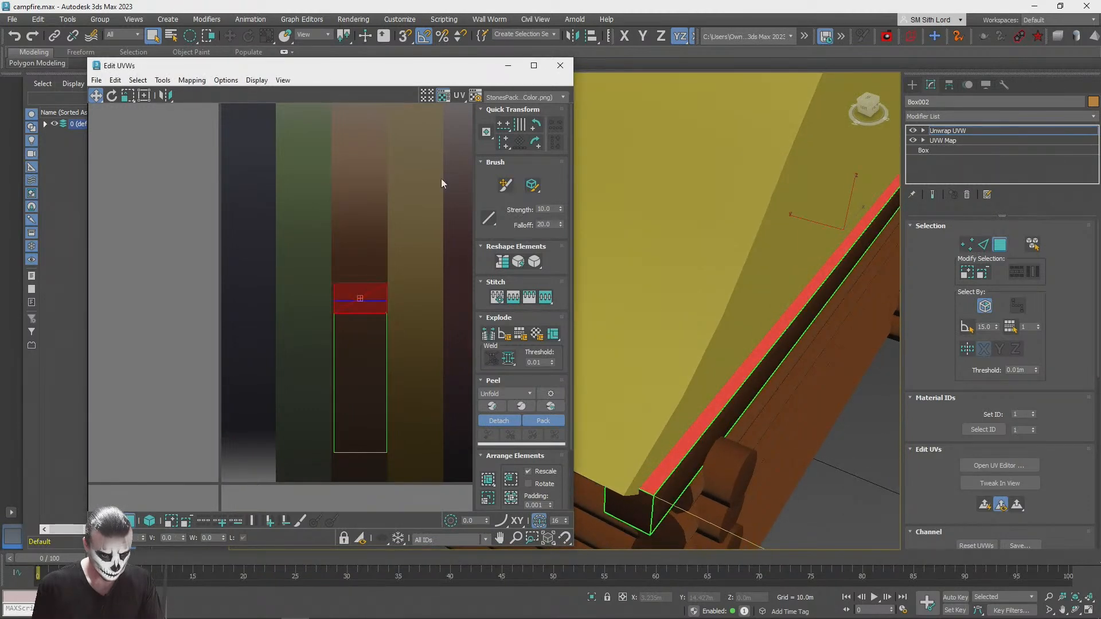
{"action": "scroll", "coordinate": [675, 128], "scroll_direction": "down", "scroll_amount": 5}
{"action": "left_click", "coordinate": [560, 65]}
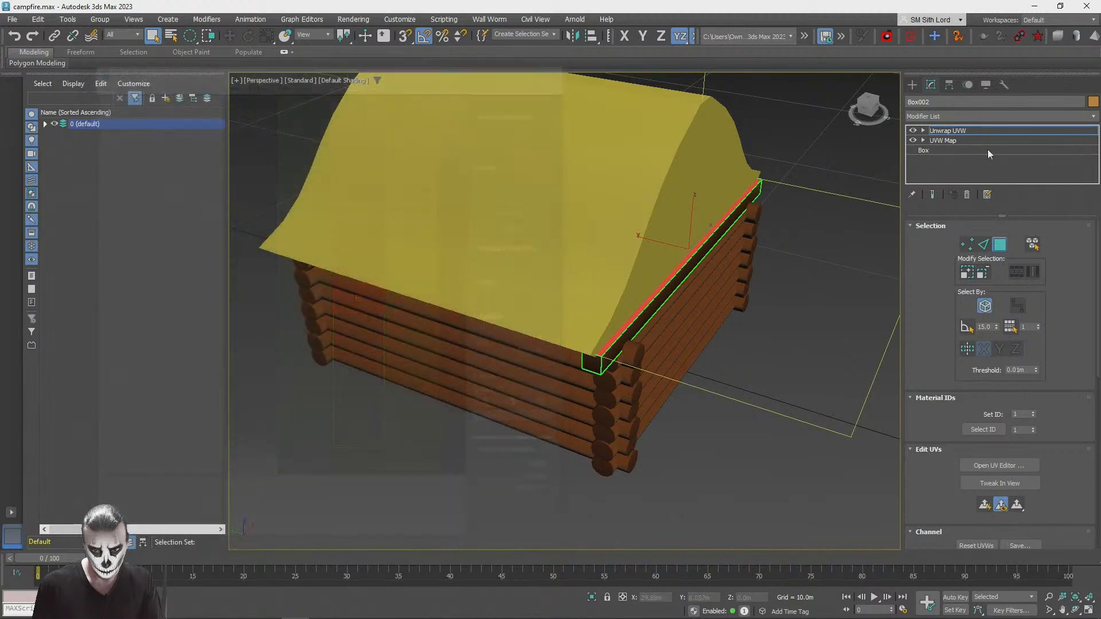
Step: Leave face selection and clone the gable-end beam as a copy along the Y axis to the cabin's opposite end
{"action": "left_click", "coordinate": [963, 130]}
{"action": "left_click", "coordinate": [786, 365]}
{"action": "middle_click_drag", "start_coordinate": [786, 363], "coordinate": [661, 299], "text": "alt"}
{"action": "scroll", "coordinate": [648, 350], "scroll_direction": "down", "scroll_amount": 5}
{"action": "left_click", "coordinate": [661, 299]}
{"action": "key", "text": "w"}
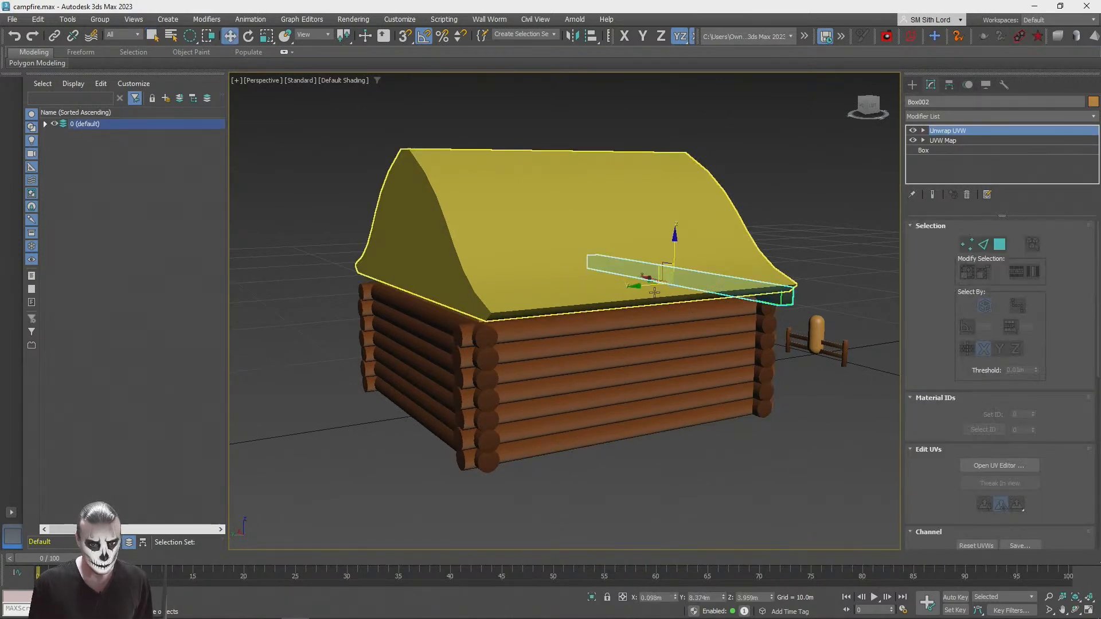
{"action": "left_click_drag", "start_coordinate": [633, 278], "coordinate": [383, 336]}
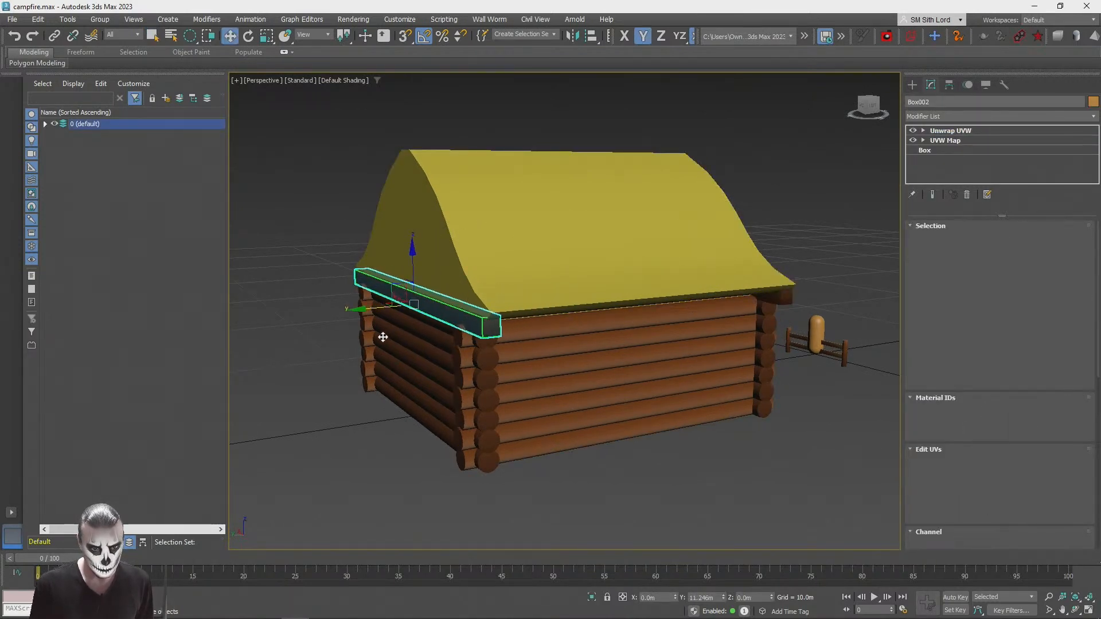
{"action": "left_click", "coordinate": [553, 362]}
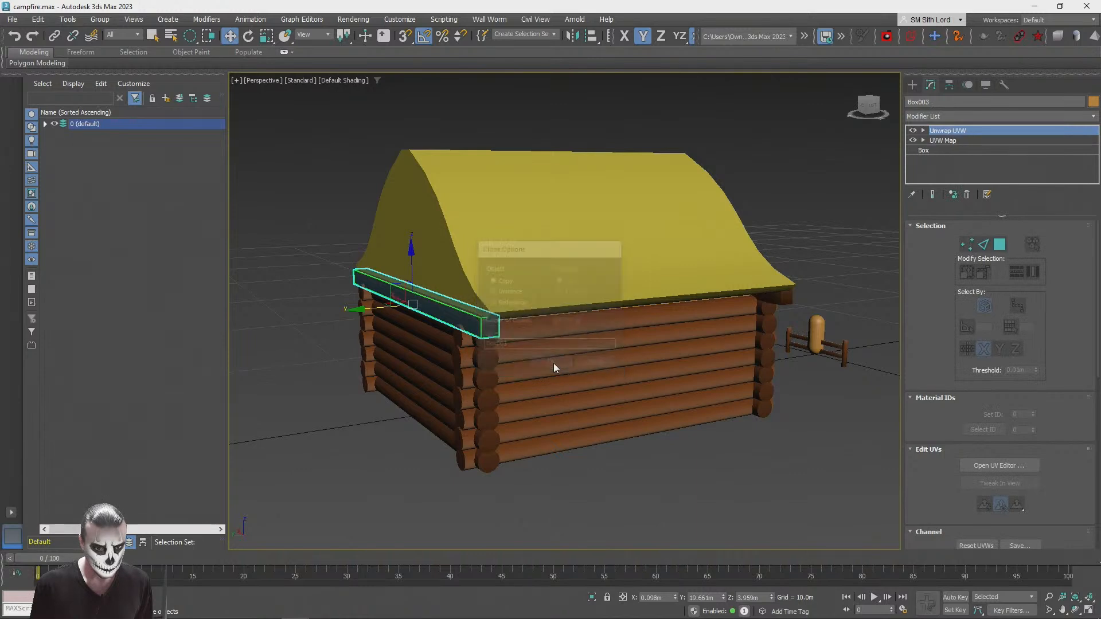
{"action": "left_click", "coordinate": [662, 278]}
{"action": "mouse_move", "coordinate": [665, 285]}
{"action": "left_mouse_down"}
{"action": "mouse_move", "coordinate": [377, 314]}
{"action": "mouse_move", "coordinate": [387, 319]}
{"action": "left_mouse_up"}
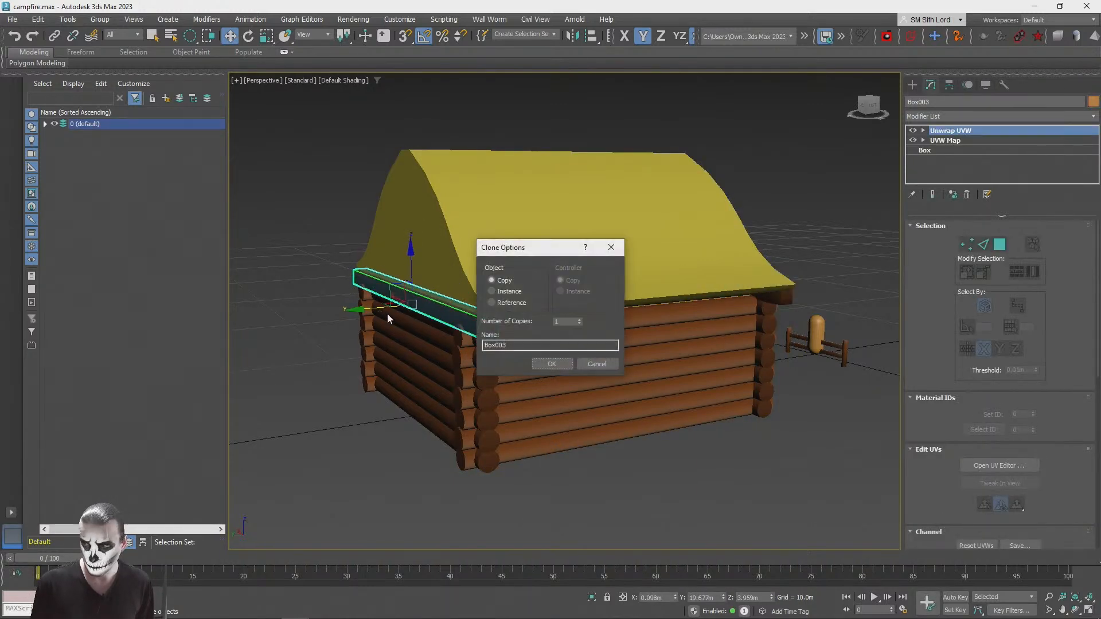
{"action": "left_click", "coordinate": [549, 366]}
{"action": "left_click", "coordinate": [543, 231]}
{"action": "middle_click_drag", "start_coordinate": [583, 245], "coordinate": [611, 253], "text": "alt"}
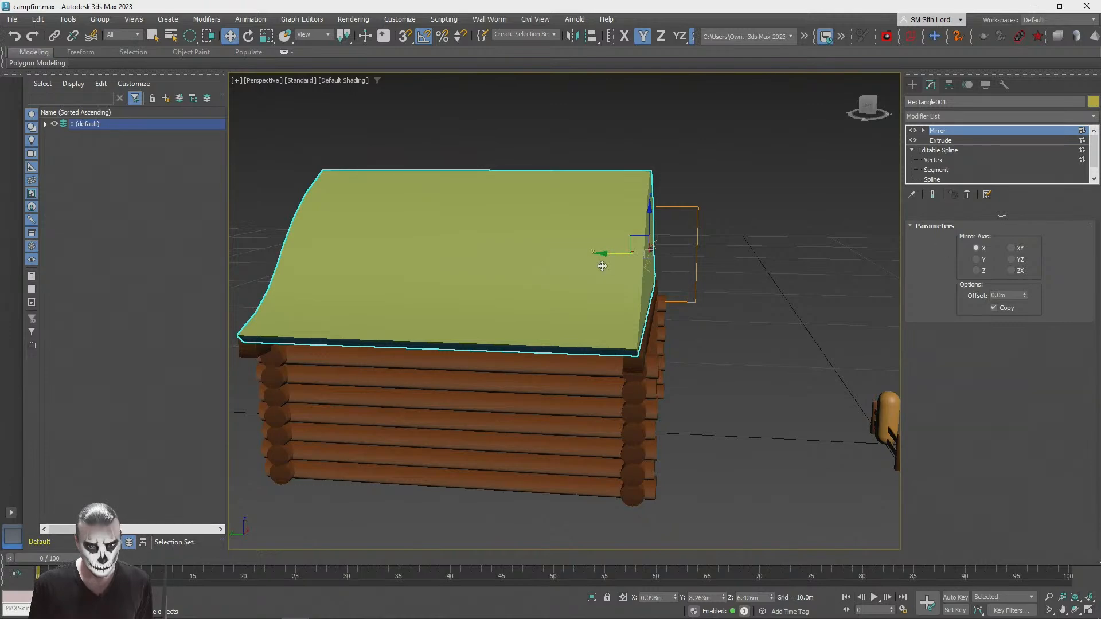
{"action": "left_click", "coordinate": [735, 318]}
{"action": "middle_click_drag", "start_coordinate": [737, 318], "coordinate": [741, 316], "text": "alt"}
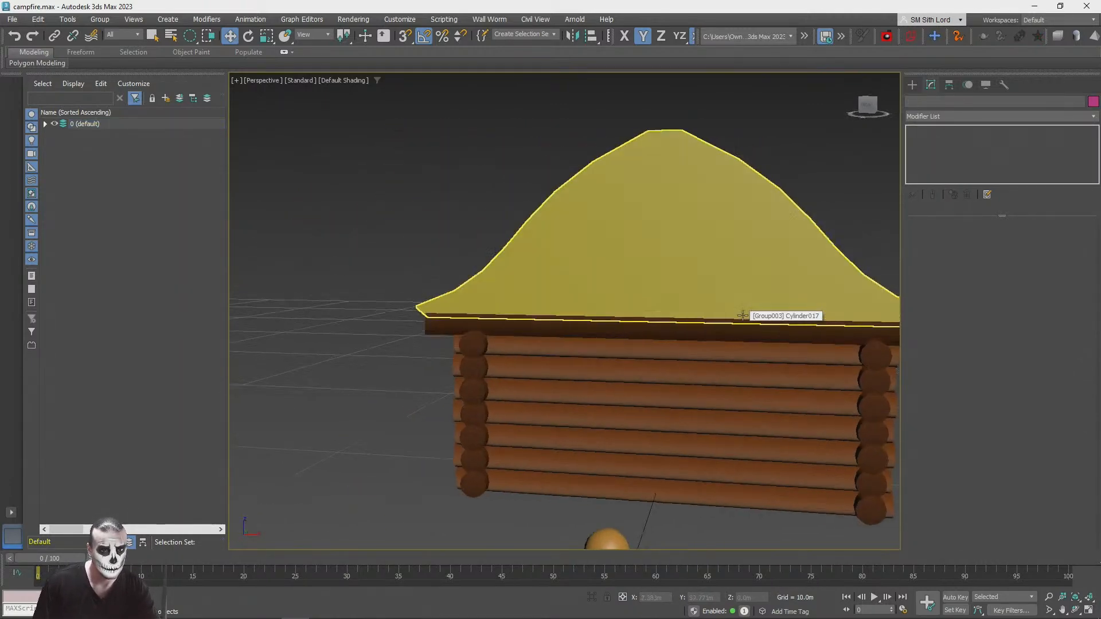
{"action": "scroll", "coordinate": [742, 316], "scroll_direction": "up", "scroll_amount": 4}
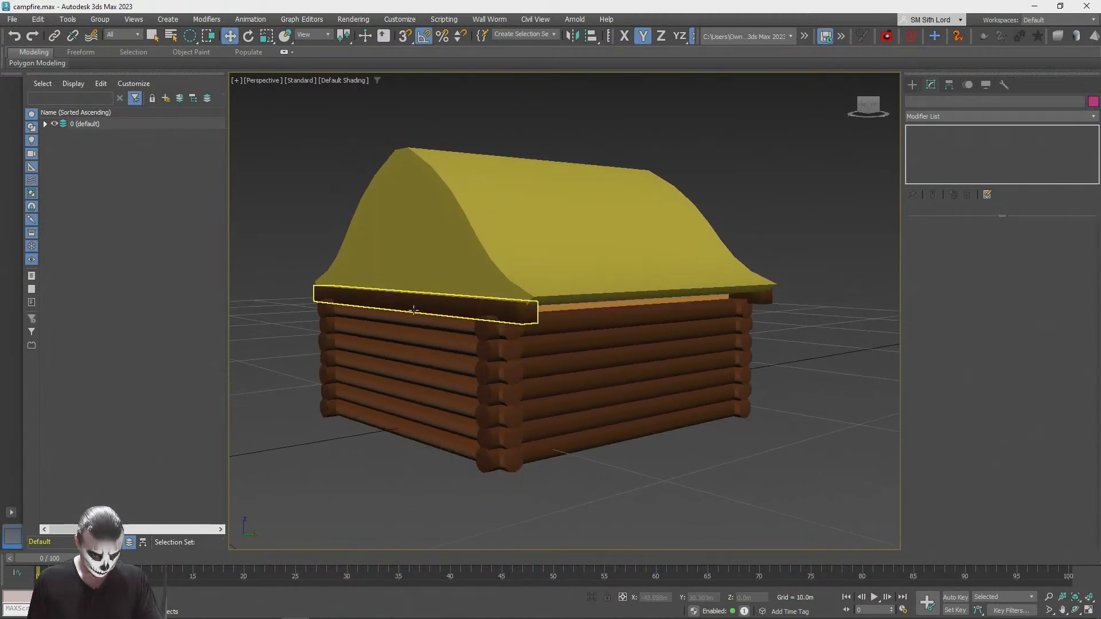
Step: Clone the gable-end beam as another copy beside the cabin and turn and scale it to run parallel to the eave wall
{"action": "left_click", "coordinate": [430, 315]}
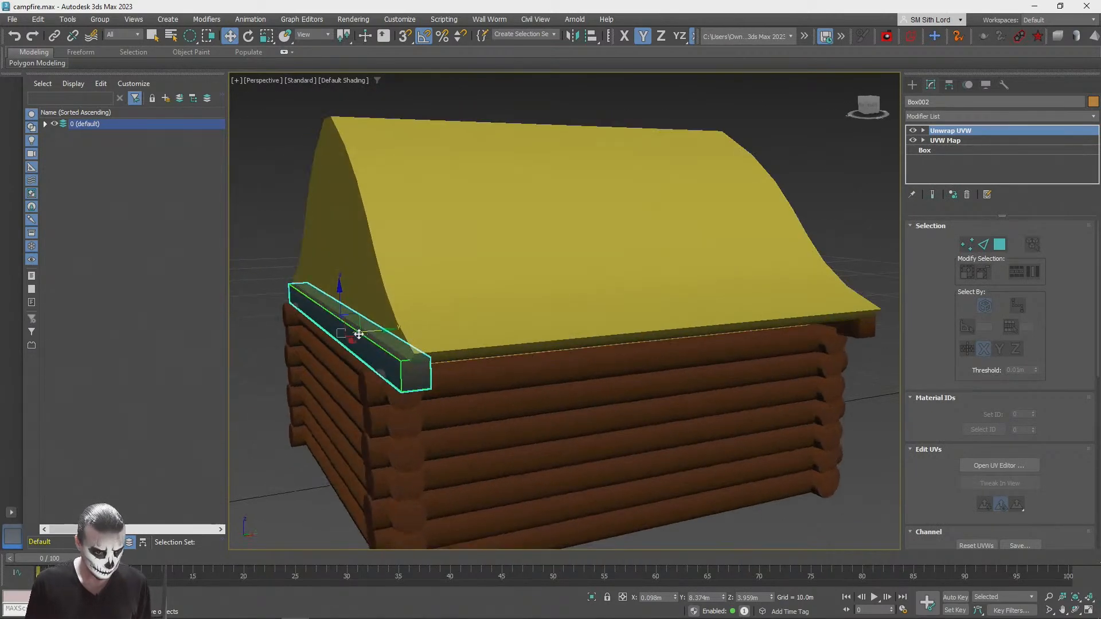
{"action": "mouse_move", "coordinate": [358, 339]}
{"action": "left_mouse_down", "text": "shift"}
{"action": "mouse_move", "coordinate": [631, 385]}
{"action": "mouse_move", "coordinate": [589, 398]}
{"action": "mouse_move", "coordinate": [638, 393]}
{"action": "left_mouse_up", "text": "shift"}
{"action": "left_click", "coordinate": [552, 364]}
{"action": "key", "text": "e"}
{"action": "key", "text": "r"}
{"action": "mouse_move", "coordinate": [561, 391]}
{"action": "left_mouse_down"}
{"action": "mouse_move", "coordinate": [662, 369]}
{"action": "mouse_move", "coordinate": [652, 355]}
{"action": "left_mouse_up"}
Step: Move the copied beam under the roof's eave, onto the top log of the side wall
{"action": "key", "text": "w"}
{"action": "middle_click_drag", "start_coordinate": [652, 356], "coordinate": [653, 332], "text": "alt"}
{"action": "scroll", "coordinate": [622, 347], "scroll_direction": "up", "scroll_amount": 2}
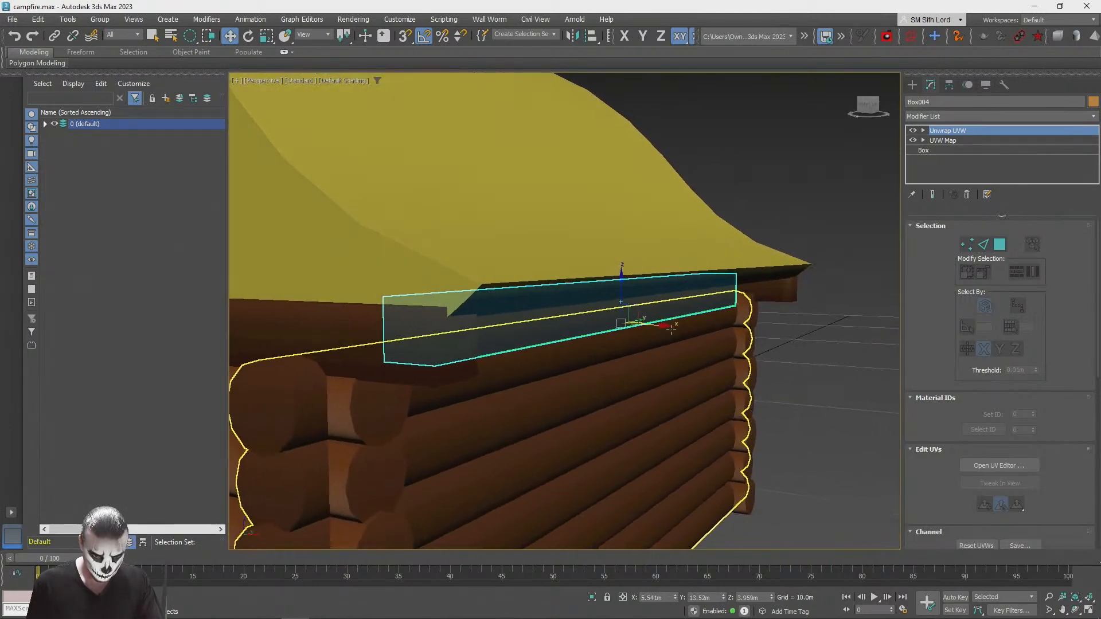
{"action": "left_click", "coordinate": [663, 327]}
{"action": "left_click", "coordinate": [704, 297]}
Step: Align the eave beam's pivot point to the wall log's center in Y and scale the beam to about 124% along Y
{"action": "middle_click_drag", "start_coordinate": [704, 297], "coordinate": [606, 376], "text": "alt"}
{"action": "scroll", "coordinate": [602, 320], "scroll_direction": "down", "scroll_amount": 3}
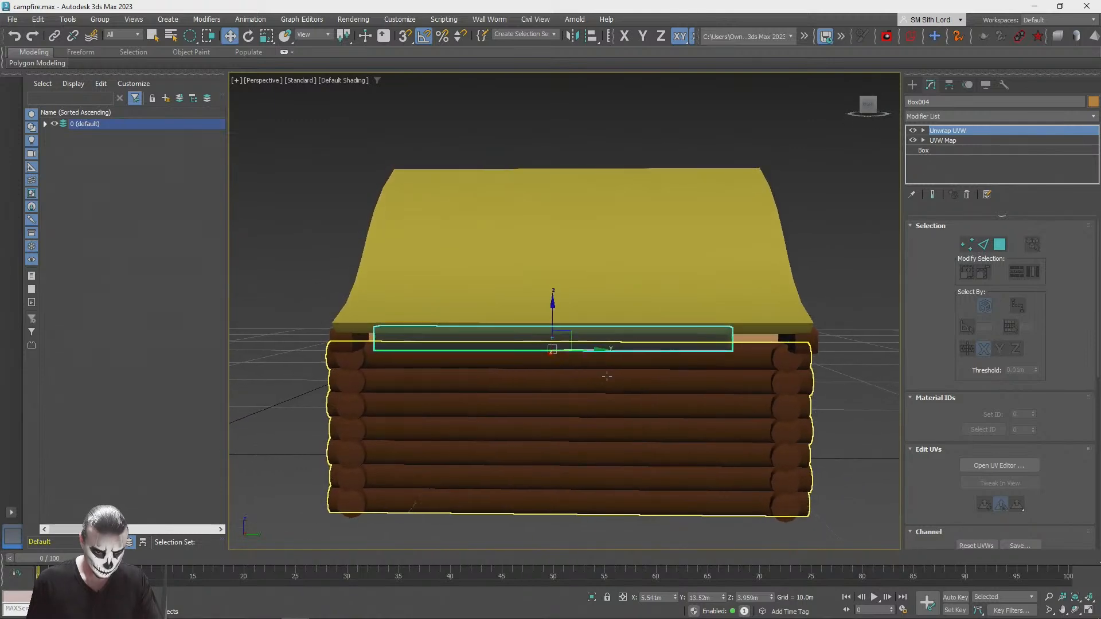
{"action": "left_click", "coordinate": [607, 447]}
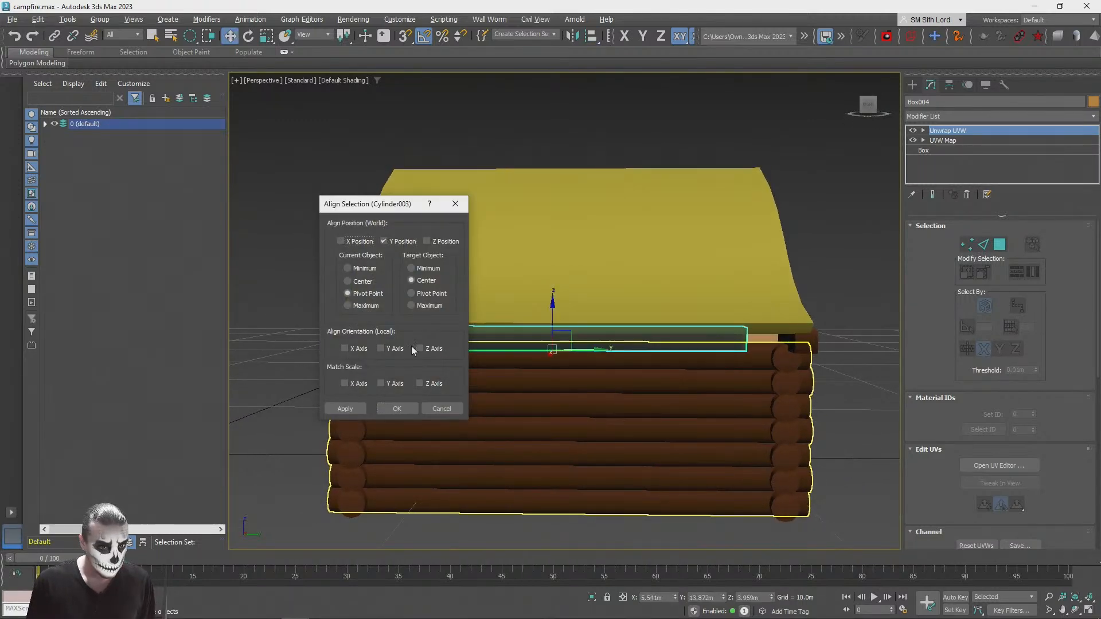
{"action": "left_click", "coordinate": [407, 408]}
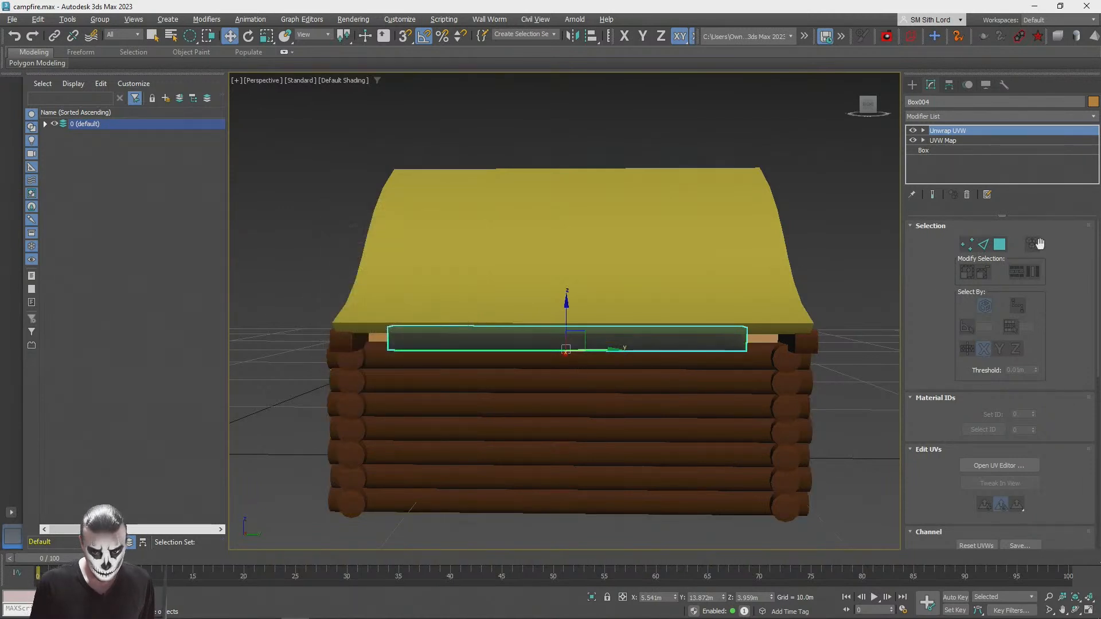
{"action": "key", "text": "r"}
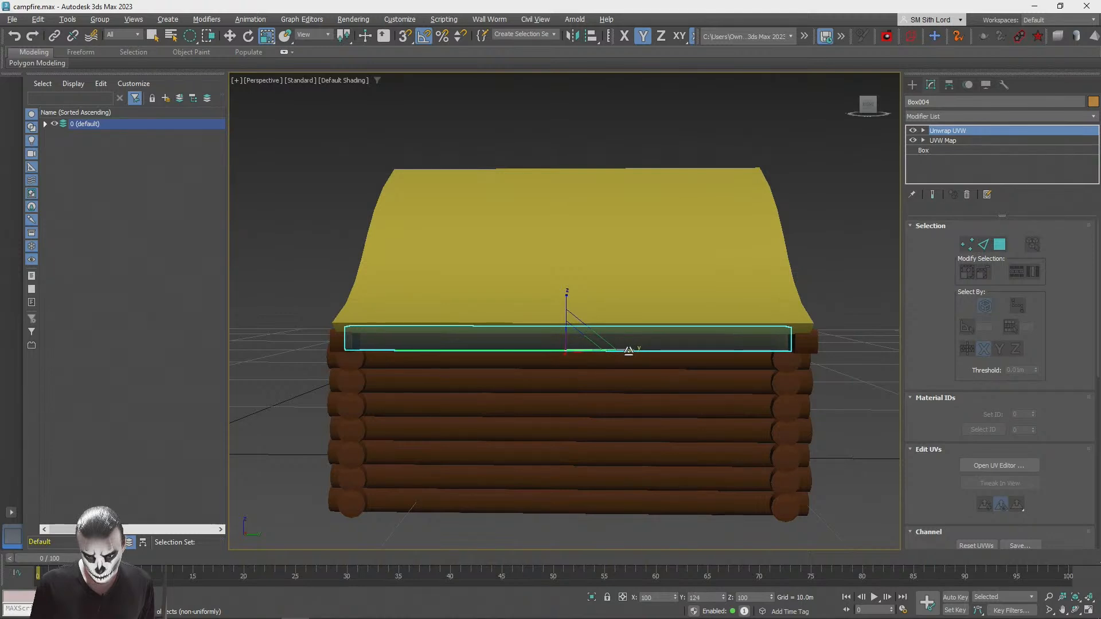
{"action": "left_click", "coordinate": [868, 252]}
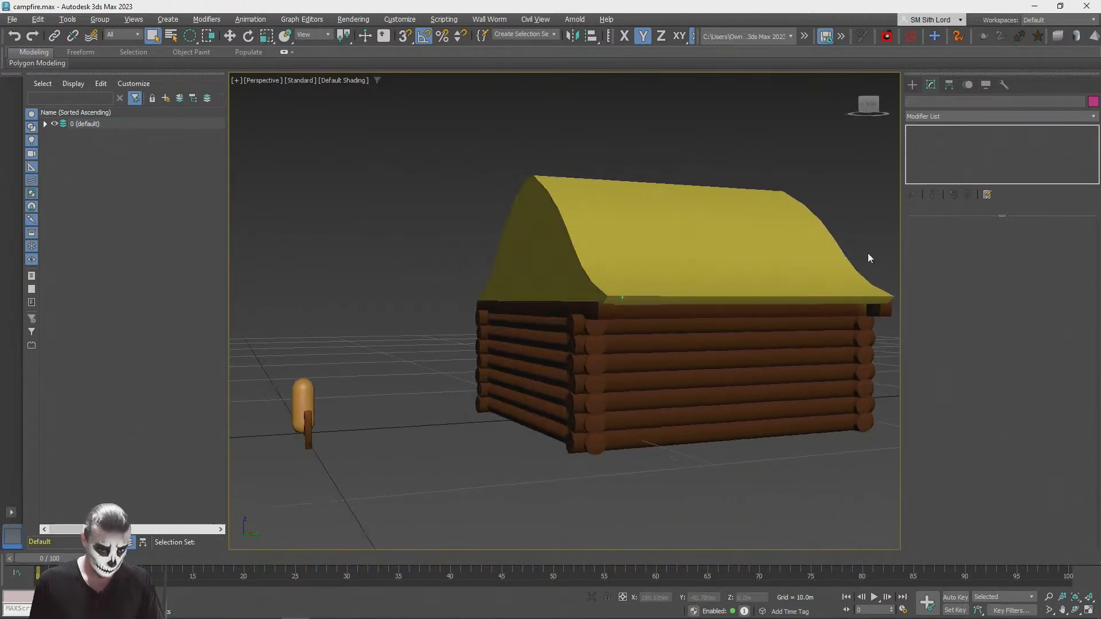
Step: Clone the eave beam as a copy along the X axis to the opposite side of the cabin
{"action": "middle_click_drag", "start_coordinate": [926, 365], "coordinate": [720, 322], "text": "alt"}
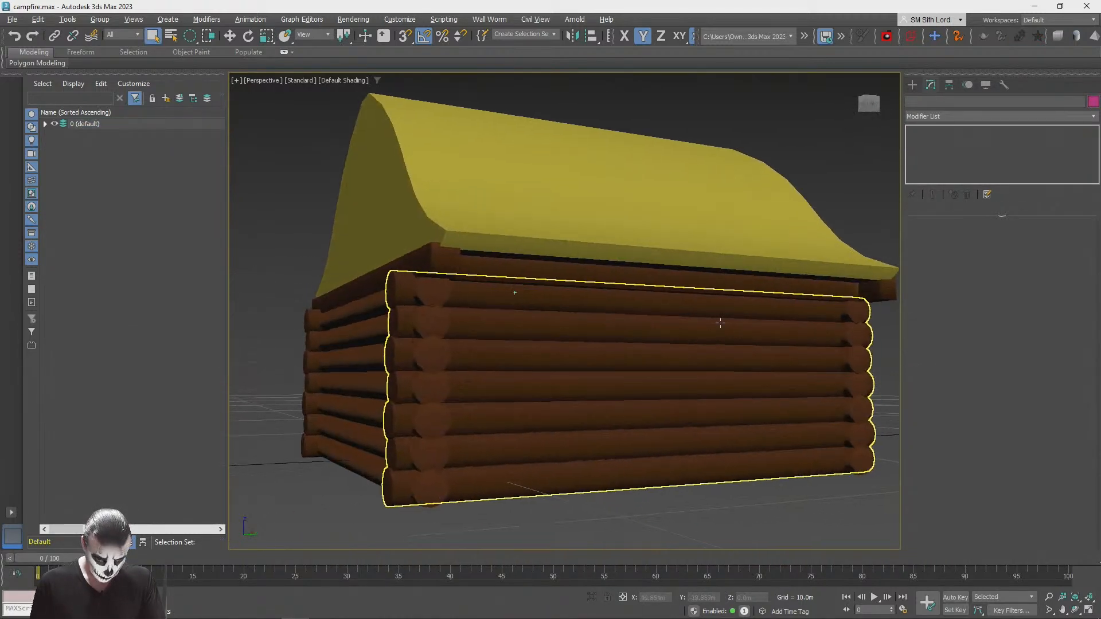
{"action": "left_click", "coordinate": [712, 280]}
{"action": "middle_click_drag", "start_coordinate": [709, 280], "coordinate": [754, 338], "text": "alt"}
{"action": "mouse_move", "coordinate": [760, 283]}
{"action": "left_mouse_down"}
{"action": "mouse_move", "coordinate": [435, 285]}
{"action": "mouse_move", "coordinate": [464, 286]}
{"action": "mouse_move", "coordinate": [463, 308]}
{"action": "left_mouse_up"}
{"action": "left_click", "coordinate": [565, 363]}
{"action": "left_click", "coordinate": [380, 463]}
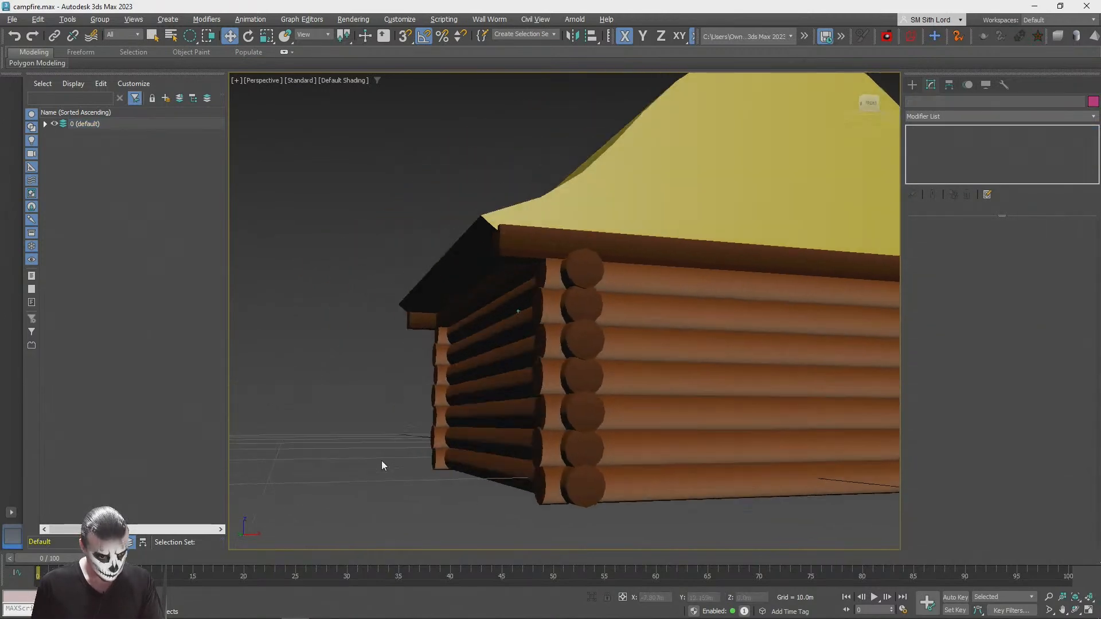
Step: Examine the cabin from several sides to check how the roof sits on the beams and log walls
{"action": "middle_click_drag", "start_coordinate": [396, 467], "coordinate": [489, 400], "text": "alt"}
{"action": "left_click", "coordinate": [464, 373]}
{"action": "left_click_drag", "start_coordinate": [481, 378], "coordinate": [479, 379]}
{"action": "middle_click_drag", "start_coordinate": [479, 379], "coordinate": [396, 361], "text": "alt"}
{"action": "left_click", "coordinate": [587, 346]}
{"action": "middle_click_drag", "start_coordinate": [587, 346], "coordinate": [676, 366], "text": "alt"}
{"action": "left_click_drag", "start_coordinate": [671, 367], "coordinate": [672, 367]}
{"action": "left_click", "coordinate": [742, 442]}
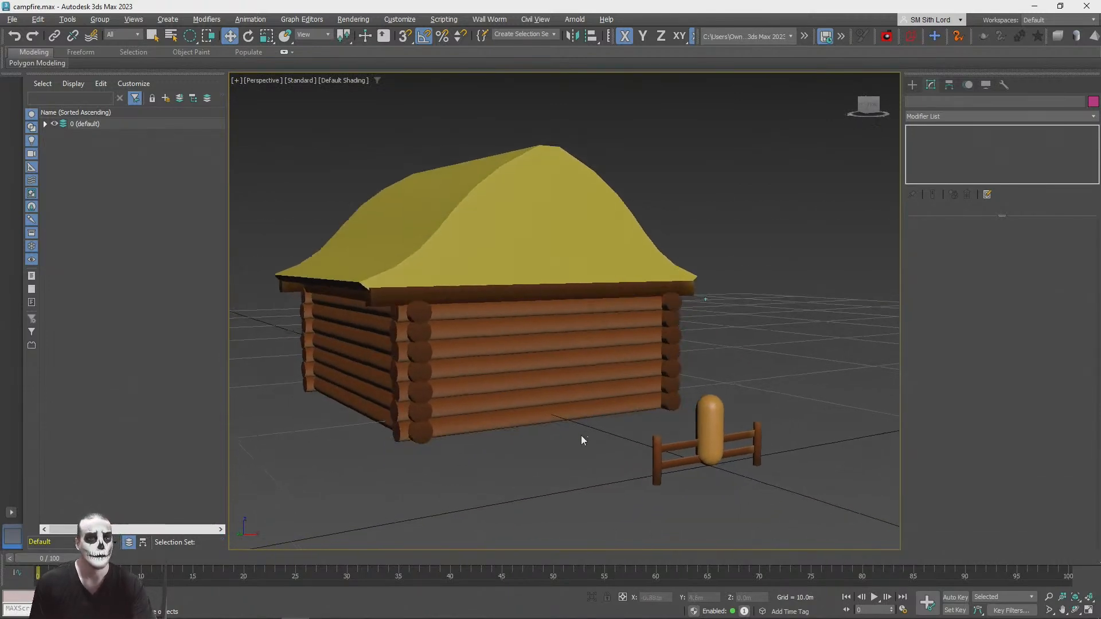
{"action": "left_click", "coordinate": [516, 224]}
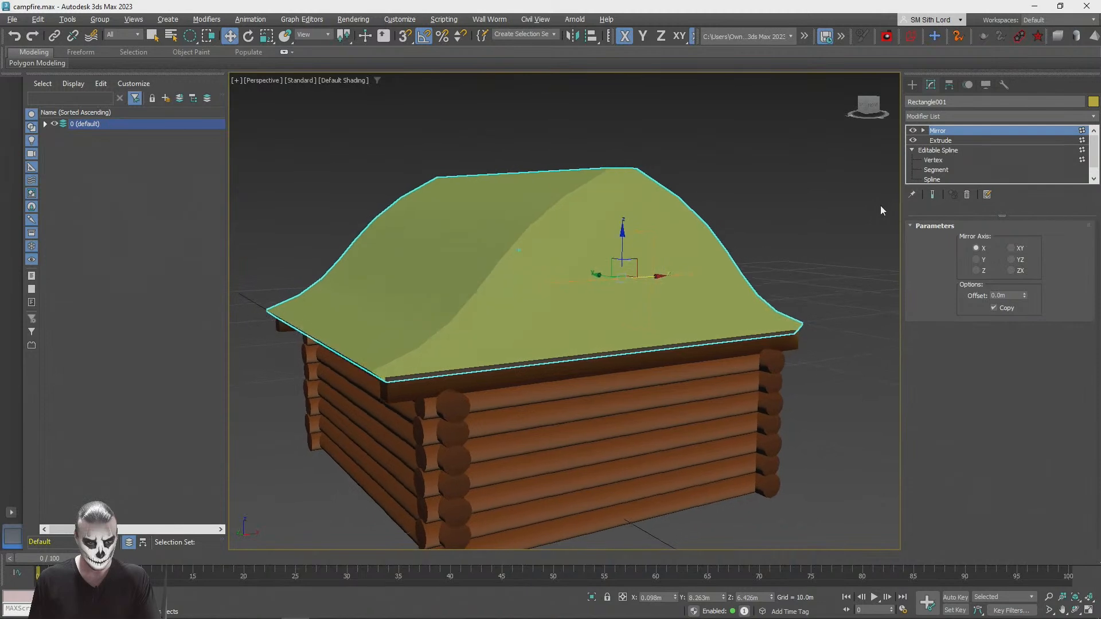
{"action": "left_click", "coordinate": [771, 181]}
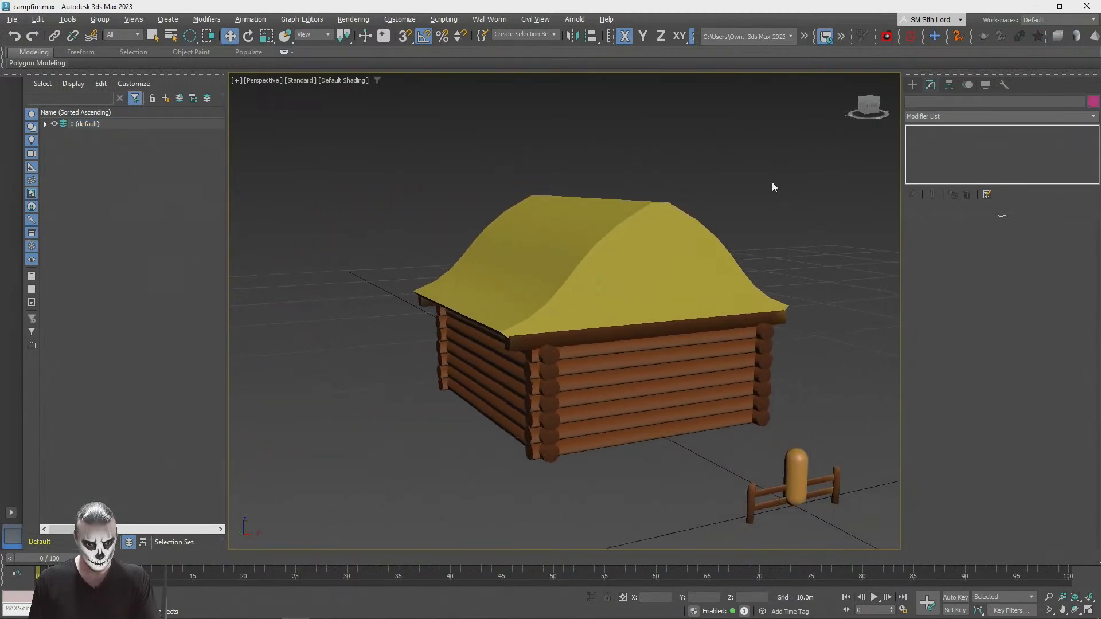
Step: Collapse the roof's Mirror and Extrude modifiers into an Editable Mesh and enter polygon level
{"action": "left_click", "coordinate": [521, 316]}
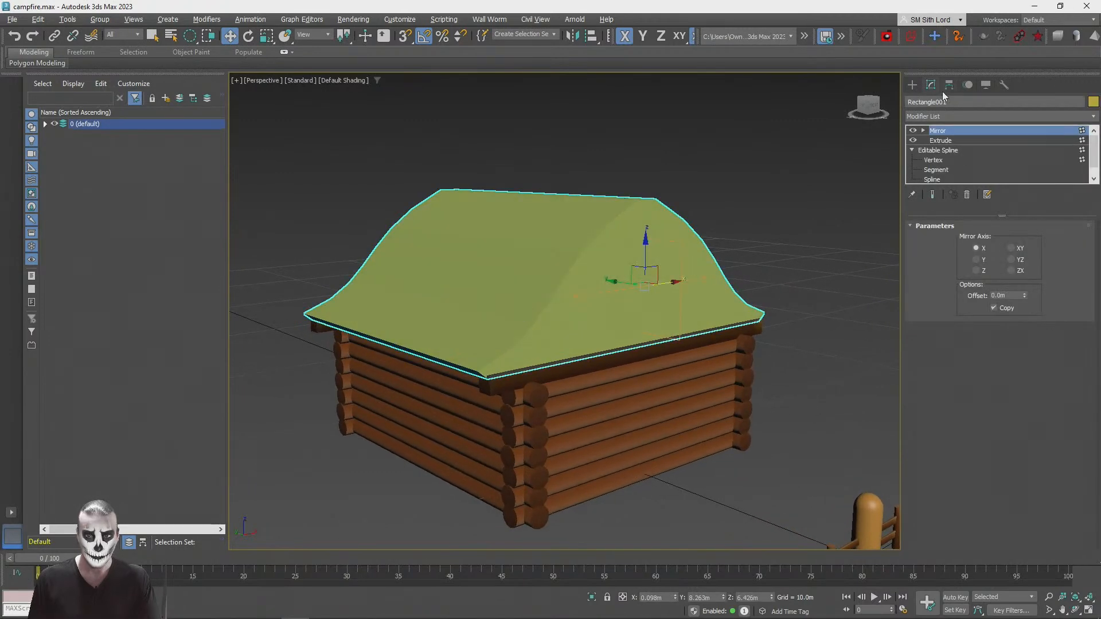
{"action": "right_click", "coordinate": [952, 140]}
{"action": "left_click", "coordinate": [974, 213]}
{"action": "left_click", "coordinate": [1012, 242]}
Step: Show the scene in wireframe and examine the roof's inner centre, gable and underside polygons by picking them individually
{"action": "left_click", "coordinate": [696, 314]}
{"action": "key", "text": "F3"}
{"action": "left_click", "coordinate": [621, 291]}
{"action": "left_click", "coordinate": [621, 291]}
{"action": "left_click", "coordinate": [620, 291]}
{"action": "left_click", "coordinate": [622, 291]}
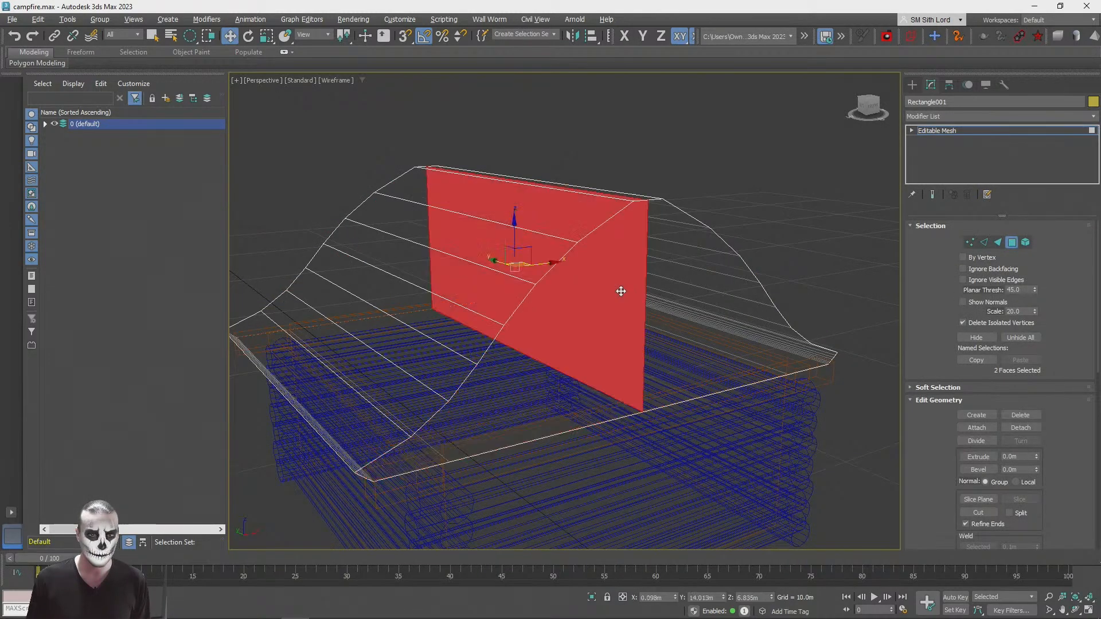
{"action": "left_click", "coordinate": [629, 291]}
{"action": "left_click", "coordinate": [559, 403]}
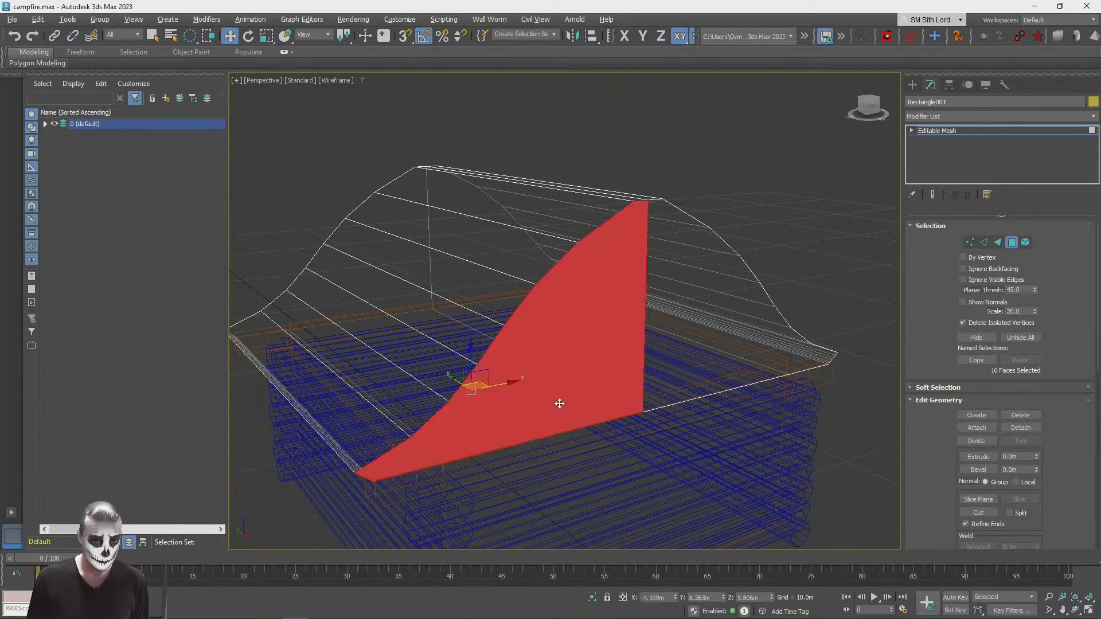
{"action": "left_click", "coordinate": [560, 404]}
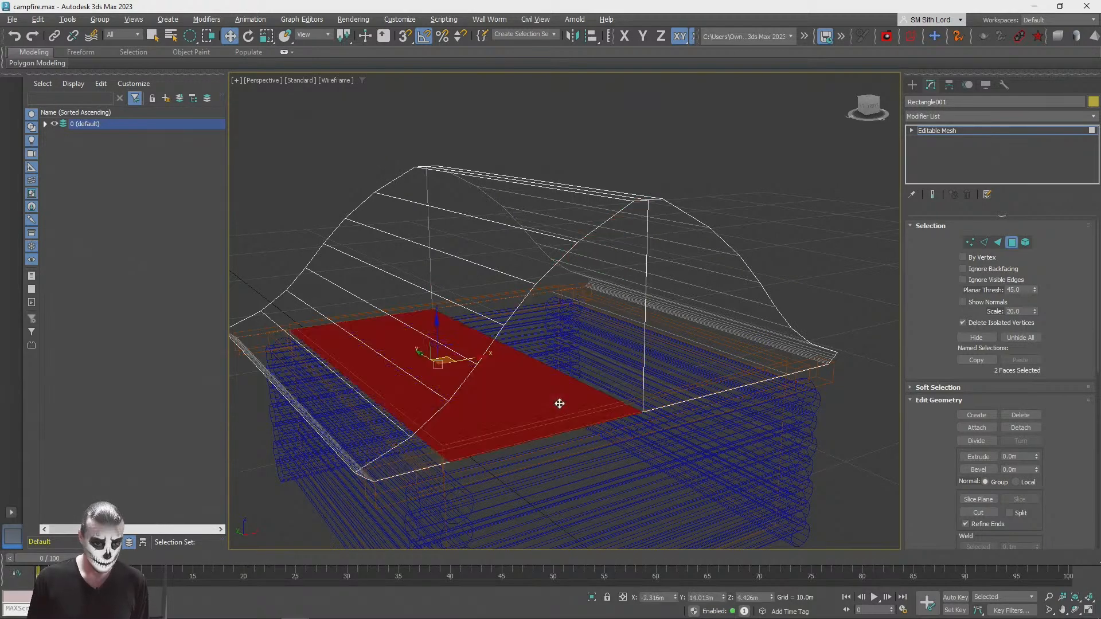
{"action": "left_click", "coordinate": [600, 364]}
{"action": "left_click", "coordinate": [600, 363]}
{"action": "left_click", "coordinate": [600, 363]}
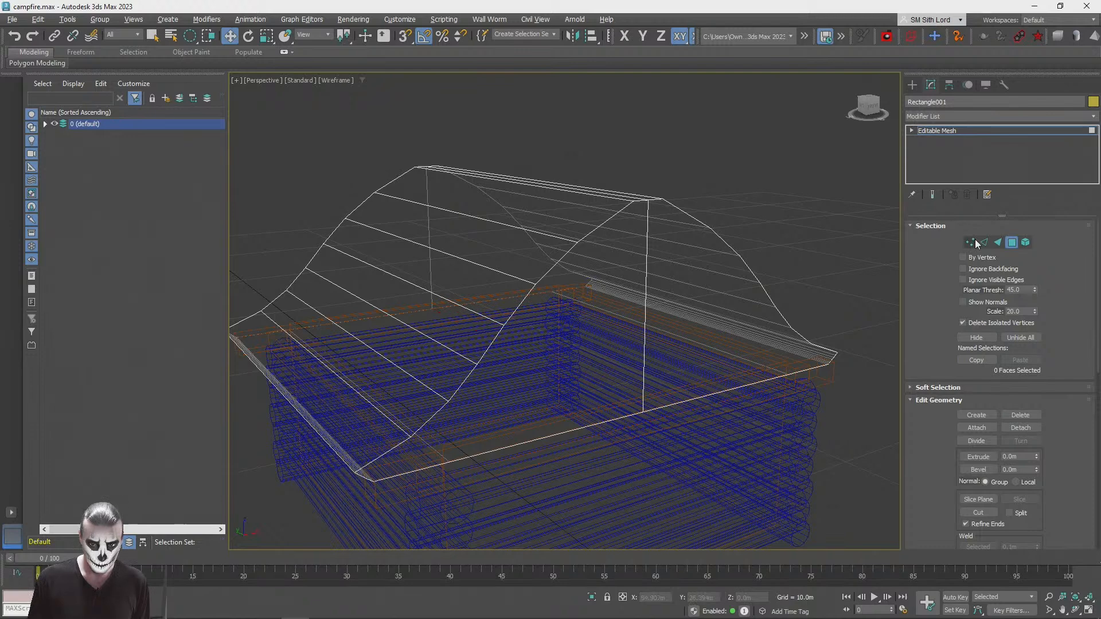
Step: Switch the roof mesh to vertex level and select all of its vertices
{"action": "scroll", "coordinate": [656, 243], "scroll_direction": "down", "scroll_amount": 3}
{"action": "key", "text": "ctrl+a"}
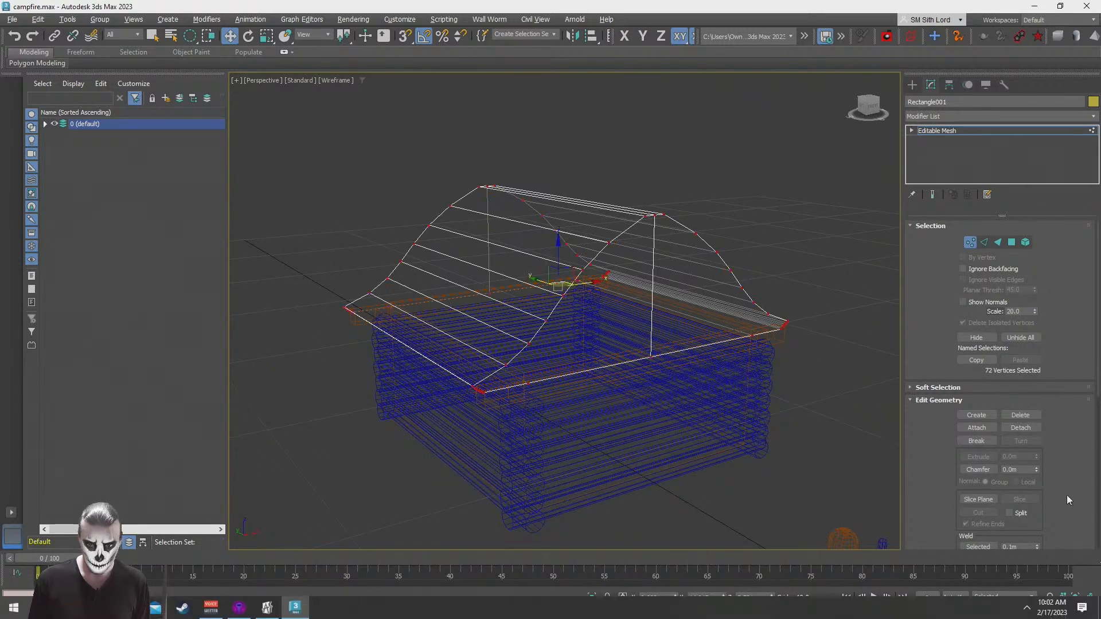
{"action": "left_click_drag", "start_coordinate": [1055, 505], "coordinate": [1055, 375]}
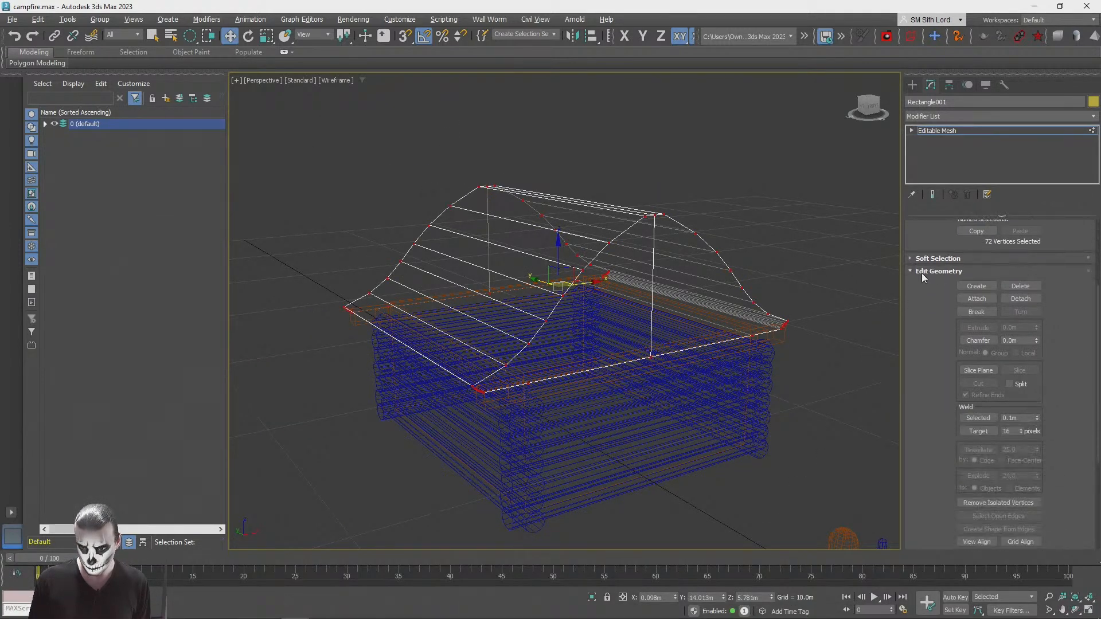
{"action": "left_click_drag", "start_coordinate": [940, 303], "coordinate": [945, 550]}
Step: Convert the roof mesh to an Editable Poly and weld all of its vertices at the preset threshold
{"action": "right_click", "coordinate": [922, 130]}
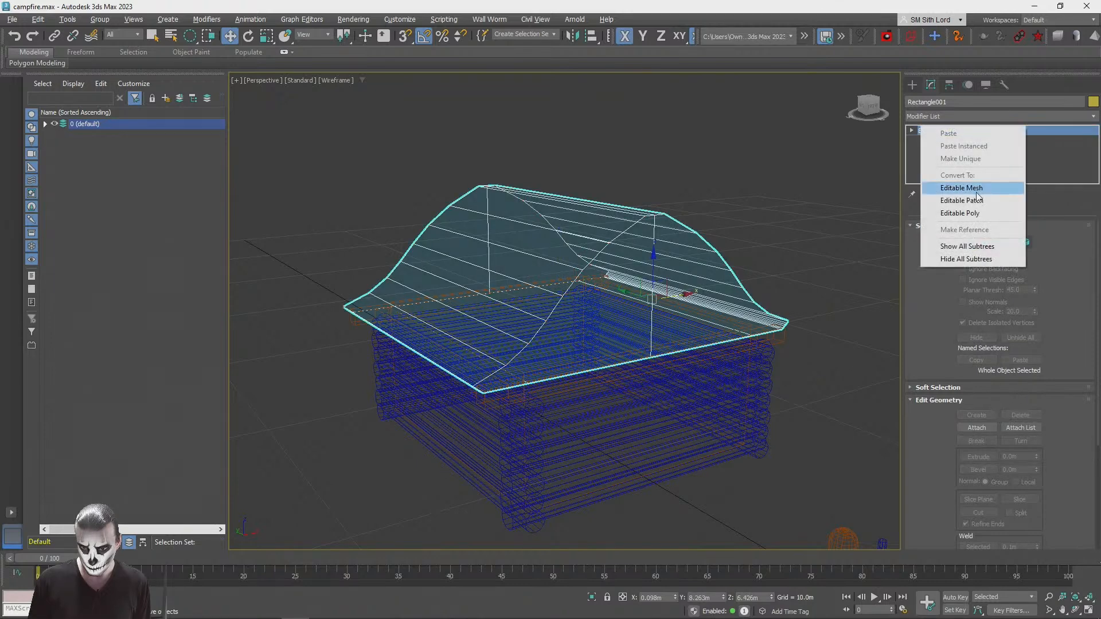
{"action": "left_click", "coordinate": [1000, 213]}
{"action": "left_click", "coordinate": [970, 241]}
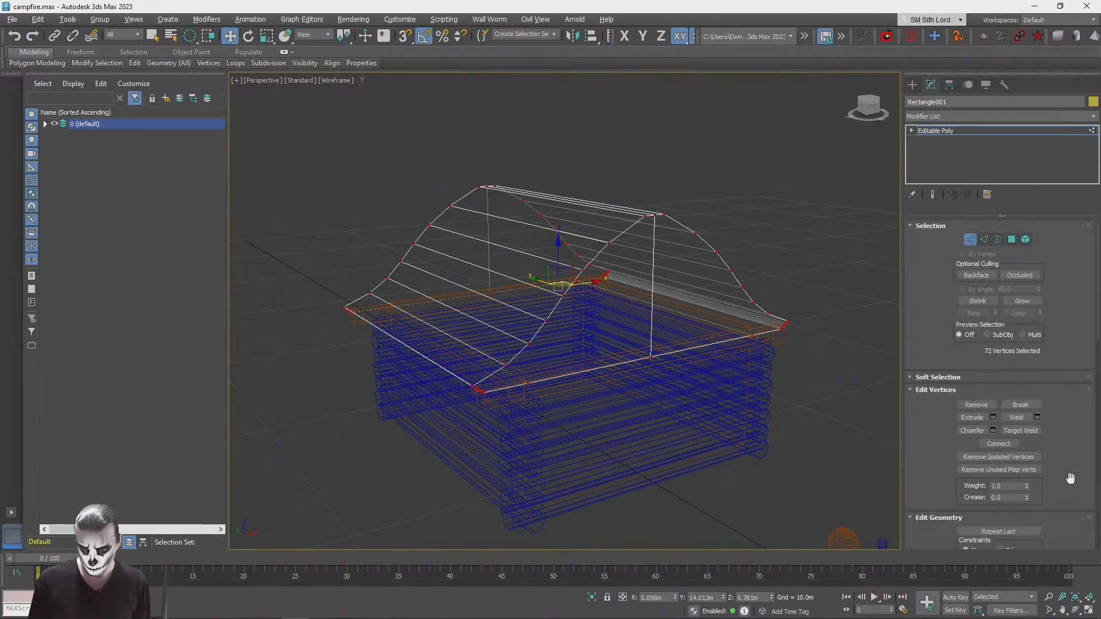
{"action": "left_click", "coordinate": [1037, 418]}
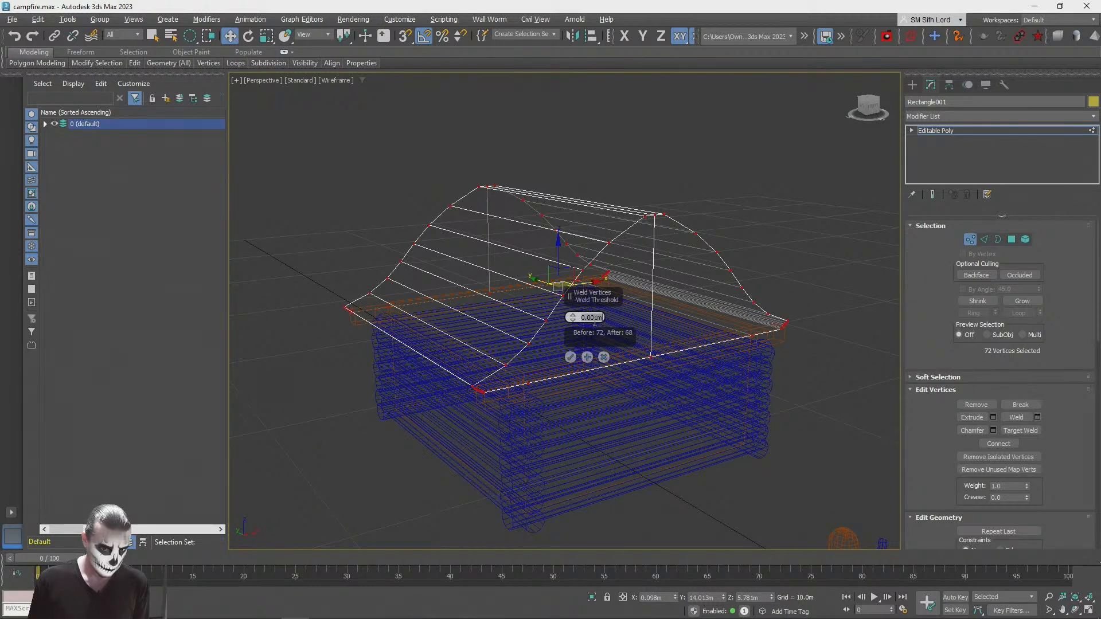
{"action": "left_click", "coordinate": [570, 358]}
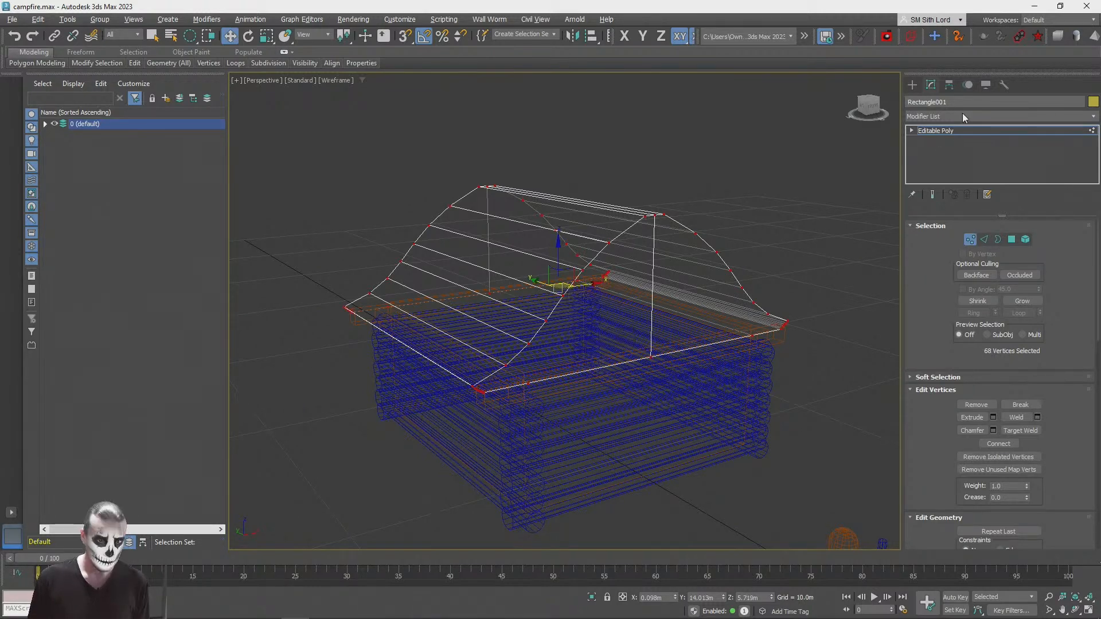
Step: Leave the roof's vertex level and select the entire roof at element level
{"action": "left_click", "coordinate": [969, 240]}
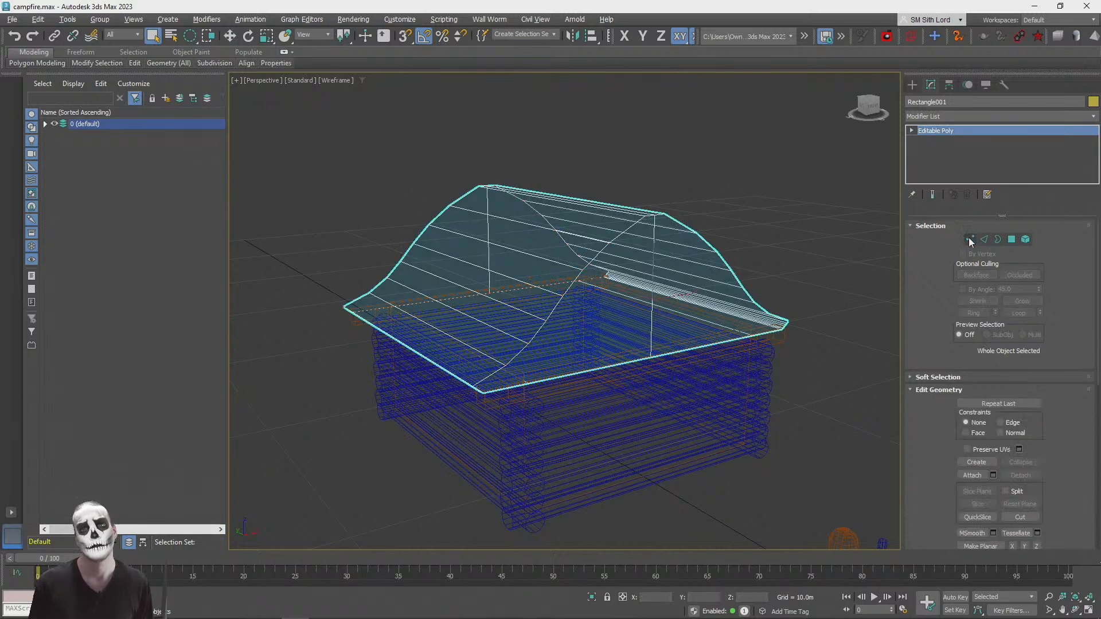
{"action": "left_click", "coordinate": [1024, 241]}
{"action": "left_click", "coordinate": [459, 253]}
{"action": "left_click_drag", "start_coordinate": [942, 494], "coordinate": [936, 156]}
{"action": "left_click_drag", "start_coordinate": [922, 284], "coordinate": [923, 394]}
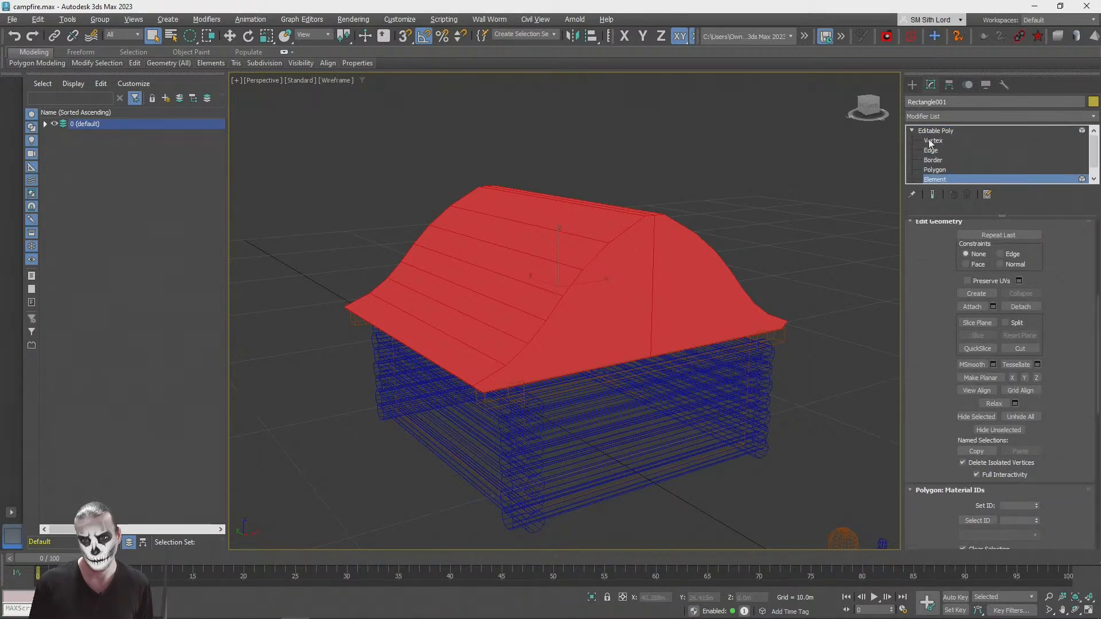
{"action": "left_click", "coordinate": [931, 140]}
{"action": "left_click", "coordinate": [560, 395]}
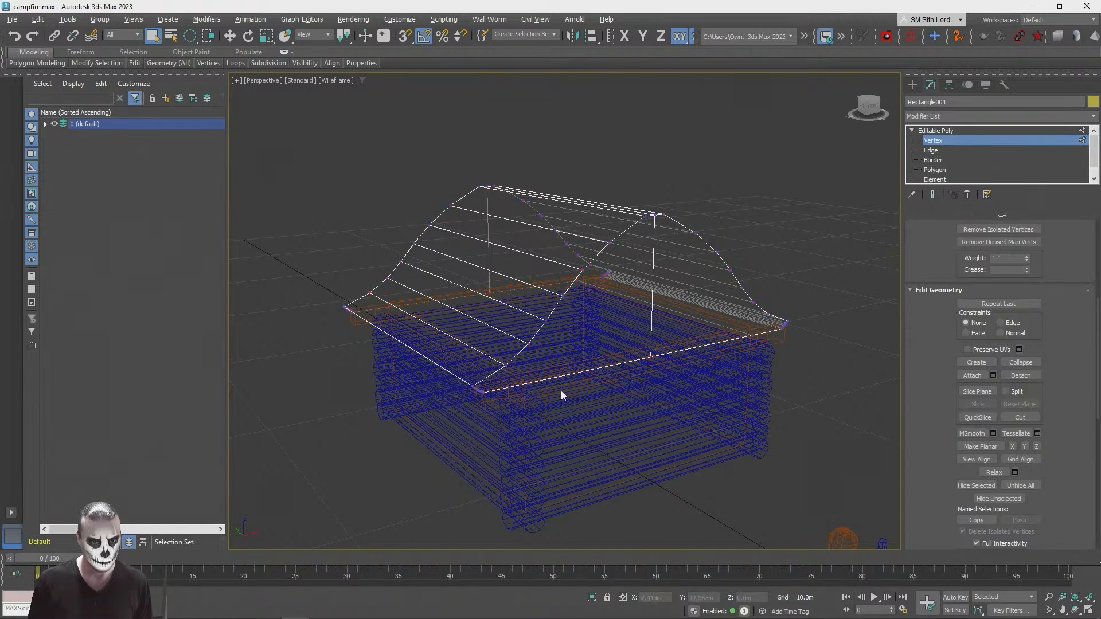
{"action": "left_click", "coordinate": [934, 169]}
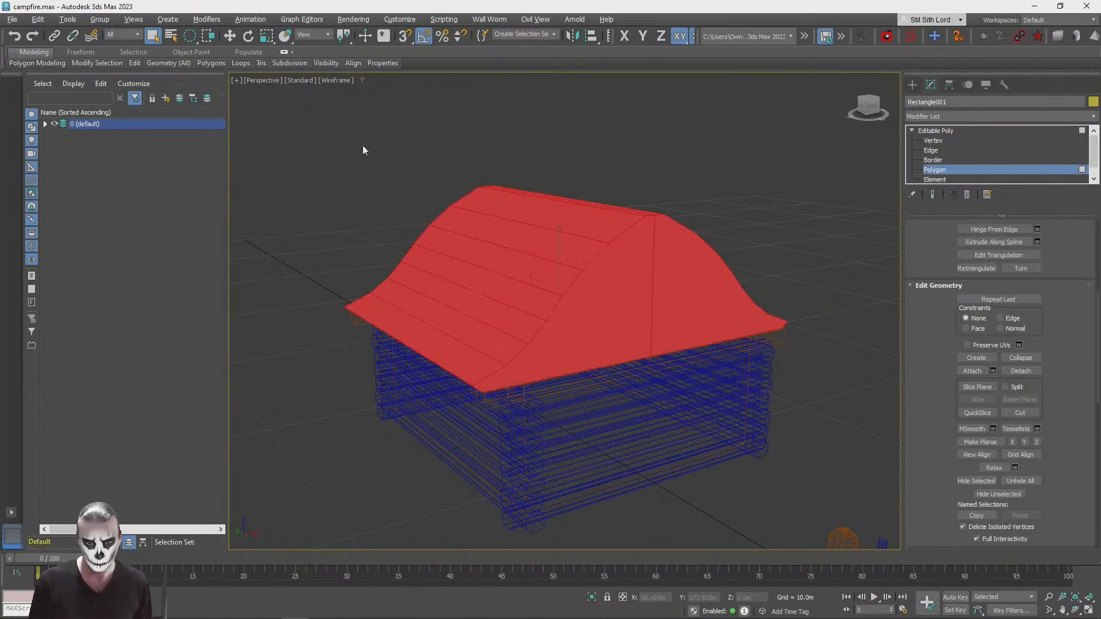
{"action": "left_click", "coordinate": [933, 180]}
{"action": "left_click", "coordinate": [798, 416]}
{"action": "left_click", "coordinate": [632, 303]}
{"action": "left_click_drag", "start_coordinate": [922, 447], "coordinate": [914, 194]}
{"action": "left_click_drag", "start_coordinate": [924, 431], "coordinate": [973, 609]}
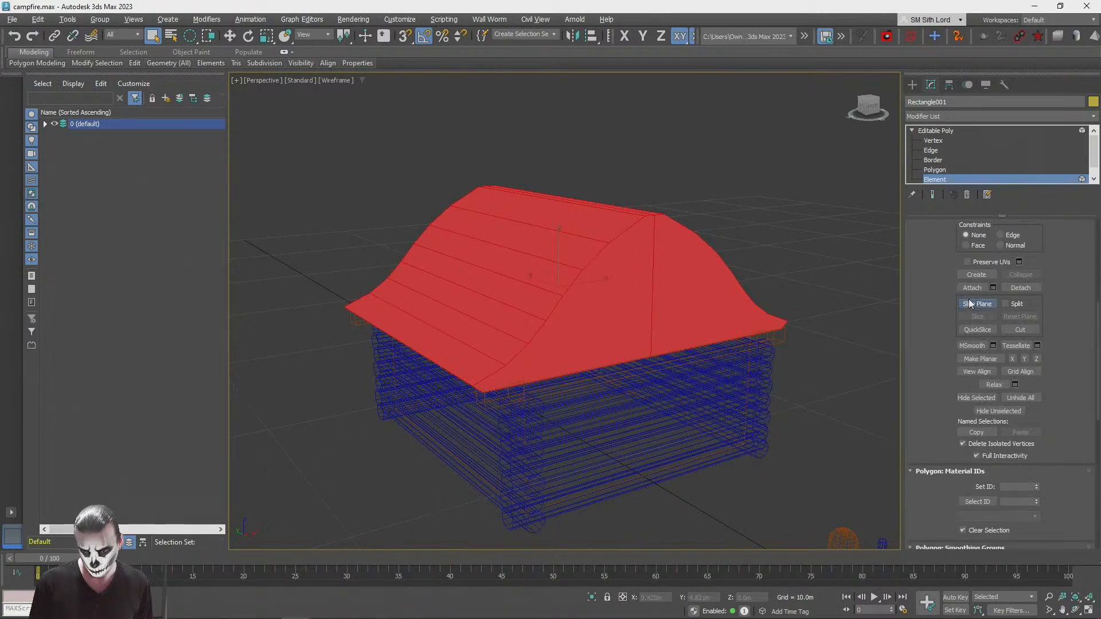
Step: Position a vertical slice plane just inside one gable end and slice the roof element along it
{"action": "left_click", "coordinate": [976, 304]}
{"action": "middle_click_drag", "start_coordinate": [658, 323], "coordinate": [584, 269], "text": "alt"}
{"action": "left_click_drag", "start_coordinate": [598, 253], "coordinate": [685, 269]}
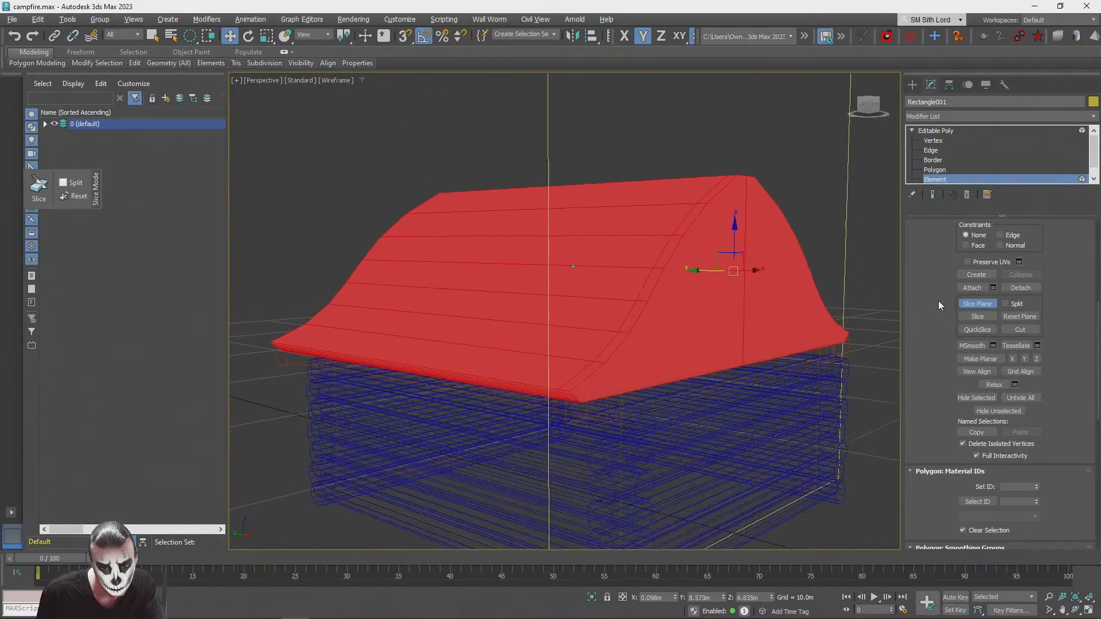
{"action": "left_click", "coordinate": [971, 315]}
Step: Move the slice plane just inside the opposite gable end and slice the roof there
{"action": "left_click_drag", "start_coordinate": [738, 250], "coordinate": [431, 298]}
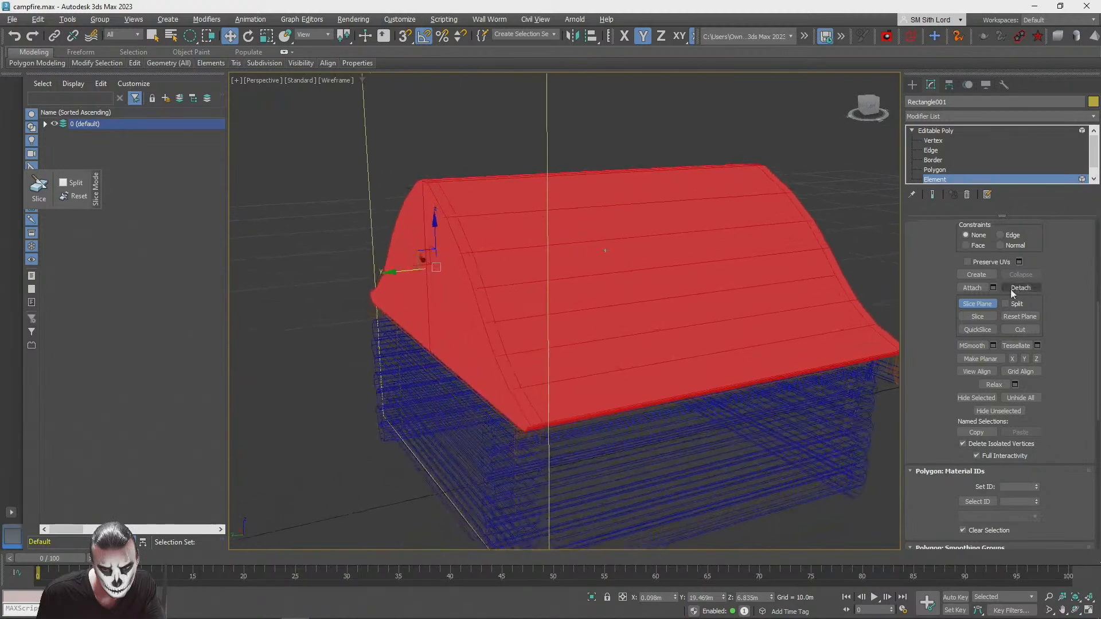
{"action": "left_click", "coordinate": [983, 319]}
{"action": "left_click", "coordinate": [982, 318]}
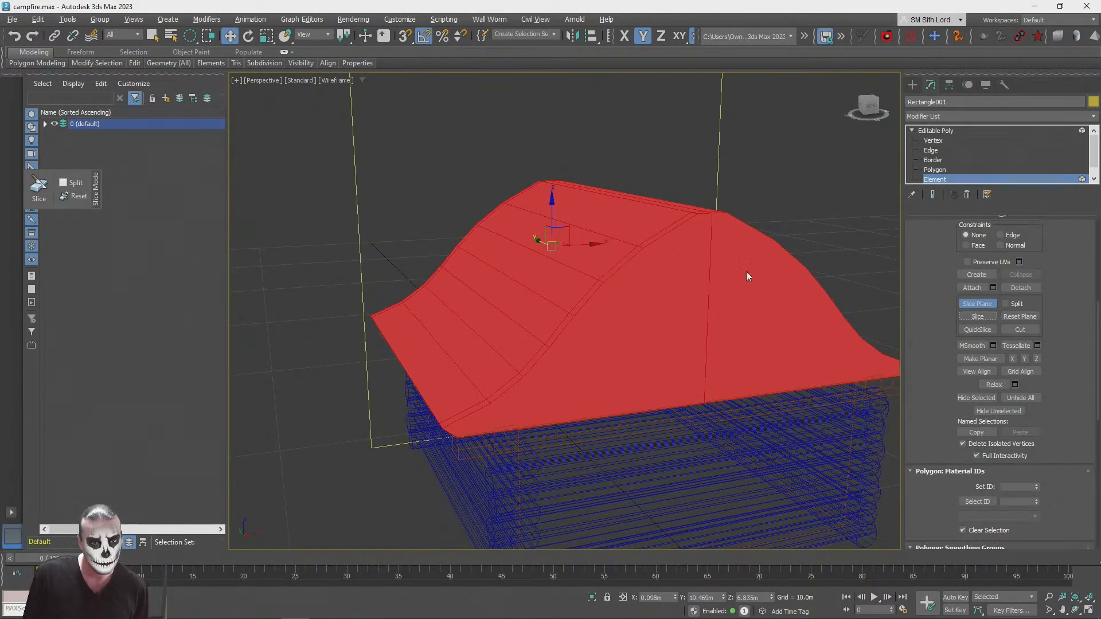
{"action": "key", "text": "r"}
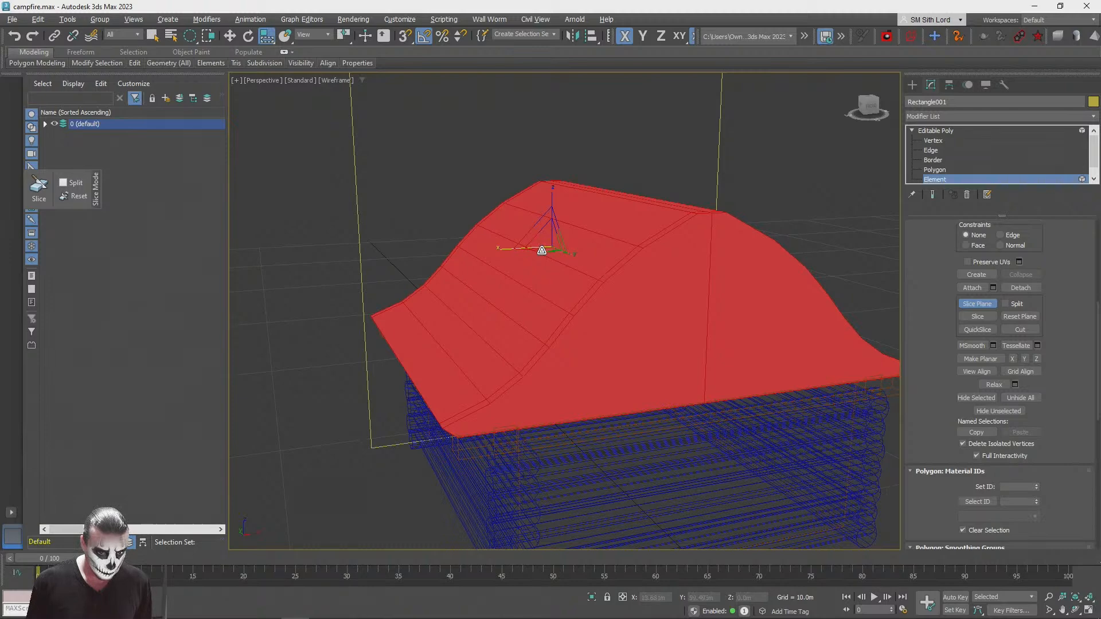
{"action": "key", "text": "t"}
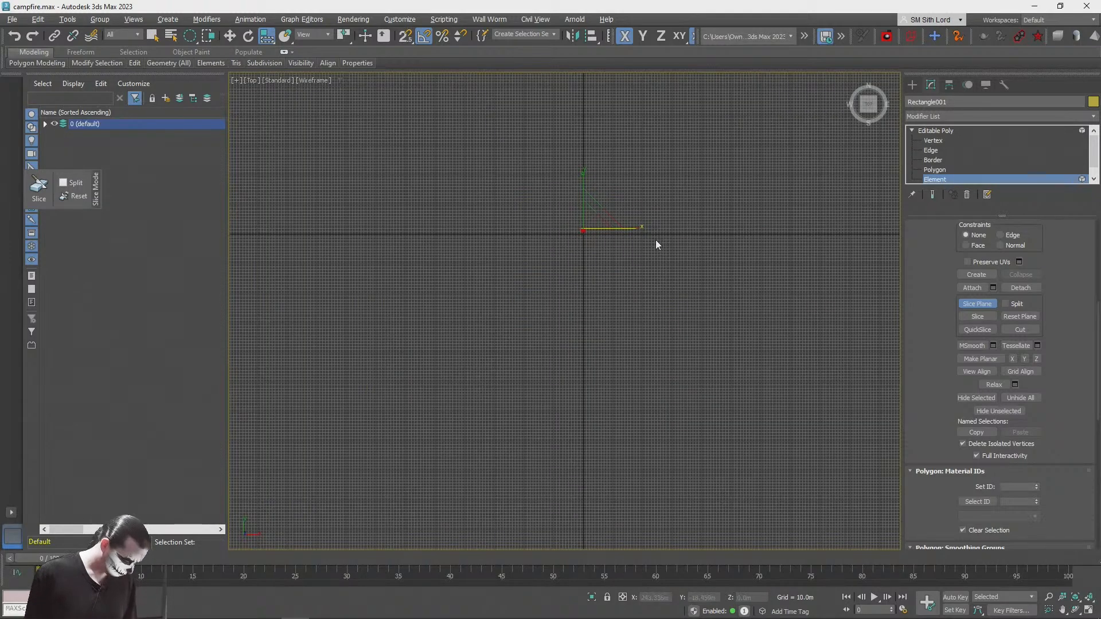
{"action": "key", "text": "3"}
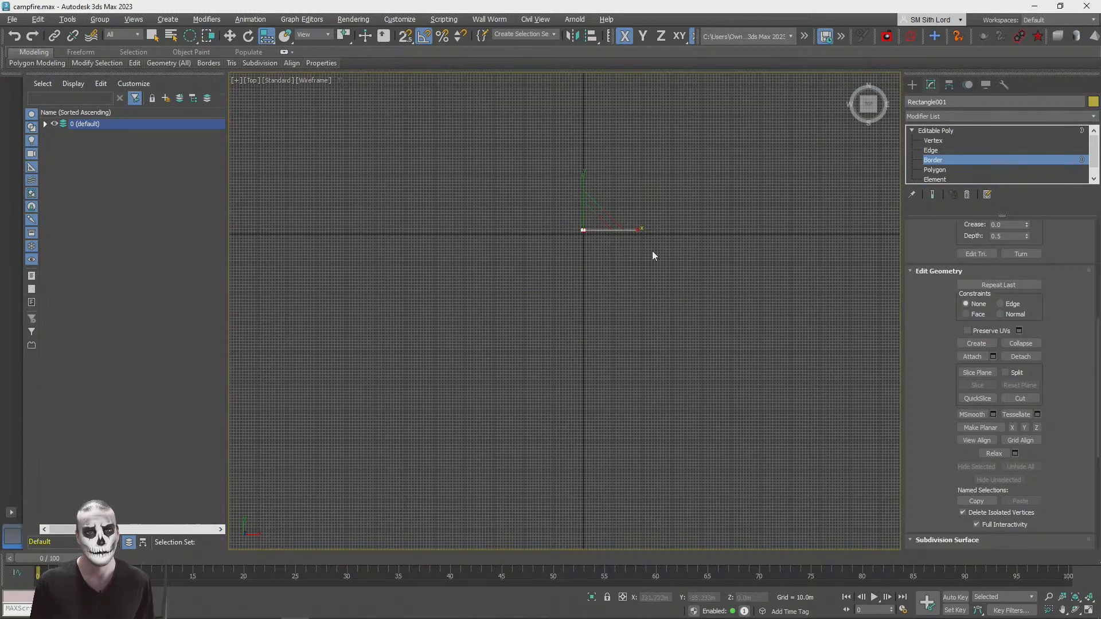
{"action": "key", "text": "2"}
{"action": "scroll", "coordinate": [607, 322], "scroll_direction": "up", "scroll_amount": 5}
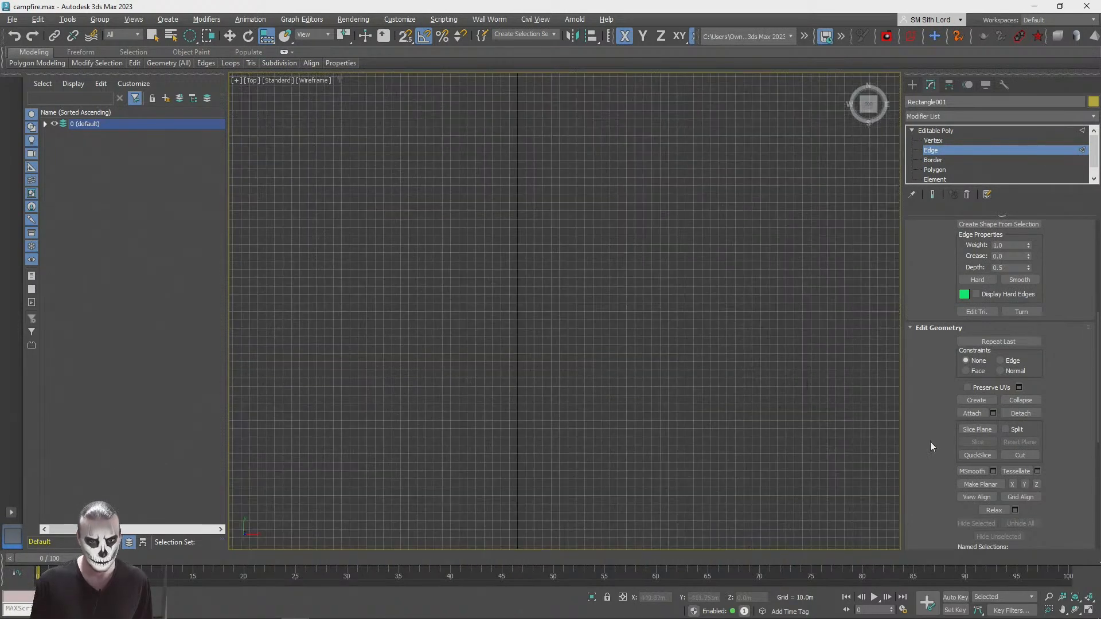
{"action": "left_click", "coordinate": [1088, 610]}
{"action": "middle_click_drag", "start_coordinate": [375, 176], "coordinate": [390, 187]}
{"action": "scroll", "coordinate": [385, 90], "scroll_direction": "up", "scroll_amount": 6}
{"action": "middle_click_drag", "start_coordinate": [385, 89], "coordinate": [390, 163]}
{"action": "scroll", "coordinate": [384, 83], "scroll_direction": "up", "scroll_amount": 5}
{"action": "scroll", "coordinate": [390, 163], "scroll_direction": "down", "scroll_amount": 2}
{"action": "middle_click_drag", "start_coordinate": [779, 402], "coordinate": [761, 397]}
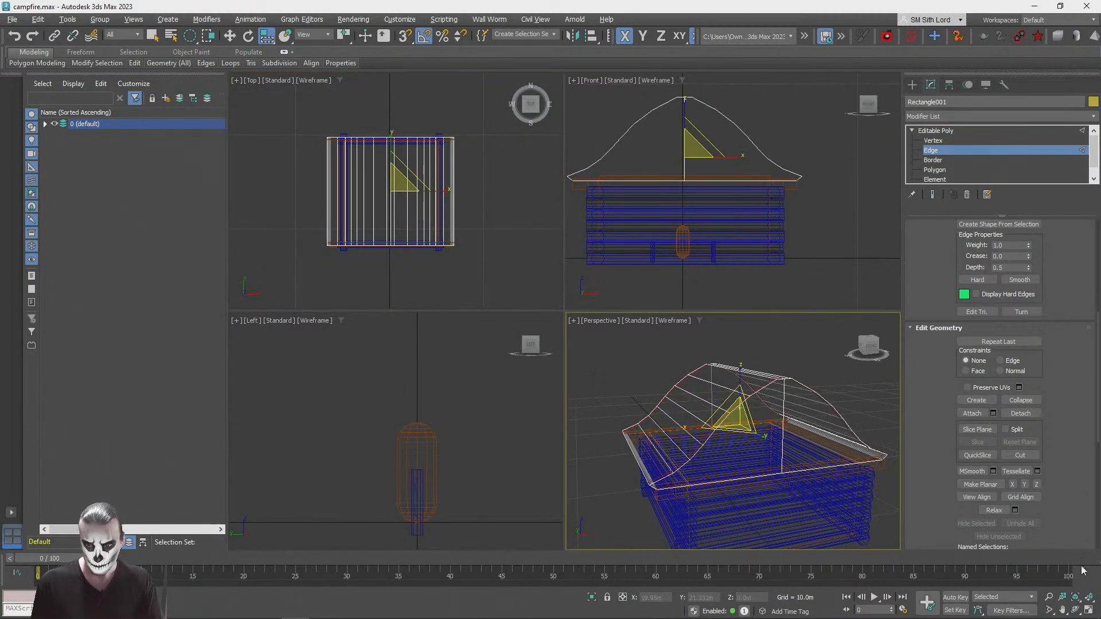
{"action": "left_click", "coordinate": [1089, 611]}
{"action": "scroll", "coordinate": [765, 225], "scroll_direction": "up", "scroll_amount": 3}
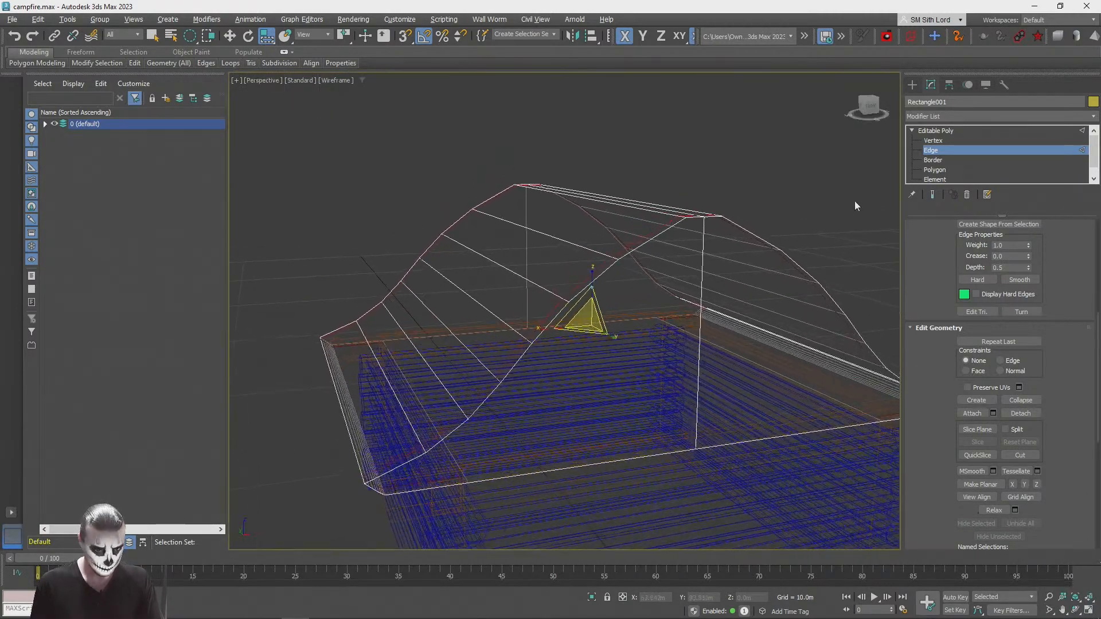
Step: Return to the roof's element level, restart the slice plane and rotate it to stand parallel to the ridge
{"action": "left_click", "coordinate": [935, 179]}
{"action": "scroll", "coordinate": [1011, 438], "scroll_direction": "down", "scroll_amount": 5}
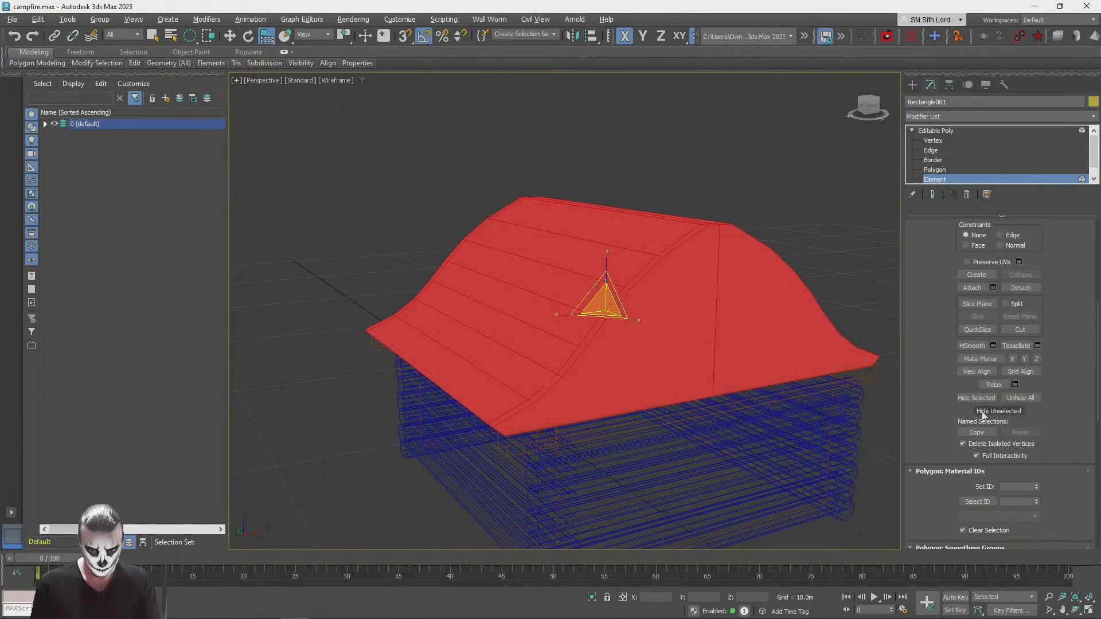
{"action": "scroll", "coordinate": [934, 308], "scroll_direction": "up", "scroll_amount": 4}
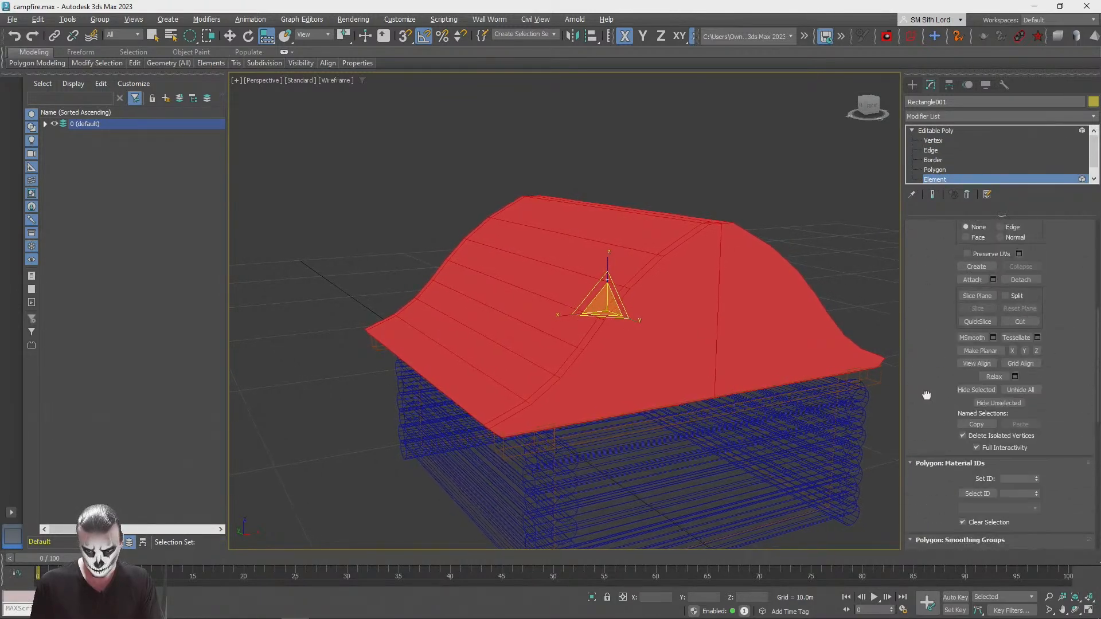
{"action": "key", "text": "z"}
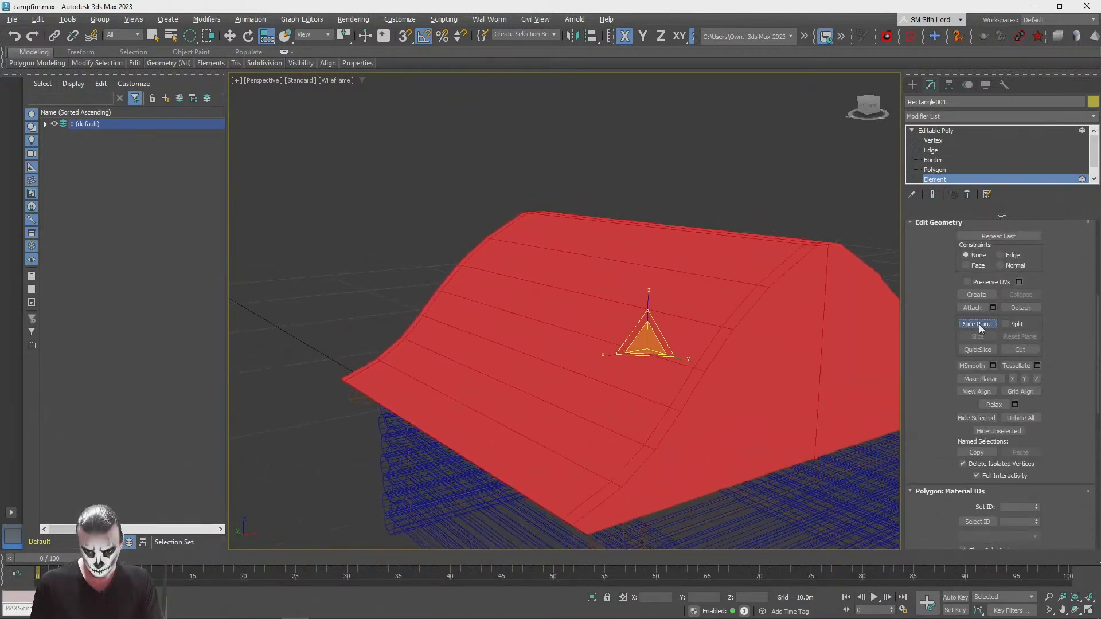
{"action": "left_click", "coordinate": [977, 324]}
{"action": "scroll", "coordinate": [497, 325], "scroll_direction": "down", "scroll_amount": 2}
{"action": "key", "text": "e"}
{"action": "left_click_drag", "start_coordinate": [539, 298], "coordinate": [582, 290]}
Step: Move the rotated slice plane just inside one eave and slice the roof along it
{"action": "key", "text": "w"}
{"action": "middle_click_drag", "start_coordinate": [530, 300], "coordinate": [518, 280], "text": "alt"}
{"action": "left_click_drag", "start_coordinate": [530, 278], "coordinate": [545, 352]}
{"action": "middle_click_drag", "start_coordinate": [545, 352], "coordinate": [518, 356], "text": "alt"}
{"action": "left_click_drag", "start_coordinate": [501, 333], "coordinate": [494, 333]}
{"action": "middle_click_drag", "start_coordinate": [493, 328], "coordinate": [516, 372], "text": "alt"}
{"action": "left_click", "coordinate": [975, 336]}
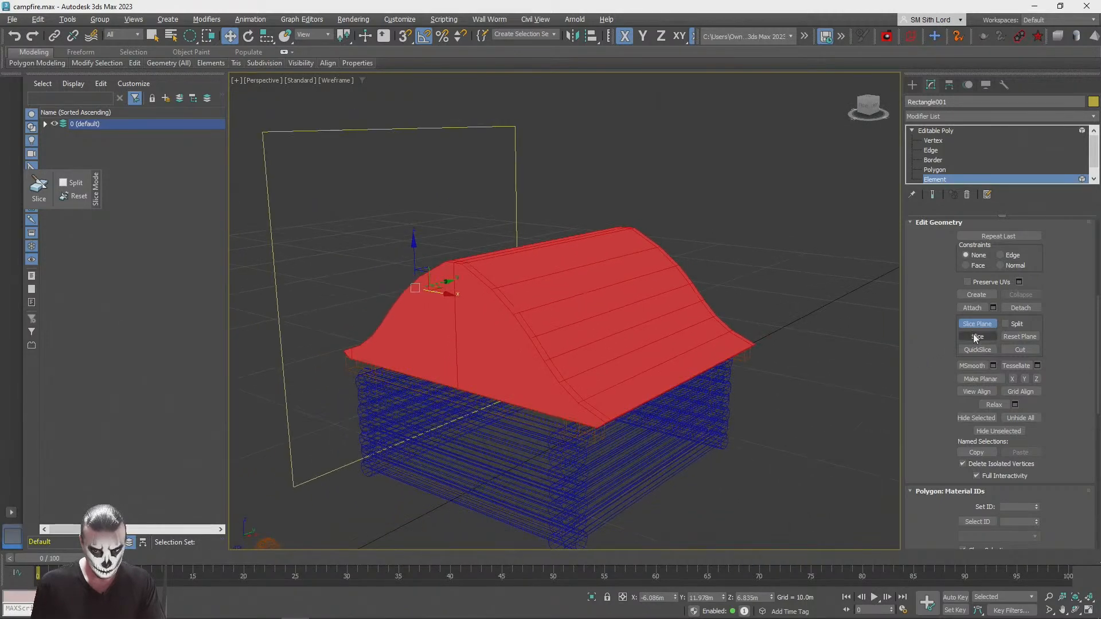
Step: Move the slice plane just inside the opposite eave, slice the roof there and leave slice mode
{"action": "middle_click_drag", "start_coordinate": [600, 346], "coordinate": [473, 298], "text": "alt"}
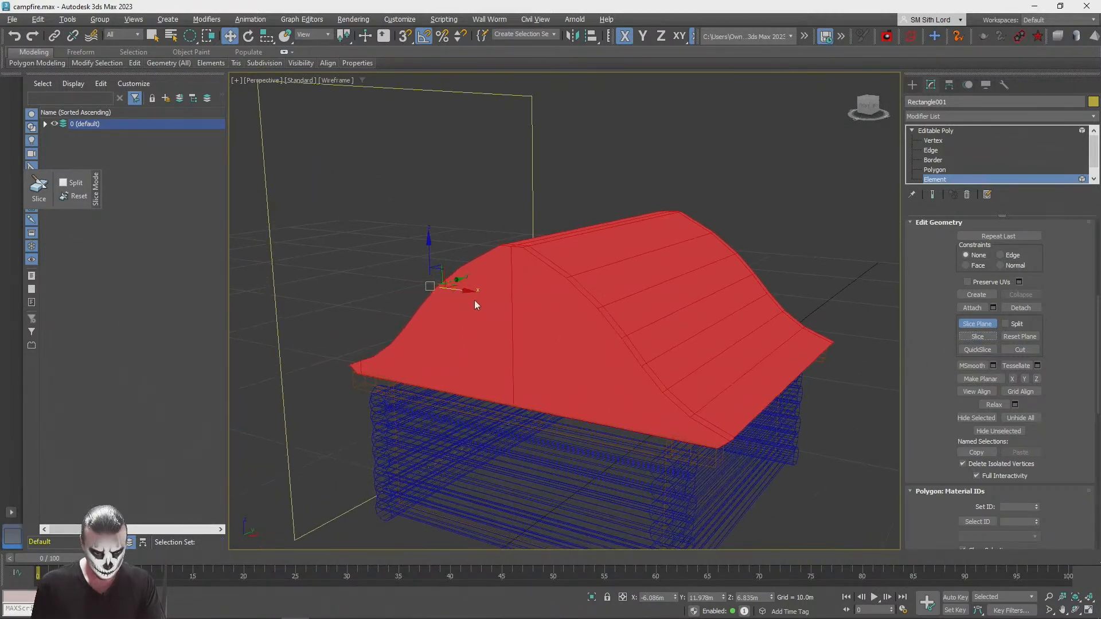
{"action": "left_click_drag", "start_coordinate": [465, 291], "coordinate": [792, 354]}
{"action": "middle_click_drag", "start_coordinate": [792, 354], "coordinate": [970, 424], "text": "alt"}
{"action": "left_click", "coordinate": [978, 340]}
{"action": "left_click", "coordinate": [978, 321]}
{"action": "scroll", "coordinate": [837, 442], "scroll_direction": "down", "scroll_amount": 3}
{"action": "middle_click_drag", "start_coordinate": [838, 442], "coordinate": [810, 427], "text": "alt"}
{"action": "scroll", "coordinate": [810, 428], "scroll_direction": "up", "scroll_amount": 8}
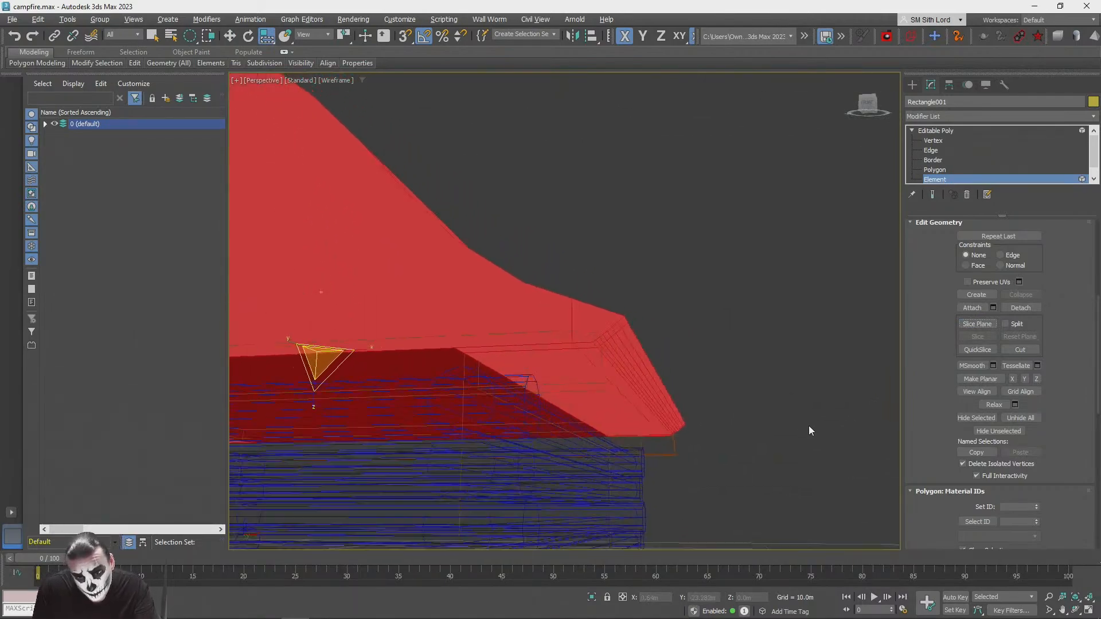
Step: Try to region-select only the middle section of the roof while at element level
{"action": "left_click", "coordinate": [780, 388]}
{"action": "middle_click_drag", "start_coordinate": [780, 388], "coordinate": [488, 212], "text": "alt"}
{"action": "scroll", "coordinate": [649, 371], "scroll_direction": "down", "scroll_amount": 4}
{"action": "scroll", "coordinate": [483, 212], "scroll_direction": "up", "scroll_amount": 2}
{"action": "left_click_drag", "start_coordinate": [487, 211], "coordinate": [517, 232]}
{"action": "key", "text": "q"}
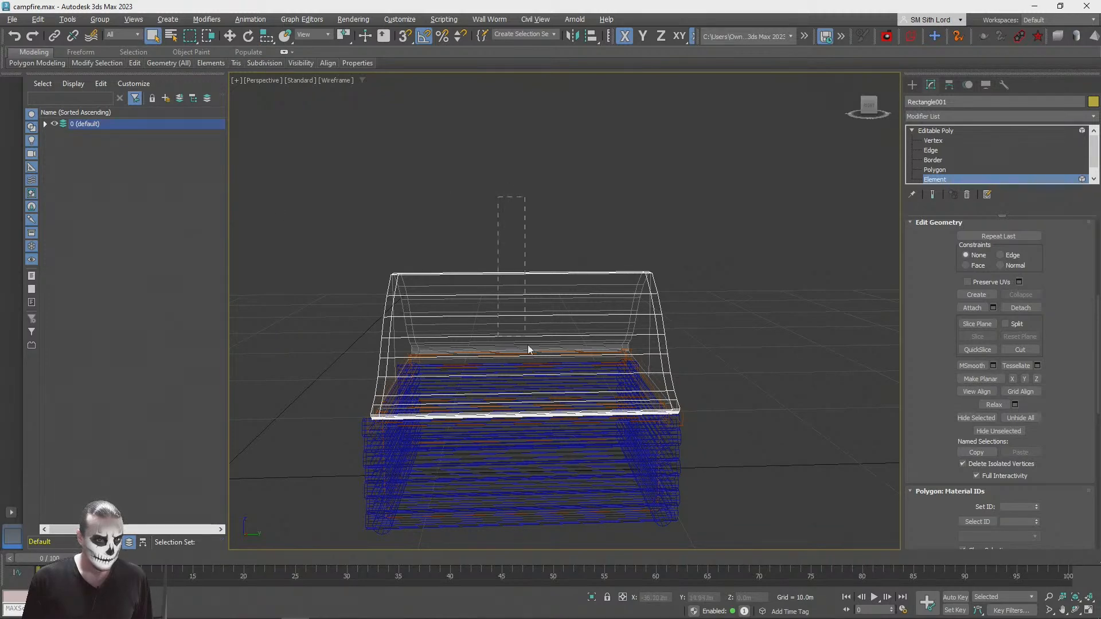
{"action": "scroll", "coordinate": [540, 338], "scroll_direction": "down", "scroll_amount": 2}
{"action": "middle_click_drag", "start_coordinate": [539, 403], "coordinate": [538, 329], "text": "alt"}
{"action": "left_click_drag", "start_coordinate": [539, 329], "coordinate": [539, 329]}
Step: Show four viewports and, at polygon level, region-select the roof's inner panels between the new slices in the Left view
{"action": "mouse_move", "coordinate": [1083, 608]}
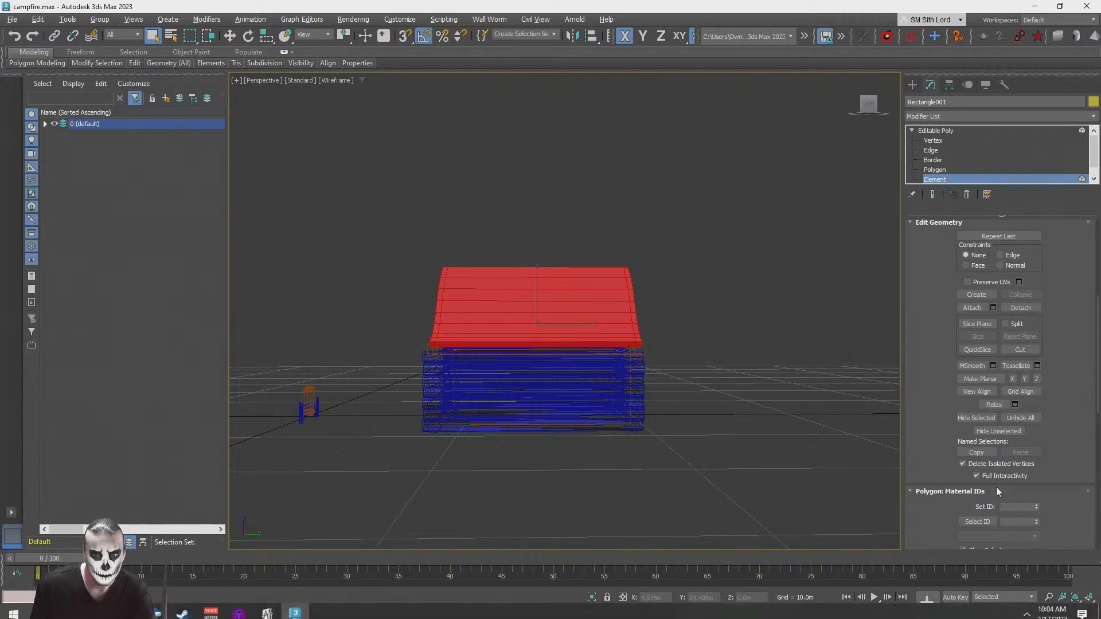
{"action": "left_click", "coordinate": [1088, 610]}
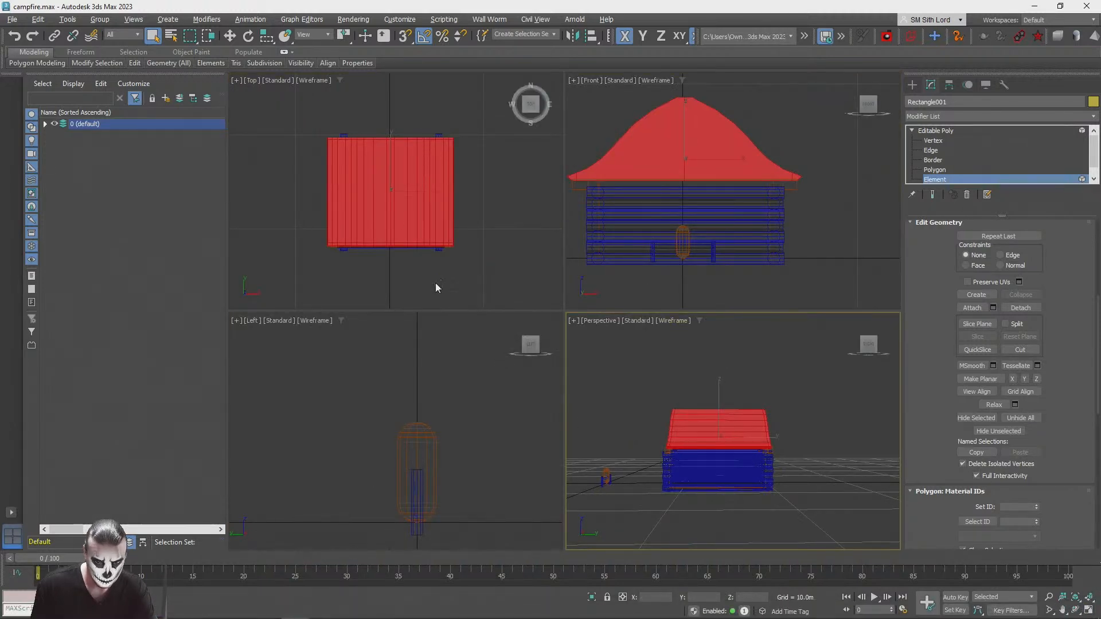
{"action": "middle_click_drag", "start_coordinate": [435, 450], "coordinate": [425, 389]}
{"action": "scroll", "coordinate": [415, 407], "scroll_direction": "down", "scroll_amount": 5}
{"action": "middle_click_drag", "start_coordinate": [345, 381], "coordinate": [544, 460]}
{"action": "scroll", "coordinate": [432, 415], "scroll_direction": "up", "scroll_amount": 2}
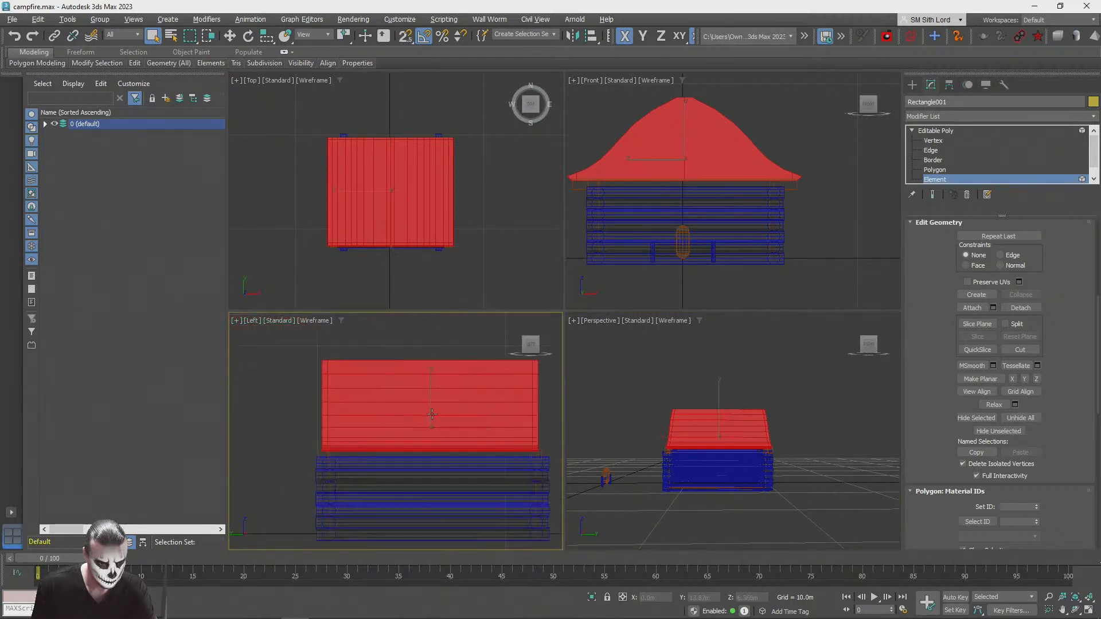
{"action": "left_click", "coordinate": [410, 347]}
{"action": "scroll", "coordinate": [439, 361], "scroll_direction": "up", "scroll_amount": 2}
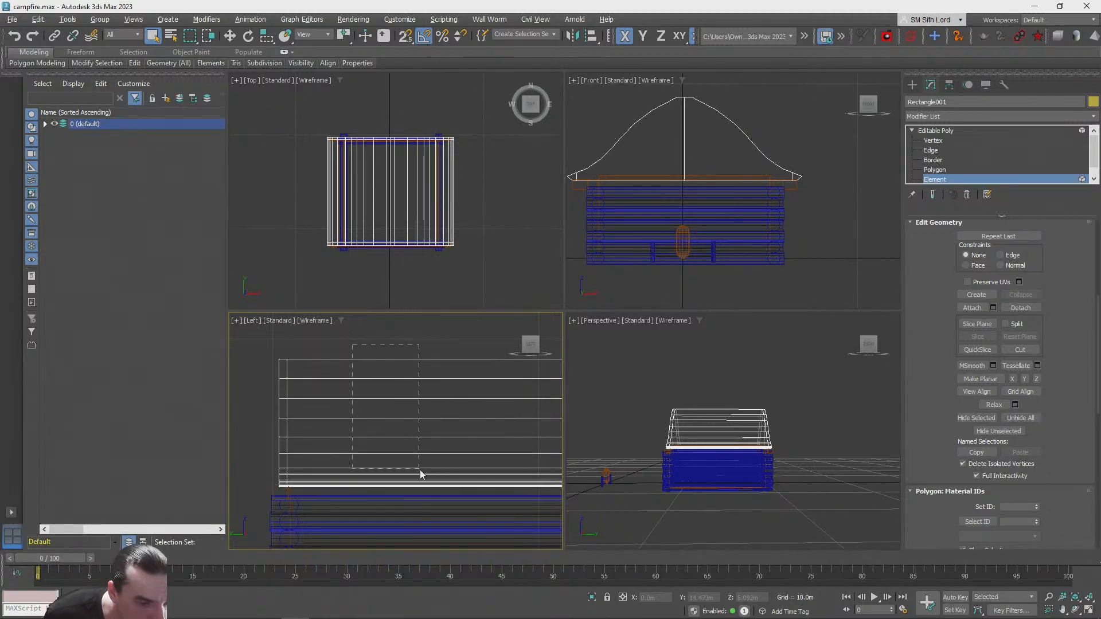
{"action": "left_click_drag", "start_coordinate": [417, 475], "coordinate": [413, 464]}
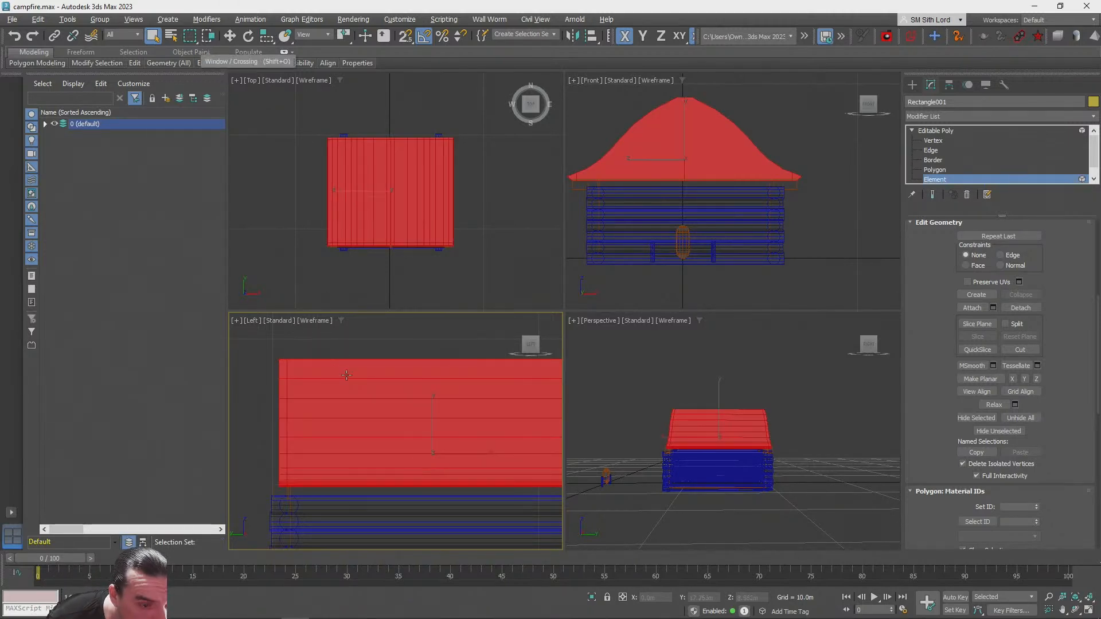
{"action": "left_click", "coordinate": [411, 344]}
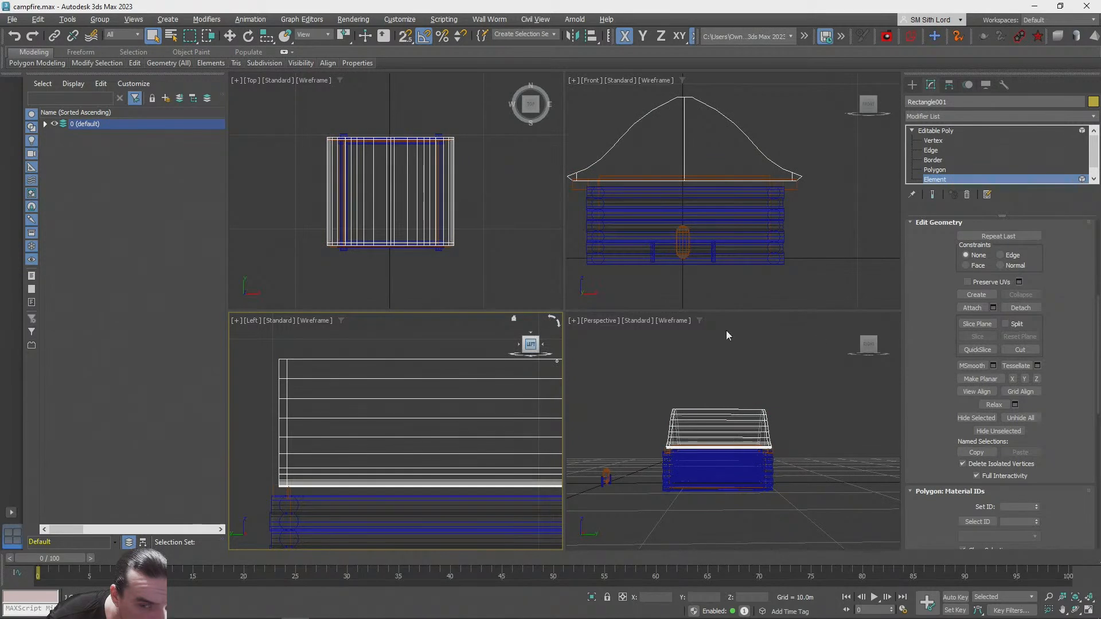
{"action": "left_click", "coordinate": [934, 170]}
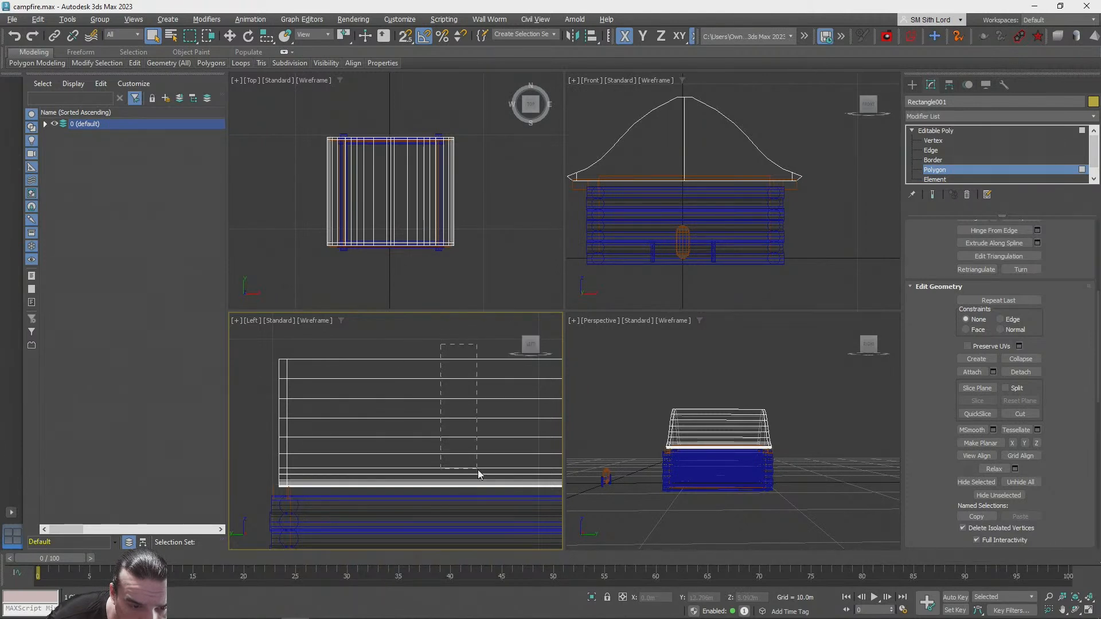
{"action": "left_click_drag", "start_coordinate": [476, 477], "coordinate": [476, 478]}
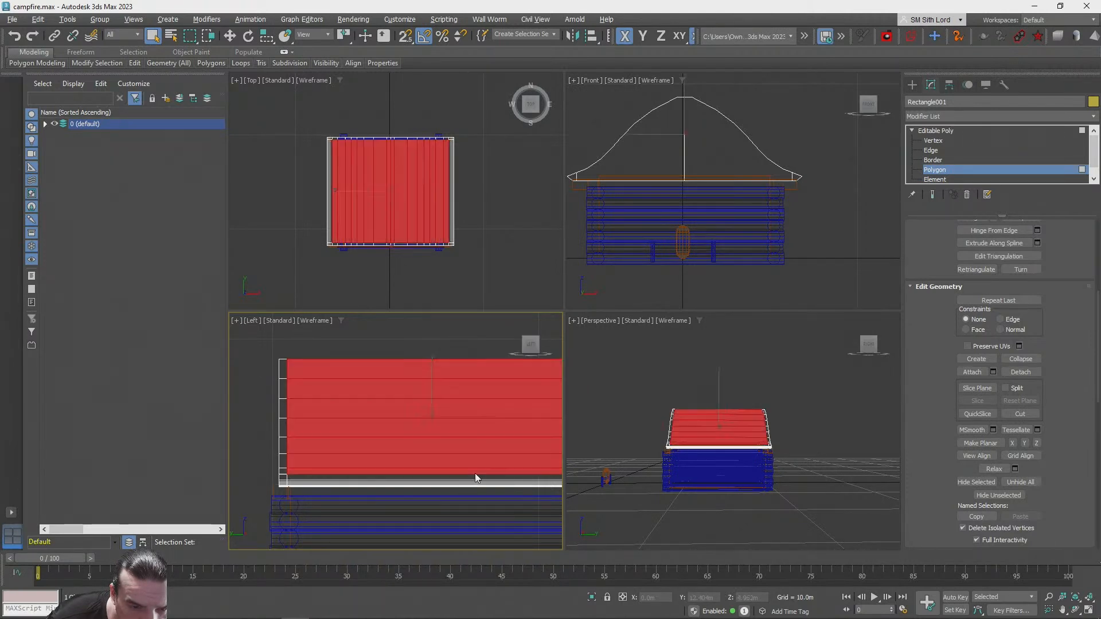
Step: Examine the selected roof panels in shaded and wireframe display in the perspective view, checking the slopes and the open gable
{"action": "middle_click", "coordinate": [774, 414]}
{"action": "key", "text": "F3"}
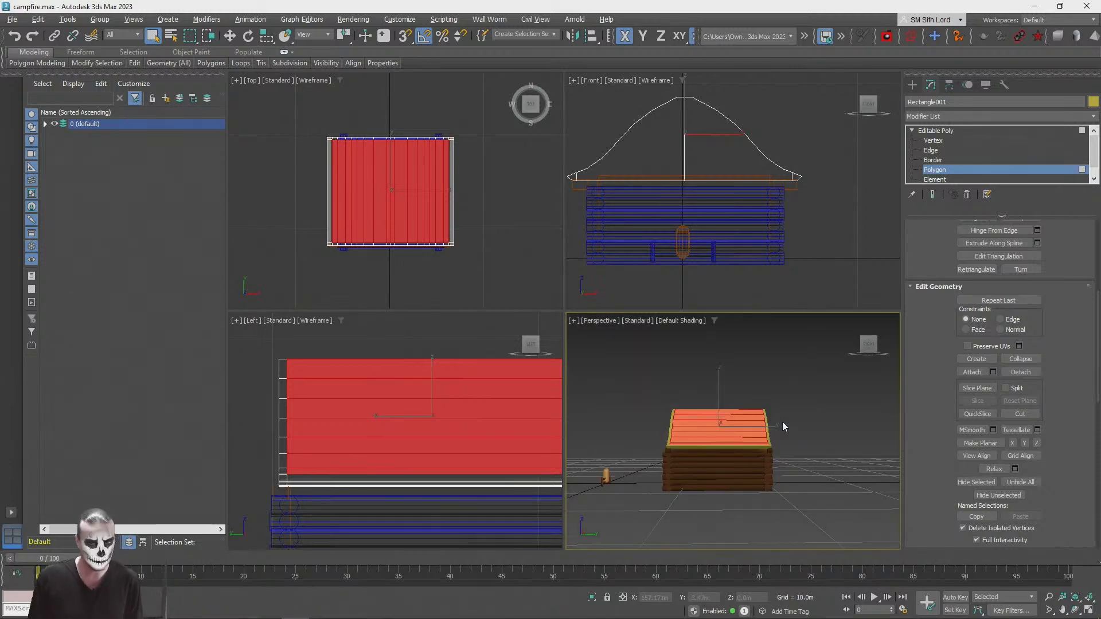
{"action": "mouse_move", "coordinate": [782, 422]}
{"action": "middle_mouse_down", "text": "alt"}
{"action": "mouse_move", "coordinate": [799, 427]}
{"action": "mouse_move", "coordinate": [810, 379]}
{"action": "mouse_move", "coordinate": [788, 358]}
{"action": "middle_mouse_up", "text": "alt"}
{"action": "scroll", "coordinate": [782, 421], "scroll_direction": "up", "scroll_amount": 5}
{"action": "key", "text": "F3"}
{"action": "left_click", "coordinate": [772, 361]}
{"action": "left_click", "coordinate": [603, 431]}
{"action": "middle_click_drag", "start_coordinate": [679, 422], "coordinate": [997, 297], "text": "alt"}
Step: Apply an Unwrap UVW modifier to the selected inner roof panels and open its UV editor
{"action": "left_click", "coordinate": [954, 119]}
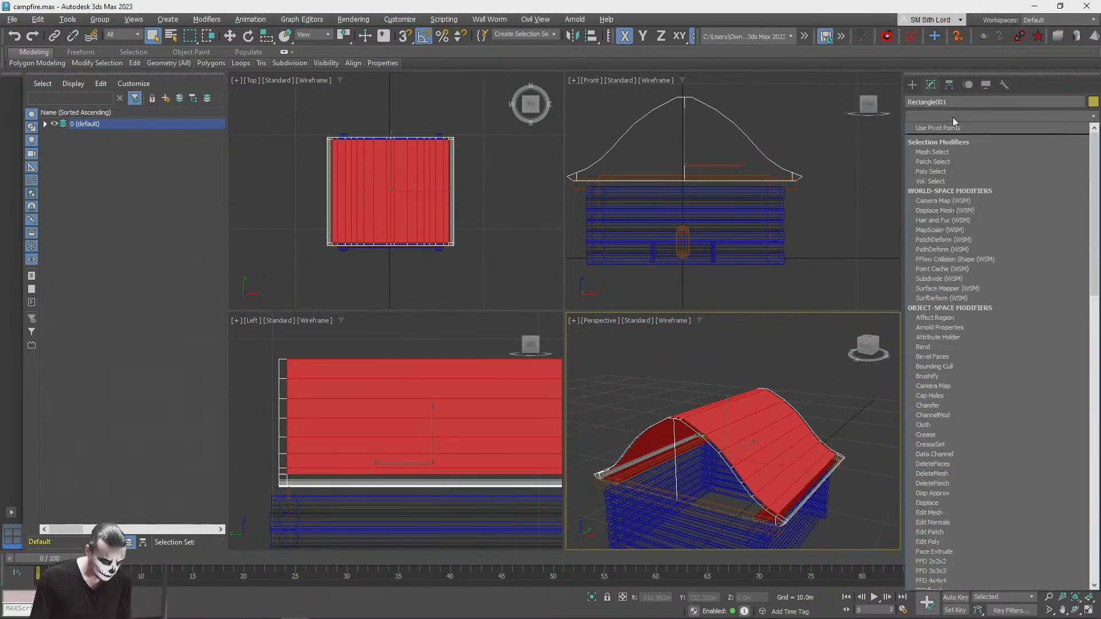
{"action": "key", "text": "u"}
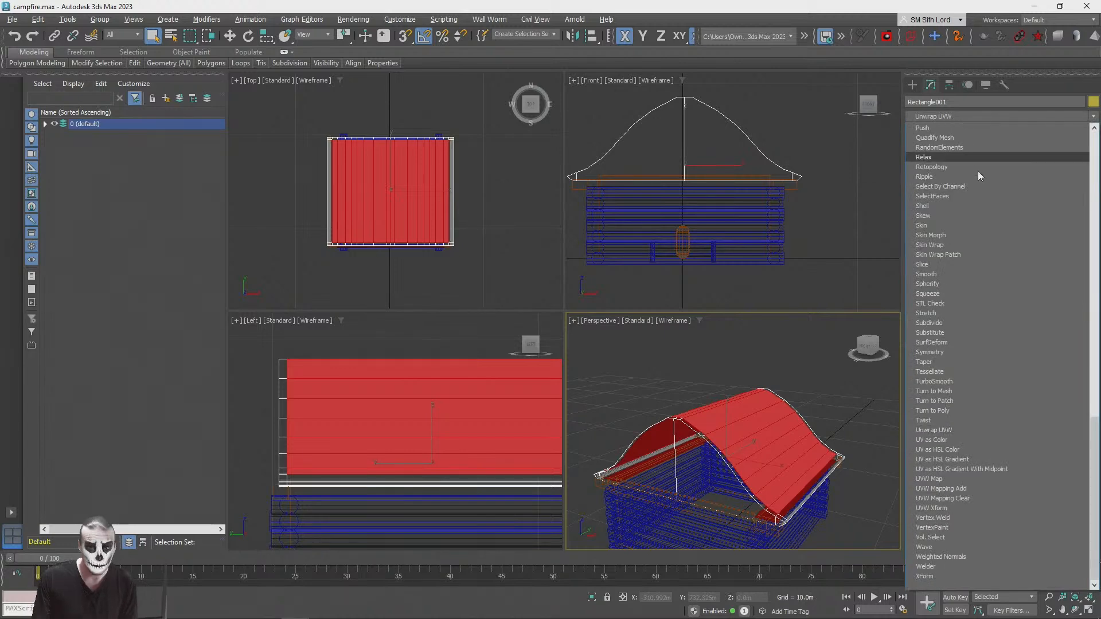
{"action": "left_click", "coordinate": [956, 430]}
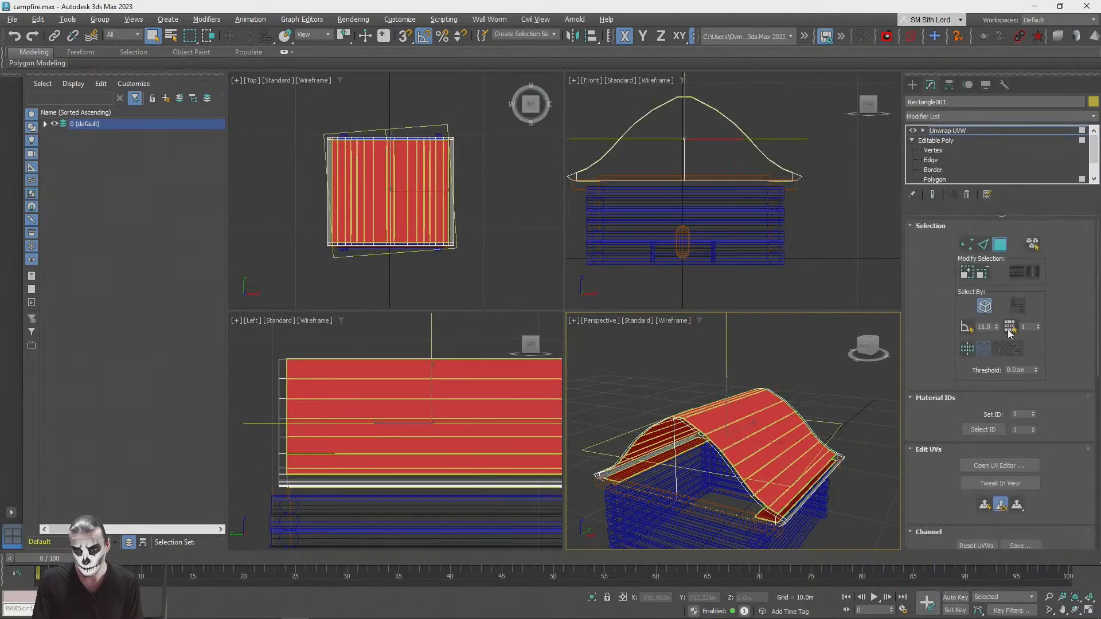
{"action": "left_click", "coordinate": [981, 463]}
{"action": "scroll", "coordinate": [352, 256], "scroll_direction": "down", "scroll_amount": 5}
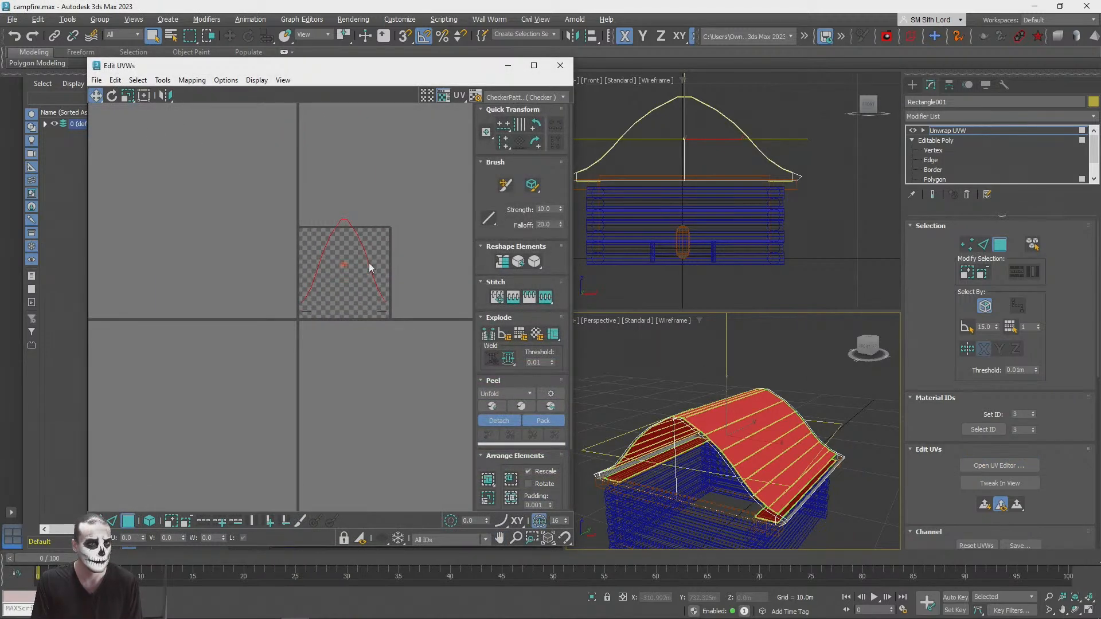
{"action": "scroll", "coordinate": [366, 268], "scroll_direction": "up", "scroll_amount": 3}
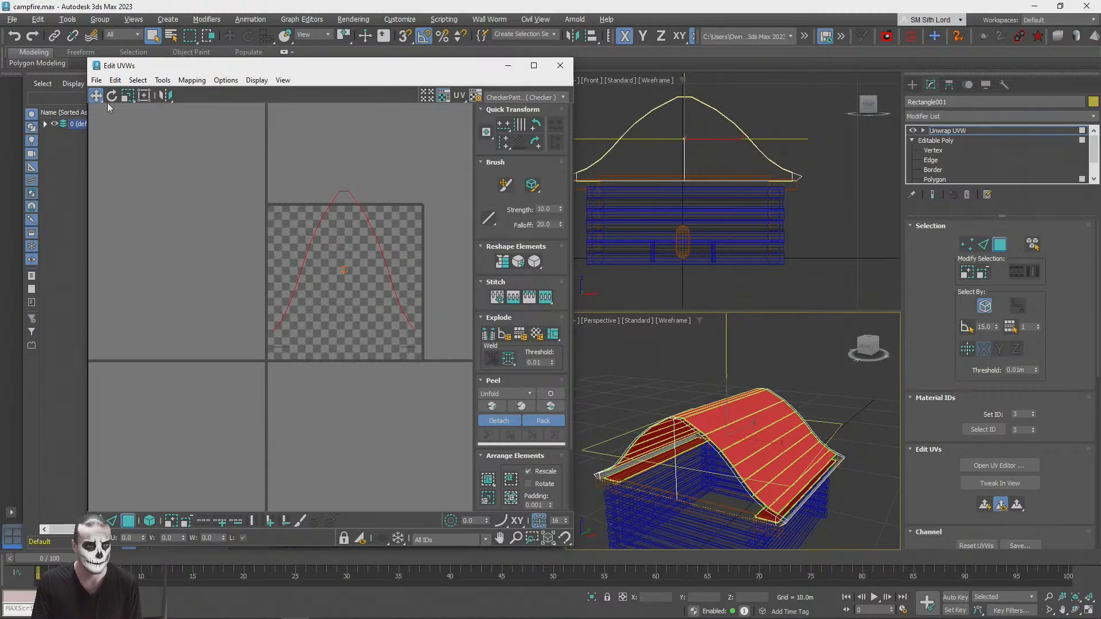
Step: Flatten-map the selected roof panels, move their UVs diagonally clear of the texture square, and close the UV editor
{"action": "left_click", "coordinate": [191, 80]}
{"action": "left_click", "coordinate": [214, 92]}
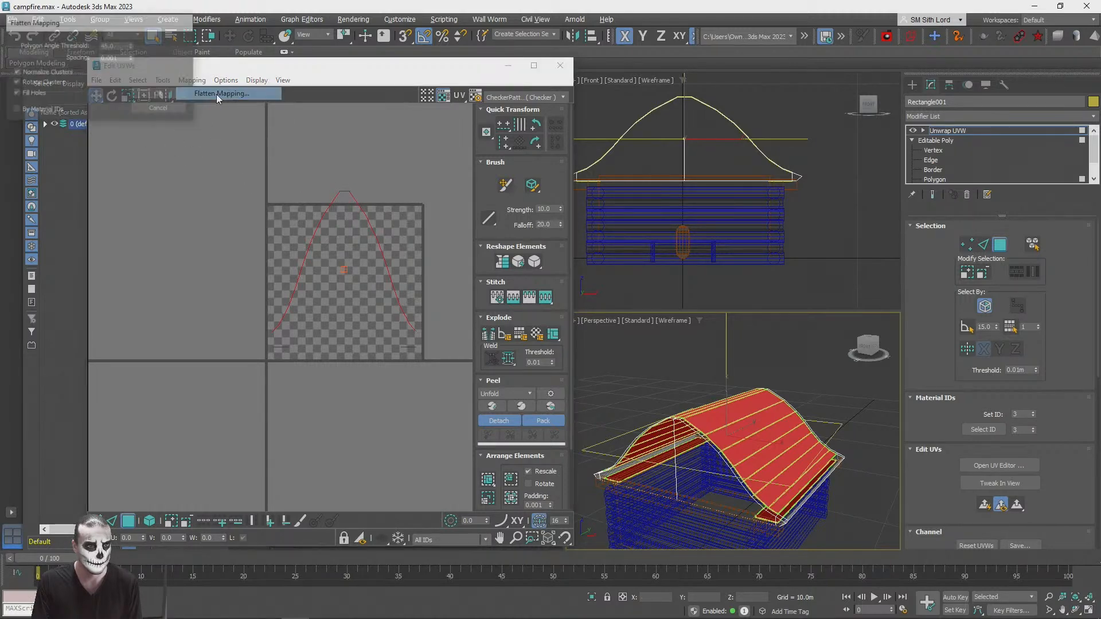
{"action": "left_click", "coordinate": [159, 96]}
{"action": "scroll", "coordinate": [344, 275], "scroll_direction": "down", "scroll_amount": 4}
{"action": "left_click_drag", "start_coordinate": [344, 275], "coordinate": [133, 420]}
{"action": "left_click", "coordinate": [559, 66]}
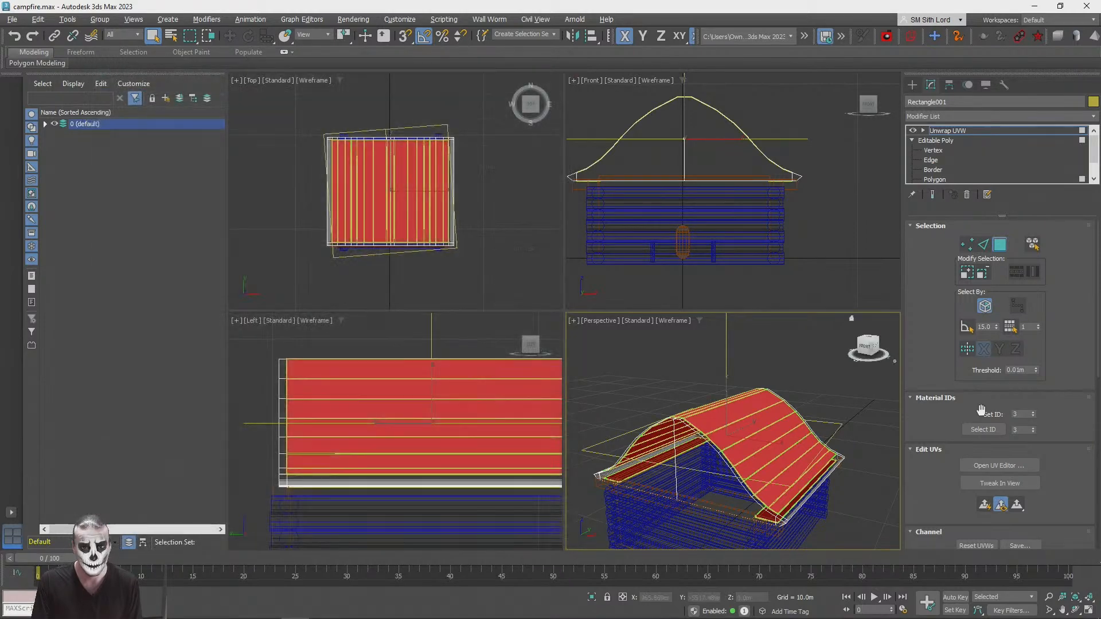
Step: Leave the unwrap's polygon level and collapse the roof's modifier stack to an Editable Poly
{"action": "left_click", "coordinate": [954, 133]}
{"action": "middle_click_drag", "start_coordinate": [861, 367], "coordinate": [834, 343], "text": "alt"}
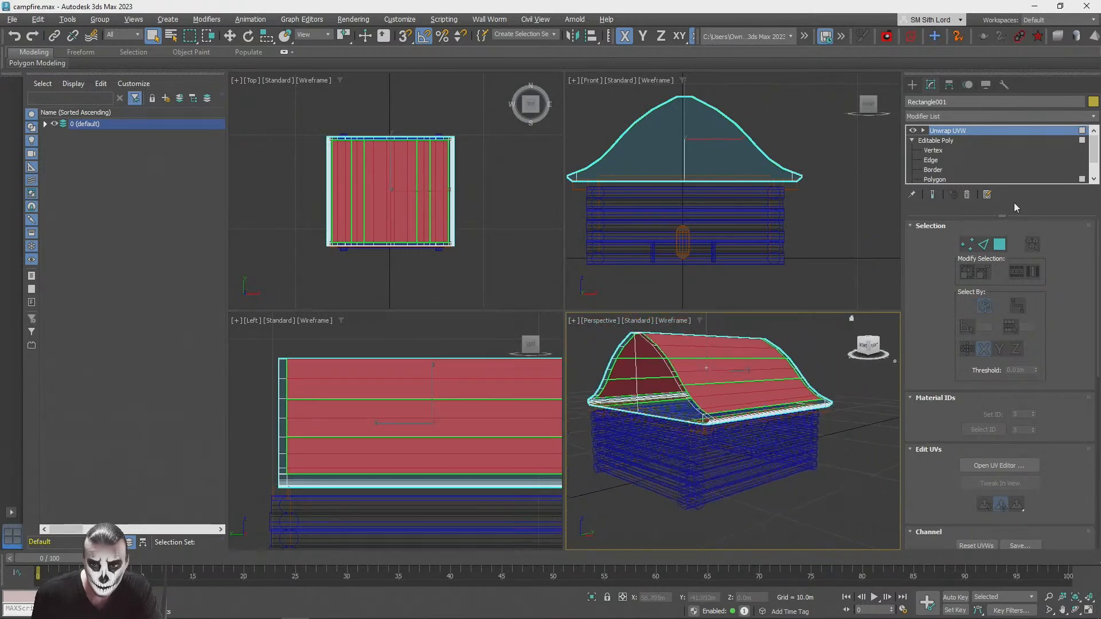
{"action": "right_click", "coordinate": [945, 131]}
{"action": "left_click", "coordinate": [973, 149]}
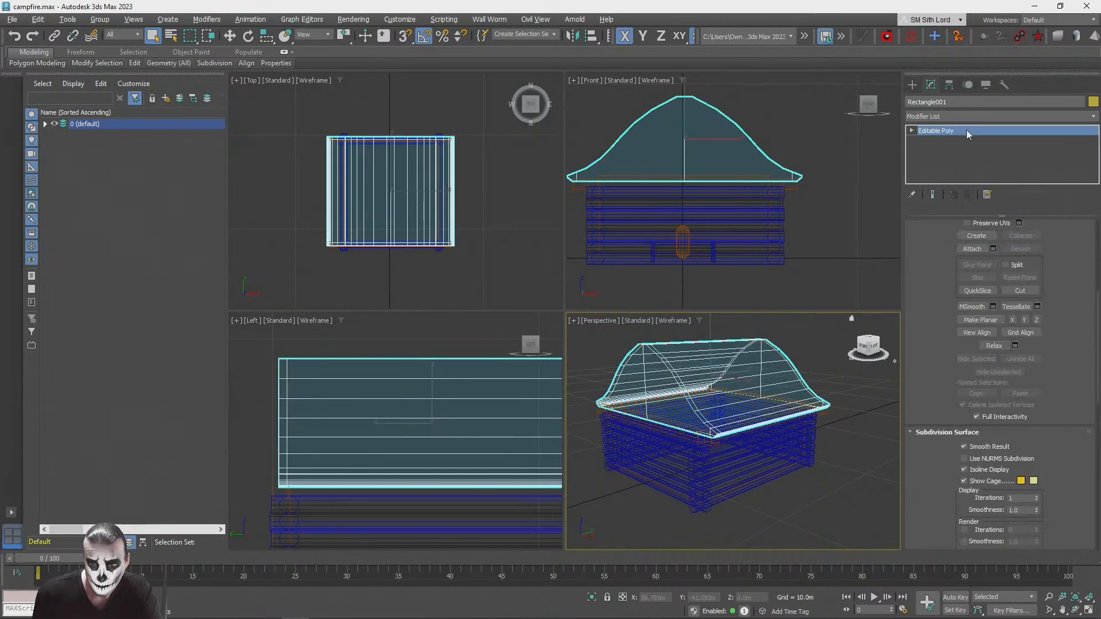
Step: Apply a new Unwrap UVW modifier to the collapsed roof and open the UV editor
{"action": "left_click", "coordinate": [955, 117]}
{"action": "scroll", "coordinate": [975, 286], "scroll_direction": "down", "scroll_amount": 10}
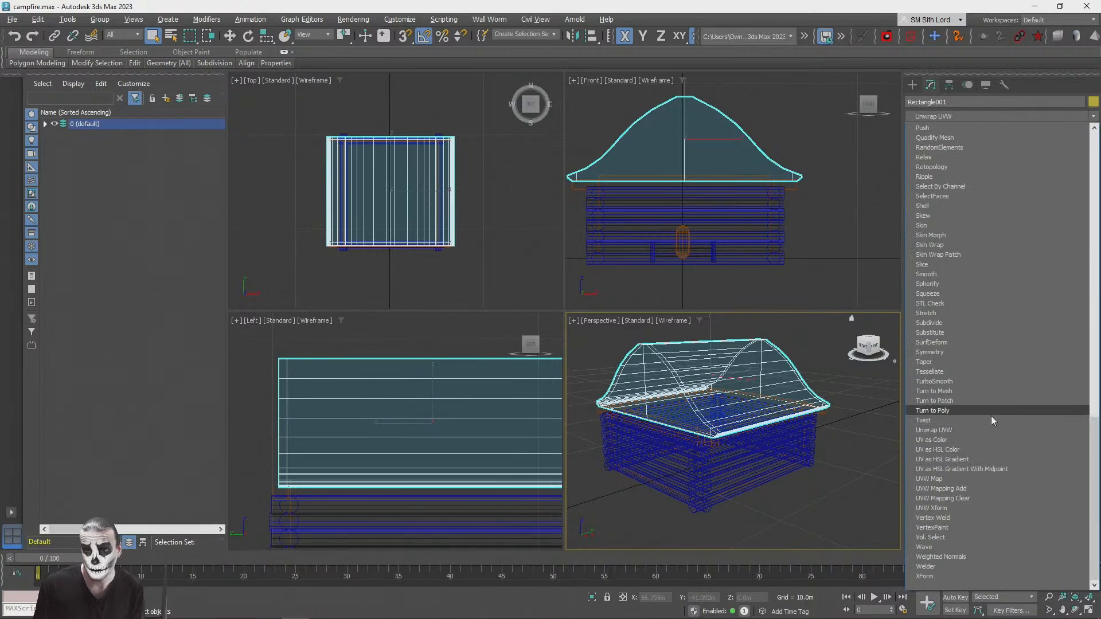
{"action": "left_click", "coordinate": [955, 431]}
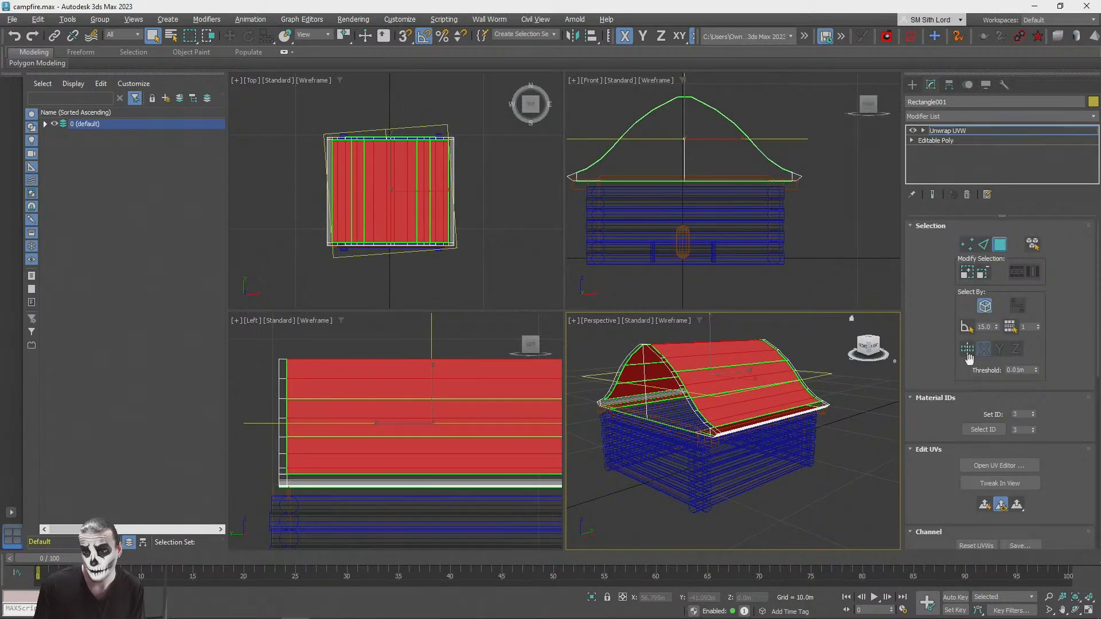
{"action": "left_click", "coordinate": [980, 466]}
{"action": "scroll", "coordinate": [310, 278], "scroll_direction": "down", "scroll_amount": 5}
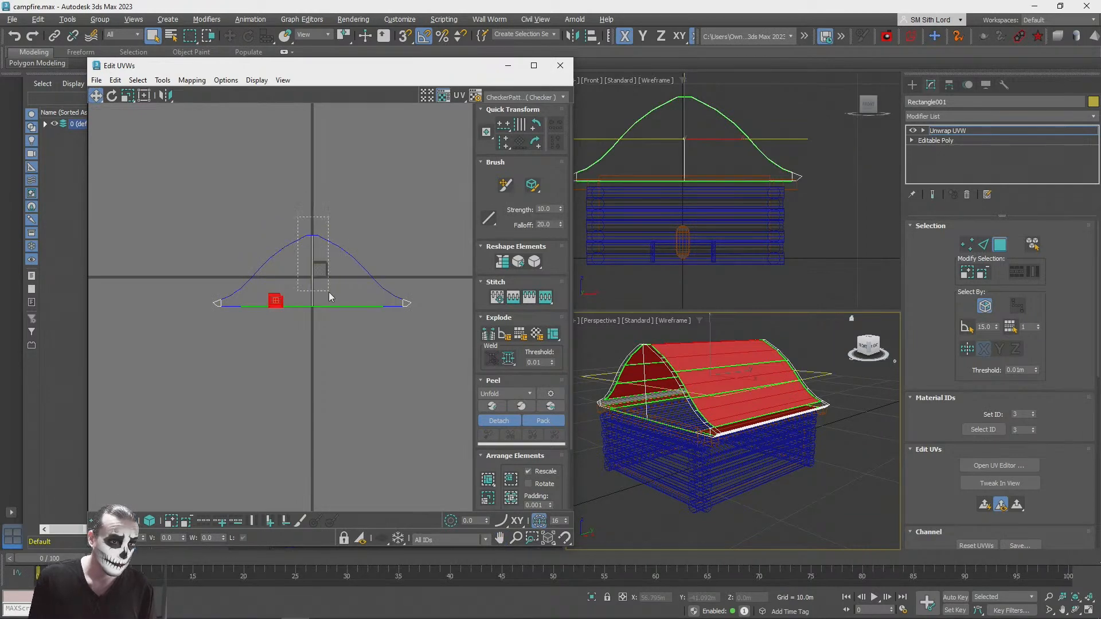
Step: Turn off Ignore Backfacing and region-select all the roof's polygons in the perspective view
{"action": "left_click_drag", "start_coordinate": [330, 298], "coordinate": [329, 290]}
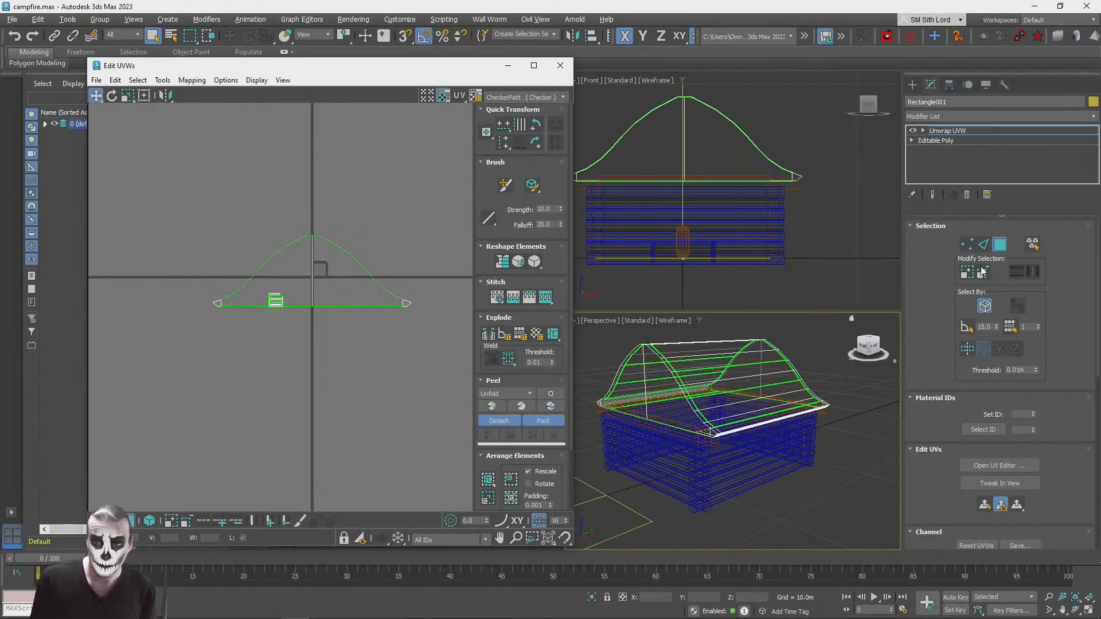
{"action": "left_click", "coordinate": [986, 308]}
{"action": "scroll", "coordinate": [827, 457], "scroll_direction": "down", "scroll_amount": 5}
{"action": "left_click_drag", "start_coordinate": [859, 481], "coordinate": [194, 2]}
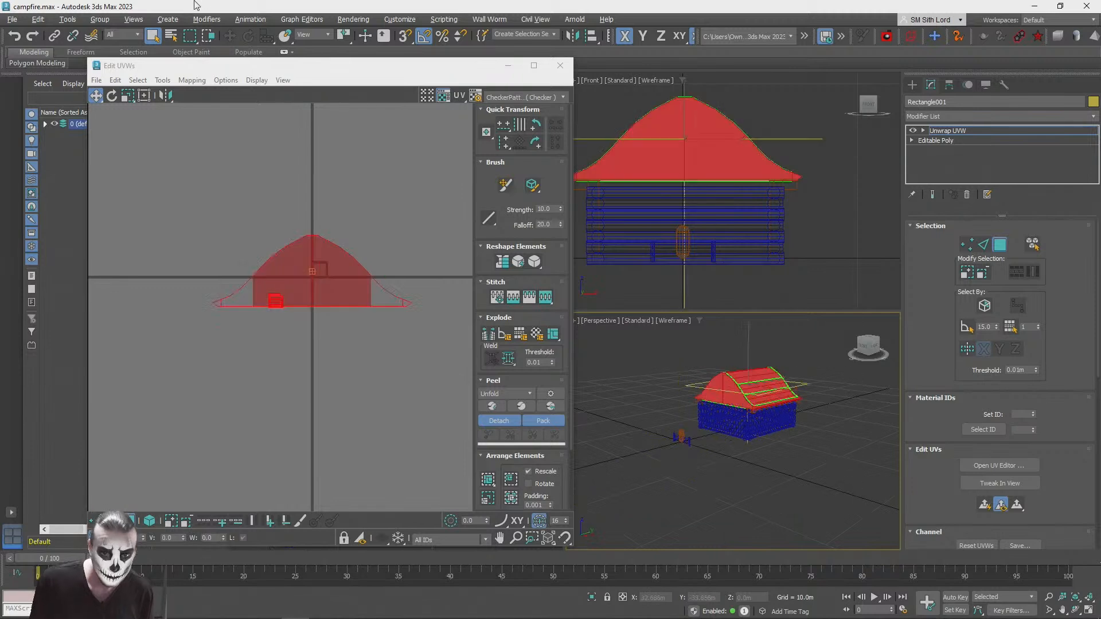
{"action": "scroll", "coordinate": [296, 303], "scroll_direction": "up", "scroll_amount": 5}
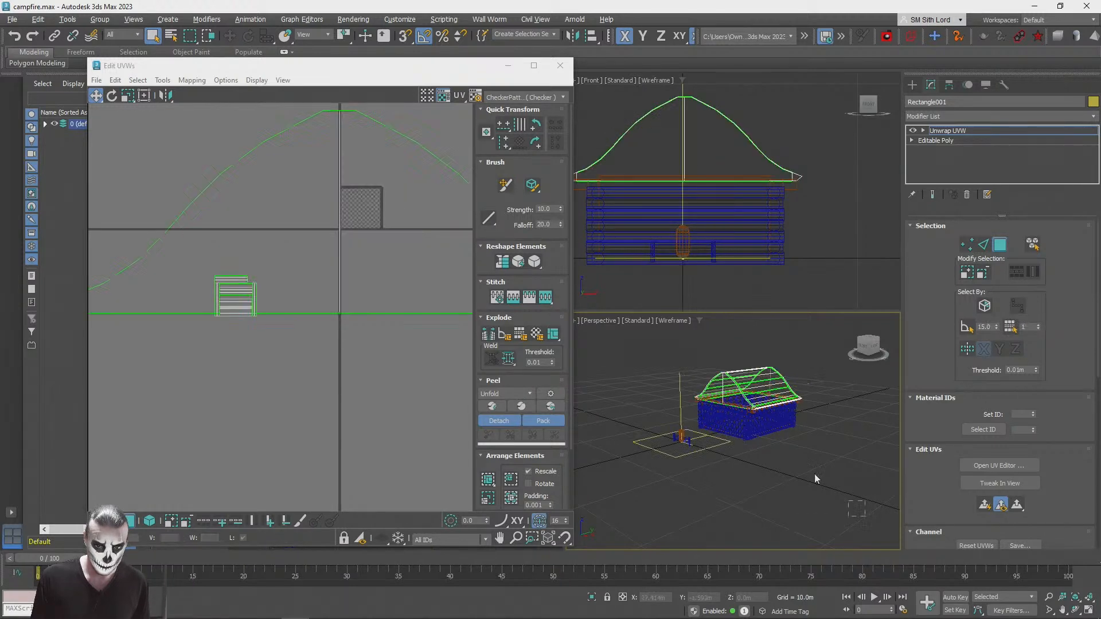
Step: Switch to window selection, isolate the gable and eave UVs from the flattened panels, and move them away
{"action": "left_click", "coordinate": [208, 36]}
{"action": "left_click_drag", "start_coordinate": [194, 398], "coordinate": [308, 227], "text": "alt"}
{"action": "middle_click_drag", "start_coordinate": [307, 227], "coordinate": [237, 358]}
{"action": "scroll", "coordinate": [238, 358], "scroll_direction": "down", "scroll_amount": 2}
{"action": "left_click_drag", "start_coordinate": [288, 380], "coordinate": [329, 368]}
{"action": "middle_click_drag", "start_coordinate": [272, 338], "coordinate": [242, 267]}
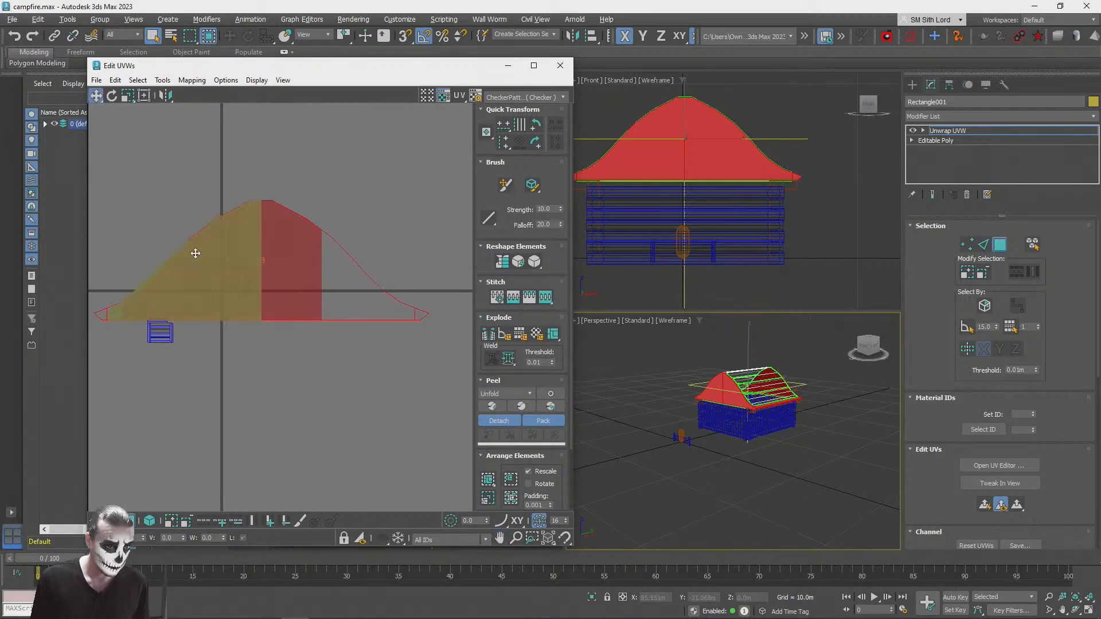
Step: Scale down the gable and eave UVs to a size closer to the texture square
{"action": "left_click", "coordinate": [126, 98]}
{"action": "left_click_drag", "start_coordinate": [277, 259], "coordinate": [277, 354]}
{"action": "middle_click_drag", "start_coordinate": [266, 326], "coordinate": [310, 327]}
{"action": "scroll", "coordinate": [312, 324], "scroll_direction": "up", "scroll_amount": 3}
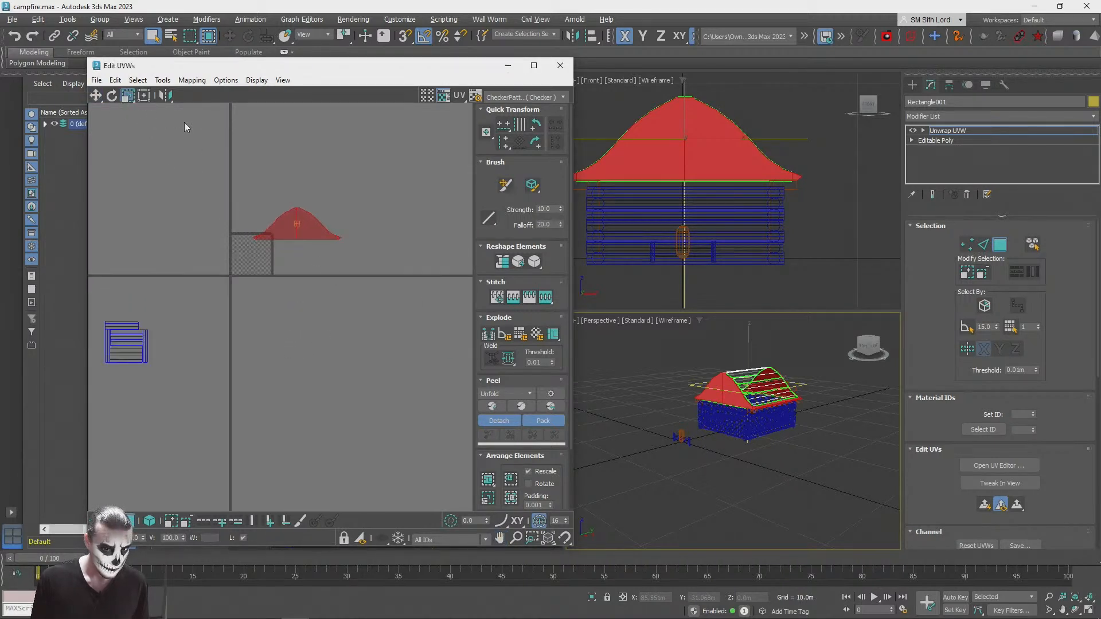
Step: Try Flatten Mapping with the default settings on the selected gable and eave polygons
{"action": "left_click", "coordinate": [192, 80]}
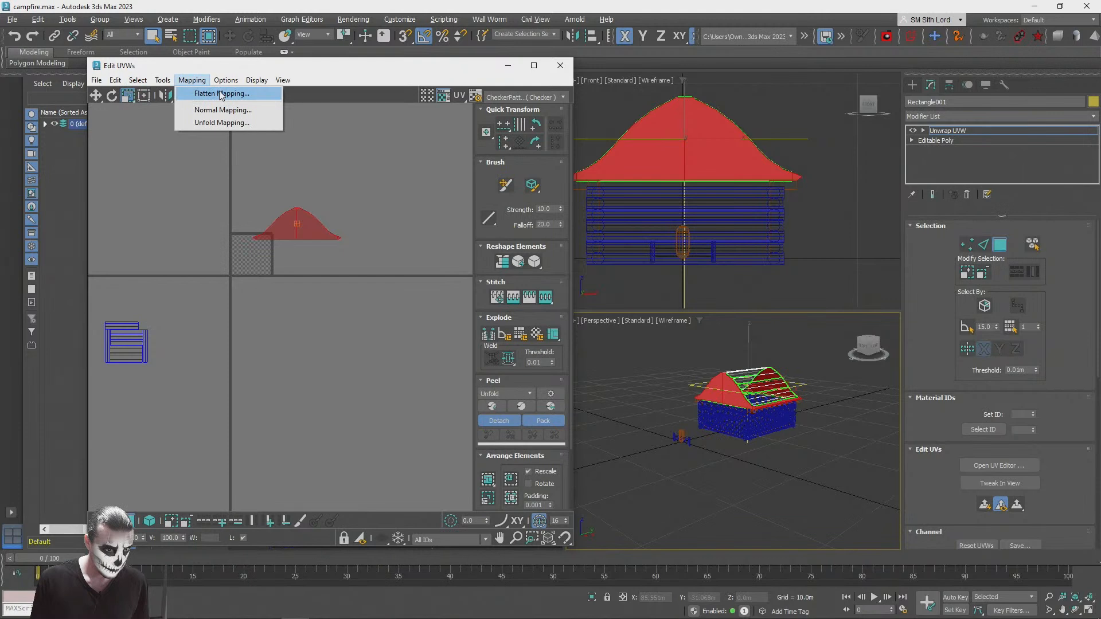
{"action": "left_click", "coordinate": [212, 89]}
{"action": "left_click", "coordinate": [168, 95]}
{"action": "middle_click_drag", "start_coordinate": [238, 254], "coordinate": [295, 244]}
{"action": "scroll", "coordinate": [294, 244], "scroll_direction": "up", "scroll_amount": 3}
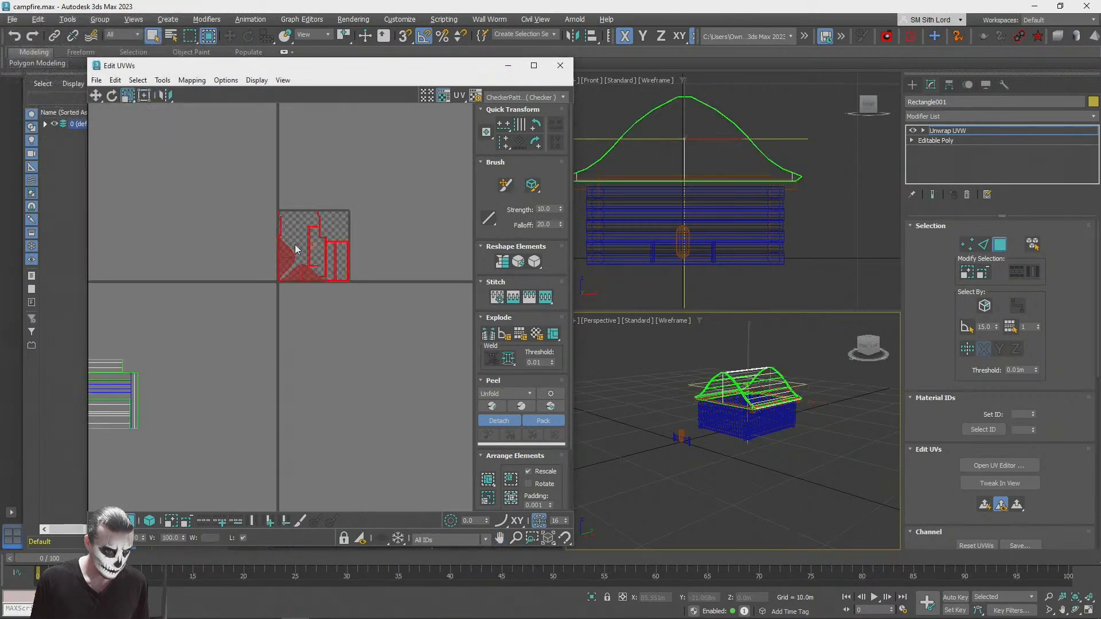
{"action": "scroll", "coordinate": [295, 245], "scroll_direction": "down", "scroll_amount": 2}
Step: Try Unfold Mapping and Normal Mapping on the same gable and eave polygons
{"action": "left_click", "coordinate": [192, 81]}
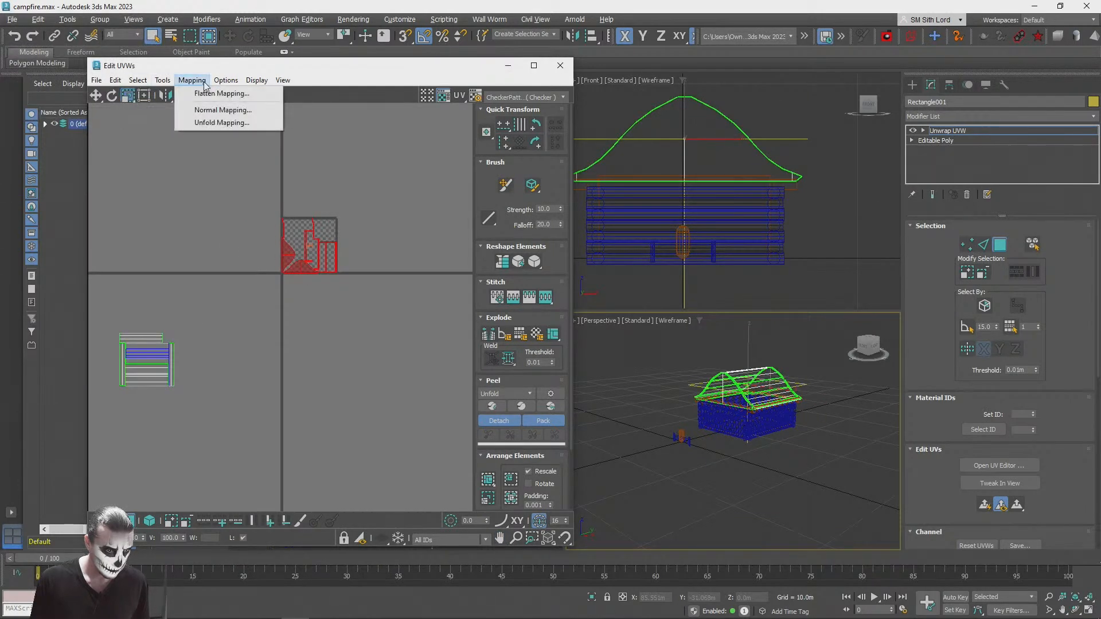
{"action": "left_click", "coordinate": [204, 122]}
{"action": "left_click", "coordinate": [160, 44]}
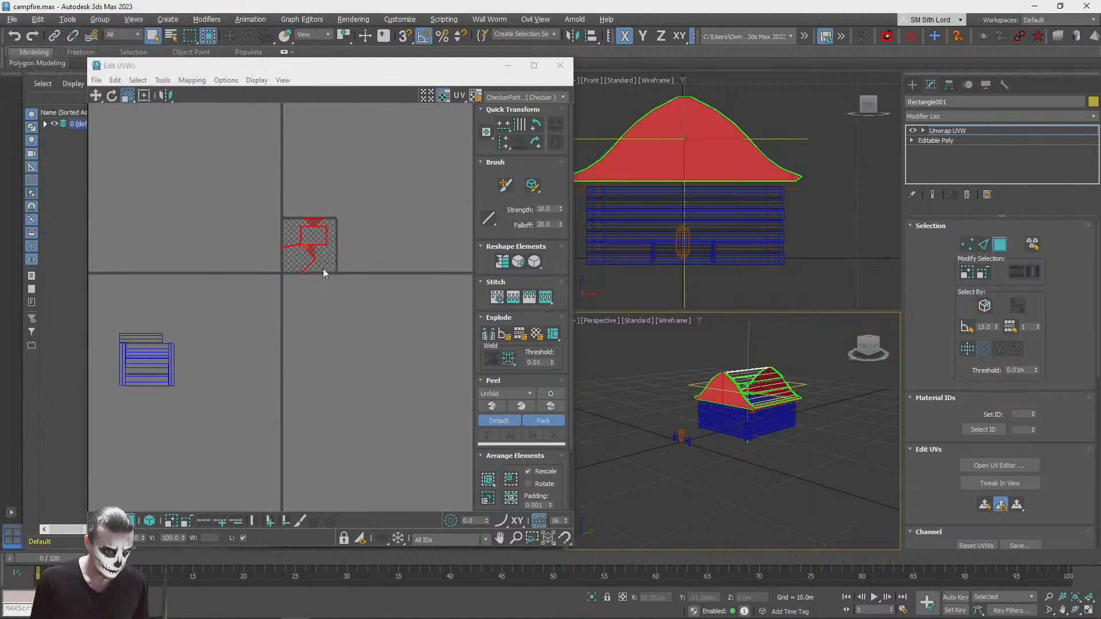
{"action": "left_click", "coordinate": [190, 82]}
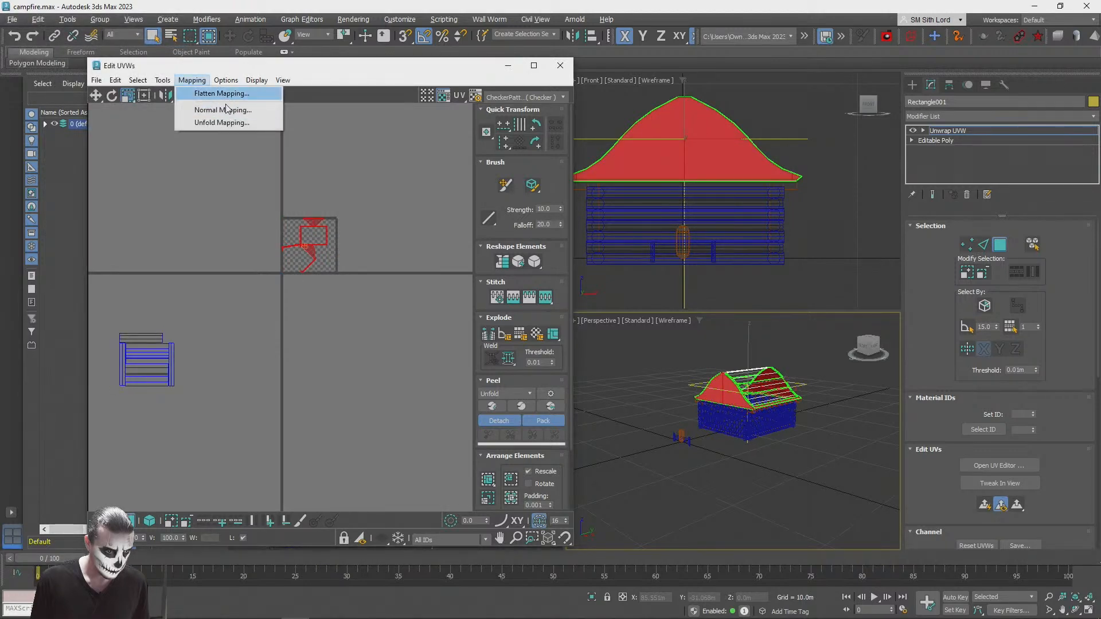
{"action": "left_click", "coordinate": [221, 110]}
{"action": "left_click", "coordinate": [159, 78]}
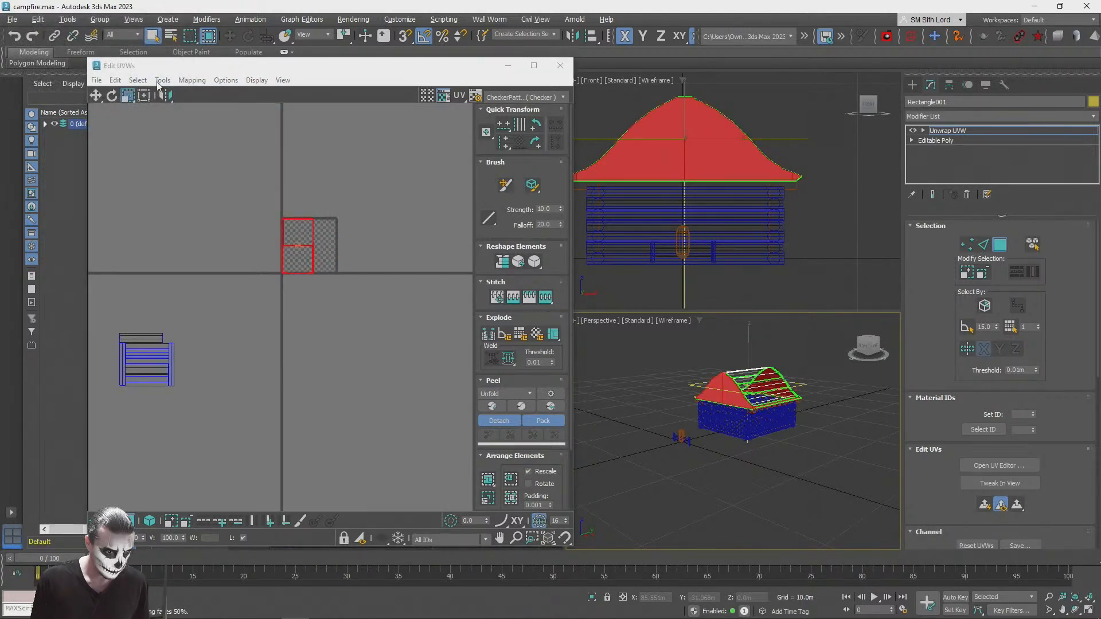
Step: Apply Flatten Mapping to the gable and eave polygons again, replacing the Normal Mapping layout
{"action": "scroll", "coordinate": [268, 204], "scroll_direction": "up", "scroll_amount": 3}
{"action": "left_click", "coordinate": [191, 80]}
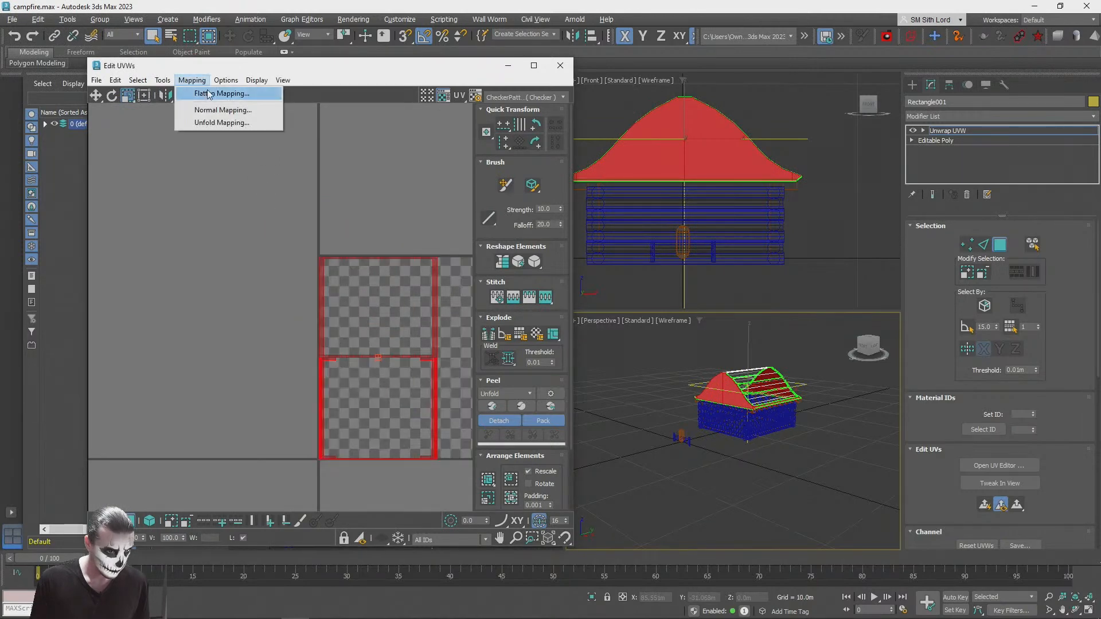
{"action": "left_click", "coordinate": [226, 94]}
{"action": "left_click", "coordinate": [159, 93]}
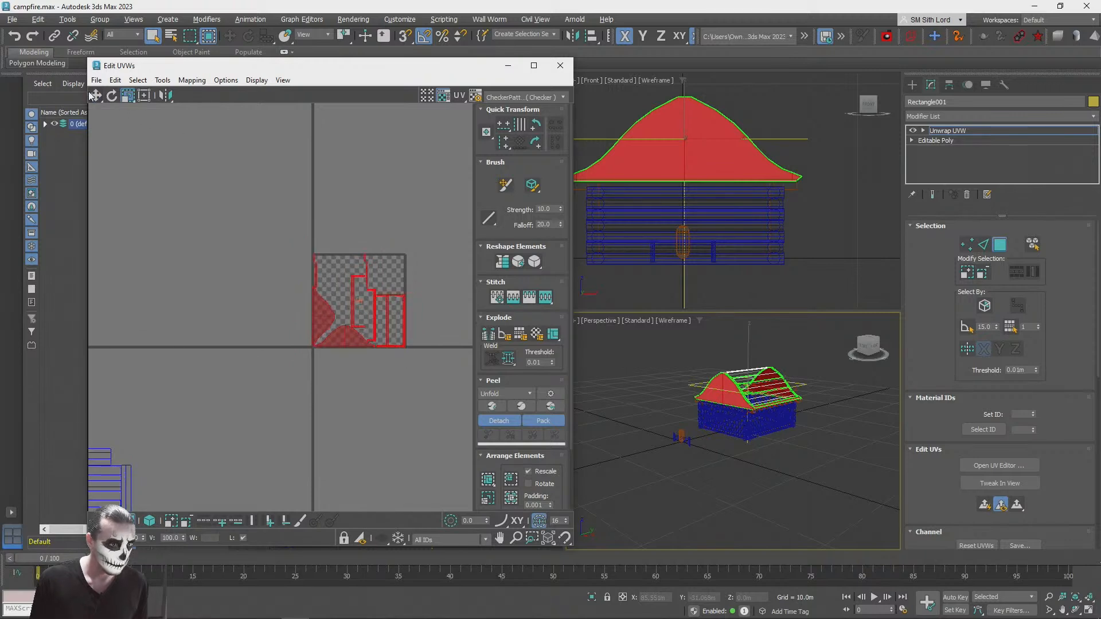
Step: Move the gable and eave UVs above the texture square and place the roof panel UVs over it
{"action": "scroll", "coordinate": [340, 349], "scroll_direction": "down", "scroll_amount": 3}
{"action": "left_click_drag", "start_coordinate": [347, 342], "coordinate": [357, 265]}
{"action": "left_click_drag", "start_coordinate": [250, 394], "coordinate": [363, 316]}
{"action": "scroll", "coordinate": [315, 326], "scroll_direction": "up", "scroll_amount": 5}
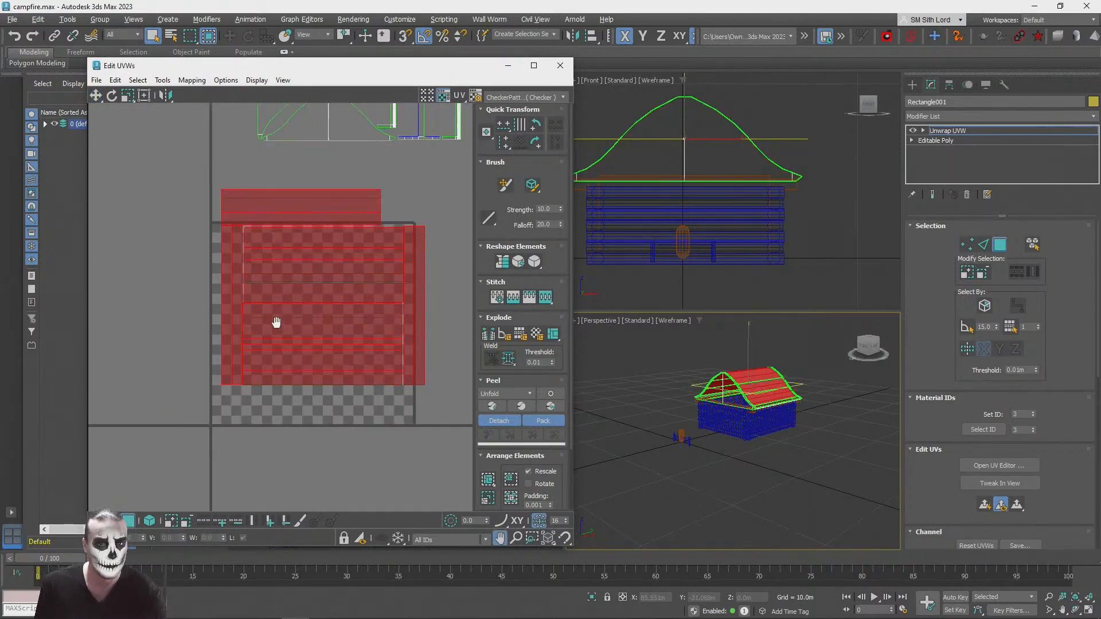
{"action": "scroll", "coordinate": [250, 290], "scroll_direction": "up", "scroll_amount": 3}
Step: Set the UV editor's background to the Texture Checker (UV_Checker.png) and close the editor
{"action": "left_click", "coordinate": [519, 95]}
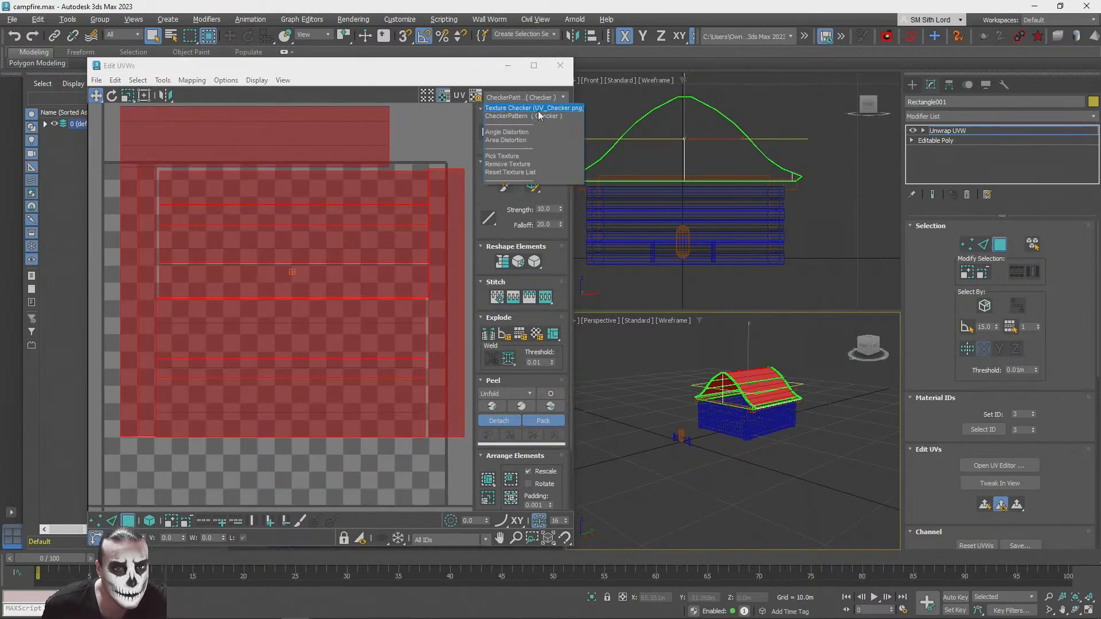
{"action": "left_click", "coordinate": [533, 107]}
{"action": "middle_click_drag", "start_coordinate": [263, 194], "coordinate": [262, 214]}
{"action": "left_click", "coordinate": [535, 98]}
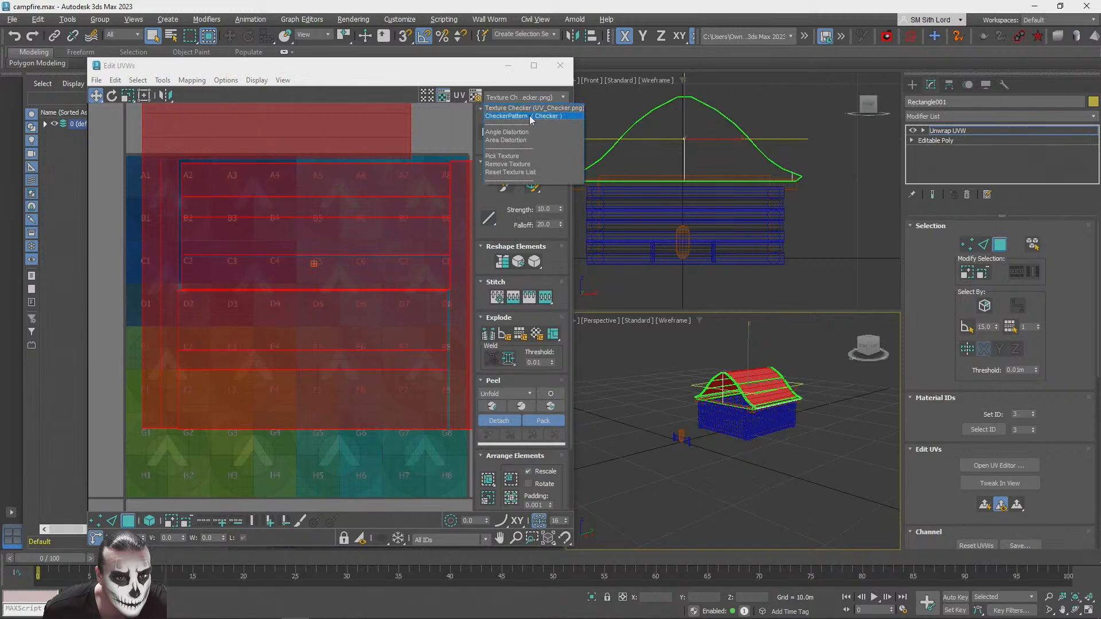
{"action": "left_click", "coordinate": [466, 74]}
{"action": "left_click", "coordinate": [548, 97]}
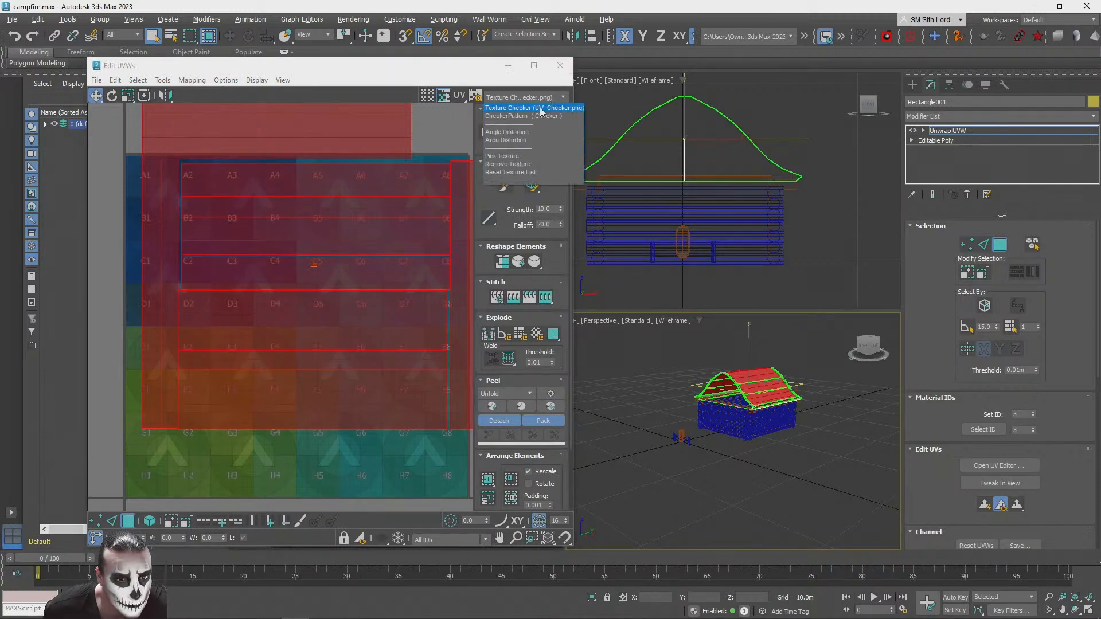
{"action": "left_click", "coordinate": [523, 116]}
{"action": "left_click", "coordinate": [560, 66]}
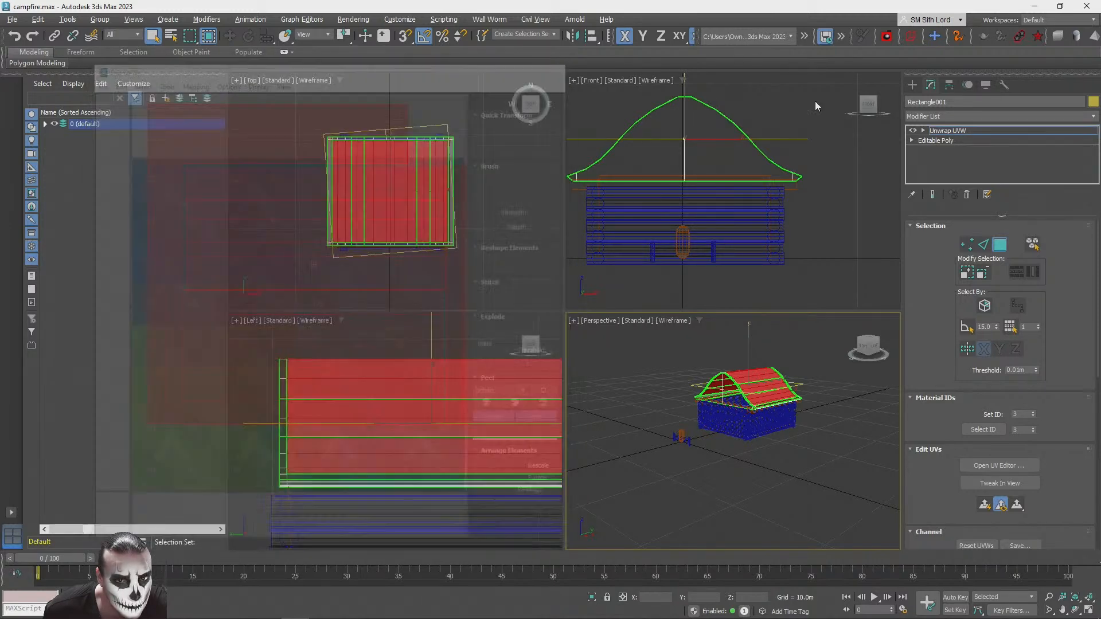
Step: Leave the unwrap's polygon level and show the cabin in a maximized perspective view with default shading
{"action": "left_click", "coordinate": [952, 131]}
{"action": "scroll", "coordinate": [754, 438], "scroll_direction": "up", "scroll_amount": 3}
{"action": "middle_click_drag", "start_coordinate": [754, 438], "coordinate": [658, 505]}
{"action": "left_click", "coordinate": [1089, 610]}
{"action": "key", "text": "F3"}
Step: Assign the StonesPack1_Gradient glTF material to the roof and close the material editor
{"action": "mouse_move", "coordinate": [488, 290]}
{"action": "middle_mouse_down"}
{"action": "mouse_move", "coordinate": [555, 314]}
{"action": "mouse_move", "coordinate": [531, 334]}
{"action": "mouse_move", "coordinate": [586, 313]}
{"action": "middle_mouse_up"}
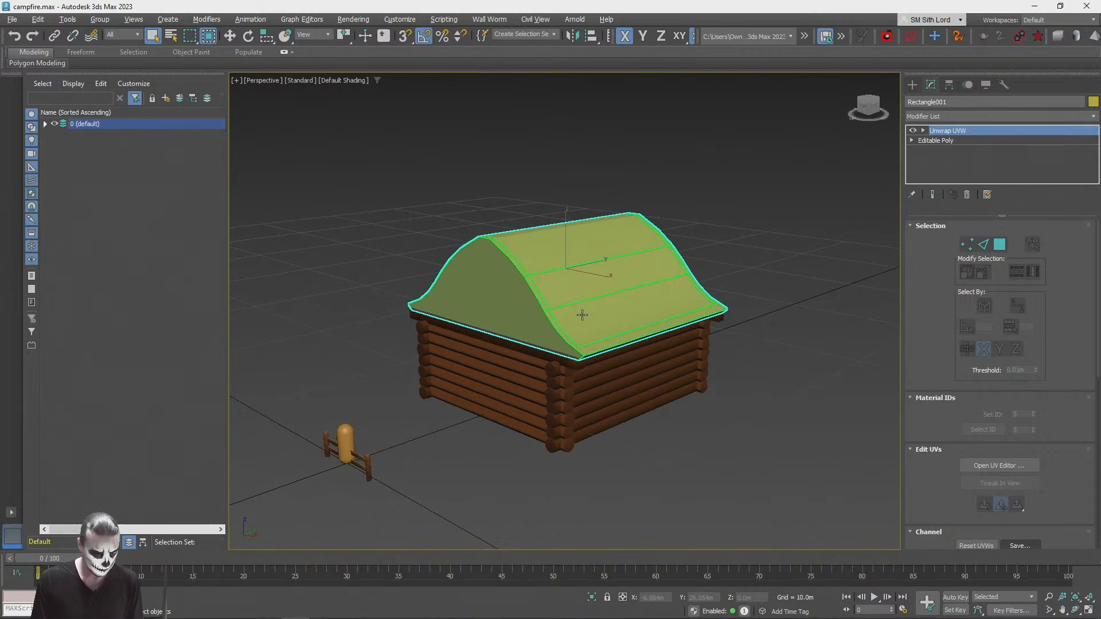
{"action": "key", "text": "m"}
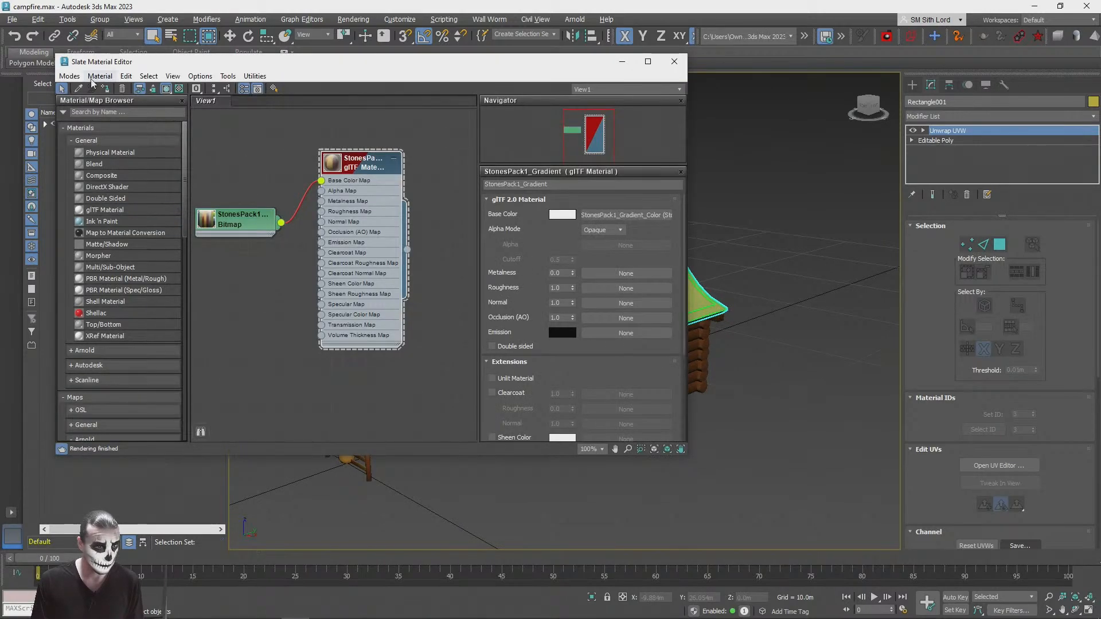
{"action": "left_click", "coordinate": [675, 61]}
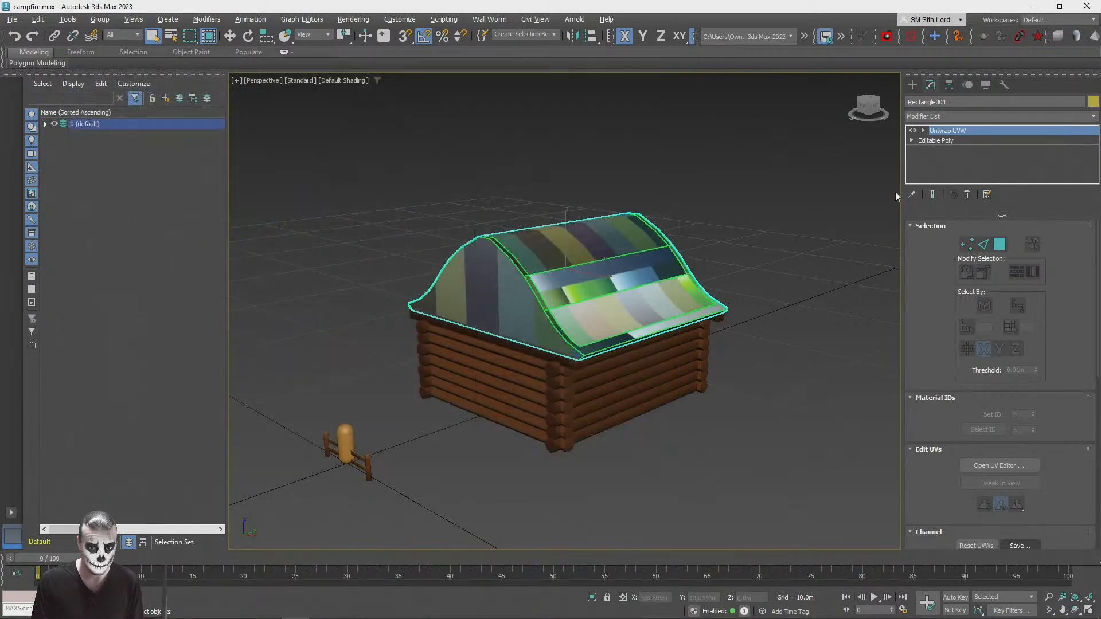
Step: Open the roof's UV editor and set its background to the StonesPack color texture
{"action": "left_click", "coordinate": [979, 466]}
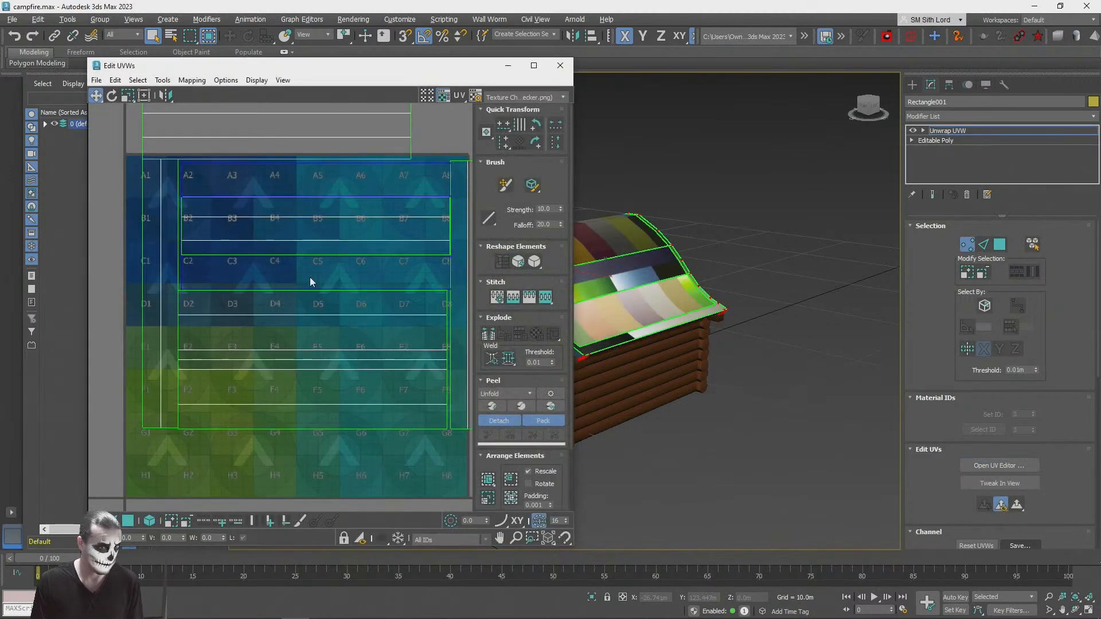
{"action": "left_click", "coordinate": [527, 97]}
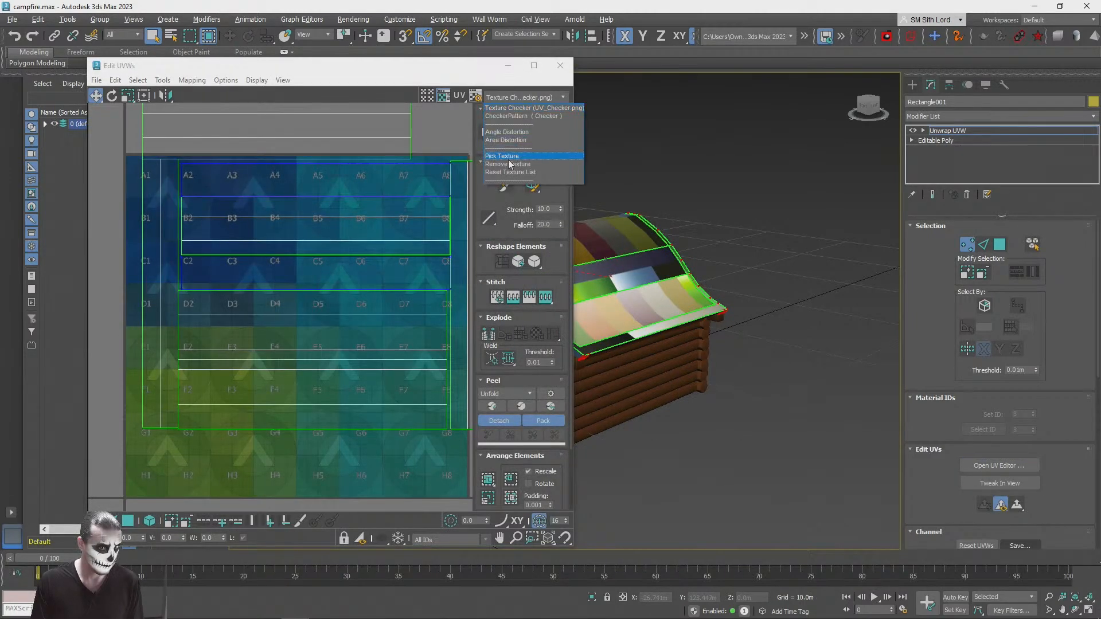
{"action": "left_click", "coordinate": [518, 177]}
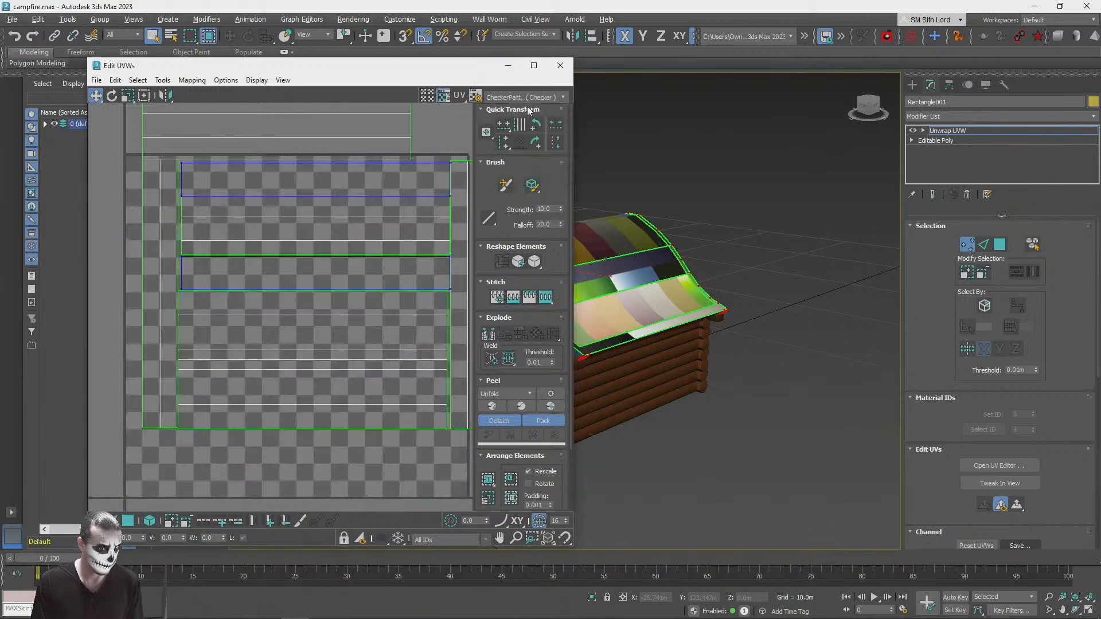
{"action": "left_click", "coordinate": [504, 96]}
{"action": "left_click", "coordinate": [504, 123]}
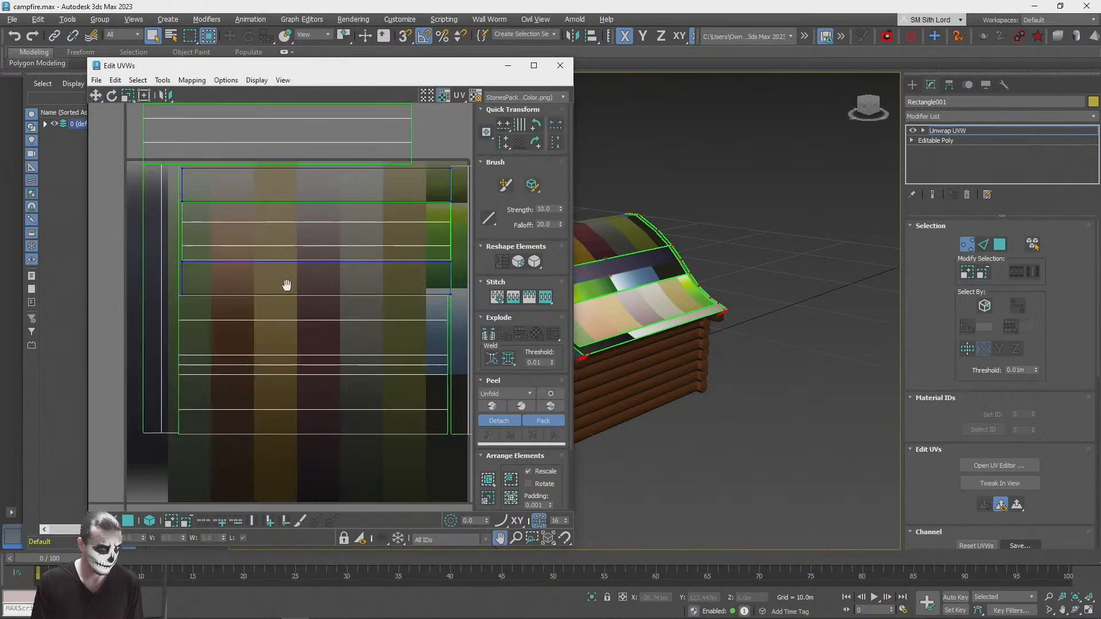
Step: Select the roof panel UVs at polygon level and scale them down to a small block on the gradient texture
{"action": "scroll", "coordinate": [288, 319], "scroll_direction": "down", "scroll_amount": 6}
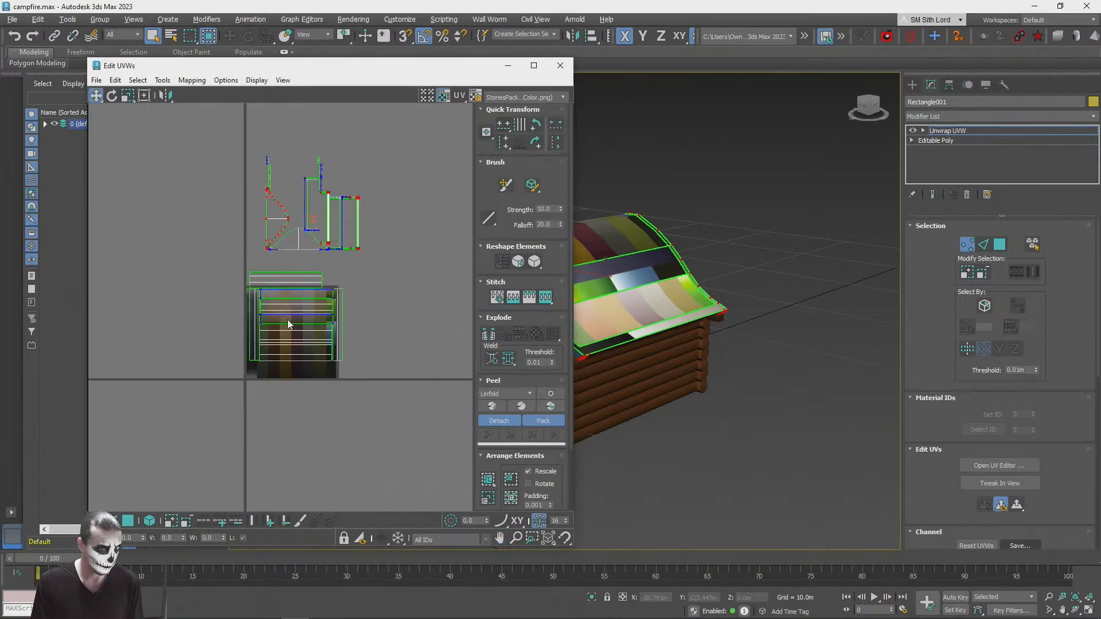
{"action": "left_click", "coordinate": [129, 521]}
{"action": "left_click", "coordinate": [307, 348]}
{"action": "scroll", "coordinate": [226, 304], "scroll_direction": "up", "scroll_amount": 4}
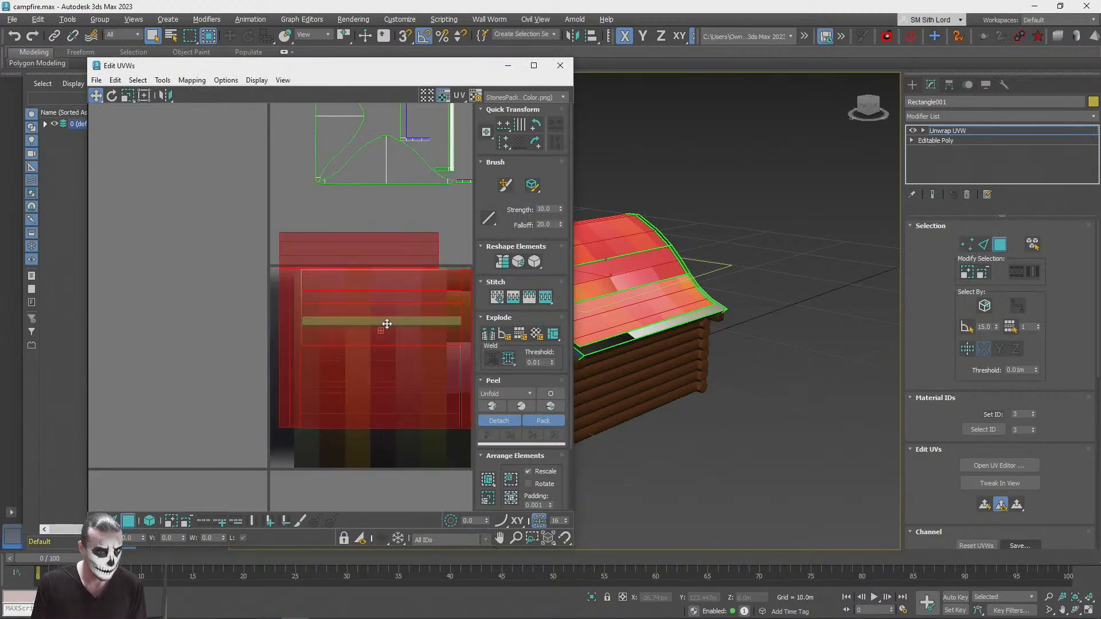
{"action": "middle_click_drag", "start_coordinate": [388, 322], "coordinate": [304, 248]}
{"action": "left_click_drag", "start_coordinate": [305, 248], "coordinate": [312, 374]}
{"action": "left_click", "coordinate": [128, 96]}
{"action": "left_click", "coordinate": [96, 95]}
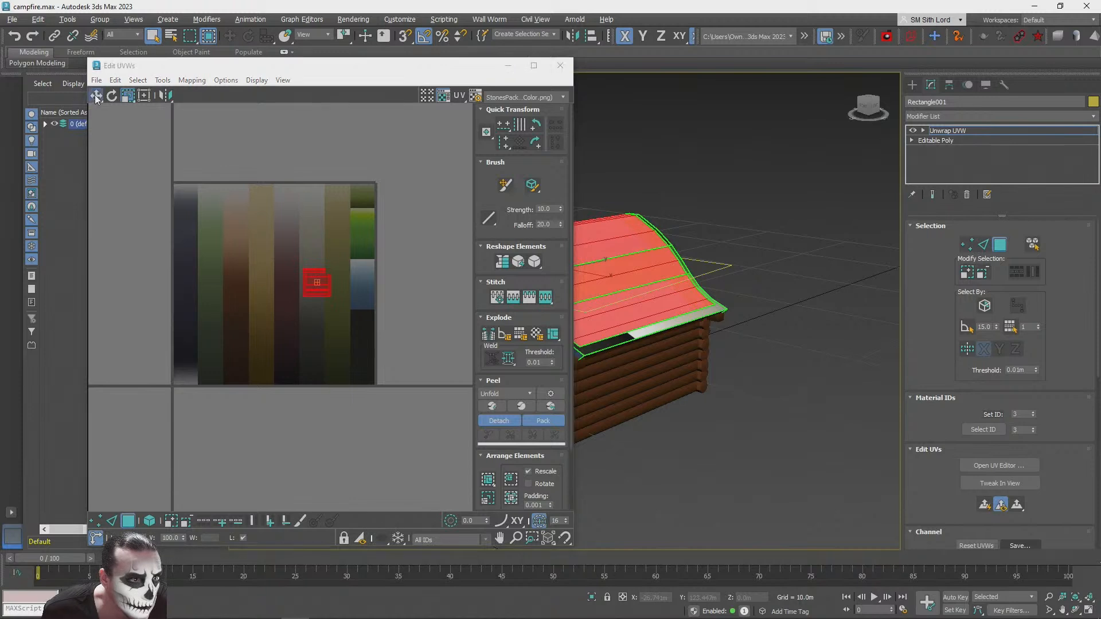
Step: Move the small roof panel UV block onto the gradient's tan stripe and scale it to fit the stripe's width
{"action": "scroll", "coordinate": [355, 298], "scroll_direction": "up", "scroll_amount": 3}
{"action": "left_click_drag", "start_coordinate": [295, 283], "coordinate": [196, 189]}
{"action": "middle_click_drag", "start_coordinate": [198, 200], "coordinate": [257, 277]}
{"action": "scroll", "coordinate": [257, 280], "scroll_direction": "up", "scroll_amount": 3}
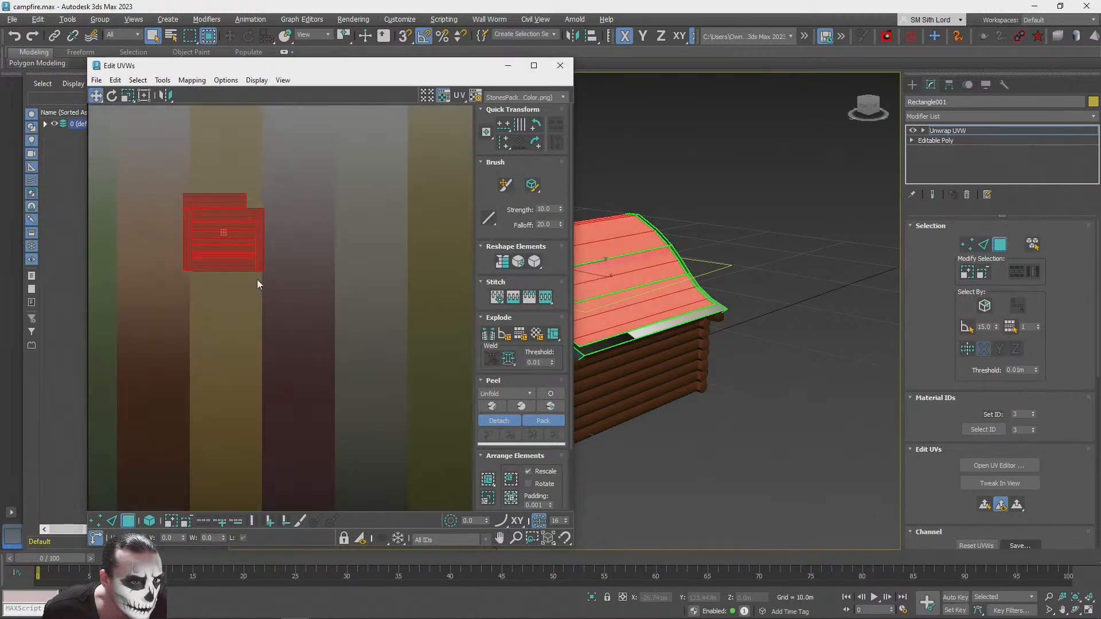
{"action": "left_click", "coordinate": [128, 96]}
{"action": "left_click_drag", "start_coordinate": [182, 189], "coordinate": [215, 303]}
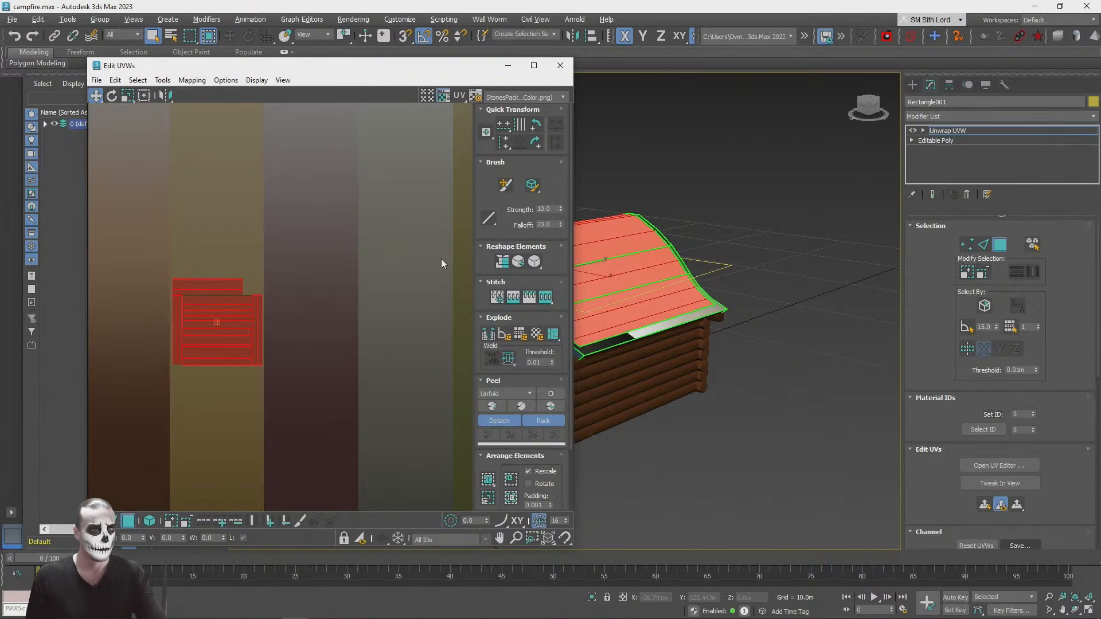
Step: Select all the panels of one curved roof slope, from the ridge down to the strip under the eave
{"action": "middle_click_drag", "start_coordinate": [728, 221], "coordinate": [676, 305], "text": "alt"}
{"action": "left_click", "coordinate": [676, 306]}
{"action": "left_click", "coordinate": [702, 348], "text": "ctrl"}
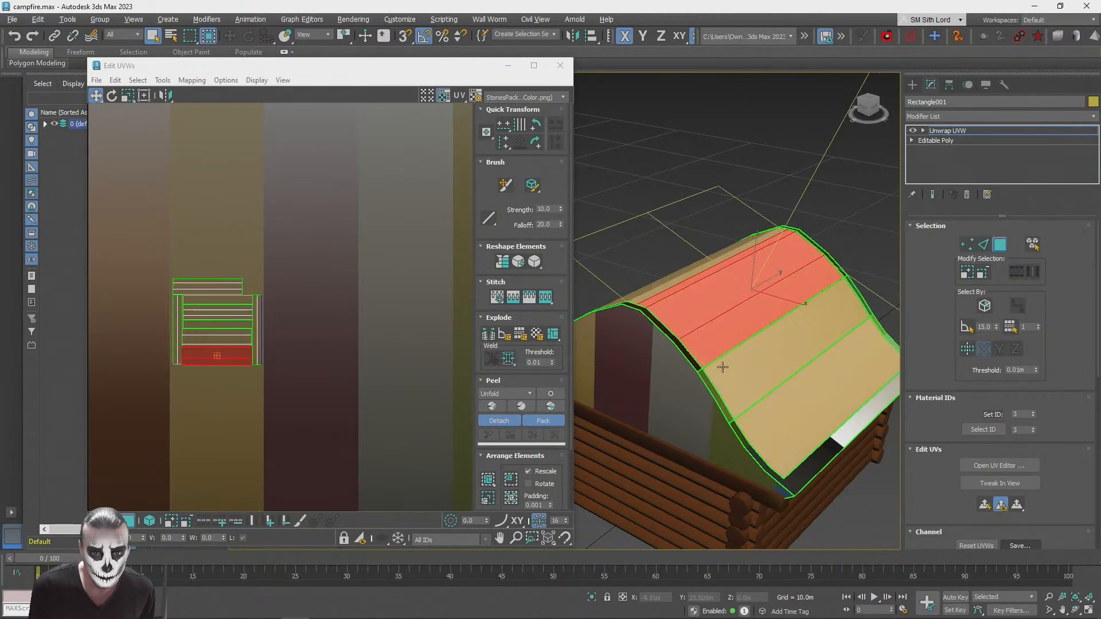
{"action": "left_click", "coordinate": [730, 383], "text": "ctrl"}
{"action": "left_click", "coordinate": [755, 375], "text": "ctrl"}
{"action": "left_click", "coordinate": [757, 376], "text": "ctrl"}
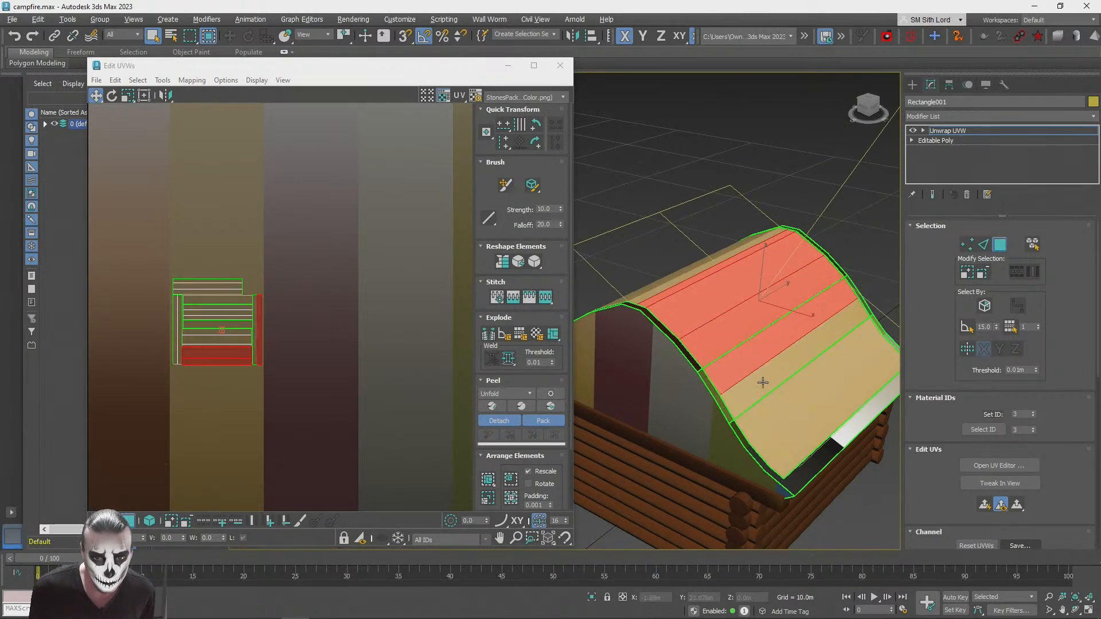
{"action": "left_click", "coordinate": [762, 384], "text": "ctrl"}
{"action": "left_click", "coordinate": [776, 428], "text": "ctrl"}
{"action": "left_click", "coordinate": [764, 411], "text": "ctrl"}
{"action": "left_click", "coordinate": [787, 459], "text": "ctrl"}
{"action": "middle_click_drag", "start_coordinate": [786, 457], "coordinate": [732, 283], "text": "alt"}
{"action": "scroll", "coordinate": [772, 435], "scroll_direction": "up", "scroll_amount": 3}
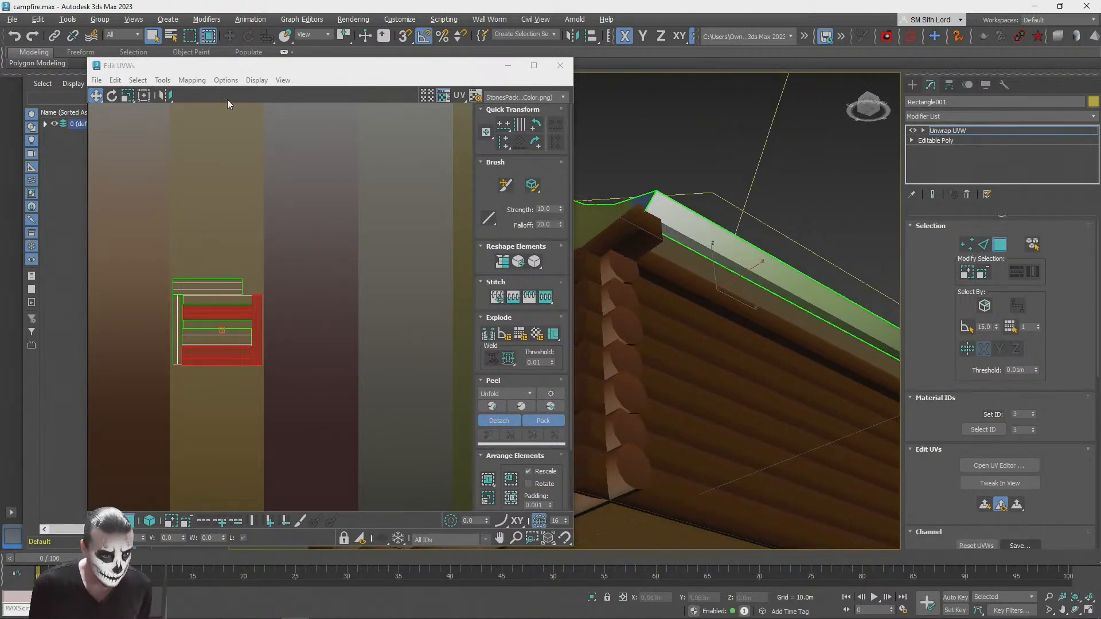
{"action": "left_click", "coordinate": [728, 284], "text": "ctrl"}
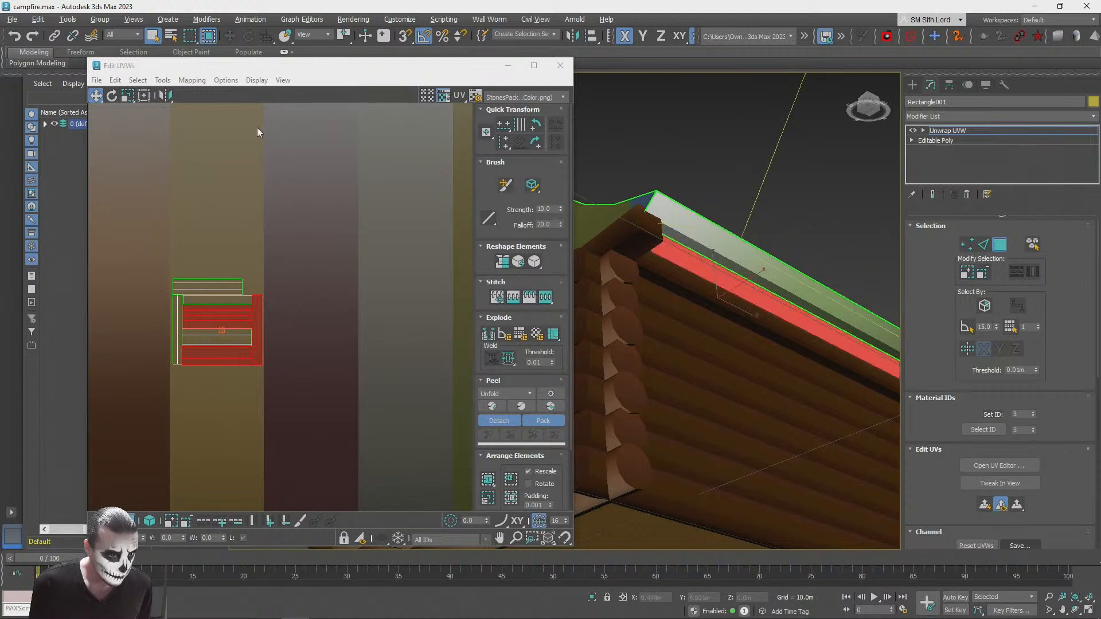
Step: Apply Unfold Mapping to the selected slope, then rotate its UVs so the panels run horizontally and scale them down
{"action": "left_click", "coordinate": [192, 80]}
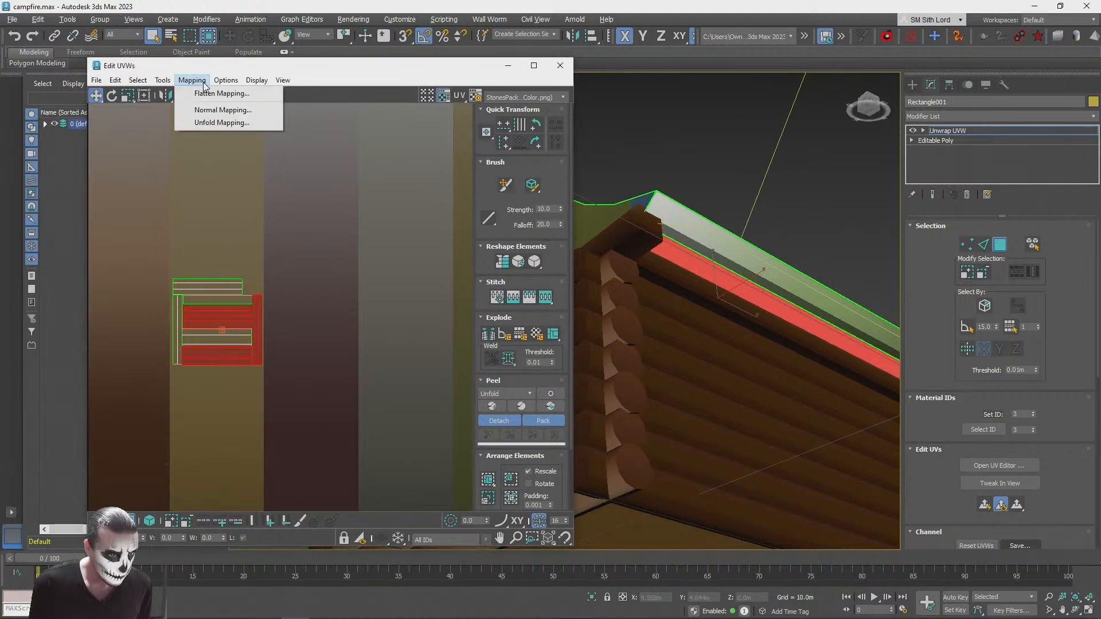
{"action": "left_click", "coordinate": [200, 123]}
{"action": "left_click", "coordinate": [155, 42]}
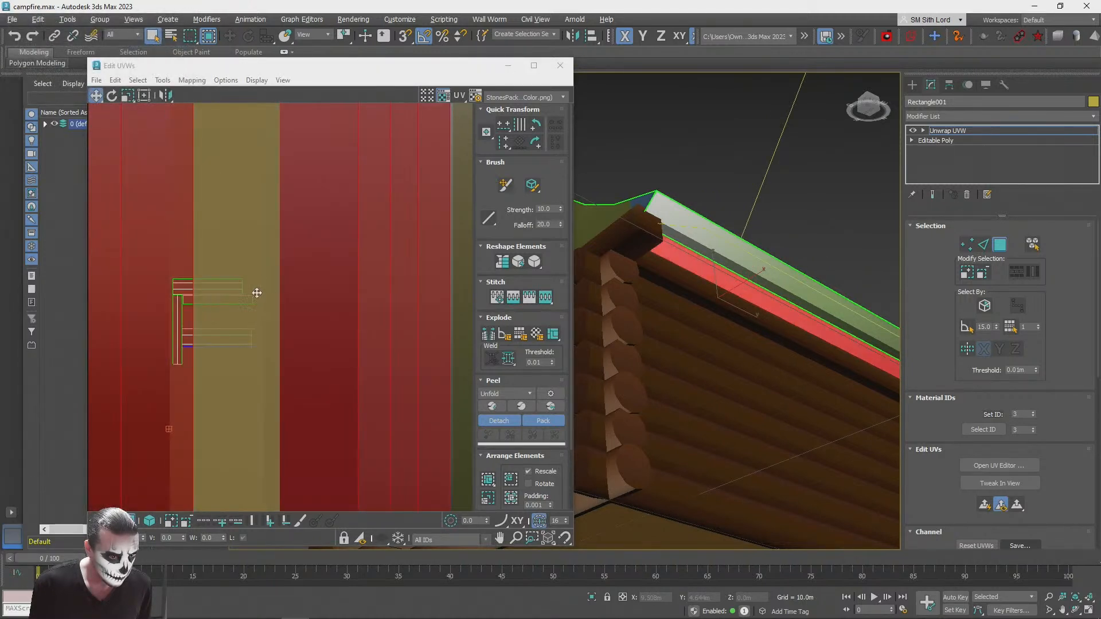
{"action": "scroll", "coordinate": [180, 332], "scroll_direction": "up", "scroll_amount": 3}
{"action": "left_click_drag", "start_coordinate": [290, 288], "coordinate": [213, 189]}
{"action": "left_click", "coordinate": [112, 96]}
{"action": "mouse_move", "coordinate": [298, 324]}
{"action": "left_mouse_down"}
{"action": "mouse_move", "coordinate": [295, 314]}
{"action": "mouse_move", "coordinate": [313, 311]}
{"action": "left_mouse_up"}
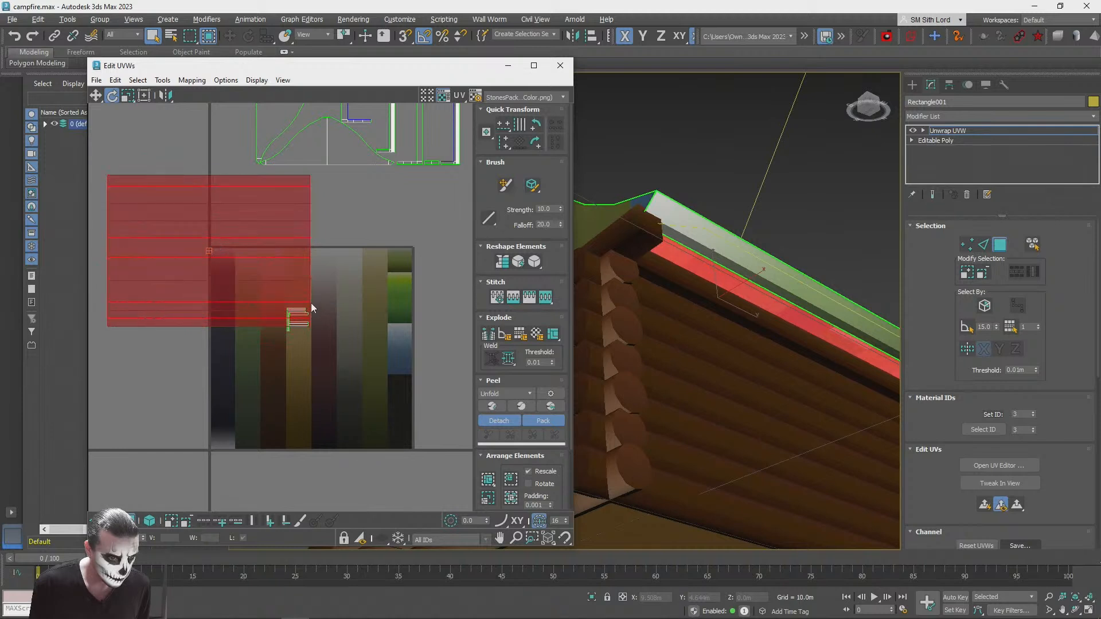
{"action": "left_click", "coordinate": [127, 96]}
{"action": "left_click_drag", "start_coordinate": [154, 189], "coordinate": [180, 331]}
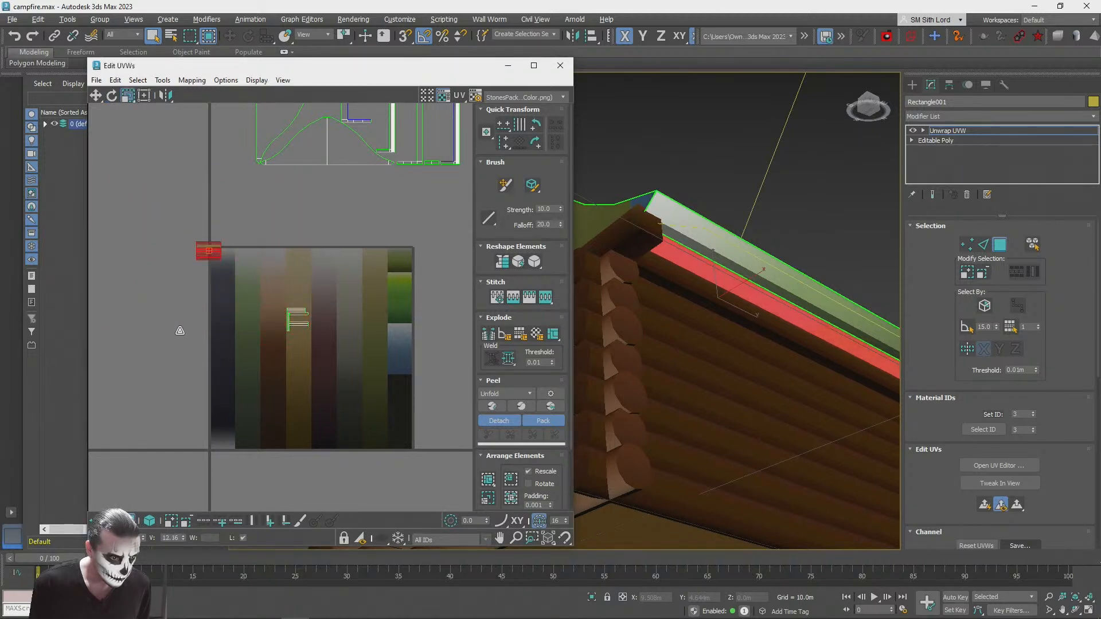
Step: Place the unfolded slope UVs over the tan stripe, with the remaining panel UVs set aside outside the texture square
{"action": "left_click_drag", "start_coordinate": [199, 243], "coordinate": [331, 340]}
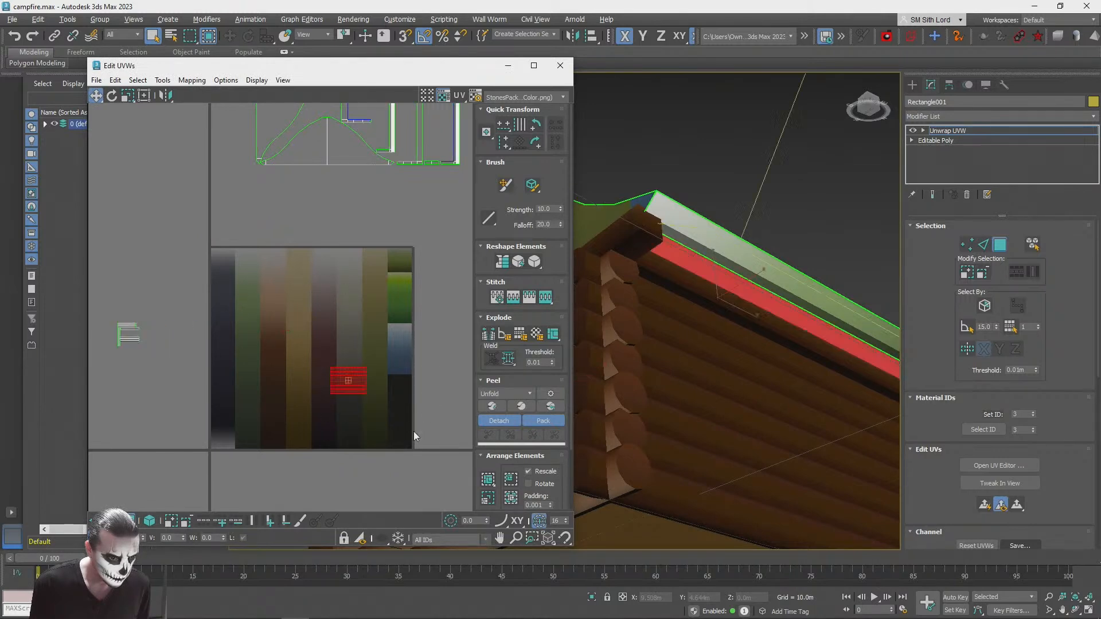
{"action": "left_click_drag", "start_coordinate": [442, 437], "coordinate": [443, 437]}
{"action": "scroll", "coordinate": [329, 391], "scroll_direction": "up", "scroll_amount": 3}
{"action": "left_click_drag", "start_coordinate": [388, 376], "coordinate": [303, 321]}
{"action": "scroll", "coordinate": [288, 297], "scroll_direction": "down", "scroll_amount": 3}
{"action": "scroll", "coordinate": [287, 297], "scroll_direction": "down", "scroll_amount": 1}
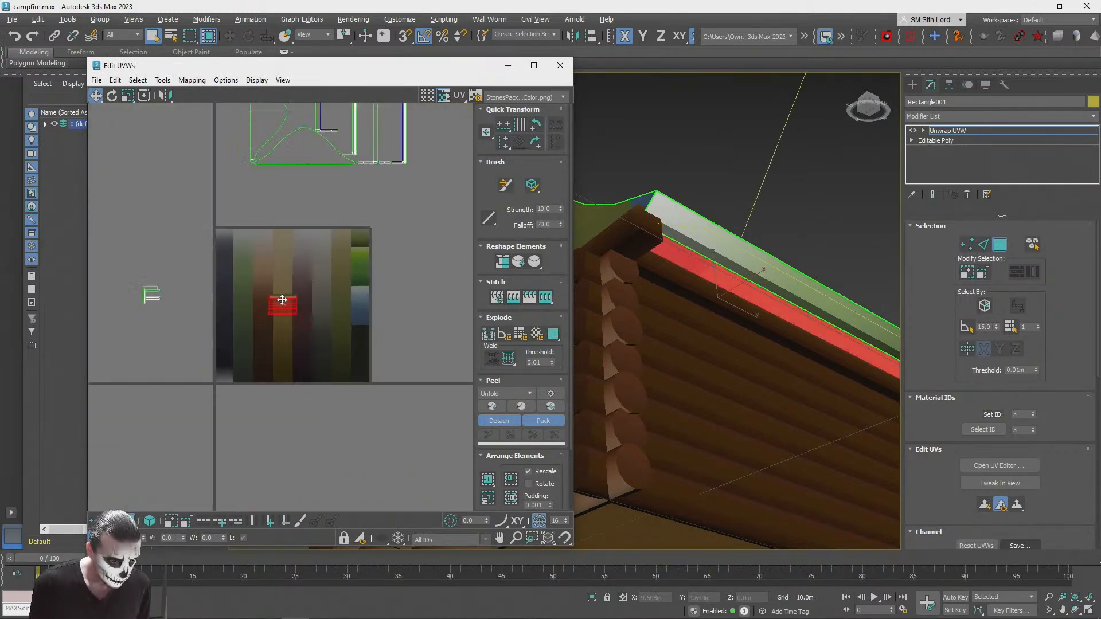
Step: Select all the panels of the opposite roof slope, including the strip under its eave
{"action": "middle_click_drag", "start_coordinate": [682, 248], "coordinate": [763, 313], "text": "alt"}
{"action": "middle_click_drag", "start_coordinate": [856, 262], "coordinate": [843, 274], "text": "alt"}
{"action": "left_click", "coordinate": [761, 356], "text": "ctrl"}
{"action": "left_click", "coordinate": [758, 332], "text": "ctrl"}
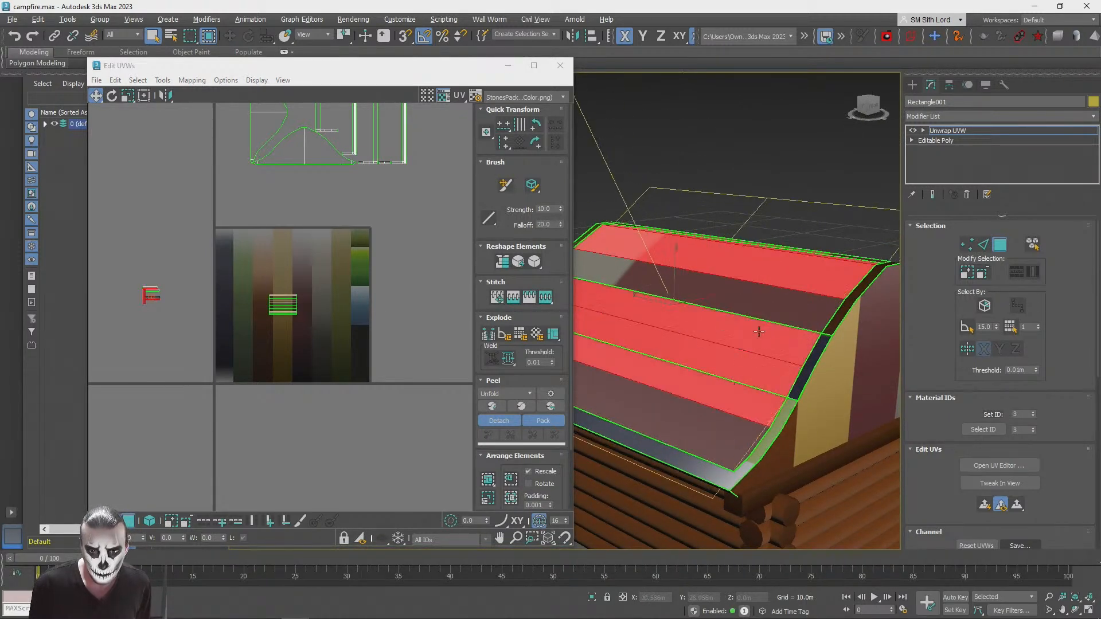
{"action": "left_click", "coordinate": [764, 317], "text": "ctrl"}
{"action": "left_click", "coordinate": [691, 425], "text": "ctrl"}
{"action": "mouse_move", "coordinate": [692, 425]}
{"action": "middle_mouse_down", "text": "alt"}
{"action": "mouse_move", "coordinate": [761, 395]}
{"action": "mouse_move", "coordinate": [752, 392]}
{"action": "middle_mouse_up", "text": "alt"}
{"action": "scroll", "coordinate": [761, 396], "scroll_direction": "up", "scroll_amount": 2}
{"action": "left_click", "coordinate": [753, 392], "text": "ctrl"}
Step: Apply Unfold Mapping to the opposite slope and rotate its UVs so the panels run horizontally over the texture
{"action": "left_click", "coordinate": [189, 80]}
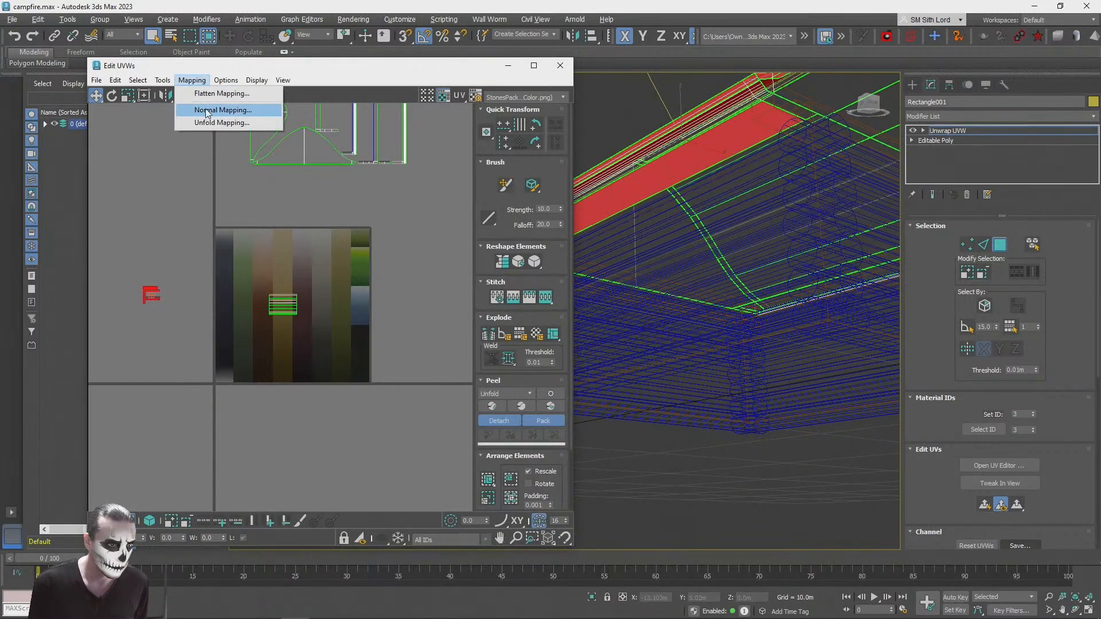
{"action": "left_click", "coordinate": [204, 123]}
{"action": "left_click", "coordinate": [178, 54]}
{"action": "scroll", "coordinate": [233, 202], "scroll_direction": "up", "scroll_amount": 5}
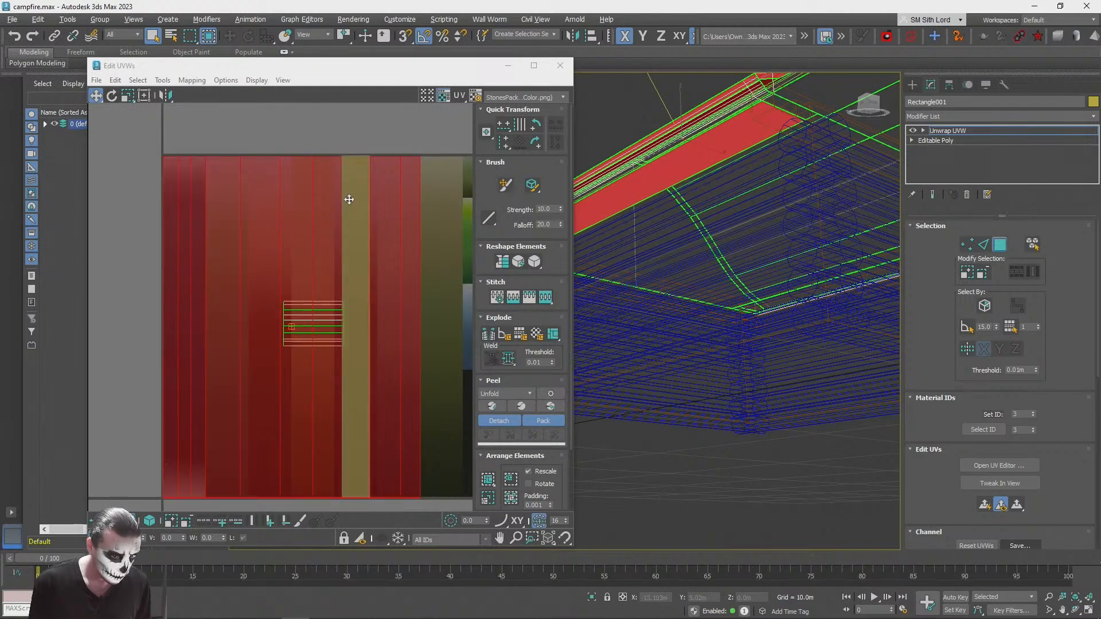
{"action": "left_click_drag", "start_coordinate": [414, 190], "coordinate": [518, 182]}
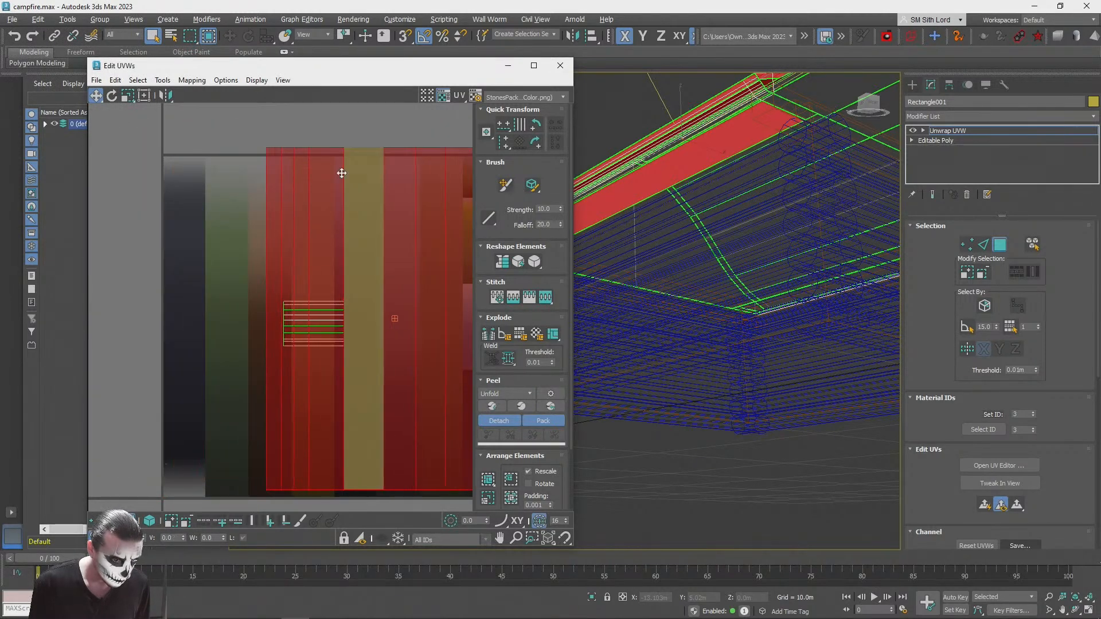
{"action": "left_click", "coordinate": [112, 95]}
{"action": "left_click_drag", "start_coordinate": [233, 165], "coordinate": [253, 265]}
{"action": "left_click_drag", "start_coordinate": [387, 267], "coordinate": [304, 270]}
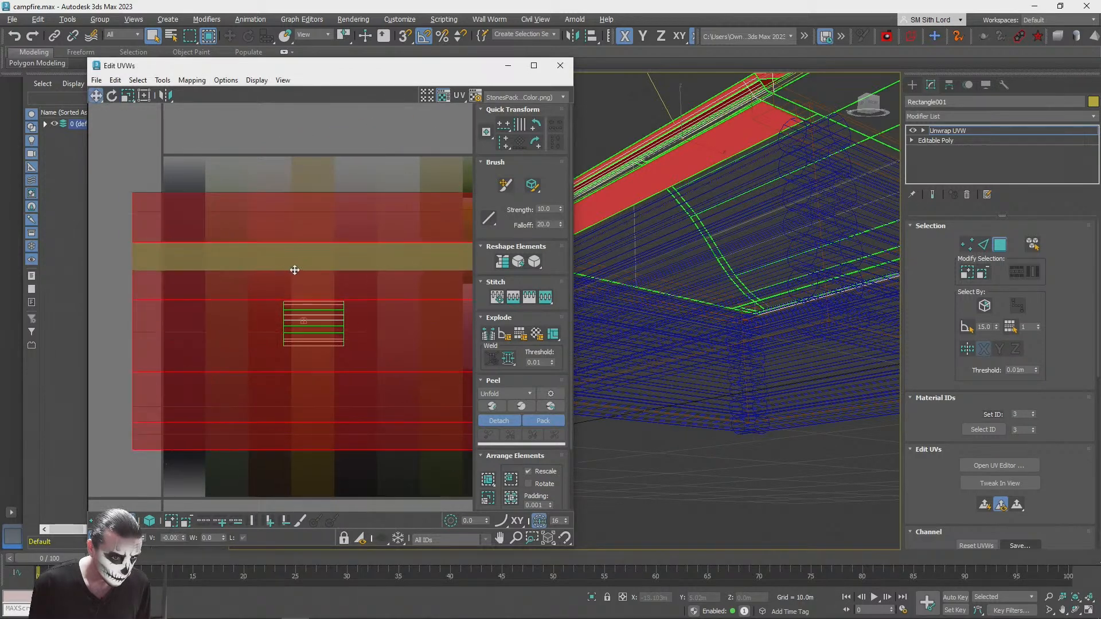
Step: Scale and move the opposite slope's UVs so they overlap the first slope's UVs exactly
{"action": "left_click", "coordinate": [127, 95]}
{"action": "left_click_drag", "start_coordinate": [241, 275], "coordinate": [277, 445]}
{"action": "scroll", "coordinate": [318, 327], "scroll_direction": "up", "scroll_amount": 3}
{"action": "left_click_drag", "start_coordinate": [318, 327], "coordinate": [322, 339]}
{"action": "left_click", "coordinate": [95, 95]}
{"action": "scroll", "coordinate": [379, 339], "scroll_direction": "up", "scroll_amount": 2}
{"action": "left_click_drag", "start_coordinate": [388, 337], "coordinate": [389, 339]}
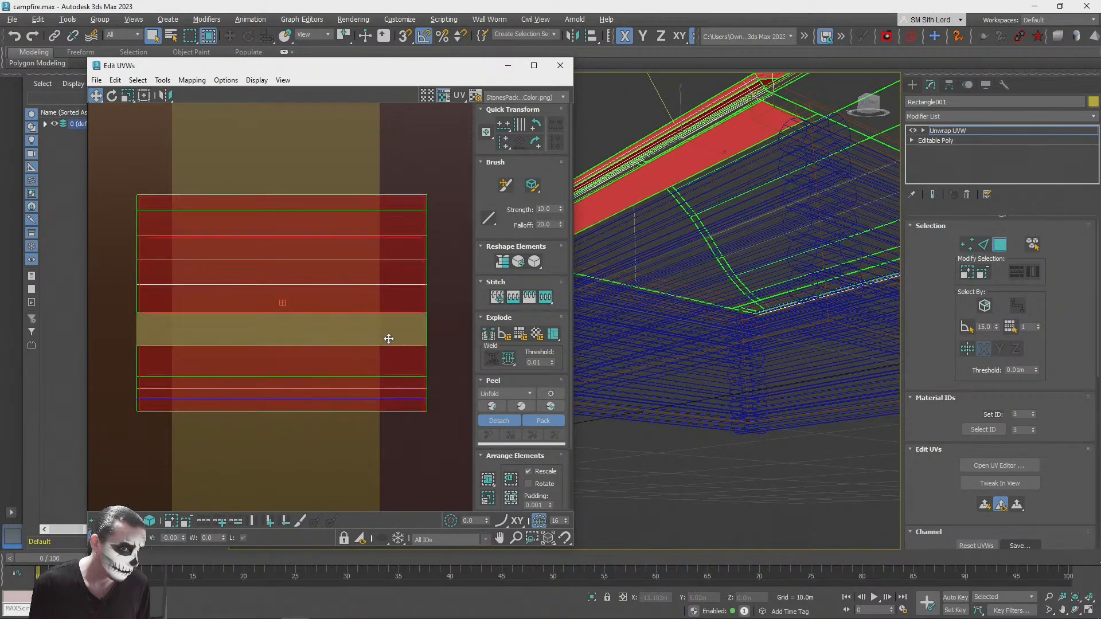
{"action": "left_click", "coordinate": [127, 95]}
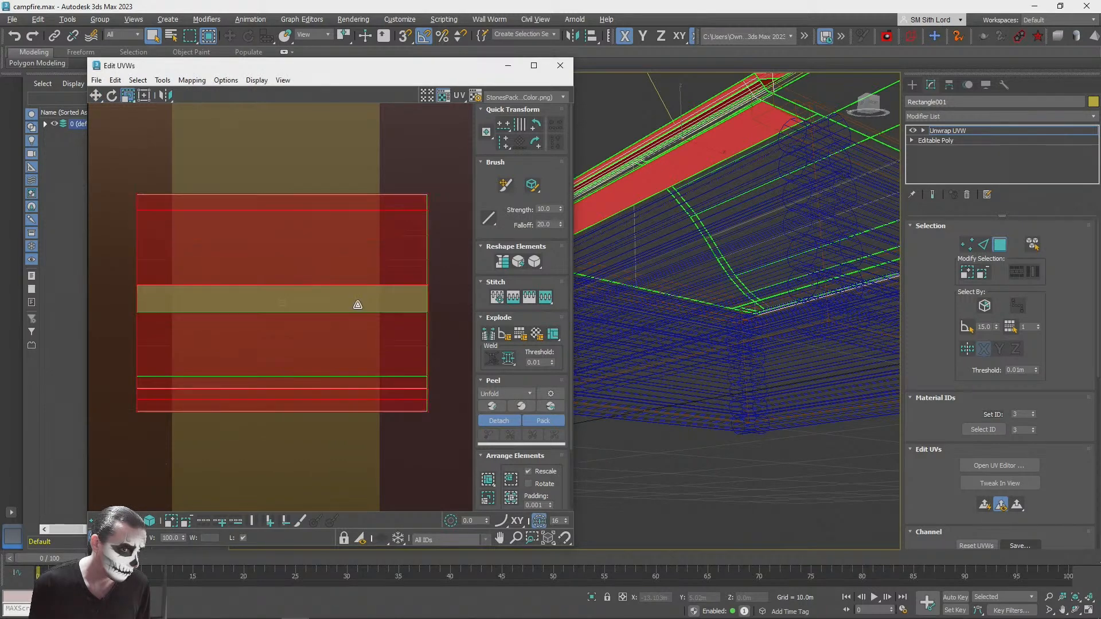
{"action": "left_click_drag", "start_coordinate": [306, 290], "coordinate": [305, 292]}
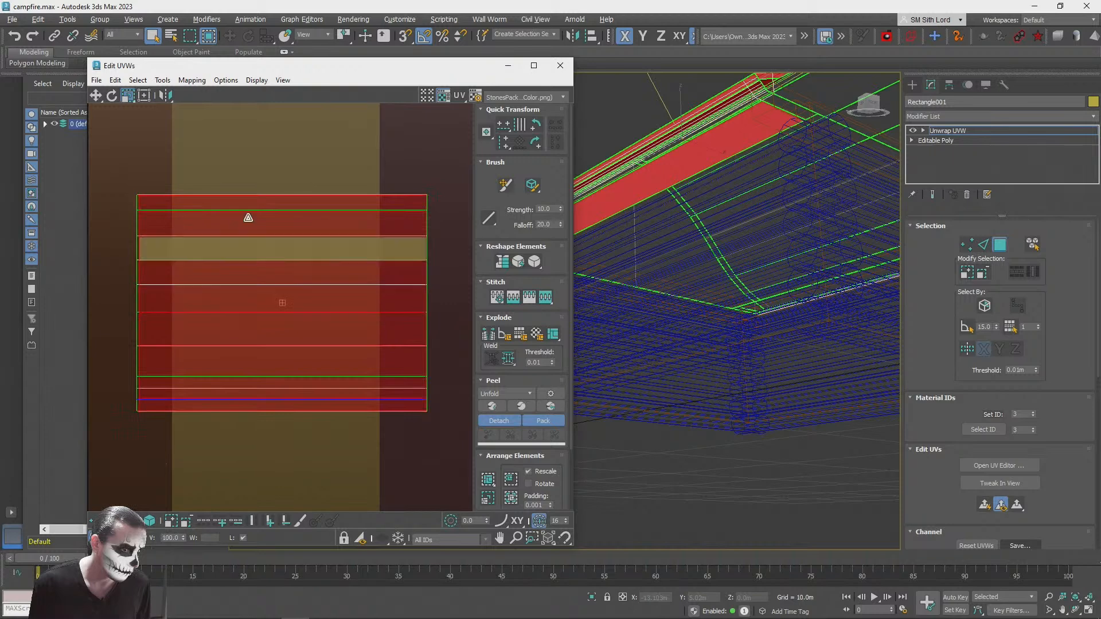
{"action": "left_click", "coordinate": [98, 96]}
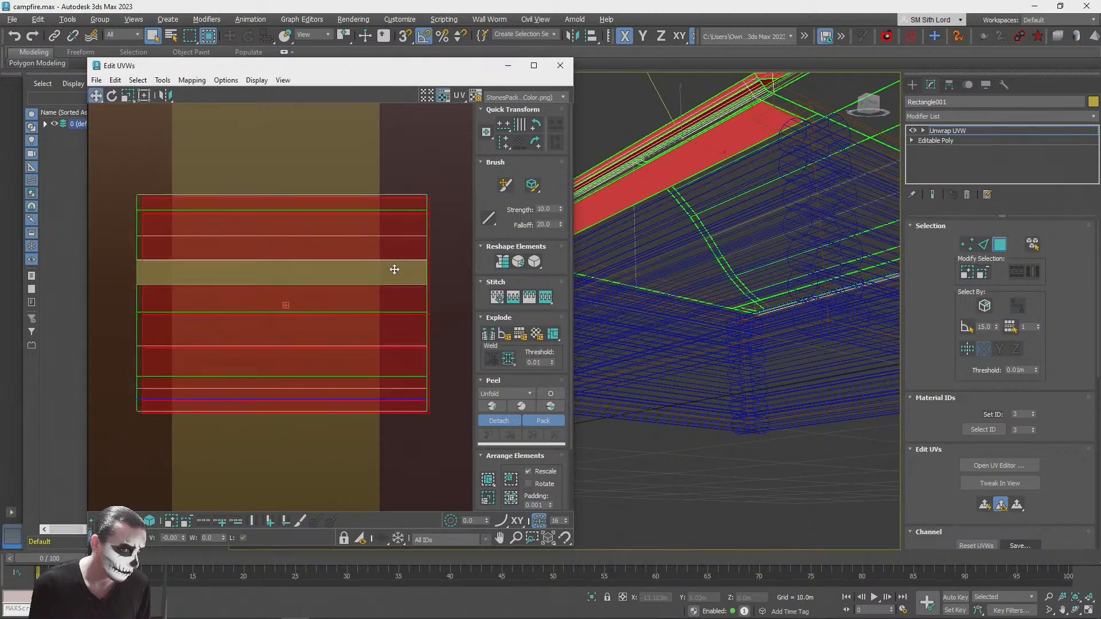
{"action": "left_click_drag", "start_coordinate": [389, 268], "coordinate": [390, 267]}
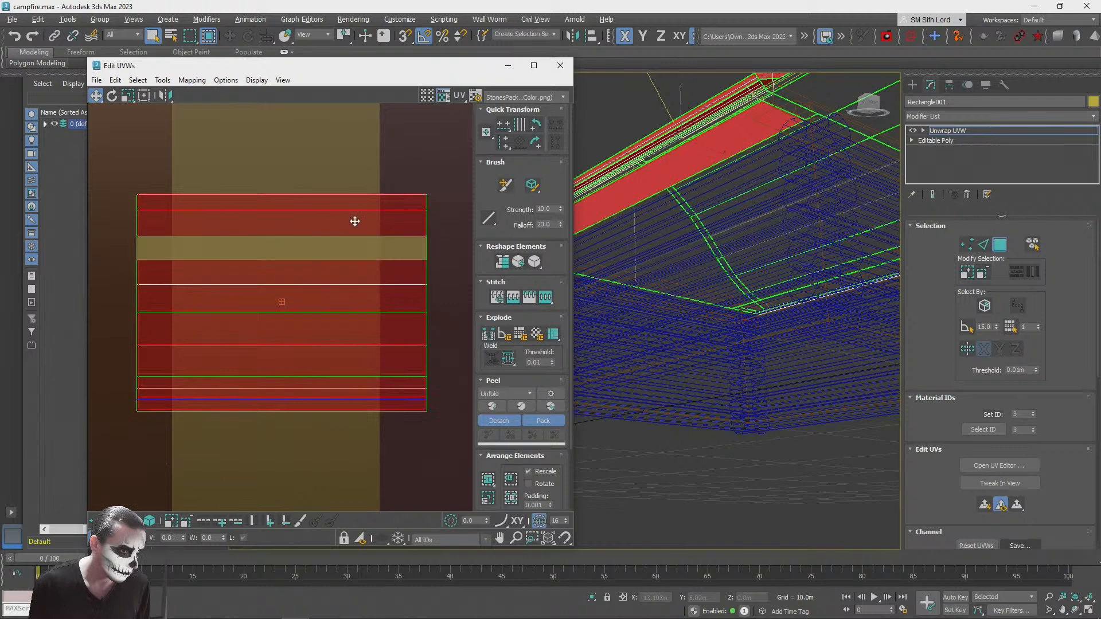
Step: Select both overlapping slope UV islands together and return the viewport to shaded display
{"action": "left_click", "coordinate": [127, 96]}
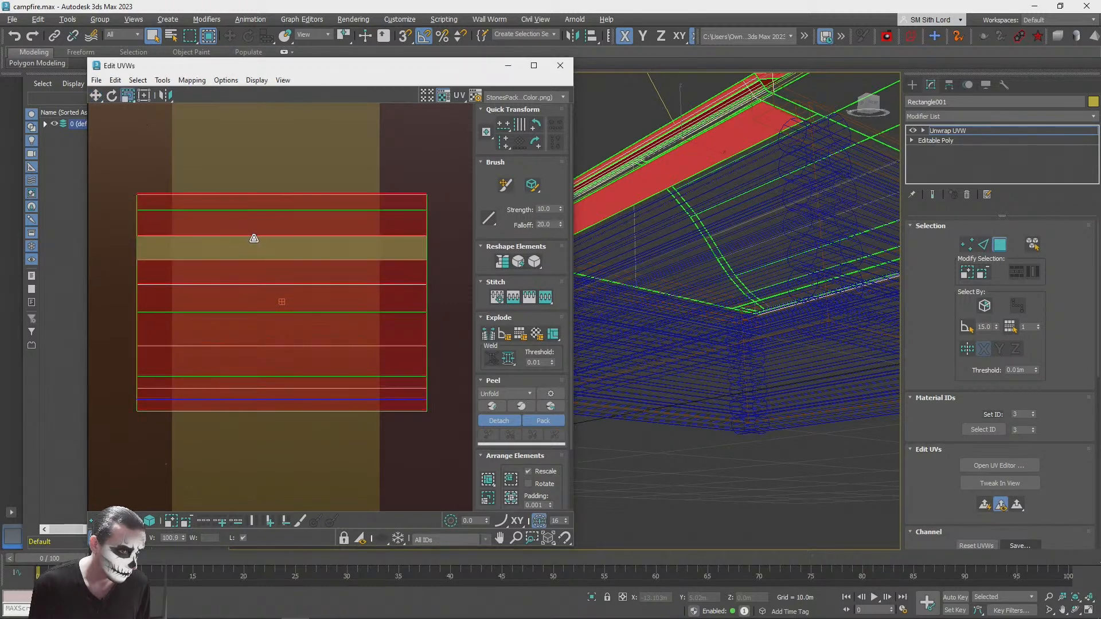
{"action": "scroll", "coordinate": [243, 223], "scroll_direction": "down", "scroll_amount": 10}
{"action": "scroll", "coordinate": [242, 224], "scroll_direction": "up", "scroll_amount": 2}
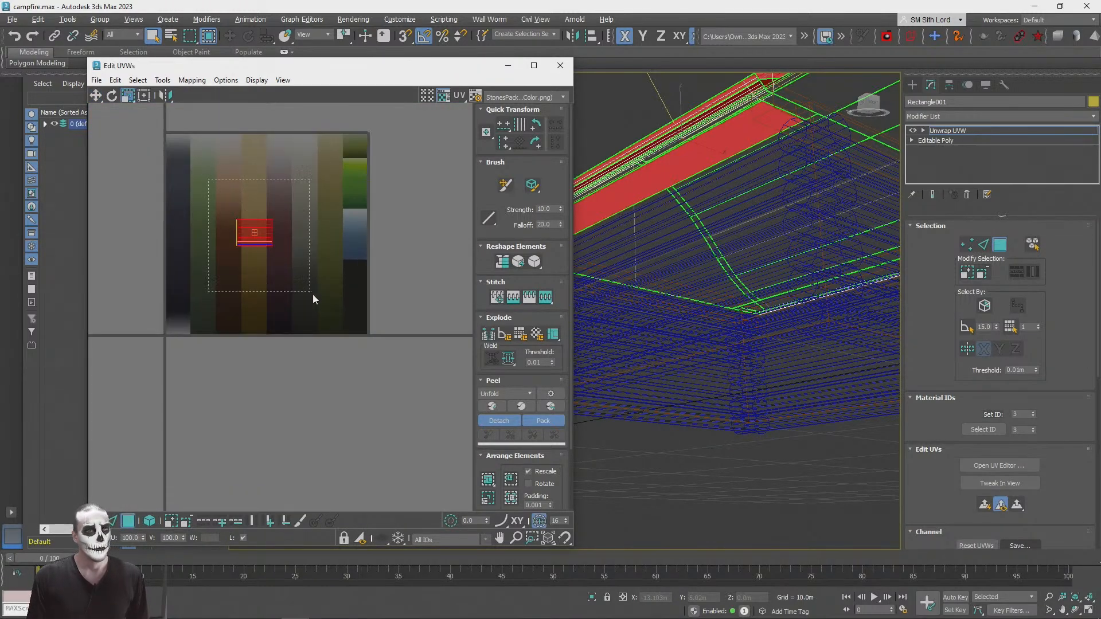
{"action": "left_click_drag", "start_coordinate": [308, 292], "coordinate": [309, 294]}
{"action": "scroll", "coordinate": [773, 414], "scroll_direction": "up", "scroll_amount": 3}
{"action": "key", "text": "F3"}
{"action": "mouse_move", "coordinate": [764, 411]}
{"action": "middle_mouse_down", "text": "alt"}
{"action": "mouse_move", "coordinate": [765, 390]}
{"action": "mouse_move", "coordinate": [596, 344]}
{"action": "middle_mouse_up", "text": "alt"}
{"action": "scroll", "coordinate": [764, 392], "scroll_direction": "down", "scroll_amount": 5}
{"action": "scroll", "coordinate": [764, 391], "scroll_direction": "up", "scroll_amount": 4}
{"action": "scroll", "coordinate": [231, 226], "scroll_direction": "up", "scroll_amount": 2}
{"action": "scroll", "coordinate": [232, 219], "scroll_direction": "up", "scroll_amount": 3}
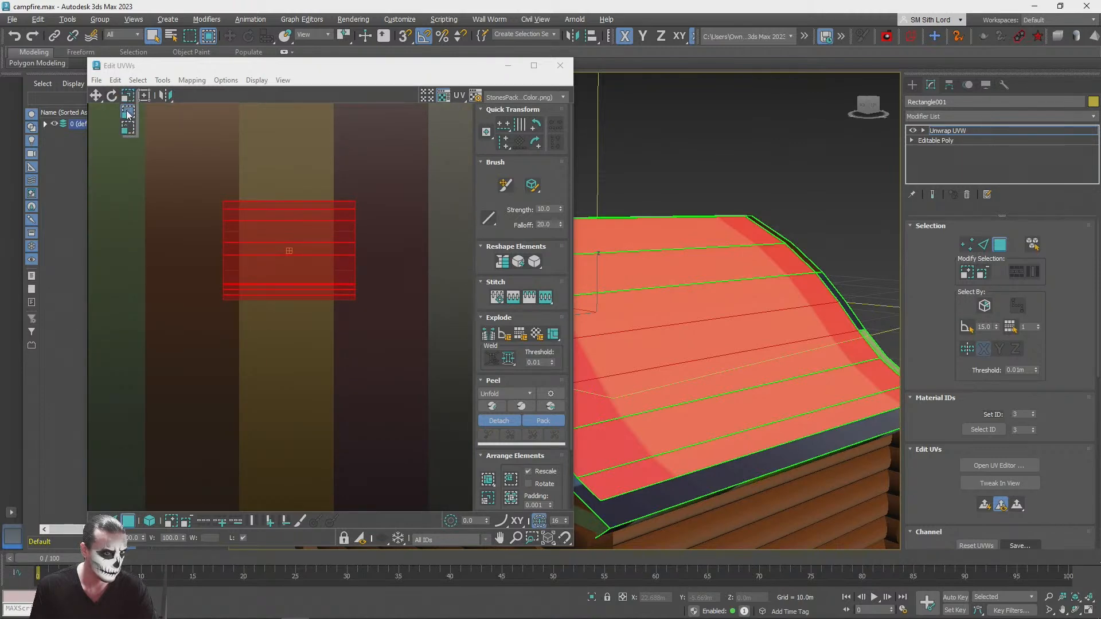
Step: Fit the overlapping slope UVs to the tan stripe's width, stretch them along it and rotate them 180 degrees
{"action": "left_click", "coordinate": [128, 114]}
{"action": "left_click_drag", "start_coordinate": [351, 248], "coordinate": [330, 285]}
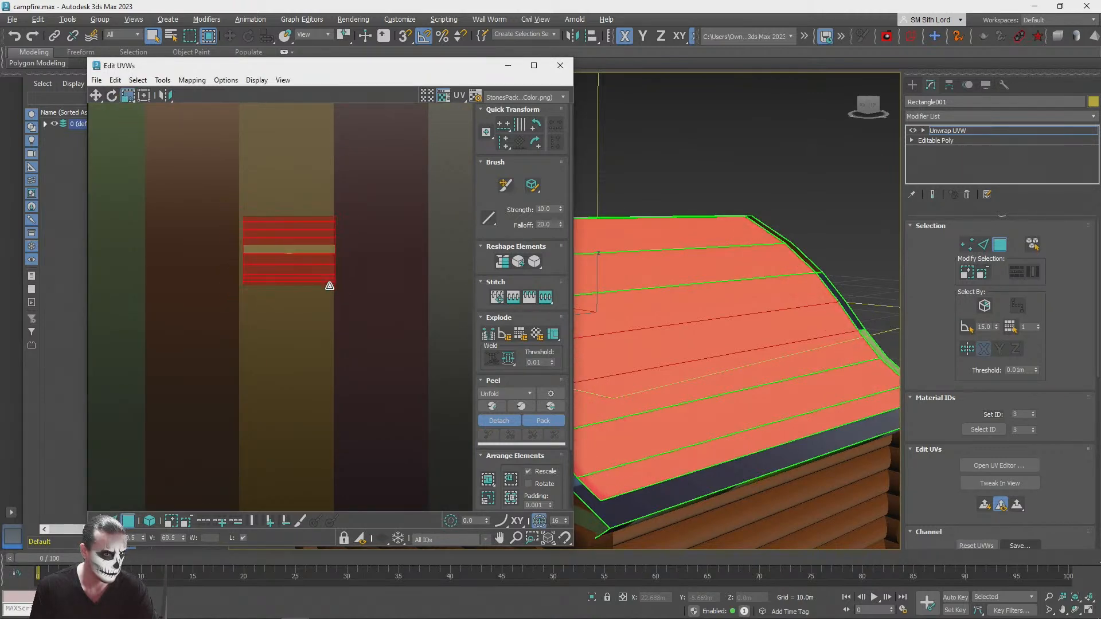
{"action": "left_click", "coordinate": [96, 95]}
{"action": "left_click_drag", "start_coordinate": [283, 223], "coordinate": [290, 365]}
{"action": "scroll", "coordinate": [403, 249], "scroll_direction": "down", "scroll_amount": 1}
{"action": "left_click", "coordinate": [111, 96]}
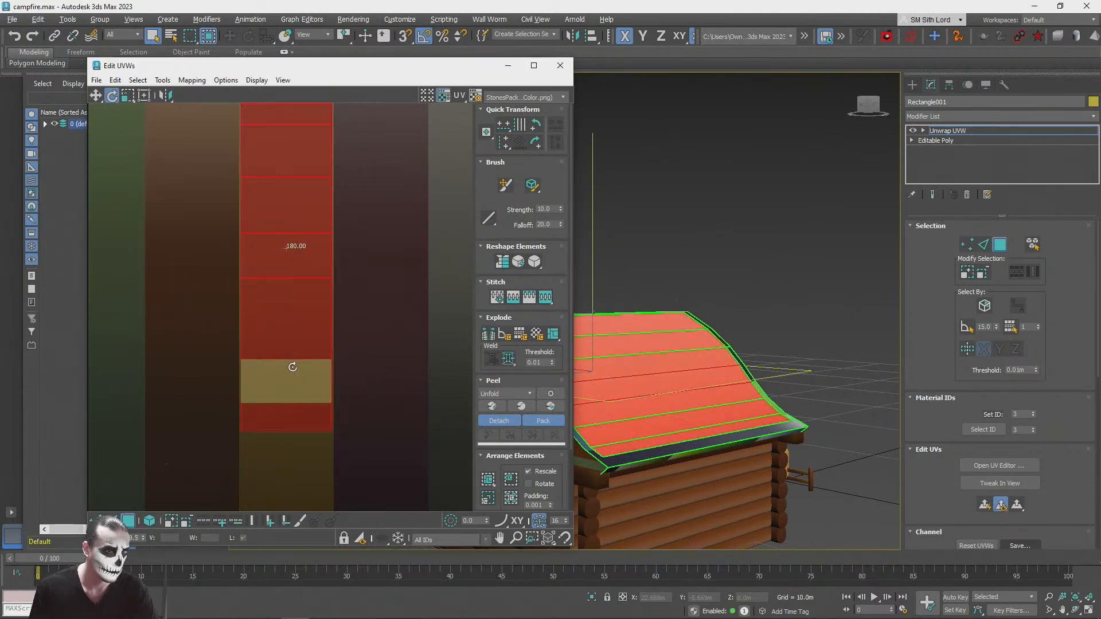
Step: Shorten the slope UVs along the tan stripe and reposition them around the middle of its gradient
{"action": "left_click", "coordinate": [127, 95]}
{"action": "left_click_drag", "start_coordinate": [268, 170], "coordinate": [263, 328]}
{"action": "left_click", "coordinate": [93, 93]}
{"action": "left_click_drag", "start_coordinate": [287, 189], "coordinate": [310, 257]}
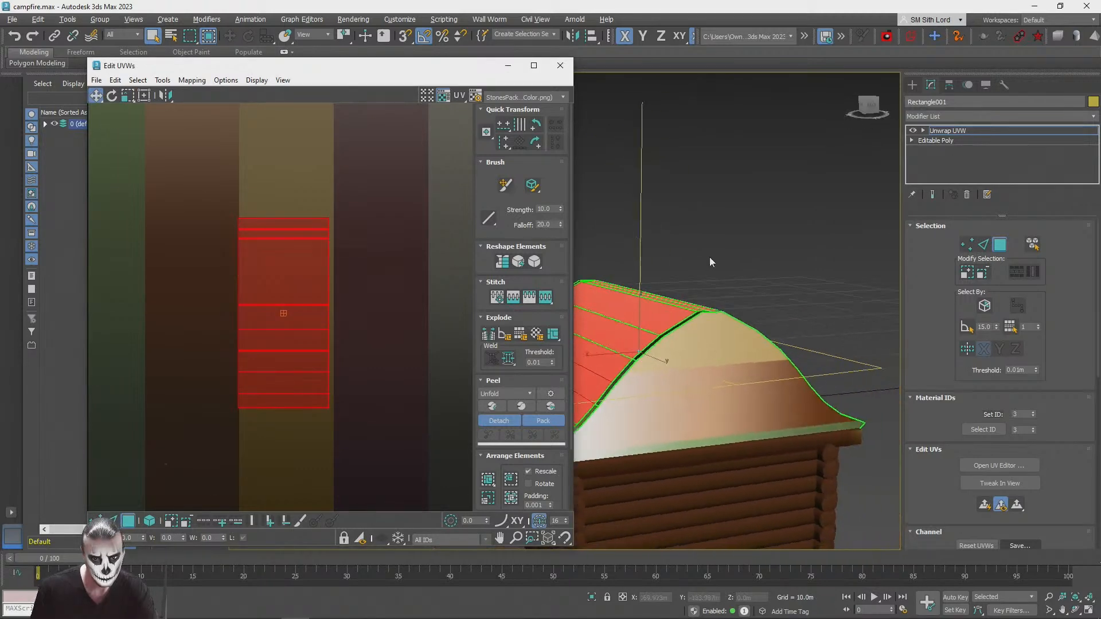
Step: Lengthen the overlapping slope UVs along the tan stripe and shift them up towards its lighter end
{"action": "left_click", "coordinate": [757, 256]}
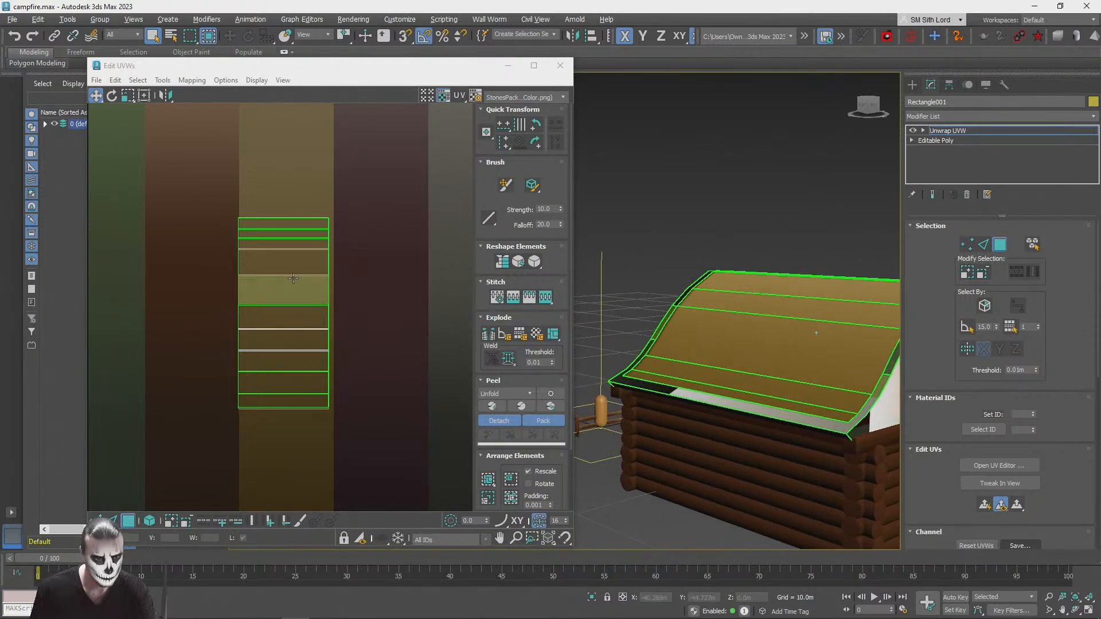
{"action": "scroll", "coordinate": [321, 378], "scroll_direction": "down", "scroll_amount": 2}
{"action": "left_click", "coordinate": [320, 381]}
{"action": "left_click_drag", "start_coordinate": [319, 381], "coordinate": [269, 286]}
{"action": "left_click", "coordinate": [129, 97]}
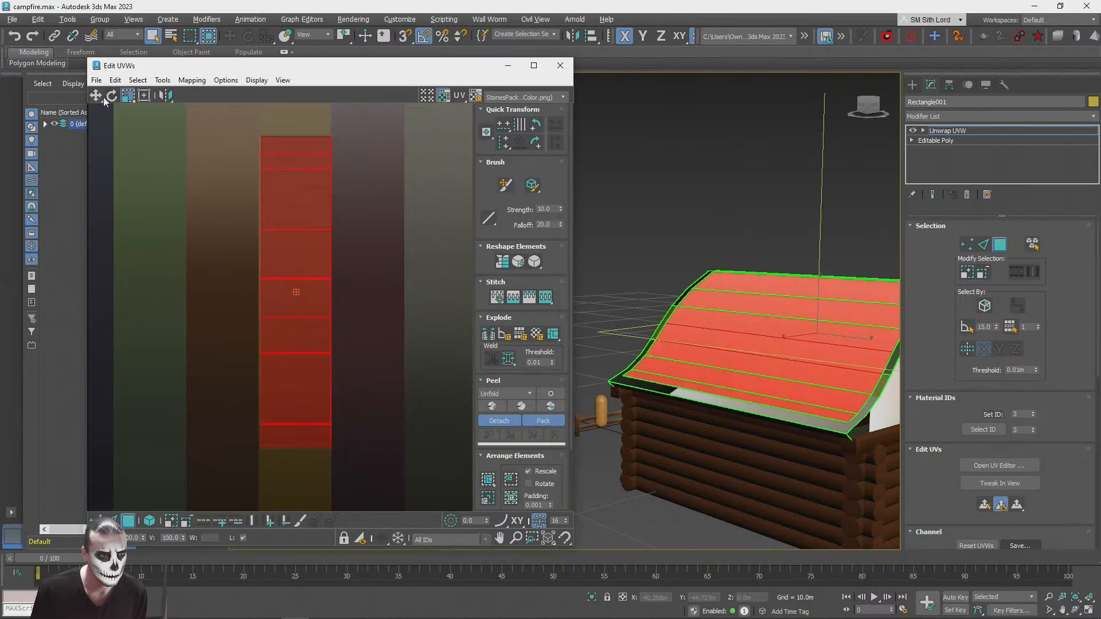
{"action": "left_click", "coordinate": [100, 97]}
{"action": "left_click_drag", "start_coordinate": [296, 201], "coordinate": [305, 172]}
{"action": "left_click", "coordinate": [442, 205]}
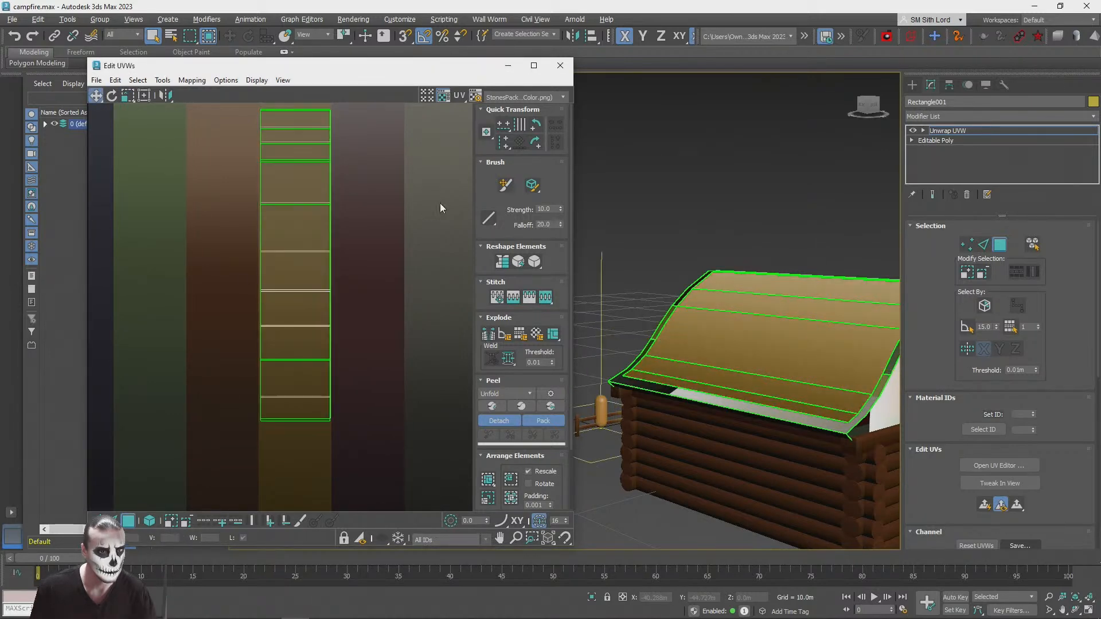
Step: Toggle the window/crossing selection mode and select only the sideways gable-end UV island
{"action": "middle_click_drag", "start_coordinate": [752, 390], "coordinate": [779, 450], "text": "alt"}
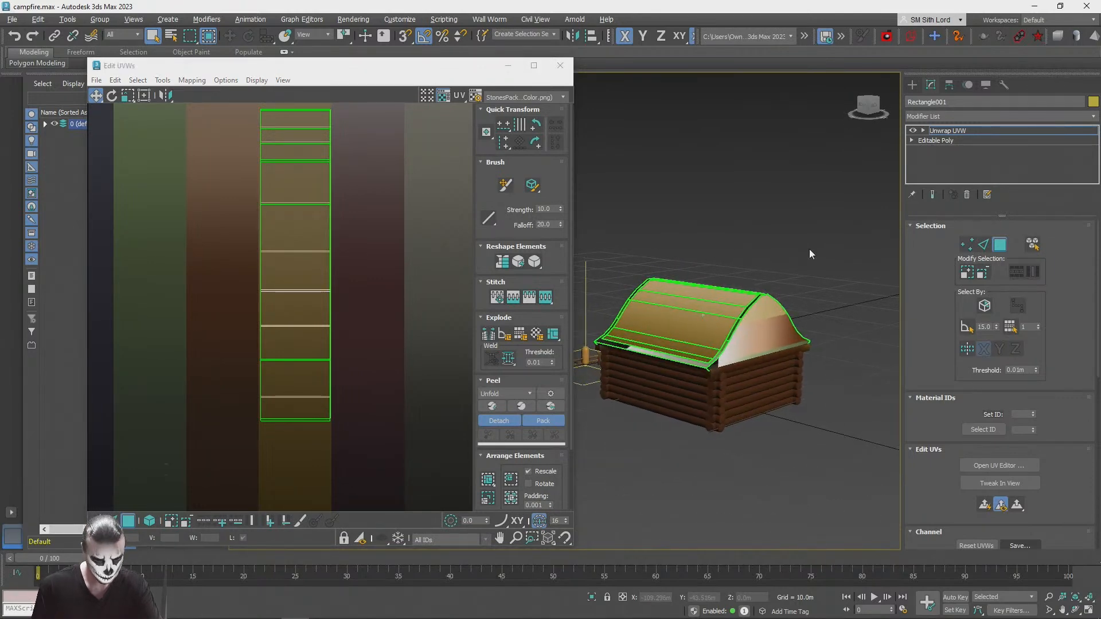
{"action": "scroll", "coordinate": [809, 249], "scroll_direction": "up", "scroll_amount": 6}
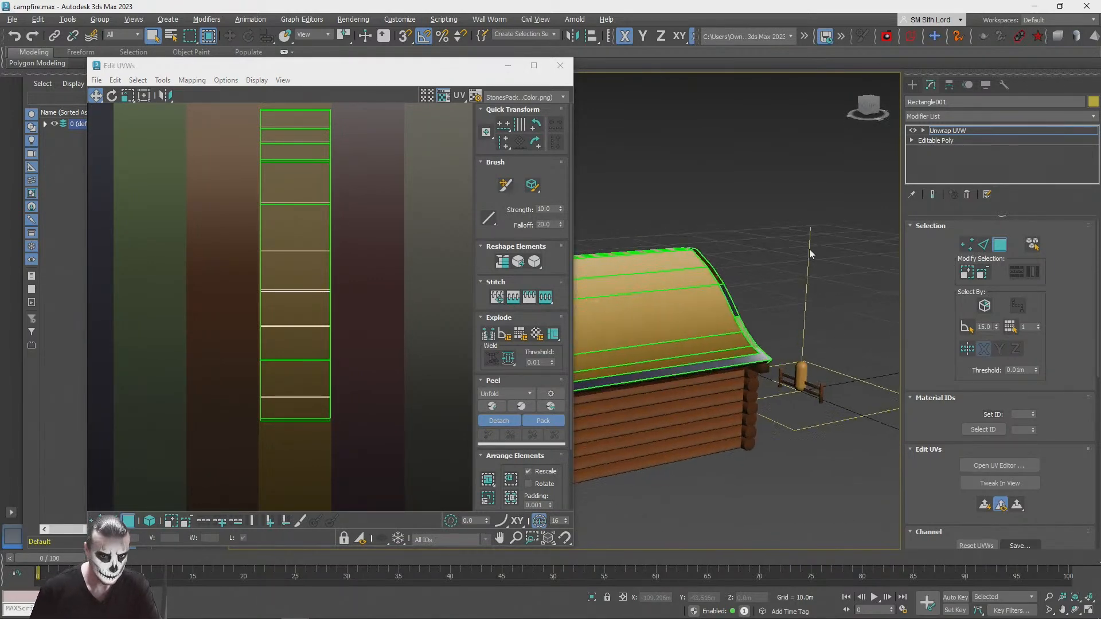
{"action": "middle_click_drag", "start_coordinate": [808, 247], "coordinate": [774, 303], "text": "alt"}
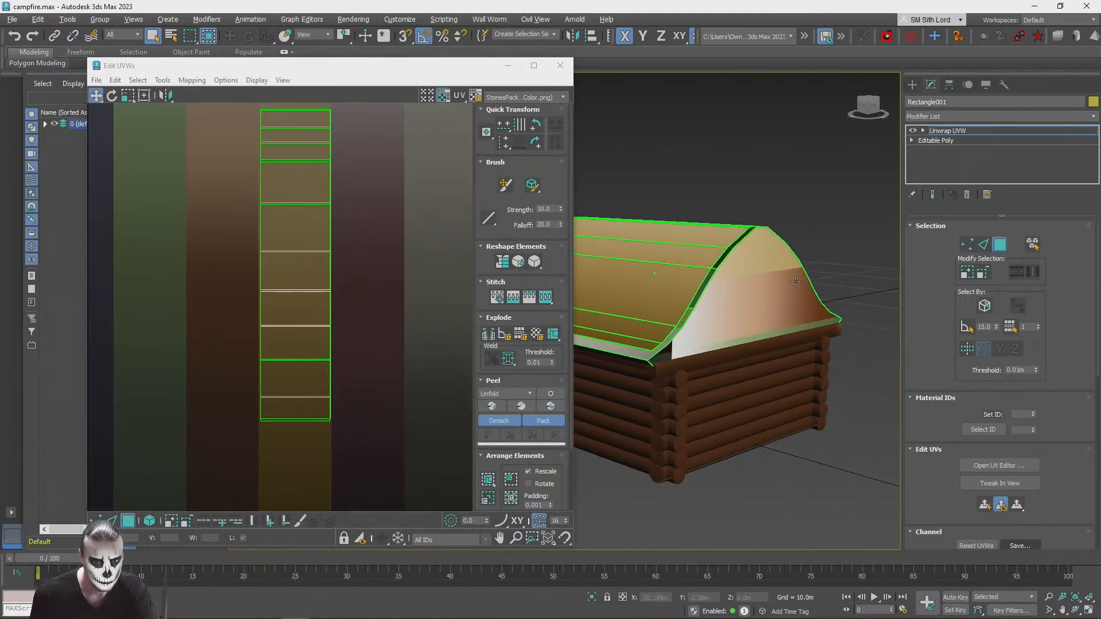
{"action": "scroll", "coordinate": [321, 304], "scroll_direction": "down", "scroll_amount": 5}
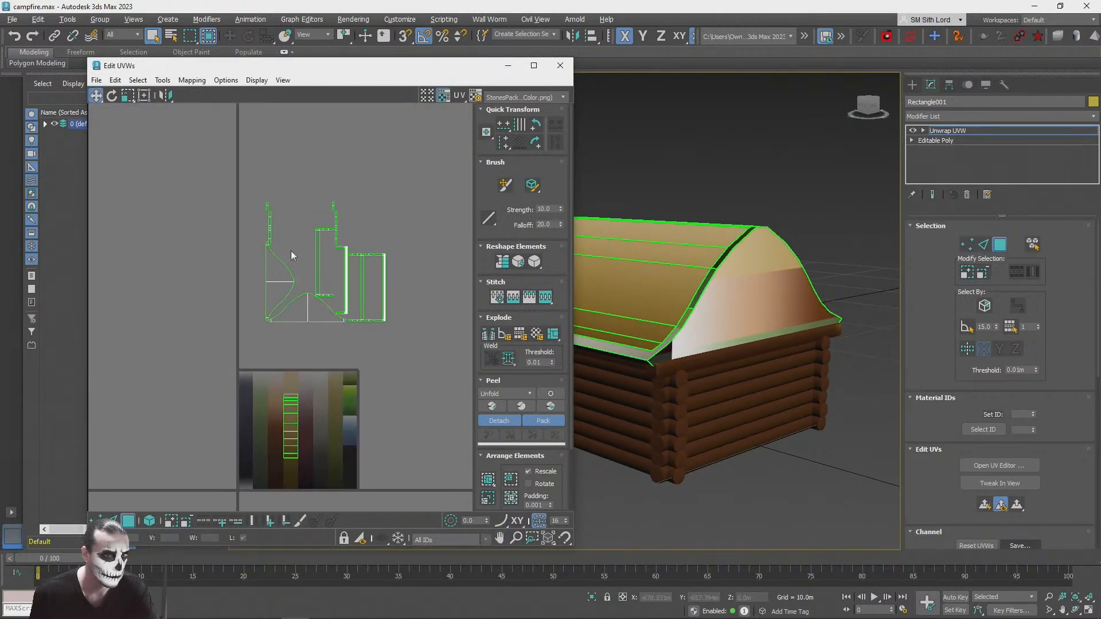
{"action": "left_click_drag", "start_coordinate": [377, 279], "coordinate": [378, 281]}
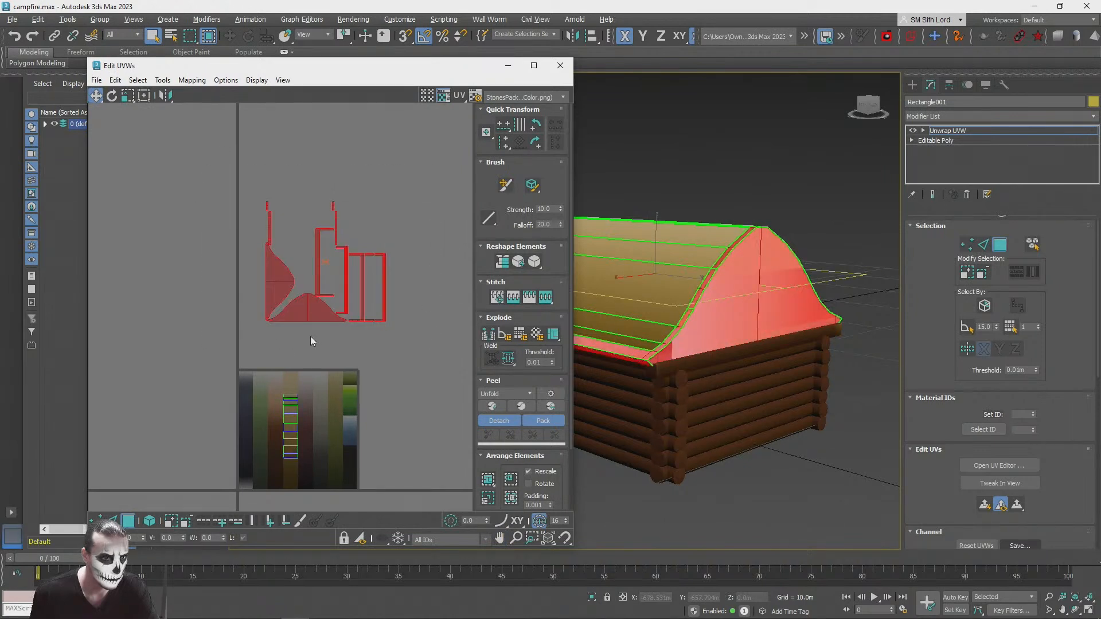
{"action": "left_click", "coordinate": [245, 279]}
{"action": "key", "text": "ctrl+z"}
{"action": "left_click_drag", "start_coordinate": [243, 283], "coordinate": [275, 183]}
{"action": "scroll", "coordinate": [258, 297], "scroll_direction": "up", "scroll_amount": 3}
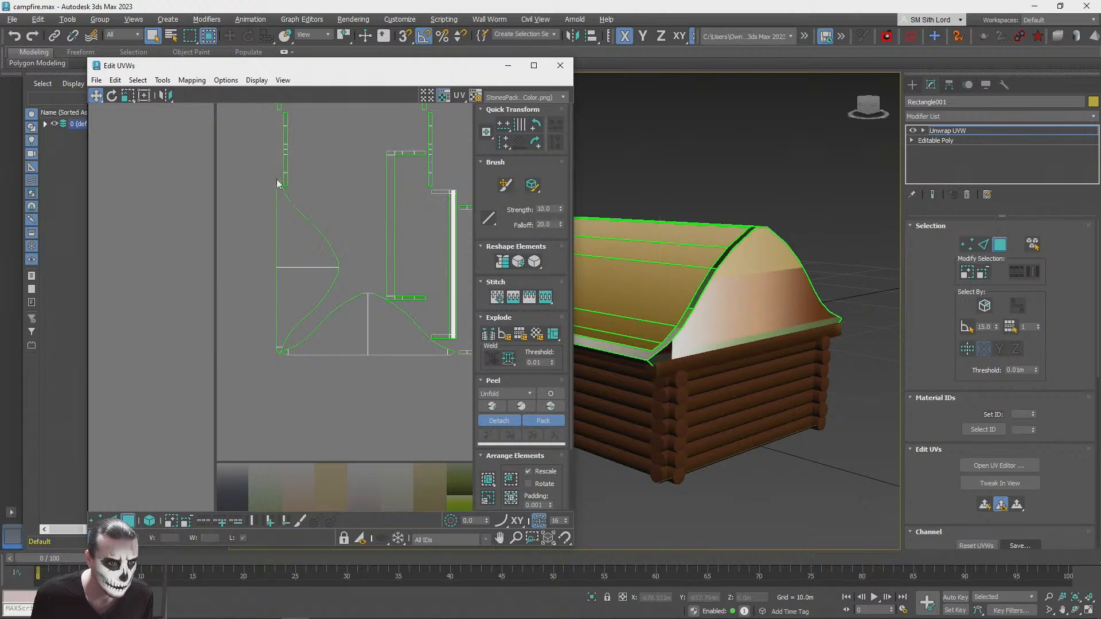
{"action": "left_click_drag", "start_coordinate": [285, 365], "coordinate": [281, 363]}
{"action": "left_click", "coordinate": [209, 35]}
{"action": "left_click_drag", "start_coordinate": [262, 175], "coordinate": [280, 366]}
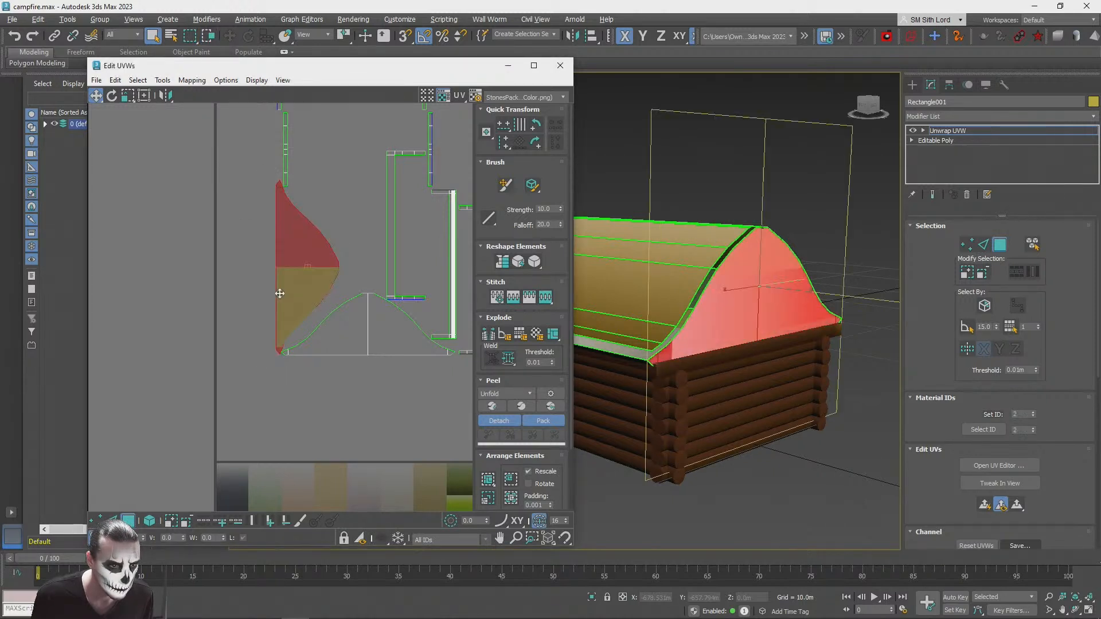
Step: Rotate the sideways gable-end UVs upright and align them over the other gable end's UVs
{"action": "left_click_drag", "start_coordinate": [291, 260], "coordinate": [182, 285]}
{"action": "mouse_move", "coordinate": [255, 404]}
{"action": "left_mouse_down"}
{"action": "mouse_move", "coordinate": [461, 349]}
{"action": "mouse_move", "coordinate": [240, 295]}
{"action": "mouse_move", "coordinate": [217, 358]}
{"action": "mouse_move", "coordinate": [203, 352]}
{"action": "left_mouse_up"}
{"action": "left_click", "coordinate": [114, 98]}
{"action": "left_click", "coordinate": [97, 96]}
{"action": "scroll", "coordinate": [146, 308], "scroll_direction": "up", "scroll_amount": 3}
{"action": "left_click_drag", "start_coordinate": [216, 252], "coordinate": [331, 453]}
{"action": "scroll", "coordinate": [222, 228], "scroll_direction": "down", "scroll_amount": 4}
{"action": "middle_click_drag", "start_coordinate": [337, 423], "coordinate": [293, 299]}
{"action": "scroll", "coordinate": [294, 301], "scroll_direction": "up", "scroll_amount": 6}
{"action": "left_click", "coordinate": [112, 95]}
{"action": "left_click", "coordinate": [246, 266], "text": "alt"}
{"action": "left_click_drag", "start_coordinate": [273, 268], "coordinate": [186, 375]}
Step: Move the overlapping gable-end UVs onto the brown stripe and scale them down to fit within its width
{"action": "left_click", "coordinate": [96, 96]}
{"action": "middle_click_drag", "start_coordinate": [270, 241], "coordinate": [387, 216]}
{"action": "left_click_drag", "start_coordinate": [402, 318], "coordinate": [237, 292]}
{"action": "left_click", "coordinate": [126, 95]}
{"action": "scroll", "coordinate": [238, 192], "scroll_direction": "up", "scroll_amount": 2}
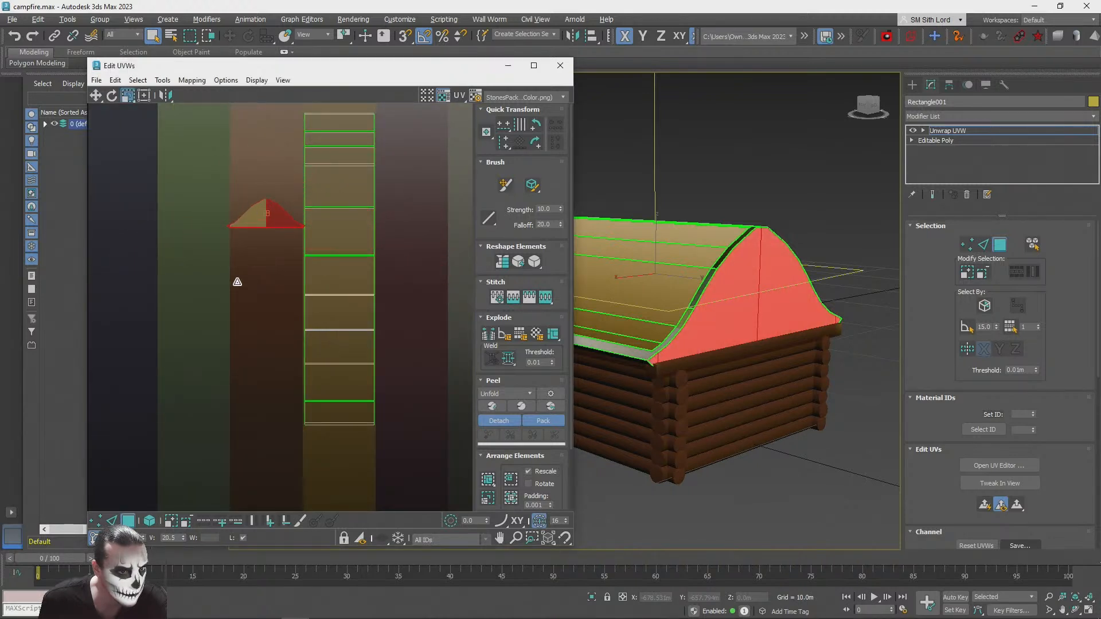
{"action": "left_click", "coordinate": [98, 96]}
{"action": "scroll", "coordinate": [254, 214], "scroll_direction": "up", "scroll_amount": 3}
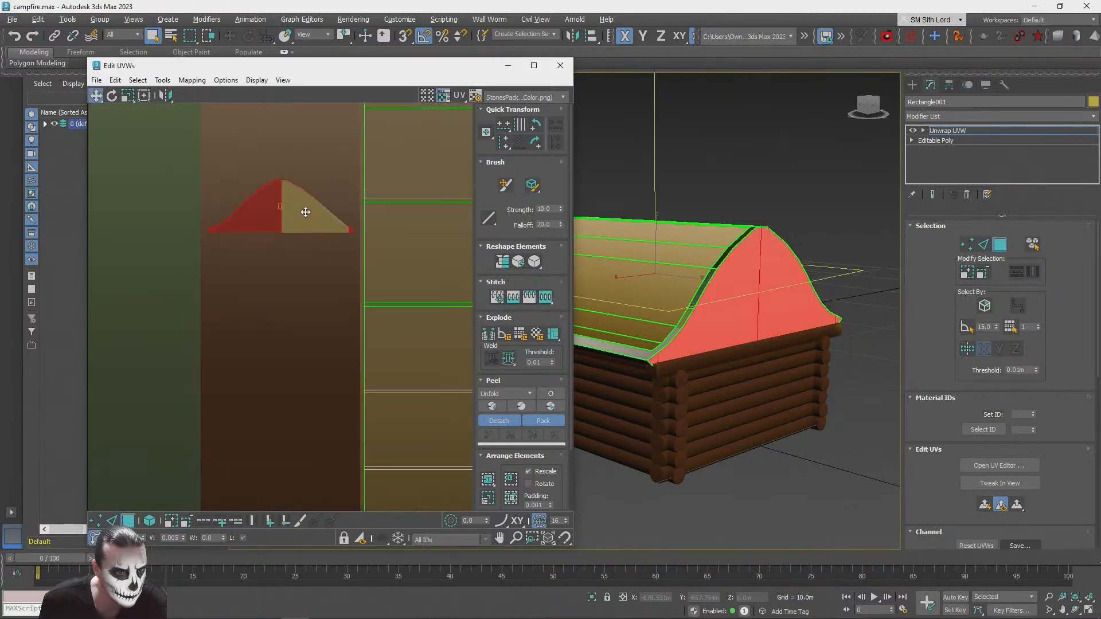
{"action": "left_click_drag", "start_coordinate": [304, 216], "coordinate": [308, 201]}
{"action": "left_click", "coordinate": [787, 123]}
Step: Shift the gable-end UVs down into the darker part of the brown stripe
{"action": "left_click_drag", "start_coordinate": [163, 164], "coordinate": [357, 254]}
{"action": "scroll", "coordinate": [316, 217], "scroll_direction": "down", "scroll_amount": 3}
{"action": "left_click_drag", "start_coordinate": [316, 218], "coordinate": [315, 336]}
{"action": "left_click", "coordinate": [229, 257]}
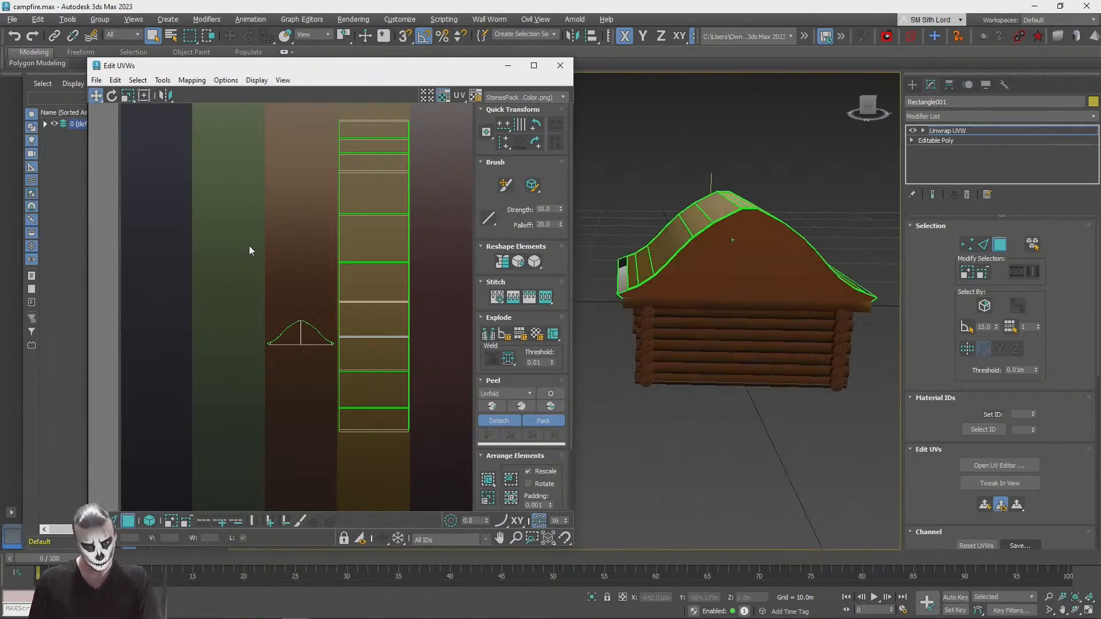
Step: Stretch the gable-end UVs vertically along the brown stripe into a tall, narrow shape
{"action": "left_click_drag", "start_coordinate": [339, 363], "coordinate": [313, 302]}
{"action": "left_click", "coordinate": [127, 95]}
{"action": "left_click", "coordinate": [96, 96]}
{"action": "left_click", "coordinate": [395, 238]}
{"action": "middle_click_drag", "start_coordinate": [644, 294], "coordinate": [643, 287], "text": "alt"}
{"action": "scroll", "coordinate": [641, 289], "scroll_direction": "up", "scroll_amount": 4}
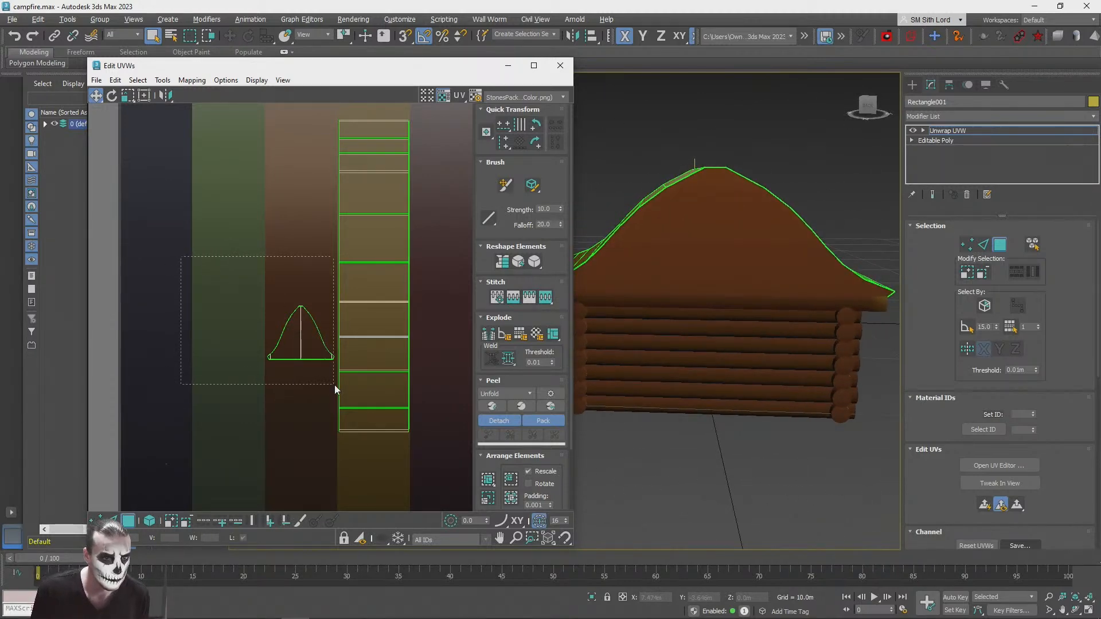
{"action": "left_click_drag", "start_coordinate": [332, 384], "coordinate": [336, 385]}
{"action": "left_click", "coordinate": [126, 96]}
{"action": "left_click_drag", "start_coordinate": [272, 323], "coordinate": [290, 321]}
{"action": "left_click", "coordinate": [95, 96]}
{"action": "left_click", "coordinate": [168, 215]}
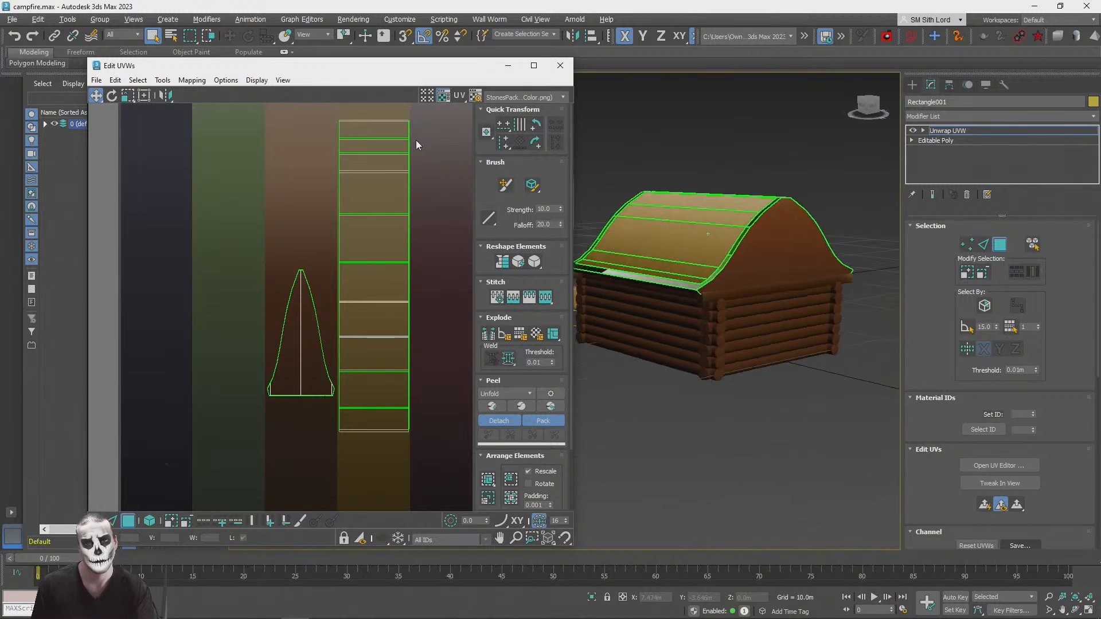
Step: Shorten the slope UVs along the tan stripe and lower them into its darker part, beside the gable-end UVs
{"action": "scroll", "coordinate": [370, 195], "scroll_direction": "down", "scroll_amount": 2}
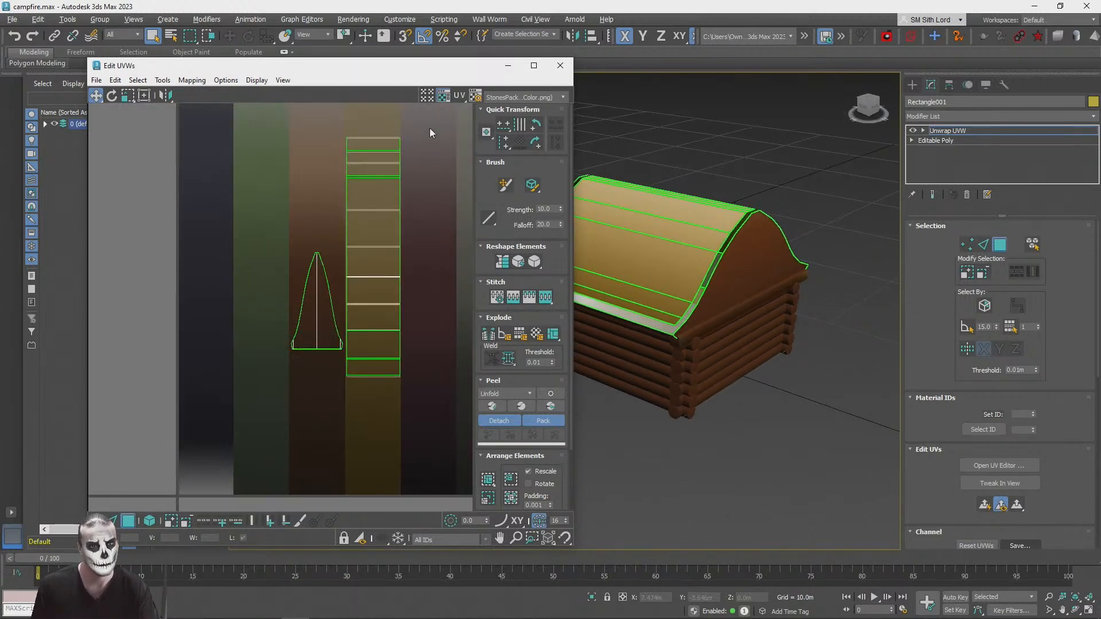
{"action": "left_click_drag", "start_coordinate": [353, 421], "coordinate": [344, 407]}
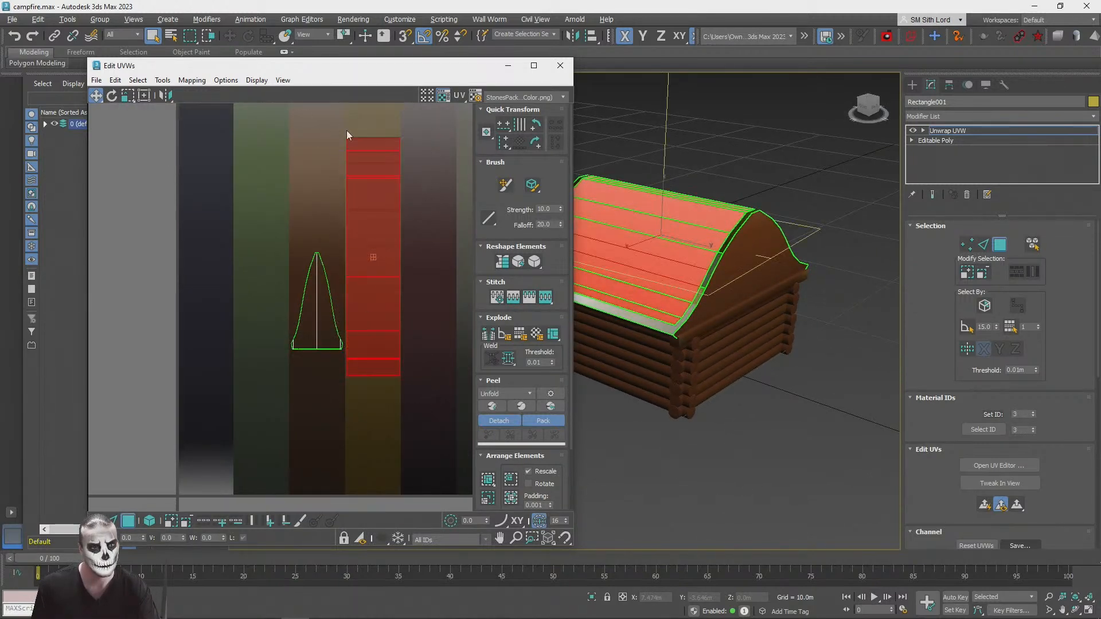
{"action": "left_click", "coordinate": [128, 95]}
{"action": "left_click_drag", "start_coordinate": [372, 166], "coordinate": [370, 251]}
{"action": "left_click", "coordinate": [96, 95]}
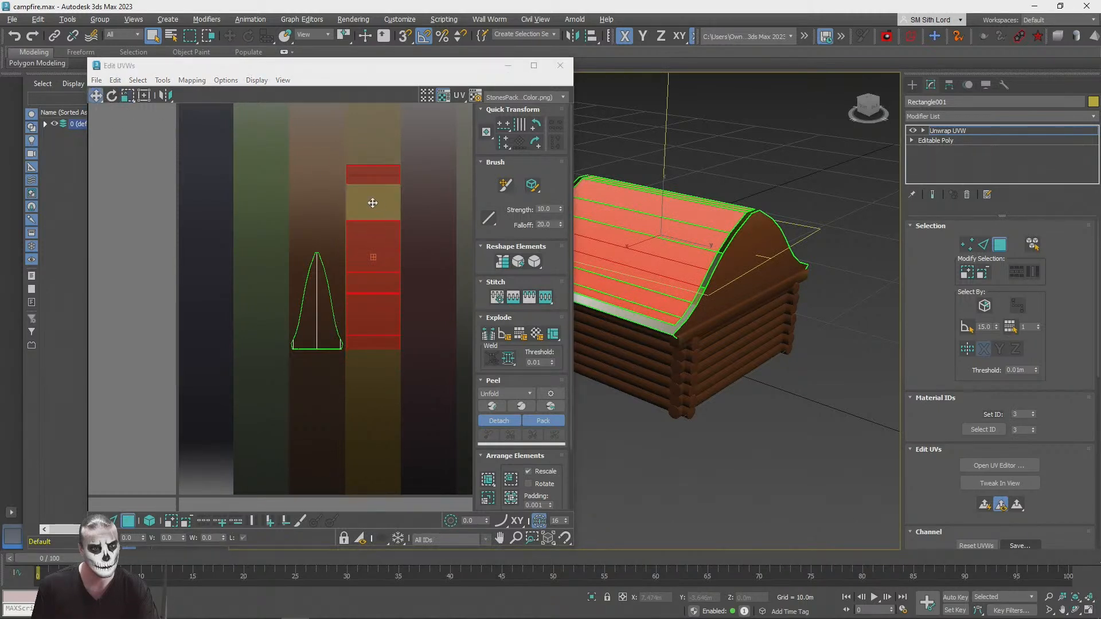
{"action": "left_click_drag", "start_coordinate": [371, 202], "coordinate": [373, 288]}
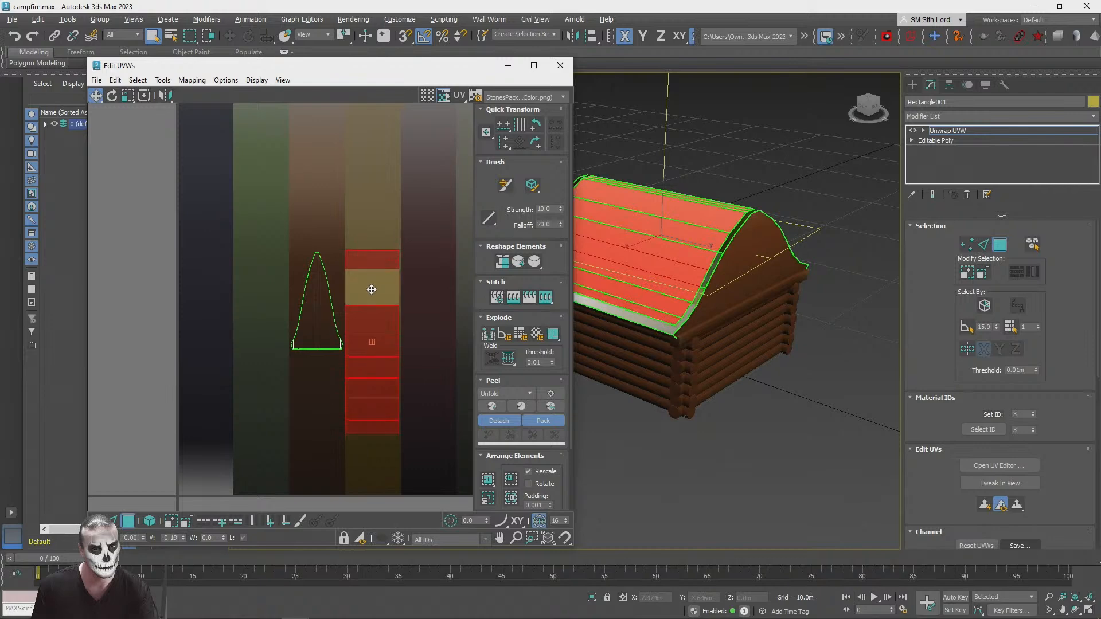
{"action": "scroll", "coordinate": [373, 312], "scroll_direction": "up", "scroll_amount": 5}
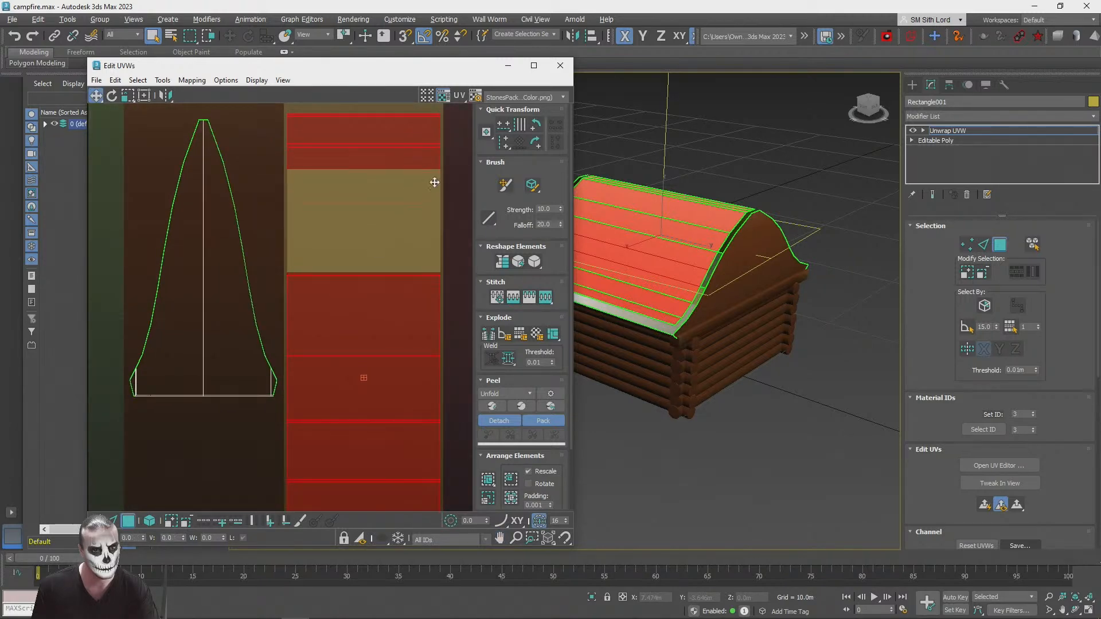
Step: Close the UV editor, leave Unwrap UVW editing and deselect the roof
{"action": "left_click", "coordinate": [561, 66]}
{"action": "left_click", "coordinate": [961, 130]}
{"action": "left_click", "coordinate": [776, 442]}
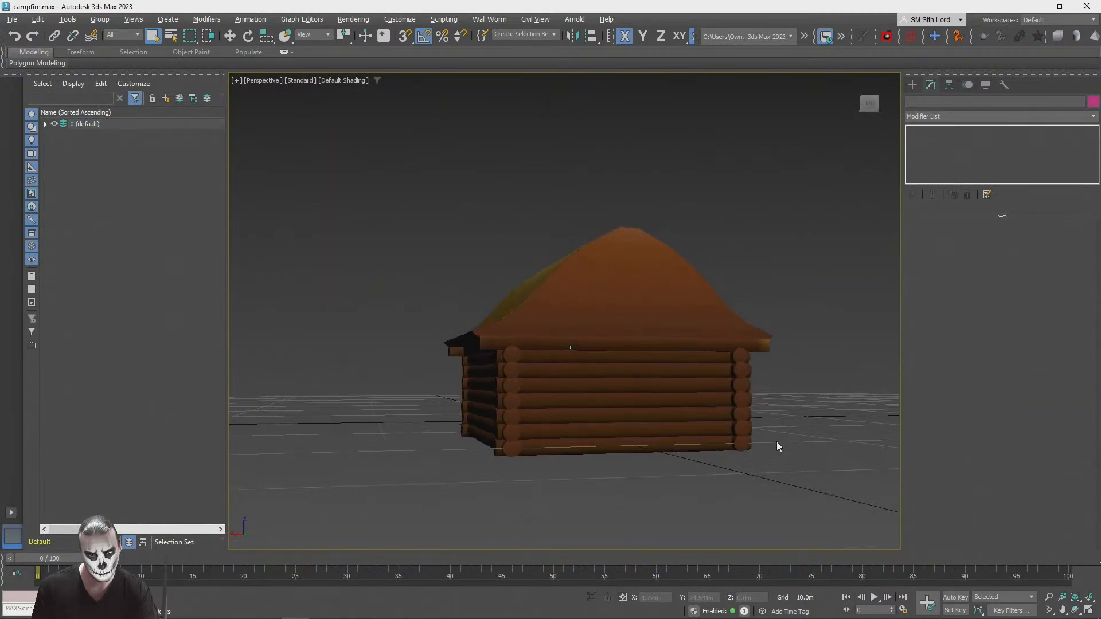
Step: Reopen the roof's UV editor and, in polygon mode, move the outermost pair of narrow trim strips down
{"action": "left_click", "coordinate": [616, 362]}
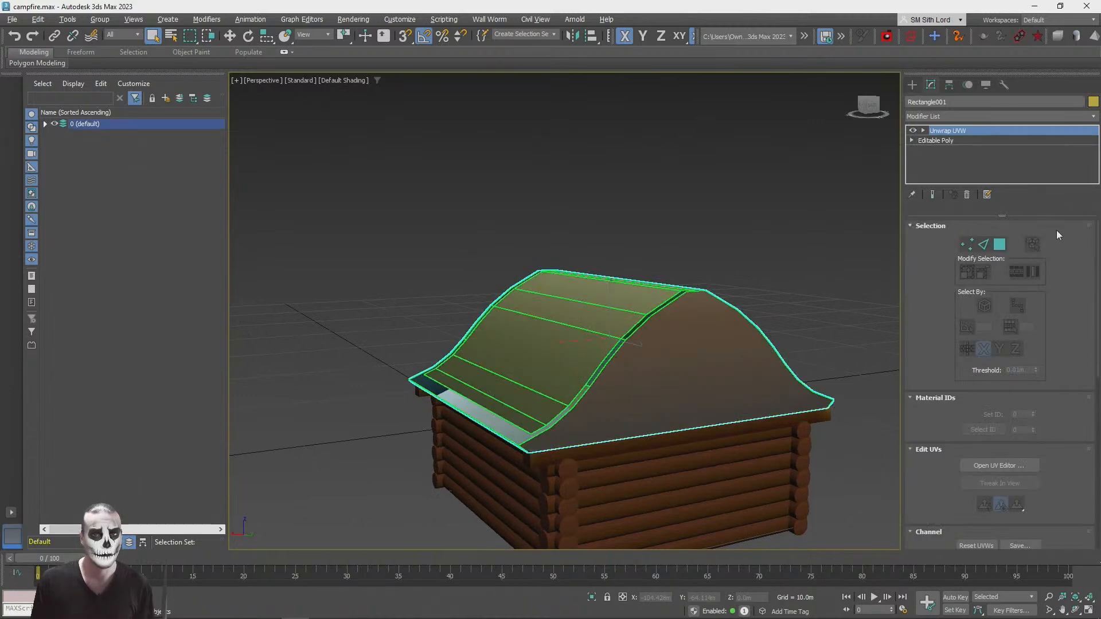
{"action": "left_click", "coordinate": [975, 463]}
{"action": "middle_click_drag", "start_coordinate": [321, 287], "coordinate": [277, 278]}
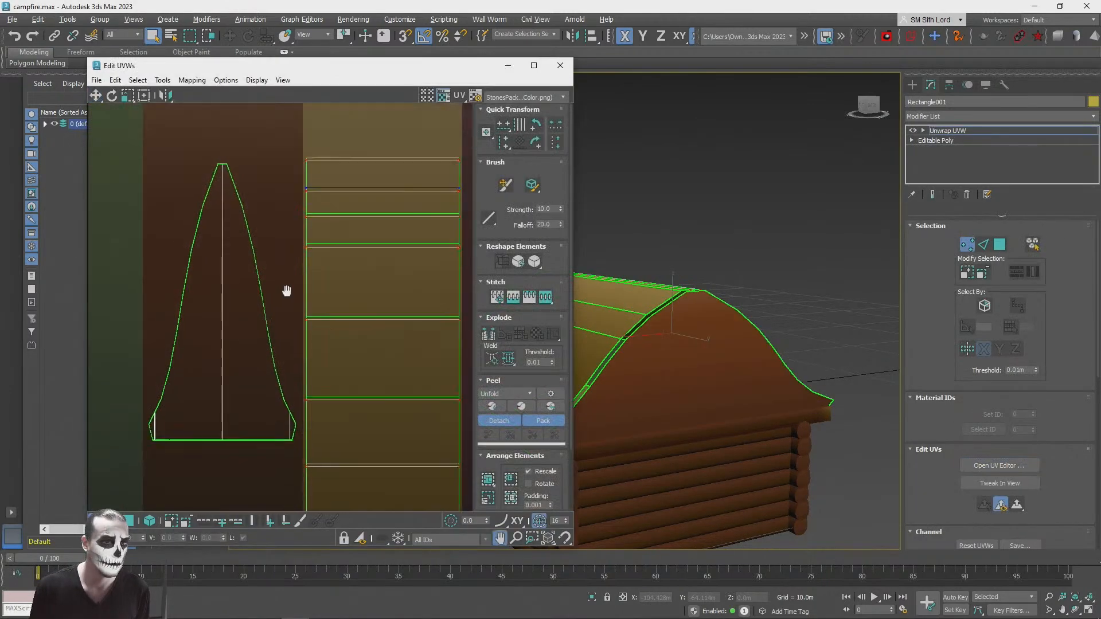
{"action": "scroll", "coordinate": [284, 295], "scroll_direction": "down", "scroll_amount": 6}
{"action": "middle_click_drag", "start_coordinate": [282, 188], "coordinate": [288, 384]}
{"action": "middle_click_drag", "start_coordinate": [359, 216], "coordinate": [226, 308]}
{"action": "scroll", "coordinate": [224, 308], "scroll_direction": "down", "scroll_amount": 3}
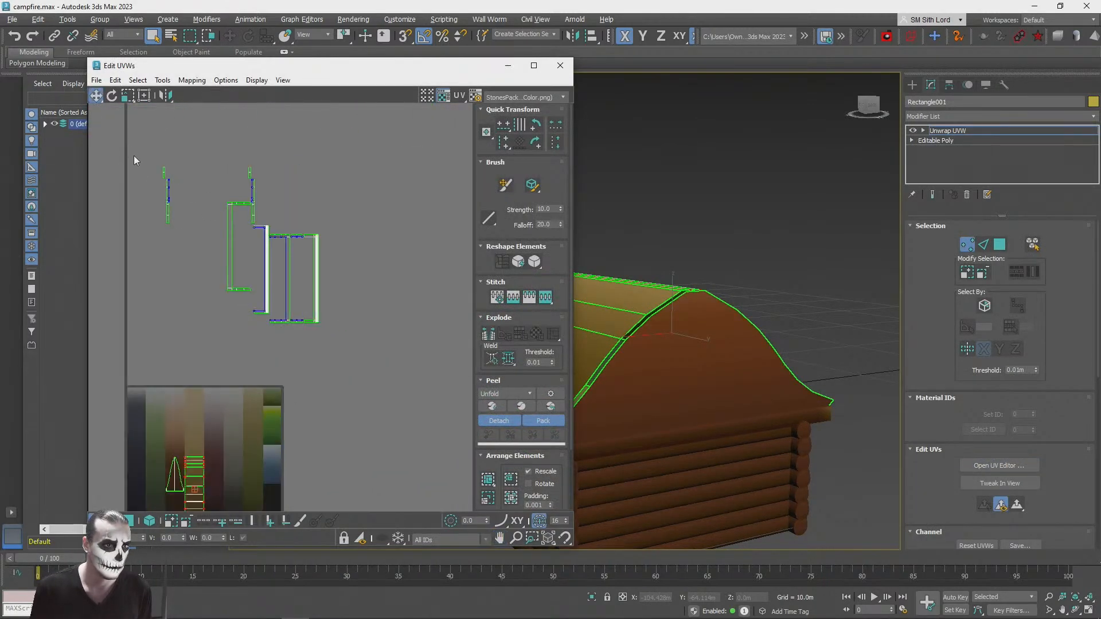
{"action": "left_click_drag", "start_coordinate": [131, 143], "coordinate": [171, 246]}
{"action": "scroll", "coordinate": [170, 212], "scroll_direction": "up", "scroll_amount": 3}
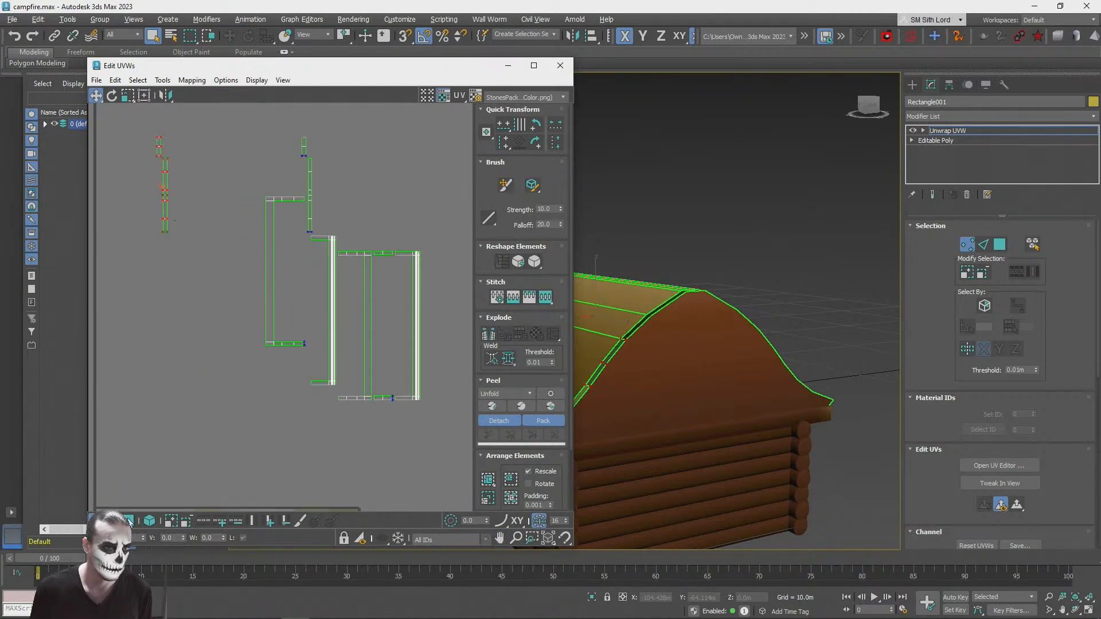
{"action": "left_click", "coordinate": [130, 521]}
{"action": "left_click_drag", "start_coordinate": [165, 164], "coordinate": [180, 261]}
Step: Join the bracket-shaped trim UVs to their mirrored piece, overlay the narrow strip pairs and stack the two trim frames
{"action": "left_click_drag", "start_coordinate": [304, 370], "coordinate": [304, 370]}
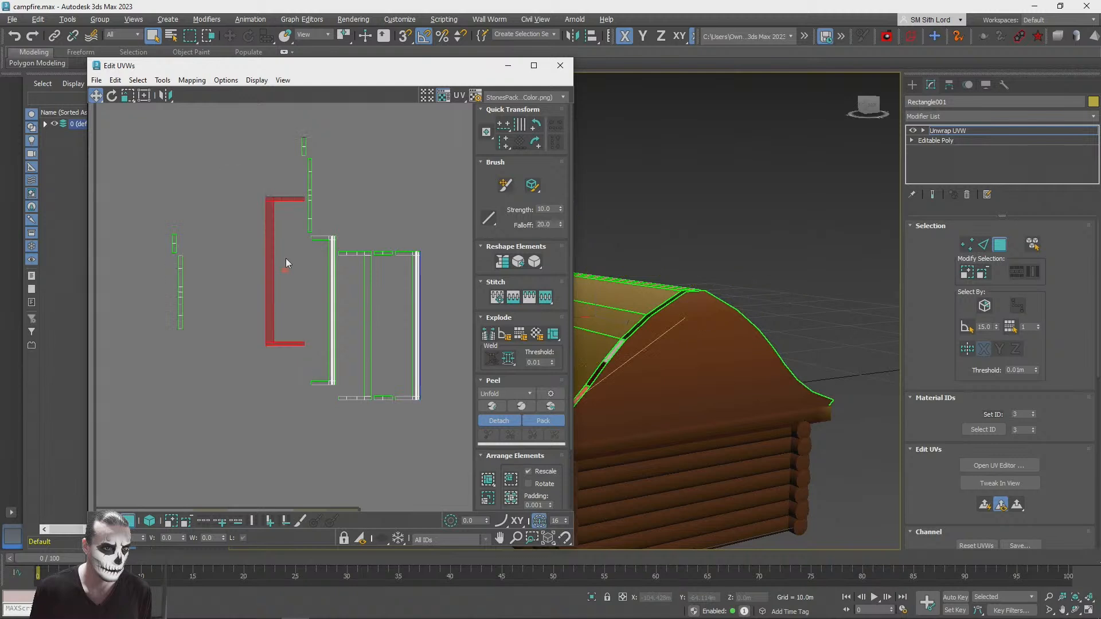
{"action": "left_click_drag", "start_coordinate": [289, 199], "coordinate": [294, 239]}
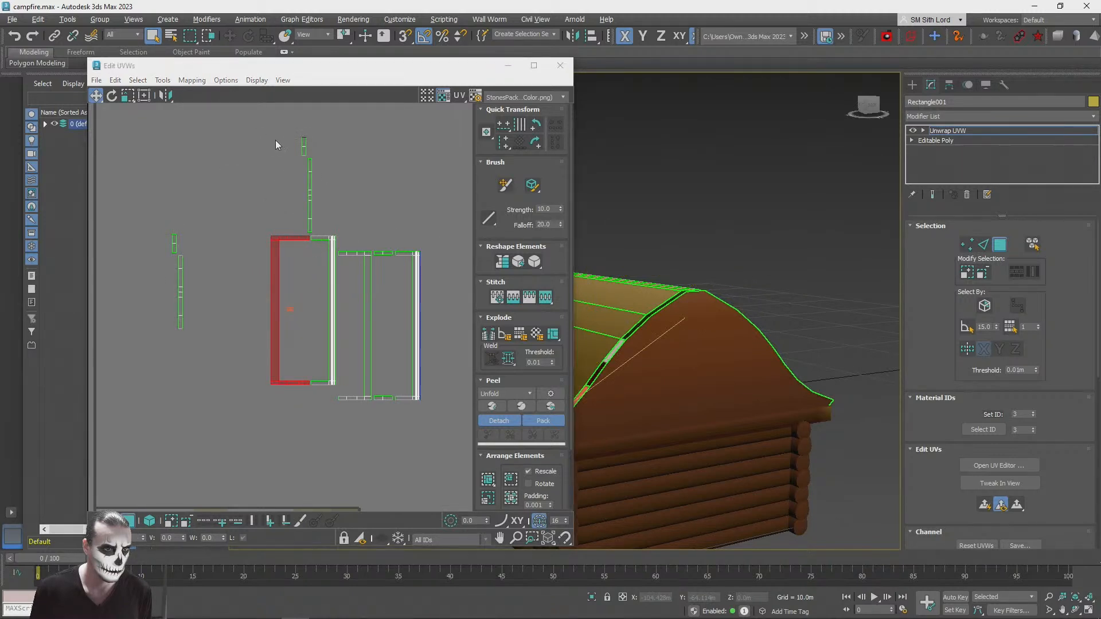
{"action": "left_click_drag", "start_coordinate": [404, 106], "coordinate": [181, 309]}
{"action": "left_click_drag", "start_coordinate": [304, 373], "coordinate": [336, 420]}
{"action": "left_click_drag", "start_coordinate": [331, 331], "coordinate": [383, 351]}
{"action": "key", "text": "ctrl+z"}
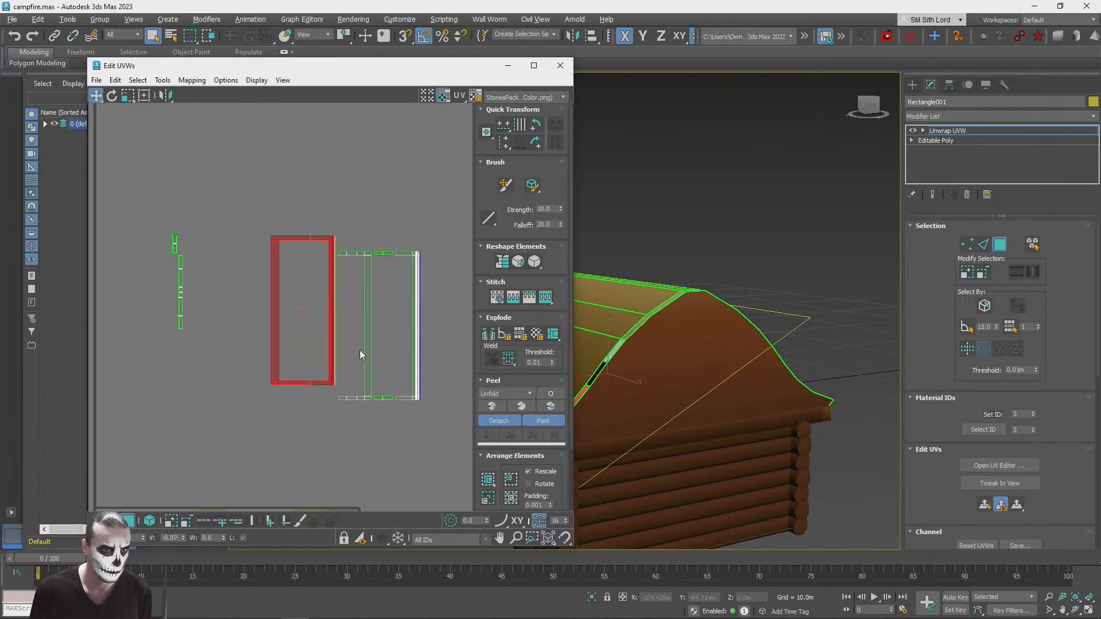
{"action": "left_click_drag", "start_coordinate": [339, 231], "coordinate": [185, 465]}
{"action": "left_click_drag", "start_coordinate": [337, 263], "coordinate": [417, 273]}
Step: Select all remaining trim UVs and move them over the brown stripe of the texture
{"action": "left_click_drag", "start_coordinate": [159, 233], "coordinate": [389, 362]}
{"action": "left_click_drag", "start_coordinate": [448, 423], "coordinate": [449, 425]}
{"action": "scroll", "coordinate": [297, 347], "scroll_direction": "down", "scroll_amount": 4}
{"action": "middle_click_drag", "start_coordinate": [305, 351], "coordinate": [333, 240]}
{"action": "left_click_drag", "start_coordinate": [356, 209], "coordinate": [261, 370]}
{"action": "scroll", "coordinate": [260, 370], "scroll_direction": "up", "scroll_amount": 6}
Step: Shrink the trim UVs to a small block and place it on the dark brown stripe just below the gable-end UVs
{"action": "left_click", "coordinate": [128, 96]}
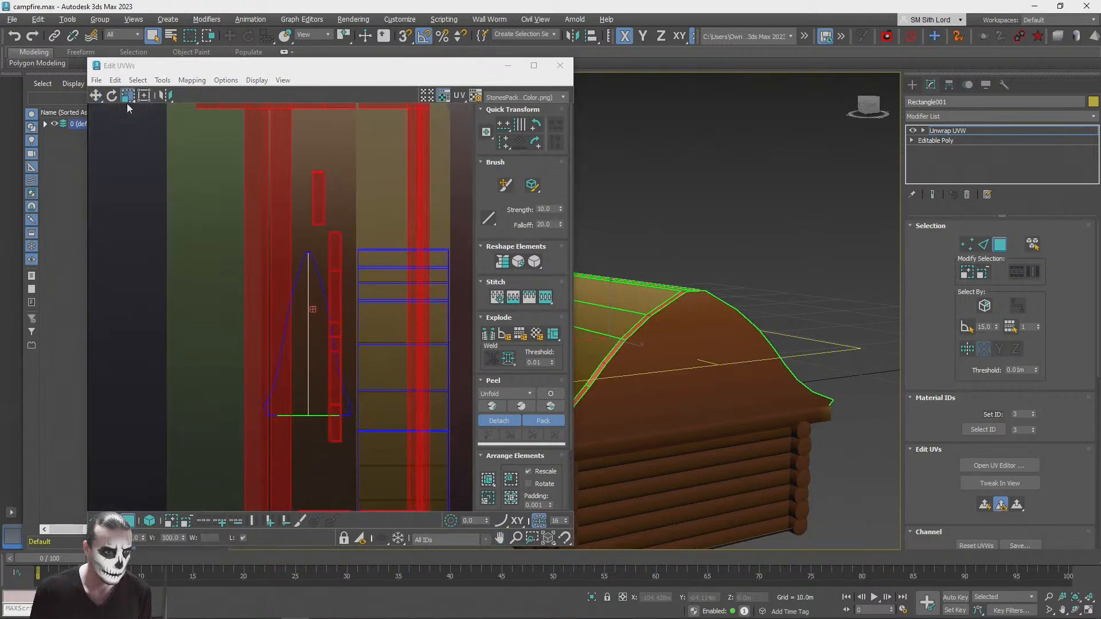
{"action": "left_click", "coordinate": [125, 65]}
{"action": "left_click_drag", "start_coordinate": [277, 155], "coordinate": [320, 567]}
{"action": "left_click", "coordinate": [95, 96]}
{"action": "middle_click_drag", "start_coordinate": [304, 255], "coordinate": [305, 172]}
{"action": "left_click_drag", "start_coordinate": [305, 172], "coordinate": [305, 492]}
{"action": "left_click", "coordinate": [127, 95]}
{"action": "left_click", "coordinate": [96, 97]}
{"action": "left_click_drag", "start_coordinate": [300, 395], "coordinate": [302, 350]}
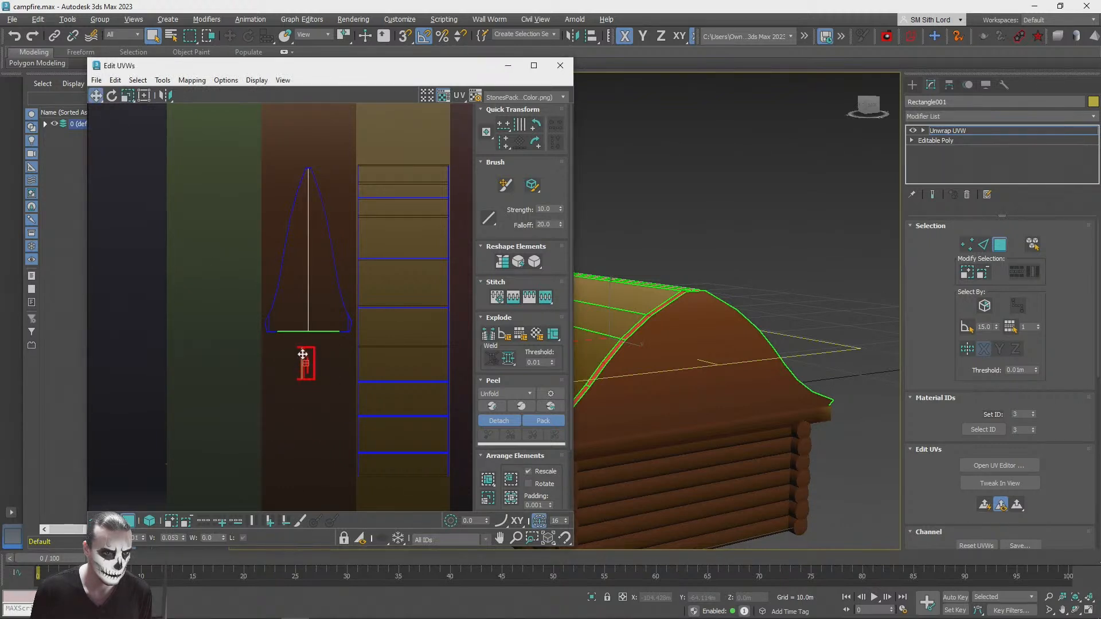
Step: Close the UV editor and deselect the roof to view the textured cabin
{"action": "left_click", "coordinate": [559, 65]}
{"action": "left_click", "coordinate": [775, 222]}
{"action": "left_click", "coordinate": [848, 101]}
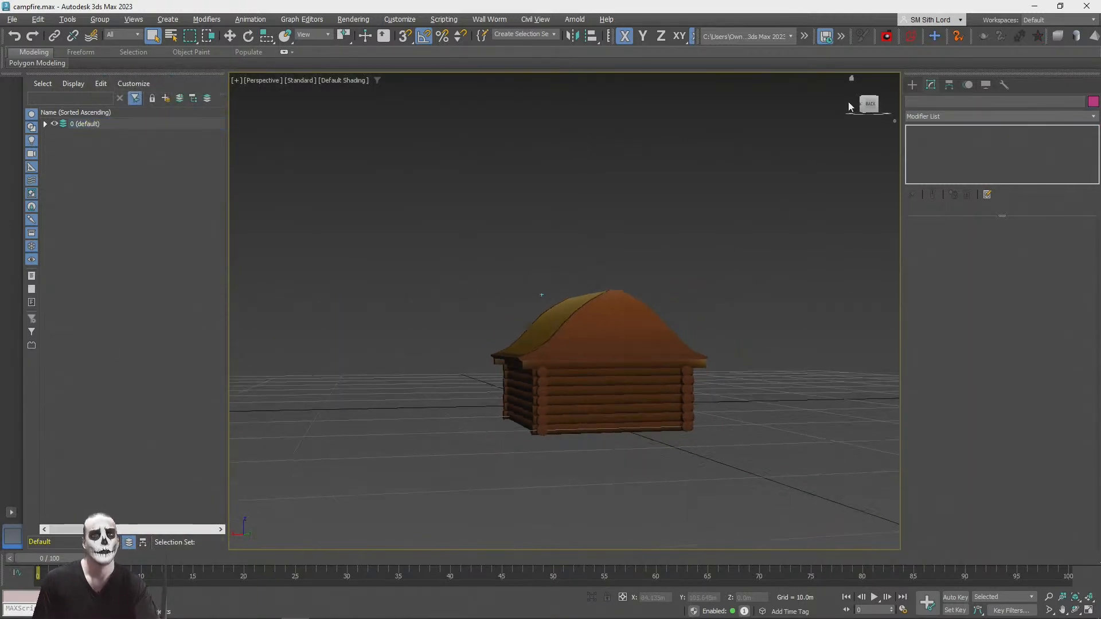
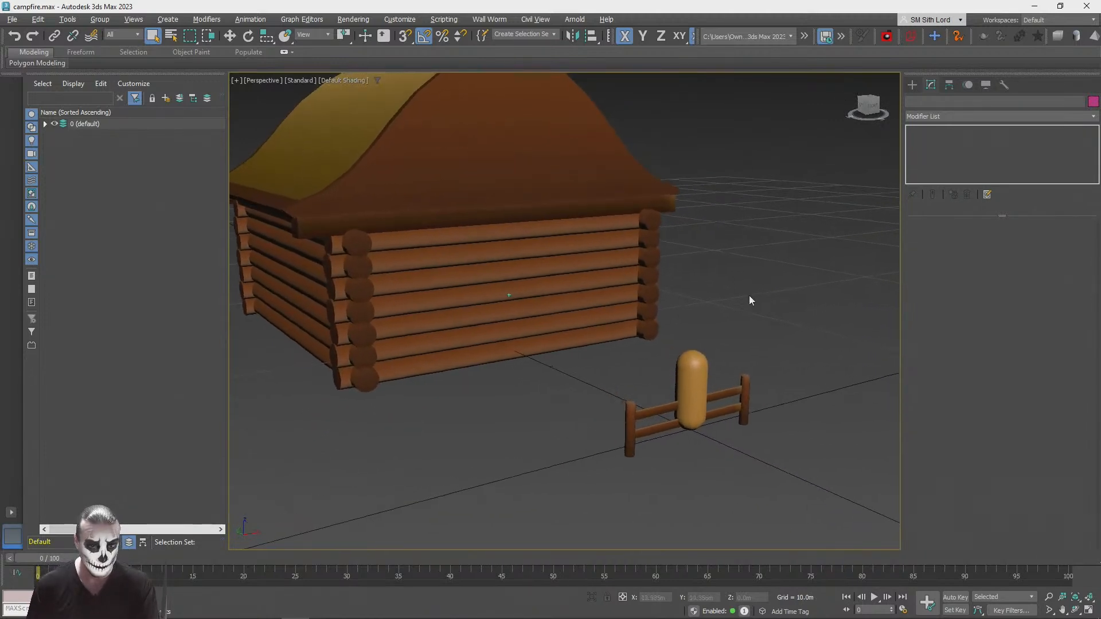
{"action": "left_click", "coordinate": [911, 84]}
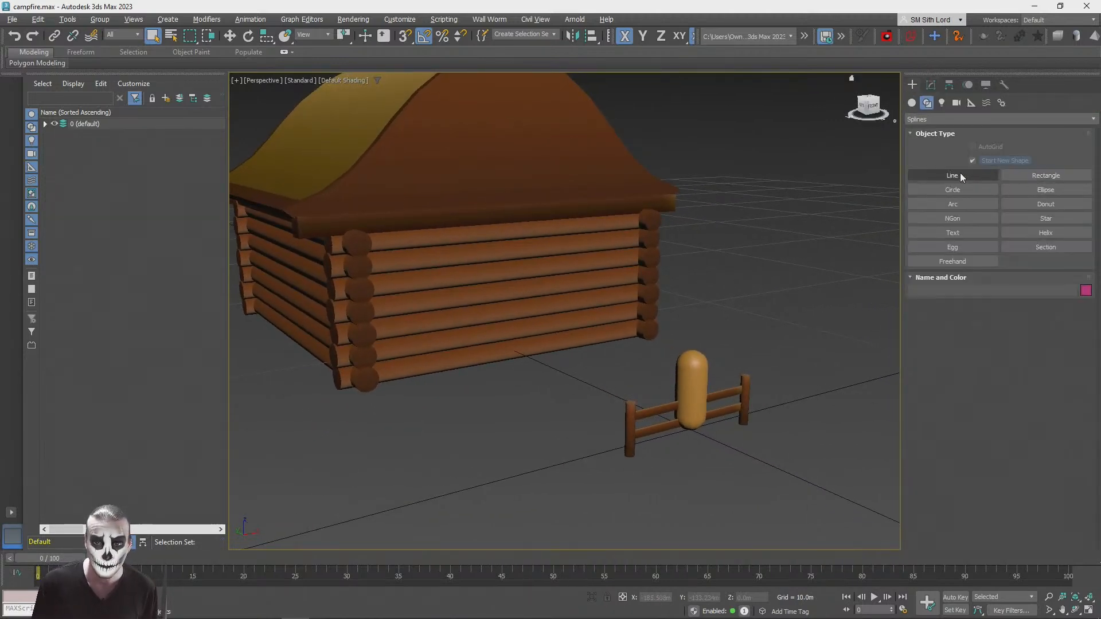
{"action": "left_click", "coordinate": [927, 103]}
{"action": "left_click", "coordinate": [911, 103]}
{"action": "left_click", "coordinate": [952, 161]}
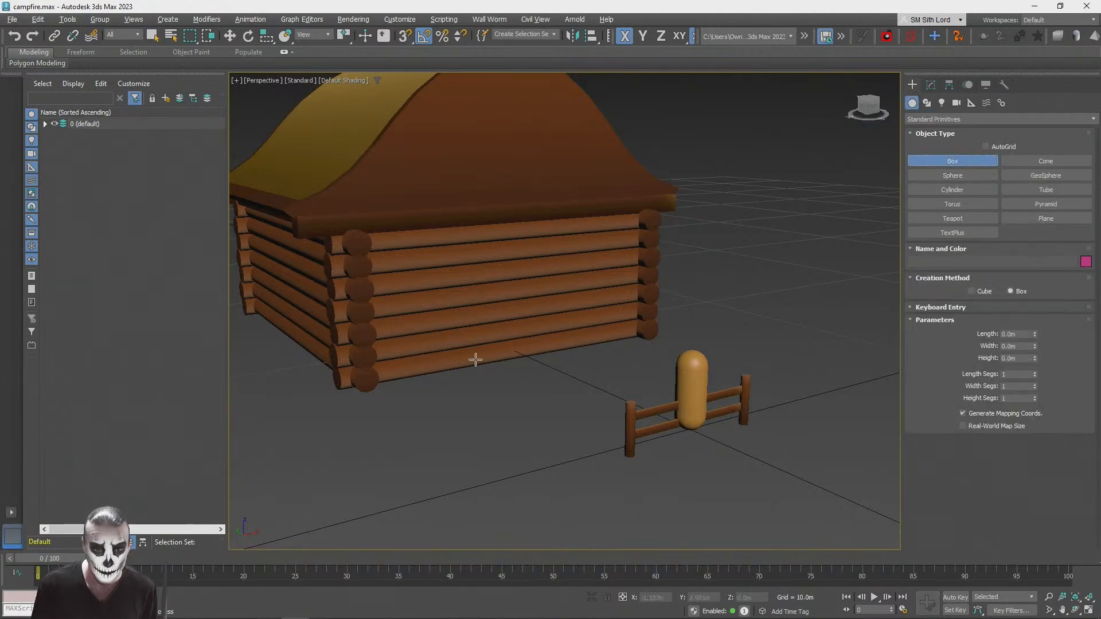
{"action": "right_click", "coordinate": [665, 300]}
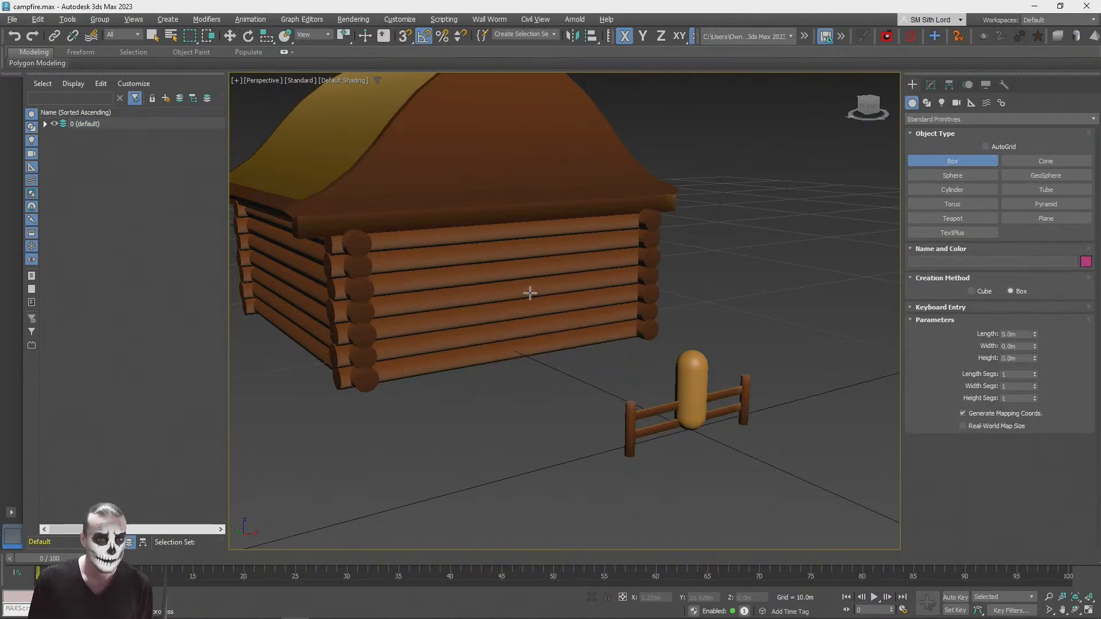
Step: Select the plain box hidden inside the cabin's log walls using a wireframe view, and return to shaded display
{"action": "key", "text": "F3"}
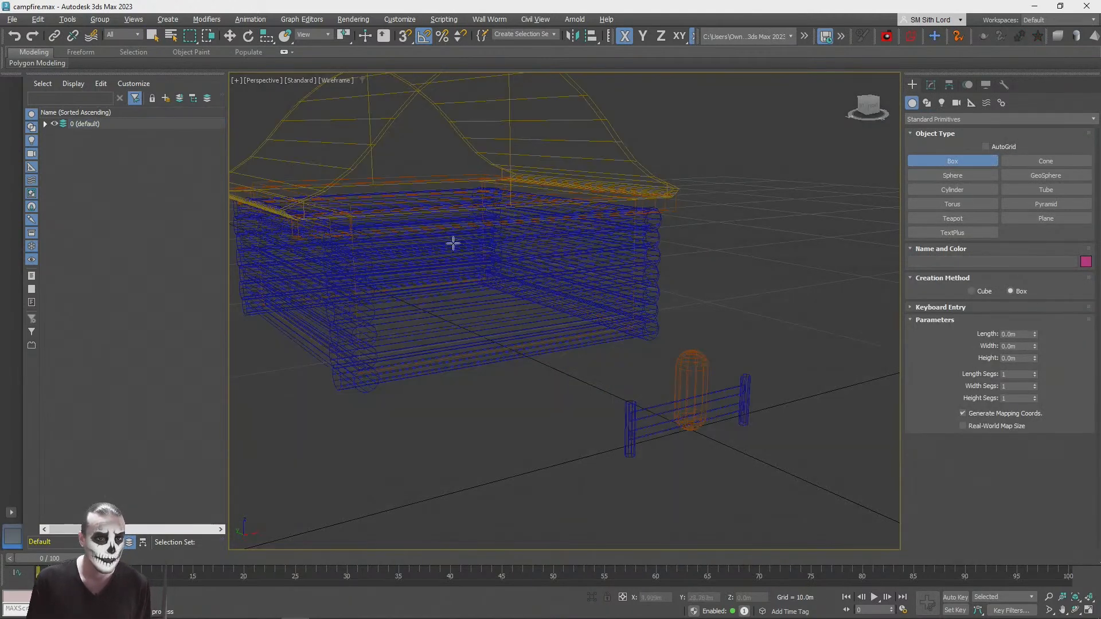
{"action": "key", "text": "q"}
{"action": "left_click", "coordinate": [351, 216]}
{"action": "key", "text": "w"}
{"action": "key", "text": "F3"}
Step: Try moving the inner box out in front of the cabin and altering its height, and undo both changes
{"action": "mouse_move", "coordinate": [424, 309]}
{"action": "left_mouse_down"}
{"action": "mouse_move", "coordinate": [517, 350]}
{"action": "mouse_move", "coordinate": [513, 362]}
{"action": "mouse_move", "coordinate": [480, 348]}
{"action": "left_mouse_up"}
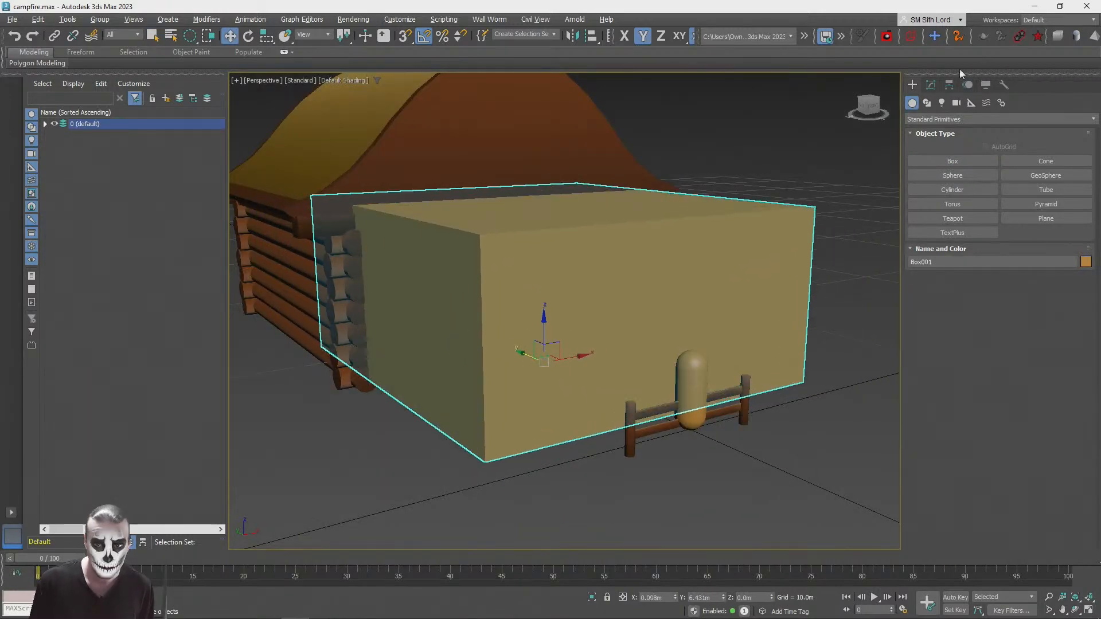
{"action": "left_click", "coordinate": [931, 84]}
{"action": "left_click_drag", "start_coordinate": [1036, 264], "coordinate": [1035, 304]}
{"action": "key", "text": "ctrl+z"}
Step: Lower the inner box to about Z -0.84 m so its base extends just below the log walls
{"action": "key", "text": "ctrl+z"}
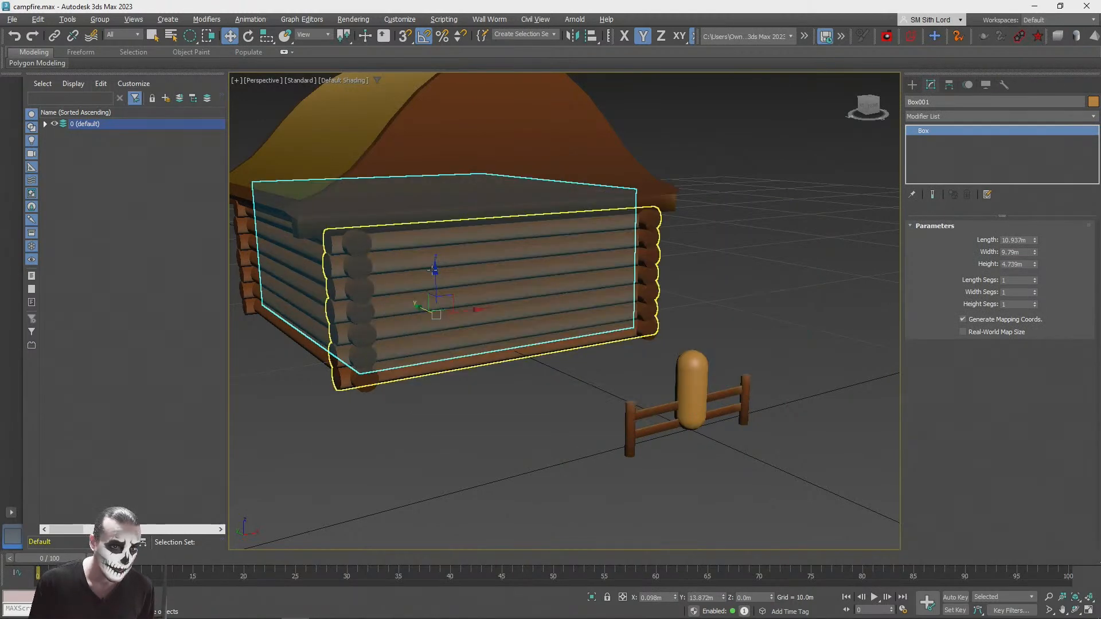
{"action": "left_click", "coordinate": [432, 298]}
{"action": "key", "text": "ctrl+z"}
{"action": "left_click_drag", "start_coordinate": [436, 266], "coordinate": [437, 290]}
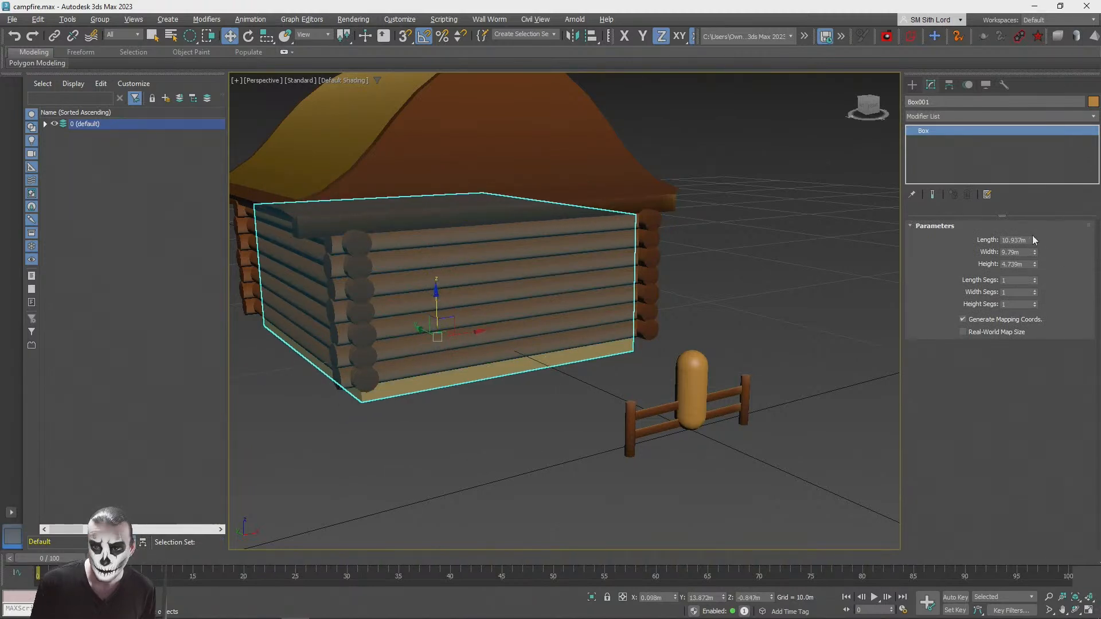
Step: Try placing a copy of the inner box far in front of the cabin along Y, and delete that copy
{"action": "left_click_drag", "start_coordinate": [418, 328], "coordinate": [958, 481], "text": "shift"}
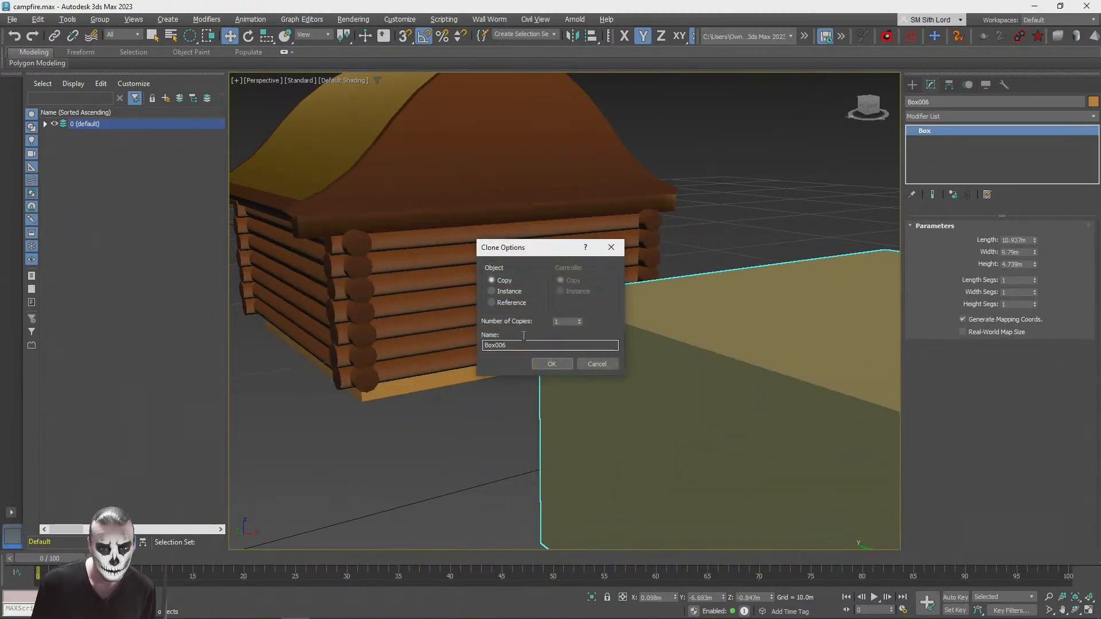
{"action": "left_click", "coordinate": [549, 363]}
{"action": "scroll", "coordinate": [562, 399], "scroll_direction": "up", "scroll_amount": 2}
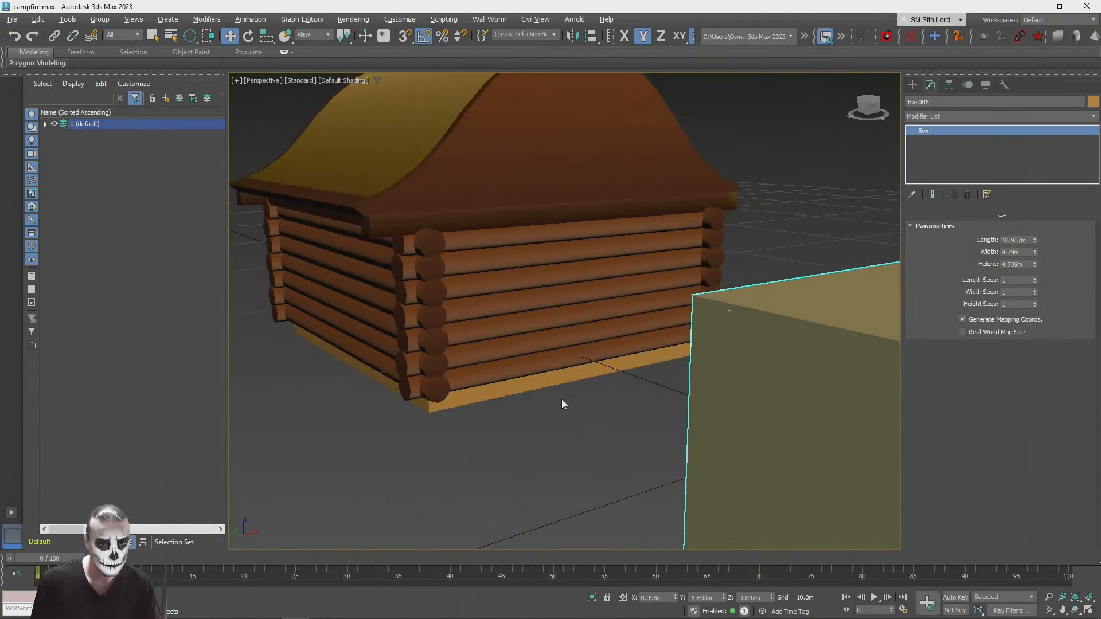
{"action": "key", "text": "Delete"}
Step: Make one independent copy of the inner box and place it clear of the cabin at about Y -5.33 m
{"action": "left_click", "coordinate": [533, 382]}
{"action": "left_click_drag", "start_coordinate": [458, 334], "coordinate": [845, 424], "text": "shift"}
{"action": "left_click", "coordinate": [551, 364]}
{"action": "scroll", "coordinate": [759, 423], "scroll_direction": "down", "scroll_amount": 2}
{"action": "middle_click_drag", "start_coordinate": [760, 422], "coordinate": [802, 424], "text": "alt"}
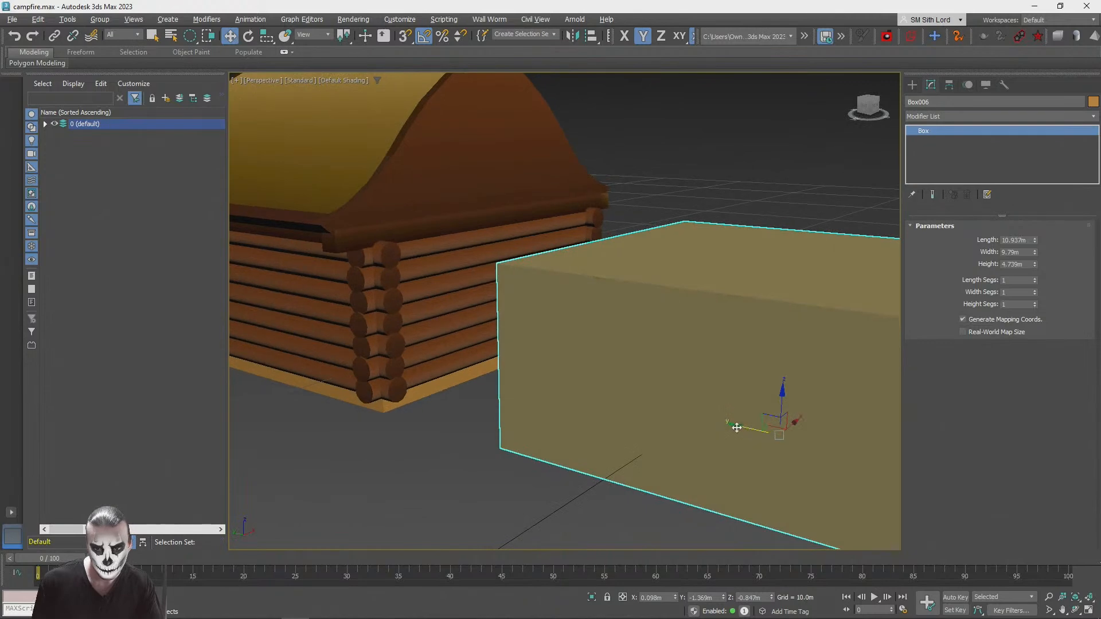
{"action": "left_click_drag", "start_coordinate": [739, 427], "coordinate": [892, 447]}
{"action": "middle_click_drag", "start_coordinate": [871, 442], "coordinate": [802, 427], "text": "alt"}
Step: Turn the original inner box into a foundation slab with length 11.702 m, width 10.553 m and height 0.521 m
{"action": "left_click", "coordinate": [507, 360]}
{"action": "key", "text": "z"}
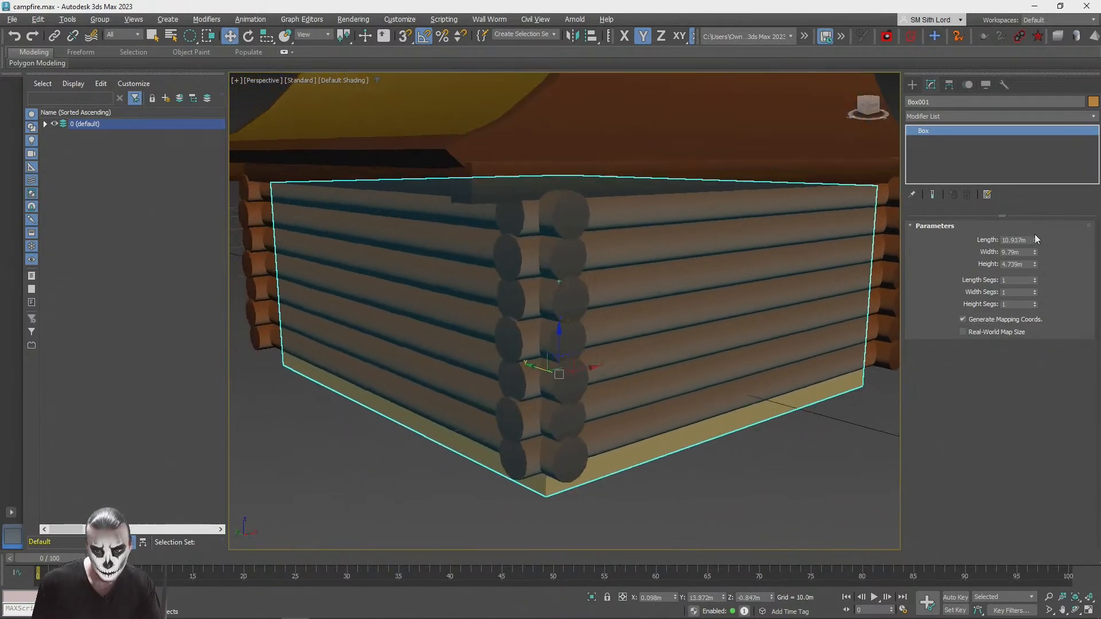
{"action": "left_click_drag", "start_coordinate": [1035, 250], "coordinate": [1033, 313]}
{"action": "left_click_drag", "start_coordinate": [1035, 252], "coordinate": [1036, 236]}
{"action": "left_click", "coordinate": [858, 463]}
{"action": "middle_click_drag", "start_coordinate": [819, 463], "coordinate": [501, 410], "text": "alt"}
{"action": "left_click", "coordinate": [501, 409]}
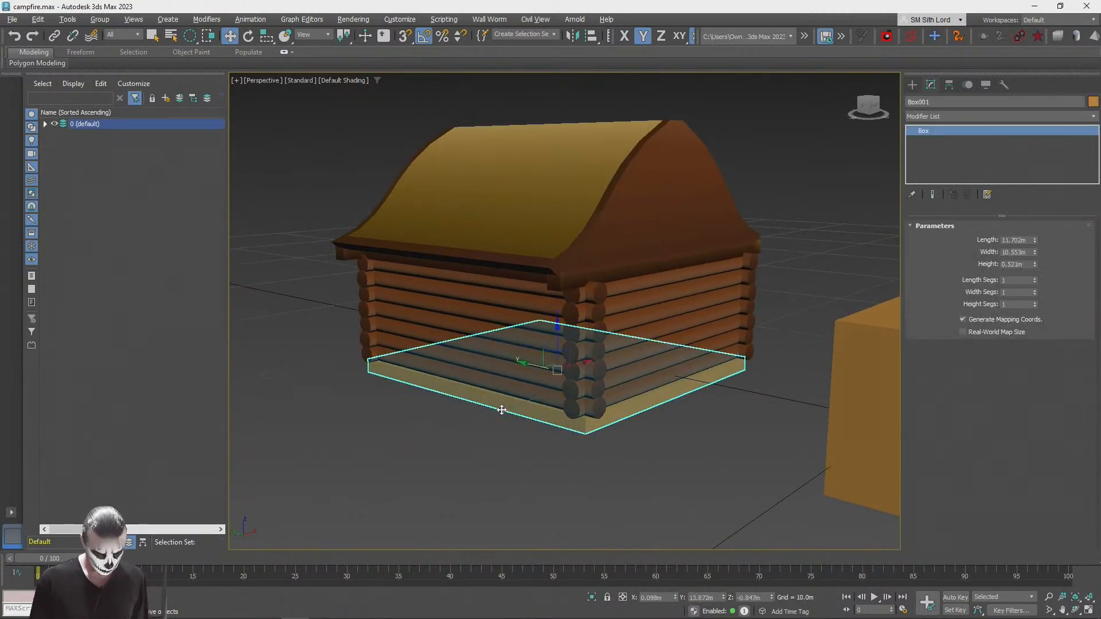
Step: Assign the StonesPack1_Gradient material to the foundation slab, add an Unwrap UVW modifier and open its UVs for editing
{"action": "key", "text": "m"}
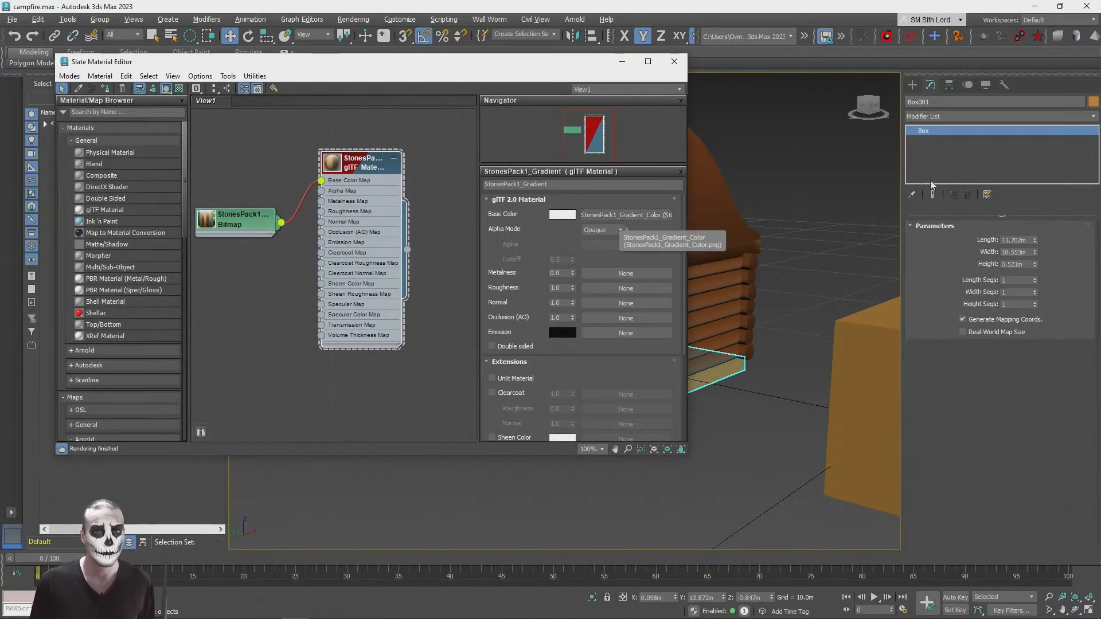
{"action": "left_click", "coordinate": [935, 113]}
{"action": "scroll", "coordinate": [999, 205], "scroll_direction": "down", "scroll_amount": 10}
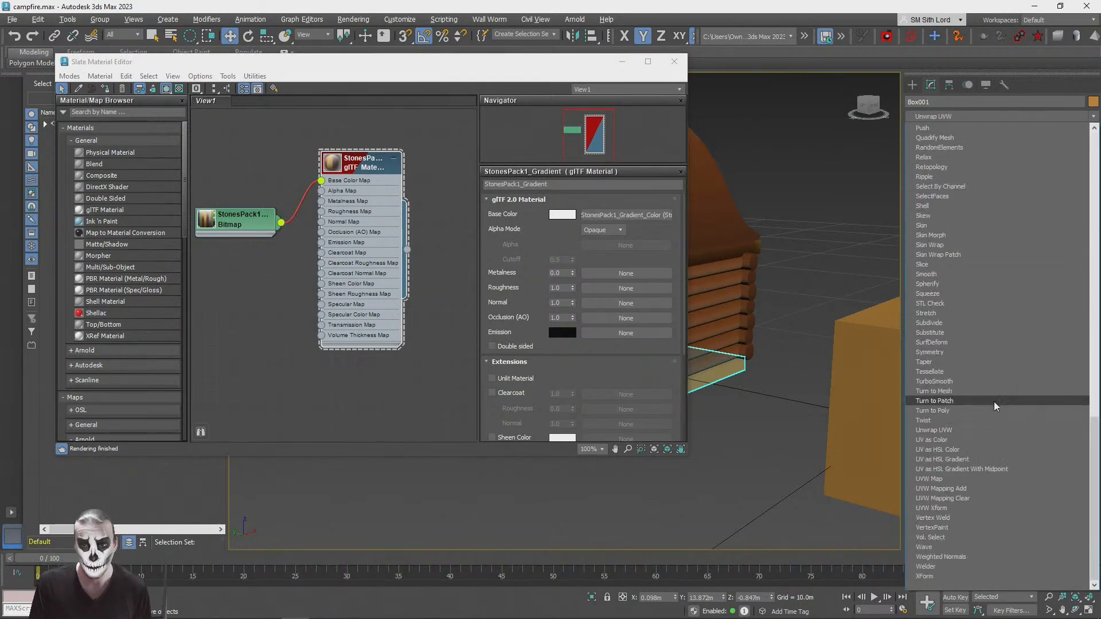
{"action": "left_click", "coordinate": [961, 432]}
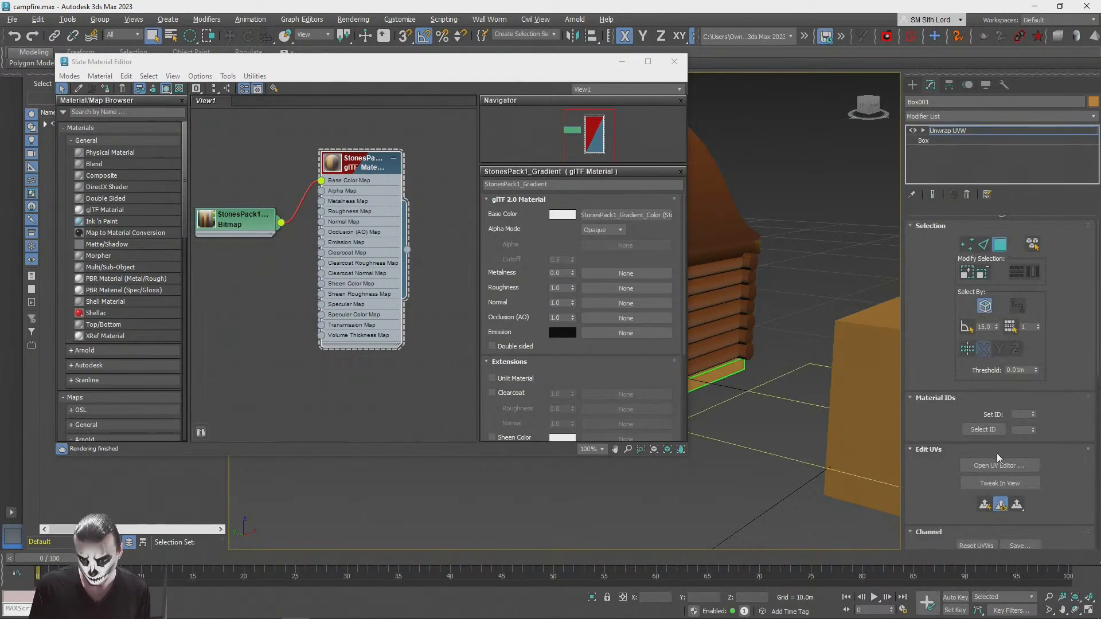
{"action": "left_click", "coordinate": [993, 466]}
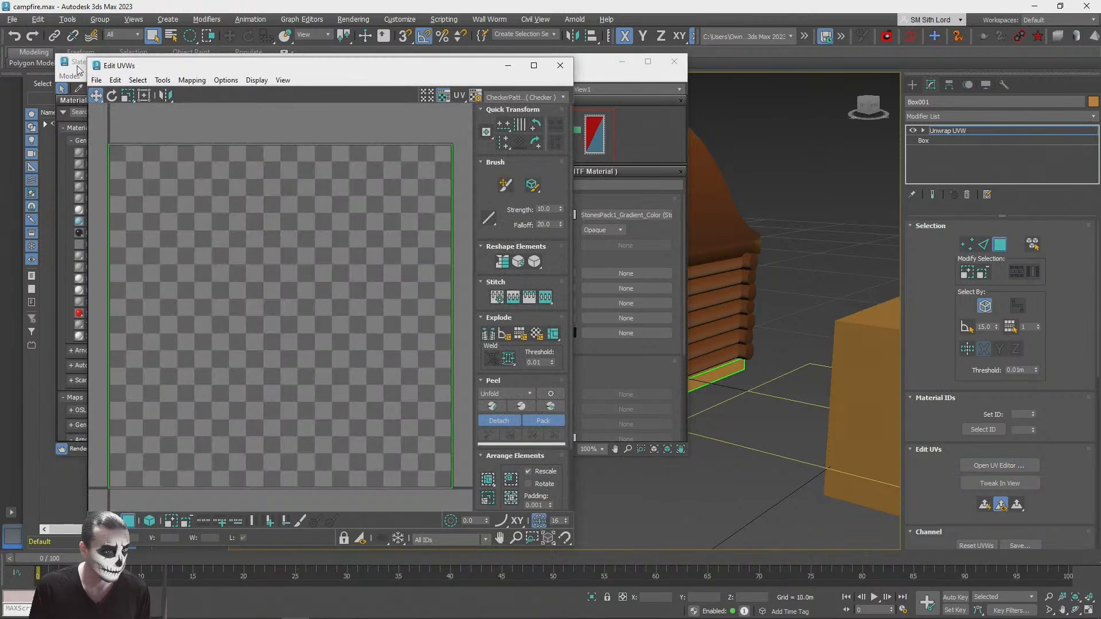
{"action": "left_click", "coordinate": [79, 70]}
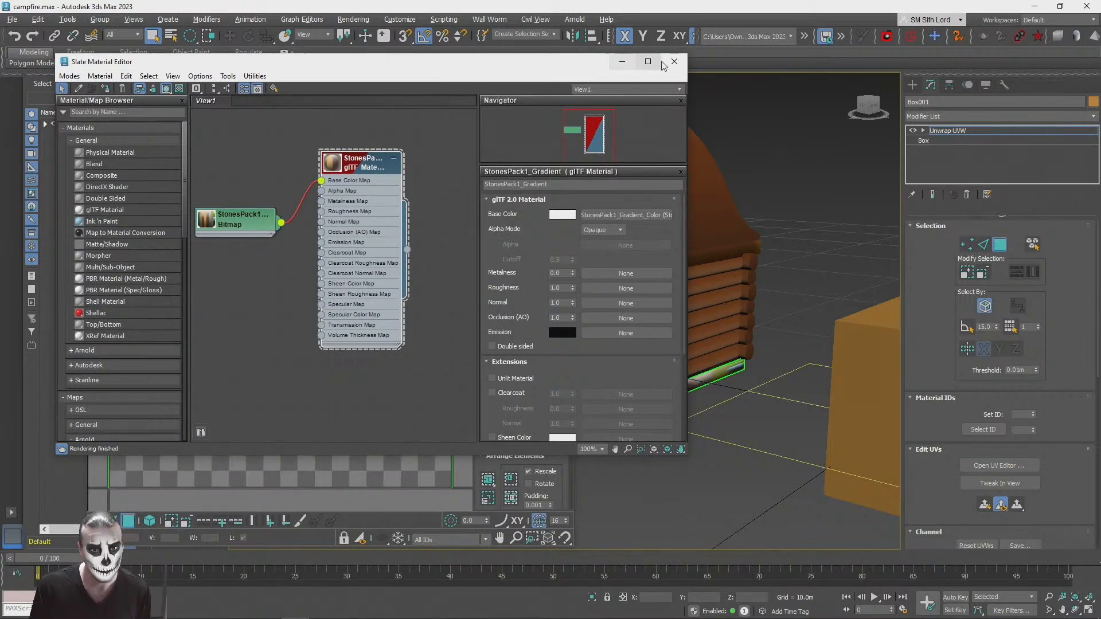
{"action": "left_click", "coordinate": [621, 62]}
Step: Reset the UV editor's texture list and show the StonesPack1_Gradient colour texture as its background
{"action": "left_click", "coordinate": [523, 97]}
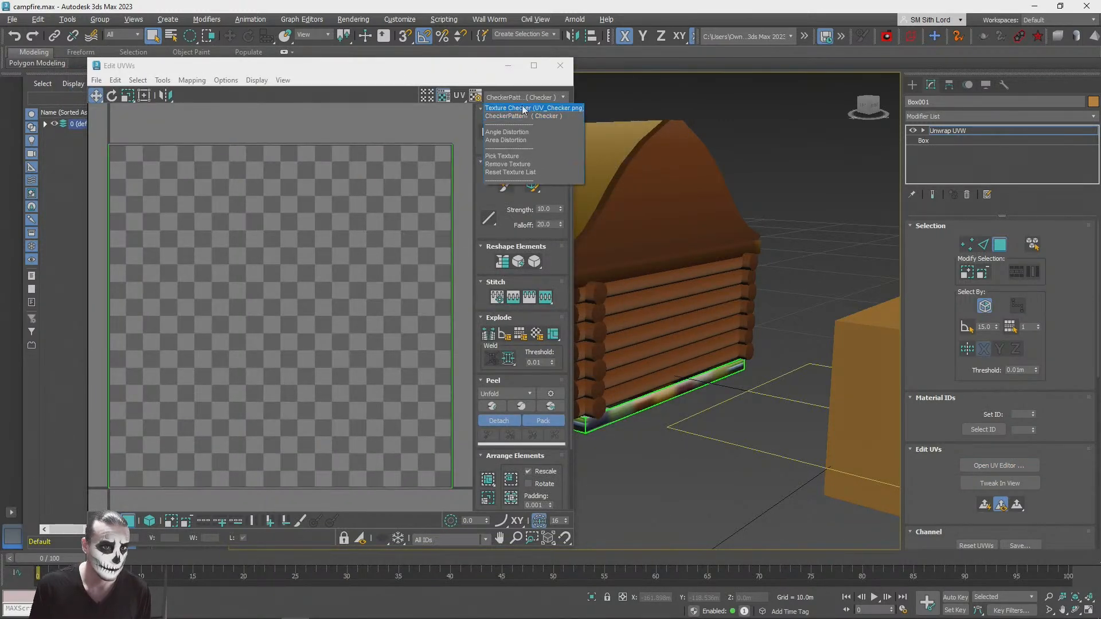
{"action": "left_click", "coordinate": [561, 64]}
{"action": "left_click", "coordinate": [523, 97]}
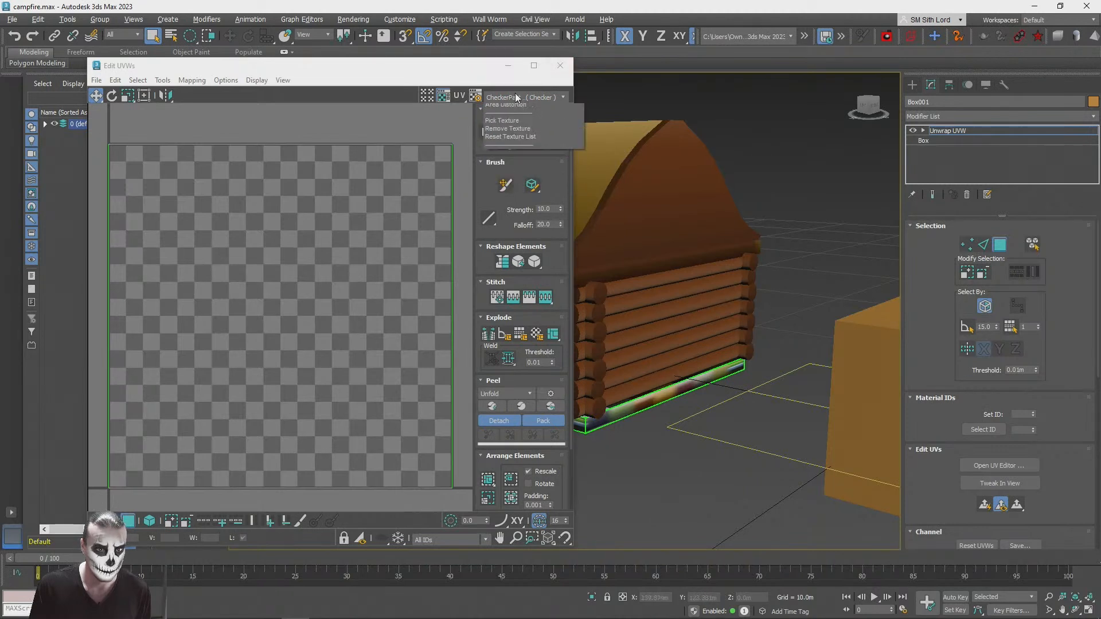
{"action": "left_click", "coordinate": [498, 172]}
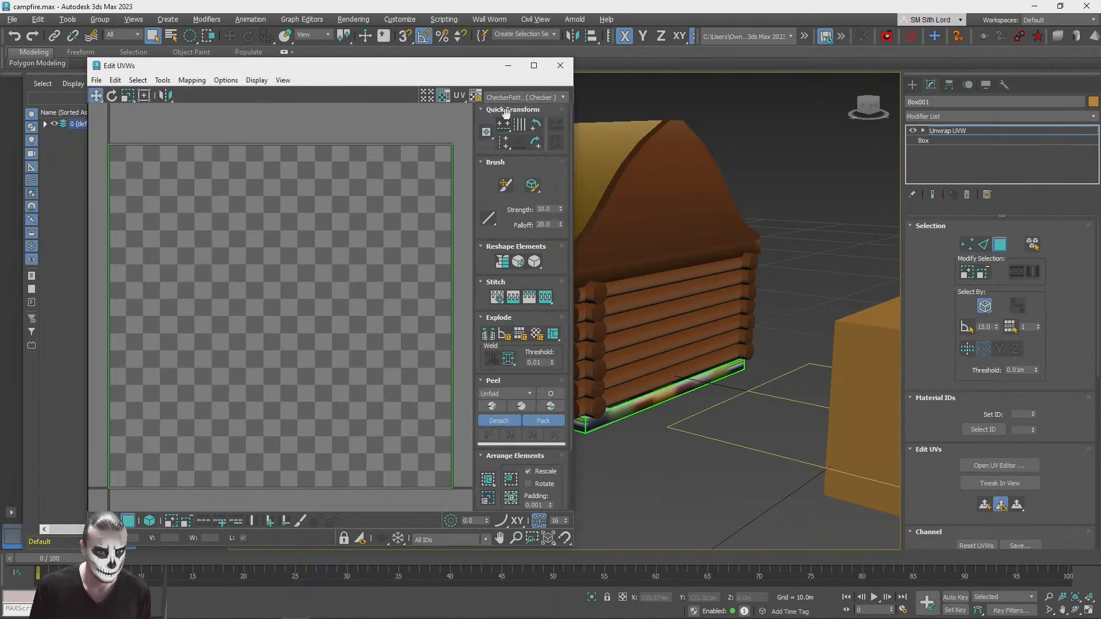
{"action": "left_click", "coordinate": [509, 96]}
{"action": "middle_click_drag", "start_coordinate": [237, 220], "coordinate": [273, 199]}
{"action": "scroll", "coordinate": [273, 199], "scroll_direction": "down", "scroll_amount": 4}
Step: Select all foundation UVs and shrink them evenly to a small square about as wide as one texture stripe
{"action": "key", "text": "ctrl+a"}
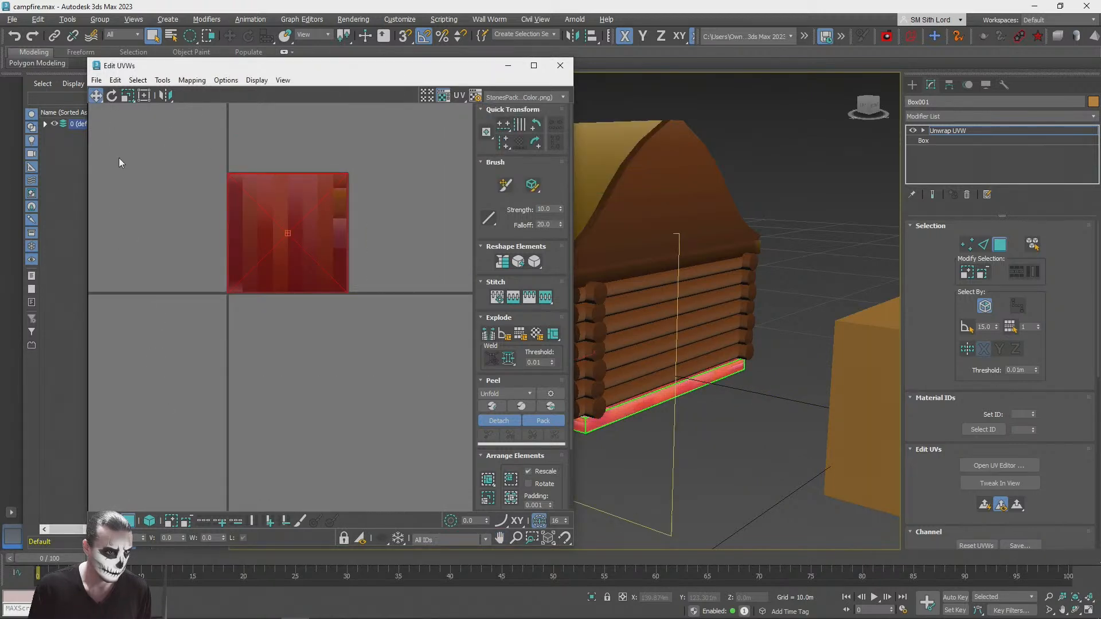
{"action": "left_click", "coordinate": [127, 98]}
{"action": "scroll", "coordinate": [221, 162], "scroll_direction": "up", "scroll_amount": 2}
{"action": "left_click_drag", "start_coordinate": [311, 192], "coordinate": [344, 429]}
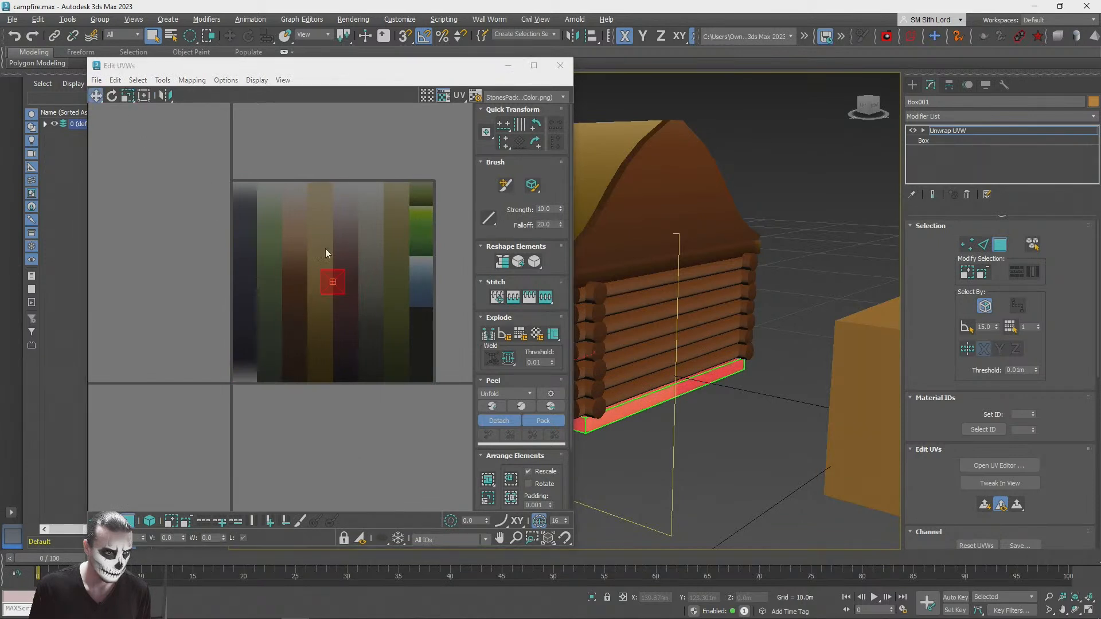
Step: Move the shrunken foundation UVs onto the grey stripe of the gradient texture
{"action": "scroll", "coordinate": [330, 277], "scroll_direction": "up", "scroll_amount": 3}
{"action": "left_click_drag", "start_coordinate": [371, 297], "coordinate": [471, 210]}
{"action": "middle_click_drag", "start_coordinate": [365, 232], "coordinate": [115, 346]}
{"action": "mouse_move", "coordinate": [218, 311]}
{"action": "left_mouse_down"}
{"action": "mouse_move", "coordinate": [234, 220]}
{"action": "mouse_move", "coordinate": [224, 337]}
{"action": "mouse_move", "coordinate": [245, 351]}
{"action": "left_mouse_up"}
Step: Stretch the foundation UVs vertically along most of the grey stripe and deselect them to check the shading
{"action": "left_click", "coordinate": [125, 96]}
{"action": "left_click", "coordinate": [95, 95]}
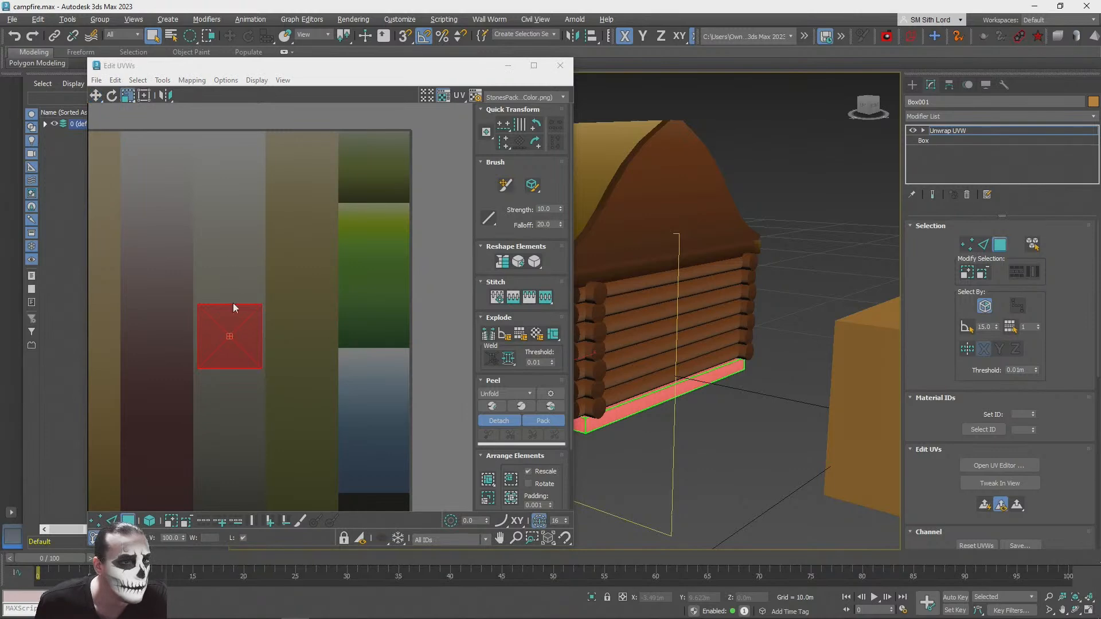
{"action": "left_click_drag", "start_coordinate": [230, 298], "coordinate": [223, 192]}
{"action": "left_click", "coordinate": [721, 447]}
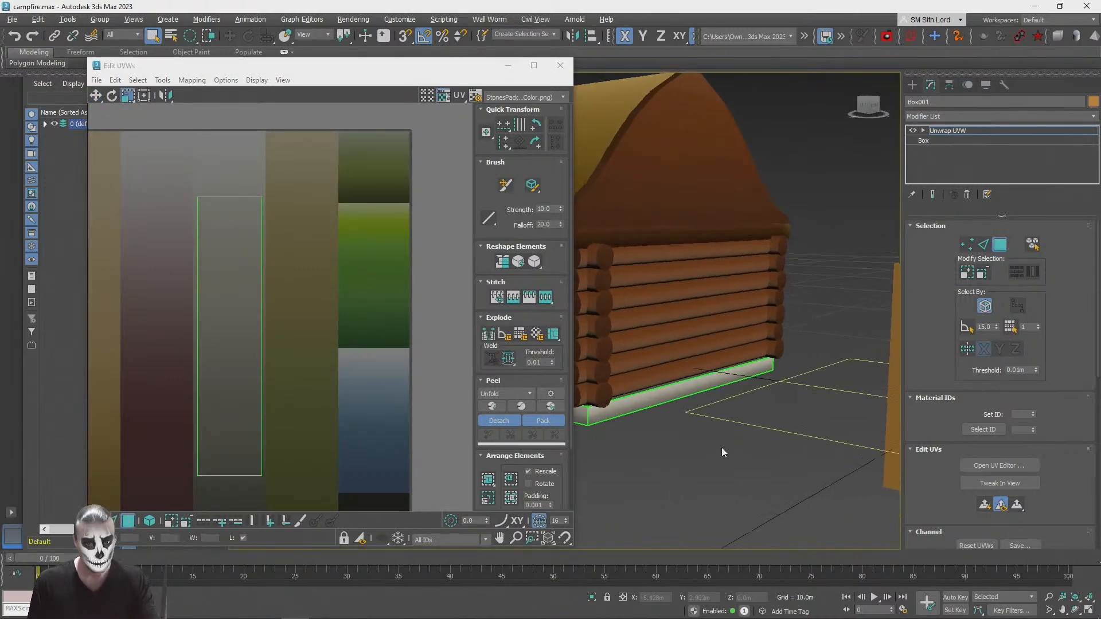
Step: Shorten the foundation UVs vertically and move them down to the dark end of the grey stripe
{"action": "left_click_drag", "start_coordinate": [320, 505], "coordinate": [320, 505]}
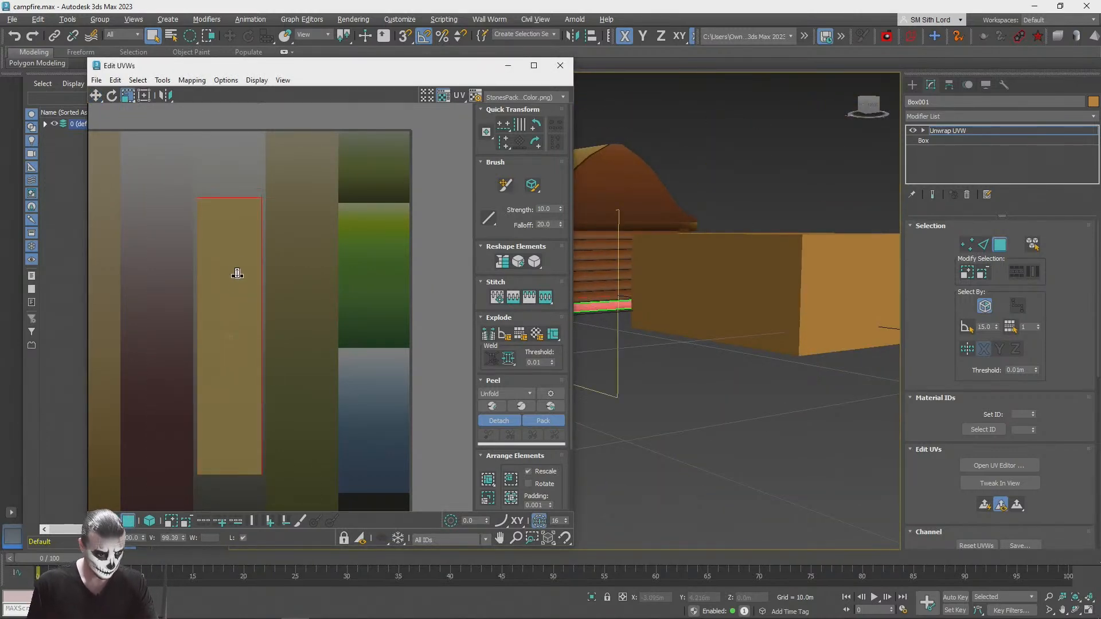
{"action": "left_click_drag", "start_coordinate": [234, 334], "coordinate": [234, 343]}
{"action": "left_click", "coordinate": [97, 100]}
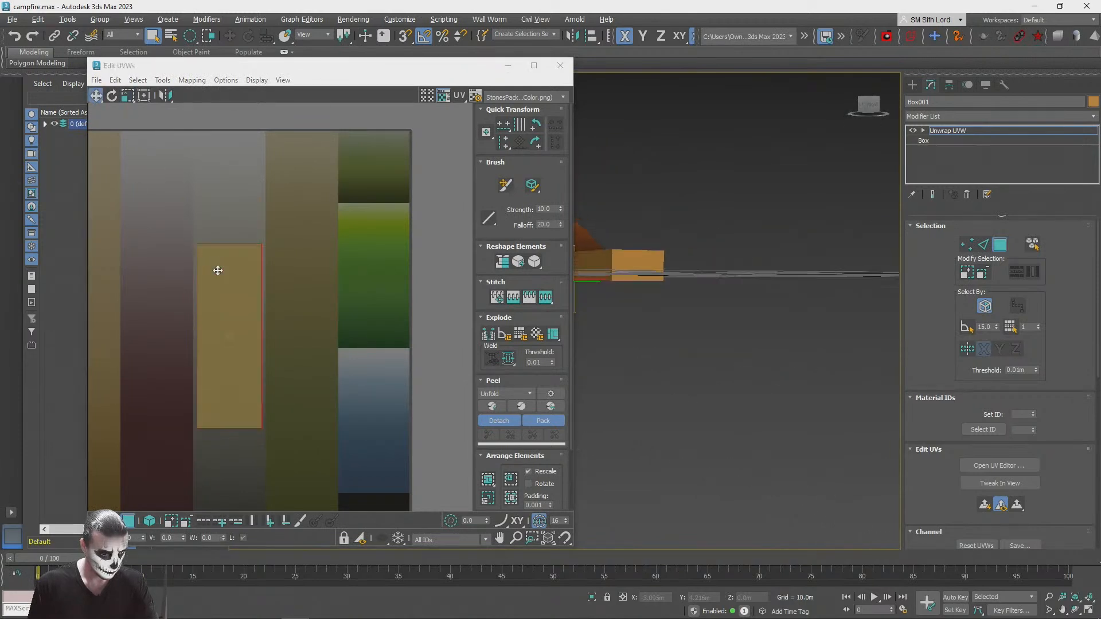
{"action": "middle_click_drag", "start_coordinate": [250, 283], "coordinate": [295, 201]}
{"action": "scroll", "coordinate": [295, 314], "scroll_direction": "up", "scroll_amount": 2}
{"action": "middle_click_drag", "start_coordinate": [295, 314], "coordinate": [306, 224]}
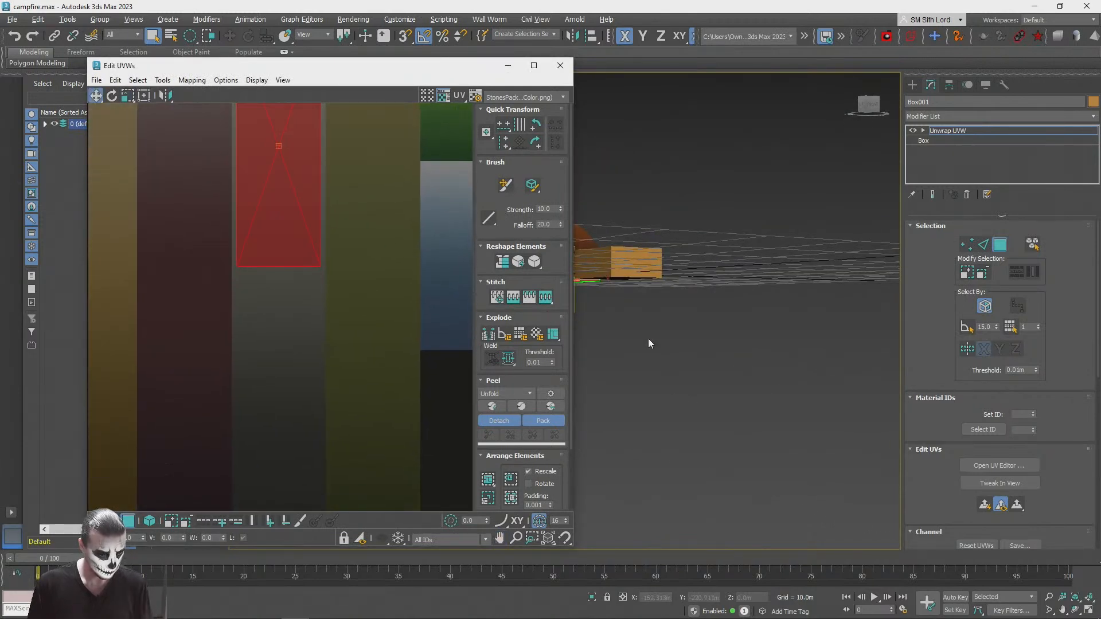
{"action": "key", "text": "z"}
{"action": "left_click_drag", "start_coordinate": [295, 178], "coordinate": [294, 377]}
Step: Close the UV editor and deselect the foundation slab
{"action": "left_click", "coordinate": [775, 486]}
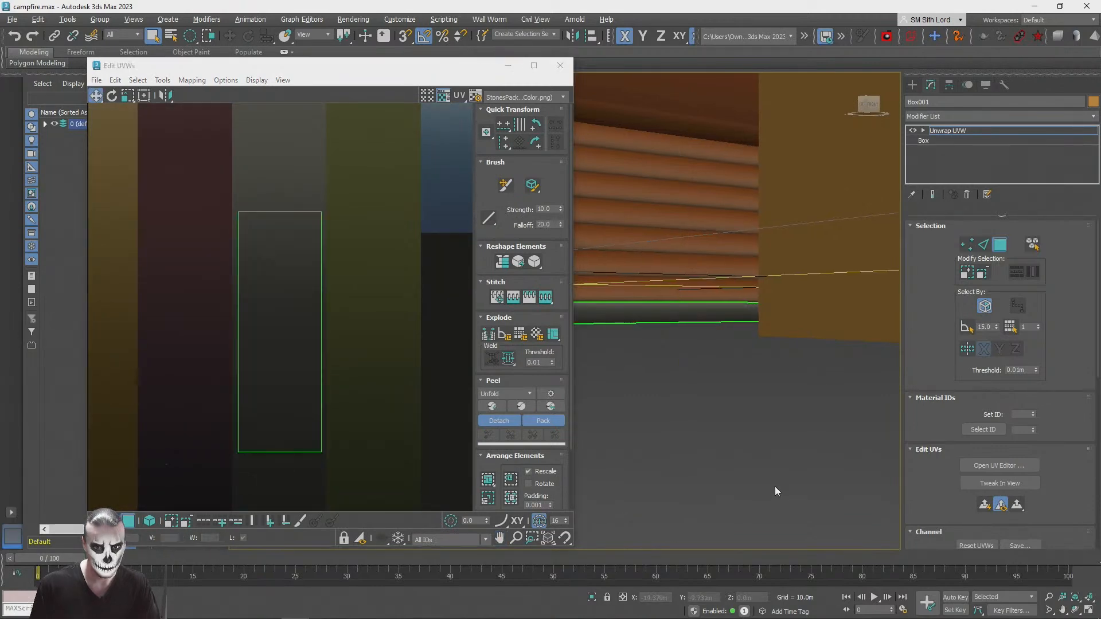
{"action": "left_click_drag", "start_coordinate": [875, 102], "coordinate": [864, 92]}
{"action": "left_click", "coordinate": [559, 68]}
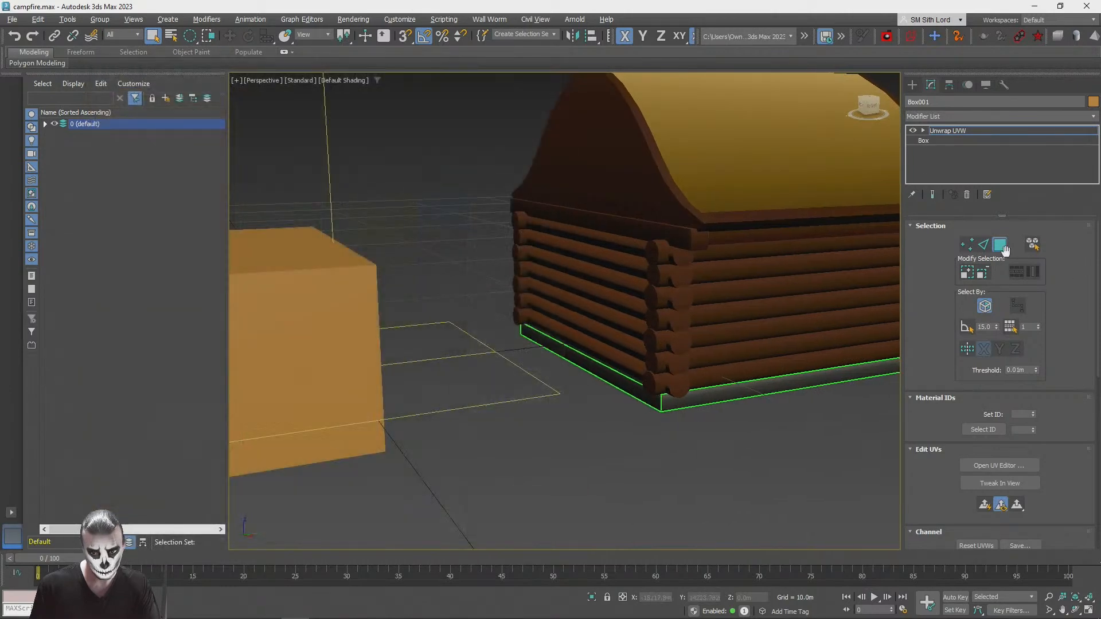
{"action": "left_click", "coordinate": [732, 481]}
{"action": "middle_click_drag", "start_coordinate": [732, 481], "coordinate": [732, 480], "text": "alt"}
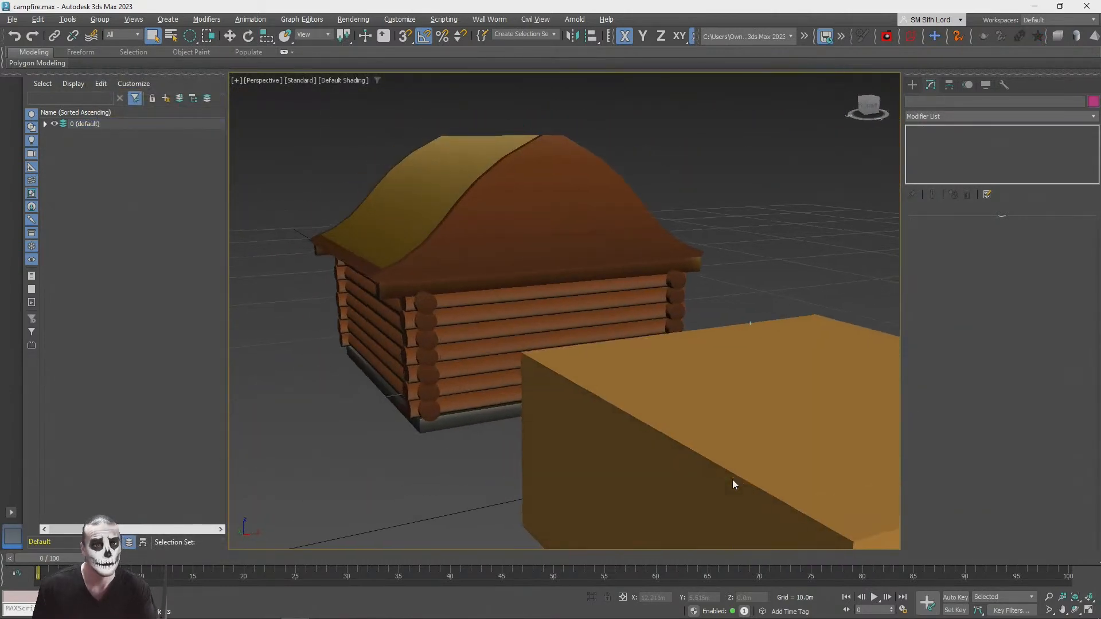
Step: Examine the textured foundation and the cabin's log corners from close up and from several angles
{"action": "scroll", "coordinate": [732, 480], "scroll_direction": "up", "scroll_amount": 4}
{"action": "scroll", "coordinate": [645, 473], "scroll_direction": "up", "scroll_amount": 5}
{"action": "scroll", "coordinate": [644, 478], "scroll_direction": "down", "scroll_amount": 5}
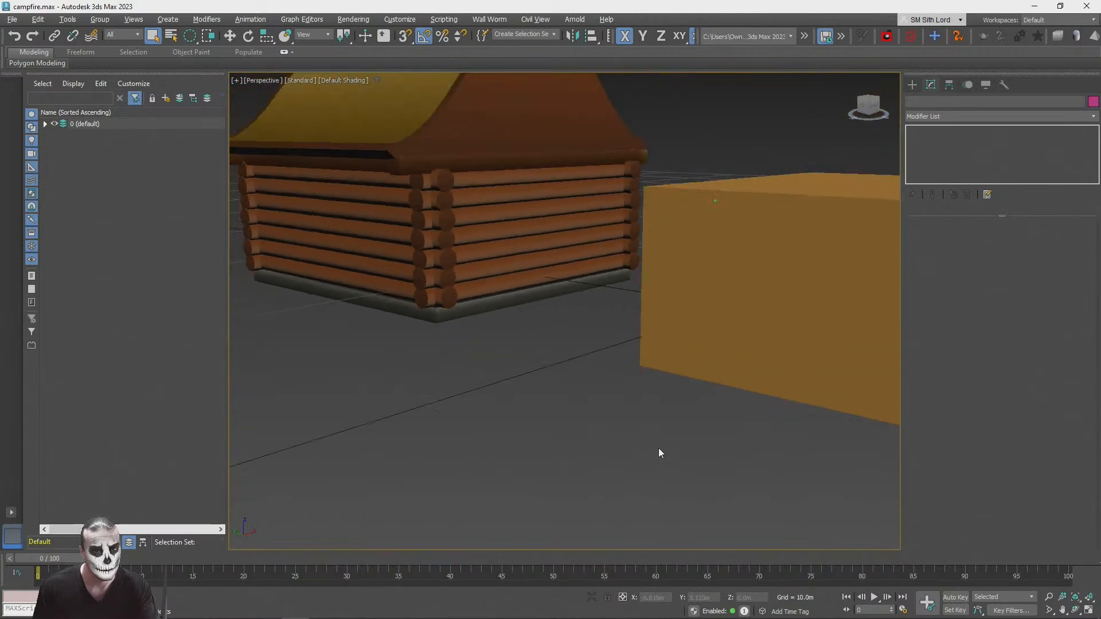
{"action": "middle_click_drag", "start_coordinate": [658, 449], "coordinate": [628, 390], "text": "alt"}
{"action": "scroll", "coordinate": [628, 390], "scroll_direction": "up", "scroll_amount": 4}
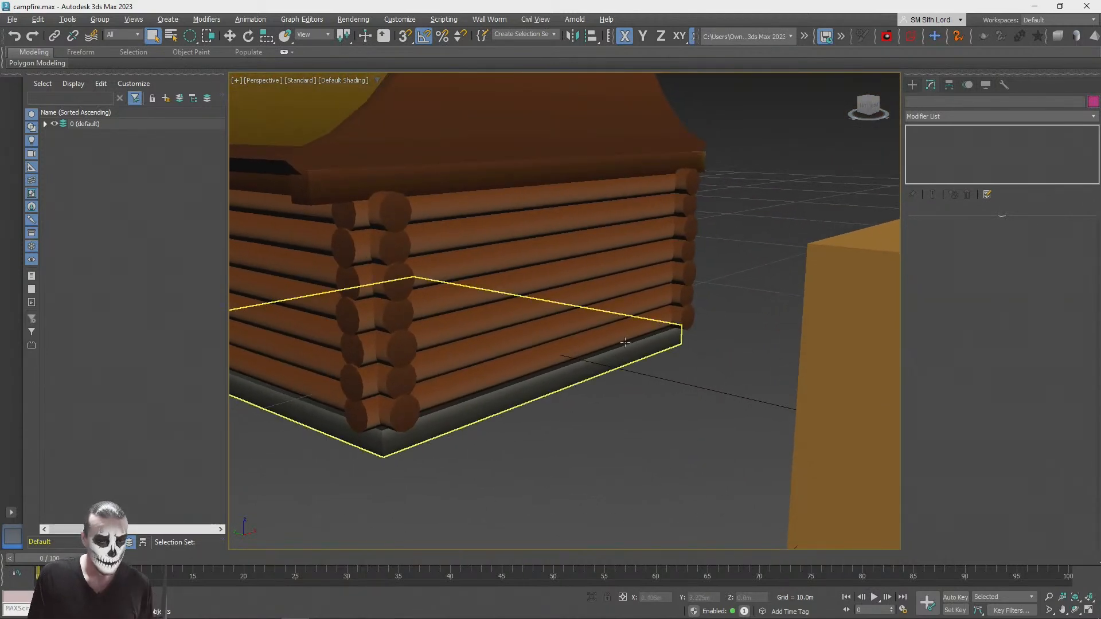
{"action": "scroll", "coordinate": [734, 308], "scroll_direction": "down", "scroll_amount": 4}
{"action": "middle_click_drag", "start_coordinate": [734, 308], "coordinate": [551, 329], "text": "alt"}
{"action": "scroll", "coordinate": [725, 294], "scroll_direction": "up", "scroll_amount": 3}
Step: Select the large orange box and move it against the cabin wall that faces the fence
{"action": "left_click", "coordinate": [550, 330]}
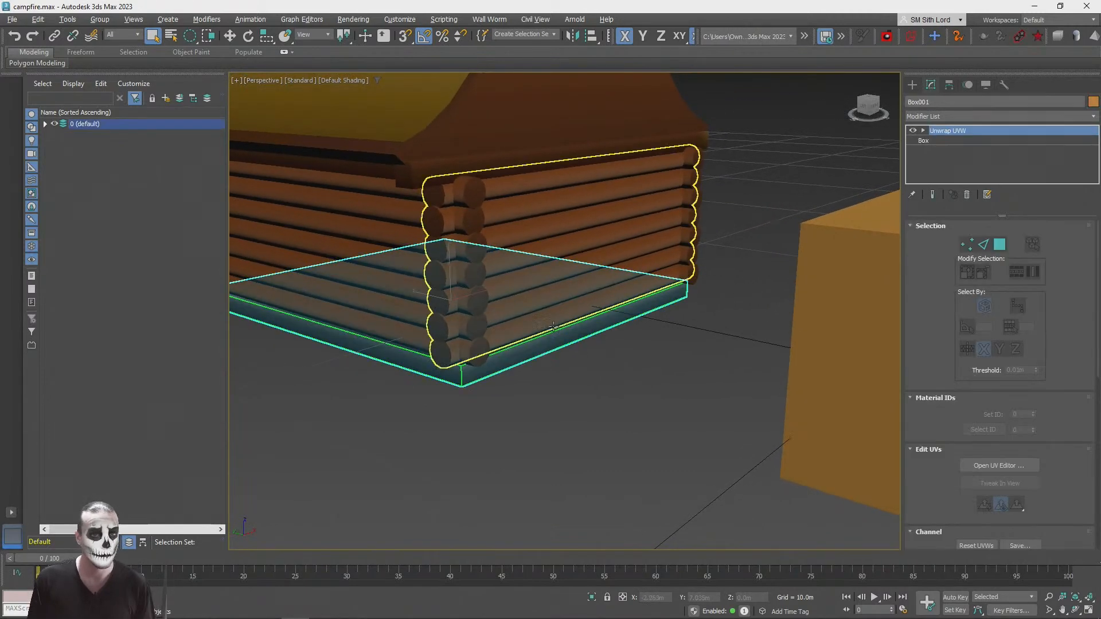
{"action": "key", "text": "w"}
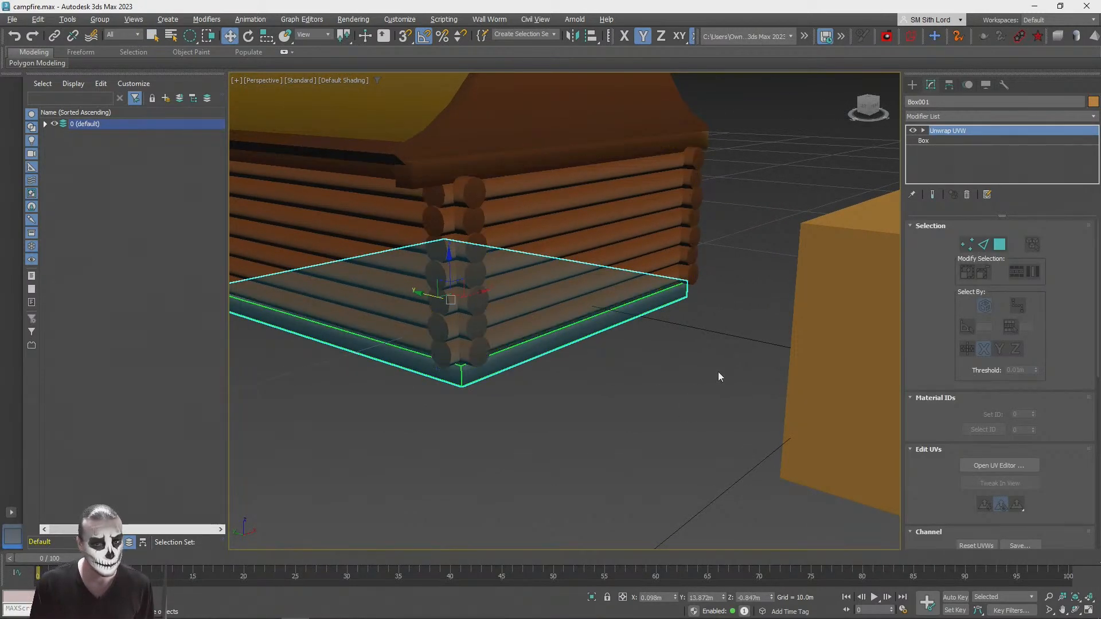
{"action": "left_click", "coordinate": [884, 358]}
{"action": "scroll", "coordinate": [647, 331], "scroll_direction": "down", "scroll_amount": 3}
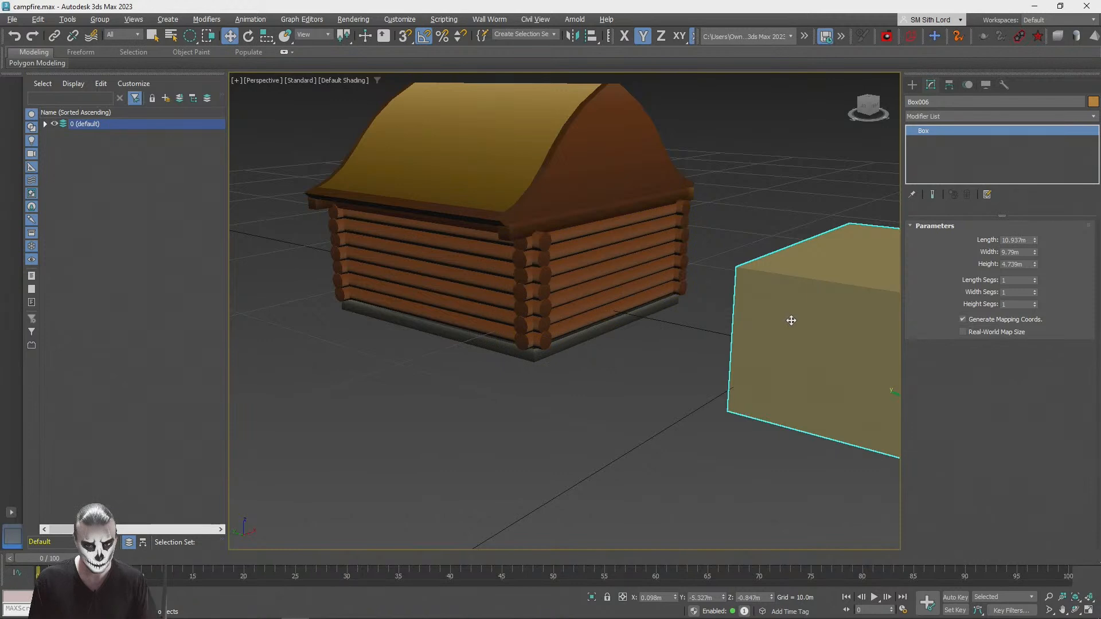
{"action": "middle_click_drag", "start_coordinate": [791, 321], "coordinate": [698, 308]}
{"action": "left_click_drag", "start_coordinate": [808, 380], "coordinate": [536, 325]}
Step: Resize the box to length 3.721 m, width 6.755 m and height 0.569 m, and push it against the foundation as a porch
{"action": "left_click_drag", "start_coordinate": [1034, 241], "coordinate": [1028, 314]}
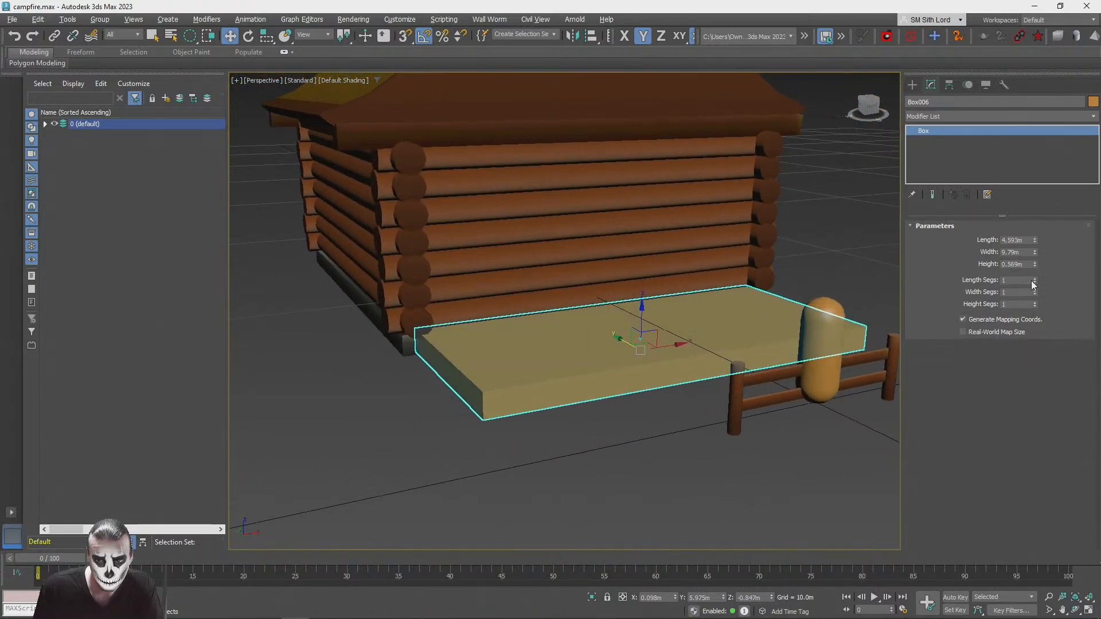
{"action": "left_click_drag", "start_coordinate": [1035, 253], "coordinate": [1037, 263]}
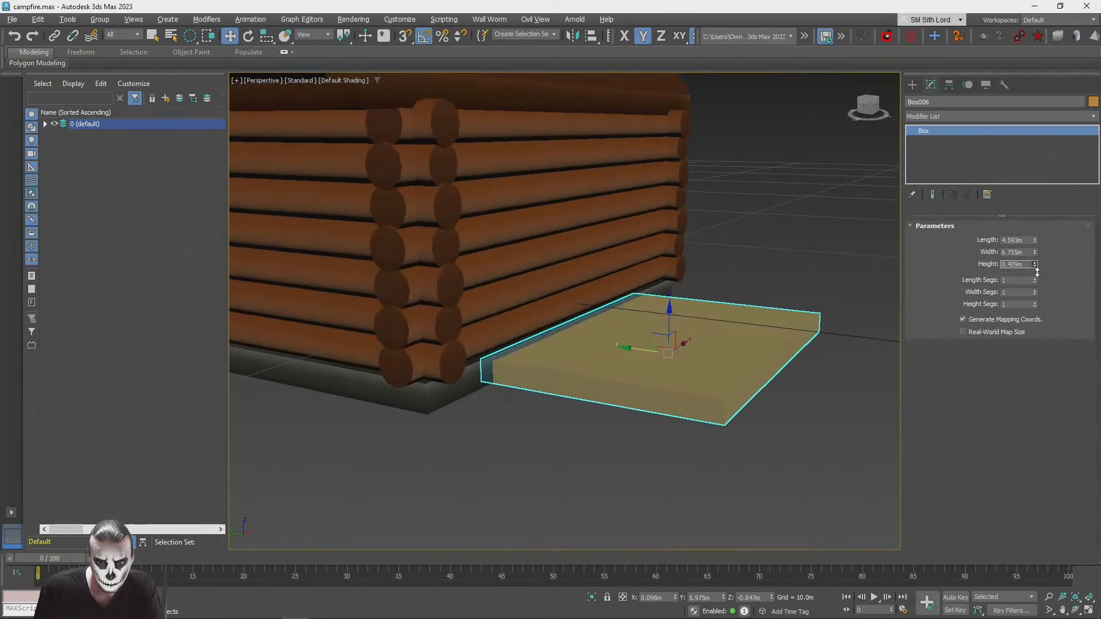
{"action": "left_click_drag", "start_coordinate": [1035, 240], "coordinate": [1032, 251]}
{"action": "middle_click_drag", "start_coordinate": [651, 369], "coordinate": [679, 368], "text": "alt"}
{"action": "left_click_drag", "start_coordinate": [654, 352], "coordinate": [634, 352]}
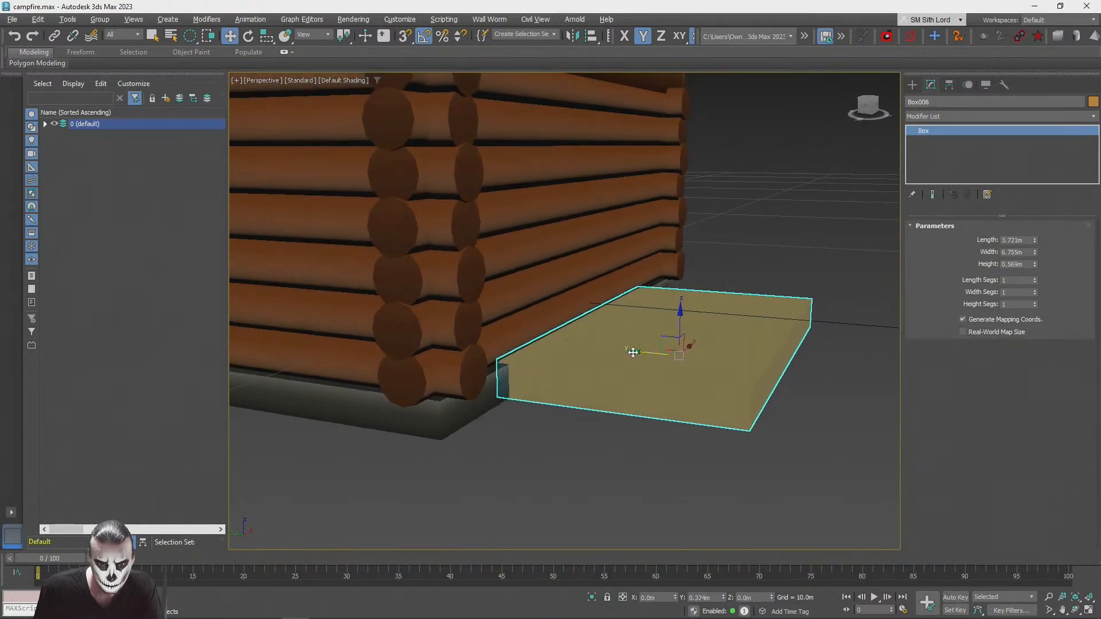
{"action": "middle_click_drag", "start_coordinate": [596, 477], "coordinate": [574, 388], "text": "alt"}
{"action": "left_click", "coordinate": [566, 483]}
{"action": "left_click", "coordinate": [586, 384]}
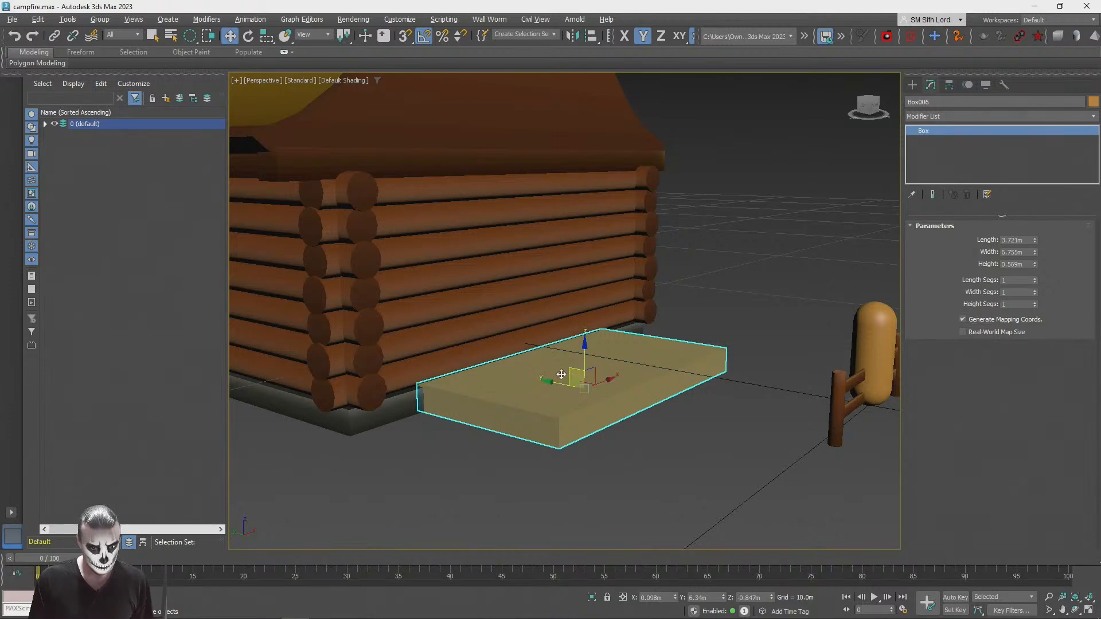
Step: Add an Unwrap UVW modifier to the porch box
{"action": "key", "text": "m"}
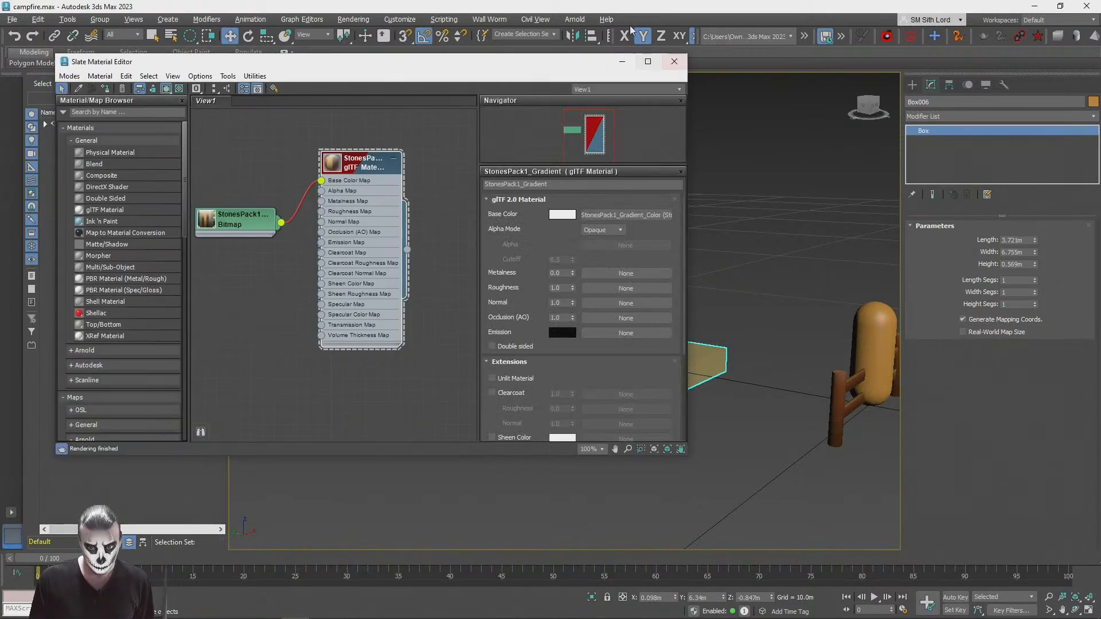
{"action": "left_click", "coordinate": [674, 62]}
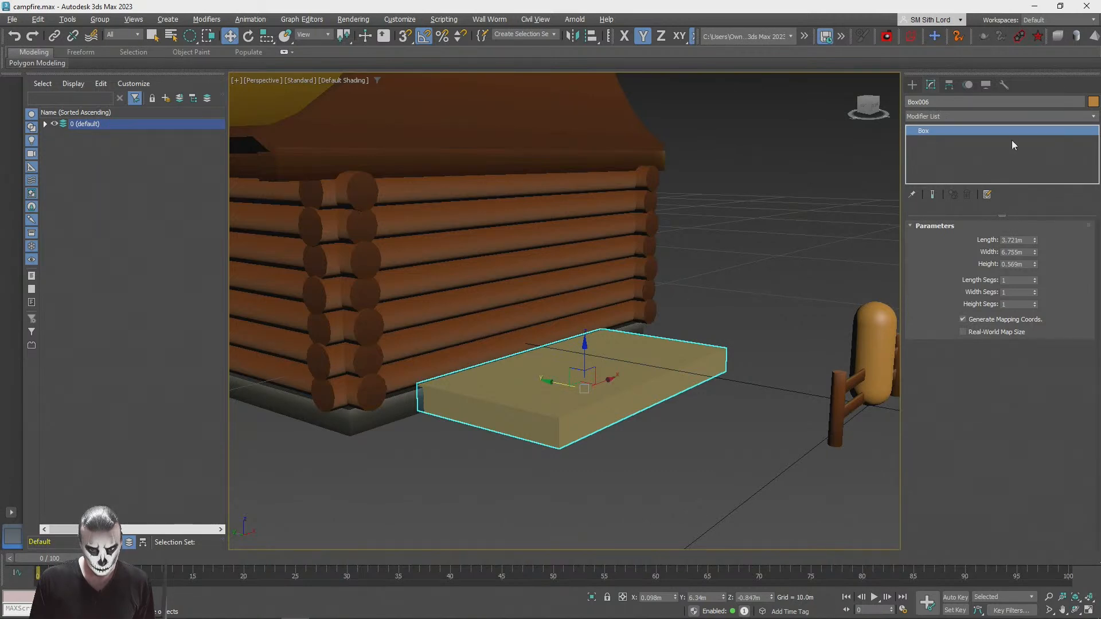
{"action": "left_click", "coordinate": [935, 115]}
{"action": "key", "text": "u"}
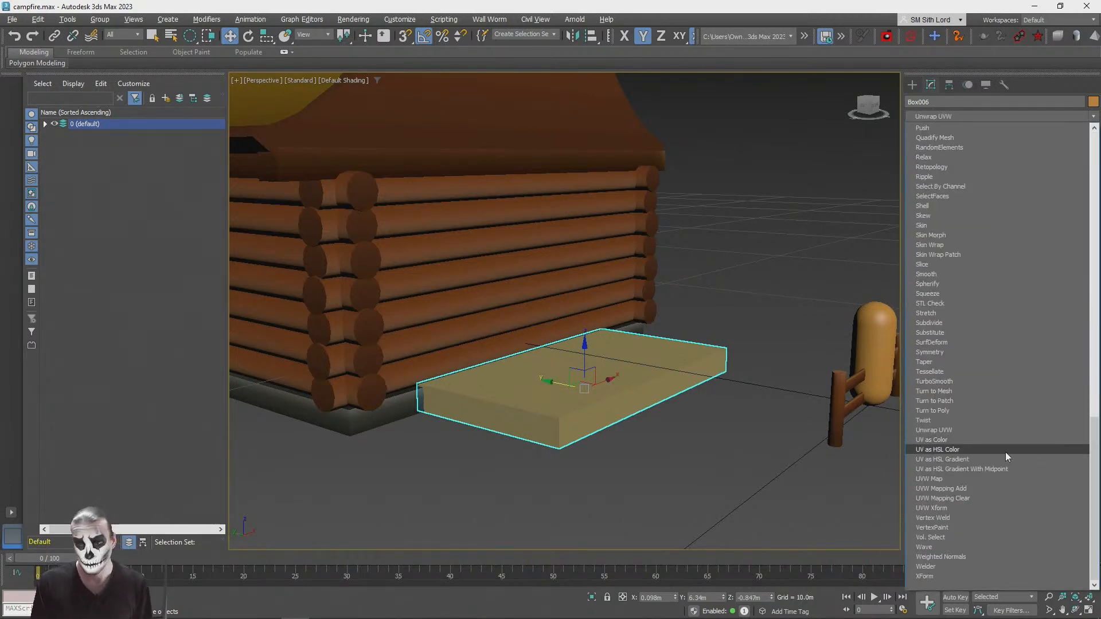
{"action": "left_click", "coordinate": [971, 431]}
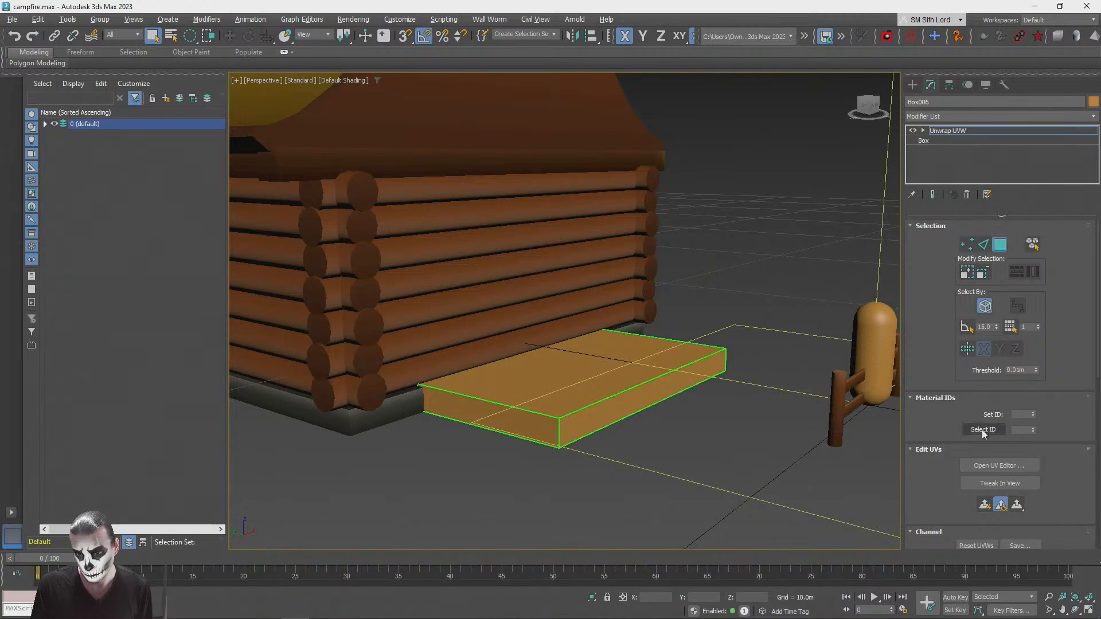
{"action": "left_click", "coordinate": [978, 464]}
{"action": "left_click", "coordinate": [510, 97]}
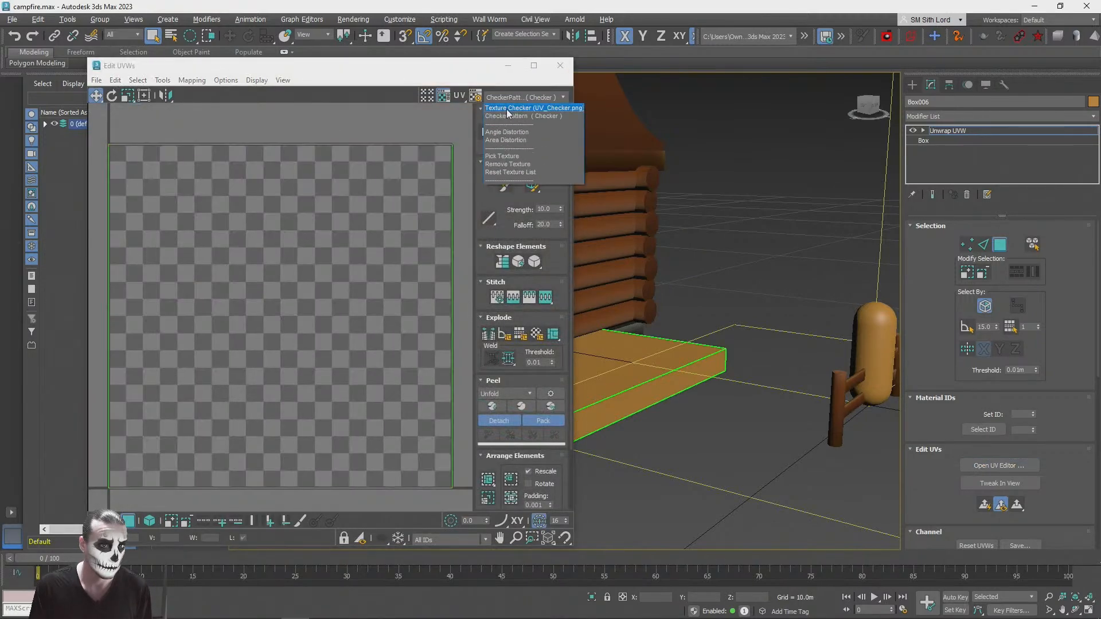
{"action": "left_click", "coordinate": [517, 116]}
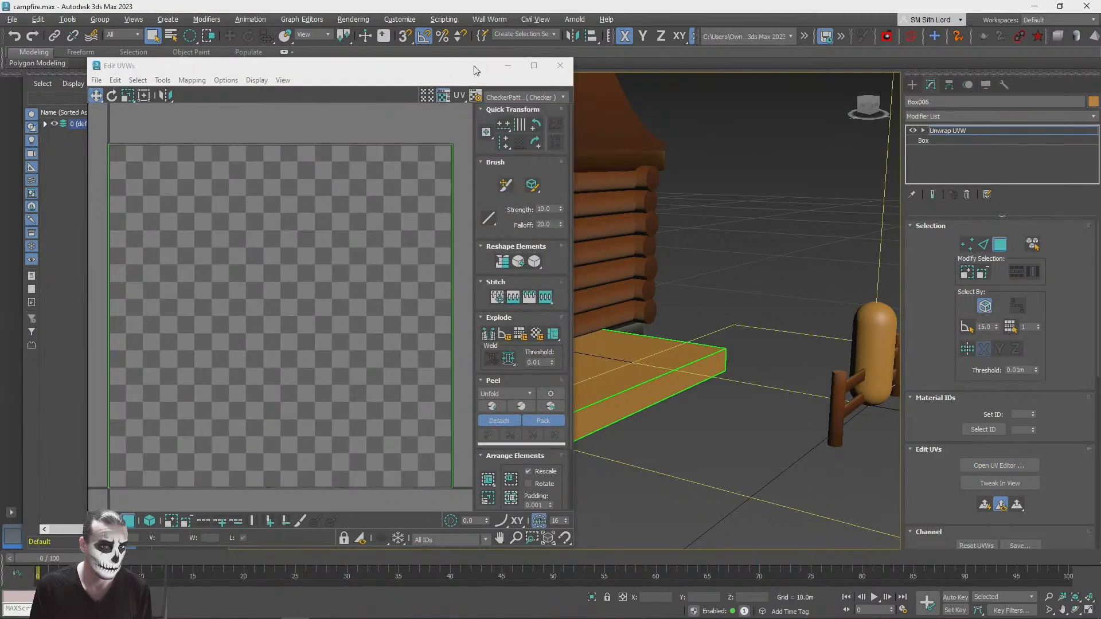
{"action": "left_click", "coordinate": [559, 65]}
Step: Assign the StonesPack1_Gradient material to the porch and display its colour bitmap behind all the selected UVs in the UV editor
{"action": "key", "text": "m"}
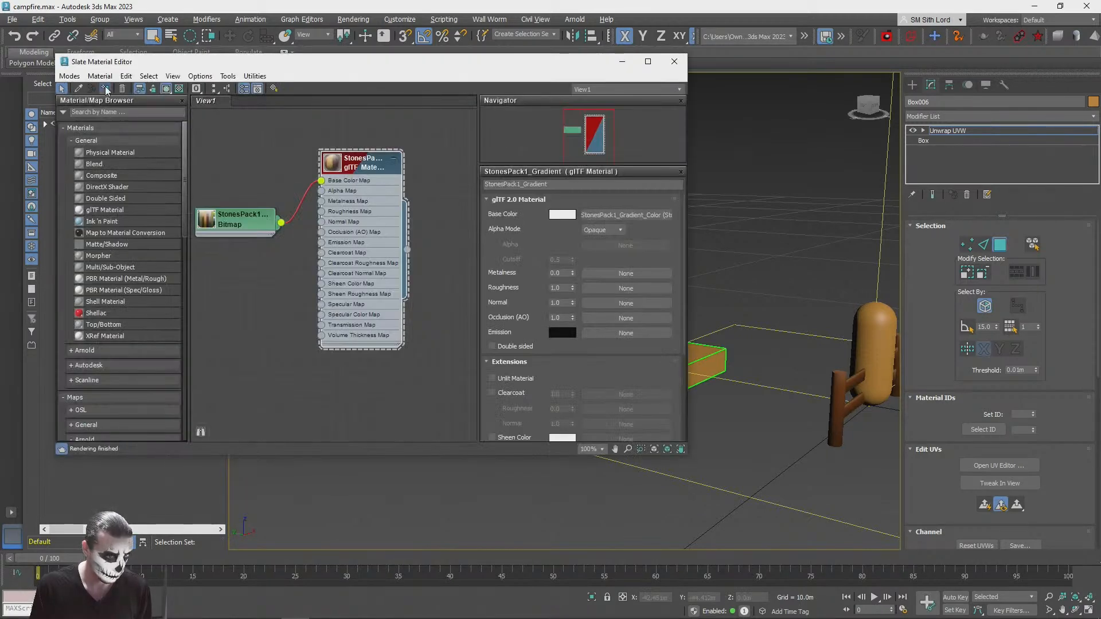
{"action": "left_click", "coordinate": [671, 62]}
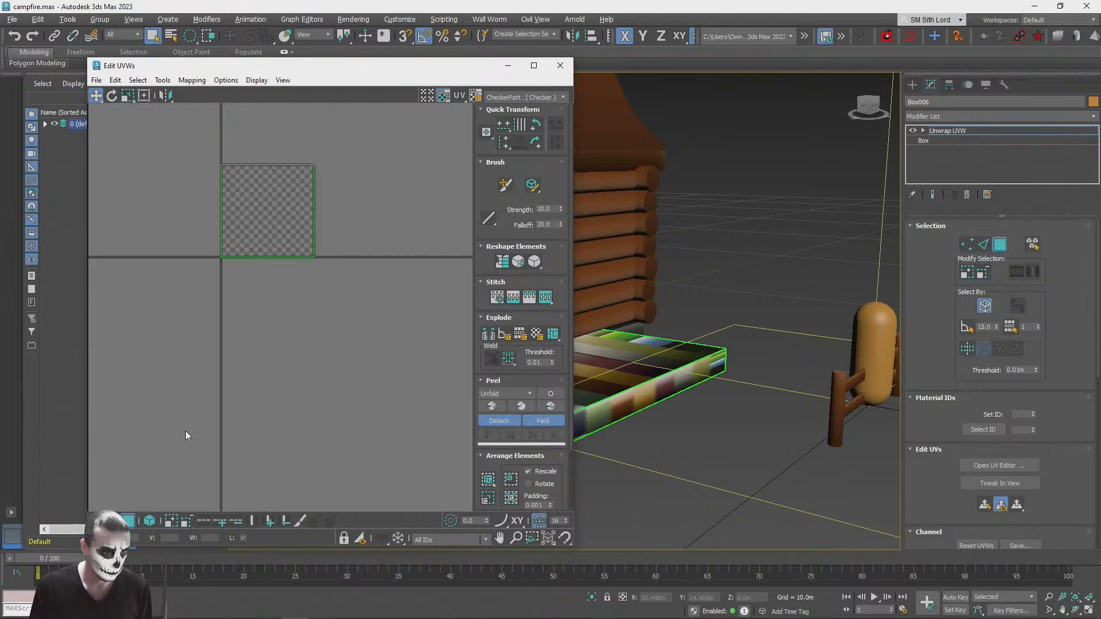
{"action": "left_click_drag", "start_coordinate": [180, 135], "coordinate": [399, 275]}
{"action": "left_click", "coordinate": [533, 97]}
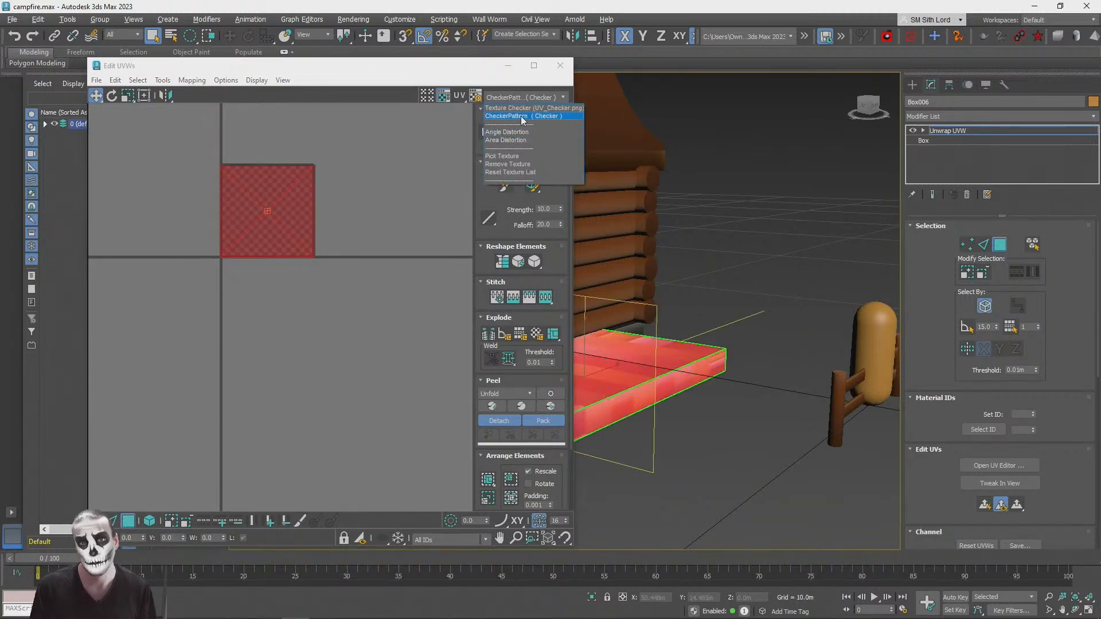
{"action": "left_click", "coordinate": [502, 172]}
{"action": "left_click", "coordinate": [533, 97]}
{"action": "left_click", "coordinate": [515, 125]}
Step: Scale the porch UVs down to about one stripe's width and move them onto the brown stripe
{"action": "scroll", "coordinate": [267, 278], "scroll_direction": "up", "scroll_amount": 3}
{"action": "scroll", "coordinate": [265, 263], "scroll_direction": "down", "scroll_amount": 2}
{"action": "scroll", "coordinate": [334, 241], "scroll_direction": "up", "scroll_amount": 2}
{"action": "left_click_drag", "start_coordinate": [346, 240], "coordinate": [371, 246]}
{"action": "left_click", "coordinate": [130, 96]}
{"action": "left_click_drag", "start_coordinate": [290, 189], "coordinate": [310, 403]}
{"action": "scroll", "coordinate": [172, 342], "scroll_direction": "up", "scroll_amount": 3}
{"action": "middle_click_drag", "start_coordinate": [372, 242], "coordinate": [282, 323]}
{"action": "left_click_drag", "start_coordinate": [371, 214], "coordinate": [286, 293]}
{"action": "scroll", "coordinate": [286, 293], "scroll_direction": "up", "scroll_amount": 2}
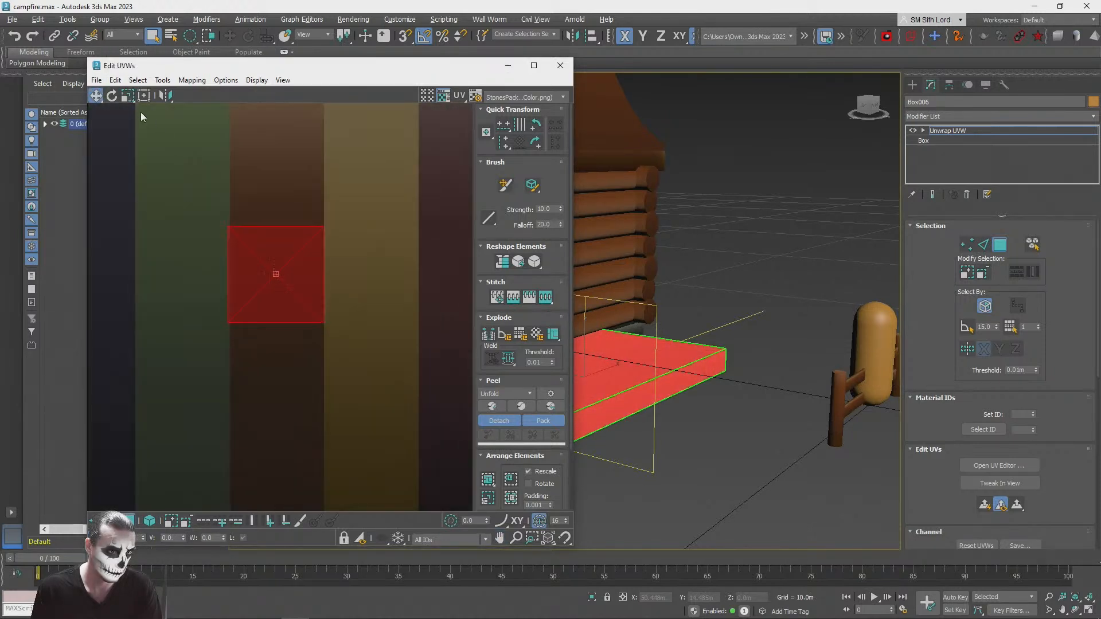
Step: Shrink the porch UVs slightly to fit inside the brown stripe, nudge them up and deselect them to check the shading
{"action": "left_click", "coordinate": [128, 96]}
{"action": "left_click_drag", "start_coordinate": [246, 256], "coordinate": [242, 254]}
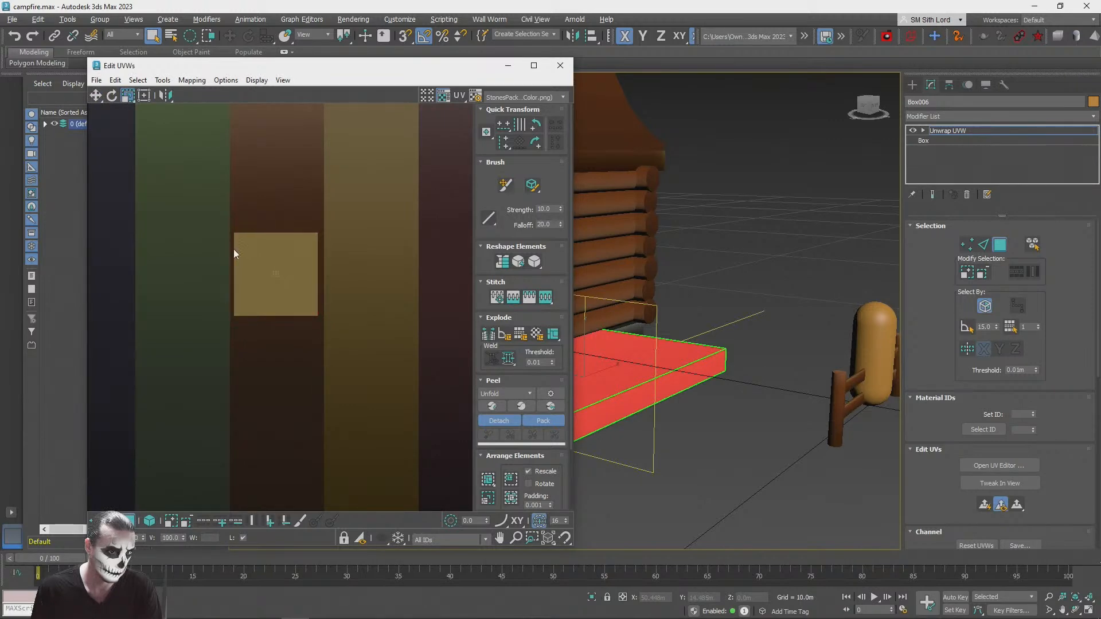
{"action": "left_click", "coordinate": [95, 95]}
{"action": "left_click_drag", "start_coordinate": [263, 241], "coordinate": [262, 241]}
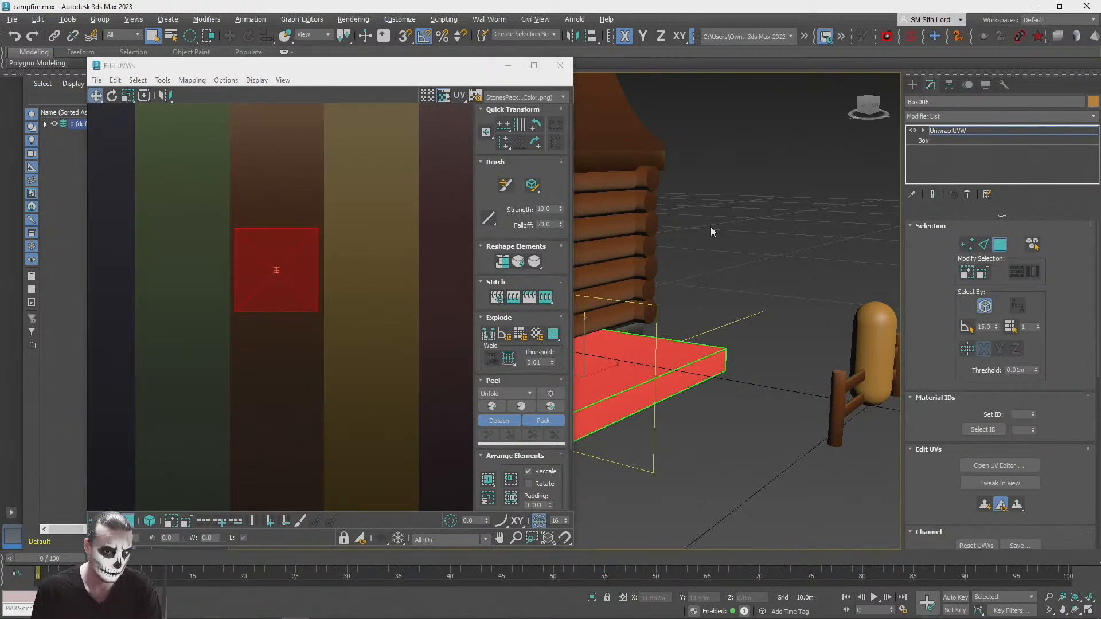
{"action": "left_click", "coordinate": [712, 226]}
{"action": "scroll", "coordinate": [712, 226], "scroll_direction": "down", "scroll_amount": 5}
{"action": "middle_click_drag", "start_coordinate": [711, 226], "coordinate": [745, 401], "text": "alt"}
{"action": "scroll", "coordinate": [705, 229], "scroll_direction": "up", "scroll_amount": 8}
{"action": "scroll", "coordinate": [701, 441], "scroll_direction": "down", "scroll_amount": 3}
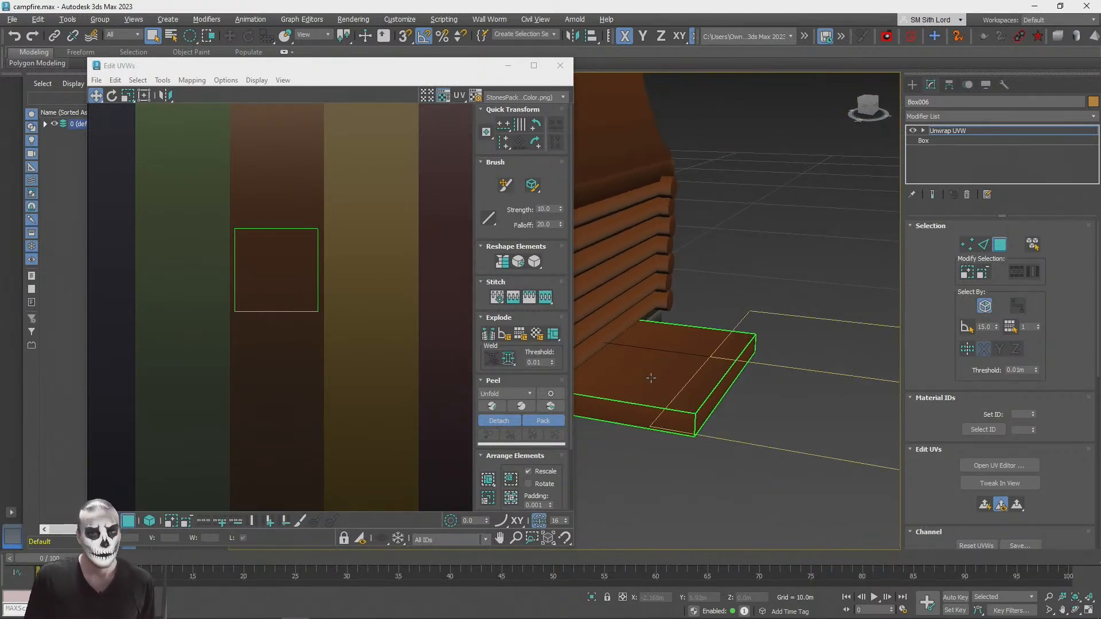
Step: Try to adjust the UV placement of the porch's top face
{"action": "left_click", "coordinate": [651, 378]}
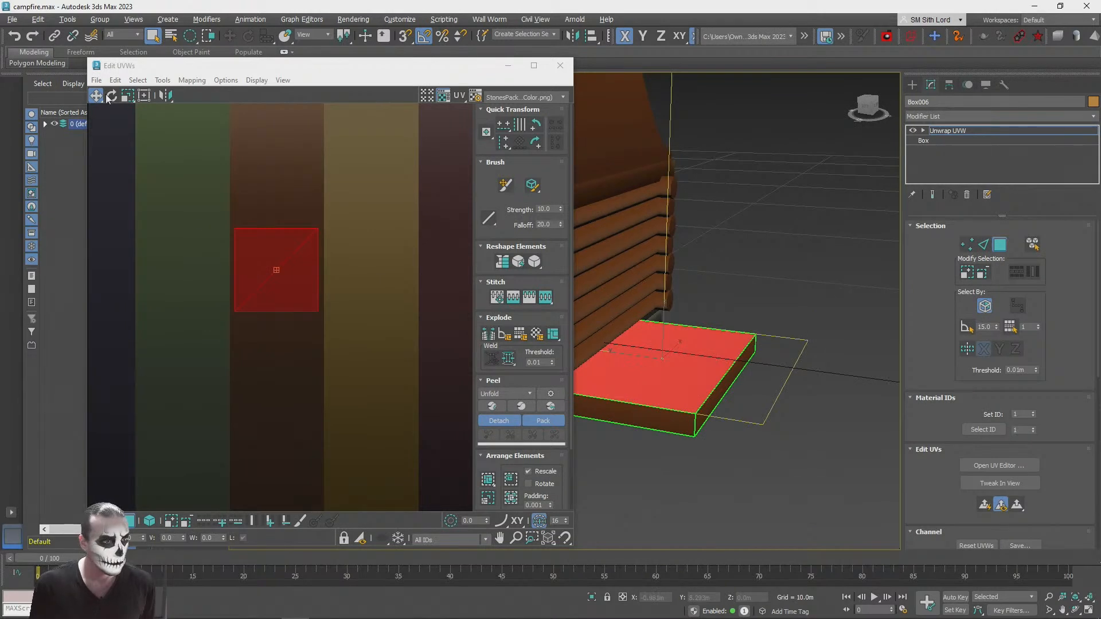
{"action": "left_click_drag", "start_coordinate": [270, 240], "coordinate": [206, 298]}
{"action": "key", "text": "z"}
{"action": "key", "text": "ctrl+z"}
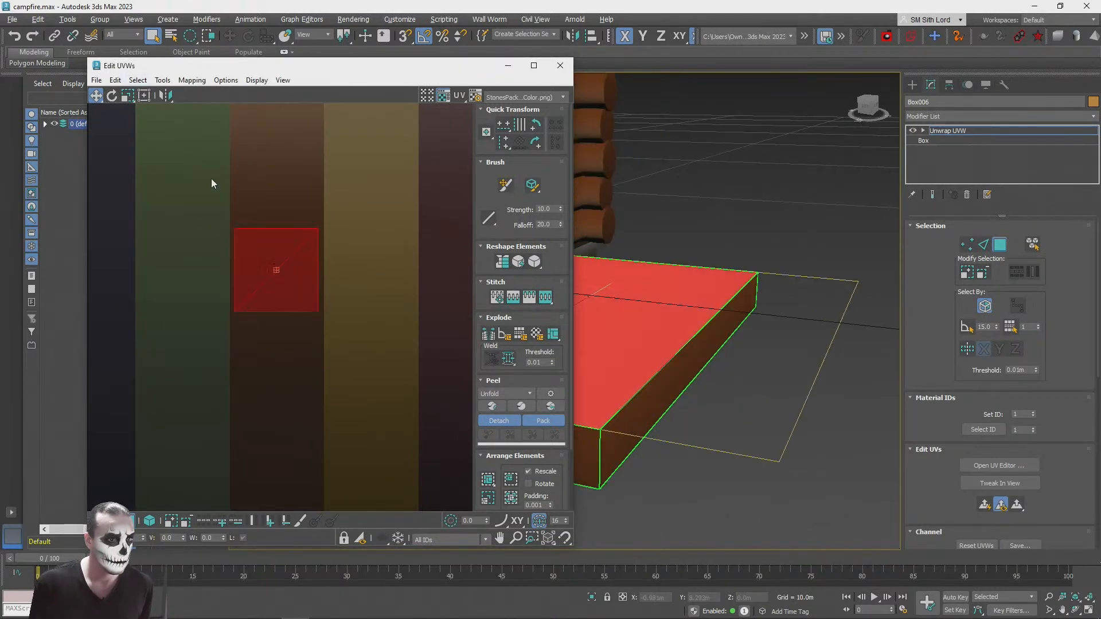
Step: Rotate all the porch UVs by -180 degrees, deselect them and close the UV editor
{"action": "left_click", "coordinate": [112, 96]}
{"action": "left_click_drag", "start_coordinate": [290, 246], "coordinate": [255, 341]}
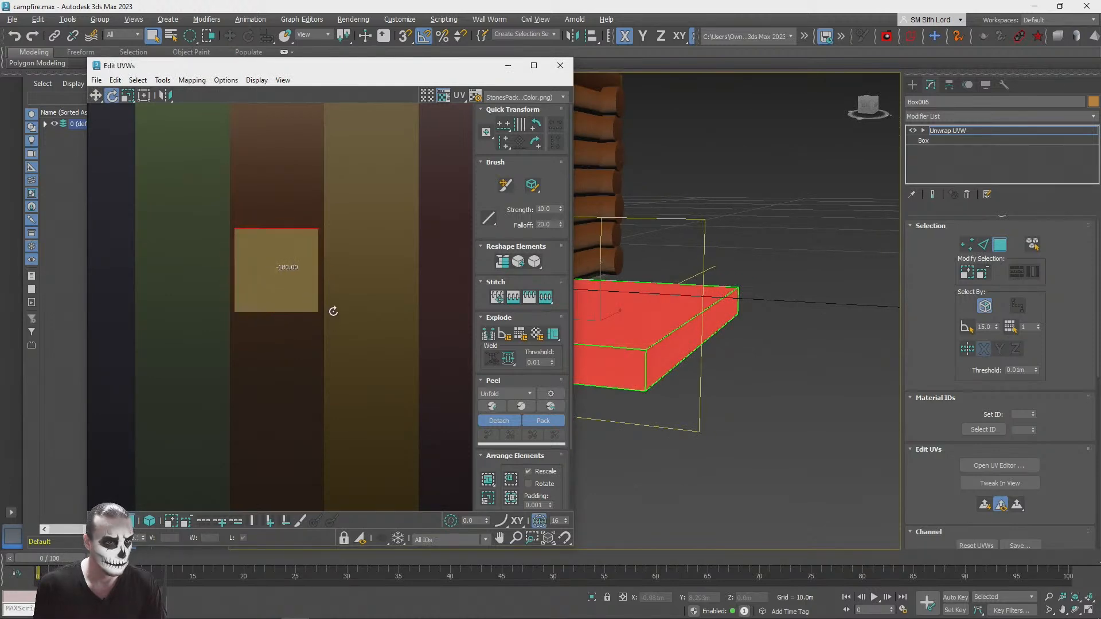
{"action": "left_click_drag", "start_coordinate": [333, 311], "coordinate": [332, 313]}
{"action": "left_click", "coordinate": [319, 357]}
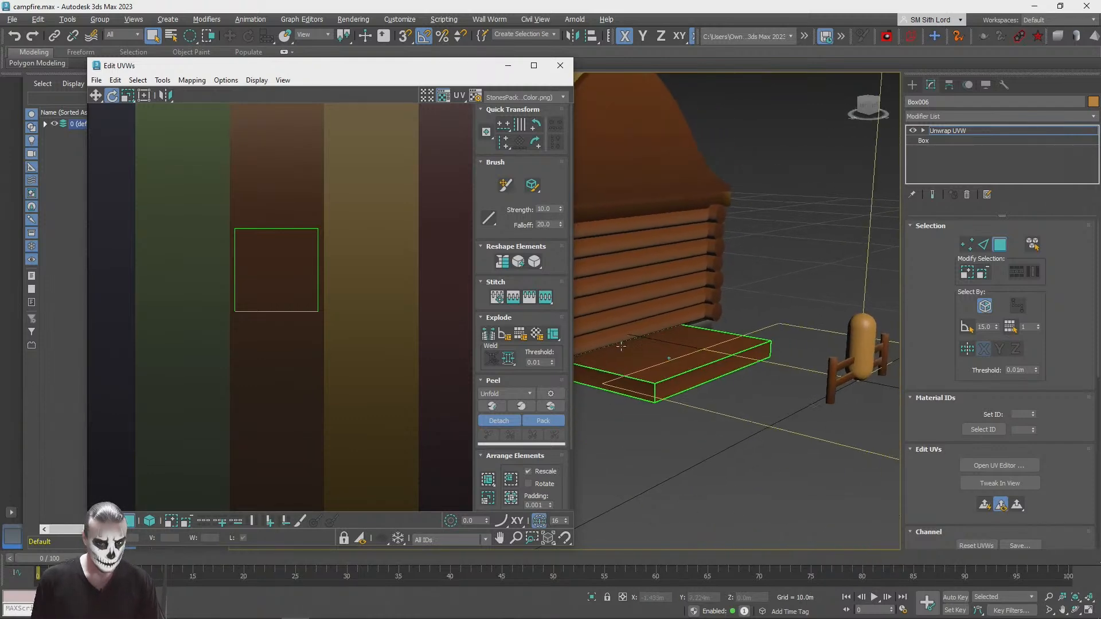
{"action": "left_click", "coordinate": [556, 66]}
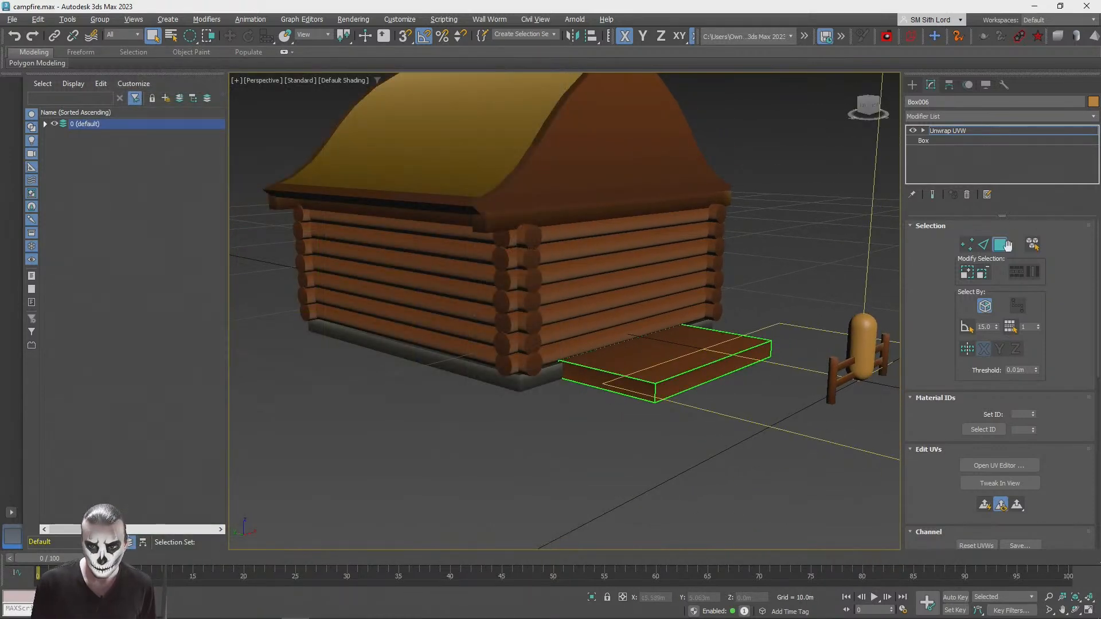
Step: Convert the porch to an Editable Mesh and switch to polygon selection
{"action": "middle_click_drag", "start_coordinate": [746, 414], "coordinate": [688, 235], "text": "alt"}
{"action": "scroll", "coordinate": [681, 216], "scroll_direction": "up", "scroll_amount": 4}
{"action": "left_click", "coordinate": [681, 216]}
{"action": "left_click", "coordinate": [1000, 248]}
{"action": "right_click", "coordinate": [943, 132]}
{"action": "left_click", "coordinate": [963, 247]}
{"action": "left_click", "coordinate": [1011, 245]}
Step: Raise the porch's bottom face vertically to make a thin slab, then leave polygon editing and deselect the porch
{"action": "middle_click_drag", "start_coordinate": [685, 211], "coordinate": [637, 305], "text": "alt"}
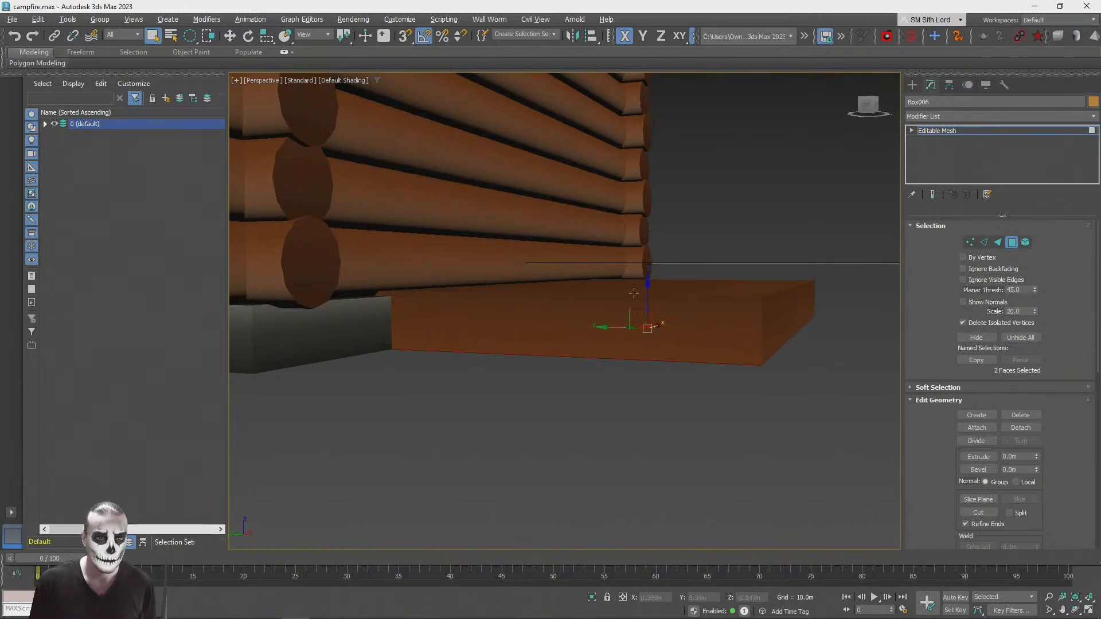
{"action": "left_click_drag", "start_coordinate": [648, 283], "coordinate": [648, 249]}
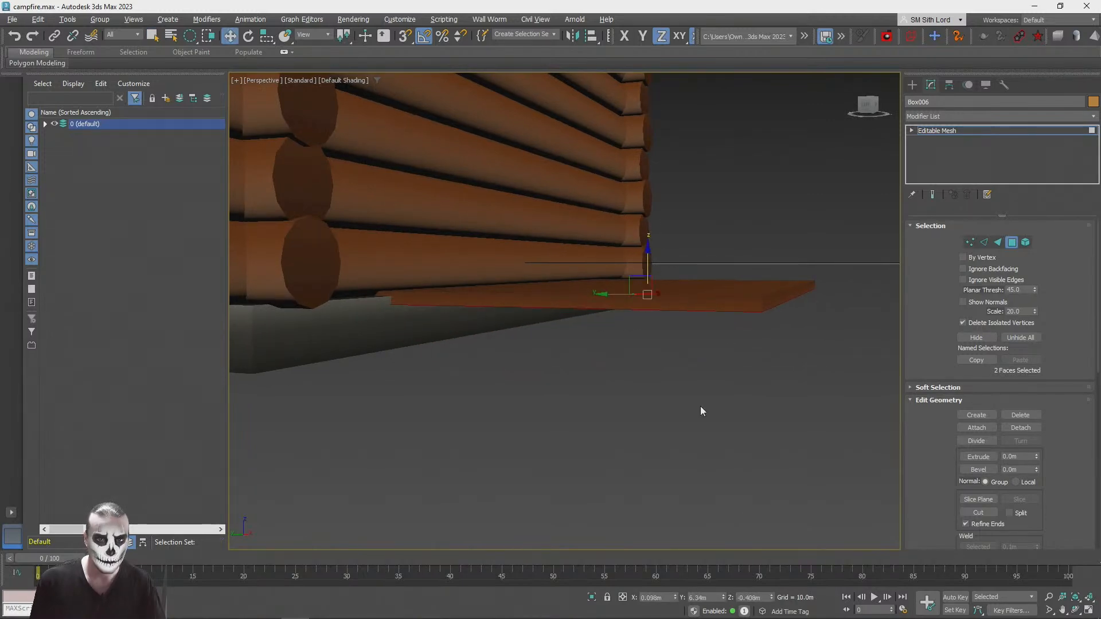
{"action": "left_click", "coordinate": [690, 385]}
{"action": "scroll", "coordinate": [689, 384], "scroll_direction": "down", "scroll_amount": 5}
{"action": "middle_click_drag", "start_coordinate": [689, 384], "coordinate": [822, 201], "text": "alt"}
{"action": "left_click", "coordinate": [616, 309]}
{"action": "left_click", "coordinate": [822, 200]}
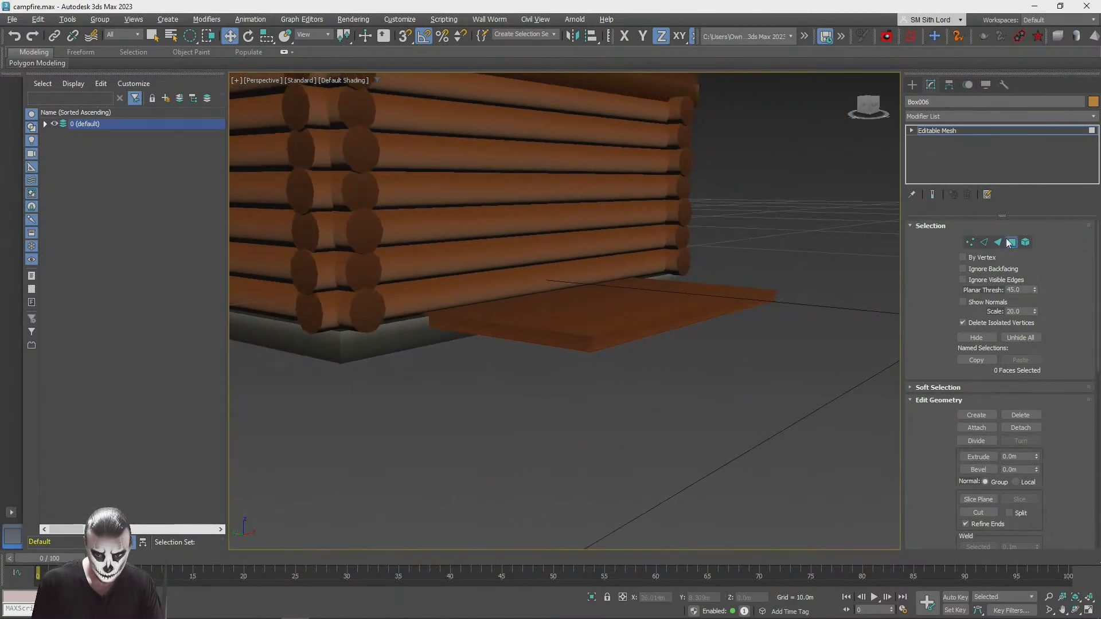
{"action": "left_click", "coordinate": [707, 230]}
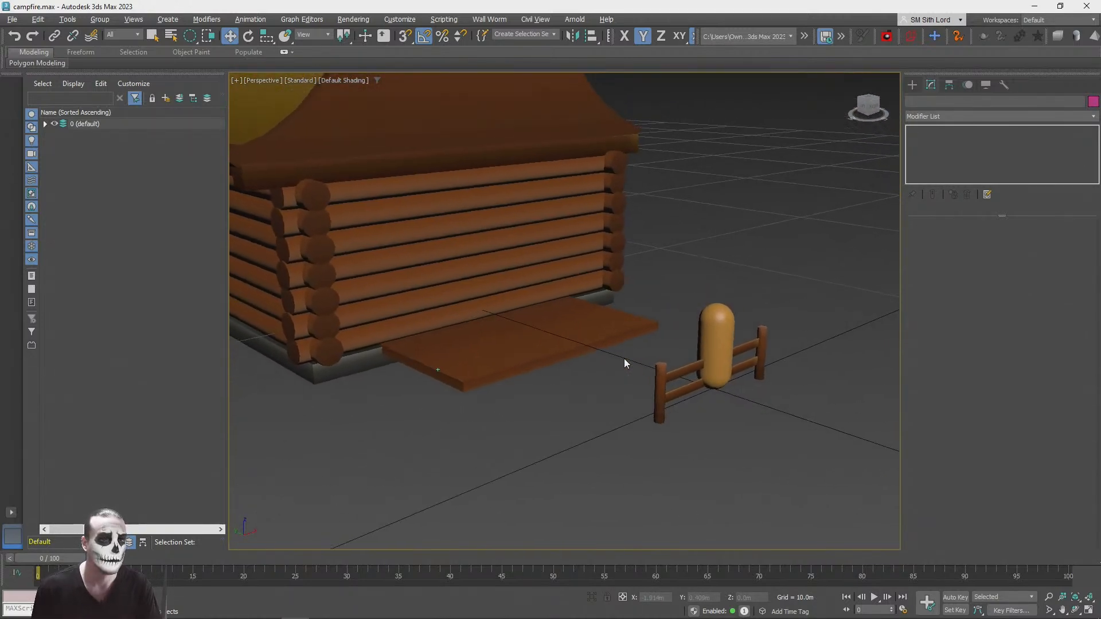
Step: Select the fence posts and beams and place one copy of them over the porch
{"action": "left_click", "coordinate": [766, 350]}
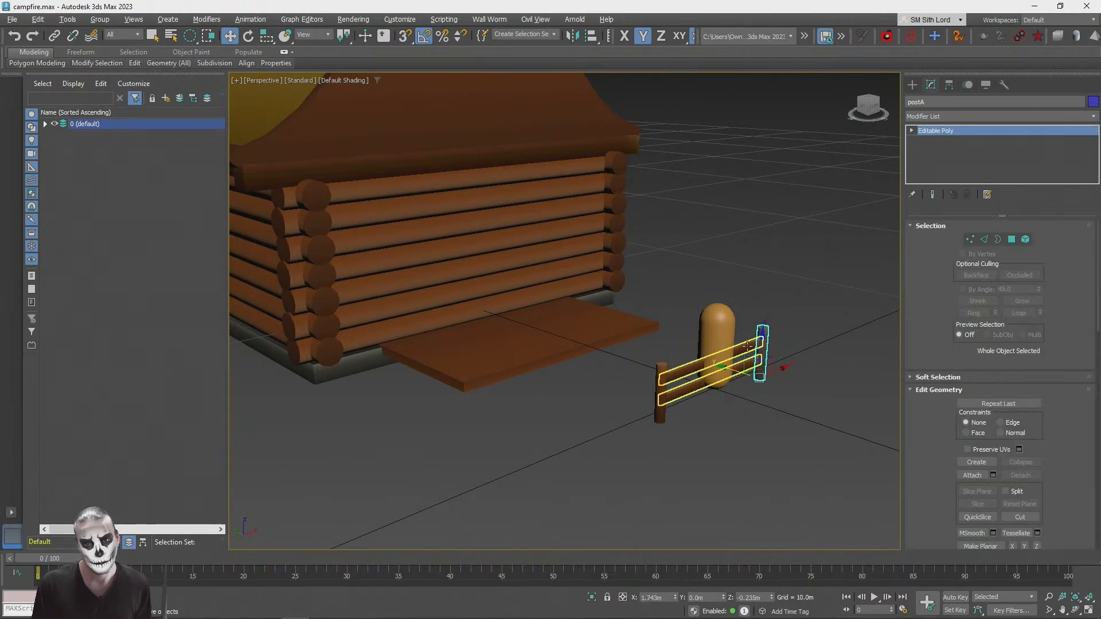
{"action": "left_click", "coordinate": [745, 348], "text": "ctrl"}
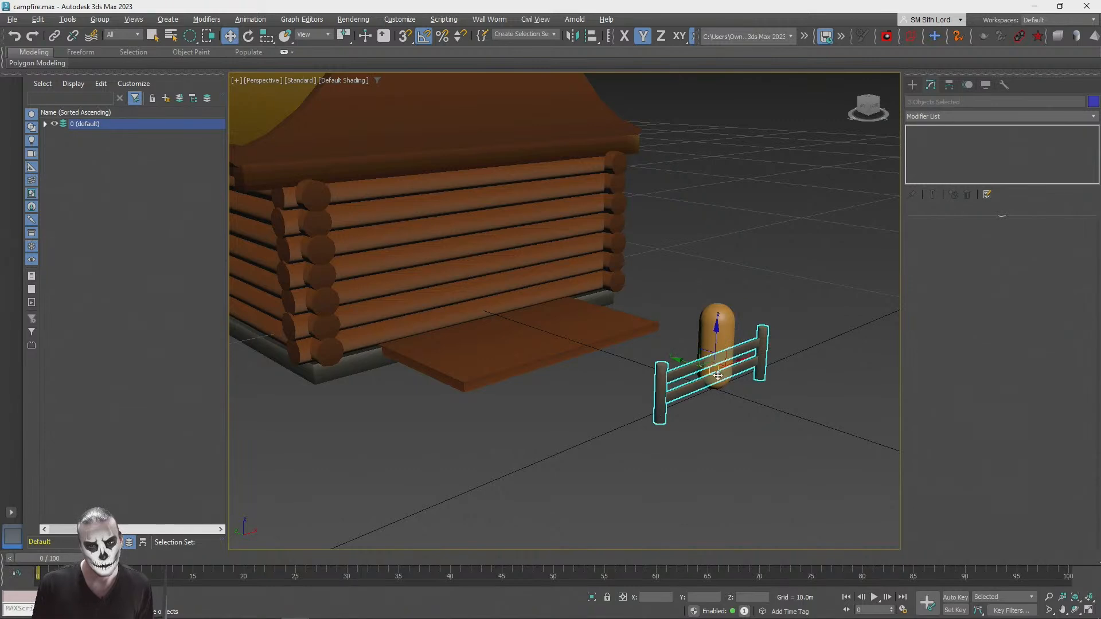
{"action": "left_click_drag", "start_coordinate": [711, 365], "coordinate": [459, 342], "text": "shift"}
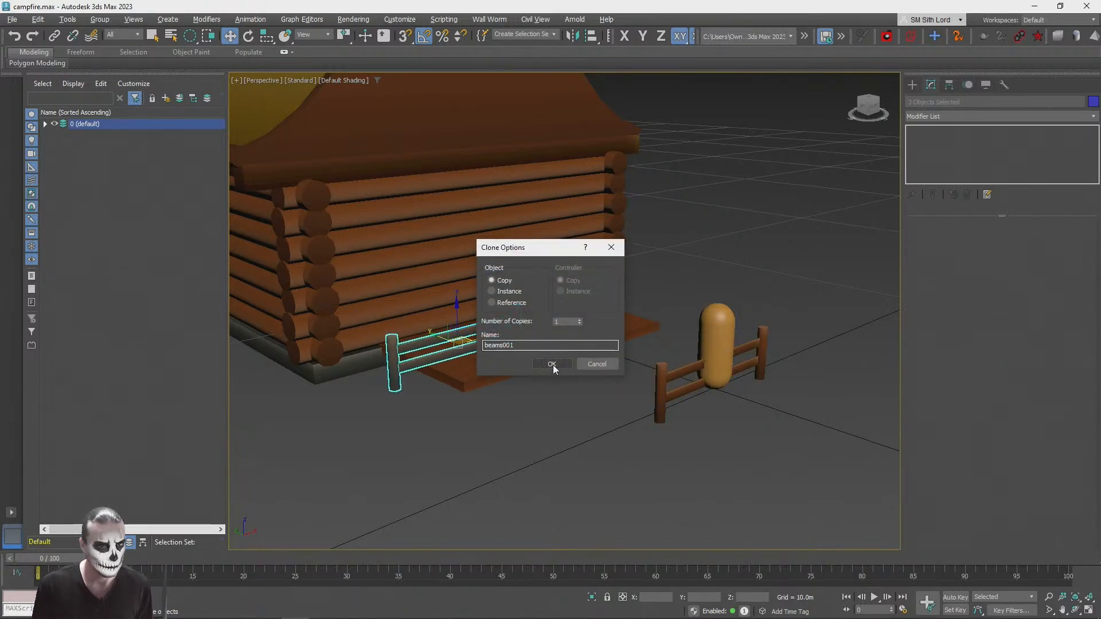
{"action": "left_click", "coordinate": [551, 365]}
Step: Group the copied fence posts and beams under the default group name
{"action": "left_click", "coordinate": [100, 19]}
{"action": "left_click", "coordinate": [110, 31]}
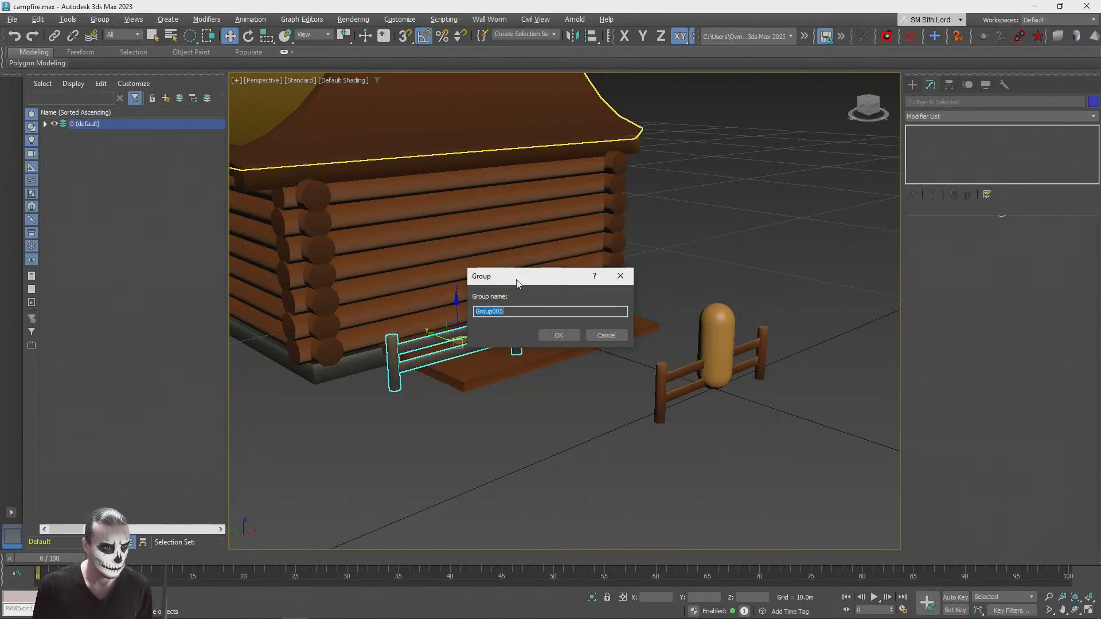
{"action": "left_click", "coordinate": [558, 333]}
Step: Turn the fence copy perpendicular to the cabin wall, set it along the porch's short side edge and deselect it
{"action": "scroll", "coordinate": [630, 382], "scroll_direction": "up", "scroll_amount": 5}
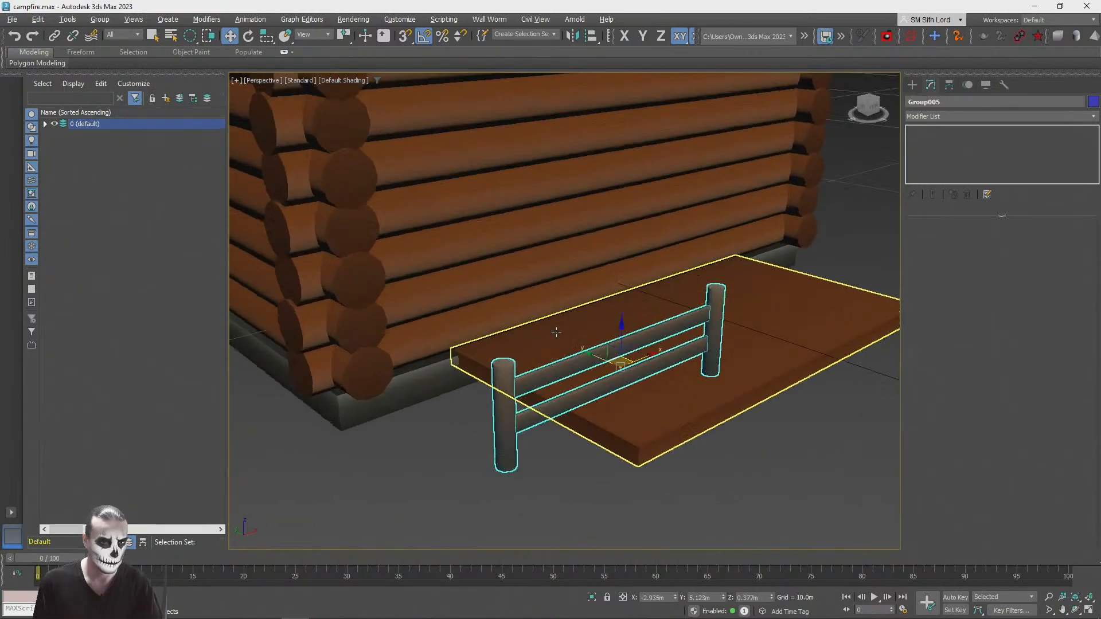
{"action": "left_click_drag", "start_coordinate": [604, 359], "coordinate": [523, 298]}
{"action": "key", "text": "w"}
{"action": "middle_click_drag", "start_coordinate": [523, 297], "coordinate": [531, 345], "text": "alt"}
{"action": "left_click_drag", "start_coordinate": [537, 346], "coordinate": [535, 346]}
{"action": "left_click", "coordinate": [387, 442]}
{"action": "middle_click_drag", "start_coordinate": [388, 442], "coordinate": [567, 390], "text": "alt"}
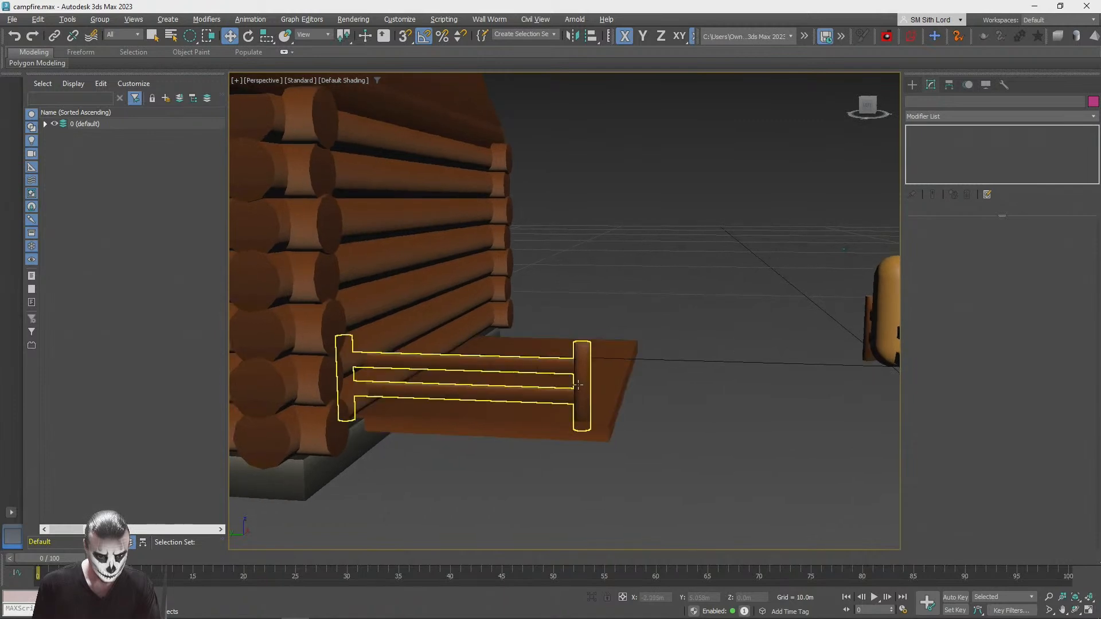
Step: Ungroup the fence copy on the porch's short side into separate posts and beams, then deselect it
{"action": "left_click", "coordinate": [590, 379]}
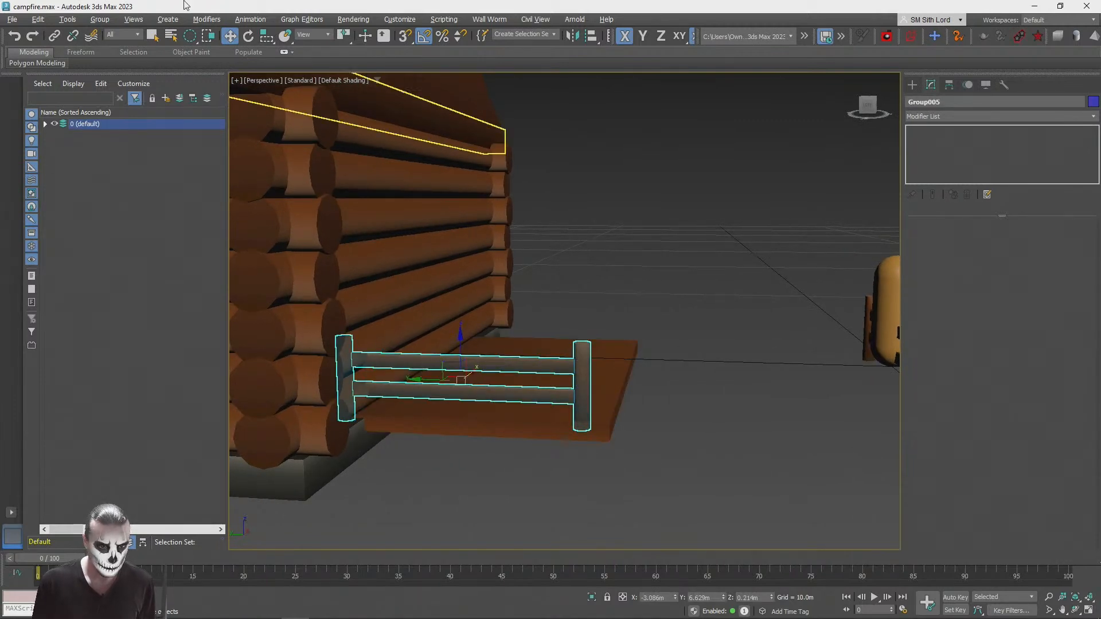
{"action": "middle_click_drag", "start_coordinate": [411, 157], "coordinate": [355, 141], "text": "alt"}
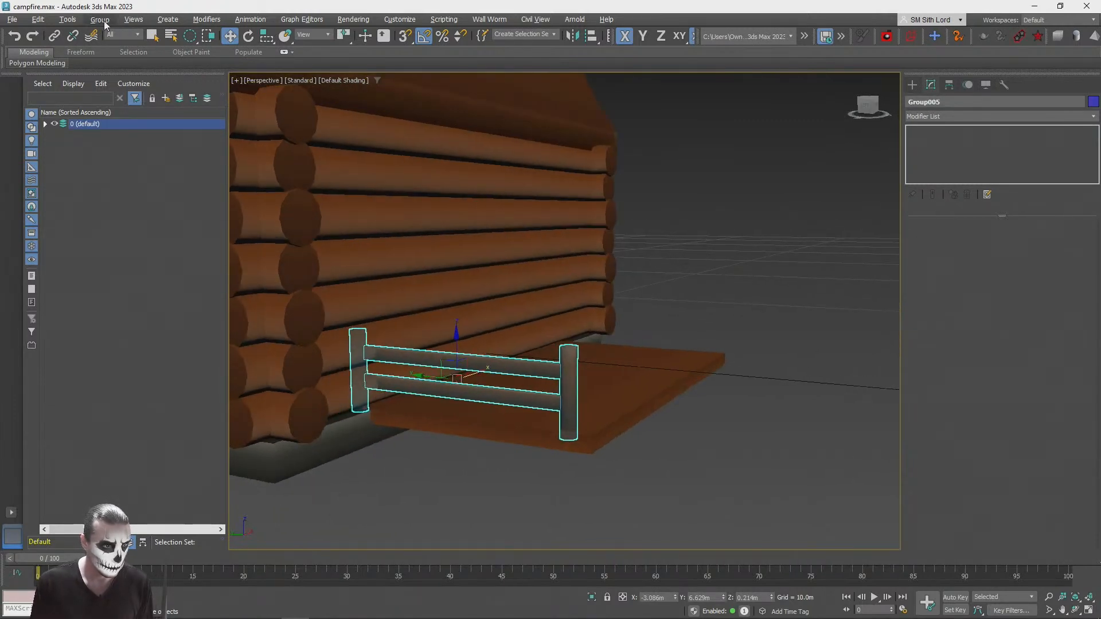
{"action": "left_click", "coordinate": [100, 19]}
{"action": "left_click", "coordinate": [111, 54]}
{"action": "left_click", "coordinate": [417, 465]}
Step: Switch to wireframe display, select the railing post buried in the cabin wall and delete it
{"action": "left_click", "coordinate": [357, 390]}
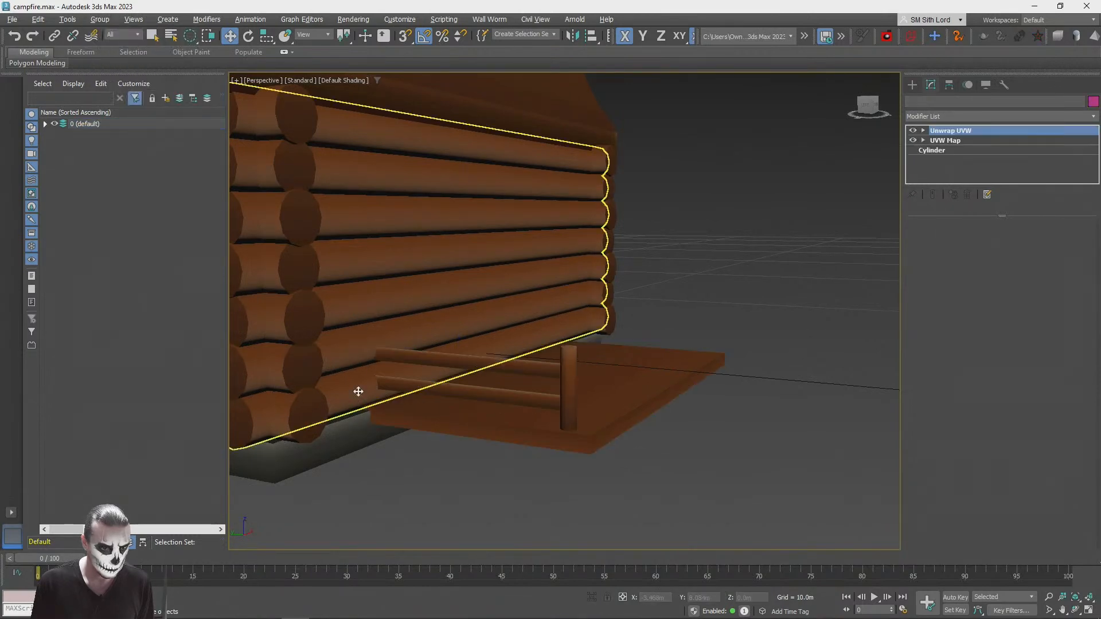
{"action": "key", "text": "ctrl+z"}
{"action": "key", "text": "F3"}
{"action": "left_click", "coordinate": [358, 390]}
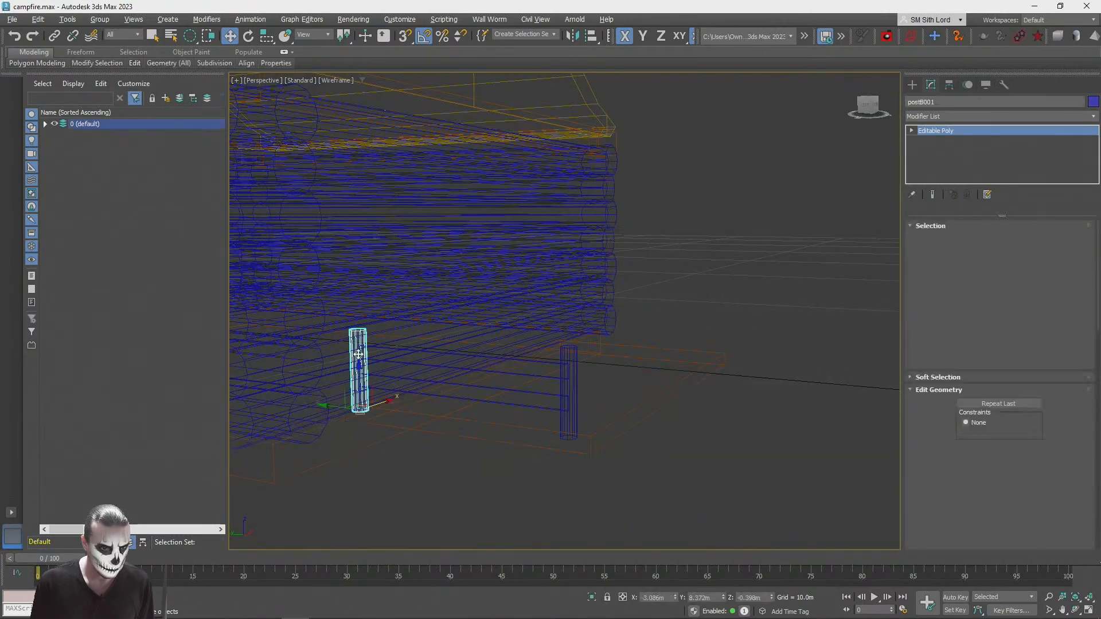
{"action": "left_click", "coordinate": [590, 371]}
Step: In shaded display, lower the bottom face of the outer railing post until it extends below the porch, then leave polygon editing and deselect it
{"action": "left_click", "coordinate": [569, 401]}
{"action": "key", "text": "F3"}
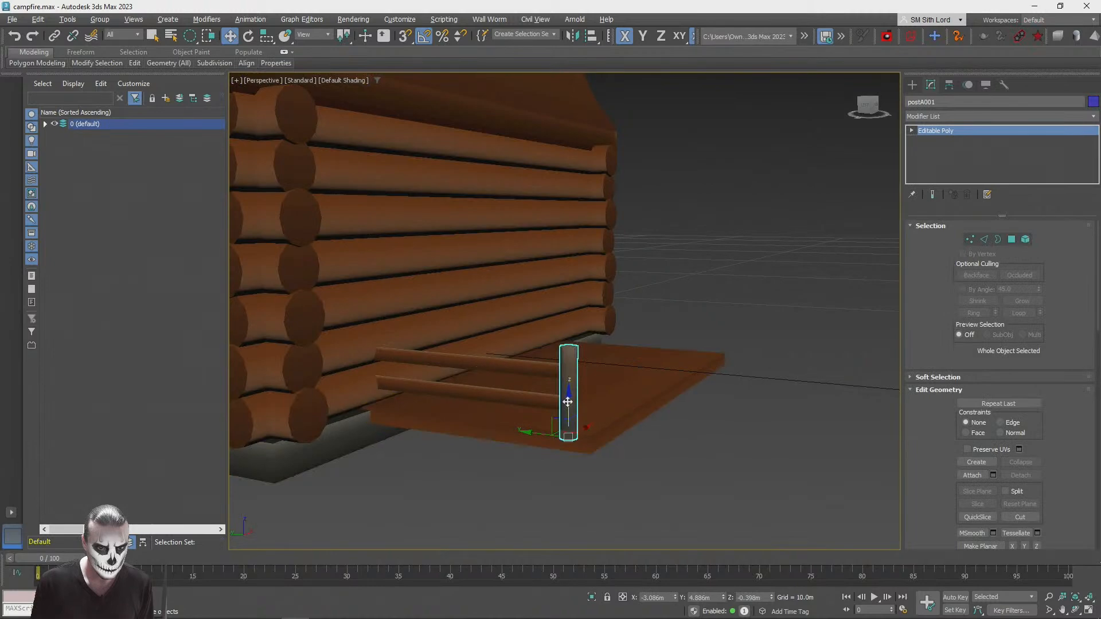
{"action": "middle_click_drag", "start_coordinate": [573, 447], "coordinate": [1011, 240], "text": "alt"}
{"action": "left_click", "coordinate": [1011, 240]}
{"action": "middle_click_drag", "start_coordinate": [647, 367], "coordinate": [635, 425], "text": "alt"}
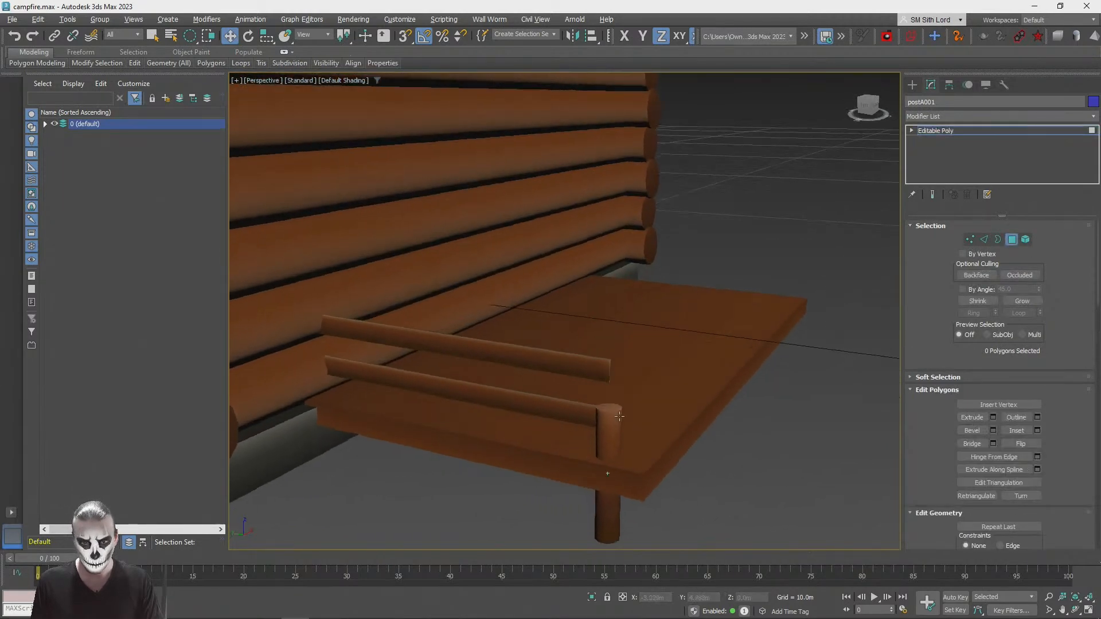
{"action": "scroll", "coordinate": [631, 424], "scroll_direction": "up", "scroll_amount": 1}
{"action": "left_click", "coordinate": [619, 421]}
{"action": "left_click", "coordinate": [755, 186]}
{"action": "middle_click_drag", "start_coordinate": [755, 185], "coordinate": [825, 156], "text": "alt"}
{"action": "scroll", "coordinate": [828, 158], "scroll_direction": "down", "scroll_amount": 4}
{"action": "left_click", "coordinate": [940, 133]}
{"action": "left_click", "coordinate": [729, 371]}
{"action": "middle_click_drag", "start_coordinate": [729, 370], "coordinate": [522, 436], "text": "alt"}
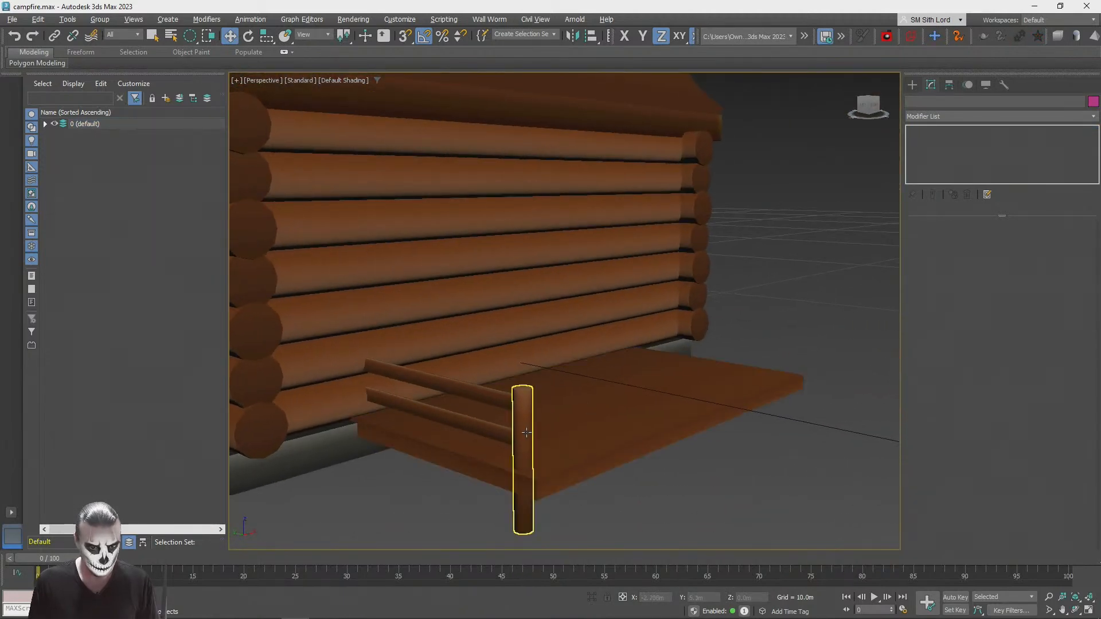
Step: Attach both railing beams to the outer post to form one object, then deselect it
{"action": "left_click", "coordinate": [522, 436]}
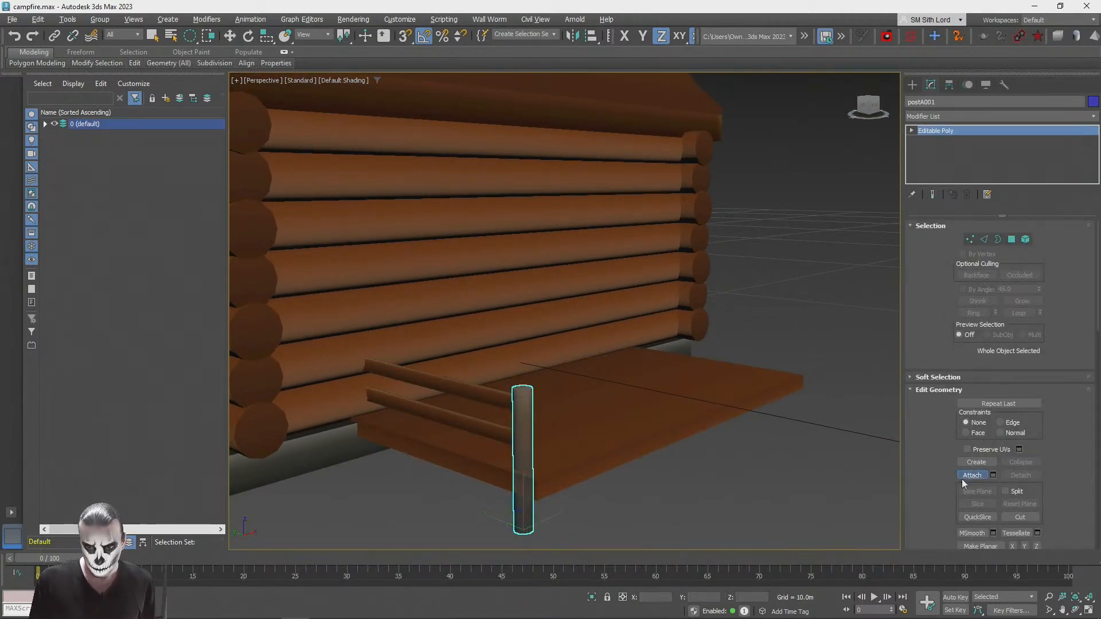
{"action": "left_click", "coordinate": [436, 376]}
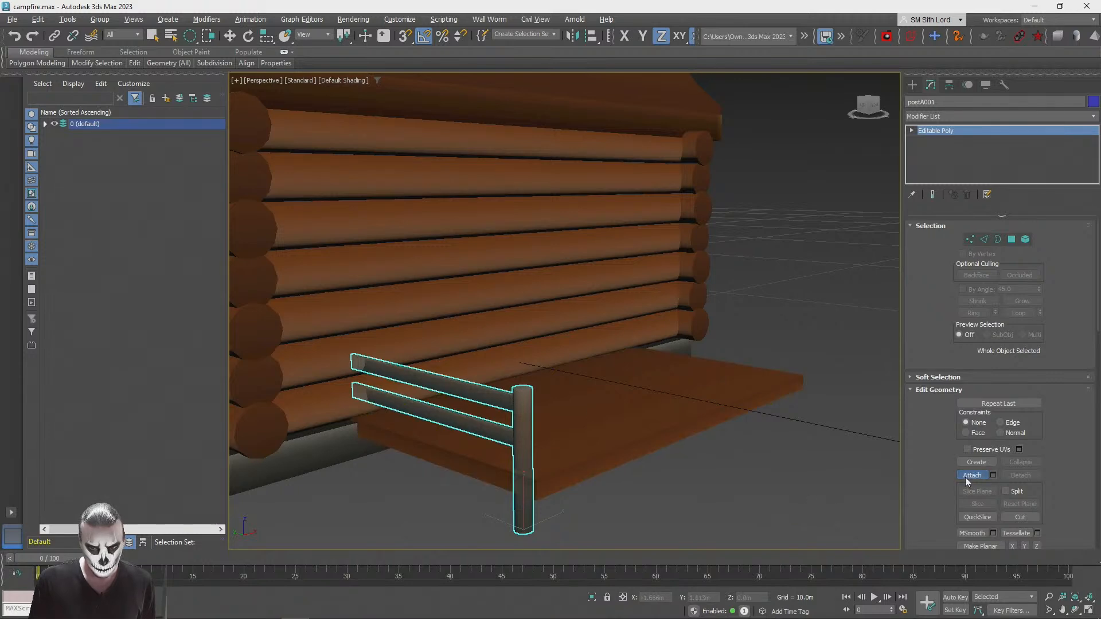
{"action": "left_click", "coordinate": [971, 478]}
{"action": "key", "text": "q"}
{"action": "left_click", "coordinate": [676, 472]}
Step: Copy the railing along the cabin wall to the porch's opposite side, set its post at the outer corner and deselect it
{"action": "left_click", "coordinate": [521, 417]}
{"action": "middle_click_drag", "start_coordinate": [551, 428], "coordinate": [514, 426], "text": "alt"}
{"action": "scroll", "coordinate": [513, 426], "scroll_direction": "down", "scroll_amount": 3}
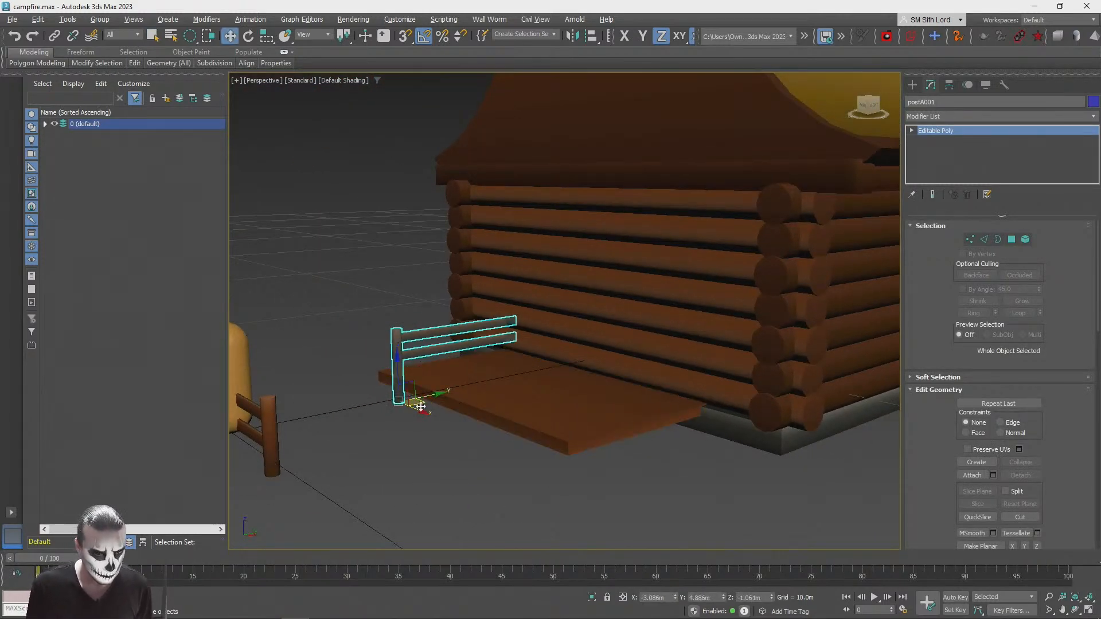
{"action": "left_click_drag", "start_coordinate": [420, 412], "coordinate": [588, 479], "text": "shift"}
{"action": "left_click", "coordinate": [550, 364]}
{"action": "scroll", "coordinate": [652, 476], "scroll_direction": "up", "scroll_amount": 6}
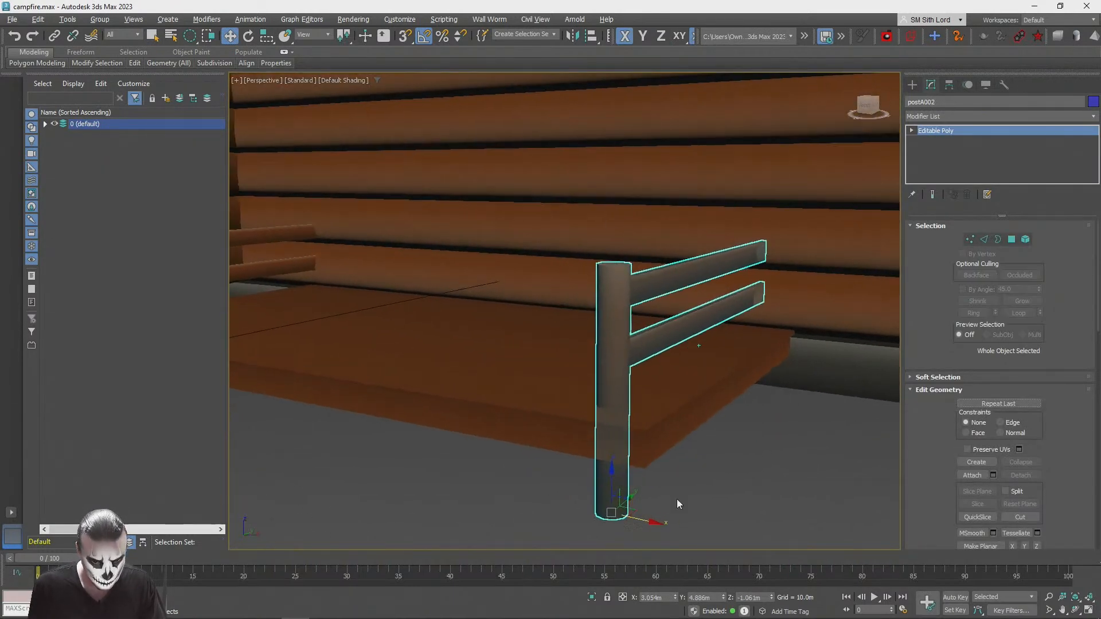
{"action": "left_click", "coordinate": [834, 481]}
{"action": "scroll", "coordinate": [835, 480], "scroll_direction": "down", "scroll_amount": 6}
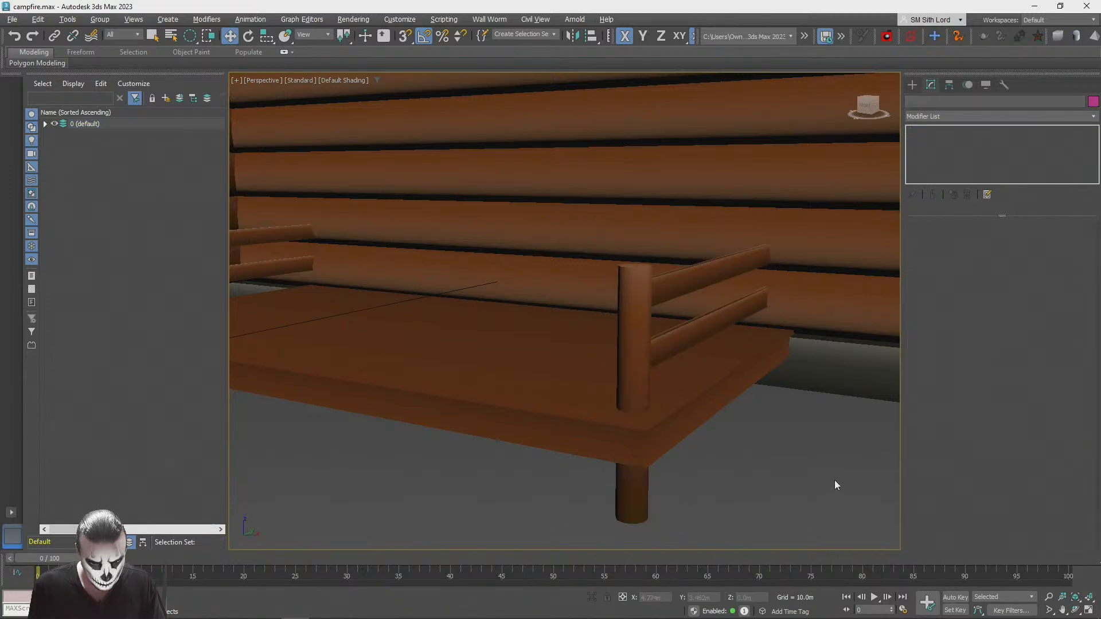
{"action": "middle_click_drag", "start_coordinate": [510, 367], "coordinate": [655, 388], "text": "alt"}
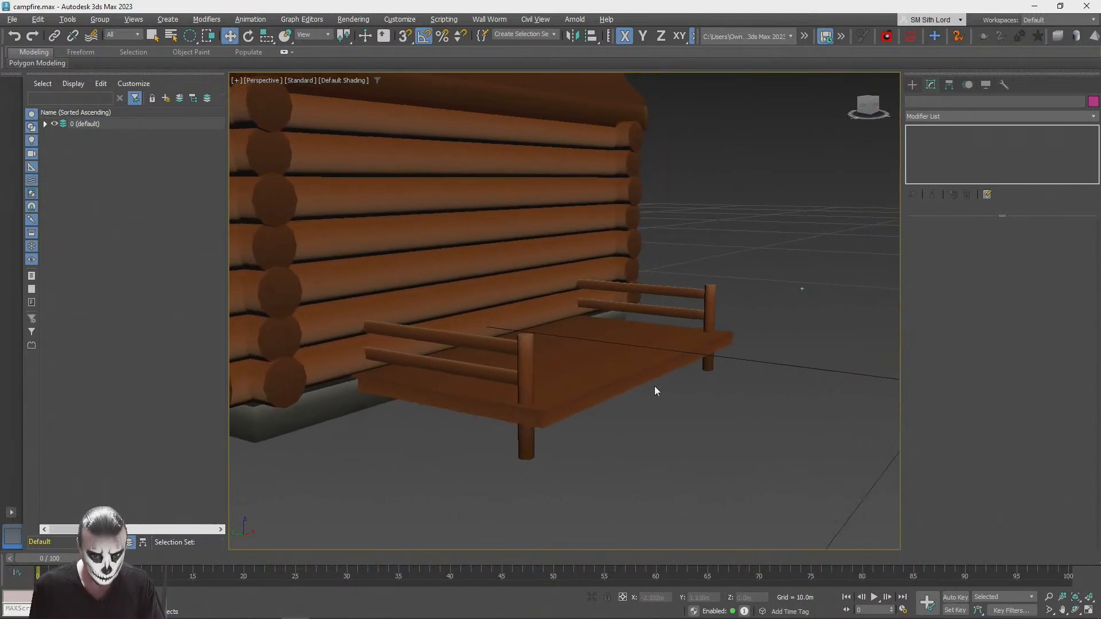
Step: Make one copy of the porch slab and place it in front of the porch's outer long edge
{"action": "left_click", "coordinate": [612, 358]}
{"action": "left_click_drag", "start_coordinate": [545, 364], "coordinate": [655, 386], "text": "shift"}
{"action": "left_click", "coordinate": [550, 364]}
{"action": "left_click_drag", "start_coordinate": [701, 415], "coordinate": [707, 440]}
{"action": "key", "text": "ctrl+z"}
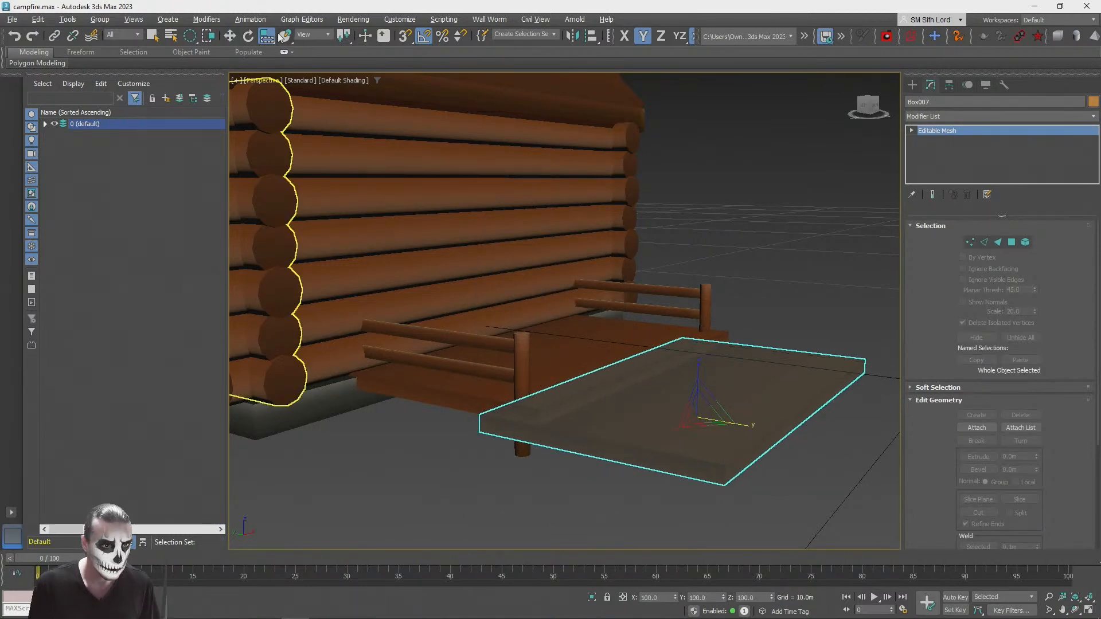
Step: Scale the slab copy into a thin stair tread, about 63% of its width and 13% of its depth
{"action": "left_click_drag", "start_coordinate": [273, 61], "coordinate": [274, 60]}
{"action": "middle_click_drag", "start_coordinate": [685, 393], "coordinate": [632, 408], "text": "alt"}
{"action": "left_click_drag", "start_coordinate": [632, 409], "coordinate": [647, 443]}
{"action": "middle_click_drag", "start_coordinate": [648, 444], "coordinate": [736, 431], "text": "alt"}
{"action": "left_click_drag", "start_coordinate": [732, 425], "coordinate": [577, 401]}
{"action": "middle_click_drag", "start_coordinate": [724, 403], "coordinate": [707, 465], "text": "alt"}
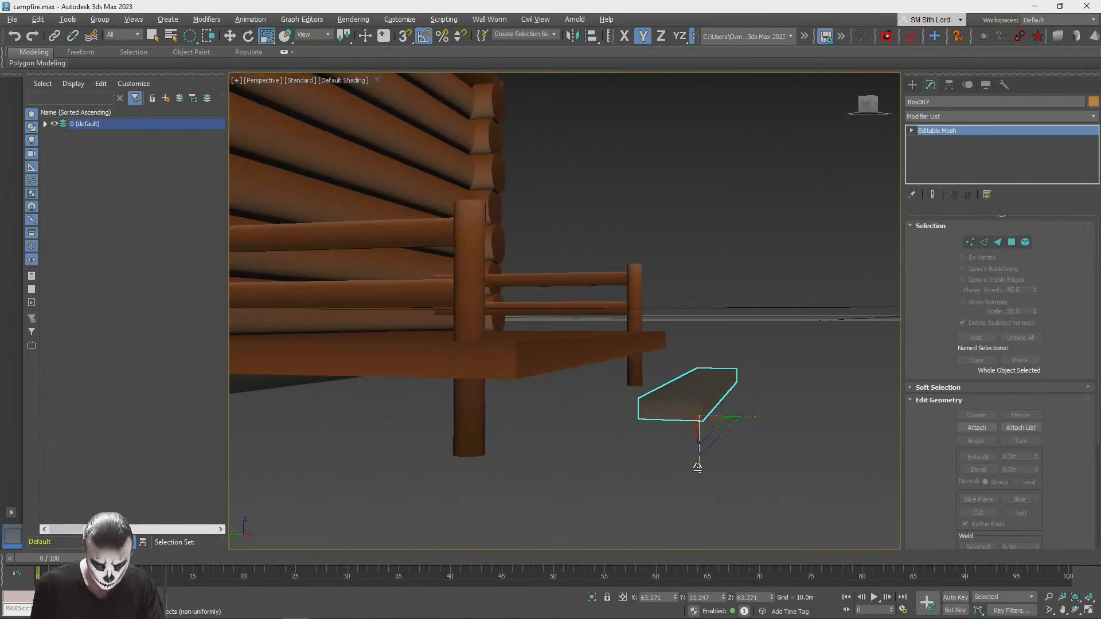
{"action": "left_click_drag", "start_coordinate": [697, 466], "coordinate": [695, 450]}
Step: Move the stair tread up against the porch's front edge, just below the porch floor
{"action": "left_click", "coordinate": [229, 36]}
{"action": "middle_click_drag", "start_coordinate": [613, 312], "coordinate": [590, 350], "text": "alt"}
{"action": "scroll", "coordinate": [631, 390], "scroll_direction": "up", "scroll_amount": 2}
{"action": "left_click_drag", "start_coordinate": [707, 466], "coordinate": [596, 403]}
{"action": "middle_click_drag", "start_coordinate": [598, 404], "coordinate": [673, 471], "text": "alt"}
{"action": "left_click_drag", "start_coordinate": [589, 443], "coordinate": [639, 445]}
{"action": "scroll", "coordinate": [643, 414], "scroll_direction": "down", "scroll_amount": 2}
{"action": "middle_click_drag", "start_coordinate": [639, 446], "coordinate": [593, 352], "text": "alt"}
Step: Clone the tread diagonally outward and down as three copies to form the porch stairs, then deselect them
{"action": "left_click_drag", "start_coordinate": [596, 362], "coordinate": [612, 368]}
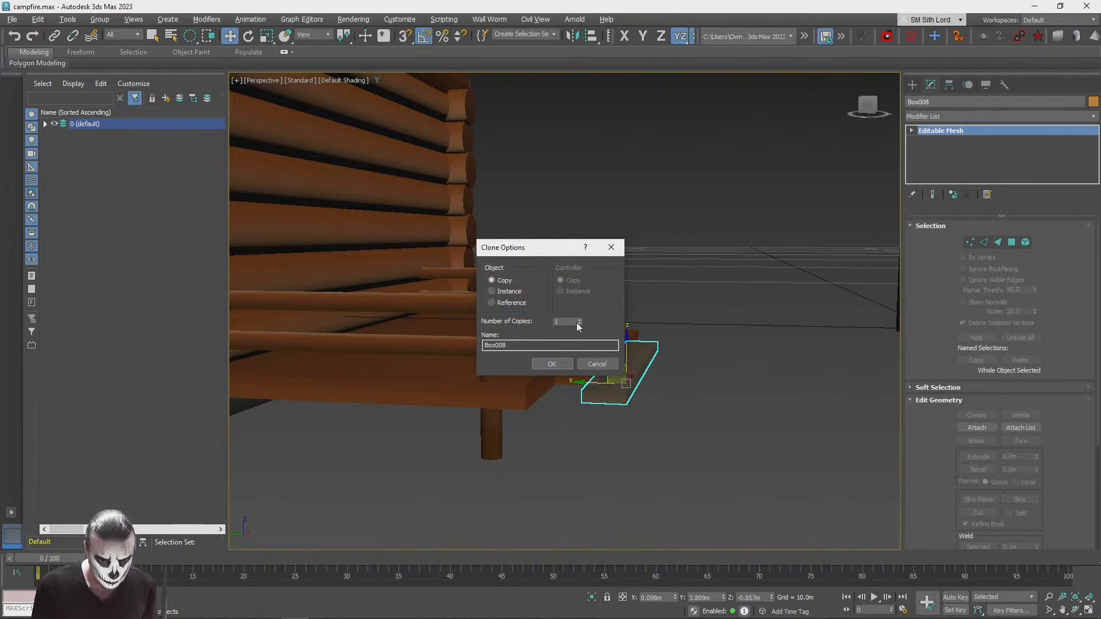
{"action": "left_click", "coordinate": [555, 365]}
{"action": "left_click", "coordinate": [618, 474]}
Step: Examine the stairs, railings and porch against the cabin from near and far
{"action": "scroll", "coordinate": [618, 474], "scroll_direction": "down", "scroll_amount": 5}
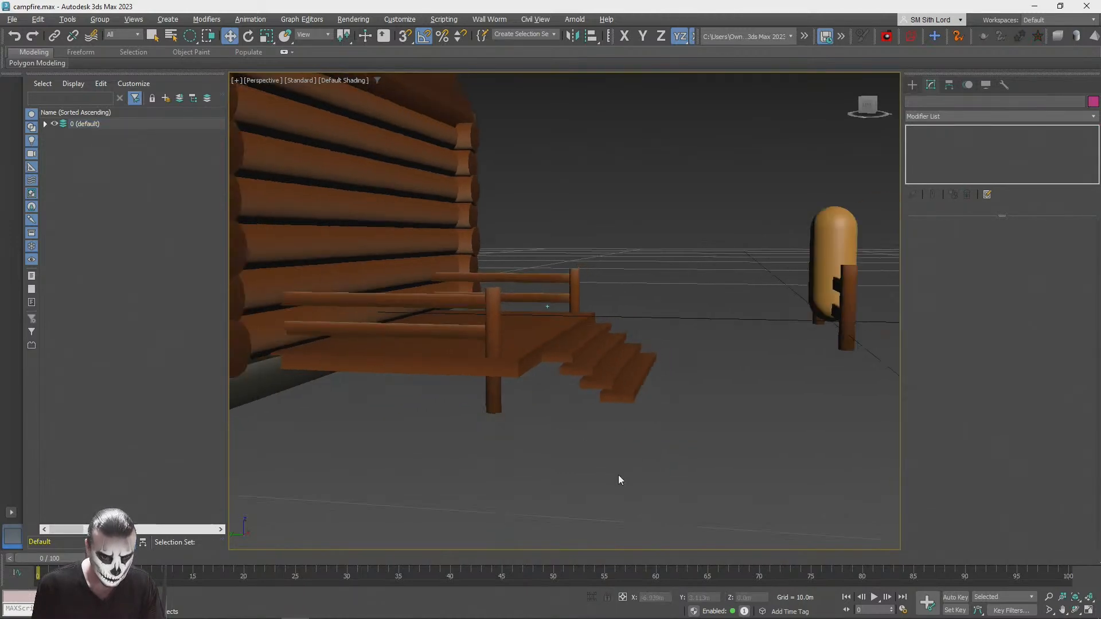
{"action": "scroll", "coordinate": [614, 470], "scroll_direction": "up", "scroll_amount": 3}
{"action": "middle_click_drag", "start_coordinate": [614, 469], "coordinate": [528, 381], "text": "alt"}
{"action": "scroll", "coordinate": [613, 462], "scroll_direction": "down", "scroll_amount": 4}
{"action": "scroll", "coordinate": [556, 403], "scroll_direction": "up", "scroll_amount": 5}
{"action": "scroll", "coordinate": [555, 403], "scroll_direction": "down", "scroll_amount": 4}
{"action": "scroll", "coordinate": [576, 439], "scroll_direction": "up", "scroll_amount": 3}
{"action": "scroll", "coordinate": [569, 431], "scroll_direction": "down", "scroll_amount": 2}
{"action": "scroll", "coordinate": [569, 431], "scroll_direction": "down", "scroll_amount": 3}
{"action": "scroll", "coordinate": [529, 381], "scroll_direction": "up", "scroll_amount": 4}
Step: Create an upright door box beside the capsule, about 1.05 m wide, 0.213 m deep and 2.09 m high
{"action": "left_click", "coordinate": [557, 379]}
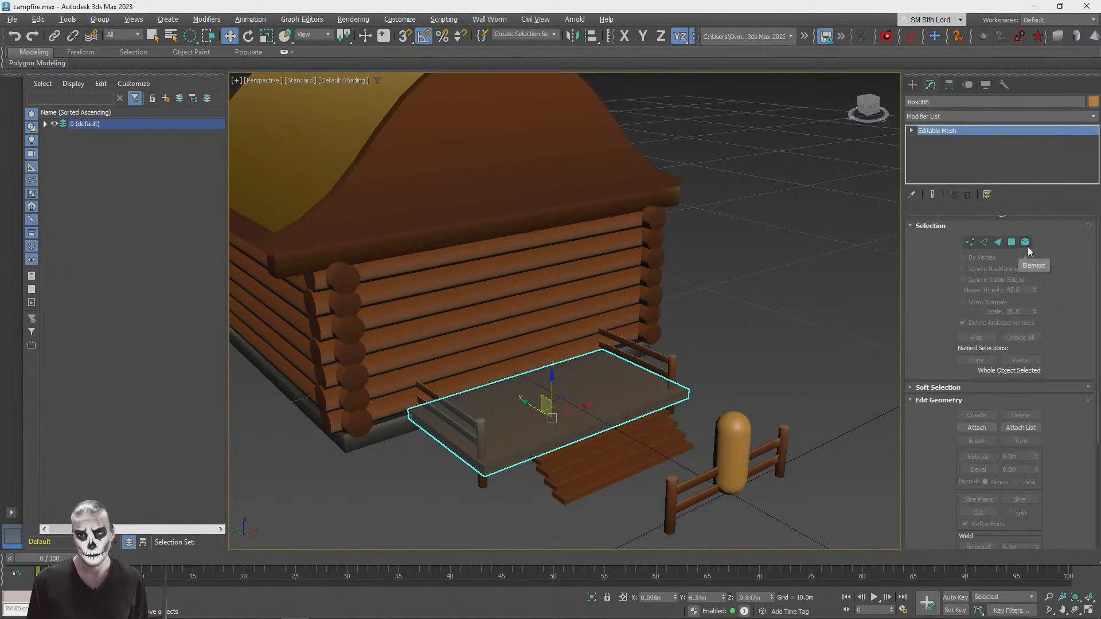
{"action": "left_click", "coordinate": [912, 85]}
{"action": "left_click", "coordinate": [952, 161]}
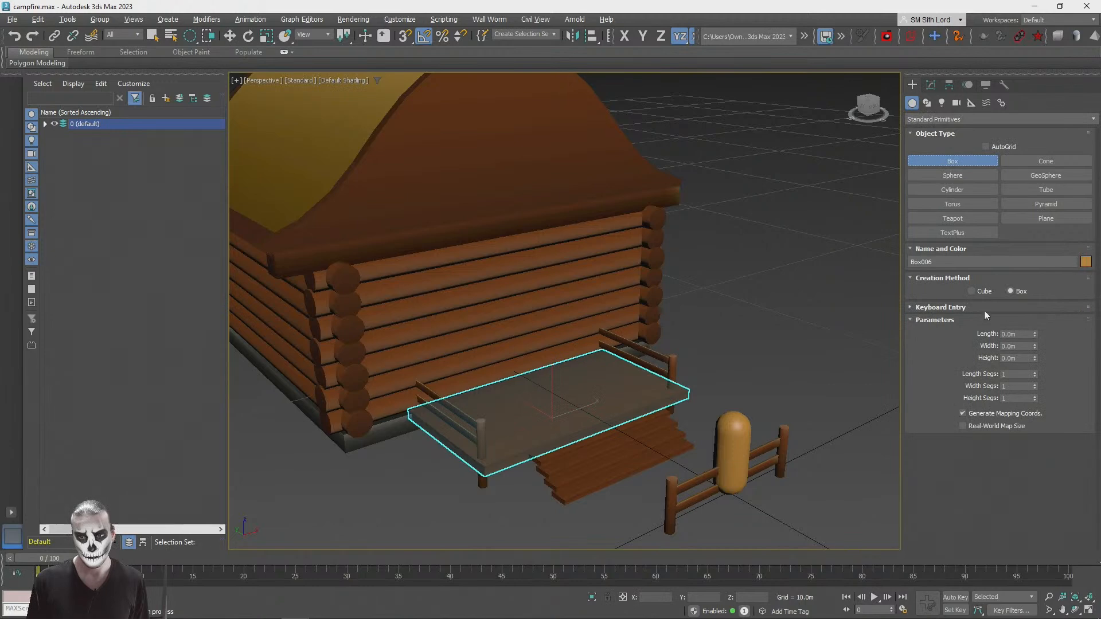
{"action": "middle_click_drag", "start_coordinate": [495, 404], "coordinate": [540, 415], "text": "alt"}
{"action": "scroll", "coordinate": [514, 408], "scroll_direction": "up", "scroll_amount": 2}
{"action": "scroll", "coordinate": [513, 408], "scroll_direction": "down", "scroll_amount": 3}
{"action": "scroll", "coordinate": [539, 415], "scroll_direction": "up", "scroll_amount": 2}
{"action": "scroll", "coordinate": [539, 415], "scroll_direction": "up", "scroll_amount": 2}
{"action": "left_click_drag", "start_coordinate": [475, 440], "coordinate": [555, 428]}
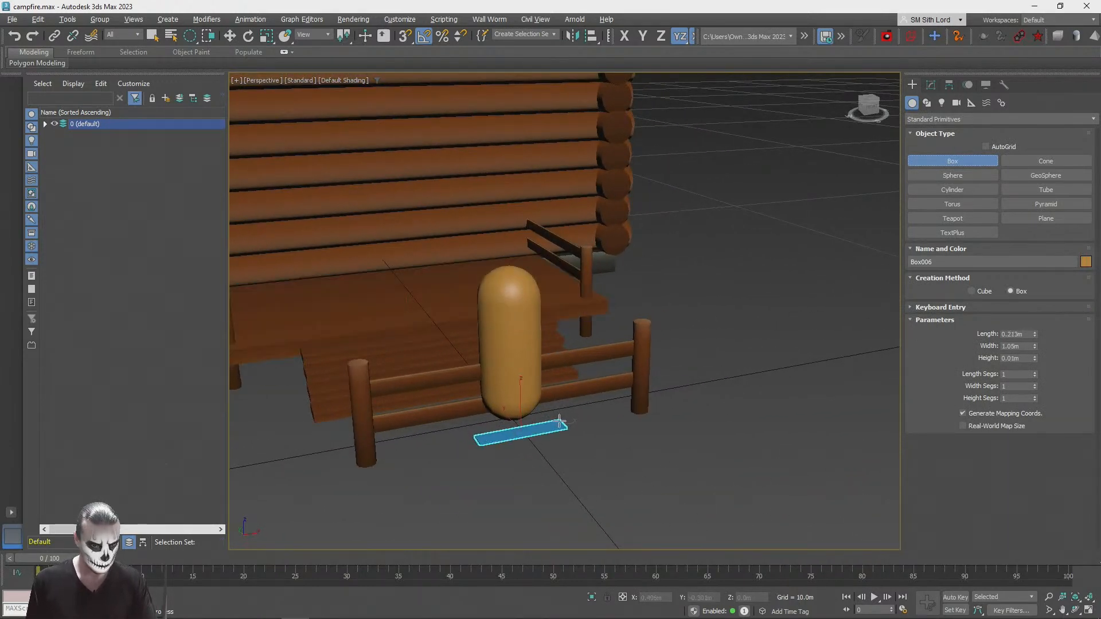
{"action": "left_click", "coordinate": [549, 237]}
Step: Move the door box into the cabin's front wall and lower it onto the porch floor
{"action": "middle_click_drag", "start_coordinate": [550, 238], "coordinate": [648, 408], "text": "alt"}
{"action": "key", "text": "w"}
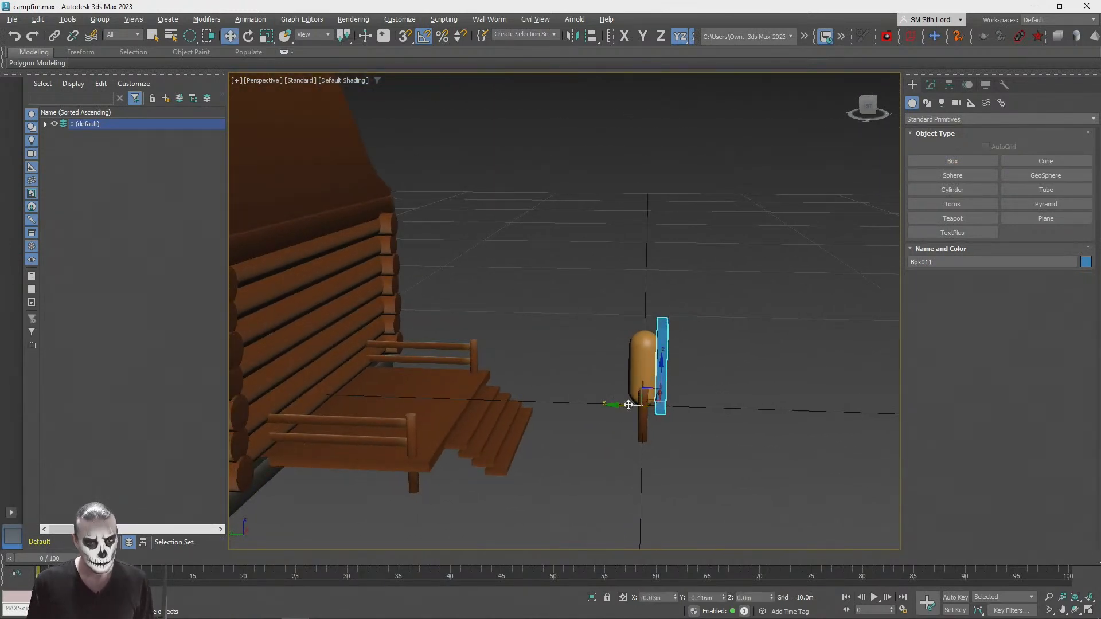
{"action": "left_click_drag", "start_coordinate": [642, 394], "coordinate": [304, 358]}
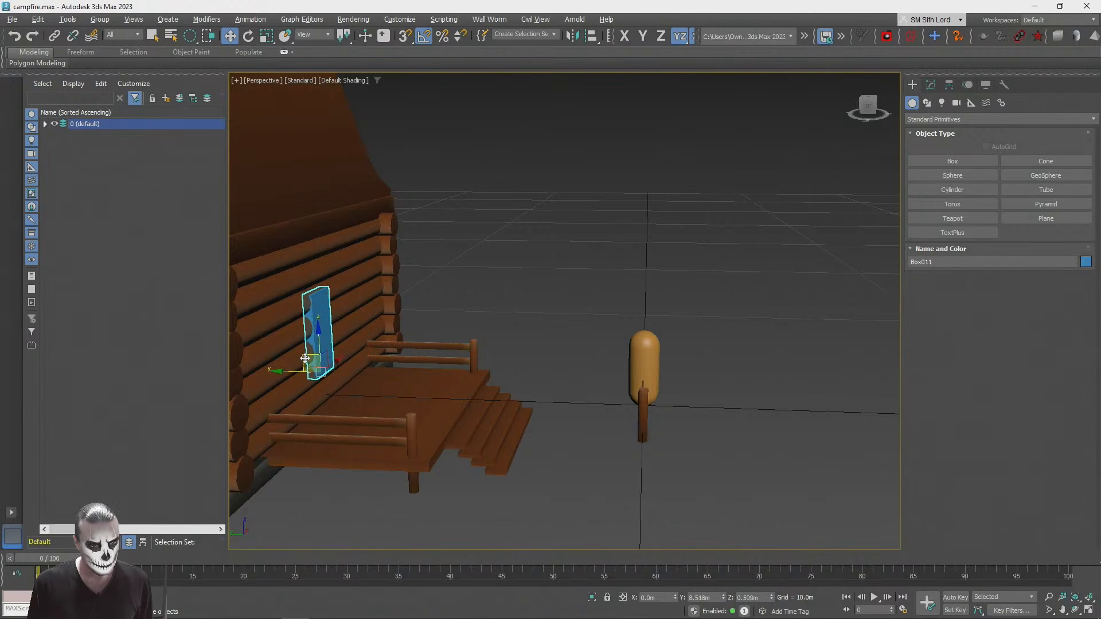
{"action": "middle_click_drag", "start_coordinate": [304, 358], "coordinate": [579, 392], "text": "alt"}
{"action": "scroll", "coordinate": [578, 392], "scroll_direction": "up", "scroll_amount": 2}
{"action": "left_click_drag", "start_coordinate": [550, 345], "coordinate": [554, 408]}
{"action": "scroll", "coordinate": [544, 470], "scroll_direction": "down", "scroll_amount": 4}
{"action": "middle_click_drag", "start_coordinate": [545, 470], "coordinate": [606, 378], "text": "alt"}
{"action": "scroll", "coordinate": [614, 337], "scroll_direction": "up", "scroll_amount": 4}
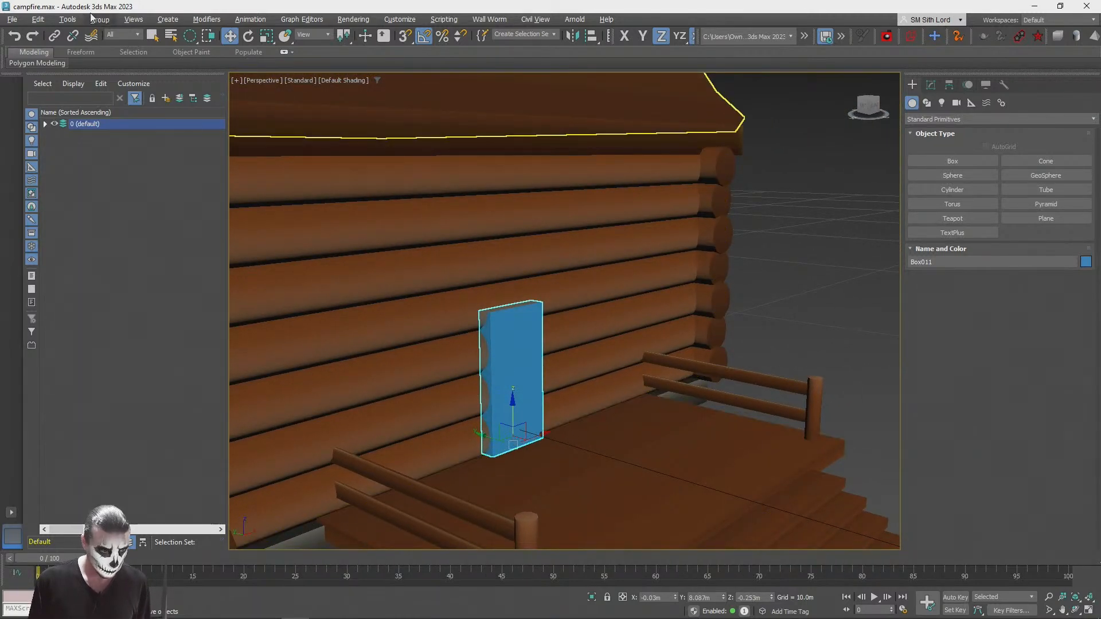
Step: Clone the door box in place as an instance and set its width to 1.744 m and height to 2.425 m
{"action": "left_click", "coordinate": [35, 18]}
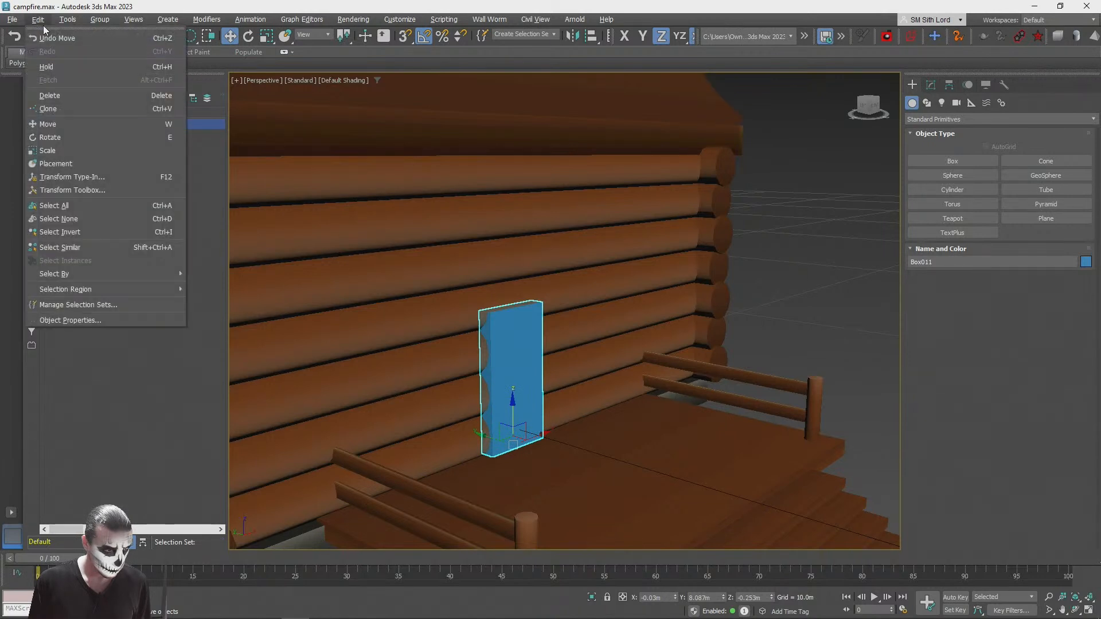
{"action": "left_click", "coordinate": [61, 108]}
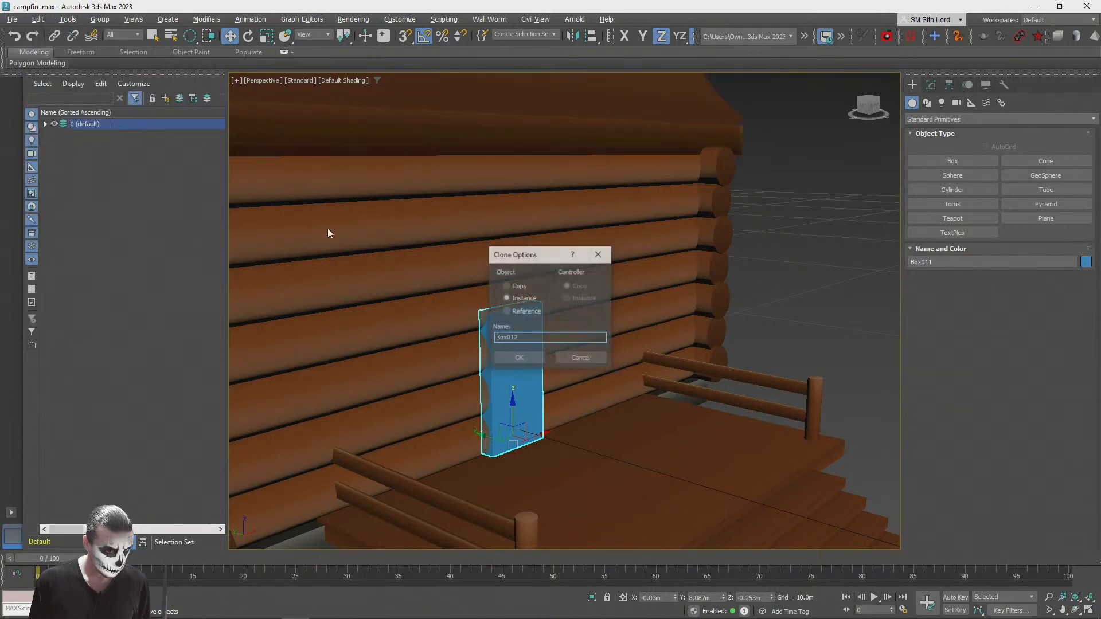
{"action": "left_click", "coordinate": [518, 356]}
{"action": "left_click", "coordinate": [930, 85]}
{"action": "mouse_move", "coordinate": [1032, 238]}
{"action": "left_mouse_down"}
{"action": "mouse_move", "coordinate": [1034, 252]}
{"action": "mouse_move", "coordinate": [1036, 227]}
{"action": "left_mouse_up"}
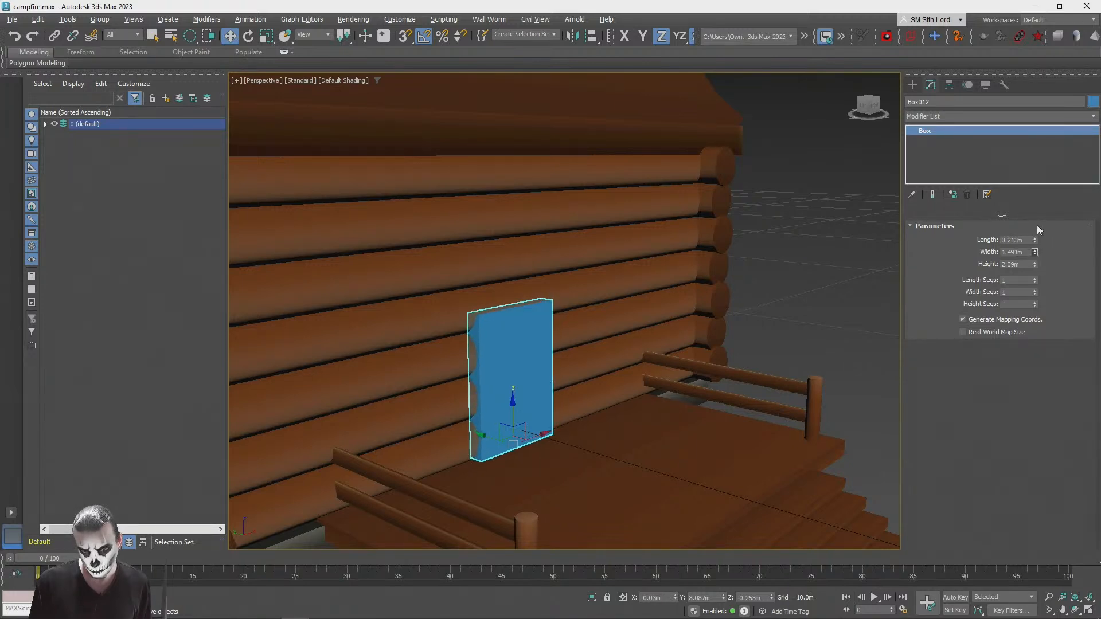
{"action": "left_click_drag", "start_coordinate": [1035, 264], "coordinate": [1036, 239]}
Step: Add an Unwrap UVW modifier to the enlarged door box and select all its faces in the UV editor
{"action": "key", "text": "m"}
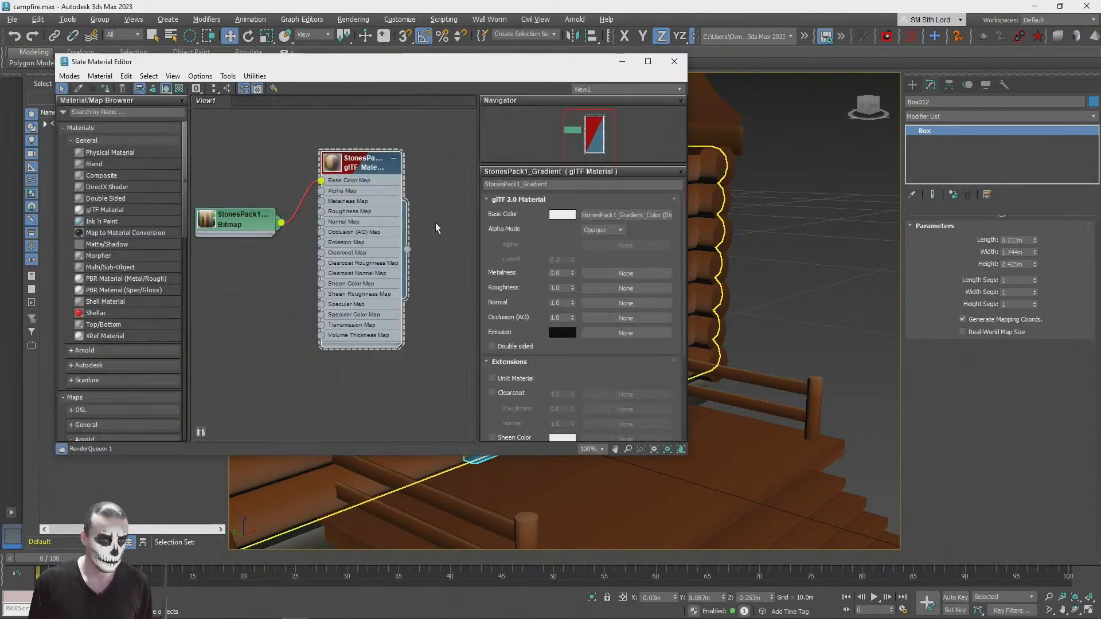
{"action": "left_click", "coordinate": [674, 61]}
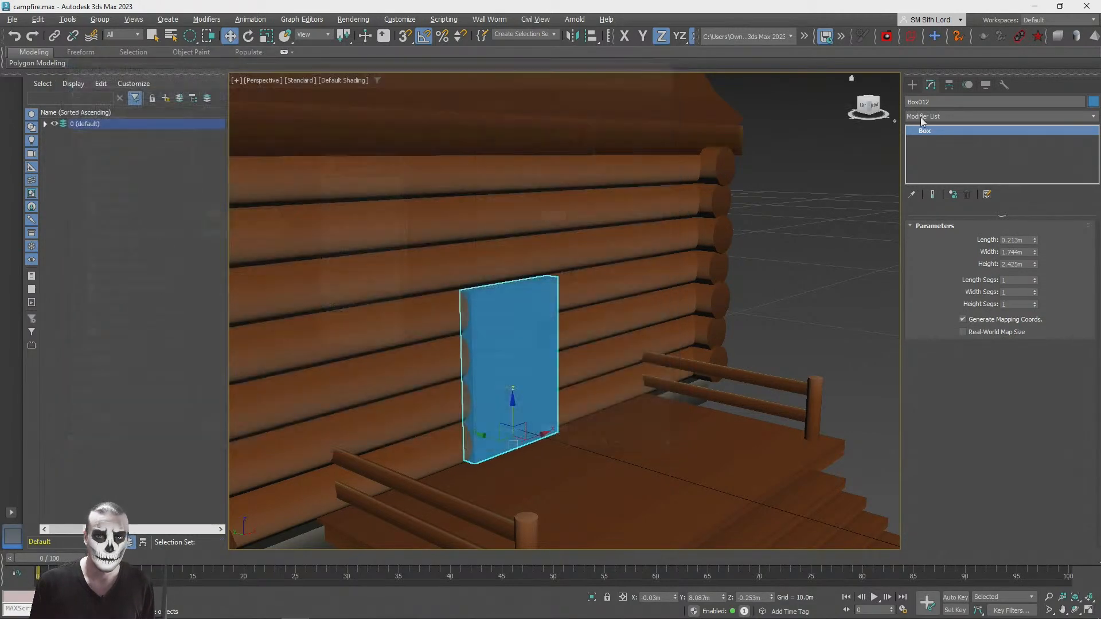
{"action": "left_click", "coordinate": [932, 115]}
{"action": "scroll", "coordinate": [961, 250], "scroll_direction": "down", "scroll_amount": 10}
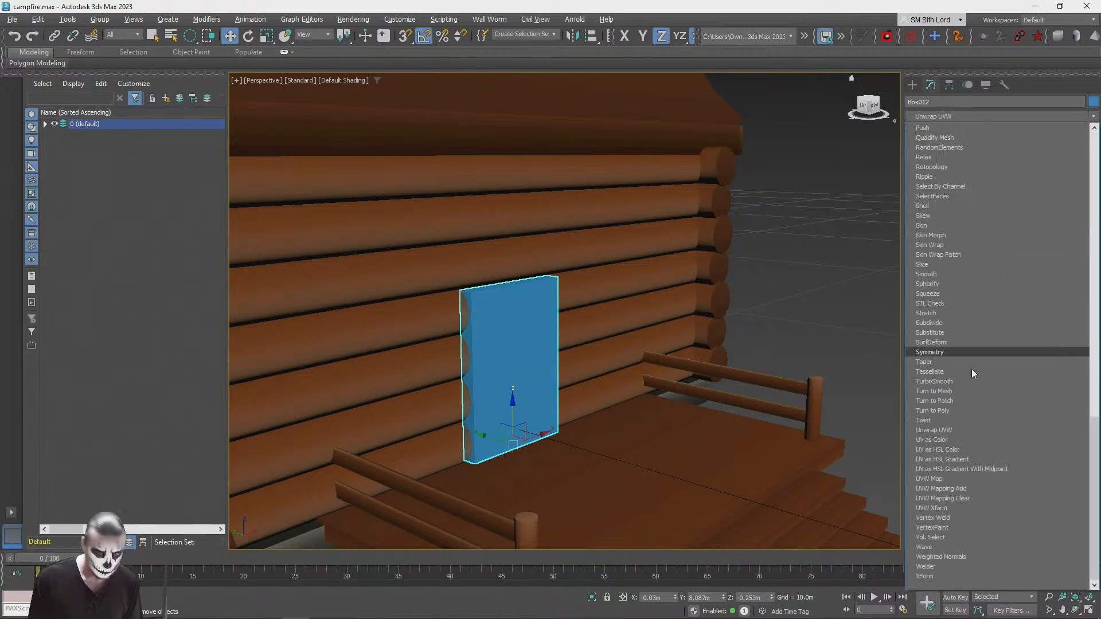
{"action": "left_click", "coordinate": [947, 430]}
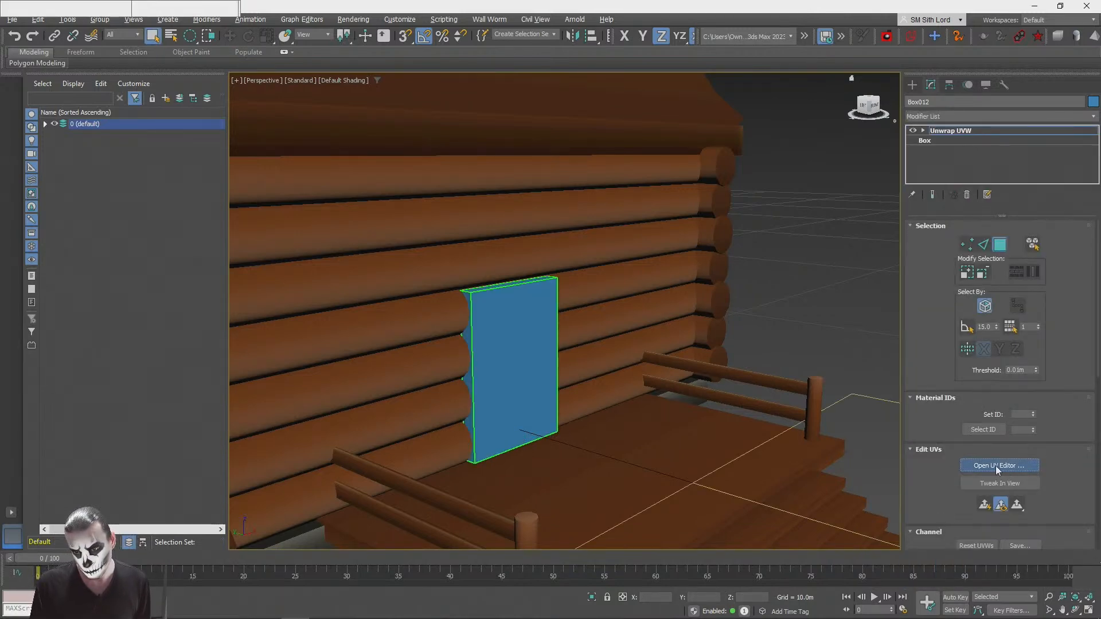
{"action": "left_click", "coordinate": [1000, 466]}
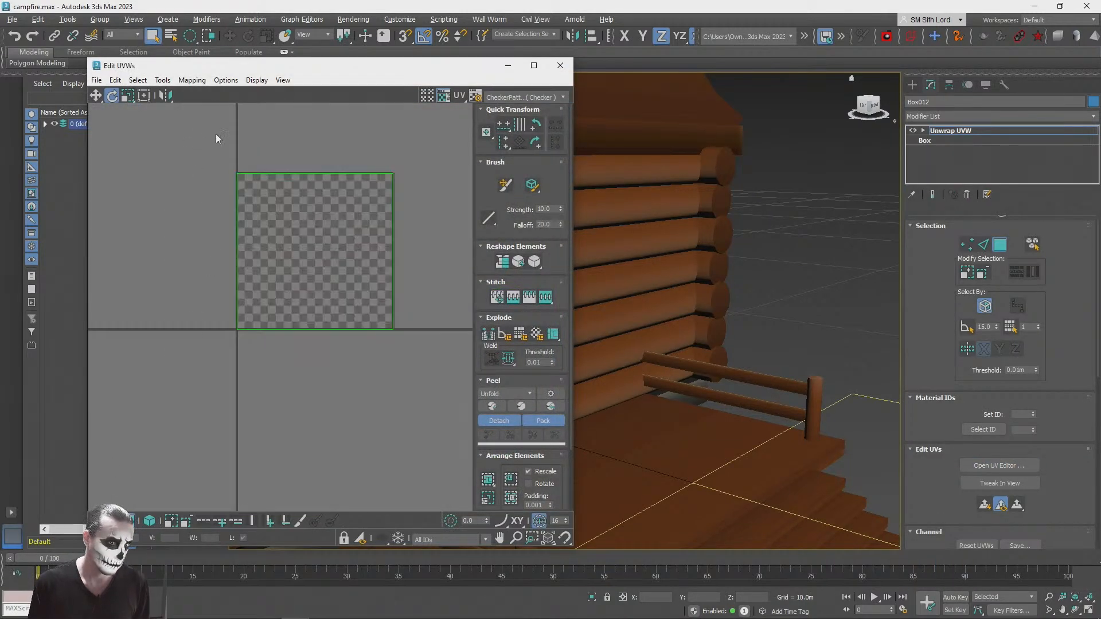
{"action": "key", "text": "ctrl+a"}
Step: Close the UV editor, leave polygon selection and assign the StonesPack1_Gradient material to the enlarged door box
{"action": "left_click", "coordinate": [531, 100]}
{"action": "left_click", "coordinate": [560, 65]}
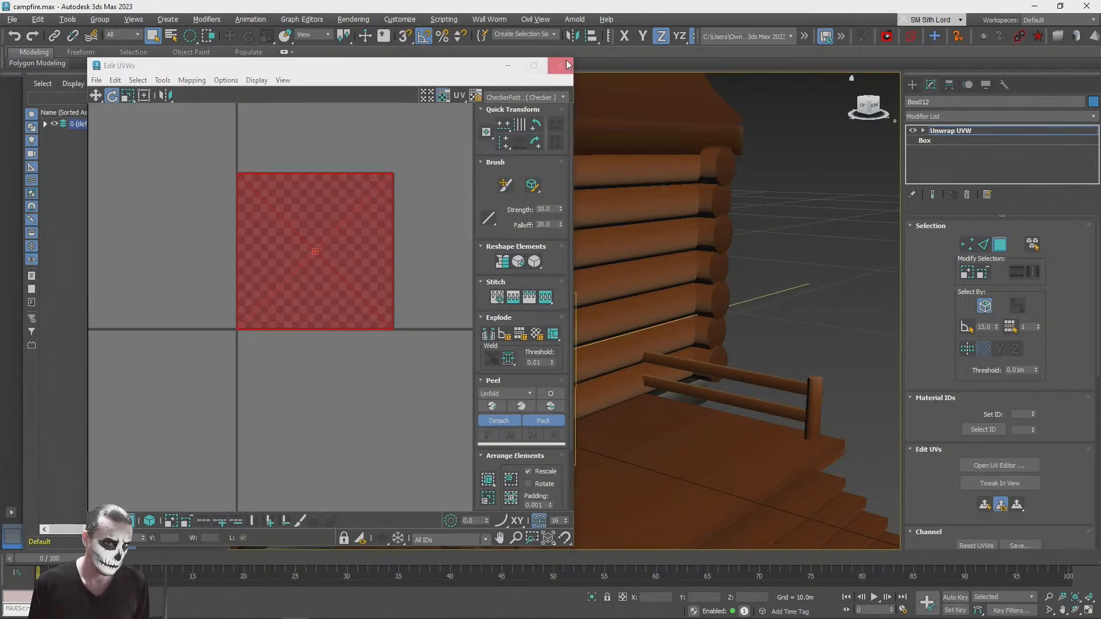
{"action": "left_click", "coordinate": [560, 65]}
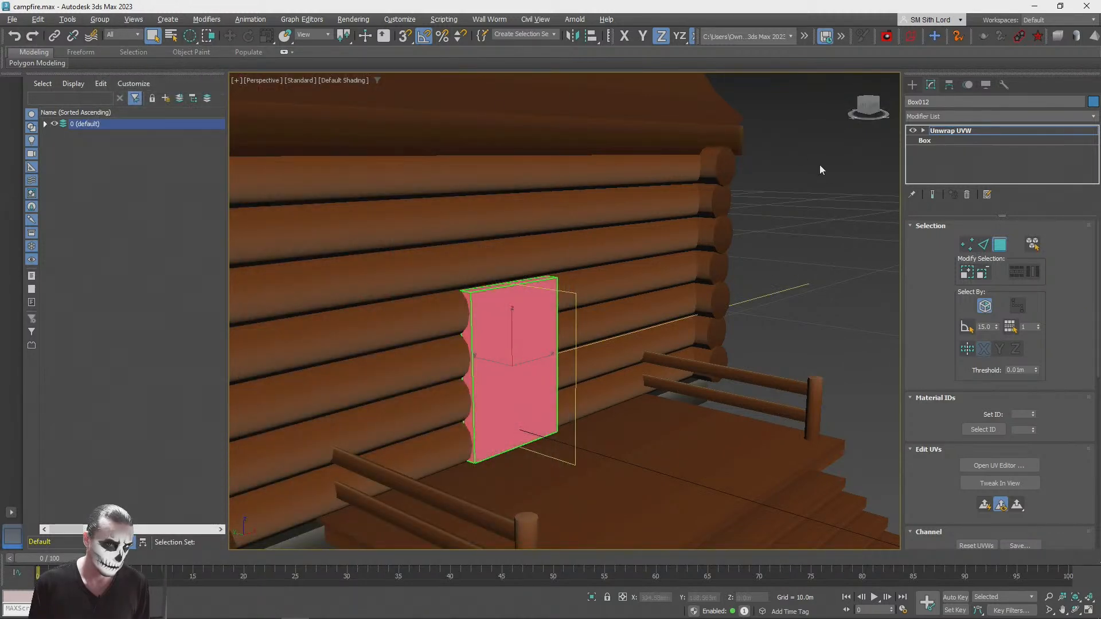
{"action": "left_click", "coordinate": [999, 245]}
{"action": "key", "text": "m"}
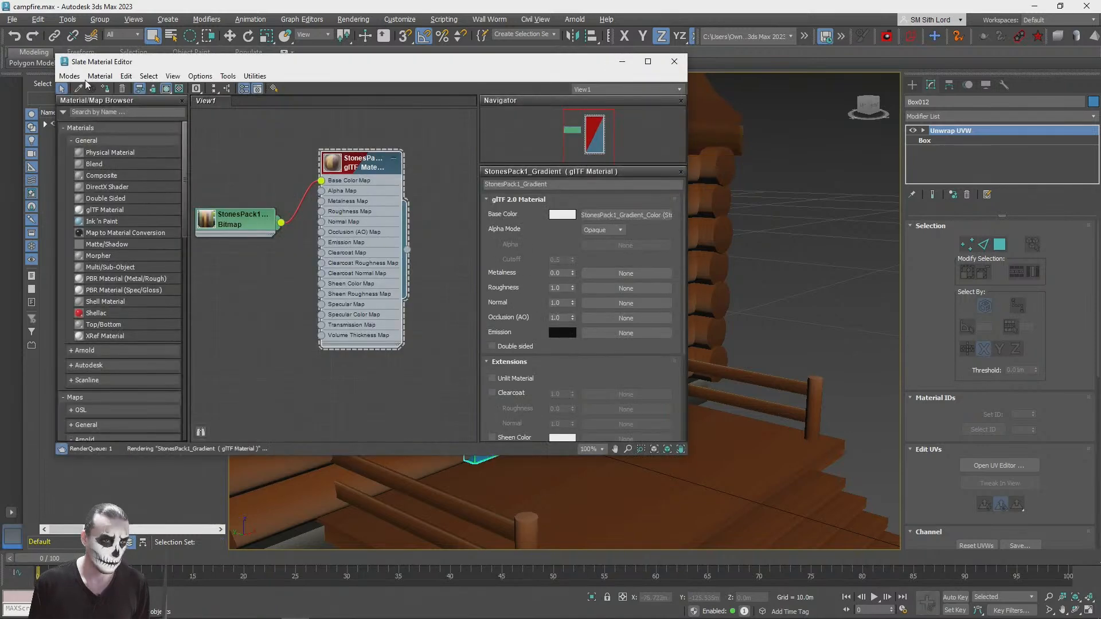
{"action": "left_click", "coordinate": [674, 61]}
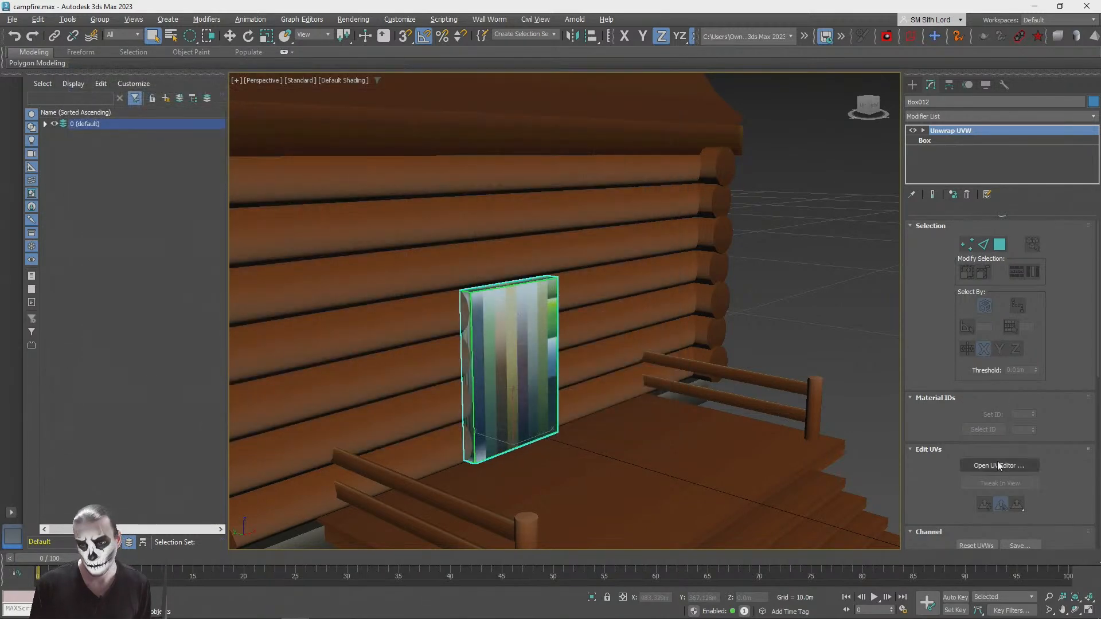
Step: Open the UV editor for the enlarged door box and select all of its UV faces
{"action": "left_click", "coordinate": [991, 465]}
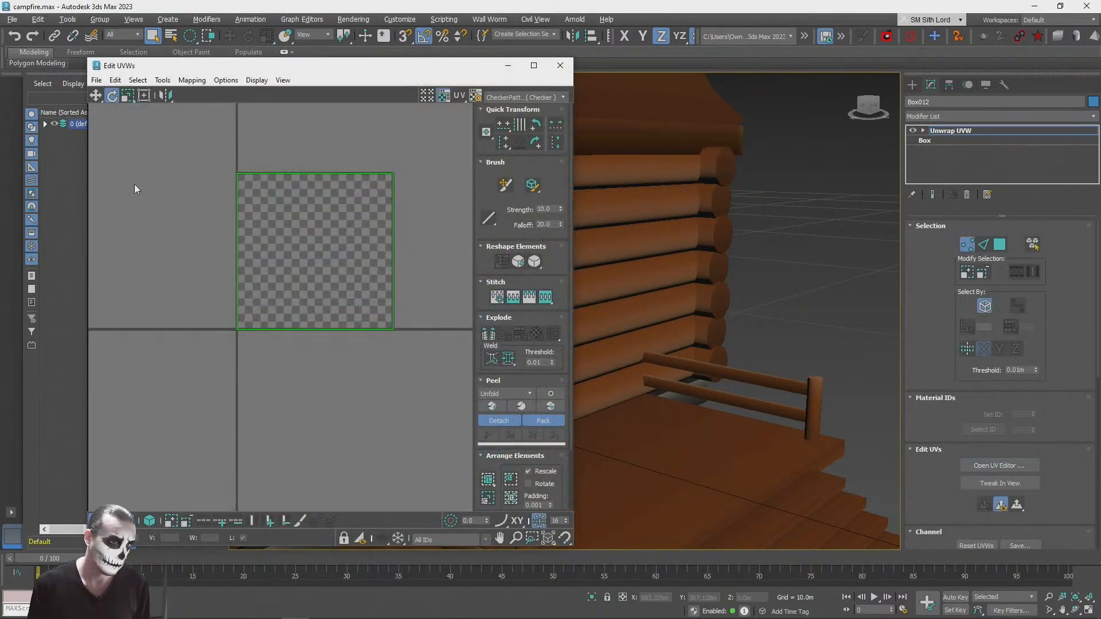
{"action": "left_click", "coordinate": [128, 521]}
{"action": "left_click_drag", "start_coordinate": [199, 396], "coordinate": [476, 130]}
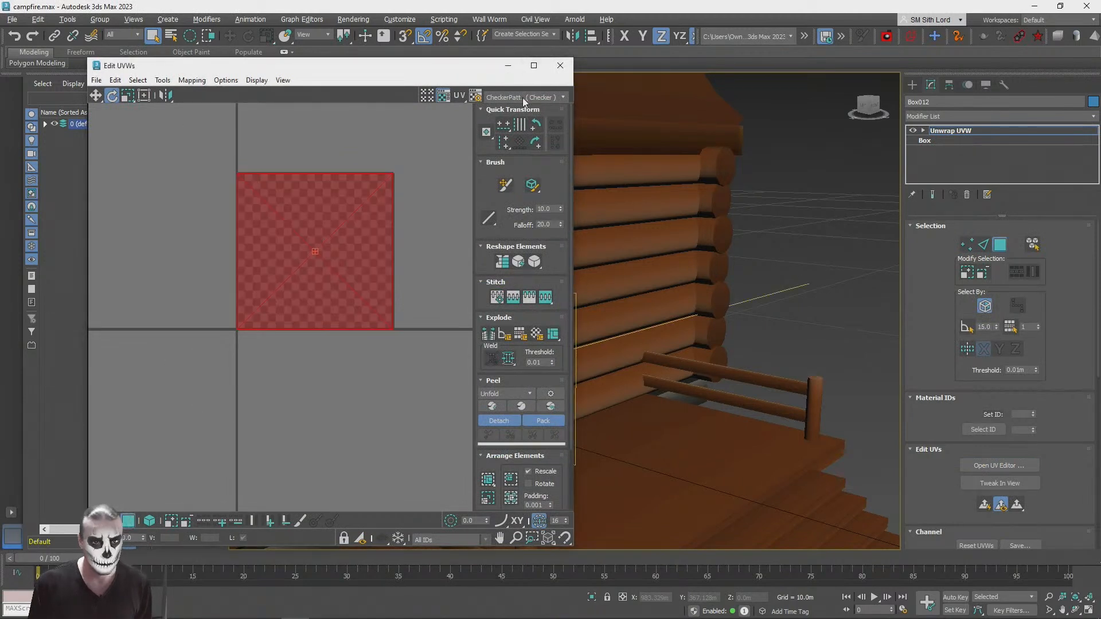
{"action": "left_click", "coordinate": [522, 97]}
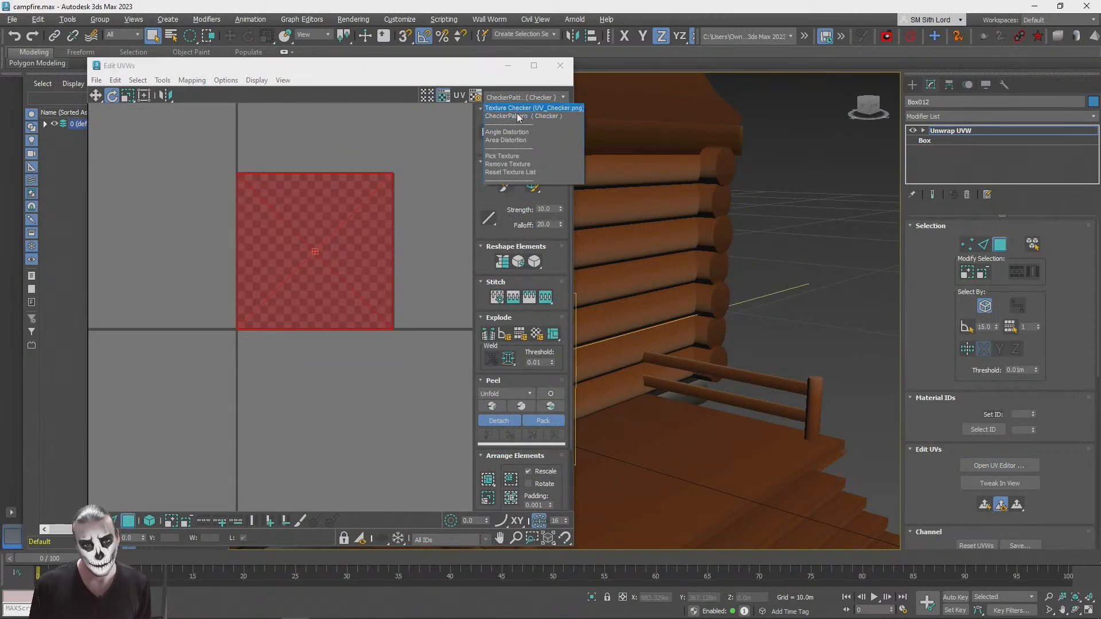
{"action": "left_click", "coordinate": [506, 164]}
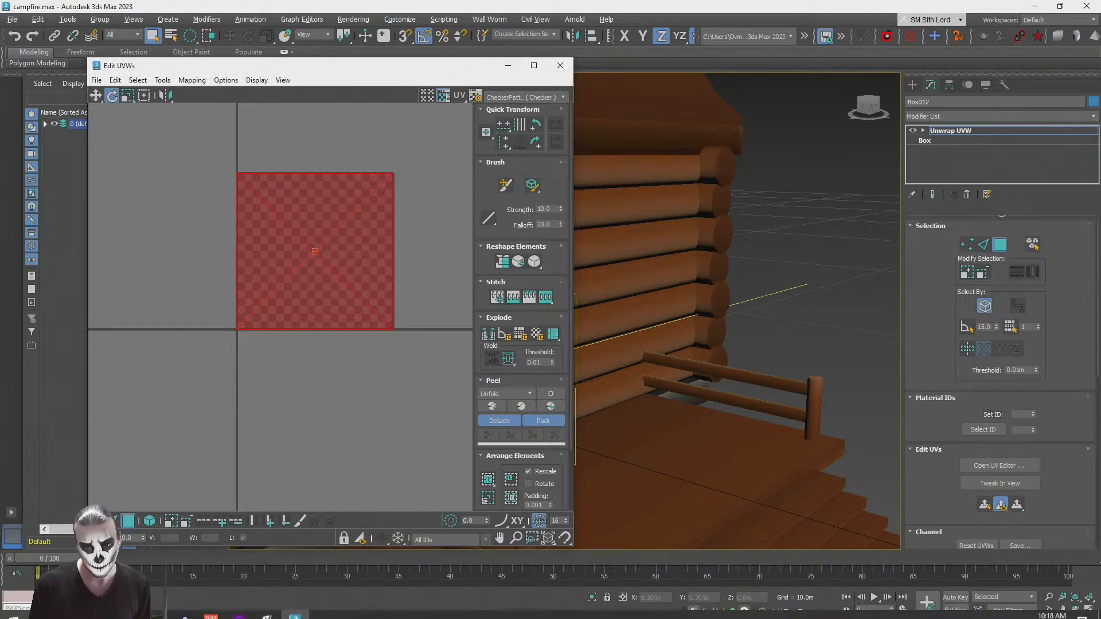
{"action": "middle_click_drag", "start_coordinate": [334, 198], "coordinate": [313, 264]}
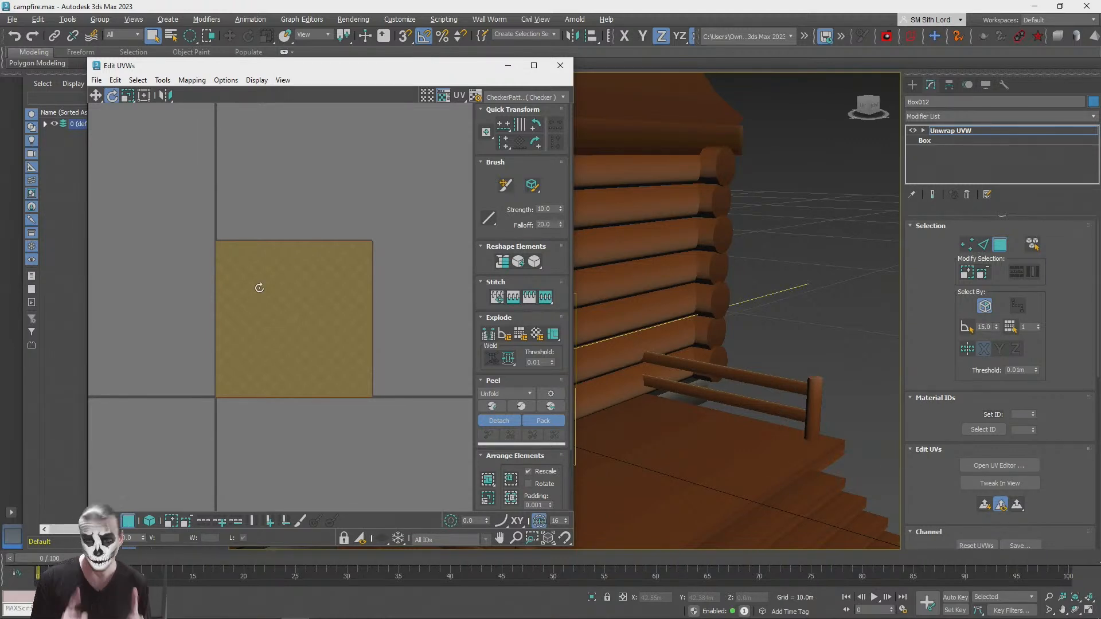
{"action": "left_click", "coordinate": [356, 280]}
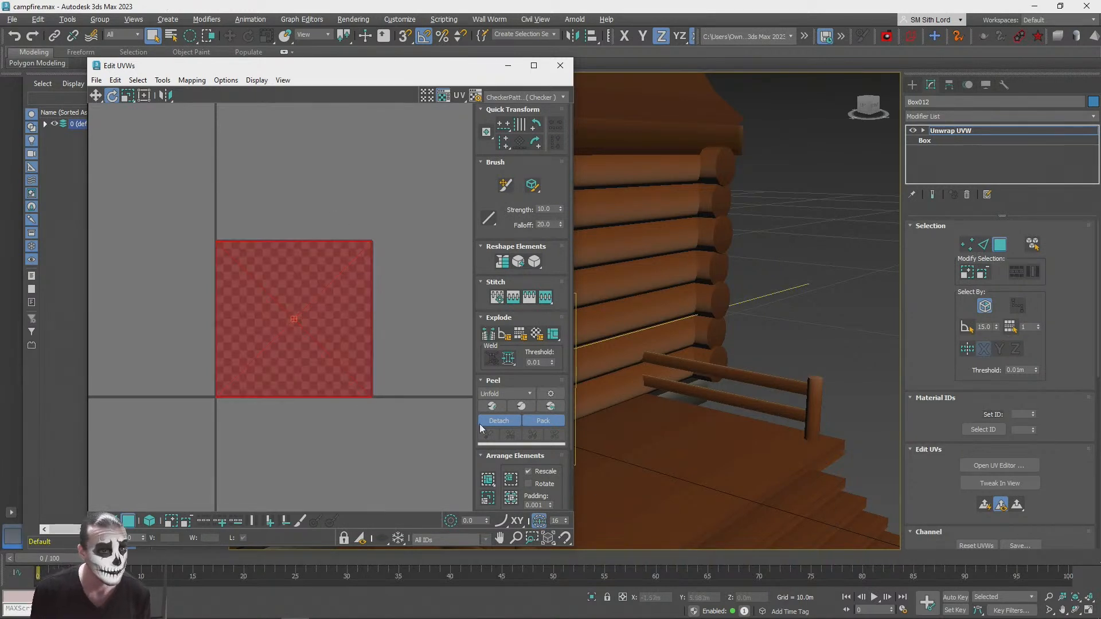
{"action": "scroll", "coordinate": [322, 332], "scroll_direction": "up", "scroll_amount": 3}
{"action": "scroll", "coordinate": [290, 295], "scroll_direction": "down", "scroll_amount": 3}
{"action": "scroll", "coordinate": [290, 320], "scroll_direction": "up", "scroll_amount": 3}
{"action": "middle_click_drag", "start_coordinate": [290, 319], "coordinate": [322, 270]}
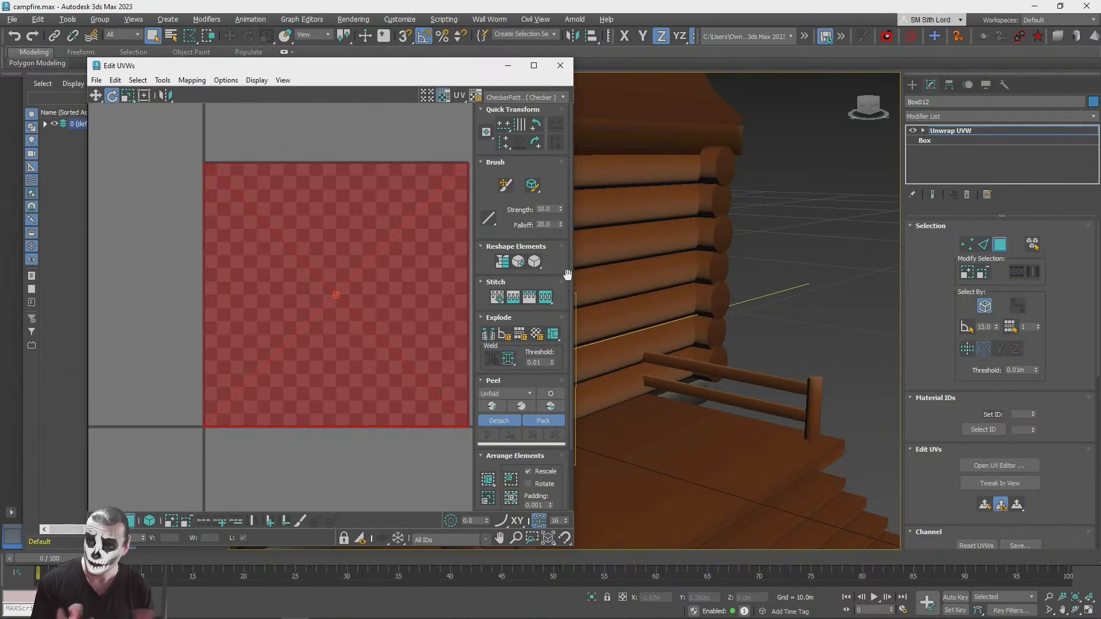
Step: Display the StonesPack1_Gradient_Color texture as the UV editor's background, dismissing the Unwrap Options without changes
{"action": "left_click", "coordinate": [443, 95]}
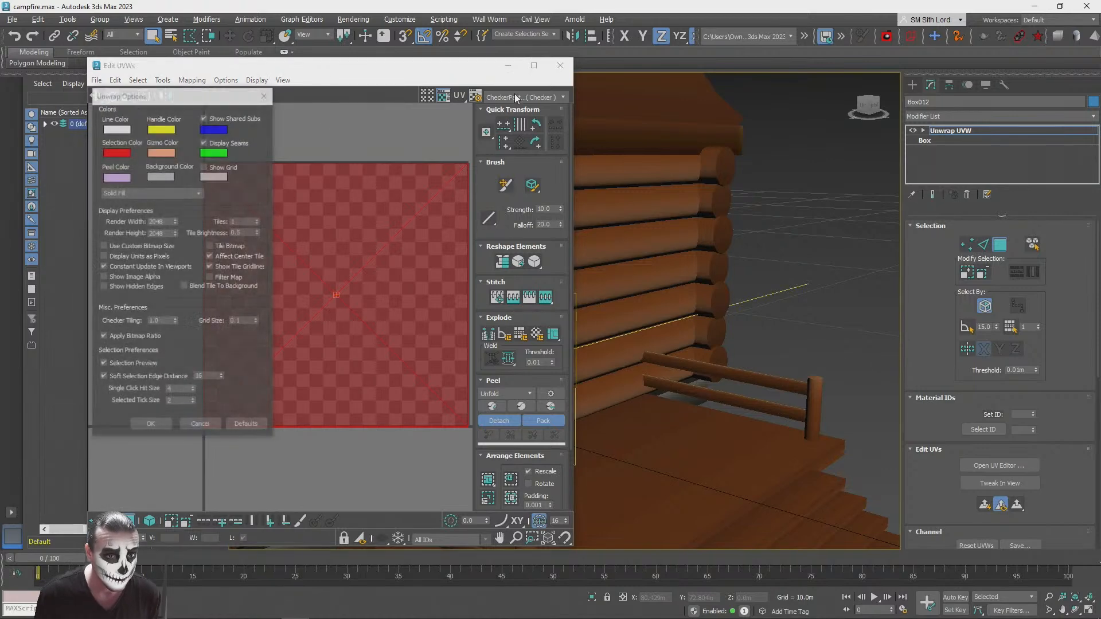
{"action": "left_click", "coordinate": [514, 96]}
{"action": "left_click", "coordinate": [264, 94]}
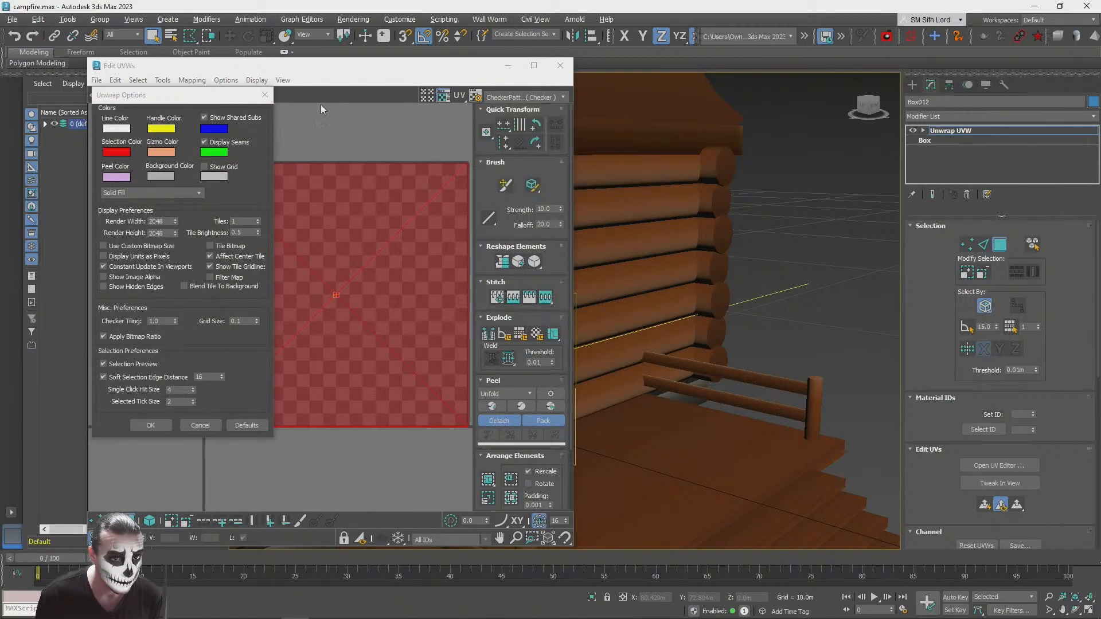
{"action": "left_click", "coordinate": [265, 96]}
{"action": "left_click", "coordinate": [542, 98]}
{"action": "left_click", "coordinate": [524, 125]}
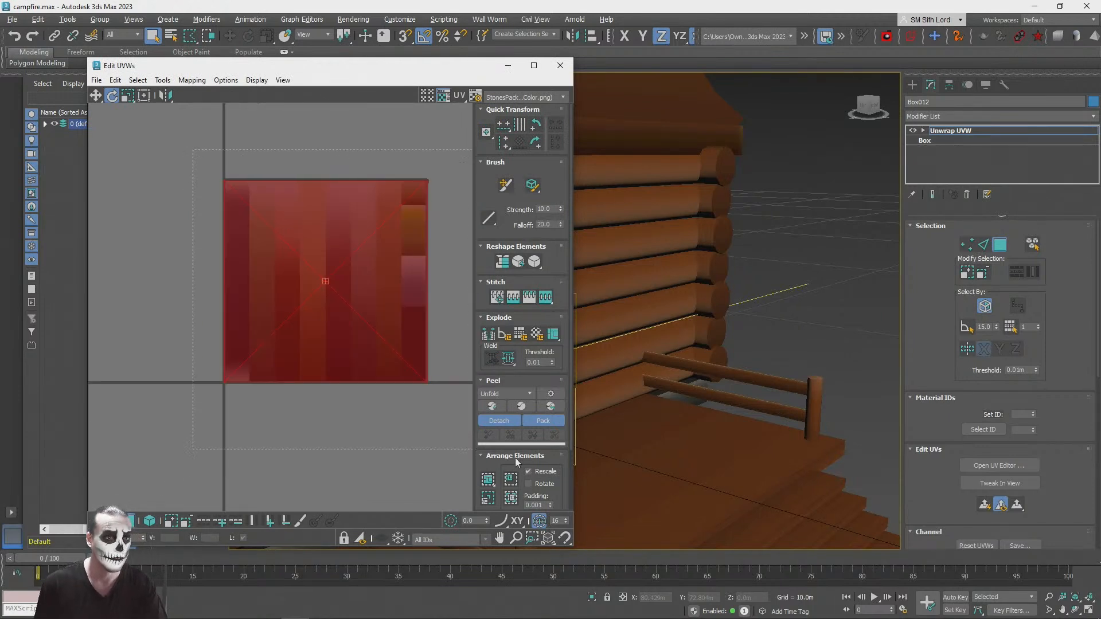
Step: Scale the door box's UV faces down and place them within the dark lower end of the brown gradient stripe
{"action": "left_click", "coordinate": [129, 96]}
{"action": "left_click_drag", "start_coordinate": [355, 242], "coordinate": [383, 395]}
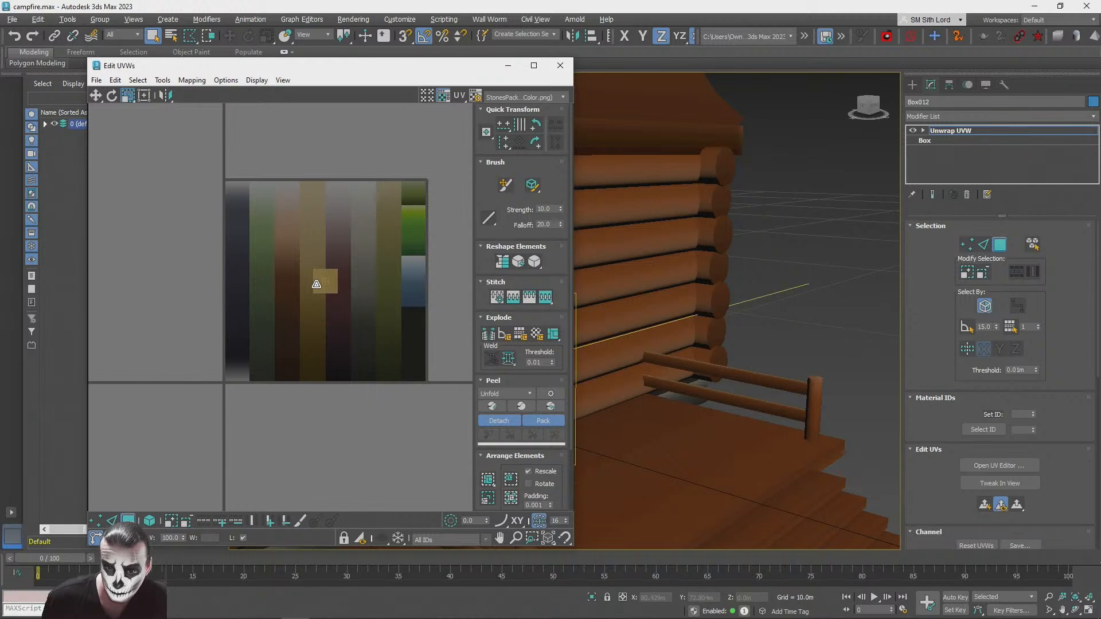
{"action": "scroll", "coordinate": [316, 284], "scroll_direction": "up", "scroll_amount": 5}
{"action": "left_click", "coordinate": [96, 96]}
{"action": "scroll", "coordinate": [183, 187], "scroll_direction": "down", "scroll_amount": 5}
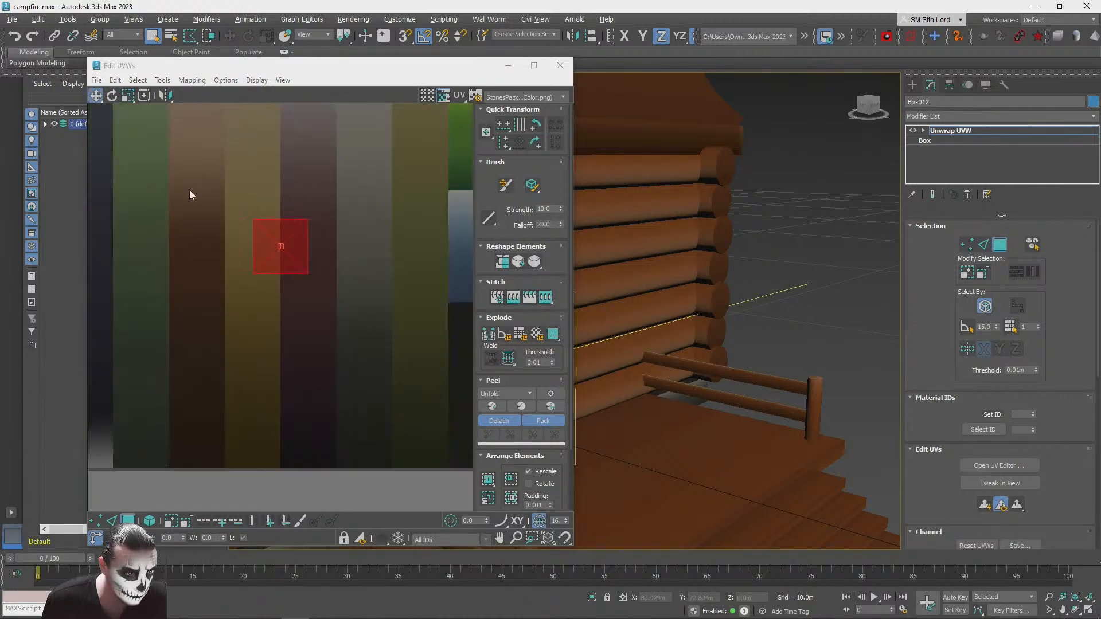
{"action": "left_click_drag", "start_coordinate": [285, 245], "coordinate": [223, 381]}
{"action": "scroll", "coordinate": [215, 383], "scroll_direction": "up", "scroll_amount": 4}
{"action": "left_click", "coordinate": [127, 95]}
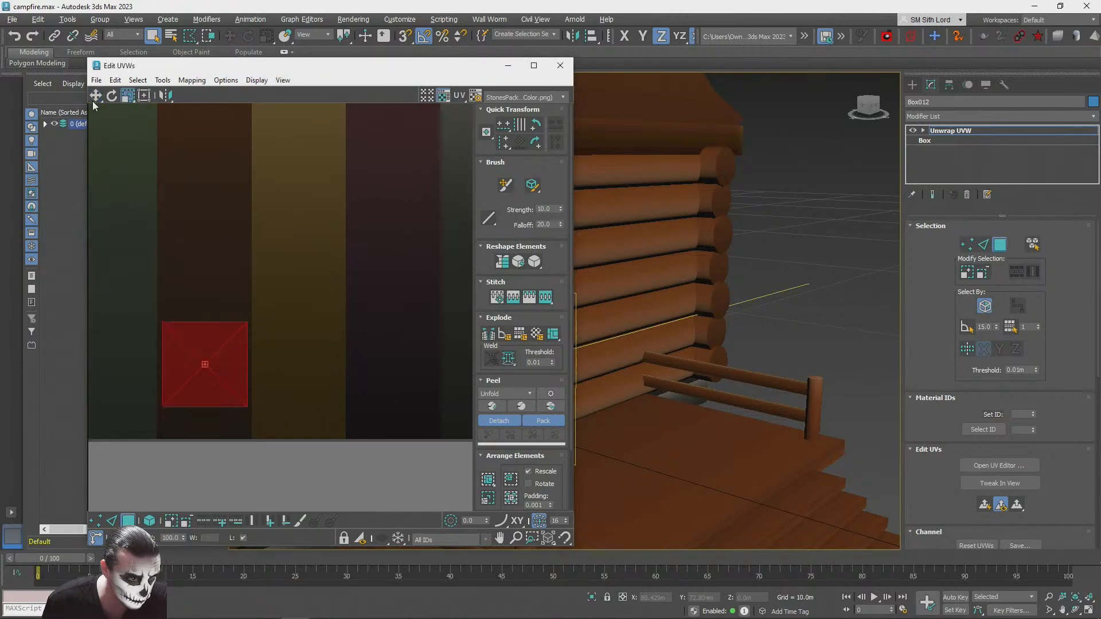
{"action": "left_click", "coordinate": [221, 353]}
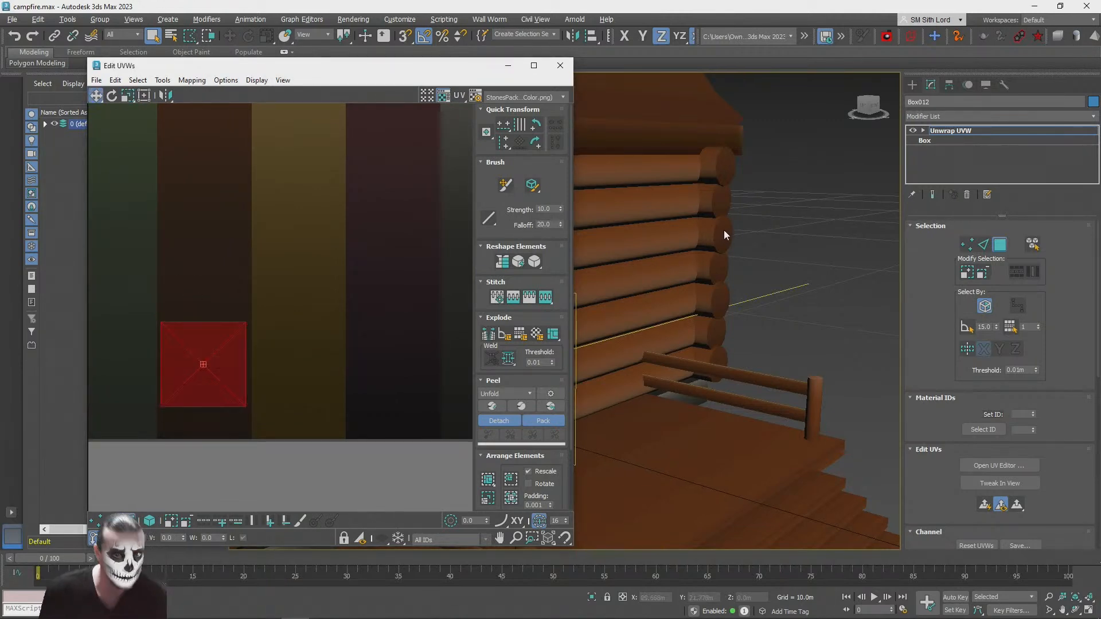
Step: Leave UV face editing, close the UV editor and deselect the enlarged door box
{"action": "key", "text": "z"}
{"action": "middle_click_drag", "start_coordinate": [870, 246], "coordinate": [979, 166], "text": "alt"}
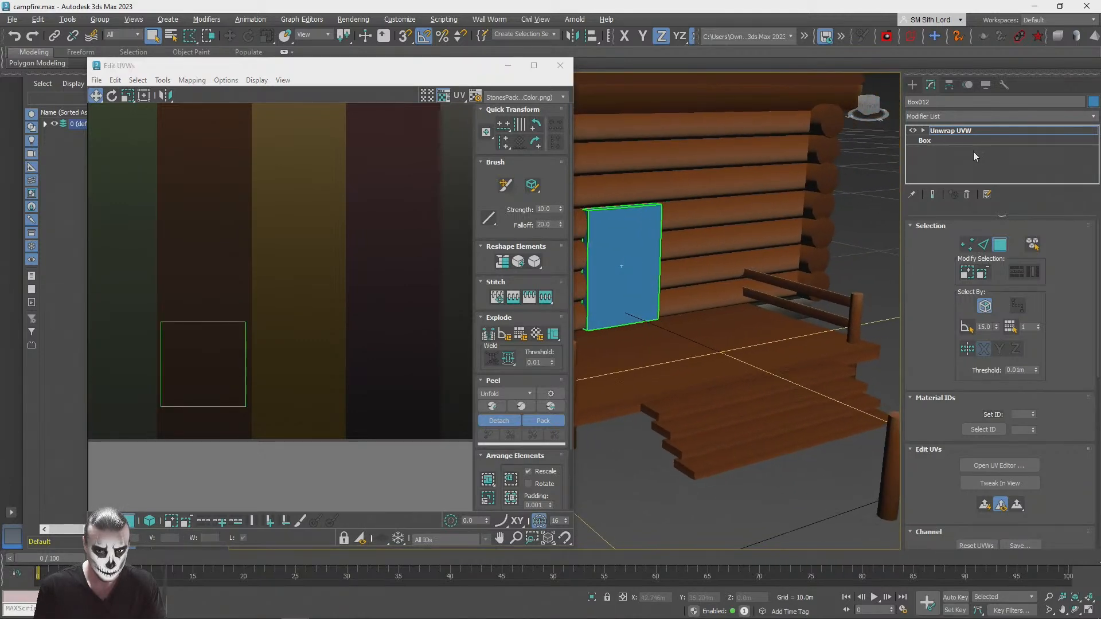
{"action": "left_click", "coordinate": [958, 130]}
{"action": "left_click", "coordinate": [658, 219]}
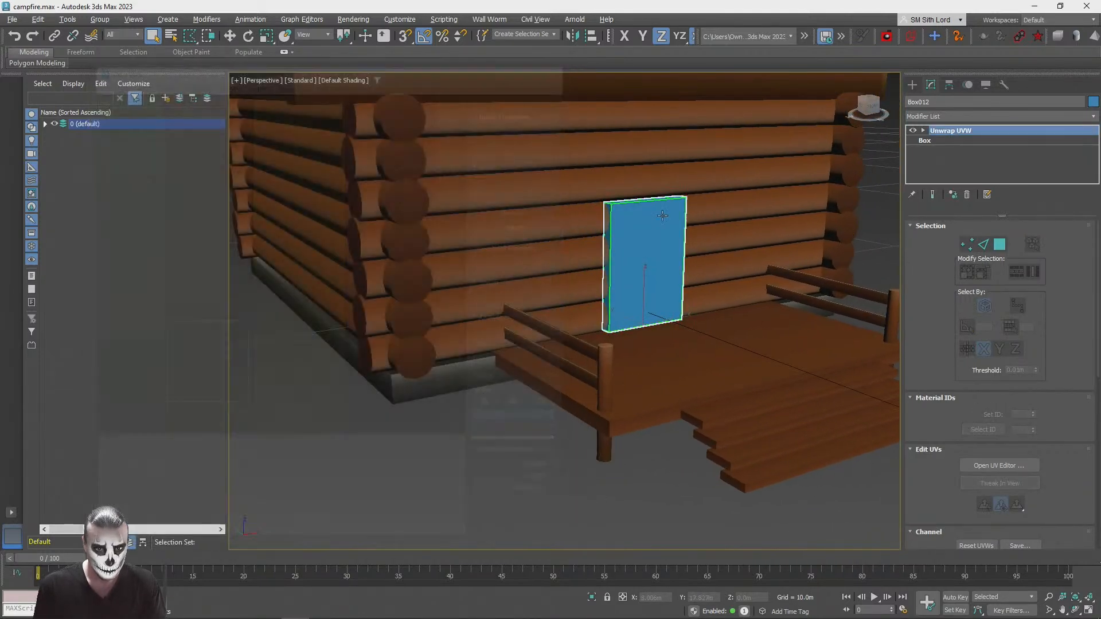
{"action": "middle_click_drag", "start_coordinate": [657, 241], "coordinate": [845, 225], "text": "alt"}
{"action": "left_click", "coordinate": [845, 223]}
{"action": "scroll", "coordinate": [619, 230], "scroll_direction": "up", "scroll_amount": 3}
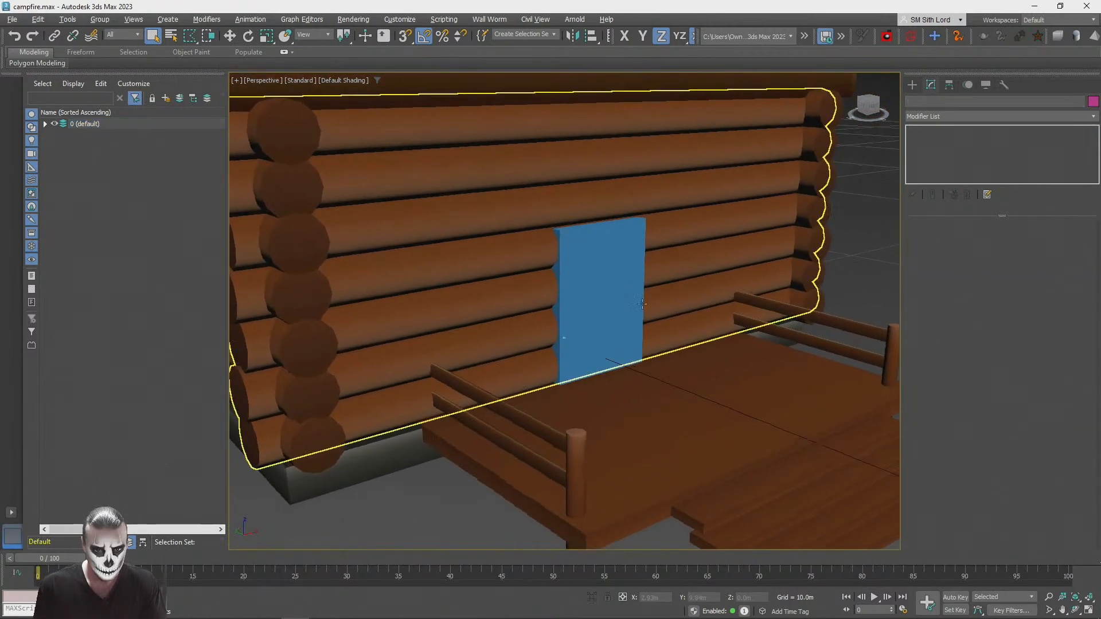
Step: Assign the StonesPack1_Gradient material to the other door box, Box011, and deselect it
{"action": "left_click", "coordinate": [612, 229]}
{"action": "key", "text": "m"}
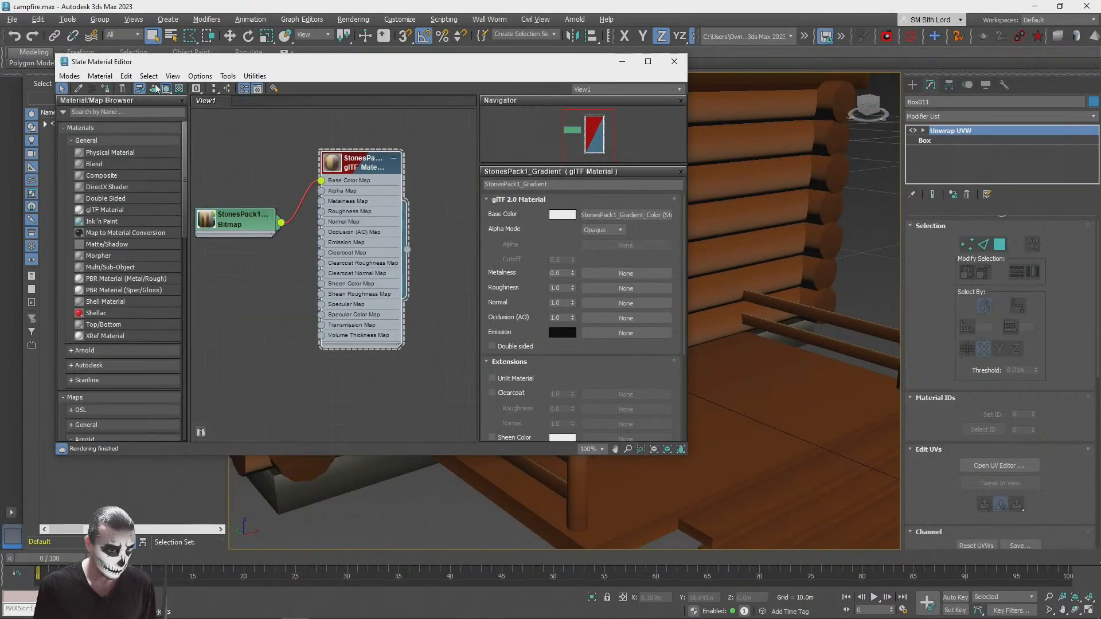
{"action": "left_click", "coordinate": [674, 61]}
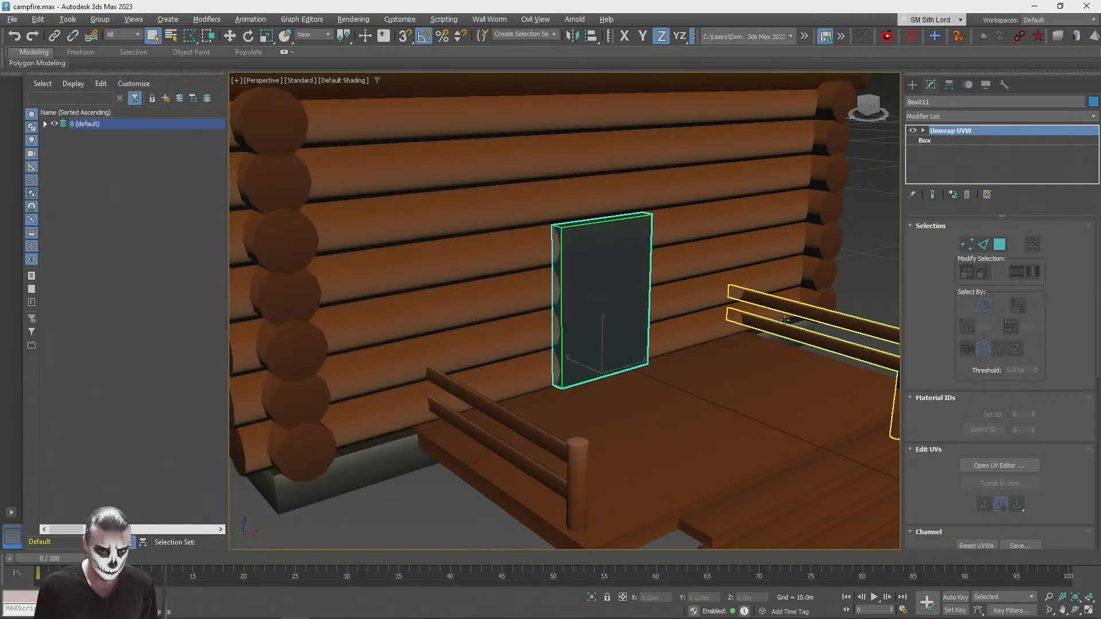
{"action": "left_click", "coordinate": [865, 258]}
Step: Try to move door box Box012 along the Y axis into the cabin in wireframe view
{"action": "left_click", "coordinate": [606, 277]}
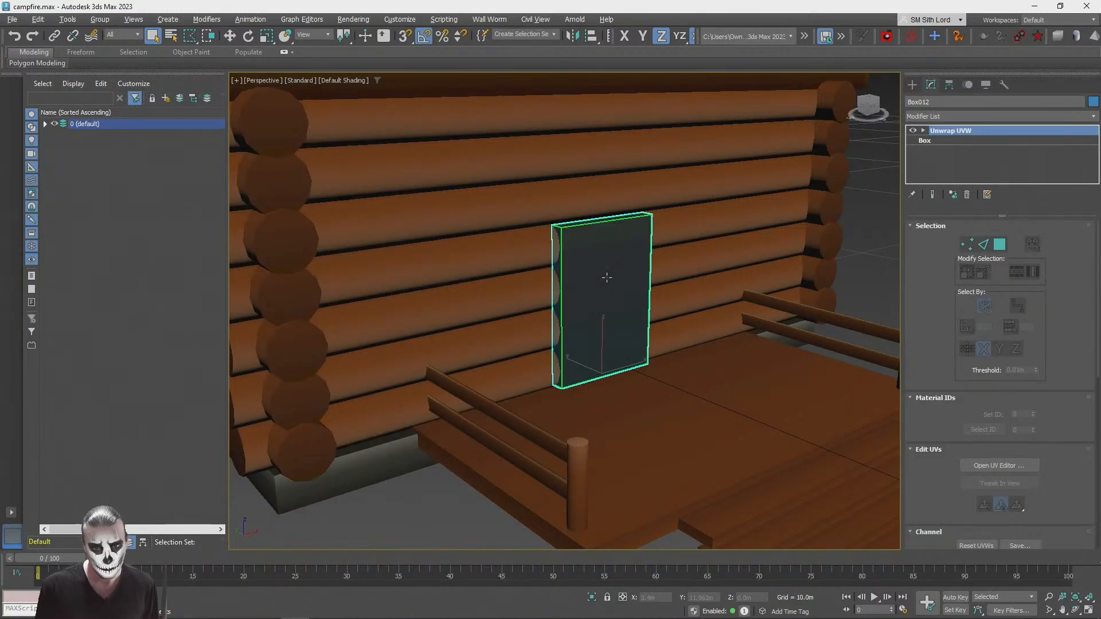
{"action": "key", "text": "F3"}
{"action": "key", "text": "w"}
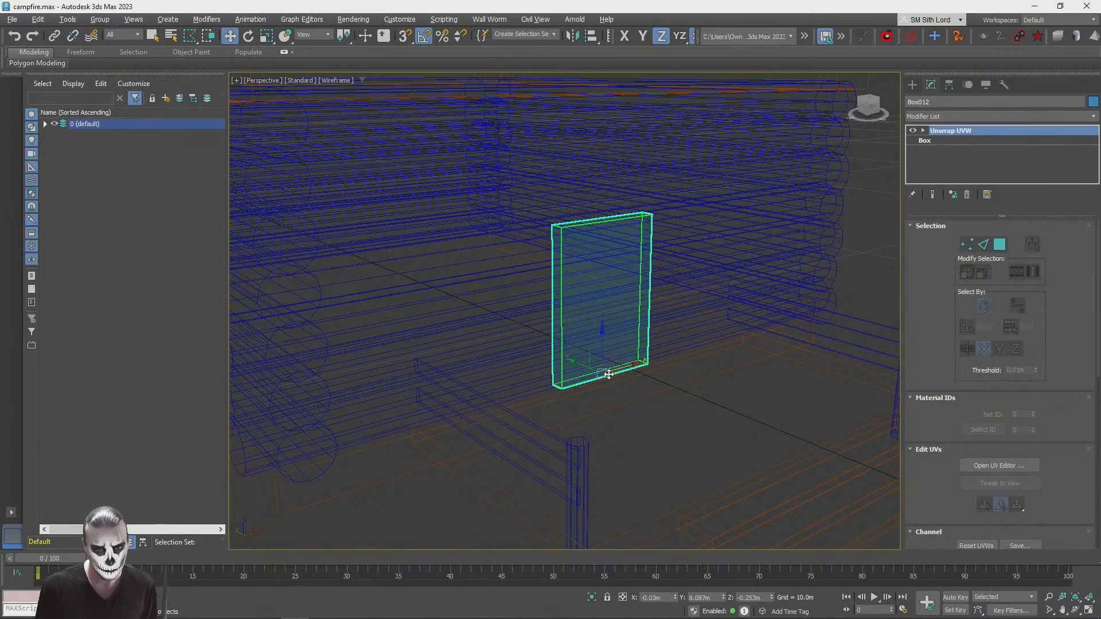
{"action": "left_click_drag", "start_coordinate": [581, 365], "coordinate": [487, 345]}
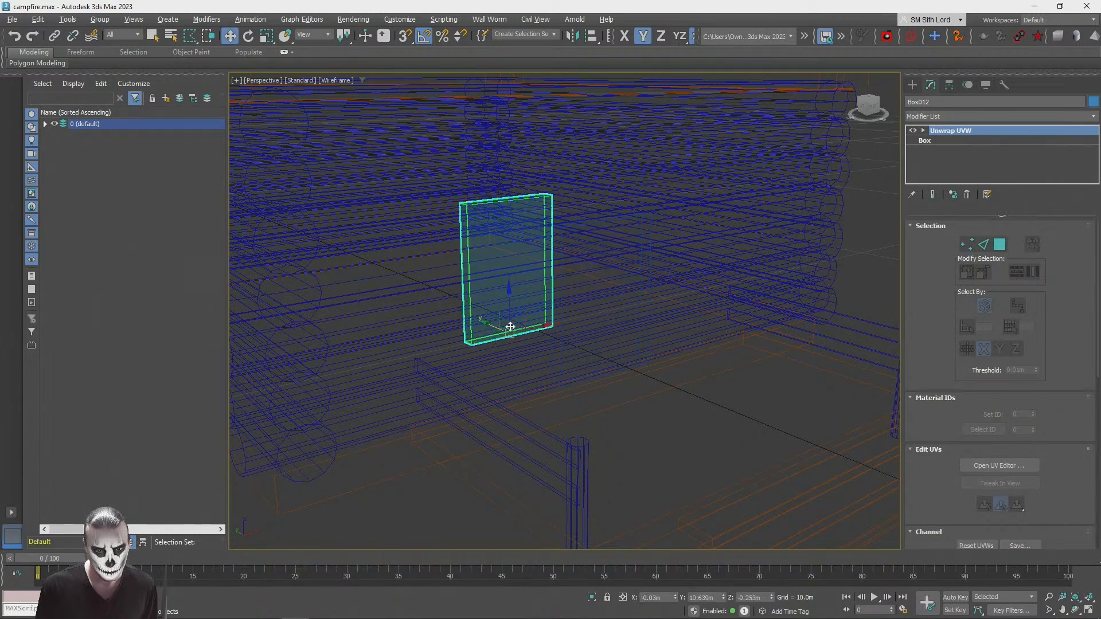
Step: Move door box Box011 forward out of the wall along the Y axis to about Y 7.08 m and restore shaded display
{"action": "left_click", "coordinate": [561, 338]}
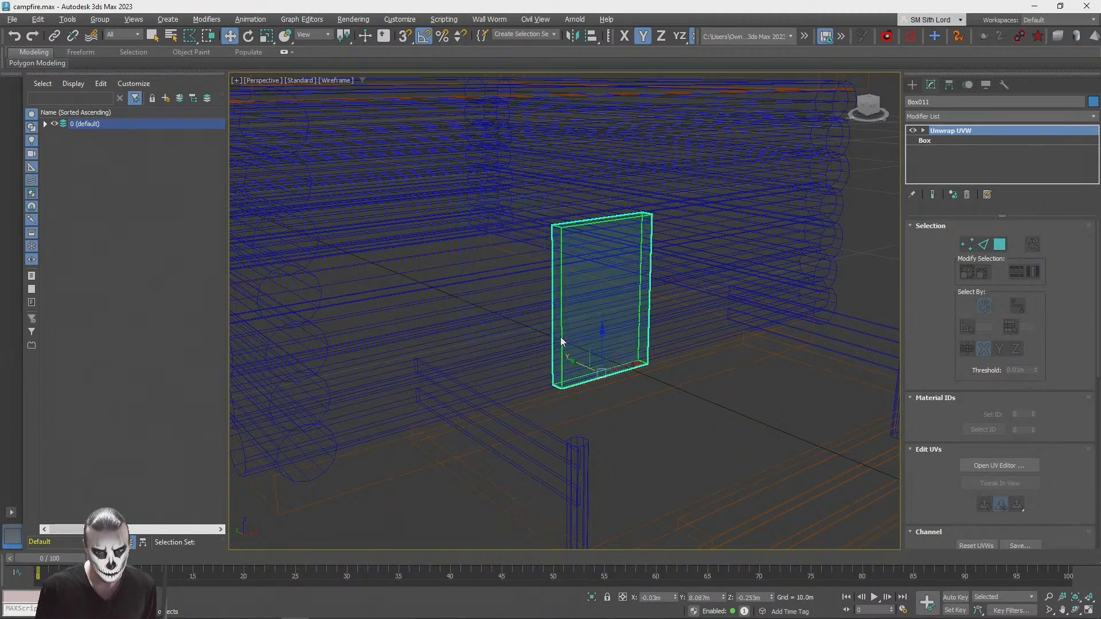
{"action": "left_click", "coordinate": [649, 304]}
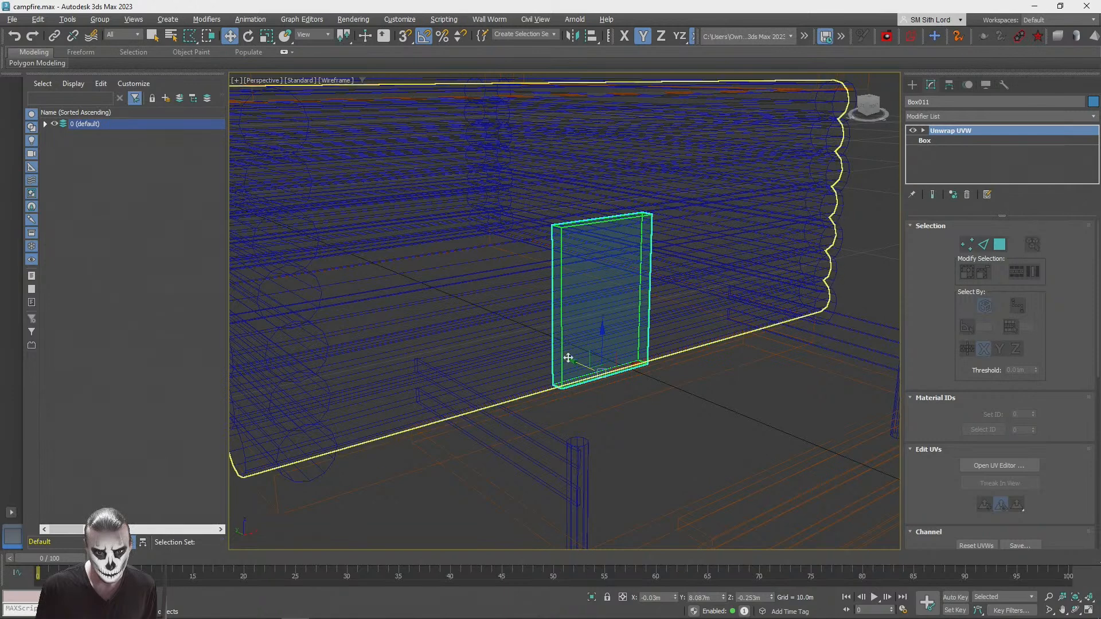
{"action": "left_click_drag", "start_coordinate": [579, 364], "coordinate": [630, 365]}
{"action": "key", "text": "F3"}
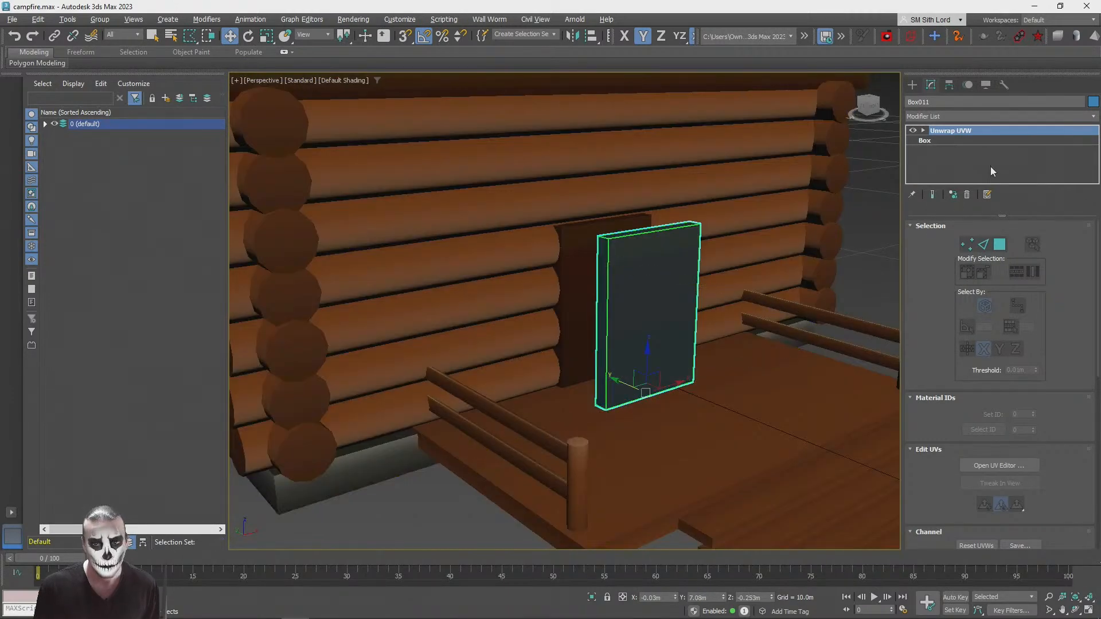
Step: Try placing the door box beside the capsule figure on the ground to compare their sizes, and undo the last move
{"action": "scroll", "coordinate": [1032, 275], "scroll_direction": "down", "scroll_amount": 5}
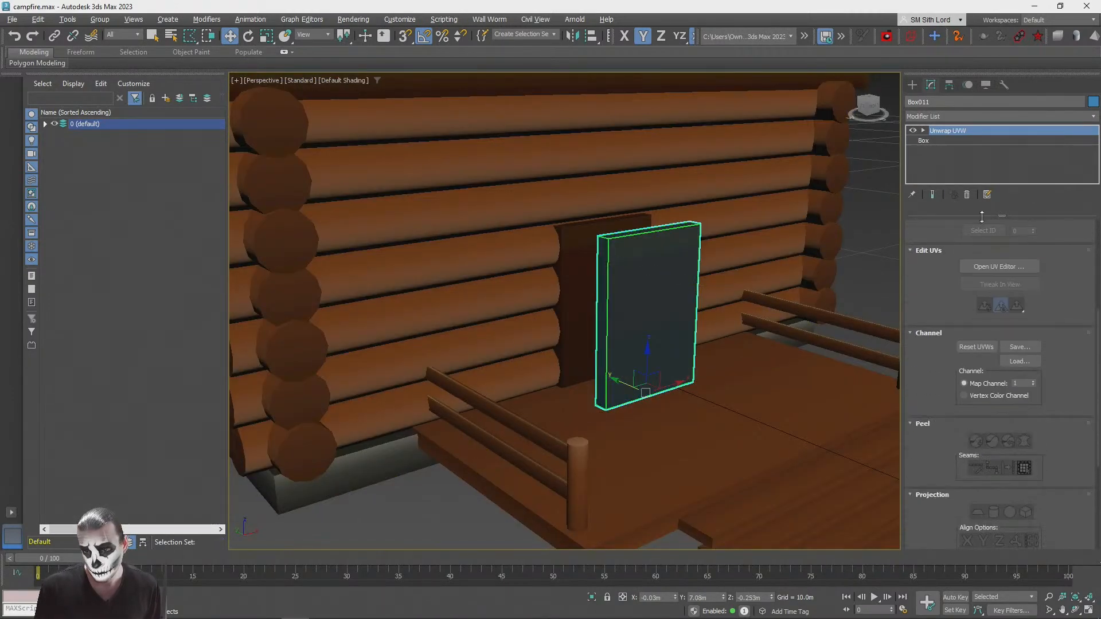
{"action": "key", "text": "r"}
{"action": "left_click_drag", "start_coordinate": [615, 403], "coordinate": [607, 402]}
{"action": "scroll", "coordinate": [628, 357], "scroll_direction": "down", "scroll_amount": 3}
{"action": "middle_click_drag", "start_coordinate": [666, 393], "coordinate": [507, 293]}
{"action": "scroll", "coordinate": [493, 284], "scroll_direction": "up", "scroll_amount": 1}
{"action": "left_click_drag", "start_coordinate": [445, 249], "coordinate": [670, 309]}
{"action": "middle_click_drag", "start_coordinate": [671, 309], "coordinate": [671, 331], "text": "alt"}
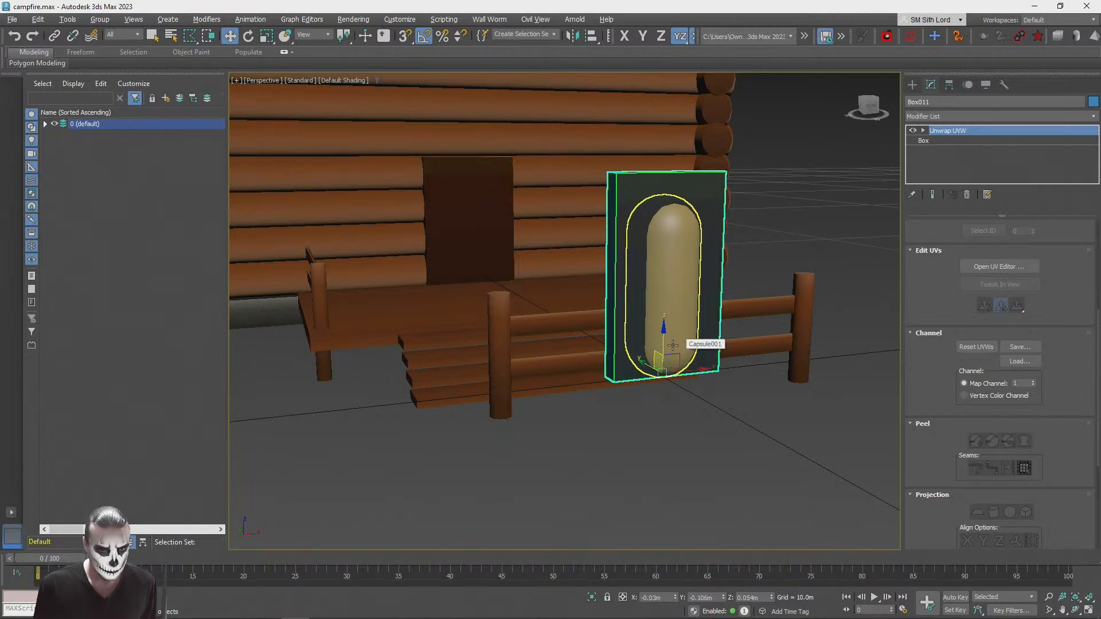
{"action": "key", "text": "ctrl+z"}
Step: Scale the door box to about 68% in width and make it shorter so it fits inside the frame box
{"action": "scroll", "coordinate": [533, 305], "scroll_direction": "up", "scroll_amount": 5}
{"action": "middle_click_drag", "start_coordinate": [533, 305], "coordinate": [582, 427], "text": "alt"}
{"action": "key", "text": "ctrl+z"}
{"action": "scroll", "coordinate": [558, 331], "scroll_direction": "down", "scroll_amount": 2}
{"action": "left_click_drag", "start_coordinate": [583, 427], "coordinate": [494, 393]}
{"action": "middle_click_drag", "start_coordinate": [494, 393], "coordinate": [591, 427], "text": "alt"}
Step: Thin the door box along the Y axis, position it against the frame box at Y 8.003 m and deselect it
{"action": "key", "text": "r"}
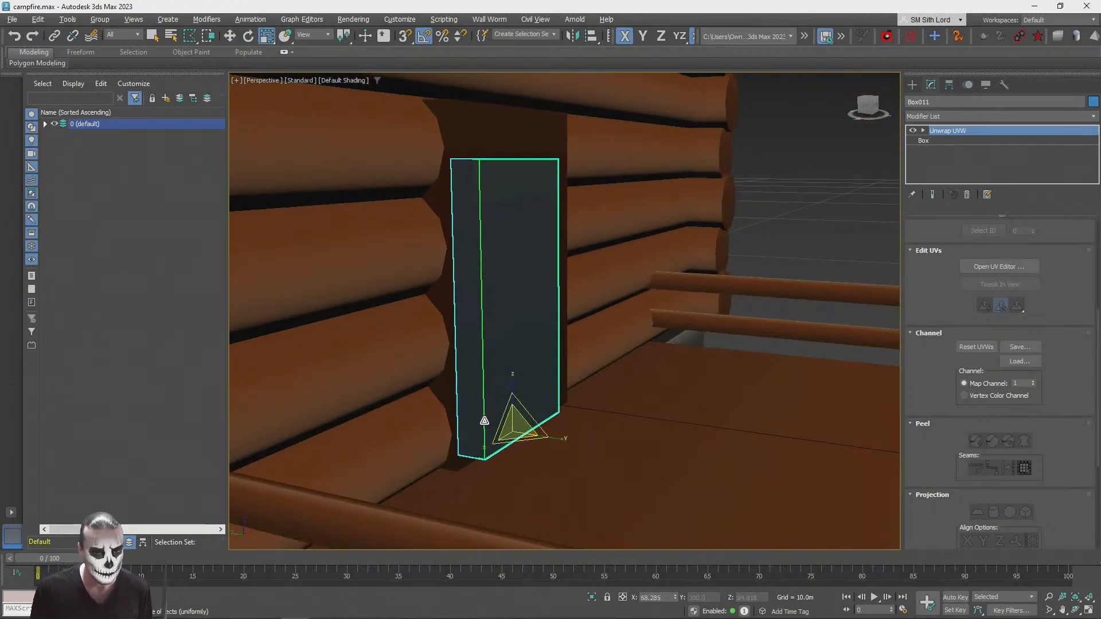
{"action": "left_click_drag", "start_coordinate": [564, 440], "coordinate": [508, 439]}
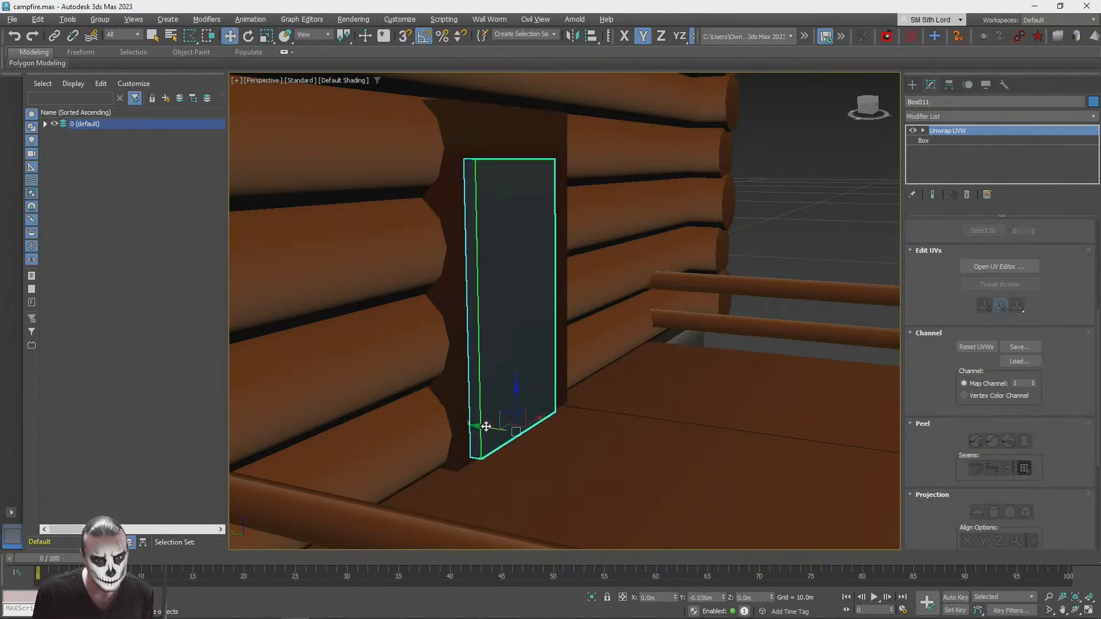
{"action": "middle_click_drag", "start_coordinate": [483, 426], "coordinate": [487, 398], "text": "alt"}
{"action": "left_click_drag", "start_coordinate": [487, 398], "coordinate": [492, 398]}
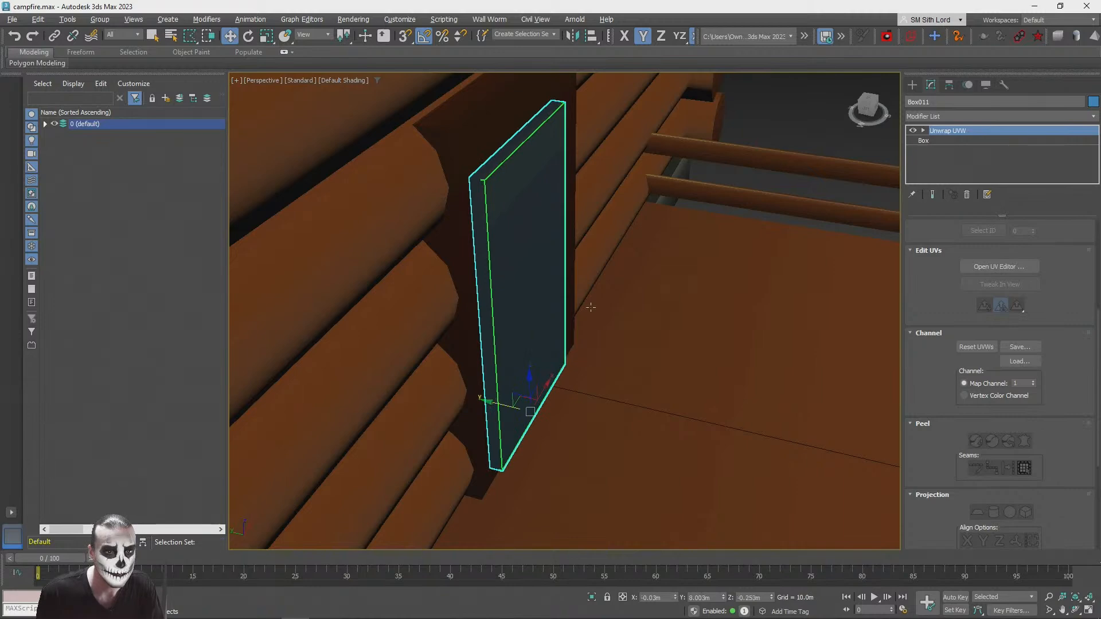
{"action": "left_click", "coordinate": [778, 113]}
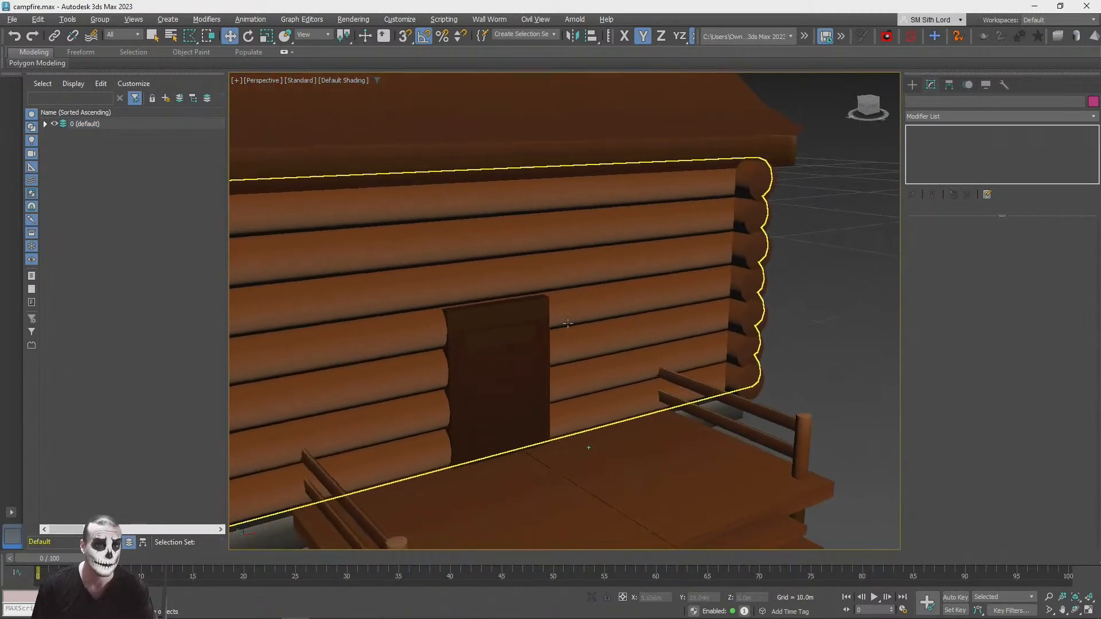
Step: Select the door box's front polygon and open its UVs over the StonesPack1_Gradient_Color texture
{"action": "left_click", "coordinate": [498, 375]}
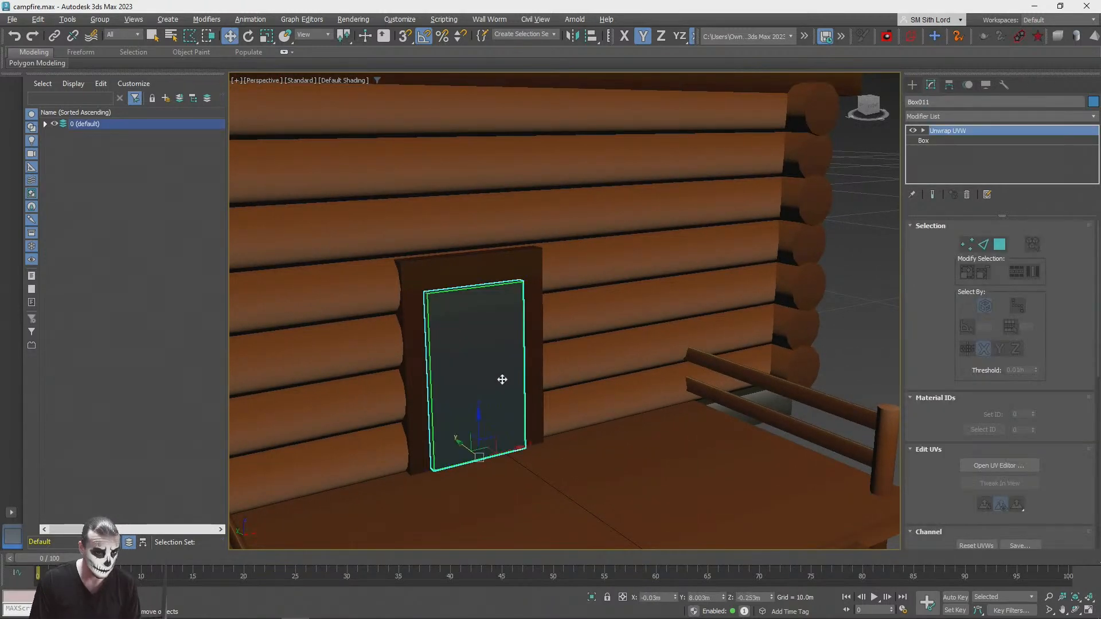
{"action": "left_click", "coordinate": [998, 245]}
{"action": "left_click", "coordinate": [457, 332]}
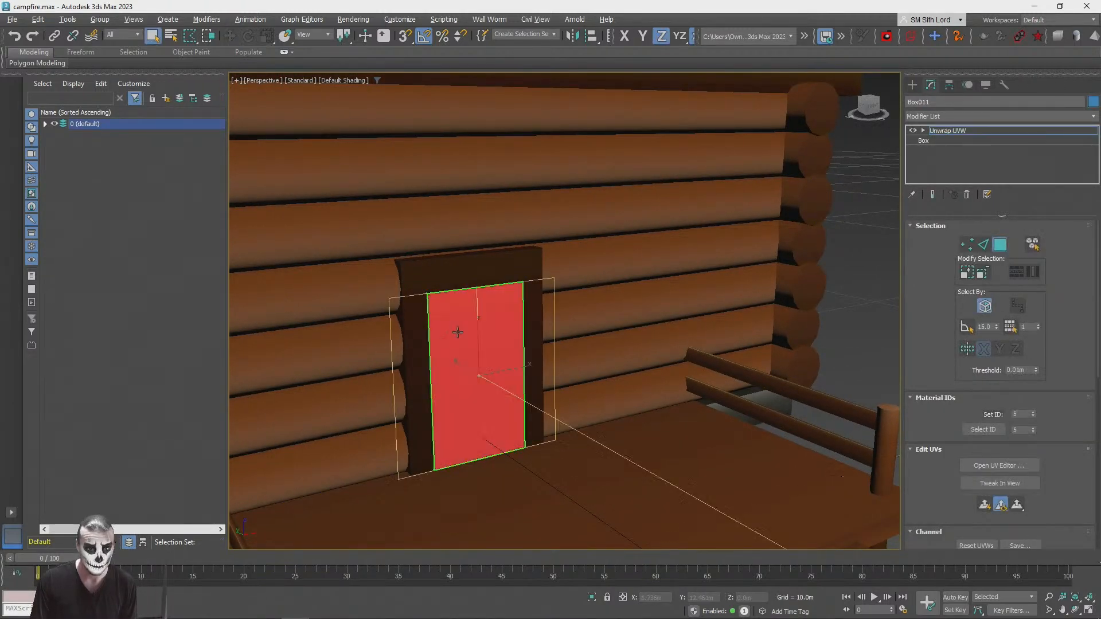
{"action": "left_click", "coordinate": [999, 465]}
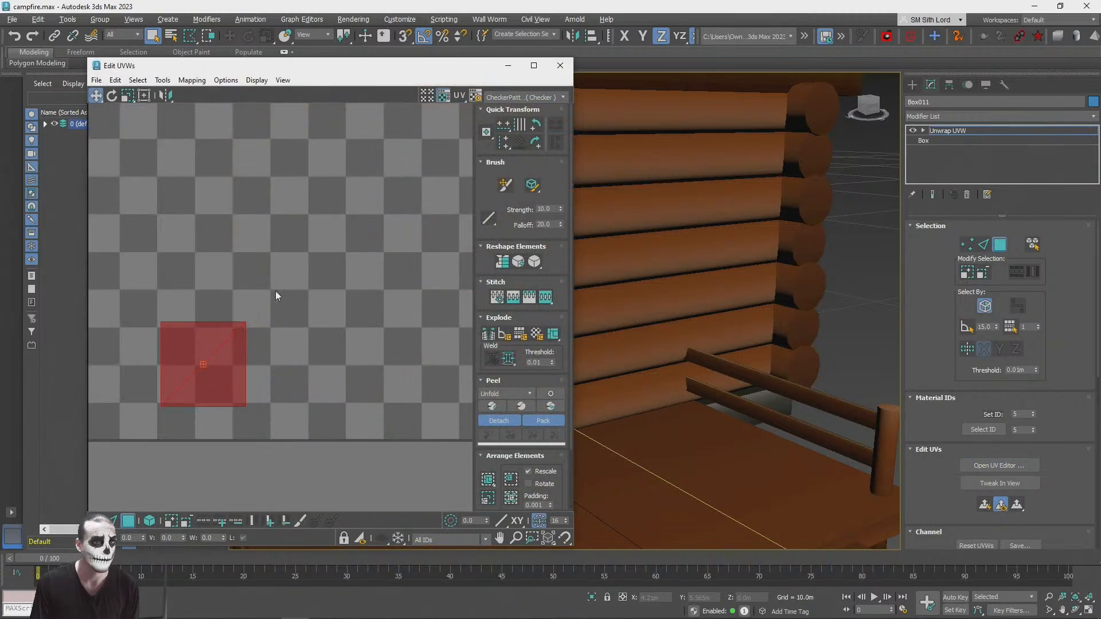
{"action": "left_click", "coordinate": [506, 102]}
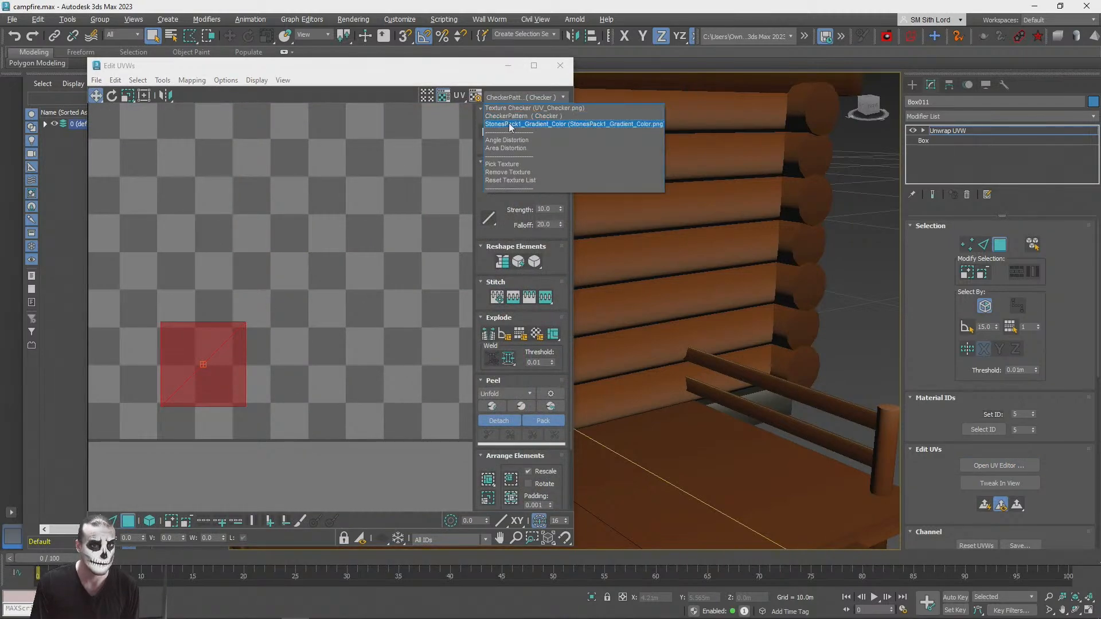
{"action": "left_click", "coordinate": [511, 125]}
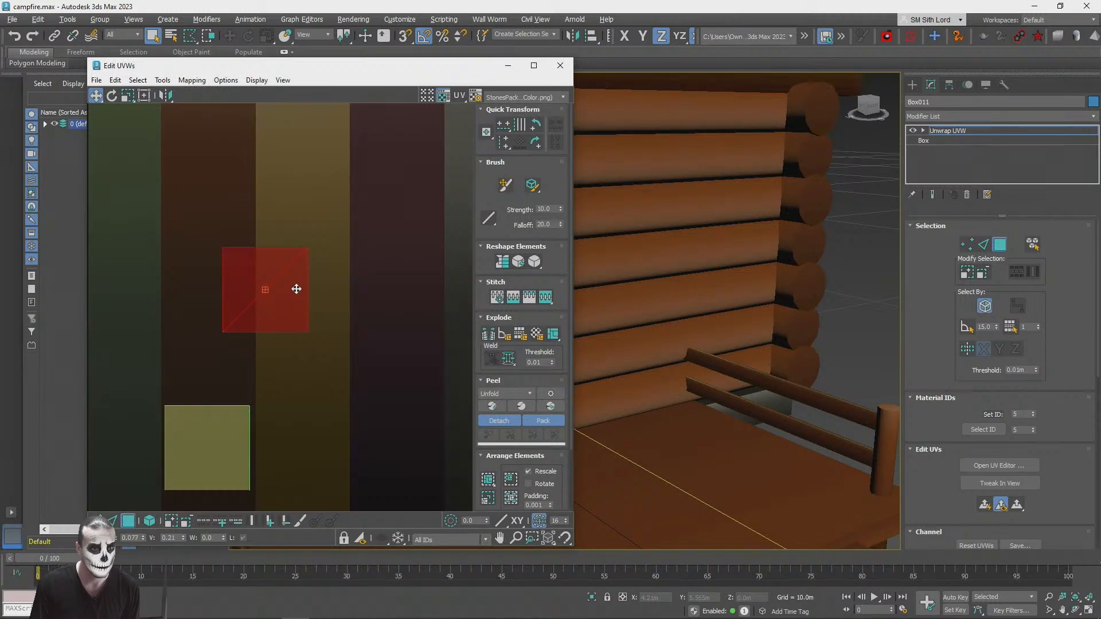
Step: Place the front polygon's UVs inside the olive-yellow gradient stripe, leave UV editing and deselect the door box
{"action": "left_click_drag", "start_coordinate": [296, 289], "coordinate": [332, 320]}
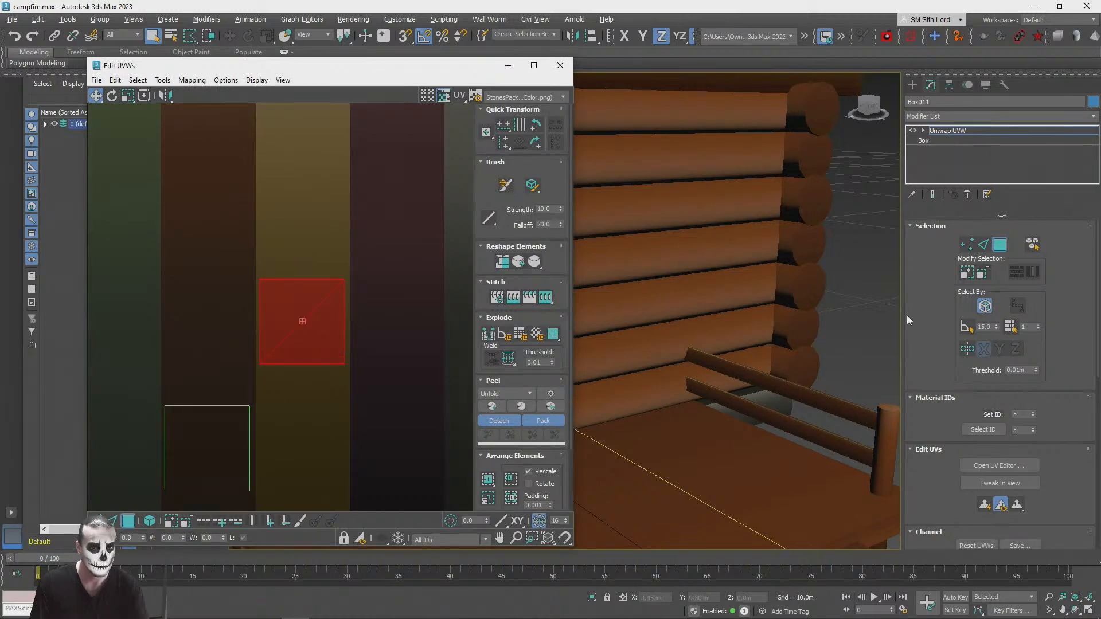
{"action": "middle_click_drag", "start_coordinate": [759, 184], "coordinate": [893, 227]}
{"action": "scroll", "coordinate": [893, 227], "scroll_direction": "down", "scroll_amount": 4}
{"action": "left_click", "coordinate": [1000, 245]}
{"action": "scroll", "coordinate": [861, 314], "scroll_direction": "down", "scroll_amount": 1}
{"action": "left_click", "coordinate": [841, 295]}
{"action": "scroll", "coordinate": [842, 294], "scroll_direction": "down", "scroll_amount": 1}
{"action": "scroll", "coordinate": [841, 294], "scroll_direction": "down", "scroll_amount": 3}
{"action": "scroll", "coordinate": [841, 294], "scroll_direction": "up", "scroll_amount": 6}
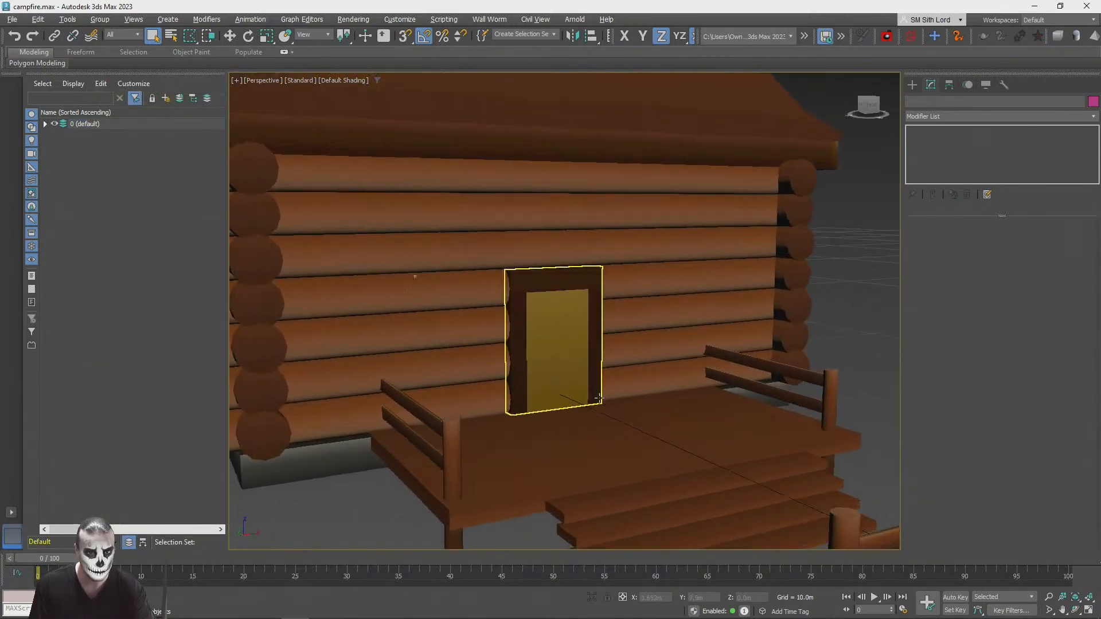
{"action": "scroll", "coordinate": [586, 382], "scroll_direction": "up", "scroll_amount": 6}
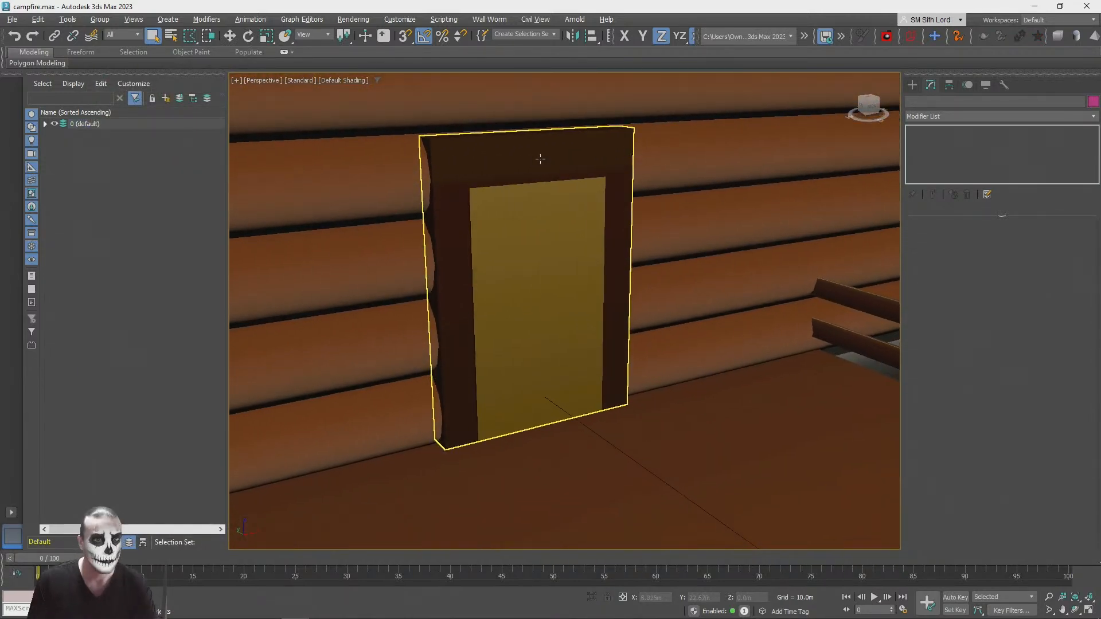
Step: Reposition and scale the door box's UV faces onto a lighter orange-brown gradient stripe, close the editors and deselect the box
{"action": "left_click", "coordinate": [536, 276]}
{"action": "key", "text": "m"}
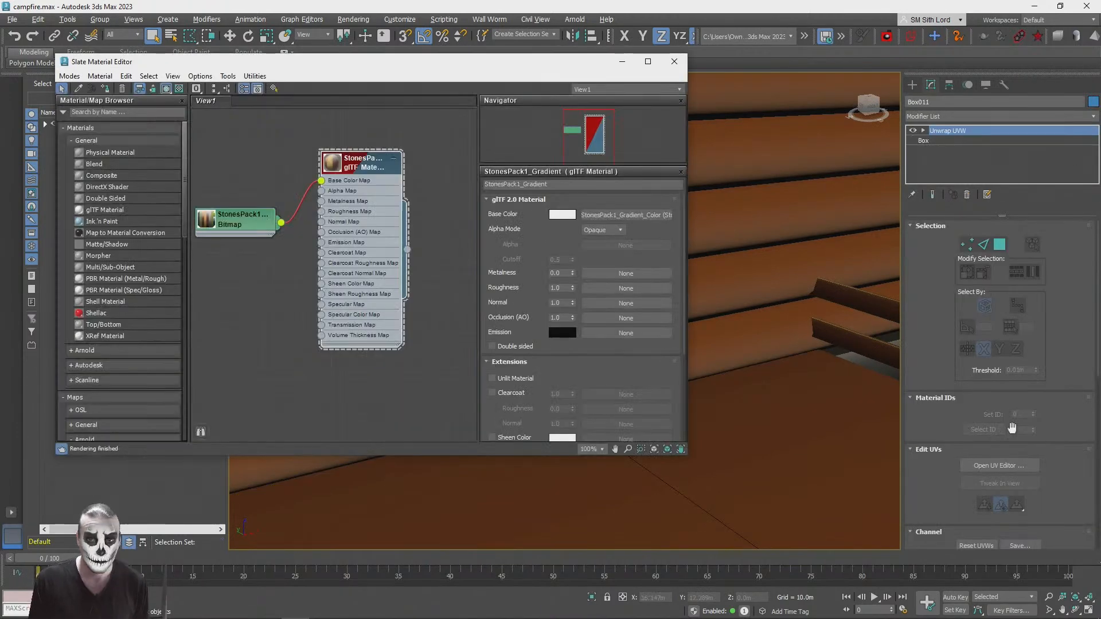
{"action": "left_click", "coordinate": [998, 465]}
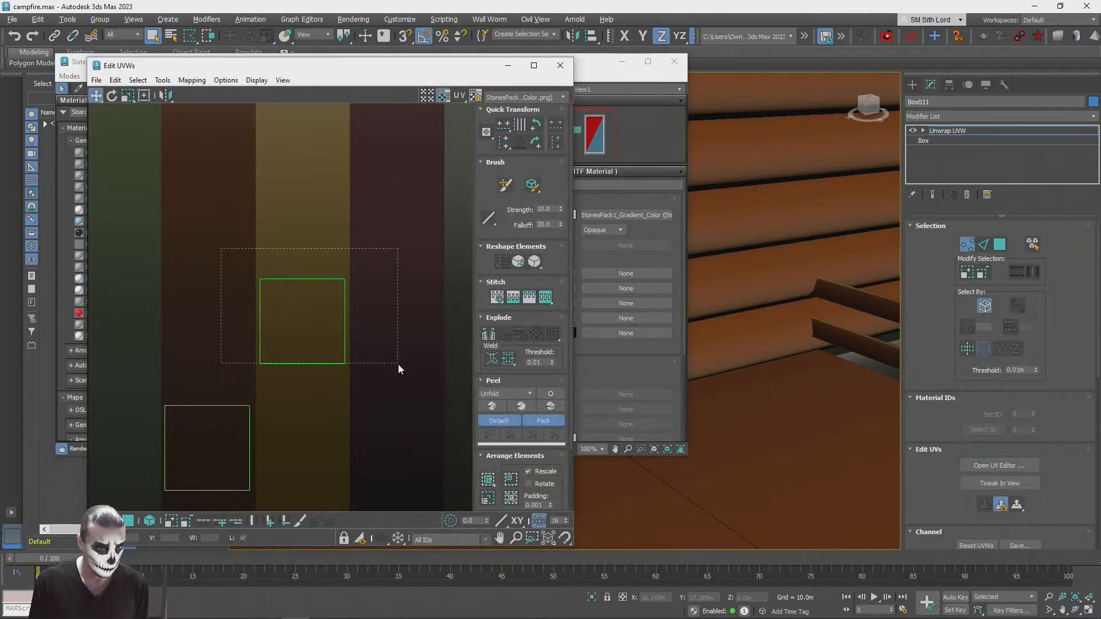
{"action": "left_click", "coordinate": [128, 521]}
{"action": "left_click", "coordinate": [343, 313]}
{"action": "middle_click_drag", "start_coordinate": [292, 243], "coordinate": [319, 301]}
{"action": "left_click_drag", "start_coordinate": [348, 366], "coordinate": [258, 189]}
{"action": "middle_click_drag", "start_coordinate": [214, 393], "coordinate": [327, 245]}
{"action": "left_click_drag", "start_coordinate": [246, 326], "coordinate": [361, 401]}
{"action": "left_click_drag", "start_coordinate": [133, 95], "coordinate": [134, 136]}
{"action": "left_click_drag", "start_coordinate": [334, 369], "coordinate": [349, 395]}
{"action": "left_click", "coordinate": [560, 65]}
{"action": "left_click", "coordinate": [673, 62]}
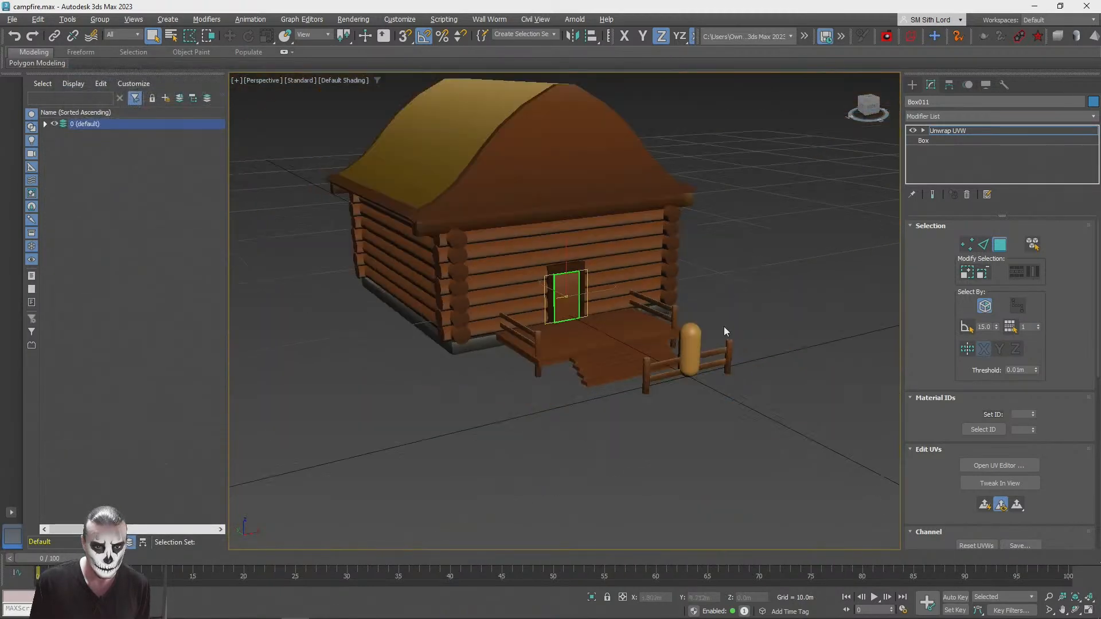
{"action": "left_click", "coordinate": [775, 268]}
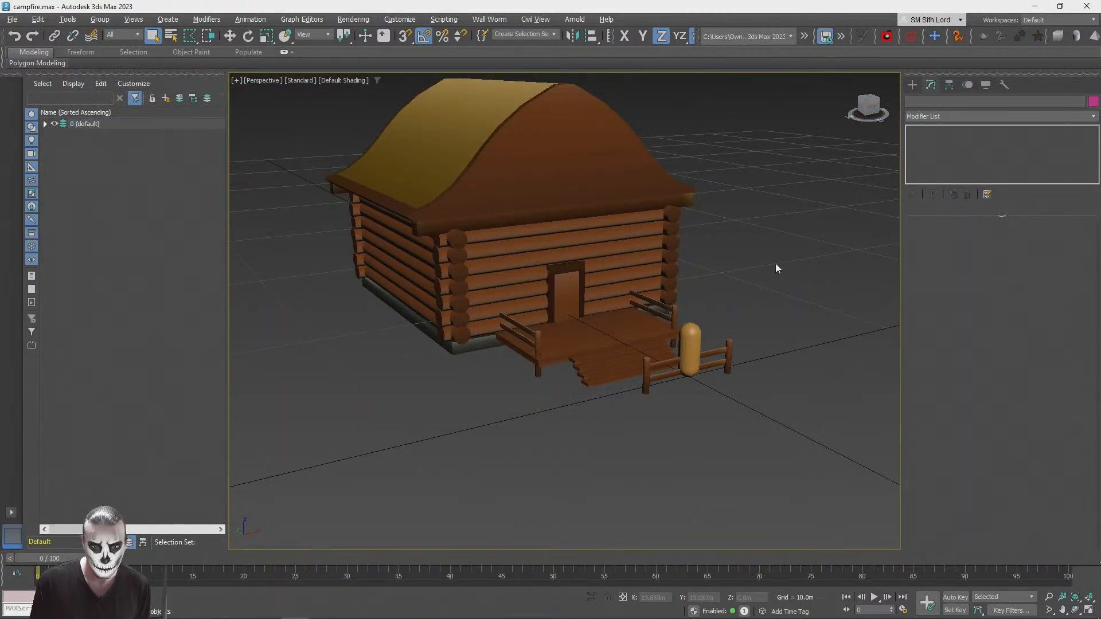
Step: Create a sphere with a radius of about 0.059 m on the porch floor in front of the door
{"action": "scroll", "coordinate": [860, 163], "scroll_direction": "up", "scroll_amount": 10}
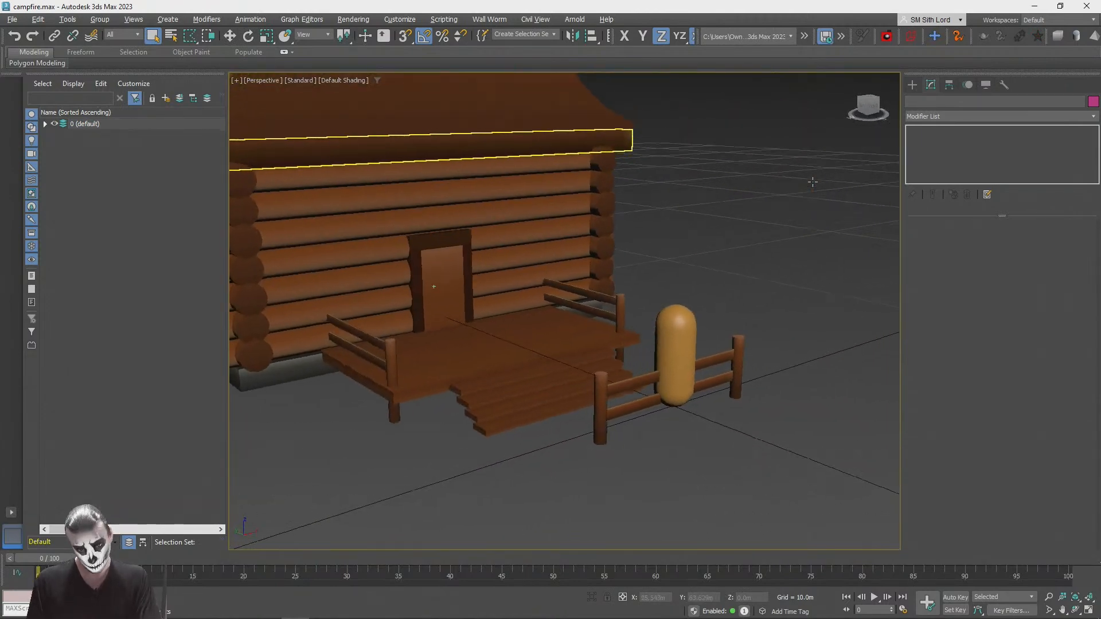
{"action": "scroll", "coordinate": [711, 189], "scroll_direction": "up", "scroll_amount": 3}
{"action": "middle_click_drag", "start_coordinate": [813, 182], "coordinate": [648, 247], "text": "alt"}
{"action": "middle_click_drag", "start_coordinate": [435, 344], "coordinate": [561, 275], "text": "alt"}
{"action": "scroll", "coordinate": [562, 275], "scroll_direction": "down", "scroll_amount": 7}
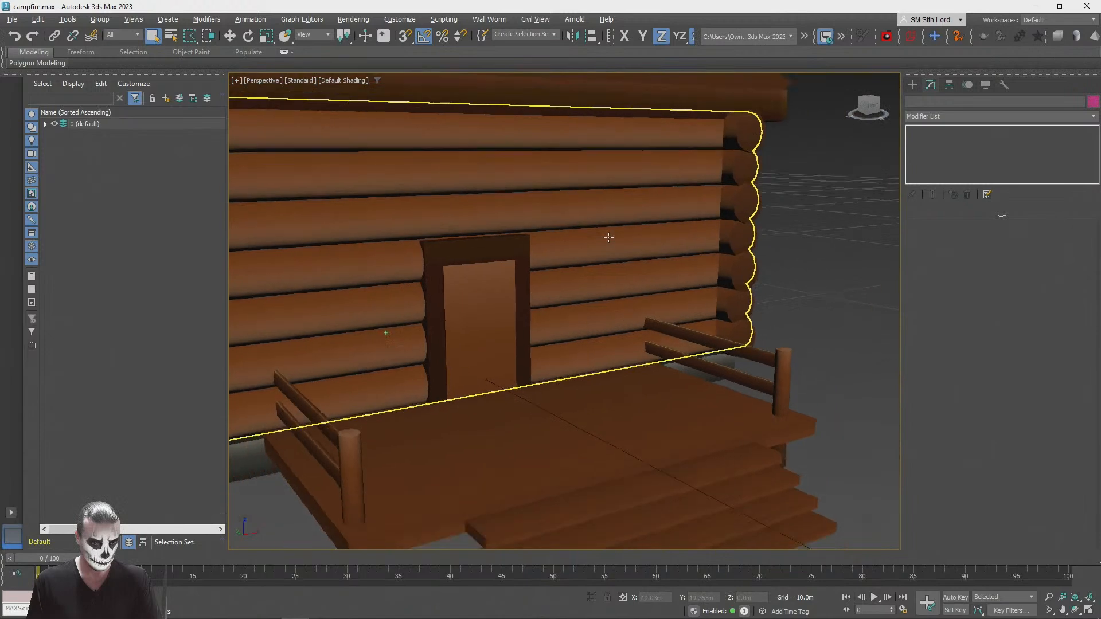
{"action": "left_click", "coordinate": [467, 265]}
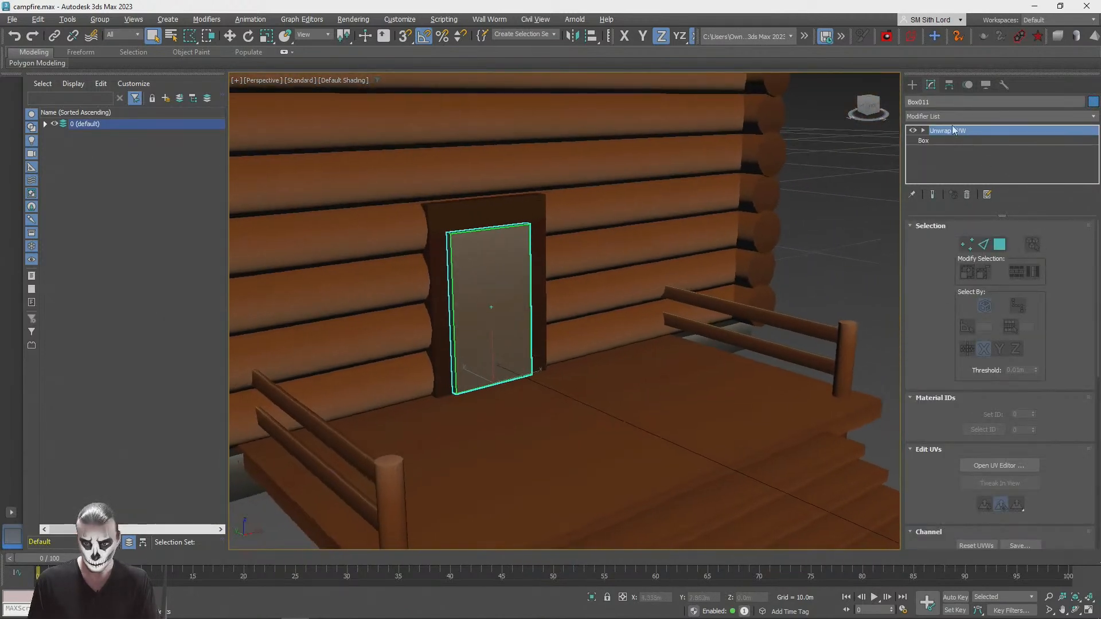
{"action": "left_click", "coordinate": [912, 86]}
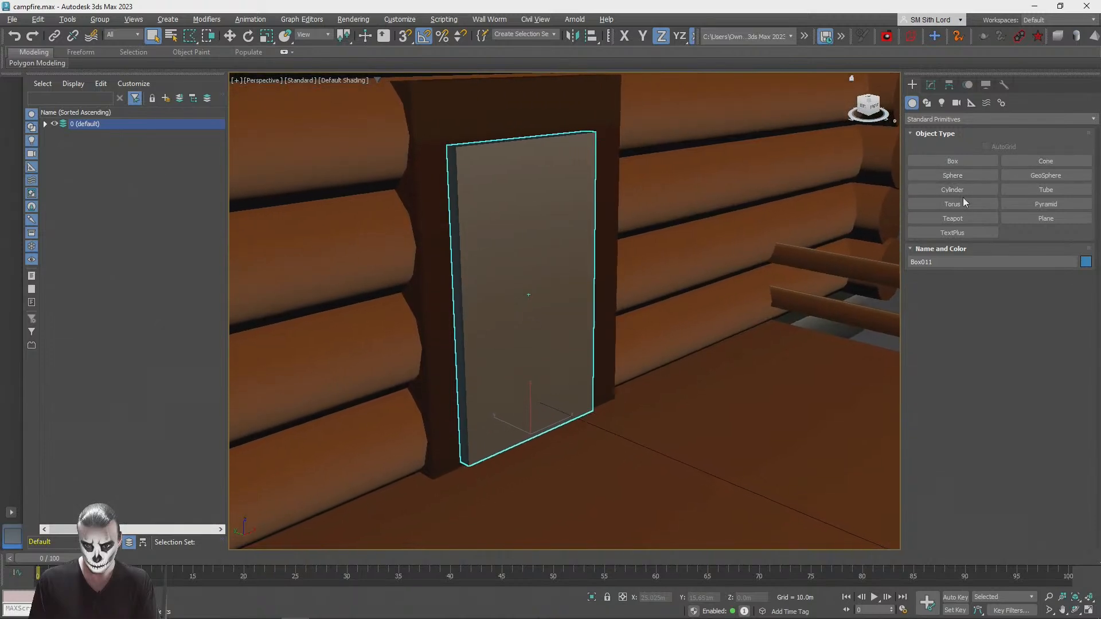
{"action": "left_click", "coordinate": [954, 178]}
{"action": "left_click_drag", "start_coordinate": [544, 453], "coordinate": [545, 450]}
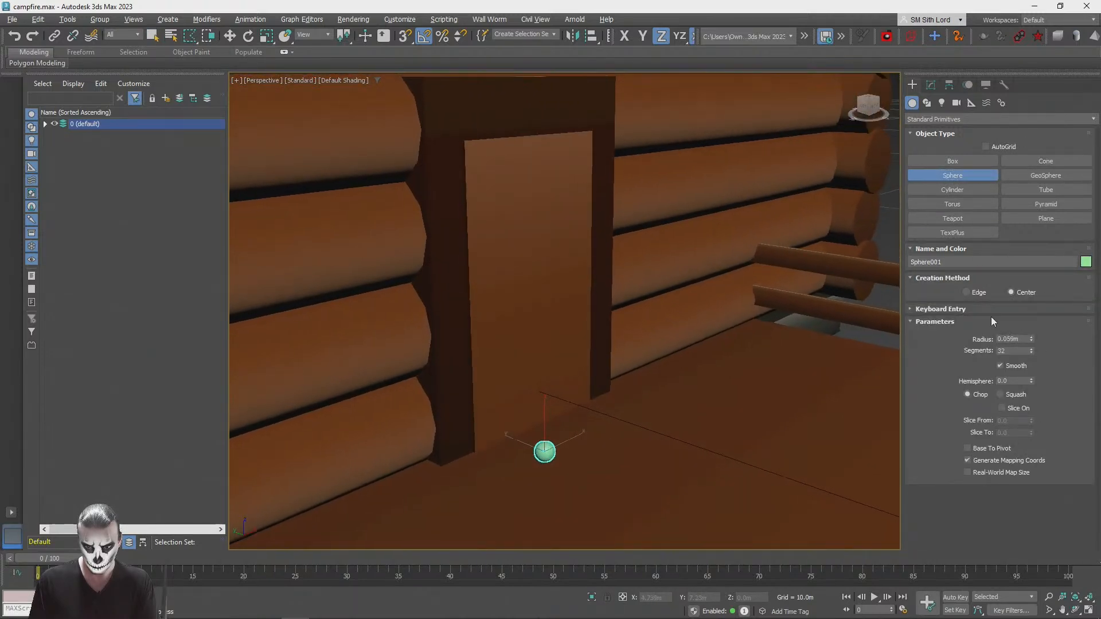
Step: Set the sphere's segments to 8 and turn on edged-faces display
{"action": "left_click_drag", "start_coordinate": [1014, 351], "coordinate": [979, 347]}
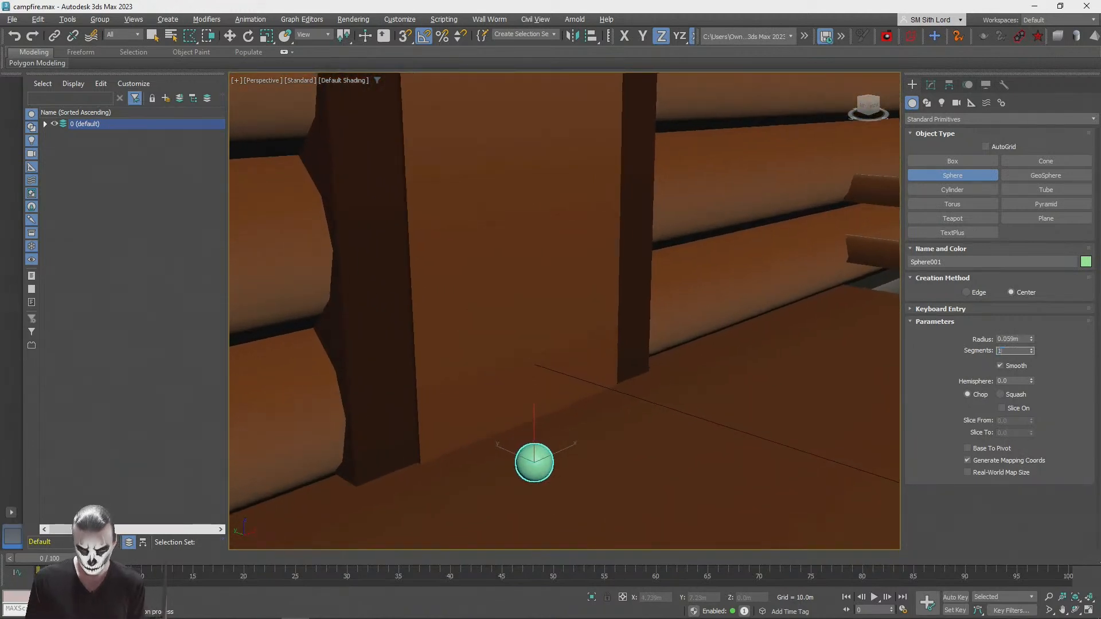
{"action": "middle_click_drag", "start_coordinate": [576, 436], "coordinate": [575, 418]}
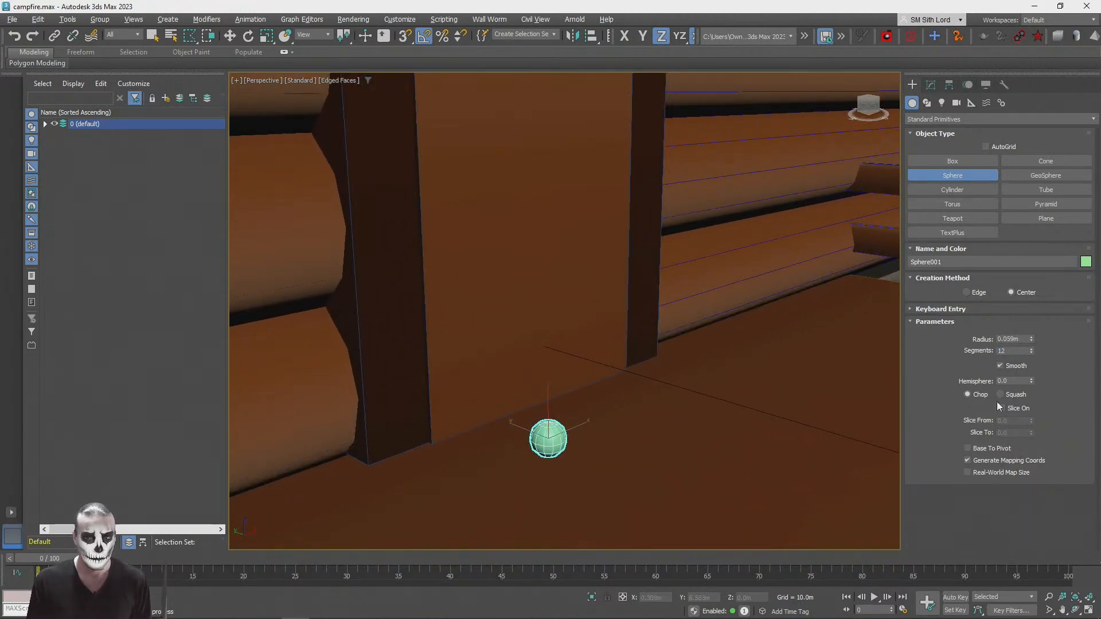
{"action": "type", "text": "8"}
{"action": "key", "text": "Return"}
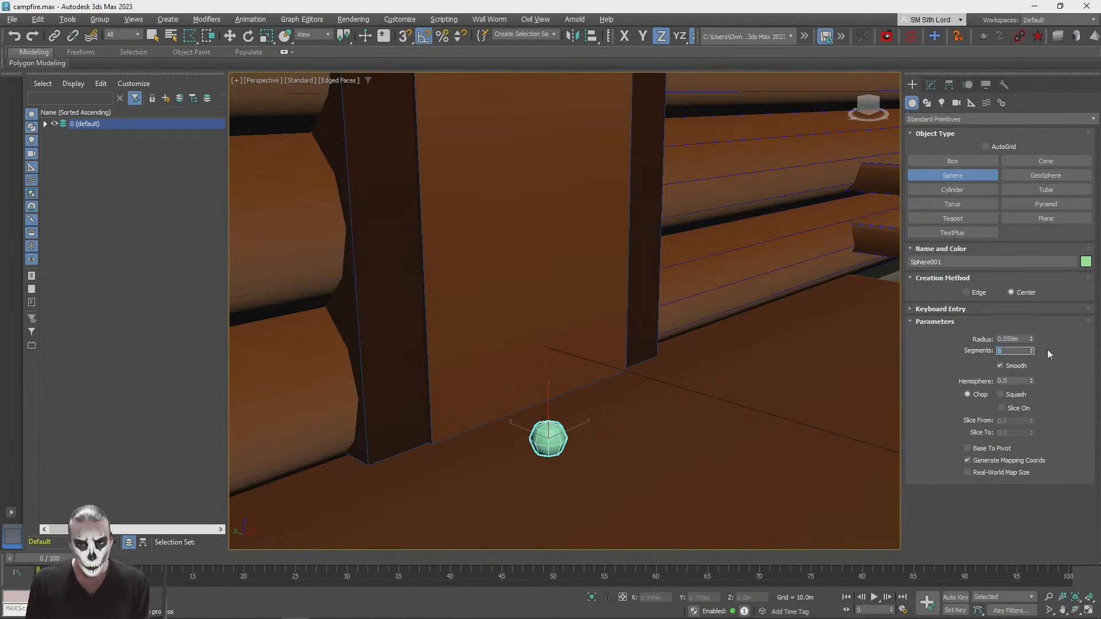
Step: Rotate the sphere about the X axis and move it onto the door as a knob at about X -0.349 m, Z 0.592 m
{"action": "middle_click_drag", "start_coordinate": [575, 374], "coordinate": [590, 359]}
{"action": "key", "text": "e"}
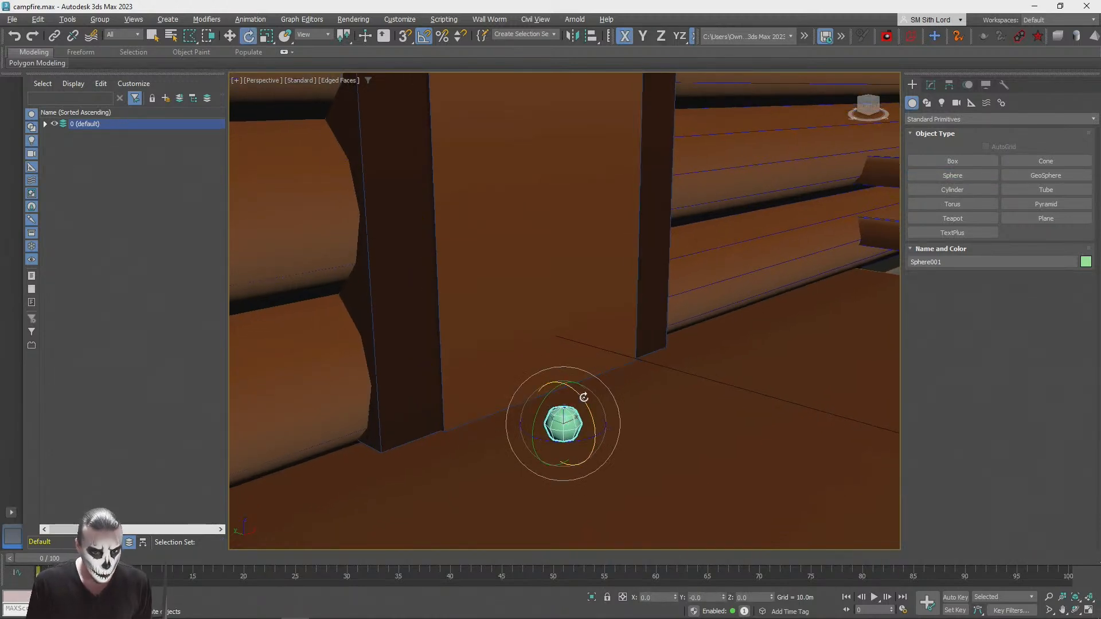
{"action": "key", "text": "q"}
{"action": "scroll", "coordinate": [629, 396], "scroll_direction": "down", "scroll_amount": 3}
{"action": "middle_click_drag", "start_coordinate": [615, 436], "coordinate": [579, 415], "text": "alt"}
{"action": "key", "text": "w"}
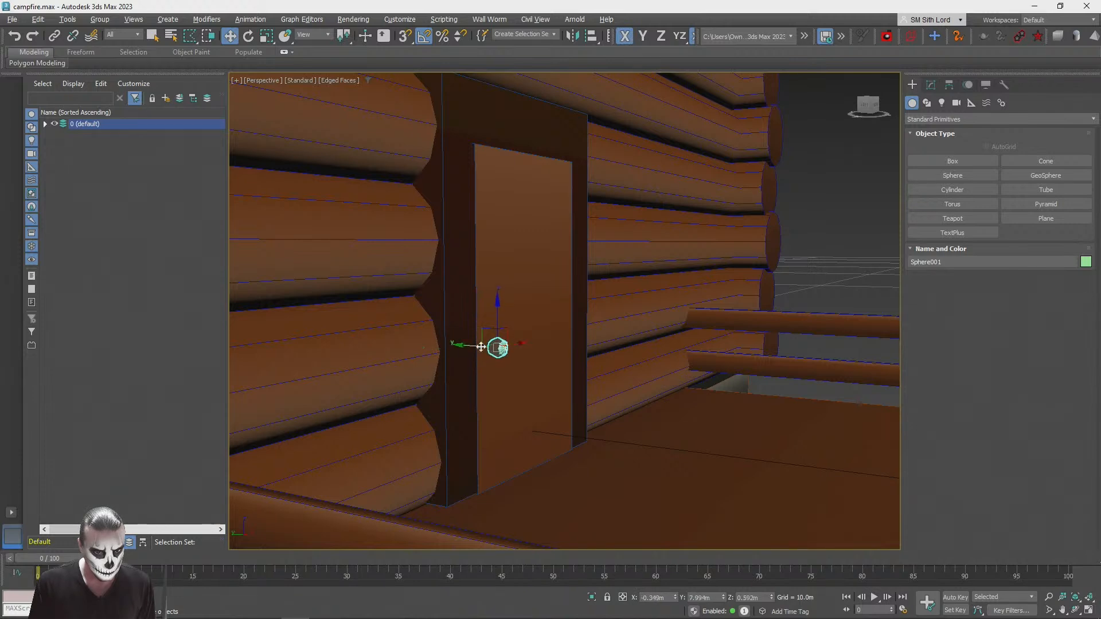
Step: Clone the door box as one copy and move it behind the knob sphere at about X -0.335 m, Y 7.971 m, Z 0.324 m
{"action": "left_click", "coordinate": [514, 378]}
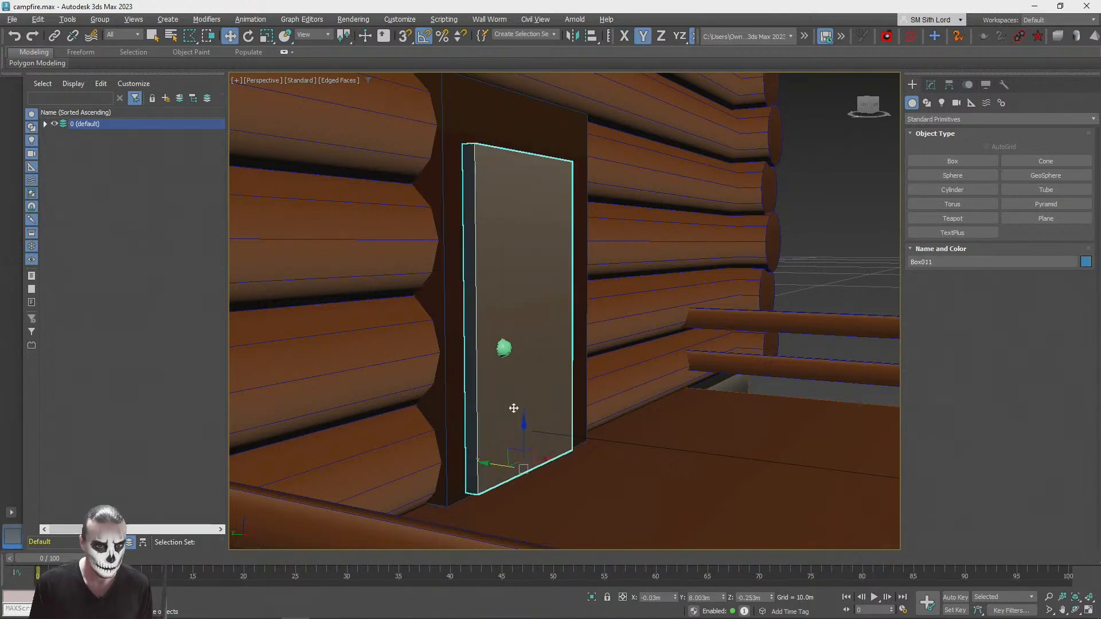
{"action": "left_click_drag", "start_coordinate": [494, 466], "coordinate": [528, 454], "text": "shift"}
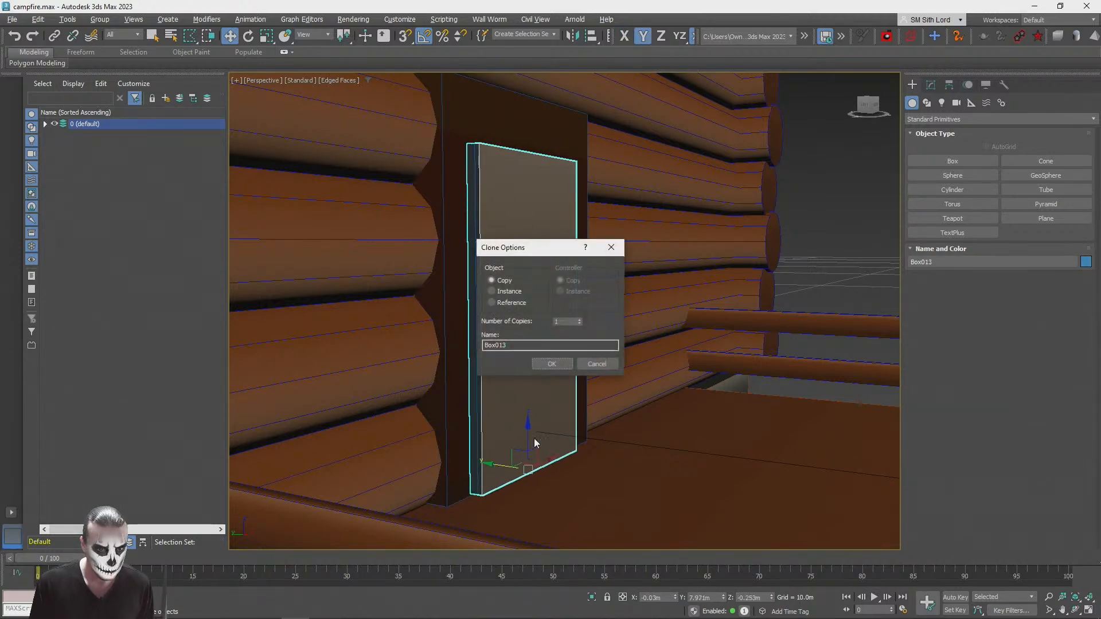
{"action": "left_click", "coordinate": [554, 364]}
{"action": "middle_click_drag", "start_coordinate": [565, 470], "coordinate": [528, 455], "text": "alt"}
{"action": "mouse_move", "coordinate": [546, 483]}
{"action": "left_mouse_down"}
{"action": "mouse_move", "coordinate": [493, 362]}
{"action": "mouse_move", "coordinate": [494, 376]}
{"action": "left_mouse_up"}
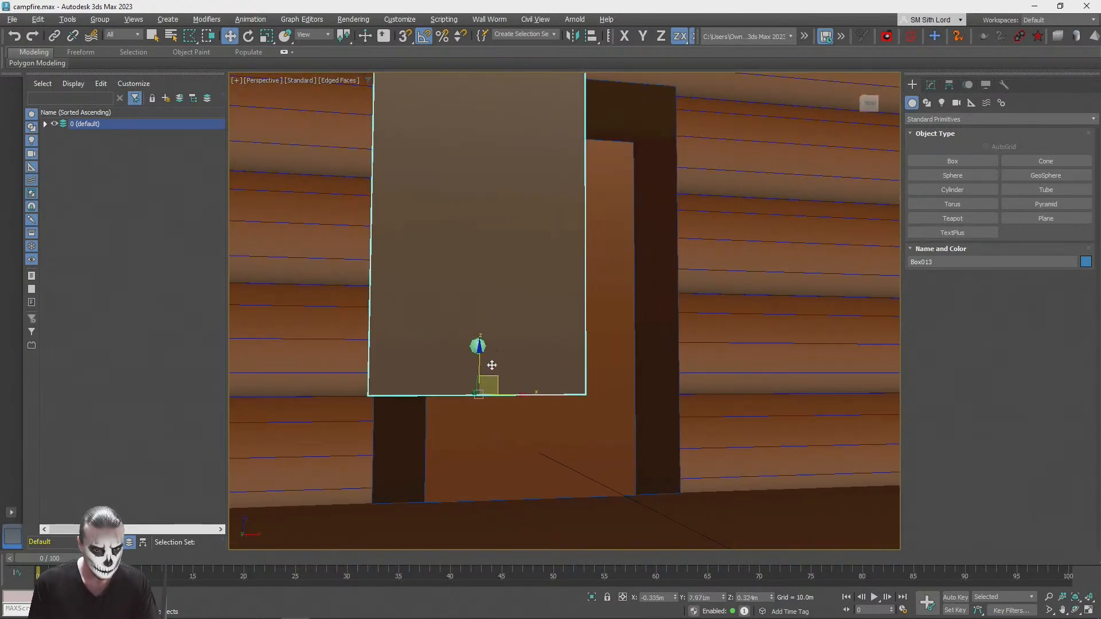
Step: Scale the copied box uniformly down to a small handle plate and thin it to 37% along the Y axis
{"action": "key", "text": "r"}
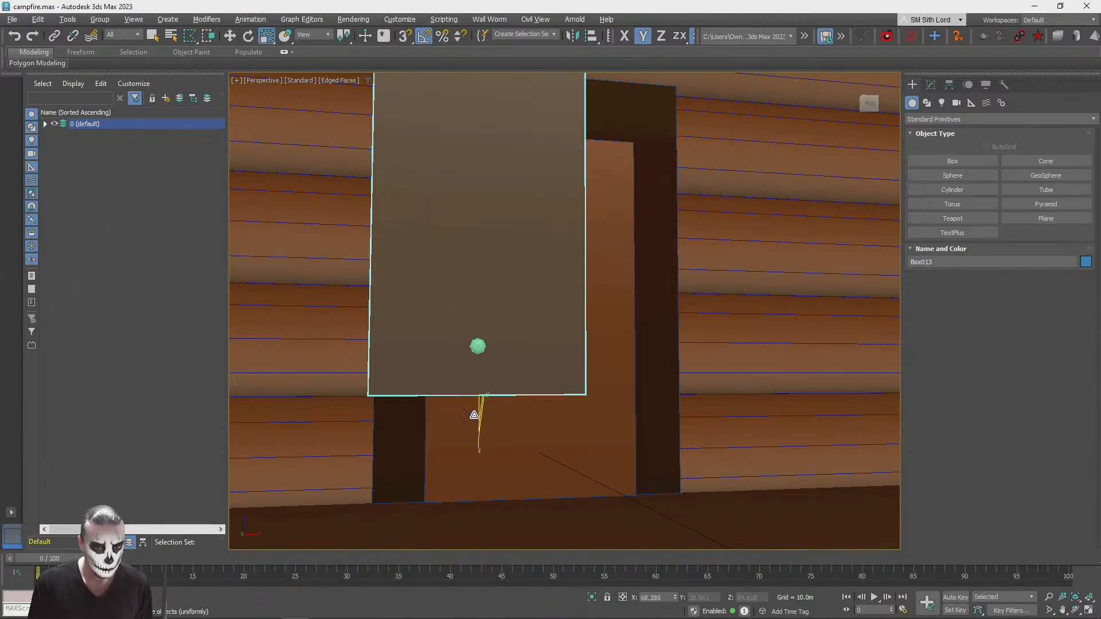
{"action": "left_click_drag", "start_coordinate": [426, 393], "coordinate": [475, 418]}
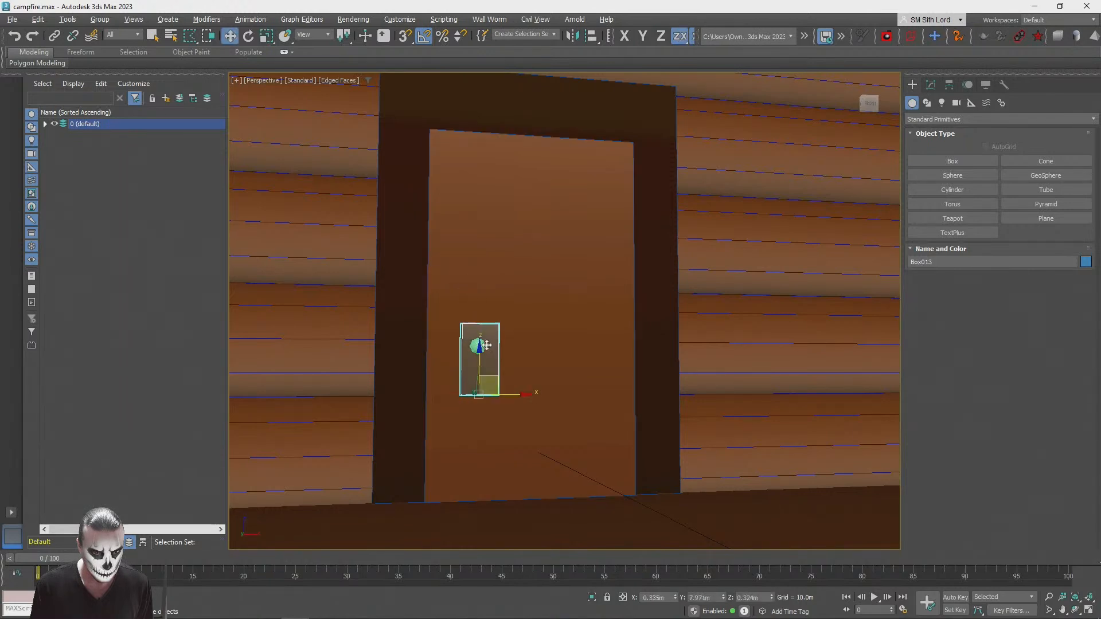
{"action": "scroll", "coordinate": [555, 380], "scroll_direction": "up", "scroll_amount": 2}
{"action": "middle_click_drag", "start_coordinate": [555, 380], "coordinate": [608, 387], "text": "alt"}
{"action": "scroll", "coordinate": [573, 401], "scroll_direction": "up", "scroll_amount": 2}
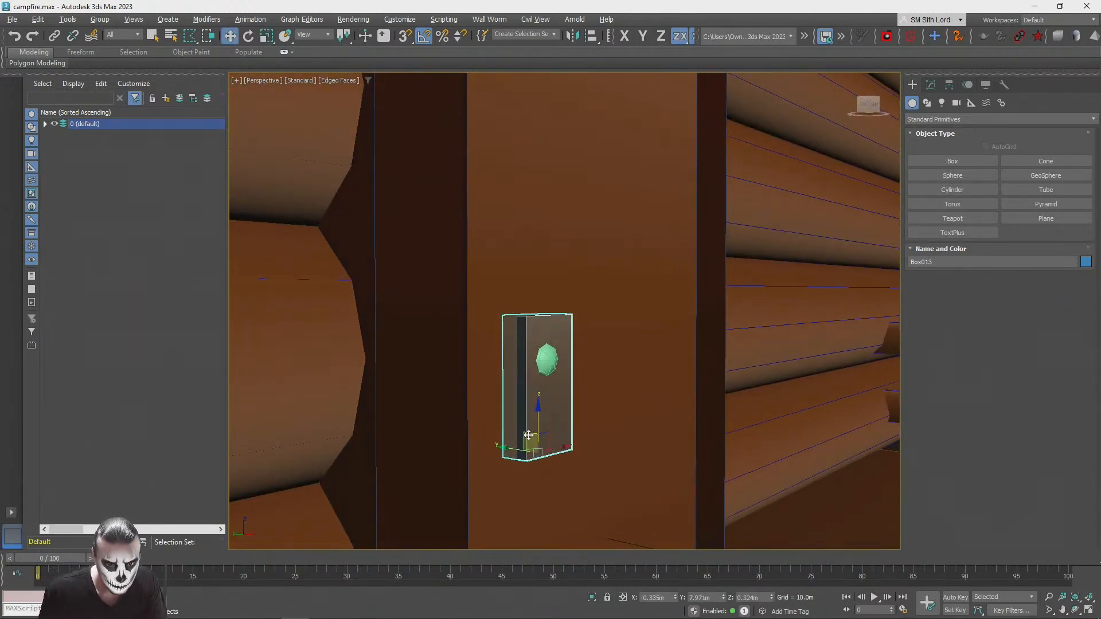
{"action": "key", "text": "r"}
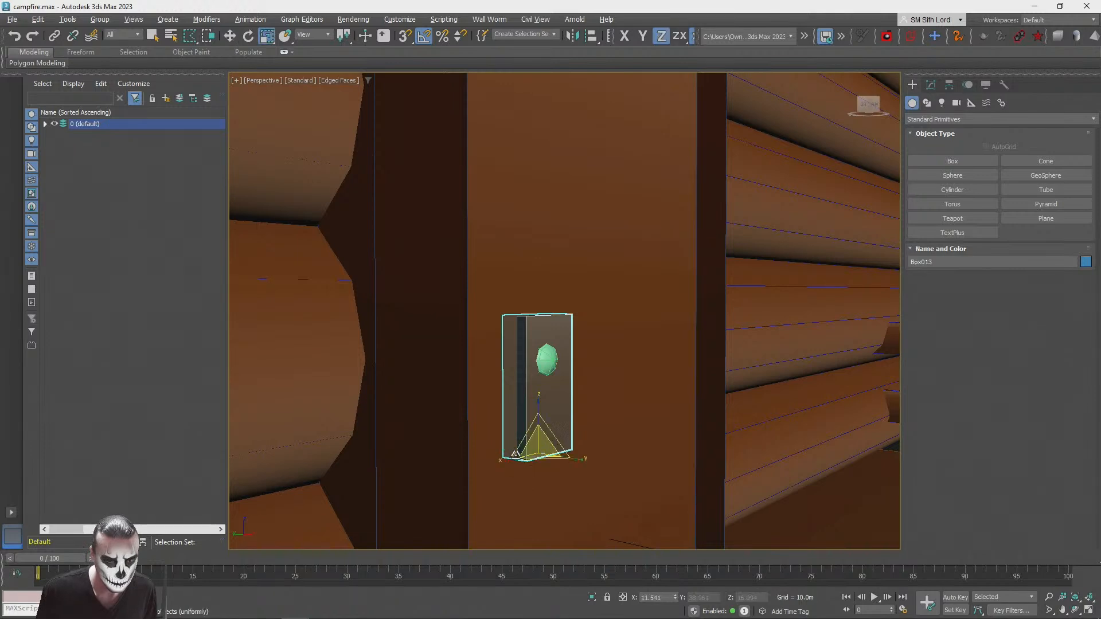
{"action": "left_click_drag", "start_coordinate": [575, 456], "coordinate": [518, 442]}
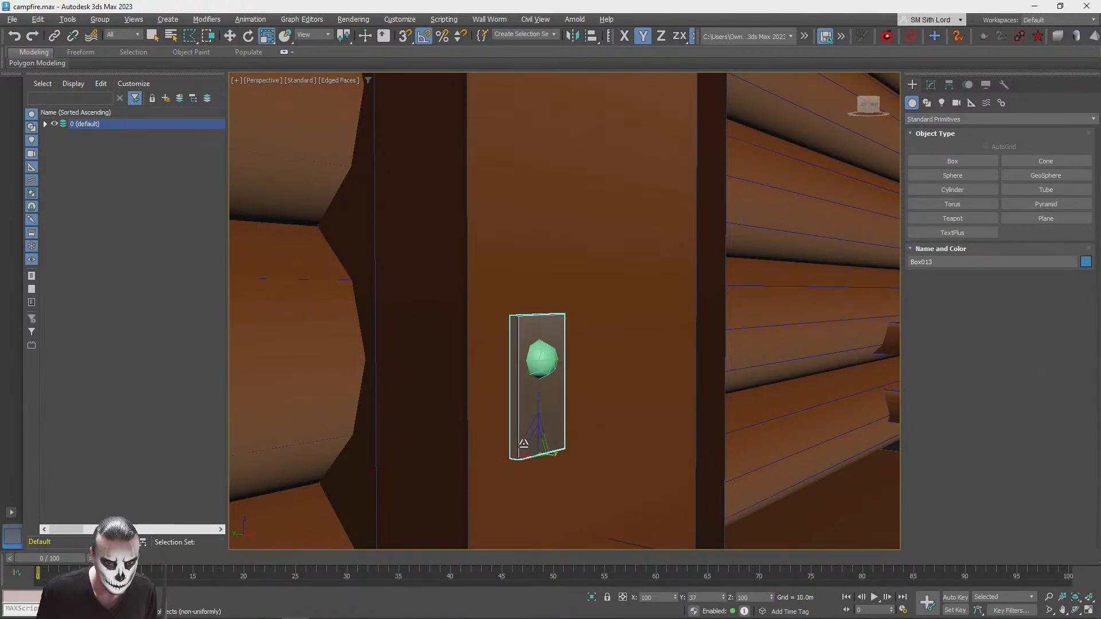
Step: Move the handle plate against the door near its edge and seat the knob sphere on the plate's lower part
{"action": "key", "text": "w"}
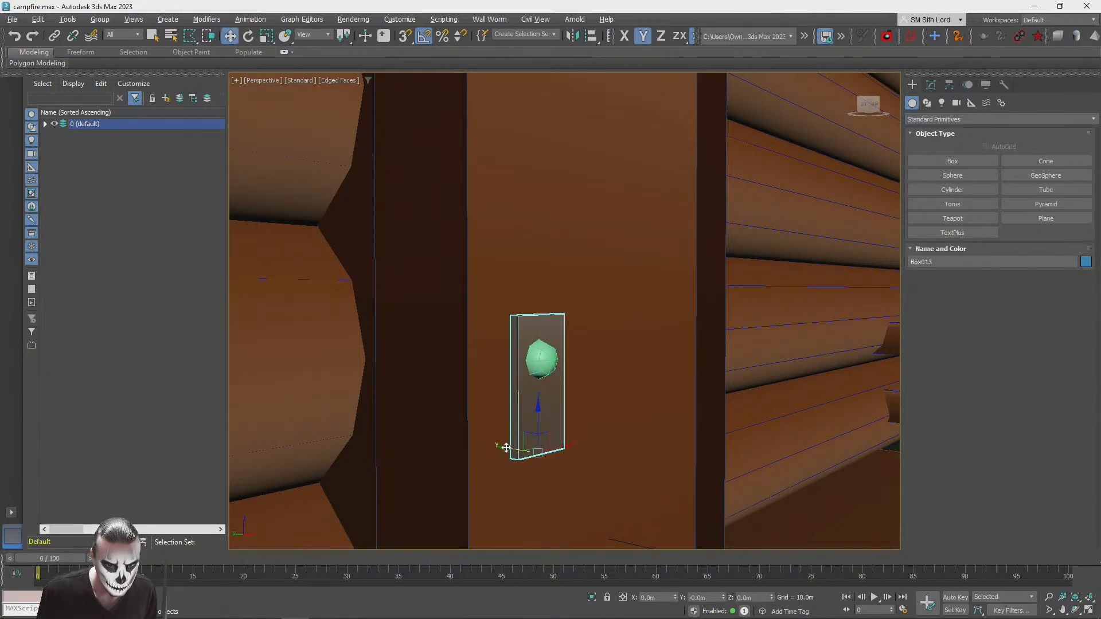
{"action": "middle_click_drag", "start_coordinate": [560, 413], "coordinate": [497, 431], "text": "alt"}
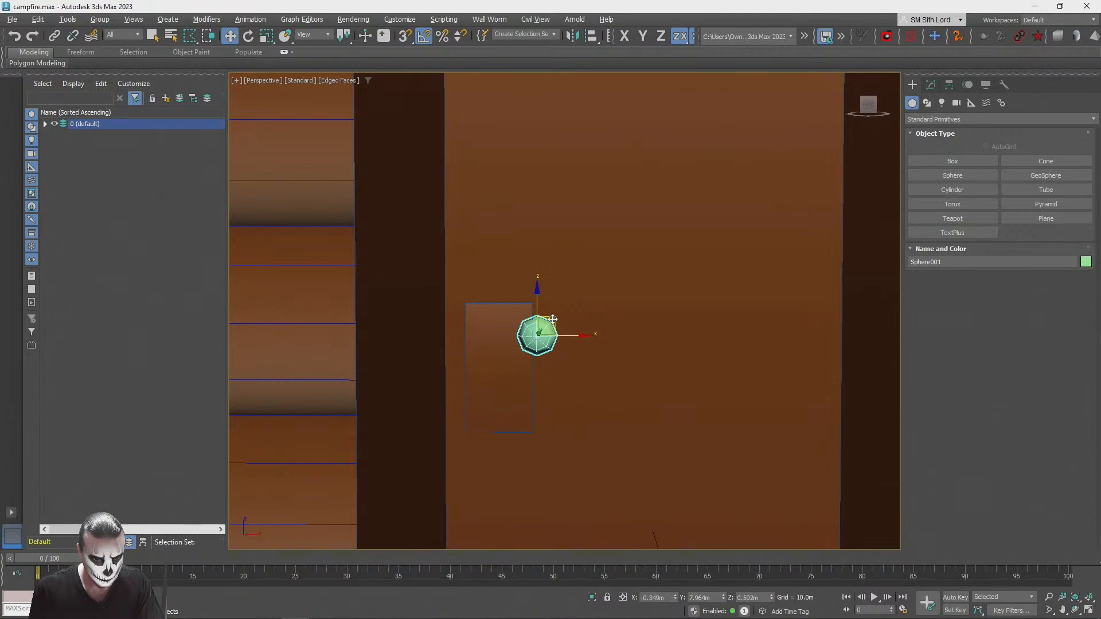
{"action": "scroll", "coordinate": [516, 378], "scroll_direction": "down", "scroll_amount": 4}
{"action": "middle_click_drag", "start_coordinate": [516, 378], "coordinate": [791, 270], "text": "alt"}
{"action": "scroll", "coordinate": [792, 266], "scroll_direction": "up", "scroll_amount": 2}
{"action": "left_click", "coordinate": [801, 203]}
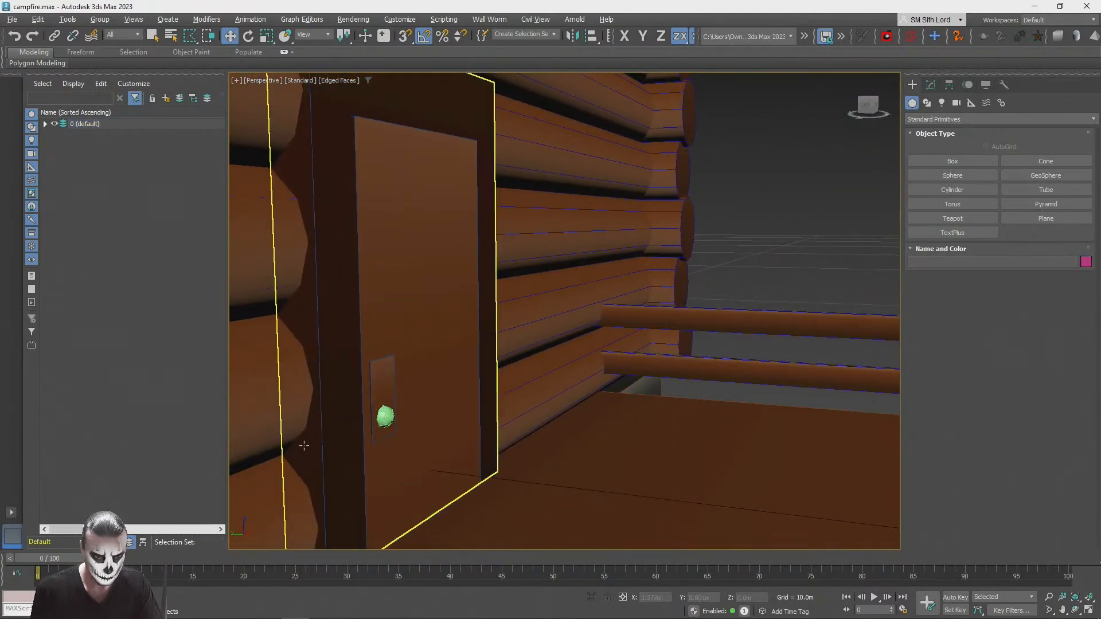
{"action": "left_click", "coordinate": [384, 416]}
{"action": "mouse_move", "coordinate": [384, 416]}
{"action": "middle_mouse_down", "text": "alt"}
{"action": "mouse_move", "coordinate": [395, 408]}
{"action": "mouse_move", "coordinate": [371, 411]}
{"action": "middle_mouse_up", "text": "alt"}
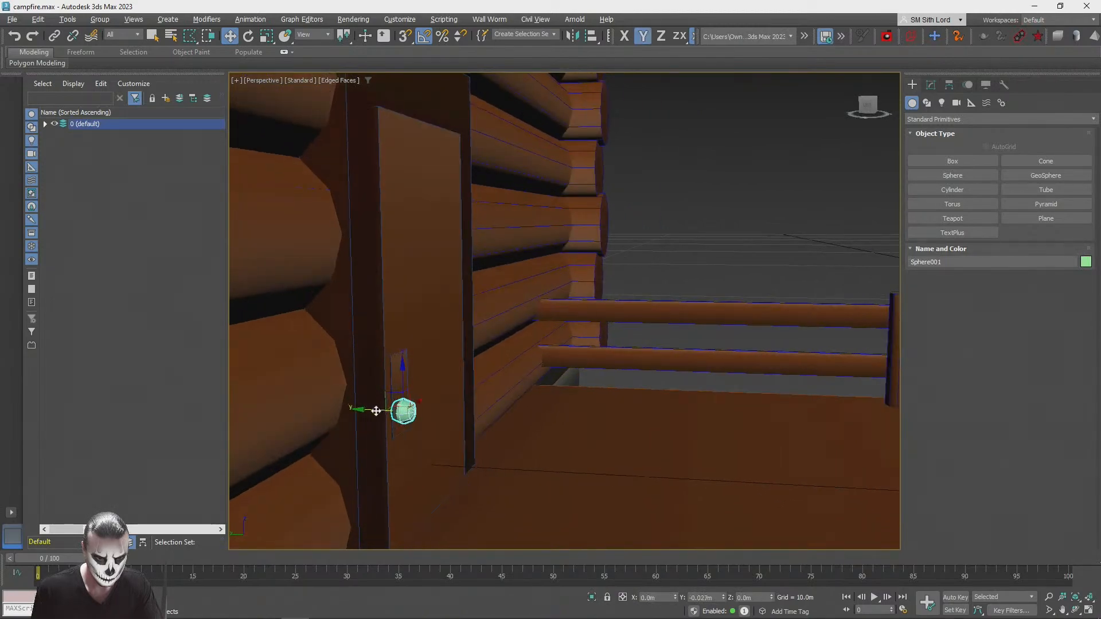
Step: Select the handle plate and knob sphere together and raise them slightly on the door
{"action": "left_click", "coordinate": [680, 252]}
{"action": "scroll", "coordinate": [688, 245], "scroll_direction": "down", "scroll_amount": 5}
{"action": "middle_click_drag", "start_coordinate": [682, 251], "coordinate": [529, 379], "text": "alt"}
{"action": "scroll", "coordinate": [573, 309], "scroll_direction": "up", "scroll_amount": 4}
{"action": "scroll", "coordinate": [529, 379], "scroll_direction": "down", "scroll_amount": 5}
{"action": "scroll", "coordinate": [544, 406], "scroll_direction": "up", "scroll_amount": 5}
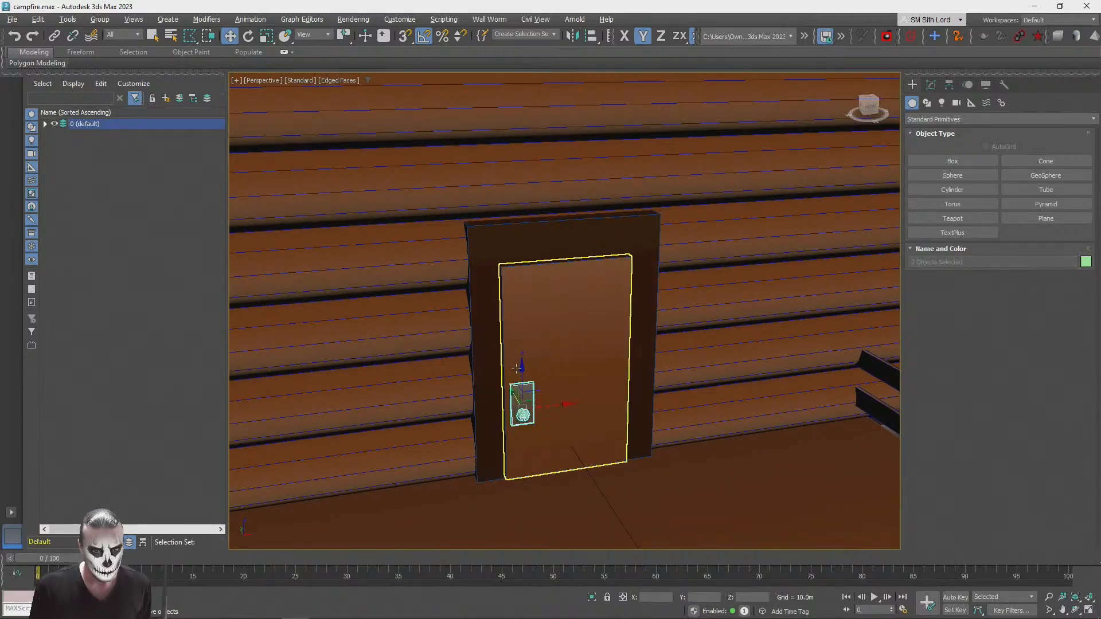
{"action": "scroll", "coordinate": [522, 359], "scroll_direction": "down", "scroll_amount": 3}
{"action": "scroll", "coordinate": [730, 205], "scroll_direction": "down", "scroll_amount": 4}
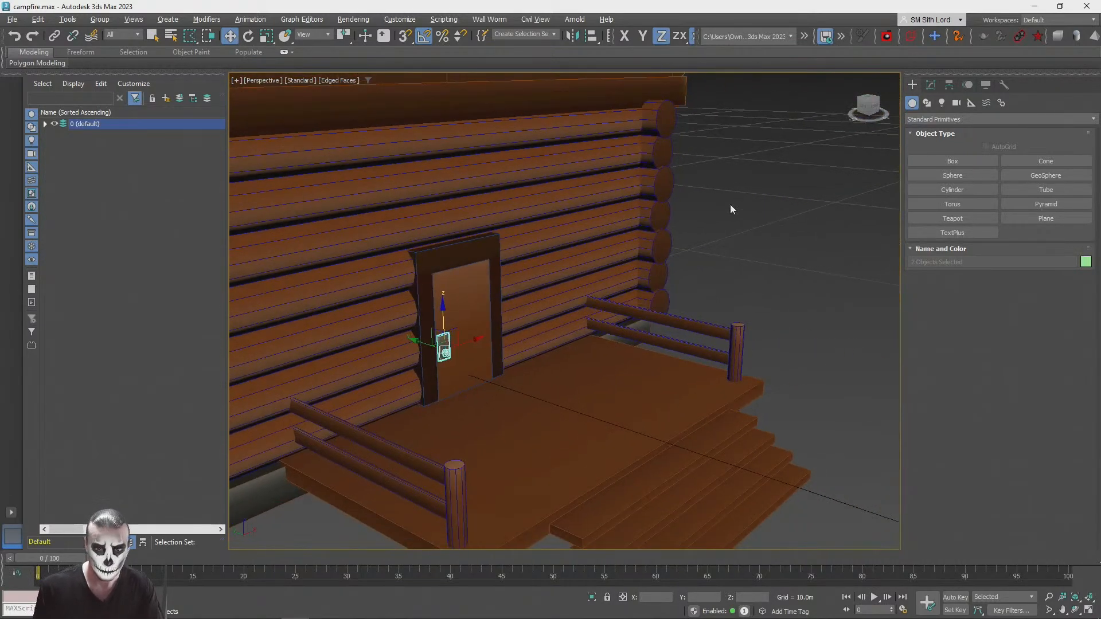
{"action": "scroll", "coordinate": [595, 325], "scroll_direction": "up", "scroll_amount": 8}
{"action": "left_click", "coordinate": [596, 325]}
Step: Move the handle plate's UV faces onto the dark lower end of the grey strip in the StonesPack1_Gradient color texture
{"action": "scroll", "coordinate": [596, 325], "scroll_direction": "up", "scroll_amount": 10}
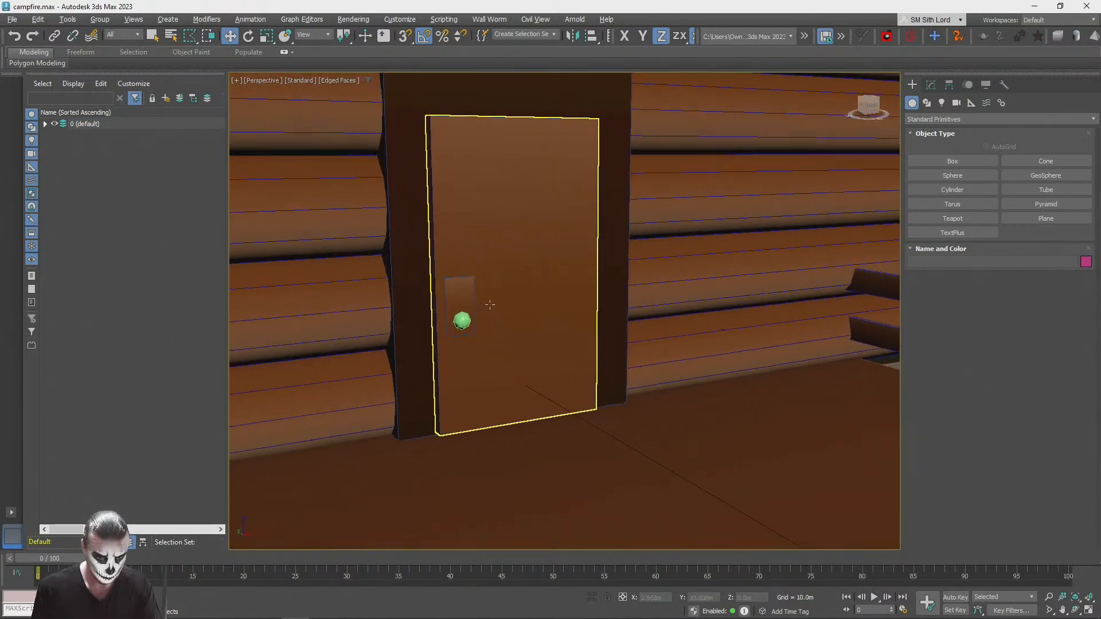
{"action": "left_click", "coordinate": [458, 292]}
{"action": "left_click", "coordinate": [930, 84]}
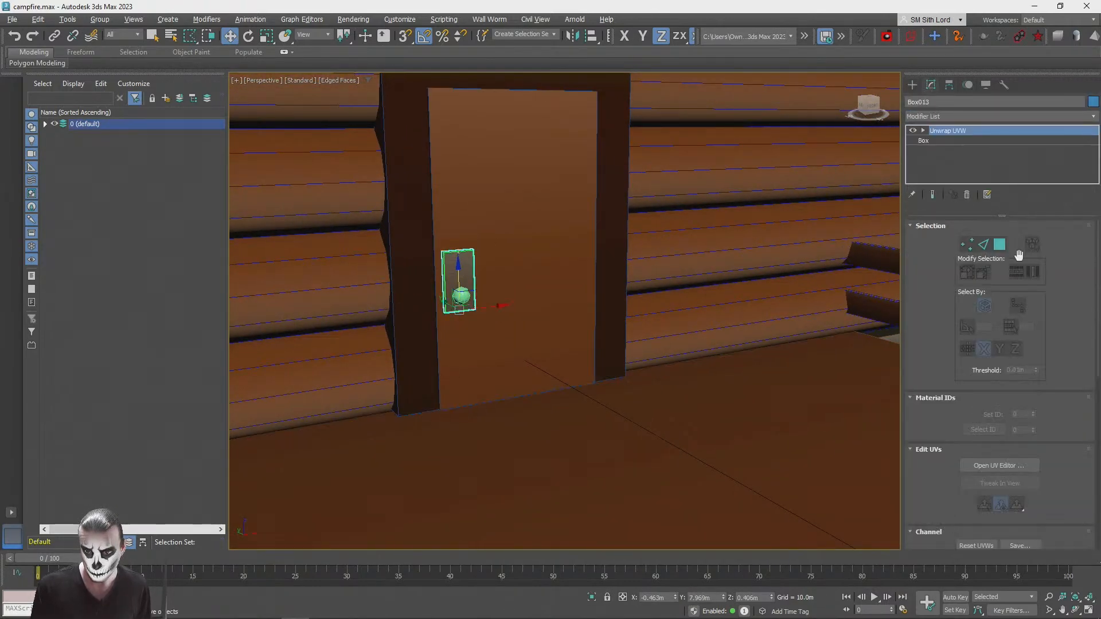
{"action": "left_click", "coordinate": [1003, 244]}
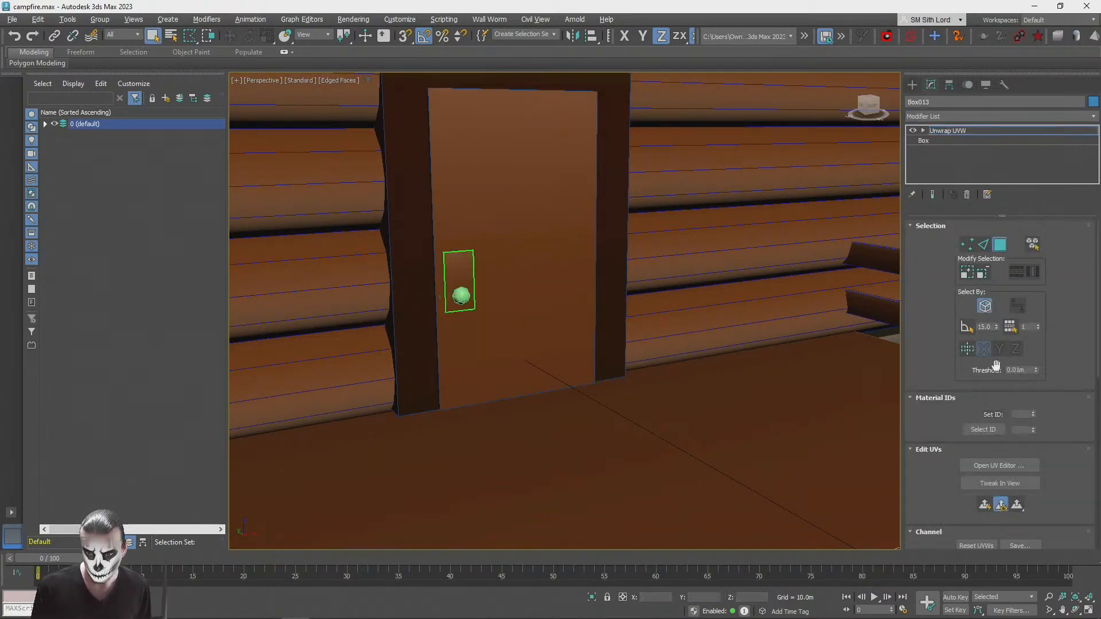
{"action": "left_click", "coordinate": [994, 465]}
{"action": "left_click_drag", "start_coordinate": [246, 195], "coordinate": [301, 371]}
{"action": "scroll", "coordinate": [298, 248], "scroll_direction": "up", "scroll_amount": 1}
{"action": "left_click", "coordinate": [519, 97]}
{"action": "left_click", "coordinate": [511, 125]}
{"action": "left_click_drag", "start_coordinate": [384, 443], "coordinate": [385, 444]}
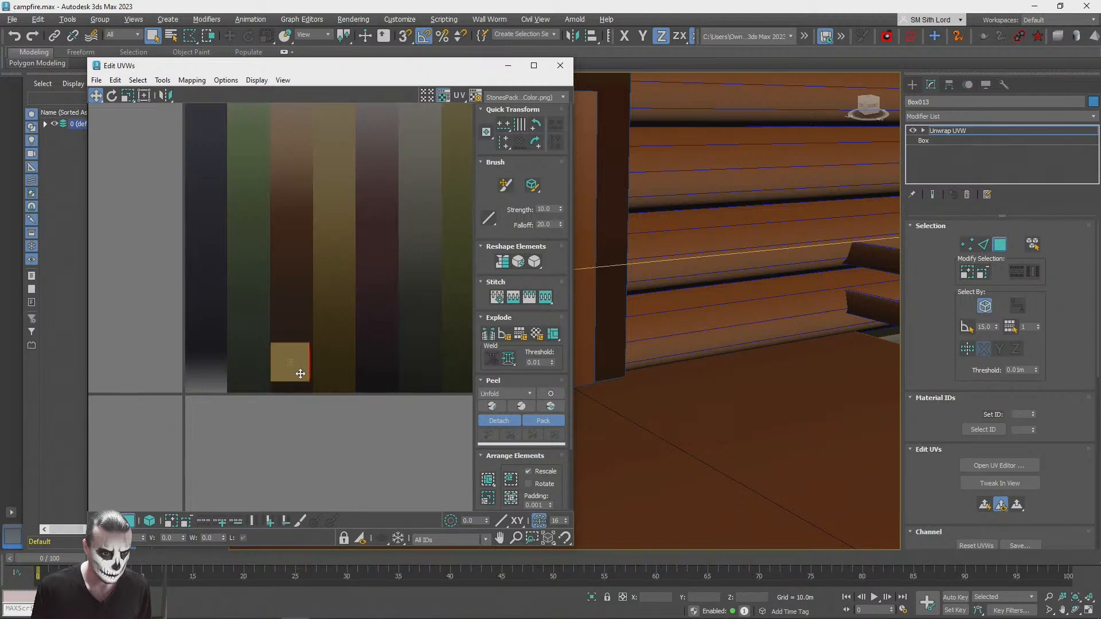
{"action": "left_click", "coordinate": [549, 68]}
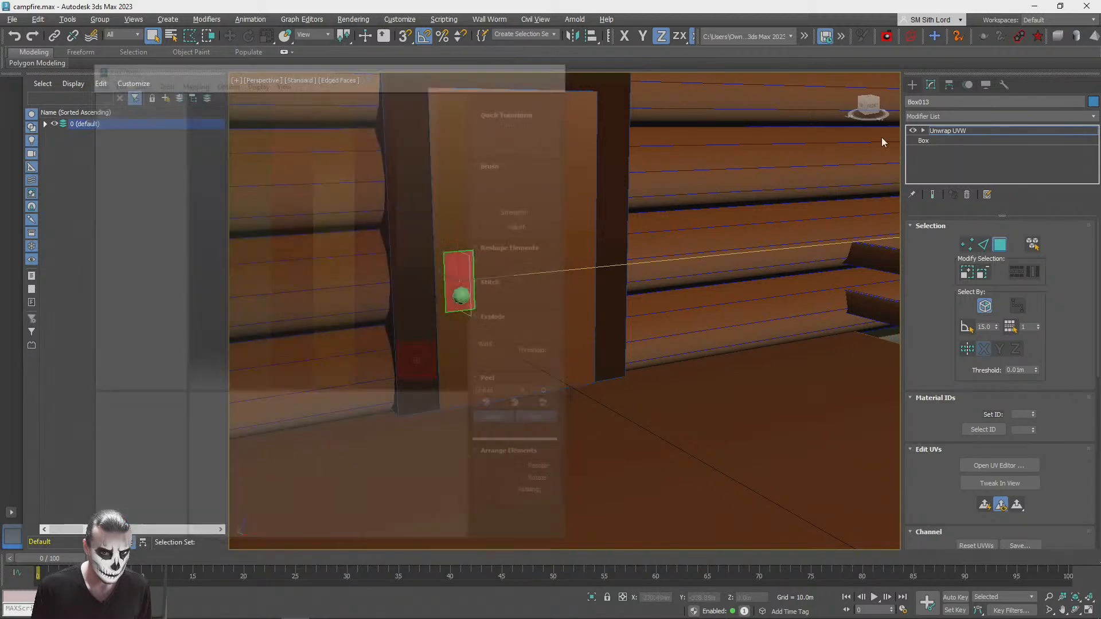
{"action": "left_click", "coordinate": [948, 130]}
Step: Deselect the handle plate and turn off edged faces in the perspective viewport
{"action": "scroll", "coordinate": [649, 266], "scroll_direction": "down", "scroll_amount": 3}
{"action": "scroll", "coordinate": [650, 267], "scroll_direction": "down", "scroll_amount": 2}
{"action": "left_click", "coordinate": [695, 193]}
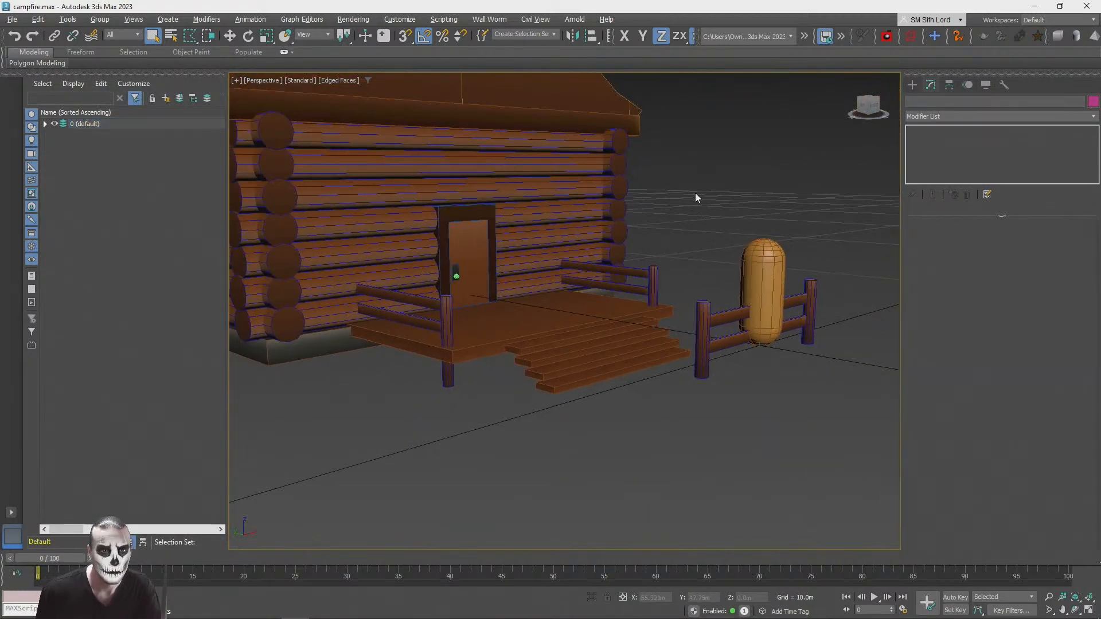
{"action": "scroll", "coordinate": [689, 200], "scroll_direction": "up", "scroll_amount": 7}
{"action": "scroll", "coordinate": [582, 318], "scroll_direction": "down", "scroll_amount": 4}
{"action": "scroll", "coordinate": [581, 318], "scroll_direction": "down", "scroll_amount": 3}
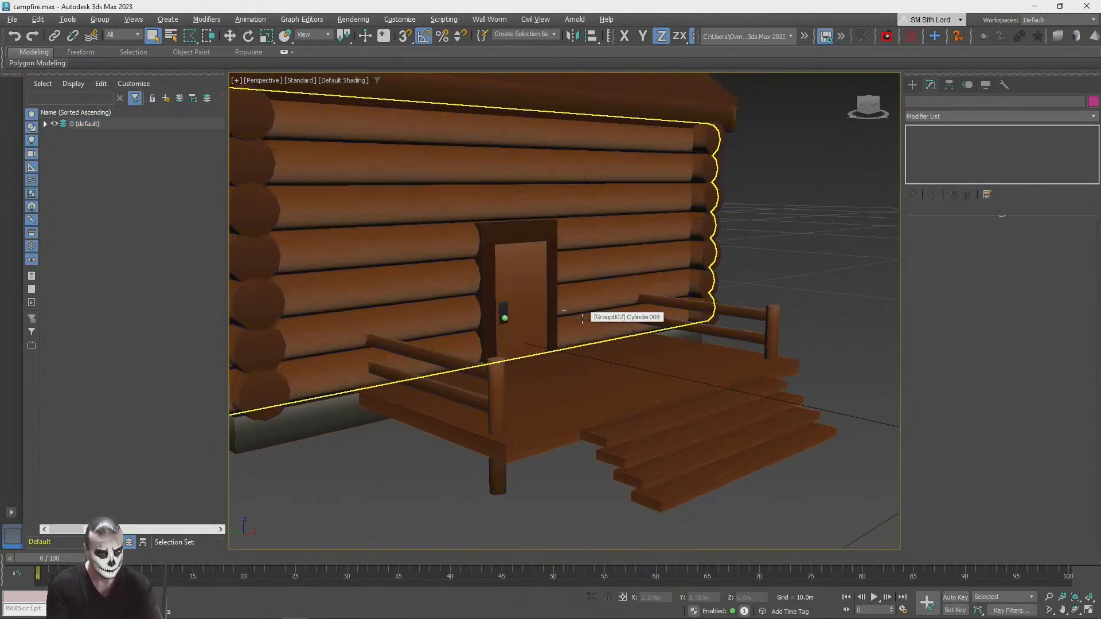
{"action": "key", "text": "F4"}
{"action": "scroll", "coordinate": [582, 316], "scroll_direction": "up", "scroll_amount": 8}
{"action": "scroll", "coordinate": [506, 365], "scroll_direction": "up", "scroll_amount": 1}
{"action": "middle_click_drag", "start_coordinate": [507, 365], "coordinate": [511, 336]}
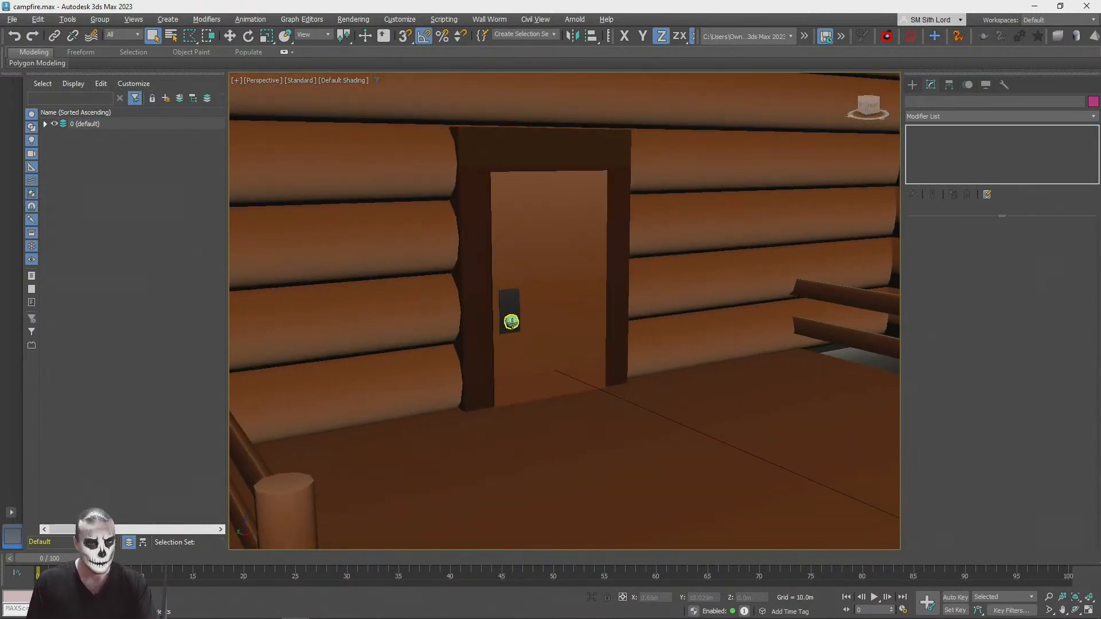
Step: Add an Unwrap UVW modifier to the door knob sphere and check its UV layout
{"action": "left_click", "coordinate": [511, 322]}
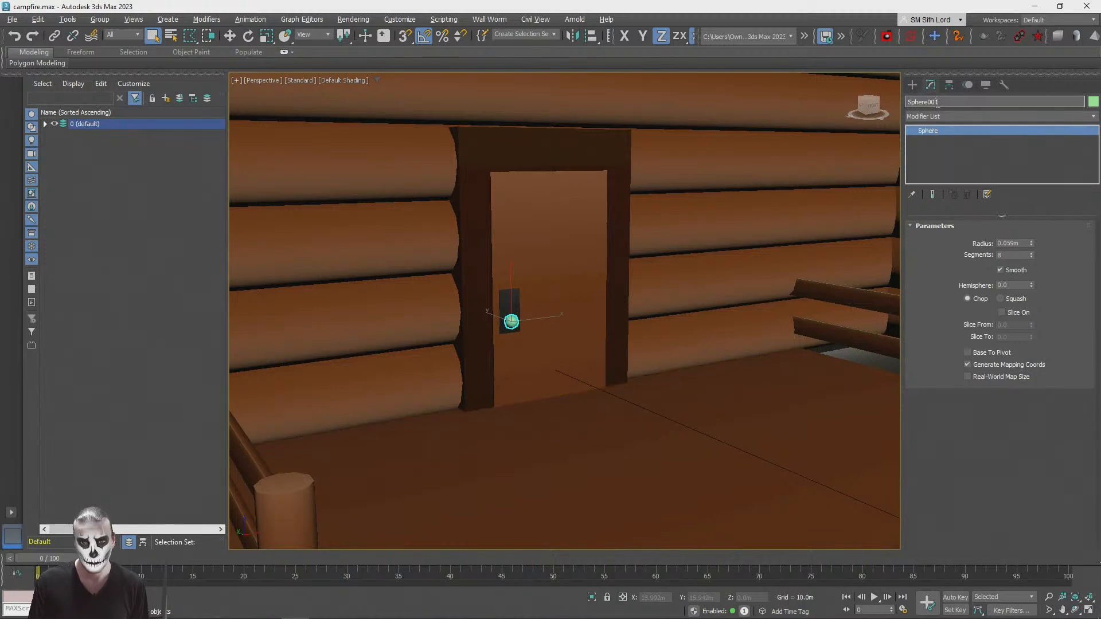
{"action": "left_click", "coordinate": [997, 116]}
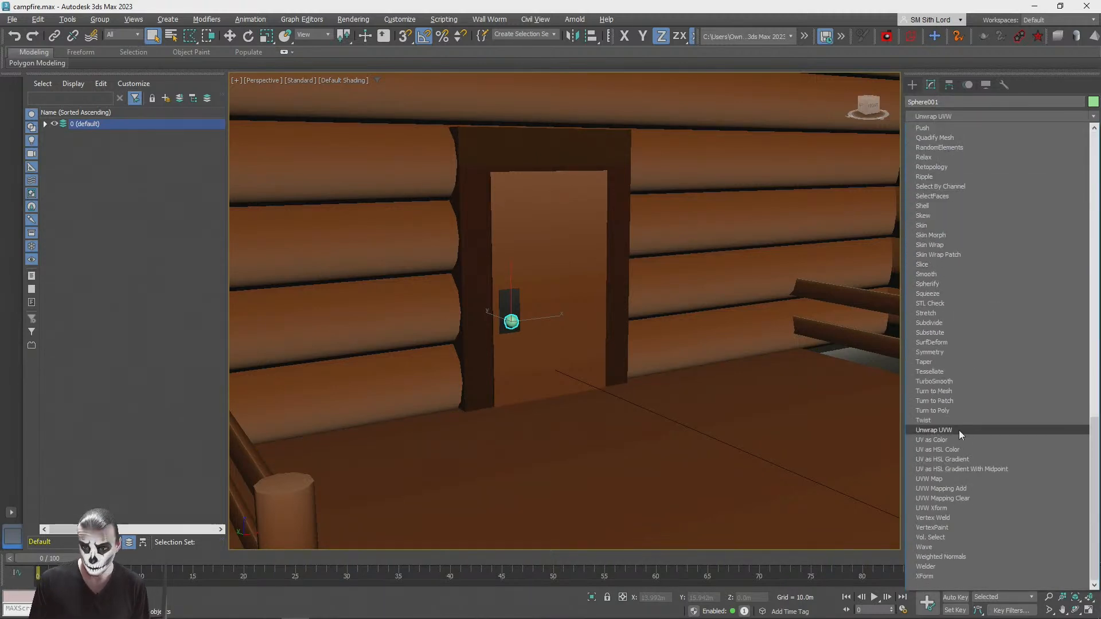
{"action": "left_click", "coordinate": [958, 430]}
{"action": "left_click", "coordinate": [996, 466]}
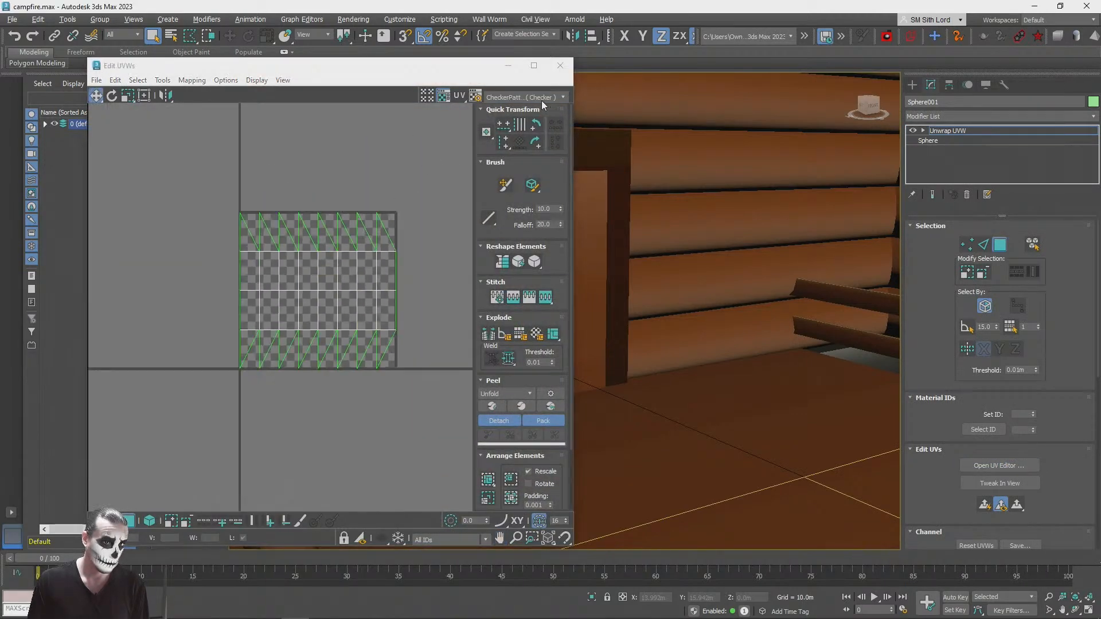
{"action": "left_click", "coordinate": [541, 98]}
{"action": "left_click", "coordinate": [460, 68]}
{"action": "left_click", "coordinate": [560, 65]}
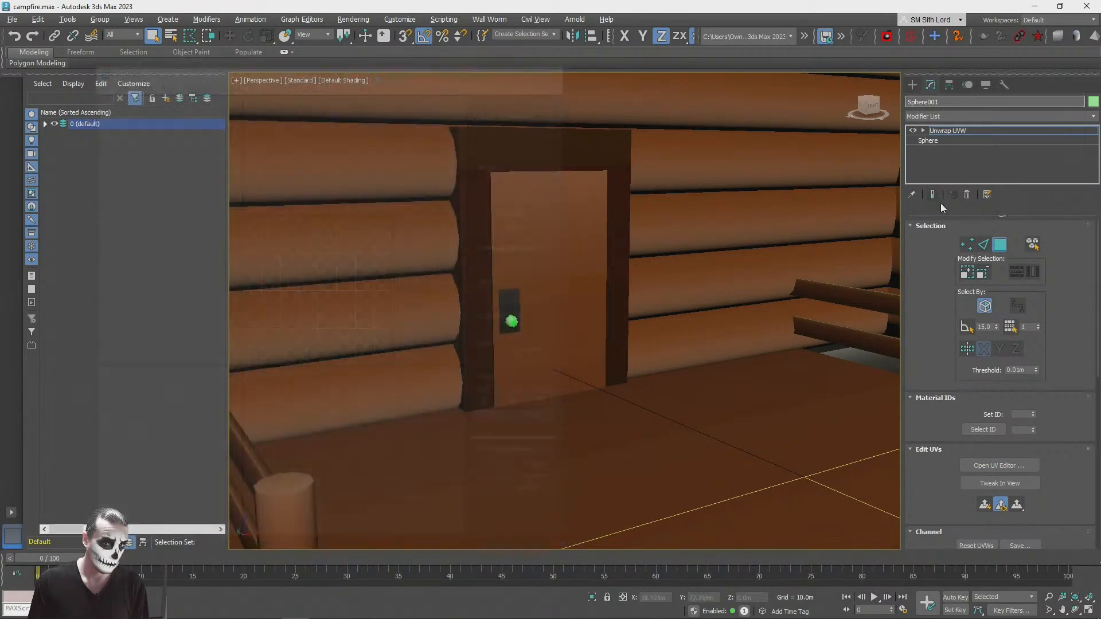
Step: Assign the StonesPack1_Gradient material to the door knob sphere
{"action": "left_click", "coordinate": [1002, 247]}
{"action": "key", "text": "m"}
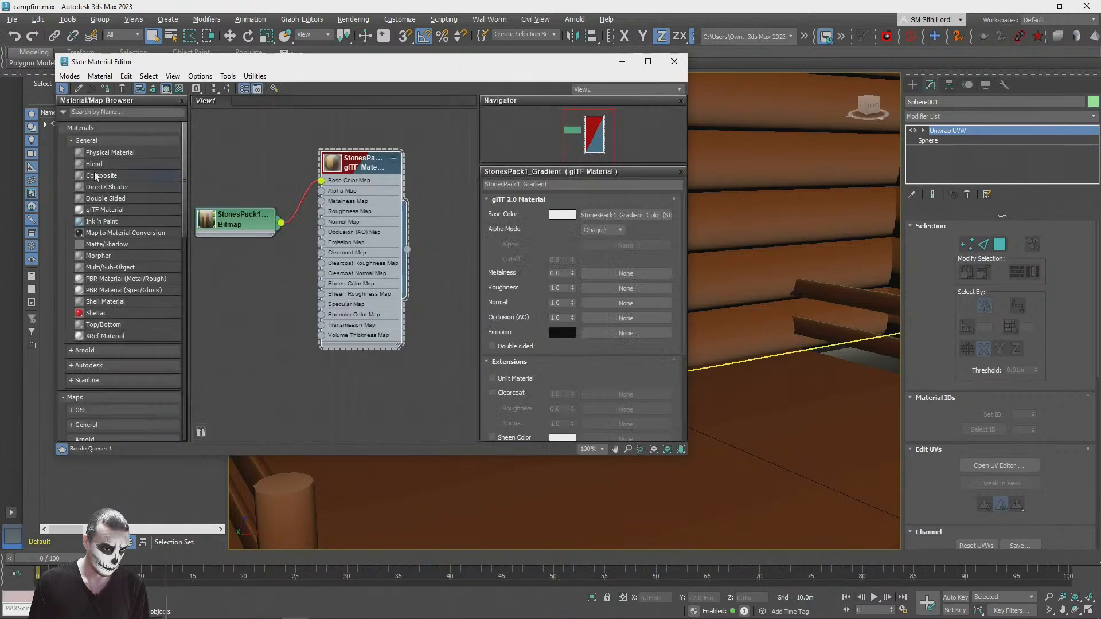
{"action": "left_click", "coordinate": [674, 62]}
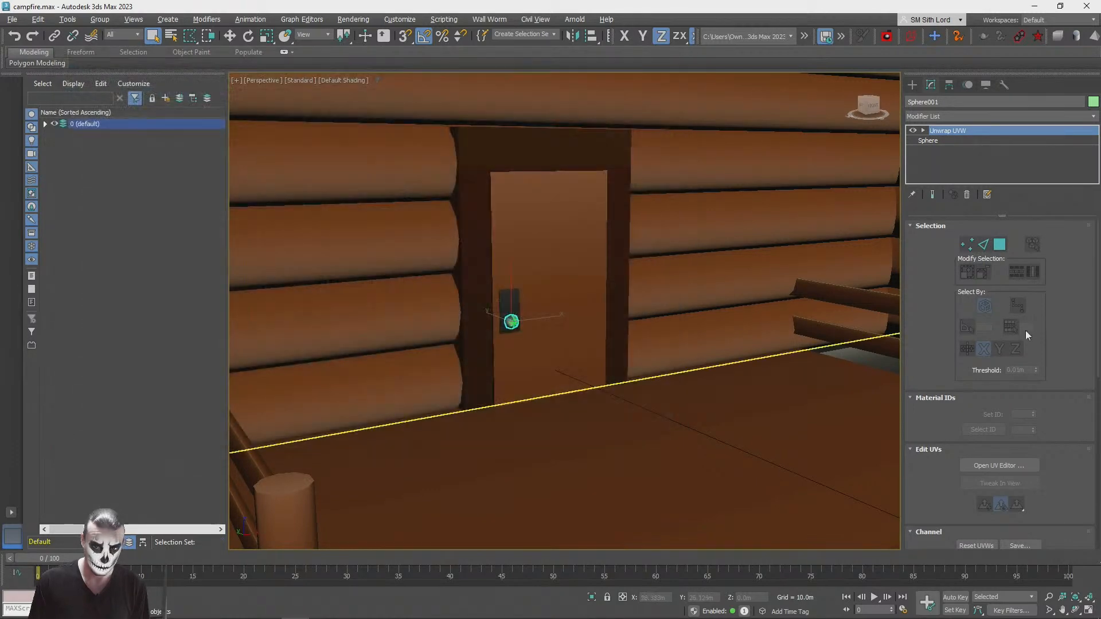
Step: Show the StonesPack1_Gradient color texture behind the knob's UVs and select all of its UV faces
{"action": "left_click", "coordinate": [1021, 466]}
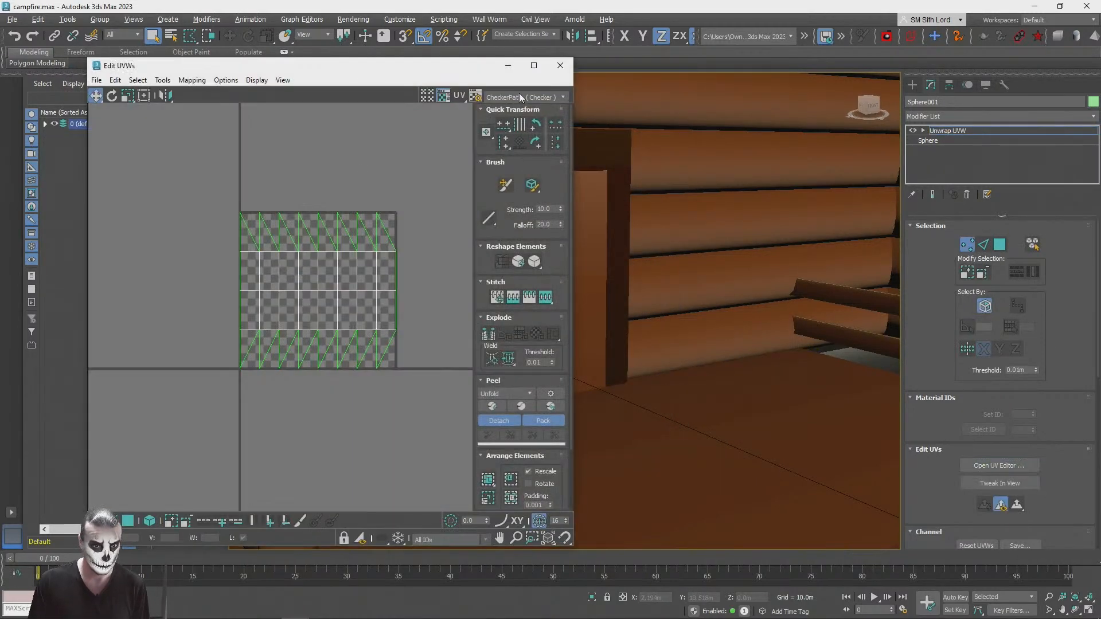
{"action": "left_click", "coordinate": [520, 97]}
{"action": "left_click", "coordinate": [508, 173]}
{"action": "left_click", "coordinate": [538, 98]}
{"action": "left_click", "coordinate": [503, 124]}
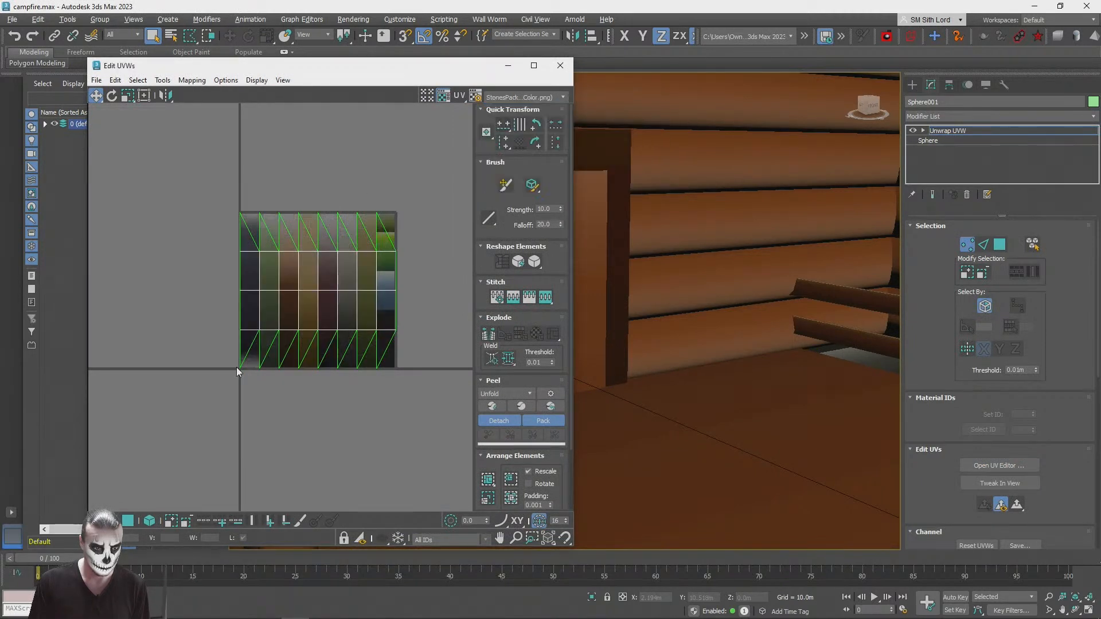
{"action": "left_click", "coordinate": [125, 521]}
{"action": "left_click_drag", "start_coordinate": [422, 390], "coordinate": [193, 133]}
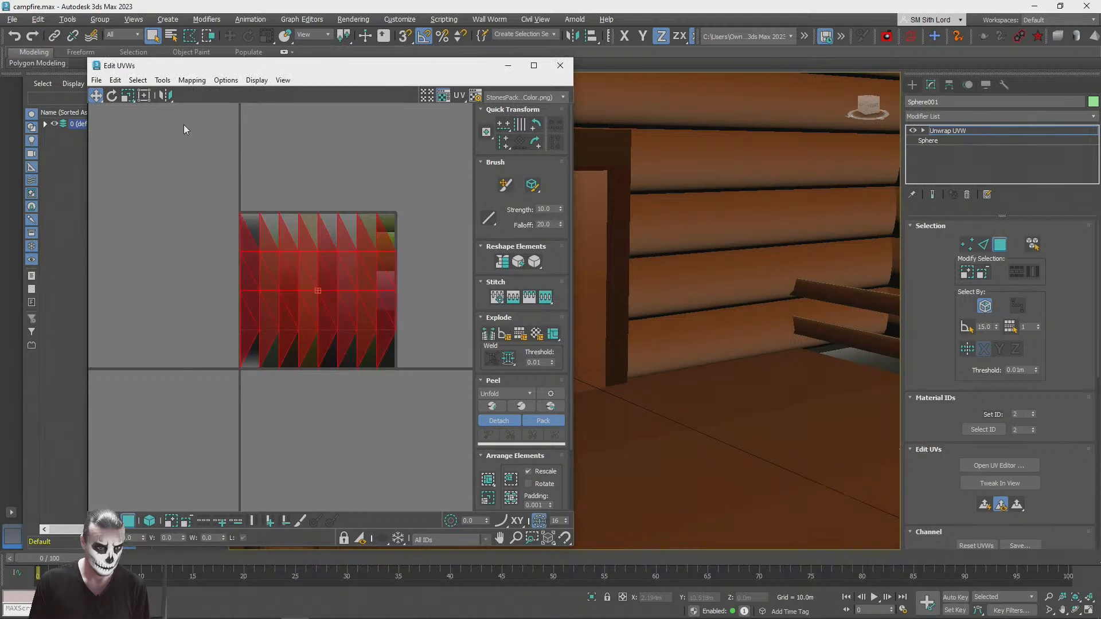
Step: Scale the knob's UV faces down to one strip's width and move them onto the light part of the grey strip
{"action": "left_click_drag", "start_coordinate": [322, 227], "coordinate": [344, 347]}
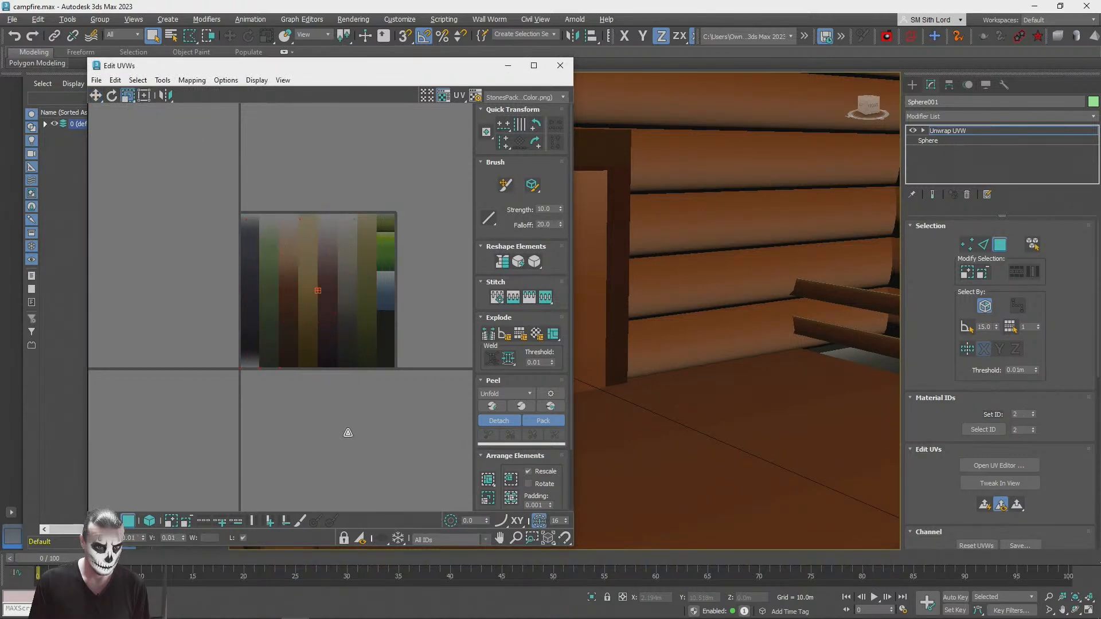
{"action": "scroll", "coordinate": [376, 364], "scroll_direction": "up", "scroll_amount": 4}
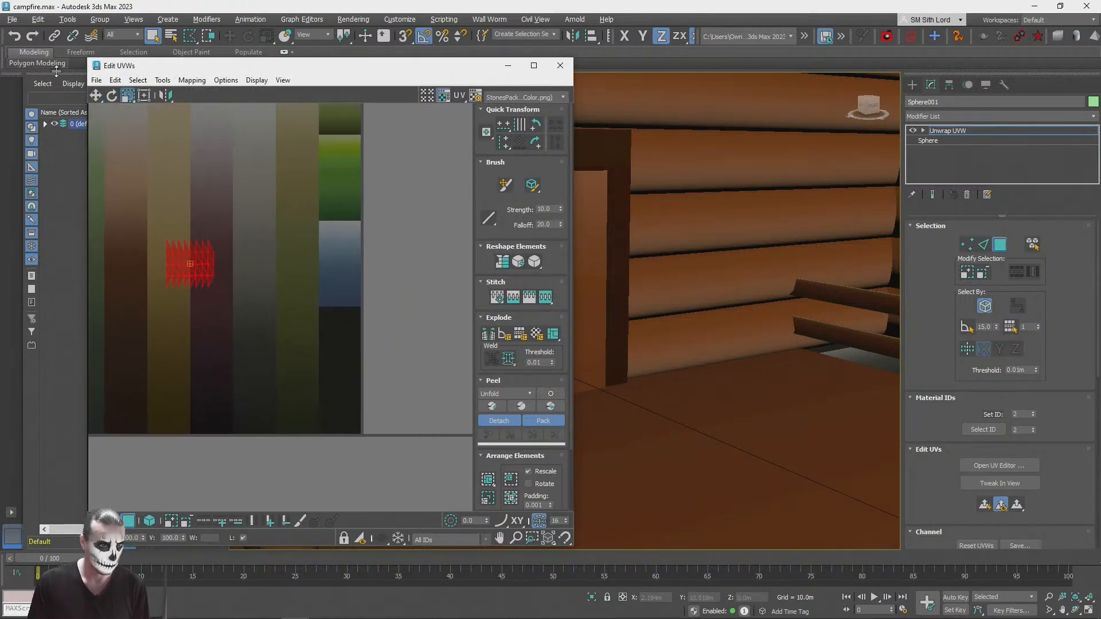
{"action": "left_click_drag", "start_coordinate": [206, 260], "coordinate": [356, 323]}
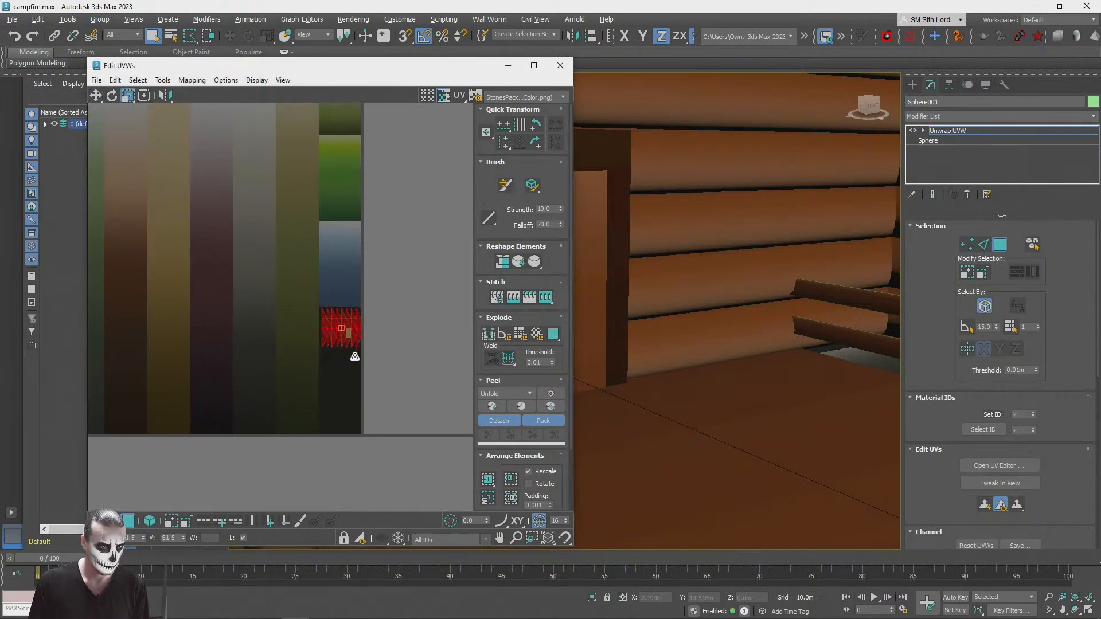
{"action": "left_click", "coordinate": [96, 95]}
{"action": "middle_click_drag", "start_coordinate": [344, 267], "coordinate": [342, 348]}
{"action": "left_click_drag", "start_coordinate": [352, 401], "coordinate": [266, 241]}
{"action": "left_click", "coordinate": [567, 65]}
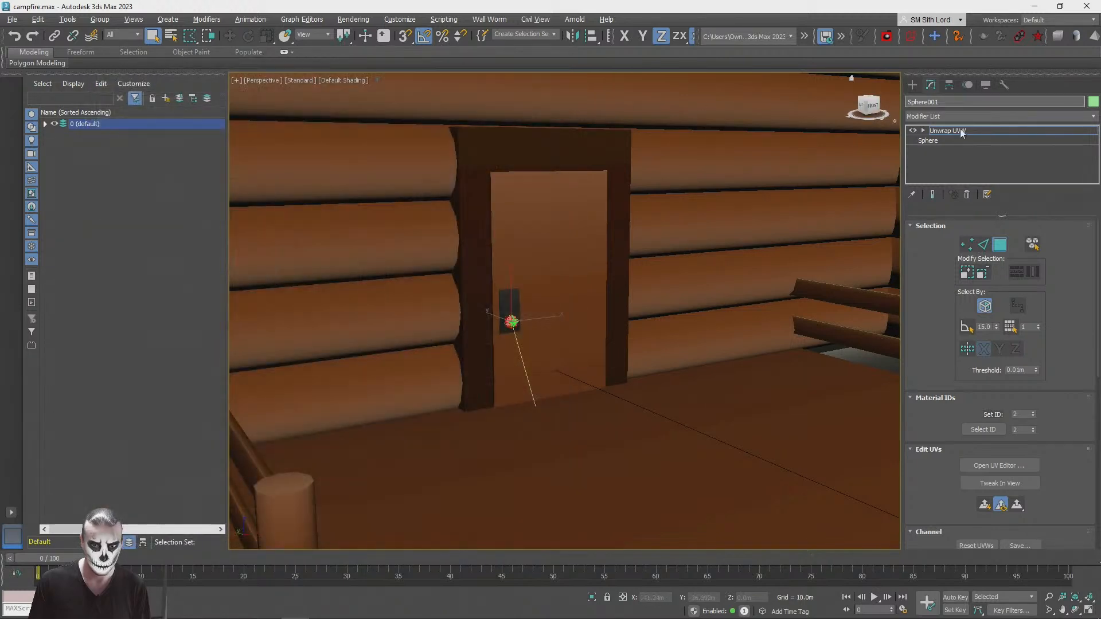
{"action": "left_click", "coordinate": [962, 131]}
{"action": "scroll", "coordinate": [585, 275], "scroll_direction": "down", "scroll_amount": 4}
{"action": "middle_click_drag", "start_coordinate": [585, 275], "coordinate": [778, 221], "text": "alt"}
{"action": "left_click", "coordinate": [777, 219]}
Step: Move the knob's UV faces down to the dark lower end of the grey strip
{"action": "scroll", "coordinate": [487, 295], "scroll_direction": "up", "scroll_amount": 5}
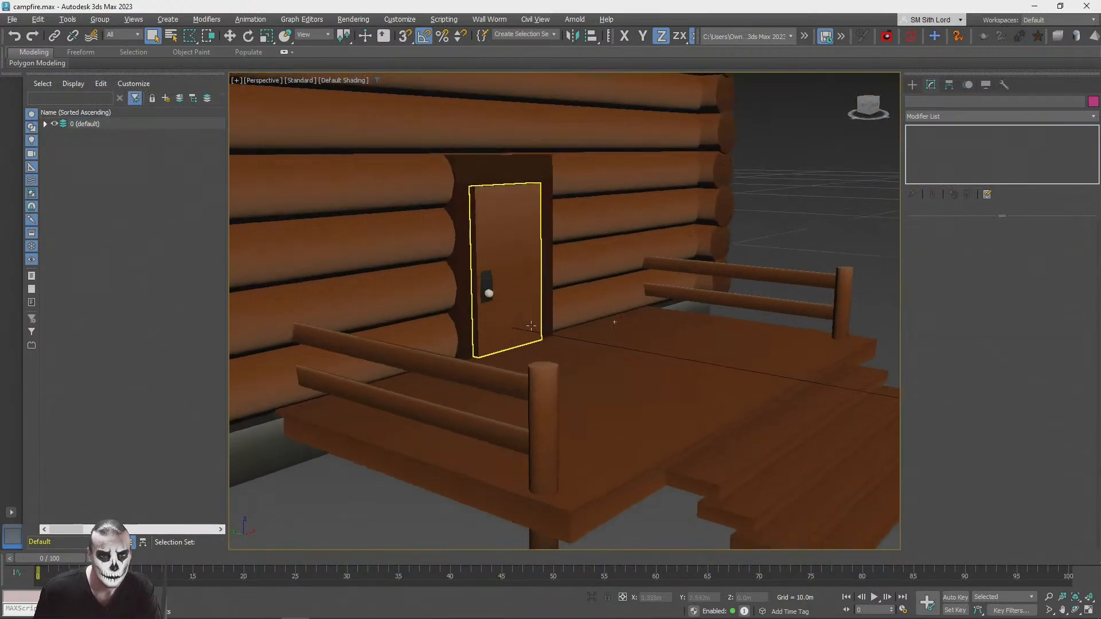
{"action": "middle_click_drag", "start_coordinate": [596, 367], "coordinate": [526, 369], "text": "alt"}
{"action": "scroll", "coordinate": [597, 344], "scroll_direction": "down", "scroll_amount": 2}
{"action": "middle_click_drag", "start_coordinate": [639, 337], "coordinate": [559, 339]}
{"action": "left_click", "coordinate": [542, 332]}
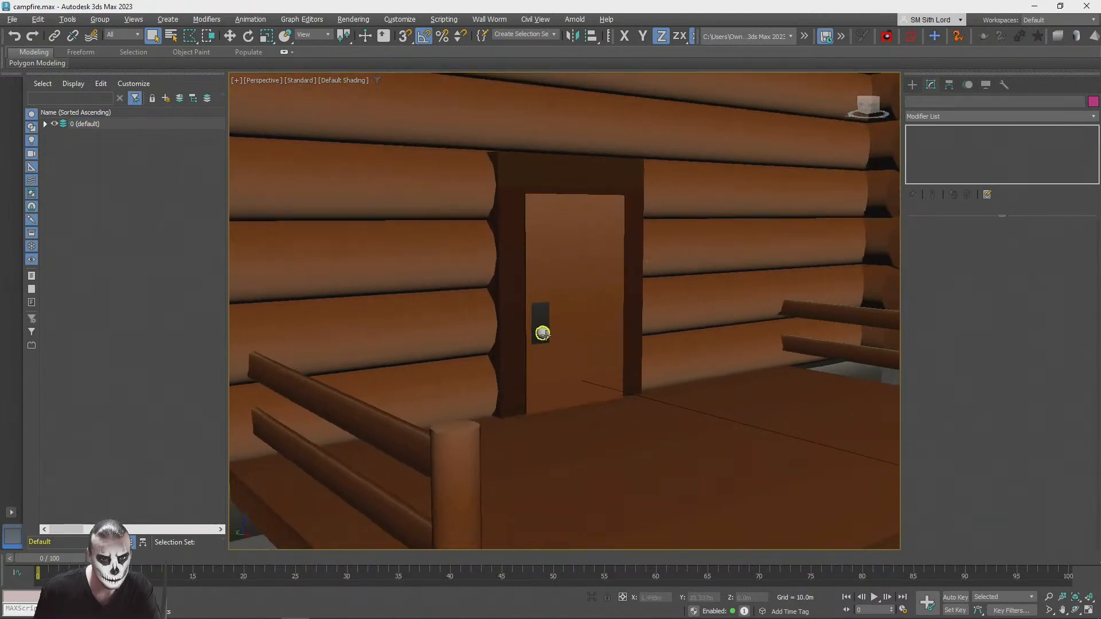
{"action": "key", "text": "m"}
{"action": "left_click", "coordinate": [999, 465]}
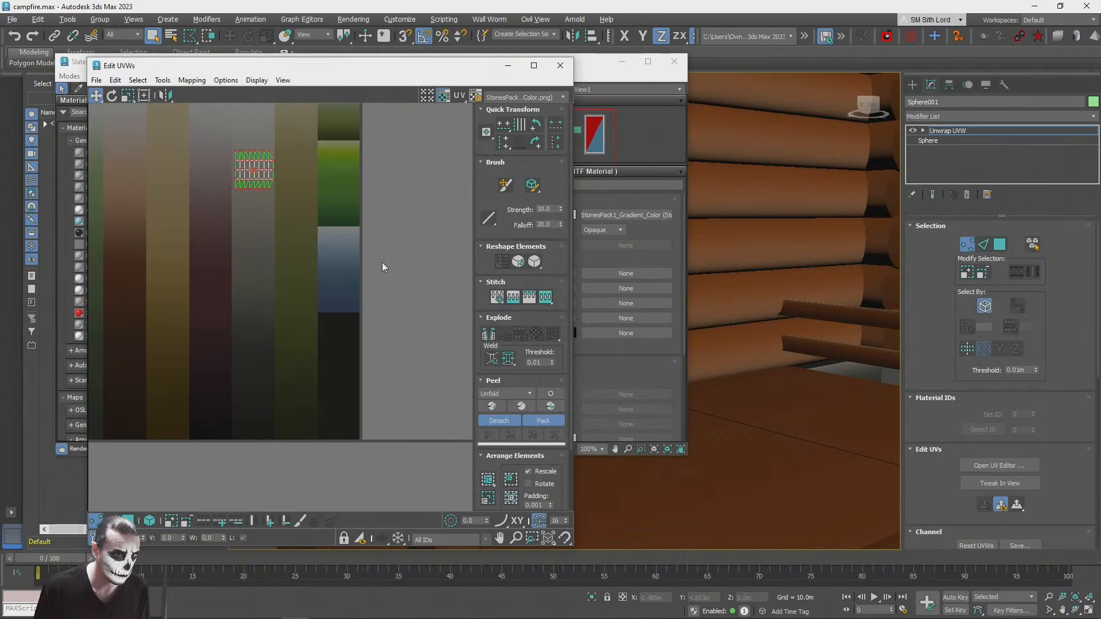
{"action": "left_click", "coordinate": [129, 521]}
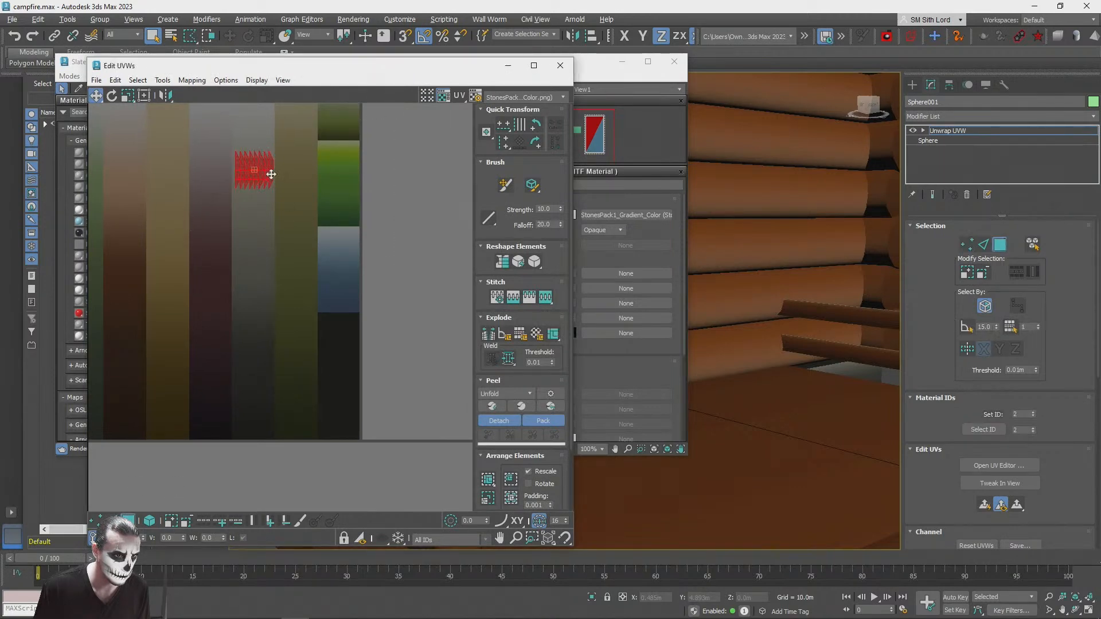
{"action": "left_click_drag", "start_coordinate": [267, 168], "coordinate": [265, 400]}
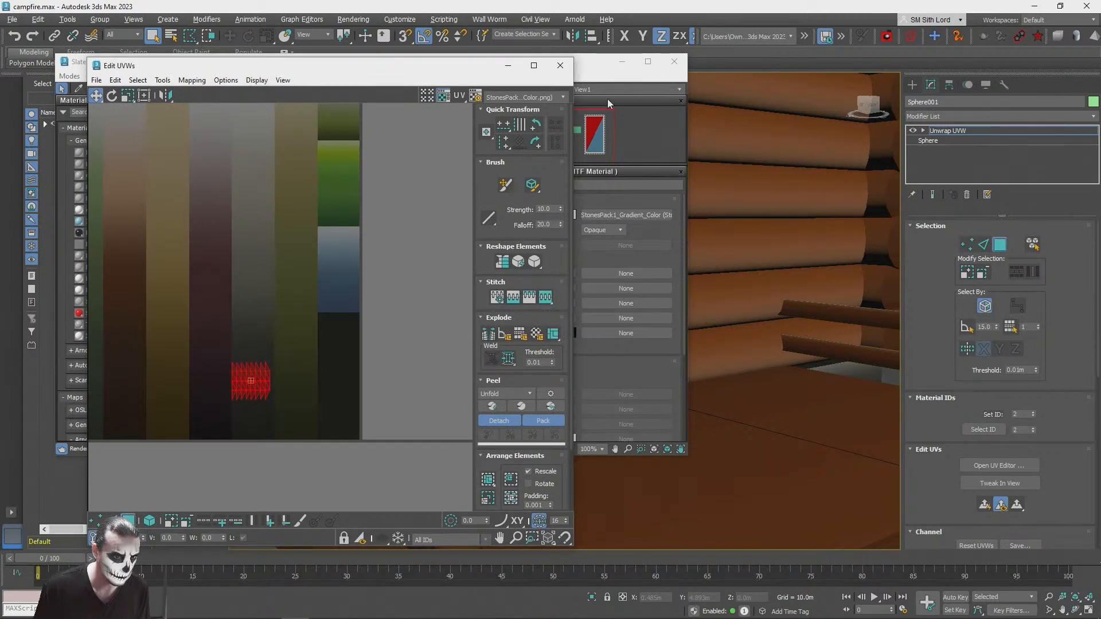
{"action": "left_click", "coordinate": [560, 65]}
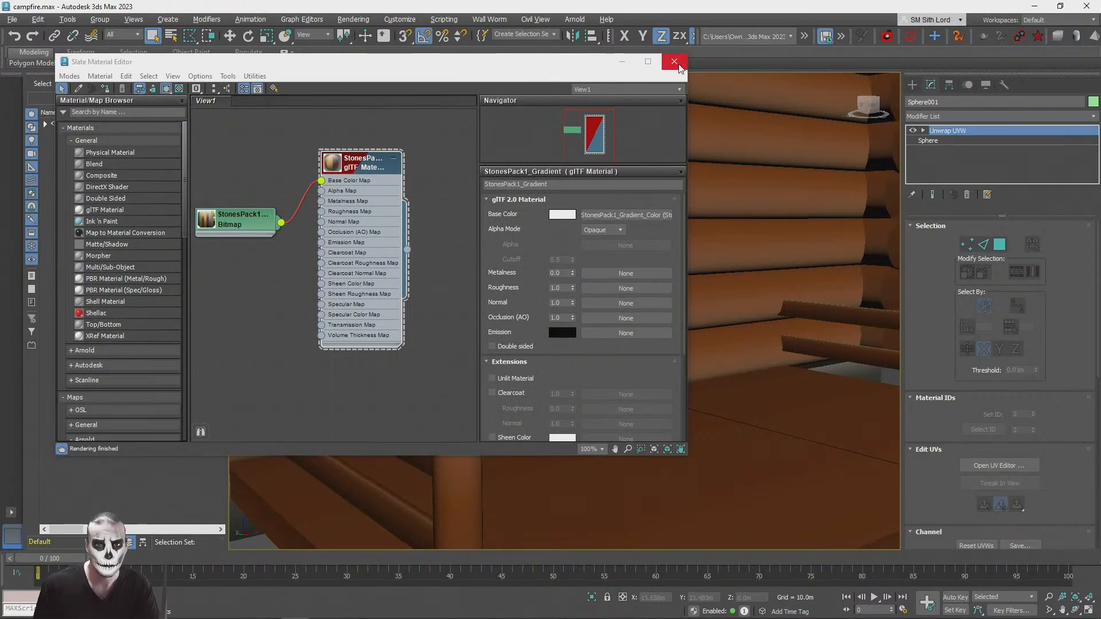
{"action": "left_click", "coordinate": [675, 61]}
Step: Examine the textured door handle together with the cabin front, porch and roof from several distances
{"action": "scroll", "coordinate": [688, 192], "scroll_direction": "down", "scroll_amount": 5}
{"action": "left_click", "coordinate": [737, 193]}
{"action": "middle_click_drag", "start_coordinate": [688, 192], "coordinate": [648, 250], "text": "alt"}
{"action": "scroll", "coordinate": [737, 192], "scroll_direction": "up", "scroll_amount": 5}
{"action": "scroll", "coordinate": [710, 178], "scroll_direction": "down", "scroll_amount": 5}
{"action": "scroll", "coordinate": [710, 177], "scroll_direction": "up", "scroll_amount": 5}
{"action": "scroll", "coordinate": [709, 181], "scroll_direction": "down", "scroll_amount": 5}
{"action": "scroll", "coordinate": [711, 180], "scroll_direction": "down", "scroll_amount": 4}
{"action": "scroll", "coordinate": [688, 235], "scroll_direction": "down", "scroll_amount": 4}
{"action": "scroll", "coordinate": [689, 232], "scroll_direction": "up", "scroll_amount": 2}
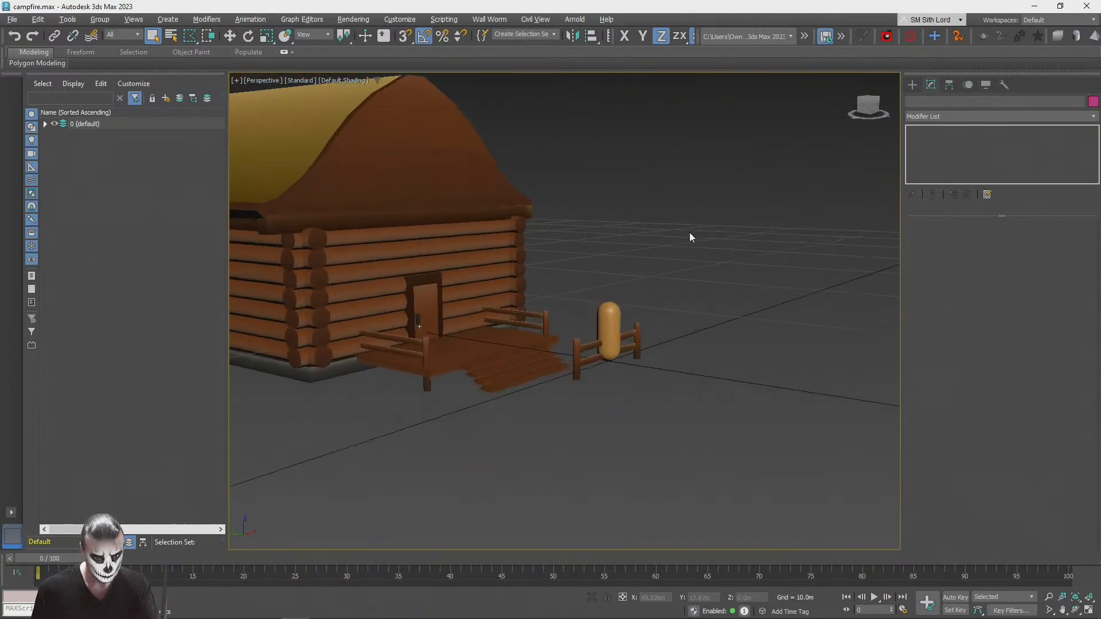
{"action": "scroll", "coordinate": [670, 240], "scroll_direction": "up", "scroll_amount": 4}
{"action": "mouse_move", "coordinate": [669, 241]}
{"action": "middle_mouse_down", "text": "alt"}
{"action": "mouse_move", "coordinate": [622, 275]}
{"action": "mouse_move", "coordinate": [668, 226]}
{"action": "middle_mouse_up", "text": "alt"}
{"action": "scroll", "coordinate": [631, 270], "scroll_direction": "down", "scroll_amount": 4}
{"action": "scroll", "coordinate": [453, 298], "scroll_direction": "up", "scroll_amount": 2}
{"action": "middle_click_drag", "start_coordinate": [453, 303], "coordinate": [547, 465], "text": "alt"}
{"action": "scroll", "coordinate": [546, 465], "scroll_direction": "up", "scroll_amount": 1}
{"action": "scroll", "coordinate": [547, 467], "scroll_direction": "up", "scroll_amount": 1}
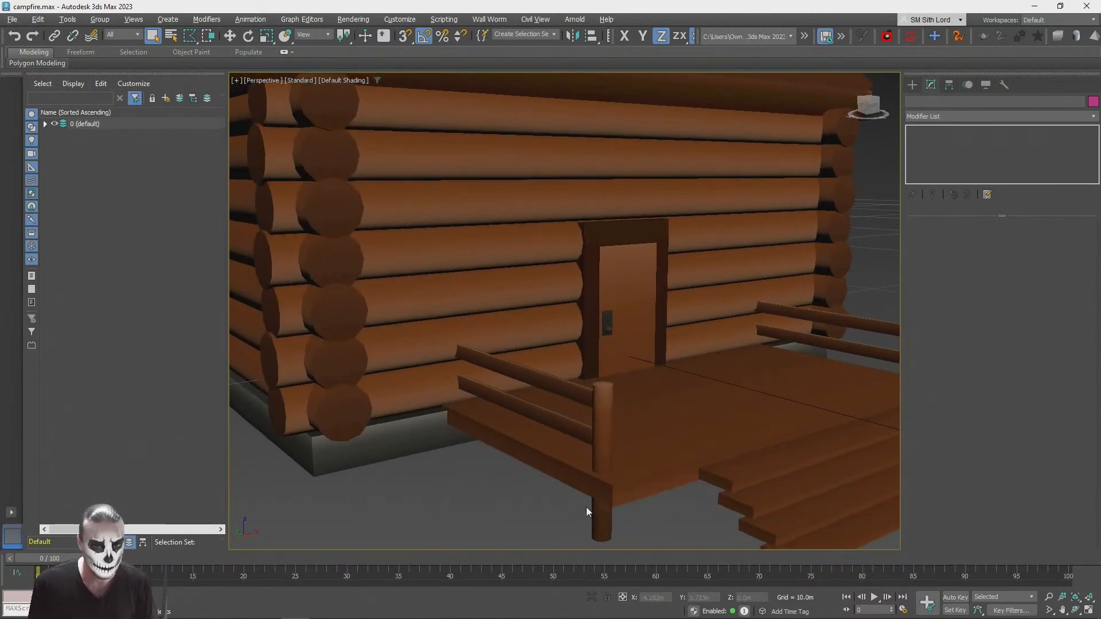
Step: Clone the fence's separate post and bring the copy onto the porch near the railing beside the door
{"action": "left_click", "coordinate": [593, 512]}
{"action": "scroll", "coordinate": [593, 512], "scroll_direction": "down", "scroll_amount": 3}
{"action": "middle_click_drag", "start_coordinate": [594, 512], "coordinate": [745, 412], "text": "alt"}
{"action": "scroll", "coordinate": [846, 403], "scroll_direction": "up", "scroll_amount": 3}
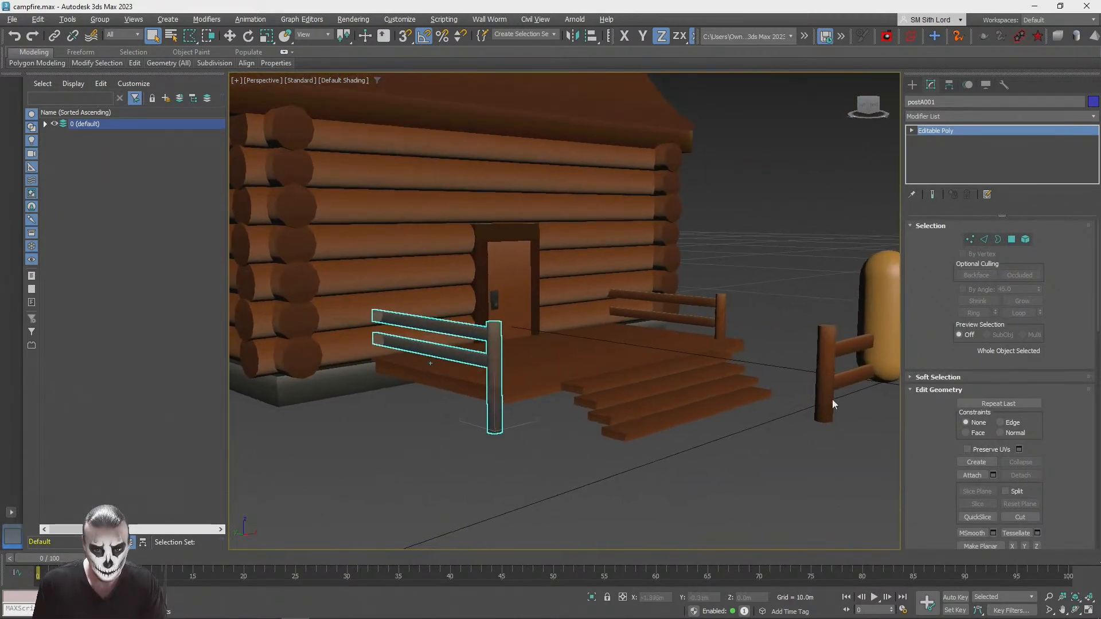
{"action": "left_click_drag", "start_coordinate": [808, 404], "coordinate": [438, 330], "text": "shift"}
{"action": "left_click", "coordinate": [552, 364]}
{"action": "key", "text": "alt+a"}
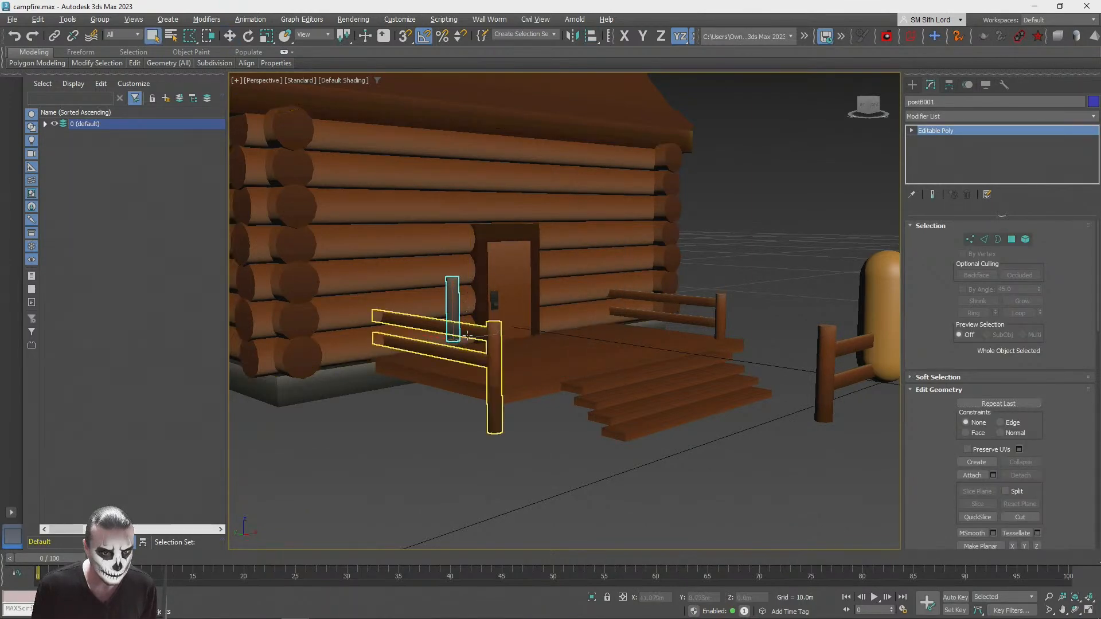
Step: Move the post copy to the wall end of the nearby porch railing so it caps both rails
{"action": "scroll", "coordinate": [469, 328], "scroll_direction": "up", "scroll_amount": 5}
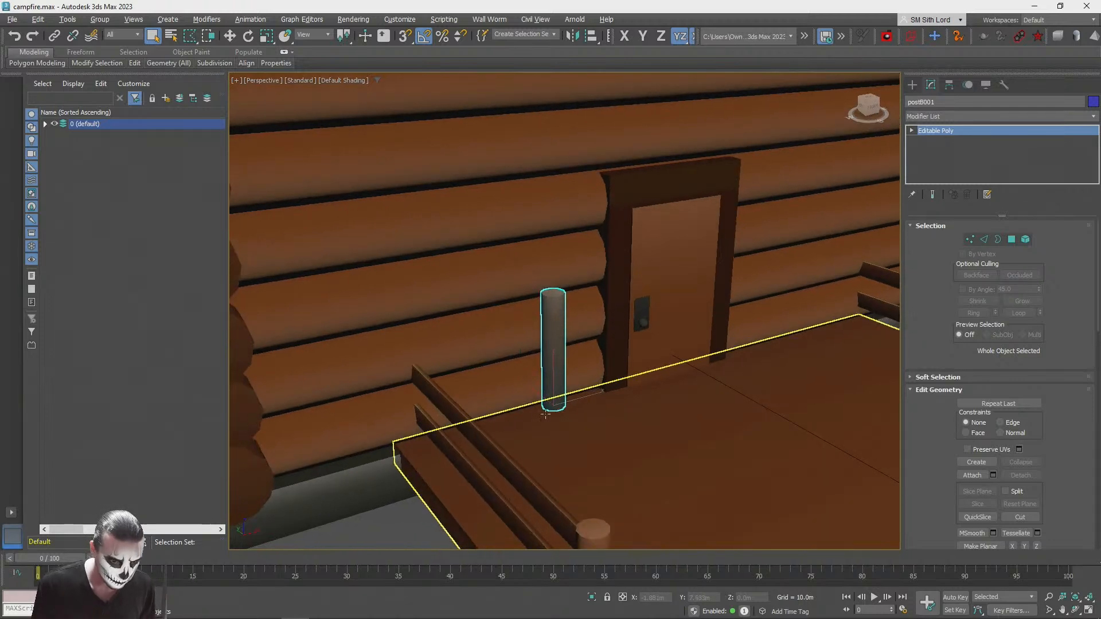
{"action": "left_click_drag", "start_coordinate": [553, 356], "coordinate": [394, 442]}
{"action": "key", "text": "s"}
{"action": "left_click_drag", "start_coordinate": [559, 417], "coordinate": [423, 438]}
{"action": "middle_click_drag", "start_coordinate": [481, 450], "coordinate": [549, 460], "text": "alt"}
{"action": "scroll", "coordinate": [531, 469], "scroll_direction": "up", "scroll_amount": 2}
{"action": "left_click_drag", "start_coordinate": [476, 429], "coordinate": [467, 428]}
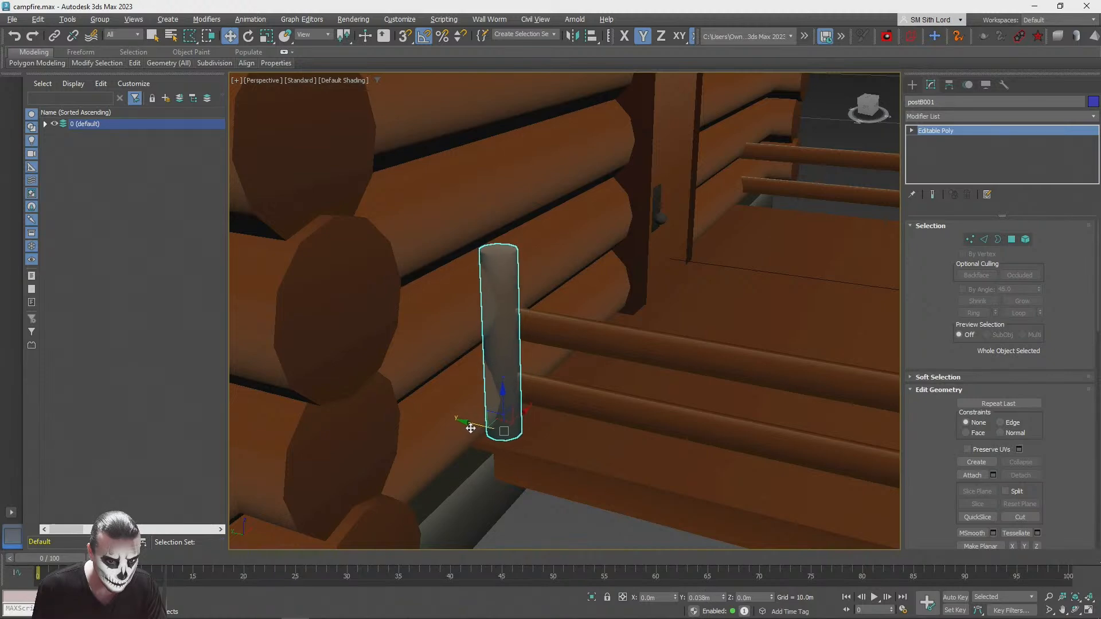
Step: Clone the wall-side post along X to the wall end of the opposite porch railing
{"action": "middle_click_drag", "start_coordinate": [524, 437], "coordinate": [338, 390], "text": "alt"}
{"action": "scroll", "coordinate": [478, 426], "scroll_direction": "down", "scroll_amount": 4}
{"action": "left_click_drag", "start_coordinate": [323, 374], "coordinate": [684, 481]}
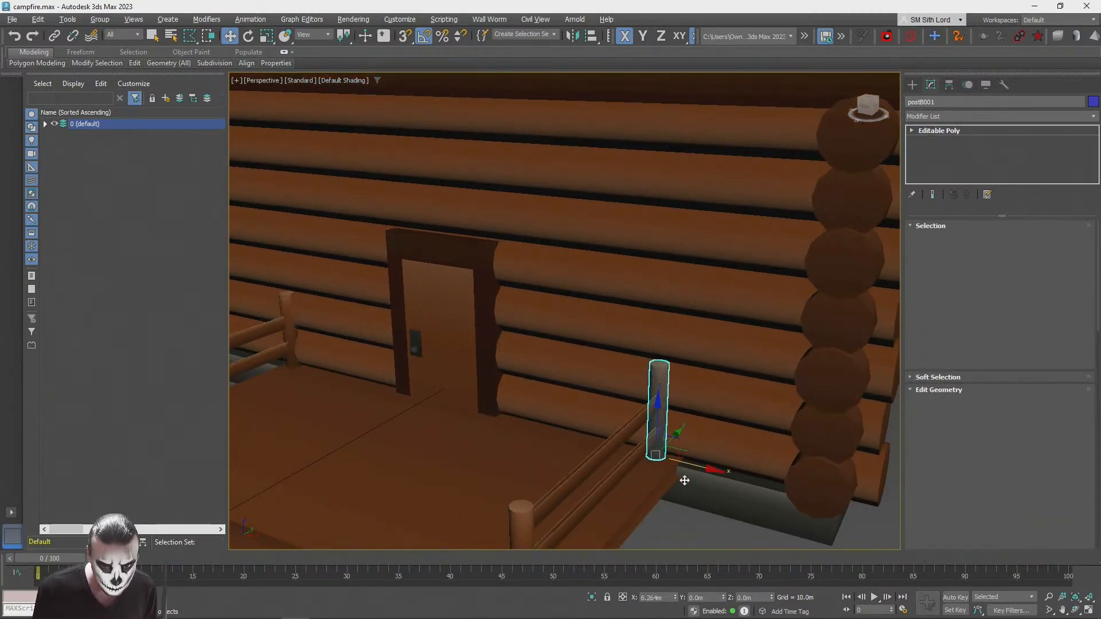
{"action": "left_click", "coordinate": [552, 364]}
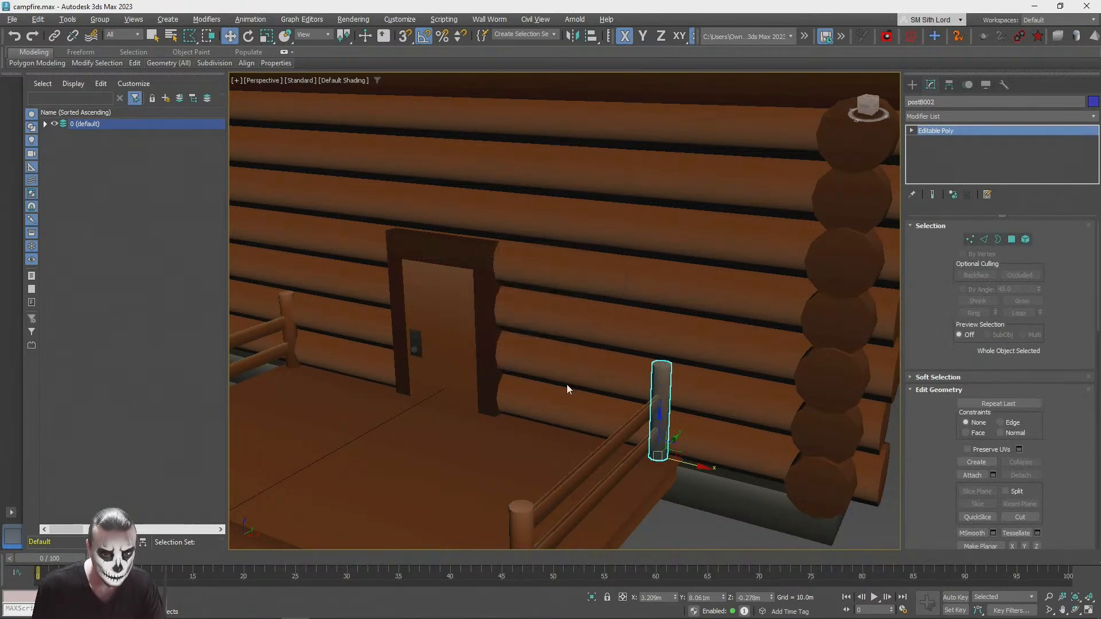
Step: Clone the porch floor slab straight up to just below the front gable as a canopy over the door
{"action": "scroll", "coordinate": [731, 426], "scroll_direction": "down", "scroll_amount": 6}
{"action": "left_click", "coordinate": [730, 426]}
{"action": "middle_click_drag", "start_coordinate": [730, 426], "coordinate": [590, 366], "text": "alt"}
{"action": "left_click", "coordinate": [632, 439]}
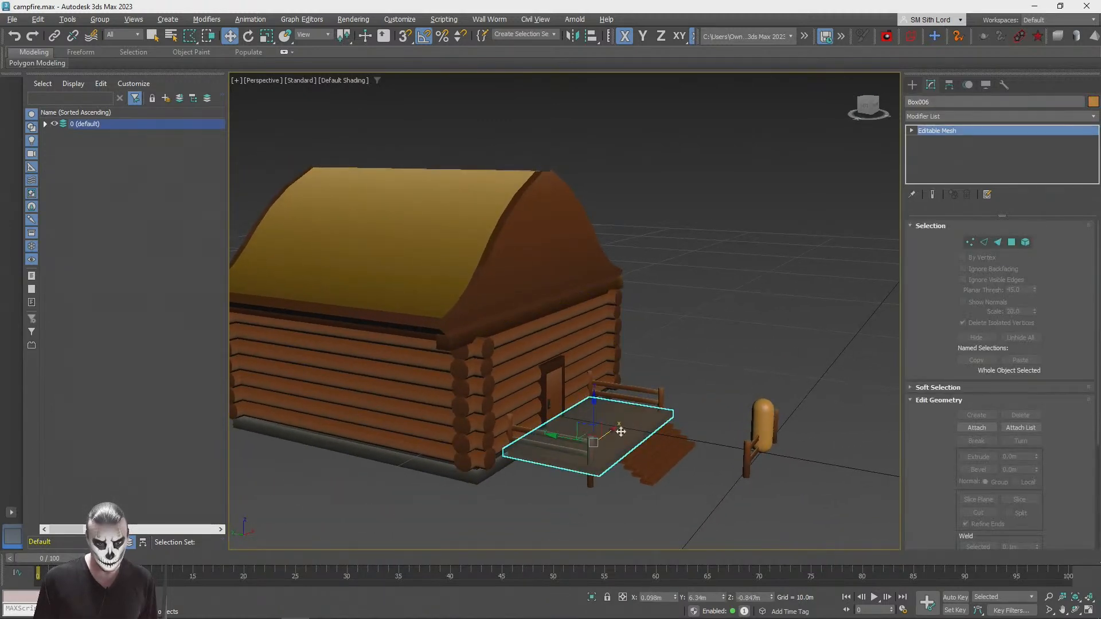
{"action": "left_click_drag", "start_coordinate": [580, 423], "coordinate": [539, 308]}
{"action": "left_click", "coordinate": [561, 360]}
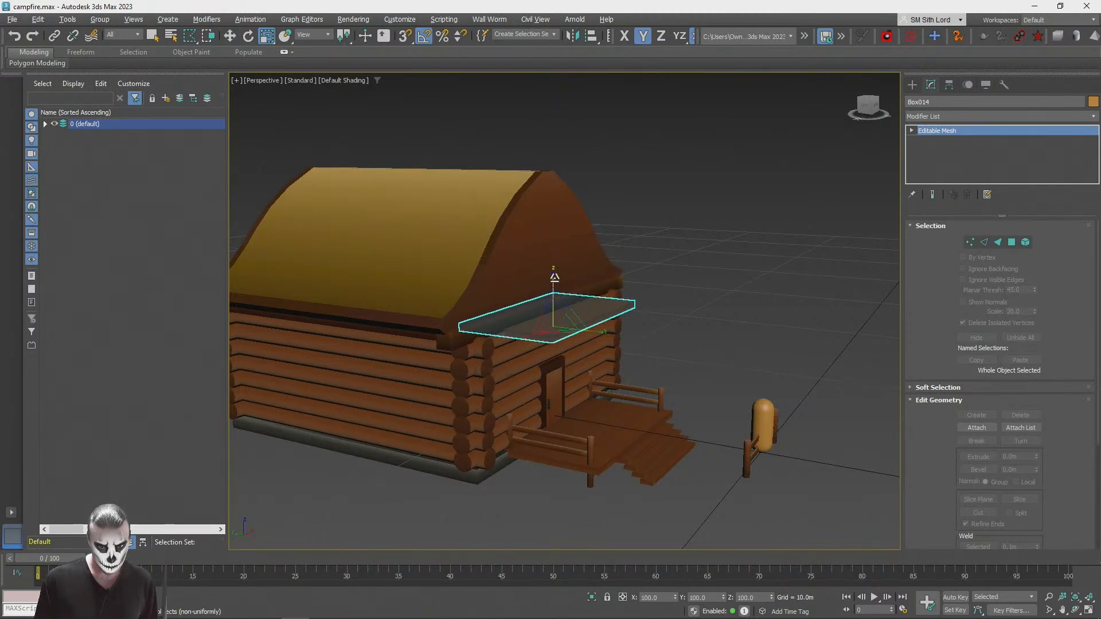
Step: Adjust the canopy slab's height below the gable and scale it non-uniformly to a shallower shape
{"action": "key", "text": "w"}
{"action": "left_click_drag", "start_coordinate": [539, 308], "coordinate": [547, 298]}
{"action": "left_click", "coordinate": [729, 277]}
{"action": "middle_click_drag", "start_coordinate": [731, 275], "coordinate": [494, 344], "text": "alt"}
{"action": "left_click", "coordinate": [494, 344]}
{"action": "key", "text": "r"}
{"action": "left_click_drag", "start_coordinate": [520, 308], "coordinate": [456, 321]}
{"action": "key", "text": "F5"}
Step: Move the canopy slab about 0.6 m along Y, outward from the cabin's front wall
{"action": "key", "text": "q"}
{"action": "left_click", "coordinate": [667, 241]}
{"action": "middle_click_drag", "start_coordinate": [667, 242], "coordinate": [541, 298], "text": "alt"}
{"action": "left_click", "coordinate": [540, 298]}
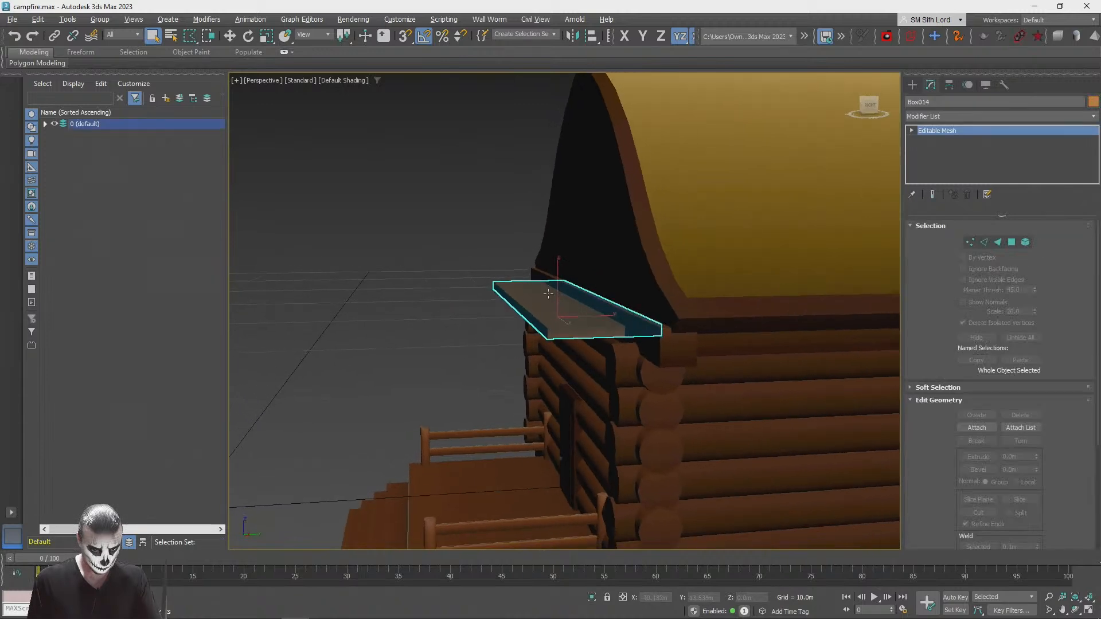
{"action": "left_click_drag", "start_coordinate": [592, 315], "coordinate": [567, 319]}
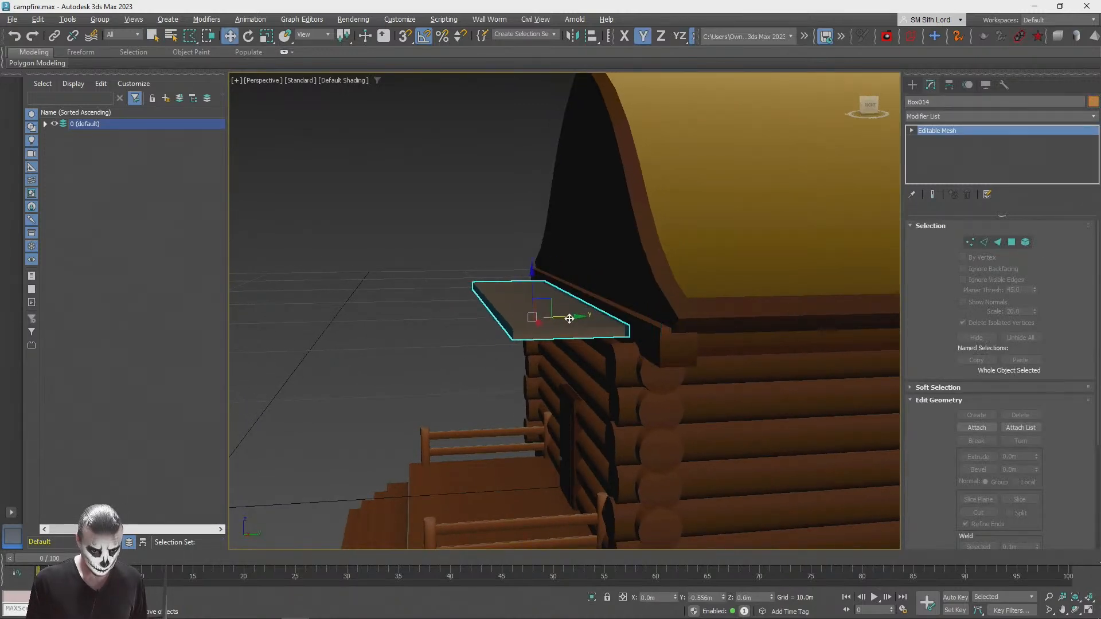
{"action": "left_click", "coordinate": [340, 290]}
Step: Clone the wall-side railing post and place the copy upright on the near end of the canopy
{"action": "scroll", "coordinate": [444, 298], "scroll_direction": "down", "scroll_amount": 5}
{"action": "middle_click_drag", "start_coordinate": [444, 298], "coordinate": [652, 446], "text": "alt"}
{"action": "scroll", "coordinate": [536, 304], "scroll_direction": "up", "scroll_amount": 3}
{"action": "left_click", "coordinate": [632, 482]}
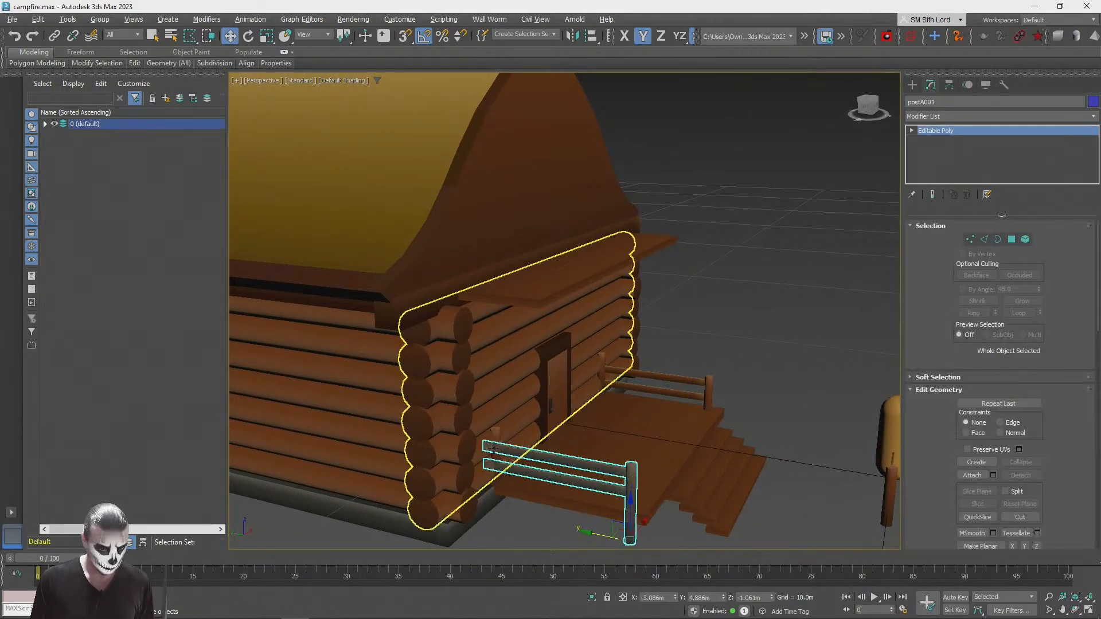
{"action": "left_click_drag", "start_coordinate": [485, 454], "coordinate": [546, 280]}
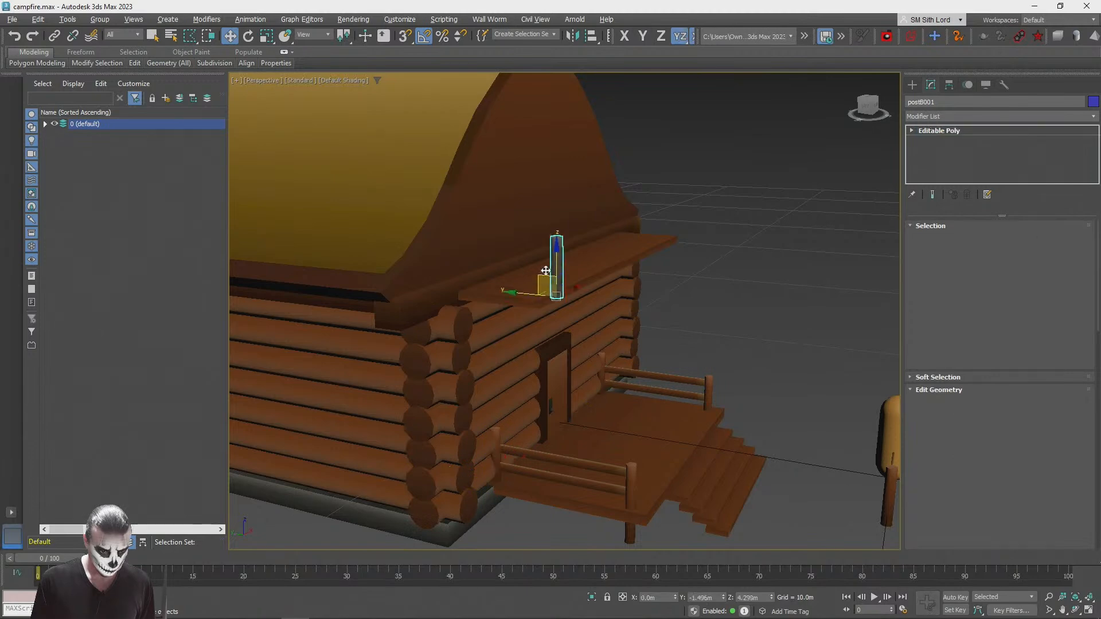
{"action": "left_click", "coordinate": [541, 359]}
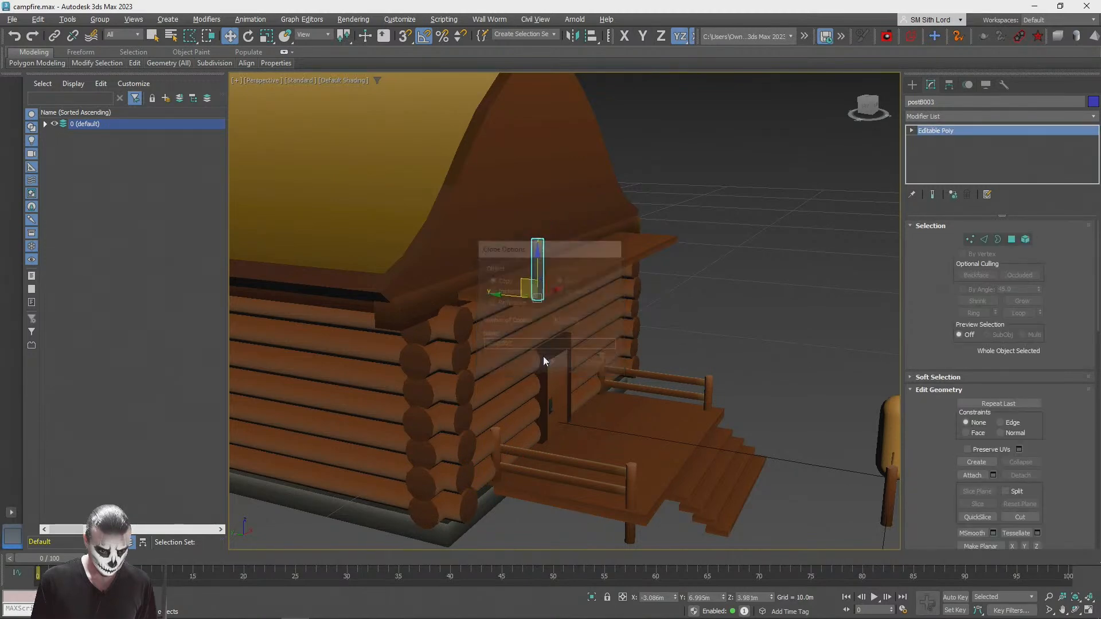
{"action": "scroll", "coordinate": [542, 358], "scroll_direction": "up", "scroll_amount": 5}
{"action": "middle_click_drag", "start_coordinate": [631, 358], "coordinate": [607, 331], "text": "alt"}
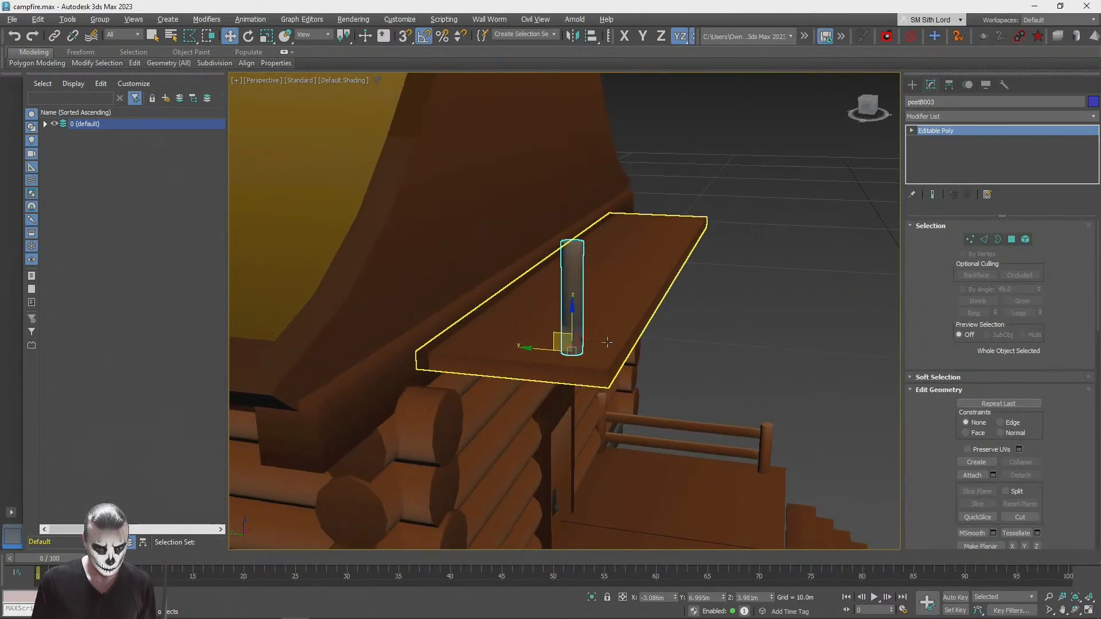
Step: Scale the post on the canopy uniformly to about 49% and stretch it vertically into a long thin pole
{"action": "key", "text": "r"}
{"action": "left_click_drag", "start_coordinate": [578, 349], "coordinate": [582, 400]}
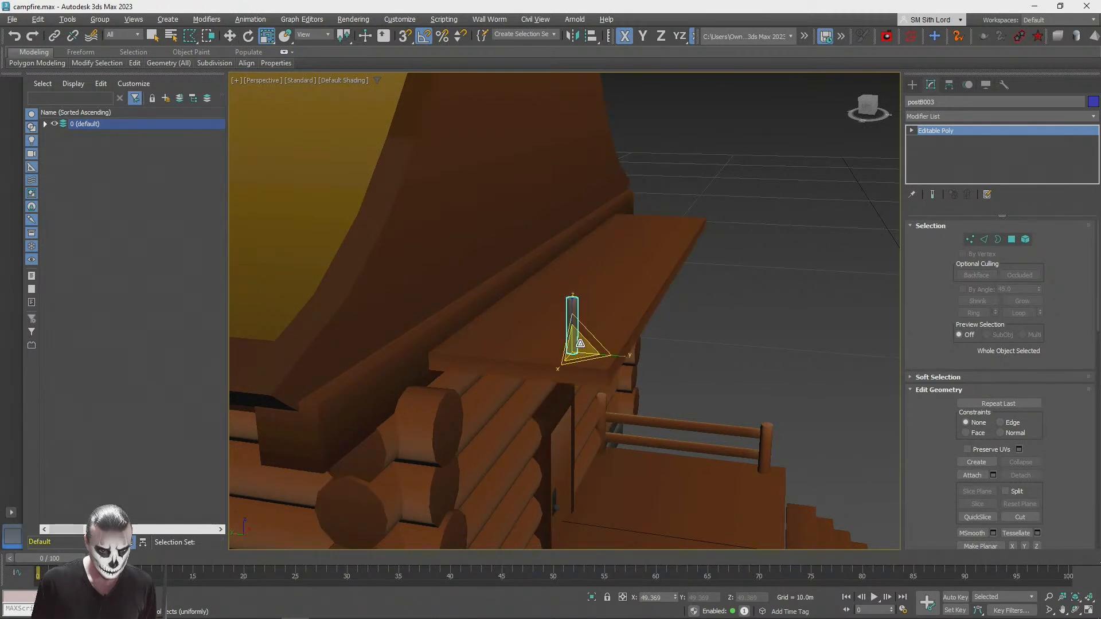
{"action": "left_click_drag", "start_coordinate": [572, 312], "coordinate": [569, 114]}
{"action": "key", "text": "w"}
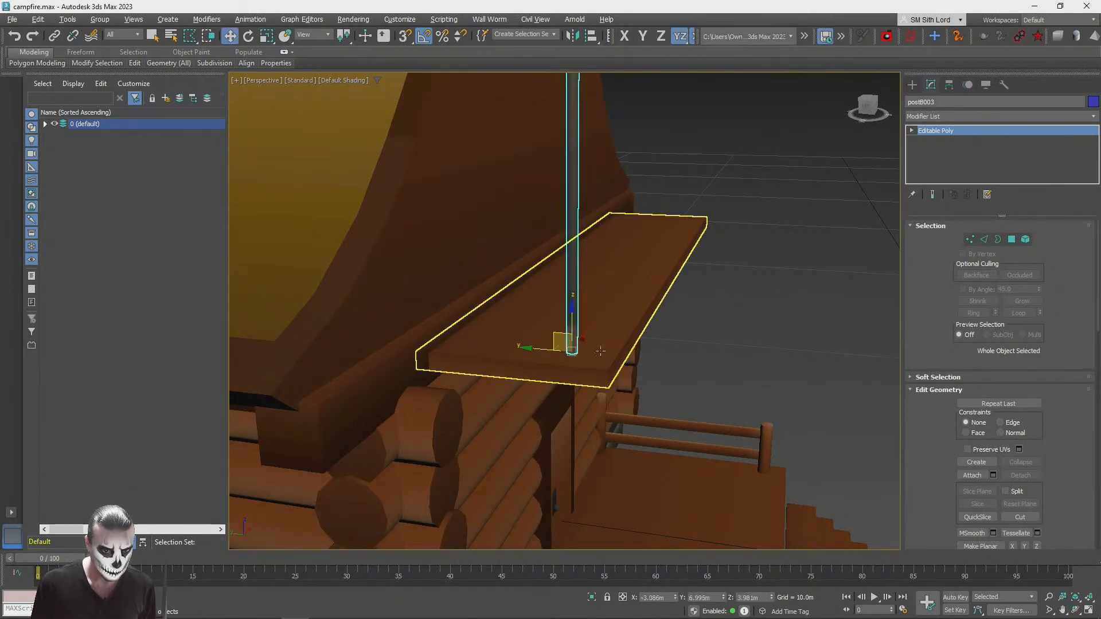
Step: Move the pole's foot toward the canopy's outer edge and rotate it 45° about X toward the gable
{"action": "left_click_drag", "start_coordinate": [562, 346], "coordinate": [603, 313]}
{"action": "key", "text": "e"}
{"action": "left_click", "coordinate": [786, 296]}
{"action": "middle_click_drag", "start_coordinate": [786, 296], "coordinate": [456, 356], "text": "alt"}
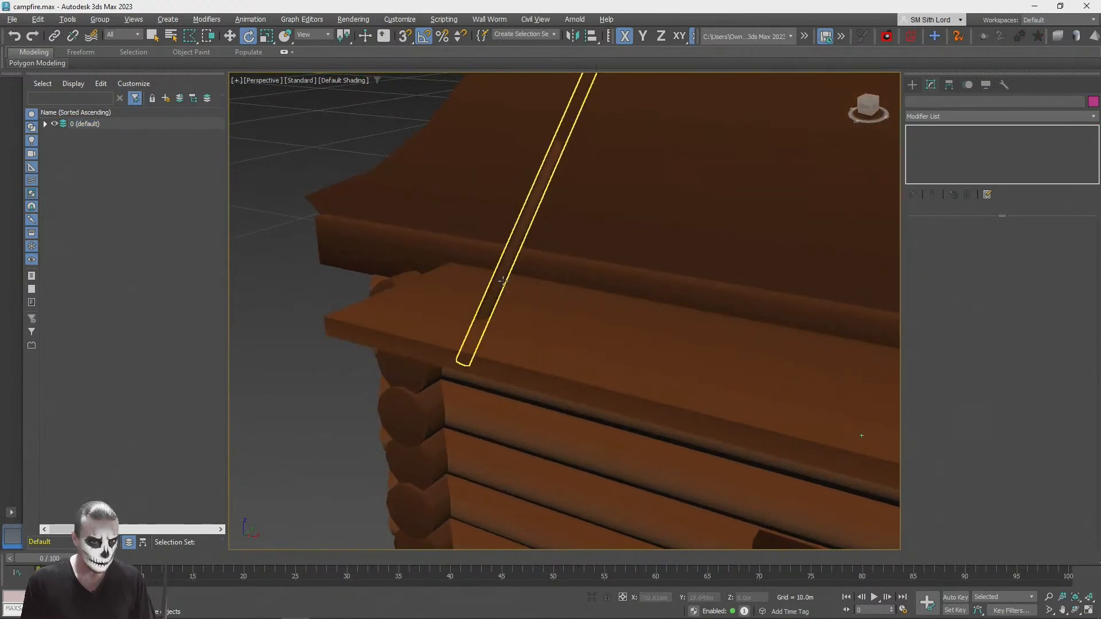
Step: Reposition the tilted pole so its foot rests near the canopy's outer end and its top meets the gable
{"action": "left_click", "coordinate": [457, 352]}
{"action": "key", "text": "w"}
{"action": "left_click_drag", "start_coordinate": [466, 342], "coordinate": [471, 312]}
{"action": "left_click_drag", "start_coordinate": [498, 347], "coordinate": [416, 333]}
{"action": "scroll", "coordinate": [505, 284], "scroll_direction": "down", "scroll_amount": 5}
{"action": "middle_click_drag", "start_coordinate": [417, 333], "coordinate": [659, 231], "text": "alt"}
{"action": "scroll", "coordinate": [599, 247], "scroll_direction": "up", "scroll_amount": 3}
{"action": "scroll", "coordinate": [659, 231], "scroll_direction": "down", "scroll_amount": 1}
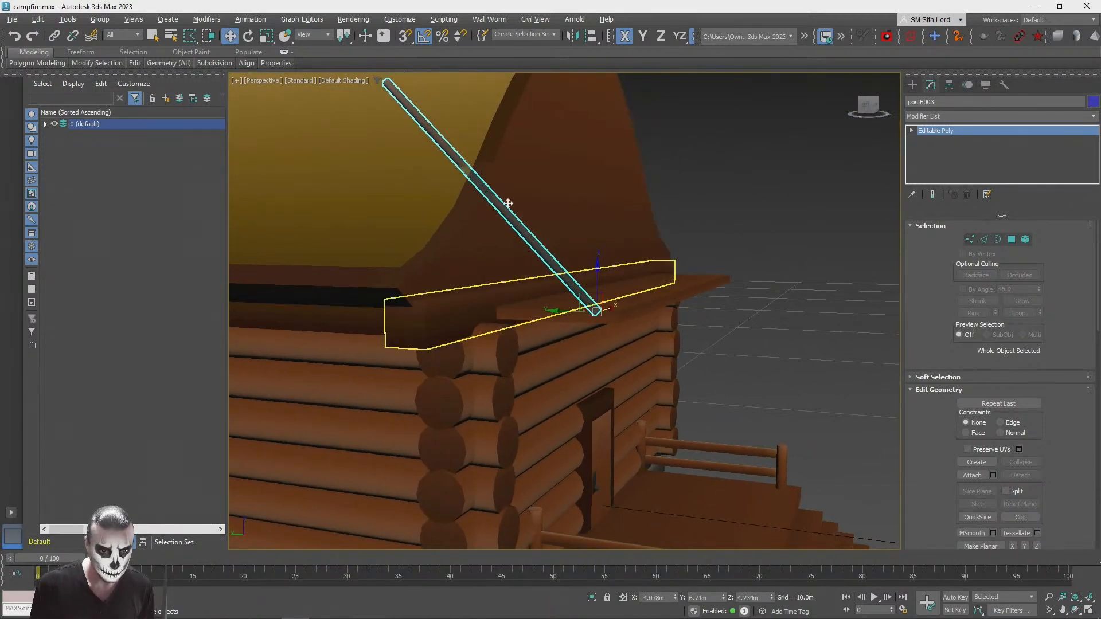
Step: Shorten the tilted pole to 70% along its length using the Local coordinate system
{"action": "key", "text": "e"}
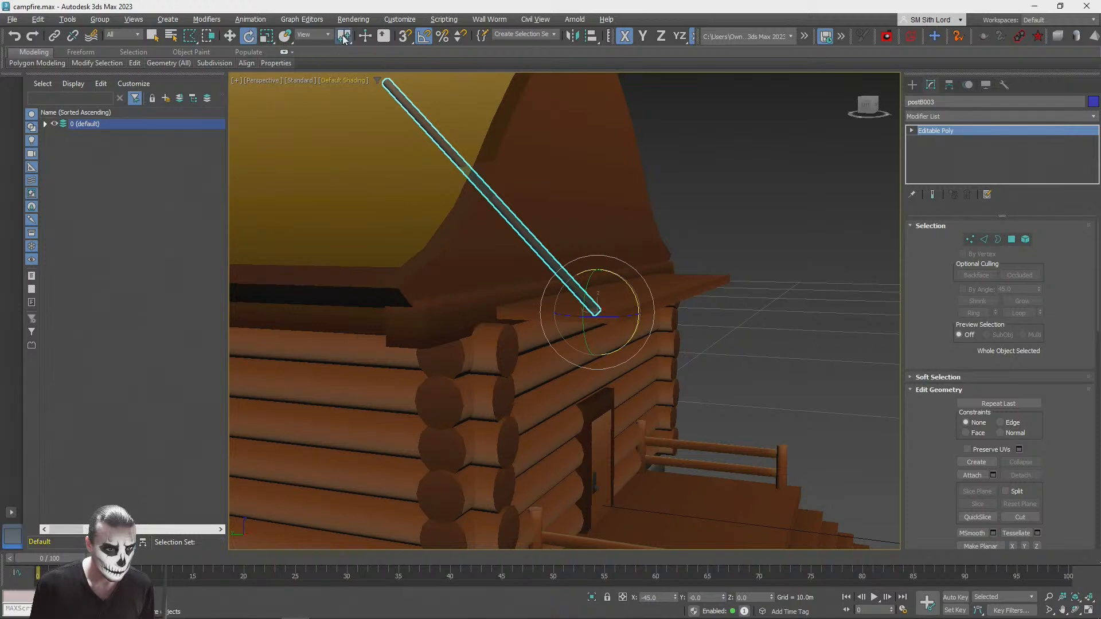
{"action": "left_click", "coordinate": [321, 74]}
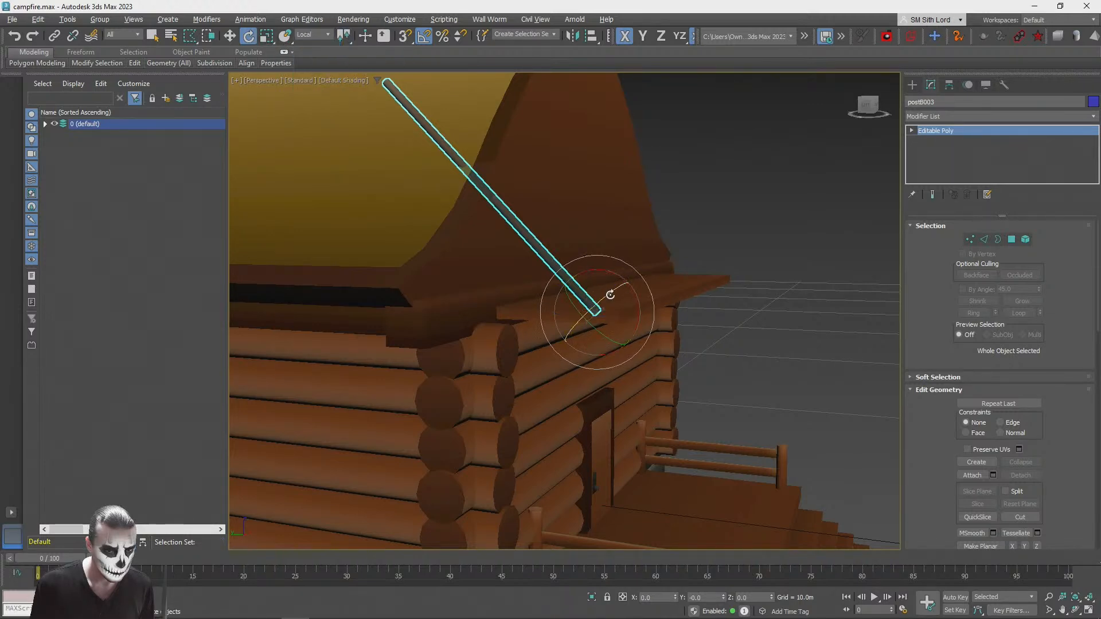
{"action": "key", "text": "r"}
{"action": "left_click", "coordinate": [305, 35]}
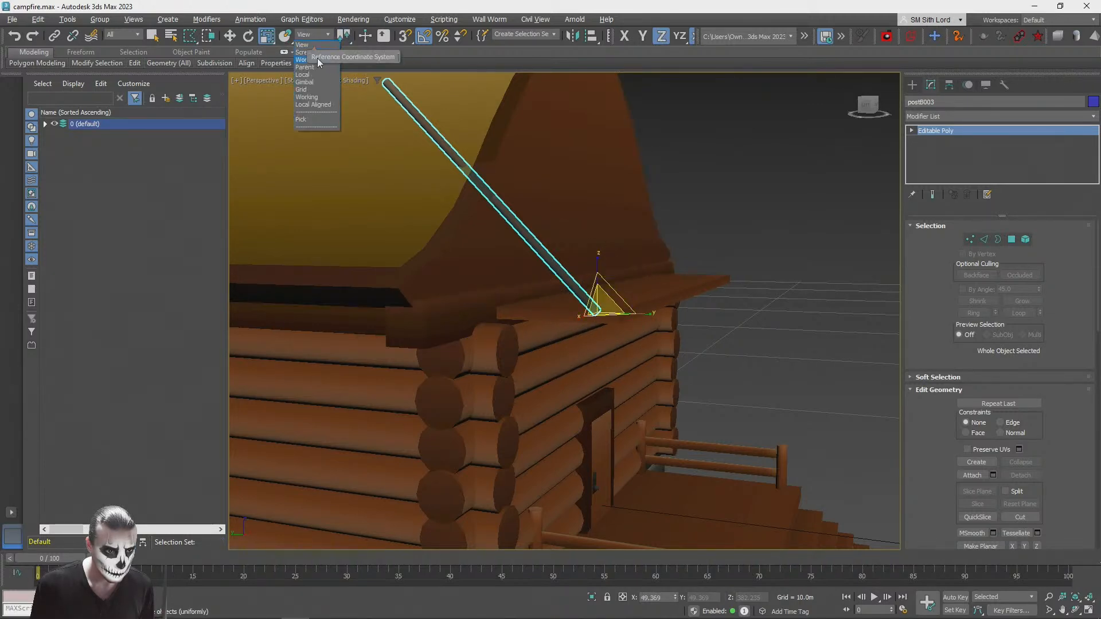
{"action": "left_click", "coordinate": [314, 75]}
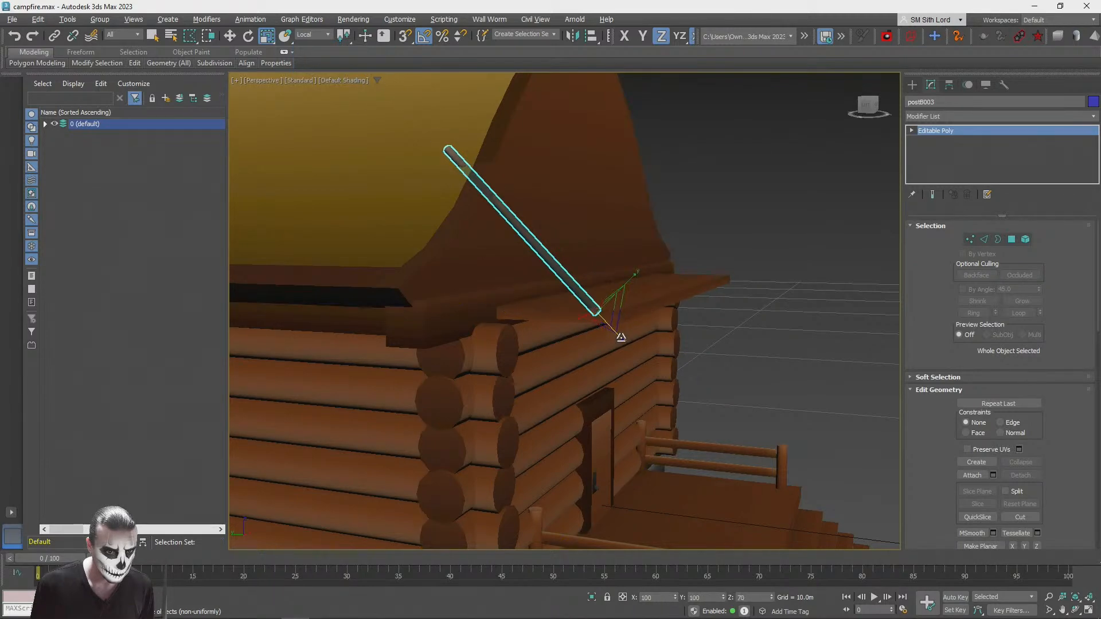
Step: Apply an Unwrap UVW modifier to the tilted pole on the canopy and open its UVs for editing
{"action": "left_click", "coordinate": [746, 163]}
{"action": "key", "text": "q"}
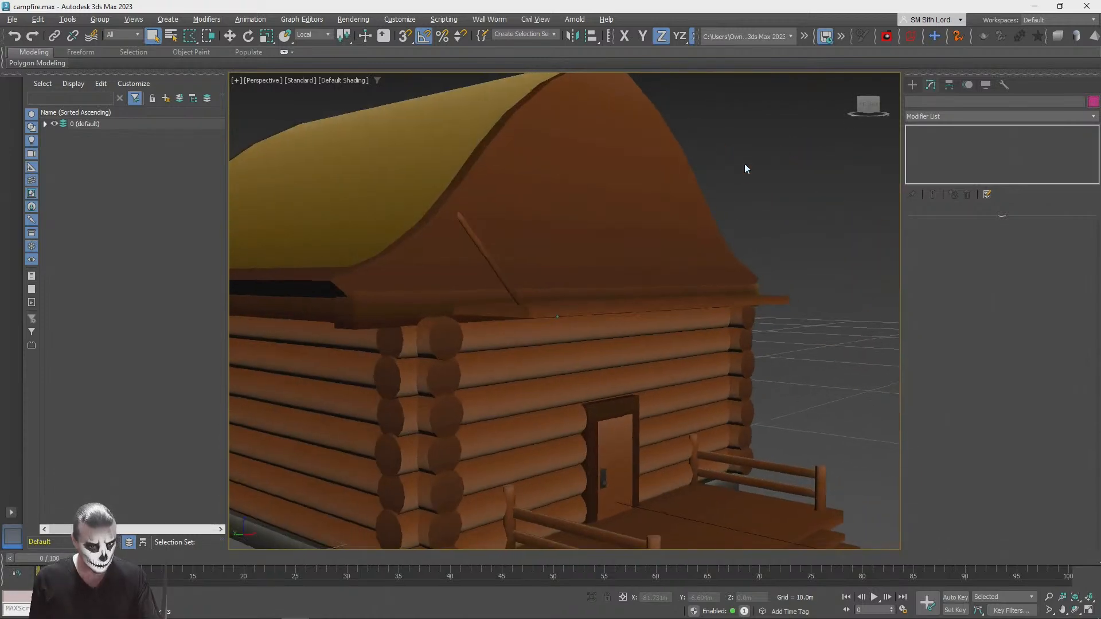
{"action": "left_click", "coordinate": [501, 268]}
{"action": "left_click", "coordinate": [576, 252], "text": "ctrl"}
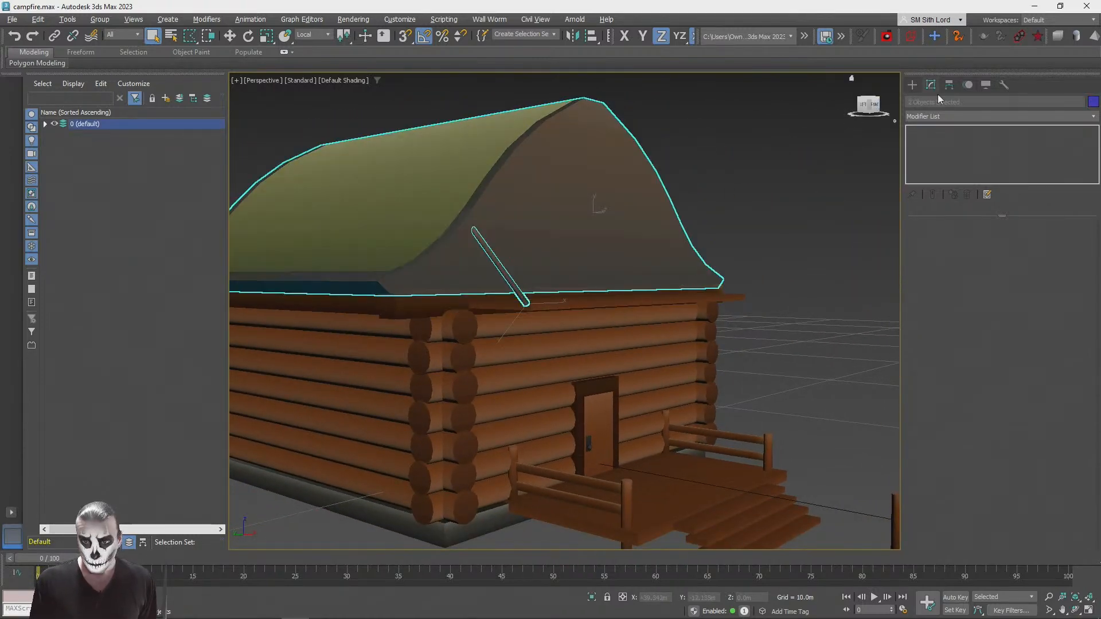
{"action": "left_click", "coordinate": [502, 273]}
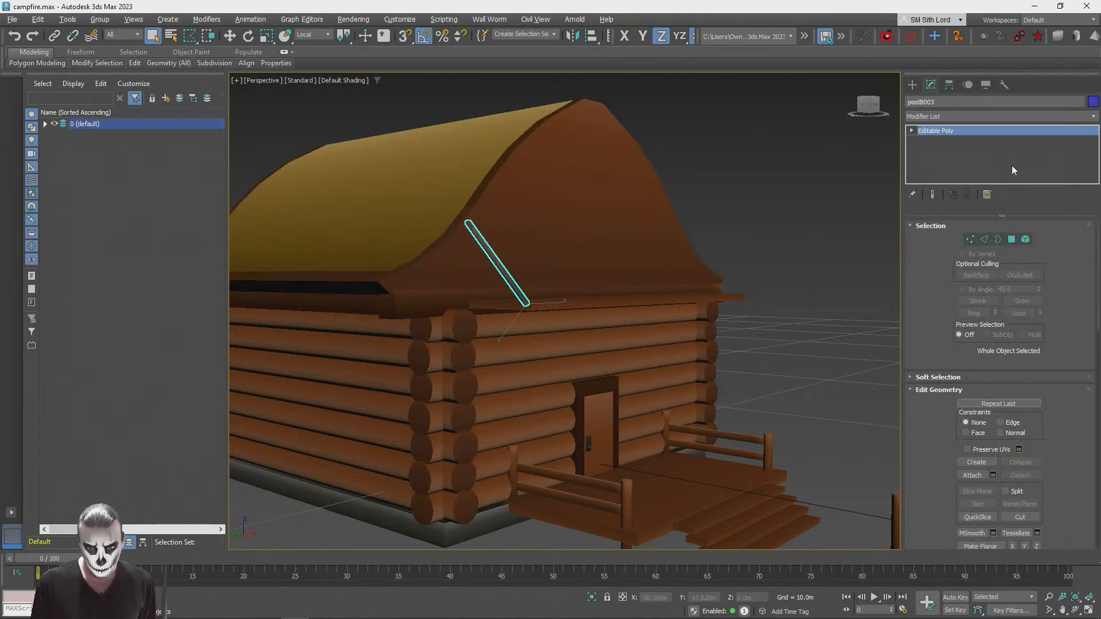
{"action": "left_click", "coordinate": [953, 116]}
{"action": "key", "text": "u"}
{"action": "left_click", "coordinate": [951, 430]}
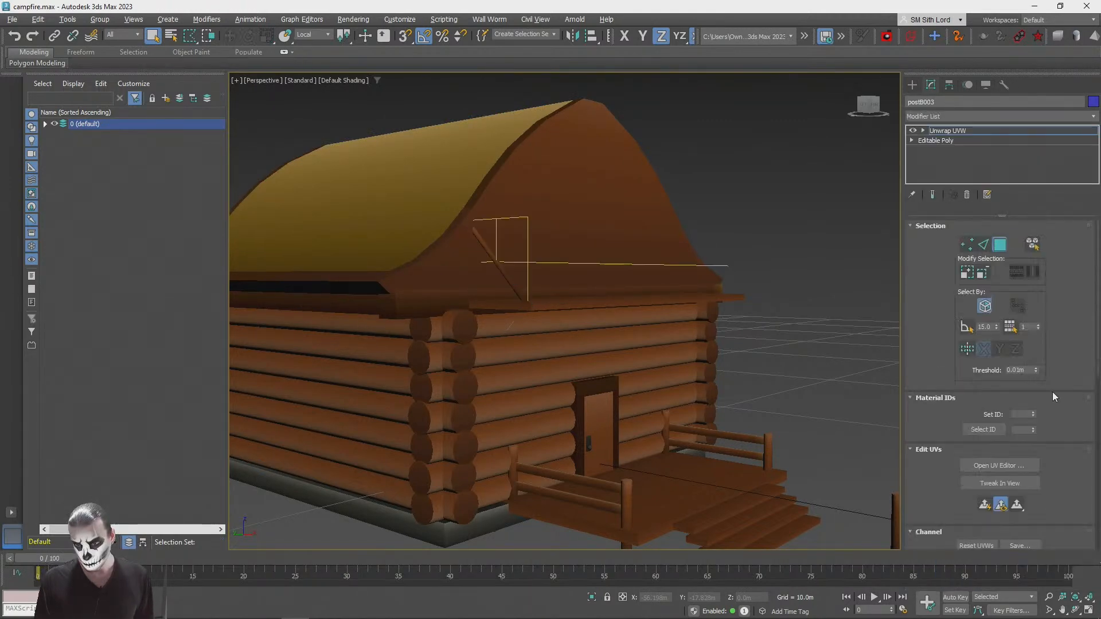
{"action": "left_click", "coordinate": [990, 464]}
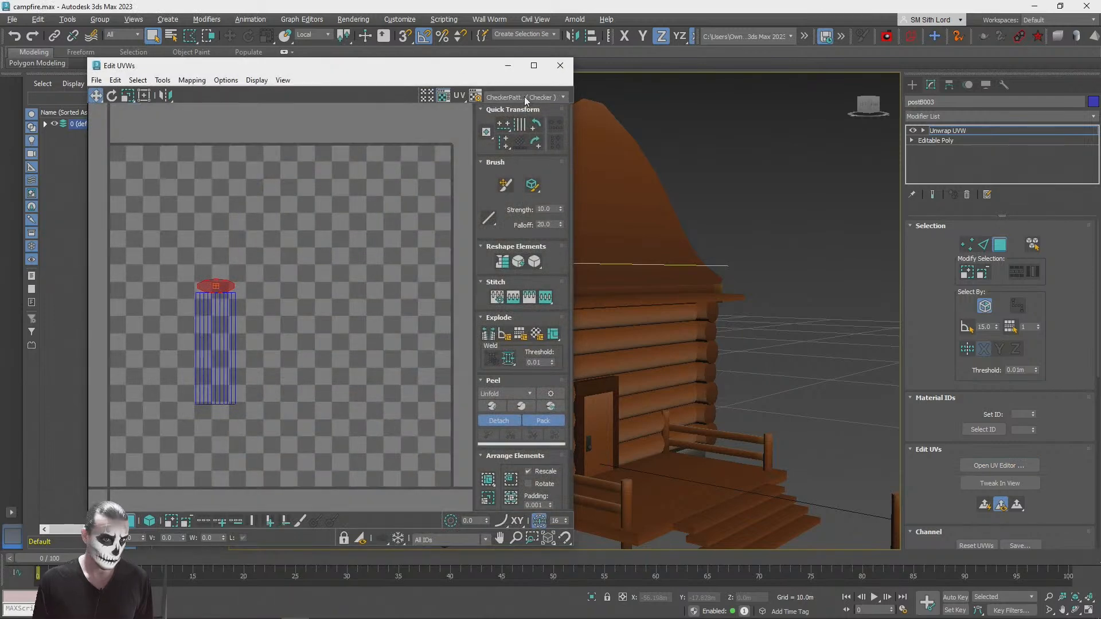
Step: Display the StonesPack colour texture behind the UVs and move all the pole's faces onto the grey strip's lower part
{"action": "left_click", "coordinate": [526, 98]}
{"action": "left_click", "coordinate": [512, 121]}
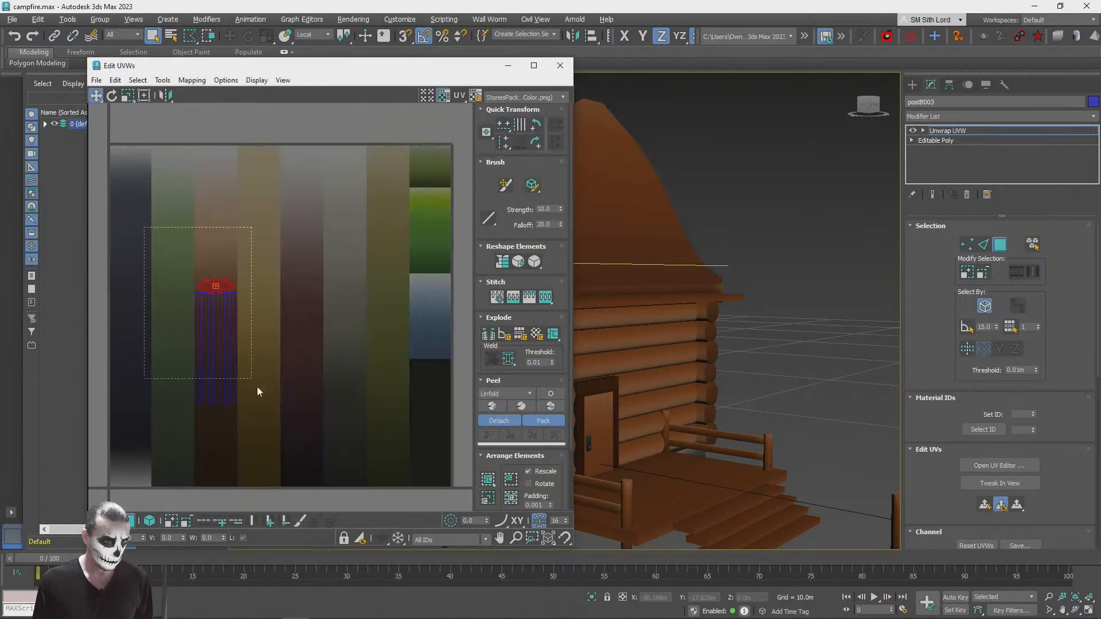
{"action": "left_click_drag", "start_coordinate": [248, 376], "coordinate": [249, 377]}
{"action": "left_click_drag", "start_coordinate": [244, 325], "coordinate": [344, 375]}
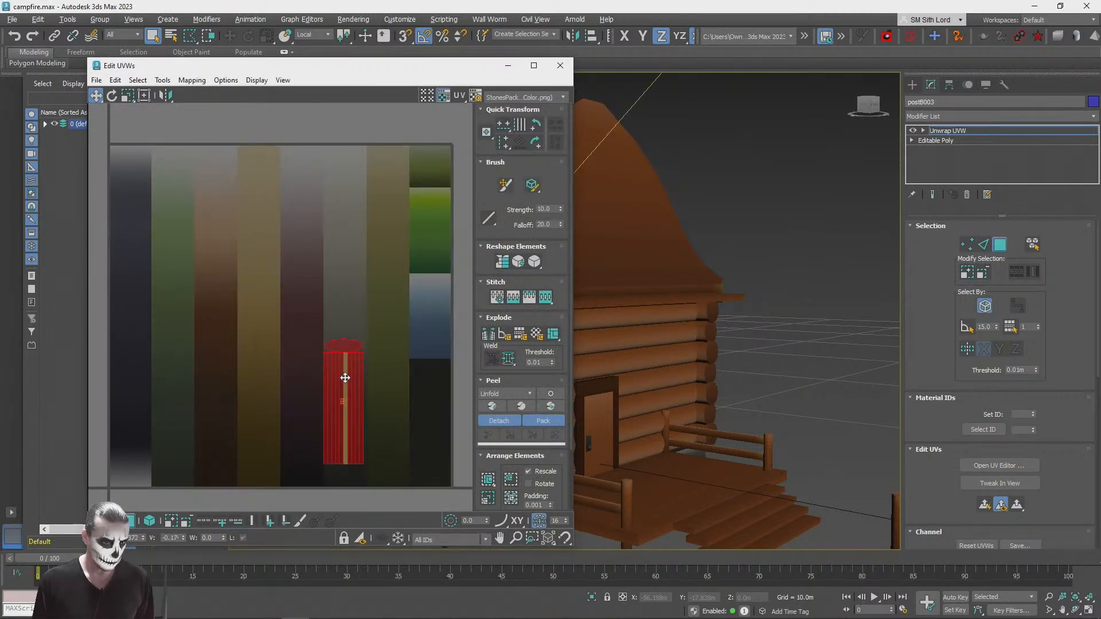
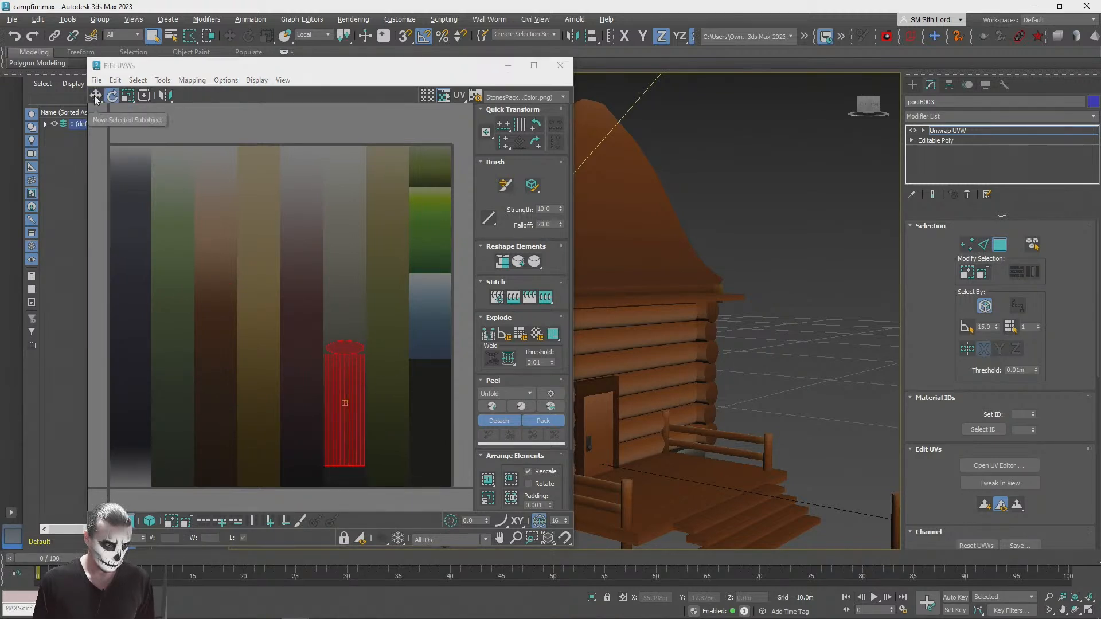
Step: Close the UV editor, leave polygon sub-object mode and deselect the diagonal support post
{"action": "middle_click_drag", "start_coordinate": [786, 114], "coordinate": [784, 111], "text": "alt"}
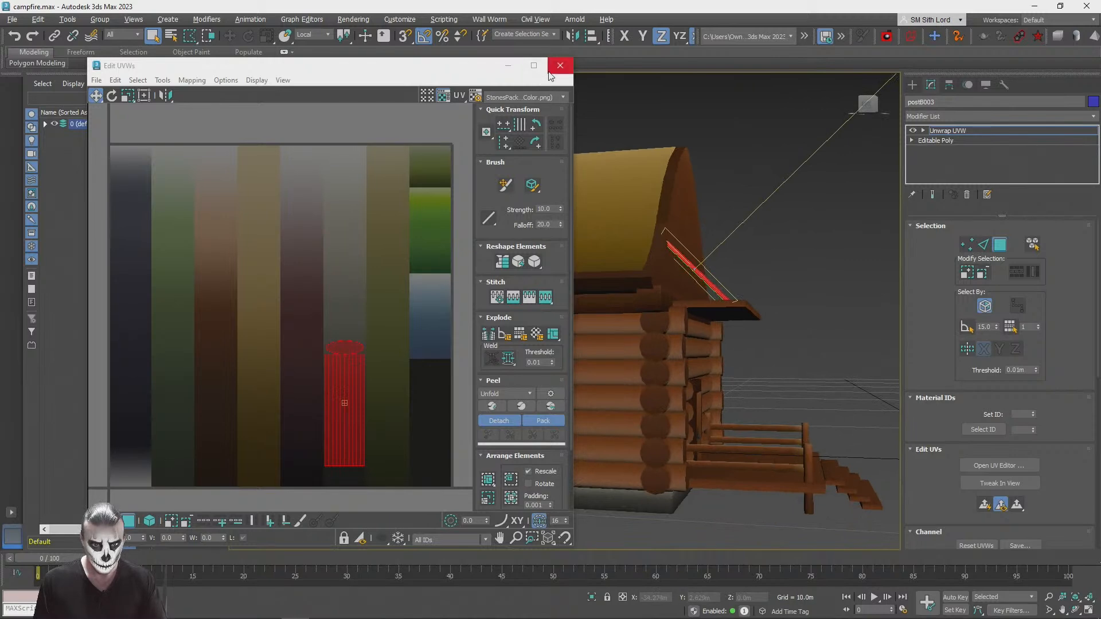
{"action": "left_click", "coordinate": [549, 71]}
{"action": "scroll", "coordinate": [784, 204], "scroll_direction": "up", "scroll_amount": 5}
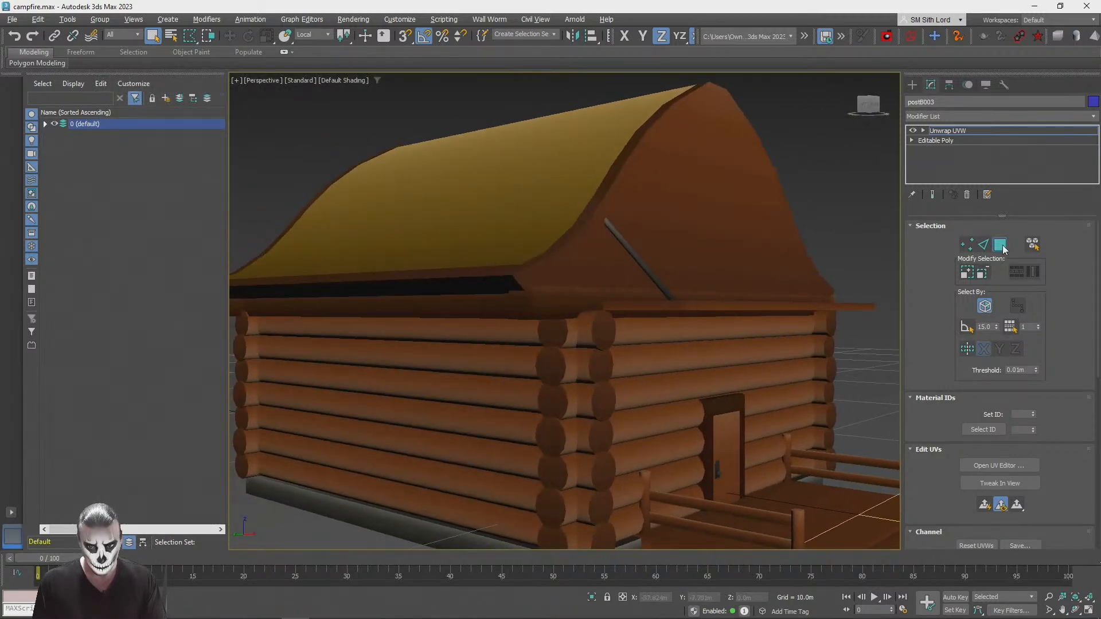
{"action": "left_click", "coordinate": [1003, 248]}
{"action": "left_click", "coordinate": [841, 189]}
Step: Copy the porch roof board above the door and place the duplicate in front of the original
{"action": "scroll", "coordinate": [841, 189], "scroll_direction": "down", "scroll_amount": 5}
{"action": "middle_click_drag", "start_coordinate": [840, 190], "coordinate": [768, 205], "text": "alt"}
{"action": "scroll", "coordinate": [637, 242], "scroll_direction": "up", "scroll_amount": 4}
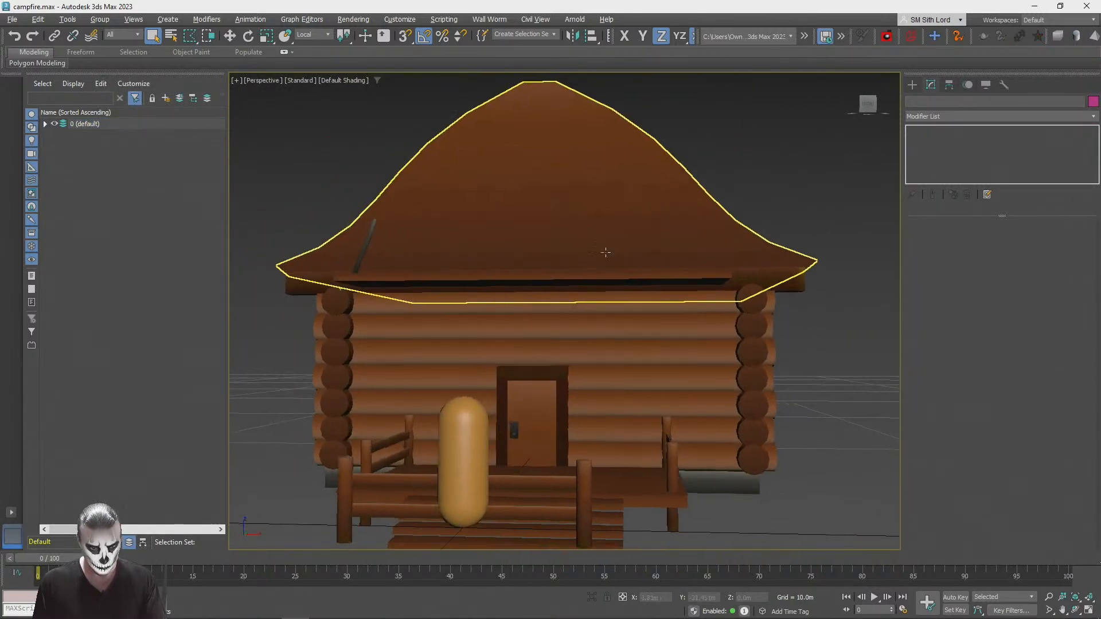
{"action": "scroll", "coordinate": [636, 241], "scroll_direction": "down", "scroll_amount": 4}
{"action": "middle_click_drag", "start_coordinate": [637, 241], "coordinate": [659, 287], "text": "alt"}
{"action": "scroll", "coordinate": [648, 273], "scroll_direction": "up", "scroll_amount": 5}
{"action": "left_click", "coordinate": [457, 230]}
{"action": "key", "text": "w"}
{"action": "mouse_move", "coordinate": [473, 222]}
{"action": "left_mouse_down", "text": "shift"}
{"action": "mouse_move", "coordinate": [545, 182]}
{"action": "mouse_move", "coordinate": [555, 202]}
{"action": "mouse_move", "coordinate": [638, 229]}
{"action": "mouse_move", "coordinate": [631, 216]}
{"action": "left_mouse_up", "text": "shift"}
{"action": "left_click", "coordinate": [552, 364]}
Step: Rotate the copied board 90 degrees about its X axis so it stands upright, and move it closer to the porch roof
{"action": "key", "text": "e"}
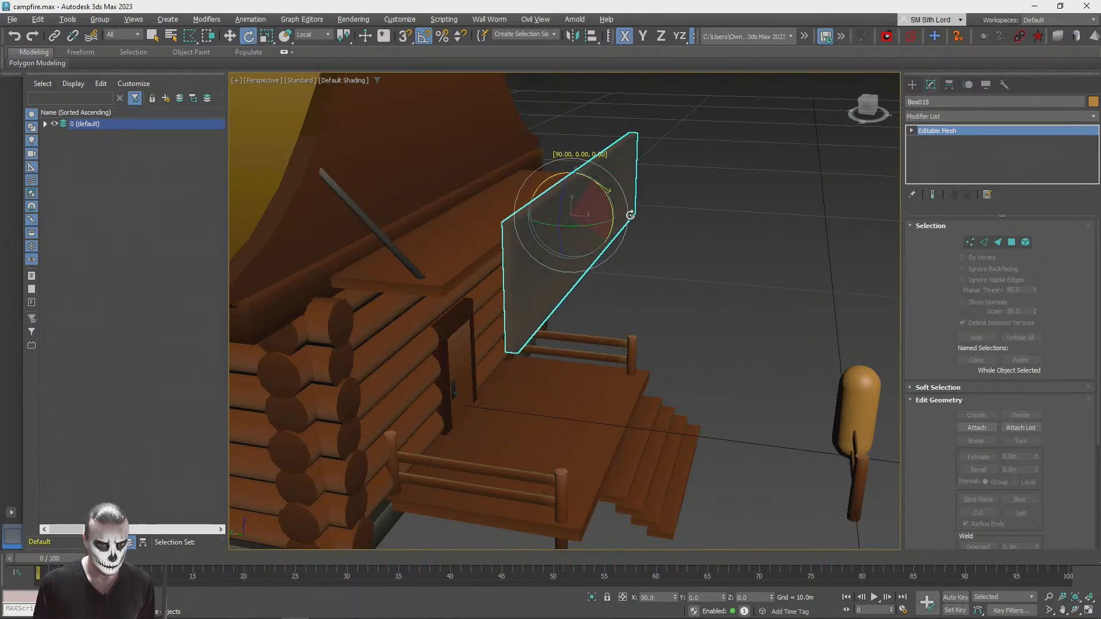
{"action": "key", "text": "w"}
{"action": "left_click_drag", "start_coordinate": [536, 213], "coordinate": [489, 217]}
Step: Scale the upright board and reposition it in the YZ plane against the front edge of the porch roof
{"action": "key", "text": "r"}
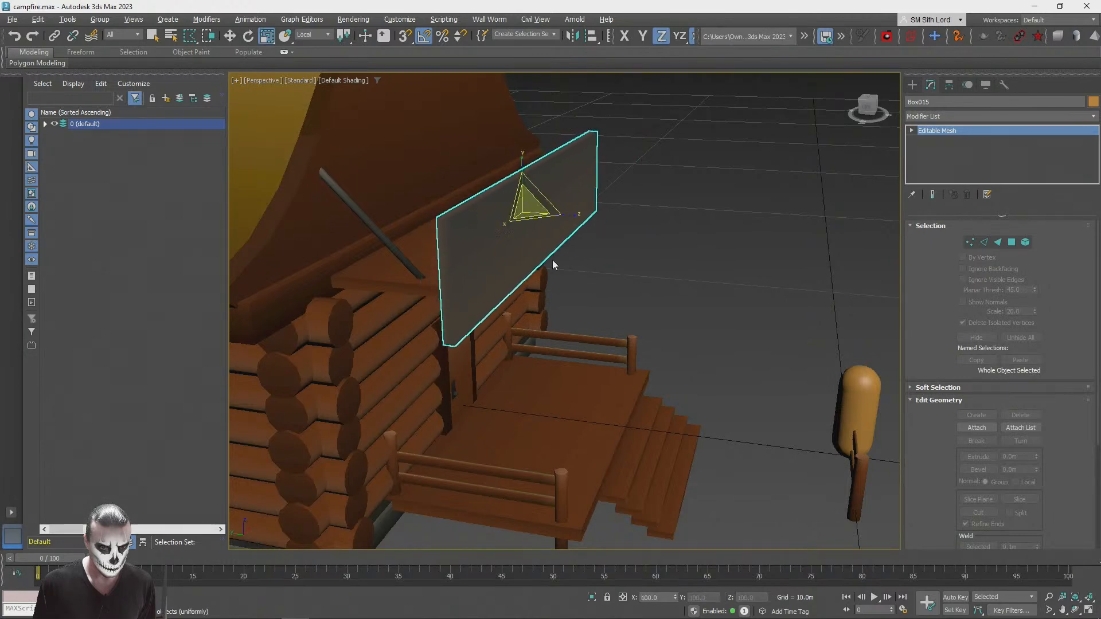
{"action": "middle_click_drag", "start_coordinate": [544, 236], "coordinate": [551, 213], "text": "alt"}
{"action": "left_click_drag", "start_coordinate": [589, 211], "coordinate": [559, 210]}
{"action": "middle_click_drag", "start_coordinate": [559, 210], "coordinate": [593, 234], "text": "alt"}
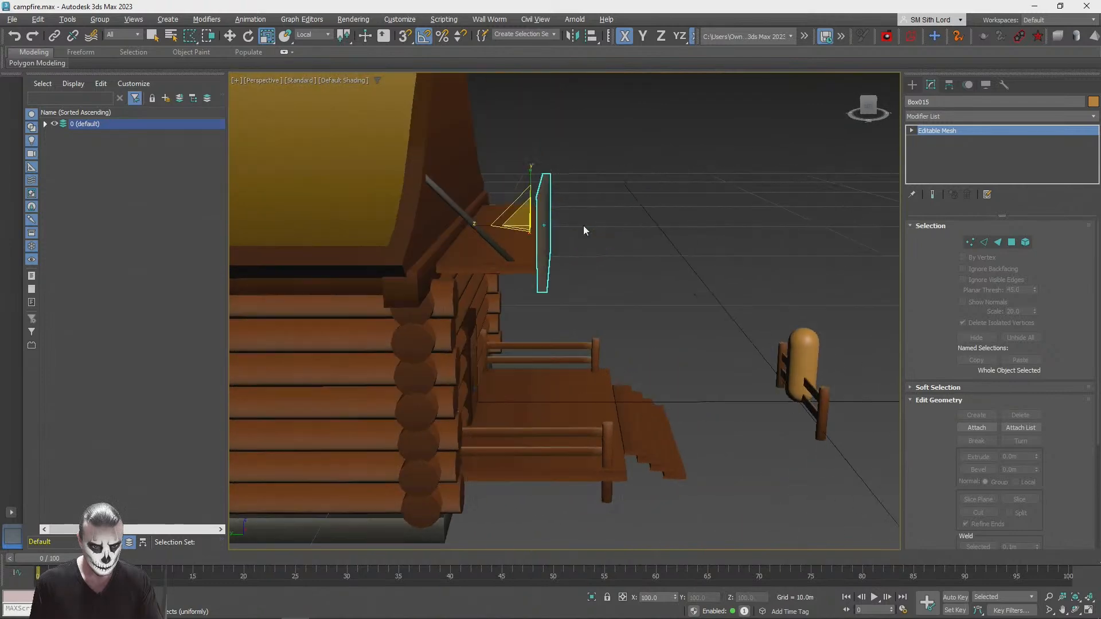
{"action": "key", "text": "w"}
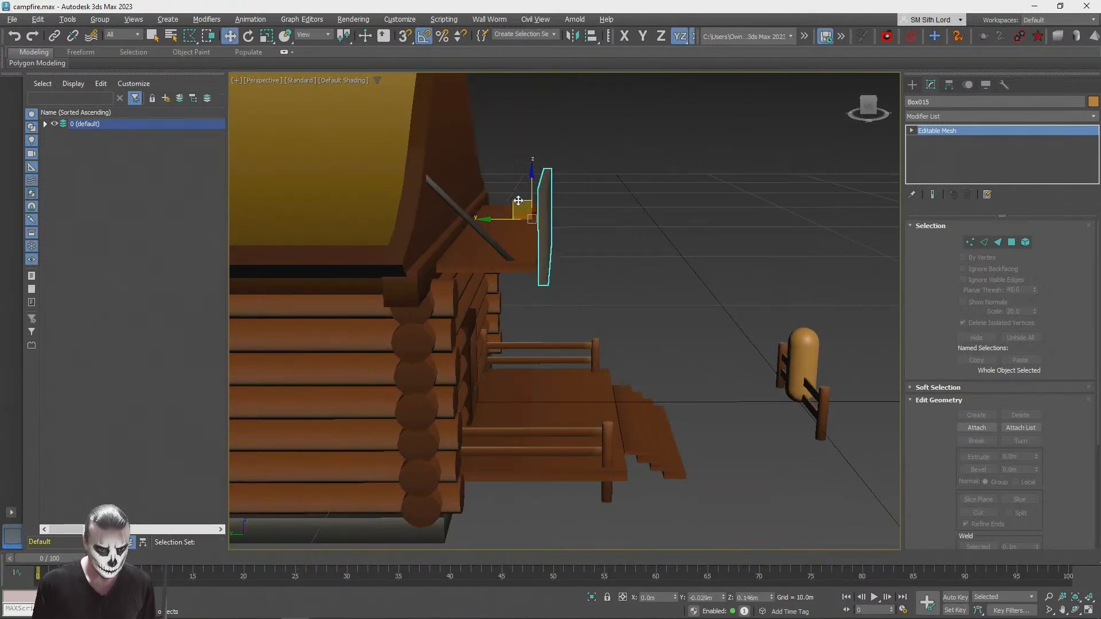
{"action": "left_click", "coordinate": [777, 179]}
Step: Scale the front board non-uniformly in its XY plane, adjust its fit at the porch roof and deselect it
{"action": "scroll", "coordinate": [768, 178], "scroll_direction": "down", "scroll_amount": 5}
{"action": "middle_click_drag", "start_coordinate": [777, 179], "coordinate": [528, 281], "text": "alt"}
{"action": "scroll", "coordinate": [600, 274], "scroll_direction": "up", "scroll_amount": 4}
{"action": "left_click", "coordinate": [528, 265]}
{"action": "key", "text": "r"}
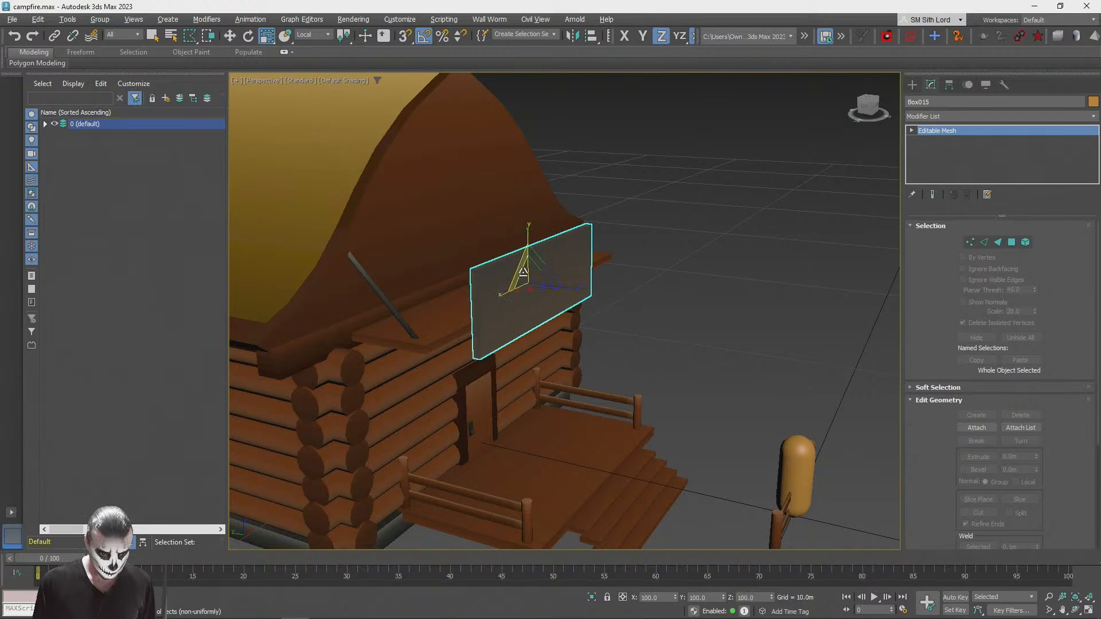
{"action": "left_click_drag", "start_coordinate": [520, 272], "coordinate": [519, 287]}
{"action": "key", "text": "w"}
{"action": "left_click", "coordinate": [772, 271]}
Step: Copy the diagonal support post along the X axis to the opposite end of the porch roof as a single copy
{"action": "middle_click_drag", "start_coordinate": [773, 271], "coordinate": [349, 292], "text": "alt"}
{"action": "scroll", "coordinate": [771, 270], "scroll_direction": "down", "scroll_amount": 5}
{"action": "scroll", "coordinate": [350, 292], "scroll_direction": "down", "scroll_amount": 1}
{"action": "left_click", "coordinate": [434, 236]}
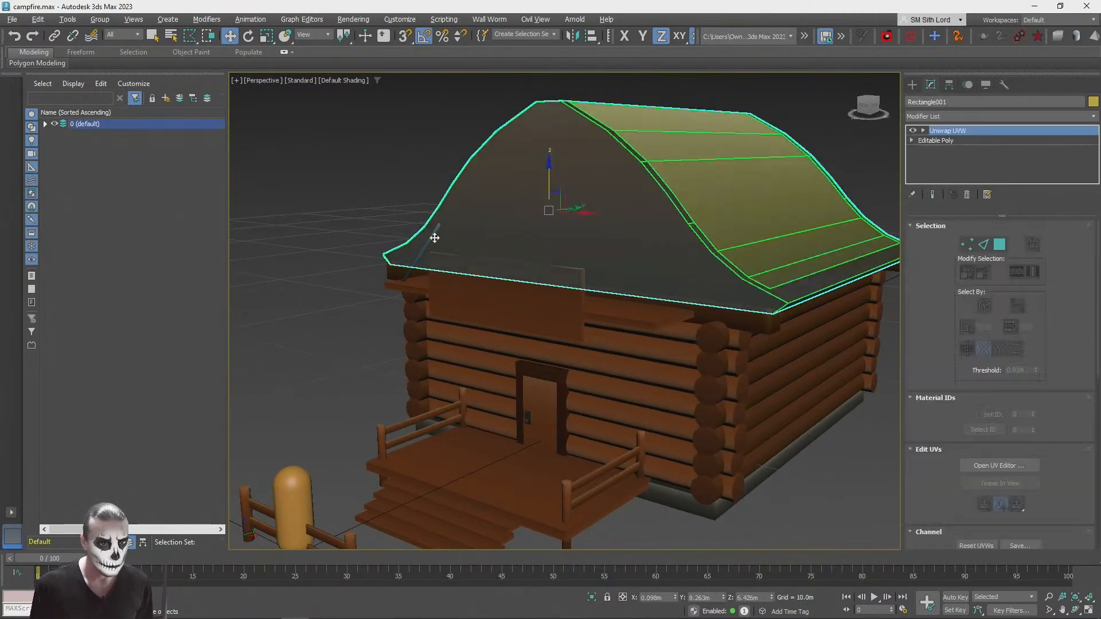
{"action": "key", "text": "ctrl+z"}
{"action": "left_click", "coordinate": [432, 236]}
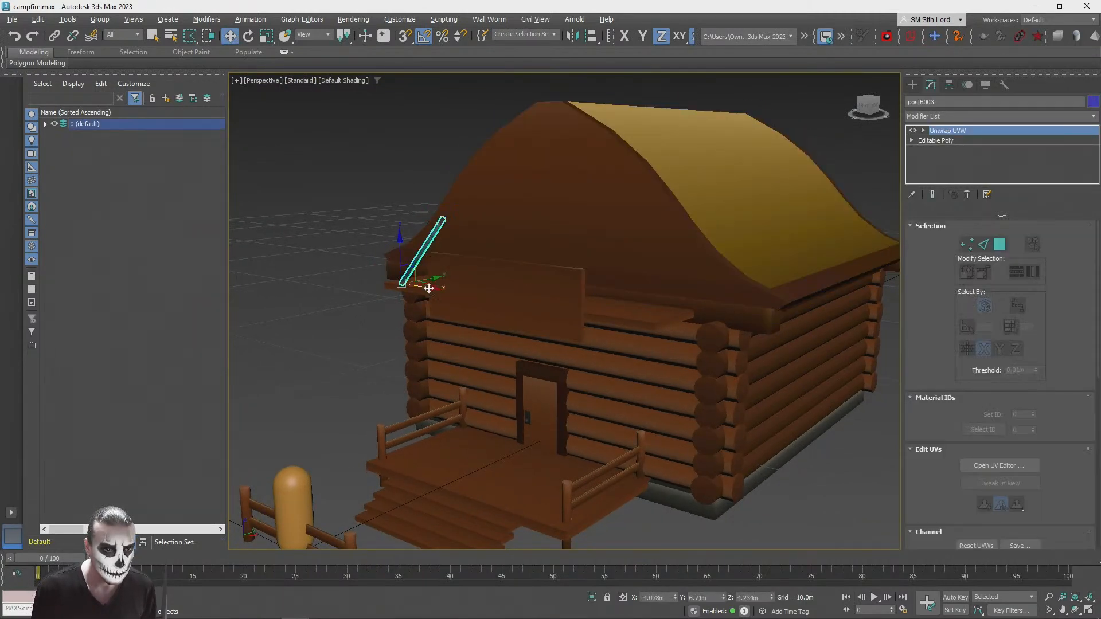
{"action": "left_click_drag", "start_coordinate": [428, 289], "coordinate": [685, 336]}
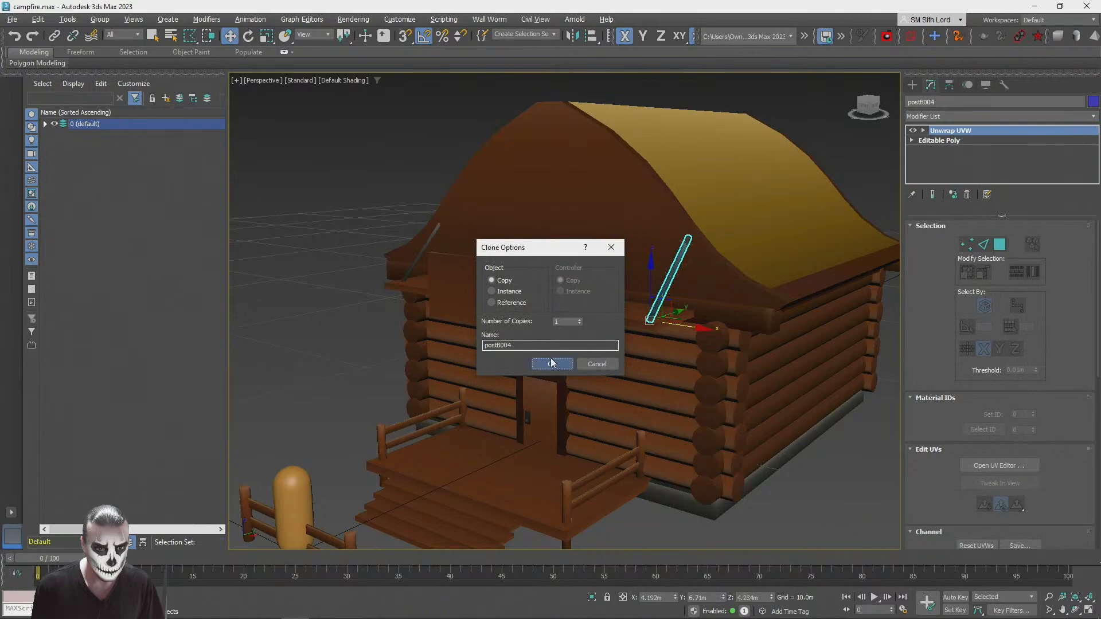
{"action": "left_click", "coordinate": [550, 360]}
{"action": "scroll", "coordinate": [469, 423], "scroll_direction": "up", "scroll_amount": 5}
{"action": "middle_click_drag", "start_coordinate": [468, 423], "coordinate": [406, 292], "text": "alt"}
{"action": "left_click", "coordinate": [340, 249]}
{"action": "scroll", "coordinate": [339, 249], "scroll_direction": "down", "scroll_amount": 6}
{"action": "middle_click_drag", "start_coordinate": [339, 249], "coordinate": [919, 76], "text": "alt"}
{"action": "scroll", "coordinate": [700, 333], "scroll_direction": "up", "scroll_amount": 2}
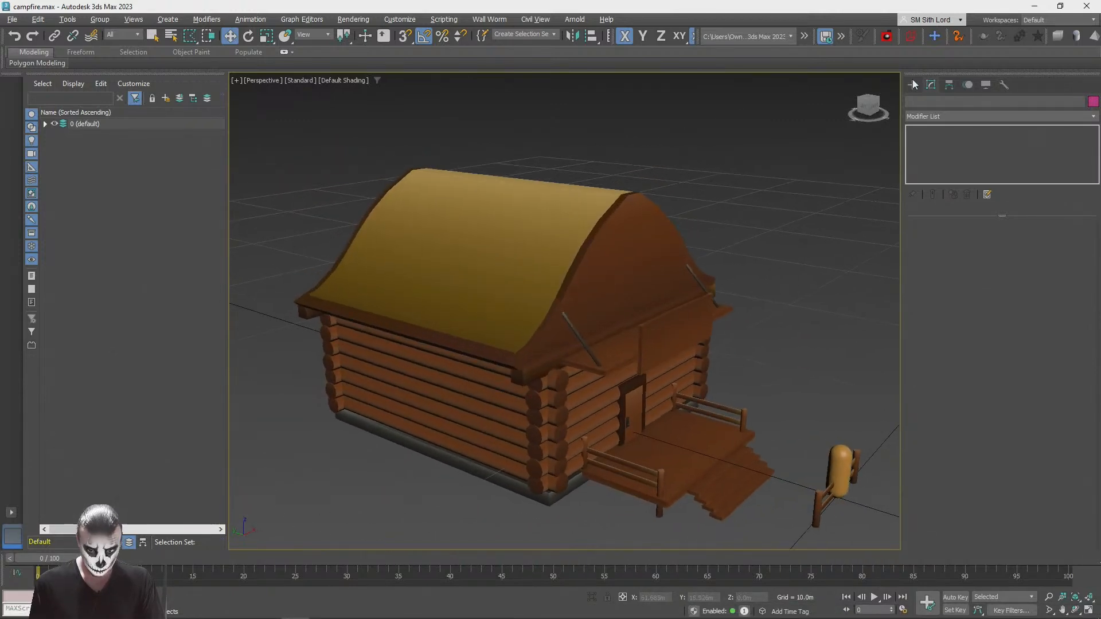
{"action": "left_click", "coordinate": [912, 84]}
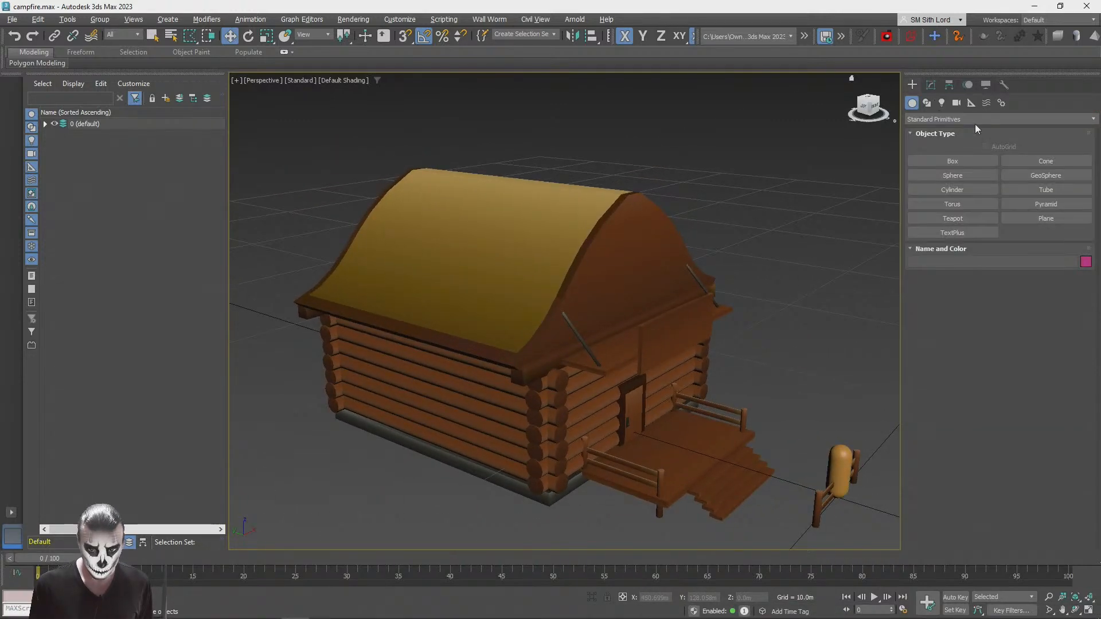
{"action": "left_click", "coordinate": [958, 162]}
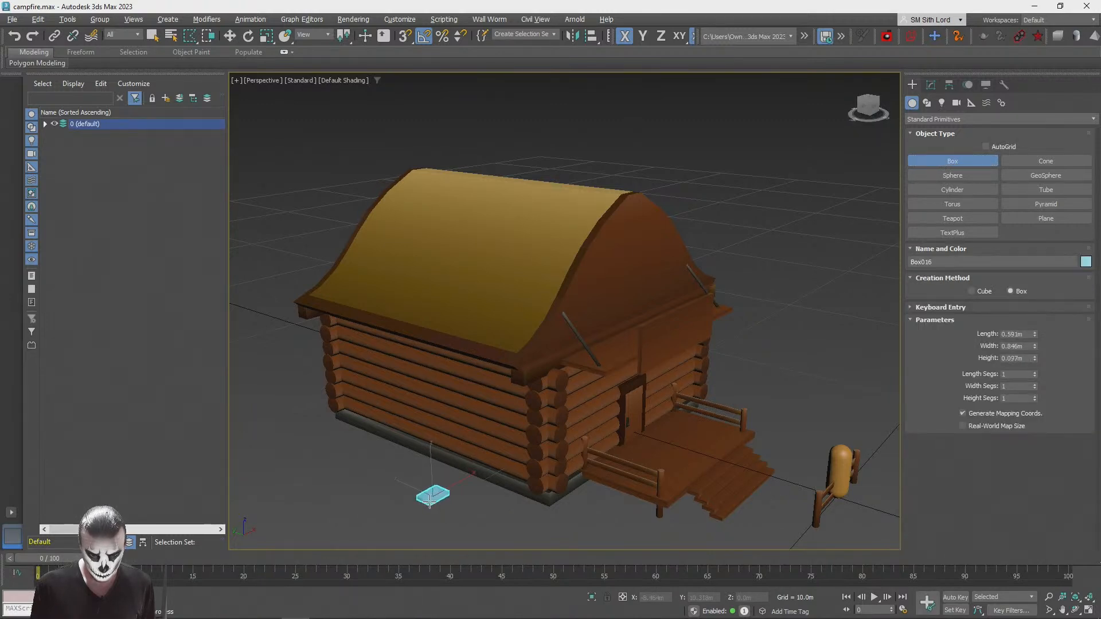
{"action": "scroll", "coordinate": [540, 397], "scroll_direction": "down", "scroll_amount": 2}
{"action": "scroll", "coordinate": [541, 397], "scroll_direction": "up", "scroll_amount": 8}
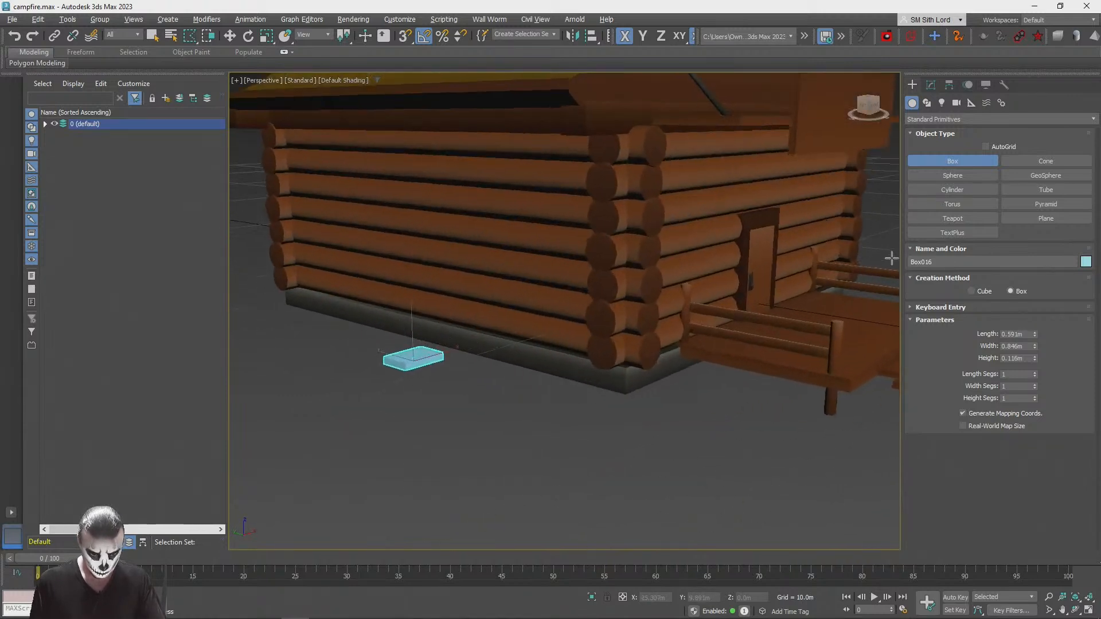
Step: Create a ChamferBox on the ground beside the cabin, about 0.63 m long, 1.46 m wide and 0.23 m high with a 0.08 m fillet
{"action": "left_click", "coordinate": [924, 117]}
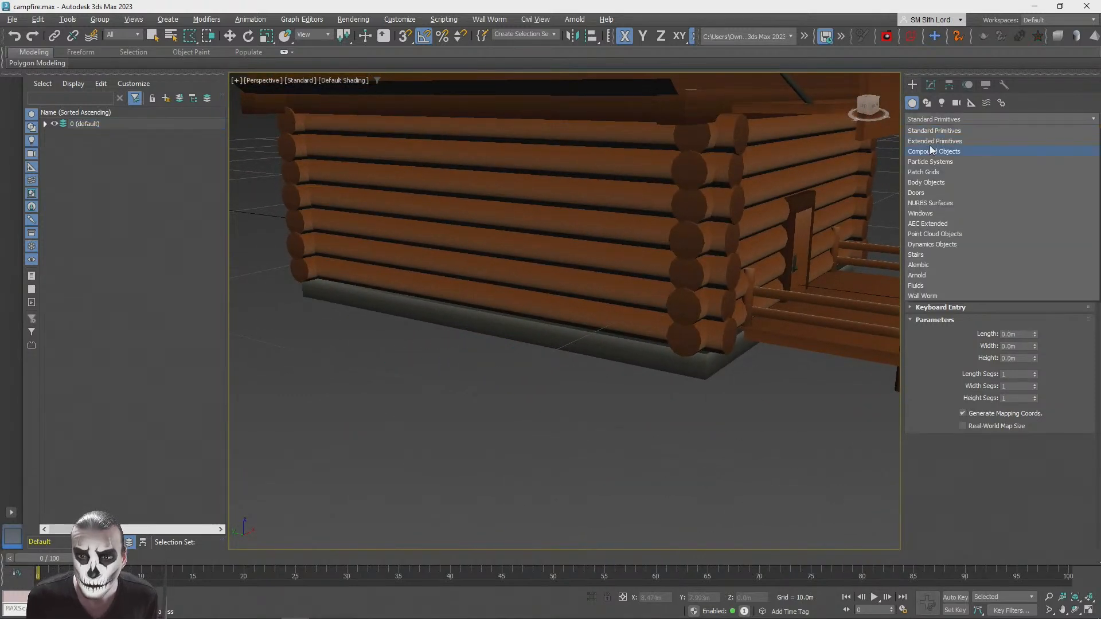
{"action": "left_click", "coordinate": [932, 131]}
{"action": "left_click", "coordinate": [953, 175]}
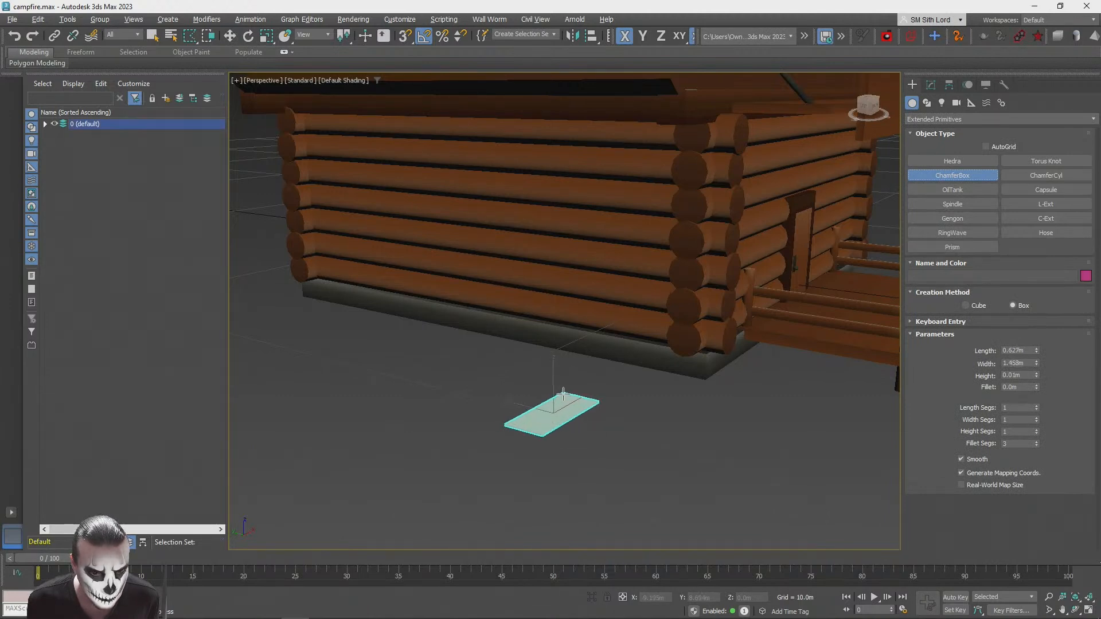
{"action": "left_click_drag", "start_coordinate": [562, 393], "coordinate": [563, 392]}
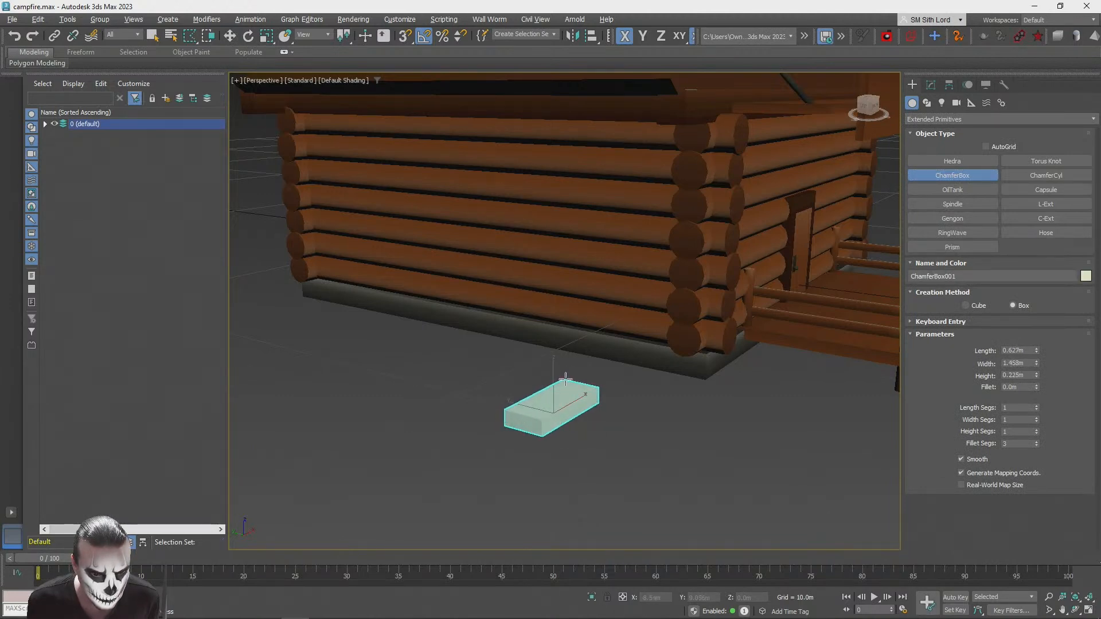
{"action": "left_click", "coordinate": [566, 383]}
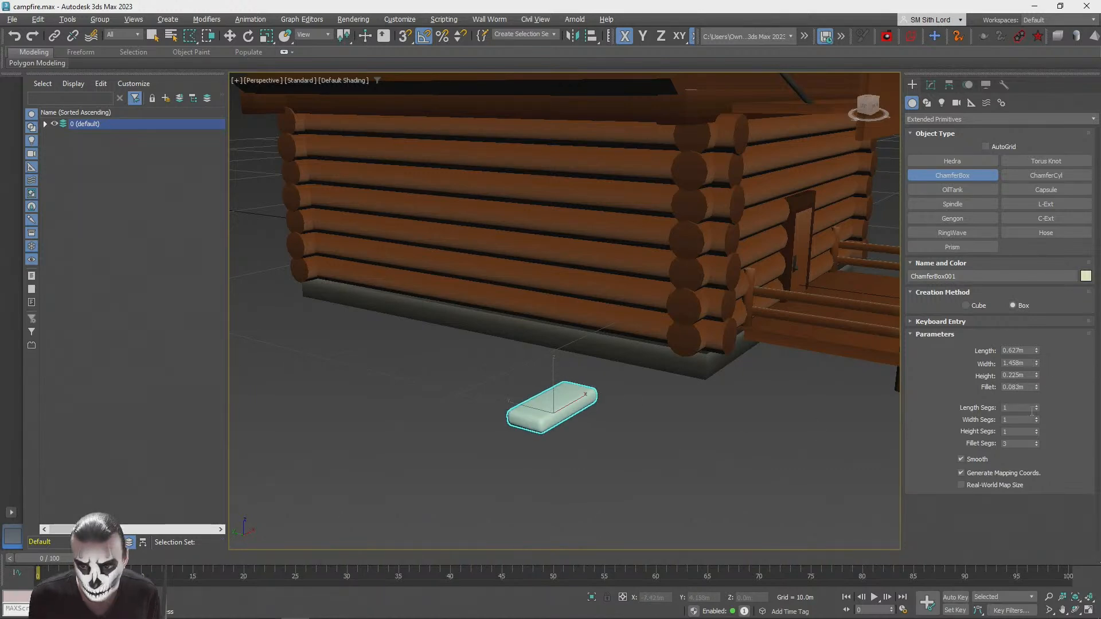
Step: Set the chamfer box to 1 fillet segment, display edged faces and reduce its fillet to 0.063 m
{"action": "key", "text": "z"}
{"action": "left_click", "coordinate": [1036, 446]}
{"action": "left_click", "coordinate": [1036, 445]}
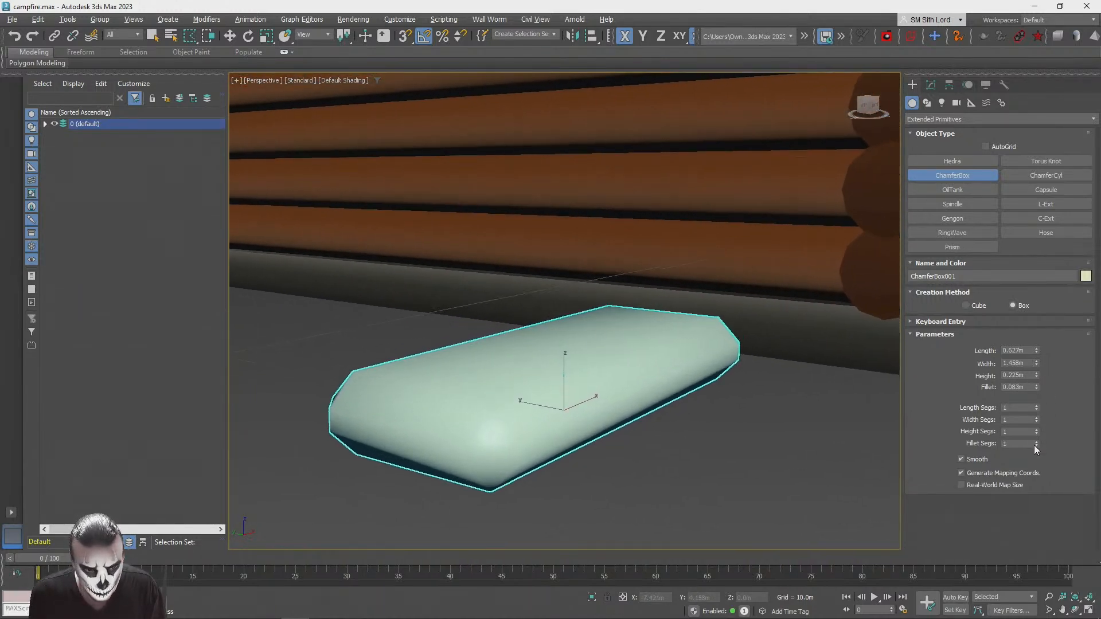
{"action": "key", "text": "F4"}
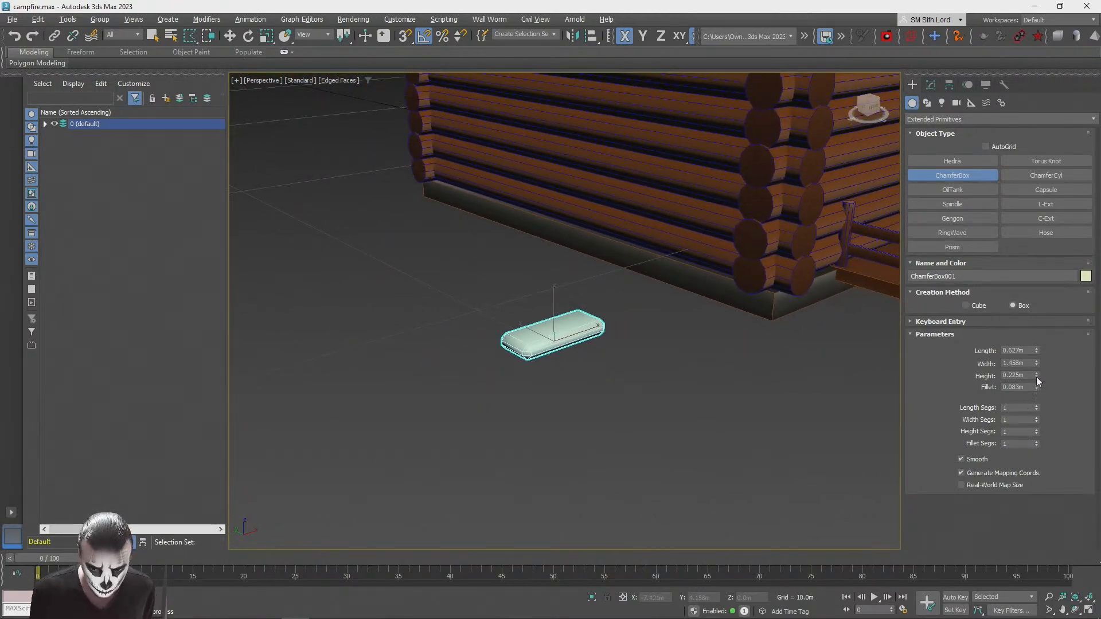
{"action": "key", "text": "z"}
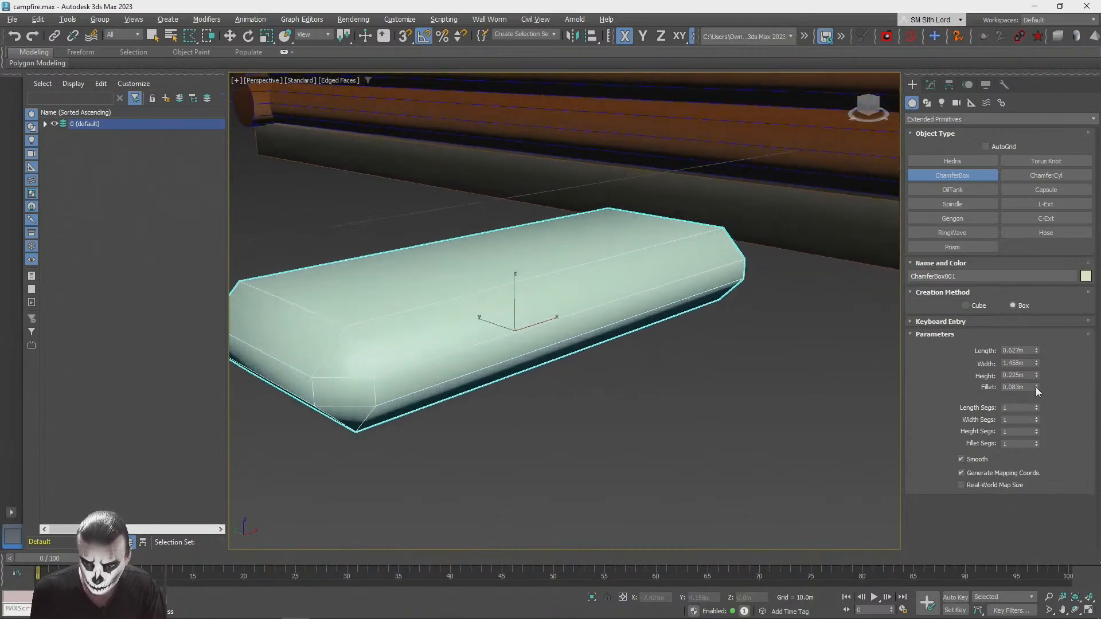
{"action": "left_click_drag", "start_coordinate": [1036, 388], "coordinate": [1035, 389]}
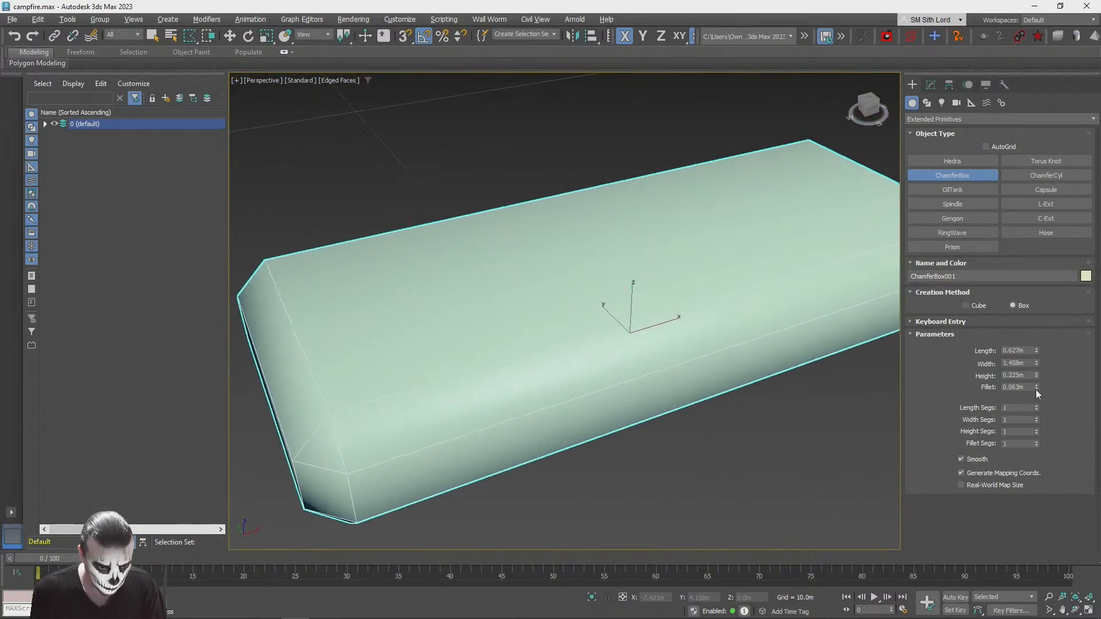
{"action": "middle_click_drag", "start_coordinate": [637, 398], "coordinate": [654, 413]}
Step: Assign the StonesPack1_Gradient material to the chamfer box and close the material editor
{"action": "key", "text": "w"}
{"action": "key", "text": "m"}
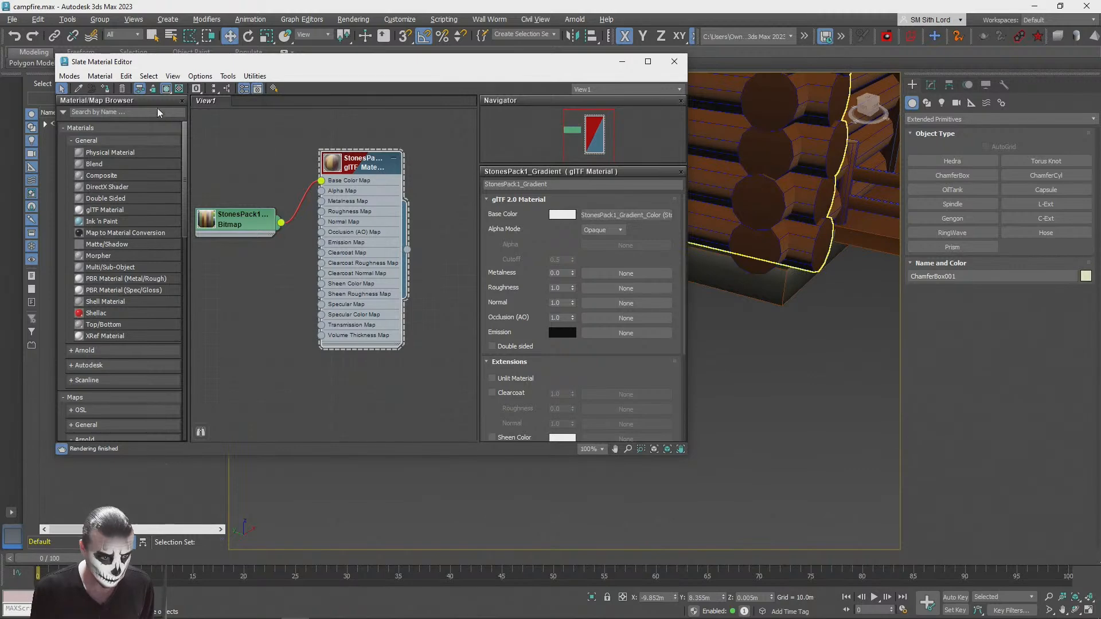
{"action": "left_click", "coordinate": [674, 60]}
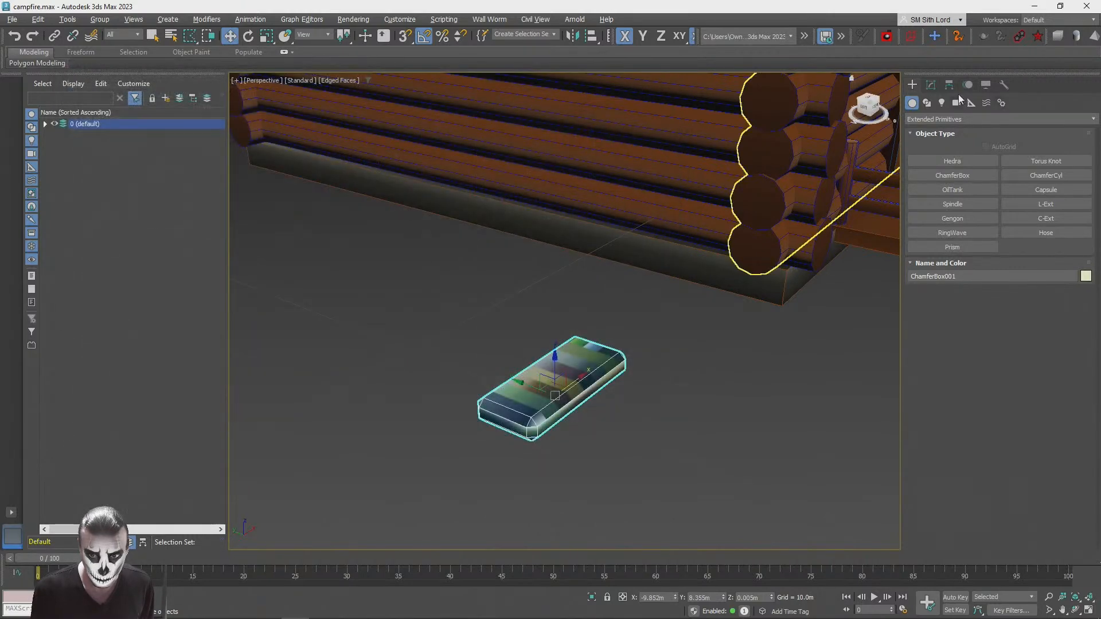
Step: Add an Unwrap UVW modifier to the chamfer box and show the StonesPack1_Gradient_Color texture behind its UVs in the UV editor
{"action": "left_click", "coordinate": [930, 85]}
{"action": "left_click", "coordinate": [941, 118]}
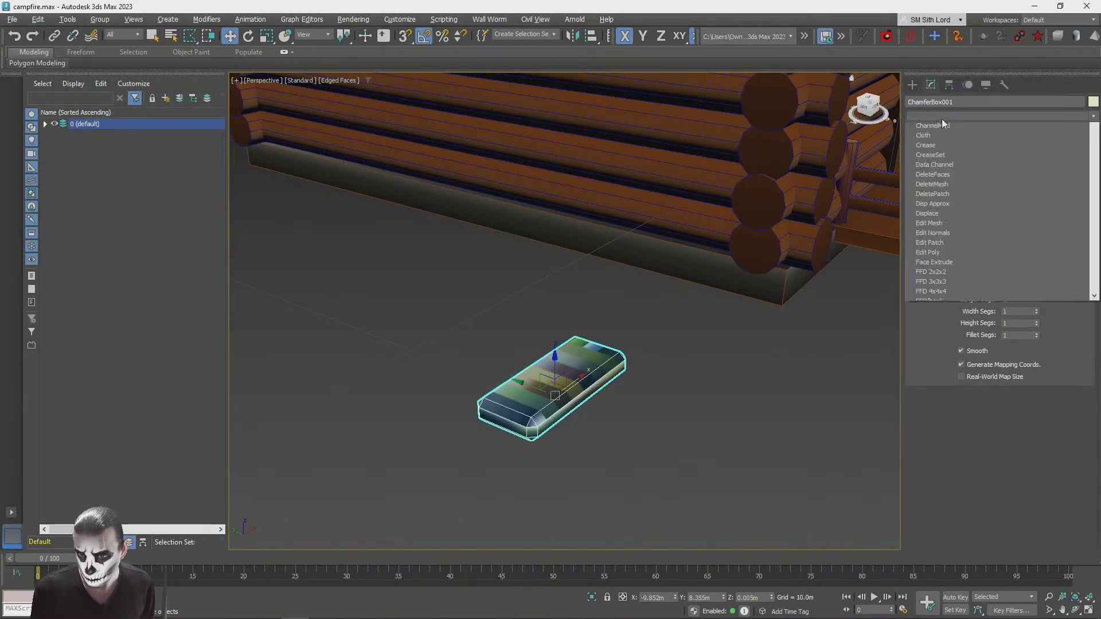
{"action": "key", "text": "u"}
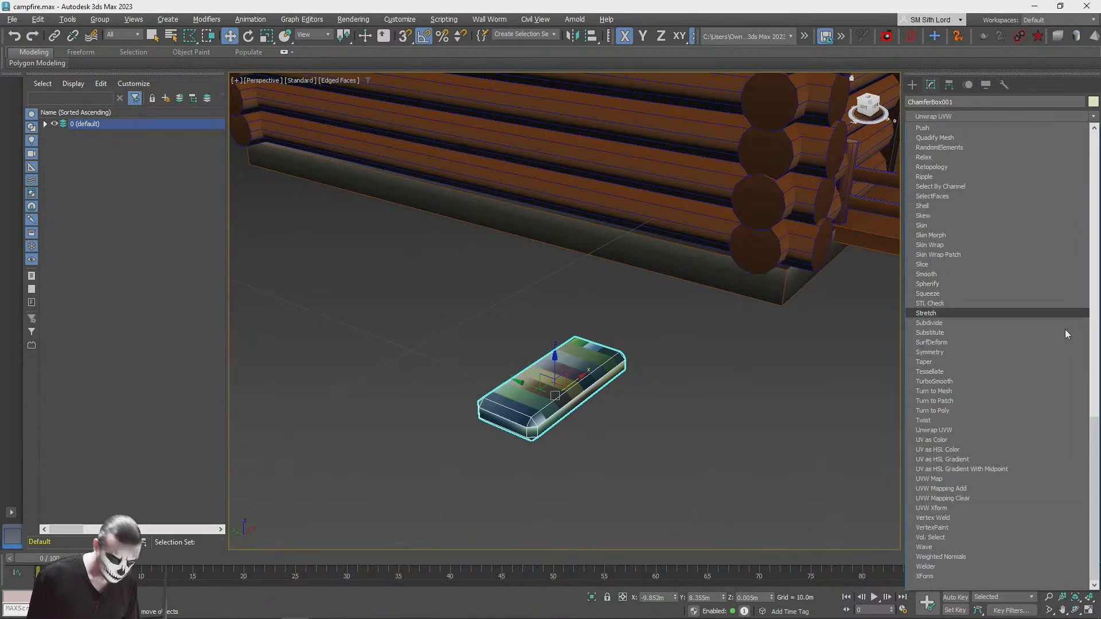
{"action": "left_click", "coordinate": [951, 430]}
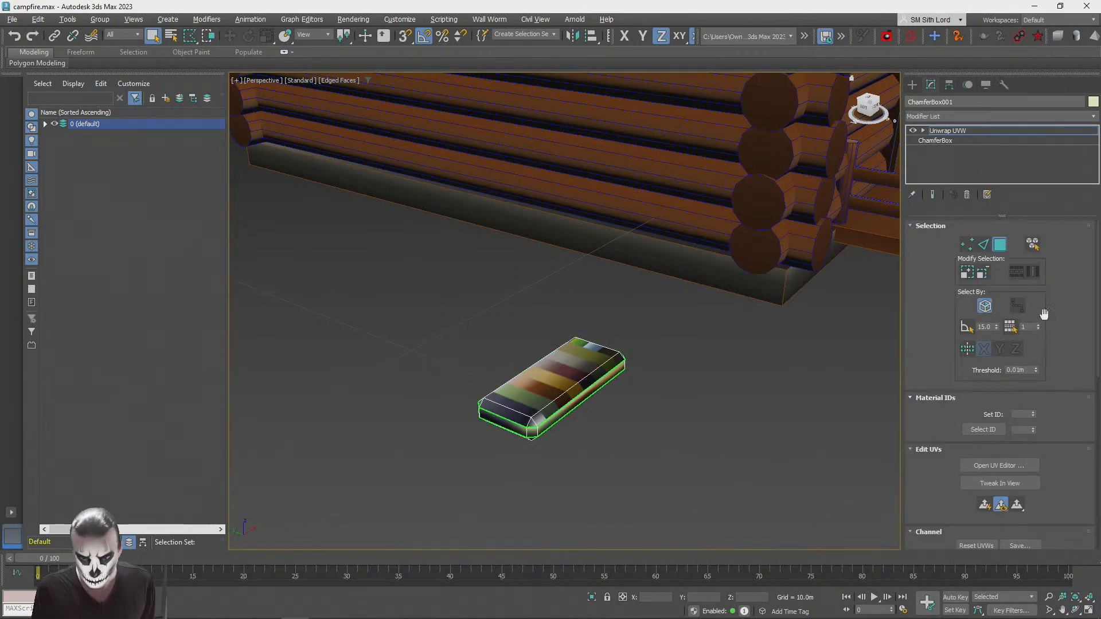
{"action": "left_click", "coordinate": [980, 466]}
{"action": "left_click", "coordinate": [524, 97]}
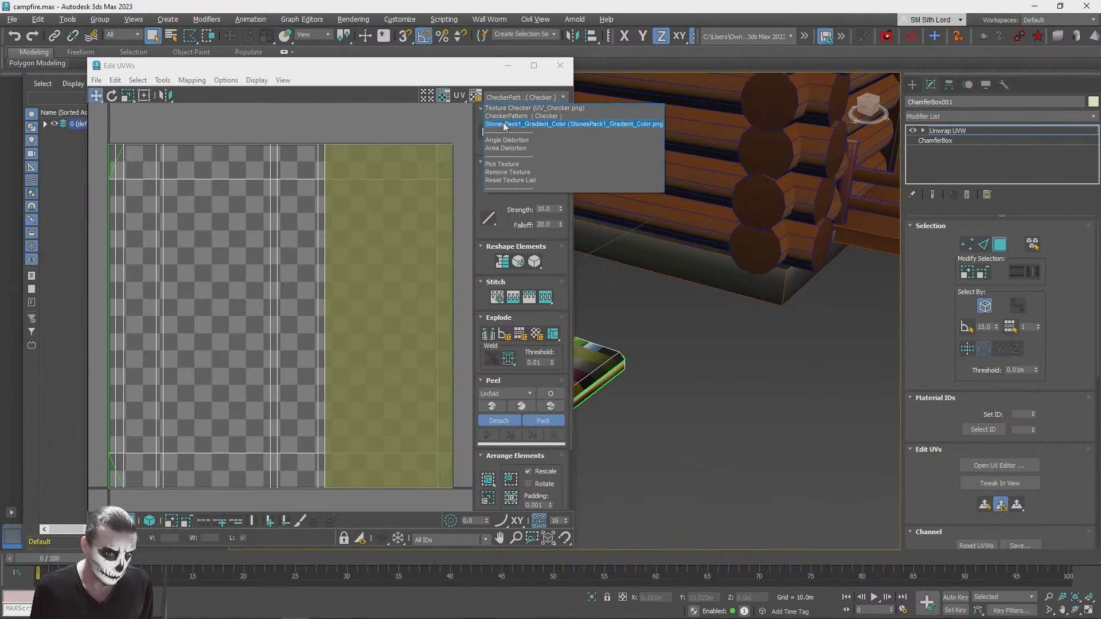
{"action": "left_click", "coordinate": [504, 124]}
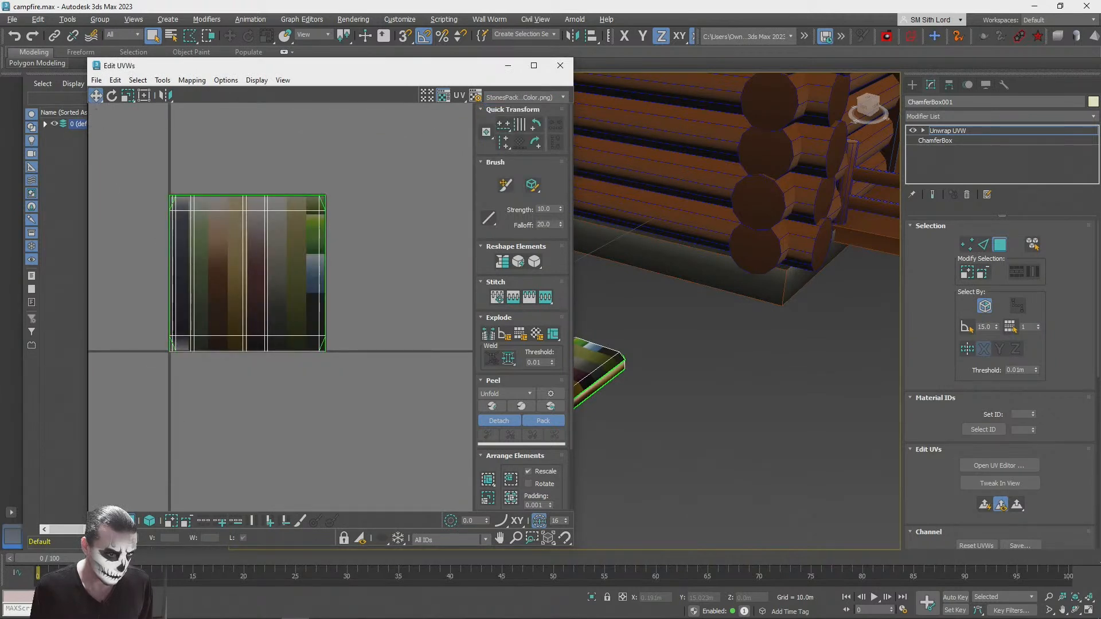
Step: Select all UV polygons of the chamfer box, shrink them to one stripe's width and move them onto the lower ochre gradient stripe
{"action": "key", "text": "3"}
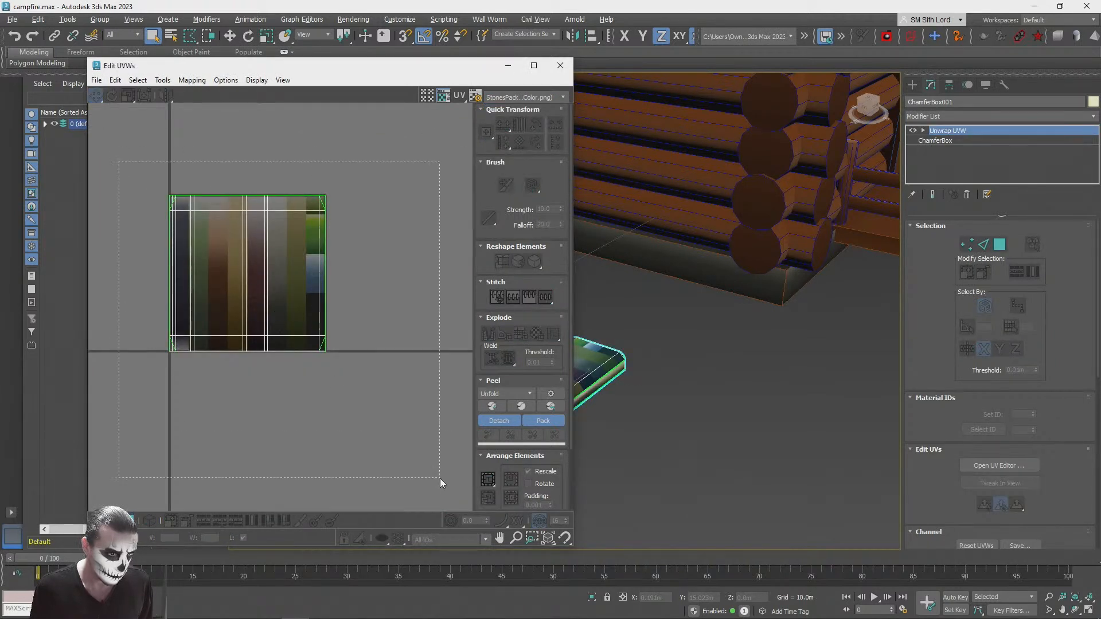
{"action": "key", "text": "3"}
{"action": "key", "text": "ctrl+a"}
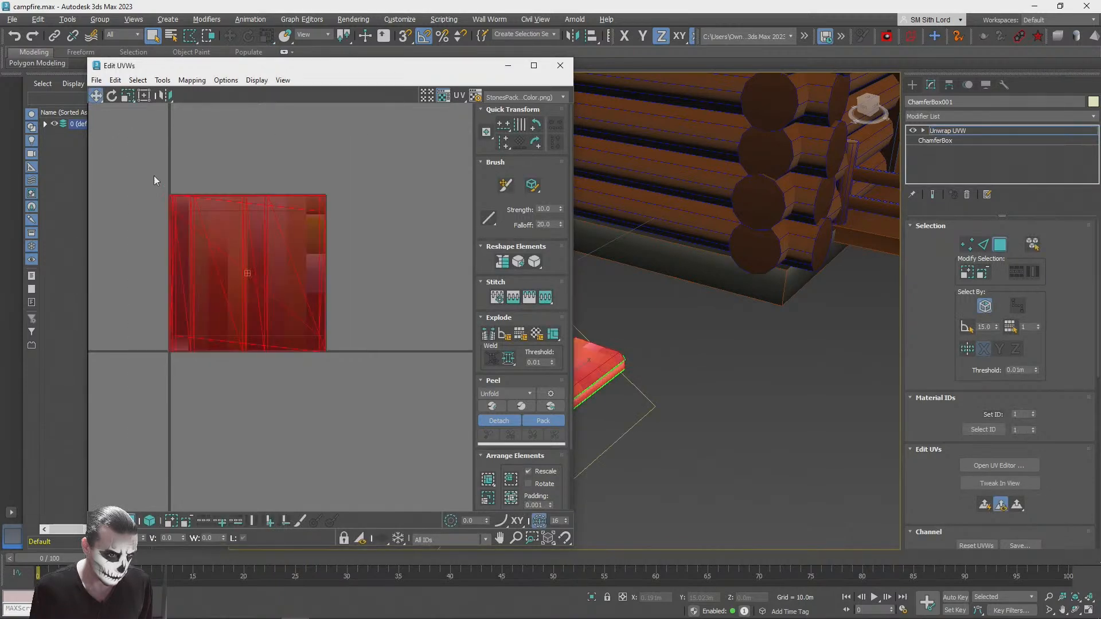
{"action": "left_click", "coordinate": [128, 96]}
{"action": "left_click_drag", "start_coordinate": [226, 270], "coordinate": [242, 328]}
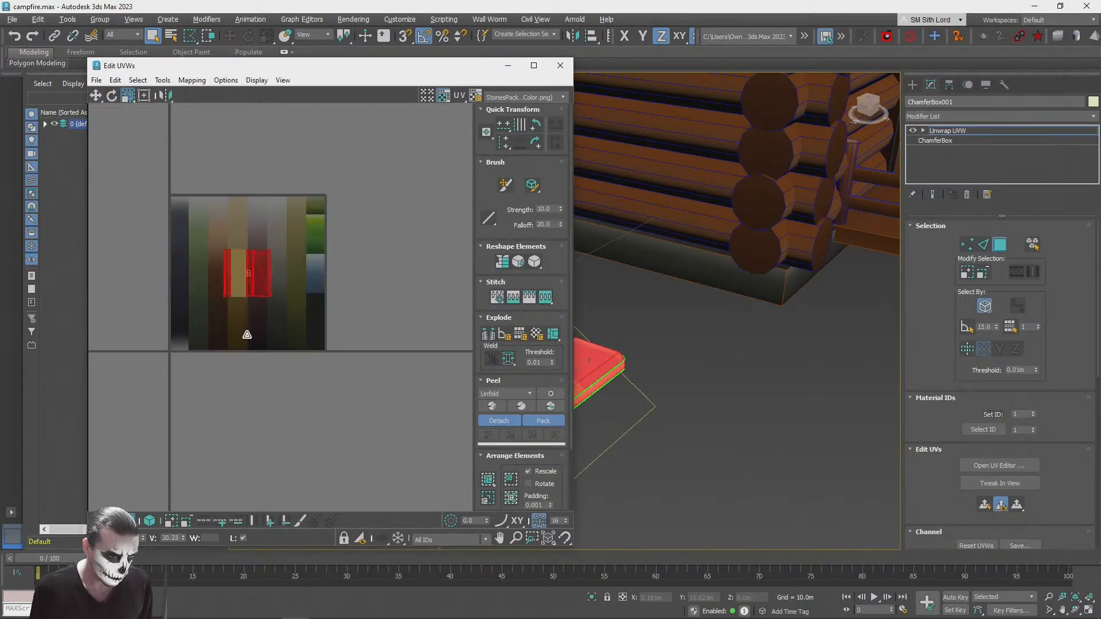
{"action": "scroll", "coordinate": [247, 334], "scroll_direction": "up", "scroll_amount": 5}
{"action": "left_click_drag", "start_coordinate": [268, 311], "coordinate": [275, 358]}
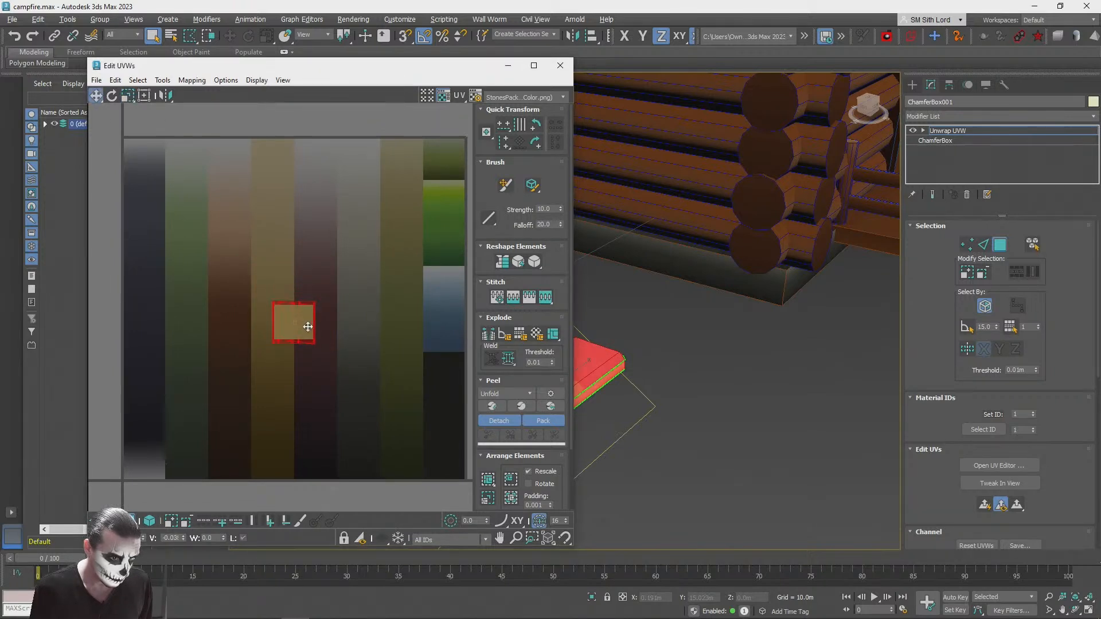
{"action": "left_click_drag", "start_coordinate": [311, 310], "coordinate": [290, 422]}
{"action": "scroll", "coordinate": [284, 419], "scroll_direction": "up", "scroll_amount": 3}
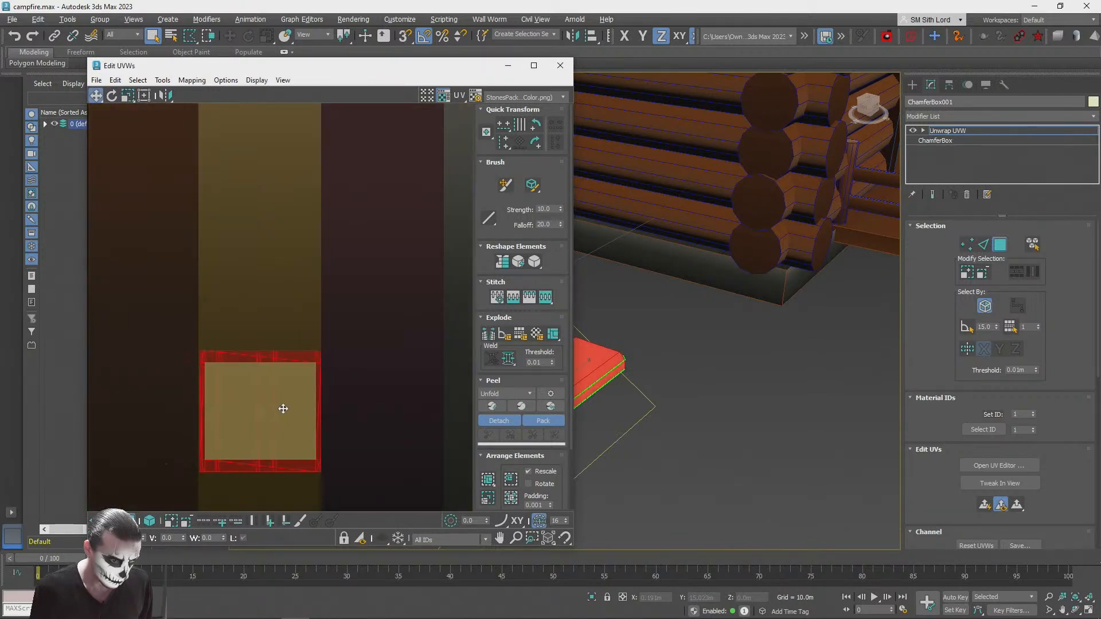
Step: Scale the selected UVs down slightly to fit inside the ochre stripe, and close the UV editor
{"action": "left_click", "coordinate": [128, 95]}
{"action": "left_click_drag", "start_coordinate": [275, 367], "coordinate": [274, 376]}
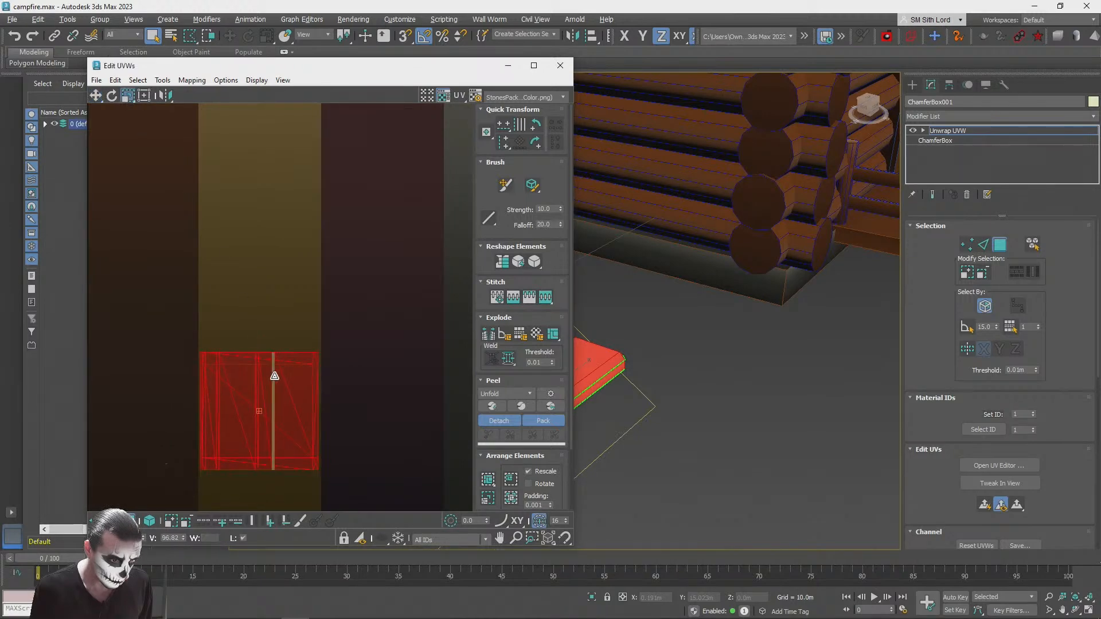
{"action": "left_click", "coordinate": [560, 65]}
{"action": "left_click", "coordinate": [736, 344]}
{"action": "key", "text": "z"}
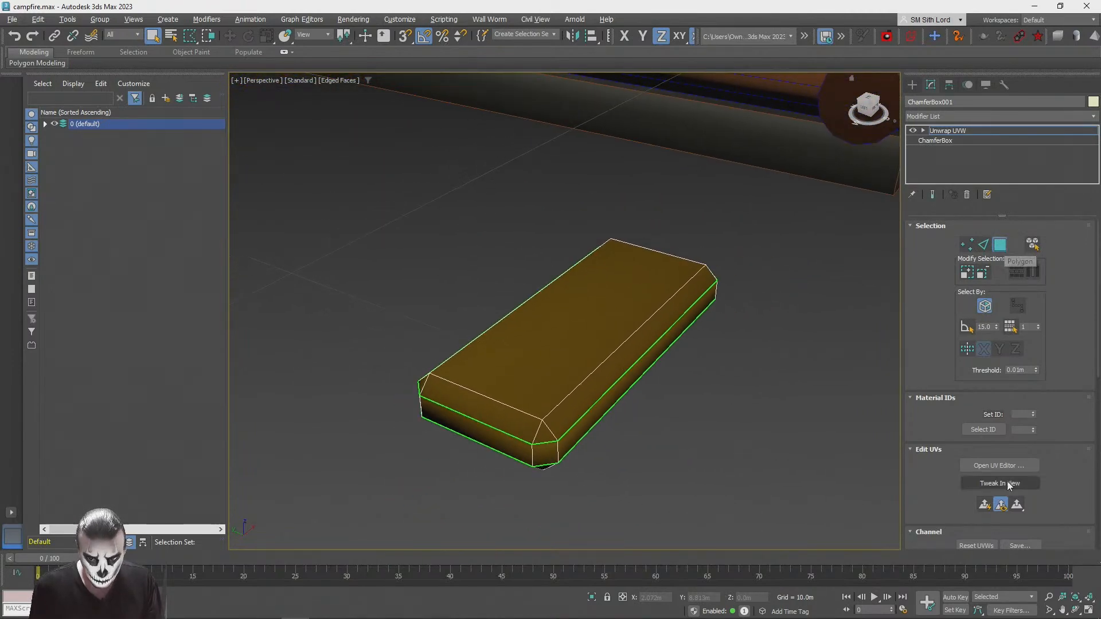
Step: Reopen the UV editor, rotate all the chamfer box UVs by 90 degrees and stretch them lengthwise along the ochre stripe
{"action": "left_click", "coordinate": [1005, 467]}
{"action": "key", "text": "ctrl+a"}
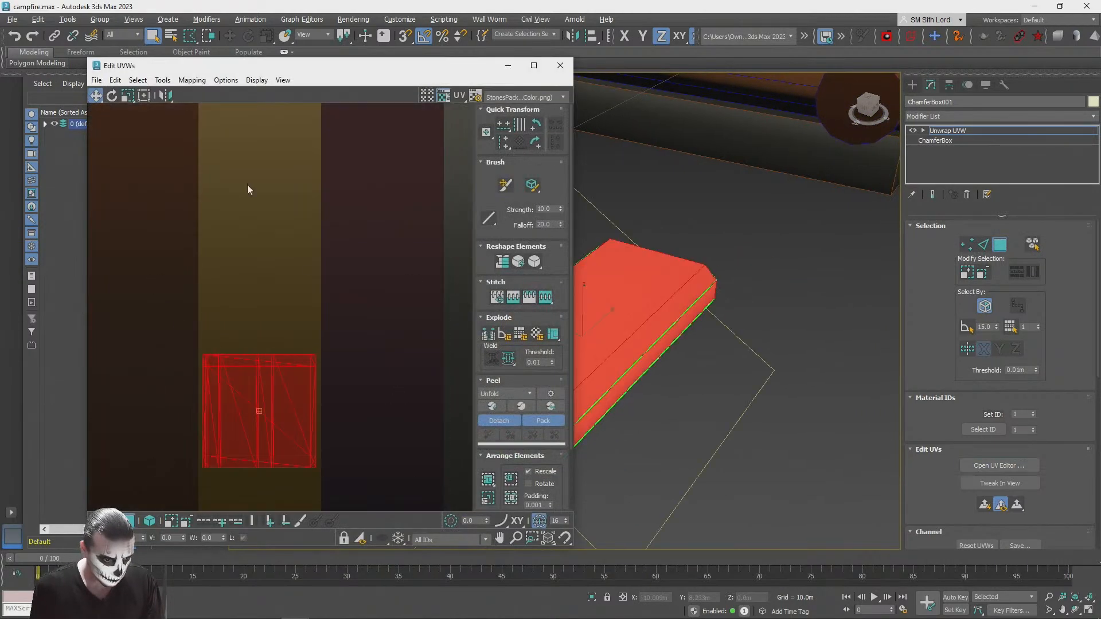
{"action": "left_click", "coordinate": [129, 128]}
{"action": "mouse_move", "coordinate": [290, 438]}
{"action": "left_mouse_down"}
{"action": "mouse_move", "coordinate": [282, 321]}
{"action": "mouse_move", "coordinate": [283, 438]}
{"action": "left_mouse_up"}
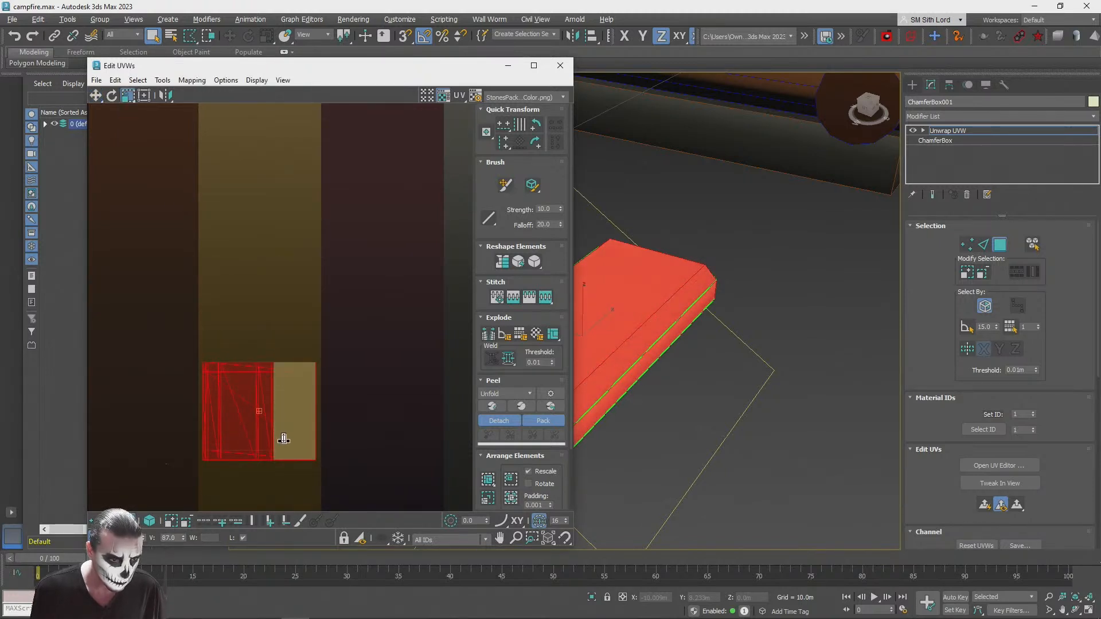
{"action": "left_click", "coordinate": [112, 96]}
{"action": "left_click_drag", "start_coordinate": [286, 343], "coordinate": [204, 367]}
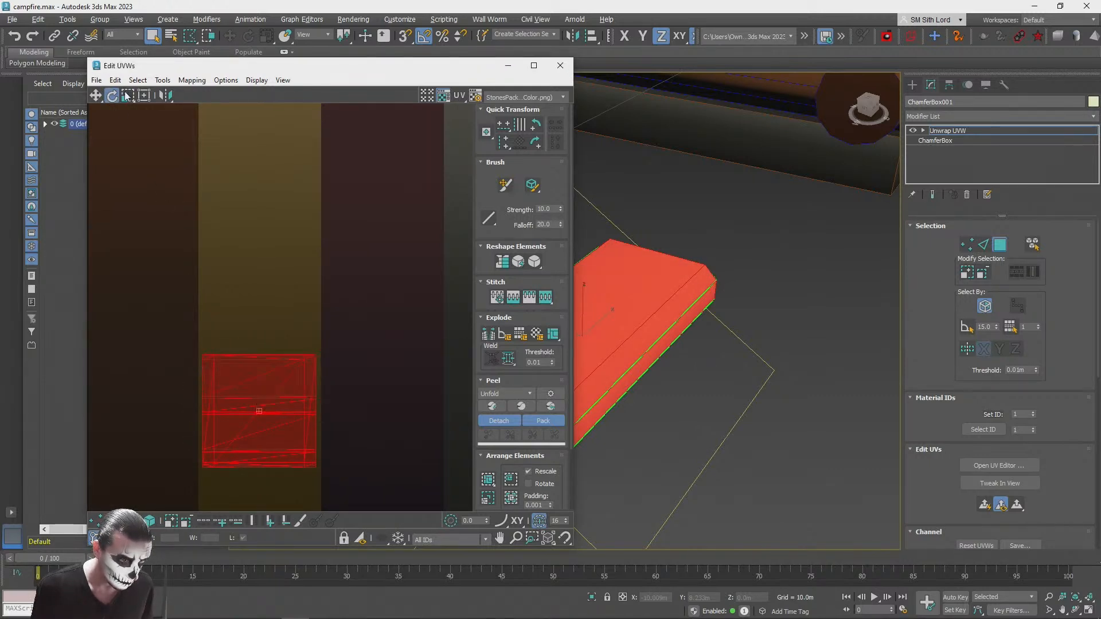
{"action": "left_click_drag", "start_coordinate": [329, 420], "coordinate": [264, 319]}
{"action": "scroll", "coordinate": [263, 319], "scroll_direction": "down", "scroll_amount": 3}
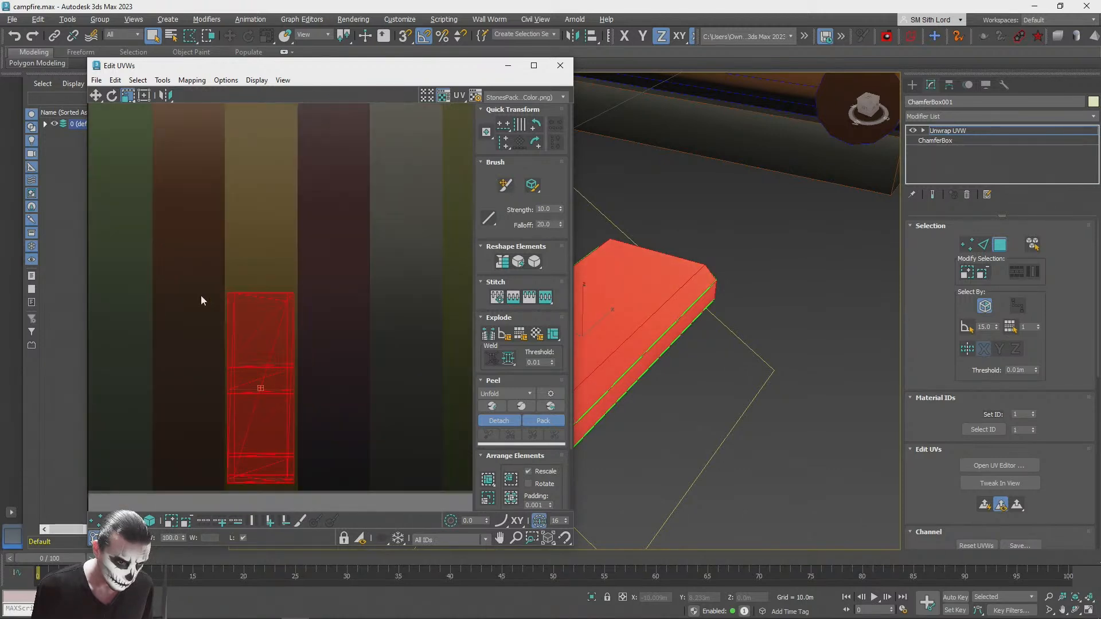
{"action": "left_click", "coordinate": [765, 397]}
{"action": "scroll", "coordinate": [764, 388], "scroll_direction": "down", "scroll_amount": 10}
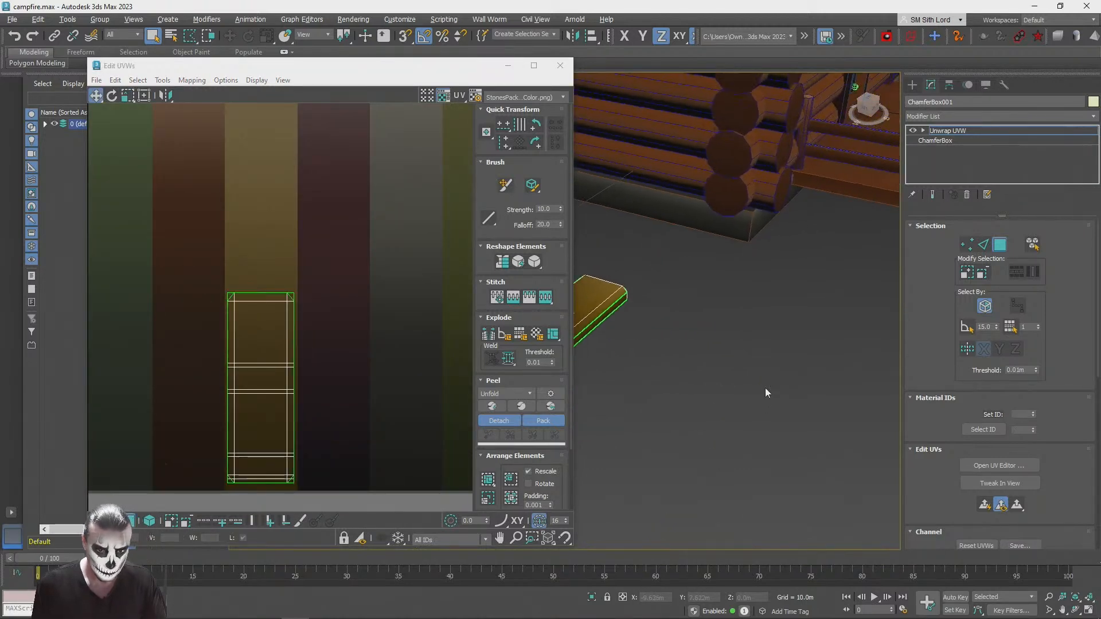
{"action": "middle_click_drag", "start_coordinate": [766, 387], "coordinate": [658, 349], "text": "alt"}
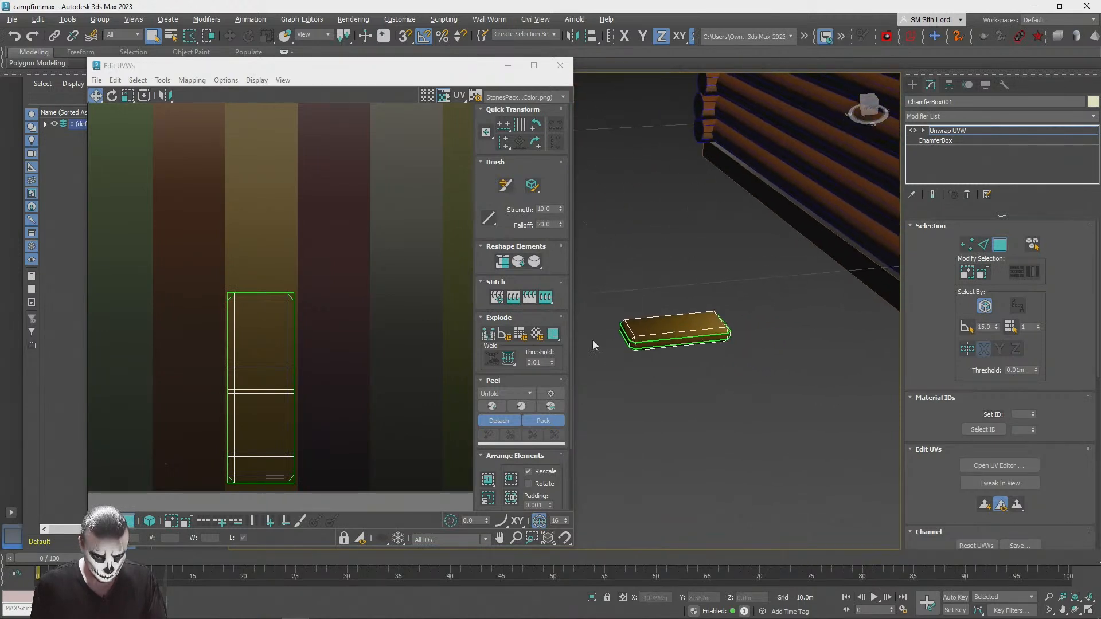
Step: Move all the chamfer box UVs up to the lighter part of the ochre stripe and shorten them vertically
{"action": "left_click", "coordinate": [282, 449]}
{"action": "left_click_drag", "start_coordinate": [283, 449], "coordinate": [278, 297]}
{"action": "left_click", "coordinate": [723, 431]}
{"action": "middle_click_drag", "start_coordinate": [723, 431], "coordinate": [665, 338], "text": "alt"}
{"action": "key", "text": "ctrl+a"}
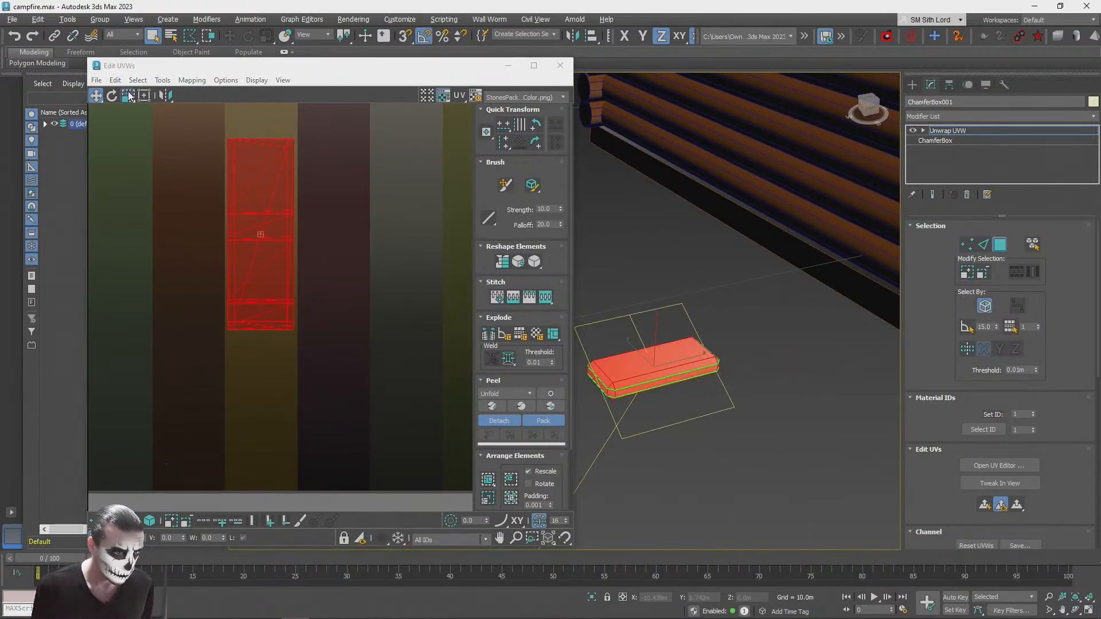
{"action": "left_click", "coordinate": [128, 95]}
{"action": "left_click", "coordinate": [414, 276]}
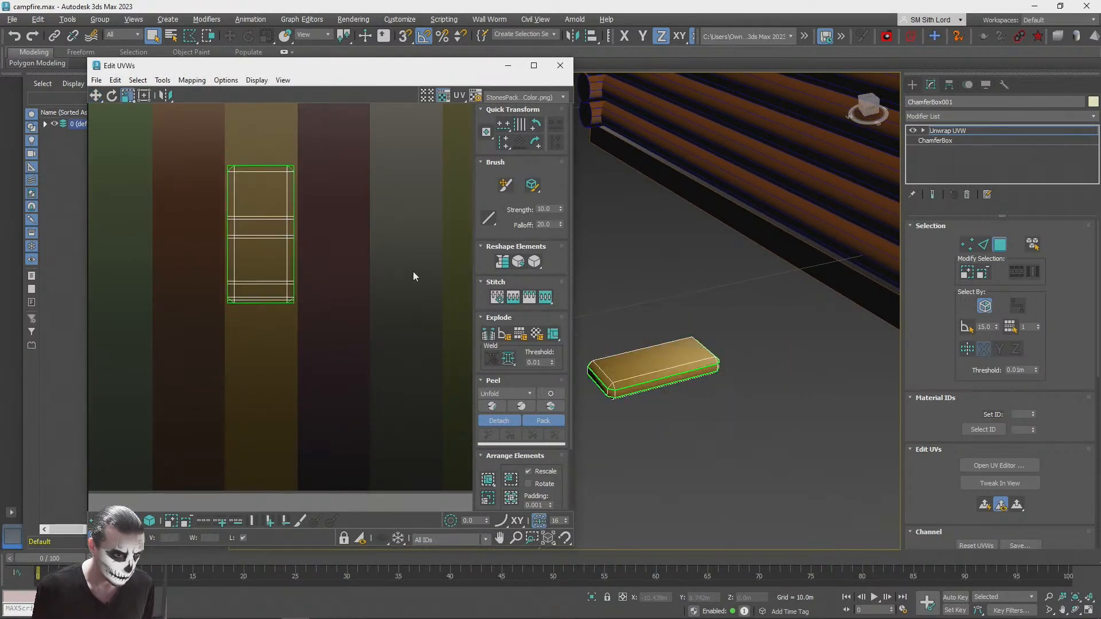
Step: Close the UV editor, leave polygon selection, turn off edged faces and select the whole chamfer box for moving
{"action": "left_click", "coordinate": [560, 65]}
{"action": "left_click", "coordinate": [966, 131]}
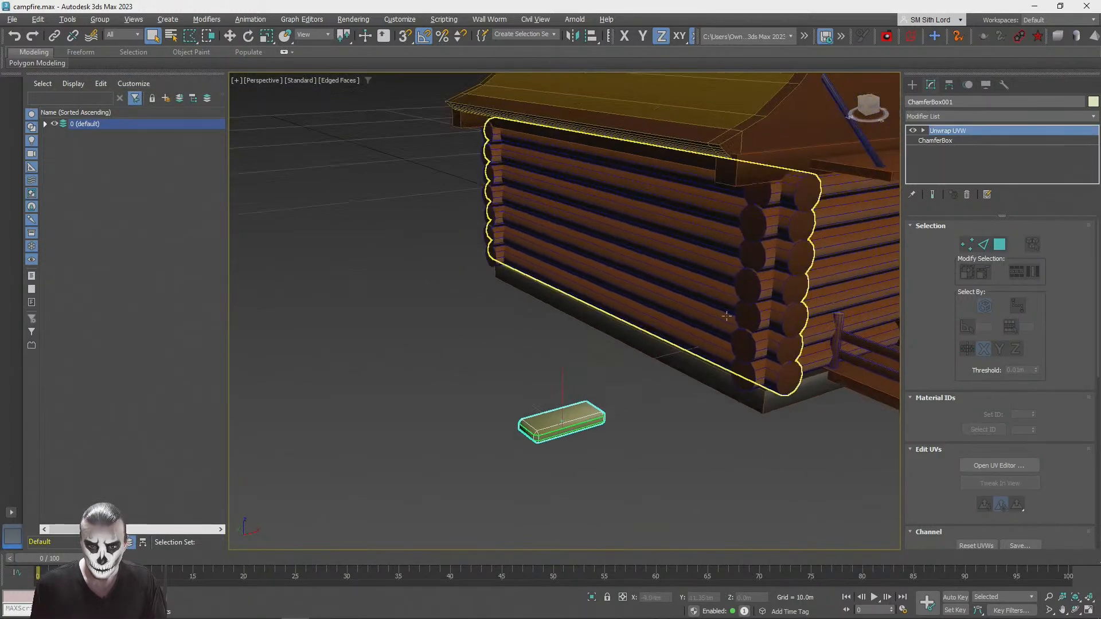
{"action": "key", "text": "F4"}
{"action": "left_click", "coordinate": [541, 423]}
{"action": "middle_click_drag", "start_coordinate": [548, 349], "coordinate": [505, 497], "text": "alt"}
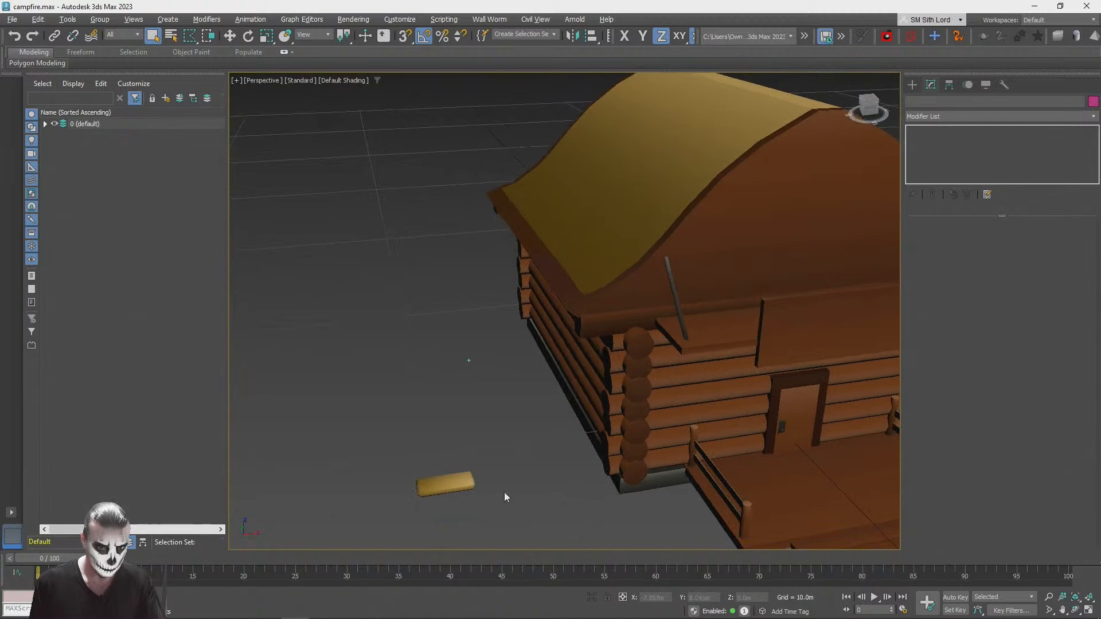
{"action": "left_click", "coordinate": [419, 481]}
{"action": "key", "text": "w"}
{"action": "left_click_drag", "start_coordinate": [461, 473], "coordinate": [592, 259], "text": "shift"}
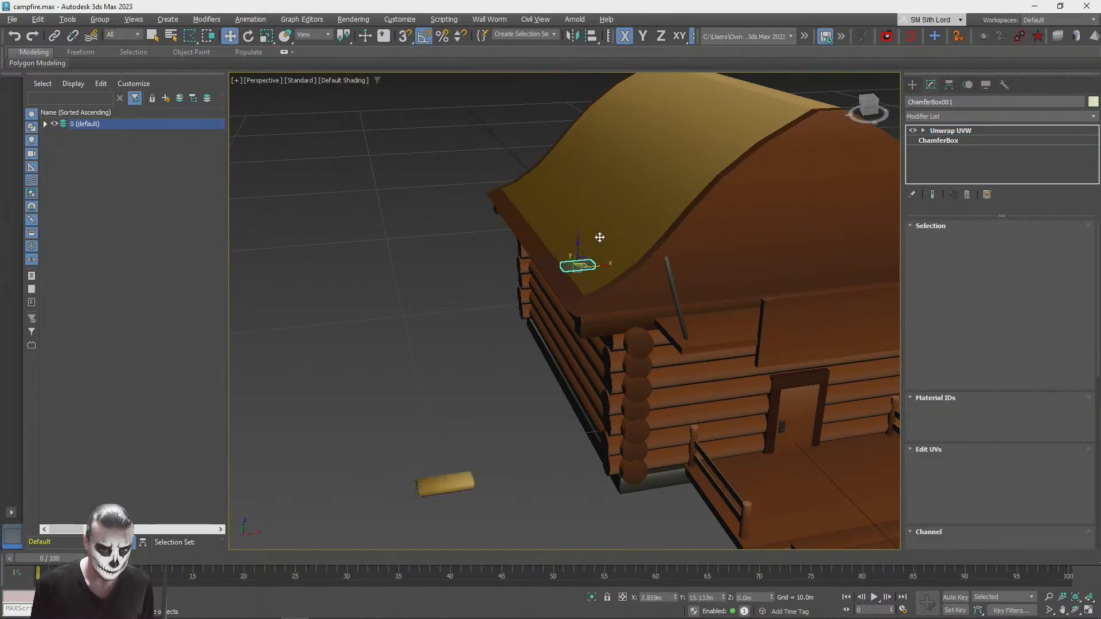
{"action": "left_click_drag", "start_coordinate": [694, 191], "coordinate": [688, 198], "text": "shift"}
{"action": "left_click", "coordinate": [598, 362]}
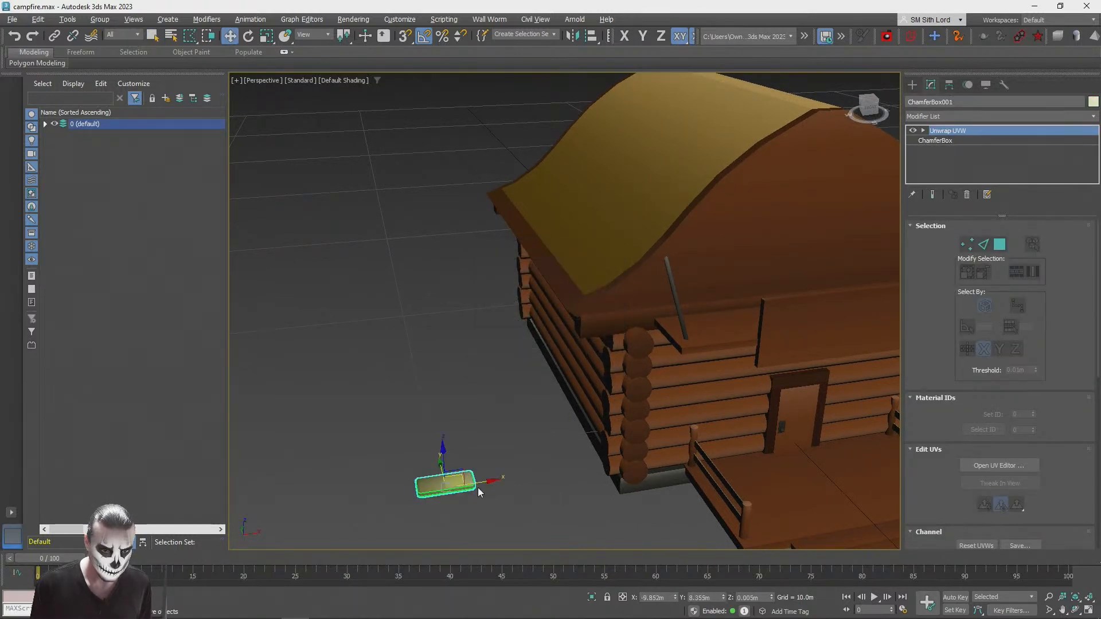
Step: Clone the chamfer box onto the roof near its gable edge and rotate the copy to match the roof slope
{"action": "mouse_move", "coordinate": [465, 468]}
{"action": "left_mouse_down", "text": "shift"}
{"action": "mouse_move", "coordinate": [610, 218]}
{"action": "mouse_move", "coordinate": [723, 196]}
{"action": "left_mouse_up", "text": "shift"}
{"action": "left_click", "coordinate": [550, 364]}
{"action": "scroll", "coordinate": [740, 309], "scroll_direction": "up", "scroll_amount": 10}
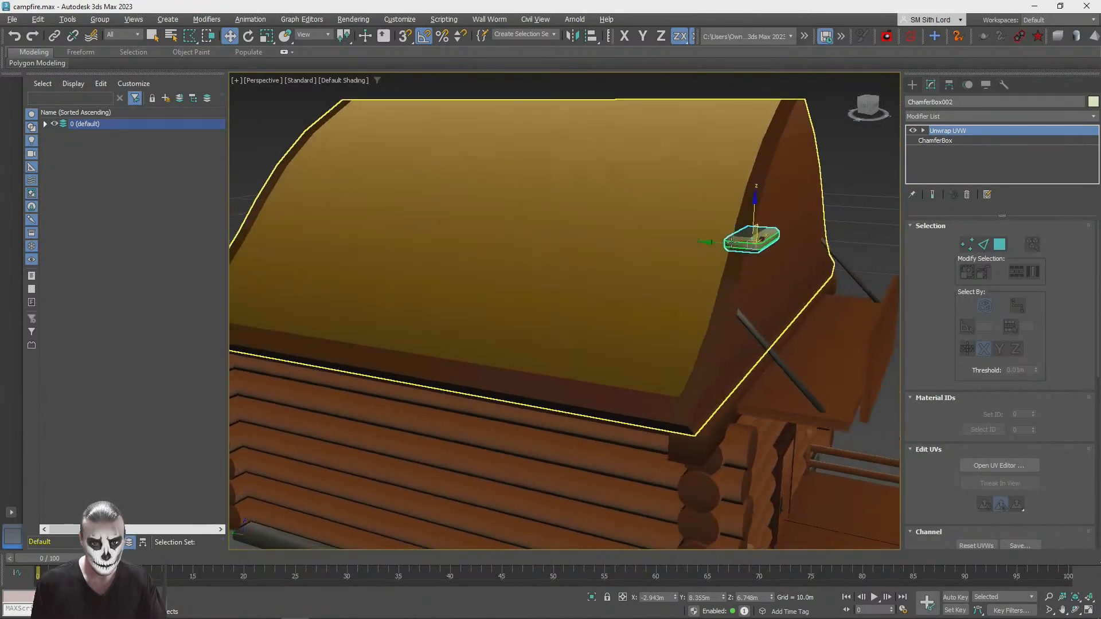
{"action": "left_click_drag", "start_coordinate": [739, 304], "coordinate": [690, 315]}
{"action": "key", "text": "e"}
{"action": "mouse_move", "coordinate": [741, 279]}
{"action": "left_mouse_down"}
{"action": "mouse_move", "coordinate": [711, 287]}
{"action": "mouse_move", "coordinate": [711, 302]}
{"action": "mouse_move", "coordinate": [727, 310]}
{"action": "left_mouse_up"}
{"action": "key", "text": "w"}
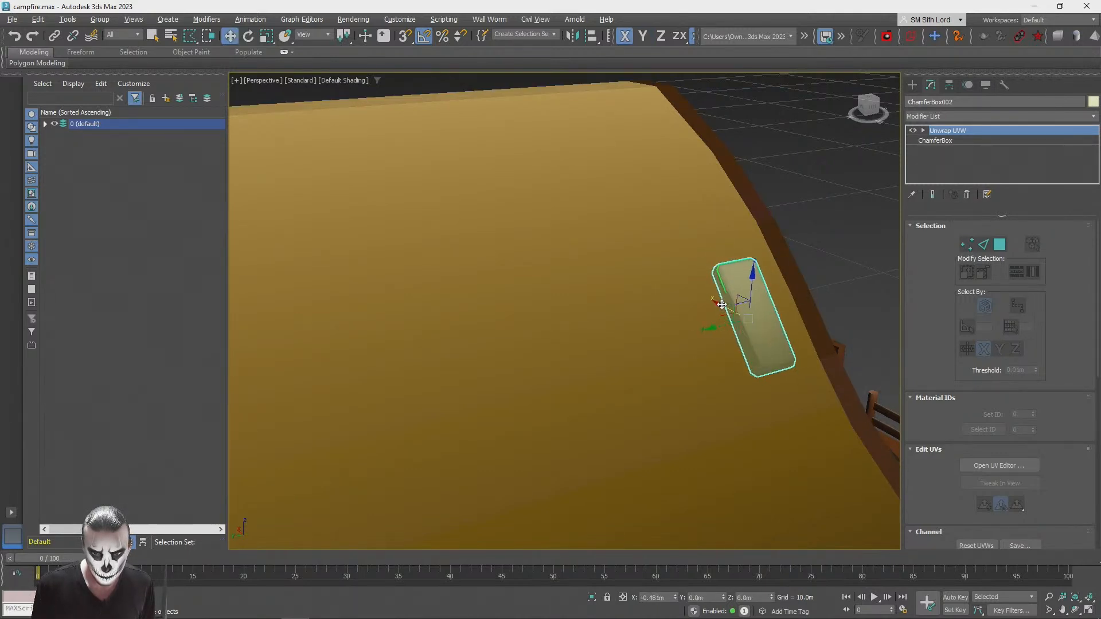
{"action": "key", "text": "e"}
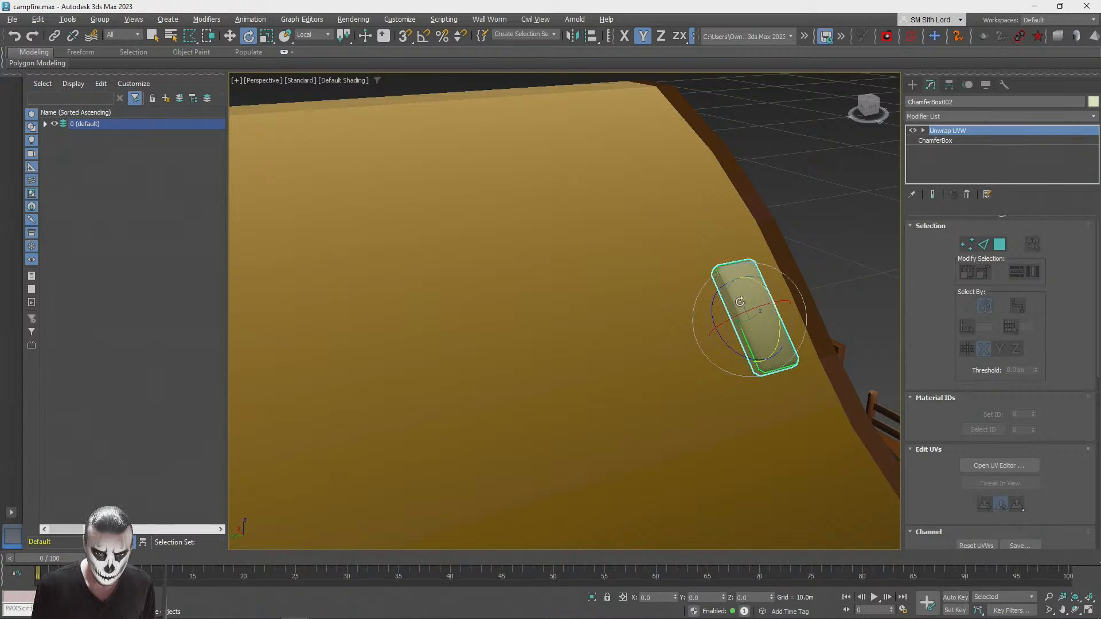
{"action": "key", "text": "w"}
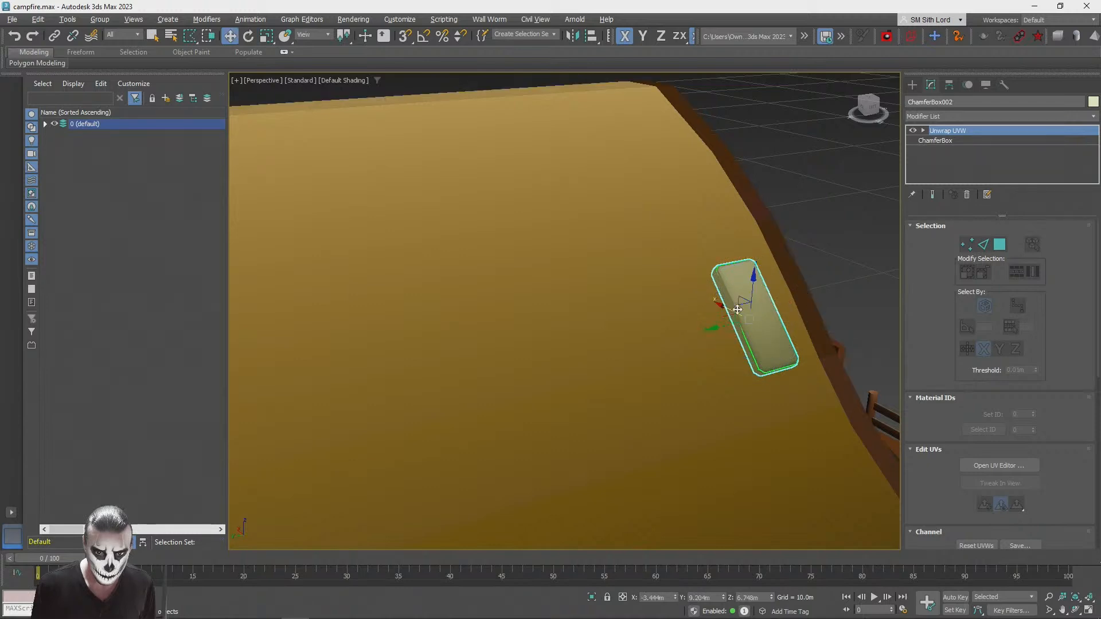
Step: Switch to the Local coordinate system, then shorten the roof shingle along its X axis and widen it along Y
{"action": "left_click", "coordinate": [313, 36]}
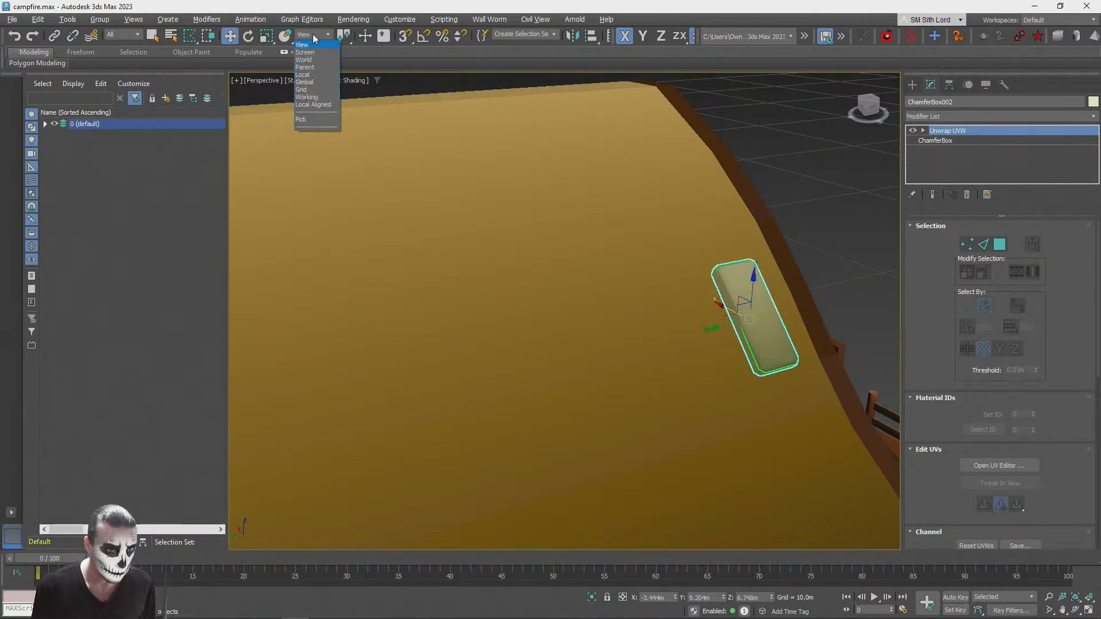
{"action": "left_click", "coordinate": [308, 76]}
{"action": "key", "text": "r"}
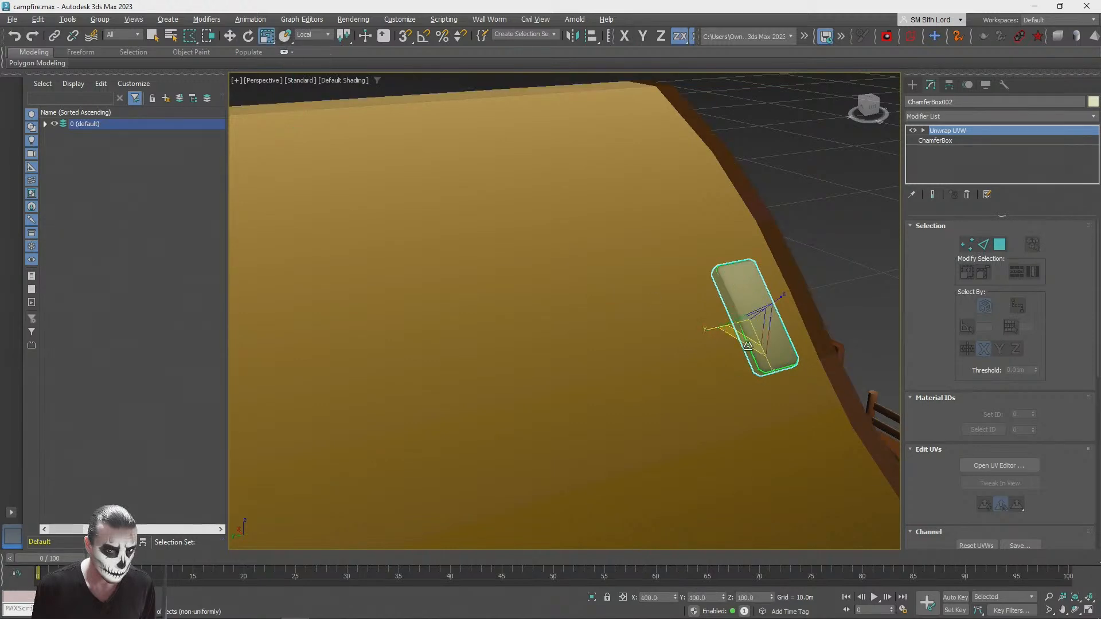
{"action": "left_click_drag", "start_coordinate": [781, 367], "coordinate": [768, 355]}
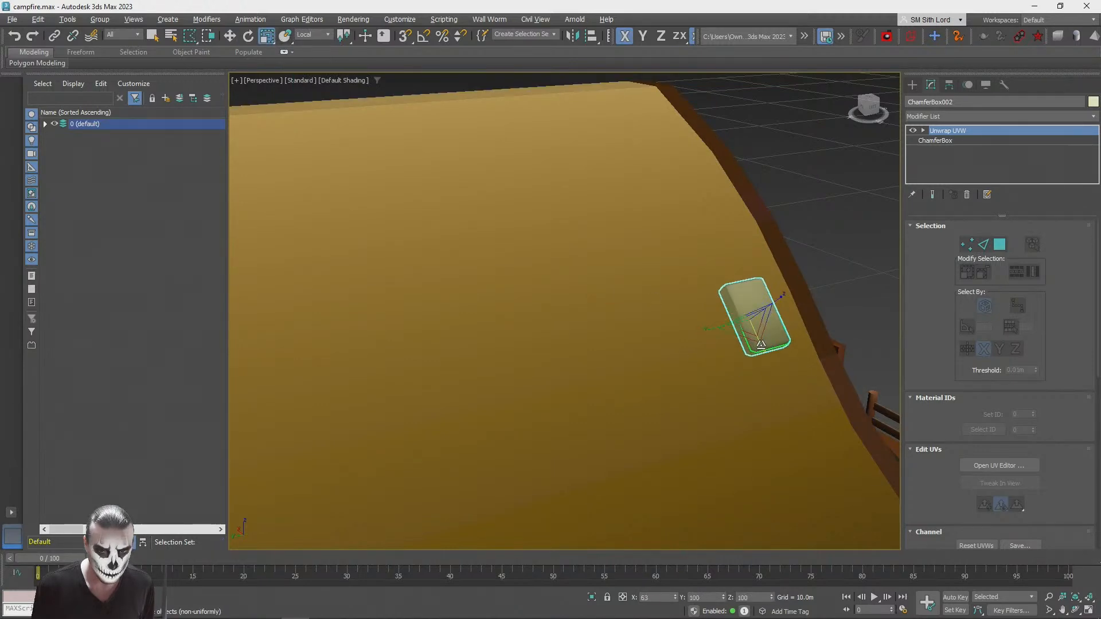
{"action": "left_click_drag", "start_coordinate": [709, 328], "coordinate": [670, 334]}
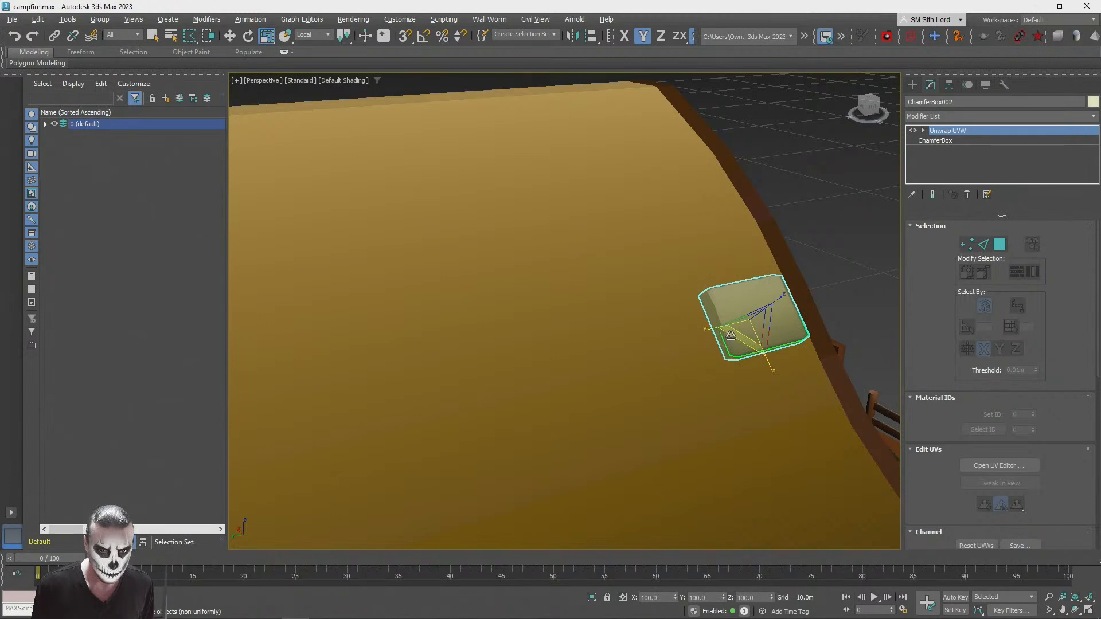
Step: Offset the shingle along its local Z axis by about 0.028 m to seat it on the roof surface
{"action": "middle_click_drag", "start_coordinate": [779, 341], "coordinate": [748, 293], "text": "alt"}
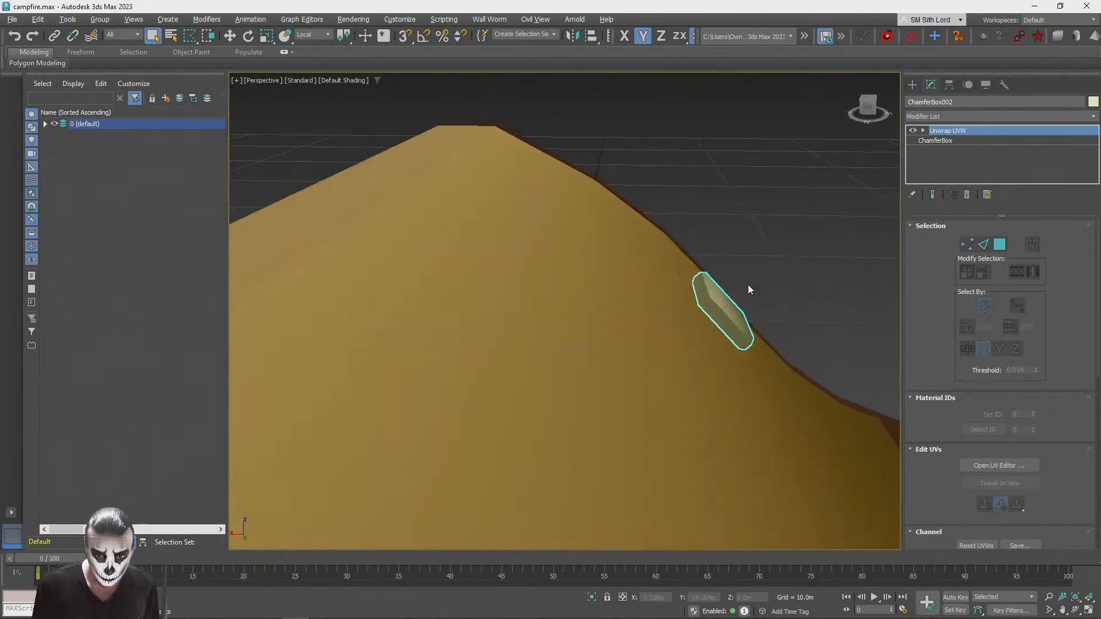
{"action": "left_click_drag", "start_coordinate": [748, 289], "coordinate": [752, 287]}
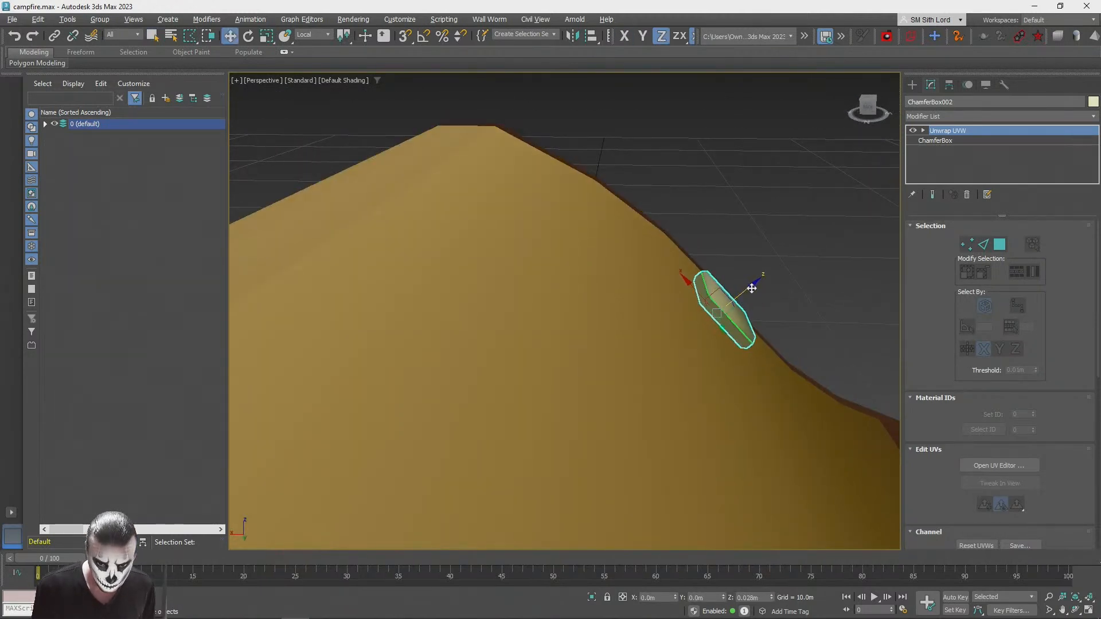
{"action": "left_click", "coordinate": [783, 189]}
{"action": "scroll", "coordinate": [783, 189], "scroll_direction": "down", "scroll_amount": 8}
{"action": "middle_click_drag", "start_coordinate": [784, 189], "coordinate": [716, 259], "text": "alt"}
{"action": "scroll", "coordinate": [720, 255], "scroll_direction": "up", "scroll_amount": 3}
Step: Clone the shingle to a spot farther from the gable edge and lower the copy about 0.043 m along local Z
{"action": "left_click", "coordinate": [694, 285]}
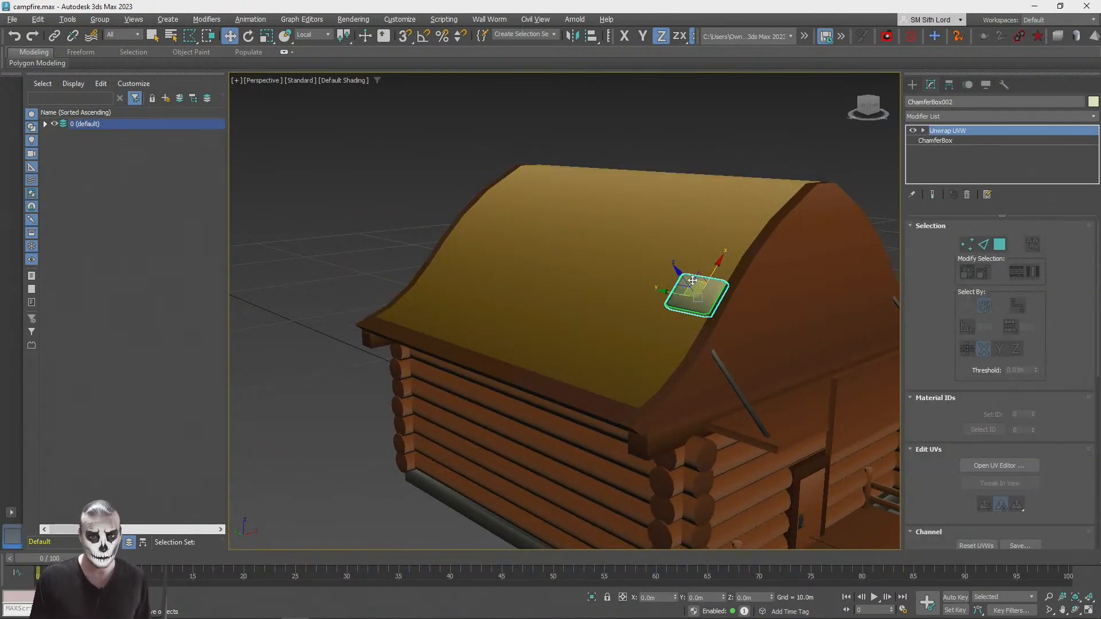
{"action": "left_click_drag", "start_coordinate": [658, 292], "coordinate": [580, 316], "text": "shift"}
{"action": "left_click", "coordinate": [543, 368]}
{"action": "middle_click_drag", "start_coordinate": [624, 316], "coordinate": [611, 296], "text": "alt"}
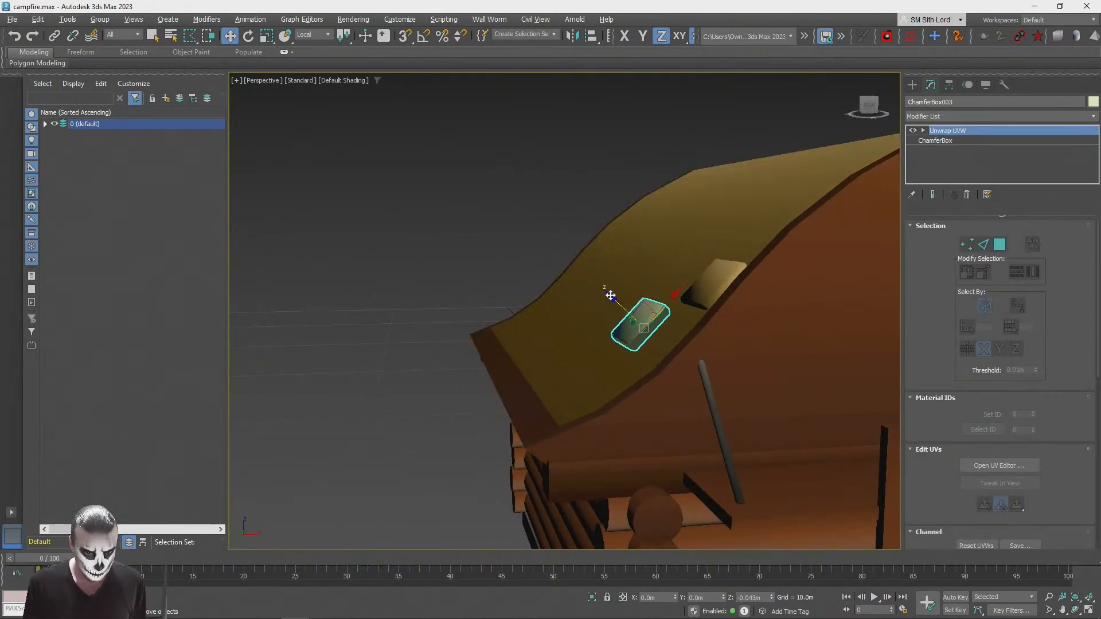
{"action": "left_click", "coordinate": [419, 213]}
{"action": "scroll", "coordinate": [438, 212], "scroll_direction": "down", "scroll_amount": 5}
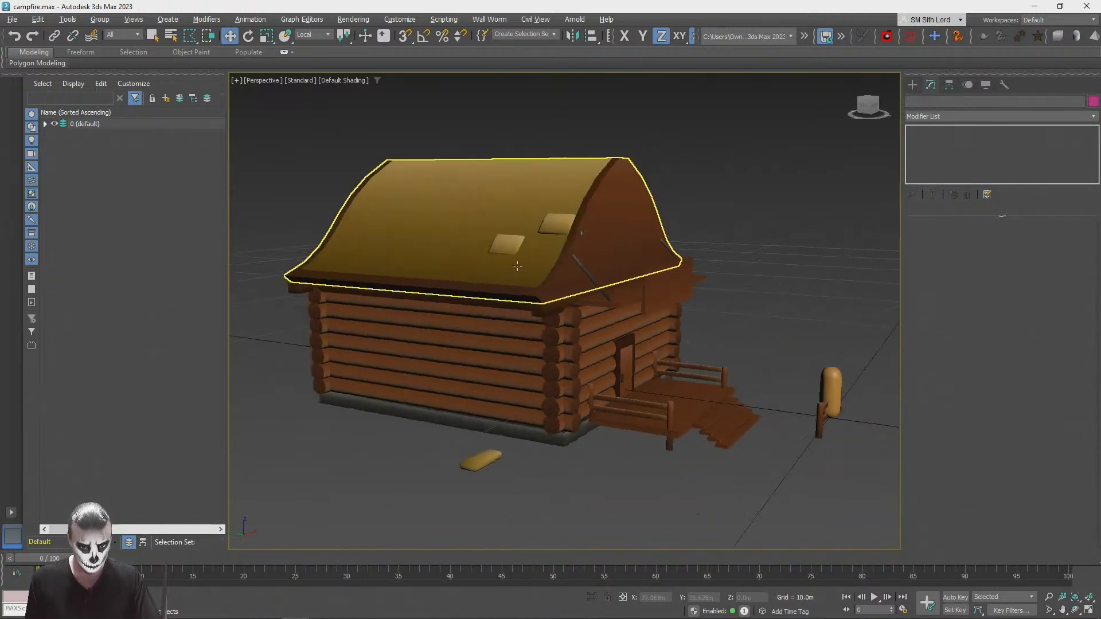
{"action": "scroll", "coordinate": [556, 277], "scroll_direction": "up", "scroll_amount": 5}
{"action": "middle_click_drag", "start_coordinate": [556, 277], "coordinate": [608, 252], "text": "alt"}
Step: Clone the second shingle to a lower spot near the eave and the gable edge
{"action": "left_click", "coordinate": [608, 250]}
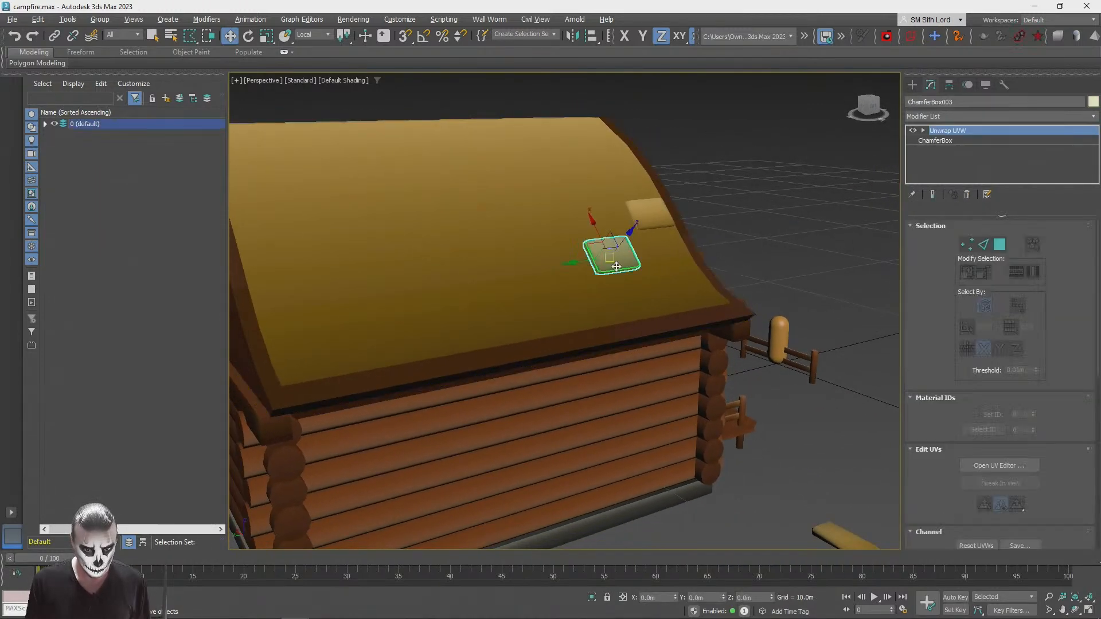
{"action": "mouse_move", "coordinate": [593, 248]}
{"action": "left_mouse_down", "text": "shift"}
{"action": "mouse_move", "coordinate": [616, 226]}
{"action": "mouse_move", "coordinate": [666, 276]}
{"action": "left_mouse_up", "text": "shift"}
{"action": "left_click", "coordinate": [592, 361]}
{"action": "left_click", "coordinate": [551, 363]}
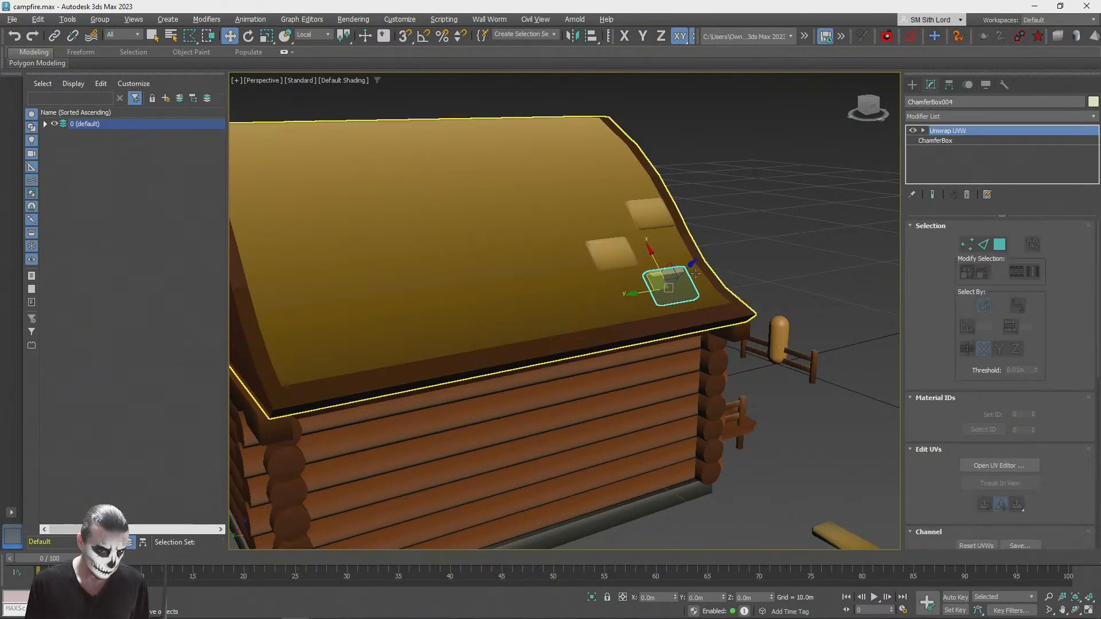
Step: Rotate the eave shingle about 12 degrees around its local Y axis to follow the flatter roof slope
{"action": "scroll", "coordinate": [734, 270], "scroll_direction": "up", "scroll_amount": 5}
{"action": "left_click_drag", "start_coordinate": [726, 253], "coordinate": [748, 263]}
{"action": "key", "text": "e"}
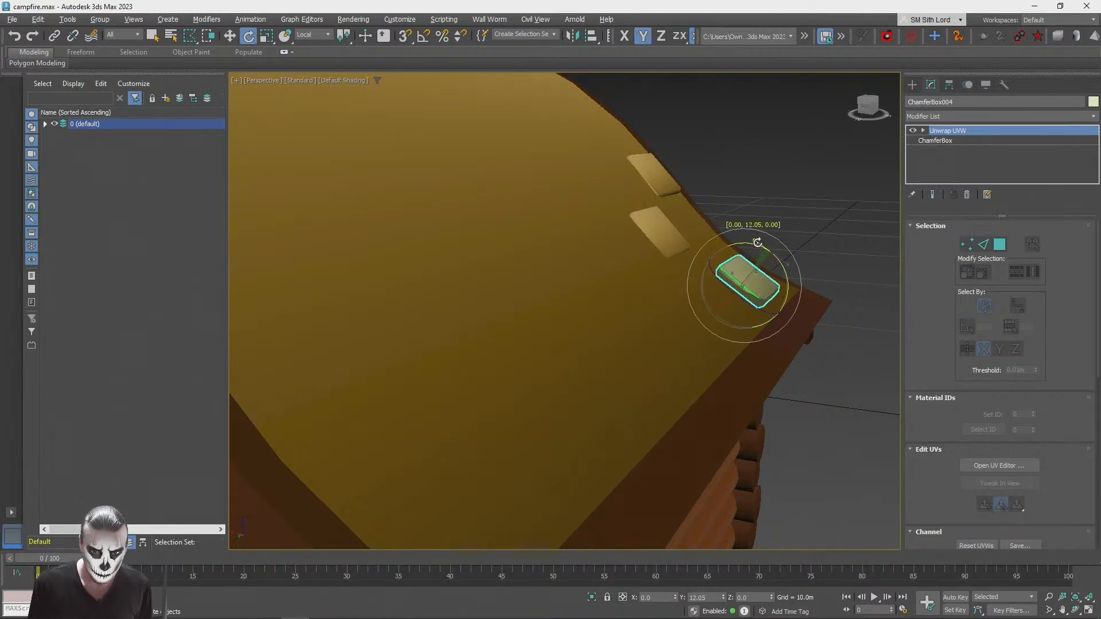
{"action": "key", "text": "w"}
{"action": "key", "text": "q"}
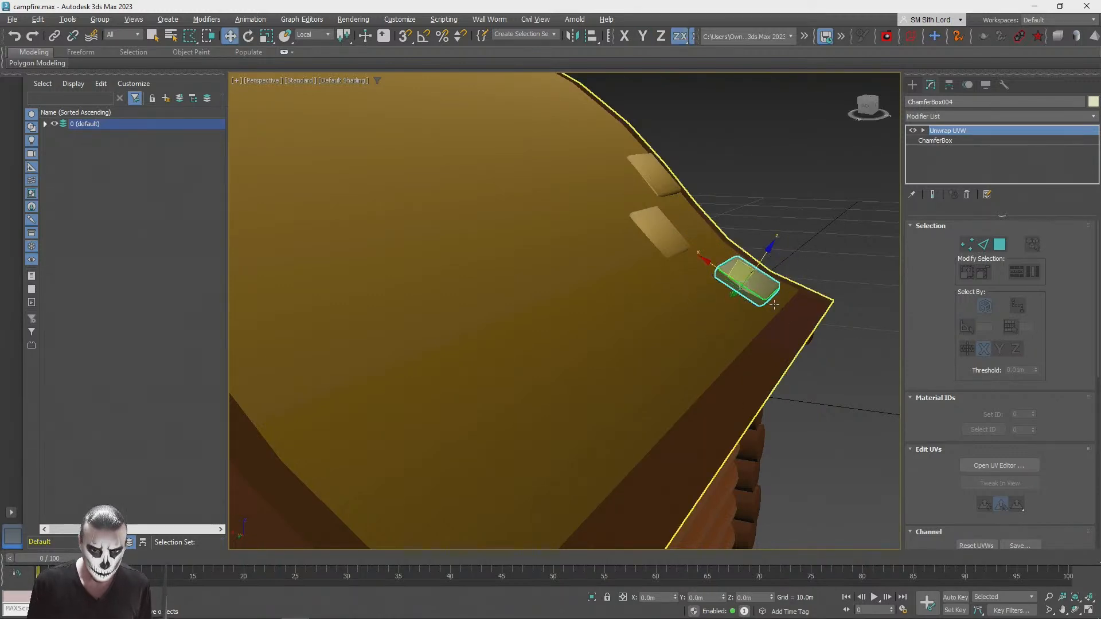
{"action": "middle_click_drag", "start_coordinate": [783, 298], "coordinate": [693, 320], "text": "alt"}
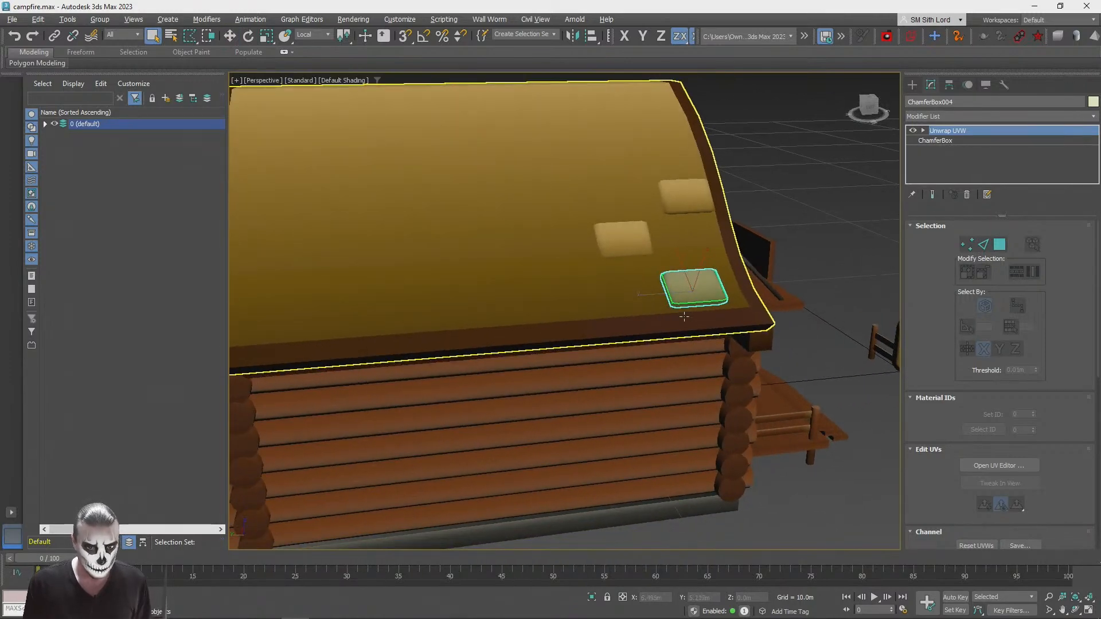
Step: Widen the eave shingle along its local Y axis and raise it about 0.01 m along local Z
{"action": "key", "text": "r"}
{"action": "left_click", "coordinate": [711, 316]}
{"action": "key", "text": "ctrl+z"}
{"action": "key", "text": "ctrl+z"}
{"action": "left_click_drag", "start_coordinate": [709, 325], "coordinate": [709, 325]}
{"action": "left_click_drag", "start_coordinate": [646, 295], "coordinate": [629, 296]}
{"action": "key", "text": "q"}
{"action": "key", "text": "w"}
{"action": "scroll", "coordinate": [684, 308], "scroll_direction": "up", "scroll_amount": 5}
{"action": "middle_click_drag", "start_coordinate": [683, 308], "coordinate": [681, 265], "text": "alt"}
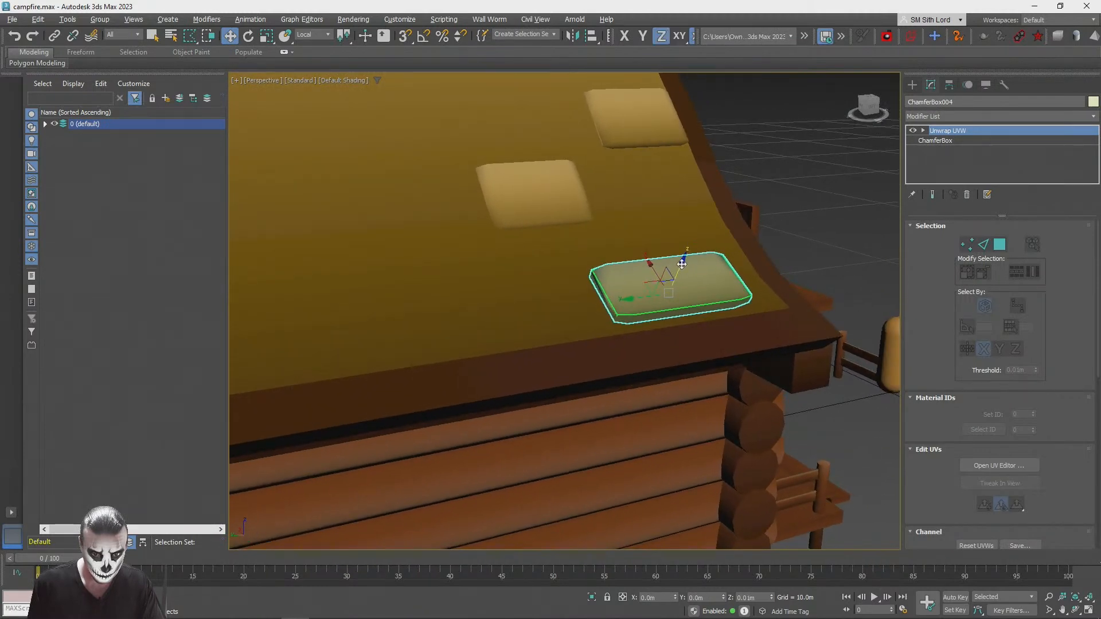
Step: Clone the eave shingle to a spot farther along the eave, away from the gable edge
{"action": "left_click", "coordinate": [847, 217]}
{"action": "scroll", "coordinate": [659, 303], "scroll_direction": "down", "scroll_amount": 5}
{"action": "middle_click_drag", "start_coordinate": [660, 303], "coordinate": [738, 288], "text": "alt"}
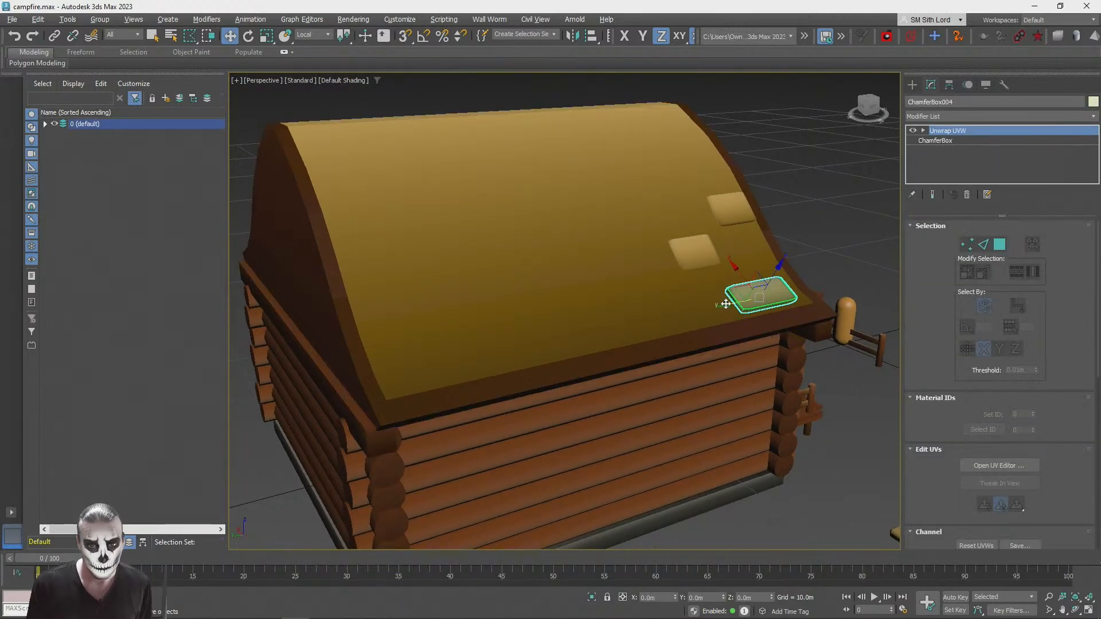
{"action": "left_click_drag", "start_coordinate": [741, 291], "coordinate": [650, 289], "text": "shift"}
{"action": "left_click", "coordinate": [554, 362]}
{"action": "key", "text": "z"}
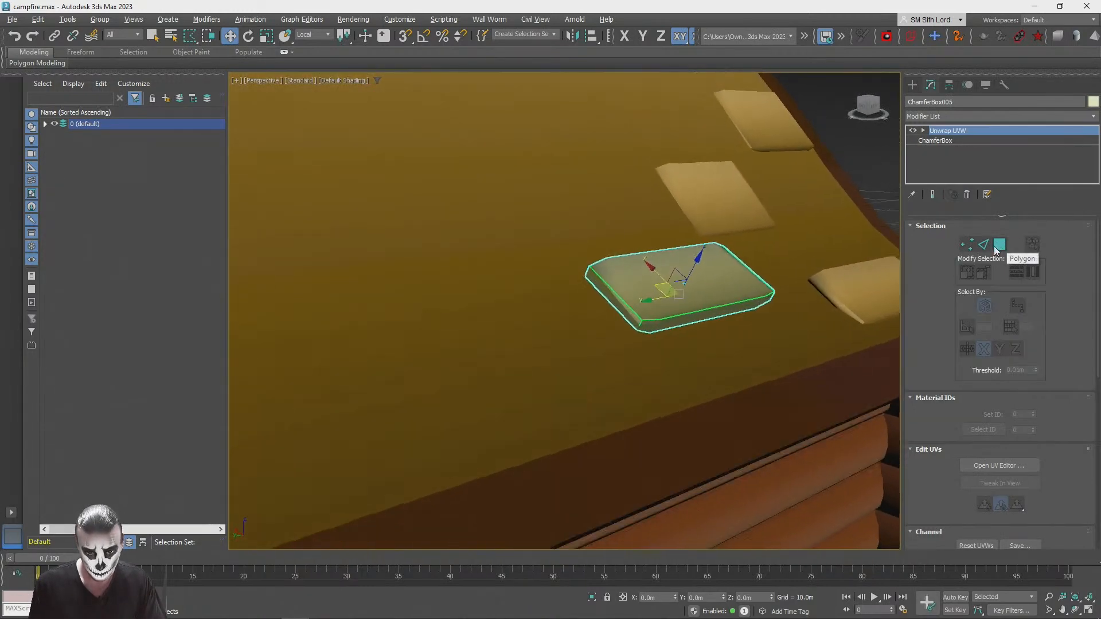
Step: Rotate the newest eave shingle slightly to follow the roof, then lengthen it down the slope and narrow it along local Y
{"action": "key", "text": "e"}
{"action": "left_click_drag", "start_coordinate": [697, 274], "coordinate": [708, 284]}
{"action": "key", "text": "r"}
{"action": "mouse_move", "coordinate": [709, 332]}
{"action": "left_mouse_down"}
{"action": "mouse_move", "coordinate": [702, 326]}
{"action": "mouse_move", "coordinate": [719, 347]}
{"action": "left_mouse_up"}
{"action": "left_click_drag", "start_coordinate": [641, 298], "coordinate": [662, 289]}
{"action": "key", "text": "q"}
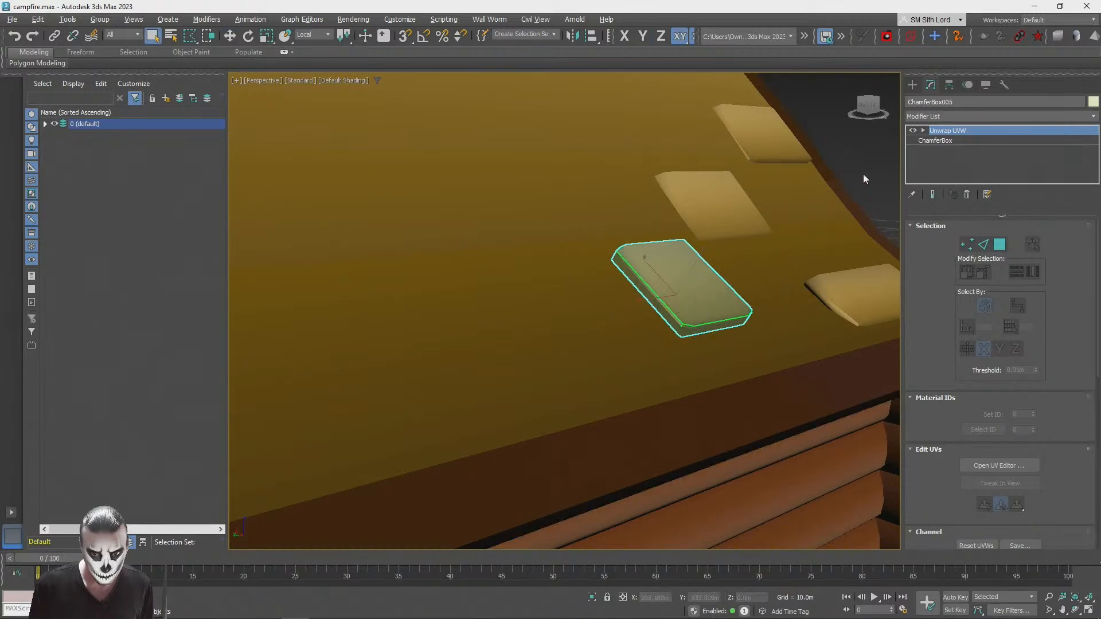
Step: Clone the wide eave shingle by the gable edge to a spot higher up the slope and farther along the roof
{"action": "left_click", "coordinate": [863, 170]}
{"action": "scroll", "coordinate": [863, 171], "scroll_direction": "down", "scroll_amount": 5}
{"action": "middle_click_drag", "start_coordinate": [864, 171], "coordinate": [651, 171], "text": "alt"}
{"action": "scroll", "coordinate": [770, 256], "scroll_direction": "up", "scroll_amount": 4}
{"action": "scroll", "coordinate": [798, 239], "scroll_direction": "down", "scroll_amount": 6}
{"action": "middle_click_drag", "start_coordinate": [798, 239], "coordinate": [825, 229], "text": "alt"}
{"action": "scroll", "coordinate": [803, 276], "scroll_direction": "up", "scroll_amount": 4}
{"action": "middle_click_drag", "start_coordinate": [803, 275], "coordinate": [785, 295], "text": "alt"}
{"action": "left_click", "coordinate": [748, 292]}
{"action": "left_click", "coordinate": [772, 306]}
{"action": "key", "text": "w"}
{"action": "left_click_drag", "start_coordinate": [758, 296], "coordinate": [624, 295], "text": "shift"}
{"action": "left_click", "coordinate": [556, 357]}
{"action": "middle_click_drag", "start_coordinate": [625, 296], "coordinate": [619, 313], "text": "alt"}
{"action": "scroll", "coordinate": [618, 316], "scroll_direction": "up", "scroll_amount": 3}
{"action": "left_click_drag", "start_coordinate": [619, 309], "coordinate": [611, 285]}
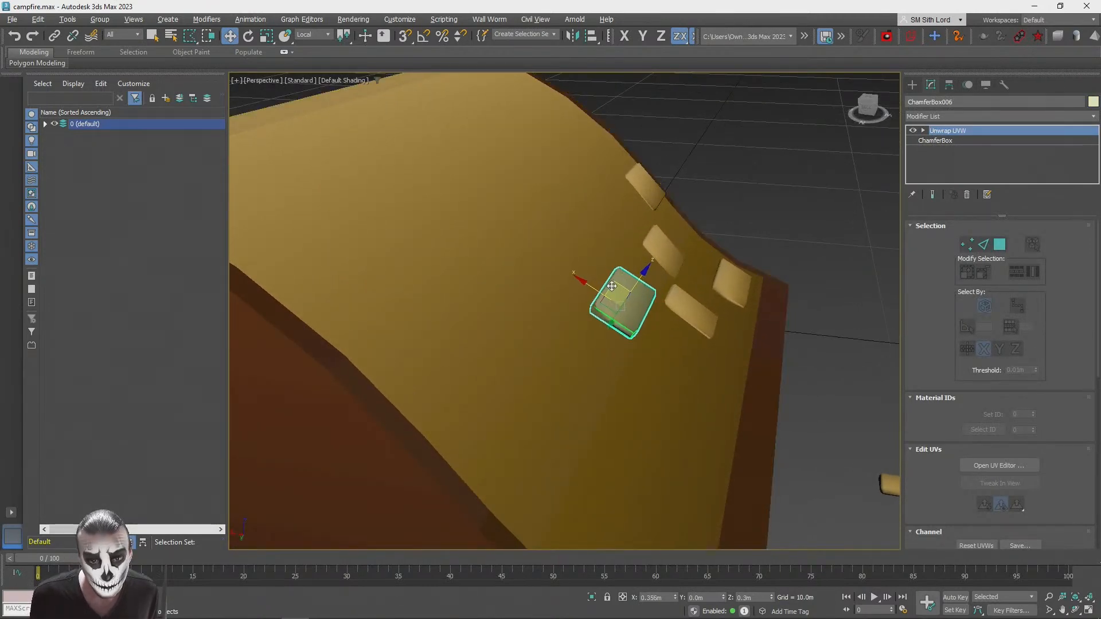
Step: Rotate the new shingle about -9 degrees around its local Y axis and nudge it against the roof surface
{"action": "key", "text": "e"}
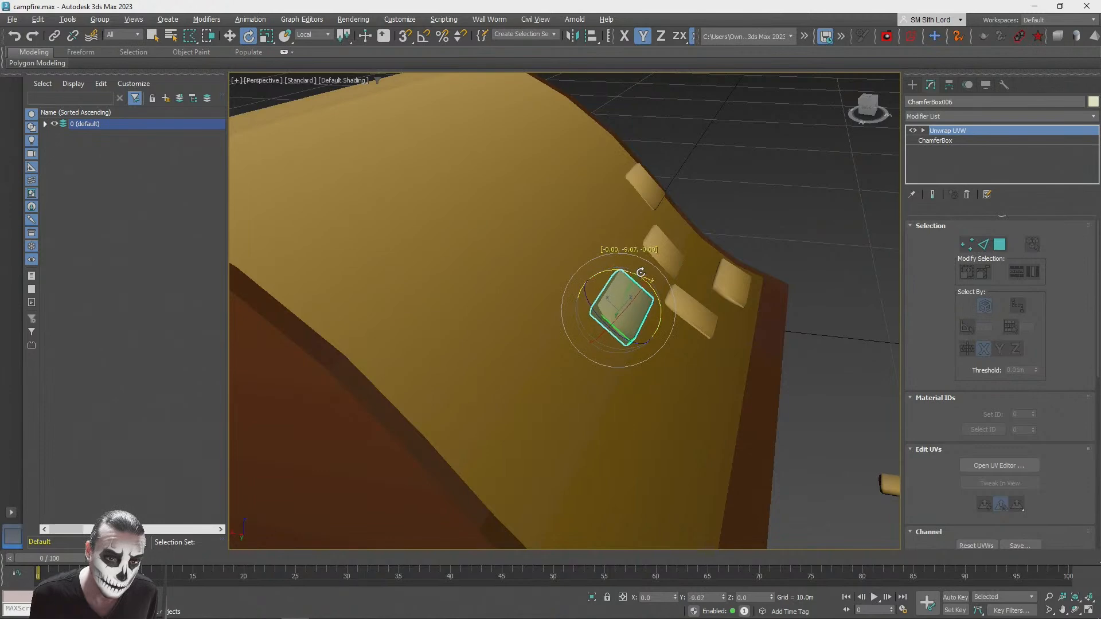
{"action": "key", "text": "w"}
{"action": "mouse_move", "coordinate": [618, 289]}
{"action": "left_mouse_down"}
{"action": "mouse_move", "coordinate": [624, 281]}
{"action": "mouse_move", "coordinate": [618, 290]}
{"action": "left_mouse_up"}
{"action": "middle_click_drag", "start_coordinate": [620, 309], "coordinate": [794, 221], "text": "alt"}
{"action": "left_click", "coordinate": [803, 214]}
{"action": "middle_click_drag", "start_coordinate": [731, 247], "coordinate": [756, 315], "text": "alt"}
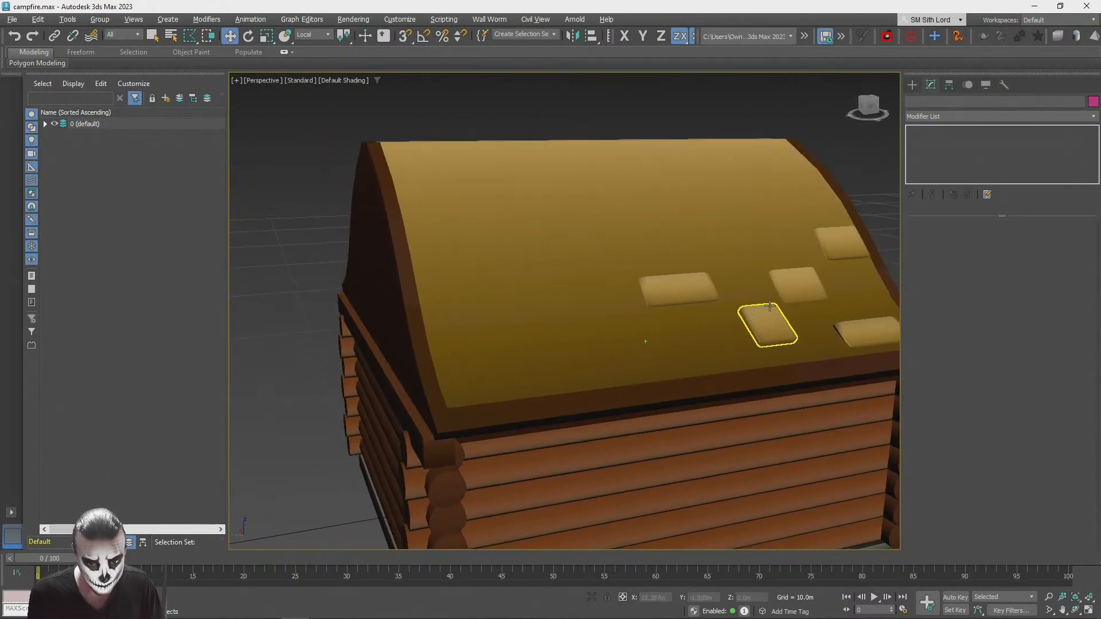
Step: Clone the narrow eave shingle farther along the eave and widen the copy along local Y
{"action": "left_click", "coordinate": [783, 328]}
{"action": "mouse_move", "coordinate": [733, 326]}
{"action": "left_mouse_down", "text": "shift"}
{"action": "mouse_move", "coordinate": [545, 336]}
{"action": "mouse_move", "coordinate": [553, 344]}
{"action": "mouse_move", "coordinate": [468, 356]}
{"action": "mouse_move", "coordinate": [611, 347]}
{"action": "mouse_move", "coordinate": [600, 349]}
{"action": "left_mouse_up", "text": "shift"}
{"action": "left_click", "coordinate": [551, 363]}
{"action": "key", "text": "r"}
Step: Clone the narrow eave shingle about 3.6 m along its local Y axis, near the far end of the eave
{"action": "key", "text": "w"}
{"action": "left_click", "coordinate": [762, 338]}
{"action": "left_click_drag", "start_coordinate": [729, 333], "coordinate": [469, 359], "text": "shift"}
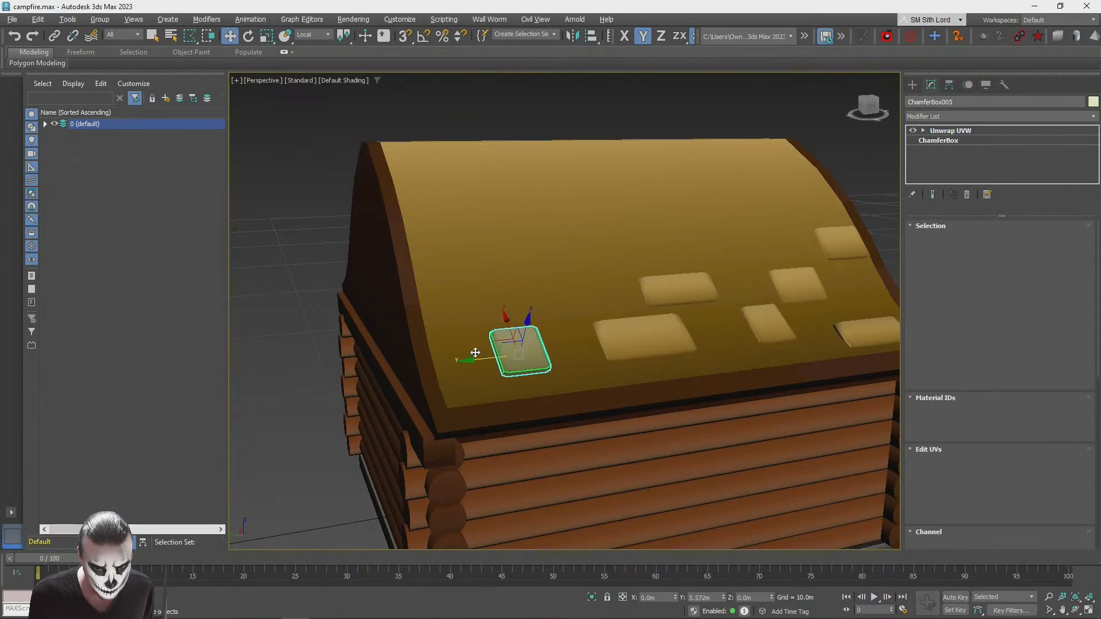
{"action": "left_click", "coordinate": [543, 364]}
Step: Clone the upper shingle beside the gable edge to a spot higher up the roof slope
{"action": "left_click", "coordinate": [297, 241]}
{"action": "middle_click_drag", "start_coordinate": [395, 272], "coordinate": [499, 381], "text": "alt"}
{"action": "left_click", "coordinate": [584, 363]}
{"action": "mouse_move", "coordinate": [591, 339]}
{"action": "left_mouse_down"}
{"action": "mouse_move", "coordinate": [644, 269]}
{"action": "mouse_move", "coordinate": [633, 276]}
{"action": "mouse_move", "coordinate": [647, 306]}
{"action": "mouse_move", "coordinate": [630, 307]}
{"action": "left_mouse_up"}
{"action": "left_click", "coordinate": [561, 361]}
Step: Rotate the top shingle around its local Y axis to match the roof curve and settle it onto the surface
{"action": "scroll", "coordinate": [651, 315], "scroll_direction": "up", "scroll_amount": 8}
{"action": "key", "text": "e"}
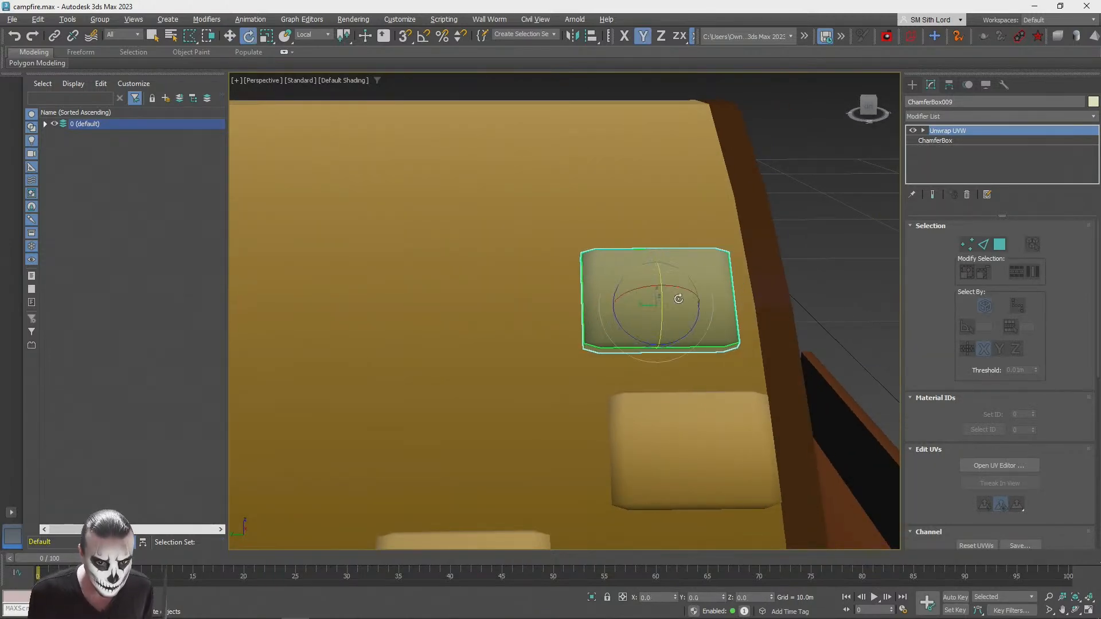
{"action": "middle_click_drag", "start_coordinate": [675, 261], "coordinate": [664, 281], "text": "alt"}
{"action": "left_click_drag", "start_coordinate": [655, 294], "coordinate": [660, 290]}
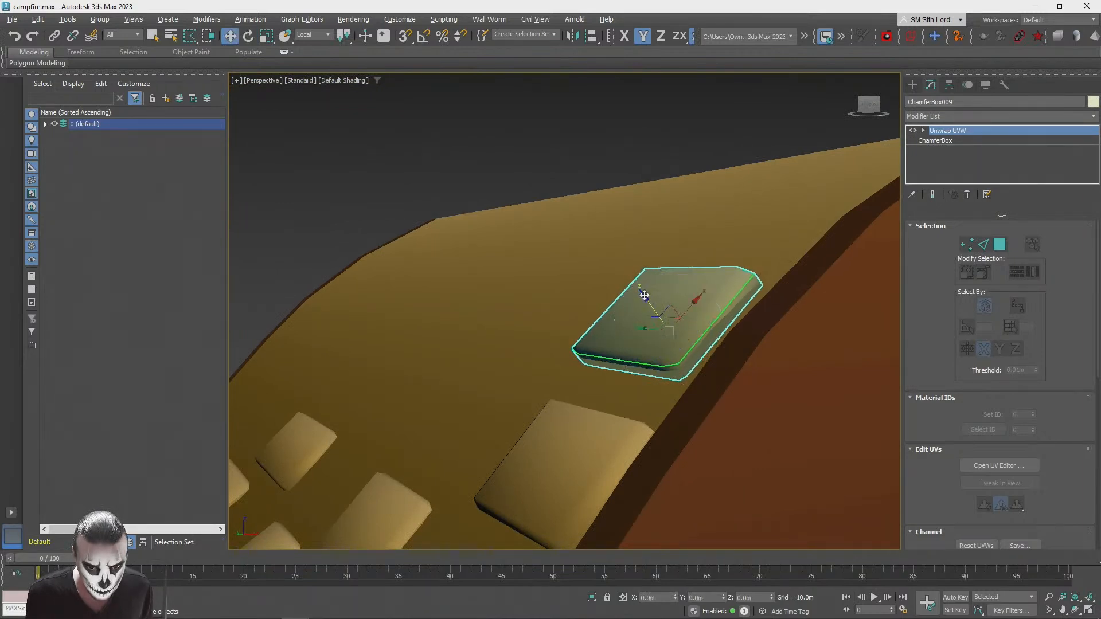
{"action": "left_click_drag", "start_coordinate": [644, 296], "coordinate": [647, 297]}
{"action": "left_click", "coordinate": [655, 145]}
{"action": "middle_click_drag", "start_coordinate": [655, 144], "coordinate": [706, 265], "text": "alt"}
{"action": "scroll", "coordinate": [695, 251], "scroll_direction": "down", "scroll_amount": 3}
Step: Narrow the top shingle beside the gable edge along its local Y axis
{"action": "left_click", "coordinate": [748, 294]}
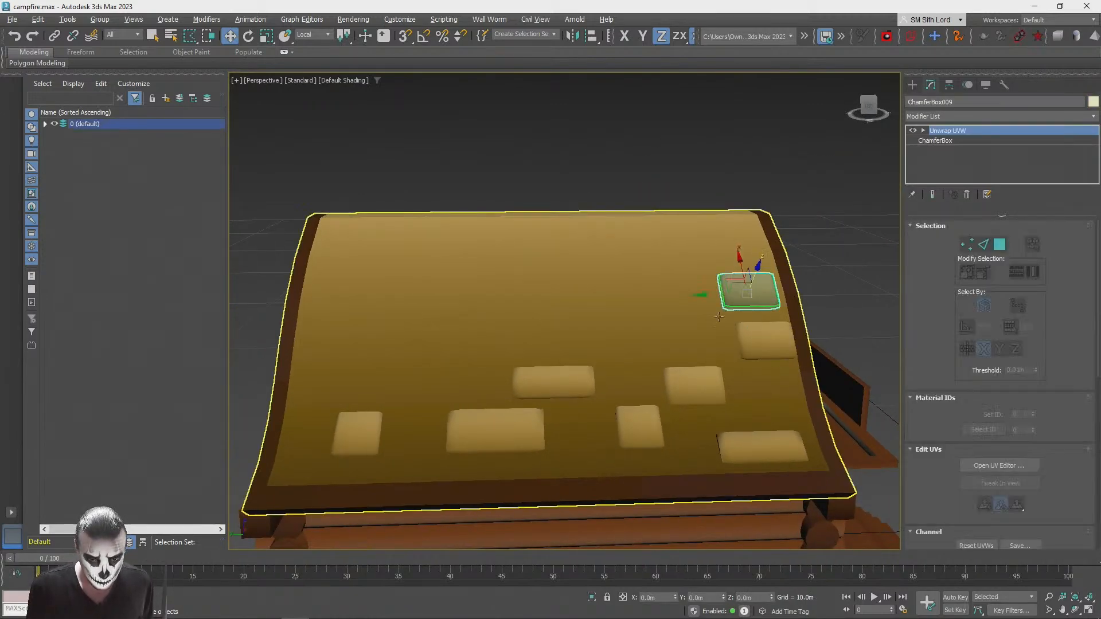
{"action": "key", "text": "r"}
{"action": "key", "text": "w"}
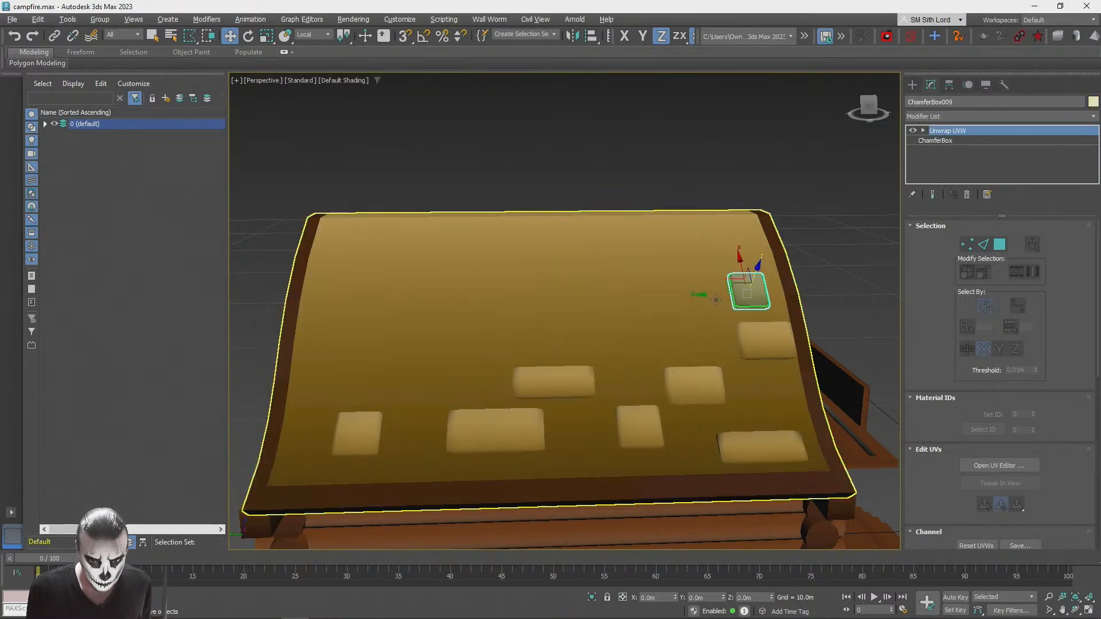
Step: Clone the narrowed top shingle farther along its row and enlarge the copy into a wide shingle
{"action": "left_click_drag", "start_coordinate": [705, 295], "coordinate": [543, 293], "text": "shift"}
{"action": "left_click", "coordinate": [553, 365]}
{"action": "key", "text": "r"}
{"action": "left_click_drag", "start_coordinate": [646, 345], "coordinate": [642, 349]}
Step: Clone the enlarged shingle farther along the upper row and narrow the copy along local Y
{"action": "key", "text": "w"}
{"action": "mouse_move", "coordinate": [587, 297]}
{"action": "left_mouse_down"}
{"action": "mouse_move", "coordinate": [601, 297]}
{"action": "mouse_move", "coordinate": [468, 296]}
{"action": "mouse_move", "coordinate": [513, 294]}
{"action": "mouse_move", "coordinate": [538, 317]}
{"action": "left_mouse_up"}
{"action": "left_click", "coordinate": [553, 366]}
{"action": "key", "text": "r"}
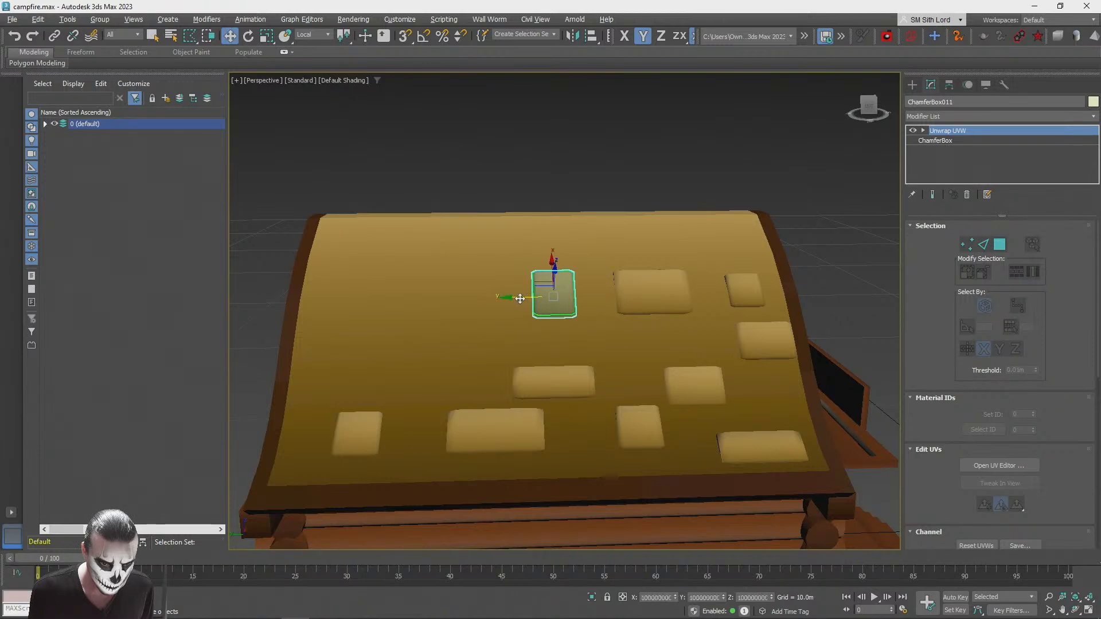
{"action": "left_click", "coordinate": [566, 181]}
{"action": "middle_click_drag", "start_coordinate": [611, 191], "coordinate": [611, 191], "text": "alt"}
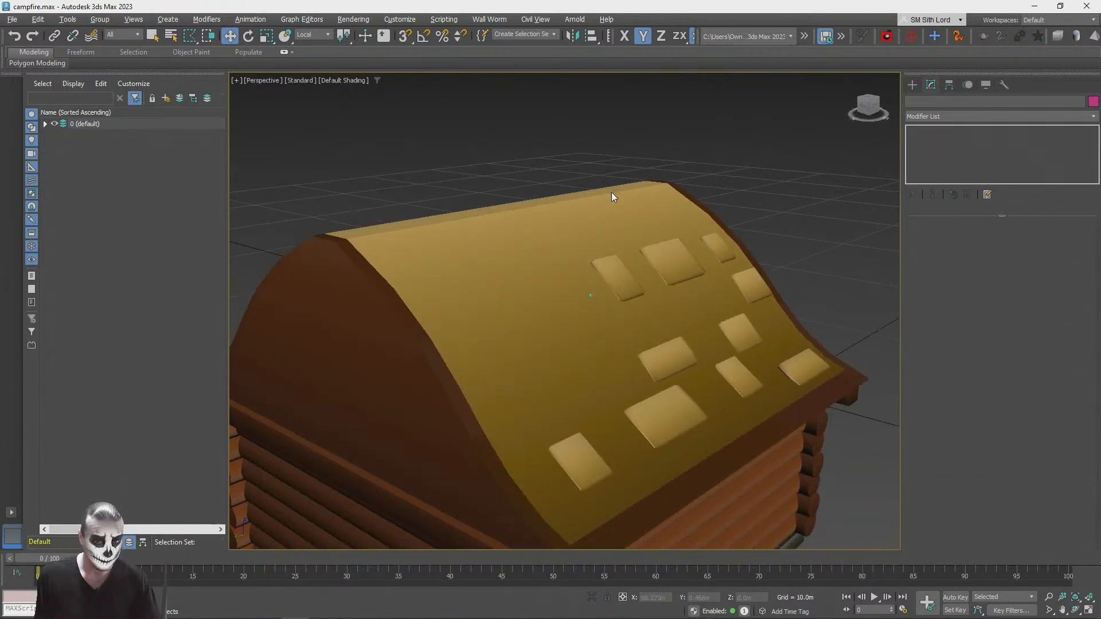
Step: Clone the second-highest gable-edge shingle to mid-roof, lengthen it along local X and scale it to about 89% along local Y
{"action": "left_click", "coordinate": [766, 287]}
{"action": "mouse_move", "coordinate": [726, 297]}
{"action": "left_mouse_down", "text": "shift"}
{"action": "mouse_move", "coordinate": [566, 358]}
{"action": "mouse_move", "coordinate": [588, 398]}
{"action": "left_mouse_up", "text": "shift"}
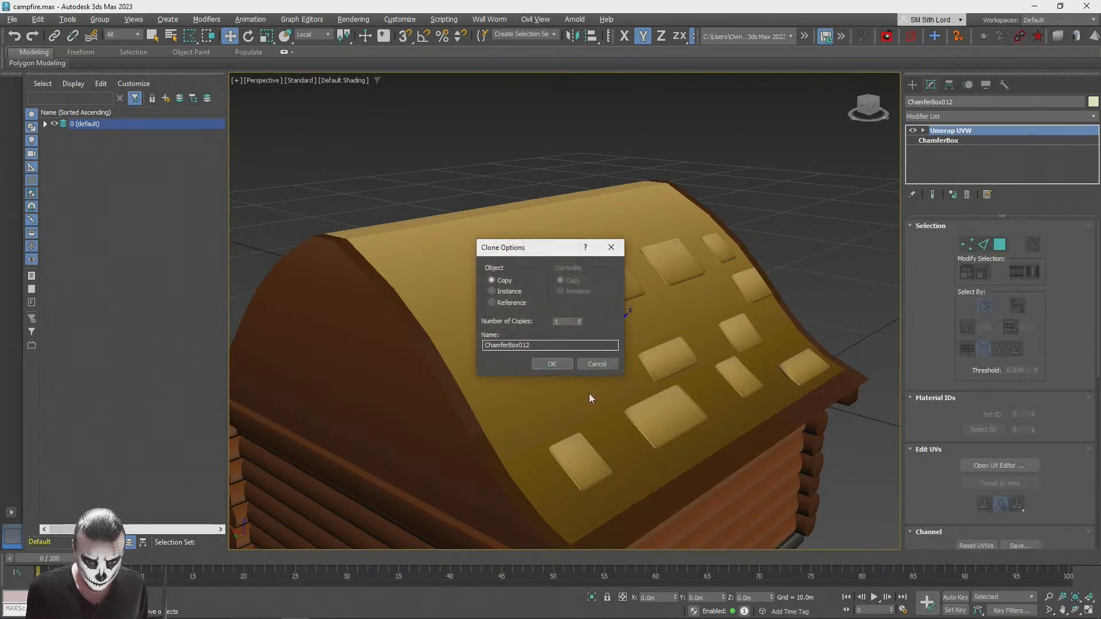
{"action": "left_click", "coordinate": [551, 364]}
{"action": "key", "text": "r"}
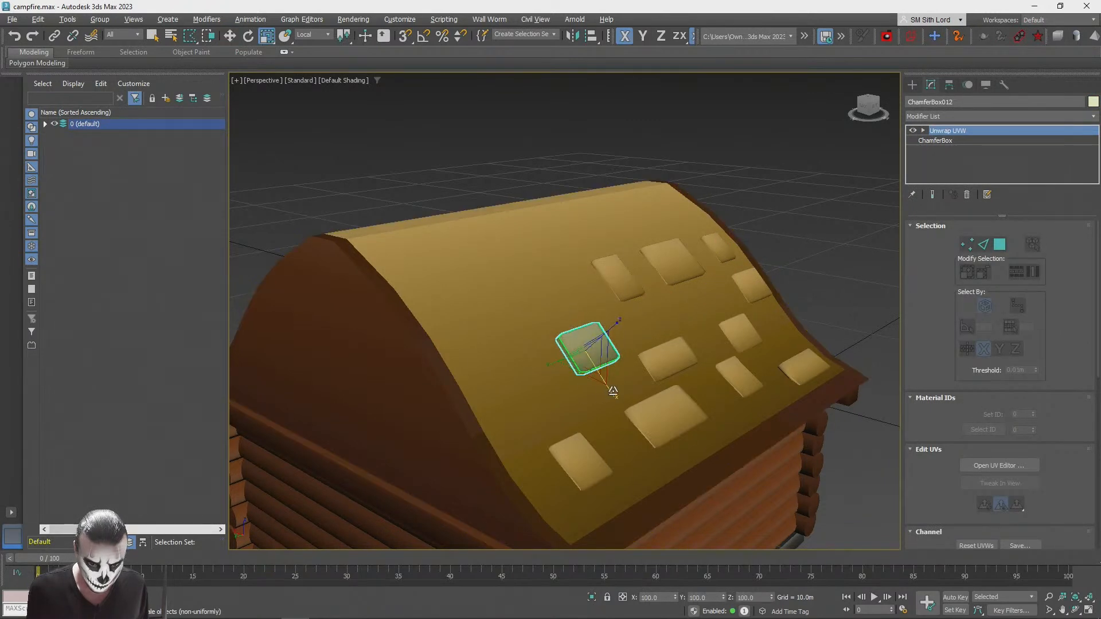
{"action": "left_click_drag", "start_coordinate": [619, 406], "coordinate": [619, 406]}
{"action": "left_click_drag", "start_coordinate": [549, 361], "coordinate": [551, 360]}
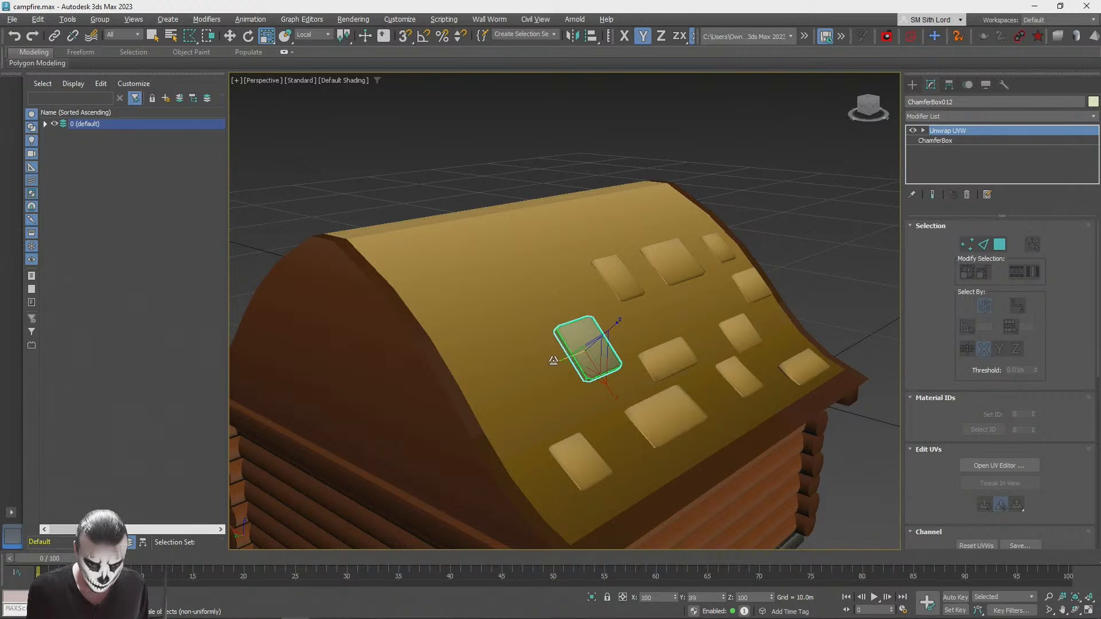
Step: Clone the mid-roof shingle toward the far gable edge and shorten the copy along local X
{"action": "left_click", "coordinate": [805, 230]}
{"action": "middle_click_drag", "start_coordinate": [801, 221], "coordinate": [690, 352], "text": "alt"}
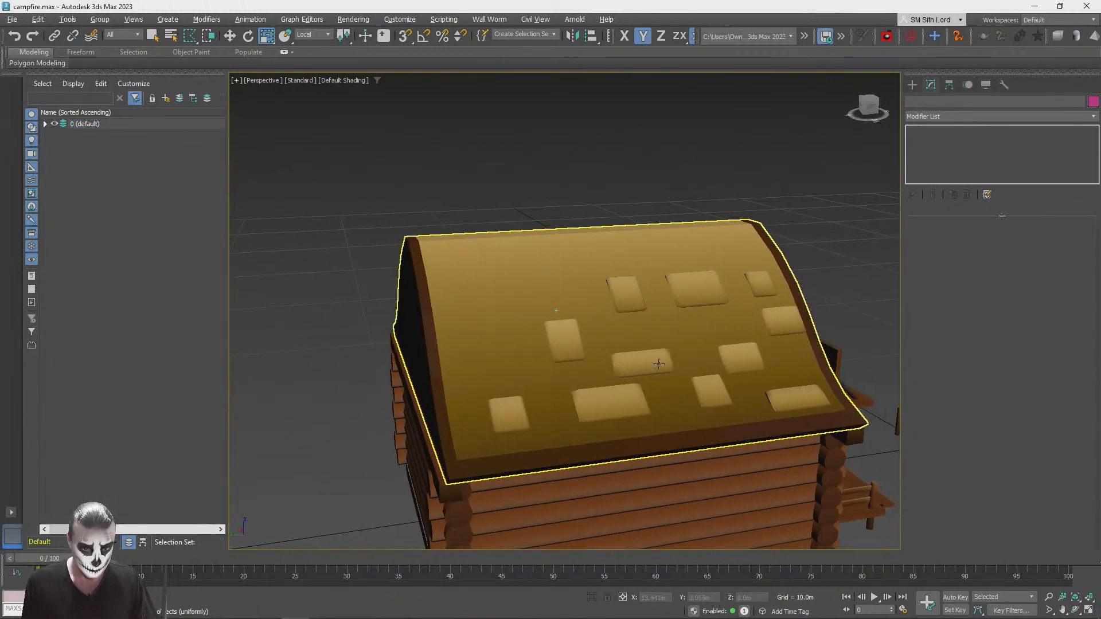
{"action": "left_click", "coordinate": [564, 342]}
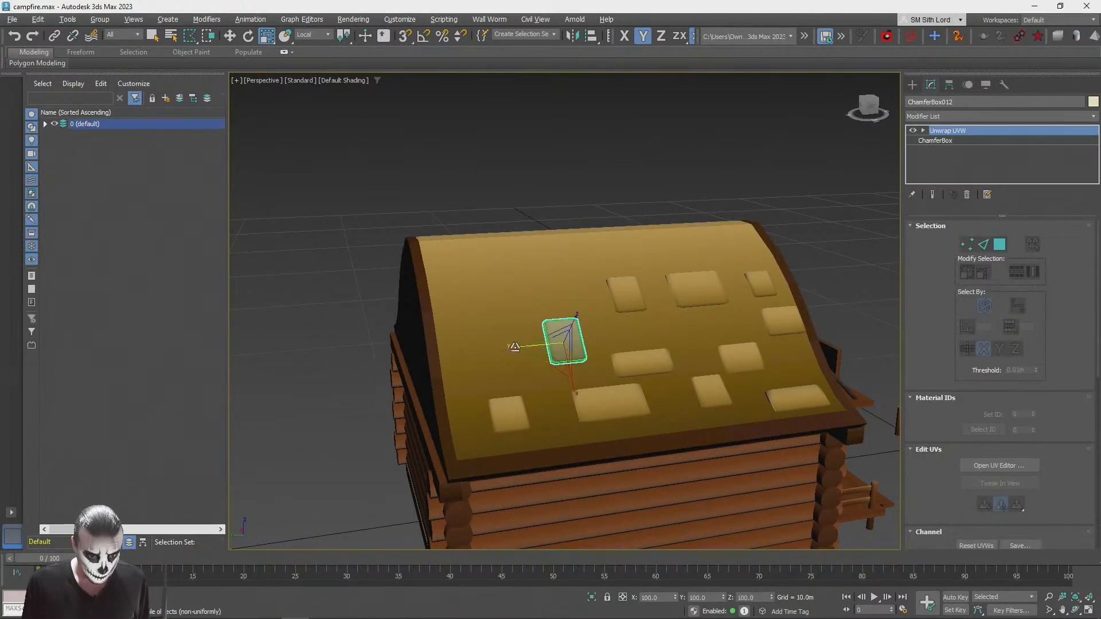
{"action": "mouse_move", "coordinate": [524, 348]}
{"action": "left_mouse_down", "text": "shift"}
{"action": "mouse_move", "coordinate": [430, 352]}
{"action": "mouse_move", "coordinate": [445, 356]}
{"action": "left_mouse_up", "text": "shift"}
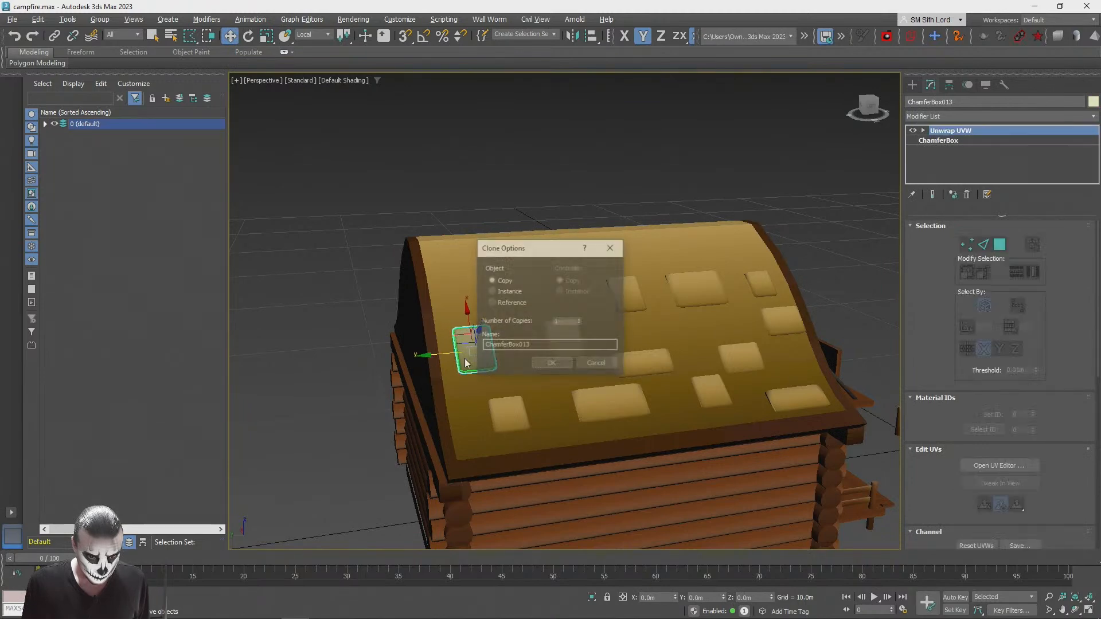
{"action": "left_click", "coordinate": [539, 365]}
{"action": "key", "text": "r"}
{"action": "middle_click_drag", "start_coordinate": [511, 414], "coordinate": [602, 405], "text": "alt"}
{"action": "left_click_drag", "start_coordinate": [508, 389], "coordinate": [495, 364]}
{"action": "key", "text": "w"}
{"action": "left_click", "coordinate": [752, 197]}
Step: Clone the large upper-row shingle toward the far gable, scale it to about 60% along local X and shift it about 0.39 m along local Y
{"action": "key", "text": "q"}
{"action": "middle_click_drag", "start_coordinate": [699, 245], "coordinate": [625, 281], "text": "alt"}
{"action": "left_click", "coordinate": [689, 279]}
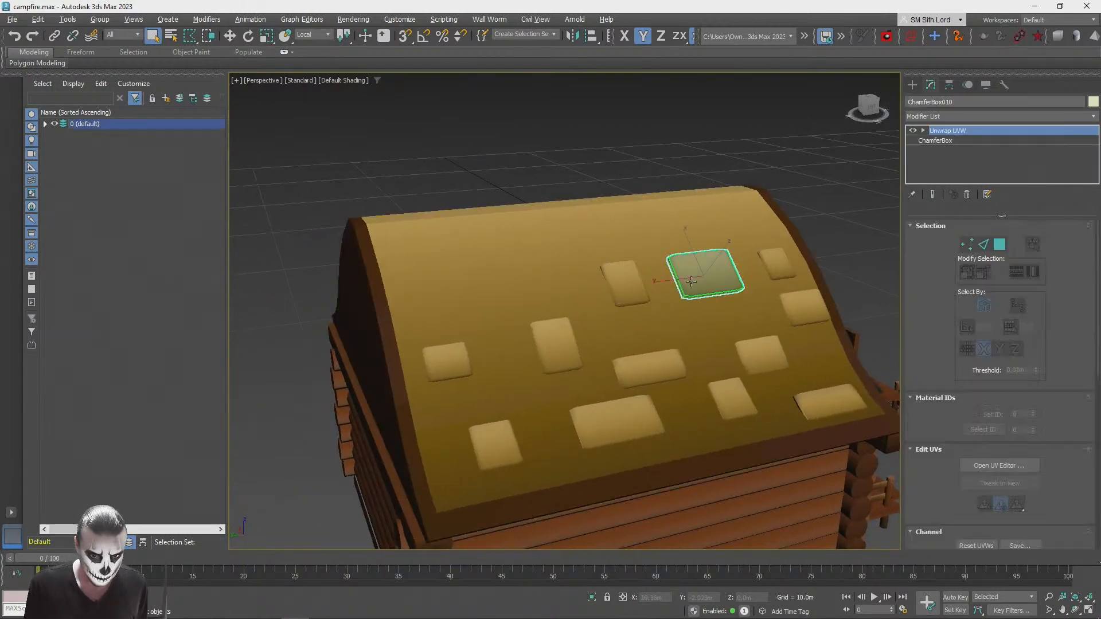
{"action": "mouse_move", "coordinate": [704, 275]}
{"action": "left_mouse_down", "text": "shift"}
{"action": "mouse_move", "coordinate": [510, 321]}
{"action": "mouse_move", "coordinate": [485, 340]}
{"action": "left_mouse_up", "text": "shift"}
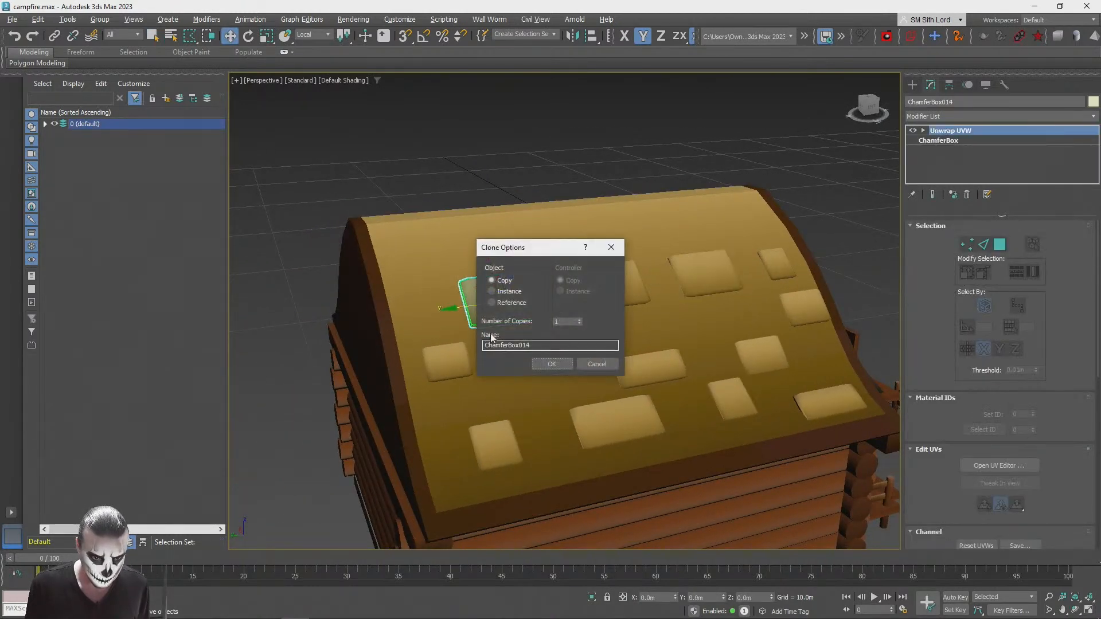
{"action": "left_click", "coordinate": [550, 364]}
{"action": "key", "text": "r"}
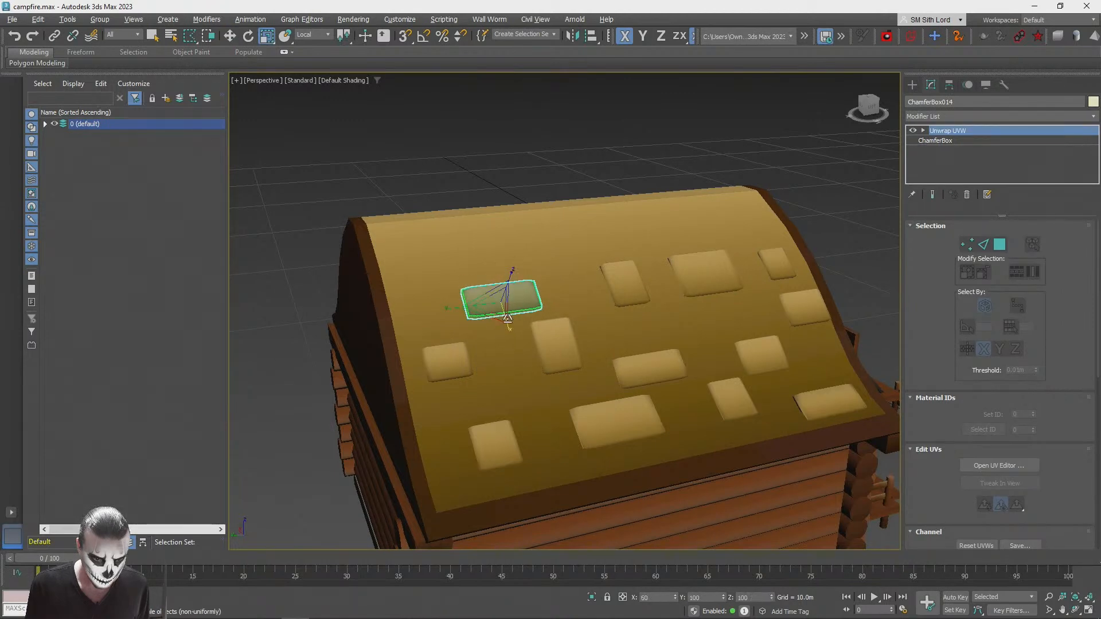
{"action": "key", "text": "w"}
{"action": "left_click_drag", "start_coordinate": [462, 305], "coordinate": [445, 309]}
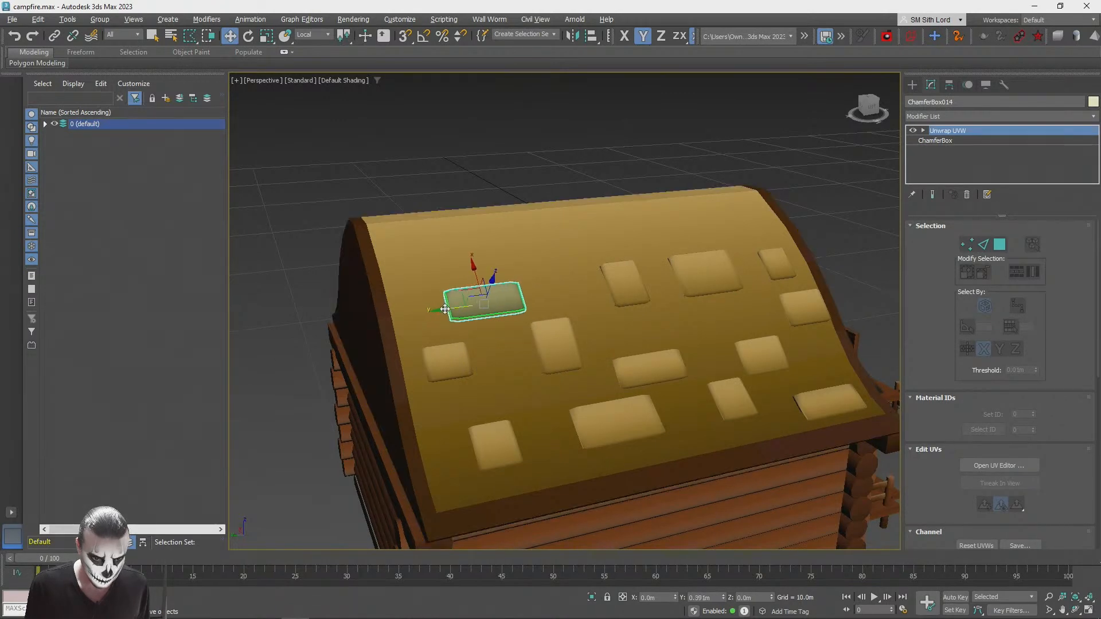
Step: Clone the large upper-row shingle up the slope to a spot near the ridge
{"action": "left_click", "coordinate": [298, 228]}
{"action": "scroll", "coordinate": [299, 226], "scroll_direction": "down", "scroll_amount": 8}
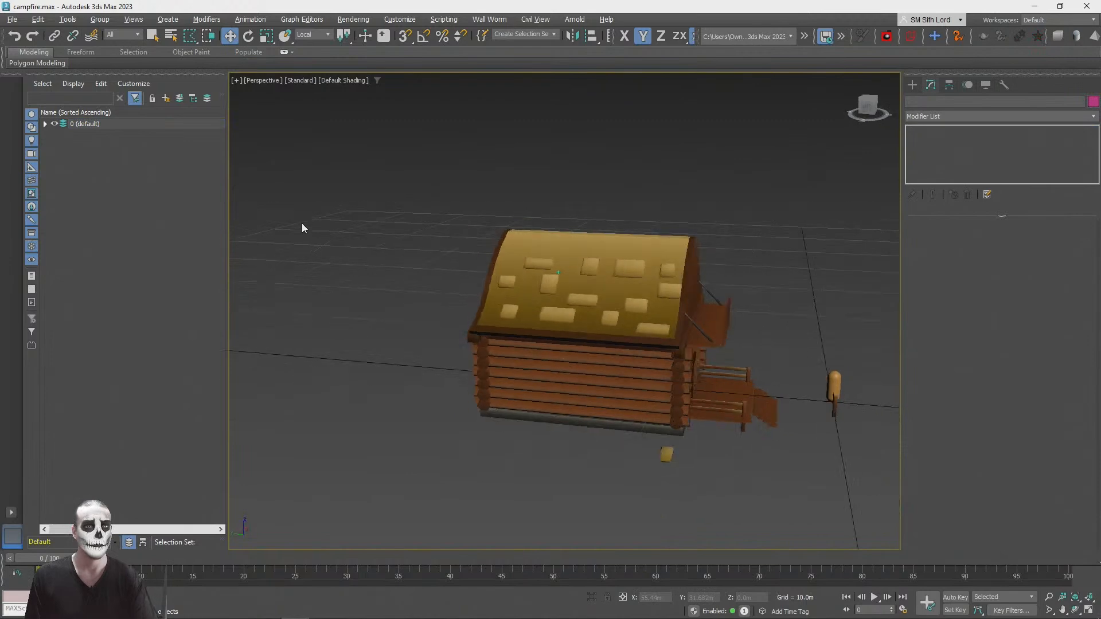
{"action": "scroll", "coordinate": [312, 238], "scroll_direction": "up", "scroll_amount": 6}
{"action": "scroll", "coordinate": [312, 239], "scroll_direction": "down", "scroll_amount": 8}
{"action": "scroll", "coordinate": [312, 239], "scroll_direction": "up", "scroll_amount": 3}
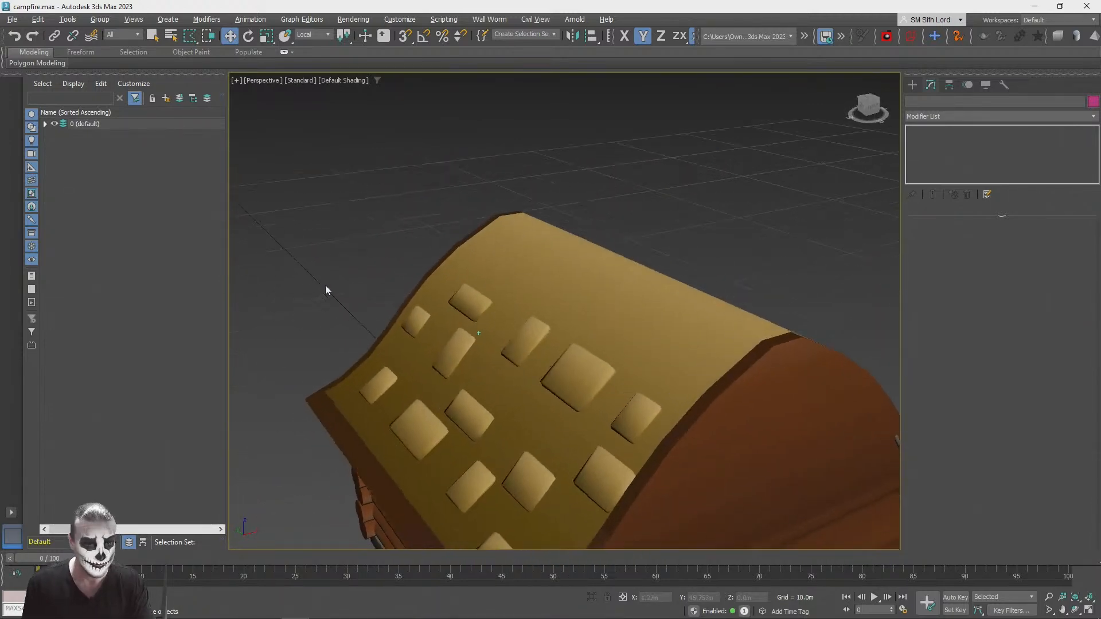
{"action": "left_click", "coordinate": [611, 343]}
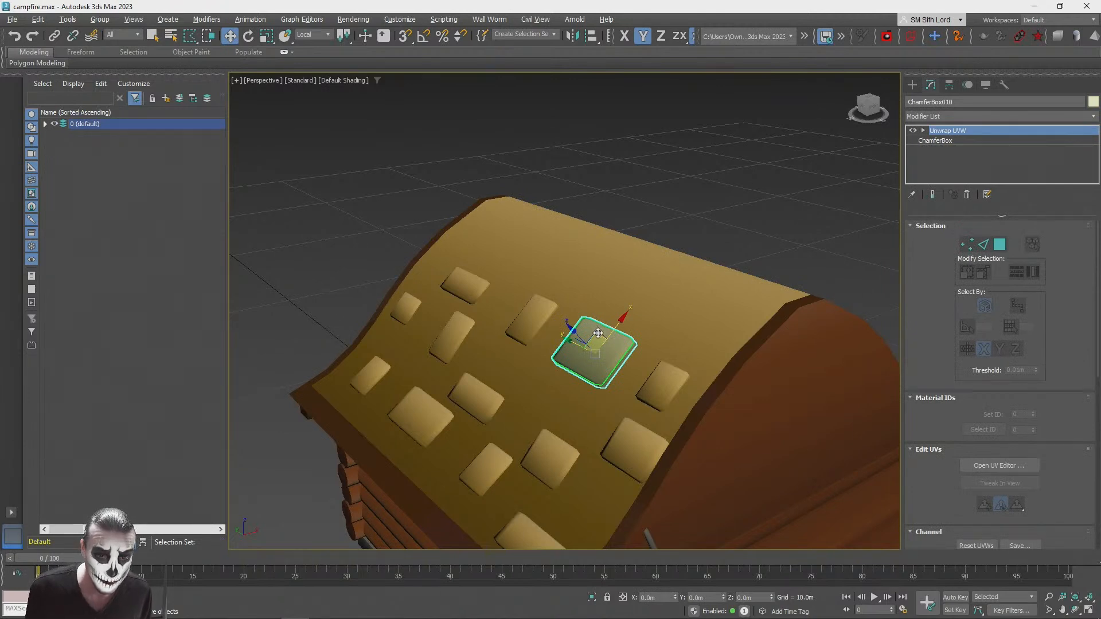
{"action": "mouse_move", "coordinate": [600, 333]}
{"action": "left_mouse_down"}
{"action": "mouse_move", "coordinate": [572, 310]}
{"action": "mouse_move", "coordinate": [658, 270]}
{"action": "left_mouse_up"}
{"action": "left_click", "coordinate": [541, 360]}
Step: Rotate the ridge shingle about 14 degrees around its local Y axis to follow the roof curve
{"action": "middle_click_drag", "start_coordinate": [582, 356], "coordinate": [521, 336], "text": "alt"}
{"action": "scroll", "coordinate": [527, 335], "scroll_direction": "up", "scroll_amount": 2}
{"action": "key", "text": "e"}
{"action": "left_click_drag", "start_coordinate": [611, 329], "coordinate": [626, 326]}
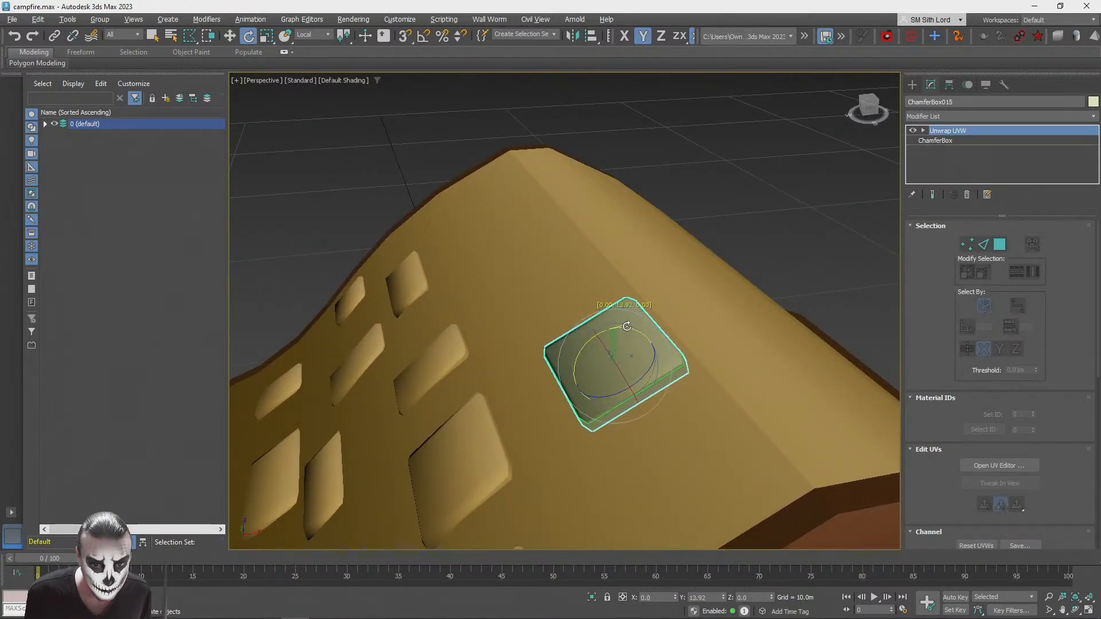
{"action": "key", "text": "w"}
Step: Scale the ridge shingle to about 55% along local Y and move it about -1.29 m along local Y toward the gable edge
{"action": "key", "text": "r"}
{"action": "middle_click_drag", "start_coordinate": [640, 369], "coordinate": [677, 376], "text": "alt"}
{"action": "left_click_drag", "start_coordinate": [635, 314], "coordinate": [605, 310]}
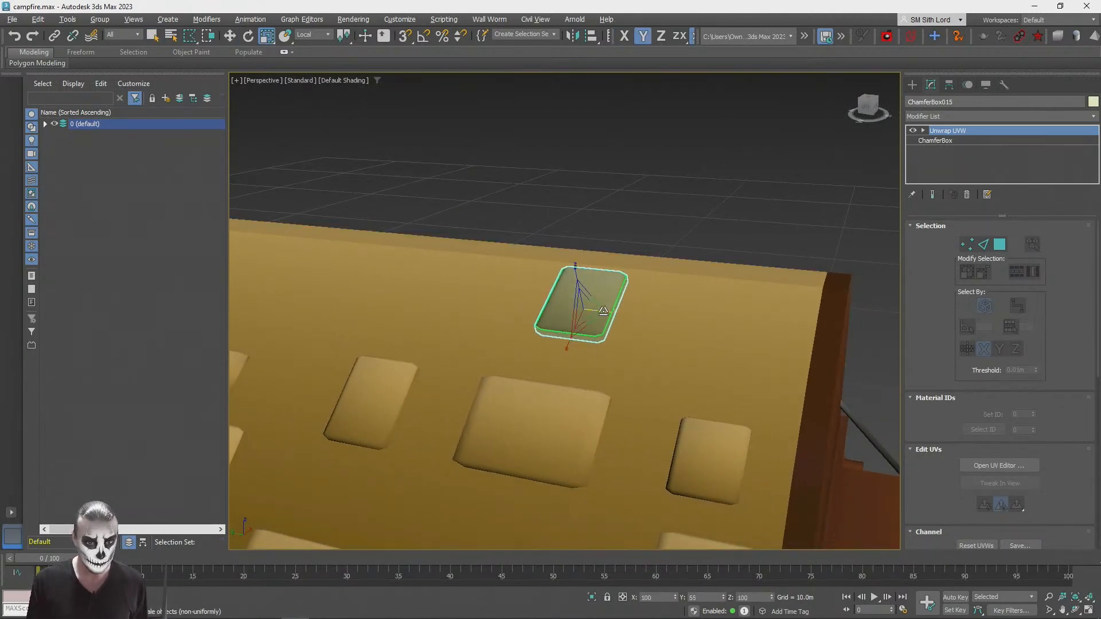
{"action": "key", "text": "w"}
{"action": "left_click_drag", "start_coordinate": [539, 314], "coordinate": [635, 326]}
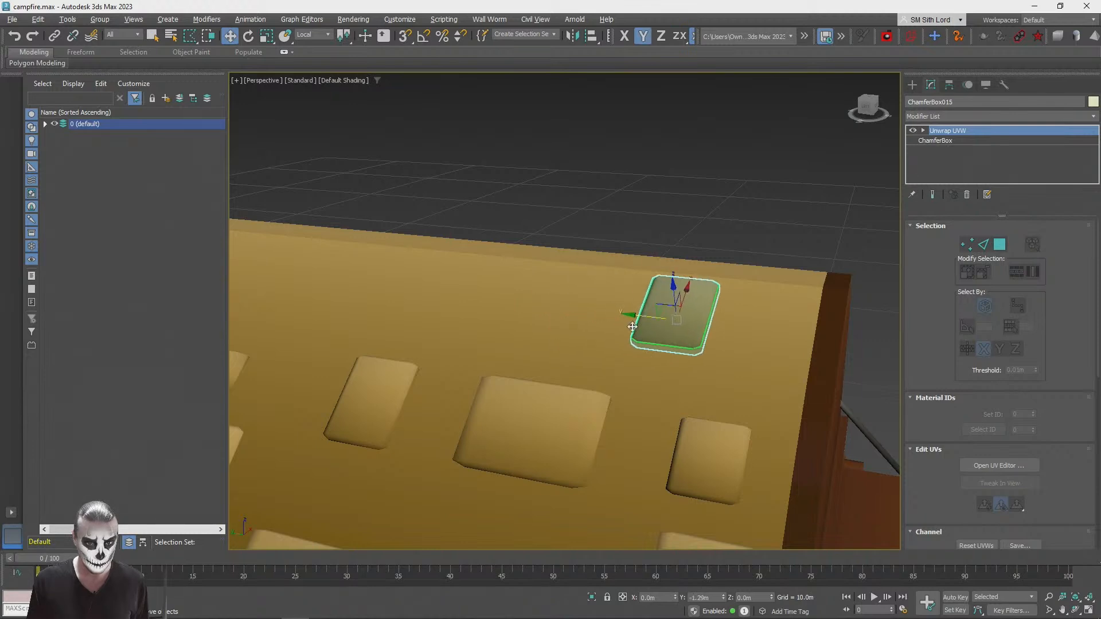
Step: Clone the ridge shingle farther along the ridge and make the copy shorter down the slope and wider along the ridge
{"action": "middle_click_drag", "start_coordinate": [634, 334], "coordinate": [677, 320], "text": "alt"}
{"action": "left_click_drag", "start_coordinate": [677, 320], "coordinate": [574, 332], "text": "shift"}
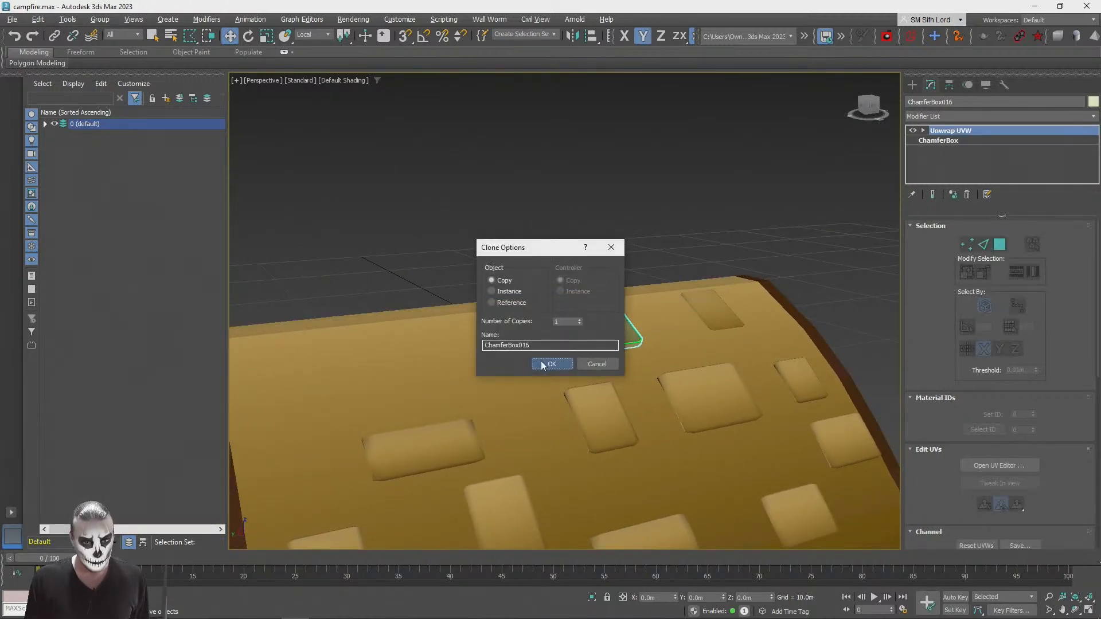
{"action": "key", "text": "Return"}
{"action": "key", "text": "r"}
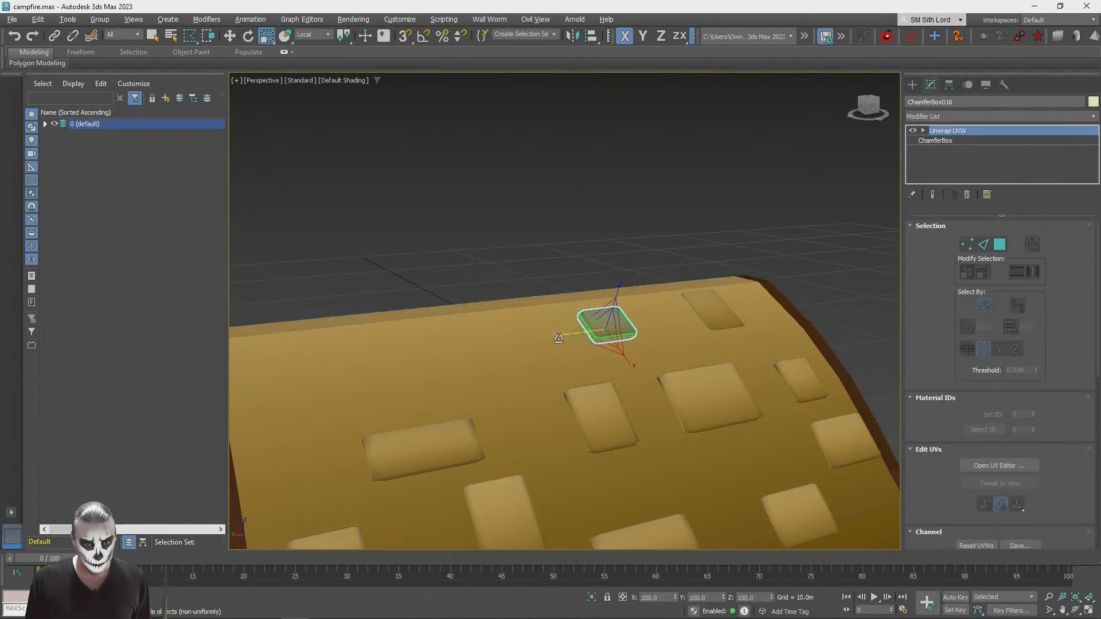
{"action": "mouse_move", "coordinate": [559, 340]}
{"action": "left_mouse_down"}
{"action": "mouse_move", "coordinate": [573, 332]}
{"action": "mouse_move", "coordinate": [294, 369]}
{"action": "mouse_move", "coordinate": [340, 425]}
{"action": "mouse_move", "coordinate": [334, 417]}
{"action": "left_mouse_up"}
Step: Clone two more shingles along the ridge toward the far gable, resizing each copy to vary the row
{"action": "key", "text": "w"}
{"action": "key", "text": "Return"}
{"action": "key", "text": "r"}
{"action": "key", "text": "w"}
{"action": "left_click", "coordinate": [542, 363]}
{"action": "key", "text": "r"}
{"action": "left_click_drag", "start_coordinate": [276, 372], "coordinate": [254, 365]}
Step: Select the spare shingle lying beside the cabin and review the shingle layout across the roof
{"action": "left_click", "coordinate": [604, 166]}
{"action": "scroll", "coordinate": [605, 167], "scroll_direction": "down", "scroll_amount": 7}
{"action": "middle_click_drag", "start_coordinate": [604, 166], "coordinate": [488, 397], "text": "alt"}
{"action": "left_click", "coordinate": [462, 440]}
{"action": "scroll", "coordinate": [461, 440], "scroll_direction": "up", "scroll_amount": 3}
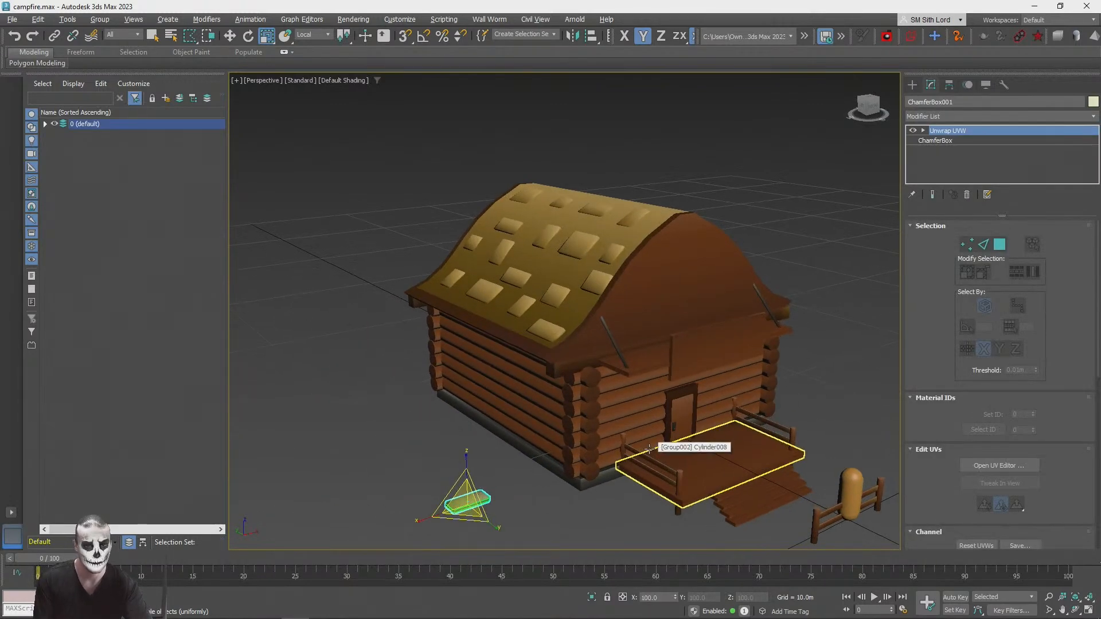
{"action": "scroll", "coordinate": [649, 449], "scroll_direction": "up", "scroll_amount": 3}
{"action": "middle_click_drag", "start_coordinate": [649, 449], "coordinate": [646, 514]}
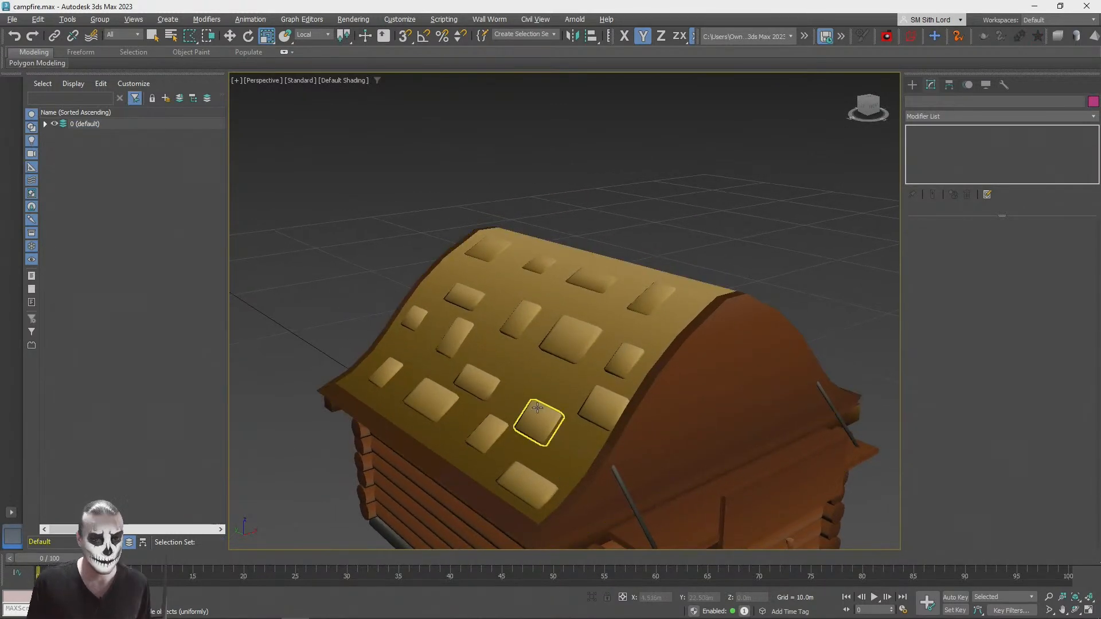
Step: Convert the ridge shingle nearest the far gable to an editable mesh
{"action": "left_click", "coordinate": [488, 249]}
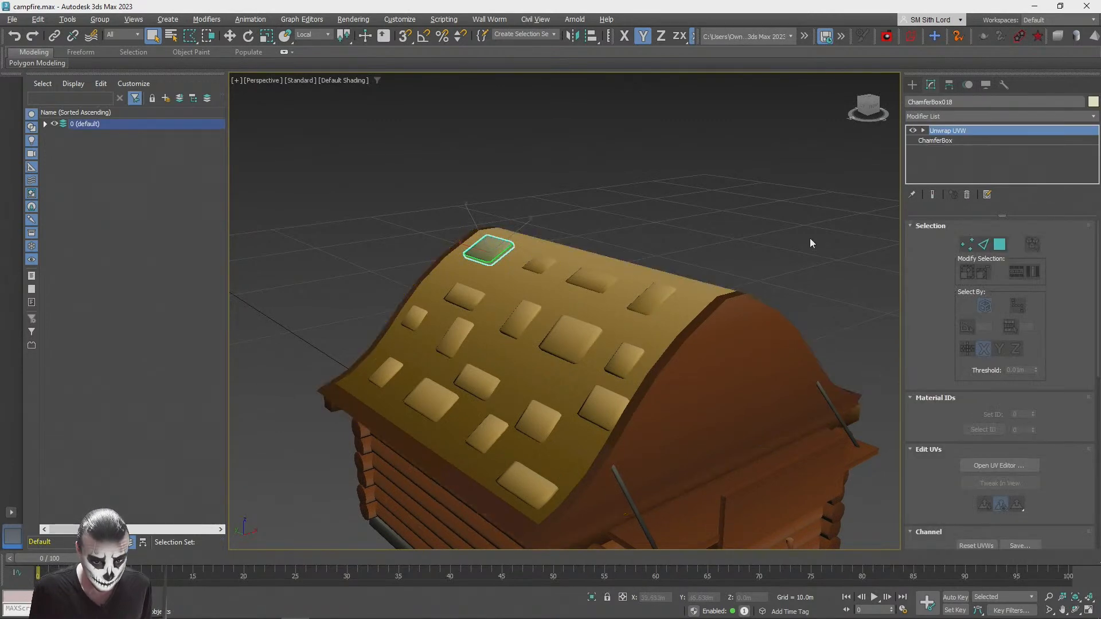
{"action": "right_click", "coordinate": [944, 130]}
{"action": "left_click", "coordinate": [965, 135]}
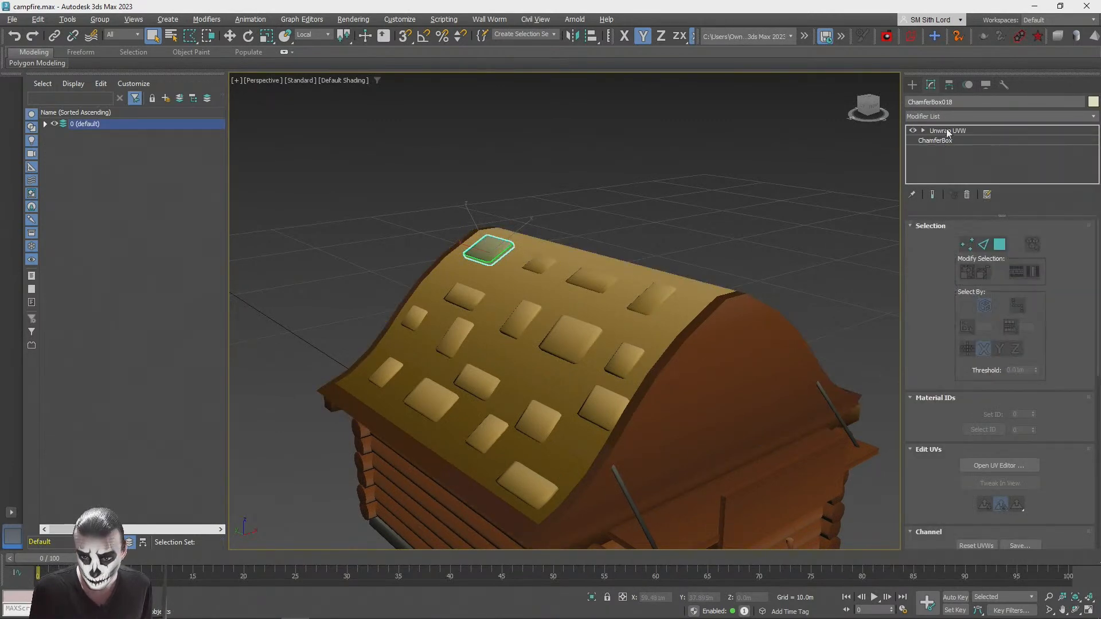
{"action": "right_click", "coordinate": [945, 141]}
{"action": "left_click", "coordinate": [974, 247]}
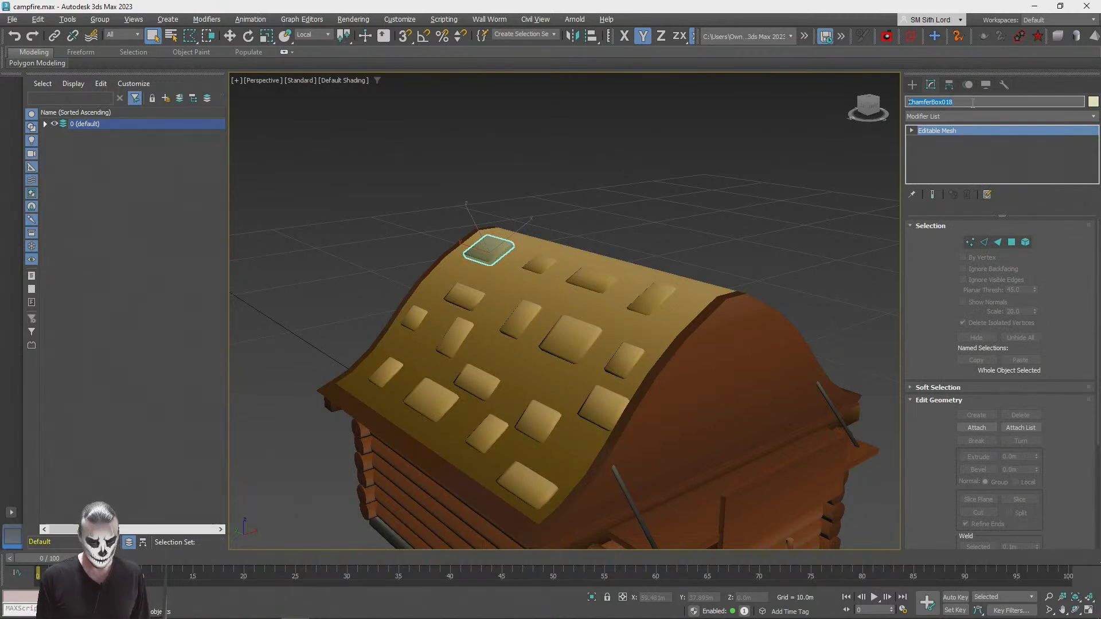
Step: Rename the editable mesh plates and attach all the other roof shingles to it
{"action": "left_click", "coordinate": [1025, 242]}
{"action": "left_click", "coordinate": [974, 427]}
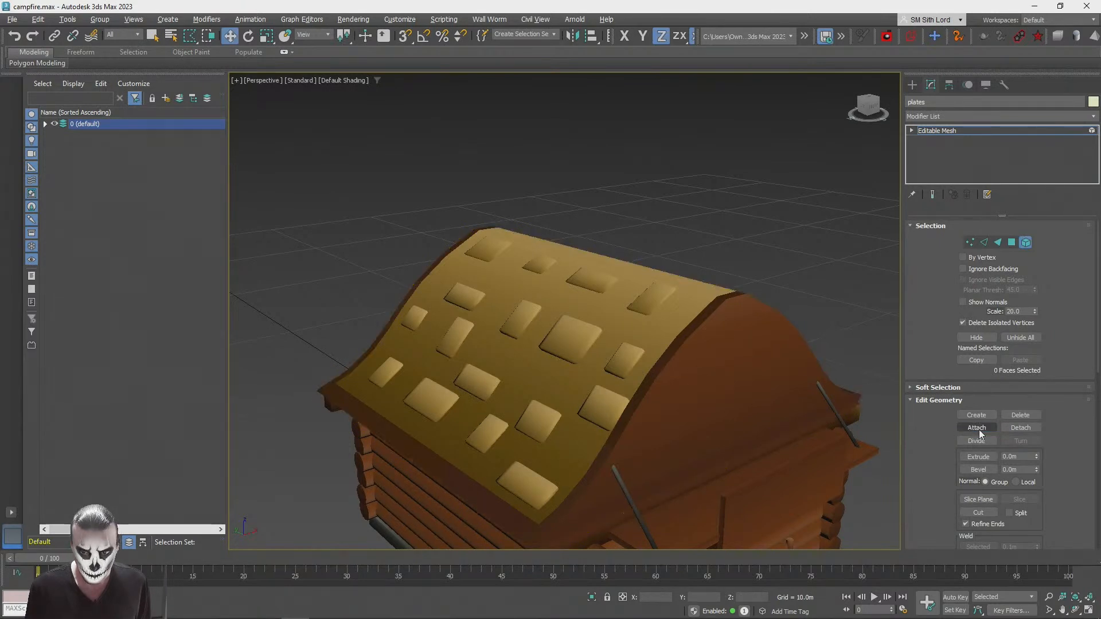
{"action": "scroll", "coordinate": [536, 301], "scroll_direction": "down", "scroll_amount": 6}
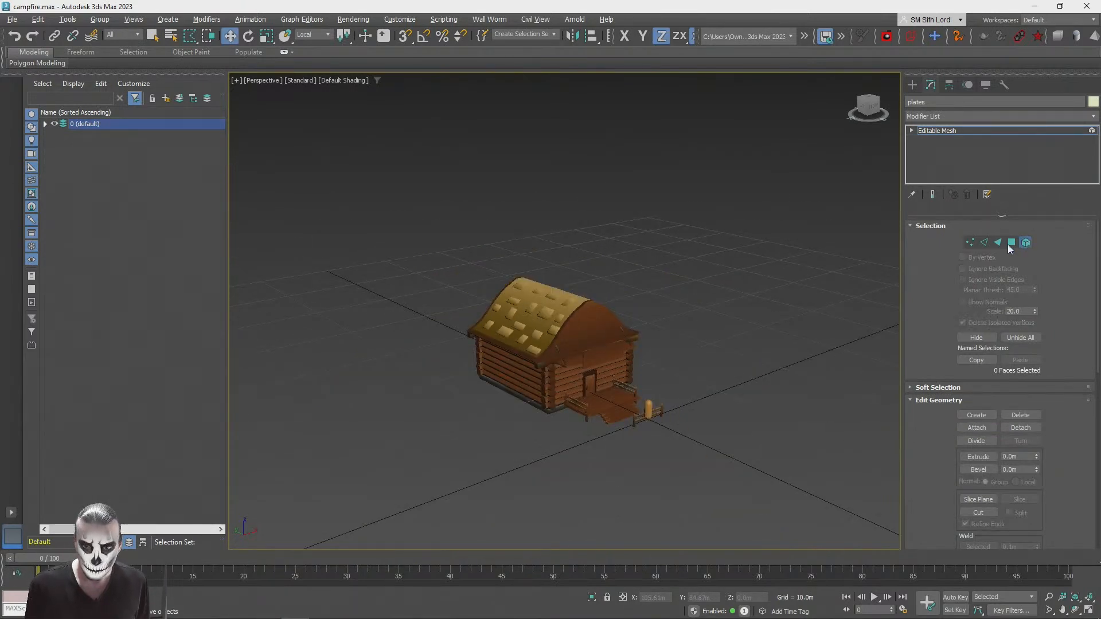
{"action": "left_click", "coordinate": [1026, 242]}
{"action": "scroll", "coordinate": [502, 292], "scroll_direction": "up", "scroll_amount": 3}
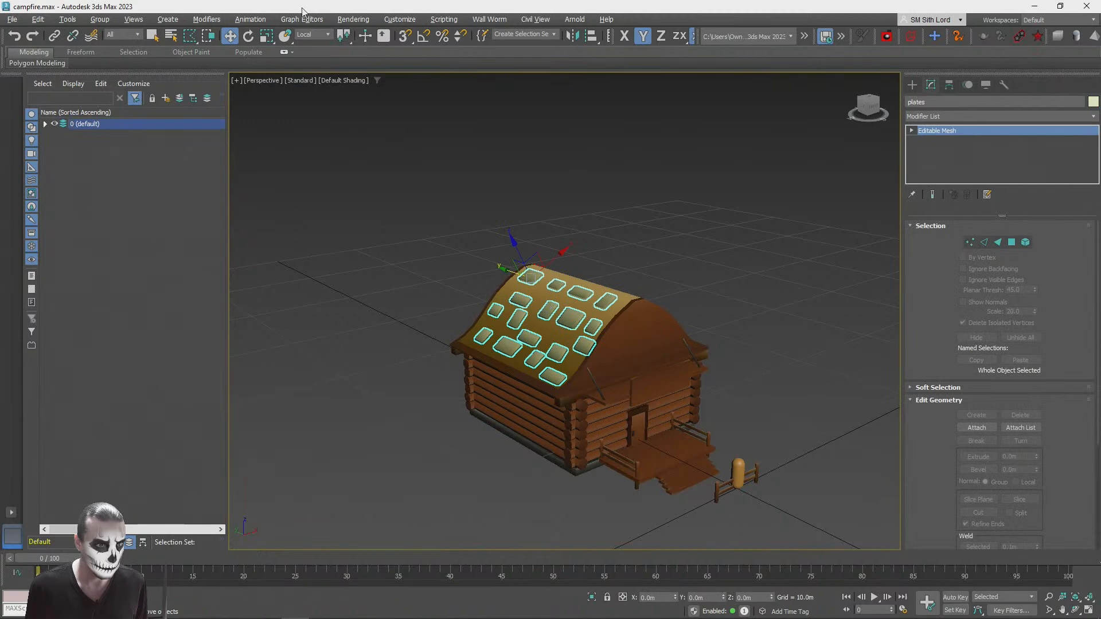
Step: Mirror the plates mesh along the X axis as an instance, using the View coordinate system
{"action": "left_click", "coordinate": [328, 35]}
{"action": "left_click", "coordinate": [309, 45]}
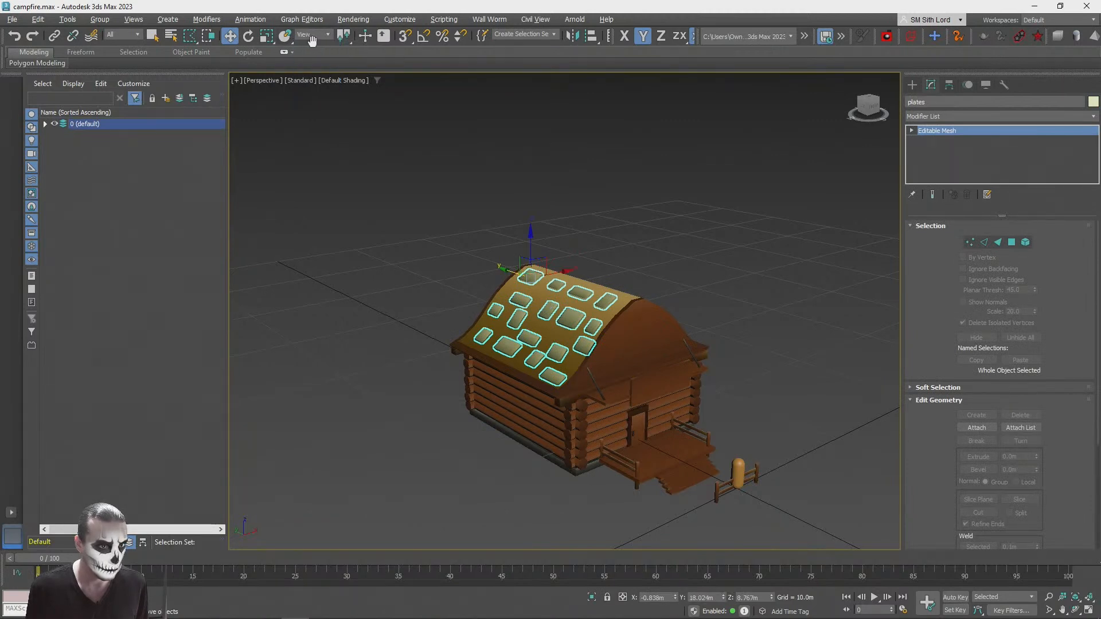
{"action": "left_click", "coordinate": [578, 36]}
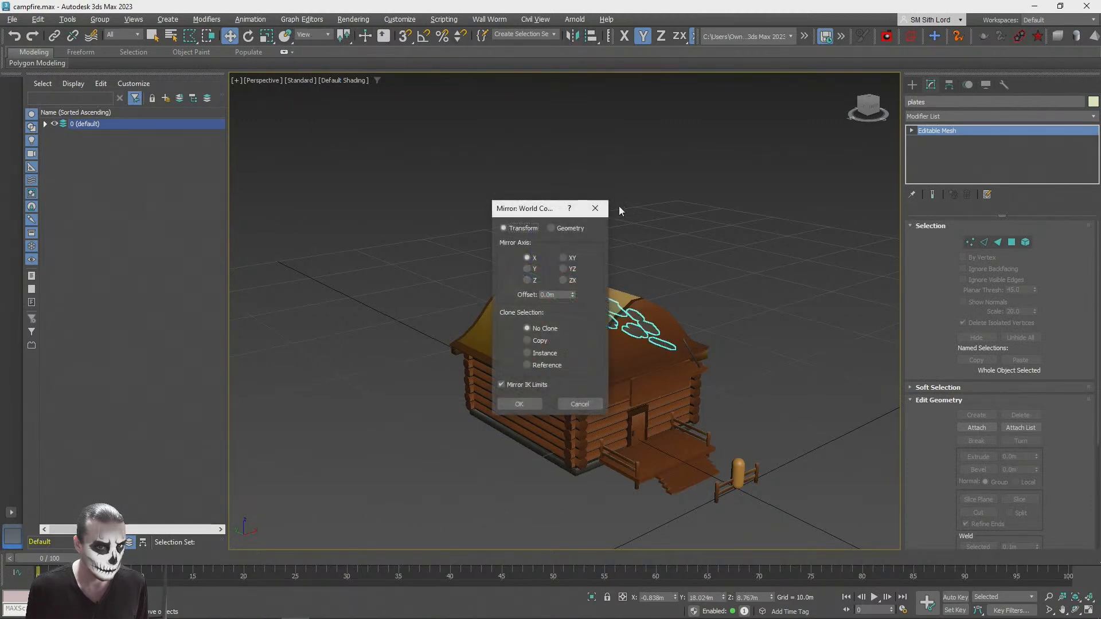
{"action": "left_click", "coordinate": [527, 340]}
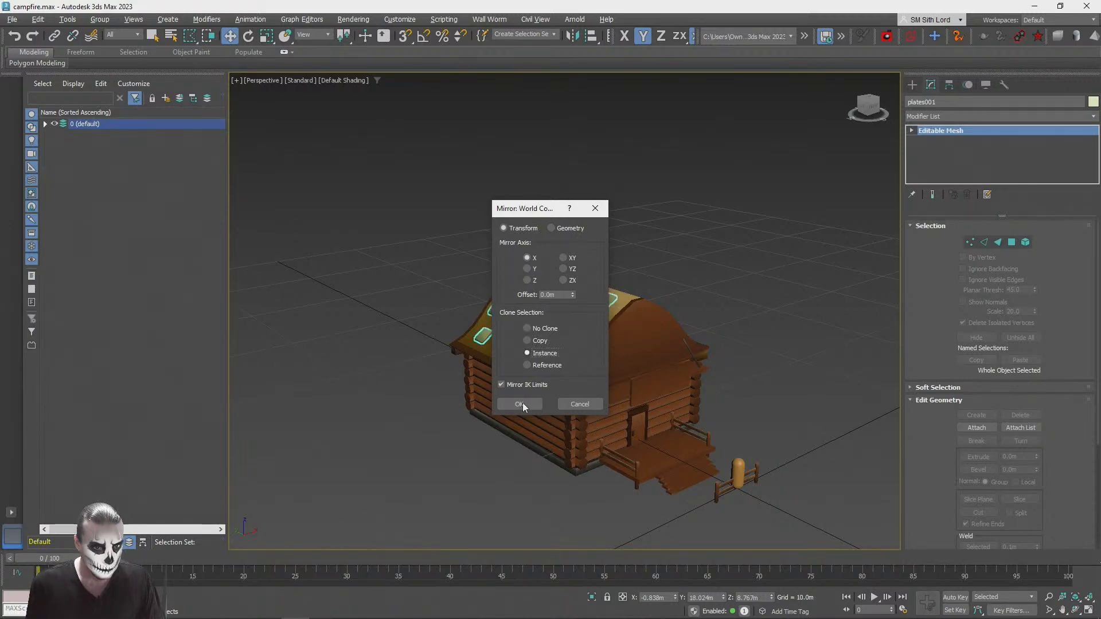
{"action": "left_click", "coordinate": [520, 404]}
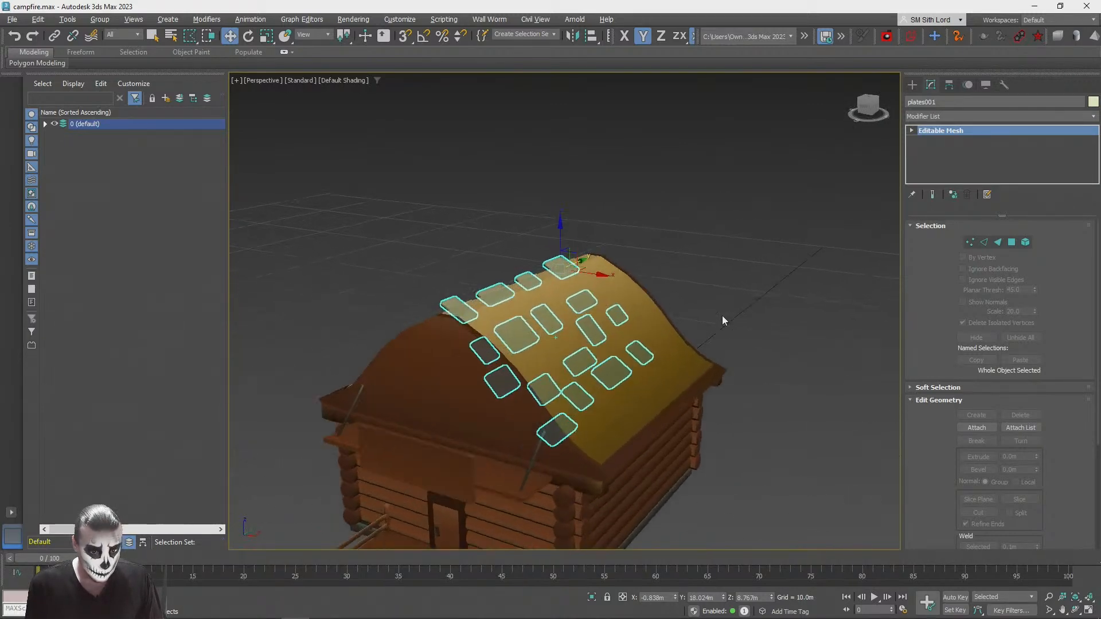
Step: Move the mirrored shingles along the X axis onto the opposite roof slope and fine-tune their fit
{"action": "middle_click_drag", "start_coordinate": [724, 320], "coordinate": [630, 317], "text": "alt"}
{"action": "left_click_drag", "start_coordinate": [605, 287], "coordinate": [665, 299]}
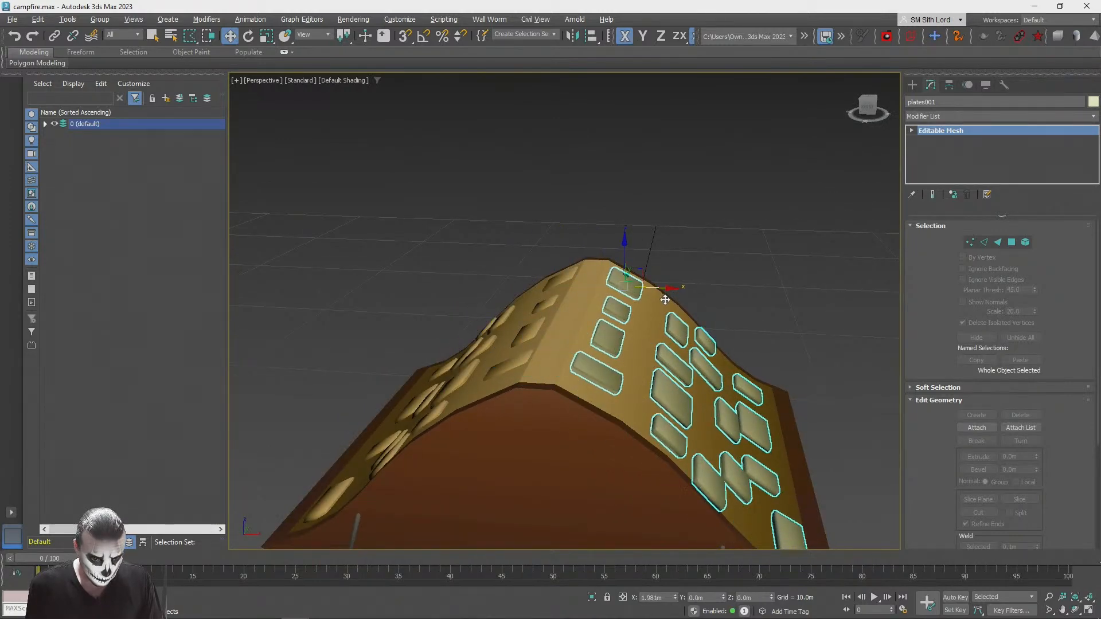
{"action": "left_click", "coordinate": [777, 177]}
{"action": "scroll", "coordinate": [777, 177], "scroll_direction": "down", "scroll_amount": 3}
{"action": "middle_click_drag", "start_coordinate": [688, 367], "coordinate": [653, 350], "text": "alt"}
{"action": "scroll", "coordinate": [653, 351], "scroll_direction": "up", "scroll_amount": 3}
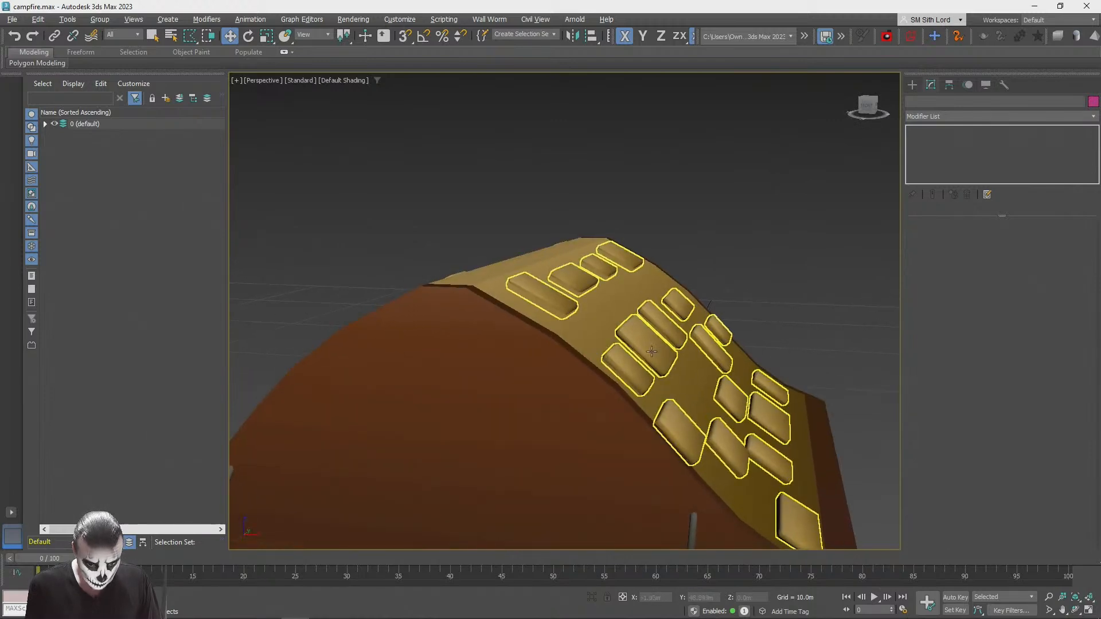
{"action": "left_click", "coordinate": [653, 351]}
{"action": "left_click_drag", "start_coordinate": [660, 261], "coordinate": [656, 259]}
{"action": "left_click", "coordinate": [720, 156]}
{"action": "scroll", "coordinate": [720, 156], "scroll_direction": "down", "scroll_amount": 6}
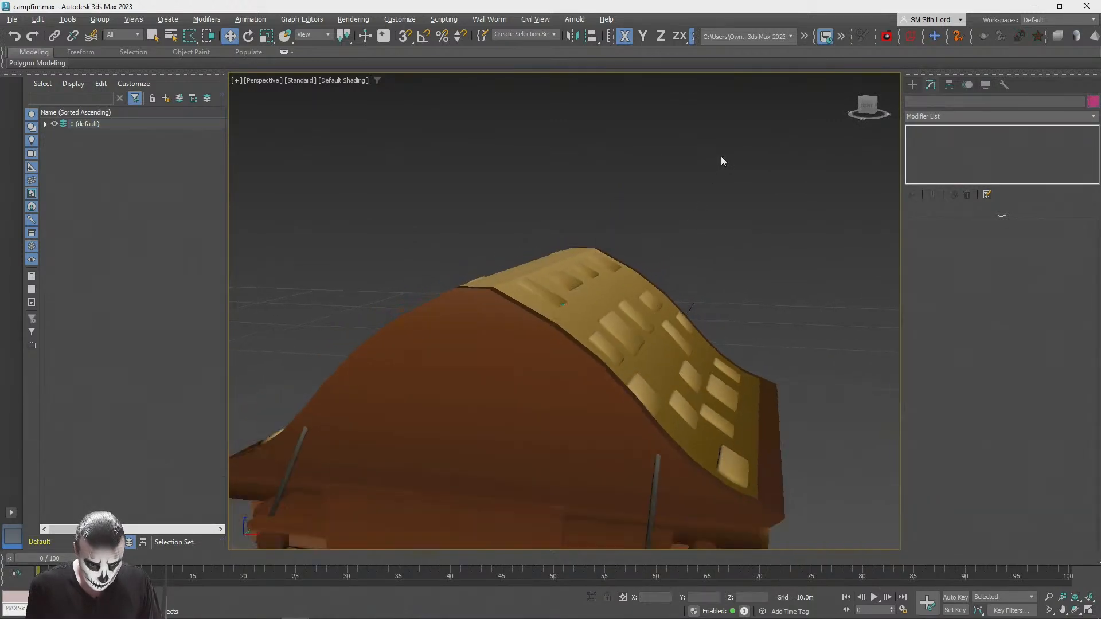
Step: Examine the shingles on both roof slopes and the whole cabin from several angles
{"action": "scroll", "coordinate": [721, 156], "scroll_direction": "up", "scroll_amount": 4}
{"action": "middle_click_drag", "start_coordinate": [720, 156], "coordinate": [659, 186], "text": "alt"}
{"action": "scroll", "coordinate": [659, 186], "scroll_direction": "down", "scroll_amount": 4}
{"action": "scroll", "coordinate": [482, 286], "scroll_direction": "up", "scroll_amount": 5}
{"action": "middle_click_drag", "start_coordinate": [477, 290], "coordinate": [494, 335], "text": "alt"}
{"action": "scroll", "coordinate": [469, 288], "scroll_direction": "down", "scroll_amount": 3}
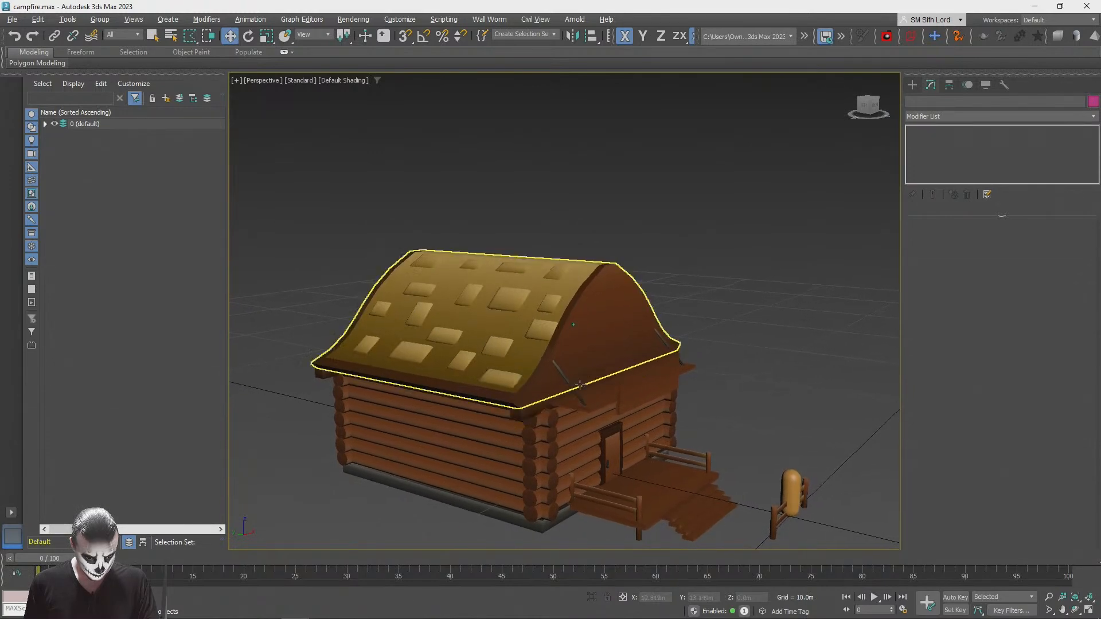
{"action": "scroll", "coordinate": [754, 344], "scroll_direction": "down", "scroll_amount": 3}
{"action": "middle_click_drag", "start_coordinate": [754, 343], "coordinate": [598, 336], "text": "alt"}
{"action": "scroll", "coordinate": [710, 341], "scroll_direction": "up", "scroll_amount": 3}
{"action": "key", "text": "shift+z"}
{"action": "key", "text": "shift+z"}
{"action": "key", "text": "shift+z"}
{"action": "key", "text": "shift+z"}
{"action": "key", "text": "shift+z"}
{"action": "key", "text": "shift+z"}
{"action": "key", "text": "shift+z"}
{"action": "key", "text": "shift+z"}
{"action": "key", "text": "shift+z"}
{"action": "key", "text": "shift+z"}
{"action": "key", "text": "shift+z"}
{"action": "scroll", "coordinate": [653, 325], "scroll_direction": "down", "scroll_amount": 3}
{"action": "middle_click_drag", "start_coordinate": [654, 325], "coordinate": [777, 345], "text": "alt"}
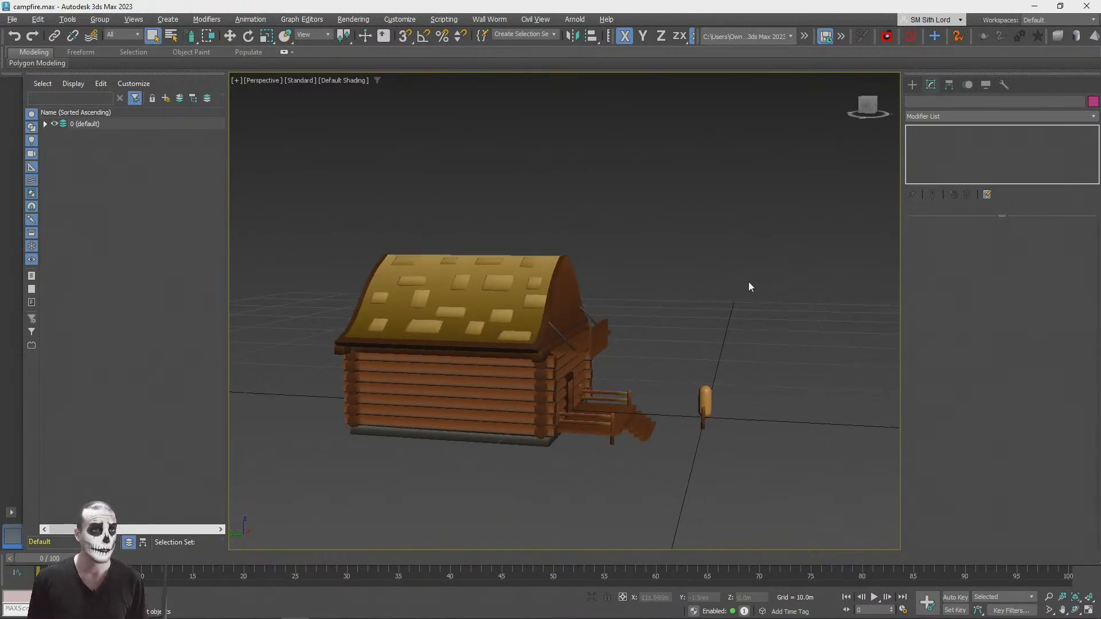
Step: Select all the cabin parts, leaving out the fence and capsule, and group them as cabin
{"action": "left_click_drag", "start_coordinate": [659, 506], "coordinate": [672, 511]}
{"action": "middle_click_drag", "start_coordinate": [665, 360], "coordinate": [356, 152], "text": "alt"}
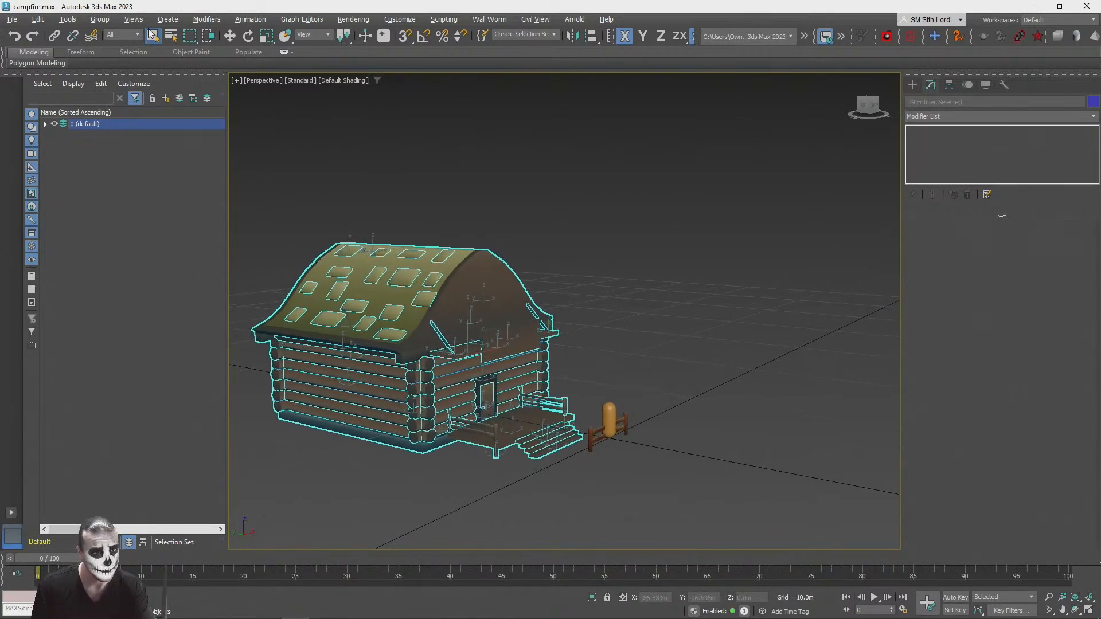
{"action": "left_click", "coordinate": [97, 19]}
{"action": "left_click", "coordinate": [115, 35]}
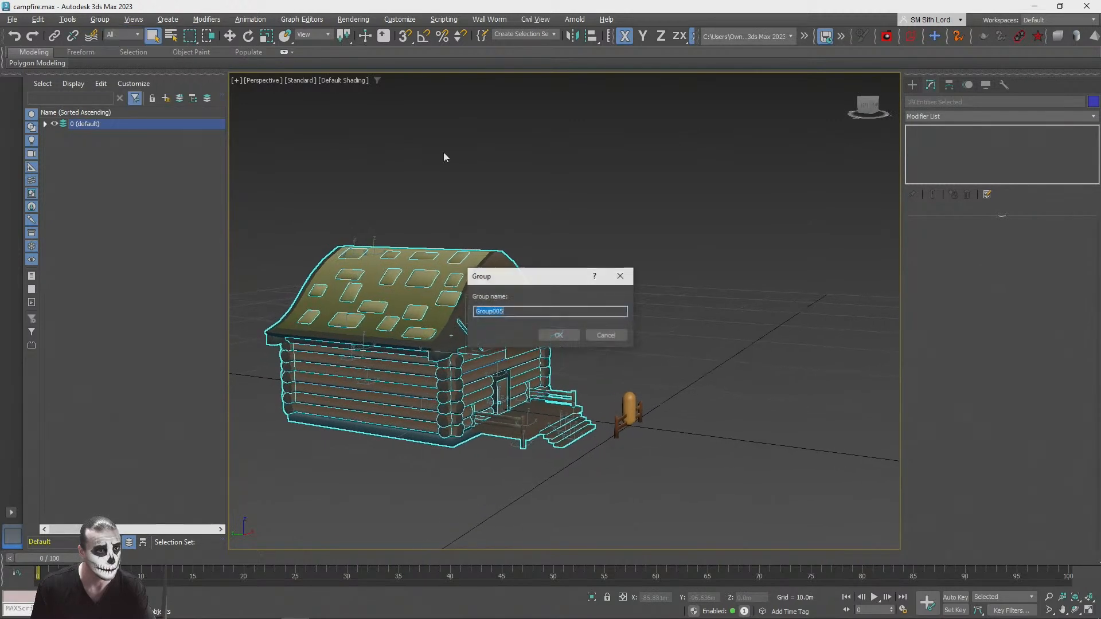
{"action": "type", "text": "cabin"}
{"action": "left_click", "coordinate": [558, 336]}
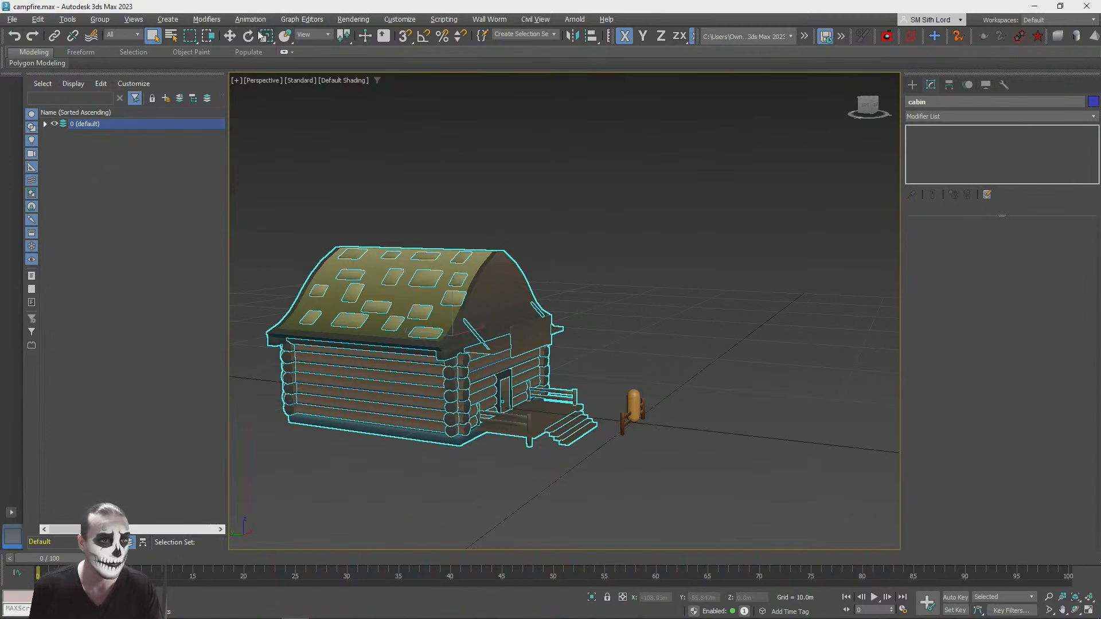
Step: Set the cabin group's absolute world position to 0 on the X, Y and Z axes
{"action": "right_click", "coordinate": [231, 39]}
{"action": "right_click", "coordinate": [375, 194]}
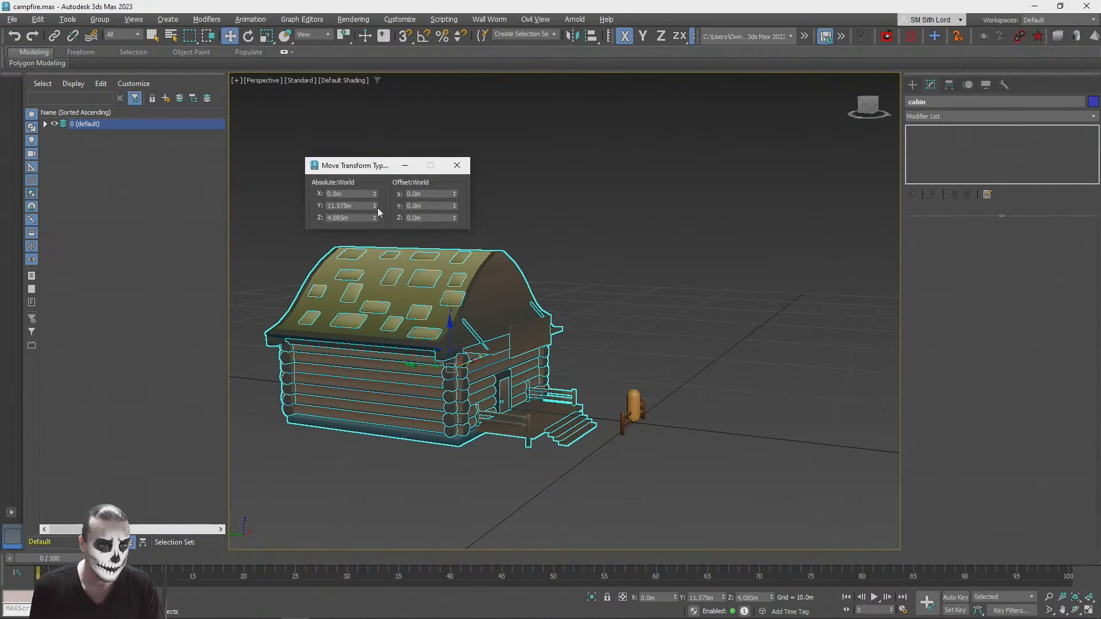
{"action": "right_click", "coordinate": [375, 205]}
{"action": "right_click", "coordinate": [375, 218]}
{"action": "left_click", "coordinate": [458, 165]}
Step: Raise the cabin group along Z to about 4.89 m so that it stands on the ground grid
{"action": "middle_click_drag", "start_coordinate": [631, 350], "coordinate": [572, 380], "text": "alt"}
{"action": "left_click_drag", "start_coordinate": [572, 380], "coordinate": [592, 232]}
{"action": "middle_click_drag", "start_coordinate": [592, 232], "coordinate": [549, 175], "text": "alt"}
{"action": "left_click_drag", "start_coordinate": [538, 131], "coordinate": [546, 152]}
{"action": "scroll", "coordinate": [546, 152], "scroll_direction": "down", "scroll_amount": 5}
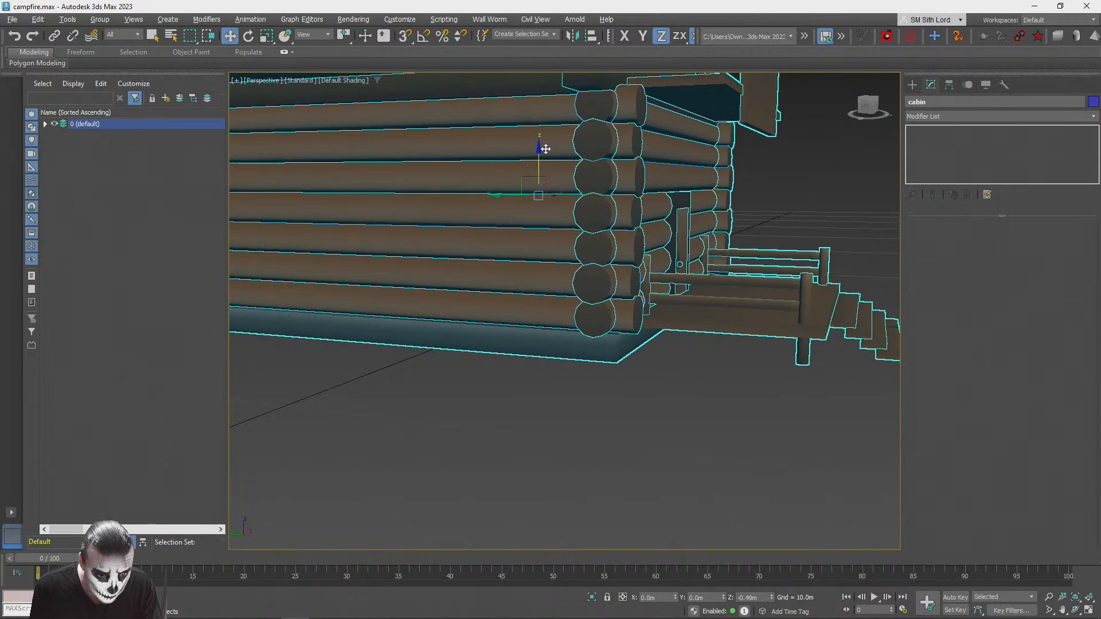
{"action": "left_click", "coordinate": [612, 408]}
{"action": "scroll", "coordinate": [612, 409], "scroll_direction": "down", "scroll_amount": 3}
{"action": "scroll", "coordinate": [612, 408], "scroll_direction": "down", "scroll_amount": 2}
{"action": "middle_click_drag", "start_coordinate": [613, 408], "coordinate": [607, 447], "text": "alt"}
{"action": "left_click", "coordinate": [599, 372]}
{"action": "middle_click_drag", "start_coordinate": [599, 372], "coordinate": [539, 358], "text": "alt"}
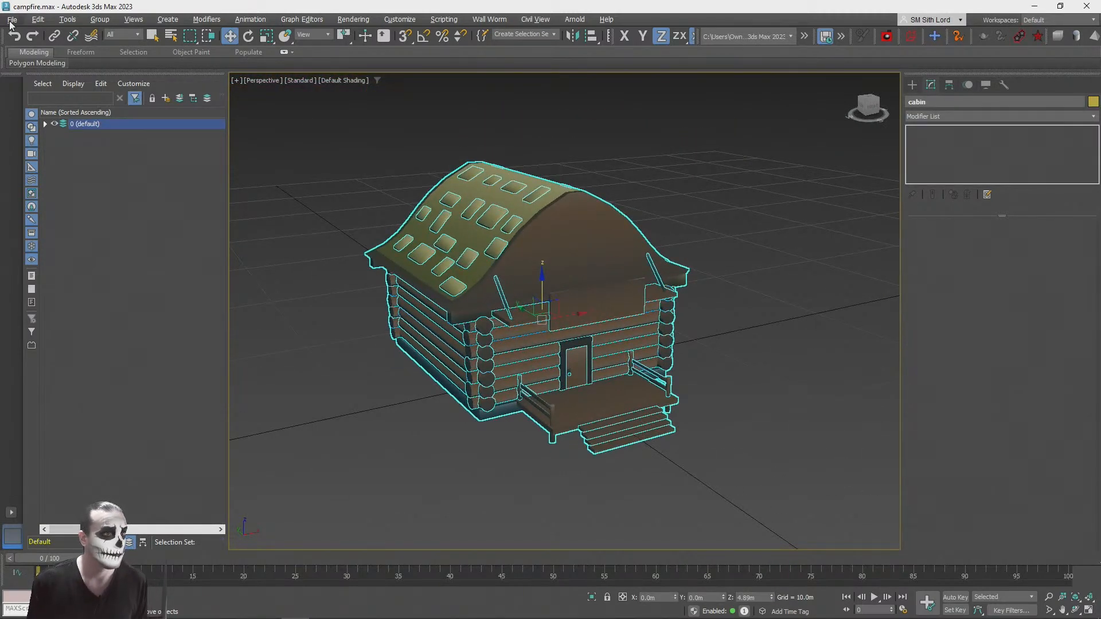
Step: Export the selected cabin group to the Desktop in GL Transmission Format with the file name cabin
{"action": "left_click", "coordinate": [10, 20]}
{"action": "left_click", "coordinate": [184, 202]}
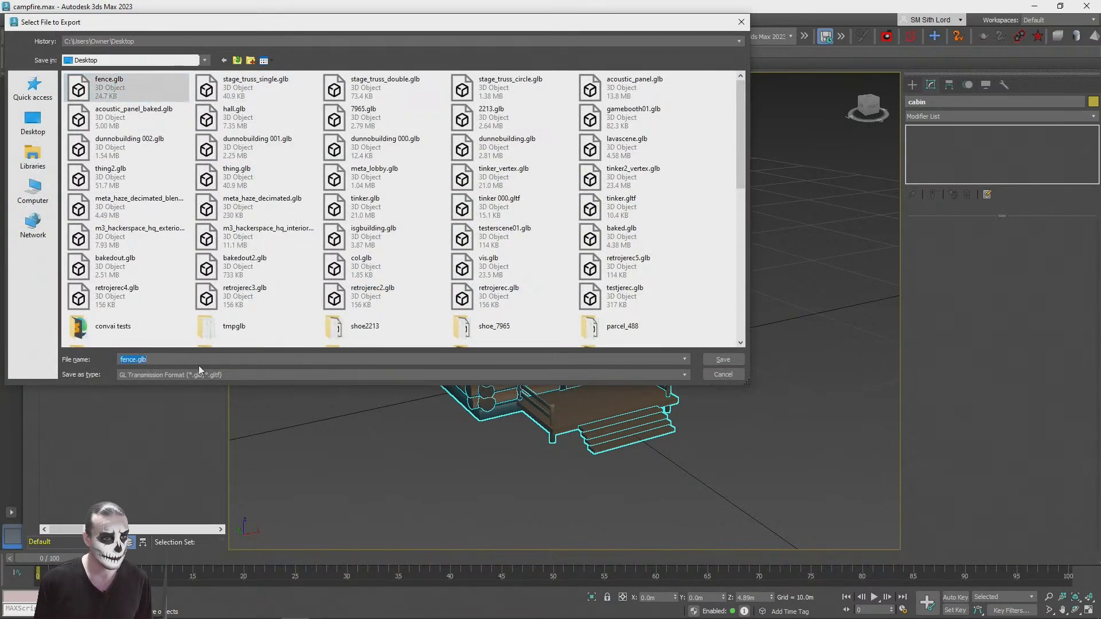
{"action": "type", "text": "cabin"}
{"action": "left_click", "coordinate": [721, 358]}
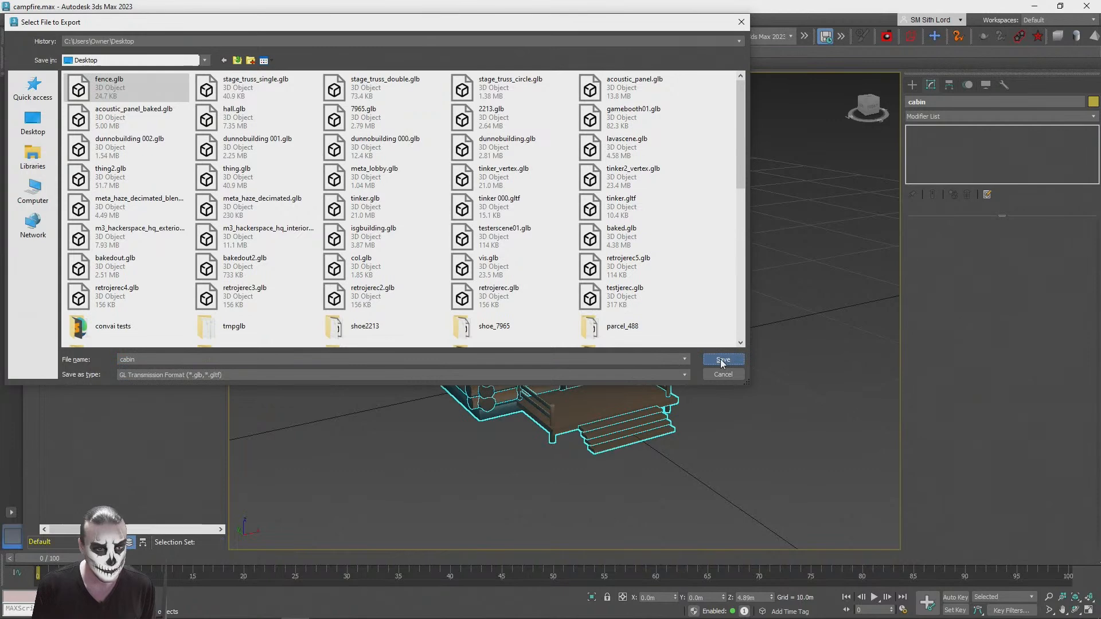
{"action": "left_click", "coordinate": [670, 386]}
Step: Switch to the web browser and search for playcanvas model viewer in a new tab
{"action": "key", "text": "alt+Tab"}
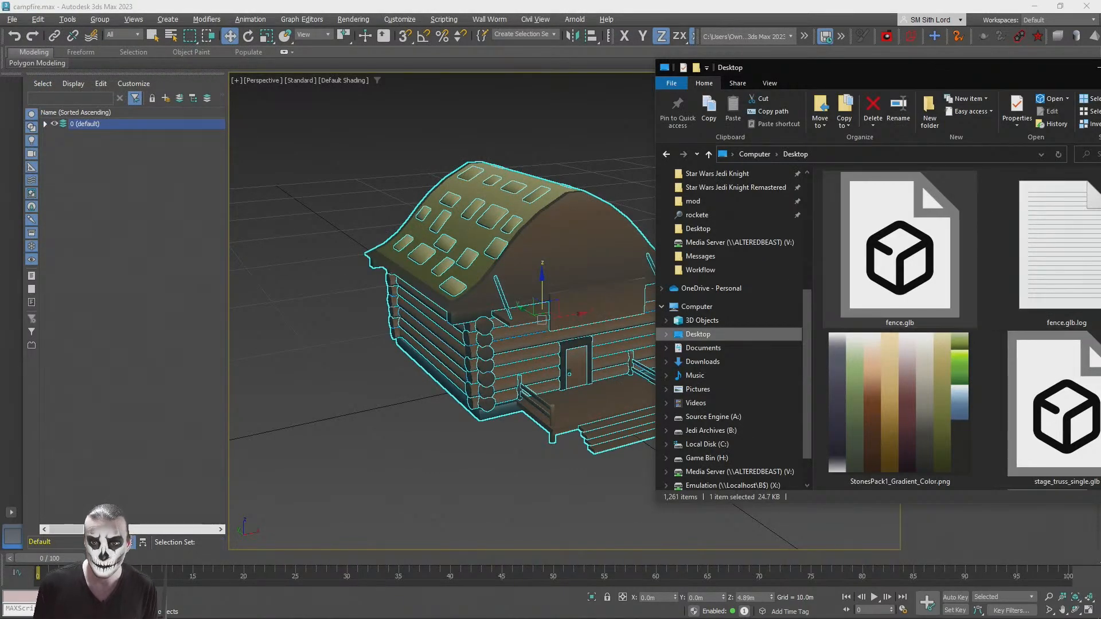
{"action": "left_click_drag", "start_coordinate": [934, 67], "coordinate": [329, 65]}
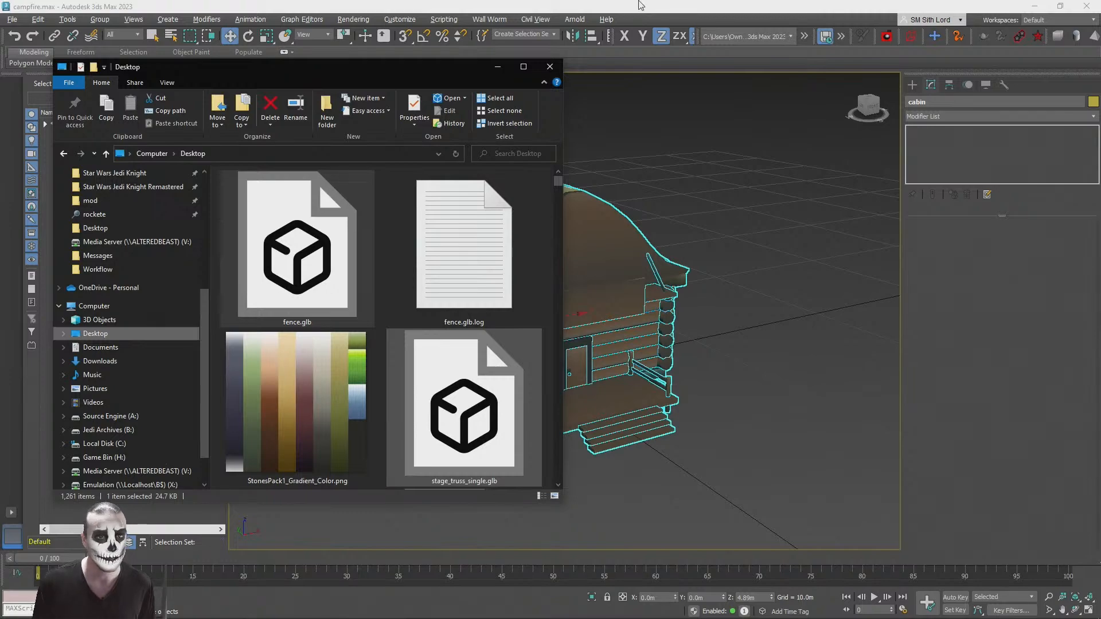
{"action": "key", "text": "alt+Tab"}
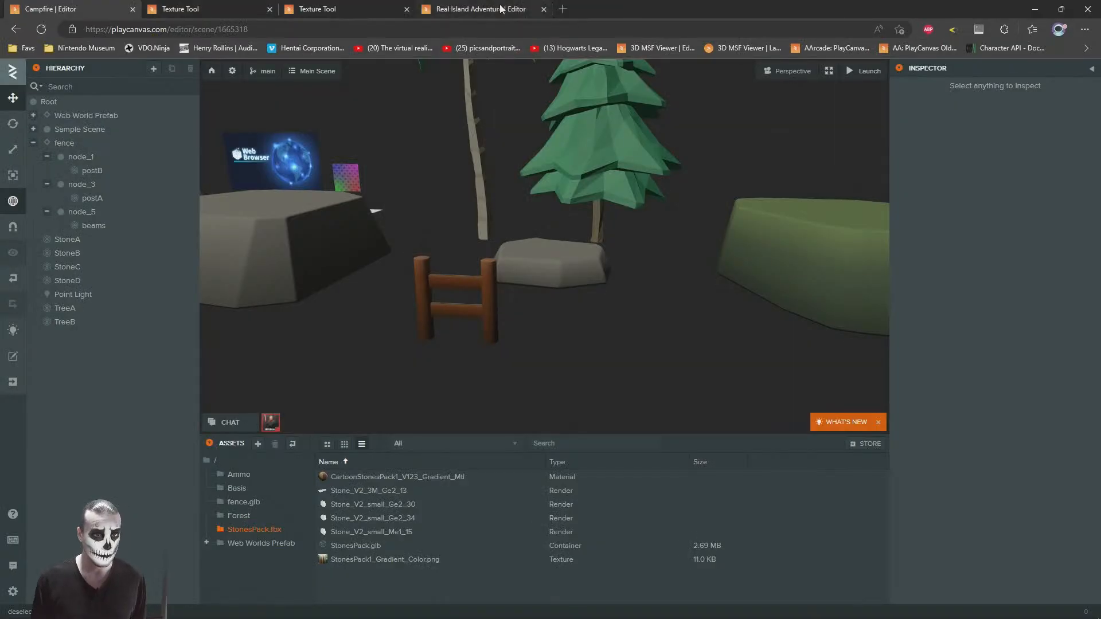
{"action": "left_click", "coordinate": [369, 8]}
{"action": "left_click", "coordinate": [229, 5]}
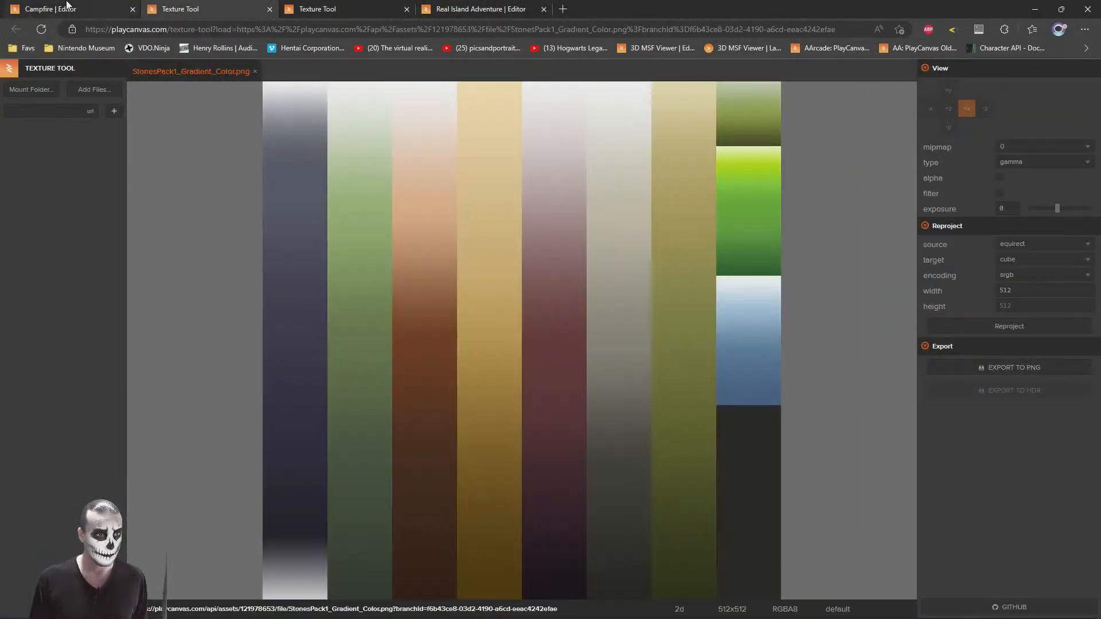
{"action": "left_click", "coordinate": [67, 5]}
{"action": "left_click", "coordinate": [574, 9]}
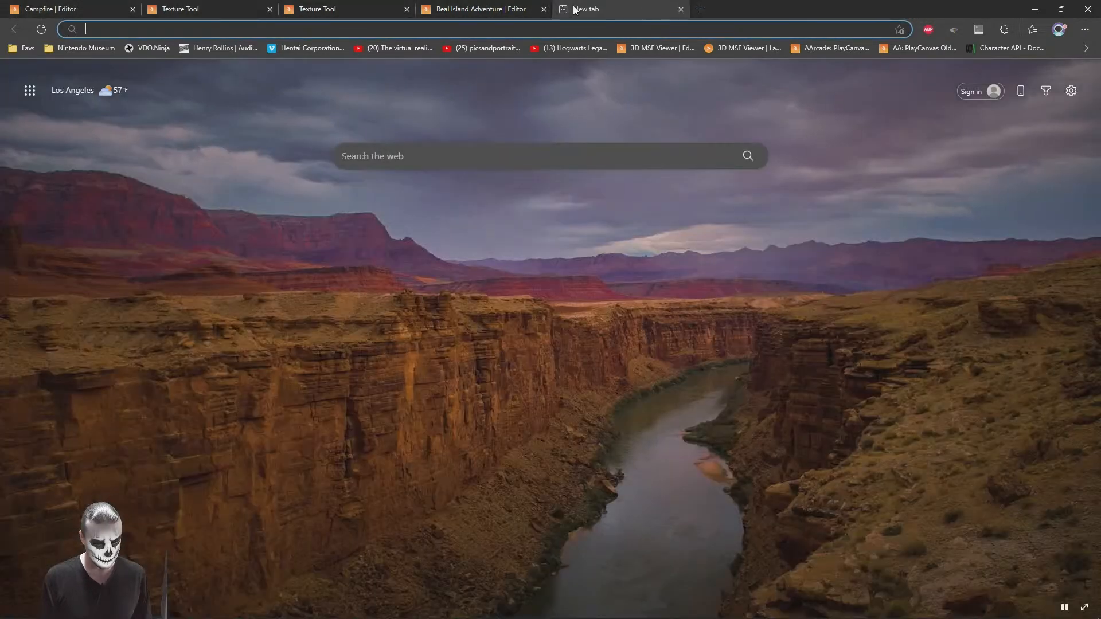
{"action": "type", "text": "playcanvas model viewe"}
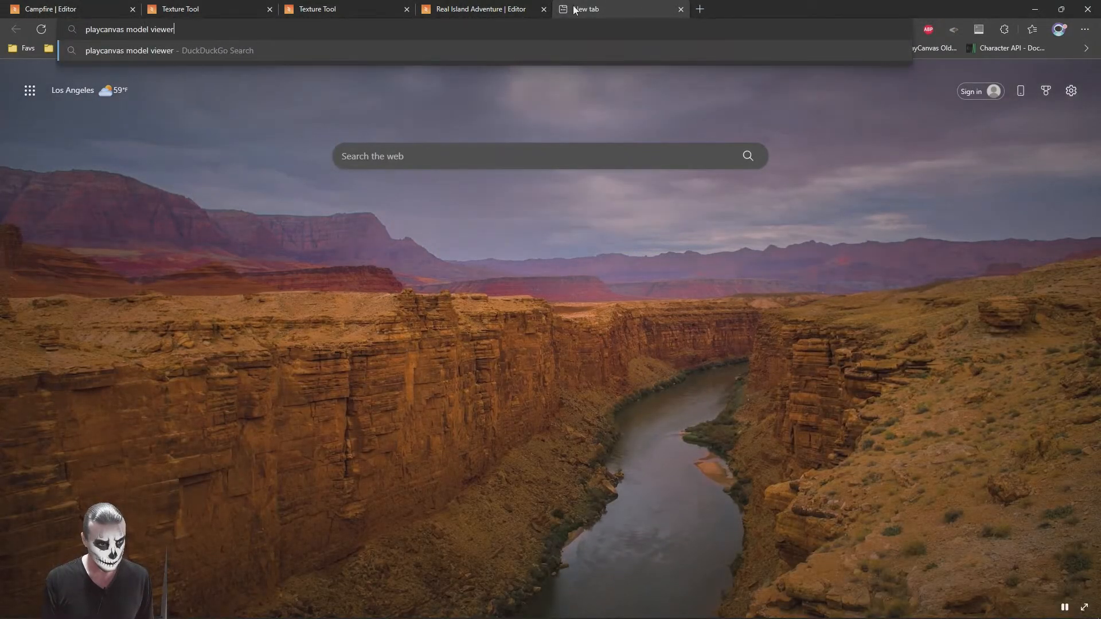
{"action": "type", "text": "r"}
{"action": "key", "text": "Return"}
Step: Open the PlayCanvas glTF Viewer page from the results and keep the Desktop folder window over the browser
{"action": "key", "text": "alt+Tab"}
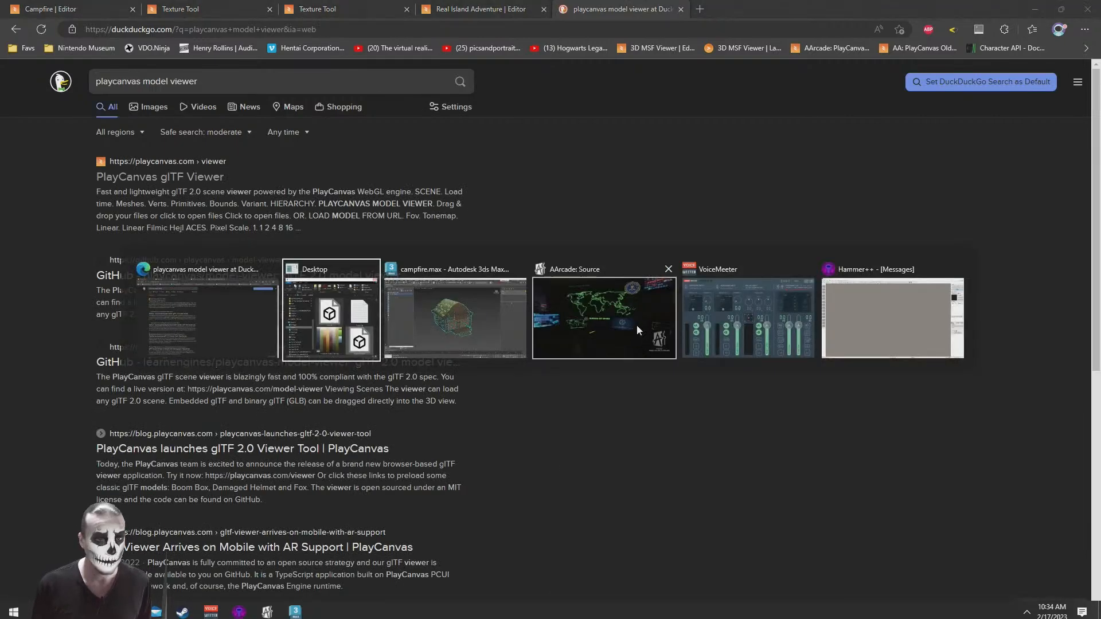
{"action": "left_click_drag", "start_coordinate": [398, 68], "coordinate": [778, 118]}
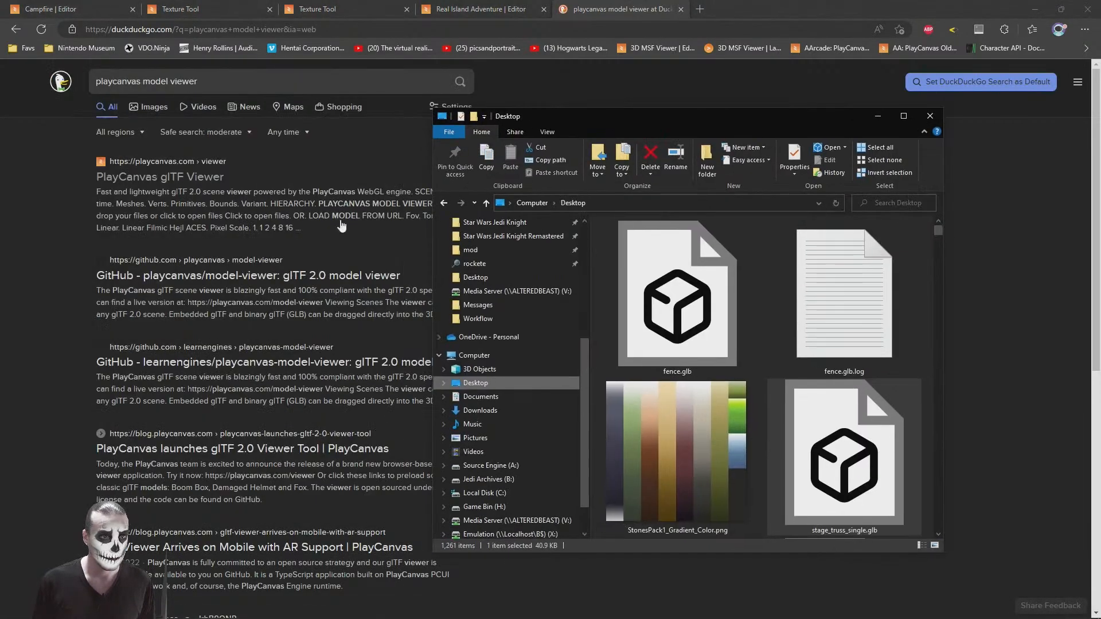
{"action": "left_click", "coordinate": [124, 180]}
{"action": "key", "text": "alt+Tab"}
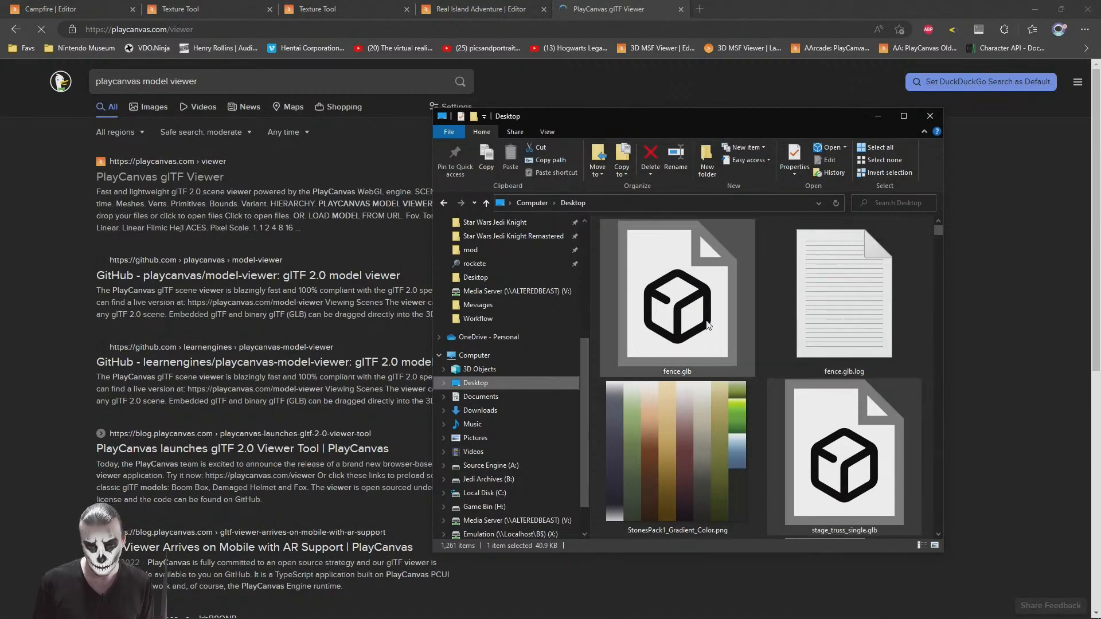
Step: Open cabin.glb from the Desktop folder in 3D Viewer, examine the cabin from several sides, and close the viewer
{"action": "left_click", "coordinate": [686, 323]}
{"action": "key", "text": "End"}
{"action": "double_click", "coordinate": [724, 481]}
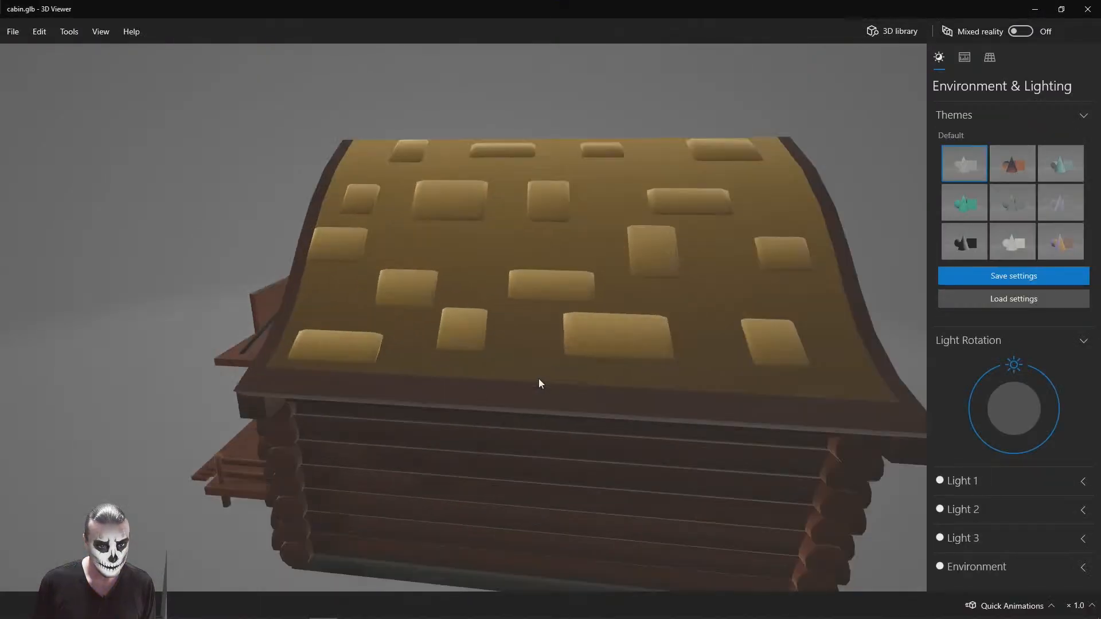
{"action": "scroll", "coordinate": [577, 373], "scroll_direction": "down", "scroll_amount": 10}
{"action": "scroll", "coordinate": [590, 360], "scroll_direction": "up", "scroll_amount": 8}
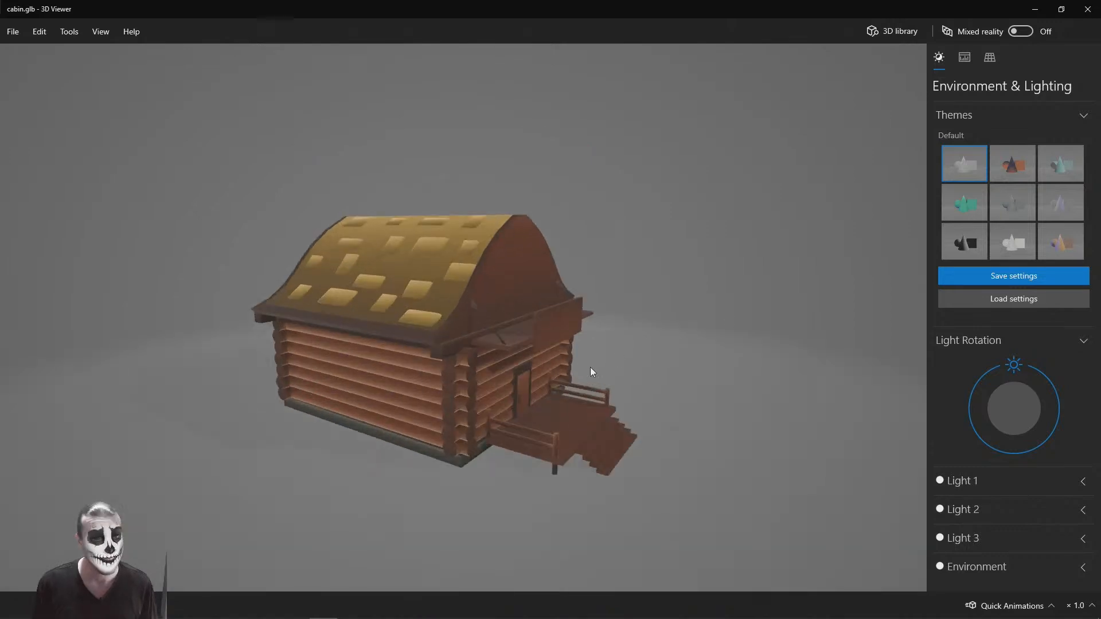
{"action": "mouse_move", "coordinate": [603, 366]}
{"action": "left_mouse_down"}
{"action": "mouse_move", "coordinate": [552, 381]}
{"action": "mouse_move", "coordinate": [482, 356]}
{"action": "mouse_move", "coordinate": [593, 322]}
{"action": "mouse_move", "coordinate": [634, 339]}
{"action": "mouse_move", "coordinate": [597, 360]}
{"action": "left_mouse_up"}
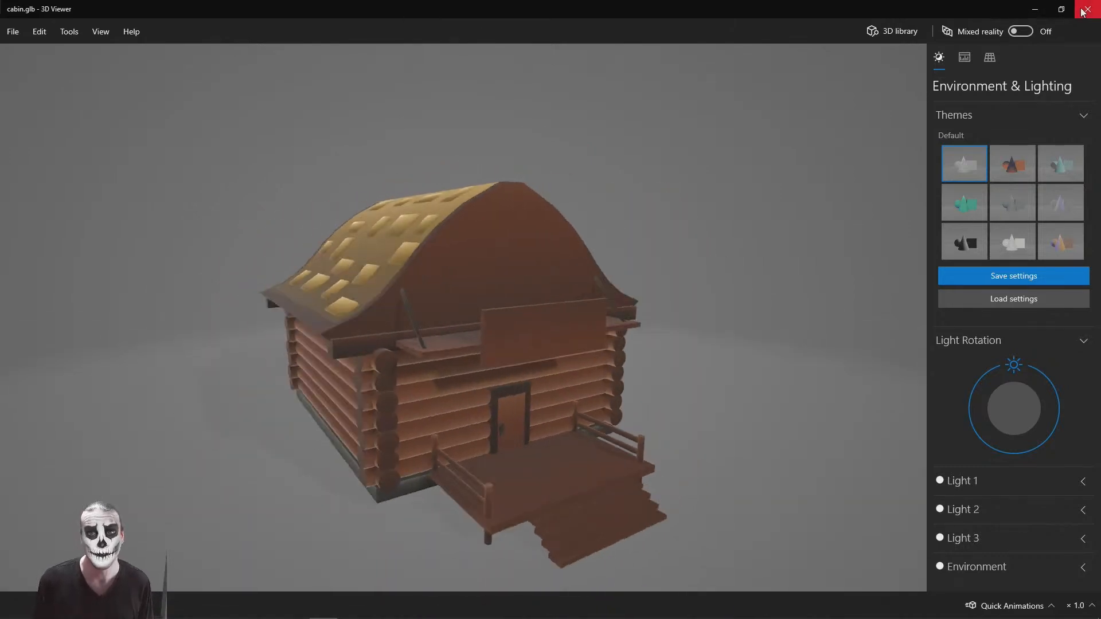
{"action": "left_click", "coordinate": [1082, 12]}
Step: Load cabin.glb into the PlayCanvas glTF Viewer and recheck the roof shingles in 3D Viewer for comparison
{"action": "left_click_drag", "start_coordinate": [685, 463], "coordinate": [346, 356]}
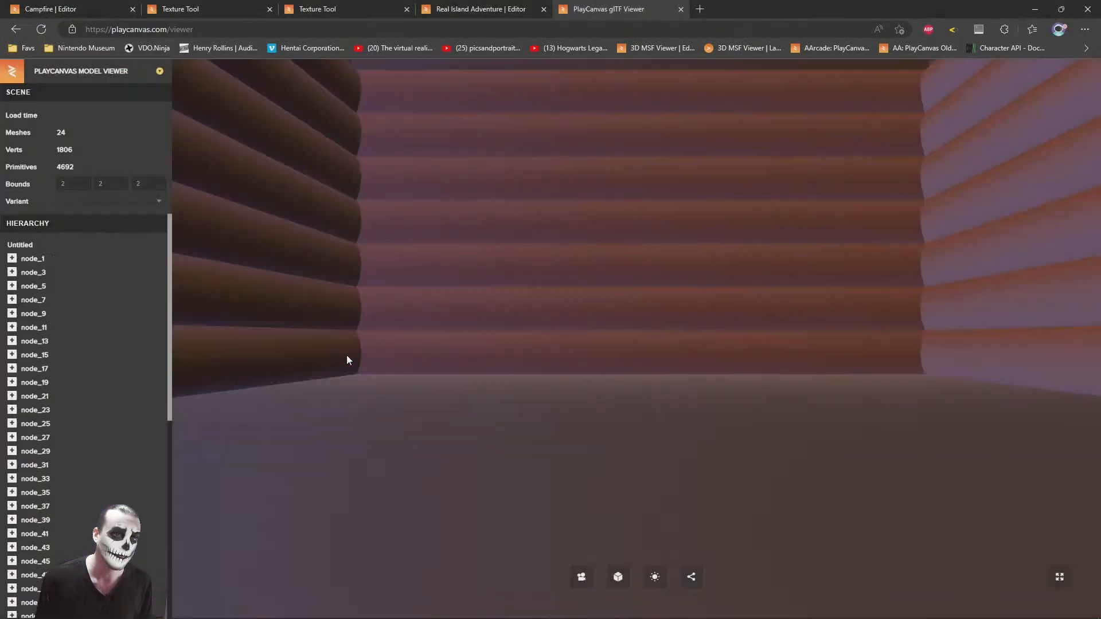
{"action": "left_click_drag", "start_coordinate": [580, 350], "coordinate": [560, 371]}
{"action": "key", "text": "alt+Tab"}
{"action": "double_click", "coordinate": [701, 463]}
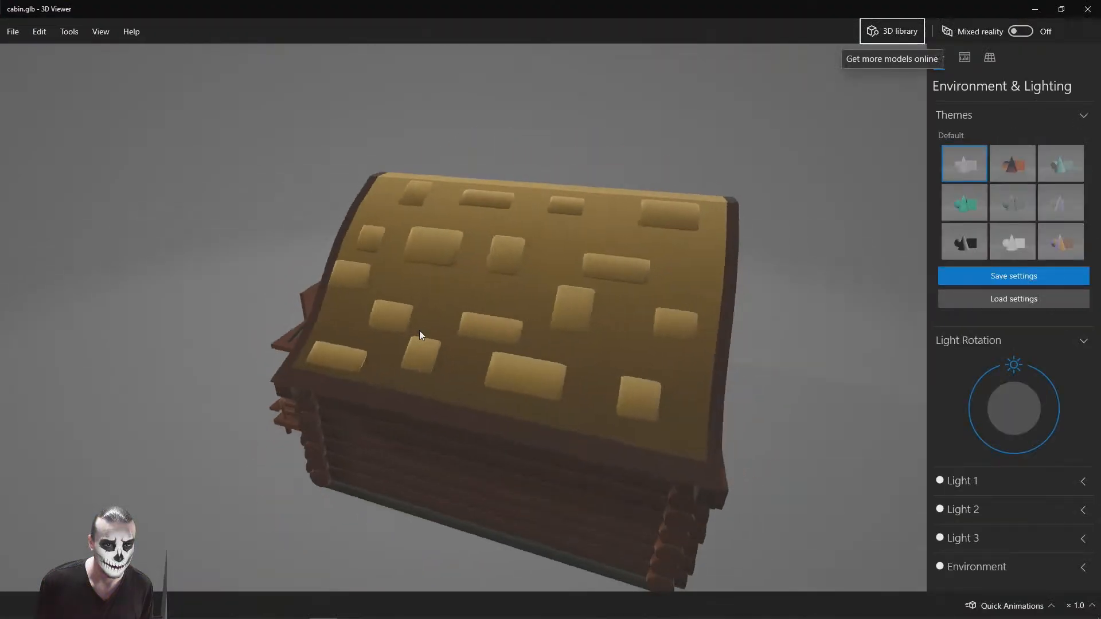
{"action": "left_click", "coordinate": [1088, 11]}
Step: Examine the placement of the roof shingles on the exported cabin in the PlayCanvas glTF Viewer
{"action": "left_click", "coordinate": [291, 260]}
{"action": "left_click_drag", "start_coordinate": [290, 259], "coordinate": [706, 316]}
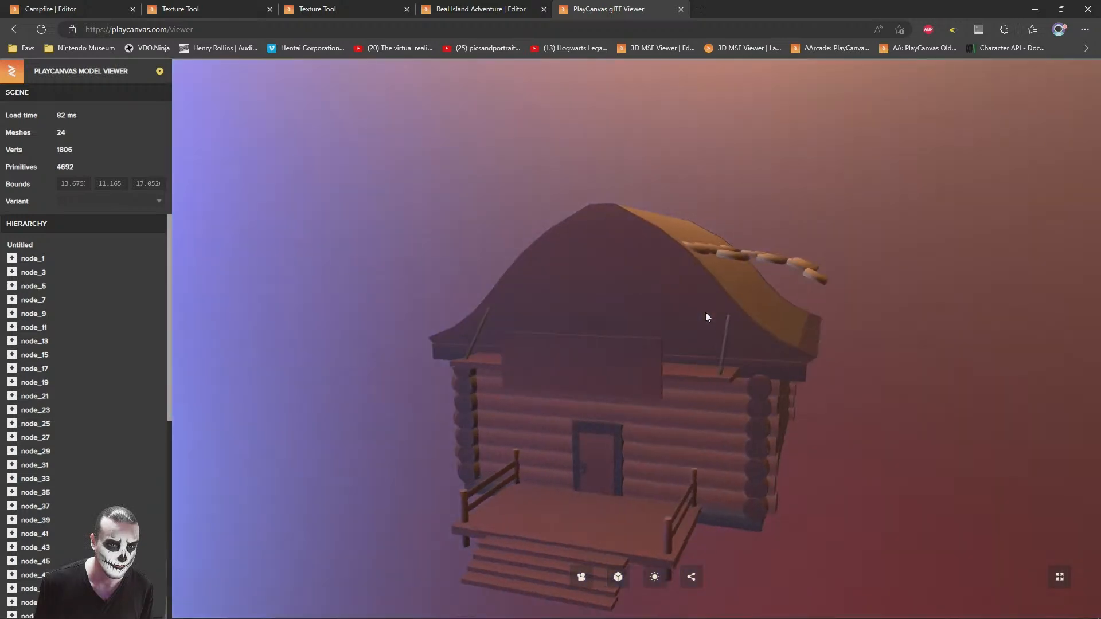
{"action": "key", "text": "alt+Tab"}
{"action": "key", "text": "Tab"}
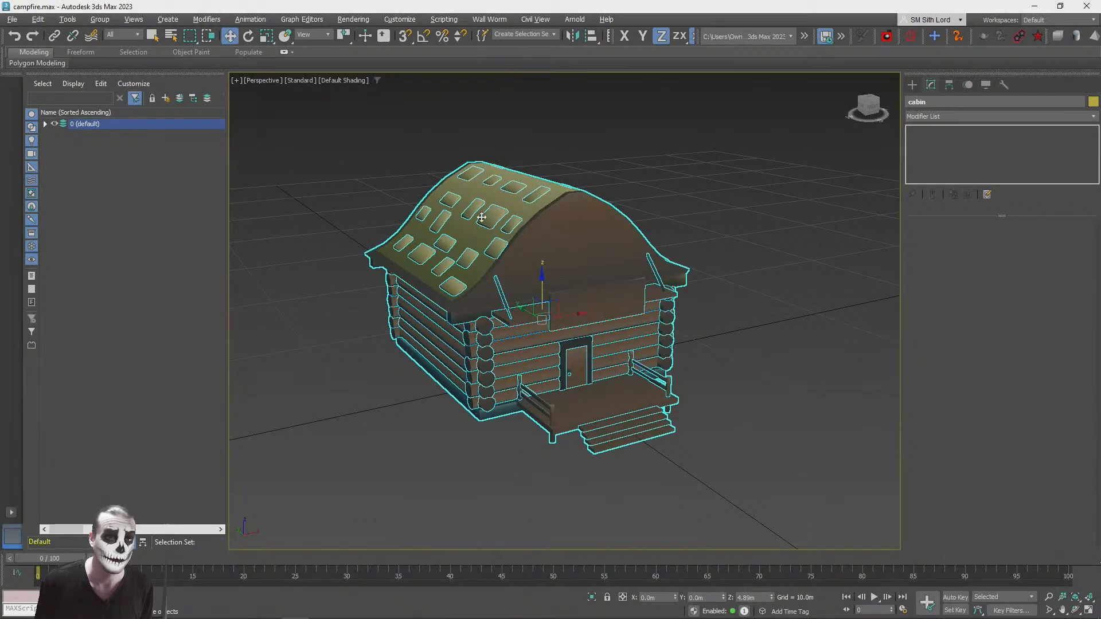
Step: Switch to campfire.max in 3ds Max and ungroup the cabin to reach its roof shingles
{"action": "left_click", "coordinate": [382, 424]}
{"action": "scroll", "coordinate": [550, 233], "scroll_direction": "up", "scroll_amount": 3}
{"action": "middle_click_drag", "start_coordinate": [573, 286], "coordinate": [536, 383], "text": "alt"}
{"action": "scroll", "coordinate": [516, 274], "scroll_direction": "down", "scroll_amount": 2}
{"action": "left_click", "coordinate": [515, 269]}
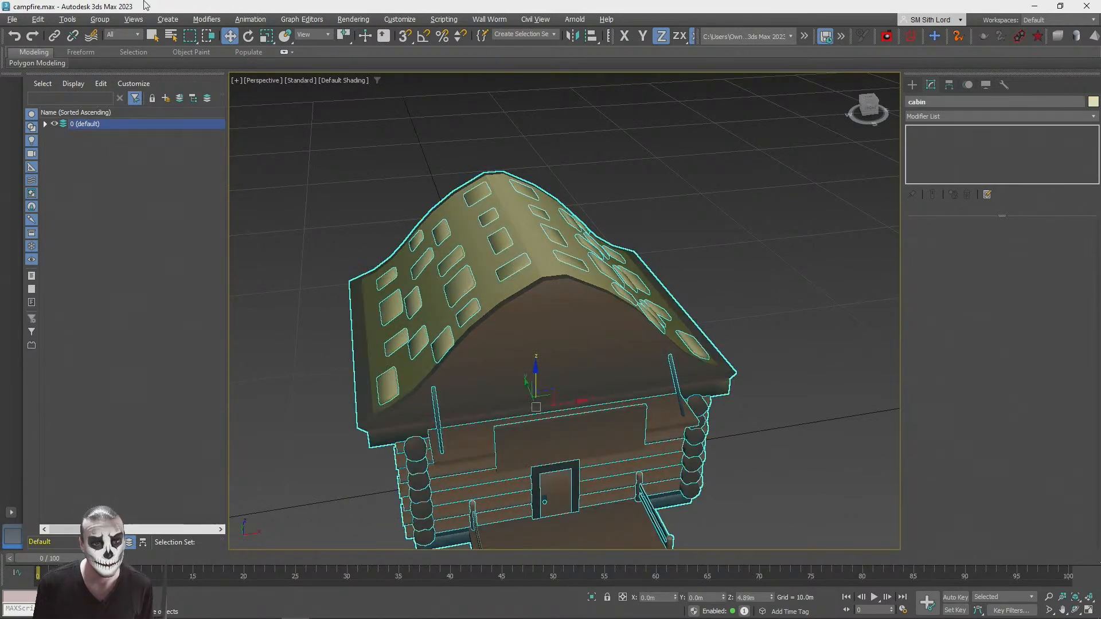
{"action": "left_click", "coordinate": [100, 19]}
{"action": "left_click", "coordinate": [118, 50]}
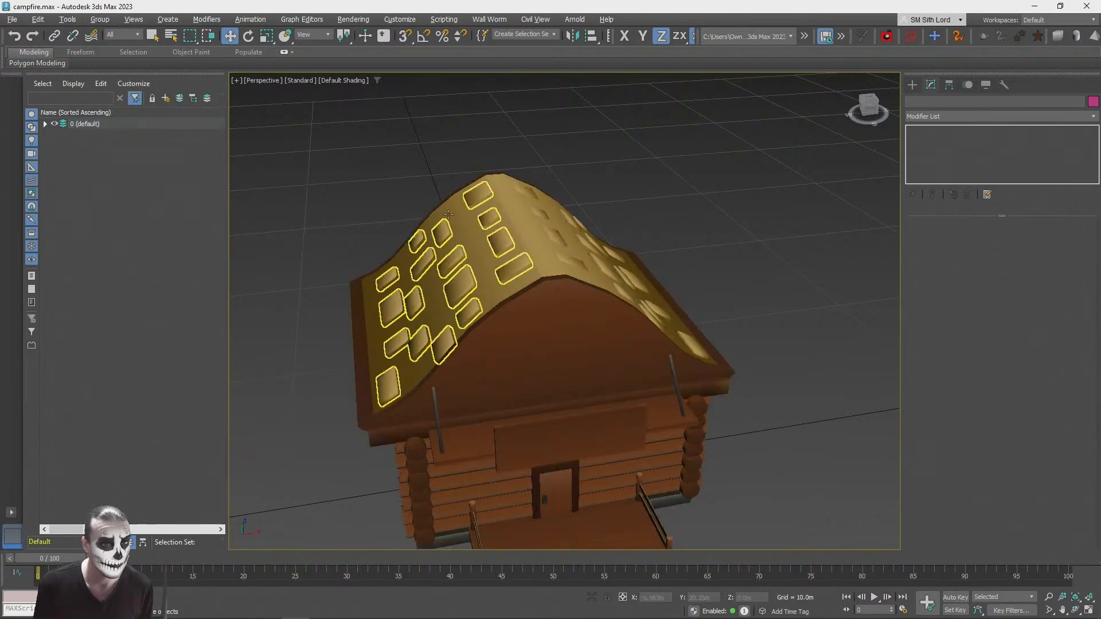
Step: Attach the shingles on the opposite roof slope to the plates mesh so both sides form one object
{"action": "left_click", "coordinate": [488, 216]}
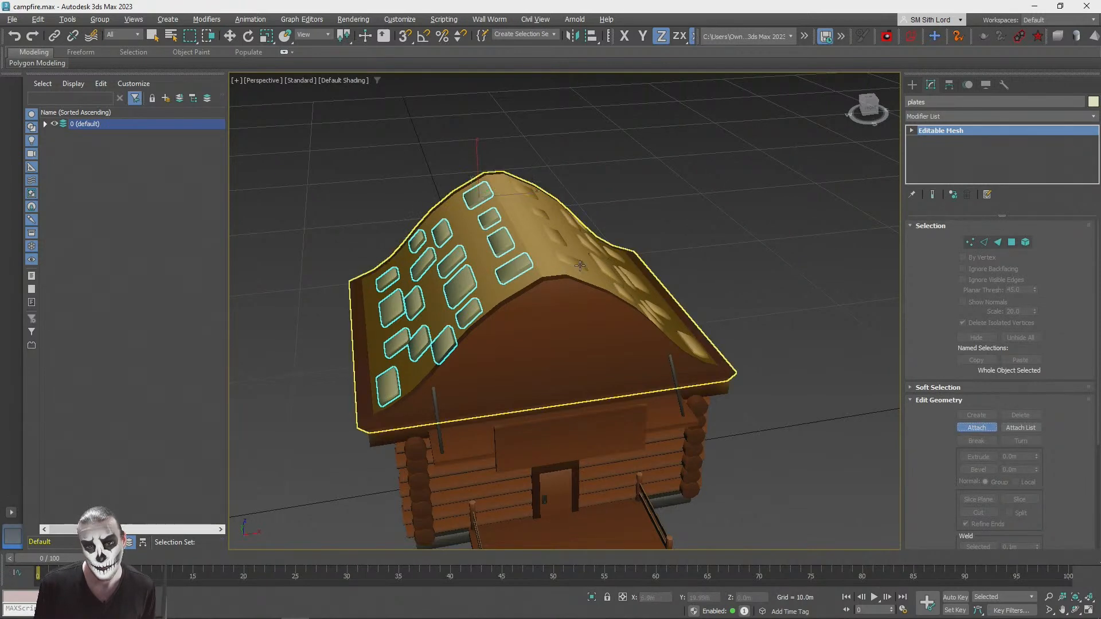
{"action": "left_click", "coordinate": [736, 198]}
{"action": "middle_click_drag", "start_coordinate": [728, 203], "coordinate": [596, 252], "text": "alt"}
{"action": "left_click", "coordinate": [403, 347]}
{"action": "scroll", "coordinate": [418, 347], "scroll_direction": "up", "scroll_amount": 3}
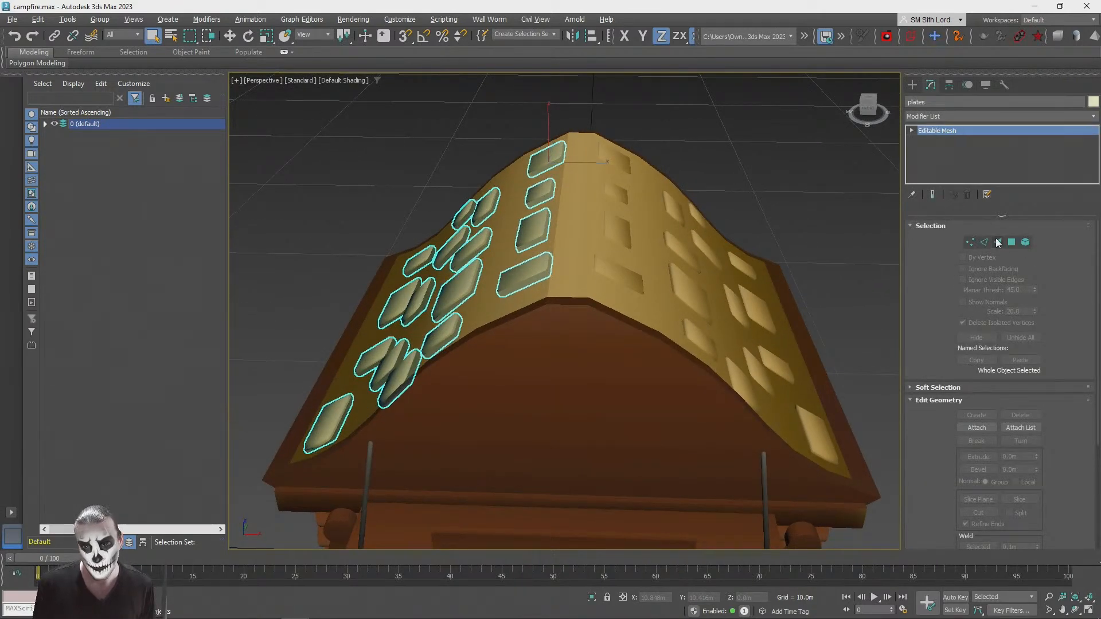
{"action": "left_click", "coordinate": [1026, 242]}
{"action": "left_click", "coordinate": [977, 428]}
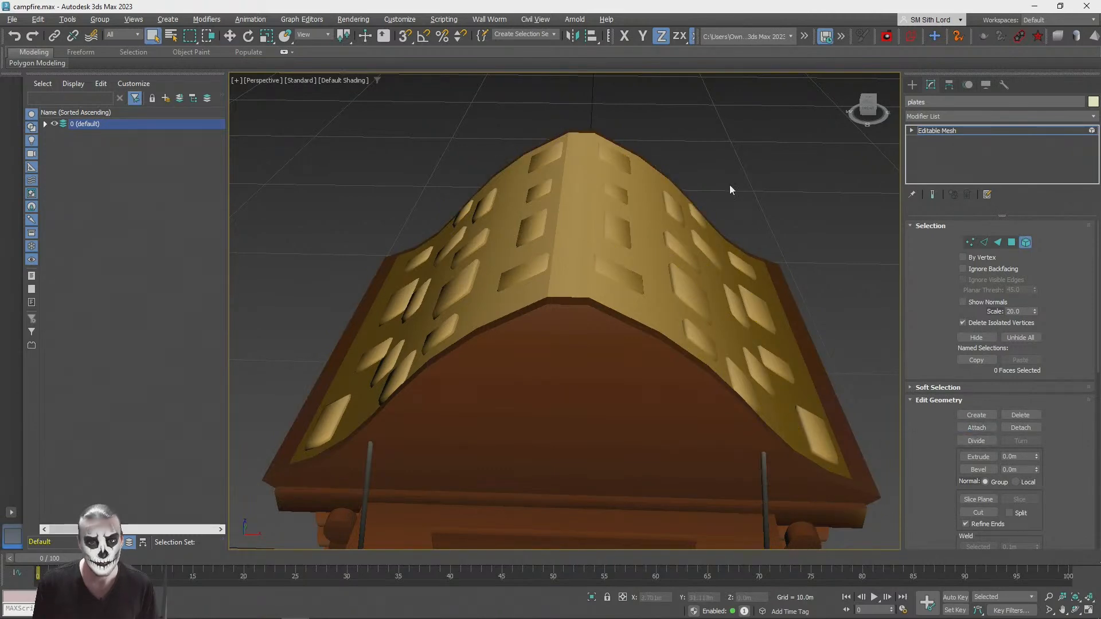
{"action": "scroll", "coordinate": [729, 189], "scroll_direction": "down", "scroll_amount": 5}
{"action": "middle_click_drag", "start_coordinate": [729, 189], "coordinate": [759, 188], "text": "alt"}
{"action": "left_click", "coordinate": [1024, 246]}
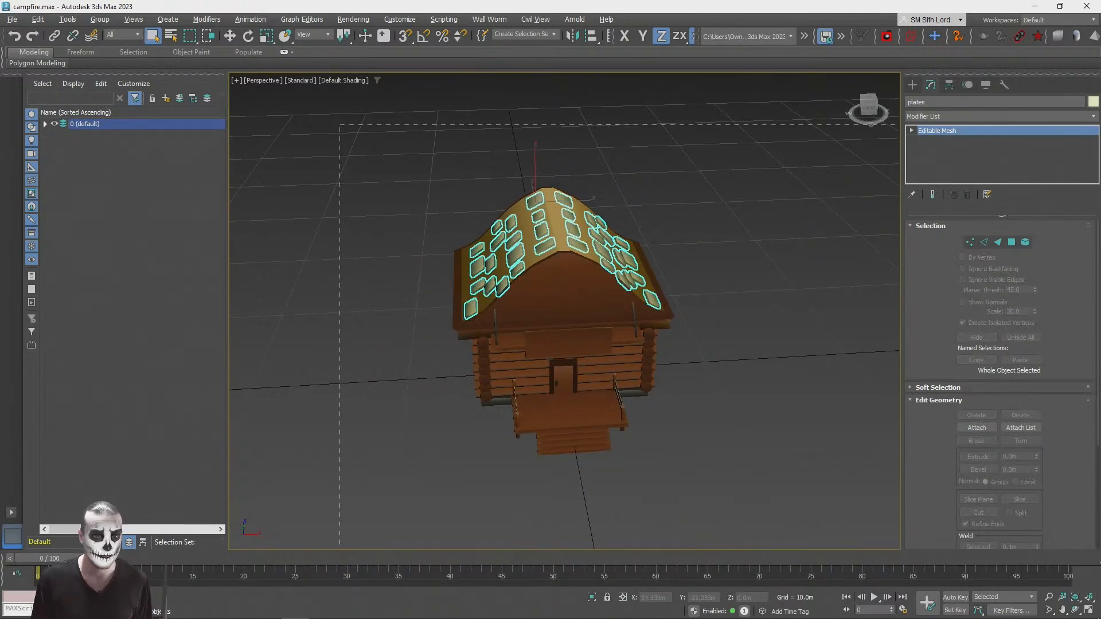
Step: Select all the cabin parts in wireframe view, excluding the reference capsule and the small fence pieces inside the cabin
{"action": "left_click_drag", "start_coordinate": [339, 124], "coordinate": [911, 615]}
{"action": "key", "text": "F3"}
{"action": "scroll", "coordinate": [638, 400], "scroll_direction": "up", "scroll_amount": 6}
{"action": "middle_click_drag", "start_coordinate": [638, 400], "coordinate": [551, 410], "text": "alt"}
{"action": "scroll", "coordinate": [618, 392], "scroll_direction": "up", "scroll_amount": 4}
{"action": "scroll", "coordinate": [618, 392], "scroll_direction": "up", "scroll_amount": 4}
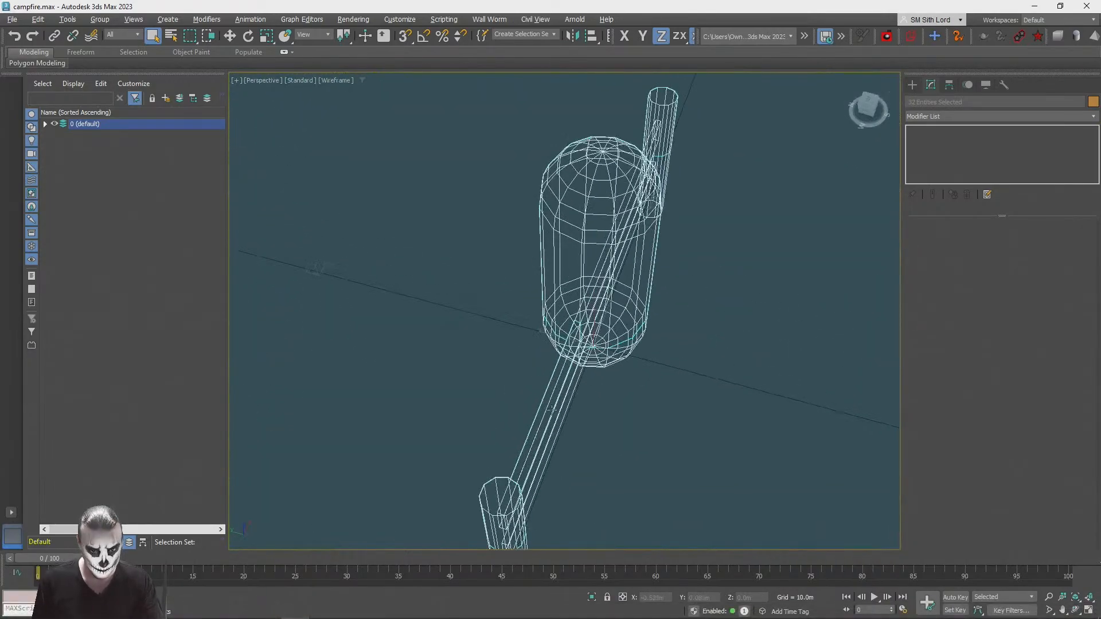
{"action": "left_click", "coordinate": [525, 456], "text": "alt"}
{"action": "left_click", "coordinate": [587, 204], "text": "alt"}
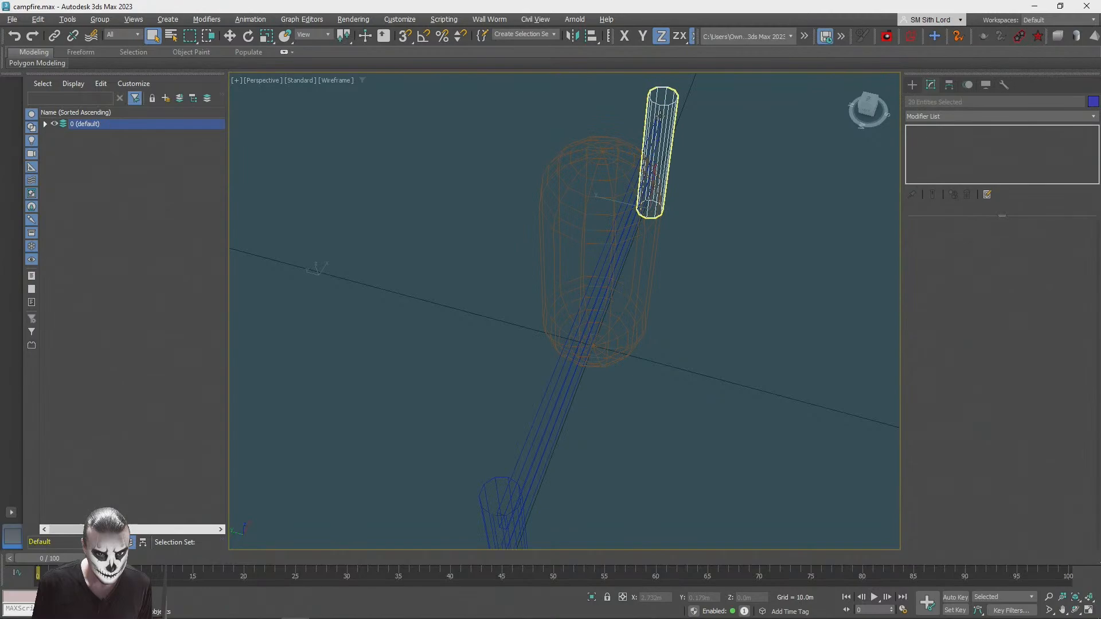
Step: Group the selected cabin parts as cabin and return the viewport to shaded display
{"action": "key", "text": "z"}
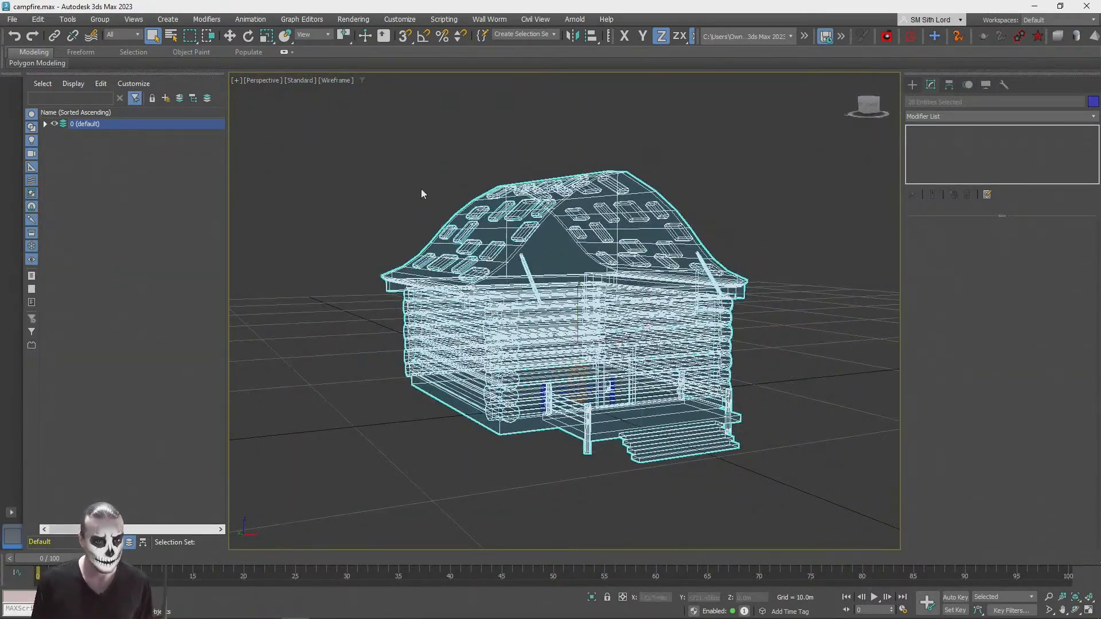
{"action": "left_click", "coordinate": [96, 22]}
{"action": "left_click", "coordinate": [110, 35]}
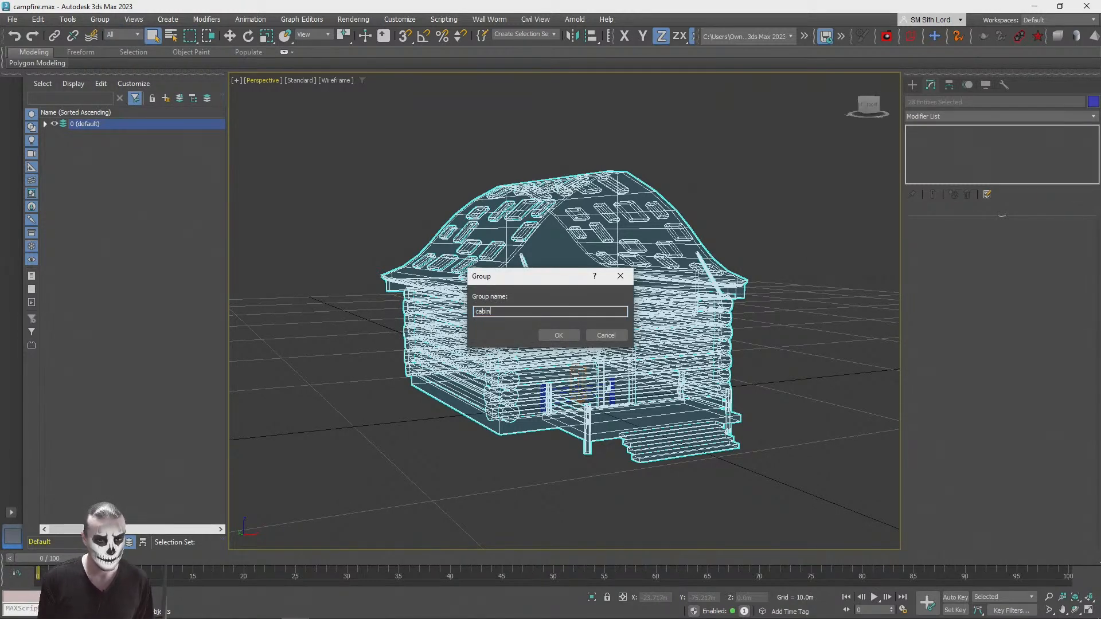
{"action": "key", "text": "Return"}
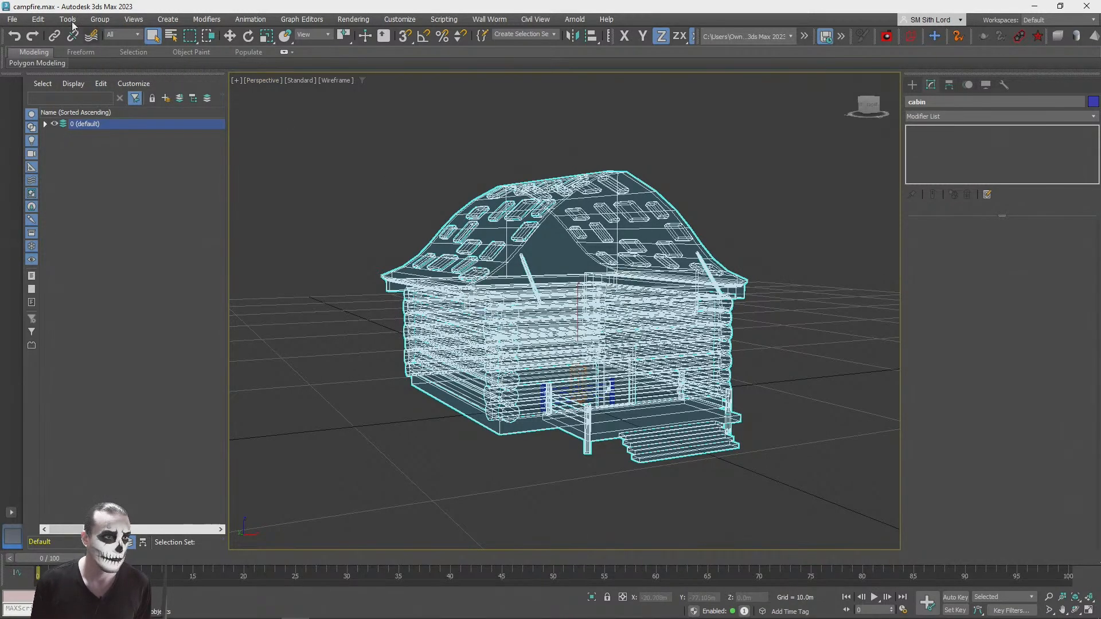
{"action": "key", "text": "F3"}
Step: Export the selected cabin group to the Desktop as a binary glTF named cabin, replacing the existing file
{"action": "left_click", "coordinate": [11, 19]}
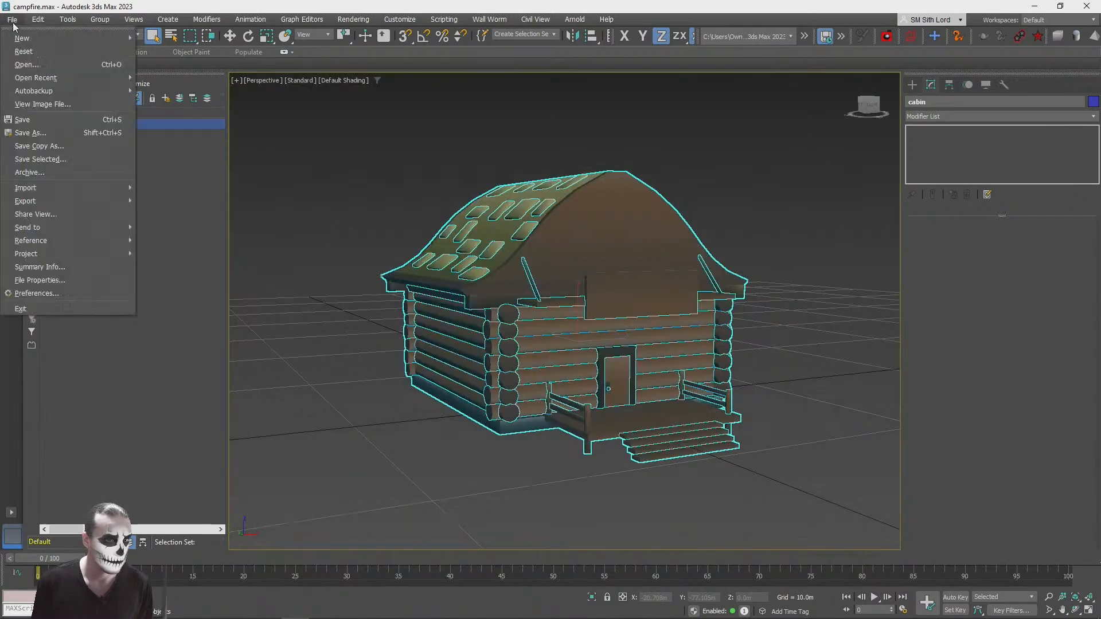
{"action": "mouse_move", "coordinate": [63, 205]}
{"action": "left_click", "coordinate": [171, 214]}
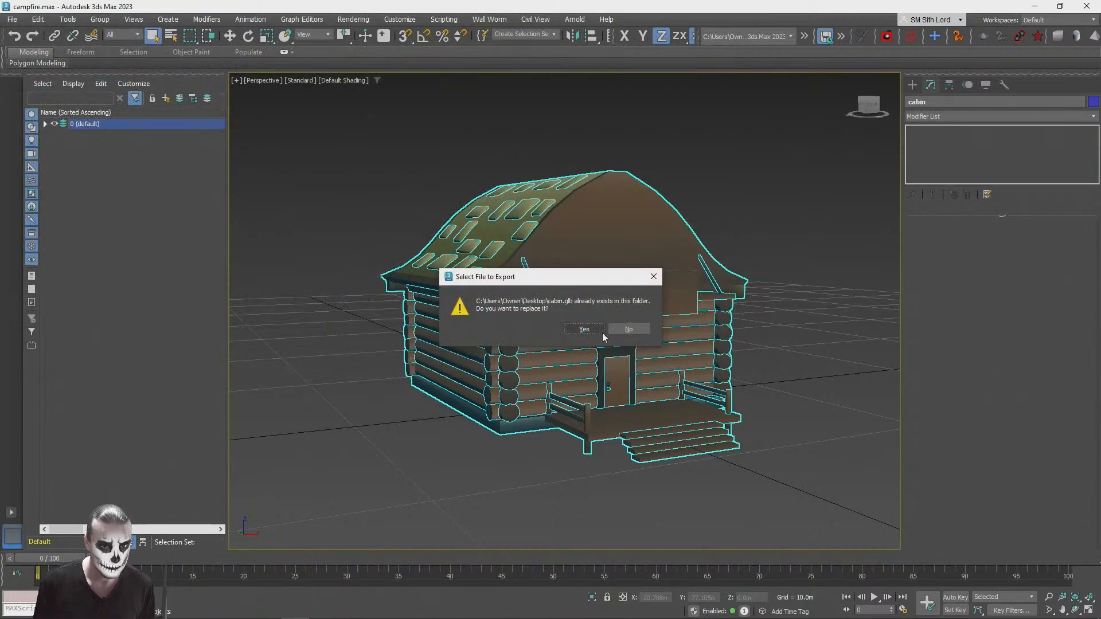
{"action": "left_click", "coordinate": [602, 335]}
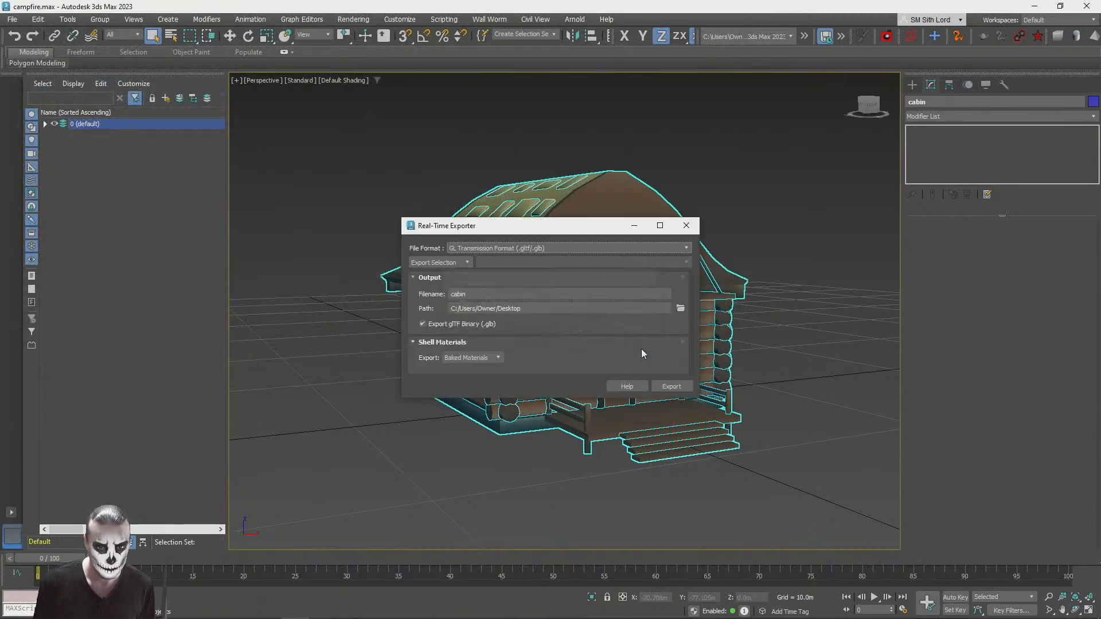
{"action": "left_click", "coordinate": [671, 387]}
{"action": "left_click", "coordinate": [587, 334]}
Step: Open the re-exported cabin.glb from the Desktop folder in 3D Viewer, check its roof, and close the viewer
{"action": "key", "text": "alt+Tab"}
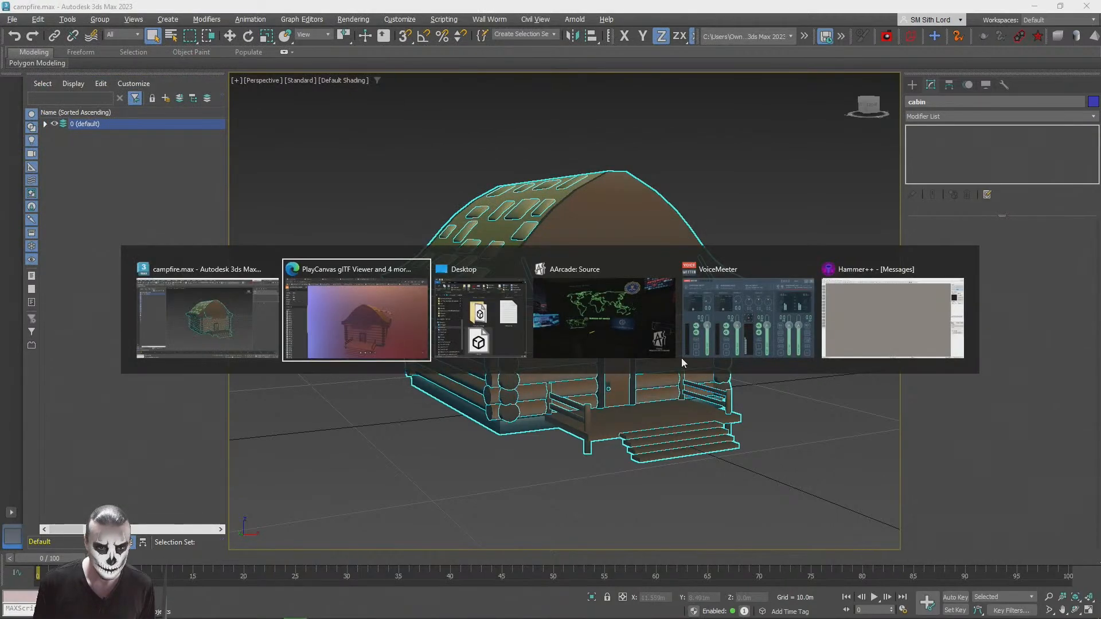
{"action": "key", "text": "alt+Tab"}
{"action": "double_click", "coordinate": [634, 544]}
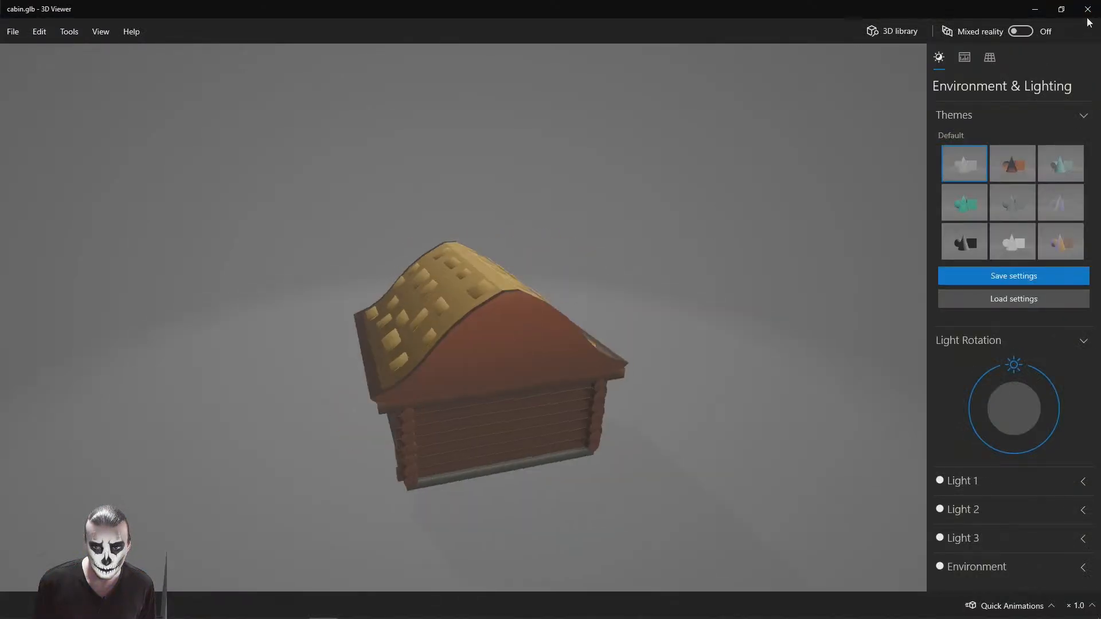
{"action": "left_click", "coordinate": [1089, 12]}
Step: Load the new cabin.glb into the PlayCanvas glTF Viewer and examine its roof shingles
{"action": "key", "text": "alt+Tab"}
{"action": "key", "text": "alt+Tab"}
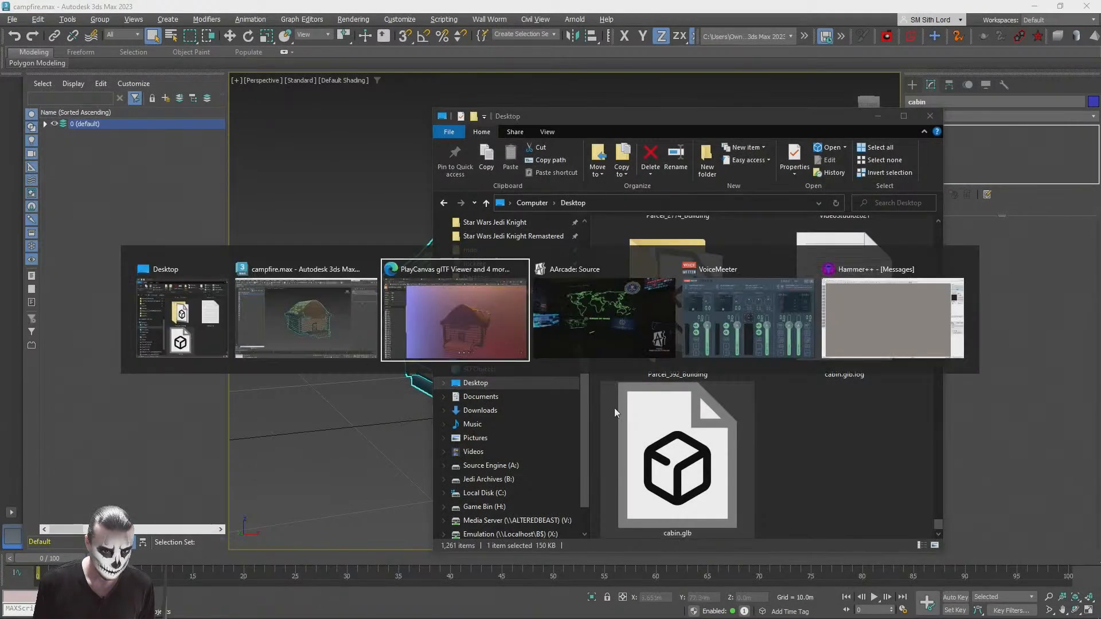
{"action": "key", "text": "alt+Tab"}
{"action": "left_click_drag", "start_coordinate": [642, 505], "coordinate": [276, 361]}
{"action": "left_click_drag", "start_coordinate": [683, 290], "coordinate": [526, 302]}
Step: Switch to the Campfire project in the PlayCanvas editor and upload cabin.glb from the Desktop to the root assets folder
{"action": "left_click", "coordinate": [211, 4]}
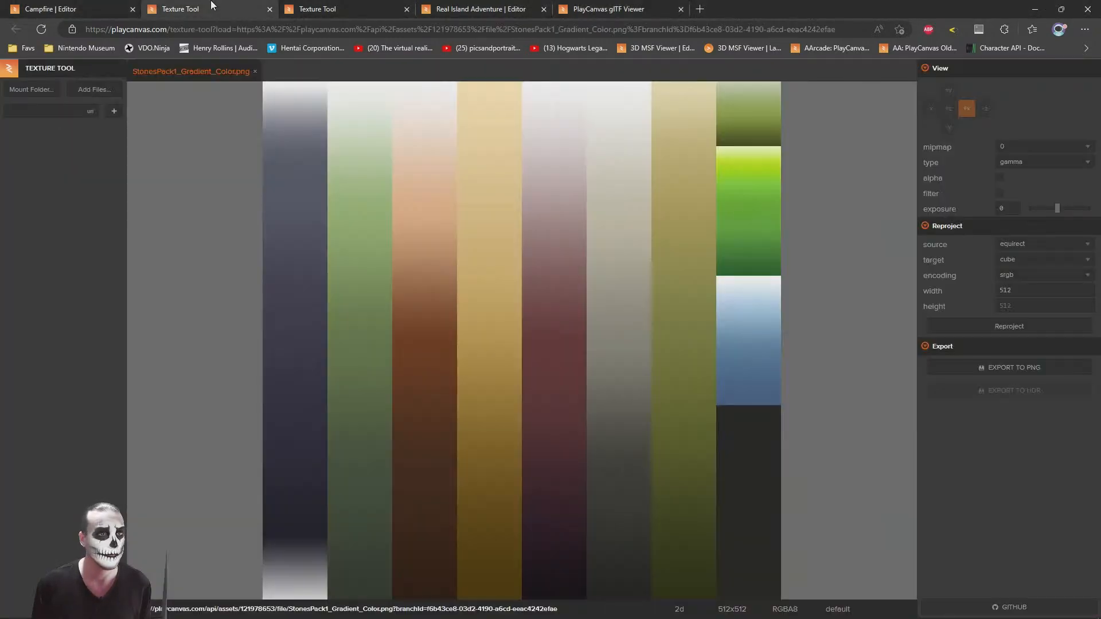
{"action": "left_click", "coordinate": [102, 5]}
{"action": "right_click_drag", "start_coordinate": [565, 235], "coordinate": [532, 235]}
{"action": "key", "text": "w"}
{"action": "scroll", "coordinate": [532, 235], "scroll_direction": "down", "scroll_amount": 10}
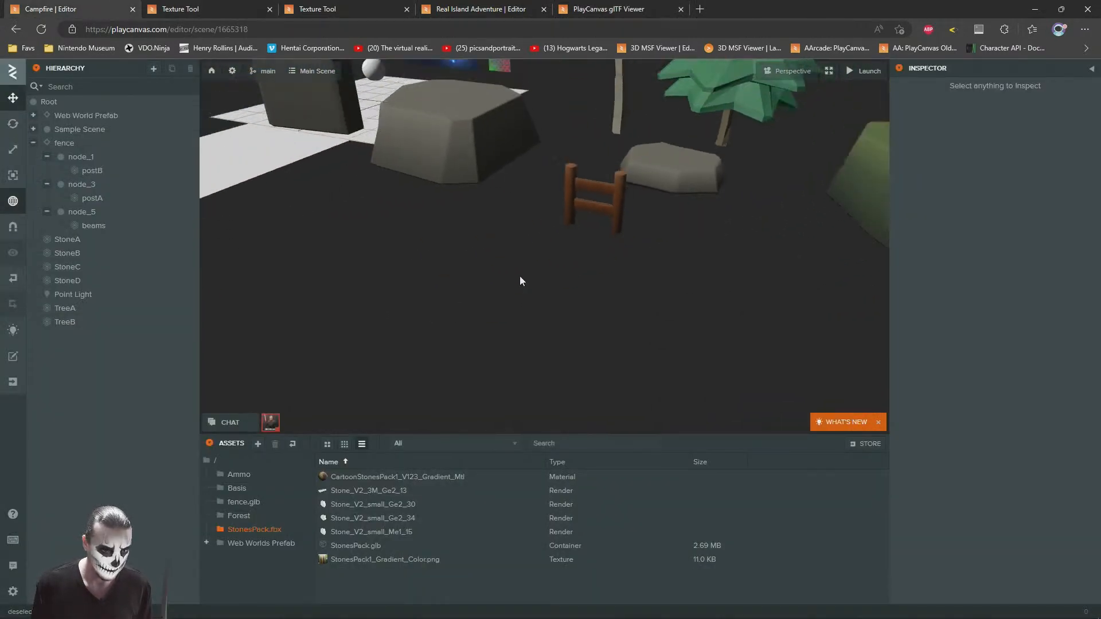
{"action": "key", "text": "alt+Tab"}
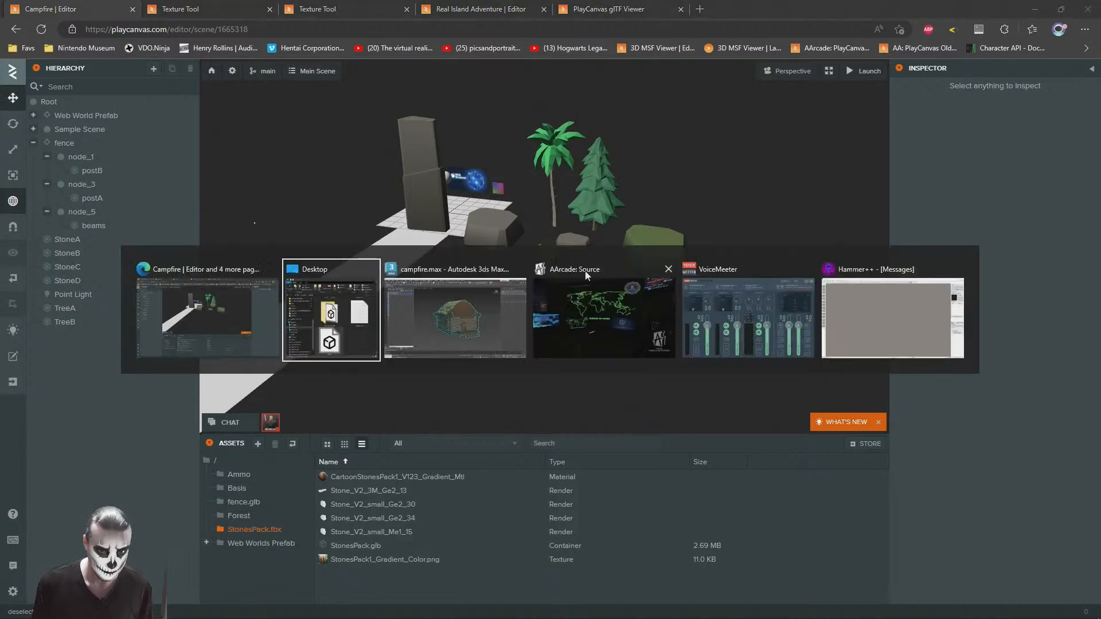
{"action": "left_click", "coordinate": [221, 462]}
{"action": "key", "text": "alt+Tab"}
{"action": "left_click_drag", "start_coordinate": [662, 455], "coordinate": [370, 575]}
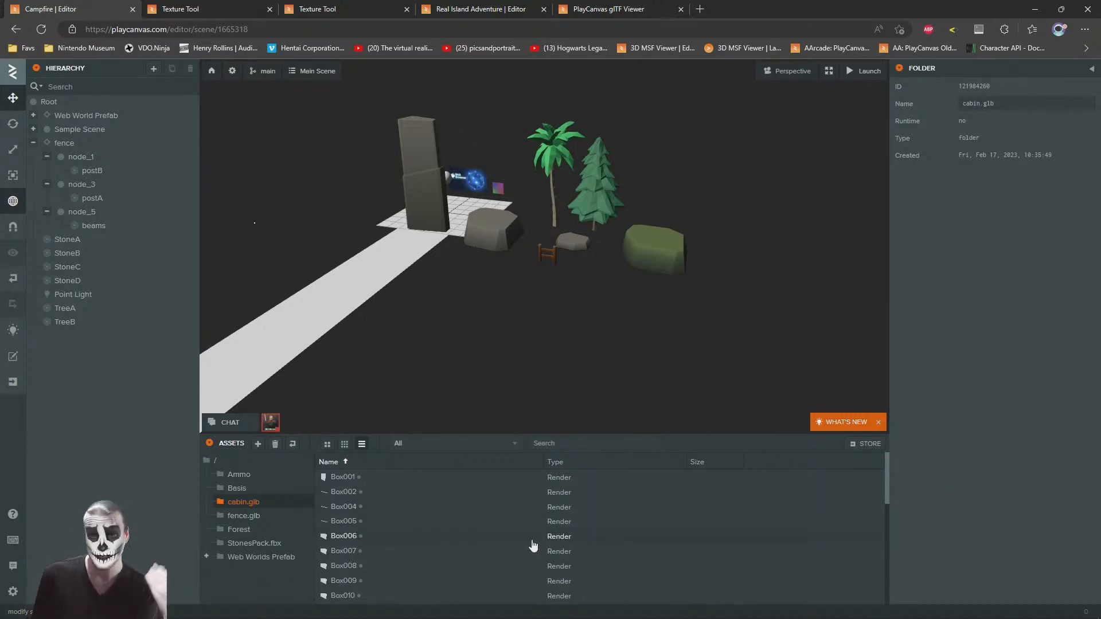
{"action": "scroll", "coordinate": [533, 533], "scroll_direction": "down", "scroll_amount": 3}
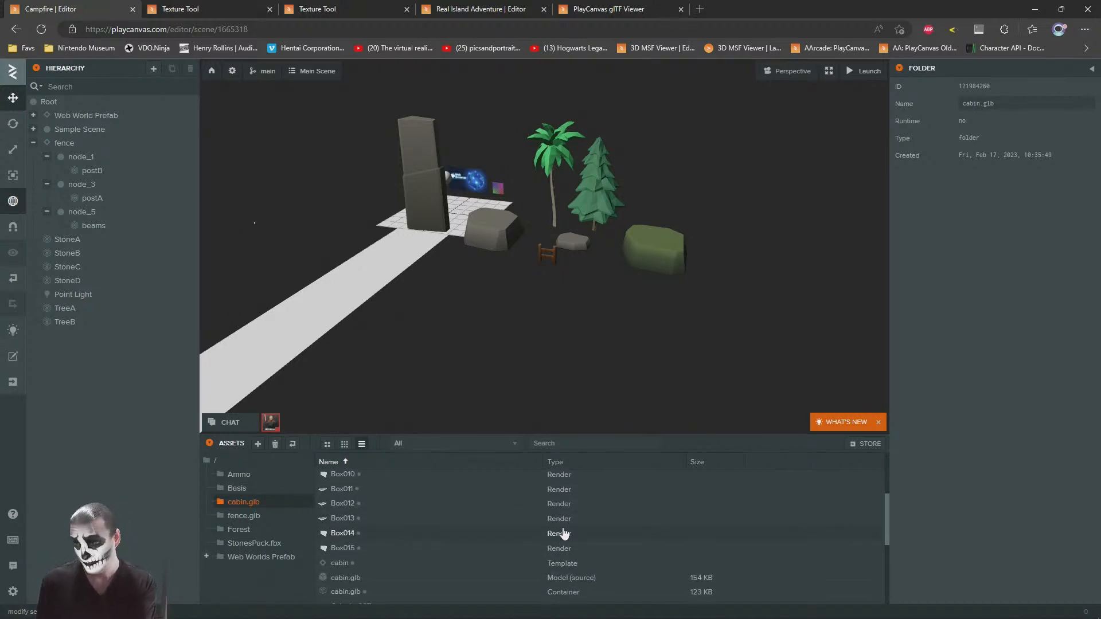
Step: Return to campfire.max in 3ds Max and ungroup the cabin
{"action": "key", "text": "alt+Tab"}
{"action": "key", "text": "alt+Tab"}
{"action": "key", "text": "Tab"}
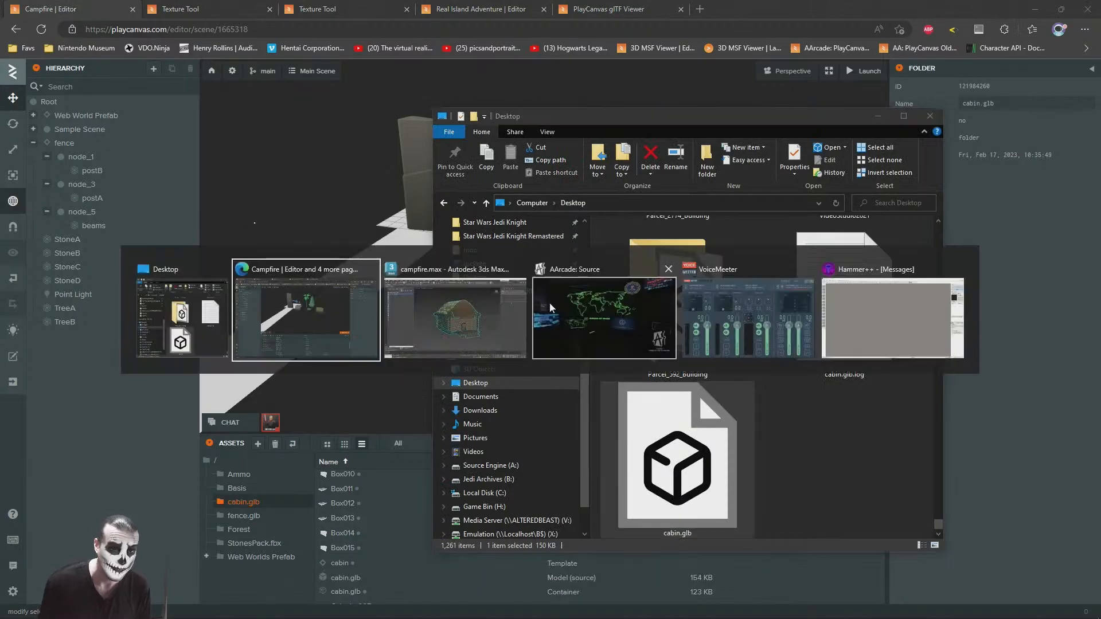
{"action": "key", "text": "alt+Tab"}
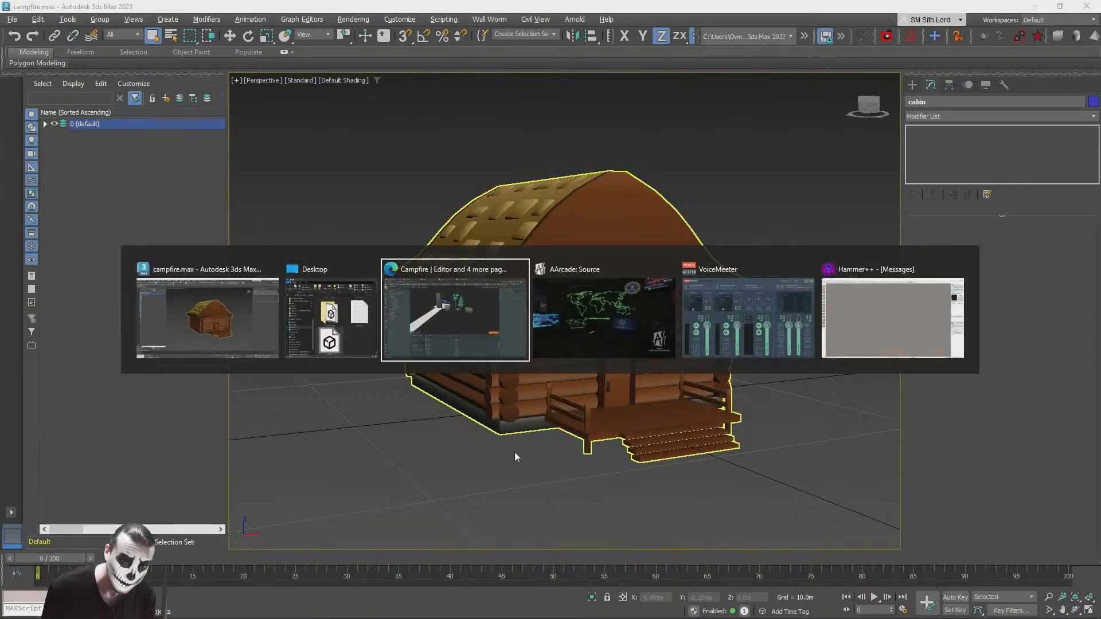
{"action": "key", "text": "alt+Tab"}
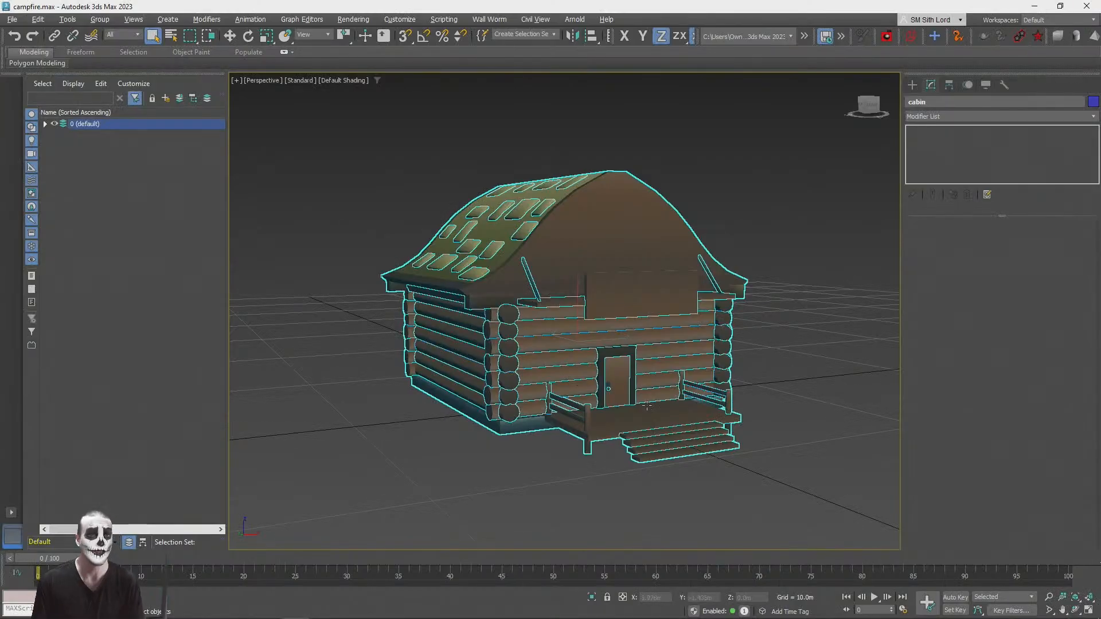
{"action": "left_click", "coordinate": [500, 465]}
{"action": "scroll", "coordinate": [500, 465], "scroll_direction": "up", "scroll_amount": 6}
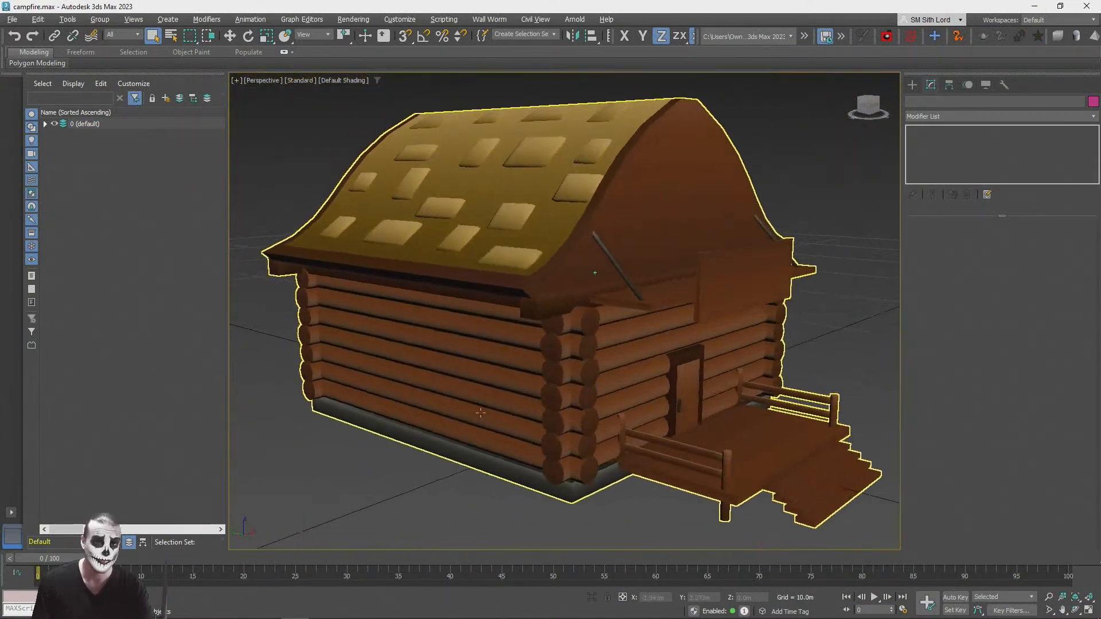
{"action": "middle_click_drag", "start_coordinate": [483, 418], "coordinate": [414, 365], "text": "alt"}
{"action": "left_click", "coordinate": [414, 364]}
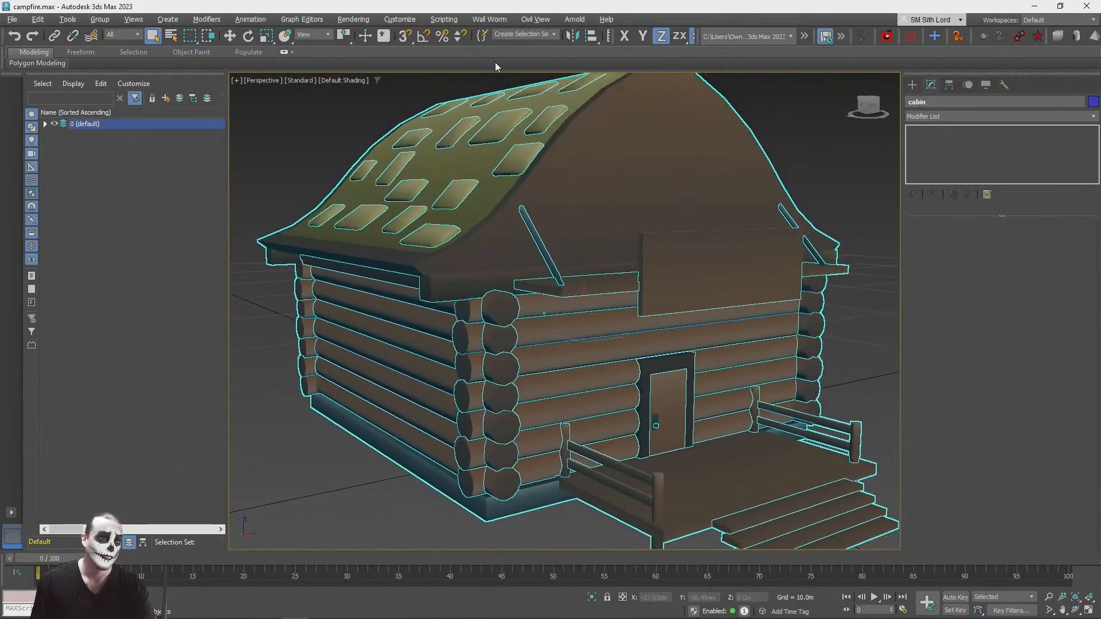
{"action": "left_click", "coordinate": [207, 19]}
{"action": "mouse_move", "coordinate": [118, 21]}
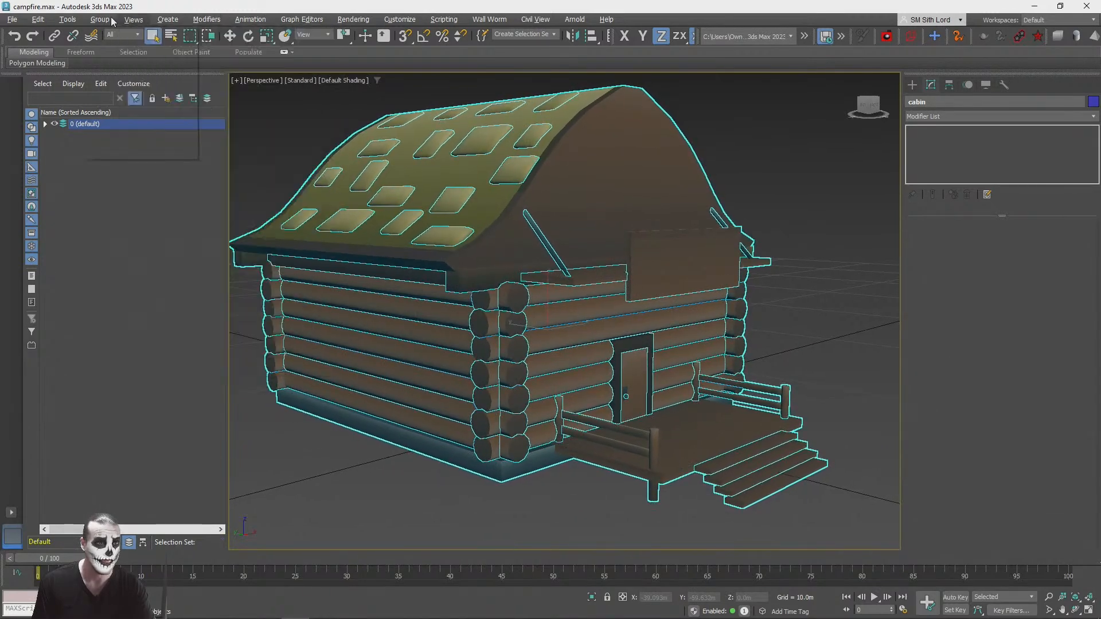
{"action": "left_click", "coordinate": [113, 50]}
Step: Try to collapse the modifier stack of the side wall's log group and ungroup the logs
{"action": "left_click", "coordinate": [355, 367]}
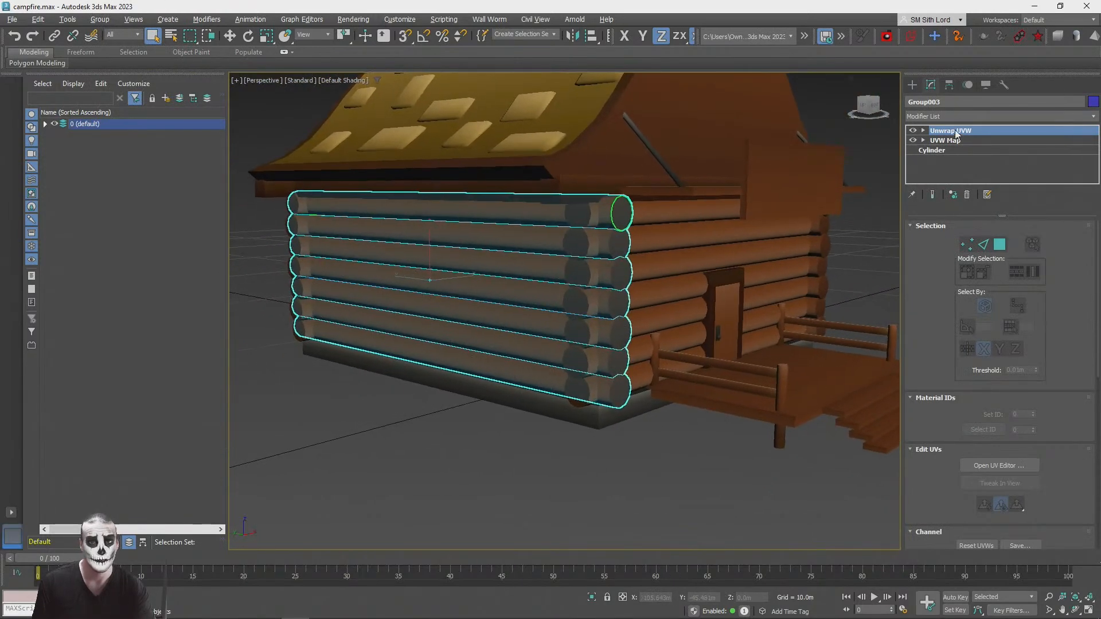
{"action": "right_click", "coordinate": [944, 133]}
{"action": "left_click", "coordinate": [985, 248]}
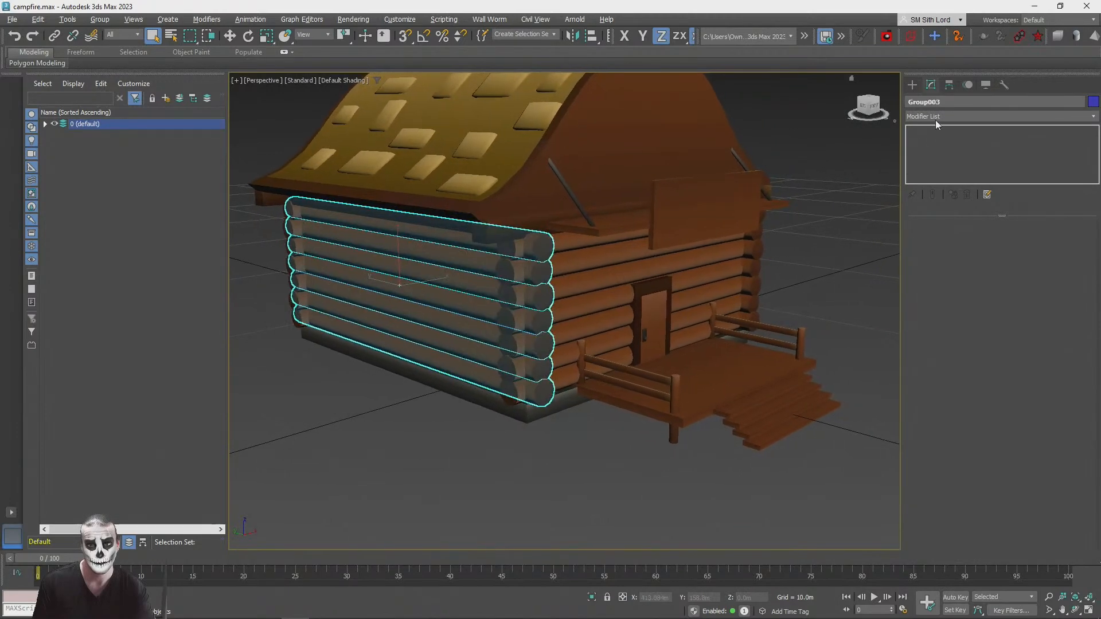
{"action": "left_click", "coordinate": [100, 20]}
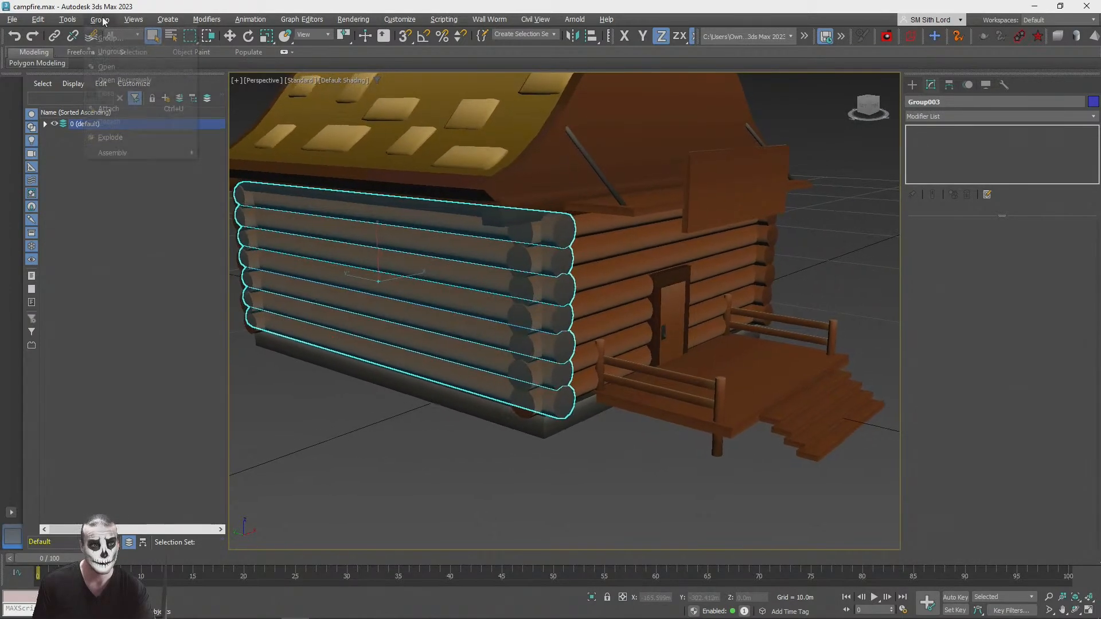
{"action": "left_click", "coordinate": [111, 54]}
Step: Undo back to the grouped cabin, ungroup it again, and select its foundation box
{"action": "left_click", "coordinate": [427, 452]}
{"action": "left_click", "coordinate": [481, 436]}
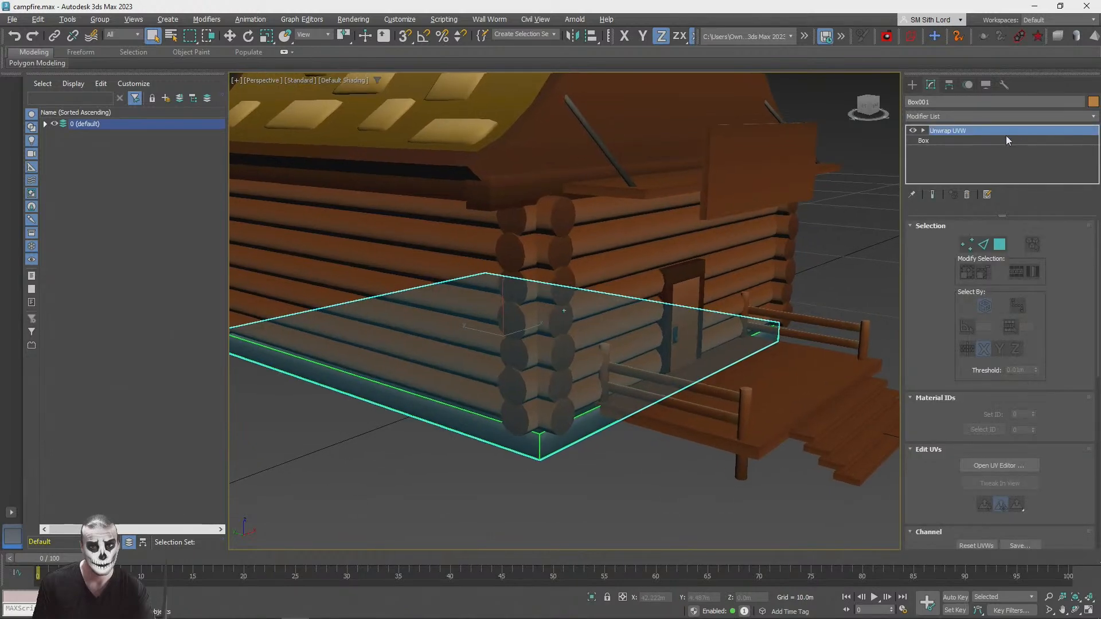
{"action": "left_click", "coordinate": [488, 445]}
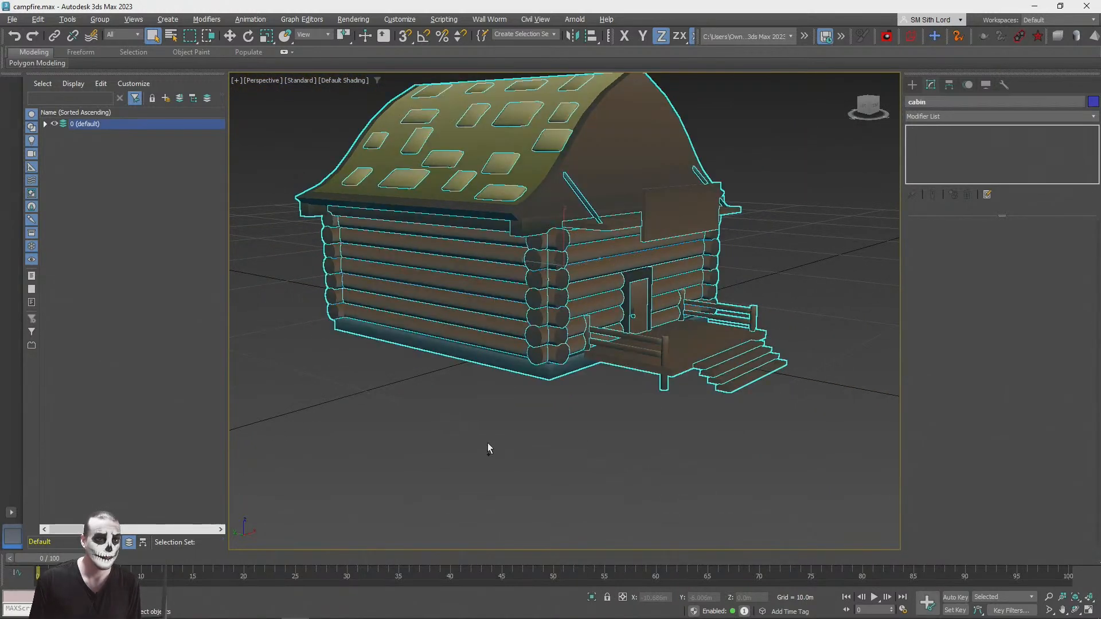
{"action": "left_click", "coordinate": [585, 344]}
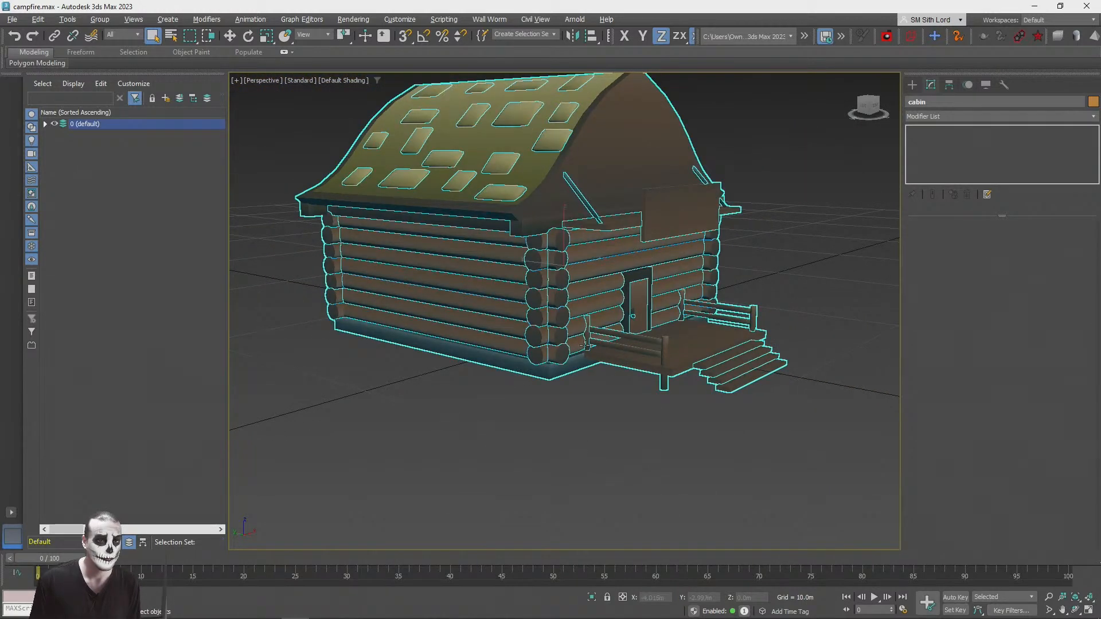
{"action": "left_click", "coordinate": [100, 20]}
{"action": "left_click", "coordinate": [112, 52]}
{"action": "left_click", "coordinate": [519, 358]}
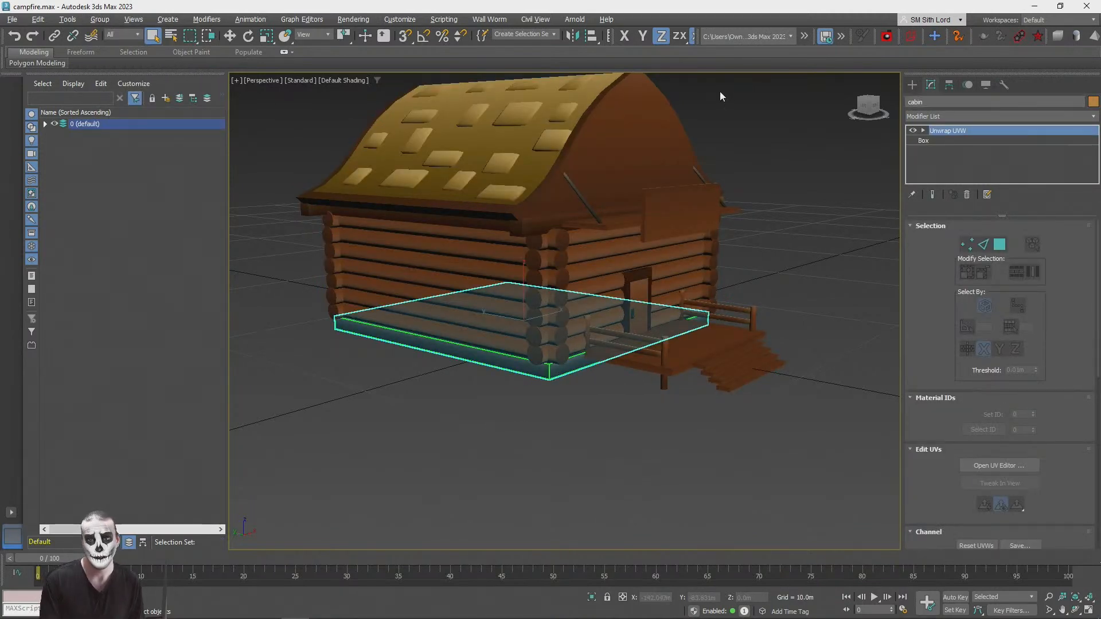
Step: Collapse the cabin foundation box's whole modifier stack and convert it to an Editable Poly
{"action": "right_click", "coordinate": [946, 131]}
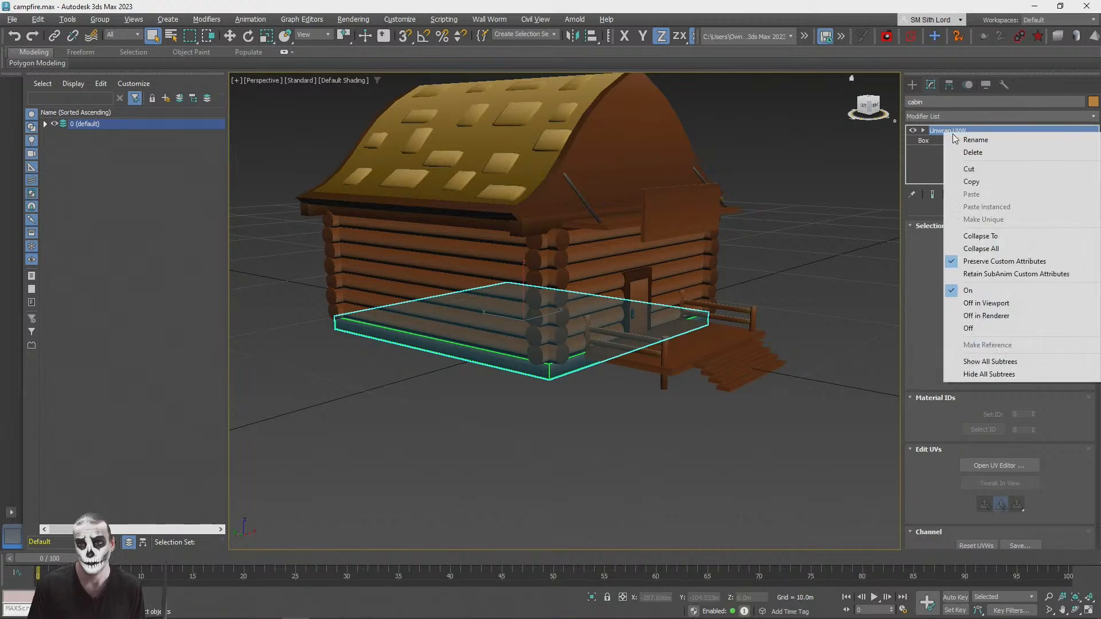
{"action": "left_click", "coordinate": [981, 248]}
{"action": "left_click", "coordinate": [1026, 242]}
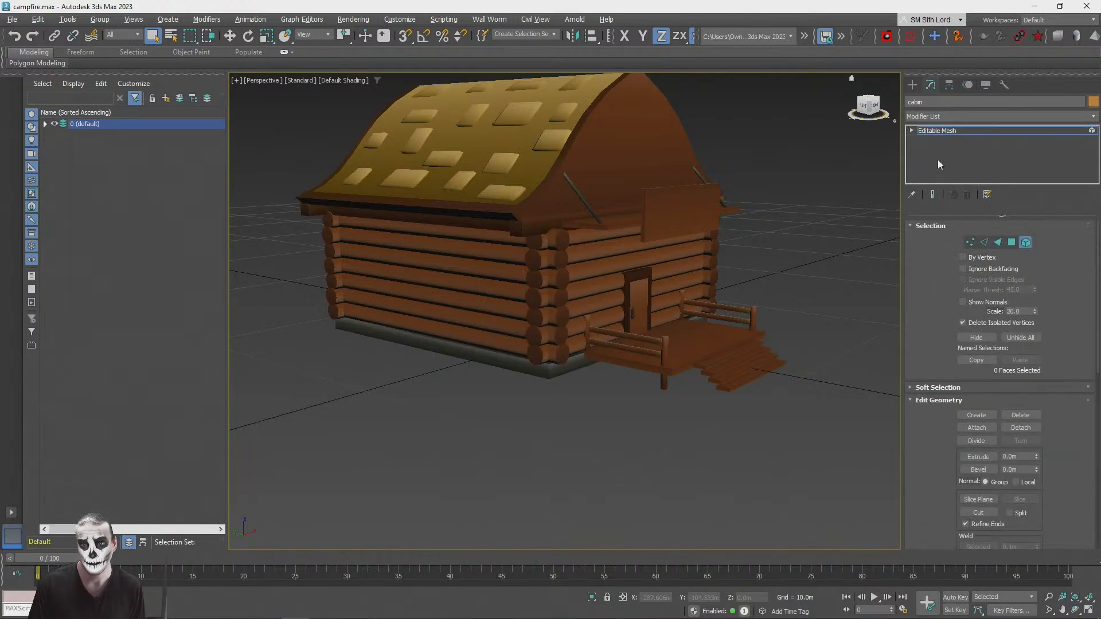
{"action": "left_click", "coordinate": [1029, 241]}
{"action": "right_click", "coordinate": [940, 131]}
{"action": "left_click", "coordinate": [990, 216]}
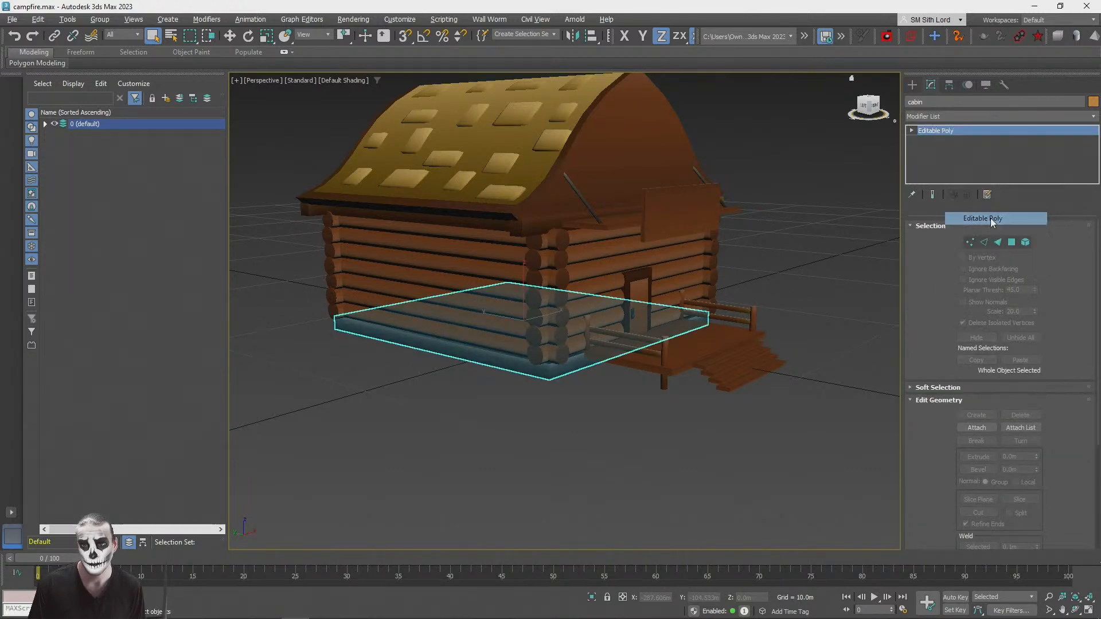
Step: In element mode and wireframe view, attach the near side wall's logs, the roof, the porch, railings and steps to the foundation
{"action": "left_click", "coordinate": [1026, 241]}
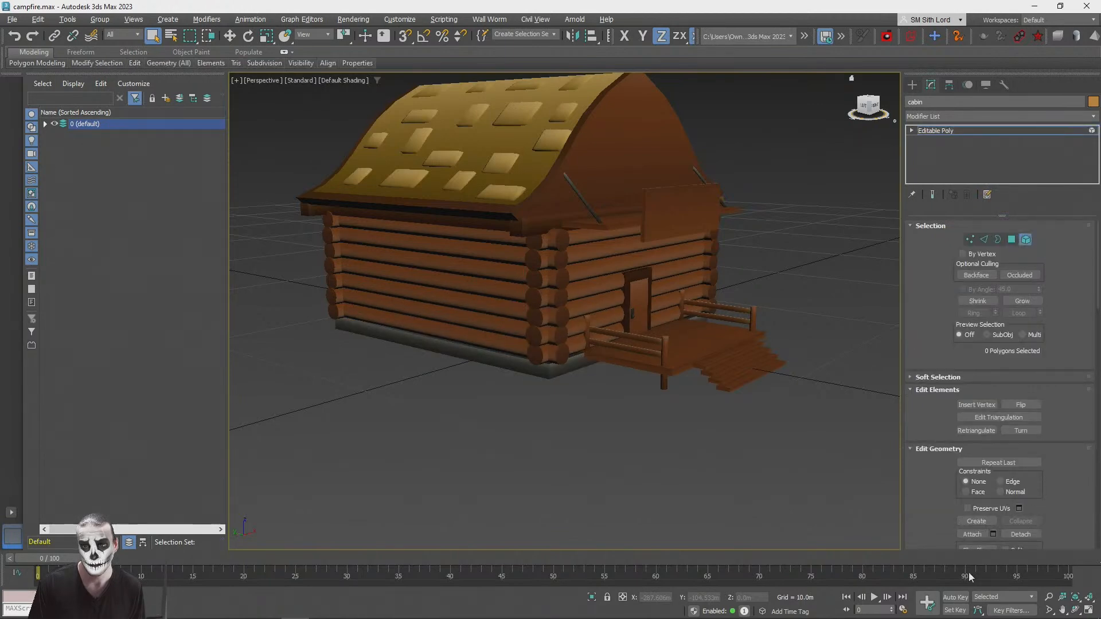
{"action": "middle_click_drag", "start_coordinate": [532, 387], "coordinate": [389, 403], "text": "alt"}
{"action": "scroll", "coordinate": [503, 349], "scroll_direction": "up", "scroll_amount": 5}
{"action": "scroll", "coordinate": [499, 350], "scroll_direction": "down", "scroll_amount": 4}
{"action": "key", "text": "F3"}
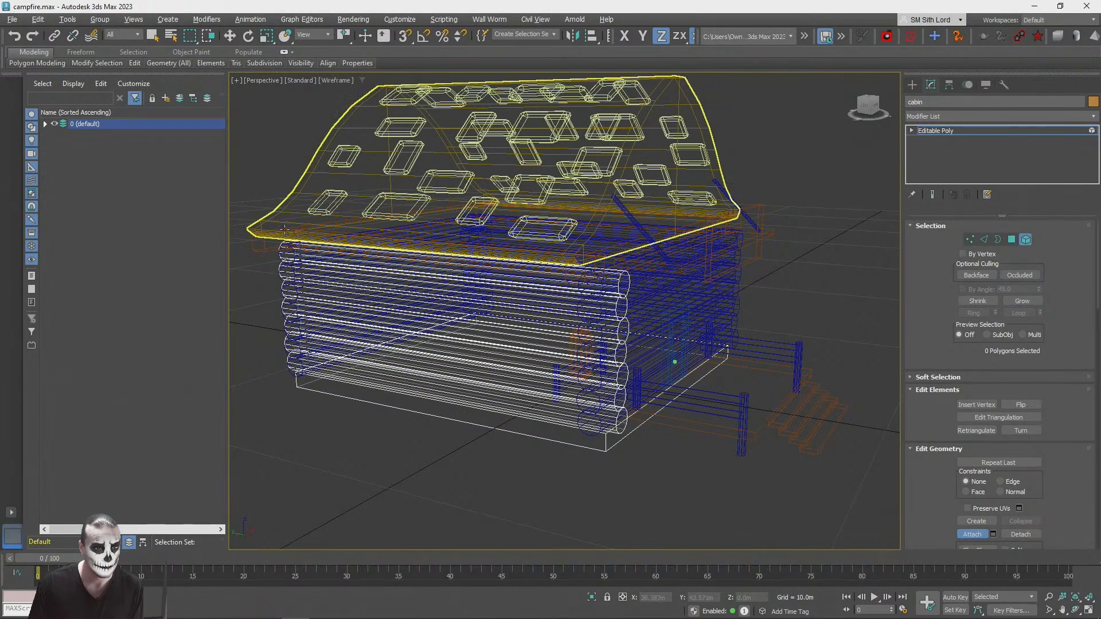
{"action": "left_click", "coordinate": [356, 178]}
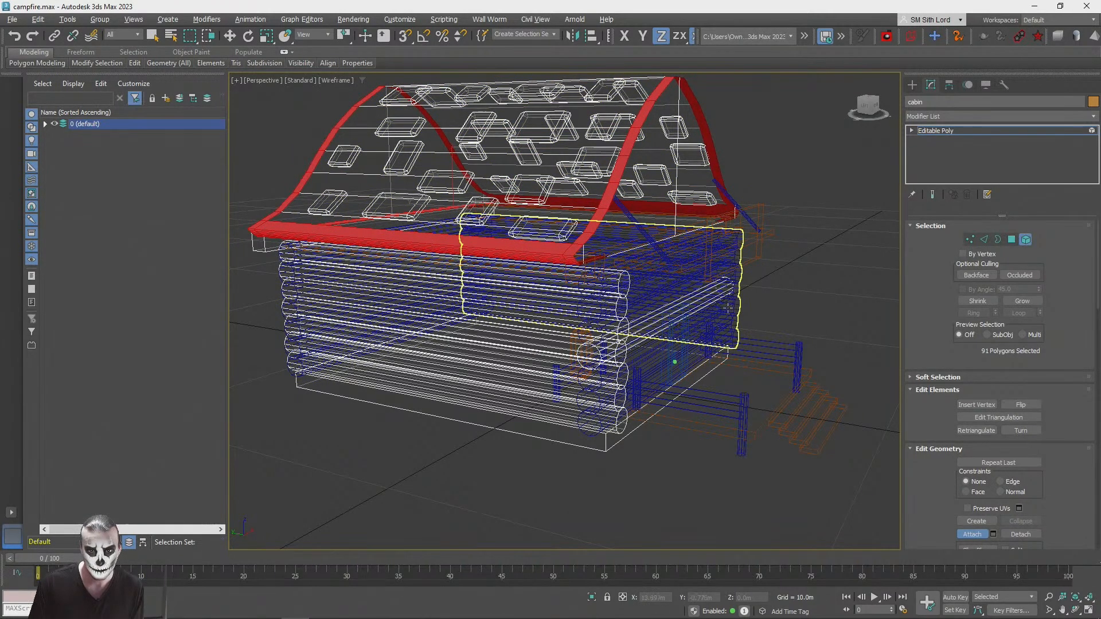
{"action": "left_click", "coordinate": [724, 337], "text": "ctrl"}
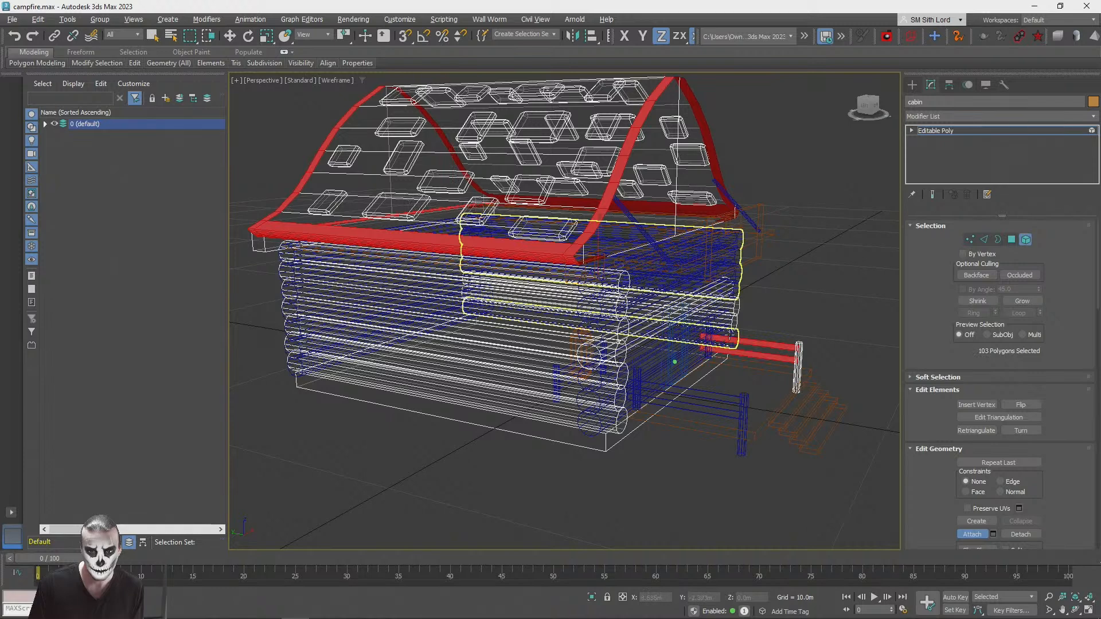
{"action": "left_click", "coordinate": [744, 417], "text": "ctrl"}
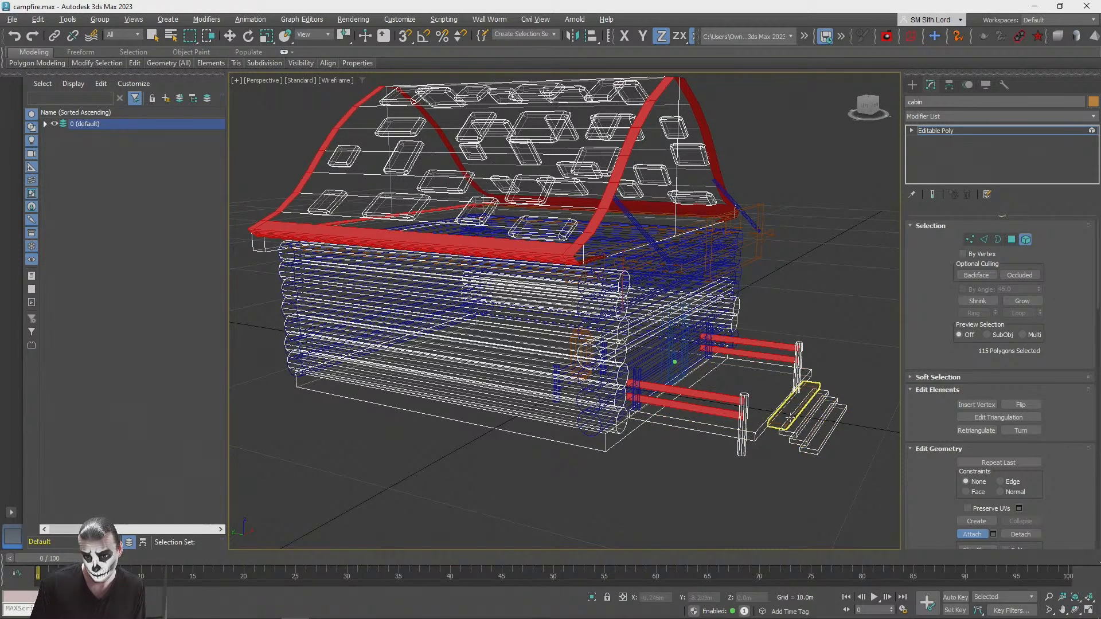
Step: Attach the diagonal roof braces at the front of the cabin to the cabin mesh
{"action": "scroll", "coordinate": [665, 350], "scroll_direction": "up", "scroll_amount": 3}
{"action": "middle_click_drag", "start_coordinate": [660, 350], "coordinate": [720, 298], "text": "alt"}
{"action": "scroll", "coordinate": [435, 314], "scroll_direction": "down", "scroll_amount": 2}
{"action": "left_click", "coordinate": [721, 299]}
{"action": "middle_click_drag", "start_coordinate": [777, 396], "coordinate": [562, 367], "text": "alt"}
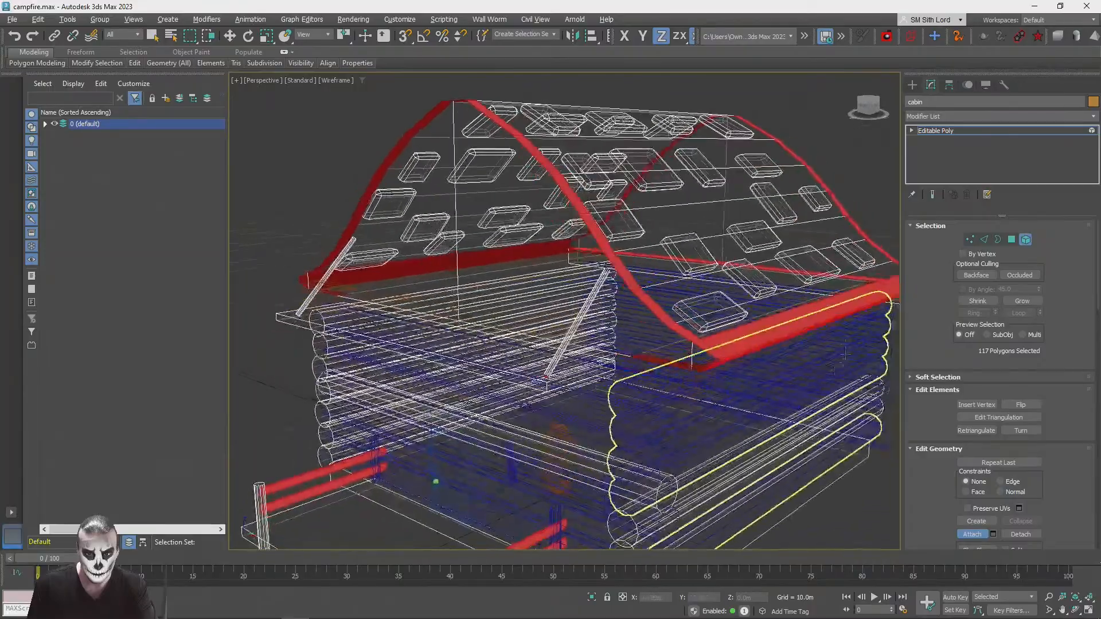
Step: Attach the logs of the opposite side and rear walls to the cabin mesh
{"action": "scroll", "coordinate": [841, 362], "scroll_direction": "up", "scroll_amount": 2}
{"action": "middle_click_drag", "start_coordinate": [406, 489], "coordinate": [655, 483], "text": "alt"}
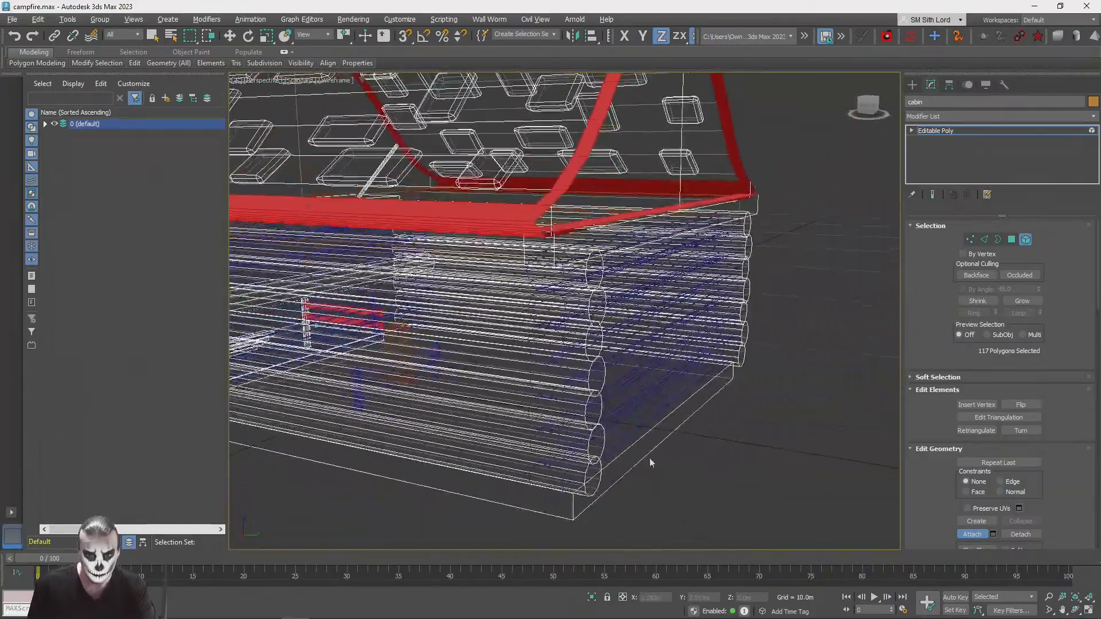
{"action": "middle_click_drag", "start_coordinate": [643, 396], "coordinate": [710, 432], "text": "alt"}
{"action": "left_click", "coordinate": [639, 316]}
{"action": "scroll", "coordinate": [625, 237], "scroll_direction": "down", "scroll_amount": 3}
{"action": "scroll", "coordinate": [556, 326], "scroll_direction": "up", "scroll_amount": 5}
{"action": "scroll", "coordinate": [555, 263], "scroll_direction": "up", "scroll_amount": 1}
Step: Attach the upper logs of the front wall and the leftover parts beneath the roof to the cabin mesh
{"action": "left_click", "coordinate": [520, 302]}
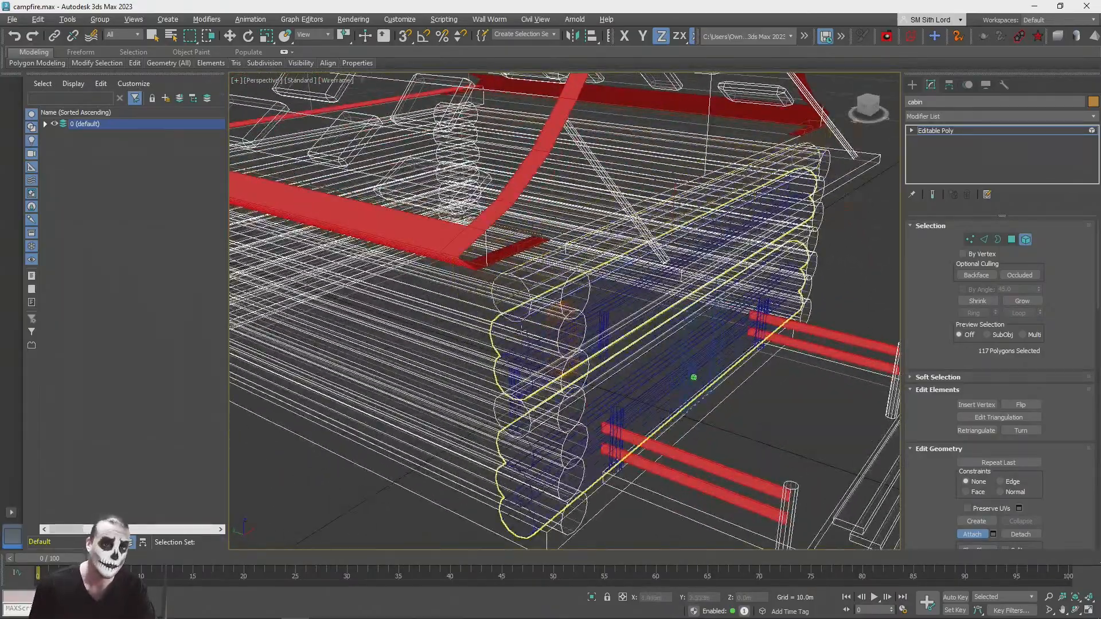
{"action": "left_click", "coordinate": [518, 337]}
{"action": "middle_click_drag", "start_coordinate": [501, 372], "coordinate": [377, 375]}
{"action": "middle_click_drag", "start_coordinate": [673, 220], "coordinate": [637, 215], "text": "alt"}
{"action": "left_click", "coordinate": [636, 215]}
{"action": "middle_click_drag", "start_coordinate": [327, 367], "coordinate": [359, 396], "text": "alt"}
{"action": "middle_click_drag", "start_coordinate": [359, 395], "coordinate": [534, 373]}
{"action": "scroll", "coordinate": [545, 396], "scroll_direction": "up", "scroll_amount": 1}
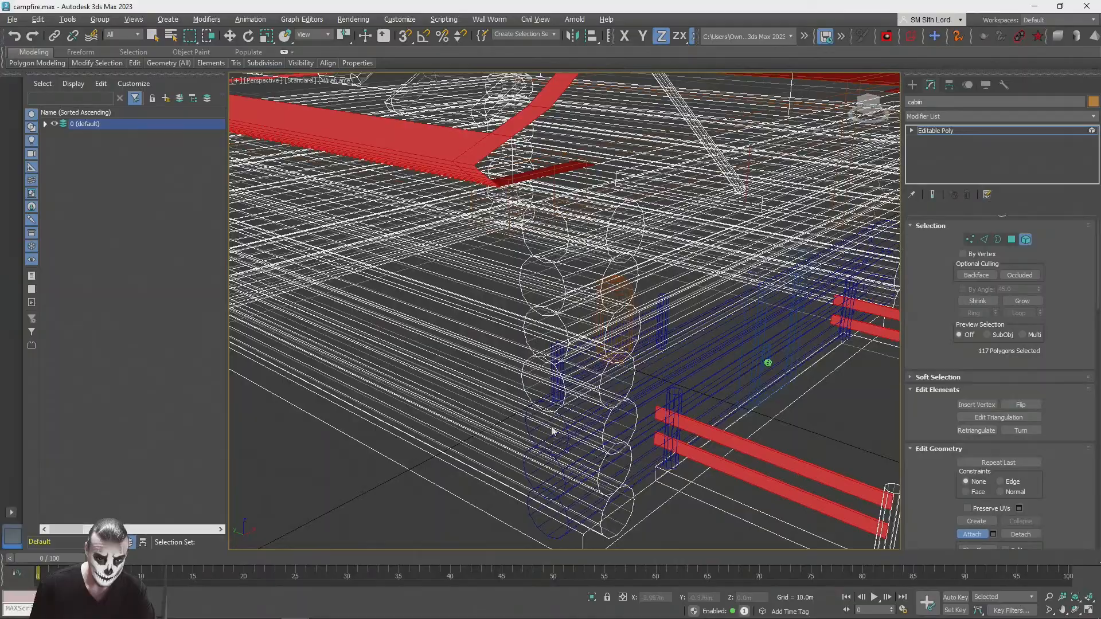
Step: Attach the remaining lower logs of the front wall to the cabin mesh
{"action": "left_click", "coordinate": [568, 420]}
{"action": "scroll", "coordinate": [566, 421], "scroll_direction": "down", "scroll_amount": 1}
{"action": "left_click", "coordinate": [551, 441]}
{"action": "scroll", "coordinate": [546, 454], "scroll_direction": "down", "scroll_amount": 1}
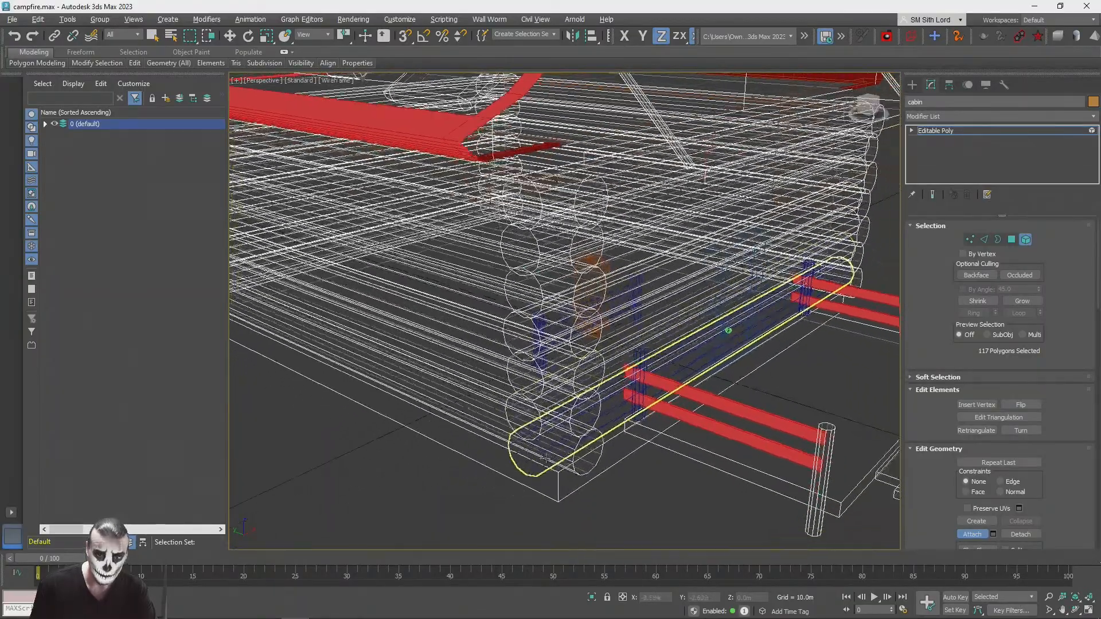
{"action": "left_click", "coordinate": [543, 451]}
{"action": "scroll", "coordinate": [543, 454], "scroll_direction": "down", "scroll_amount": 2}
{"action": "scroll", "coordinate": [528, 420], "scroll_direction": "up", "scroll_amount": 2}
{"action": "middle_click_drag", "start_coordinate": [543, 455], "coordinate": [520, 299], "text": "alt"}
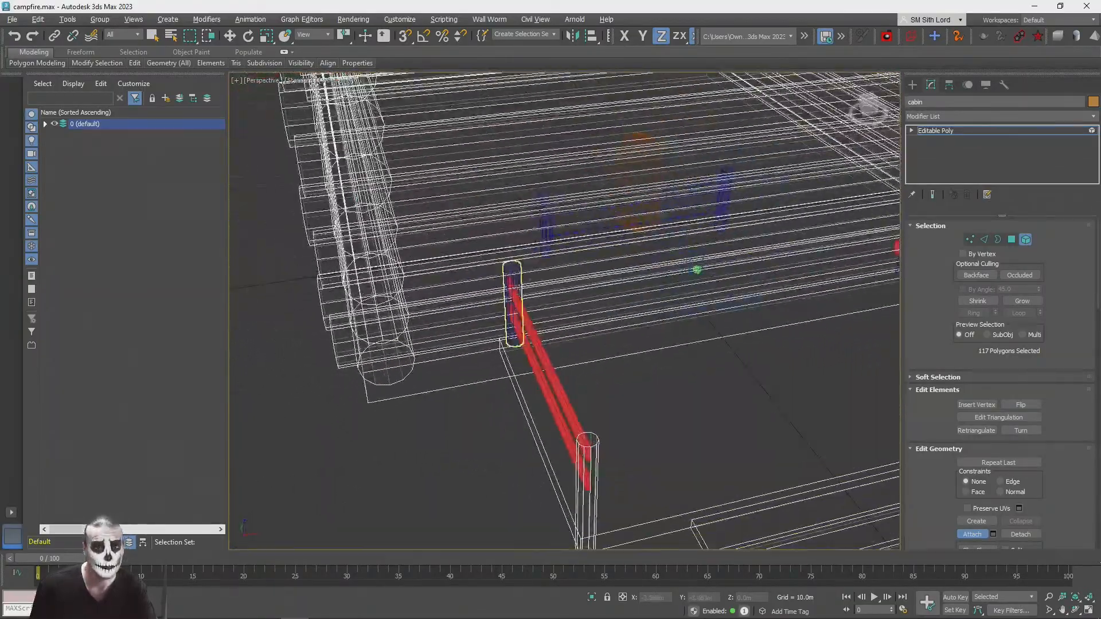
Step: Attach the two porch railing posts that stand against the front wall to the cabin mesh
{"action": "left_click", "coordinate": [513, 275]}
{"action": "scroll", "coordinate": [514, 278], "scroll_direction": "down", "scroll_amount": 2}
{"action": "middle_click_drag", "start_coordinate": [602, 278], "coordinate": [514, 277]}
{"action": "scroll", "coordinate": [700, 263], "scroll_direction": "up", "scroll_amount": 3}
{"action": "middle_click_drag", "start_coordinate": [782, 270], "coordinate": [669, 258], "text": "alt"}
{"action": "left_click", "coordinate": [622, 288]}
{"action": "middle_click_drag", "start_coordinate": [622, 288], "coordinate": [510, 272], "text": "alt"}
{"action": "scroll", "coordinate": [622, 294], "scroll_direction": "down", "scroll_amount": 3}
{"action": "scroll", "coordinate": [562, 304], "scroll_direction": "up", "scroll_amount": 4}
Step: Attach the door parts and handle to the cabin mesh, finish attaching, and return to shaded whole-object editing
{"action": "scroll", "coordinate": [520, 295], "scroll_direction": "up", "scroll_amount": 5}
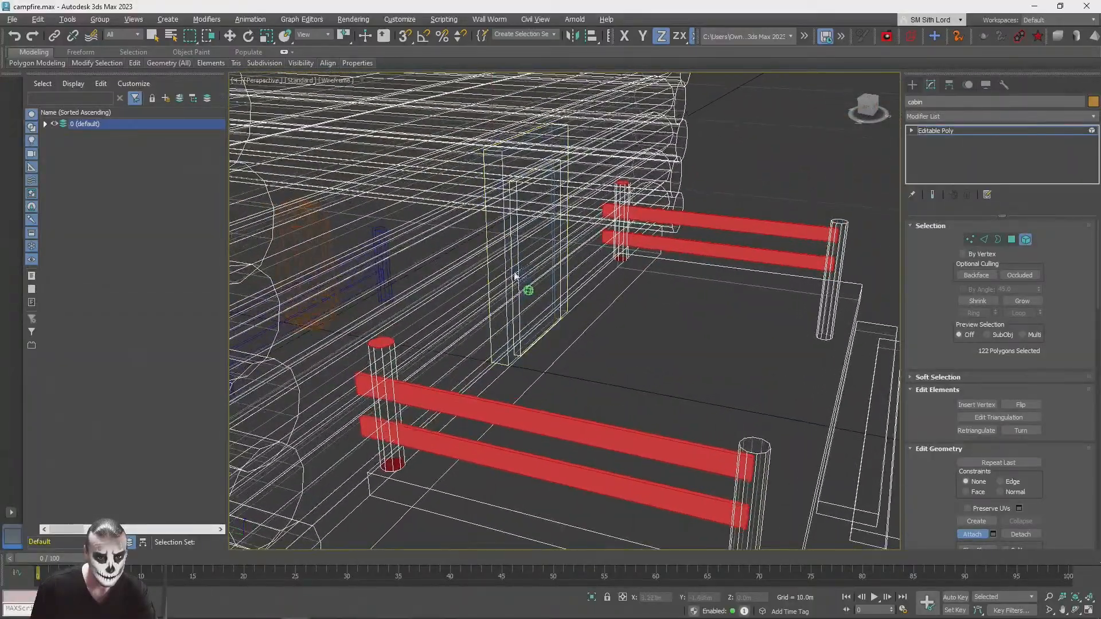
{"action": "scroll", "coordinate": [527, 291], "scroll_direction": "down", "scroll_amount": 6}
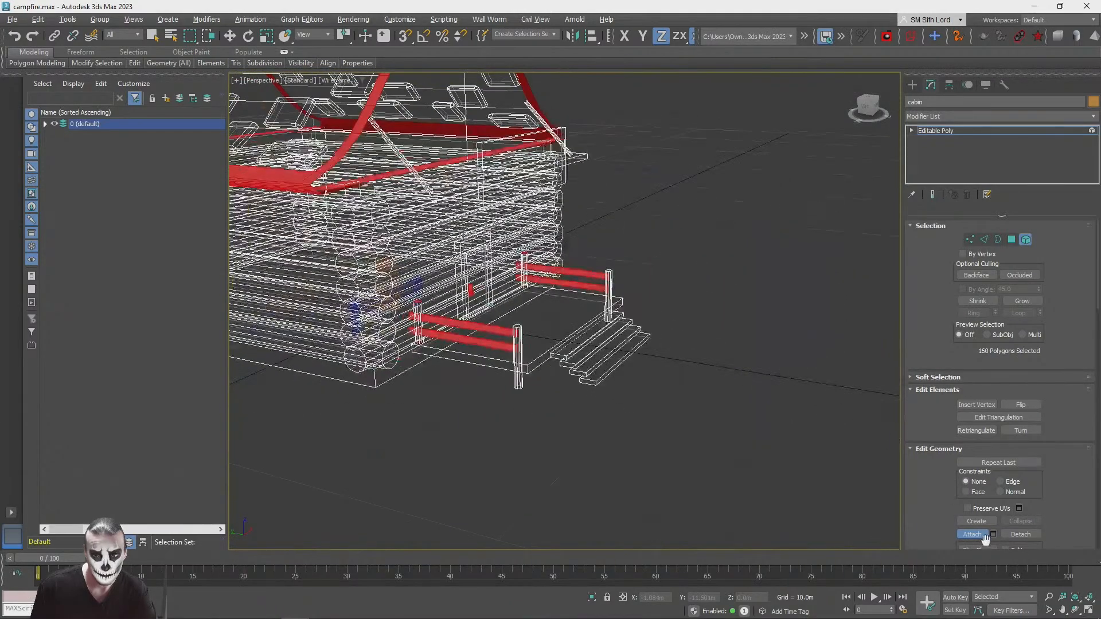
{"action": "left_click", "coordinate": [884, 512]}
{"action": "key", "text": "F3"}
{"action": "left_click", "coordinate": [456, 215]}
{"action": "left_click", "coordinate": [1025, 240]}
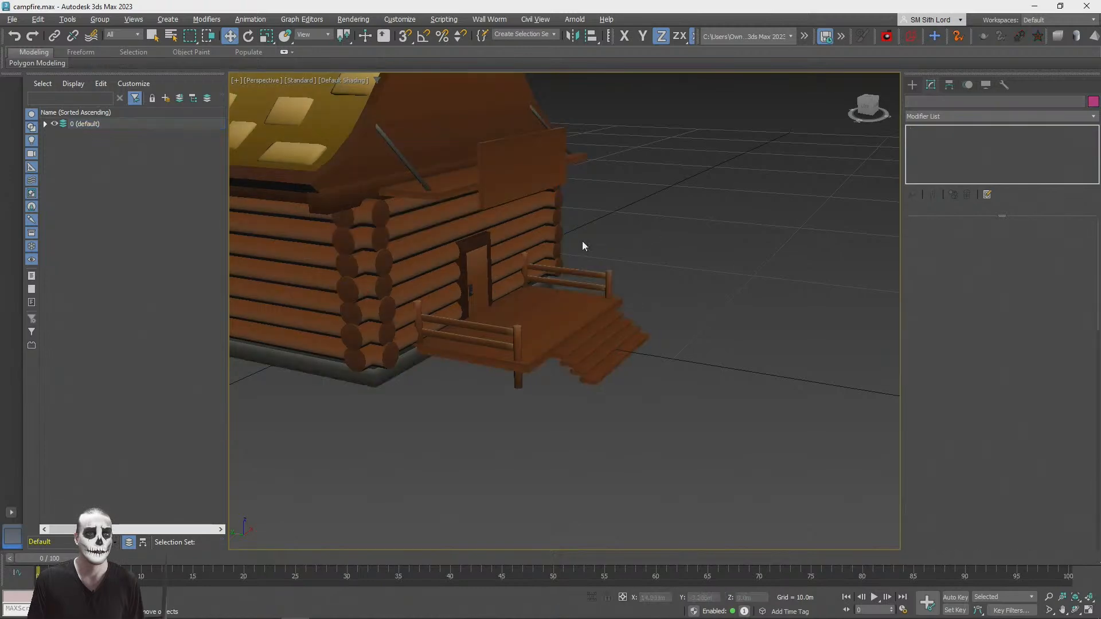
Step: Try moving the merged cabin along the Y axis and undo the move
{"action": "left_click_drag", "start_coordinate": [299, 300], "coordinate": [985, 383]}
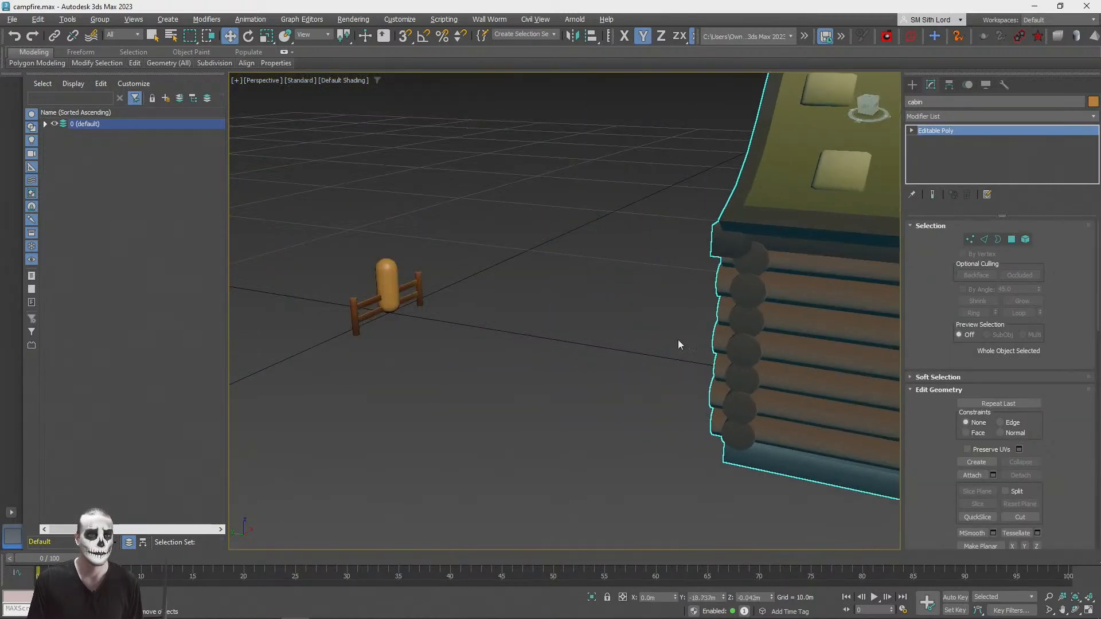
{"action": "scroll", "coordinate": [720, 346], "scroll_direction": "down", "scroll_amount": 5}
{"action": "scroll", "coordinate": [596, 317], "scroll_direction": "up", "scroll_amount": 4}
{"action": "key", "text": "ctrl+z"}
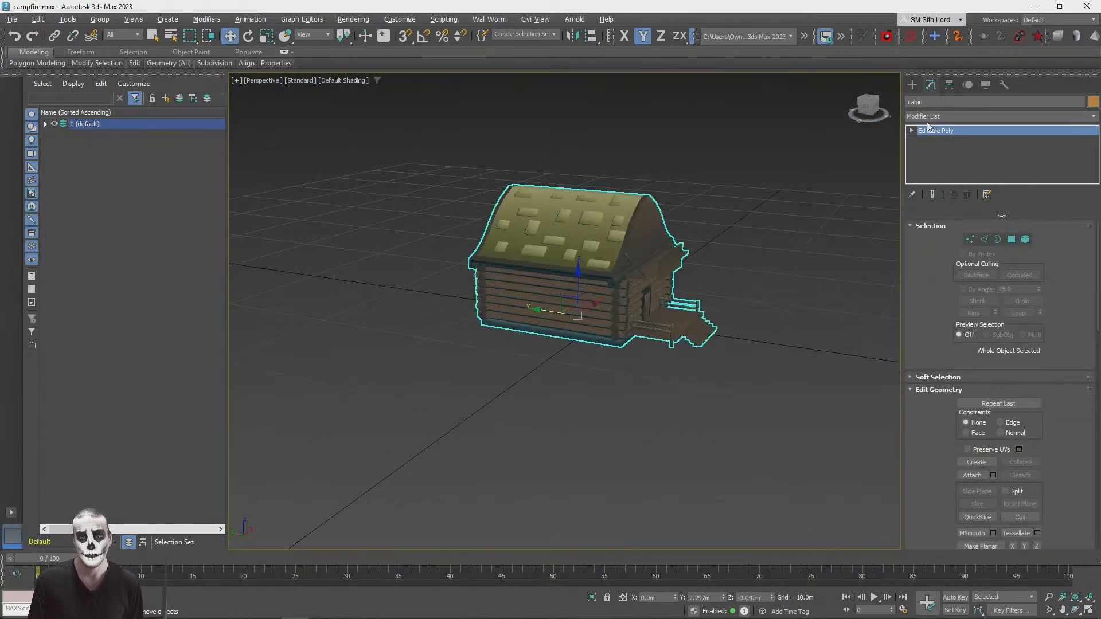
Step: Adjust only the cabin's pivot, zeroing its world Y position, and check its rotation values
{"action": "right_click", "coordinate": [231, 36]}
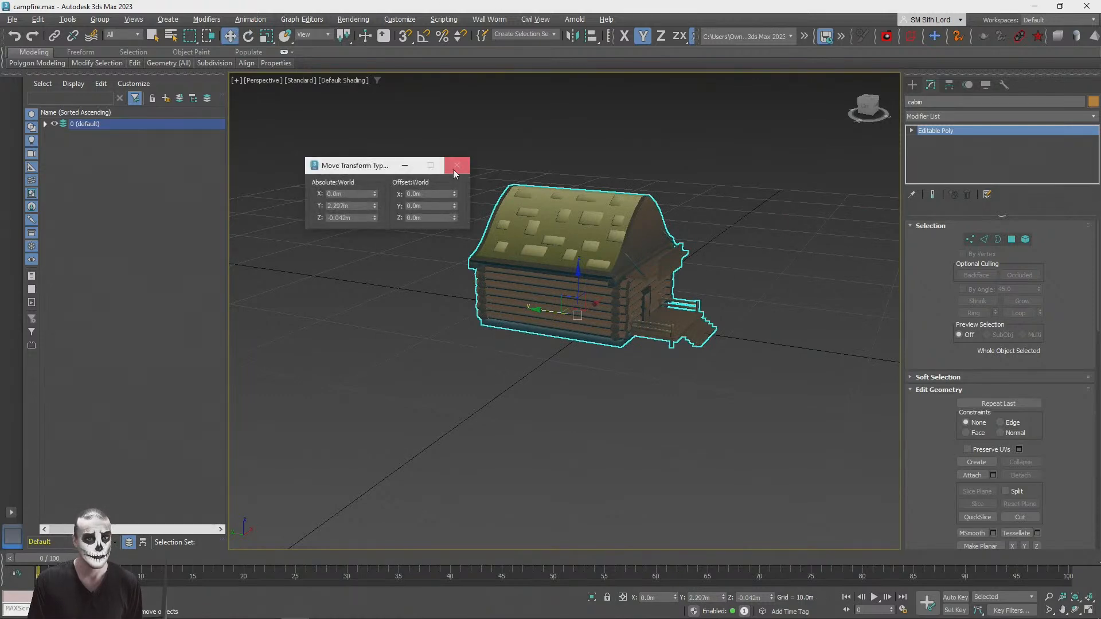
{"action": "left_click", "coordinate": [457, 166]}
{"action": "left_click", "coordinate": [947, 84]}
{"action": "left_click", "coordinate": [992, 164]}
{"action": "right_click", "coordinate": [236, 38]}
{"action": "right_click", "coordinate": [375, 207]}
{"action": "left_click", "coordinate": [249, 36]}
{"action": "left_click", "coordinate": [456, 165]}
{"action": "left_click", "coordinate": [999, 164]}
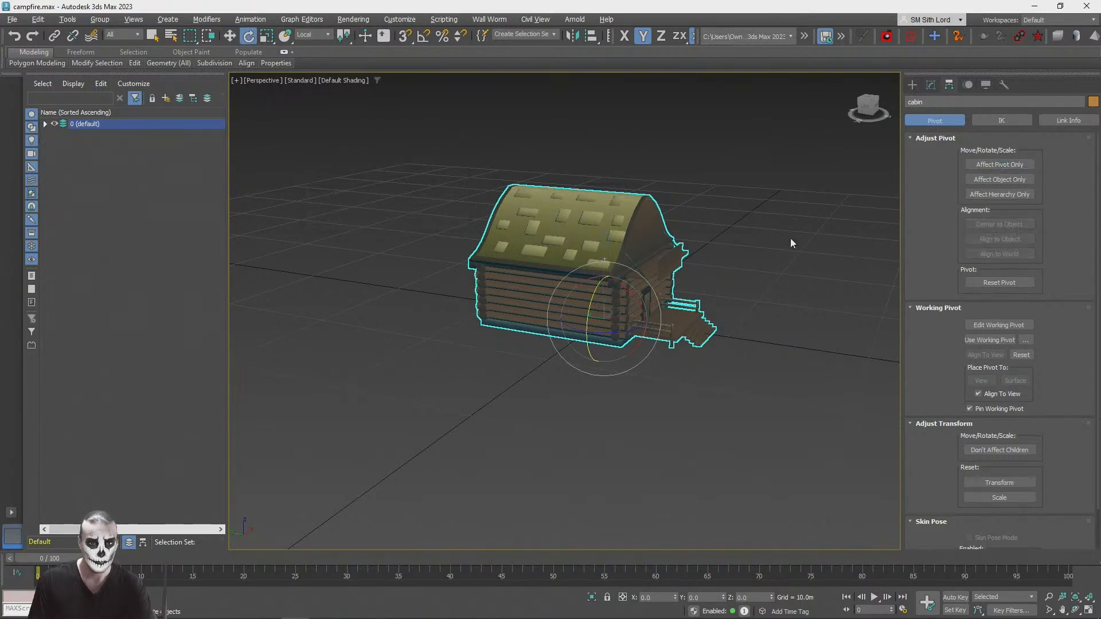
Step: Export only the selected cabin as a binary glTF over cabin.glb on the Desktop
{"action": "left_click", "coordinate": [791, 240]}
{"action": "scroll", "coordinate": [791, 241], "scroll_direction": "up", "scroll_amount": 4}
{"action": "left_click", "coordinate": [434, 232]}
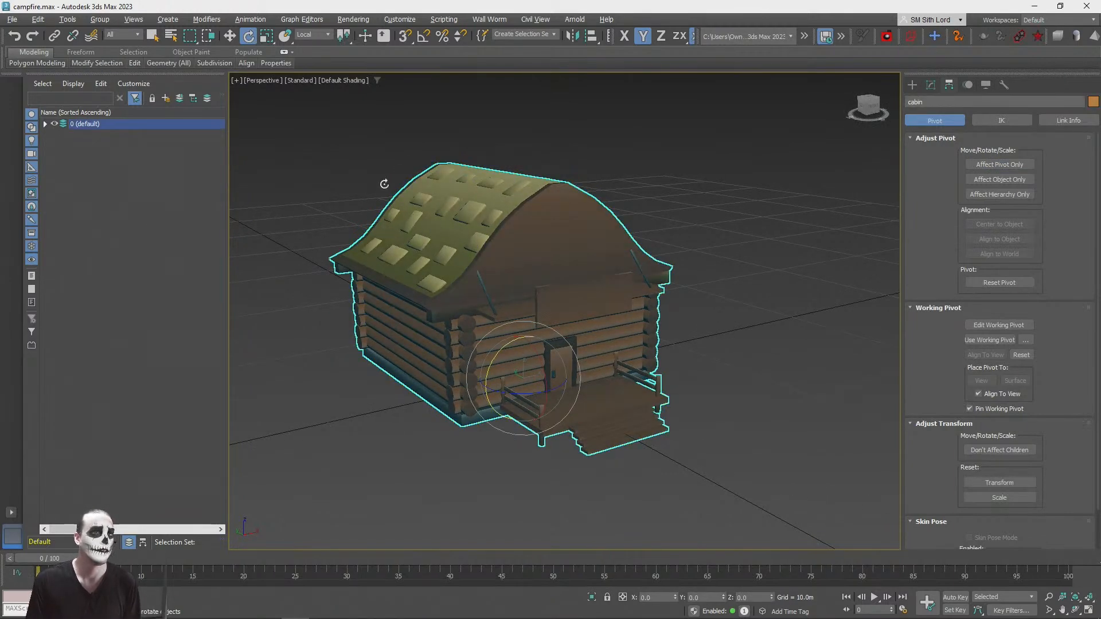
{"action": "left_click", "coordinate": [11, 20]}
{"action": "mouse_move", "coordinate": [63, 201]}
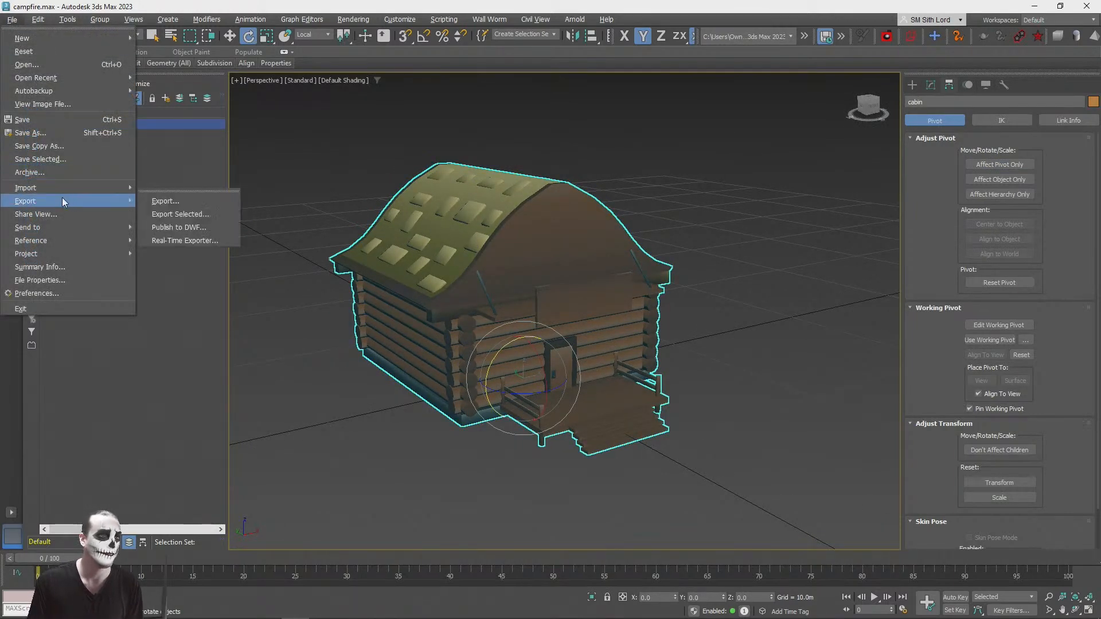
{"action": "left_click", "coordinate": [181, 215]}
{"action": "left_click", "coordinate": [110, 83]}
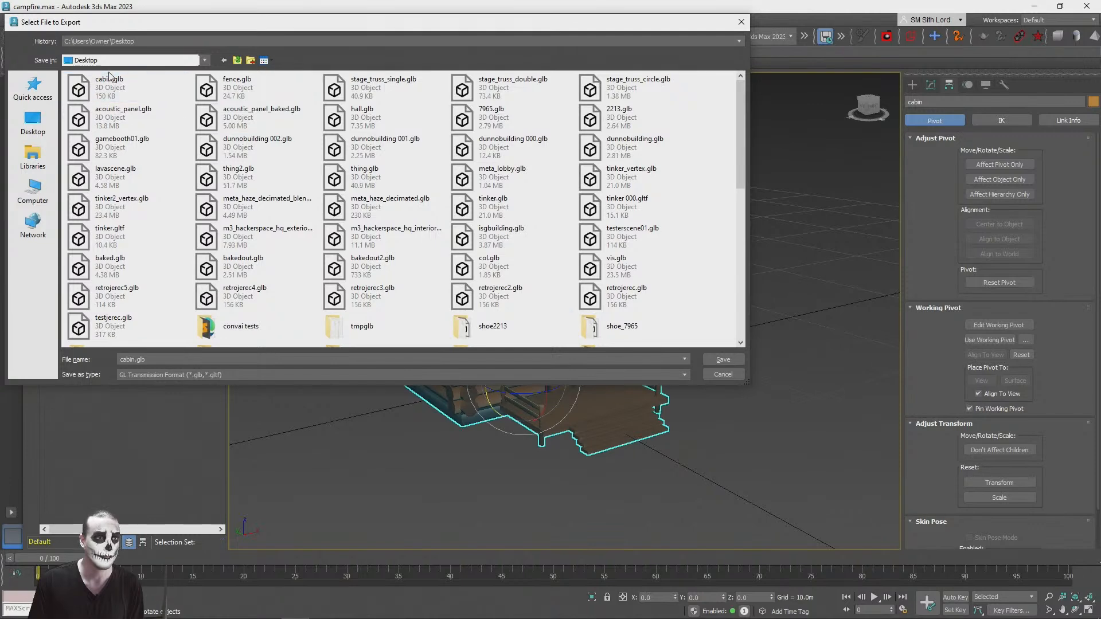
{"action": "double_click", "coordinate": [110, 81]}
{"action": "left_click", "coordinate": [580, 328]}
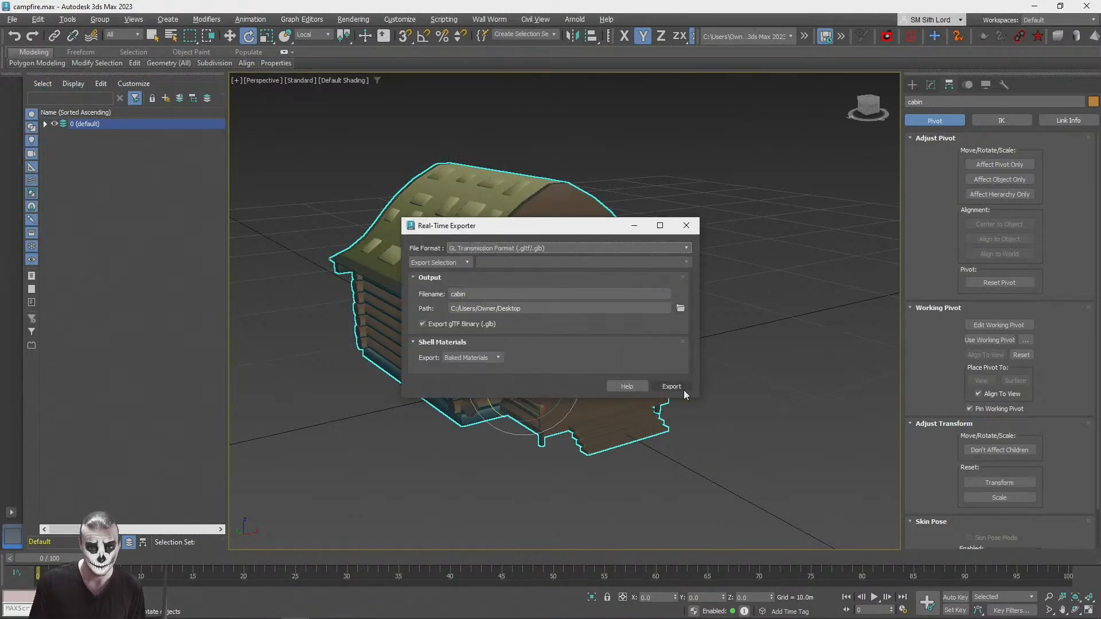
{"action": "left_click", "coordinate": [670, 387]}
{"action": "left_click", "coordinate": [580, 328]}
Step: Switch to the Campfire project in the PlayCanvas editor and upload the new cabin.glb to the root assets folder
{"action": "key", "text": "alt+Tab"}
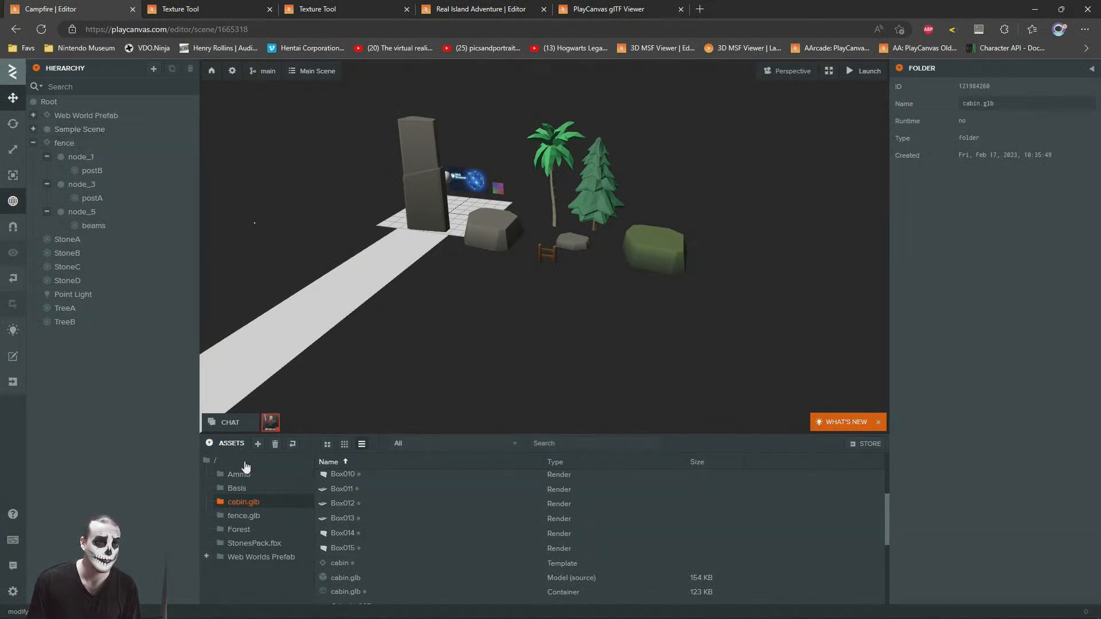
{"action": "key", "text": "alt+Tab"}
{"action": "key", "text": "alt+Tab"}
{"action": "left_click", "coordinate": [208, 459]}
{"action": "key", "text": "alt+Tab"}
{"action": "left_click_drag", "start_coordinate": [680, 468], "coordinate": [655, 575]}
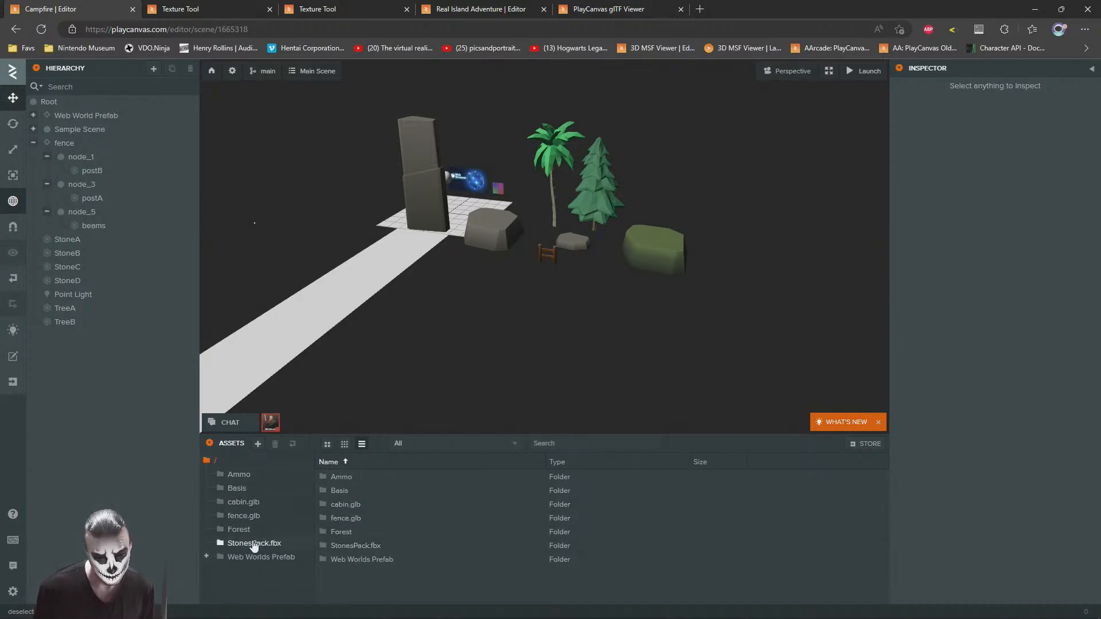
Step: Inspect the cabin.glb container asset and permanently delete the cabin.glb folder from the project assets
{"action": "left_click", "coordinate": [240, 504]}
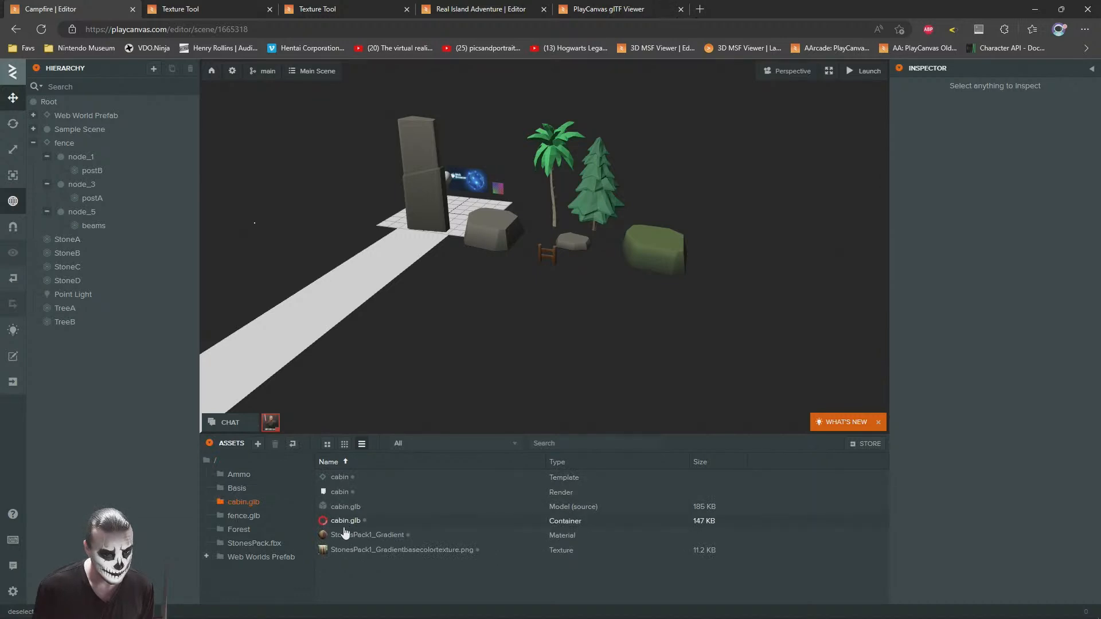
{"action": "left_click", "coordinate": [332, 522]}
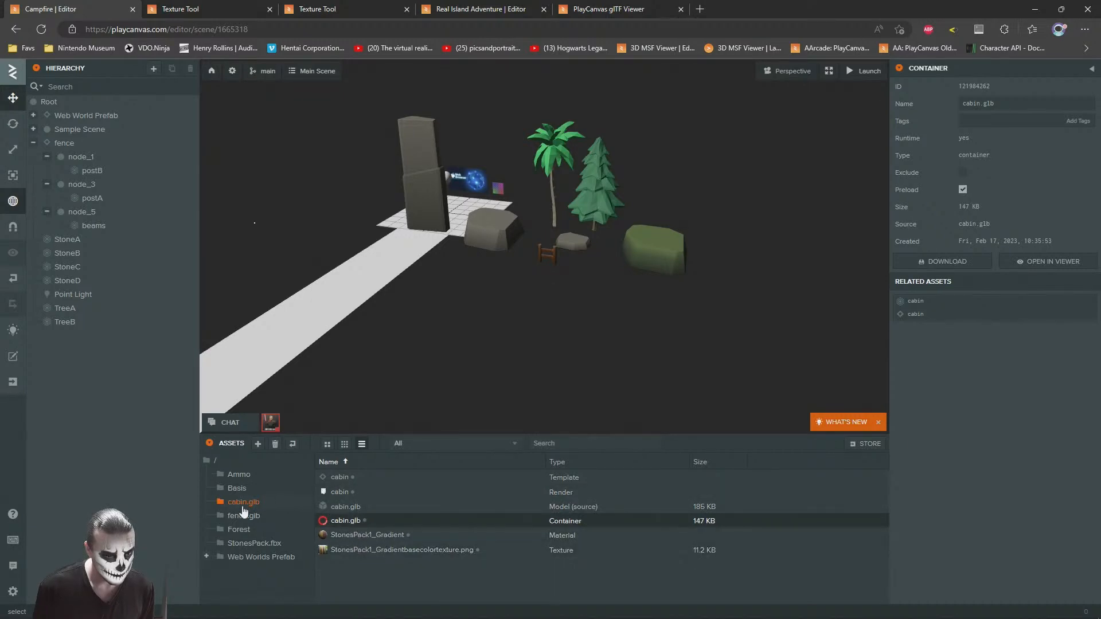
{"action": "left_click", "coordinate": [238, 506]}
{"action": "right_click", "coordinate": [234, 505]}
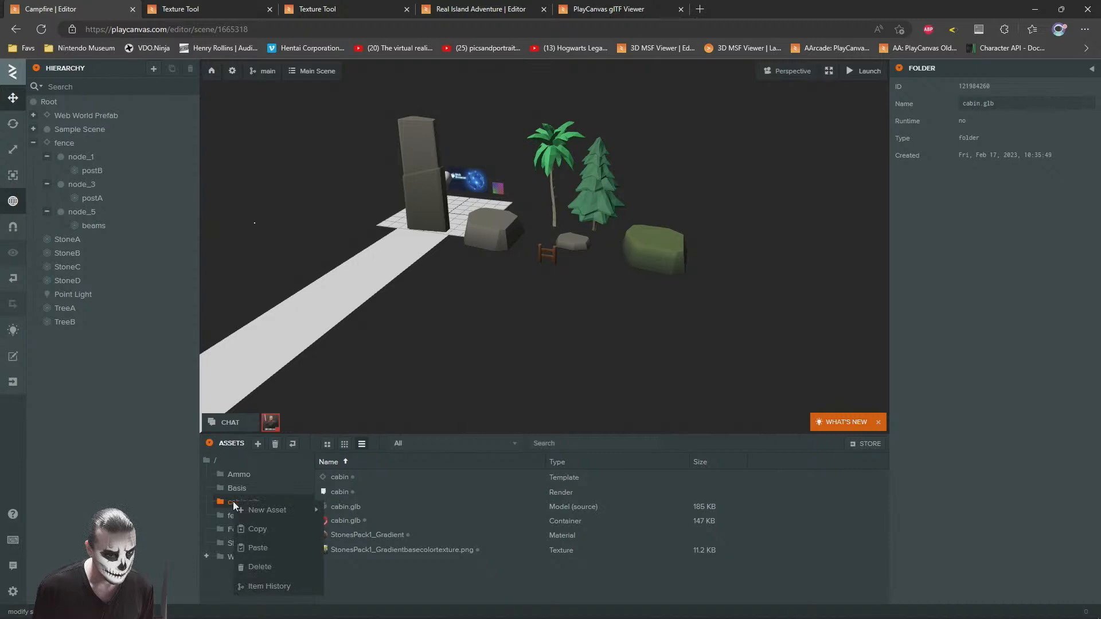
{"action": "left_click", "coordinate": [260, 567]}
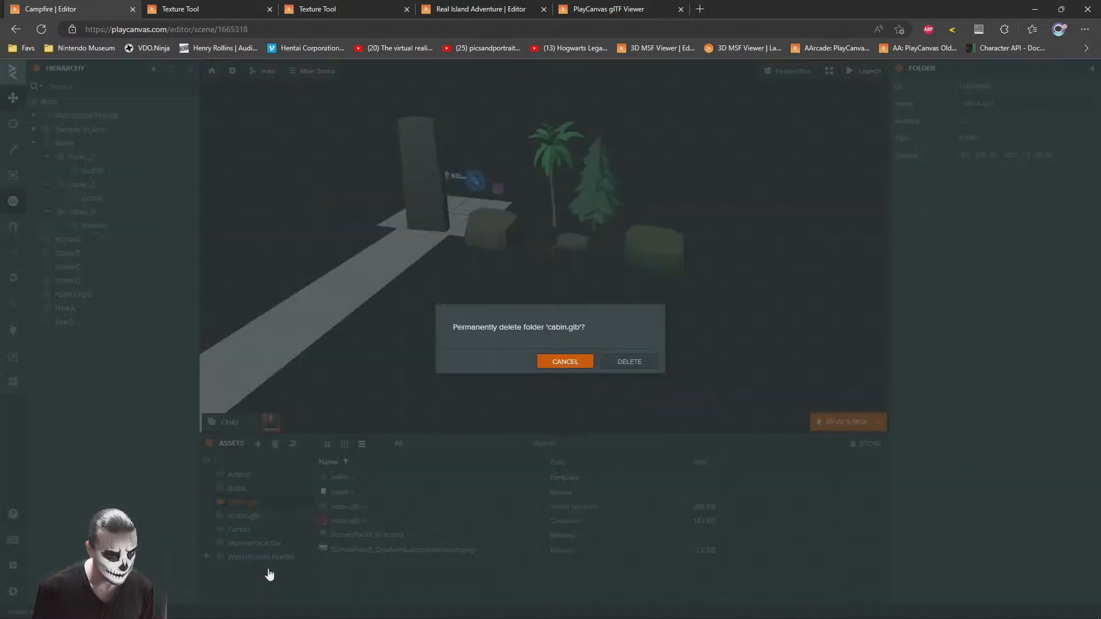
{"action": "left_click", "coordinate": [631, 361]}
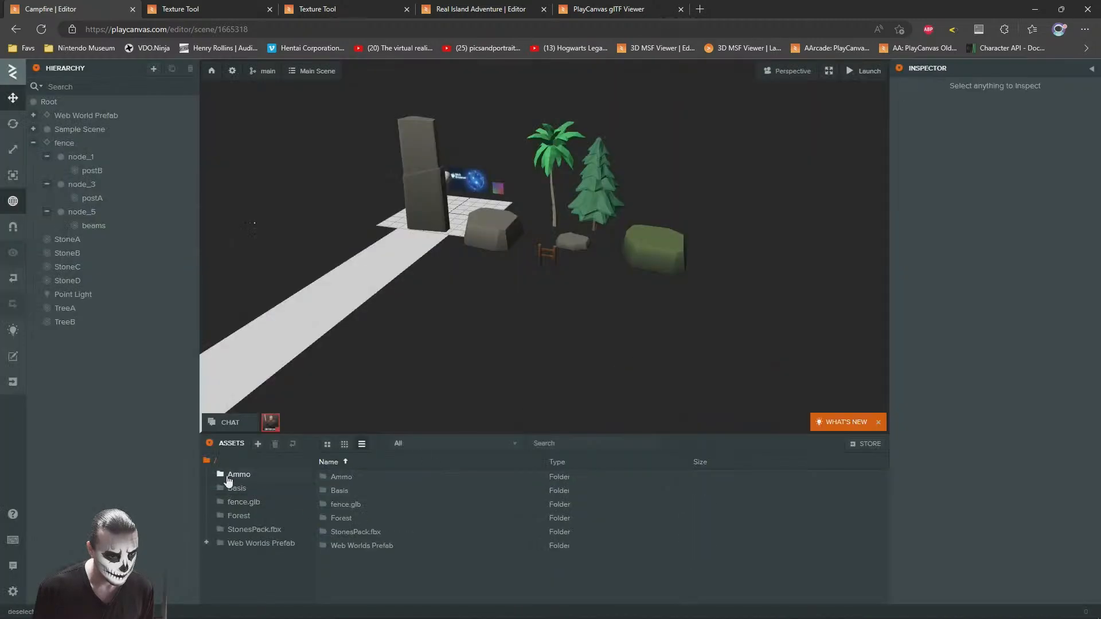
Step: Preview the Desktop's cabin.glb in 3D Viewer and upload it to the root assets folder again
{"action": "key", "text": "alt+Tab"}
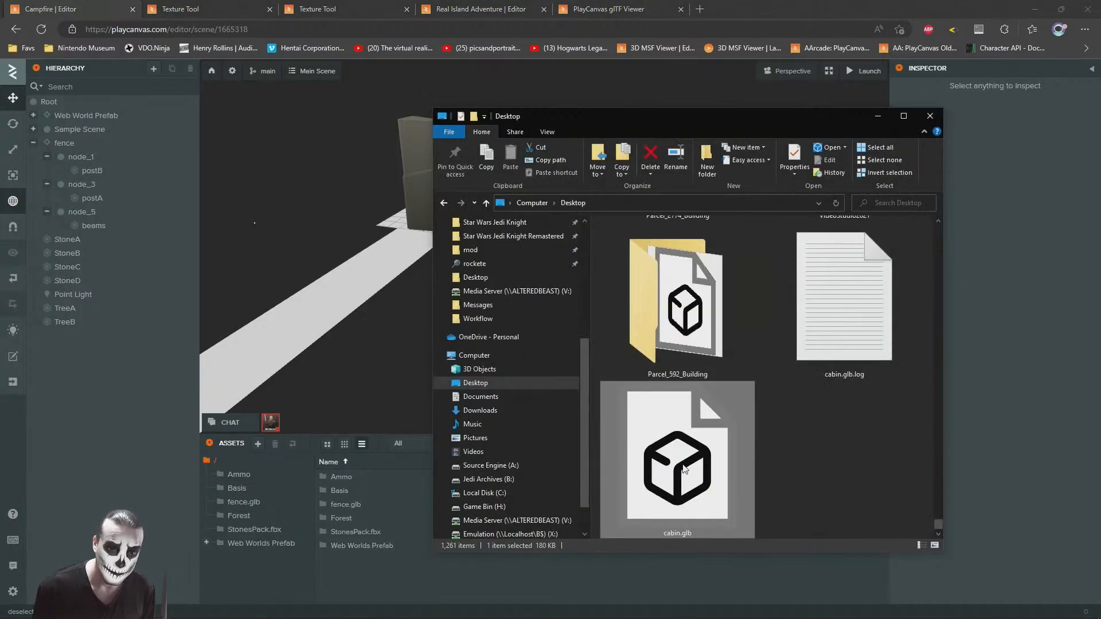
{"action": "double_click", "coordinate": [683, 469]}
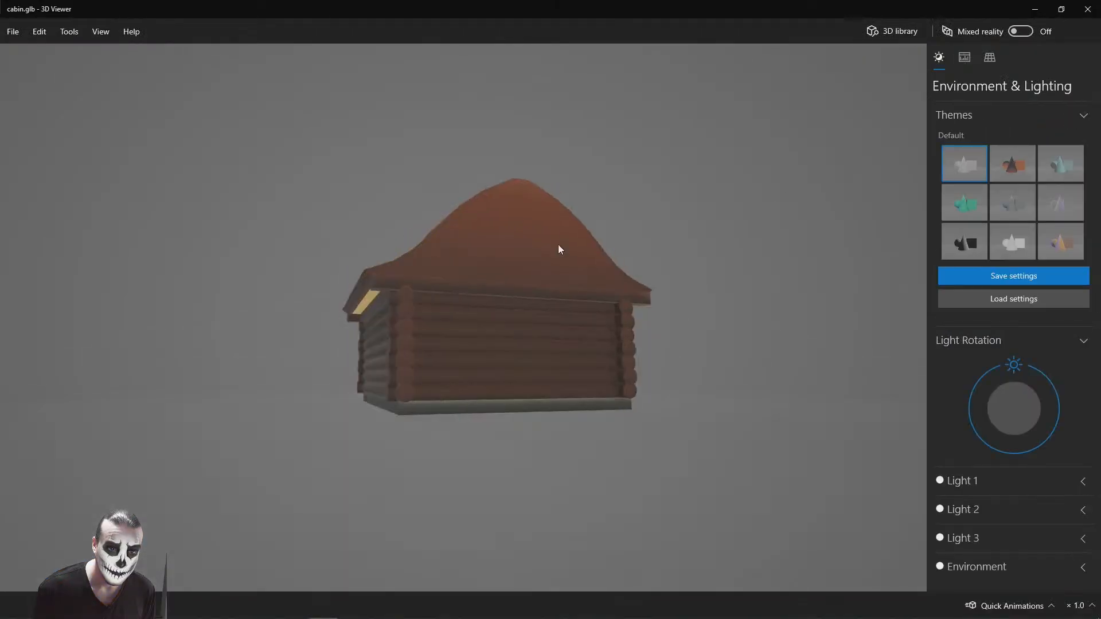
{"action": "left_click", "coordinate": [1088, 9]}
{"action": "left_click_drag", "start_coordinate": [684, 469], "coordinate": [534, 573]}
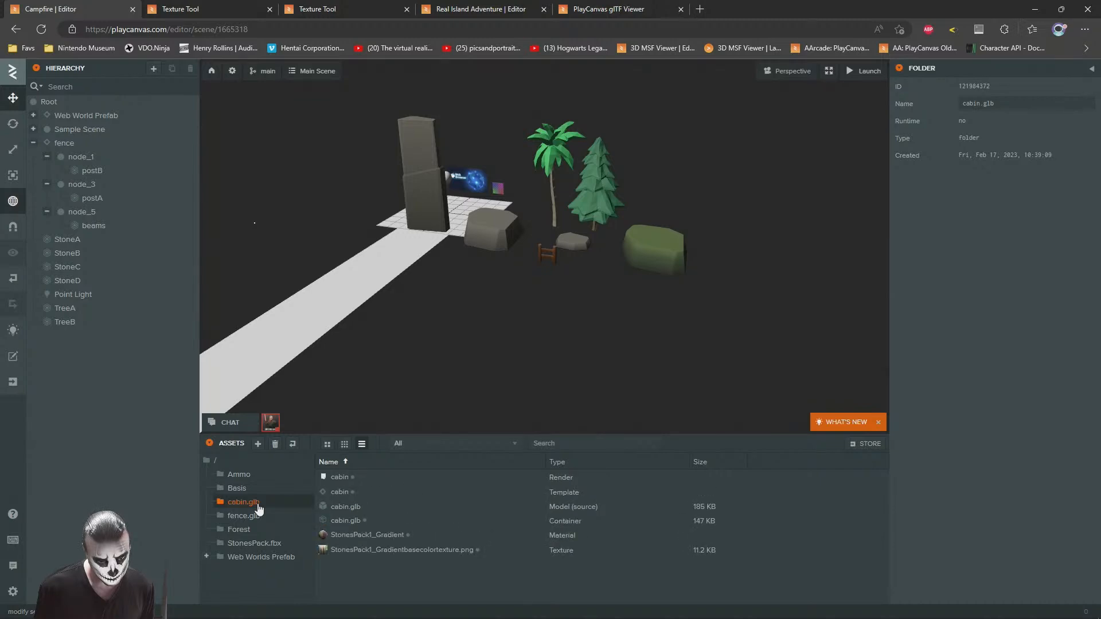
Step: Add the cabin template from the cabin.glb folder to the scene hierarchy and inspect its child cabin's render component
{"action": "left_click_drag", "start_coordinate": [337, 494], "coordinate": [82, 172]}
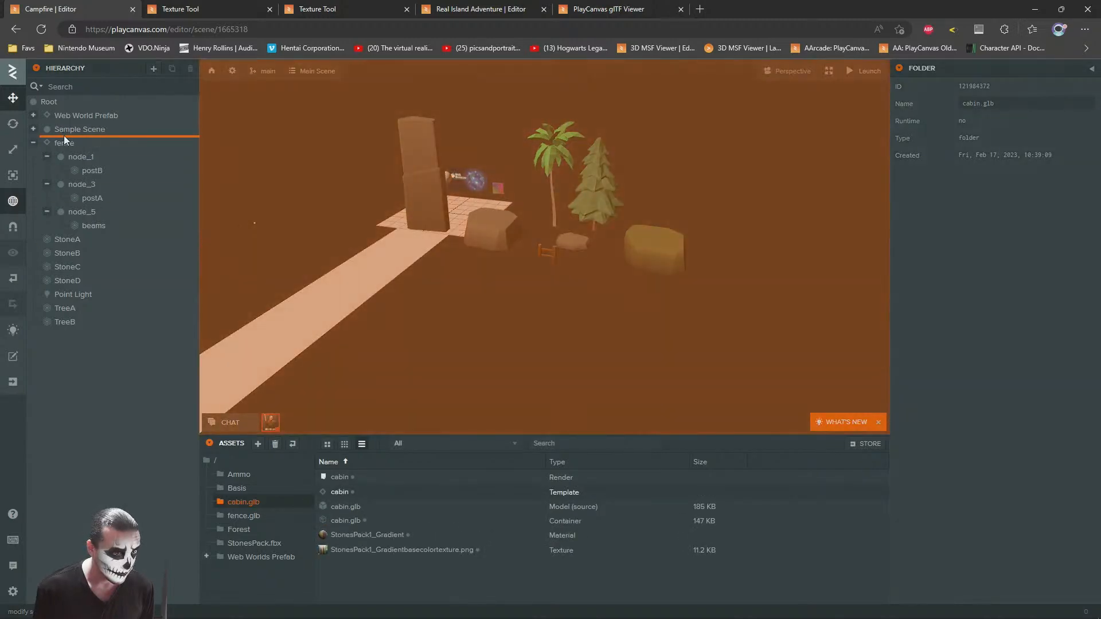
{"action": "left_click_drag", "start_coordinate": [64, 136], "coordinate": [64, 138]}
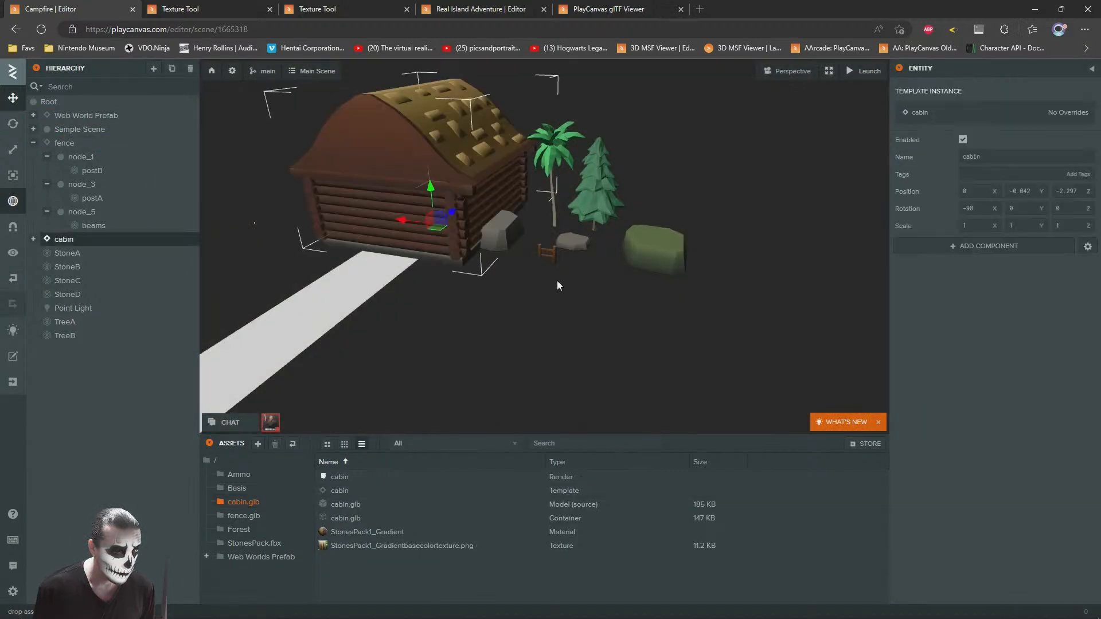
{"action": "scroll", "coordinate": [557, 282], "scroll_direction": "up", "scroll_amount": 1}
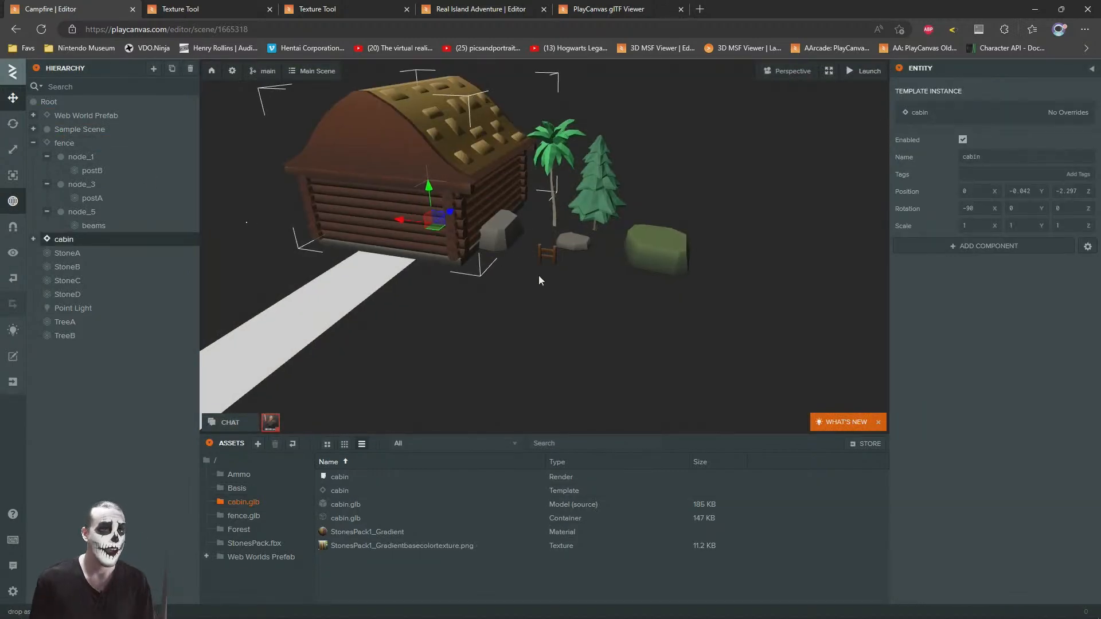
{"action": "scroll", "coordinate": [497, 239], "scroll_direction": "up", "scroll_amount": 4}
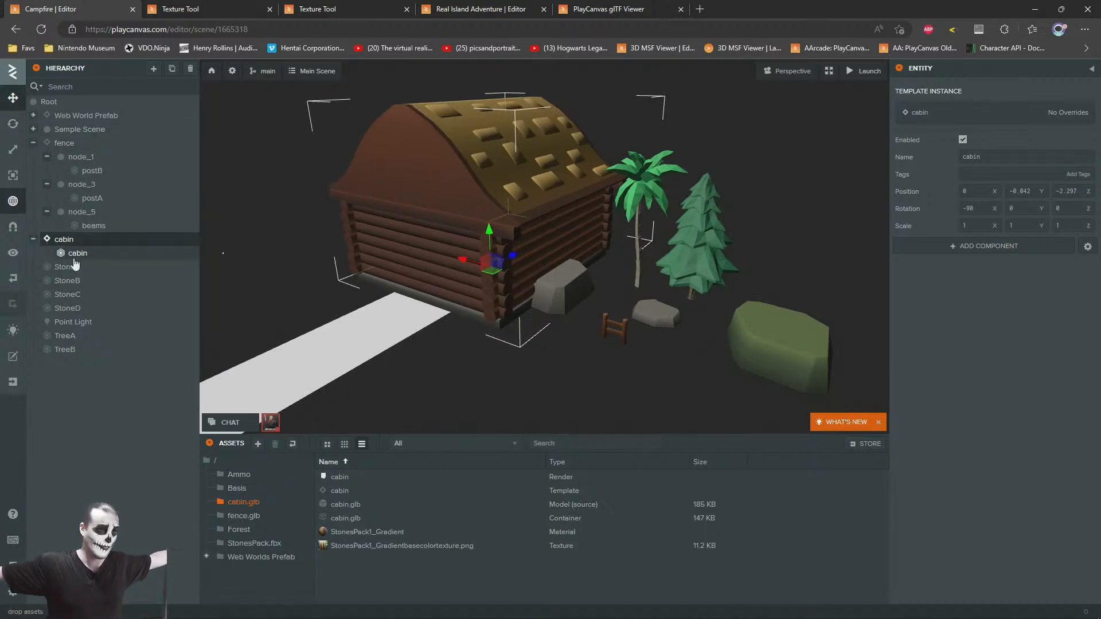
{"action": "left_click", "coordinate": [73, 253]}
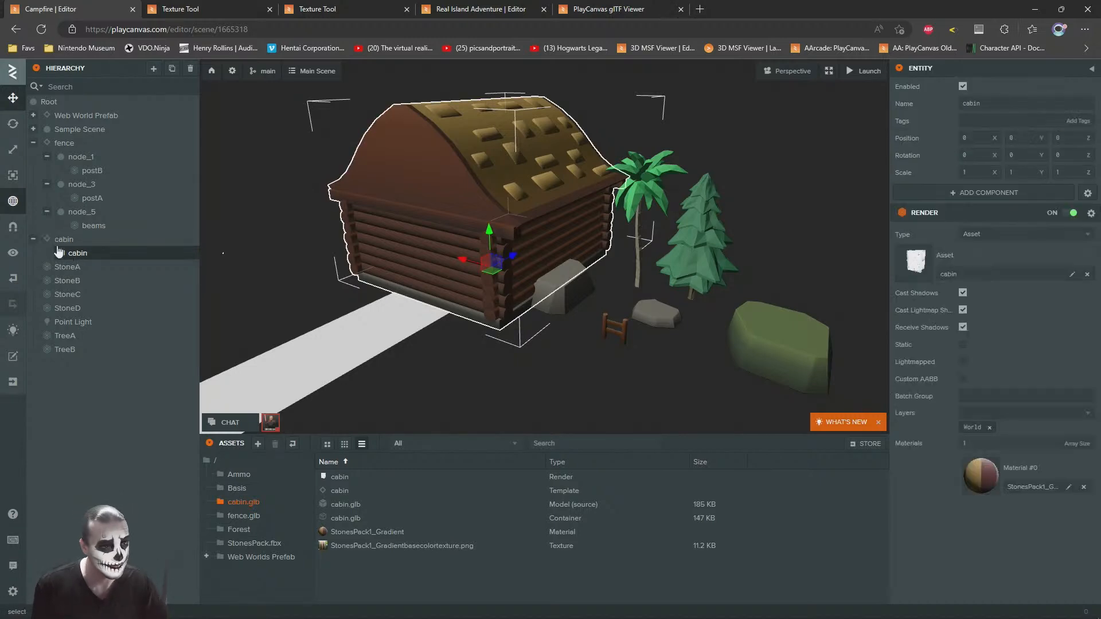
Step: Turn the cabin so its porch faces the sample scene and move it back beyond the floor plane
{"action": "left_click", "coordinate": [280, 193]}
{"action": "left_click", "coordinate": [389, 193]}
{"action": "left_click_drag", "start_coordinate": [471, 284], "coordinate": [503, 221]}
{"action": "left_click", "coordinate": [17, 100]}
{"action": "right_click_drag", "start_coordinate": [236, 205], "coordinate": [152, 186]}
{"action": "key", "text": "d"}
{"action": "left_click", "coordinate": [464, 296]}
{"action": "left_click_drag", "start_coordinate": [466, 295], "coordinate": [708, 262]}
{"action": "key", "text": "a"}
{"action": "right_click_drag", "start_coordinate": [401, 259], "coordinate": [518, 270]}
{"action": "key", "text": "s"}
{"action": "key", "text": "d"}
{"action": "key", "text": "w"}
Step: Disable the Sample Scene entity
{"action": "left_click", "coordinate": [76, 130]}
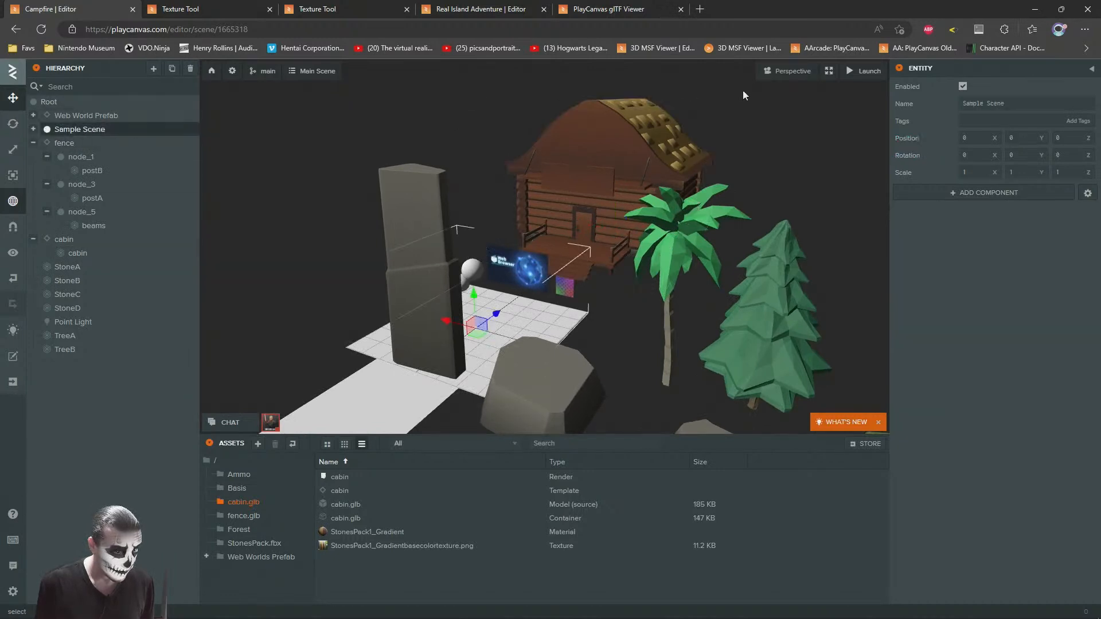
{"action": "left_click", "coordinate": [962, 86]}
{"action": "left_click", "coordinate": [322, 223]}
{"action": "right_click_drag", "start_coordinate": [322, 223], "coordinate": [518, 196]}
{"action": "left_click_drag", "start_coordinate": [518, 196], "coordinate": [425, 195]}
Step: Move the TreeA pine beside the cabin, to about X 10.5, Z 14.6
{"action": "left_click", "coordinate": [608, 358]}
{"action": "left_click_drag", "start_coordinate": [602, 347], "coordinate": [304, 222]}
{"action": "key", "text": "w"}
{"action": "right_click_drag", "start_coordinate": [493, 242], "coordinate": [433, 264]}
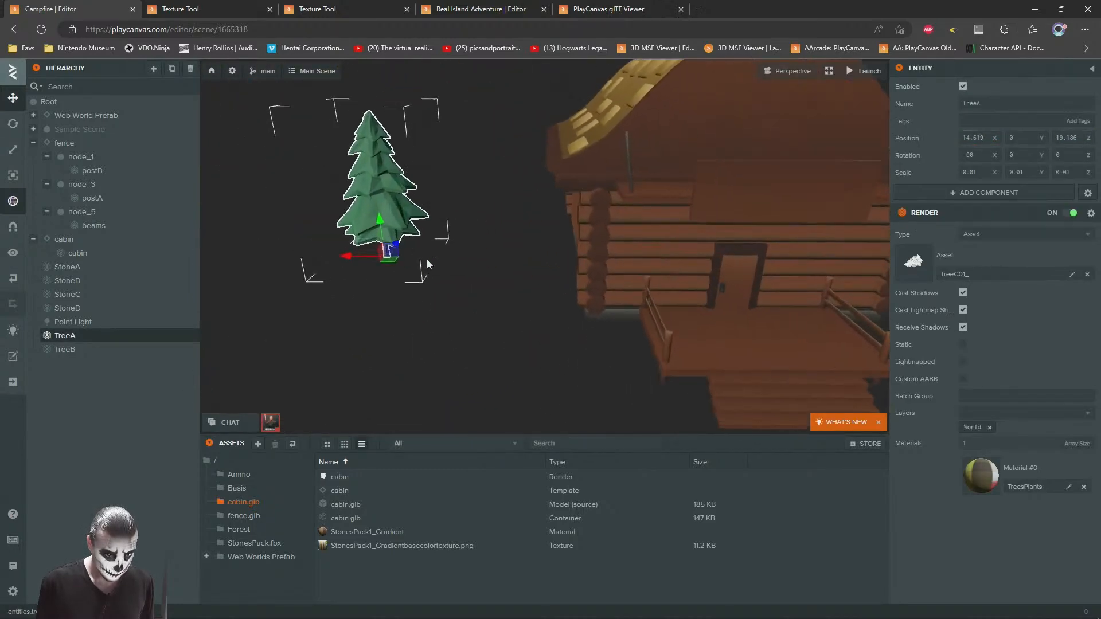
{"action": "left_click_drag", "start_coordinate": [391, 261], "coordinate": [459, 312]}
{"action": "key", "text": "f"}
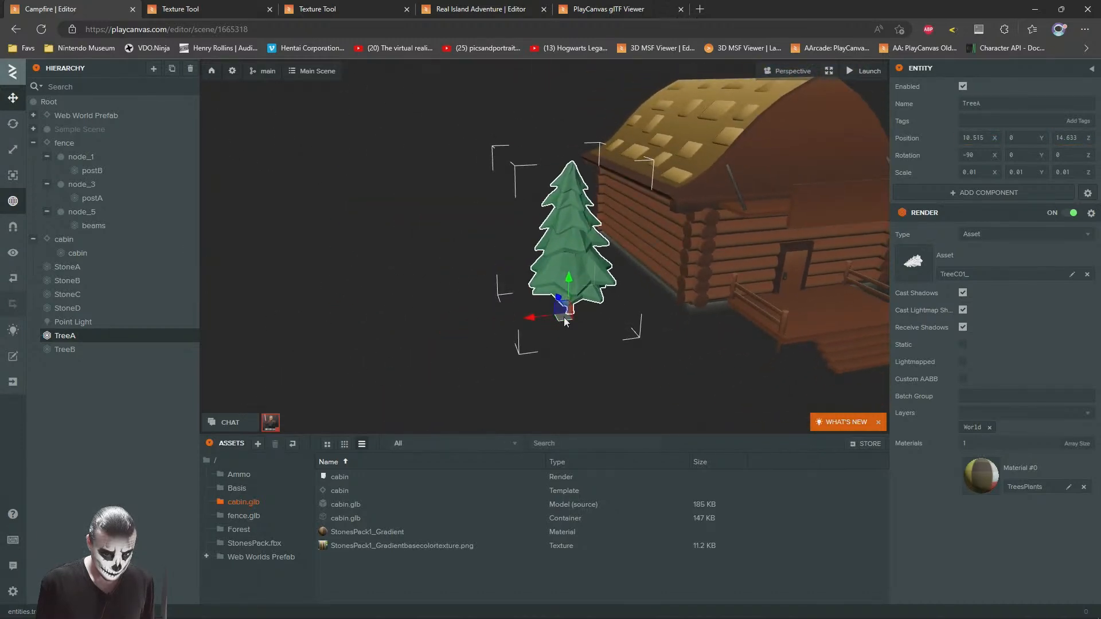
Step: Undo moving the original TreeA and place a duplicate of it farther out beside the cabin instead
{"action": "left_click_drag", "start_coordinate": [565, 321], "coordinate": [459, 294]}
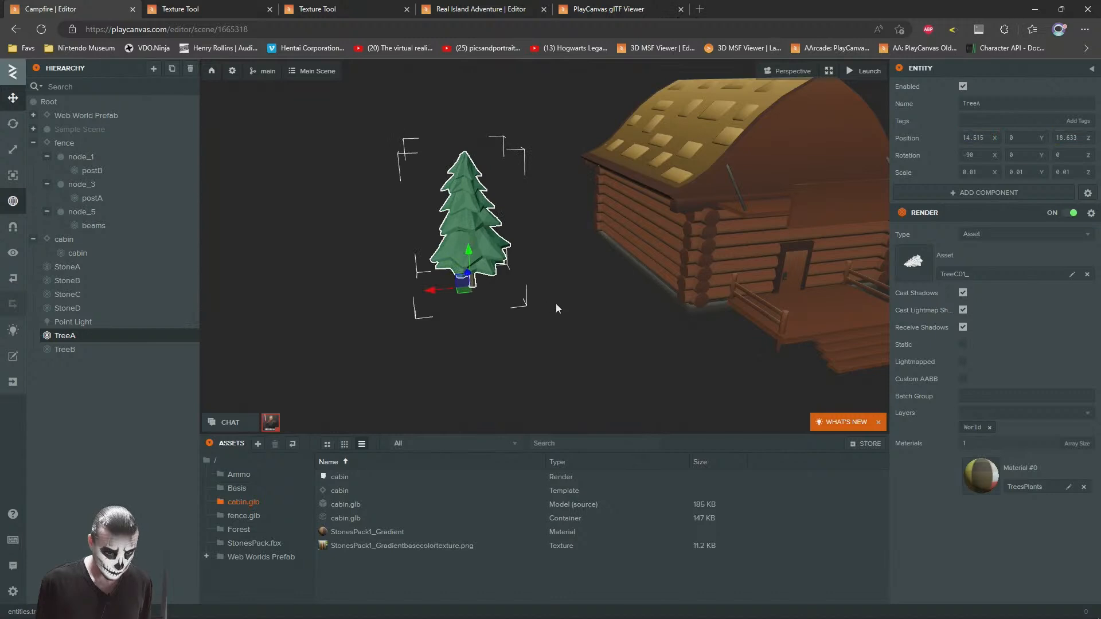
{"action": "key", "text": "ctrl+z"}
{"action": "key", "text": "ctrl+d"}
{"action": "left_click_drag", "start_coordinate": [565, 319], "coordinate": [474, 255]}
{"action": "left_click", "coordinate": [15, 99]}
{"action": "right_click_drag", "start_coordinate": [619, 240], "coordinate": [634, 211]}
Step: Place another TreeA duplicate behind the first two pines at about X 8.9, Z 26.6, turned about 74.6° on Y
{"action": "left_click", "coordinate": [530, 325]}
{"action": "left_click_drag", "start_coordinate": [528, 373], "coordinate": [497, 287]}
{"action": "key", "text": "ctrl+z"}
{"action": "key", "text": "ctrl+d"}
{"action": "left_click_drag", "start_coordinate": [525, 367], "coordinate": [495, 284]}
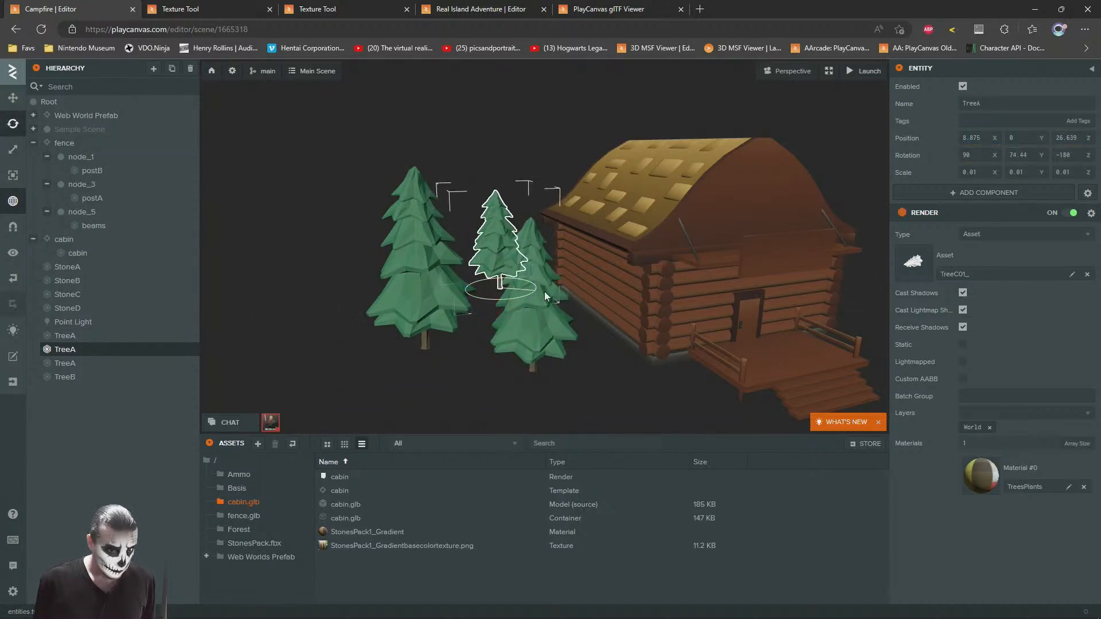
{"action": "right_click_drag", "start_coordinate": [628, 255], "coordinate": [571, 269]}
Step: Scale the rear pine to about 0.009 and shift it closer to the other trees
{"action": "key", "text": "w"}
{"action": "key", "text": "d"}
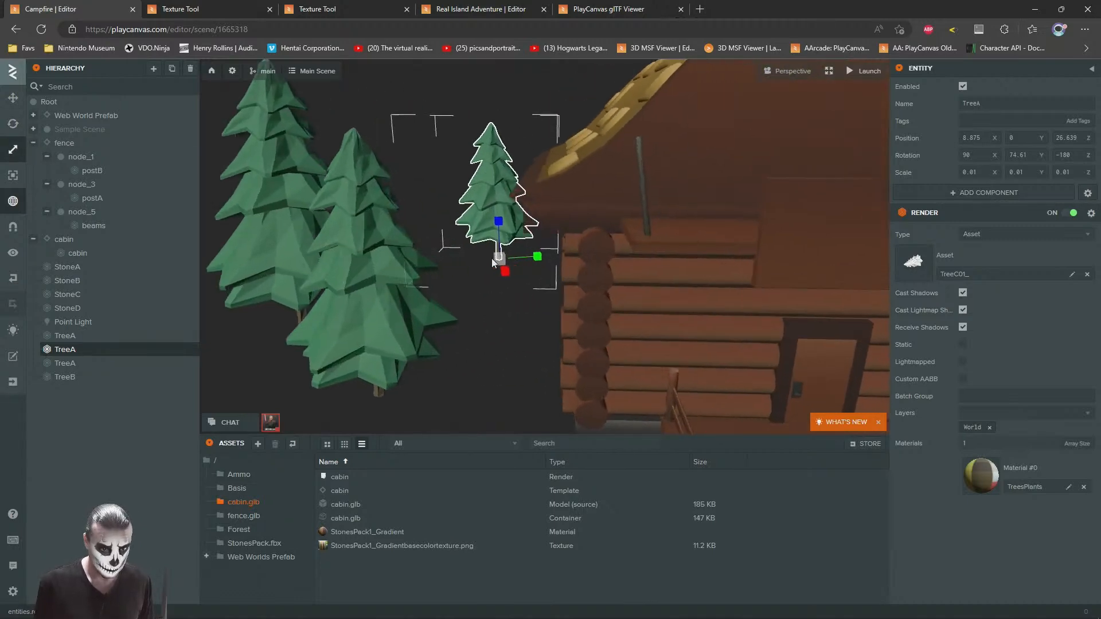
{"action": "left_click_drag", "start_coordinate": [499, 260], "coordinate": [500, 266]}
{"action": "left_click", "coordinate": [14, 97]}
{"action": "right_click_drag", "start_coordinate": [510, 222], "coordinate": [453, 256]}
{"action": "scroll", "coordinate": [510, 239], "scroll_direction": "up", "scroll_amount": 2}
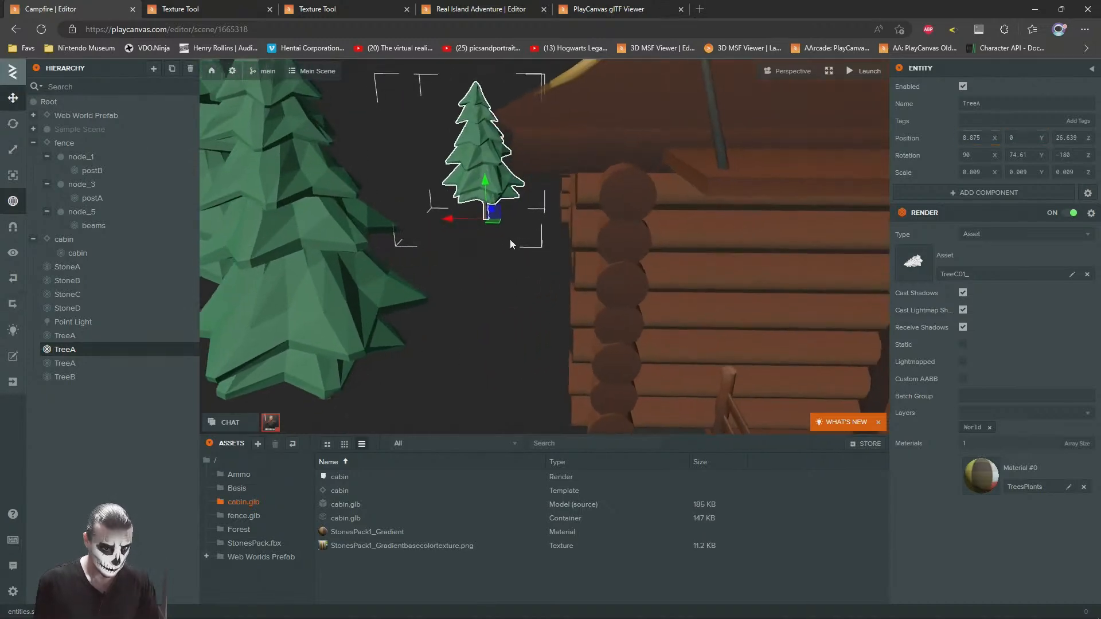
{"action": "right_click_drag", "start_coordinate": [497, 227], "coordinate": [501, 248]}
{"action": "scroll", "coordinate": [501, 248], "scroll_direction": "down", "scroll_amount": 3}
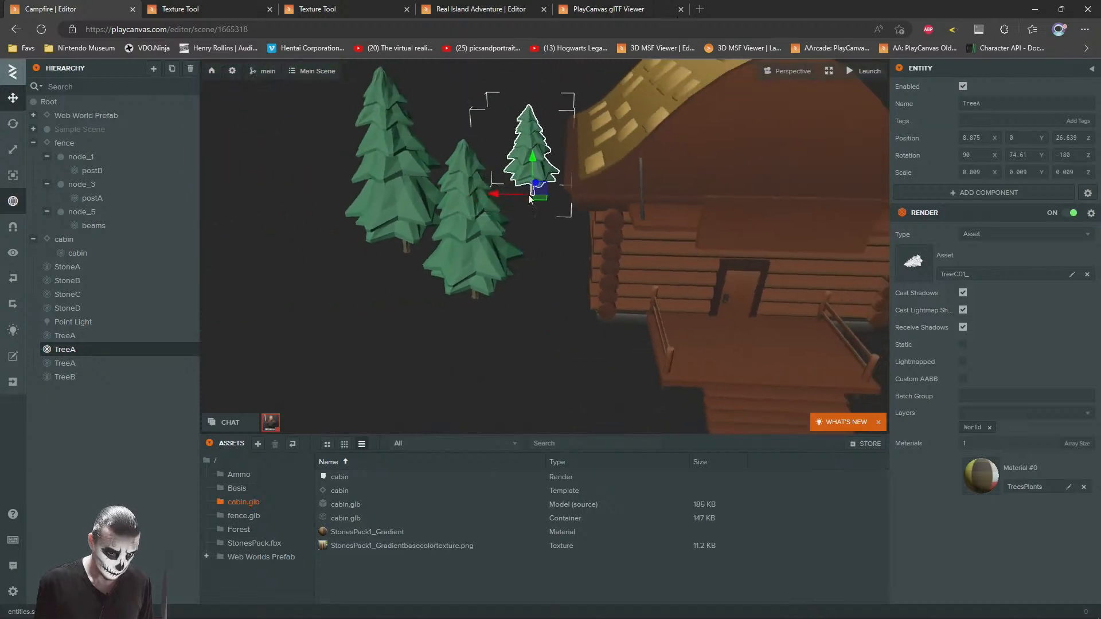
{"action": "left_click_drag", "start_coordinate": [539, 197], "coordinate": [514, 234]}
{"action": "left_click", "coordinate": [389, 323]}
Step: Duplicate the green StoneD rock and place the copy in front of the cabin at about X 2.9, Z 10.7
{"action": "left_click_drag", "start_coordinate": [390, 322], "coordinate": [521, 260]}
{"action": "scroll", "coordinate": [488, 263], "scroll_direction": "down", "scroll_amount": 5}
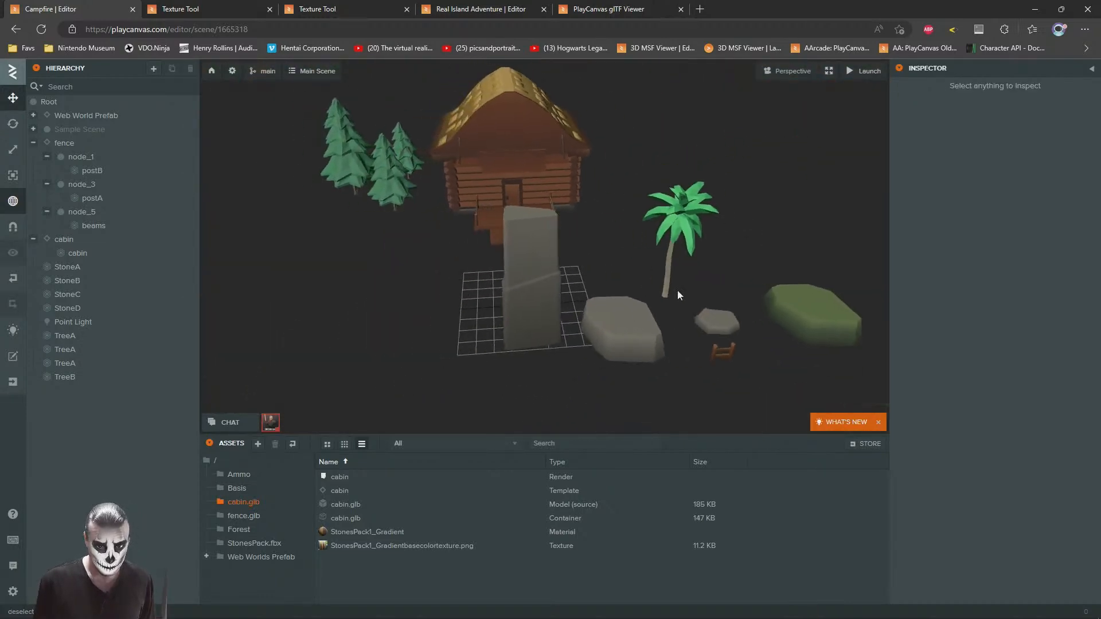
{"action": "right_click_drag", "start_coordinate": [676, 295], "coordinate": [698, 274]}
{"action": "left_click", "coordinate": [737, 353]}
{"action": "key", "text": "ctrl+d"}
{"action": "left_click_drag", "start_coordinate": [731, 352], "coordinate": [394, 301]}
{"action": "scroll", "coordinate": [406, 309], "scroll_direction": "up", "scroll_amount": 3}
{"action": "scroll", "coordinate": [406, 308], "scroll_direction": "up", "scroll_amount": 3}
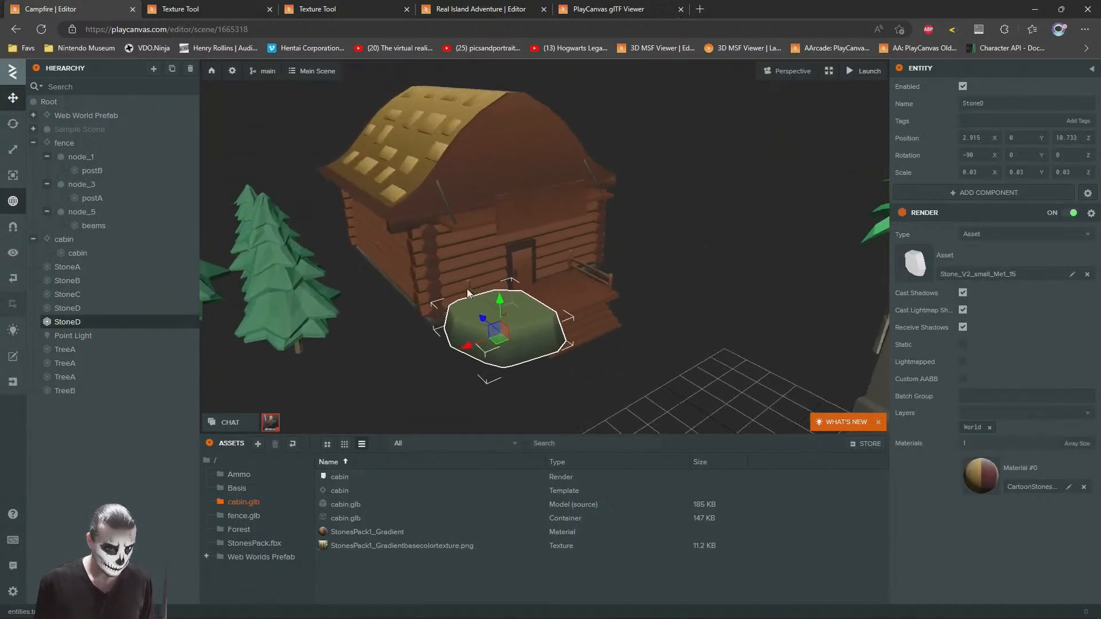
Step: Scale the StoneD copy to about 0.143 on X and Y and 0.015 on Z, positioning it at about Y -0.95 as ground
{"action": "left_click_drag", "start_coordinate": [517, 301], "coordinate": [518, 336]}
{"action": "scroll", "coordinate": [373, 217], "scroll_direction": "down", "scroll_amount": 3}
{"action": "left_click_drag", "start_coordinate": [522, 285], "coordinate": [502, 46]}
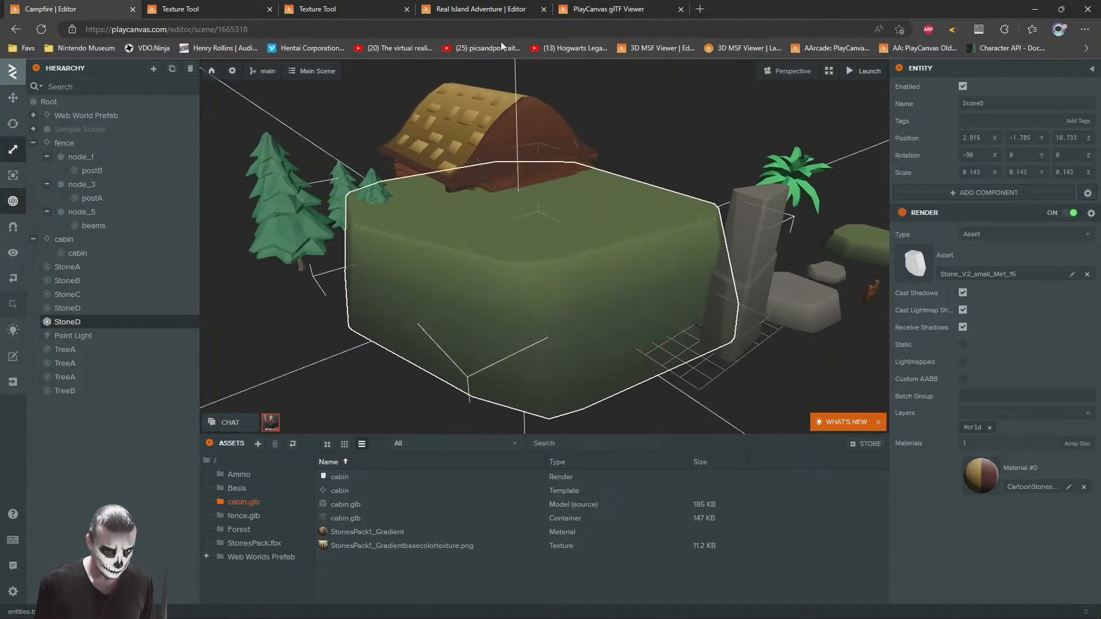
{"action": "left_click_drag", "start_coordinate": [519, 248], "coordinate": [521, 269]}
{"action": "left_click", "coordinate": [11, 99]}
{"action": "scroll", "coordinate": [538, 288], "scroll_direction": "up", "scroll_amount": 6}
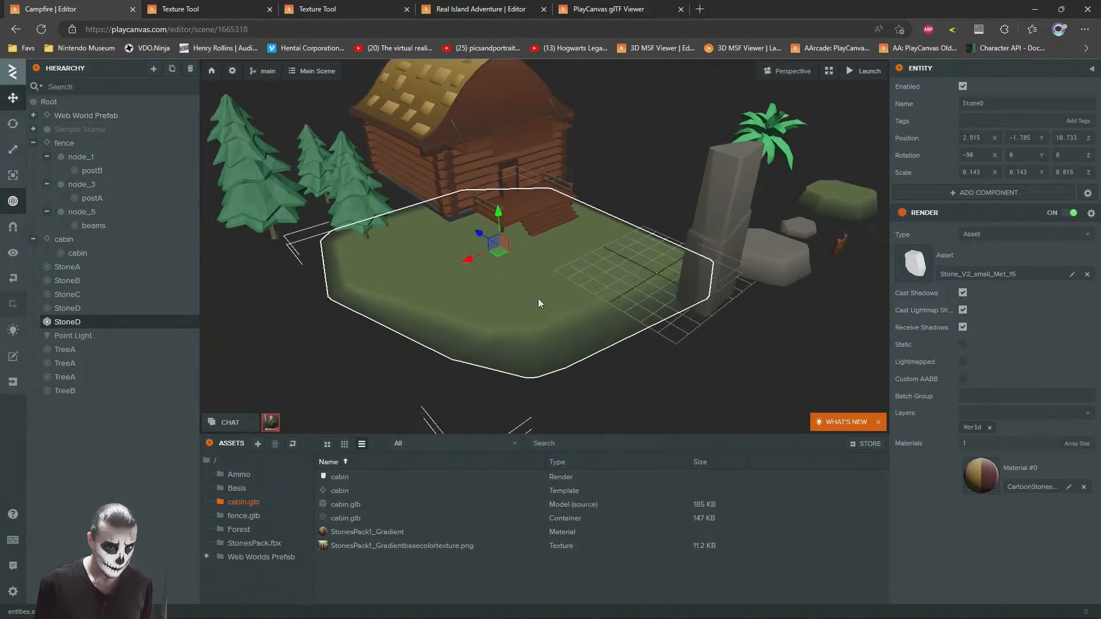
{"action": "left_click_drag", "start_coordinate": [583, 194], "coordinate": [586, 170]}
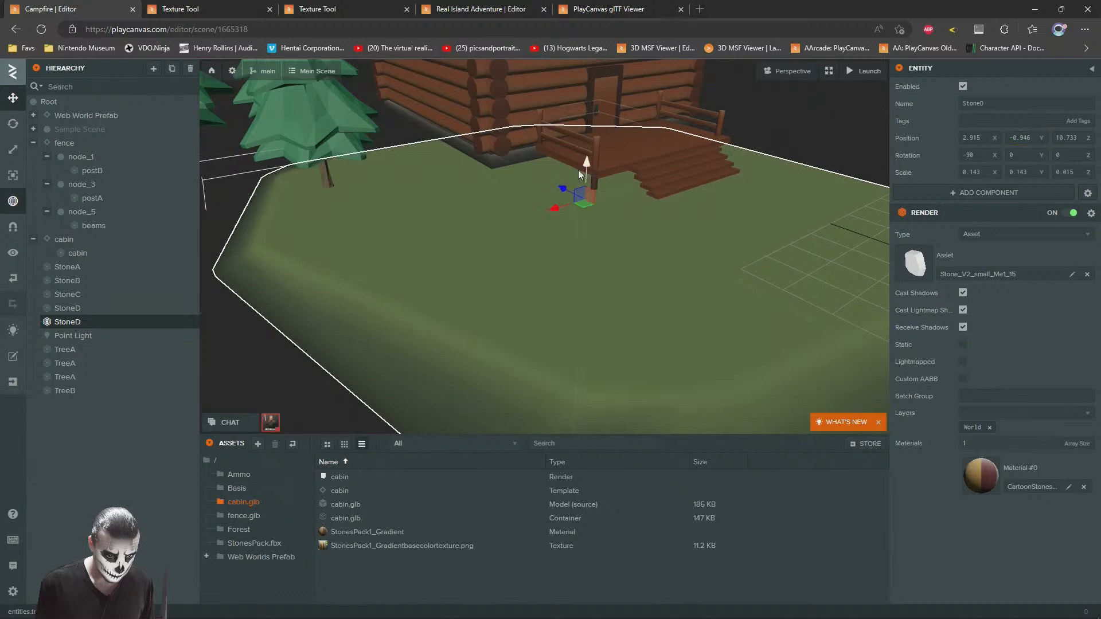
{"action": "scroll", "coordinate": [583, 172], "scroll_direction": "down", "scroll_amount": 5}
Step: Duplicate the green ground slab and place the copy in front of the pines at about X 15.2, Y -1.19, Z 14.5
{"action": "key", "text": "ctrl+d"}
{"action": "left_click_drag", "start_coordinate": [656, 191], "coordinate": [438, 247]}
{"action": "left_click_drag", "start_coordinate": [435, 205], "coordinate": [438, 212]}
{"action": "scroll", "coordinate": [438, 213], "scroll_direction": "down", "scroll_amount": 3}
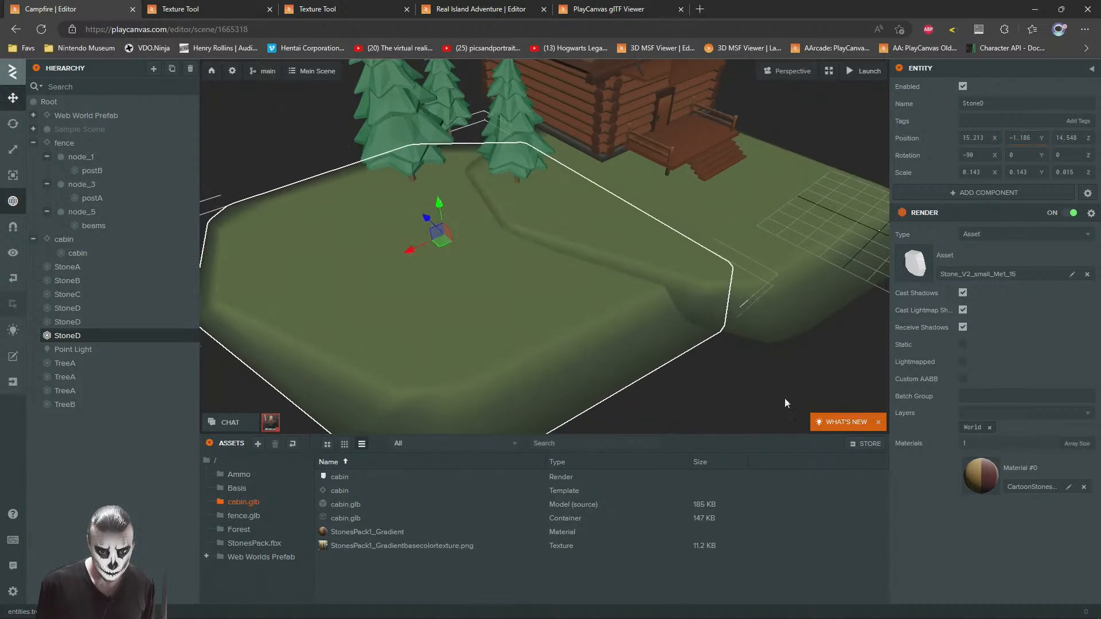
{"action": "left_click", "coordinate": [480, 265]}
{"action": "left_click_drag", "start_coordinate": [480, 265], "coordinate": [591, 321]}
Step: Duplicate the ground slab again, turn it about -86° on Y and move it against the other slabs to extend the foreground
{"action": "left_click", "coordinate": [474, 305]}
{"action": "key", "text": "ctrl+d"}
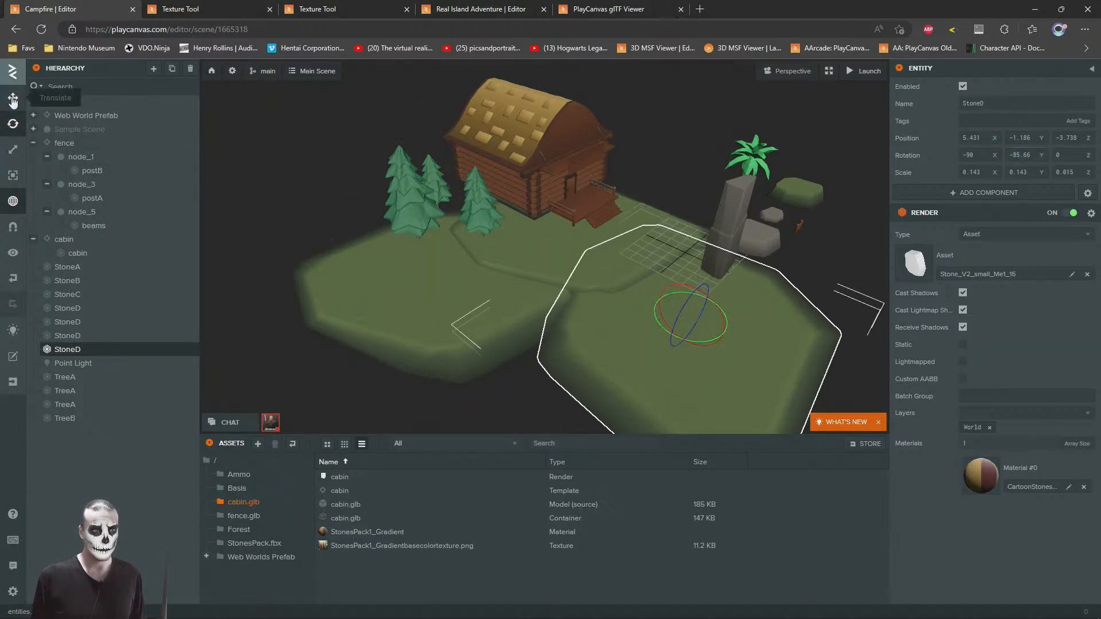
{"action": "left_click", "coordinate": [12, 98]}
{"action": "left_click_drag", "start_coordinate": [695, 331], "coordinate": [638, 275]}
{"action": "left_click", "coordinate": [674, 143]}
{"action": "scroll", "coordinate": [526, 287], "scroll_direction": "up", "scroll_amount": 3}
{"action": "left_click_drag", "start_coordinate": [526, 286], "coordinate": [359, 232]}
{"action": "scroll", "coordinate": [359, 232], "scroll_direction": "down", "scroll_amount": 3}
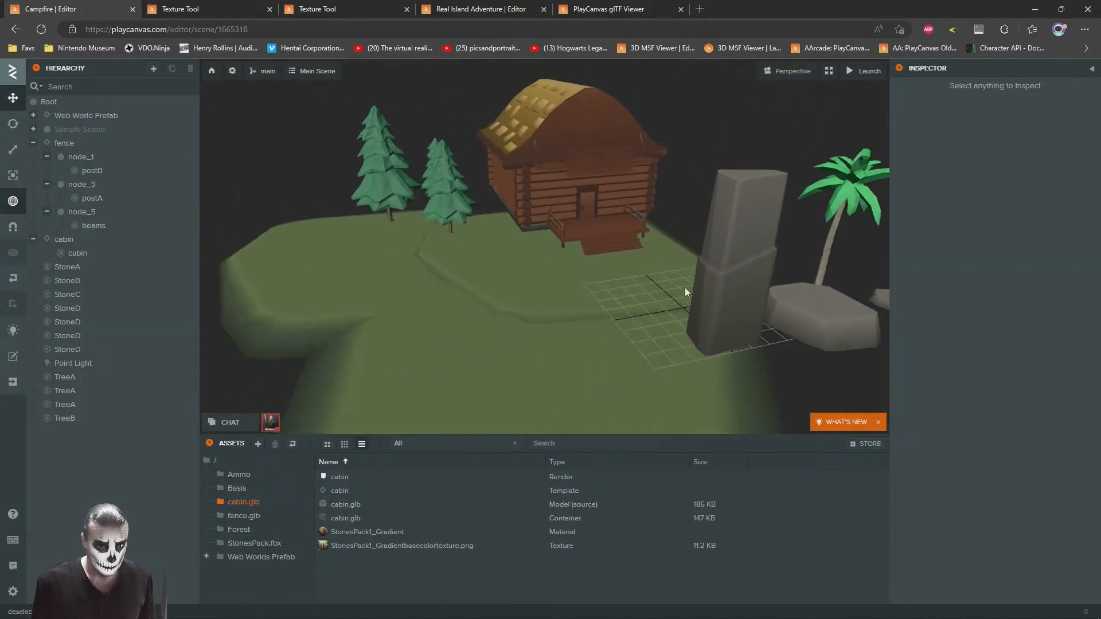
Step: Duplicate the tall StoneA pillar and place the copy behind the pines at about X 10.7, Z 27.2
{"action": "left_click", "coordinate": [720, 281]}
{"action": "left_click_drag", "start_coordinate": [467, 223], "coordinate": [557, 242]}
{"action": "right_click_drag", "start_coordinate": [557, 242], "coordinate": [542, 231]}
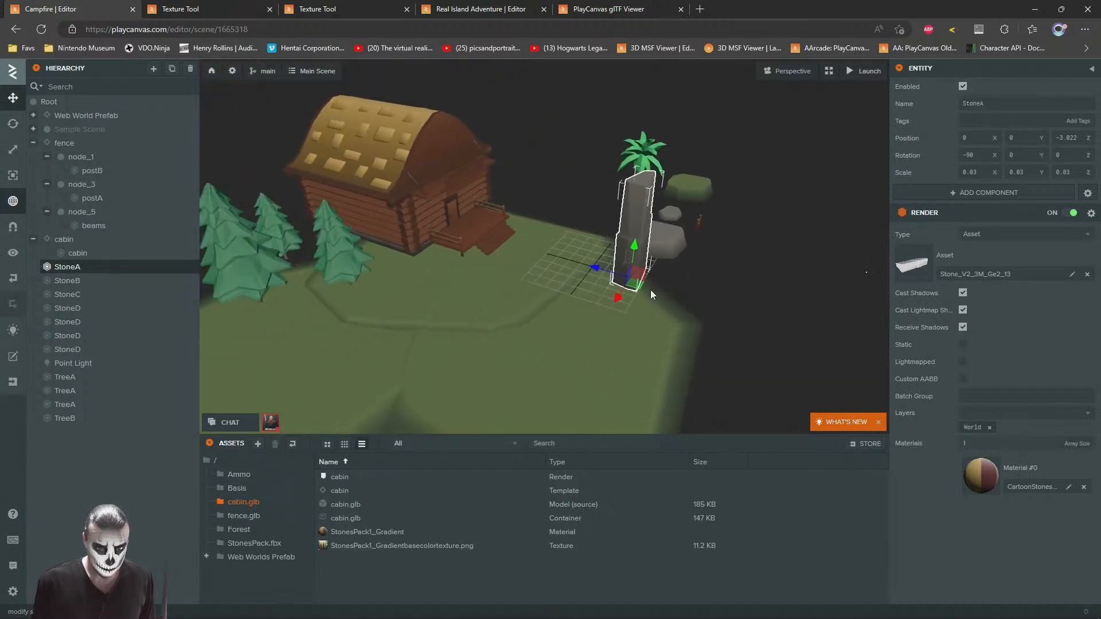
{"action": "left_click_drag", "start_coordinate": [636, 286], "coordinate": [238, 245]}
{"action": "key", "text": "ctrl+d"}
{"action": "left_click_drag", "start_coordinate": [496, 287], "coordinate": [235, 241]}
{"action": "scroll", "coordinate": [234, 241], "scroll_direction": "down", "scroll_amount": 1}
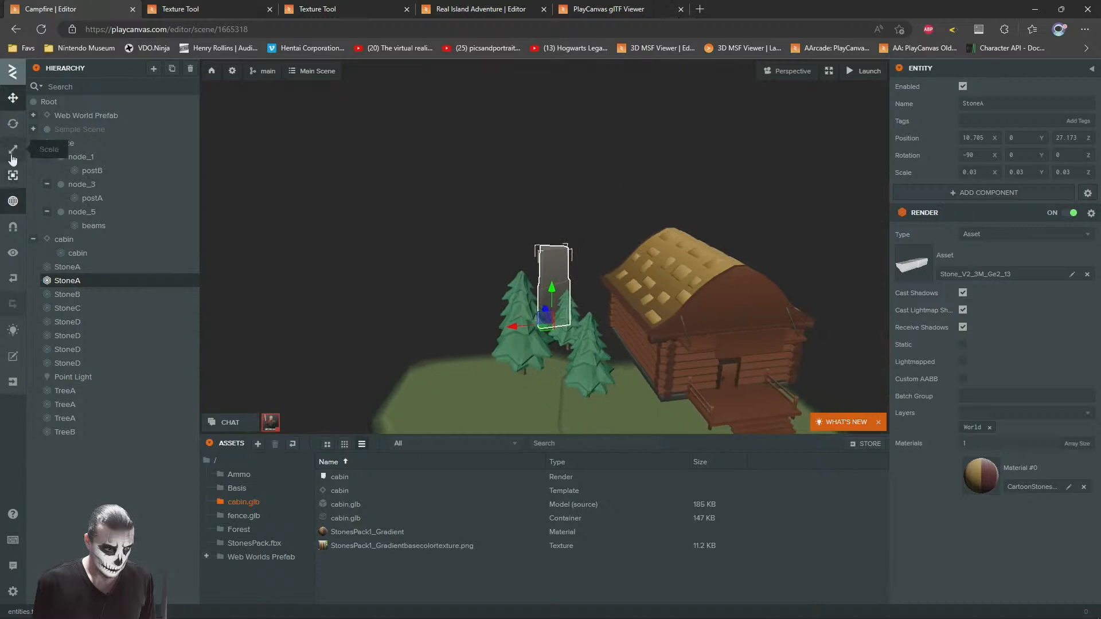
Step: Enlarge the StoneA copy to a uniform scale of about 0.094 and shift it behind the pines as a backdrop
{"action": "left_click_drag", "start_coordinate": [551, 322], "coordinate": [551, 195]}
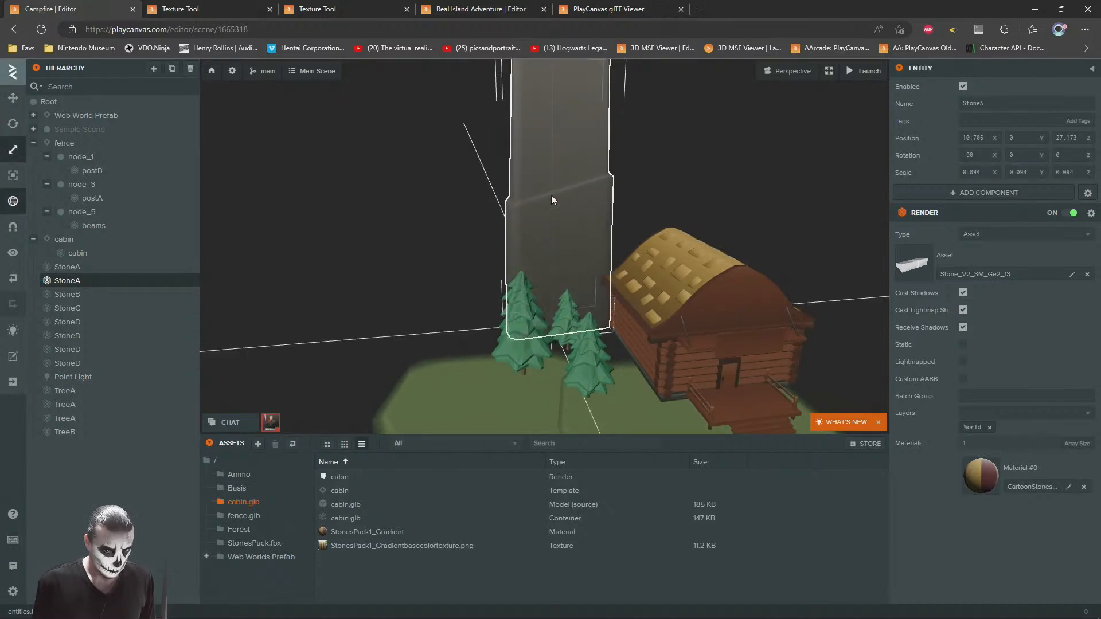
{"action": "right_click_drag", "start_coordinate": [527, 246], "coordinate": [343, 304]}
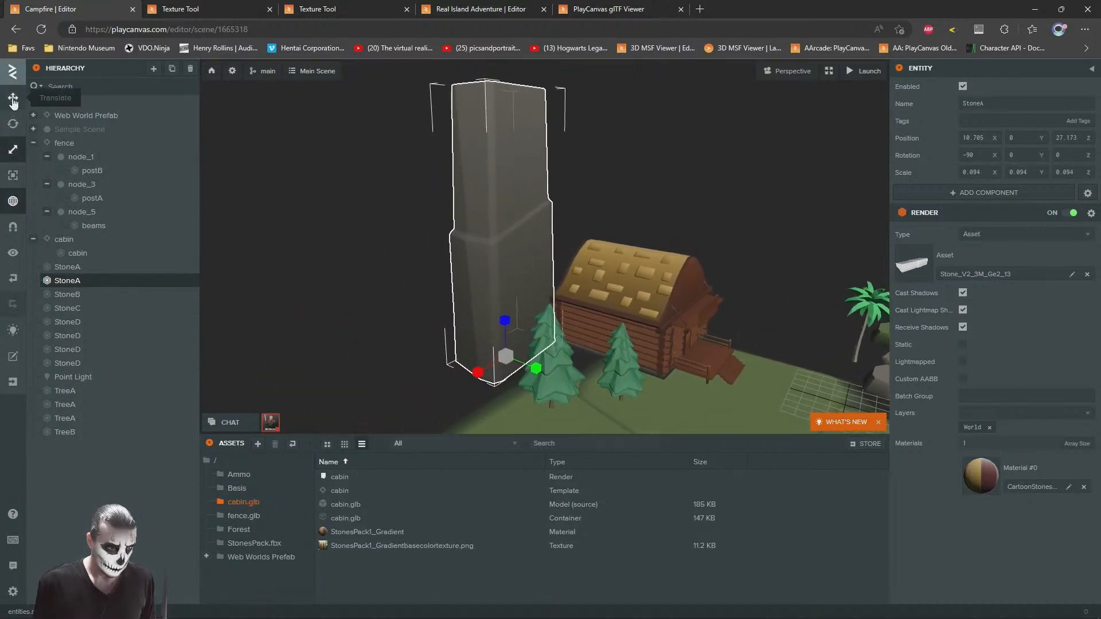
{"action": "left_click_drag", "start_coordinate": [505, 327], "coordinate": [451, 370]}
{"action": "left_click", "coordinate": [338, 309]}
{"action": "right_click_drag", "start_coordinate": [558, 246], "coordinate": [501, 315]}
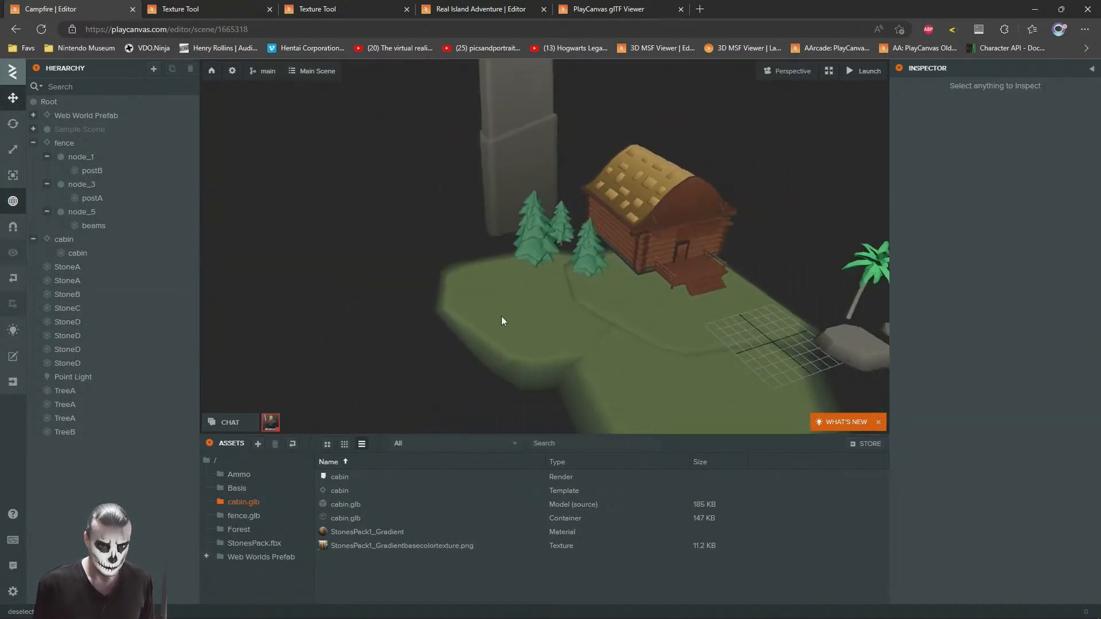
Step: Duplicate a ground slab, move it behind the pines to about X 6.8, Z 28.5, and turn it about -53° on Y
{"action": "left_click", "coordinate": [510, 313]}
{"action": "key", "text": "ctrl+d"}
{"action": "left_click_drag", "start_coordinate": [538, 312], "coordinate": [561, 229]}
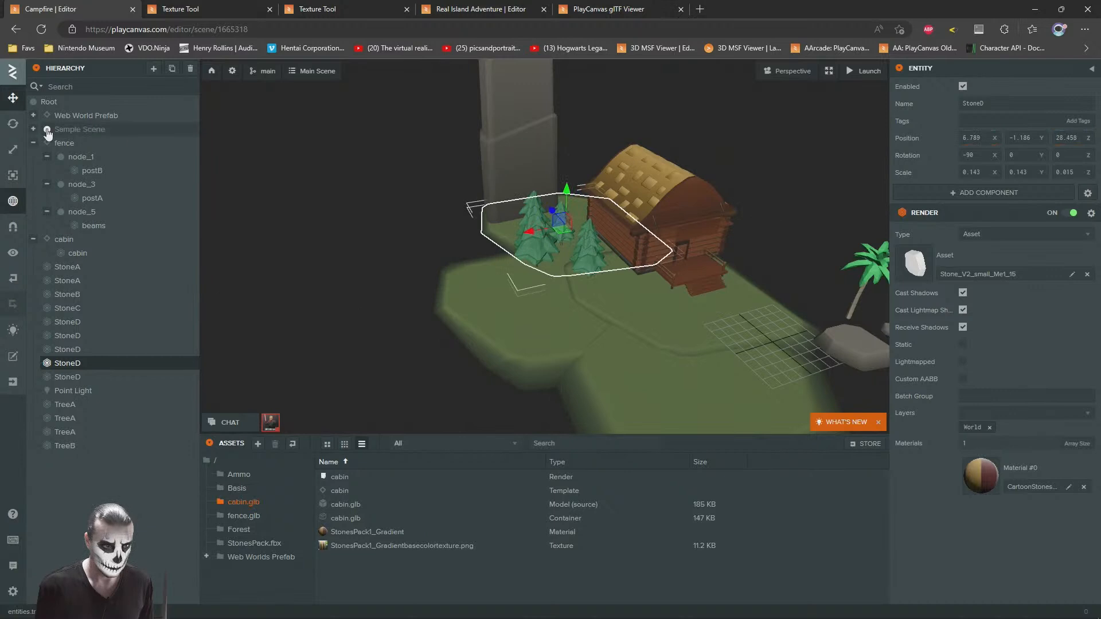
{"action": "key", "text": "w"}
{"action": "right_click_drag", "start_coordinate": [585, 265], "coordinate": [635, 243]}
{"action": "key", "text": "a"}
{"action": "left_click_drag", "start_coordinate": [634, 224], "coordinate": [556, 207]}
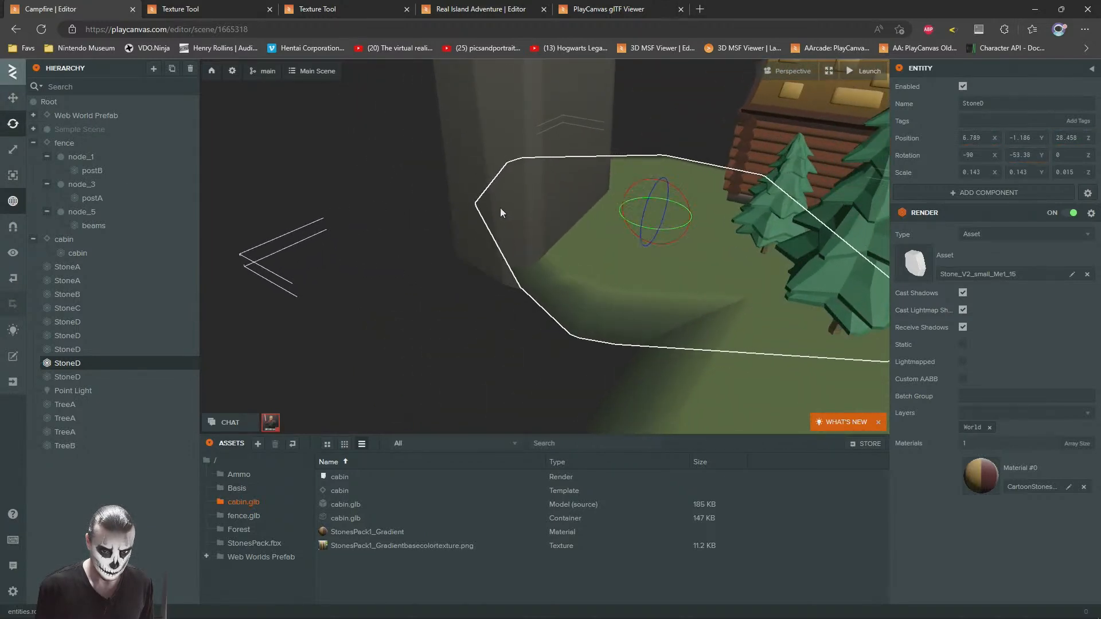
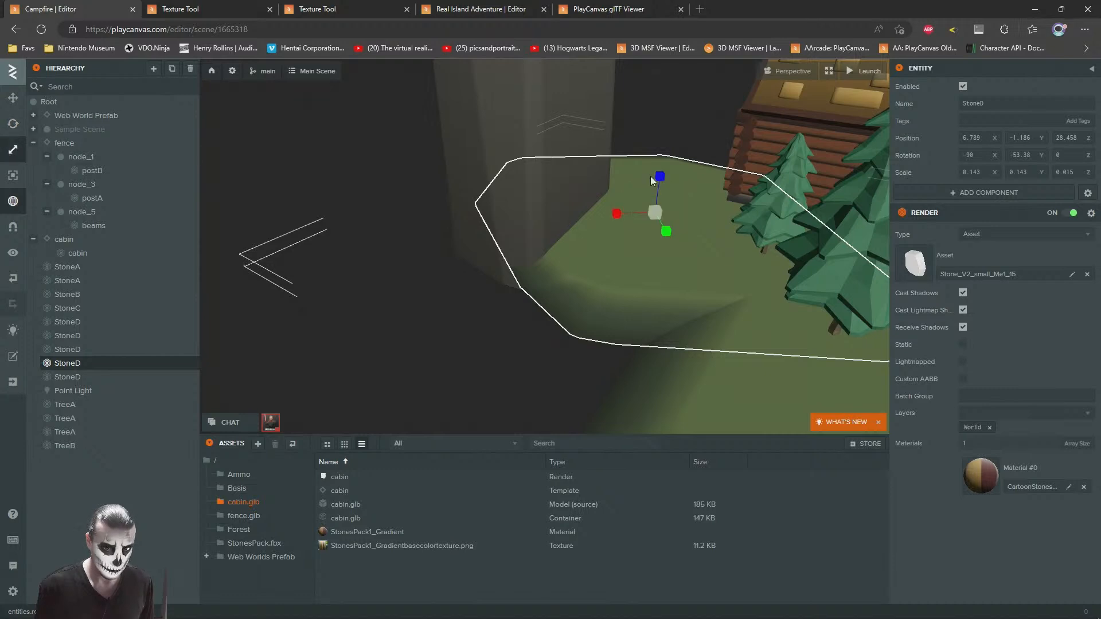
Step: Duplicate the tall StoneA pillar behind the pines and move the copy out to about X 25.3, Y -8.7
{"action": "left_click", "coordinate": [15, 77]}
{"action": "left_click_drag", "start_coordinate": [497, 301], "coordinate": [555, 239]}
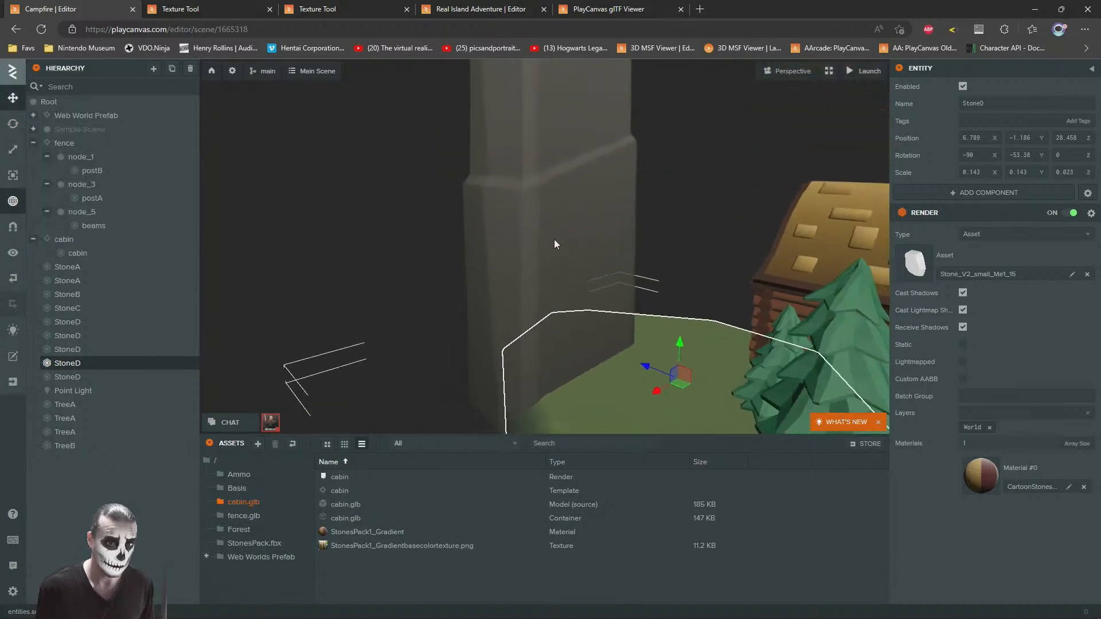
{"action": "scroll", "coordinate": [553, 239], "scroll_direction": "down", "scroll_amount": 3}
{"action": "left_click", "coordinate": [533, 238]}
{"action": "scroll", "coordinate": [608, 266], "scroll_direction": "down", "scroll_amount": 2}
{"action": "left_click_drag", "start_coordinate": [608, 266], "coordinate": [510, 253]}
{"action": "left_click", "coordinate": [541, 222]}
{"action": "key", "text": "ctrl+d"}
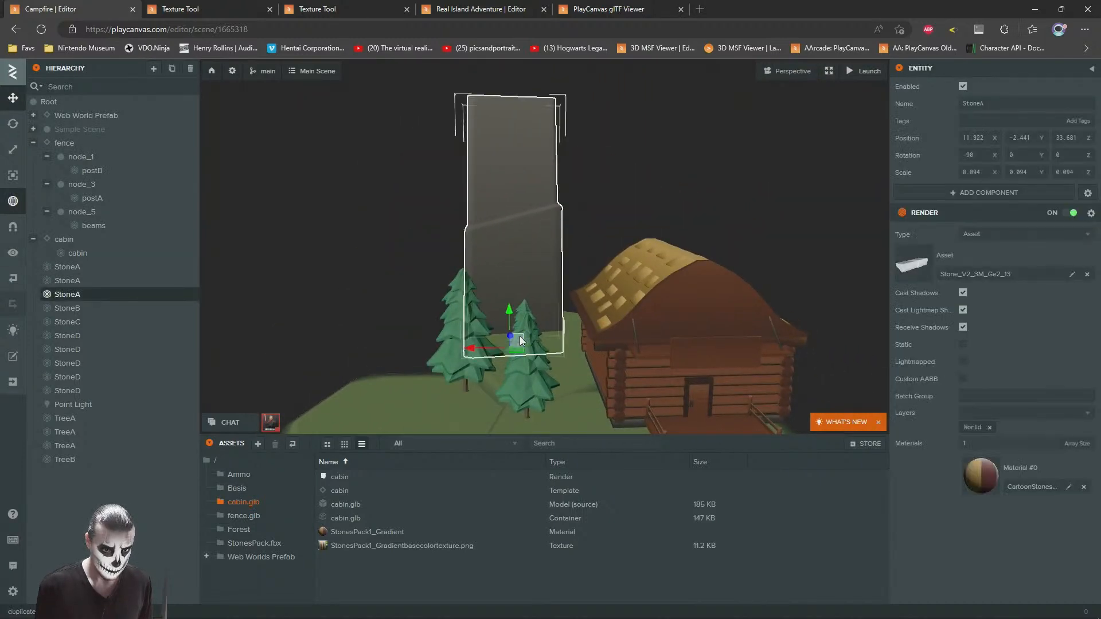
{"action": "left_click_drag", "start_coordinate": [518, 338], "coordinate": [389, 393]}
{"action": "left_click_drag", "start_coordinate": [327, 321], "coordinate": [441, 384]}
Step: Scale the StoneA copy to about 0.143 on X and Y and 0.047 on Z, making it a wide, low block
{"action": "key", "text": "f"}
{"action": "left_click", "coordinate": [13, 149]}
{"action": "left_click_drag", "start_coordinate": [392, 350], "coordinate": [436, 377]}
{"action": "key", "text": "s"}
{"action": "key", "text": "a"}
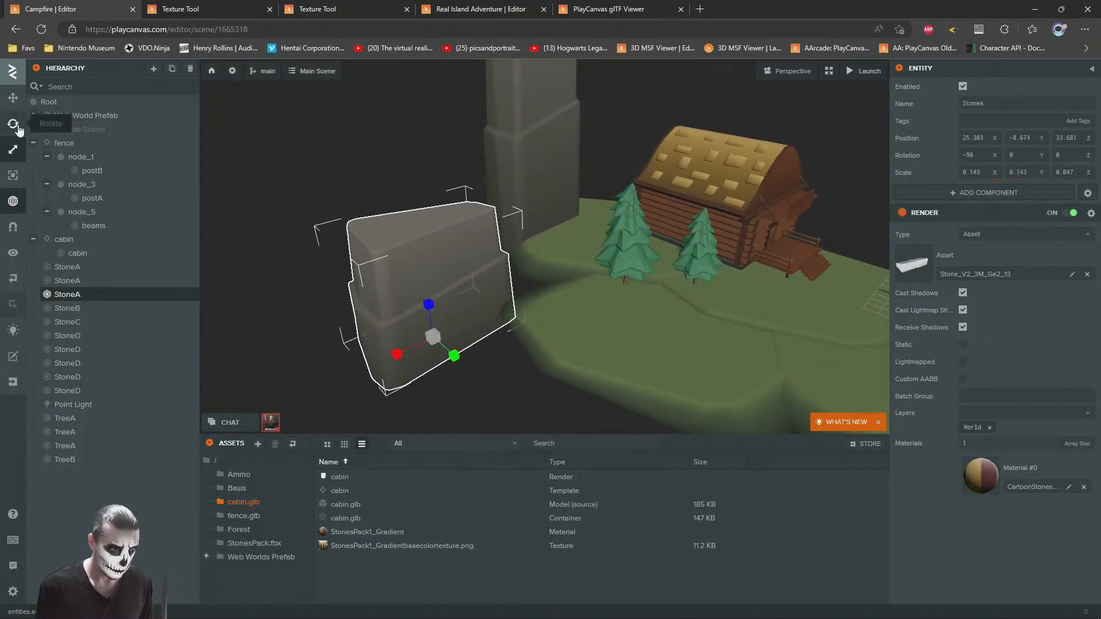
Step: Turn the wide StoneA block about its vertical axis to a rotation of about 90, -50.5, 180
{"action": "left_click", "coordinate": [18, 126]}
{"action": "right_click_drag", "start_coordinate": [649, 287], "coordinate": [597, 285]}
{"action": "key", "text": "d"}
{"action": "left_click_drag", "start_coordinate": [555, 332], "coordinate": [443, 315]}
Step: Move the wide StoneA block against the tall pillar to form a rock wall behind the pines
{"action": "left_click", "coordinate": [12, 100]}
{"action": "key", "text": "s"}
{"action": "right_click_drag", "start_coordinate": [636, 260], "coordinate": [502, 344]}
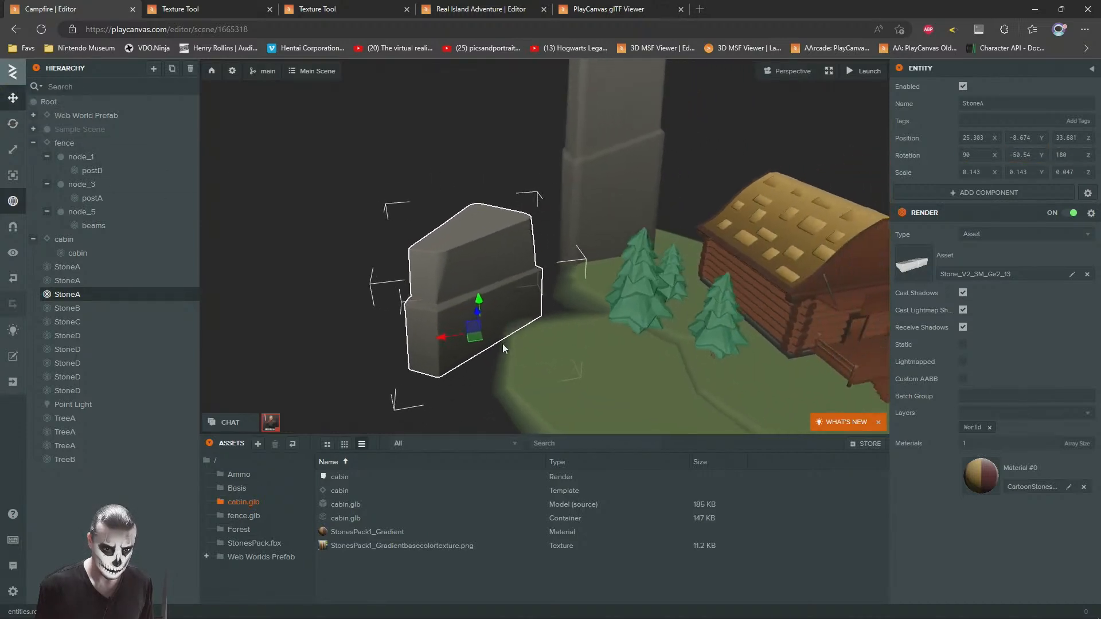
{"action": "left_click_drag", "start_coordinate": [472, 339], "coordinate": [545, 305]}
{"action": "right_click_drag", "start_coordinate": [555, 294], "coordinate": [599, 327]}
{"action": "mouse_move", "coordinate": [606, 340]}
{"action": "left_mouse_down"}
{"action": "mouse_move", "coordinate": [637, 322]}
{"action": "mouse_move", "coordinate": [640, 341]}
{"action": "mouse_move", "coordinate": [624, 337]}
{"action": "left_mouse_up"}
{"action": "mouse_move", "coordinate": [625, 337]}
{"action": "right_mouse_down"}
{"action": "mouse_move", "coordinate": [567, 318]}
{"action": "mouse_move", "coordinate": [610, 325]}
{"action": "right_mouse_up"}
{"action": "left_click_drag", "start_coordinate": [587, 329], "coordinate": [560, 291]}
{"action": "key", "text": "Escape"}
Step: Nudge the tall StoneA pillar along Z behind the pines
{"action": "right_click_drag", "start_coordinate": [583, 288], "coordinate": [562, 194]}
{"action": "left_click", "coordinate": [562, 194]}
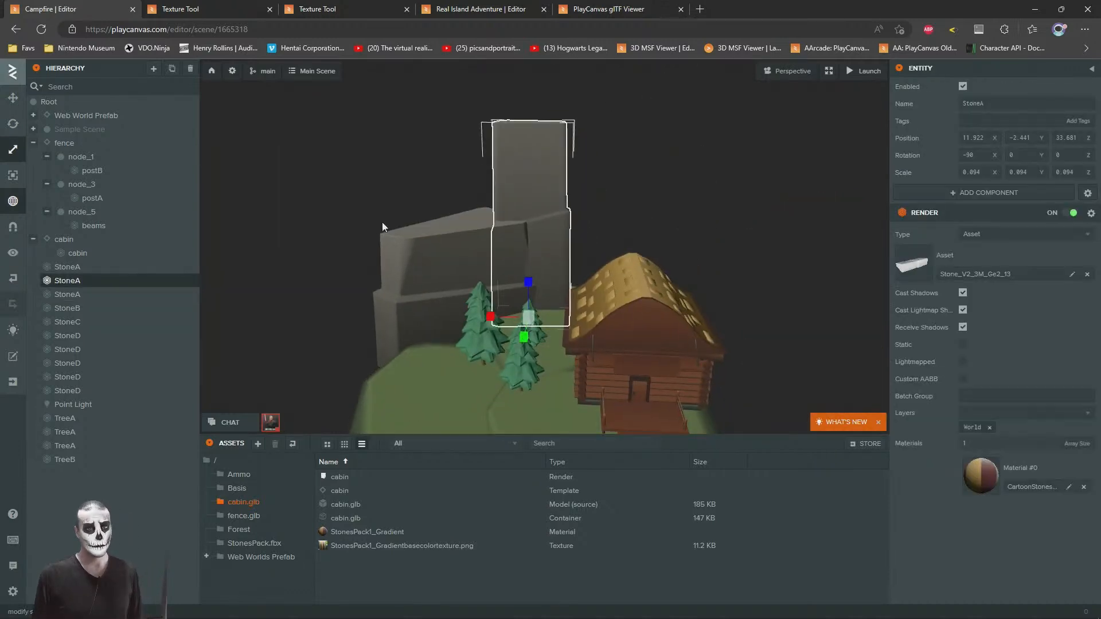
{"action": "left_click", "coordinate": [12, 99]}
{"action": "right_click_drag", "start_coordinate": [428, 280], "coordinate": [521, 316]}
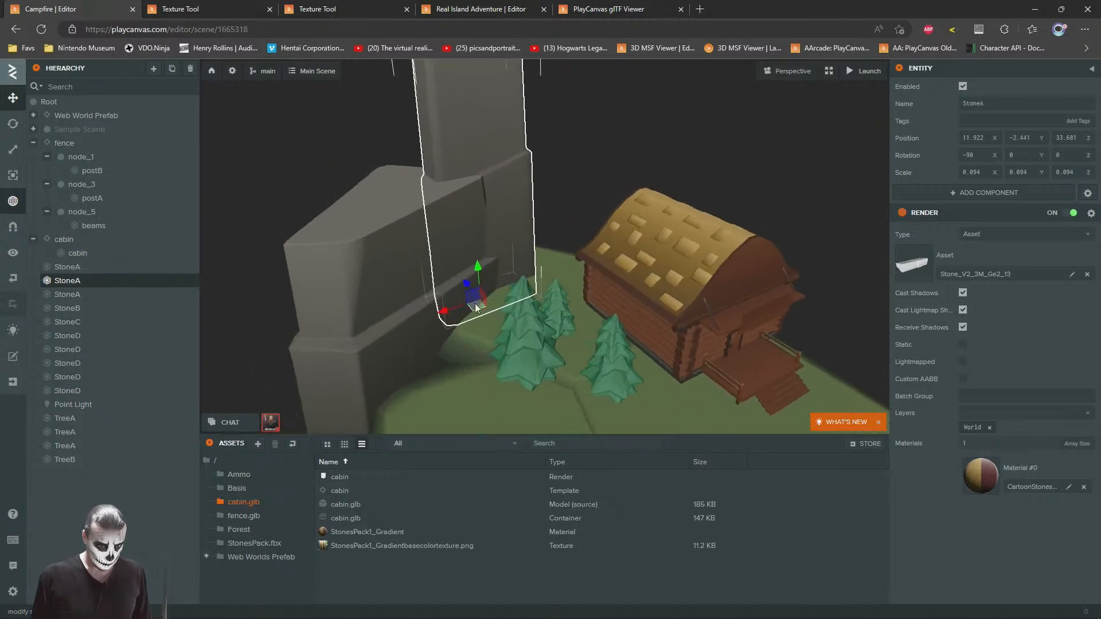
{"action": "left_click_drag", "start_coordinate": [468, 284], "coordinate": [473, 290]}
{"action": "left_click", "coordinate": [632, 147]}
Step: Duplicate a ground slab, place it by the palm at about X -8.9, Z 3.8, and set its Z scale to about 0.032
{"action": "right_click_drag", "start_coordinate": [631, 147], "coordinate": [354, 280]}
{"action": "left_click", "coordinate": [355, 280]}
{"action": "key", "text": "ctrl+d"}
{"action": "left_click_drag", "start_coordinate": [390, 256], "coordinate": [624, 305]}
{"action": "right_click_drag", "start_coordinate": [296, 194], "coordinate": [440, 177]}
{"action": "left_click_drag", "start_coordinate": [429, 311], "coordinate": [430, 284]}
{"action": "right_click_drag", "start_coordinate": [430, 284], "coordinate": [411, 238]}
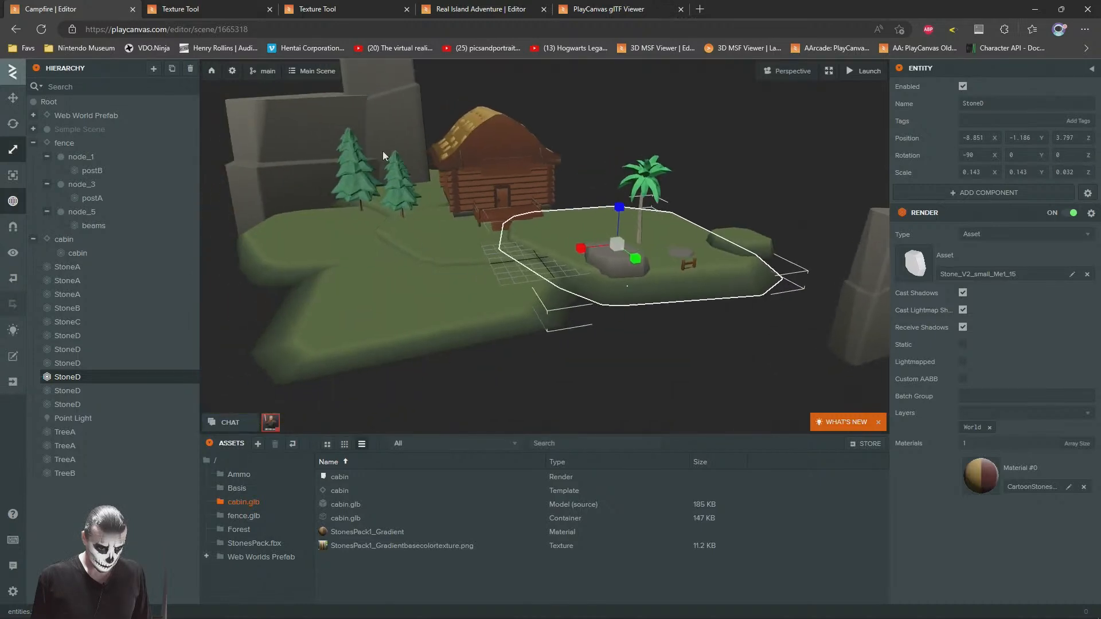
Step: Lower the slab copy by the palm slightly and shift it against the neighbouring ground
{"action": "key", "text": "s"}
{"action": "key", "text": "a"}
{"action": "left_click", "coordinate": [14, 100]}
{"action": "left_click_drag", "start_coordinate": [640, 210], "coordinate": [641, 218]}
{"action": "right_click_drag", "start_coordinate": [640, 220], "coordinate": [576, 220]}
{"action": "key", "text": "d"}
{"action": "key", "text": "w"}
{"action": "left_click_drag", "start_coordinate": [586, 327], "coordinate": [534, 364]}
Step: Duplicate that slab, move the copy beside the cabin to about X -10.9, Z 15.3, and turn it about 64° on Y
{"action": "left_click_drag", "start_coordinate": [717, 157], "coordinate": [530, 198]}
{"action": "scroll", "coordinate": [580, 187], "scroll_direction": "down", "scroll_amount": 4}
{"action": "key", "text": "ctrl+d"}
{"action": "left_click_drag", "start_coordinate": [456, 291], "coordinate": [653, 259]}
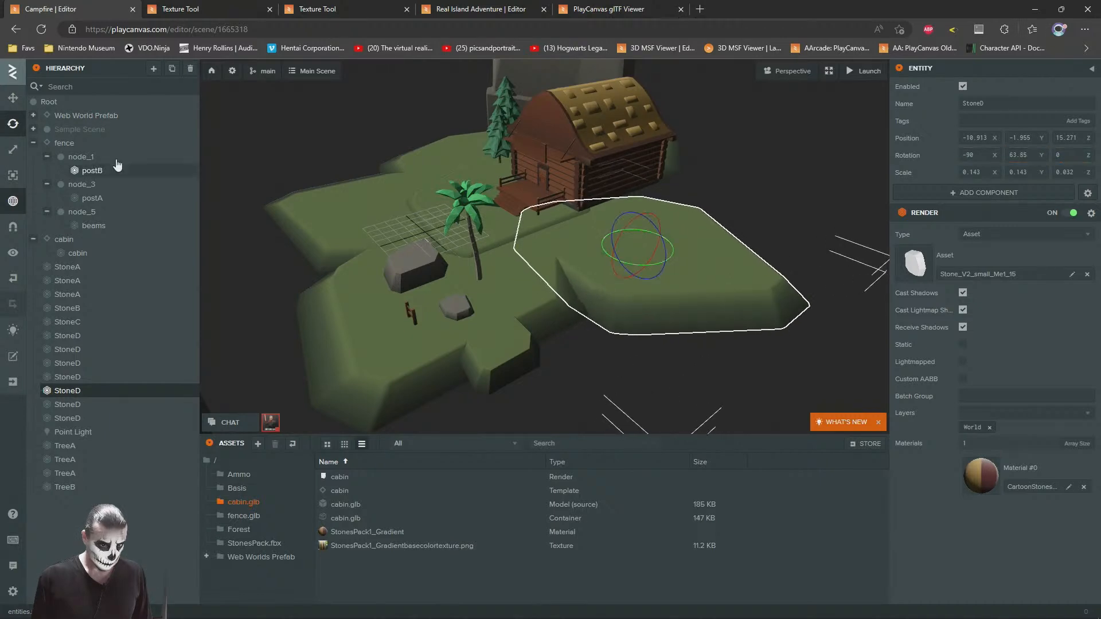
Step: Slide the turned slab against the ground beside and behind the cabin to extend the terrain there
{"action": "left_click", "coordinate": [17, 102]}
{"action": "left_click_drag", "start_coordinate": [585, 138], "coordinate": [545, 137]}
{"action": "scroll", "coordinate": [645, 197], "scroll_direction": "up", "scroll_amount": 4}
{"action": "left_click_drag", "start_coordinate": [610, 222], "coordinate": [596, 200]}
{"action": "left_click_drag", "start_coordinate": [594, 202], "coordinate": [592, 203]}
{"action": "left_click", "coordinate": [639, 173]}
{"action": "scroll", "coordinate": [639, 174], "scroll_direction": "up", "scroll_amount": 3}
{"action": "left_click_drag", "start_coordinate": [452, 218], "coordinate": [524, 216]}
{"action": "scroll", "coordinate": [636, 218], "scroll_direction": "down", "scroll_amount": 5}
{"action": "scroll", "coordinate": [542, 218], "scroll_direction": "up", "scroll_amount": 1}
{"action": "scroll", "coordinate": [524, 217], "scroll_direction": "down", "scroll_amount": 1}
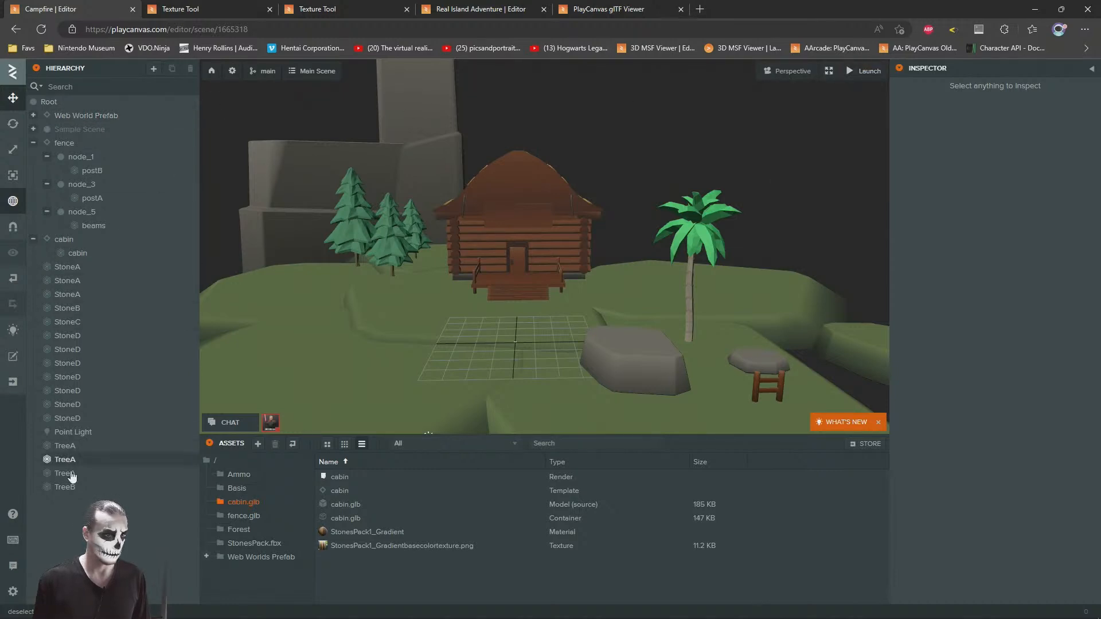
Step: Enable shadow casting on the Point Light and set its shadow resolution to 2048 x 2048
{"action": "left_click", "coordinate": [74, 432]}
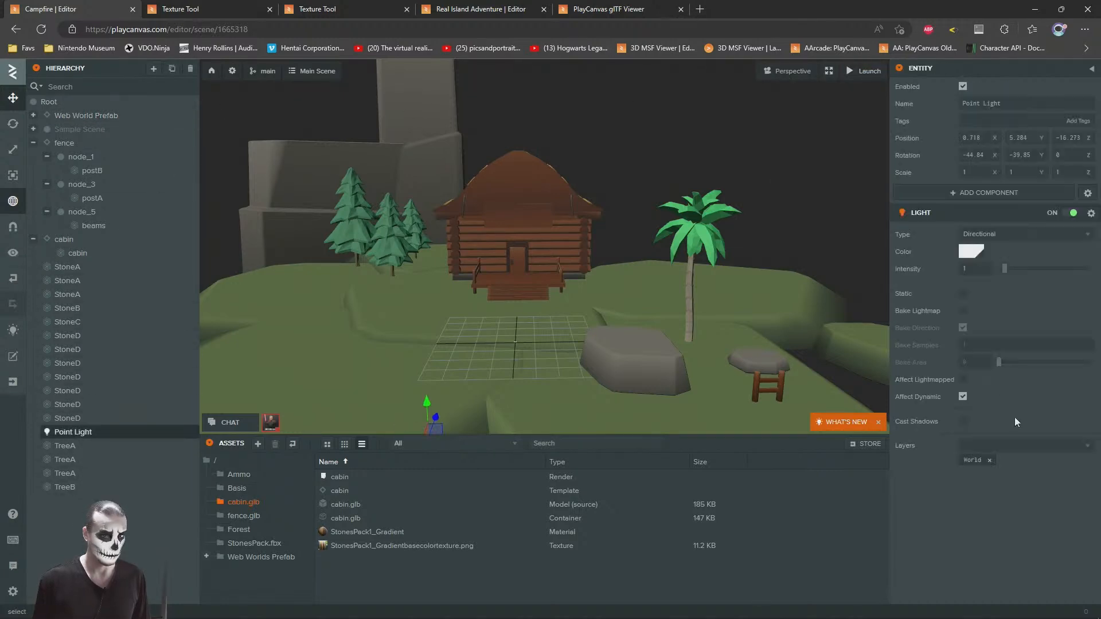
{"action": "left_click", "coordinate": [961, 422]}
{"action": "key", "text": "a"}
{"action": "key", "text": "w"}
{"action": "right_click_drag", "start_coordinate": [512, 237], "coordinate": [590, 245]}
{"action": "left_click", "coordinate": [1002, 459]}
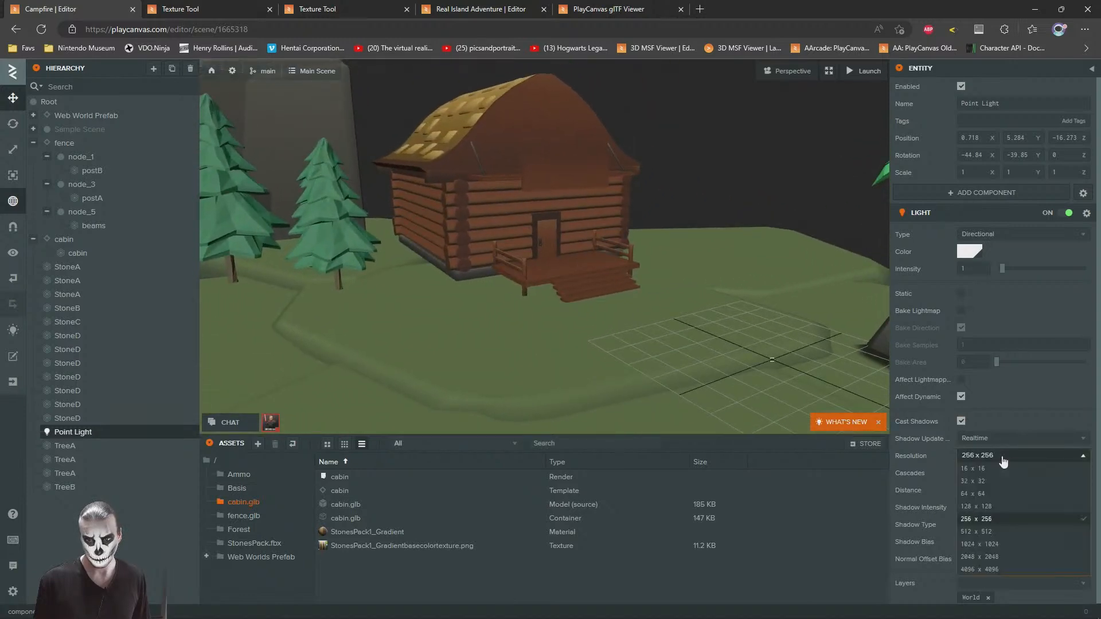
{"action": "left_click", "coordinate": [968, 557]}
Step: Move the Point Light in front of the cabin to about X 11.3, Y 5.3, Z 0.3
{"action": "key", "text": "d"}
{"action": "right_click_drag", "start_coordinate": [675, 280], "coordinate": [734, 263]}
{"action": "key", "text": "s"}
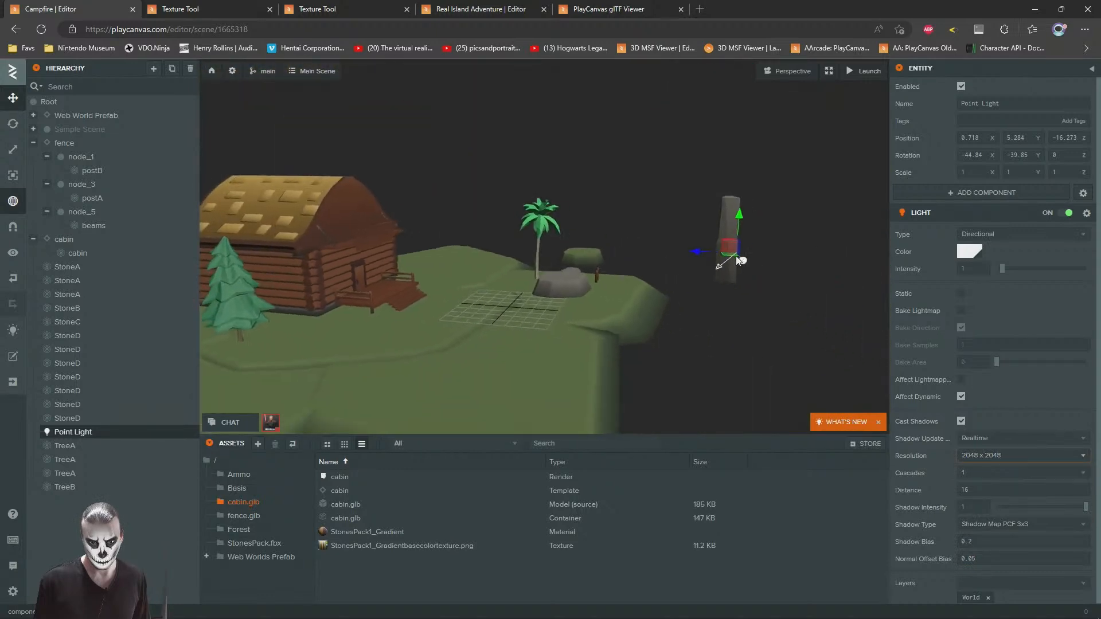
{"action": "left_click_drag", "start_coordinate": [727, 254], "coordinate": [429, 276]}
{"action": "key", "text": "w"}
{"action": "right_click_drag", "start_coordinate": [618, 265], "coordinate": [640, 297]}
{"action": "key", "text": "s"}
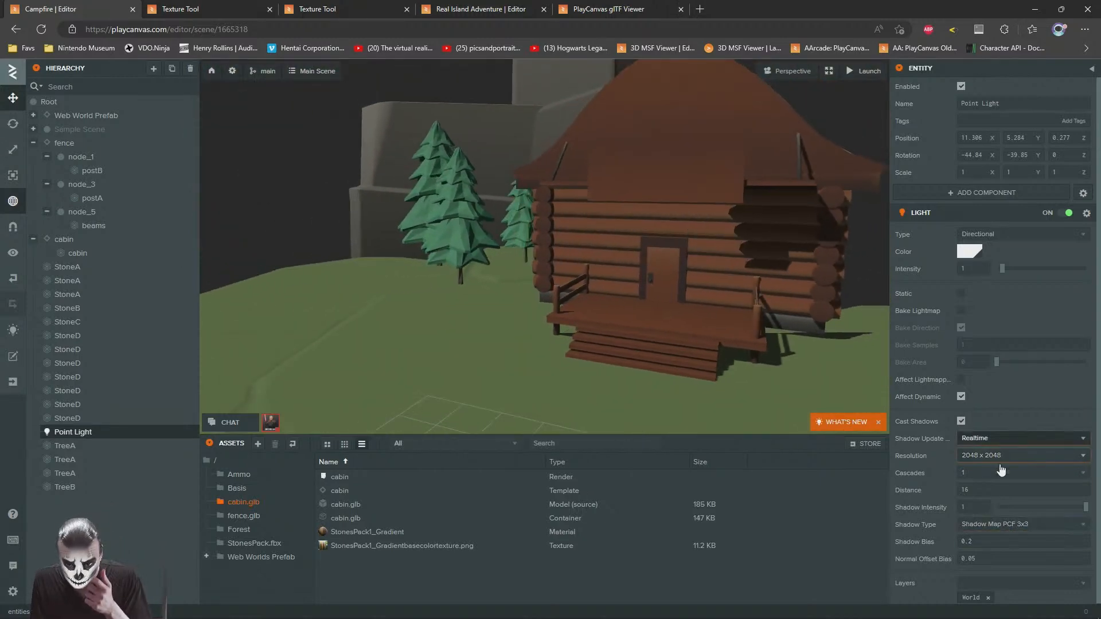
Step: Set the Point Light's shadow distance to 64
{"action": "left_click", "coordinate": [976, 484]}
{"action": "type", "text": "64"}
{"action": "key", "text": "Return"}
{"action": "right_click_drag", "start_coordinate": [511, 229], "coordinate": [576, 260]}
{"action": "key", "text": "s"}
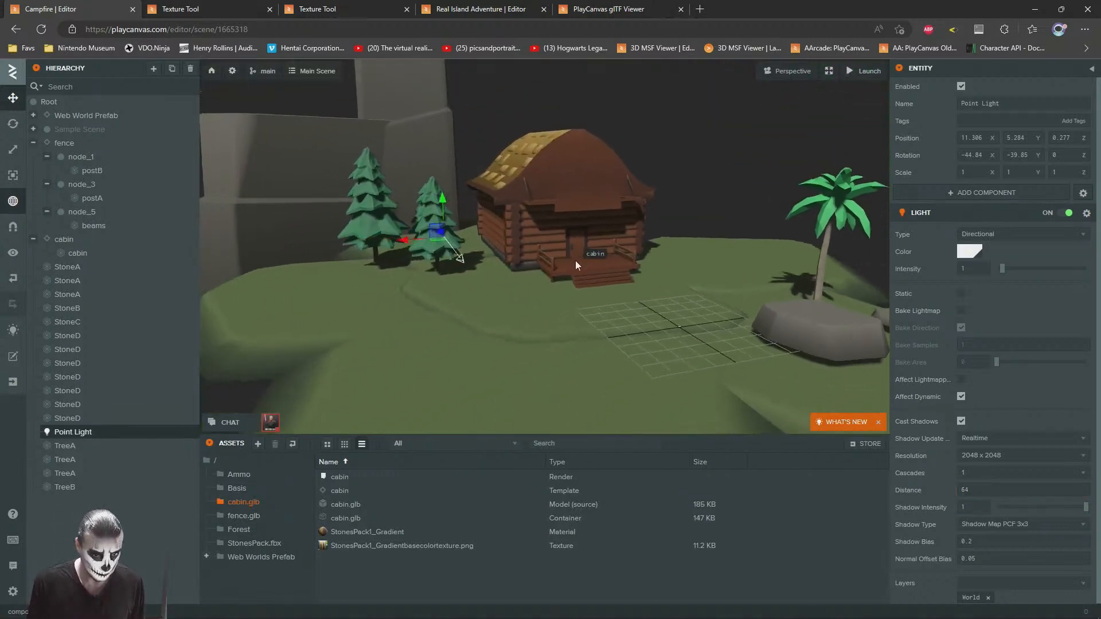
{"action": "left_click", "coordinate": [686, 113]}
{"action": "key", "text": "w"}
{"action": "right_click_drag", "start_coordinate": [636, 158], "coordinate": [521, 212]}
{"action": "key", "text": "s"}
{"action": "key", "text": "d"}
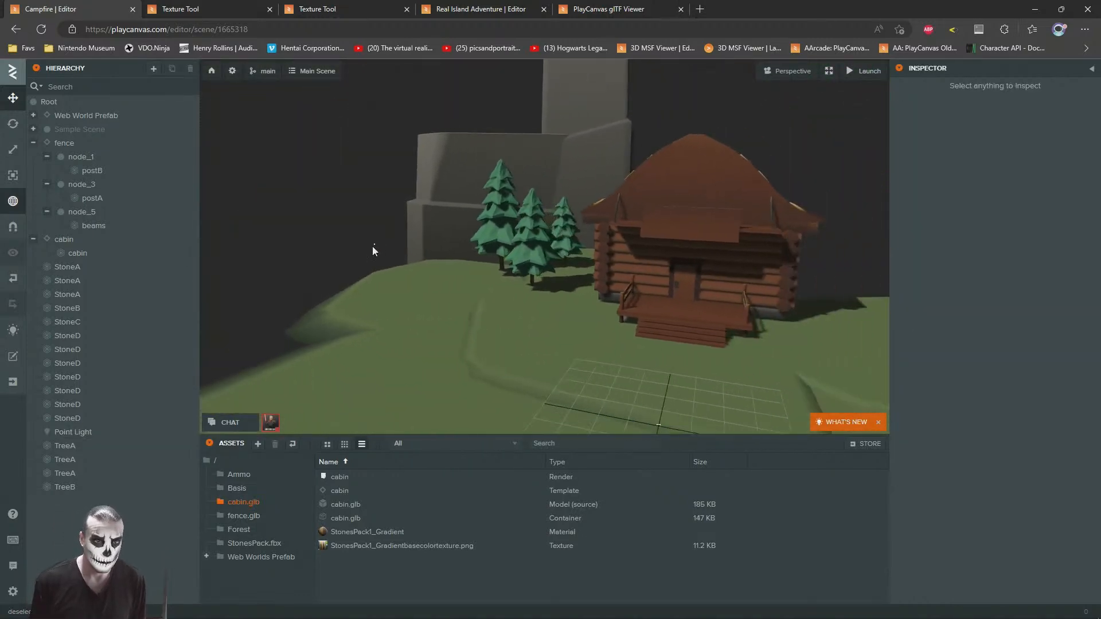
Step: Rotate the Point Light to redirect the shadows across the cabin and pines, using the local gizmo orientation
{"action": "left_click", "coordinate": [82, 433]}
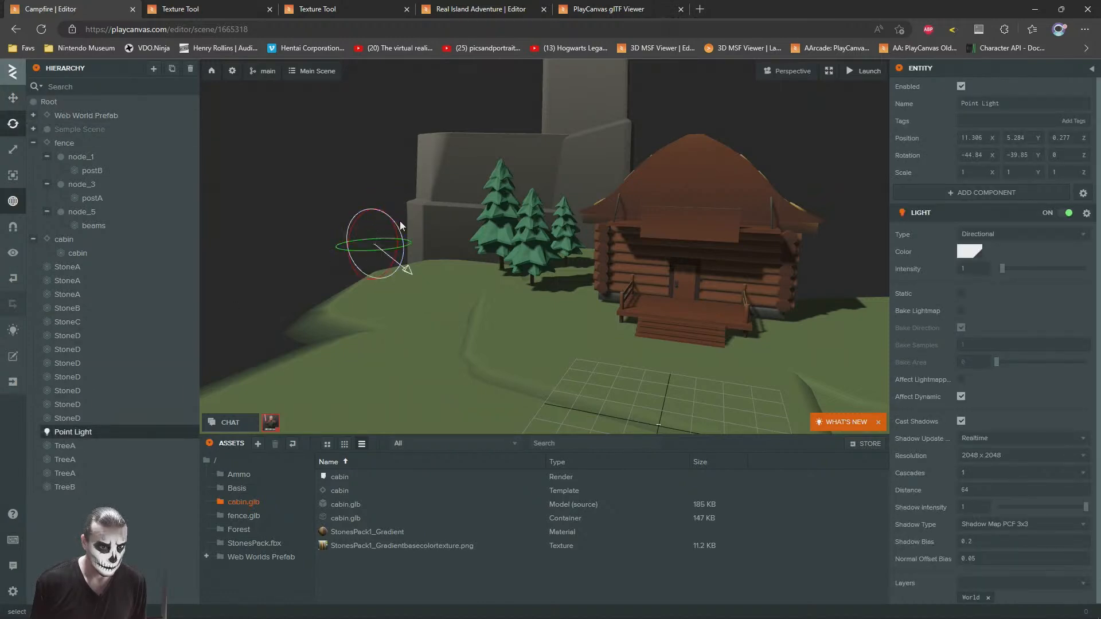
{"action": "key", "text": "w"}
{"action": "key", "text": "a"}
{"action": "right_click_drag", "start_coordinate": [417, 221], "coordinate": [398, 247]}
{"action": "left_click", "coordinate": [13, 204]}
{"action": "key", "text": "d"}
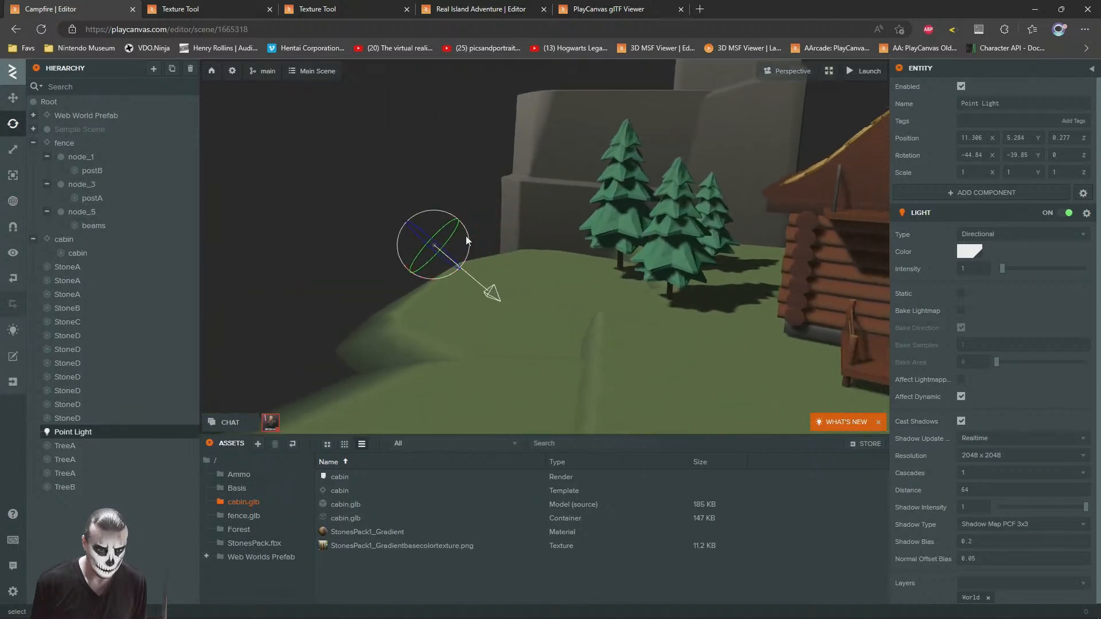
{"action": "key", "text": "e"}
{"action": "key", "text": "q"}
{"action": "key", "text": "d"}
{"action": "left_click_drag", "start_coordinate": [340, 244], "coordinate": [356, 310]}
{"action": "right_click_drag", "start_coordinate": [356, 310], "coordinate": [545, 258]}
{"action": "key", "text": "s"}
{"action": "key", "text": "a"}
{"action": "left_click_drag", "start_coordinate": [479, 301], "coordinate": [607, 291]}
{"action": "key", "text": "d"}
{"action": "right_click_drag", "start_coordinate": [621, 293], "coordinate": [549, 244]}
{"action": "key", "text": "s"}
{"action": "left_click_drag", "start_coordinate": [335, 323], "coordinate": [286, 330]}
{"action": "left_click", "coordinate": [524, 241]}
{"action": "key", "text": "a"}
{"action": "key", "text": "w"}
{"action": "right_click_drag", "start_coordinate": [523, 243], "coordinate": [404, 56]}
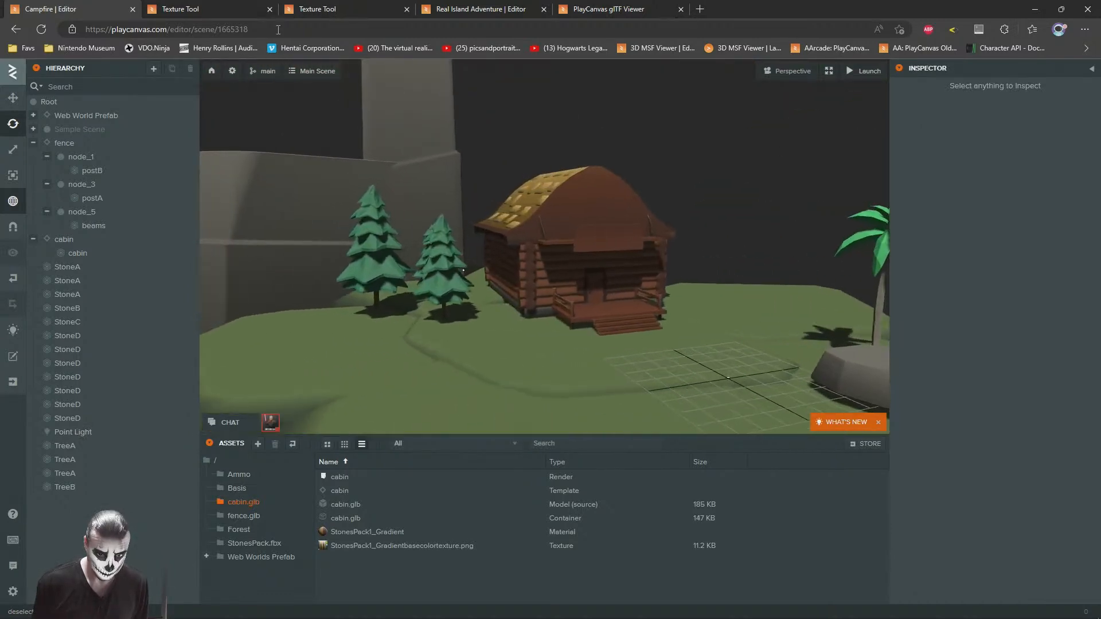
Step: Duplicate the StoneB boulder near the palm and sink the copy by the grid at about X -3.9, Y -1.1, Z 1.1
{"action": "right_click_drag", "start_coordinate": [462, 153], "coordinate": [455, 198]}
{"action": "key", "text": "d"}
{"action": "key", "text": "w"}
{"action": "left_click", "coordinate": [607, 315]}
{"action": "key", "text": "f"}
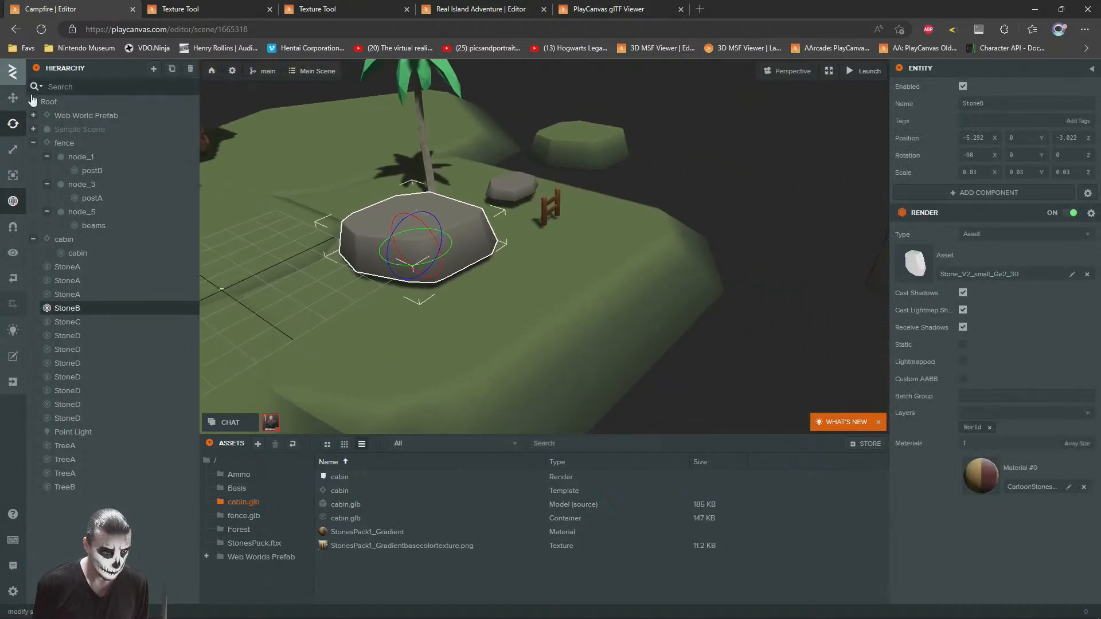
{"action": "middle_click_drag", "start_coordinate": [295, 172], "coordinate": [470, 218]}
{"action": "scroll", "coordinate": [521, 281], "scroll_direction": "down", "scroll_amount": 2}
{"action": "left_click_drag", "start_coordinate": [597, 276], "coordinate": [504, 236]}
{"action": "key", "text": "ctrl+d"}
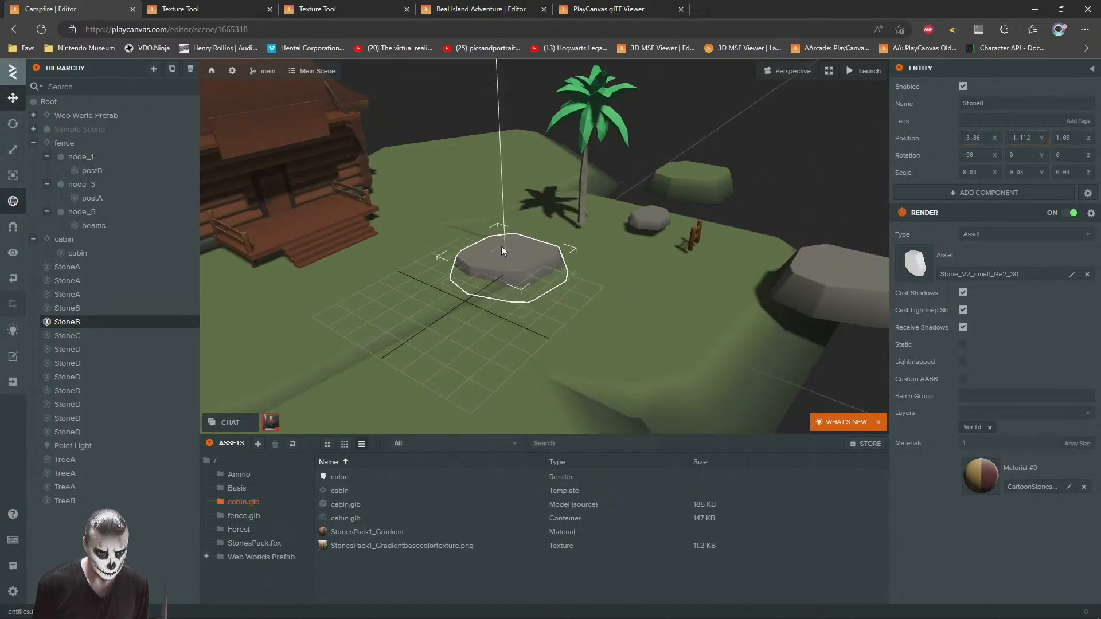
Step: Duplicate the sunken StoneB beside the grid and raise the copy to about Y -0.64
{"action": "left_click", "coordinate": [758, 183]}
{"action": "left_click_drag", "start_coordinate": [757, 183], "coordinate": [580, 212]}
{"action": "scroll", "coordinate": [602, 229], "scroll_direction": "up", "scroll_amount": 2}
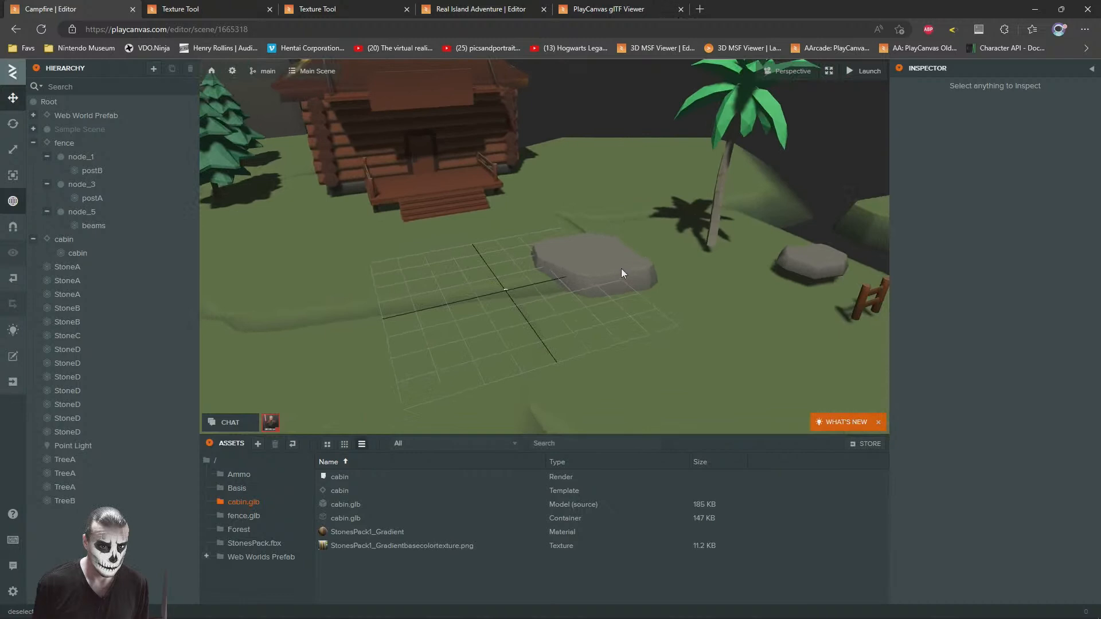
{"action": "left_click", "coordinate": [622, 271]}
{"action": "key", "text": "ctrl+d"}
{"action": "left_click_drag", "start_coordinate": [592, 261], "coordinate": [587, 235]}
Step: Shrink the raised StoneB copy to about 0.019 on X and Y and turn it about 32° on Y
{"action": "left_click", "coordinate": [13, 125]}
{"action": "left_click_drag", "start_coordinate": [441, 194], "coordinate": [535, 284]}
{"action": "scroll", "coordinate": [535, 283], "scroll_direction": "up", "scroll_amount": 5}
{"action": "scroll", "coordinate": [535, 284], "scroll_direction": "up", "scroll_amount": 2}
{"action": "left_click_drag", "start_coordinate": [425, 265], "coordinate": [442, 267]}
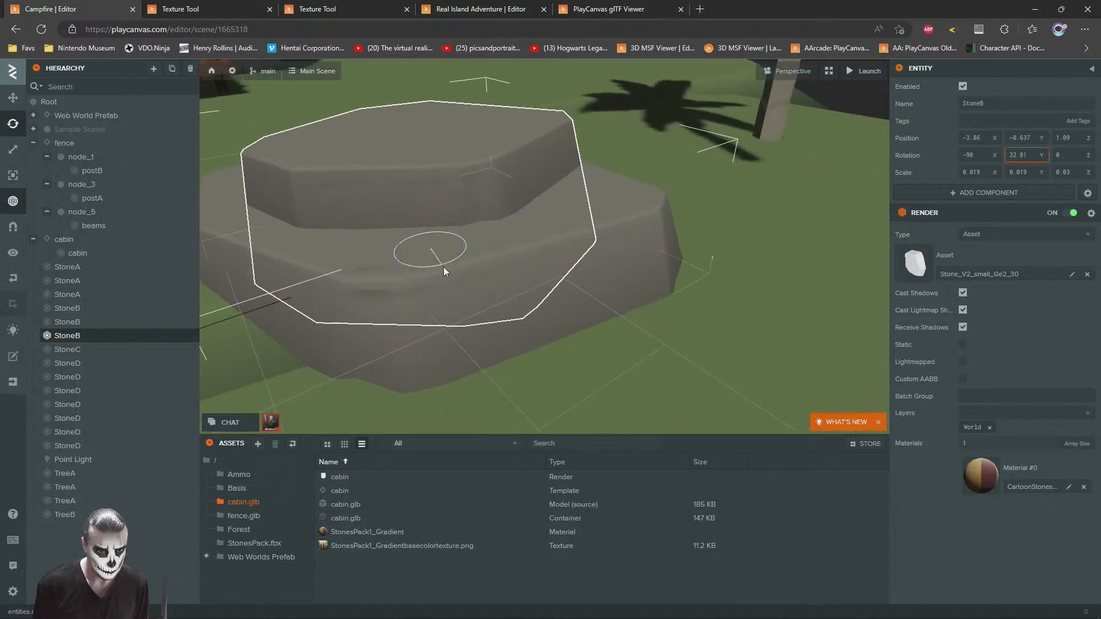
Step: Move the smaller StoneB to overlap the flat stone's palm-side edge at about X -4.9, Y -0.76, Z -0.2
{"action": "left_click", "coordinate": [12, 98]}
{"action": "left_click_drag", "start_coordinate": [332, 211], "coordinate": [576, 314]}
{"action": "scroll", "coordinate": [487, 273], "scroll_direction": "down", "scroll_amount": 2}
{"action": "left_click_drag", "start_coordinate": [703, 271], "coordinate": [513, 292]}
{"action": "scroll", "coordinate": [501, 300], "scroll_direction": "down", "scroll_amount": 2}
{"action": "left_click_drag", "start_coordinate": [517, 286], "coordinate": [677, 266]}
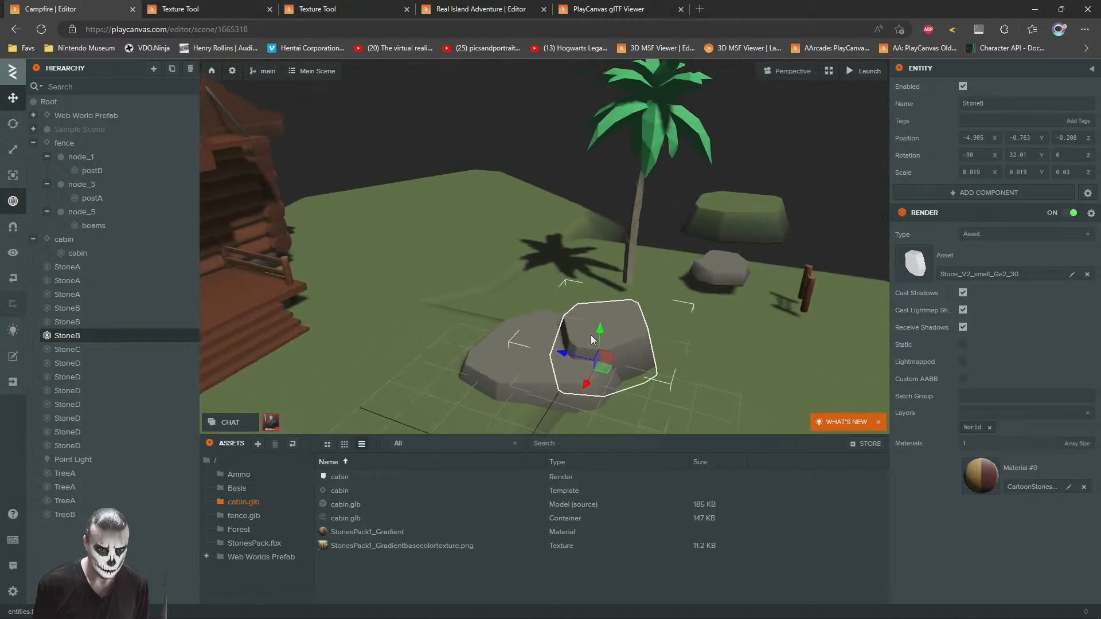
Step: Enlarge the smaller StoneB that overlaps the flat stone
{"action": "scroll", "coordinate": [586, 327], "scroll_direction": "up", "scroll_amount": 3}
{"action": "left_click", "coordinate": [11, 150]}
{"action": "left_click_drag", "start_coordinate": [538, 293], "coordinate": [464, 262]}
{"action": "scroll", "coordinate": [622, 270], "scroll_direction": "down", "scroll_amount": 4}
{"action": "left_click", "coordinate": [480, 121]}
{"action": "scroll", "coordinate": [463, 259], "scroll_direction": "down", "scroll_amount": 3}
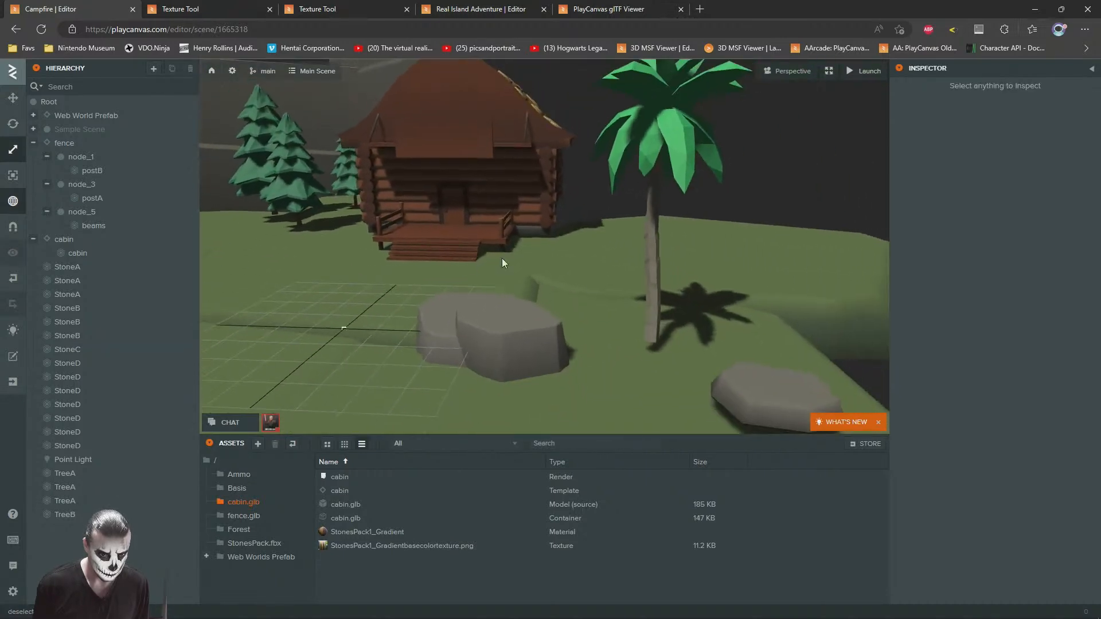
Step: Move the TreeB palm behind the two stones to about X -6.2, Y -0.57, Z 0.2
{"action": "left_click", "coordinate": [653, 252]}
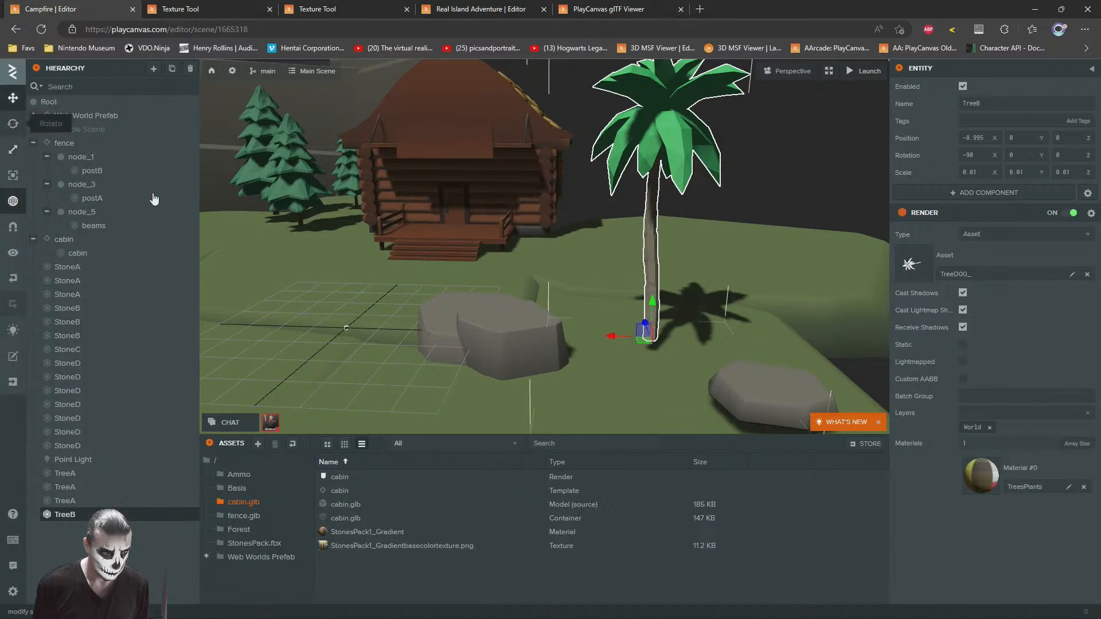
{"action": "scroll", "coordinate": [398, 239], "scroll_direction": "down", "scroll_amount": 3}
{"action": "scroll", "coordinate": [701, 343], "scroll_direction": "up", "scroll_amount": 5}
{"action": "left_click_drag", "start_coordinate": [641, 163], "coordinate": [631, 198]}
{"action": "left_click_drag", "start_coordinate": [578, 205], "coordinate": [517, 224]}
{"action": "scroll", "coordinate": [517, 224], "scroll_direction": "down", "scroll_amount": 3}
{"action": "scroll", "coordinate": [517, 222], "scroll_direction": "down", "scroll_amount": 3}
{"action": "left_click_drag", "start_coordinate": [570, 325], "coordinate": [485, 316]}
{"action": "scroll", "coordinate": [455, 321], "scroll_direction": "up", "scroll_amount": 10}
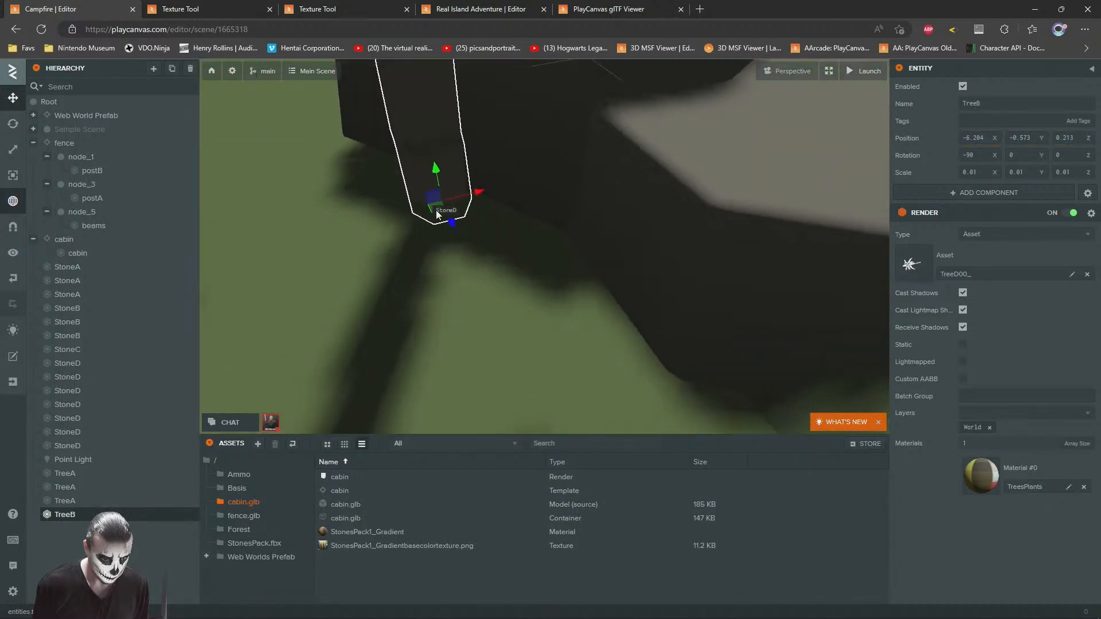
Step: Shift the TreeB palm along the ground to about X -6, Z 0.9, close against the stones
{"action": "left_click_drag", "start_coordinate": [435, 213], "coordinate": [495, 271]}
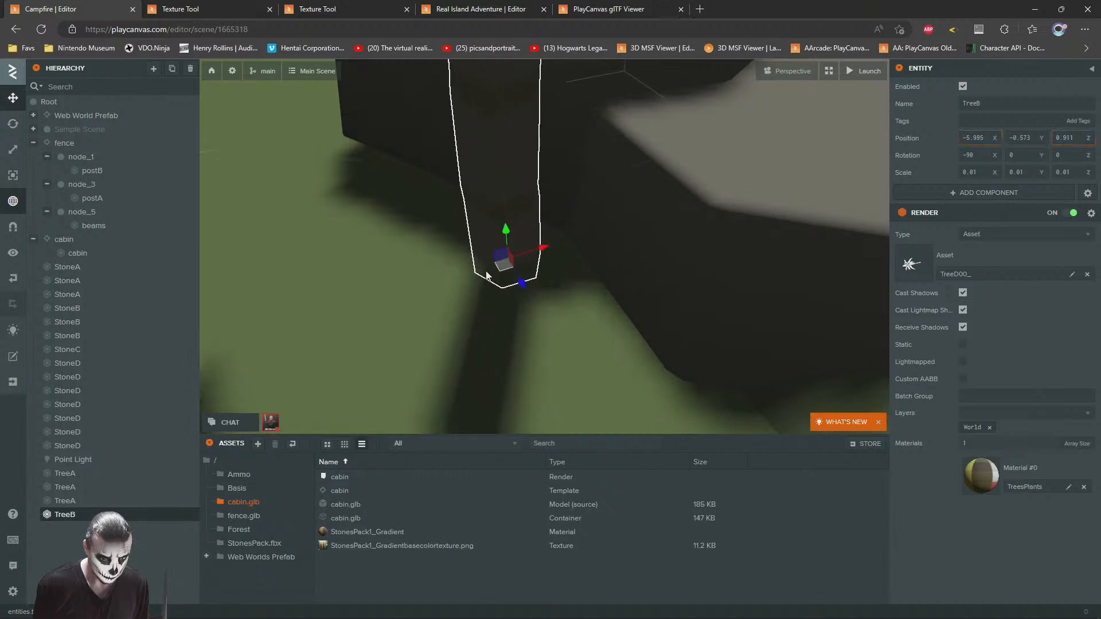
{"action": "scroll", "coordinate": [652, 226], "scroll_direction": "down", "scroll_amount": 5}
{"action": "scroll", "coordinate": [652, 223], "scroll_direction": "down", "scroll_amount": 5}
{"action": "left_click_drag", "start_coordinate": [652, 222], "coordinate": [470, 198]}
{"action": "left_click", "coordinate": [376, 212]}
Step: Add another fence to the scene root from the fence template in the fence.glb folder
{"action": "left_click_drag", "start_coordinate": [377, 213], "coordinate": [626, 275]}
{"action": "scroll", "coordinate": [555, 223], "scroll_direction": "down", "scroll_amount": 3}
{"action": "scroll", "coordinate": [615, 215], "scroll_direction": "up", "scroll_amount": 3}
{"action": "left_click", "coordinate": [649, 342]}
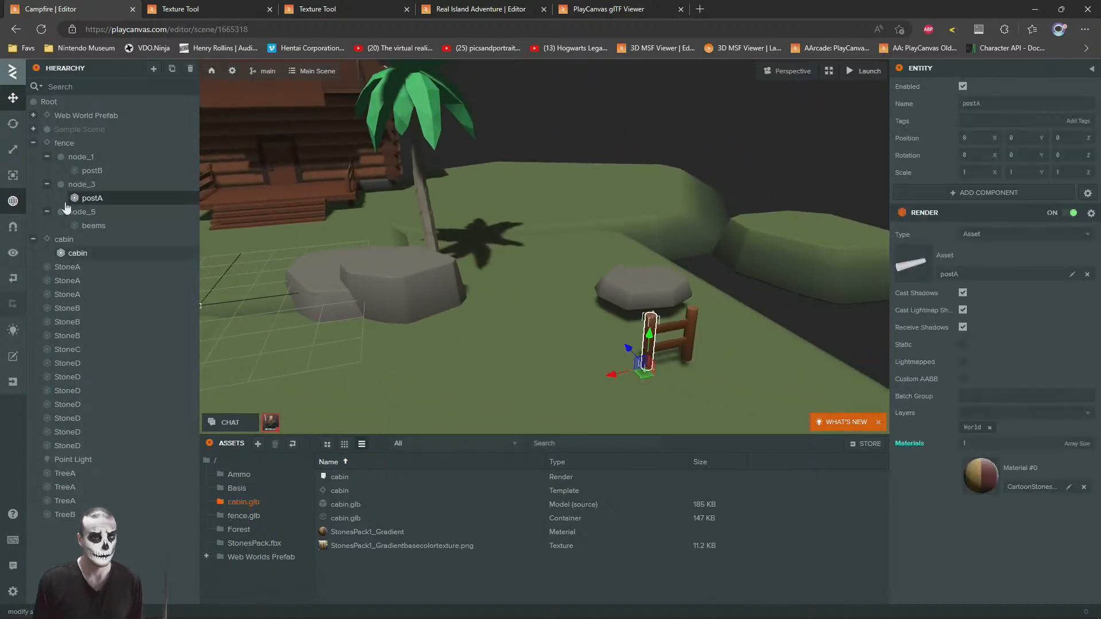
{"action": "left_click", "coordinate": [66, 144]}
{"action": "left_click_drag", "start_coordinate": [523, 228], "coordinate": [782, 239]}
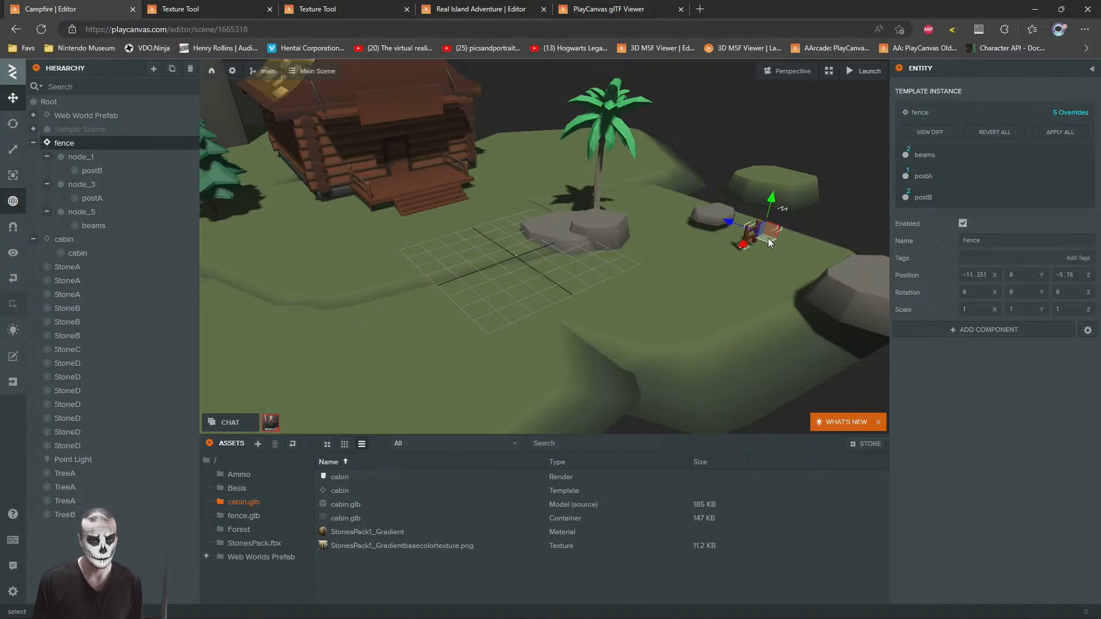
{"action": "left_click", "coordinate": [244, 515]}
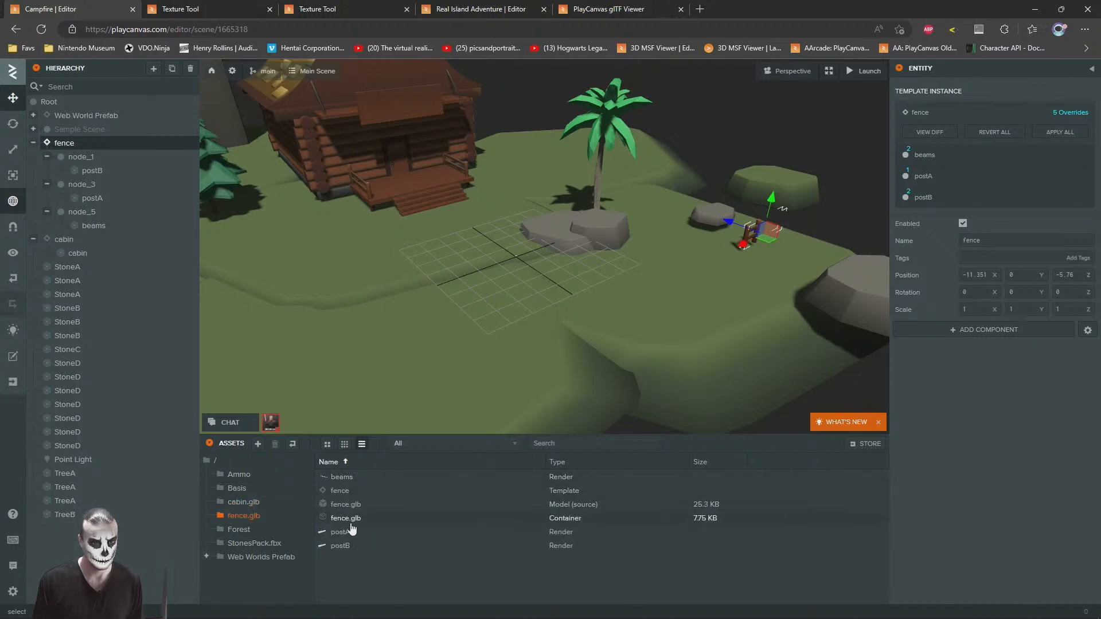
{"action": "left_click_drag", "start_coordinate": [340, 492], "coordinate": [148, 251]}
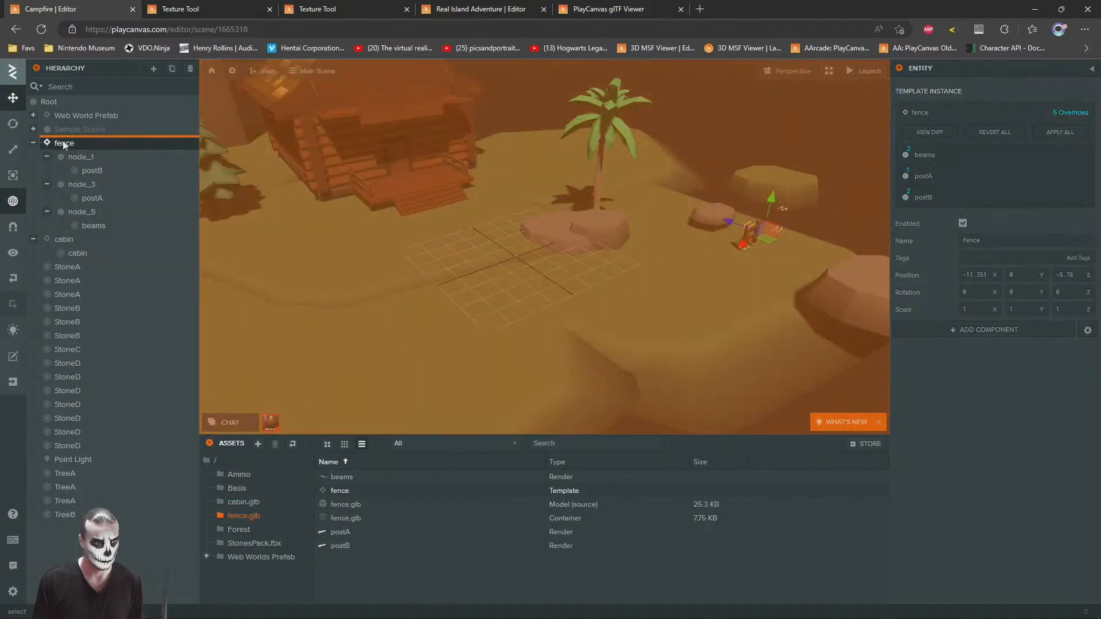
{"action": "left_click_drag", "start_coordinate": [64, 145], "coordinate": [65, 144]}
Step: Assign CartoonStonesPack1_V123_Gradient_Mtl to the new fence's posts and beams, and apply the overrides to the fence template
{"action": "left_click_drag", "start_coordinate": [571, 276], "coordinate": [525, 282]}
{"action": "scroll", "coordinate": [523, 294], "scroll_direction": "up", "scroll_amount": 4}
{"action": "key", "text": "w"}
{"action": "key", "text": "d"}
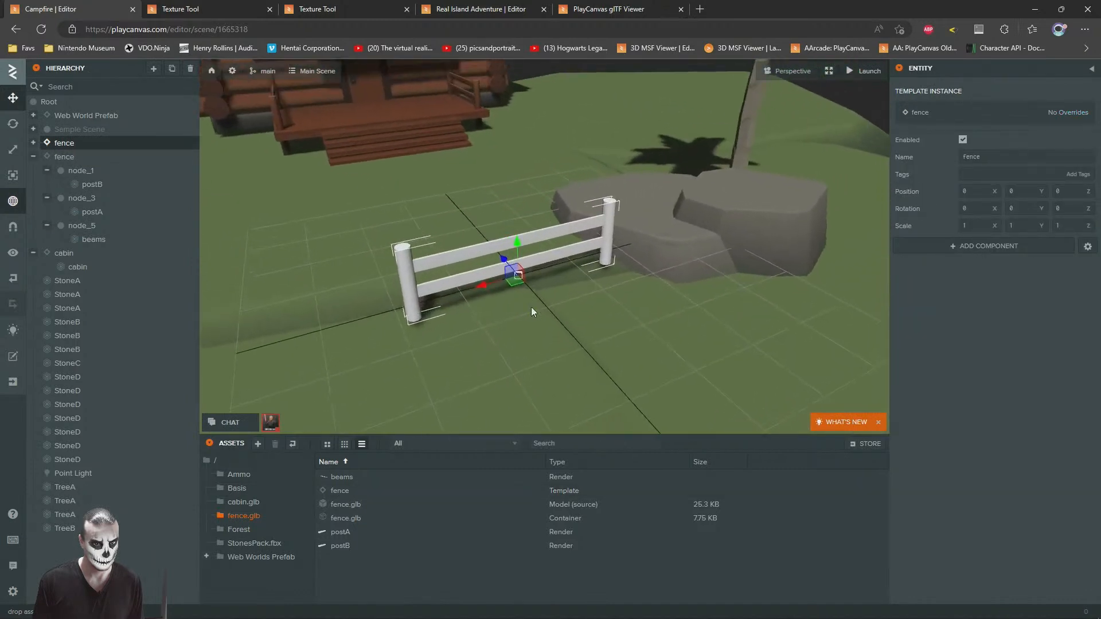
{"action": "left_click", "coordinate": [239, 544]}
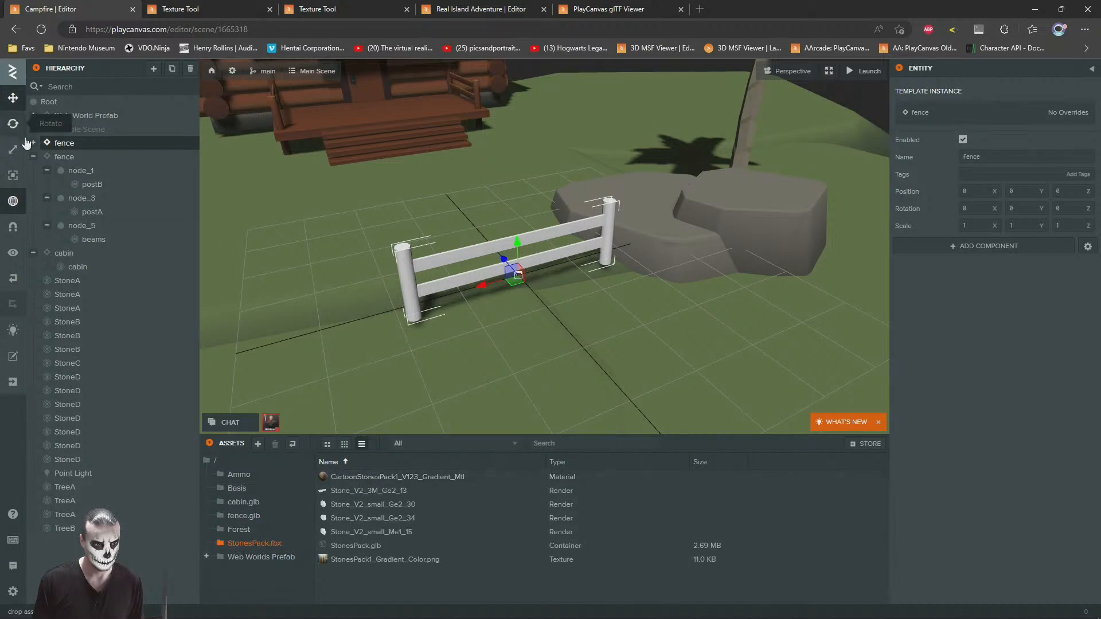
{"action": "left_click", "coordinate": [406, 273]}
{"action": "left_click", "coordinate": [588, 223], "text": "ctrl"}
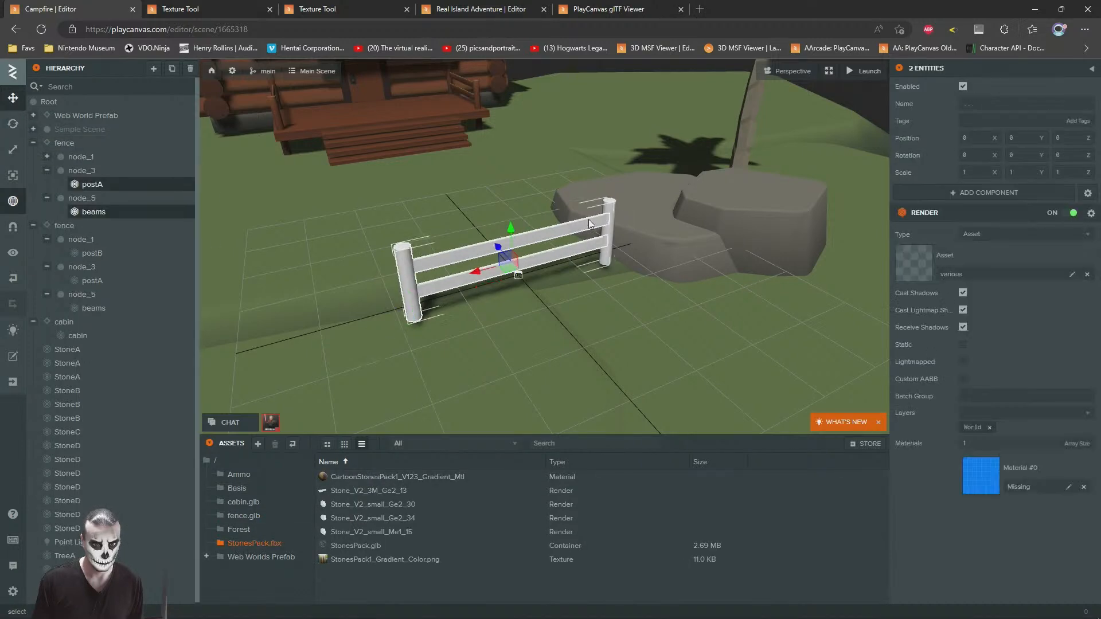
{"action": "left_click", "coordinate": [607, 232], "text": "ctrl"}
{"action": "left_click_drag", "start_coordinate": [377, 483], "coordinate": [1024, 474]}
{"action": "left_click", "coordinate": [64, 143]}
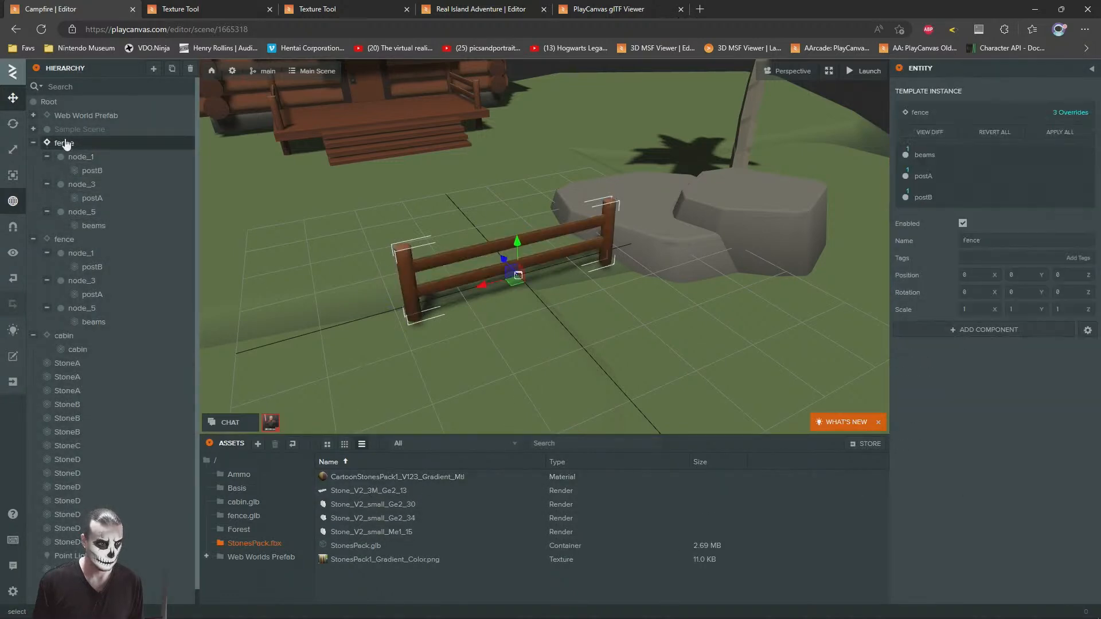
Step: Move the new fence beside the flat stones near the palm, to about X -3.9, Y -0.02, Z 2.9
{"action": "left_click_drag", "start_coordinate": [444, 286], "coordinate": [487, 253]}
{"action": "left_click_drag", "start_coordinate": [376, 188], "coordinate": [652, 212]}
{"action": "scroll", "coordinate": [591, 255], "scroll_direction": "down", "scroll_amount": 2}
{"action": "scroll", "coordinate": [539, 318], "scroll_direction": "up", "scroll_amount": 4}
{"action": "scroll", "coordinate": [649, 218], "scroll_direction": "down", "scroll_amount": 2}
{"action": "left_click_drag", "start_coordinate": [609, 251], "coordinate": [715, 212]}
{"action": "scroll", "coordinate": [549, 202], "scroll_direction": "down", "scroll_amount": 2}
{"action": "scroll", "coordinate": [685, 224], "scroll_direction": "up", "scroll_amount": 4}
{"action": "scroll", "coordinate": [715, 212], "scroll_direction": "up", "scroll_amount": 3}
{"action": "left_click_drag", "start_coordinate": [632, 167], "coordinate": [631, 165]}
{"action": "left_click_drag", "start_coordinate": [608, 177], "coordinate": [711, 218]}
{"action": "scroll", "coordinate": [557, 239], "scroll_direction": "down", "scroll_amount": 3}
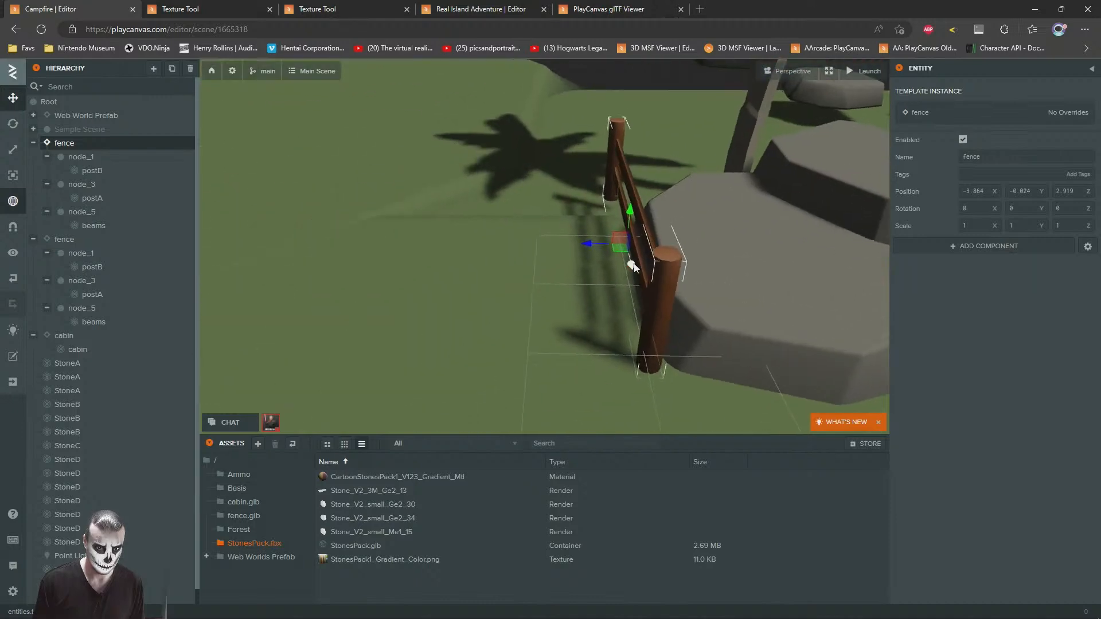
Step: Shorten the beams of the fence beside the flat stones along their length
{"action": "left_click_drag", "start_coordinate": [600, 243], "coordinate": [684, 274]}
{"action": "scroll", "coordinate": [648, 241], "scroll_direction": "up", "scroll_amount": 3}
{"action": "left_click", "coordinate": [654, 272]}
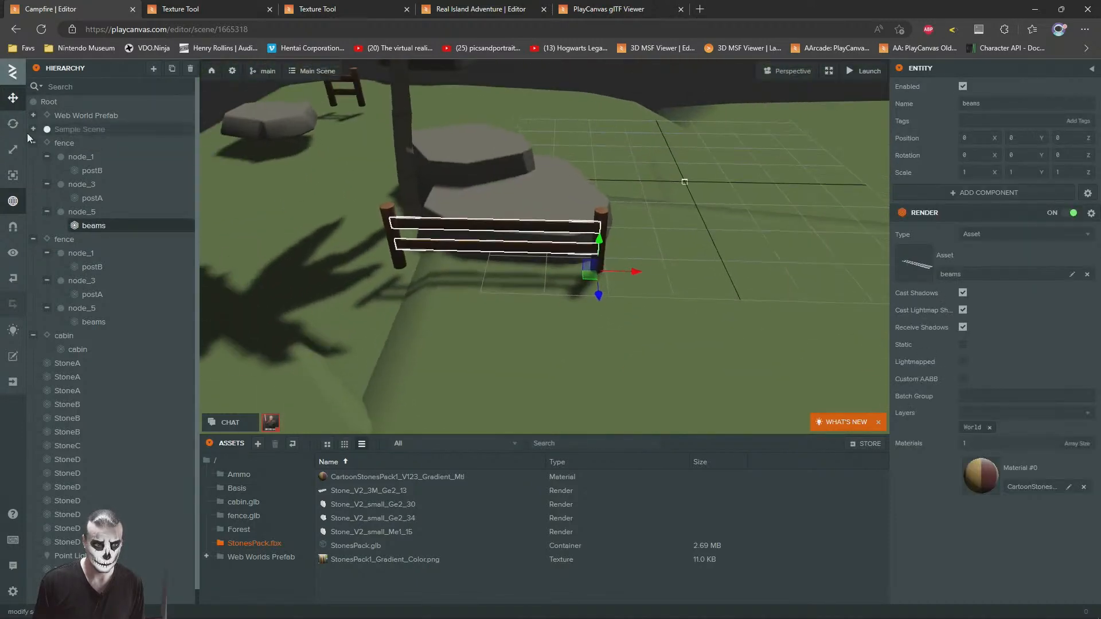
{"action": "left_click_drag", "start_coordinate": [747, 310], "coordinate": [700, 301]}
{"action": "scroll", "coordinate": [718, 311], "scroll_direction": "up", "scroll_amount": 2}
Step: Move that fence's postB along X to about 0.95 so it meets the end of the shortened beams
{"action": "left_click", "coordinate": [405, 220]}
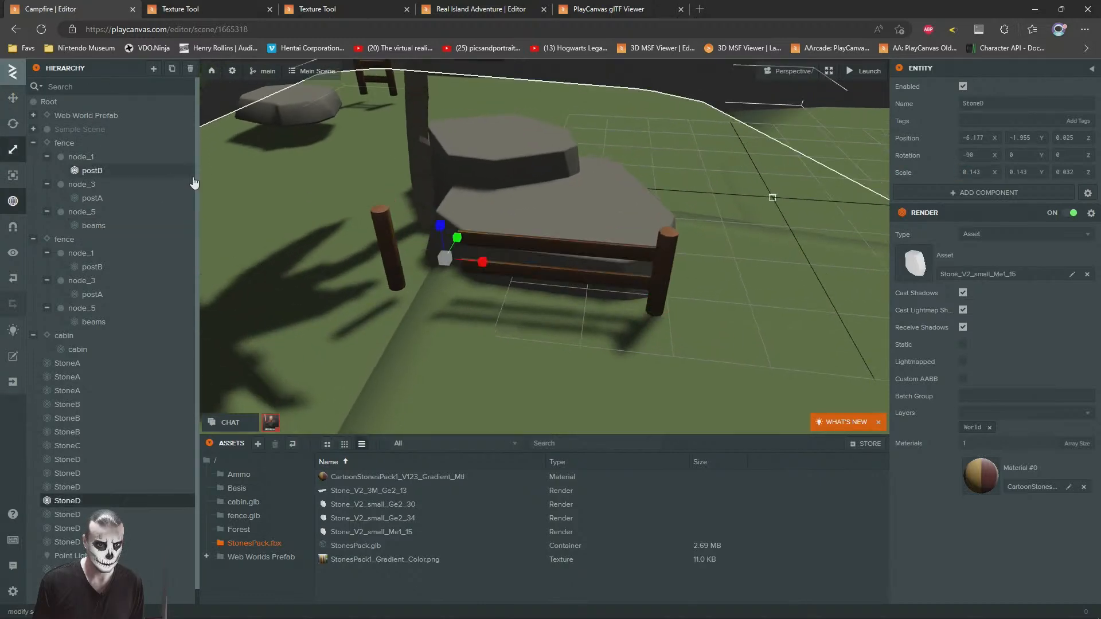
{"action": "left_click", "coordinate": [382, 227]}
{"action": "scroll", "coordinate": [469, 328], "scroll_direction": "up", "scroll_amount": 4}
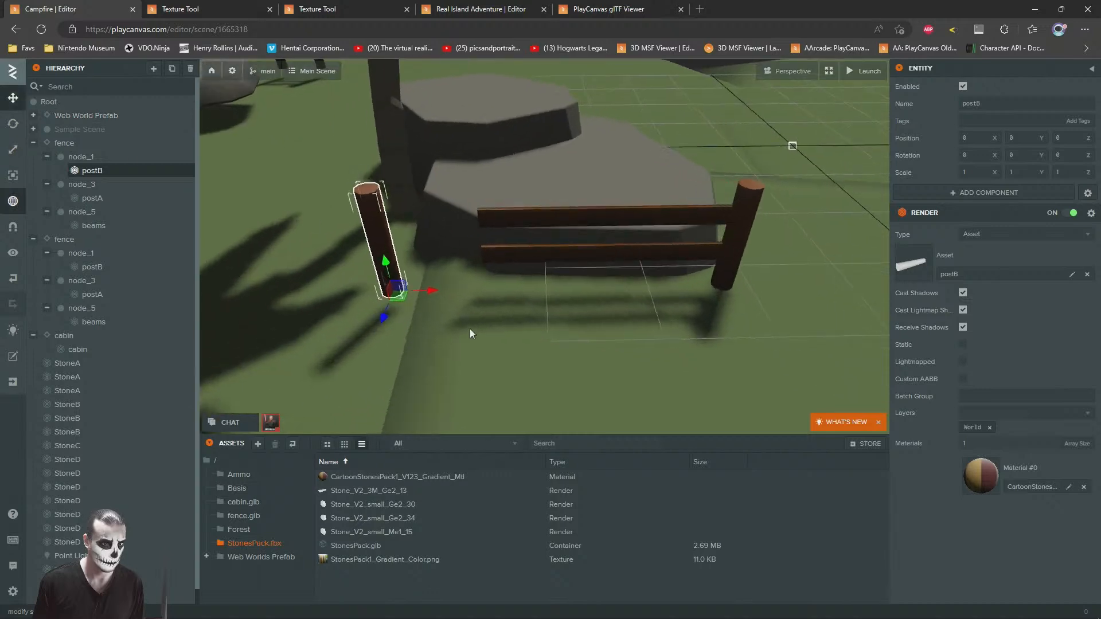
{"action": "left_click_drag", "start_coordinate": [407, 312], "coordinate": [517, 325]}
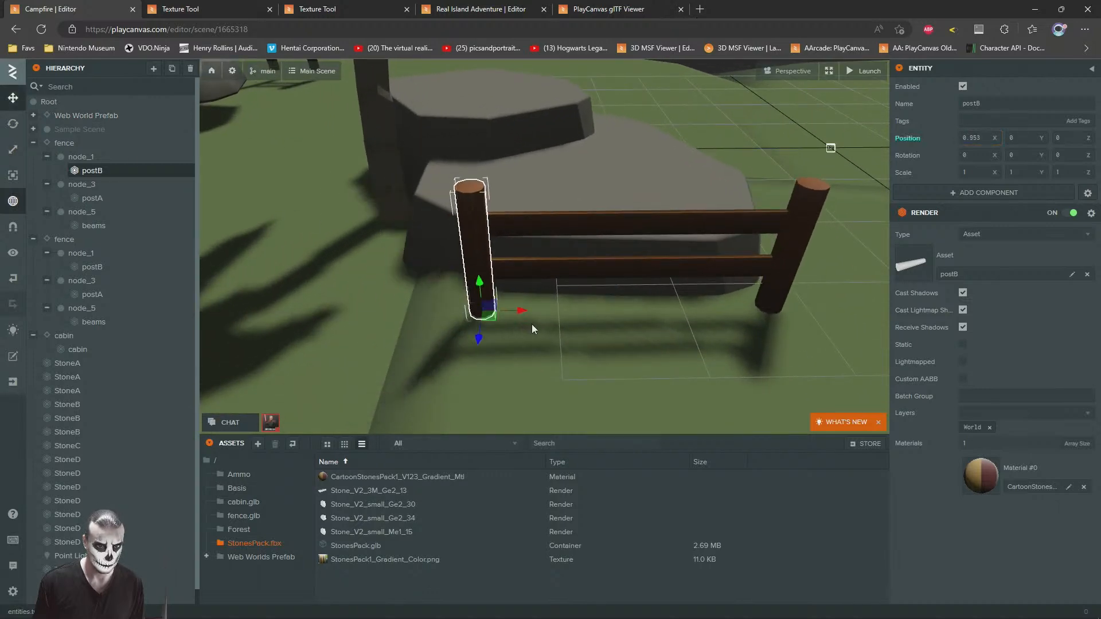
{"action": "right_click_drag", "start_coordinate": [517, 325], "coordinate": [606, 225]}
{"action": "scroll", "coordinate": [606, 226], "scroll_direction": "down", "scroll_amount": 5}
{"action": "left_click", "coordinate": [704, 238]}
Step: Add one more fence to the scene root from the fence template
{"action": "left_click_drag", "start_coordinate": [704, 239], "coordinate": [590, 280]}
{"action": "scroll", "coordinate": [534, 254], "scroll_direction": "up", "scroll_amount": 4}
{"action": "scroll", "coordinate": [543, 278], "scroll_direction": "down", "scroll_amount": 4}
{"action": "key", "text": "a"}
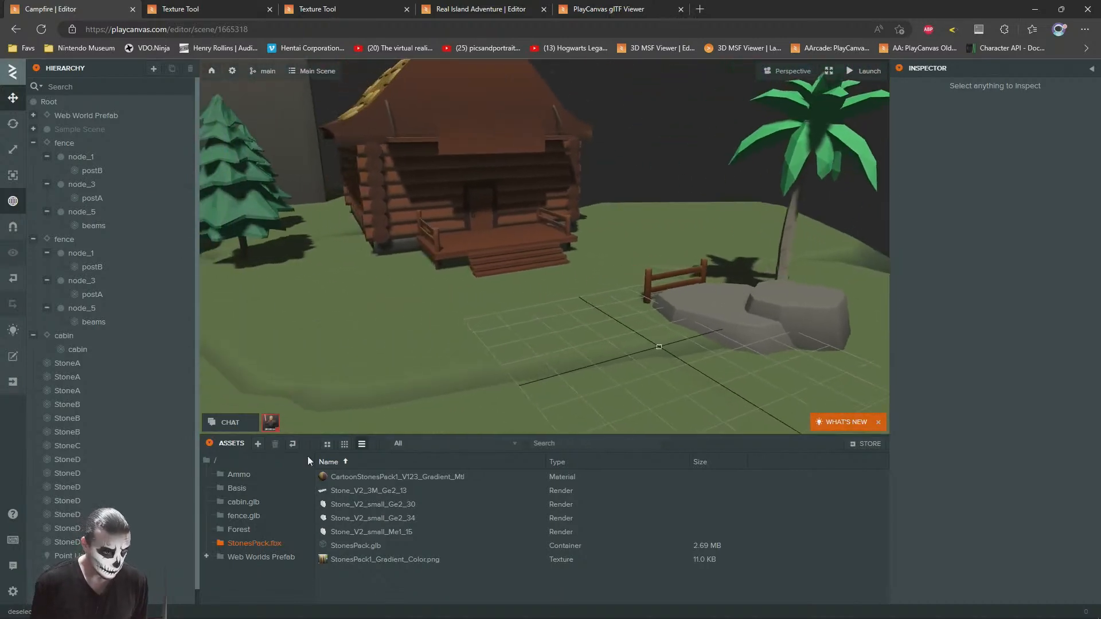
{"action": "left_click", "coordinate": [215, 462]}
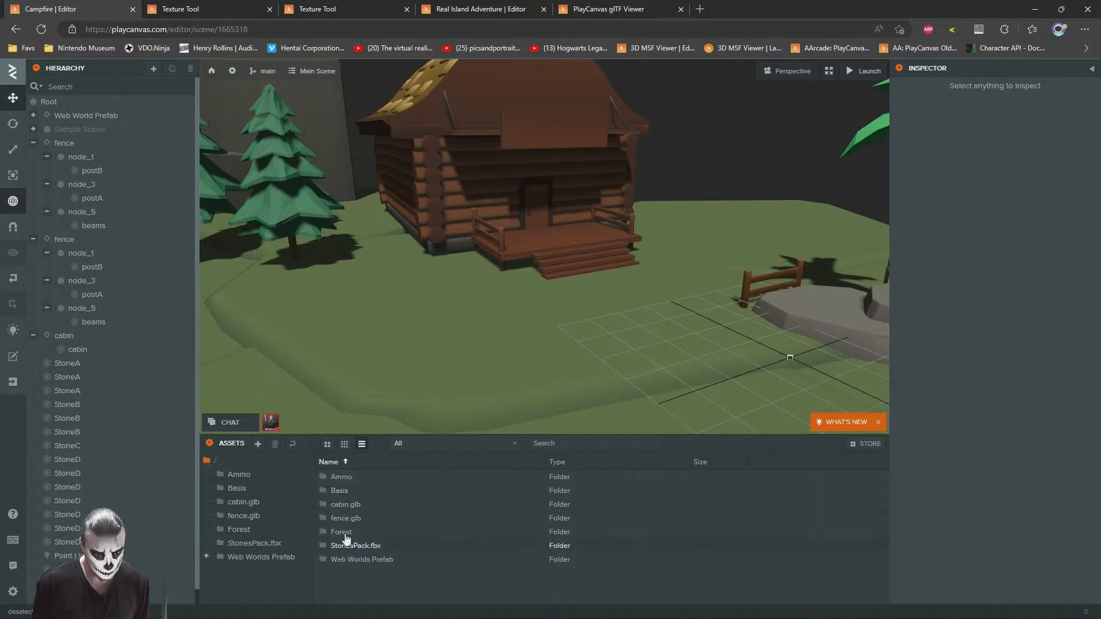
{"action": "left_click", "coordinate": [235, 515]}
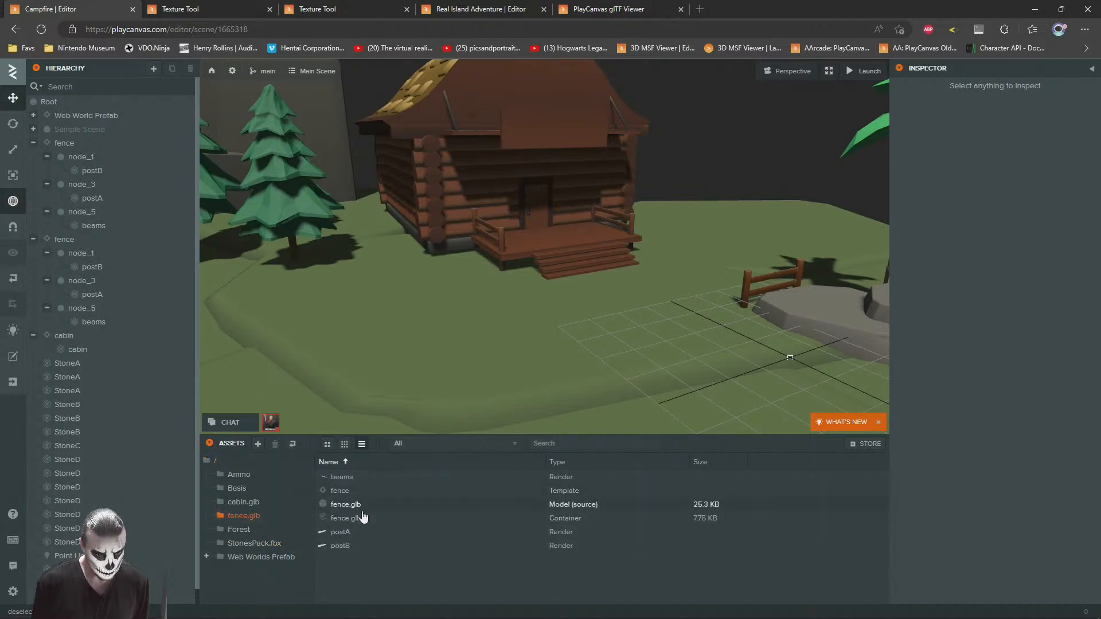
{"action": "left_click_drag", "start_coordinate": [336, 494], "coordinate": [61, 139]}
Step: Move the newly added fence in front of the pine trees beside the cabin
{"action": "right_click_drag", "start_coordinate": [510, 297], "coordinate": [482, 294]}
{"action": "key", "text": "s"}
{"action": "key", "text": "d"}
{"action": "left_click_drag", "start_coordinate": [744, 338], "coordinate": [390, 226]}
{"action": "key", "text": "f"}
{"action": "left_click_drag", "start_coordinate": [519, 291], "coordinate": [520, 279]}
{"action": "mouse_move", "coordinate": [521, 279]}
{"action": "right_mouse_down"}
{"action": "mouse_move", "coordinate": [463, 277]}
{"action": "mouse_move", "coordinate": [541, 277]}
{"action": "right_mouse_up"}
{"action": "left_click_drag", "start_coordinate": [696, 293], "coordinate": [402, 349]}
Step: Duplicate the fence by the pines and extend the row with the copy at about X 11.1, Y -0.24, Z 13.3
{"action": "key", "text": "ctrl+d"}
{"action": "key", "text": "a"}
{"action": "right_click_drag", "start_coordinate": [402, 350], "coordinate": [408, 347]}
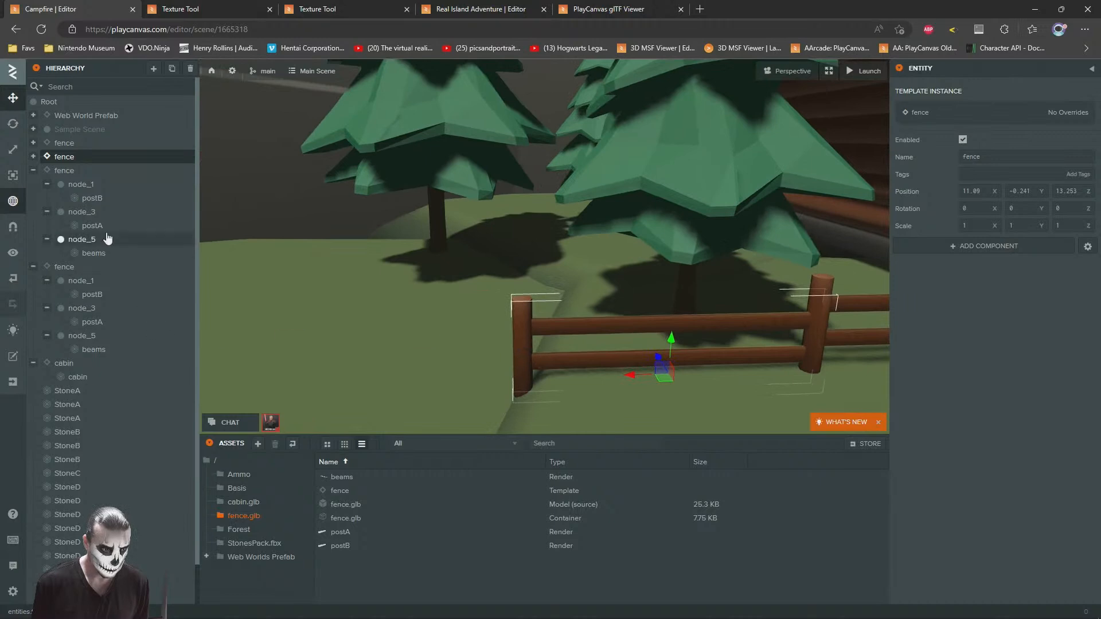
{"action": "left_click", "coordinate": [33, 157]}
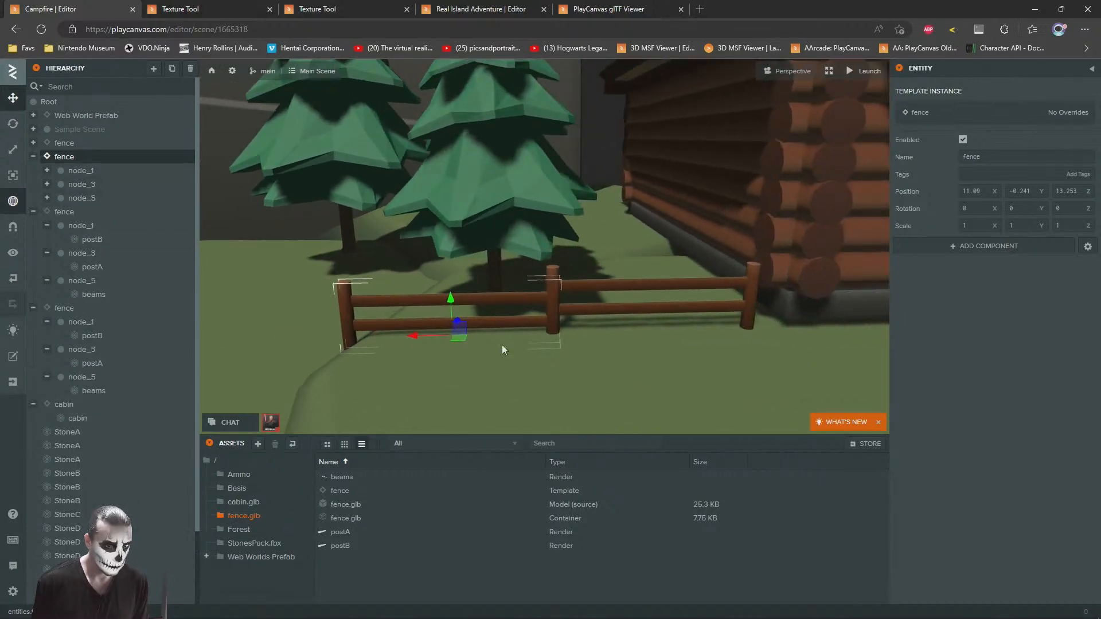
{"action": "left_click", "coordinate": [546, 271]}
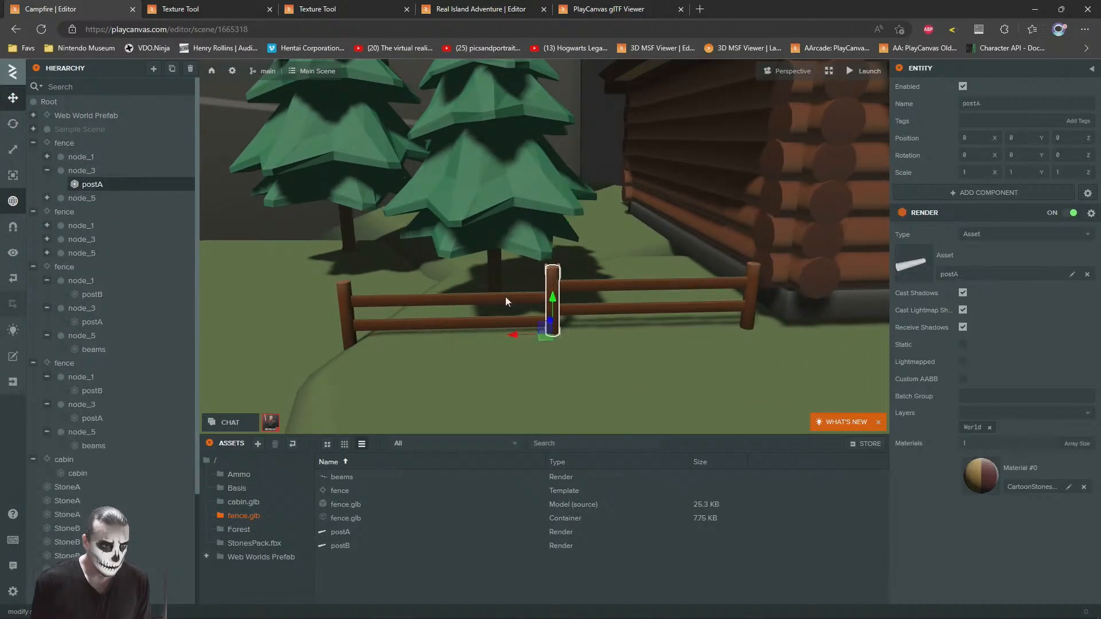
{"action": "key", "text": "Delete"}
{"action": "key", "text": "ctrl+z"}
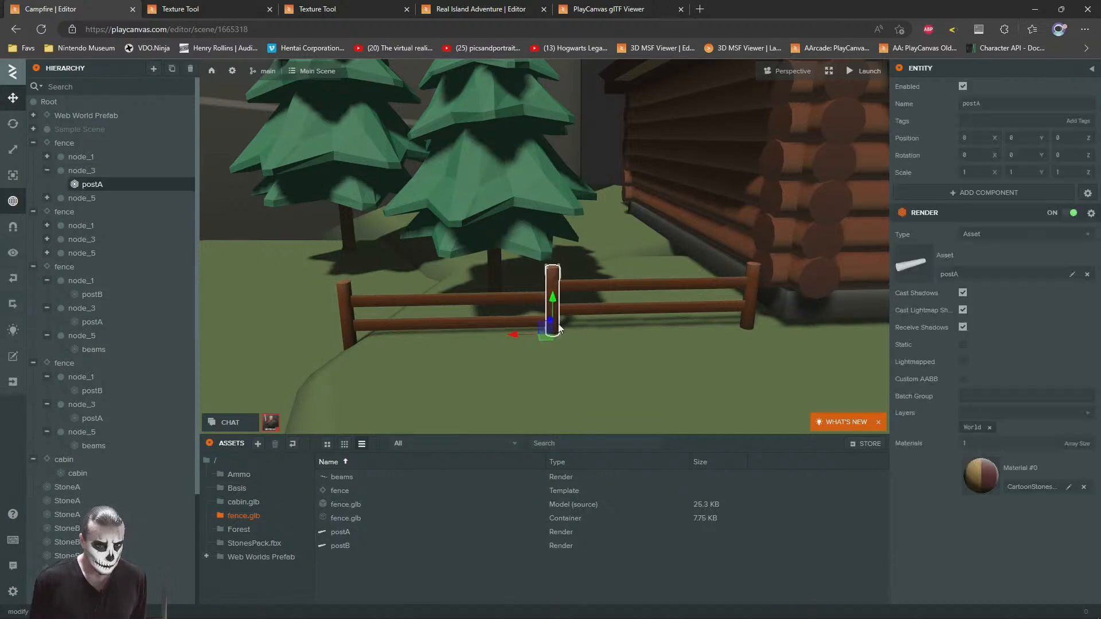
Step: Delete the duplicate postB where the two fence sections by the pines meet
{"action": "scroll", "coordinate": [555, 283], "scroll_direction": "up", "scroll_amount": 1}
{"action": "scroll", "coordinate": [555, 283], "scroll_direction": "up", "scroll_amount": 5}
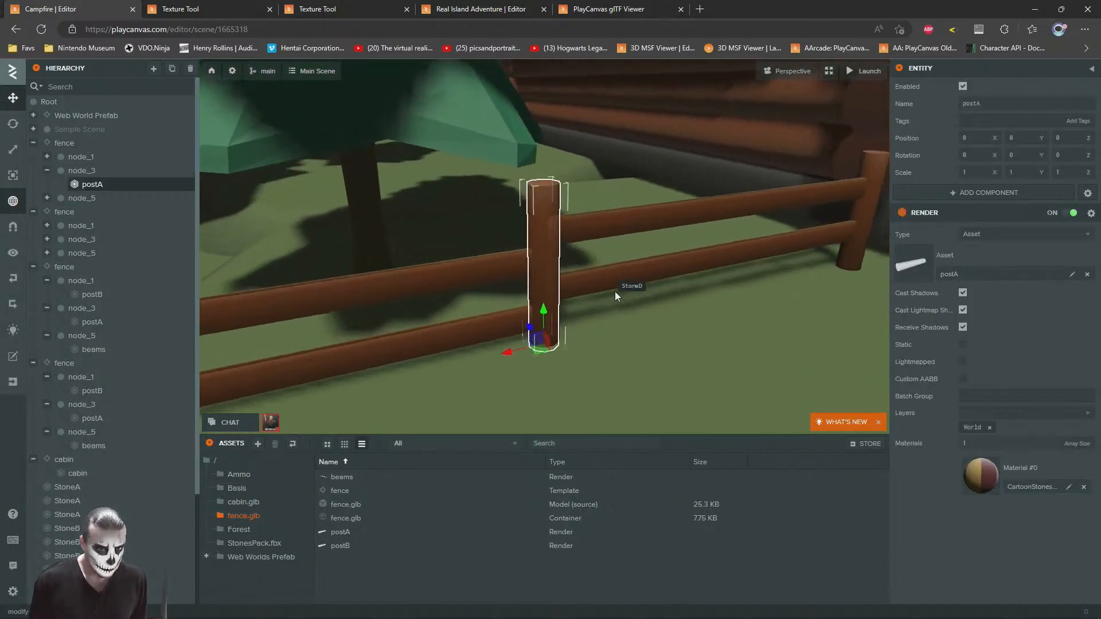
{"action": "left_click", "coordinate": [504, 227]}
{"action": "key", "text": "Delete"}
Step: Add a third fence section for the row by the pines from the fence template
{"action": "right_click_drag", "start_coordinate": [569, 296], "coordinate": [540, 288]}
{"action": "key", "text": "s"}
{"action": "key", "text": "s"}
{"action": "key", "text": "d"}
{"action": "key", "text": "w"}
{"action": "key", "text": "a"}
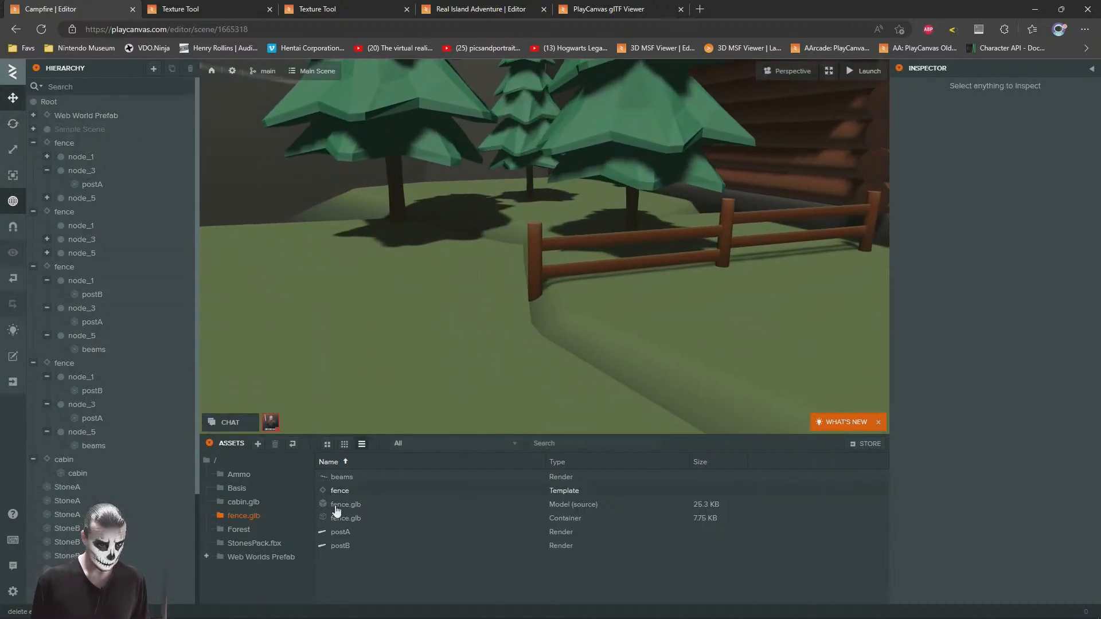
{"action": "left_click_drag", "start_coordinate": [333, 491], "coordinate": [119, 217]}
{"action": "left_click_drag", "start_coordinate": [75, 142], "coordinate": [75, 146]}
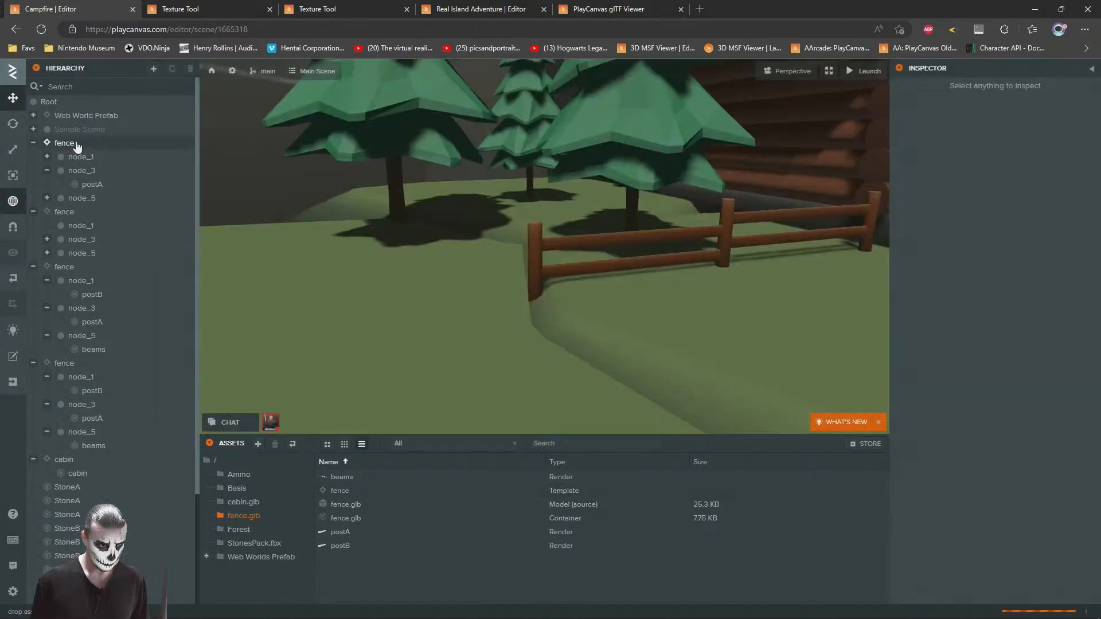
{"action": "left_click", "coordinate": [332, 338]}
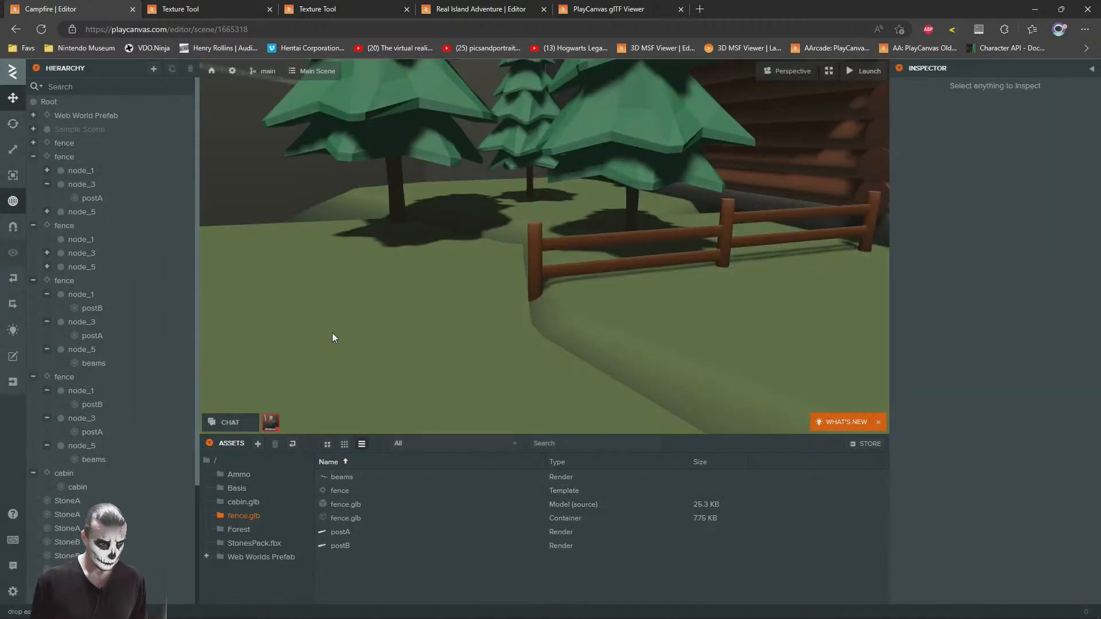
Step: Move the third fence section to about X 14.8, Z 14.1 and rotate it to about -31.2 degrees around Y
{"action": "left_click", "coordinate": [61, 143]}
{"action": "key", "text": "f"}
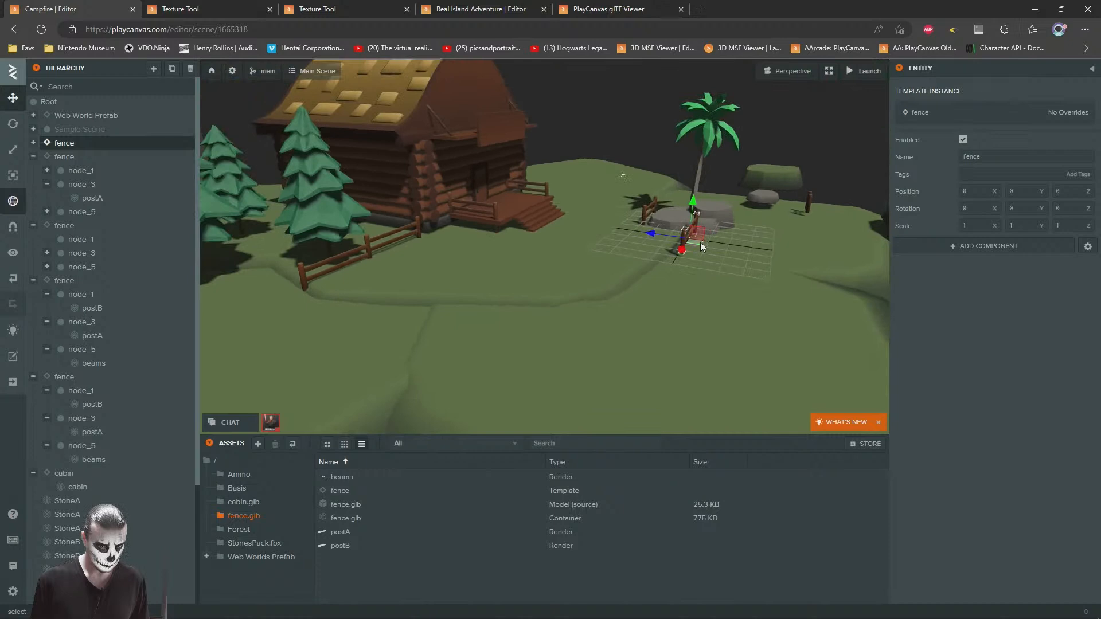
{"action": "left_click_drag", "start_coordinate": [677, 247], "coordinate": [269, 304]}
{"action": "key", "text": "f"}
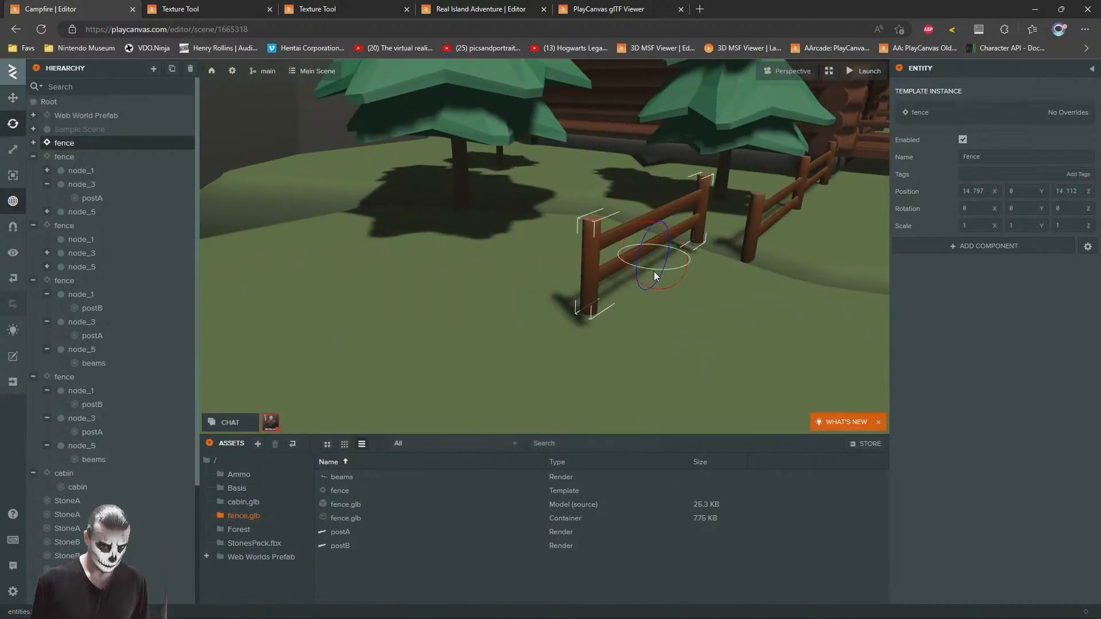
{"action": "left_click_drag", "start_coordinate": [650, 268], "coordinate": [634, 268]}
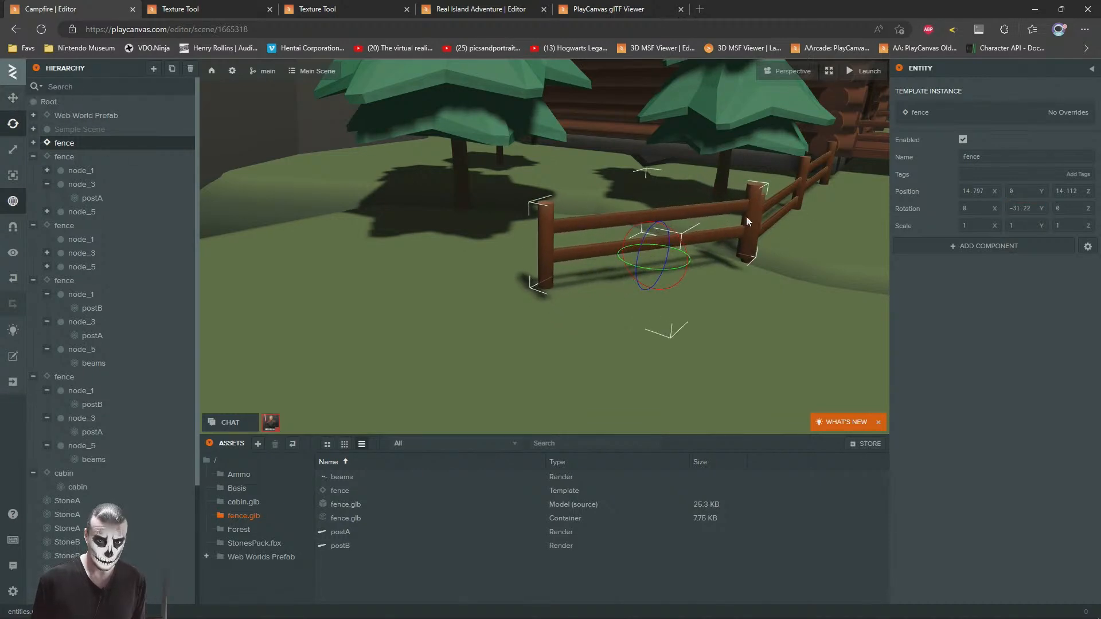
Step: Delete the angled fence section's overlapping postB and shift the section to about X 14.3, Z 14.1 to join the row
{"action": "key", "text": "Delete"}
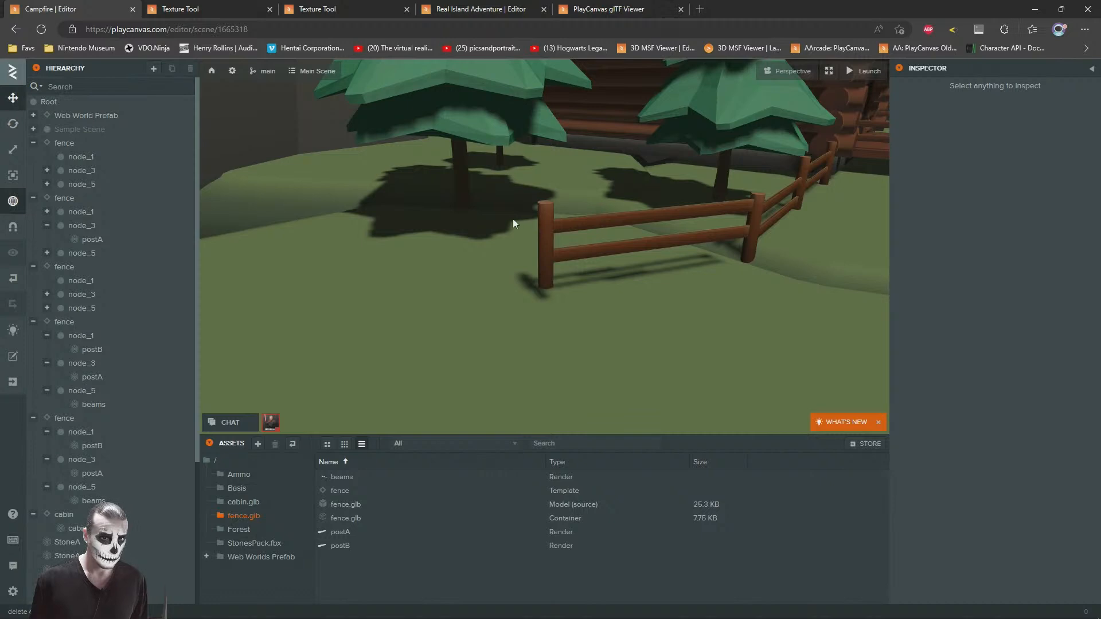
{"action": "key", "text": "ctrl+z"}
{"action": "left_click_drag", "start_coordinate": [651, 167], "coordinate": [448, 153]}
{"action": "left_click_drag", "start_coordinate": [497, 237], "coordinate": [552, 235]}
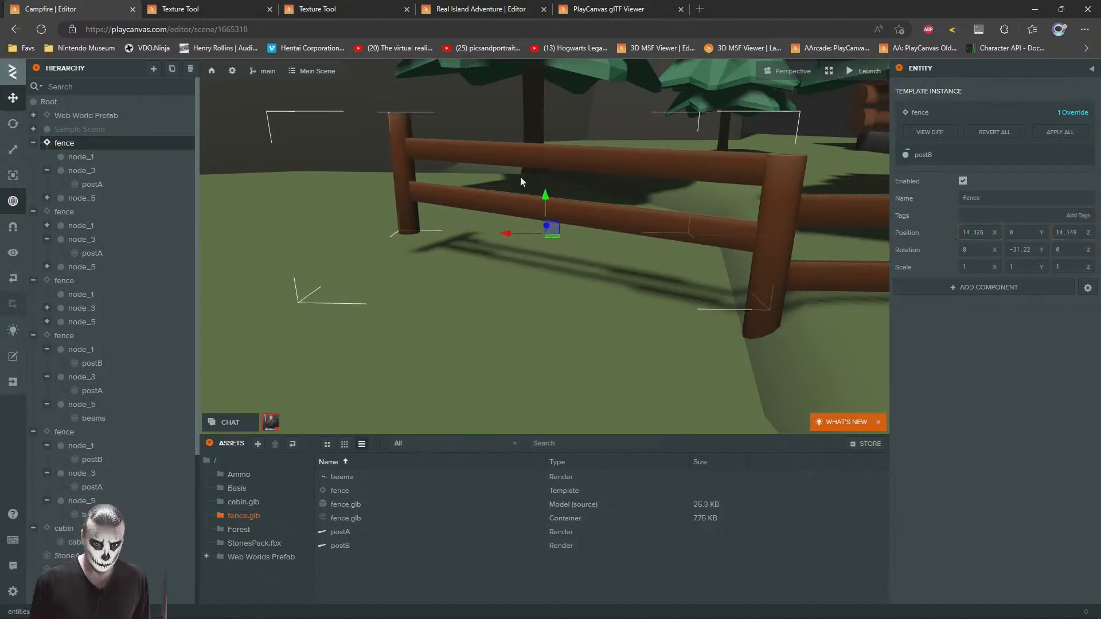
{"action": "left_click_drag", "start_coordinate": [545, 197], "coordinate": [640, 83]}
Step: Examine the finished fence row, the pines and the surrounding ground edges from near and far
{"action": "scroll", "coordinate": [534, 233], "scroll_direction": "down", "scroll_amount": 5}
{"action": "left_click", "coordinate": [640, 83]}
{"action": "left_click_drag", "start_coordinate": [636, 177], "coordinate": [470, 210]}
{"action": "scroll", "coordinate": [435, 206], "scroll_direction": "up", "scroll_amount": 10}
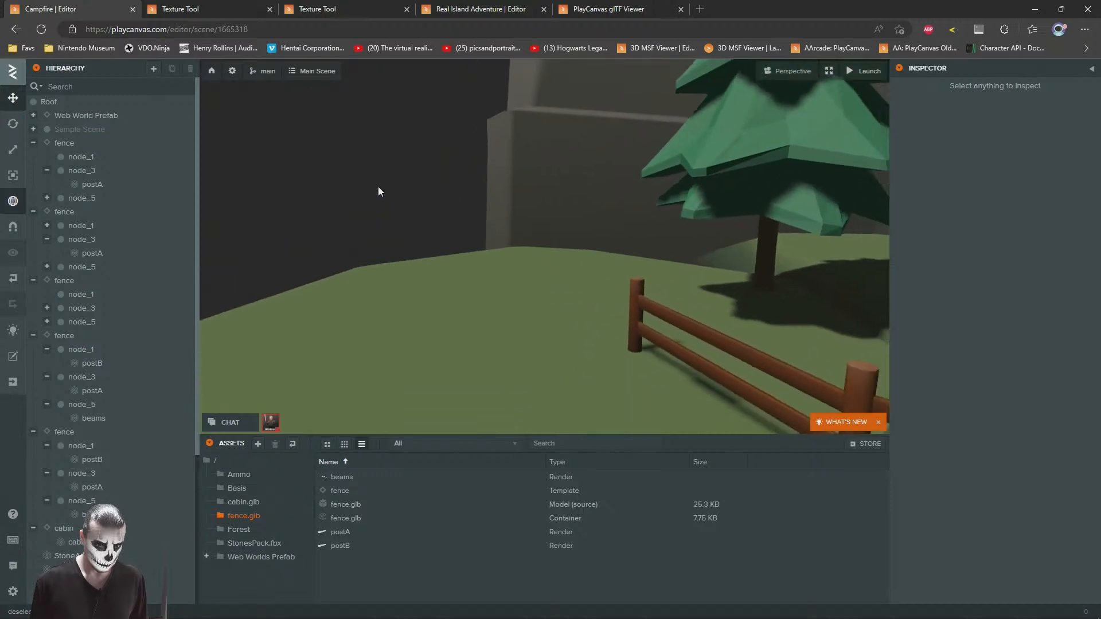
{"action": "scroll", "coordinate": [387, 188], "scroll_direction": "down", "scroll_amount": 8}
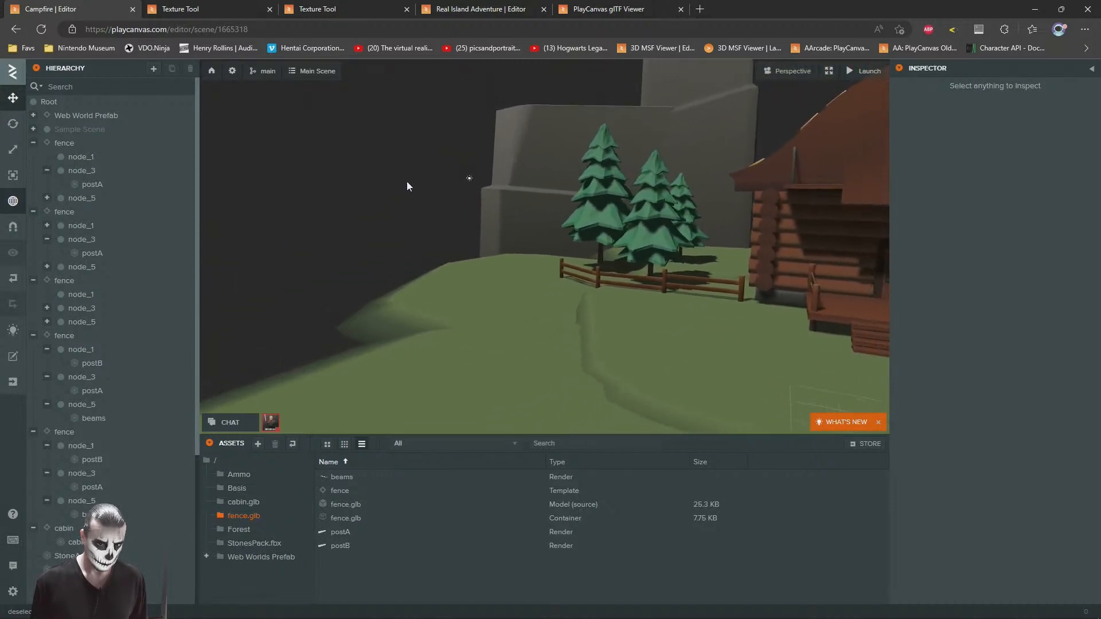
{"action": "scroll", "coordinate": [396, 192], "scroll_direction": "down", "scroll_amount": 8}
{"action": "scroll", "coordinate": [507, 230], "scroll_direction": "up", "scroll_amount": 8}
{"action": "scroll", "coordinate": [506, 218], "scroll_direction": "down", "scroll_amount": 3}
{"action": "scroll", "coordinate": [512, 216], "scroll_direction": "down", "scroll_amount": 4}
Step: Duplicate a StoneD ground slab and place the copy in front of the existing ground at about X 7, Z -8.1
{"action": "left_click_drag", "start_coordinate": [512, 216], "coordinate": [695, 292]}
{"action": "scroll", "coordinate": [506, 260], "scroll_direction": "down", "scroll_amount": 3}
{"action": "left_click", "coordinate": [700, 290]}
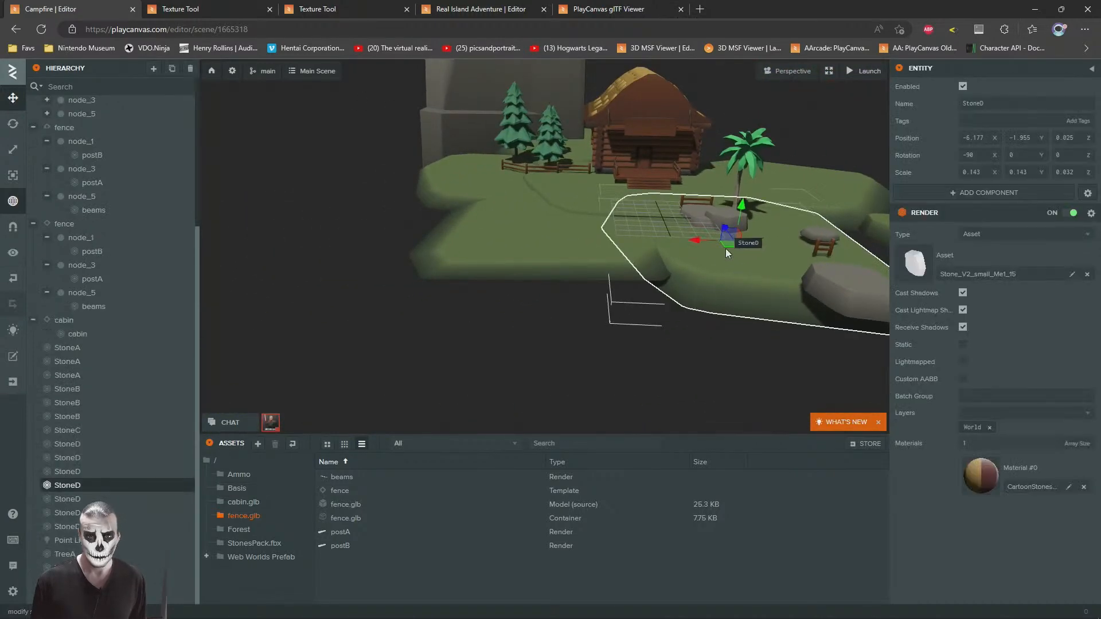
{"action": "key", "text": "ctrl+d"}
{"action": "left_click_drag", "start_coordinate": [727, 246], "coordinate": [360, 255]}
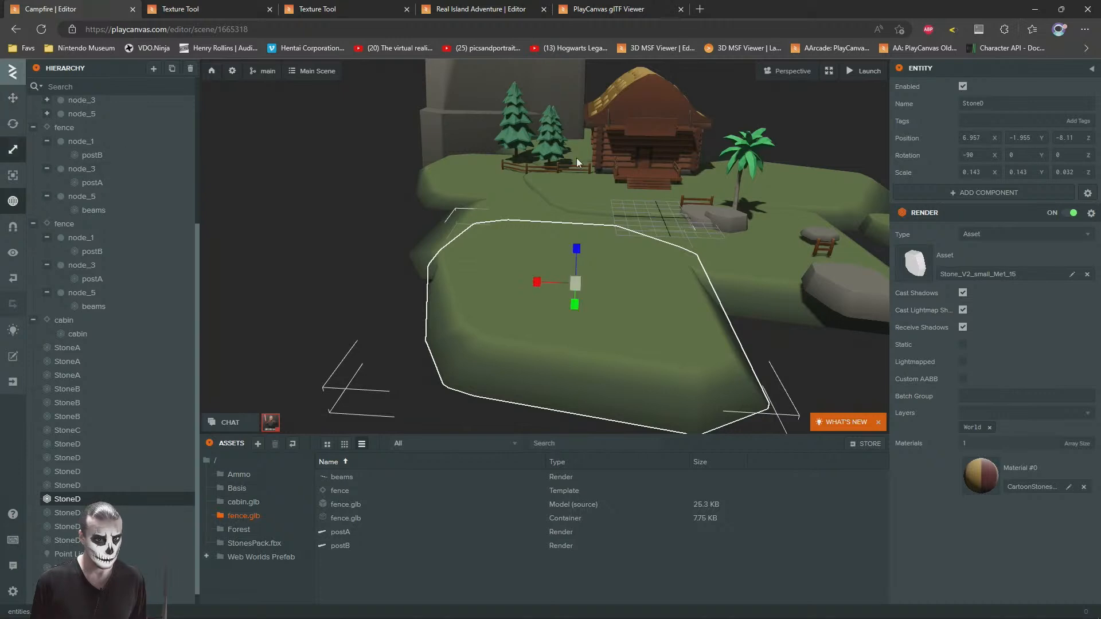
Step: Thicken the new StoneD slab to a Z scale of about 0.075 and reposition it against the ground's front edge
{"action": "left_click_drag", "start_coordinate": [577, 250], "coordinate": [571, 222]}
{"action": "left_click", "coordinate": [12, 97]}
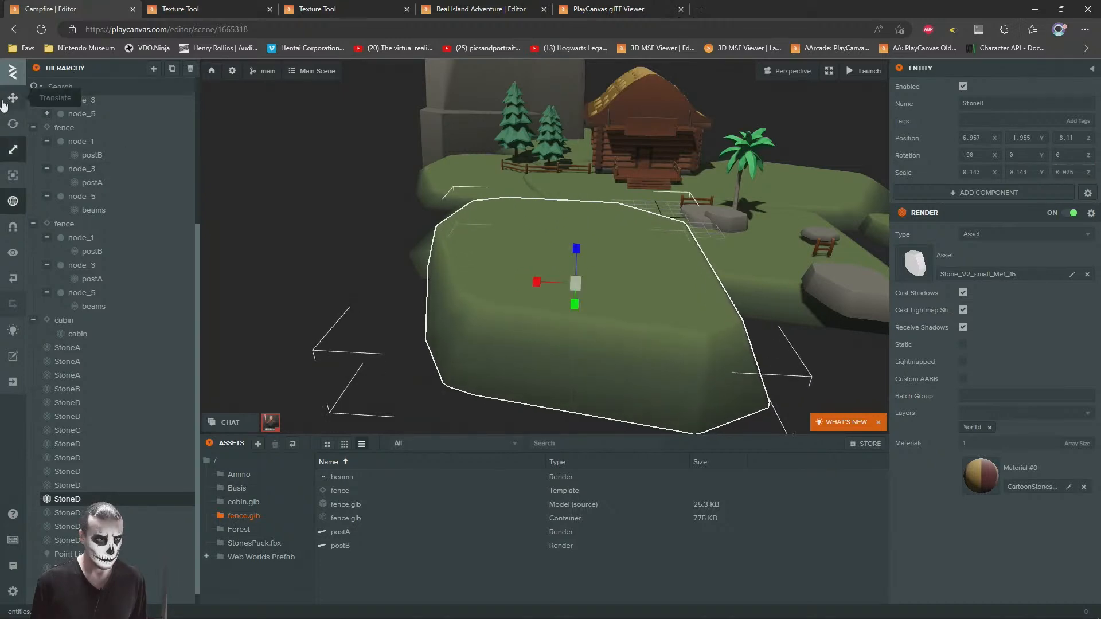
{"action": "left_click_drag", "start_coordinate": [433, 147], "coordinate": [606, 227]}
{"action": "left_click", "coordinate": [347, 348]}
Step: Duplicate the freestanding StoneA pillar, move the copy across the slabs to about X 17, Z -11.9, and turn it upright to about 81 degrees Y
{"action": "scroll", "coordinate": [475, 208], "scroll_direction": "down", "scroll_amount": 3}
{"action": "left_click", "coordinate": [815, 291]}
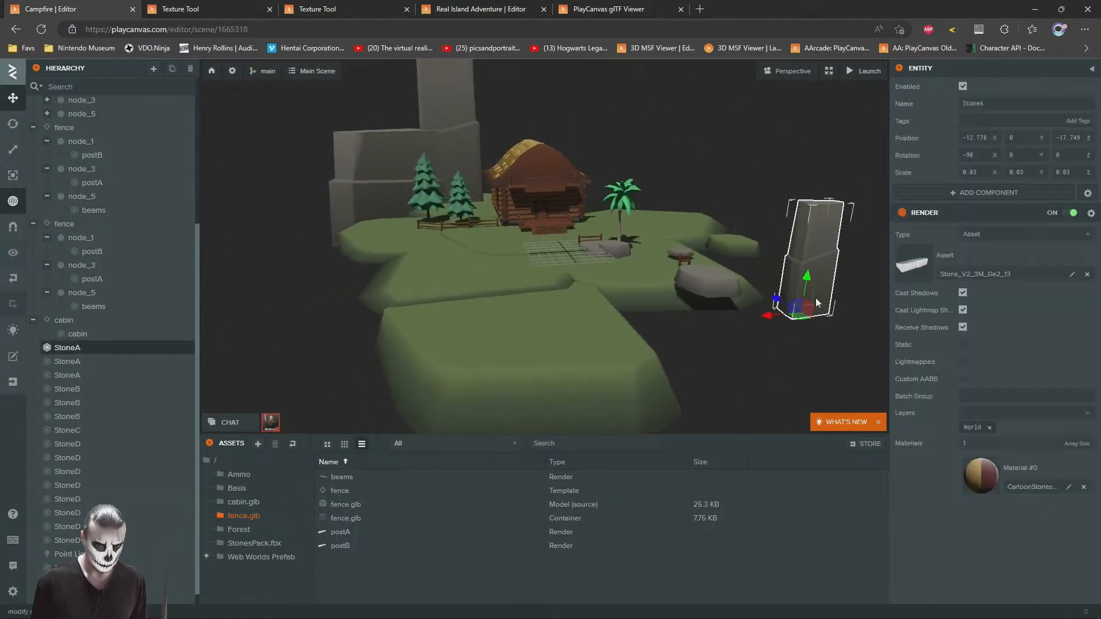
{"action": "key", "text": "ctrl+d"}
{"action": "left_click_drag", "start_coordinate": [801, 321], "coordinate": [401, 300]}
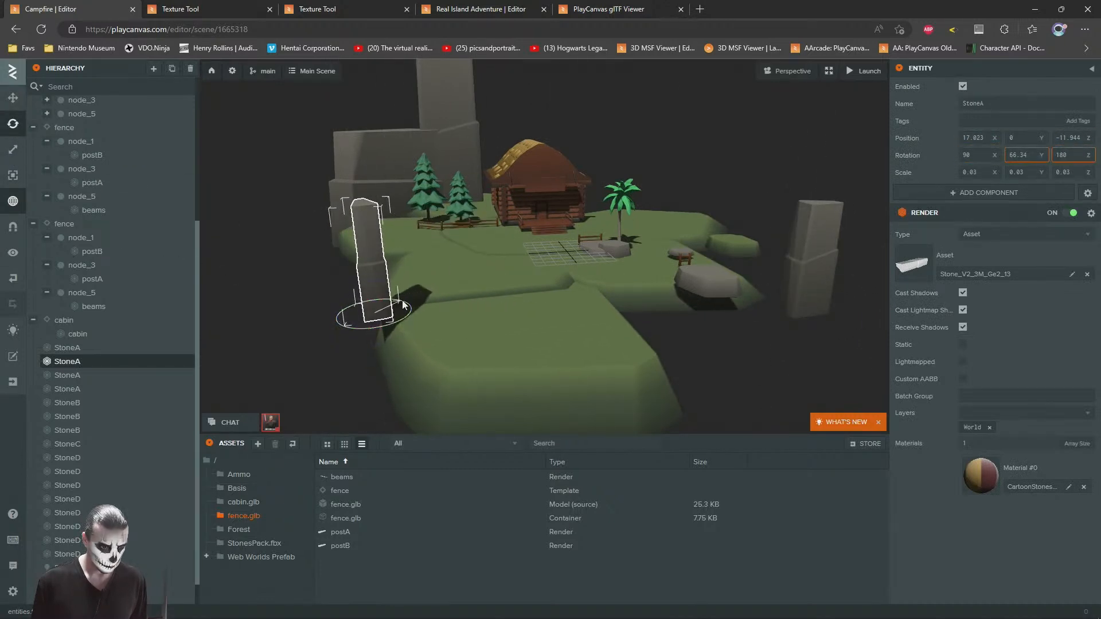
Step: Sink the StoneA pillar copy to about X 16.4, Y -1.3 and enlarge it to a scale of about 0.048, 0.048, 0.087
{"action": "left_click", "coordinate": [14, 99]}
{"action": "key", "text": "w"}
{"action": "right_click_drag", "start_coordinate": [620, 243], "coordinate": [438, 235]}
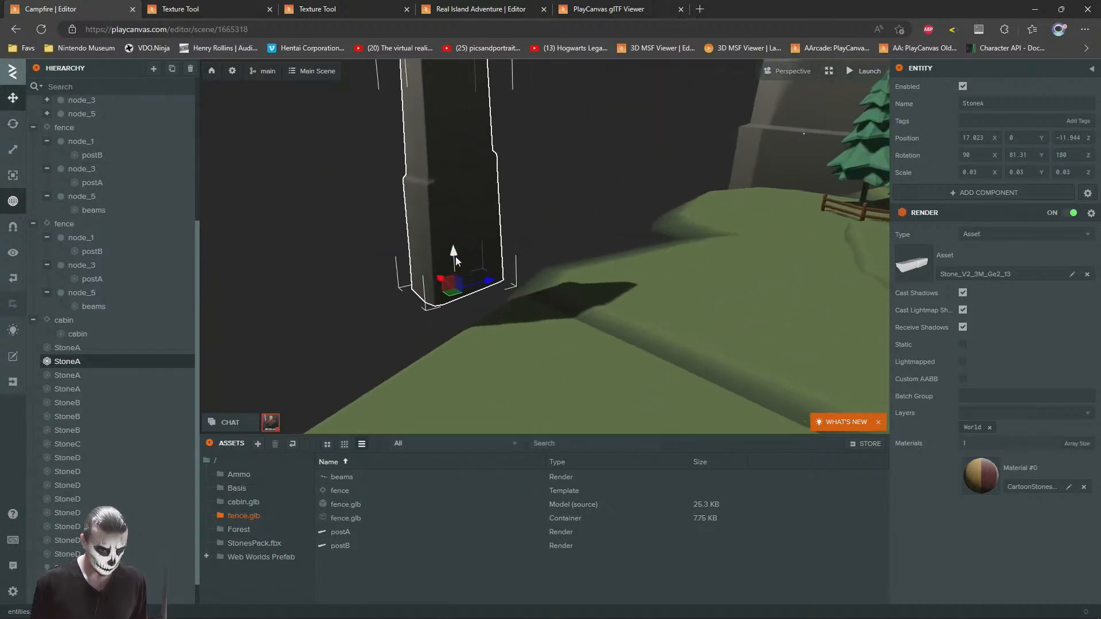
{"action": "left_click_drag", "start_coordinate": [455, 259], "coordinate": [455, 392]}
{"action": "left_click_drag", "start_coordinate": [405, 314], "coordinate": [445, 376]}
{"action": "left_click_drag", "start_coordinate": [361, 333], "coordinate": [590, 331]}
{"action": "left_click_drag", "start_coordinate": [527, 369], "coordinate": [578, 231]}
{"action": "key", "text": "1"}
{"action": "left_click", "coordinate": [13, 97]}
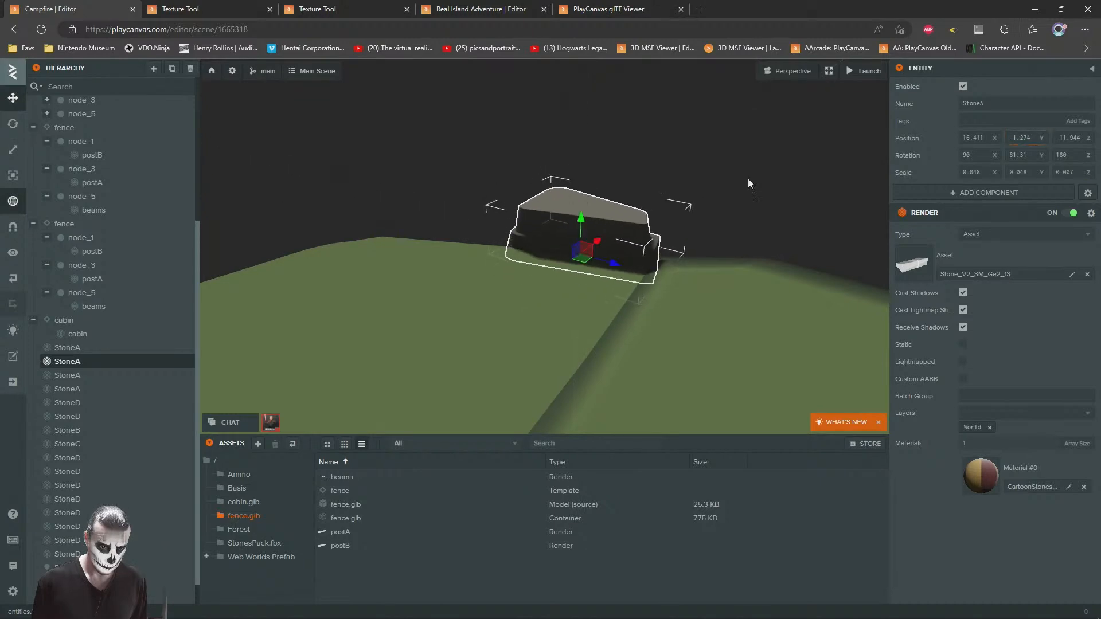
Step: Lower the enlarged StoneA further into the slab edge, to about Y -1.8
{"action": "left_click", "coordinate": [648, 210]}
{"action": "scroll", "coordinate": [598, 222], "scroll_direction": "down", "scroll_amount": 5}
{"action": "right_click_drag", "start_coordinate": [598, 222], "coordinate": [648, 260]}
{"action": "left_click", "coordinate": [652, 259]}
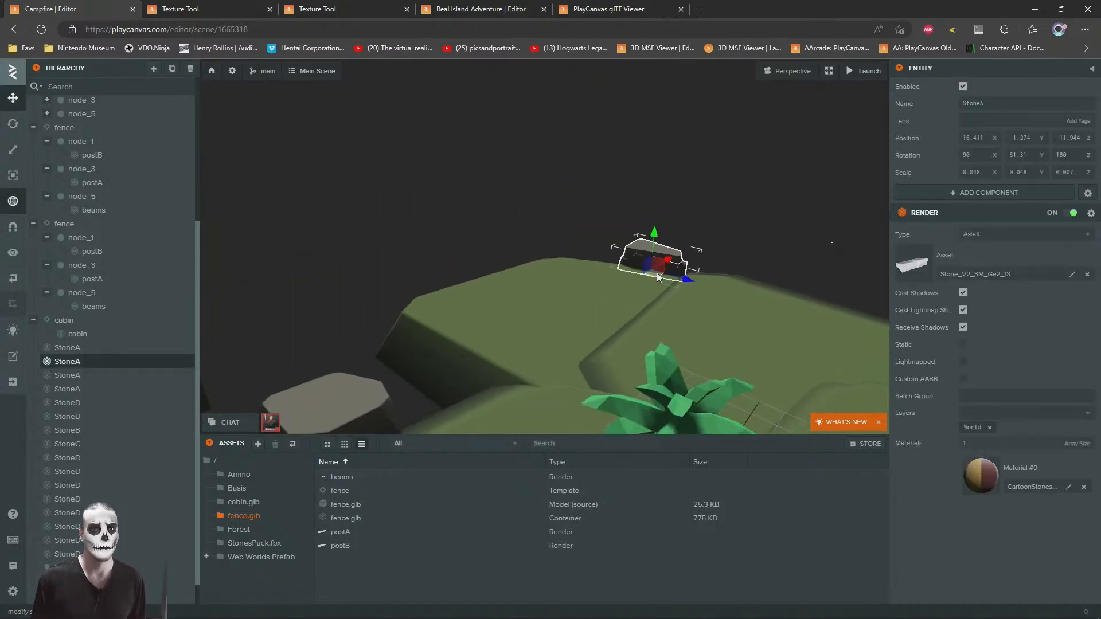
{"action": "left_click_drag", "start_coordinate": [655, 261], "coordinate": [653, 252]}
{"action": "left_click_drag", "start_coordinate": [705, 181], "coordinate": [505, 314]}
Step: Duplicate a StoneB rock and set the copy into the slab edge beside the sunken StoneA
{"action": "left_click", "coordinate": [417, 340]}
{"action": "key", "text": "ctrl+d"}
{"action": "left_click_drag", "start_coordinate": [417, 381], "coordinate": [776, 249]}
{"action": "right_click_drag", "start_coordinate": [776, 248], "coordinate": [719, 238]}
{"action": "key", "text": "w"}
{"action": "left_click_drag", "start_coordinate": [699, 229], "coordinate": [655, 240]}
{"action": "left_click_drag", "start_coordinate": [657, 201], "coordinate": [653, 260]}
Step: Duplicate a StoneB from the edge cluster, place the copy at about X 14.3, Z -15.3, and turn it to about 1.5 degrees Y
{"action": "left_click", "coordinate": [682, 184]}
{"action": "left_click_drag", "start_coordinate": [683, 183], "coordinate": [485, 290]}
{"action": "left_click", "coordinate": [541, 210]}
{"action": "key", "text": "ctrl+d"}
{"action": "left_click", "coordinate": [5, 128]}
{"action": "key", "text": "w"}
{"action": "mouse_move", "coordinate": [530, 216]}
{"action": "right_mouse_down"}
{"action": "mouse_move", "coordinate": [516, 243]}
{"action": "mouse_move", "coordinate": [523, 231]}
{"action": "right_mouse_up"}
{"action": "left_click_drag", "start_coordinate": [473, 263], "coordinate": [521, 205]}
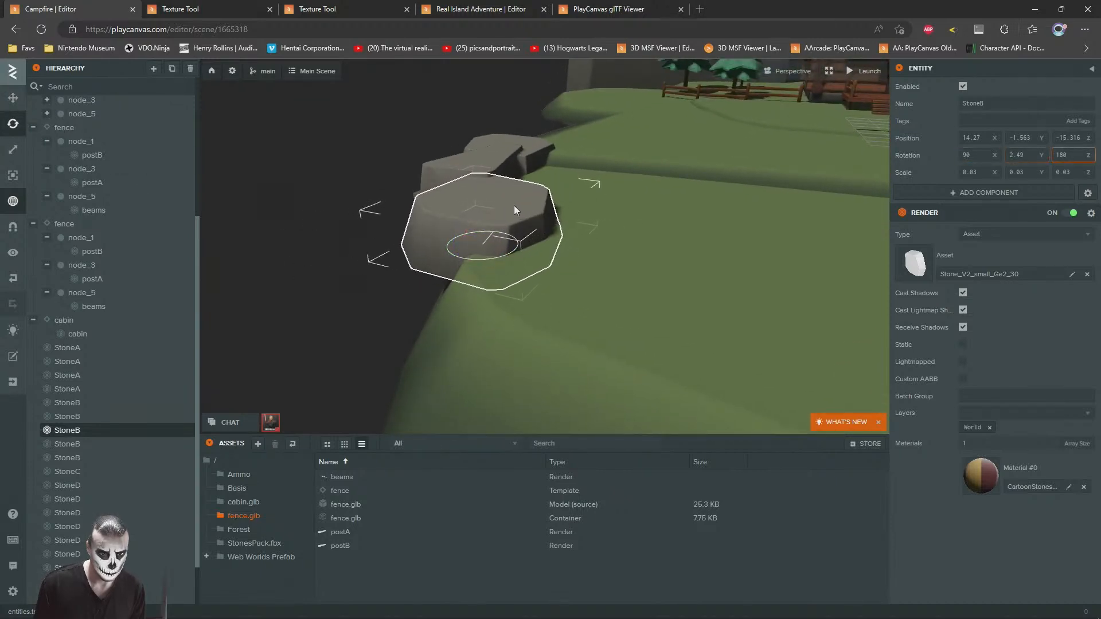
{"action": "left_click", "coordinate": [13, 97]}
{"action": "scroll", "coordinate": [509, 219], "scroll_direction": "up", "scroll_amount": 5}
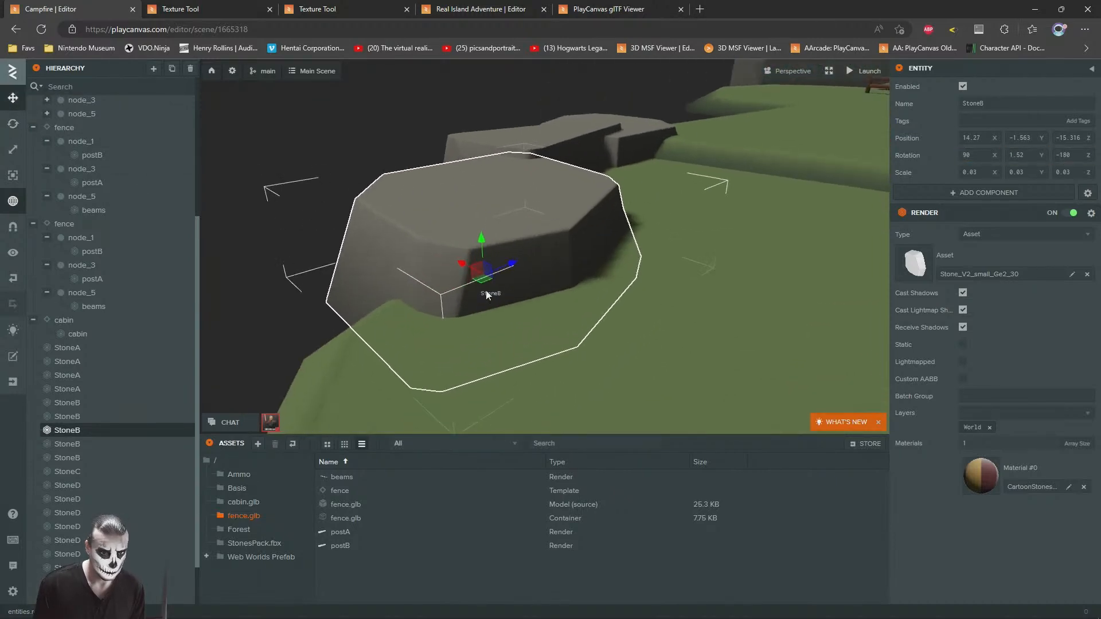
Step: Lower this StoneB to about Y -1.9, reduce its X scale to about 0.02 and shift it to about X 15, Z -15.8
{"action": "left_click_drag", "start_coordinate": [484, 279], "coordinate": [482, 256]}
{"action": "left_click", "coordinate": [11, 151]}
{"action": "left_click", "coordinate": [9, 99]}
{"action": "left_click_drag", "start_coordinate": [677, 234], "coordinate": [444, 218]}
{"action": "left_click_drag", "start_coordinate": [507, 239], "coordinate": [535, 233]}
Step: Try a StoneA pillar copy sunk into the ground at about X -0.6, Y -7.4, Z -9.7, and delete it
{"action": "left_click", "coordinate": [312, 167]}
{"action": "left_click_drag", "start_coordinate": [313, 168], "coordinate": [607, 231]}
{"action": "left_click_drag", "start_coordinate": [590, 279], "coordinate": [581, 317]}
{"action": "right_click_drag", "start_coordinate": [579, 314], "coordinate": [562, 286]}
{"action": "left_click", "coordinate": [362, 297]}
{"action": "key", "text": "ctrl+d"}
{"action": "left_click_drag", "start_coordinate": [321, 348], "coordinate": [685, 404]}
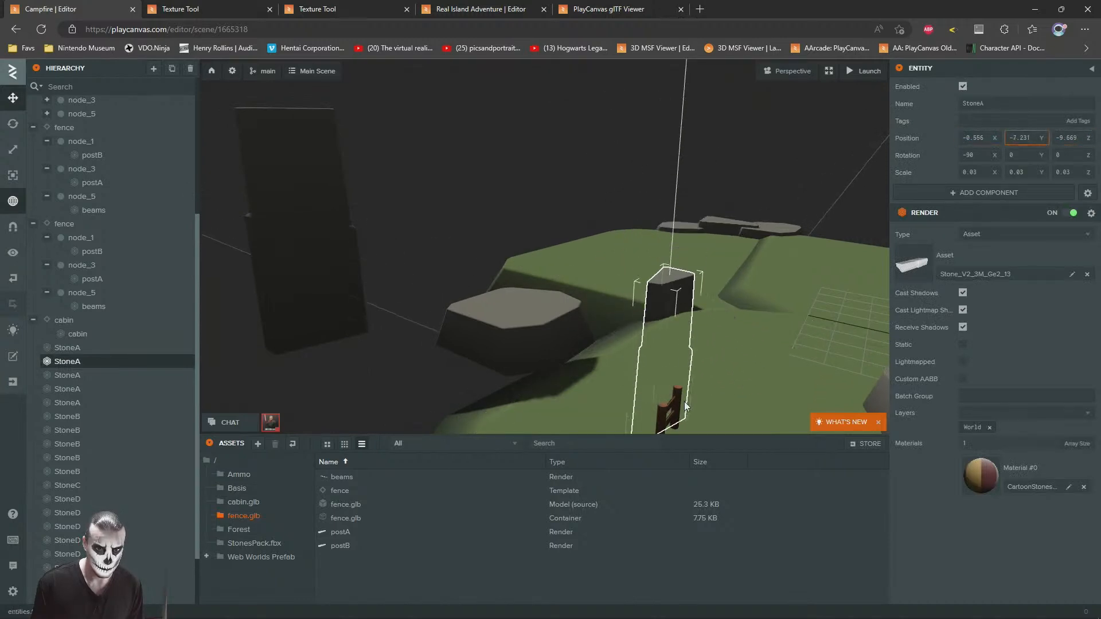
{"action": "left_click", "coordinate": [580, 143]}
{"action": "key", "text": "d"}
{"action": "right_click_drag", "start_coordinate": [641, 235], "coordinate": [531, 240]}
{"action": "left_click", "coordinate": [531, 238]}
{"action": "scroll", "coordinate": [297, 309], "scroll_direction": "down", "scroll_amount": 2}
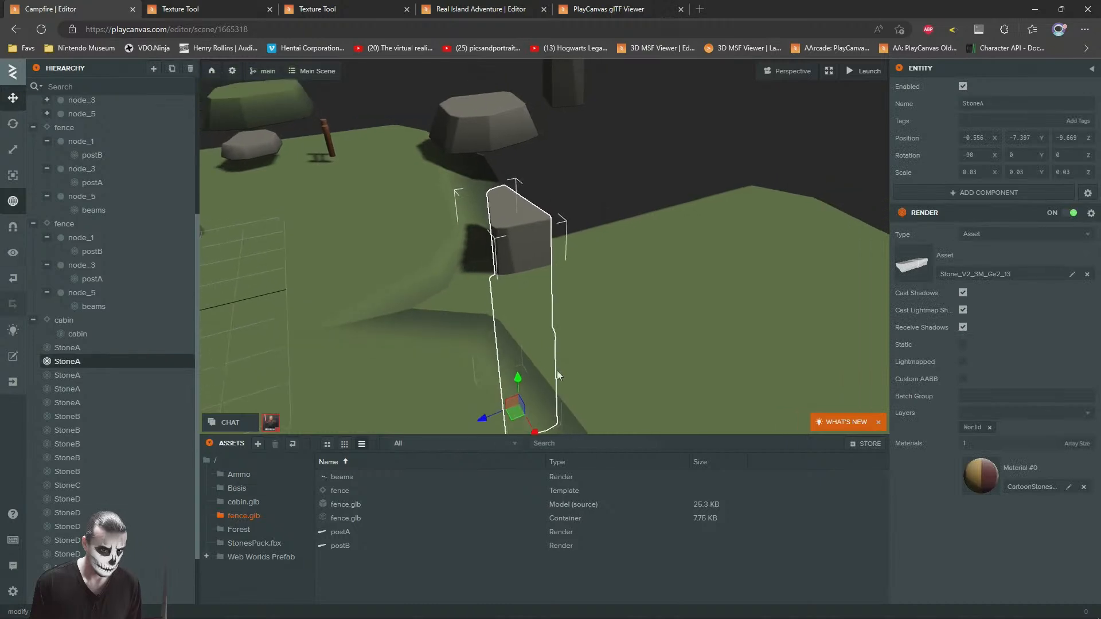
{"action": "key", "text": "Delete"}
Step: Duplicate the nearby StoneB, move the copy onto the slab seam at about X -1.1, Z -8.4, and scale it to about 0.039
{"action": "left_click", "coordinate": [486, 118]}
{"action": "key", "text": "ctrl+d"}
{"action": "left_click_drag", "start_coordinate": [486, 118], "coordinate": [491, 241]}
{"action": "left_click", "coordinate": [13, 152]}
{"action": "left_click", "coordinate": [13, 107]}
{"action": "left_click_drag", "start_coordinate": [367, 201], "coordinate": [415, 276]}
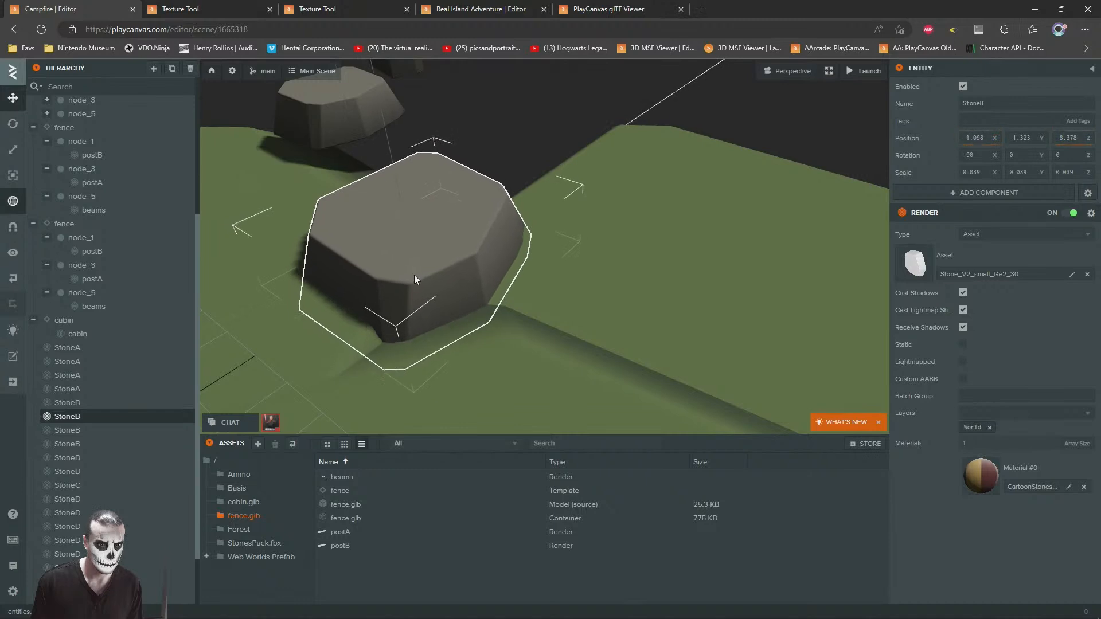
Step: Enlarge the front StoneD ground slab to a scale of about 0.176, 0.143, 0.076
{"action": "left_click", "coordinate": [584, 208]}
{"action": "right_click_drag", "start_coordinate": [584, 208], "coordinate": [472, 322]}
{"action": "key", "text": "s"}
{"action": "key", "text": "d"}
{"action": "key", "text": "w"}
{"action": "key", "text": "s"}
{"action": "key", "text": "w"}
{"action": "key", "text": "d"}
{"action": "key", "text": "a"}
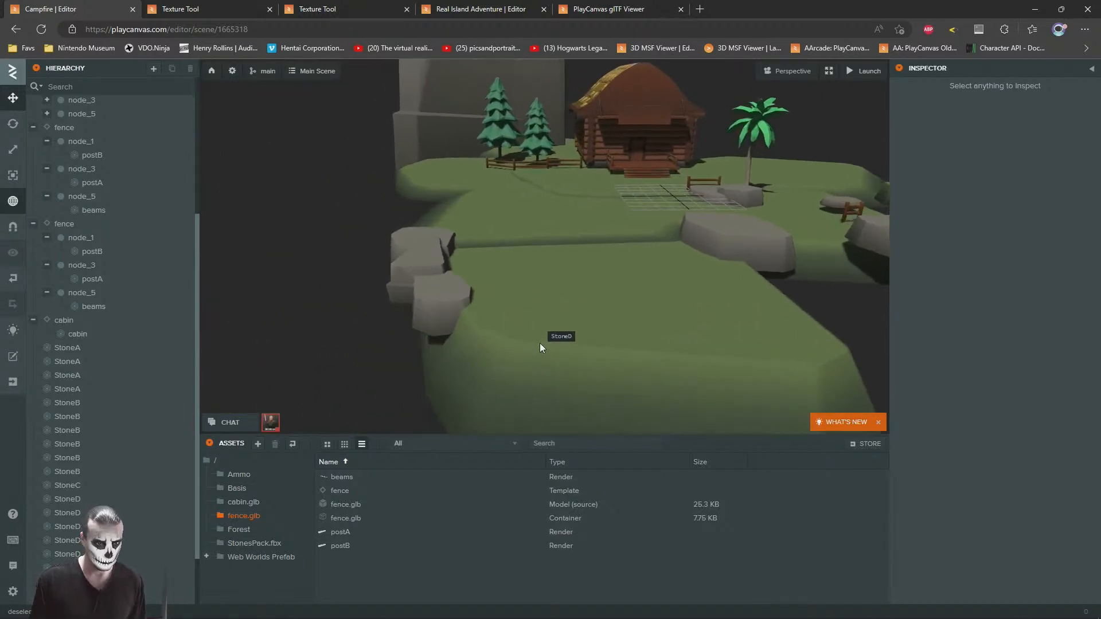
{"action": "left_click", "coordinate": [538, 339]}
{"action": "left_click", "coordinate": [9, 151]}
{"action": "right_click_drag", "start_coordinate": [421, 244], "coordinate": [508, 264]}
{"action": "key", "text": "a"}
{"action": "left_click_drag", "start_coordinate": [460, 292], "coordinate": [451, 291]}
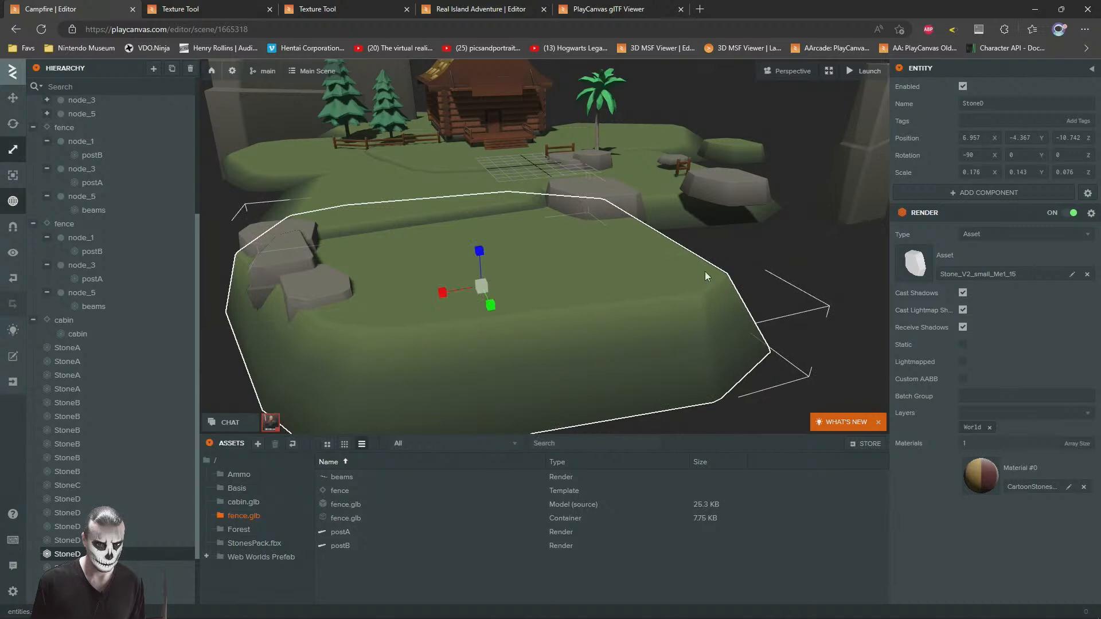
Step: Duplicate the cluster's front StoneB, move the copy to the slab's opposite edge near X -0.6, Z -16.1, and turn it to about 32.6 degrees Y
{"action": "left_click", "coordinate": [788, 253]}
{"action": "key", "text": "d"}
{"action": "right_click_drag", "start_coordinate": [787, 252], "coordinate": [336, 233]}
{"action": "left_click", "coordinate": [336, 232]}
{"action": "key", "text": "ctrl+d"}
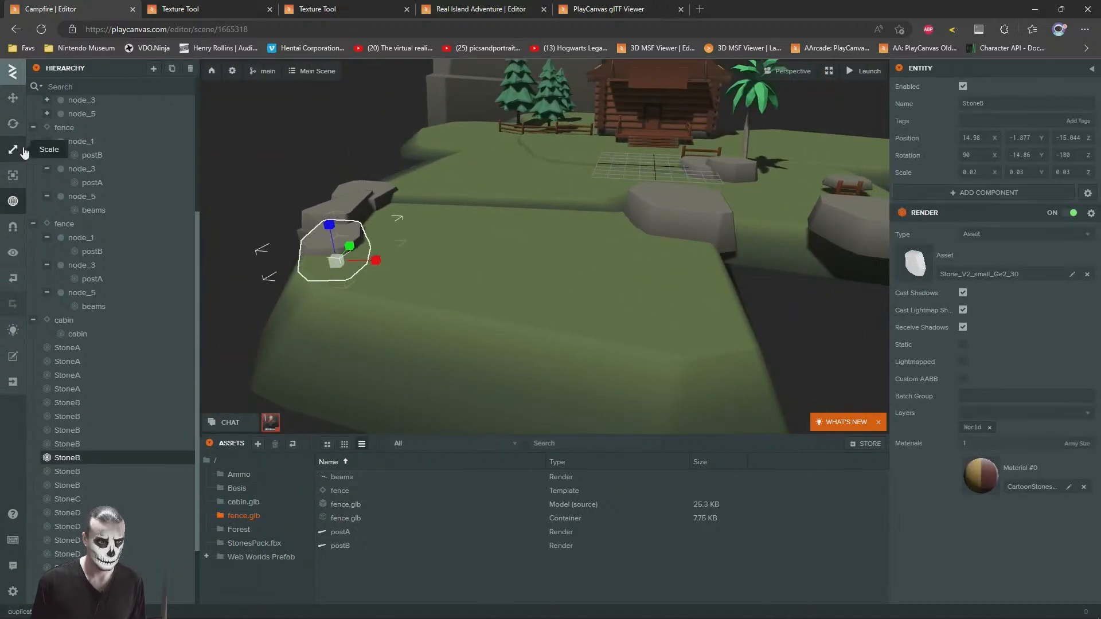
{"action": "left_click_drag", "start_coordinate": [686, 265], "coordinate": [686, 323]}
{"action": "left_click", "coordinate": [13, 135]}
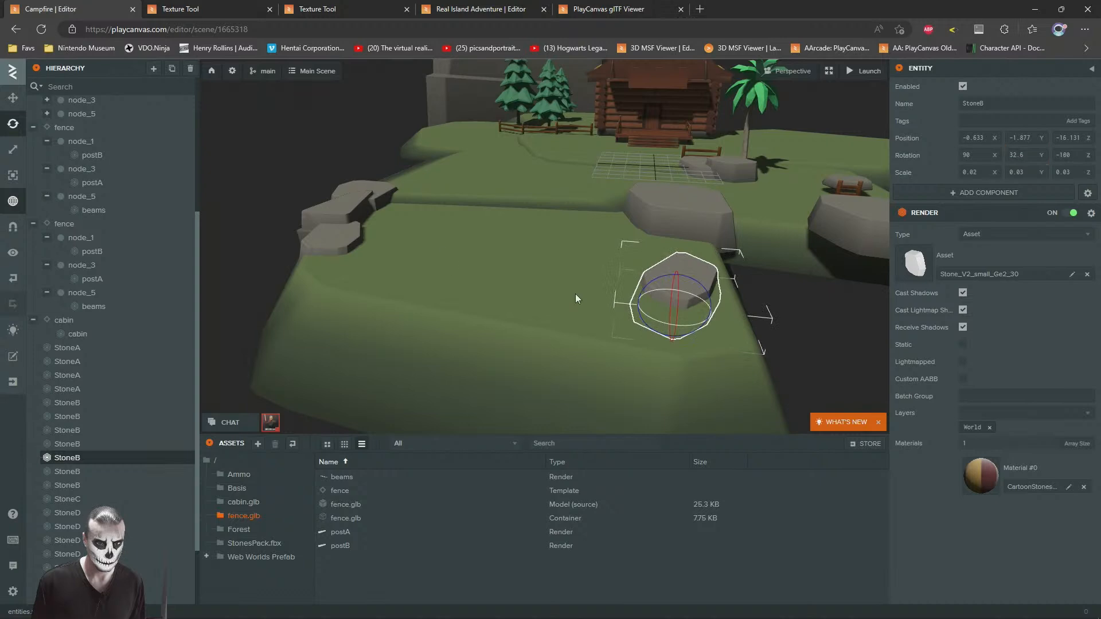
{"action": "key", "text": "w"}
{"action": "right_click_drag", "start_coordinate": [770, 253], "coordinate": [550, 190]}
{"action": "right_click_drag", "start_coordinate": [717, 252], "coordinate": [501, 307]}
{"action": "left_click_drag", "start_coordinate": [503, 304], "coordinate": [563, 256]}
Step: Examine the StoneB copy on the slab edge and the rock cluster on the opposite edge
{"action": "left_click", "coordinate": [646, 209]}
{"action": "right_click_drag", "start_coordinate": [653, 212], "coordinate": [538, 252]}
{"action": "key", "text": "s"}
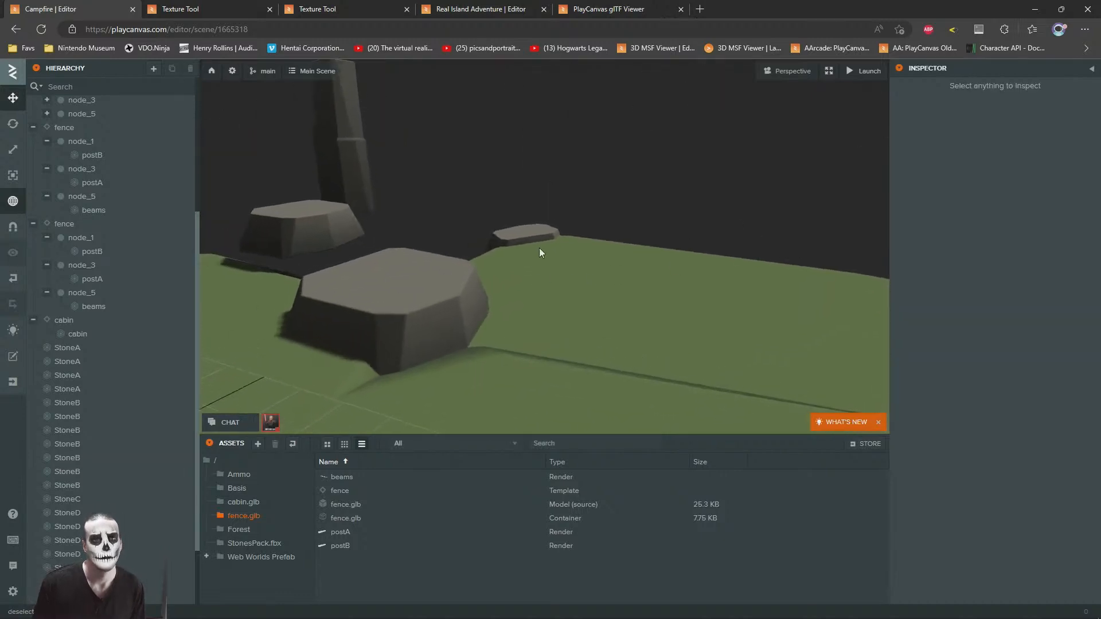
{"action": "left_click", "coordinate": [539, 257]}
{"action": "left_click_drag", "start_coordinate": [539, 257], "coordinate": [539, 269]}
{"action": "right_click_drag", "start_coordinate": [539, 265], "coordinate": [560, 307]}
{"action": "left_click_drag", "start_coordinate": [600, 348], "coordinate": [621, 364]}
{"action": "right_click_drag", "start_coordinate": [662, 258], "coordinate": [475, 340]}
{"action": "left_click", "coordinate": [618, 203]}
{"action": "key", "text": "s"}
{"action": "left_click", "coordinate": [556, 304]}
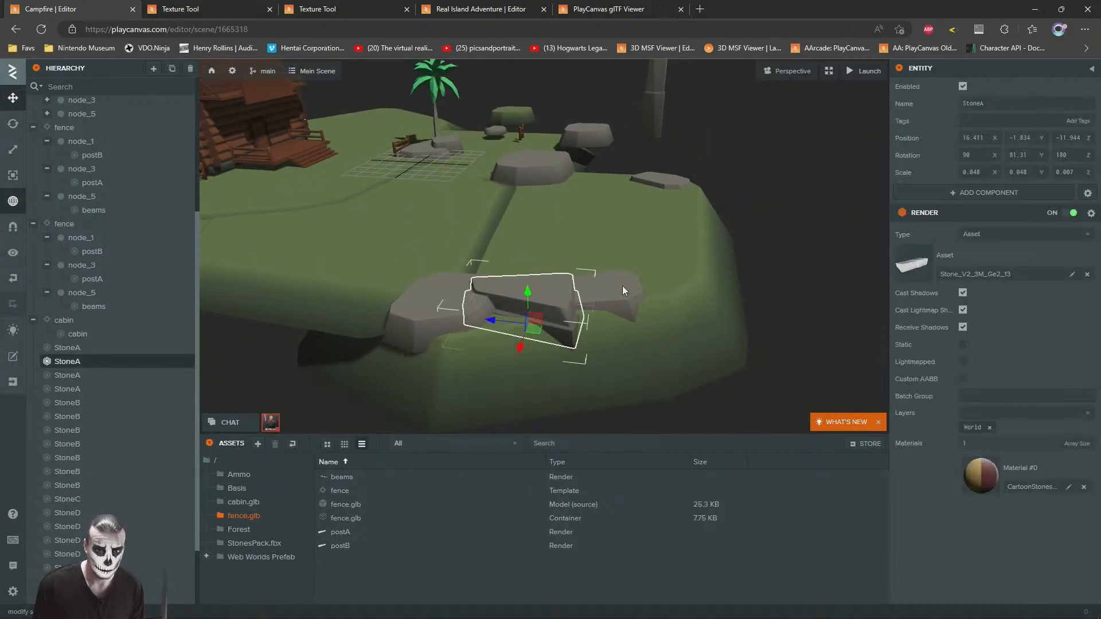
Step: Duplicate the cluster's end StoneB, turn the copy to about 58.6 degrees Y, and place it at about Y -2.1, Z -18.5
{"action": "left_click", "coordinate": [622, 287]}
{"action": "key", "text": "ctrl+d"}
{"action": "left_click_drag", "start_coordinate": [611, 319], "coordinate": [713, 288]}
{"action": "key", "text": "f"}
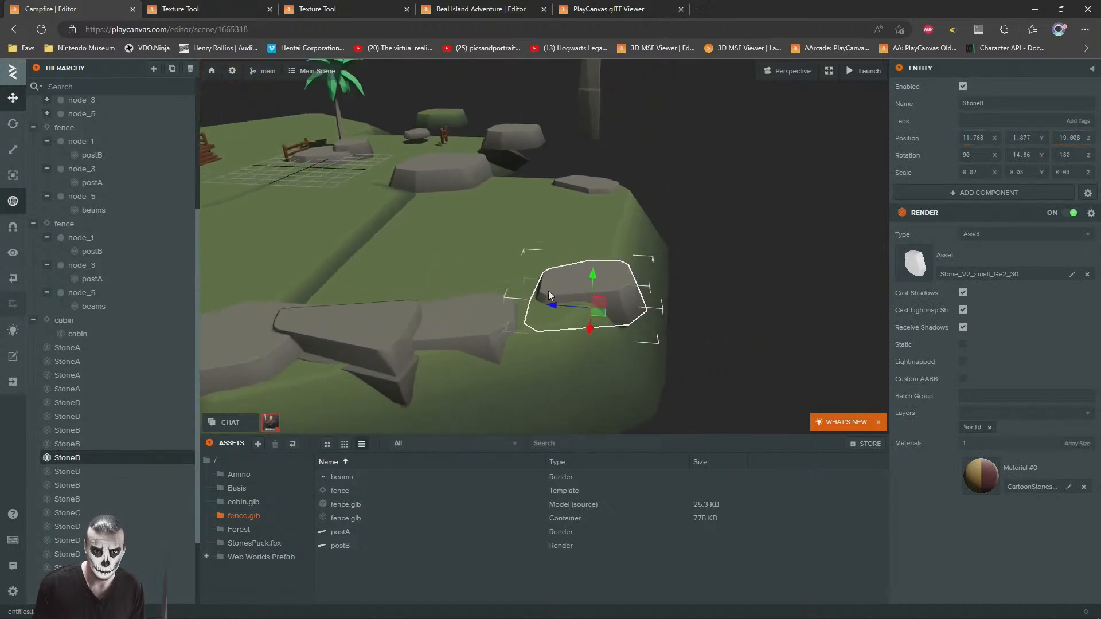
{"action": "left_click", "coordinate": [13, 123]}
{"action": "left_click_drag", "start_coordinate": [560, 359], "coordinate": [585, 348]}
{"action": "key", "text": "1"}
{"action": "key", "text": "f"}
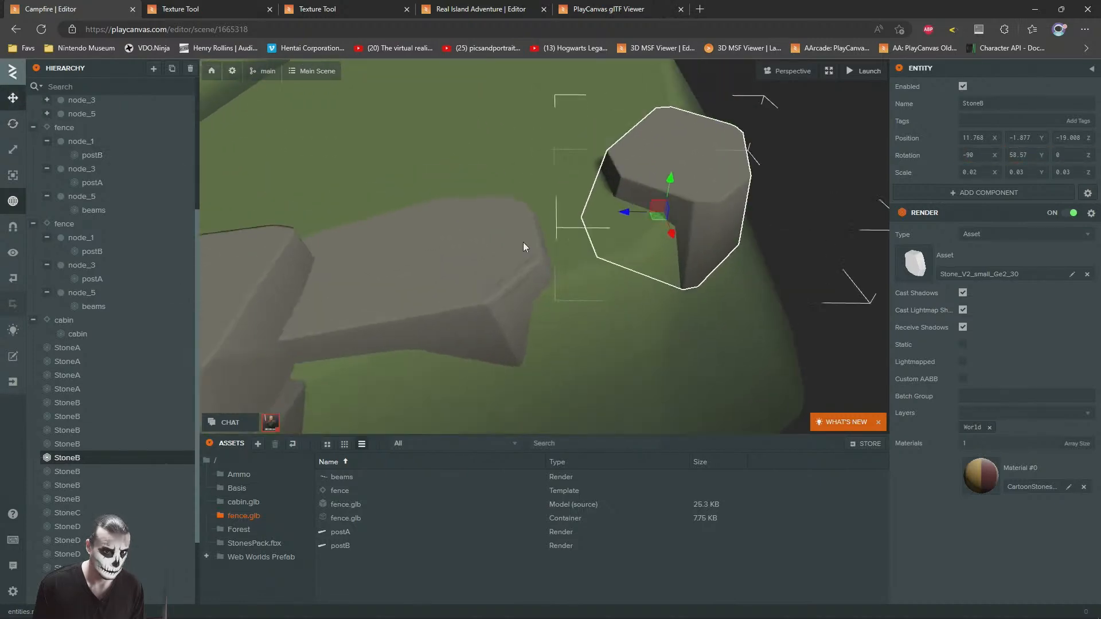
{"action": "left_click_drag", "start_coordinate": [510, 266], "coordinate": [492, 334]}
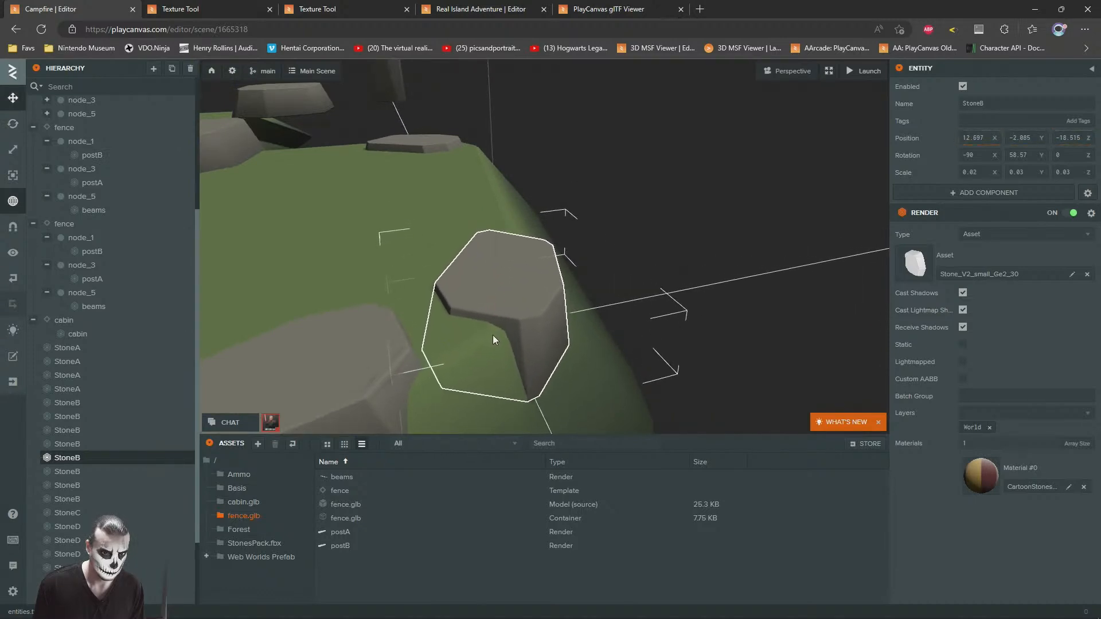
Step: Duplicate a StoneB and fit the resized, rotated copy among the rocks along the slab's edge
{"action": "left_click", "coordinate": [379, 252]}
{"action": "right_click_drag", "start_coordinate": [370, 253], "coordinate": [424, 246]}
{"action": "left_click", "coordinate": [614, 255]}
{"action": "key", "text": "ctrl+d"}
{"action": "right_click_drag", "start_coordinate": [615, 255], "coordinate": [685, 293]}
{"action": "left_click_drag", "start_coordinate": [684, 292], "coordinate": [516, 242]}
{"action": "left_click", "coordinate": [10, 150]}
{"action": "left_click", "coordinate": [12, 124]}
{"action": "left_click_drag", "start_coordinate": [538, 315], "coordinate": [549, 311]}
{"action": "left_click", "coordinate": [12, 98]}
Step: Duplicate a StoneB from the cluster, move the copy to about X 5.1, Z -20.9 on the front edge, and turn it to about 83.8 degrees Y
{"action": "left_click", "coordinate": [618, 169]}
{"action": "key", "text": "s"}
{"action": "right_click_drag", "start_coordinate": [637, 213], "coordinate": [308, 310]}
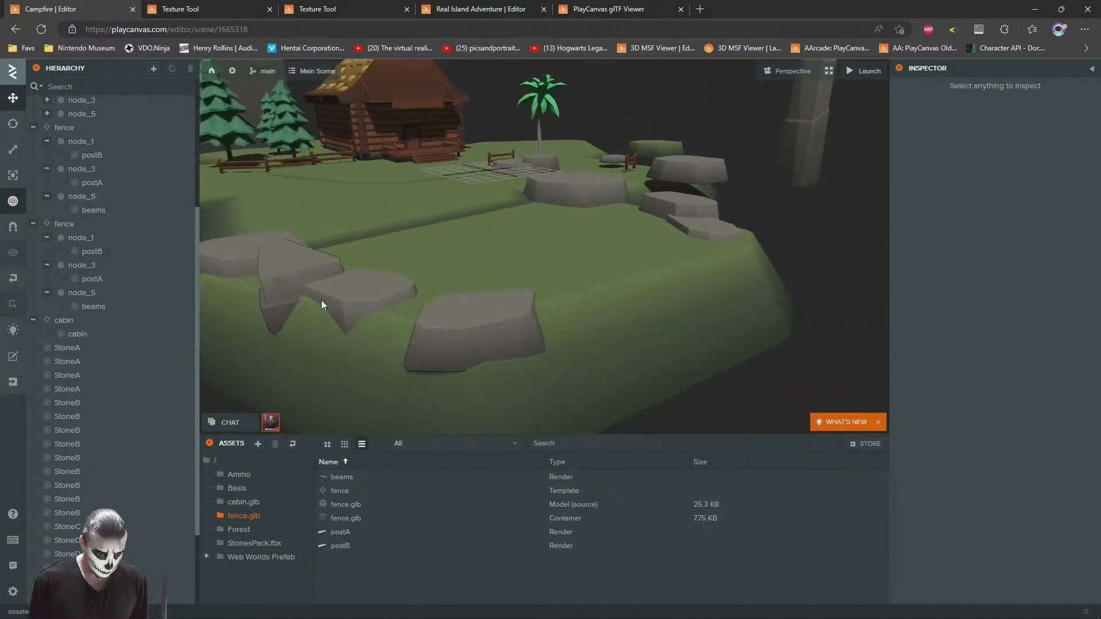
{"action": "left_click", "coordinate": [355, 312]}
{"action": "key", "text": "ctrl+d"}
{"action": "left_click_drag", "start_coordinate": [367, 310], "coordinate": [477, 264]}
{"action": "left_click", "coordinate": [13, 123]}
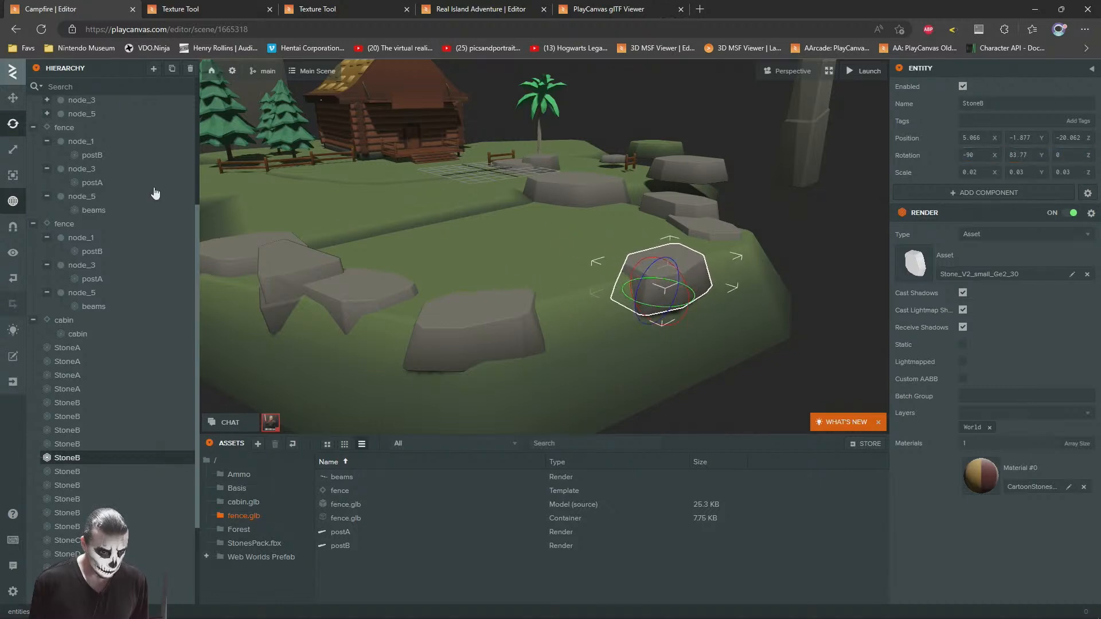
{"action": "left_click", "coordinate": [12, 99]}
{"action": "scroll", "coordinate": [658, 292], "scroll_direction": "up", "scroll_amount": 4}
{"action": "left_click_drag", "start_coordinate": [614, 297], "coordinate": [571, 326]}
Step: Add a fence template instance to the scene, place it on the front slab near X 8.5, Z -18, and lower it to Y -0.802
{"action": "left_click", "coordinate": [836, 208]}
{"action": "left_click_drag", "start_coordinate": [836, 208], "coordinate": [573, 321]}
{"action": "left_click", "coordinate": [34, 128]}
{"action": "left_click_drag", "start_coordinate": [341, 494], "coordinate": [172, 596]}
{"action": "left_click_drag", "start_coordinate": [534, 271], "coordinate": [486, 285]}
{"action": "left_click_drag", "start_coordinate": [384, 290], "coordinate": [740, 240]}
{"action": "right_click_drag", "start_coordinate": [740, 240], "coordinate": [506, 276]}
{"action": "key", "text": "w"}
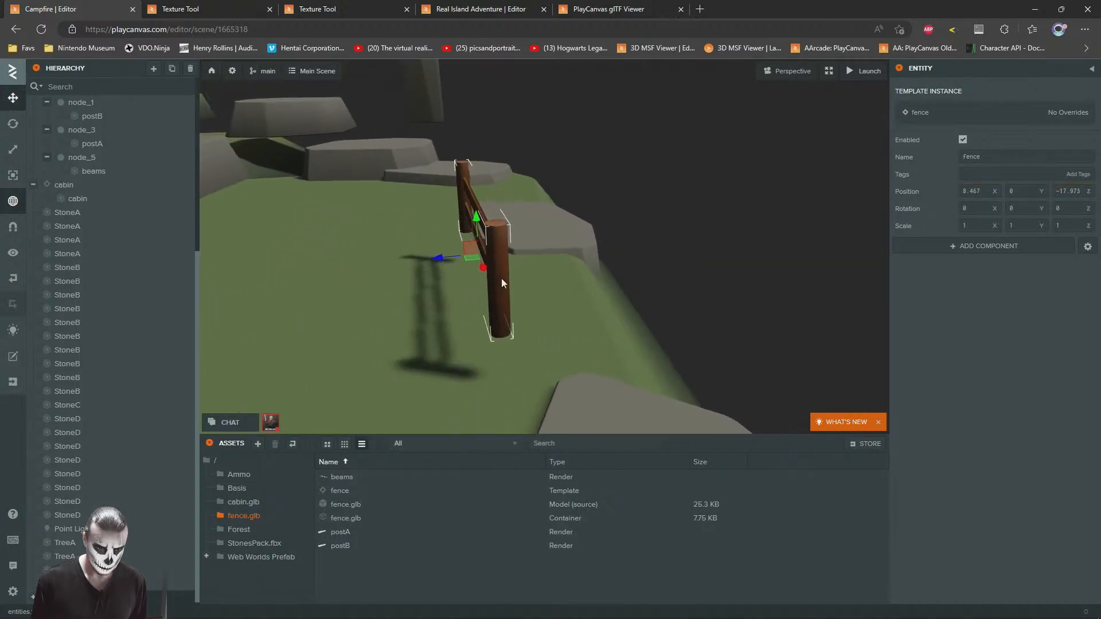
{"action": "left_click_drag", "start_coordinate": [475, 229], "coordinate": [416, 304]}
Step: Duplicate the fence, place the copy beside it at about X 3.8, Z -17.6, and turn it to about 24.6 degrees Y
{"action": "key", "text": "ctrl+d"}
{"action": "left_click", "coordinate": [13, 123]}
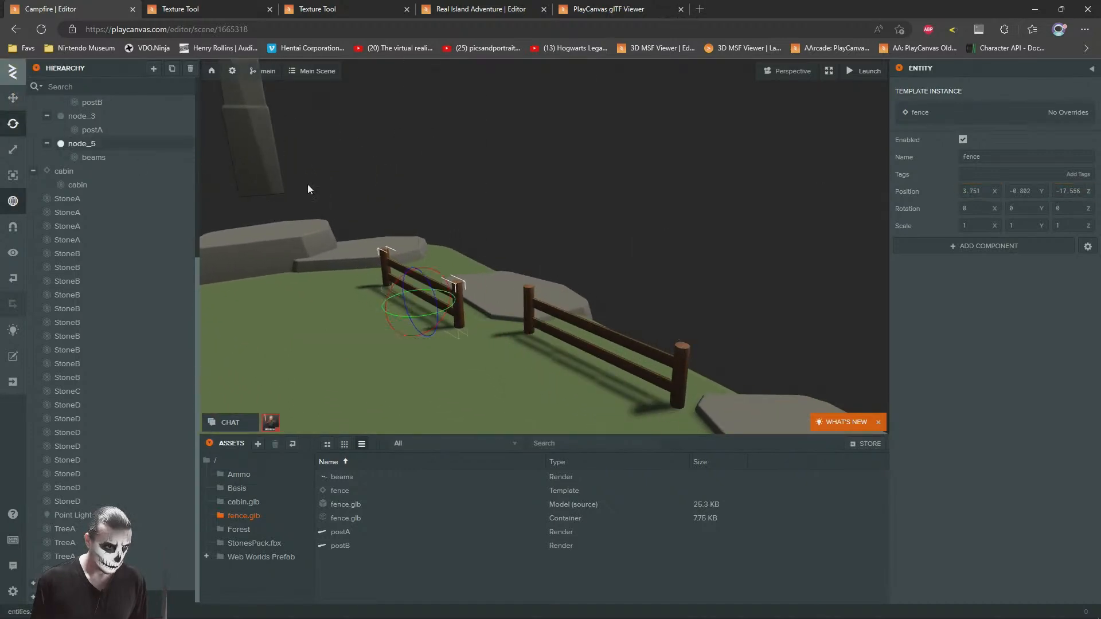
{"action": "middle_click_drag", "start_coordinate": [420, 262], "coordinate": [456, 226]}
{"action": "scroll", "coordinate": [456, 252], "scroll_direction": "up", "scroll_amount": 4}
{"action": "mouse_move", "coordinate": [454, 279]}
{"action": "left_mouse_down"}
{"action": "mouse_move", "coordinate": [514, 294]}
{"action": "mouse_move", "coordinate": [463, 288]}
{"action": "left_mouse_up"}
{"action": "left_click", "coordinate": [13, 98]}
Step: Shorten the copied fence's beams to an X scale of about 0.357, move postB to their free end and delete postA
{"action": "left_click", "coordinate": [506, 247]}
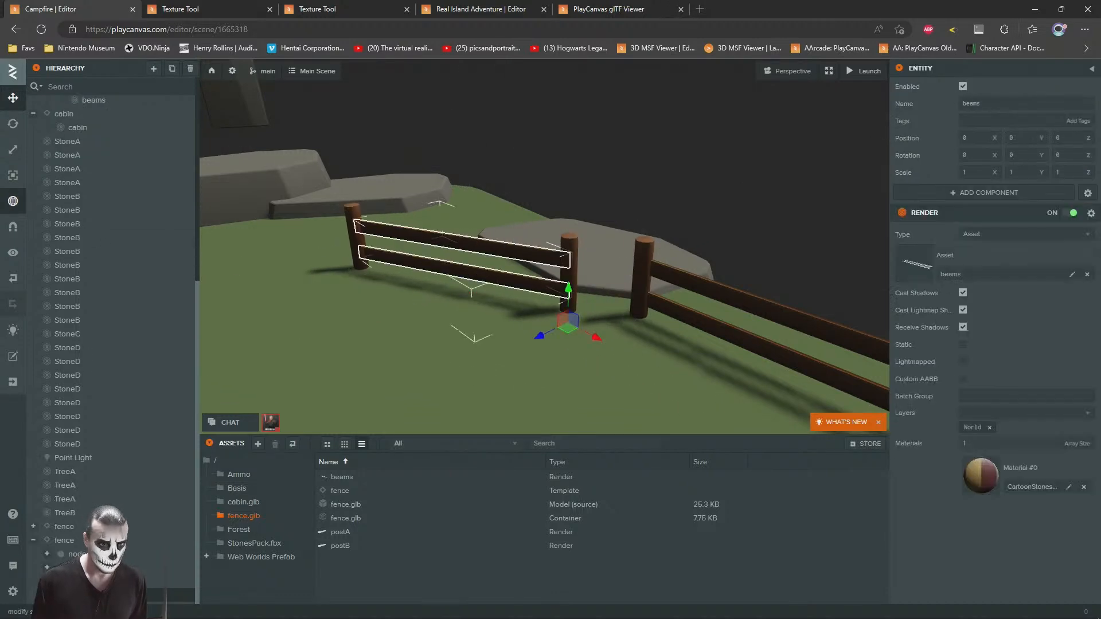
{"action": "left_click", "coordinate": [22, 151]}
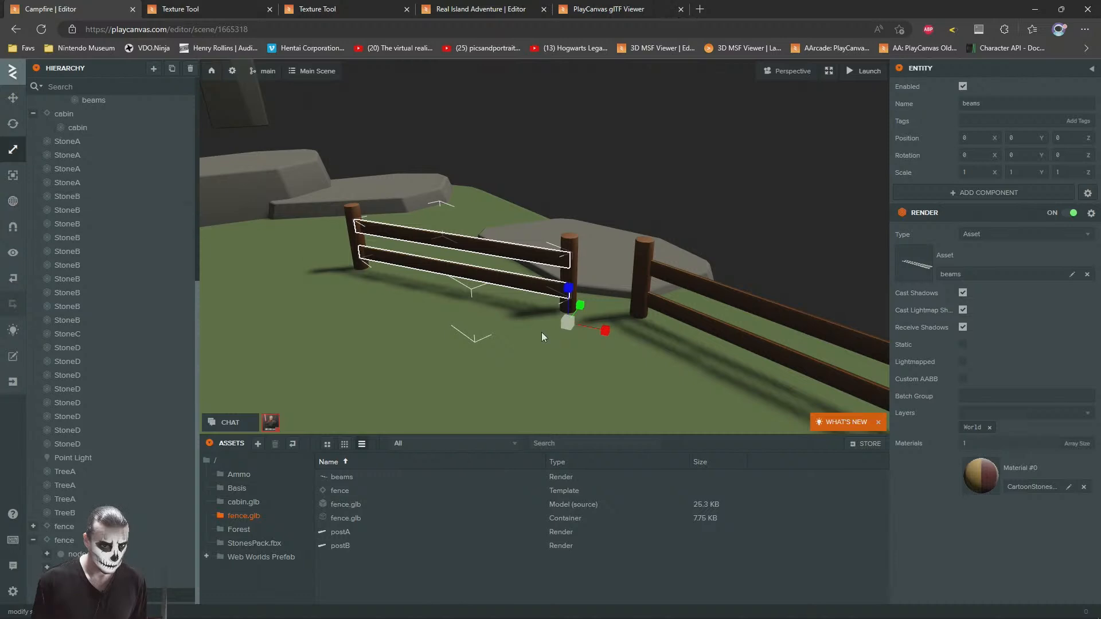
{"action": "left_click_drag", "start_coordinate": [600, 330], "coordinate": [585, 324]}
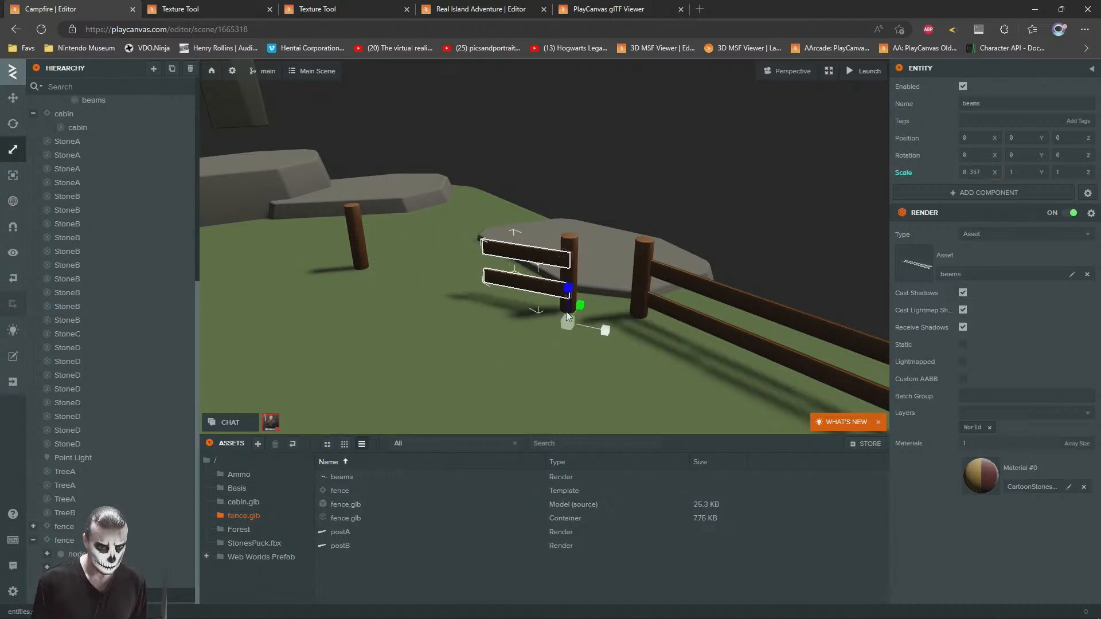
{"action": "left_click", "coordinate": [13, 97]}
{"action": "left_click", "coordinate": [360, 230]}
{"action": "left_click_drag", "start_coordinate": [395, 279], "coordinate": [518, 310]}
{"action": "left_click", "coordinate": [570, 270]}
{"action": "key", "text": "Delete"}
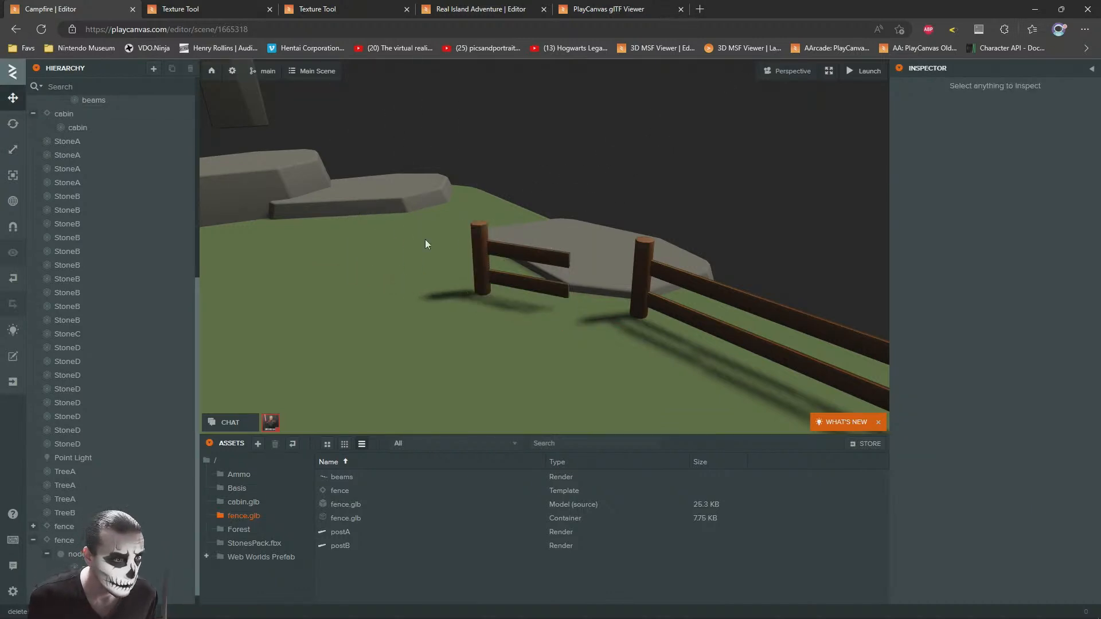
Step: Move the shortened fence to about X 5.1, Z -17.7 so its beams meet the first fence's post
{"action": "left_click", "coordinate": [482, 259]}
{"action": "left_click", "coordinate": [65, 533]}
{"action": "right_click_drag", "start_coordinate": [519, 263], "coordinate": [512, 245]}
{"action": "key", "text": "w"}
{"action": "left_click_drag", "start_coordinate": [400, 384], "coordinate": [479, 372]}
{"action": "right_click_drag", "start_coordinate": [537, 322], "coordinate": [541, 348]}
{"action": "key", "text": "s"}
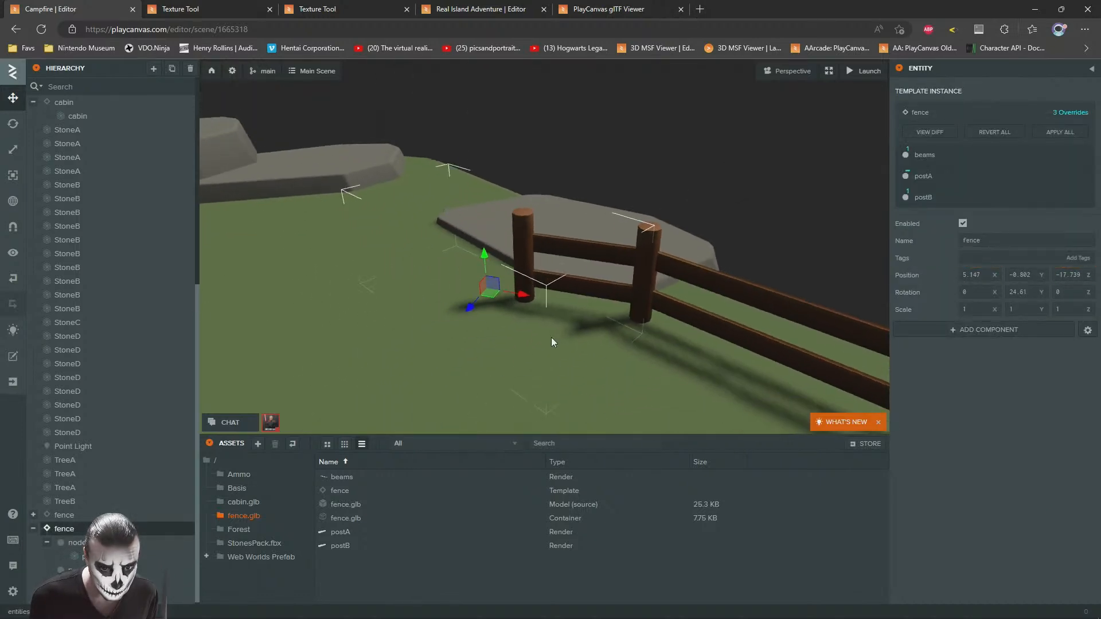
Step: Duplicate the shortened fence, place the copy near X 2.4, Z -17.6, and turn it to about 1.3 degrees Y
{"action": "key", "text": "ctrl+d"}
{"action": "left_click_drag", "start_coordinate": [497, 291], "coordinate": [368, 246]}
{"action": "key", "text": "w"}
{"action": "right_click_drag", "start_coordinate": [378, 245], "coordinate": [351, 218]}
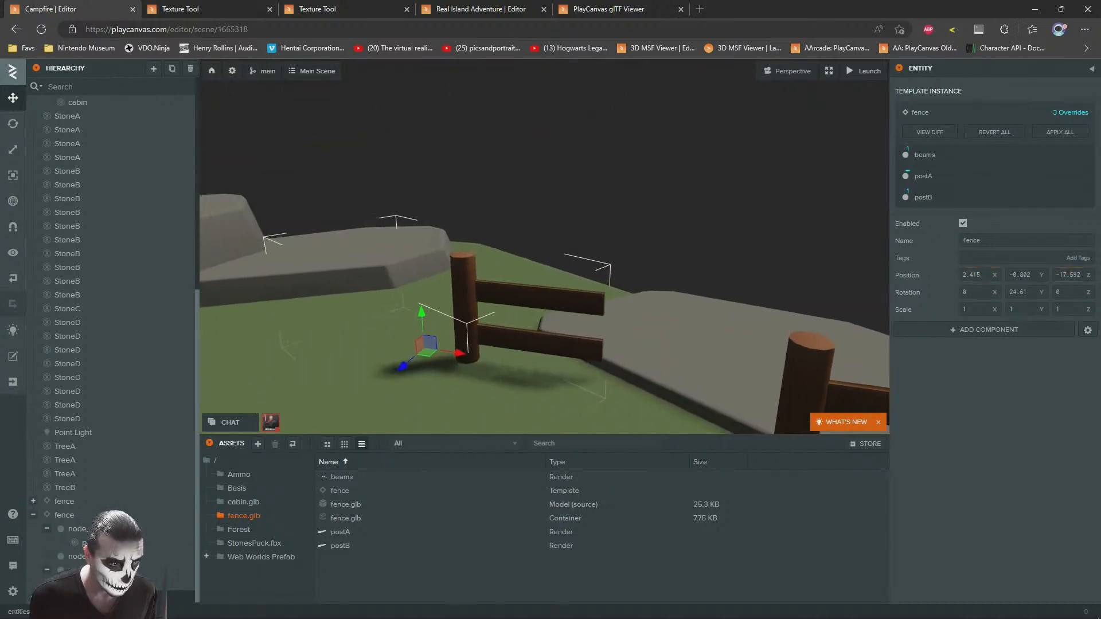
{"action": "left_click", "coordinate": [17, 130]}
{"action": "left_click_drag", "start_coordinate": [441, 364], "coordinate": [426, 361]}
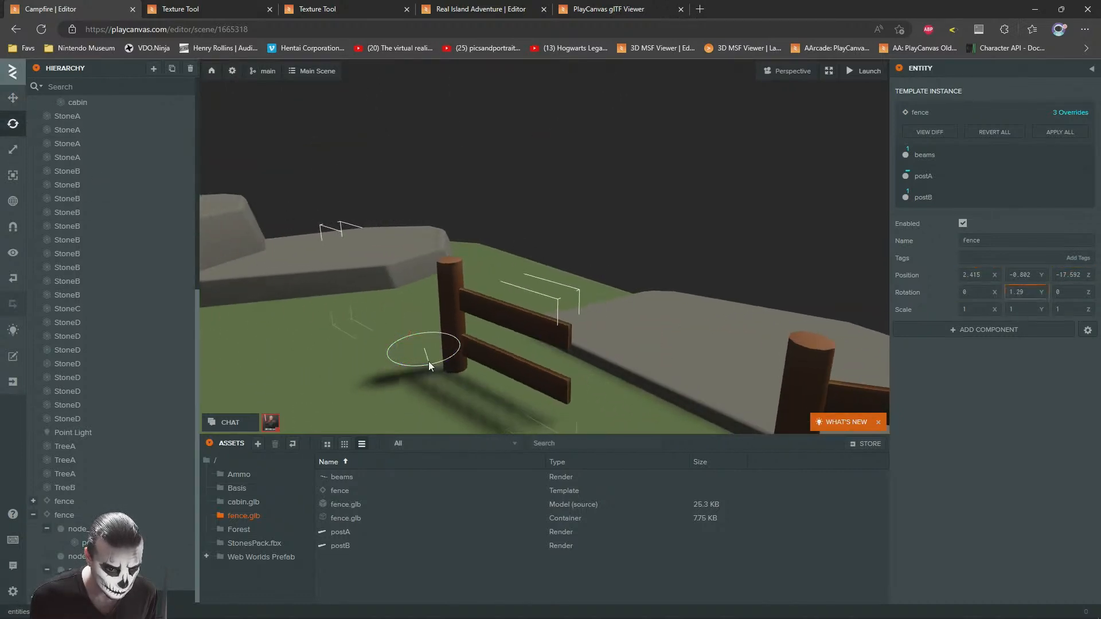
Step: Move the second shortened fence so its beams meet the first shortened fence's post
{"action": "left_click", "coordinate": [13, 100]}
{"action": "right_click_drag", "start_coordinate": [378, 204], "coordinate": [386, 223]}
{"action": "key", "text": "s"}
{"action": "left_click_drag", "start_coordinate": [374, 310], "coordinate": [473, 346]}
{"action": "left_click", "coordinate": [648, 267]}
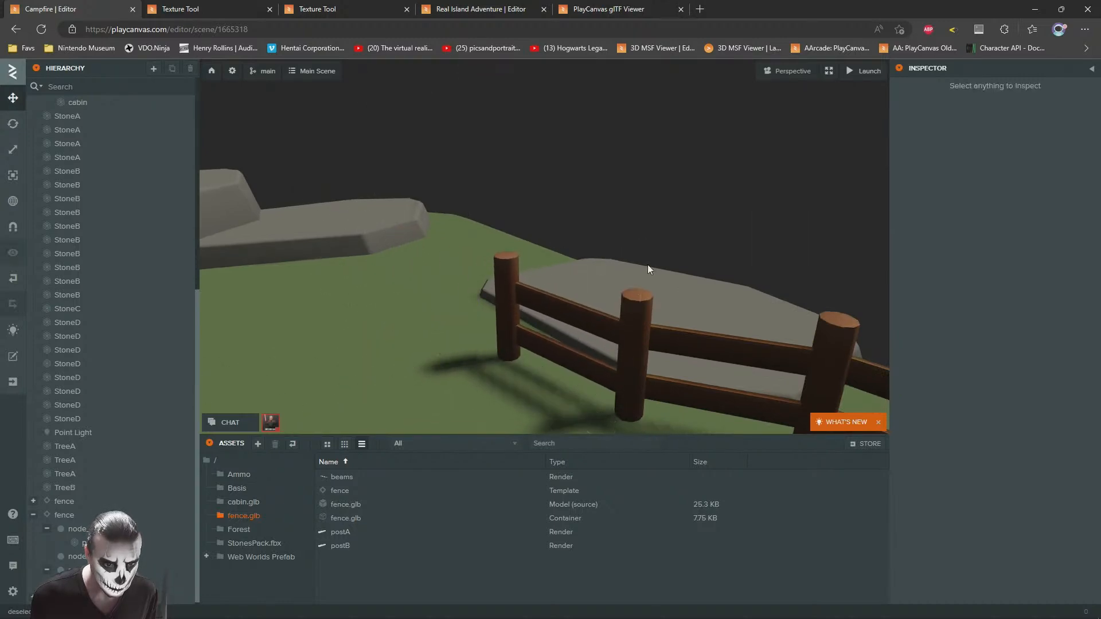
{"action": "scroll", "coordinate": [659, 246], "scroll_direction": "down", "scroll_amount": 6}
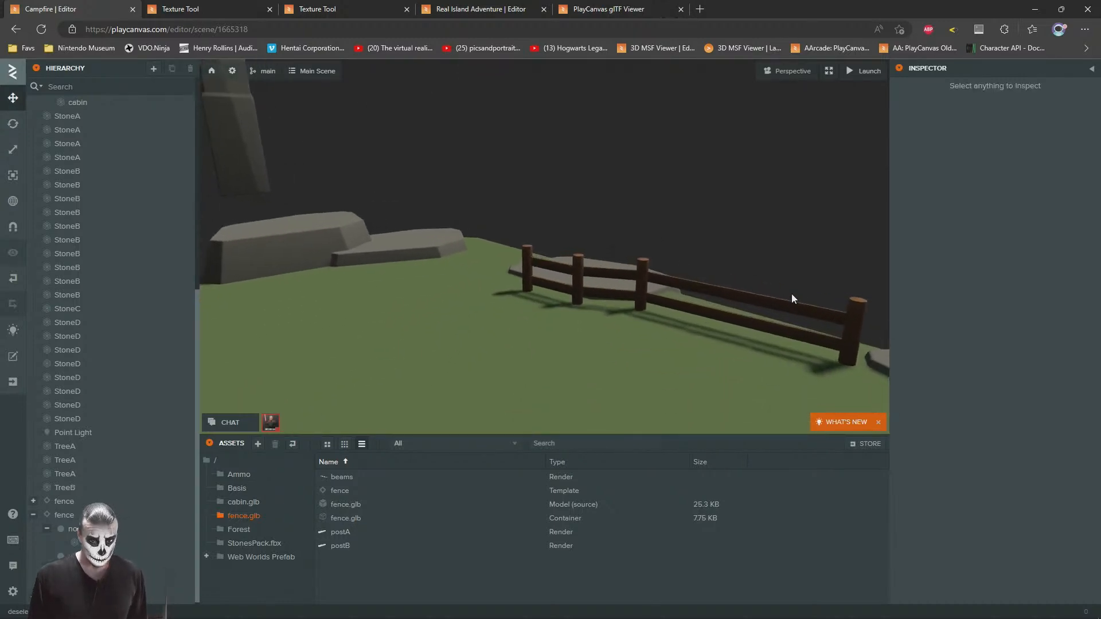
Step: Duplicate the full-length fence and place the copy beyond the free end of the row near X 0.67, Z -16.2
{"action": "left_click", "coordinate": [790, 304]}
{"action": "left_click", "coordinate": [62, 504]}
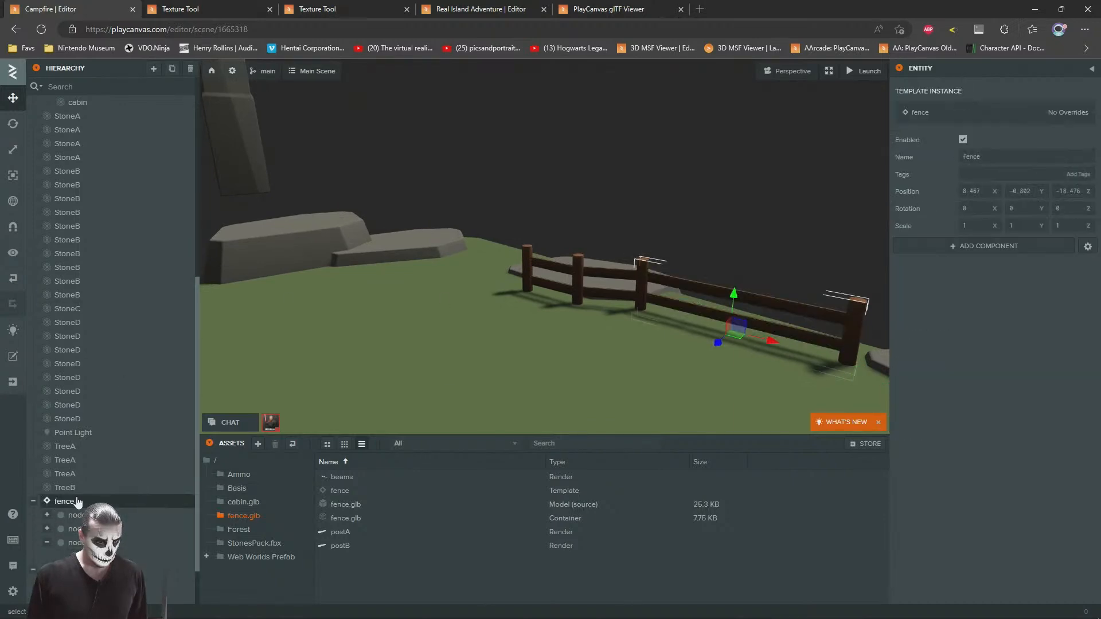
{"action": "key", "text": "d"}
{"action": "key", "text": "ctrl+d"}
{"action": "left_click_drag", "start_coordinate": [570, 336], "coordinate": [247, 279]}
{"action": "right_click_drag", "start_coordinate": [521, 286], "coordinate": [411, 243]}
{"action": "key", "text": "w"}
{"action": "key", "text": "s"}
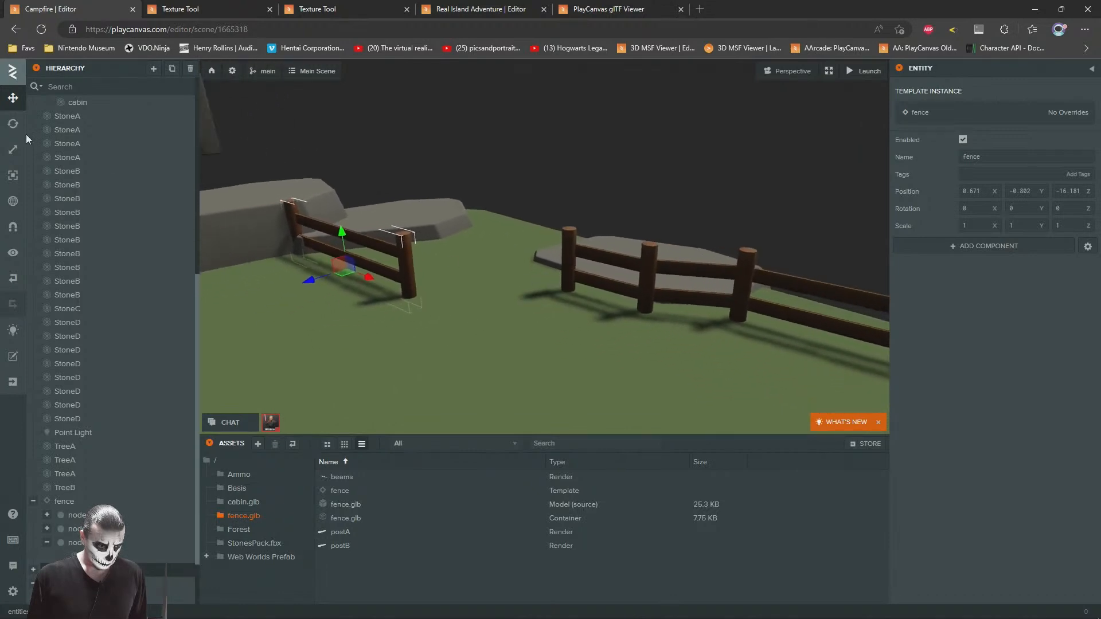
Step: Turn the copied long fence, fit it to the row's free end, and delete the surplus piece
{"action": "left_click_drag", "start_coordinate": [343, 276], "coordinate": [489, 267]}
{"action": "right_click_drag", "start_coordinate": [489, 268], "coordinate": [694, 204]}
{"action": "left_click", "coordinate": [693, 202]}
{"action": "left_click", "coordinate": [545, 361]}
{"action": "key", "text": "Delete"}
{"action": "right_click_drag", "start_coordinate": [552, 298], "coordinate": [434, 313]}
{"action": "key", "text": "s"}
{"action": "key", "text": "w"}
{"action": "key", "text": "s"}
{"action": "key", "text": "w"}
{"action": "key", "text": "s"}
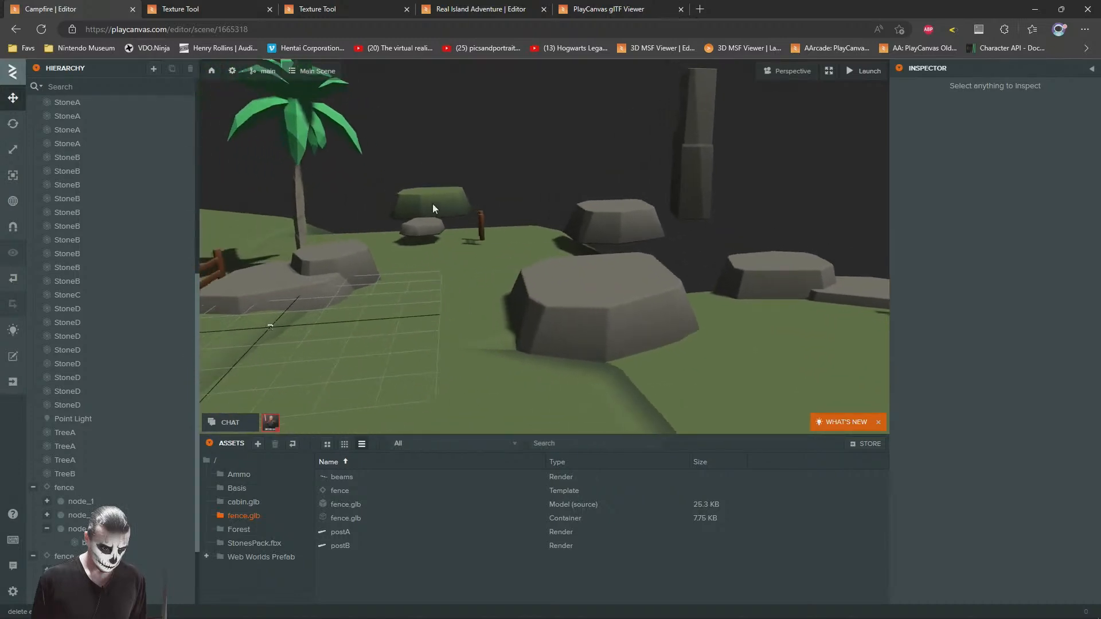
Step: Duplicate the green StoneD behind the small loose stone and place the copy on top of the large grey boulder
{"action": "left_click", "coordinate": [432, 205]}
{"action": "key", "text": "w"}
{"action": "right_click_drag", "start_coordinate": [473, 275], "coordinate": [451, 258]}
{"action": "key", "text": "s"}
{"action": "key", "text": "ctrl+d"}
{"action": "left_click_drag", "start_coordinate": [411, 228], "coordinate": [549, 307]}
Step: Duplicate the pine beside the cabin fence and place the copy on the green-topped boulder near X -0.6, Z -8.9
{"action": "left_click", "coordinate": [662, 227]}
{"action": "key", "text": "w"}
{"action": "right_click_drag", "start_coordinate": [663, 227], "coordinate": [436, 297]}
{"action": "key", "text": "s"}
{"action": "left_click", "coordinate": [369, 204]}
{"action": "key", "text": "ctrl+d"}
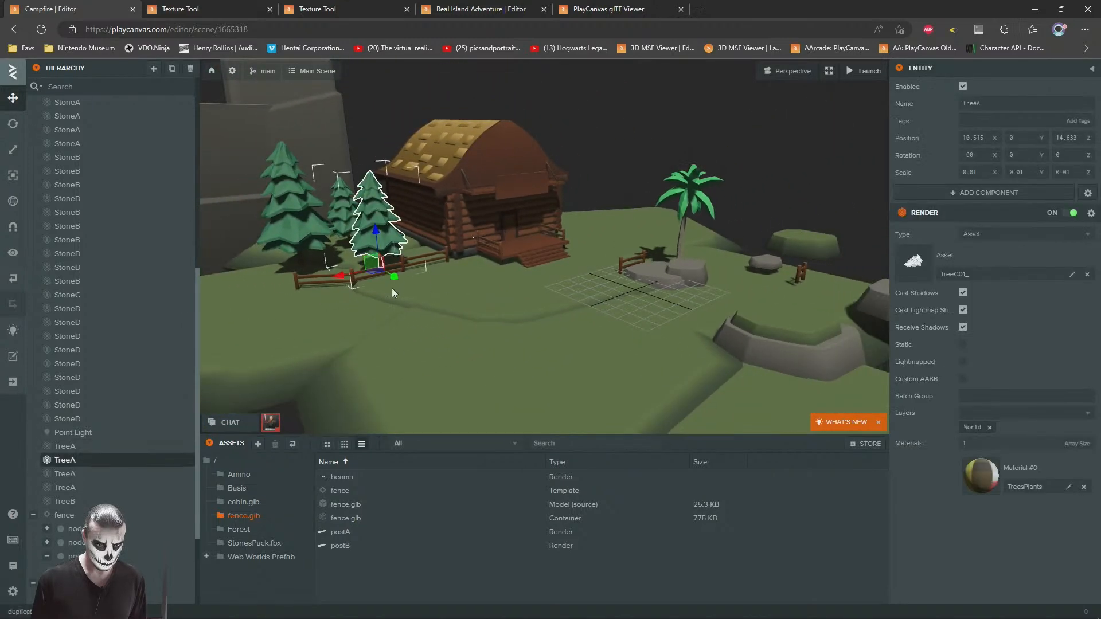
{"action": "left_click", "coordinate": [373, 273]}
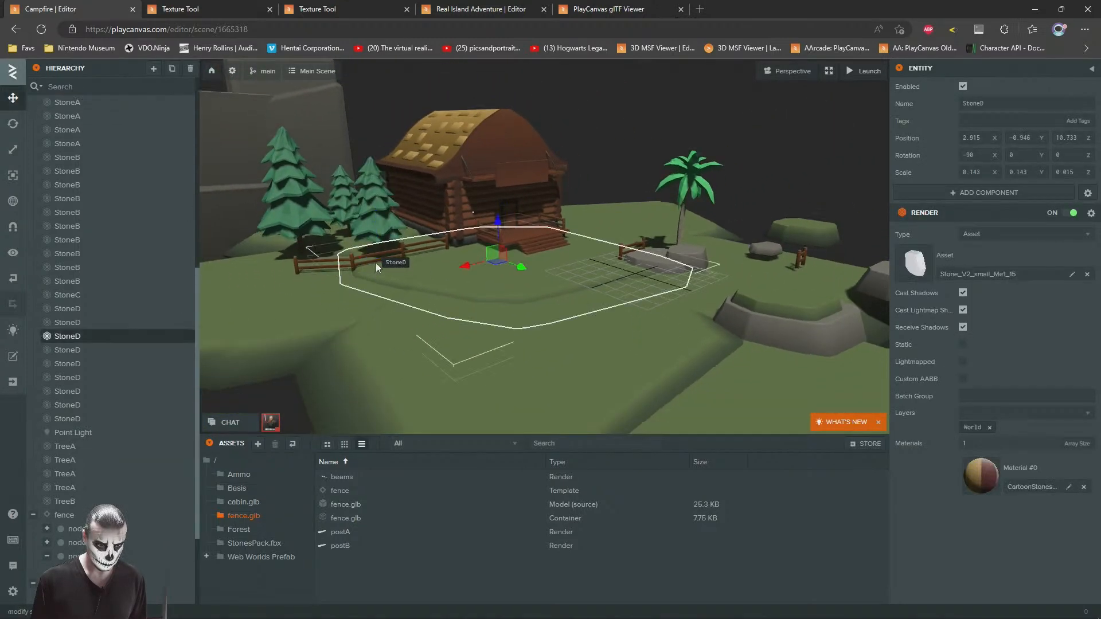
{"action": "left_click", "coordinate": [377, 246]}
{"action": "left_click_drag", "start_coordinate": [388, 259], "coordinate": [745, 321]}
{"action": "key", "text": "f"}
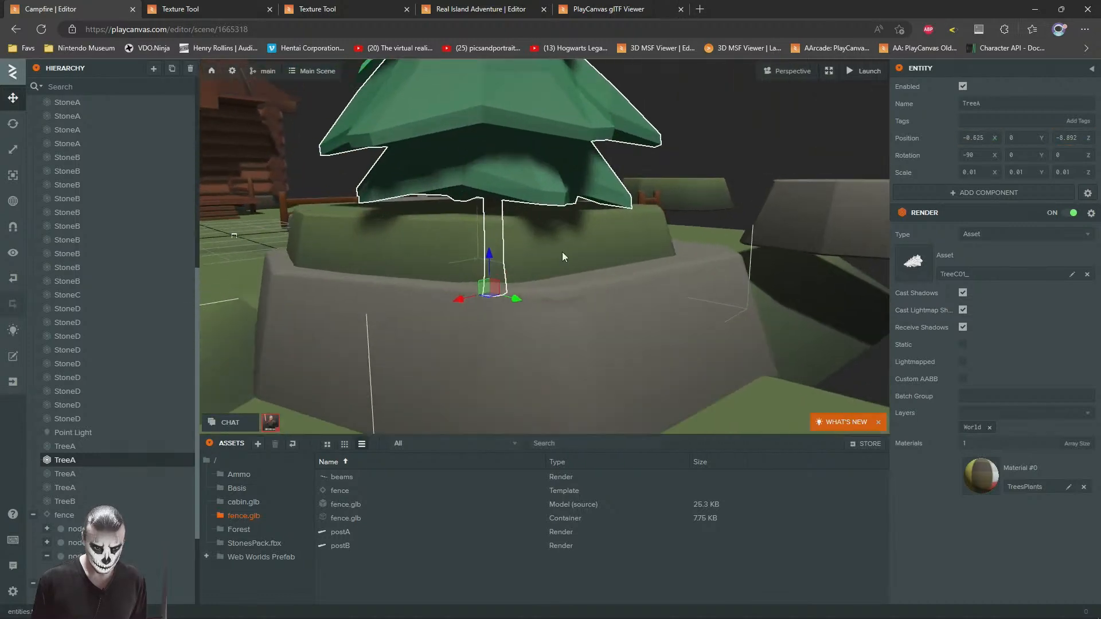
Step: Scale the copied pine to 0.008 and set it on the boulder's grass at about X -1.28, Y 0.88, Z -9.29
{"action": "mouse_move", "coordinate": [489, 256]}
{"action": "left_mouse_down"}
{"action": "mouse_move", "coordinate": [488, 204]}
{"action": "mouse_move", "coordinate": [491, 249]}
{"action": "left_mouse_up"}
{"action": "left_click", "coordinate": [12, 149]}
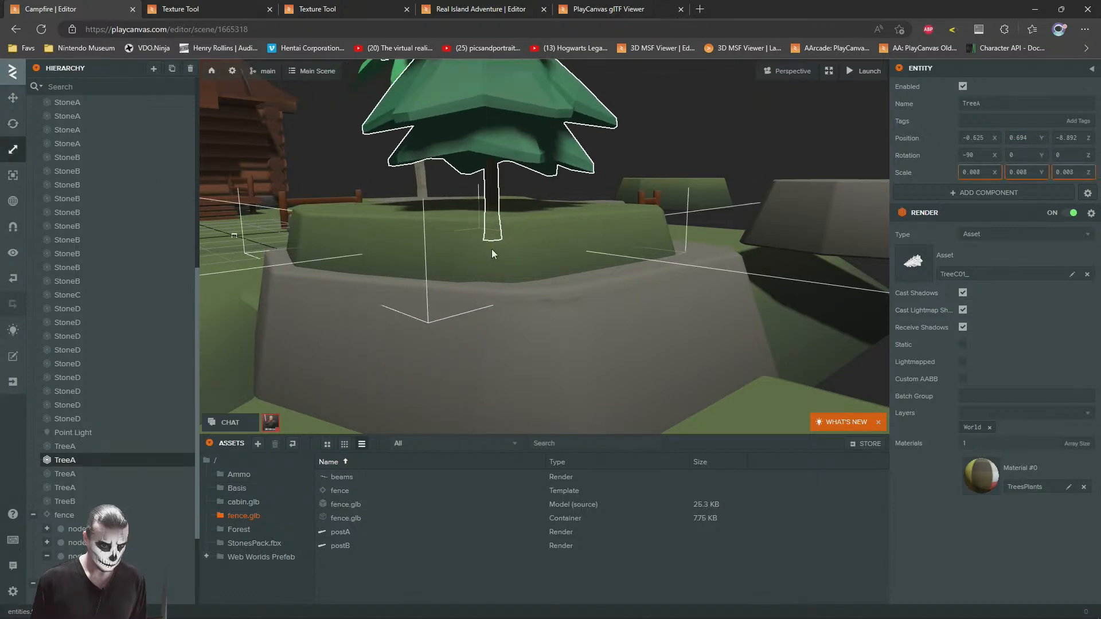
{"action": "left_click", "coordinate": [12, 98]}
{"action": "right_click_drag", "start_coordinate": [459, 179], "coordinate": [475, 262]}
{"action": "key", "text": "s"}
{"action": "key", "text": "w"}
{"action": "left_click_drag", "start_coordinate": [453, 298], "coordinate": [501, 298]}
{"action": "key", "text": "e"}
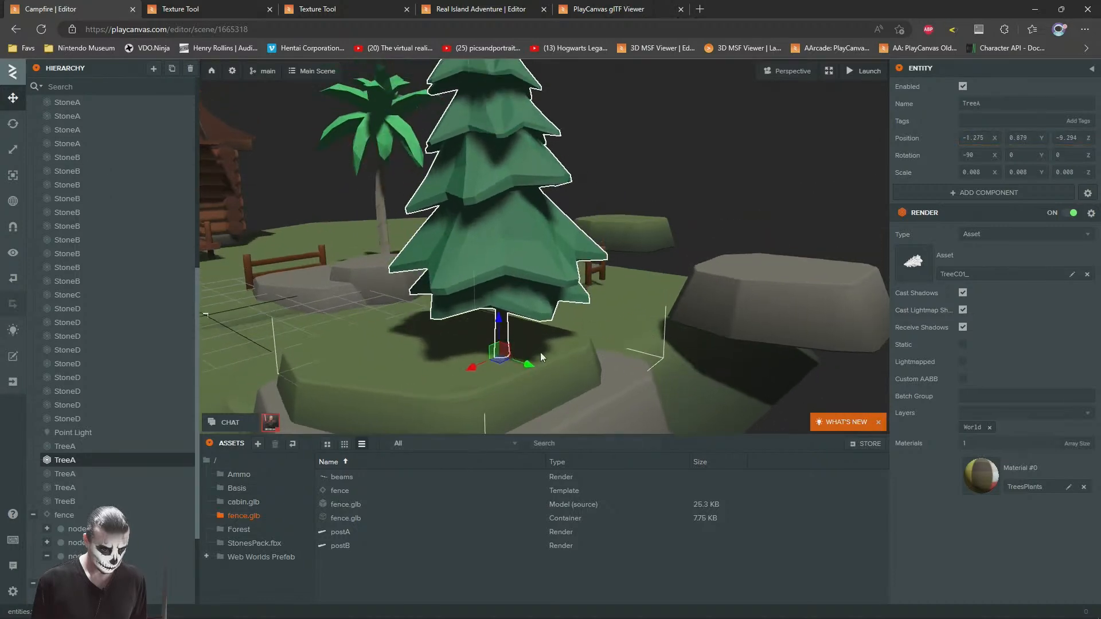
Step: Duplicate the boulder pine, place the copy near X 0.32, Z -7.81, scale it to 0.005 and rotate it to 96.41, 75.78, 180
{"action": "key", "text": "ctrl+d"}
{"action": "left_click_drag", "start_coordinate": [503, 360], "coordinate": [364, 400]}
{"action": "key", "text": "2"}
{"action": "left_click", "coordinate": [12, 149]}
{"action": "left_click", "coordinate": [13, 124]}
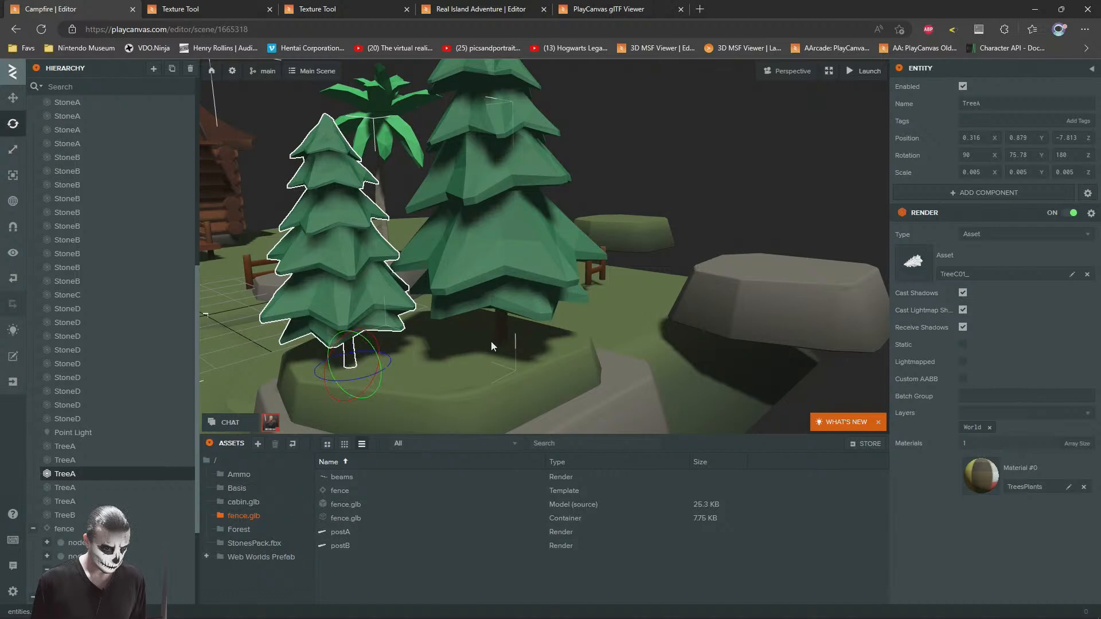
{"action": "key", "text": "f"}
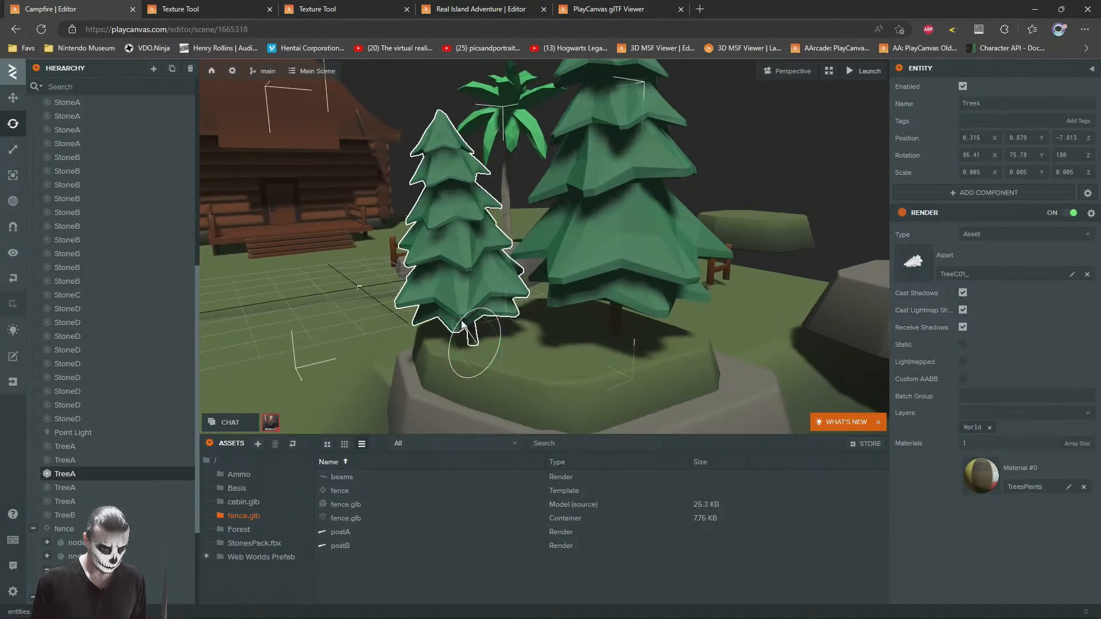
Step: Tilt the larger pine on the boulder slightly
{"action": "left_click", "coordinate": [633, 270]}
{"action": "key", "text": "f"}
{"action": "left_click_drag", "start_coordinate": [610, 302], "coordinate": [620, 301]}
{"action": "left_click", "coordinate": [751, 168]}
{"action": "right_click_drag", "start_coordinate": [425, 220], "coordinate": [655, 286]}
{"action": "key", "text": "a"}
{"action": "key", "text": "s"}
{"action": "key", "text": "w"}
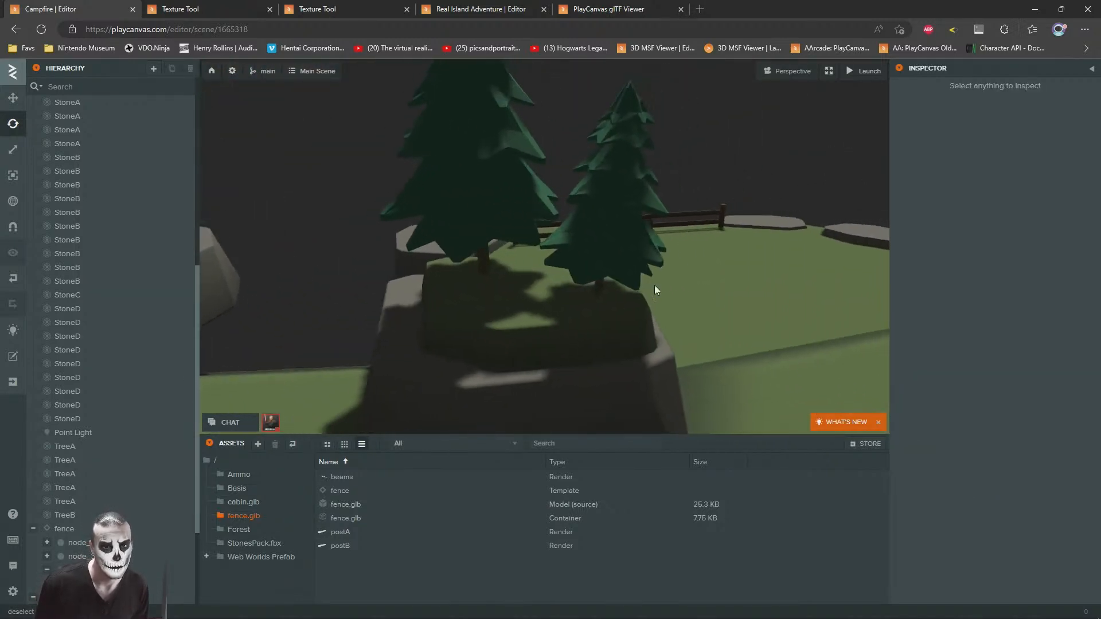
Step: Shift the smaller pine slightly across the boulder's green top
{"action": "left_click", "coordinate": [601, 250]}
{"action": "key", "text": "f"}
{"action": "left_click", "coordinate": [20, 101]}
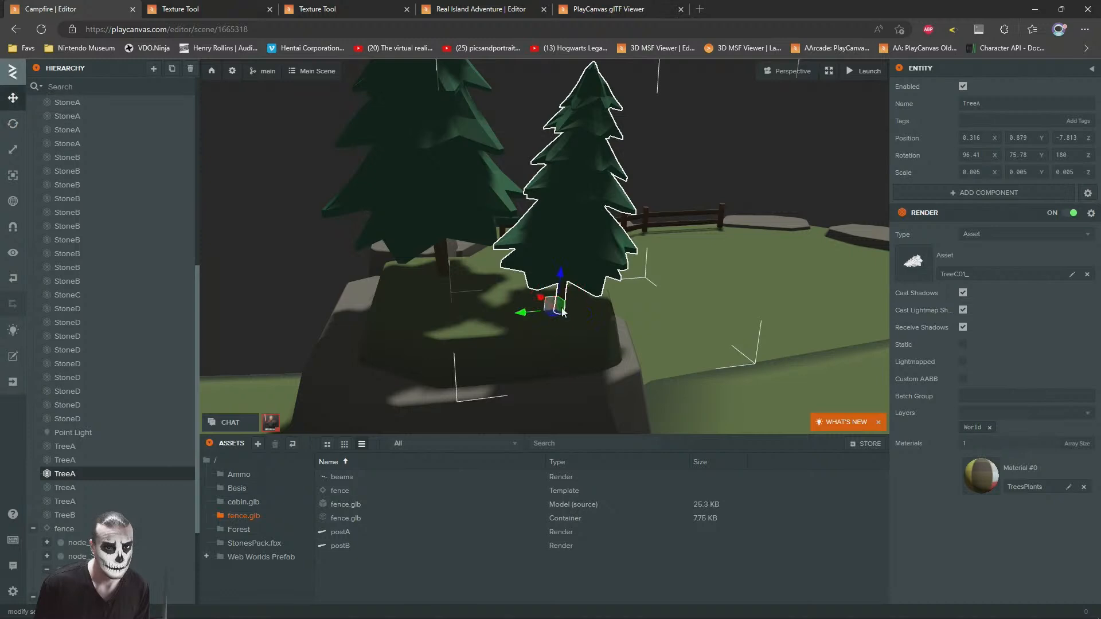
{"action": "left_click_drag", "start_coordinate": [554, 315], "coordinate": [550, 294]}
{"action": "left_click", "coordinate": [697, 205]}
{"action": "key", "text": "s"}
{"action": "right_click_drag", "start_coordinate": [697, 205], "coordinate": [427, 242]}
{"action": "key", "text": "w"}
{"action": "left_click", "coordinate": [442, 253]}
{"action": "key", "text": "s"}
Step: Duplicate the small loose StoneC and place the copy at the tree boulder's front near X 0.66, Z -6.66
{"action": "left_click", "coordinate": [407, 181]}
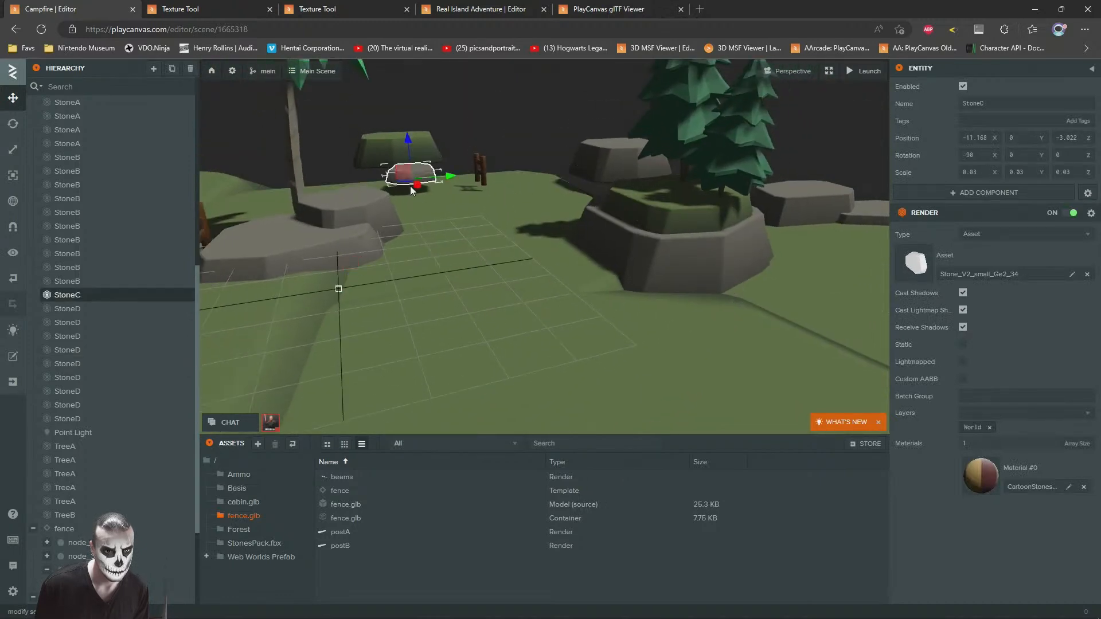
{"action": "left_click_drag", "start_coordinate": [405, 182], "coordinate": [654, 231]}
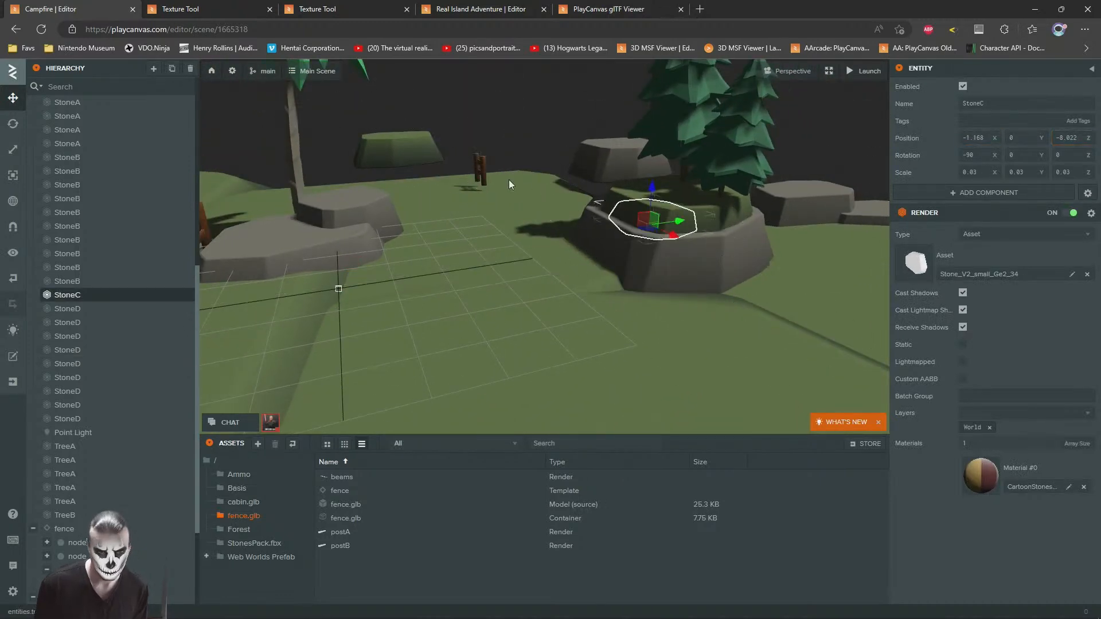
{"action": "key", "text": "ctrl+z"}
{"action": "key", "text": "ctrl+d"}
{"action": "left_click_drag", "start_coordinate": [404, 179], "coordinate": [644, 269]}
{"action": "right_click_drag", "start_coordinate": [645, 269], "coordinate": [622, 290]}
{"action": "key", "text": "w"}
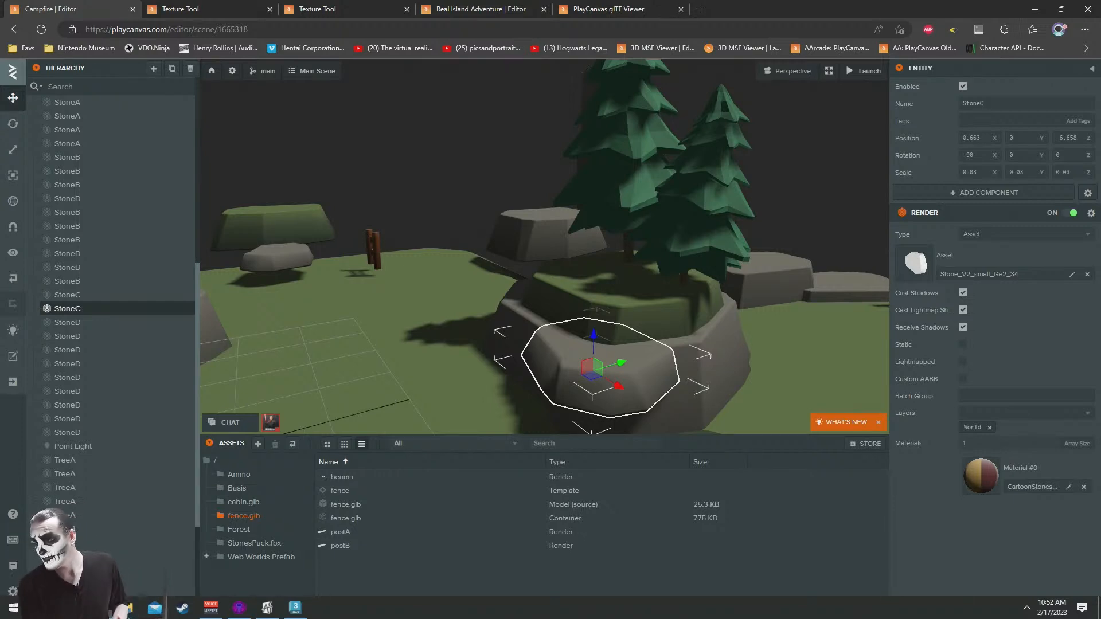
Step: Move the copied StoneC onto the boulder's green top in front of the two pines, near X -0.6, Y 0.8, Z -7.9
{"action": "right_click_drag", "start_coordinate": [563, 266], "coordinate": [528, 295]}
{"action": "left_click_drag", "start_coordinate": [560, 315], "coordinate": [576, 231]}
{"action": "right_click_drag", "start_coordinate": [576, 231], "coordinate": [668, 346]}
{"action": "left_click_drag", "start_coordinate": [676, 341], "coordinate": [545, 261]}
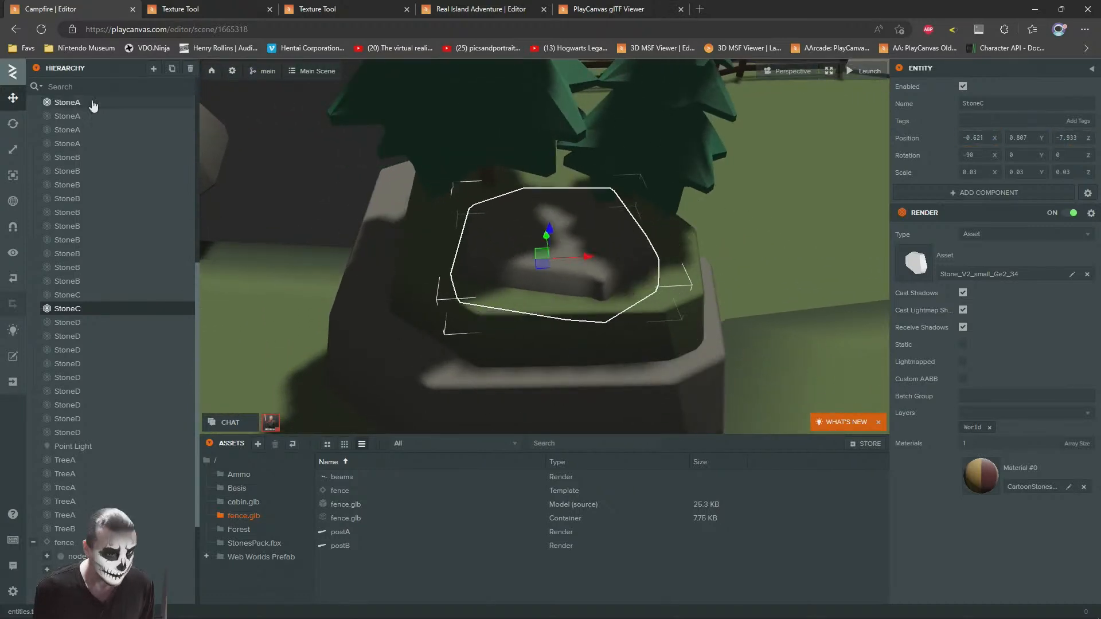
{"action": "mouse_move", "coordinate": [550, 238]}
{"action": "right_mouse_down"}
{"action": "mouse_move", "coordinate": [564, 227]}
{"action": "mouse_move", "coordinate": [532, 146]}
{"action": "mouse_move", "coordinate": [545, 218]}
{"action": "right_mouse_up"}
{"action": "left_click_drag", "start_coordinate": [521, 269], "coordinate": [506, 299]}
Step: Scale the copied StoneC down to 0.019 and settle it at about X -0.55, Y 1.0, Z -7.77
{"action": "left_click", "coordinate": [13, 149]}
{"action": "key", "text": "1"}
{"action": "left_click_drag", "start_coordinate": [521, 248], "coordinate": [517, 239]}
{"action": "right_click_drag", "start_coordinate": [517, 239], "coordinate": [420, 239]}
{"action": "left_click_drag", "start_coordinate": [420, 238], "coordinate": [563, 302]}
{"action": "scroll", "coordinate": [494, 273], "scroll_direction": "down", "scroll_amount": 5}
{"action": "left_click_drag", "start_coordinate": [493, 273], "coordinate": [549, 157]}
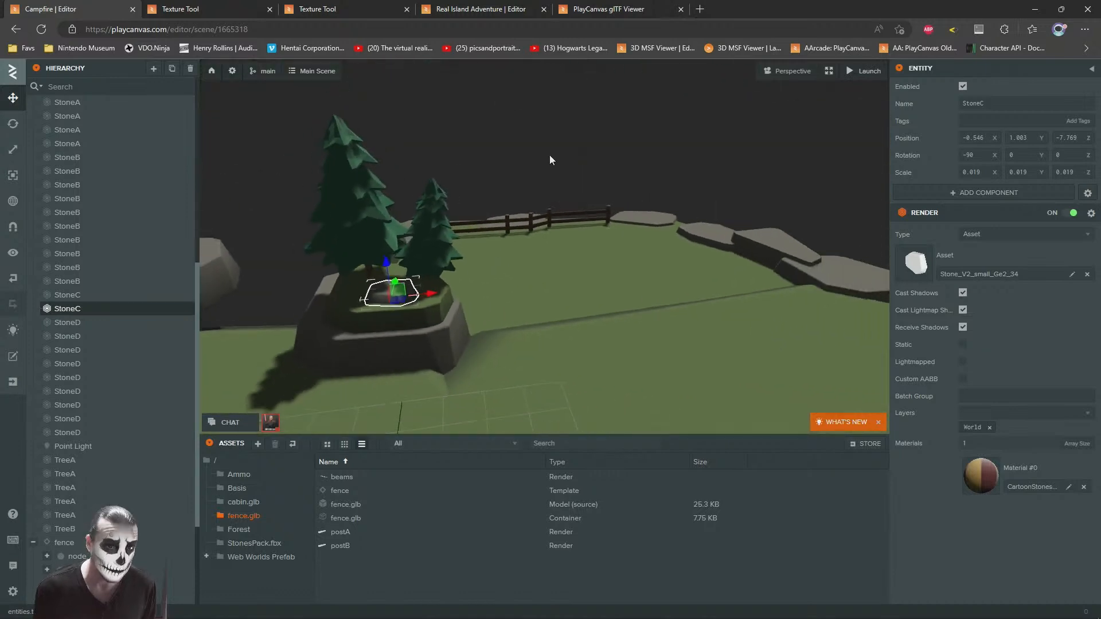
Step: Examine the whole scene layout from a distance
{"action": "left_click", "coordinate": [549, 158]}
{"action": "left_click_drag", "start_coordinate": [641, 208], "coordinate": [734, 288]}
{"action": "scroll", "coordinate": [593, 255], "scroll_direction": "down", "scroll_amount": 6}
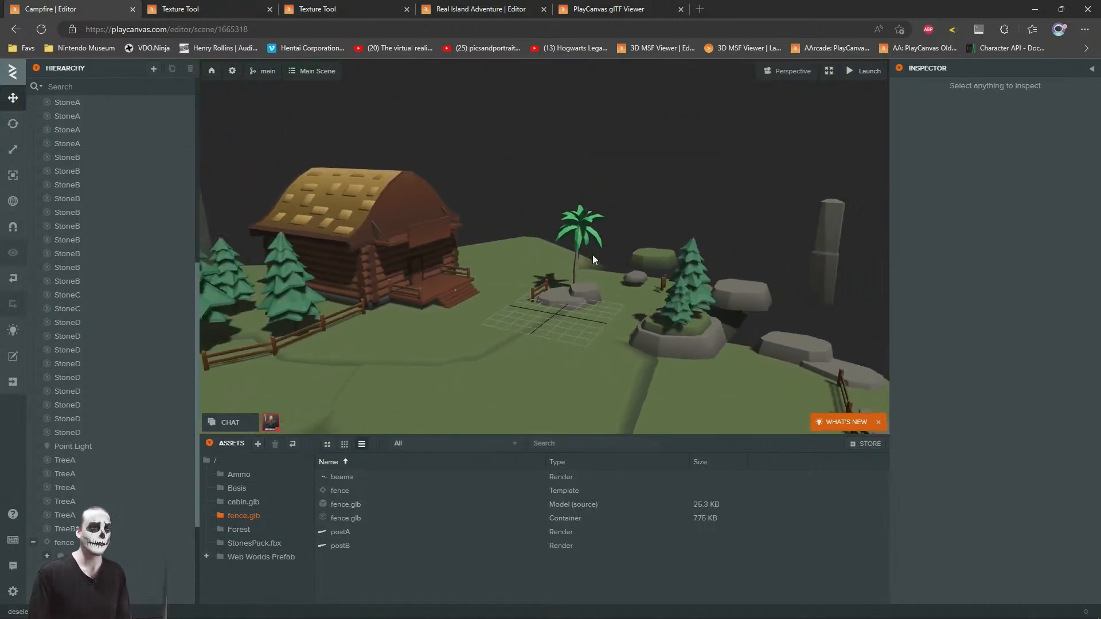
{"action": "key", "text": "d"}
{"action": "left_click_drag", "start_coordinate": [594, 258], "coordinate": [504, 235]}
{"action": "scroll", "coordinate": [506, 236], "scroll_direction": "down", "scroll_amount": 4}
{"action": "key", "text": "d"}
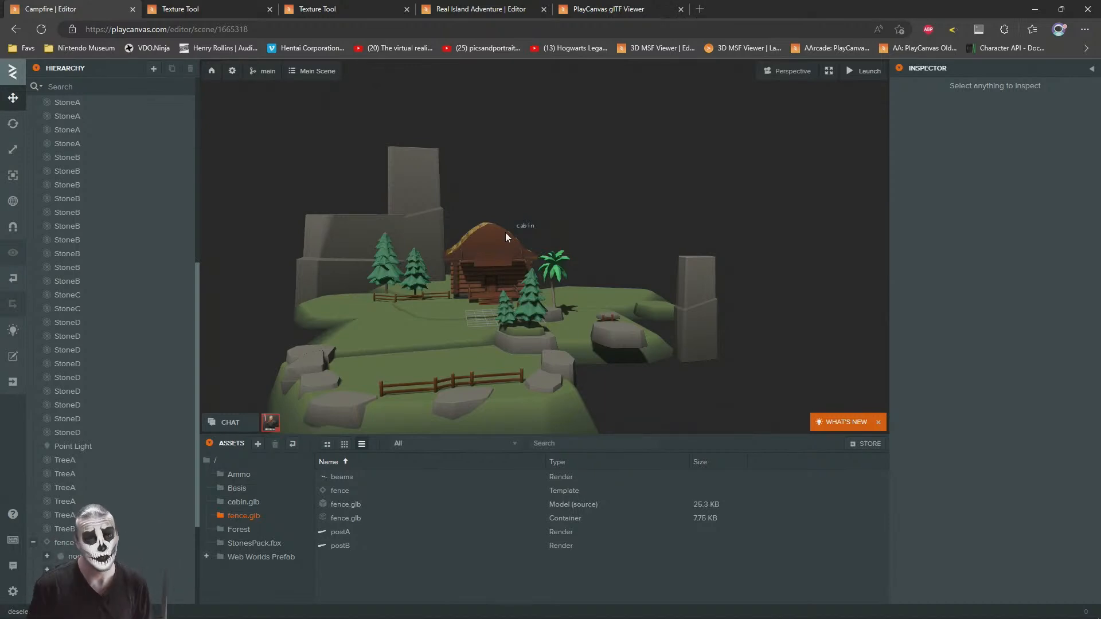
Step: Duplicate the front ground slab, scale the copy to about 0.073, 0.059, 0.031, and place it near X 7.3, Y -2.5, Z -5.0
{"action": "key", "text": "w"}
{"action": "right_click_drag", "start_coordinate": [496, 266], "coordinate": [573, 315]}
{"action": "key", "text": "s"}
{"action": "key", "text": "w"}
{"action": "left_click", "coordinate": [573, 315]}
{"action": "key", "text": "ctrl+d"}
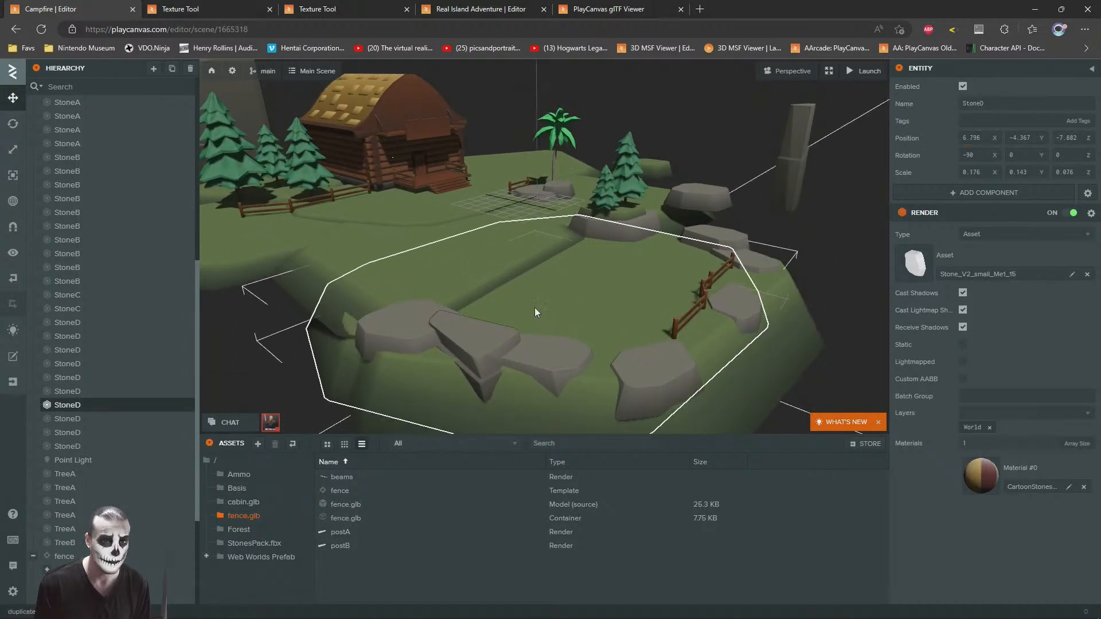
{"action": "left_click_drag", "start_coordinate": [506, 274], "coordinate": [515, 322]}
{"action": "left_click", "coordinate": [8, 149]}
{"action": "left_click", "coordinate": [12, 98]}
{"action": "key", "text": "f"}
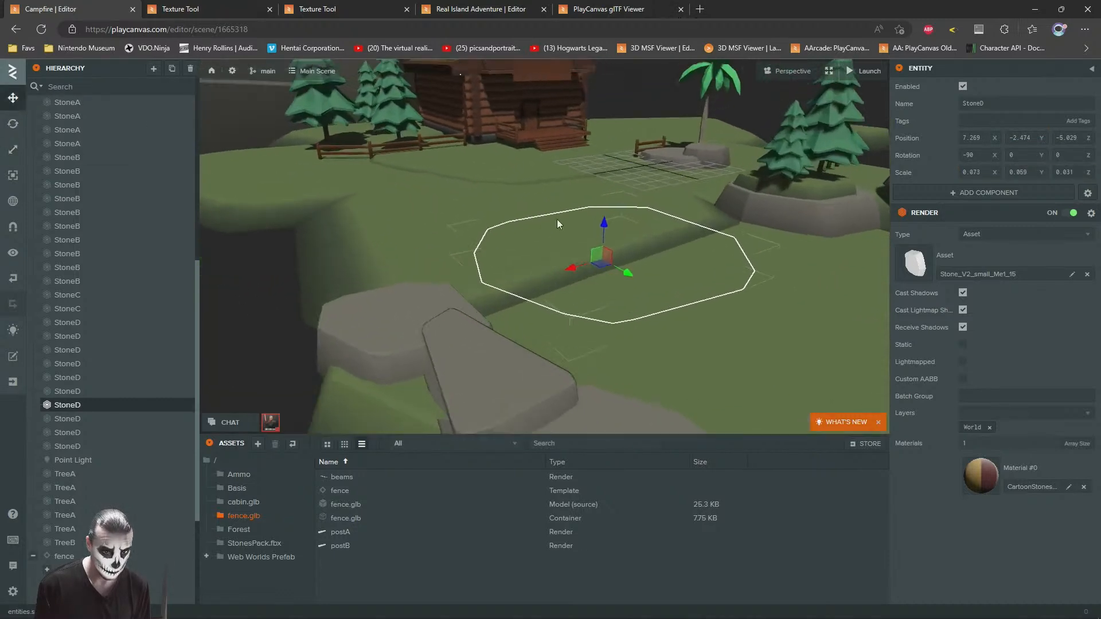
Step: Move the small ground slab against the edge stones at about X 13.4, Y -2.1, Z -7.38
{"action": "left_click_drag", "start_coordinate": [587, 239], "coordinate": [536, 283]}
{"action": "scroll", "coordinate": [627, 266], "scroll_direction": "down", "scroll_amount": 3}
{"action": "left_click_drag", "start_coordinate": [628, 266], "coordinate": [659, 149]}
{"action": "left_click", "coordinate": [690, 101]}
{"action": "left_click_drag", "start_coordinate": [739, 224], "coordinate": [596, 305]}
{"action": "left_click", "coordinate": [644, 302]}
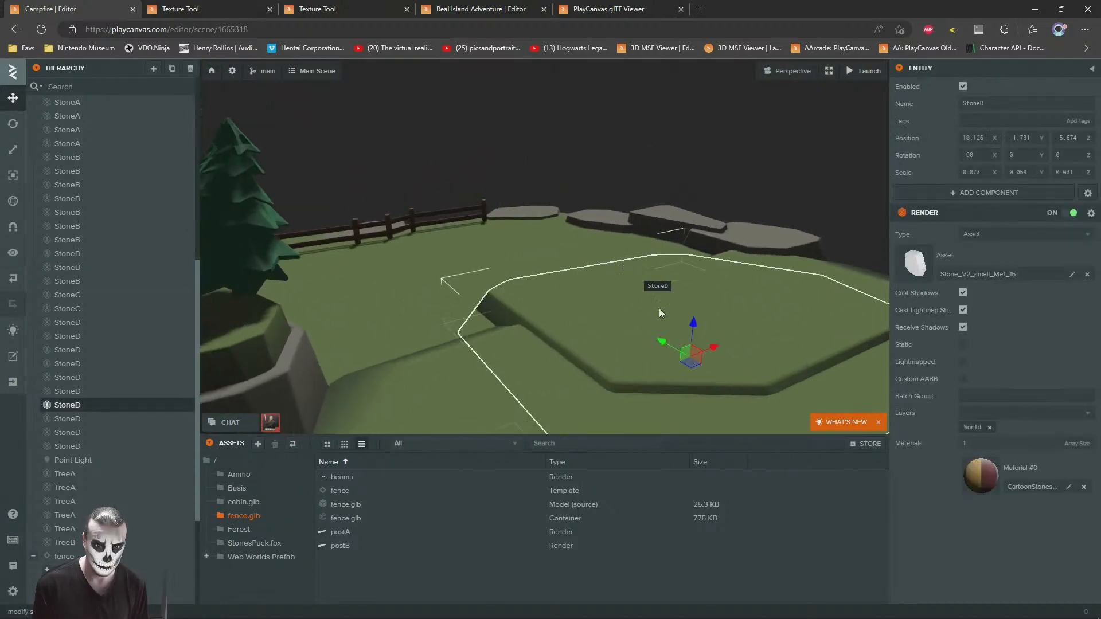
{"action": "left_click_drag", "start_coordinate": [687, 328], "coordinate": [401, 299]}
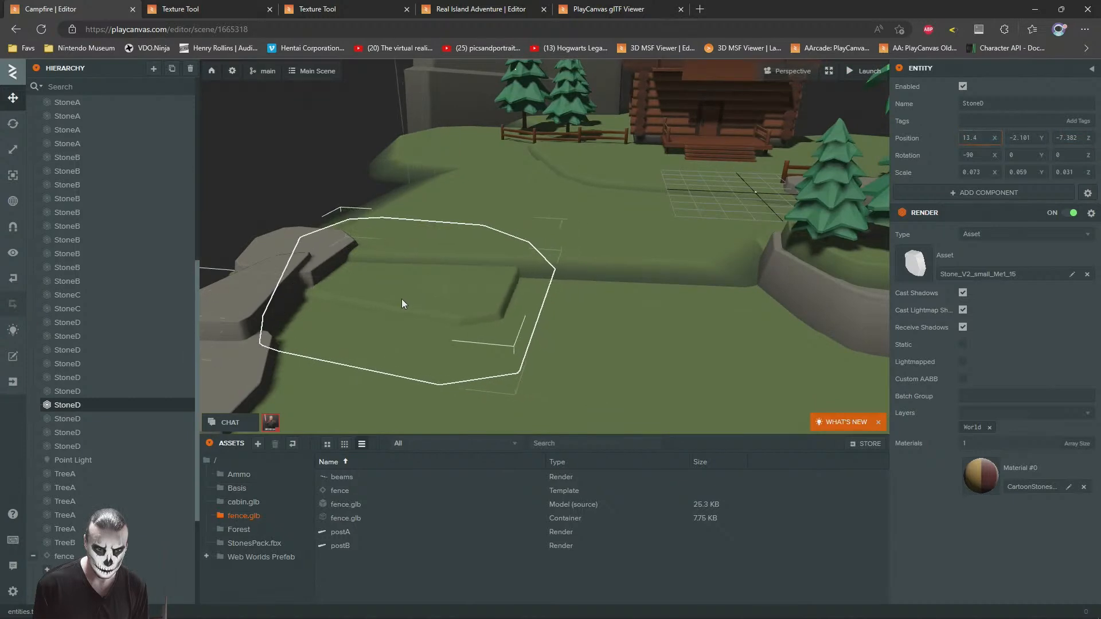
{"action": "left_click", "coordinate": [323, 185]}
{"action": "left_click_drag", "start_coordinate": [324, 189], "coordinate": [531, 382]}
Step: Duplicate the small ground slab and move the copy along the ground step towards the tree boulder
{"action": "left_click", "coordinate": [545, 383]}
{"action": "key", "text": "ctrl+d"}
{"action": "scroll", "coordinate": [508, 273], "scroll_direction": "down", "scroll_amount": 3}
{"action": "left_click_drag", "start_coordinate": [507, 273], "coordinate": [538, 295]}
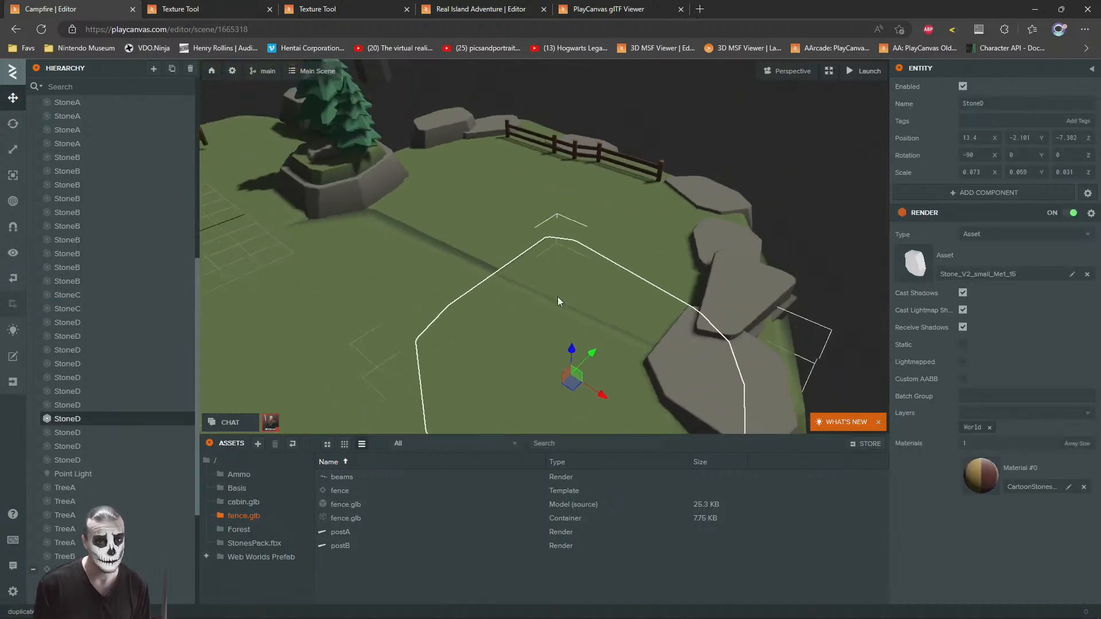
{"action": "left_click_drag", "start_coordinate": [568, 378], "coordinate": [347, 247]}
{"action": "left_click", "coordinate": [771, 178]}
Step: Delete the loose StoneC beside the small fence behind the palm tree
{"action": "left_click_drag", "start_coordinate": [765, 261], "coordinate": [333, 341]}
{"action": "left_click", "coordinate": [503, 315]}
{"action": "left_click_drag", "start_coordinate": [470, 264], "coordinate": [590, 280]}
{"action": "left_click", "coordinate": [569, 322]}
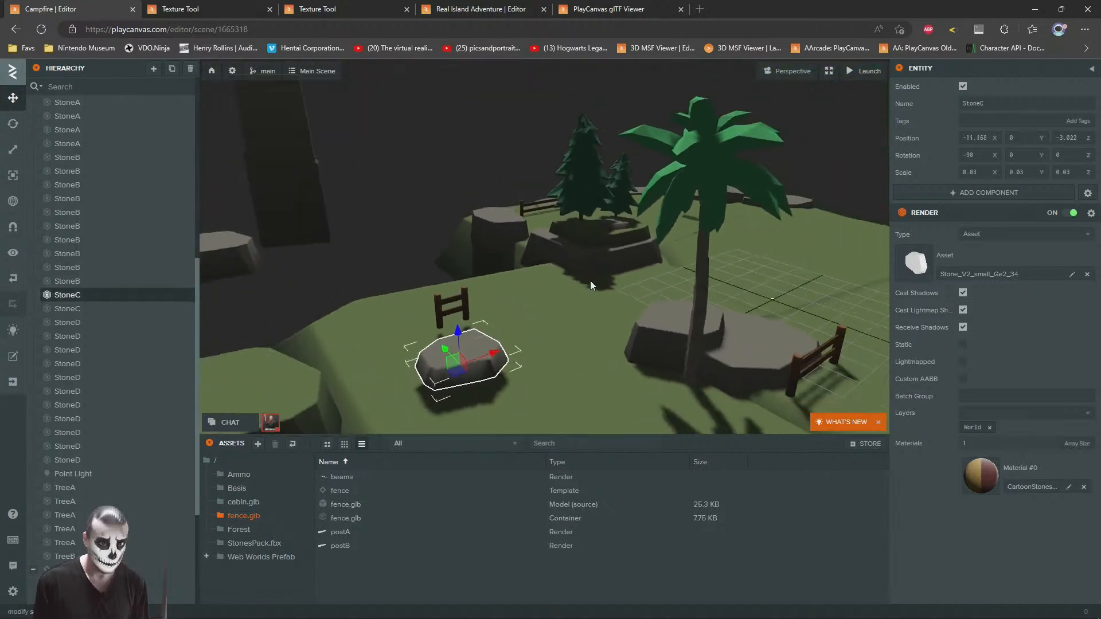
{"action": "key", "text": "Delete"}
Step: Add a fence template instance on the ground behind the tree boulder near X -5.5, Z -7.0, and lower it to Y -0.348
{"action": "left_click_drag", "start_coordinate": [530, 309], "coordinate": [566, 309]}
{"action": "scroll", "coordinate": [539, 313], "scroll_direction": "up", "scroll_amount": 4}
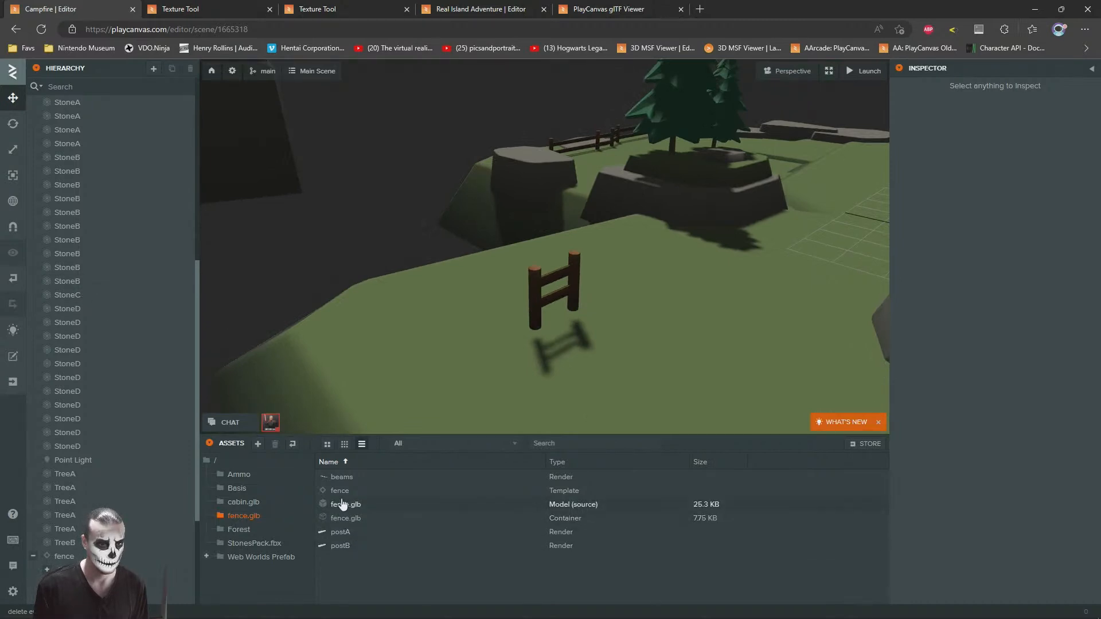
{"action": "left_click_drag", "start_coordinate": [322, 493], "coordinate": [68, 557]}
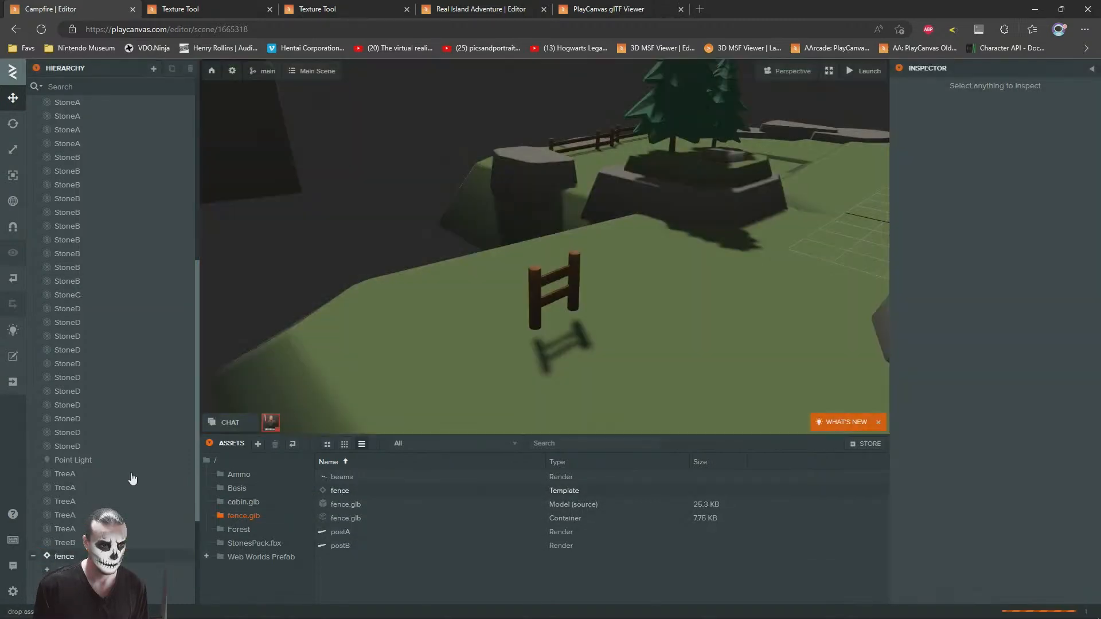
{"action": "left_click_drag", "start_coordinate": [638, 273], "coordinate": [426, 228]}
{"action": "scroll", "coordinate": [473, 286], "scroll_direction": "down", "scroll_amount": 4}
{"action": "scroll", "coordinate": [435, 264], "scroll_direction": "up", "scroll_amount": 3}
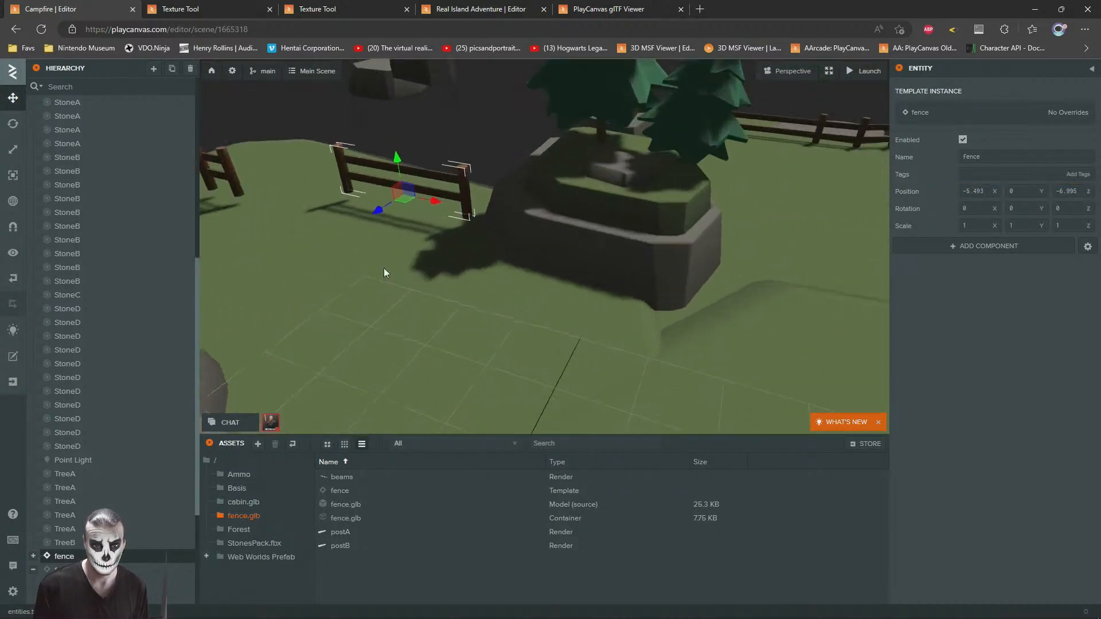
{"action": "scroll", "coordinate": [383, 267], "scroll_direction": "up", "scroll_amount": 4}
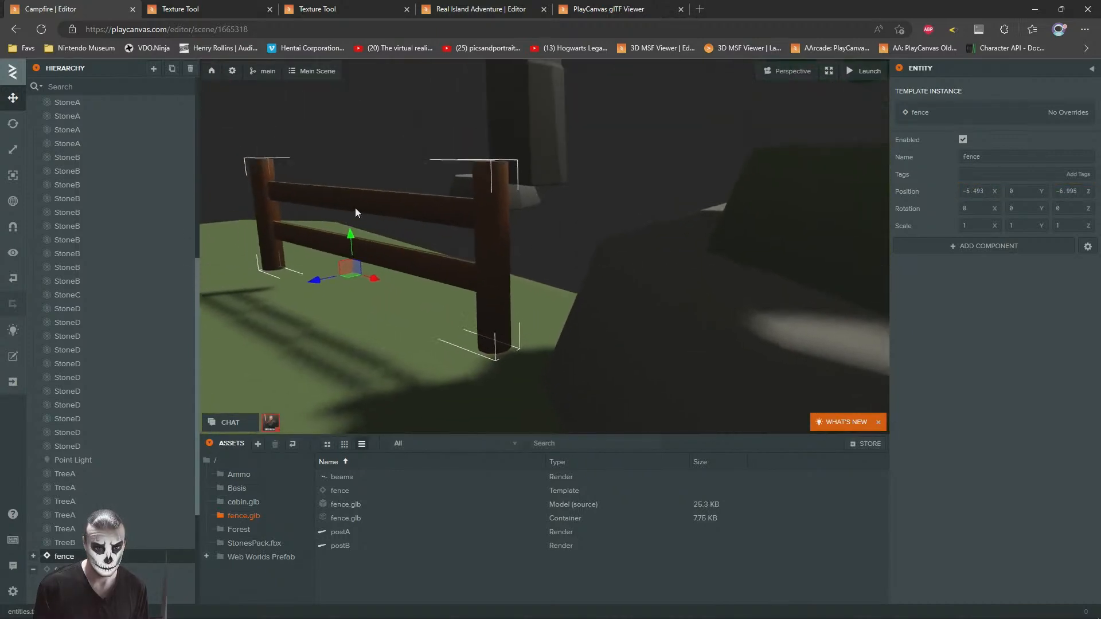
{"action": "left_click_drag", "start_coordinate": [365, 253], "coordinate": [360, 285]}
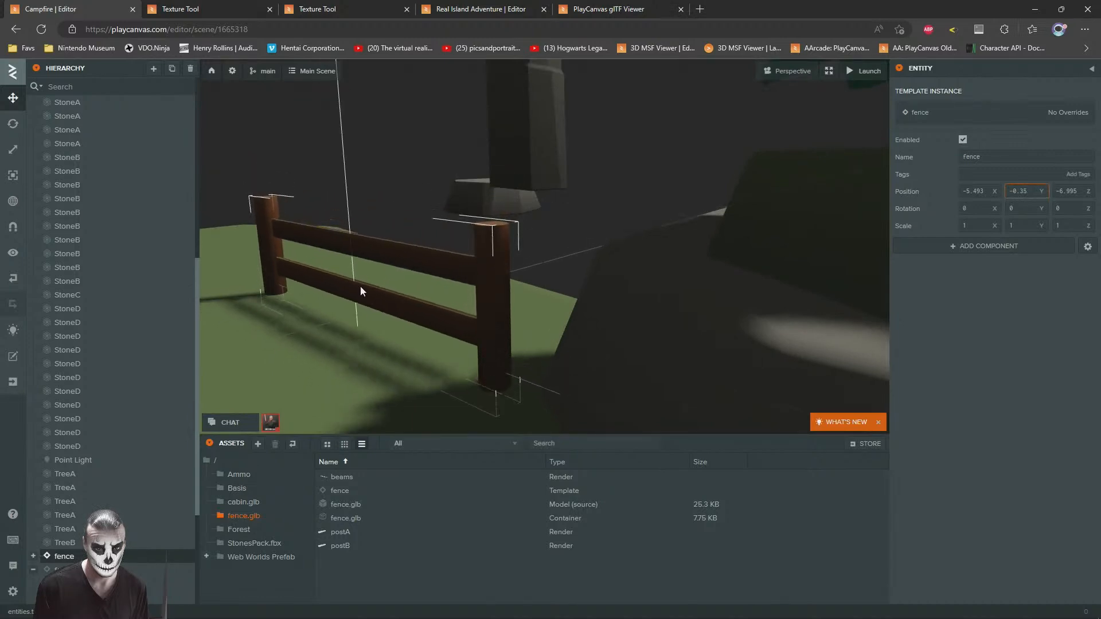
{"action": "left_click_drag", "start_coordinate": [395, 304], "coordinate": [648, 274]}
{"action": "scroll", "coordinate": [648, 274], "scroll_direction": "up", "scroll_amount": 3}
Step: Duplicate the new fence, turn the copy about Y, and join it to the first at about X -8.87, Z -9.03
{"action": "key", "text": "ctrl+d"}
{"action": "left_click_drag", "start_coordinate": [573, 266], "coordinate": [726, 332]}
{"action": "left_click", "coordinate": [17, 126]}
{"action": "middle_click_drag", "start_coordinate": [673, 307], "coordinate": [570, 288]}
{"action": "left_click_drag", "start_coordinate": [634, 327], "coordinate": [587, 321]}
{"action": "left_click", "coordinate": [13, 98]}
{"action": "left_click_drag", "start_coordinate": [642, 268], "coordinate": [365, 262]}
{"action": "left_click_drag", "start_coordinate": [516, 278], "coordinate": [690, 408]}
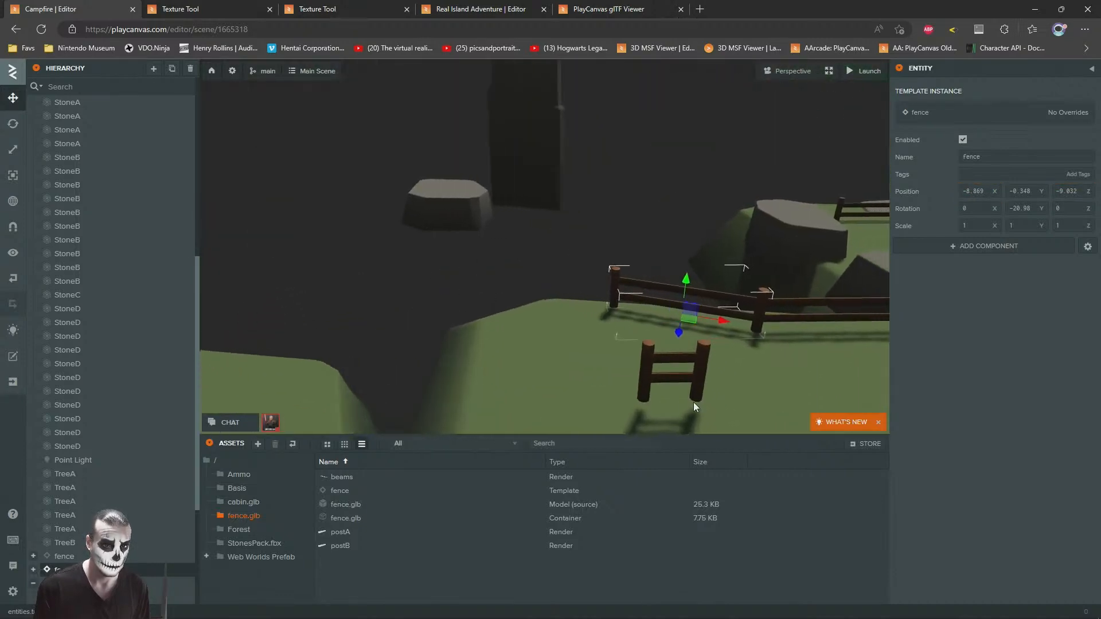
Step: Move the small fence to the end of the new row at about X -12.39, Z -9.66, and lower it to Y -0.364
{"action": "left_click", "coordinate": [698, 373]}
{"action": "left_click", "coordinate": [65, 287]}
{"action": "right_click_drag", "start_coordinate": [487, 287], "coordinate": [529, 315]}
{"action": "left_click_drag", "start_coordinate": [581, 298], "coordinate": [559, 191]}
{"action": "scroll", "coordinate": [626, 214], "scroll_direction": "up", "scroll_amount": 8}
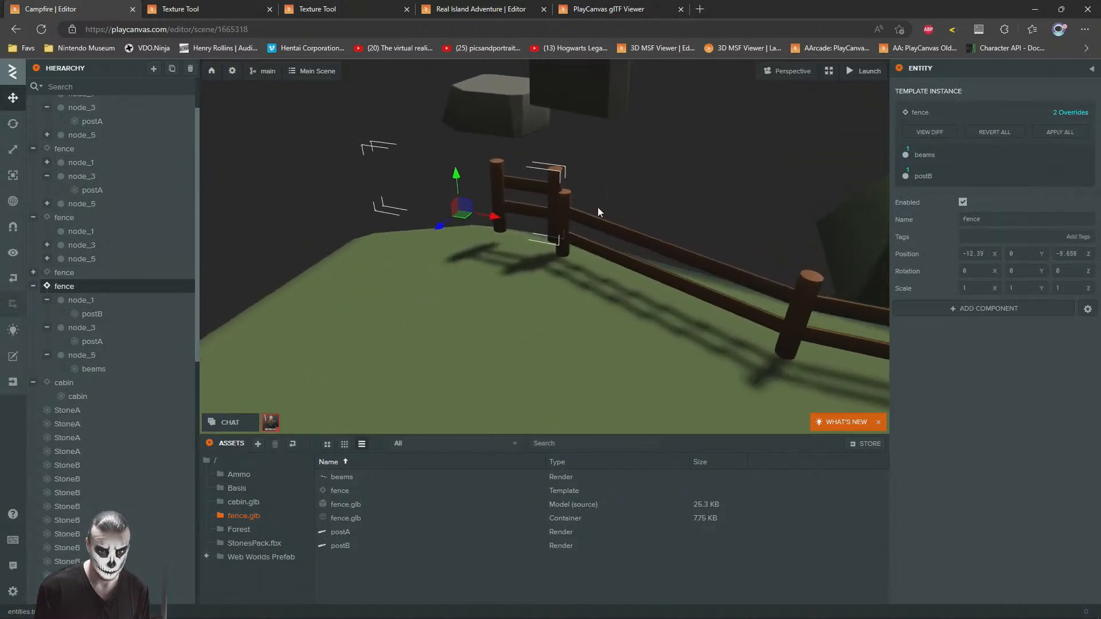
{"action": "left_click_drag", "start_coordinate": [310, 139], "coordinate": [318, 196]}
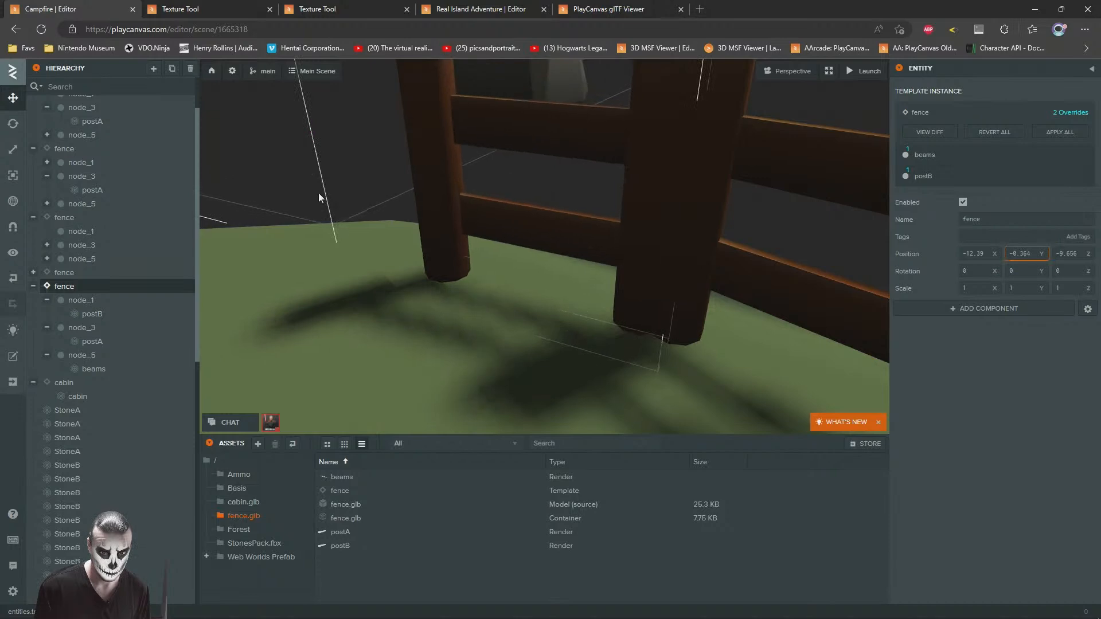
Step: Shift the small end fence to about X -12.29, Y -0.31, Z -9.62 and delete the overlapping post at the joint
{"action": "scroll", "coordinate": [405, 233], "scroll_direction": "down", "scroll_amount": 8}
{"action": "left_click_drag", "start_coordinate": [404, 263], "coordinate": [416, 272]}
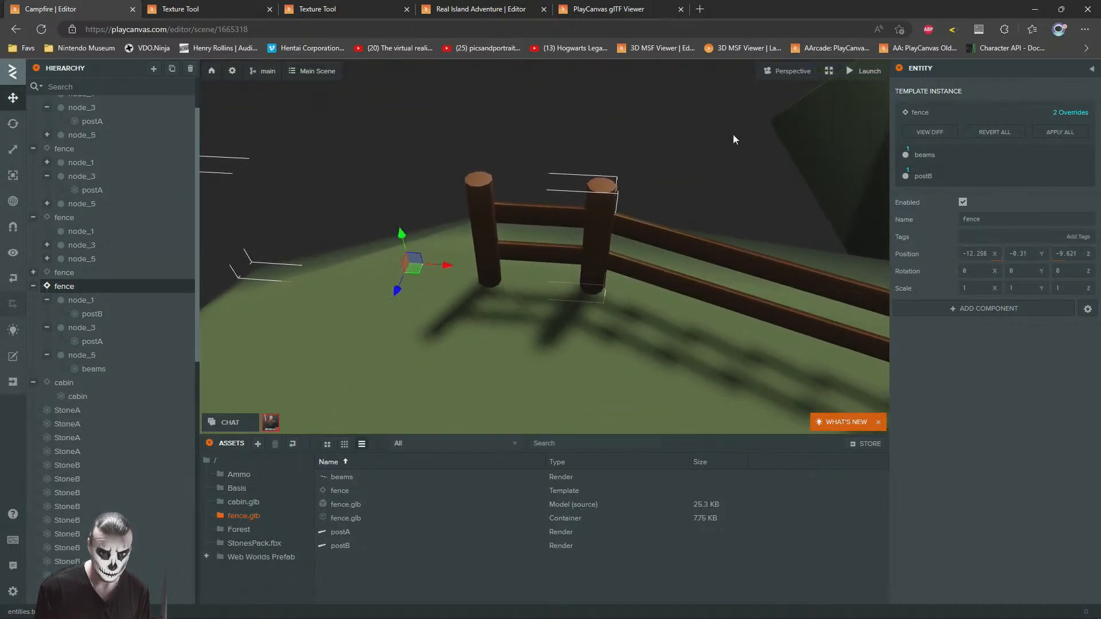
{"action": "left_click", "coordinate": [628, 196]}
{"action": "left_click", "coordinate": [599, 206]}
{"action": "key", "text": "Delete"}
Step: Duplicate a StoneD ground slab and place the copy beside the cabin's right wall at about X -11.47, Z 23.72
{"action": "right_click_drag", "start_coordinate": [590, 218], "coordinate": [583, 182]}
{"action": "key", "text": "d"}
{"action": "left_click", "coordinate": [528, 260]}
{"action": "key", "text": "s"}
{"action": "right_click_drag", "start_coordinate": [625, 287], "coordinate": [381, 306]}
{"action": "key", "text": "d"}
{"action": "key", "text": "w"}
{"action": "key", "text": "s"}
{"action": "key", "text": "d"}
{"action": "key", "text": "s"}
{"action": "key", "text": "w"}
{"action": "key", "text": "d"}
{"action": "key", "text": "s"}
{"action": "key", "text": "s"}
{"action": "left_click", "coordinate": [365, 329]}
{"action": "left_click_drag", "start_coordinate": [360, 340], "coordinate": [641, 220]}
{"action": "key", "text": "ctrl+z"}
{"action": "key", "text": "ctrl+d"}
{"action": "left_click_drag", "start_coordinate": [357, 339], "coordinate": [675, 214]}
{"action": "key", "text": "d"}
{"action": "key", "text": "w"}
{"action": "mouse_move", "coordinate": [675, 215]}
{"action": "right_mouse_down"}
{"action": "mouse_move", "coordinate": [686, 234]}
{"action": "mouse_move", "coordinate": [665, 202]}
{"action": "right_mouse_up"}
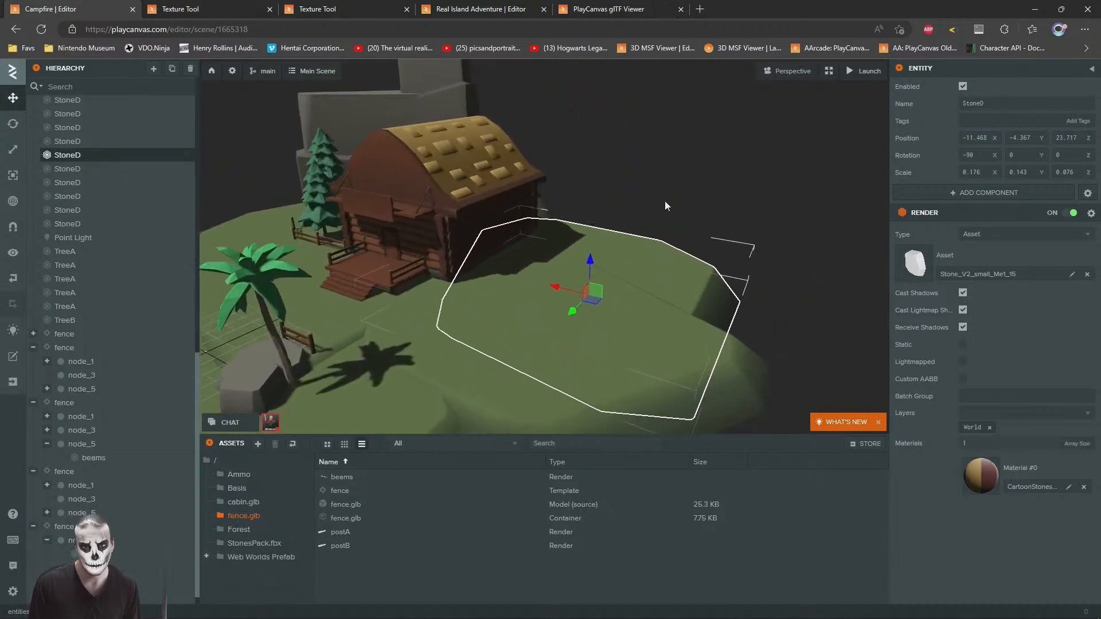
Step: Duplicate the new slab, raise the copy to Y -1.486, and place it beside the cabin at about X -16.95, Z 28.52
{"action": "key", "text": "ctrl+d"}
{"action": "left_click_drag", "start_coordinate": [589, 325], "coordinate": [665, 301]}
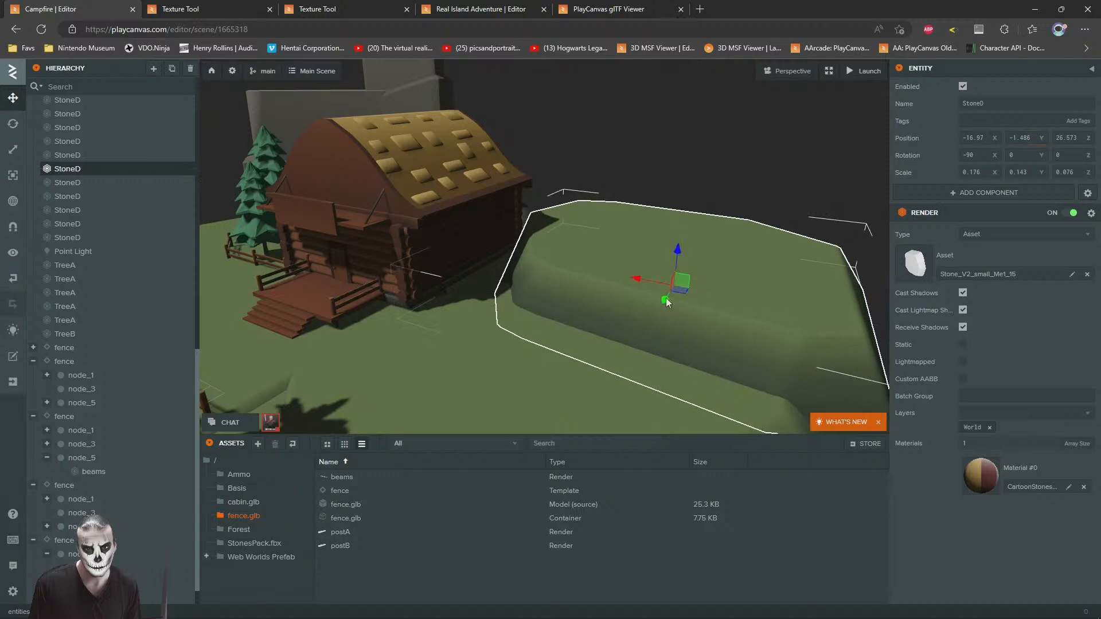
{"action": "left_click", "coordinate": [693, 167]}
{"action": "right_click_drag", "start_coordinate": [692, 167], "coordinate": [693, 218]}
{"action": "key", "text": "w"}
{"action": "left_click", "coordinate": [692, 218]}
{"action": "left_click_drag", "start_coordinate": [682, 212], "coordinate": [563, 339]}
{"action": "scroll", "coordinate": [585, 310], "scroll_direction": "down", "scroll_amount": 5}
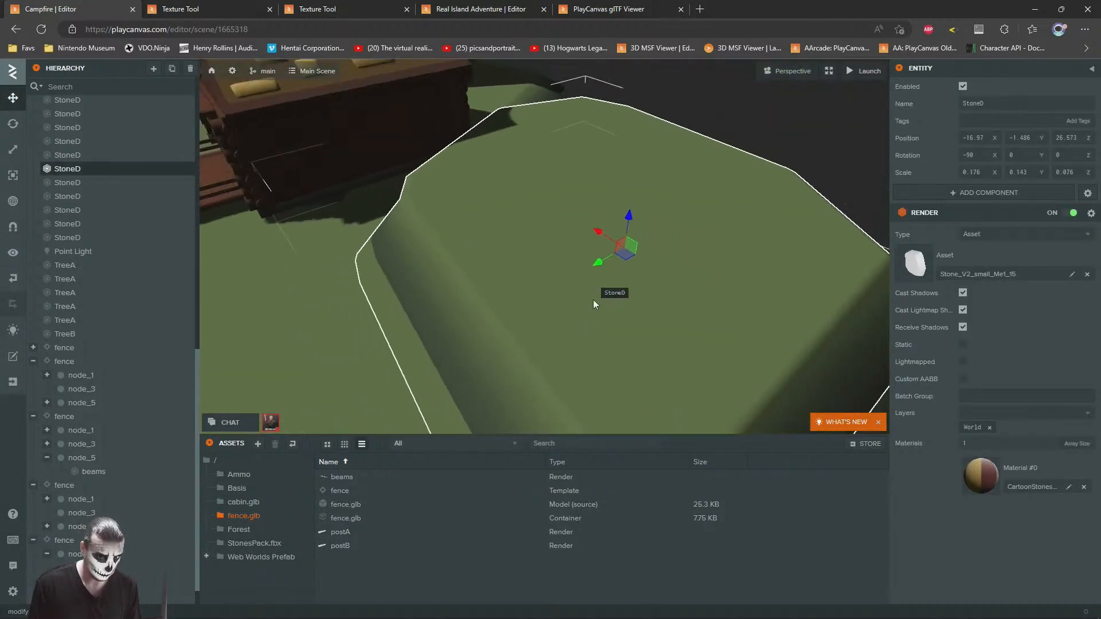
{"action": "left_click_drag", "start_coordinate": [603, 261], "coordinate": [631, 246]}
{"action": "left_click", "coordinate": [749, 107]}
Step: Duplicate the raised slab, move the copy behind the cabin to about X -0.38, Z 37.77, and stretch its Z scale to 0.14
{"action": "right_click_drag", "start_coordinate": [749, 108], "coordinate": [636, 312]}
{"action": "key", "text": "w"}
{"action": "key", "text": "s"}
{"action": "key", "text": "d"}
{"action": "key", "text": "w"}
{"action": "key", "text": "s"}
{"action": "key", "text": "w"}
{"action": "key", "text": "s"}
{"action": "left_click", "coordinate": [635, 312]}
{"action": "key", "text": "ctrl+d"}
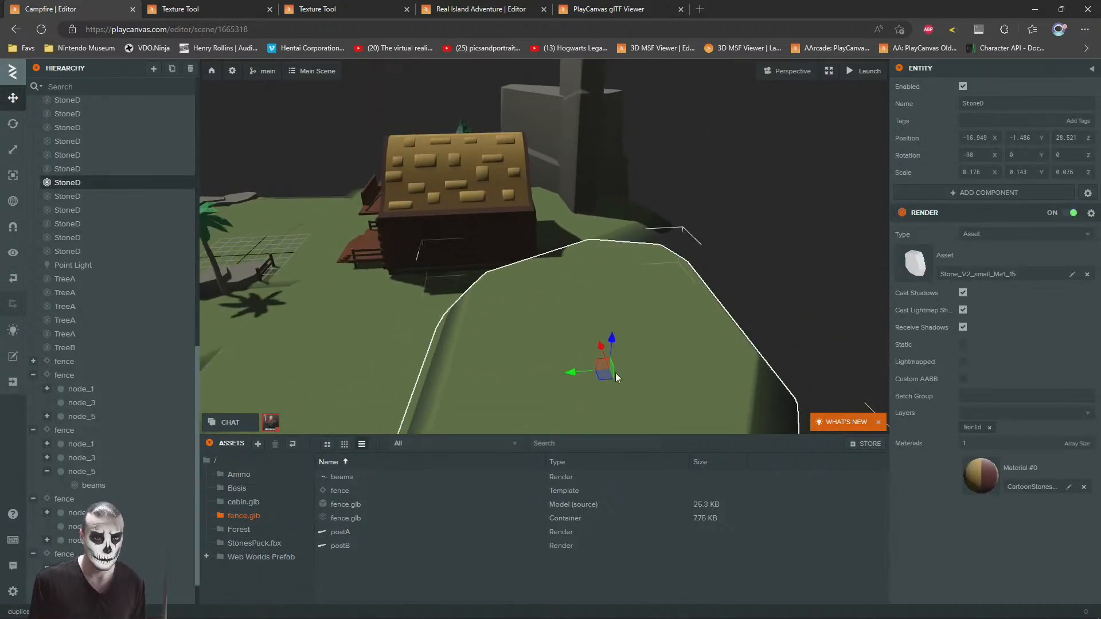
{"action": "left_click_drag", "start_coordinate": [619, 346], "coordinate": [700, 208]}
{"action": "left_click", "coordinate": [16, 149]}
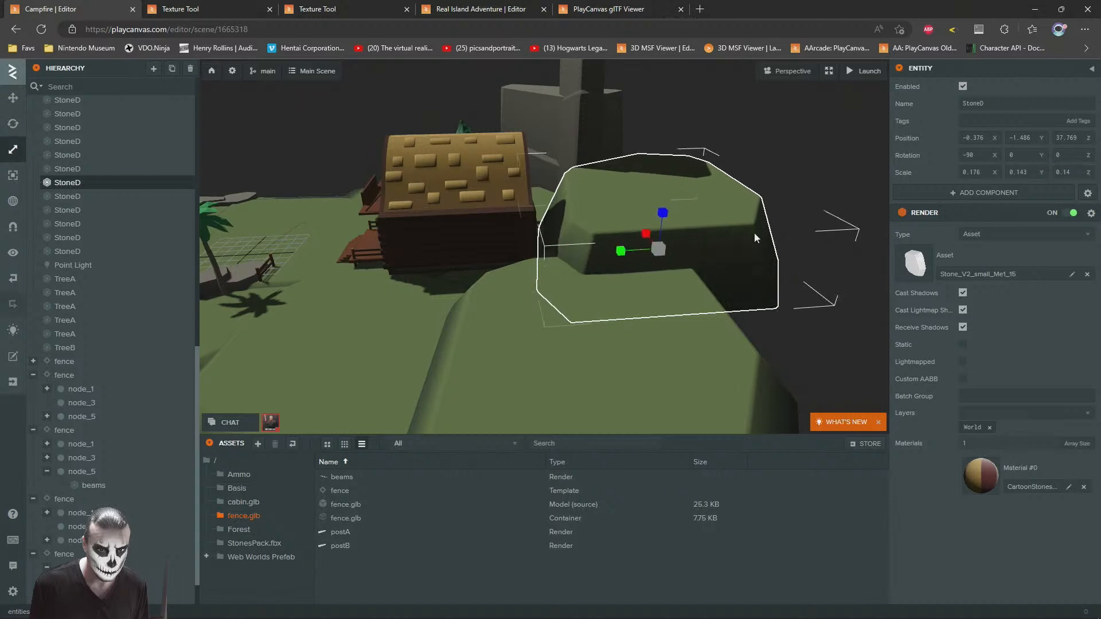
{"action": "left_click", "coordinate": [786, 166]}
Step: Duplicate the wide StoneA rock behind the cabin, then turn and position the copy behind the raised ground slabs
{"action": "right_click_drag", "start_coordinate": [785, 166], "coordinate": [631, 180]}
{"action": "key", "text": "w"}
{"action": "key", "text": "s"}
{"action": "key", "text": "w"}
{"action": "scroll", "coordinate": [689, 311], "scroll_direction": "down", "scroll_amount": 5}
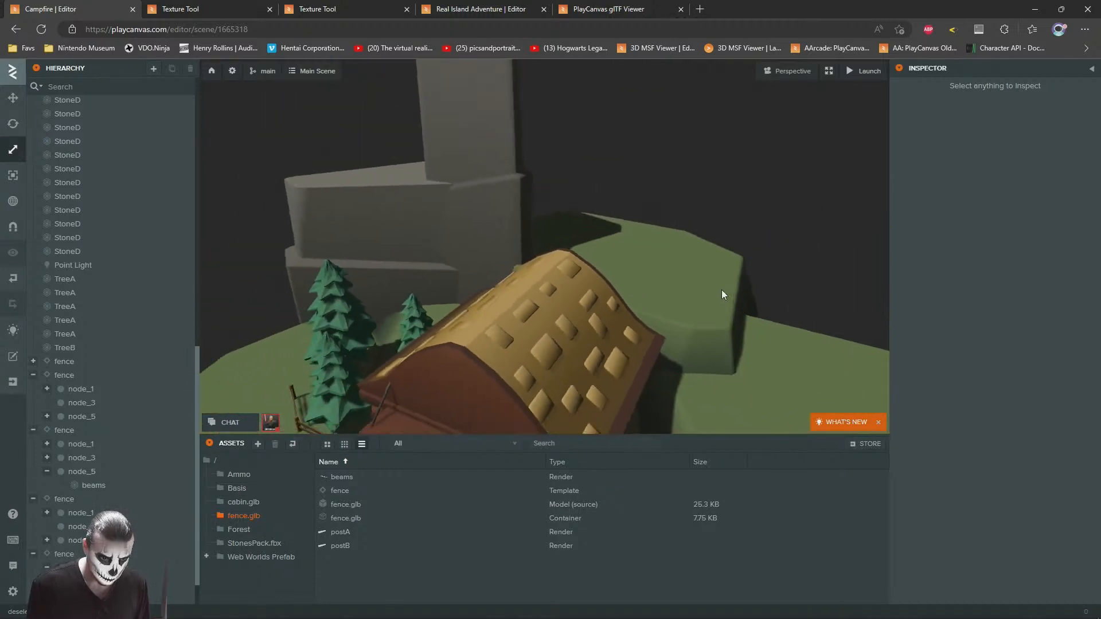
{"action": "left_click", "coordinate": [429, 243]}
{"action": "left_click", "coordinate": [12, 97]}
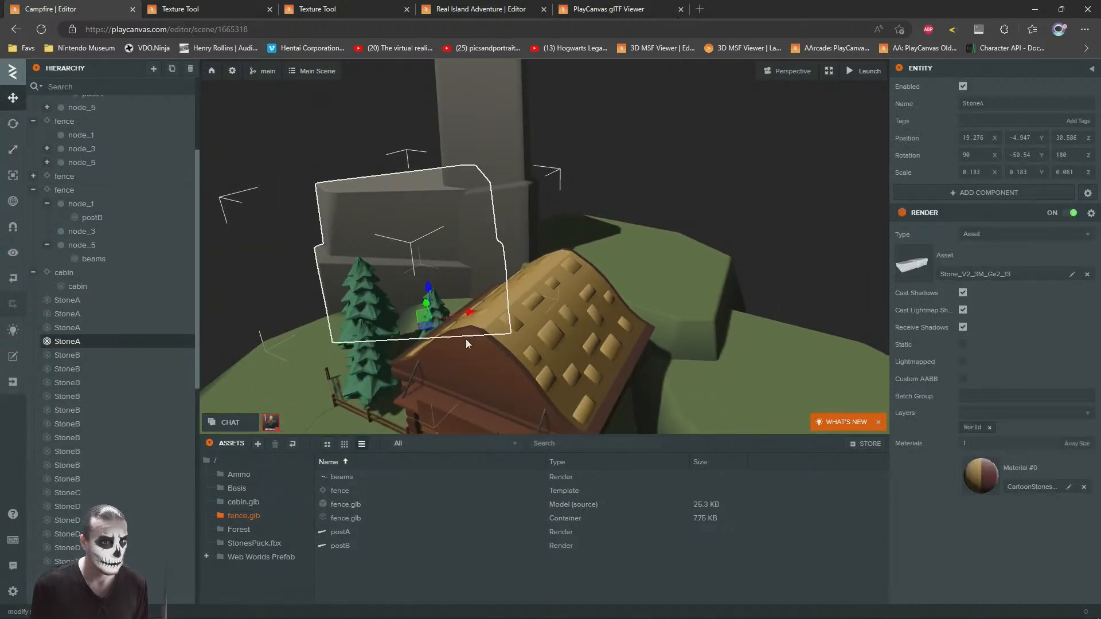
{"action": "key", "text": "ctrl+d"}
{"action": "left_click_drag", "start_coordinate": [431, 319], "coordinate": [664, 327]}
{"action": "key", "text": "2"}
{"action": "key", "text": "1"}
{"action": "scroll", "coordinate": [768, 307], "scroll_direction": "up", "scroll_amount": 5}
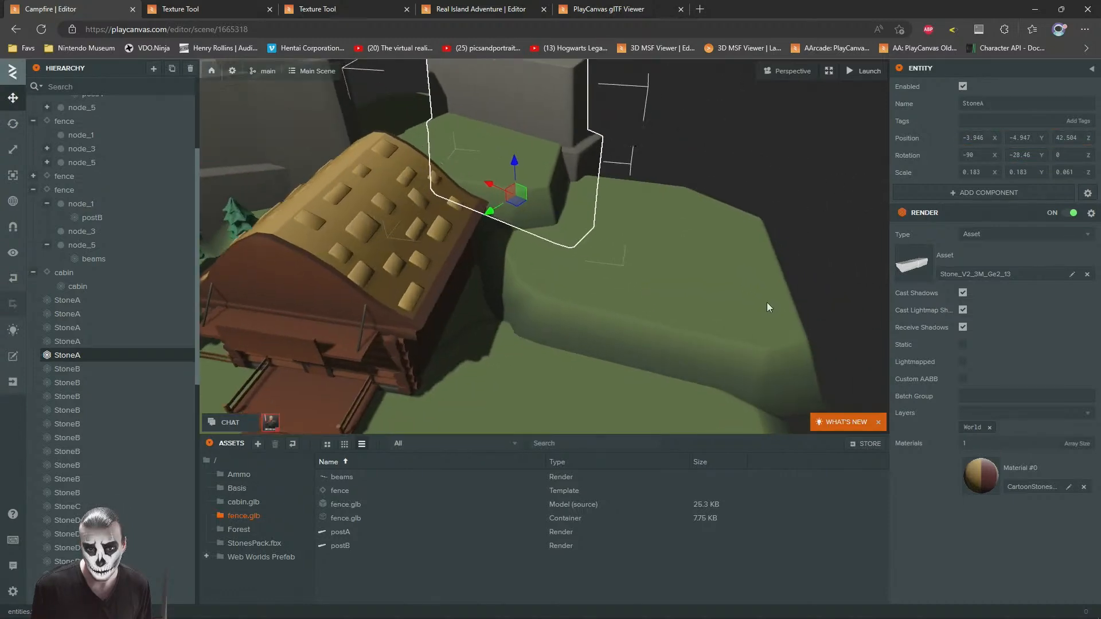
{"action": "left_click_drag", "start_coordinate": [767, 303], "coordinate": [745, 242]}
{"action": "left_click_drag", "start_coordinate": [523, 302], "coordinate": [525, 267]}
{"action": "left_click", "coordinate": [700, 264]}
Step: Duplicate the wide StoneA rock again, move the copy to about X -20.94, Z 28.43, and turn it to Y -44.17
{"action": "left_click_drag", "start_coordinate": [701, 264], "coordinate": [621, 203]}
{"action": "scroll", "coordinate": [704, 184], "scroll_direction": "down", "scroll_amount": 5}
{"action": "scroll", "coordinate": [596, 209], "scroll_direction": "up", "scroll_amount": 3}
{"action": "right_click_drag", "start_coordinate": [621, 203], "coordinate": [648, 246]}
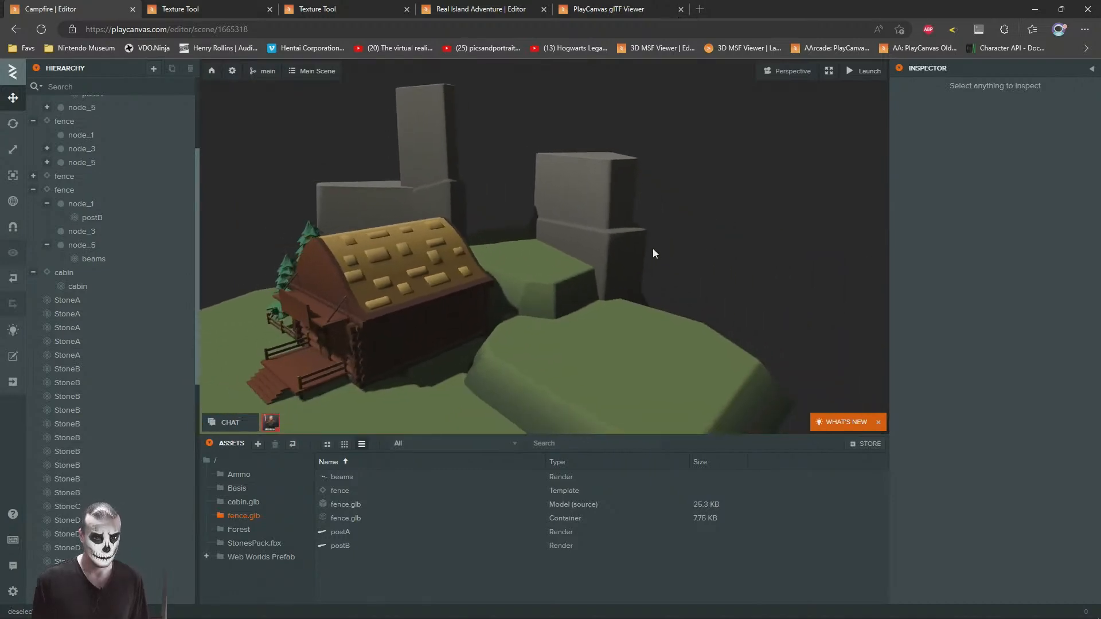
{"action": "scroll", "coordinate": [647, 246], "scroll_direction": "down", "scroll_amount": 3}
{"action": "left_click", "coordinate": [604, 215]}
{"action": "left_click", "coordinate": [352, 200]}
{"action": "key", "text": "ctrl+d"}
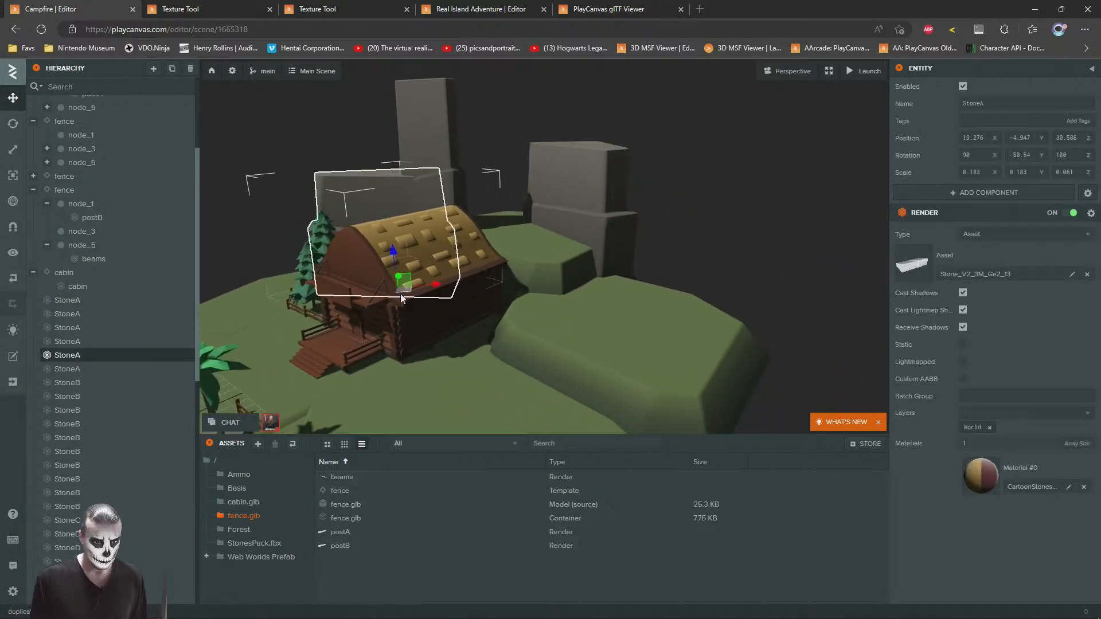
{"action": "left_click_drag", "start_coordinate": [404, 291], "coordinate": [654, 390]}
{"action": "left_click", "coordinate": [16, 130]}
{"action": "left_click_drag", "start_coordinate": [642, 261], "coordinate": [740, 313]}
{"action": "left_click_drag", "start_coordinate": [676, 291], "coordinate": [732, 287]}
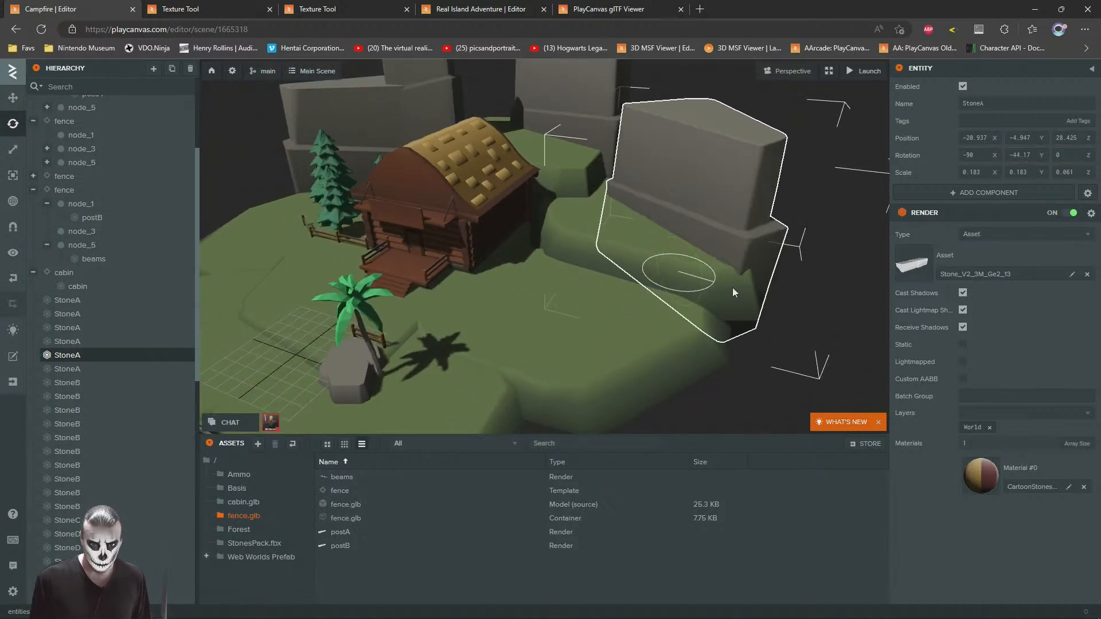
Step: Shift the newly turned rock back along the outer edge of the raised slab
{"action": "left_click", "coordinate": [15, 102]}
{"action": "left_click_drag", "start_coordinate": [585, 215], "coordinate": [494, 240]}
{"action": "mouse_move", "coordinate": [493, 199]}
{"action": "left_mouse_down"}
{"action": "mouse_move", "coordinate": [499, 228]}
{"action": "mouse_move", "coordinate": [493, 185]}
{"action": "left_mouse_up"}
{"action": "left_click", "coordinate": [739, 127]}
Step: Duplicate the tall StoneA rock behind the cabin and move the copy onto the raised slabs at about X -12.80, Z 34.62
{"action": "right_click_drag", "start_coordinate": [699, 177], "coordinate": [580, 184]}
{"action": "key", "text": "s"}
{"action": "left_click", "coordinate": [443, 122]}
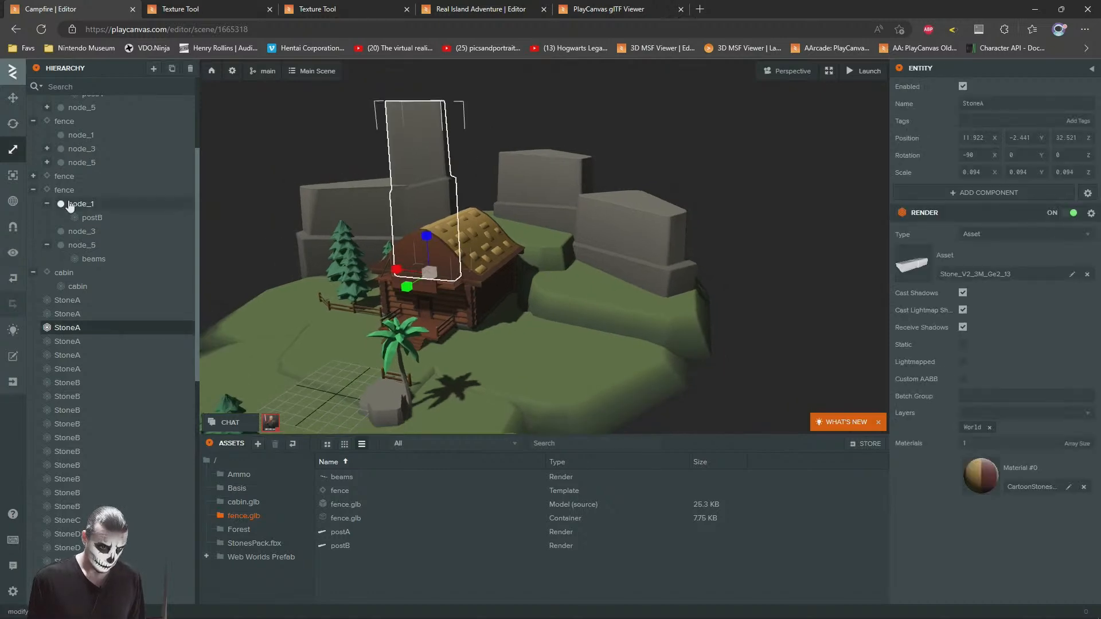
{"action": "left_click", "coordinate": [12, 98]}
{"action": "key", "text": "ctrl+d"}
{"action": "left_click_drag", "start_coordinate": [433, 271], "coordinate": [597, 291]}
{"action": "key", "text": "f"}
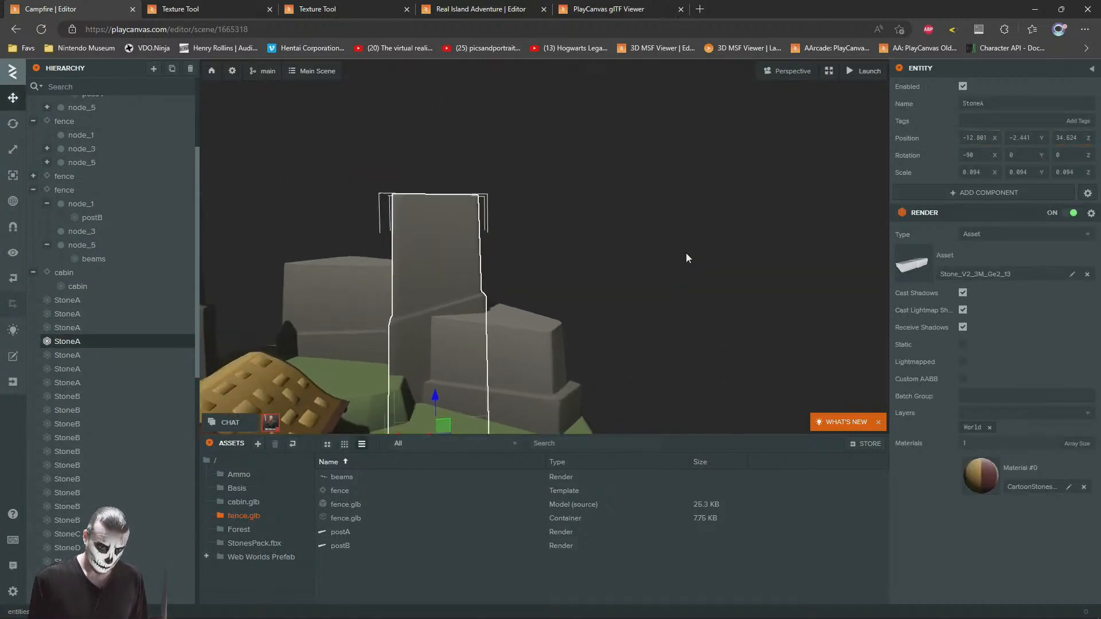
Step: Turn the tall rock copy about its vertical axis to Y 48.48
{"action": "left_click", "coordinate": [18, 127]}
{"action": "right_click_drag", "start_coordinate": [453, 247], "coordinate": [516, 305]}
{"action": "left_click_drag", "start_coordinate": [424, 272], "coordinate": [446, 263]}
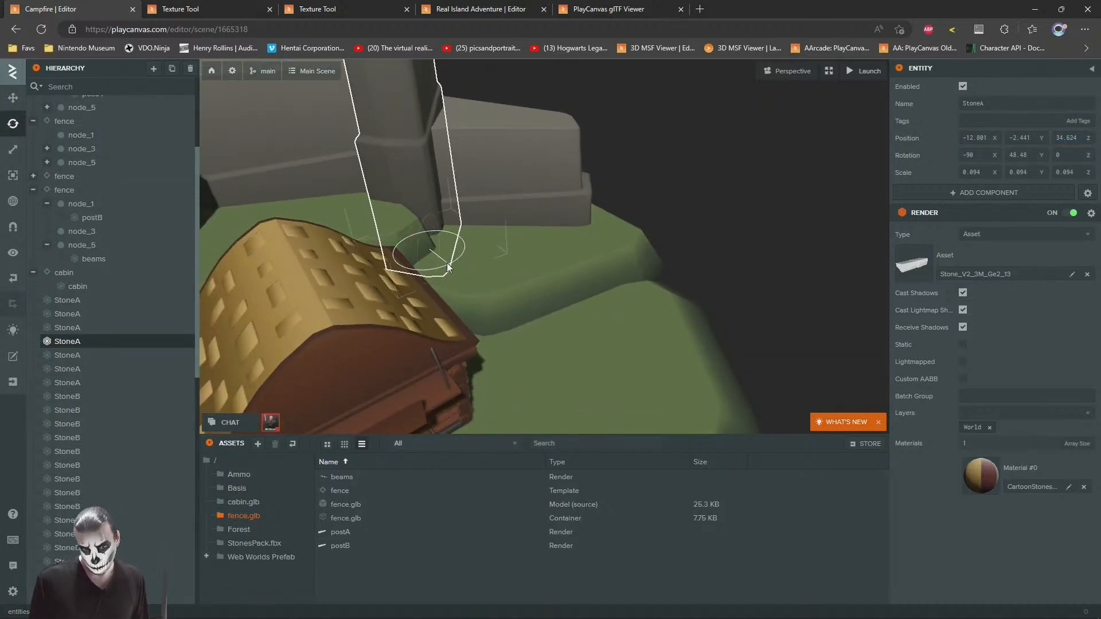
{"action": "left_click", "coordinate": [4, 102]}
Step: Shift the tall rock copy to about X -12.24, Z 33.99 and scale it uniformly to 0.119
{"action": "right_click_drag", "start_coordinate": [626, 256], "coordinate": [568, 335]}
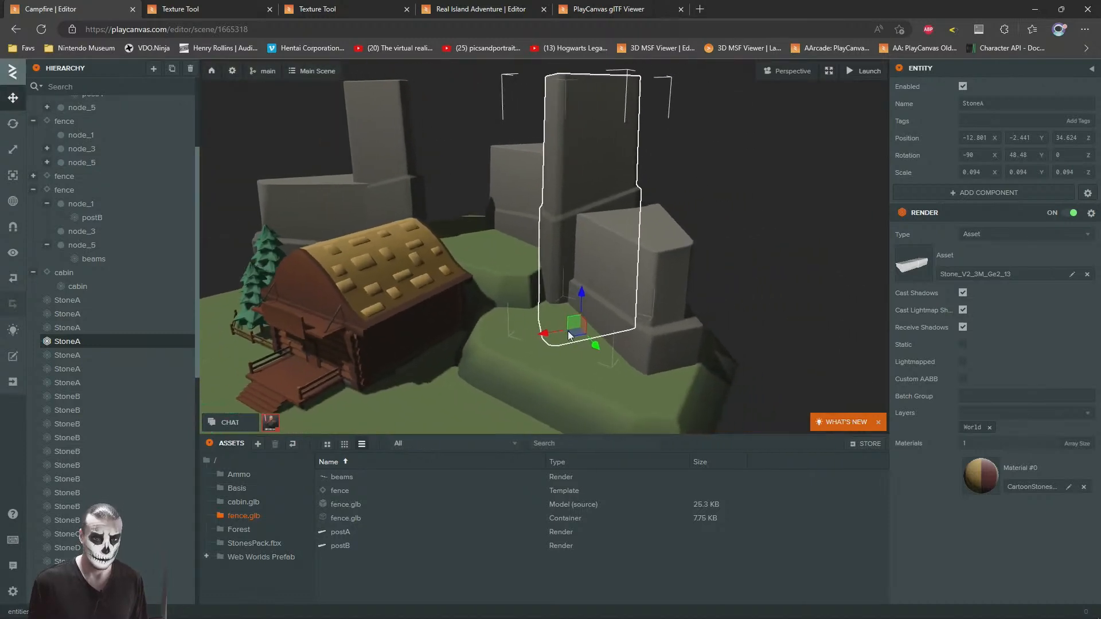
{"action": "left_click_drag", "start_coordinate": [560, 335], "coordinate": [572, 315]}
{"action": "left_click", "coordinate": [15, 151]}
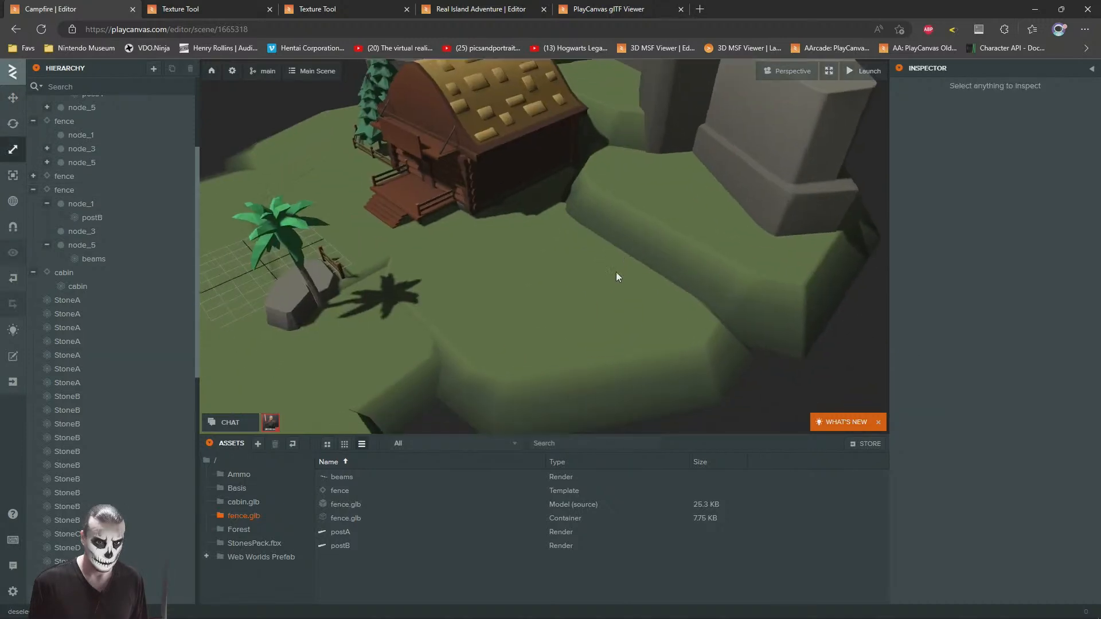
Step: Add a fence template instance to the scene and move it from the origin to the ground beside the cabin
{"action": "right_click_drag", "start_coordinate": [615, 272], "coordinate": [408, 298]}
{"action": "key", "text": "d"}
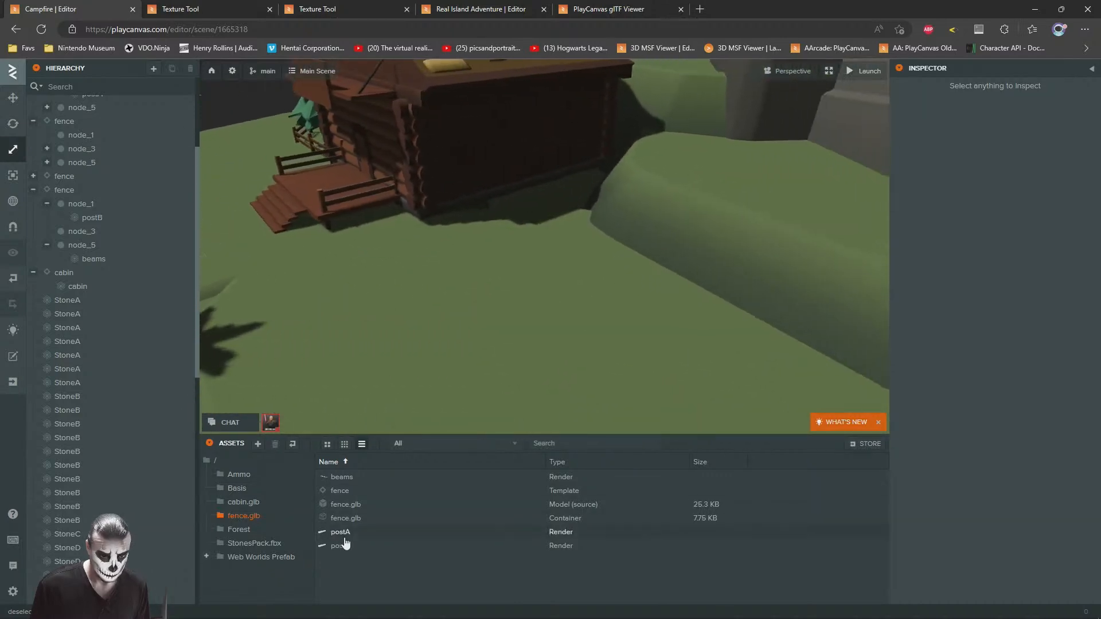
{"action": "left_click_drag", "start_coordinate": [304, 498], "coordinate": [87, 323]}
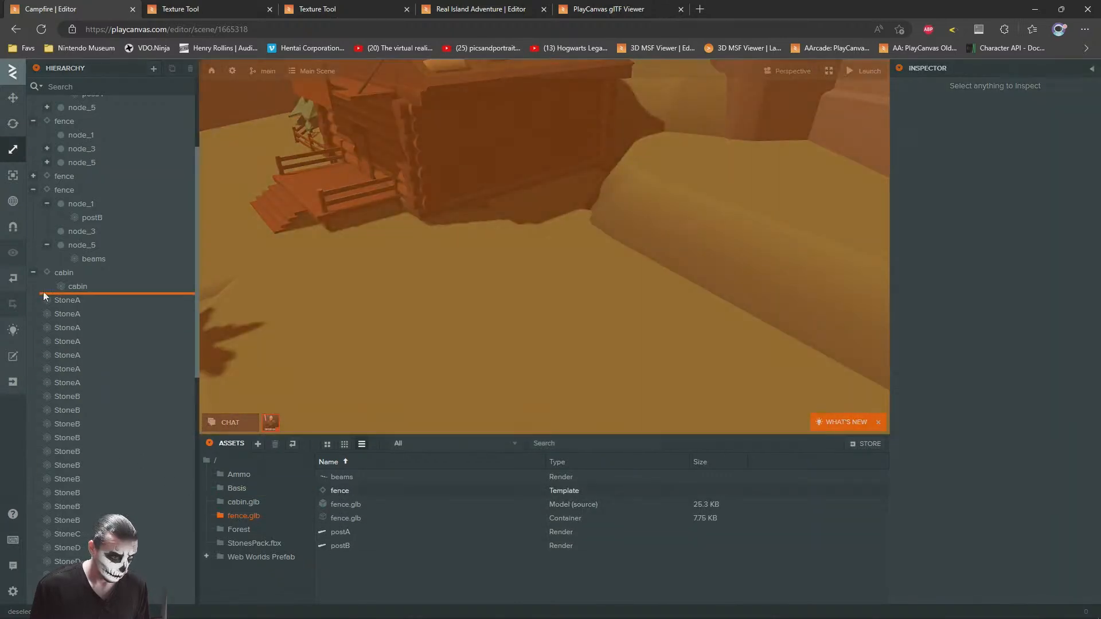
{"action": "left_click_drag", "start_coordinate": [46, 267], "coordinate": [46, 267]}
{"action": "key", "text": "f"}
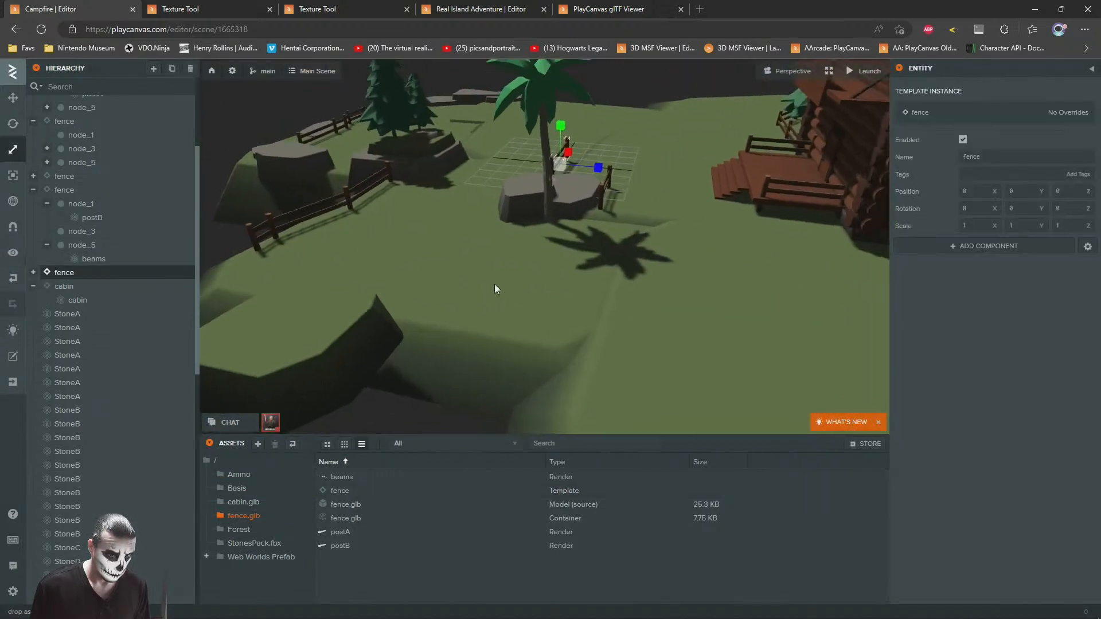
{"action": "left_click", "coordinate": [12, 100]}
{"action": "left_click_drag", "start_coordinate": [390, 234], "coordinate": [742, 297]}
{"action": "key", "text": "w"}
{"action": "right_click_drag", "start_coordinate": [567, 278], "coordinate": [657, 331]}
{"action": "left_click_drag", "start_coordinate": [627, 341], "coordinate": [416, 307]}
Step: Turn the new fence to Y 39.42 and place it against the cabin's corner at about X -7.44, Z 14.28
{"action": "left_click", "coordinate": [12, 123]}
{"action": "left_click", "coordinate": [14, 99]}
{"action": "right_click_drag", "start_coordinate": [405, 190], "coordinate": [473, 205]}
{"action": "key", "text": "a"}
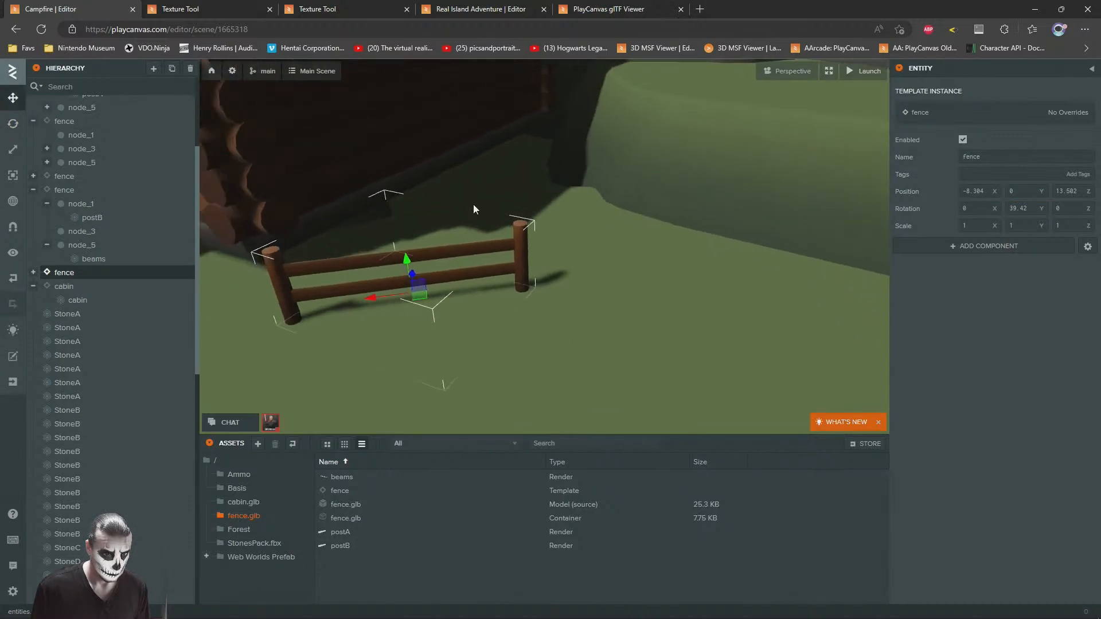
{"action": "mouse_move", "coordinate": [524, 276]}
{"action": "left_mouse_down"}
{"action": "mouse_move", "coordinate": [510, 256]}
{"action": "mouse_move", "coordinate": [516, 265]}
{"action": "left_mouse_up"}
Step: Add another fence template instance under the new fence and move it beyond that fence's free end
{"action": "left_click_drag", "start_coordinate": [352, 488], "coordinate": [715, 287]}
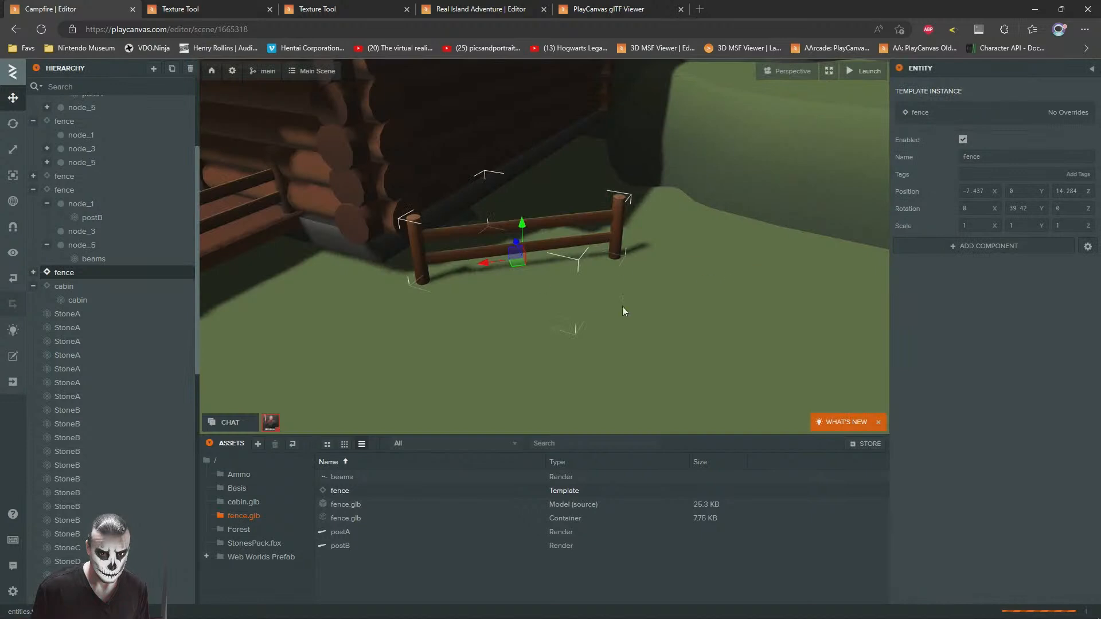
{"action": "right_click_drag", "start_coordinate": [659, 297], "coordinate": [620, 276]}
{"action": "key", "text": "a"}
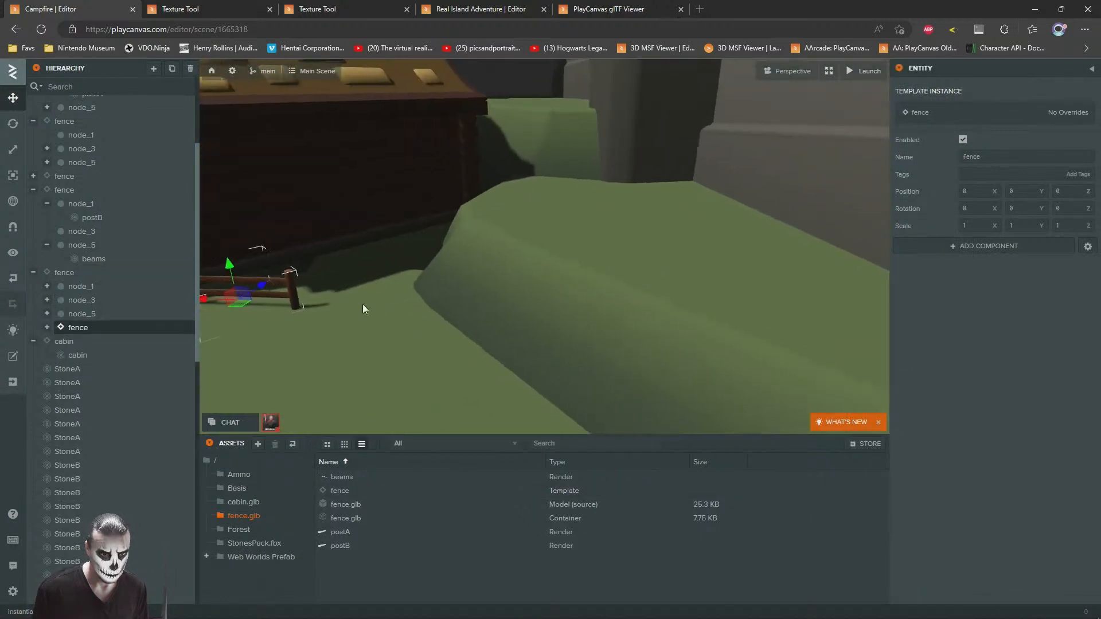
{"action": "left_click_drag", "start_coordinate": [346, 308], "coordinate": [467, 343]}
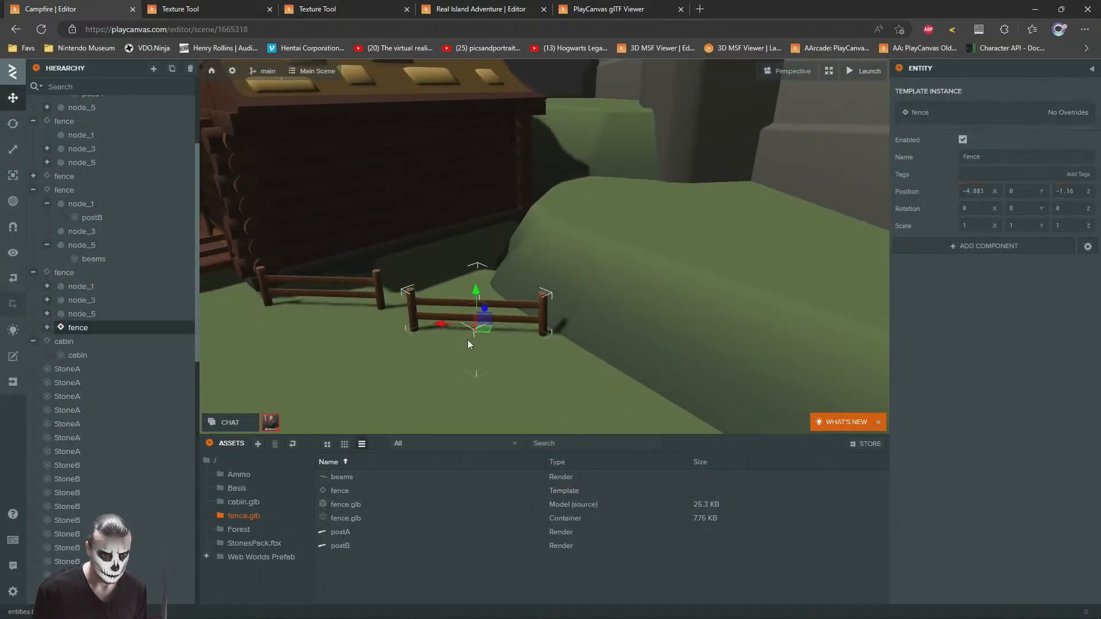
Step: Turn the child fence to Y -33.33, join it to the first at local X -3.197, Z -0.968, and delete the overlapping post
{"action": "left_click", "coordinate": [13, 131]}
{"action": "left_click_drag", "start_coordinate": [360, 228], "coordinate": [513, 263]}
{"action": "scroll", "coordinate": [518, 265], "scroll_direction": "up", "scroll_amount": 5}
{"action": "left_click_drag", "start_coordinate": [640, 267], "coordinate": [501, 273]}
{"action": "left_click", "coordinate": [13, 97]}
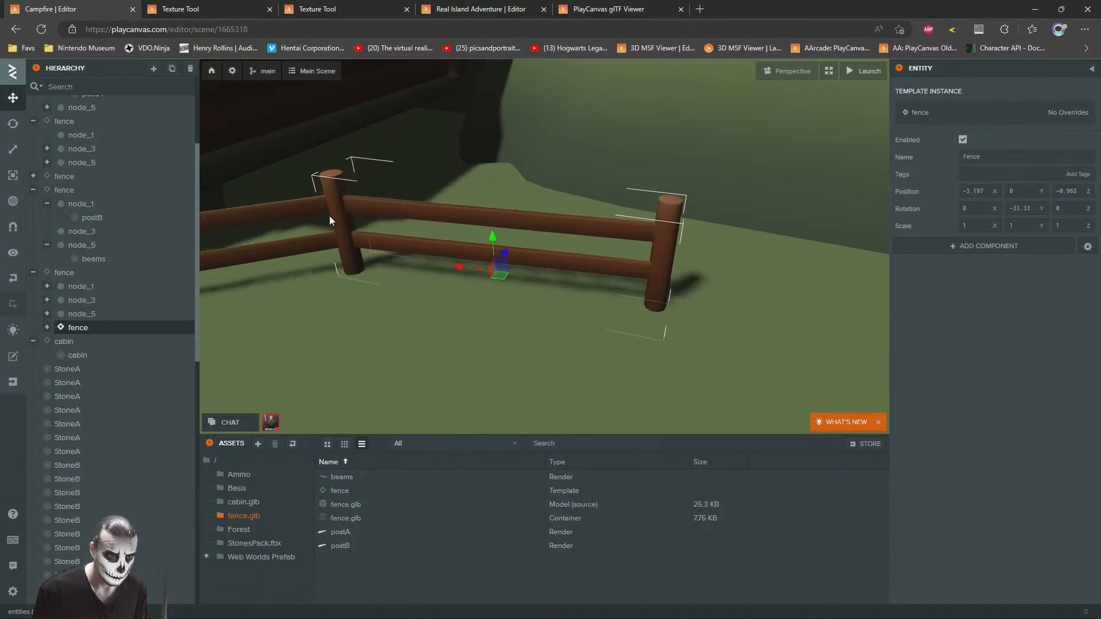
{"action": "left_click", "coordinate": [330, 220]}
{"action": "key", "text": "Delete"}
Step: Duplicate the outer TreeA pine beside the cabin and move the copy across to about X -13.39, Z 20.34
{"action": "scroll", "coordinate": [396, 224], "scroll_direction": "down", "scroll_amount": 5}
{"action": "scroll", "coordinate": [487, 270], "scroll_direction": "down", "scroll_amount": 6}
{"action": "left_click_drag", "start_coordinate": [465, 226], "coordinate": [420, 249]}
{"action": "left_click", "coordinate": [324, 220]}
{"action": "key", "text": "ctrl+d"}
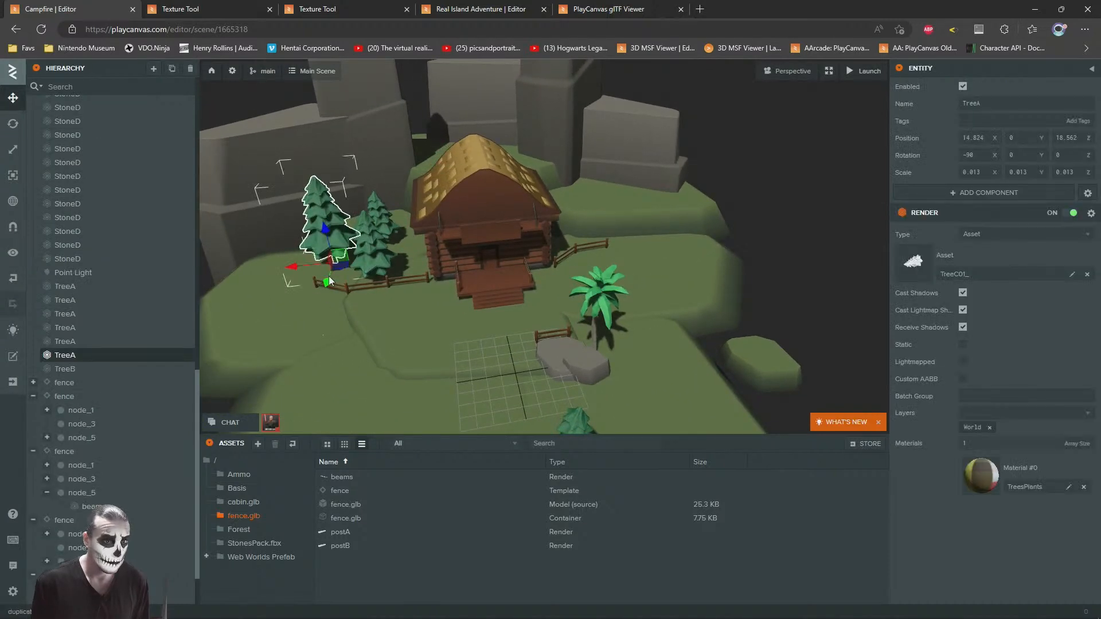
{"action": "left_click_drag", "start_coordinate": [340, 267], "coordinate": [612, 232]}
{"action": "key", "text": "f"}
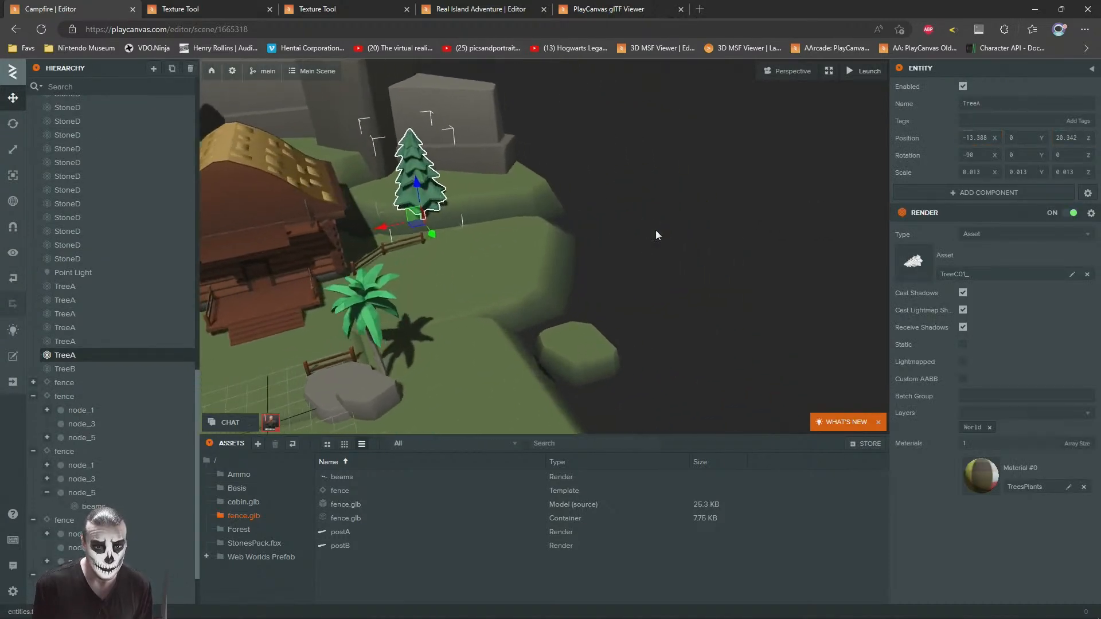
Step: Raise the pine copy to Y 1.94 and set it on the raised slab at about X -11.88, Z 21.49
{"action": "mouse_move", "coordinate": [505, 201]}
{"action": "left_mouse_down"}
{"action": "mouse_move", "coordinate": [462, 202]}
{"action": "mouse_move", "coordinate": [456, 156]}
{"action": "mouse_move", "coordinate": [444, 174]}
{"action": "mouse_move", "coordinate": [517, 184]}
{"action": "left_mouse_up"}
{"action": "scroll", "coordinate": [457, 184], "scroll_direction": "up", "scroll_amount": 3}
{"action": "left_click_drag", "start_coordinate": [516, 222], "coordinate": [504, 167]}
{"action": "scroll", "coordinate": [535, 195], "scroll_direction": "down", "scroll_amount": 3}
{"action": "scroll", "coordinate": [535, 197], "scroll_direction": "down", "scroll_amount": 3}
Step: Duplicate the slab pine, place the copy at about X -16.38, Z 22.11, turn it to Y 66.32, and scale it to 0.011
{"action": "key", "text": "ctrl+d"}
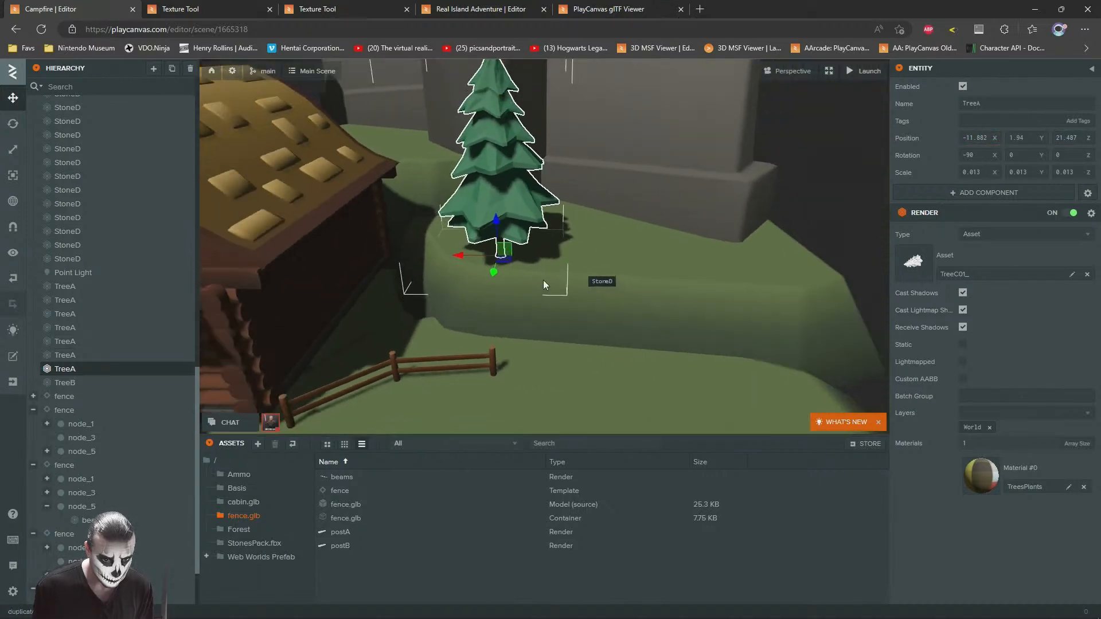
{"action": "left_click_drag", "start_coordinate": [504, 261], "coordinate": [541, 252]}
{"action": "key", "text": "e"}
{"action": "left_click", "coordinate": [13, 149]}
{"action": "left_click", "coordinate": [12, 98]}
Step: Adjust the second slab pine's height to Y 2.024 so its trunk meets the ground
{"action": "scroll", "coordinate": [665, 260], "scroll_direction": "up", "scroll_amount": 8}
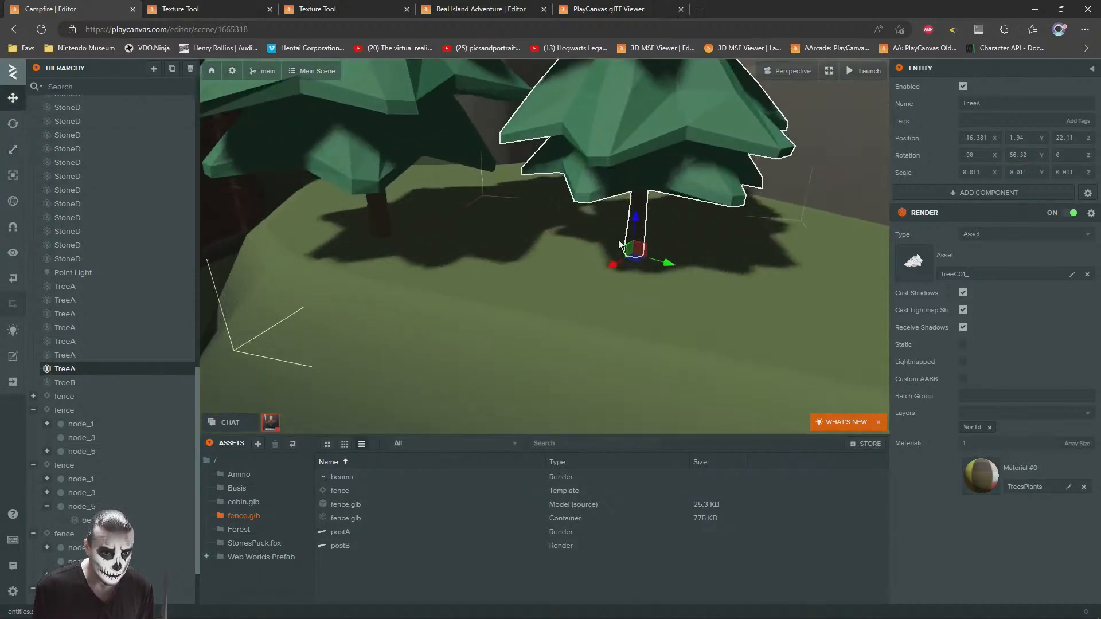
{"action": "left_click_drag", "start_coordinate": [596, 254], "coordinate": [590, 245]}
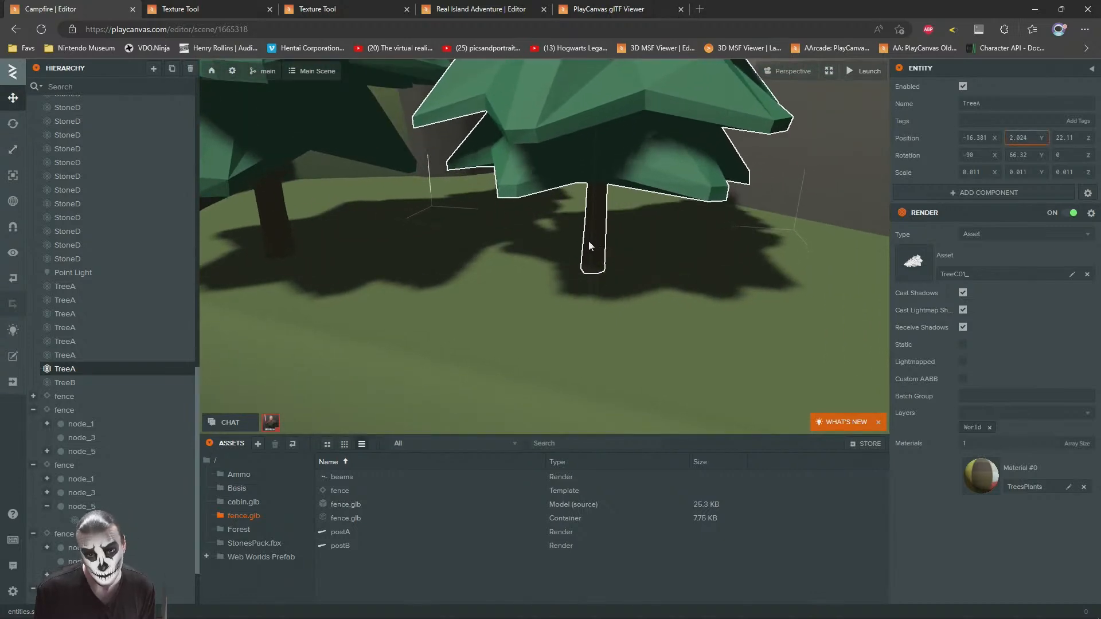
{"action": "scroll", "coordinate": [580, 267], "scroll_direction": "down", "scroll_amount": 6}
{"action": "scroll", "coordinate": [624, 224], "scroll_direction": "up", "scroll_amount": 2}
{"action": "left_click_drag", "start_coordinate": [559, 291], "coordinate": [565, 261]}
{"action": "key", "text": "Escape"}
Step: Duplicate the second slab pine, place the copy in front at about X -15.33, Z 20.54, and scale it to 0.007
{"action": "scroll", "coordinate": [659, 243], "scroll_direction": "down", "scroll_amount": 4}
{"action": "left_click_drag", "start_coordinate": [648, 241], "coordinate": [524, 235]}
{"action": "scroll", "coordinate": [542, 196], "scroll_direction": "down", "scroll_amount": 6}
{"action": "scroll", "coordinate": [599, 213], "scroll_direction": "up", "scroll_amount": 6}
{"action": "left_click_drag", "start_coordinate": [598, 214], "coordinate": [592, 188]}
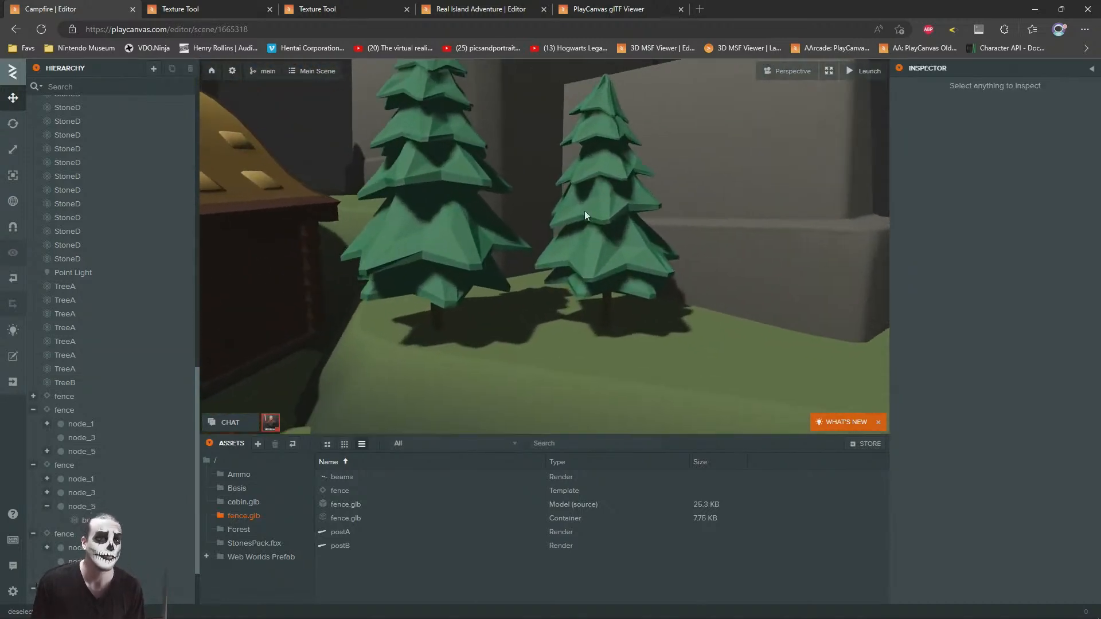
{"action": "left_click", "coordinate": [603, 259]}
{"action": "key", "text": "ctrl+d"}
{"action": "left_click_drag", "start_coordinate": [610, 329], "coordinate": [551, 394]}
{"action": "left_click", "coordinate": [12, 149]}
Step: Turn and slightly tilt the small front pine on the raised slab so it differs from the two pines behind it
{"action": "left_click", "coordinate": [13, 123]}
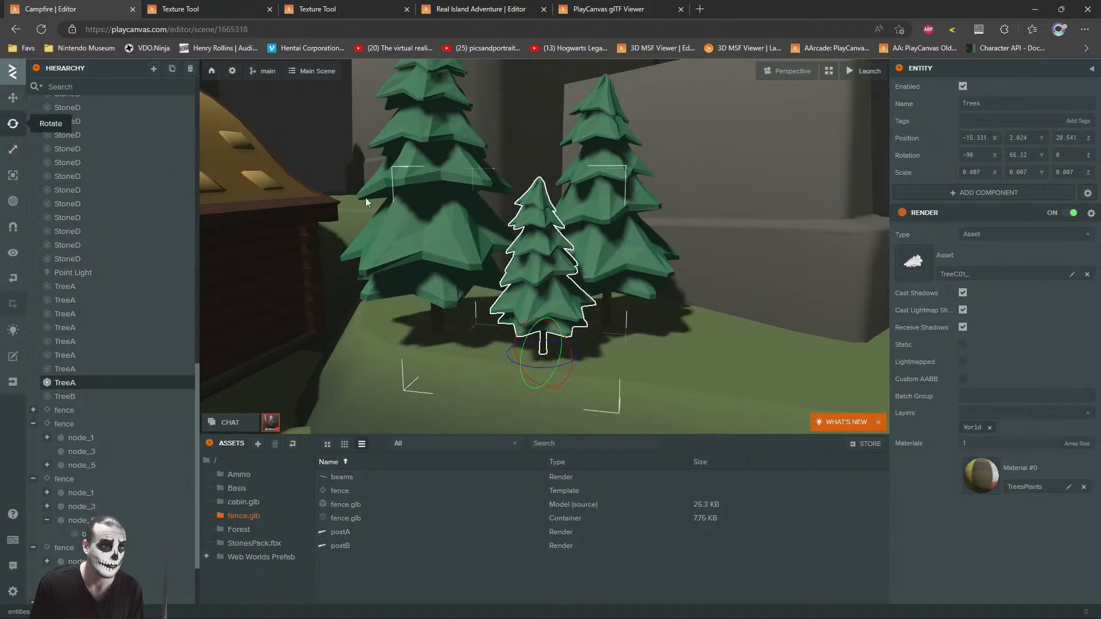
{"action": "right_click_drag", "start_coordinate": [575, 287], "coordinate": [577, 310]}
{"action": "scroll", "coordinate": [577, 310], "scroll_direction": "up", "scroll_amount": 3}
{"action": "left_click_drag", "start_coordinate": [574, 295], "coordinate": [593, 222]}
{"action": "left_click_drag", "start_coordinate": [550, 268], "coordinate": [517, 265]}
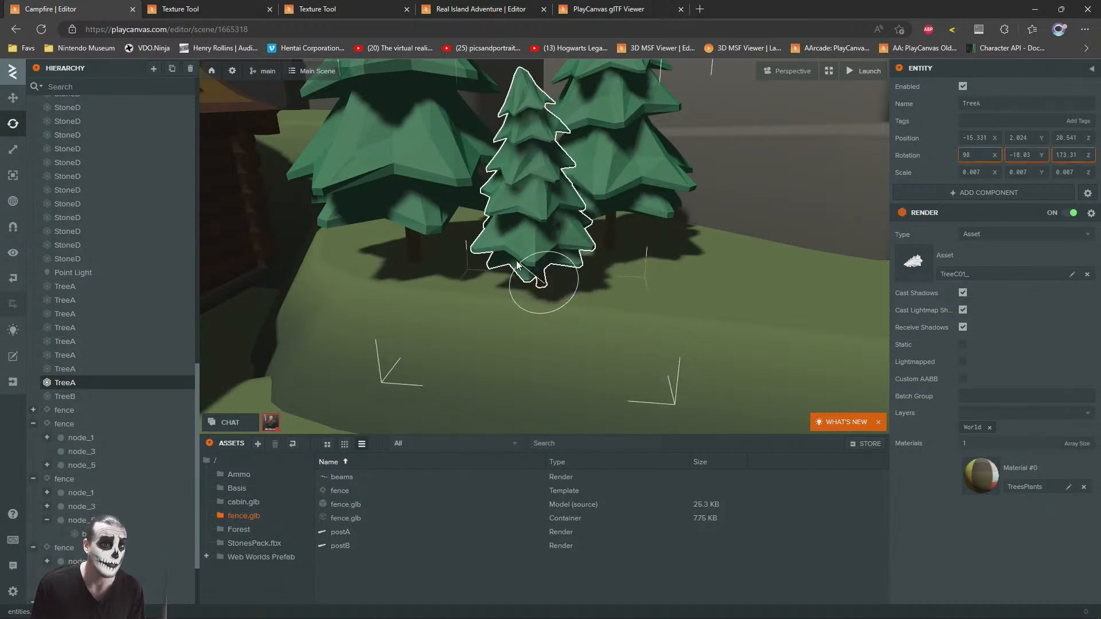
{"action": "scroll", "coordinate": [468, 172], "scroll_direction": "down", "scroll_amount": 4}
{"action": "left_click_drag", "start_coordinate": [468, 172], "coordinate": [708, 172]}
{"action": "left_click", "coordinate": [720, 255]}
{"action": "left_click_drag", "start_coordinate": [720, 256], "coordinate": [498, 267]}
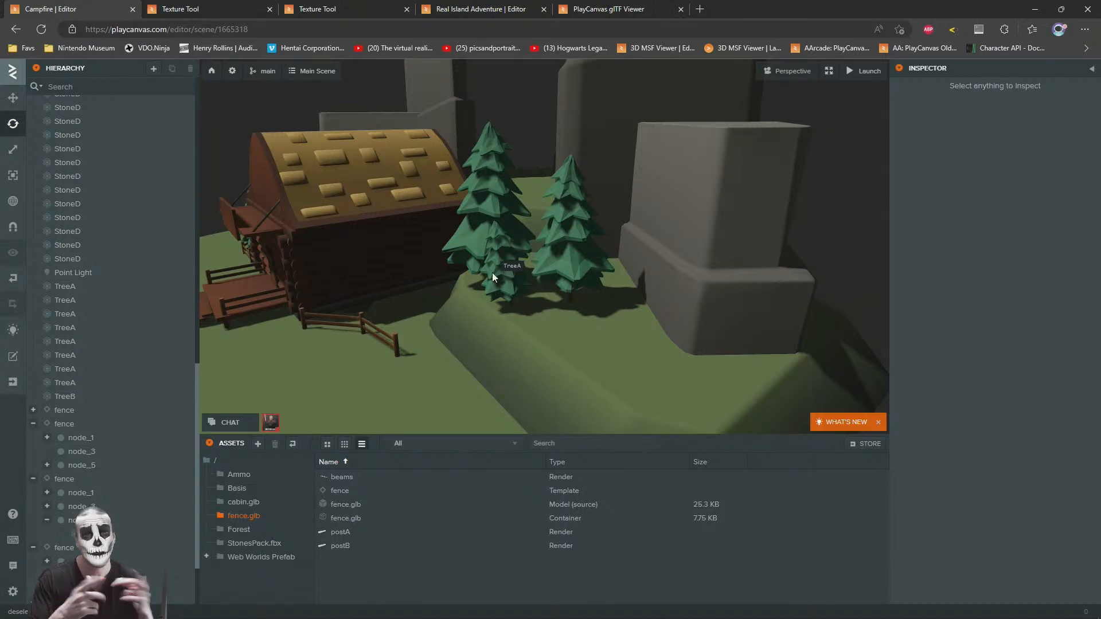
Step: Shift the large slab pine beside the cabin to about X -11.23, Y 1.74, Z 21.49
{"action": "left_click_drag", "start_coordinate": [568, 266], "coordinate": [564, 198]}
{"action": "left_click", "coordinate": [564, 199]}
{"action": "left_click_drag", "start_coordinate": [574, 291], "coordinate": [514, 322]}
{"action": "left_click", "coordinate": [11, 101]}
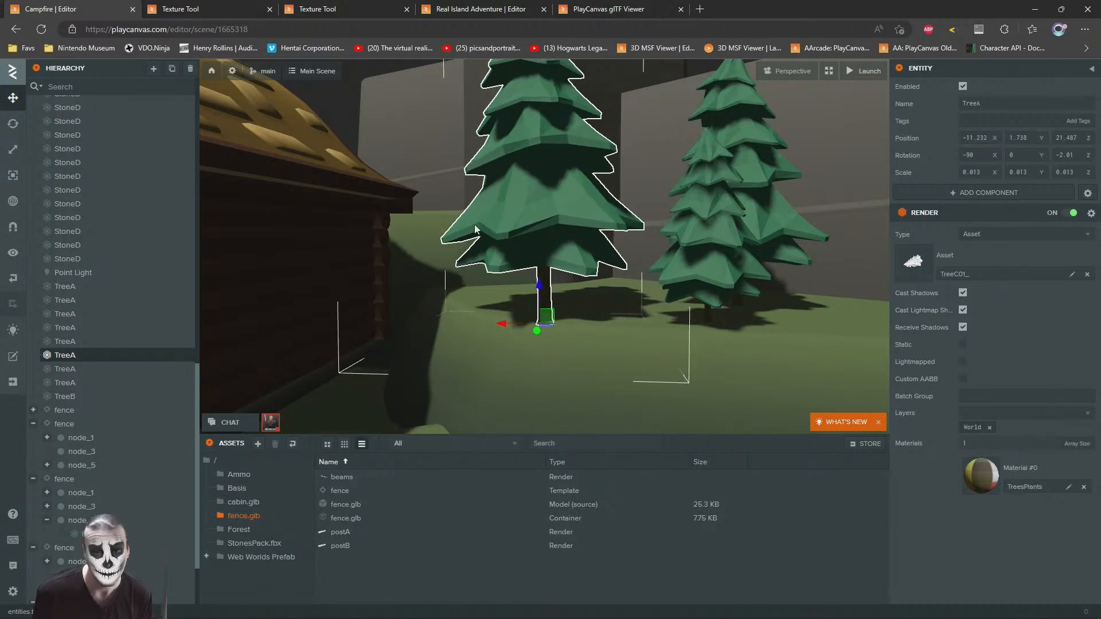
{"action": "right_click_drag", "start_coordinate": [475, 230], "coordinate": [558, 256]}
Step: Duplicate a tall StoneA rock and bring the copy onto the open ground near the end of the cabin fence
{"action": "scroll", "coordinate": [559, 256], "scroll_direction": "down", "scroll_amount": 5}
{"action": "left_click", "coordinate": [709, 221]}
{"action": "left_click_drag", "start_coordinate": [709, 221], "coordinate": [591, 382]}
{"action": "scroll", "coordinate": [612, 264], "scroll_direction": "down", "scroll_amount": 4}
{"action": "left_click", "coordinate": [562, 338]}
{"action": "key", "text": "ctrl+d"}
{"action": "left_click_drag", "start_coordinate": [540, 421], "coordinate": [635, 131]}
{"action": "left_click_drag", "start_coordinate": [646, 263], "coordinate": [595, 239]}
{"action": "key", "text": "f"}
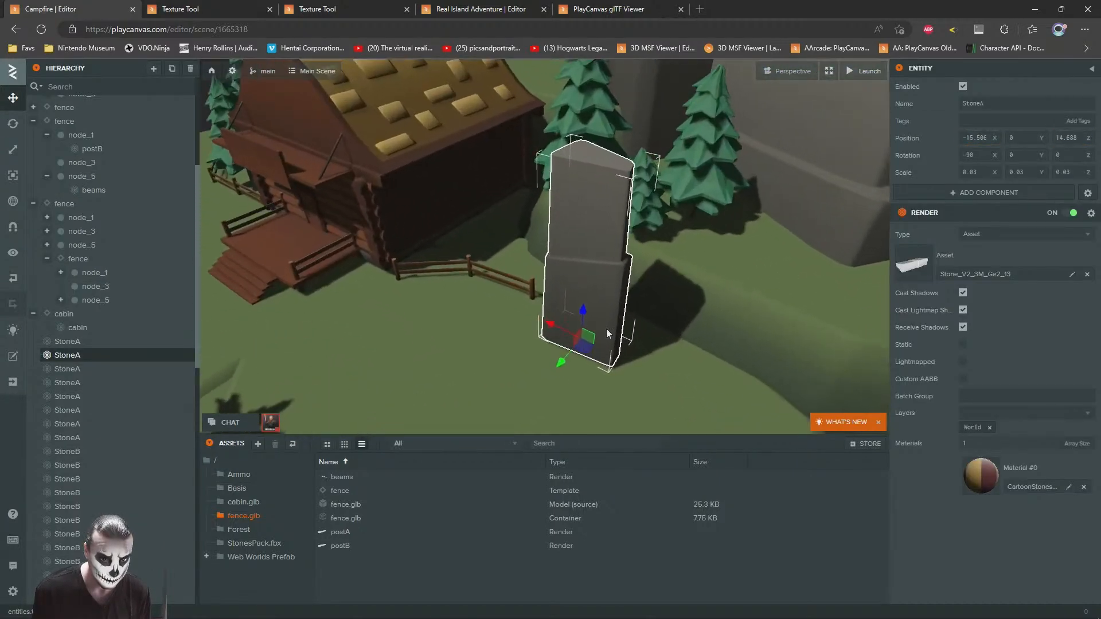
Step: Move the tall rock copy behind the slab pines to about X -11.86, Z 26.66 and rotate it
{"action": "left_click_drag", "start_coordinate": [587, 350], "coordinate": [641, 195]}
{"action": "right_click_drag", "start_coordinate": [641, 195], "coordinate": [641, 143]}
{"action": "scroll", "coordinate": [604, 138], "scroll_direction": "up", "scroll_amount": 4}
{"action": "left_click_drag", "start_coordinate": [603, 135], "coordinate": [533, 259]}
{"action": "left_click", "coordinate": [13, 124]}
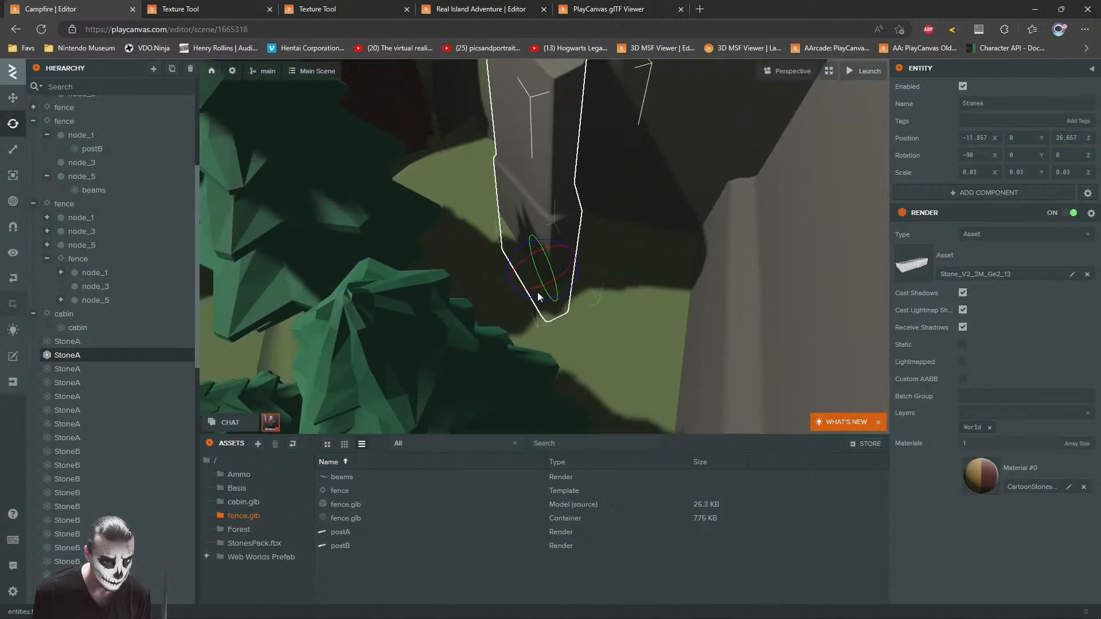
{"action": "left_click_drag", "start_coordinate": [541, 252], "coordinate": [527, 257]}
{"action": "left_click_drag", "start_coordinate": [539, 290], "coordinate": [602, 326]}
{"action": "left_click_drag", "start_coordinate": [422, 336], "coordinate": [637, 114]}
Step: Duplicate the second slab pine and place the copy on the higher slab at about X -5.94, Y 4.13, Z 29.20
{"action": "scroll", "coordinate": [638, 114], "scroll_direction": "down", "scroll_amount": 8}
{"action": "left_click", "coordinate": [642, 276]}
{"action": "left_click_drag", "start_coordinate": [642, 276], "coordinate": [712, 229]}
{"action": "scroll", "coordinate": [569, 272], "scroll_direction": "up", "scroll_amount": 6}
{"action": "left_click", "coordinate": [711, 229]}
{"action": "left_click_drag", "start_coordinate": [706, 341], "coordinate": [567, 243]}
{"action": "key", "text": "f"}
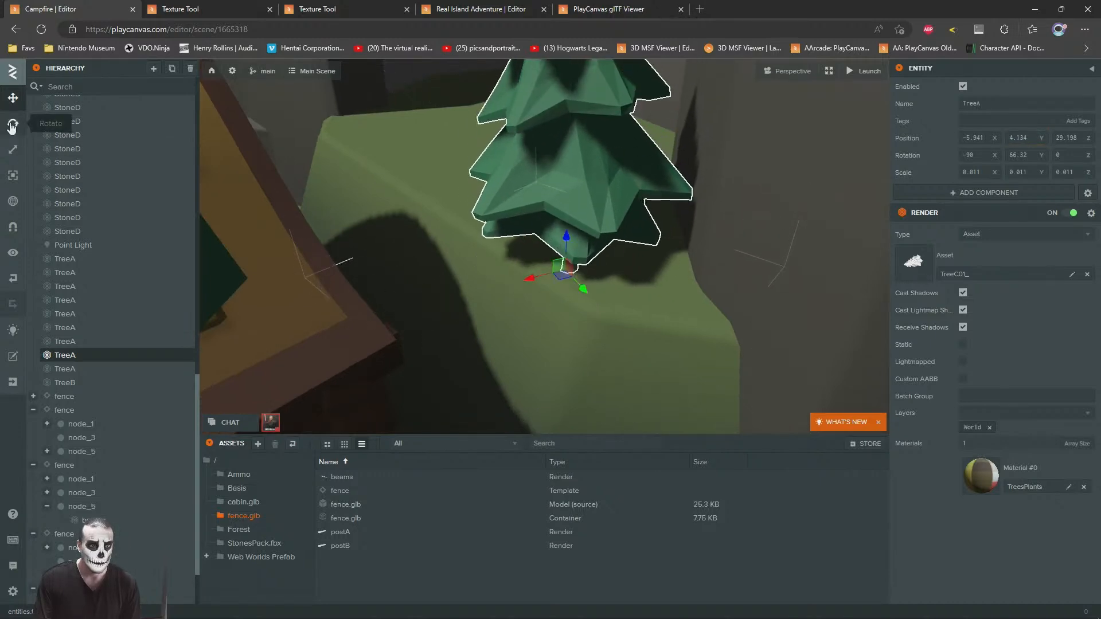
Step: Rotate the high-slab pine to X -93.98, Y -28.94 and raise it to about Y 4.48
{"action": "left_click_drag", "start_coordinate": [566, 291], "coordinate": [464, 271]}
{"action": "left_click_drag", "start_coordinate": [557, 245], "coordinate": [517, 227]}
{"action": "left_click", "coordinate": [7, 99]}
{"action": "mouse_move", "coordinate": [508, 264]}
{"action": "left_mouse_down"}
{"action": "mouse_move", "coordinate": [523, 327]}
{"action": "mouse_move", "coordinate": [510, 204]}
{"action": "mouse_move", "coordinate": [491, 256]}
{"action": "left_mouse_up"}
{"action": "left_click_drag", "start_coordinate": [491, 297], "coordinate": [488, 273]}
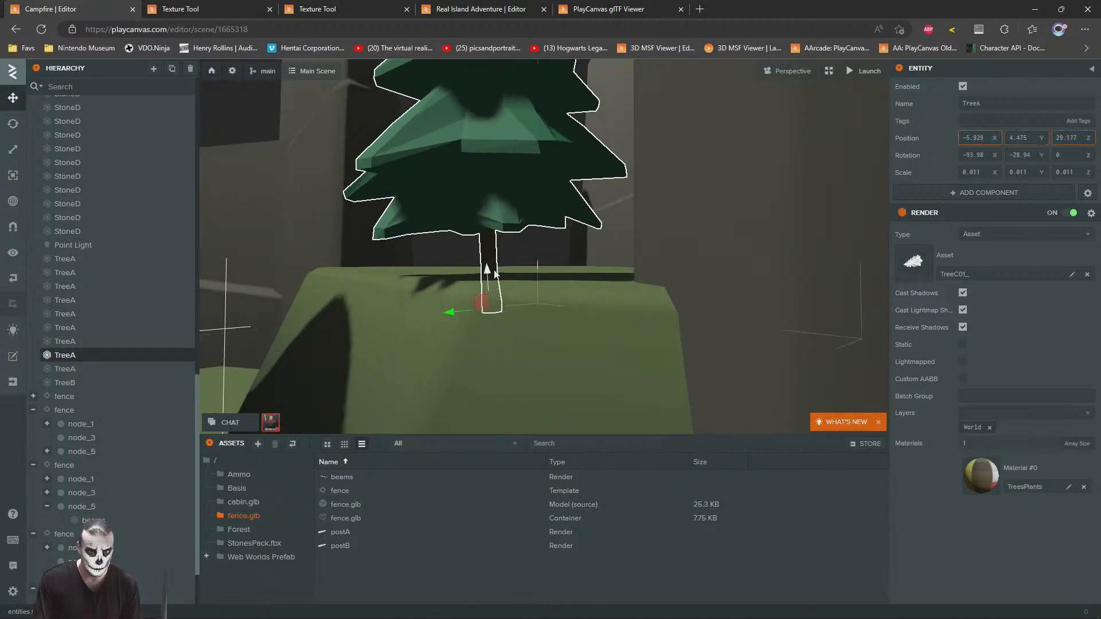
Step: Duplicate the pine behind the cabin and place the copy on the ground nearby
{"action": "scroll", "coordinate": [533, 289], "scroll_direction": "down", "scroll_amount": 5}
{"action": "left_click_drag", "start_coordinate": [549, 296], "coordinate": [718, 179]}
{"action": "left_click", "coordinate": [717, 179]}
{"action": "scroll", "coordinate": [698, 244], "scroll_direction": "down", "scroll_amount": 6}
{"action": "right_click_drag", "start_coordinate": [697, 247], "coordinate": [489, 237]}
{"action": "left_click", "coordinate": [513, 213]}
{"action": "left_click_drag", "start_coordinate": [492, 223], "coordinate": [424, 307]}
{"action": "key", "text": "w"}
{"action": "right_click_drag", "start_coordinate": [556, 298], "coordinate": [417, 206]}
{"action": "left_click_drag", "start_coordinate": [460, 225], "coordinate": [409, 279]}
Step: Duplicate the pine beside the rocks at the outer ground edge, place the copy at about X 17.38, Z -5.58, and resize it
{"action": "left_click", "coordinate": [559, 157]}
{"action": "left_click_drag", "start_coordinate": [558, 157], "coordinate": [688, 244]}
{"action": "scroll", "coordinate": [570, 262], "scroll_direction": "down", "scroll_amount": 5}
{"action": "scroll", "coordinate": [576, 262], "scroll_direction": "down", "scroll_amount": 3}
{"action": "left_click_drag", "start_coordinate": [584, 273], "coordinate": [651, 254]}
{"action": "scroll", "coordinate": [651, 253], "scroll_direction": "down", "scroll_amount": 2}
{"action": "left_click", "coordinate": [696, 295]}
{"action": "key", "text": "ctrl+d"}
{"action": "left_click_drag", "start_coordinate": [691, 342], "coordinate": [613, 351]}
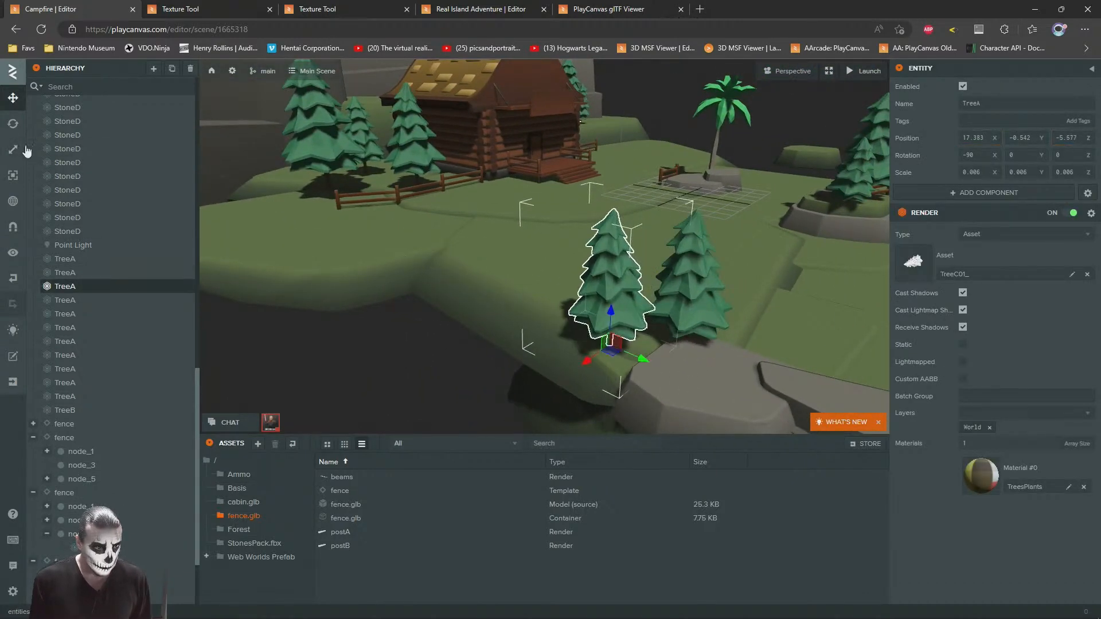
{"action": "left_click_drag", "start_coordinate": [610, 352], "coordinate": [89, 157]}
{"action": "left_click", "coordinate": [13, 127]}
Step: Stretch the grassy StoneD under the outer-edge pines to a Z scale of 0.06 at about X 18.70, Z -4.43
{"action": "left_click_drag", "start_coordinate": [668, 259], "coordinate": [469, 278]}
{"action": "left_click_drag", "start_coordinate": [505, 345], "coordinate": [616, 288]}
{"action": "left_click", "coordinate": [684, 240]}
{"action": "left_click", "coordinate": [699, 202]}
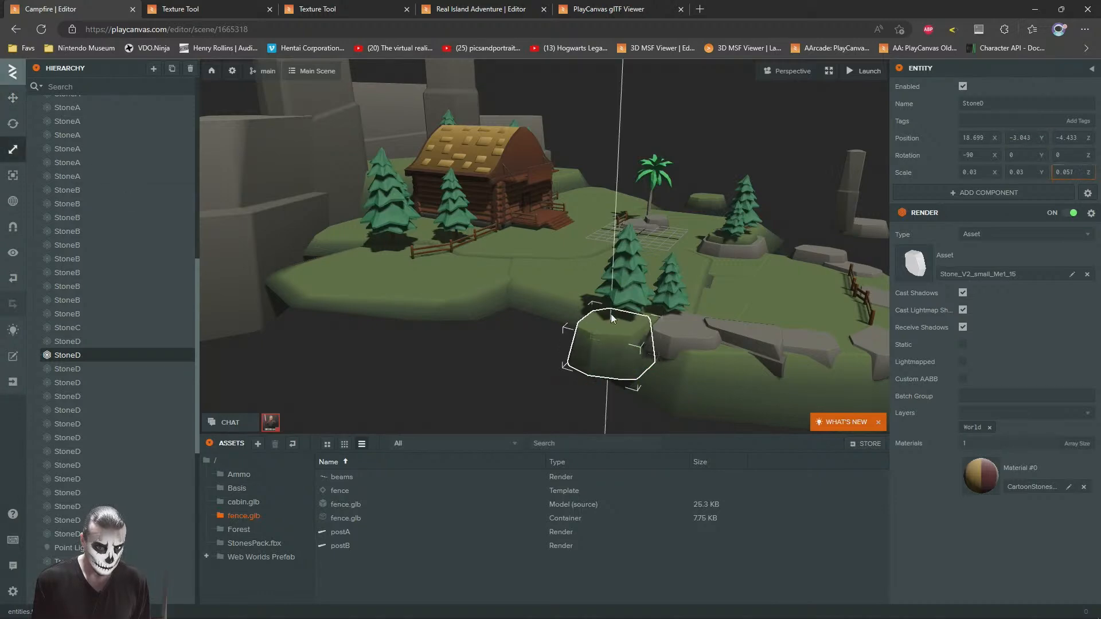
{"action": "key", "text": "f"}
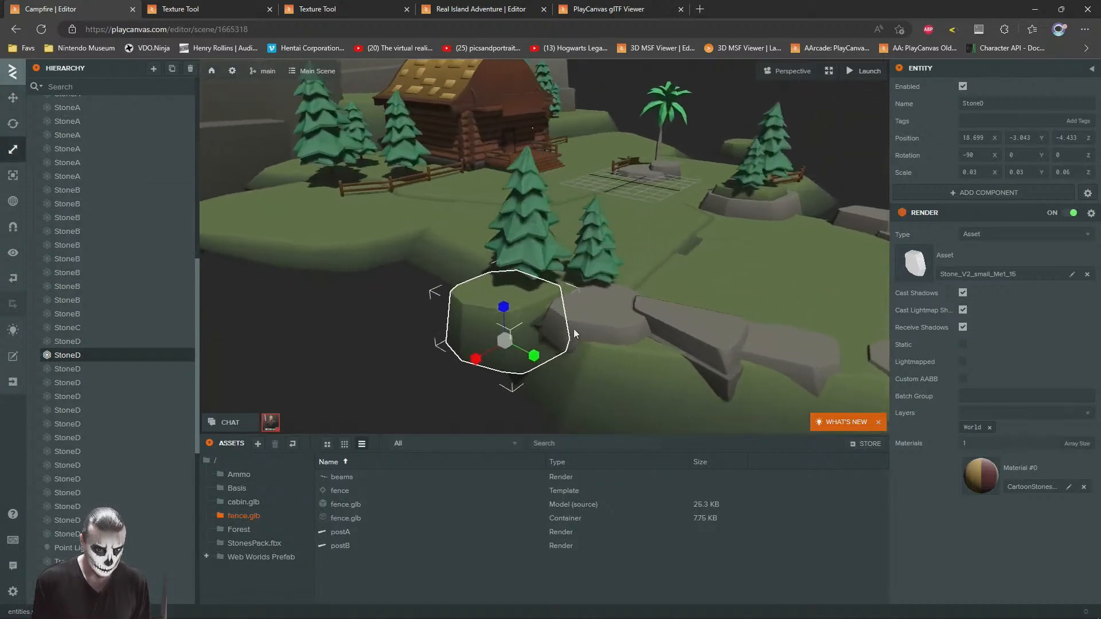
Step: Duplicate the grassy StoneD, place the copy at about X 20.66, Z 0.46, and scale it to 0.089 × 0.089 × 0.119
{"action": "left_click_drag", "start_coordinate": [460, 331], "coordinate": [576, 310]}
{"action": "left_click_drag", "start_coordinate": [661, 311], "coordinate": [635, 299]}
{"action": "left_click_drag", "start_coordinate": [488, 352], "coordinate": [592, 441]}
{"action": "middle_click_drag", "start_coordinate": [565, 372], "coordinate": [582, 314]}
{"action": "scroll", "coordinate": [582, 314], "scroll_direction": "down", "scroll_amount": 3}
{"action": "left_click_drag", "start_coordinate": [609, 324], "coordinate": [711, 242]}
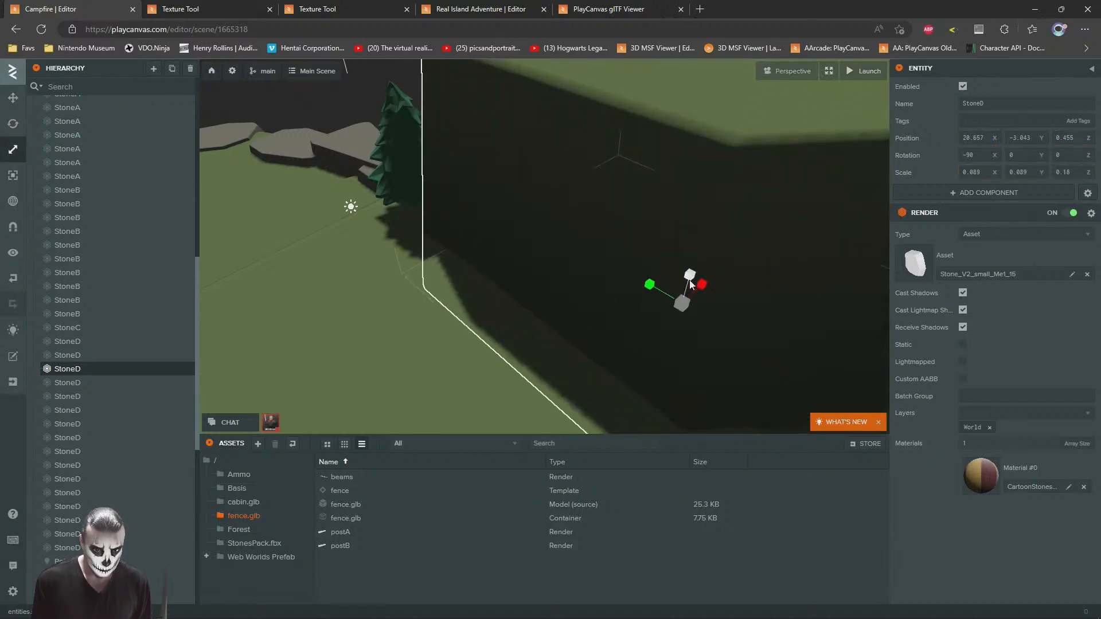
{"action": "left_click_drag", "start_coordinate": [690, 285], "coordinate": [690, 286]}
{"action": "right_click_drag", "start_coordinate": [436, 298], "coordinate": [542, 270]}
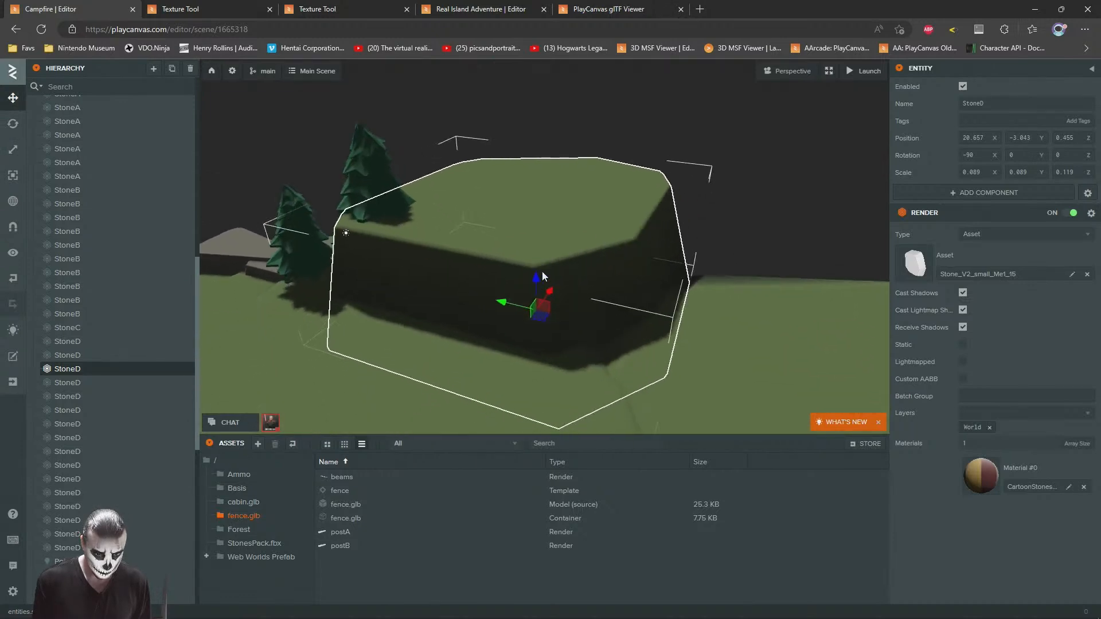
Step: Lower the enlarged grass slab to about Y -5.77 so its top sits just above the surrounding ground
{"action": "mouse_move", "coordinate": [538, 280]}
{"action": "left_mouse_down"}
{"action": "mouse_move", "coordinate": [545, 341]}
{"action": "mouse_move", "coordinate": [538, 329]}
{"action": "mouse_move", "coordinate": [715, 351]}
{"action": "mouse_move", "coordinate": [614, 368]}
{"action": "mouse_move", "coordinate": [565, 361]}
{"action": "mouse_move", "coordinate": [566, 401]}
{"action": "mouse_move", "coordinate": [537, 404]}
{"action": "left_mouse_up"}
{"action": "left_click", "coordinate": [579, 191]}
{"action": "left_click_drag", "start_coordinate": [579, 190], "coordinate": [721, 160]}
{"action": "middle_click_drag", "start_coordinate": [721, 160], "coordinate": [572, 259]}
Step: Duplicate a StoneB boulder and place the copy beside the outer-edge pines at about X 20.79, Y -1.11, Z -2.83
{"action": "scroll", "coordinate": [573, 260], "scroll_direction": "down", "scroll_amount": 3}
{"action": "left_click_drag", "start_coordinate": [572, 260], "coordinate": [710, 246]}
{"action": "left_click", "coordinate": [514, 356]}
{"action": "key", "text": "f"}
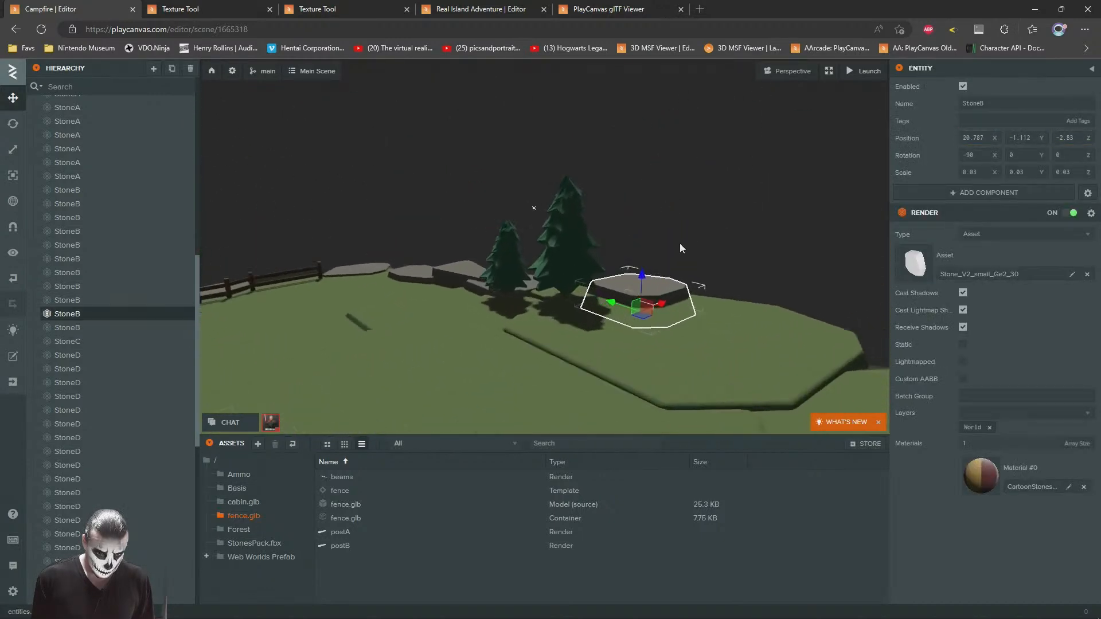
{"action": "left_click_drag", "start_coordinate": [542, 292], "coordinate": [648, 290]}
Step: Move the Web Browser Object out of the Sample Scene to root level in the hierarchy and select it
{"action": "scroll", "coordinate": [650, 290], "scroll_direction": "down", "scroll_amount": 5}
{"action": "scroll", "coordinate": [648, 296], "scroll_direction": "down", "scroll_amount": 5}
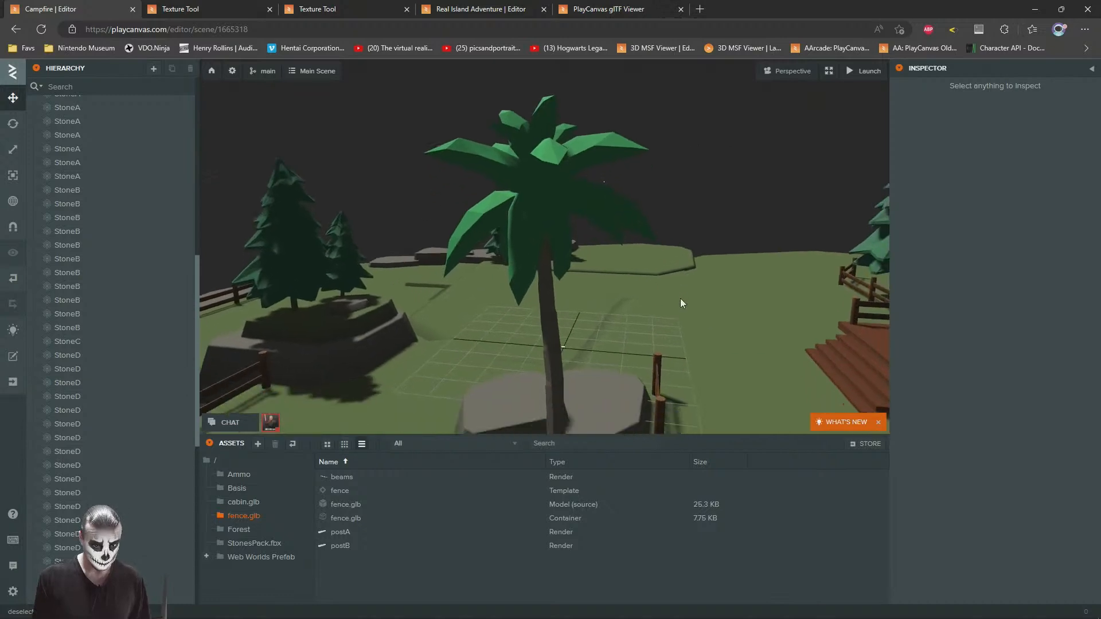
{"action": "scroll", "coordinate": [111, 238], "scroll_direction": "up", "scroll_amount": 10}
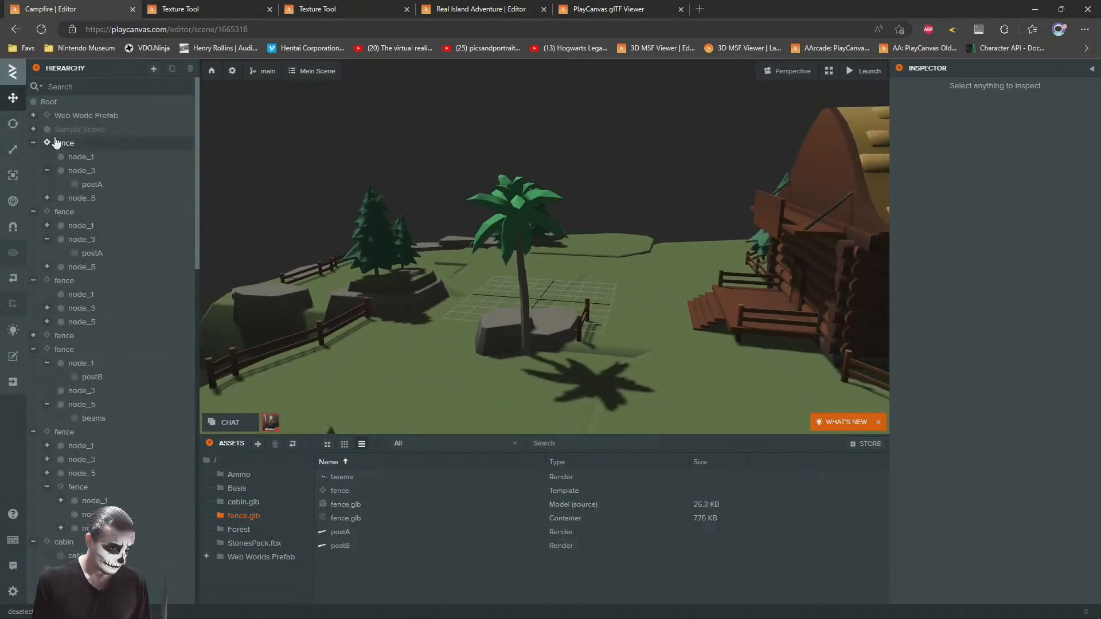
{"action": "left_click", "coordinate": [33, 129]}
{"action": "left_click_drag", "start_coordinate": [96, 148], "coordinate": [62, 126]}
{"action": "left_click", "coordinate": [67, 131]}
{"action": "right_click_drag", "start_coordinate": [492, 225], "coordinate": [477, 208]}
{"action": "key", "text": "f"}
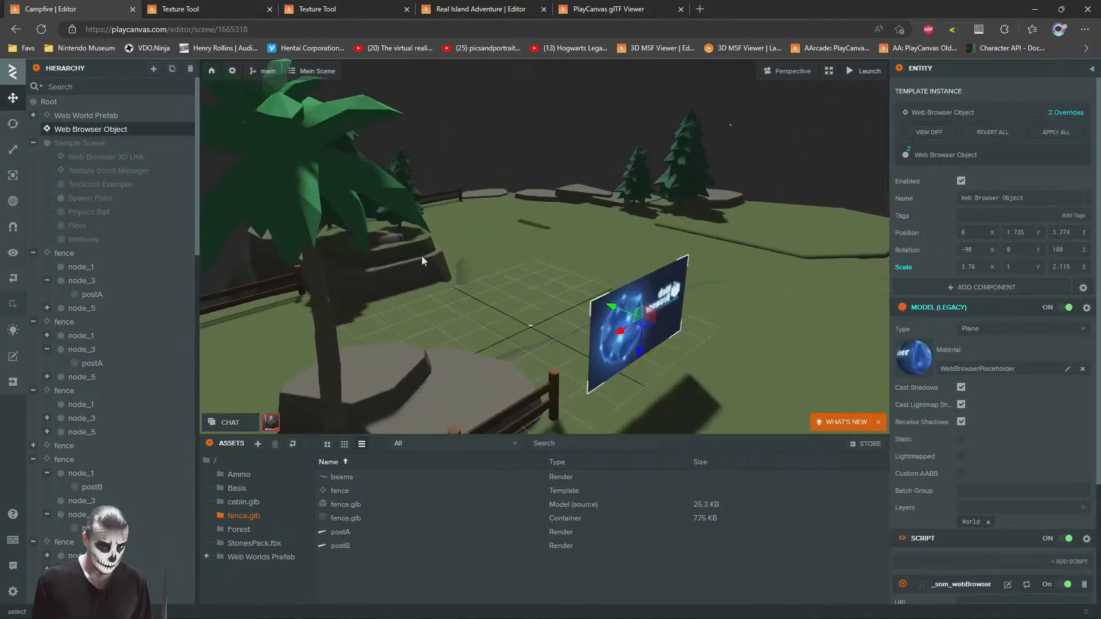
Step: Move the web browser screen onto the new grass slab at about X 21.29, Z 0.13 and rotate it toward the clearing
{"action": "left_click_drag", "start_coordinate": [512, 265], "coordinate": [819, 123]}
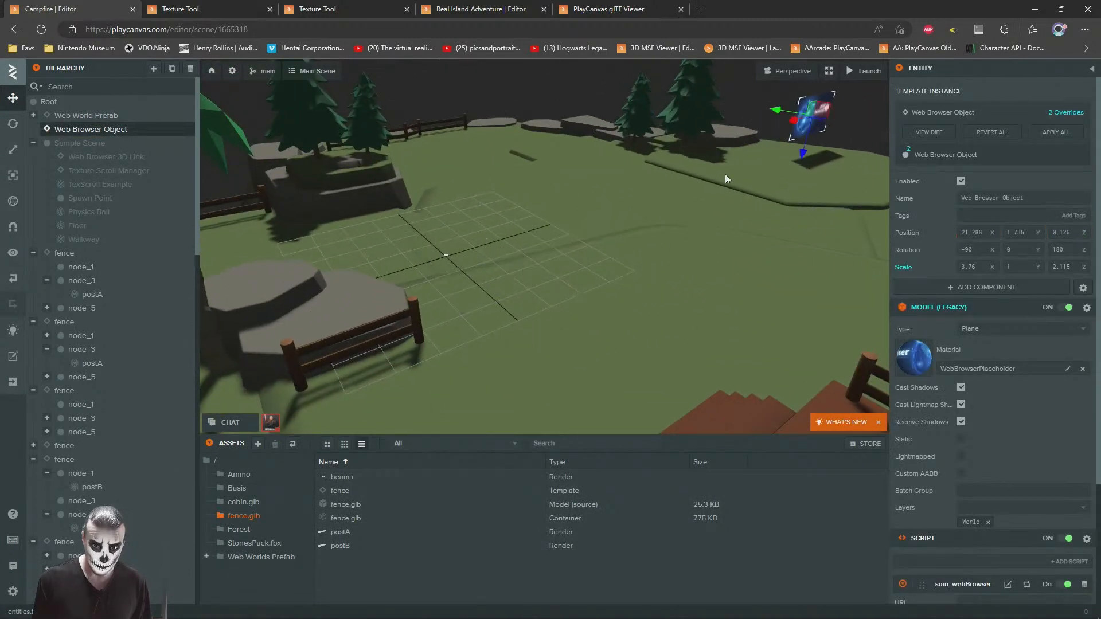
{"action": "key", "text": "f"}
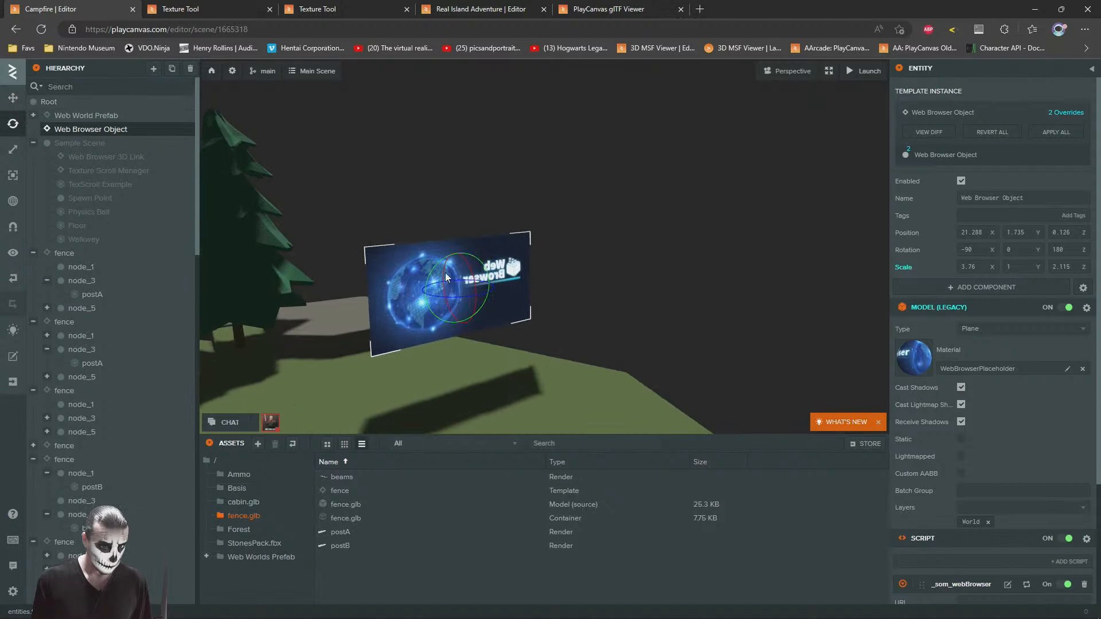
{"action": "left_click_drag", "start_coordinate": [453, 297], "coordinate": [438, 290]}
{"action": "key", "text": "d"}
{"action": "right_click_drag", "start_coordinate": [438, 290], "coordinate": [419, 277]}
{"action": "key", "text": "w"}
{"action": "key", "text": "d"}
Step: Inspect the web browser screen and its surroundings from several angles
{"action": "left_click", "coordinate": [621, 205]}
{"action": "left_click_drag", "start_coordinate": [621, 205], "coordinate": [287, 232]}
{"action": "left_click", "coordinate": [587, 288]}
{"action": "left_click_drag", "start_coordinate": [563, 300], "coordinate": [496, 298]}
{"action": "right_click_drag", "start_coordinate": [496, 298], "coordinate": [787, 278]}
{"action": "left_click_drag", "start_coordinate": [788, 277], "coordinate": [498, 175]}
{"action": "left_click", "coordinate": [620, 262]}
{"action": "left_click", "coordinate": [629, 215]}
{"action": "left_click", "coordinate": [765, 171]}
Step: Duplicate a StoneB boulder and place the copy at the slab's edge beside the web browser screen at about X 23.17, Z 7.23
{"action": "left_click_drag", "start_coordinate": [766, 171], "coordinate": [520, 270]}
{"action": "left_click_drag", "start_coordinate": [598, 309], "coordinate": [459, 327]}
{"action": "left_click", "coordinate": [854, 344]}
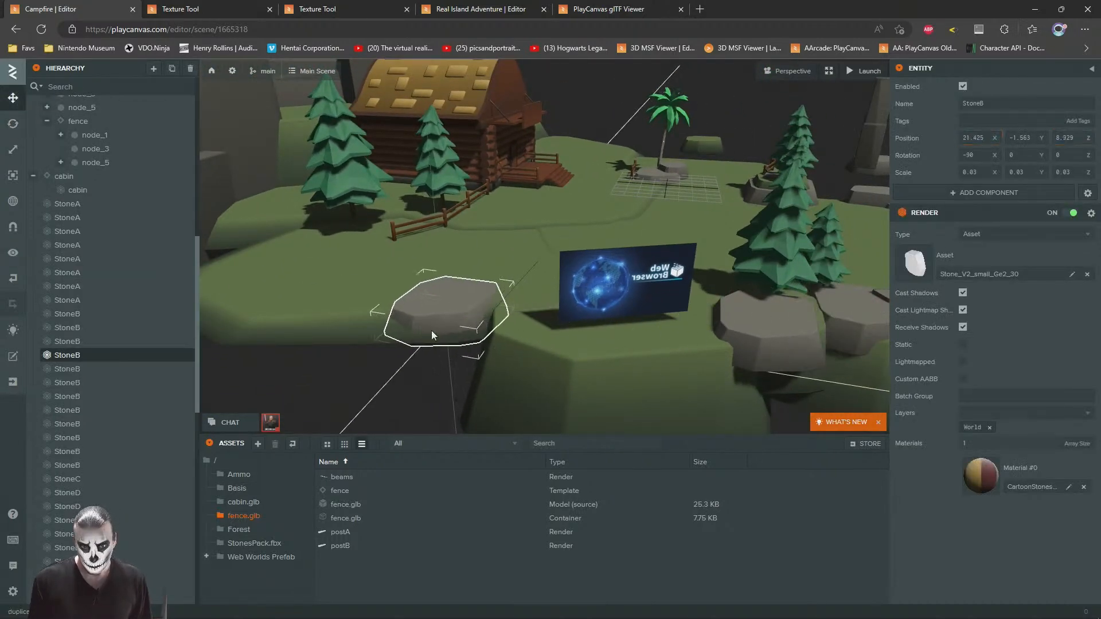
{"action": "left_click_drag", "start_coordinate": [431, 330], "coordinate": [444, 360]}
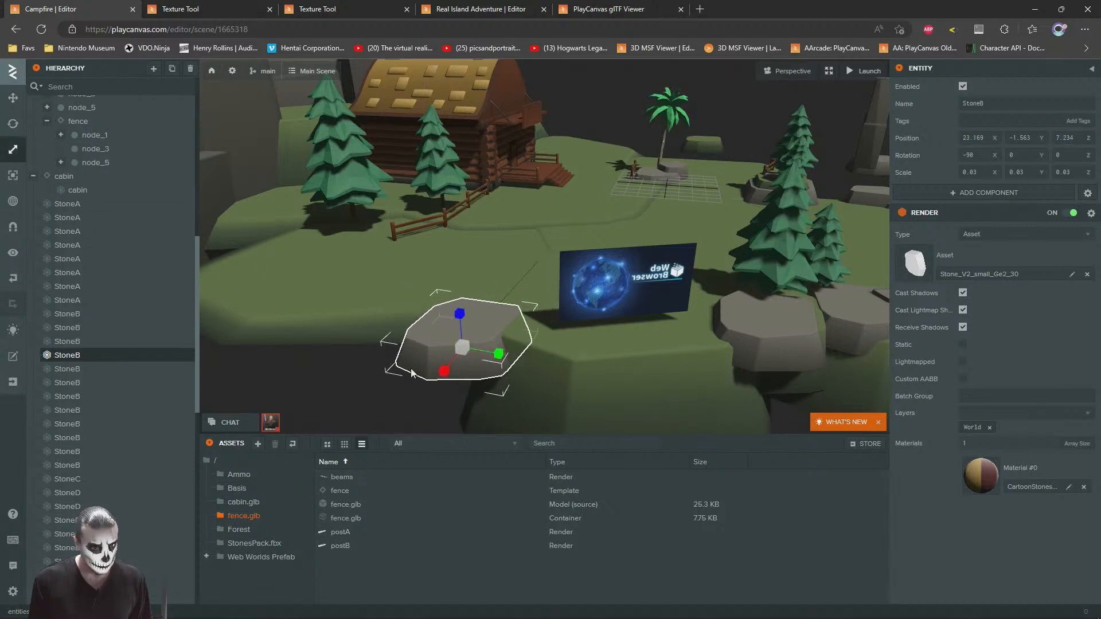
Step: Rescale the boulder copy beside the web browser screen and adjust its position
{"action": "left_click_drag", "start_coordinate": [449, 377], "coordinate": [447, 363]}
{"action": "left_click_drag", "start_coordinate": [459, 321], "coordinate": [464, 309]}
{"action": "left_click", "coordinate": [18, 97]}
{"action": "left_click_drag", "start_coordinate": [427, 270], "coordinate": [794, 285]}
{"action": "mouse_move", "coordinate": [721, 315]}
{"action": "left_mouse_down"}
{"action": "mouse_move", "coordinate": [699, 335]}
{"action": "mouse_move", "coordinate": [725, 294]}
{"action": "left_mouse_up"}
{"action": "right_click_drag", "start_coordinate": [473, 233], "coordinate": [519, 265]}
Step: Duplicate the large grass slab, scale the copy to 0.033 × 0.033 × 0.044, and place it before the boulder at about X 21.73, Z 6.39
{"action": "left_click", "coordinate": [506, 354]}
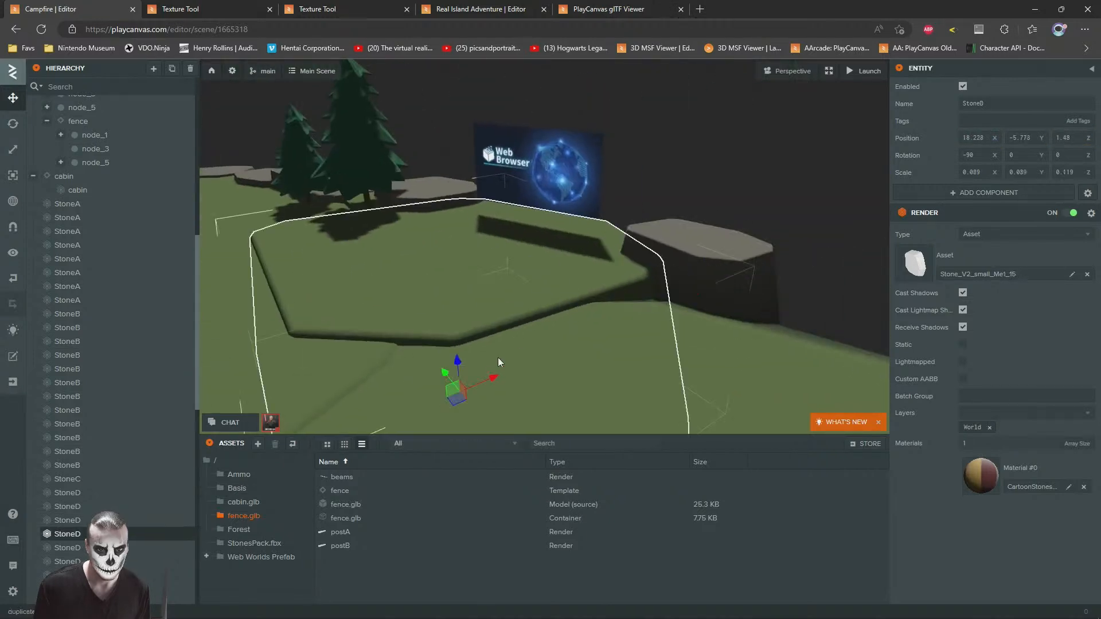
{"action": "left_click_drag", "start_coordinate": [456, 405], "coordinate": [612, 409]}
{"action": "left_click_drag", "start_coordinate": [621, 367], "coordinate": [626, 390]}
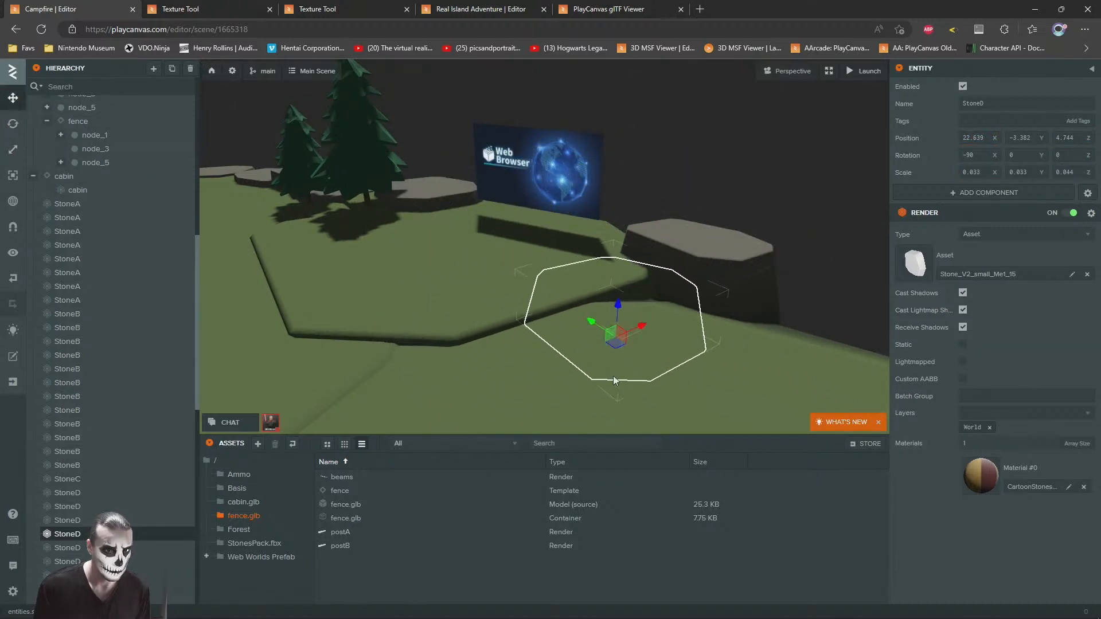
{"action": "mouse_move", "coordinate": [618, 284]}
{"action": "left_mouse_down"}
{"action": "mouse_move", "coordinate": [620, 265]}
{"action": "mouse_move", "coordinate": [619, 275]}
{"action": "left_mouse_up"}
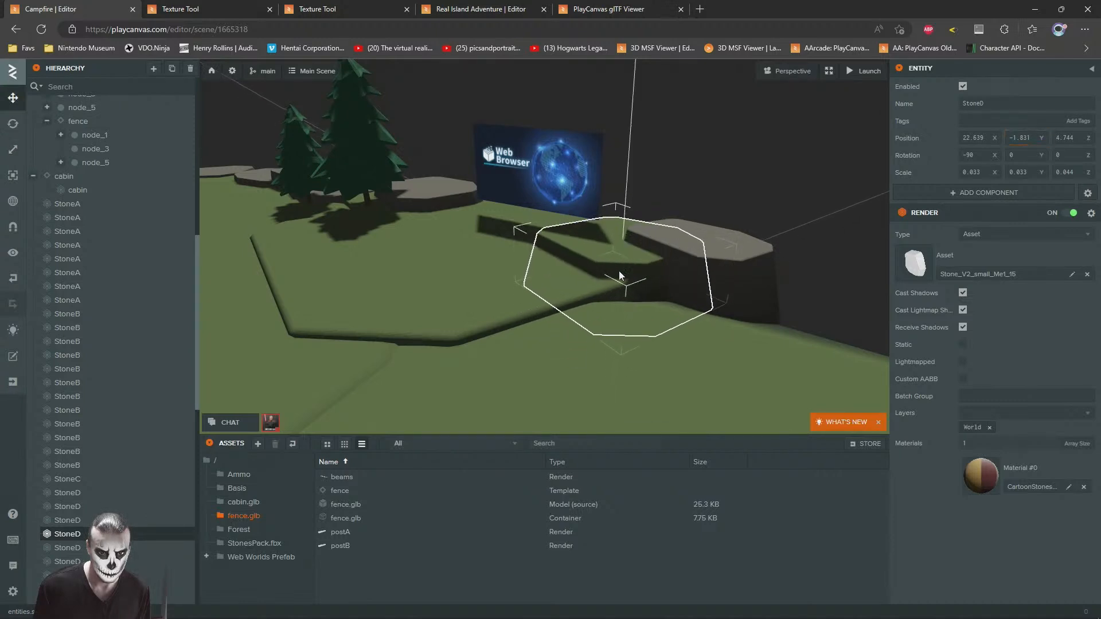
{"action": "left_click_drag", "start_coordinate": [625, 325], "coordinate": [636, 345]}
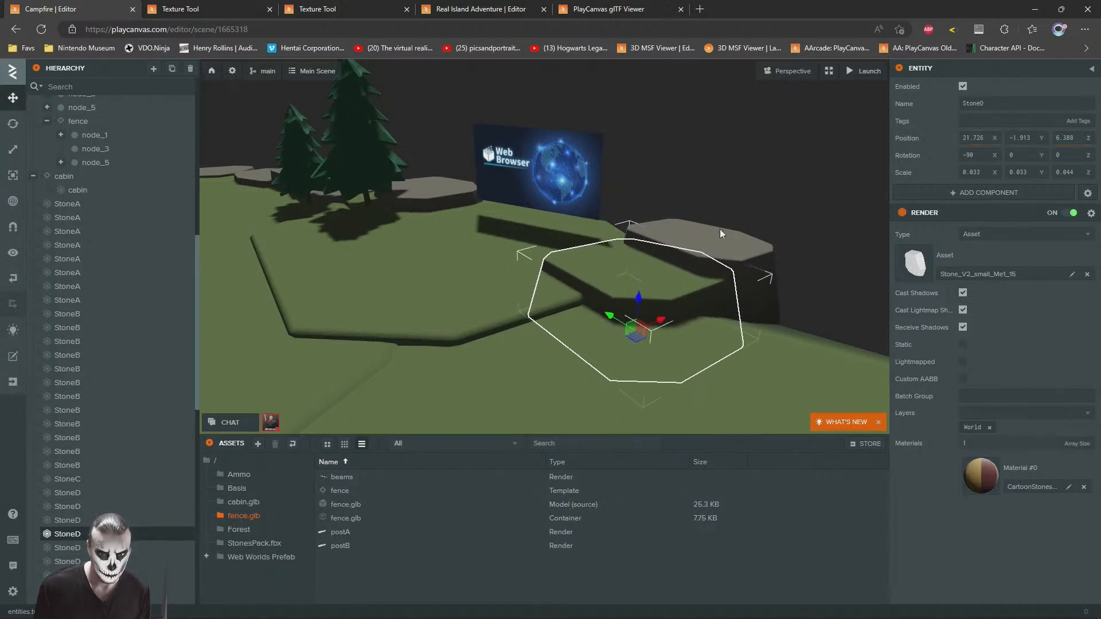
Step: Lower the small grass step in front of the boulder to Y -2.102
{"action": "left_click", "coordinate": [735, 247]}
{"action": "key", "text": "w"}
{"action": "right_click_drag", "start_coordinate": [735, 246], "coordinate": [707, 301]}
{"action": "key", "text": "s"}
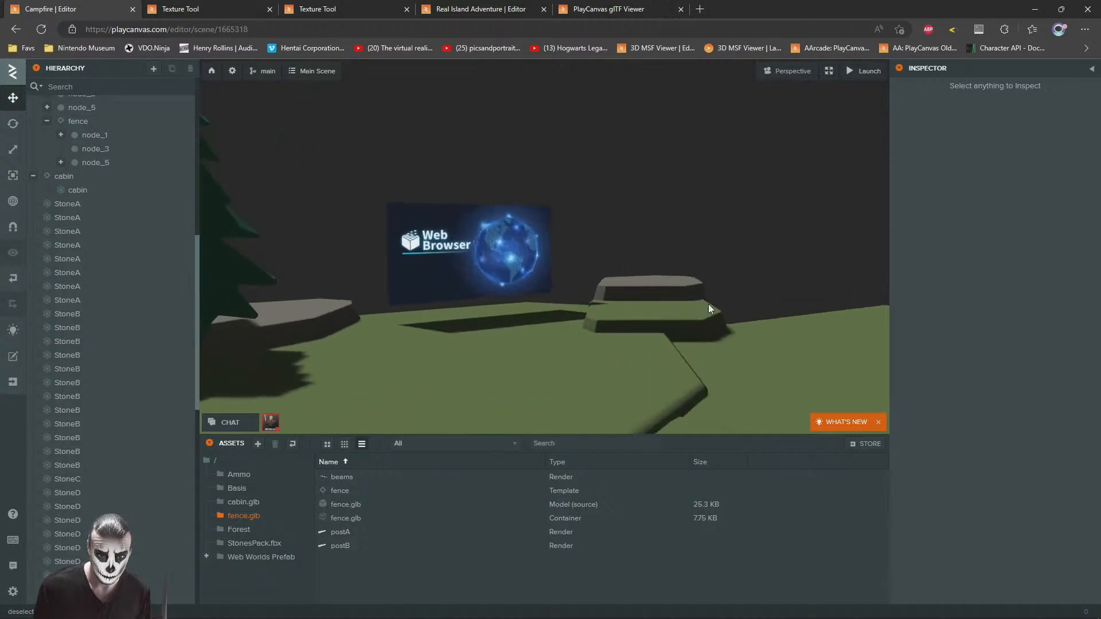
{"action": "left_click", "coordinate": [666, 314]}
{"action": "left_click_drag", "start_coordinate": [659, 346], "coordinate": [659, 346]}
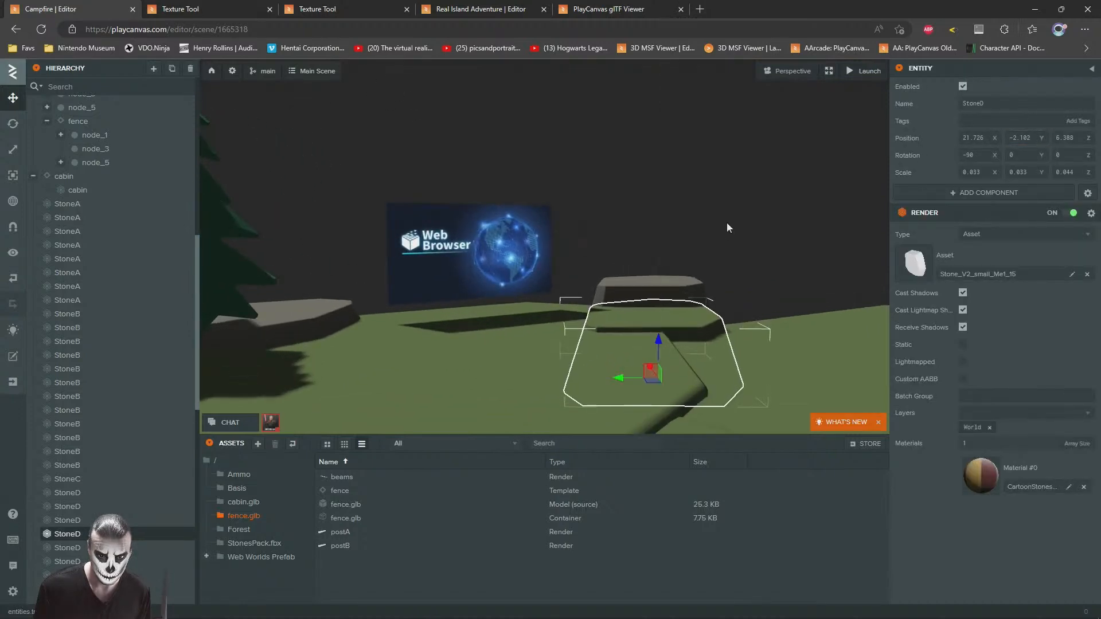
Step: Duplicate a StoneB boulder, place the copy behind the web browser screen at about X 23.53, Z 3.68, and narrow its X scale to 0.02
{"action": "left_click", "coordinate": [740, 337]}
{"action": "key", "text": "s"}
{"action": "right_click_drag", "start_coordinate": [740, 337], "coordinate": [869, 247]}
{"action": "key", "text": "w"}
{"action": "key", "text": "s"}
{"action": "left_click", "coordinate": [864, 284]}
{"action": "left_click_drag", "start_coordinate": [862, 278], "coordinate": [450, 301]}
{"action": "key", "text": "w"}
{"action": "right_click_drag", "start_coordinate": [451, 300], "coordinate": [357, 312]}
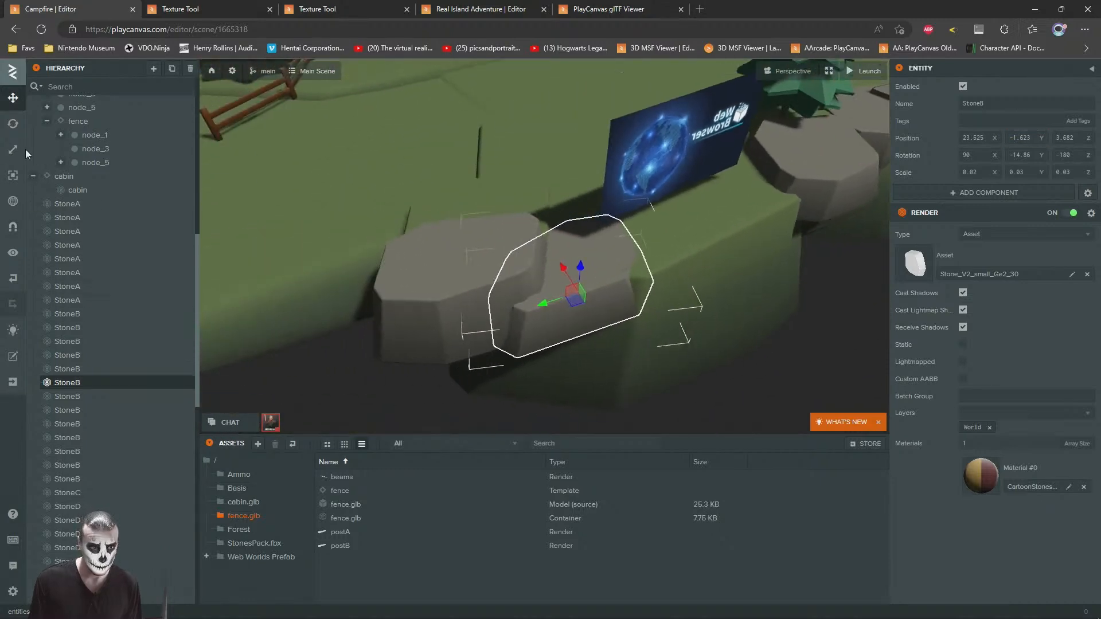
Step: Rotate the narrow boulder behind the screen to Y 9.63 and nudge it against its neighbour
{"action": "right_click_drag", "start_coordinate": [523, 312], "coordinate": [530, 312]}
{"action": "key", "text": "w"}
{"action": "left_click_drag", "start_coordinate": [559, 322], "coordinate": [545, 322]}
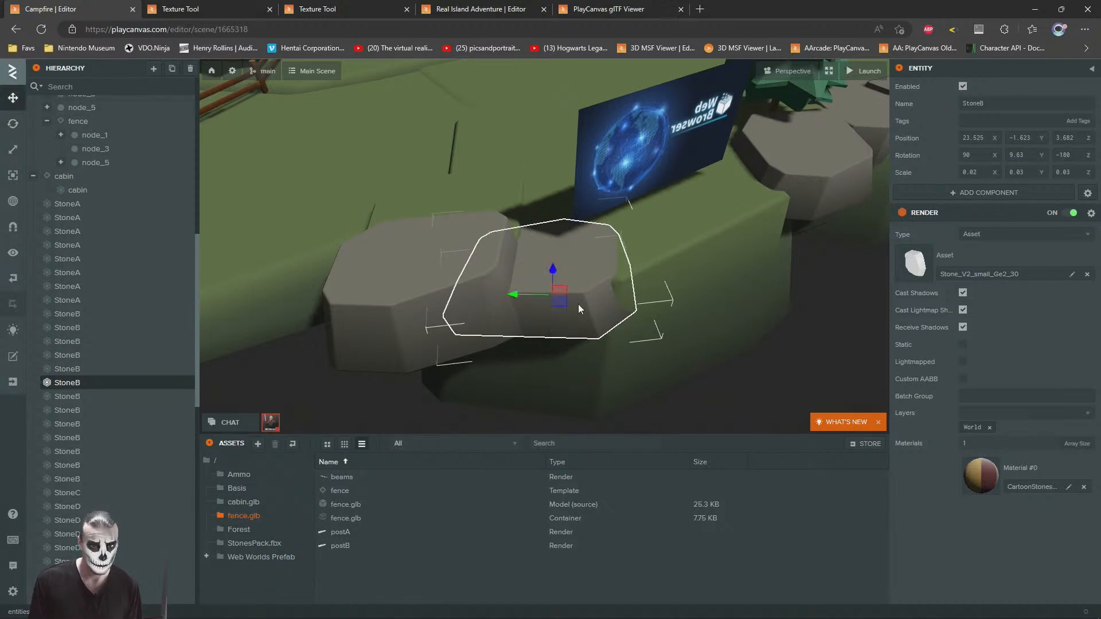
{"action": "left_click_drag", "start_coordinate": [578, 305], "coordinate": [586, 305]}
{"action": "left_click_drag", "start_coordinate": [514, 274], "coordinate": [552, 298]}
Step: Rotate the StoneA rock in front of the web browser screen to Y 56.92 and widen its X scale to 0.074
{"action": "scroll", "coordinate": [710, 111], "scroll_direction": "down", "scroll_amount": 5}
{"action": "left_click", "coordinate": [709, 112]}
{"action": "left_click_drag", "start_coordinate": [586, 222], "coordinate": [677, 287]}
{"action": "left_click", "coordinate": [738, 251]}
{"action": "left_click_drag", "start_coordinate": [739, 251], "coordinate": [716, 273]}
{"action": "left_click_drag", "start_coordinate": [821, 244], "coordinate": [470, 262]}
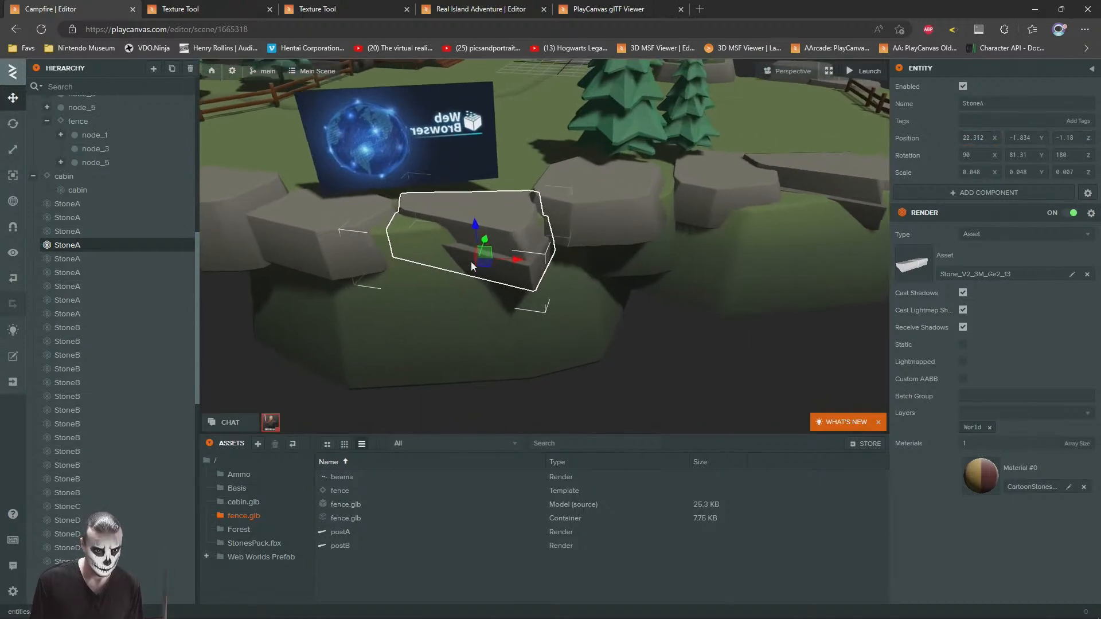
{"action": "key", "text": "f"}
{"action": "left_click_drag", "start_coordinate": [578, 295], "coordinate": [597, 266]}
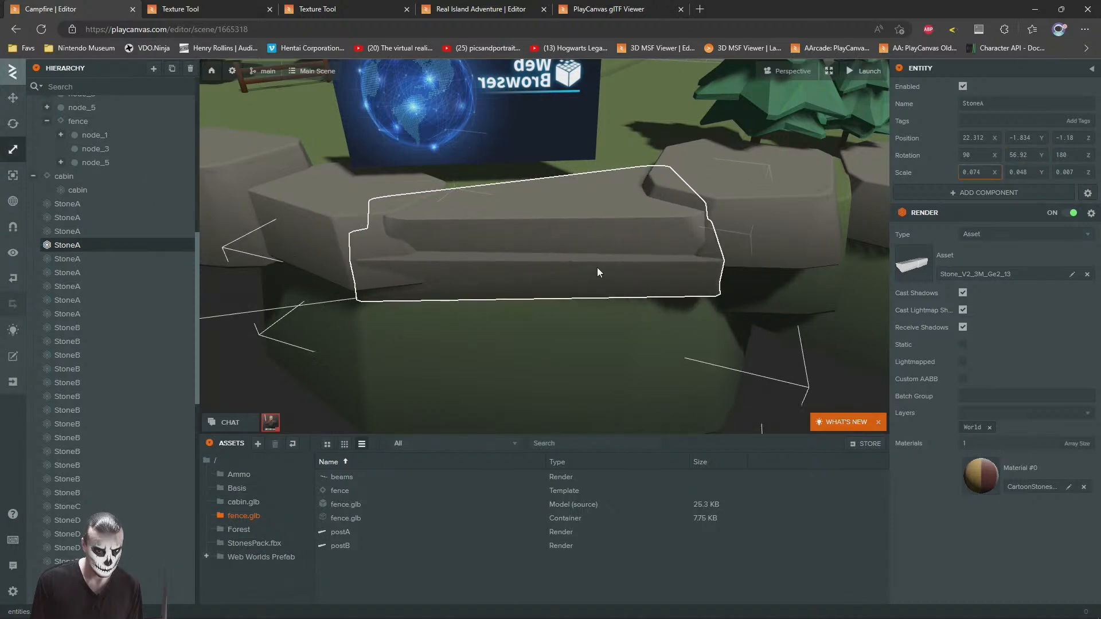
{"action": "right_click_drag", "start_coordinate": [565, 250], "coordinate": [714, 339]}
{"action": "left_click", "coordinate": [713, 339]}
Step: Place a small TreeA pine beside the tall one near the rock edge at about X 15.83, Z -7.3, scaled to 0.006
{"action": "right_click_drag", "start_coordinate": [430, 310], "coordinate": [618, 254]}
{"action": "key", "text": "w"}
{"action": "key", "text": "s"}
{"action": "key", "text": "w"}
{"action": "left_click", "coordinate": [618, 253]}
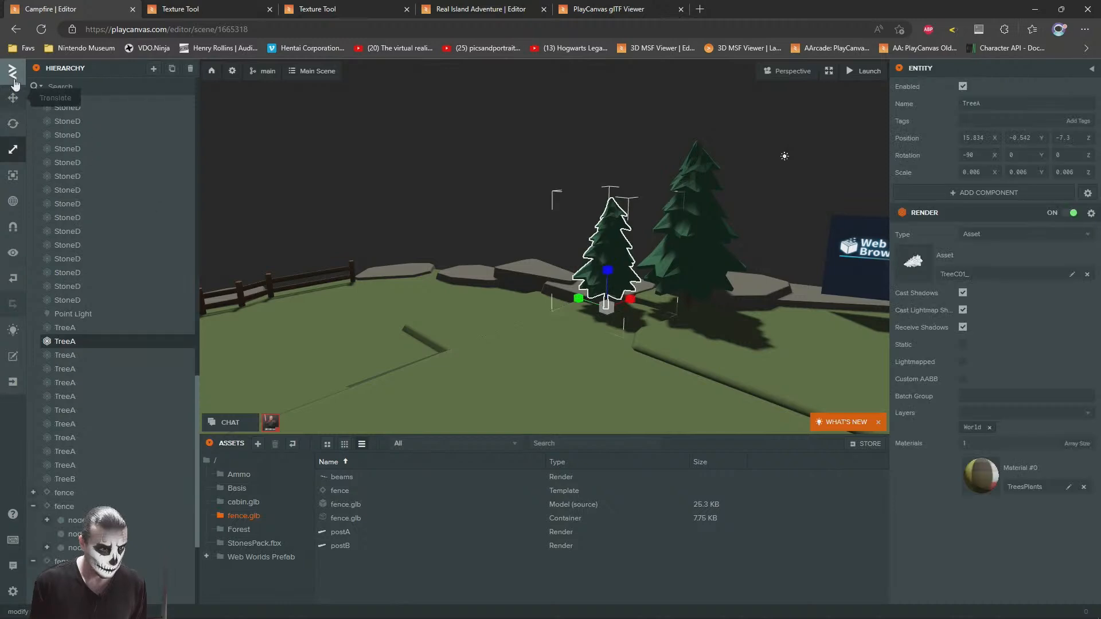
Step: Duplicate the small pine and place the copy farther along the rock edge, toward the distant fence
{"action": "left_click_drag", "start_coordinate": [571, 307], "coordinate": [403, 281]}
{"action": "mouse_move", "coordinate": [437, 278]}
{"action": "right_mouse_down"}
{"action": "mouse_move", "coordinate": [408, 284]}
{"action": "mouse_move", "coordinate": [457, 277]}
{"action": "right_mouse_up"}
{"action": "key", "text": "w"}
{"action": "left_click_drag", "start_coordinate": [564, 280], "coordinate": [572, 317]}
Step: Duplicate the tall pine behind the cabin-side fence and place the copy on the open grass beyond the fence's end
{"action": "right_click_drag", "start_coordinate": [499, 265], "coordinate": [621, 212]}
{"action": "key", "text": "s"}
{"action": "left_click", "coordinate": [559, 204]}
{"action": "left_click", "coordinate": [621, 212]}
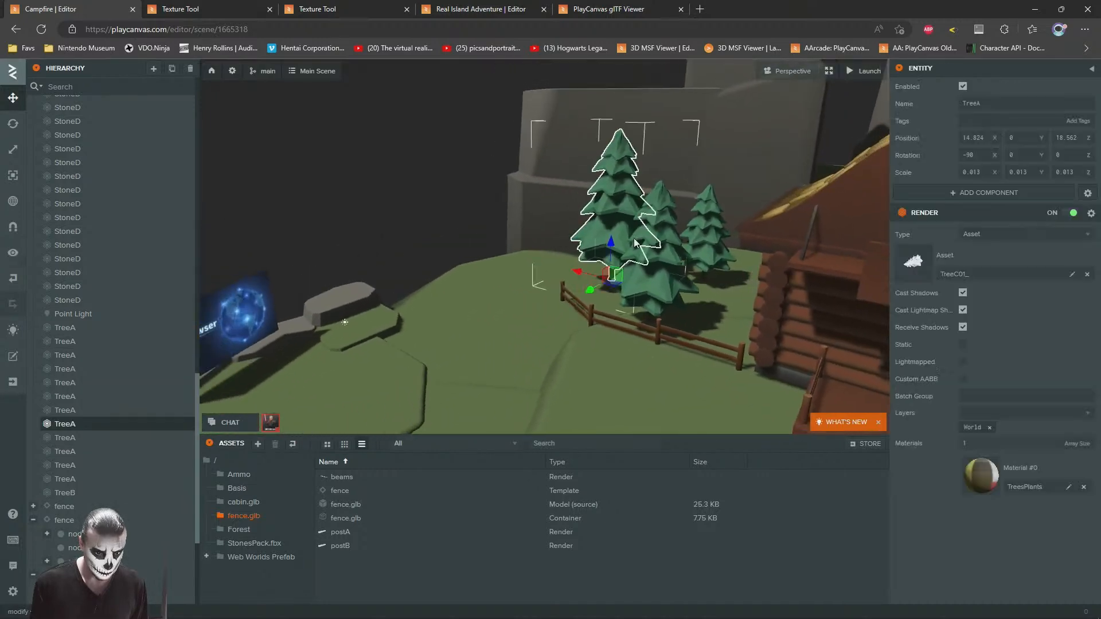
{"action": "left_click_drag", "start_coordinate": [646, 331], "coordinate": [424, 326]}
{"action": "key", "text": "ctrl+z"}
{"action": "key", "text": "ctrl+d"}
{"action": "left_click_drag", "start_coordinate": [663, 321], "coordinate": [441, 315]}
{"action": "key", "text": "w"}
{"action": "right_click_drag", "start_coordinate": [441, 315], "coordinate": [441, 261]}
{"action": "left_click_drag", "start_coordinate": [603, 332], "coordinate": [604, 359]}
{"action": "key", "text": "s"}
{"action": "right_click_drag", "start_coordinate": [604, 359], "coordinate": [713, 335]}
{"action": "left_click_drag", "start_coordinate": [698, 337], "coordinate": [698, 346]}
Step: Place another pine copy between the tall pine and the fence at about X 20.43, Z 14.63, scaled to 0.01
{"action": "right_click_drag", "start_coordinate": [642, 192], "coordinate": [426, 151]}
{"action": "key", "text": "d"}
{"action": "left_click", "coordinate": [425, 152]}
{"action": "left_click", "coordinate": [549, 312]}
{"action": "left_click_drag", "start_coordinate": [508, 334], "coordinate": [668, 314]}
{"action": "left_click", "coordinate": [478, 191]}
{"action": "right_click_drag", "start_coordinate": [522, 230], "coordinate": [552, 225]}
{"action": "key", "text": "s"}
{"action": "left_click", "coordinate": [600, 260]}
Step: Duplicate the 0.01-scale pine and place the copy in front of the tall pine near the rock step
{"action": "key", "text": "ctrl+d"}
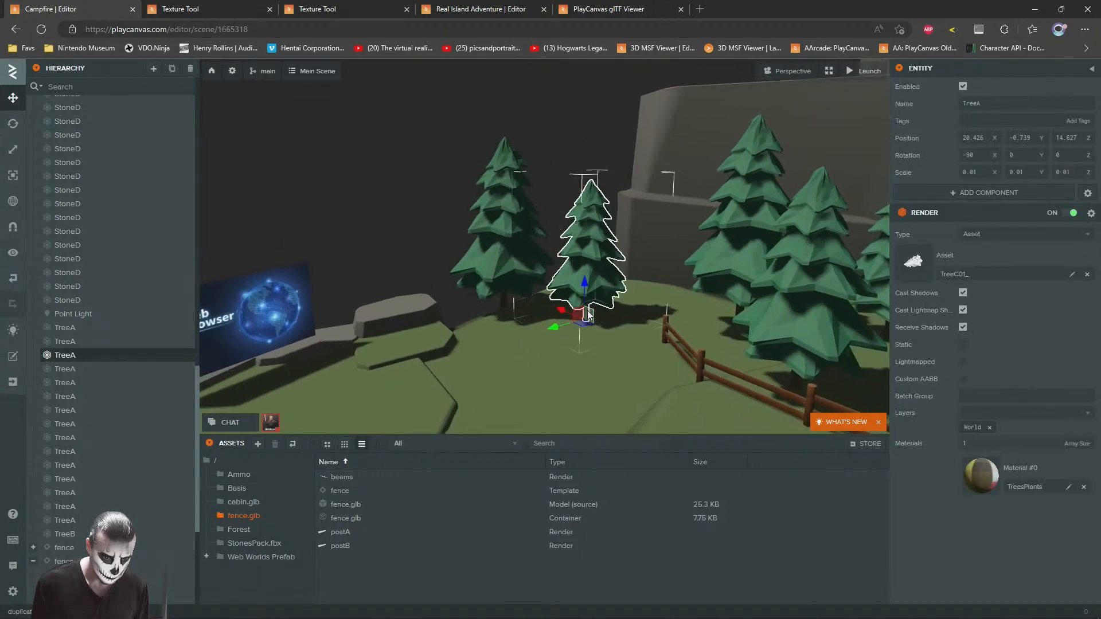
{"action": "left_click_drag", "start_coordinate": [583, 326], "coordinate": [472, 301]}
{"action": "left_click_drag", "start_coordinate": [471, 338], "coordinate": [422, 327]}
{"action": "left_click_drag", "start_coordinate": [489, 356], "coordinate": [417, 262]}
{"action": "left_click", "coordinate": [417, 263]}
{"action": "key", "text": "s"}
{"action": "right_click_drag", "start_coordinate": [548, 238], "coordinate": [676, 278]}
Step: Add another instance of the fence template to the scene
{"action": "key", "text": "w"}
{"action": "key", "text": "a"}
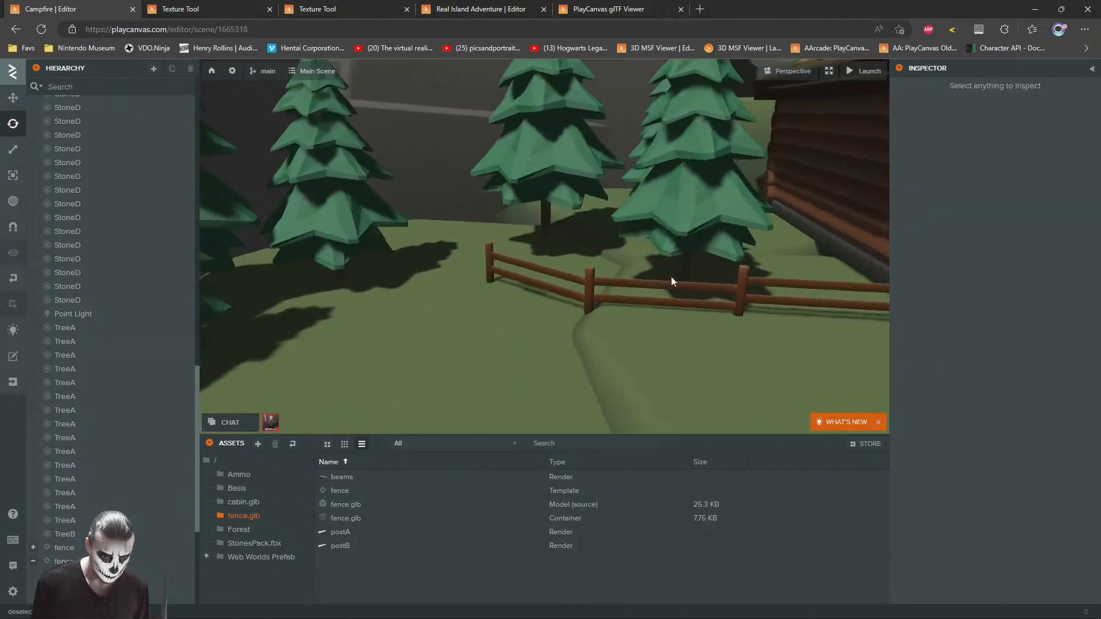
{"action": "left_click_drag", "start_coordinate": [332, 496], "coordinate": [441, 292]}
{"action": "key", "text": "s"}
{"action": "right_click_drag", "start_coordinate": [442, 292], "coordinate": [516, 286]}
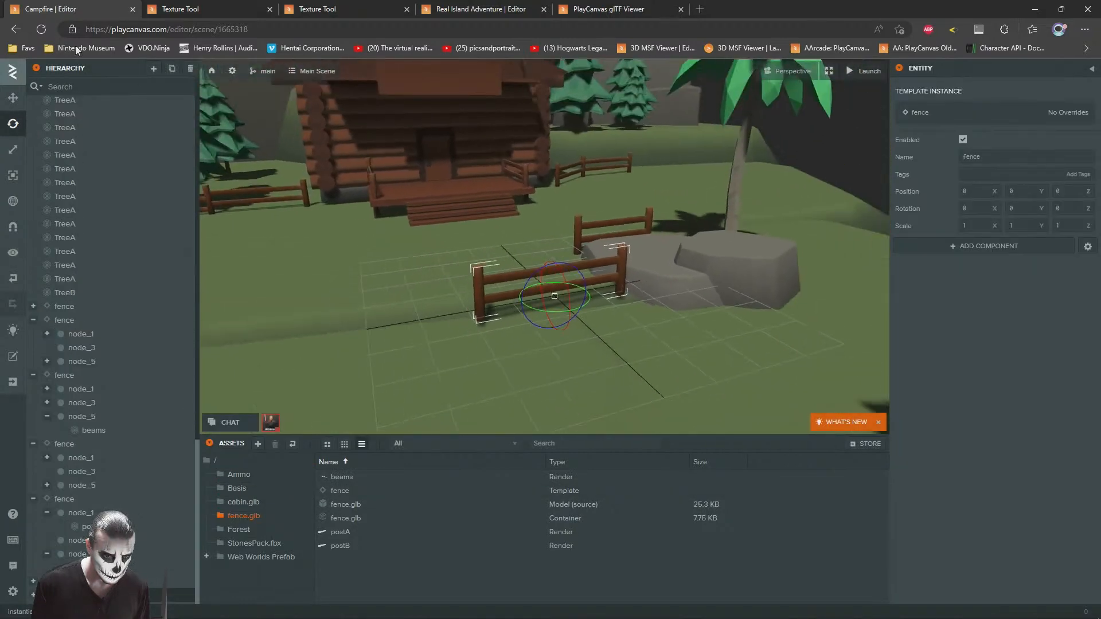
Step: Move the new fence section to the end of the existing fence, at about X 17.03, Z 13.73
{"action": "key", "text": "a"}
{"action": "left_click", "coordinate": [13, 99]}
{"action": "left_click_drag", "start_coordinate": [706, 298], "coordinate": [590, 246]}
{"action": "mouse_move", "coordinate": [590, 247]}
{"action": "right_mouse_down"}
{"action": "mouse_move", "coordinate": [522, 211]}
{"action": "mouse_move", "coordinate": [597, 252]}
{"action": "mouse_move", "coordinate": [588, 255]}
{"action": "right_mouse_up"}
{"action": "key", "text": "w"}
{"action": "left_click_drag", "start_coordinate": [576, 327], "coordinate": [305, 212]}
{"action": "key", "text": "w"}
{"action": "right_click_drag", "start_coordinate": [573, 266], "coordinate": [533, 275]}
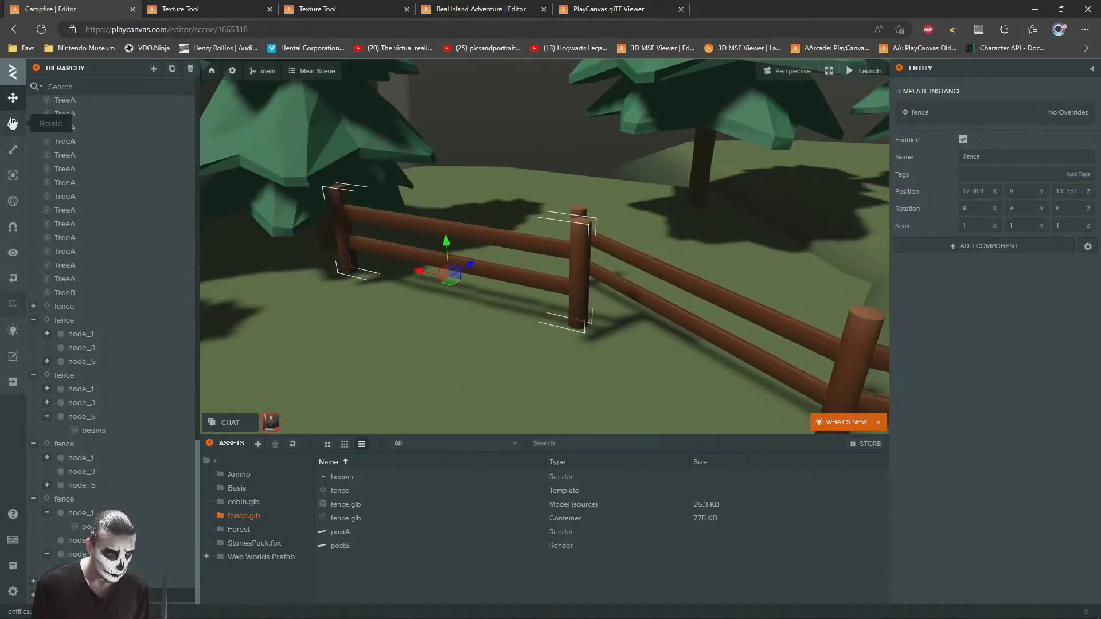
Step: Rotate the new fence section to Y 33.78 and fit it against the neighbouring post at about X 17.26, Y -0.324, Z 14.07
{"action": "left_click_drag", "start_coordinate": [462, 292], "coordinate": [475, 284]}
{"action": "right_click_drag", "start_coordinate": [475, 284], "coordinate": [509, 265]}
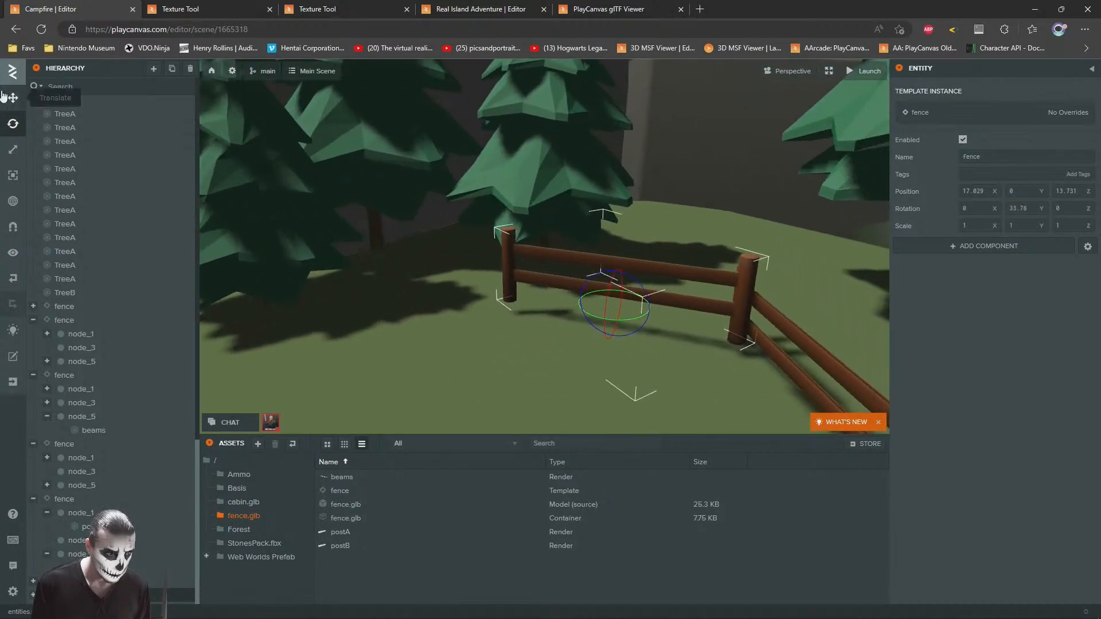
{"action": "right_click_drag", "start_coordinate": [580, 256], "coordinate": [571, 315]}
{"action": "left_click_drag", "start_coordinate": [540, 310], "coordinate": [538, 284]}
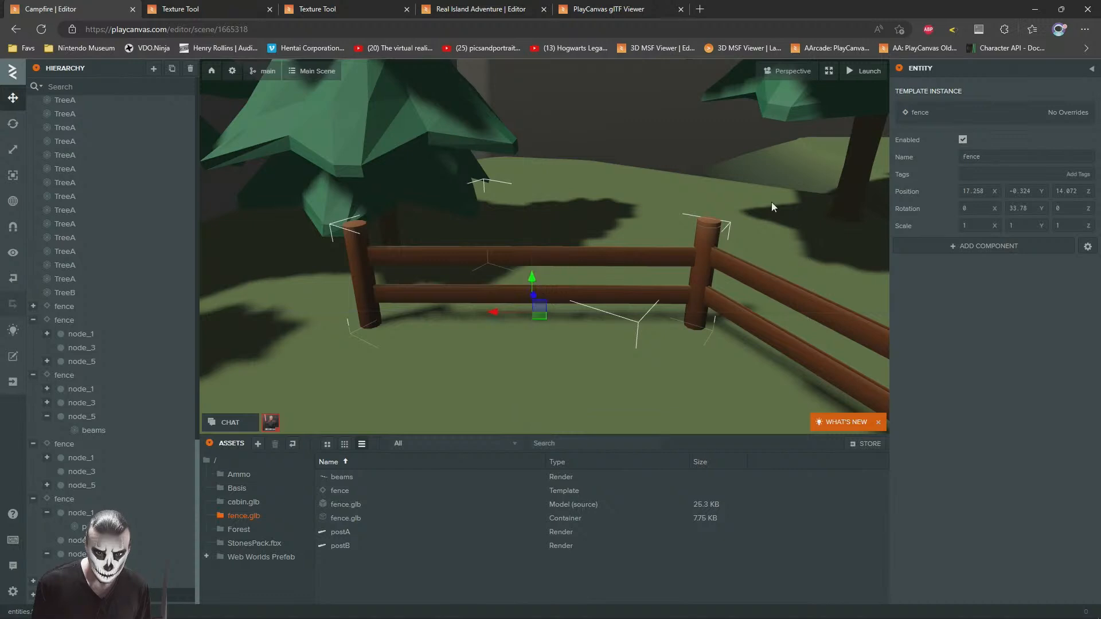
Step: Delete the doubled post where the new fence section meets its neighbour
{"action": "left_click", "coordinate": [709, 225]}
{"action": "key", "text": "Delete"}
{"action": "mouse_move", "coordinate": [695, 215]}
{"action": "right_mouse_down"}
{"action": "mouse_move", "coordinate": [612, 226]}
{"action": "mouse_move", "coordinate": [671, 218]}
{"action": "mouse_move", "coordinate": [677, 206]}
{"action": "right_mouse_up"}
Step: Duplicate the fence section, turn the copy to Y 84.95 at about X 18.45, Z 10.23, and delete its postB
{"action": "key", "text": "s"}
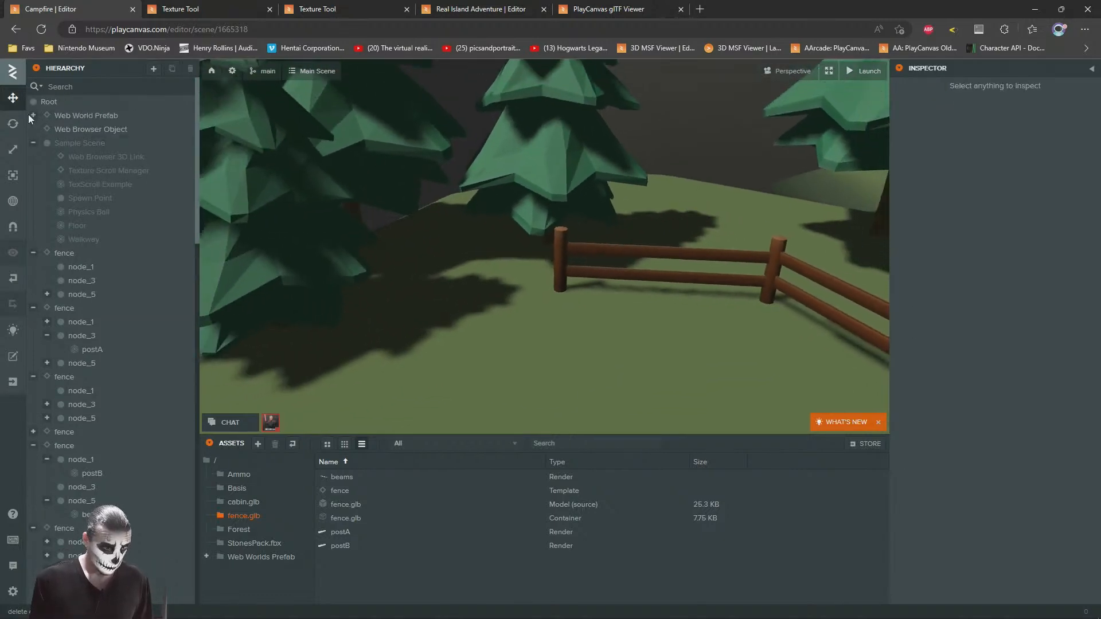
{"action": "left_click", "coordinate": [561, 254]}
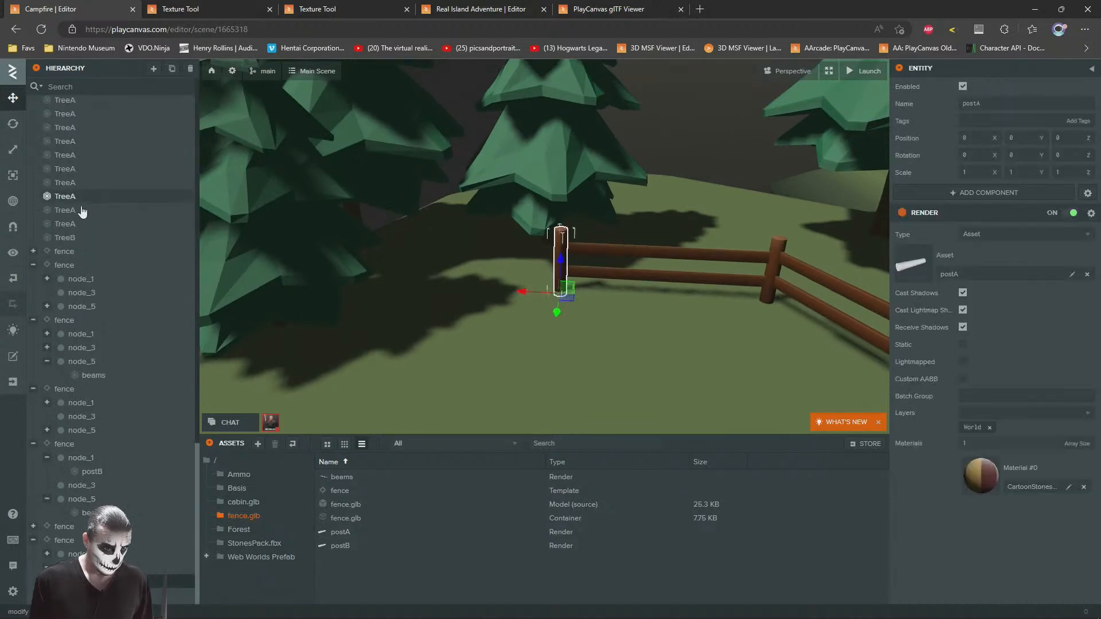
{"action": "double_click", "coordinate": [63, 540]}
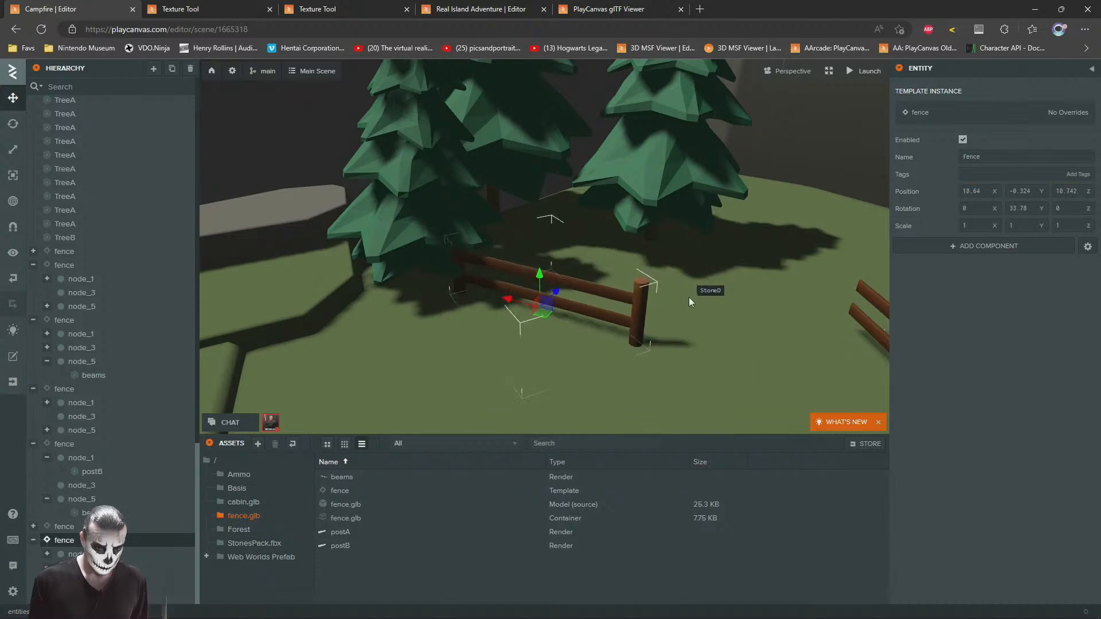
{"action": "left_click_drag", "start_coordinate": [748, 311], "coordinate": [562, 295]}
{"action": "left_click", "coordinate": [614, 266]}
{"action": "key", "text": "Delete"}
{"action": "left_click", "coordinate": [564, 270]}
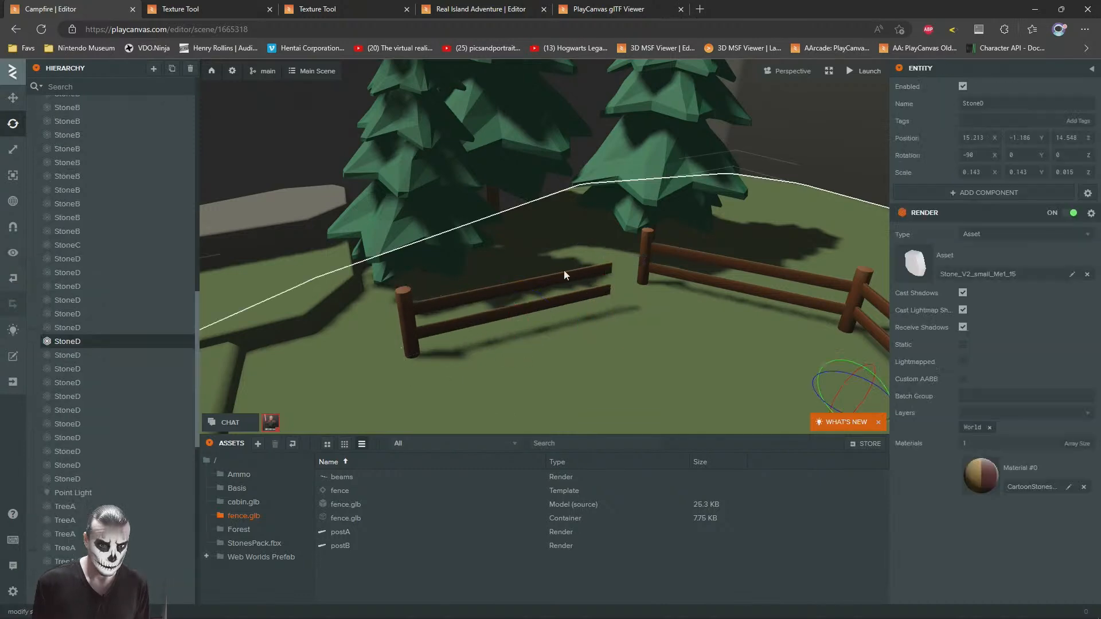
Step: Move the copied fence section so its open beams meet the end post of the previous section
{"action": "left_click", "coordinate": [405, 315]}
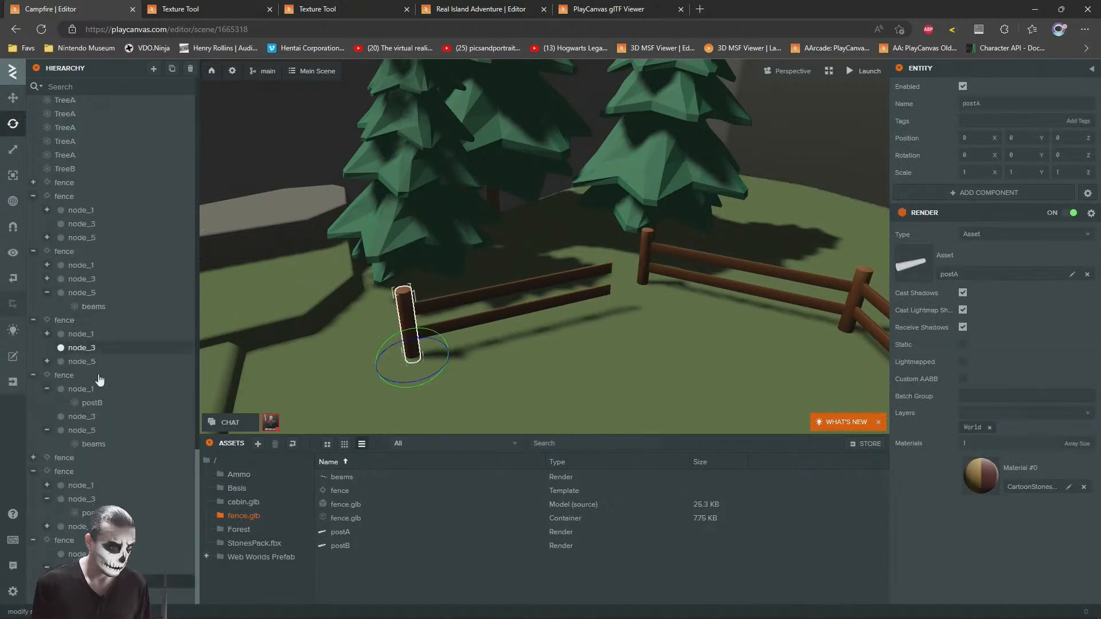
{"action": "left_click", "coordinate": [65, 538]}
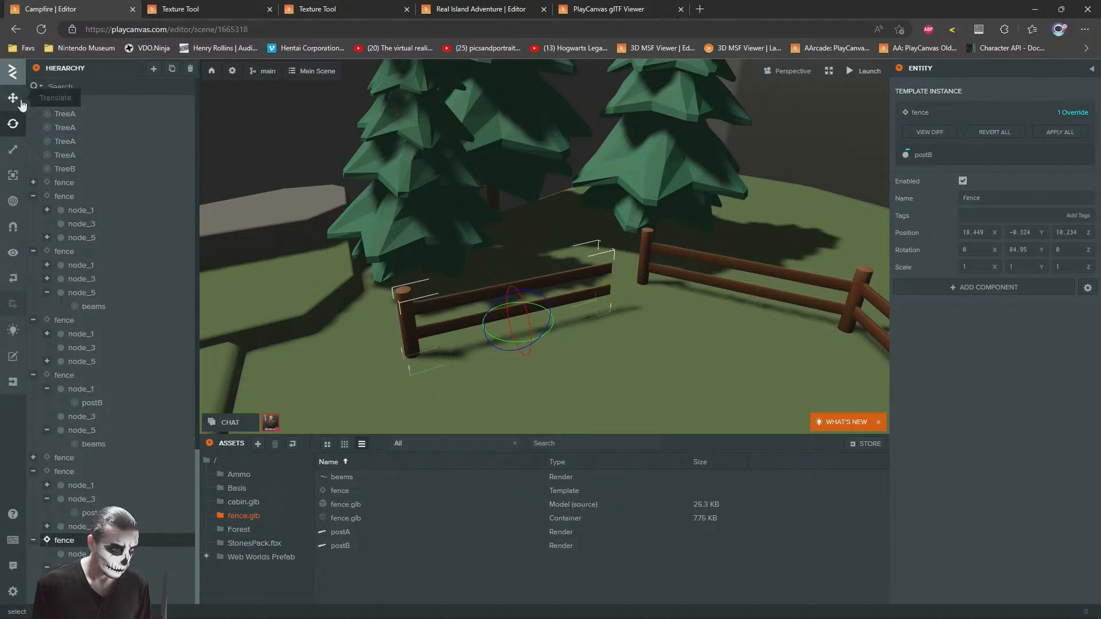
{"action": "left_click", "coordinate": [12, 98]}
{"action": "scroll", "coordinate": [533, 211], "scroll_direction": "up", "scroll_amount": 5}
{"action": "left_click_drag", "start_coordinate": [459, 332], "coordinate": [543, 283]}
{"action": "right_click_drag", "start_coordinate": [542, 283], "coordinate": [404, 174]}
{"action": "scroll", "coordinate": [531, 232], "scroll_direction": "down", "scroll_amount": 6}
{"action": "left_click", "coordinate": [404, 174]}
{"action": "scroll", "coordinate": [531, 239], "scroll_direction": "down", "scroll_amount": 4}
{"action": "right_click_drag", "start_coordinate": [531, 238], "coordinate": [534, 216]}
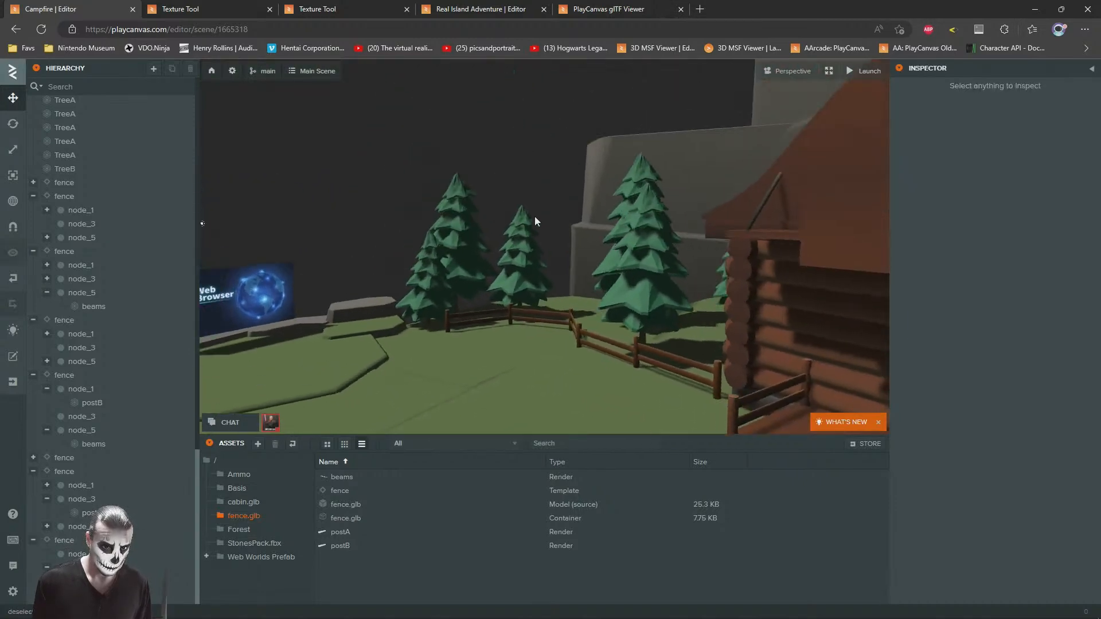
{"action": "scroll", "coordinate": [534, 222], "scroll_direction": "up", "scroll_amount": 6}
{"action": "left_click", "coordinate": [525, 275]}
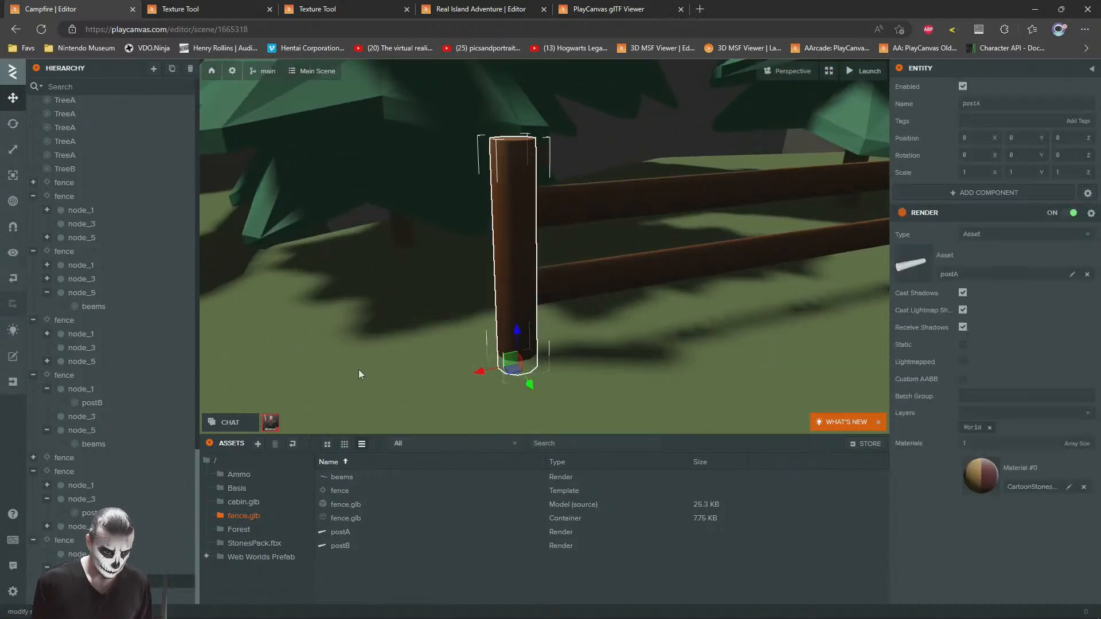
Step: Duplicate the fence section, place the copy at about X 19.79, Z 9.64, and rotate it toward the rock step
{"action": "left_click", "coordinate": [67, 541]}
{"action": "scroll", "coordinate": [498, 163], "scroll_direction": "down", "scroll_amount": 6}
{"action": "right_click_drag", "start_coordinate": [499, 163], "coordinate": [732, 350]}
{"action": "left_click_drag", "start_coordinate": [716, 366], "coordinate": [601, 363]}
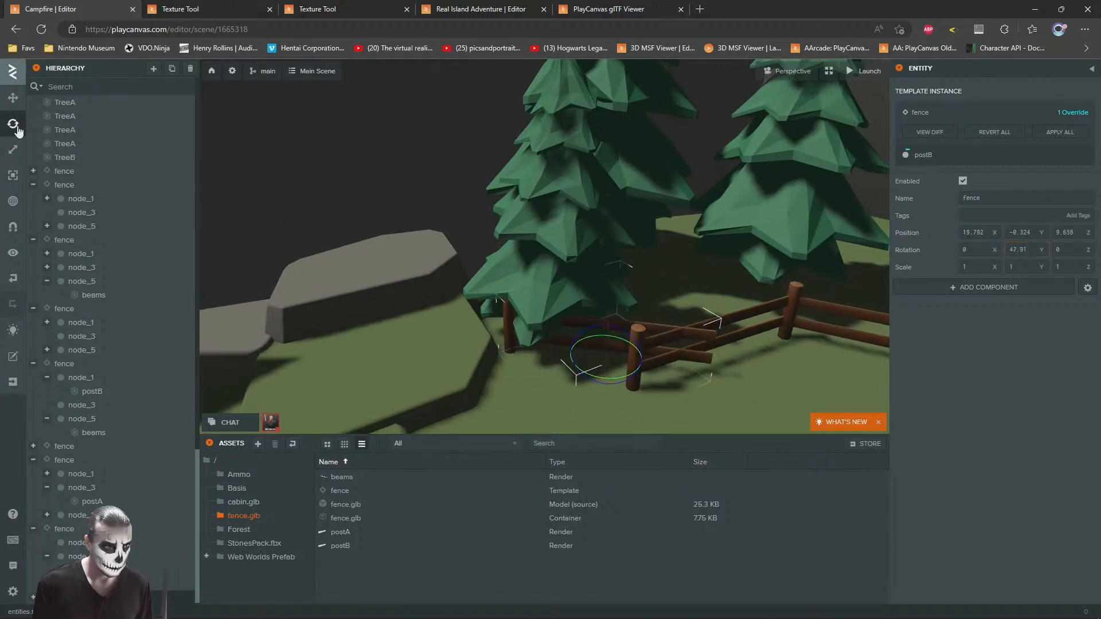
{"action": "left_click_drag", "start_coordinate": [621, 370], "coordinate": [618, 388]}
Step: Shorten the end fence section's beams to an X scale of 0.6 and fit the section against the neighbouring post
{"action": "left_click", "coordinate": [613, 352]}
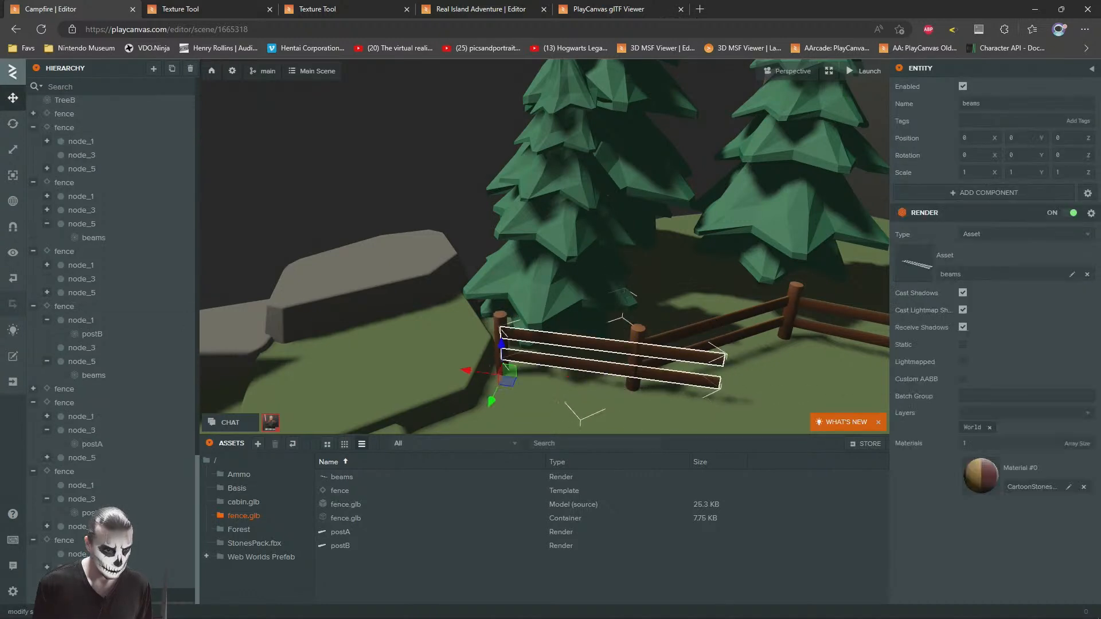
{"action": "left_click_drag", "start_coordinate": [463, 369], "coordinate": [477, 371]}
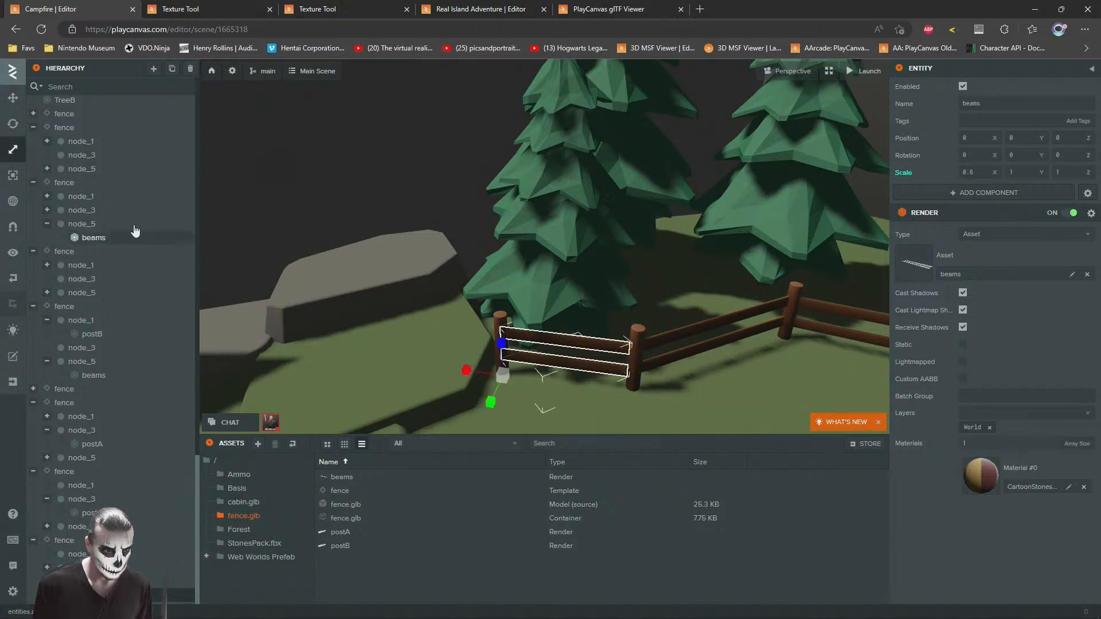
{"action": "left_click", "coordinate": [60, 531]}
{"action": "left_click_drag", "start_coordinate": [516, 286], "coordinate": [531, 305]}
{"action": "left_click", "coordinate": [335, 272]}
{"action": "left_click", "coordinate": [65, 540]}
{"action": "right_click_drag", "start_coordinate": [607, 337], "coordinate": [438, 177]}
{"action": "left_click", "coordinate": [439, 177]}
{"action": "scroll", "coordinate": [570, 278], "scroll_direction": "down", "scroll_amount": 15}
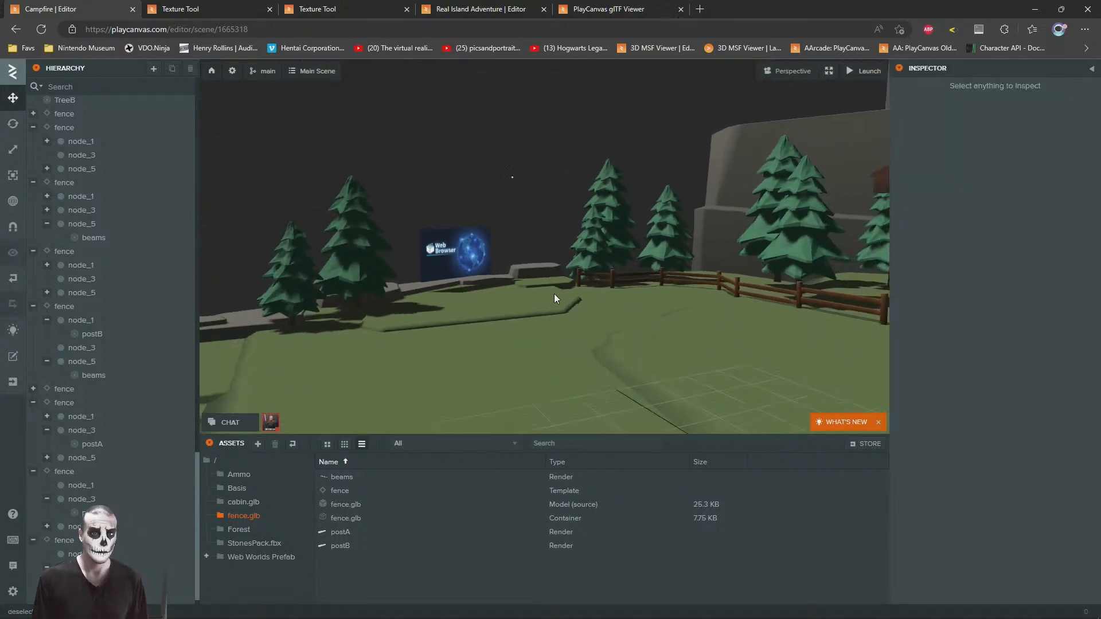
Step: Duplicate a TreeA pine and place the copy behind the web browser screen at about X 24.33, Z 3.04
{"action": "scroll", "coordinate": [554, 298], "scroll_direction": "up", "scroll_amount": 10}
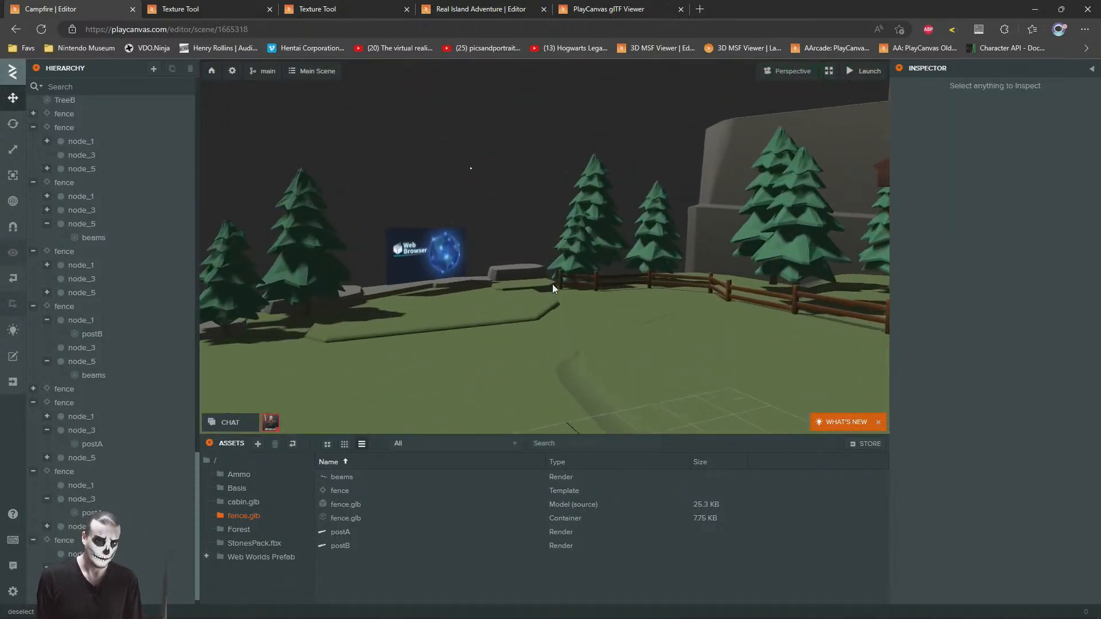
{"action": "key", "text": "s"}
{"action": "right_click_drag", "start_coordinate": [523, 84], "coordinate": [767, 359]}
{"action": "left_click", "coordinate": [753, 396]}
{"action": "left_click_drag", "start_coordinate": [725, 388], "coordinate": [623, 294]}
{"action": "key", "text": "f"}
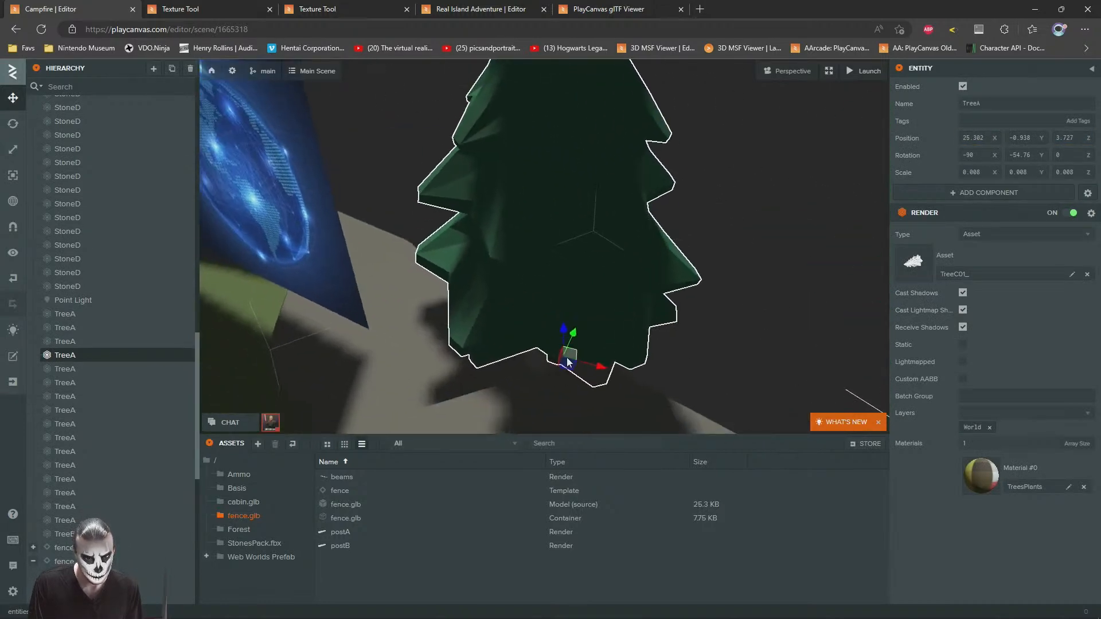
{"action": "left_click_drag", "start_coordinate": [571, 368], "coordinate": [481, 369]}
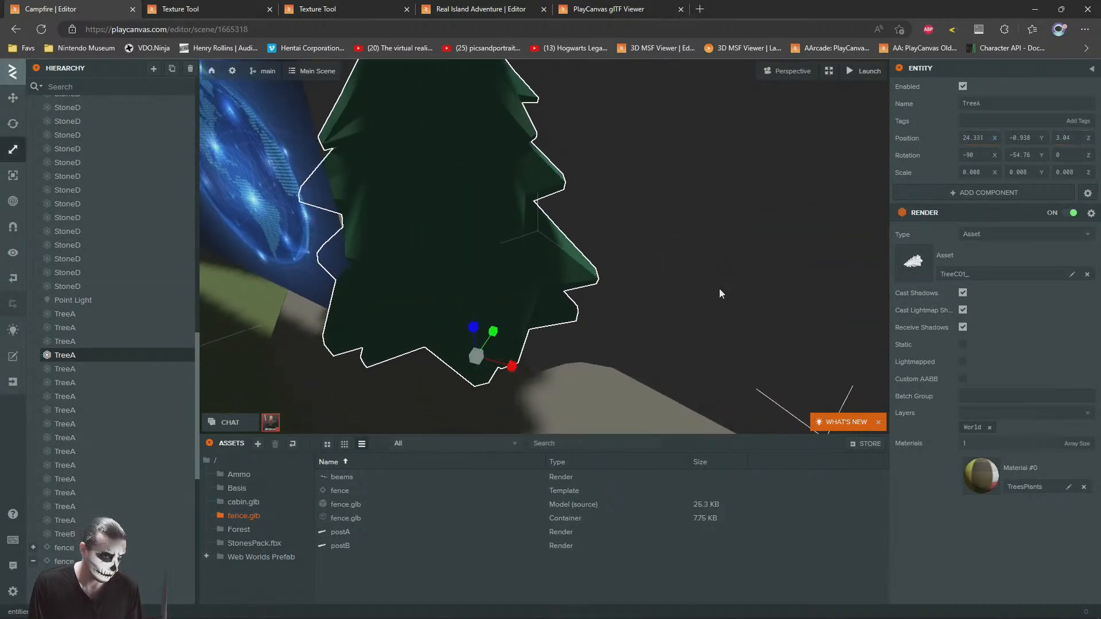
Step: Scale the pine behind the screen to 0.005 and raise it onto the rock at Y -0.144
{"action": "left_click_drag", "start_coordinate": [721, 281], "coordinate": [395, 208]}
{"action": "scroll", "coordinate": [531, 363], "scroll_direction": "down", "scroll_amount": 3}
{"action": "left_click_drag", "start_coordinate": [528, 365], "coordinate": [514, 284]}
{"action": "left_click", "coordinate": [21, 103]}
{"action": "scroll", "coordinate": [533, 359], "scroll_direction": "up", "scroll_amount": 2}
{"action": "right_click_drag", "start_coordinate": [514, 284], "coordinate": [793, 362]}
{"action": "key", "text": "f"}
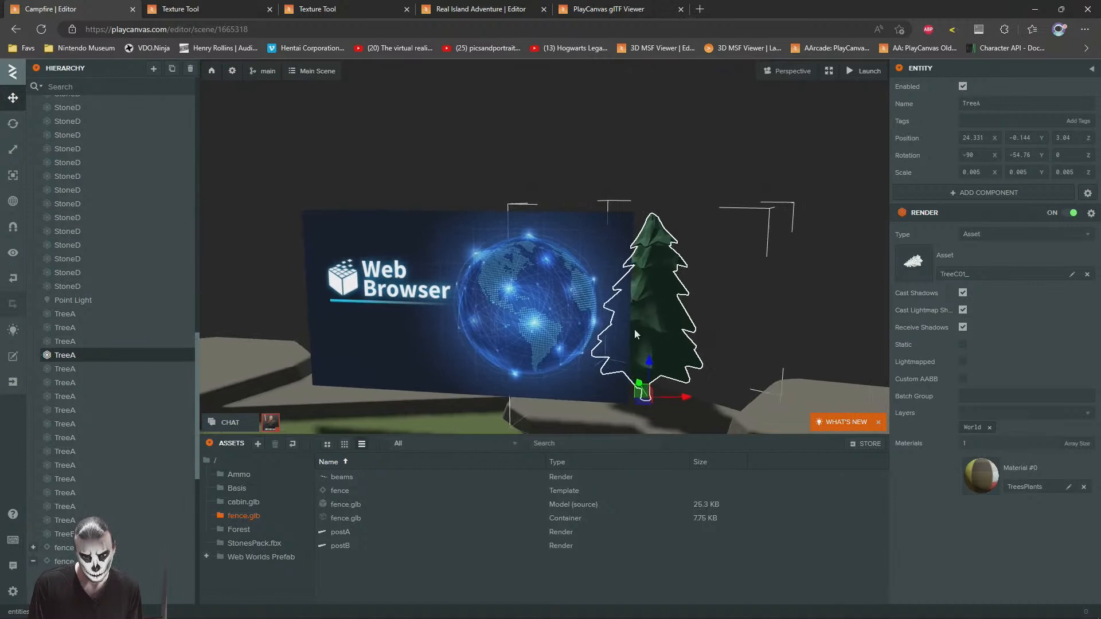
Step: Tilt the small pine behind the screen to a rotation of -83.17, -54.47, -8.38
{"action": "left_click", "coordinate": [19, 133]}
{"action": "scroll", "coordinate": [473, 239], "scroll_direction": "down", "scroll_amount": 2}
{"action": "left_click_drag", "start_coordinate": [593, 289], "coordinate": [598, 291]}
{"action": "left_click", "coordinate": [690, 238]}
{"action": "key", "text": "s"}
{"action": "right_click_drag", "start_coordinate": [690, 238], "coordinate": [528, 319]}
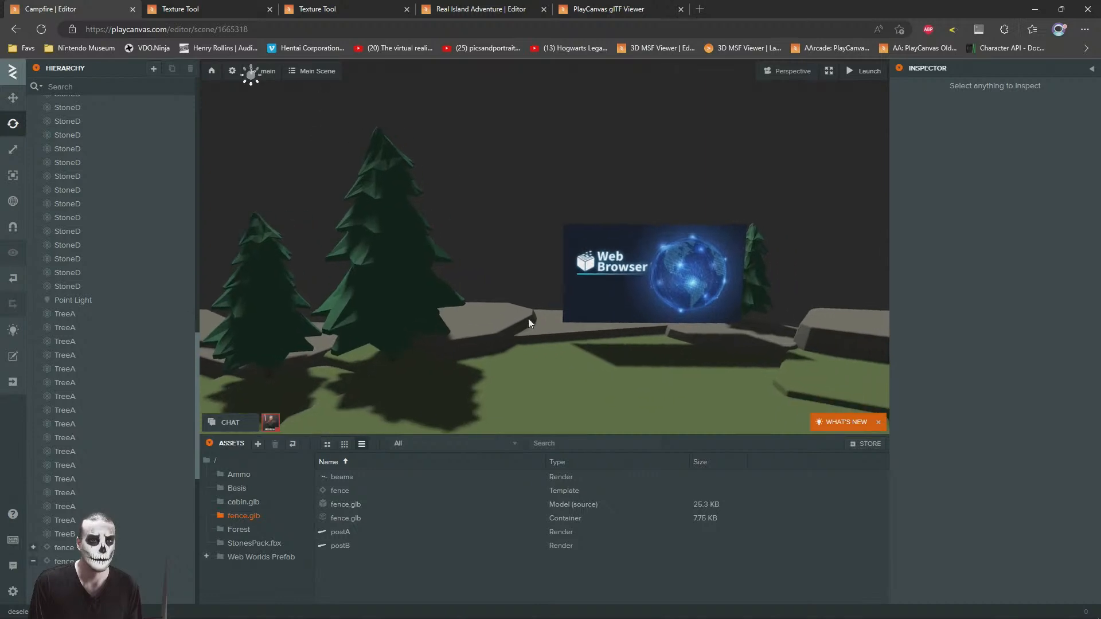
Step: Duplicate the small pine to the screen's other side and rotate the copy to -102.32, -53.8, 15.15
{"action": "left_click", "coordinate": [751, 295]}
{"action": "left_click_drag", "start_coordinate": [766, 327], "coordinate": [579, 329]}
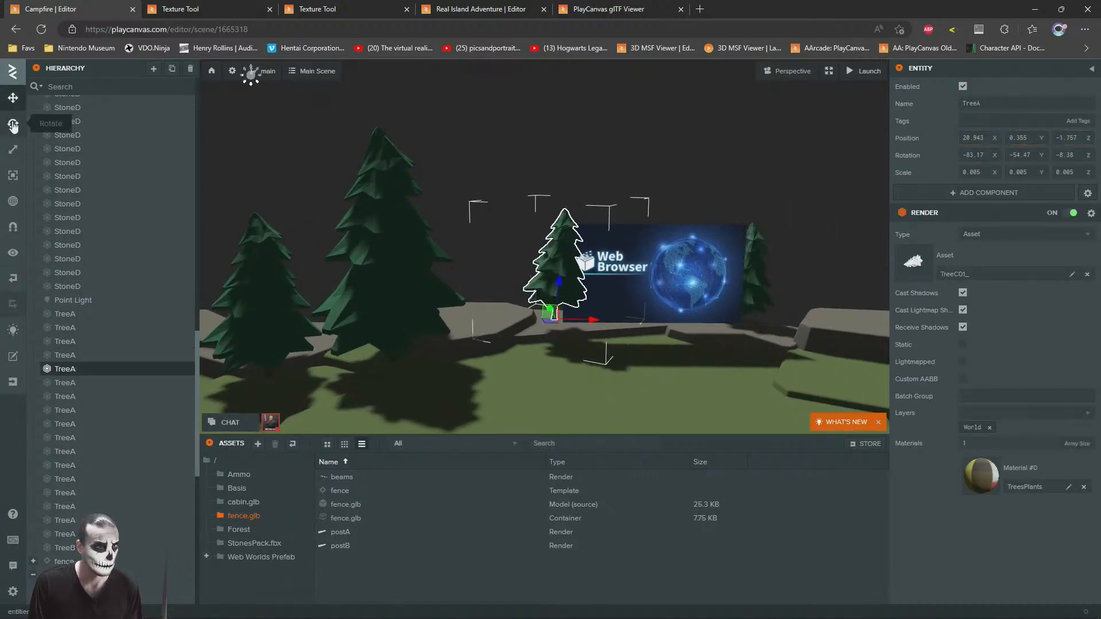
{"action": "right_click_drag", "start_coordinate": [563, 340], "coordinate": [540, 298]}
{"action": "right_click_drag", "start_coordinate": [480, 201], "coordinate": [607, 286]}
{"action": "key", "text": "w"}
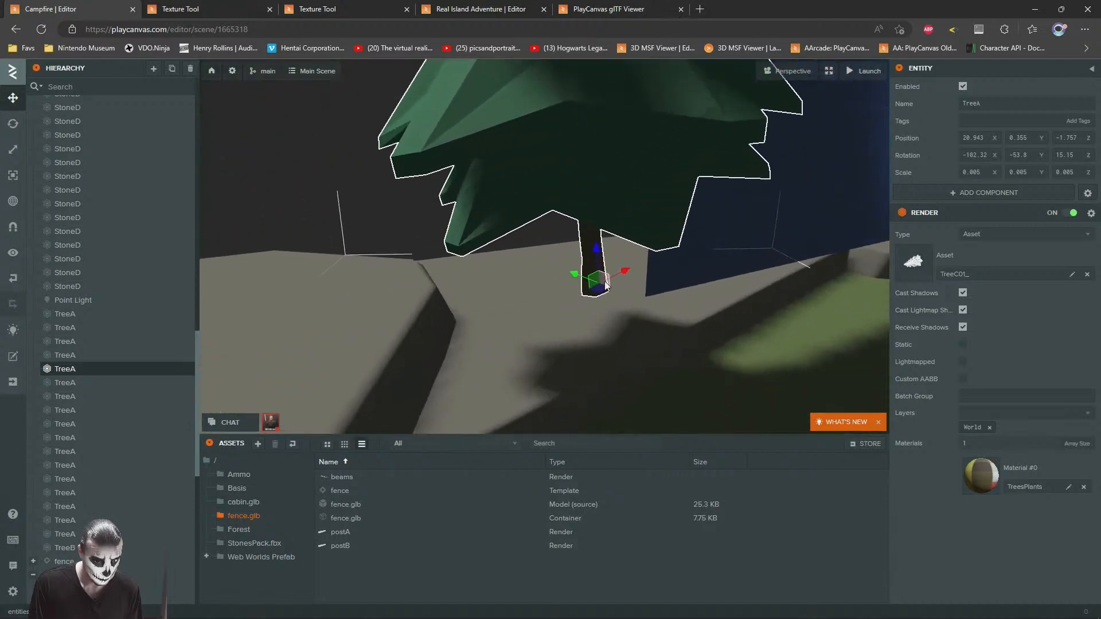
Step: Tuck the copied pine behind the screen's edge and lower it onto the rock at about Y -0.077, Z -2.16
{"action": "left_click_drag", "start_coordinate": [601, 294], "coordinate": [515, 250]}
{"action": "key", "text": "s"}
{"action": "right_click_drag", "start_coordinate": [636, 275], "coordinate": [590, 229]}
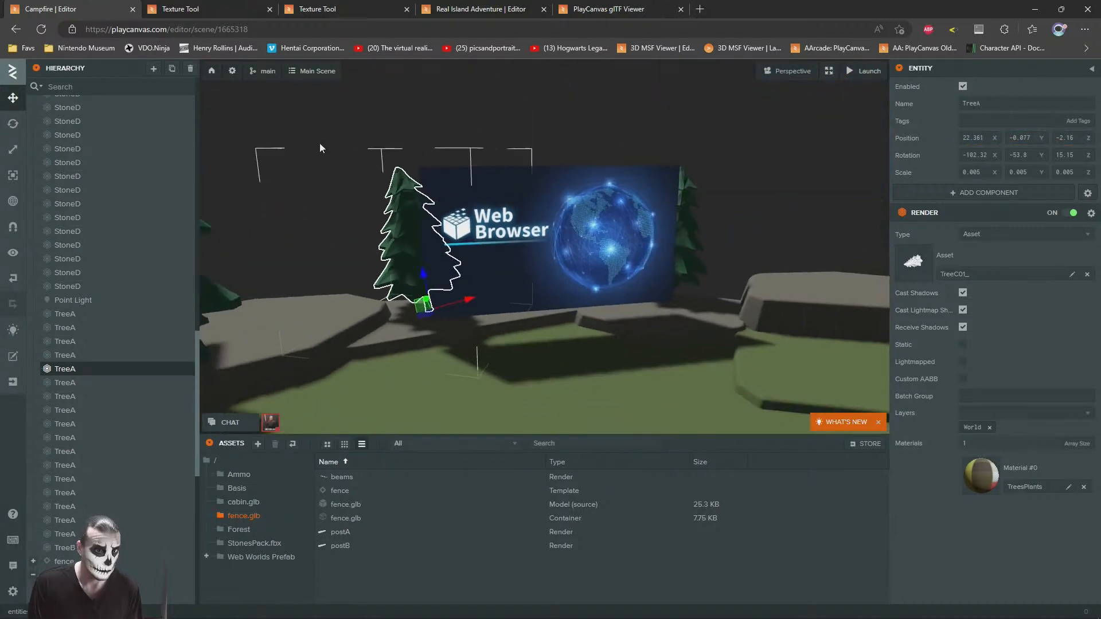
{"action": "left_click_drag", "start_coordinate": [422, 305], "coordinate": [417, 306]}
{"action": "left_click", "coordinate": [295, 207]}
Step: Scale the first small pine, on the globe side of the screen, down to 0.004
{"action": "right_click_drag", "start_coordinate": [583, 358], "coordinate": [537, 278]}
{"action": "key", "text": "s"}
{"action": "key", "text": "w"}
{"action": "left_click", "coordinate": [527, 275]}
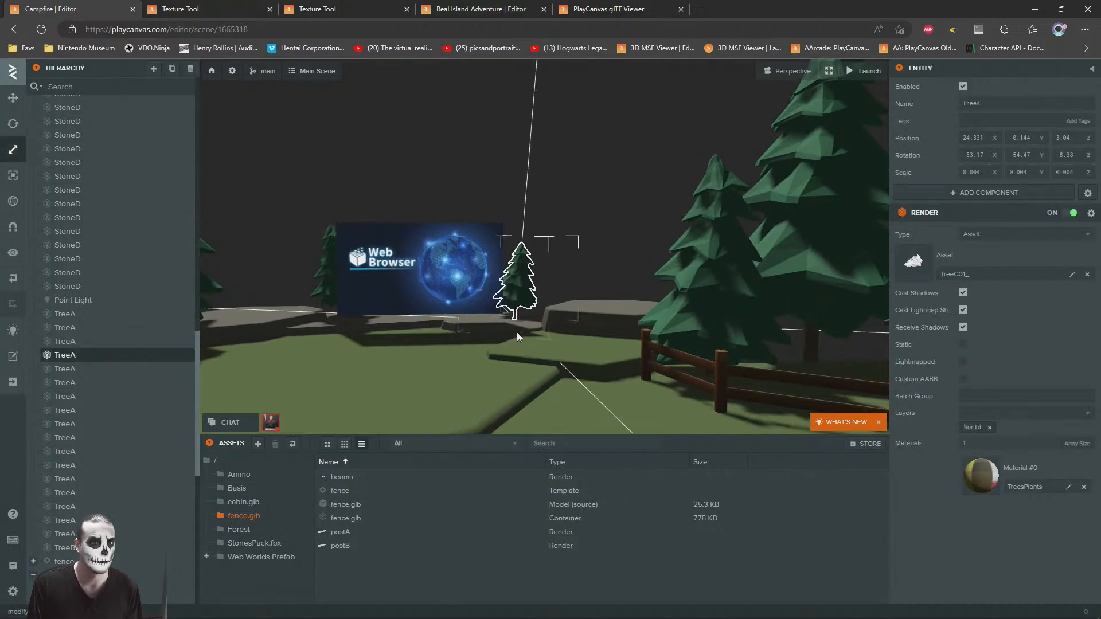
{"action": "left_click", "coordinate": [578, 180]}
Step: Add a 3D box primitive under the scene root
{"action": "key", "text": "s"}
{"action": "right_click_drag", "start_coordinate": [578, 181], "coordinate": [602, 310]}
{"action": "key", "text": "w"}
{"action": "key", "text": "s"}
{"action": "right_click_drag", "start_coordinate": [507, 309], "coordinate": [651, 144]}
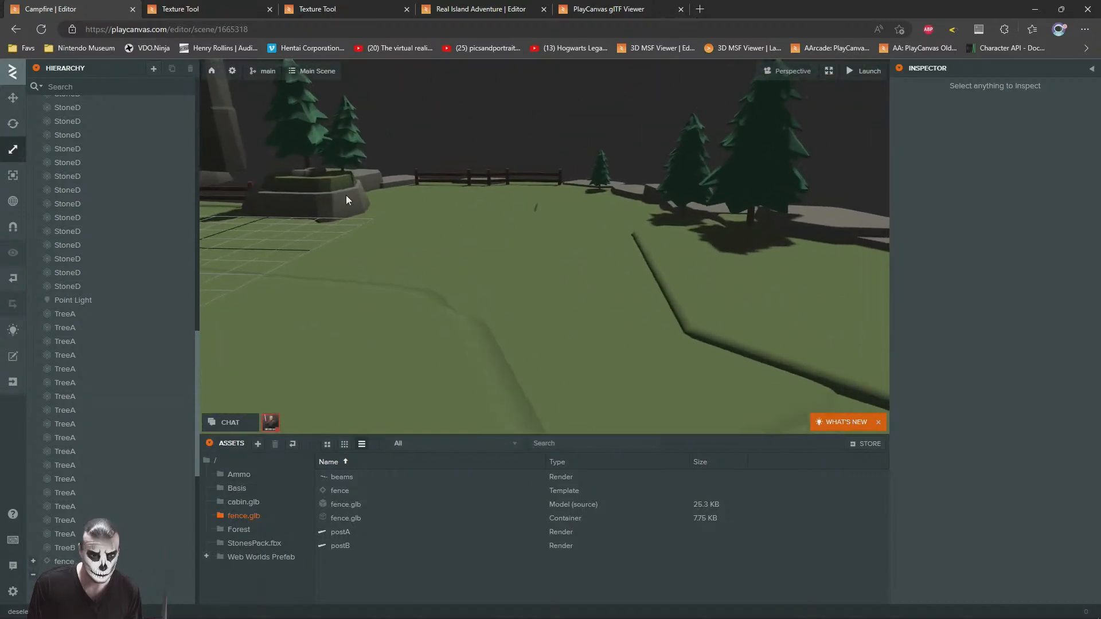
{"action": "scroll", "coordinate": [62, 141], "scroll_direction": "up", "scroll_amount": 15}
{"action": "right_click", "coordinate": [49, 107]}
{"action": "mouse_move", "coordinate": [92, 113]}
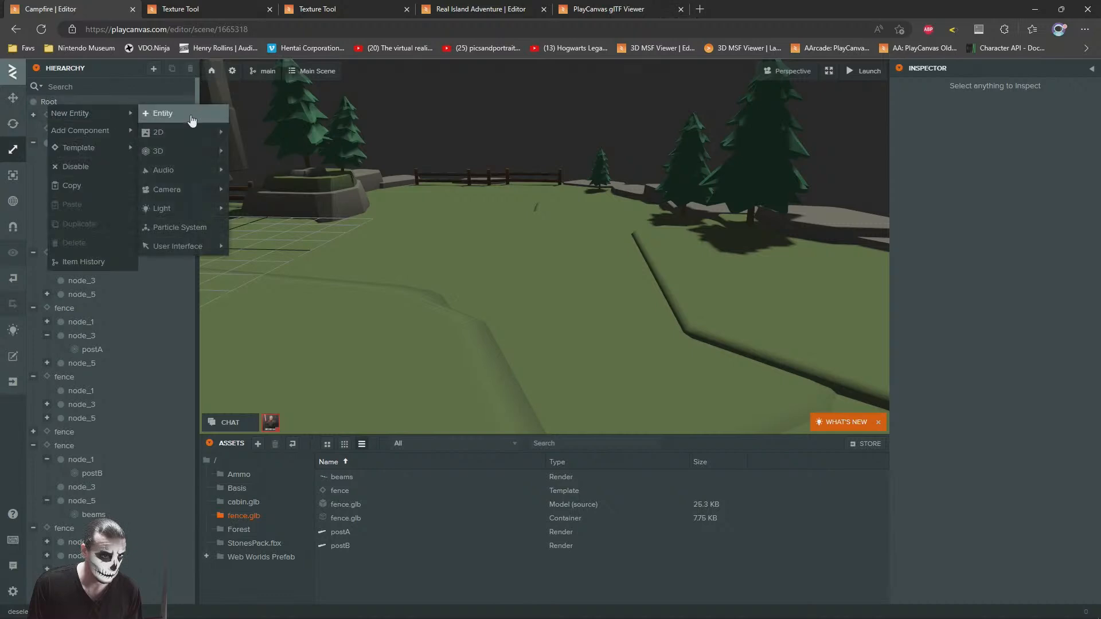
{"action": "mouse_move", "coordinate": [166, 151]}
{"action": "left_click", "coordinate": [291, 170]}
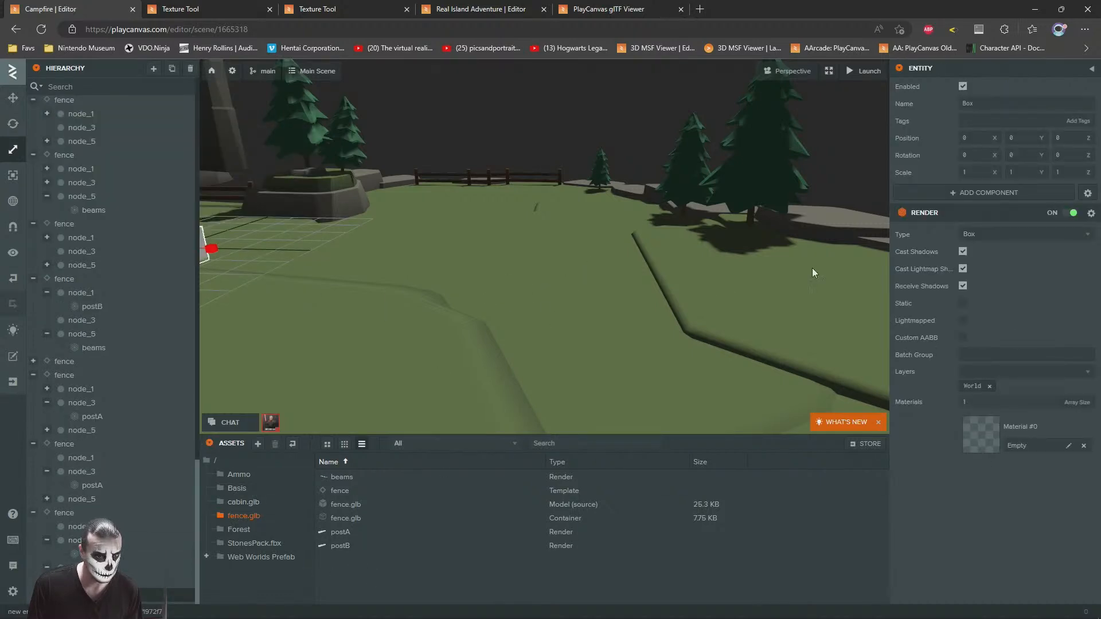
Step: Move the box onto the open grass in front of the cabin at about X 9.08, Z -3.07
{"action": "key", "text": "f"}
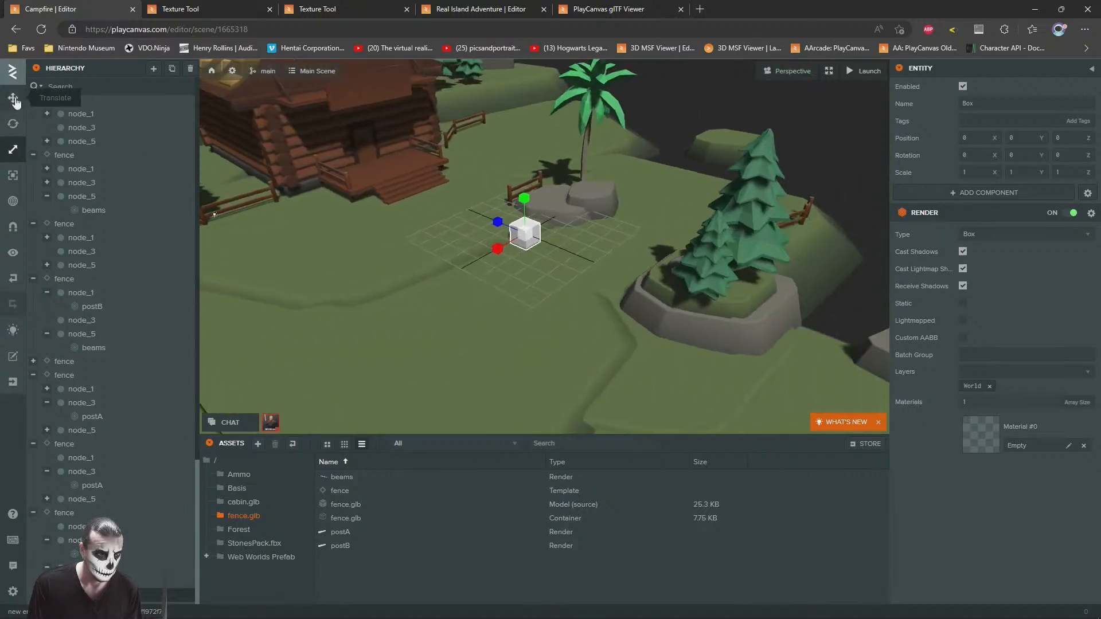
{"action": "left_click_drag", "start_coordinate": [528, 247], "coordinate": [416, 384]}
{"action": "left_click_drag", "start_coordinate": [682, 240], "coordinate": [291, 192]}
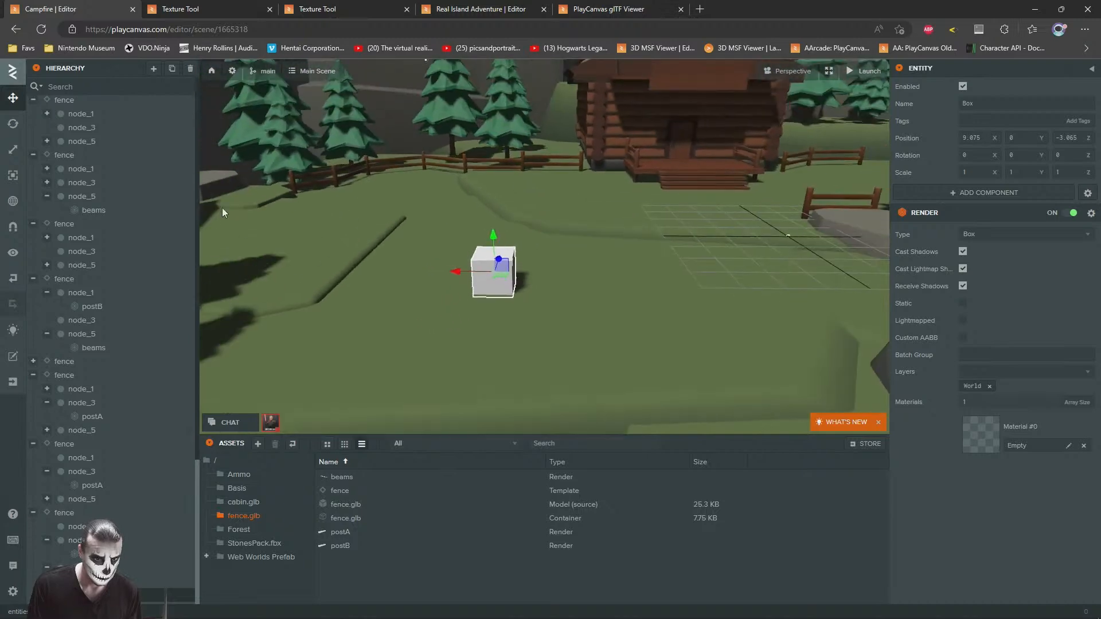
Step: Try stretching the box primitive on the grass, and delete it from the scene
{"action": "left_click", "coordinate": [13, 149]}
{"action": "left_click_drag", "start_coordinate": [459, 274], "coordinate": [392, 269]}
{"action": "left_click_drag", "start_coordinate": [506, 270], "coordinate": [419, 272]}
{"action": "key", "text": "Delete"}
Step: Duplicate a fence's beams, take the copy out of its fence parent, and move it onto the open grass at about X 9.47, Z -5.26
{"action": "left_click", "coordinate": [416, 279]}
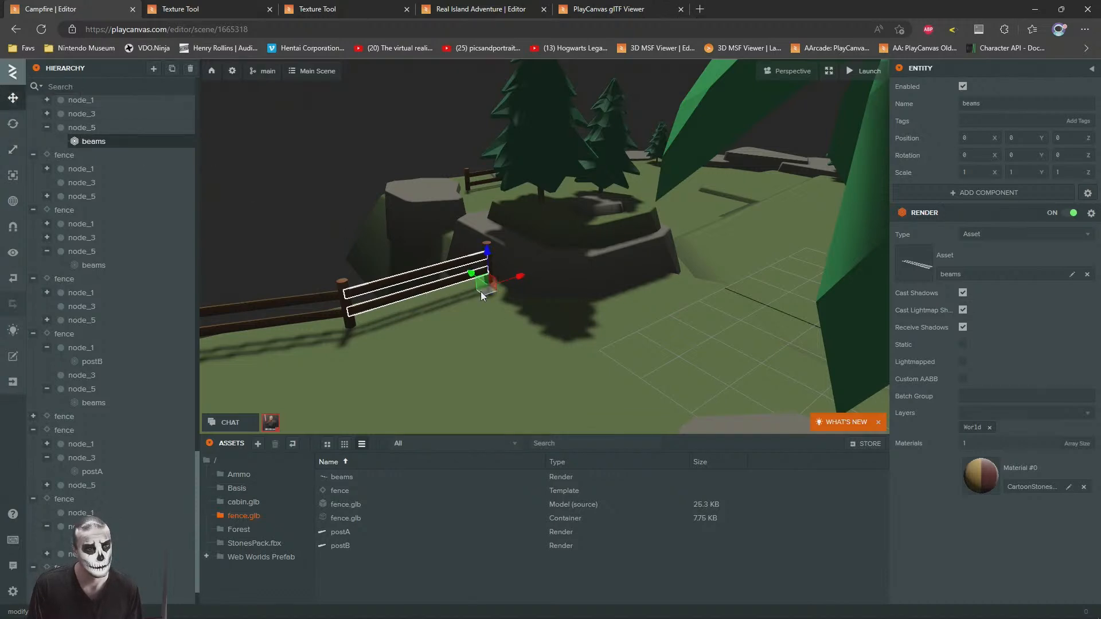
{"action": "key", "text": "ctrl+d"}
{"action": "left_click_drag", "start_coordinate": [93, 157], "coordinate": [153, 166]}
{"action": "right_click_drag", "start_coordinate": [405, 221], "coordinate": [438, 253]}
{"action": "scroll", "coordinate": [448, 263], "scroll_direction": "down", "scroll_amount": 3}
{"action": "left_click_drag", "start_coordinate": [456, 274], "coordinate": [640, 176]}
Step: Scale the copied beams along Y to about 17.22 to widen them into a bench
{"action": "key", "text": "f"}
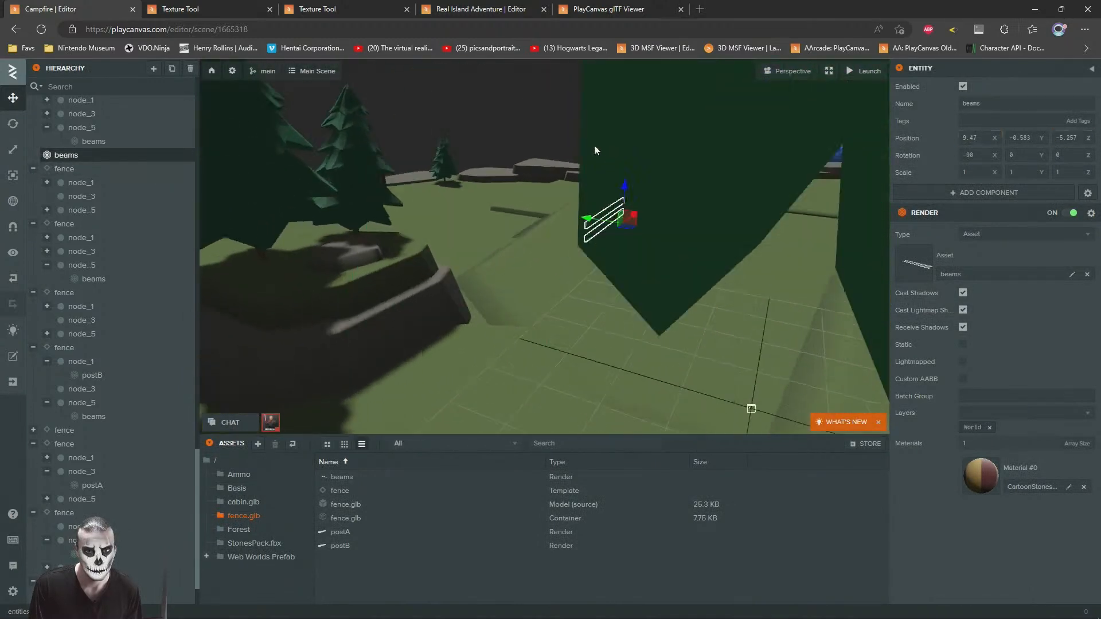
{"action": "left_click", "coordinate": [15, 151]}
{"action": "left_click_drag", "start_coordinate": [632, 287], "coordinate": [575, 290]}
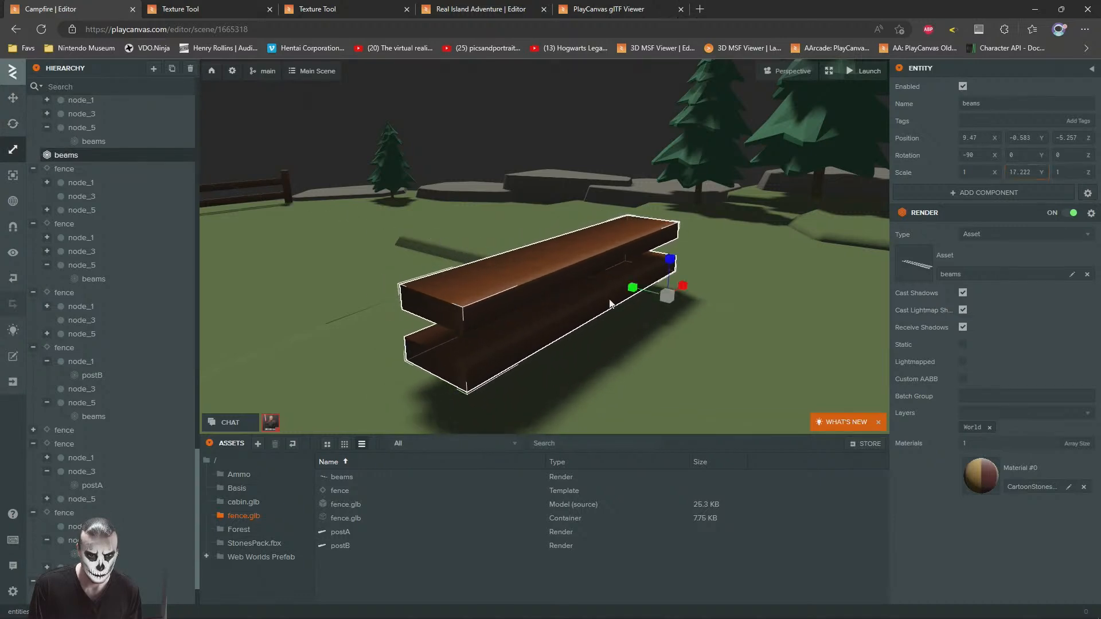
Step: Lower the widened beams so the lower plank sinks into the grass
{"action": "left_click", "coordinate": [15, 102]}
{"action": "key", "text": "s"}
{"action": "right_click_drag", "start_coordinate": [596, 224], "coordinate": [505, 210]}
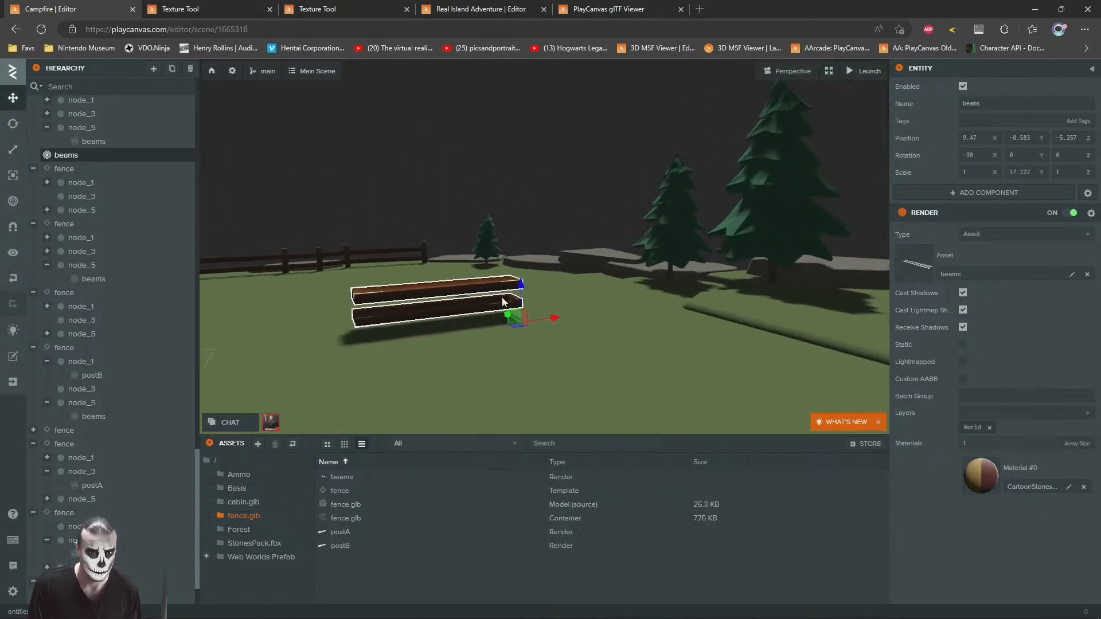
{"action": "left_click_drag", "start_coordinate": [522, 294], "coordinate": [522, 320]}
{"action": "right_click_drag", "start_coordinate": [451, 212], "coordinate": [547, 278]}
{"action": "key", "text": "s"}
{"action": "key", "text": "w"}
Step: Rotate the beam bench to about 88.38 on Y
{"action": "left_click_drag", "start_coordinate": [393, 260], "coordinate": [578, 232]}
{"action": "key", "text": "d"}
{"action": "left_click", "coordinate": [12, 122]}
{"action": "right_click_drag", "start_coordinate": [530, 312], "coordinate": [609, 327]}
{"action": "key", "text": "w"}
Step: Move the bench onto the grass in front of the web browser screen at about X 18.97, Y -0.98, Z 0.68
{"action": "left_click_drag", "start_coordinate": [539, 301], "coordinate": [673, 246]}
{"action": "left_click", "coordinate": [19, 100]}
{"action": "right_click_drag", "start_coordinate": [605, 221], "coordinate": [526, 231]}
{"action": "key", "text": "w"}
{"action": "left_click_drag", "start_coordinate": [520, 289], "coordinate": [520, 271]}
{"action": "right_click_drag", "start_coordinate": [520, 271], "coordinate": [590, 282]}
{"action": "key", "text": "s"}
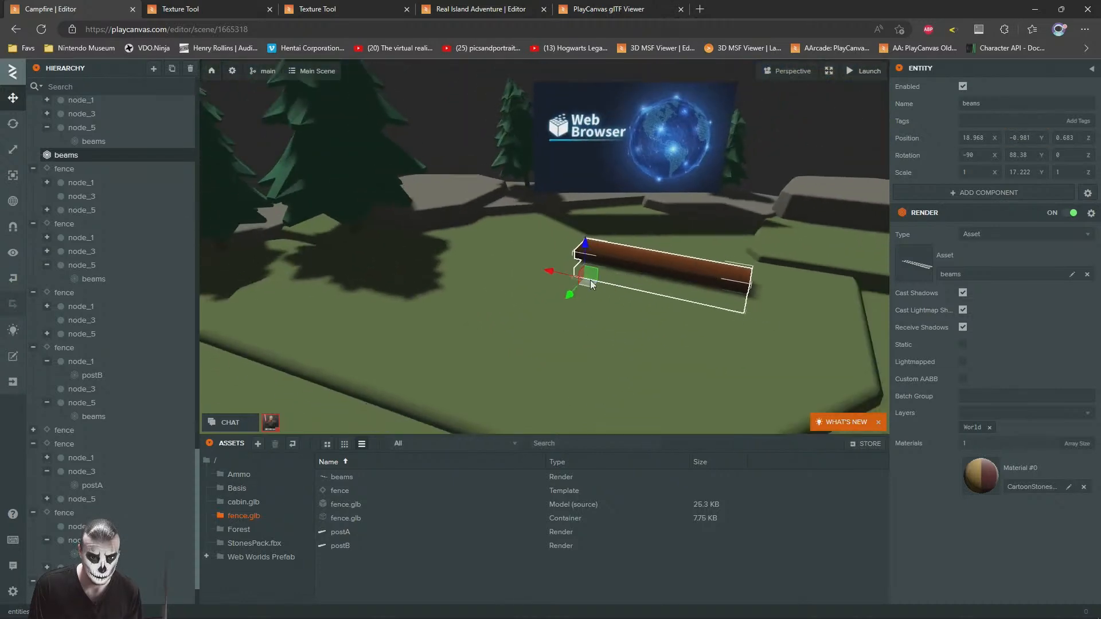
Step: Duplicate the bench and set the copy beside it at about X 17.64, Z 2.34, rotated to about 90, 51.87, 180
{"action": "left_click_drag", "start_coordinate": [589, 283], "coordinate": [649, 329]}
{"action": "key", "text": "ctrl+d"}
{"action": "left_click", "coordinate": [20, 124]}
{"action": "key", "text": "d"}
{"action": "right_click_drag", "start_coordinate": [643, 332], "coordinate": [510, 339]}
{"action": "left_click_drag", "start_coordinate": [510, 338], "coordinate": [541, 325]}
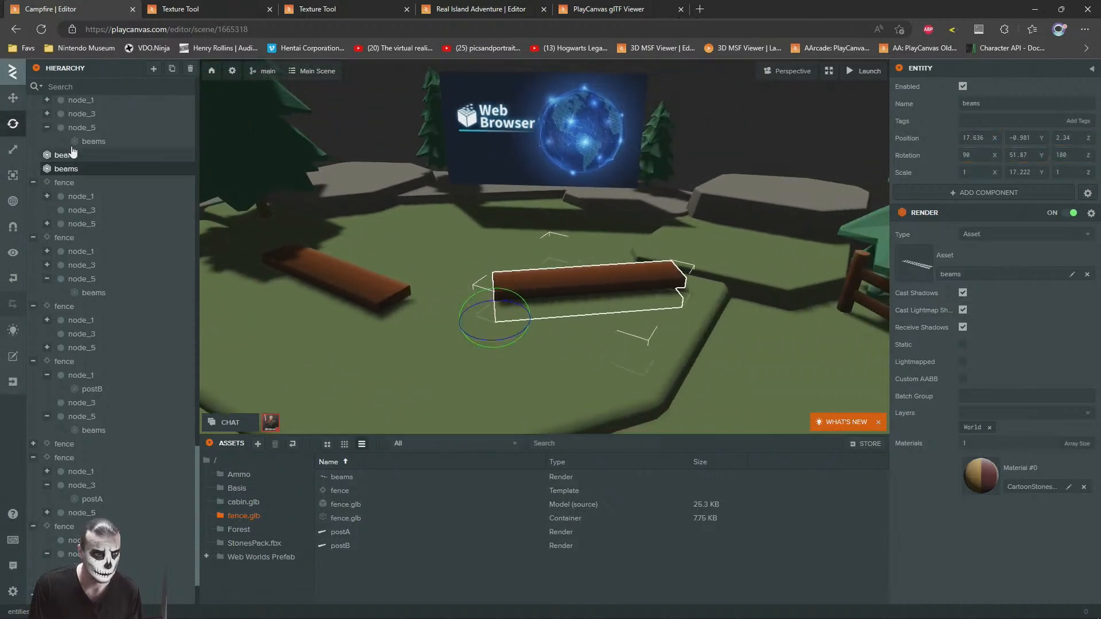
Step: Move the second bench to about X 16.64, Z 2.41, in front of the web browser screen
{"action": "left_click", "coordinate": [13, 98]}
{"action": "middle_click_drag", "start_coordinate": [487, 328], "coordinate": [381, 204]}
{"action": "right_click_drag", "start_coordinate": [381, 204], "coordinate": [404, 247]}
{"action": "key", "text": "w"}
{"action": "key", "text": "s"}
{"action": "left_click_drag", "start_coordinate": [544, 303], "coordinate": [520, 329]}
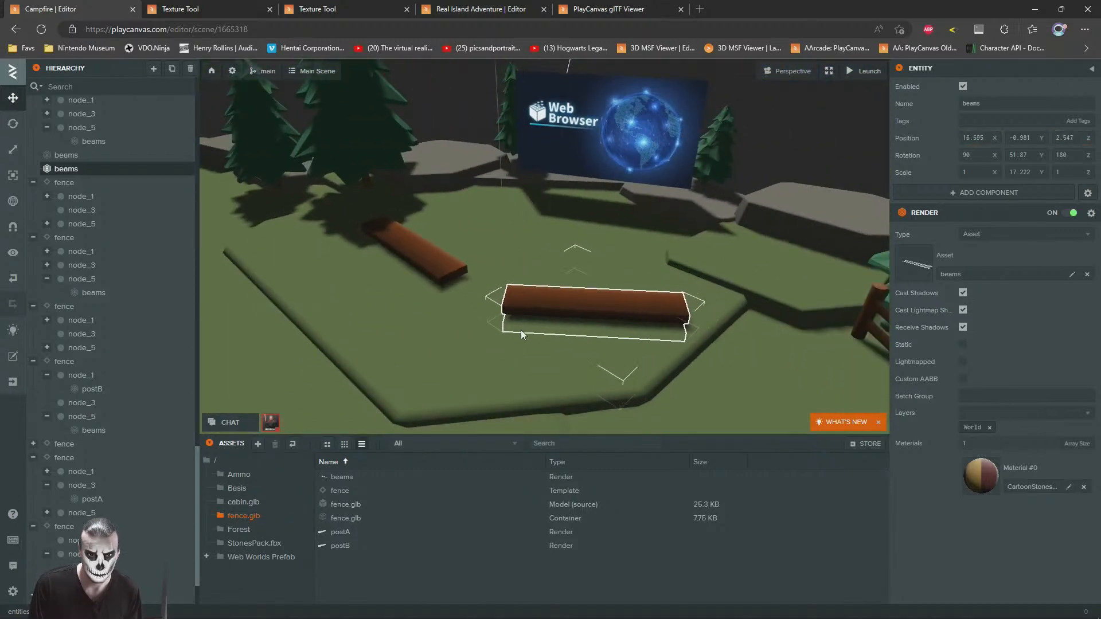
{"action": "left_click", "coordinate": [809, 119]}
Step: Duplicate a bench and move the copy onto the open grass near the far fence, at about X 5.43, Y -1.51, Z -14.62
{"action": "key", "text": "s"}
{"action": "right_click_drag", "start_coordinate": [369, 348], "coordinate": [381, 298]}
{"action": "key", "text": "w"}
{"action": "key", "text": "s"}
{"action": "key", "text": "w"}
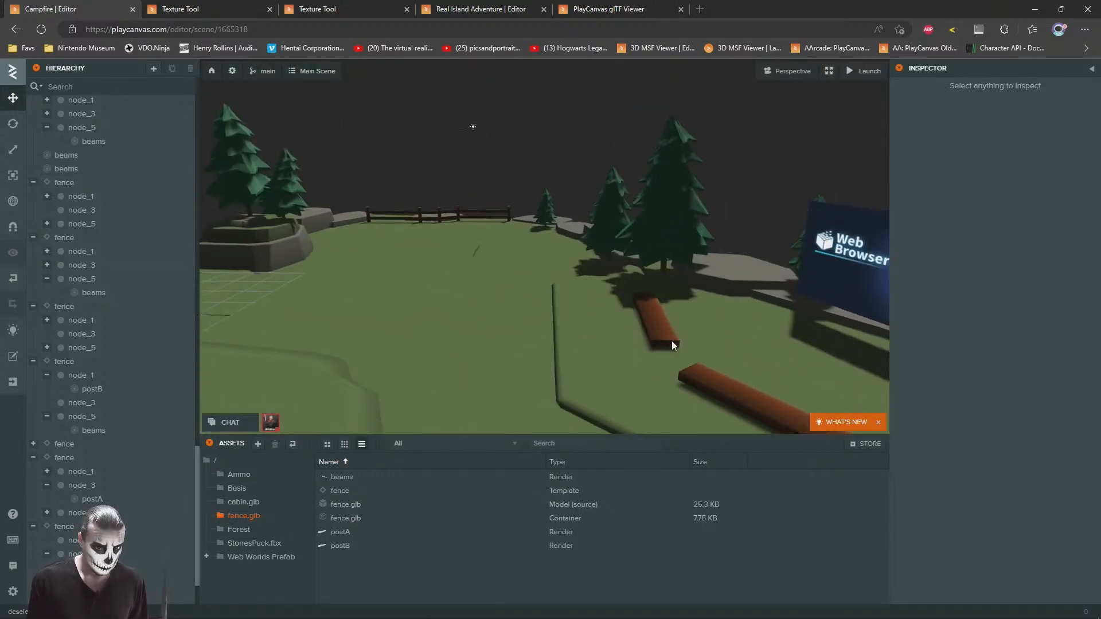
{"action": "left_click", "coordinate": [666, 347]}
{"action": "key", "text": "ctrl+d"}
{"action": "left_click_drag", "start_coordinate": [645, 318], "coordinate": [431, 264]}
{"action": "key", "text": "f"}
{"action": "left_click_drag", "start_coordinate": [574, 304], "coordinate": [605, 339]}
Step: Rotate the bench near the far fence to about 66.1 on Y
{"action": "left_click", "coordinate": [13, 123]}
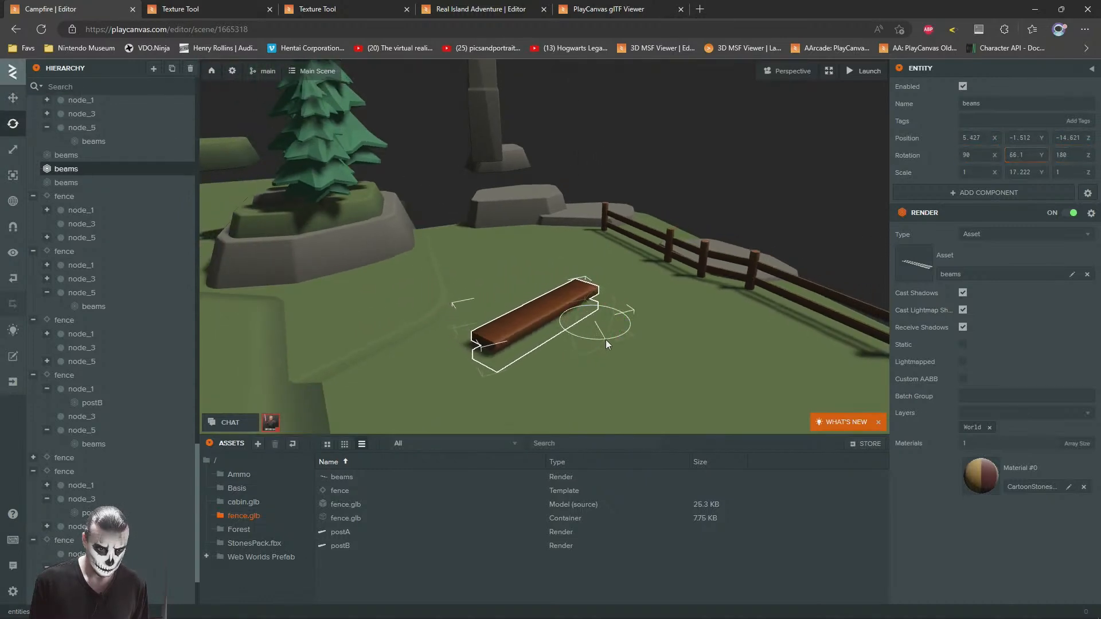
{"action": "right_click_drag", "start_coordinate": [697, 266], "coordinate": [669, 284]}
{"action": "scroll", "coordinate": [669, 284], "scroll_direction": "down", "scroll_amount": 3}
{"action": "left_click_drag", "start_coordinate": [652, 277], "coordinate": [651, 251]}
{"action": "left_click", "coordinate": [775, 172]}
Step: Reposition the bench near the far fence to about X 3.65, Z -12.90
{"action": "left_click_drag", "start_coordinate": [557, 214], "coordinate": [392, 340]}
{"action": "scroll", "coordinate": [779, 174], "scroll_direction": "down", "scroll_amount": 3}
{"action": "left_click", "coordinate": [412, 313]}
{"action": "left_click", "coordinate": [515, 179]}
{"action": "right_click_drag", "start_coordinate": [523, 246], "coordinate": [494, 253]}
{"action": "key", "text": "d"}
{"action": "key", "text": "w"}
{"action": "left_click", "coordinate": [375, 308]}
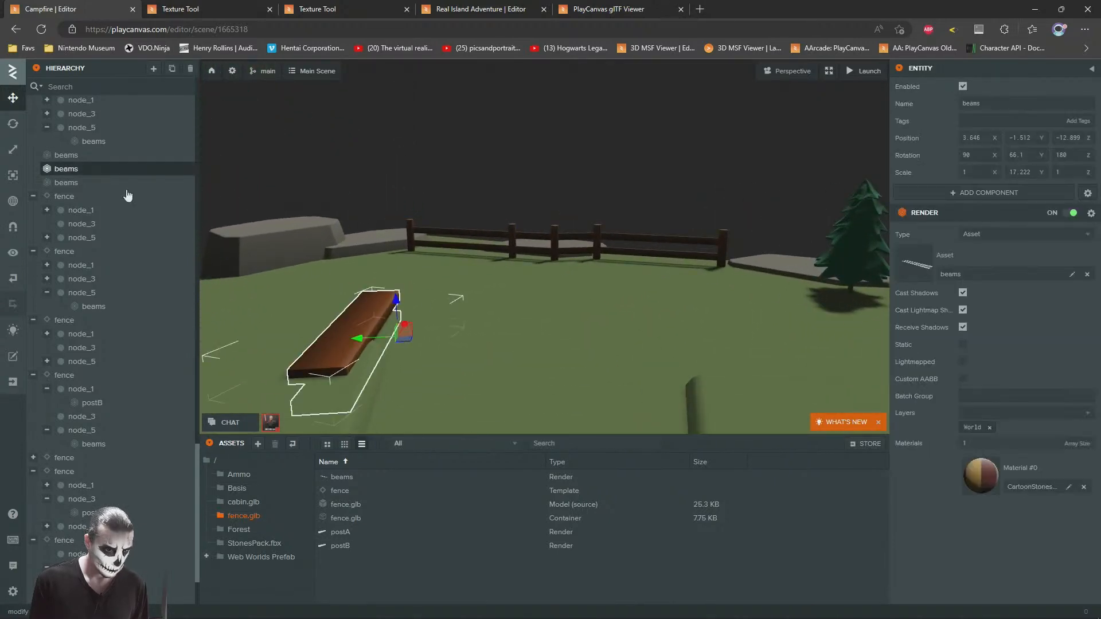
Step: Turn the bench near the far fence to about 52.09 on Y and nudge it on the grass
{"action": "left_click", "coordinate": [14, 124]}
{"action": "left_click_drag", "start_coordinate": [401, 347], "coordinate": [260, 250]}
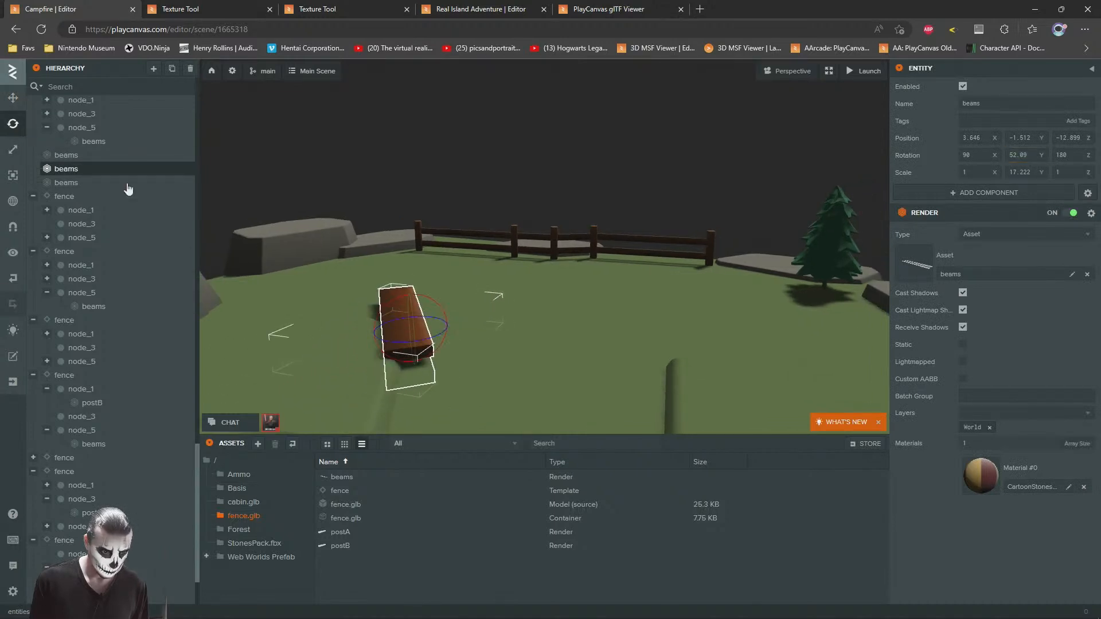
{"action": "left_click", "coordinate": [13, 99]}
{"action": "left_click_drag", "start_coordinate": [404, 329], "coordinate": [409, 335]}
{"action": "left_click", "coordinate": [544, 220]}
Step: Duplicate that bench and place the copy opposite at about X 7.98, Z -10.96, rotated to about -41.23 on Y
{"action": "key", "text": "s"}
{"action": "right_click_drag", "start_coordinate": [532, 226], "coordinate": [580, 268]}
{"action": "left_click", "coordinate": [426, 316]}
{"action": "key", "text": "ctrl+d"}
{"action": "left_click_drag", "start_coordinate": [460, 301], "coordinate": [716, 284]}
{"action": "left_click", "coordinate": [13, 122]}
{"action": "left_click", "coordinate": [13, 99]}
{"action": "left_click_drag", "start_coordinate": [634, 284], "coordinate": [597, 372]}
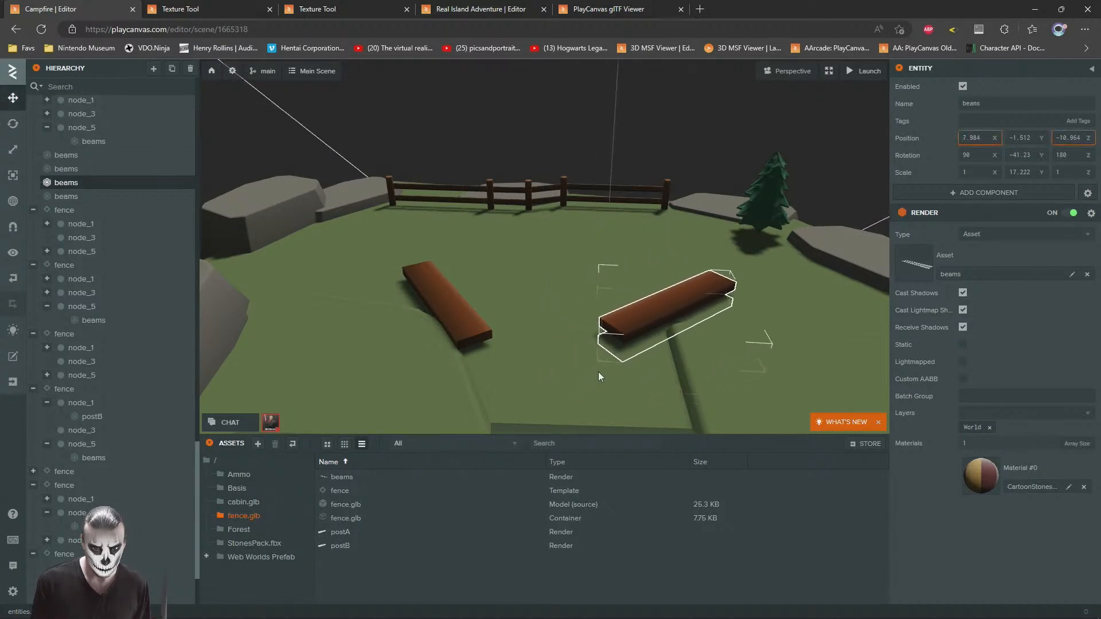
{"action": "left_click", "coordinate": [628, 156]}
Step: Nudge the bench nearer the rock with the two pines to about X 3.45, Z -13.75
{"action": "scroll", "coordinate": [669, 260], "scroll_direction": "down", "scroll_amount": 4}
{"action": "right_click_drag", "start_coordinate": [668, 260], "coordinate": [631, 237]}
{"action": "scroll", "coordinate": [628, 333], "scroll_direction": "up", "scroll_amount": 3}
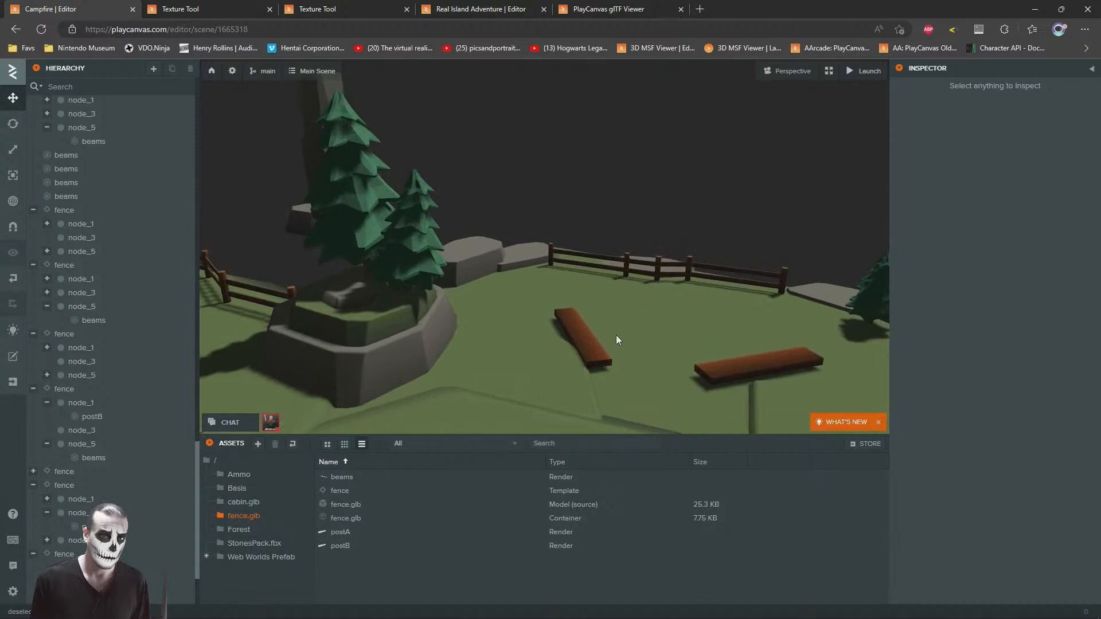
{"action": "left_click", "coordinate": [584, 339]}
{"action": "left_click_drag", "start_coordinate": [563, 341], "coordinate": [561, 328]}
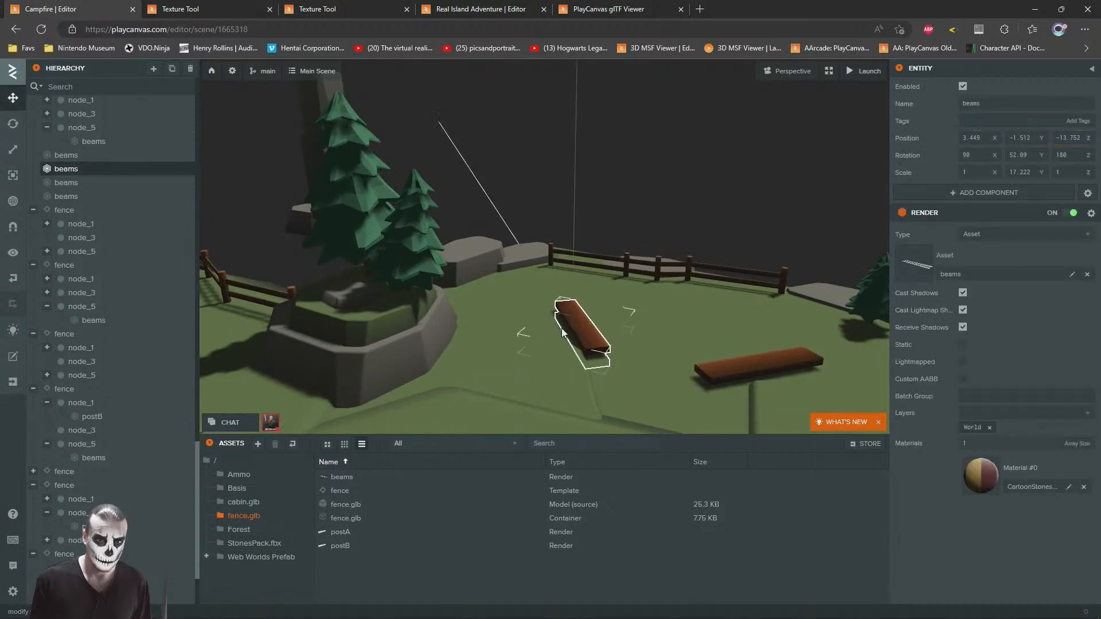
{"action": "left_click", "coordinate": [718, 201]}
Step: Duplicate the small pine by the far fence and place the copy at about X 10.58, Z -17.13 with scale 0.006
{"action": "scroll", "coordinate": [628, 336], "scroll_direction": "down", "scroll_amount": 4}
{"action": "right_click_drag", "start_coordinate": [628, 336], "coordinate": [709, 327]}
{"action": "scroll", "coordinate": [676, 347], "scroll_direction": "up", "scroll_amount": 3}
{"action": "scroll", "coordinate": [709, 328], "scroll_direction": "up", "scroll_amount": 2}
{"action": "left_click", "coordinate": [755, 294]}
{"action": "key", "text": "ctrl+d"}
{"action": "left_click_drag", "start_coordinate": [750, 325], "coordinate": [696, 114]}
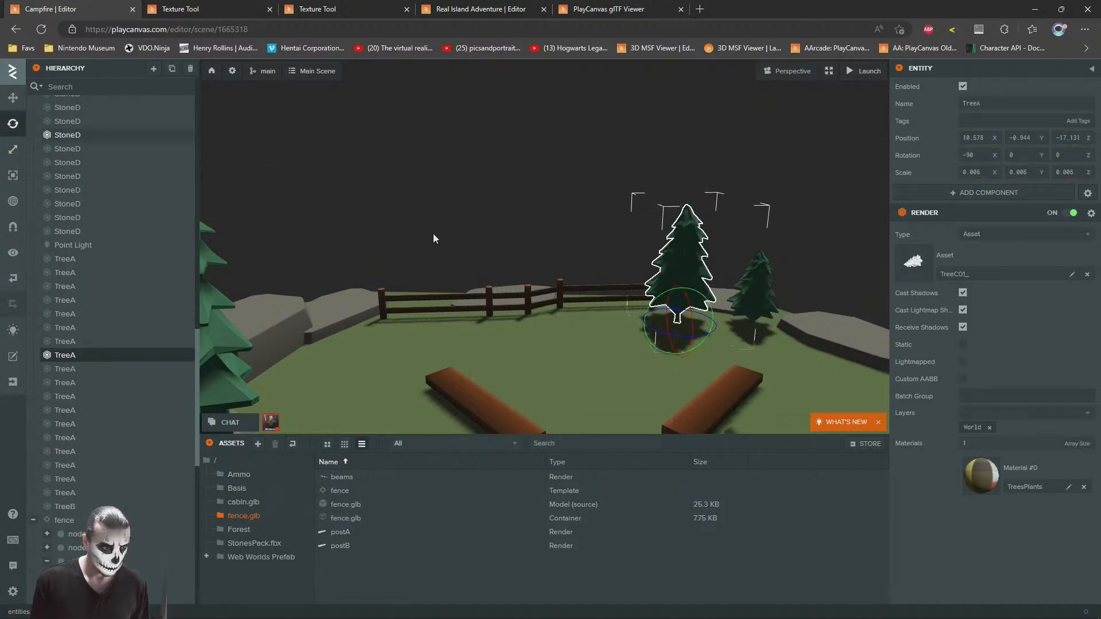
Step: Rotate the copied pine around its vertical axis and shift it slightly toward the neighbouring small pine
{"action": "left_click_drag", "start_coordinate": [687, 335], "coordinate": [433, 280]}
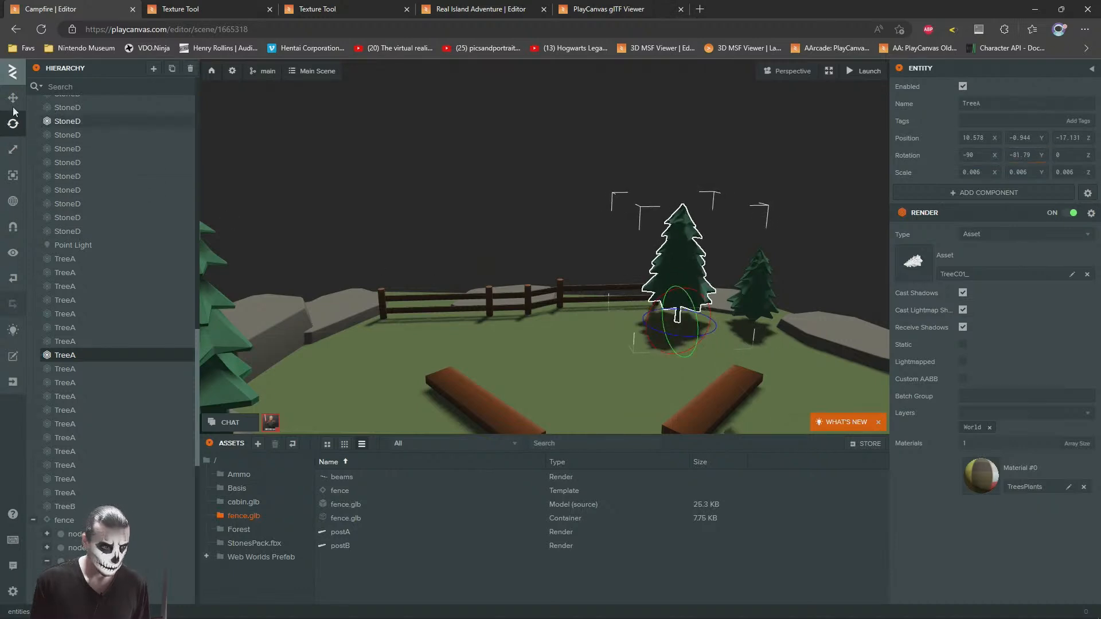
{"action": "left_click_drag", "start_coordinate": [625, 218], "coordinate": [511, 261]}
{"action": "scroll", "coordinate": [688, 356], "scroll_direction": "up", "scroll_amount": 3}
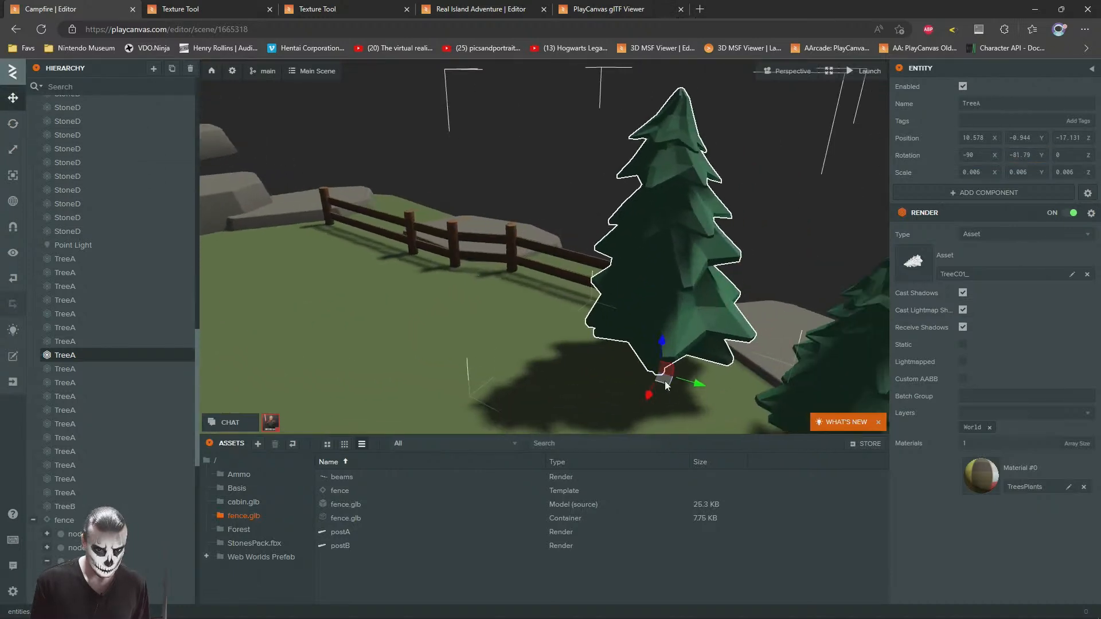
{"action": "left_click_drag", "start_coordinate": [662, 381], "coordinate": [696, 377]}
{"action": "left_click", "coordinate": [597, 188]}
Step: Disable the tall stone pillar at the island's edge and the loose boulder floating off it
{"action": "scroll", "coordinate": [587, 215], "scroll_direction": "down", "scroll_amount": 5}
{"action": "left_click_drag", "start_coordinate": [587, 217], "coordinate": [321, 269]}
{"action": "scroll", "coordinate": [480, 261], "scroll_direction": "down", "scroll_amount": 3}
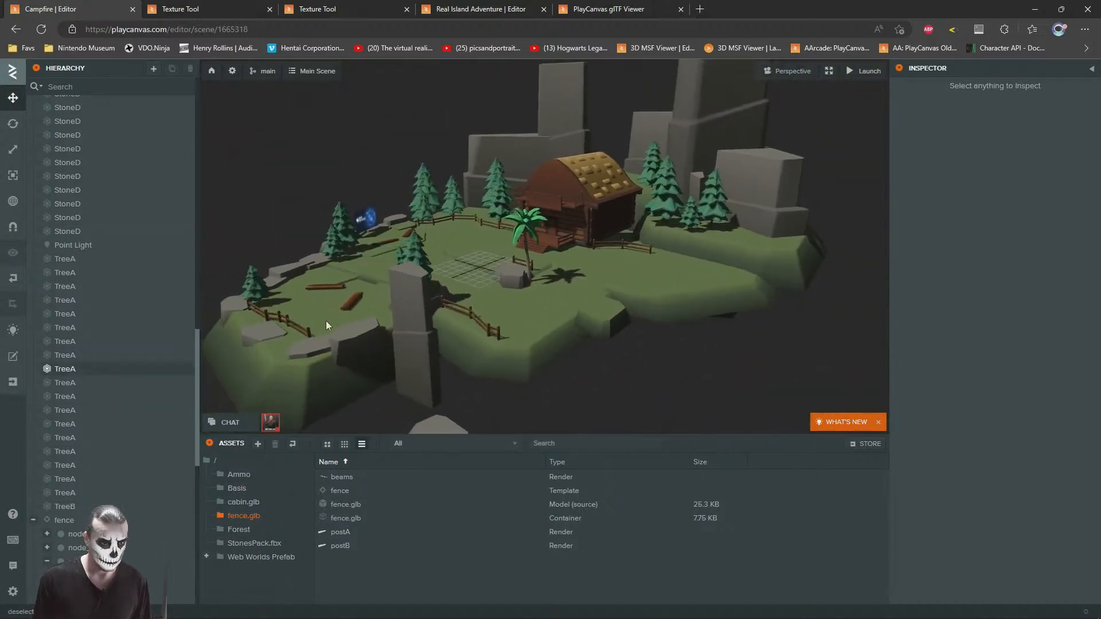
{"action": "double_click", "coordinate": [410, 349]}
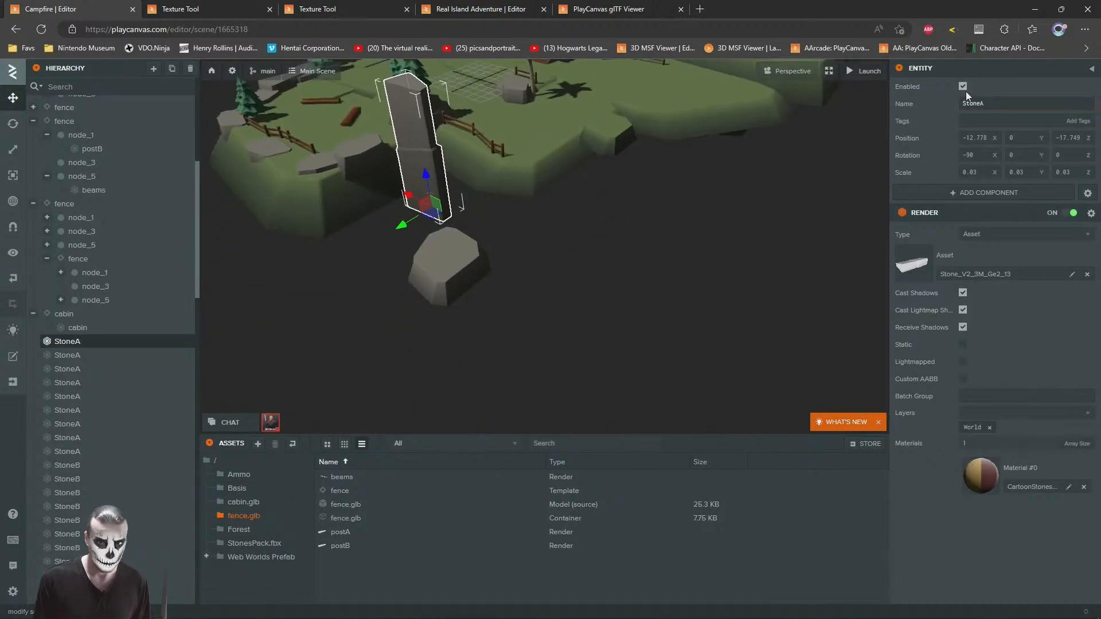
{"action": "scroll", "coordinate": [123, 304], "scroll_direction": "up", "scroll_amount": 3}
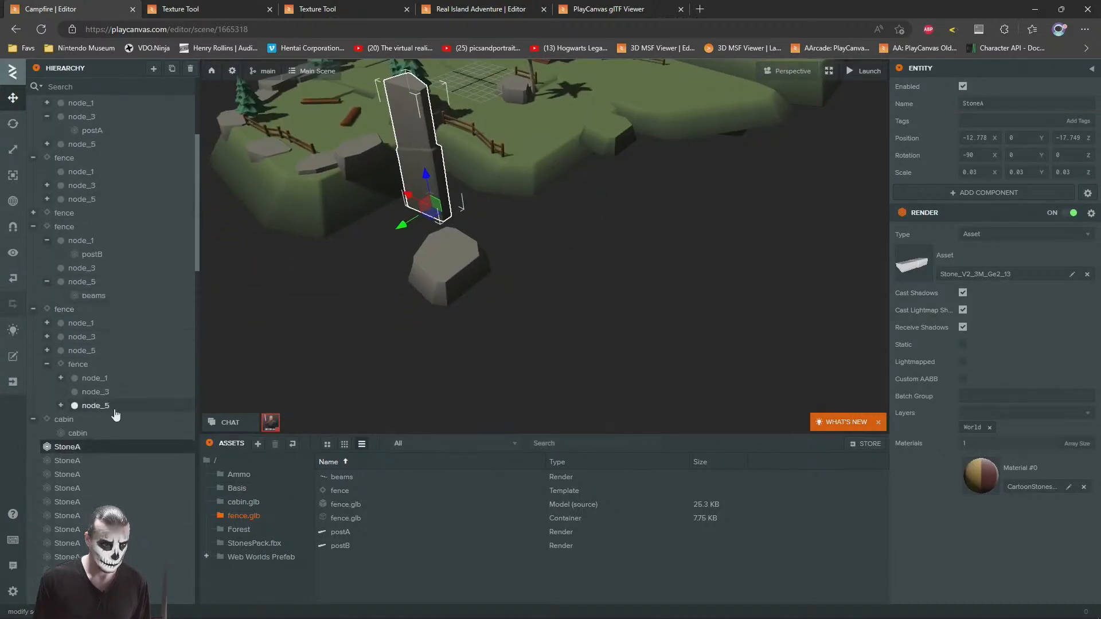
{"action": "left_click", "coordinate": [962, 86]}
{"action": "left_click", "coordinate": [467, 251]}
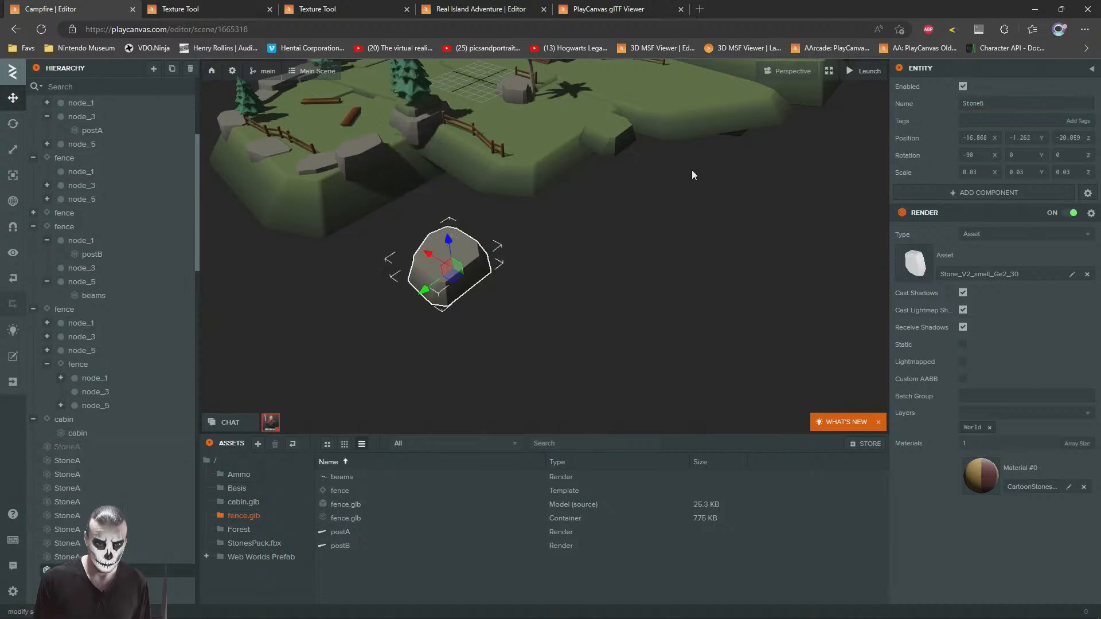
{"action": "left_click", "coordinate": [965, 86]}
Step: Look over the island from around the cabin, pines and cliffs
{"action": "key", "text": "w"}
{"action": "right_click_drag", "start_coordinate": [605, 277], "coordinate": [378, 203]}
{"action": "key", "text": "s"}
{"action": "left_click", "coordinate": [451, 354]}
{"action": "right_click_drag", "start_coordinate": [451, 355], "coordinate": [680, 321]}
{"action": "key", "text": "w"}
{"action": "key", "text": "w"}
{"action": "right_click_drag", "start_coordinate": [510, 330], "coordinate": [528, 291]}
{"action": "key", "text": "a"}
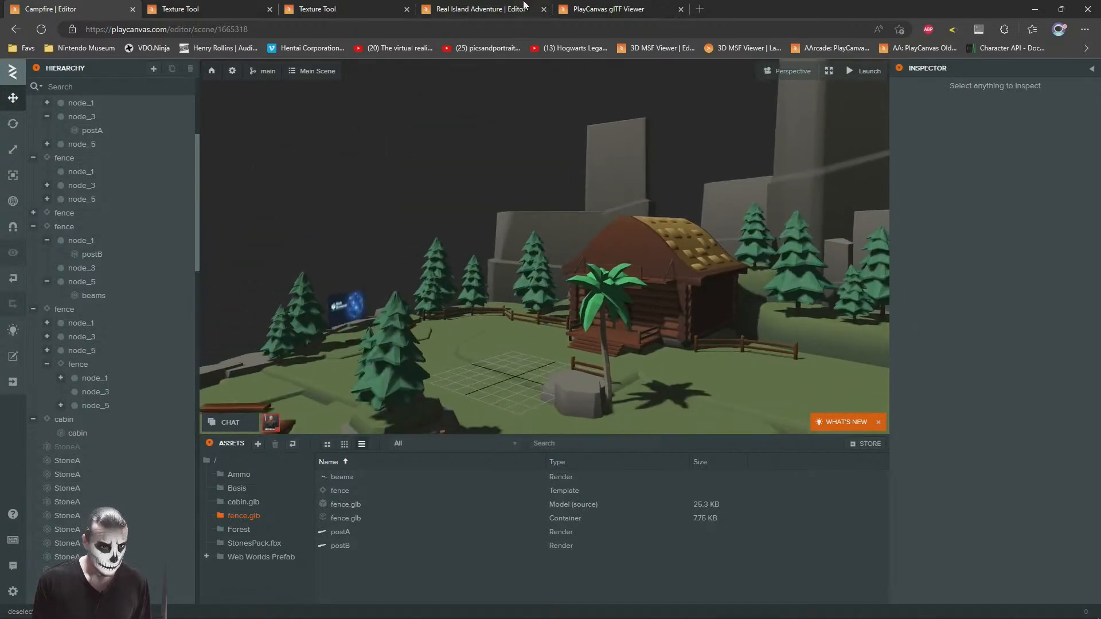
Step: Switch to the Real Island Adventure project and copy its Skybox asset folder
{"action": "left_click", "coordinate": [594, 7]}
{"action": "left_click", "coordinate": [475, 3]}
{"action": "left_click", "coordinate": [338, 3]}
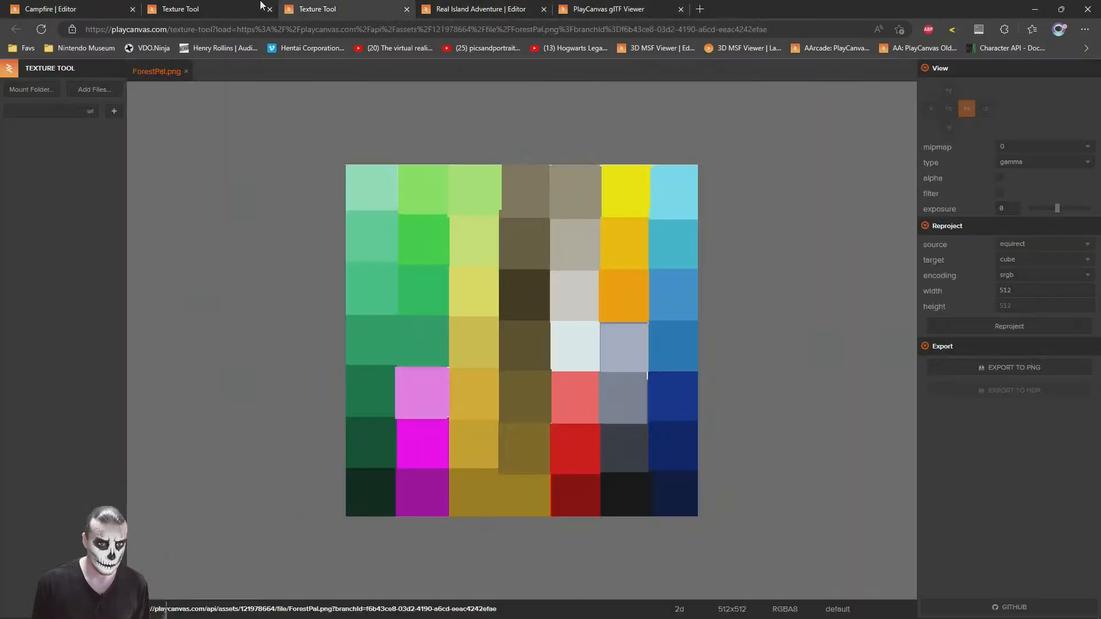
{"action": "left_click", "coordinate": [234, 3]}
{"action": "left_click", "coordinate": [105, 4]}
{"action": "left_click", "coordinate": [531, 5]}
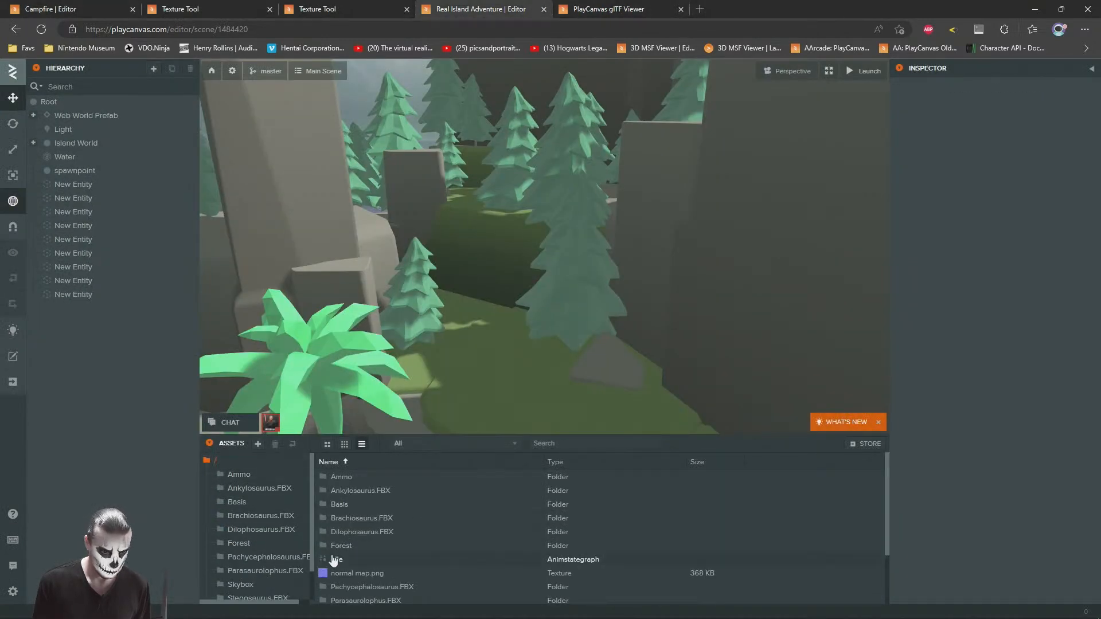
{"action": "scroll", "coordinate": [283, 551], "scroll_direction": "down", "scroll_amount": 1}
{"action": "left_click", "coordinate": [246, 549]}
{"action": "right_click", "coordinate": [245, 549]}
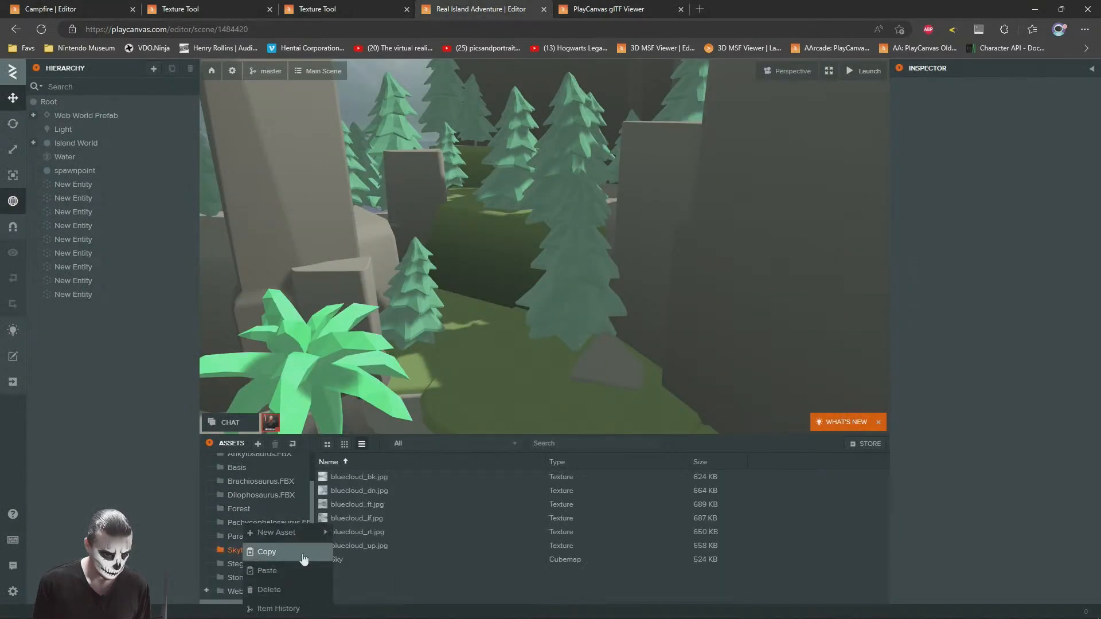
{"action": "left_click", "coordinate": [269, 557]}
Step: Switch back to the Campfire project and paste the Skybox folder into the root of its assets
{"action": "left_click", "coordinate": [361, 4]}
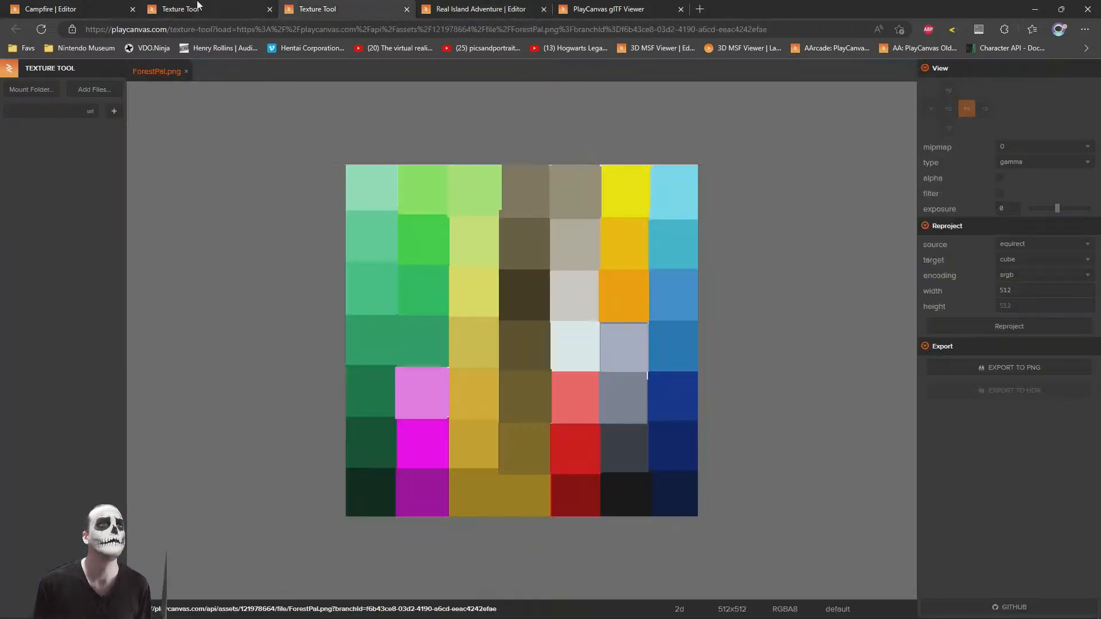
{"action": "left_click", "coordinate": [72, 7]}
{"action": "left_click", "coordinate": [215, 460]}
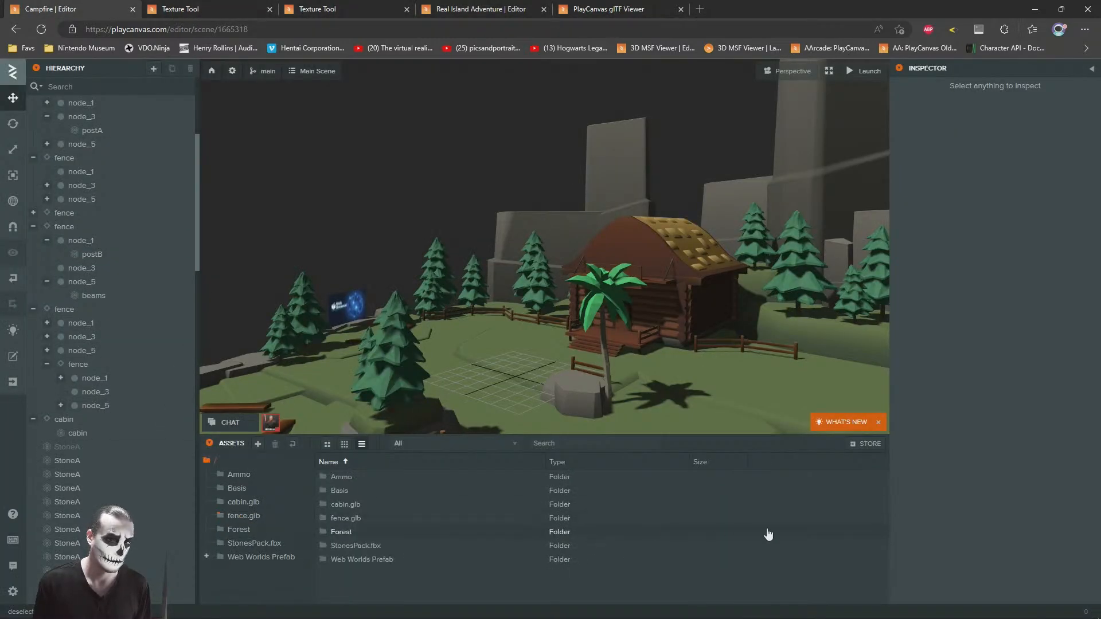
{"action": "left_click", "coordinate": [715, 608]}
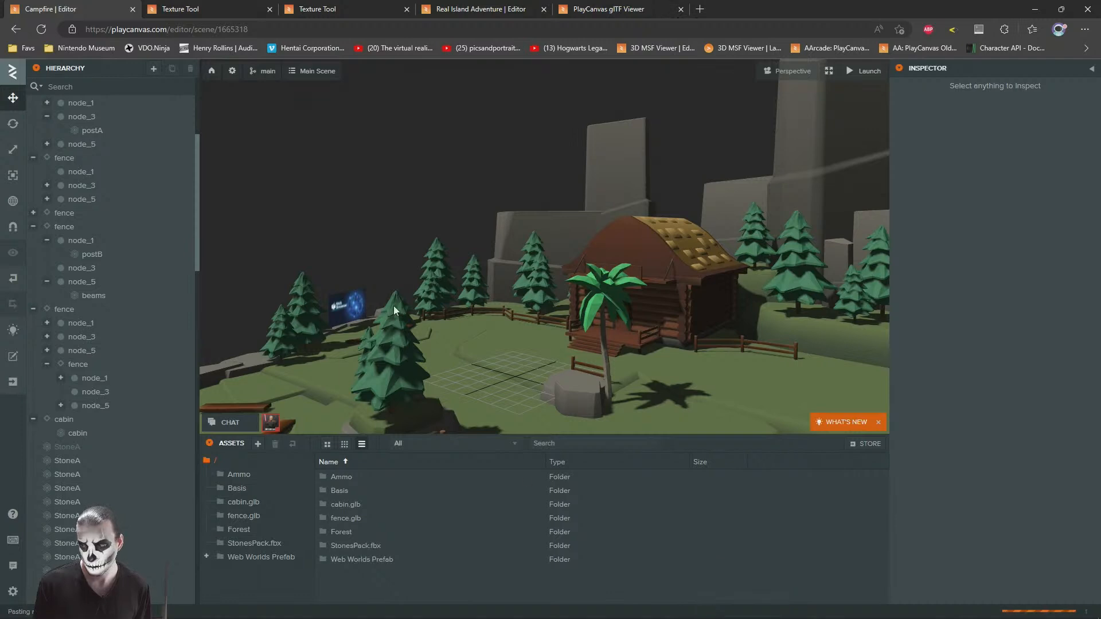
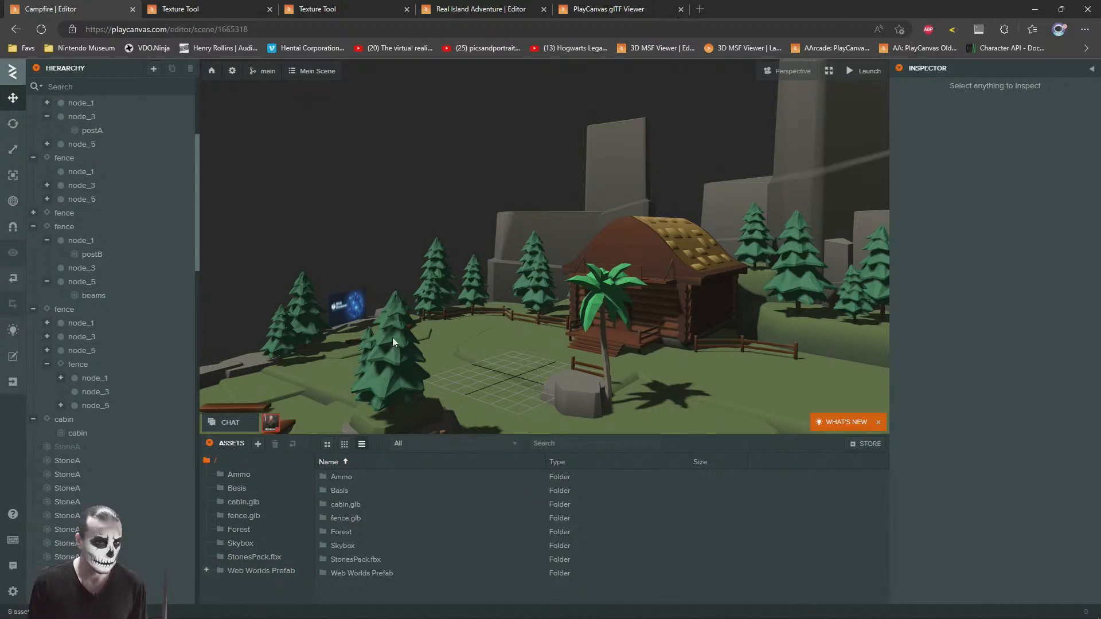
Step: Assign the Sky cubemap from the Skybox folder as the skybox in the Campfire scene's rendering settings
{"action": "left_click", "coordinate": [340, 546]}
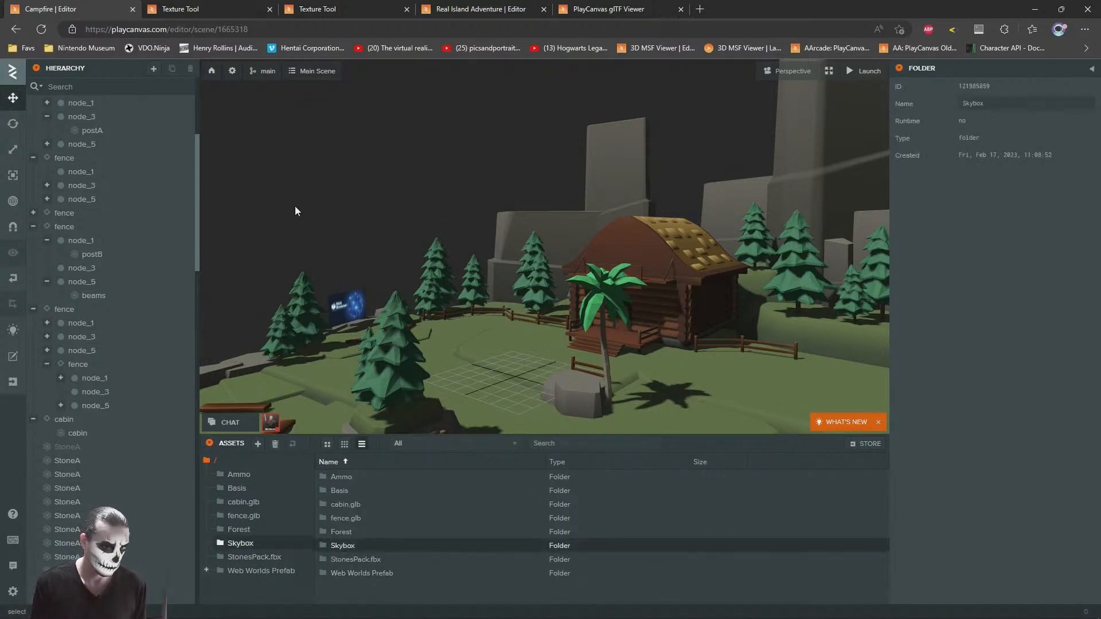
{"action": "left_click", "coordinate": [232, 73]}
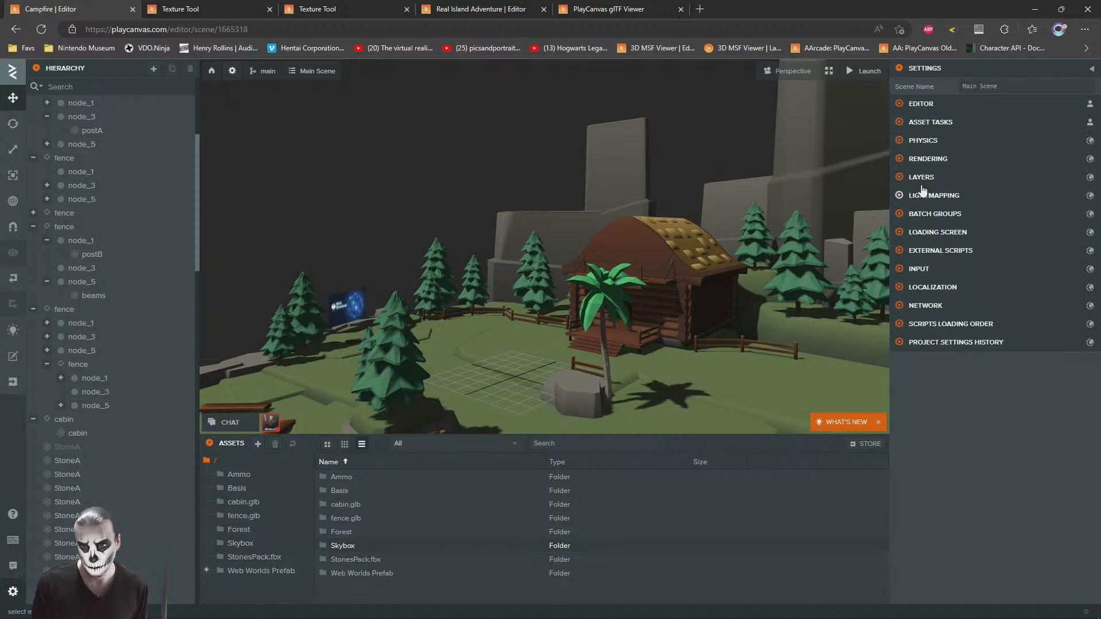
{"action": "left_click", "coordinate": [911, 161]}
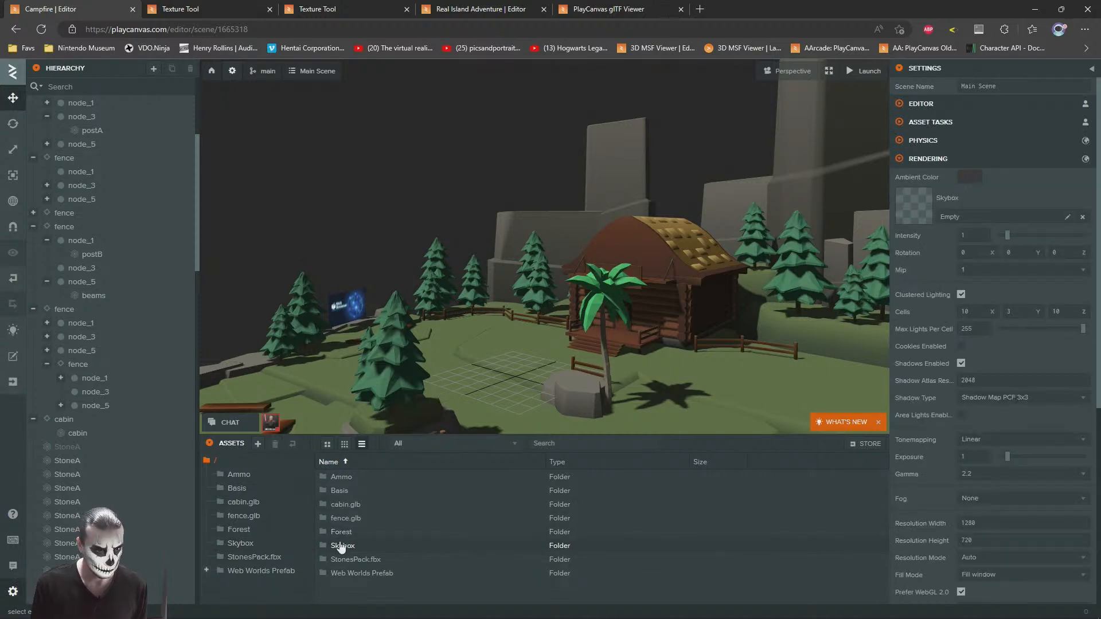
{"action": "double_click", "coordinate": [340, 545]}
{"action": "left_click_drag", "start_coordinate": [366, 567], "coordinate": [634, 225]}
{"action": "scroll", "coordinate": [634, 226], "scroll_direction": "up", "scroll_amount": 10}
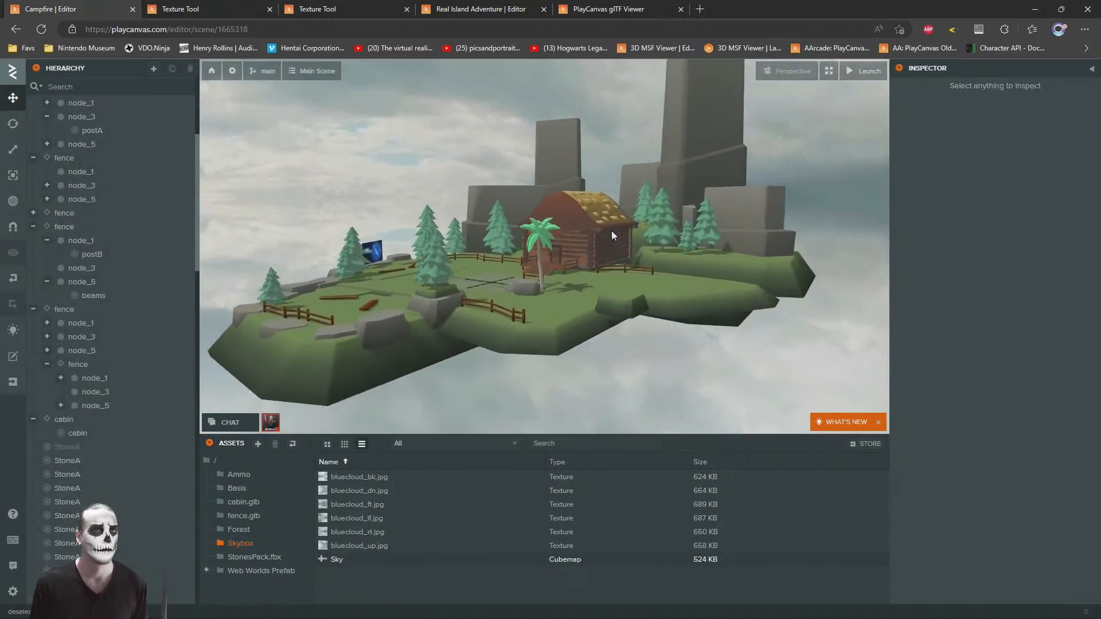
{"action": "scroll", "coordinate": [572, 245], "scroll_direction": "up", "scroll_amount": 3}
{"action": "left_click_drag", "start_coordinate": [572, 246], "coordinate": [678, 151]}
Step: Switch to the Real Island Adventure project and examine its scene rendering settings, including tonemapping, gamma and fog
{"action": "left_click", "coordinate": [397, 3]}
{"action": "left_click", "coordinate": [481, 8]}
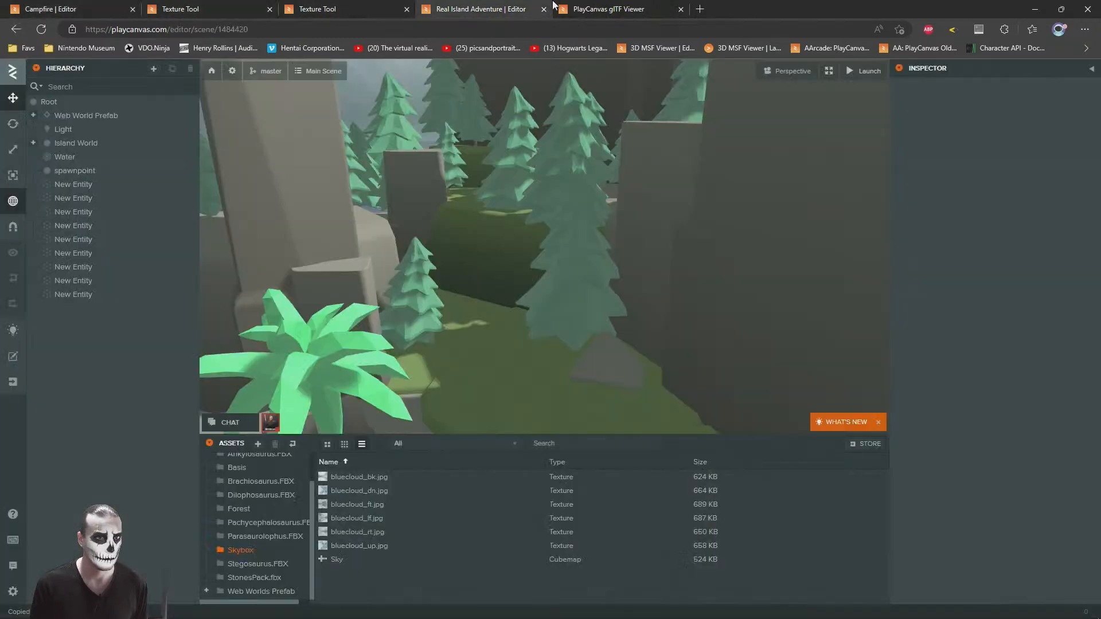
{"action": "left_click", "coordinate": [232, 71]}
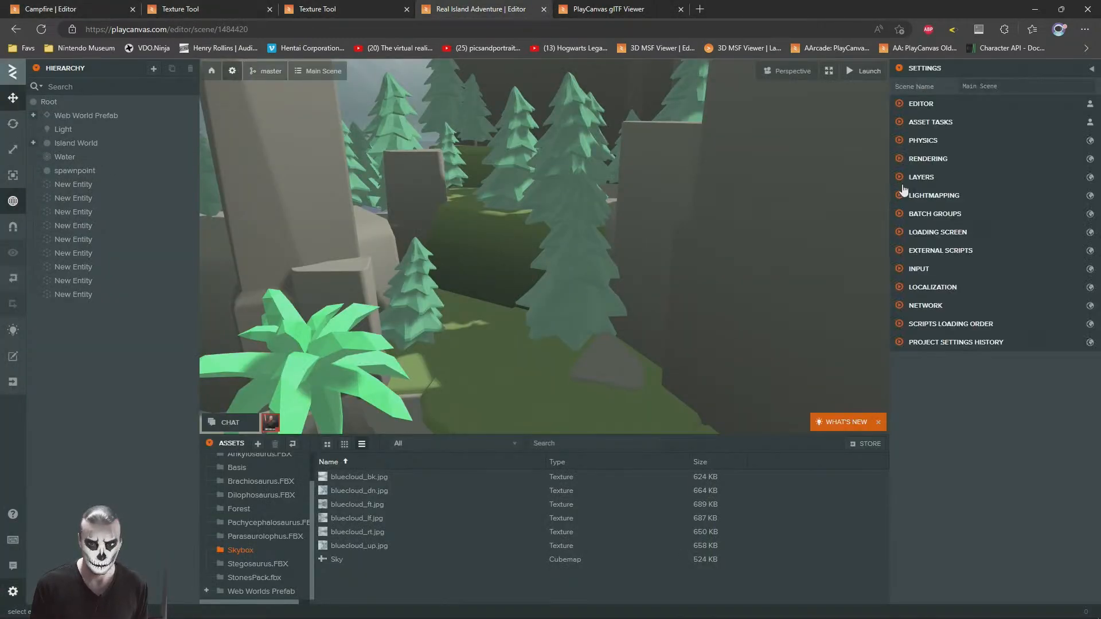
{"action": "left_click", "coordinate": [910, 160]}
{"action": "scroll", "coordinate": [923, 401], "scroll_direction": "down", "scroll_amount": 5}
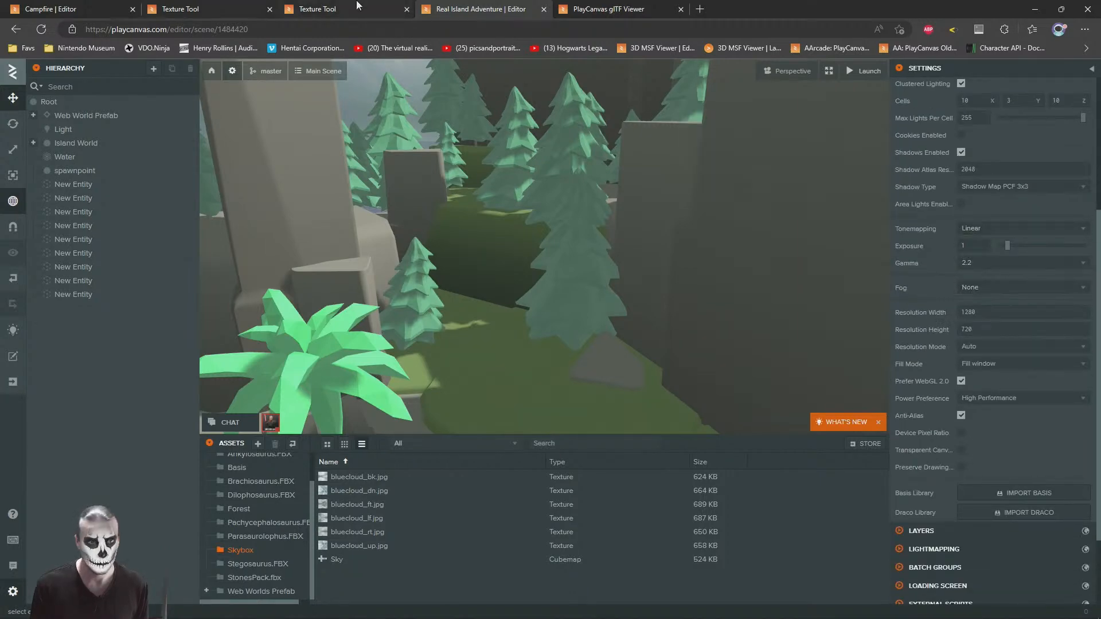
{"action": "left_click", "coordinate": [310, 9]}
{"action": "left_click", "coordinate": [253, 5]}
{"action": "left_click", "coordinate": [125, 4]}
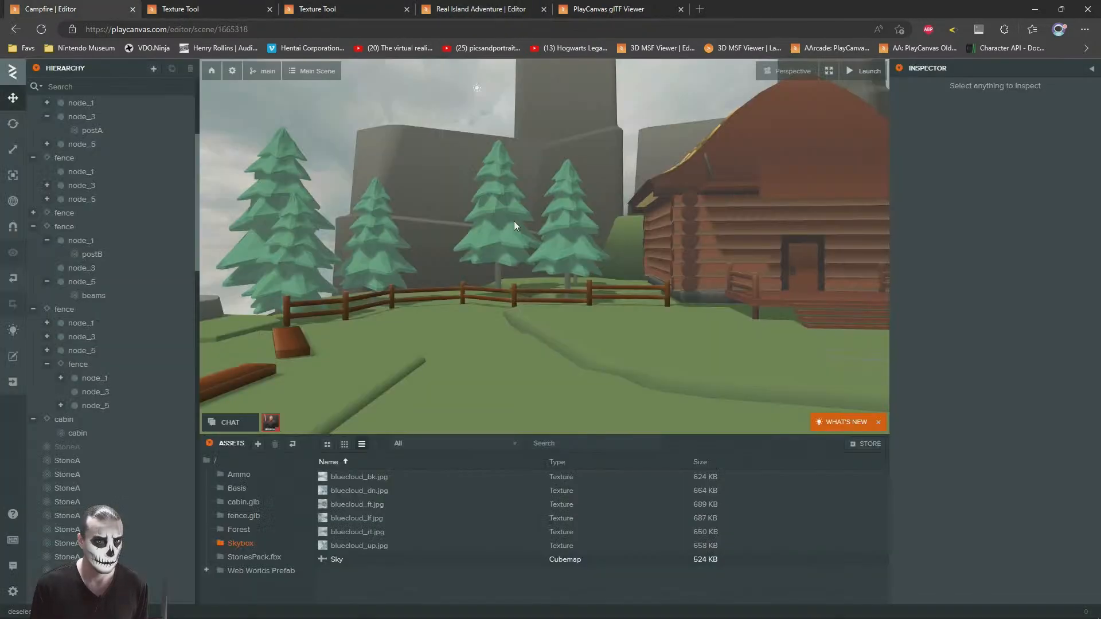
Step: In the Real Island Adventure project, find the material used by the Water plane and copy that water material asset
{"action": "right_click_drag", "start_coordinate": [513, 221], "coordinate": [572, 5]}
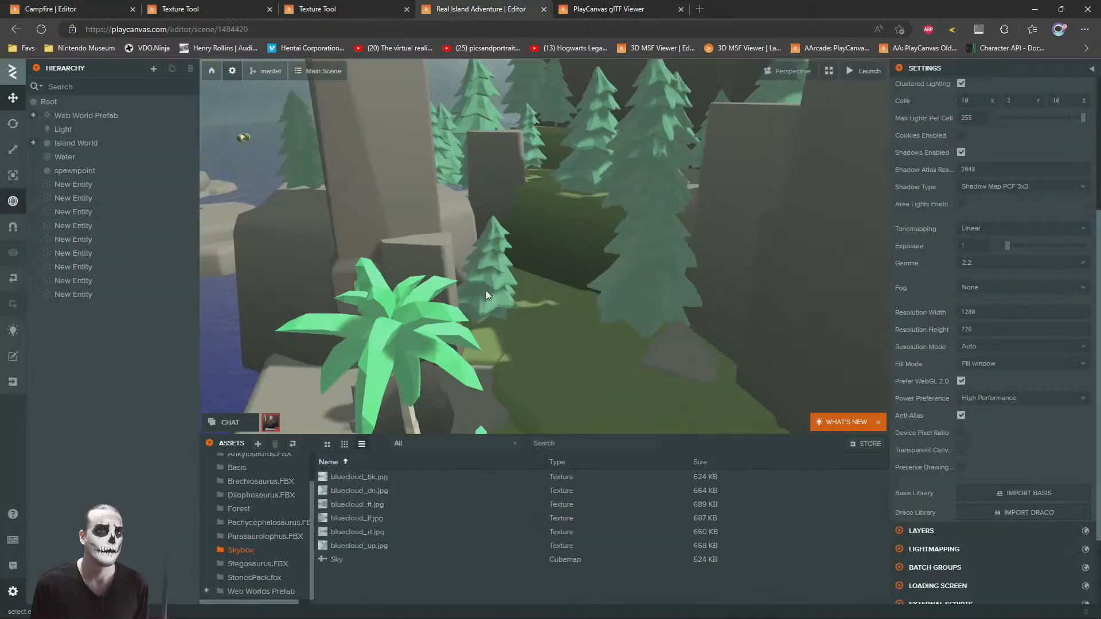
{"action": "right_click_drag", "start_coordinate": [486, 290], "coordinate": [455, 276]}
{"action": "left_click", "coordinate": [456, 280]}
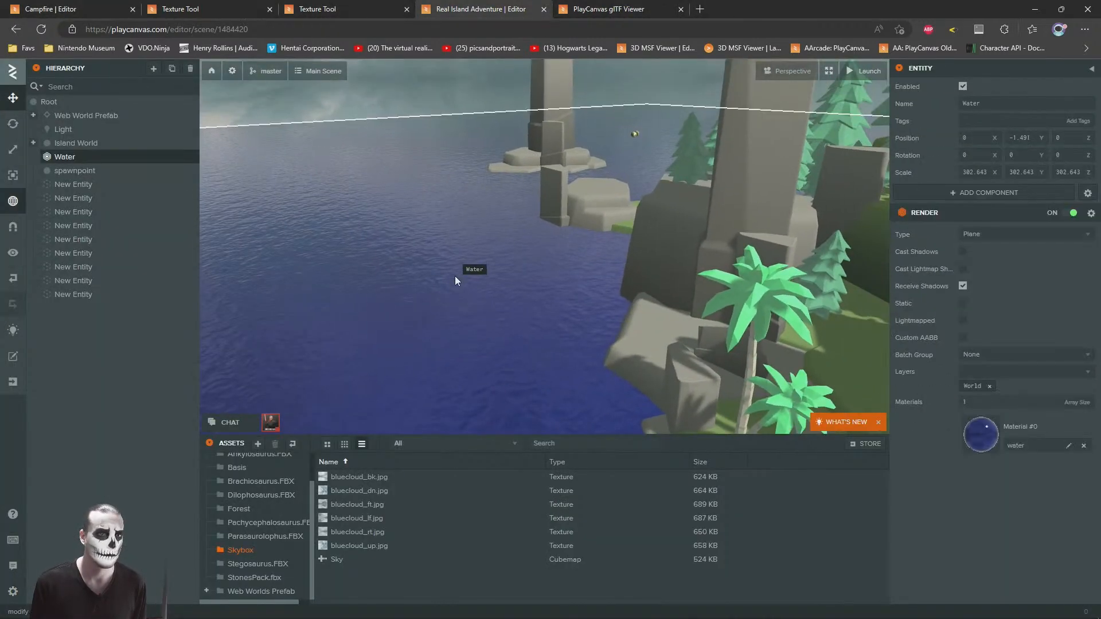
{"action": "left_click", "coordinate": [974, 438]}
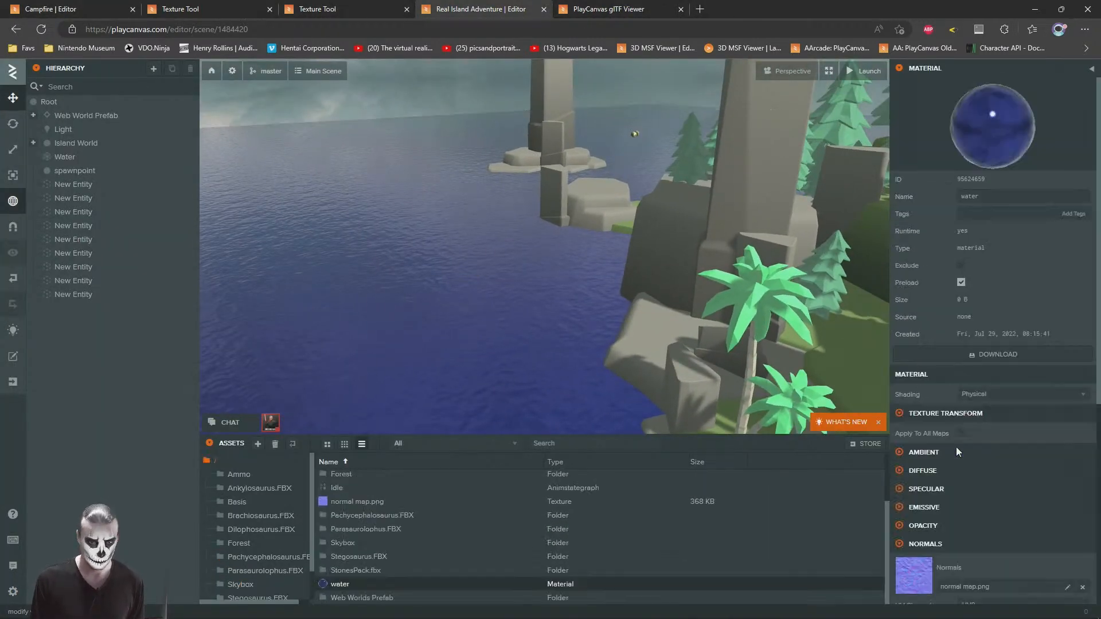
{"action": "left_click", "coordinate": [353, 575]}
{"action": "left_click", "coordinate": [349, 581]}
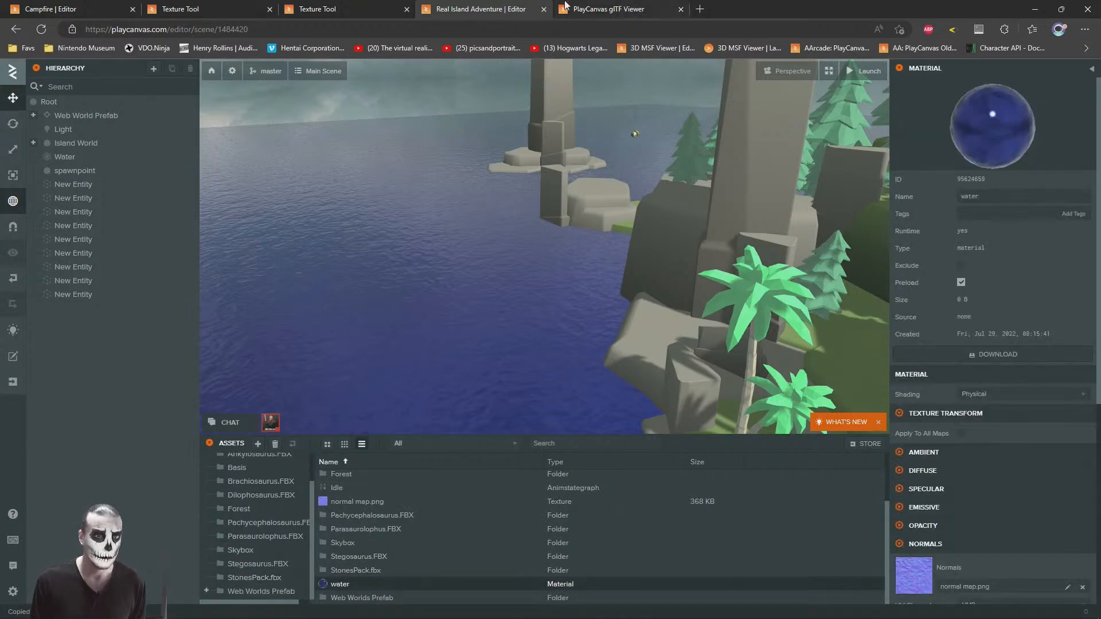
Step: Switch back to the Campfire project and paste the water material into its Skybox asset folder
{"action": "left_click", "coordinate": [614, 7]}
{"action": "left_click", "coordinate": [391, 3]}
{"action": "left_click", "coordinate": [468, 3]}
{"action": "left_click", "coordinate": [226, 4]}
{"action": "left_click", "coordinate": [99, 5]}
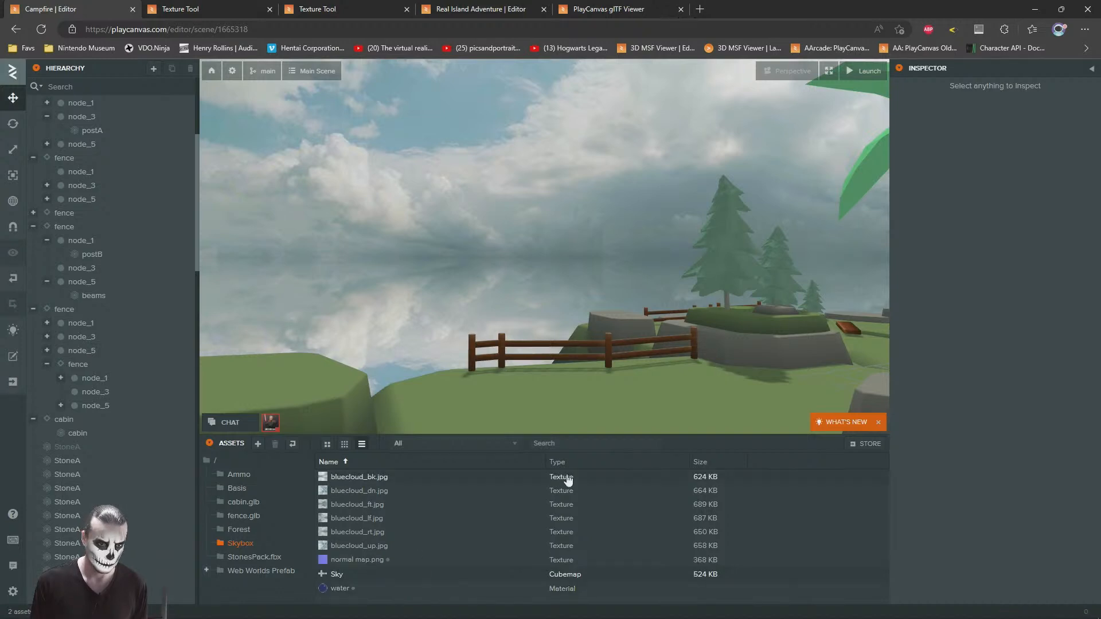
Step: Return to the Real Island Adventure project and copy the Water plane entity from its scene
{"action": "key", "text": "alt+Tab"}
{"action": "left_click", "coordinate": [526, 6]}
{"action": "left_click", "coordinate": [481, 292]}
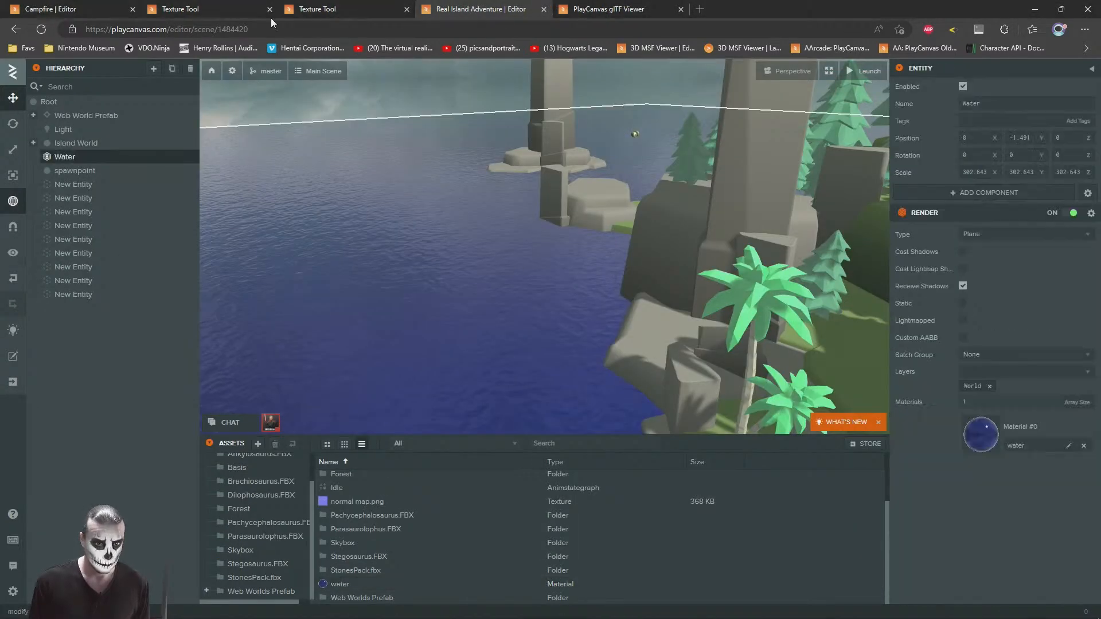
Step: Switch to the Campfire project and paste the Water entity under the scene's Root
{"action": "left_click", "coordinate": [119, 5]}
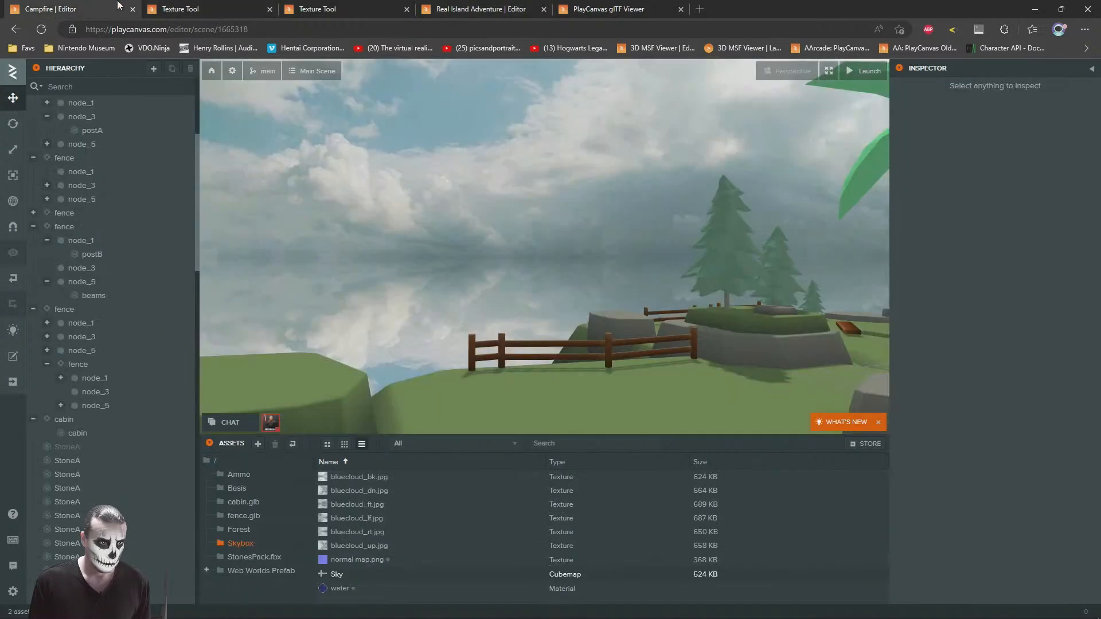
{"action": "right_click", "coordinate": [69, 106]}
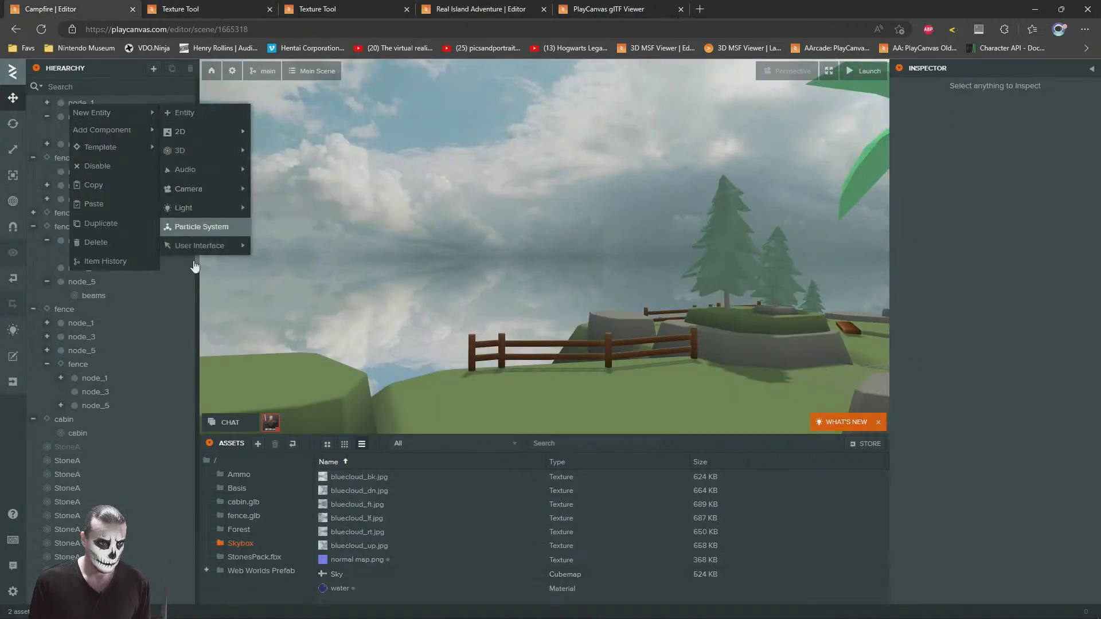
{"action": "left_click_drag", "start_coordinate": [197, 293], "coordinate": [199, 258]}
{"action": "left_click_drag", "start_coordinate": [198, 215], "coordinate": [197, 73]}
{"action": "left_click", "coordinate": [42, 100]}
{"action": "right_click", "coordinate": [43, 98]}
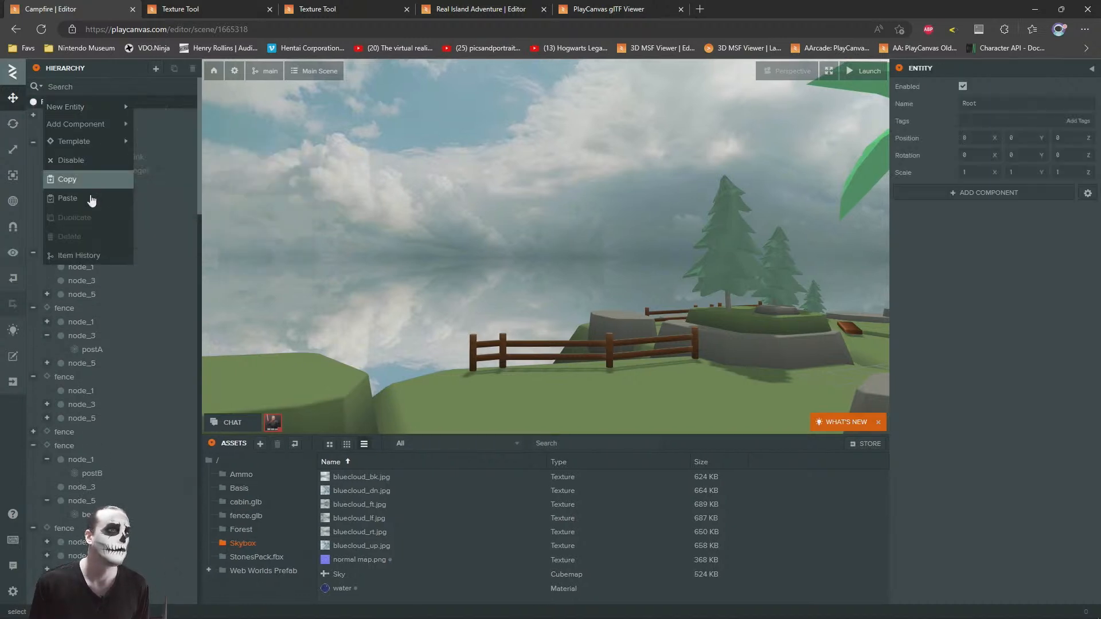
{"action": "left_click", "coordinate": [67, 198]}
Step: Examine the water material and look over the water surface around the island's shoreline
{"action": "key", "text": "s"}
{"action": "right_click_drag", "start_coordinate": [459, 244], "coordinate": [488, 254]}
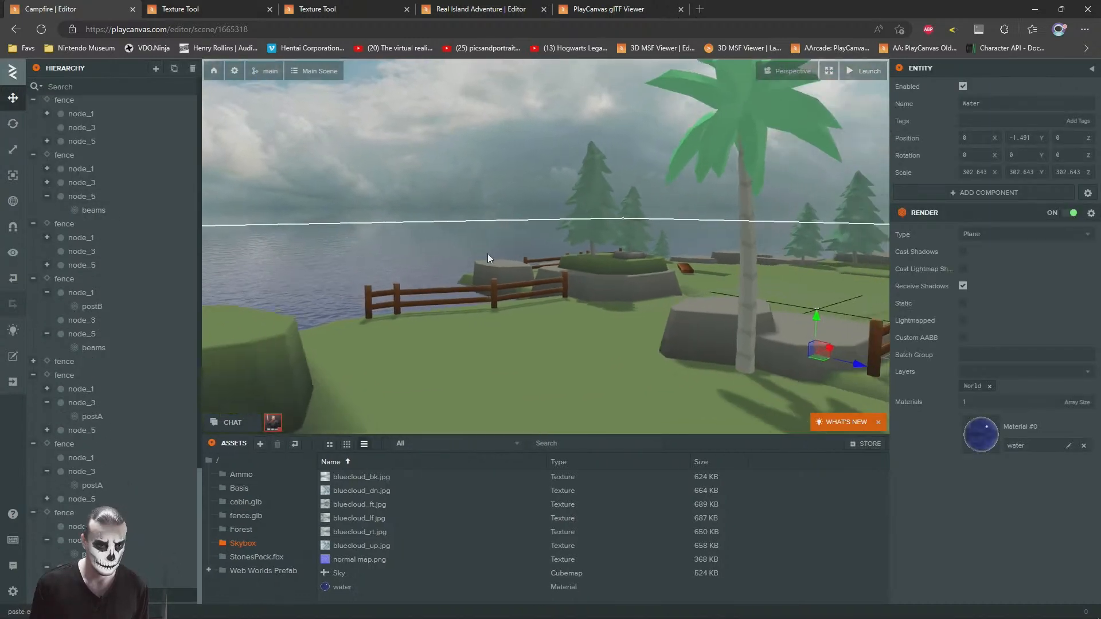
{"action": "key", "text": "a"}
{"action": "left_click", "coordinate": [973, 448]}
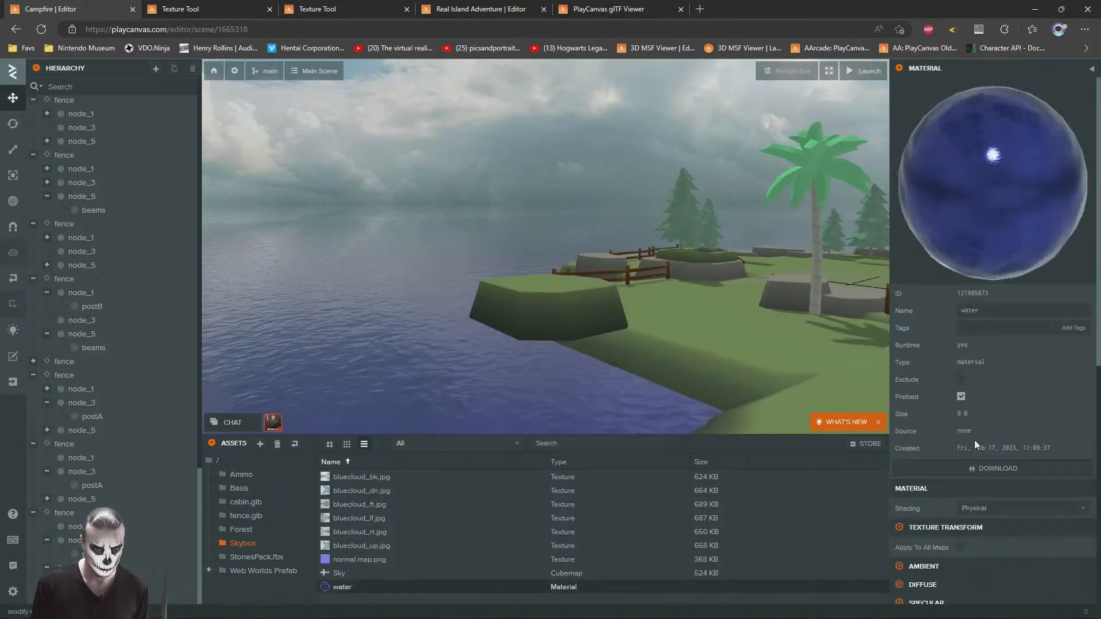
{"action": "left_click", "coordinate": [377, 286]}
{"action": "right_click_drag", "start_coordinate": [380, 274], "coordinate": [459, 219]}
{"action": "left_click", "coordinate": [686, 259]}
{"action": "key", "text": "w"}
{"action": "left_click", "coordinate": [390, 177]}
Step: Place duplicated TreeA pines on the grass and raised ledge beside the shore, scaling one copy to 0.012
{"action": "left_click_drag", "start_coordinate": [342, 274], "coordinate": [808, 189]}
{"action": "key", "text": "f"}
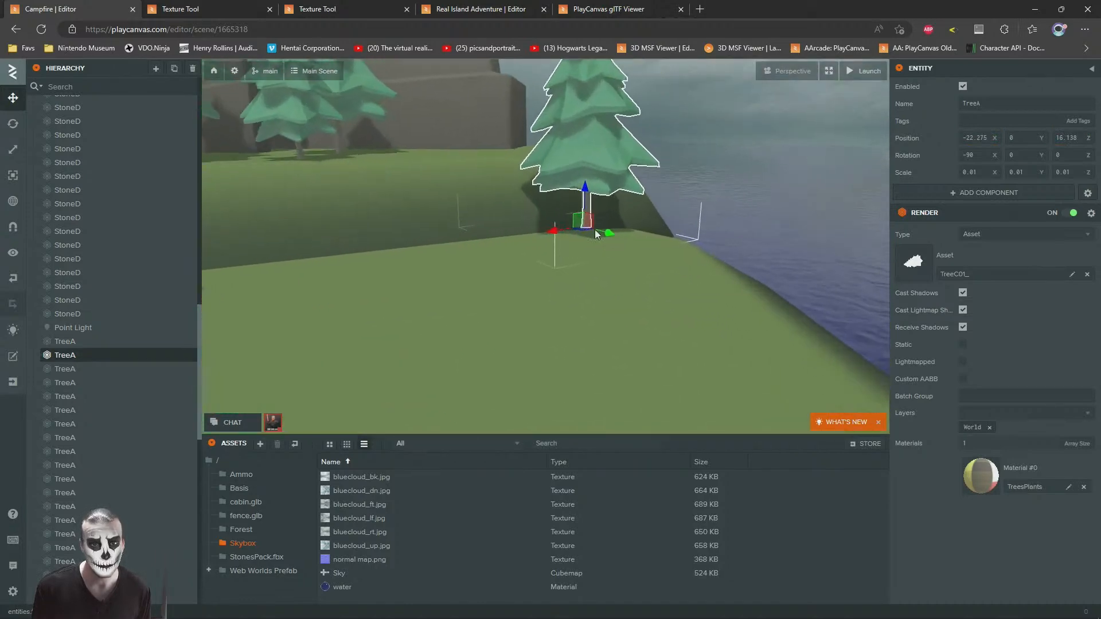
{"action": "mouse_move", "coordinate": [582, 230]}
{"action": "left_mouse_down"}
{"action": "mouse_move", "coordinate": [591, 218]}
{"action": "mouse_move", "coordinate": [580, 233]}
{"action": "left_mouse_up"}
{"action": "left_click_drag", "start_coordinate": [425, 144], "coordinate": [600, 161]}
{"action": "left_click_drag", "start_coordinate": [549, 240], "coordinate": [393, 212]}
{"action": "key", "text": "ctrl+d"}
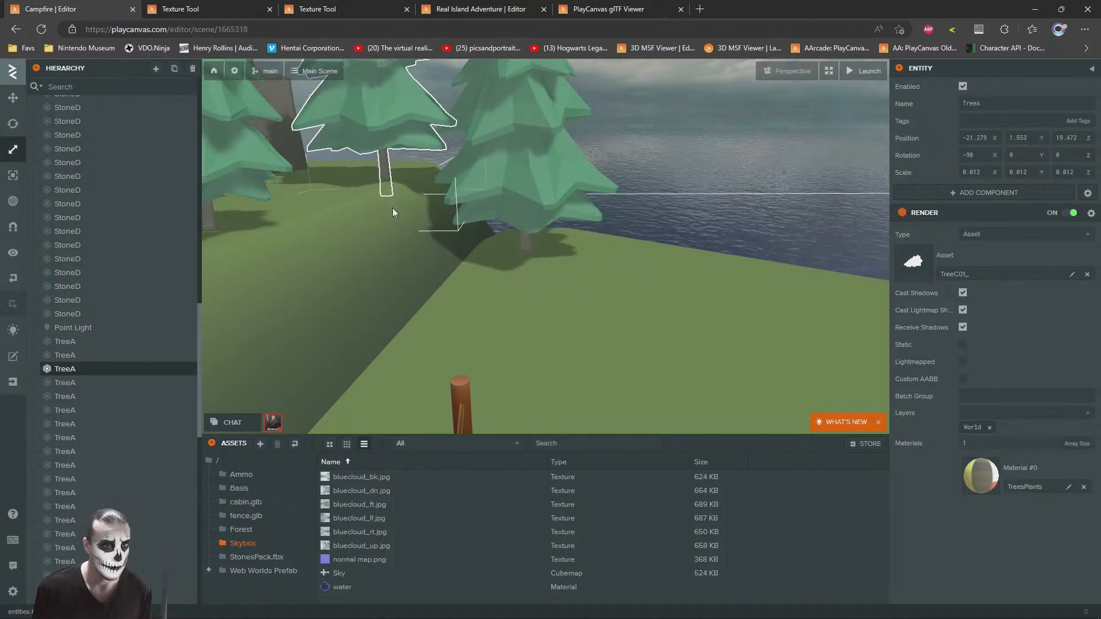
{"action": "left_click_drag", "start_coordinate": [400, 163], "coordinate": [409, 166]}
{"action": "right_click_drag", "start_coordinate": [459, 163], "coordinate": [414, 178]}
{"action": "key", "text": "s"}
{"action": "mouse_move", "coordinate": [452, 235]}
{"action": "left_mouse_down"}
{"action": "mouse_move", "coordinate": [427, 219]}
{"action": "mouse_move", "coordinate": [433, 238]}
{"action": "mouse_move", "coordinate": [435, 222]}
{"action": "mouse_move", "coordinate": [457, 217]}
{"action": "left_mouse_up"}
{"action": "key", "text": "ctrl+z"}
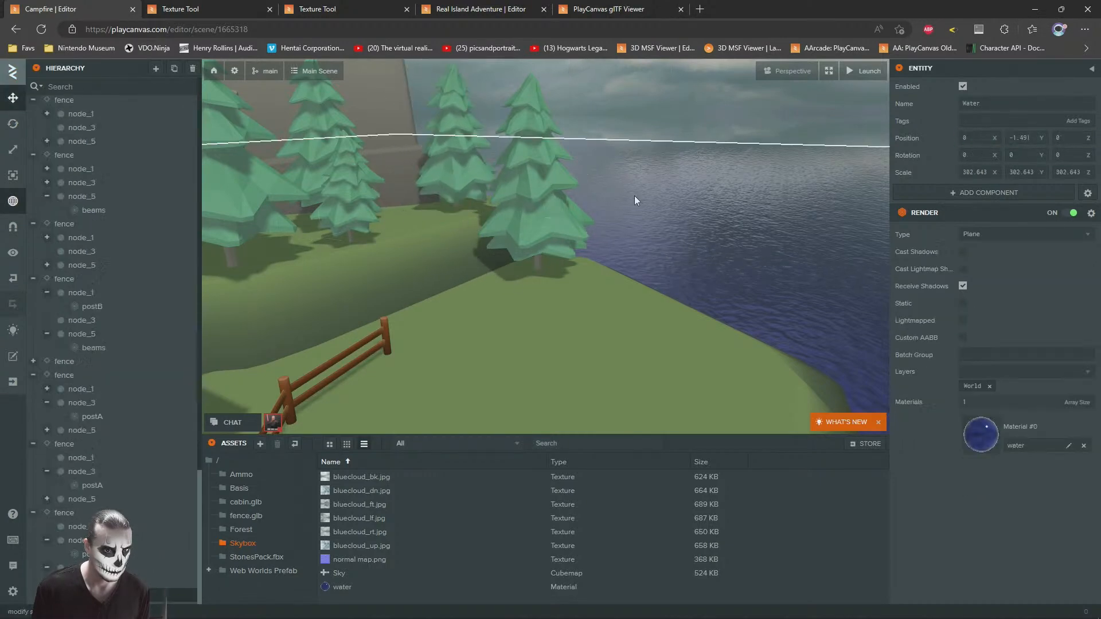
Step: Duplicate the flat grassy StoneD rock at the island's edge and move the copy out into the water
{"action": "left_click", "coordinate": [674, 159]}
{"action": "right_click_drag", "start_coordinate": [630, 230], "coordinate": [521, 215]}
{"action": "scroll", "coordinate": [551, 212], "scroll_direction": "down", "scroll_amount": 4}
{"action": "left_click", "coordinate": [628, 197]}
{"action": "scroll", "coordinate": [619, 196], "scroll_direction": "down", "scroll_amount": 4}
{"action": "right_click_drag", "start_coordinate": [594, 190], "coordinate": [553, 239]}
{"action": "key", "text": "s"}
{"action": "key", "text": "d"}
{"action": "key", "text": "s"}
{"action": "left_click", "coordinate": [542, 270]}
{"action": "left_click_drag", "start_coordinate": [507, 268], "coordinate": [615, 205]}
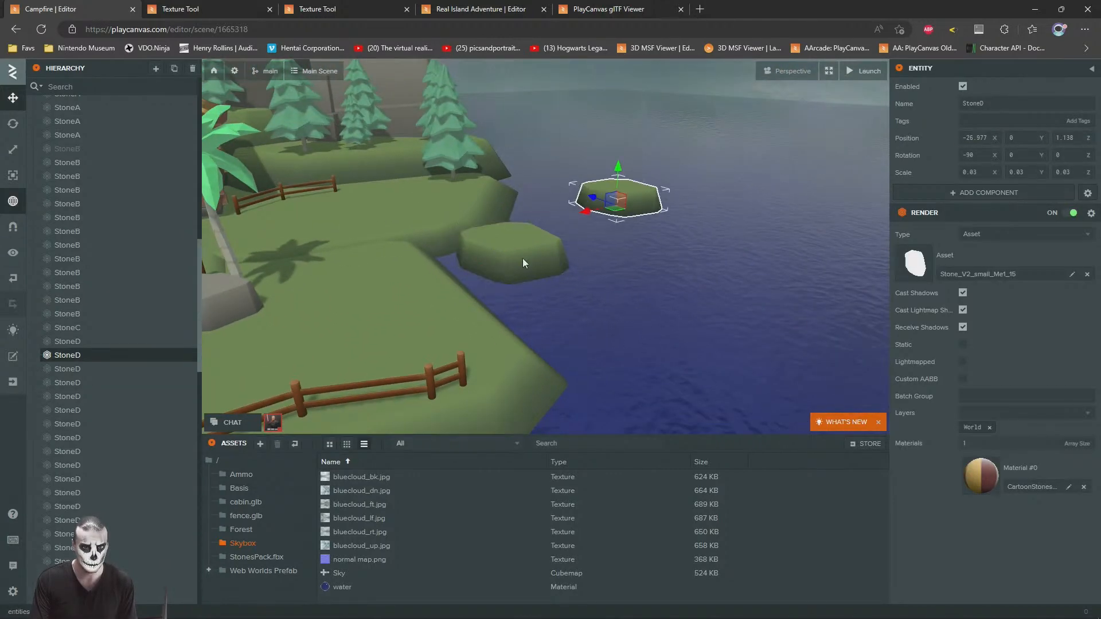
Step: Disable the grassy StoneD rock beside the shore and move its copy farther out, sunk into the water as an islet
{"action": "left_click", "coordinate": [527, 257]}
{"action": "left_click", "coordinate": [618, 203]}
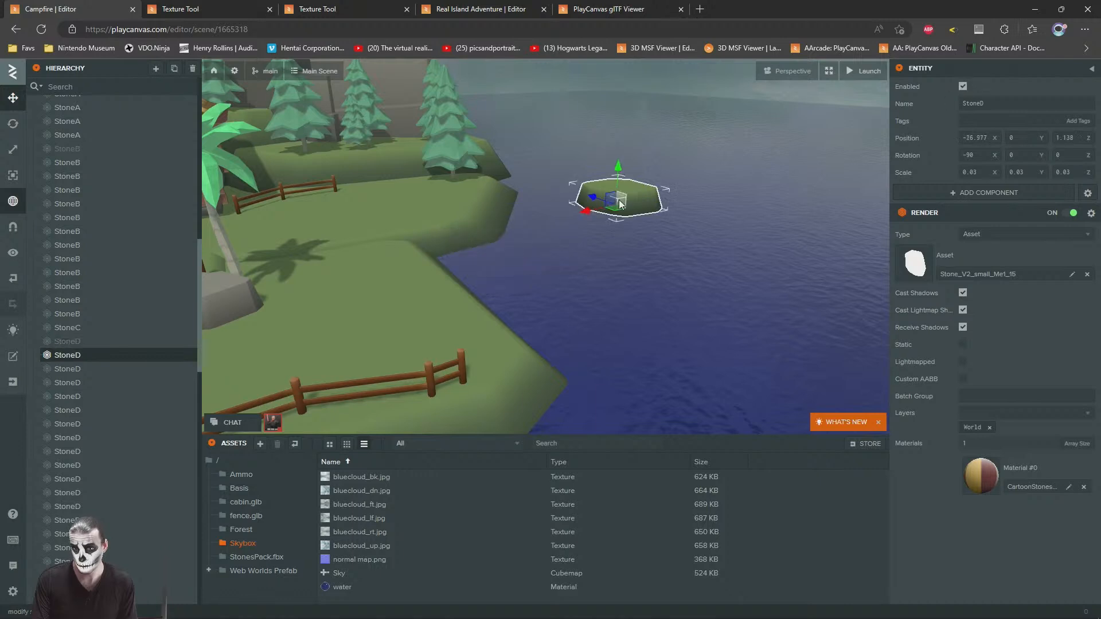
{"action": "left_click_drag", "start_coordinate": [617, 195], "coordinate": [684, 147]}
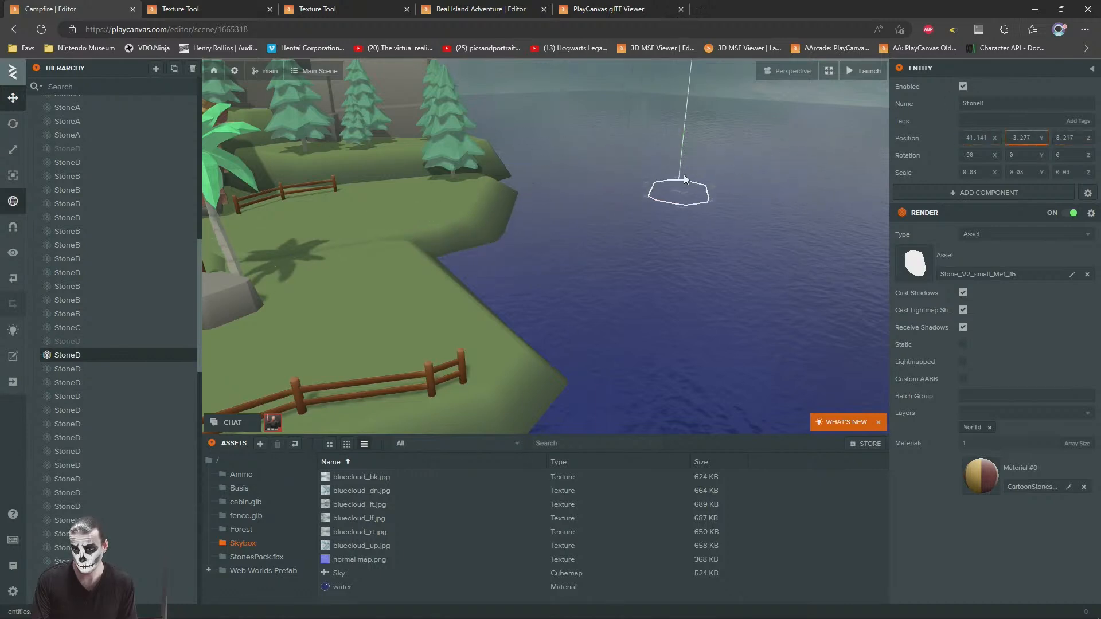
{"action": "left_click_drag", "start_coordinate": [679, 188], "coordinate": [711, 94]}
{"action": "left_click_drag", "start_coordinate": [681, 153], "coordinate": [679, 163]}
Step: Add a fence template from the fence.glb folder and place it on the grass near the shoreline pine, at about X -20.8, Z 10.4
{"action": "key", "text": "s"}
{"action": "left_click", "coordinate": [560, 151]}
{"action": "right_click_drag", "start_coordinate": [561, 157], "coordinate": [356, 258]}
{"action": "key", "text": "w"}
{"action": "key", "text": "s"}
{"action": "key", "text": "s"}
{"action": "key", "text": "d"}
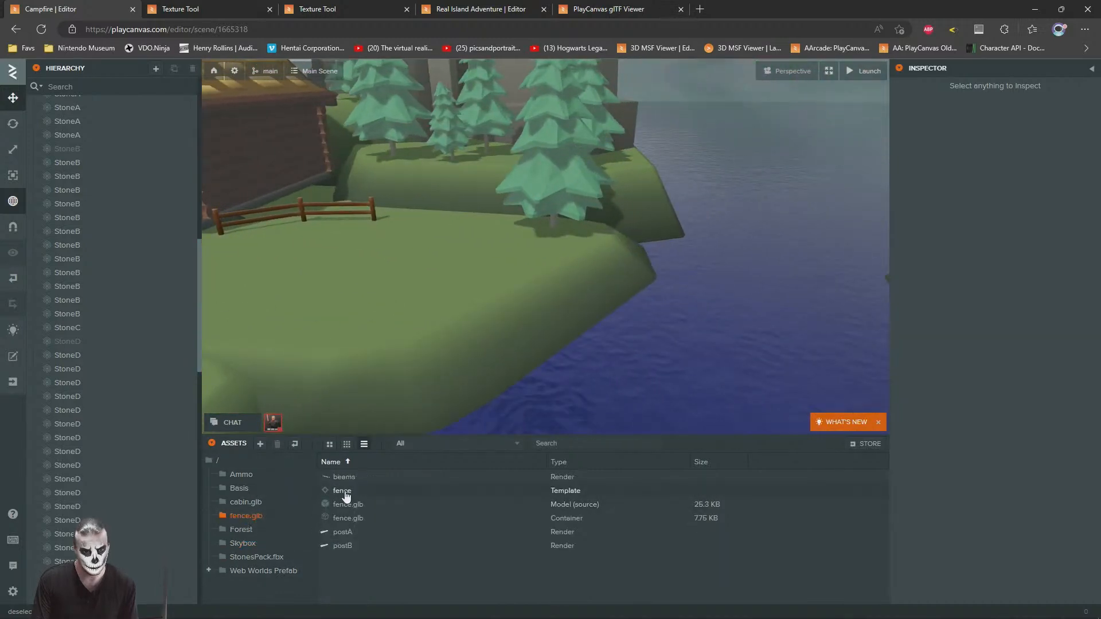
{"action": "left_click_drag", "start_coordinate": [346, 495], "coordinate": [503, 334]}
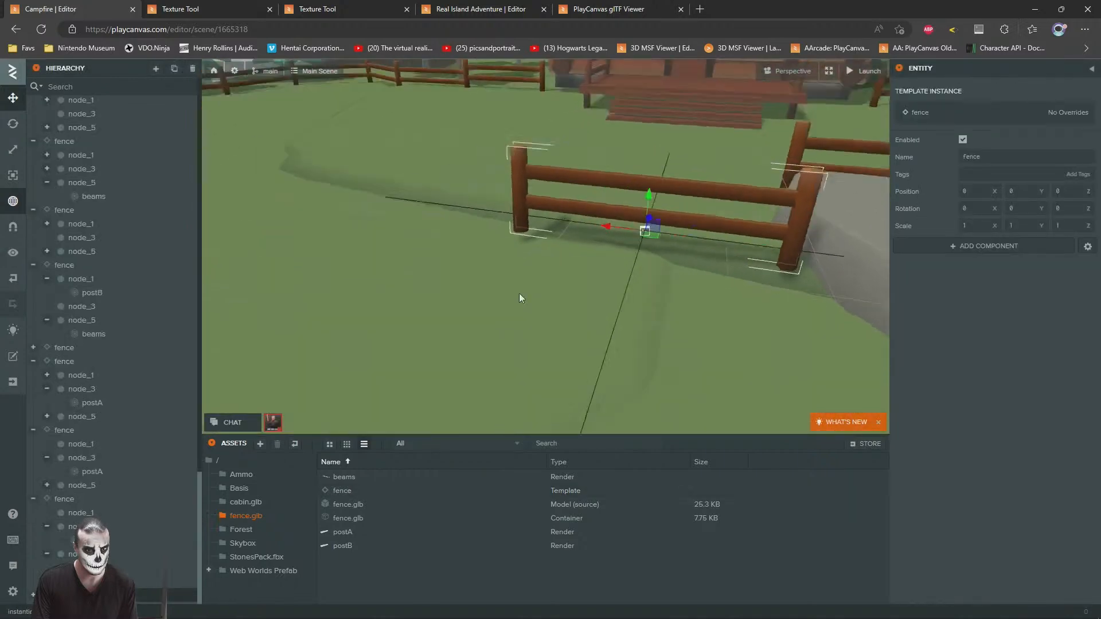
{"action": "right_click_drag", "start_coordinate": [518, 294], "coordinate": [543, 270]}
{"action": "scroll", "coordinate": [542, 270], "scroll_direction": "down", "scroll_amount": 8}
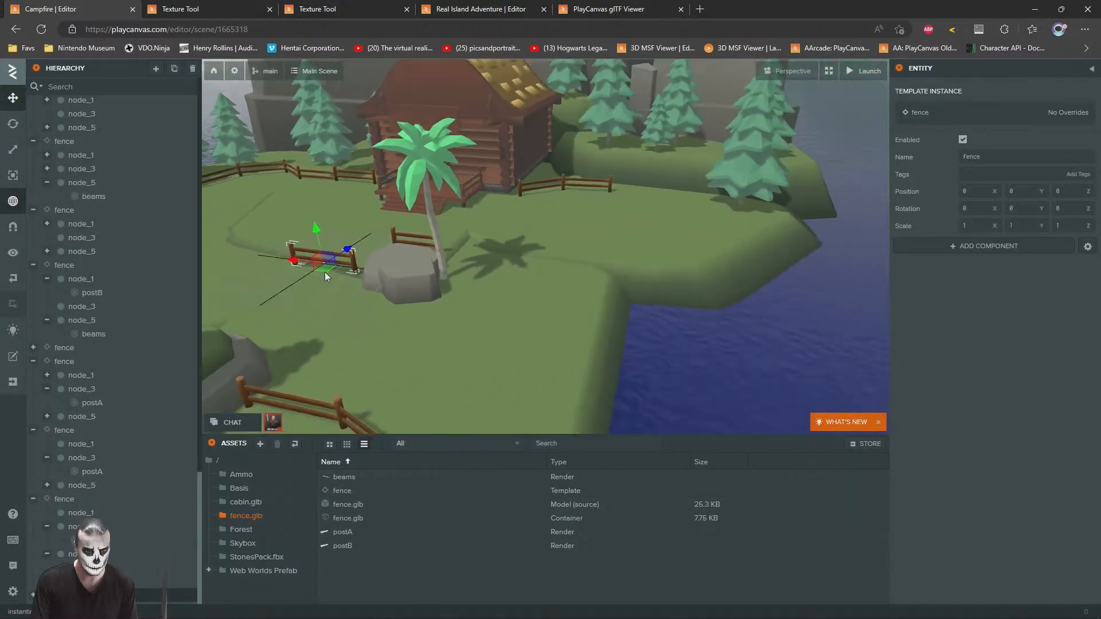
{"action": "scroll", "coordinate": [377, 269], "scroll_direction": "up", "scroll_amount": 1}
{"action": "left_click_drag", "start_coordinate": [323, 269], "coordinate": [747, 232]}
{"action": "key", "text": "f"}
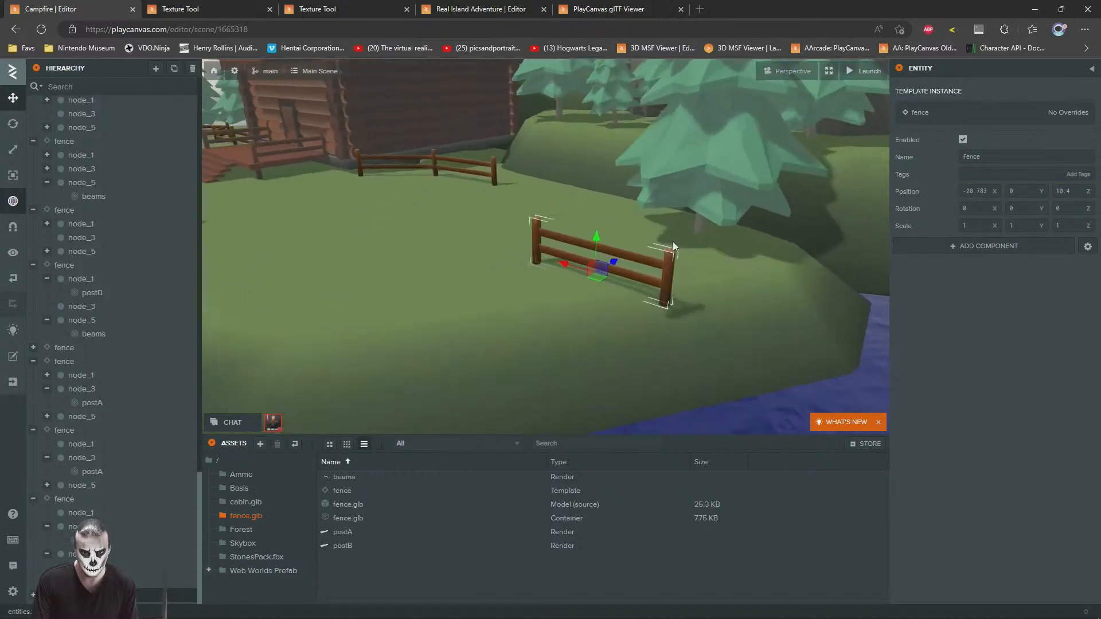
Step: Rotate the new fence to about 55 degrees around Y and place a duplicate in line with it along the shore
{"action": "left_click_drag", "start_coordinate": [494, 302], "coordinate": [419, 290]}
{"action": "left_click", "coordinate": [12, 100]}
{"action": "scroll", "coordinate": [561, 226], "scroll_direction": "down", "scroll_amount": 5}
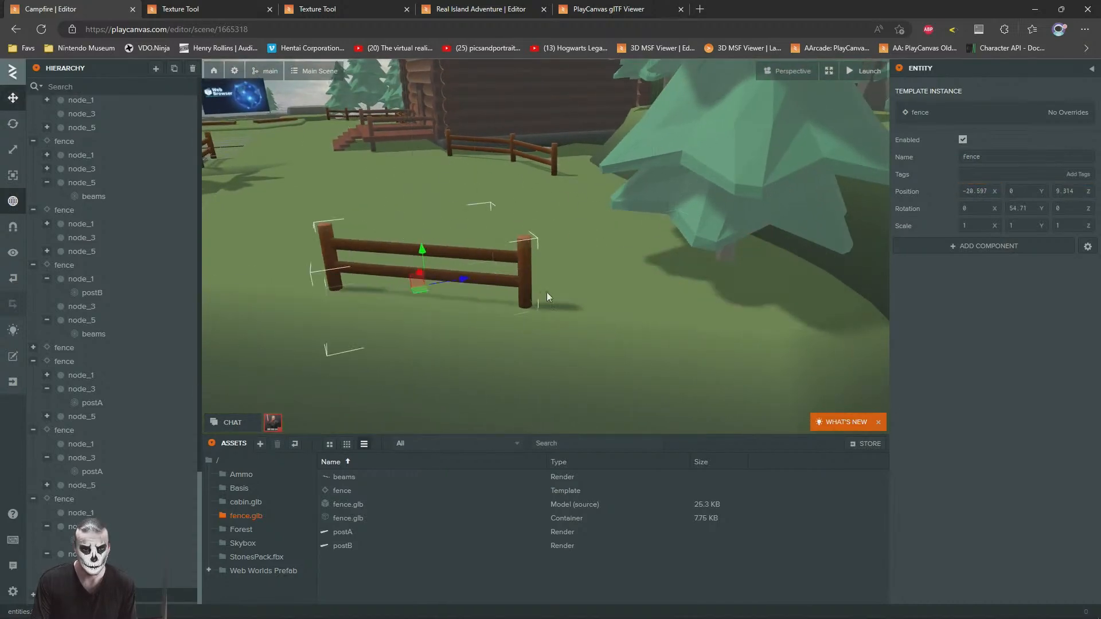
{"action": "key", "text": "ctrl+z"}
{"action": "key", "text": "ctrl+d"}
{"action": "left_click_drag", "start_coordinate": [639, 303], "coordinate": [377, 265]}
Step: Delete the duplicated fence's postB end post and move the section to join the neighbouring fence
{"action": "left_click", "coordinate": [492, 259]}
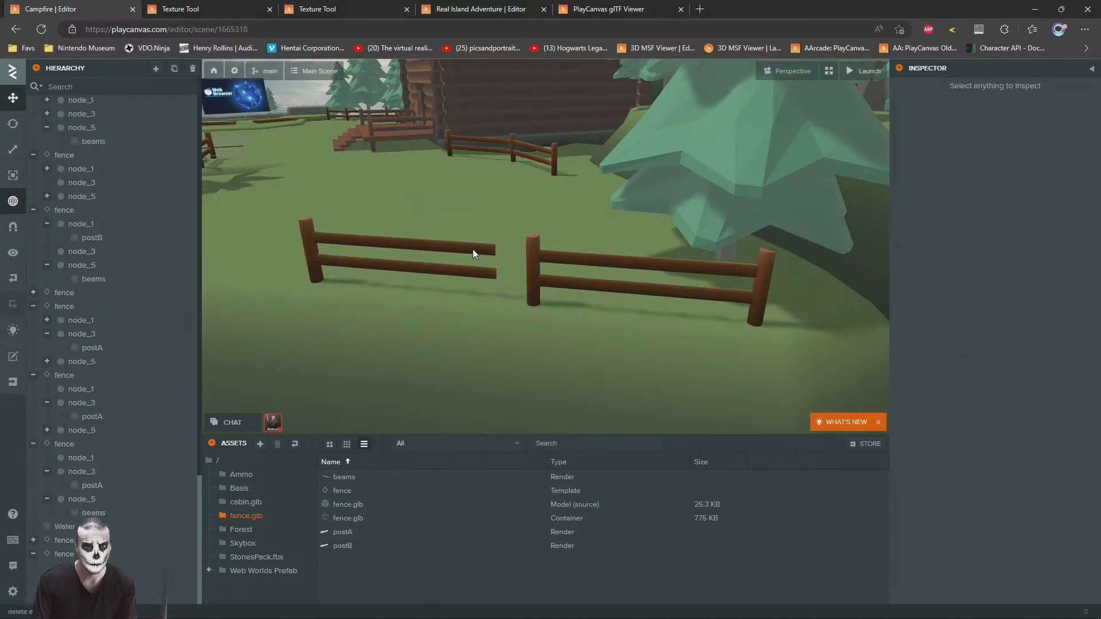
{"action": "key", "text": "Delete"}
{"action": "left_click", "coordinate": [478, 251]}
{"action": "left_click", "coordinate": [65, 541]}
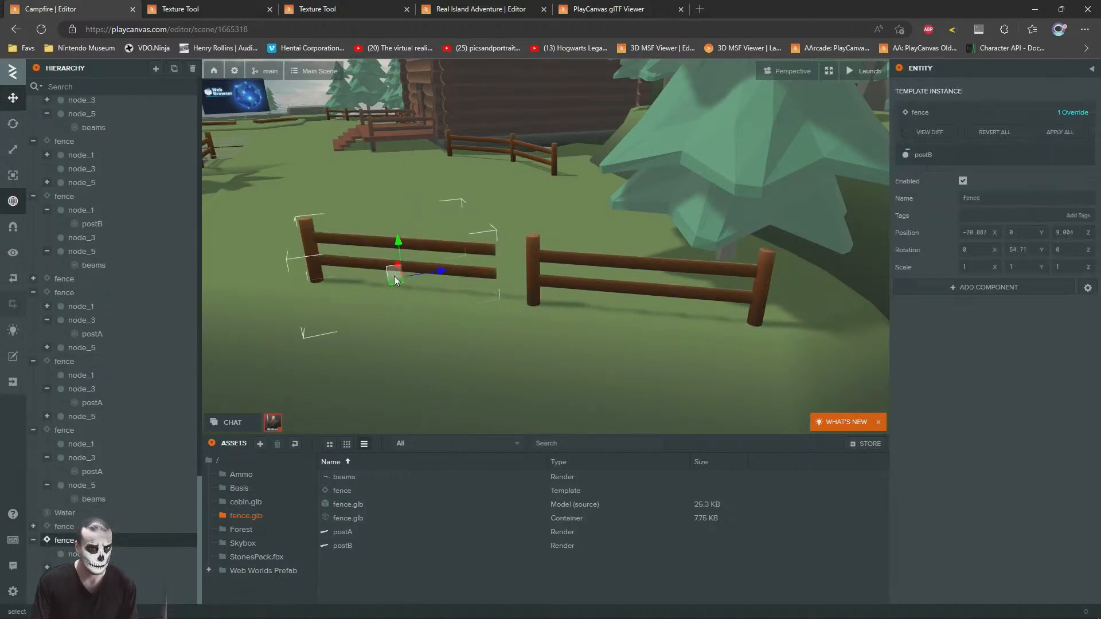
{"action": "left_click_drag", "start_coordinate": [397, 281], "coordinate": [432, 289]}
{"action": "right_click_drag", "start_coordinate": [479, 294], "coordinate": [534, 300]}
Step: Duplicate the single-post fence section and position the copy as the third section along the shoreline
{"action": "key", "text": "ctrl+d"}
{"action": "left_click_drag", "start_coordinate": [505, 274], "coordinate": [302, 304]}
{"action": "right_click_drag", "start_coordinate": [287, 299], "coordinate": [470, 338]}
{"action": "left_click_drag", "start_coordinate": [485, 330], "coordinate": [319, 282]}
Step: Add a fourth fence section turned to -0.58 degrees around Y and join it to the run at about X -15.9, Z 5.3
{"action": "key", "text": "ctrl+d"}
{"action": "key", "text": "a"}
{"action": "left_click_drag", "start_coordinate": [486, 294], "coordinate": [337, 225]}
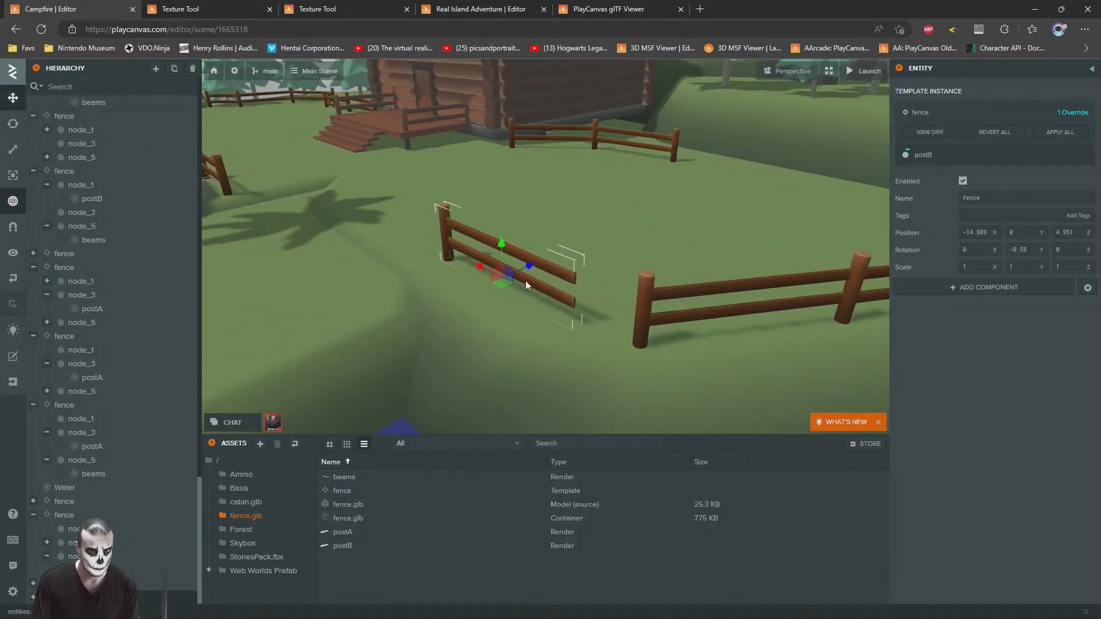
{"action": "left_click_drag", "start_coordinate": [504, 283], "coordinate": [557, 266]}
{"action": "right_click_drag", "start_coordinate": [549, 277], "coordinate": [512, 235]}
Step: Duplicate the StoneB rock beside the palm and move the copy to the end of the new fence, at about X -14, Z 3.8
{"action": "key", "text": "s"}
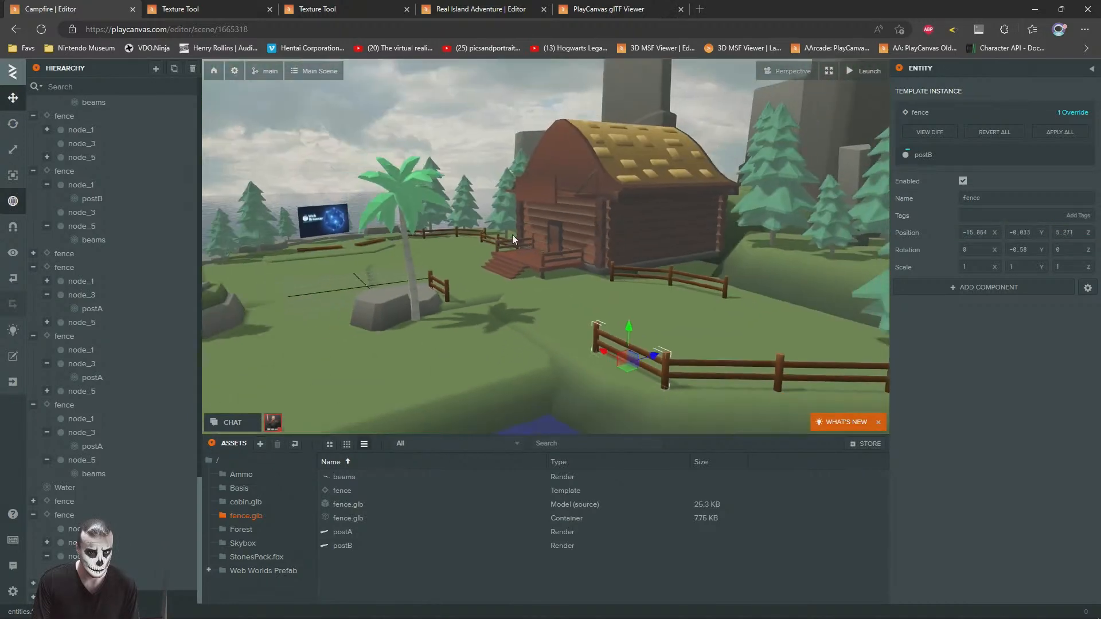
{"action": "left_click", "coordinate": [331, 122]}
{"action": "key", "text": "w"}
{"action": "right_click_drag", "start_coordinate": [332, 252], "coordinate": [512, 315]}
{"action": "key", "text": "a"}
{"action": "key", "text": "s"}
{"action": "key", "text": "d"}
{"action": "left_click", "coordinate": [529, 262]}
{"action": "key", "text": "ctrl+d"}
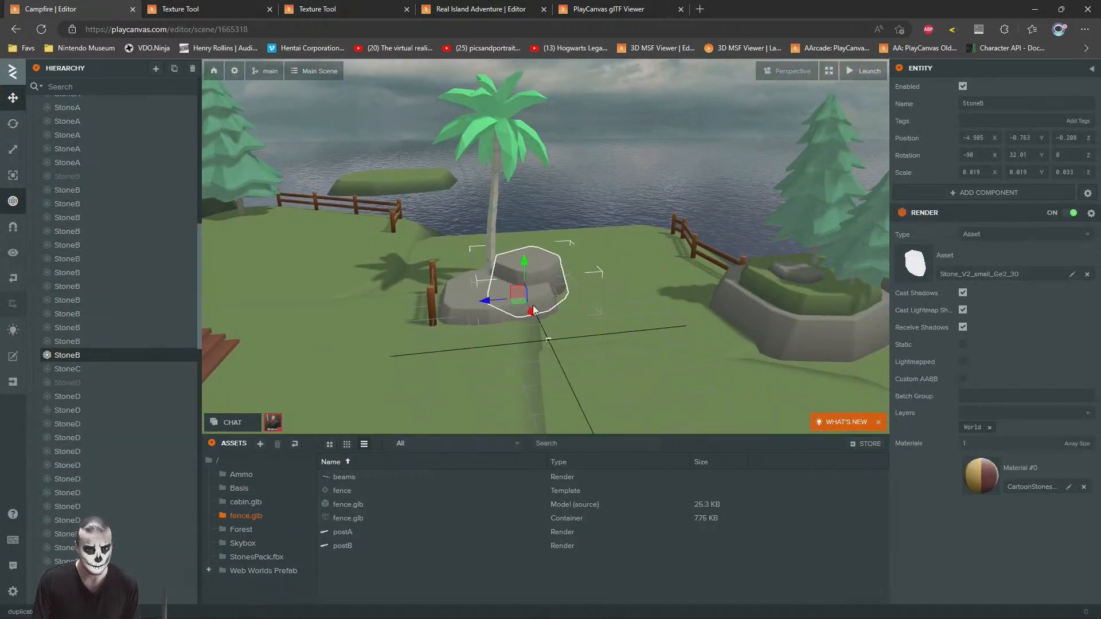
{"action": "key", "text": "f"}
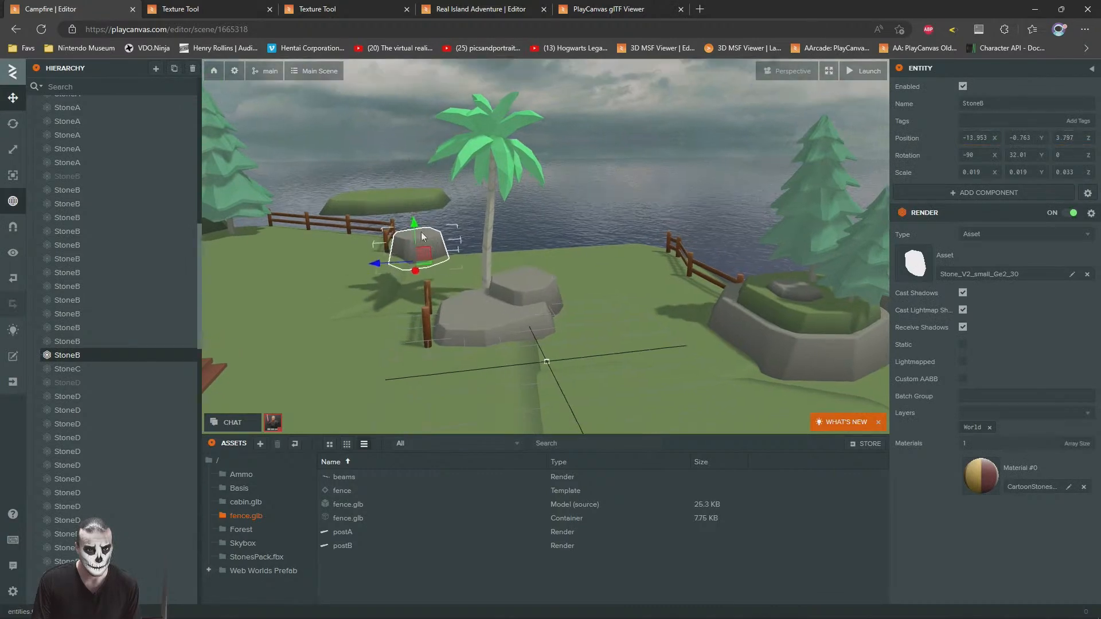
{"action": "right_click_drag", "start_coordinate": [434, 245], "coordinate": [481, 229]}
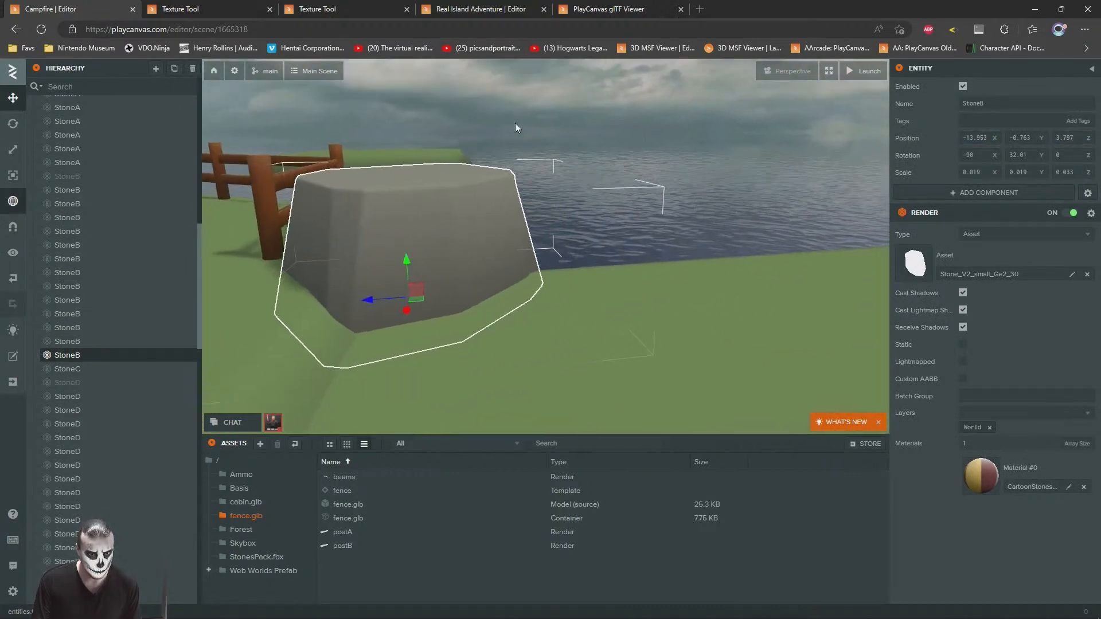
Step: Duplicate the wide, flat StoneB rock beside the palm and move the copy against the rock at the fence's end
{"action": "left_click", "coordinate": [517, 166]}
{"action": "key", "text": "s"}
{"action": "right_click_drag", "start_coordinate": [517, 172], "coordinate": [509, 342]}
{"action": "key", "text": "d"}
{"action": "left_click", "coordinate": [545, 378]}
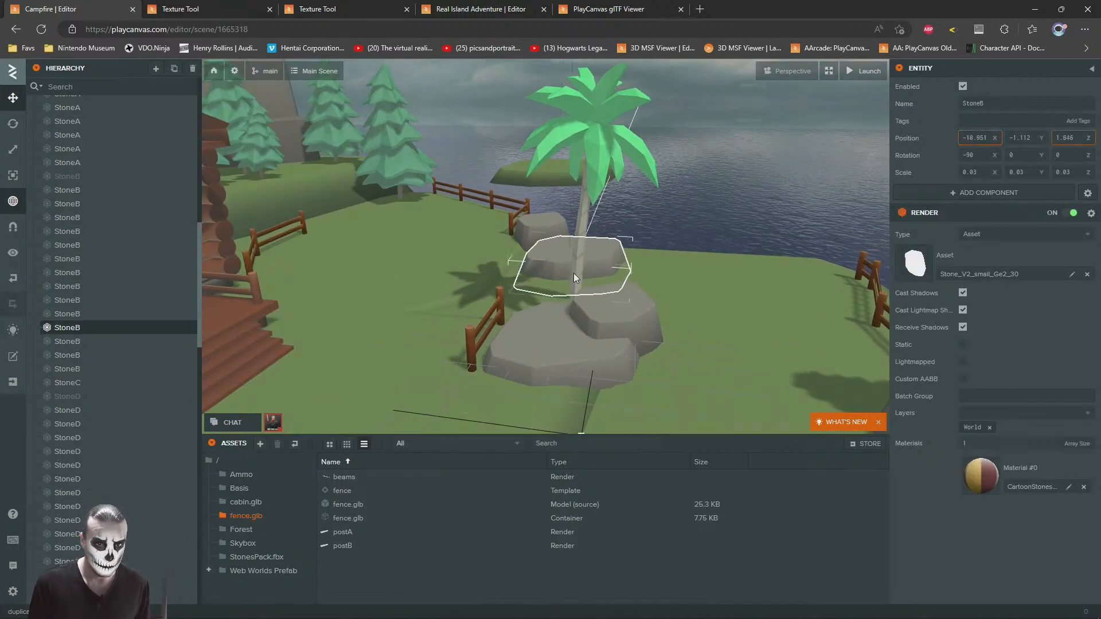
{"action": "left_click_drag", "start_coordinate": [559, 259], "coordinate": [556, 259]}
{"action": "left_click", "coordinate": [704, 105]}
Step: Add a new section from the fence template and move it beside the shoreline rocks, at about X -13.5, Z -0.5
{"action": "right_click_drag", "start_coordinate": [536, 250], "coordinate": [487, 329]}
{"action": "key", "text": "w"}
{"action": "key", "text": "s"}
{"action": "key", "text": "d"}
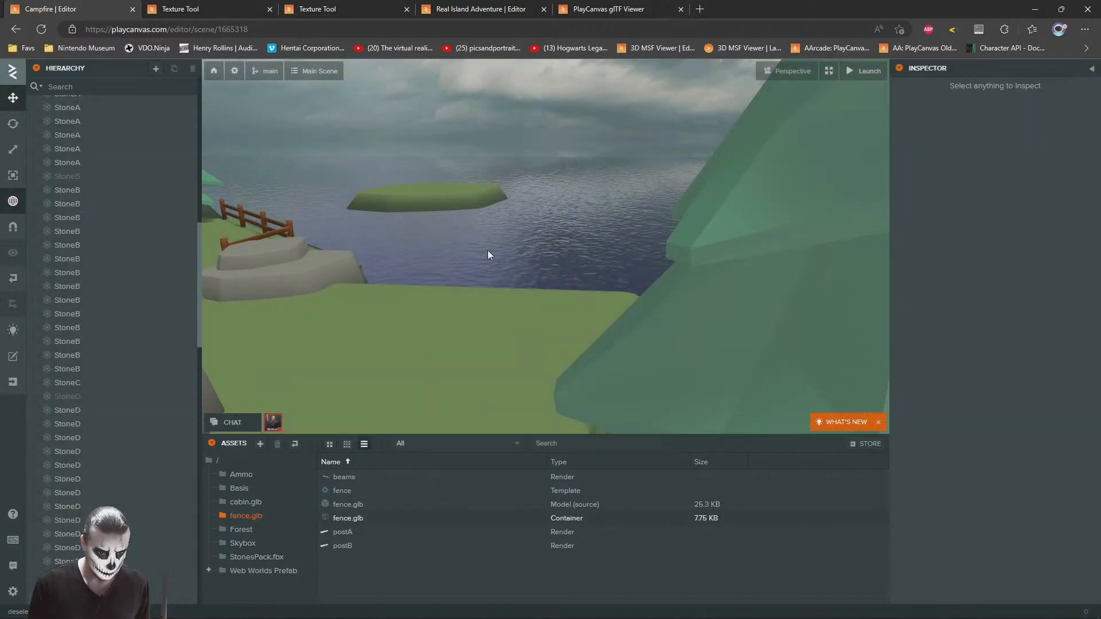
{"action": "key", "text": "s"}
{"action": "right_click_drag", "start_coordinate": [415, 236], "coordinate": [407, 458]}
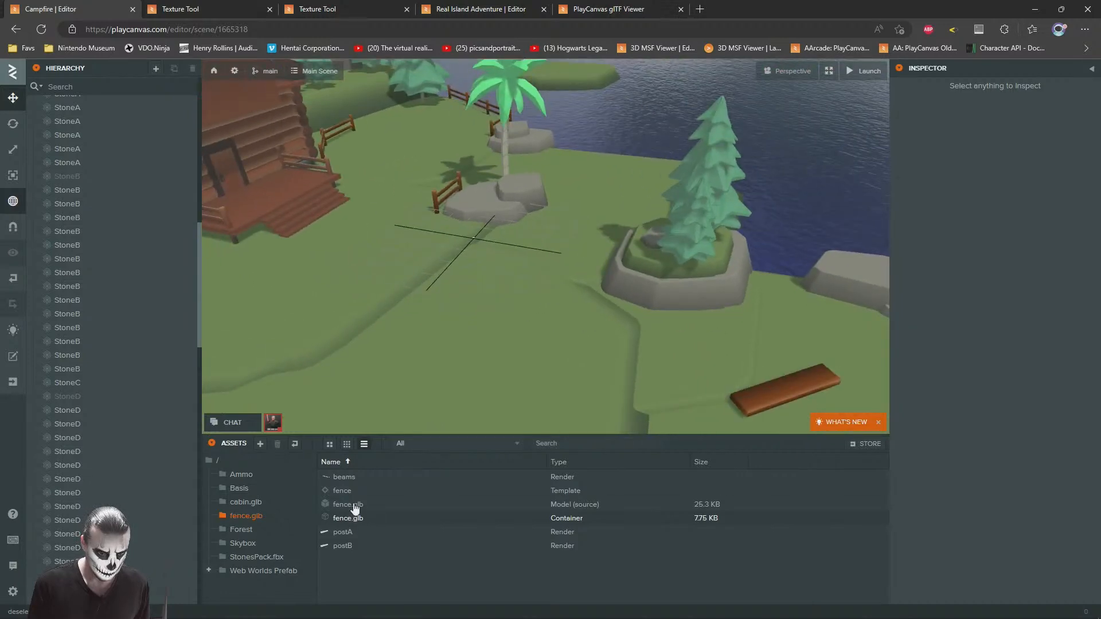
{"action": "left_click_drag", "start_coordinate": [353, 485], "coordinate": [444, 261]}
{"action": "right_click_drag", "start_coordinate": [528, 271], "coordinate": [466, 352]}
{"action": "left_click_drag", "start_coordinate": [457, 334], "coordinate": [461, 194]}
{"action": "key", "text": "f"}
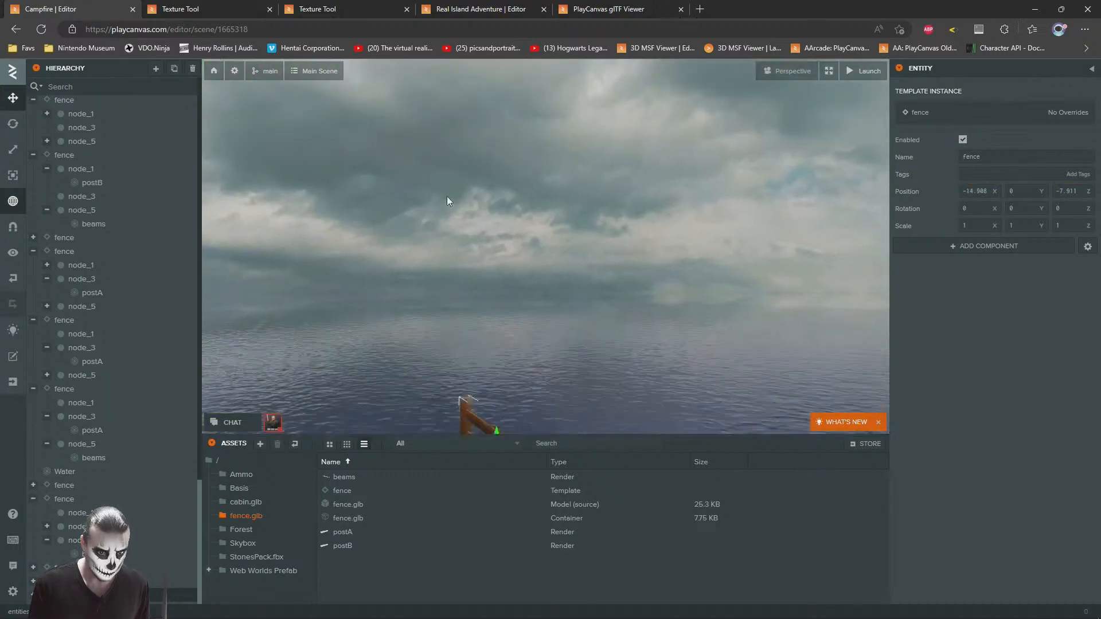
{"action": "right_click_drag", "start_coordinate": [534, 274], "coordinate": [562, 267]}
{"action": "left_click_drag", "start_coordinate": [651, 262], "coordinate": [272, 375]}
{"action": "right_click_drag", "start_coordinate": [453, 315], "coordinate": [361, 307]}
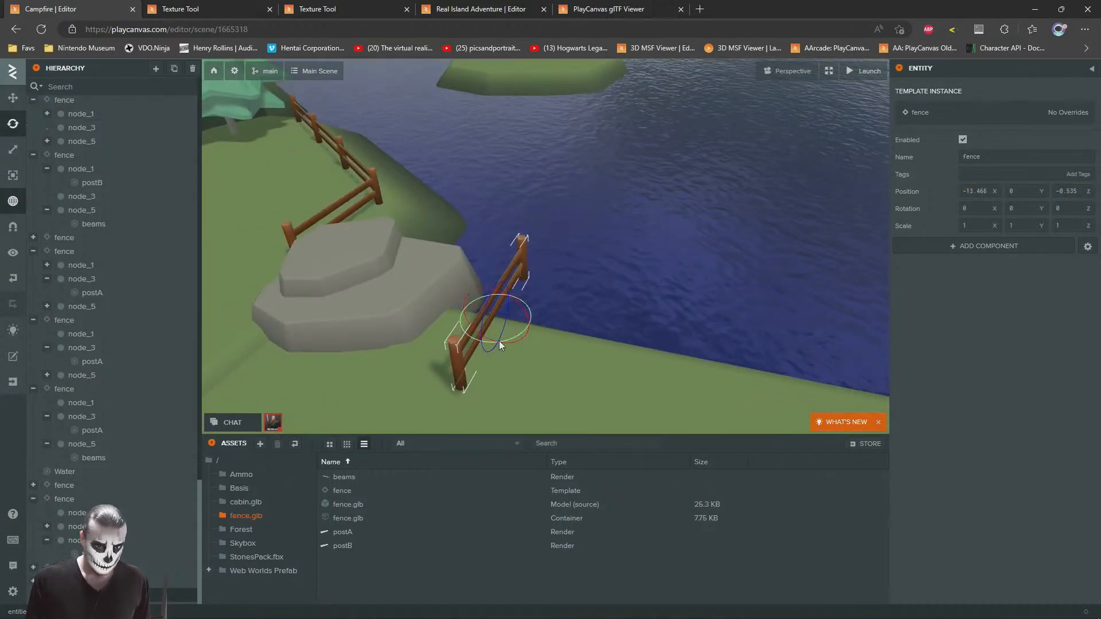
Step: Turn the new fence section to -68.97 degrees around Y and settle it along the shoreline at Y -0.319
{"action": "left_click_drag", "start_coordinate": [460, 327], "coordinate": [456, 323]}
{"action": "left_click", "coordinate": [14, 100]}
{"action": "right_click_drag", "start_coordinate": [318, 209], "coordinate": [584, 225]}
{"action": "left_click_drag", "start_coordinate": [621, 257], "coordinate": [680, 225]}
{"action": "mouse_move", "coordinate": [680, 226]}
{"action": "right_mouse_down"}
{"action": "mouse_move", "coordinate": [675, 245]}
{"action": "mouse_move", "coordinate": [677, 230]}
{"action": "right_mouse_up"}
{"action": "left_click_drag", "start_coordinate": [685, 233], "coordinate": [686, 260]}
{"action": "right_click_drag", "start_coordinate": [634, 264], "coordinate": [576, 244]}
Step: Duplicate the fence section, delete the copy's postA and join it to the run at about X -13.5, Z -4.5
{"action": "key", "text": "ctrl+d"}
{"action": "left_click_drag", "start_coordinate": [551, 296], "coordinate": [761, 297]}
{"action": "right_click_drag", "start_coordinate": [762, 297], "coordinate": [499, 328]}
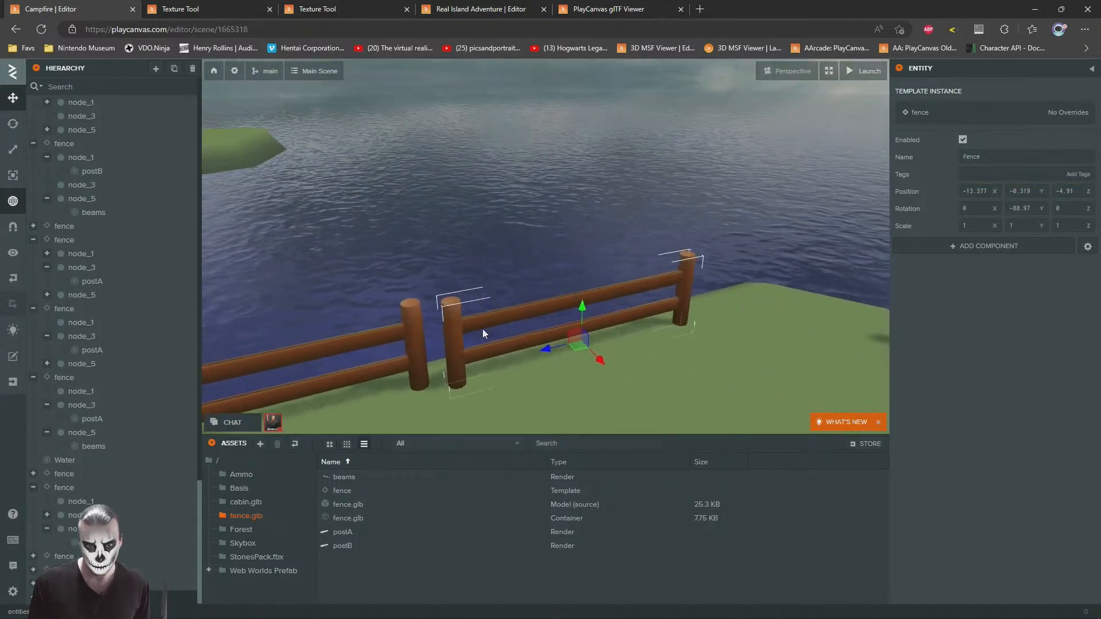
{"action": "left_click", "coordinate": [493, 318]}
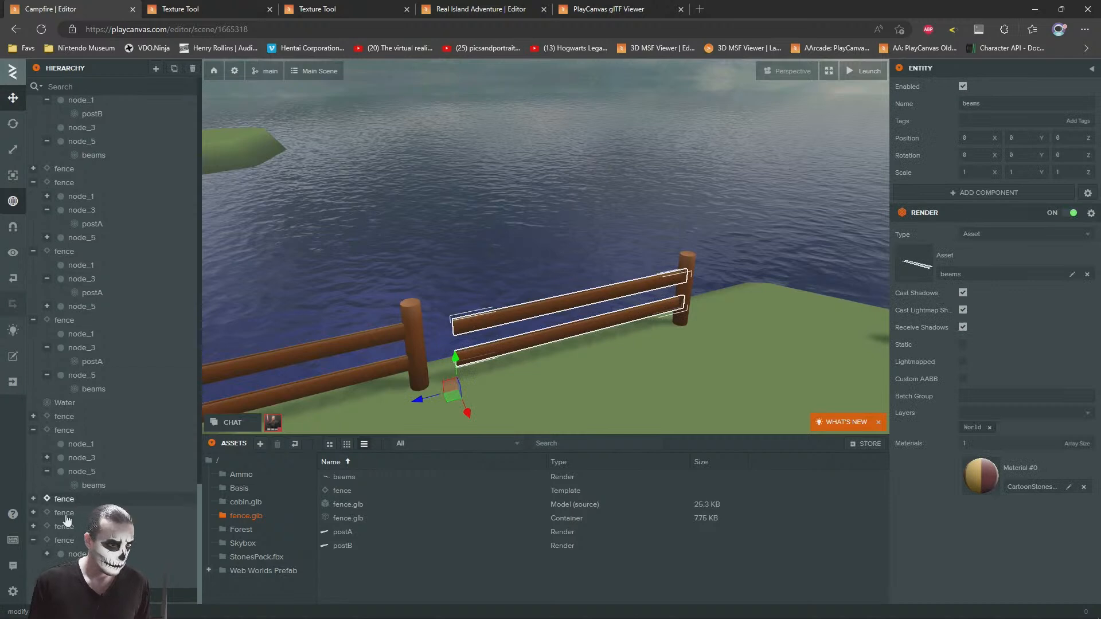
{"action": "left_click", "coordinate": [66, 540]}
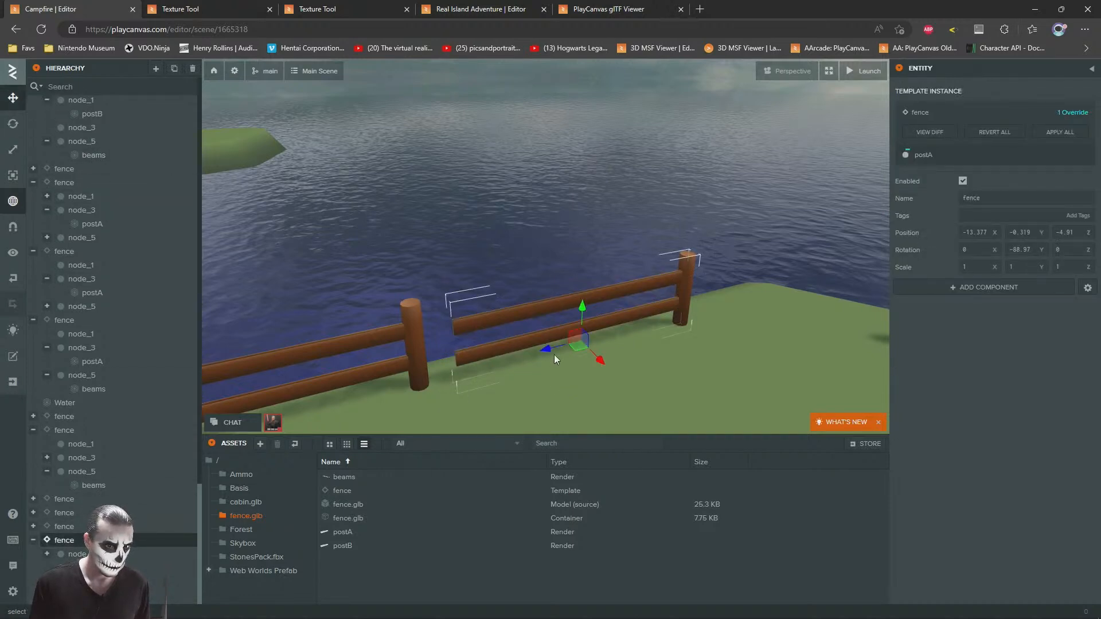
{"action": "left_click_drag", "start_coordinate": [576, 345], "coordinate": [558, 324]}
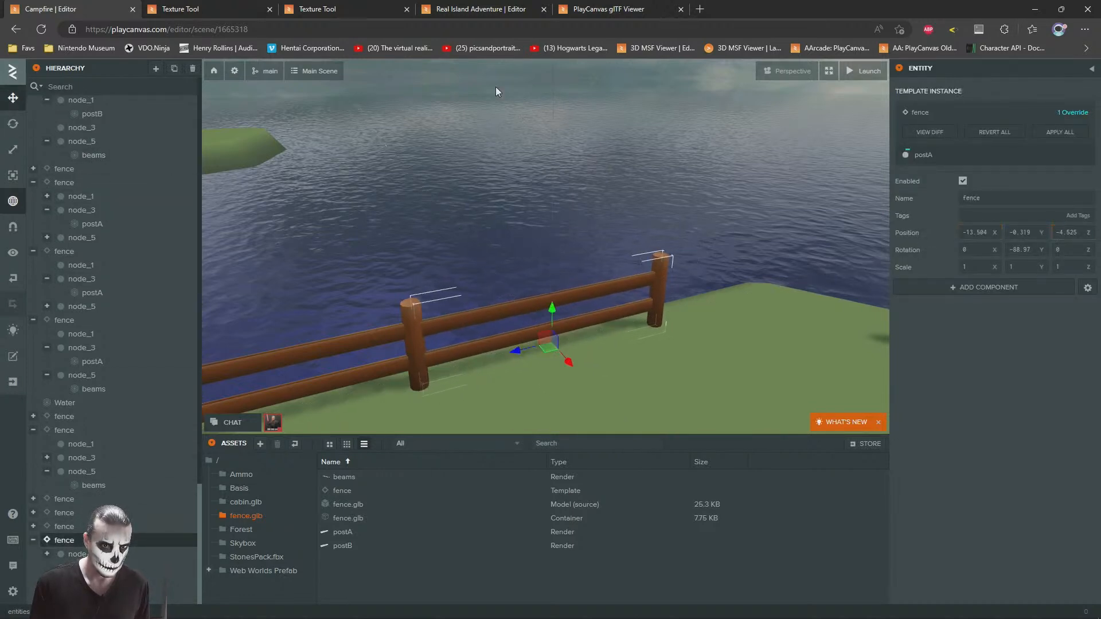
Step: Duplicate the short fence section beside the palm and move the copy to the gap at the shoreline corner
{"action": "left_click", "coordinate": [530, 216]}
{"action": "scroll", "coordinate": [535, 204], "scroll_direction": "down", "scroll_amount": 8}
{"action": "left_click_drag", "start_coordinate": [531, 216], "coordinate": [674, 284]}
{"action": "scroll", "coordinate": [624, 253], "scroll_direction": "down", "scroll_amount": 4}
{"action": "scroll", "coordinate": [619, 256], "scroll_direction": "up", "scroll_amount": 3}
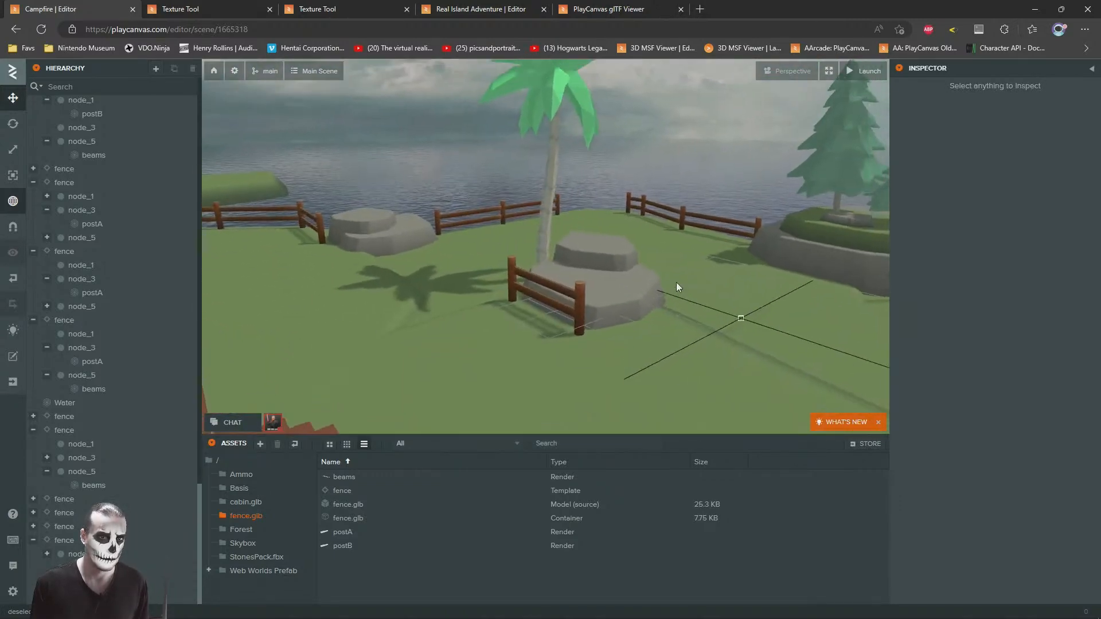
{"action": "left_click", "coordinate": [583, 348]}
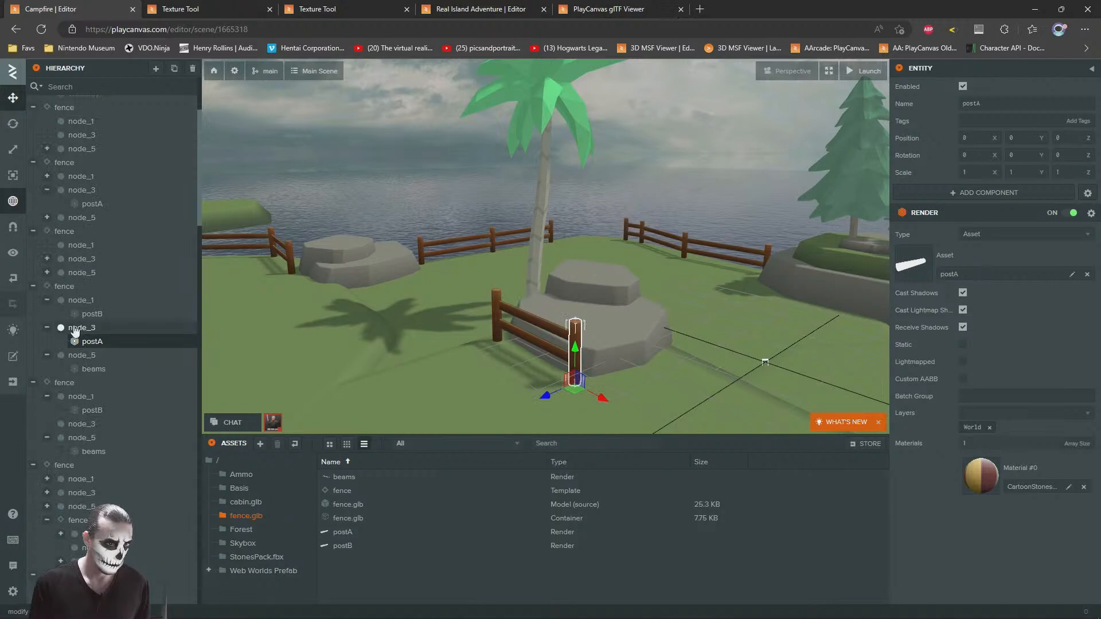
{"action": "left_click", "coordinate": [63, 286]}
{"action": "key", "text": "ctrl+d"}
{"action": "left_click_drag", "start_coordinate": [584, 228], "coordinate": [598, 226]}
{"action": "left_click_drag", "start_coordinate": [598, 226], "coordinate": [621, 259]}
{"action": "scroll", "coordinate": [609, 209], "scroll_direction": "up", "scroll_amount": 5}
{"action": "scroll", "coordinate": [621, 259], "scroll_direction": "down", "scroll_amount": 1}
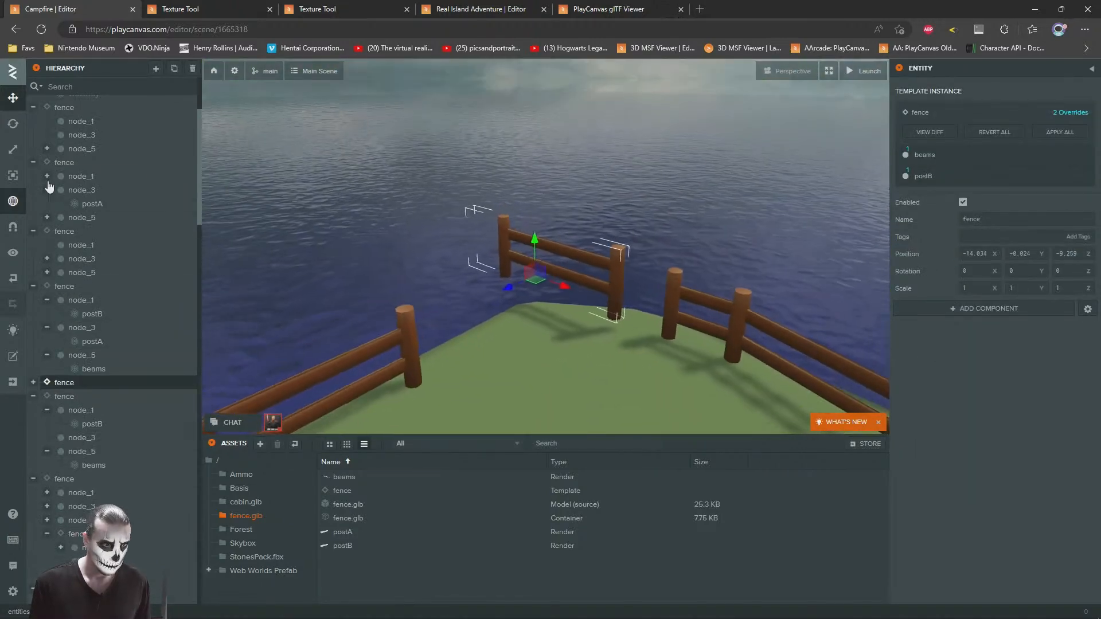
Step: Turn the copied fence to 49.21 degrees around Y, fit it into the corner gap and delete its overlapping postA
{"action": "left_click_drag", "start_coordinate": [533, 287], "coordinate": [493, 287]}
{"action": "left_click_drag", "start_coordinate": [539, 284], "coordinate": [562, 328]}
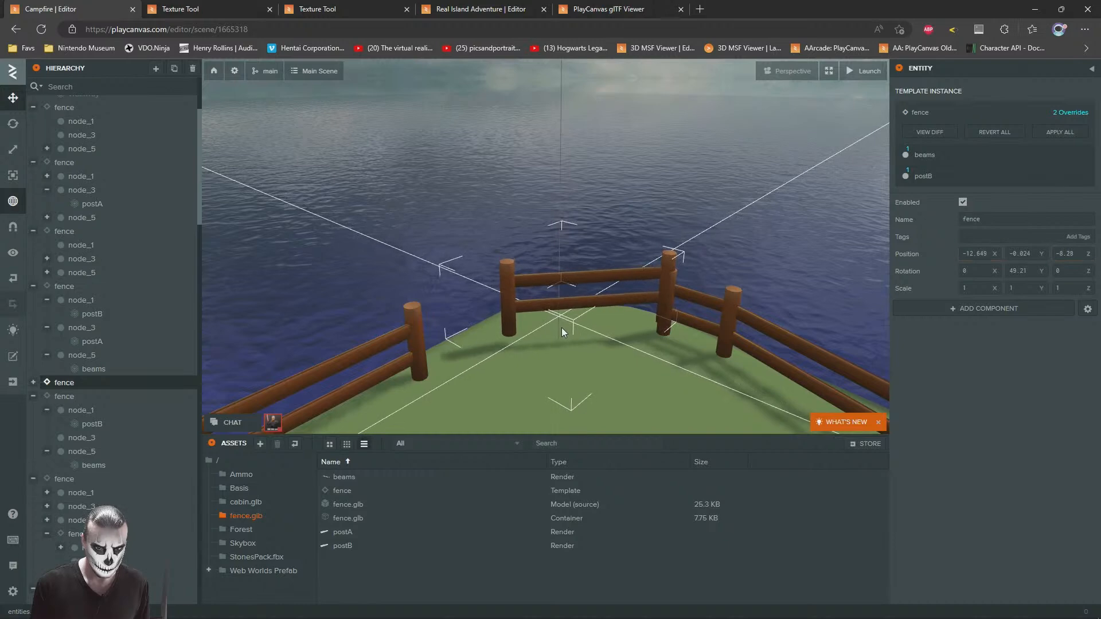
{"action": "left_click_drag", "start_coordinate": [558, 289], "coordinate": [558, 308]}
{"action": "left_click", "coordinate": [667, 296]}
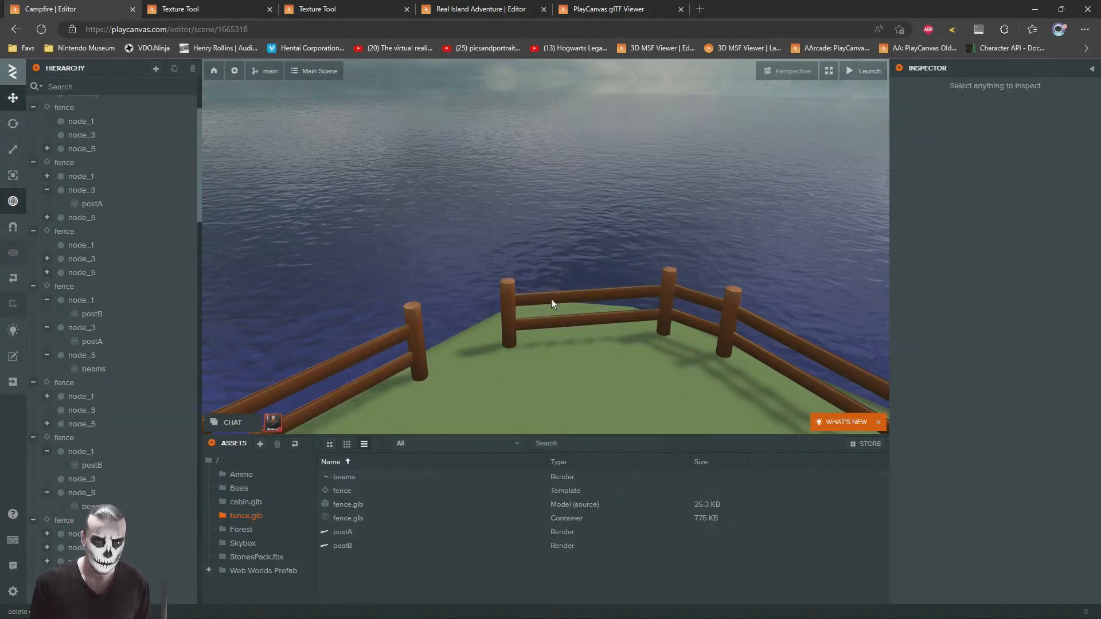
Step: Duplicate the corner fence's beams and fit the copy into the remaining gap with Z rotation 33.81 and X scale 0.465
{"action": "left_click", "coordinate": [562, 319]}
{"action": "key", "text": "ctrl+d"}
{"action": "left_click_drag", "start_coordinate": [665, 345], "coordinate": [511, 349]}
{"action": "mouse_move", "coordinate": [585, 327]}
{"action": "left_mouse_down"}
{"action": "mouse_move", "coordinate": [628, 315]}
{"action": "mouse_move", "coordinate": [559, 277]}
{"action": "mouse_move", "coordinate": [635, 322]}
{"action": "mouse_move", "coordinate": [581, 324]}
{"action": "left_mouse_up"}
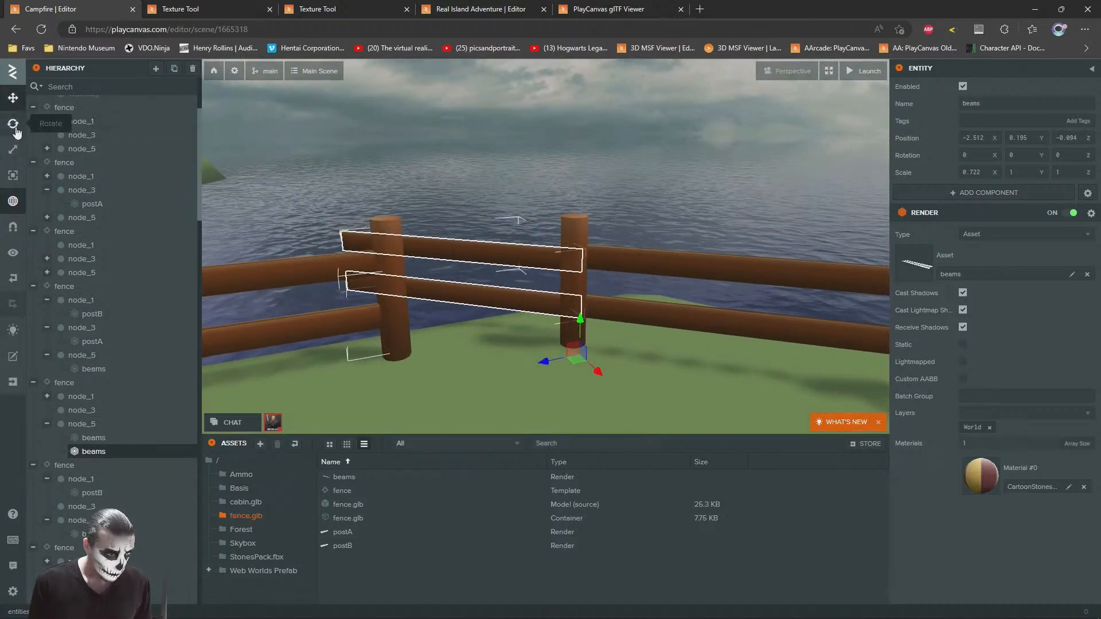
{"action": "left_click_drag", "start_coordinate": [571, 373], "coordinate": [604, 348]}
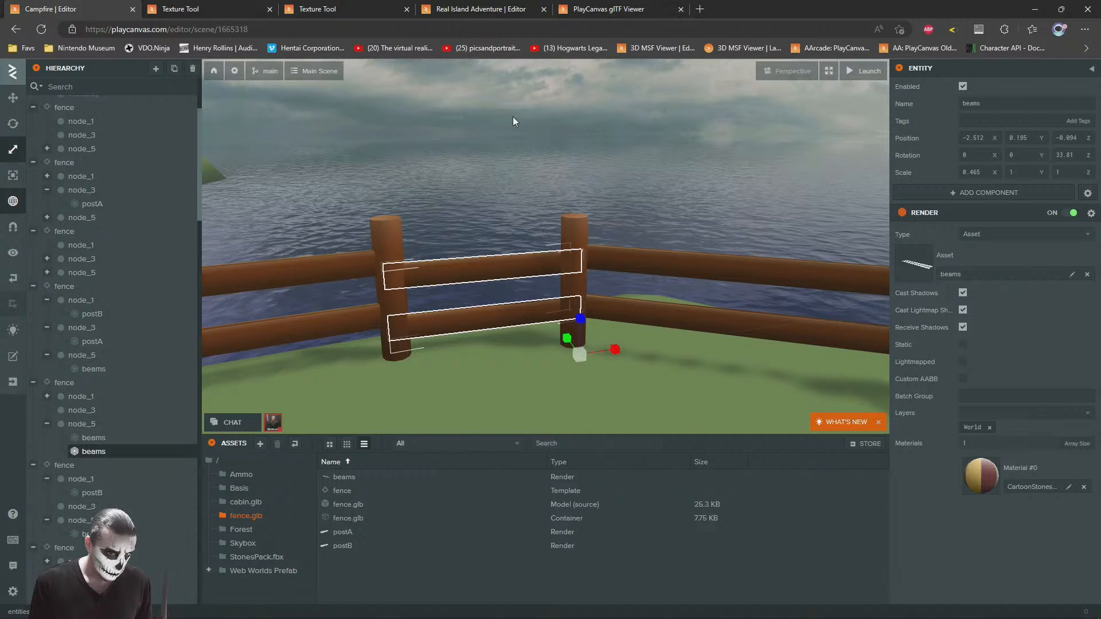
{"action": "left_click", "coordinate": [515, 112]}
Step: Nudge the short beams copy so its rails line up with the rails of the neighbouring fence sections
{"action": "right_click_drag", "start_coordinate": [600, 255], "coordinate": [560, 260]}
{"action": "scroll", "coordinate": [560, 260], "scroll_direction": "down", "scroll_amount": 3}
{"action": "left_click", "coordinate": [550, 253]}
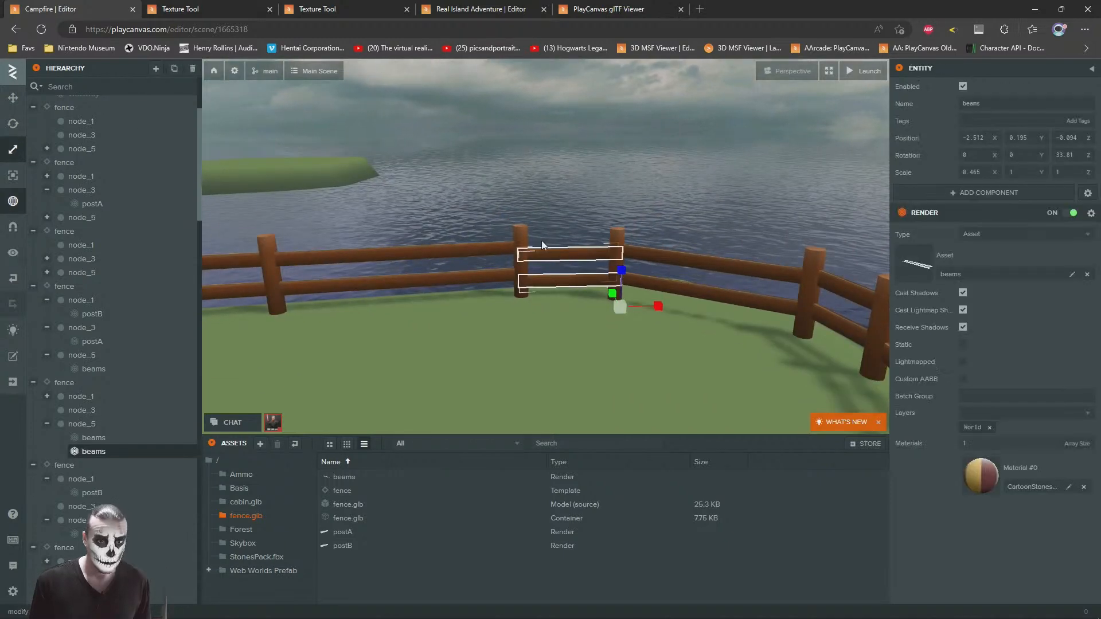
{"action": "left_click", "coordinate": [14, 99]}
{"action": "key", "text": "f"}
{"action": "left_click_drag", "start_coordinate": [590, 256], "coordinate": [593, 245]}
{"action": "left_click", "coordinate": [502, 102]}
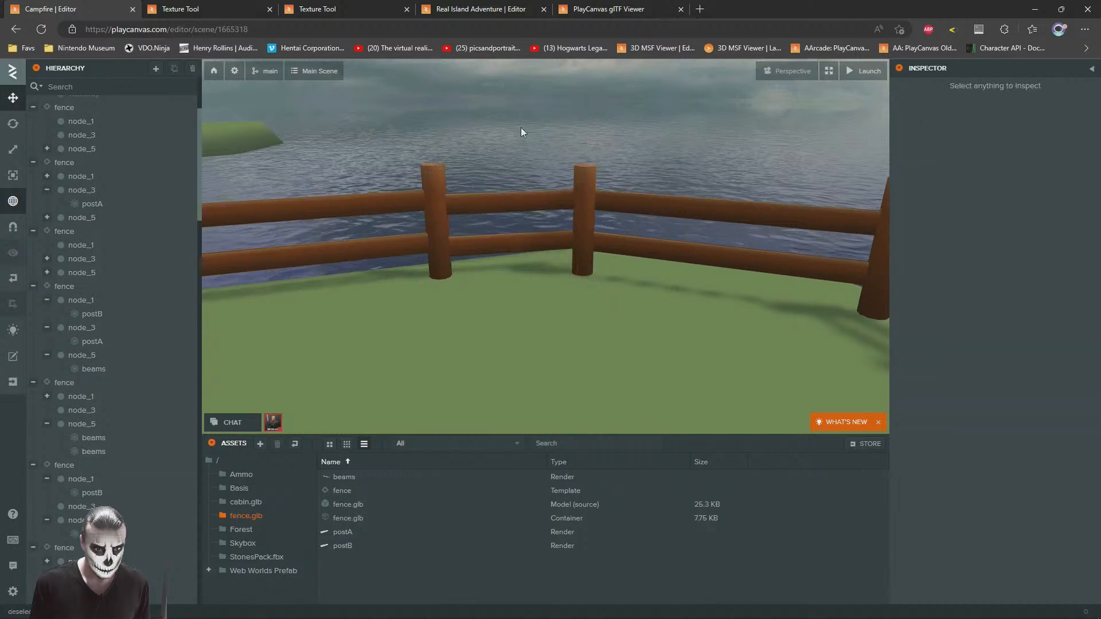
Step: Fine-tune the short beams between their two posts from the seaward side, at X -2.53, Y -0.076, Z -0.03
{"action": "scroll", "coordinate": [543, 167], "scroll_direction": "down", "scroll_amount": 12}
{"action": "scroll", "coordinate": [600, 235], "scroll_direction": "down", "scroll_amount": 5}
{"action": "left_click_drag", "start_coordinate": [590, 256], "coordinate": [504, 278]}
{"action": "scroll", "coordinate": [711, 307], "scroll_direction": "up", "scroll_amount": 5}
{"action": "scroll", "coordinate": [680, 274], "scroll_direction": "down", "scroll_amount": 4}
{"action": "left_click_drag", "start_coordinate": [680, 274], "coordinate": [647, 413]}
{"action": "scroll", "coordinate": [597, 254], "scroll_direction": "up", "scroll_amount": 4}
{"action": "scroll", "coordinate": [600, 301], "scroll_direction": "down", "scroll_amount": 3}
{"action": "scroll", "coordinate": [568, 308], "scroll_direction": "up", "scroll_amount": 2}
{"action": "left_click", "coordinate": [652, 388]}
{"action": "right_click_drag", "start_coordinate": [593, 396], "coordinate": [596, 400]}
{"action": "left_click_drag", "start_coordinate": [597, 422], "coordinate": [594, 410]}
{"action": "right_click_drag", "start_coordinate": [564, 346], "coordinate": [583, 390]}
{"action": "key", "text": "f"}
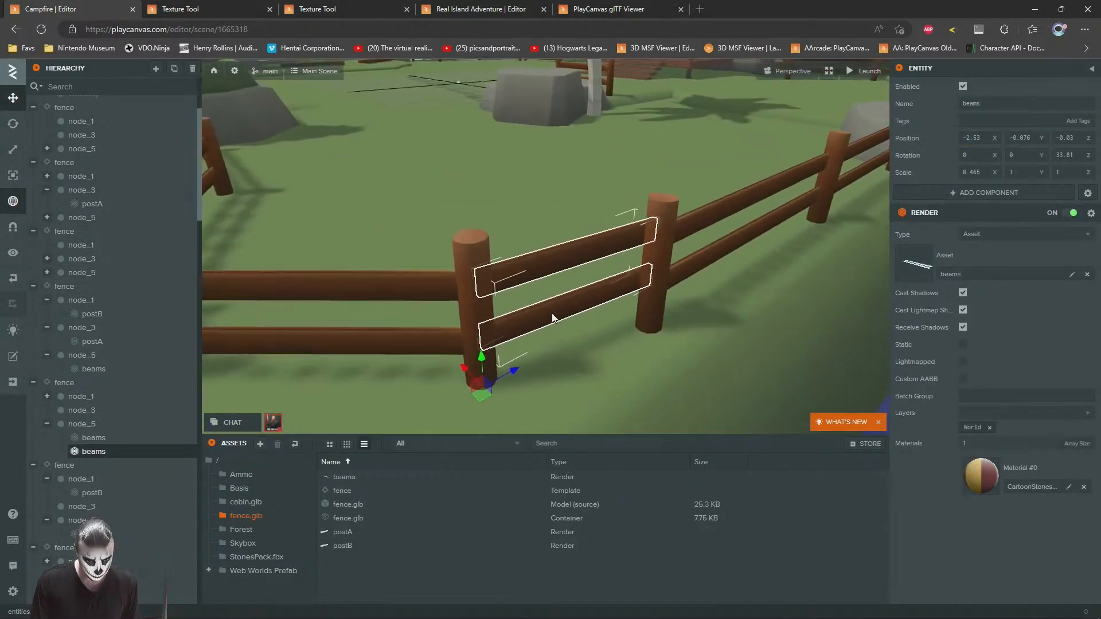
Step: Set the short beams' Z rotation to 26.53 and their X scale to 0.422 to fit between the posts
{"action": "left_click_drag", "start_coordinate": [503, 410], "coordinate": [508, 414]}
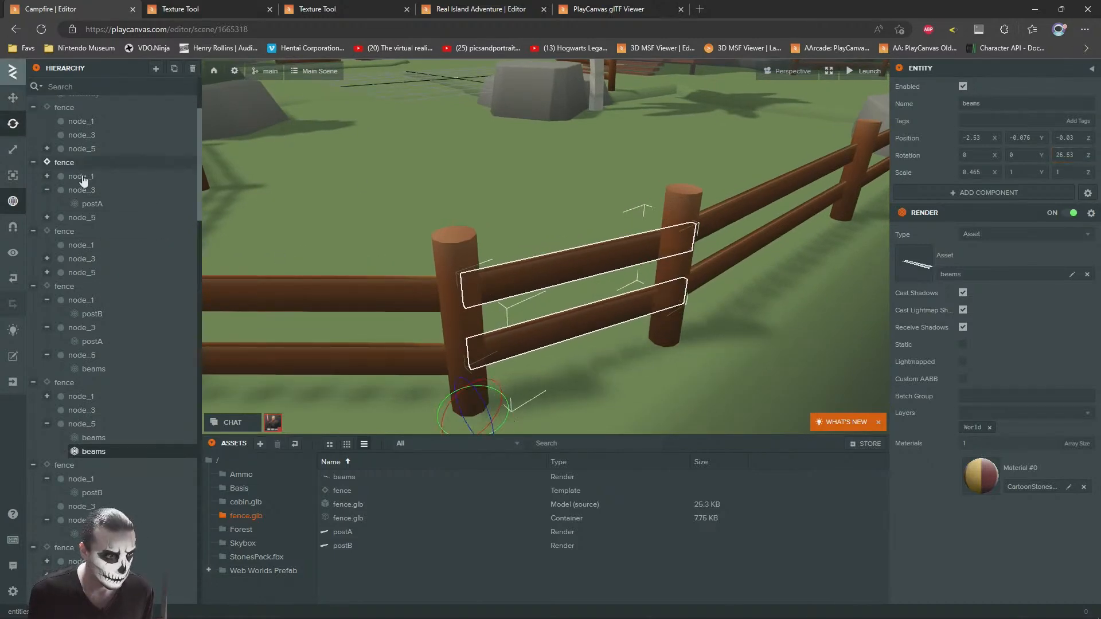
{"action": "left_click_drag", "start_coordinate": [437, 424], "coordinate": [442, 420]}
{"action": "left_click_drag", "start_coordinate": [496, 240], "coordinate": [628, 247]}
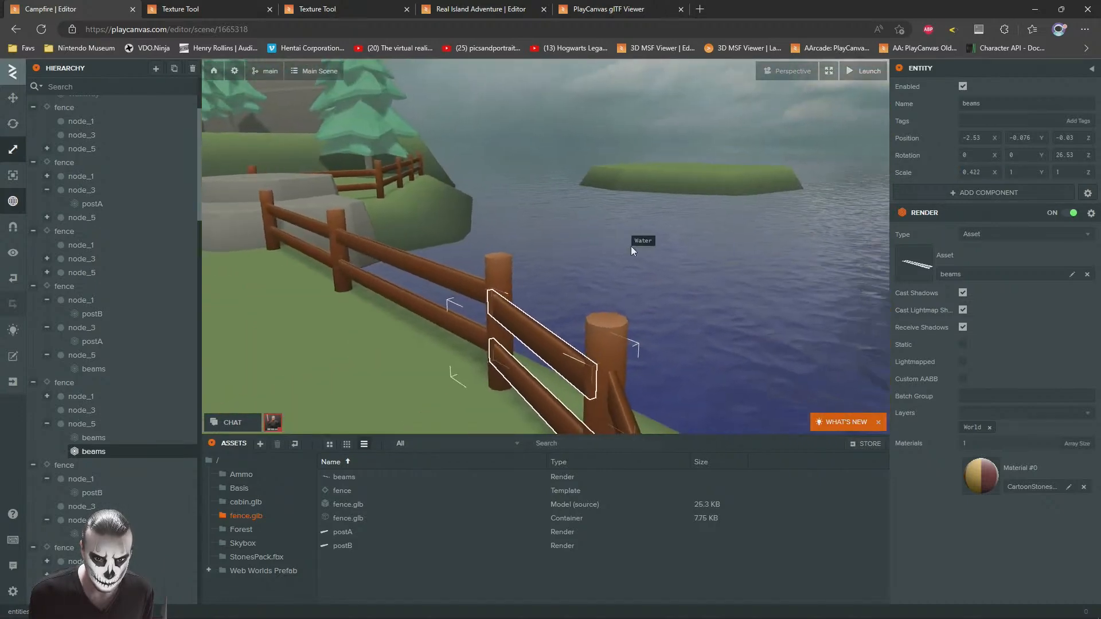
{"action": "left_click", "coordinate": [570, 100]}
Step: Add another section from the fence template and move it to the shoreline beside the large flat rocks
{"action": "left_click_drag", "start_coordinate": [569, 101], "coordinate": [452, 240]}
{"action": "scroll", "coordinate": [445, 187], "scroll_direction": "down", "scroll_amount": 8}
{"action": "scroll", "coordinate": [491, 236], "scroll_direction": "up", "scroll_amount": 3}
{"action": "left_click_drag", "start_coordinate": [343, 496], "coordinate": [533, 212]}
{"action": "scroll", "coordinate": [533, 212], "scroll_direction": "down", "scroll_amount": 3}
{"action": "left_click_drag", "start_coordinate": [401, 222], "coordinate": [651, 236]}
{"action": "scroll", "coordinate": [651, 235], "scroll_direction": "down", "scroll_amount": 3}
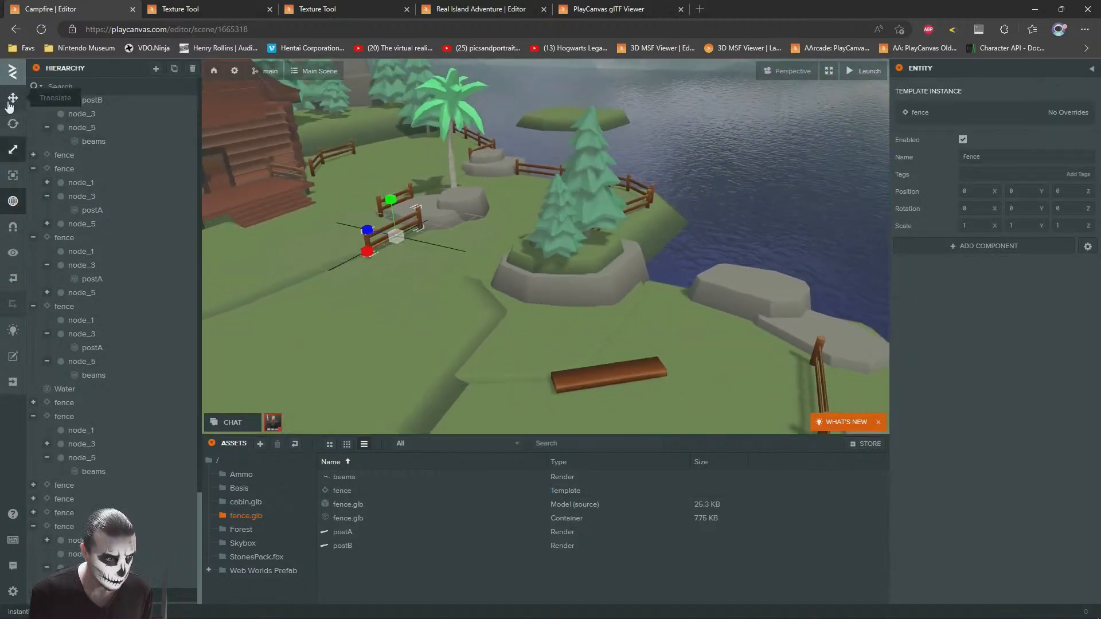
{"action": "left_click_drag", "start_coordinate": [397, 242], "coordinate": [734, 306]}
{"action": "left_click_drag", "start_coordinate": [739, 311], "coordinate": [200, 196]}
{"action": "left_click_drag", "start_coordinate": [511, 275], "coordinate": [410, 246]}
{"action": "left_click_drag", "start_coordinate": [348, 303], "coordinate": [498, 285]}
{"action": "left_click_drag", "start_coordinate": [355, 252], "coordinate": [554, 326]}
Step: Duplicate the adjoining section's beams and position and rotate the copy to bridge the gap in front of the large rock
{"action": "left_click", "coordinate": [503, 259]}
{"action": "key", "text": "ctrl+d"}
{"action": "scroll", "coordinate": [513, 304], "scroll_direction": "up", "scroll_amount": 4}
{"action": "left_click", "coordinate": [14, 126]}
{"action": "left_click_drag", "start_coordinate": [600, 148], "coordinate": [441, 198]}
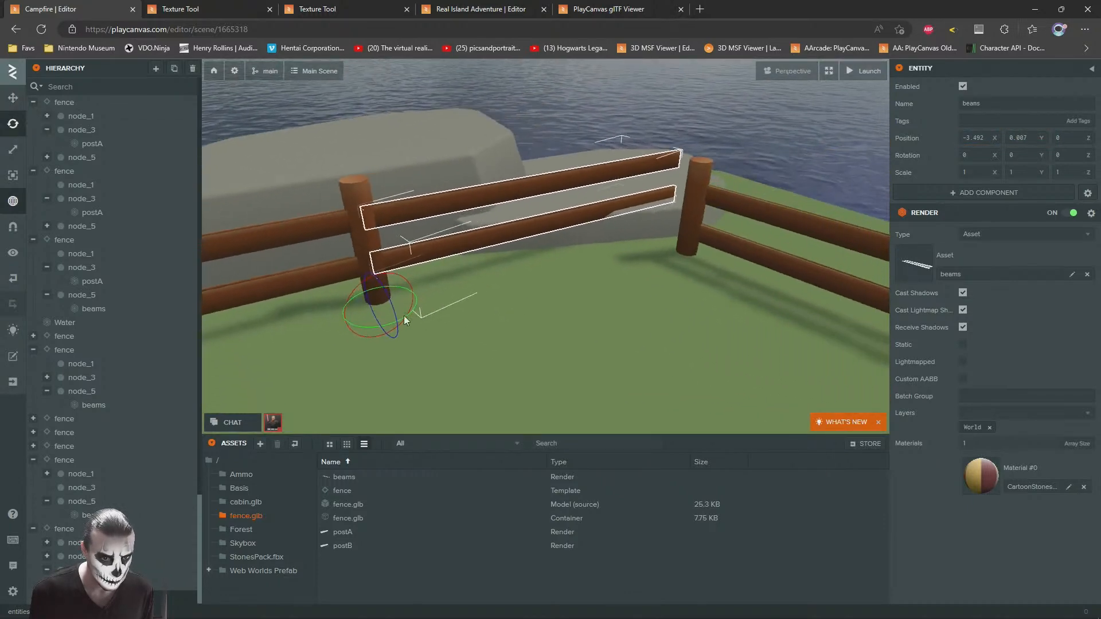
{"action": "left_click_drag", "start_coordinate": [376, 328], "coordinate": [345, 311]}
{"action": "right_click_drag", "start_coordinate": [573, 252], "coordinate": [589, 236]}
{"action": "left_click", "coordinate": [584, 199]}
Step: Duplicate the large TreeA pine on the rock-ringed mound and move the copy to the nearby shoreline, at about X -5.3, Z -13
{"action": "scroll", "coordinate": [587, 201], "scroll_direction": "down", "scroll_amount": 5}
{"action": "scroll", "coordinate": [551, 276], "scroll_direction": "down", "scroll_amount": 5}
{"action": "left_click", "coordinate": [589, 236]}
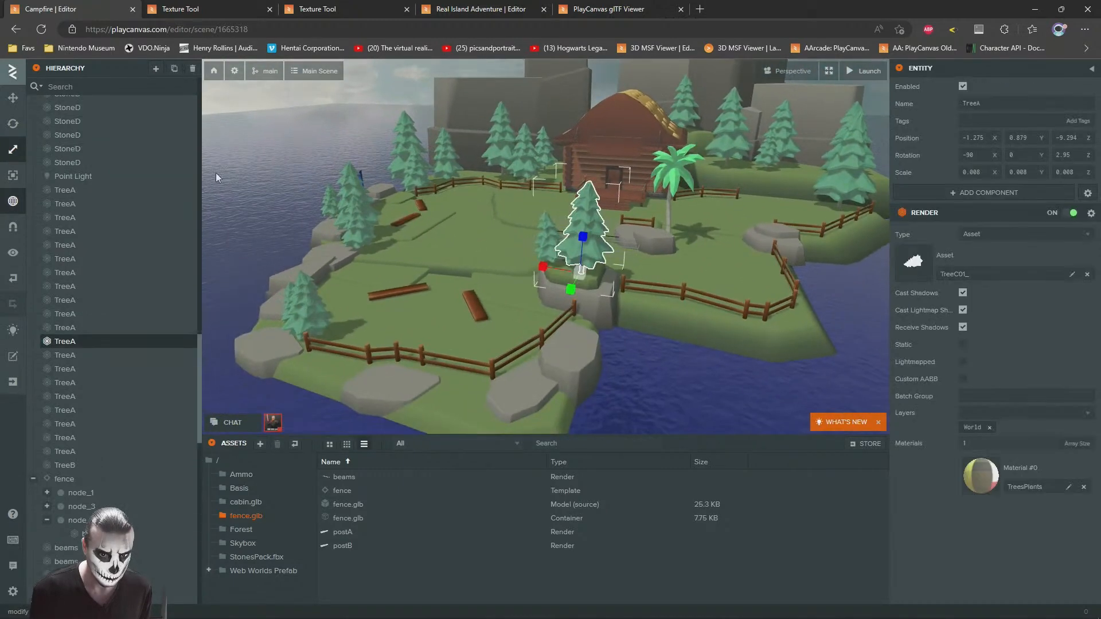
{"action": "left_click_drag", "start_coordinate": [584, 281], "coordinate": [648, 281]}
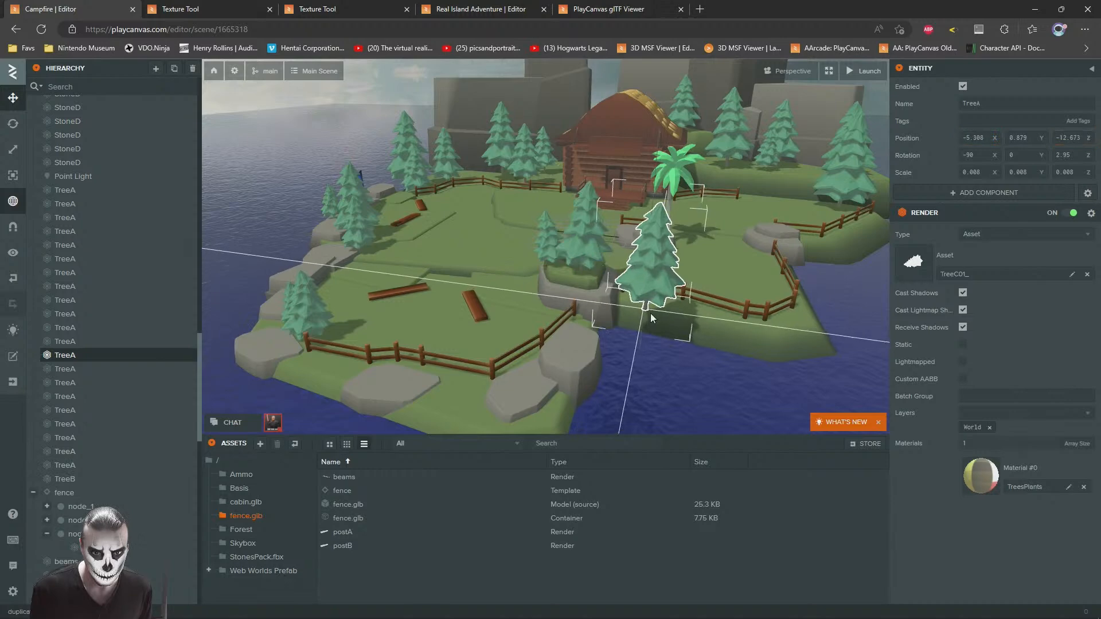
{"action": "scroll", "coordinate": [699, 311], "scroll_direction": "up", "scroll_amount": 5}
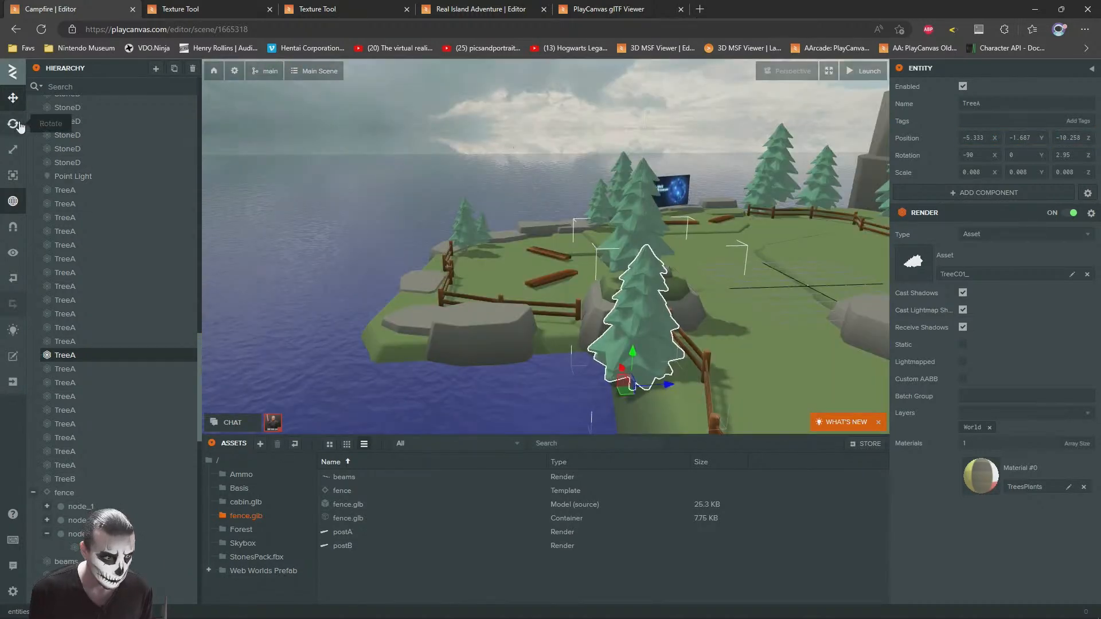
Step: Tilt the pine copy to rotation -97.18, -26.22, 3.27 and settle it on the slope at Y -1.687, Z -10.258
{"action": "left_click", "coordinate": [19, 125]}
{"action": "left_click_drag", "start_coordinate": [647, 269], "coordinate": [584, 325]}
{"action": "mouse_move", "coordinate": [584, 365]}
{"action": "left_mouse_down"}
{"action": "mouse_move", "coordinate": [614, 360]}
{"action": "mouse_move", "coordinate": [568, 363]}
{"action": "left_mouse_up"}
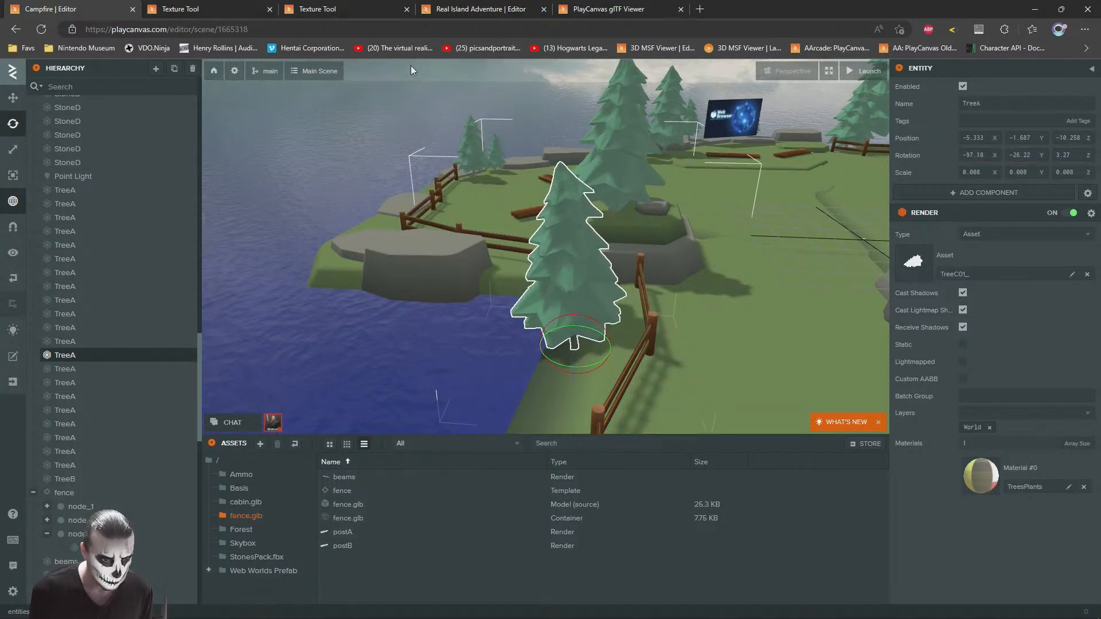
{"action": "left_click", "coordinate": [491, 107]}
Step: Duplicate the shoreline pine, scale the copy to 0.005 and place it outside the corner fence at X -11.167, Y -1.012, Z -10.752
{"action": "right_click_drag", "start_coordinate": [491, 108], "coordinate": [597, 256]}
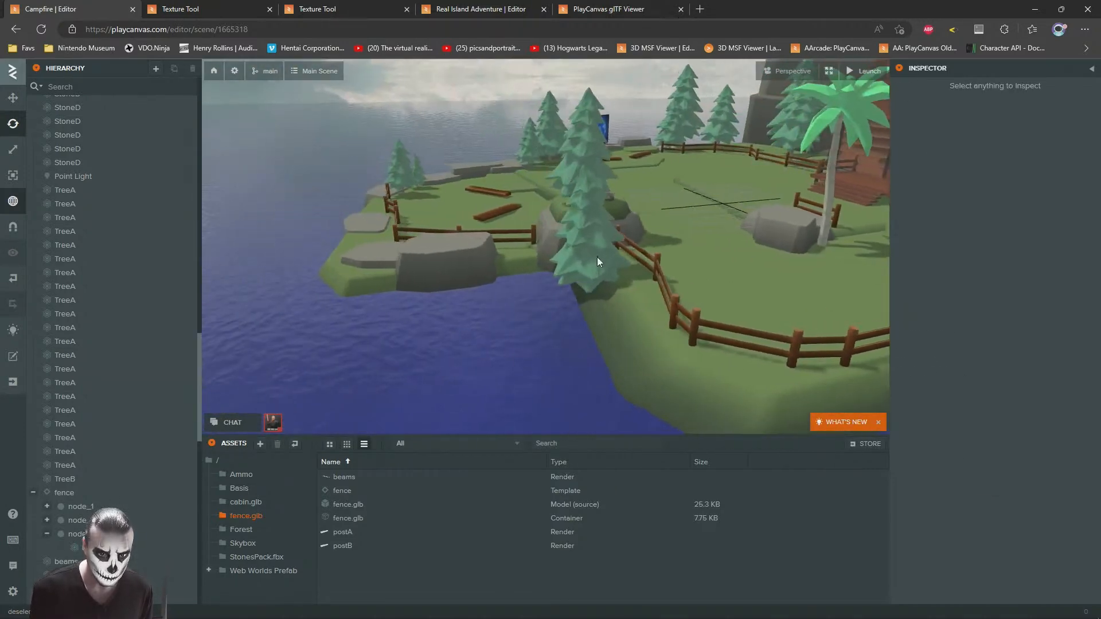
{"action": "left_click", "coordinate": [597, 257]}
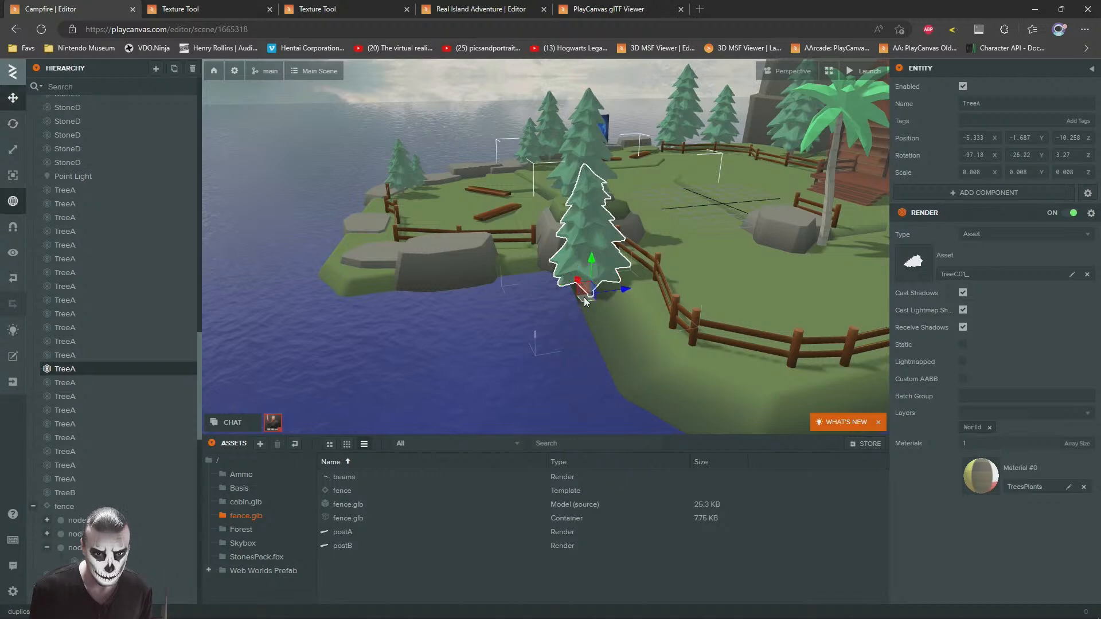
{"action": "left_click_drag", "start_coordinate": [584, 298], "coordinate": [623, 360]}
{"action": "left_click", "coordinate": [14, 150]}
{"action": "key", "text": "w"}
{"action": "mouse_move", "coordinate": [422, 232]}
{"action": "right_mouse_down"}
{"action": "mouse_move", "coordinate": [555, 325]}
{"action": "mouse_move", "coordinate": [419, 229]}
{"action": "right_mouse_up"}
{"action": "left_click_drag", "start_coordinate": [554, 332], "coordinate": [529, 293]}
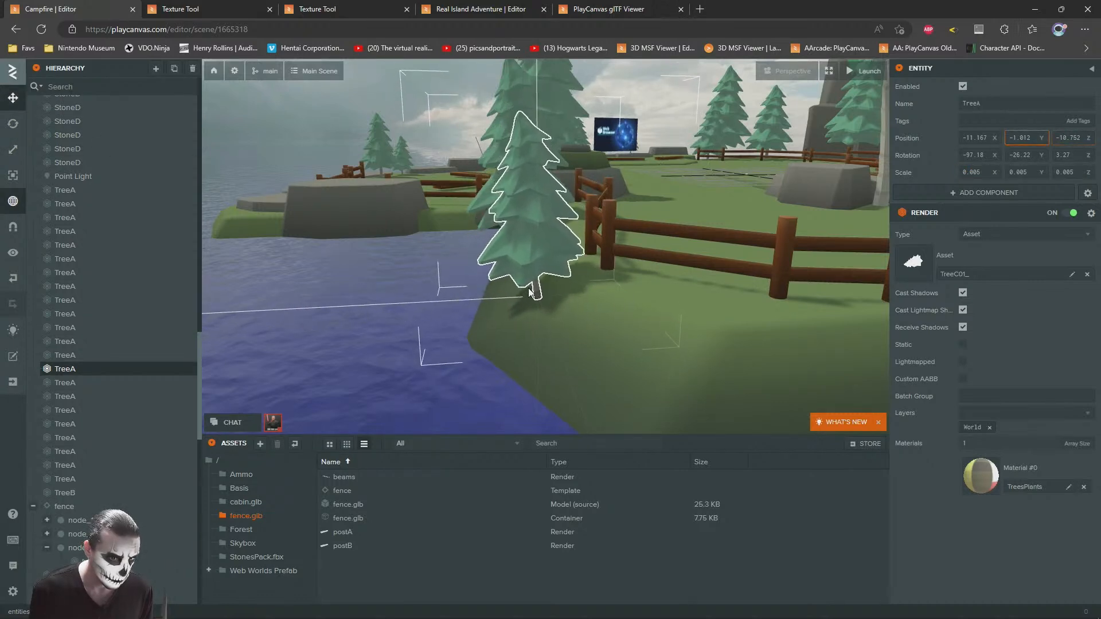
{"action": "left_click", "coordinate": [314, 94]}
Step: Duplicate the larger shoreline pine, scale the copy to 0.007 and place it outside the far fence, at about X -14.7, Z -2.5
{"action": "left_click_drag", "start_coordinate": [658, 260], "coordinate": [479, 295]}
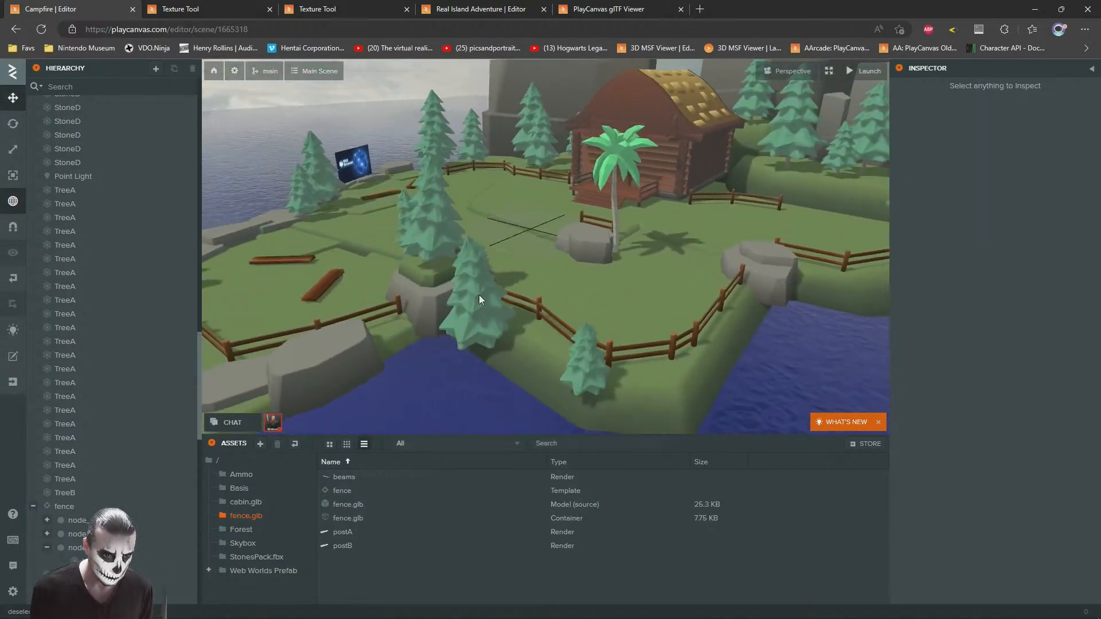
{"action": "left_click", "coordinate": [480, 294]}
{"action": "key", "text": "ctrl+d"}
{"action": "left_click_drag", "start_coordinate": [488, 351], "coordinate": [748, 337]}
{"action": "left_click_drag", "start_coordinate": [785, 292], "coordinate": [648, 333]}
{"action": "left_click_drag", "start_coordinate": [585, 348], "coordinate": [552, 276]}
{"action": "scroll", "coordinate": [613, 219], "scroll_direction": "down", "scroll_amount": 3}
{"action": "scroll", "coordinate": [614, 219], "scroll_direction": "down", "scroll_amount": 3}
{"action": "left_click", "coordinate": [727, 161]}
Step: Fine-tune the far pine copy's orientation and placement on the slope outside the fence
{"action": "scroll", "coordinate": [676, 211], "scroll_direction": "up", "scroll_amount": 5}
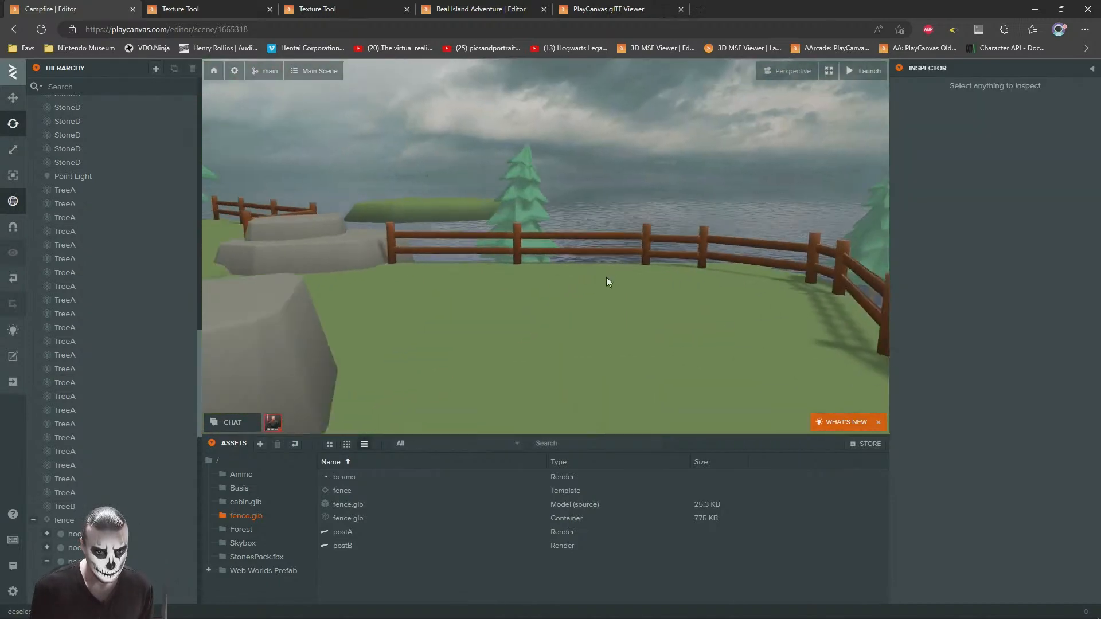
{"action": "scroll", "coordinate": [553, 278], "scroll_direction": "down", "scroll_amount": 3}
{"action": "scroll", "coordinate": [553, 278], "scroll_direction": "up", "scroll_amount": 3}
{"action": "left_click", "coordinate": [471, 252]}
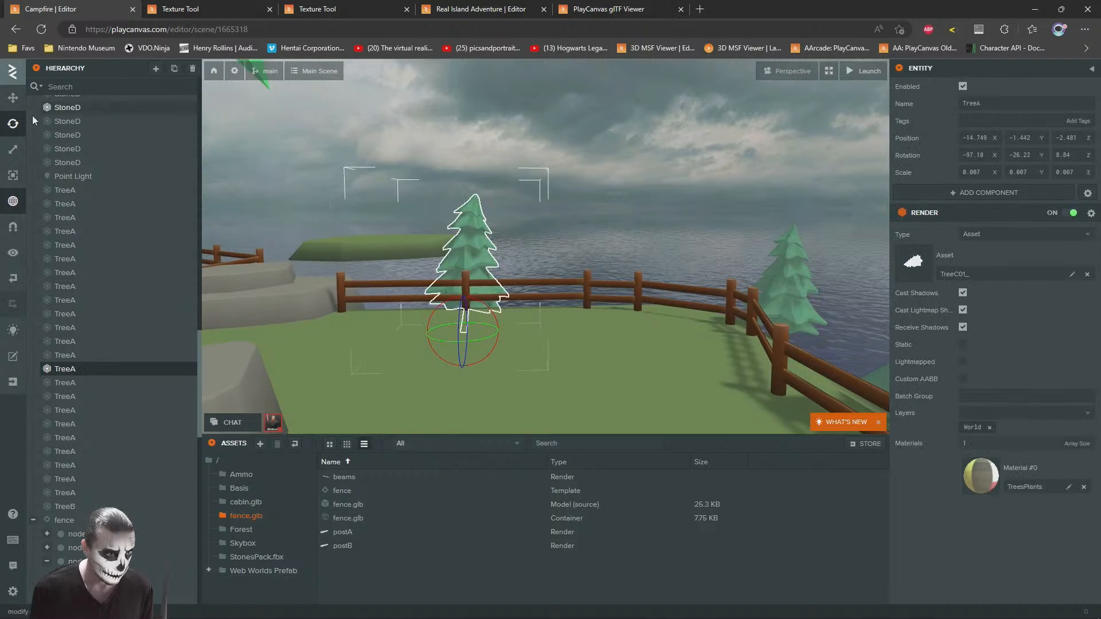
{"action": "scroll", "coordinate": [321, 247], "scroll_direction": "up", "scroll_amount": 3}
{"action": "left_click_drag", "start_coordinate": [321, 247], "coordinate": [432, 304]}
{"action": "left_click_drag", "start_coordinate": [593, 263], "coordinate": [559, 265]}
{"action": "left_click_drag", "start_coordinate": [562, 281], "coordinate": [360, 281]}
{"action": "scroll", "coordinate": [361, 281], "scroll_direction": "down", "scroll_amount": 3}
{"action": "left_click", "coordinate": [647, 97]}
Step: Duplicate the two StoneB rocks at the fence's end, move the copies onto the distant islet and enlarge them
{"action": "left_click_drag", "start_coordinate": [602, 201], "coordinate": [555, 311]}
{"action": "scroll", "coordinate": [445, 284], "scroll_direction": "down", "scroll_amount": 5}
{"action": "left_click", "coordinate": [555, 312]}
{"action": "left_click", "coordinate": [533, 337], "text": "ctrl"}
{"action": "key", "text": "ctrl+d"}
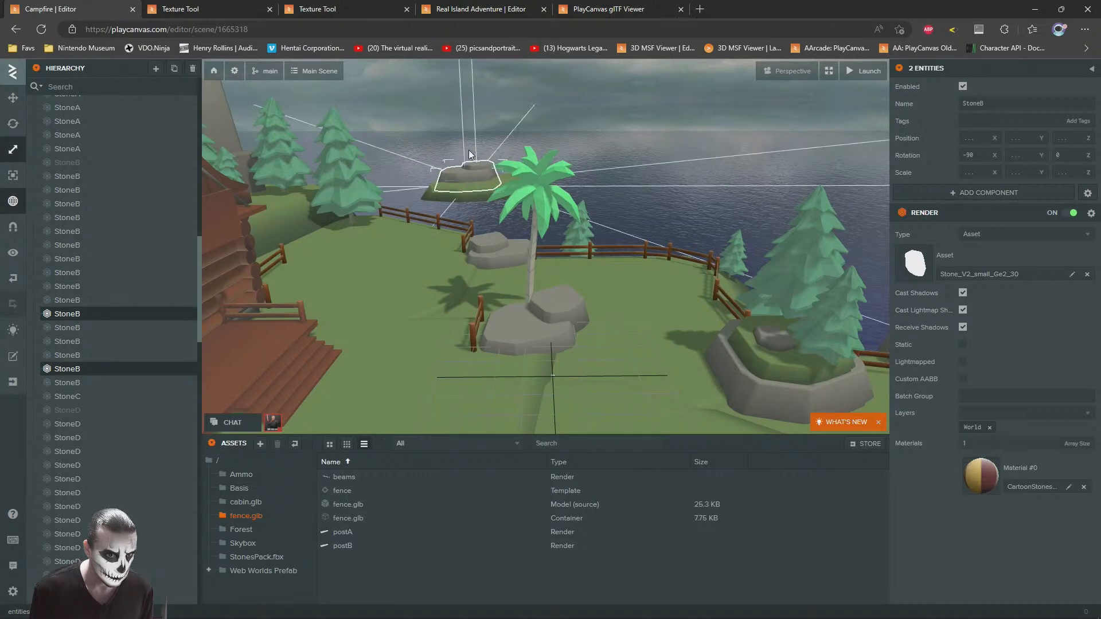
{"action": "mouse_move", "coordinate": [469, 154]}
{"action": "left_mouse_down"}
{"action": "mouse_move", "coordinate": [468, 129]}
{"action": "mouse_move", "coordinate": [469, 143]}
{"action": "left_mouse_up"}
Step: Raise the upper StoneB rock on the distant islet to Y 1.014
{"action": "left_click", "coordinate": [472, 163]}
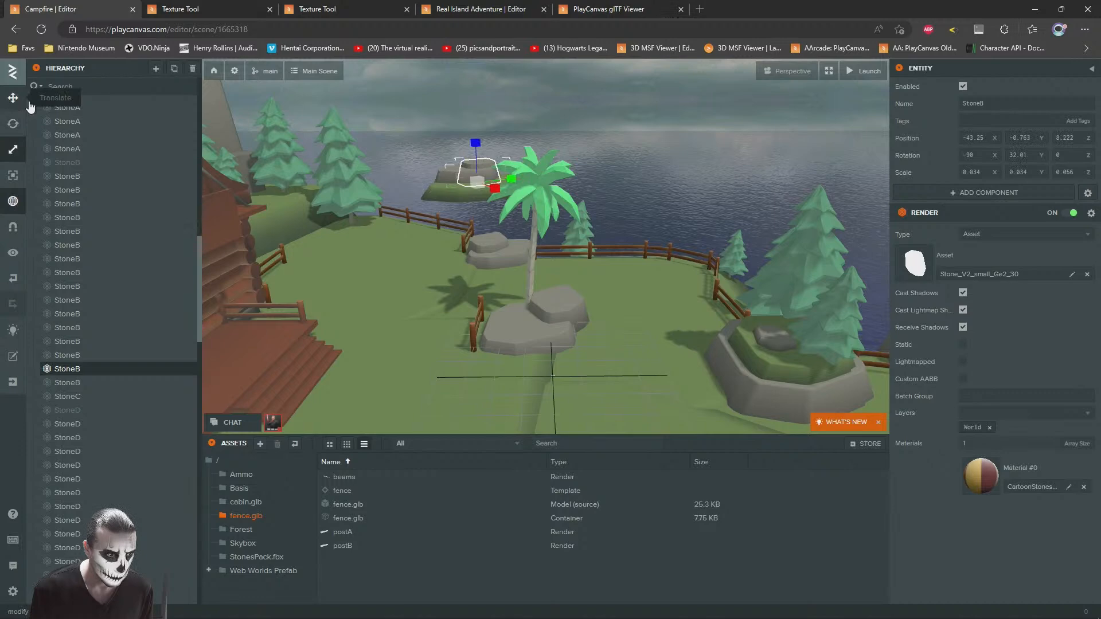
{"action": "left_click", "coordinate": [592, 91]}
{"action": "right_click_drag", "start_coordinate": [481, 171], "coordinate": [507, 122]}
{"action": "scroll", "coordinate": [497, 133], "scroll_direction": "down", "scroll_amount": 4}
{"action": "scroll", "coordinate": [493, 135], "scroll_direction": "up", "scroll_amount": 3}
{"action": "left_click", "coordinate": [481, 224]}
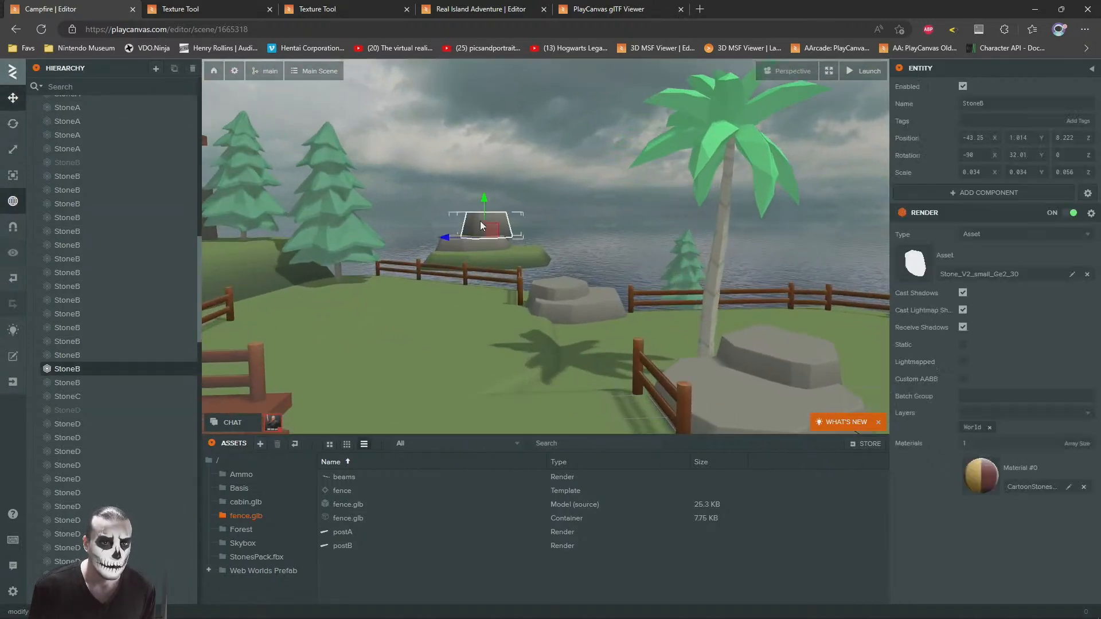
Step: Lower the upper StoneB rock on the distant islet slightly onto the rock beneath it
{"action": "left_click_drag", "start_coordinate": [479, 232], "coordinate": [481, 240]}
{"action": "left_click", "coordinate": [528, 154]}
{"action": "scroll", "coordinate": [525, 186], "scroll_direction": "down", "scroll_amount": 6}
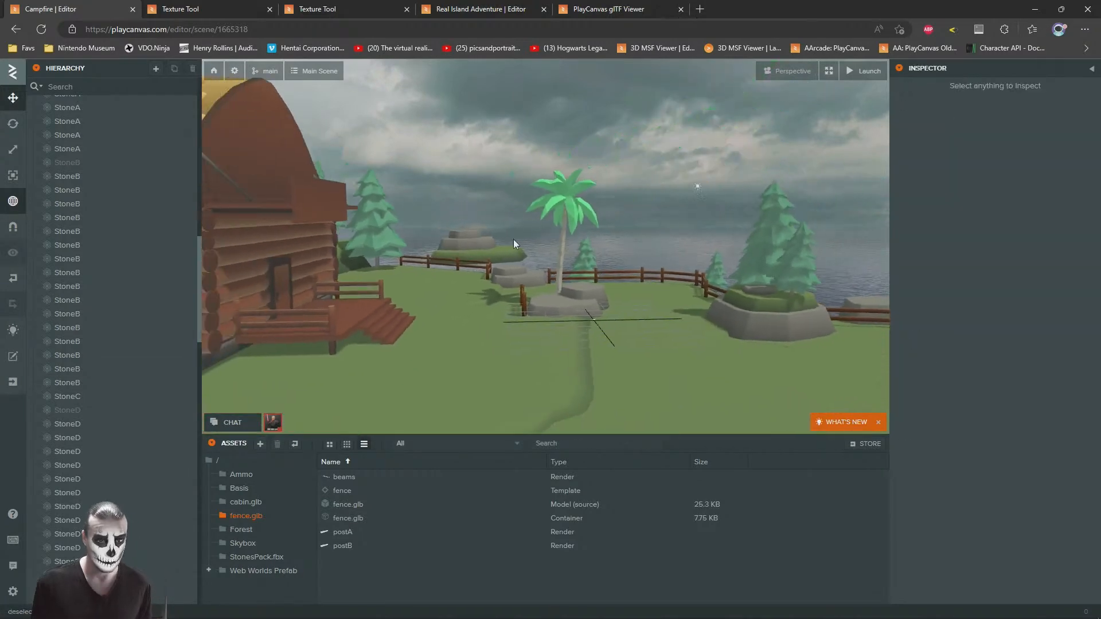
Step: Duplicate the TreeA pine outside the far fence, place the copy at about X -18.4, Z 4.5 and raise it to Y -1.045
{"action": "scroll", "coordinate": [495, 250], "scroll_direction": "up", "scroll_amount": 4}
{"action": "right_click_drag", "start_coordinate": [494, 249], "coordinate": [453, 312]}
{"action": "scroll", "coordinate": [477, 198], "scroll_direction": "up", "scroll_amount": 4}
{"action": "scroll", "coordinate": [453, 311], "scroll_direction": "down", "scroll_amount": 4}
{"action": "scroll", "coordinate": [453, 311], "scroll_direction": "down", "scroll_amount": 3}
{"action": "left_click", "coordinate": [549, 315]}
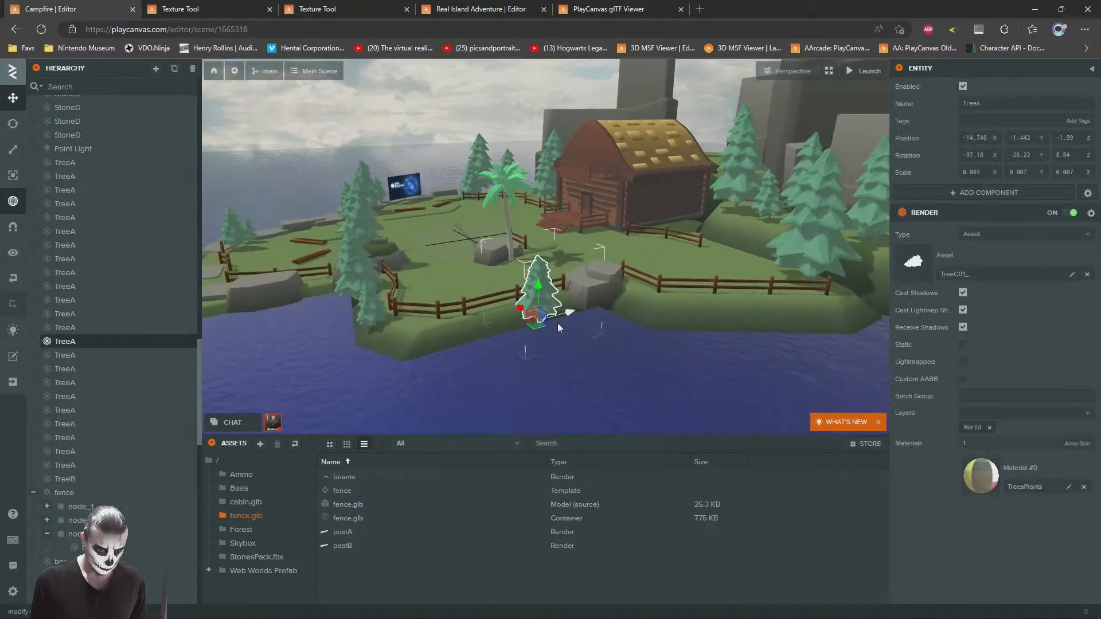
{"action": "left_click_drag", "start_coordinate": [538, 329], "coordinate": [649, 321]}
{"action": "key", "text": "f"}
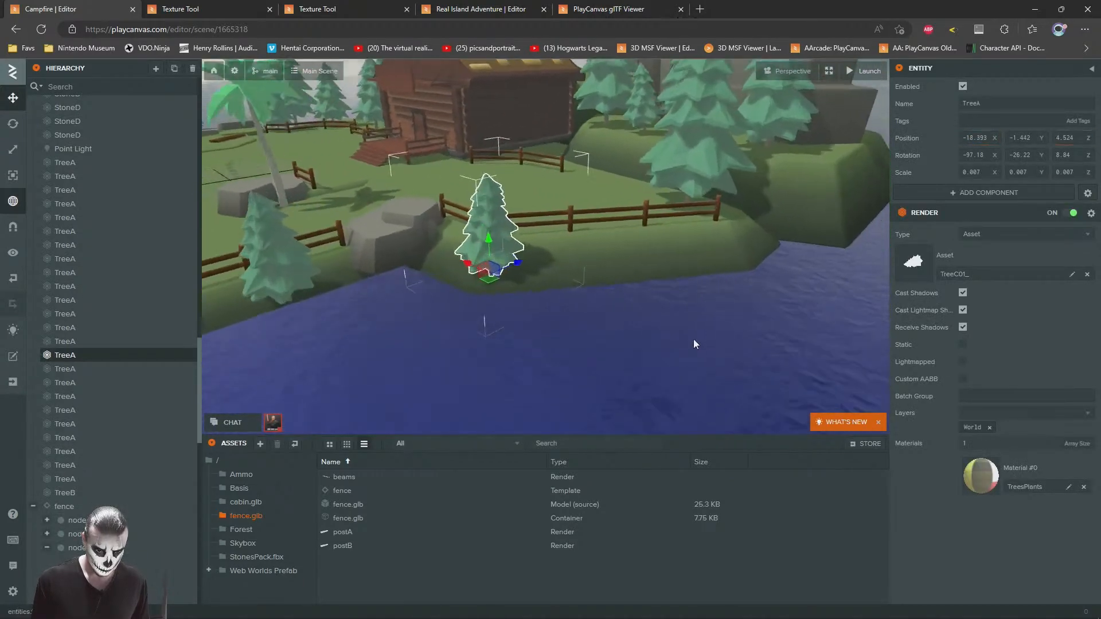
{"action": "scroll", "coordinate": [550, 329], "scroll_direction": "up", "scroll_amount": 3}
{"action": "left_click_drag", "start_coordinate": [551, 328], "coordinate": [453, 309]}
{"action": "scroll", "coordinate": [484, 380], "scroll_direction": "down", "scroll_amount": 2}
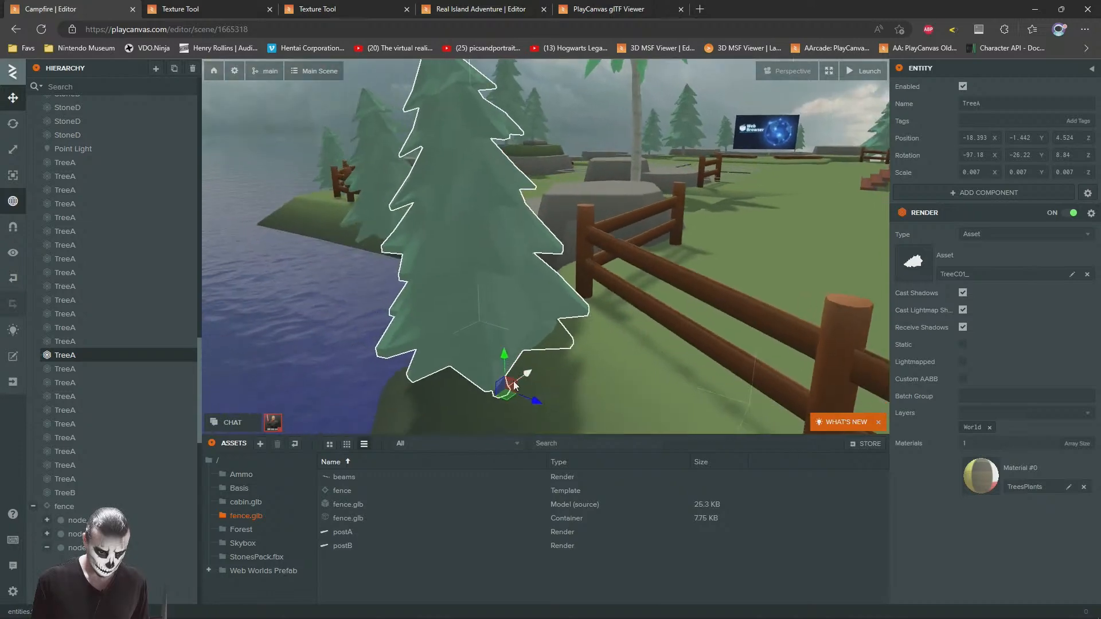
{"action": "left_click_drag", "start_coordinate": [506, 370], "coordinate": [509, 336]}
{"action": "left_click", "coordinate": [580, 106]}
Step: Duplicate the raised shoreline pine, place the copy near the fence's far end at about X -22.7, Z 11.6 and scale it to 0.006
{"action": "scroll", "coordinate": [465, 144], "scroll_direction": "down", "scroll_amount": 4}
{"action": "left_click_drag", "start_coordinate": [464, 143], "coordinate": [648, 184]}
{"action": "left_click", "coordinate": [536, 239]}
{"action": "key", "text": "ctrl+d"}
{"action": "left_click_drag", "start_coordinate": [544, 278], "coordinate": [732, 271]}
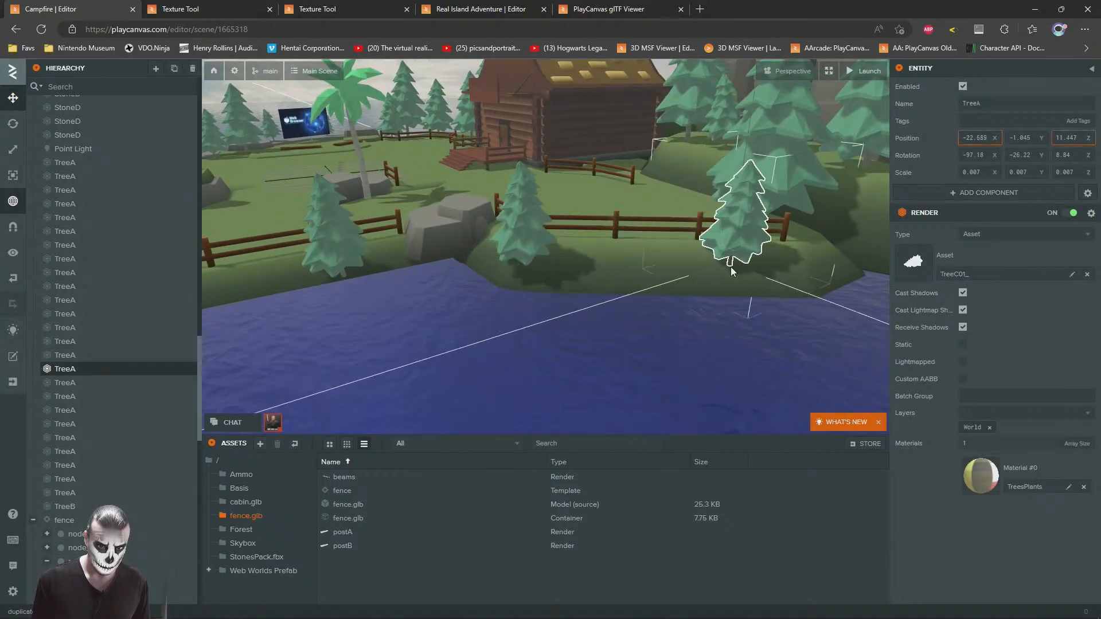
{"action": "key", "text": "f"}
{"action": "left_click_drag", "start_coordinate": [509, 272], "coordinate": [558, 289]}
{"action": "scroll", "coordinate": [549, 282], "scroll_direction": "up", "scroll_amount": 3}
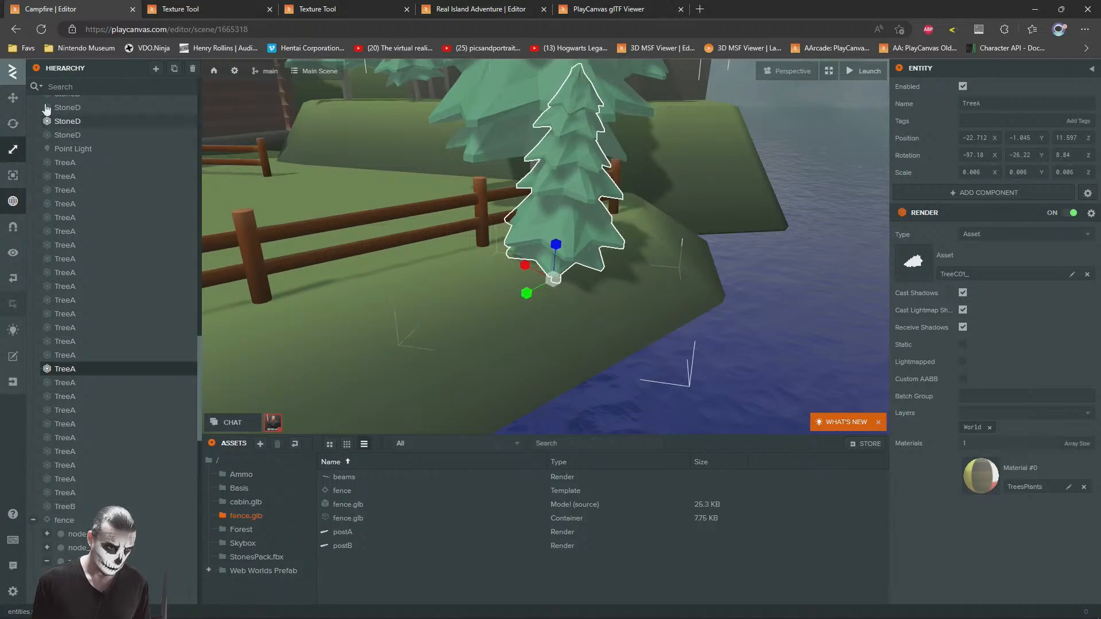
{"action": "left_click", "coordinate": [10, 102]}
{"action": "left_click_drag", "start_coordinate": [421, 232], "coordinate": [524, 266]}
{"action": "left_click_drag", "start_coordinate": [463, 291], "coordinate": [580, 158]}
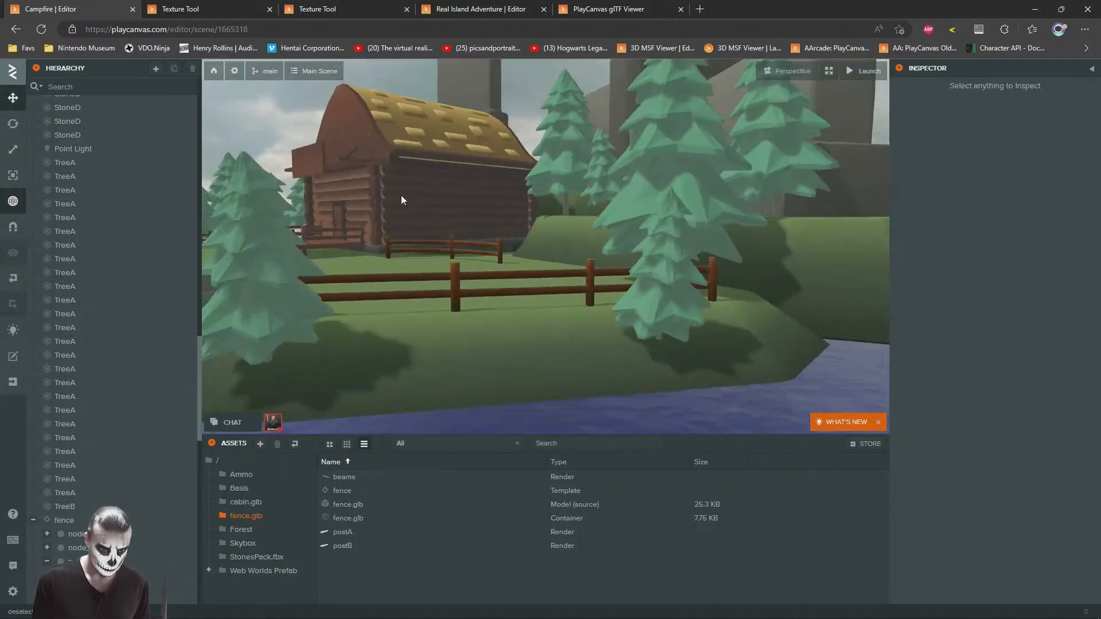
{"action": "right_click_drag", "start_coordinate": [400, 195], "coordinate": [552, 280]}
Step: Duplicate the large pine on the far lawn behind the cabin and place the copy beside it, adjusting its size and rotation
{"action": "key", "text": "s"}
{"action": "key", "text": "w"}
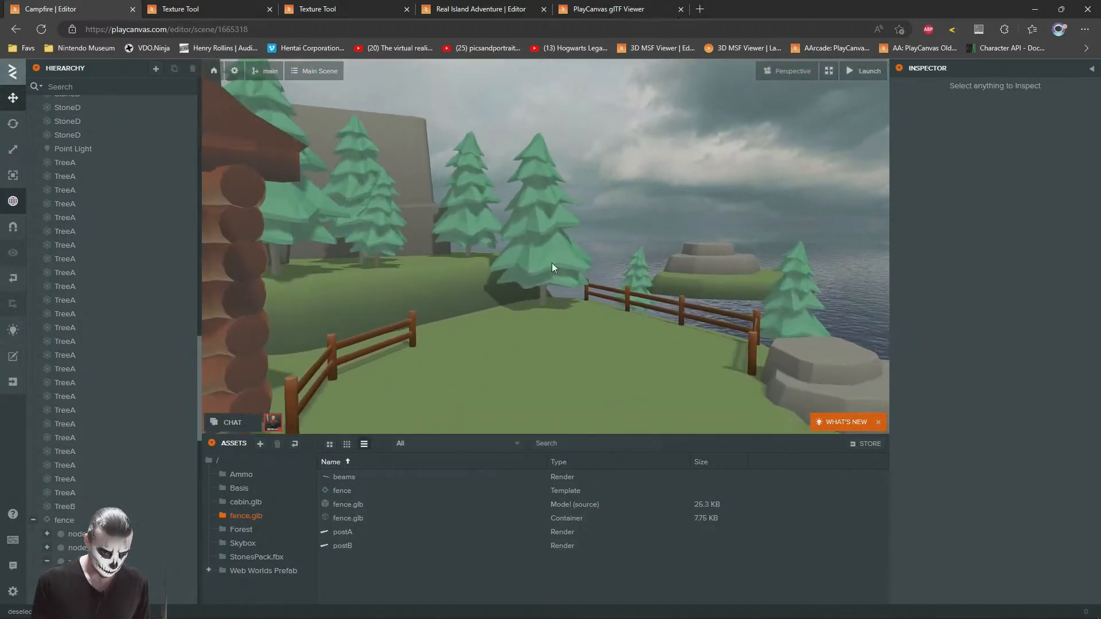
{"action": "left_click", "coordinate": [552, 281]}
{"action": "left_click_drag", "start_coordinate": [642, 355], "coordinate": [464, 330]}
{"action": "left_click", "coordinate": [15, 151]}
{"action": "left_click", "coordinate": [12, 124]}
{"action": "left_click", "coordinate": [12, 98]}
{"action": "left_click", "coordinate": [661, 153]}
Step: Duplicate a beams plank from the seating area and place the copy on the far lawn at about X -17.8, Z 9.5
{"action": "right_click_drag", "start_coordinate": [583, 228], "coordinate": [589, 379]}
{"action": "key", "text": "s"}
{"action": "key", "text": "s"}
{"action": "left_click", "coordinate": [543, 363]}
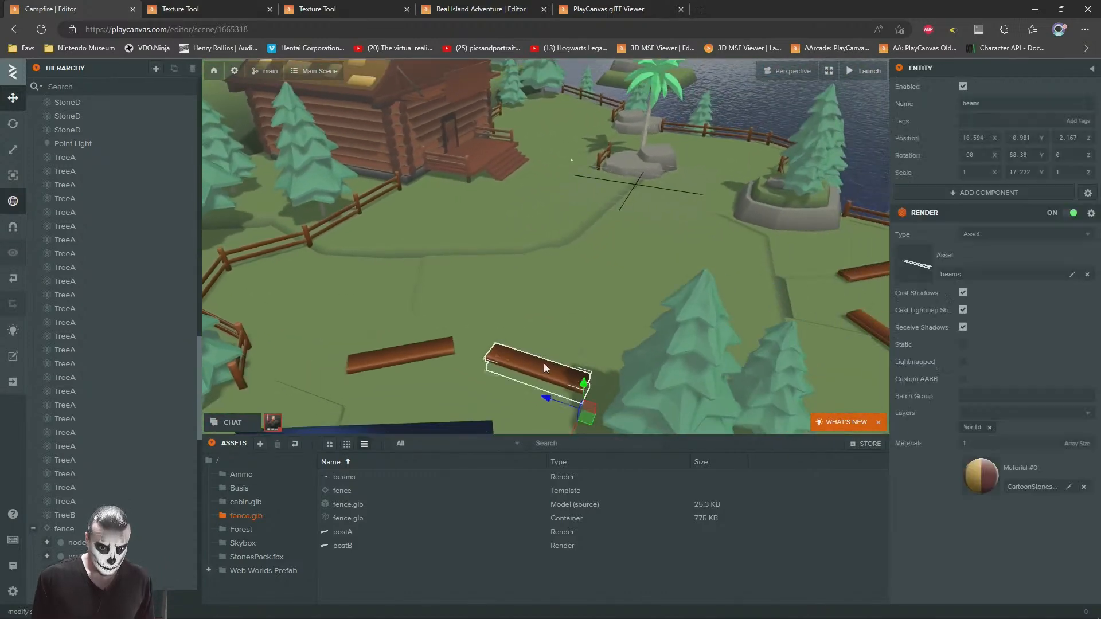
{"action": "key", "text": "ctrl+d"}
{"action": "left_click_drag", "start_coordinate": [587, 418], "coordinate": [578, 109]}
{"action": "key", "text": "w"}
{"action": "right_click_drag", "start_coordinate": [566, 208], "coordinate": [572, 166]}
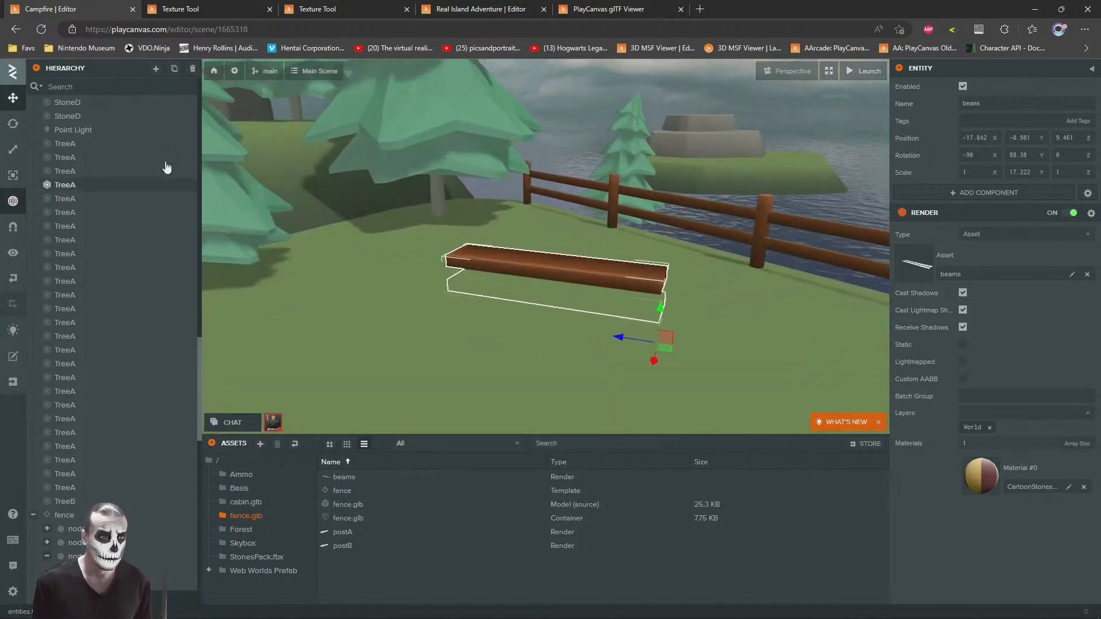
Step: Turn the copied plank to align with the far lawn and move it to about X -16.6, Z 11.9
{"action": "left_click", "coordinate": [12, 123]}
{"action": "left_click_drag", "start_coordinate": [636, 354], "coordinate": [892, 278]}
{"action": "left_click", "coordinate": [16, 103]}
{"action": "scroll", "coordinate": [505, 206], "scroll_direction": "down", "scroll_amount": 4}
{"action": "left_click_drag", "start_coordinate": [573, 212], "coordinate": [522, 230]}
{"action": "left_click_drag", "start_coordinate": [562, 286], "coordinate": [607, 258]}
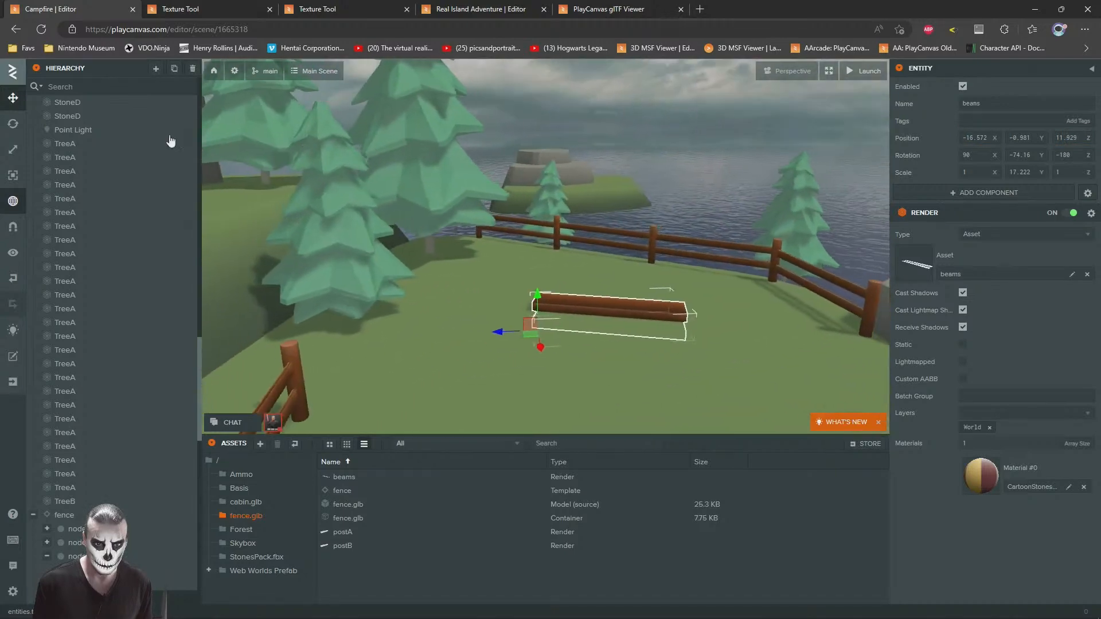
{"action": "left_click", "coordinate": [12, 123]}
{"action": "left_click_drag", "start_coordinate": [539, 341], "coordinate": [538, 347]}
{"action": "left_click", "coordinate": [656, 122]}
Step: Duplicate the large shoreline pine and place the copy just inside the far fence at about X -11.4, Z -2.9
{"action": "left_click_drag", "start_coordinate": [661, 287], "coordinate": [607, 250]}
{"action": "scroll", "coordinate": [607, 250], "scroll_direction": "down", "scroll_amount": 8}
{"action": "right_click_drag", "start_coordinate": [596, 261], "coordinate": [645, 315]}
{"action": "key", "text": "s"}
{"action": "key", "text": "w"}
{"action": "key", "text": "s"}
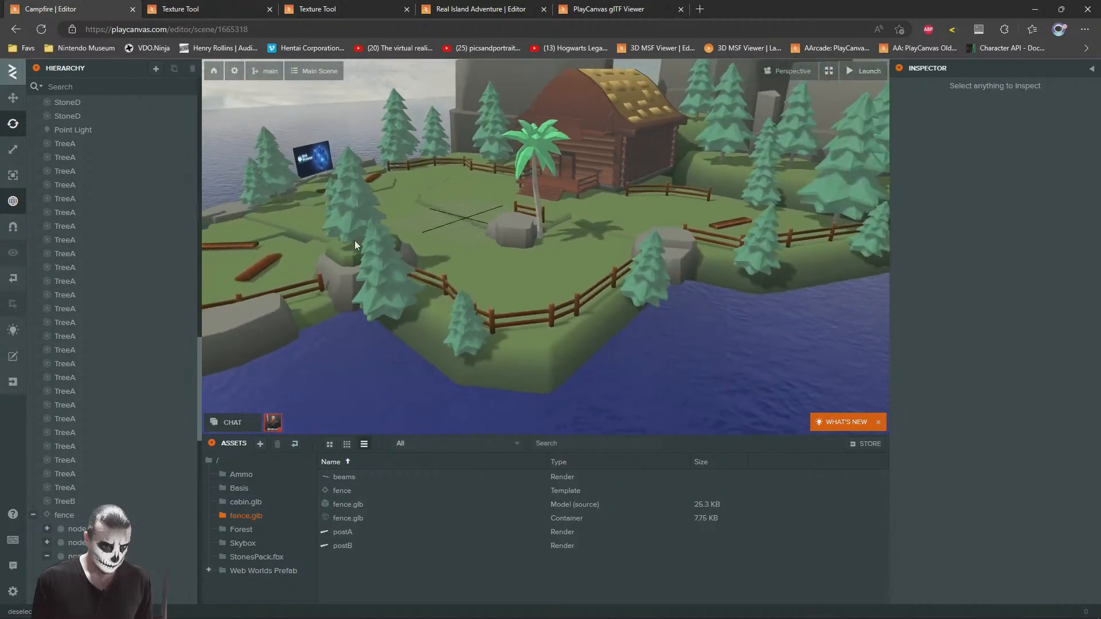
{"action": "left_click", "coordinate": [383, 301]}
{"action": "key", "text": "1"}
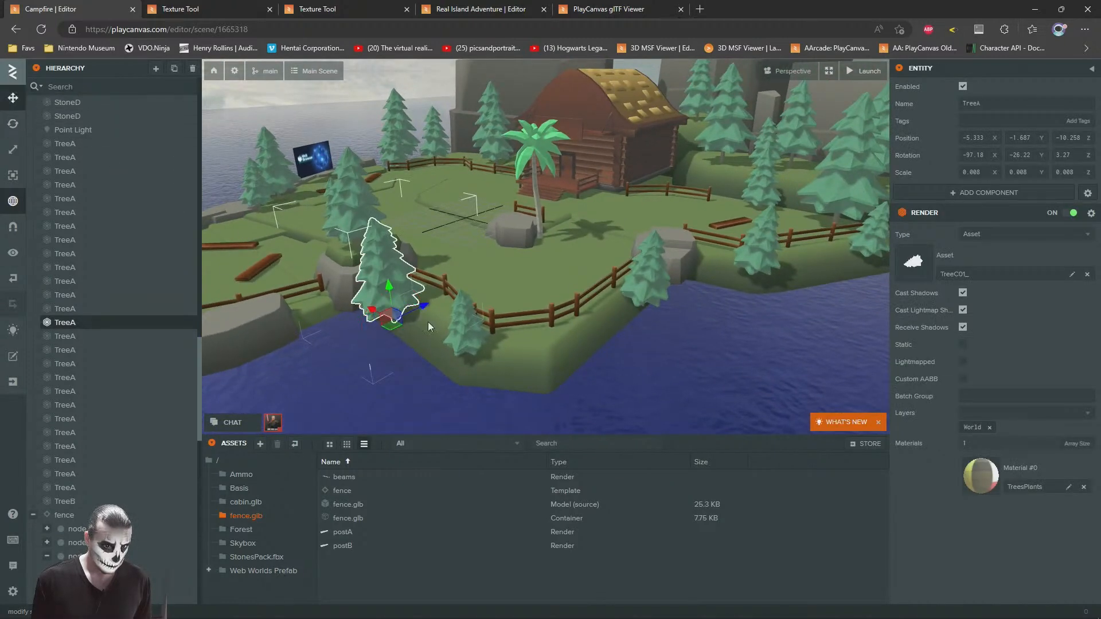
{"action": "key", "text": "ctrl+d"}
{"action": "left_click_drag", "start_coordinate": [394, 327], "coordinate": [579, 303]}
{"action": "right_click_drag", "start_coordinate": [580, 302], "coordinate": [677, 267]}
{"action": "key", "text": "w"}
{"action": "left_click_drag", "start_coordinate": [569, 320], "coordinate": [599, 239]}
Step: Scale the pine copy inside the fence to 0.004 and nudge it closer to the fence
{"action": "left_click", "coordinate": [12, 150]}
{"action": "right_click_drag", "start_coordinate": [565, 257], "coordinate": [639, 284]}
{"action": "key", "text": "a"}
{"action": "left_click_drag", "start_coordinate": [694, 285], "coordinate": [685, 325]}
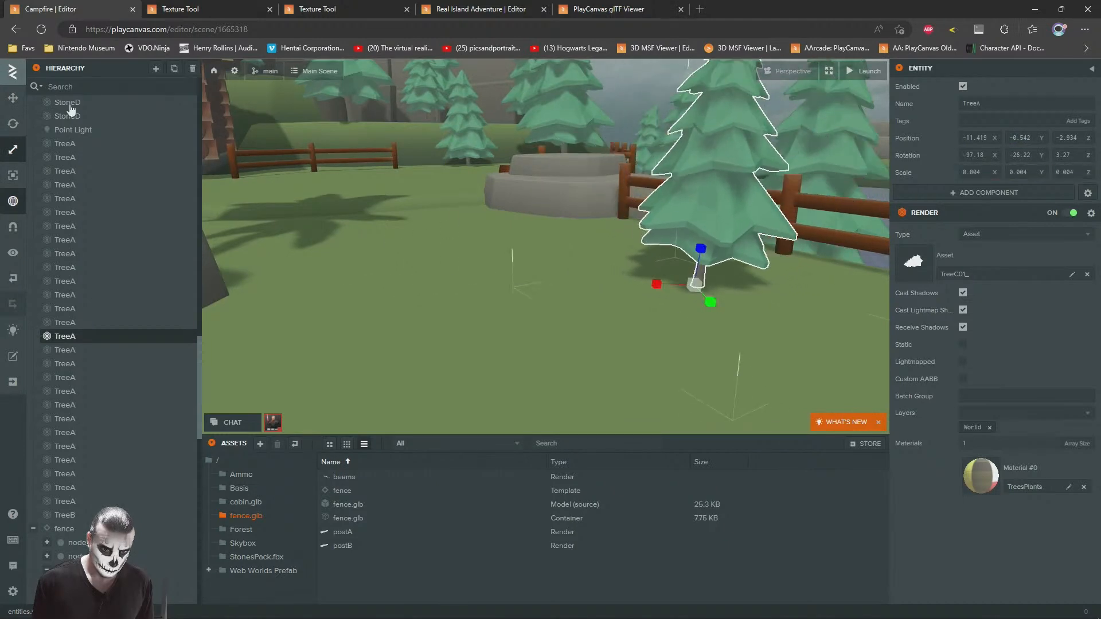
{"action": "left_click", "coordinate": [15, 106]}
{"action": "right_click_drag", "start_coordinate": [665, 230], "coordinate": [621, 238]}
{"action": "key", "text": "s"}
{"action": "left_click_drag", "start_coordinate": [548, 242], "coordinate": [565, 225]}
{"action": "left_click", "coordinate": [773, 254]}
Step: Duplicate the StoneB rock beside the palm tree, move the copy toward the shoreline fence and scale it to 0.022
{"action": "right_click_drag", "start_coordinate": [427, 240], "coordinate": [500, 247]}
{"action": "key", "text": "w"}
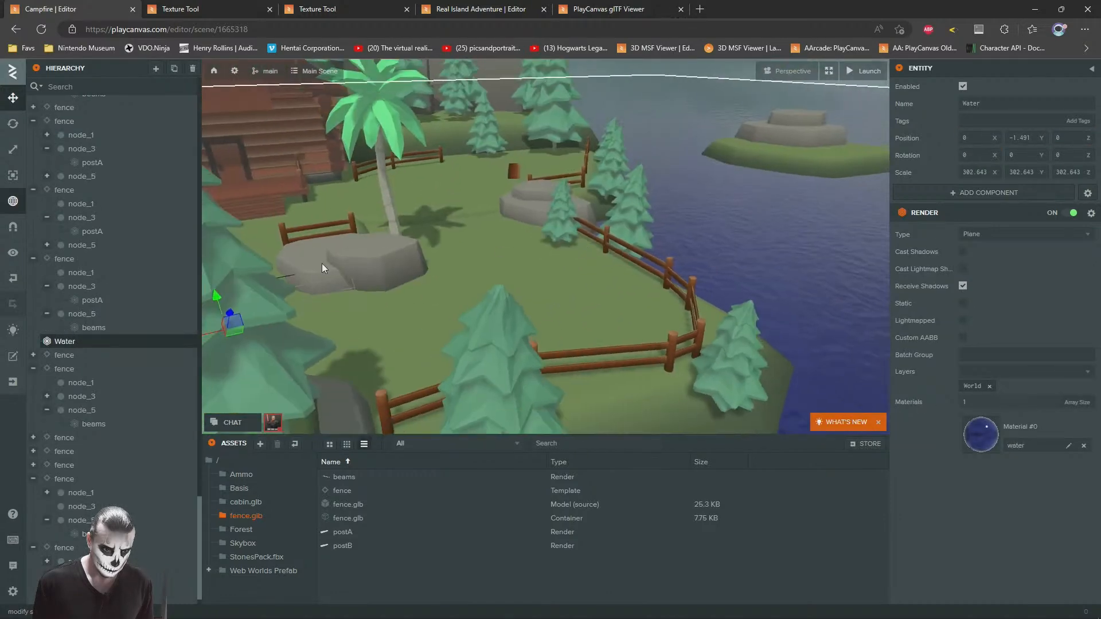
{"action": "left_click", "coordinate": [349, 294]}
{"action": "key", "text": "ctrl+d"}
{"action": "scroll", "coordinate": [329, 289], "scroll_direction": "up", "scroll_amount": 5}
{"action": "left_click_drag", "start_coordinate": [350, 278], "coordinate": [625, 303]}
{"action": "left_click", "coordinate": [13, 149]}
{"action": "mouse_move", "coordinate": [627, 343]}
{"action": "left_mouse_down"}
{"action": "mouse_move", "coordinate": [625, 332]}
{"action": "mouse_move", "coordinate": [627, 347]}
{"action": "left_mouse_up"}
Step: Position the StoneB copy on the lawn inside the fence around X -10.9, Z -6.2, and sink it into the grass
{"action": "left_click", "coordinate": [13, 98]}
{"action": "mouse_move", "coordinate": [704, 265]}
{"action": "right_mouse_down"}
{"action": "mouse_move", "coordinate": [710, 288]}
{"action": "mouse_move", "coordinate": [685, 273]}
{"action": "right_mouse_up"}
{"action": "left_click_drag", "start_coordinate": [545, 315], "coordinate": [540, 300]}
{"action": "right_click_drag", "start_coordinate": [540, 300], "coordinate": [738, 318]}
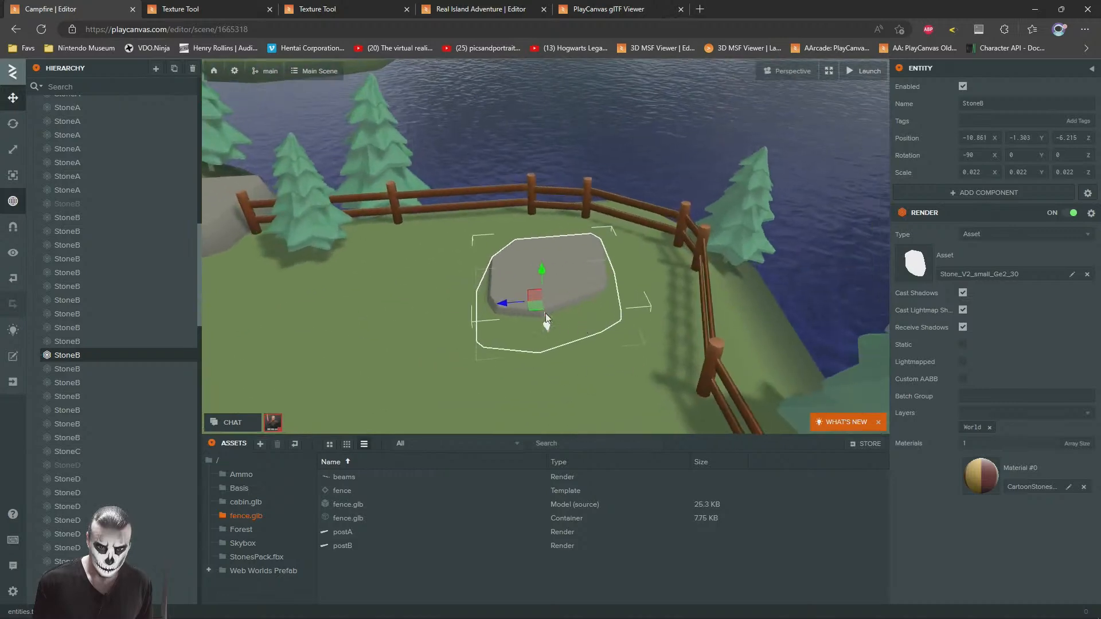
{"action": "left_click_drag", "start_coordinate": [538, 304], "coordinate": [603, 278]}
{"action": "right_click_drag", "start_coordinate": [593, 325], "coordinate": [662, 222]}
{"action": "left_click", "coordinate": [531, 223]}
Step: Duplicate the sunken StoneB rock and place the copy on the central lawn at about X 4.9, Z 4.6
{"action": "key", "text": "s"}
{"action": "key", "text": "w"}
{"action": "key", "text": "s"}
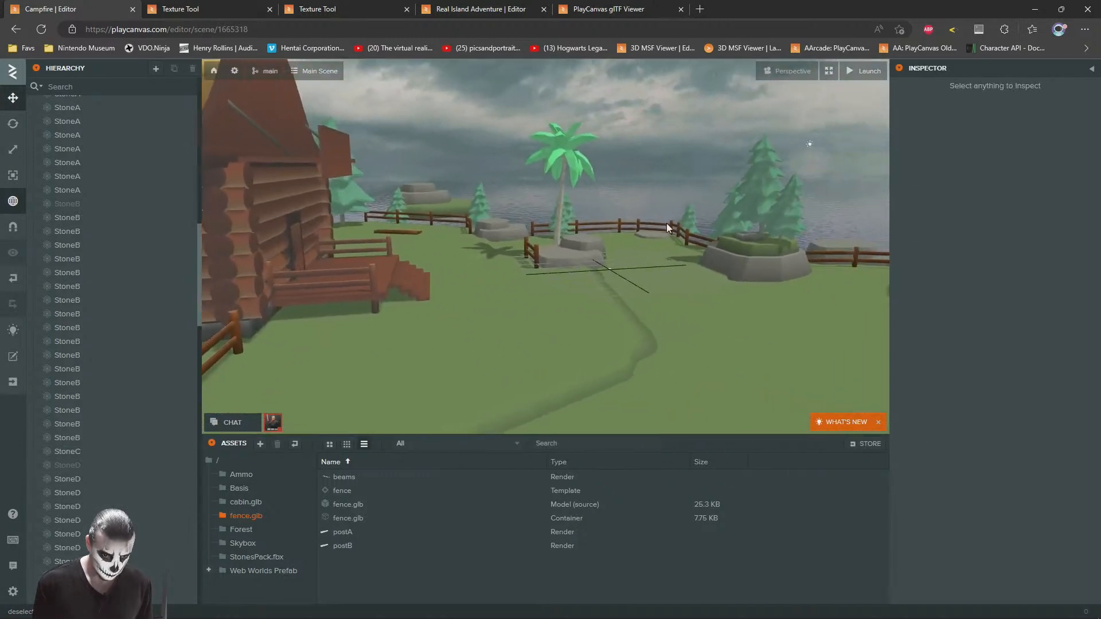
{"action": "left_click", "coordinate": [653, 233]}
{"action": "key", "text": "ctrl+d"}
{"action": "left_click_drag", "start_coordinate": [646, 248], "coordinate": [528, 310]}
{"action": "left_click", "coordinate": [640, 152]}
{"action": "key", "text": "s"}
{"action": "mouse_move", "coordinate": [594, 264]}
{"action": "right_mouse_down"}
{"action": "mouse_move", "coordinate": [603, 237]}
{"action": "mouse_move", "coordinate": [800, 269]}
{"action": "mouse_move", "coordinate": [620, 256]}
{"action": "mouse_move", "coordinate": [486, 270]}
{"action": "mouse_move", "coordinate": [520, 299]}
{"action": "mouse_move", "coordinate": [593, 256]}
{"action": "right_mouse_up"}
{"action": "left_click", "coordinate": [594, 256]}
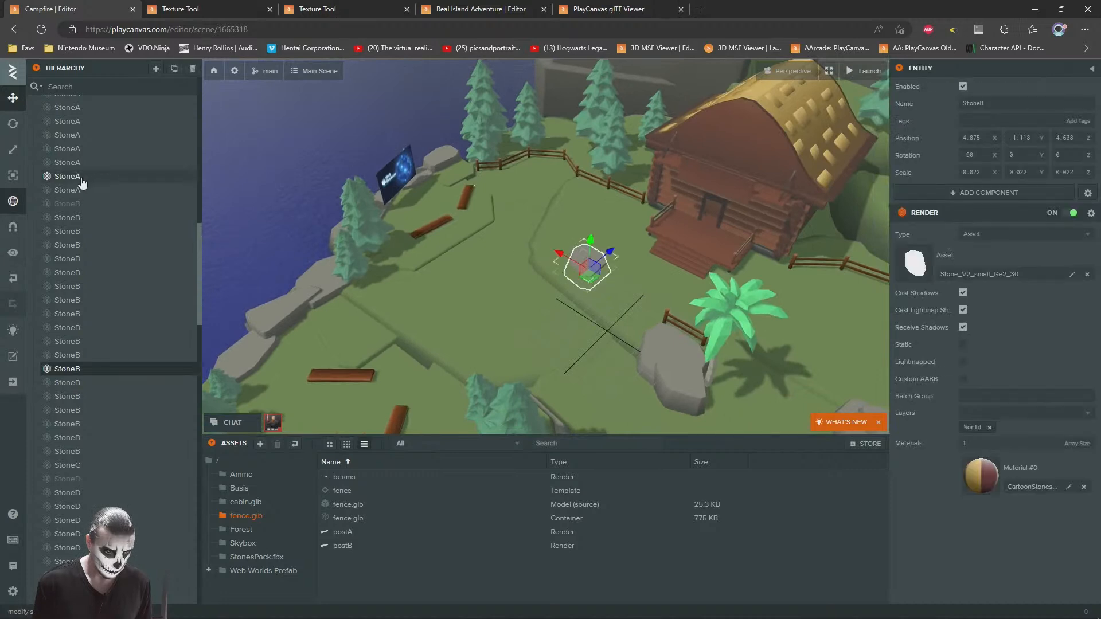
Step: Scale the central lawn rock to 0.016 and adjust its height in the grass
{"action": "left_click", "coordinate": [13, 150]}
{"action": "left_click_drag", "start_coordinate": [589, 273], "coordinate": [589, 286]}
{"action": "left_click", "coordinate": [13, 99]}
{"action": "right_click_drag", "start_coordinate": [521, 263], "coordinate": [576, 214]}
{"action": "left_click_drag", "start_coordinate": [584, 269], "coordinate": [581, 261]}
{"action": "right_click_drag", "start_coordinate": [584, 263], "coordinate": [728, 276]}
Step: Duplicate the 0.016-scale rock, move the copy to about X 11.3, Z -5.1 and sink it into the ground
{"action": "key", "text": "ctrl+d"}
{"action": "left_click_drag", "start_coordinate": [632, 250], "coordinate": [422, 281]}
{"action": "key", "text": "f"}
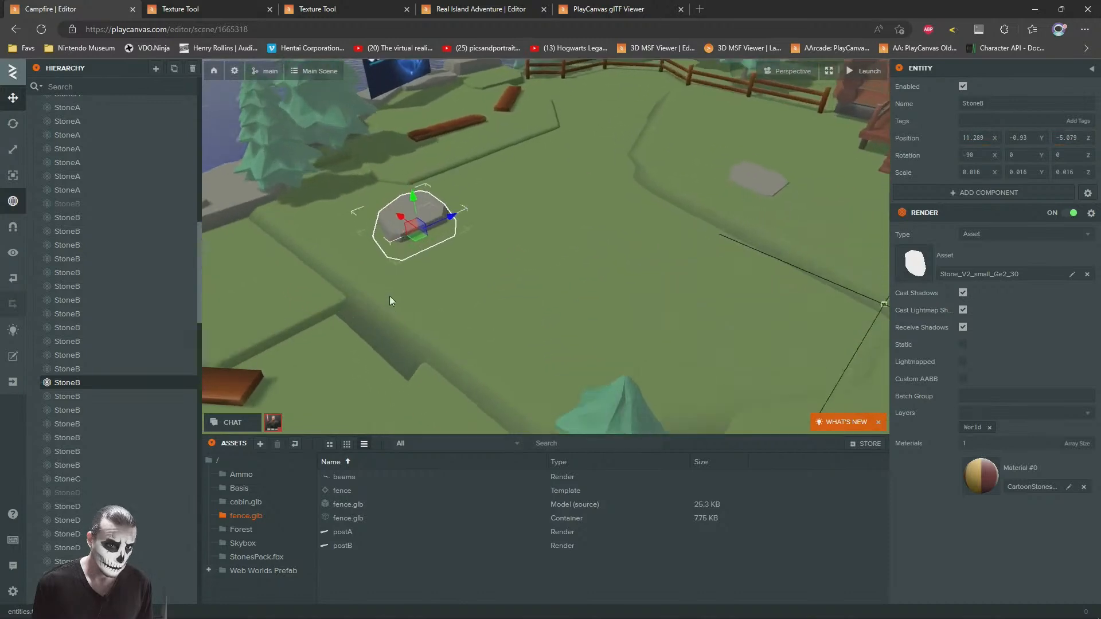
{"action": "left_click_drag", "start_coordinate": [500, 228], "coordinate": [500, 240]}
{"action": "right_click_drag", "start_coordinate": [499, 240], "coordinate": [402, 260]}
Step: Duplicate the rock, place the copy near the shoreline boulders at about X 14.2, Z -9.8 and rotate it to 57.5 on Y
{"action": "key", "text": "ctrl+d"}
{"action": "left_click_drag", "start_coordinate": [724, 278], "coordinate": [507, 259]}
{"action": "key", "text": "f"}
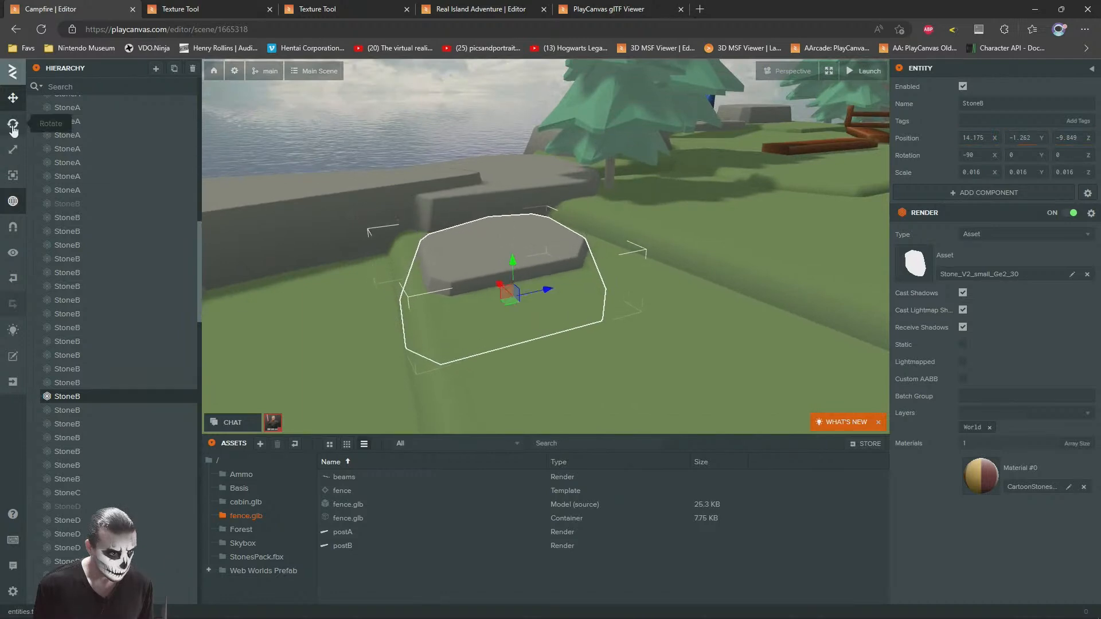
{"action": "key", "text": "e"}
{"action": "left_click_drag", "start_coordinate": [496, 315], "coordinate": [642, 299]}
{"action": "key", "text": "w"}
Step: Duplicate the rotated rock, place the copy behind a plank at about X 5.1, Z -15.7, scale it to 0.011 and raise it slightly
{"action": "scroll", "coordinate": [531, 294], "scroll_direction": "down", "scroll_amount": 3}
{"action": "scroll", "coordinate": [532, 296], "scroll_direction": "down", "scroll_amount": 3}
{"action": "scroll", "coordinate": [642, 299], "scroll_direction": "up", "scroll_amount": 4}
{"action": "key", "text": "ctrl+d"}
{"action": "left_click_drag", "start_coordinate": [819, 355], "coordinate": [468, 312]}
{"action": "left_click", "coordinate": [12, 149]}
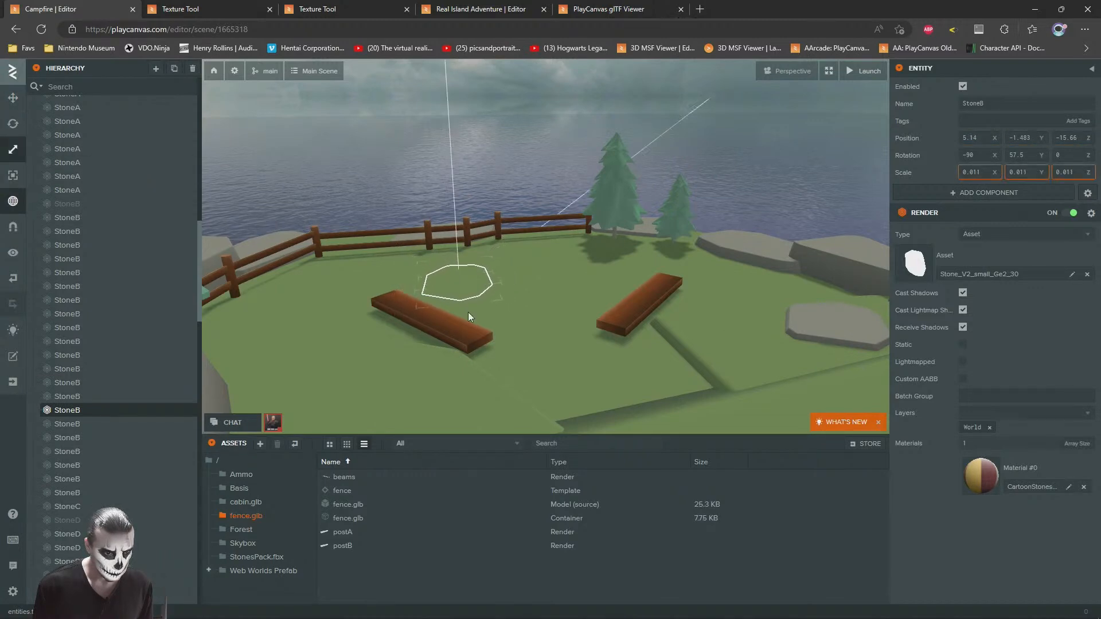
{"action": "key", "text": "1"}
{"action": "left_click_drag", "start_coordinate": [456, 259], "coordinate": [455, 253]}
{"action": "left_click", "coordinate": [656, 346]}
Step: Duplicate the 0.011-scale rock, place the copy on the lawn near the back fence at about X 16.1, Z 10.5 and raise it to Y -0.954
{"action": "key", "text": "s"}
{"action": "right_click_drag", "start_coordinate": [641, 327], "coordinate": [505, 384]}
{"action": "left_click", "coordinate": [557, 417]}
{"action": "key", "text": "ctrl+d"}
{"action": "left_click_drag", "start_coordinate": [550, 415], "coordinate": [276, 165]}
{"action": "right_click_drag", "start_coordinate": [553, 229], "coordinate": [511, 168]}
{"action": "key", "text": "f"}
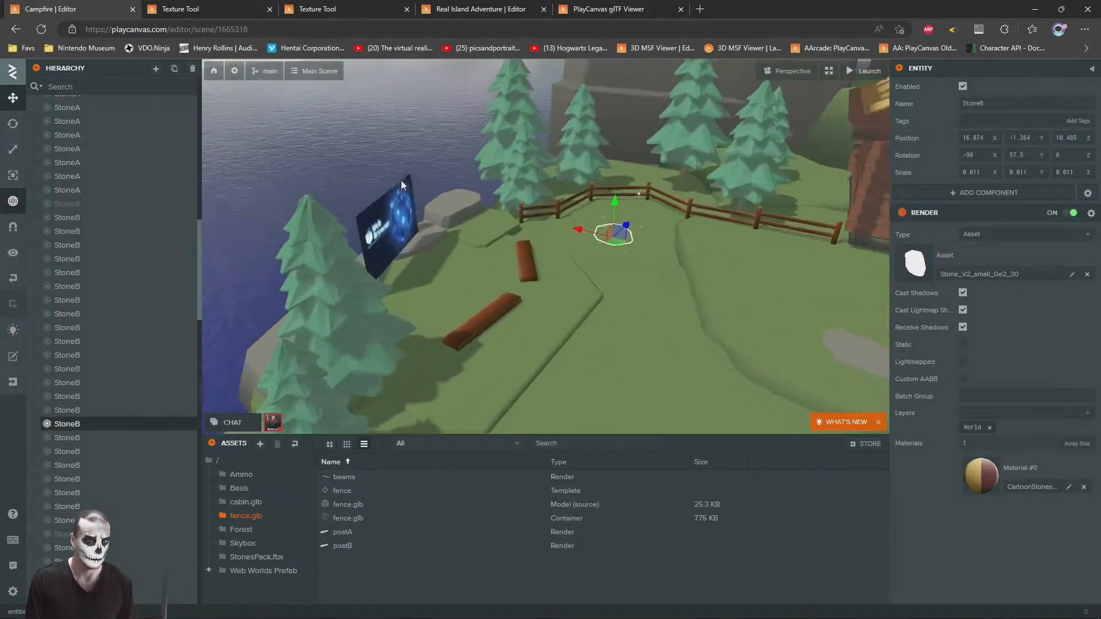
{"action": "left_click_drag", "start_coordinate": [627, 309], "coordinate": [622, 294]}
Step: Duplicate that rock and place the copy beside the fence next to the cabin at about X -7.9, Y -0.658, Z 14
{"action": "key", "text": "s"}
{"action": "right_click_drag", "start_coordinate": [487, 215], "coordinate": [425, 213]}
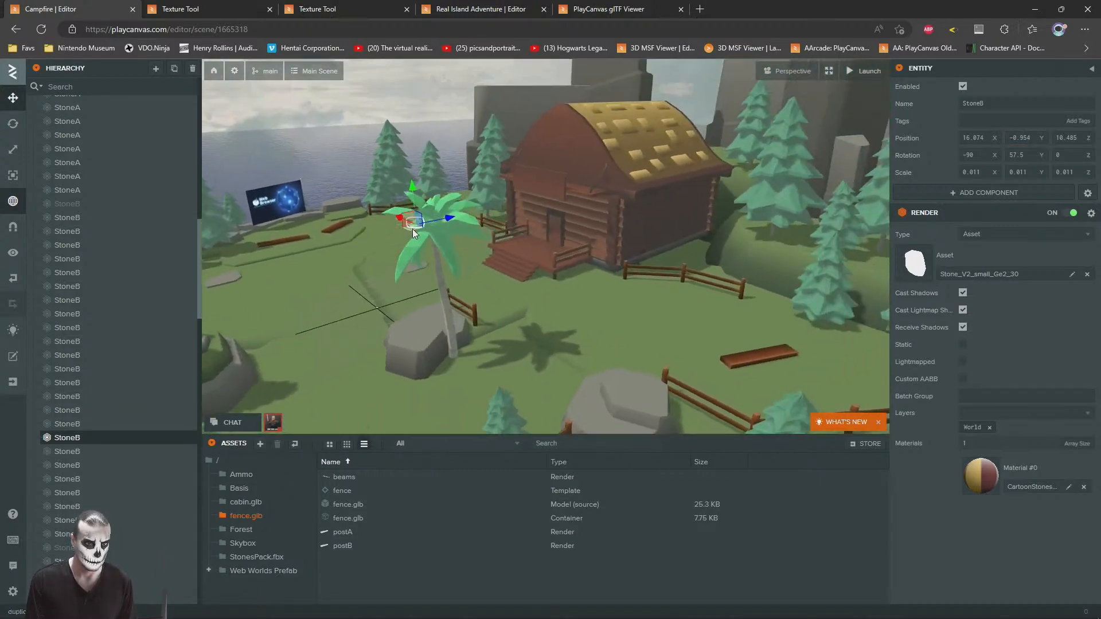
{"action": "left_click", "coordinate": [714, 346]}
{"action": "key", "text": "f"}
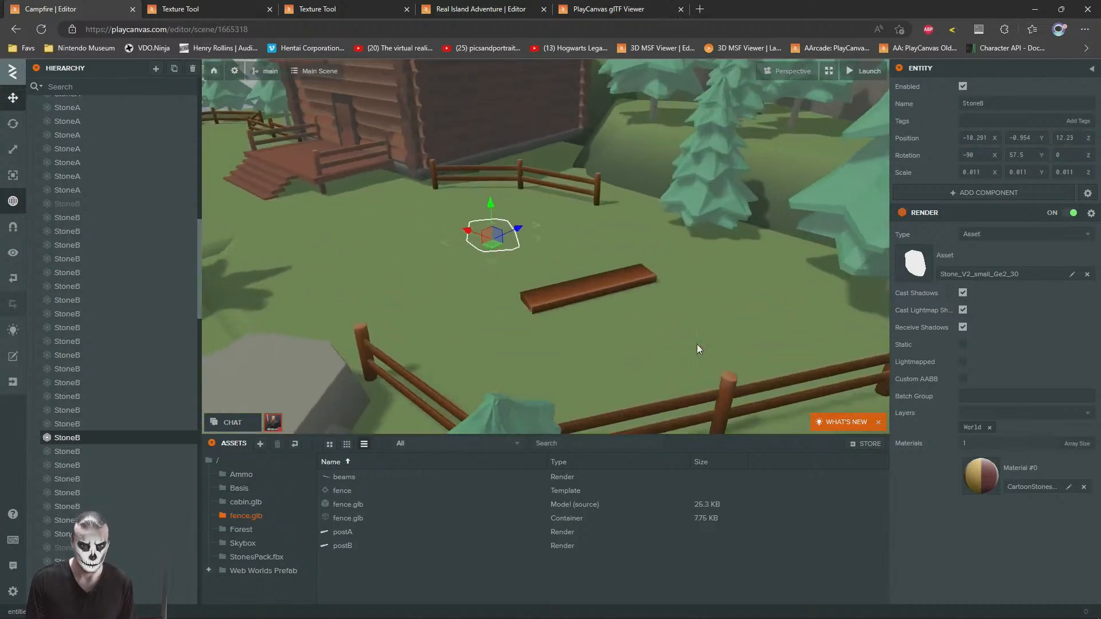
{"action": "left_click_drag", "start_coordinate": [404, 234], "coordinate": [404, 206]}
{"action": "right_click_drag", "start_coordinate": [404, 206], "coordinate": [486, 257]}
Step: Duplicate the small rock by the cabin's fence and place the copy on the fence's other side
{"action": "key", "text": "s"}
{"action": "left_click_drag", "start_coordinate": [518, 319], "coordinate": [472, 177]}
{"action": "key", "text": "ctrl+d"}
{"action": "right_click_drag", "start_coordinate": [473, 178], "coordinate": [519, 238]}
Step: Duplicate the cabin-side fence rock and seat the copy at the fence's end, at about X -13.8, Z 16.6, adjusting its rotation and size
{"action": "left_click", "coordinate": [358, 310]}
{"action": "key", "text": "ctrl+d"}
{"action": "left_click_drag", "start_coordinate": [356, 323], "coordinate": [523, 231]}
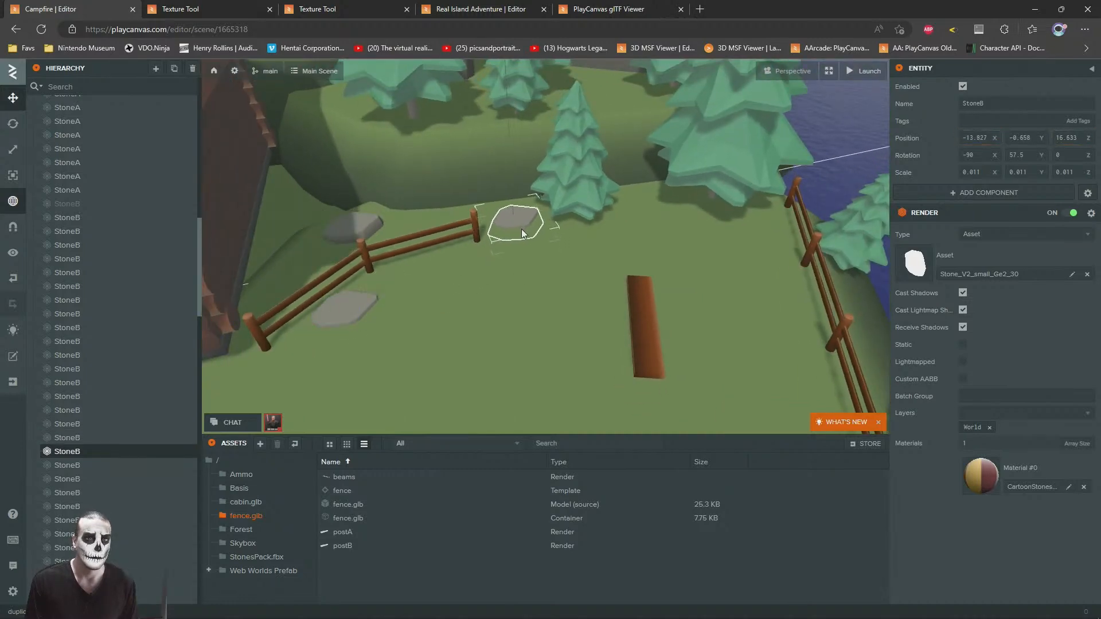
{"action": "left_click", "coordinate": [14, 123]}
{"action": "right_click_drag", "start_coordinate": [610, 260], "coordinate": [599, 259]}
{"action": "scroll", "coordinate": [599, 259], "scroll_direction": "up", "scroll_amount": 3}
{"action": "mouse_move", "coordinate": [518, 241]}
{"action": "left_mouse_down"}
{"action": "mouse_move", "coordinate": [485, 224]}
{"action": "mouse_move", "coordinate": [511, 229]}
{"action": "left_mouse_up"}
{"action": "left_click", "coordinate": [13, 149]}
{"action": "right_click_drag", "start_coordinate": [511, 229], "coordinate": [432, 249]}
{"action": "left_click", "coordinate": [618, 188]}
Step: Duplicate the rock beside the cabin's fence and place the copy on the open lawn at about X -5.9, Z 9.1
{"action": "left_click", "coordinate": [436, 251]}
{"action": "left_click", "coordinate": [13, 97]}
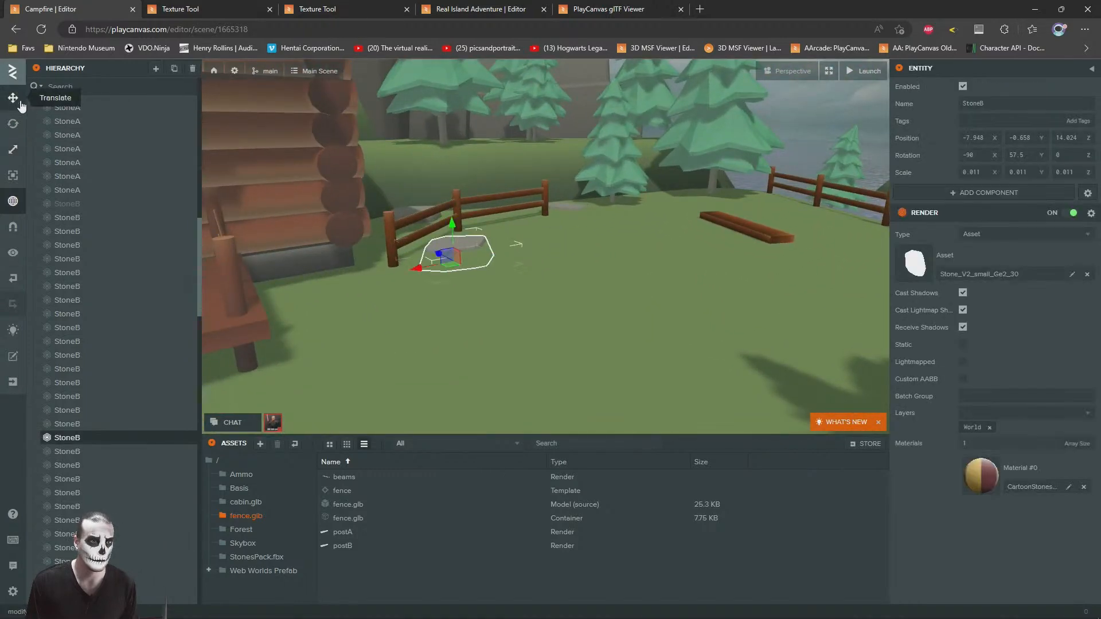
{"action": "key", "text": "ctrl+d"}
{"action": "left_click_drag", "start_coordinate": [453, 265], "coordinate": [616, 309]}
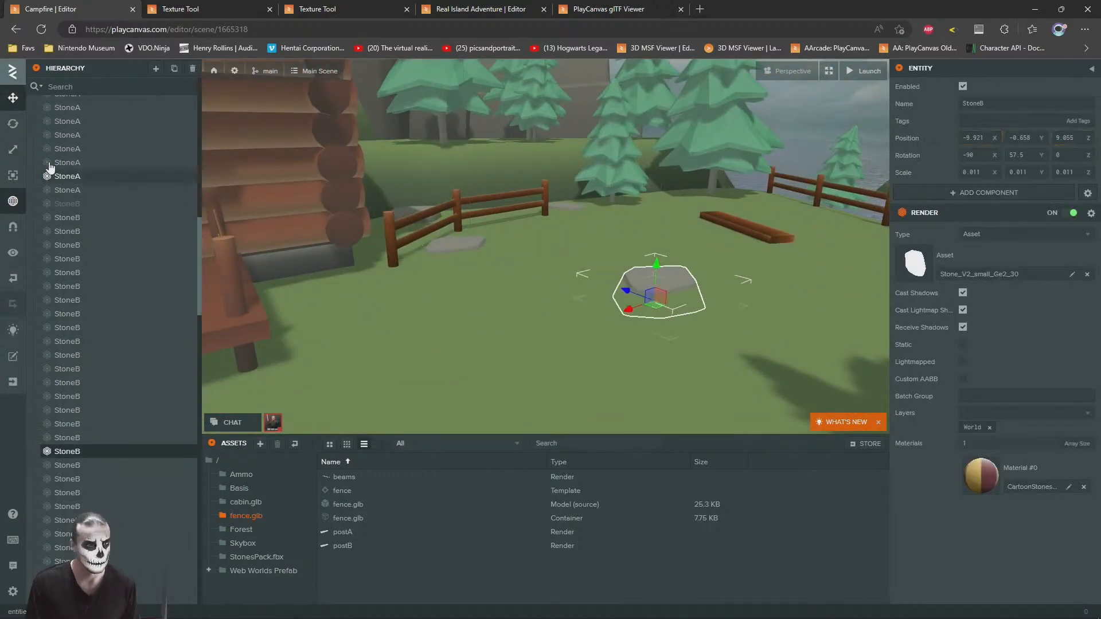
Step: Resize the selected rock on the open lawn near the cabin and adjust its position on the grass
{"action": "left_click", "coordinate": [12, 150]}
{"action": "right_click_drag", "start_coordinate": [590, 268], "coordinate": [519, 294]}
{"action": "left_click_drag", "start_coordinate": [555, 277], "coordinate": [557, 301]}
{"action": "left_click", "coordinate": [13, 97]}
{"action": "right_click_drag", "start_coordinate": [602, 229], "coordinate": [481, 212]}
{"action": "left_click_drag", "start_coordinate": [572, 281], "coordinate": [573, 274]}
Step: Deselect the rock and examine the island's trees, fences and rocks around the cabin from several viewpoints
{"action": "right_click_drag", "start_coordinate": [521, 261], "coordinate": [693, 142]}
{"action": "key", "text": "s"}
{"action": "left_click", "coordinate": [692, 142]}
{"action": "key", "text": "s"}
{"action": "right_click_drag", "start_coordinate": [682, 249], "coordinate": [596, 265]}
{"action": "key", "text": "s"}
{"action": "key", "text": "w"}
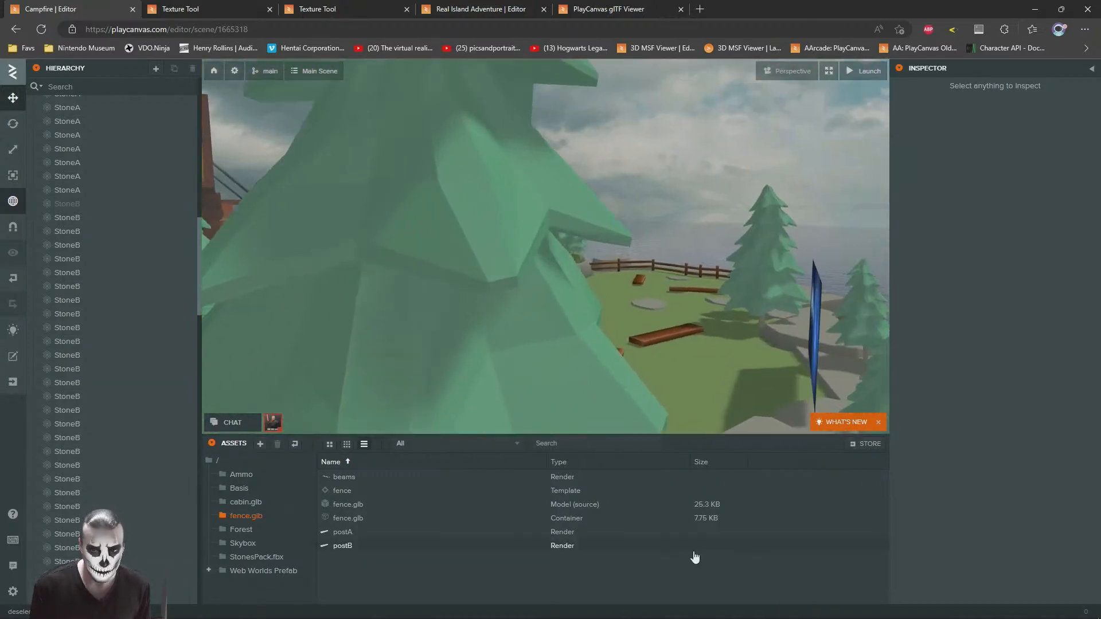
{"action": "right_click_drag", "start_coordinate": [642, 191], "coordinate": [507, 261]}
{"action": "key", "text": "s"}
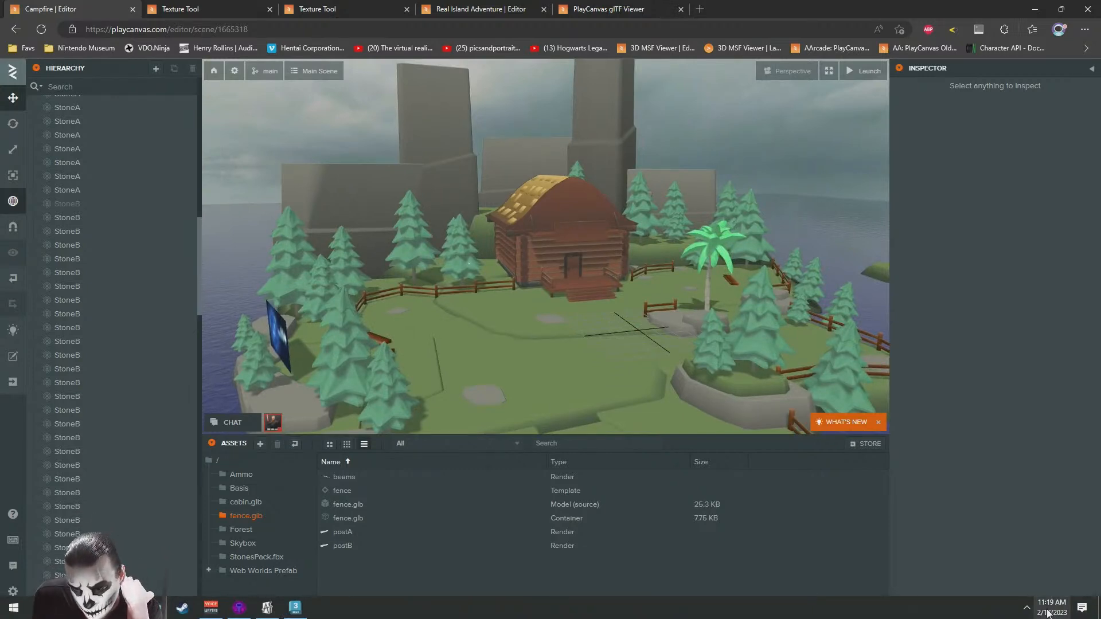
{"action": "mouse_move", "coordinate": [505, 262]}
{"action": "right_mouse_down"}
{"action": "mouse_move", "coordinate": [524, 255]}
{"action": "mouse_move", "coordinate": [517, 262]}
{"action": "right_mouse_up"}
Step: Expand the viewport to fill the editor and review the finished island scene around the cabin from close up and afar
{"action": "left_click", "coordinate": [828, 70]}
{"action": "right_click_drag", "start_coordinate": [559, 347], "coordinate": [425, 345]}
{"action": "left_click_drag", "start_coordinate": [304, 331], "coordinate": [474, 325]}
{"action": "scroll", "coordinate": [380, 373], "scroll_direction": "down", "scroll_amount": 3}
{"action": "scroll", "coordinate": [473, 324], "scroll_direction": "down", "scroll_amount": 4}
{"action": "key", "text": "a"}
{"action": "right_click_drag", "start_coordinate": [474, 324], "coordinate": [550, 373]}
{"action": "key", "text": "w"}
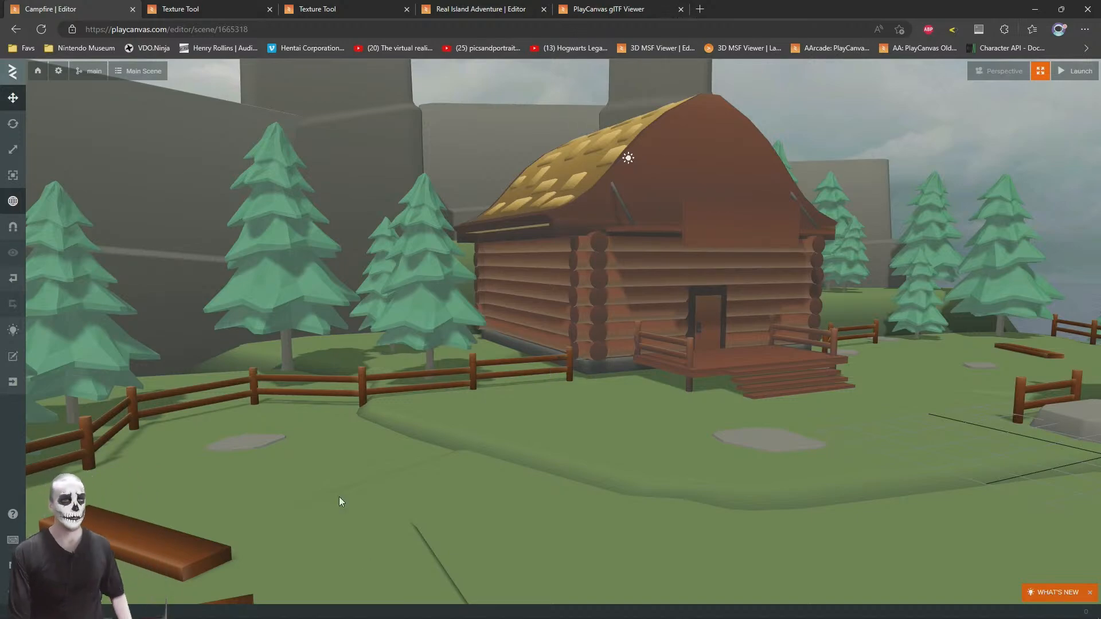
{"action": "key", "text": "s"}
{"action": "right_click_drag", "start_coordinate": [313, 291], "coordinate": [180, 294]}
{"action": "key", "text": "w"}
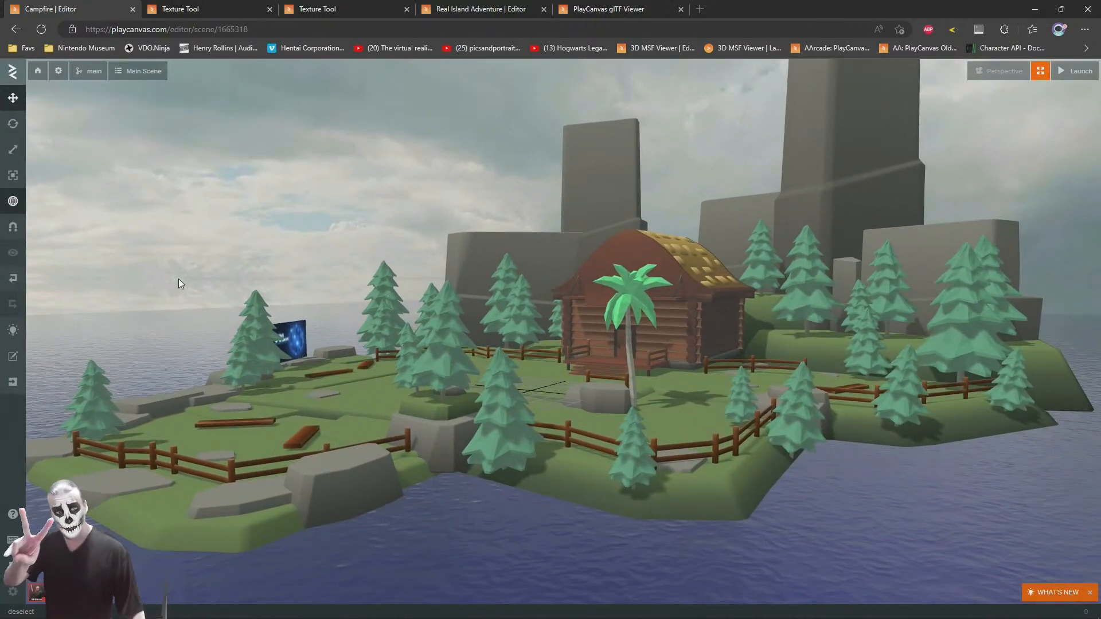